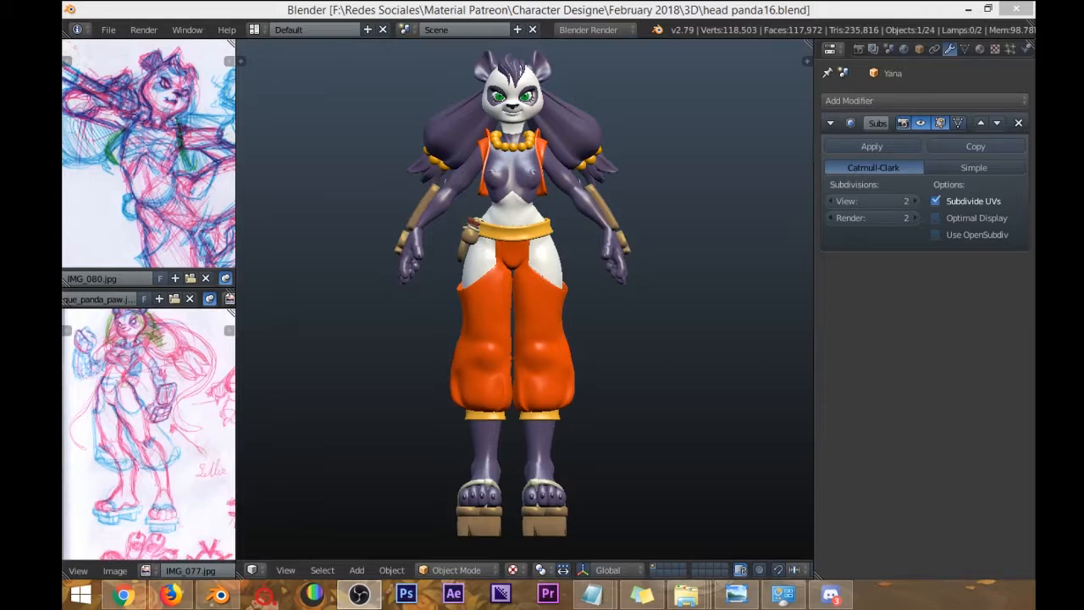
Isolate the character's body mesh in local view, hiding the clothing and accessories.
scroll(433, 238, up, 5)
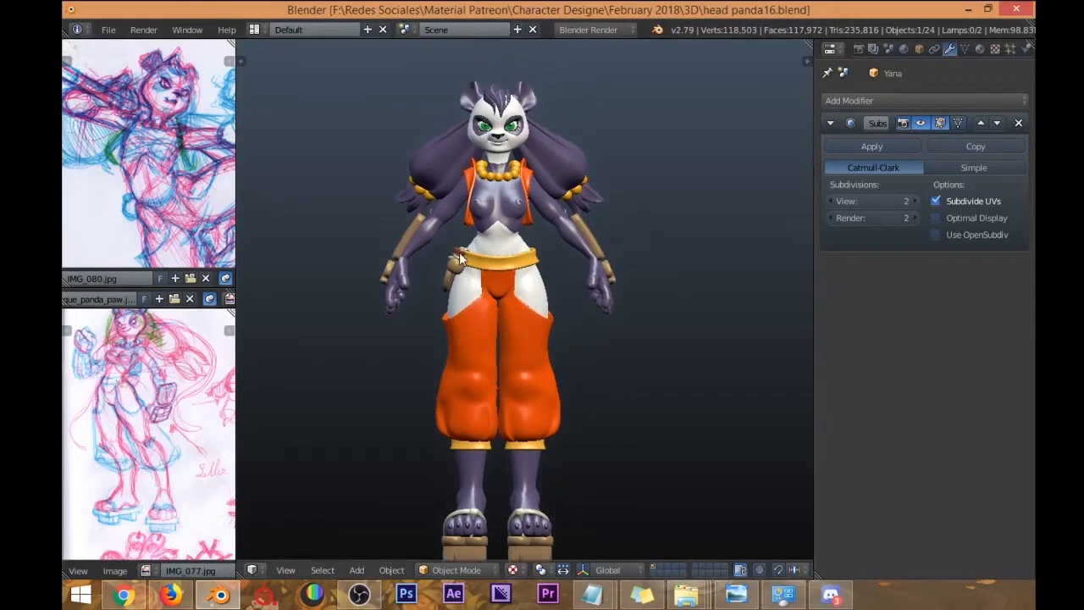
middle_drag(397, 346, 555, 347)
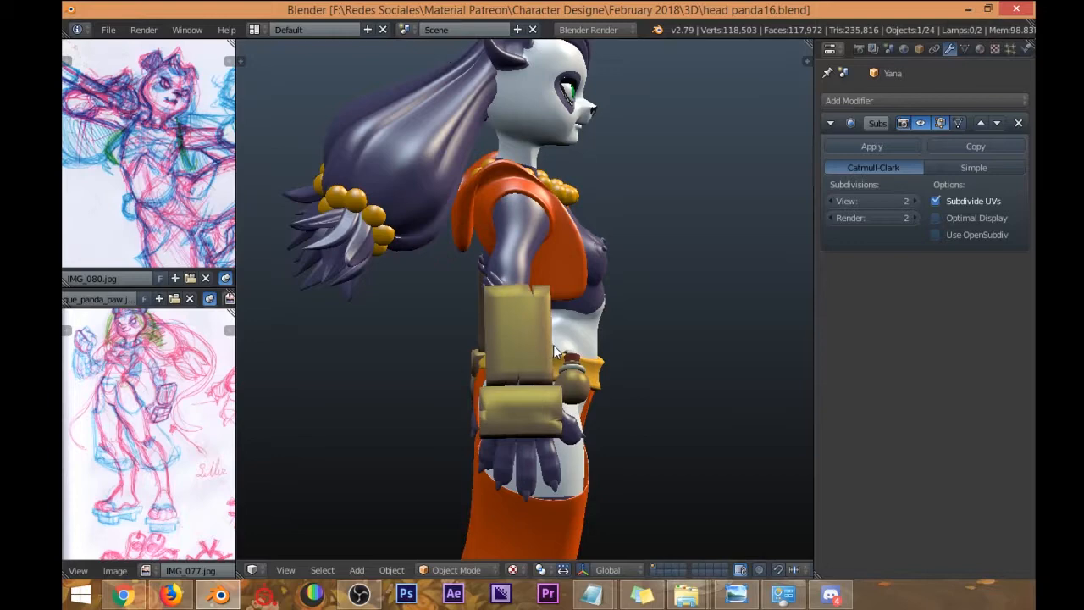
middle_drag(546, 346, 365, 341)
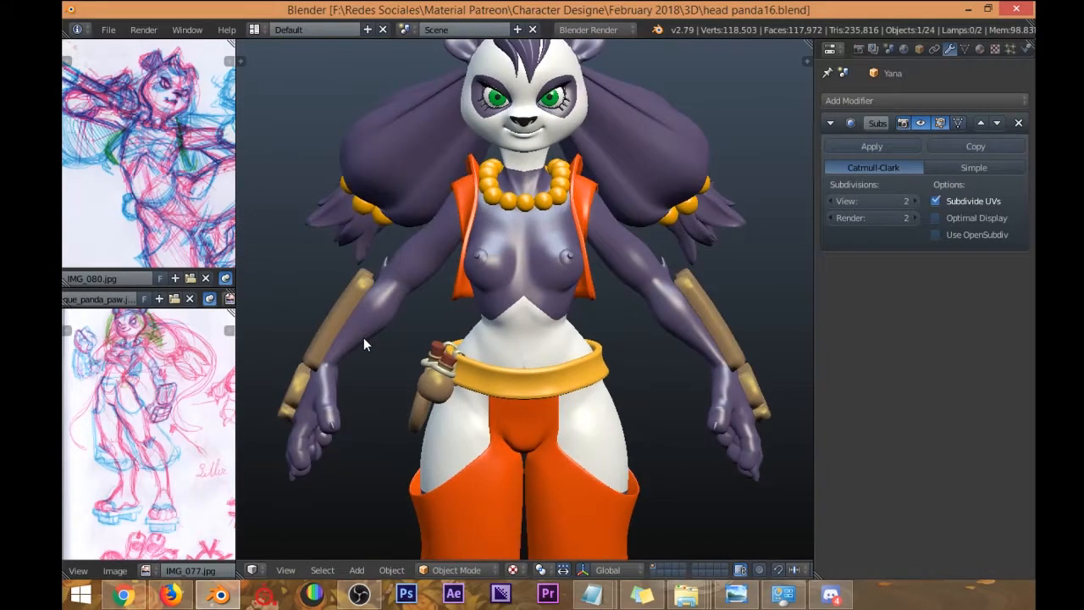
middle_drag(414, 325, 551, 268)
right_click(551, 266)
key(KP_Divide)
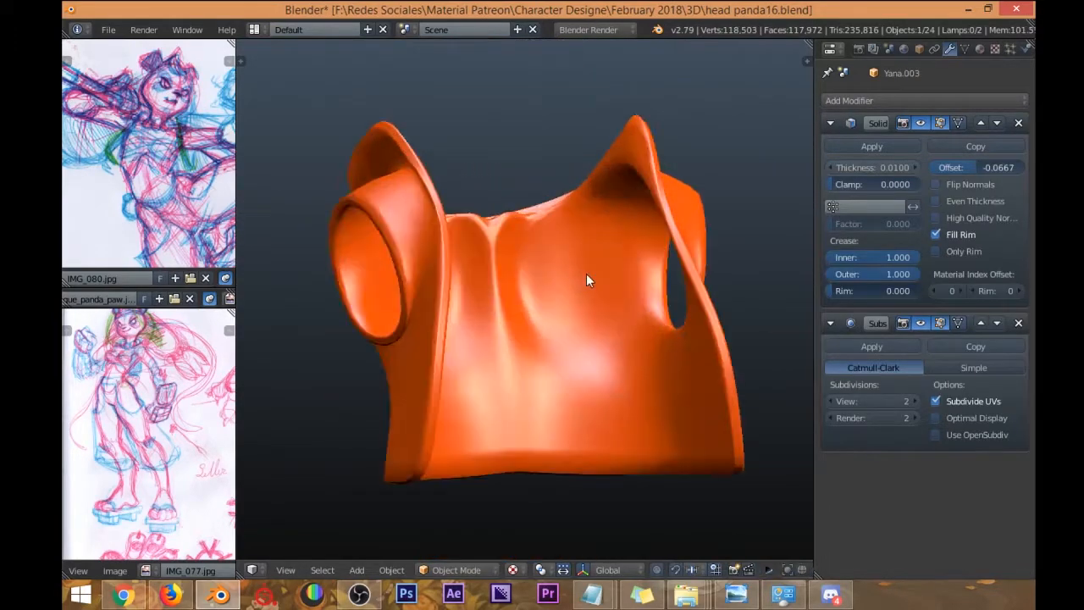
key(KP_Divide)
right_click(552, 284)
key(KP_Divide)
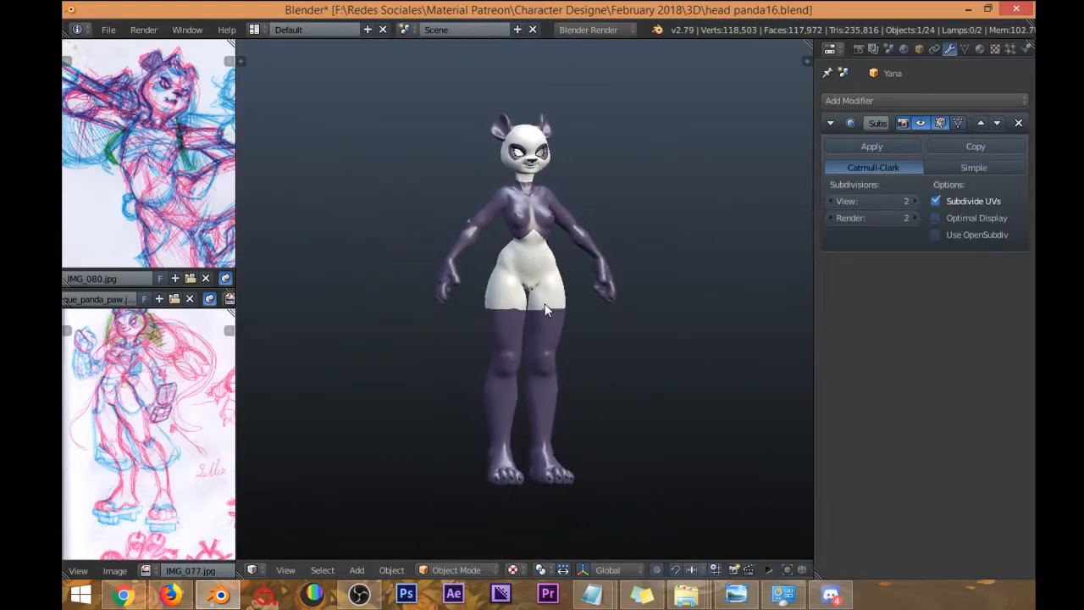
Examine the isolated body's torso from the front and both sides.
scroll(519, 246, up, 3)
middle_drag(519, 241, 383, 237)
scroll(354, 319, up, 3)
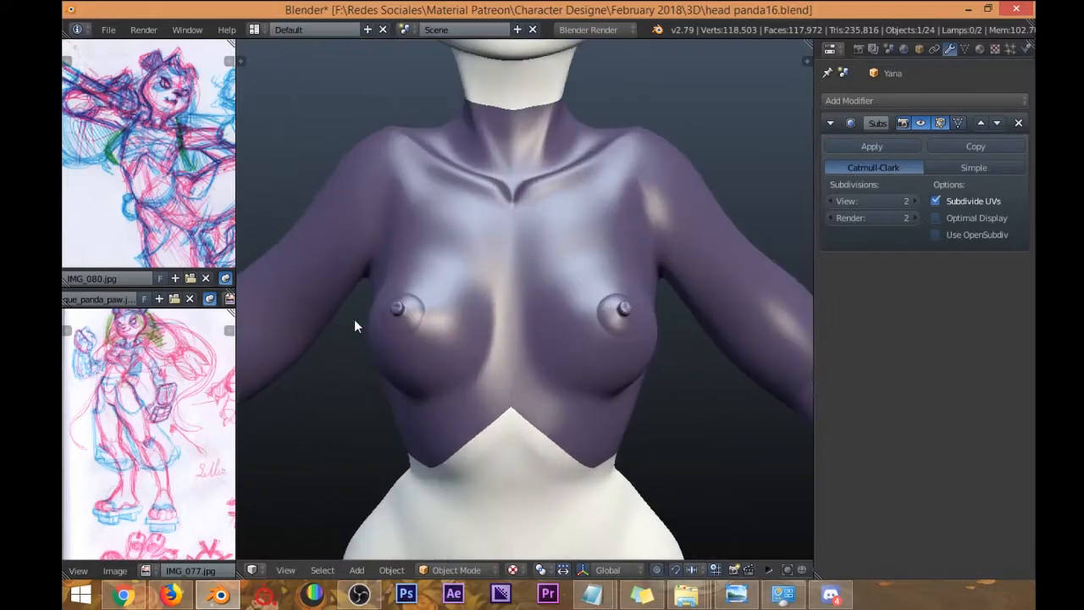
scroll(399, 323, down, 2)
middle_drag(499, 308, 379, 305)
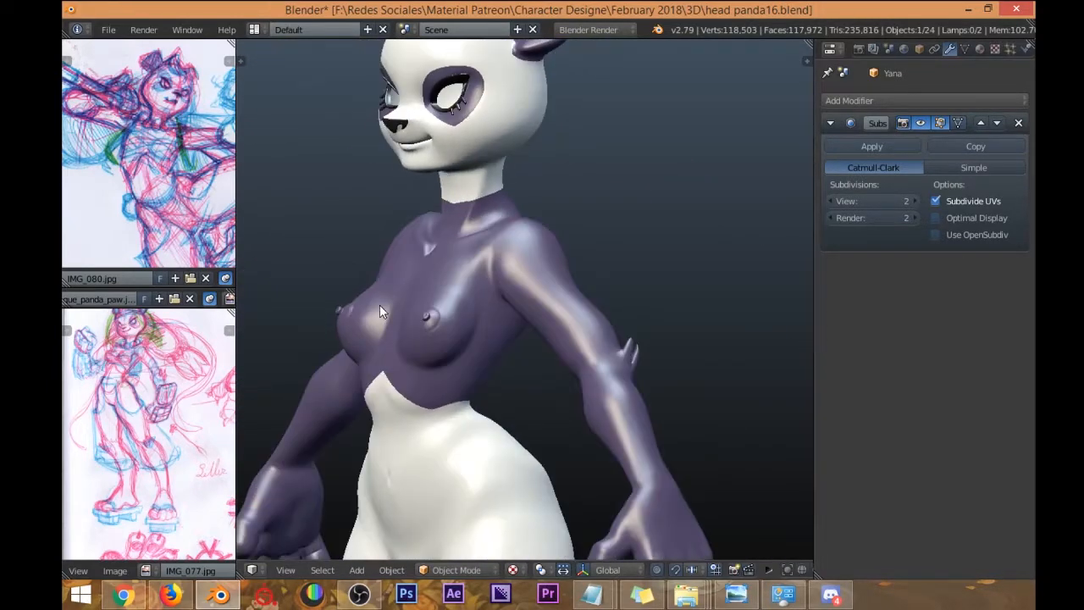
middle_drag(361, 296, 557, 294)
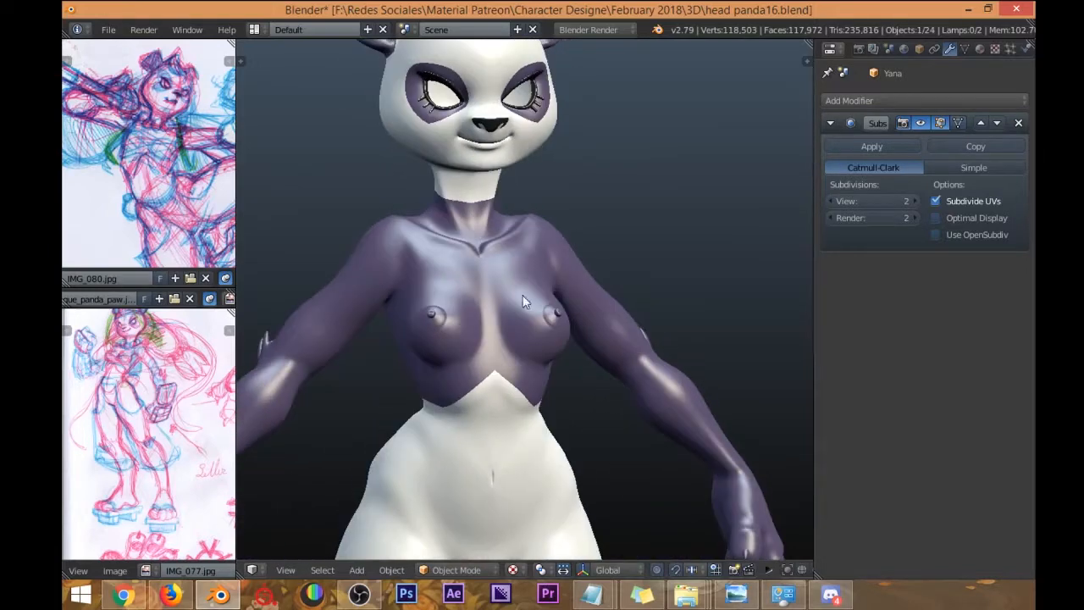
middle_drag(418, 319, 471, 297)
scroll(410, 329, up, 2)
scroll(330, 297, down, 5)
scroll(378, 306, up, 4)
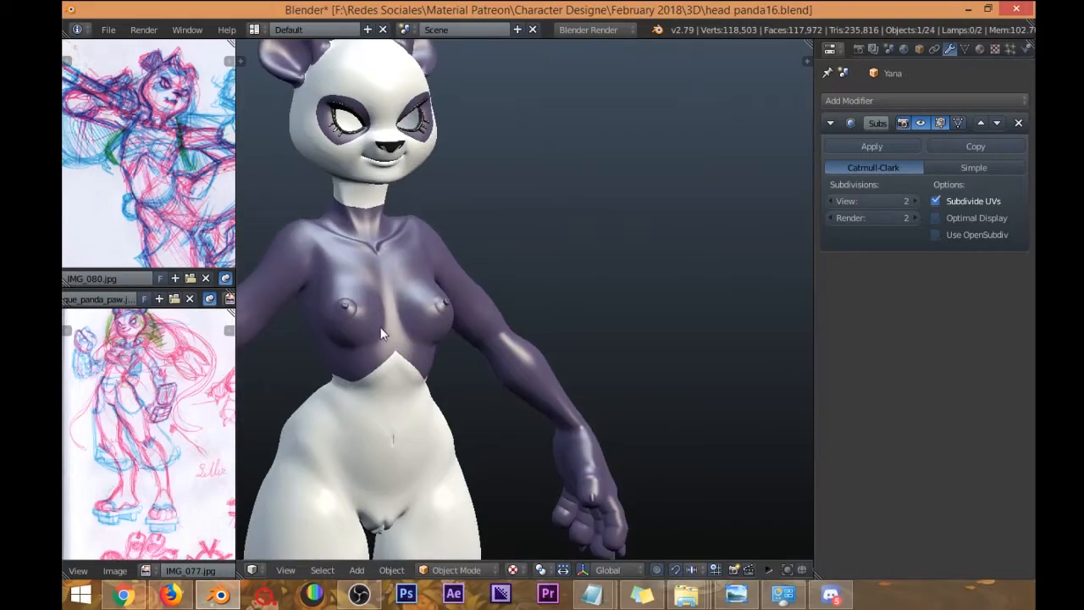
mouse_move(392, 352)
middle_down()
mouse_move(451, 347)
mouse_move(407, 339)
middle_up()
Enter edit mode on the body mesh and switch to face selection.
key(Tab)
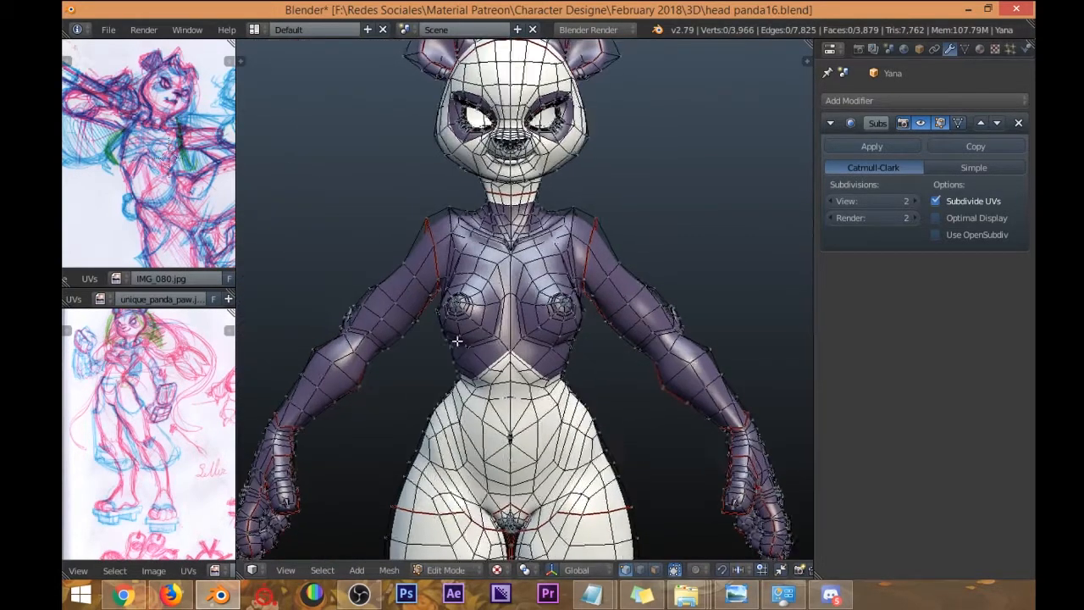
scroll(468, 323, up, 4)
middle_drag(468, 323, 483, 348)
key(ctrl+Tab)
click(469, 386)
middle_drag(487, 390, 595, 395)
mouse_move(669, 394)
middle_down()
mouse_move(580, 397)
mouse_move(602, 404)
middle_up()
key(z)
mouse_move(625, 289)
ctrl+mouse_down()
mouse_move(438, 235)
mouse_move(317, 259)
mouse_move(322, 280)
ctrl+mouse_up()
mouse_move(322, 279)
middle_down()
mouse_move(390, 363)
mouse_move(422, 364)
mouse_move(370, 336)
middle_up()
key(z)
key(a)
Select the band of faces wrapping the chest and back, and remove stray faces from the selection.
middle_drag(356, 269, 401, 310)
key(z)
mouse_move(349, 359)
ctrl+mouse_down()
mouse_move(585, 356)
mouse_move(571, 257)
mouse_move(426, 248)
mouse_move(364, 271)
mouse_move(362, 338)
ctrl+mouse_up()
key(z)
mouse_move(362, 339)
middle_down()
mouse_move(369, 303)
mouse_move(455, 307)
mouse_move(436, 277)
mouse_move(540, 285)
mouse_move(501, 279)
middle_up()
middle_drag(565, 370, 474, 379)
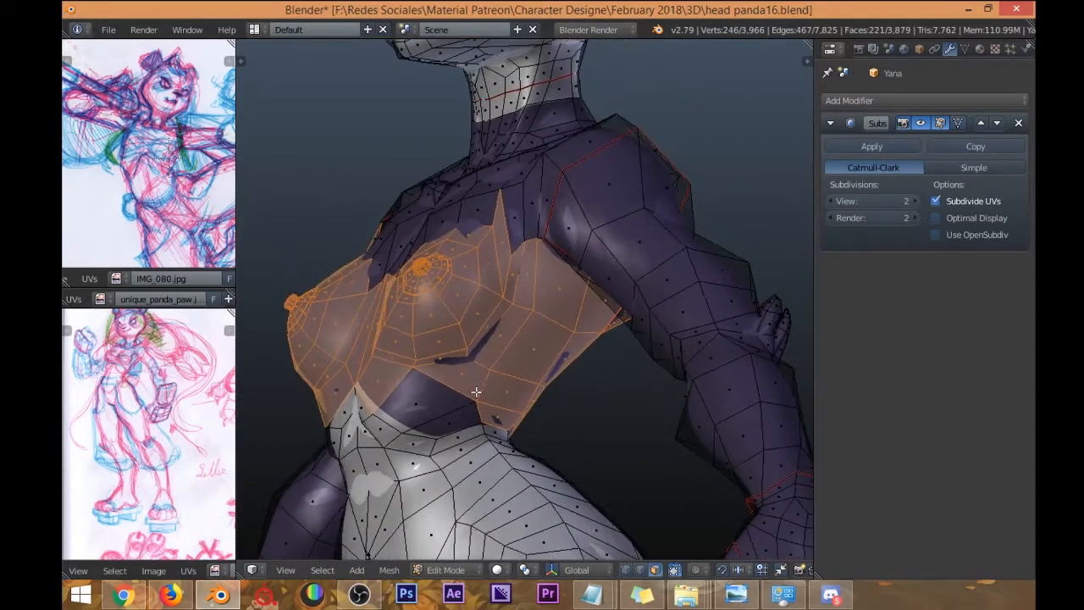
middle_drag(601, 432, 350, 404)
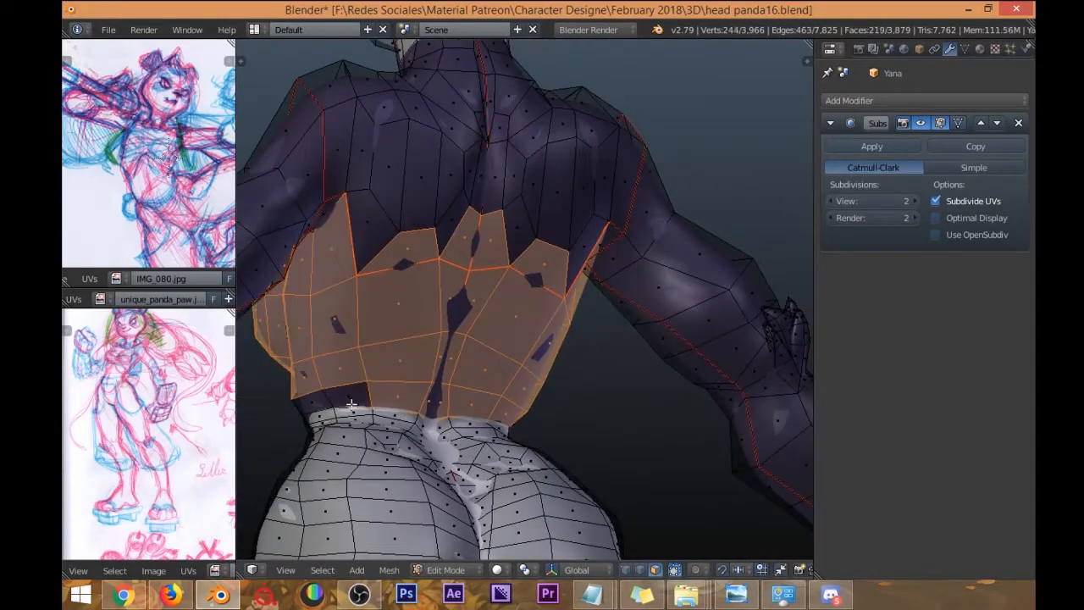
middle_drag(602, 405, 469, 294)
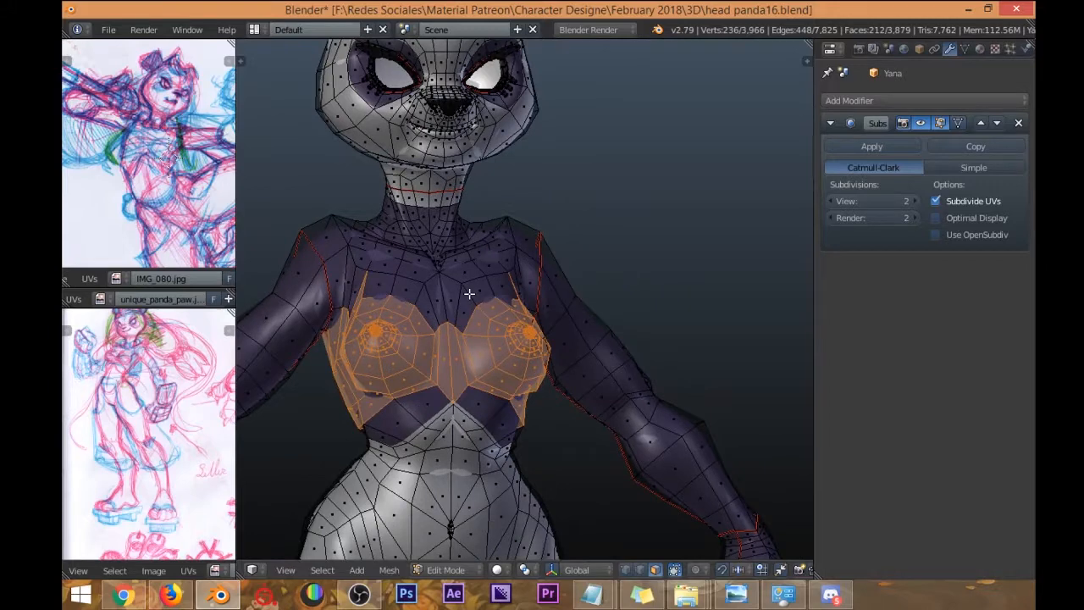
Duplicate the selected chest faces in place, separate the copy into its own object, and return to object mode.
key(shift+s)
click(477, 389)
middle_drag(508, 305, 505, 305)
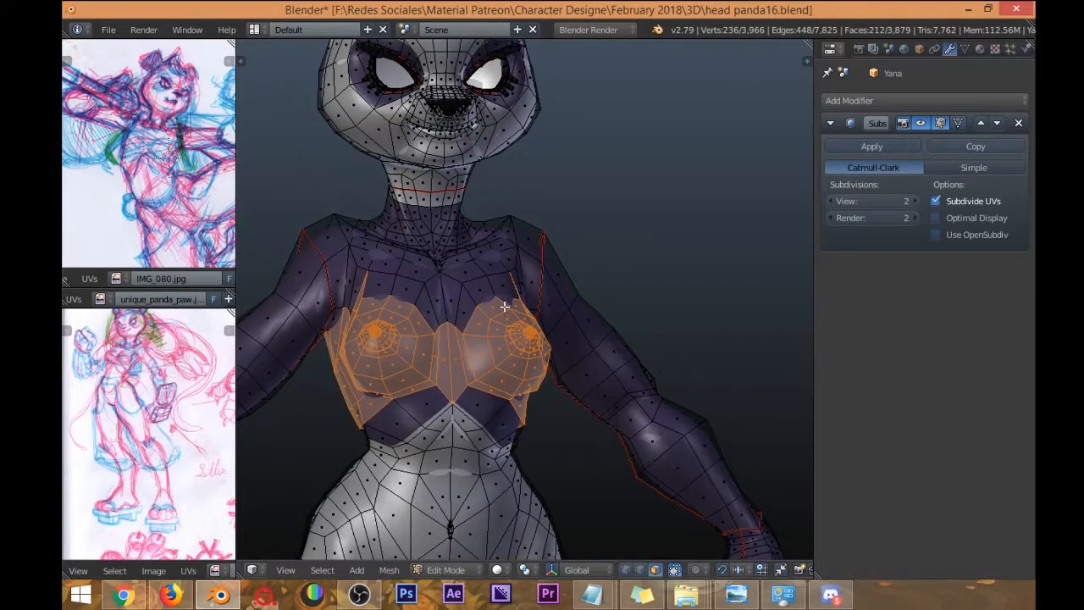
key(shift+d)
right_click(540, 331)
key(p)
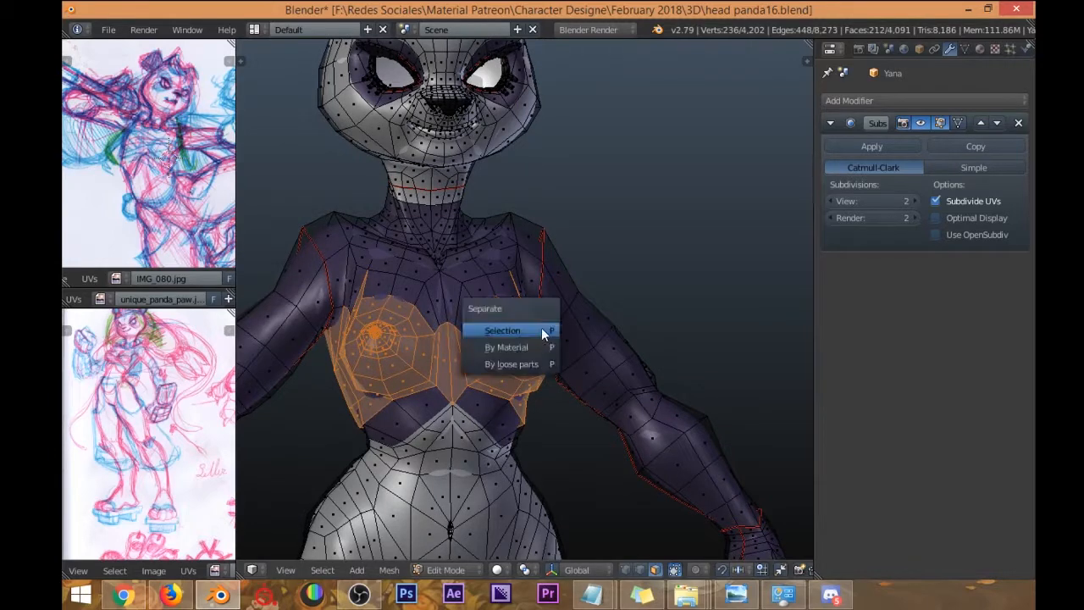
click(535, 327)
key(Tab)
Show the viewport overlays with textured shading and return from local view to the full character.
middle_drag(536, 346, 410, 266)
scroll(506, 304, down, 4)
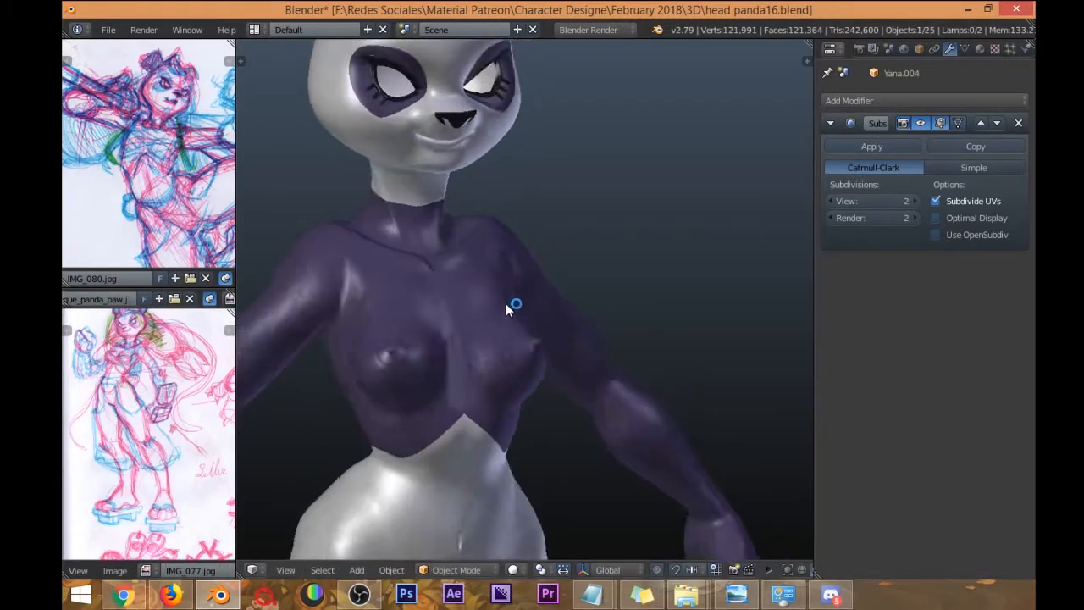
scroll(675, 574, down, 5)
click(755, 571)
middle_drag(517, 383, 491, 339)
scroll(478, 360, up, 3)
scroll(516, 283, up, 3)
middle_drag(515, 283, 515, 310)
key(KP_Divide)
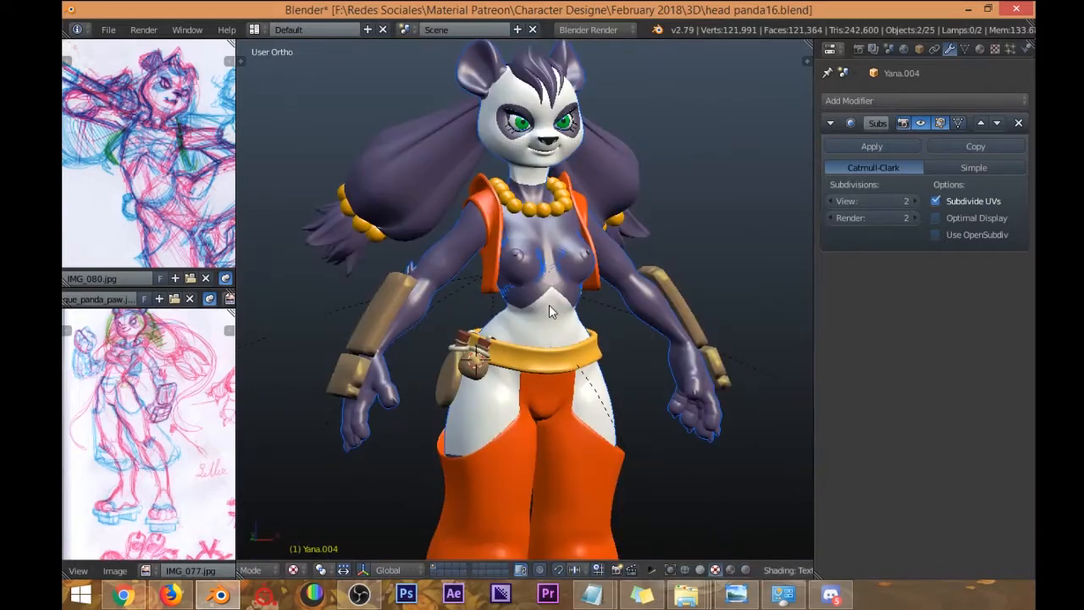
Select the separated chest piece and isolate it in local view.
right_click(563, 286)
scroll(563, 286, up, 5)
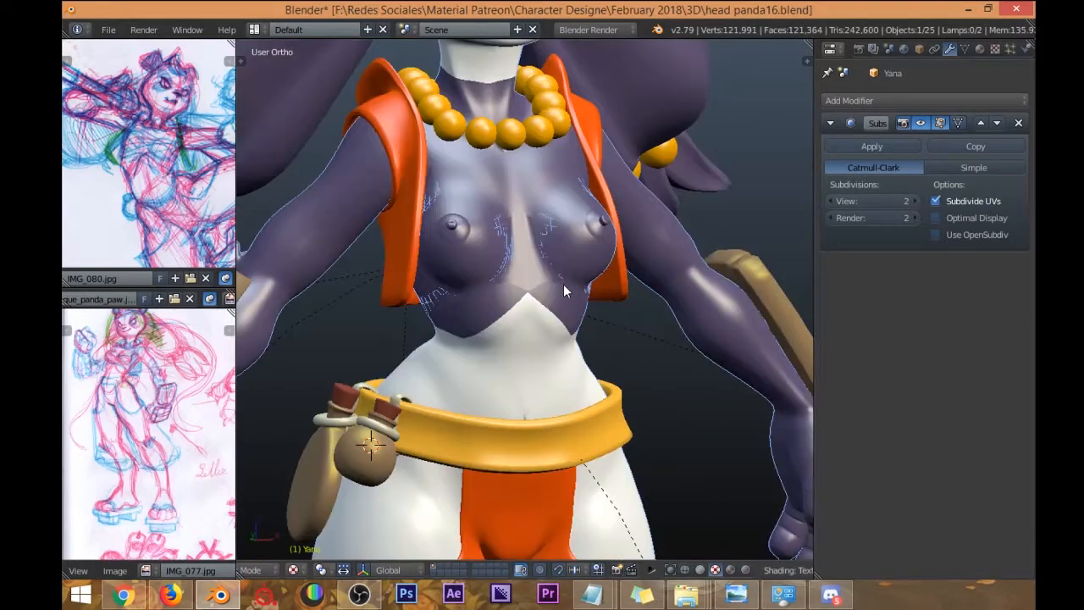
key(KP_Divide)
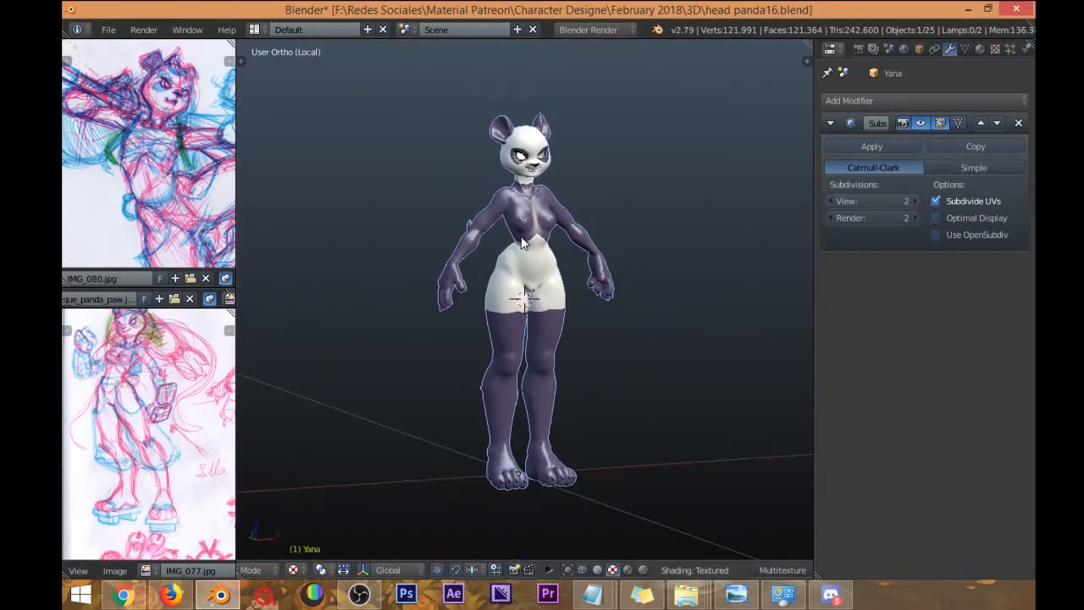
key(KP_Divide)
right_click(475, 257)
key(KP_Divide)
middle_drag(563, 279, 500, 270)
Enter edit mode and delete the face ring surrounding the nipple detail on the character's left side of the chest piece.
key(Tab)
scroll(443, 362, up, 6)
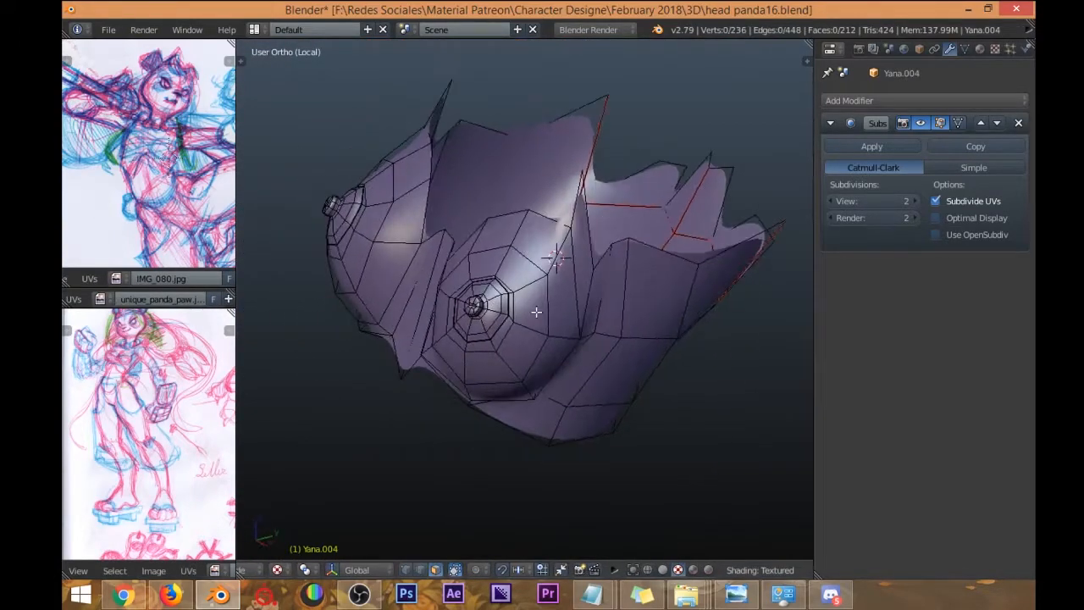
key(ctrl+Tab)
click(440, 347)
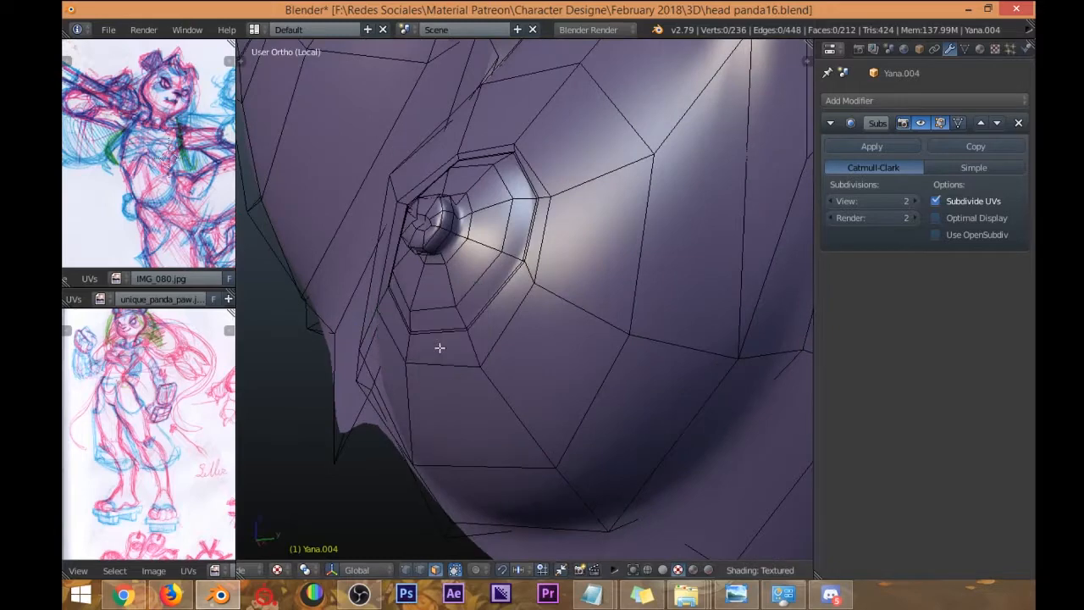
key(ctrl+Tab)
click(411, 331)
alt+right_click(409, 332)
middle_drag(434, 316, 445, 315)
key(x)
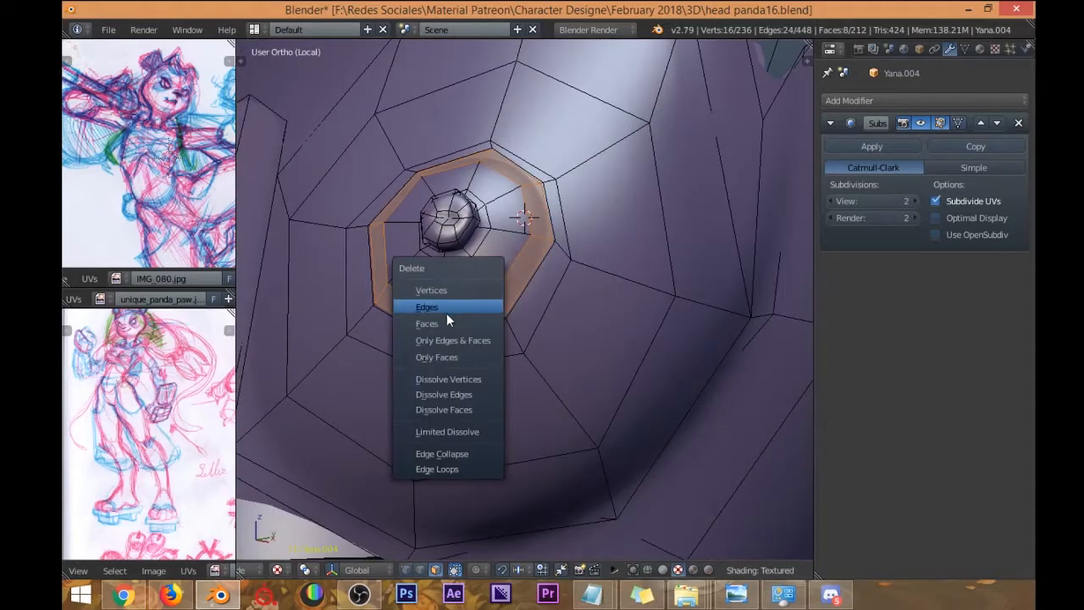
click(444, 319)
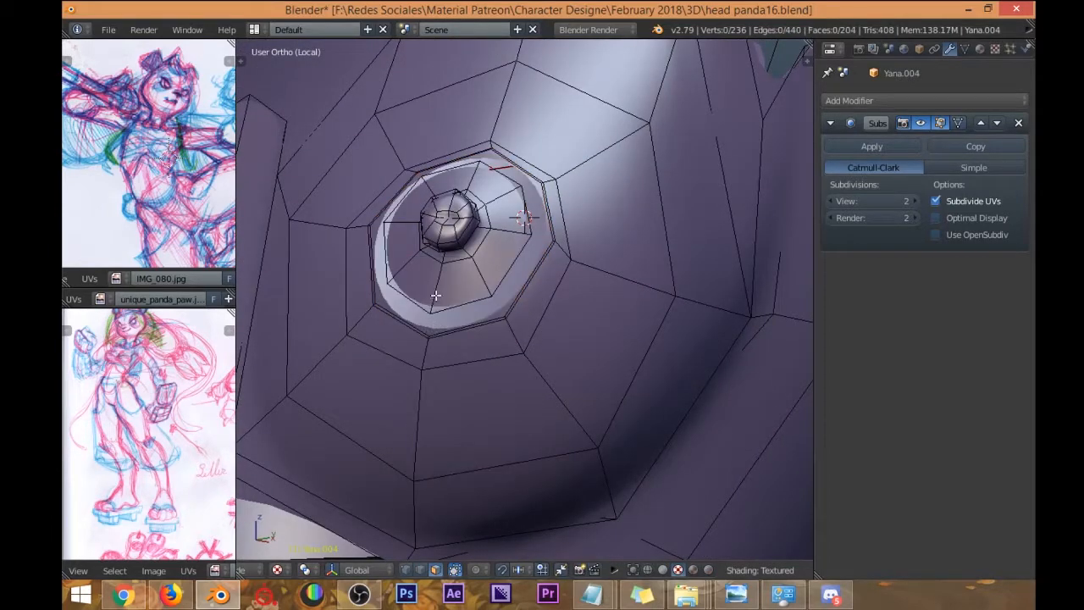
Delete the linked faces of the now detached nipple detail on the character's left side.
key(l)
middle_drag(436, 296, 431, 330)
key(x)
click(428, 336)
Delete the remaining thin face ring around the hole on the character's left side.
scroll(428, 334, up, 6)
right_click(440, 342)
key(a)
alt+right_click(439, 344)
right_click(439, 344)
key(a)
alt+right_click(437, 342)
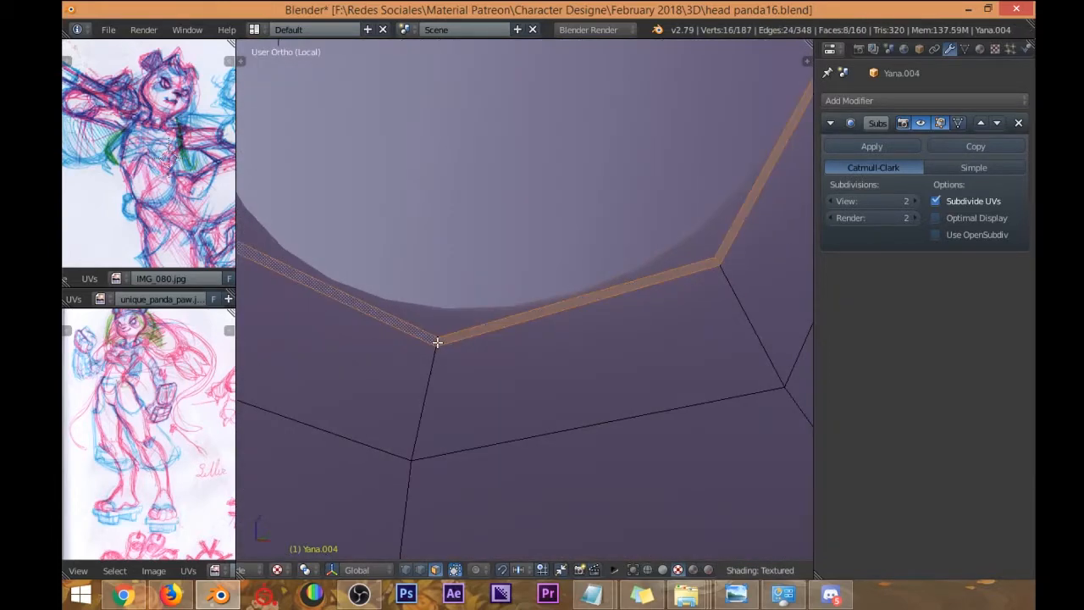
key(x)
click(433, 343)
scroll(430, 344, down, 8)
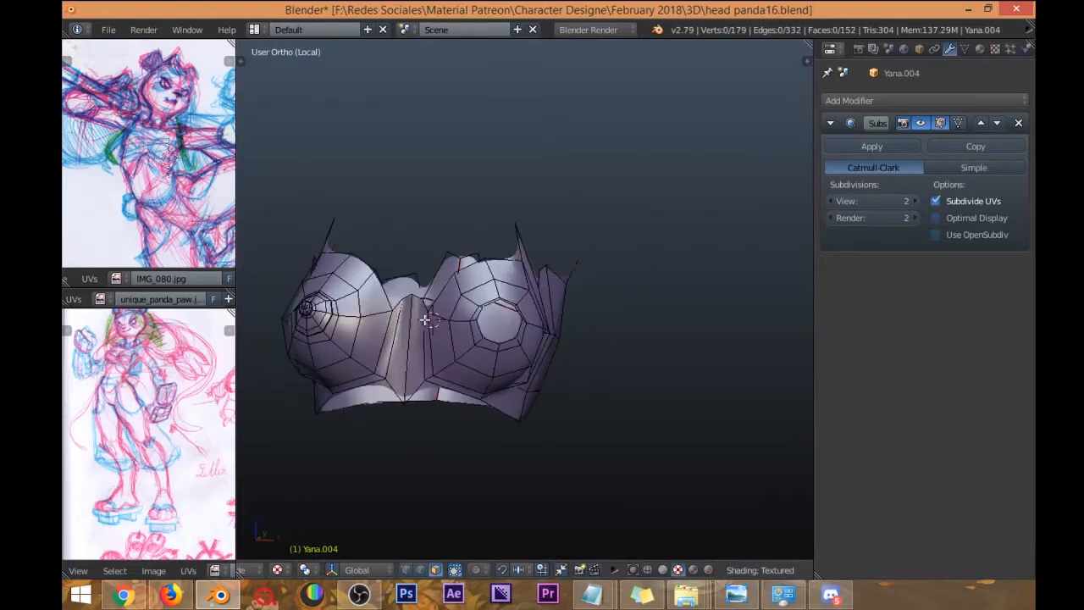
Delete the thin face ring and the nipple detail inside it on the character's right side of the chest piece.
scroll(425, 320, up, 8)
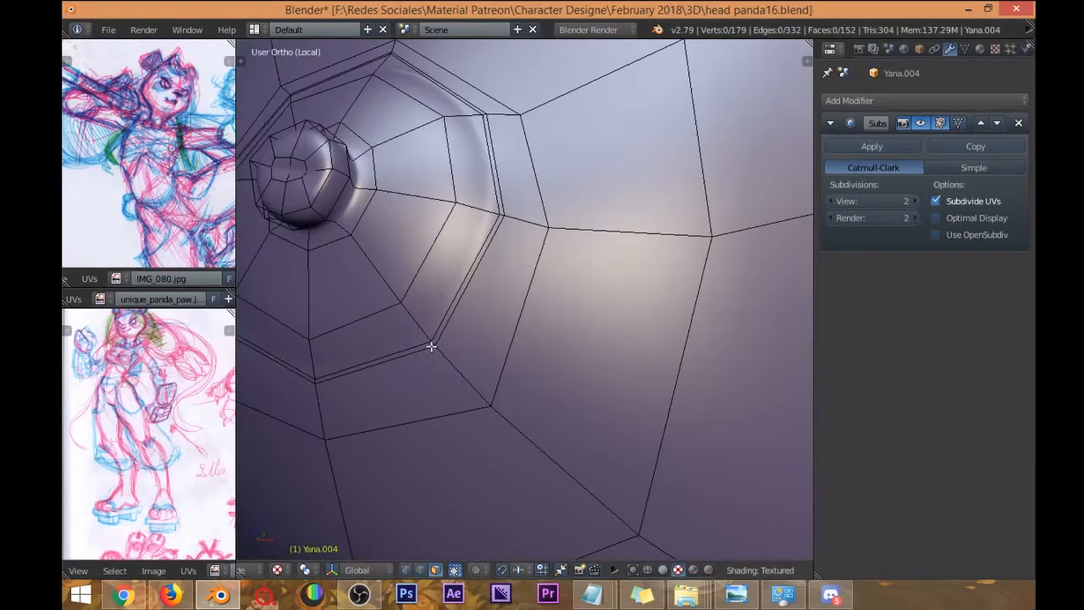
alt+right_click(433, 344)
key(x)
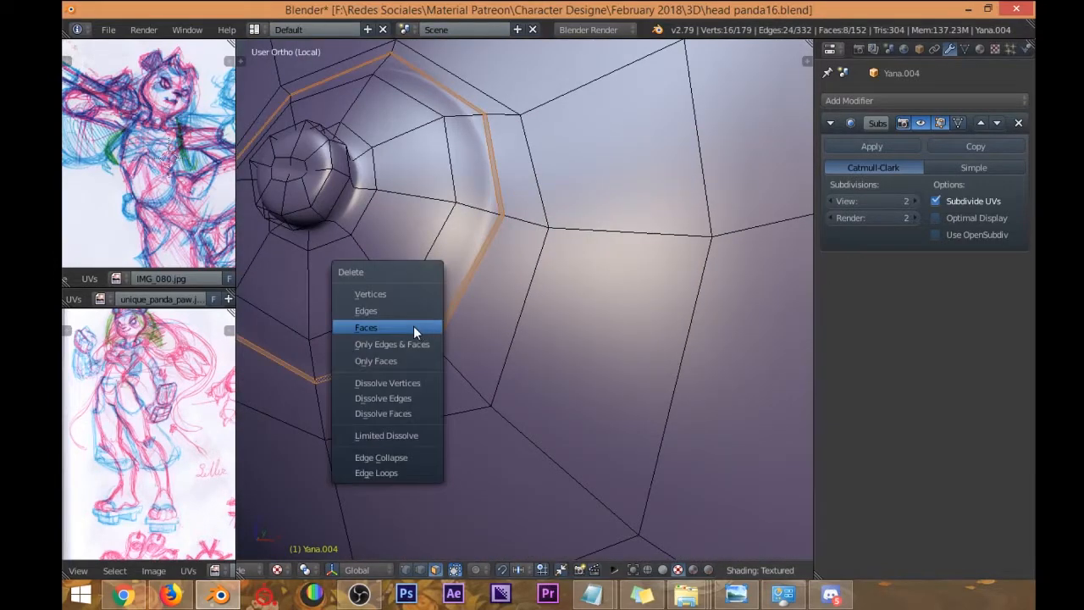
click(414, 327)
alt+right_click(405, 307)
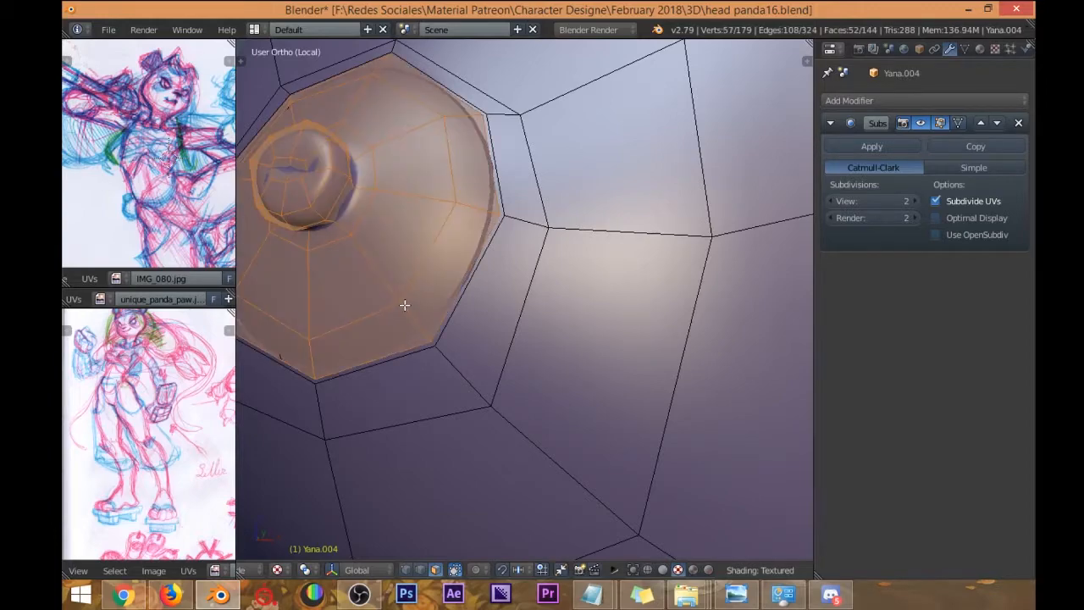
key(x)
click(417, 292)
scroll(418, 292, down, 6)
middle_drag(418, 293, 532, 250)
scroll(527, 265, up, 4)
key(ctrl+Tab)
click(464, 338)
right_click(477, 346)
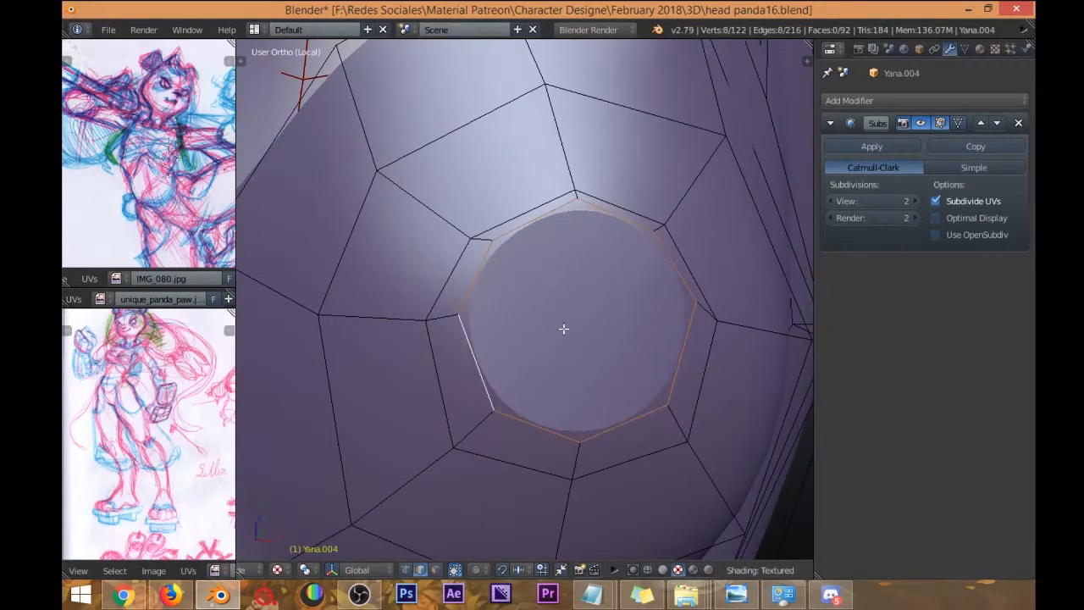
In the front wireframe view, select all faces on the character's right half of the chest piece and delete them.
scroll(539, 329, down, 5)
key(KP_1)
scroll(461, 246, down, 5)
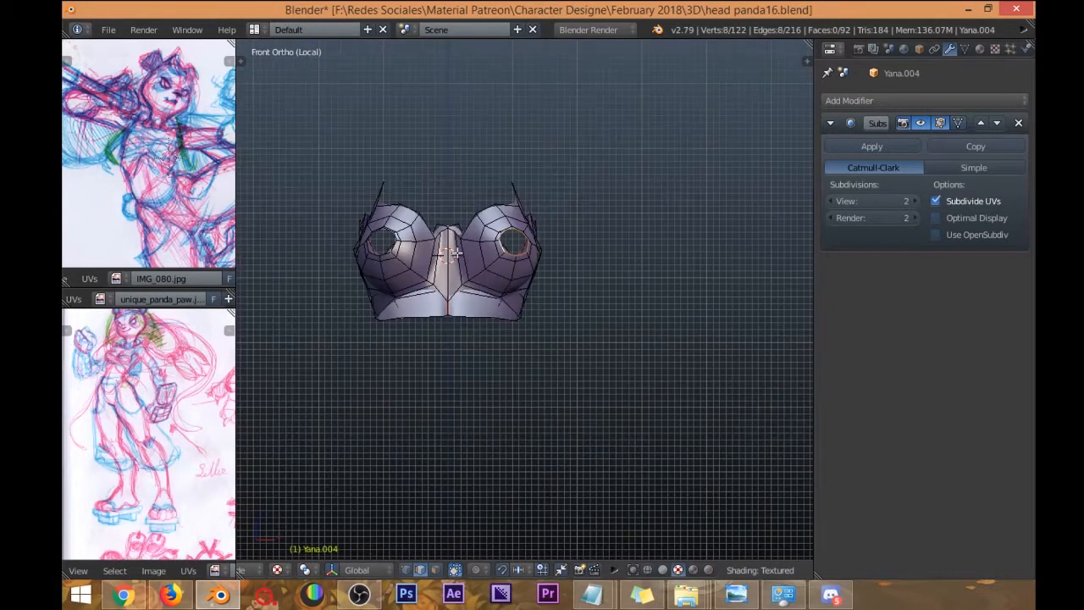
key(ctrl+Tab)
click(449, 316)
key(z)
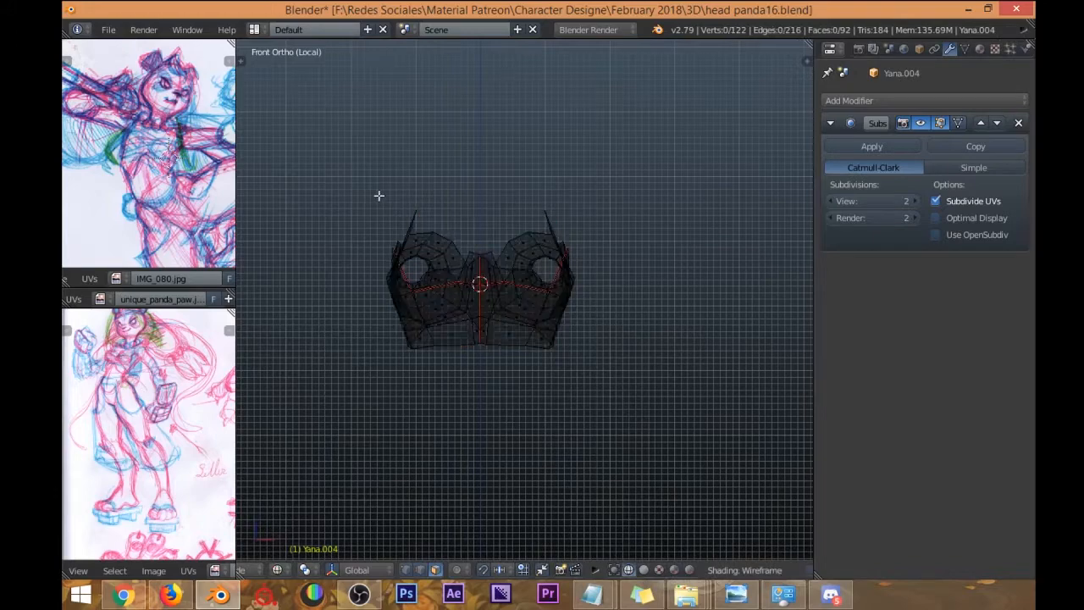
mouse_move(354, 164)
ctrl+mouse_down()
mouse_move(411, 414)
mouse_move(476, 375)
mouse_move(477, 283)
mouse_move(373, 157)
ctrl+mouse_up()
scroll(459, 322, up, 4)
ctrl+drag(404, 331, 411, 279)
shift+middle_drag(469, 331, 552, 356)
key(b)
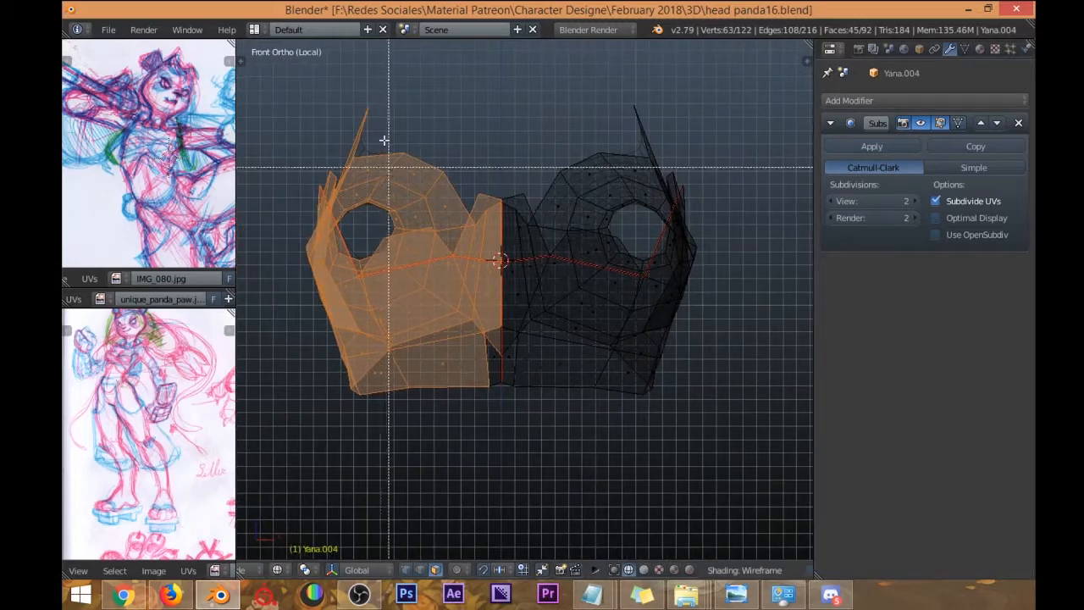
drag(305, 76, 499, 505)
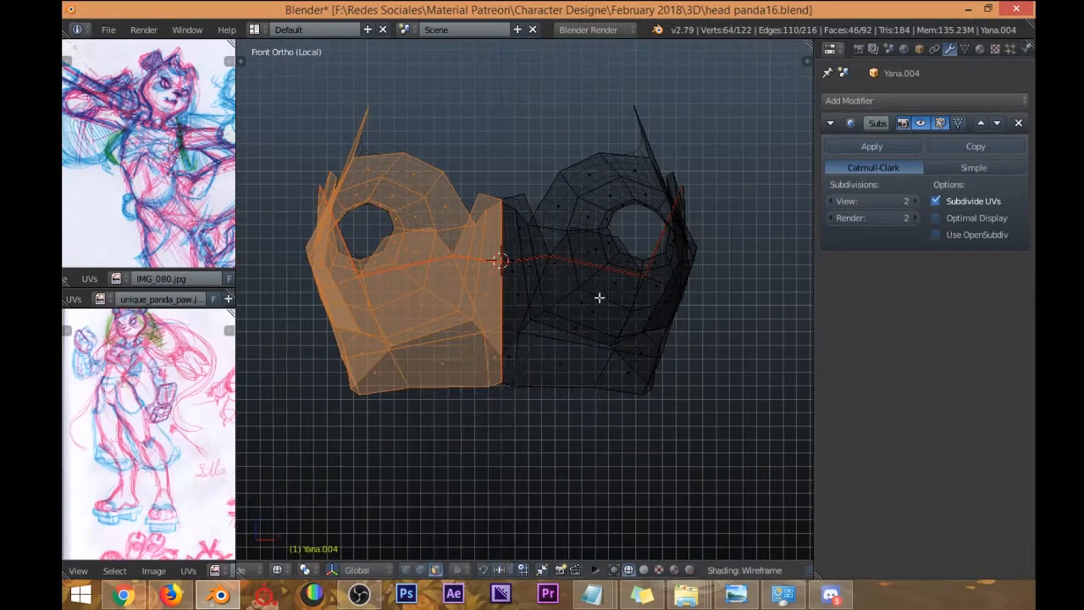
key(x)
click(485, 290)
key(z)
Add a Mirror modifier on the X axis to the remaining half of the chest piece.
middle_drag(573, 261, 580, 279)
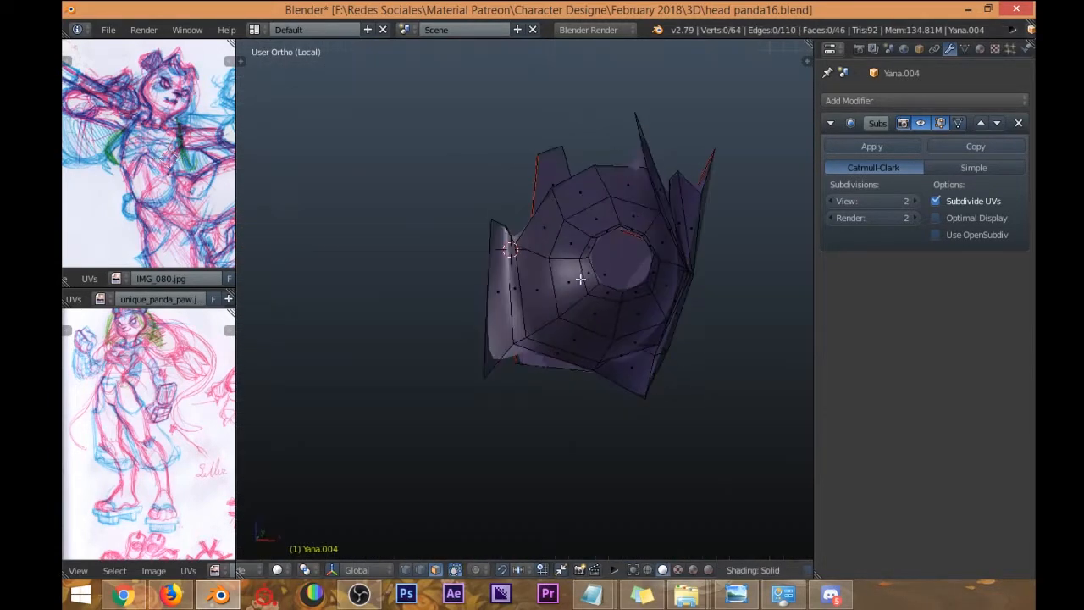
click(874, 100)
click(750, 254)
middle_drag(745, 254, 669, 278)
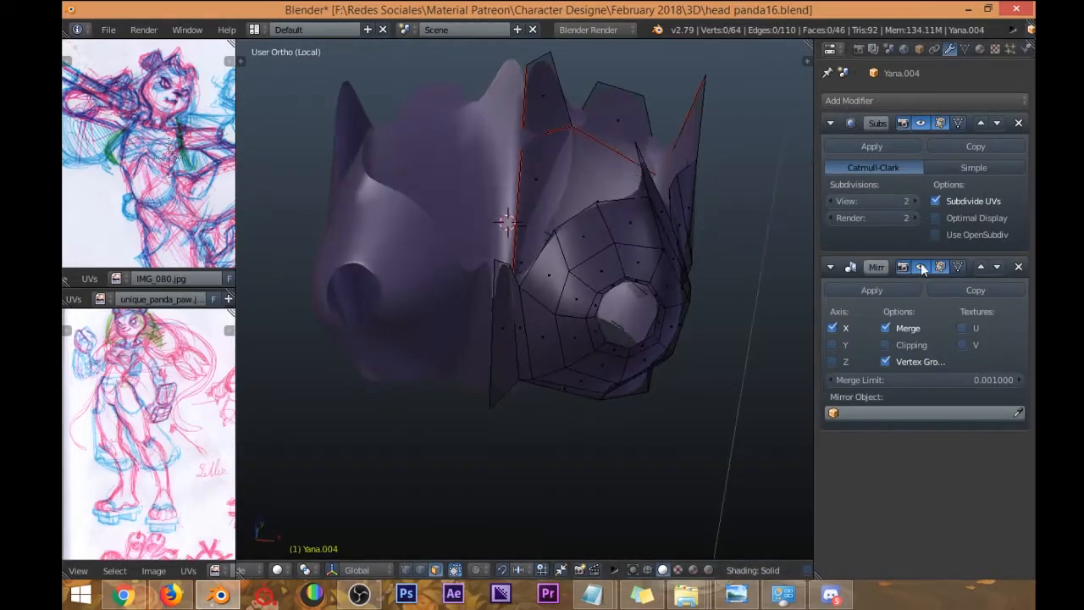
Move the Mirror modifier above the Subdivision Surface modifier in the chest piece's modifier stack.
middle_drag(524, 306, 806, 249)
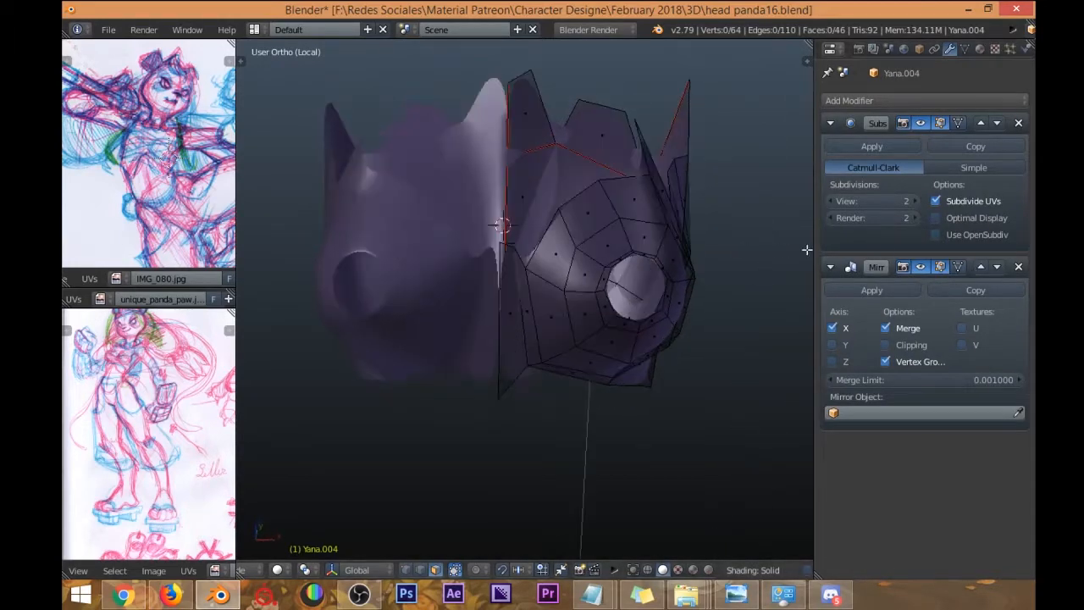
click(980, 266)
middle_drag(567, 212, 498, 306)
Extrude the rim edges of the breast hole and scale them inward to shrink the opening, adjusting the new rim's position.
scroll(503, 254, up, 4)
key(ctrl+Tab)
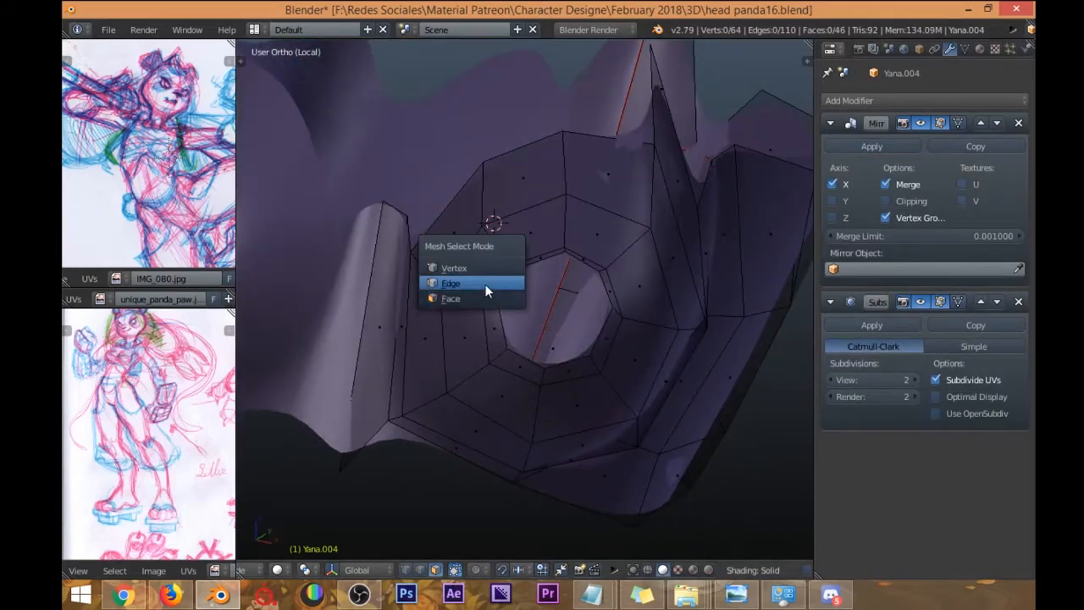
click(485, 290)
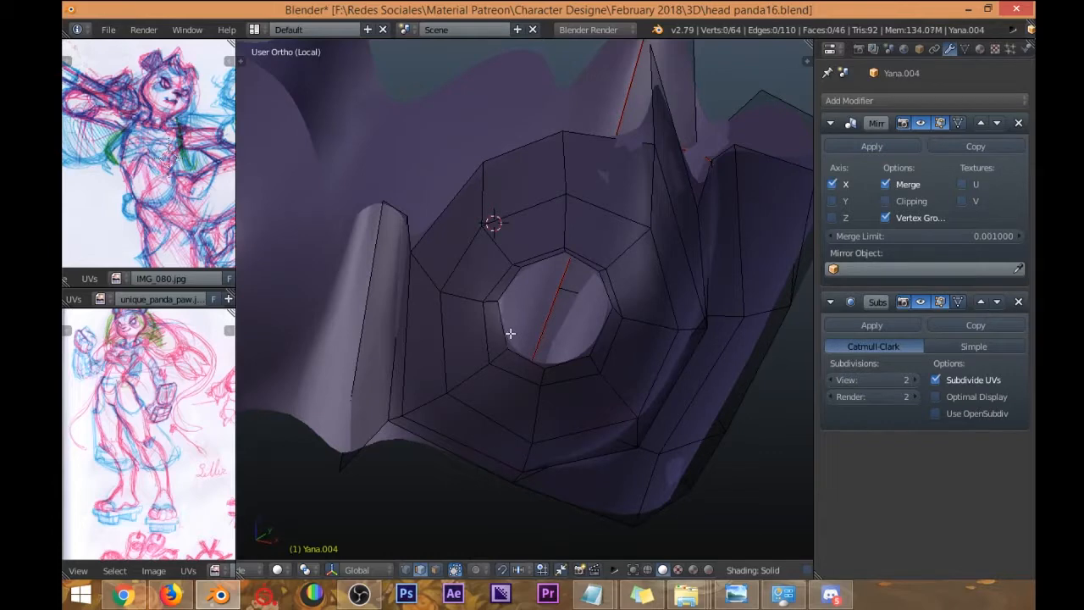
middle_drag(590, 331, 672, 370)
key(e)
key(s)
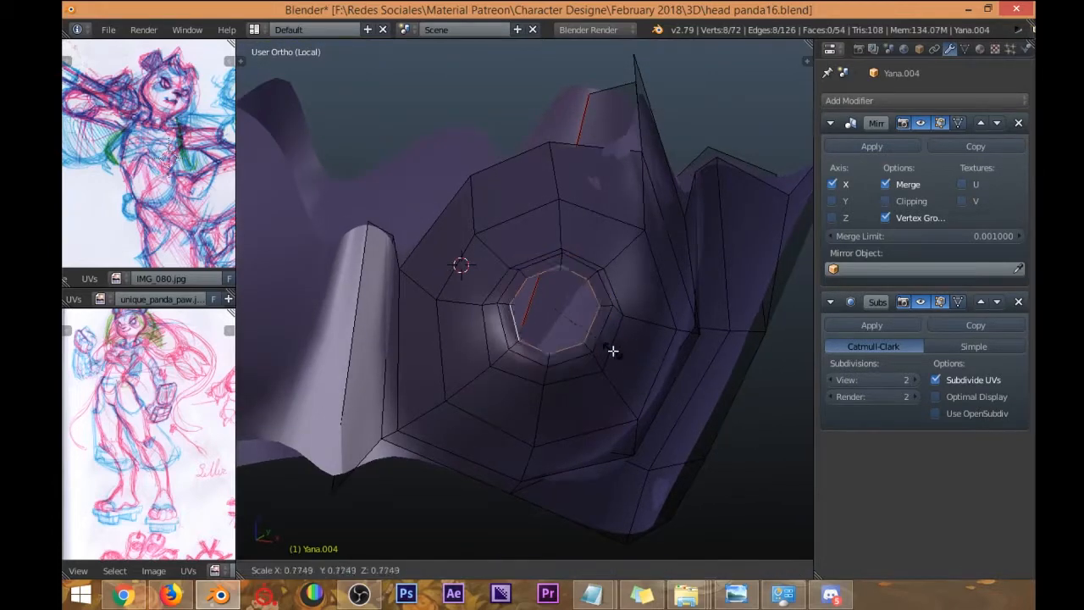
click(590, 324)
mouse_move(590, 324)
middle_down()
mouse_move(598, 203)
mouse_move(590, 337)
middle_up()
key(g)
click(600, 189)
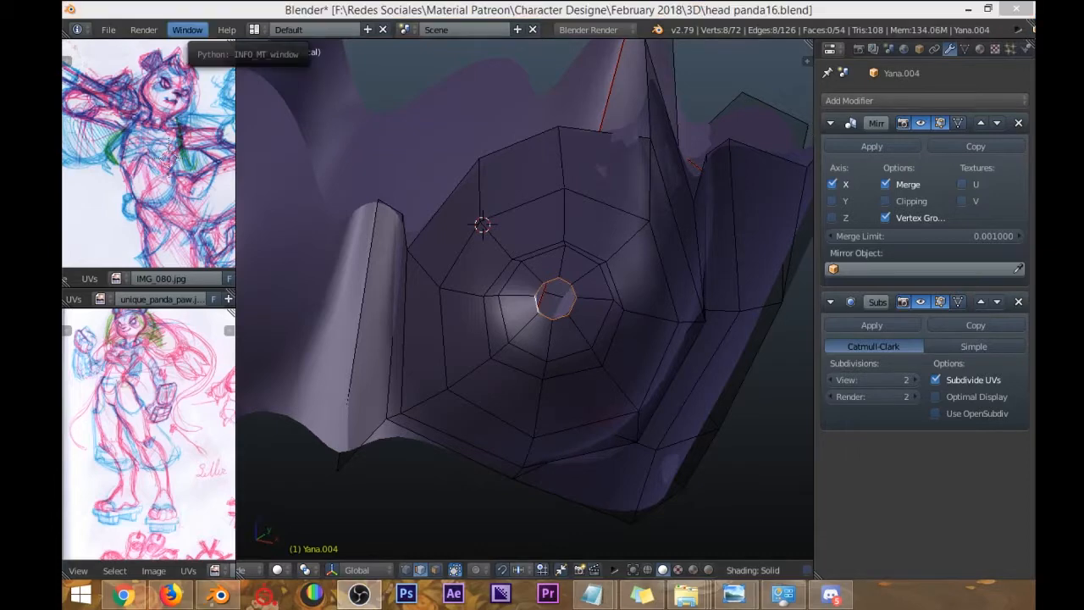
Connect the upper and lower rim vertices of the small breast hole with an edge and subdivide that edge.
middle_drag(482, 286, 534, 336)
scroll(530, 288, up, 2)
key(ctrl+Tab)
click(457, 329)
right_click(507, 313)
click(479, 310)
right_click(546, 250)
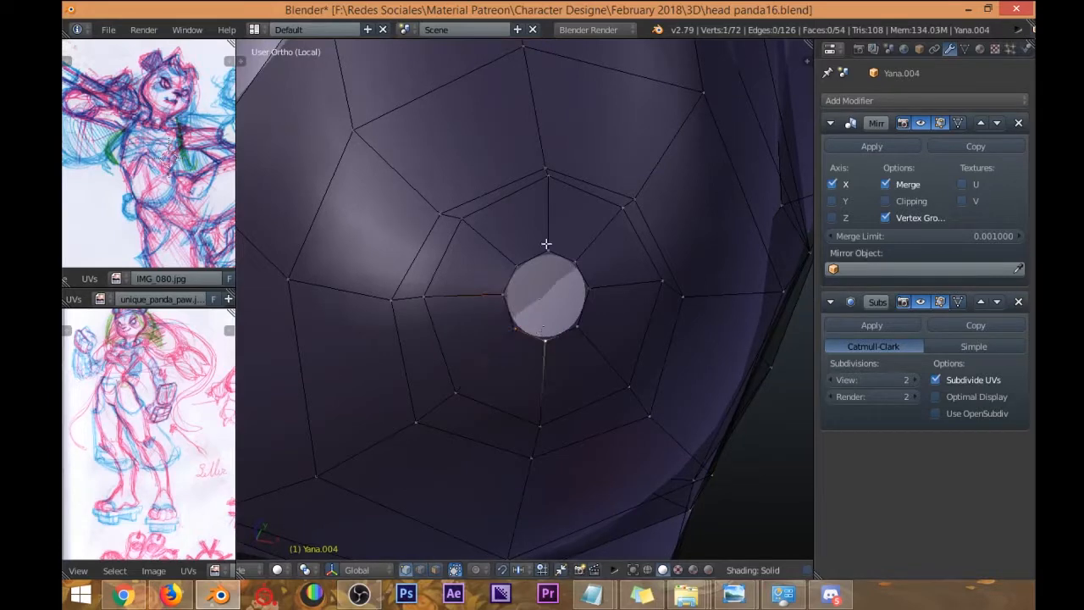
middle_drag(560, 251, 561, 261)
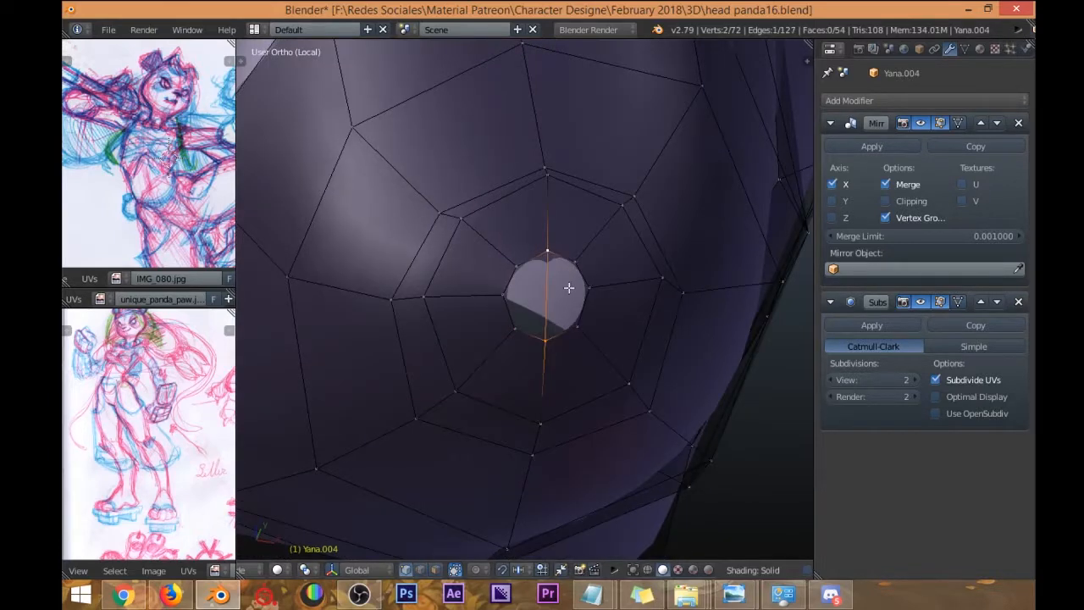
key(ctrl+Tab)
click(539, 294)
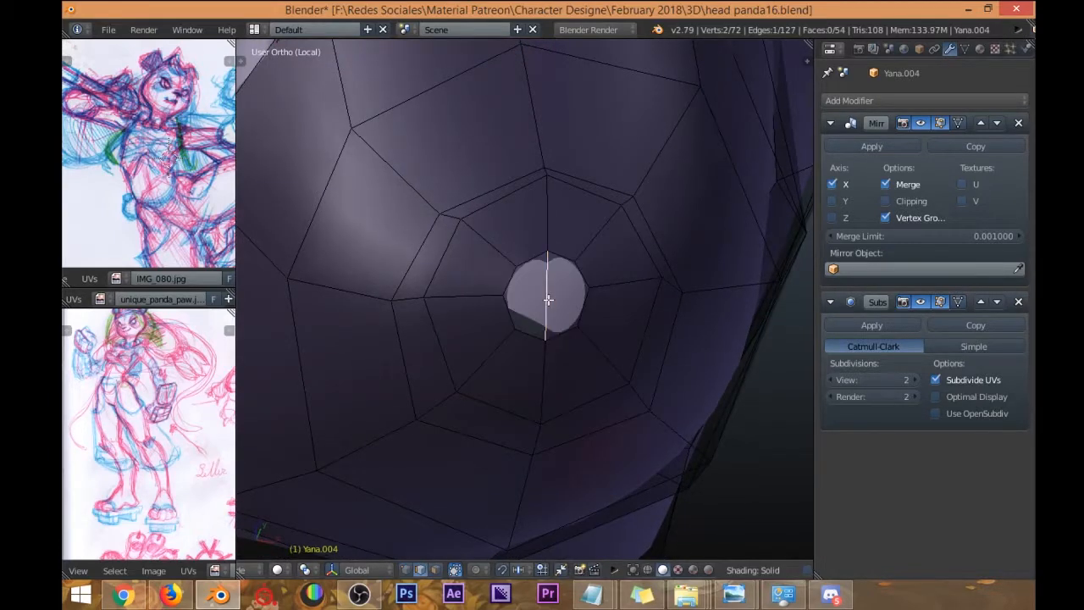
key(w)
click(542, 217)
Turn on the on-screen display of pressed keys and mouse actions in the 3D viewport.
middle_drag(542, 217, 542, 277)
key(t)
key(t)
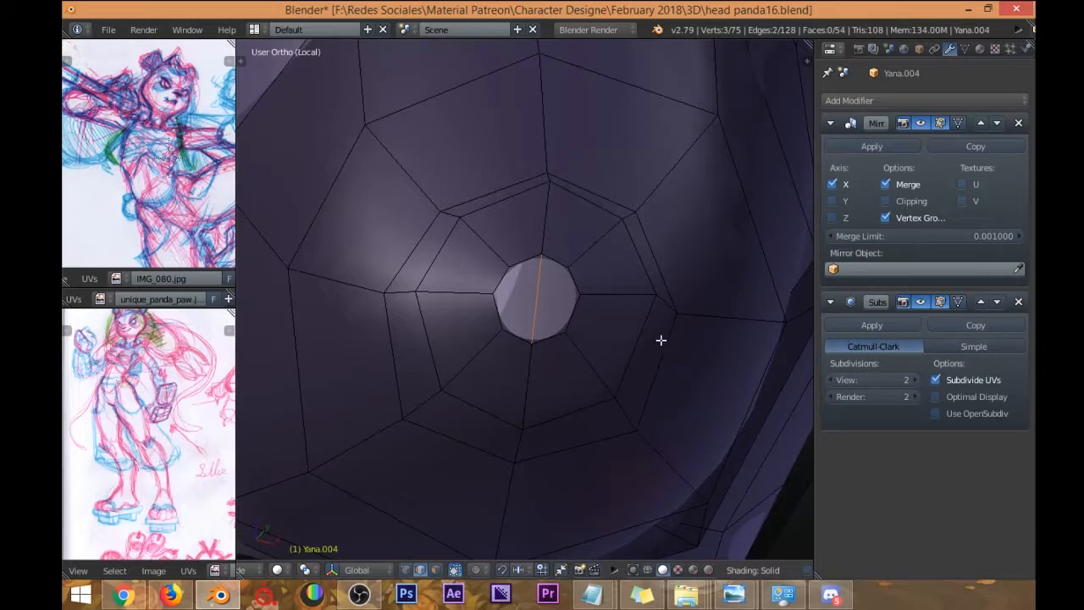
key(n)
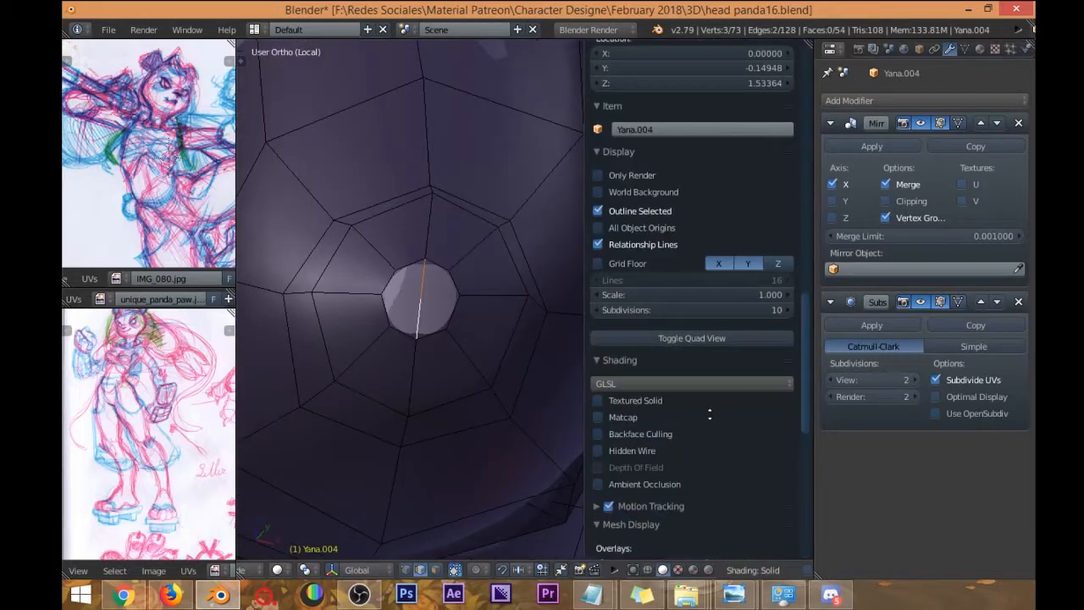
scroll(709, 415, down, 10)
click(674, 543)
scroll(594, 397, down, 3)
key(n)
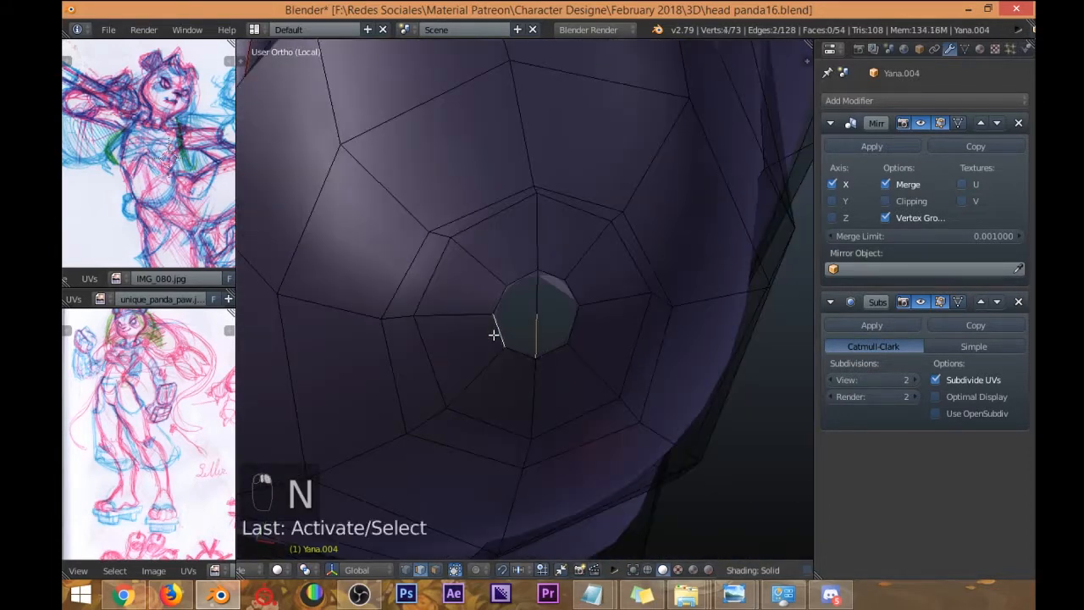
Fill the small breast hole with four faces around its middle vertex and clear the selection.
key(f)
key(f)
key(f)
click(518, 301)
key(f)
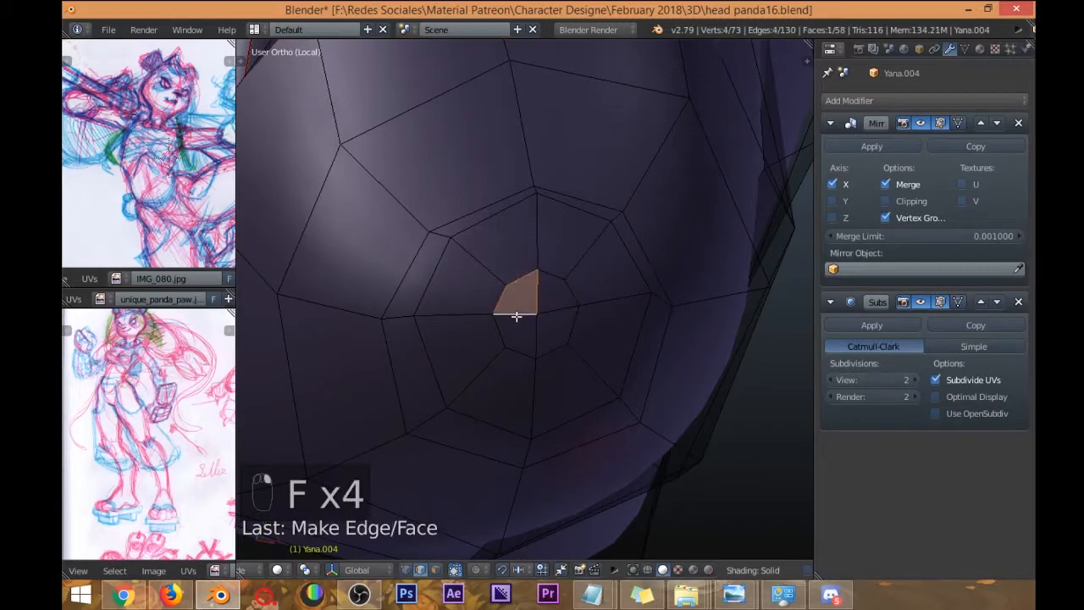
key(a)
Slide the upper edges of the inner ring around the filled hole away from the outer ring.
scroll(499, 288, down, 3)
middle_drag(486, 254, 568, 288)
key(ctrl+Tab)
click(547, 268)
right_click(552, 271)
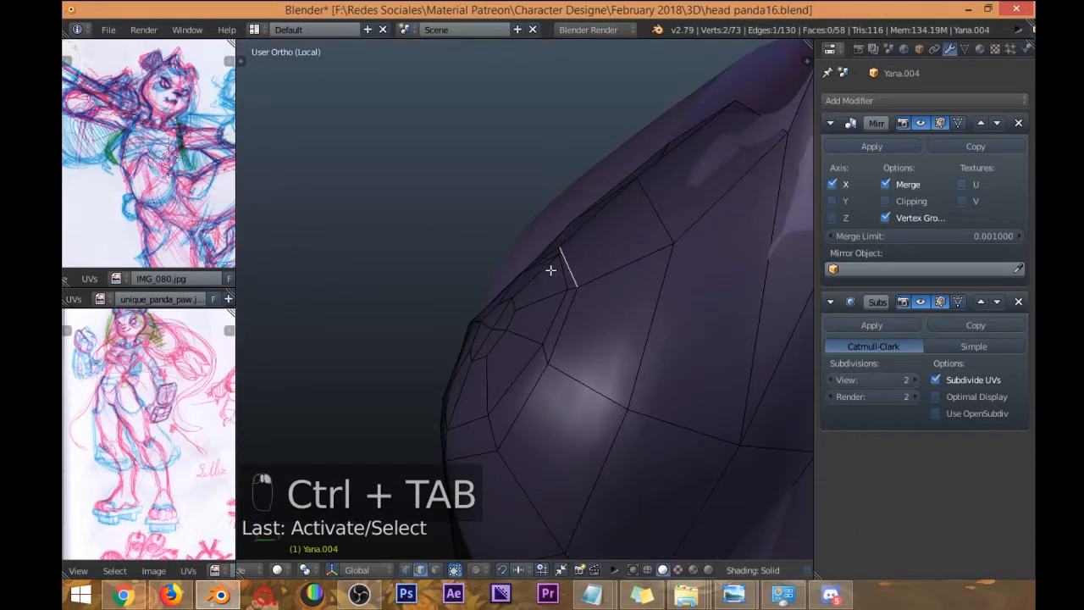
key(g)
key(g)
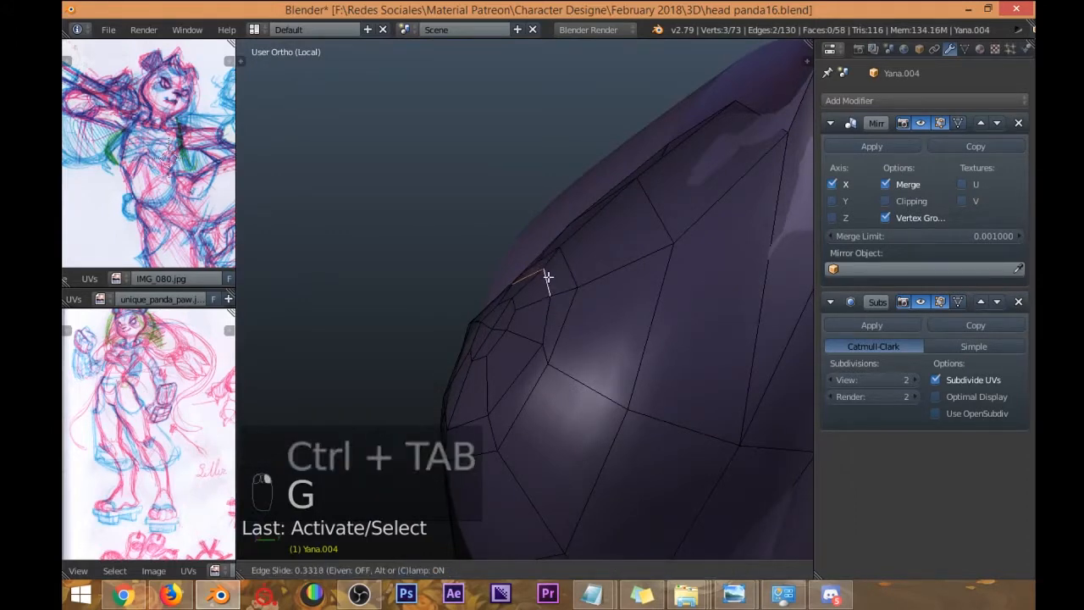
click(551, 274)
Slide the tip vertex of the tall armpit spike down along its edge.
middle_drag(551, 274, 577, 249)
key(ctrl+Tab)
click(540, 150)
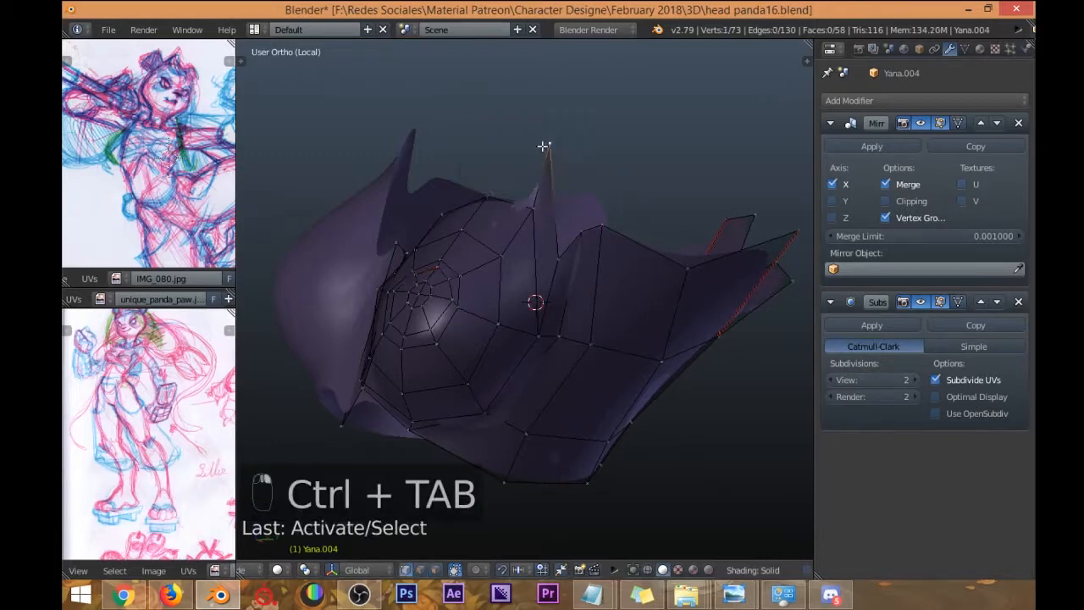
key(g)
key(g)
click(555, 226)
Reposition the vertices around the lowered armpit spike to even out the chest piece's upper edge.
scroll(537, 261, up, 3)
middle_drag(576, 237, 530, 200)
click(552, 229)
key(g)
right_click(592, 223)
right_click(570, 237)
right_click(549, 257)
key(g)
key(g)
right_click(547, 275)
key(g)
click(542, 235)
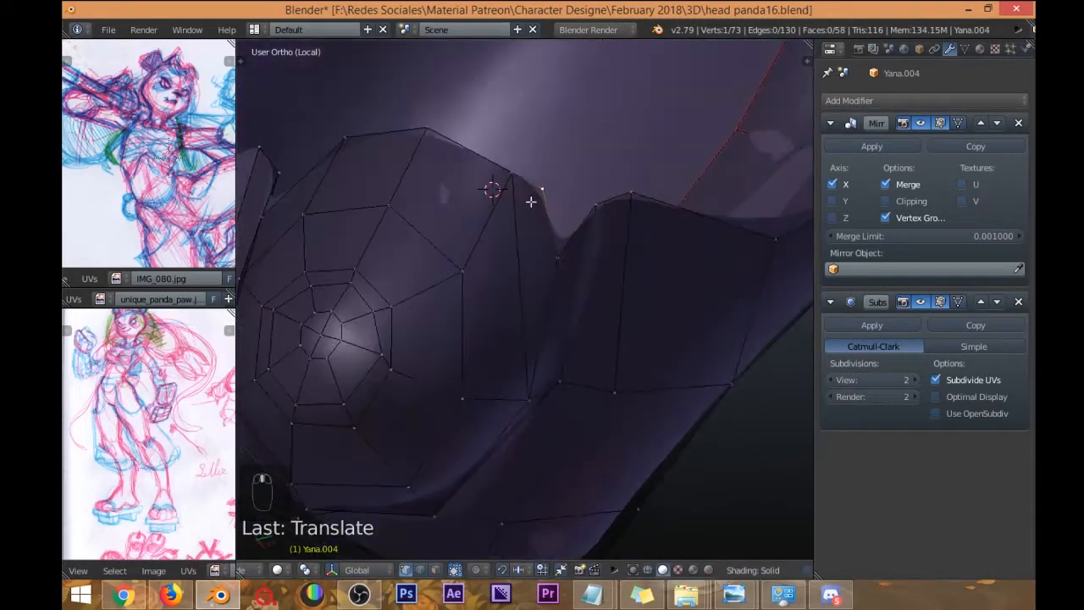
Merge the former spike tip with the neighbouring upper-edge vertex, using At Last.
middle_drag(606, 208, 575, 205)
key(alt+m)
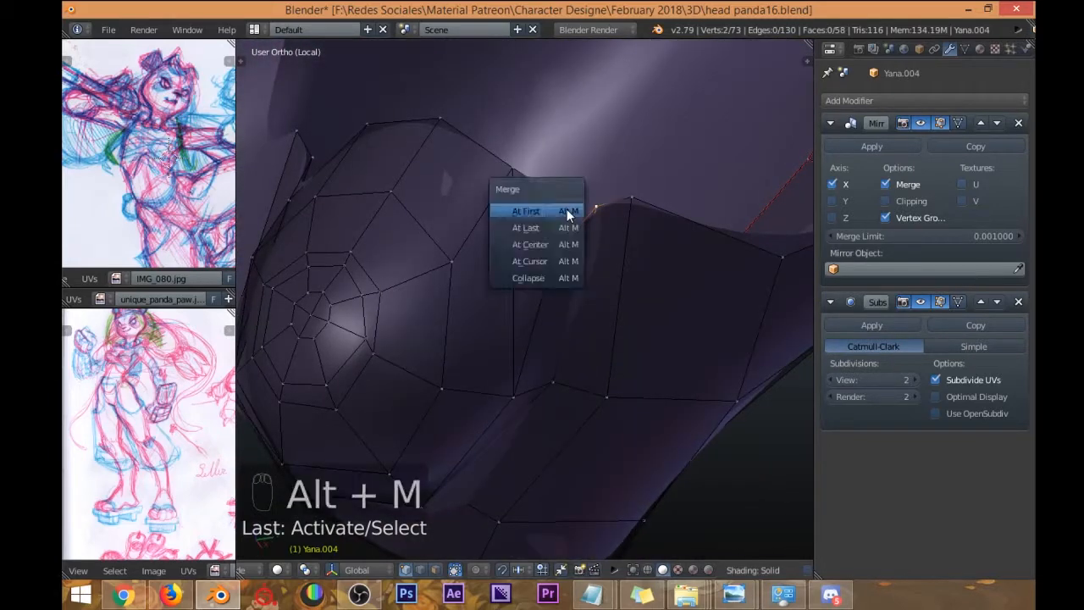
click(549, 229)
Slide the loose inner vertex along its edge onto the merged armpit corner.
right_click(556, 254)
mouse_move(556, 254)
middle_down()
mouse_move(527, 234)
mouse_move(519, 211)
mouse_move(571, 286)
mouse_move(530, 280)
mouse_move(548, 262)
middle_up()
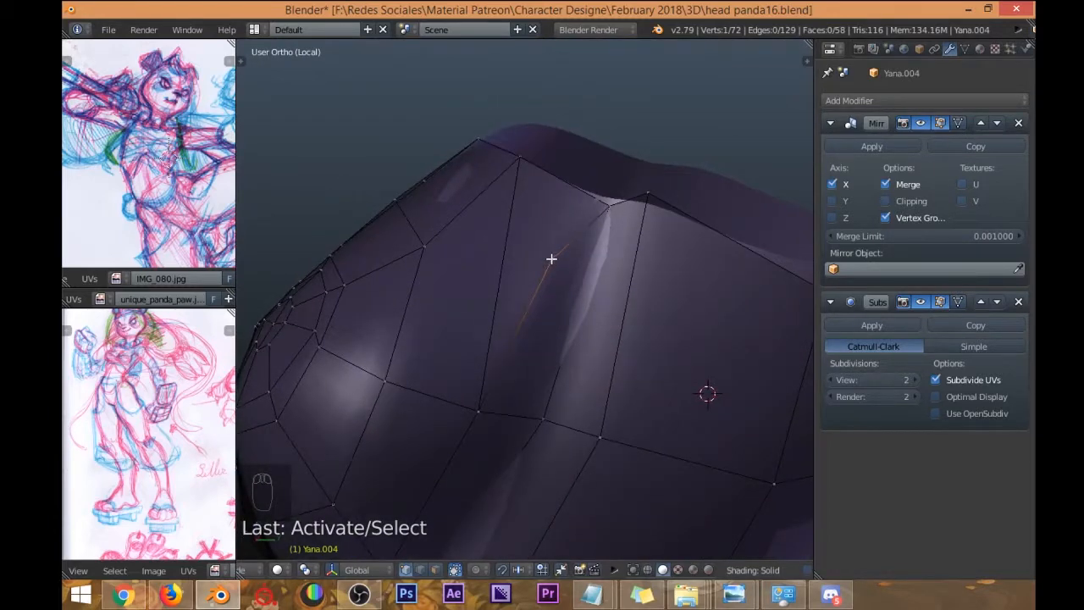
key(g)
click(619, 185)
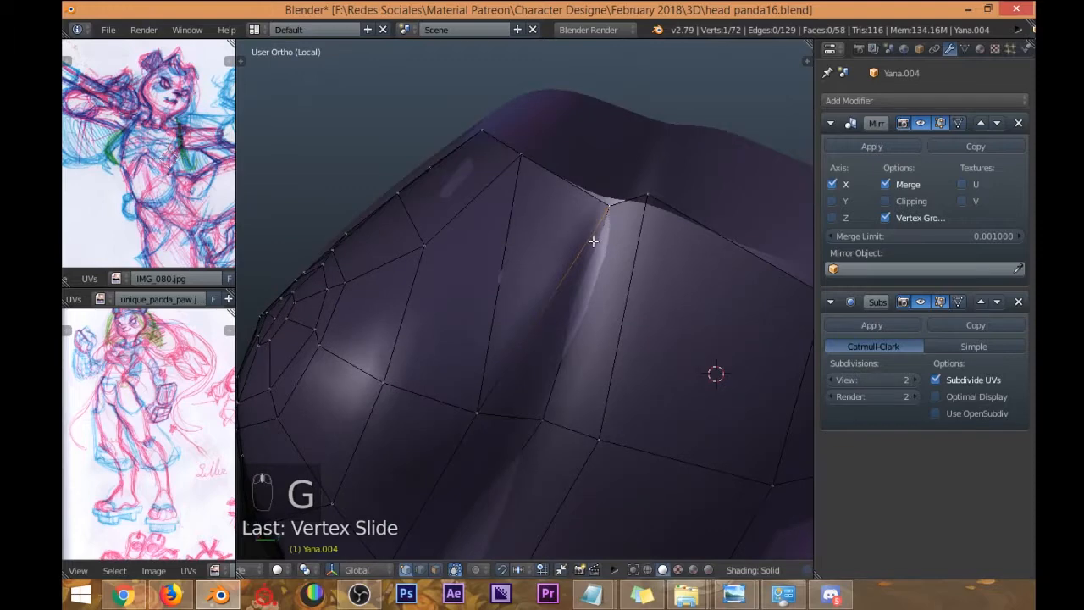
Lasso-select the overlapping vertices at the armpit corner and apply Remove Doubles to them.
middle_drag(614, 211, 617, 231)
ctrl+drag(589, 227, 592, 227)
middle_drag(612, 247, 626, 266)
key(z)
middle_drag(599, 223, 628, 227)
ctrl+drag(625, 210, 600, 219)
key(z)
key(w)
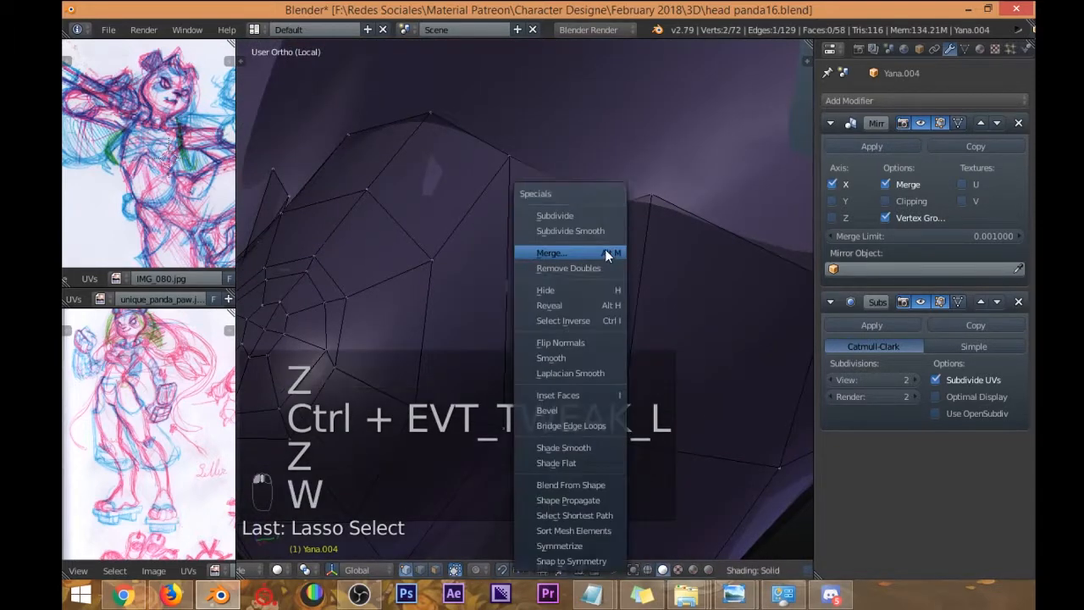
click(582, 267)
Join the thin armpit sliver face with its neighbour into a single face and clear the selection.
middle_drag(581, 268, 588, 249)
key(ctrl+Tab)
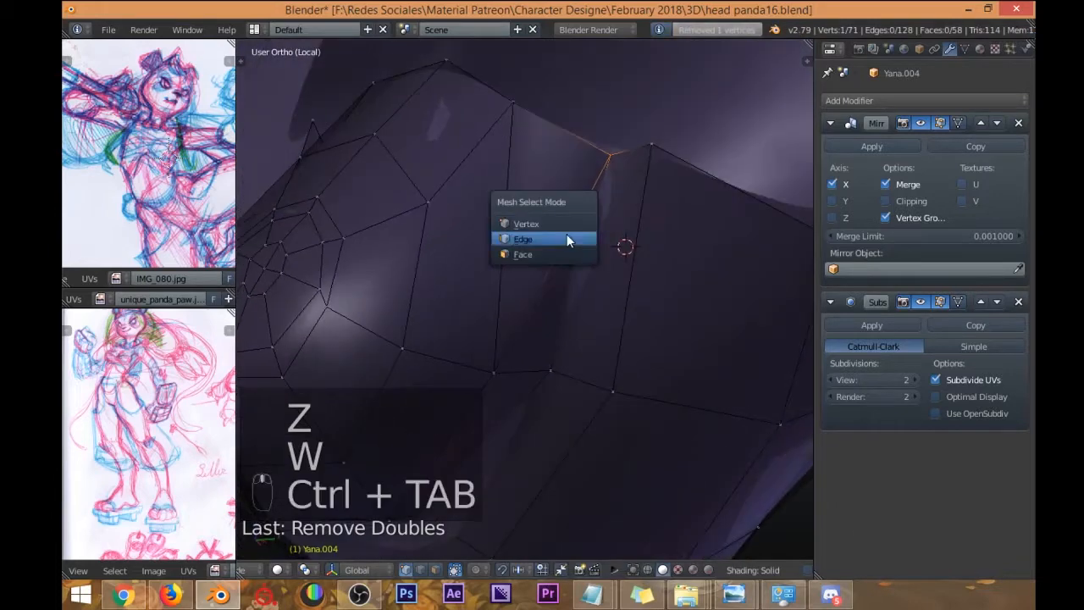
click(568, 252)
click(521, 229)
key(f)
key(a)
Slide the upper edge of the front centre strip down between the breasts.
middle_drag(529, 228, 456, 202)
right_click(542, 229)
key(ctrl+Tab)
click(446, 224)
right_click(456, 199)
key(g)
key(g)
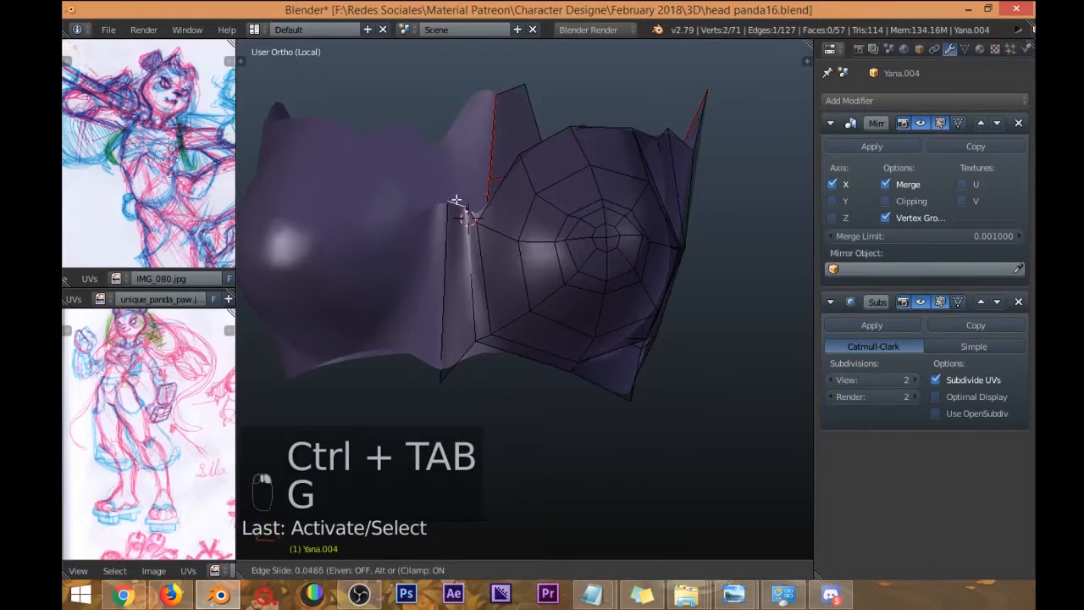
click(457, 208)
Slide the pointed lower vertex of the front centre strip up to the hem line.
middle_drag(445, 382, 449, 376)
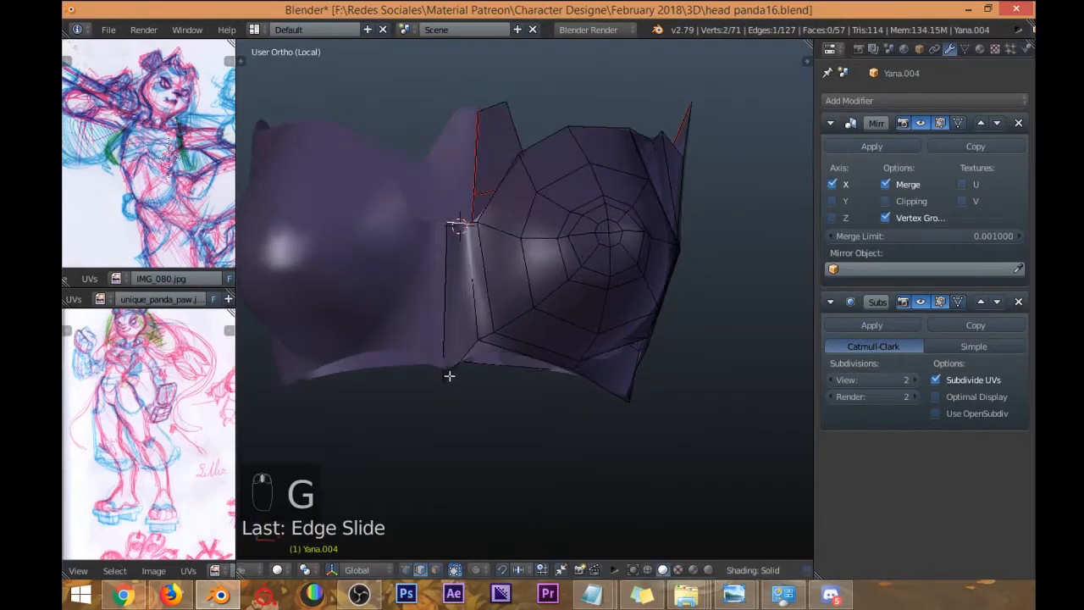
key(ctrl+Tab)
click(430, 364)
right_click(430, 386)
key(g)
key(g)
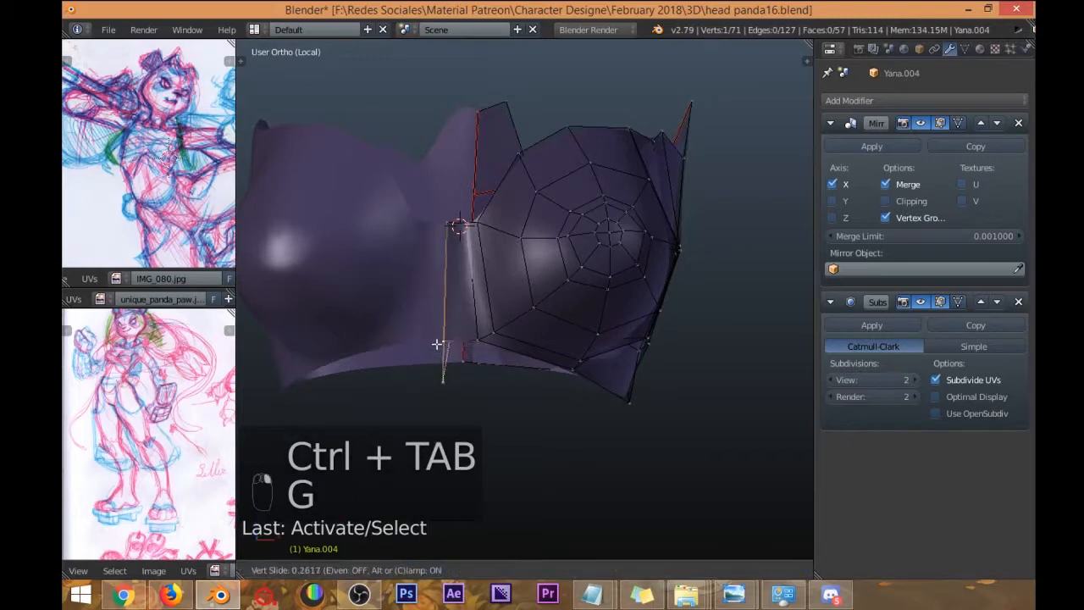
click(437, 344)
Delete the two faces protruding from the chest piece's upper back edge.
middle_drag(438, 331, 447, 287)
key(ctrl+Tab)
click(387, 341)
right_click(404, 294)
shift+right_click(478, 282)
key(x)
click(478, 283)
Select the upper breast faces down to the small middle ring, compare with the reference sketch, and delete them to lower the neckline.
right_click(405, 296)
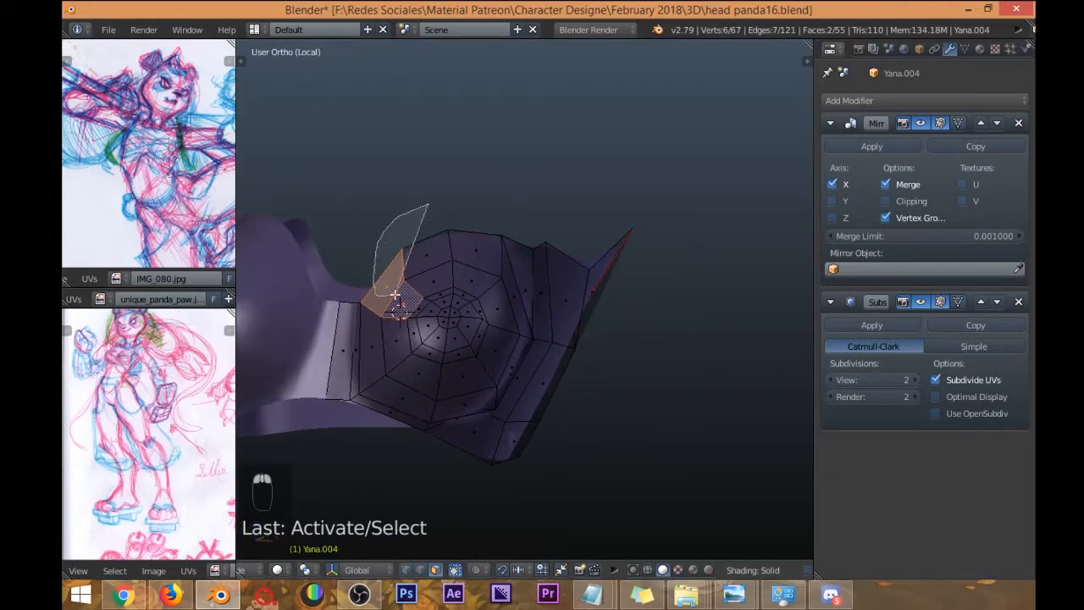
ctrl+drag(458, 267, 458, 267)
middle_drag(458, 267, 454, 277)
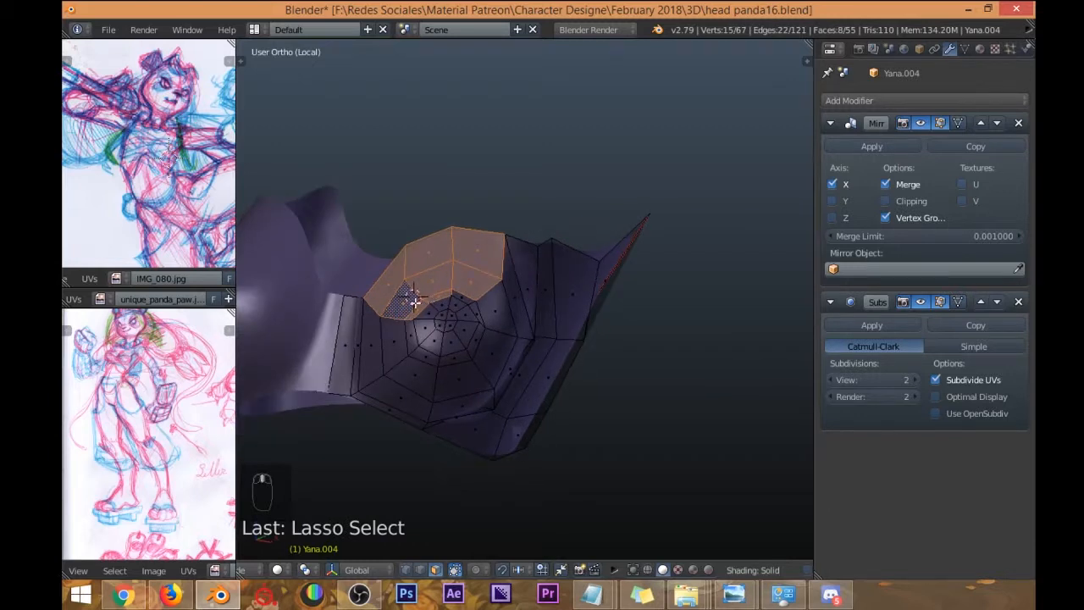
ctrl+drag(469, 297, 468, 294)
scroll(468, 286, up, 2)
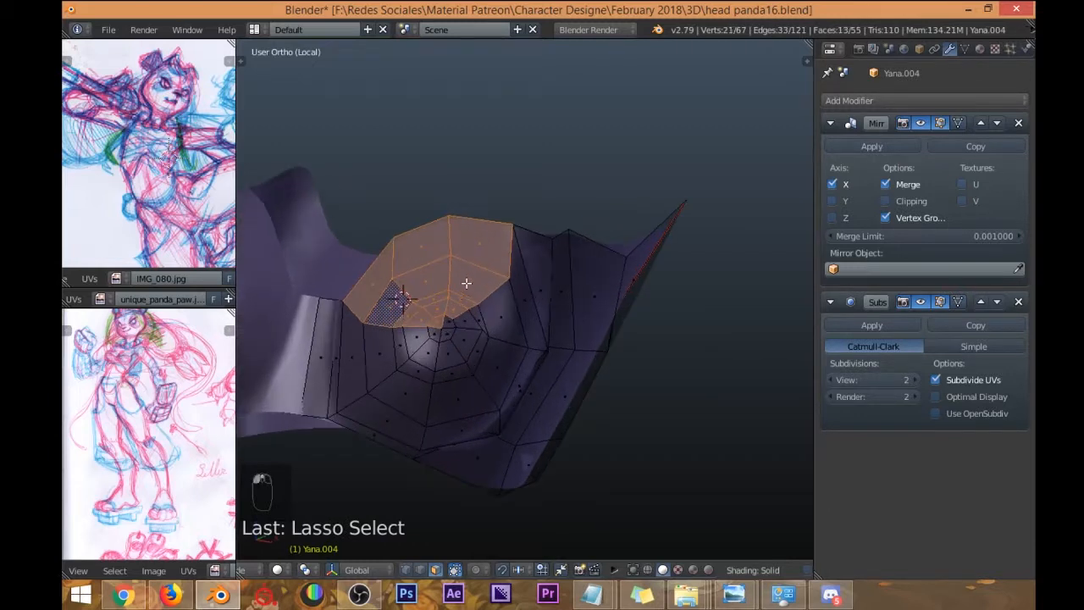
middle_drag(465, 286, 435, 325)
shift+right_click(439, 326)
mouse_move(452, 285)
middle_down()
mouse_move(455, 293)
mouse_move(407, 293)
mouse_move(457, 295)
middle_up()
key(ctrl+z)
key(ctrl+z)
shift+right_click(445, 303)
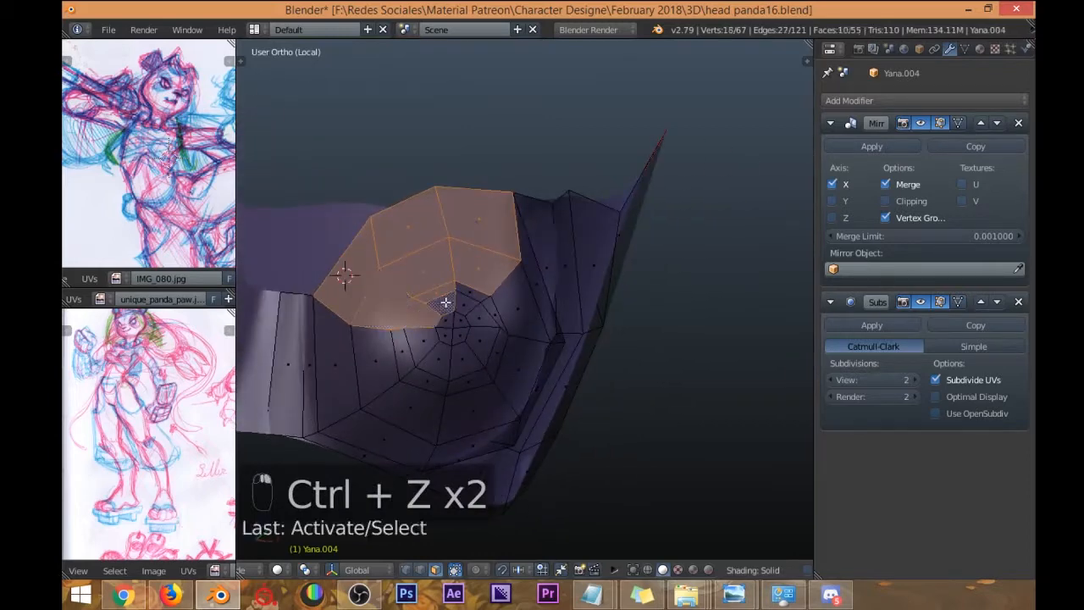
shift+right_click(466, 282)
shift+right_click(464, 302)
shift+right_click(467, 278)
shift+right_click(468, 286)
middle_drag(173, 159, 165, 187)
scroll(165, 186, up, 3)
scroll(148, 160, up, 2)
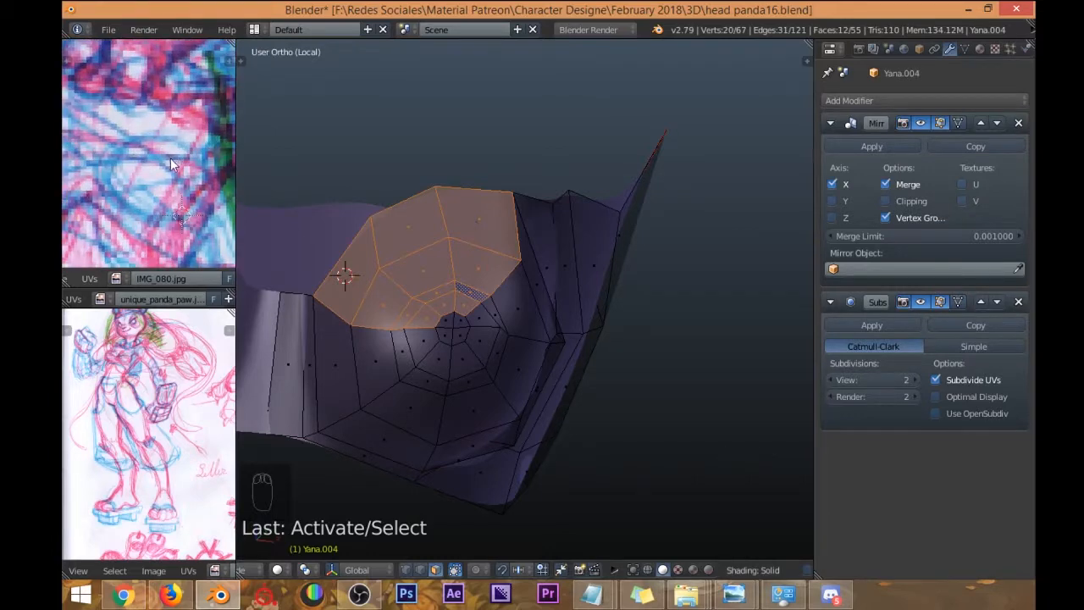
scroll(144, 177, down, 2)
scroll(142, 172, up, 2)
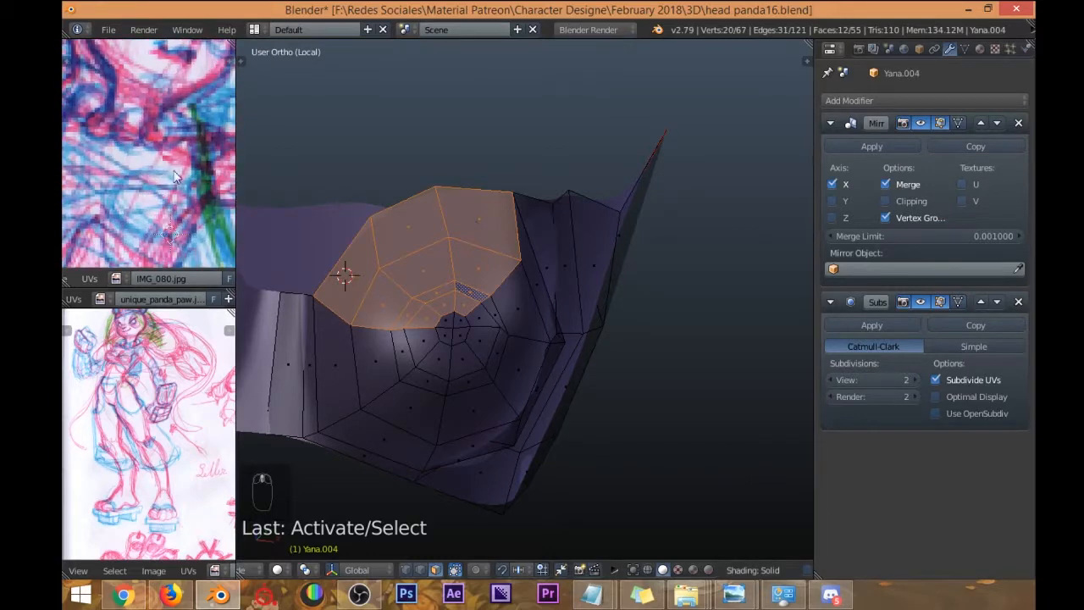
middle_drag(392, 255, 465, 280)
key(x)
click(432, 224)
Move a vertex near the middle of the new neckline and merge two neighbouring vertices there.
key(ctrl+Tab)
click(446, 188)
scroll(454, 234, up, 3)
right_click(456, 272)
key(g)
click(472, 251)
right_click(480, 262)
shift+right_click(457, 281)
key(alt+m)
click(468, 283)
Delete the leftover vertex protruding above the middle of the neckline.
right_click(460, 258)
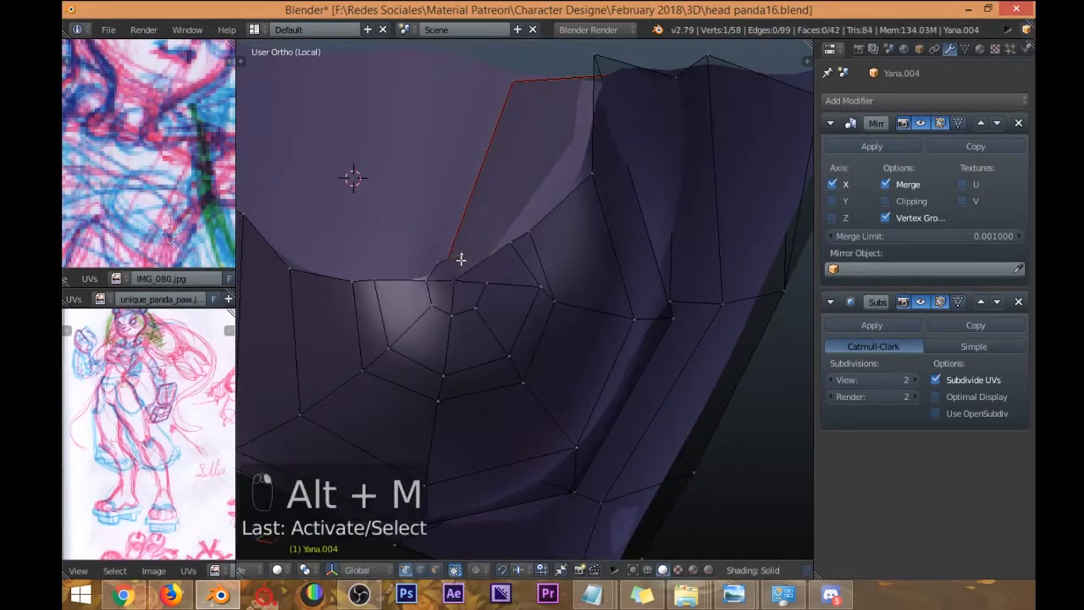
key(x)
click(418, 249)
Slide the vertices at the middle of the lowered neckline along their edges and nudge a neighbouring one to even the rim.
middle_drag(414, 230, 452, 284)
right_click(452, 284)
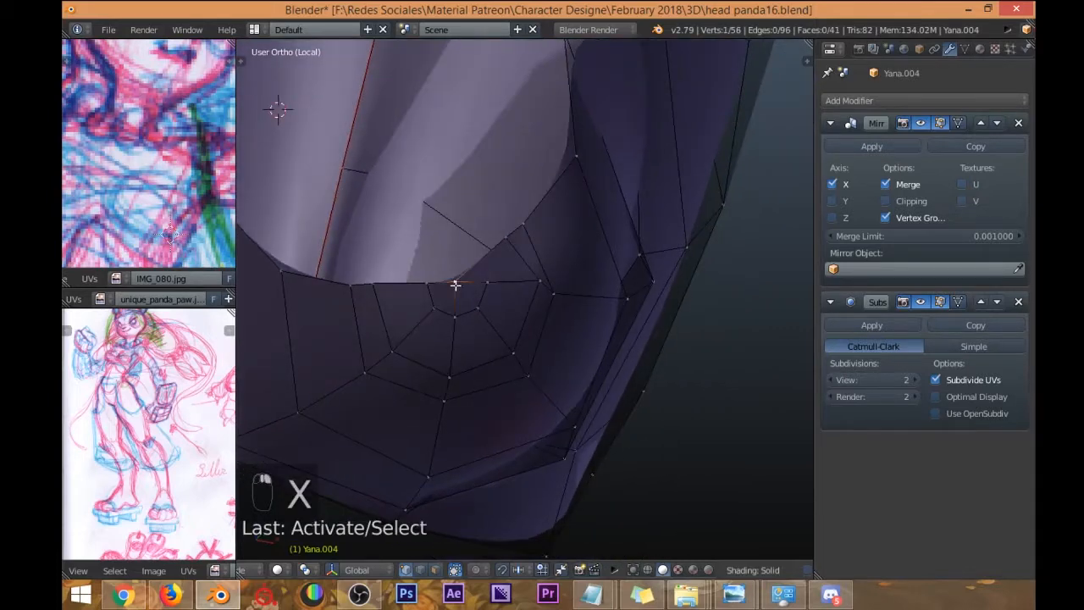
key(g)
key(g)
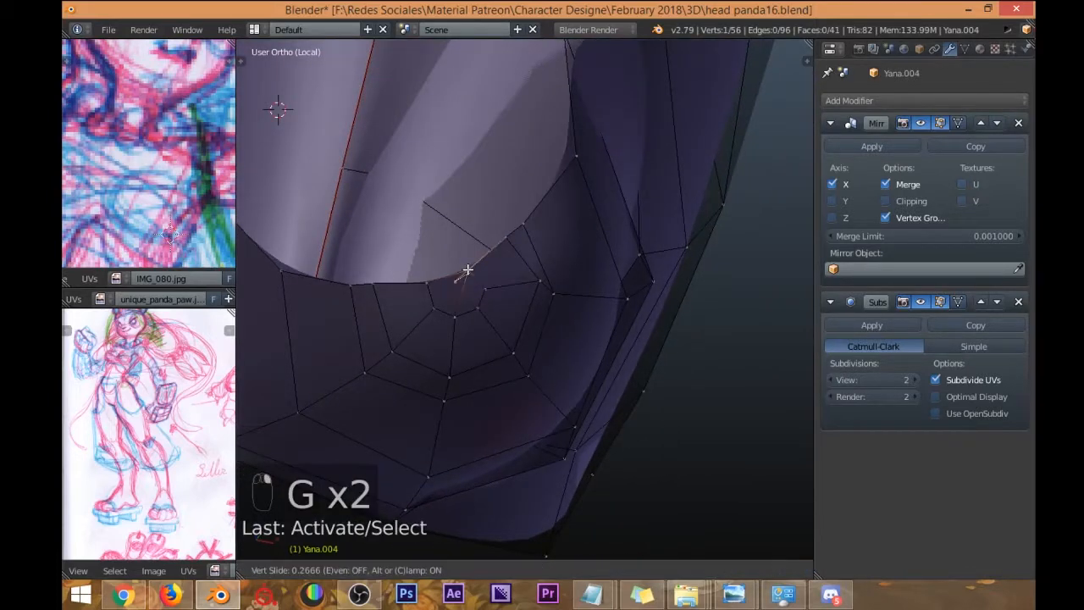
click(465, 275)
middle_drag(465, 275, 483, 196)
right_click(464, 197)
key(g)
key(g)
click(465, 229)
right_click(481, 203)
key(g)
click(484, 206)
Slide a vertex on the outer side of the chest piece's upper edge along its edge to smooth the outline.
mouse_move(551, 203)
middle_down()
mouse_move(498, 203)
mouse_move(506, 232)
mouse_move(489, 229)
mouse_move(594, 239)
mouse_move(579, 223)
mouse_move(588, 203)
mouse_move(535, 203)
middle_up()
scroll(498, 204, down, 4)
right_click(588, 203)
key(g)
key(g)
click(542, 240)
right_click(540, 232)
key(g)
right_click(541, 220)
Extrude the chest piece's upper back edge beside the mirror centre upward and move the new edge into position.
mouse_move(540, 218)
middle_down()
mouse_move(646, 293)
mouse_move(595, 234)
mouse_move(395, 203)
mouse_move(529, 250)
mouse_move(416, 249)
mouse_move(458, 266)
mouse_move(460, 215)
mouse_move(472, 261)
middle_up()
key(z)
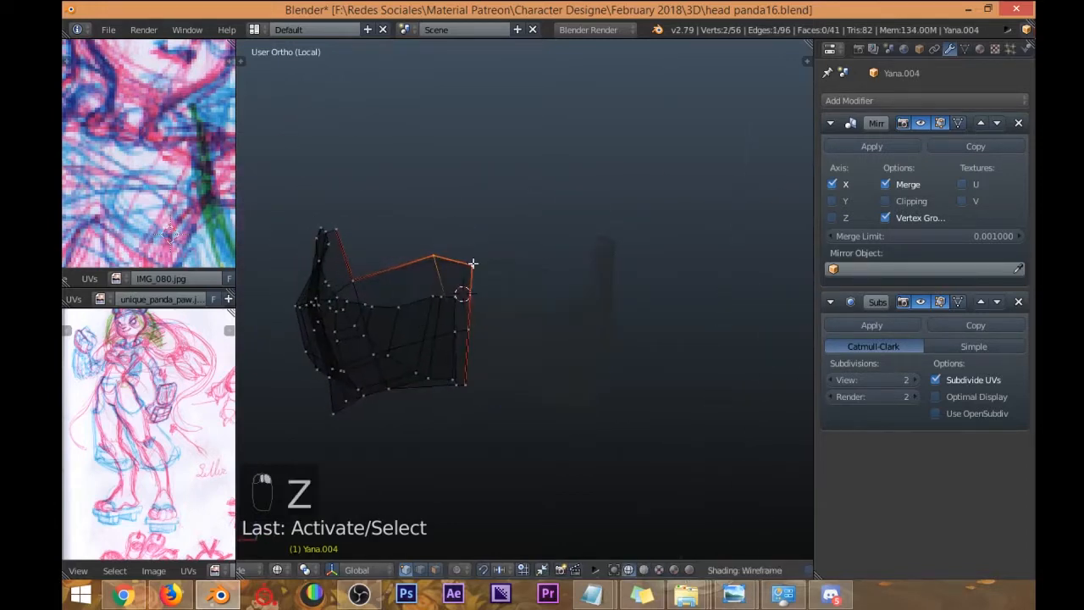
key(z)
key(e)
click(471, 227)
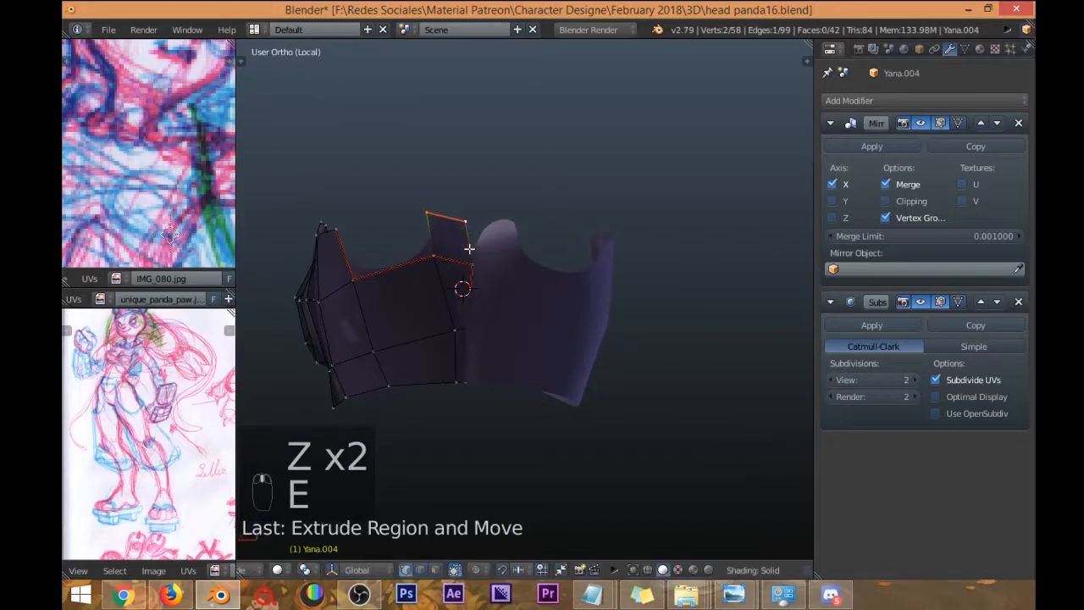
middle_drag(470, 246, 482, 280)
key(g)
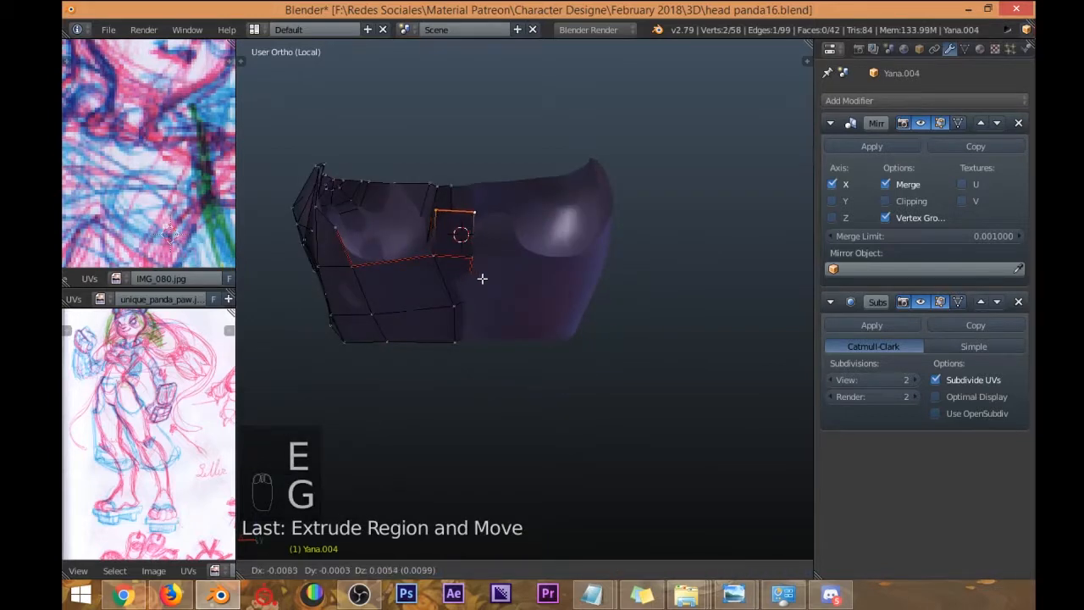
click(485, 281)
Enable Clipping on the Mirror modifier and move the extruded back vertices into place around the centre line.
click(882, 203)
key(g)
click(594, 212)
middle_drag(406, 168, 357, 216)
key(g)
click(394, 220)
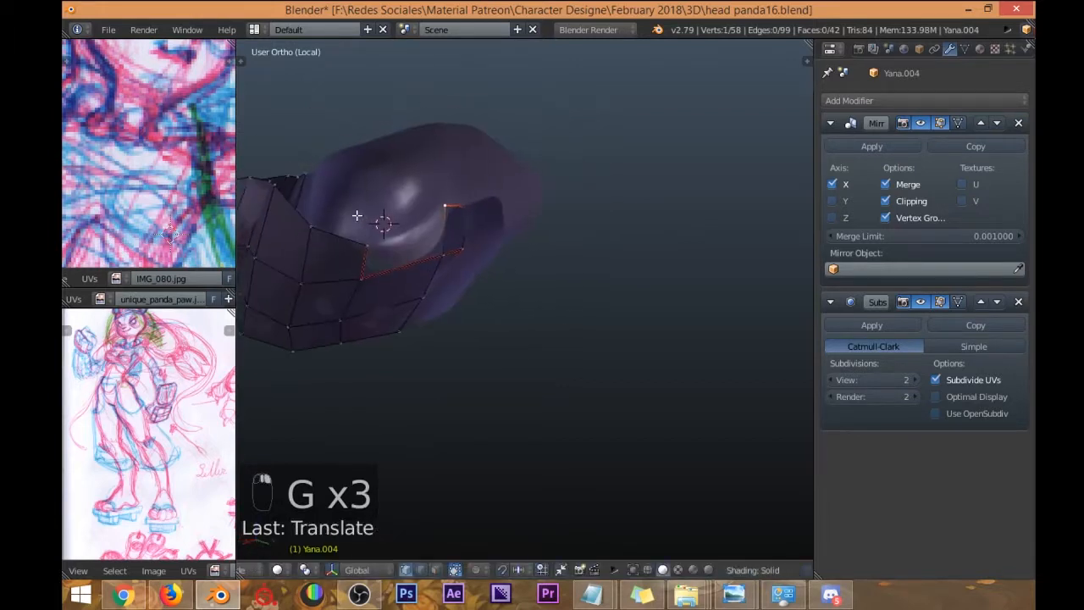
Fill the gap between the extruded back strip and the side with a face, and reposition the upper back vertices.
key(f)
key(ctrl+Tab)
click(396, 238)
right_click(380, 230)
key(g)
middle_drag(380, 231, 382, 191)
click(368, 268)
key(g)
click(398, 202)
right_click(439, 211)
key(g)
click(432, 212)
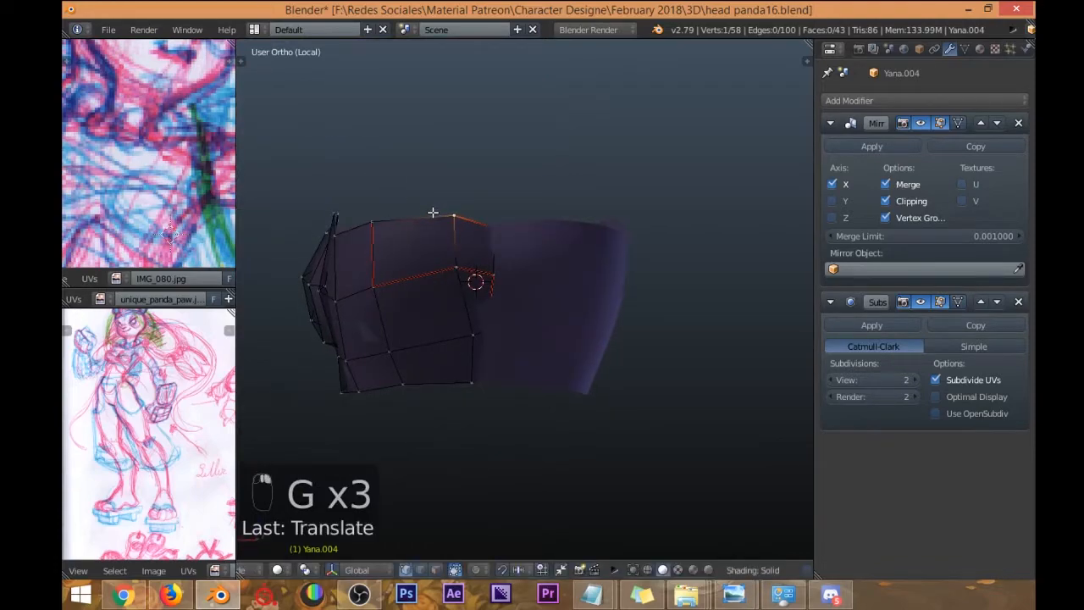
Leave local view and Edit Mode, and hide the orange top to uncover the chest piece on the character.
key(KP_Divide)
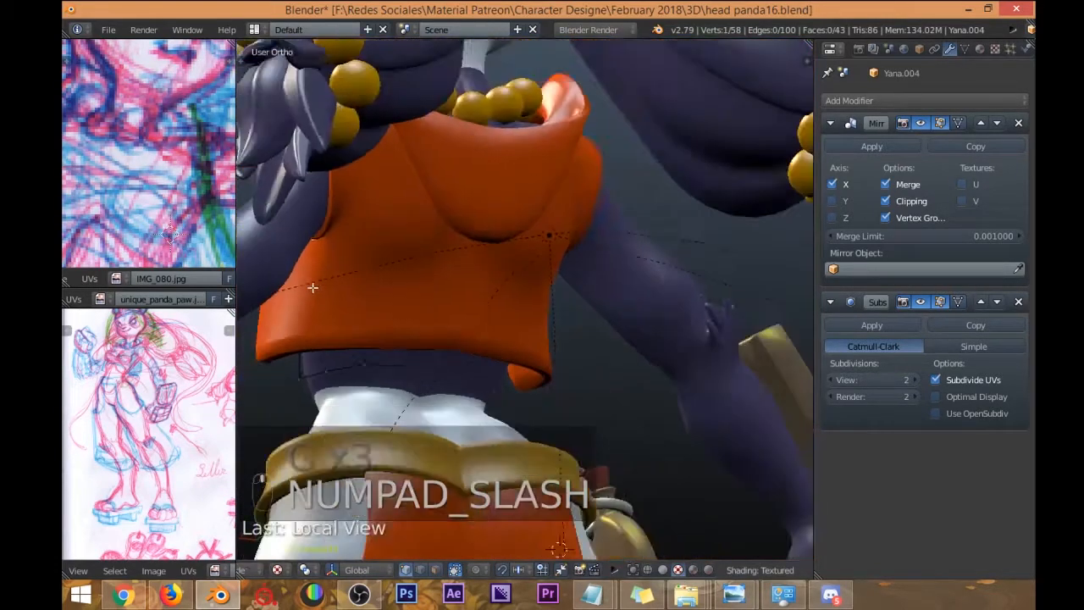
key(Tab)
right_click(462, 324)
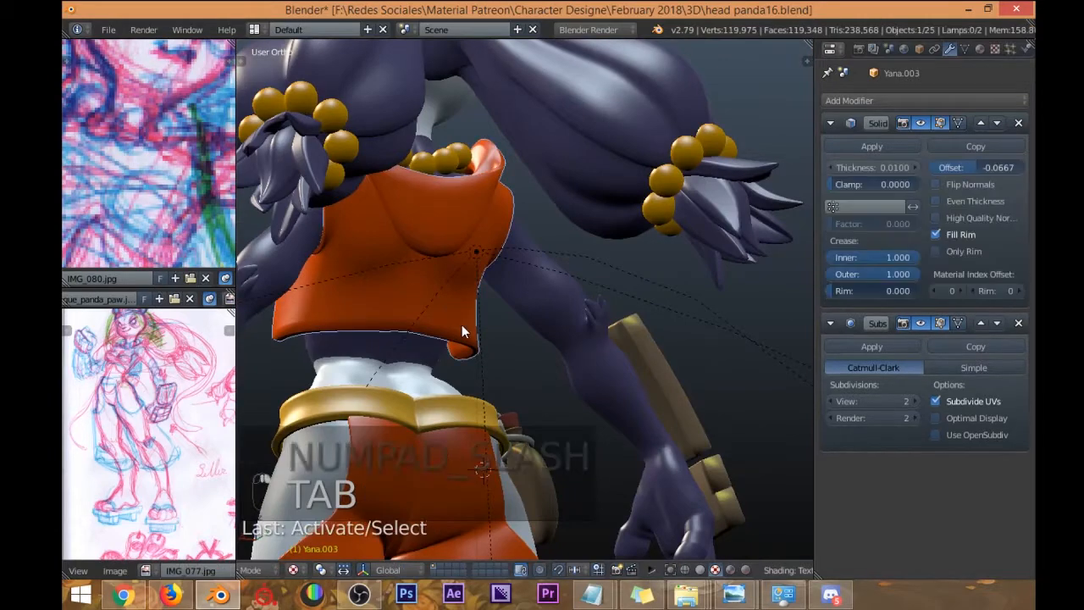
key(h)
middle_drag(480, 331, 416, 320)
right_click(470, 316)
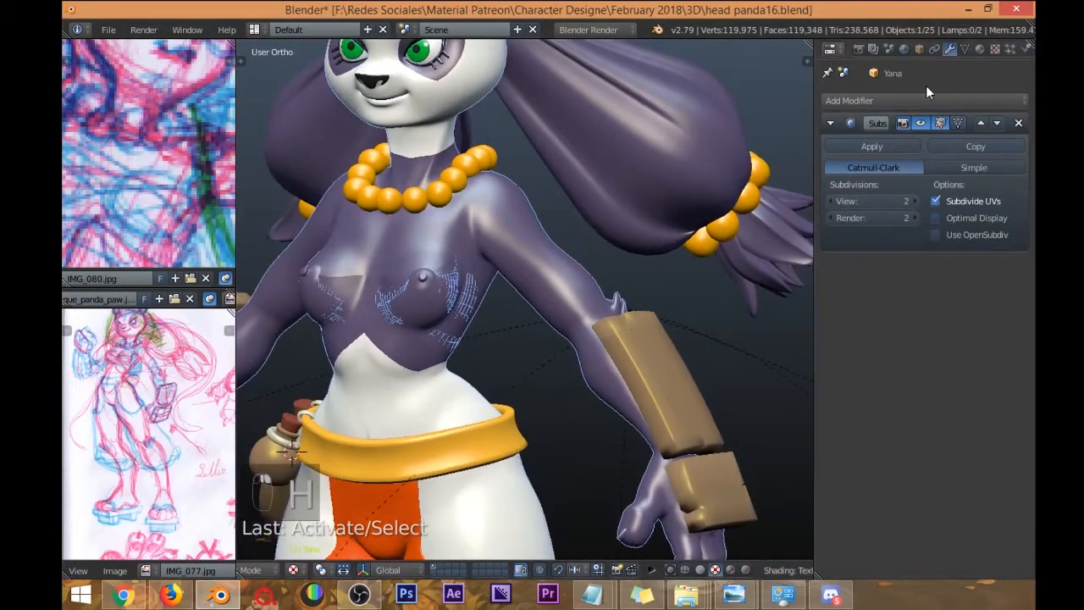
click(981, 50)
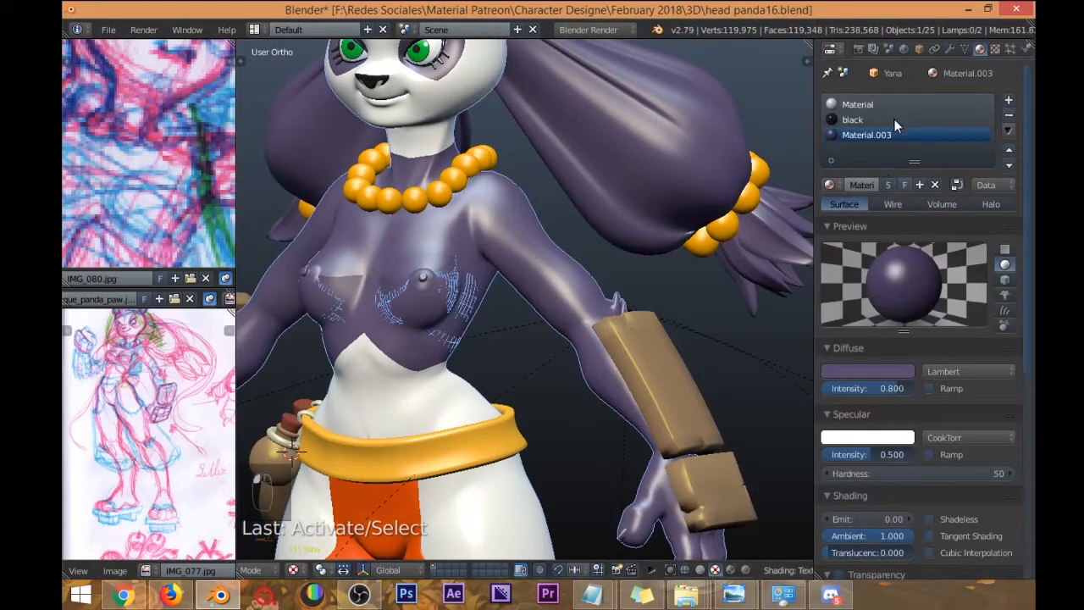
click(1009, 115)
click(1009, 115)
click(981, 110)
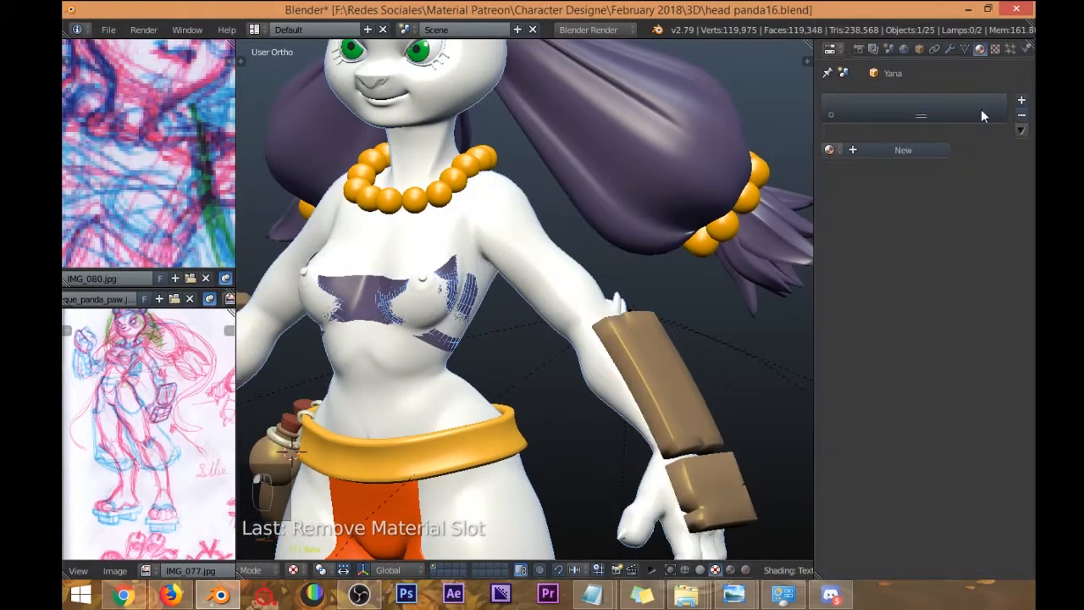
key(ctrl+z)
key(ctrl+z)
key(ctrl+z)
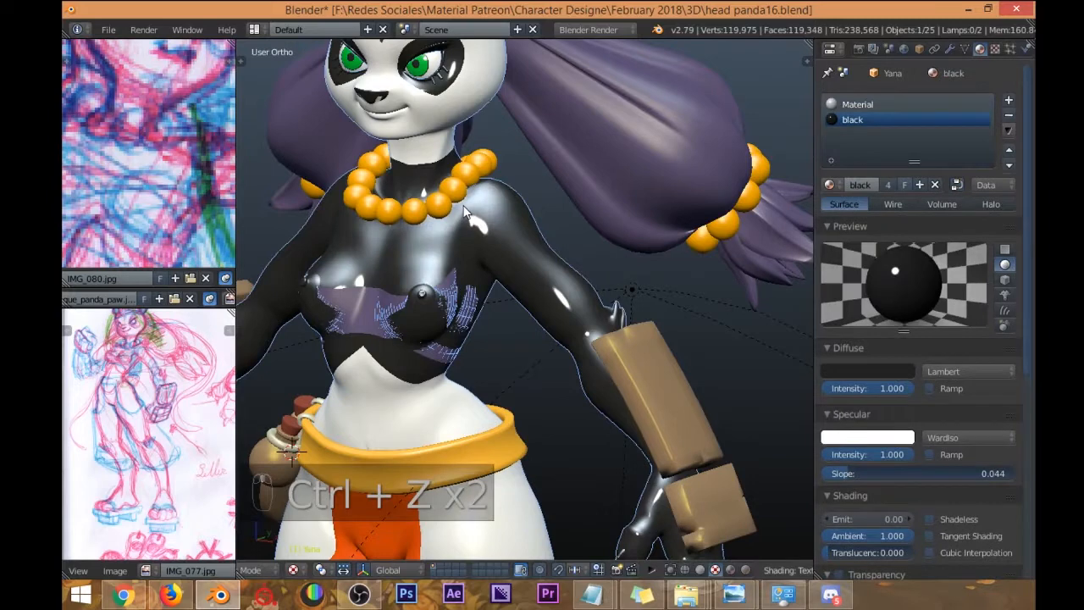
key(ctrl+z)
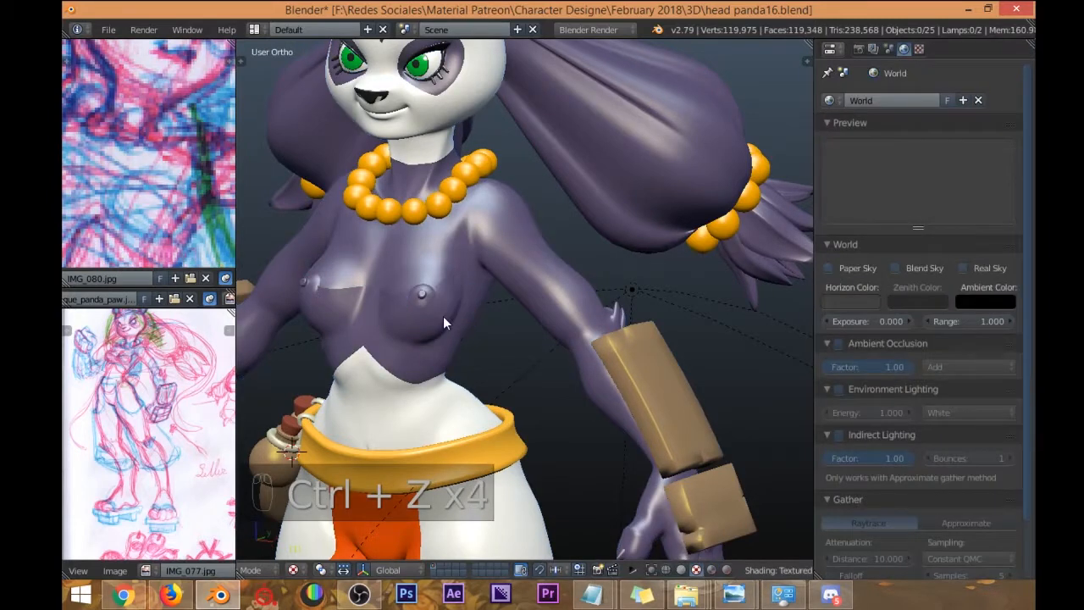
Remove all three material slots from the chest piece and give it a new material named bandage.
middle_drag(473, 213, 794, 209)
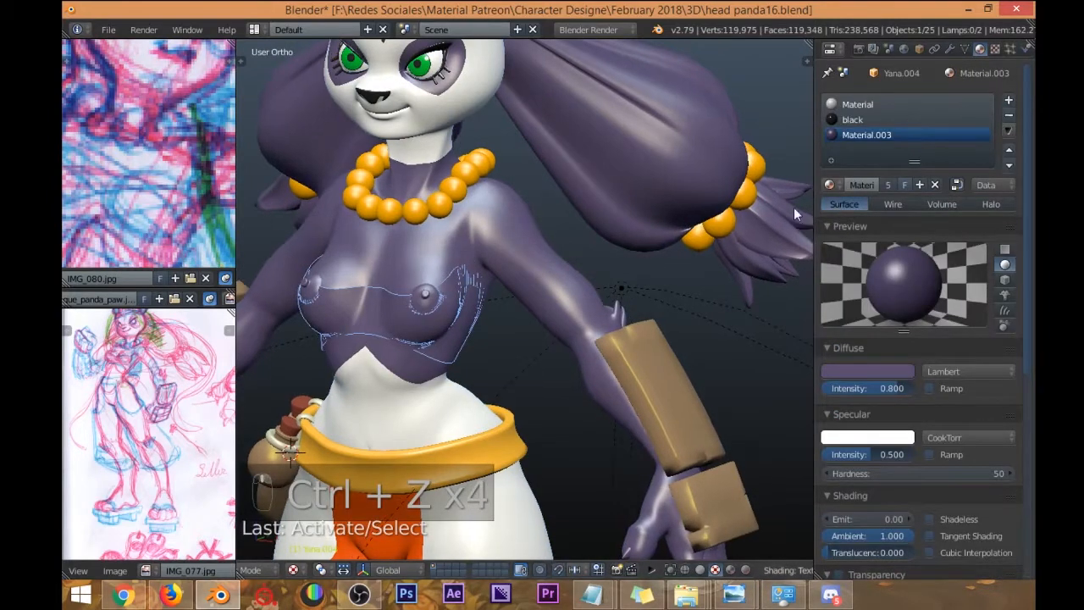
click(1008, 116)
click(1007, 116)
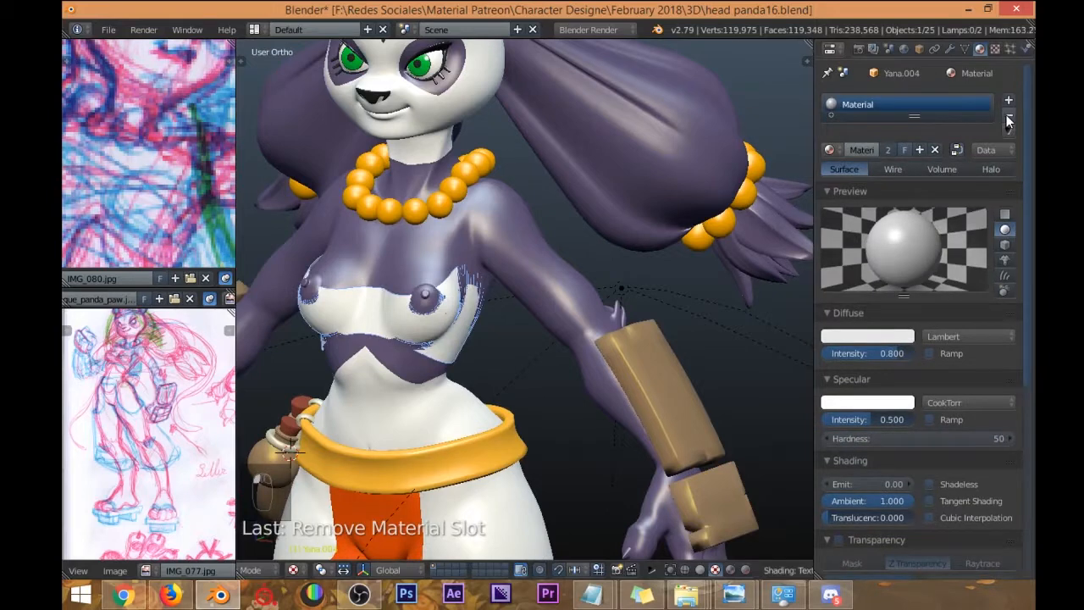
click(1008, 116)
click(901, 149)
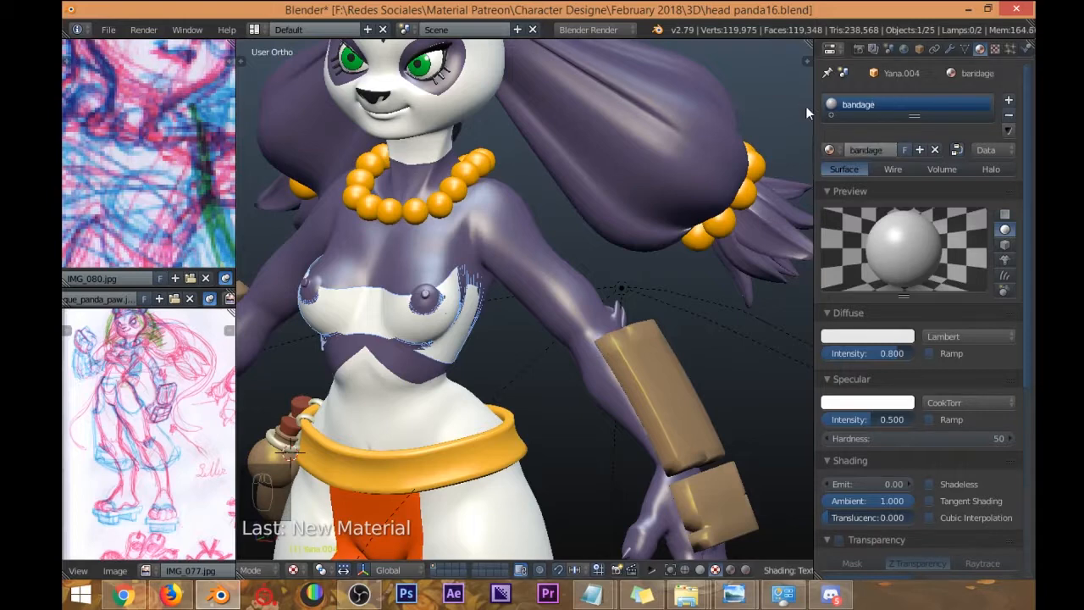
middle_drag(494, 229, 576, 231)
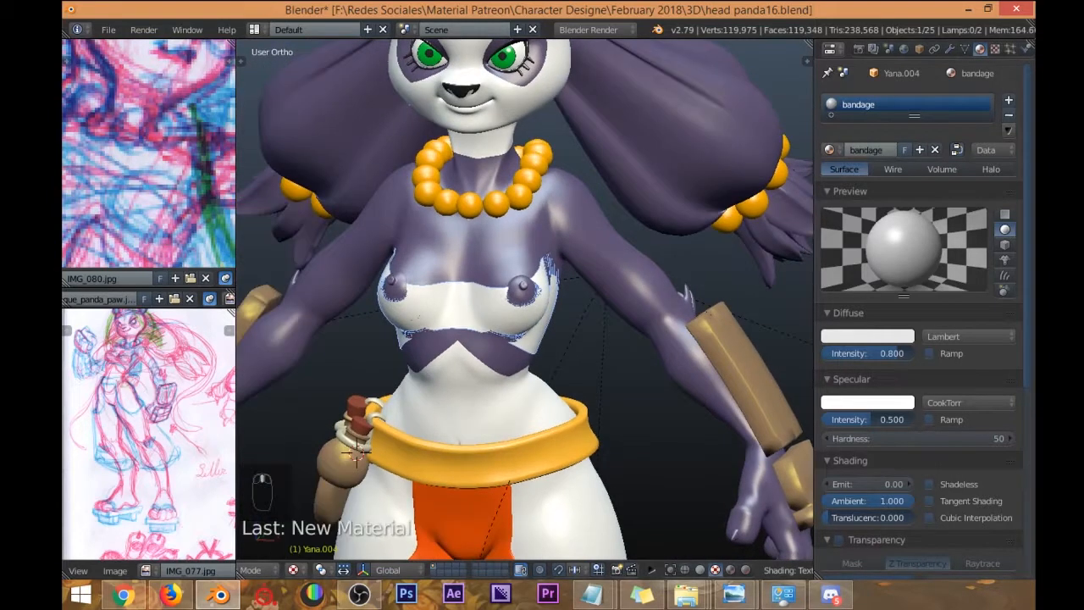
key(alt+Tab)
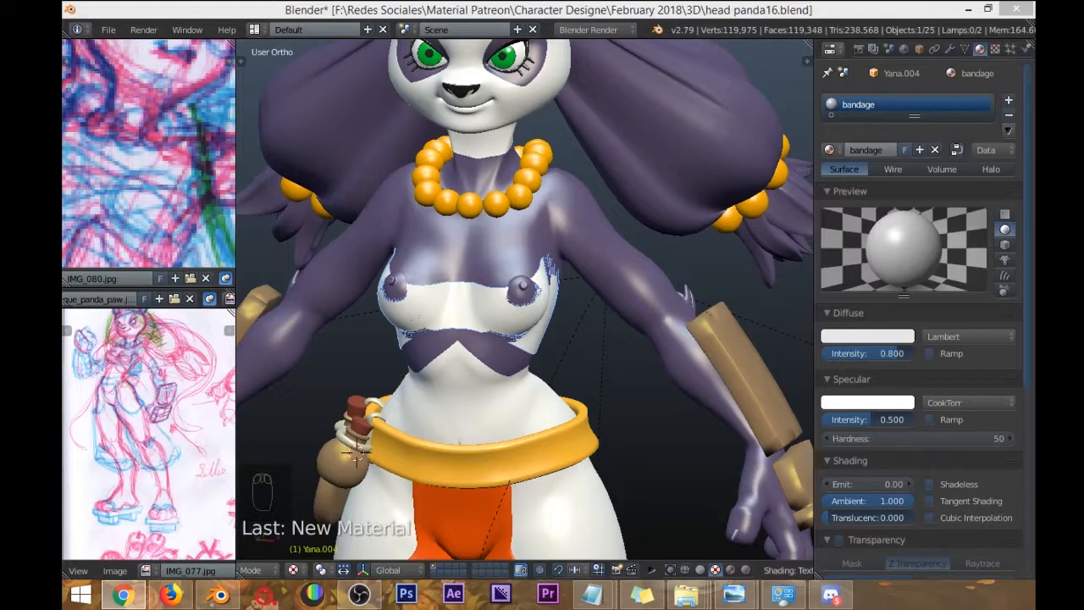
Select the whole bandage mesh in Edit Mode and fatten it outward by about 0.003.
middle_drag(572, 273, 592, 247)
key(Tab)
scroll(538, 244, up, 2)
key(a)
key(a)
key(a)
key(a)
key(alt+s)
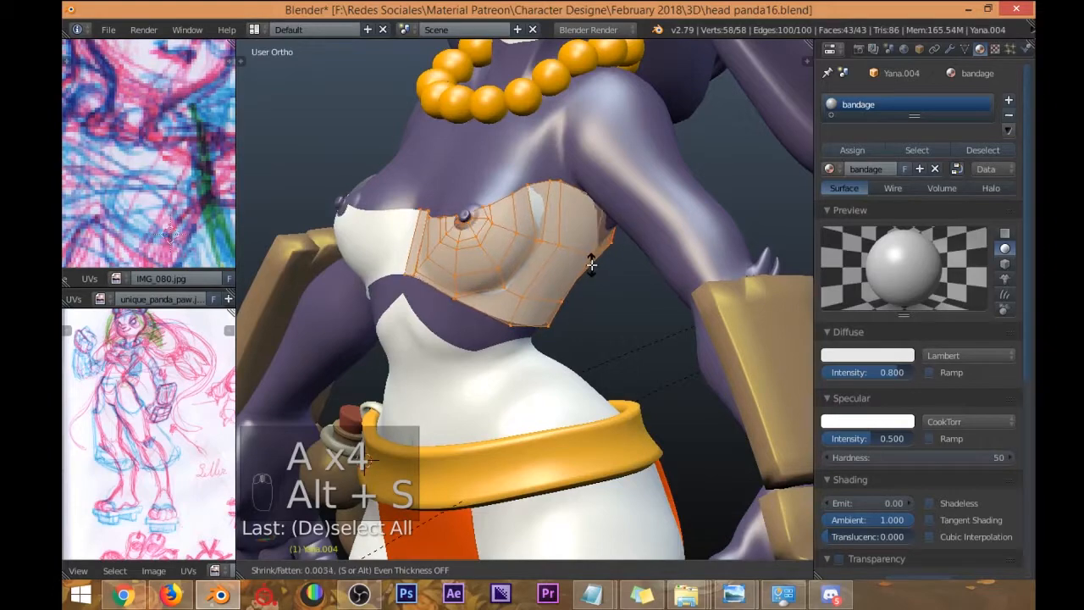
click(593, 261)
Select the three vertices on the bandage's upper back edge and move them along the global Y axis.
mouse_move(593, 260)
middle_down()
mouse_move(522, 239)
mouse_move(516, 167)
mouse_move(487, 199)
mouse_move(588, 213)
mouse_move(460, 189)
mouse_move(508, 194)
mouse_move(497, 177)
middle_up()
key(z)
right_click(452, 206)
shift+right_click(508, 181)
key(z)
key(g)
click(609, 212)
key(ctrl+z)
key(g)
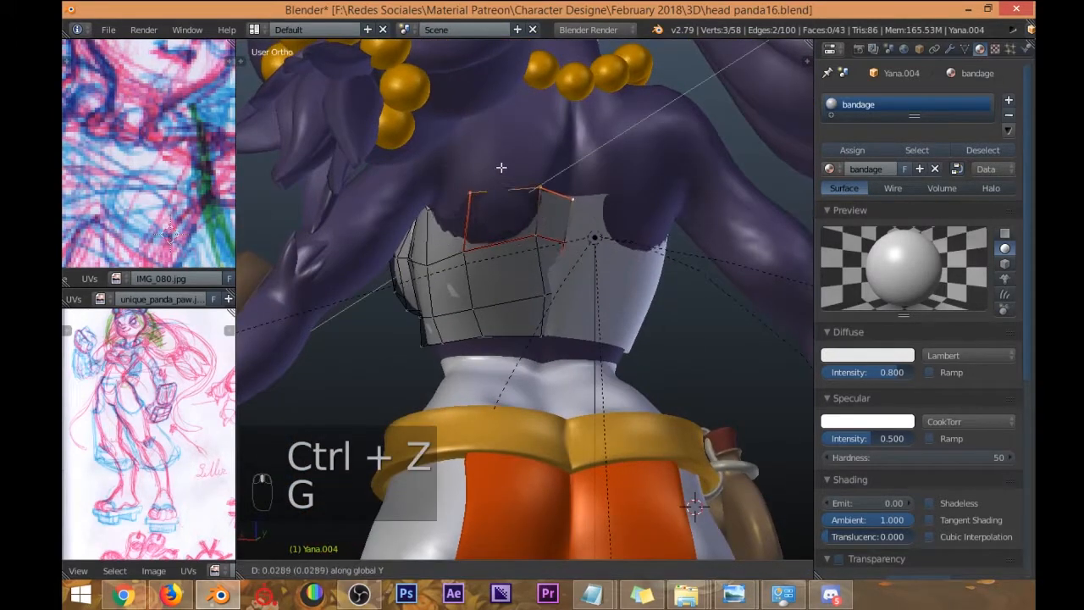
click(500, 162)
Reposition individual vertices along the bandage's upper back and side to fit it around the torso.
right_click(446, 212)
key(g)
middle_drag(475, 229, 511, 193)
click(516, 184)
right_click(512, 188)
click(539, 243)
middle_drag(526, 188, 590, 235)
key(g)
click(540, 208)
mouse_move(503, 237)
middle_down()
mouse_move(528, 223)
mouse_move(513, 245)
mouse_move(438, 281)
mouse_move(595, 288)
mouse_move(554, 295)
mouse_move(467, 254)
mouse_move(626, 245)
mouse_move(490, 235)
middle_up()
right_click(513, 244)
key(g)
click(525, 242)
Select the upper row of faces around the bandage's side and back, with two beside the breast's tip, and delete them.
scroll(489, 233, up, 1)
middle_drag(545, 263, 452, 281)
key(ctrl+Tab)
click(436, 307)
alt+right_click(443, 232)
middle_drag(443, 232, 549, 242)
key(z)
middle_drag(333, 217, 322, 212)
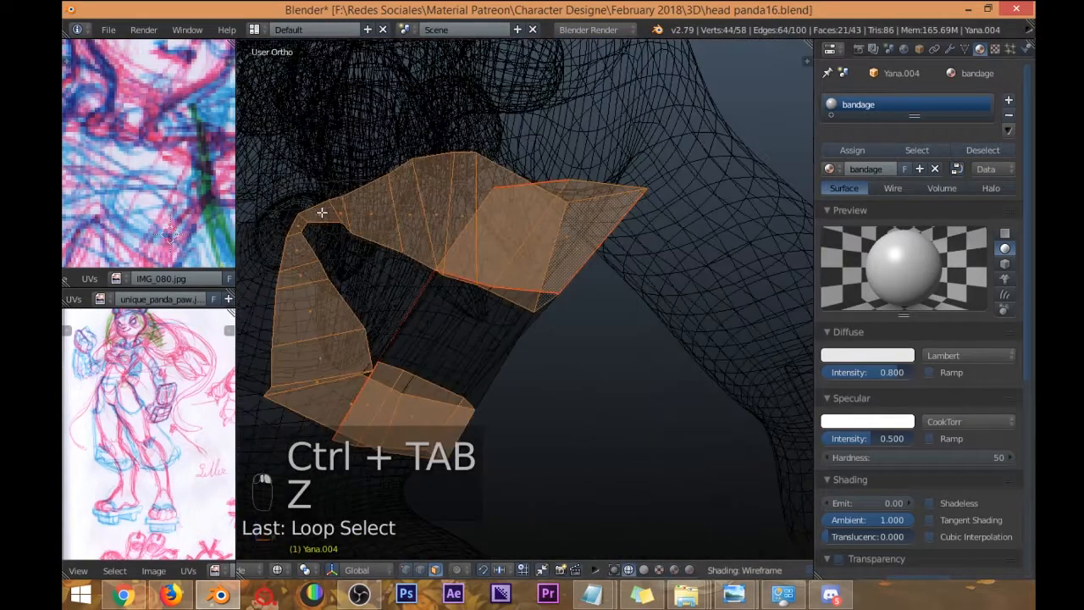
right_click(320, 212)
mouse_move(346, 127)
ctrl+mouse_down()
mouse_move(537, 251)
mouse_move(635, 176)
ctrl+mouse_up()
key(z)
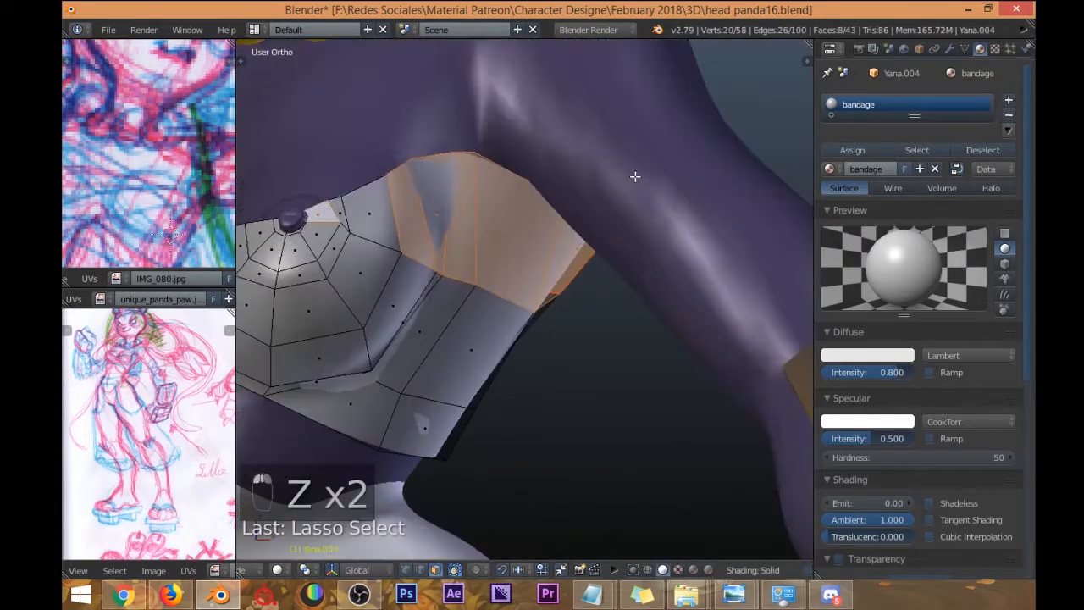
shift+right_click(362, 211)
shift+right_click(341, 213)
middle_drag(569, 224, 549, 188)
key(x)
click(557, 186)
key(ctrl+z)
key(x)
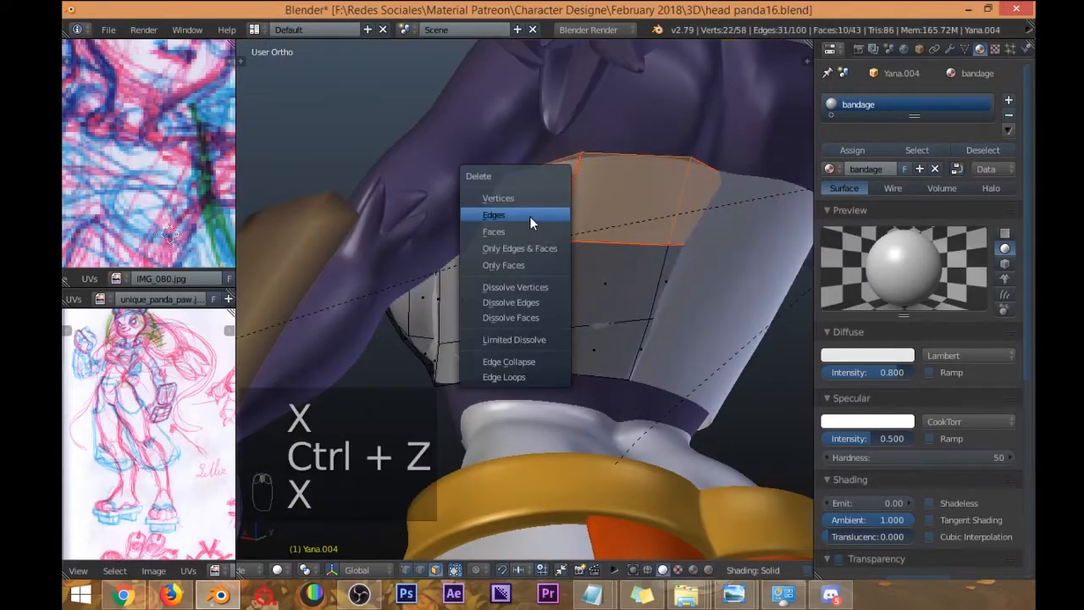
click(517, 229)
Switch to vertex selection and move a vertex on the bandage's new upper edge to smooth its line.
middle_drag(517, 228, 488, 246)
key(ctrl+Tab)
click(461, 218)
right_click(489, 254)
key(g)
click(503, 253)
Move two vertices of the bandage's front upper edge, between the mirror centre and the breast's tip, into an even line.
right_click(338, 247)
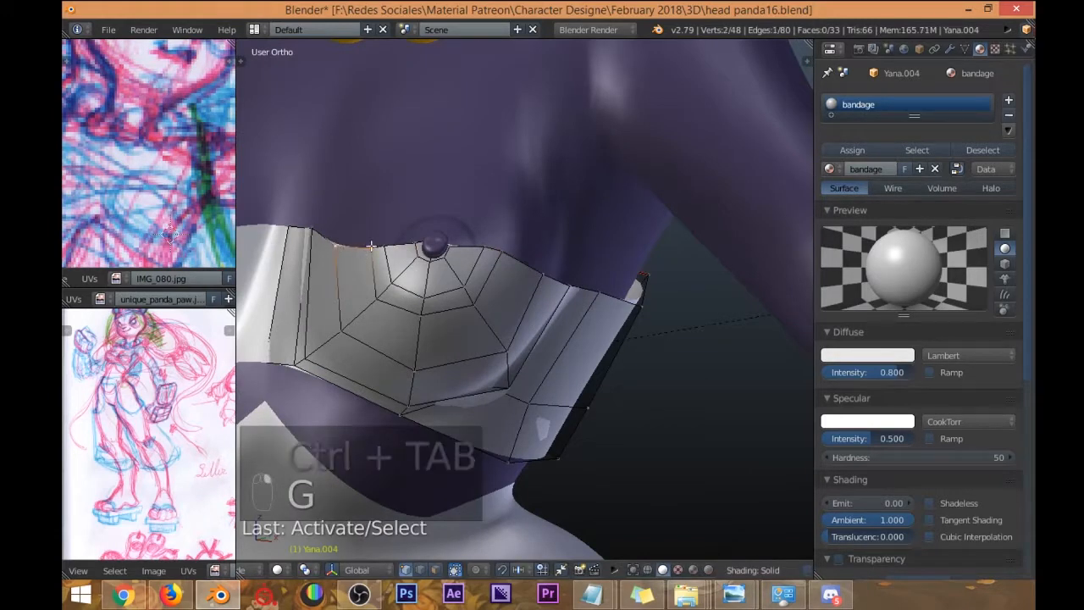
middle_drag(338, 246, 396, 243)
key(g)
click(406, 240)
right_click(363, 240)
key(g)
click(363, 240)
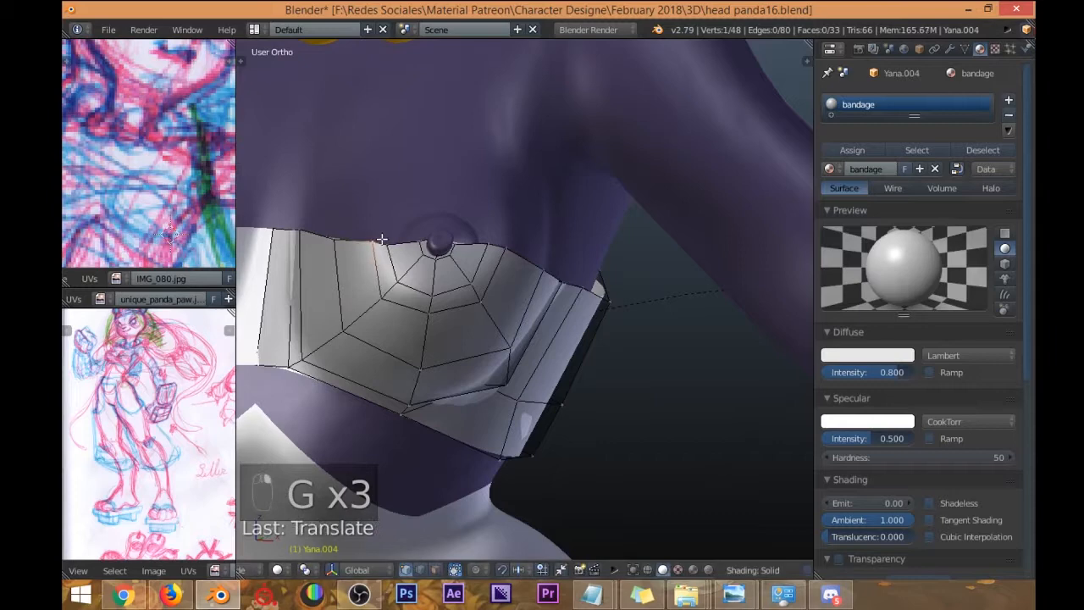
Adjust the upper-edge vertex next to the breast's tip and slide the neighbouring rim vertex along its edge.
right_click(378, 240)
key(g)
right_click(415, 234)
key(g)
key(g)
click(468, 227)
Leave Edit Mode and inspect the smoothed bandage's upper edge from the side.
middle_drag(517, 221, 467, 211)
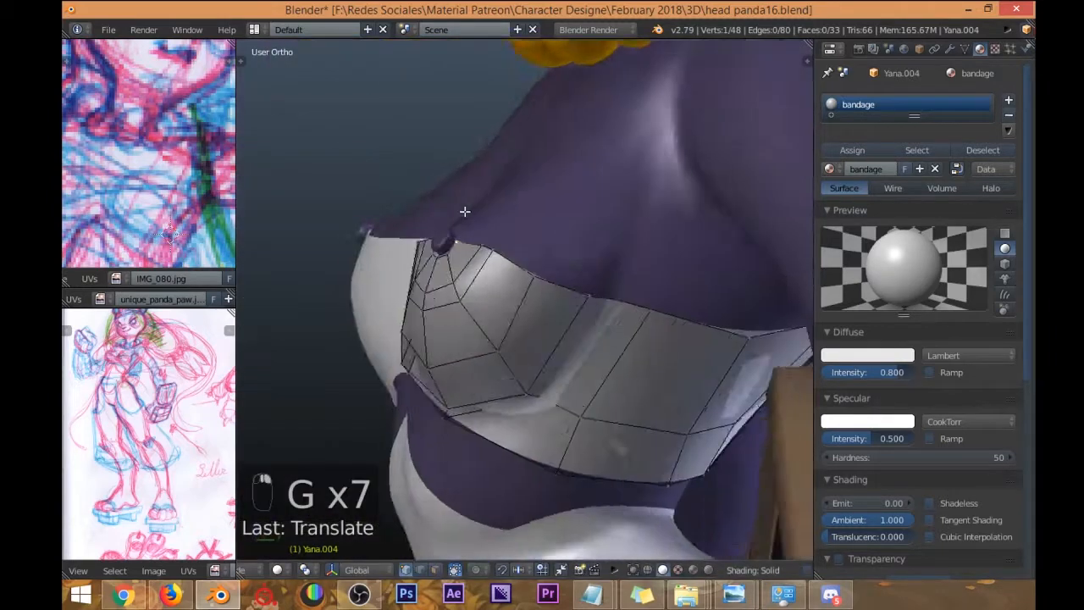
scroll(465, 199, down, 4)
middle_drag(462, 171, 559, 210)
key(Tab)
middle_drag(415, 241, 428, 219)
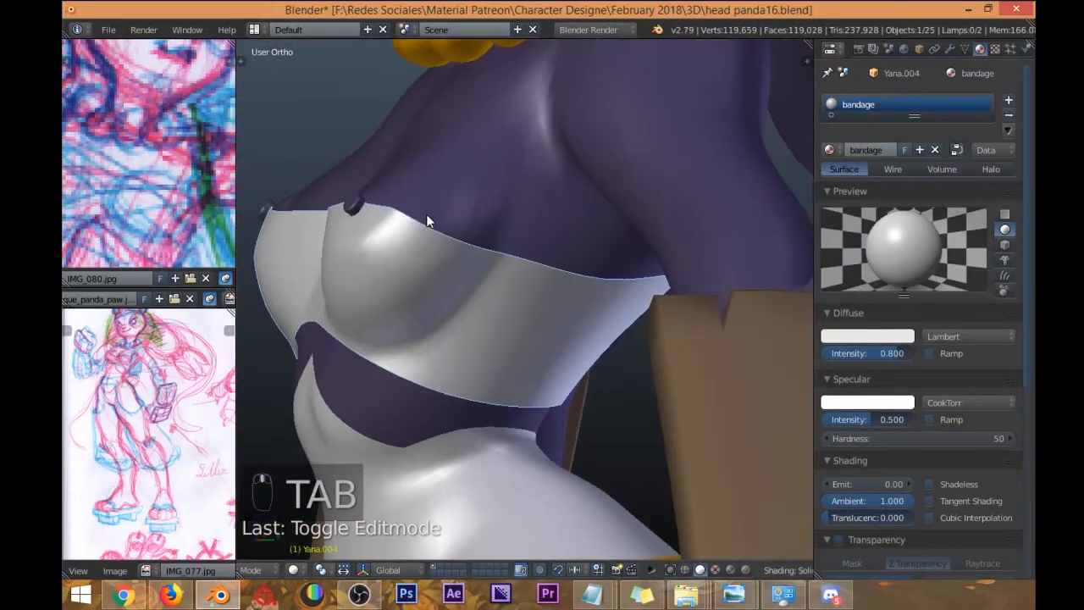
Enter Edit Mode on the bandage and slide the upper-edge vertex beside the breast along its edge.
key(Tab)
right_click(447, 225)
key(g)
key(g)
click(483, 246)
Move three vertices of the bandage's front upper edge beside the breast's tip into a more even line.
middle_drag(484, 247, 618, 234)
right_click(339, 211)
key(g)
click(336, 211)
right_click(373, 212)
key(g)
click(370, 209)
right_click(390, 207)
key(g)
click(385, 204)
Readjust the middle and inner of the three front upper-edge vertices to level the rim.
right_click(371, 208)
key(g)
click(368, 207)
right_click(336, 209)
key(g)
click(336, 206)
Fine-tune two upper-edge vertices between the mirror centre and the breast's tip from a frontal angle, then leave Edit Mode.
middle_drag(343, 207, 427, 210)
right_click(367, 210)
key(g)
click(366, 209)
key(g)
click(365, 209)
right_click(344, 207)
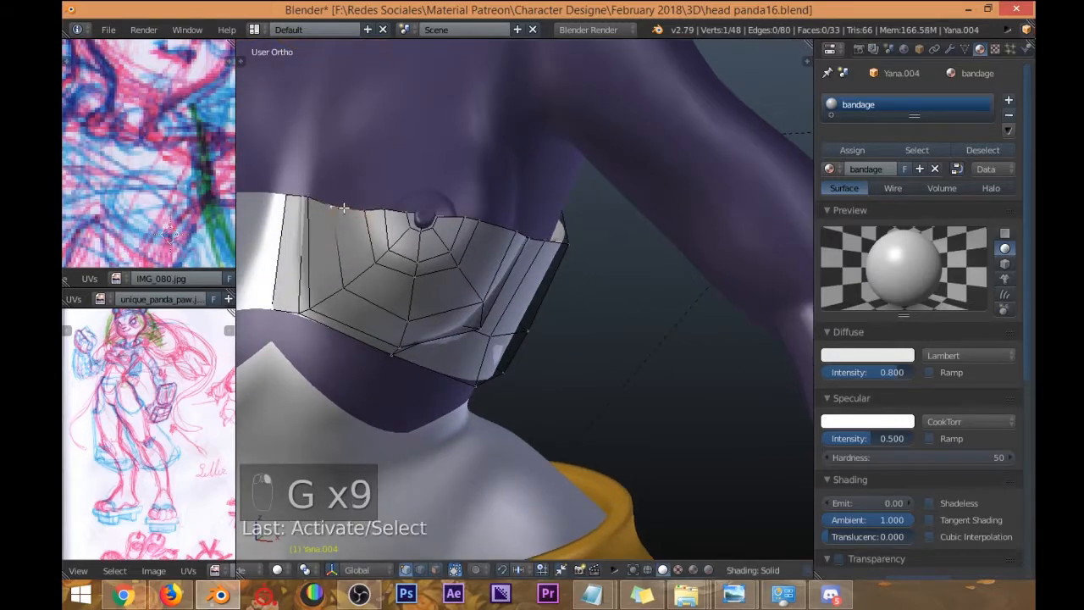
key(g)
click(346, 206)
right_click(364, 207)
key(g)
click(364, 207)
middle_drag(497, 167, 577, 210)
key(Tab)
Select the character's body mesh and add a Basis shape key plus a second shape key.
right_click(478, 212)
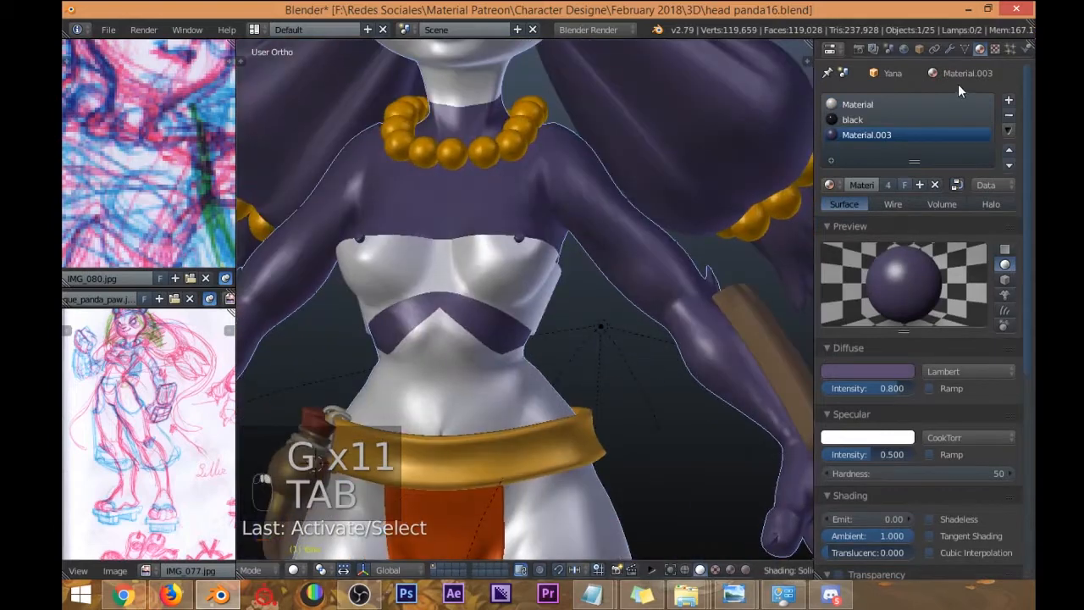
click(964, 49)
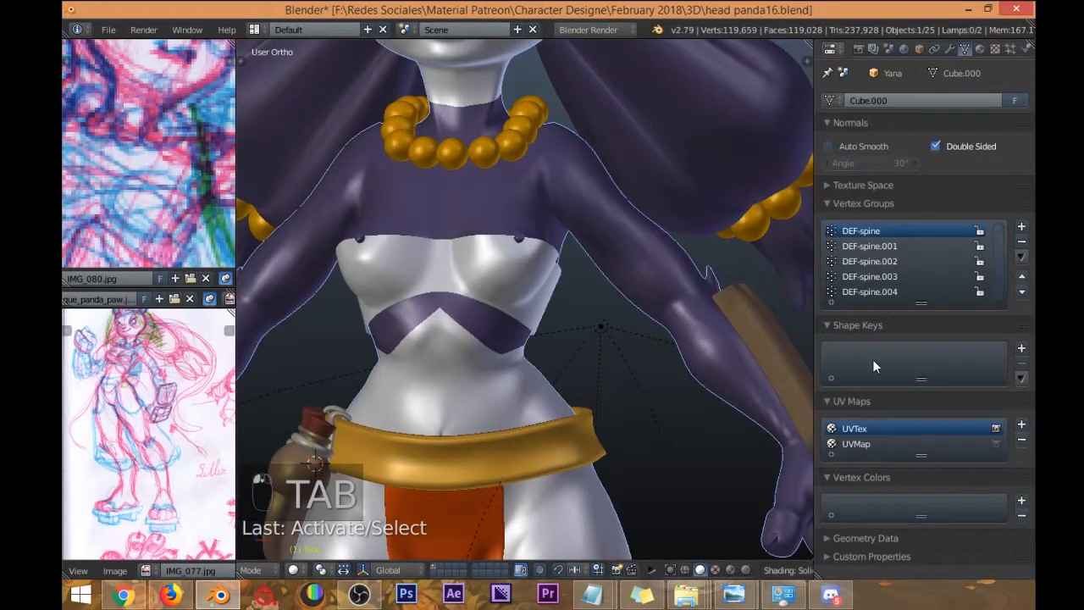
click(1021, 349)
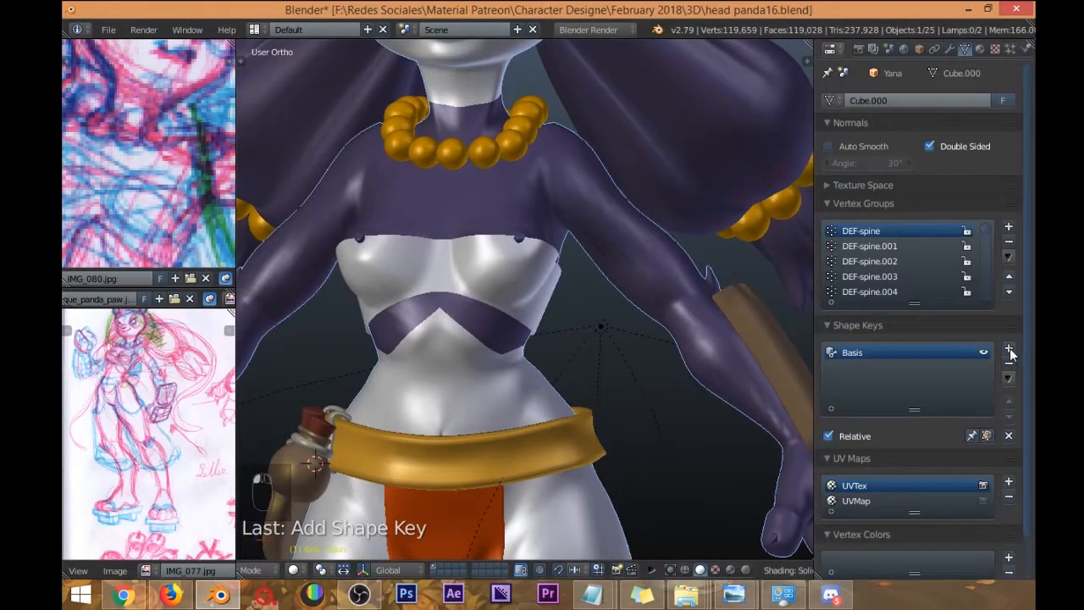
click(1009, 348)
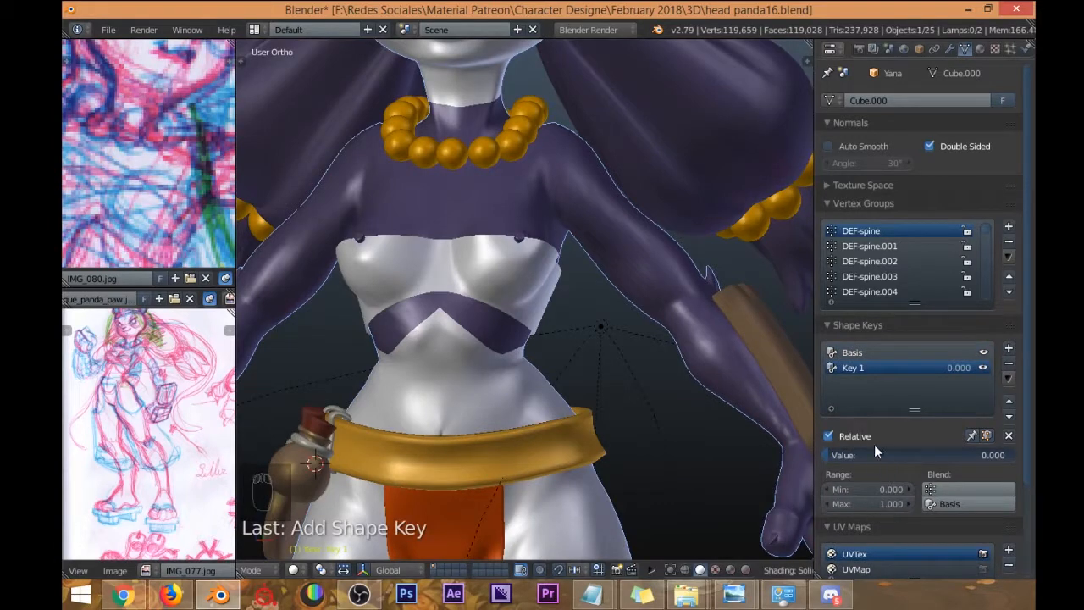
Rename the body's second shape key as "nipple".
text(neeple)
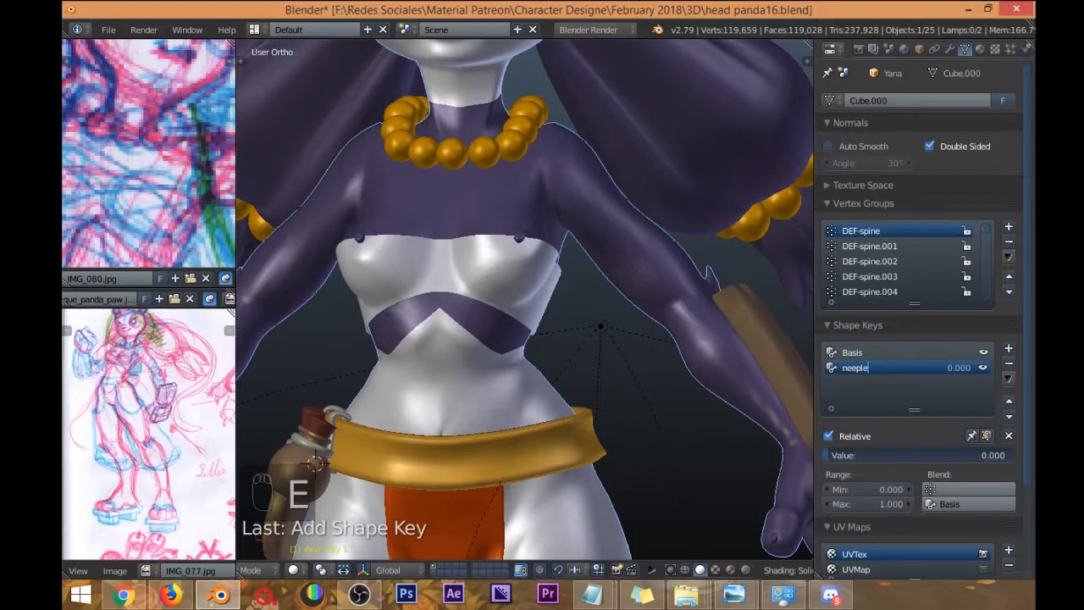
key(alt+Tab)
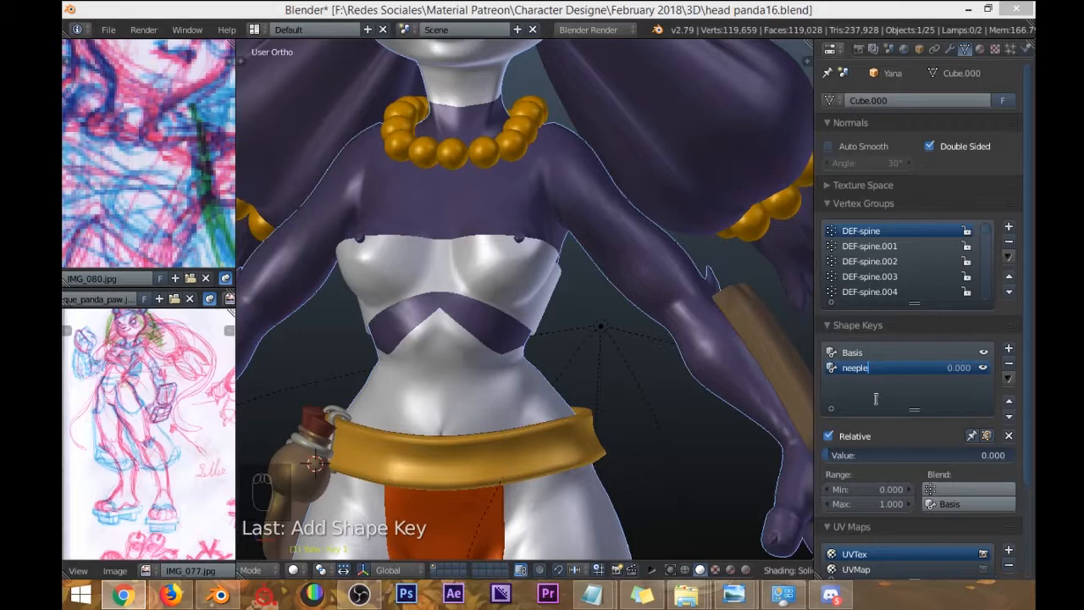
click(858, 369)
key(BackSpace)
key(BackSpace)
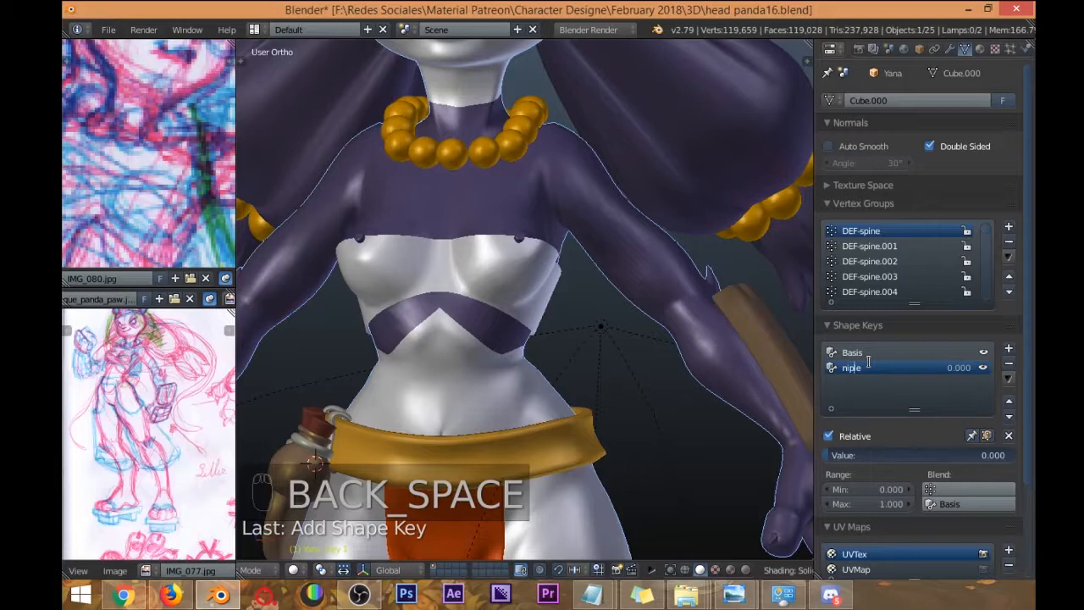
key(Return)
Isolate the body mesh in local view and switch it to Sculpt Mode.
middle_drag(517, 271, 452, 277)
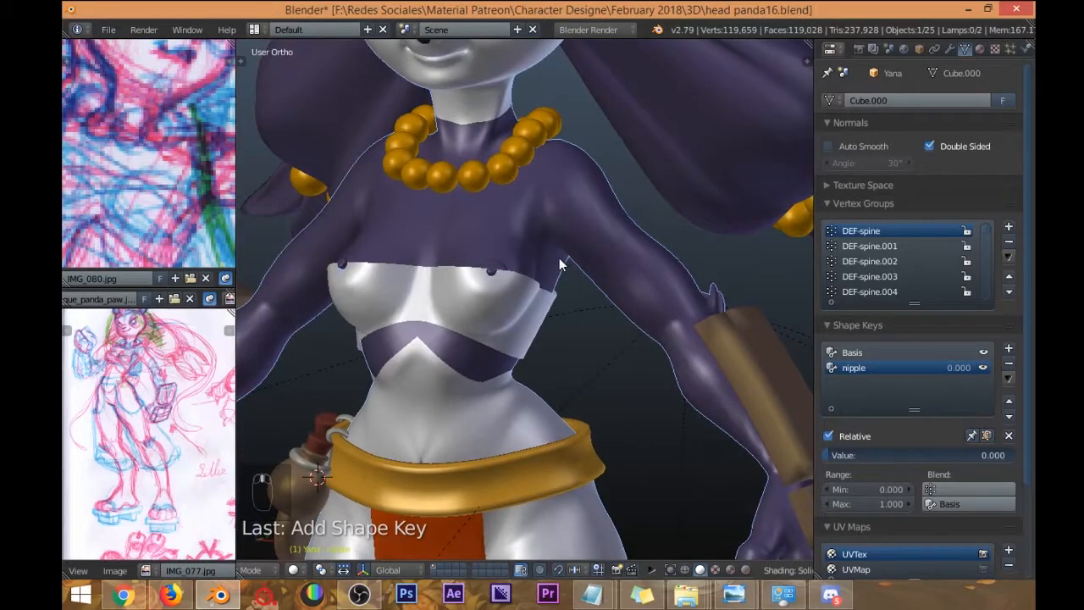
key(KP_Divide)
scroll(603, 236, up, 5)
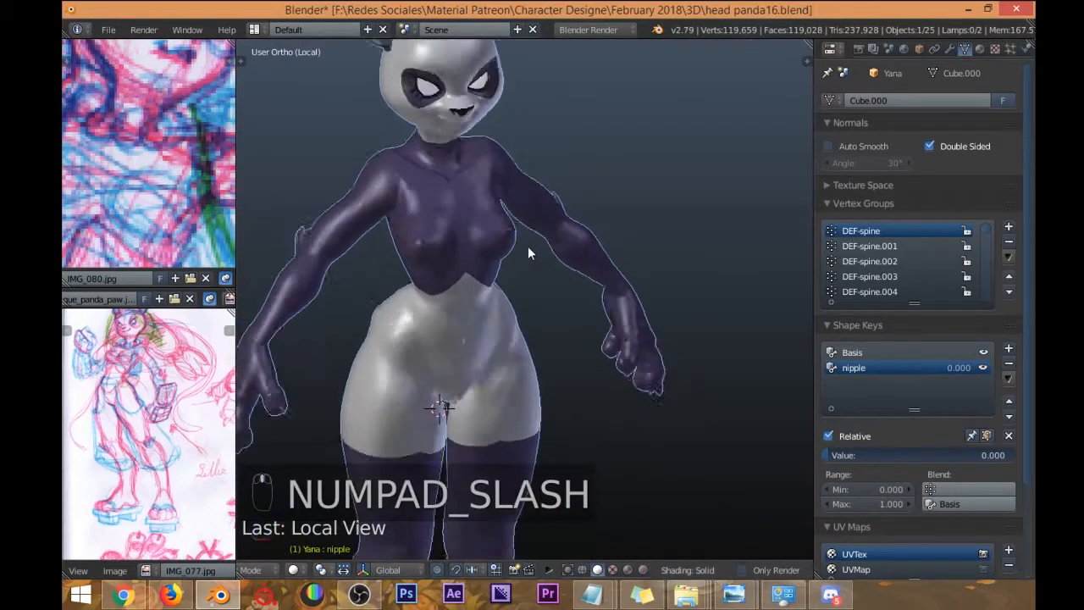
scroll(527, 252, up, 5)
key(Tab)
key(Tab)
scroll(479, 292, up, 2)
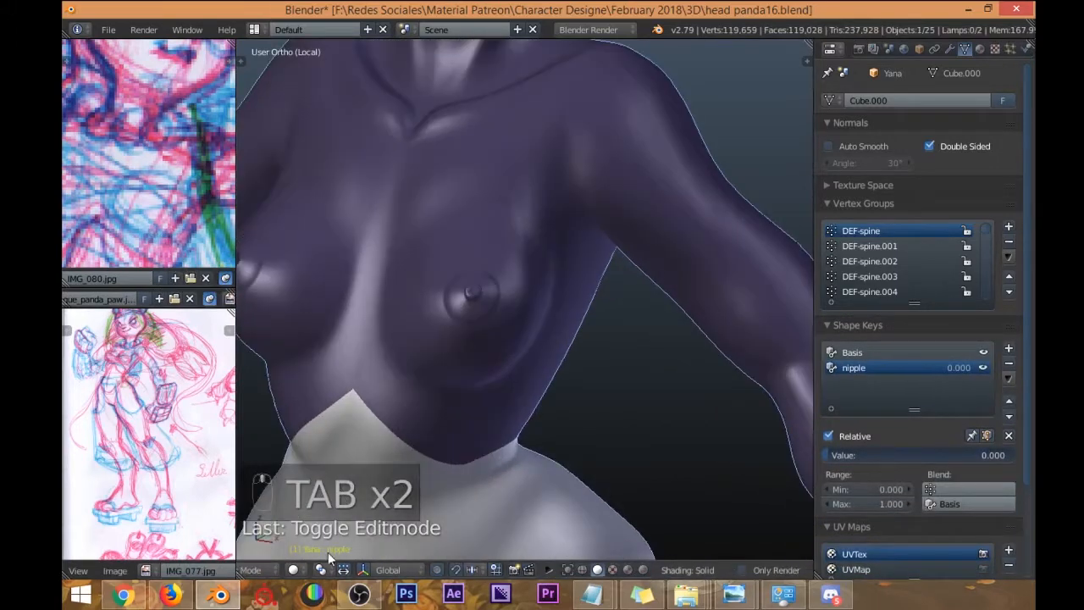
click(254, 570)
click(254, 518)
Set the nipple shape key's value to 1.000.
scroll(491, 288, up, 4)
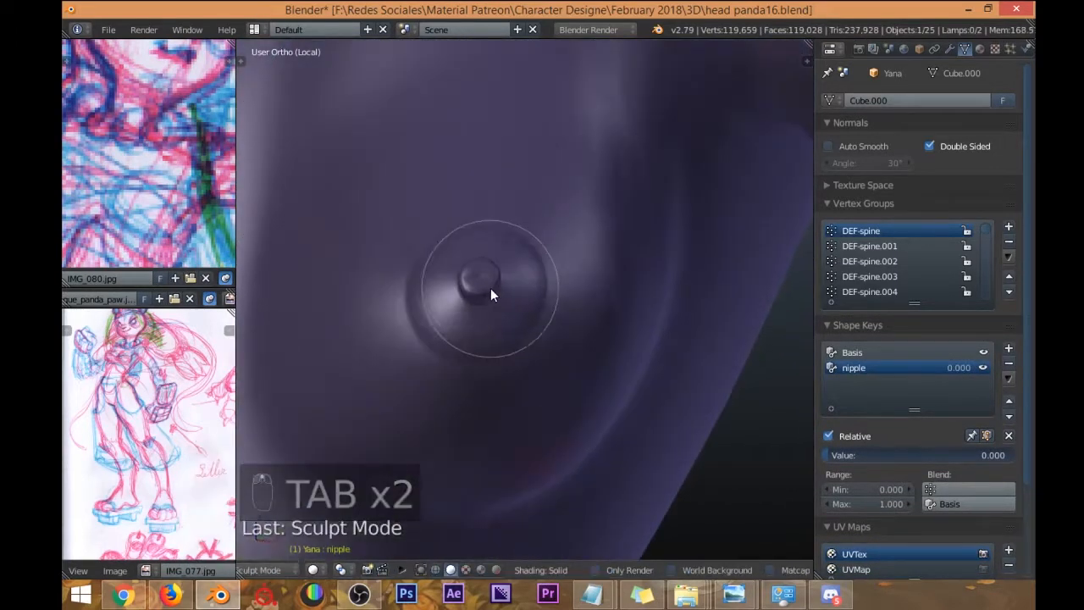
scroll(480, 268, down, 5)
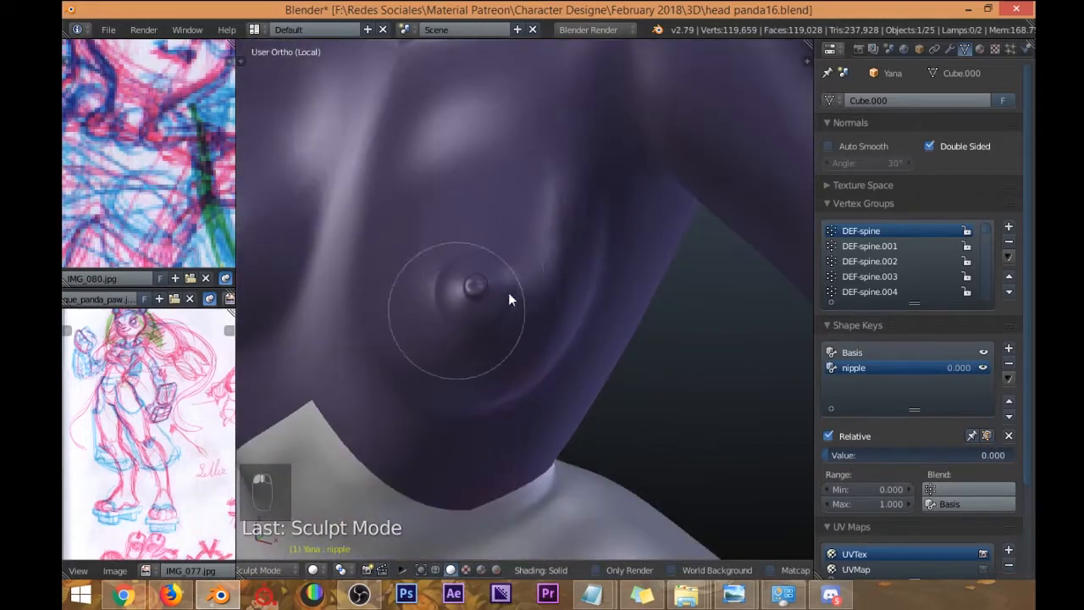
right_click(513, 283)
key(r)
drag(841, 455, 1012, 455)
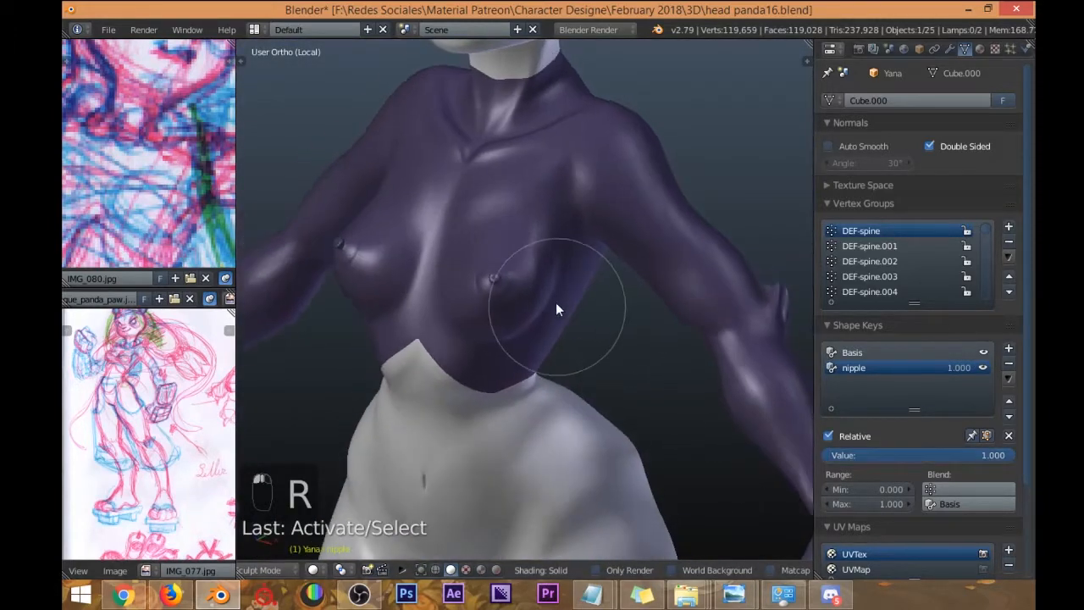
Choose the Flatten/Contrast brush and start flattening and smoothing the protruding tip of the breast.
scroll(514, 284, up, 5)
scroll(455, 271, up, 3)
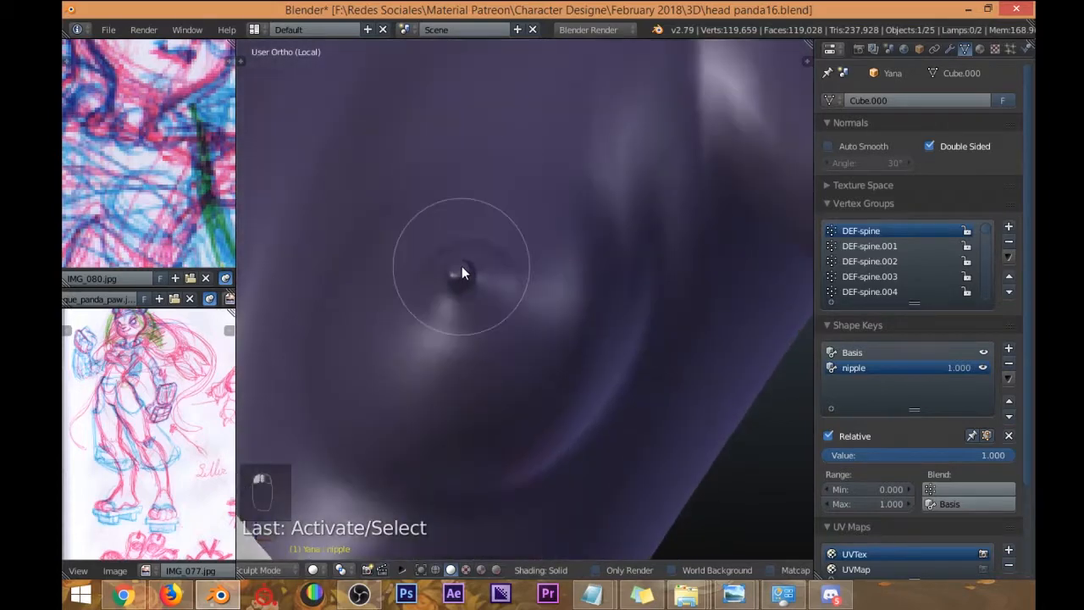
key(ctrl+z)
scroll(462, 283, down, 6)
mouse_move(523, 318)
middle_down()
mouse_move(577, 314)
mouse_move(533, 316)
middle_up()
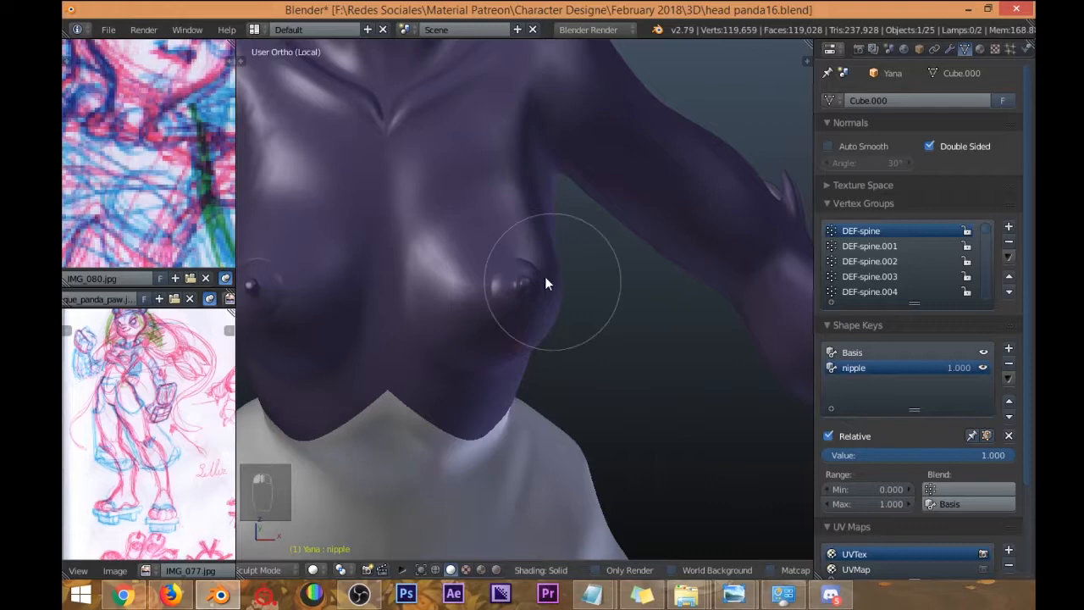
scroll(546, 301, up, 4)
scroll(518, 288, down, 3)
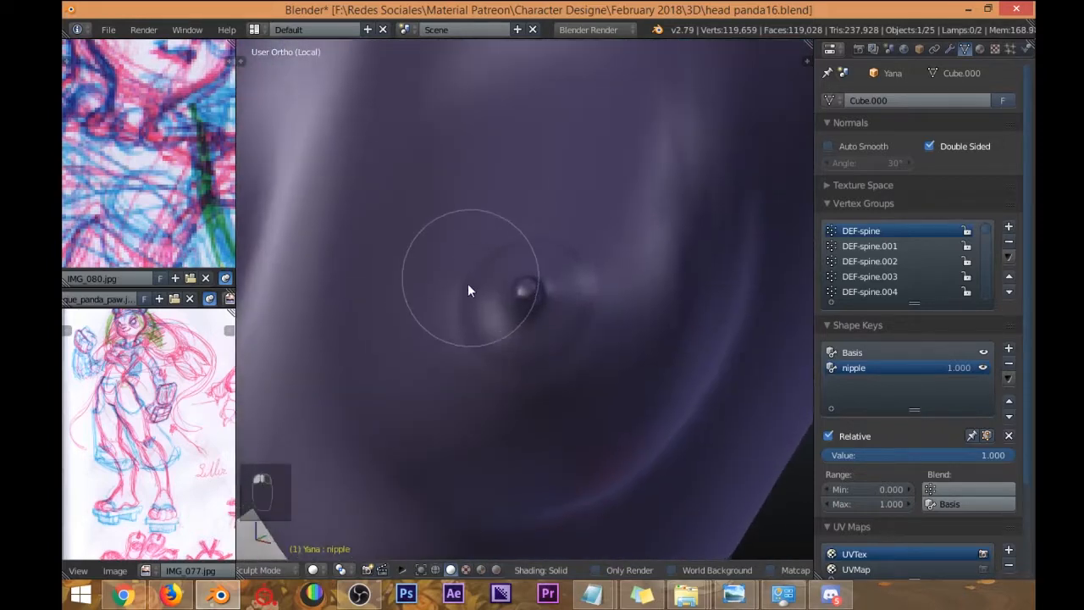
key(t)
click(311, 115)
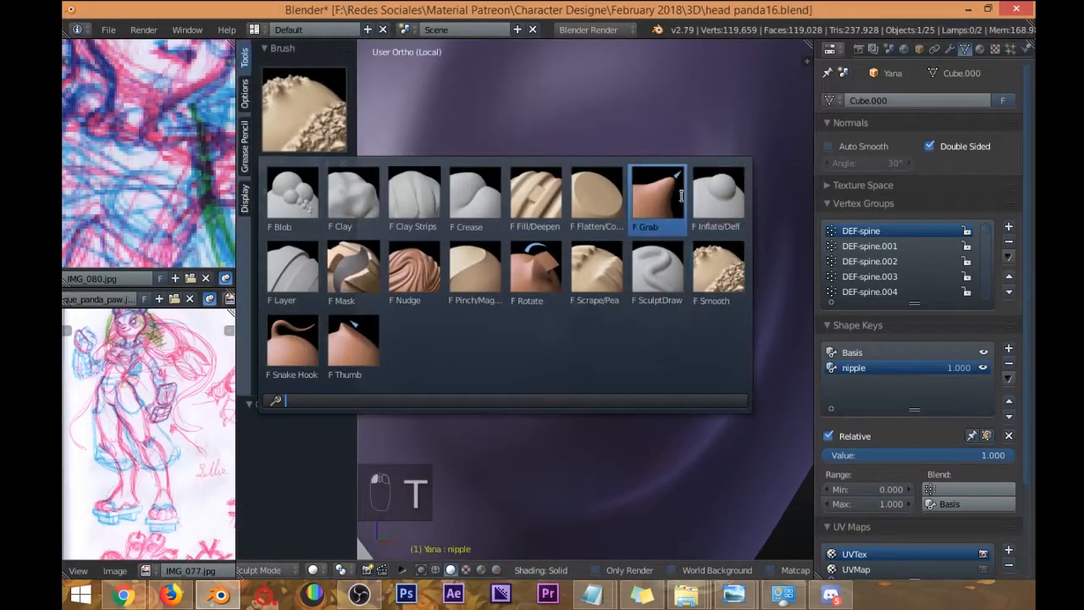
click(596, 195)
mouse_move(580, 306)
mouse_down()
mouse_move(537, 288)
mouse_move(546, 323)
mouse_up()
middle_drag(546, 323, 634, 270)
mouse_move(633, 271)
shift+mouse_down()
mouse_move(629, 340)
mouse_move(559, 258)
shift+mouse_up()
mouse_move(560, 263)
middle_down()
mouse_move(641, 201)
mouse_move(649, 256)
mouse_move(598, 302)
mouse_move(551, 275)
mouse_move(571, 307)
middle_up()
Reselect the Flatten/Contrast brush, flatten the rest of the protrusion and smooth the surface around it.
click(297, 110)
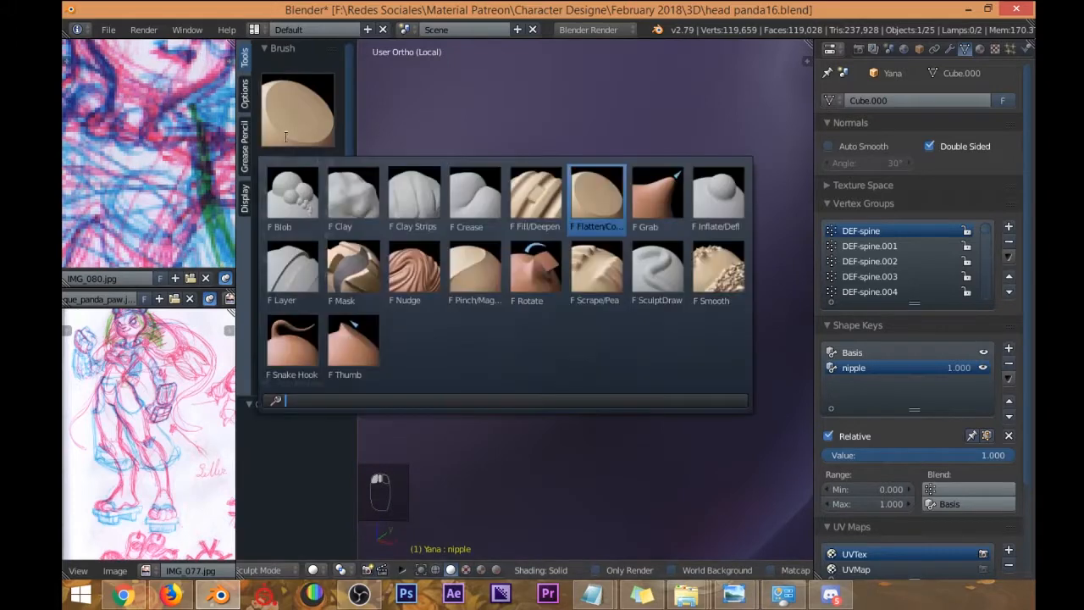
click(608, 175)
mouse_move(542, 258)
mouse_down()
mouse_move(552, 225)
mouse_move(566, 274)
mouse_move(523, 261)
mouse_move(537, 235)
mouse_move(540, 273)
mouse_move(595, 274)
mouse_move(523, 306)
mouse_move(588, 233)
mouse_move(581, 292)
mouse_move(516, 274)
mouse_move(532, 235)
mouse_move(590, 241)
mouse_move(520, 268)
mouse_up()
middle_drag(520, 268, 593, 193)
shift+drag(510, 229, 596, 252)
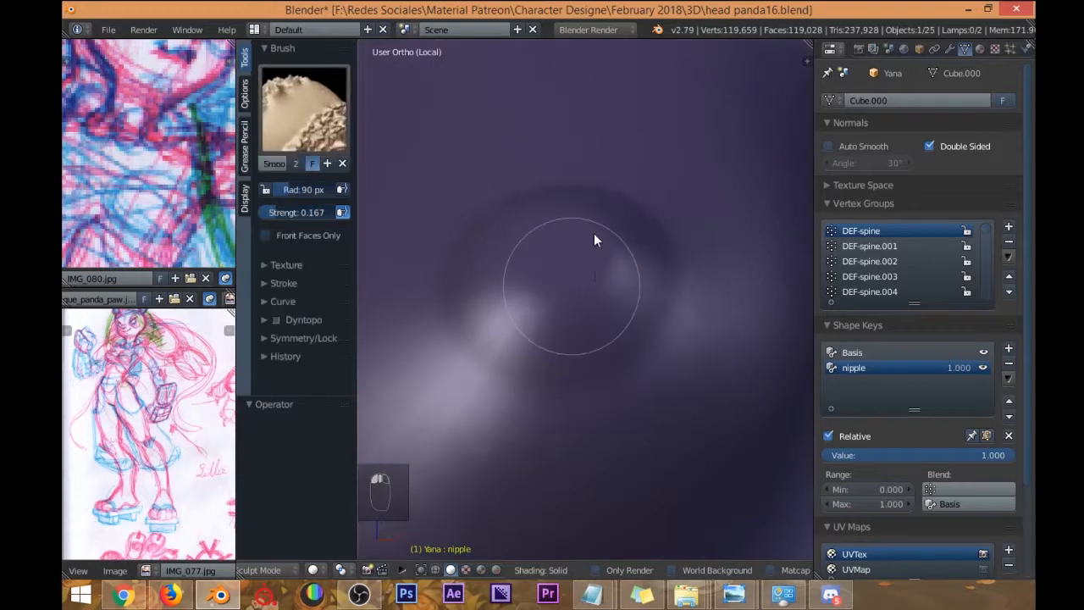
Flatten across the raised ring around the breast's tip and smooth it from several angles.
middle_drag(596, 251, 540, 282)
drag(539, 282, 634, 272)
mouse_move(486, 194)
shift+mouse_down()
mouse_move(497, 272)
mouse_move(552, 273)
shift+mouse_up()
mouse_move(552, 273)
middle_down()
mouse_move(570, 200)
mouse_move(576, 223)
mouse_move(462, 222)
mouse_move(595, 229)
mouse_move(622, 275)
mouse_move(574, 201)
mouse_move(603, 259)
mouse_move(677, 232)
mouse_move(504, 226)
mouse_move(536, 257)
mouse_move(499, 230)
mouse_move(571, 244)
mouse_move(519, 243)
mouse_move(608, 244)
middle_up()
shift+drag(608, 245, 600, 234)
middle_drag(600, 235, 605, 249)
shift+drag(605, 249, 589, 265)
mouse_move(590, 271)
middle_down()
mouse_move(573, 245)
mouse_move(607, 242)
mouse_move(561, 249)
mouse_move(522, 212)
mouse_move(573, 293)
mouse_move(575, 258)
middle_up()
Flatten the lower part and outer side of the breast's tip, smoothing between the strokes.
mouse_move(575, 250)
mouse_down()
mouse_move(537, 244)
mouse_move(544, 293)
mouse_move(533, 225)
mouse_move(569, 250)
mouse_move(530, 288)
mouse_move(588, 247)
mouse_move(544, 288)
mouse_move(558, 227)
mouse_move(533, 208)
mouse_move(589, 263)
mouse_move(587, 241)
mouse_move(545, 290)
mouse_up()
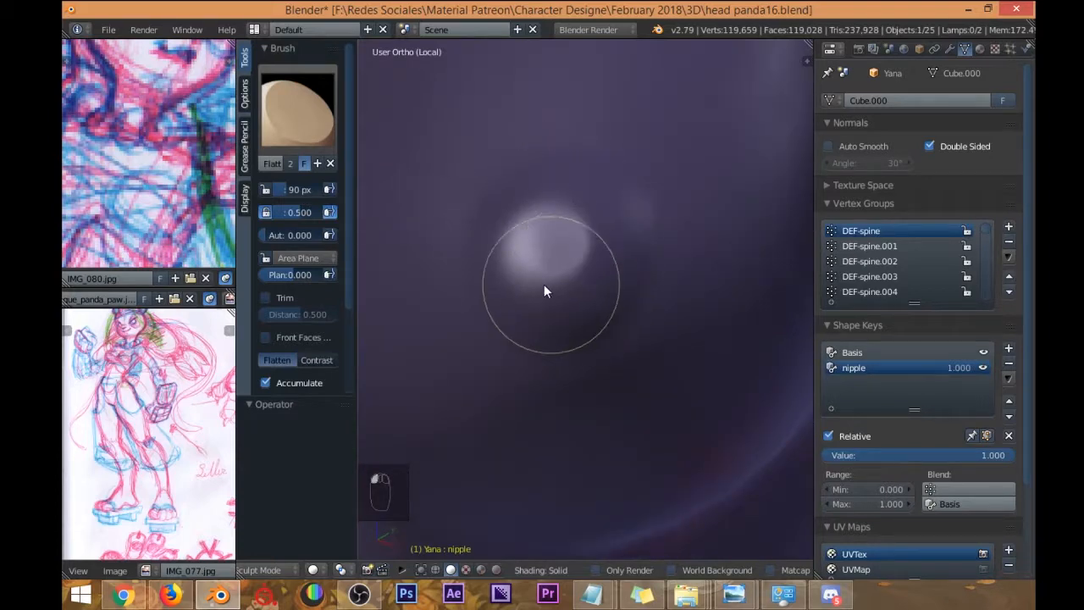
middle_drag(544, 287, 553, 269)
mouse_move(553, 270)
shift+mouse_down()
mouse_move(580, 208)
mouse_move(576, 230)
shift+mouse_up()
middle_drag(576, 230, 581, 269)
drag(581, 269, 665, 302)
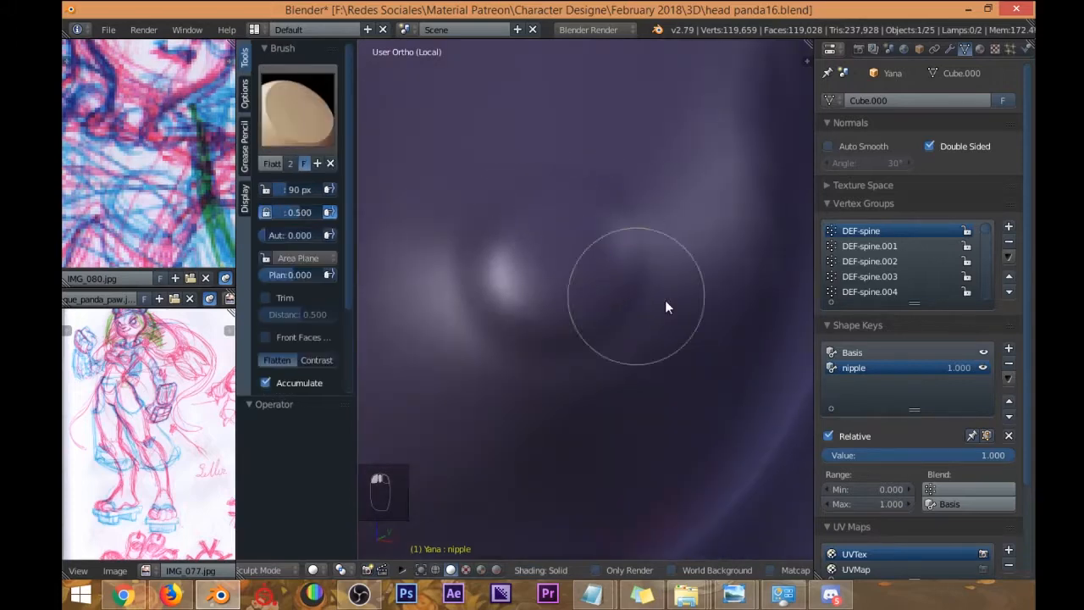
Flatten the inner side of the breast's tip, undoing one stroke and sculpting it again.
mouse_move(900, 456)
mouse_down()
mouse_move(707, 456)
mouse_move(902, 456)
mouse_up()
middle_drag(591, 270, 542, 264)
mouse_move(477, 260)
mouse_down()
mouse_move(500, 303)
mouse_move(514, 278)
mouse_move(522, 284)
mouse_up()
key(ctrl+z)
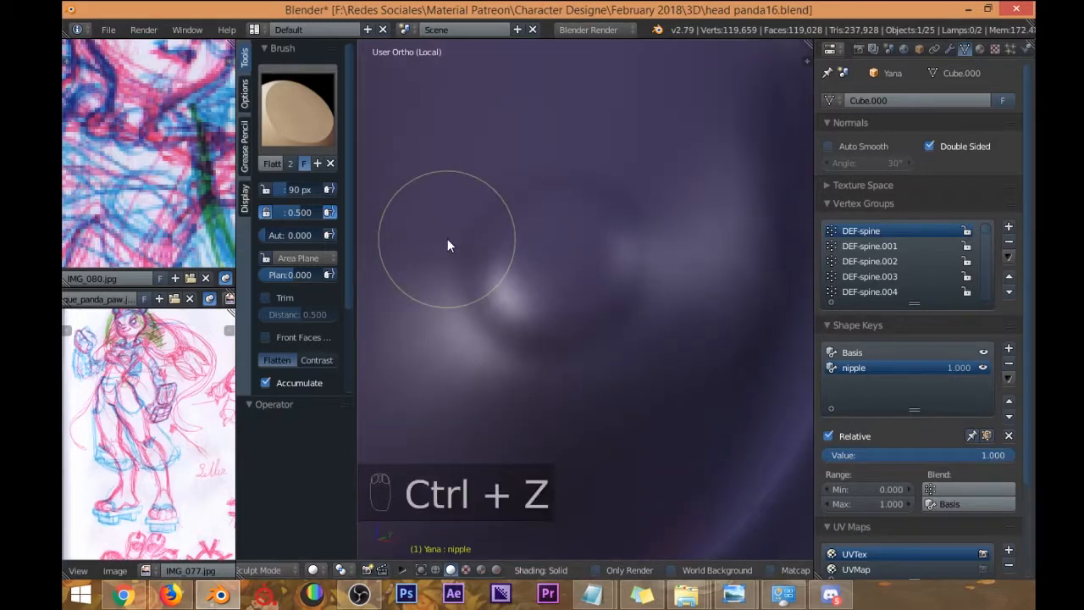
mouse_move(496, 260)
mouse_down()
mouse_move(544, 280)
mouse_move(532, 280)
mouse_up()
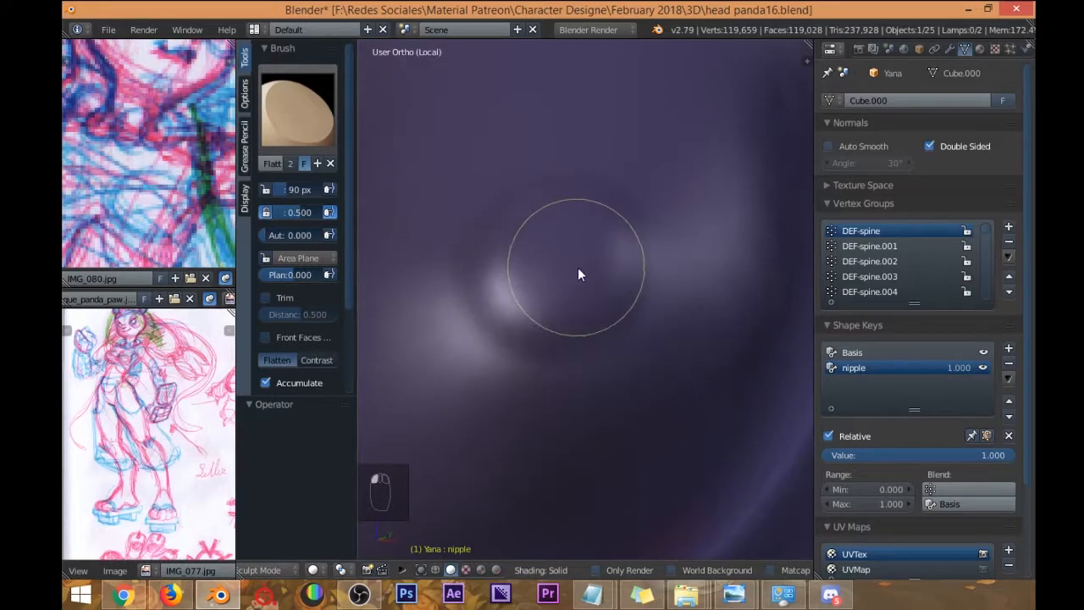
Reselect the Flatten/Contrast brush and flatten the remaining bulge at the breast's tip with two strokes.
mouse_move(586, 268)
middle_down()
mouse_move(597, 303)
mouse_move(532, 266)
middle_up()
mouse_move(561, 327)
middle_down()
mouse_move(573, 313)
mouse_move(618, 314)
mouse_move(601, 312)
middle_up()
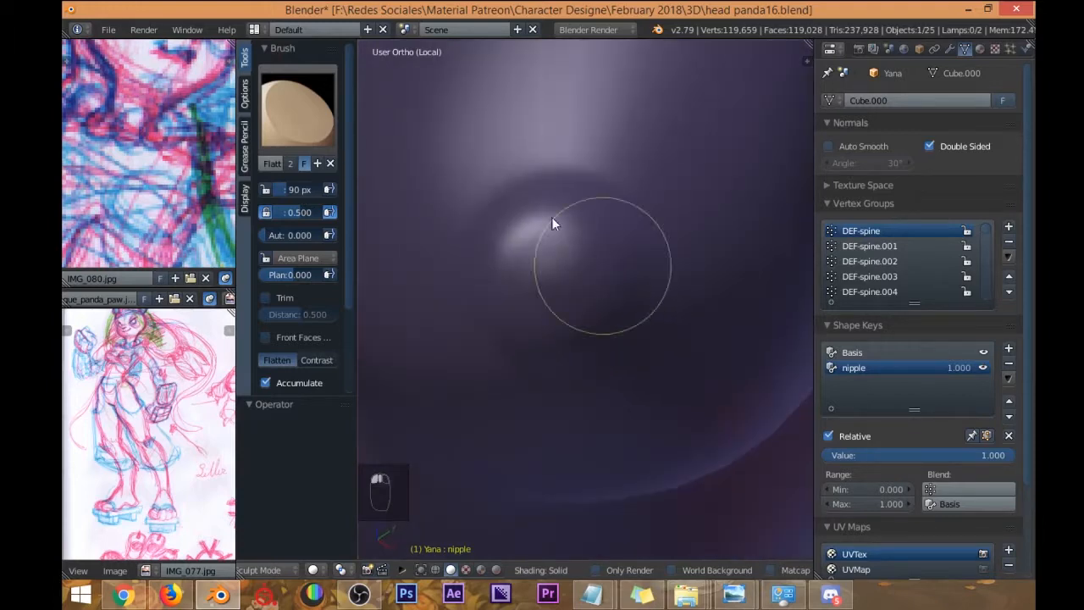
middle_drag(592, 229, 619, 234)
scroll(593, 249, down, 9)
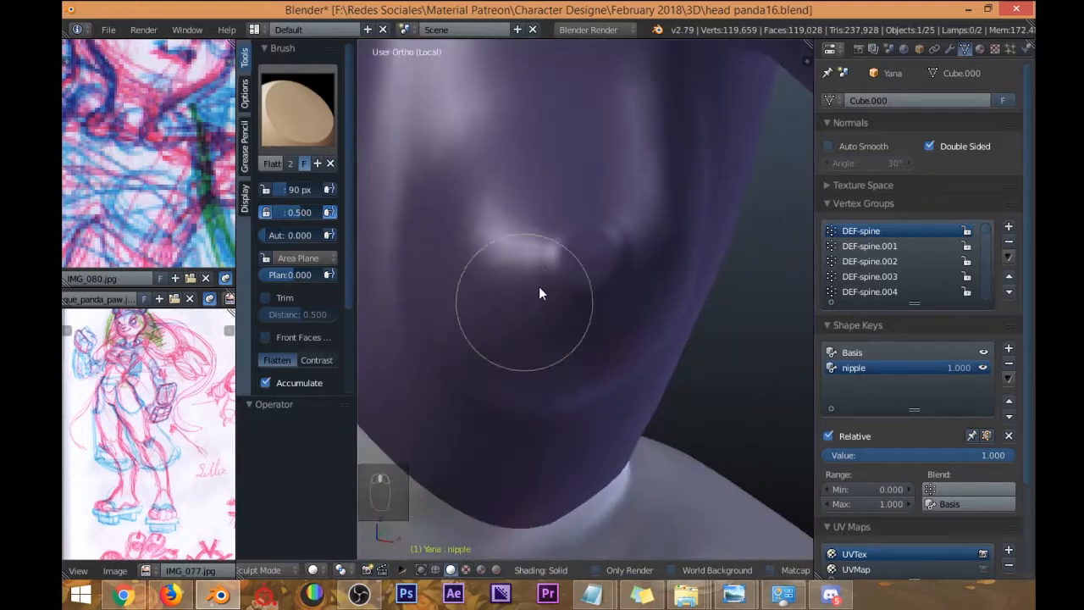
mouse_move(587, 287)
middle_down()
mouse_move(658, 233)
mouse_move(692, 231)
mouse_move(609, 271)
middle_up()
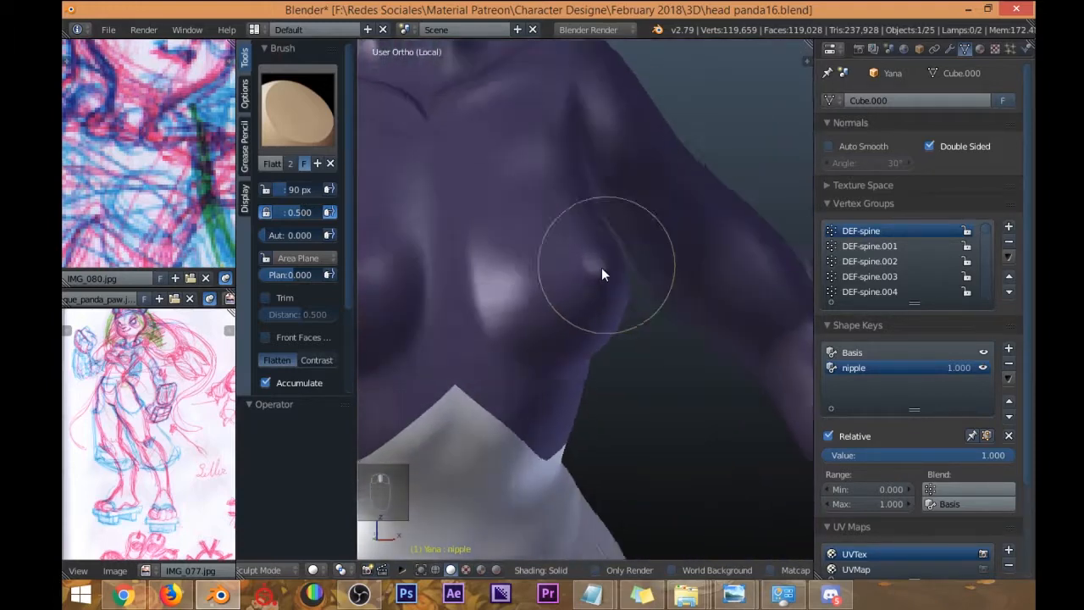
scroll(609, 263, up, 6)
scroll(637, 243, down, 2)
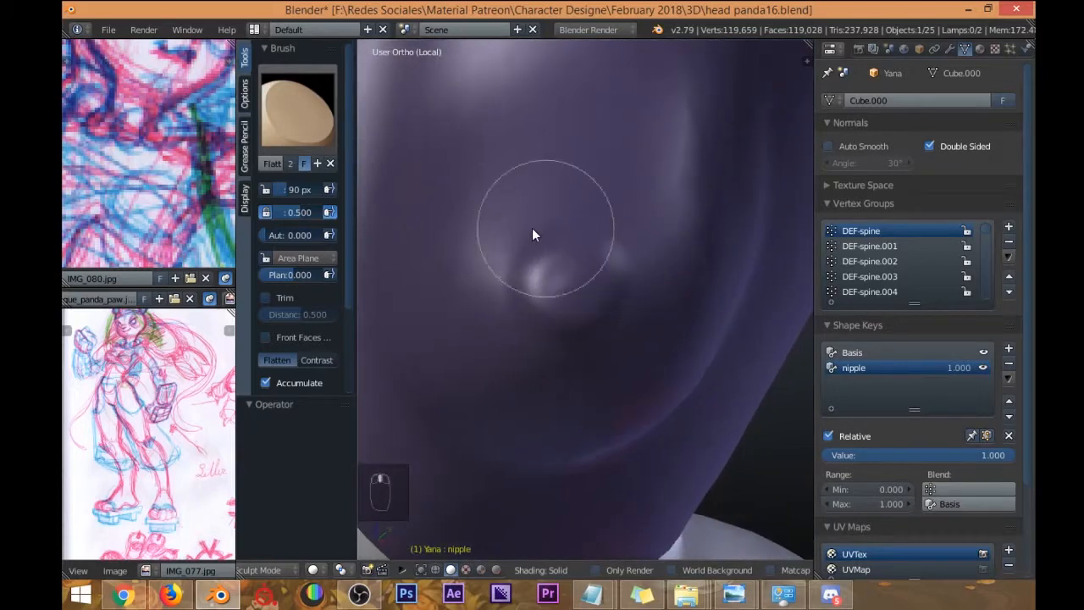
click(298, 110)
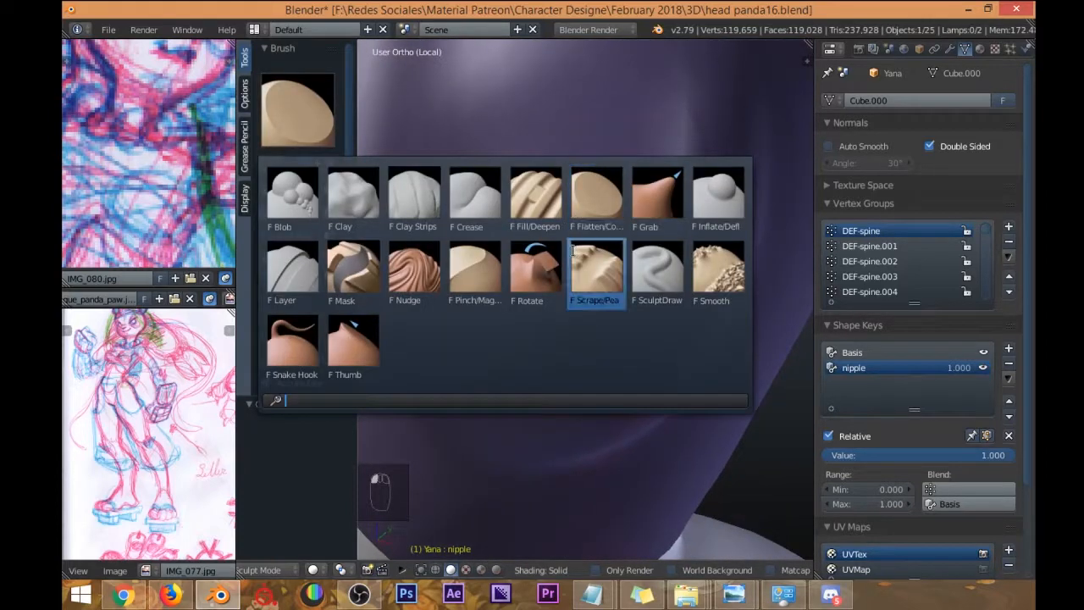
click(596, 196)
mouse_move(592, 303)
mouse_down()
mouse_move(601, 255)
mouse_move(519, 306)
mouse_move(575, 241)
mouse_up()
middle_drag(580, 237, 602, 230)
mouse_move(568, 279)
mouse_down()
mouse_move(543, 322)
mouse_move(522, 327)
mouse_move(537, 334)
mouse_up()
mouse_move(537, 335)
middle_down()
mouse_move(589, 254)
mouse_move(617, 302)
middle_up()
Smooth the flattened tip into the surrounding breast surface, working around it from several angles.
mouse_move(538, 226)
middle_down()
mouse_move(638, 283)
mouse_move(562, 331)
middle_up()
key(s)
mouse_move(534, 317)
shift+mouse_down()
mouse_move(526, 313)
mouse_move(544, 319)
shift+mouse_up()
middle_drag(547, 318, 580, 295)
mouse_move(580, 295)
shift+mouse_down()
mouse_move(615, 322)
mouse_move(582, 229)
mouse_move(533, 257)
shift+mouse_up()
middle_drag(534, 257, 654, 267)
shift+drag(621, 256, 550, 246)
mouse_move(550, 246)
middle_down()
mouse_move(716, 234)
mouse_move(648, 240)
middle_up()
mouse_move(569, 244)
shift+mouse_down()
mouse_move(550, 247)
mouse_move(589, 312)
shift+mouse_up()
middle_drag(589, 311, 572, 290)
mouse_move(571, 290)
shift+mouse_down()
mouse_move(548, 283)
mouse_move(556, 237)
shift+mouse_up()
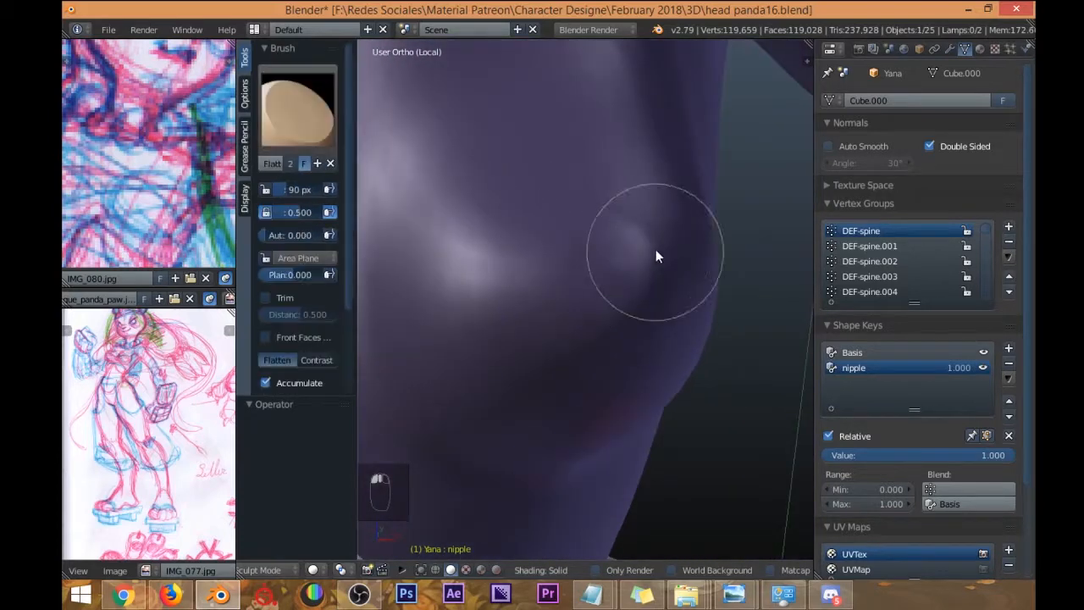
middle_drag(655, 253, 607, 227)
mouse_move(645, 248)
shift+mouse_down()
mouse_move(589, 325)
mouse_move(658, 293)
shift+mouse_up()
mouse_move(658, 291)
middle_down()
mouse_move(685, 264)
mouse_move(757, 256)
mouse_move(701, 270)
middle_up()
key(shift+t)
mouse_move(565, 244)
middle_down()
mouse_move(633, 232)
mouse_move(544, 352)
mouse_move(636, 289)
mouse_move(591, 346)
mouse_move(659, 377)
mouse_move(587, 356)
mouse_move(583, 302)
middle_up()
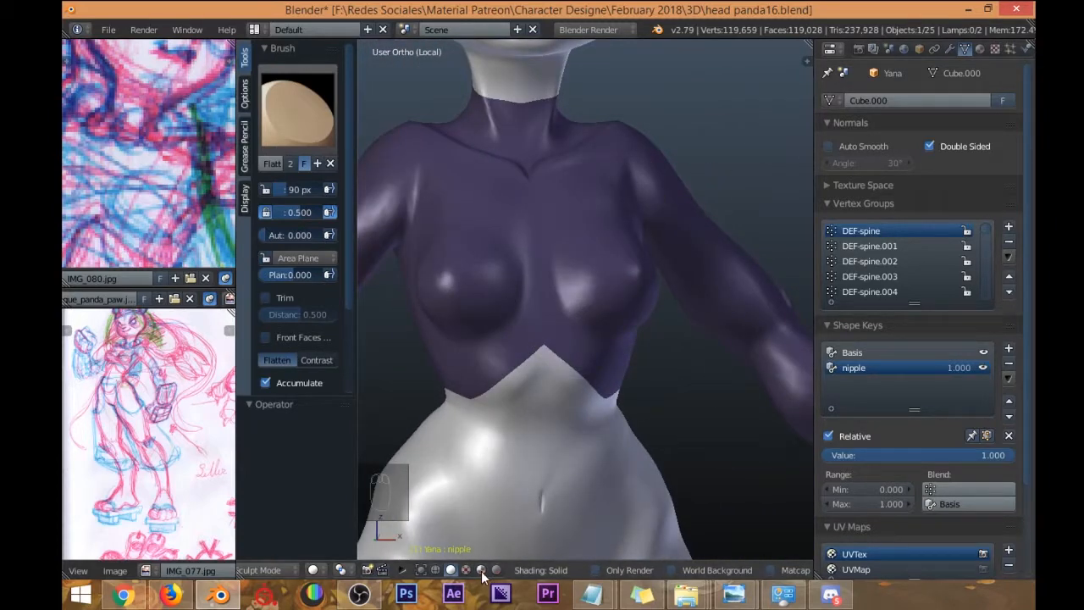
Return the body to Object Mode and leave local view to check the bandage's fit over the chest.
click(269, 569)
click(254, 553)
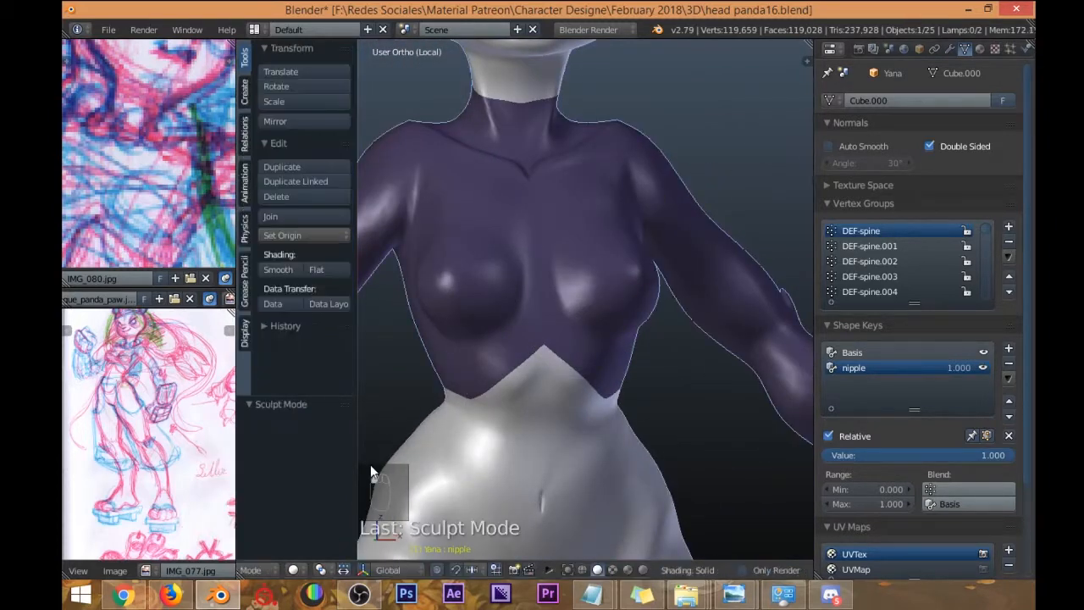
middle_drag(370, 464, 569, 320)
scroll(603, 311, down, 2)
scroll(603, 310, down, 2)
key(KP_Divide)
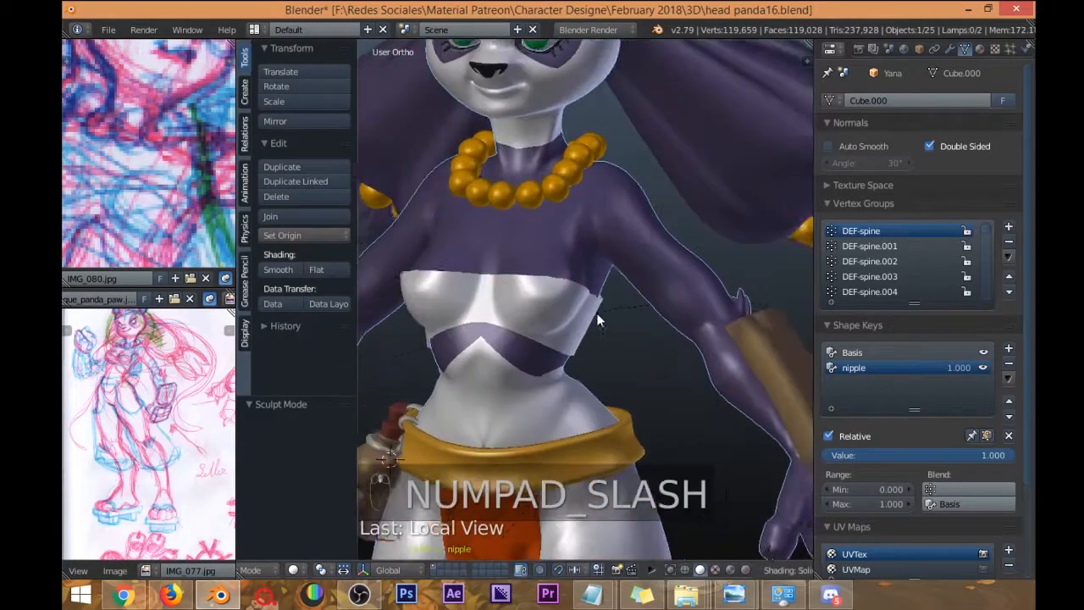
scroll(644, 277, up, 2)
middle_drag(644, 278, 542, 271)
scroll(542, 271, up, 2)
middle_drag(720, 315, 550, 318)
scroll(549, 318, up, 2)
middle_drag(444, 303, 418, 312)
key(Tab)
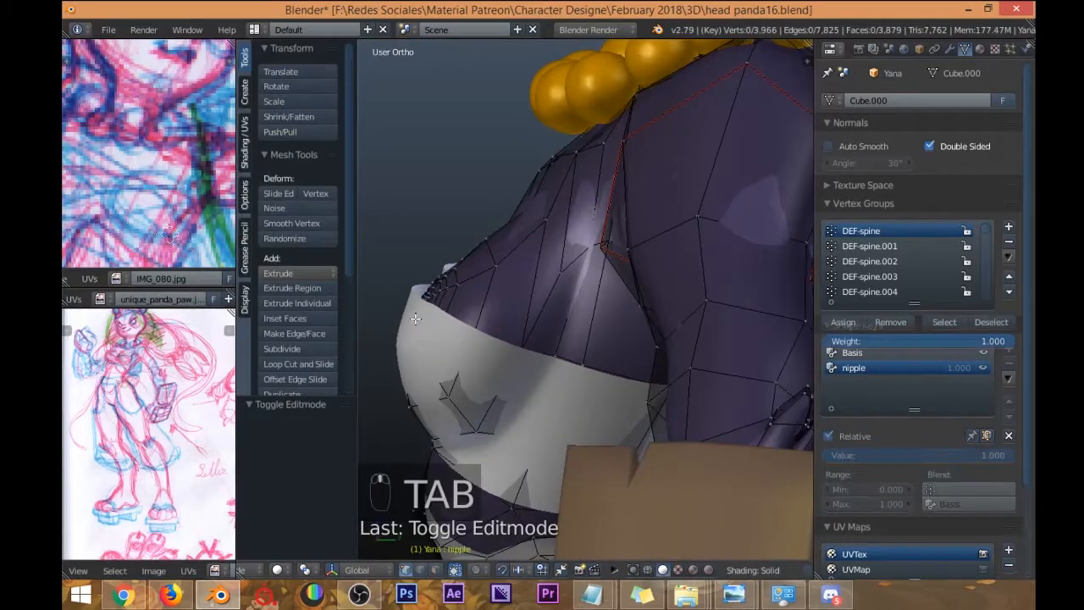
scroll(418, 310, up, 2)
key(Tab)
Edit the bandage mesh and move the upper-edge vertices at the breast's tip outward, the first by about 0.004.
right_click(419, 297)
key(Tab)
scroll(472, 275, up, 2)
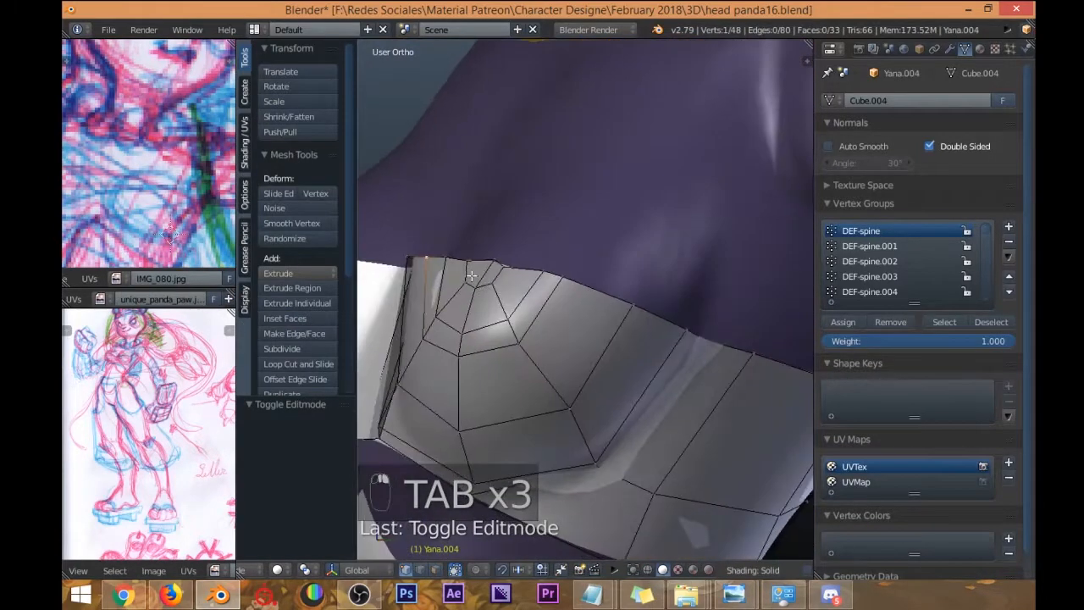
middle_drag(491, 263, 484, 286)
key(g)
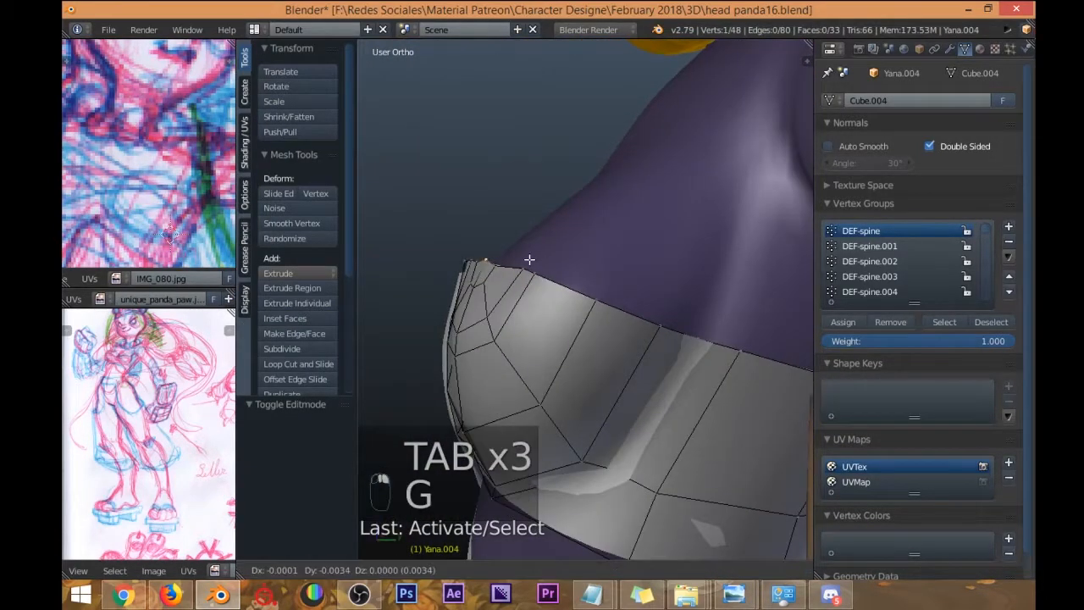
click(481, 289)
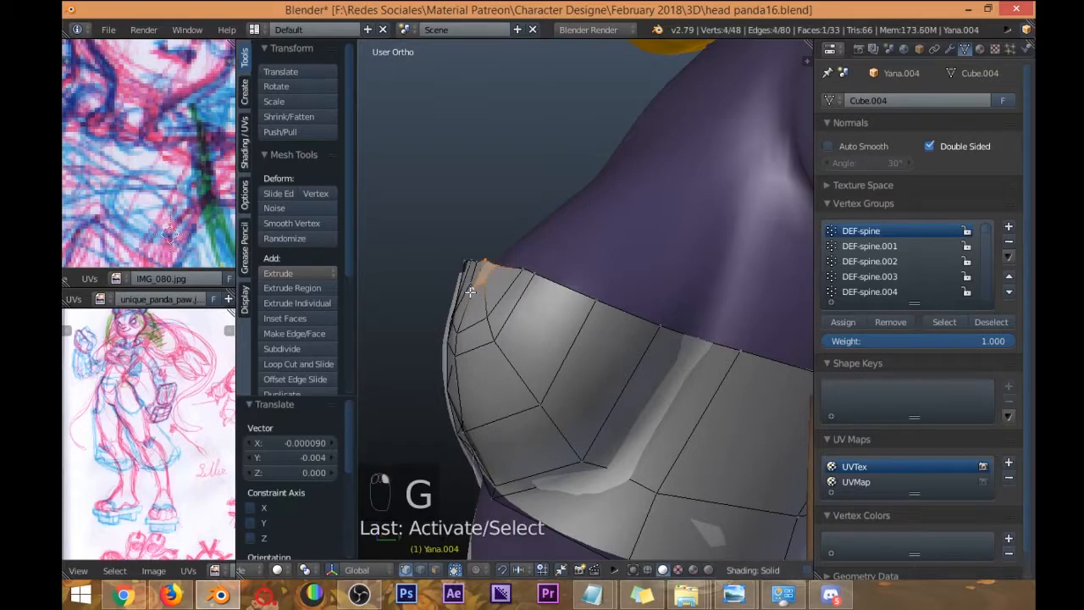
key(g)
middle_drag(559, 291, 579, 369)
click(537, 295)
Push the whole bandage mesh outward from the body with a Shrink/Fatten offset of about 0.004.
key(a)
key(a)
key(alt+s)
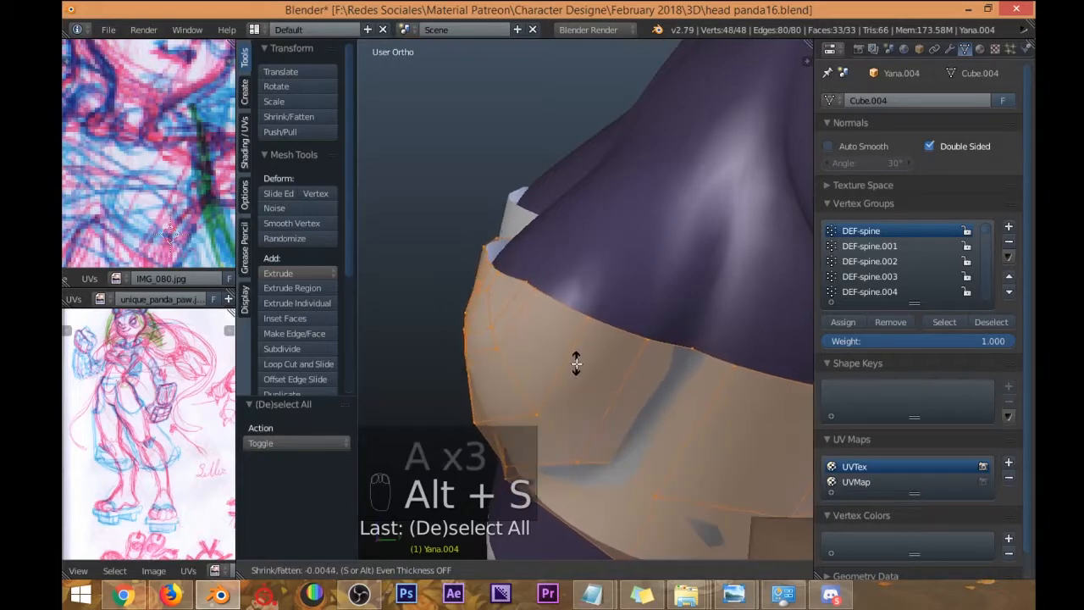
click(590, 353)
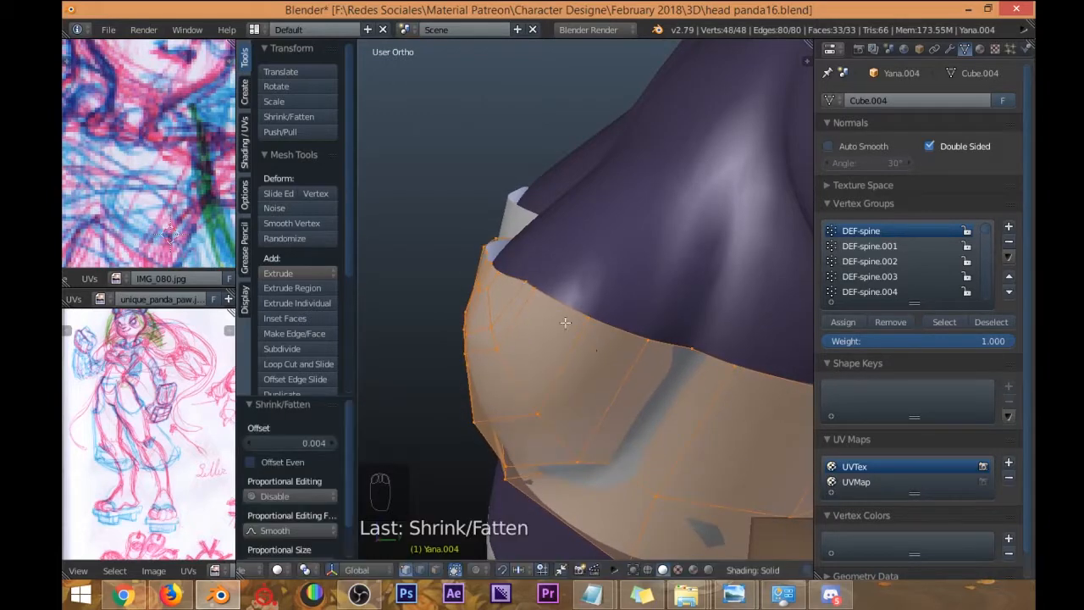
Reposition a single vertex on the bandage's upper rim closer to the chest, undoing the first move and repeating it.
middle_drag(566, 320, 463, 266)
right_click(503, 202)
middle_drag(503, 202, 531, 237)
key(g)
click(525, 277)
key(ctrl+z)
right_click(514, 272)
key(g)
click(556, 266)
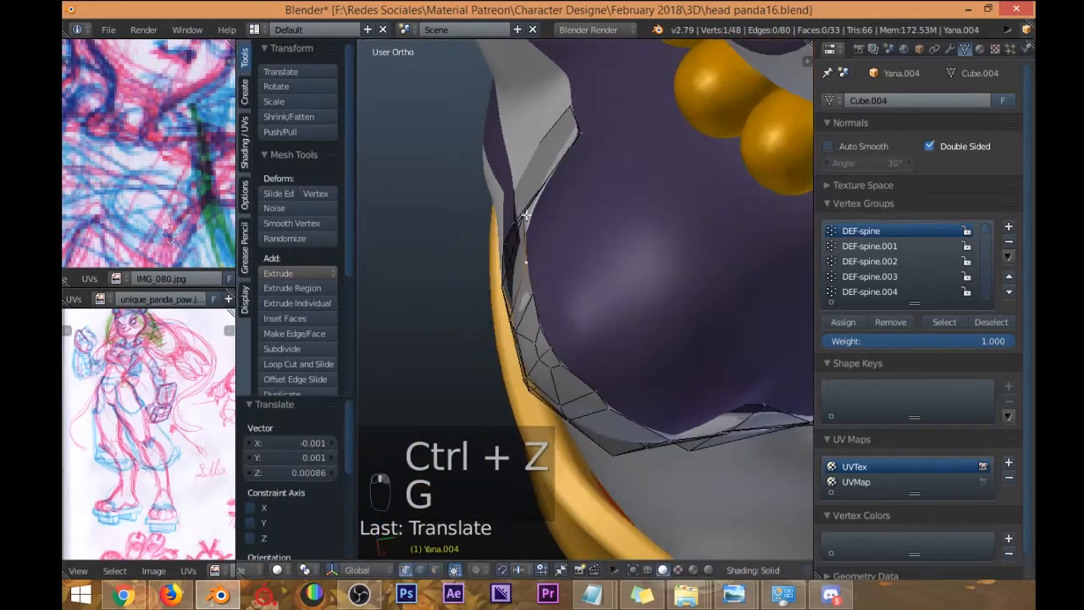
Fine-tune the neighbouring upper-rim vertex near the breast's tip with several small moves so it follows the chest.
right_click(543, 290)
mouse_move(543, 290)
middle_down()
mouse_move(515, 245)
mouse_move(553, 244)
mouse_move(555, 318)
mouse_move(550, 306)
middle_up()
key(g)
click(550, 244)
key(g)
click(548, 308)
key(g)
click(545, 304)
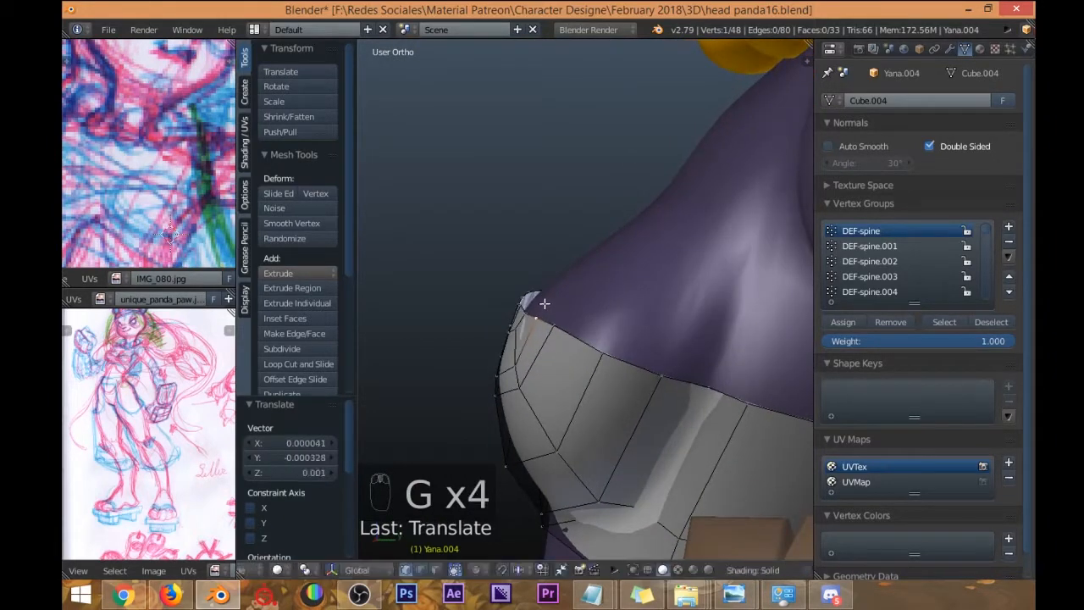
Move the group of upper-rim vertices around the breast's tip inward by about 0.003 and adjust their position from another angle.
key(g)
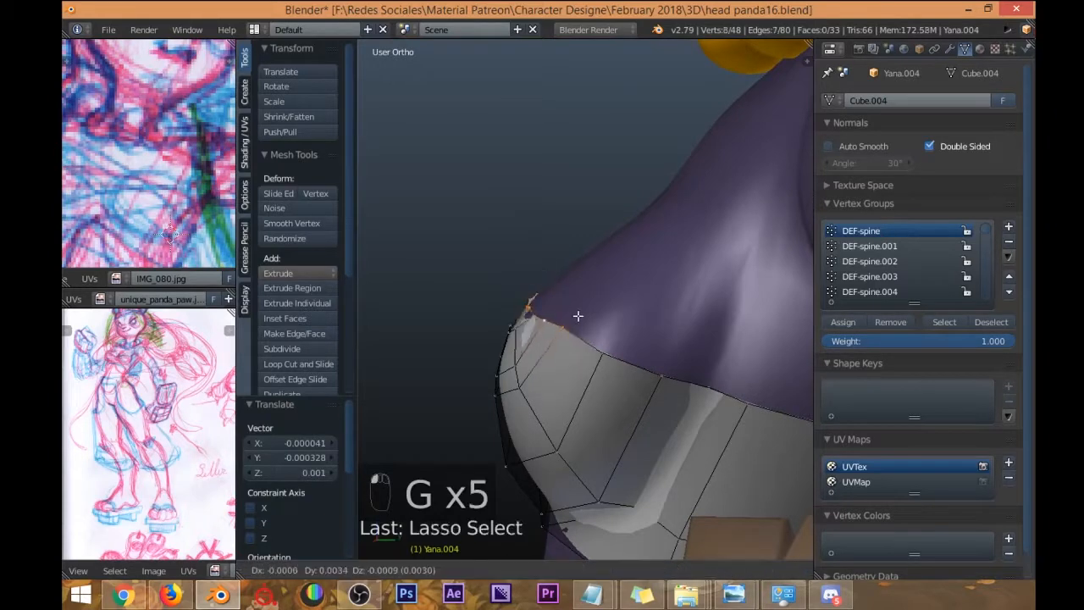
click(575, 314)
mouse_move(573, 314)
middle_down()
mouse_move(571, 274)
mouse_move(540, 231)
mouse_move(557, 254)
mouse_move(546, 274)
mouse_move(515, 282)
mouse_move(529, 259)
middle_up()
key(g)
click(559, 271)
Reposition a vertex on the inner side of the bandage's cup, undoing the first move and placing it again.
key(g)
click(508, 288)
key(ctrl+z)
key(g)
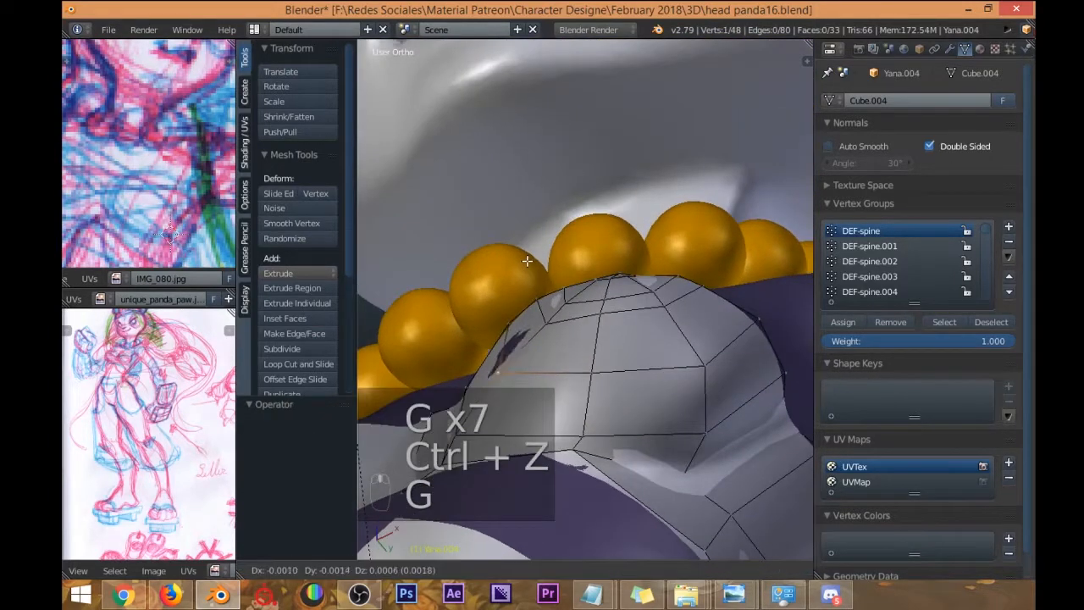
click(526, 260)
Nudge two more vertices around the bandage's cup to fit the breast, and return to Object Mode to check the fit.
right_click(504, 320)
key(g)
click(512, 314)
right_click(552, 364)
middle_drag(522, 307, 591, 378)
key(g)
click(544, 364)
right_click(651, 289)
middle_drag(651, 291, 491, 290)
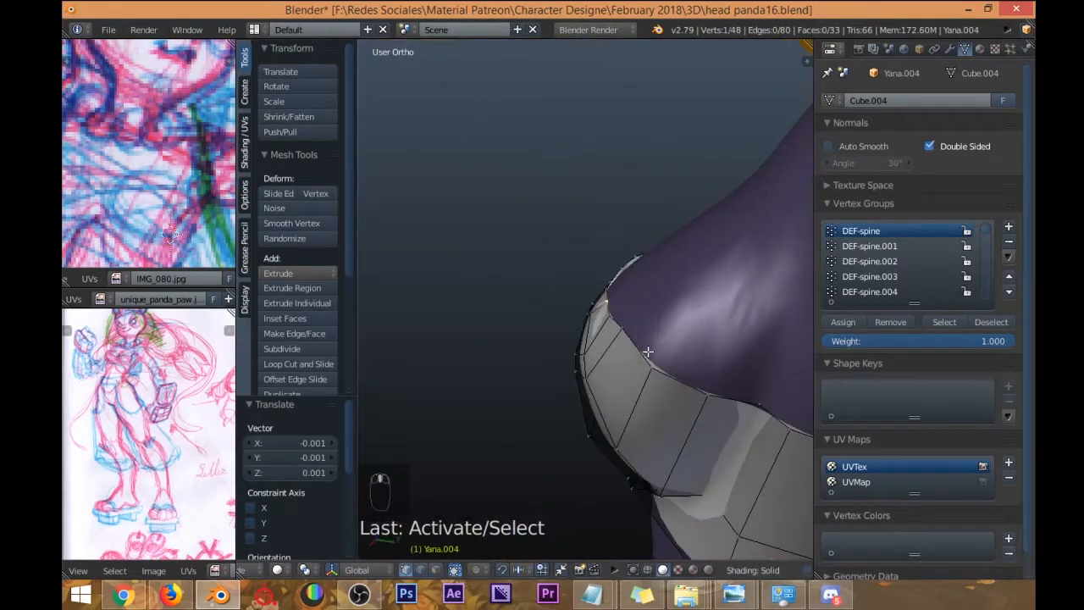
middle_drag(559, 343, 665, 306)
key(Tab)
scroll(572, 305, down, 6)
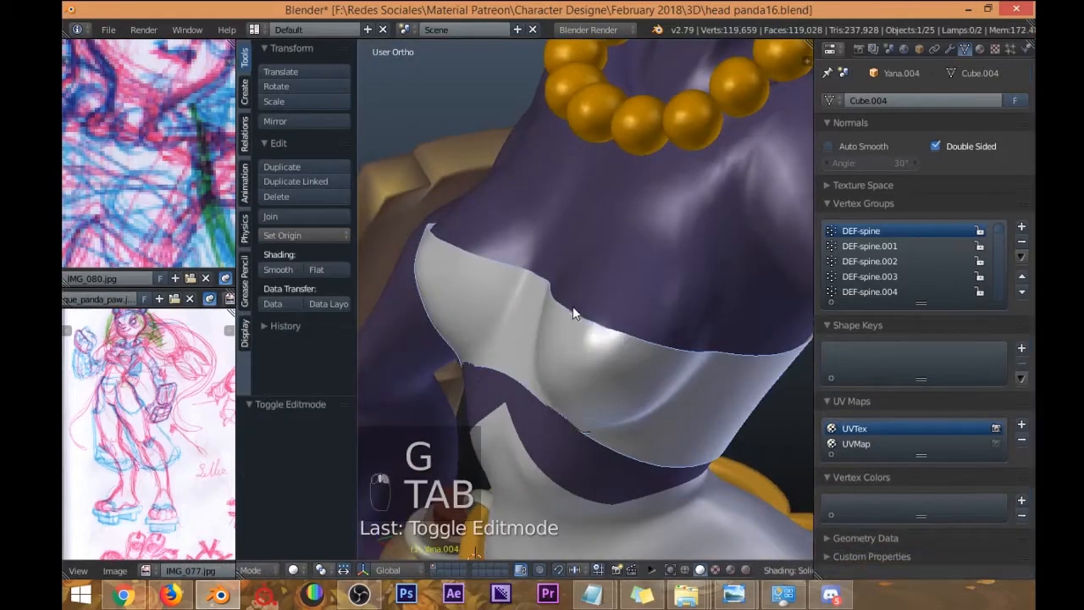
middle_drag(562, 336, 532, 274)
Try sliding the two bottom-centre vertices of the bandage upward along their edges.
key(Tab)
right_click(532, 273)
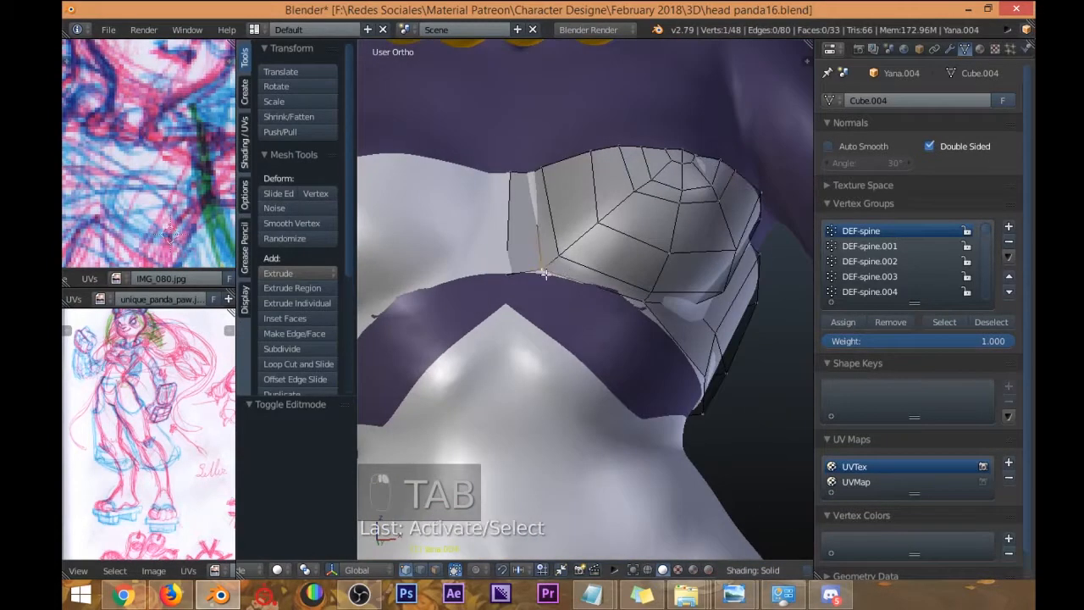
key(g)
key(g)
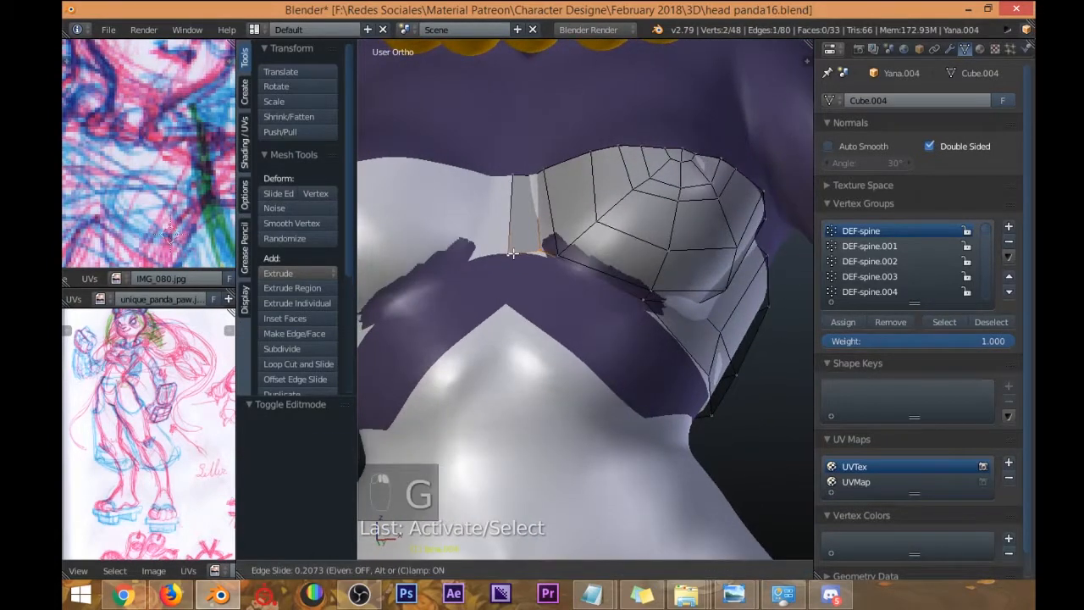
click(548, 266)
key(ctrl+z)
Move the loose vertex at the bandage's lower edge sideways beneath the breast by about 0.009 in X and 0.004 in Y and Z.
middle_drag(622, 272, 626, 240)
key(g)
key(g)
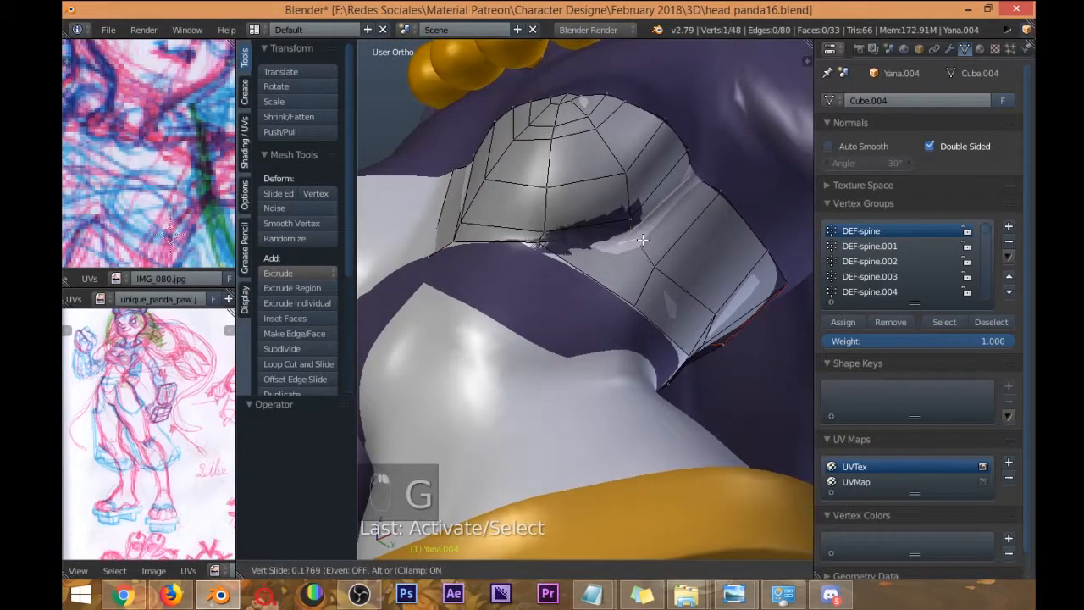
key(g)
click(652, 235)
middle_drag(651, 235, 620, 243)
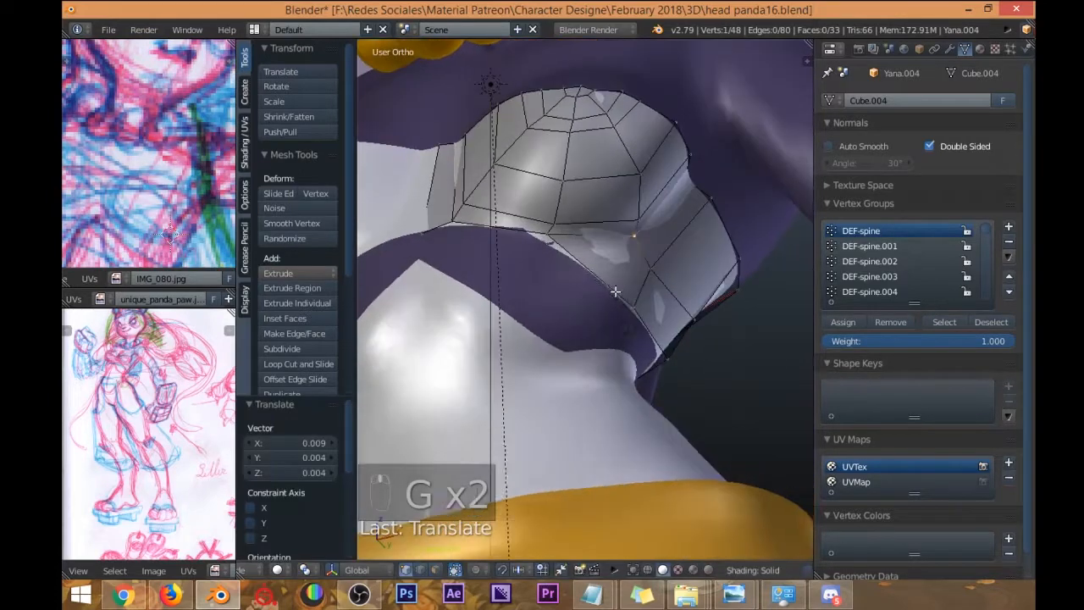
key(ctrl+Tab)
click(558, 323)
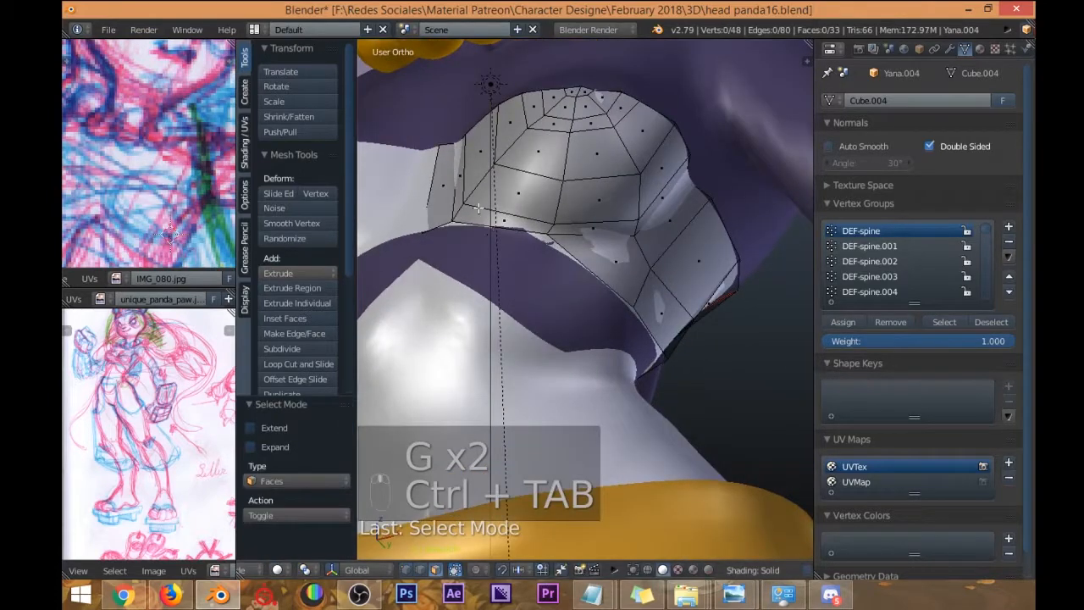
shift+right_click(607, 230)
shift+right_click(627, 269)
alt+shift+right_click(641, 291)
shift+right_click(615, 260)
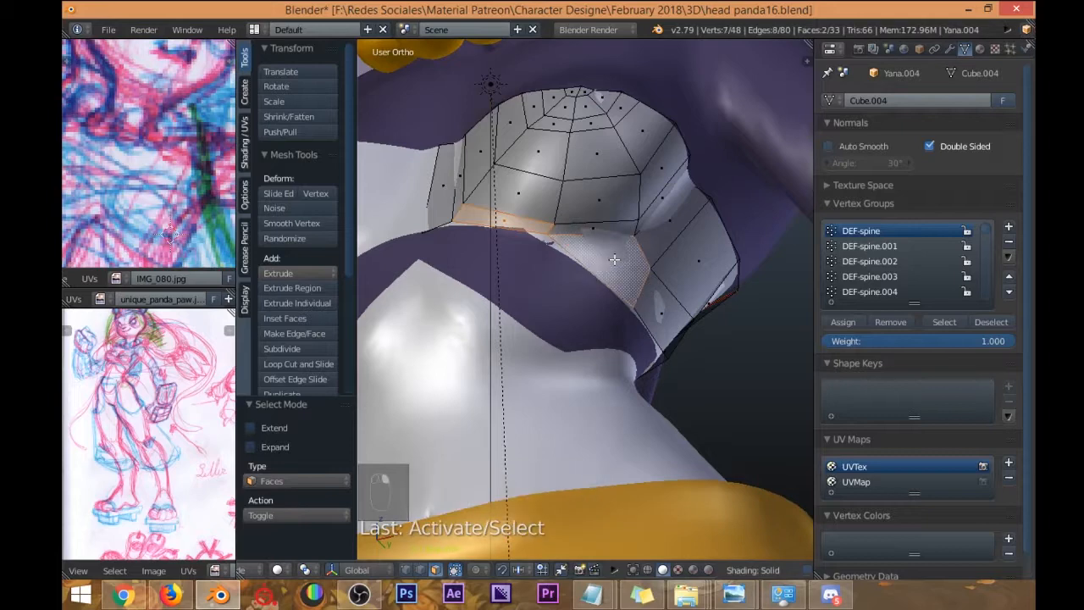
shift+right_click(639, 284)
middle_drag(639, 284, 628, 272)
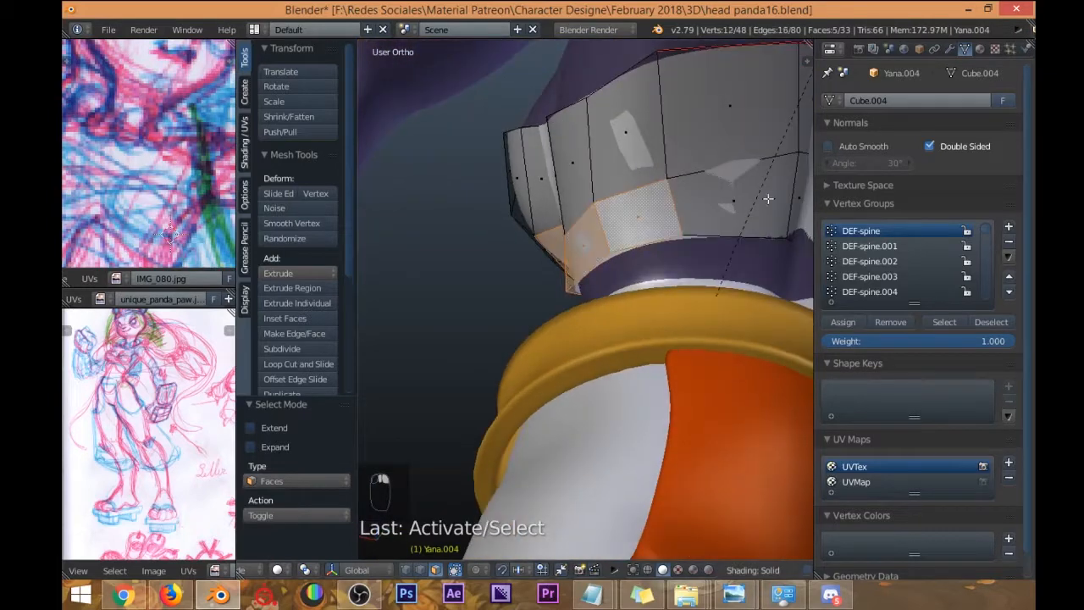
shift+middle_drag(752, 200, 604, 259)
shift+right_click(604, 259)
key(x)
key(Escape)
middle_drag(570, 268, 540, 236)
Switch back to vertex selection and slide the bandage's two bottom-centre vertices slightly upward along their edges.
key(ctrl+Tab)
click(478, 248)
click(490, 243)
key(ctrl+Tab)
middle_drag(449, 259, 436, 240)
click(427, 268)
shift+click(481, 242)
key(g)
key(g)
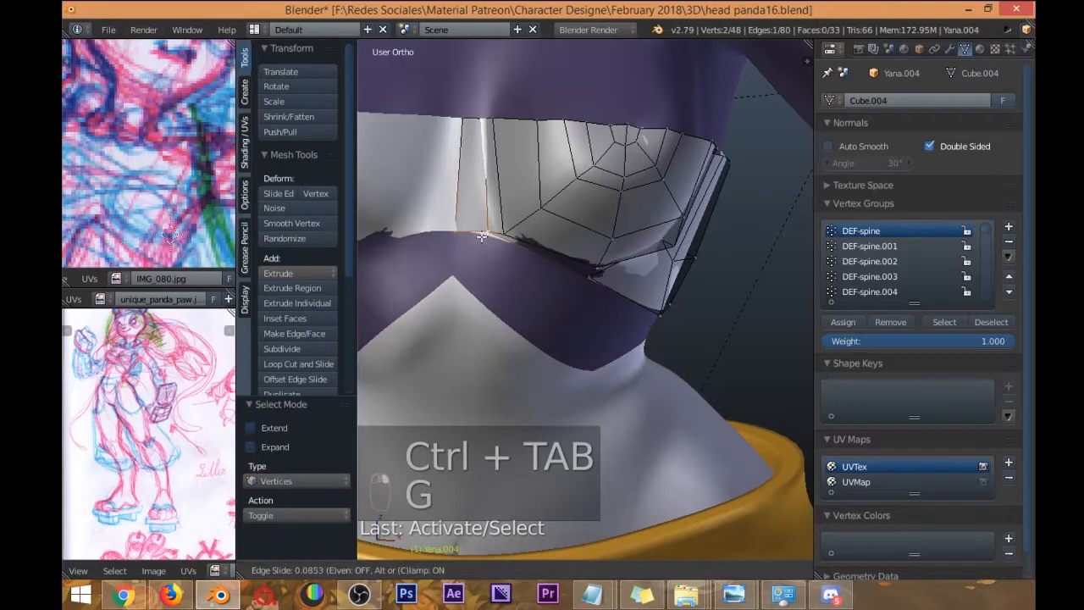
click(481, 237)
middle_drag(589, 275, 541, 259)
Try deleting the faces along the bandage's lower edge, and undo back to before the bottom-centre vertex slide.
key(ctrl+Tab)
click(548, 289)
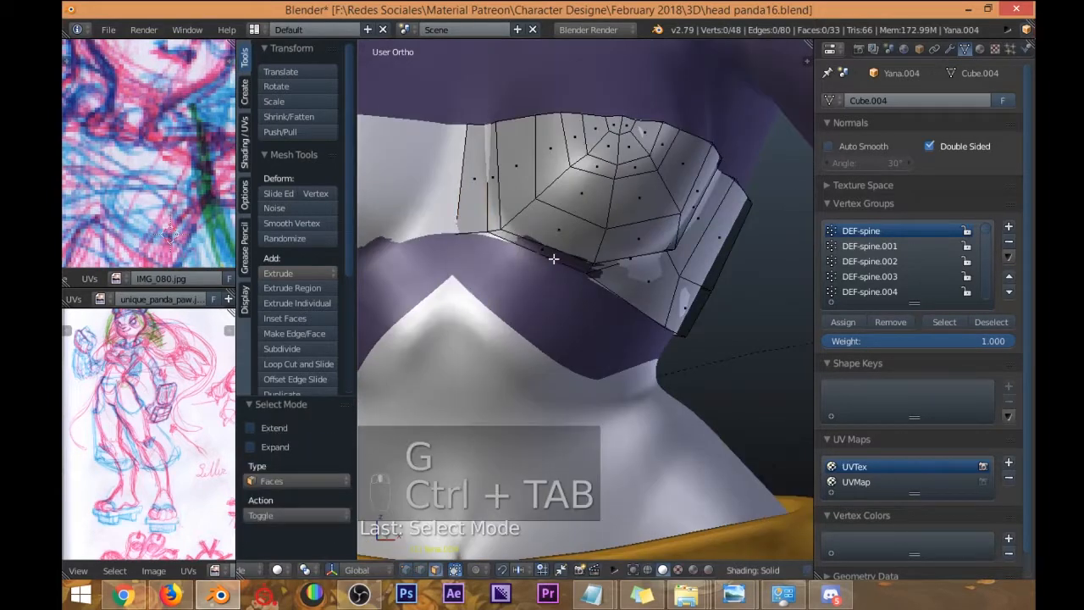
middle_drag(604, 268, 499, 232)
key(x)
click(591, 227)
scroll(440, 218, down, 6)
key(ctrl+z)
scroll(498, 232, up, 5)
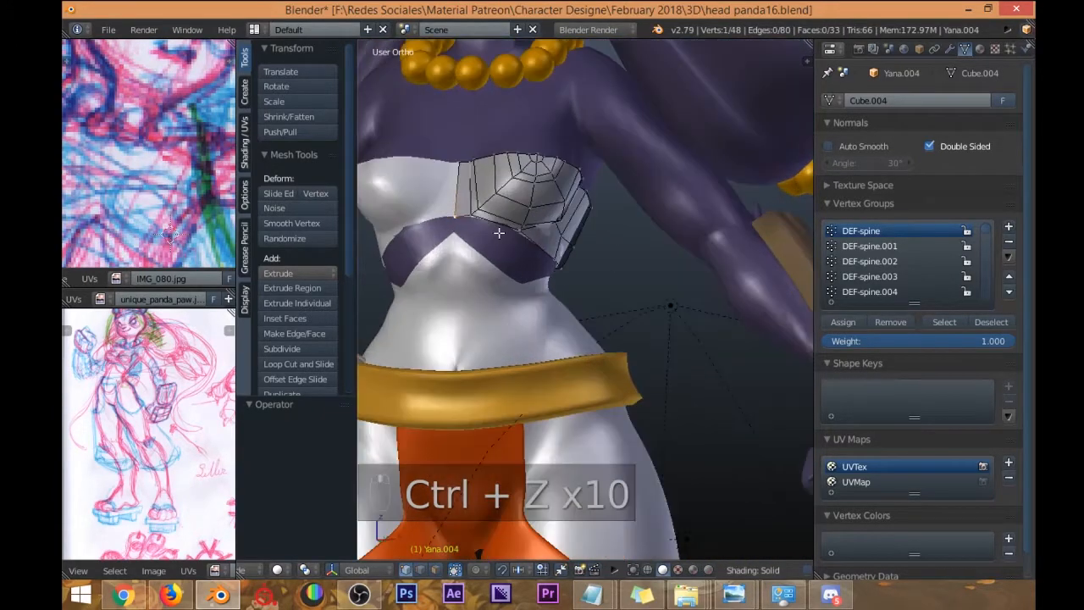
Lower the bandage's bottom-edge vertices beside the centre and under the breast by about 0.001 to 0.002, and return to Object Mode.
scroll(465, 201, down, 3)
key(g)
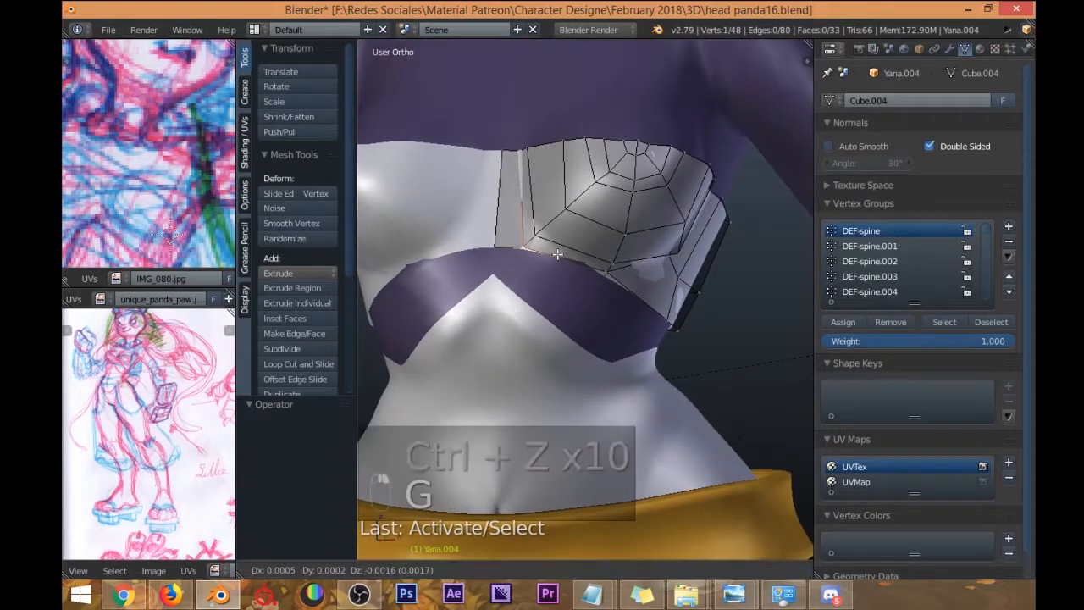
click(667, 283)
scroll(624, 285, up, 1)
right_click(612, 275)
middle_drag(613, 278, 657, 325)
key(g)
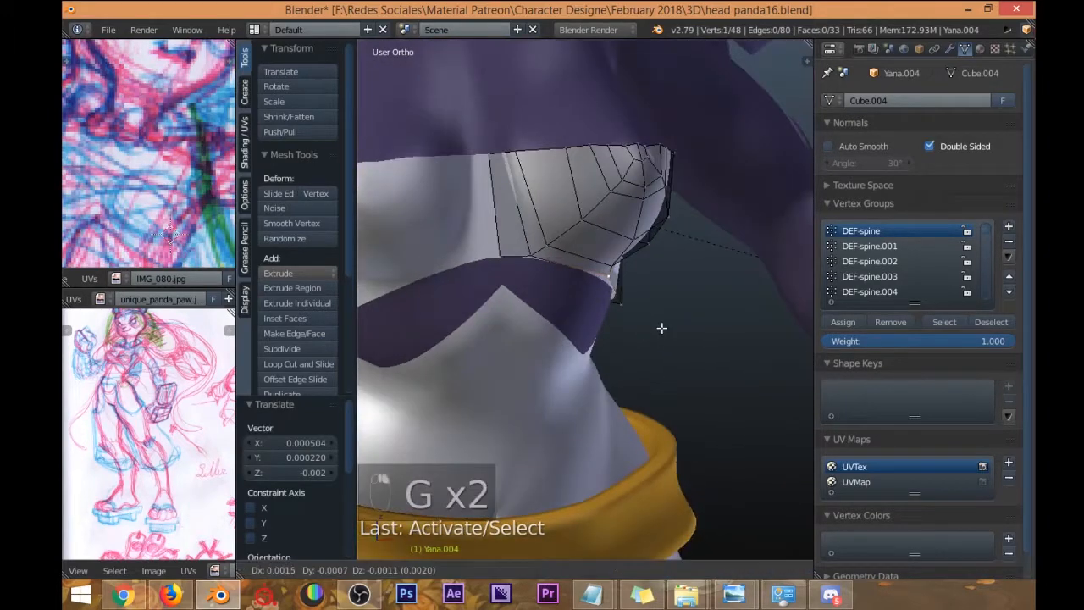
scroll(530, 254, down, 5)
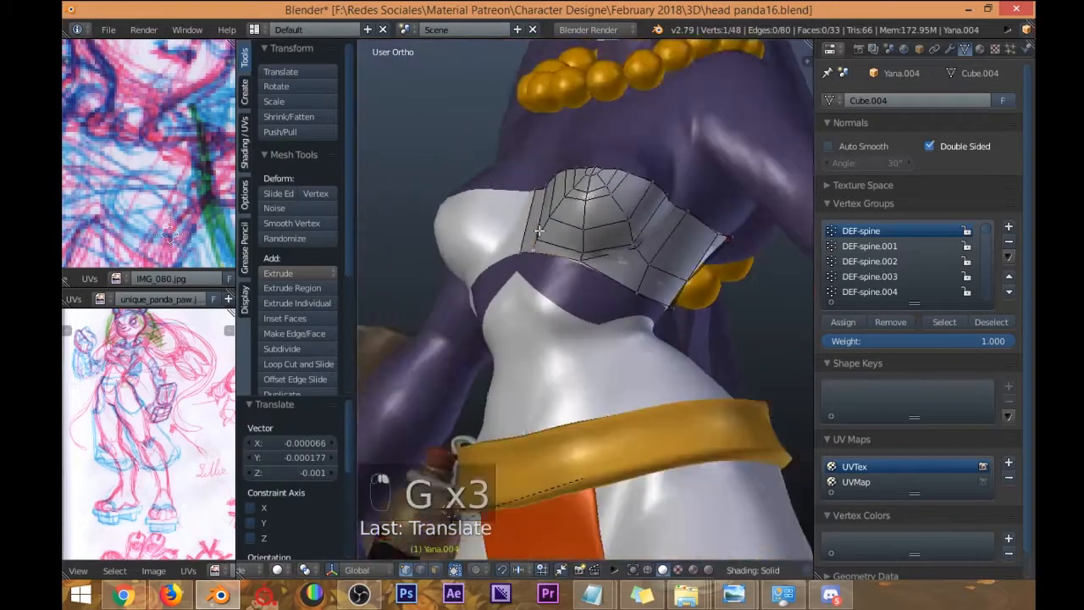
key(Tab)
Deselect everything and examine the bandage's fit on the whole character from several angles.
middle_drag(712, 258, 652, 226)
scroll(501, 223, down, 4)
middle_drag(532, 225, 598, 198)
key(a)
key(a)
scroll(525, 206, up, 2)
scroll(647, 269, down, 3)
scroll(616, 185, up, 6)
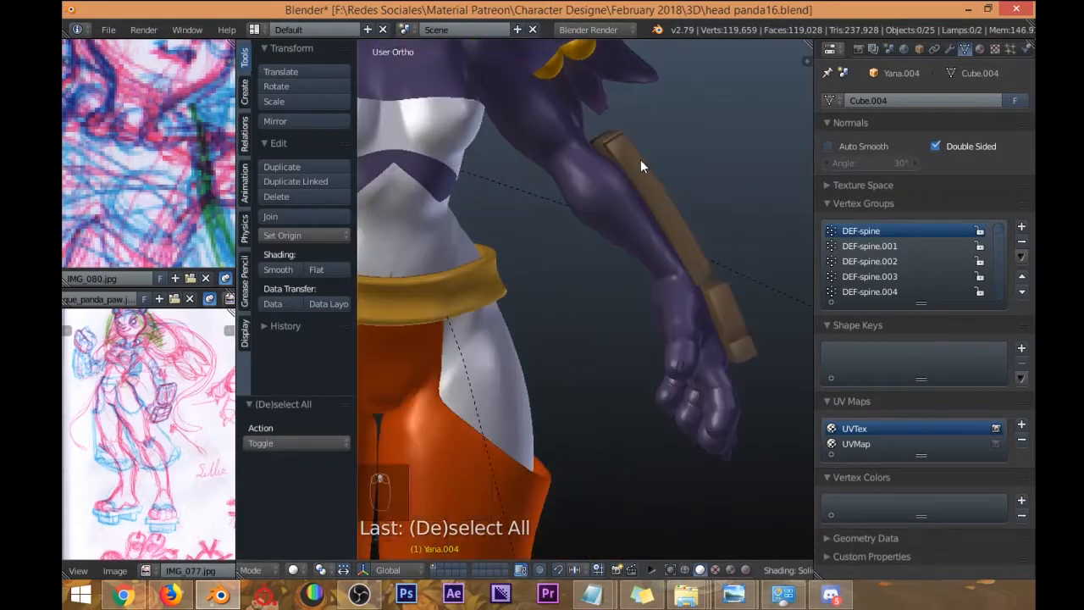
middle_drag(640, 159, 679, 166)
scroll(679, 166, down, 4)
shift+middle_drag(517, 415, 564, 359)
shift+middle_drag(559, 411, 548, 351)
middle_drag(622, 390, 500, 408)
shift+middle_drag(550, 402, 621, 362)
middle_drag(621, 363, 559, 352)
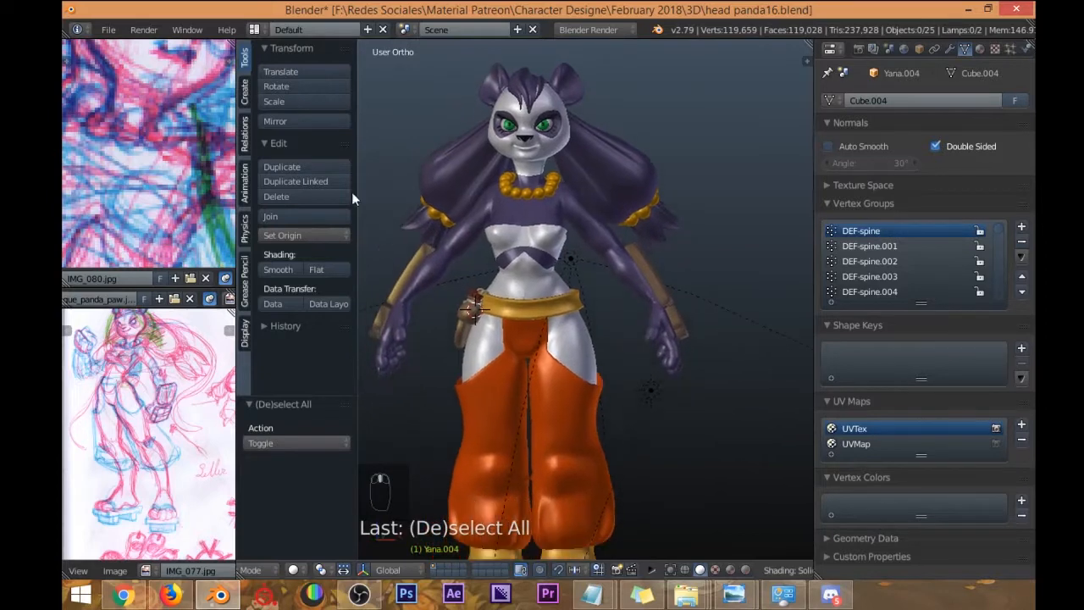
Save the scene as a new file named head panda17.blend.
click(109, 30)
click(147, 161)
click(923, 86)
click(959, 69)
Select the bandage in front view and apply its Mirror modifier.
middle_drag(601, 253, 639, 243)
key(KP_1)
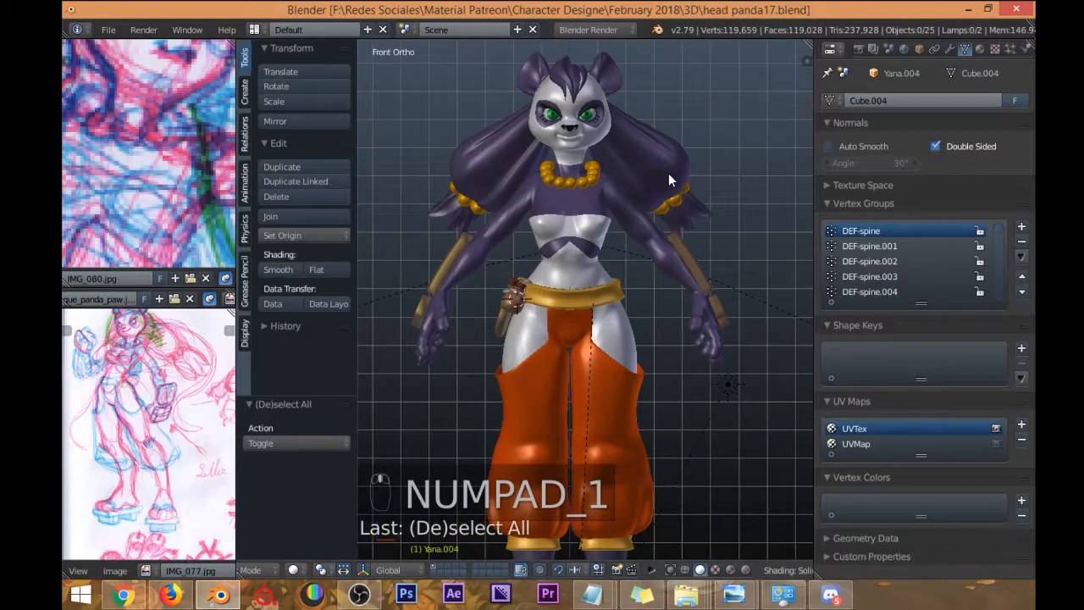
right_click(603, 232)
key(Tab)
key(a)
key(a)
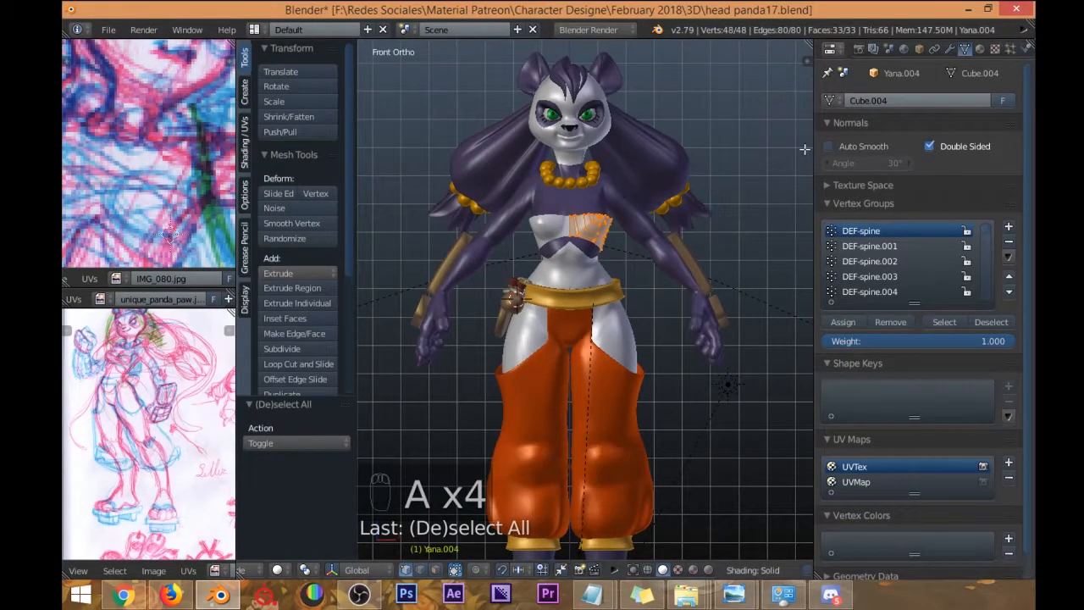
key(Tab)
click(948, 50)
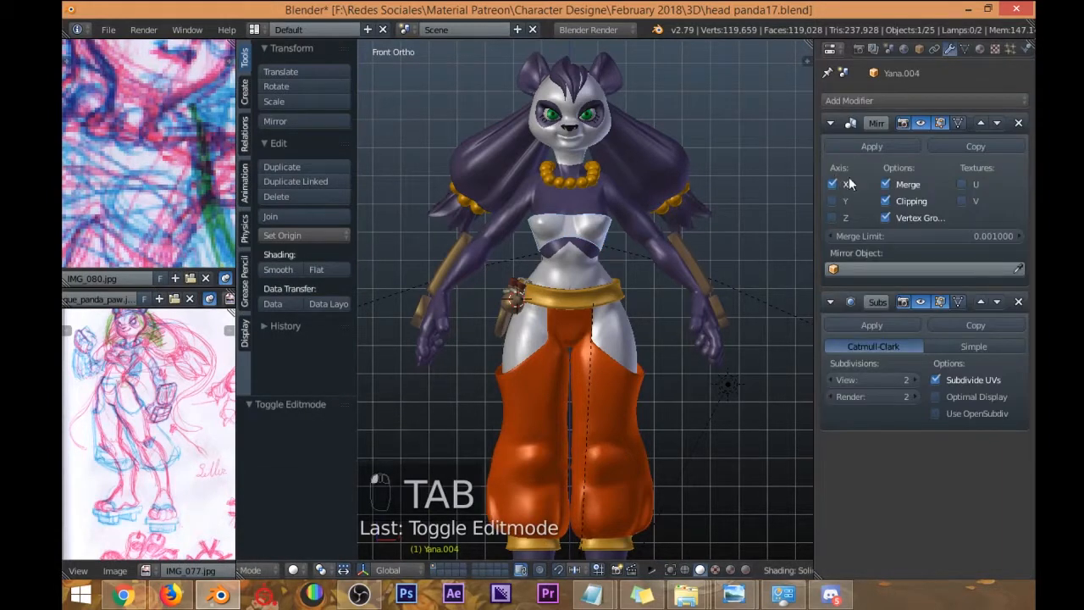
click(869, 146)
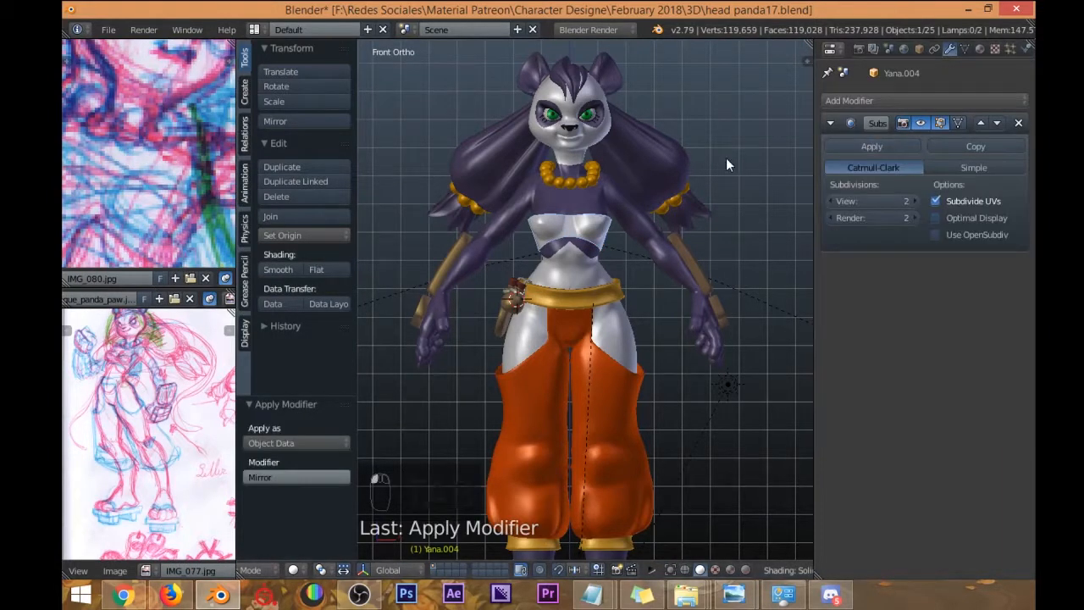
Select the entire bandage mesh in wireframe display and unwrap its UVs.
middle_drag(734, 156, 932, 107)
key(Tab)
middle_drag(626, 212, 372, 244)
scroll(614, 247, up, 5)
mouse_move(546, 251)
middle_down()
mouse_move(612, 218)
mouse_move(580, 242)
mouse_move(586, 260)
middle_up()
key(z)
key(a)
key(a)
key(a)
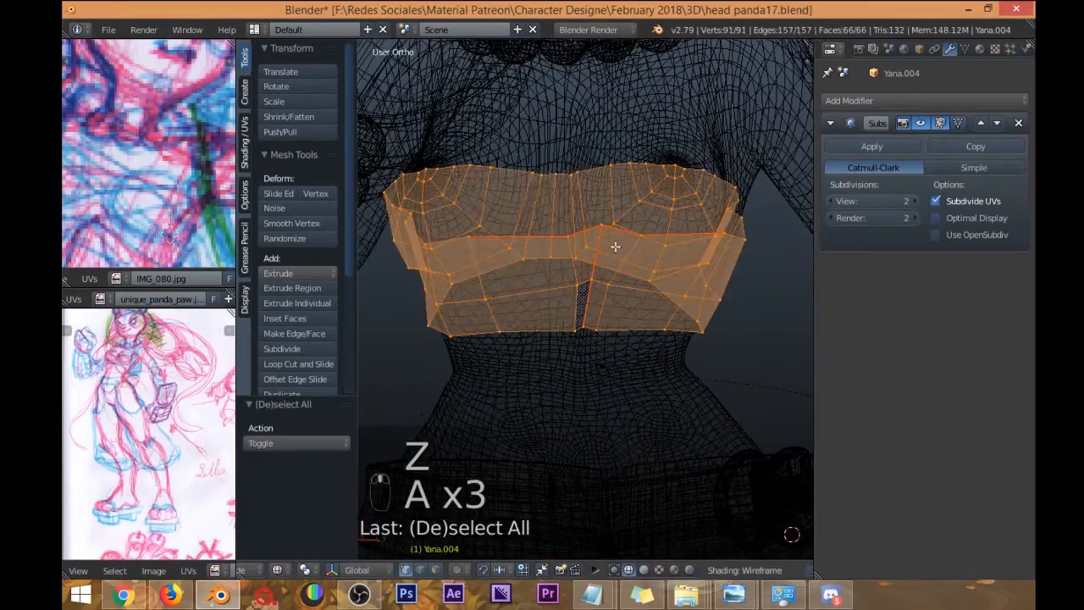
key(w)
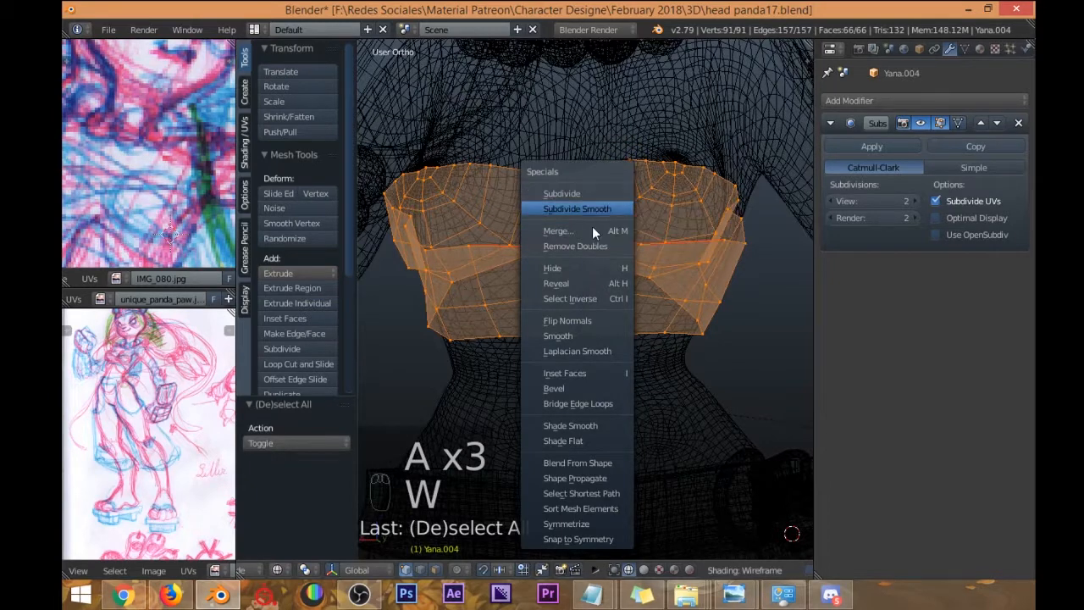
key(u)
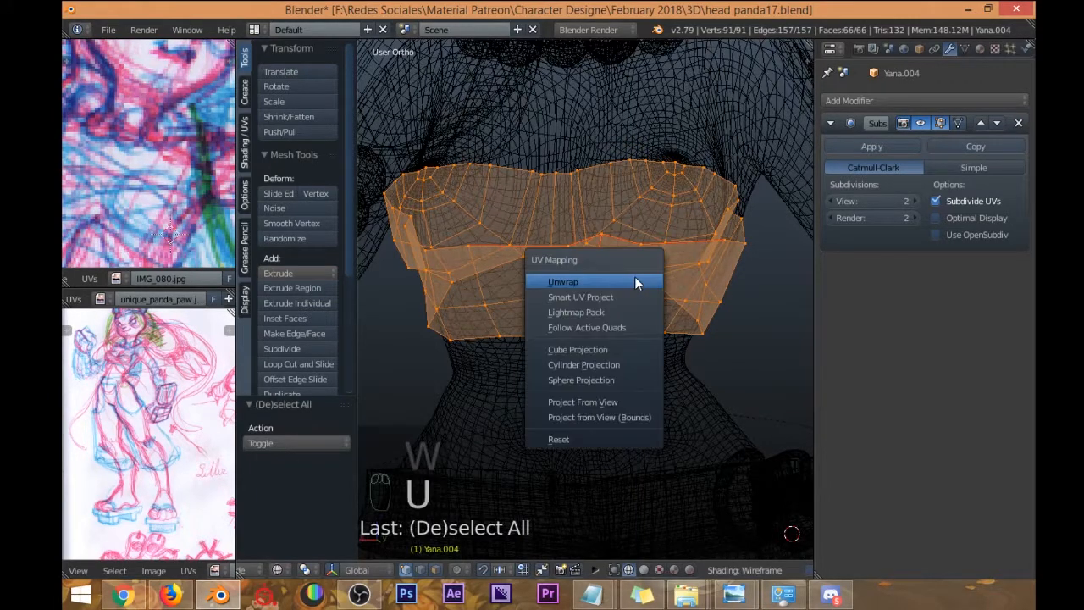
click(634, 279)
Change the properties area to a UV/Image Editor and frame the bandage's unwrapped UV layout.
click(831, 49)
click(872, 168)
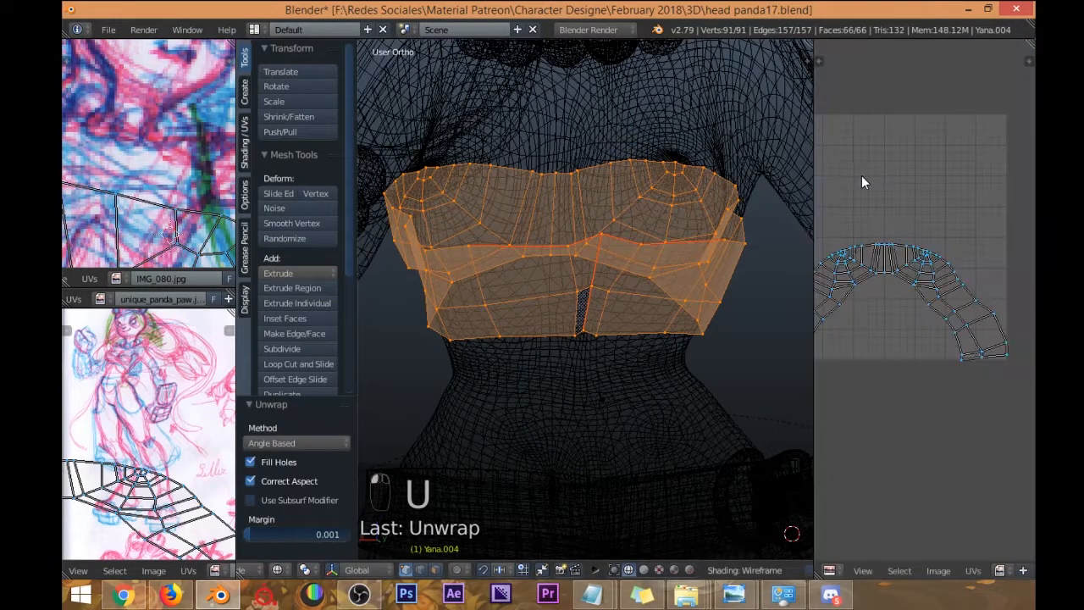
scroll(873, 229, up, 4)
scroll(919, 225, down, 2)
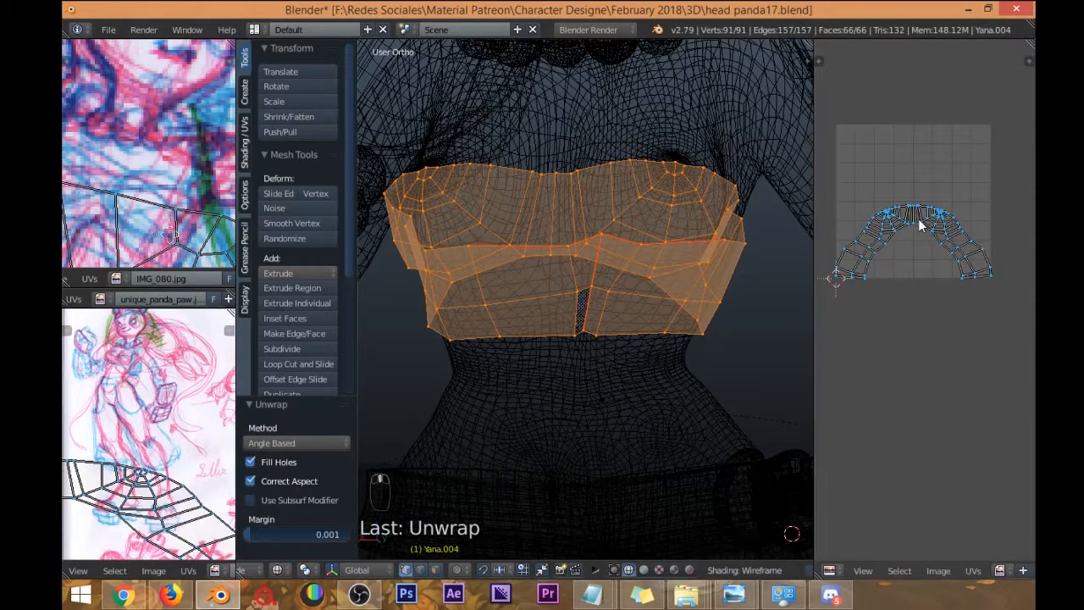
Select the bandage's entire UV island, rotate it diagonally and move it toward the upper part of the UV tile.
key(a)
key(r)
click(967, 211)
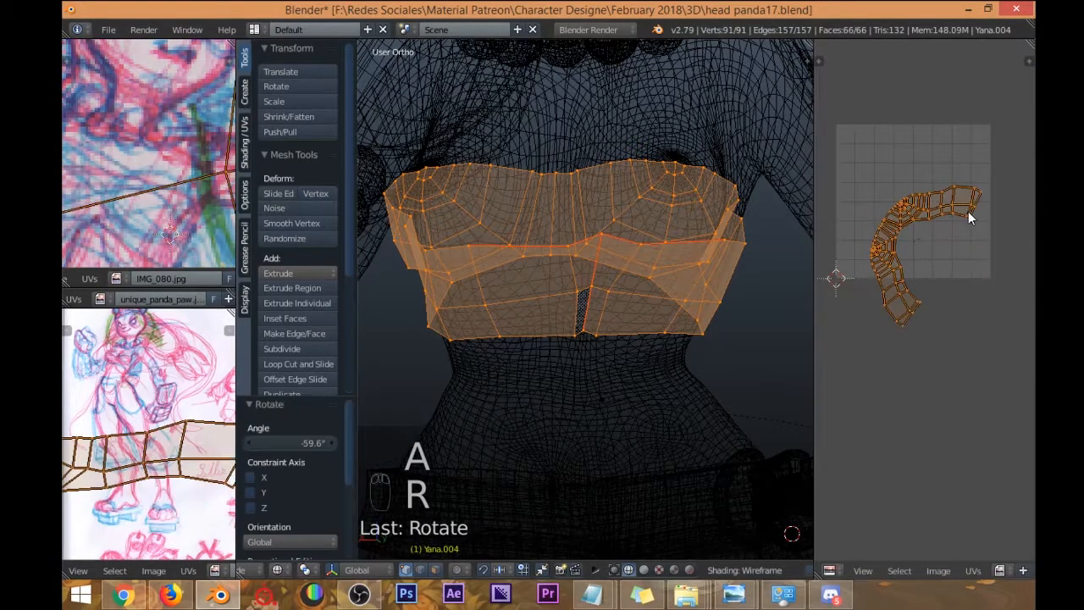
key(g)
click(969, 170)
key(r)
click(968, 177)
key(g)
click(972, 182)
Scale up the bandage's UV island and reposition it to fill the UV tile without crossing its borders.
key(s)
click(977, 181)
key(g)
click(966, 170)
key(s)
click(971, 170)
key(g)
click(975, 168)
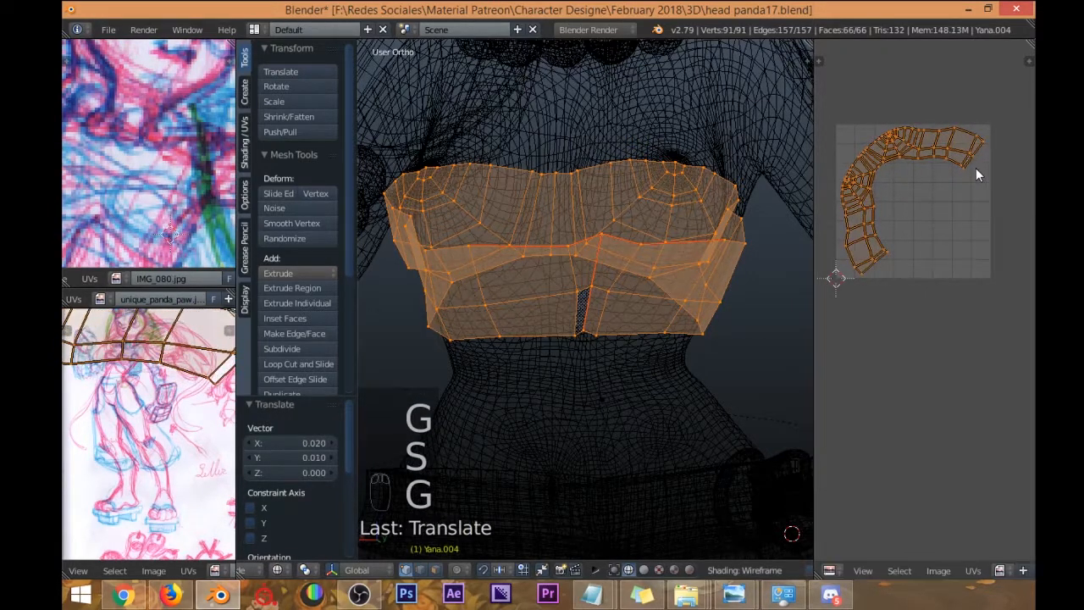
Leave mesh editing and show the whole character in solid display from the front.
mouse_move(566, 189)
middle_down()
mouse_move(648, 229)
mouse_move(672, 217)
mouse_move(643, 193)
middle_up()
key(Tab)
key(z)
key(KP_1)
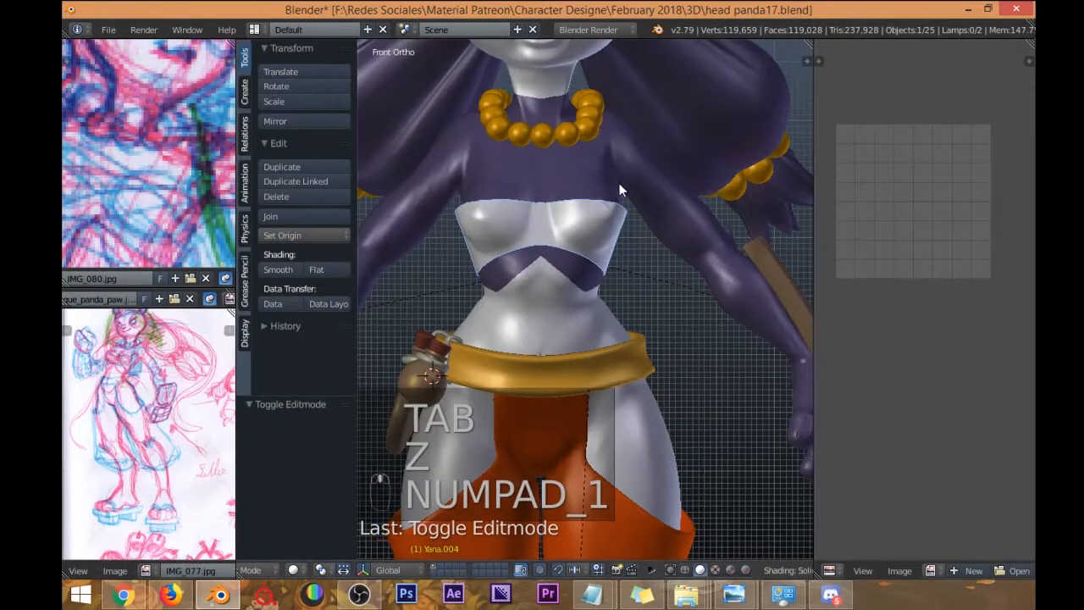
scroll(619, 183, down, 5)
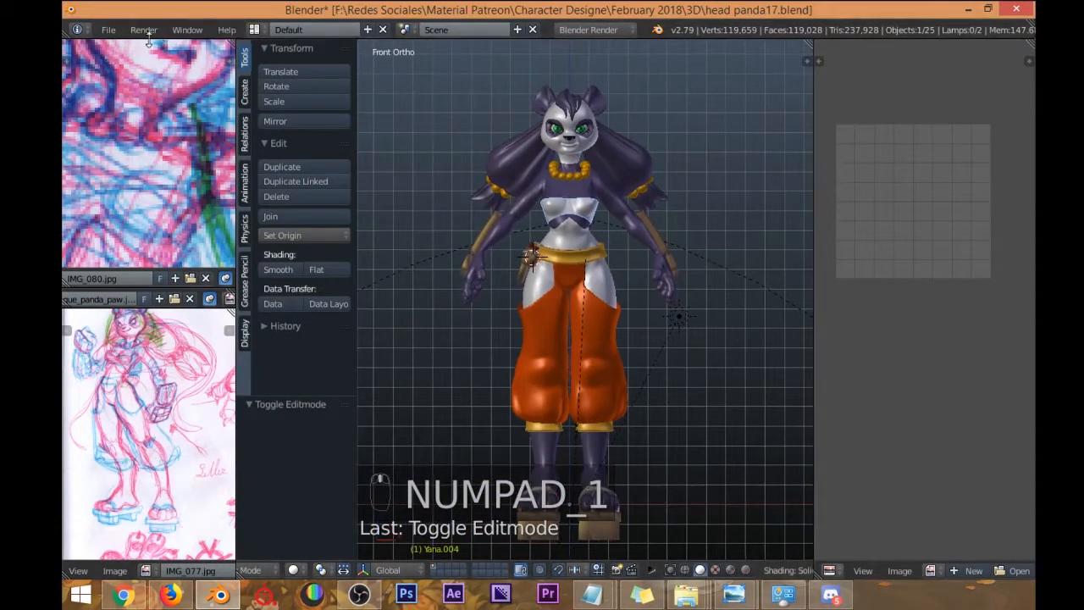
Save the scene as a new incremental file named head panda18.blend.
click(108, 29)
click(149, 160)
click(925, 88)
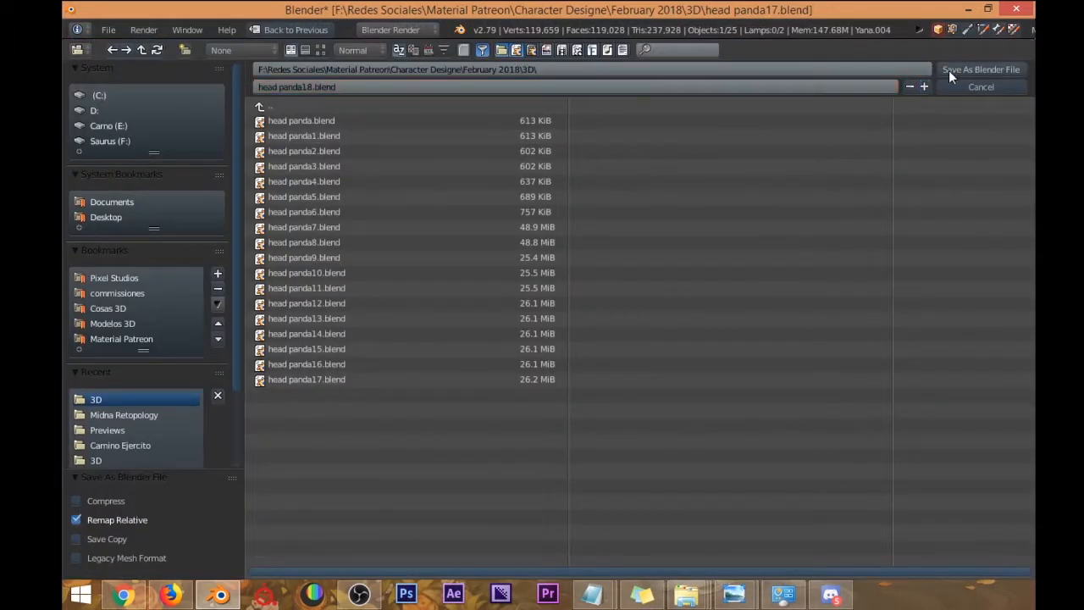
click(981, 70)
Launch Substance Painter and close the image viewer and file explorer windows in the background.
click(269, 598)
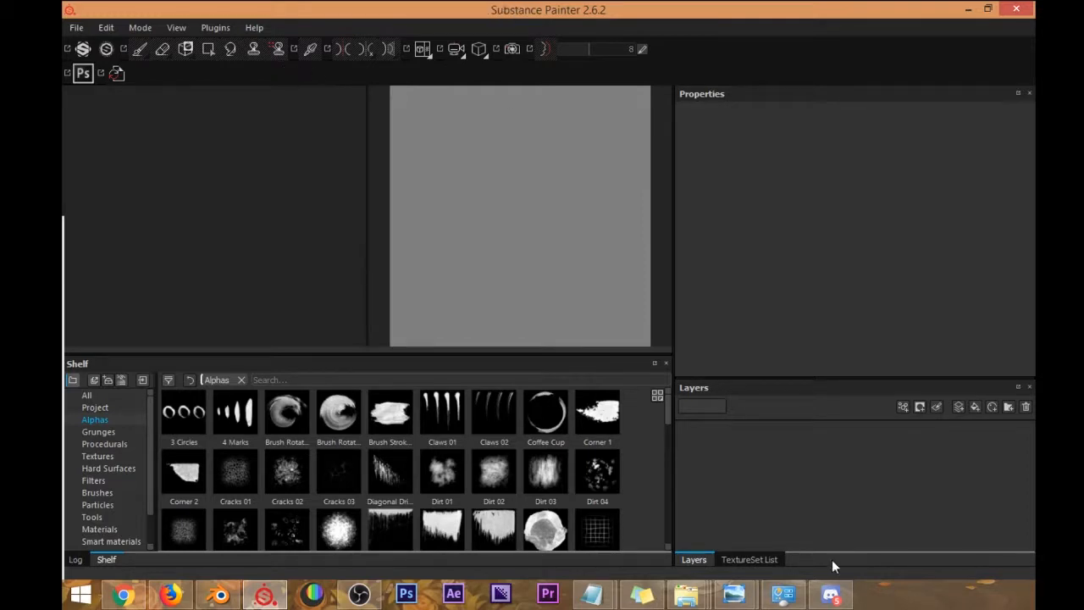
right_click(733, 595)
click(736, 559)
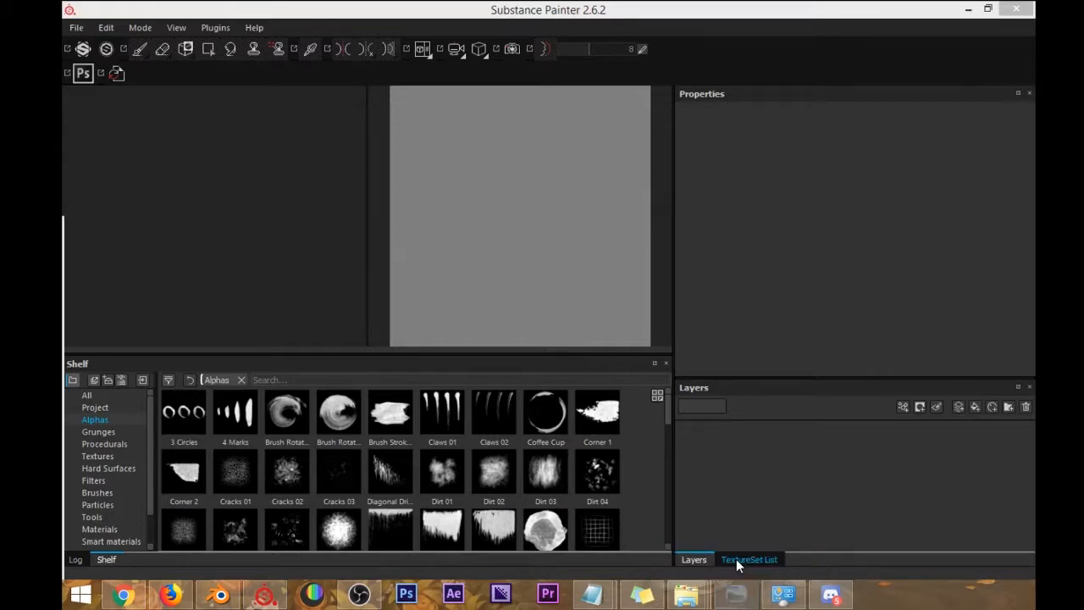
right_click(687, 598)
click(685, 554)
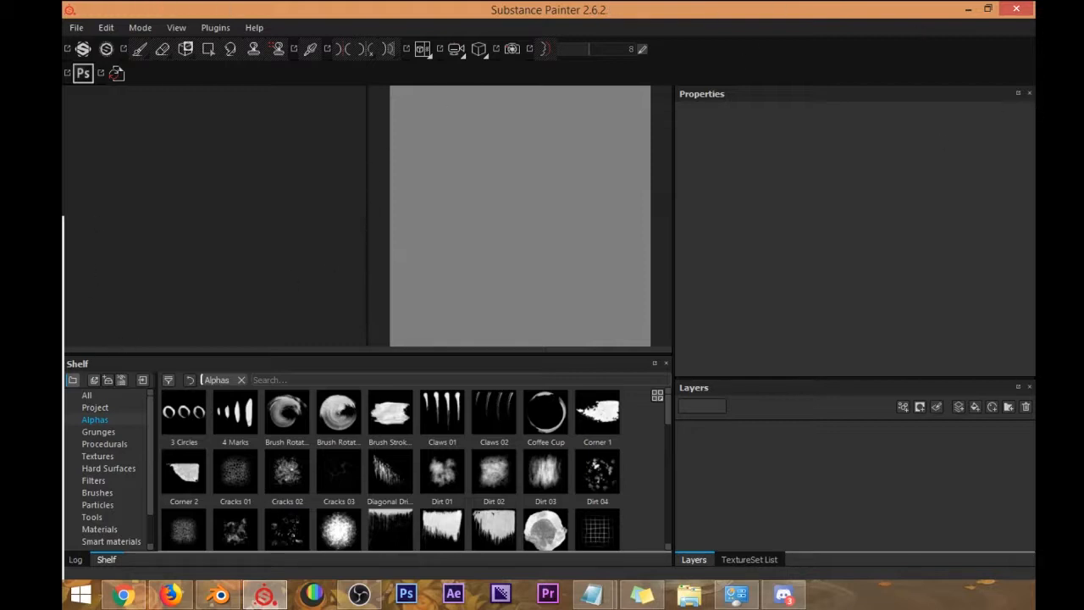
drag(250, 67, 127, 135)
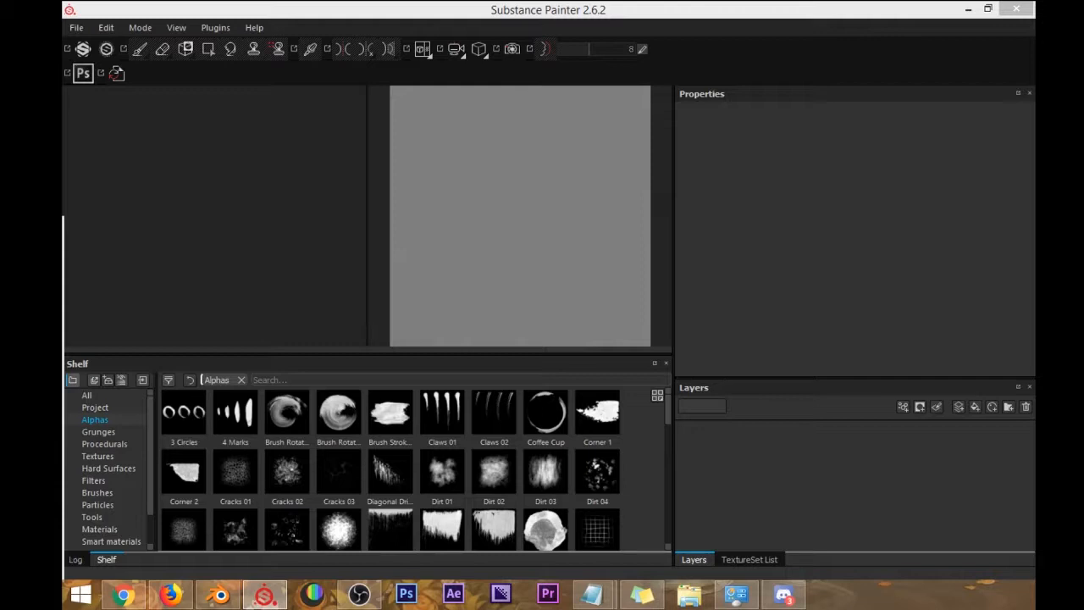
click(687, 7)
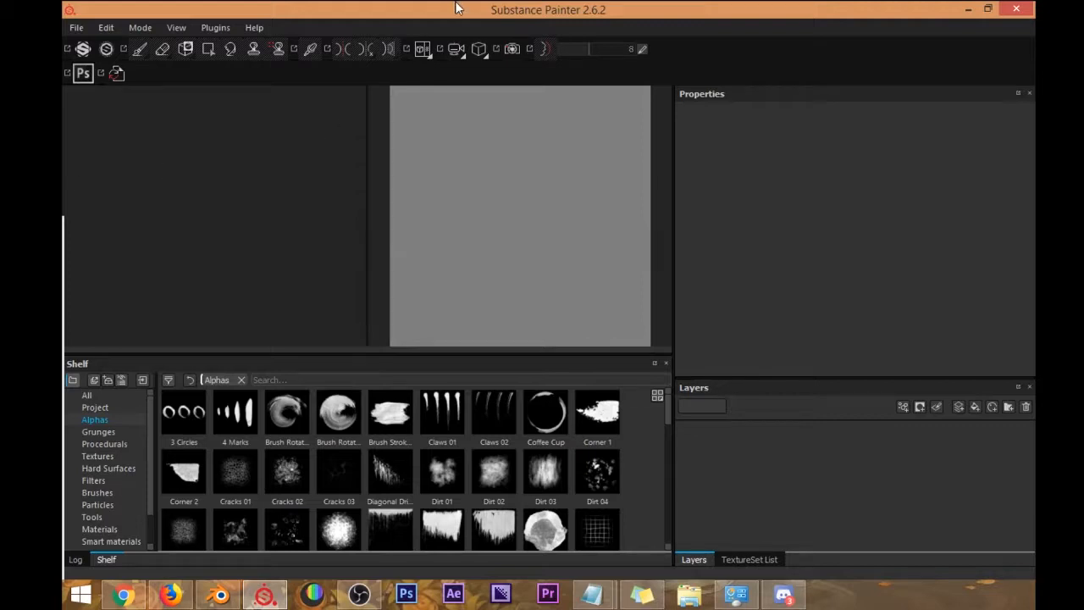
Switch back to Blender and inspect the character's chest bandage and full figure, ending in front view.
click(219, 596)
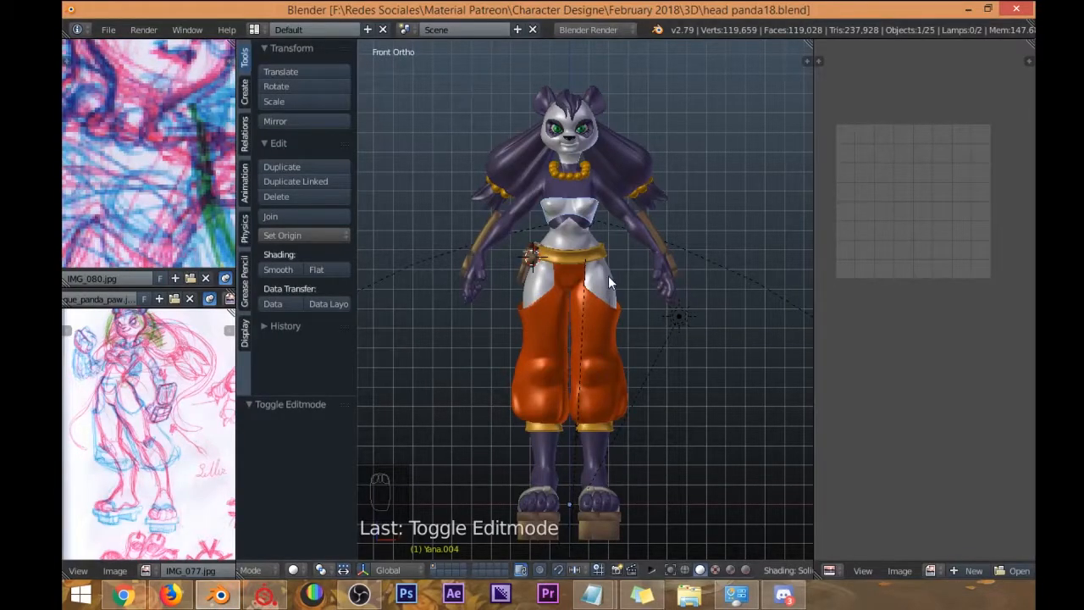
scroll(599, 189, up, 4)
middle_drag(586, 190, 581, 288)
scroll(581, 288, down, 2)
key(KP_1)
scroll(581, 288, down, 3)
scroll(582, 287, up, 5)
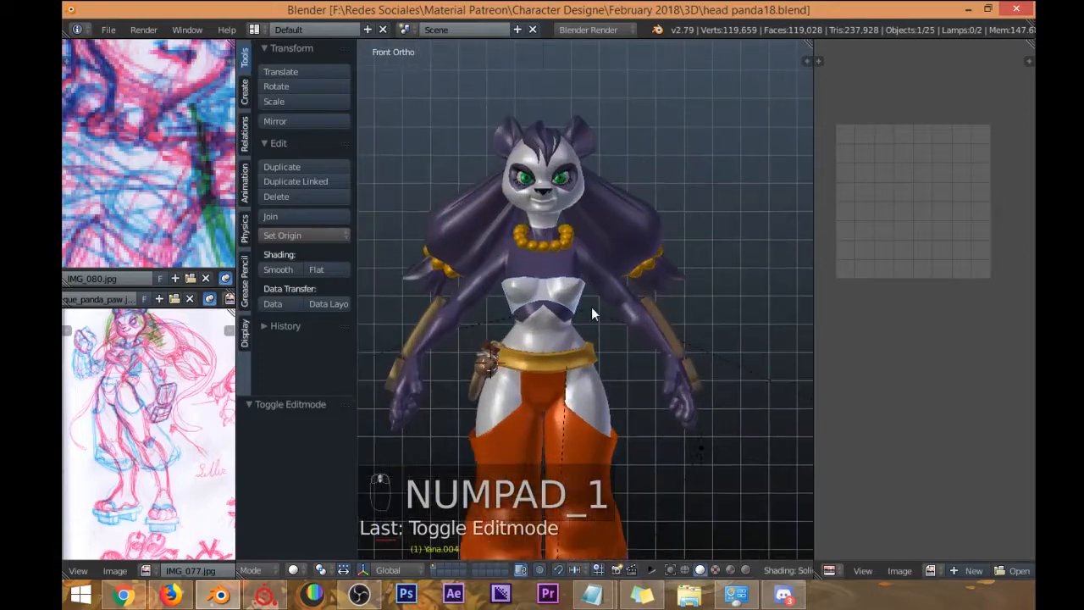
scroll(580, 242, down, 4)
Hide the 3D view's tool shelf and sidebar, and change the UV/Image Editor area back to the Properties editor.
right_click(706, 214)
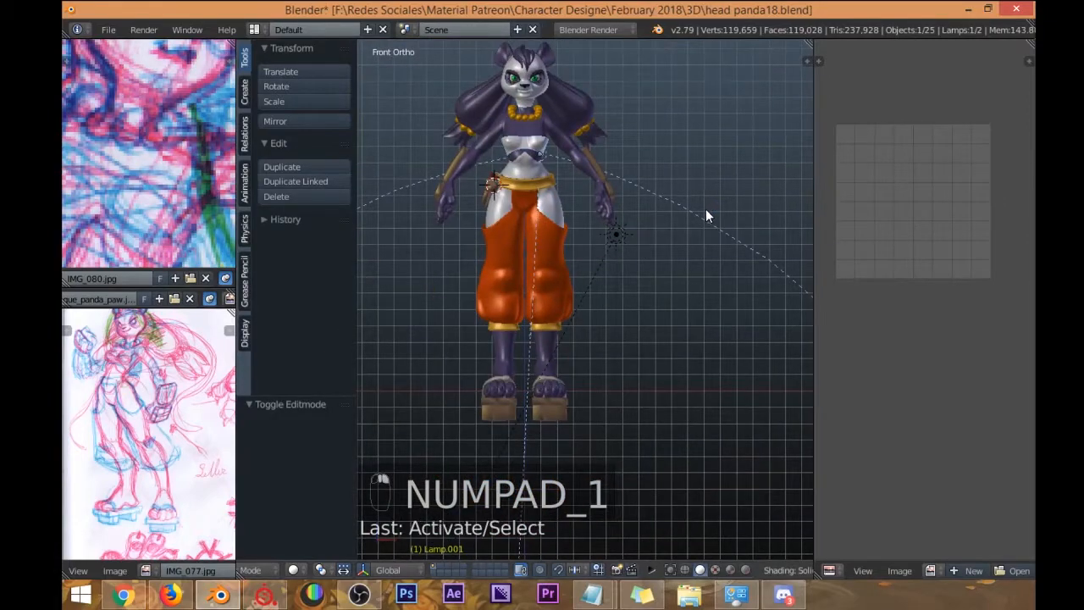
key(t)
mouse_move(497, 229)
shift+middle_down()
mouse_move(517, 323)
mouse_move(544, 326)
mouse_move(507, 224)
shift+middle_up()
key(n)
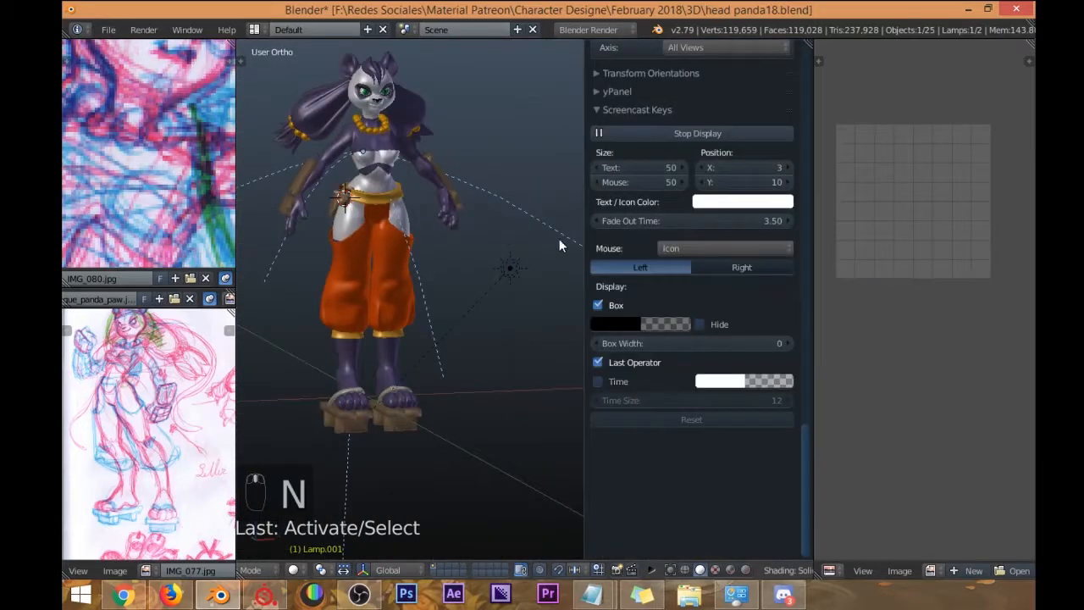
click(829, 570)
click(861, 344)
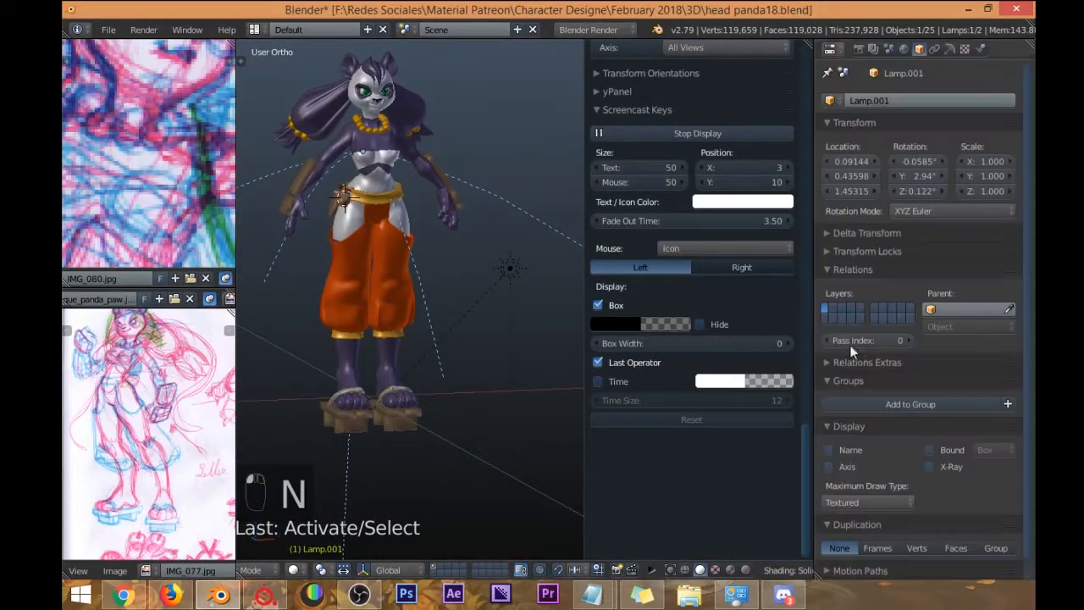
drag(583, 319, 1031, 296)
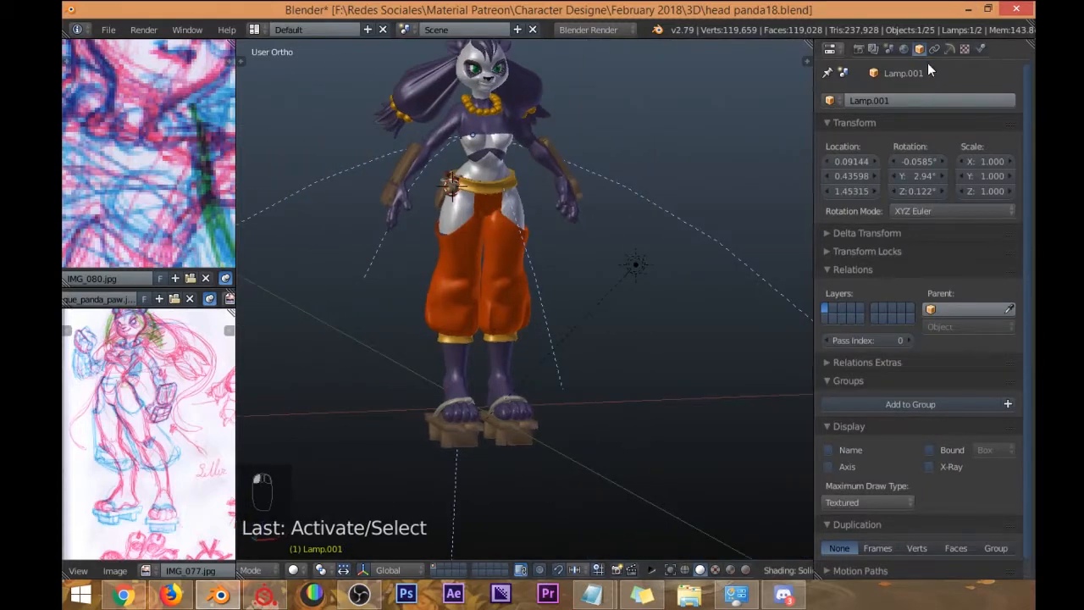
Select the orange trousers and remove their Solidify modifier.
right_click(492, 268)
right_click(521, 281)
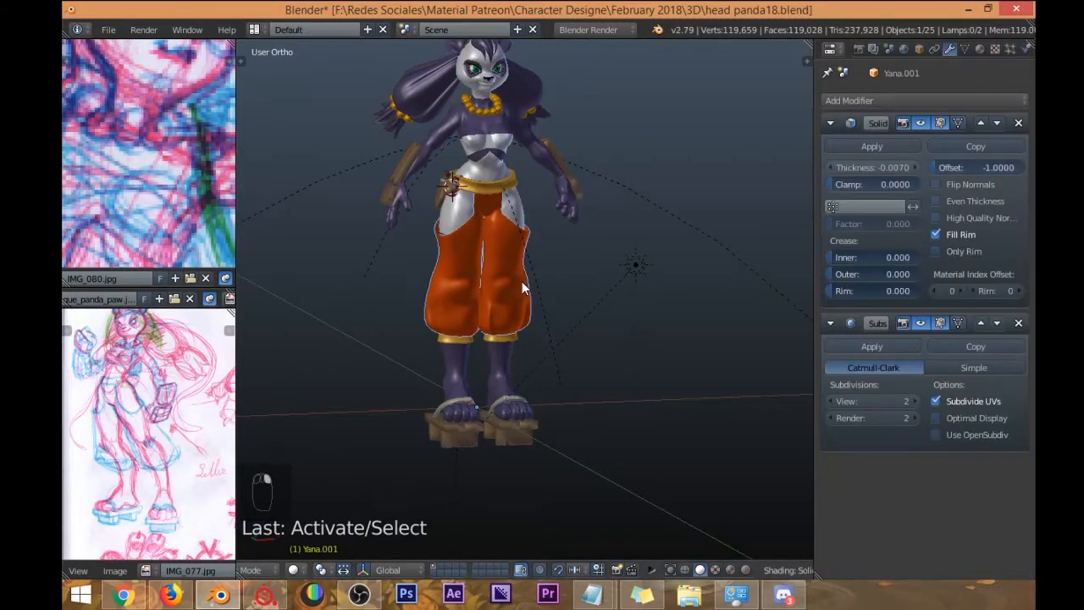
scroll(504, 243, up, 4)
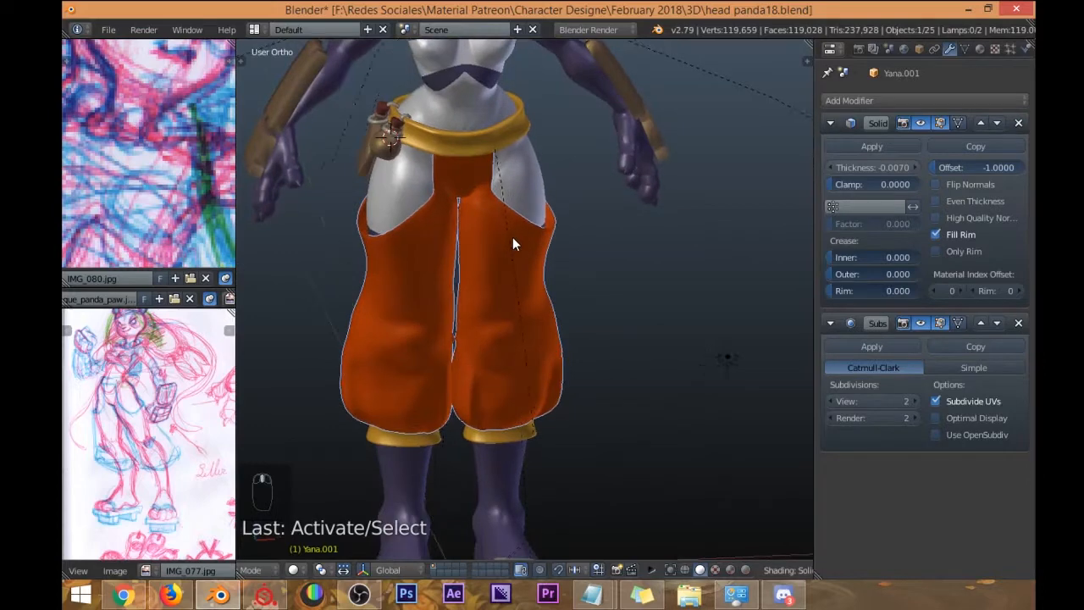
middle_drag(517, 235, 527, 235)
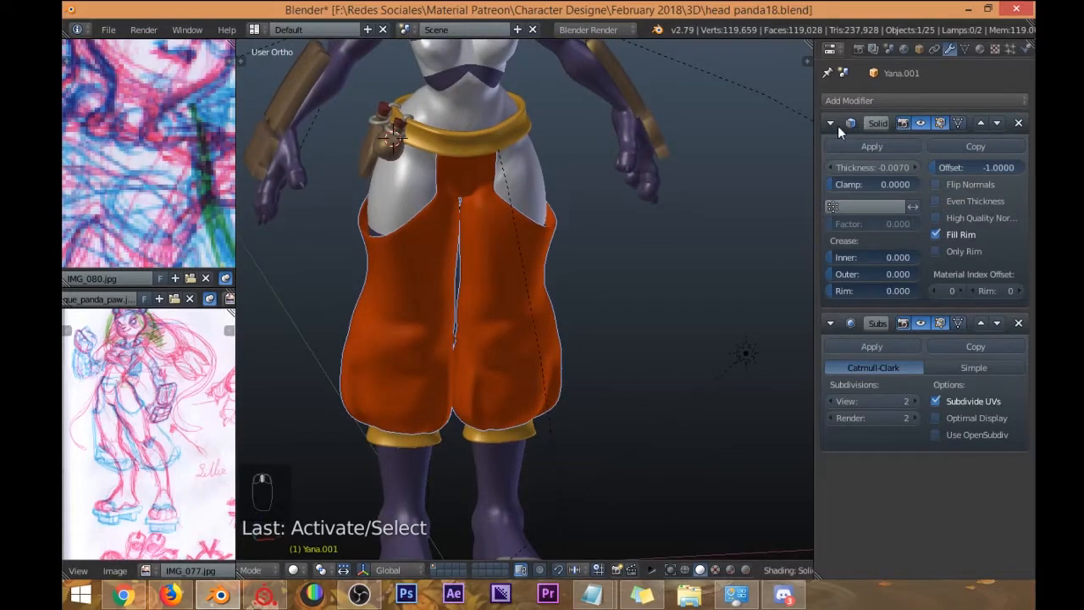
middle_drag(594, 203, 645, 200)
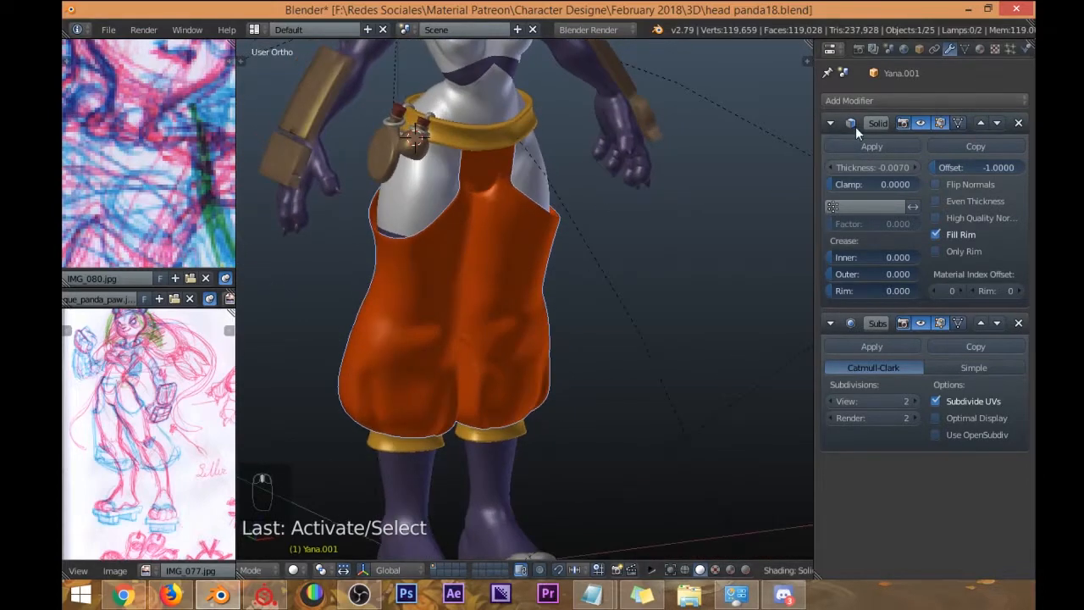
click(1018, 123)
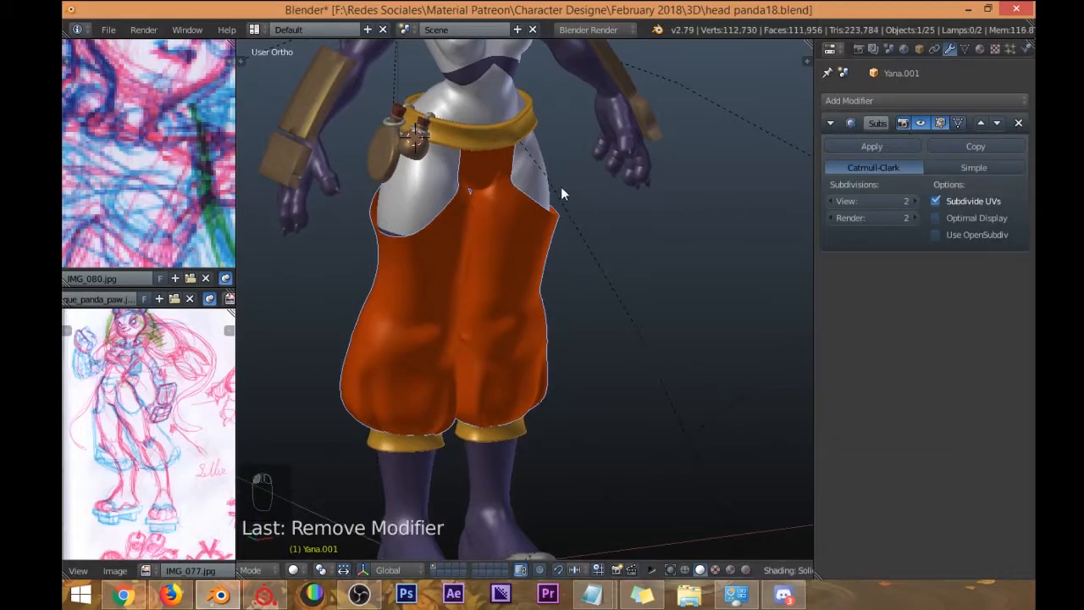
Enter mesh editing on the trousers and select the vertex joining both legs just below the crotch.
middle_drag(561, 186, 515, 154)
scroll(494, 207, up, 9)
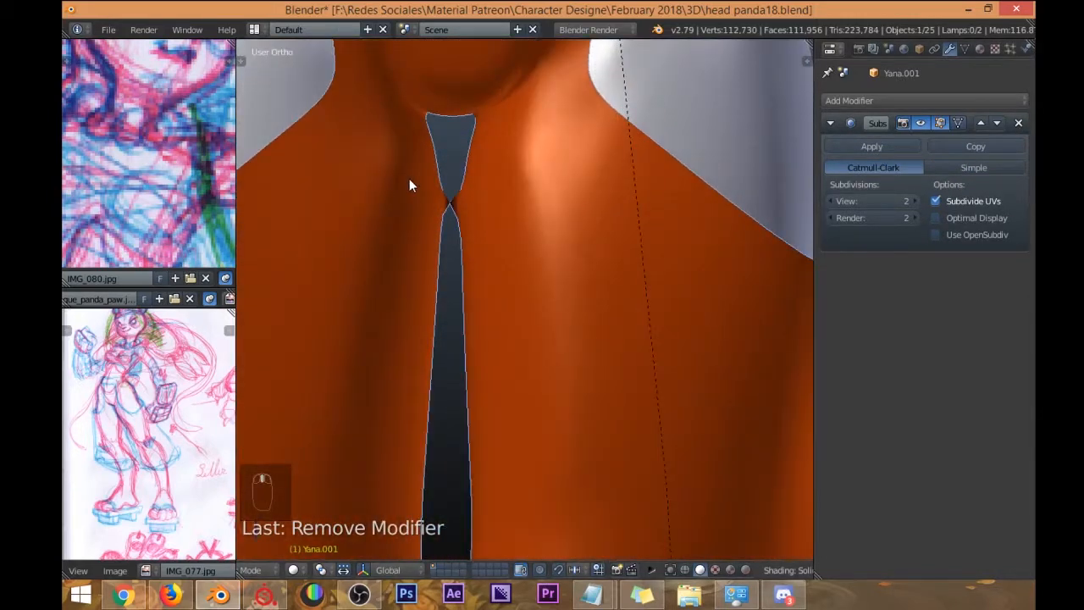
scroll(491, 247, up, 6)
key(Tab)
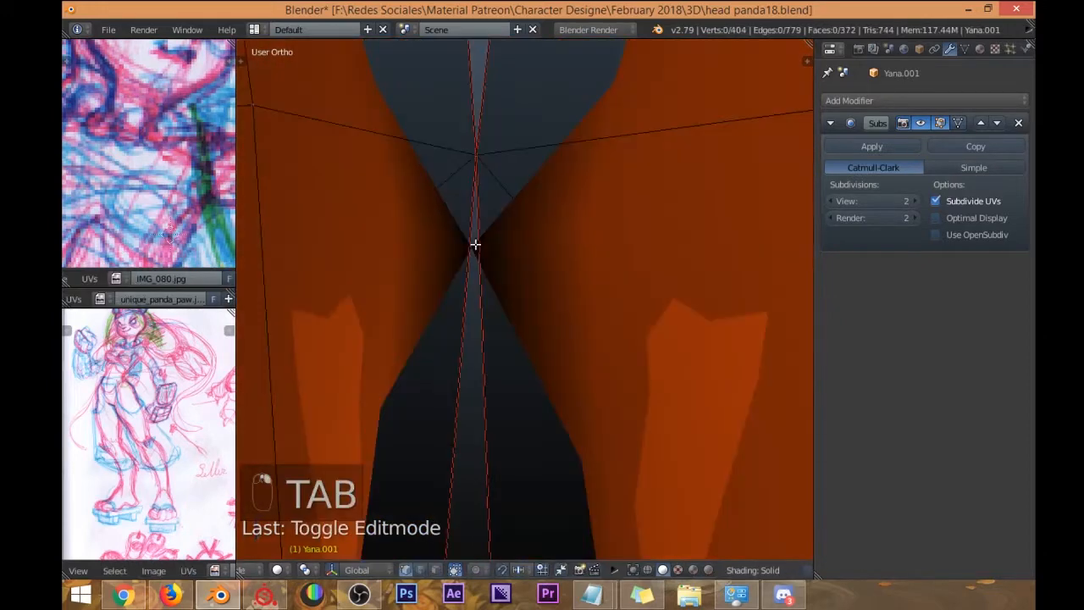
right_click(479, 170)
key(g)
right_click(498, 182)
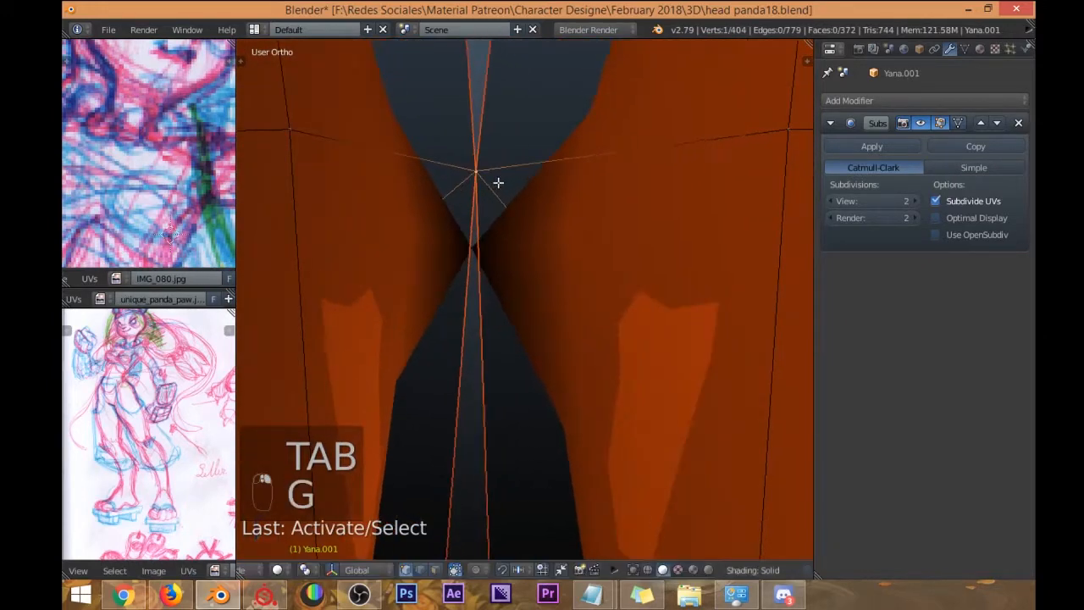
click(503, 223)
key(w)
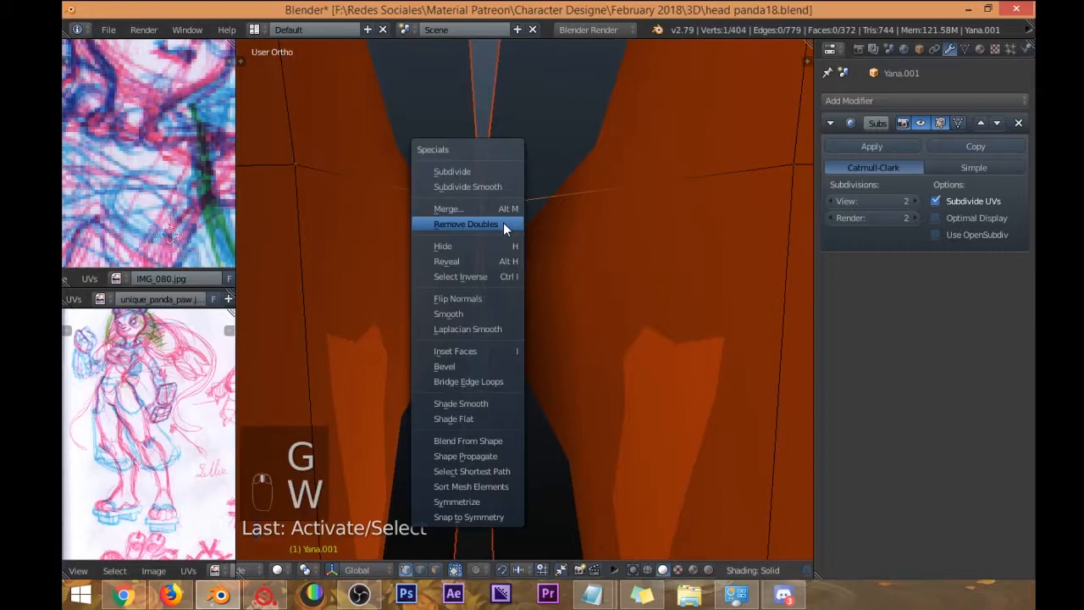
click(466, 223)
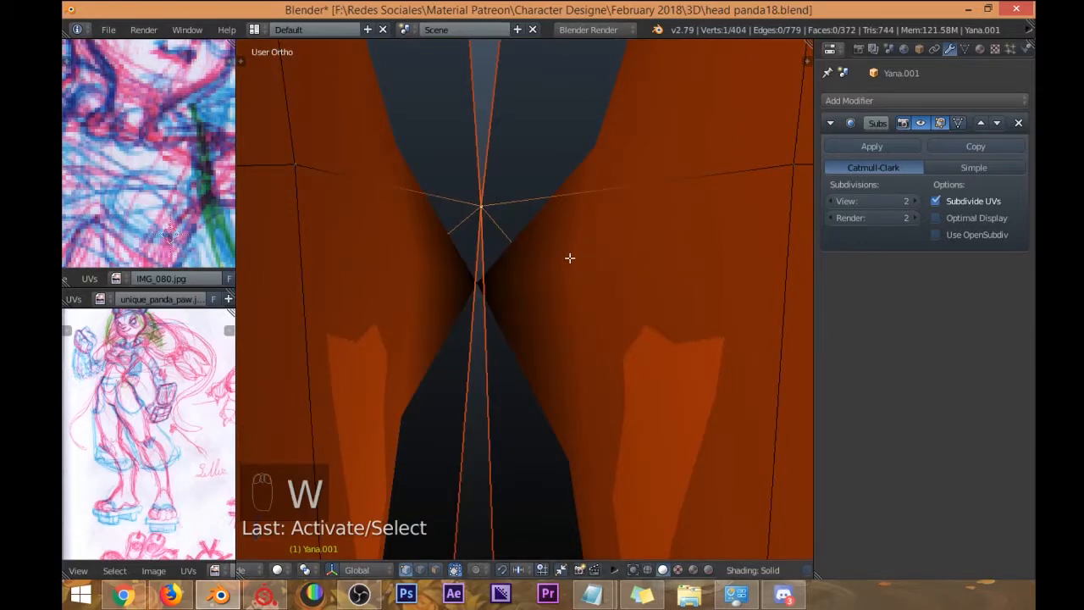
Rip the selected vertex and move the two resulting vertices slightly apart, each toward its own trouser leg.
key(ctrl+v)
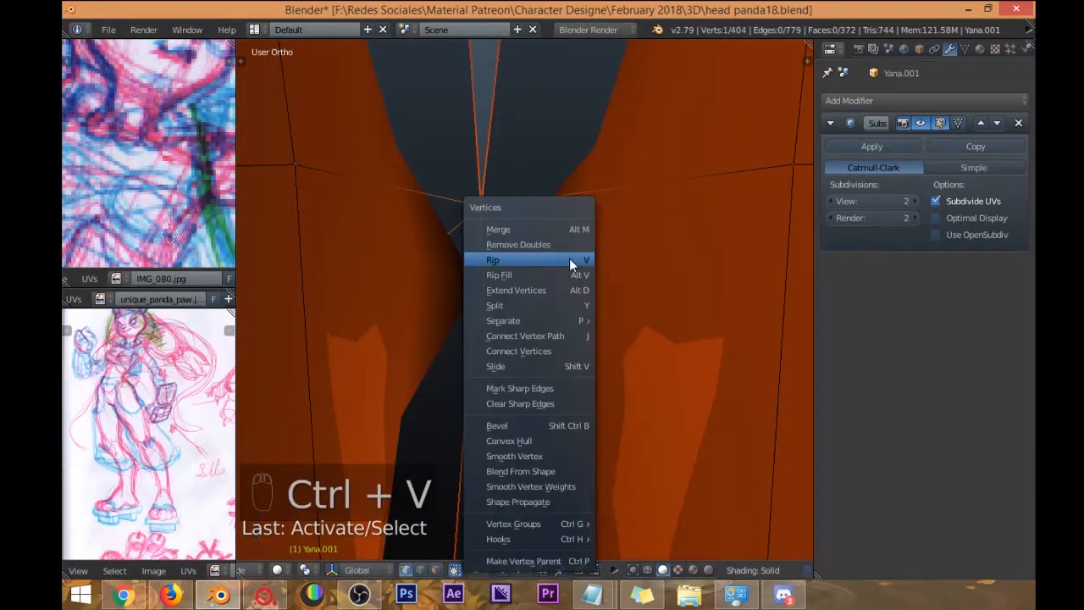
click(523, 265)
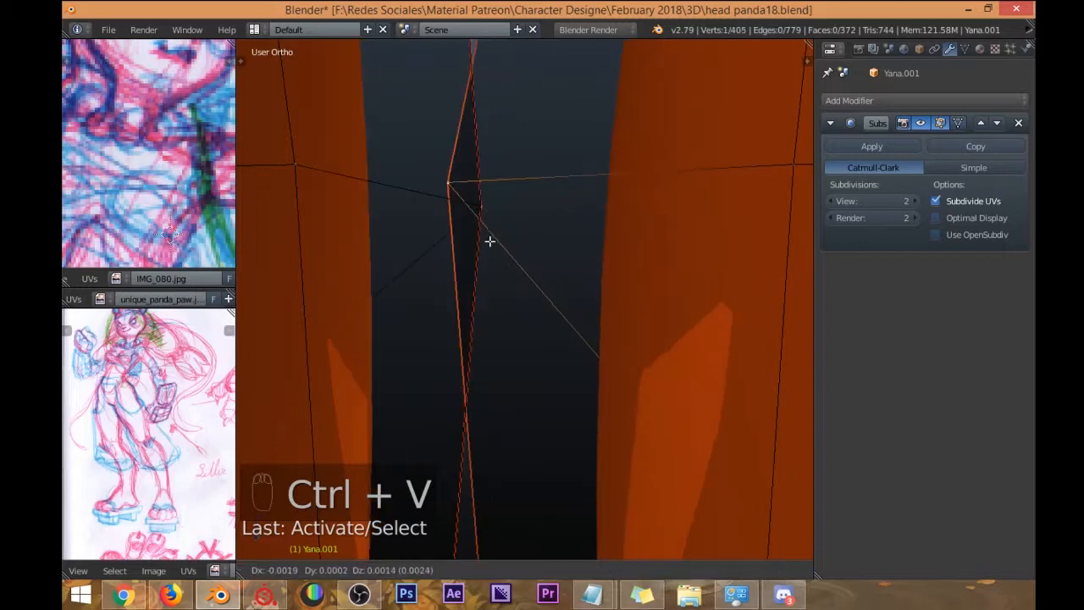
right_click(479, 211)
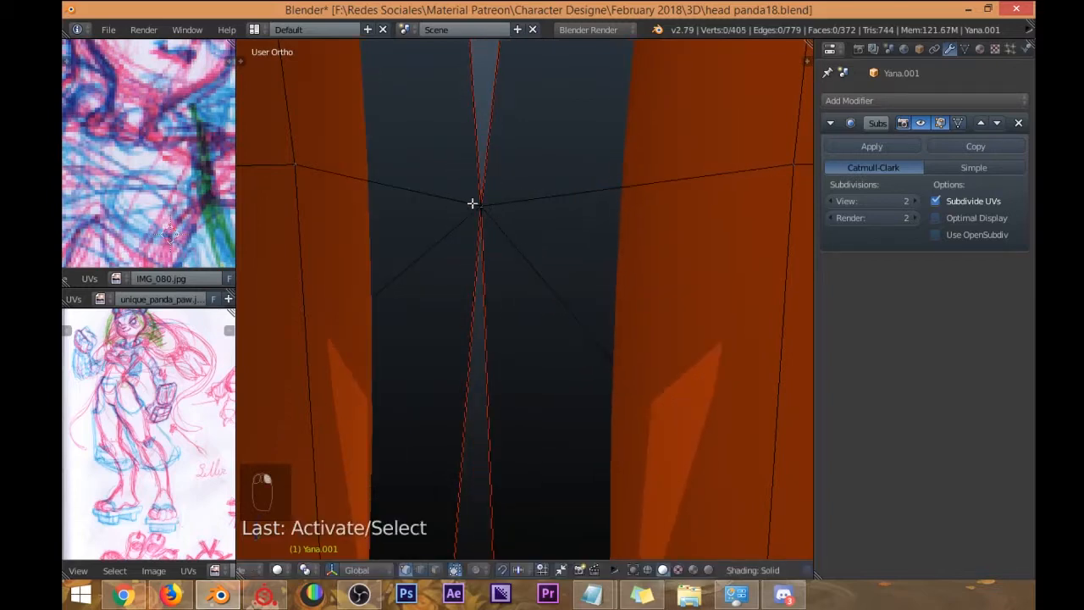
ctrl+drag(462, 206, 545, 248)
key(s)
key(g)
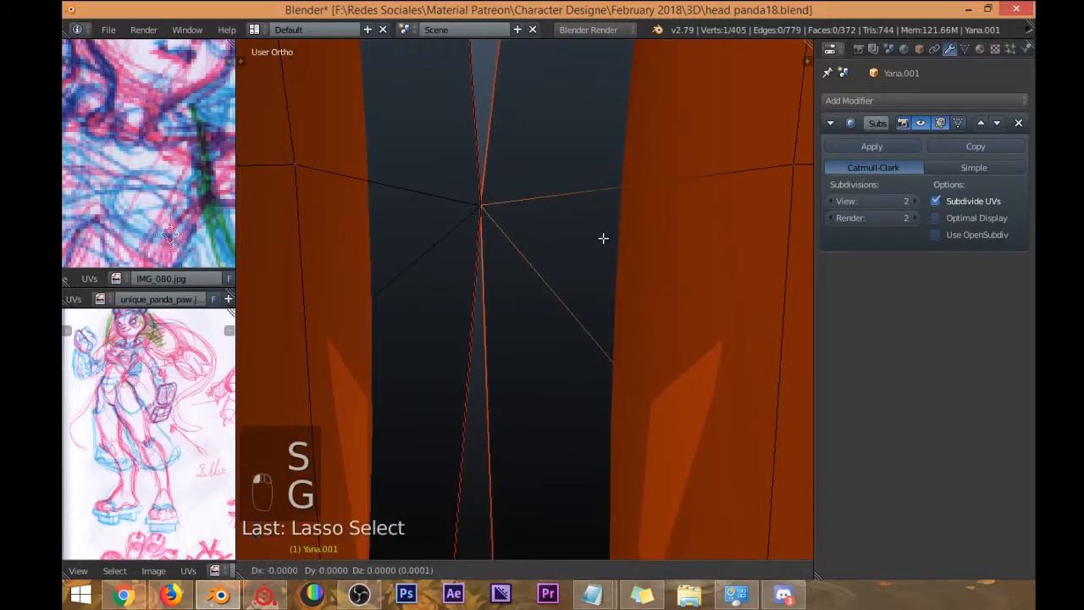
click(607, 237)
right_click(476, 211)
key(g)
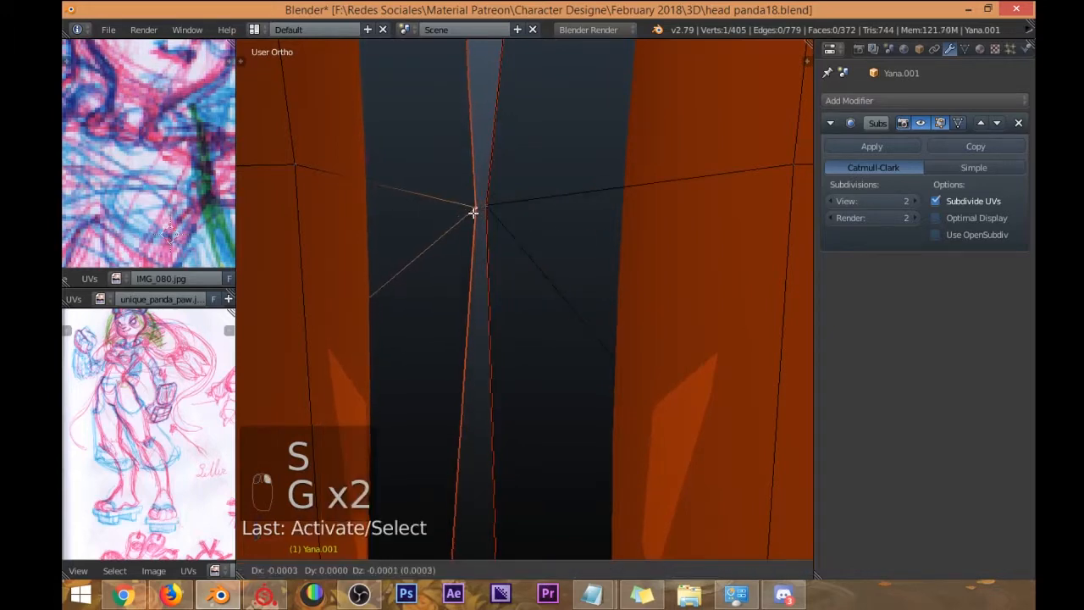
click(476, 212)
right_click(476, 213)
Examine the inner seam between the trouser legs downward from the ripped vertex for other spots where the legs touch.
scroll(496, 234, down, 3)
shift+middle_drag(487, 398, 482, 285)
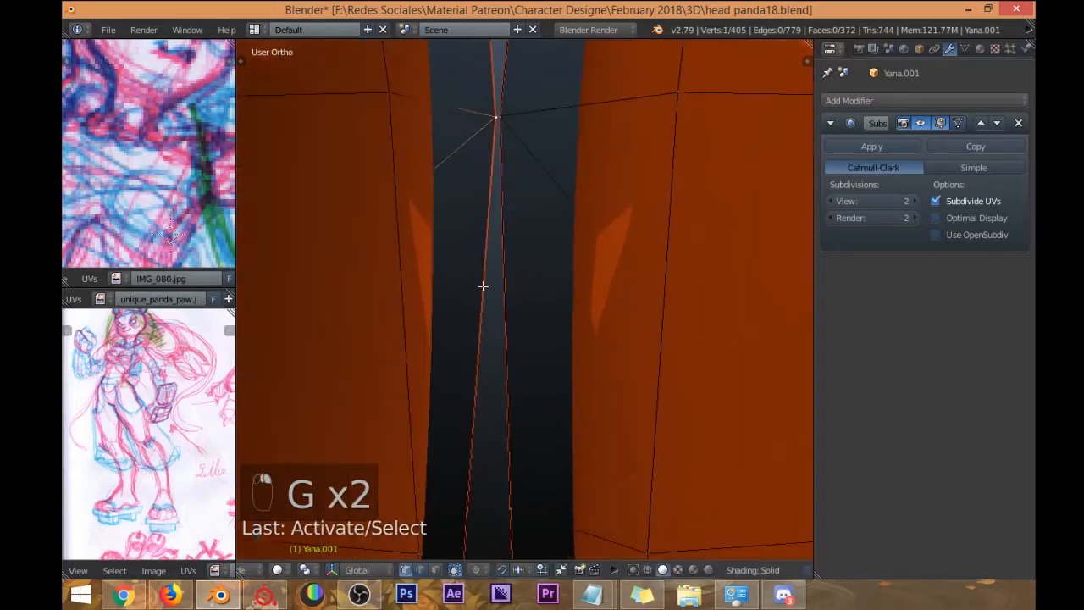
scroll(542, 322, down, 3)
scroll(566, 329, up, 2)
shift+middle_drag(571, 457, 568, 270)
scroll(569, 271, down, 6)
shift+middle_drag(555, 315, 537, 227)
scroll(556, 296, up, 2)
scroll(557, 295, up, 2)
shift+middle_drag(547, 440, 544, 334)
scroll(543, 334, up, 3)
Test-move vertices at the lower pinch point between the trouser legs to check whether the legs share them.
right_click(471, 242)
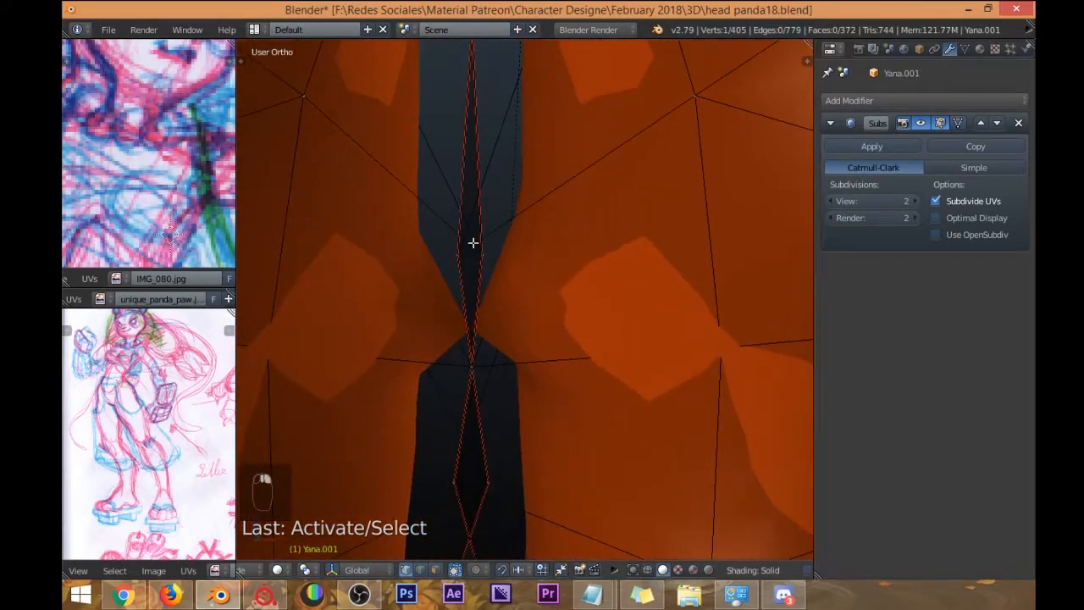
key(g)
key(g)
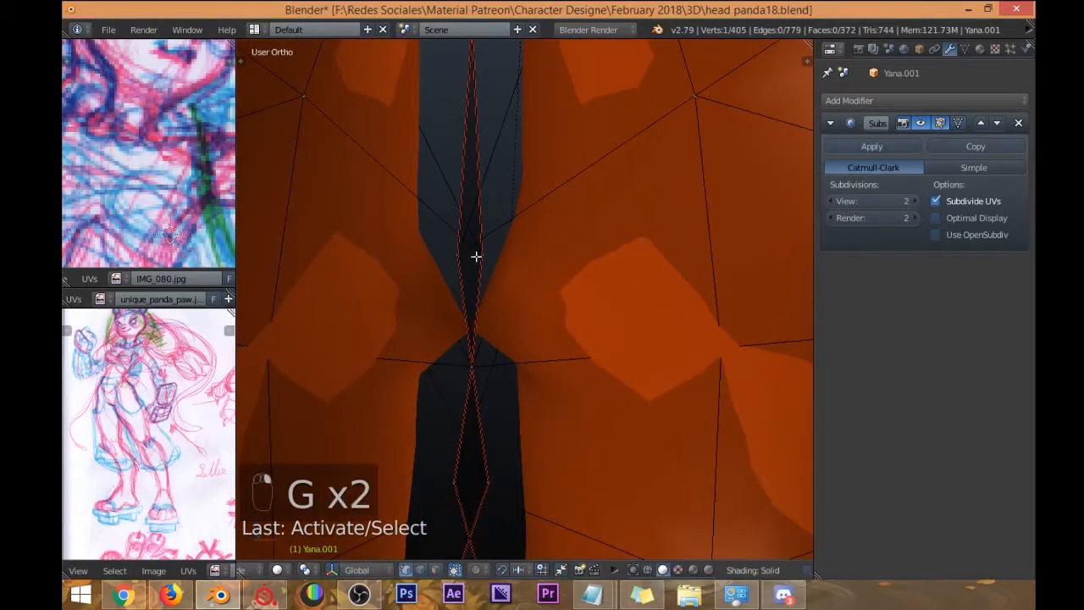
key(z)
key(g)
right_click(399, 262)
right_click(483, 370)
key(g)
right_click(488, 340)
key(z)
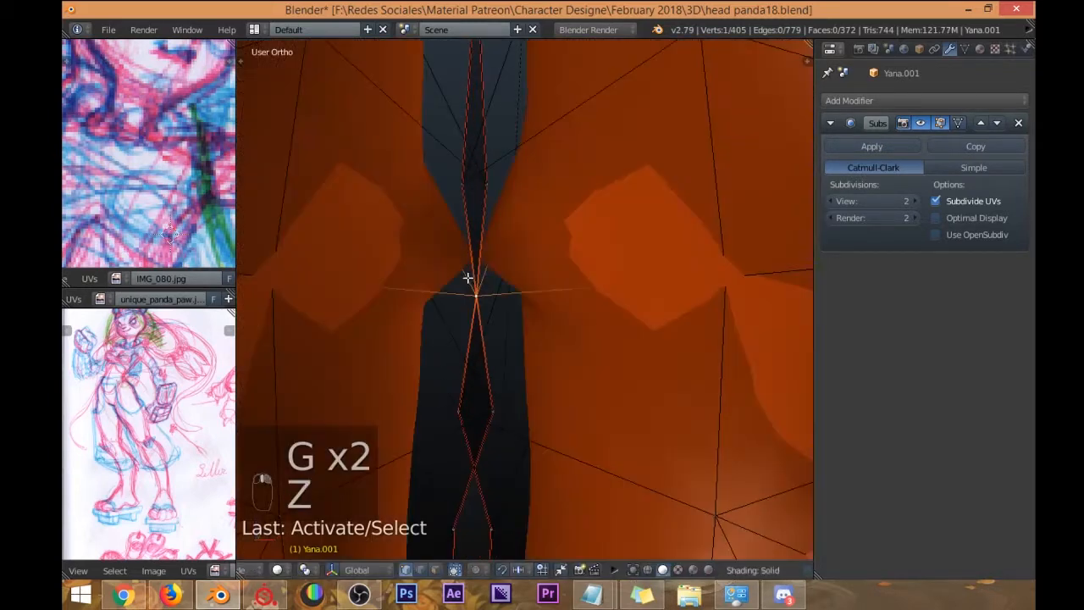
Rip the vertex shared by both trouser legs at the lower pinch point and shift the resulting vertex slightly.
key(ctrl+v)
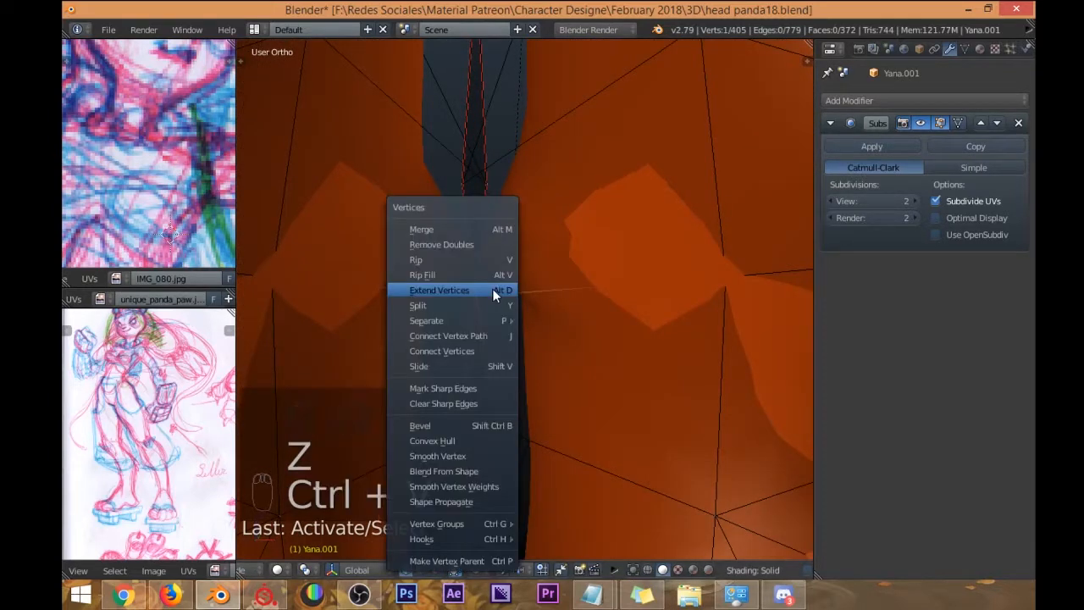
click(453, 259)
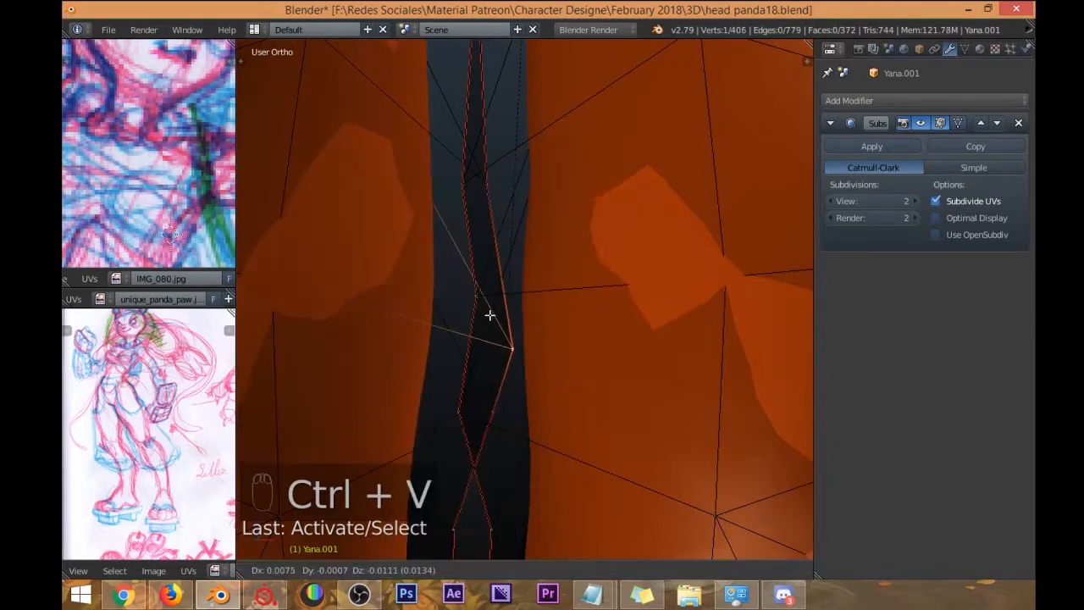
click(447, 262)
right_click(488, 303)
key(g)
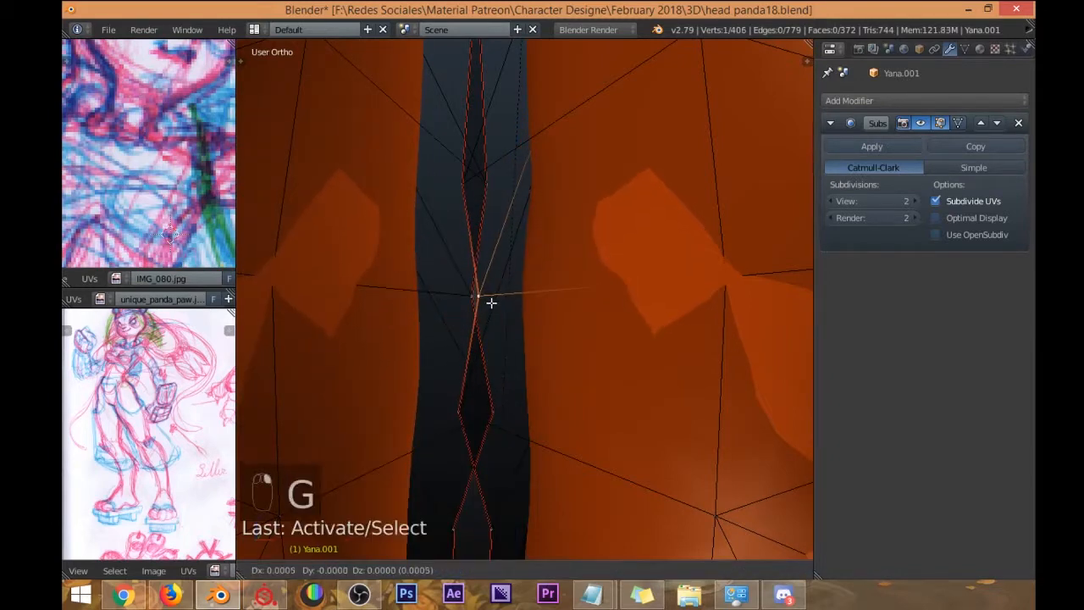
click(477, 287)
key(z)
Examine the rest of the inner seam between the trouser legs, test-moving vertices to find any that are still shared.
right_click(481, 308)
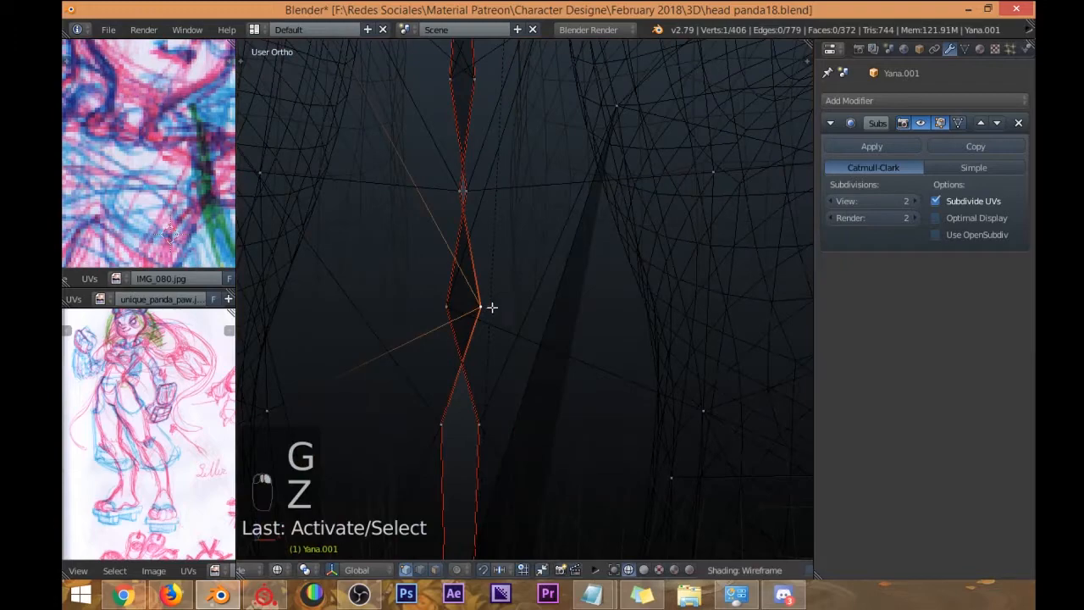
key(g)
right_click(474, 271)
scroll(478, 234, down, 3)
scroll(478, 233, up, 5)
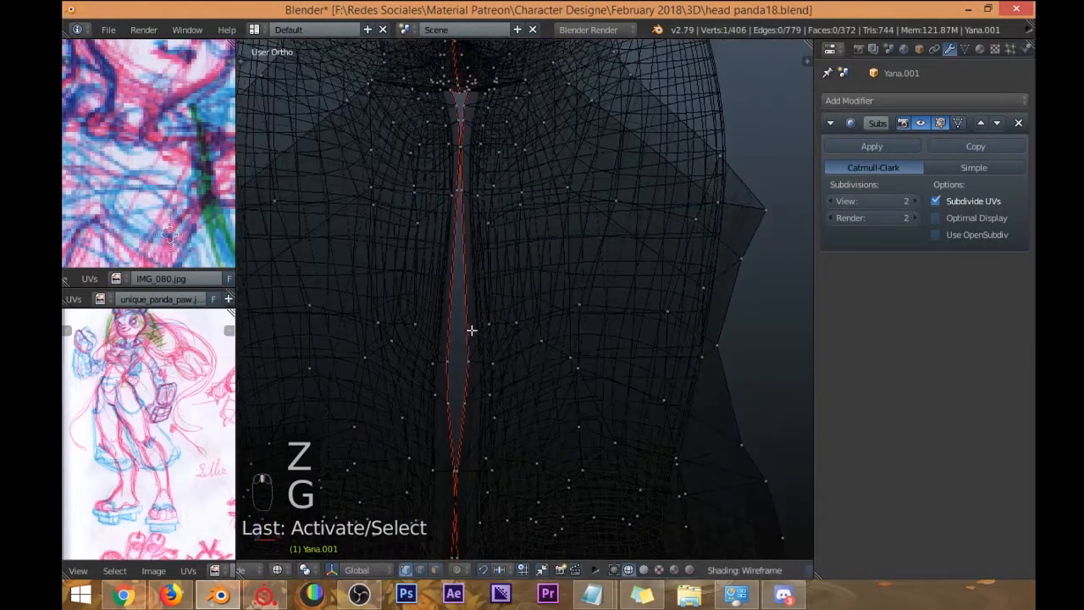
key(z)
scroll(445, 254, up, 5)
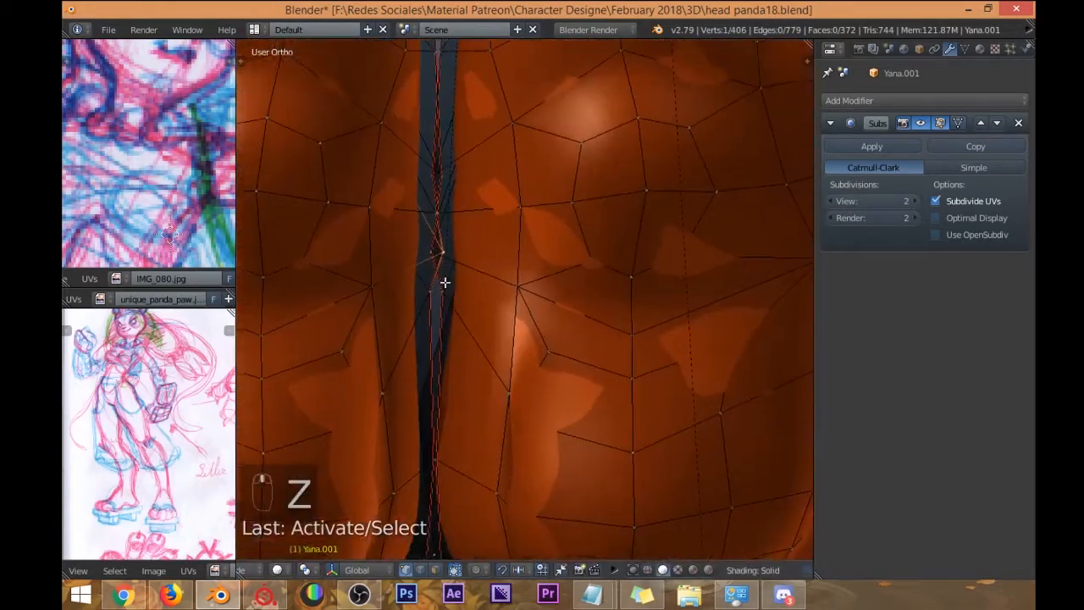
scroll(440, 259, down, 4)
scroll(439, 259, up, 4)
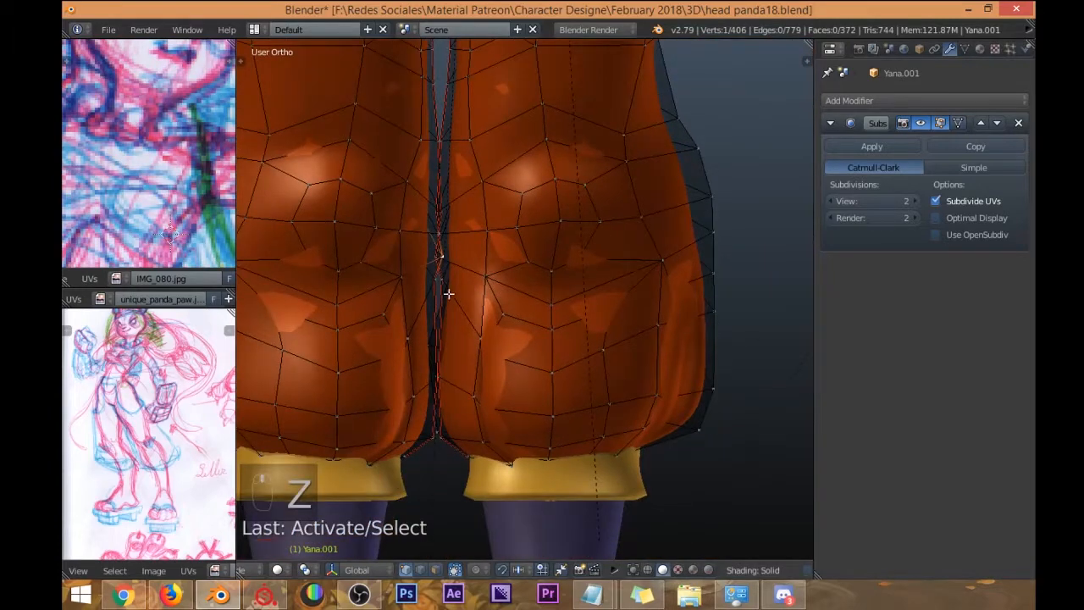
scroll(448, 303, down, 5)
key(g)
right_click(437, 285)
scroll(438, 282, down, 4)
shift+middle_drag(448, 269, 456, 471)
scroll(450, 301, up, 8)
scroll(455, 295, up, 5)
middle_drag(506, 317, 551, 241)
scroll(505, 287, down, 9)
Leave mesh editing on the trousers and save the scene as a new version named head panda19.blend.
key(Tab)
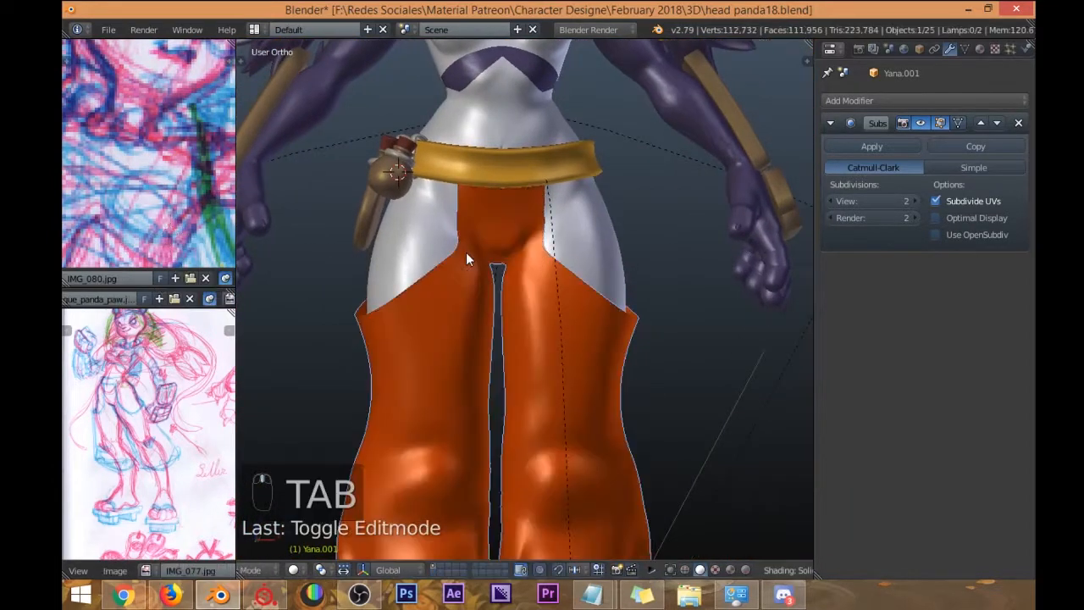
click(108, 30)
click(152, 161)
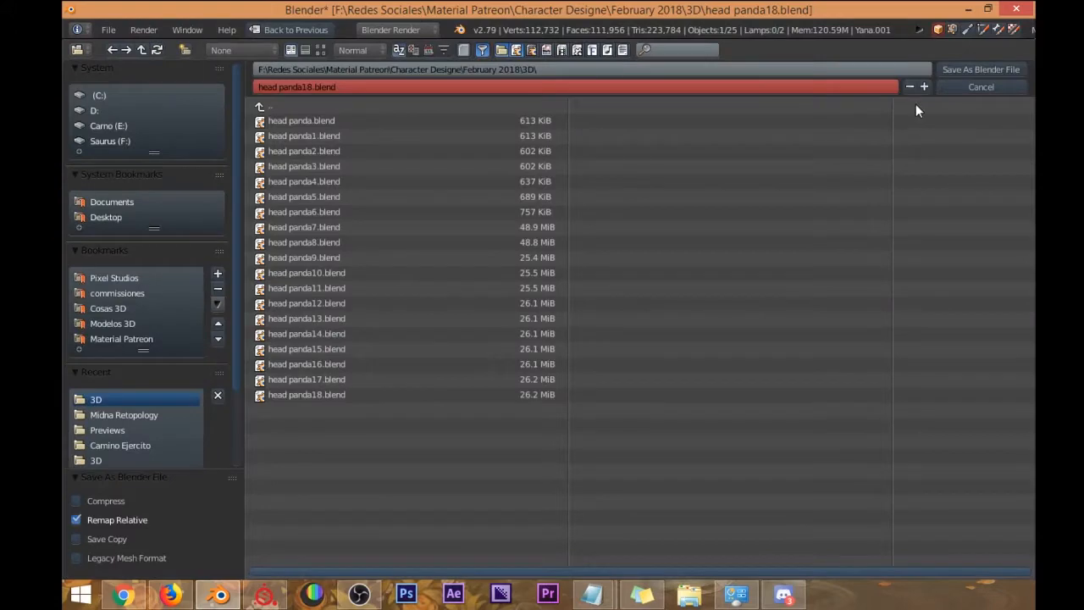
click(924, 86)
click(980, 72)
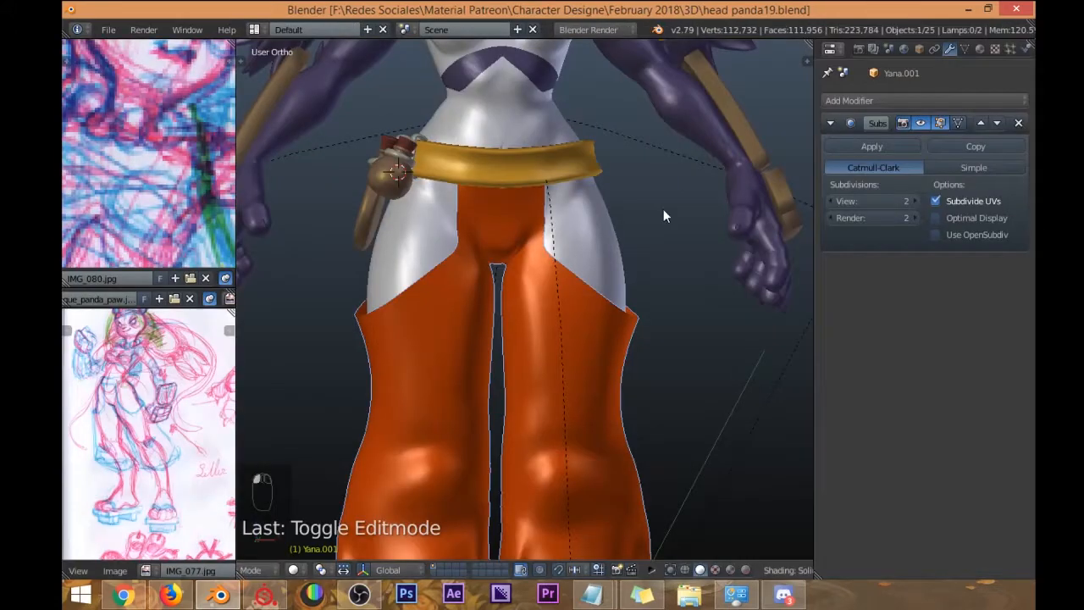
Recheck the gap between the trouser legs from crotch to knees, both in mesh editing and as a smooth object.
scroll(663, 209, up, 5)
shift+middle_drag(470, 296, 485, 154)
shift+middle_drag(492, 106, 532, 222)
scroll(531, 296, down, 2)
key(Tab)
scroll(530, 254, up, 5)
scroll(524, 313, down, 3)
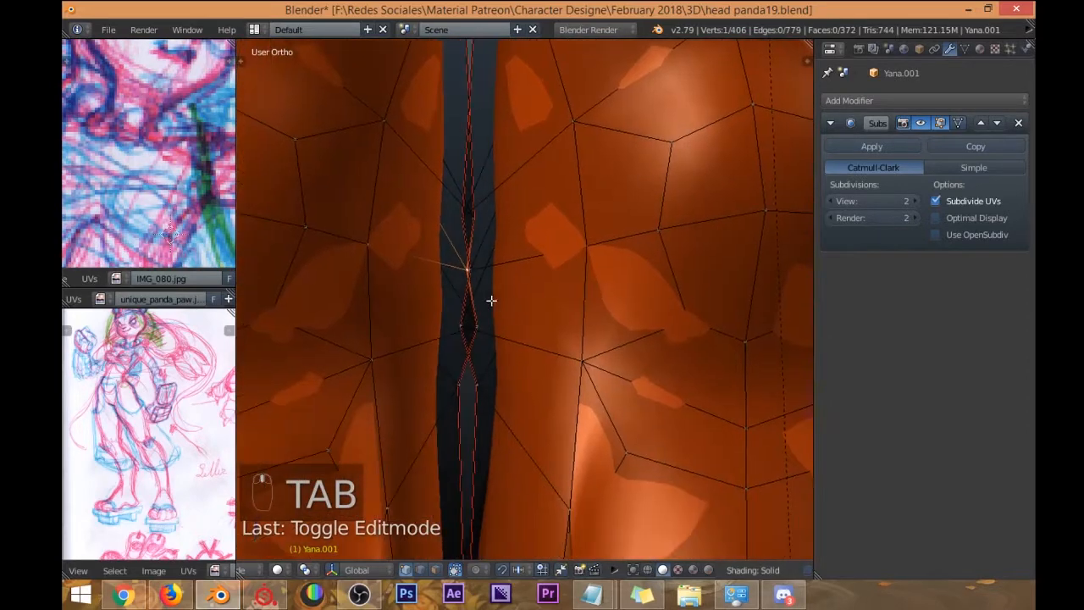
key(Tab)
scroll(576, 237, up, 3)
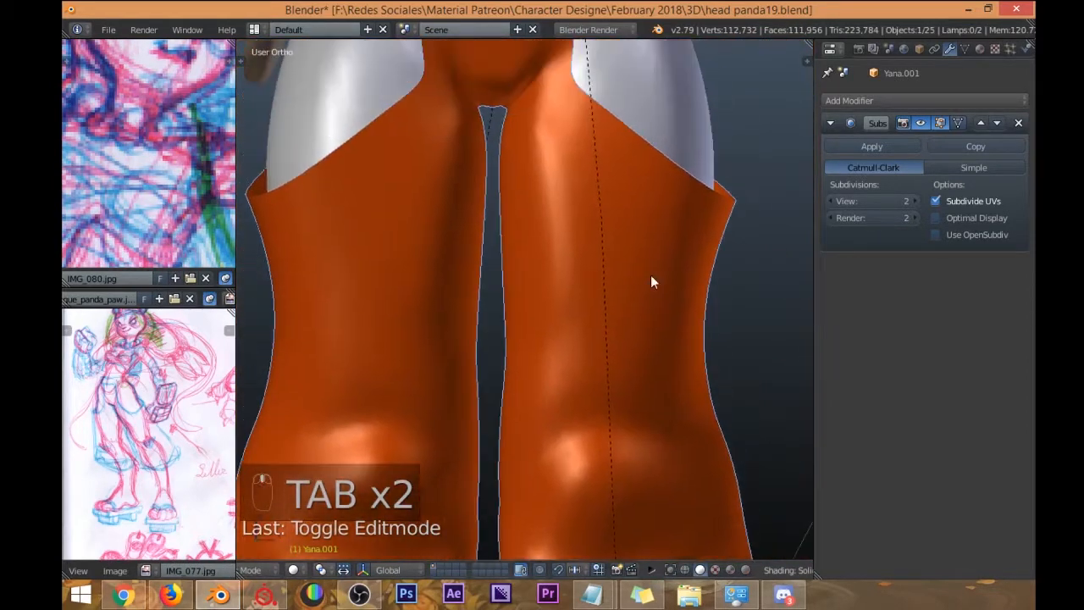
Set the viewport level of the trousers' Subdivision Surface modifier to 1 and apply the modifier.
click(833, 200)
scroll(578, 213, down, 5)
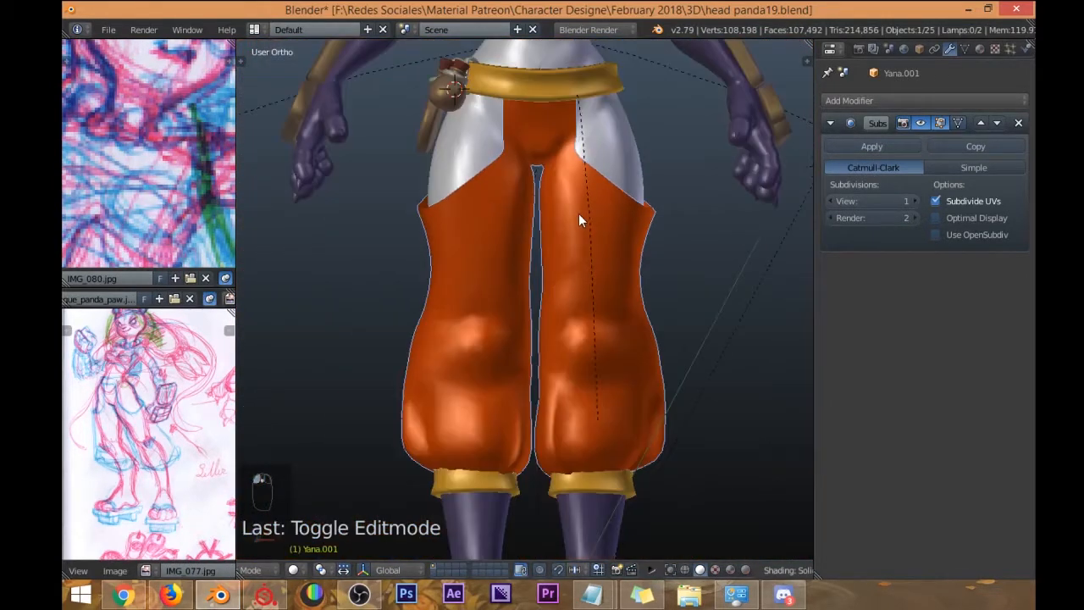
click(833, 218)
click(858, 146)
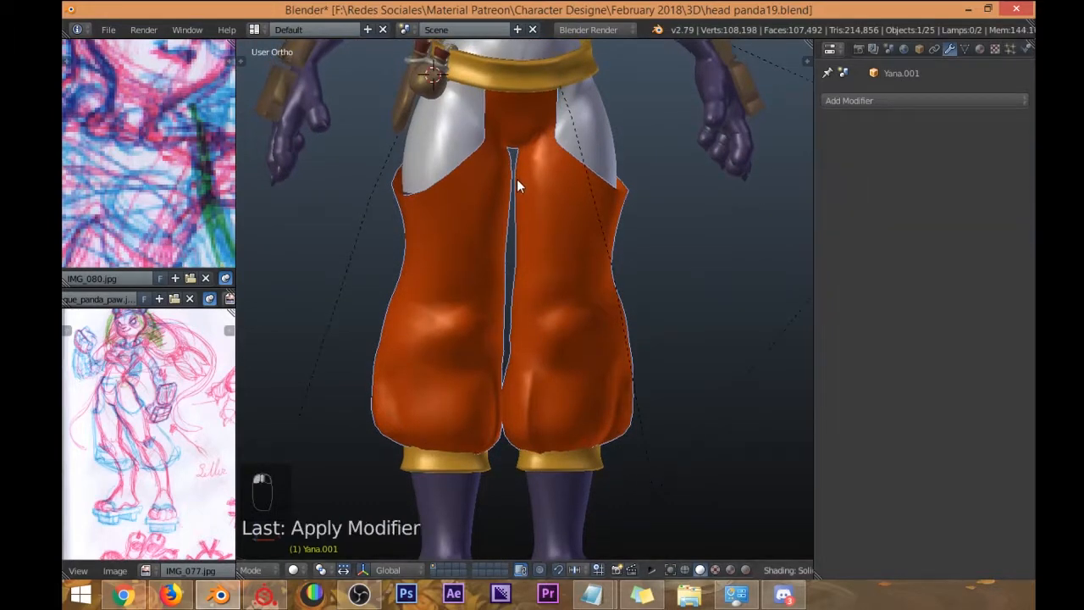
middle_drag(516, 179, 497, 219)
middle_drag(511, 180, 508, 219)
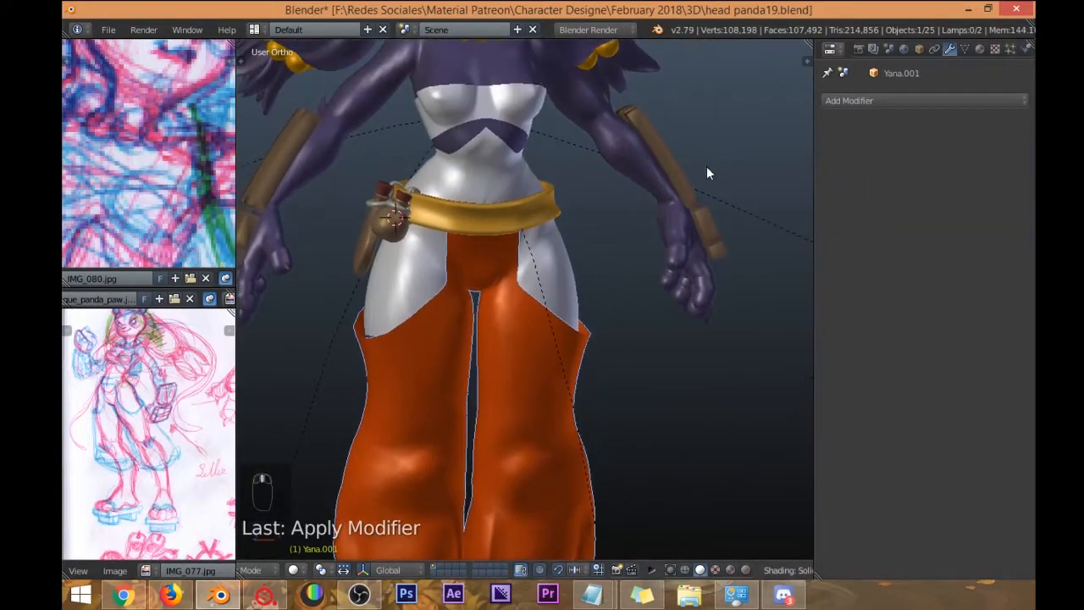
With the material settings shown, reveal the hidden objects and select the orange jacket.
click(980, 49)
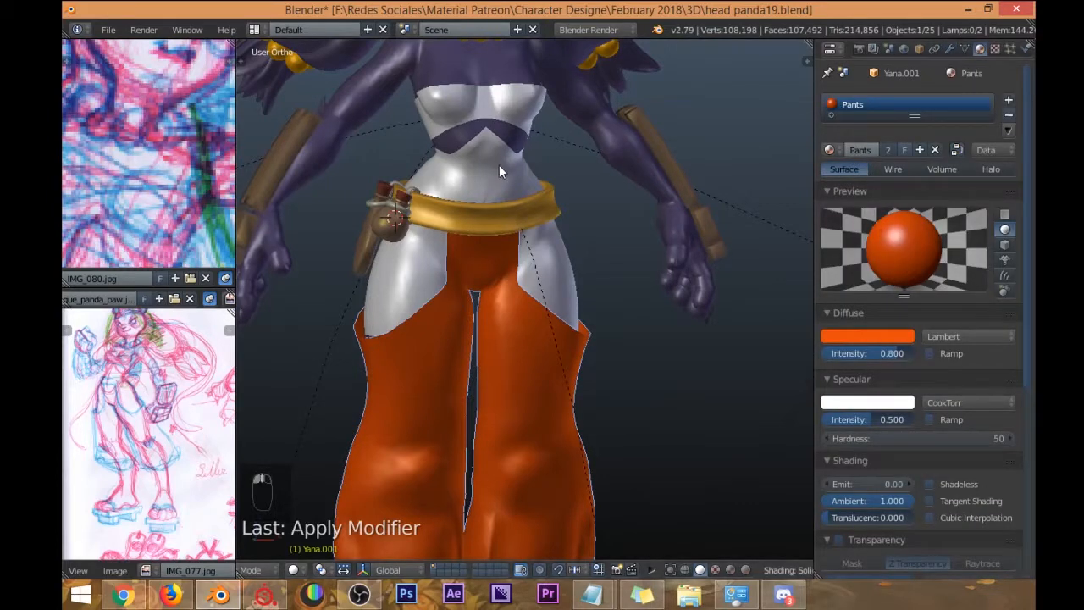
middle_drag(499, 170, 618, 212)
key(Tab)
key(Tab)
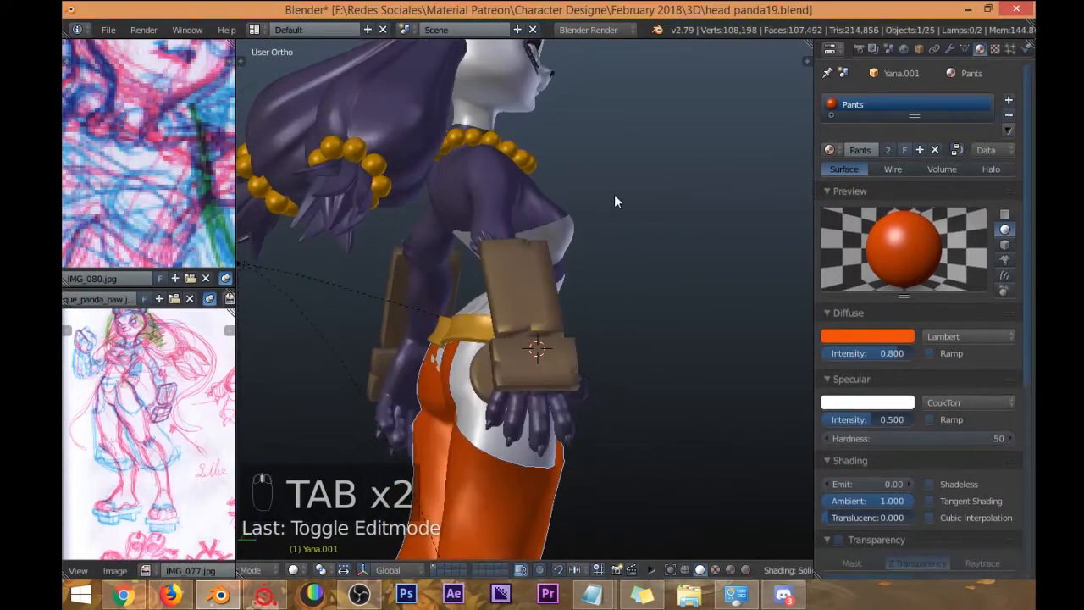
key(alt+h)
right_click(451, 199)
key(Tab)
key(Tab)
key(Tab)
middle_drag(452, 200, 542, 158)
scroll(542, 165, up, 4)
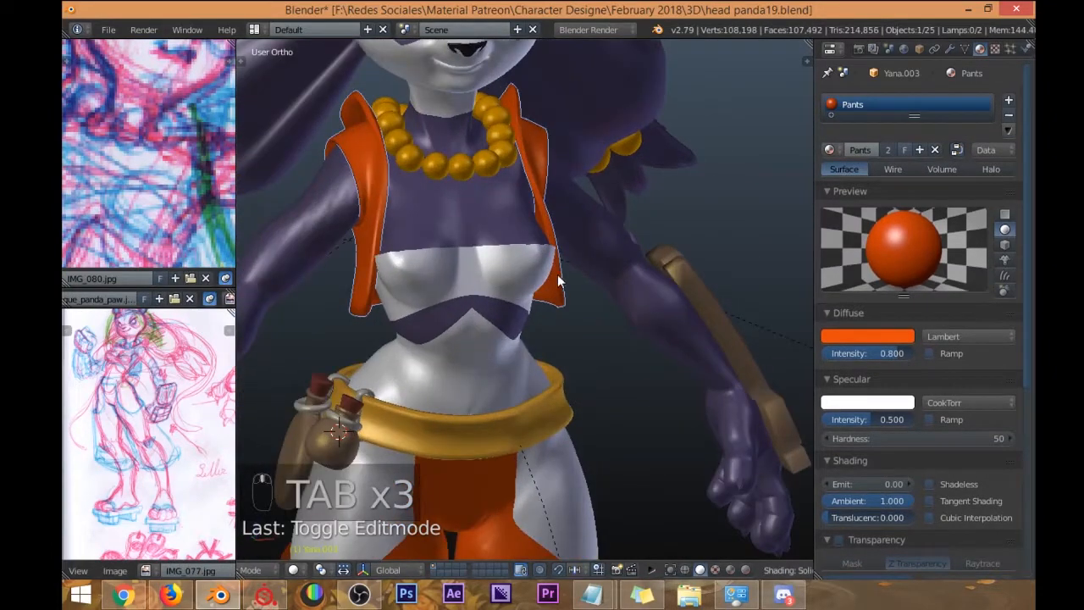
Test-move the jacket and inspect its mesh from several angles.
key(g)
right_click(621, 241)
middle_drag(605, 234, 590, 213)
key(g)
right_click(541, 220)
key(g)
right_click(544, 212)
key(Tab)
key(a)
key(a)
middle_drag(508, 200, 662, 167)
key(Tab)
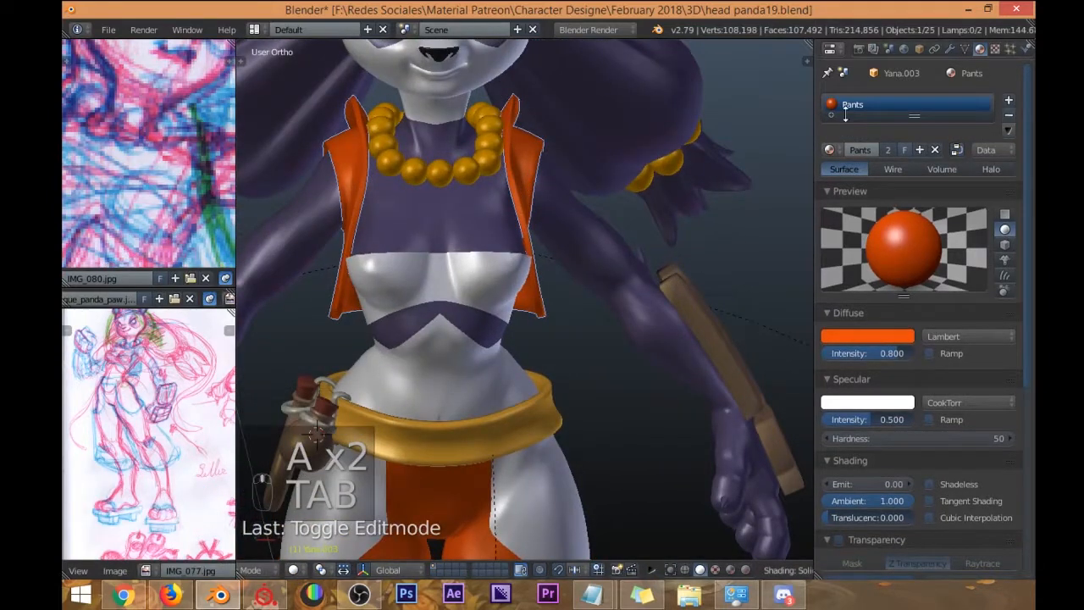
Make the jacket's material an independent copy of Pants and name it Jacket.
click(886, 149)
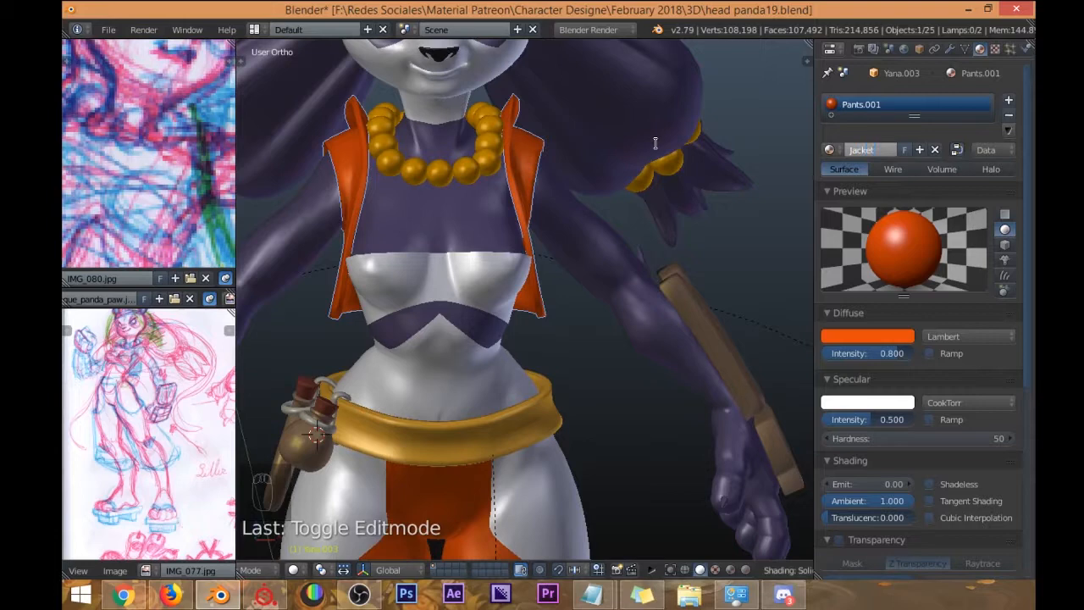
shift+middle_drag(562, 322, 580, 296)
Check the bead necklace's material and look over the neighbouring clothing and body parts.
right_click(484, 190)
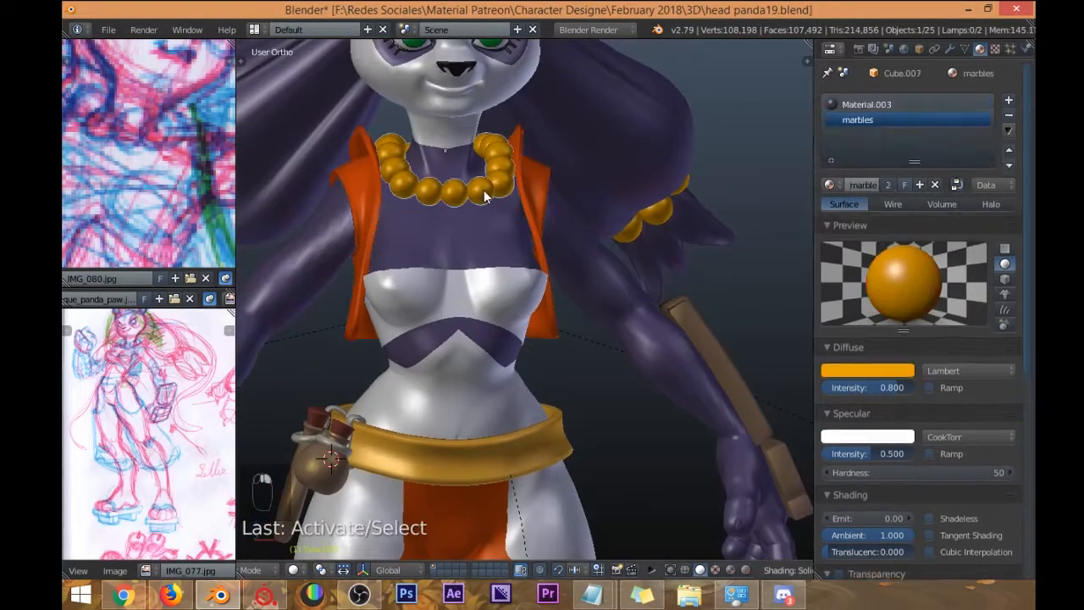
key(g)
right_click(484, 173)
middle_drag(481, 177, 468, 204)
scroll(470, 212, down, 2)
middle_drag(494, 276, 499, 235)
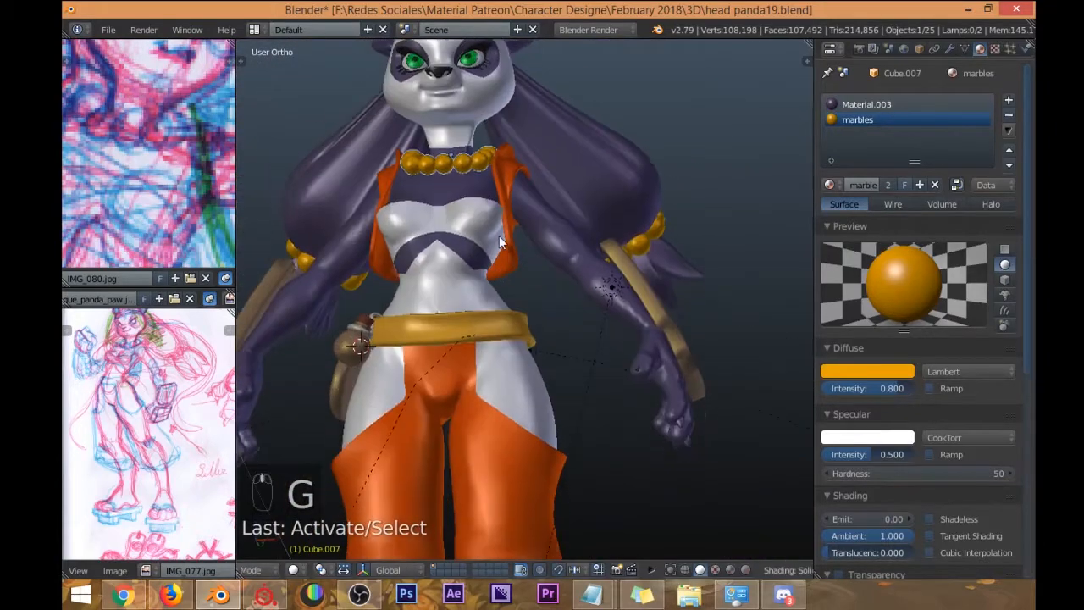
shift+middle_drag(542, 405, 552, 233)
right_click(552, 236)
middle_drag(548, 169, 558, 266)
Select the yellow belt, check its material, and apply its Mirror modifier.
right_click(594, 359)
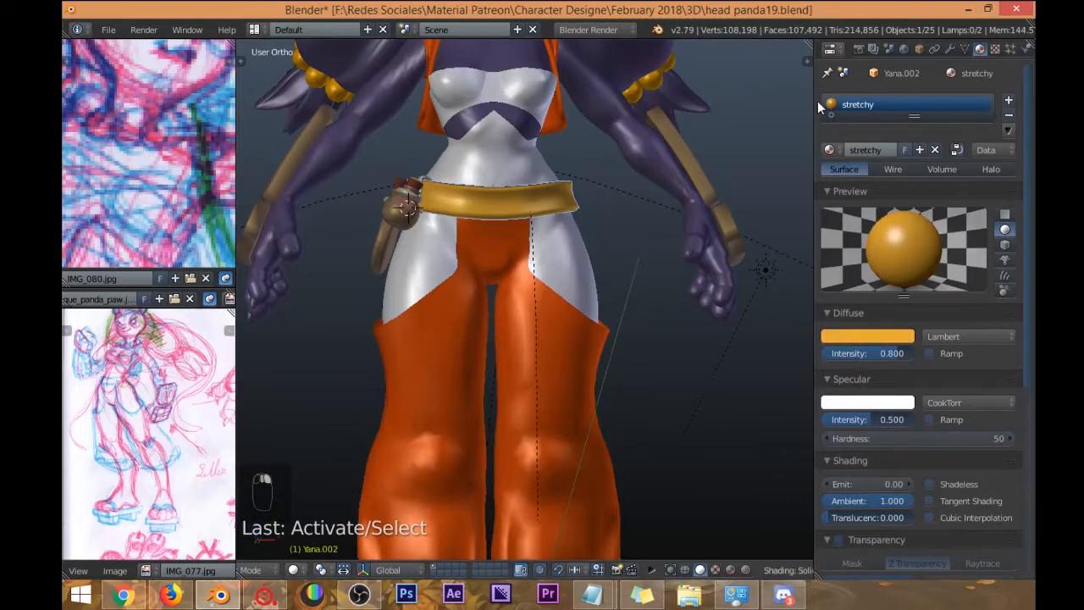
mouse_move(574, 191)
middle_down()
mouse_move(576, 237)
mouse_move(586, 202)
middle_up()
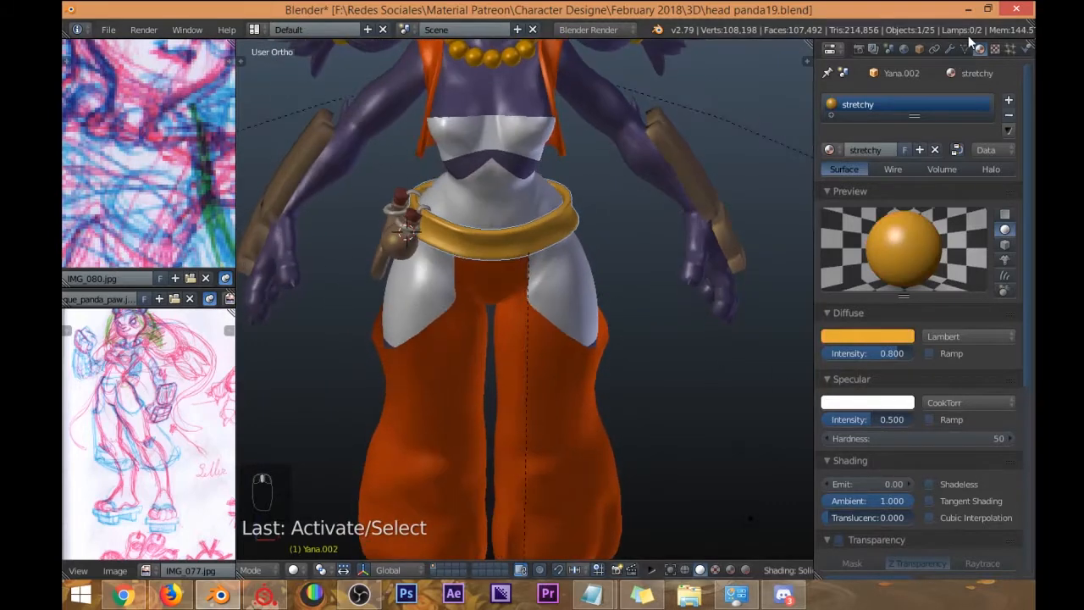
click(949, 48)
middle_drag(640, 179, 677, 175)
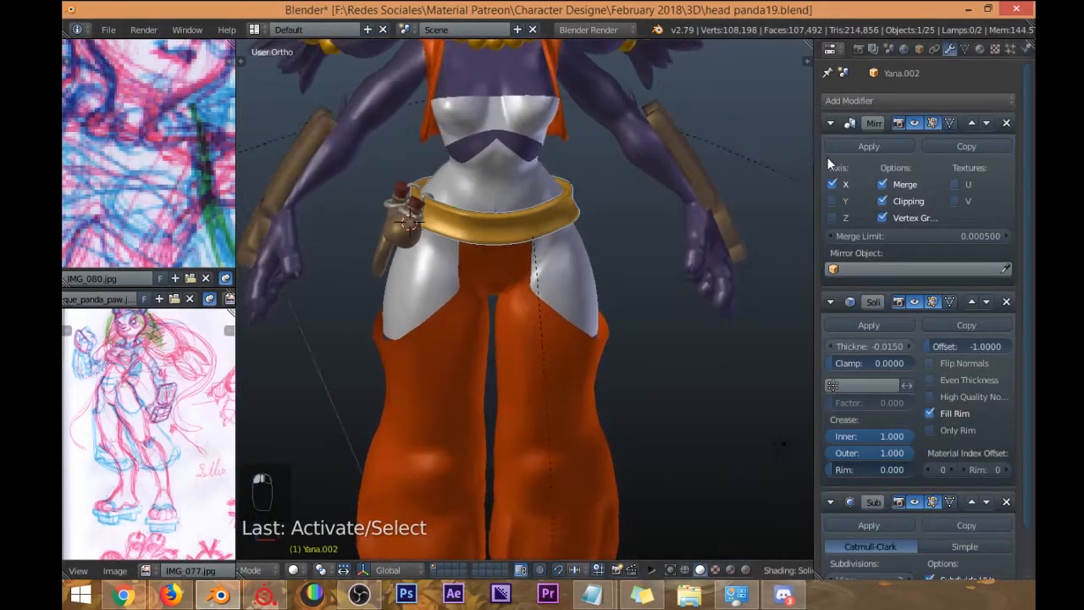
click(853, 143)
middle_drag(648, 195, 533, 220)
Enter mesh editing on the belt and select its whole mesh.
key(Tab)
key(a)
key(a)
key(a)
key(a)
Turn the properties area into a UV/Image Editor and unlink the piel_albedo.jpg image from it.
click(831, 50)
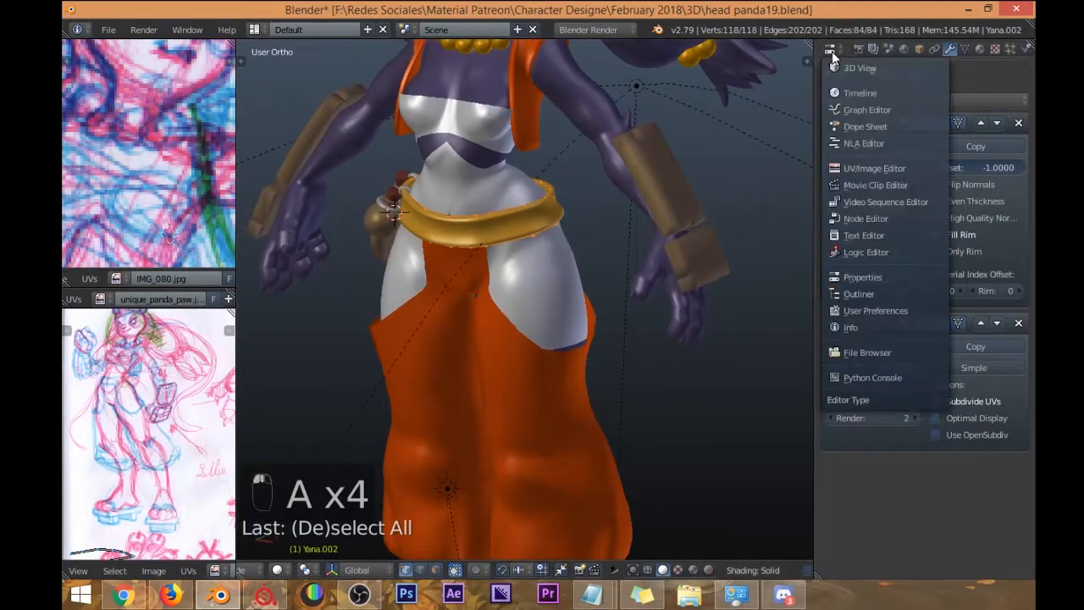
click(866, 144)
click(829, 574)
click(858, 553)
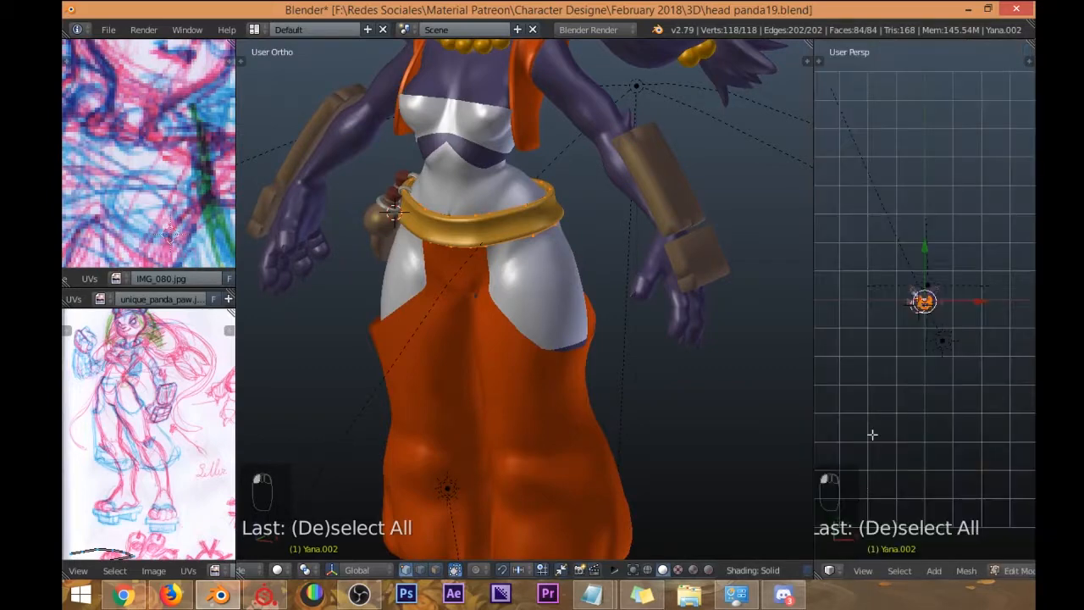
click(827, 572)
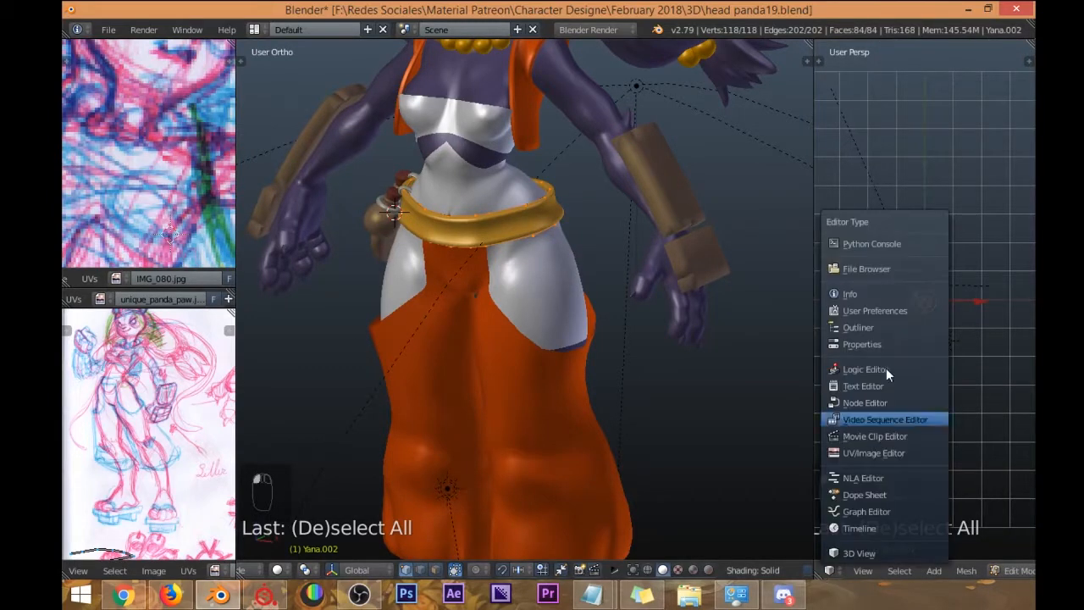
click(871, 452)
scroll(936, 330, down, 2)
middle_drag(975, 570, 863, 572)
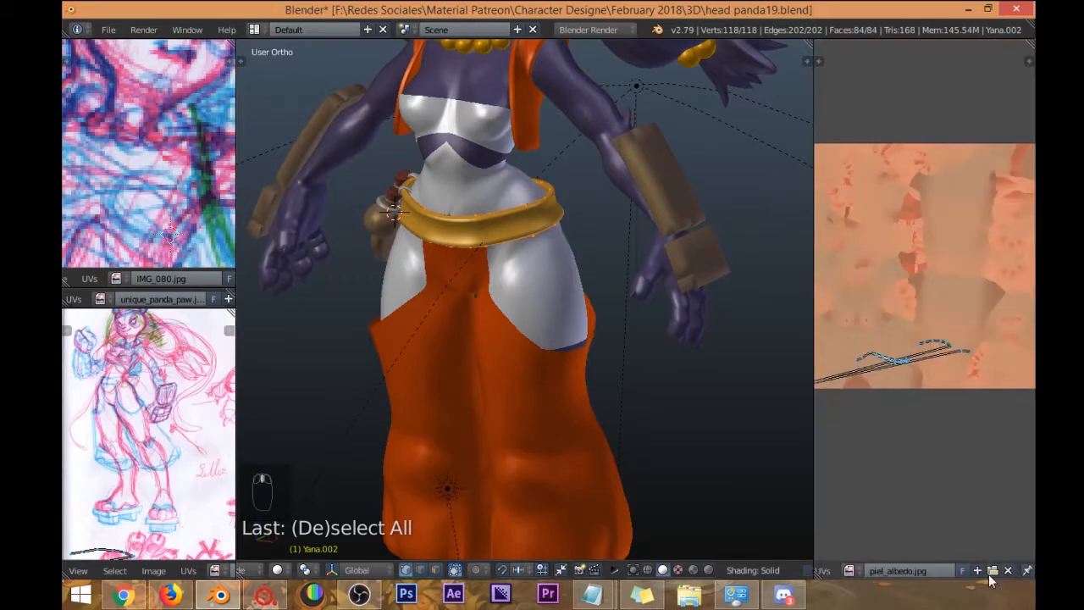
click(1007, 571)
scroll(496, 250, up, 5)
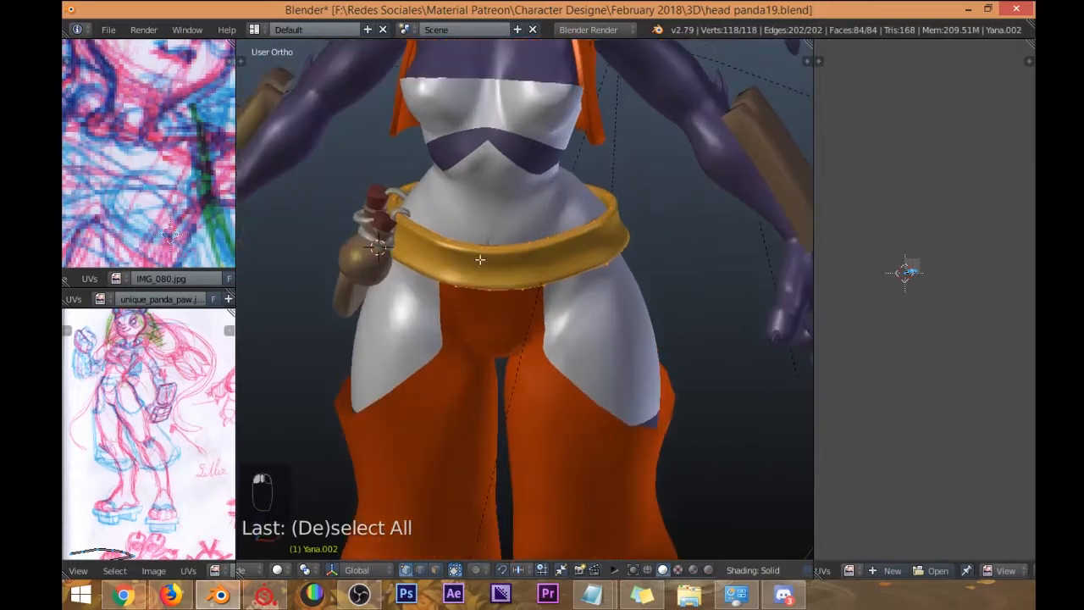
middle_drag(496, 246, 549, 205)
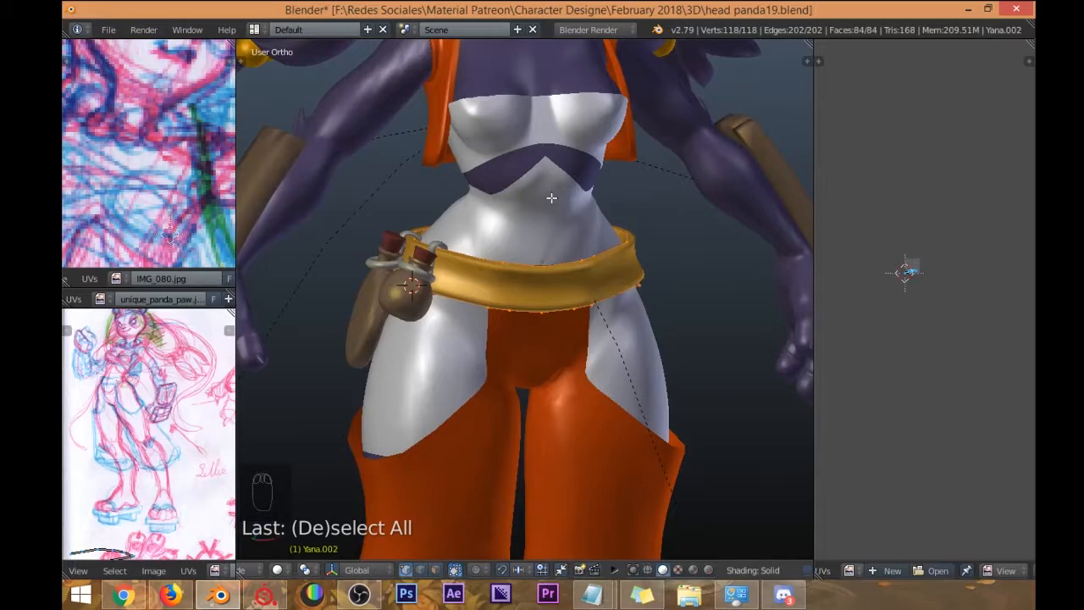
mouse_move(547, 240)
middle_down()
mouse_move(428, 273)
mouse_move(393, 252)
mouse_move(536, 226)
middle_up()
Leave mesh editing on the belt and turn the UV/Image Editor area back into the Properties editor.
key(Tab)
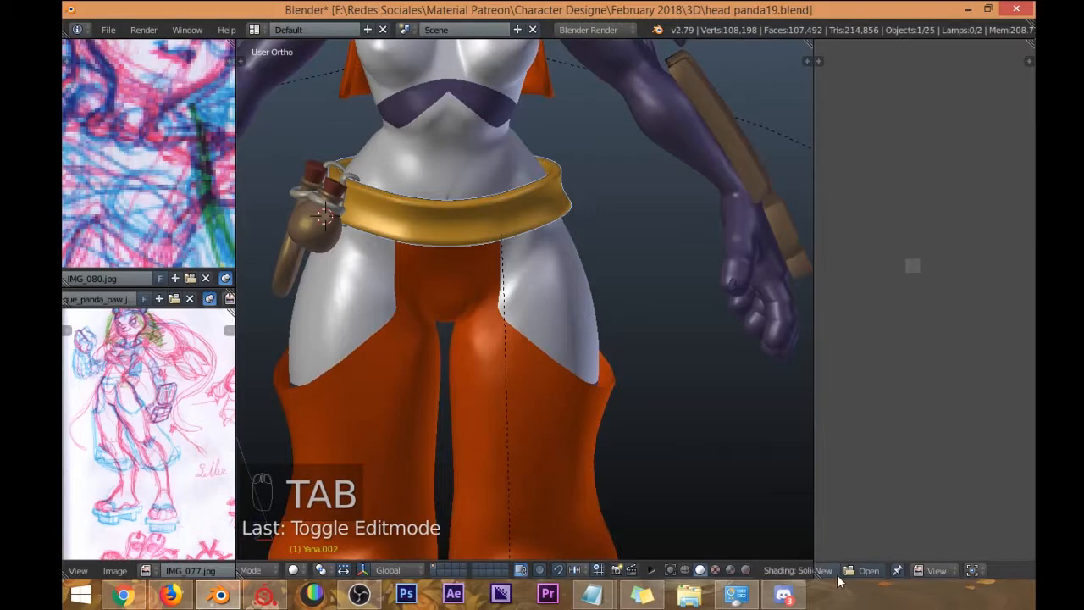
scroll(886, 565, up, 3)
scroll(863, 570, up, 2)
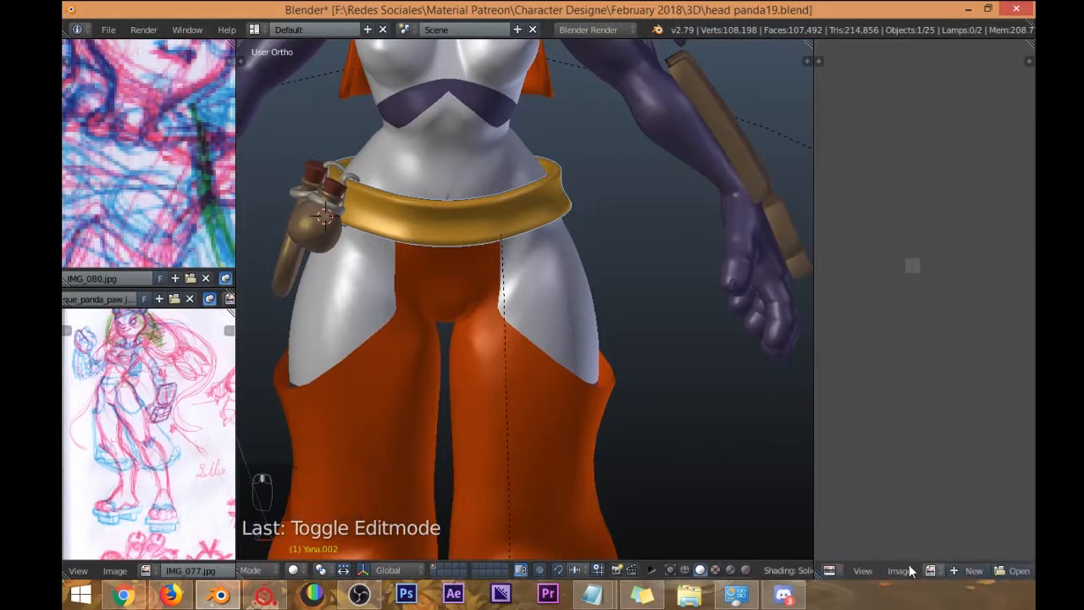
click(829, 570)
click(859, 449)
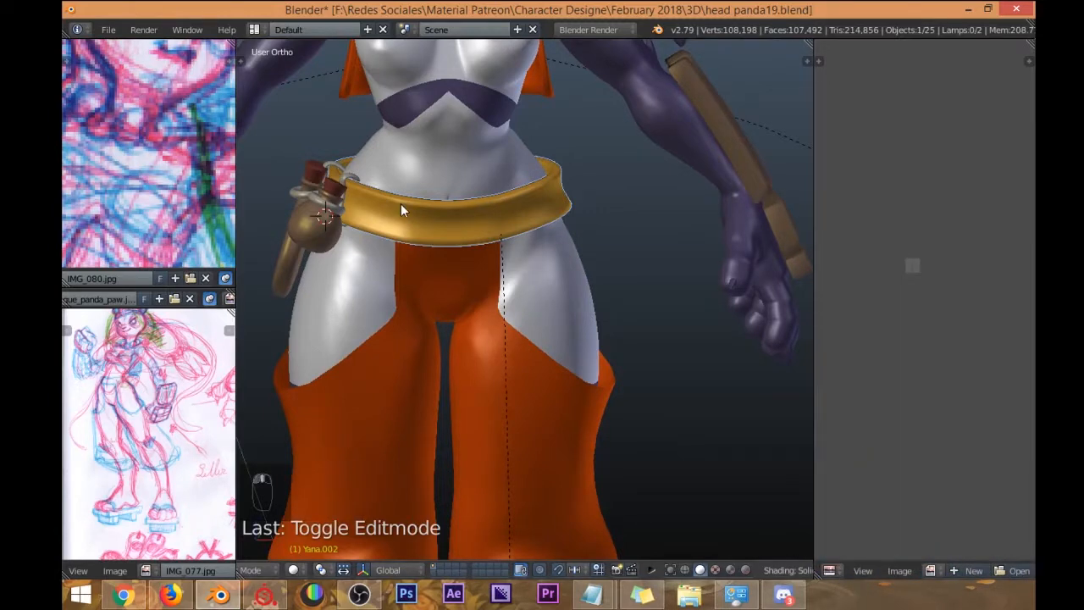
shift+middle_drag(401, 203, 455, 388)
click(829, 570)
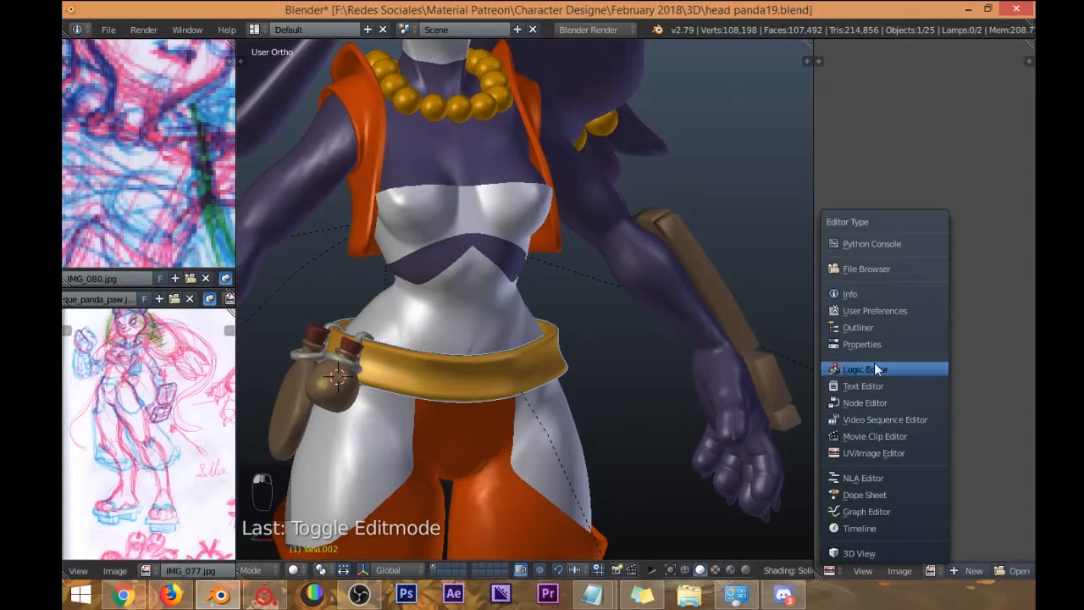
click(872, 344)
Apply the belt's Solidify modifier in object mode.
middle_drag(576, 256, 522, 254)
shift+middle_drag(515, 355, 519, 329)
key(Tab)
key(Tab)
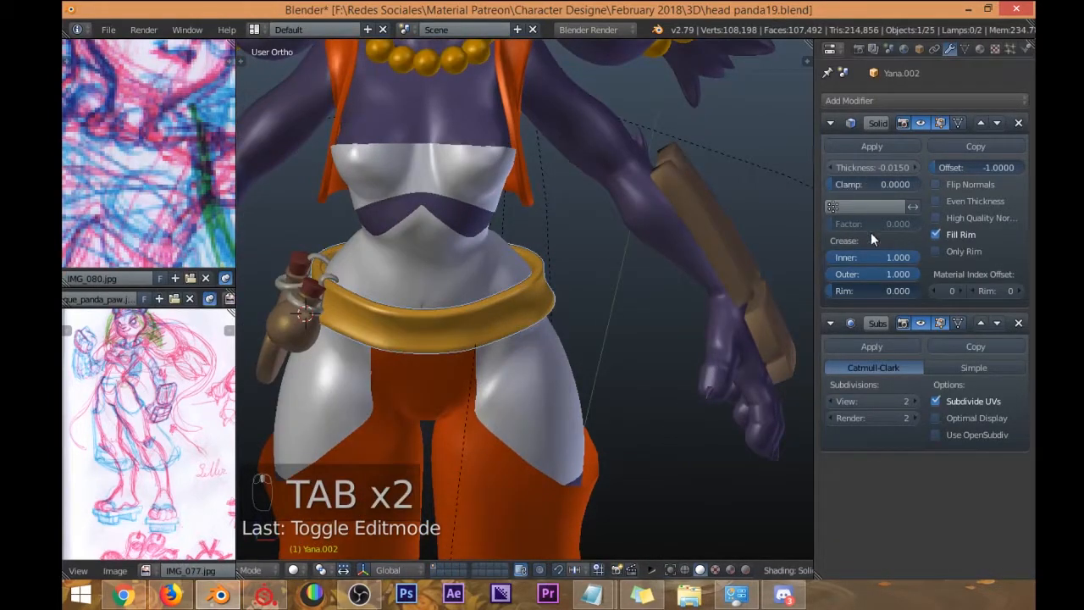
click(872, 147)
Enter edge-selection mesh editing on the belt, select its inner upper and lower edge loops, and mark them as seams.
middle_drag(510, 270, 583, 252)
scroll(513, 300, up, 5)
key(Tab)
scroll(576, 249, up, 3)
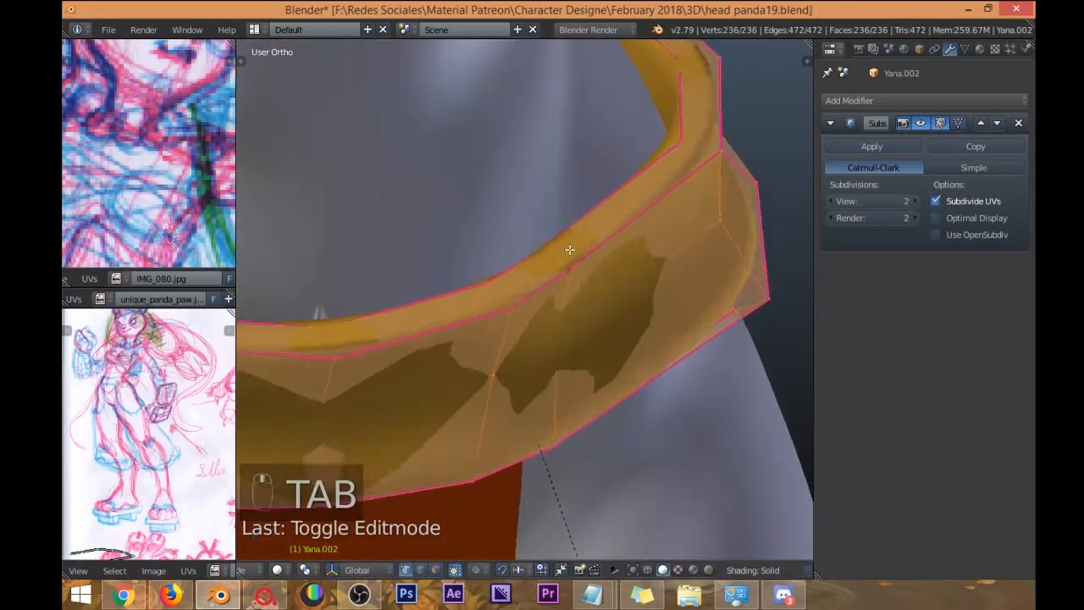
right_click(478, 278)
scroll(483, 286, down, 3)
key(ctrl+Tab)
click(443, 282)
alt+right_click(443, 285)
key(z)
mouse_move(443, 285)
middle_down()
mouse_move(483, 254)
mouse_move(513, 257)
mouse_move(406, 222)
mouse_move(389, 239)
mouse_move(440, 240)
middle_up()
alt+shift+right_click(420, 226)
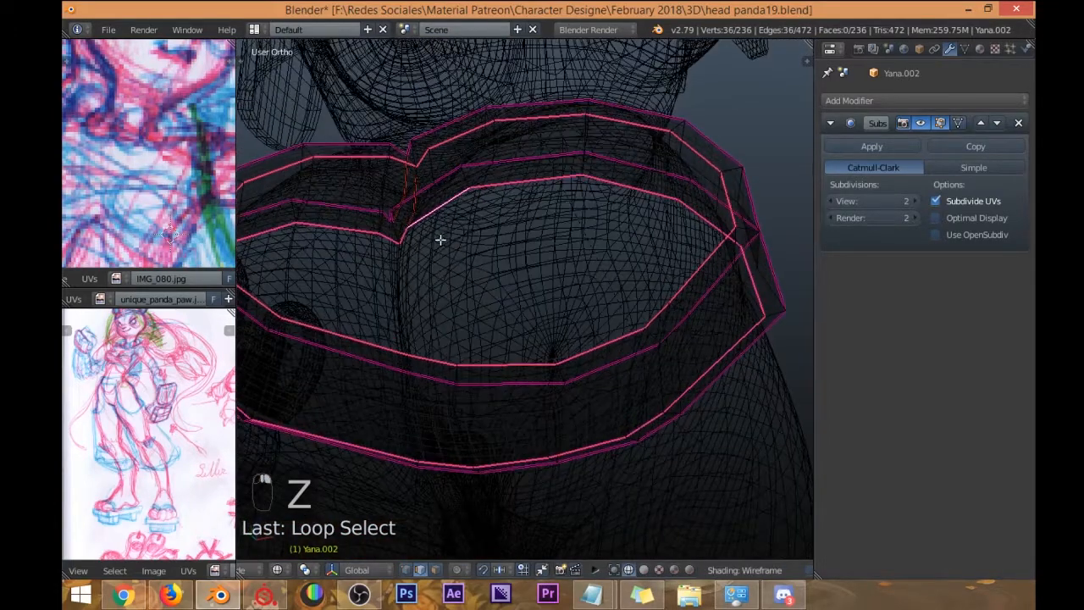
key(ctrl+e)
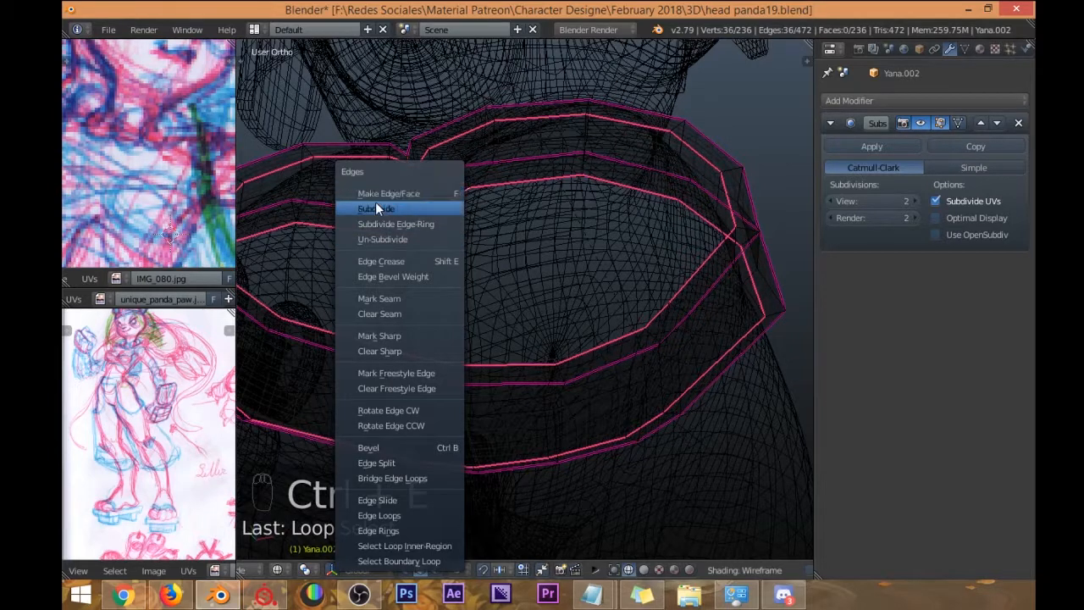
key(a)
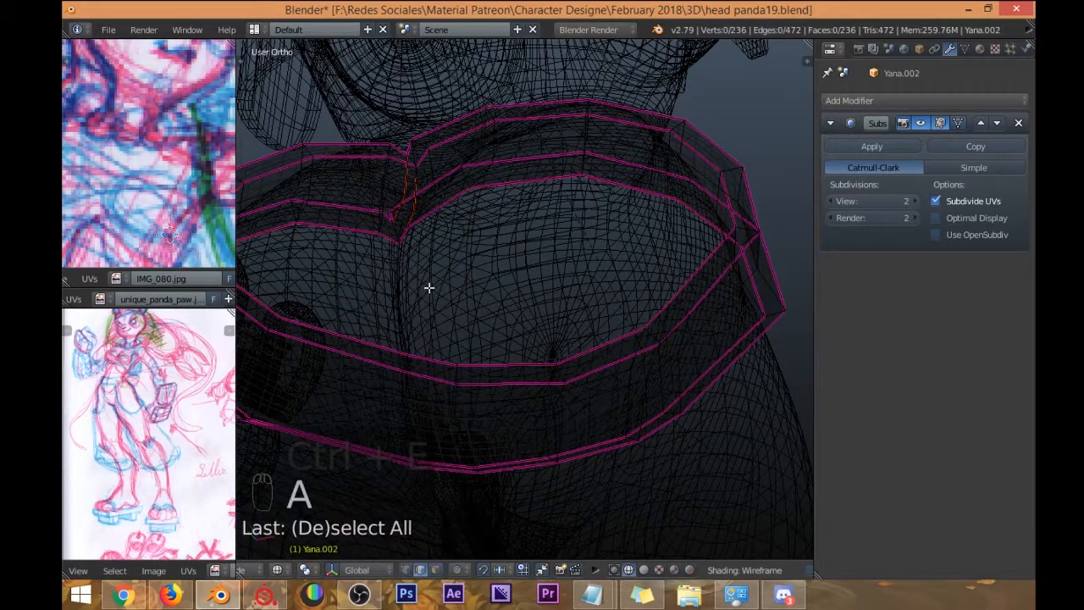
Select the whole belt mesh and unwrap it.
key(a)
key(a)
key(u)
click(450, 261)
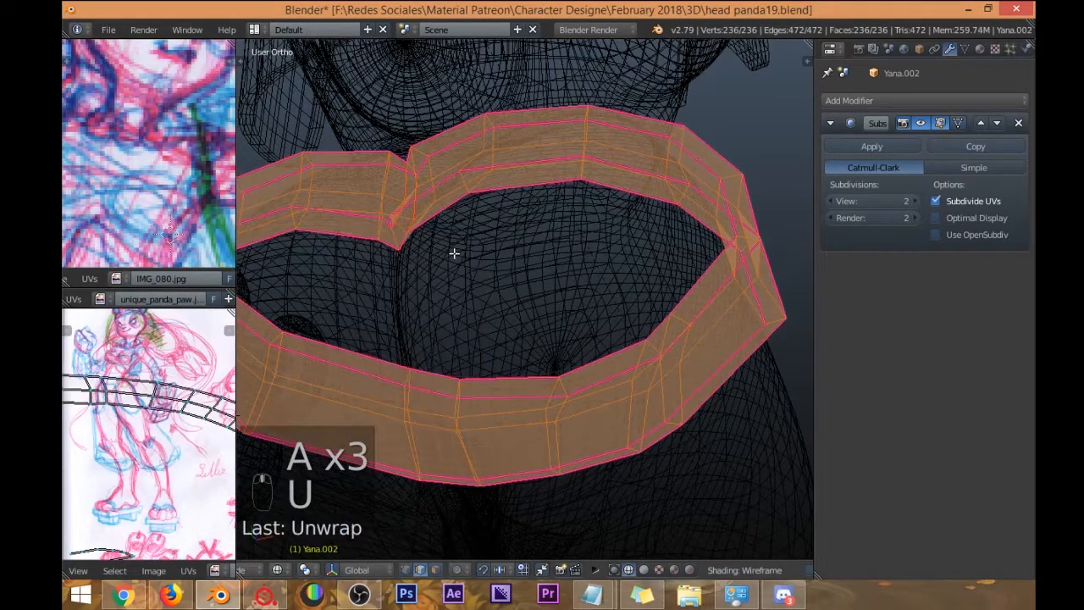
Turn the Properties area into a UV/Image Editor, widen it, and fit the UV layout in its view.
click(832, 49)
click(844, 164)
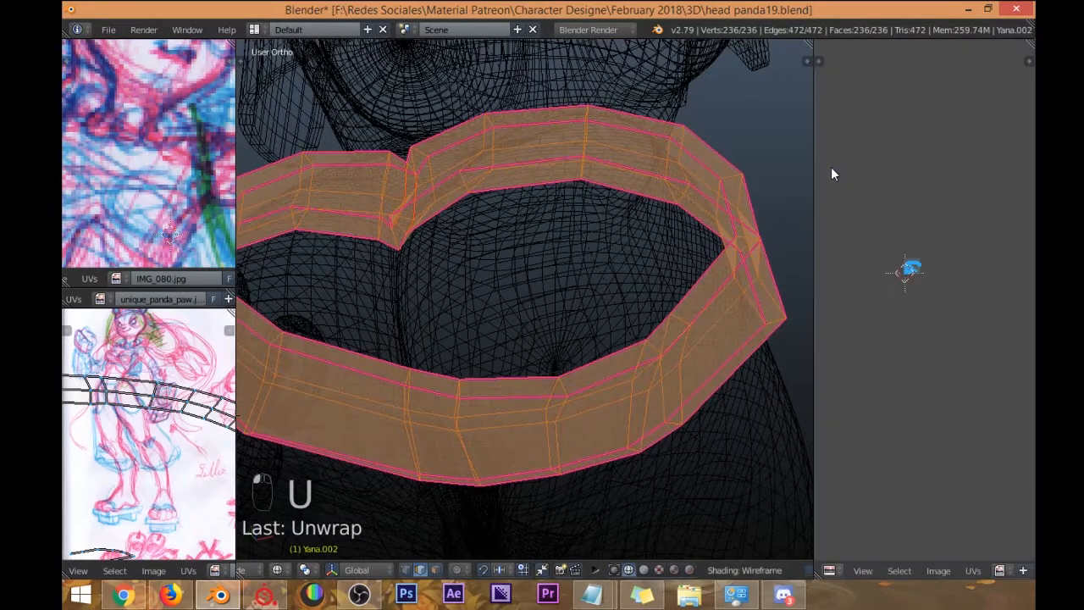
drag(815, 157, 584, 161)
key(Home)
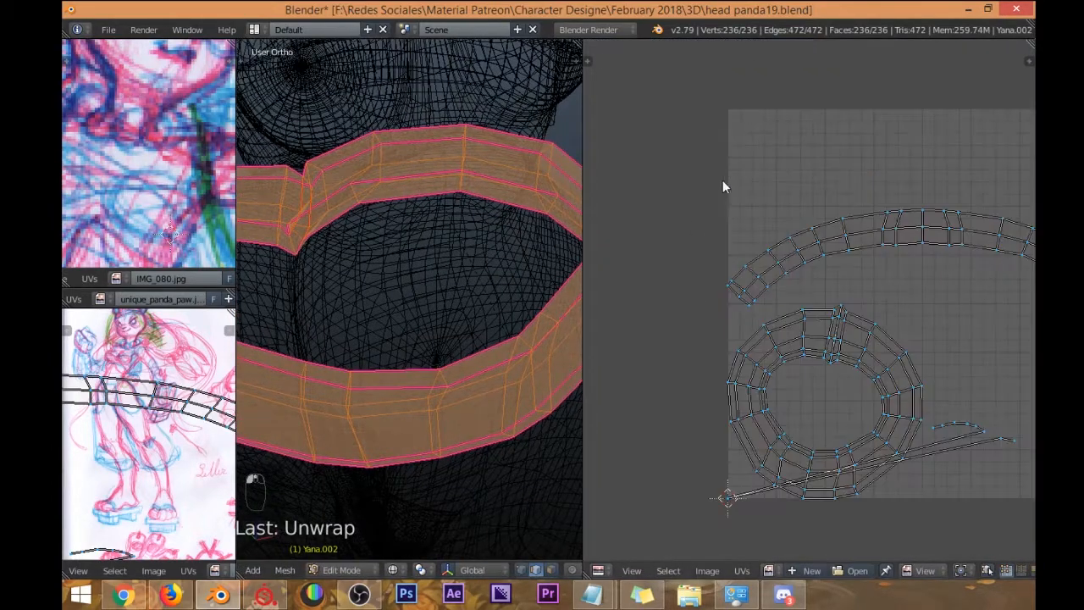
middle_drag(795, 207, 792, 206)
Isolate the belt and ankle cuffs in local view, clear the mesh selection, and switch to solid shading.
middle_drag(397, 225, 423, 197)
scroll(409, 203, down, 3)
key(KP_Divide)
scroll(413, 188, up, 3)
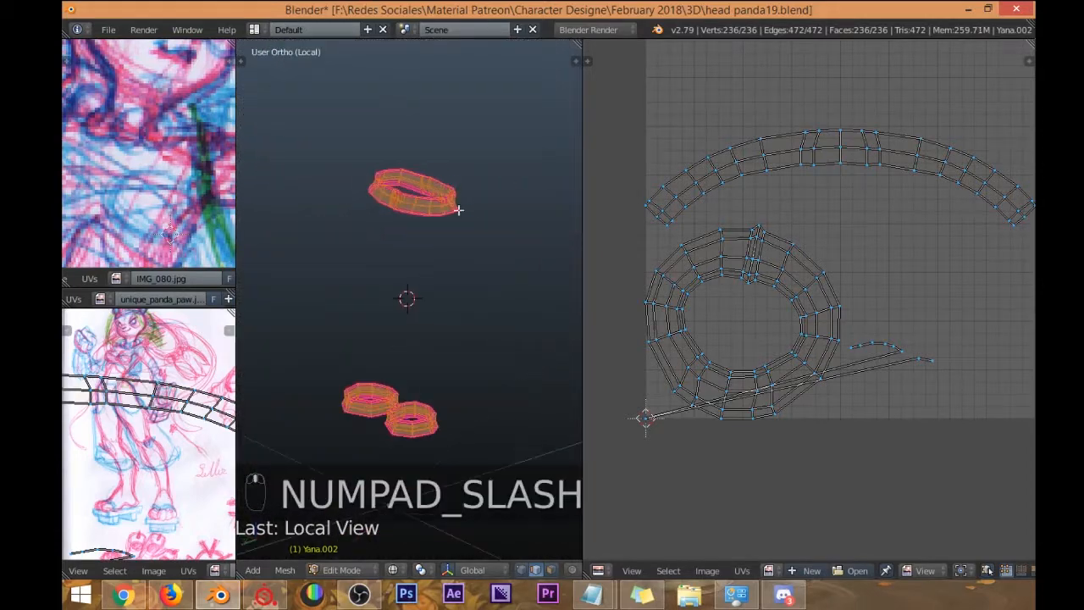
shift+middle_drag(388, 436, 404, 278)
key(a)
key(a)
scroll(404, 288, up, 5)
key(z)
scroll(394, 275, up, 5)
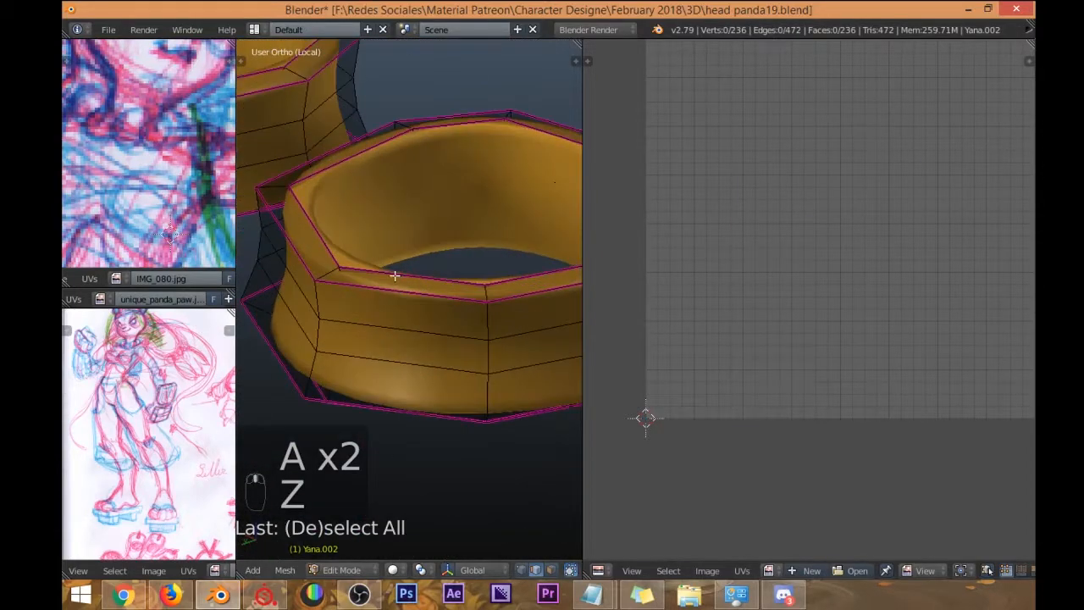
Mark seams on both ankle cuffs along the upper and lower inner edge loops and one cross-section loop each.
alt+right_click(393, 270)
scroll(375, 279, down, 3)
mouse_move(376, 278)
middle_down()
mouse_move(409, 270)
mouse_move(360, 274)
middle_up()
key(z)
alt+shift+right_click(373, 200)
scroll(457, 188, down, 3)
shift+middle_drag(545, 199, 421, 205)
alt+shift+right_click(436, 234)
scroll(435, 211, up, 3)
key(ctrl+z)
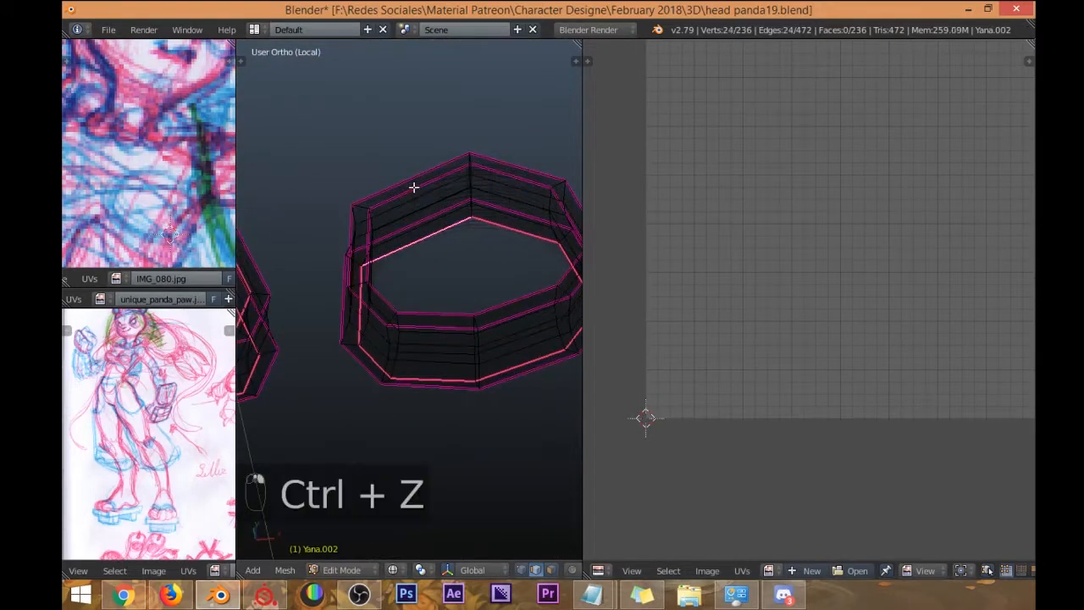
middle_drag(424, 189, 455, 199)
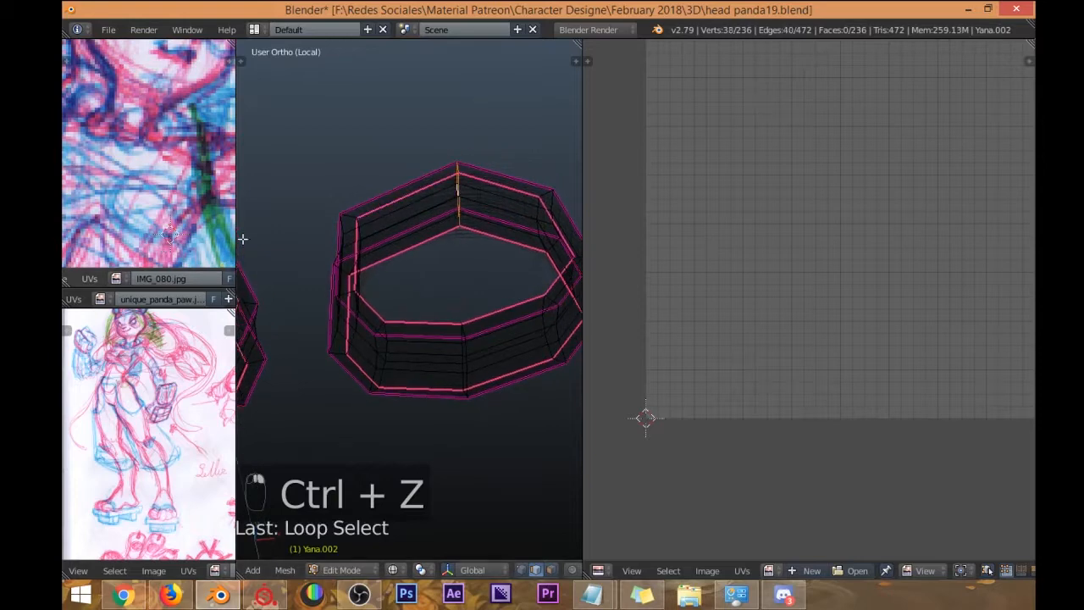
shift+middle_drag(243, 239, 393, 241)
shift+middle_drag(308, 242, 451, 209)
alt+shift+right_click(380, 201)
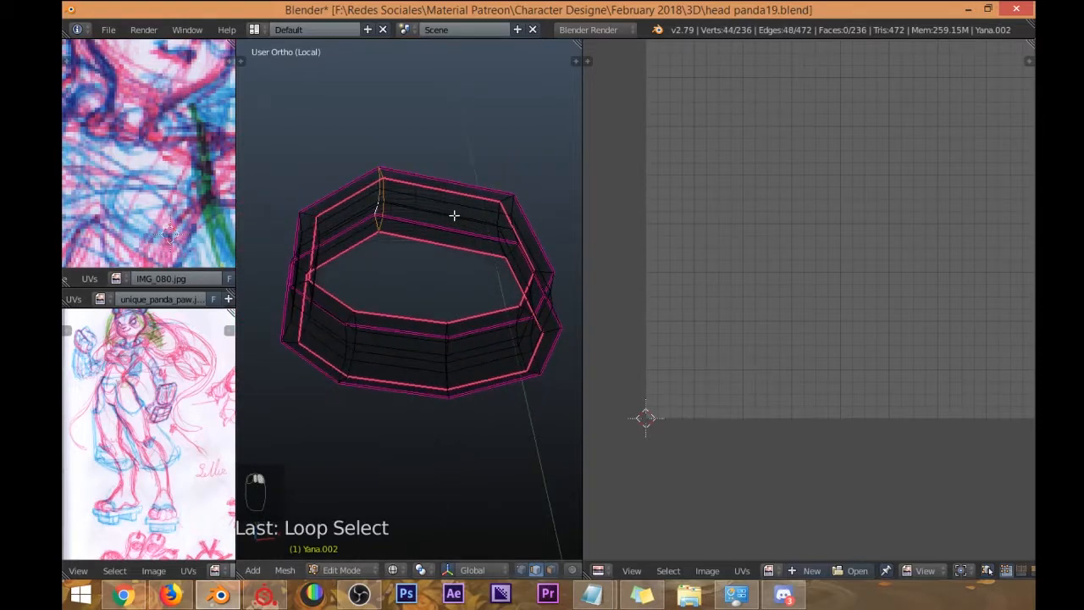
scroll(424, 218, down, 2)
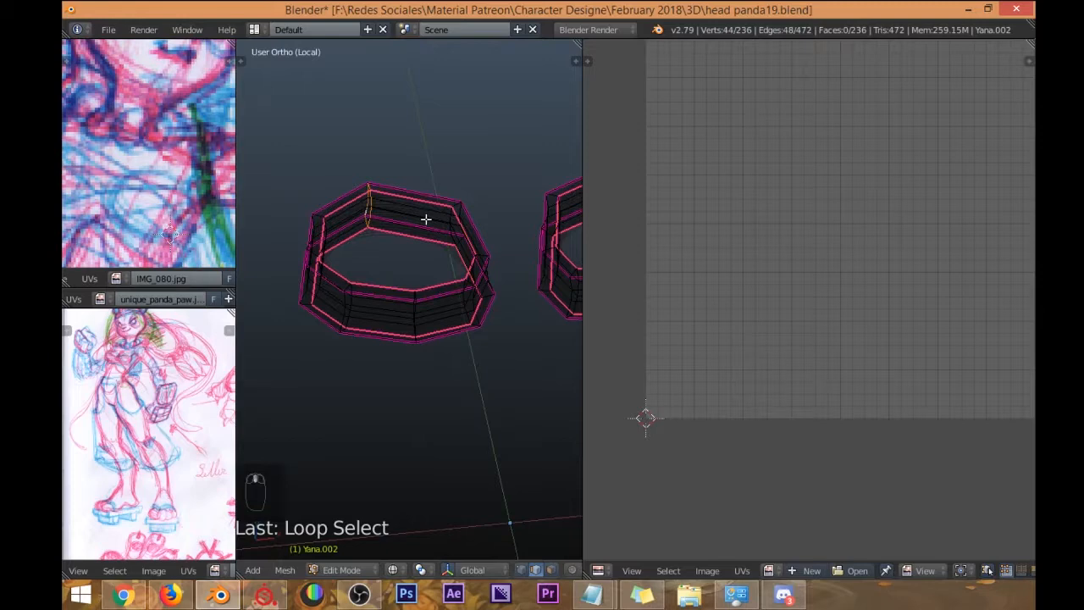
key(ctrl+e)
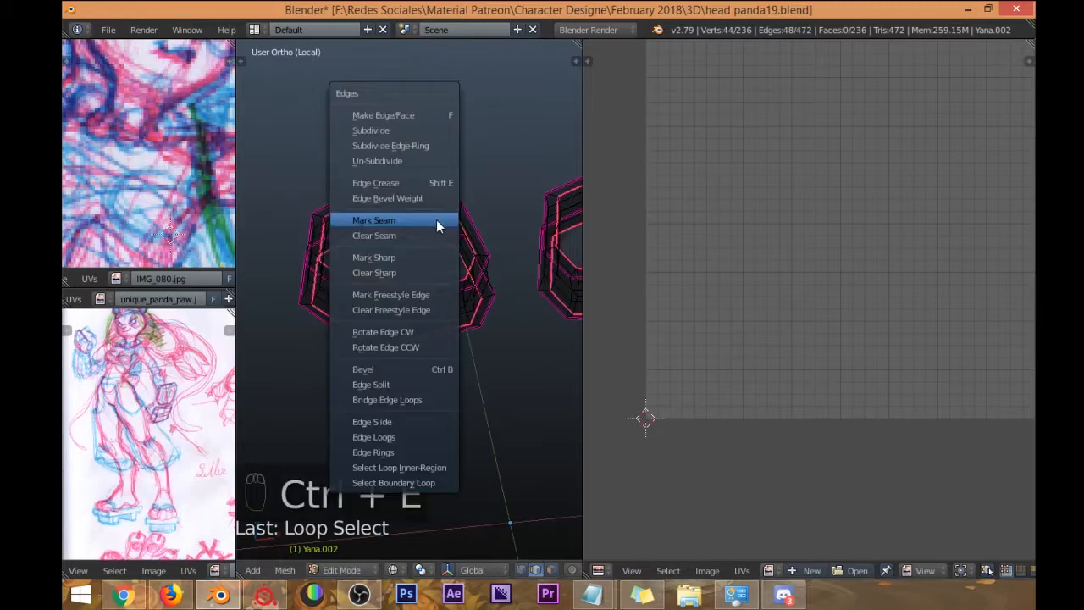
key(ctrl+e)
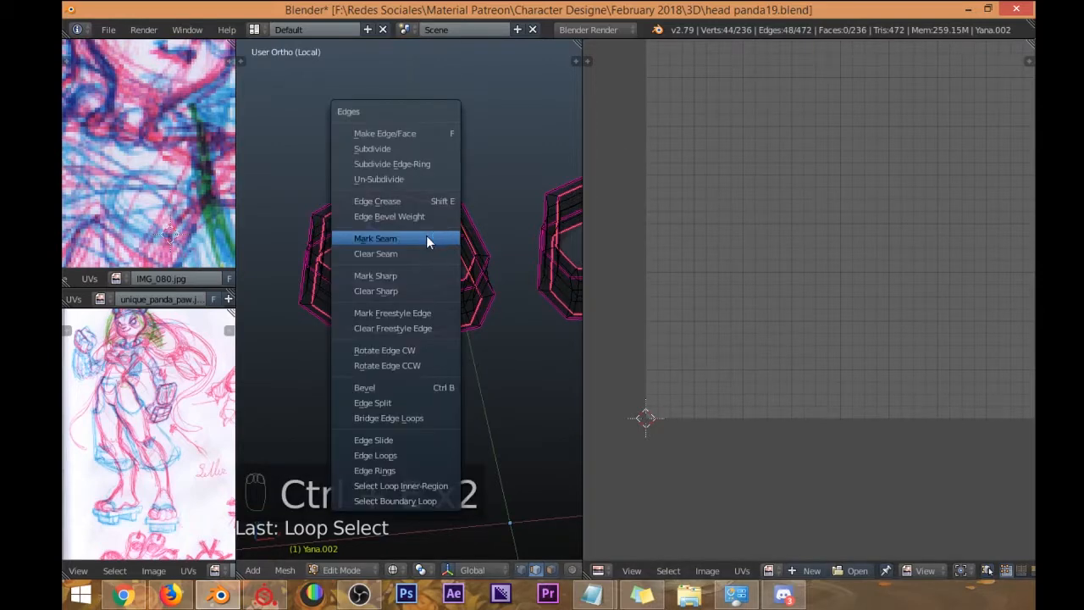
click(428, 239)
Select the whole mesh of belt and ankle cuffs, unwrap it, and check the complete UV layout.
key(a)
key(a)
key(a)
key(w)
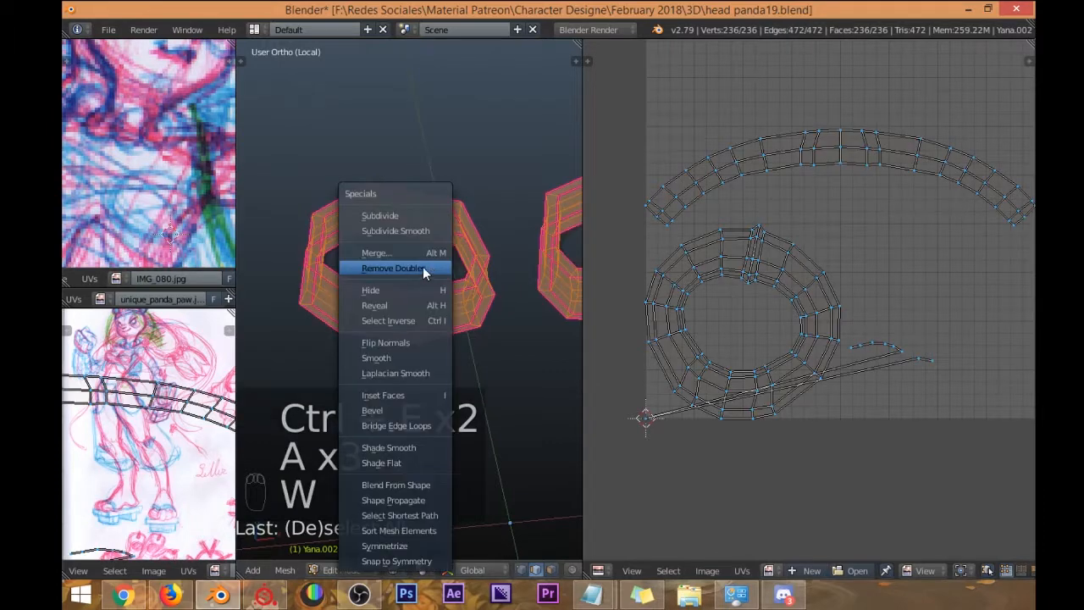
key(Escape)
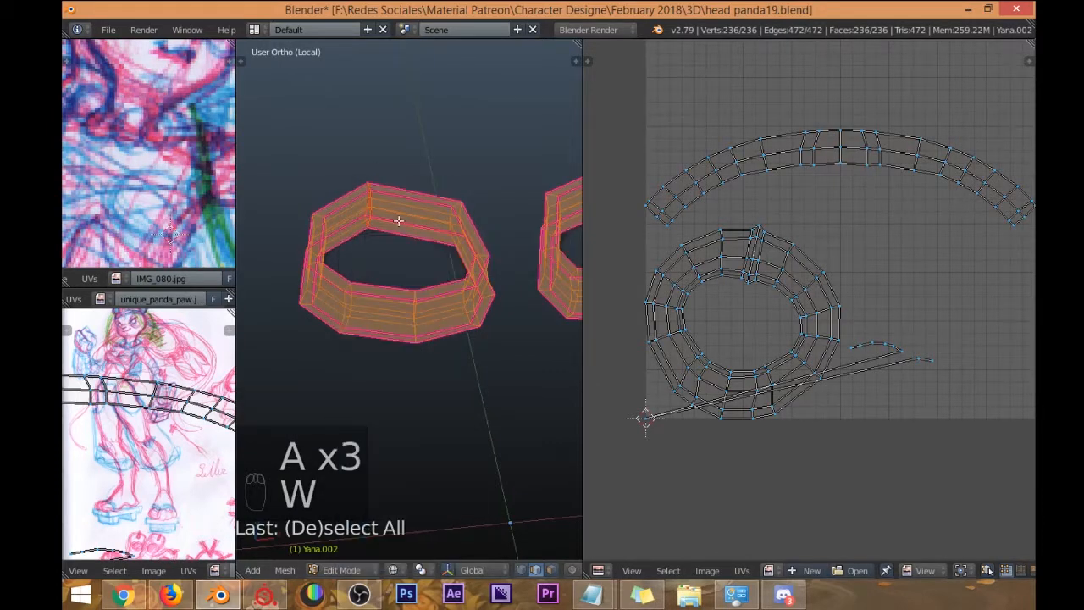
key(u)
click(449, 225)
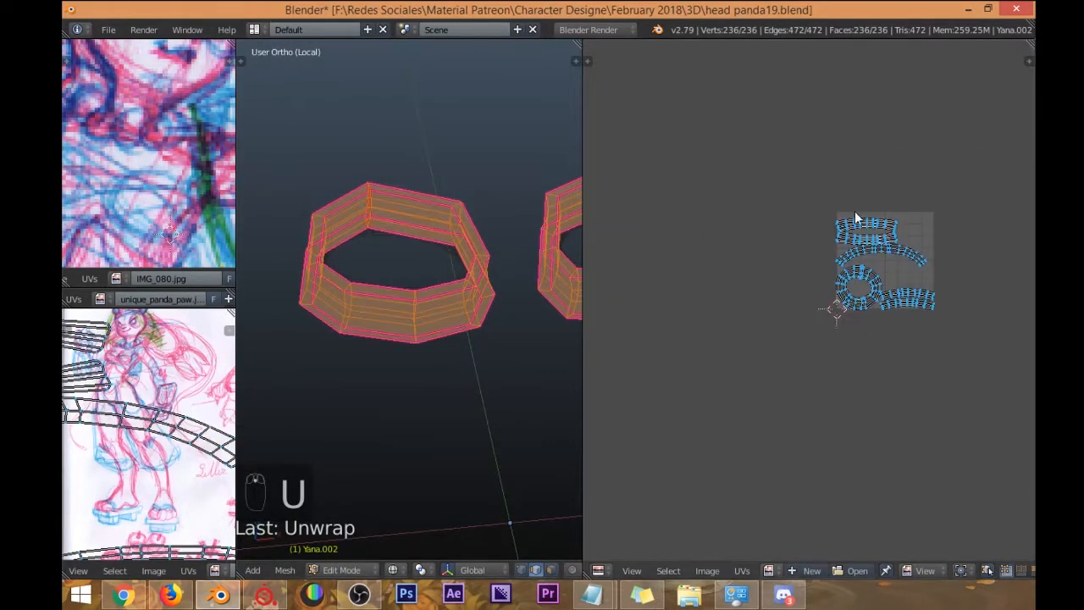
key(a)
key(a)
key(a)
scroll(377, 293, down, 5)
scroll(392, 254, up, 1)
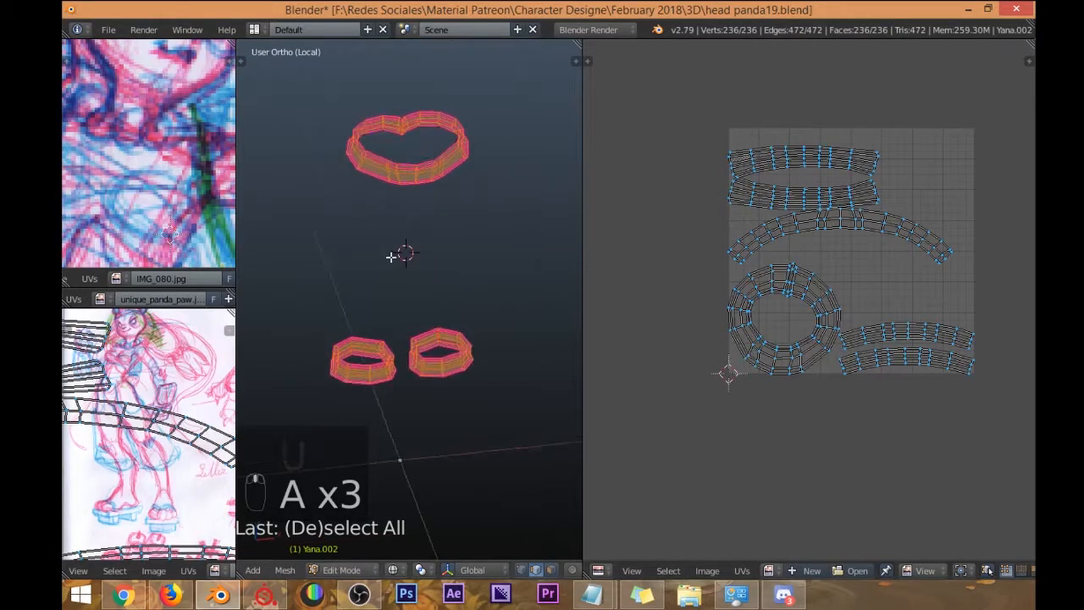
key(u)
click(388, 255)
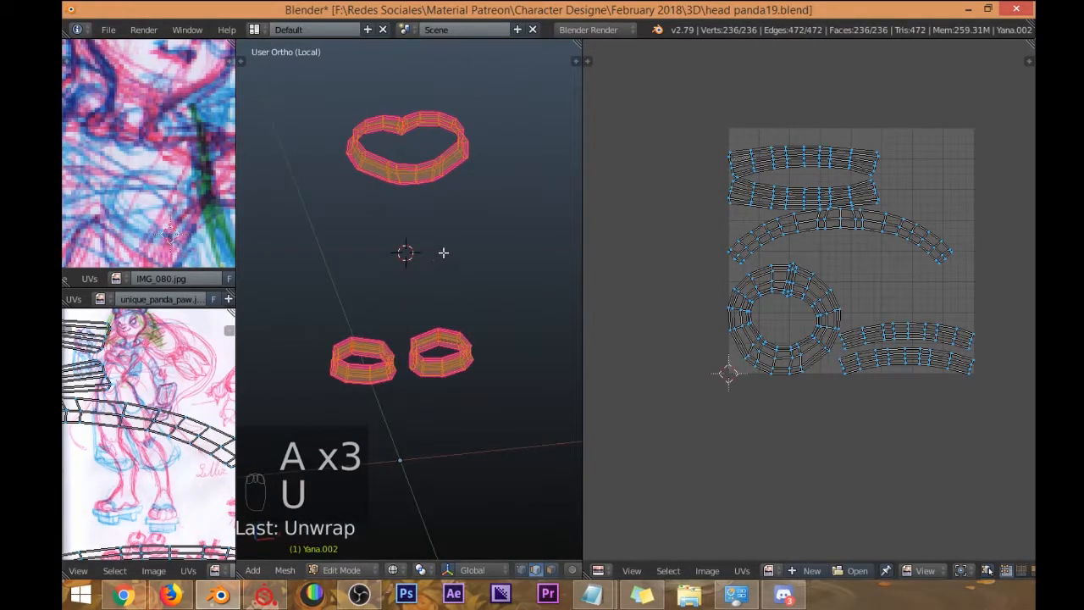
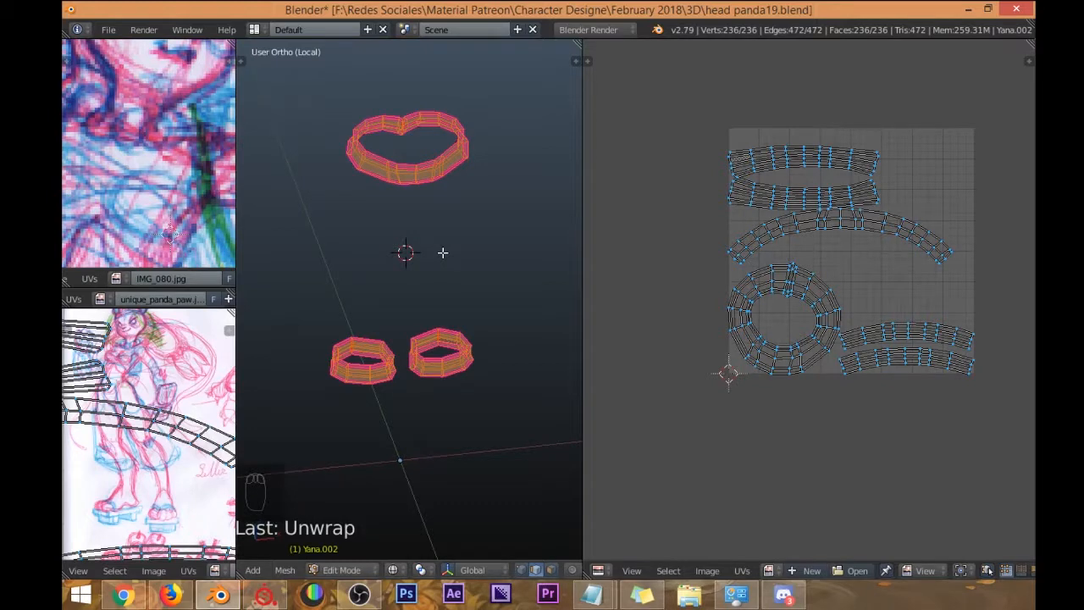
Return from local view to the full character in object mode with solid shading.
middle_drag(368, 291, 520, 271)
key(KP_Divide)
key(Tab)
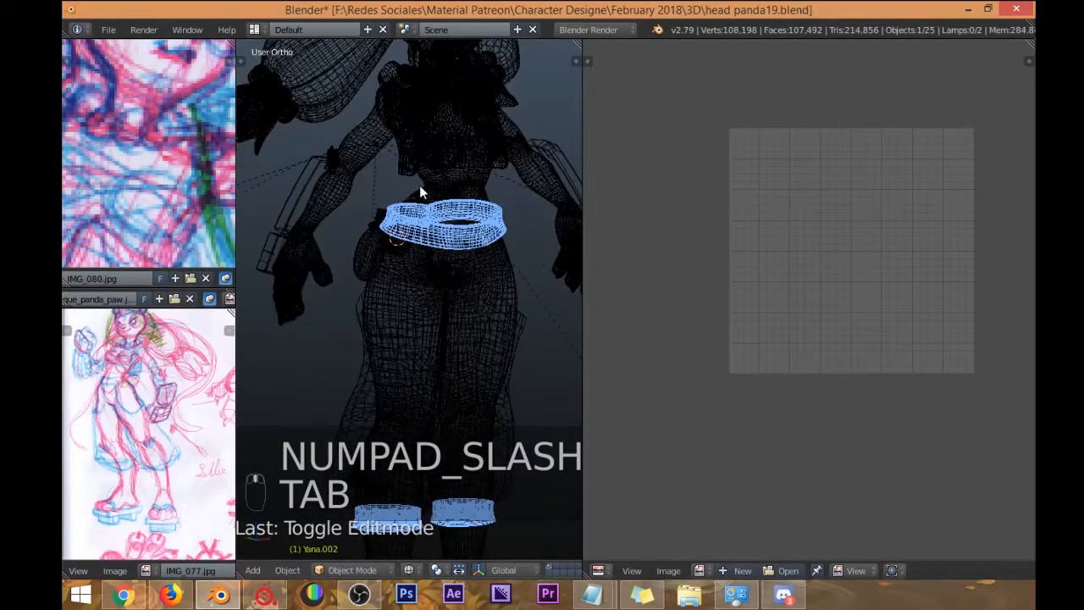
key(z)
Select the round flask on the belt and check its mesh for a UV layout.
right_click(360, 239)
key(Tab)
key(Tab)
key(Tab)
key(a)
key(a)
key(a)
key(a)
key(Tab)
scroll(396, 237, up, 5)
right_click(396, 221)
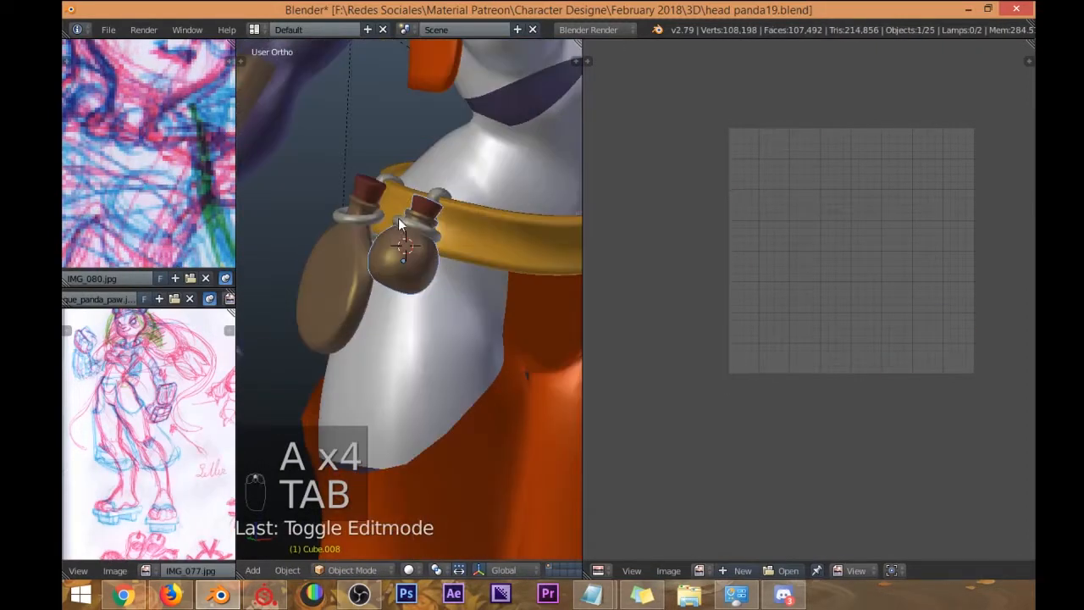
Select the part next to the round flask and check its mesh for a UV layout.
right_click(397, 221)
key(Tab)
key(a)
key(a)
key(a)
key(a)
key(a)
middle_drag(397, 221, 400, 339)
key(Tab)
scroll(307, 243, down, 3)
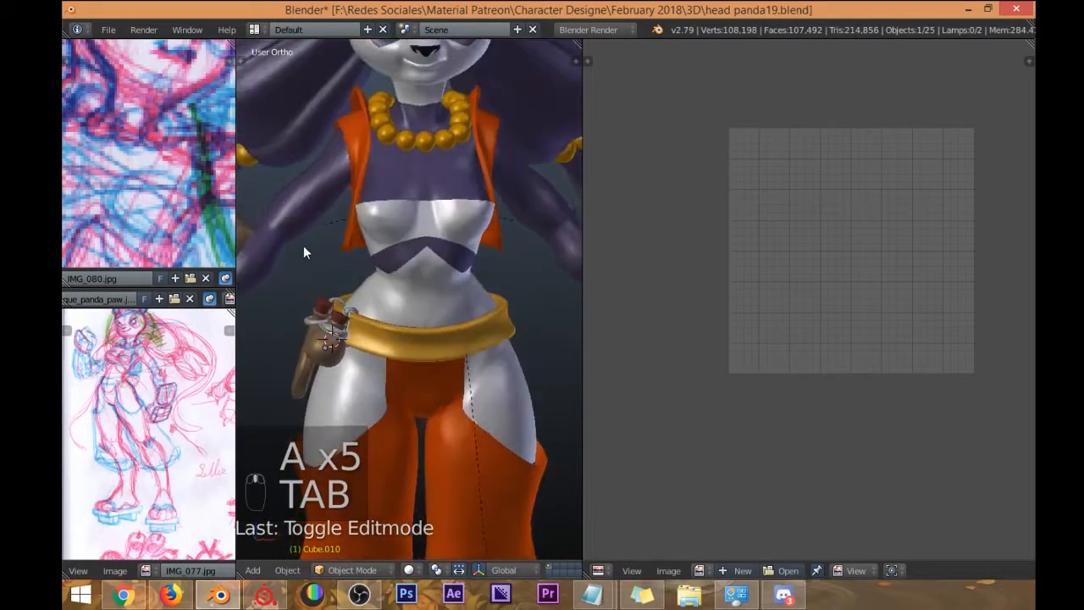
Look over the parts around the waist and check another piece's mesh for a UV layout.
middle_drag(305, 247, 335, 263)
scroll(356, 270, down, 4)
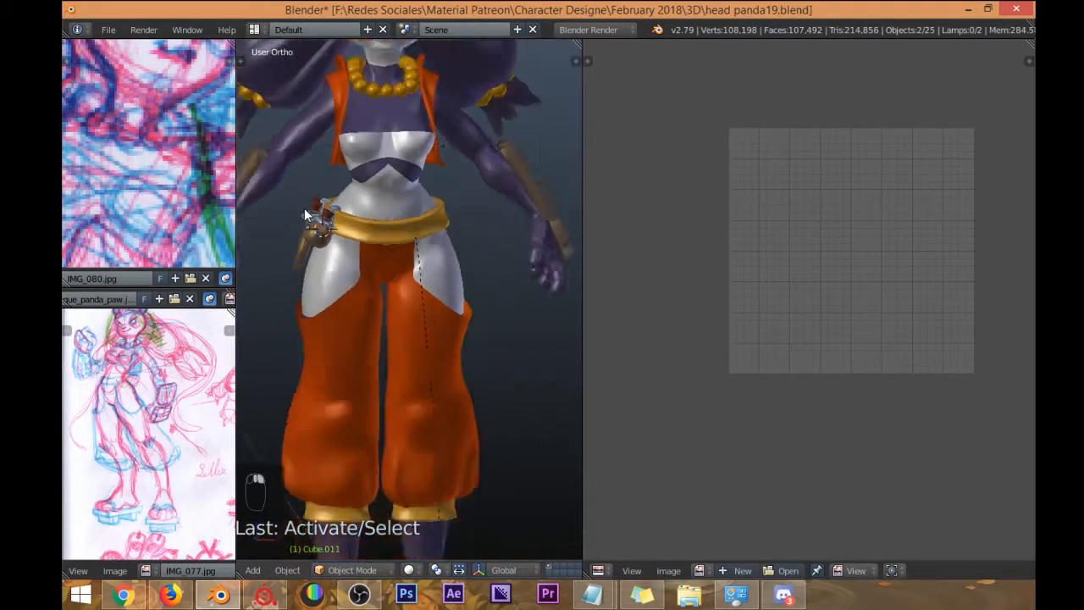
right_click(377, 220)
middle_drag(376, 213, 430, 298)
scroll(397, 241, up, 4)
right_click(378, 195)
key(Tab)
scroll(378, 197, down, 5)
key(a)
key(a)
key(a)
key(a)
key(Tab)
Select the body and turn the UV/Image Editor area into the Properties editor.
right_click(393, 269)
middle_drag(393, 269, 452, 217)
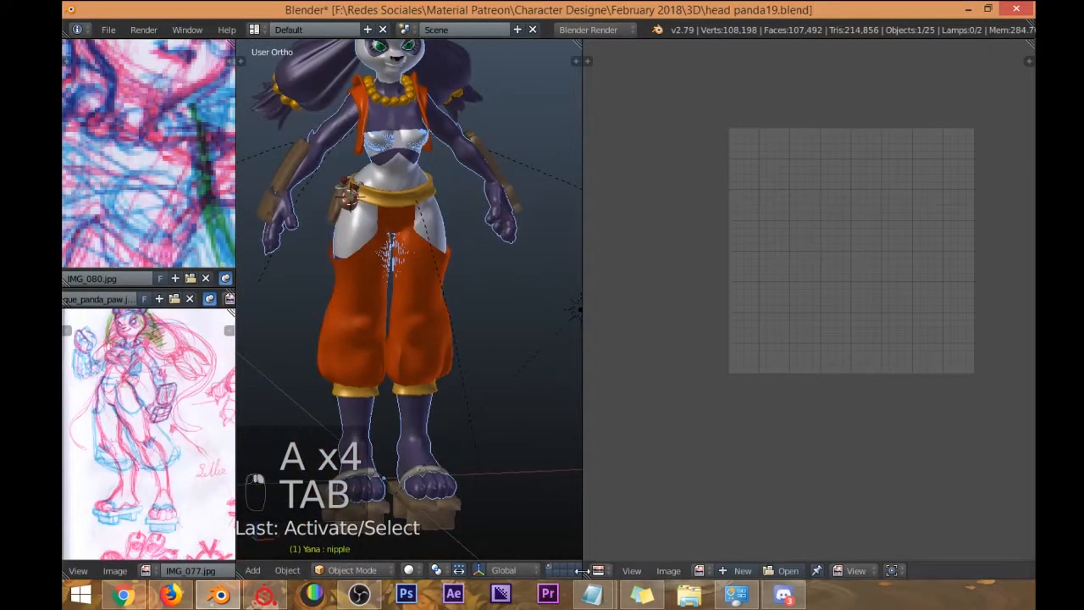
click(631, 570)
click(598, 570)
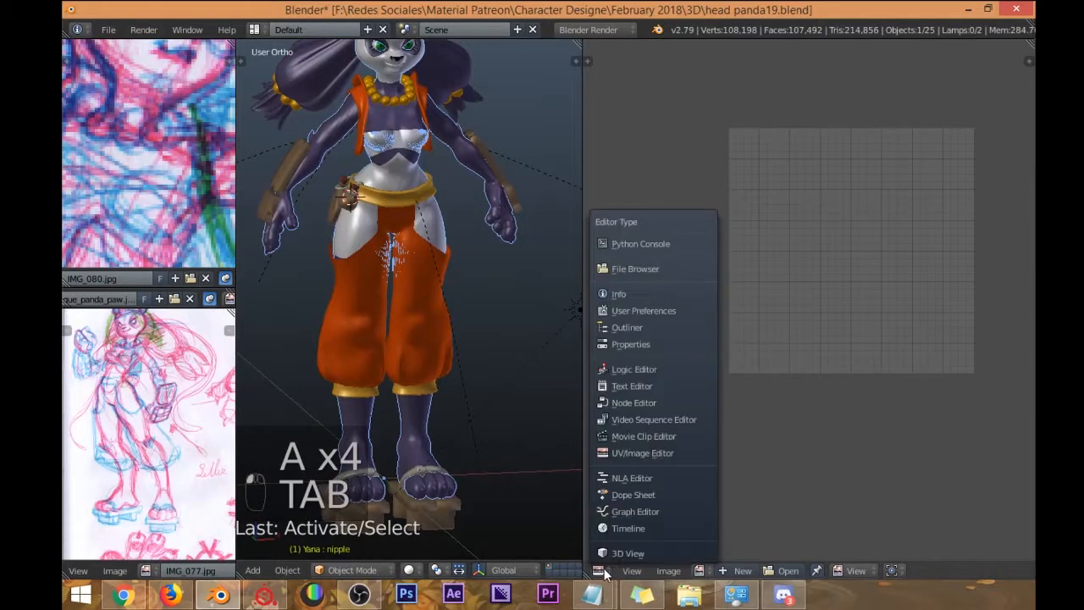
click(644, 343)
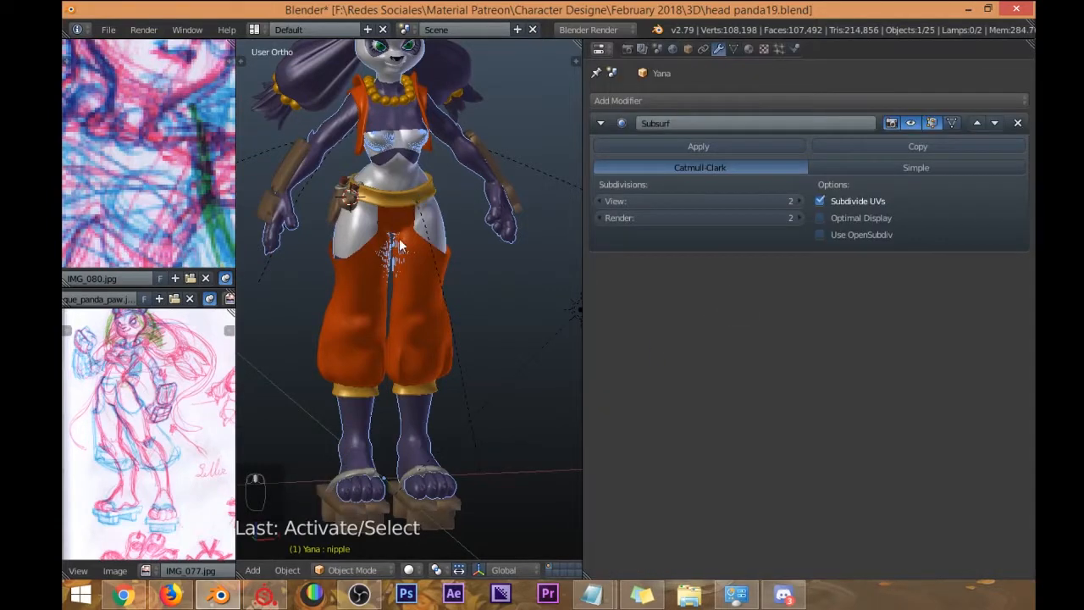
Inspect the meshes and modifiers of the lower clothing parts, ending with the orange trousers.
scroll(400, 228, up, 5)
right_click(479, 387)
shift+middle_drag(479, 388, 435, 326)
key(Tab)
key(Tab)
scroll(436, 326, down, 3)
mouse_move(420, 279)
middle_down()
mouse_move(351, 301)
mouse_move(526, 304)
mouse_move(452, 305)
mouse_move(365, 283)
mouse_move(380, 361)
mouse_move(431, 332)
mouse_move(413, 271)
middle_up()
key(Tab)
scroll(433, 306, up, 2)
key(Tab)
scroll(426, 238, down, 3)
scroll(424, 290, up, 1)
scroll(424, 290, up, 1)
right_click(417, 269)
right_click(431, 332)
key(g)
right_click(383, 355)
middle_drag(399, 341, 412, 342)
click(352, 573)
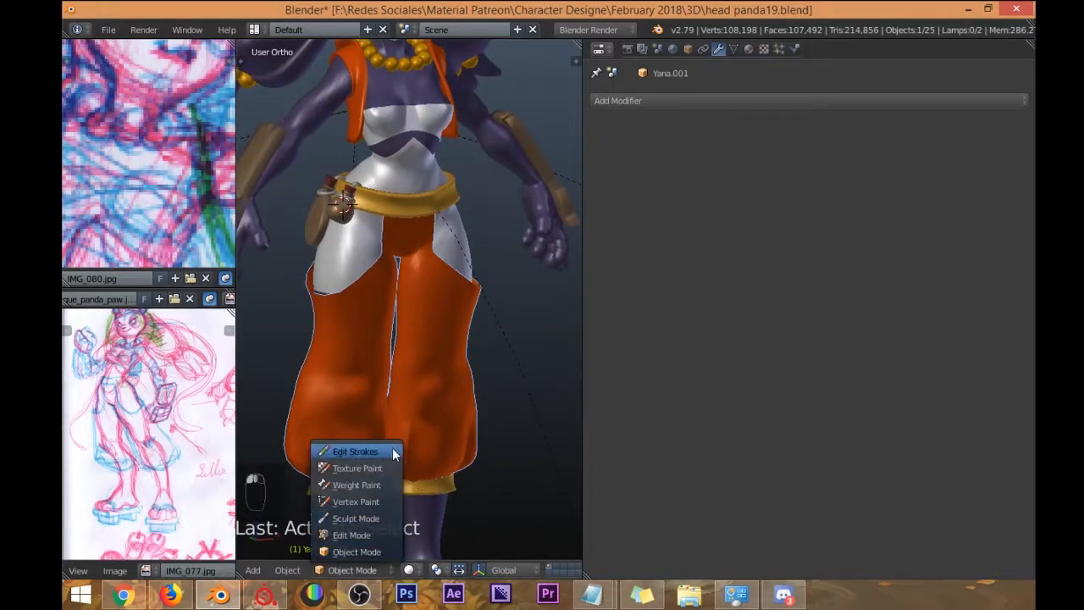
Open the recent file head panda19 in a second Blender window.
shift+middle_drag(414, 289, 418, 438)
right_click(215, 595)
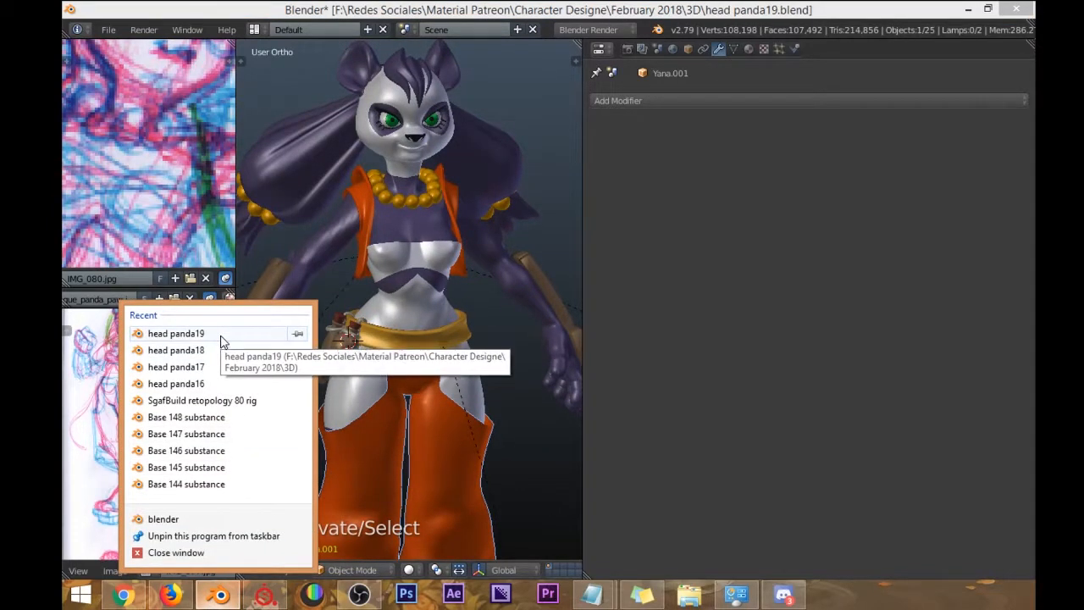
click(221, 342)
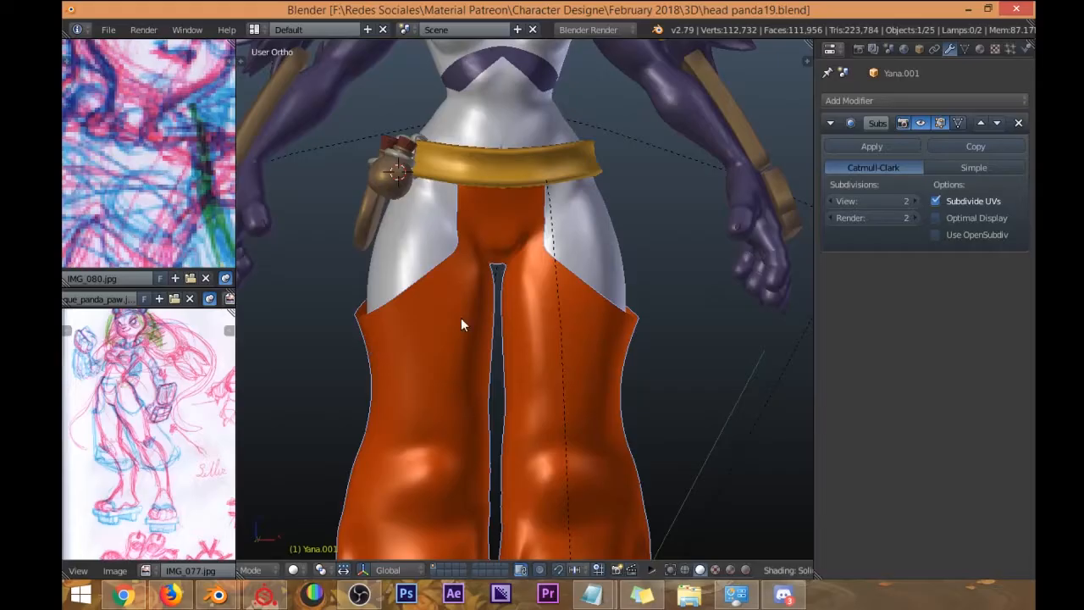
Copy the orange trousers from the newly opened file.
middle_drag(461, 317, 385, 306)
scroll(475, 358, up, 2)
right_click(474, 357)
right_click(388, 295)
key(ctrl+c)
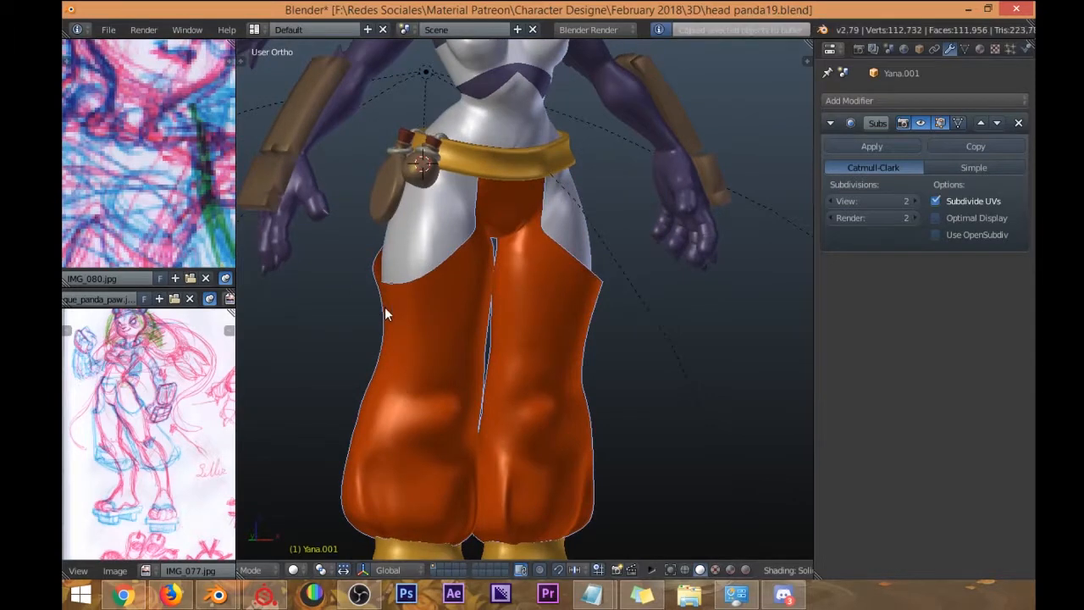
Switch to the original Blender window, paste the copied trousers and move the pasted copy to another layer.
mouse_move(218, 595)
click(184, 511)
scroll(414, 364, down, 2)
shift+middle_drag(426, 366, 425, 298)
key(ctrl+v)
shift+scroll(424, 299, down, 2)
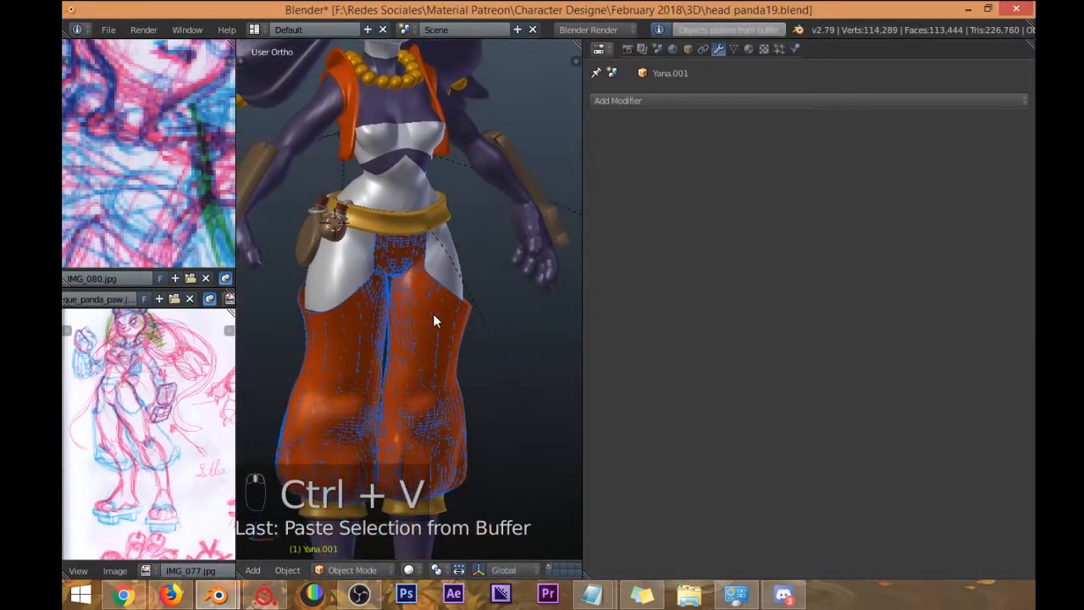
key(m)
click(597, 351)
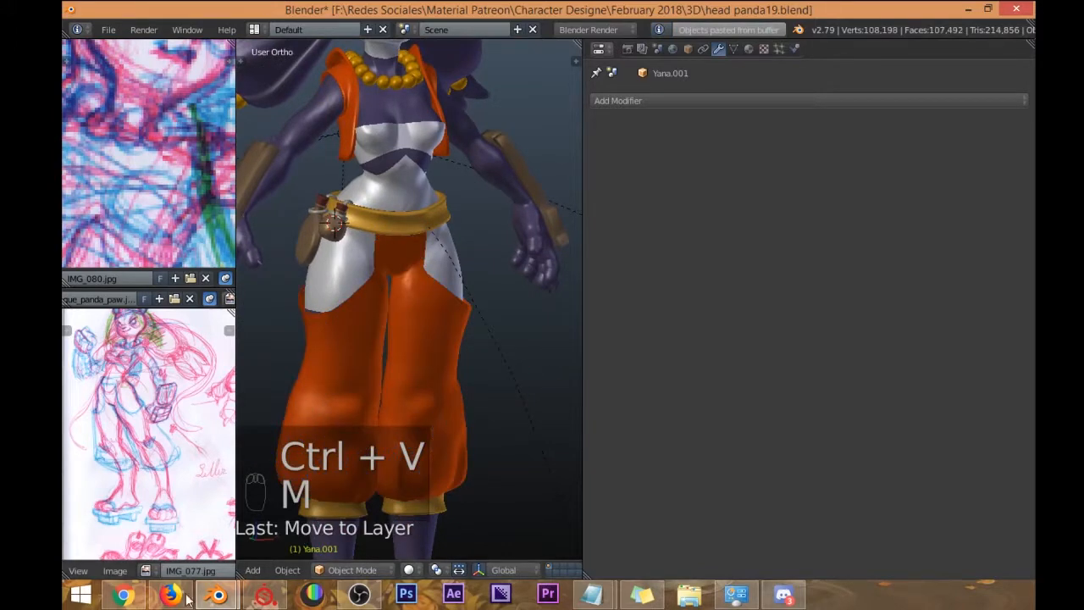
mouse_move(218, 595)
click(329, 534)
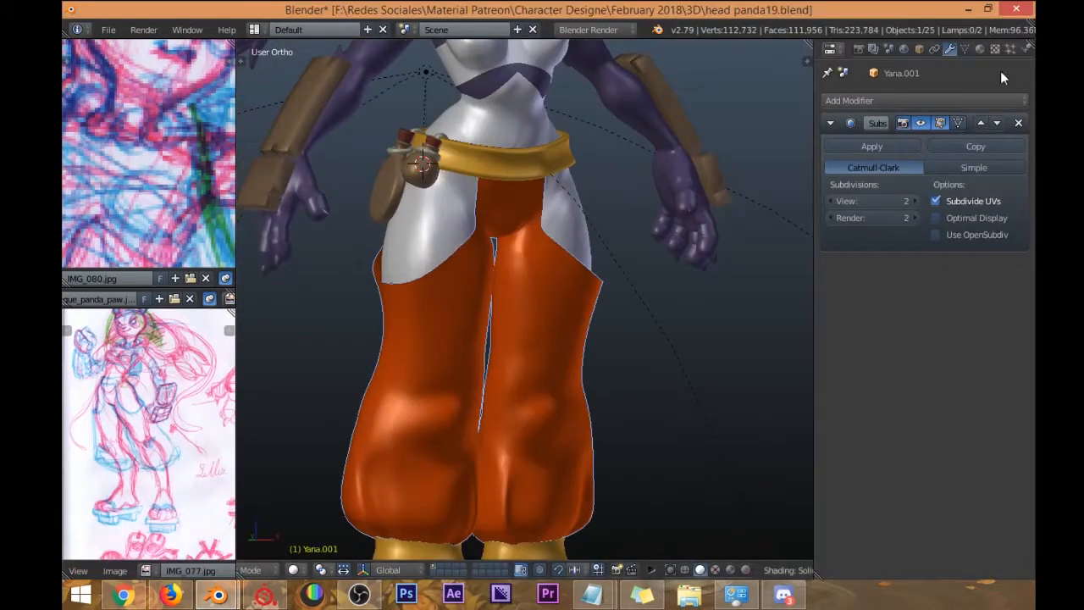
click(1019, 9)
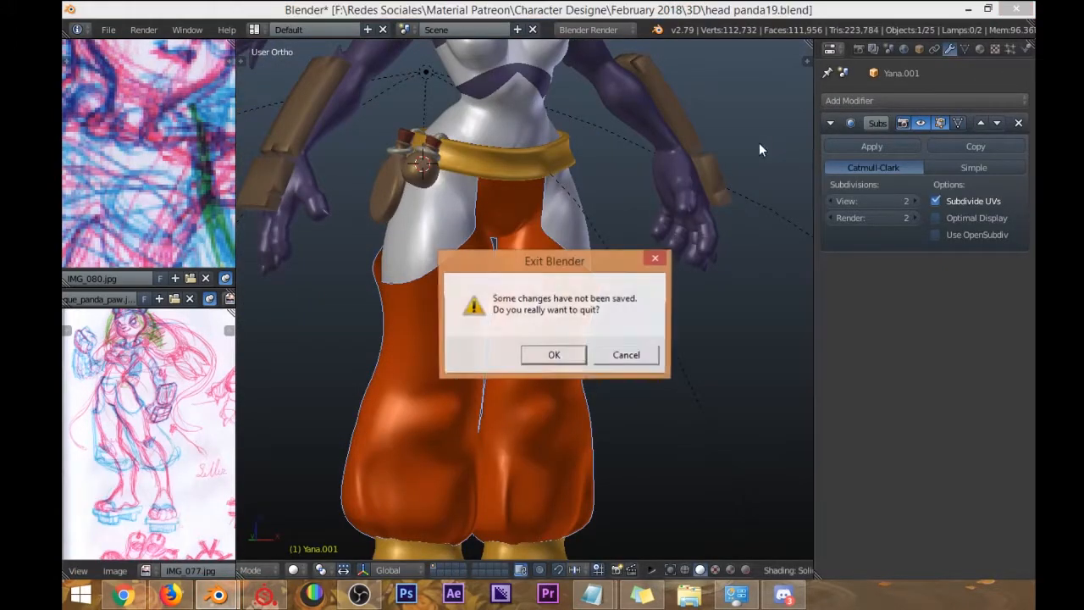
click(627, 356)
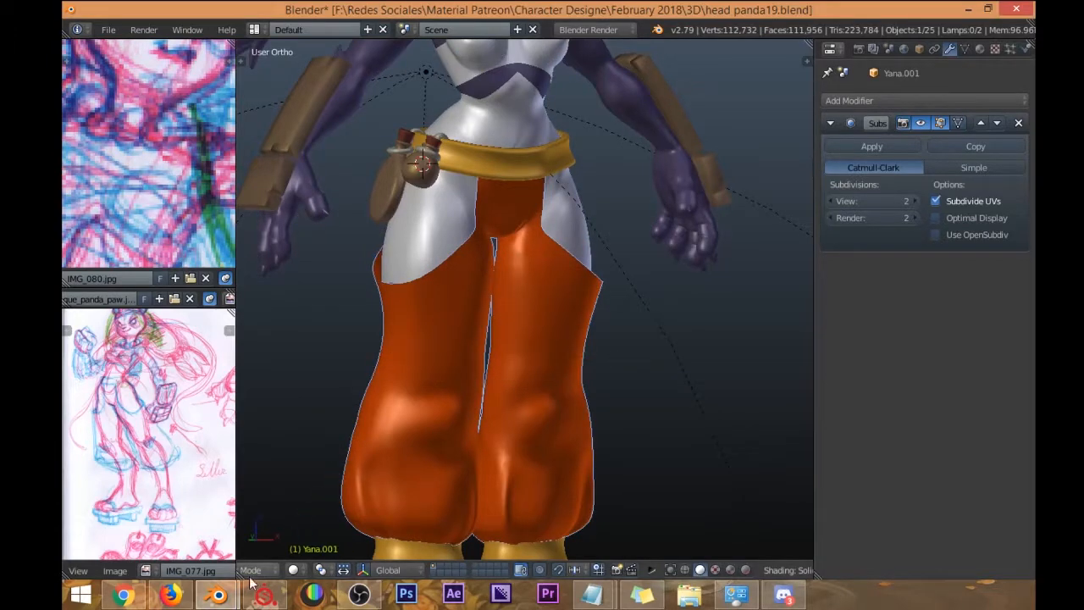
Return to the original Blender window and test-move the orange trousers, cancelling the move.
mouse_move(218, 595)
click(190, 532)
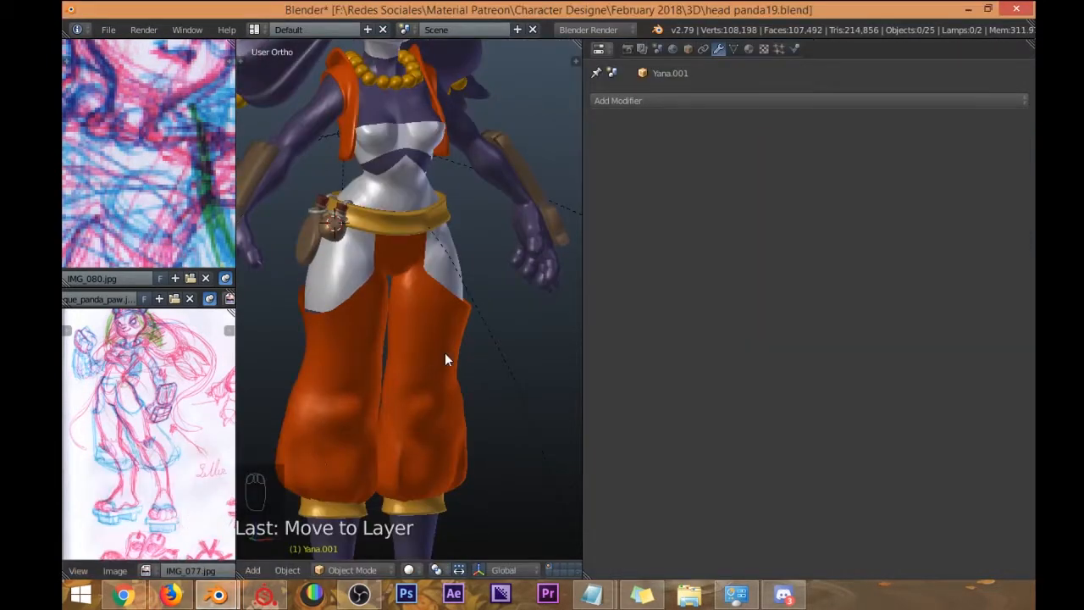
right_click(445, 352)
key(g)
right_click(478, 419)
Switch to the reopened file's window and check the orange trousers there with test moves that are cancelled.
click(218, 595)
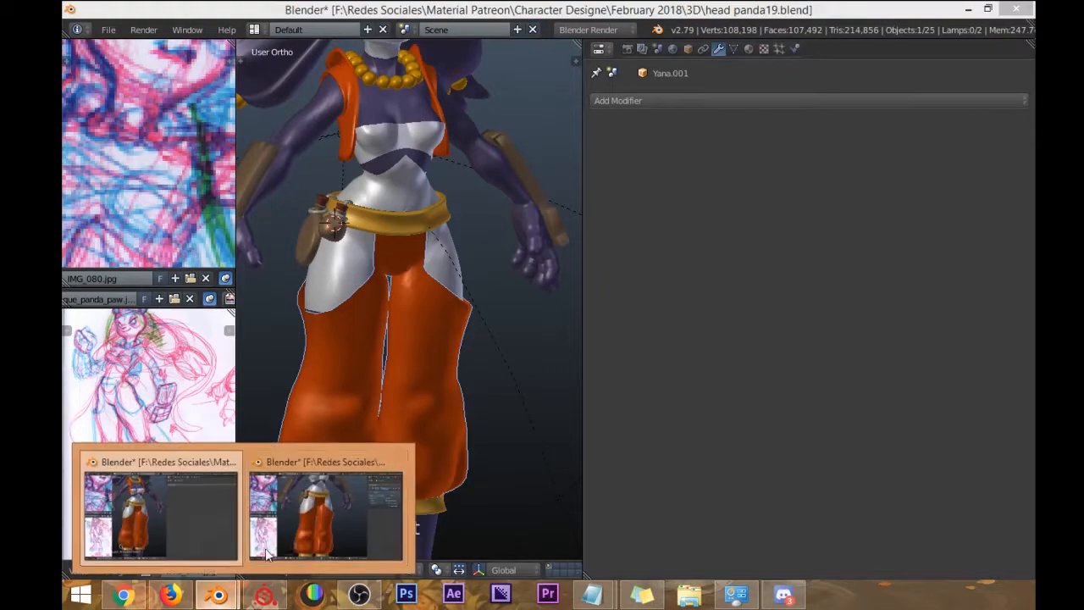
click(325, 521)
right_click(471, 414)
key(g)
right_click(542, 386)
right_click(390, 372)
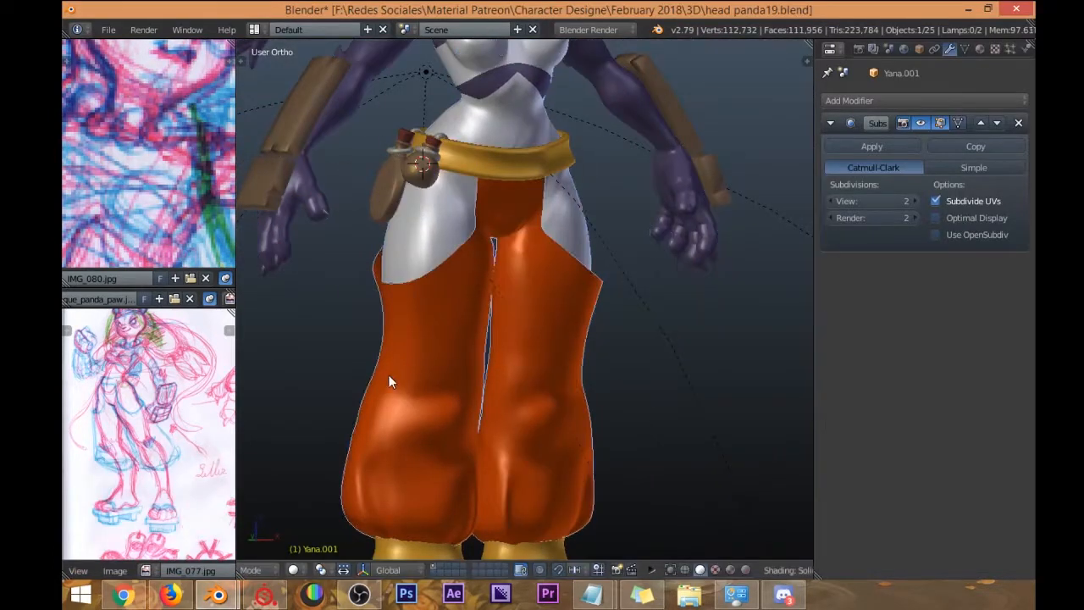
key(g)
right_click(449, 357)
Paste the copied trousers into the reopened file and try moving them, cancelling each move.
shift+middle_drag(484, 345, 461, 293)
key(ctrl+v)
key(g)
right_click(760, 354)
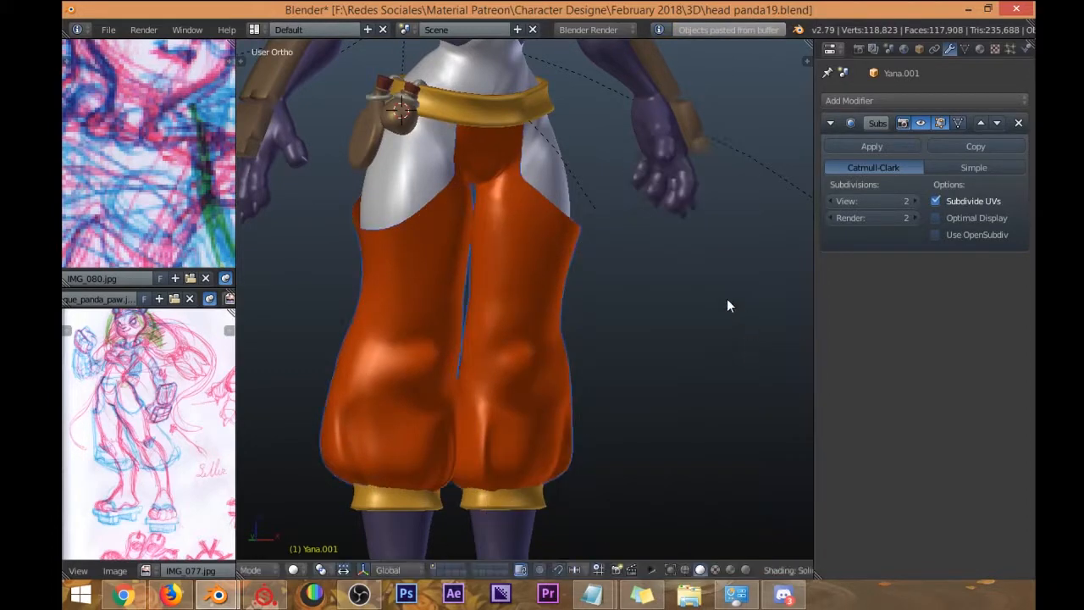
middle_drag(730, 298, 596, 333)
key(g)
right_click(717, 352)
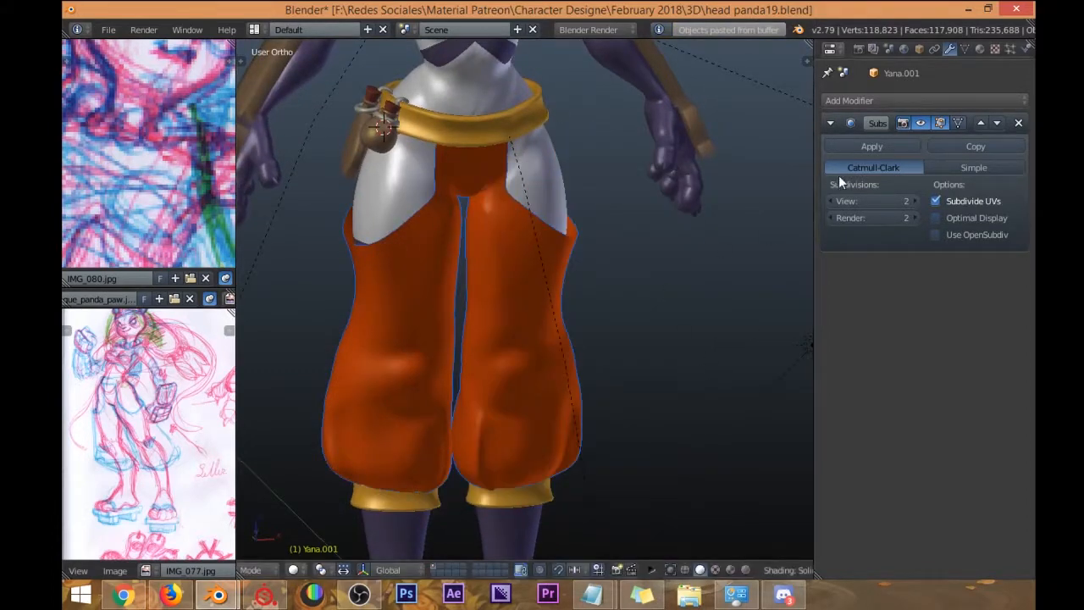
Turn off the trousers' subdivision preview and move the pasted copy to the second layer.
click(913, 121)
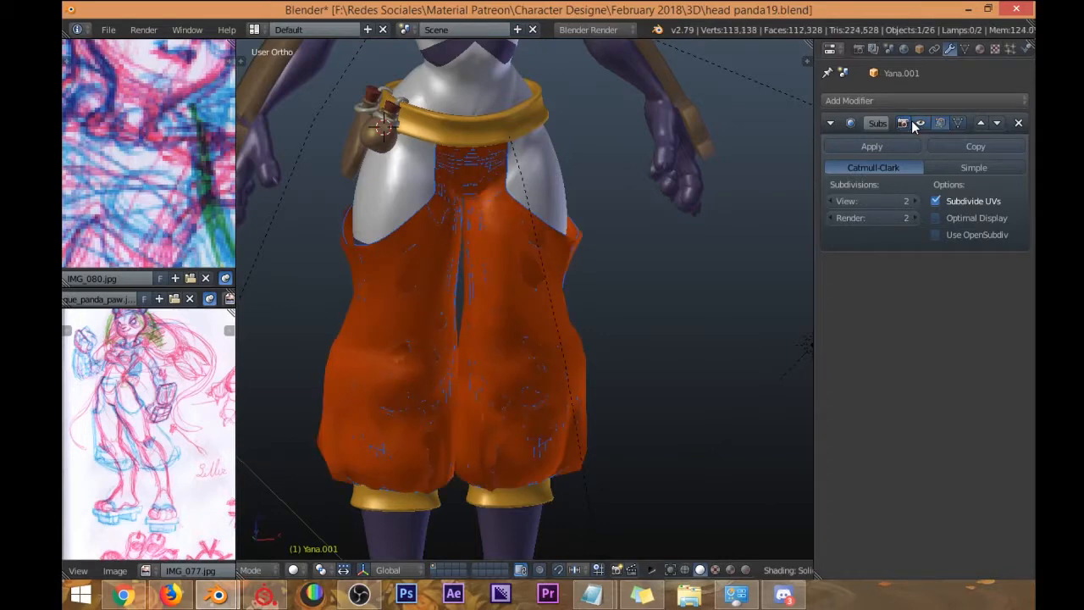
click(913, 121)
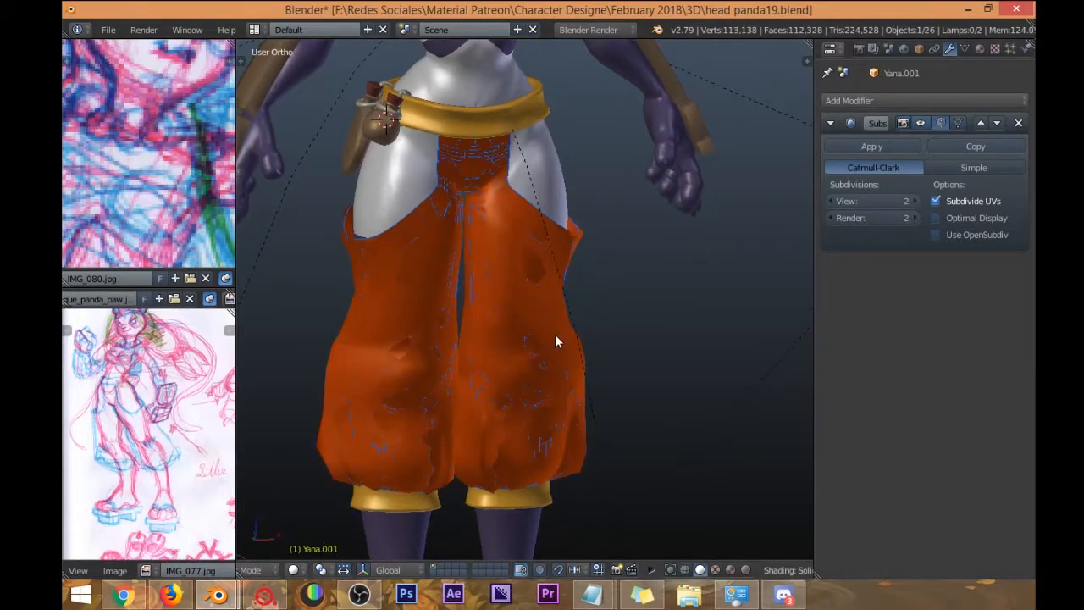
key(m)
click(687, 361)
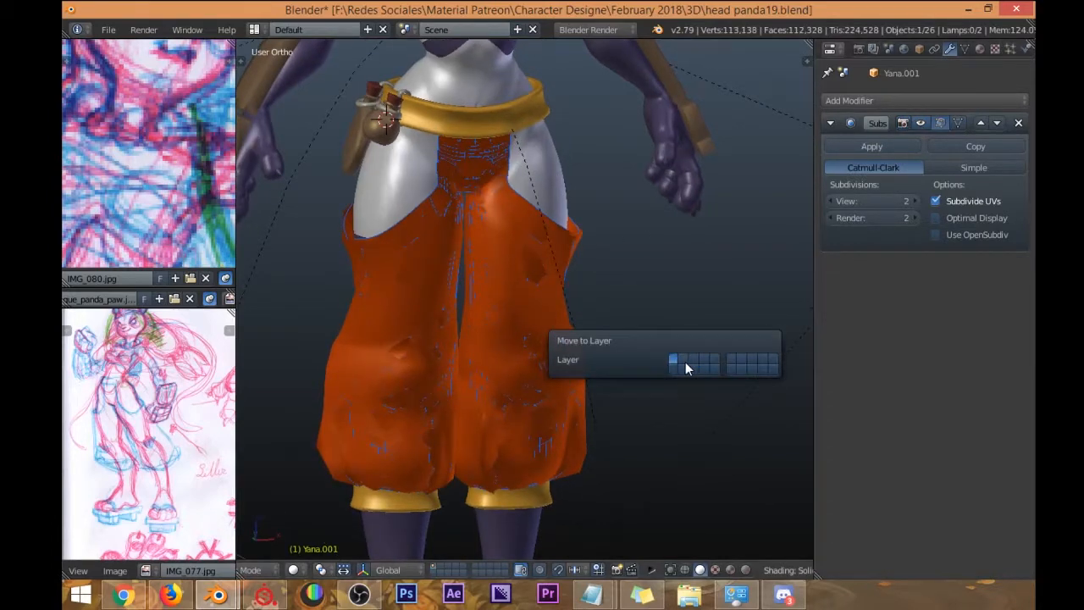
Switch to the original Blender window and close it without saving its changes.
click(212, 601)
click(235, 514)
click(1017, 9)
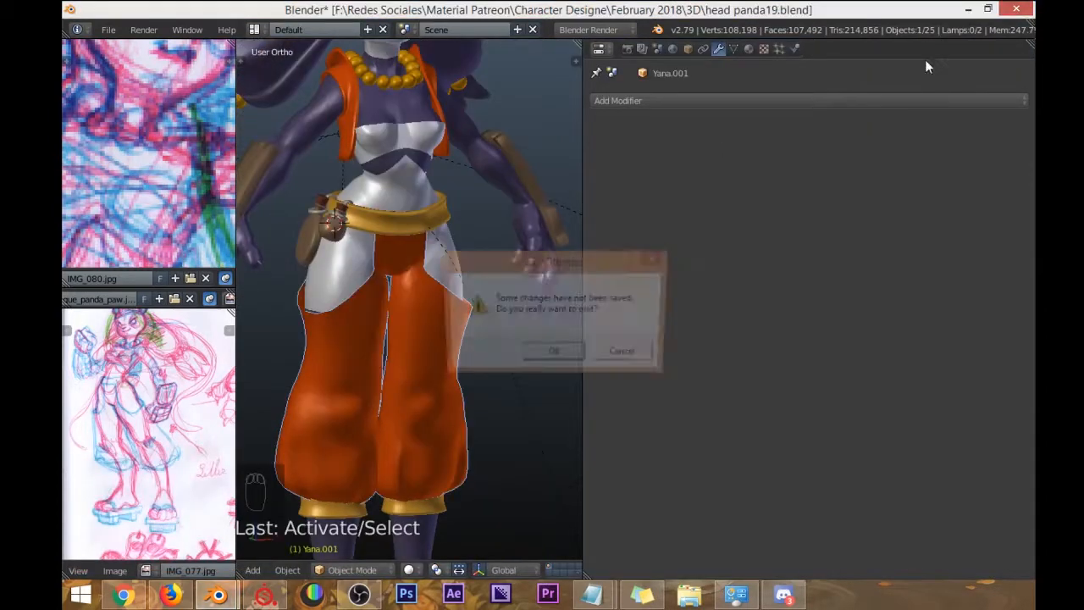
click(551, 350)
Inspect the mesh of the trousers on the first layer in Edit Mode.
right_click(547, 343)
middle_drag(548, 343, 563, 371)
key(Tab)
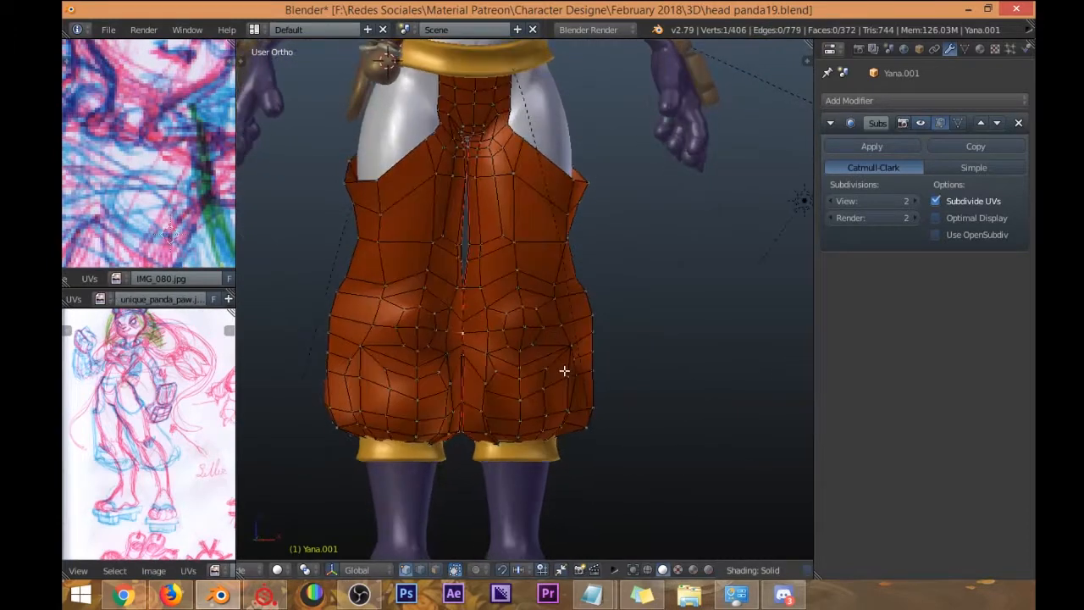
key(Tab)
Compare the trousers copy on the second layer with and without its subdivision preview.
click(441, 567)
right_click(558, 366)
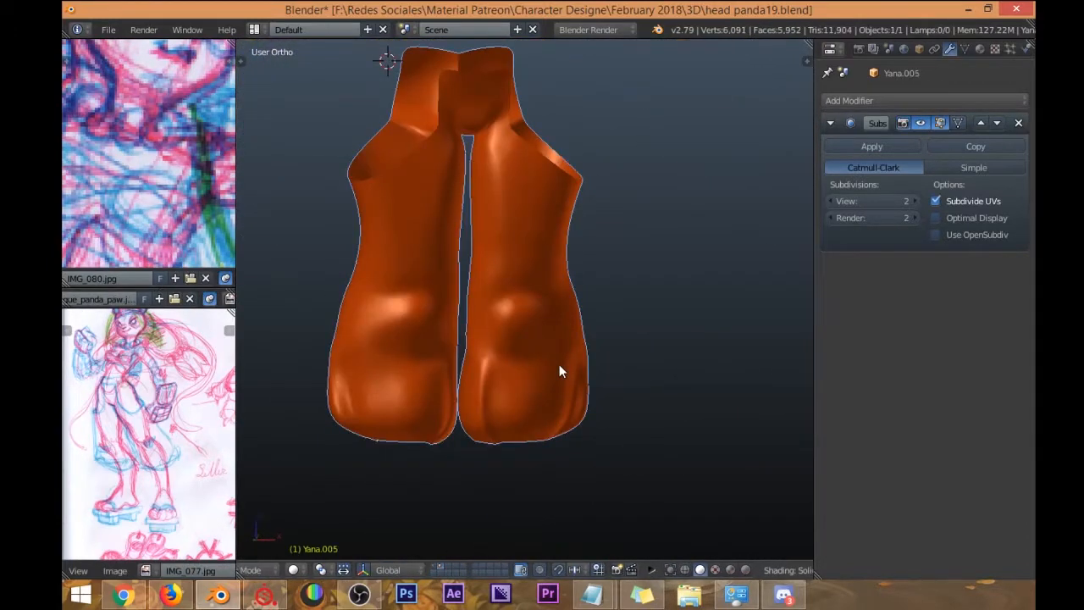
scroll(559, 371, up, 1)
click(921, 123)
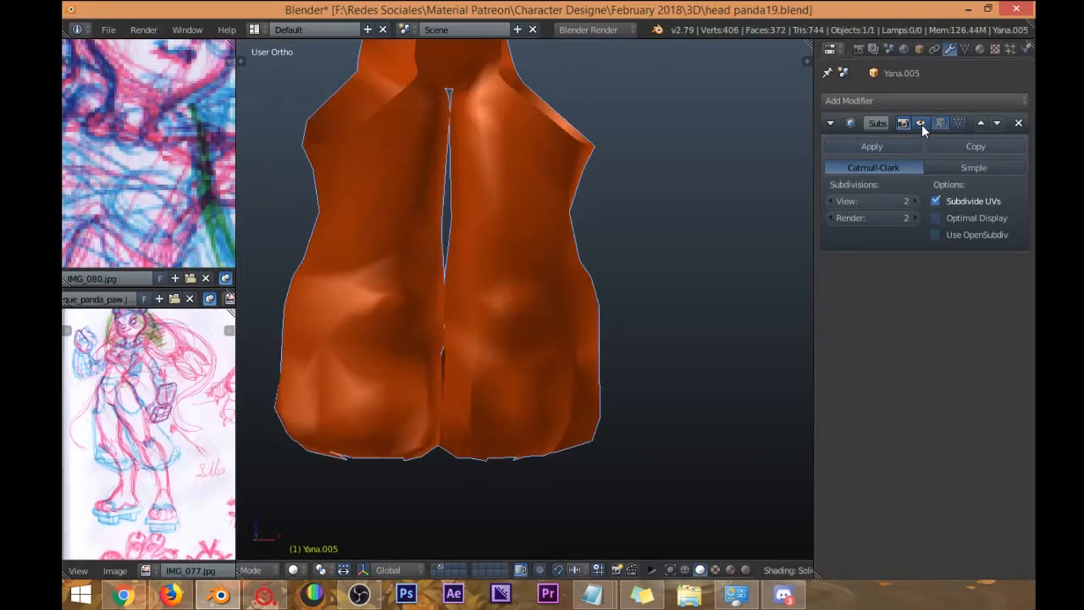
click(920, 123)
key(KP_Divide)
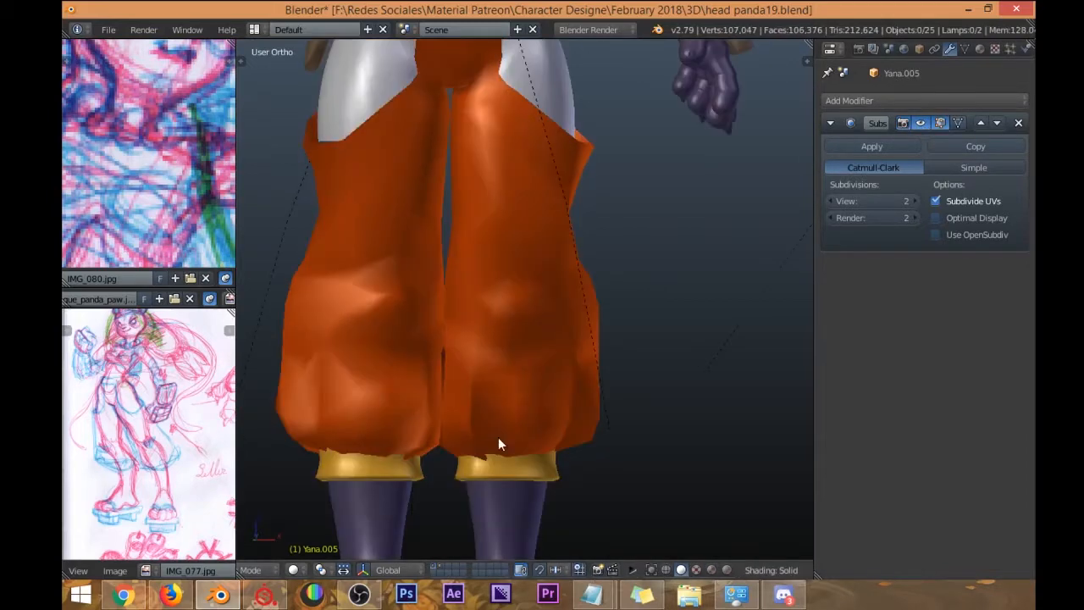
Select the first layer's trousers and test-move them, cancelling the move.
right_click(523, 397)
middle_drag(584, 254, 561, 269)
key(g)
right_click(696, 359)
Remove the Subdivision Surface modifier from the trousers copy on the second layer.
click(436, 569)
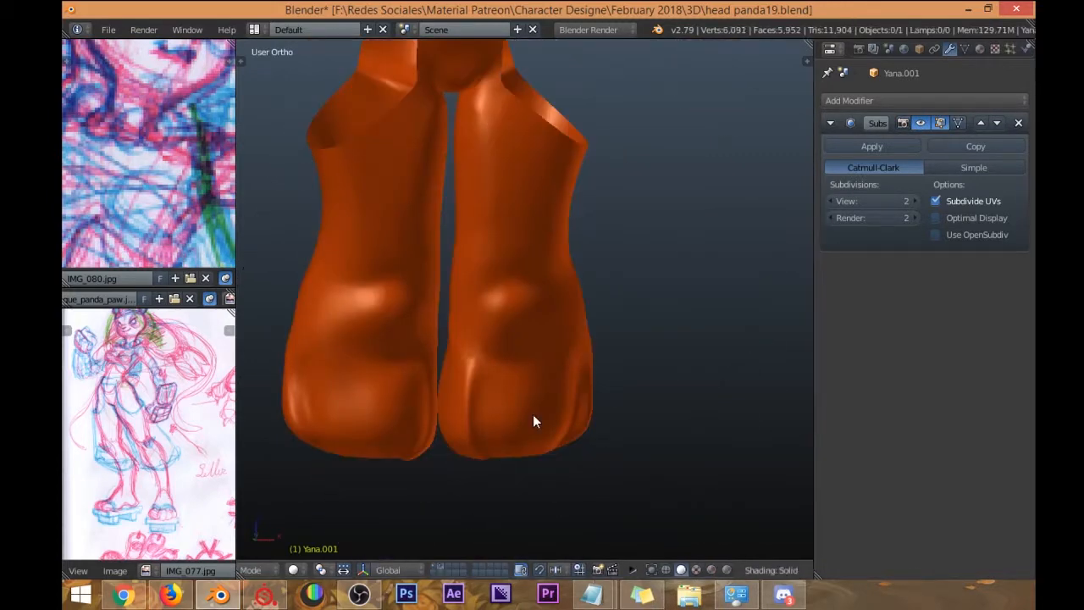
click(920, 123)
click(921, 122)
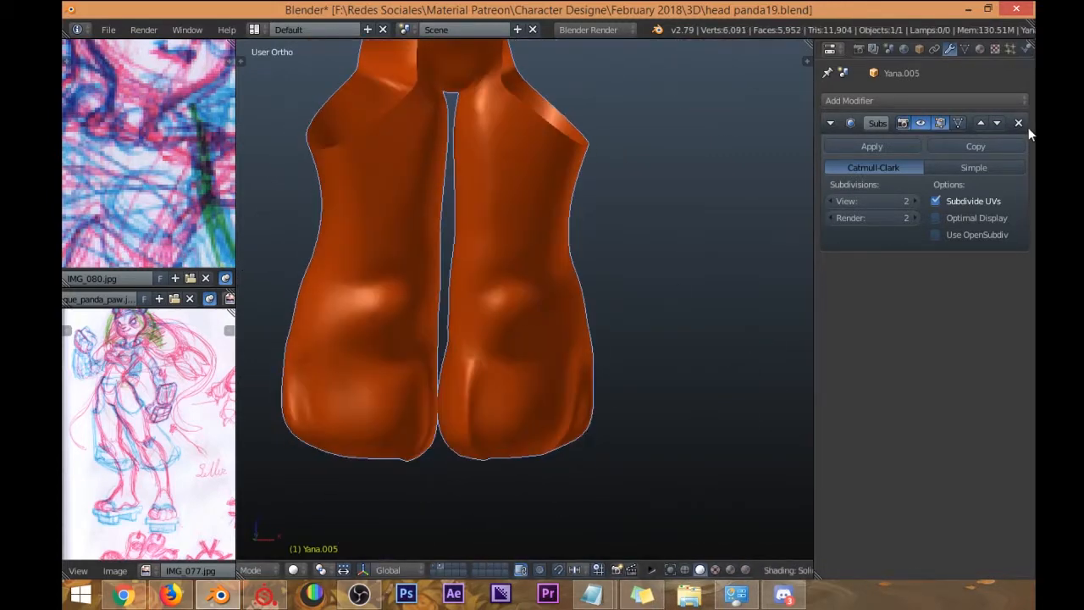
click(1019, 122)
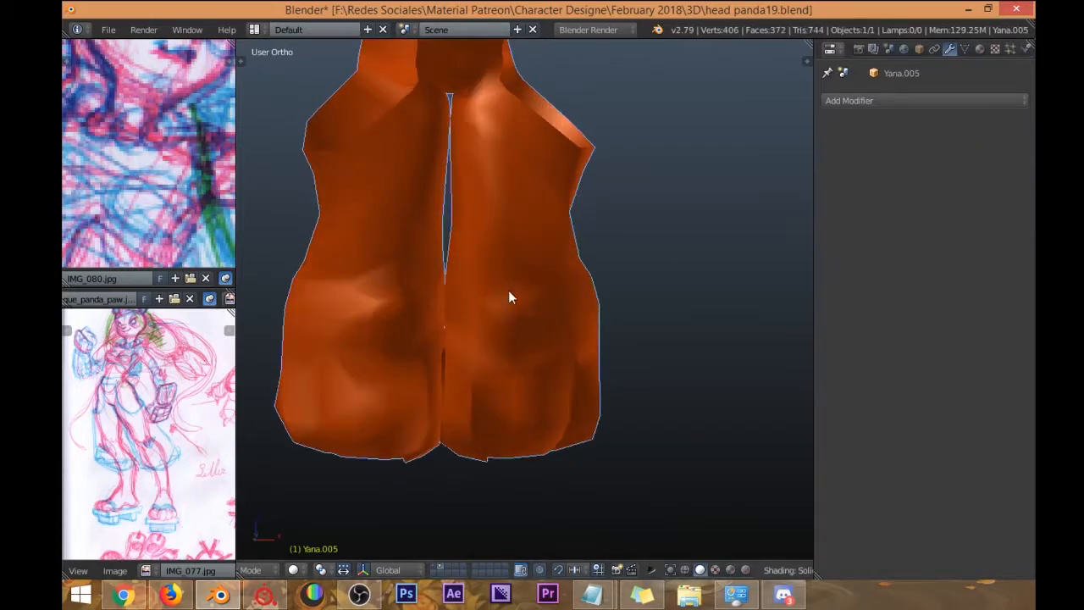
Show the first layer again and check the character's trousers with a cancelled move.
click(432, 568)
right_click(479, 406)
scroll(480, 402, down, 6)
key(g)
right_click(730, 448)
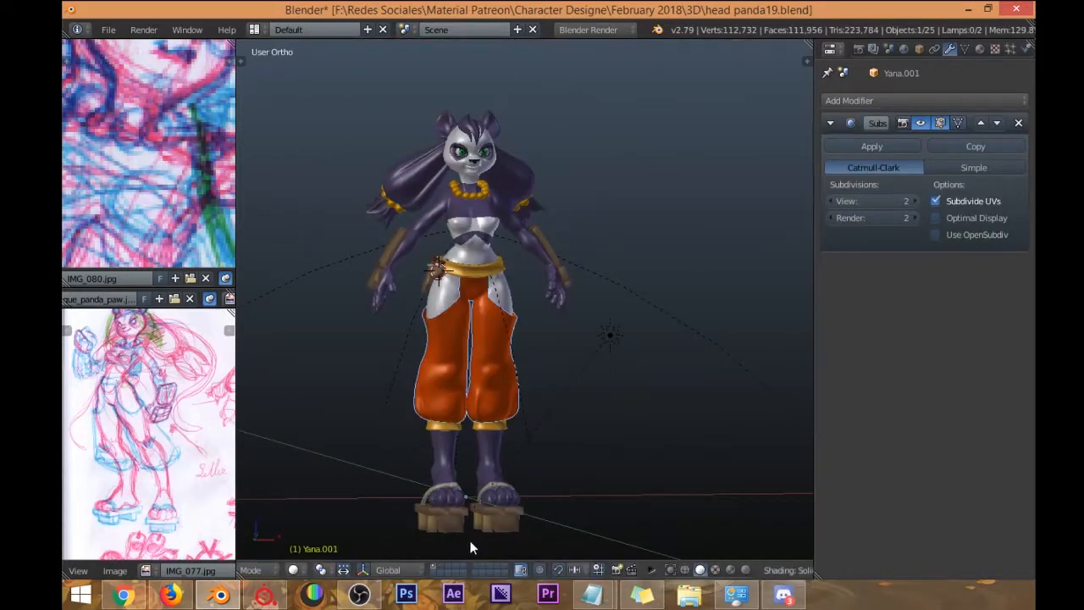
Delete the trousers copy on the second layer.
click(437, 567)
key(x)
click(502, 358)
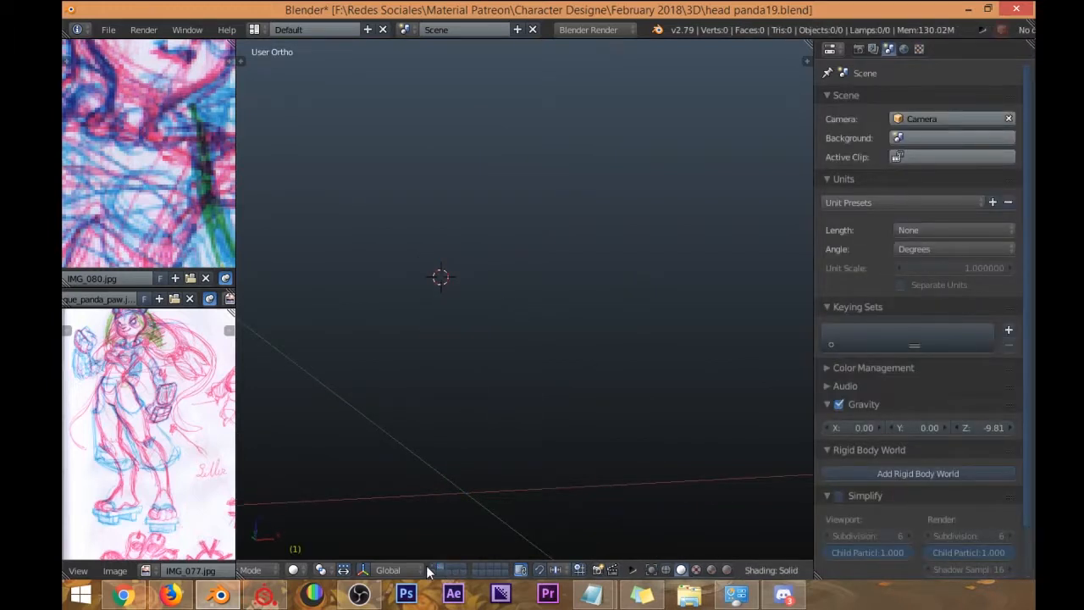
Return to the first layer and compare the trousers with and without subdivision preview.
click(431, 568)
scroll(442, 385, up, 2)
right_click(439, 377)
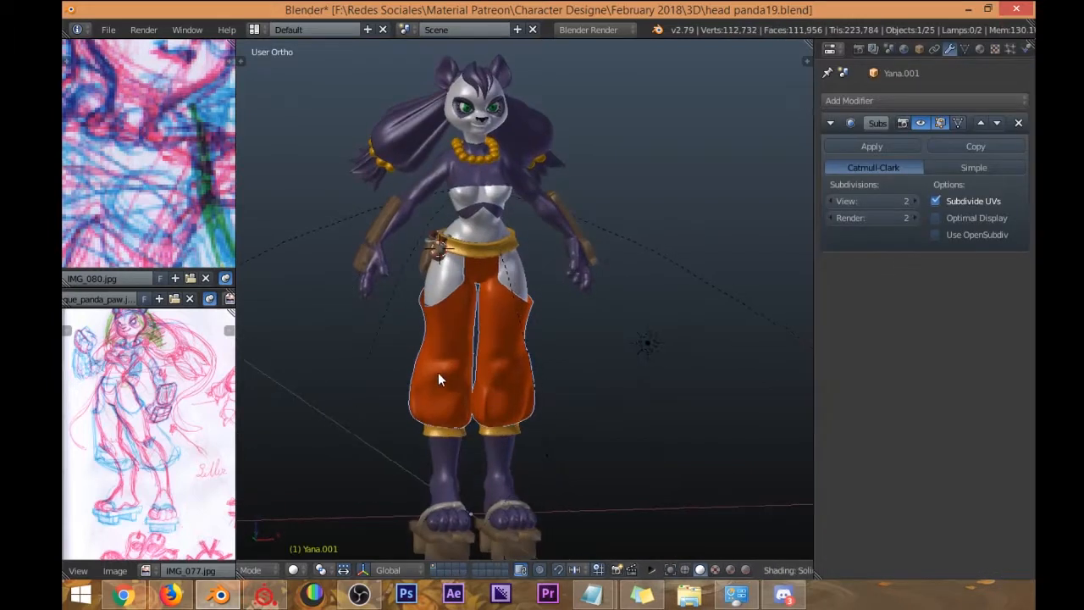
click(921, 123)
click(921, 123)
scroll(514, 265, up, 4)
scroll(525, 261, down, 3)
scroll(427, 209, up, 2)
scroll(428, 209, down, 1)
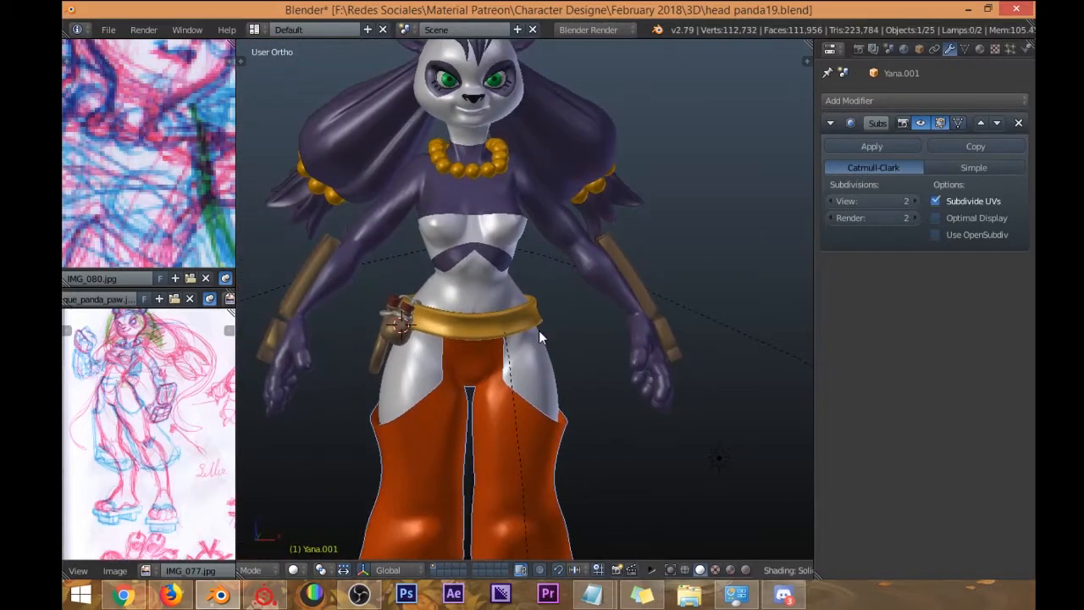
Inspect the mesh around the belt and trousers in Edit Mode.
right_click(532, 333)
middle_drag(532, 332, 496, 319)
key(Tab)
shift+middle_drag(559, 381, 470, 159)
scroll(566, 286, down, 3)
key(Tab)
Select the orange trousers and check their mesh for a UV layout.
right_click(537, 351)
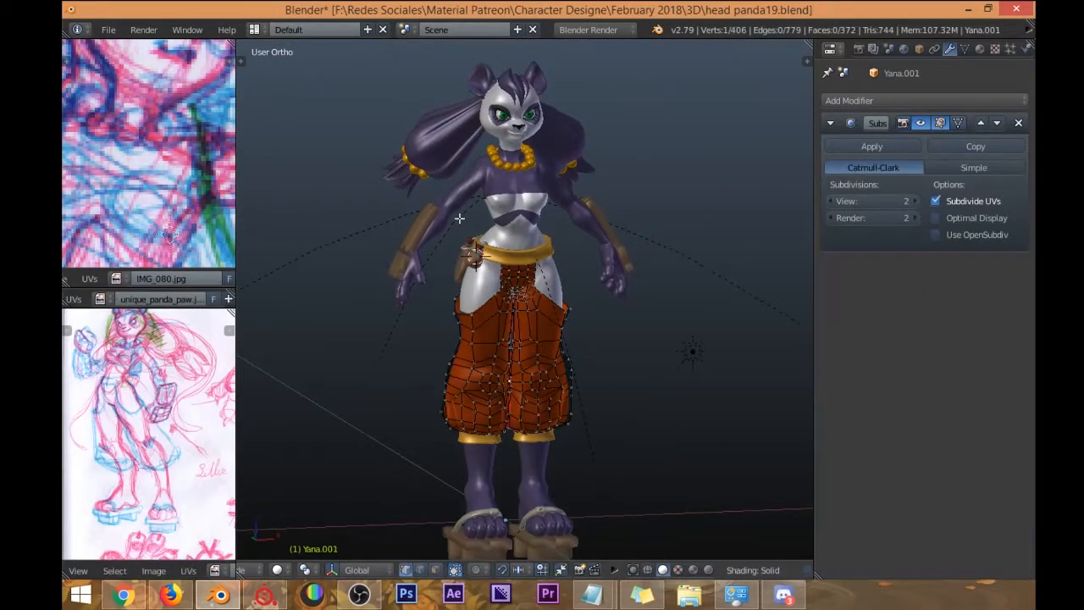
key(Tab)
scroll(551, 295, up, 4)
shift+middle_drag(551, 295, 563, 222)
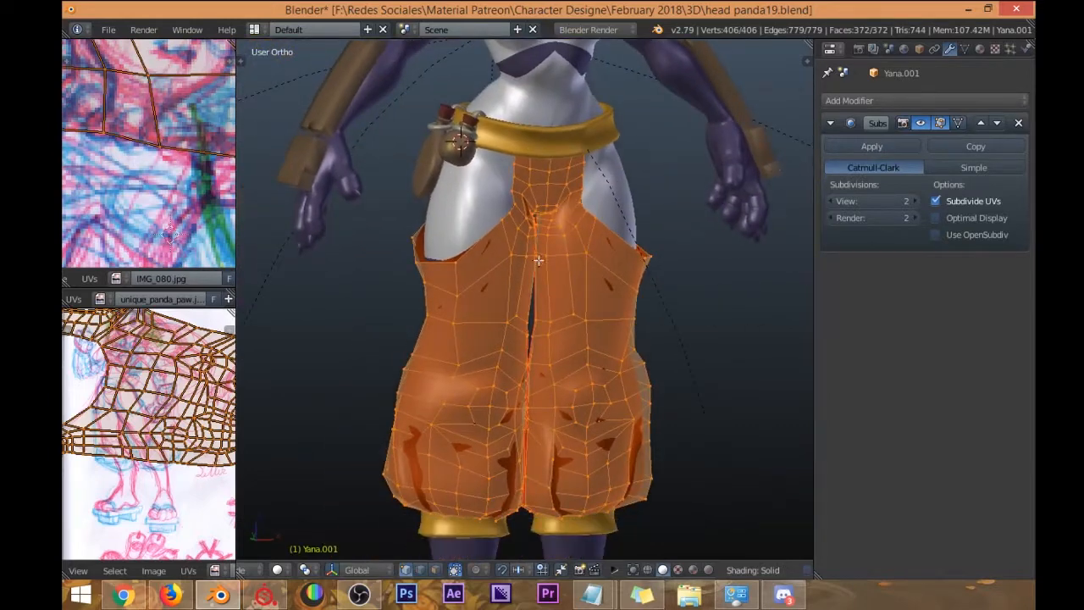
mouse_move(572, 131)
middle_down()
mouse_move(585, 190)
mouse_move(573, 201)
middle_up()
key(Tab)
Select the gold belt and cuffs and check their mesh for a UV layout.
right_click(585, 186)
key(Tab)
scroll(571, 203, up, 2)
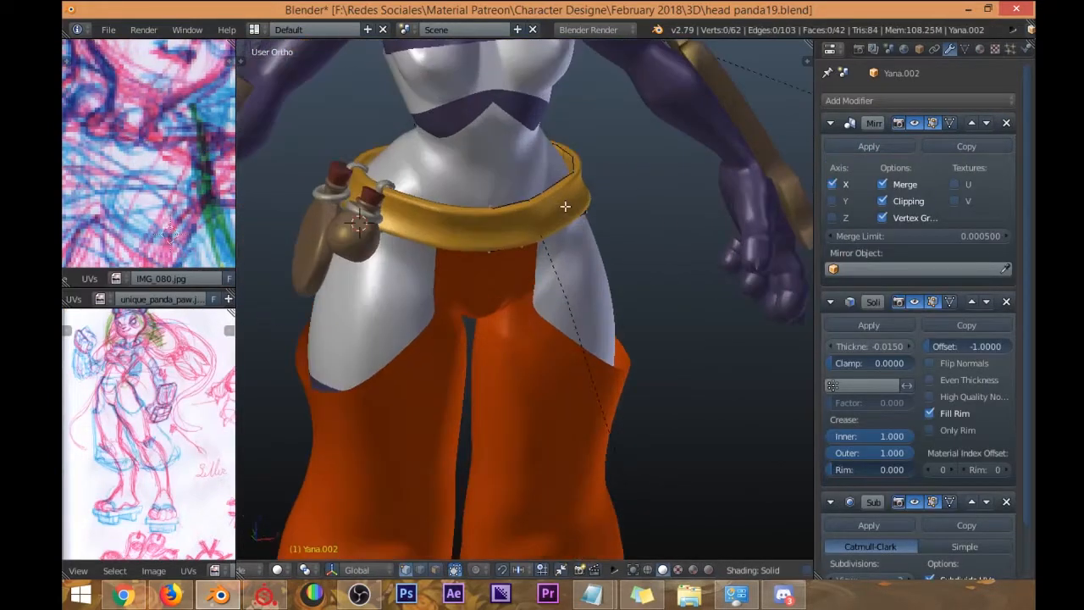
middle_drag(496, 148, 508, 214)
scroll(453, 204, down, 3)
shift+middle_drag(489, 376, 493, 215)
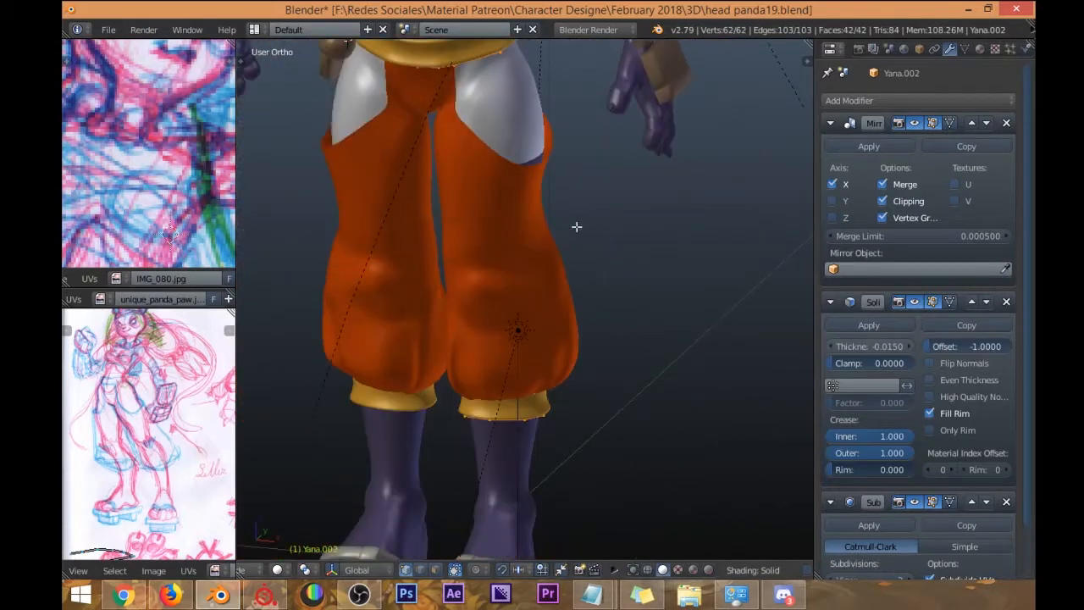
Apply the Mirror modifier of the gold belt and cuffs in Object Mode.
shift+middle_drag(575, 226, 577, 343)
click(858, 147)
key(Tab)
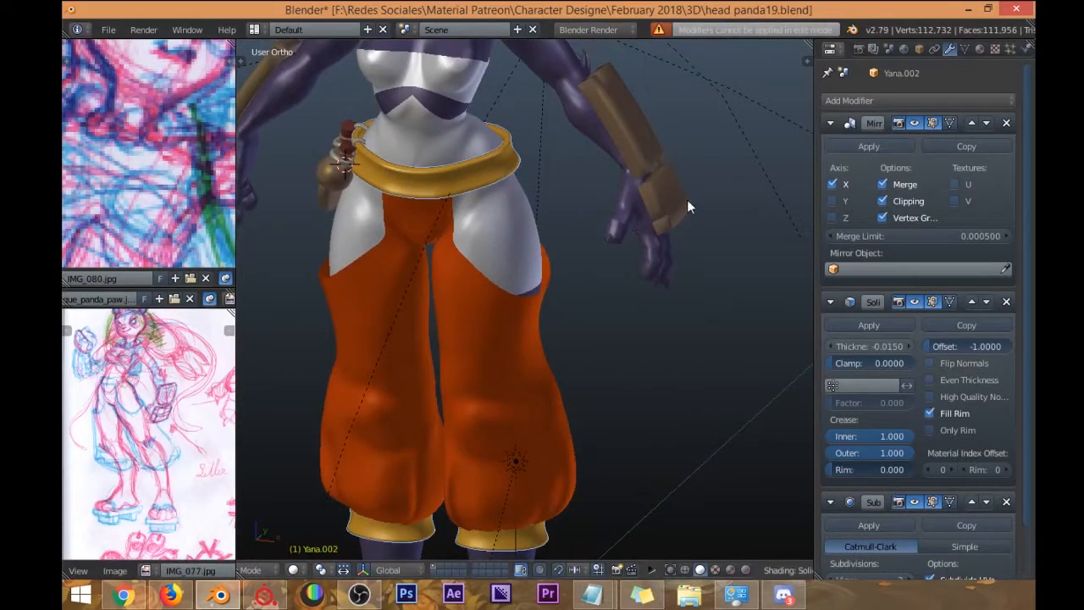
click(881, 147)
Select the large purple hair bunches and apply their Mirror modifier.
middle_drag(588, 207, 541, 285)
right_click(525, 218)
shift+middle_drag(492, 251, 498, 388)
right_click(460, 215)
shift+middle_drag(496, 212, 497, 224)
right_click(581, 187)
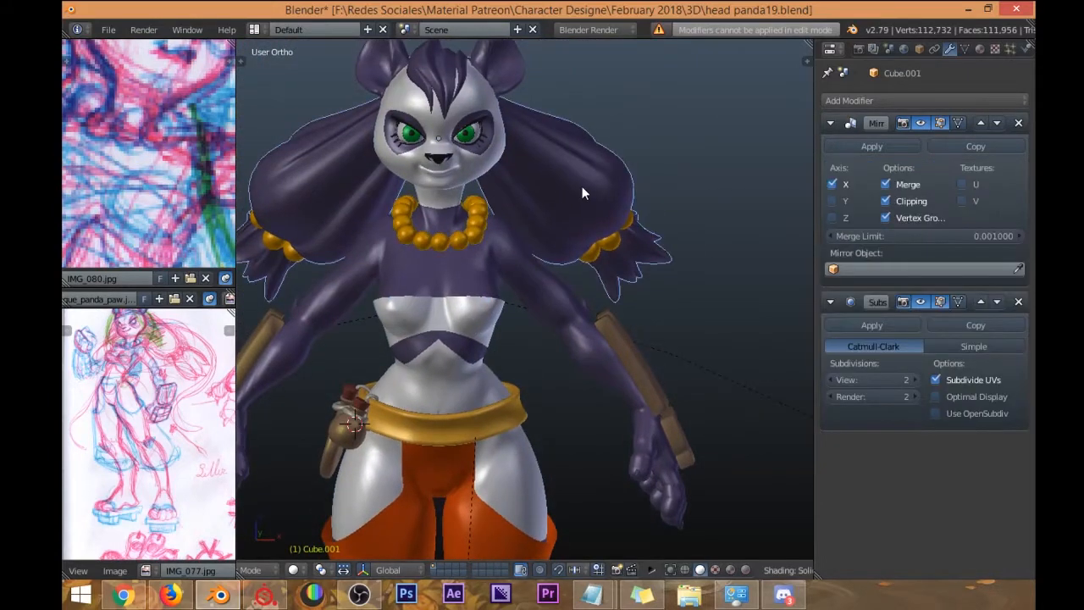
click(873, 147)
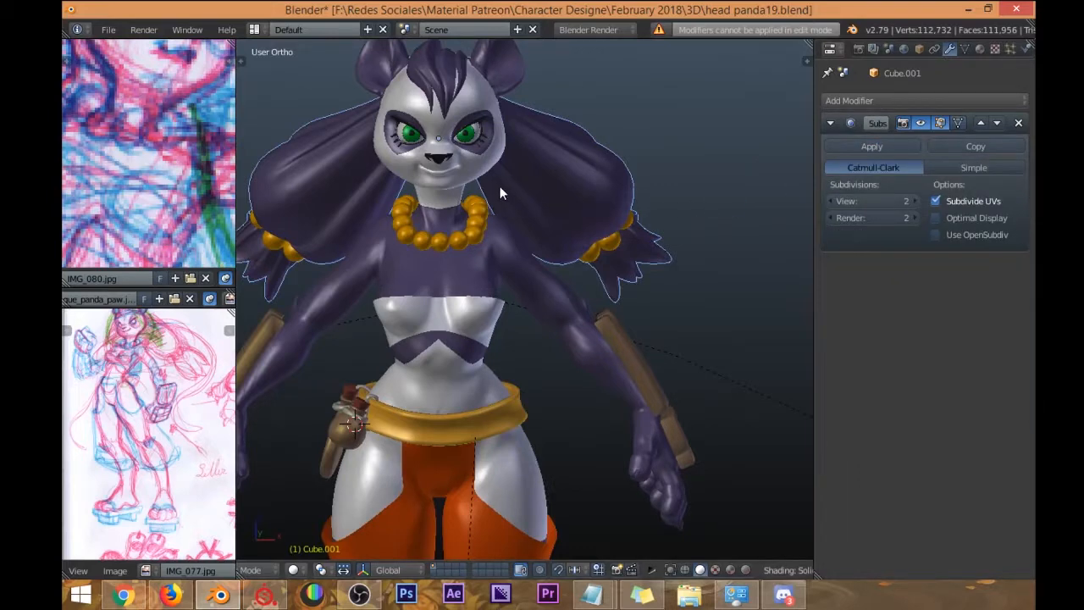
Select the body and the white chest wrap to check which modifiers they still carry.
shift+middle_drag(501, 189, 509, 271)
right_click(457, 155)
middle_drag(508, 158, 403, 211)
scroll(403, 212, down, 2)
shift+middle_drag(455, 336, 434, 241)
scroll(538, 220, up, 4)
right_click(480, 227)
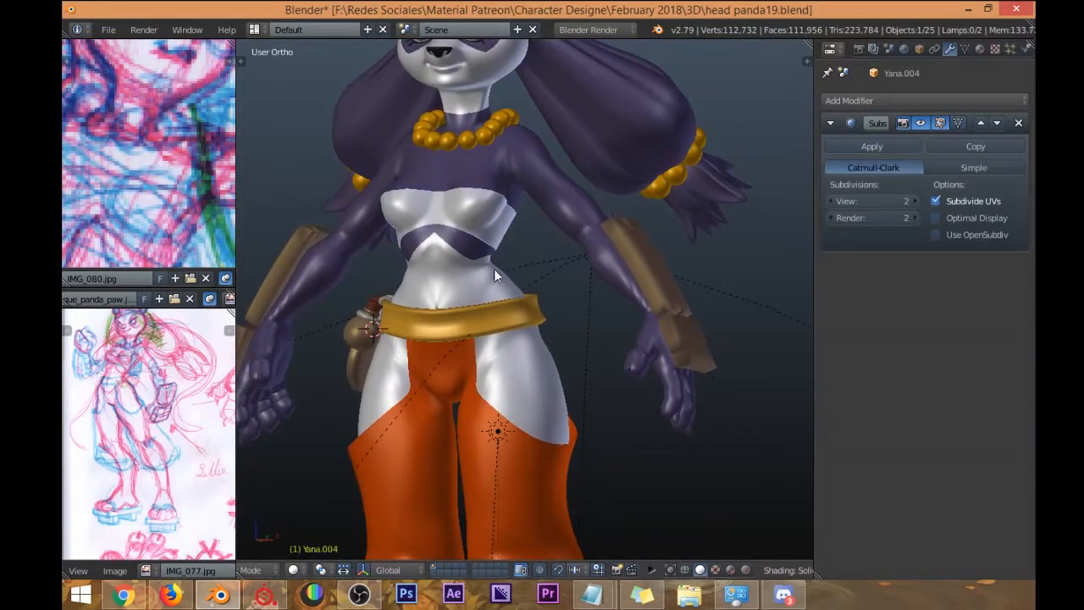
Select the gold belt and cuffs, the sandal sole and the sandal strap to check their remaining modifiers.
right_click(539, 303)
middle_drag(539, 303, 598, 310)
shift+middle_drag(565, 315, 577, 105)
middle_drag(556, 286, 541, 277)
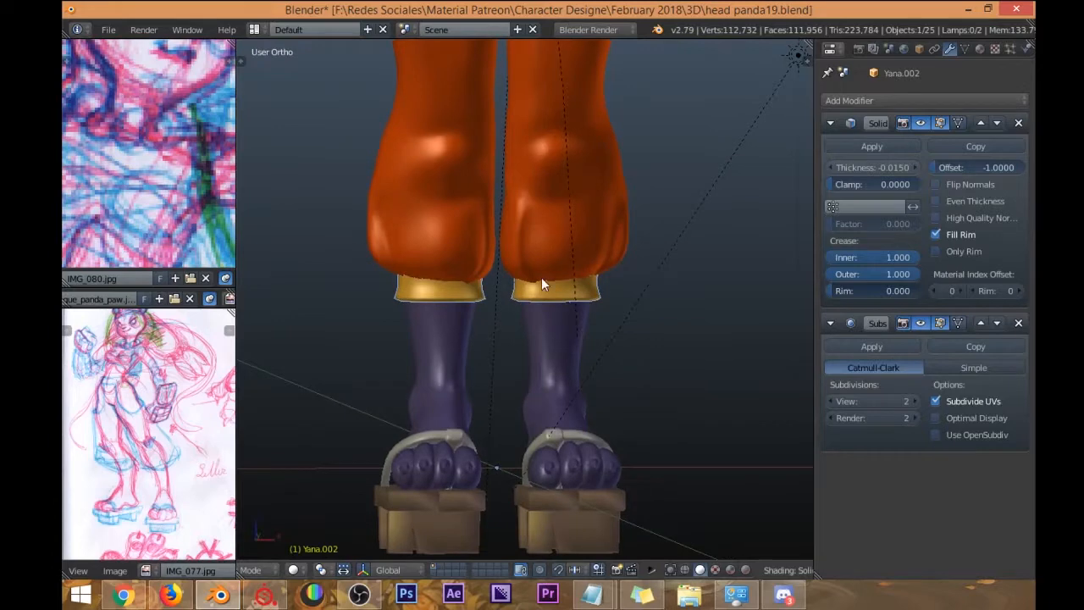
right_click(472, 523)
right_click(575, 429)
middle_drag(601, 406, 623, 376)
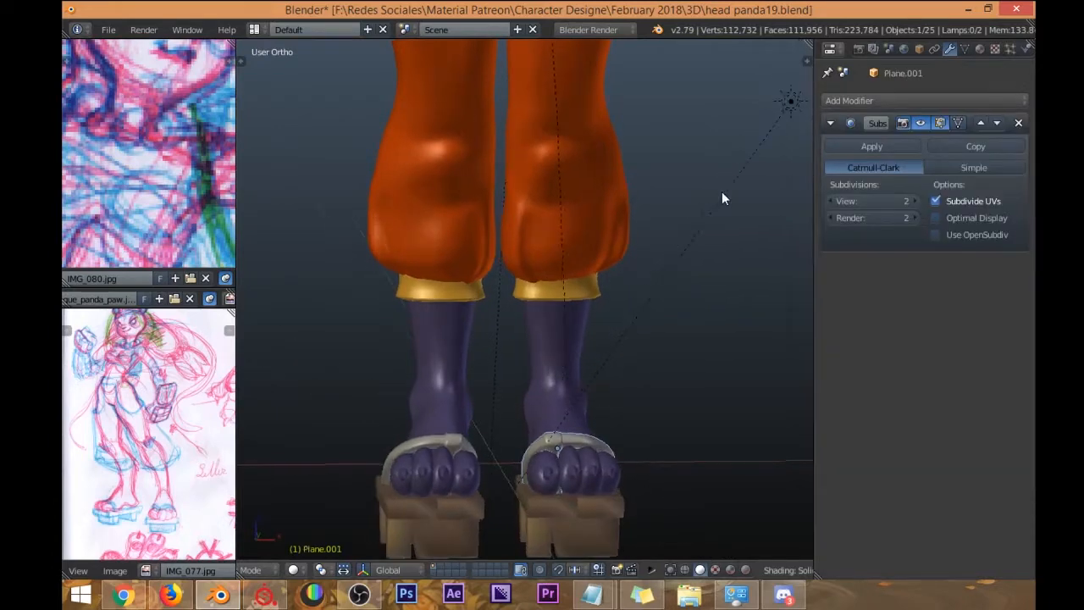
Save the scene as a new incremented file named head panda20.blend.
scroll(722, 193, down, 2)
shift+middle_drag(606, 110, 546, 422)
middle_drag(444, 204, 475, 220)
click(108, 30)
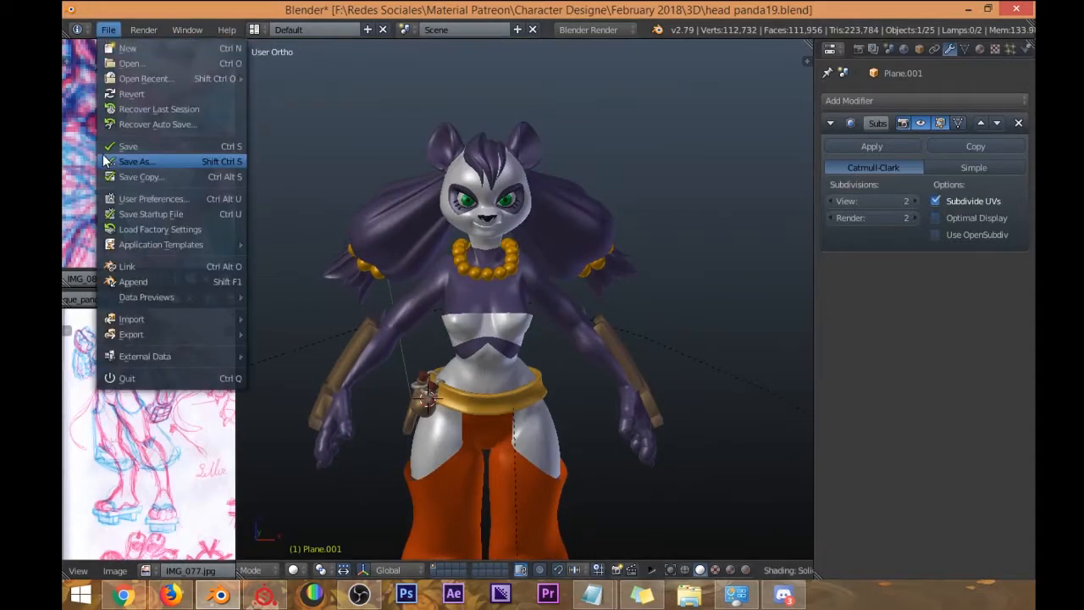
click(127, 161)
click(921, 86)
click(1000, 69)
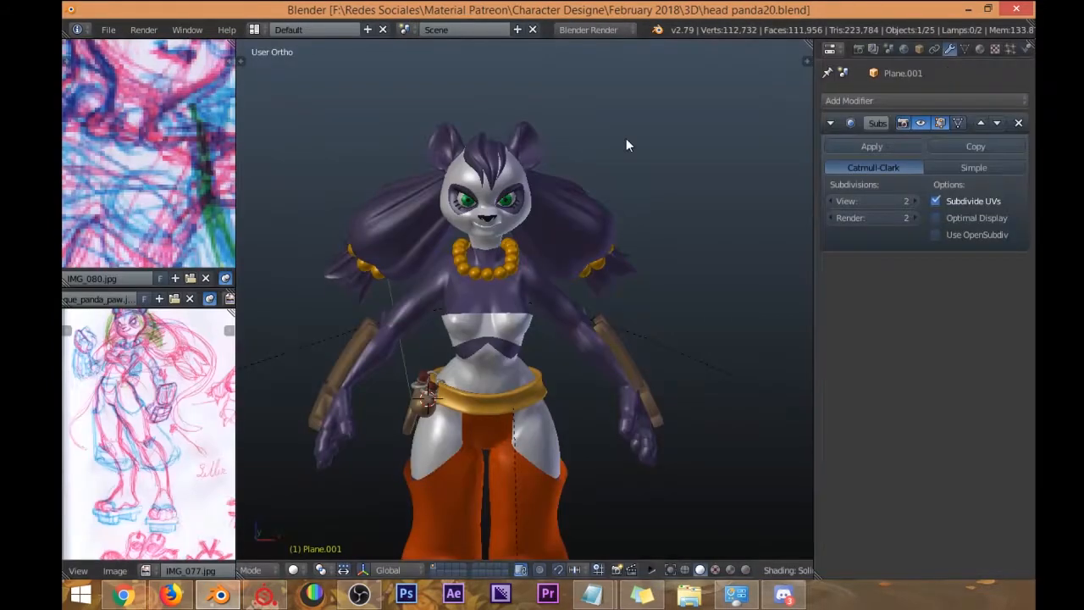
Widen the Properties editor so the full modifier settings are readable beside the character.
middle_drag(626, 145, 424, 145)
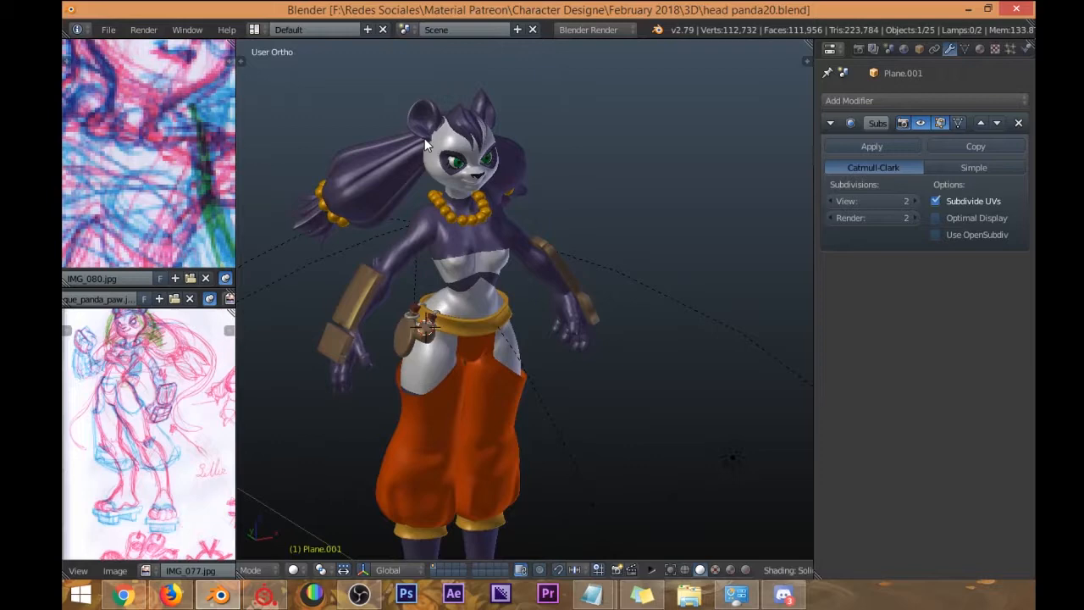
scroll(424, 138, up, 6)
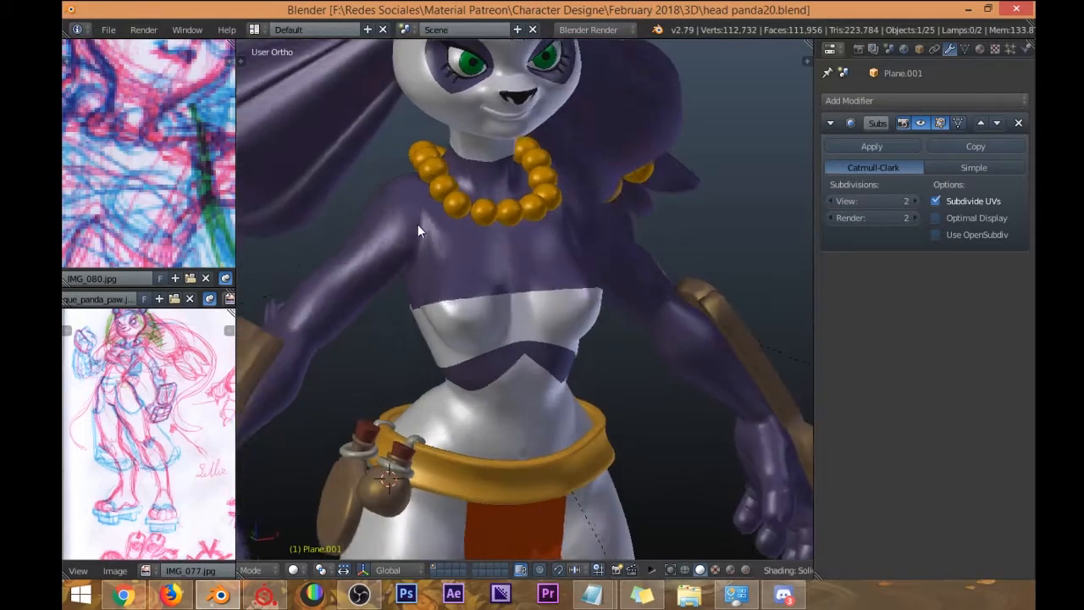
middle_drag(355, 266, 547, 305)
scroll(500, 267, down, 4)
scroll(413, 229, up, 2)
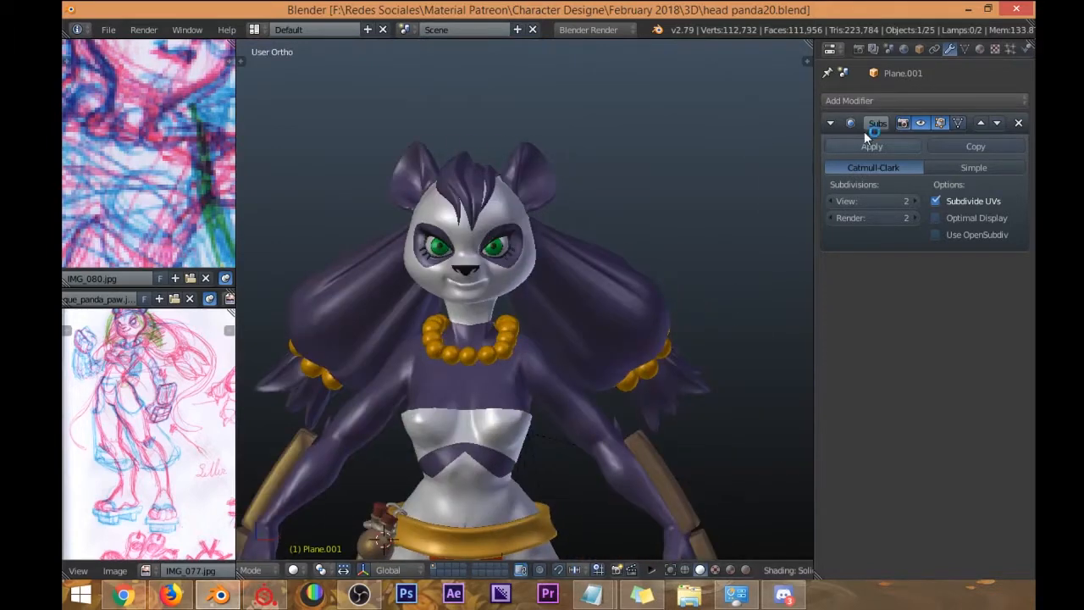
drag(813, 169, 694, 165)
shift+middle_drag(333, 295, 427, 211)
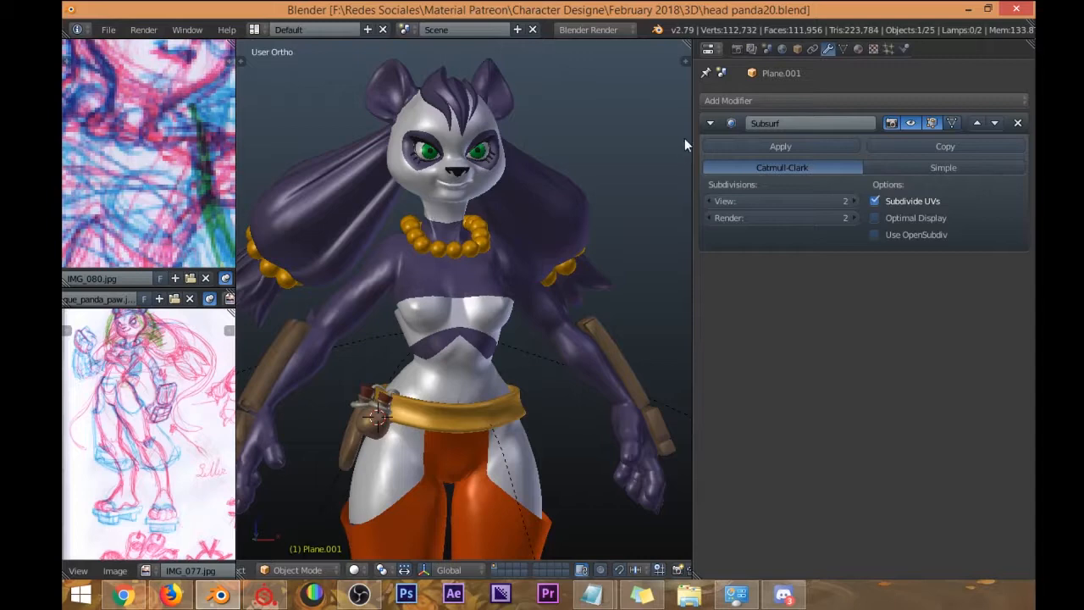
mouse_move(513, 216)
middle_down()
mouse_move(499, 223)
mouse_move(508, 222)
middle_up()
Hide the Subsurf of the sandal strap and the body, check the body's base mesh in Edit Mode, and show the body's Subsurf again.
click(909, 127)
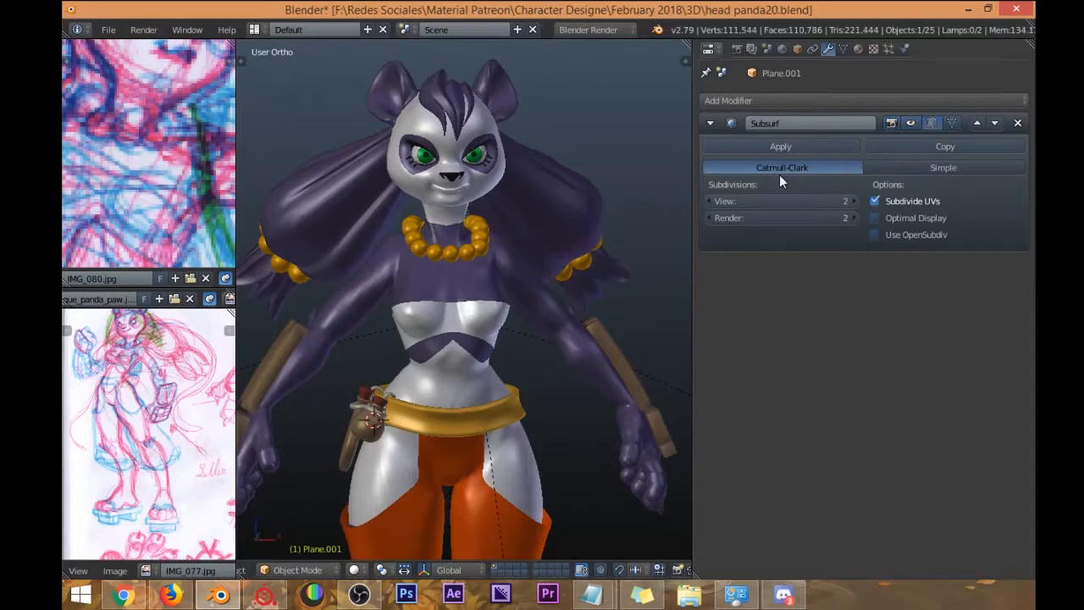
right_click(479, 296)
click(910, 122)
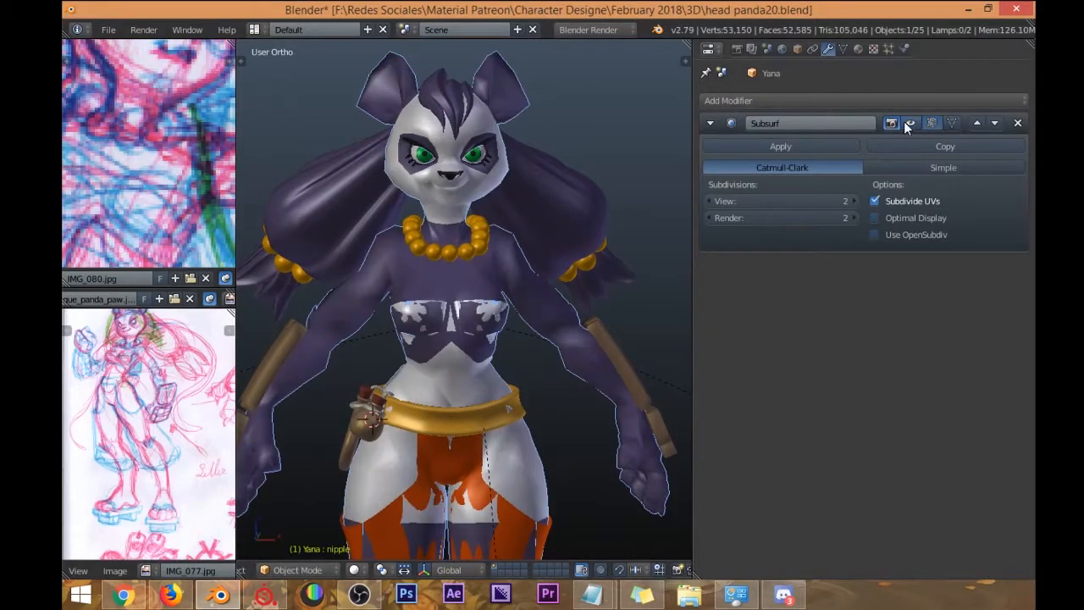
middle_drag(498, 200, 455, 235)
scroll(516, 285, up, 3)
key(Tab)
scroll(537, 178, down, 3)
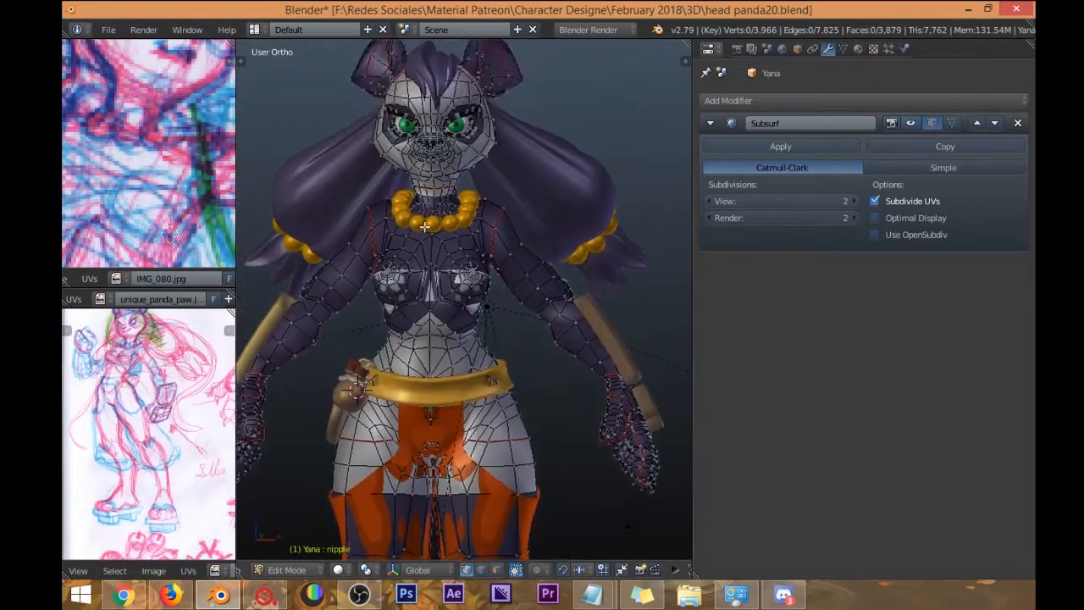
key(Tab)
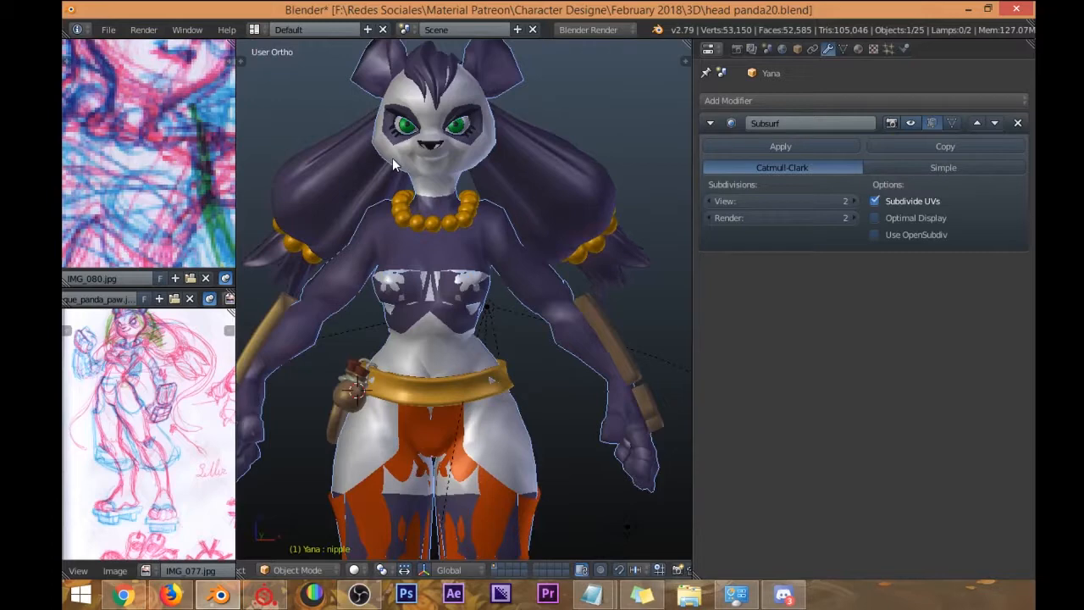
click(909, 123)
Examine the smoothed character and check the modifiers of several of its parts one by one.
middle_drag(533, 258, 427, 296)
scroll(429, 230, up, 3)
middle_drag(428, 296, 411, 198)
shift+middle_drag(499, 202, 494, 272)
middle_drag(377, 270, 370, 247)
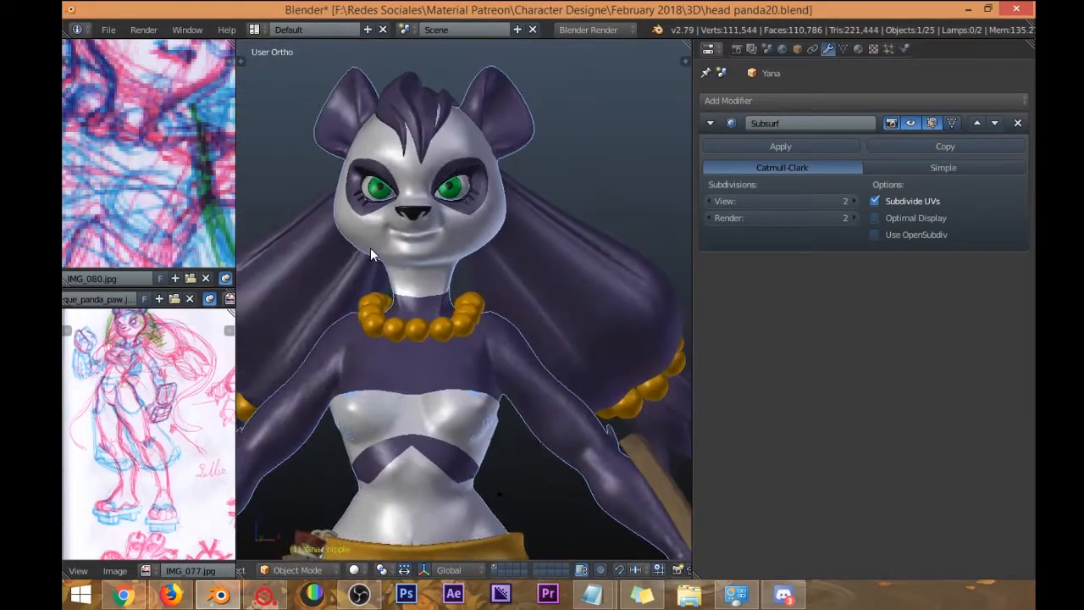
scroll(373, 244, down, 5)
middle_drag(455, 275, 446, 322)
scroll(446, 322, up, 4)
shift+middle_drag(364, 347, 428, 199)
right_click(437, 265)
middle_drag(437, 265, 474, 268)
right_click(577, 292)
right_click(434, 179)
right_click(518, 116)
shift+middle_drag(518, 116, 476, 270)
Select the hair fringe and remove its Solidify modifier.
right_click(396, 170)
middle_drag(396, 171, 493, 213)
middle_drag(371, 214, 484, 192)
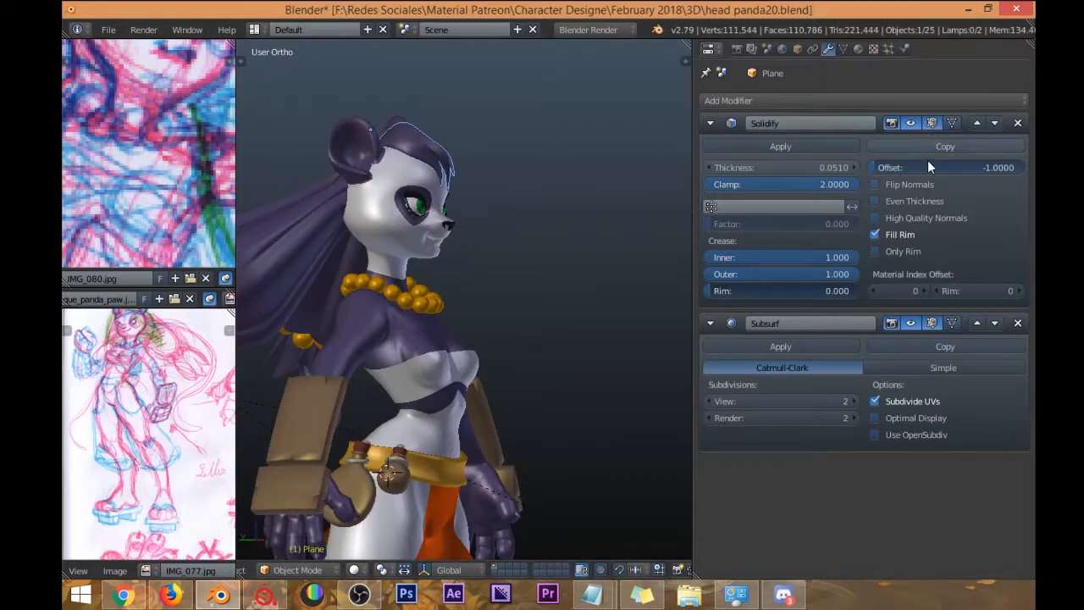
click(1017, 123)
Select the large purple hair bunches and set their Subsurf view and render subdivisions to 1.
middle_drag(326, 235, 376, 116)
scroll(438, 210, down, 2)
shift+middle_drag(430, 243, 347, 151)
right_click(476, 233)
middle_drag(494, 230, 509, 177)
scroll(509, 177, down, 4)
click(709, 199)
click(709, 220)
Select the arm guard and the white chest wrap to check their modifiers.
middle_drag(496, 237, 566, 238)
right_click(501, 221)
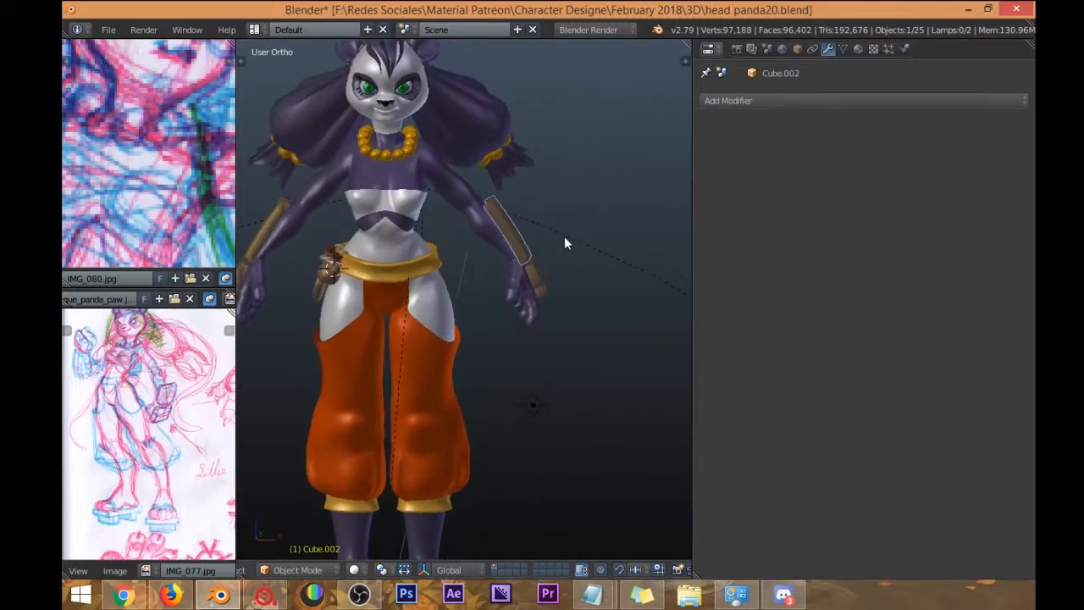
scroll(517, 271, up, 4)
scroll(334, 178, up, 2)
middle_drag(353, 246, 464, 227)
scroll(335, 178, down, 5)
right_click(417, 200)
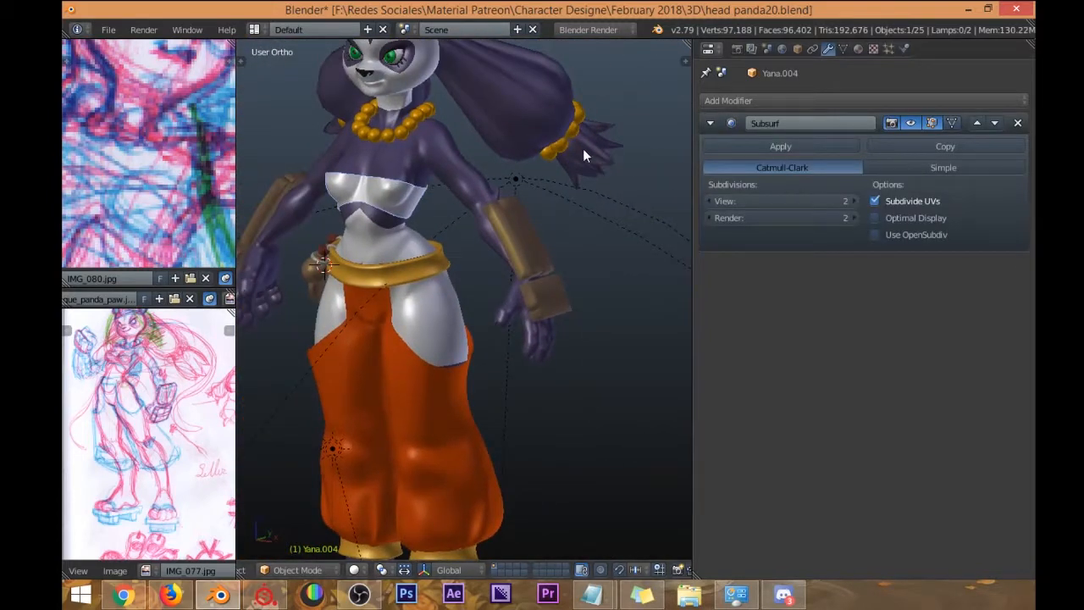
Set the body's Subsurf view and render subdivisions to 1.
right_click(438, 157)
click(708, 201)
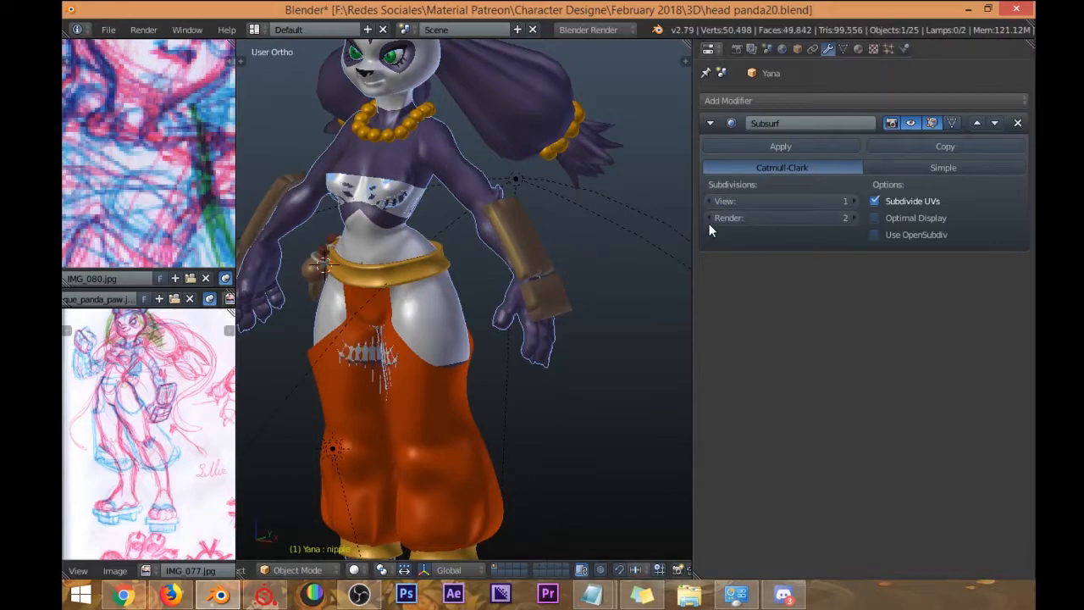
click(710, 218)
middle_drag(593, 223, 499, 182)
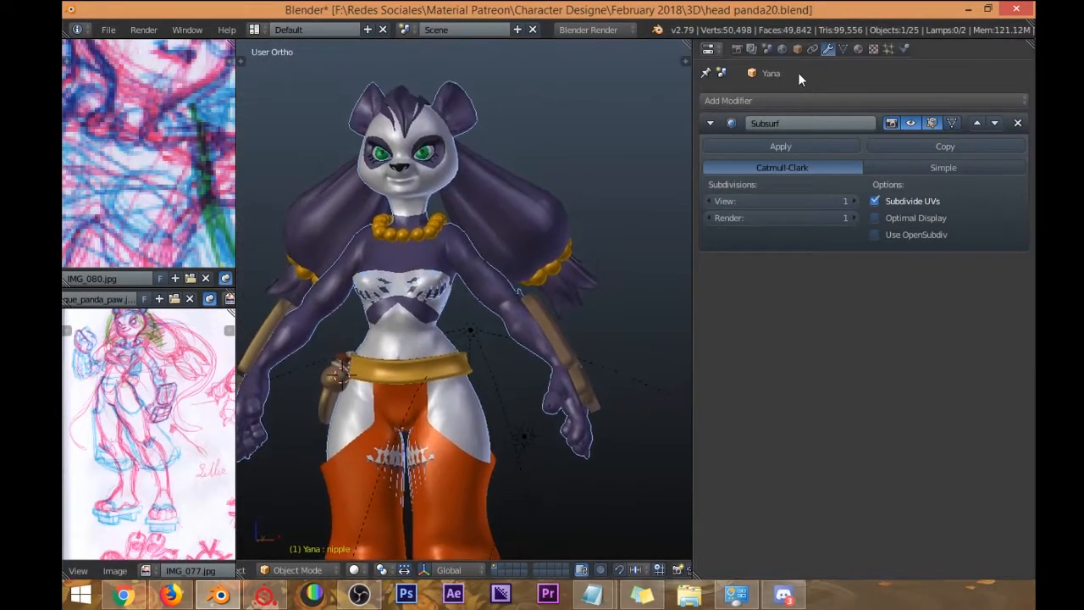
Check the vertex groups, shape keys and UV maps of the body and the chest wrap.
click(845, 49)
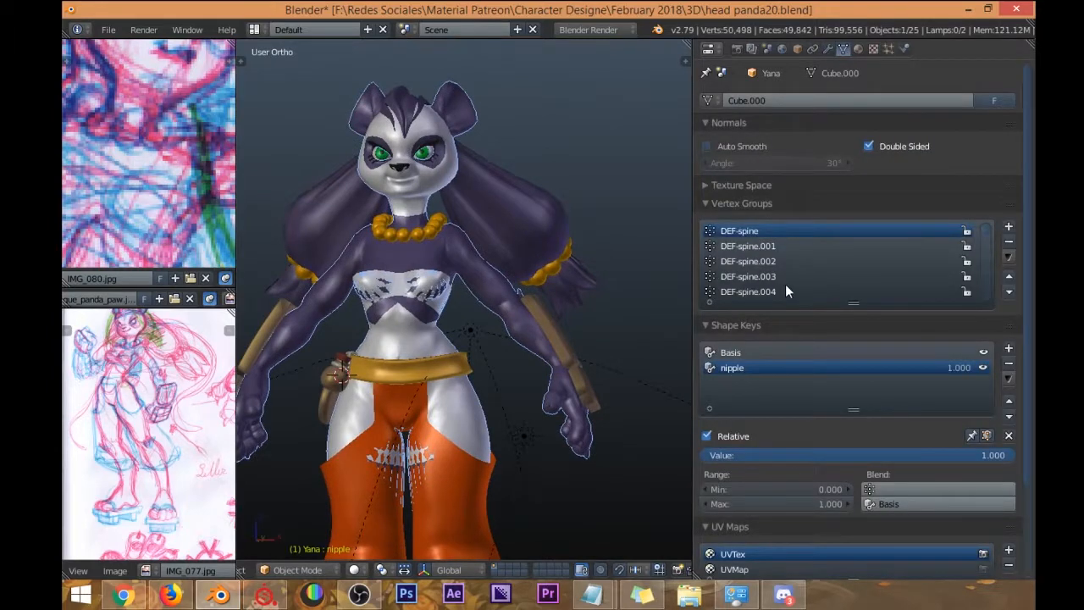
mouse_move(390, 326)
middle_down()
mouse_move(471, 329)
mouse_move(389, 318)
middle_up()
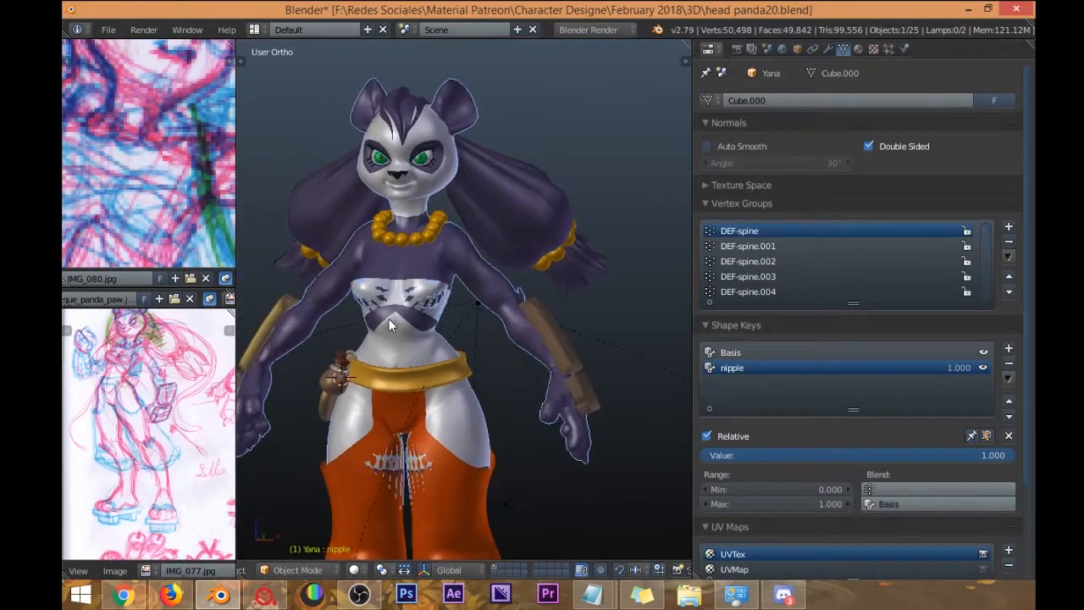
right_click(388, 304)
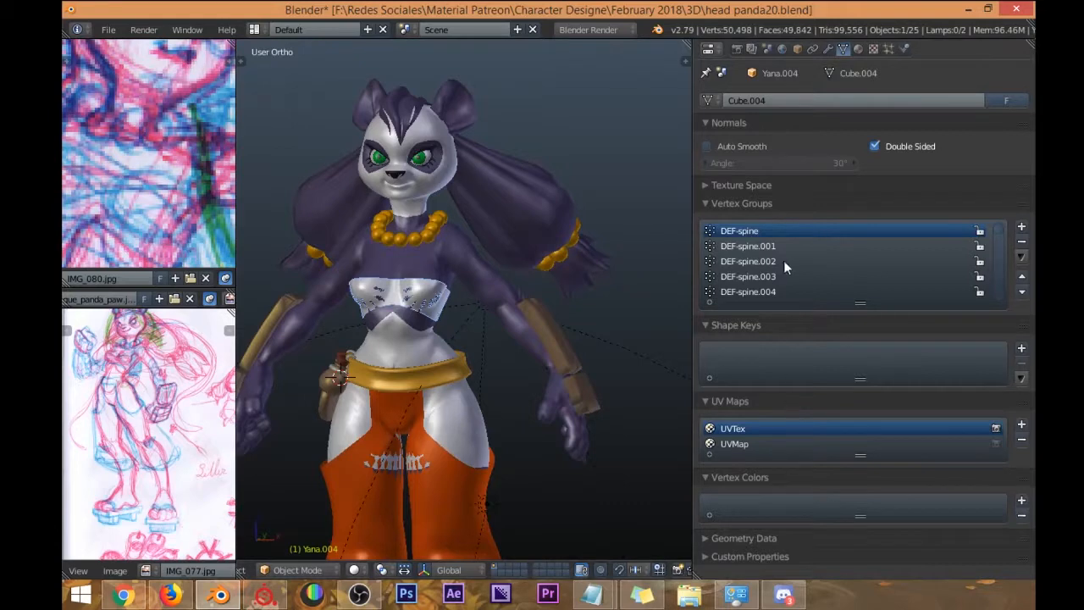
click(832, 50)
click(844, 49)
right_click(486, 281)
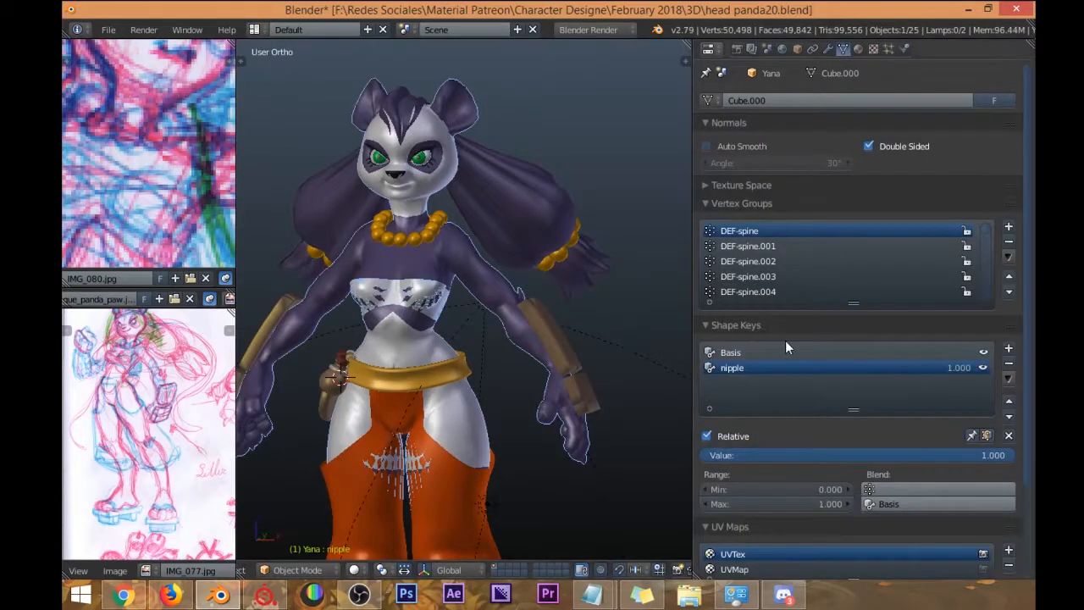
Set the body's active shape key value to 0 and inspect the chest area.
drag(759, 457, 703, 457)
scroll(422, 300, up, 7)
middle_drag(465, 296, 578, 337)
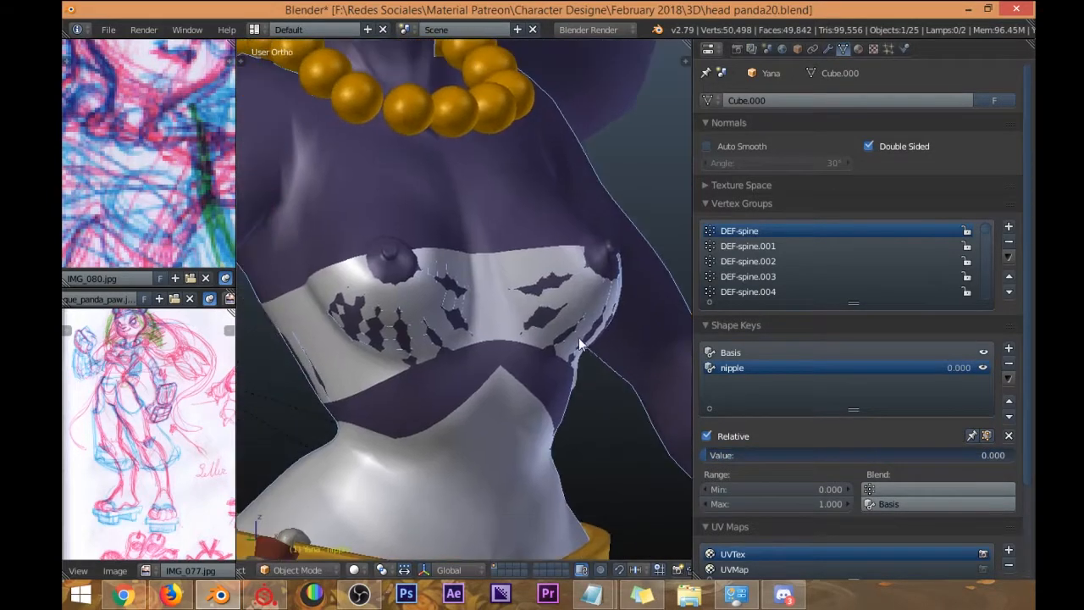
Try moving the white chest wrap to see how it fits over the body mesh.
right_click(480, 296)
key(g)
click(433, 277)
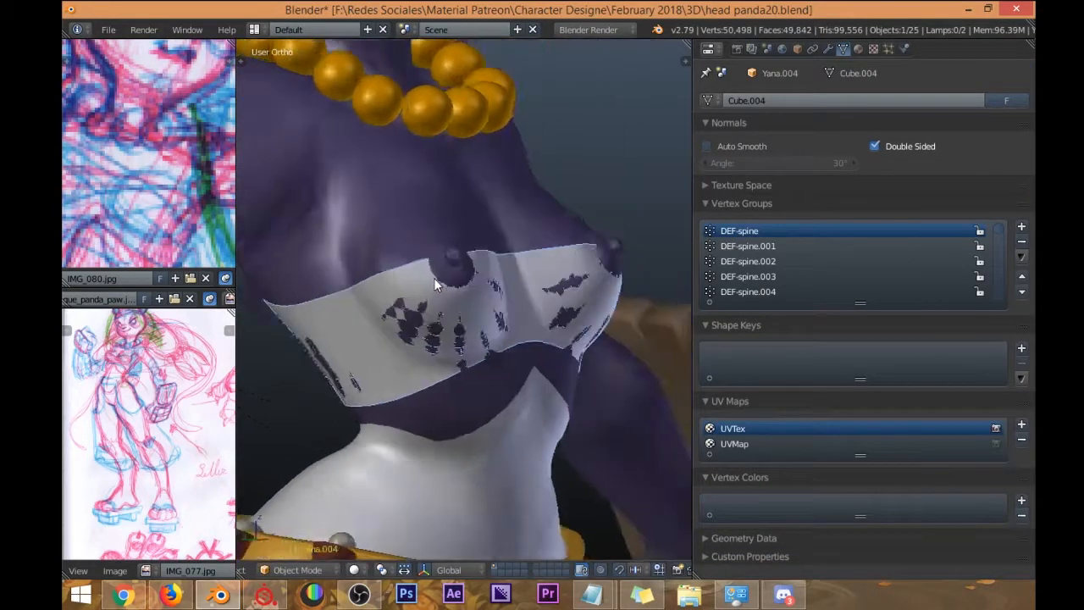
scroll(397, 228, up, 3)
key(g)
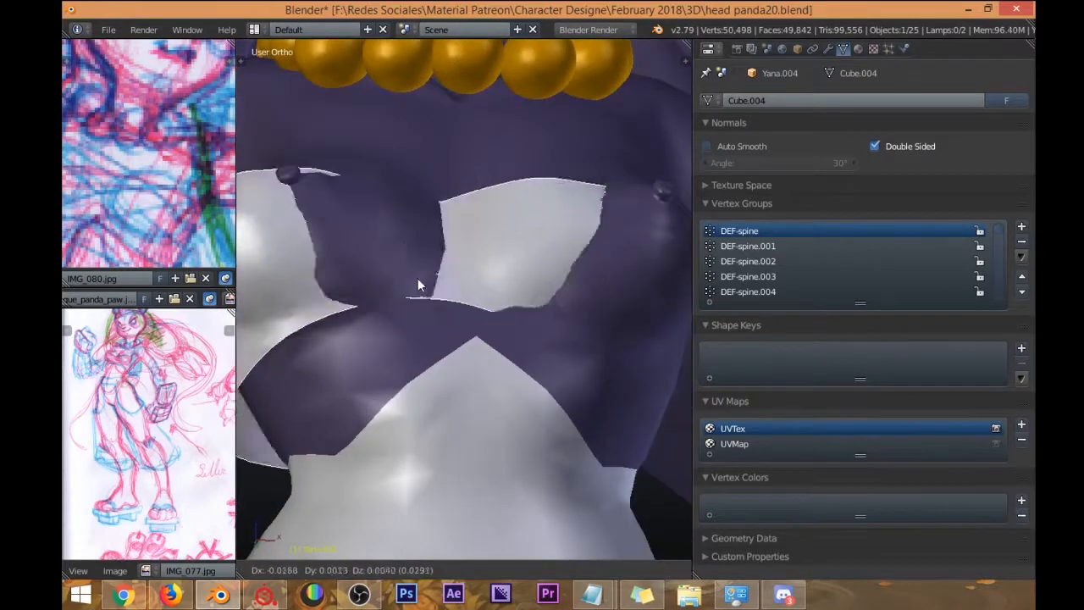
right_click(437, 252)
middle_drag(437, 252, 420, 280)
key(g)
right_click(378, 297)
key(g)
right_click(426, 267)
scroll(419, 280, up, 1)
key(g)
right_click(479, 229)
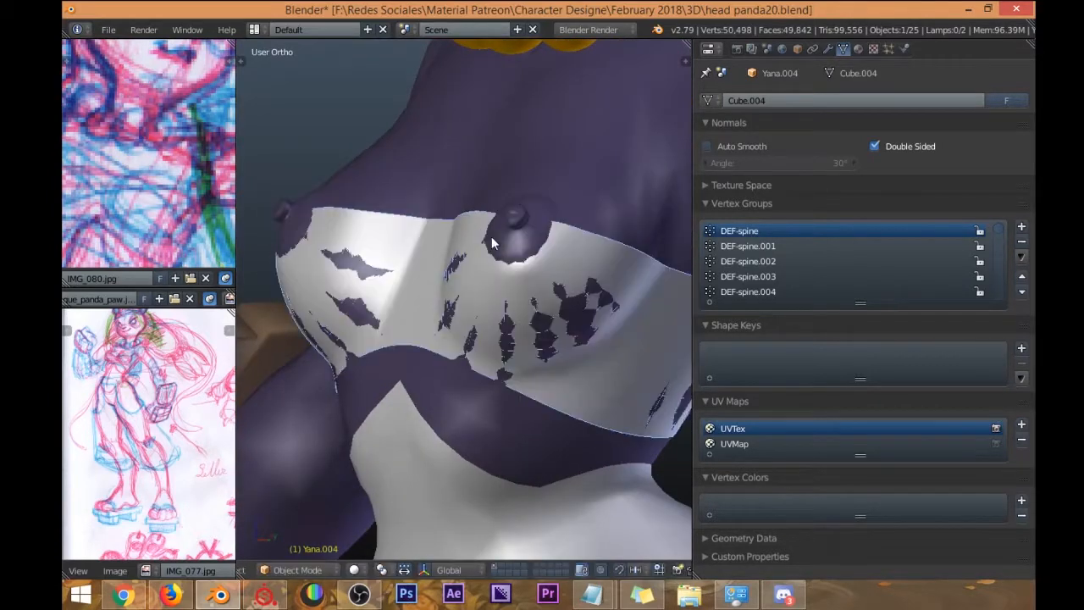
middle_drag(473, 229, 584, 253)
scroll(542, 263, up, 2)
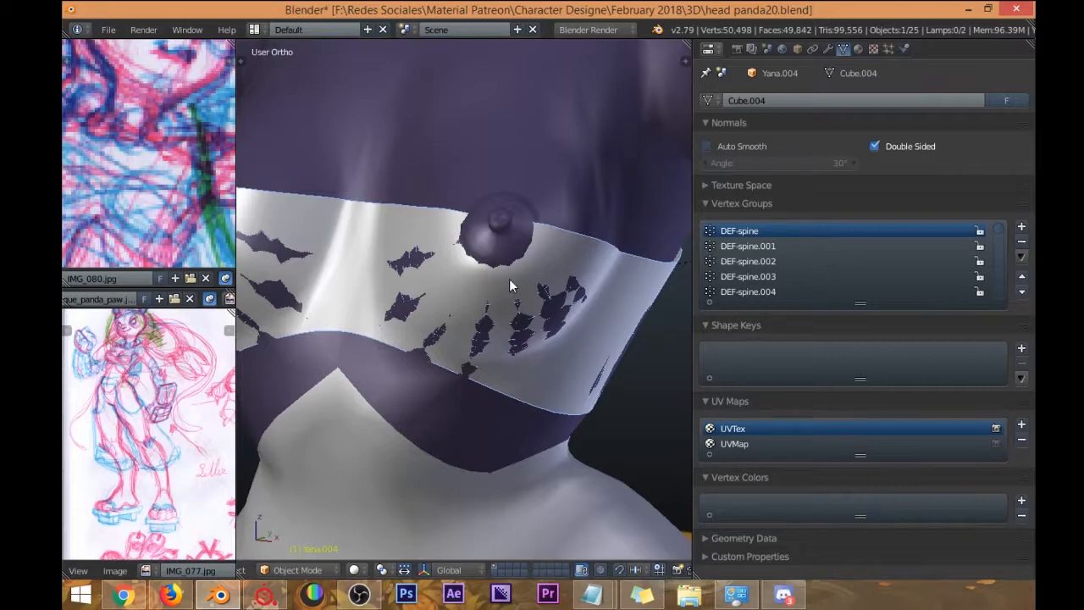
Select the body and set its active shape key value back to 1.000.
scroll(474, 305, down, 3)
right_click(568, 213)
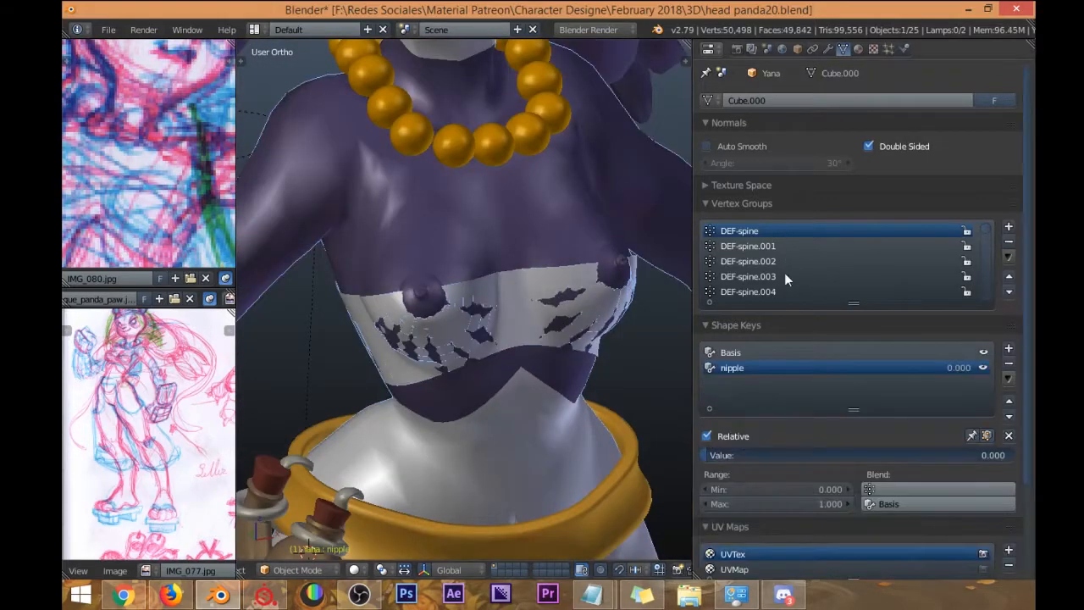
drag(738, 457, 1008, 455)
scroll(452, 275, up, 2)
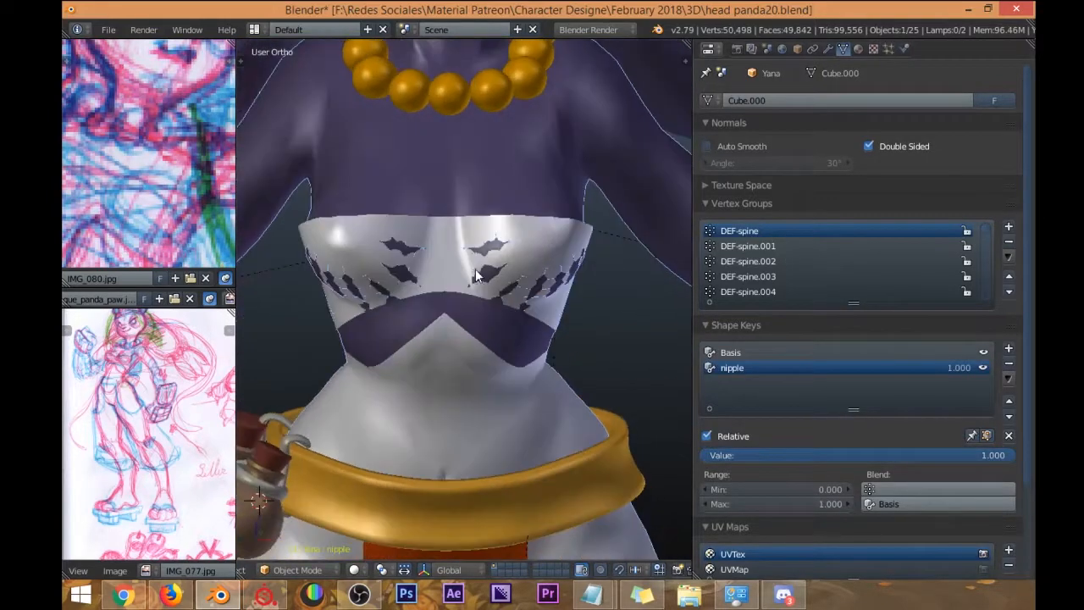
scroll(452, 276, up, 2)
shift+middle_drag(526, 208, 464, 256)
scroll(509, 280, down, 8)
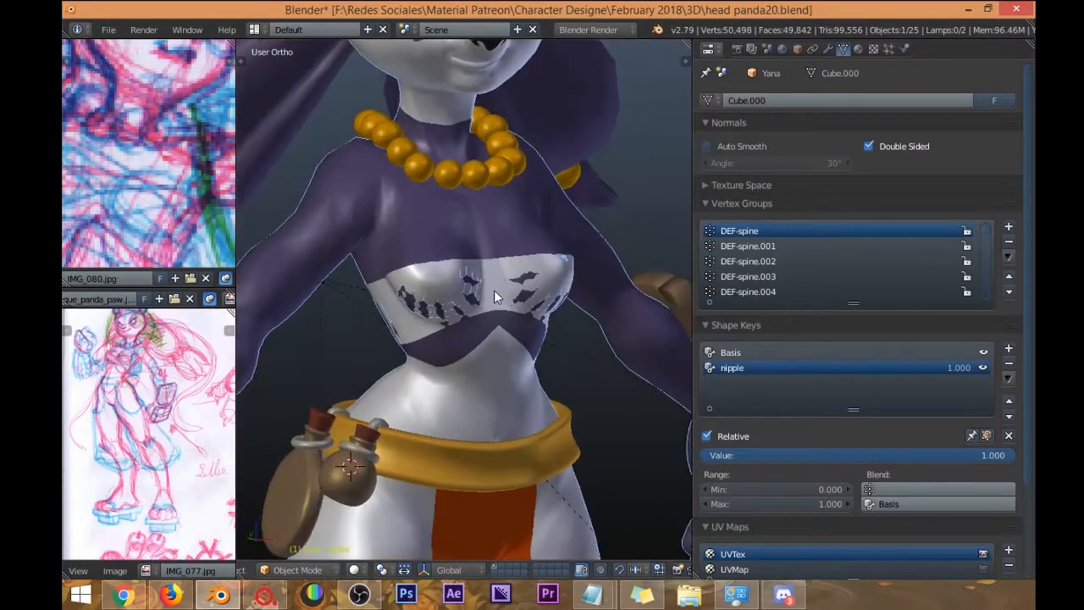
scroll(416, 238, up, 1)
scroll(449, 246, up, 1)
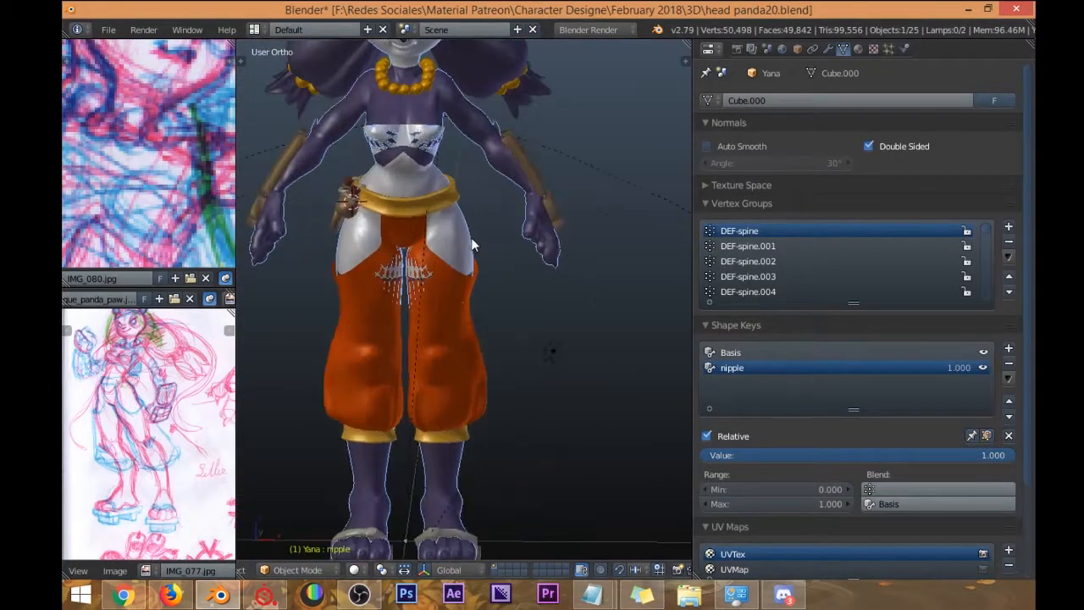
Select the gold belt and cuffs and check their Solidify and Subsurf settings.
right_click(459, 198)
click(829, 49)
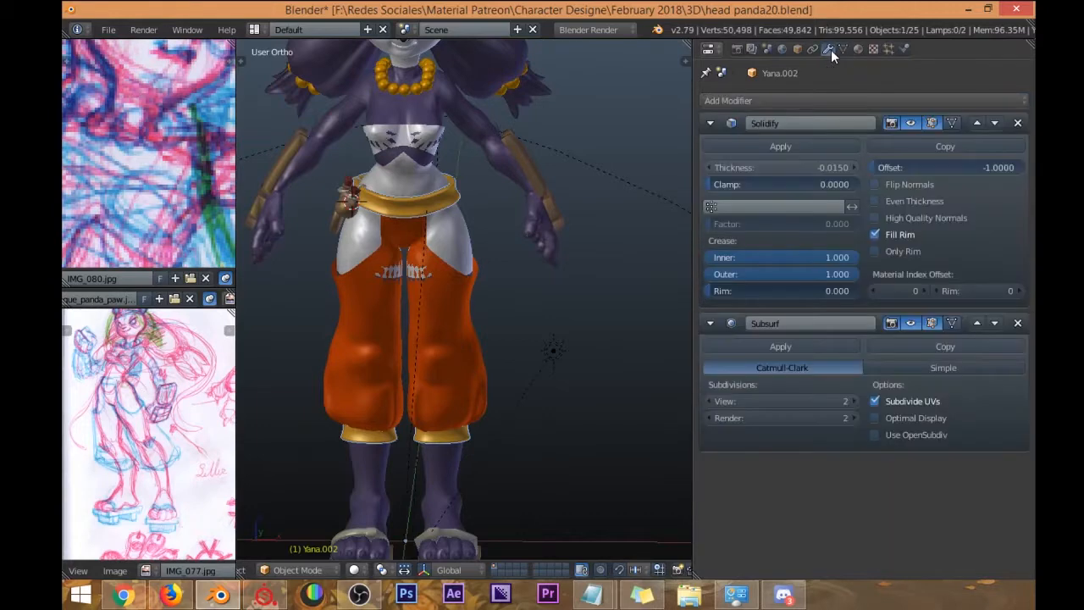
middle_drag(508, 195, 561, 229)
Select the upper arm guard and display its whole mesh's UV layout in Edit Mode.
right_click(562, 224)
key(Tab)
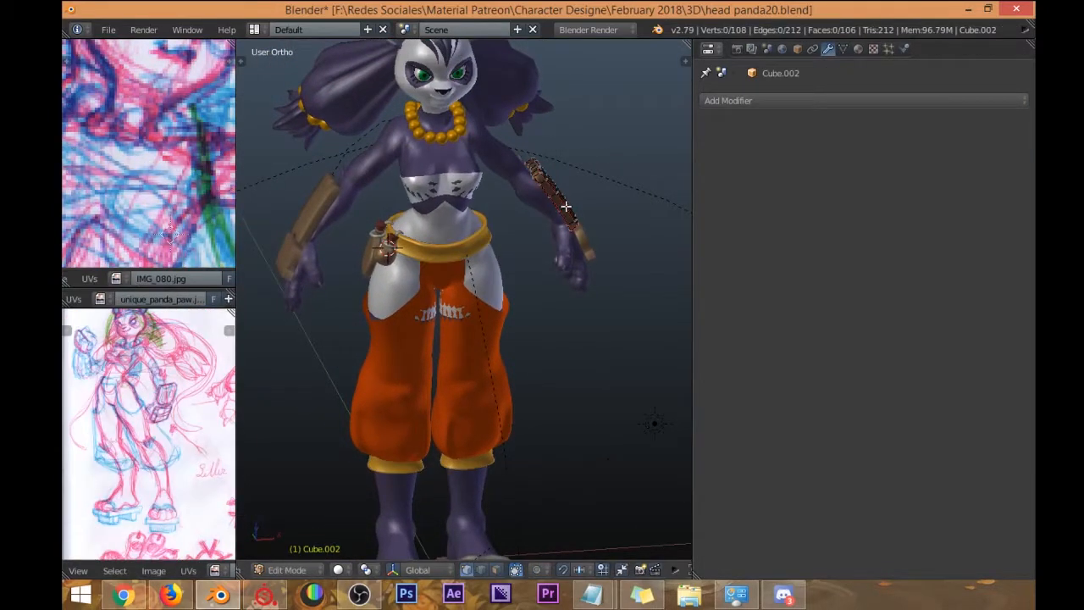
scroll(240, 270, down, 4)
scroll(160, 187, down, 6)
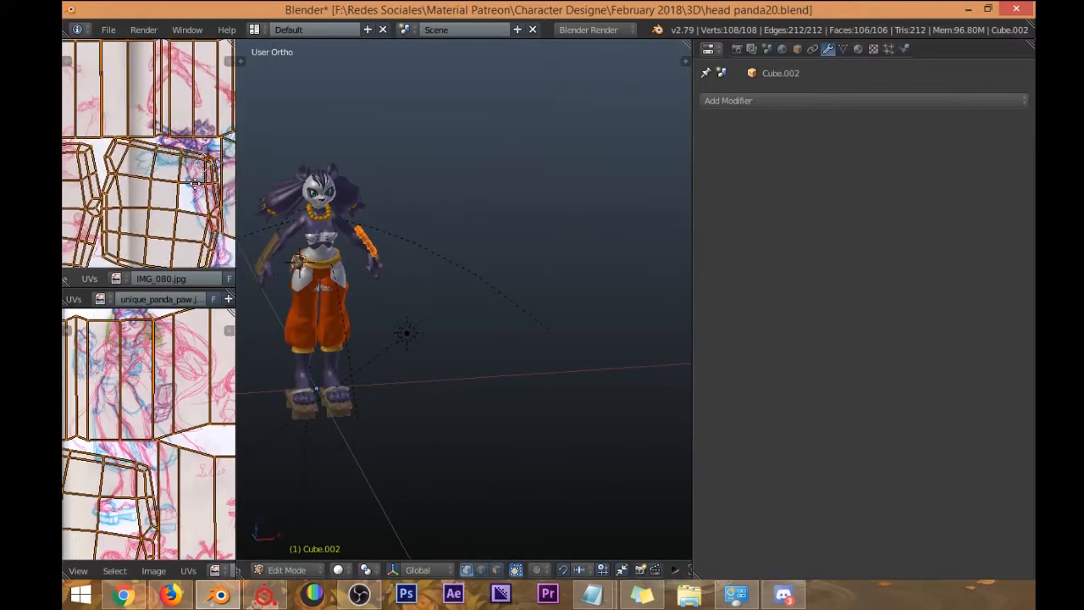
Leave the arm guard's Edit Mode and inspect the white chest wrap's mesh and Subsurf settings.
middle_drag(161, 188, 128, 178)
key(Tab)
middle_drag(282, 255, 449, 261)
scroll(404, 266, up, 4)
right_click(457, 265)
key(g)
right_click(392, 274)
right_click(441, 225)
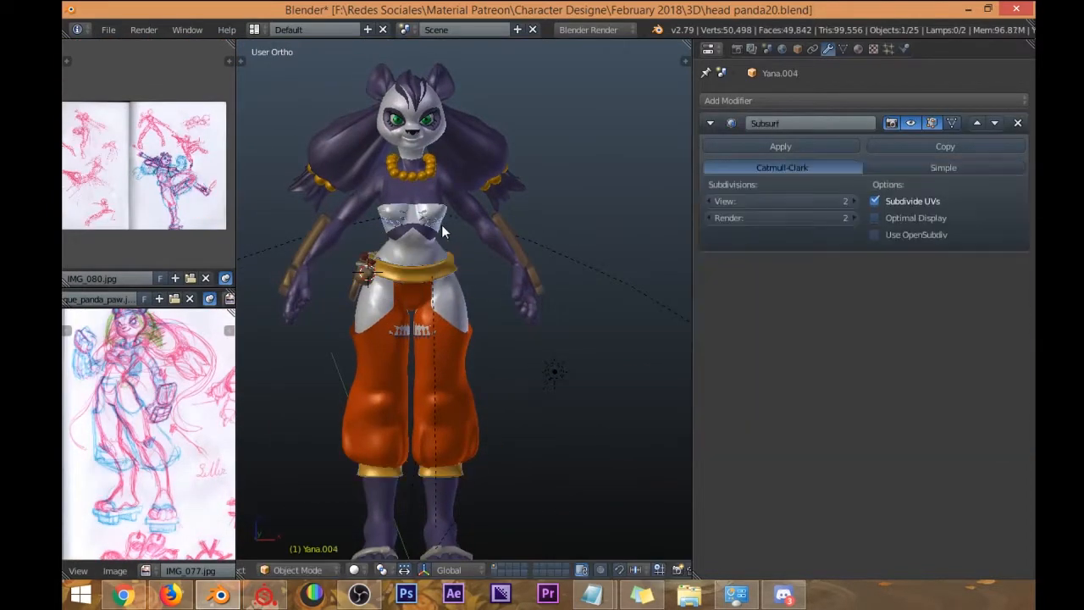
key(Tab)
key(Tab)
Select the ring around the flat belt bottle's neck and try moving it to see how the parts fit.
right_click(442, 278)
middle_drag(321, 261, 392, 279)
scroll(392, 279, up, 4)
right_click(389, 259)
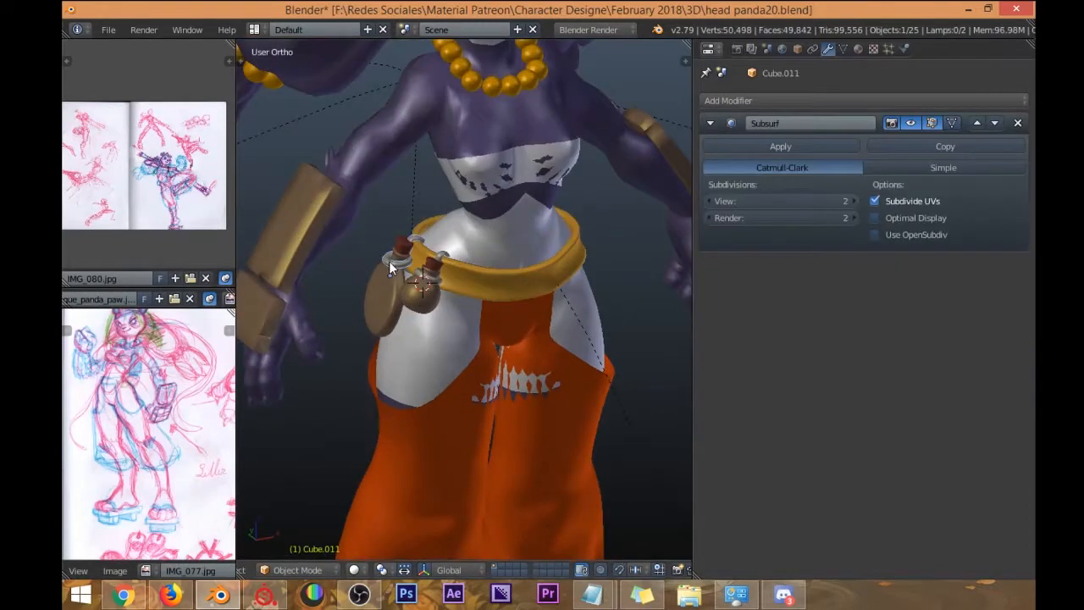
key(g)
right_click(310, 248)
right_click(308, 248)
middle_drag(308, 248, 365, 280)
scroll(365, 281, up, 3)
right_click(407, 260)
key(g)
right_click(363, 211)
middle_drag(363, 211, 371, 254)
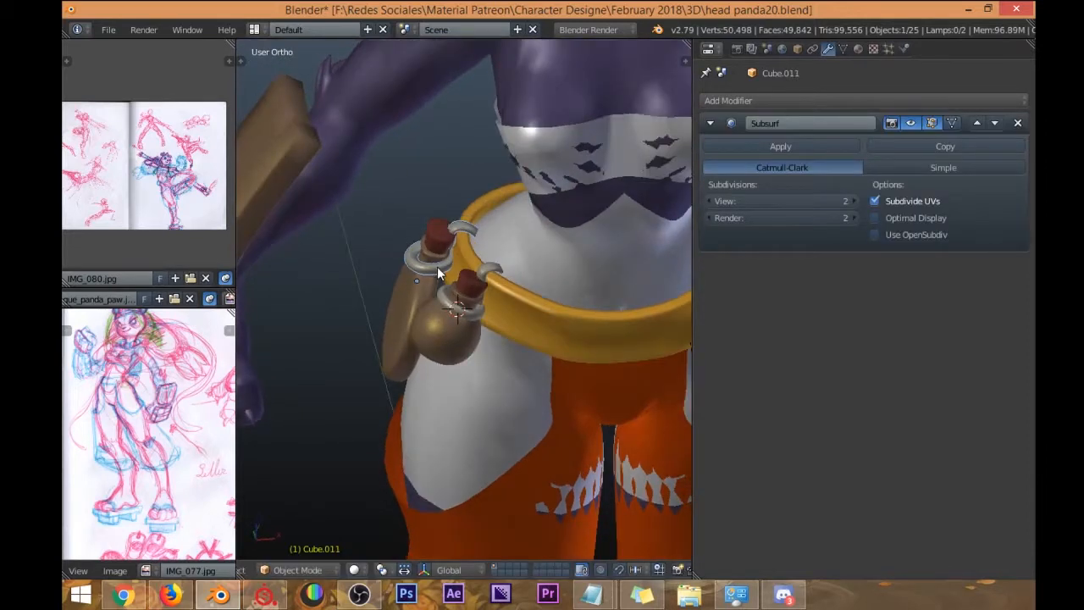
Set the viewport Subsurf subdivisions to 1 for the hanging rings of both belt bottles.
middle_drag(438, 273, 622, 234)
click(709, 201)
right_click(498, 266)
click(709, 201)
middle_drag(427, 264, 365, 255)
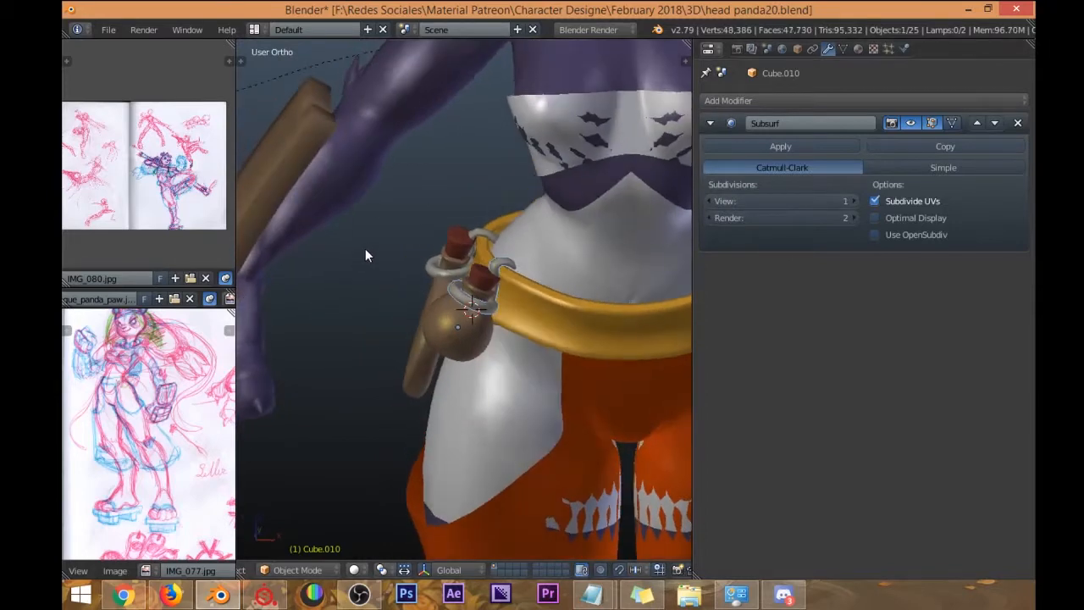
Select the flat belt bottle and check its Subsurf subdivision levels.
scroll(365, 249, down, 4)
shift+middle_drag(484, 313, 441, 295)
right_click(442, 254)
middle_drag(442, 254, 461, 276)
right_click(365, 254)
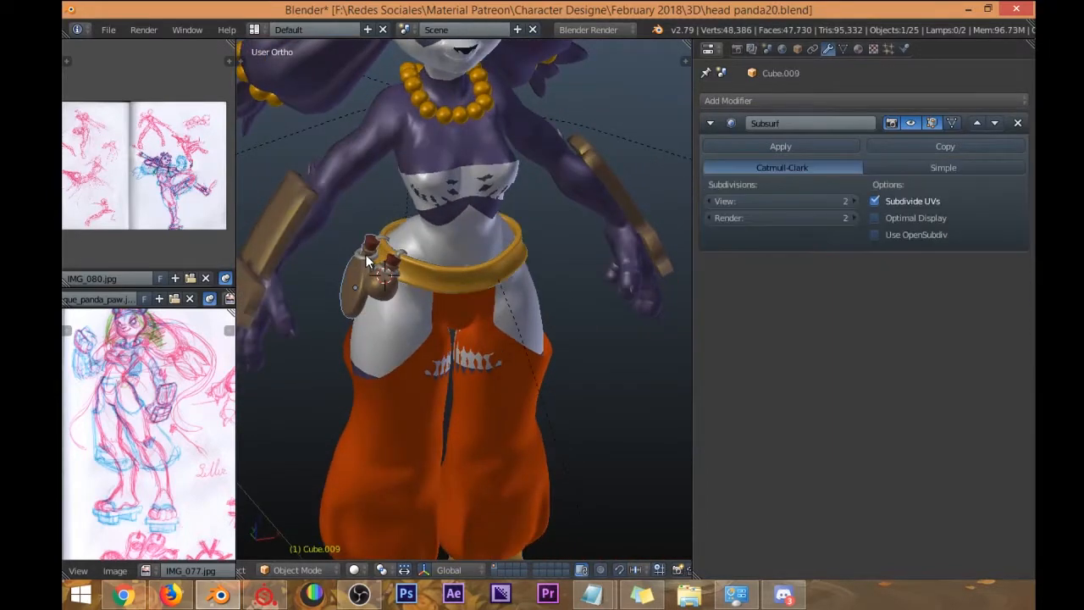
scroll(365, 254, up, 2)
Select the two ring pieces of the belt bottles and delete them.
right_click(391, 270)
shift+middle_drag(391, 270, 412, 276)
shift+right_click(393, 286)
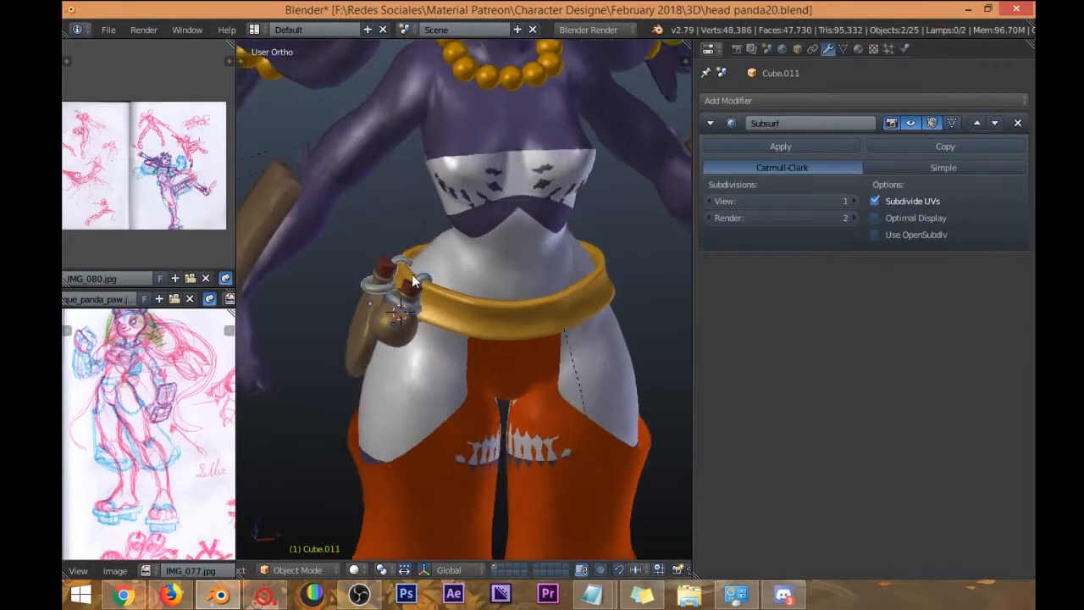
scroll(414, 282, down, 5)
key(x)
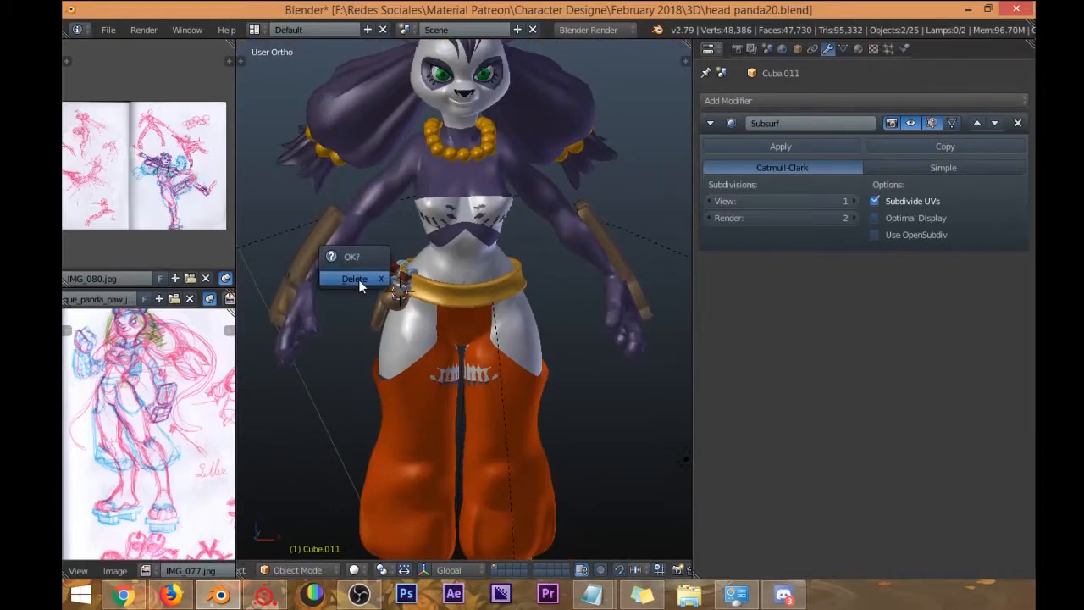
click(358, 279)
Undo the deletion of the belt bottle pieces.
right_click(347, 217)
scroll(317, 274, up, 2)
middle_drag(321, 227, 353, 216)
scroll(356, 217, down, 2)
shift+middle_drag(457, 224, 367, 240)
scroll(449, 253, up, 5)
key(ctrl+z)
key(ctrl+z)
Select both guard pieces on the character's right arm and delete them.
scroll(358, 201, down, 3)
scroll(367, 240, up, 4)
scroll(395, 298, down, 3)
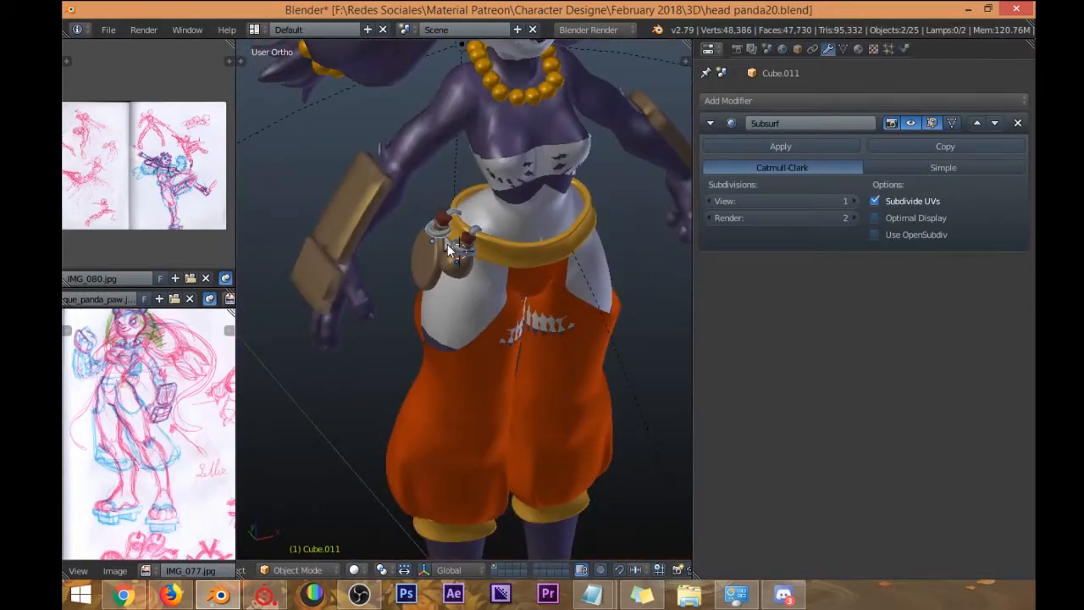
middle_drag(433, 257, 407, 260)
scroll(432, 245, up, 4)
scroll(431, 245, down, 3)
scroll(398, 252, down, 3)
scroll(408, 260, up, 3)
scroll(421, 270, down, 2)
right_click(372, 248)
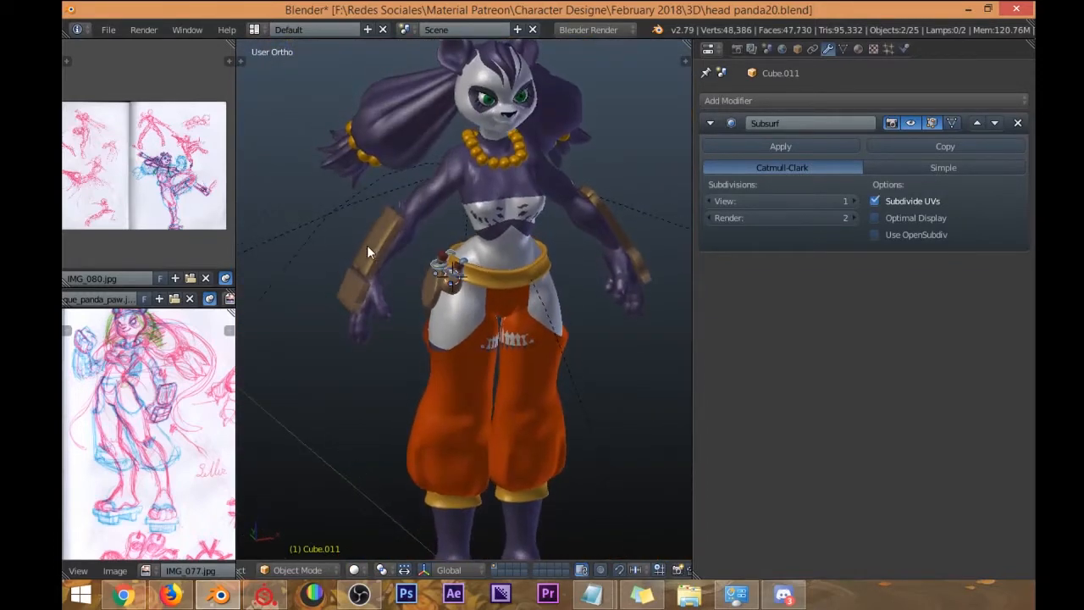
shift+middle_drag(345, 286, 380, 220)
key(x)
click(359, 244)
shift+scroll(435, 254, down, 5)
Try deleting the sandal and its strap on the character's right foot.
right_click(390, 419)
shift+right_click(364, 377)
key(x)
middle_drag(519, 387, 515, 298)
scroll(461, 364, down, 3)
scroll(514, 303, up, 4)
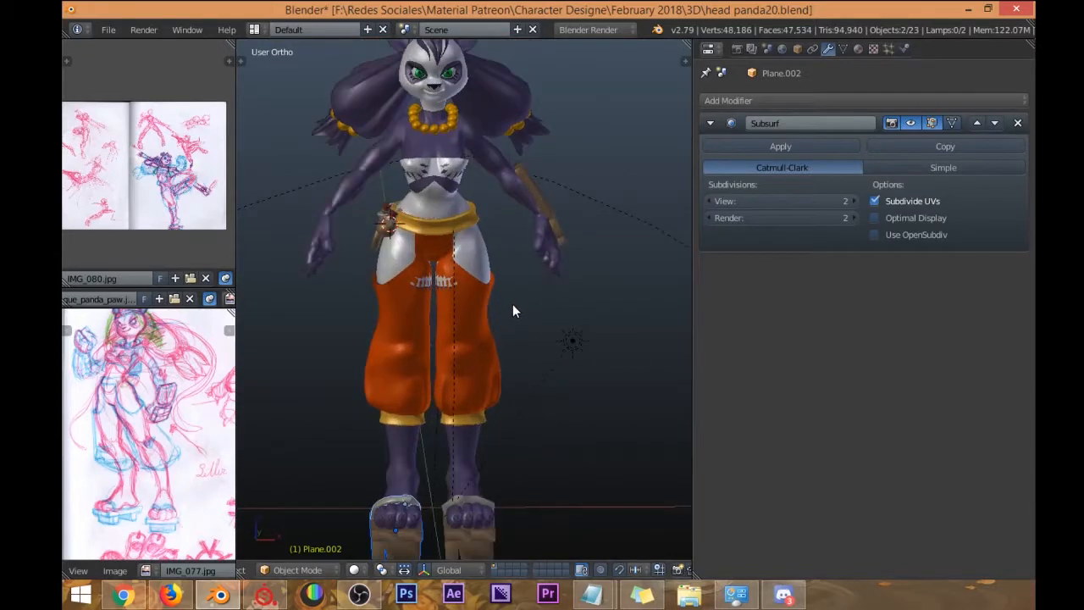
Undo the deletion of the right arm's guard pieces.
key(ctrl+z)
key(ctrl+z)
key(ctrl+z)
Select the arm guard pieces on both arms and inspect the left hand guard's mesh and UVs in Edit Mode.
middle_drag(373, 222, 423, 243)
scroll(330, 231, up, 3)
right_click(314, 246)
right_click(302, 276)
middle_drag(653, 189, 552, 239)
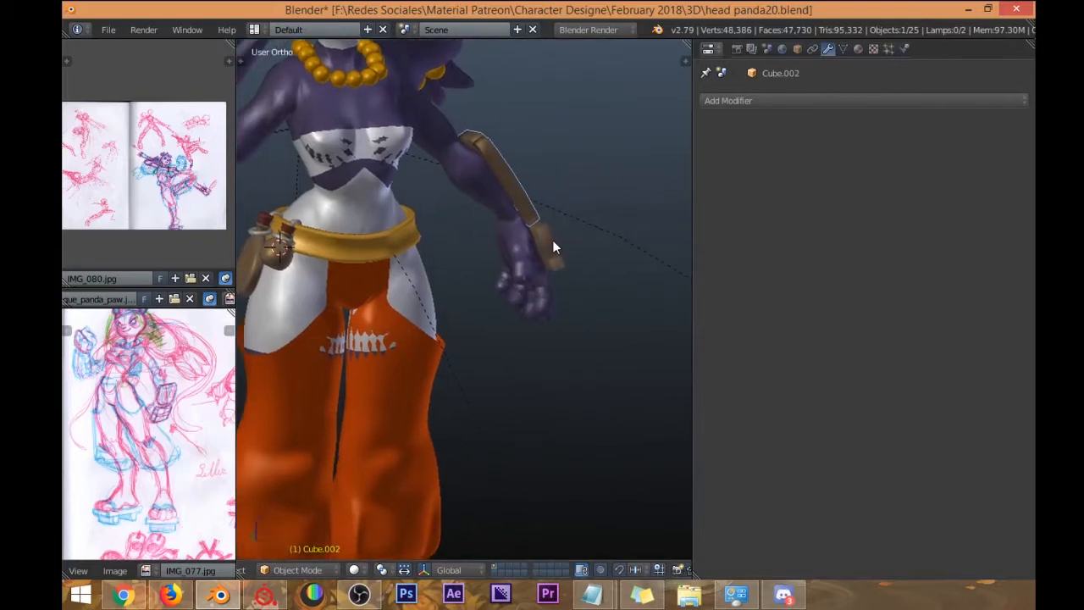
right_click(551, 237)
key(Tab)
middle_drag(452, 247, 435, 252)
scroll(435, 251, down, 2)
middle_drag(146, 193, 168, 194)
shift+middle_drag(387, 226, 403, 196)
key(Tab)
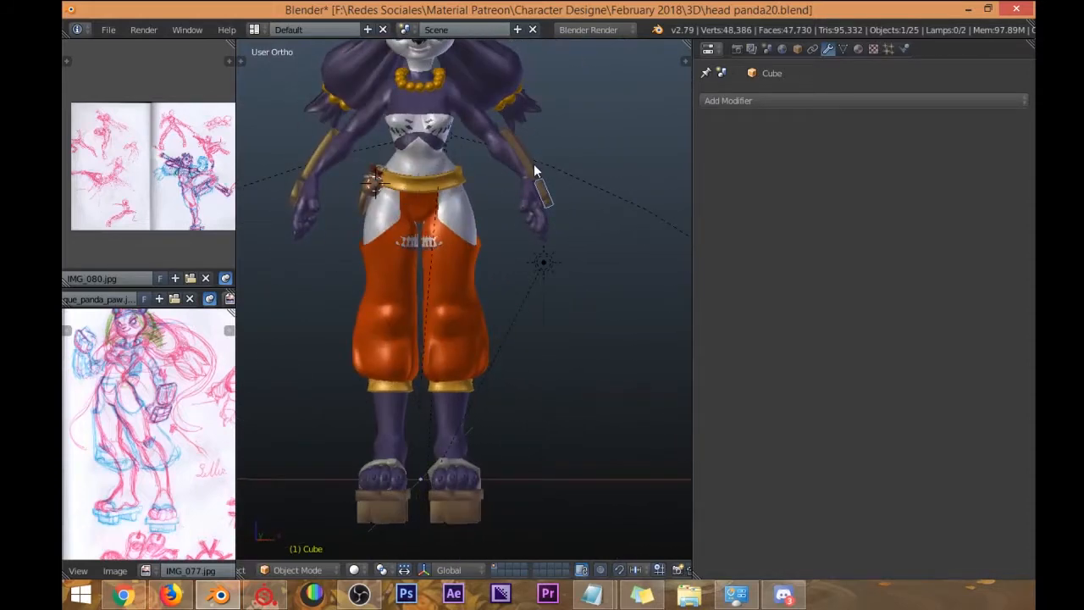
Show the material of the character's left wooden sandal and display its whole mesh's UV layout.
right_click(533, 163)
middle_drag(534, 164, 525, 191)
right_click(480, 511)
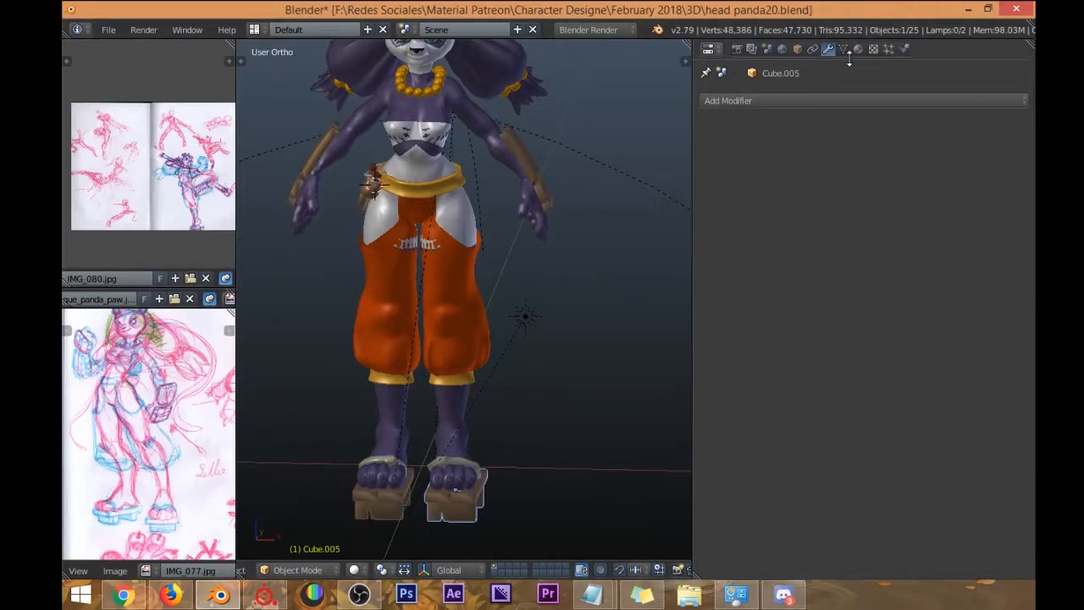
click(858, 48)
key(Tab)
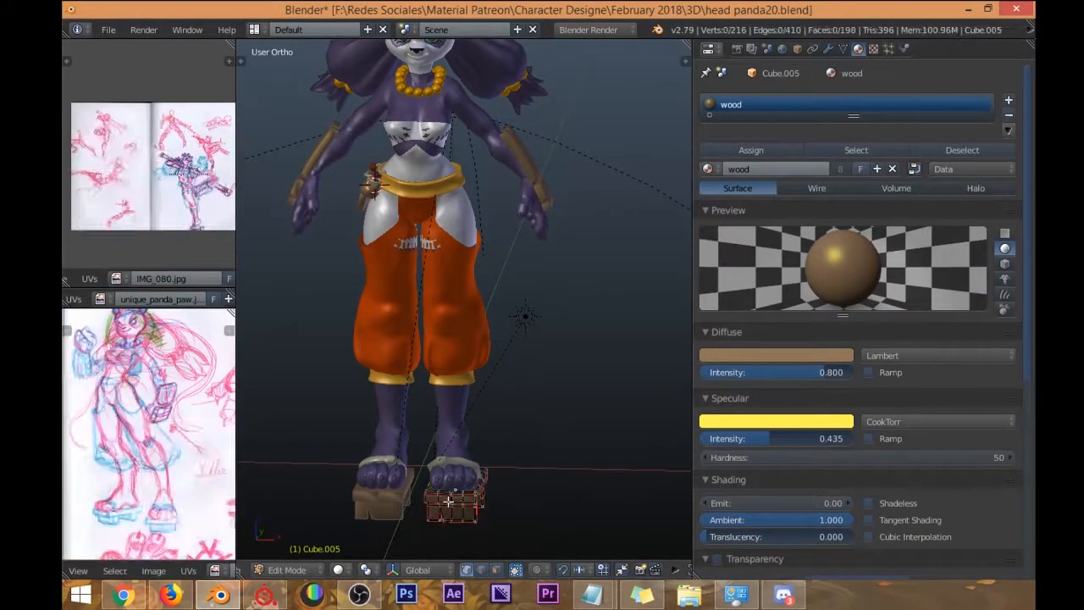
shift+middle_drag(522, 232, 550, 231)
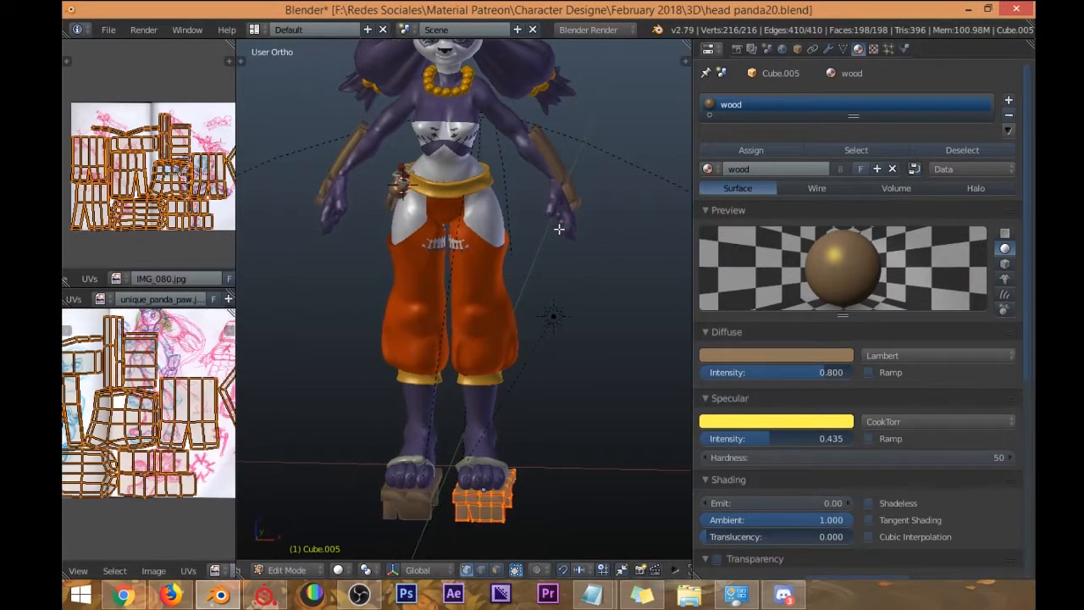
key(Tab)
Compare the UVs and assigned material of the left hand guard with those of the left sandal.
right_click(576, 200)
key(Tab)
key(Tab)
right_click(477, 514)
key(Tab)
key(Tab)
key(Tab)
key(Tab)
right_click(576, 192)
key(Tab)
key(Tab)
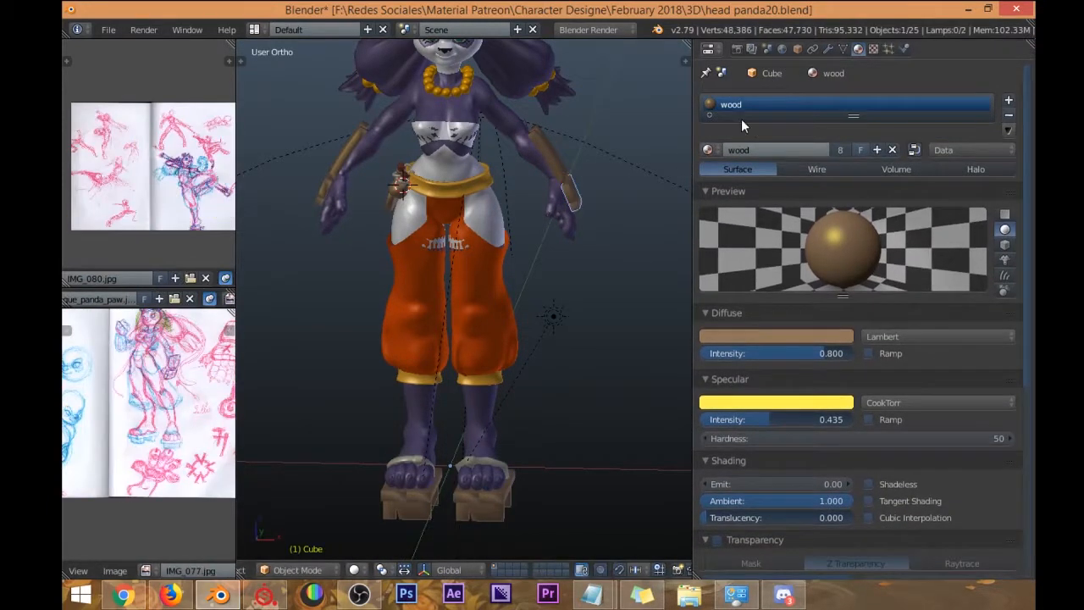
mouse_move(850, 116)
mouse_down()
mouse_move(847, 191)
mouse_move(847, 119)
mouse_move(839, 145)
mouse_move(833, 118)
mouse_up()
Reopen the left sandal in Edit Mode to examine its UV layout and try moving its mesh.
middle_drag(521, 347, 532, 282)
right_click(513, 413)
key(Tab)
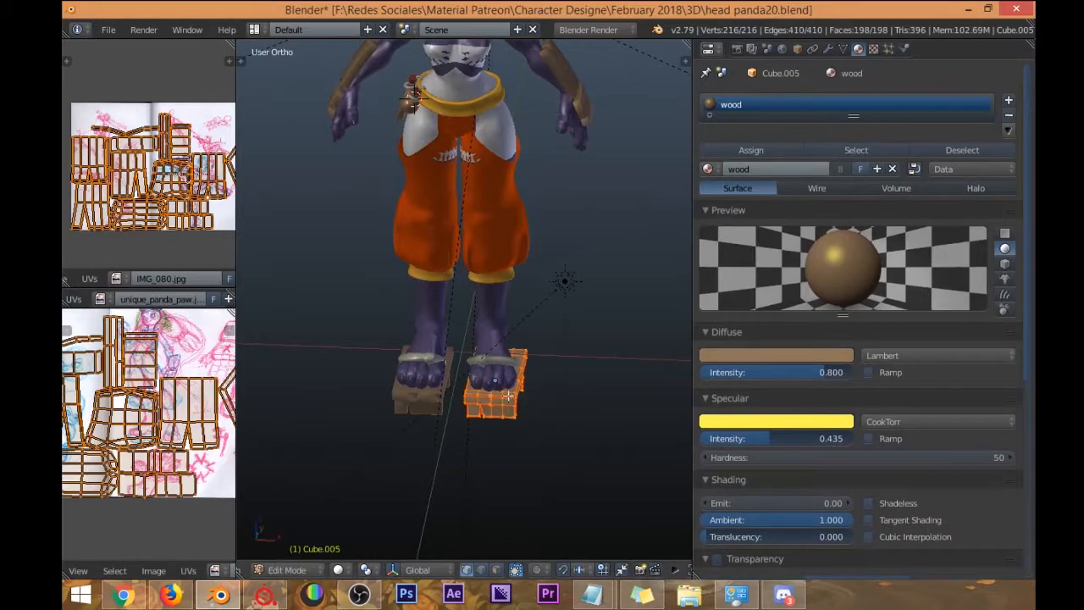
middle_drag(510, 426, 511, 361)
key(g)
right_click(519, 367)
key(Tab)
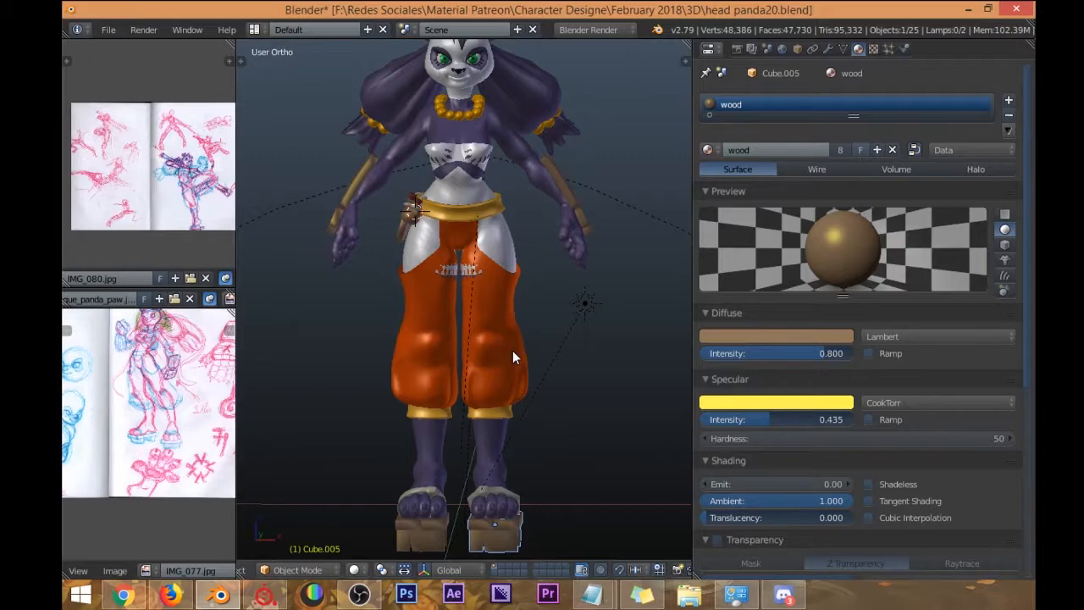
Select both guard pieces on the right arm and try moving them together.
middle_drag(514, 343, 465, 341)
scroll(465, 341, up, 2)
right_click(405, 271)
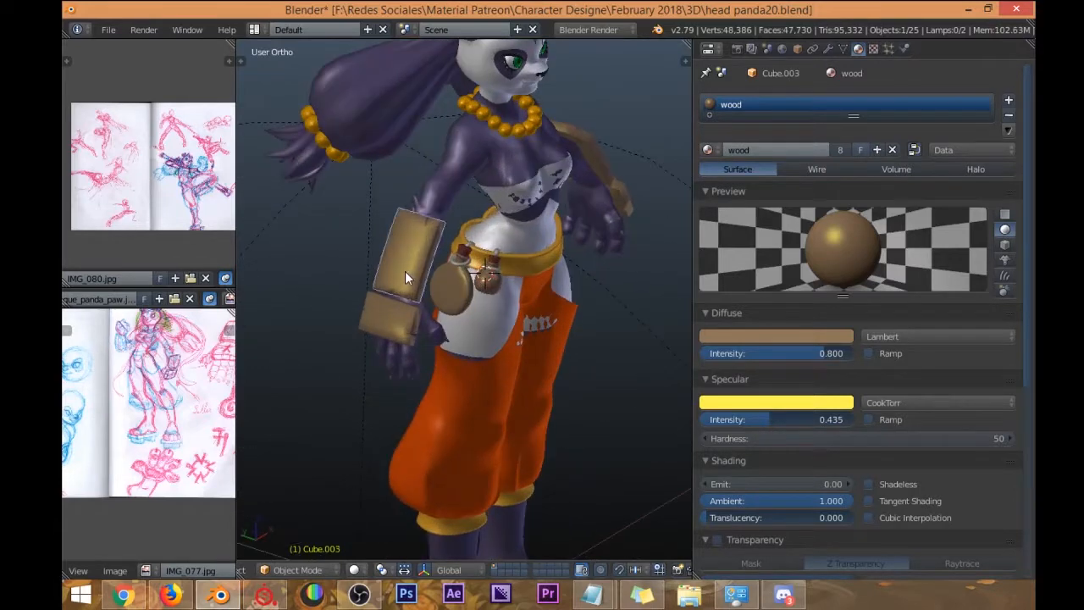
middle_drag(404, 271, 373, 238)
scroll(292, 278, up, 2)
right_click(291, 272)
scroll(291, 273, down, 4)
shift+right_click(323, 221)
scroll(445, 213, down, 2)
scroll(435, 227, up, 3)
key(g)
click(372, 218)
Hide the selected right arm guard pieces and reveal them again.
key(h)
scroll(367, 221, up, 4)
key(alt+h)
scroll(373, 239, down, 5)
Select the sandals and their straps in turn to check their wood and rope materials.
middle_drag(534, 247, 383, 382)
right_click(377, 385)
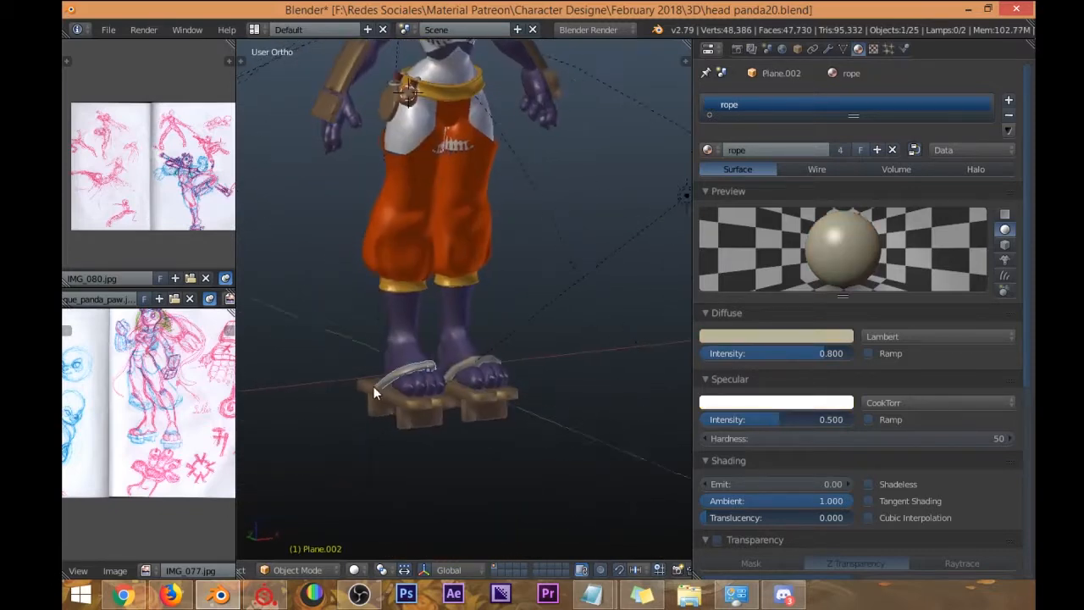
right_click(492, 406)
middle_drag(492, 406, 457, 374)
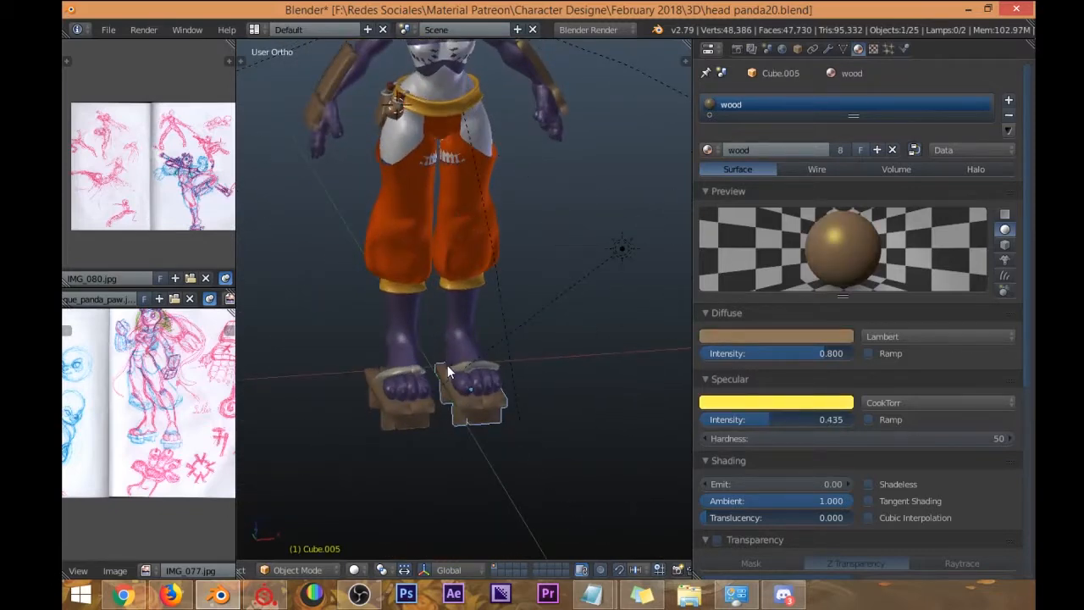
right_click(460, 368)
right_click(416, 369)
Select the right arm guard pieces and the body in turn to compare their materials.
shift+middle_drag(344, 311, 360, 432)
middle_drag(360, 431, 382, 285)
right_click(359, 227)
shift+right_click(341, 265)
middle_drag(547, 222, 506, 215)
shift+middle_drag(505, 215, 501, 252)
right_click(454, 246)
drag(501, 248, 503, 258)
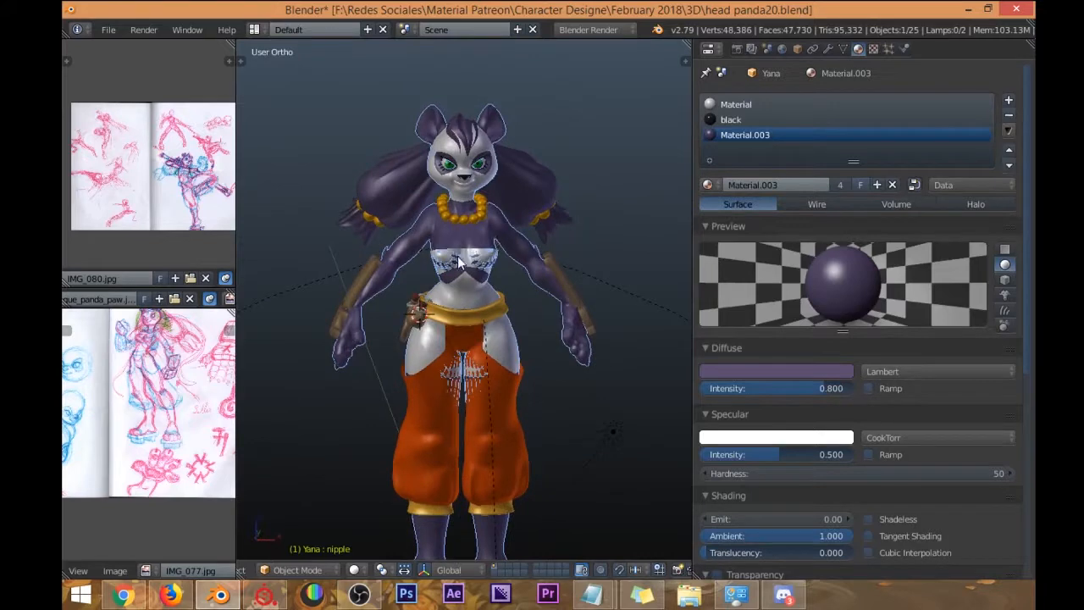
middle_drag(503, 257, 531, 269)
shift+middle_drag(532, 270, 542, 223)
scroll(373, 245, up, 3)
right_click(359, 225)
middle_drag(359, 225, 420, 228)
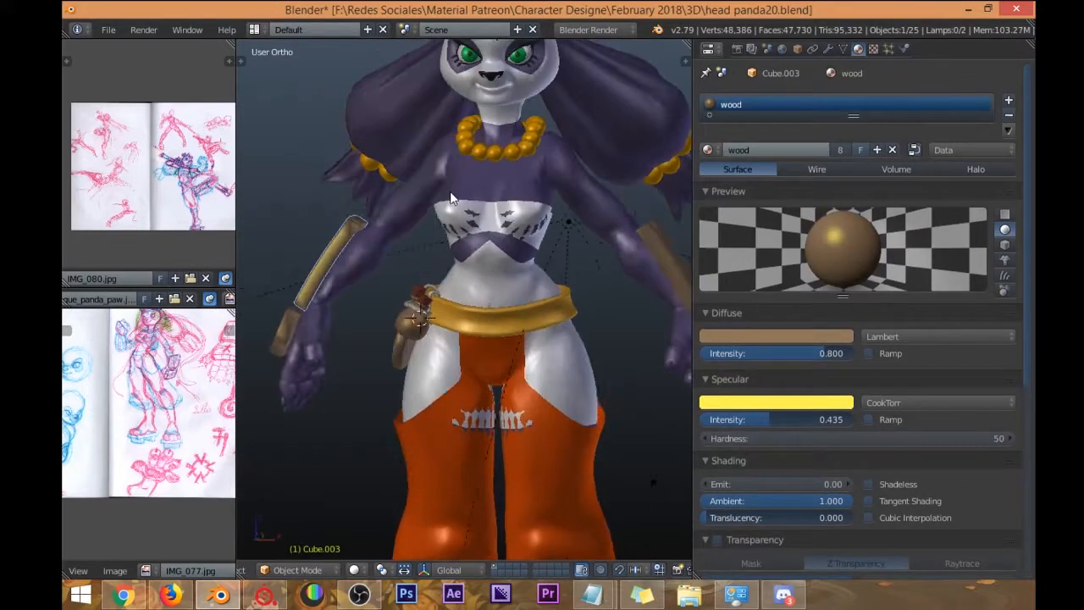
right_click(434, 185)
middle_drag(434, 185, 465, 203)
Try moving the right arm guards, singly and as a pair, to see how they sit against the arm.
right_click(335, 257)
key(g)
right_click(316, 236)
middle_drag(318, 236, 317, 263)
shift+middle_drag(317, 263, 348, 217)
key(g)
right_click(316, 198)
shift+right_click(321, 272)
key(g)
right_click(310, 239)
middle_drag(313, 240, 364, 237)
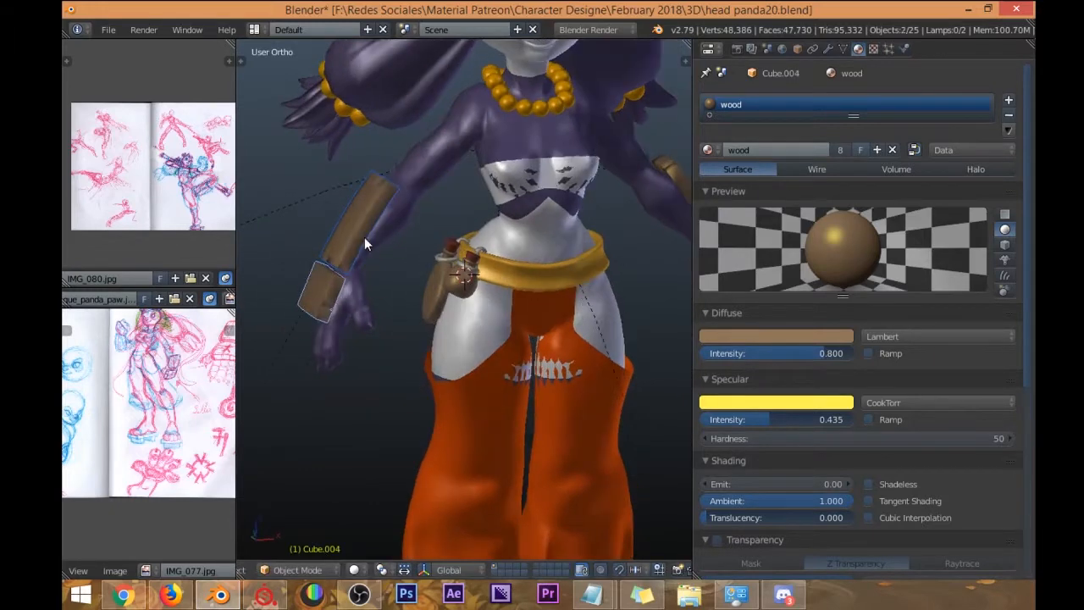
Examine how the two right arm guard pieces sit against the forearm and hand from several angles.
scroll(364, 237, down, 4)
middle_drag(468, 224, 454, 220)
scroll(370, 226, up, 4)
shift+middle_drag(370, 226, 404, 257)
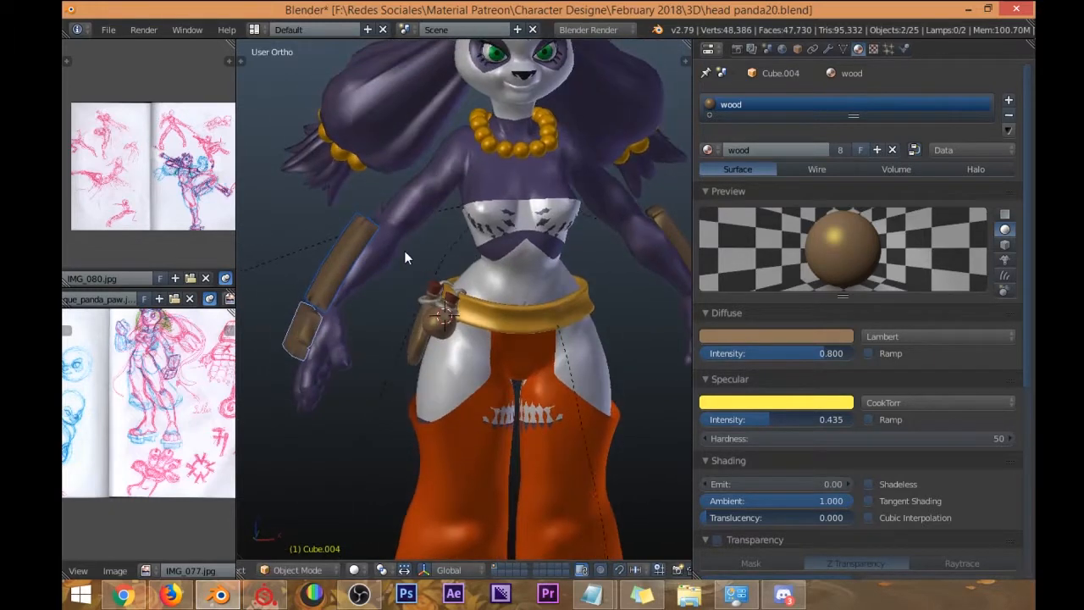
scroll(370, 225, up, 3)
shift+middle_drag(370, 225, 403, 213)
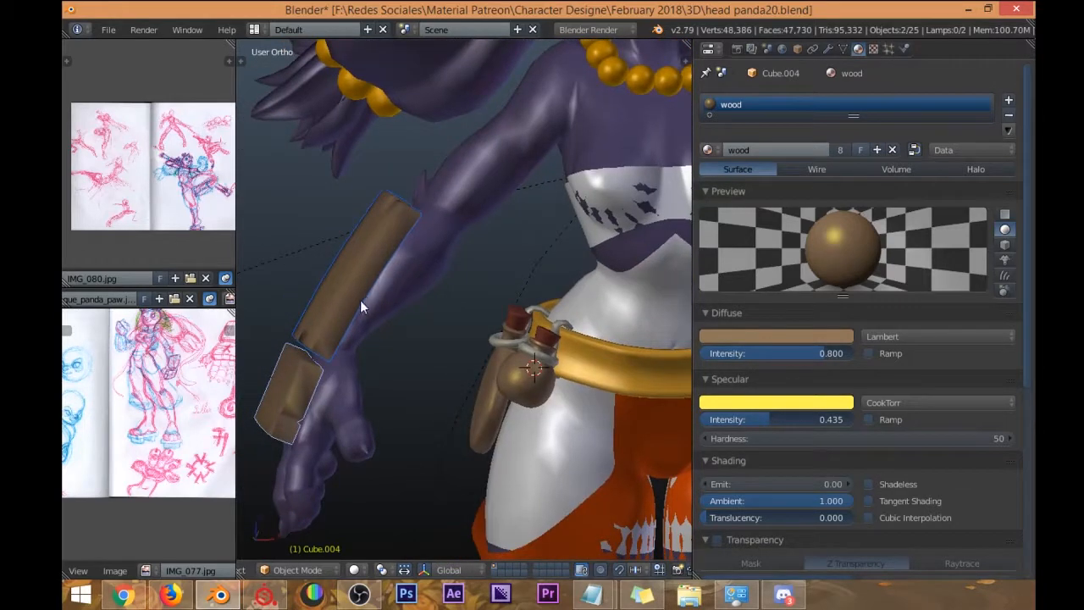
shift+middle_drag(371, 343, 401, 198)
scroll(435, 225, down, 3)
scroll(401, 198, up, 3)
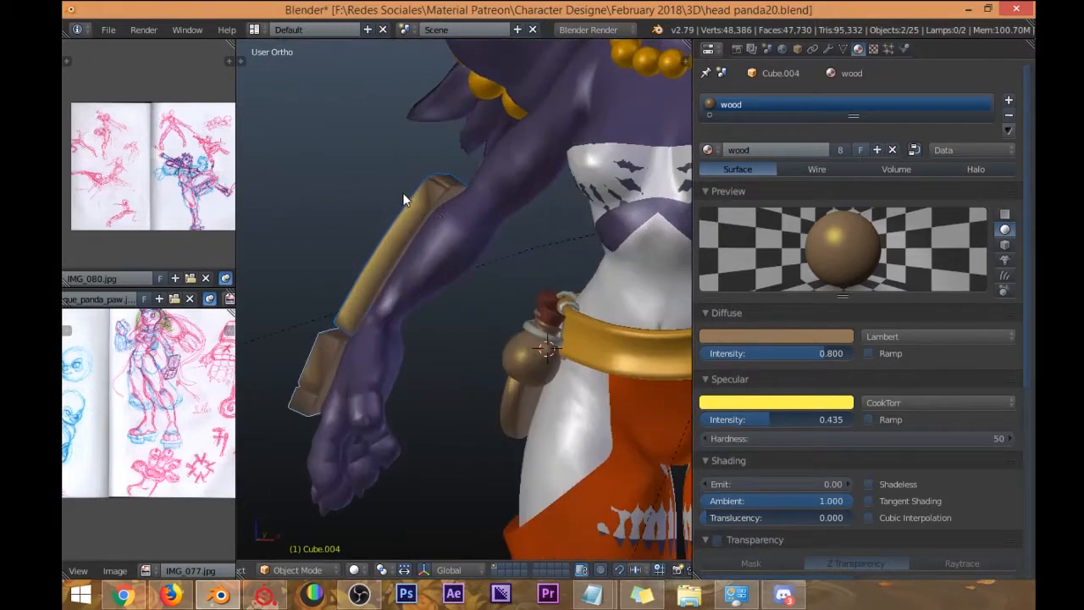
mouse_move(401, 319)
middle_down()
mouse_move(402, 367)
mouse_move(414, 306)
middle_up()
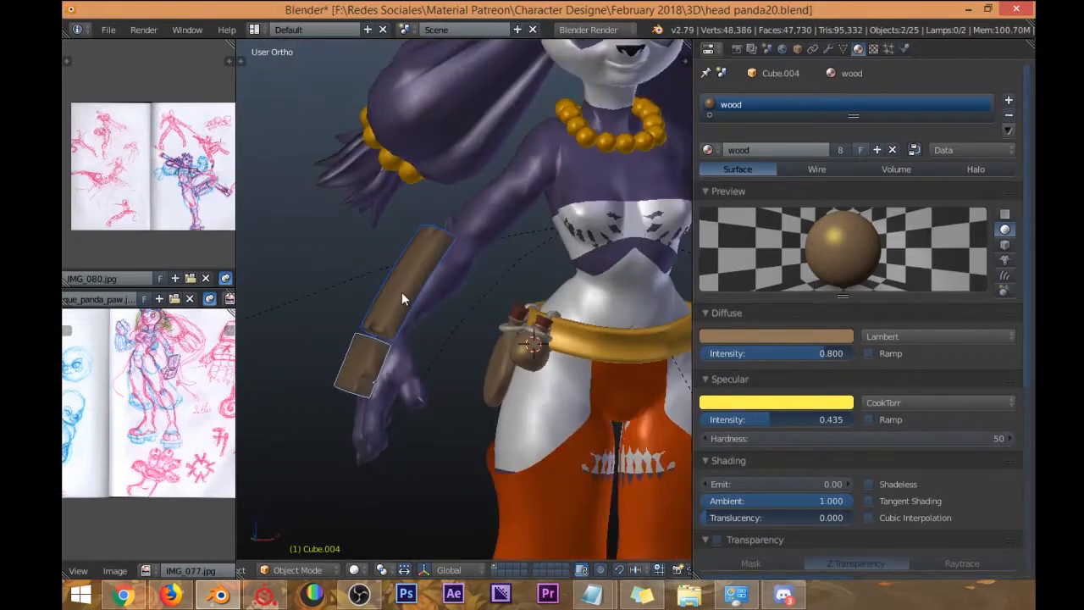
Try moving the right arm guards away from the arm, undo the move, and view the whole character.
key(g)
click(263, 267)
middle_drag(425, 250, 416, 265)
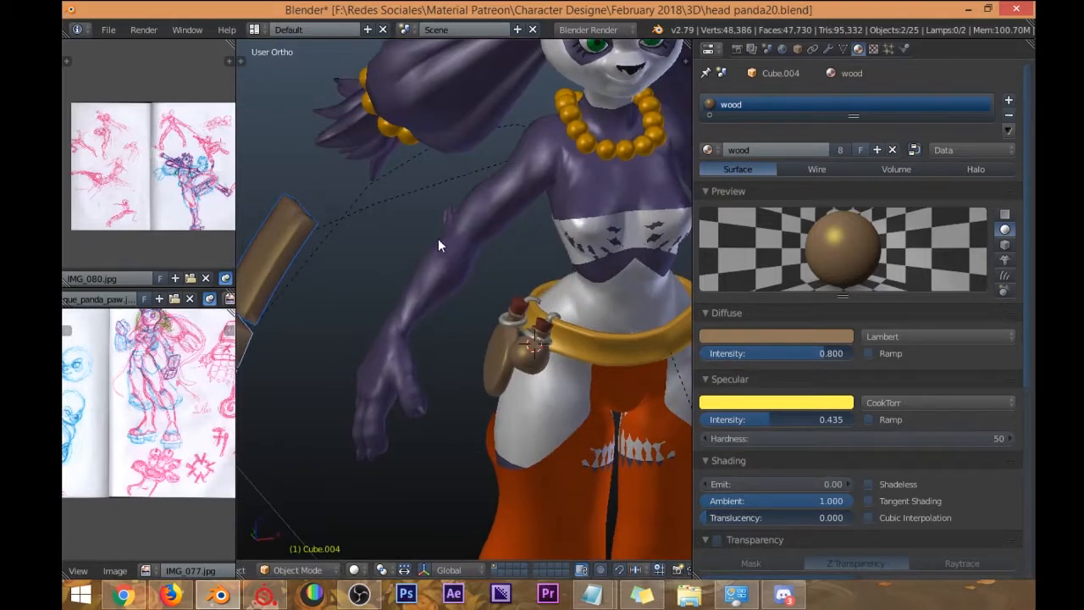
scroll(473, 256, down, 3)
key(ctrl+z)
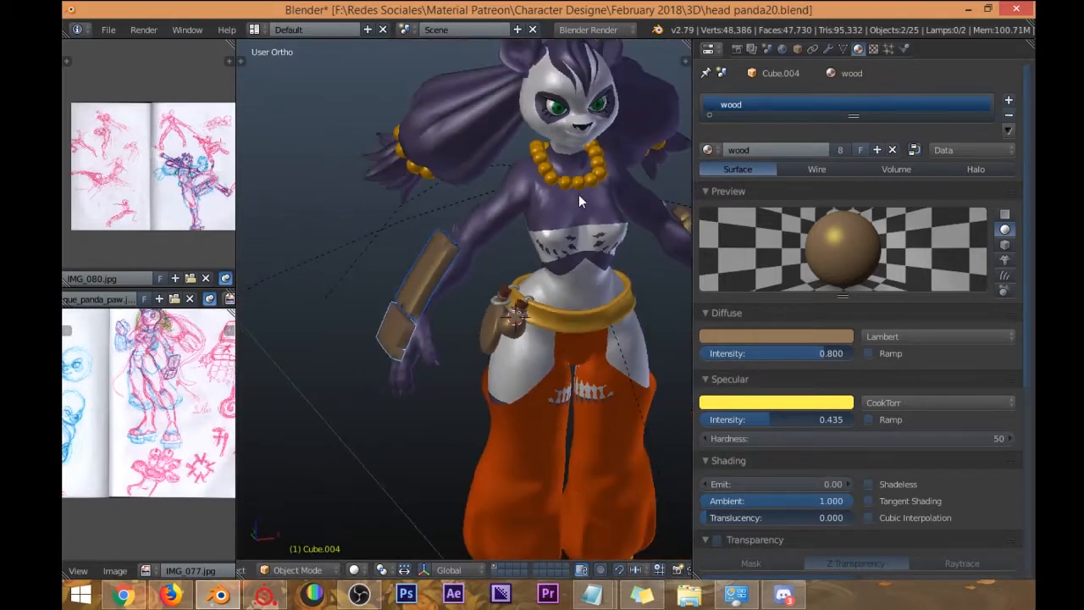
middle_drag(578, 196, 405, 226)
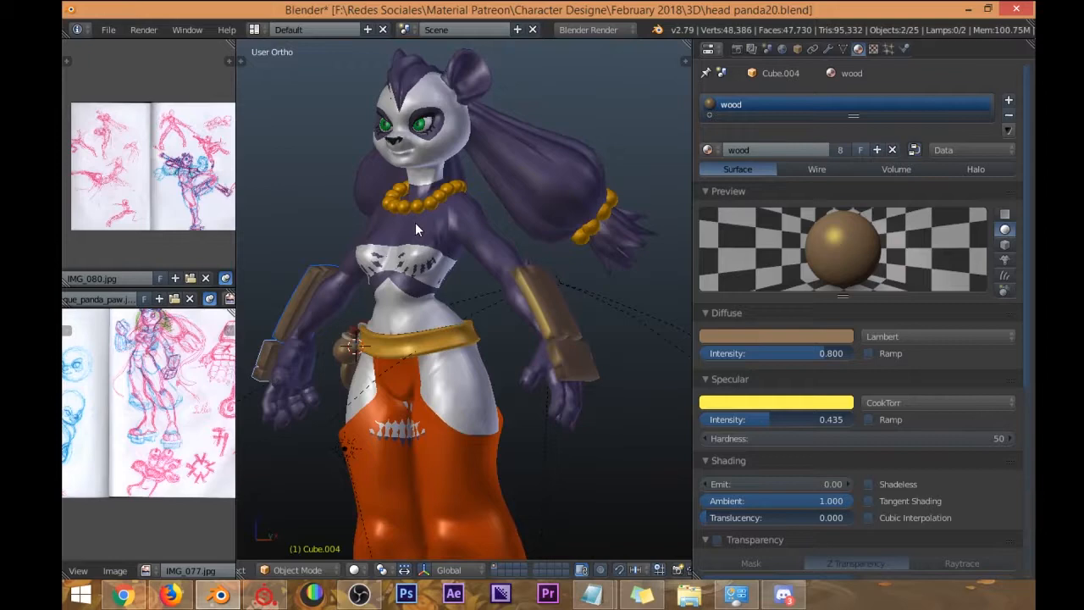
middle_drag(415, 222, 484, 247)
shift+middle_drag(484, 247, 375, 523)
scroll(401, 509, down, 3)
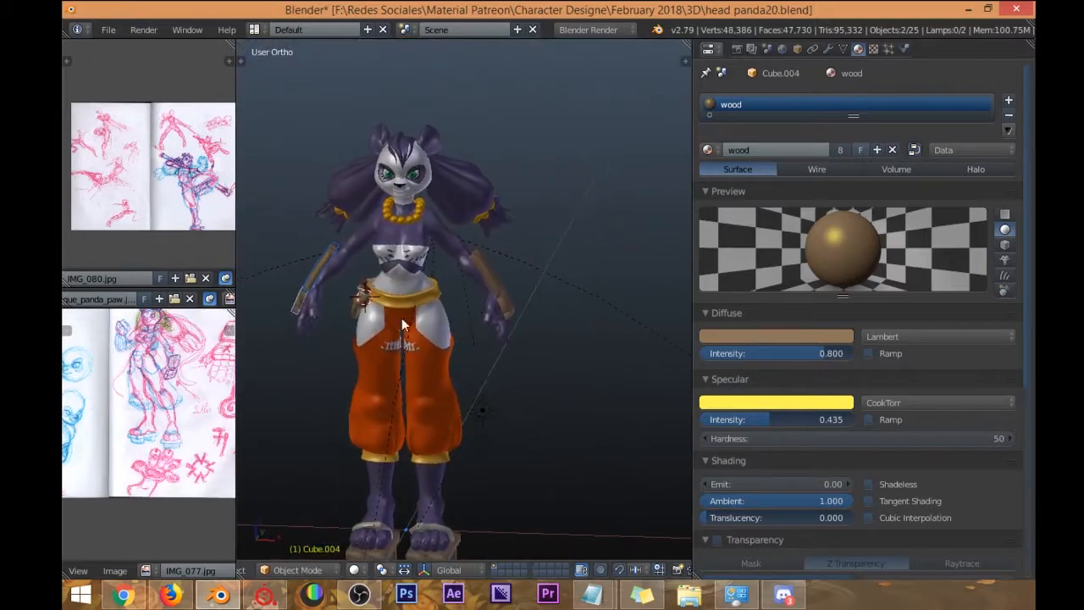
Select the panda's body and try moving it away from the clothes, hair and accessories.
scroll(461, 364, up, 2)
right_click(444, 289)
scroll(444, 288, up, 2)
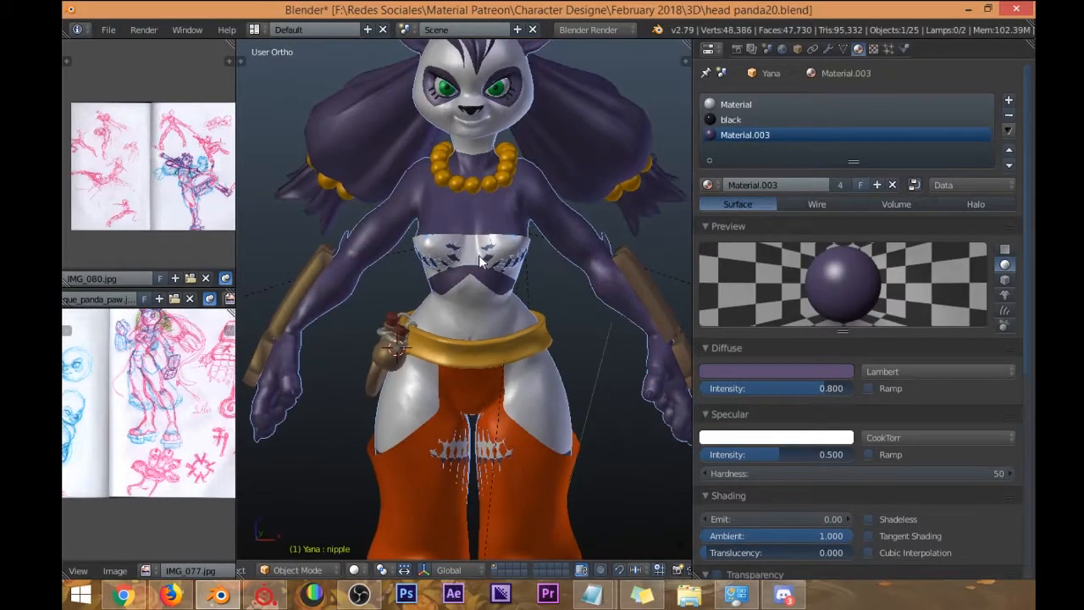
right_click(479, 255)
mouse_move(473, 269)
middle_down()
mouse_move(526, 265)
mouse_move(542, 193)
mouse_move(472, 267)
middle_up()
right_click(498, 290)
scroll(473, 268, down, 3)
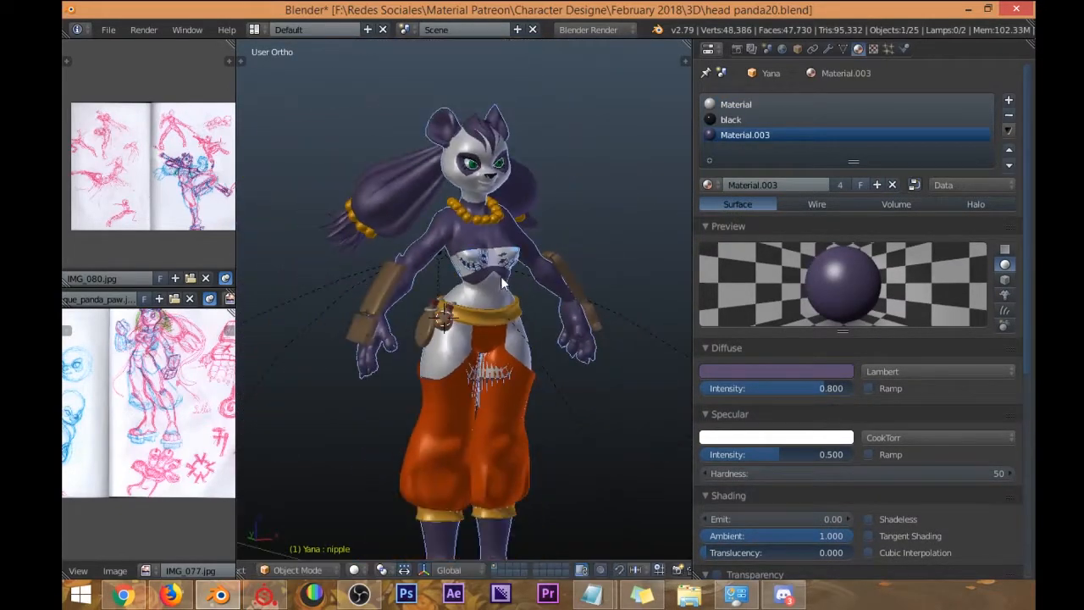
key(g)
right_click(410, 278)
middle_drag(411, 278, 406, 202)
key(g)
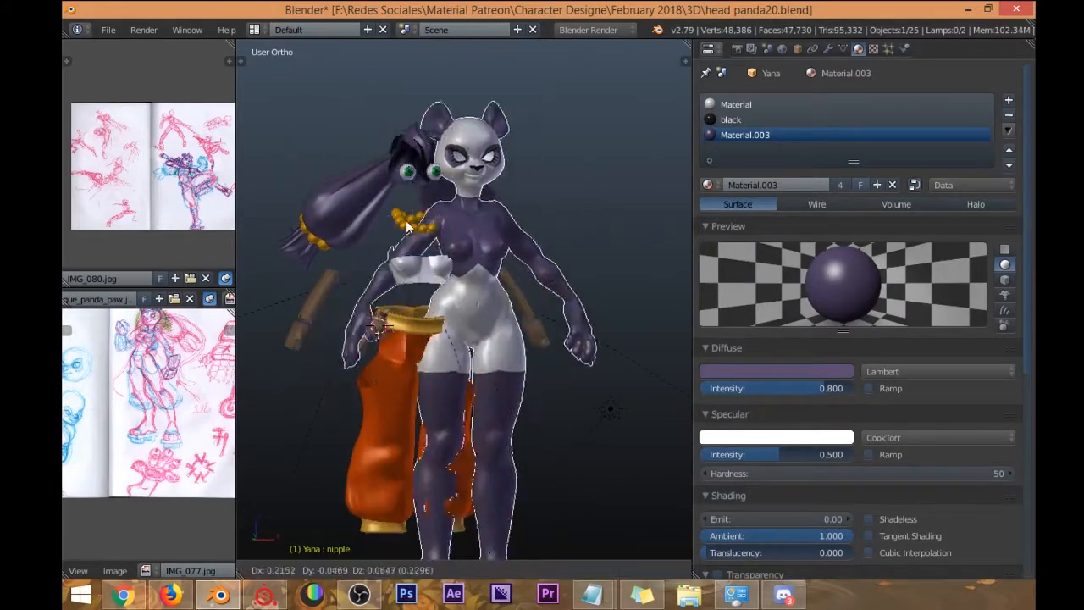
right_click(418, 258)
shift+middle_drag(417, 258, 430, 323)
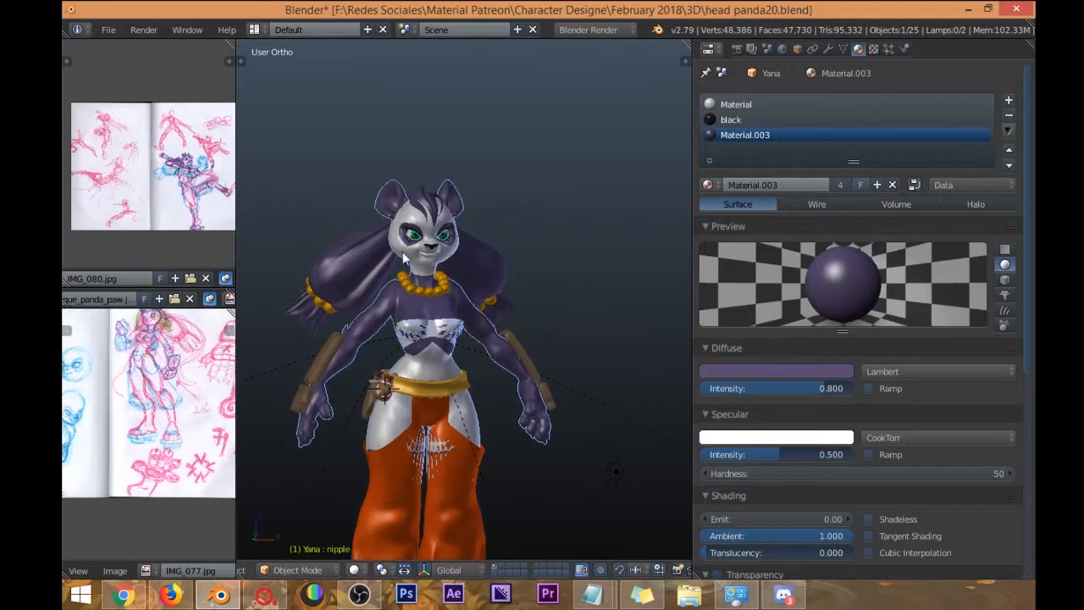
Select the hair and the body in turn, and check the body's vertex groups, shape keys and UV maps.
scroll(424, 335, up, 1)
right_click(474, 294)
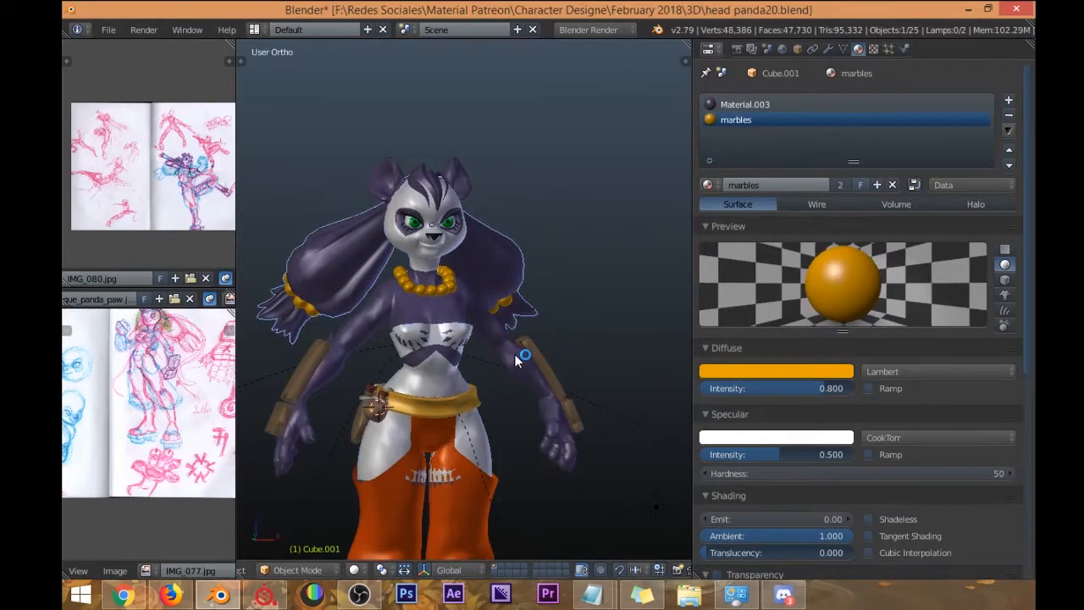
right_click(471, 318)
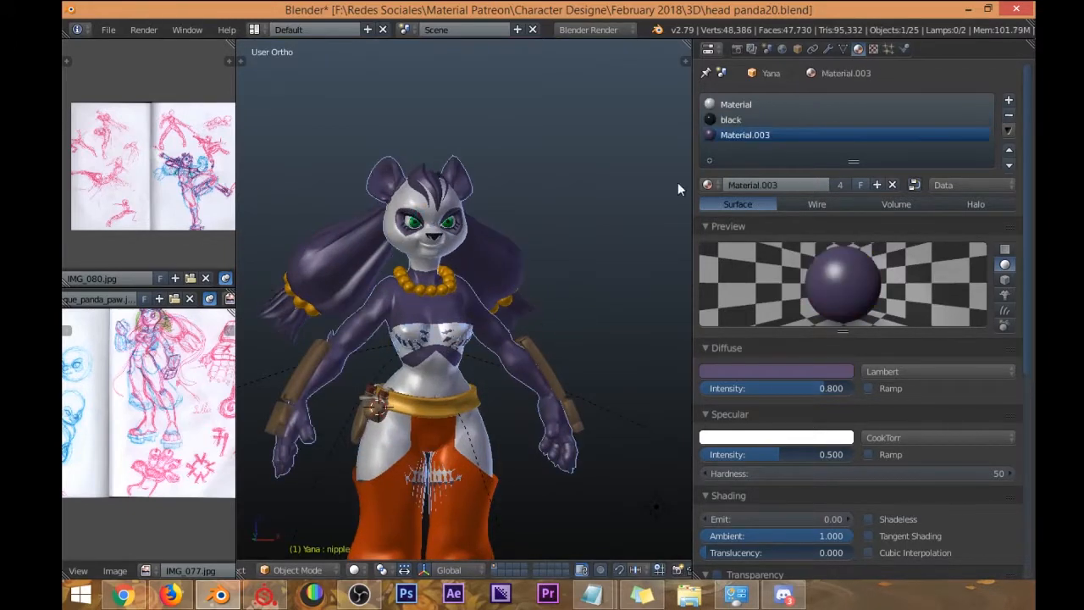
click(843, 49)
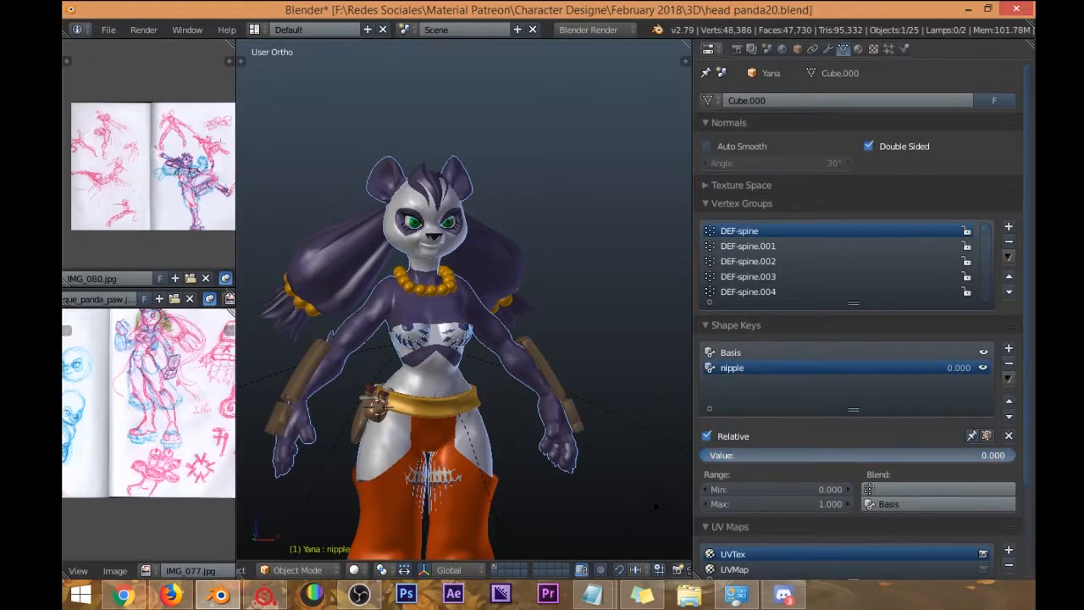
scroll(493, 395, down, 4)
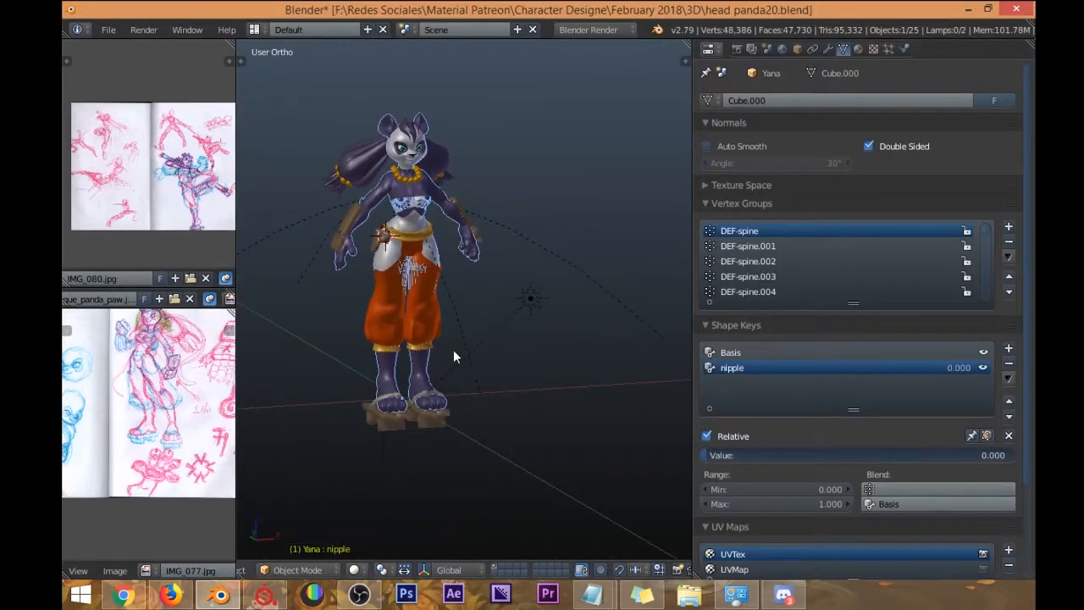
scroll(454, 354, up, 4)
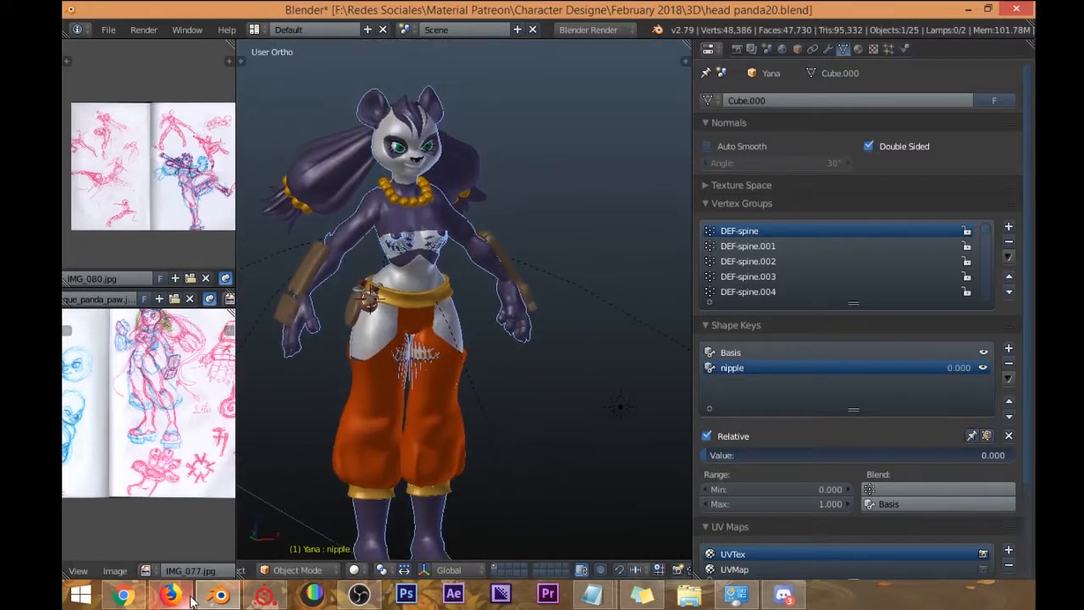
Open a second Blender instance and delete all the default objects from its scene.
right_click(217, 597)
click(164, 519)
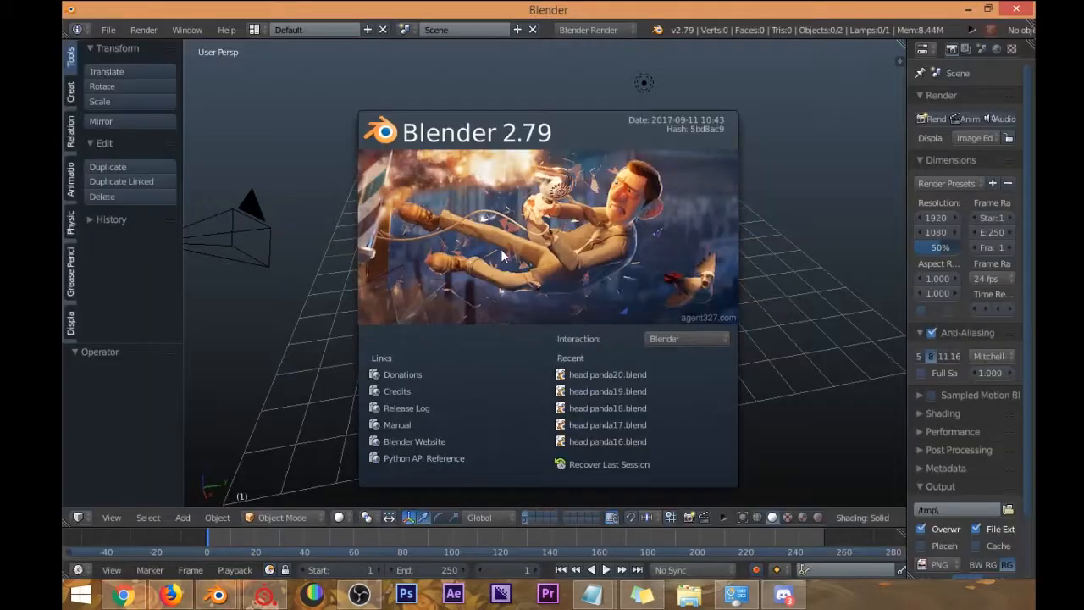
click(324, 283)
middle_drag(324, 283, 476, 279)
scroll(492, 254, down, 2)
key(a)
key(x)
click(485, 250)
Return to the head panda20.blend window and select the body, eyes and hair pieces together.
mouse_move(221, 595)
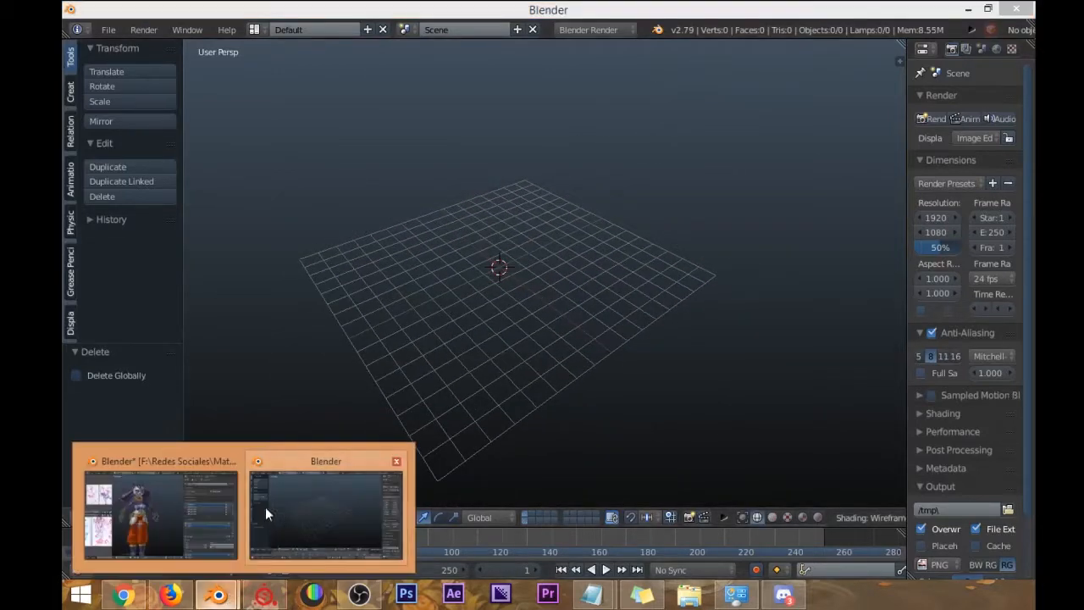
click(157, 508)
middle_drag(412, 363, 431, 341)
scroll(428, 219, up, 3)
right_click(430, 212)
middle_drag(430, 212, 486, 179)
shift+right_click(487, 176)
key(g)
right_click(507, 199)
shift+right_click(314, 263)
shift+right_click(314, 265)
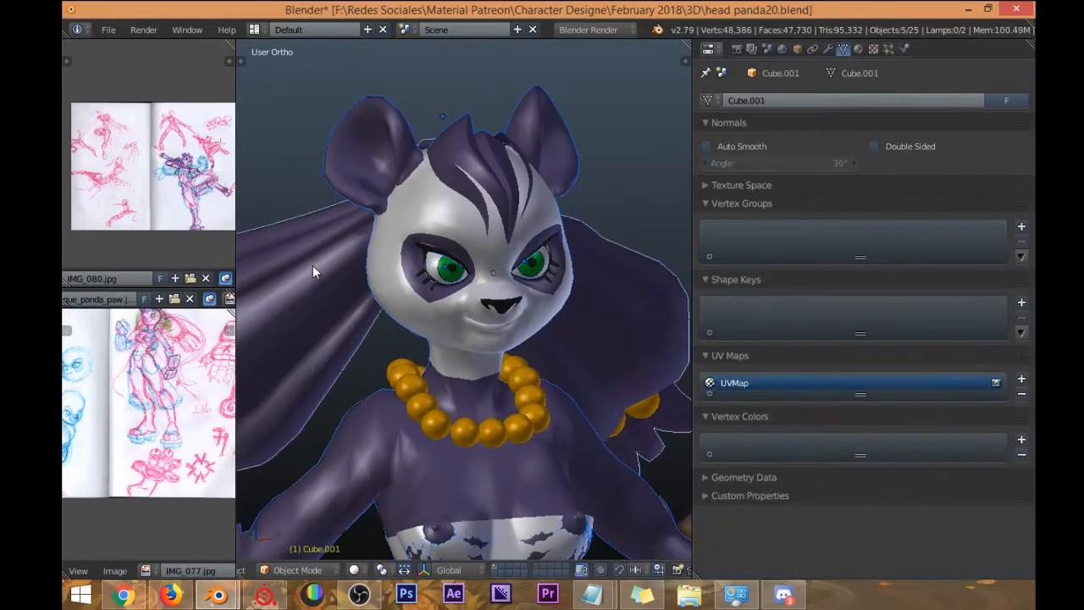
Try moving the selected body, eyes and hair away from the clothes to check the selection.
key(g)
right_click(327, 276)
scroll(329, 276, down, 10)
key(g)
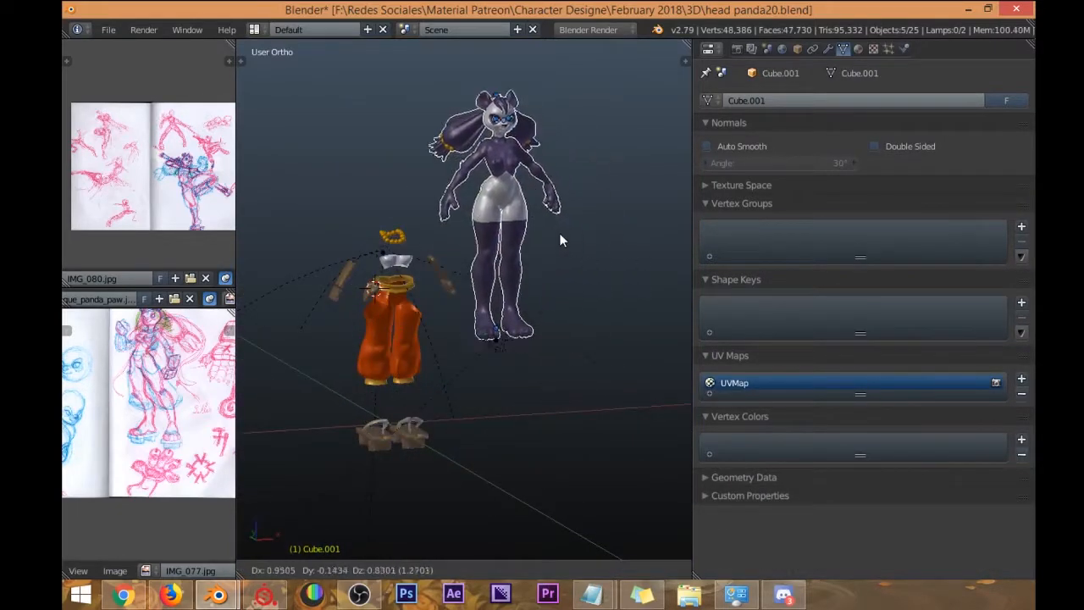
right_click(514, 247)
middle_drag(514, 247, 448, 296)
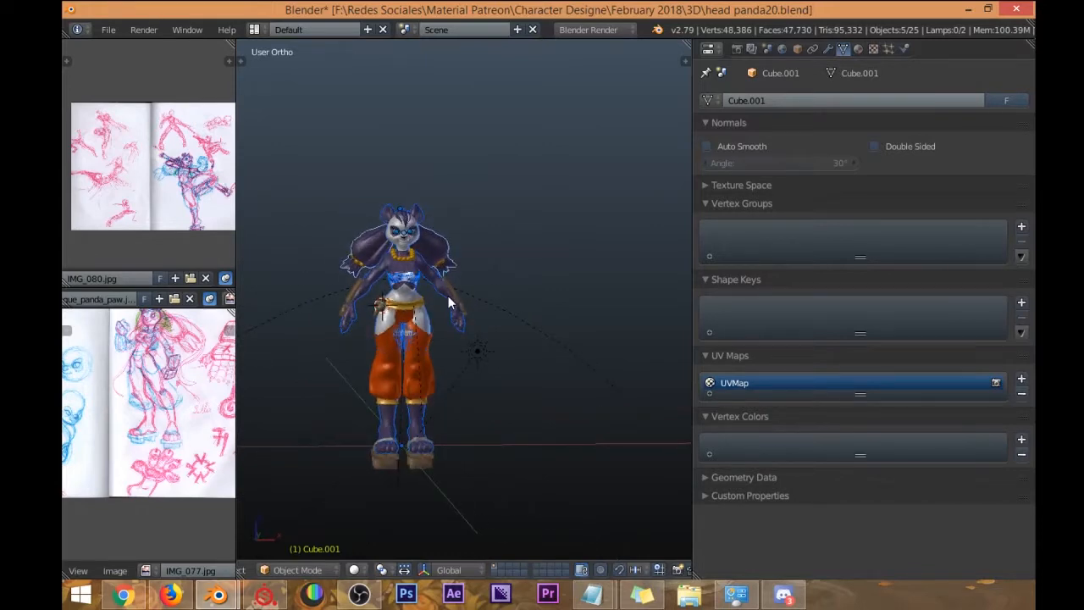
Copy the selected body, eyes and hair, and paste them into the empty scene of the second Blender window.
mouse_move(222, 597)
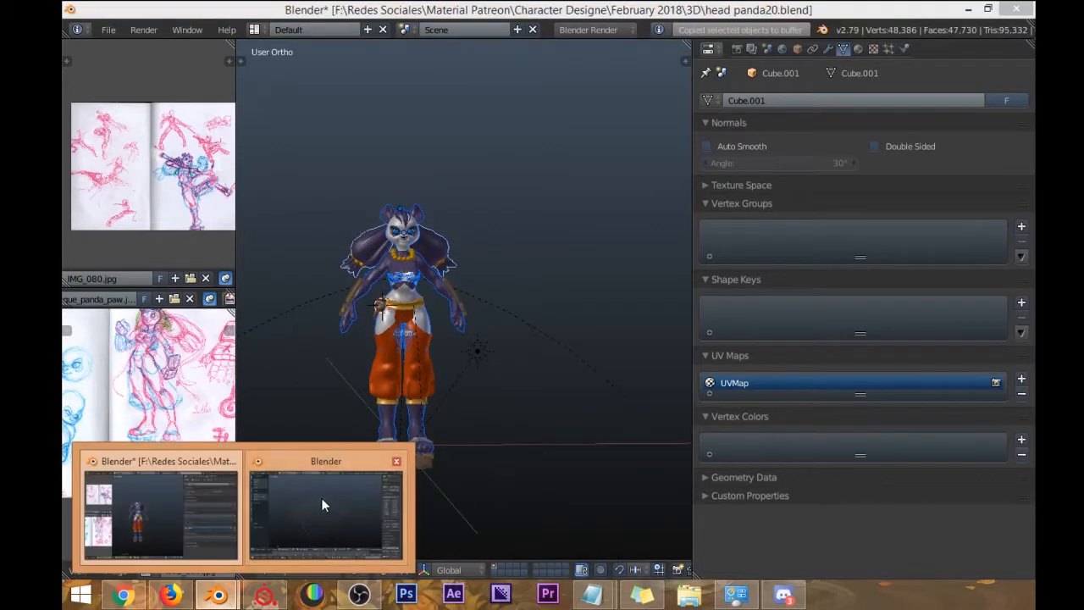
click(322, 499)
key(ctrl+v)
middle_drag(481, 286, 543, 250)
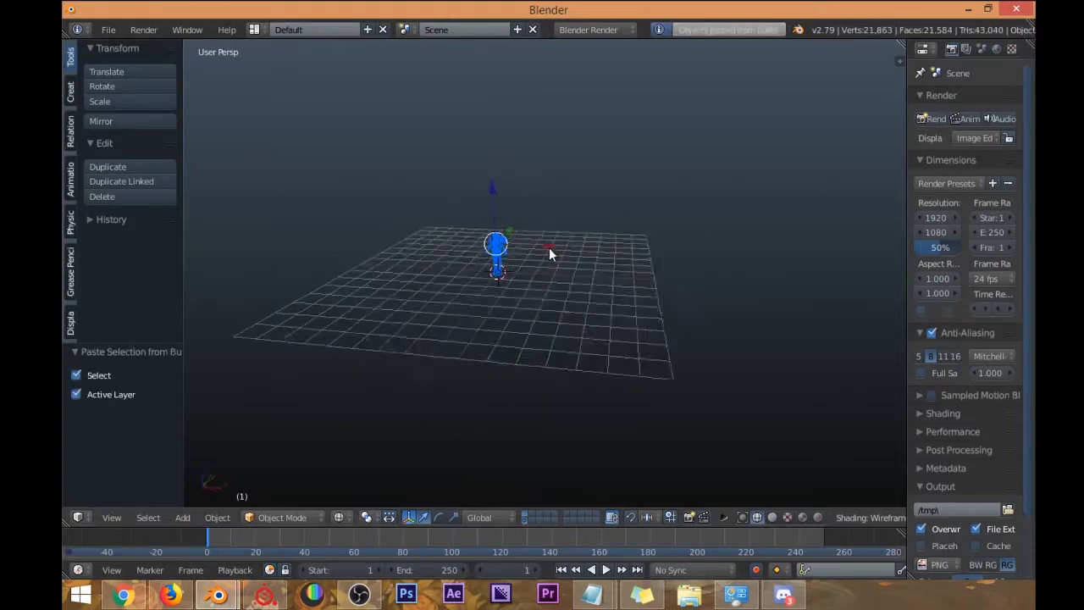
scroll(500, 253, up, 14)
scroll(442, 253, down, 4)
Deselect the pasted objects and change the viewport display from wireframe to solid shading.
key(alt+z)
mouse_move(450, 251)
middle_down()
mouse_move(508, 213)
mouse_move(494, 174)
mouse_move(564, 213)
mouse_move(485, 208)
mouse_move(507, 198)
mouse_move(456, 204)
middle_up()
key(a)
key(z)
key(z)
key(z)
key(z)
key(alt+z)
mouse_move(522, 198)
middle_down()
mouse_move(472, 205)
mouse_move(475, 220)
mouse_move(474, 191)
middle_up()
key(alt+z)
scroll(475, 188, down, 3)
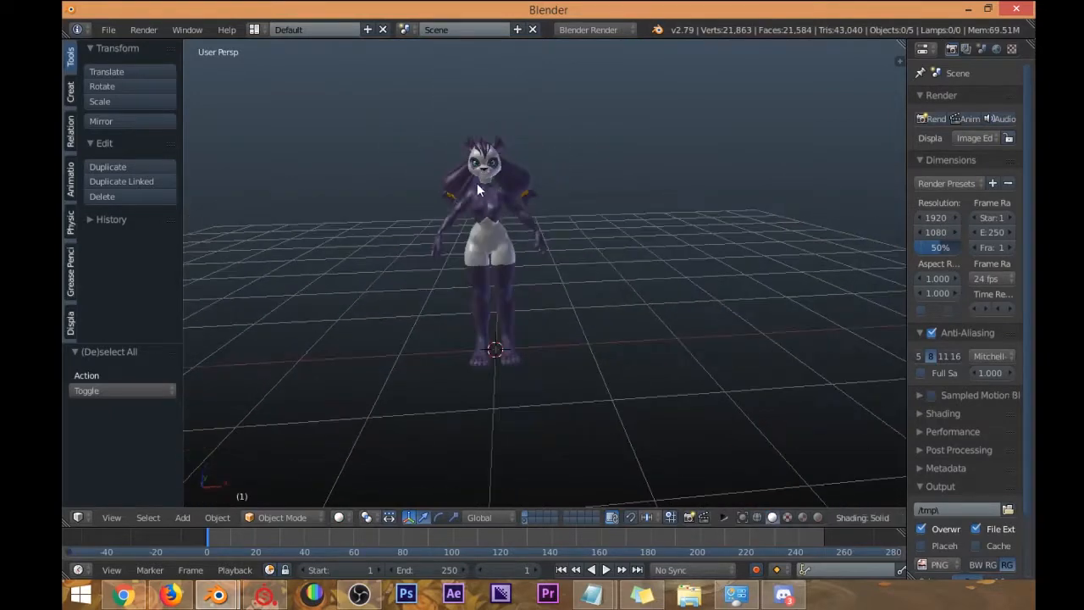
Select all the pasted objects and examine the character's face and body up close.
key(a)
scroll(424, 260, up, 8)
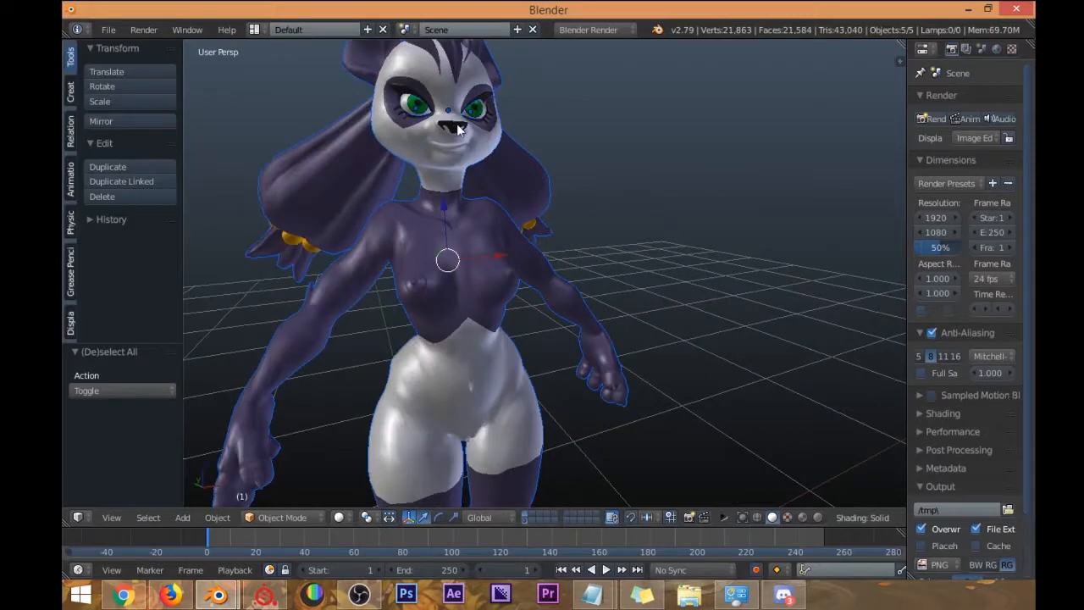
scroll(402, 157, down, 8)
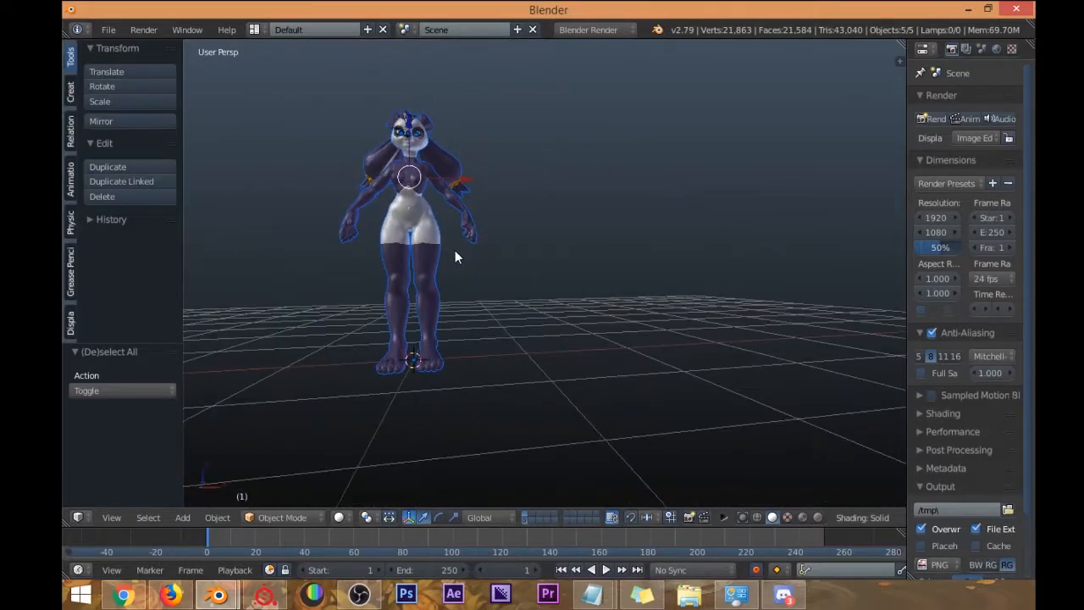
middle_drag(475, 251, 463, 265)
mouse_move(522, 231)
ctrl+mouse_down()
mouse_move(298, 185)
mouse_move(576, 337)
ctrl+mouse_up()
key(g)
right_click(550, 324)
shift+middle_drag(552, 325, 633, 423)
scroll(525, 215, up, 12)
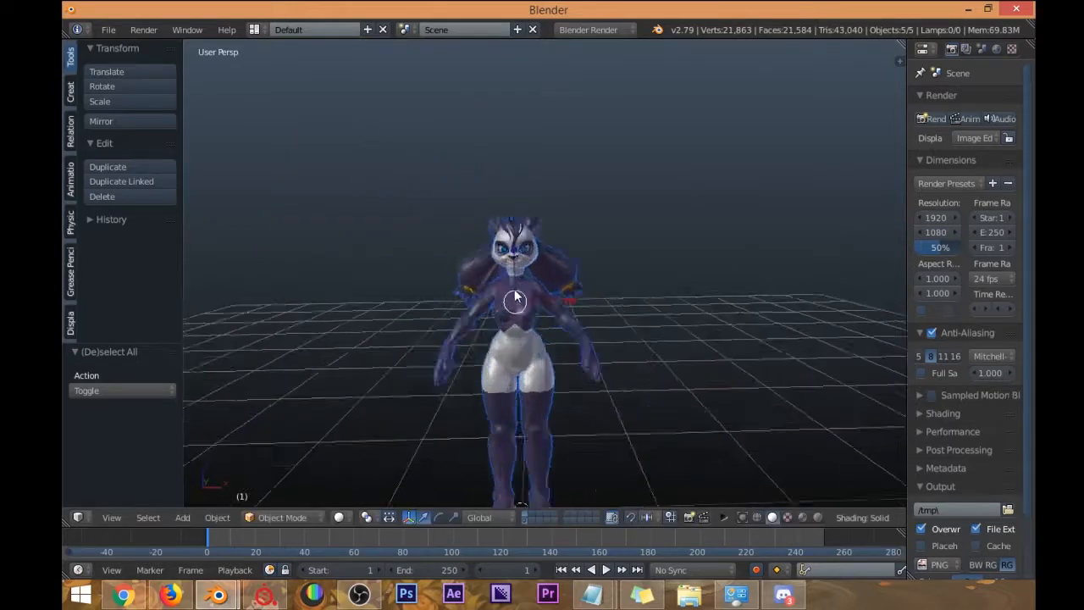
scroll(556, 231, down, 6)
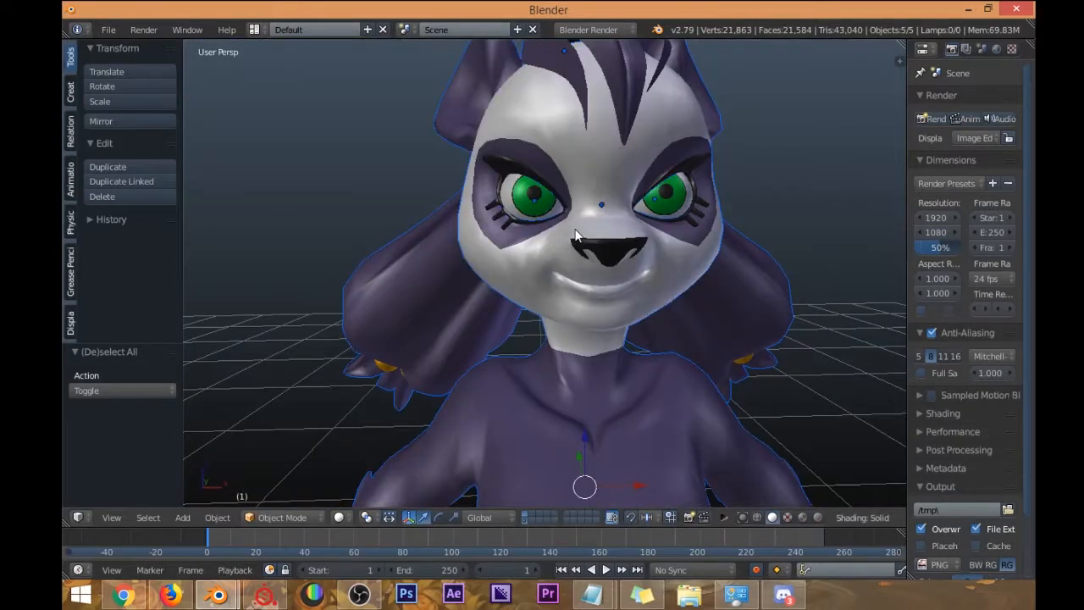
Select only the character's right eye and widen the properties editor.
scroll(563, 229, up, 1)
right_click(529, 210)
middle_drag(530, 211, 477, 206)
scroll(543, 204, up, 5)
scroll(458, 221, down, 3)
middle_drag(424, 240, 378, 188)
key(shift+space)
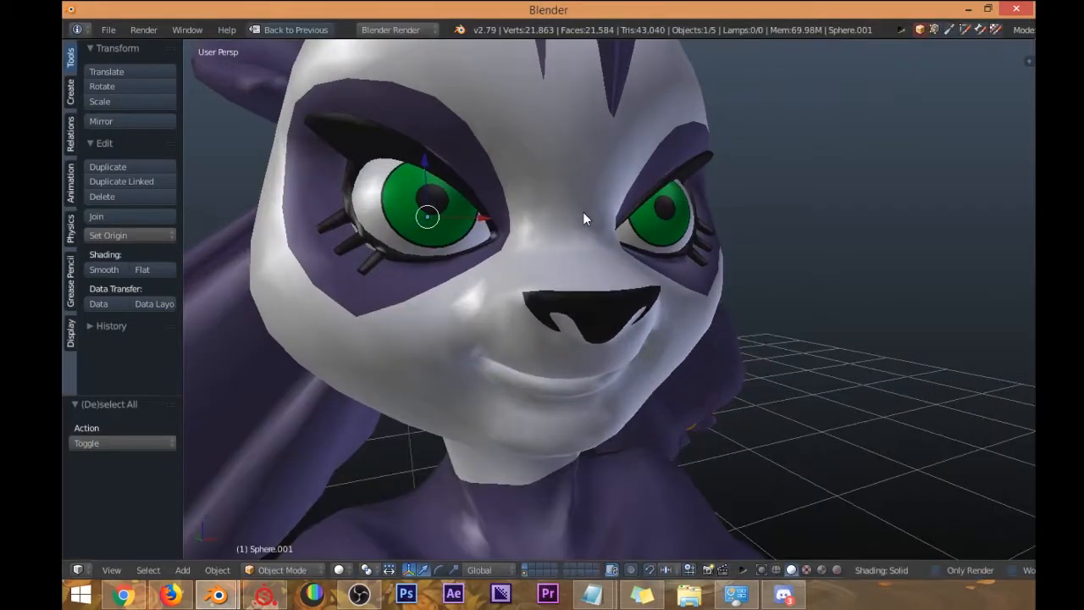
key(shift+space)
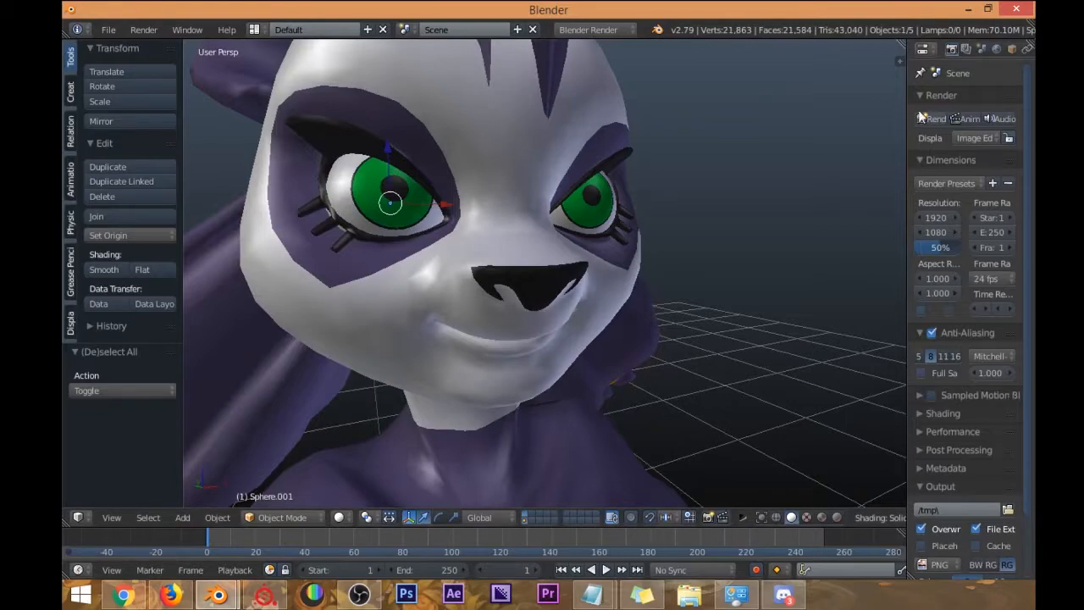
drag(903, 105, 724, 142)
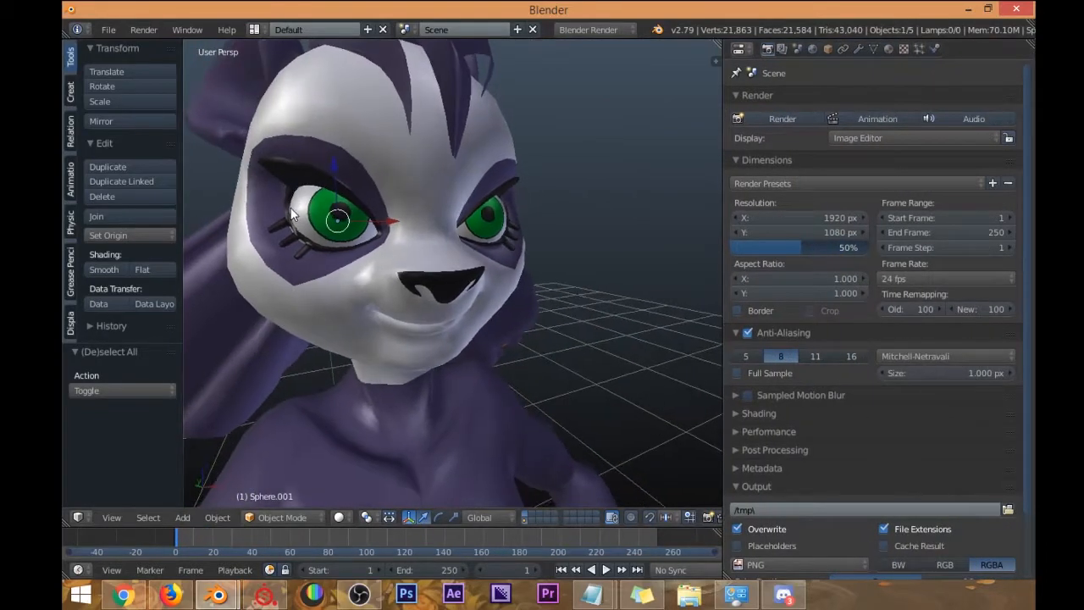
Move each eye in turn minimally along the global X axis.
middle_drag(288, 211, 330, 222)
key(g)
key(x)
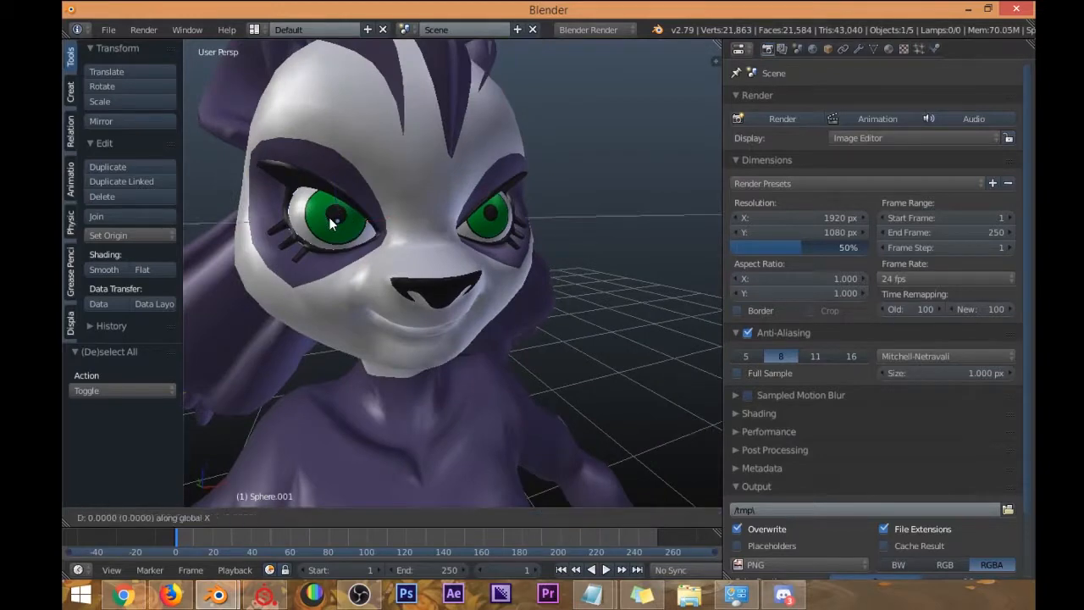
click(330, 217)
middle_drag(330, 217, 487, 226)
right_click(487, 225)
key(g)
key(x)
click(487, 226)
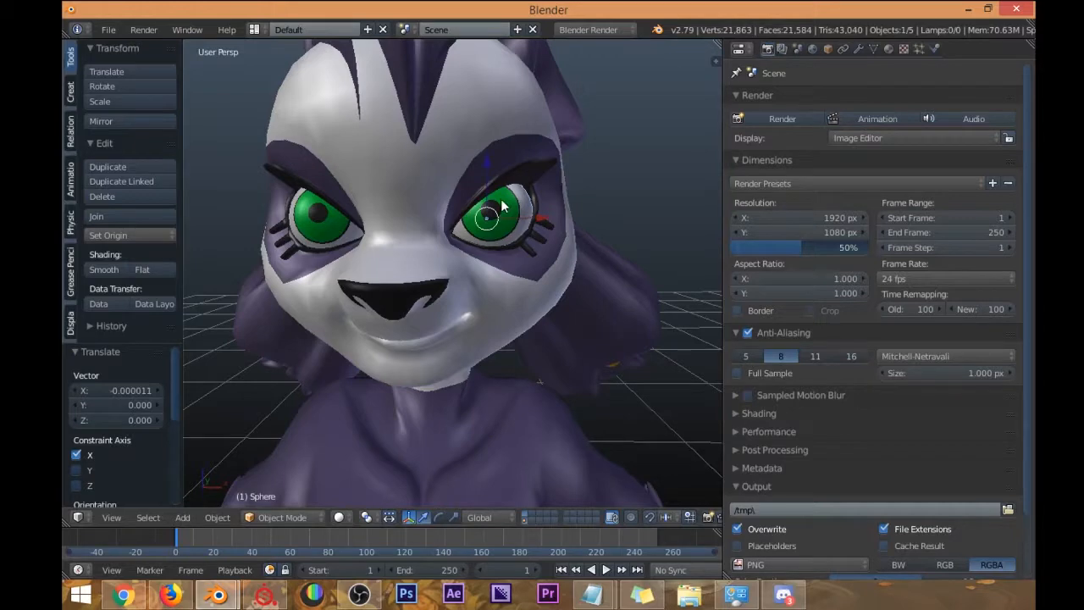
Select the character's right eye again after viewing the face from the side.
middle_drag(455, 268, 358, 248)
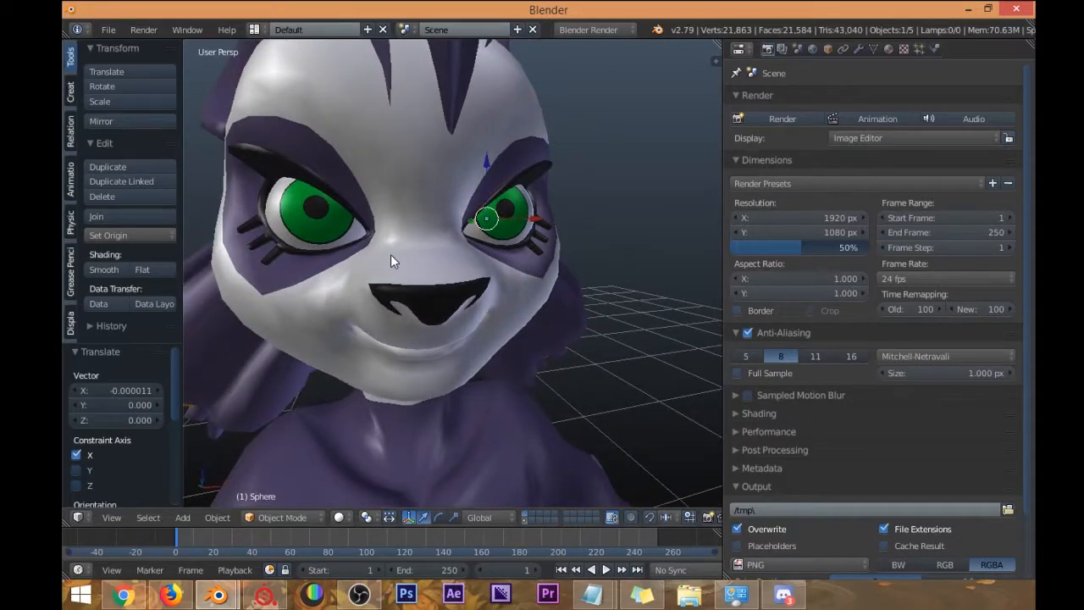
middle_drag(421, 239, 385, 248)
right_click(385, 247)
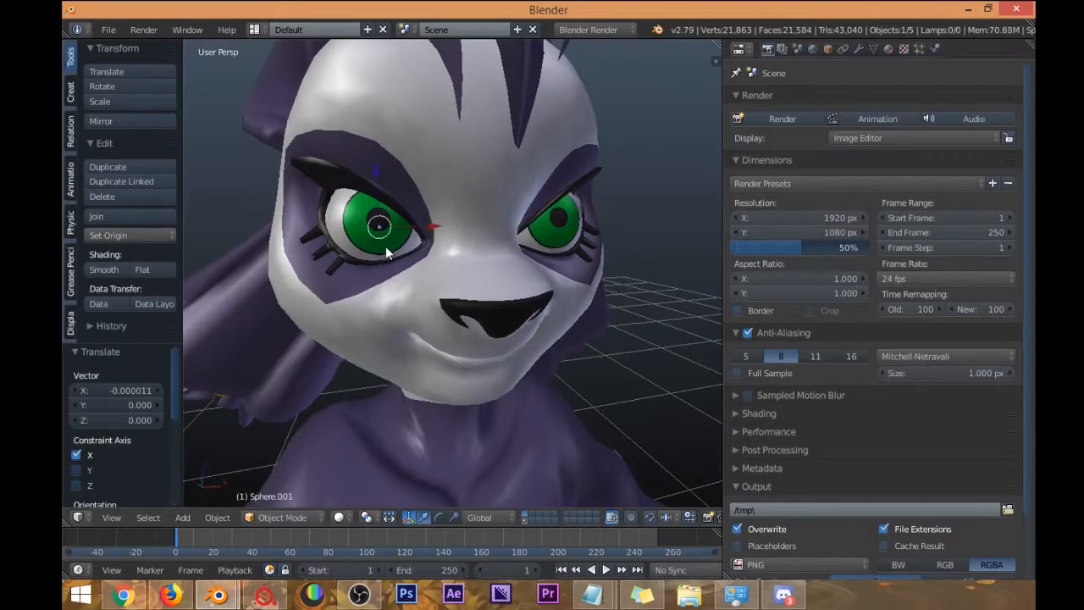
Isolate the selected eyeball in local view and bring up its materials with the green Material.003 slot active.
key(KP_Divide)
mouse_move(487, 258)
middle_down()
mouse_move(496, 260)
mouse_move(478, 261)
mouse_move(495, 256)
middle_up()
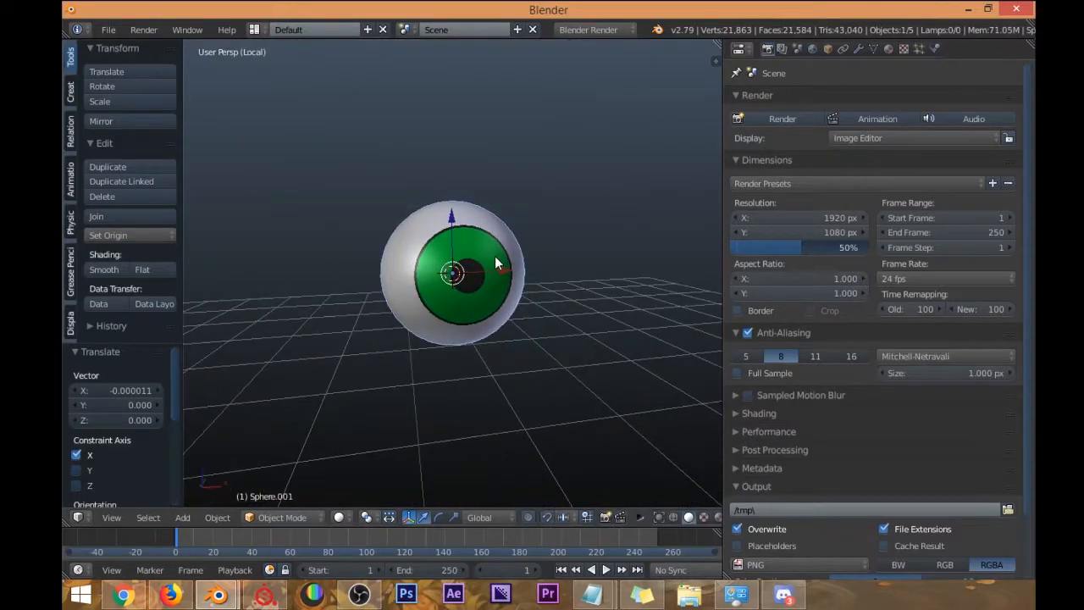
scroll(494, 256, up, 1)
scroll(906, 76, down, 2)
scroll(578, 179, down, 2)
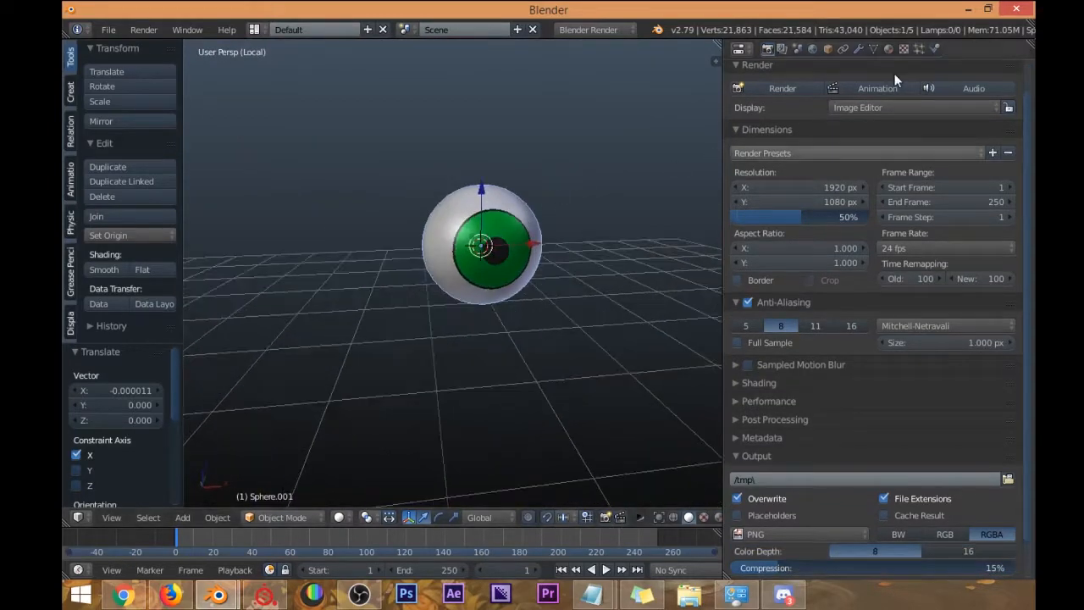
click(888, 49)
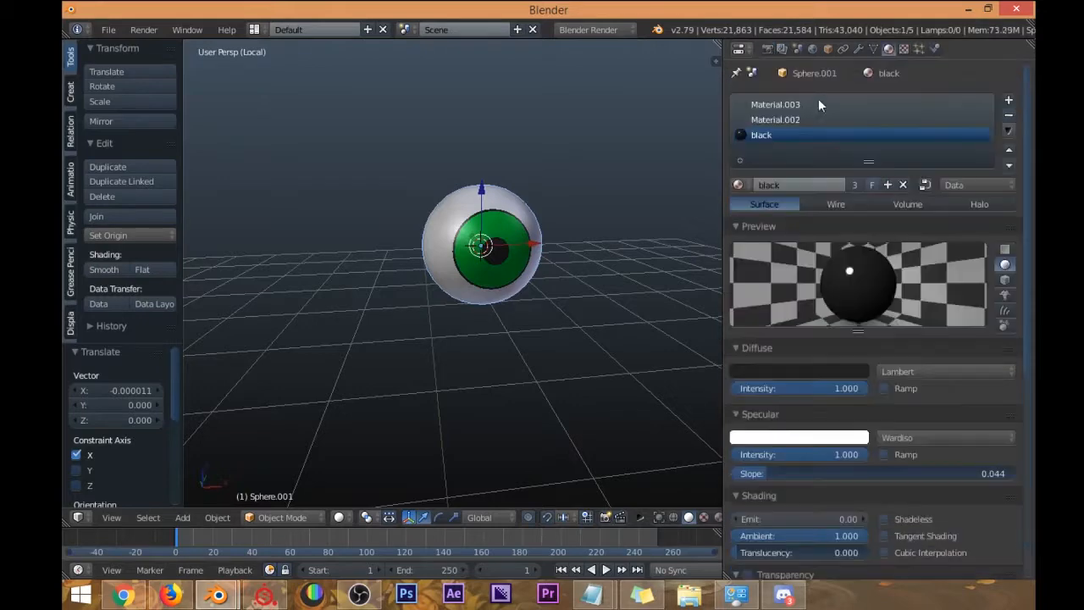
click(771, 103)
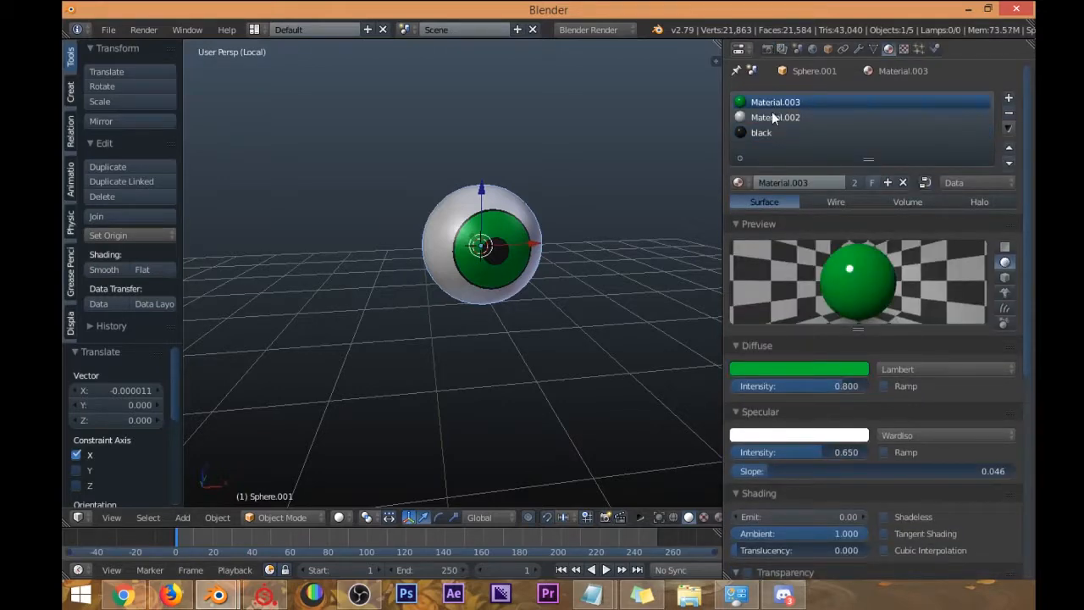
middle_drag(591, 154, 509, 262)
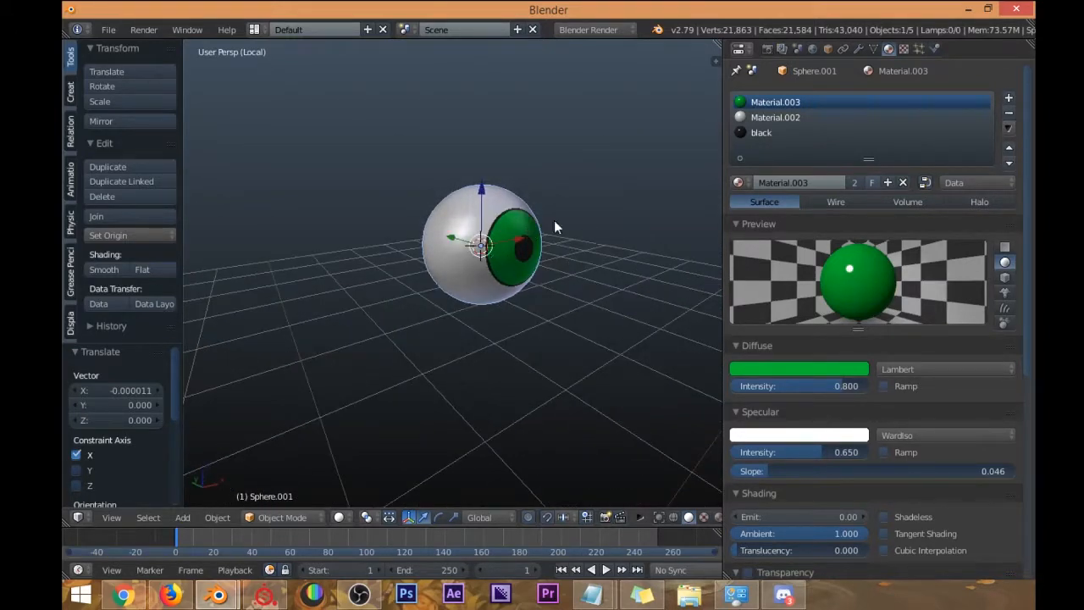
middle_drag(453, 219, 526, 246)
middle_drag(475, 208, 446, 221)
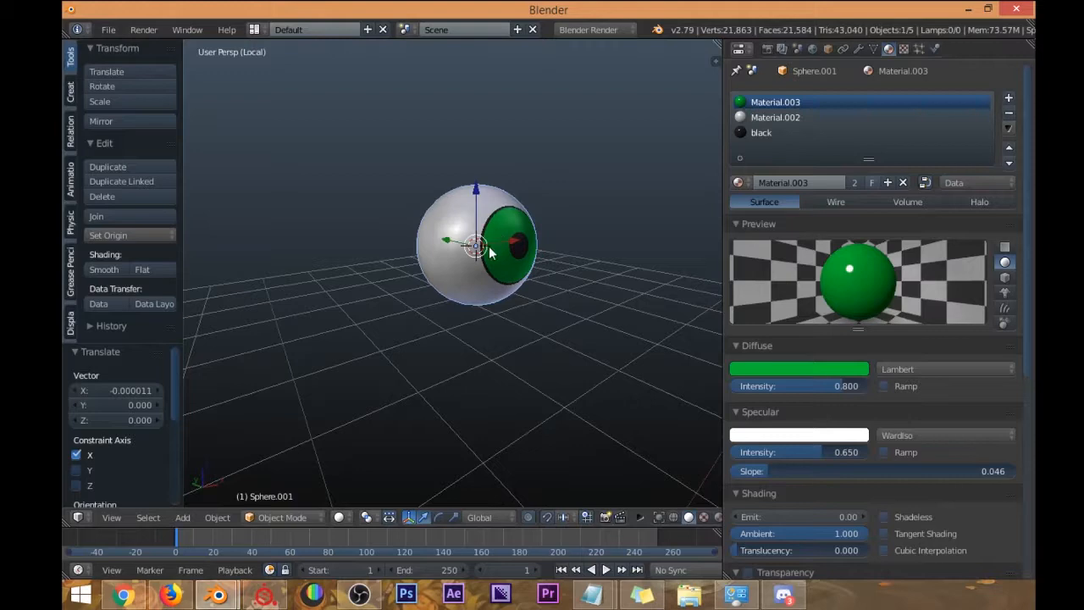
middle_drag(544, 252, 669, 166)
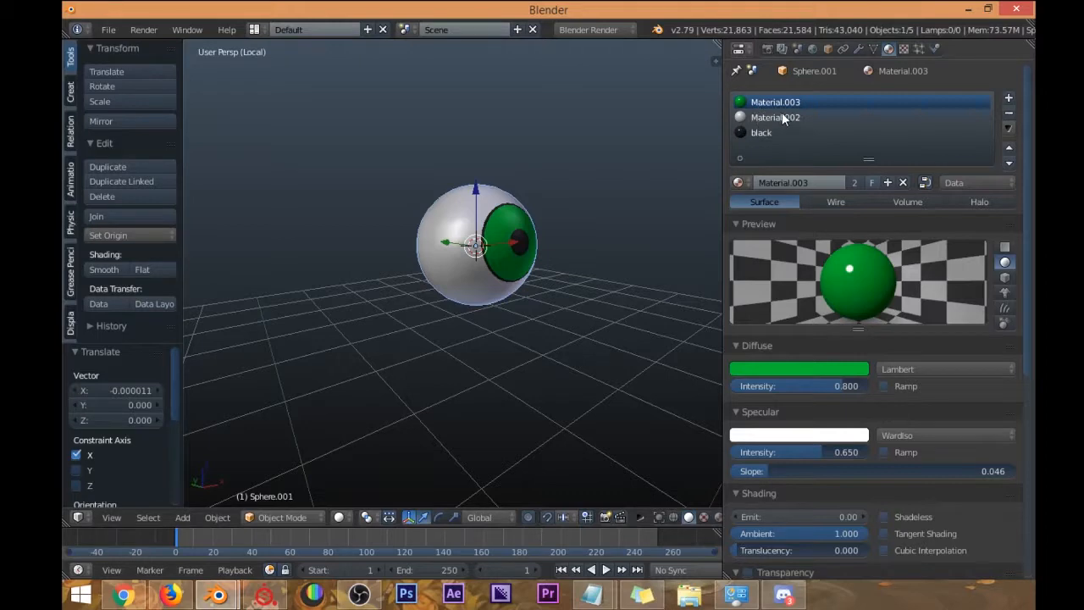
Start editing the eyeball's mesh in face selection mode with the black material slot active.
click(759, 134)
middle_drag(694, 149, 671, 160)
key(Tab)
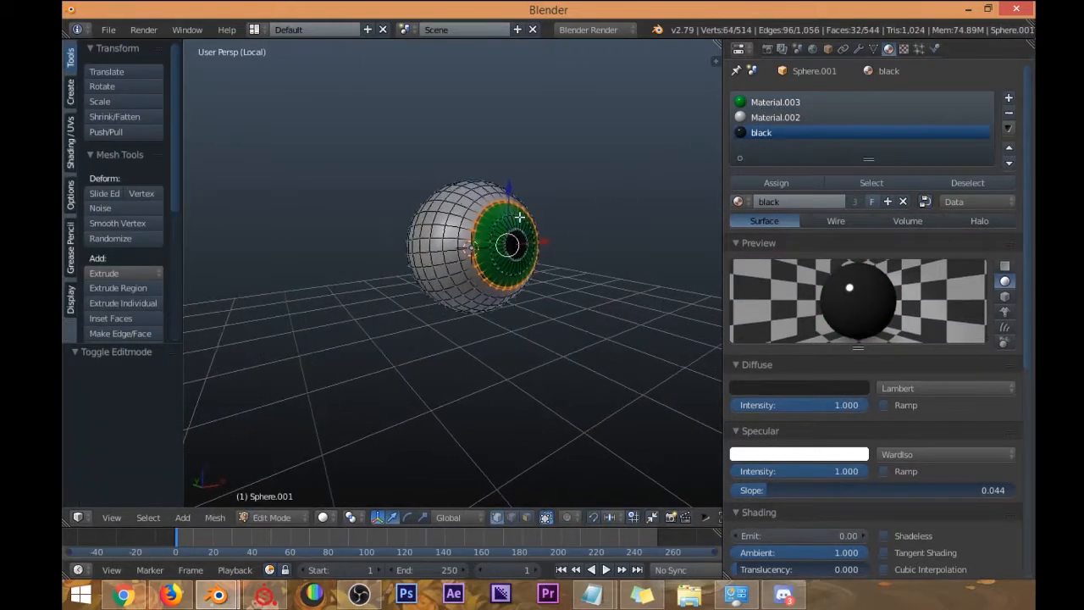
key(ctrl+Tab)
middle_drag(503, 224, 509, 262)
click(478, 260)
key(g)
click(497, 252)
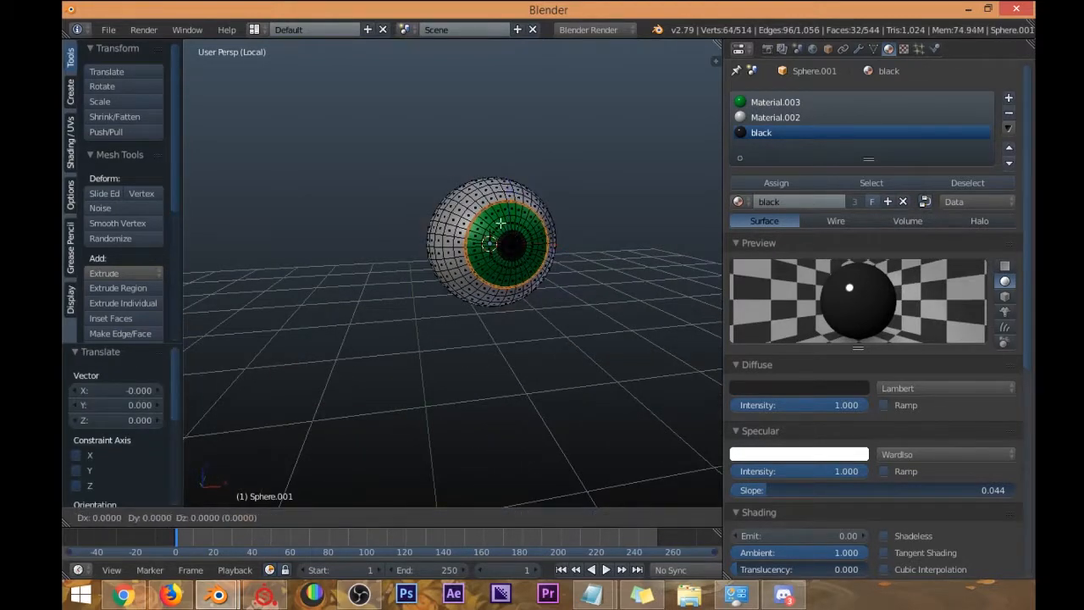
middle_drag(504, 257, 494, 249)
scroll(495, 248, up, 1)
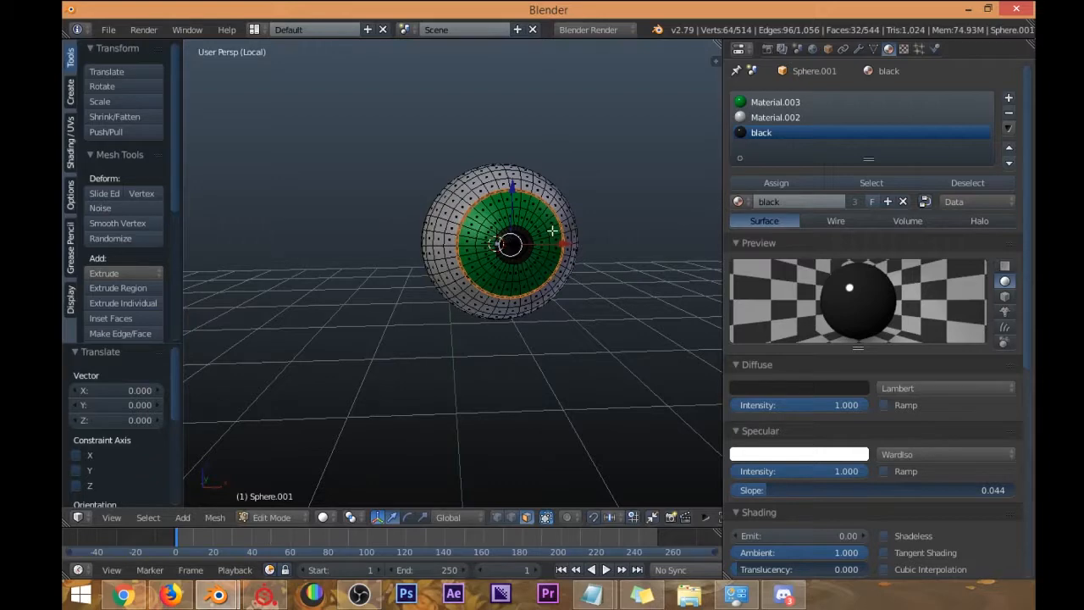
Assign the green Material.003 to the faces of the pupil and iris outline, and leave mesh editing.
ctrl+drag(538, 238, 537, 229)
middle_drag(534, 231, 549, 225)
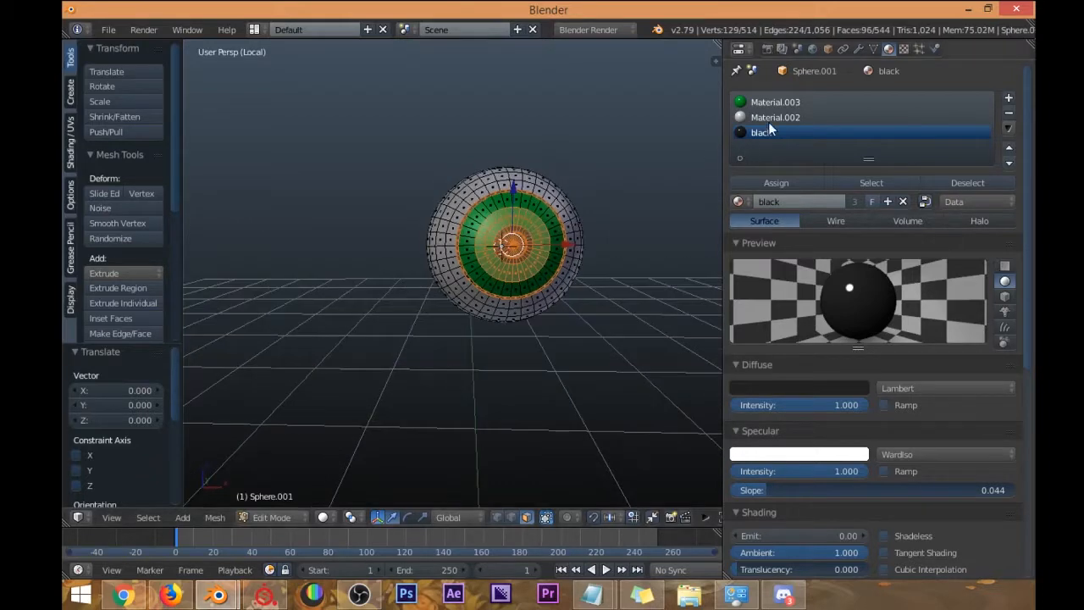
click(775, 105)
click(764, 183)
middle_drag(476, 254, 609, 221)
key(a)
key(Tab)
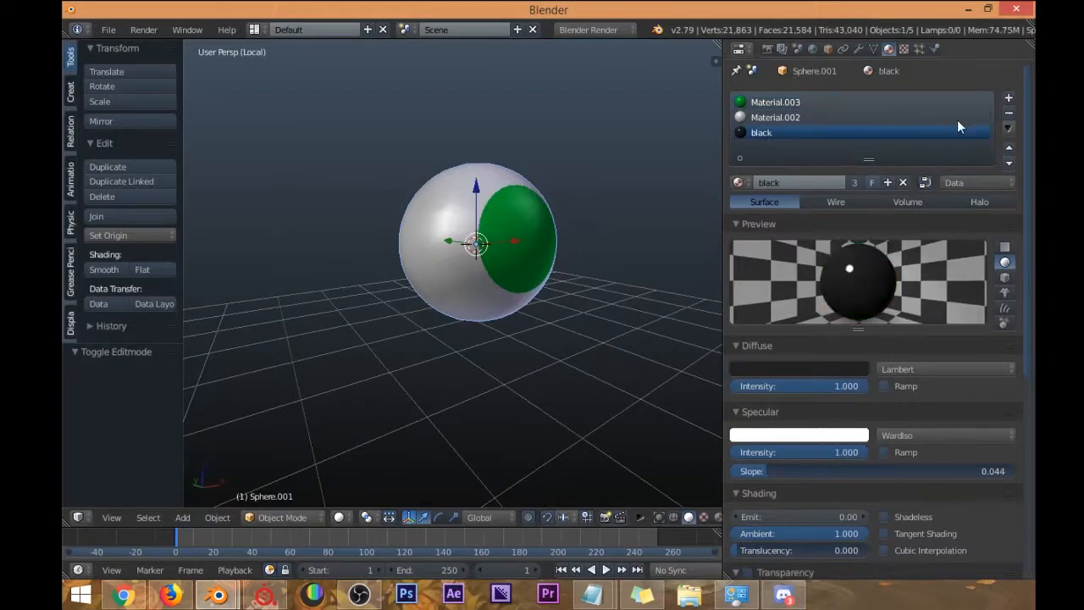
Remove the black material slot from the eyeball and return from local view to the full character.
click(1009, 116)
middle_drag(415, 258, 295, 266)
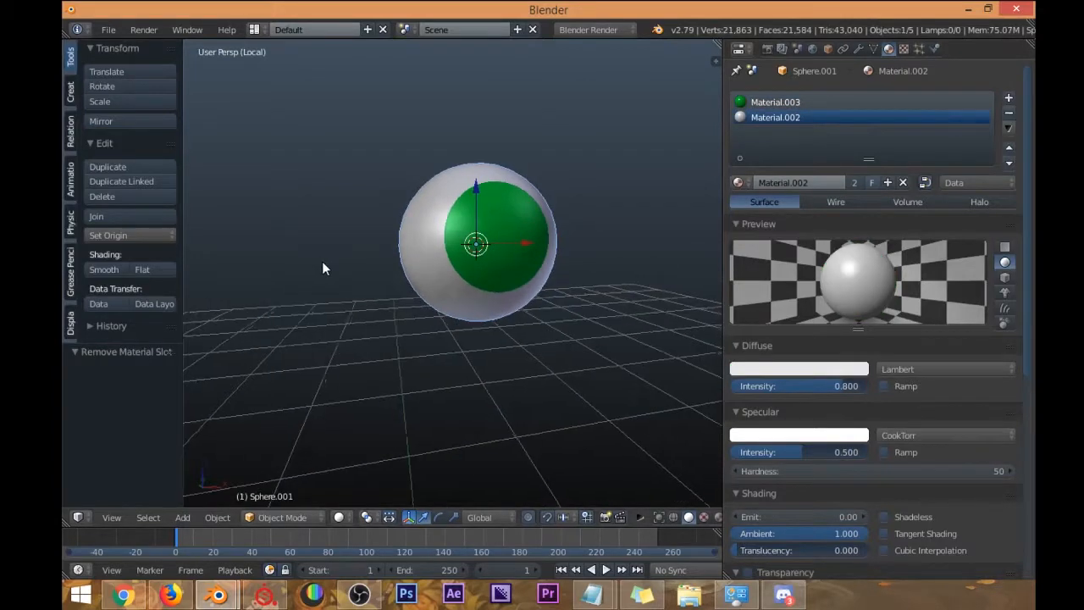
scroll(330, 257, down, 3)
key(KP_1)
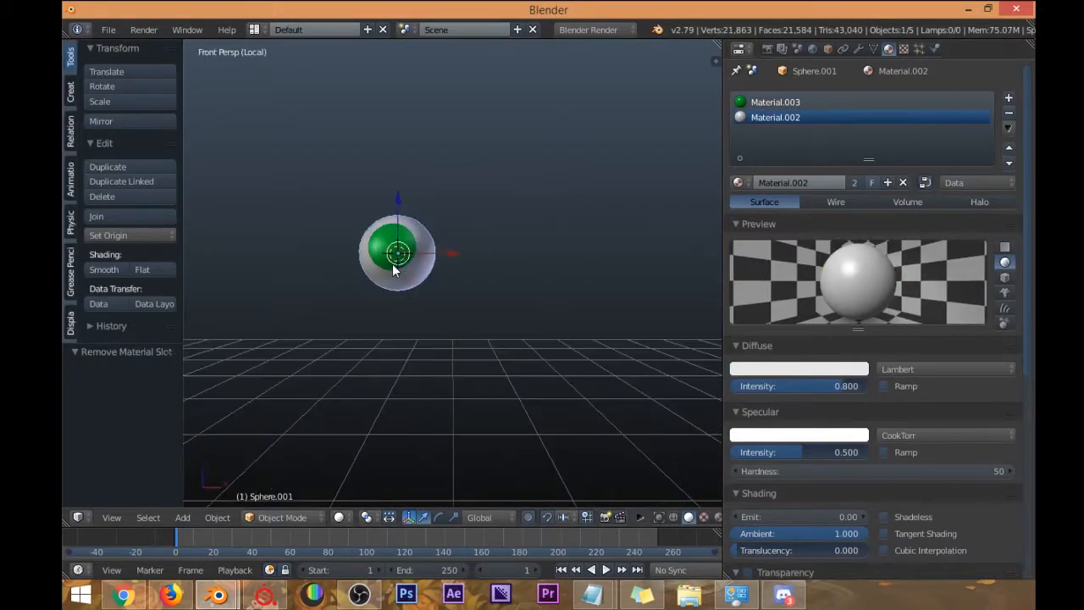
key(KP_5)
scroll(403, 267, down, 3)
scroll(431, 267, up, 4)
shift+middle_drag(401, 285, 465, 274)
key(KP_5)
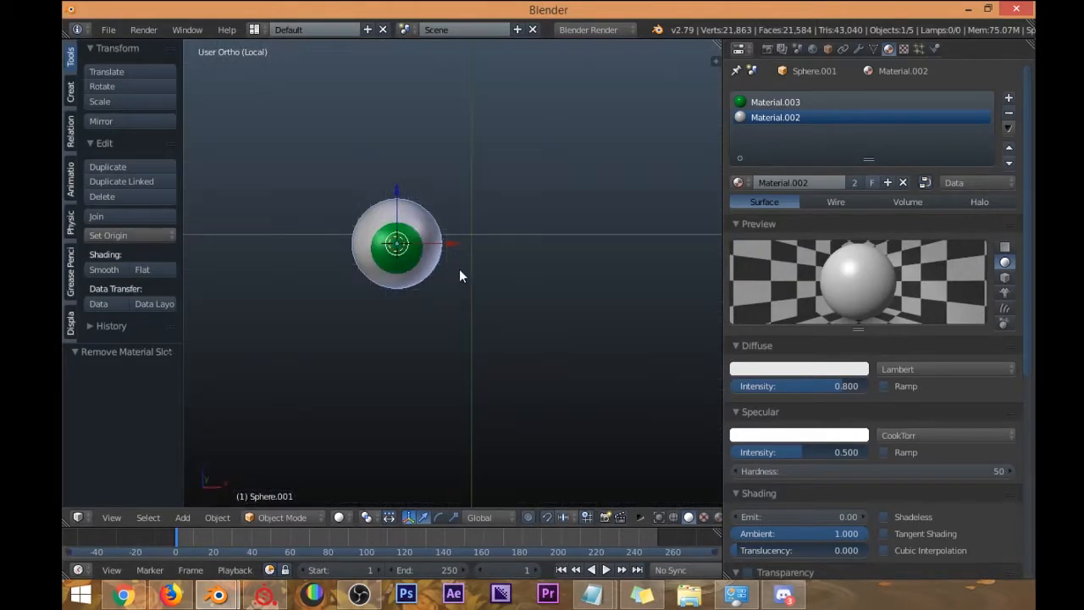
key(KP_Divide)
scroll(457, 276, down, 5)
scroll(450, 242, up, 5)
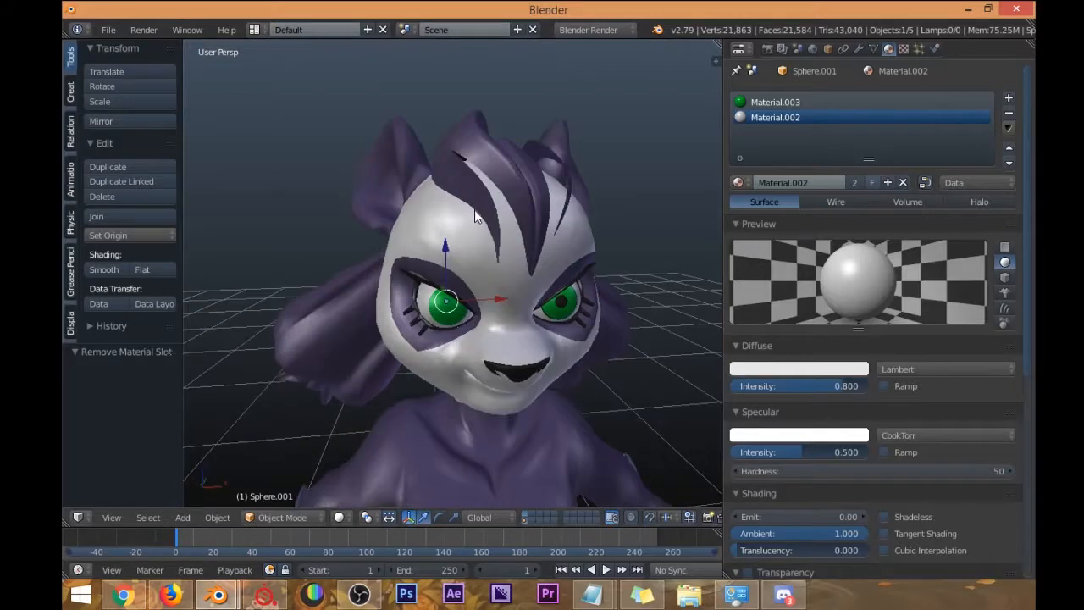
Delete the character's other eyeball, the one that still has the black pupil.
middle_drag(563, 286, 508, 264)
right_click(507, 259)
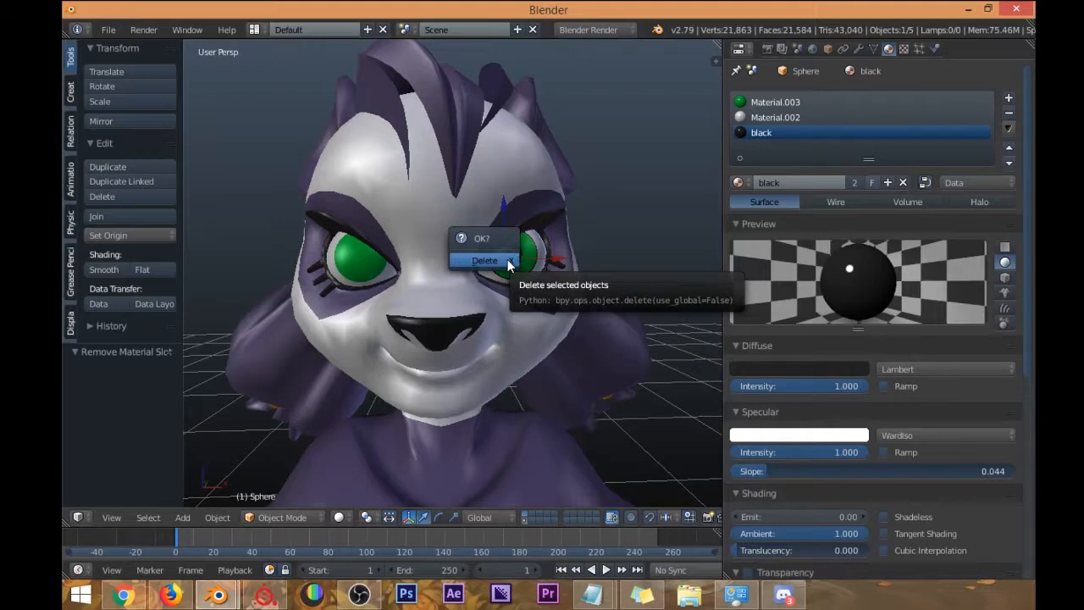
click(507, 259)
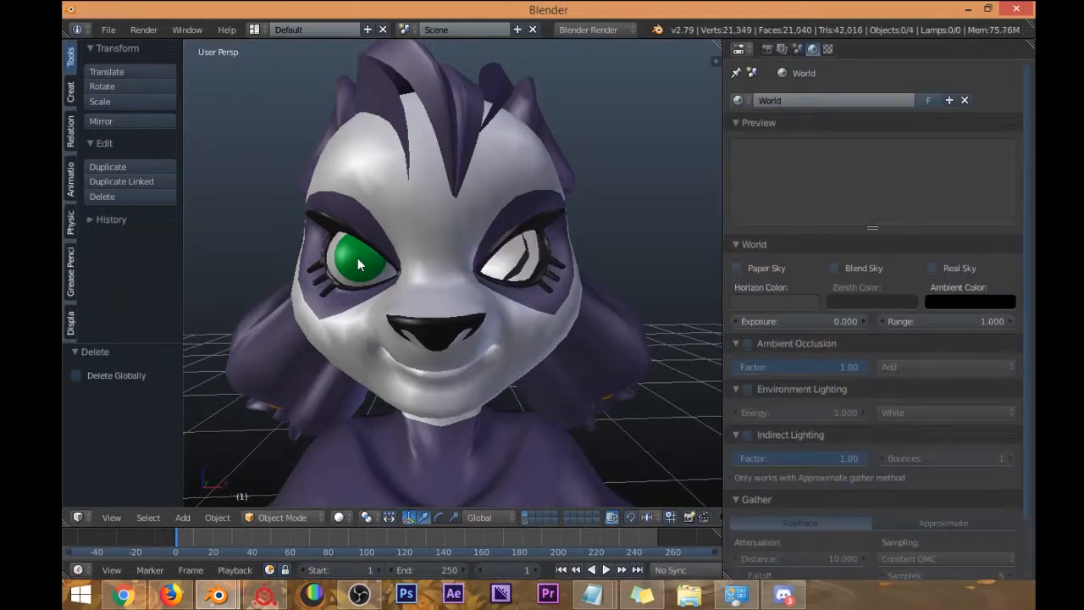
right_click(357, 257)
middle_drag(357, 257, 361, 271)
key(ctrl+z)
key(ctrl+z)
middle_drag(424, 269, 609, 336)
key(ctrl+shift+z)
Open the hair mesh for editing and select all of its faces.
scroll(495, 279, down, 5)
right_click(441, 347)
right_click(467, 315)
scroll(466, 315, up, 2)
middle_drag(467, 315, 446, 282)
key(Tab)
key(a)
key(a)
key(a)
middle_drag(319, 280, 657, 243)
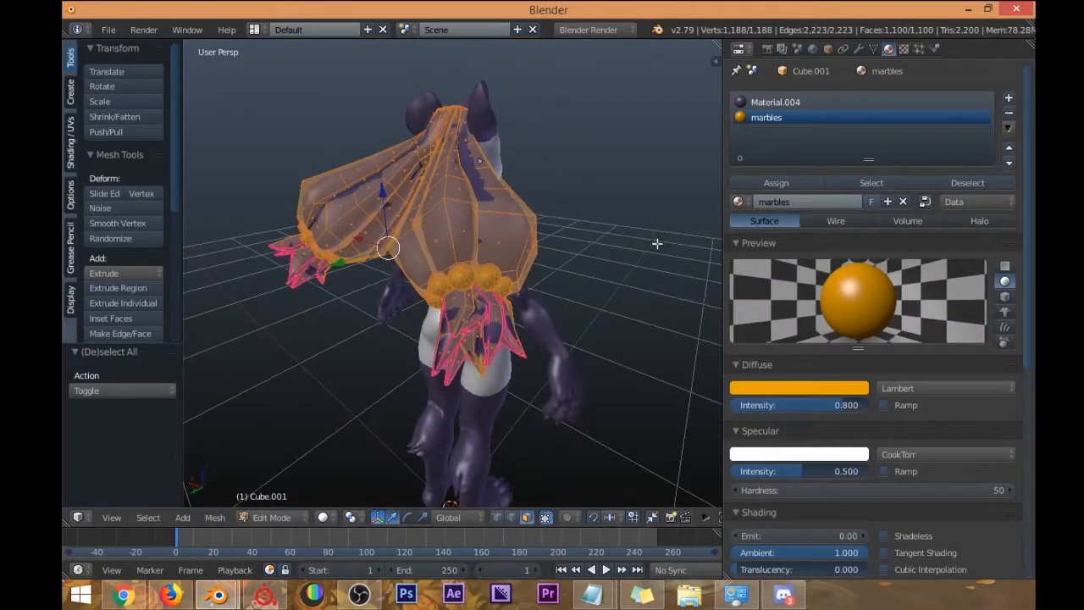
Switch the properties area to the UV/Image Editor to show the UV layout of the hair mesh.
click(767, 50)
click(738, 49)
click(783, 174)
middle_drag(640, 170, 595, 176)
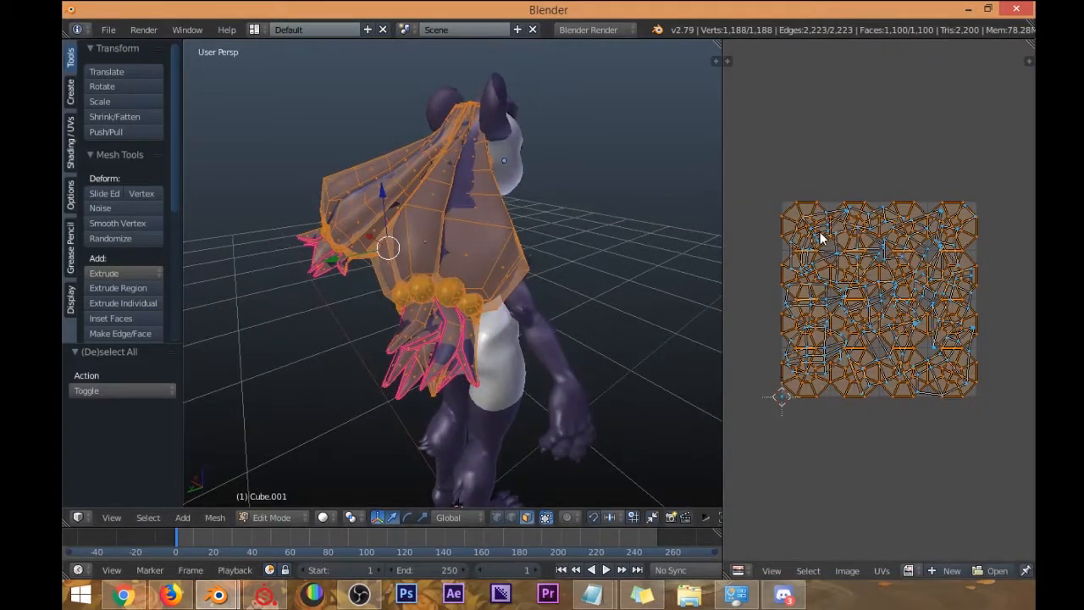
middle_drag(821, 236, 808, 216)
scroll(808, 216, up, 2)
middle_drag(554, 217, 531, 225)
Select the hair's linked parts up to their seams, first the main volume and then the pointed tips, to check their UV islands.
key(a)
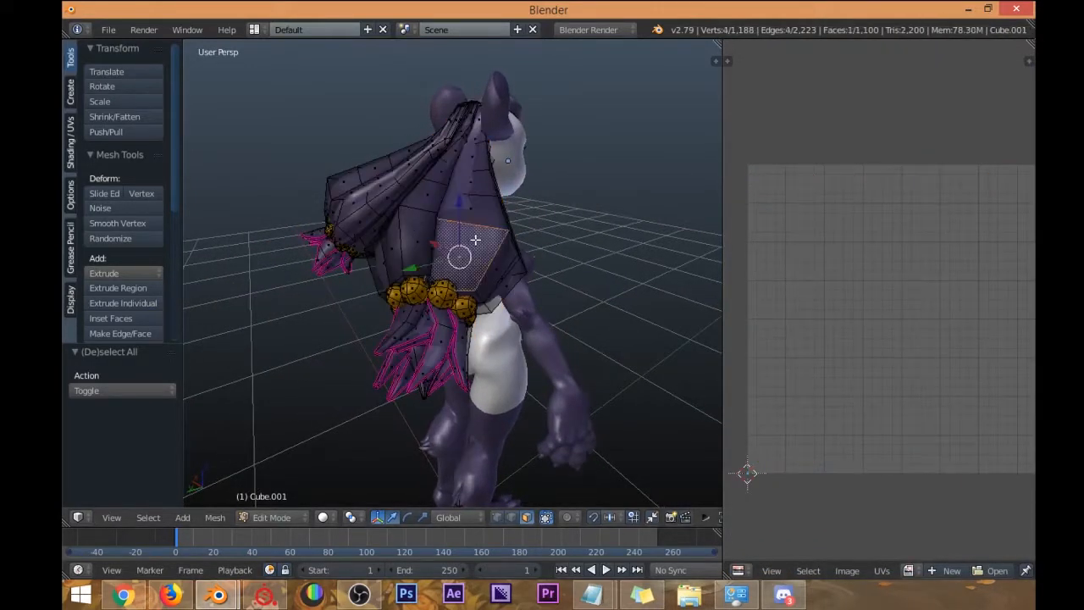
key(ctrl+l)
middle_drag(473, 242, 485, 223)
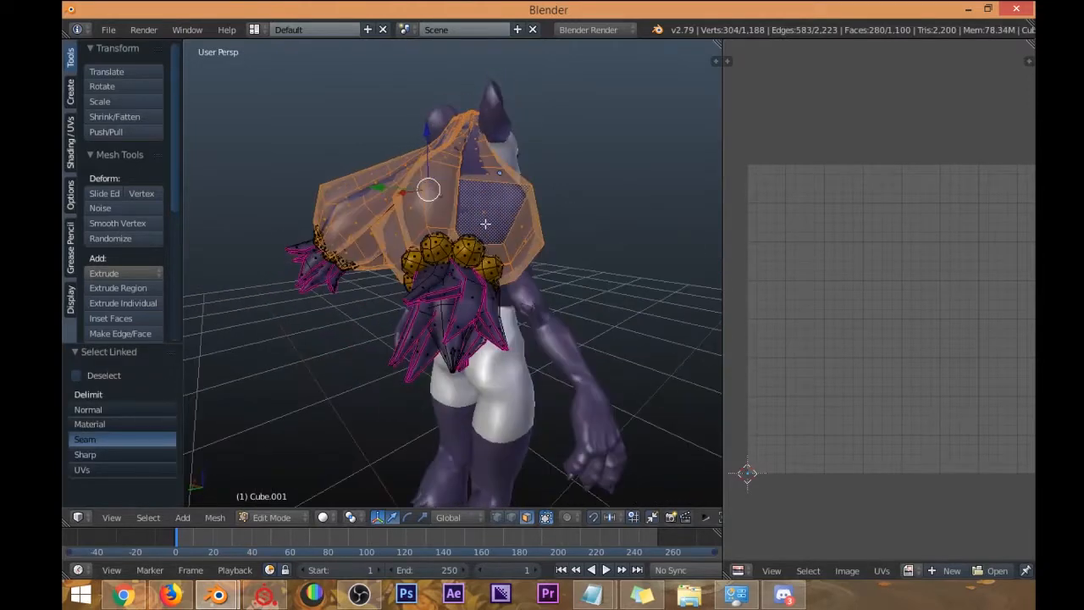
key(a)
key(l)
key(l)
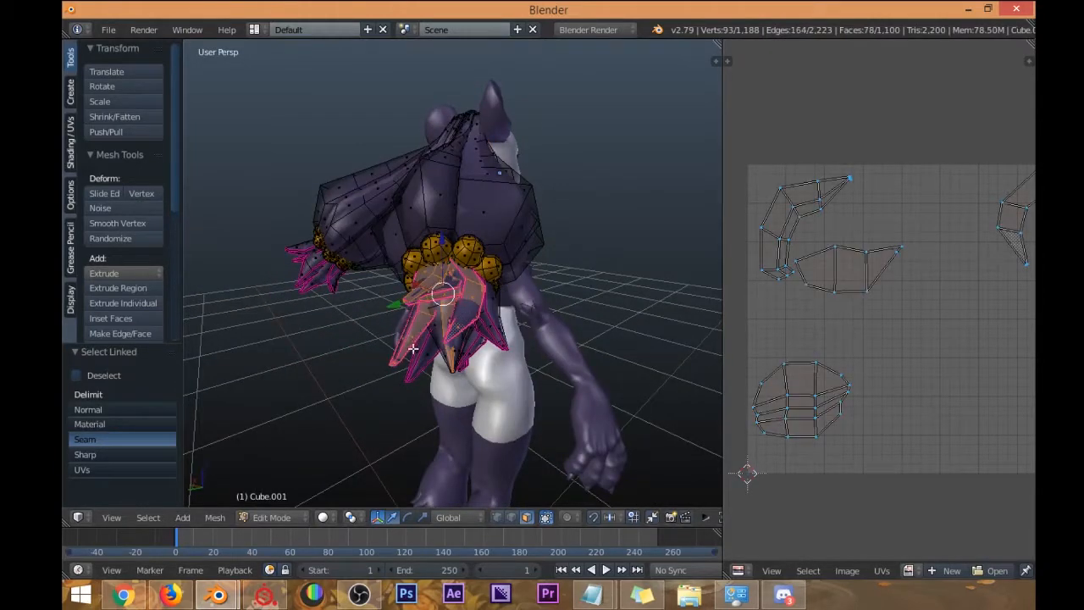
Try to lasso-select part of the hair mesh in wireframe display.
mouse_move(414, 337)
middle_down()
mouse_move(428, 330)
mouse_move(394, 314)
mouse_move(526, 352)
mouse_move(465, 292)
middle_up()
key(z)
key(a)
key(a)
key(z)
middle_drag(371, 324, 568, 180)
key(a)
key(z)
key(a)
ctrl+drag(625, 292, 623, 284)
mouse_move(584, 246)
middle_down()
mouse_move(520, 226)
mouse_move(373, 276)
mouse_move(474, 270)
mouse_move(385, 266)
mouse_move(375, 252)
mouse_move(398, 248)
mouse_move(412, 220)
middle_up()
key(z)
key(a)
Try to circle-select part of the hair mesh in wireframe display.
key(Tab)
key(Tab)
key(a)
key(a)
key(a)
key(a)
key(z)
mouse_move(347, 271)
middle_down()
mouse_move(363, 279)
mouse_move(350, 285)
middle_up()
key(c)
drag(377, 272, 431, 302)
mouse_move(431, 303)
middle_down()
mouse_move(397, 283)
mouse_move(475, 288)
mouse_move(509, 305)
mouse_move(542, 297)
mouse_move(523, 294)
mouse_move(542, 271)
mouse_move(523, 278)
middle_up()
key(a)
key(z)
Select the linked gold beads on one hair bunch, delete them from the mesh, and leave mesh editing.
scroll(567, 281, up, 5)
scroll(567, 281, down, 4)
key(l)
key(l)
key(l)
middle_drag(509, 340, 559, 357)
key(l)
key(l)
key(l)
key(l)
key(l)
middle_drag(635, 375, 645, 339)
key(l)
key(l)
key(l)
middle_drag(542, 308, 546, 331)
key(l)
scroll(552, 293, down, 7)
click(490, 327)
key(Tab)
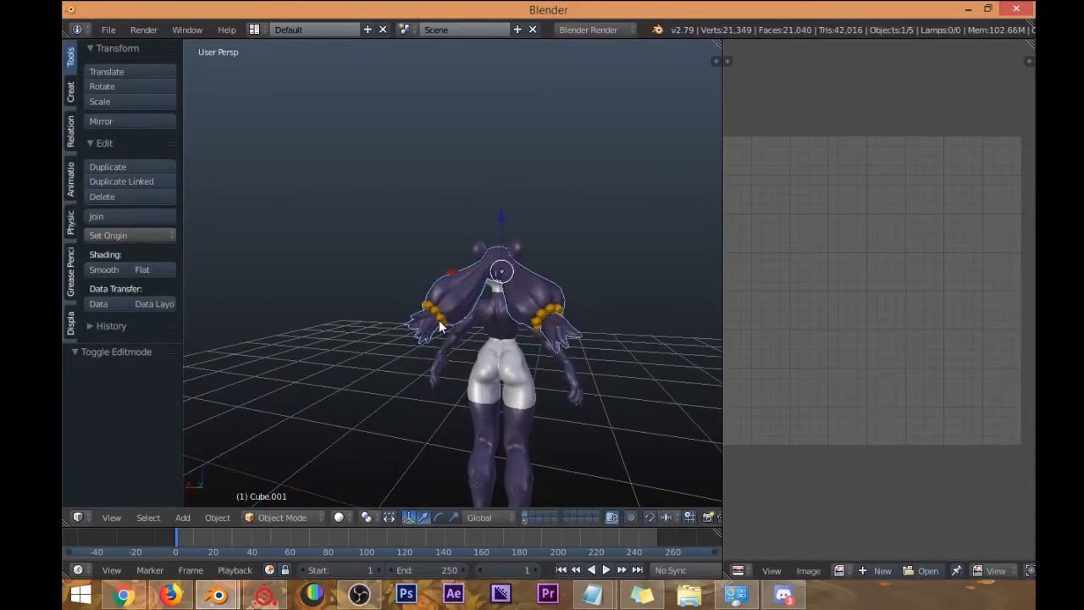
Reopen the hair mesh for editing and select linked gold bead faces to check their UV islands.
key(Tab)
scroll(438, 330, up, 5)
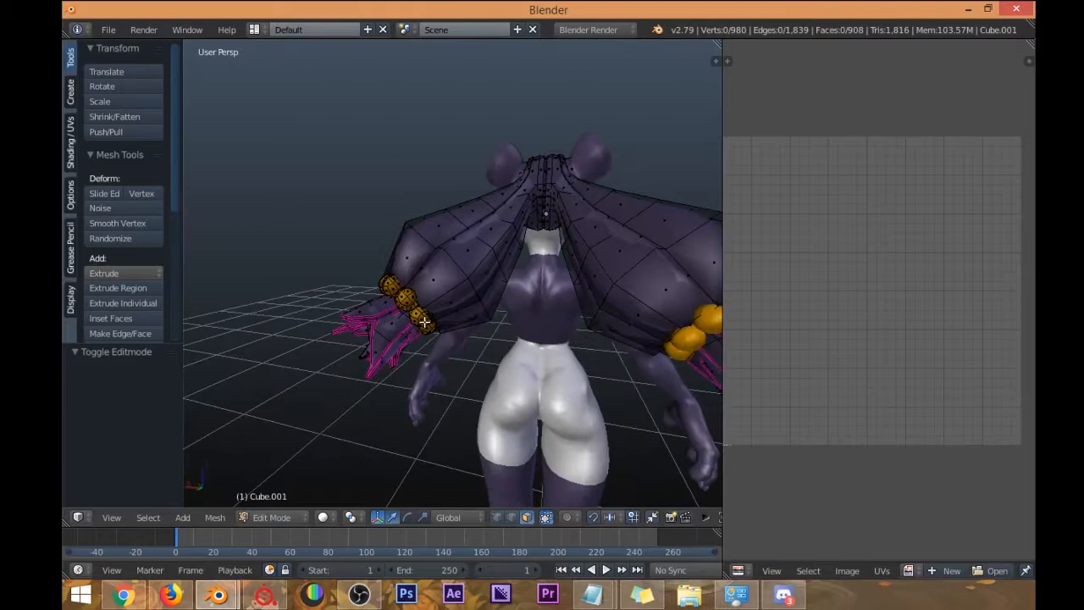
key(l)
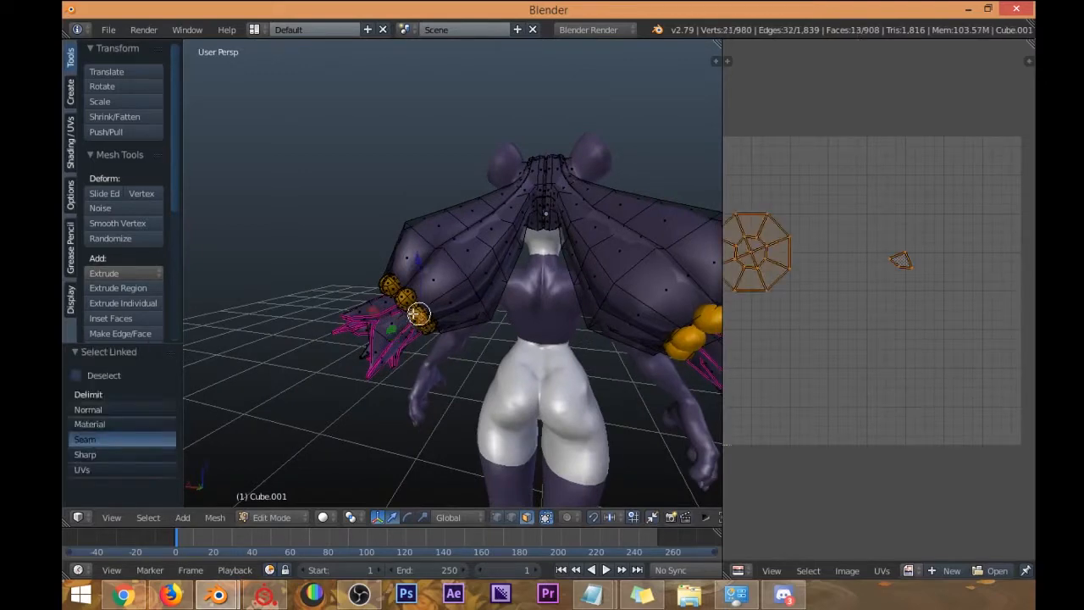
middle_drag(428, 333, 405, 366)
scroll(411, 211, up, 8)
scroll(410, 208, down, 2)
scroll(410, 208, down, 8)
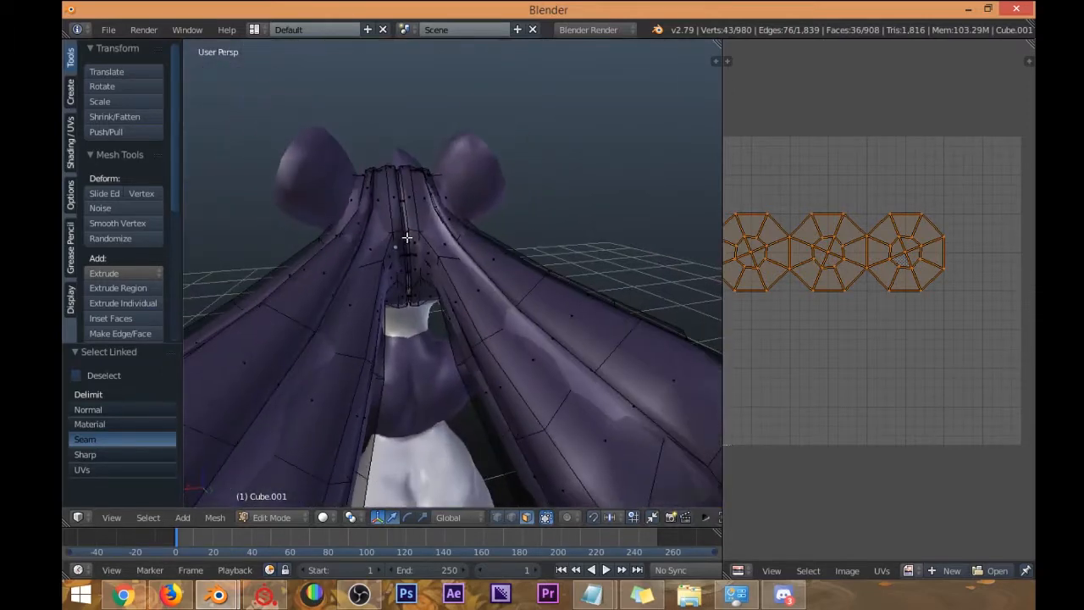
Examine the hair bunches, beads and head of the character from the front and the back.
middle_drag(395, 267, 387, 234)
middle_drag(362, 344, 629, 220)
middle_drag(453, 227, 619, 218)
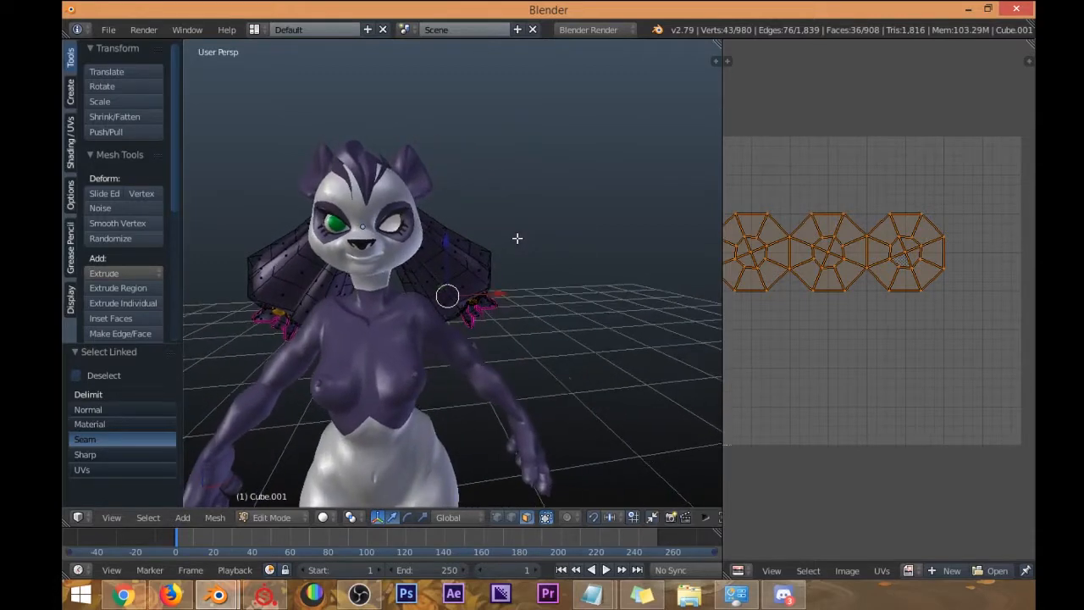
middle_drag(440, 317, 412, 260)
scroll(416, 221, up, 2)
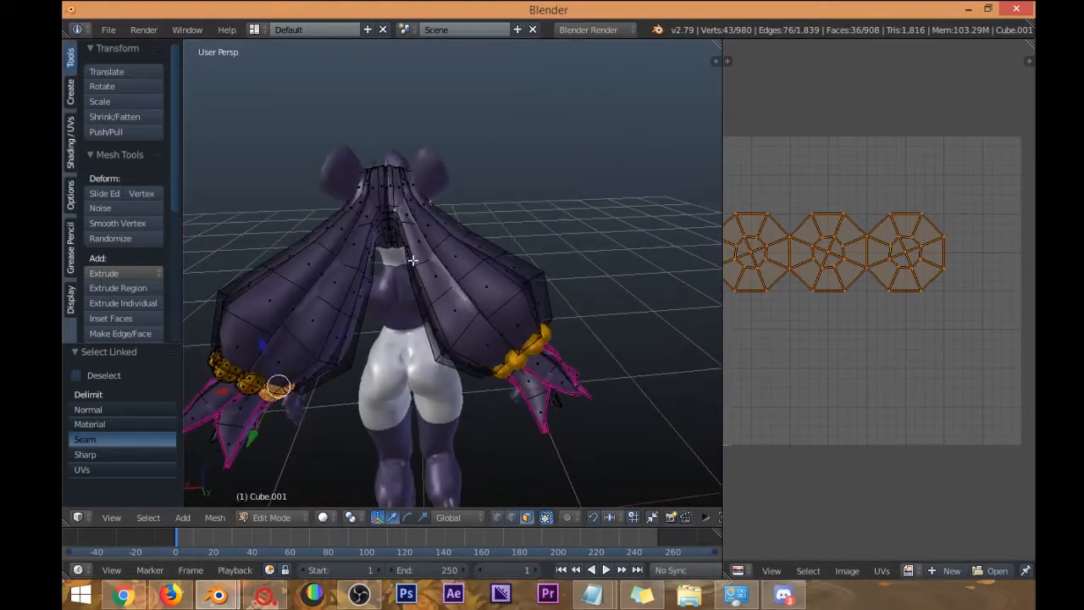
middle_drag(383, 220, 398, 206)
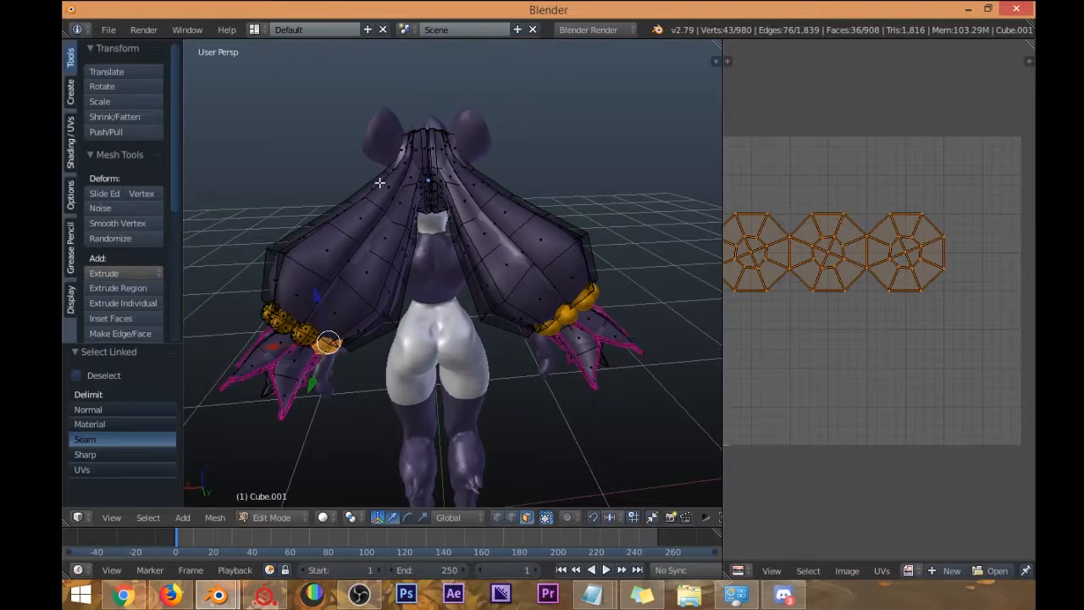
middle_drag(381, 183, 373, 227)
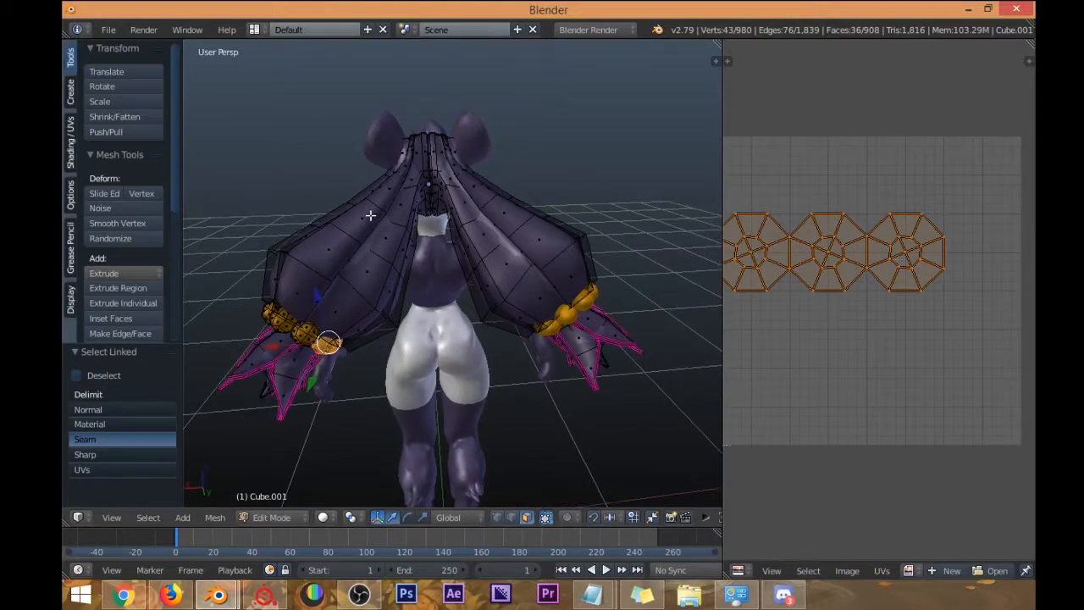
Leave mesh editing and show the whole character in front orthographic view.
key(KP_1)
key(KP_5)
scroll(369, 217, down, 3)
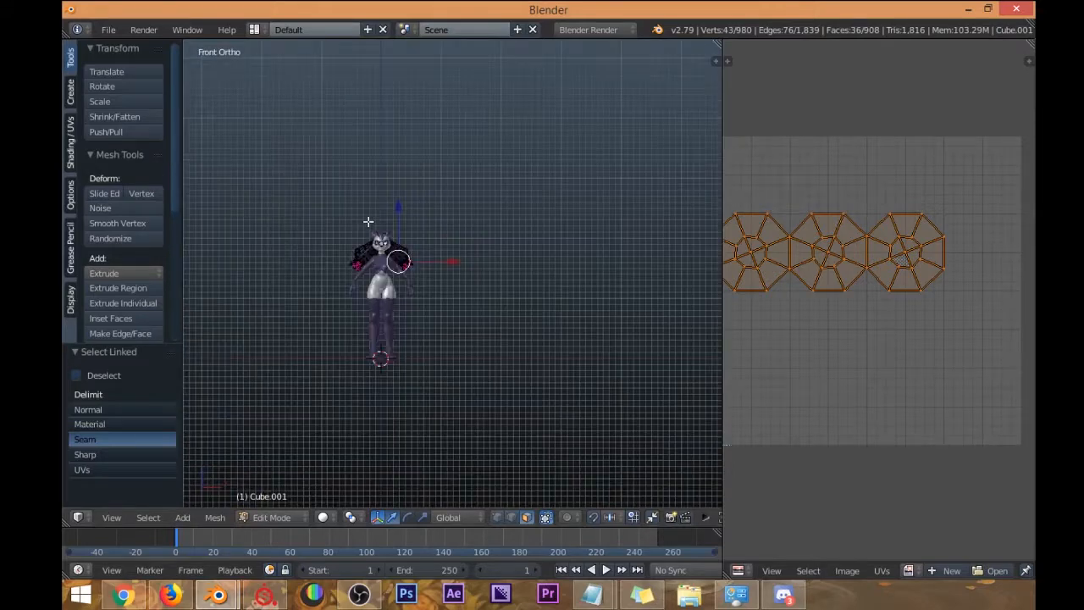
scroll(372, 233, up, 9)
shift+middle_drag(376, 254, 381, 180)
key(Tab)
scroll(381, 180, down, 6)
scroll(414, 240, up, 2)
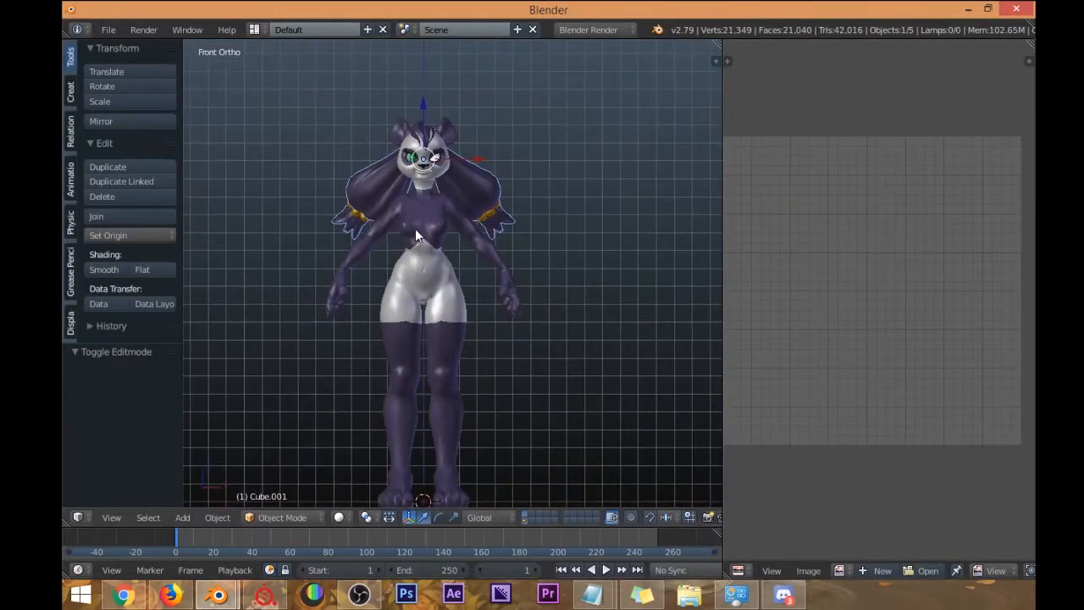
Switch to the Blender window with head panda20.blend and look closer at the clothed character.
click(393, 229)
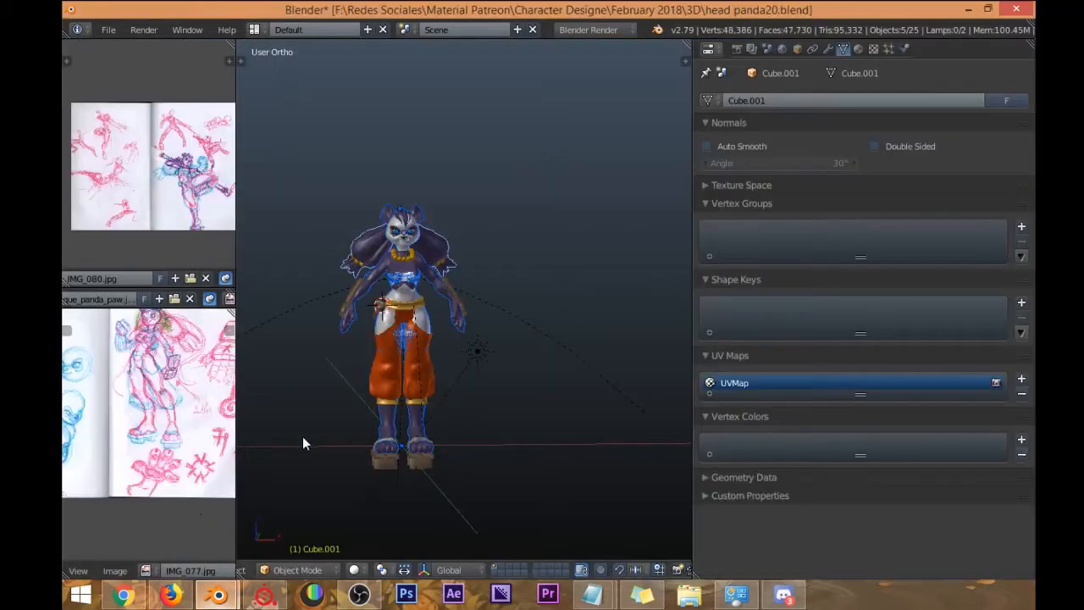
scroll(404, 245, up, 3)
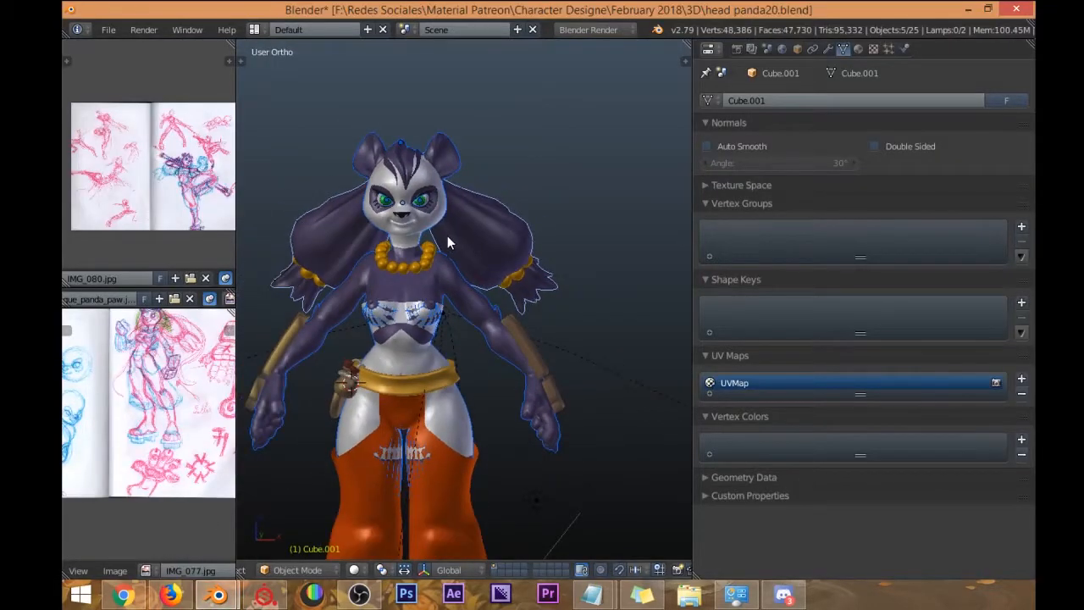
Isolate the bare body, head and hair in local view and delete the eyeball on the character's left side.
key(KP_Divide)
scroll(465, 210, up, 2)
right_click(523, 234)
shift+middle_drag(510, 180, 494, 331)
key(KP_1)
scroll(520, 211, up, 1)
scroll(480, 229, down, 1)
scroll(484, 231, up, 3)
scroll(495, 218, up, 4)
key(x)
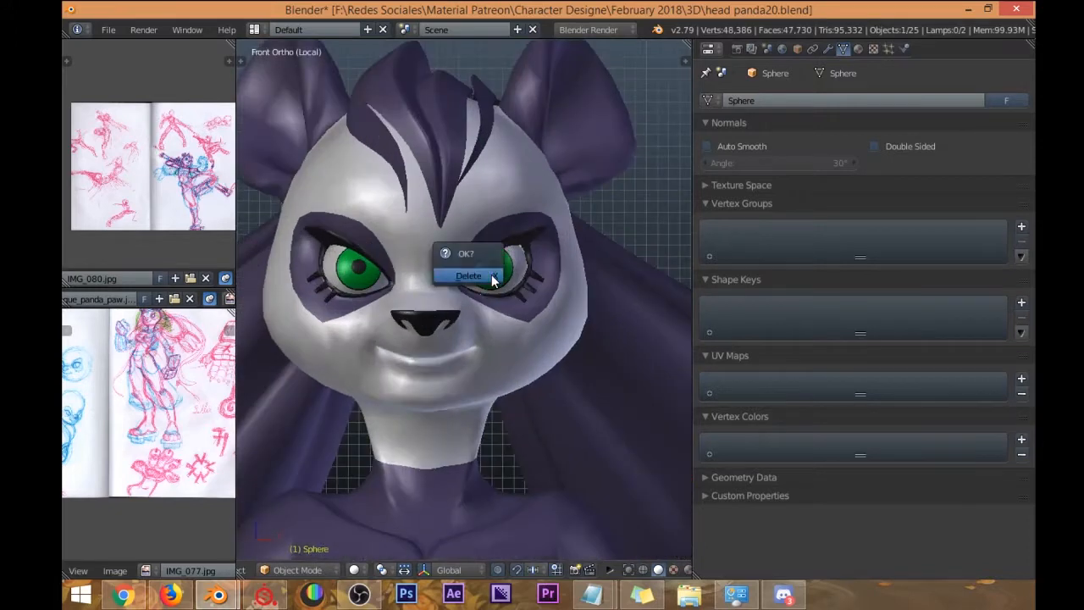
click(487, 275)
shift+middle_drag(486, 276, 499, 289)
Assign the green Material.001 to the remaining eyeball's pupil faces and remove the black material slot.
right_click(391, 282)
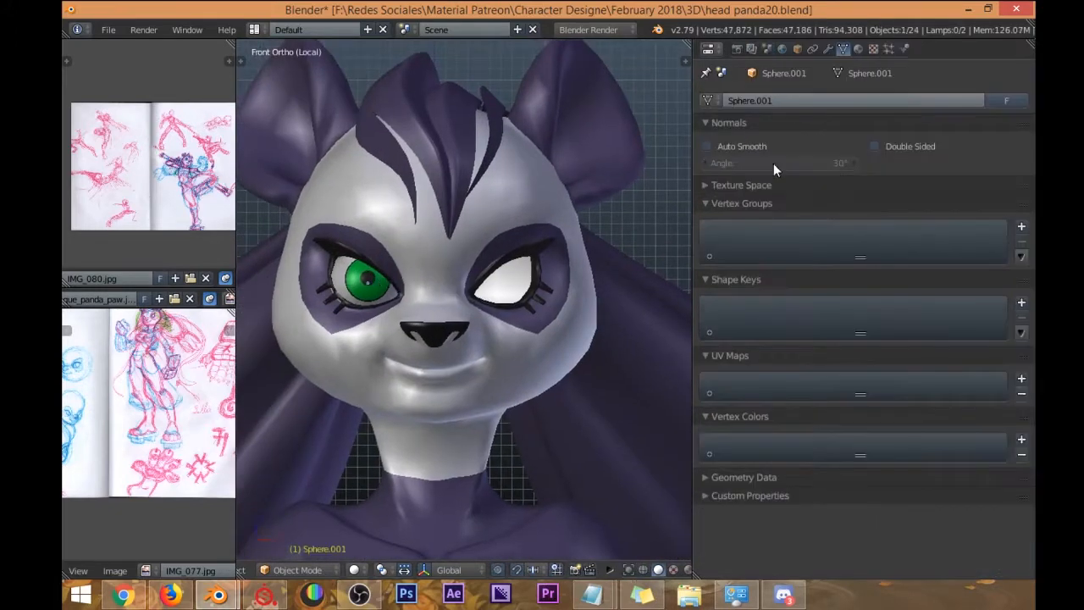
click(857, 49)
key(Tab)
scroll(381, 266, up, 4)
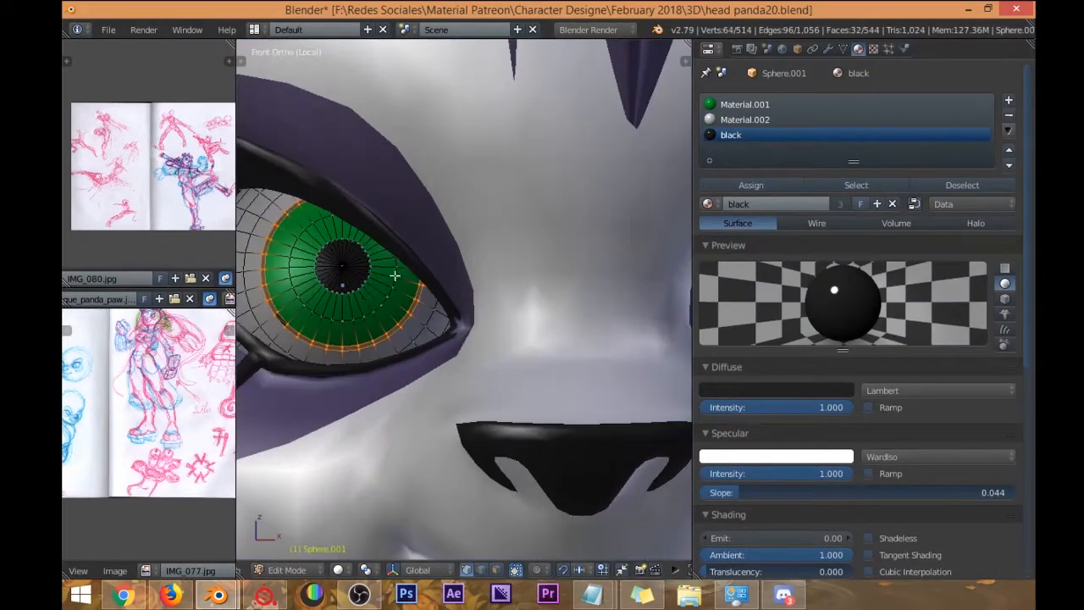
ctrl+drag(306, 253, 308, 254)
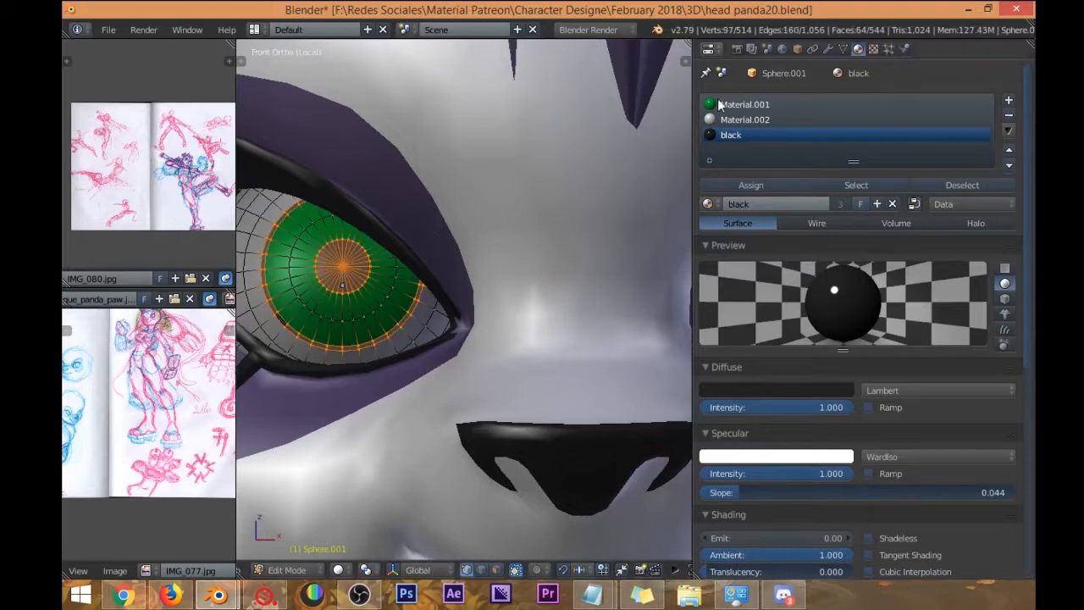
click(745, 104)
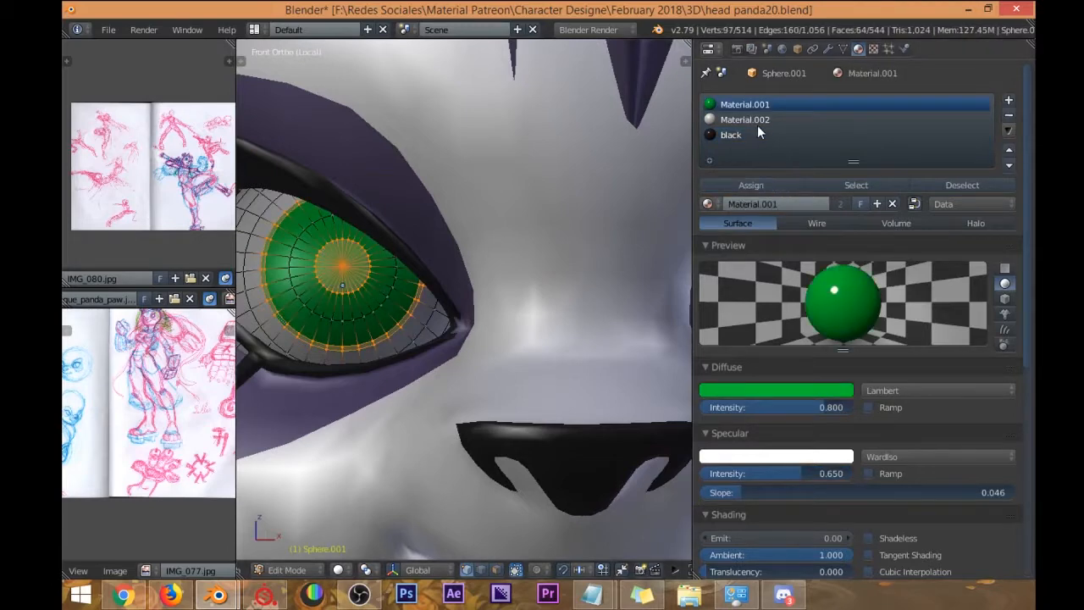
click(763, 135)
key(Tab)
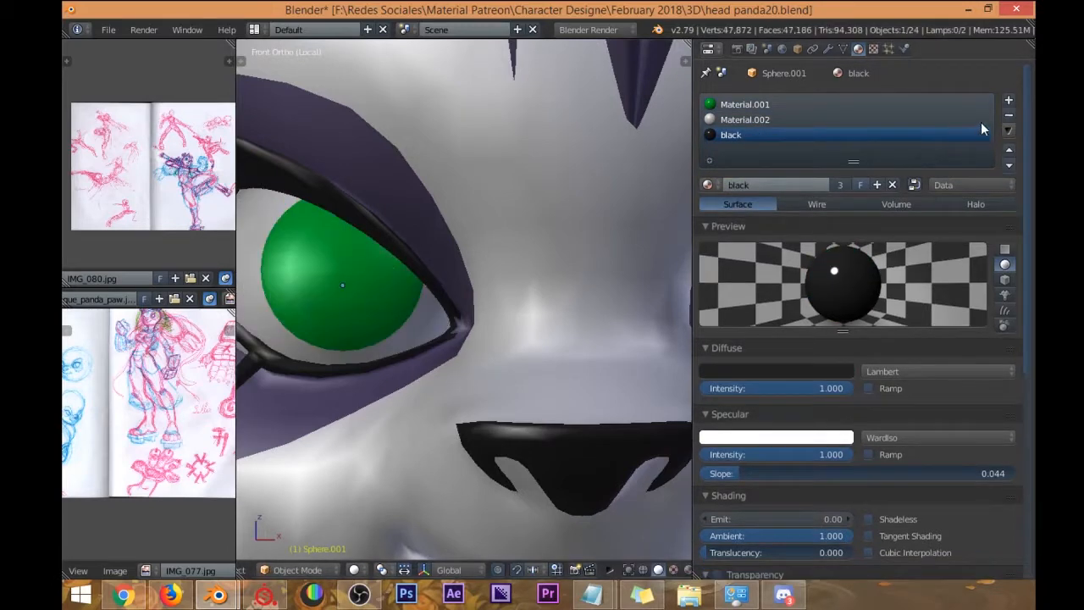
scroll(433, 199, down, 8)
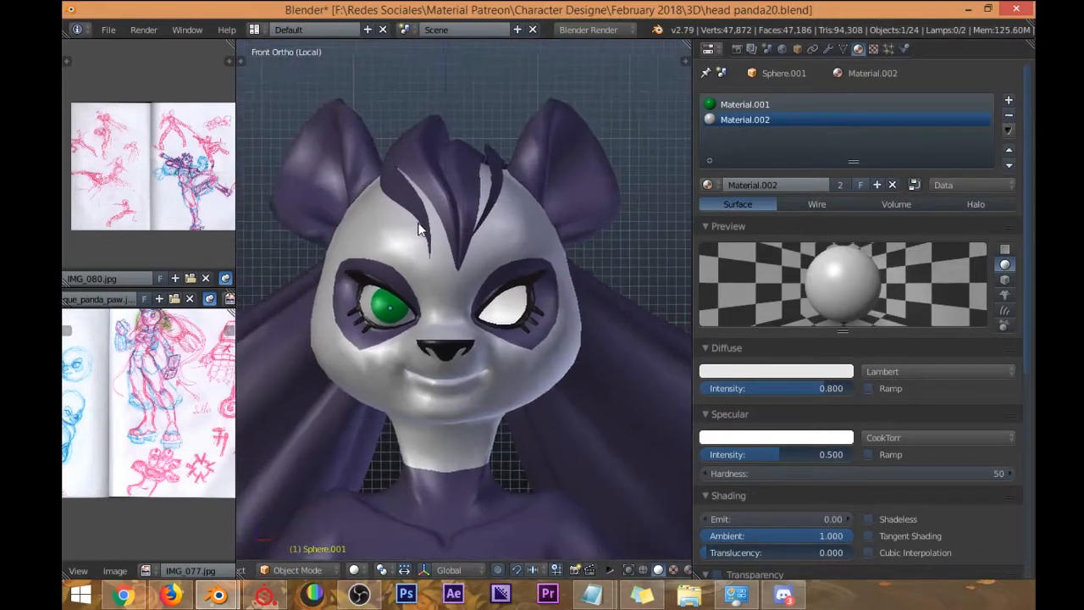
Select the hair mesh faces that use the marbles material and separate them into their own object.
right_click(427, 173)
middle_drag(427, 172, 674, 167)
right_click(392, 226)
key(Tab)
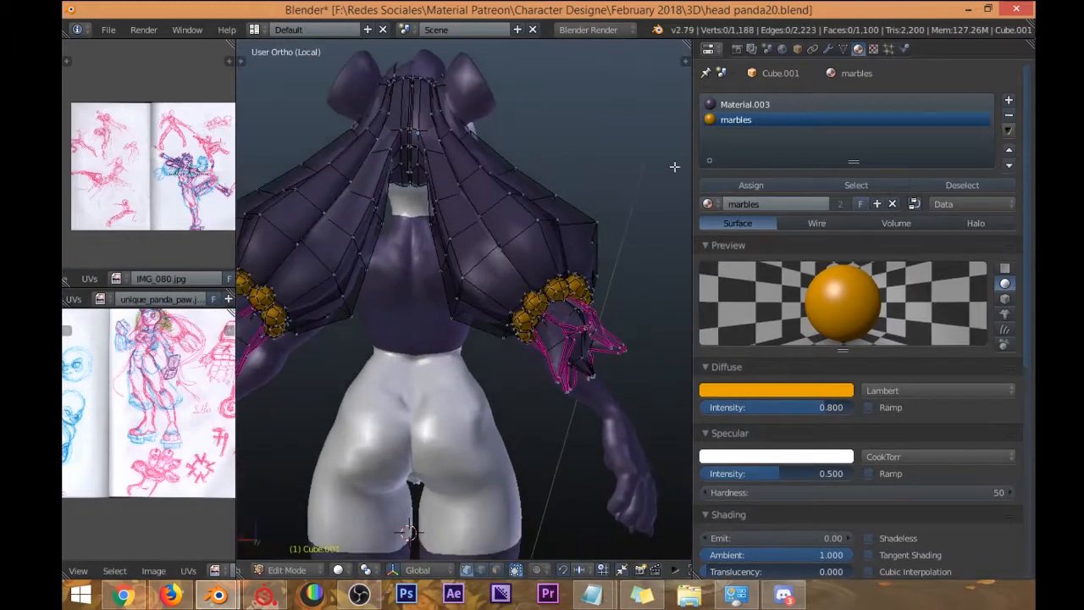
click(856, 184)
middle_drag(629, 262, 498, 252)
key(p)
click(499, 251)
key(Tab)
right_click(504, 332)
key(g)
click(536, 314)
Delete the gold beads around the hair bunch on the character's left side.
middle_drag(536, 315, 392, 292)
key(Tab)
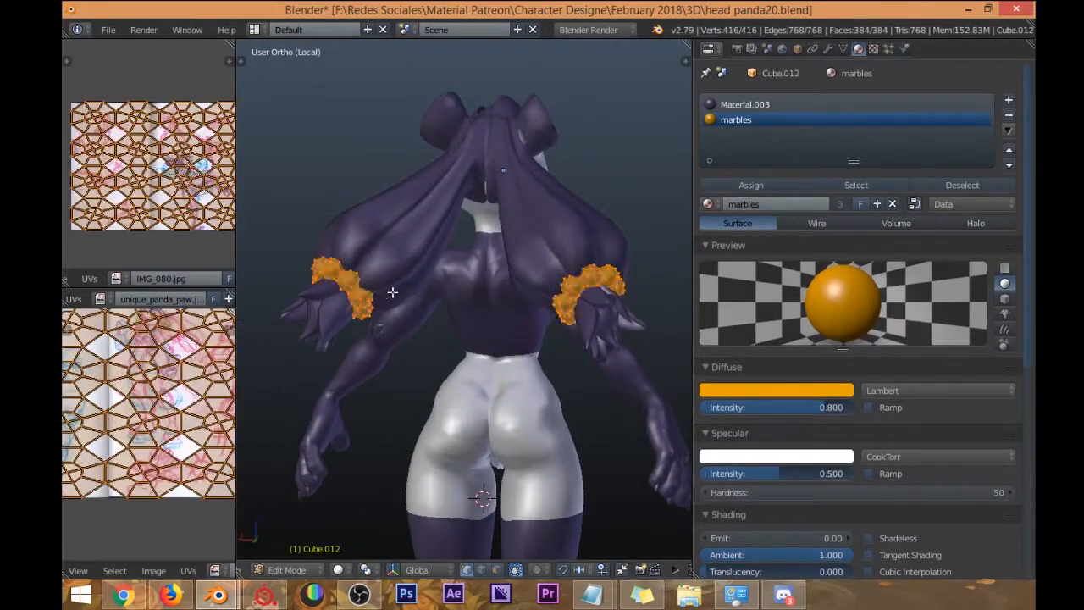
key(z)
key(a)
key(z)
key(z)
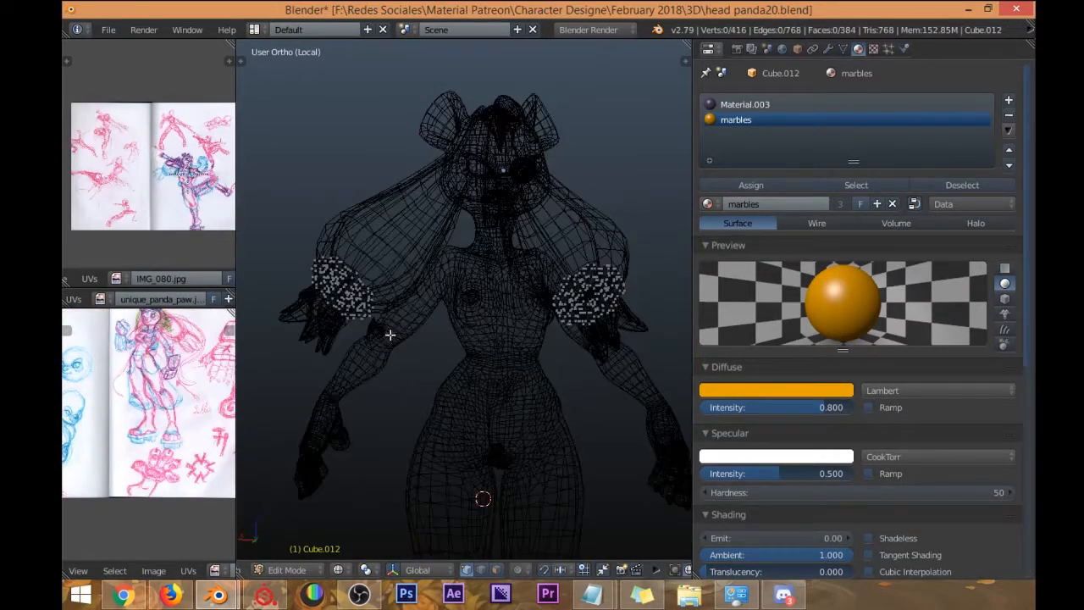
mouse_move(425, 308)
ctrl+mouse_down()
mouse_move(407, 342)
mouse_move(413, 333)
ctrl+mouse_up()
key(x)
mouse_move(413, 334)
middle_down()
mouse_move(380, 324)
mouse_move(382, 289)
mouse_move(409, 293)
mouse_move(380, 276)
mouse_move(435, 270)
middle_up()
click(356, 348)
Delete the vertices of the hair mesh on the character's left side up to the centre line, selecting them in front wireframe view.
key(Tab)
right_click(389, 271)
key(Tab)
key(KP_1)
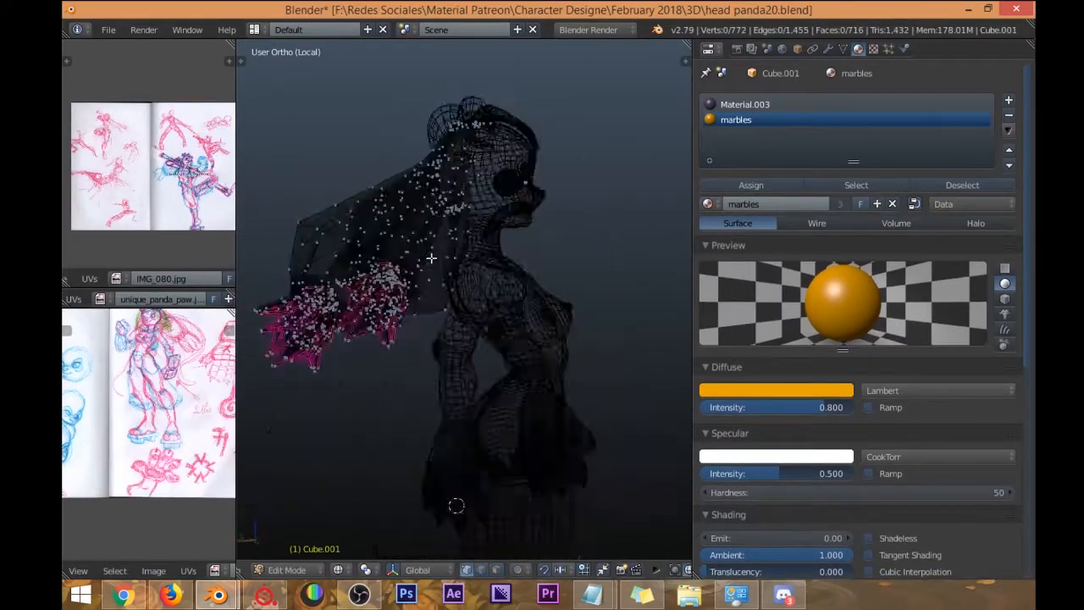
scroll(465, 182, up, 2)
key(z)
scroll(508, 225, down, 2)
shift+middle_drag(534, 241, 464, 229)
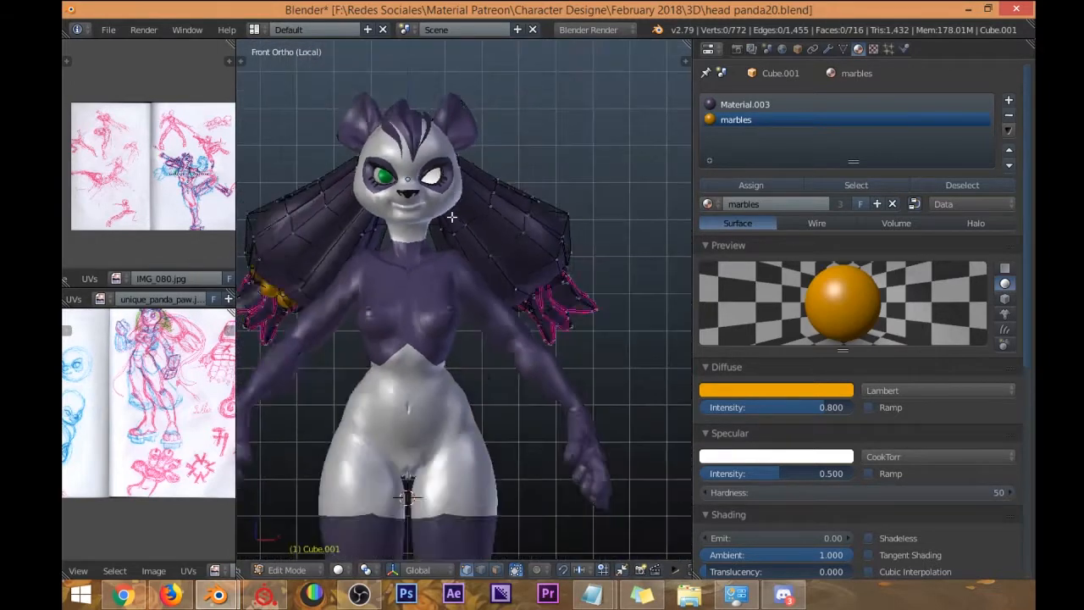
key(z)
shift+middle_drag(436, 312, 538, 304)
shift+middle_drag(559, 182, 476, 180)
drag(458, 62, 682, 463)
scroll(464, 159, up, 4)
shift+middle_drag(464, 159, 503, 242)
drag(502, 99, 443, 422)
scroll(438, 353, up, 5)
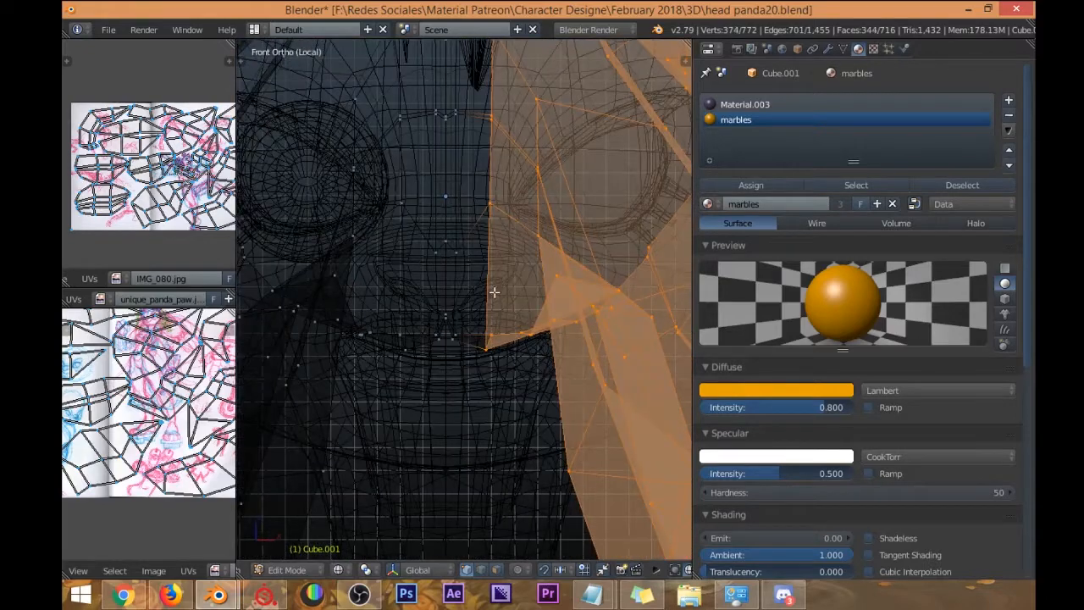
scroll(494, 293, up, 1)
key(b)
drag(548, 417, 447, 217)
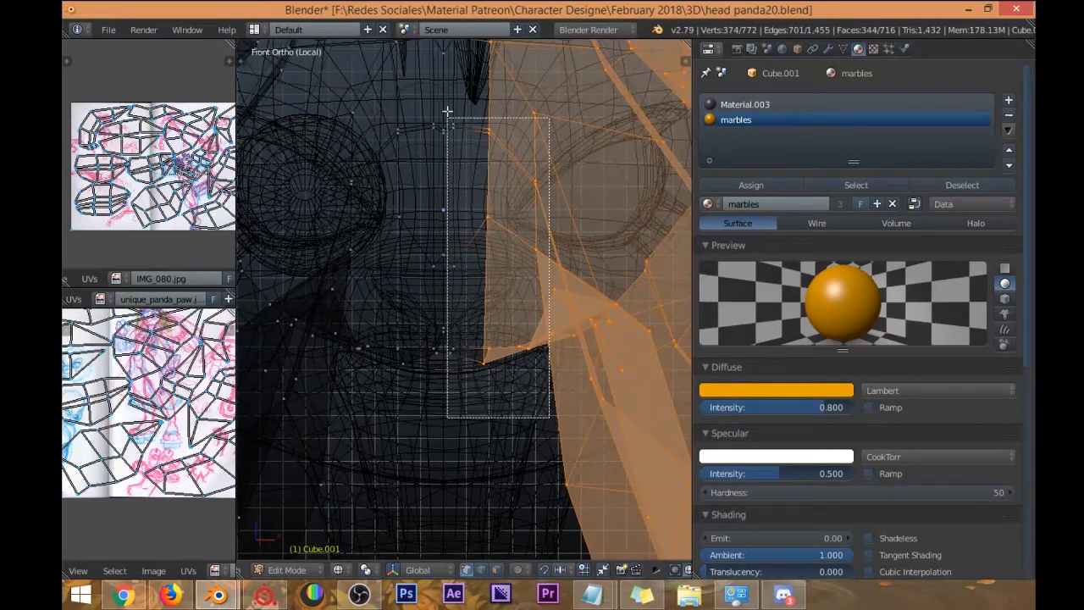
drag(447, 94, 446, 72)
shift+middle_drag(451, 95, 426, 373)
key(b)
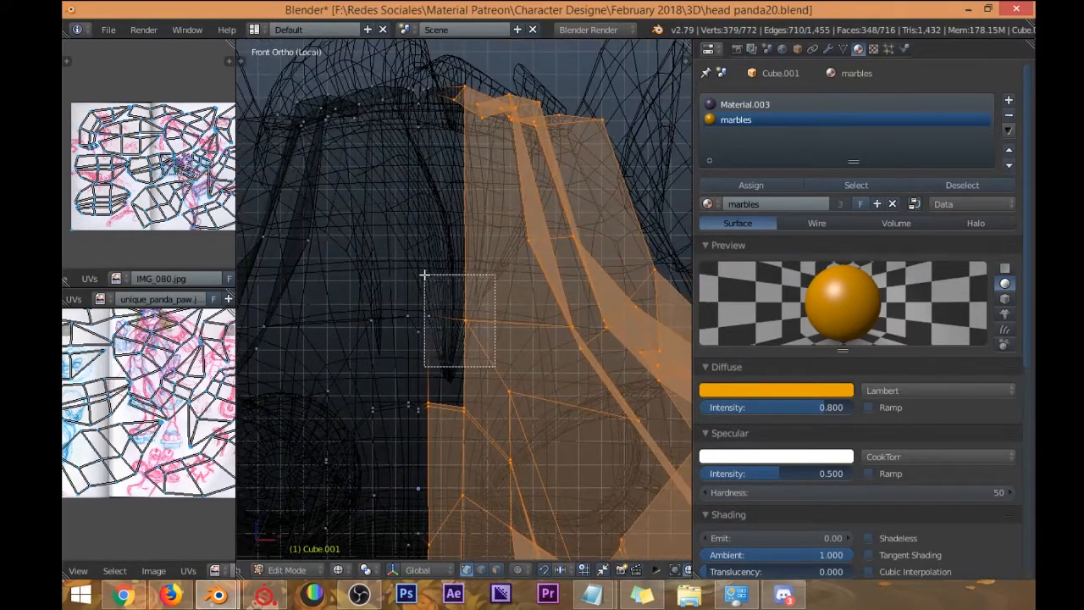
drag(424, 274, 424, 274)
scroll(432, 273, down, 4)
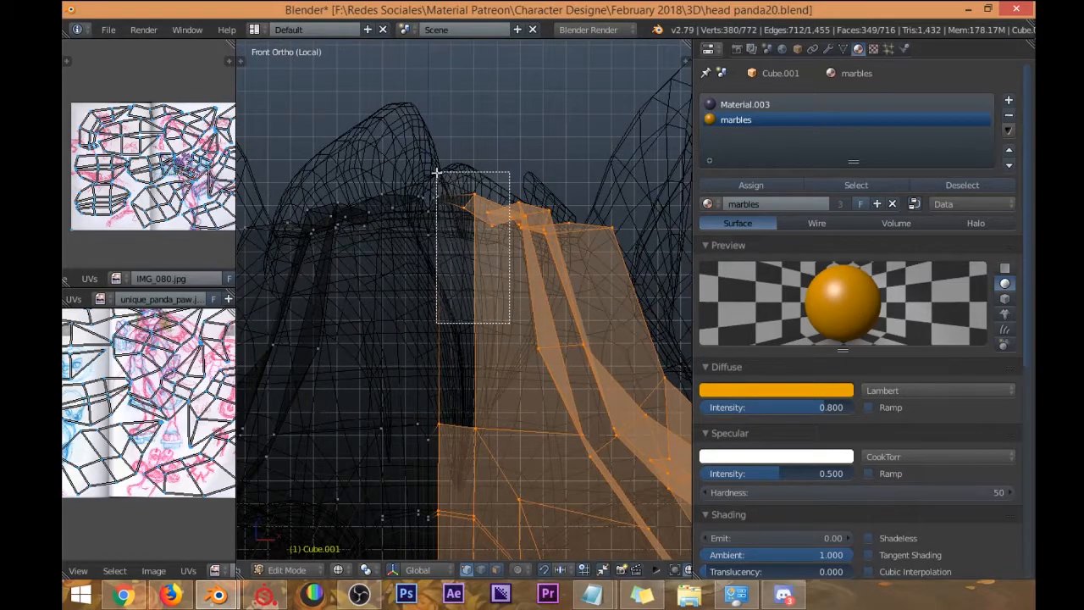
drag(432, 177, 432, 177)
scroll(432, 177, down, 2)
shift+middle_drag(437, 302, 427, 261)
key(x)
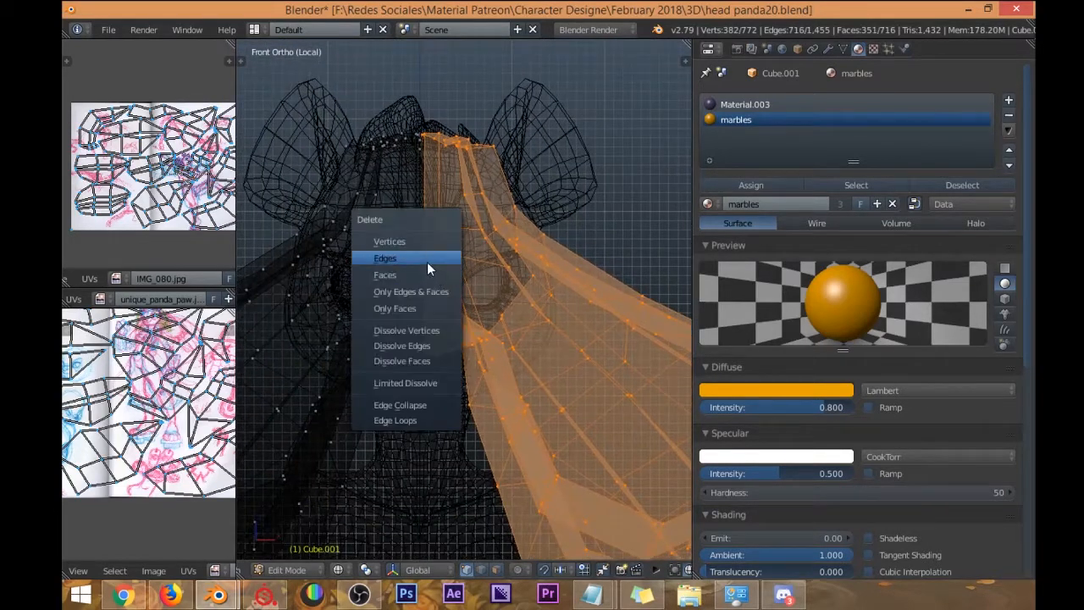
click(416, 241)
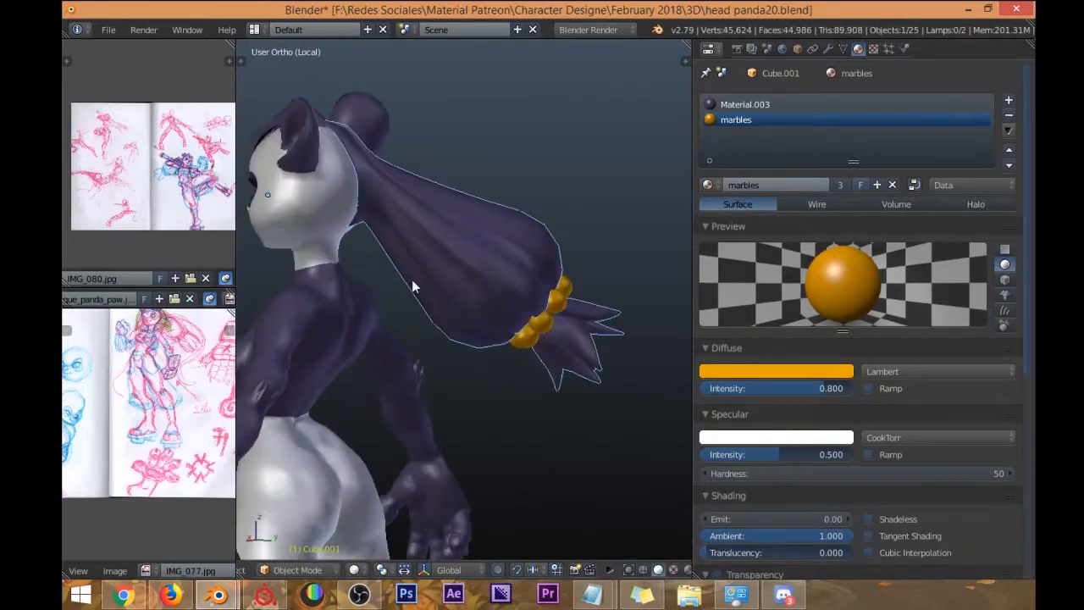
Examine the remaining hair half's UV layout in the UV/Image Editor, and return that area to the Properties editor.
mouse_move(412, 287)
middle_down()
mouse_move(424, 229)
mouse_move(457, 309)
mouse_move(429, 294)
middle_up()
key(Tab)
key(a)
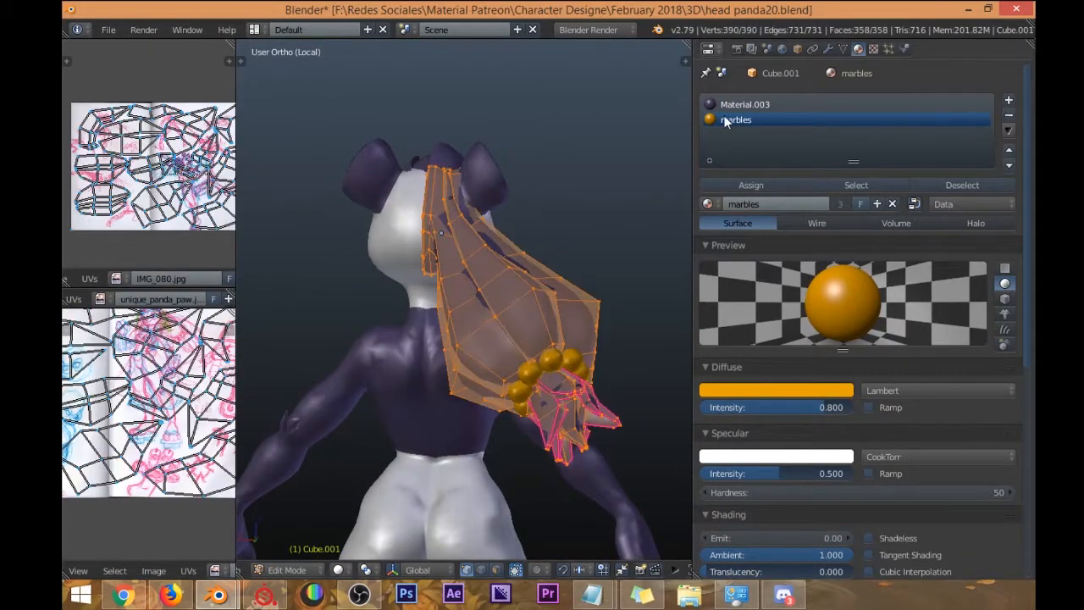
click(711, 49)
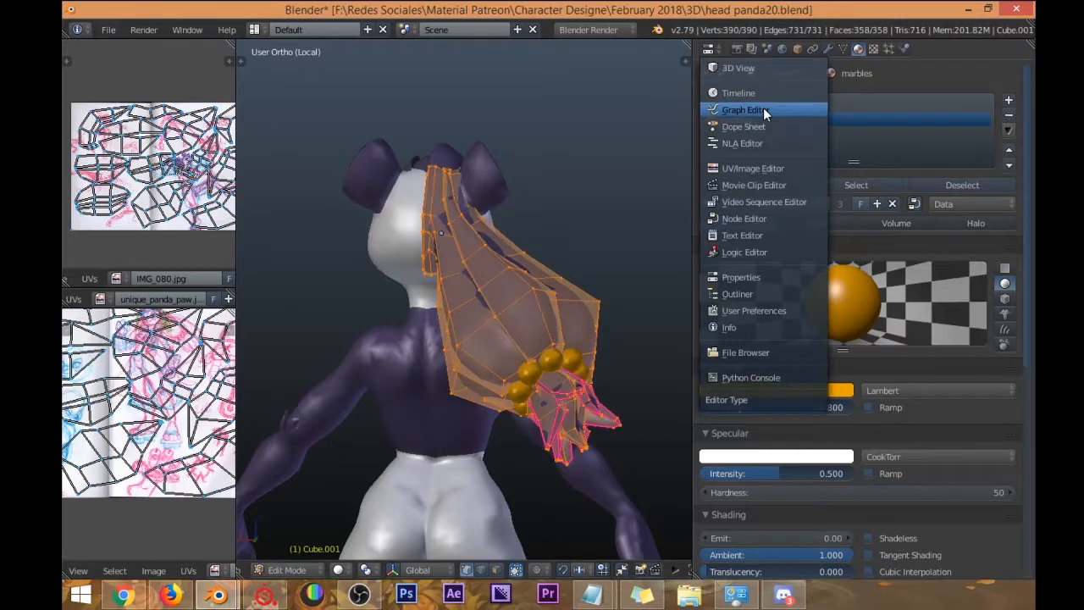
click(762, 168)
scroll(574, 371, up, 6)
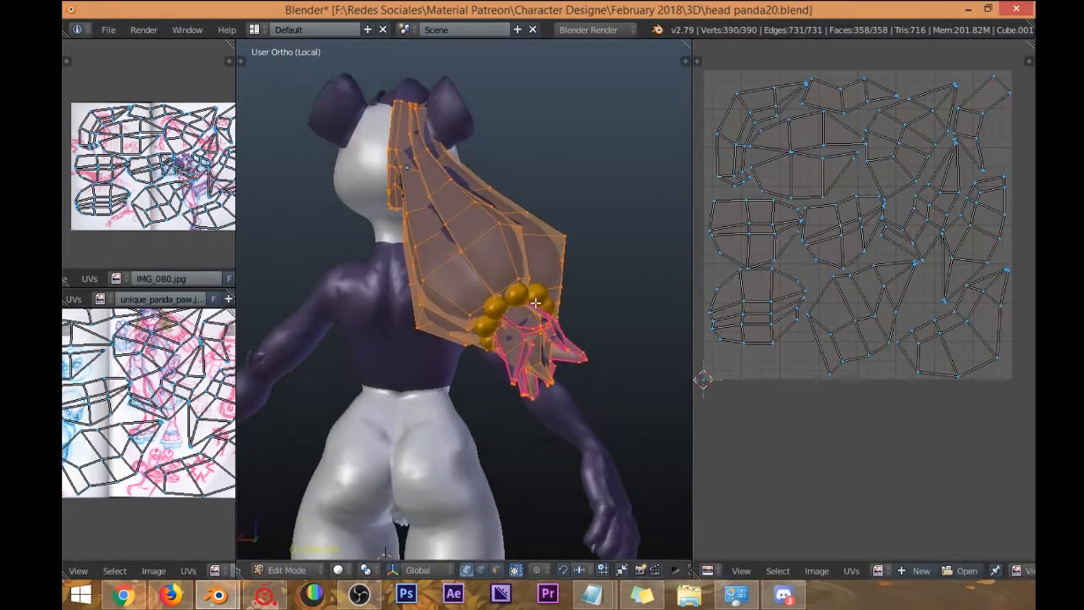
key(Tab)
click(708, 570)
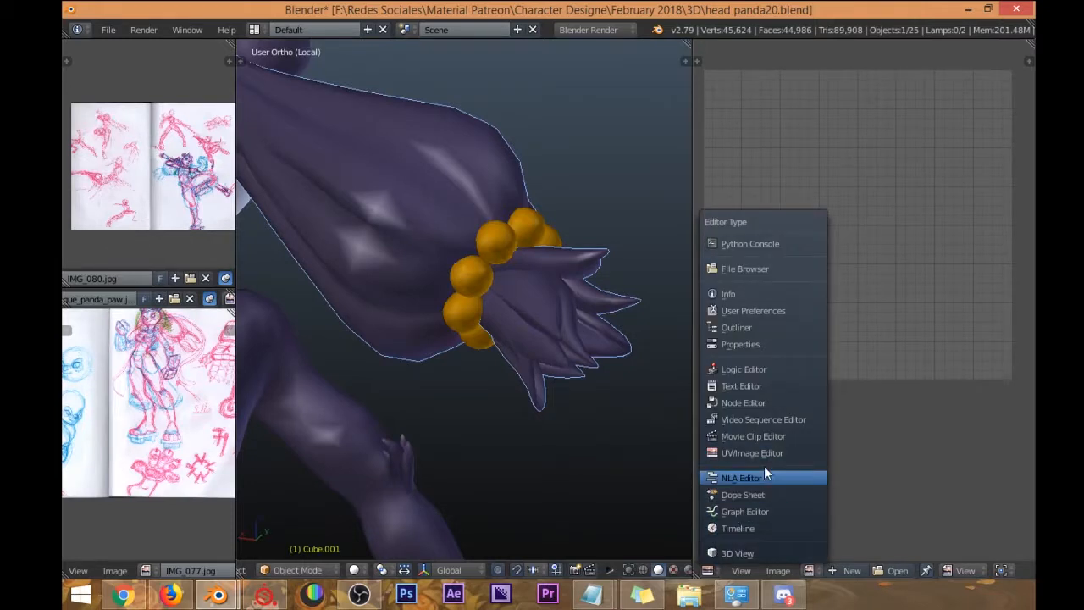
click(732, 344)
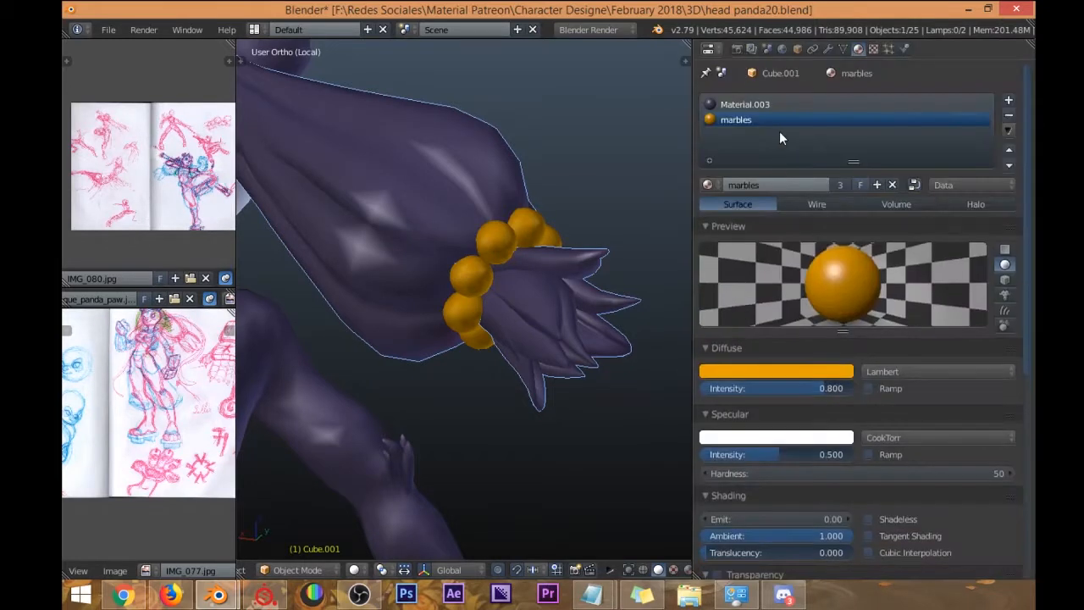
Display the modifier settings of the hair object and open its mesh for editing.
click(841, 50)
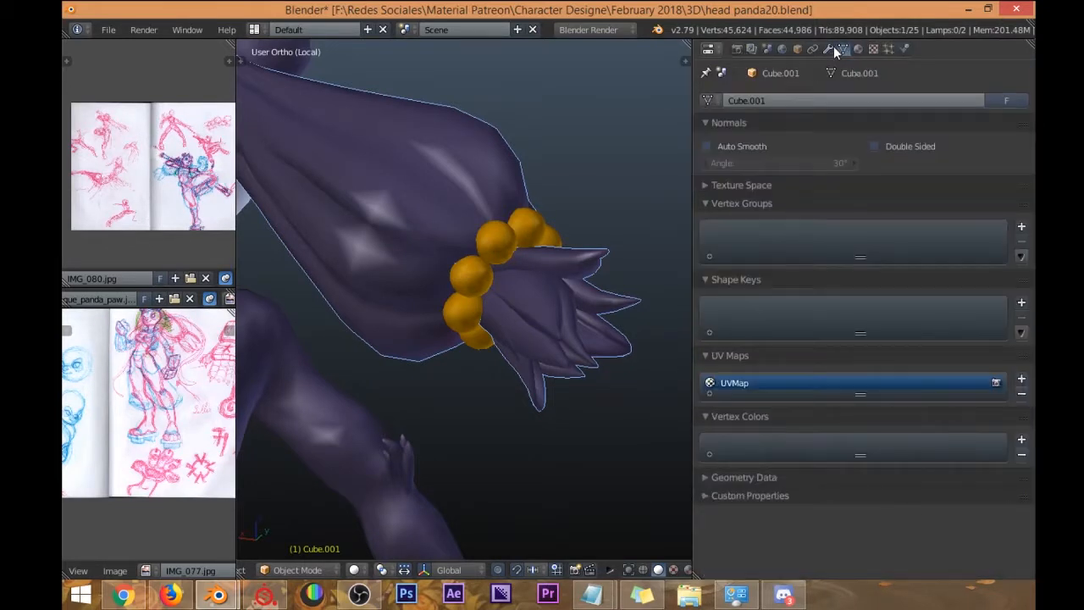
click(829, 49)
key(Tab)
key(Tab)
key(Tab)
Select the linked geometry of the spiky hair tip beyond the beads and hide it.
middle_drag(416, 222, 513, 332)
right_click(450, 257)
key(l)
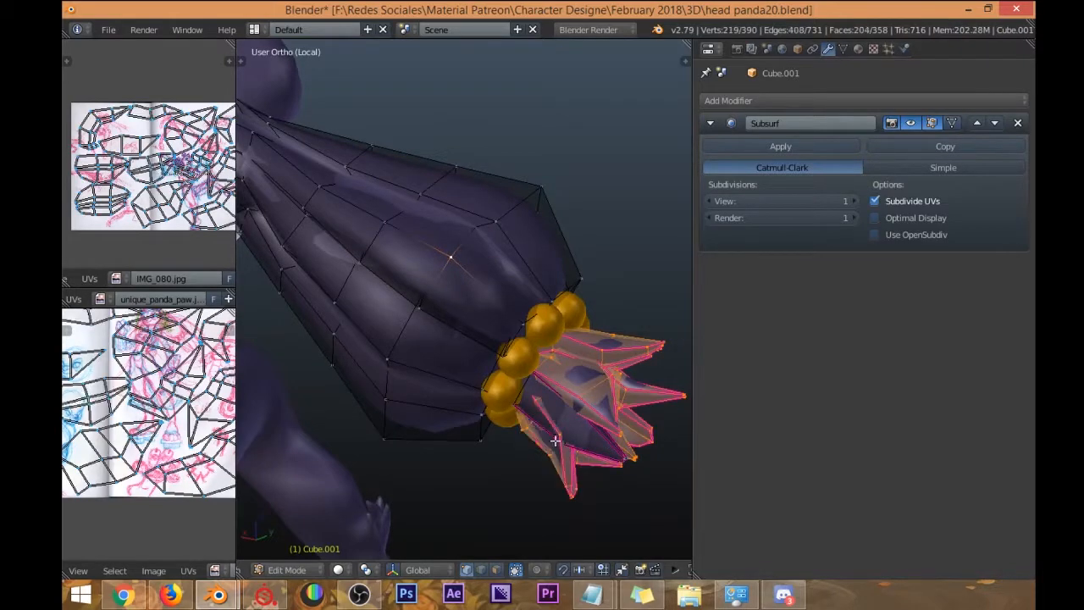
middle_drag(575, 449, 599, 432)
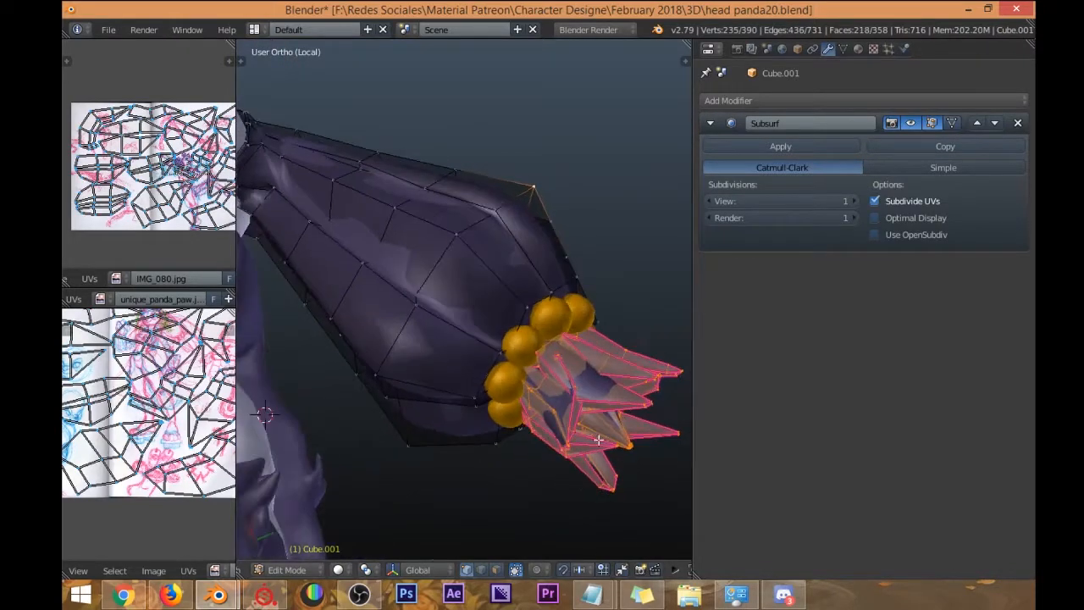
middle_drag(655, 414, 483, 387)
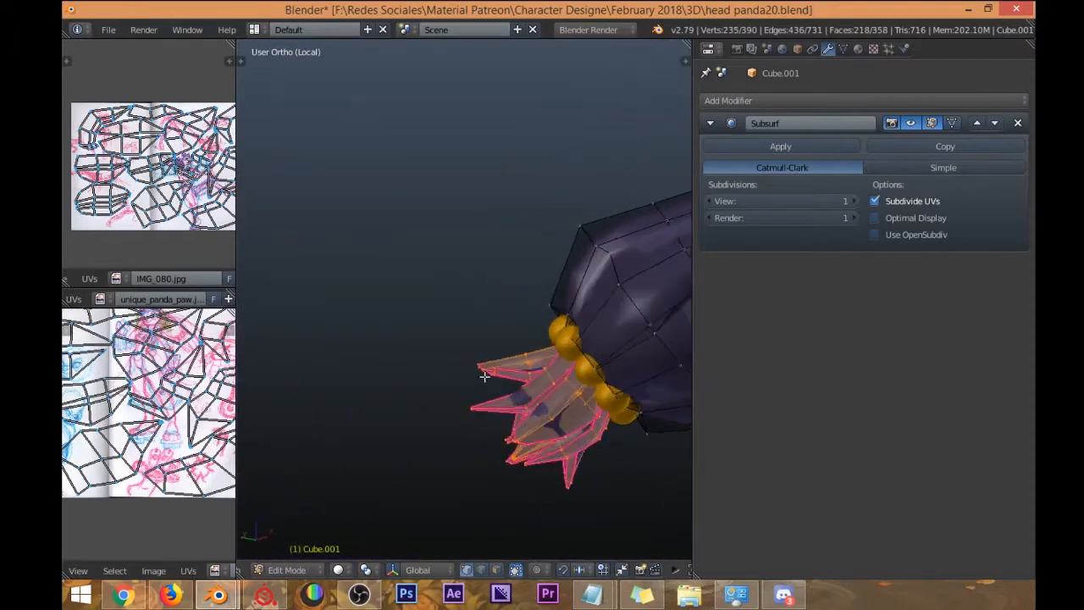
middle_drag(540, 432, 456, 282)
key(h)
key(alt+h)
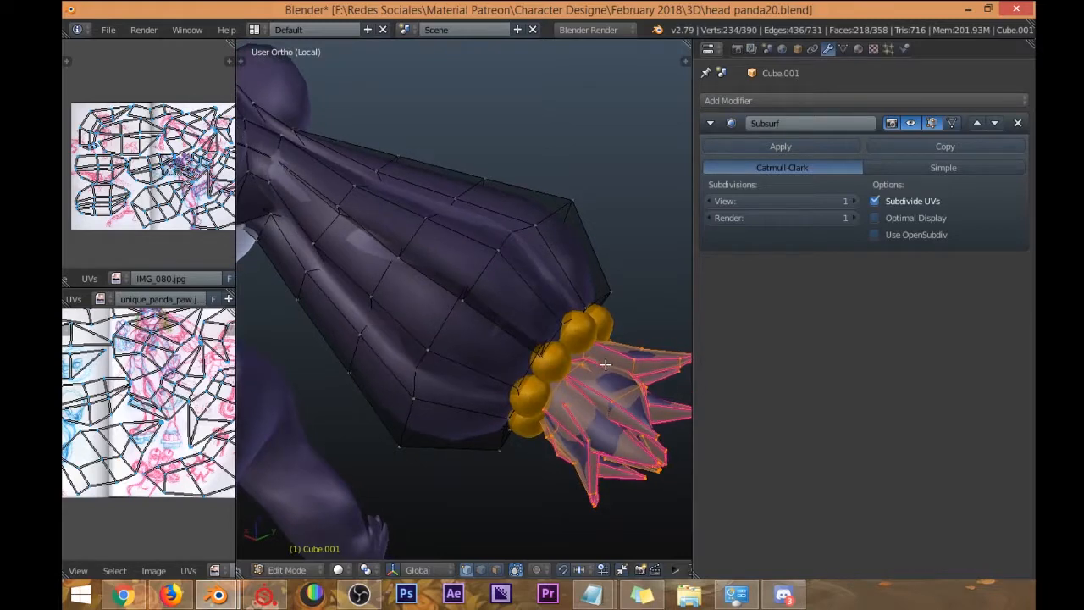
key(h)
middle_drag(605, 364, 480, 246)
middle_drag(565, 328, 428, 290)
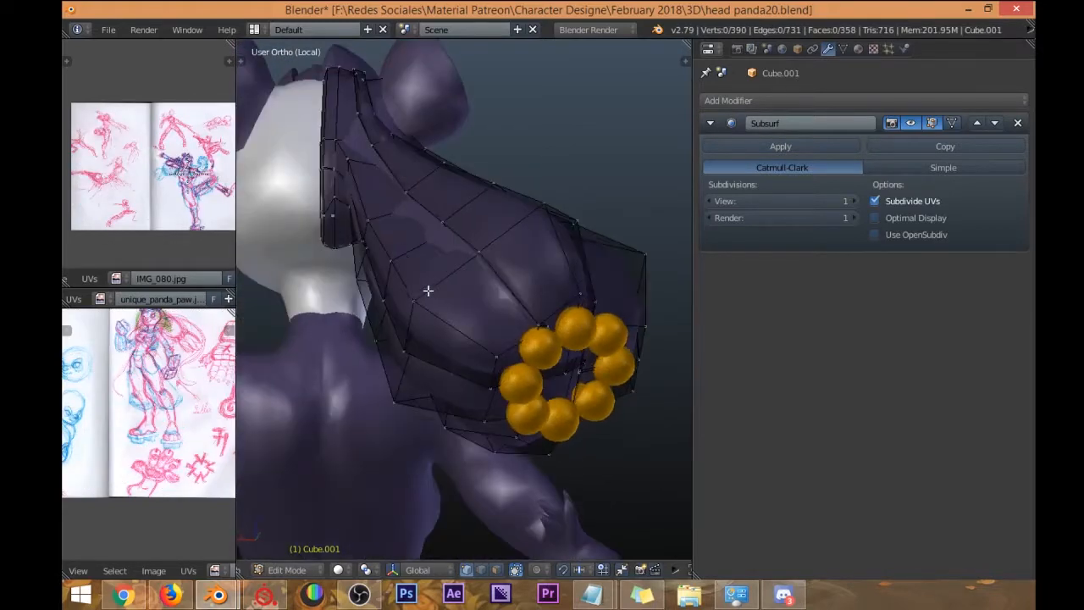
middle_drag(533, 297, 512, 276)
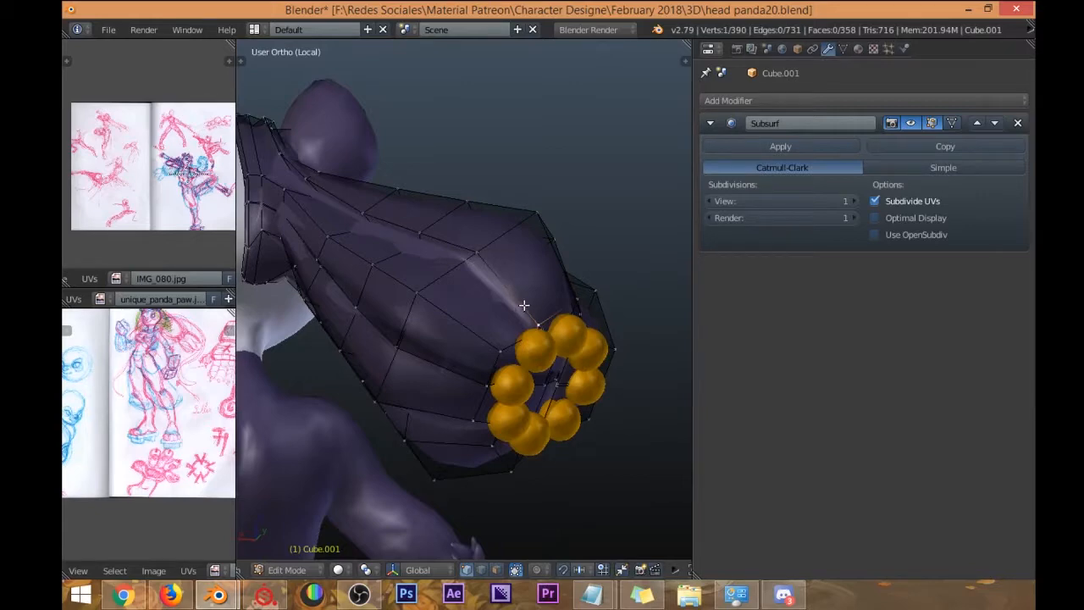
Isolate only the hair bunch in local view and look closer at its open lower end.
key(KP_Divide)
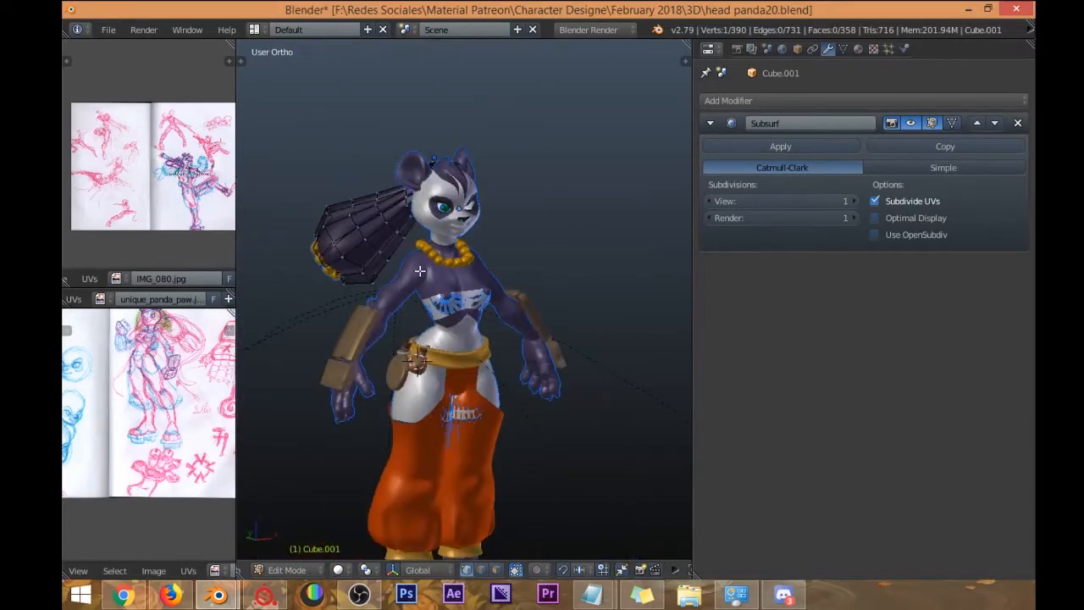
key(KP_Divide)
middle_drag(421, 286, 413, 344)
scroll(478, 281, up, 3)
middle_drag(438, 288, 389, 313)
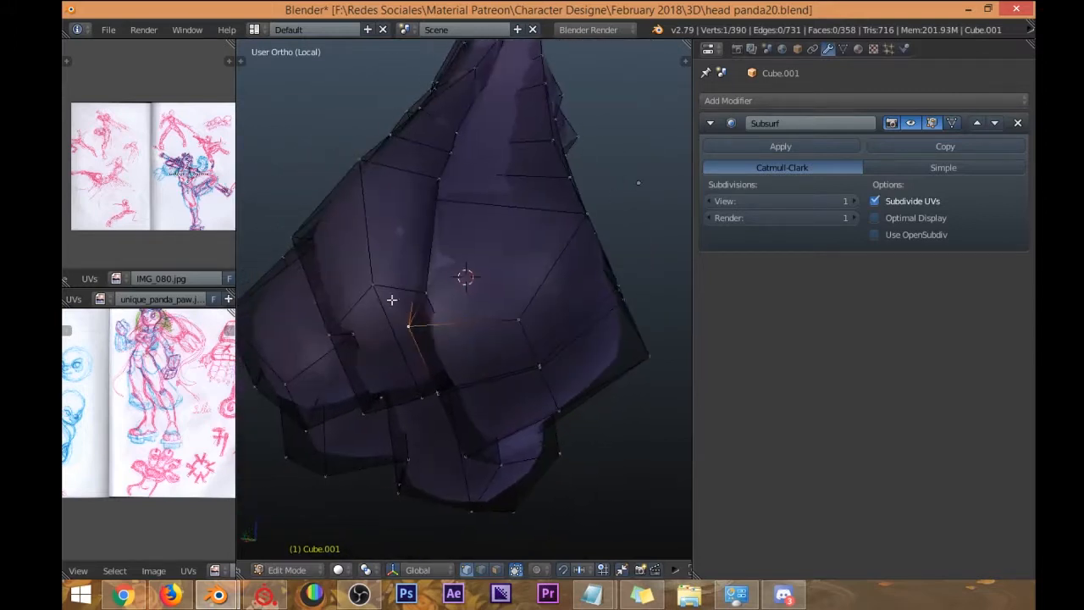
Select an edge loop along the hair bunch, deselect its unwanted part, and mark the remaining edges as a seam.
alt+right_click(364, 255)
mouse_move(364, 254)
middle_down()
mouse_move(513, 346)
mouse_move(445, 394)
mouse_move(387, 361)
mouse_move(398, 308)
mouse_move(428, 325)
mouse_move(511, 293)
mouse_move(481, 273)
middle_up()
key(z)
mouse_move(478, 213)
ctrl+shift+mouse_down()
mouse_move(386, 262)
mouse_move(471, 280)
ctrl+shift+mouse_up()
key(z)
mouse_move(506, 262)
middle_down()
mouse_move(410, 290)
mouse_move(280, 305)
mouse_move(404, 291)
mouse_move(443, 329)
mouse_move(375, 316)
mouse_move(389, 308)
middle_up()
key(ctrl+e)
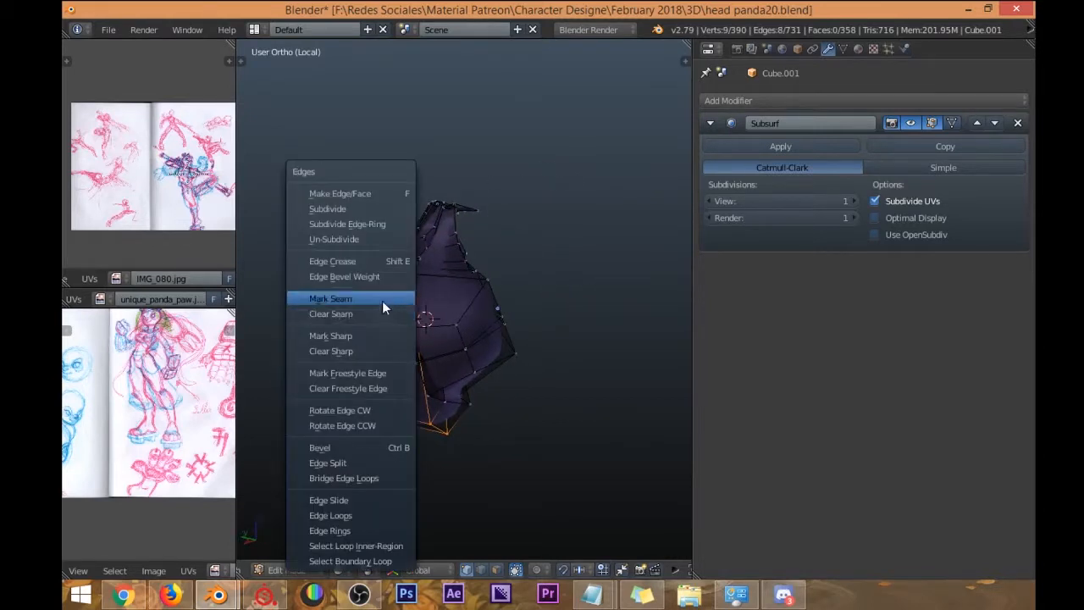
click(382, 301)
Select all visible faces of the hair bunch and unwrap them.
key(a)
key(a)
middle_drag(431, 300, 451, 306)
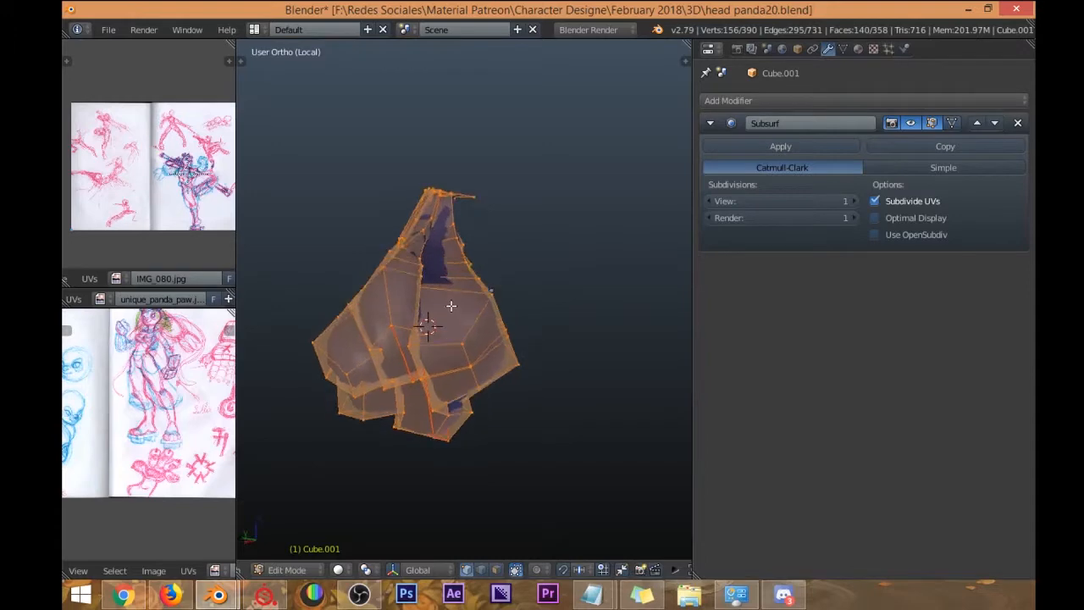
key(u)
click(454, 308)
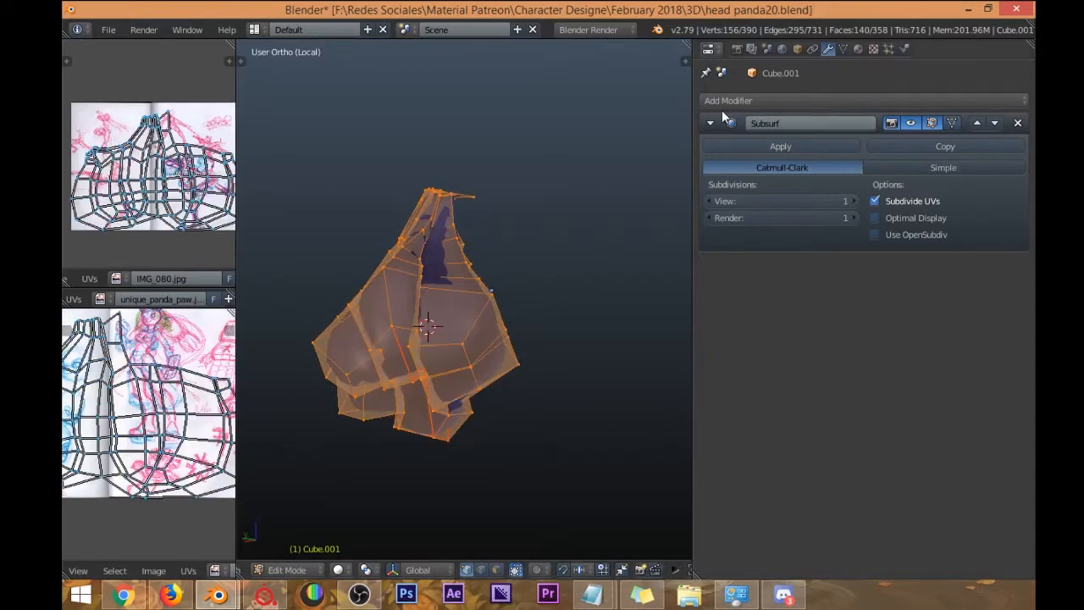
Open a UV/Image Editor in place of the Properties editor and unwrap the whole hair mesh with its hidden spiky tip revealed.
click(710, 49)
click(746, 168)
middle_drag(462, 318, 438, 307)
key(a)
key(a)
key(u)
click(442, 312)
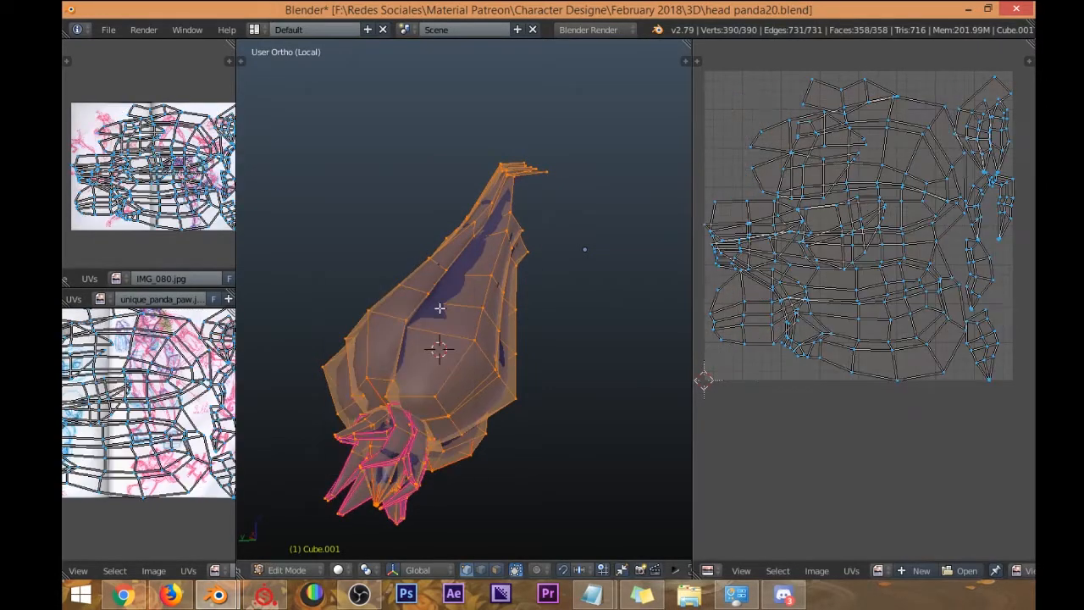
Widen the UV/Image Editor and move the large hair island out below the UV square.
middle_drag(624, 257, 599, 264)
middle_drag(907, 231, 906, 232)
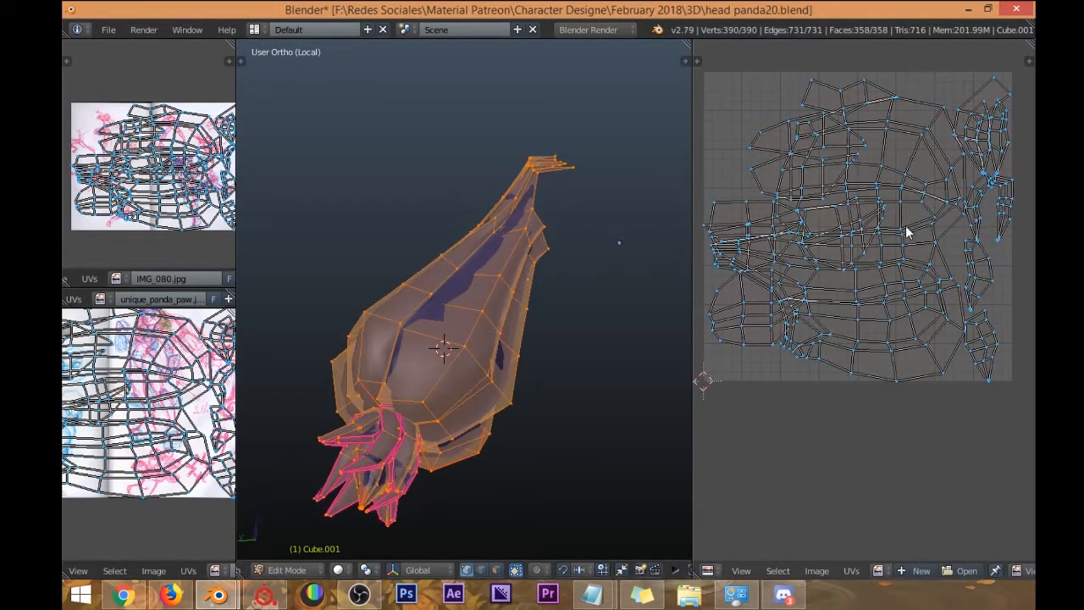
drag(693, 219, 593, 215)
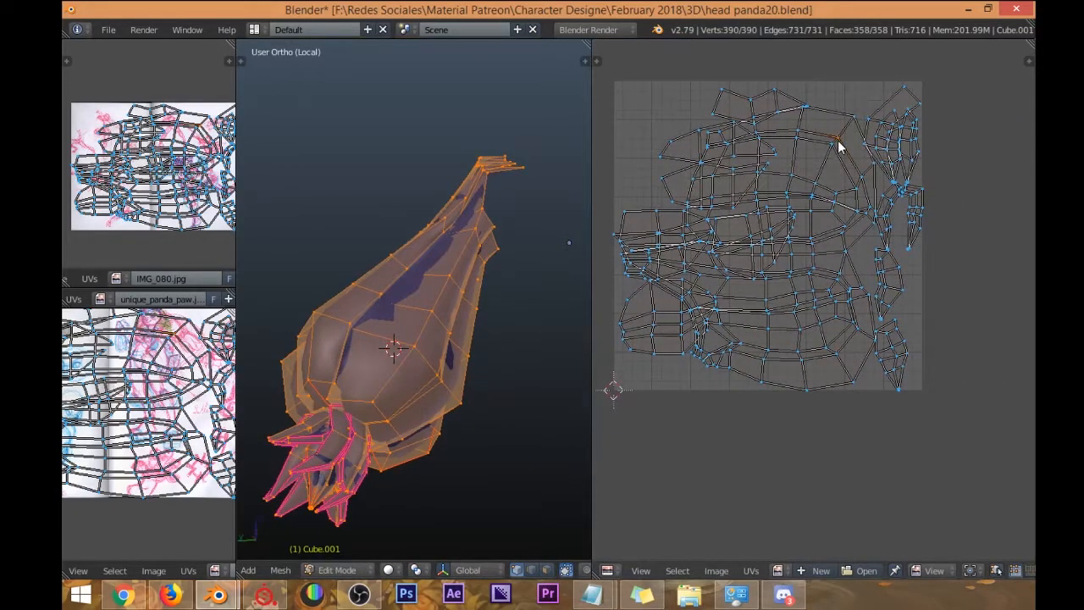
key(ctrl+l)
middle_drag(823, 162, 819, 148)
key(g)
click(817, 437)
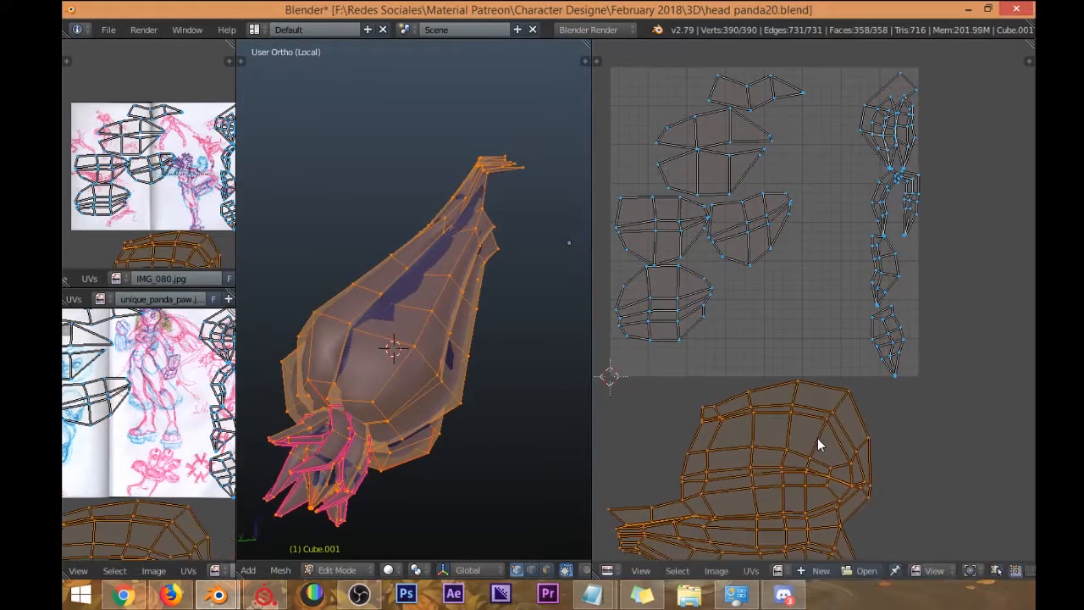
Move the middle spike island into the upper-left corner of the UV square.
middle_drag(757, 247, 775, 272)
right_click(759, 250)
key(ctrl+l)
key(g)
right_click(772, 243)
key(g)
click(677, 139)
key(g)
click(713, 142)
middle_drag(812, 232, 812, 263)
Separate the two overlapping leaf-shaped islands from the upper-right cluster and place them side by side in the empty space beside it.
key(a)
scroll(881, 171, up, 4)
middle_drag(949, 208, 856, 234)
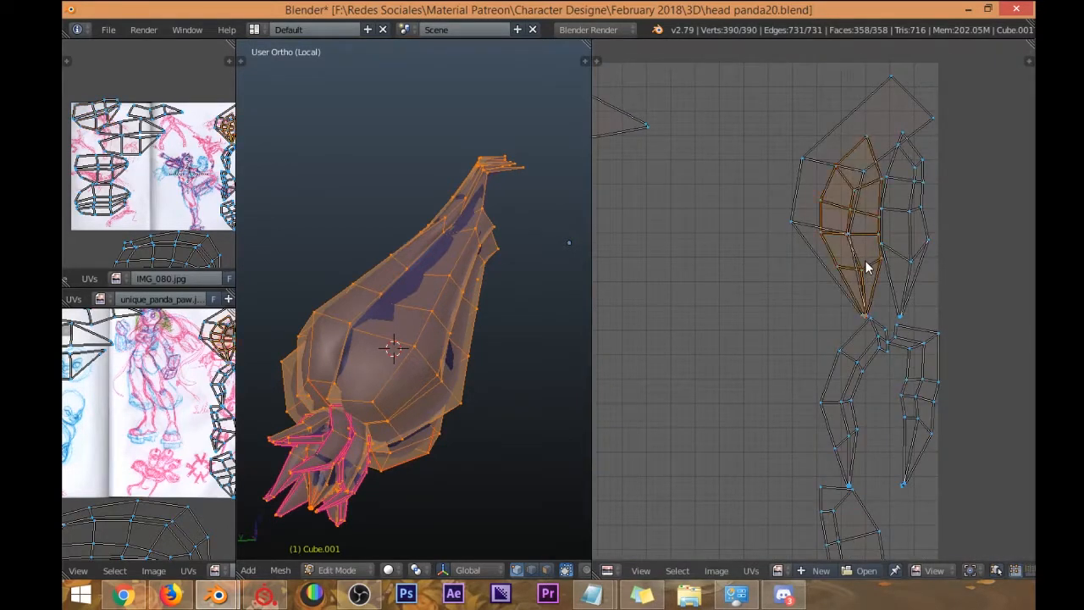
click(759, 203)
key(a)
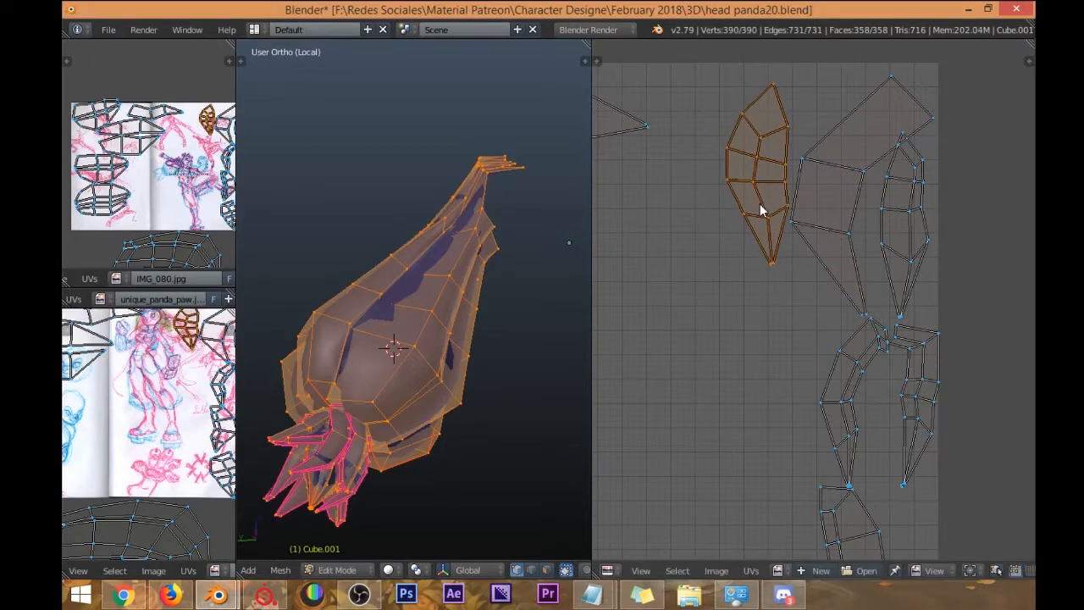
middle_drag(877, 211, 884, 217)
key(g)
click(679, 163)
scroll(711, 159, down, 4)
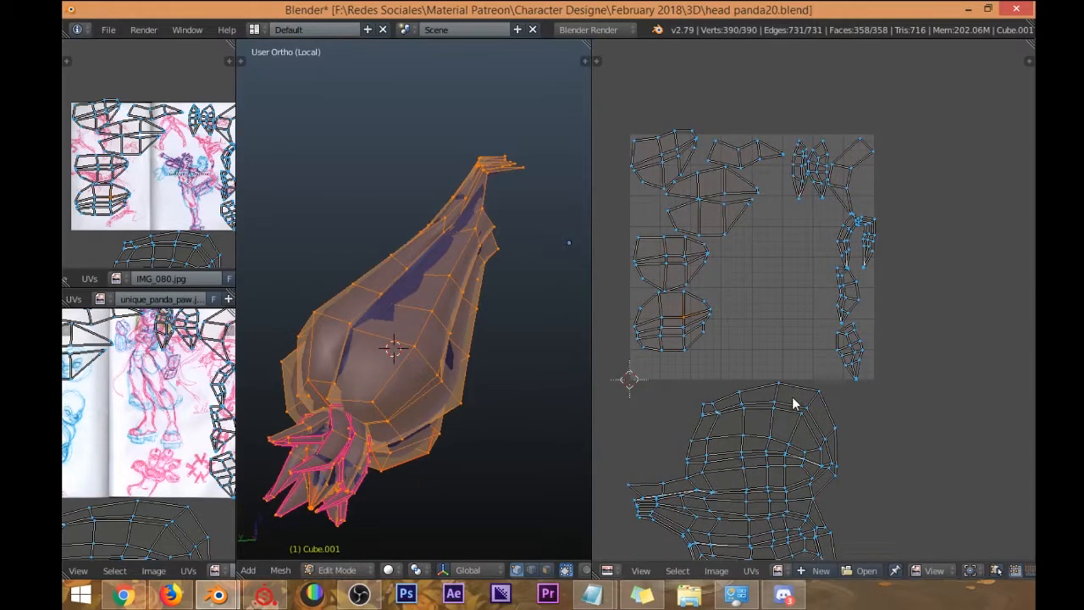
Move the large hair island back into the UV square and rotate it about 84 degrees so it stands upright.
key(l)
key(g)
click(802, 218)
key(r)
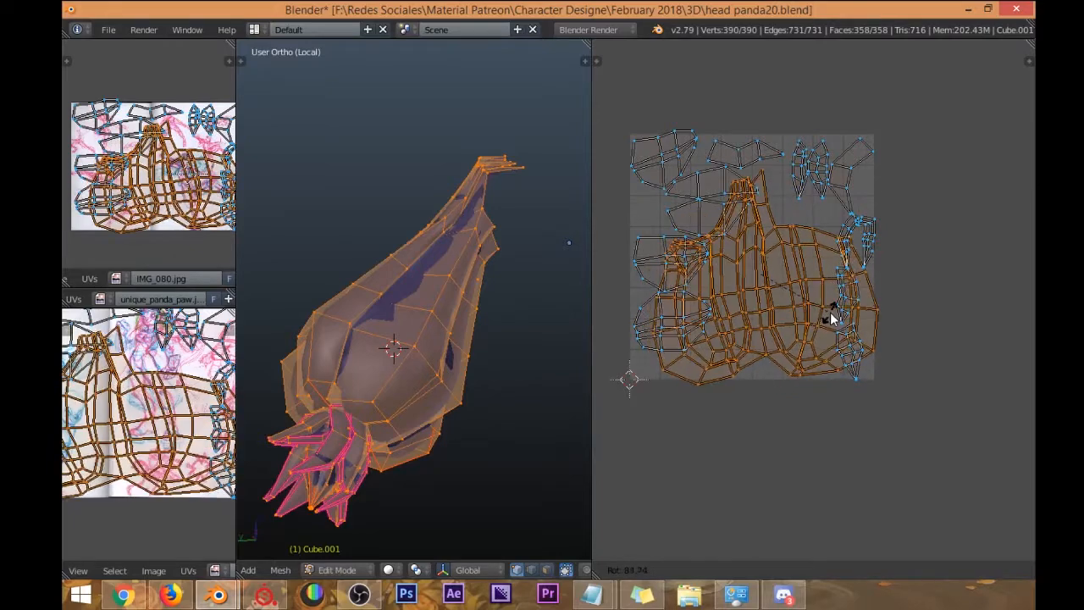
click(829, 319)
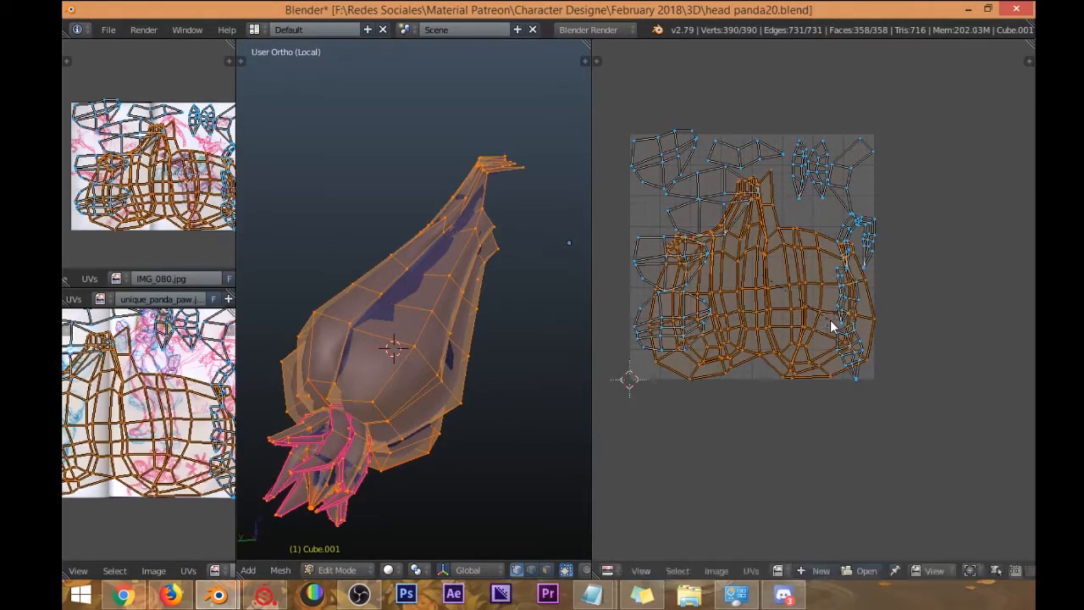
Move the spike island at the middle of the left edge higher, away from the large hair island.
key(a)
middle_drag(649, 255, 645, 308)
key(g)
click(633, 271)
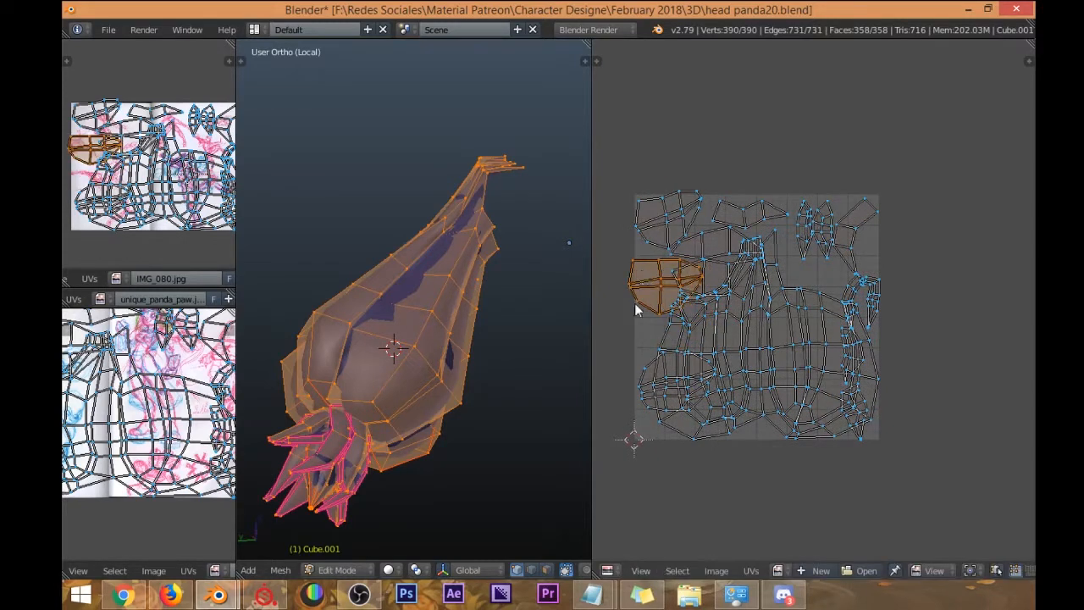
Select all the small spike islands, scale them down together and shift them within the UV square.
right_click(636, 387)
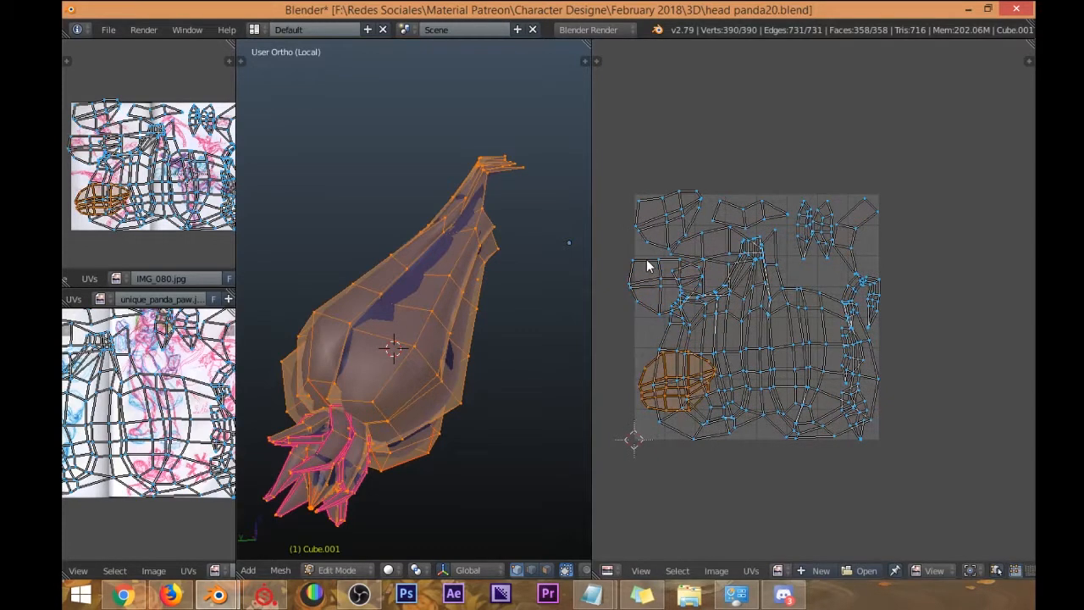
shift+right_click(648, 267)
shift+right_click(682, 241)
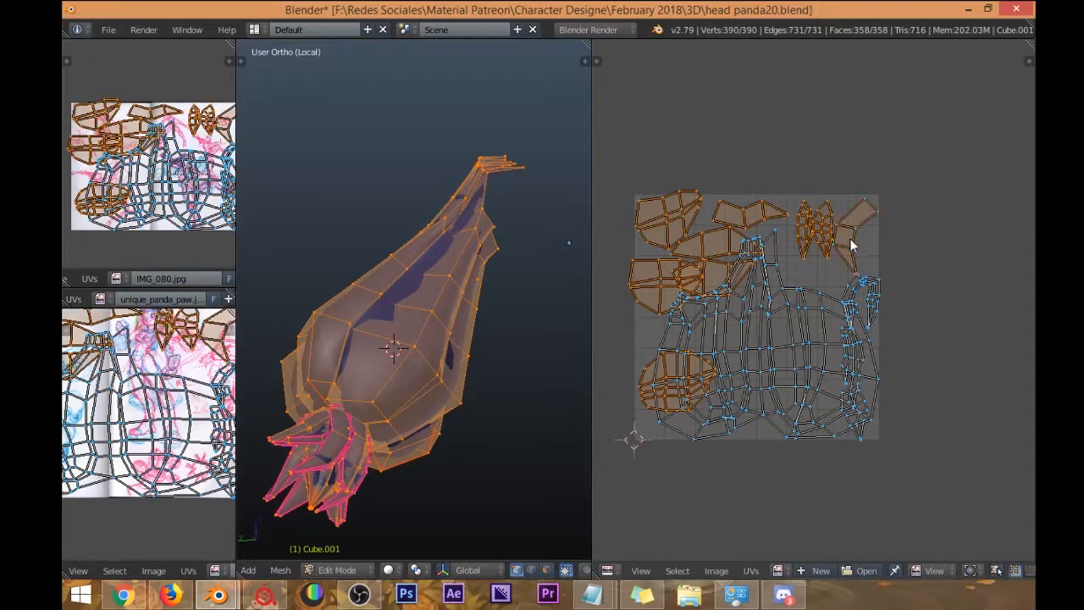
scroll(856, 345, up, 3)
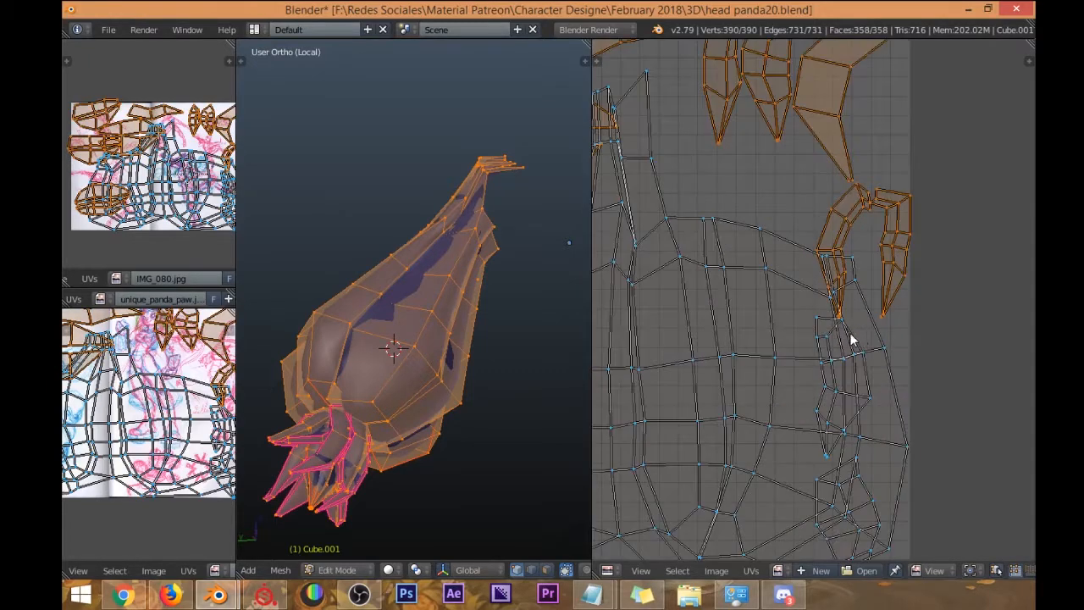
scroll(804, 315, down, 1)
scroll(807, 397, down, 3)
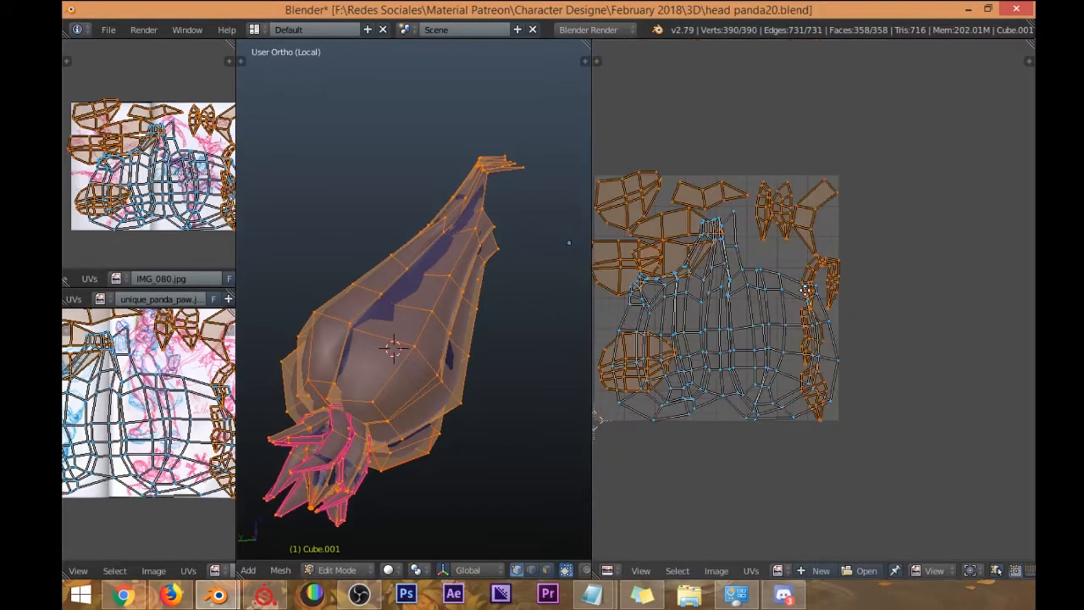
key(g)
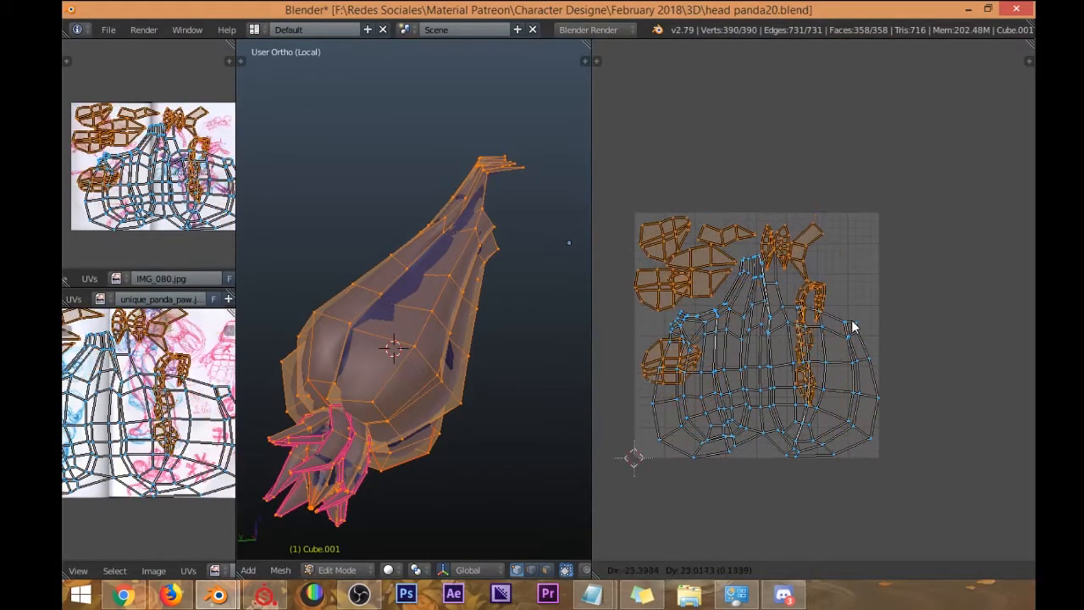
click(852, 324)
scroll(800, 464, down, 1)
scroll(721, 348, up, 2)
scroll(678, 308, up, 1)
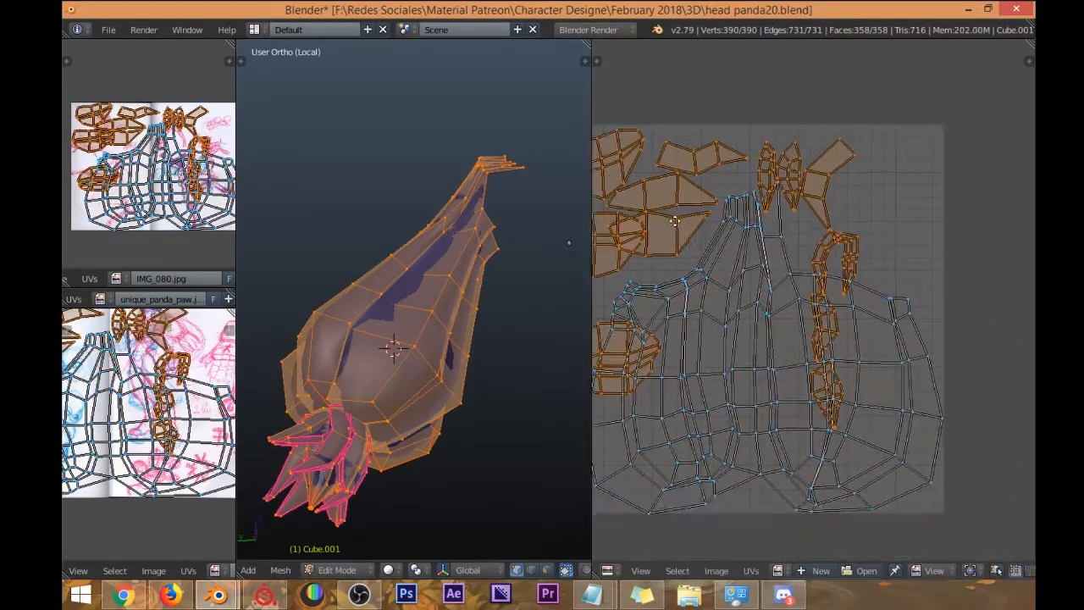
scroll(702, 242, down, 2)
Rotate the island at the middle of the left edge upright and fit it against the border of the UV square.
key(a)
key(l)
key(r)
middle_drag(637, 252, 723, 304)
click(705, 304)
key(g)
click(687, 330)
scroll(723, 304, up, 2)
key(r)
click(1024, 262)
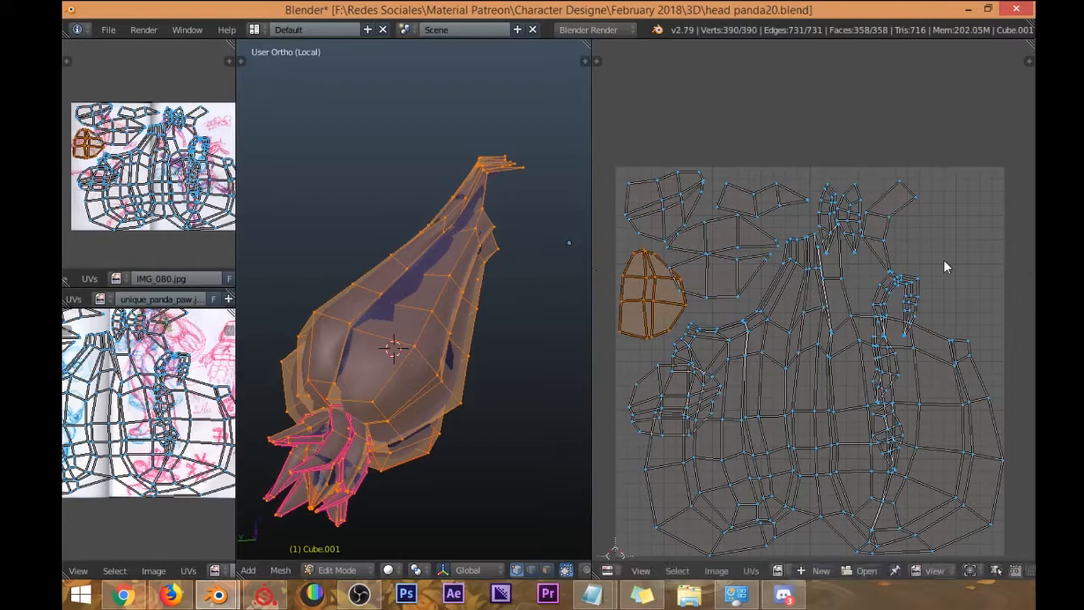
key(g)
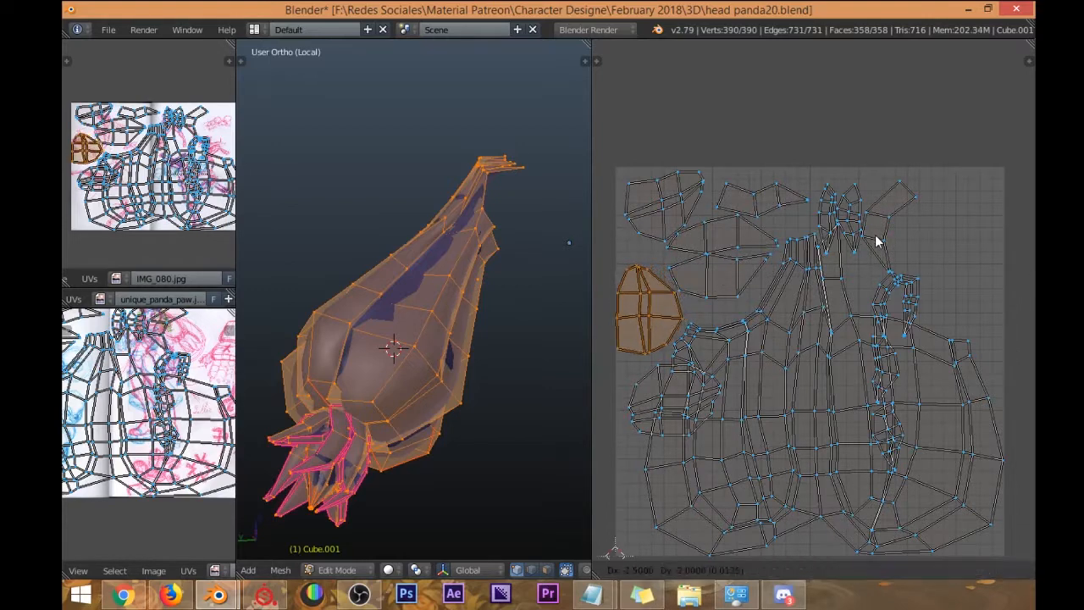
click(876, 236)
middle_drag(876, 268, 875, 219)
key(a)
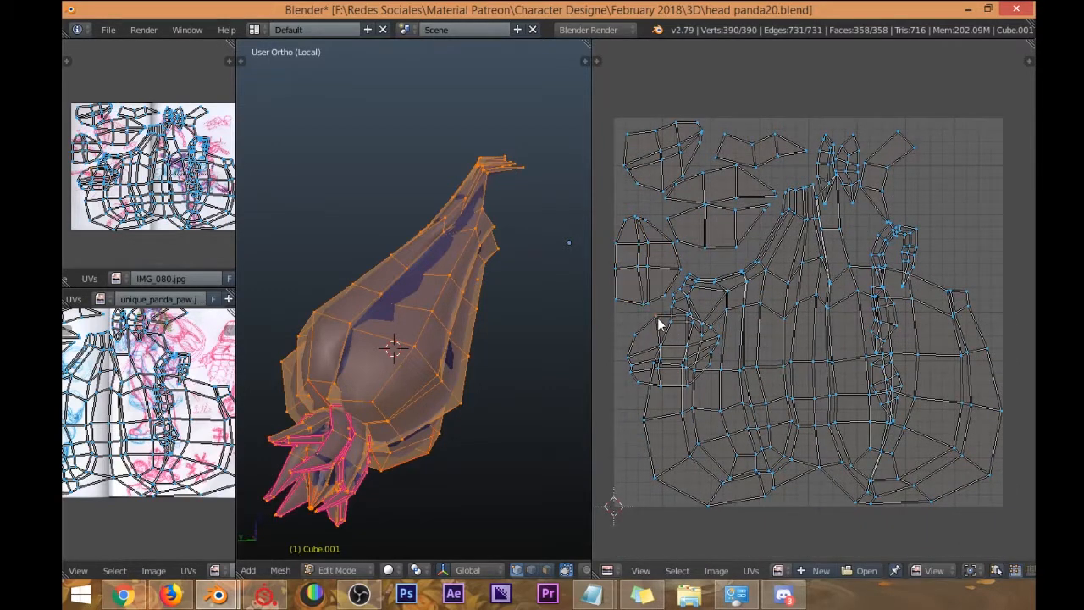
Move the island overlapping the lower left of the large hair into the upper-right corner and rotate it upright.
key(ctrl+l)
middle_drag(658, 324, 652, 331)
key(g)
click(879, 171)
middle_drag(867, 187, 685, 228)
key(r)
click(755, 118)
key(g)
click(799, 98)
key(r)
click(799, 122)
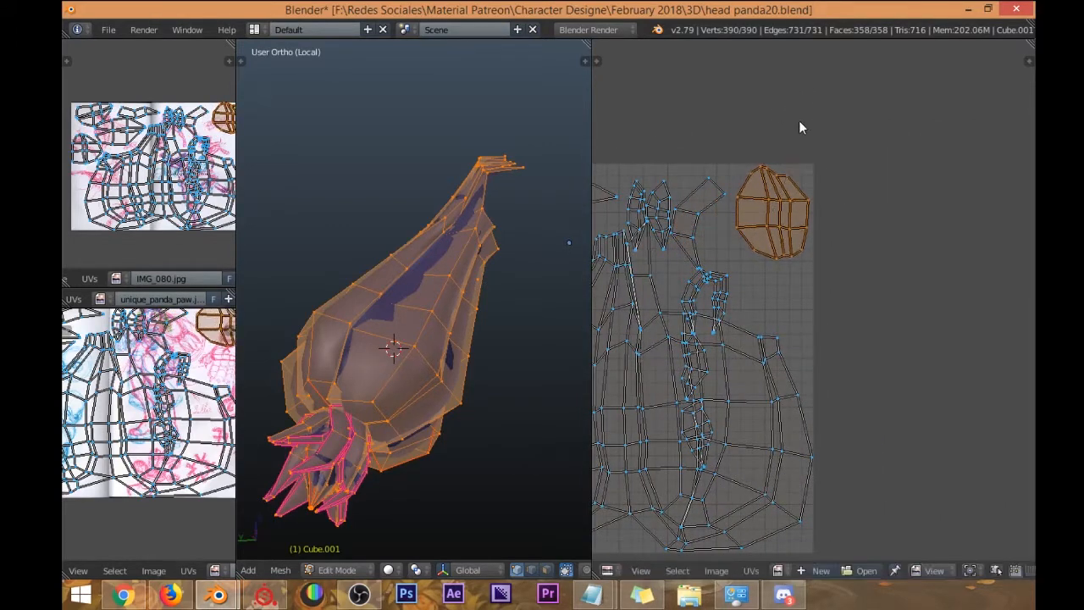
Rotate the right-hand hooked strip island horizontal and place it above the large hair island near the right border.
right_click(720, 294)
key(ctrl+l)
key(t)
key(t)
key(r)
click(756, 364)
key(g)
click(830, 372)
middle_drag(748, 315, 741, 279)
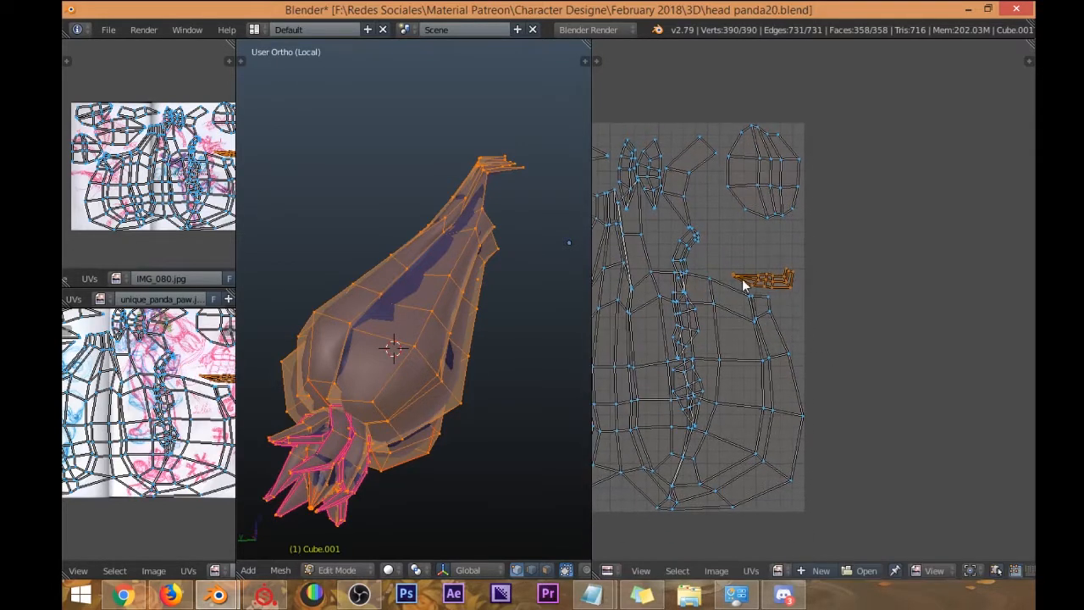
Rotate the remaining curved strip island diagonally and fit it into the gap above the large hair island.
key(r)
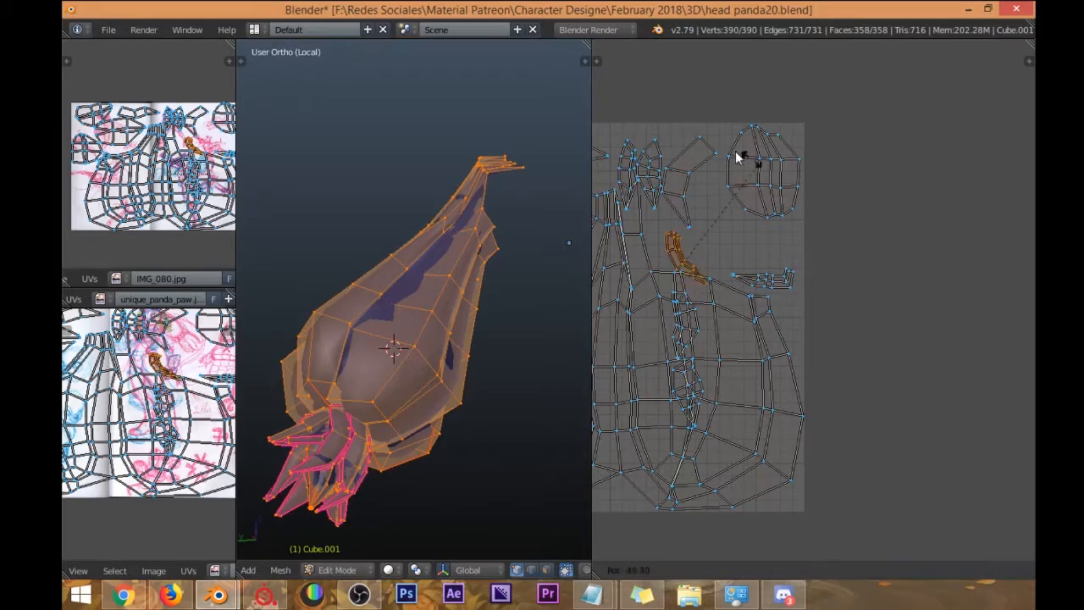
right_click(668, 130)
key(ctrl+z)
middle_drag(730, 226, 735, 230)
key(r)
click(652, 174)
key(g)
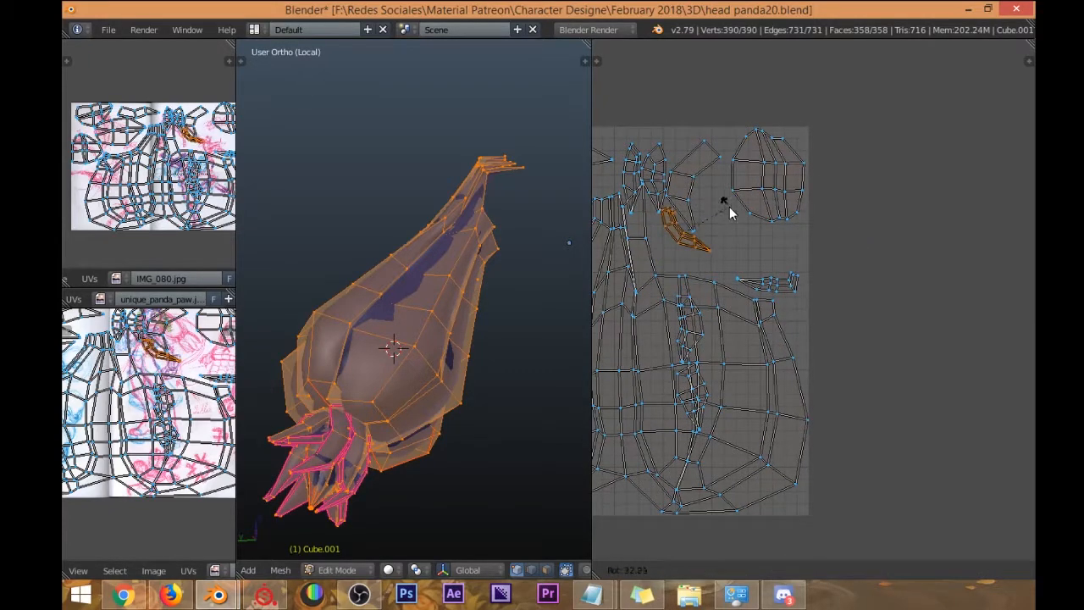
click(730, 226)
Tilt the first leaf-shaped island diagonally and place it above the narrow top of the large hair island.
middle_drag(662, 183, 703, 231)
key(g)
click(703, 222)
key(r)
click(740, 214)
key(g)
click(736, 204)
key(r)
click(742, 219)
key(g)
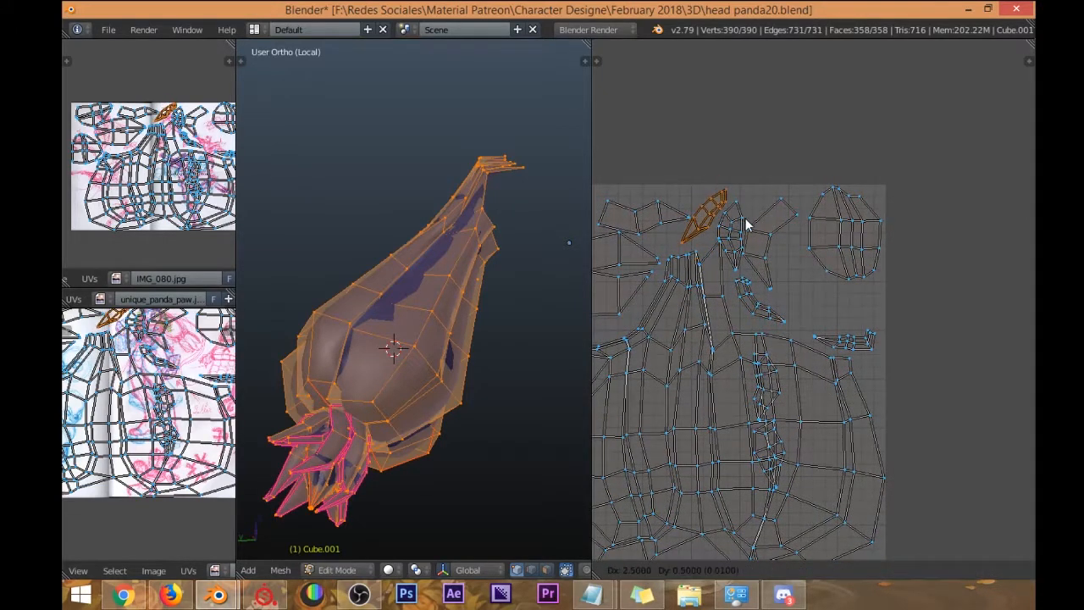
click(739, 219)
key(a)
Tilt the second leaf-shaped island and place it alongside the first one.
middle_drag(735, 226, 725, 226)
key(l)
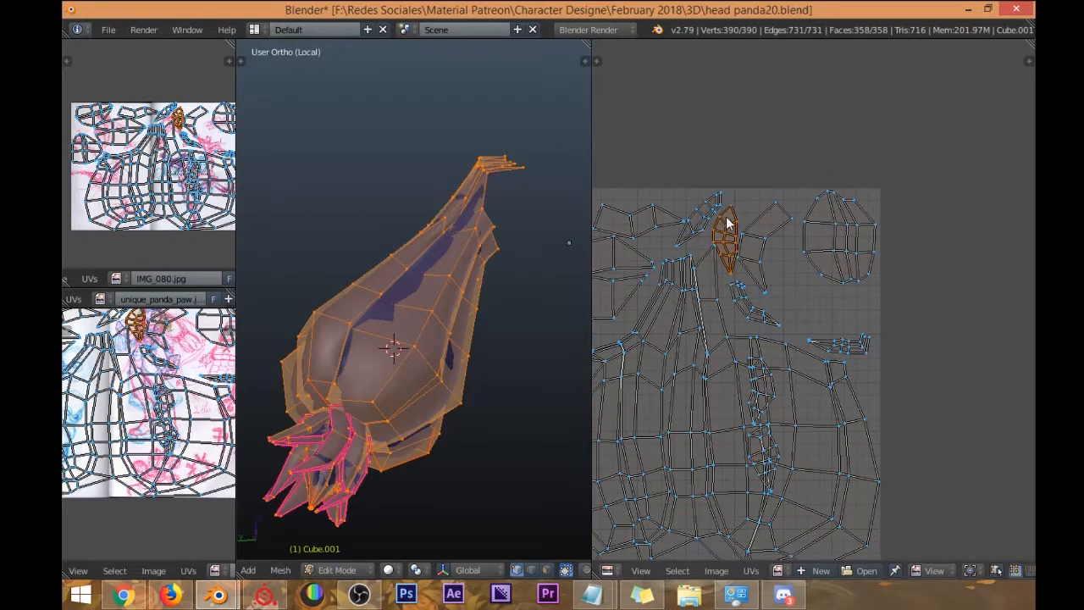
key(g)
click(737, 202)
key(r)
click(749, 209)
key(g)
click(754, 212)
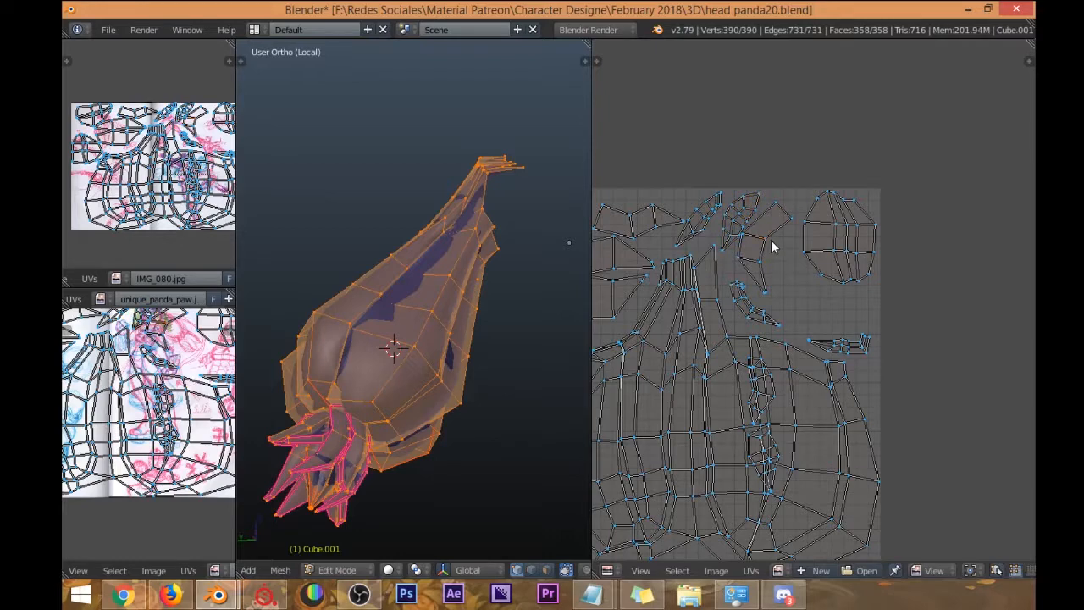
Shift the angular island beside the leaf shapes, and place the upper narrow island from over the large hair beneath it.
key(l)
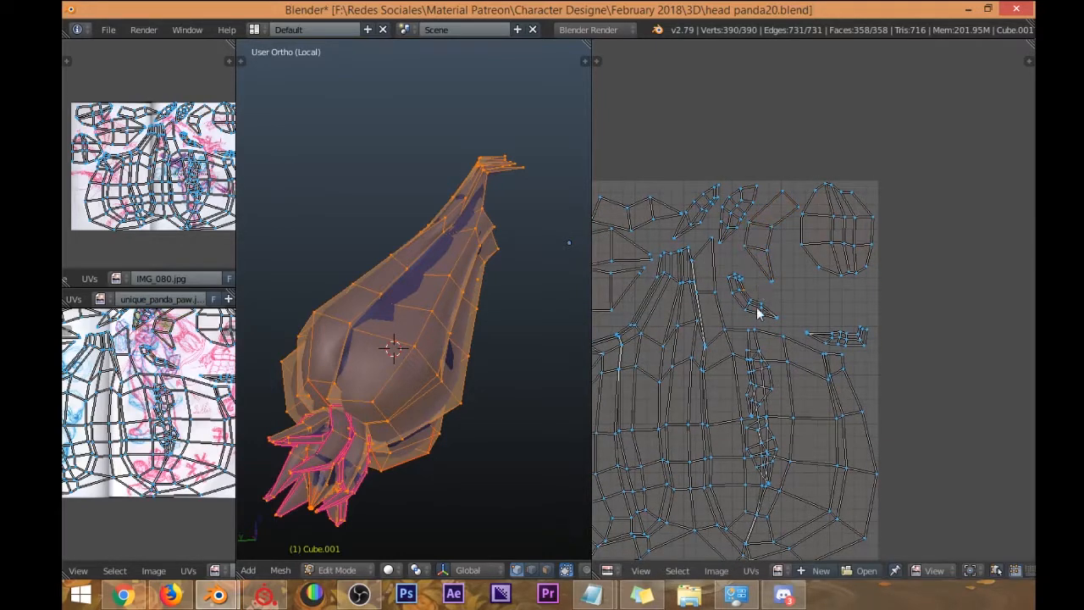
key(l)
key(g)
key(r)
click(853, 193)
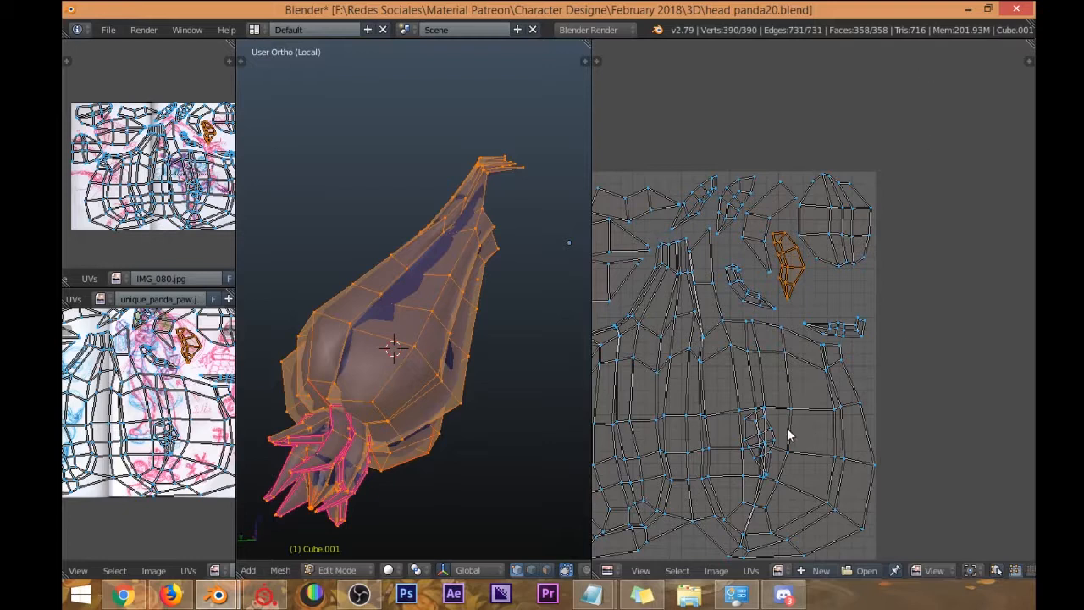
Move the last narrow island off the large hair, turn it horizontal, and place it below the round island near the right border.
key(l)
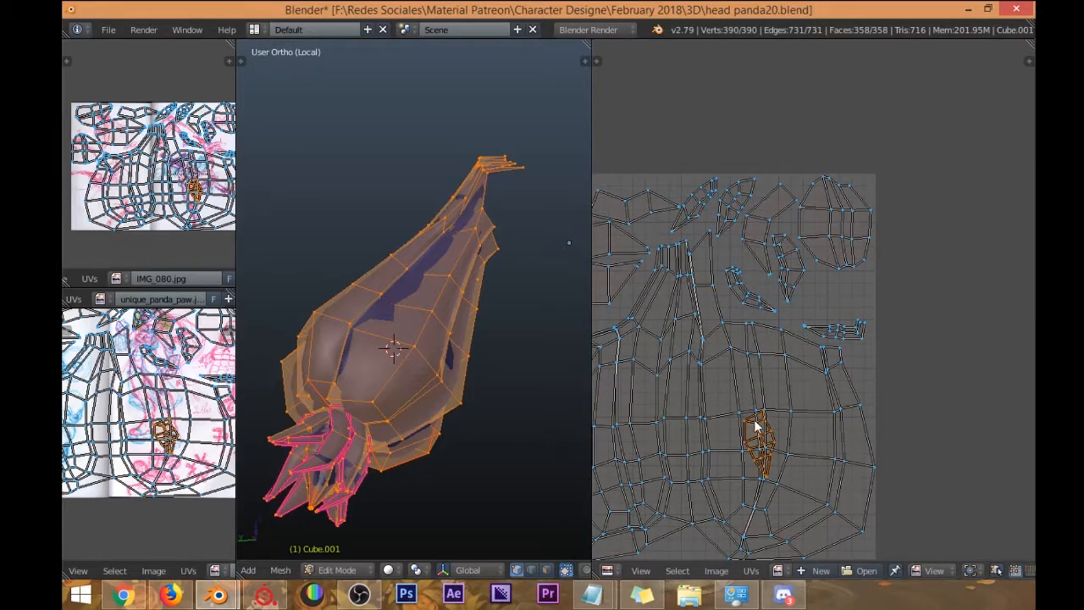
key(g)
click(841, 278)
key(r)
click(847, 292)
scroll(743, 282, down, 3)
scroll(743, 281, up, 8)
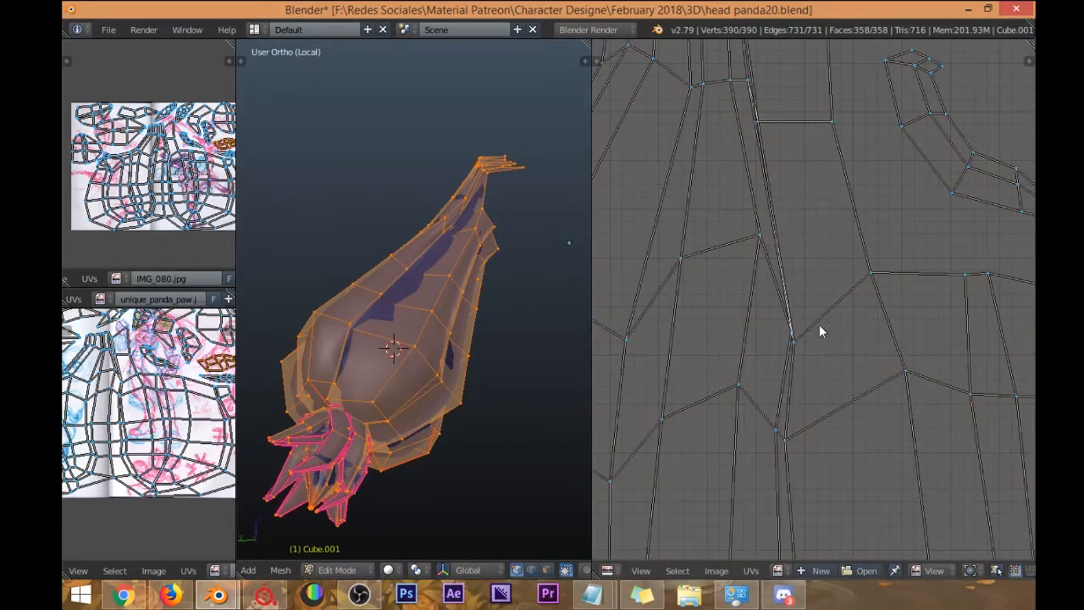
scroll(810, 321, down, 8)
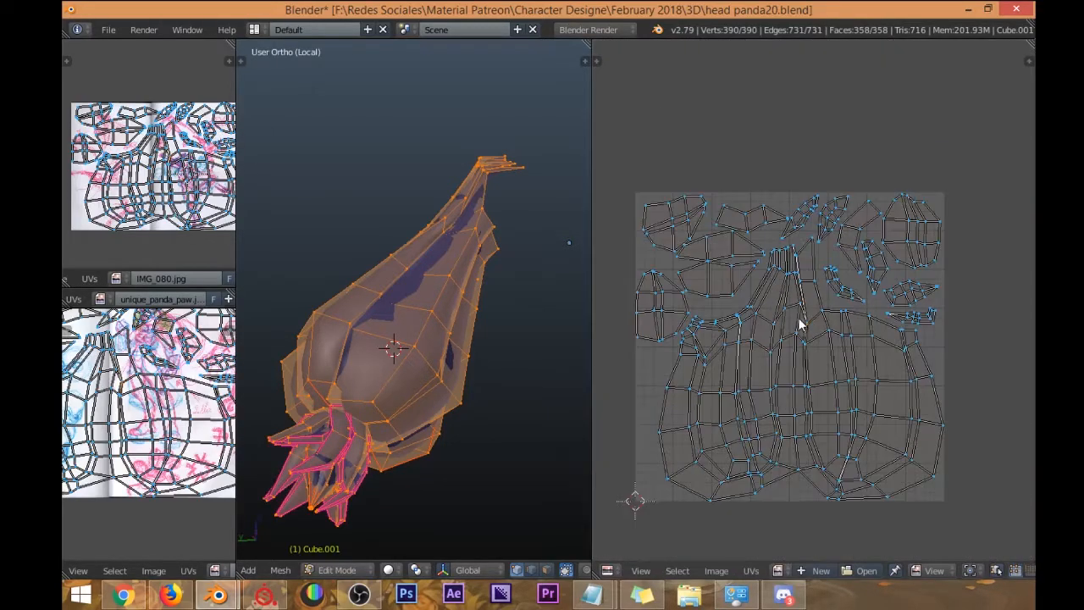
scroll(777, 293, up, 4)
Switch the UV/Image Editor area back to Properties, and leave Edit Mode and local view to show the whole character.
click(609, 570)
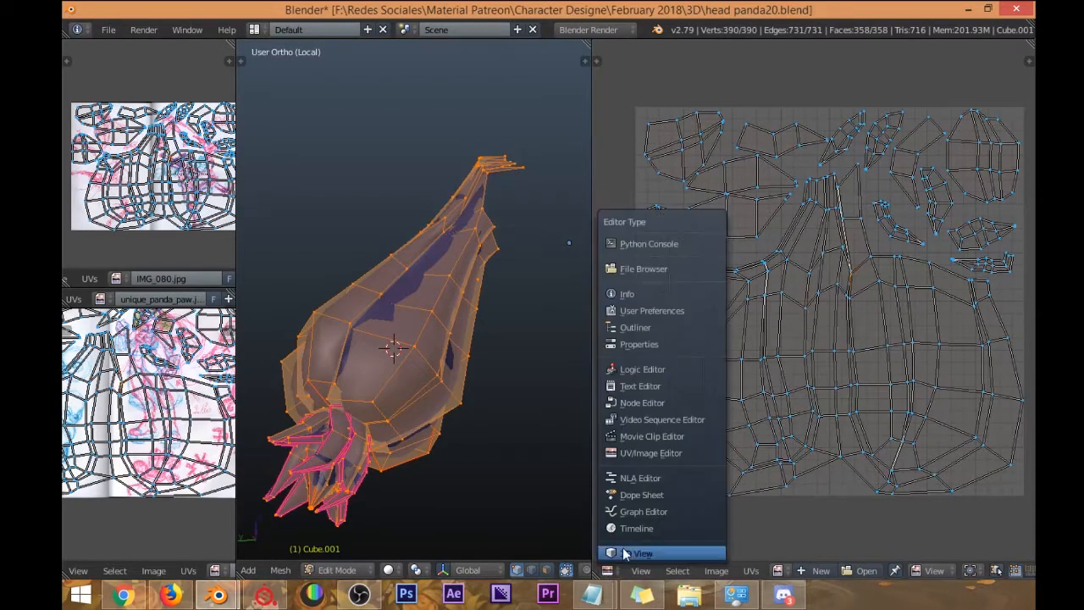
click(674, 453)
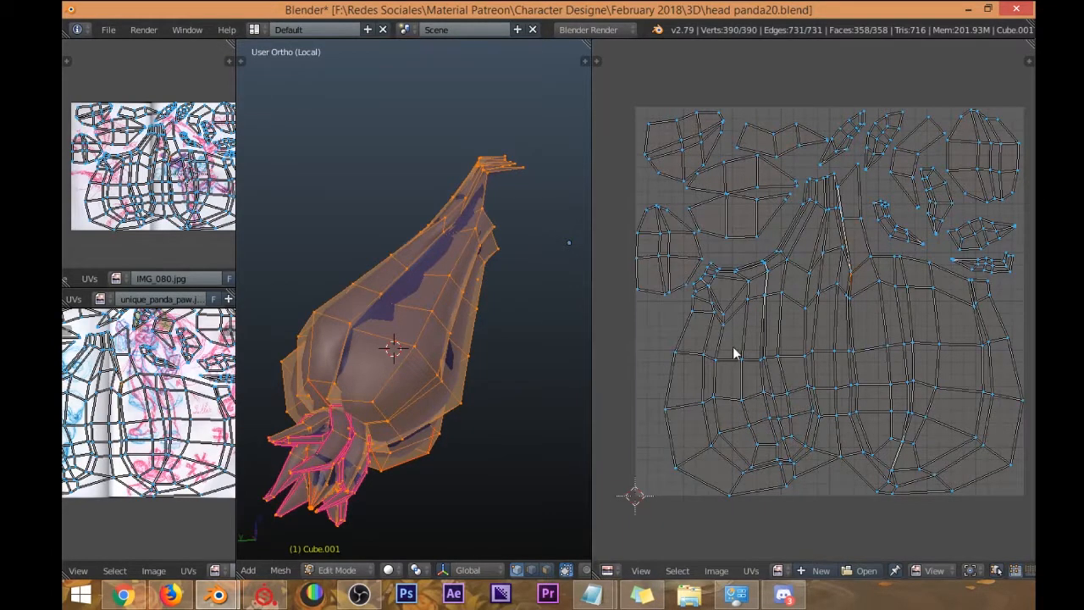
click(607, 573)
click(677, 344)
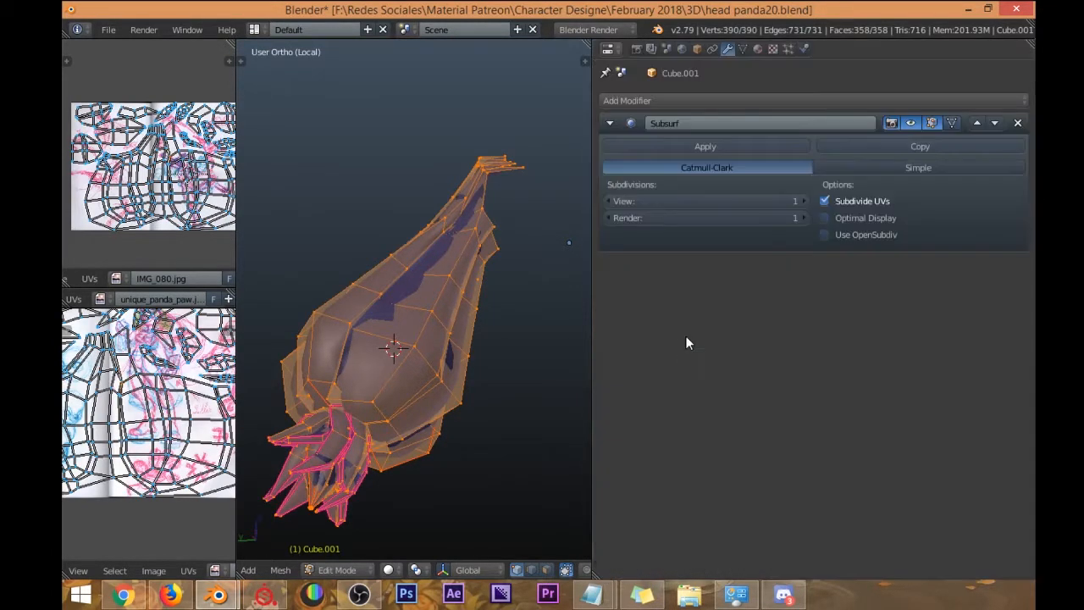
middle_drag(584, 372, 341, 307)
key(Tab)
key(KP_Divide)
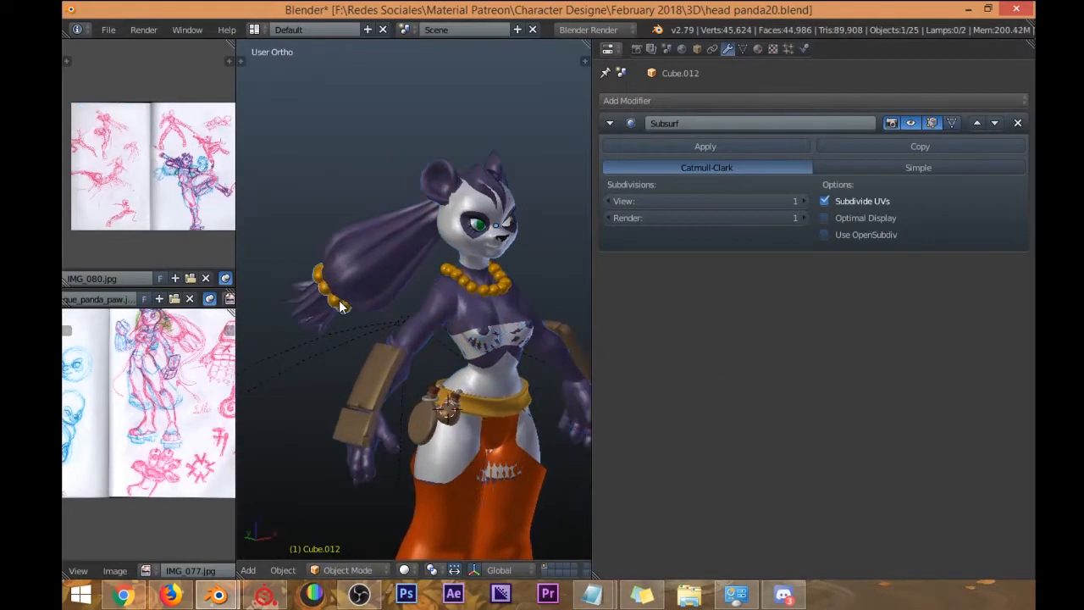
Check the existing UV layout of the ponytail's bead band, and look over the body model.
right_click(338, 306)
key(Tab)
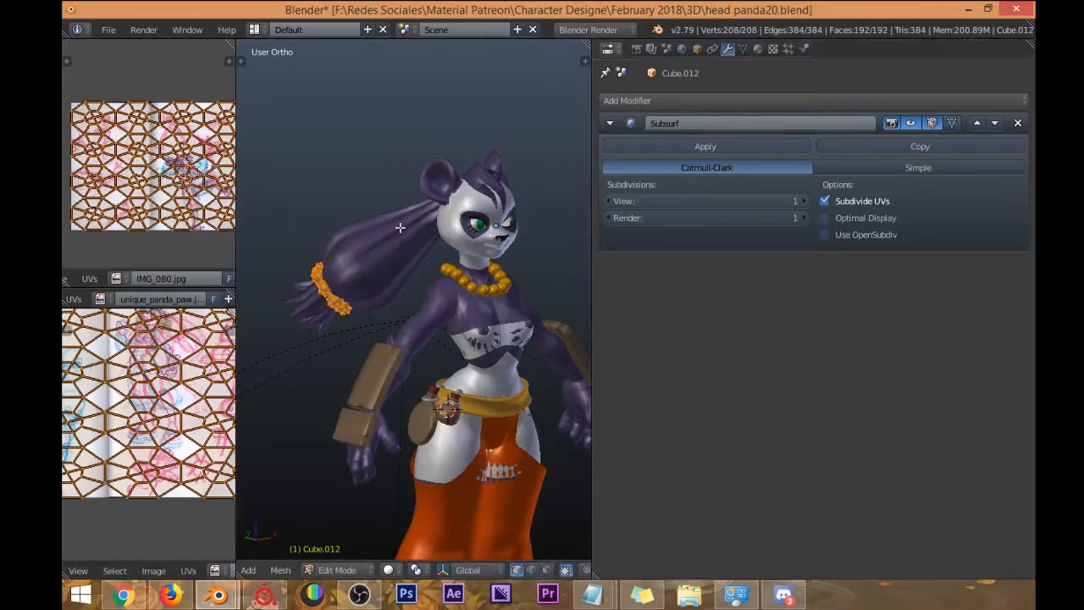
key(Tab)
right_click(453, 164)
scroll(450, 158, up, 4)
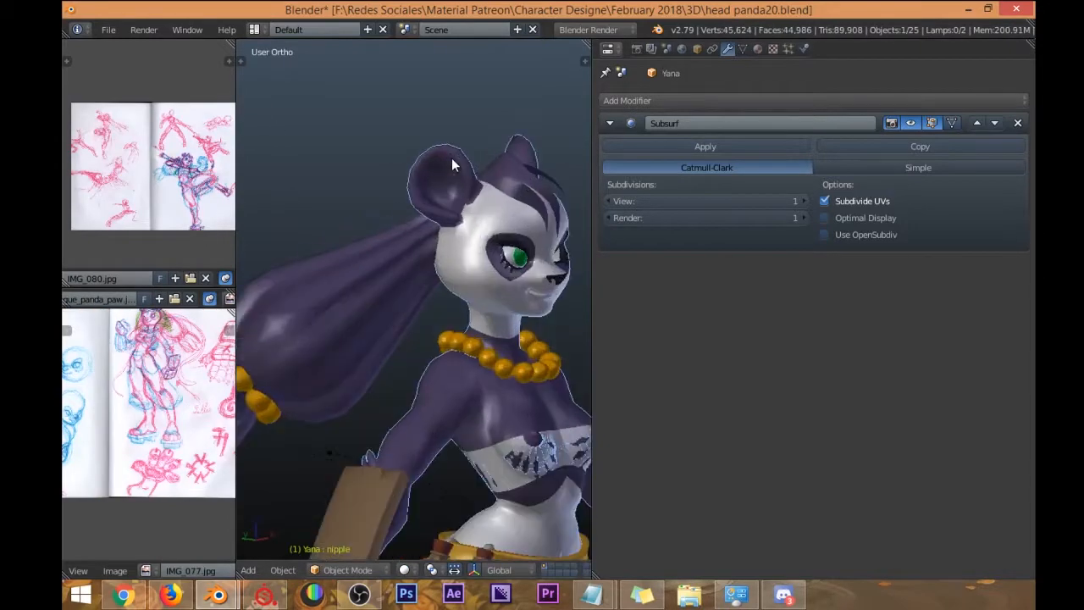
middle_drag(495, 237, 425, 182)
scroll(454, 247, down, 2)
shift+middle_drag(457, 305, 449, 203)
scroll(449, 203, down, 2)
middle_drag(474, 300, 369, 141)
Select the ponytail, its bead band, the body, the eye and the fringe hair together, and isolate them in local view.
right_click(323, 205)
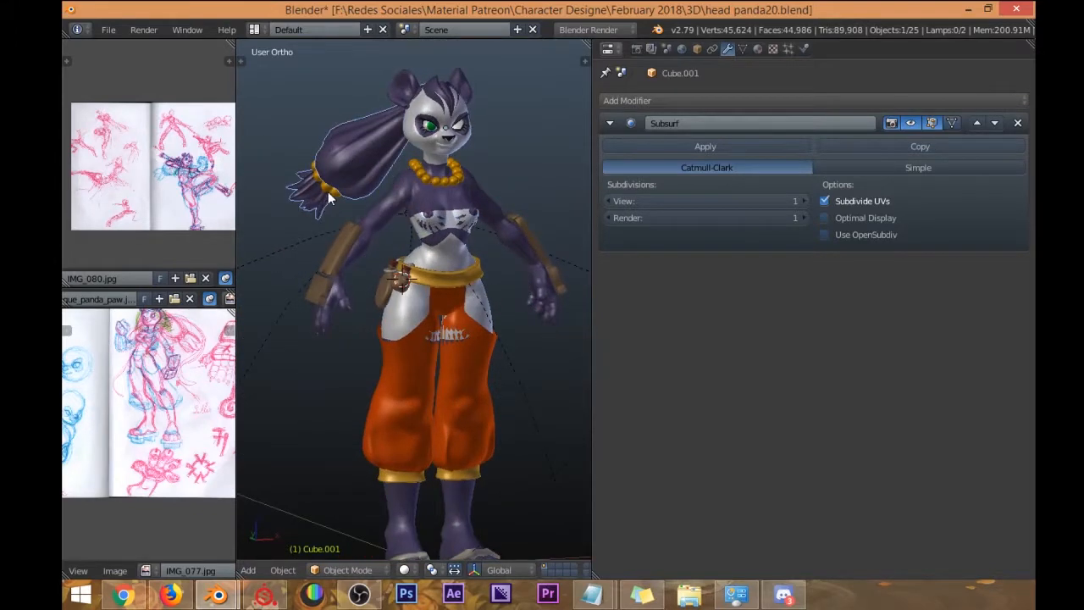
shift+right_click(422, 131)
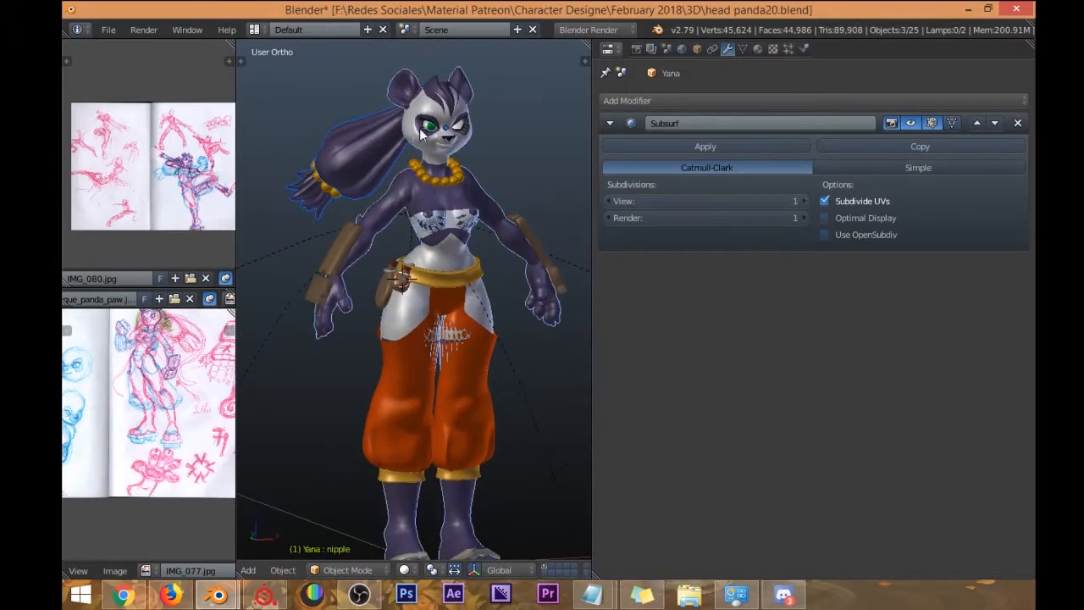
shift+middle_drag(436, 125, 432, 184)
scroll(432, 184, up, 1)
key(g)
right_click(469, 173)
scroll(429, 179, up, 4)
shift+right_click(412, 162)
key(g)
right_click(461, 208)
middle_drag(430, 118, 404, 100)
shift+right_click(400, 66)
scroll(424, 93, down, 6)
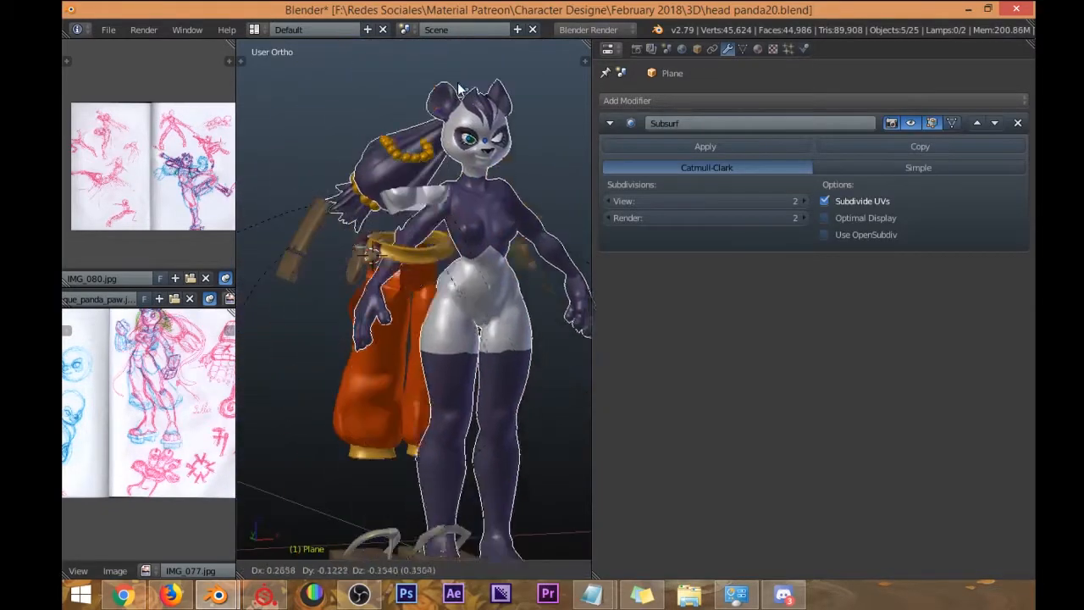
scroll(434, 103, up, 2)
key(KP_Divide)
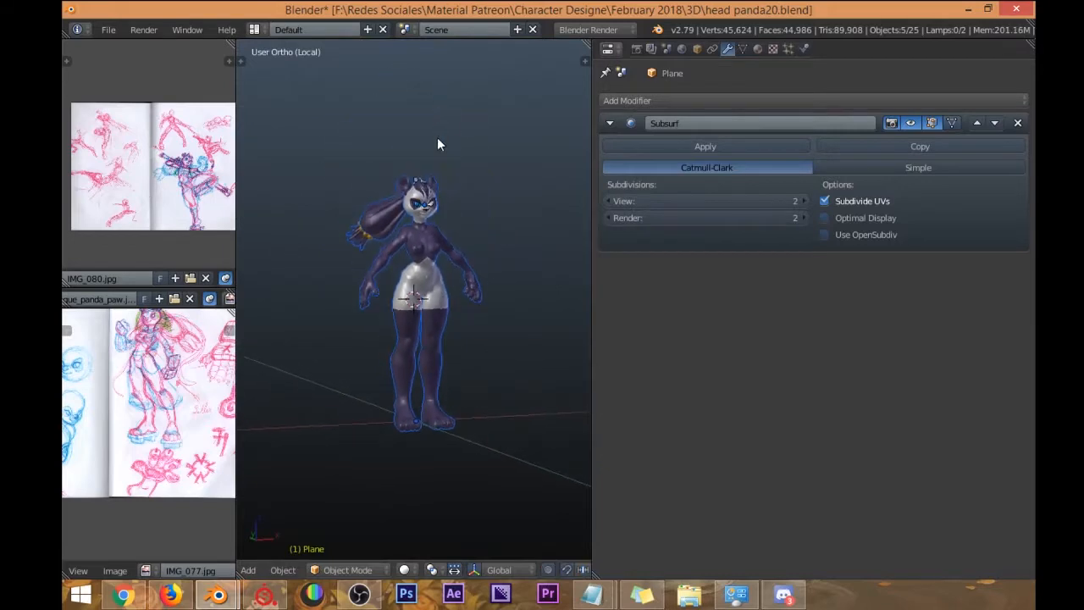
Open the fringe hair on the forehead in Edit Mode and select its whole mesh.
scroll(437, 137, up, 5)
right_click(370, 155)
key(Tab)
key(Tab)
right_click(388, 153)
key(Tab)
key(a)
middle_drag(376, 149, 447, 169)
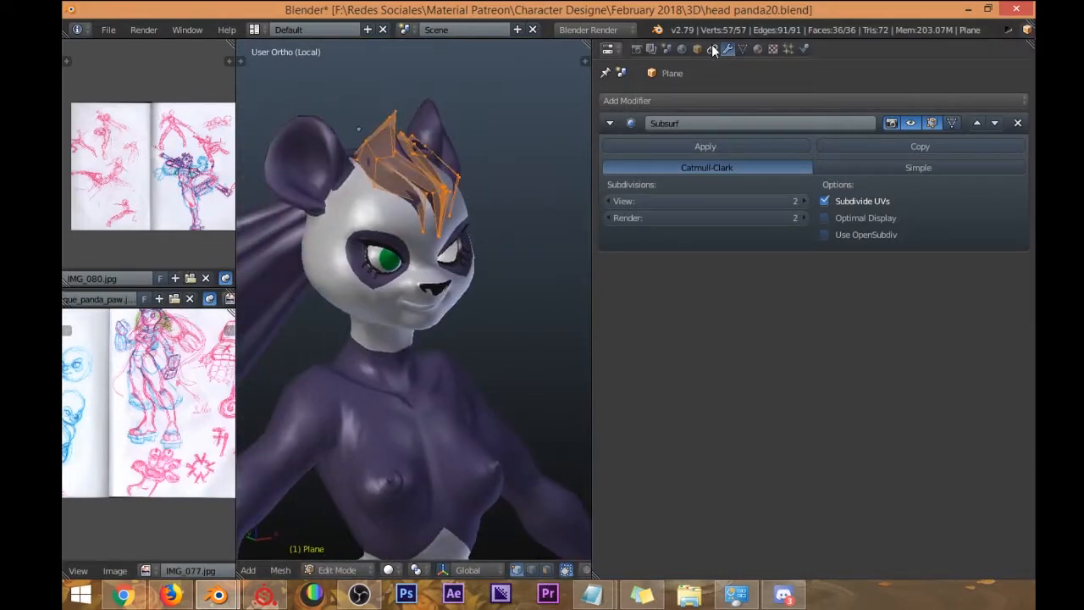
Switch the Properties area to the UV/Image Editor and unwrap the fringe hair.
click(742, 49)
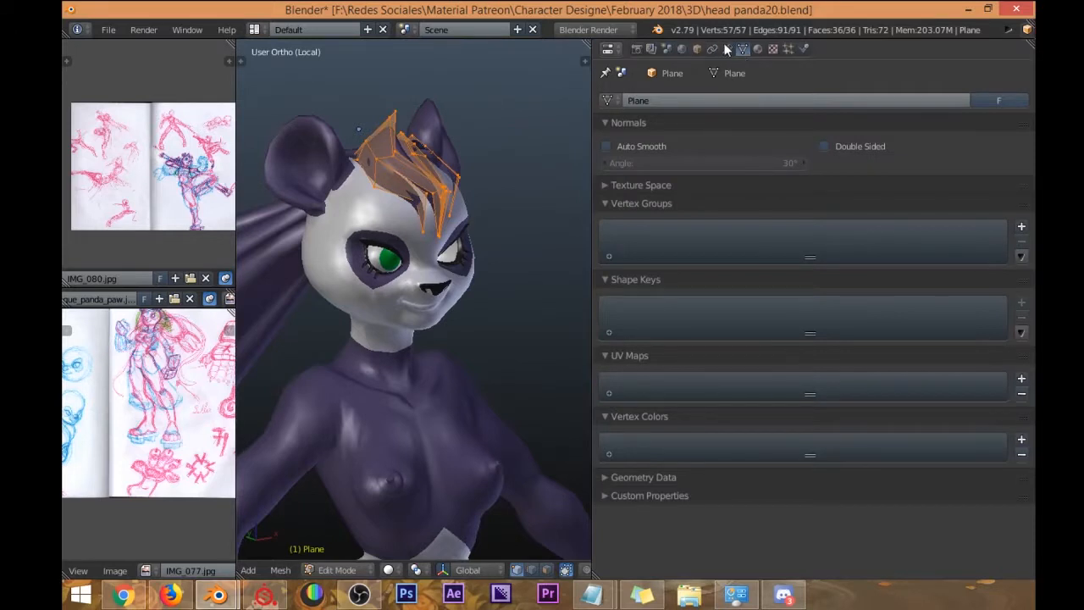
click(608, 50)
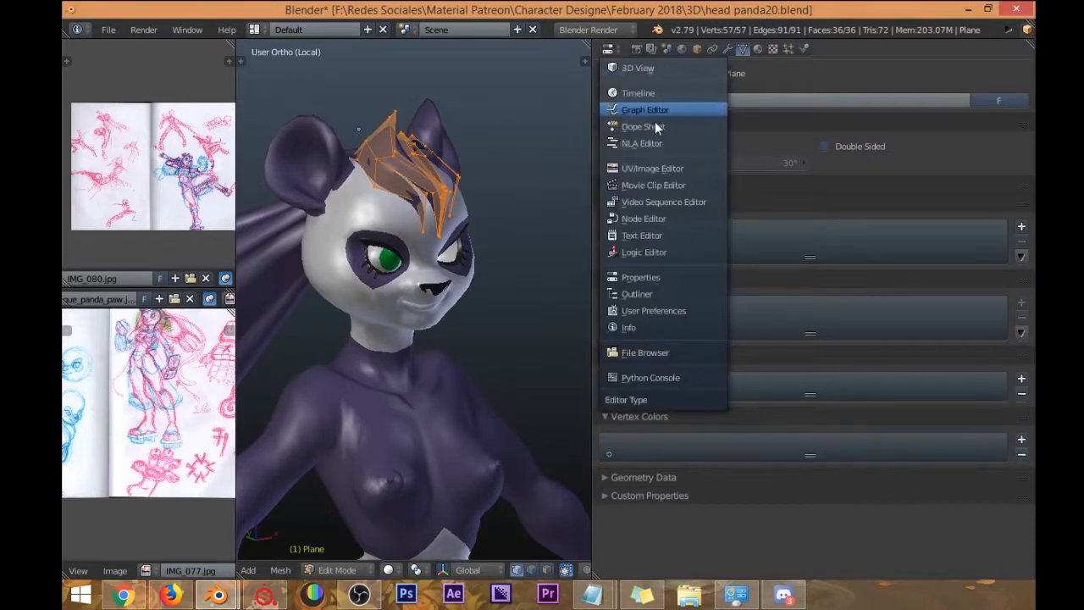
click(675, 170)
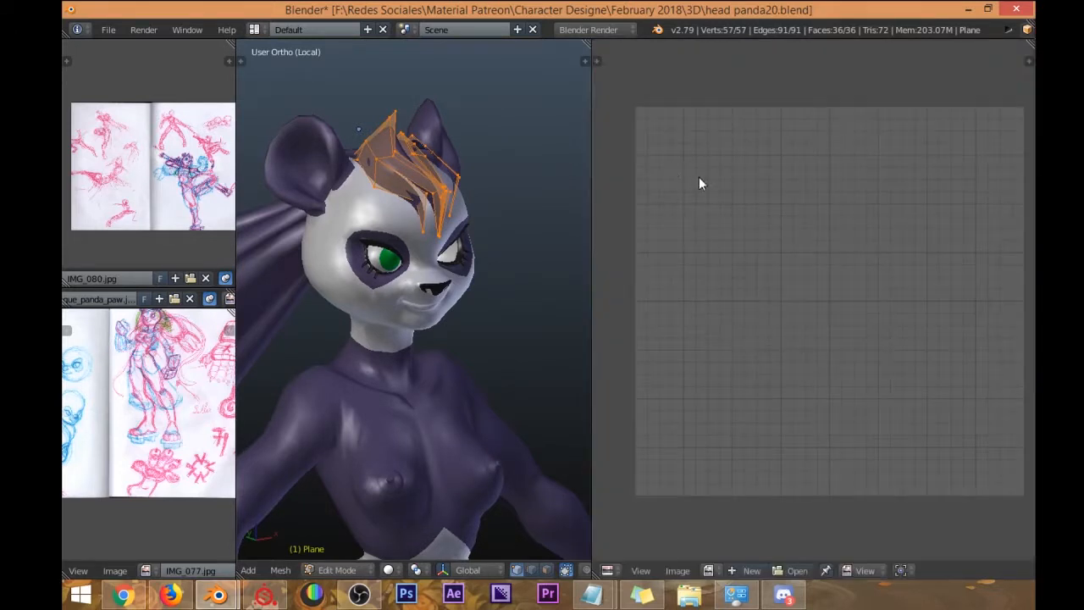
key(u)
click(450, 188)
scroll(631, 218, down, 4)
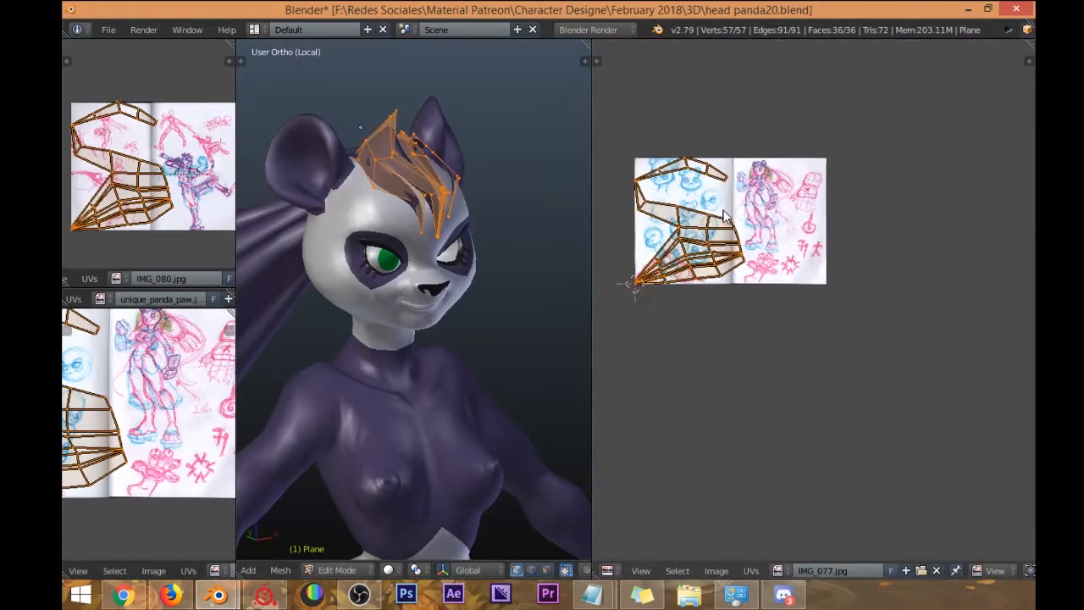
Unlink the IMG_077.jpg reference from the UV editor, and rotate and scale the fringe layout to fit the square grid.
scroll(739, 231, up, 3)
click(936, 572)
middle_drag(734, 255, 767, 292)
scroll(766, 268, up, 4)
key(r)
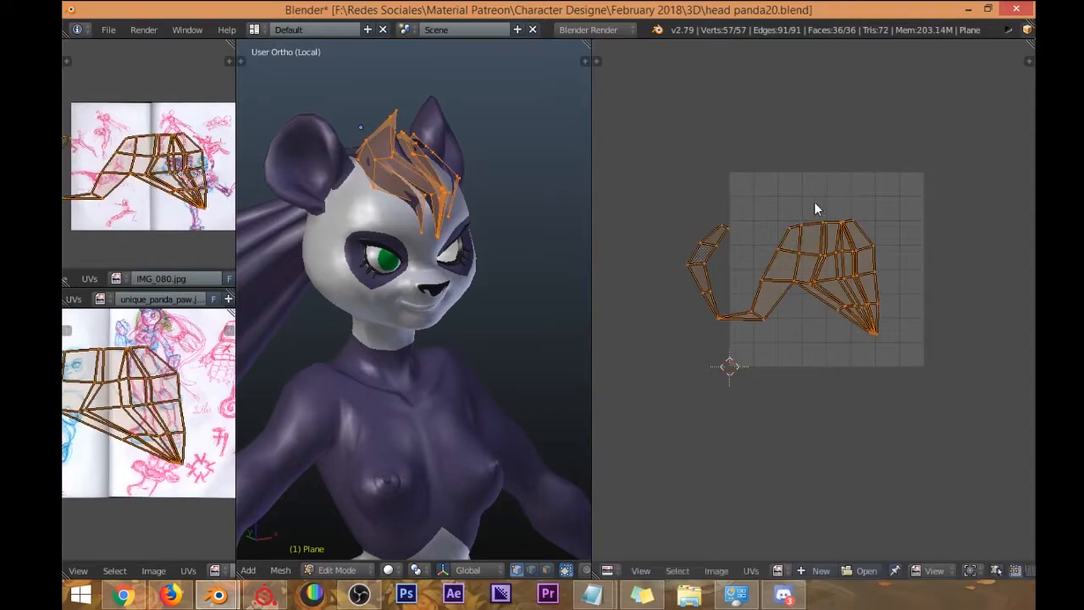
click(890, 219)
key(s)
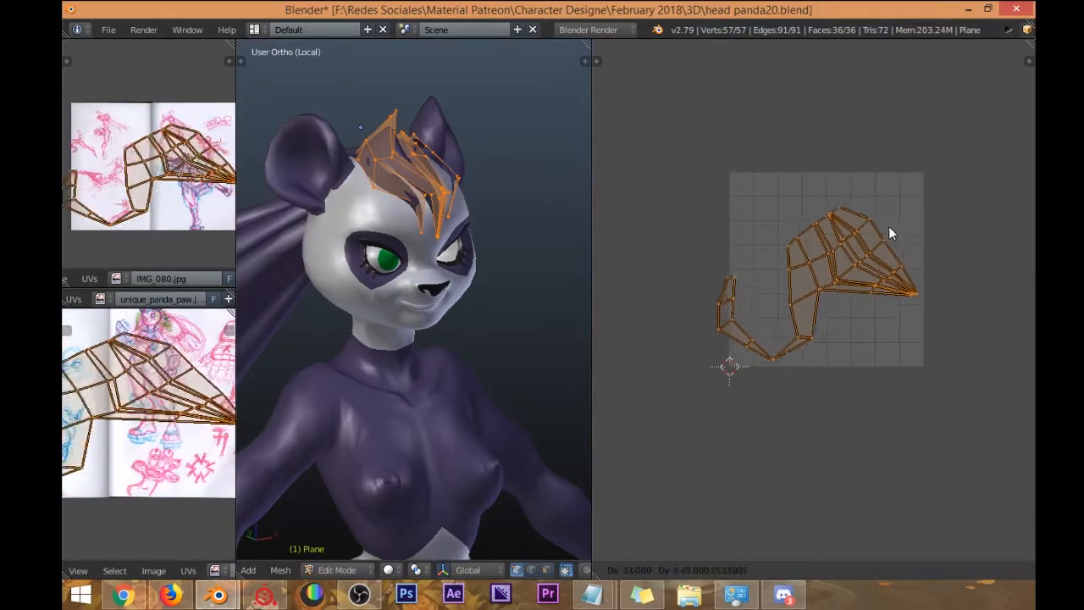
click(856, 190)
Rotate the thin curved strip island and place it beneath the lower part of the large fringe island.
click(749, 335)
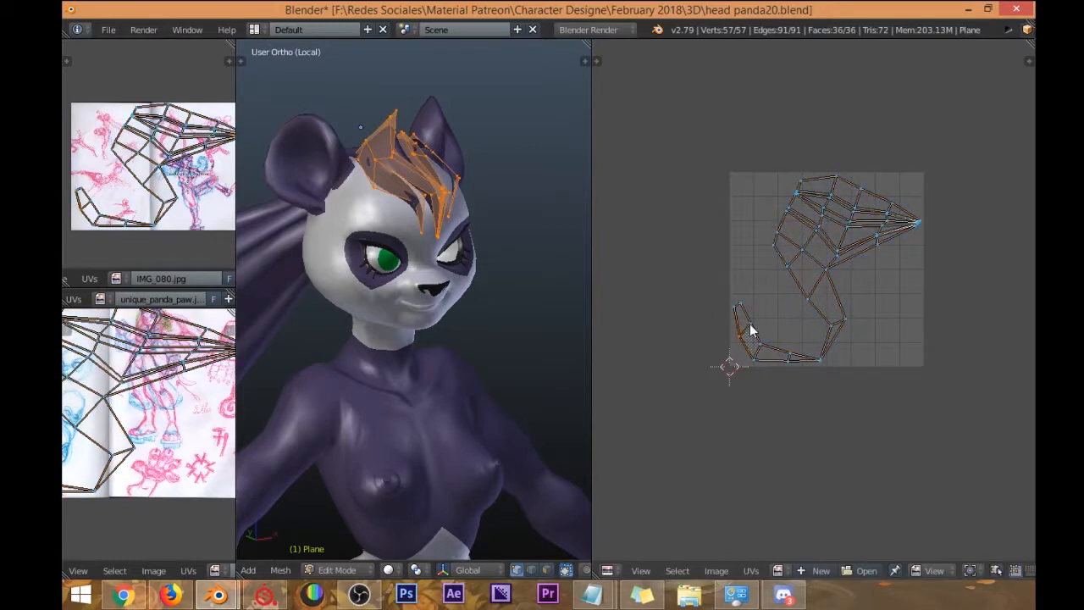
key(r)
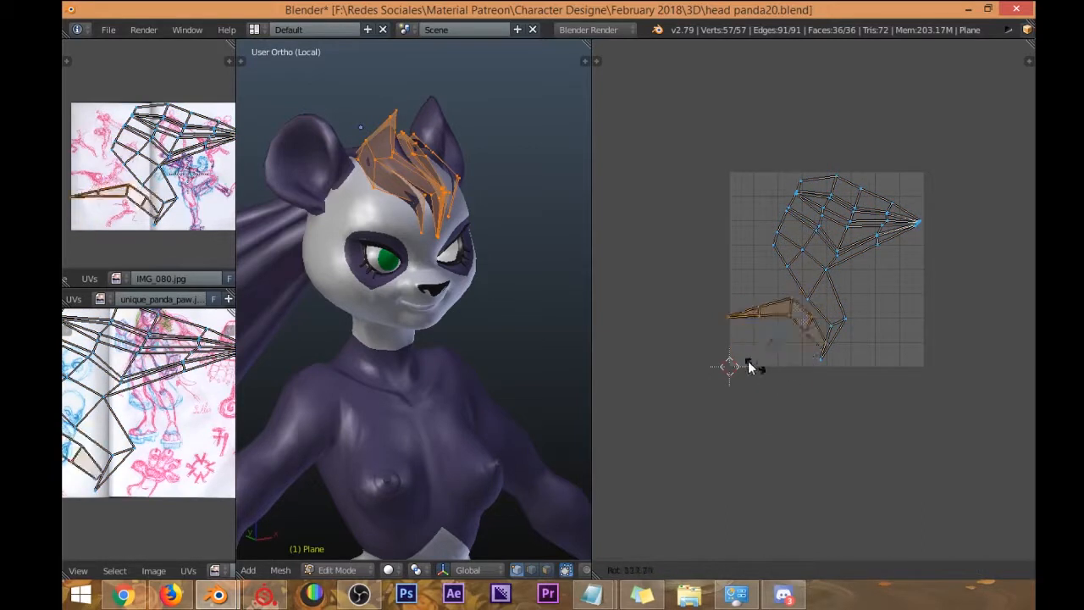
click(748, 341)
key(g)
click(742, 329)
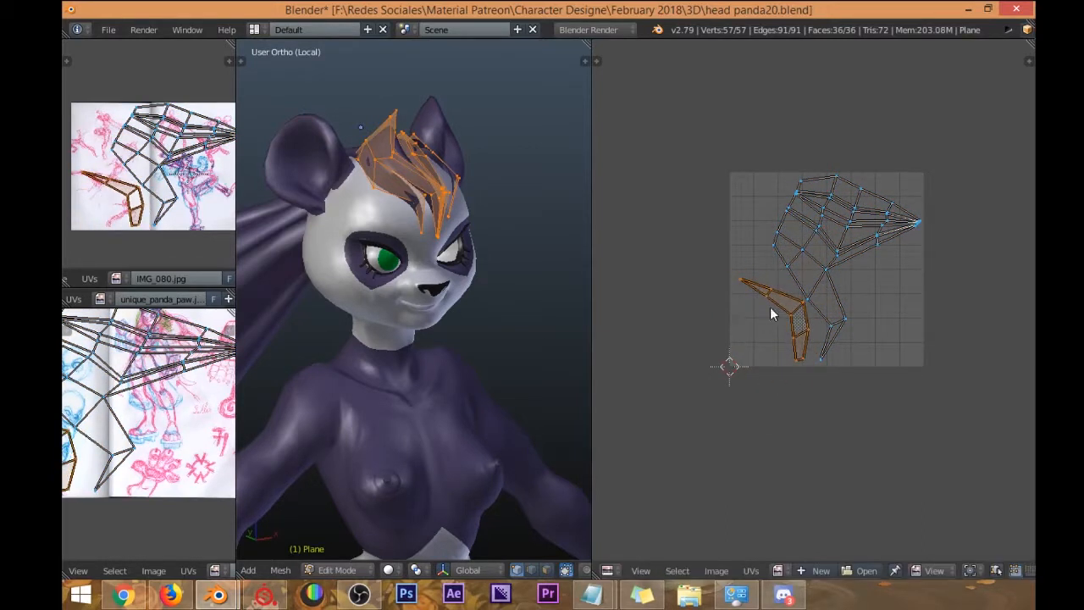
Select both fringe islands together and adjust their position and tilt inside the UV grid.
key(l)
key(shift+l)
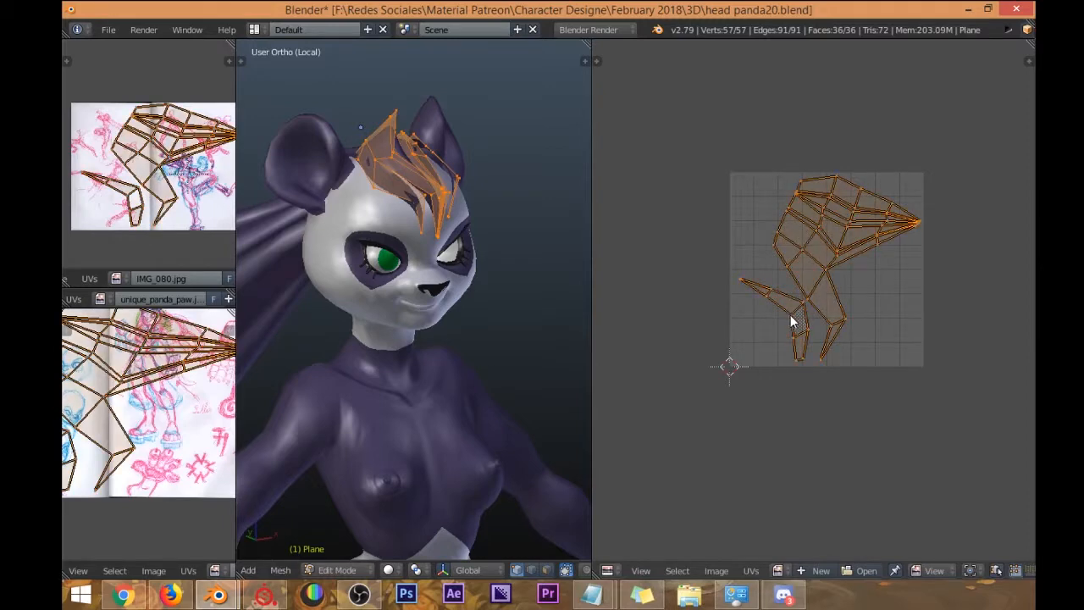
key(g)
click(831, 296)
key(r)
click(893, 295)
key(g)
click(891, 294)
Turn the curved strip island upright and place it beside the large fringe island, along the left border of the grid.
right_click(792, 309)
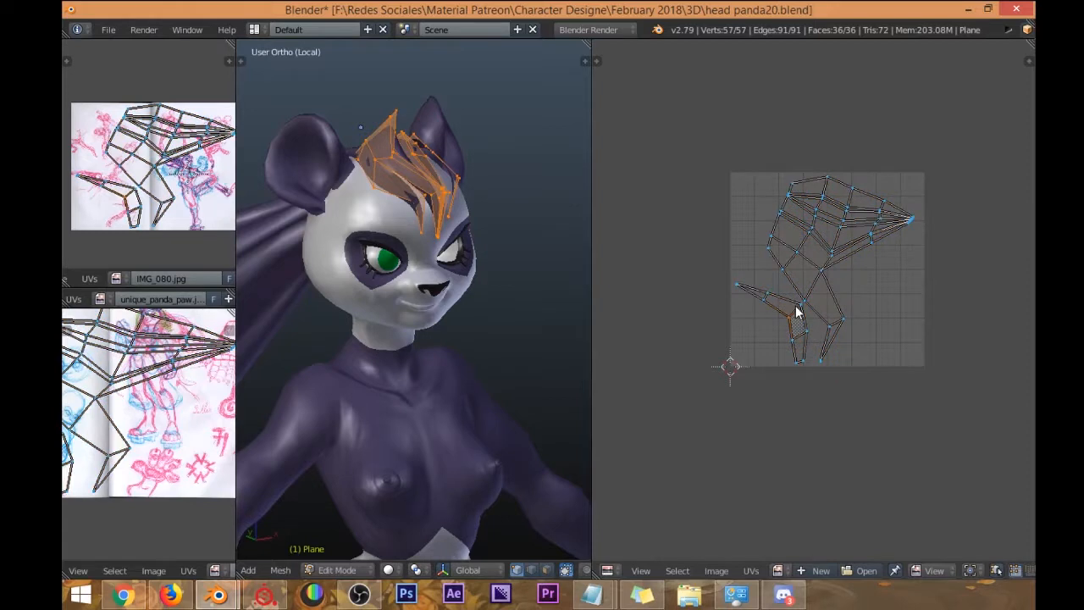
key(r)
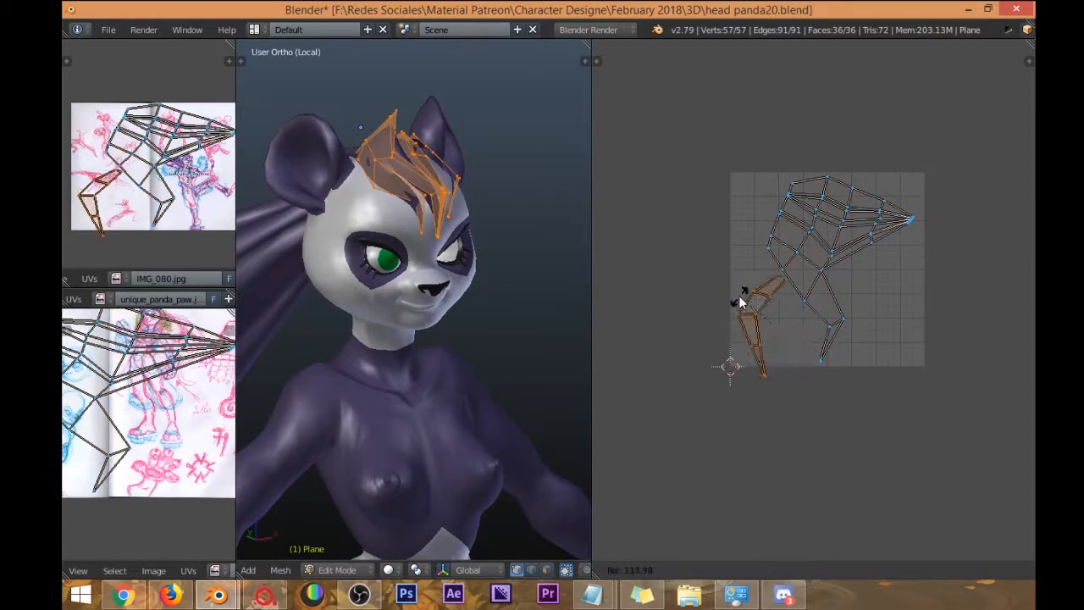
click(748, 337)
key(g)
click(758, 306)
key(r)
click(893, 283)
key(g)
click(893, 268)
middle_drag(821, 249, 819, 247)
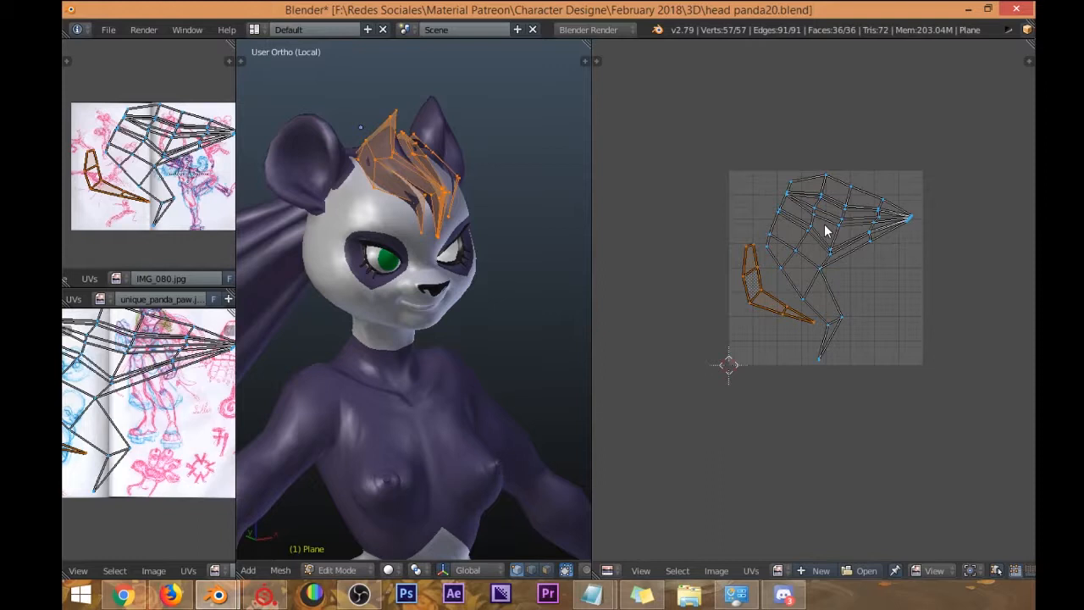
middle_drag(806, 216, 798, 210)
Leave the fringe hair, open the body in Edit Mode, and select its whole mesh to show its UV layout.
middle_drag(475, 280, 432, 282)
scroll(427, 233, down, 2)
shift+middle_drag(432, 282, 430, 240)
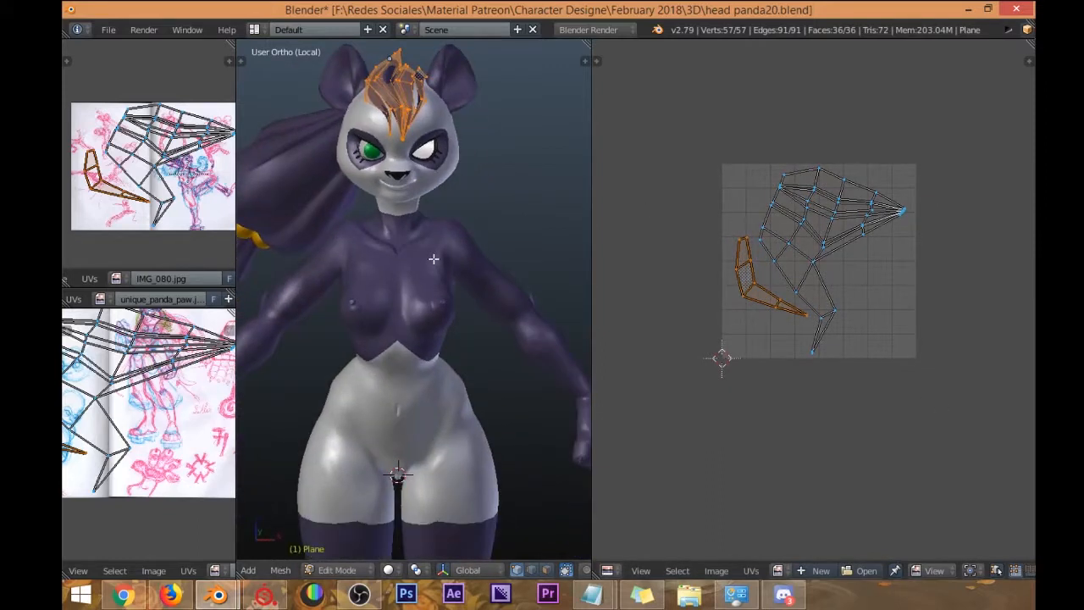
scroll(430, 246, down, 2)
middle_drag(432, 325, 455, 333)
key(Tab)
right_click(424, 331)
shift+middle_drag(447, 398, 241, 302)
key(Tab)
middle_drag(525, 297, 375, 298)
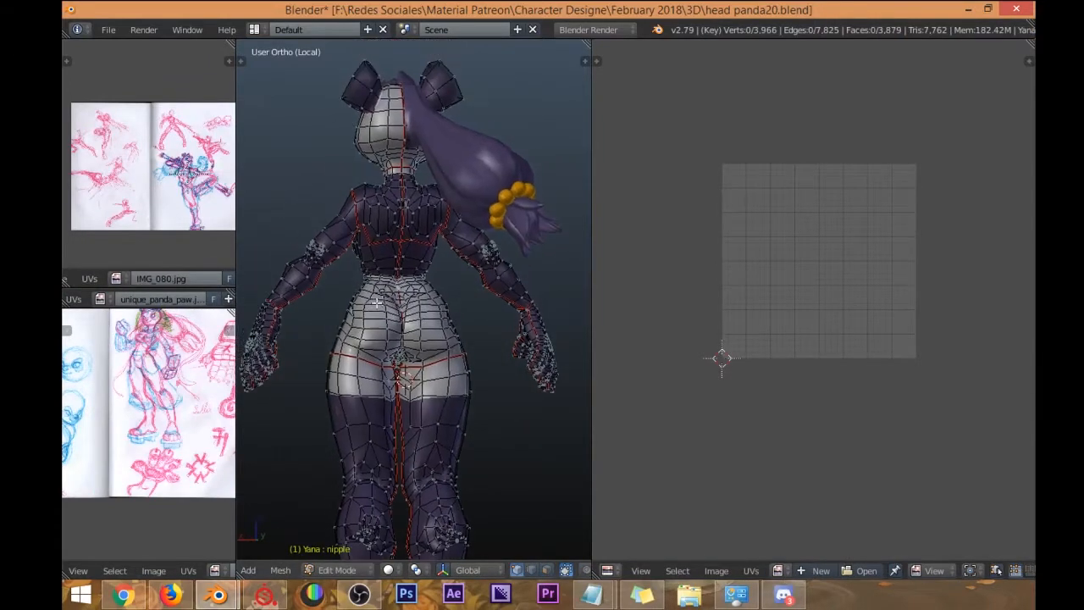
key(a)
Examine the body's seams and mesh from several sides together with its existing UV islands.
middle_drag(408, 252, 362, 244)
scroll(556, 227, up, 2)
middle_drag(557, 227, 373, 203)
scroll(408, 221, down, 4)
key(Tab)
scroll(393, 212, up, 3)
shift+middle_drag(371, 127, 371, 175)
scroll(371, 174, up, 1)
key(Tab)
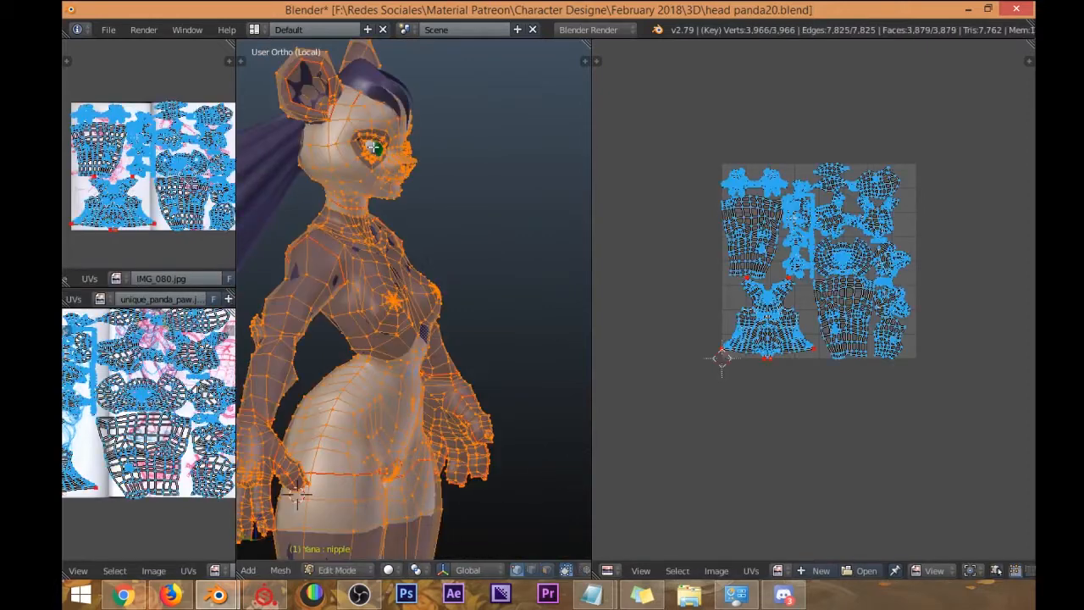
Leave the body, open the green-iris eyeball in Edit Mode, and isolate it in local view.
key(Tab)
right_click(376, 158)
key(Tab)
middle_drag(403, 157, 376, 226)
scroll(376, 226, up, 4)
key(KP_Divide)
key(KP_Divide)
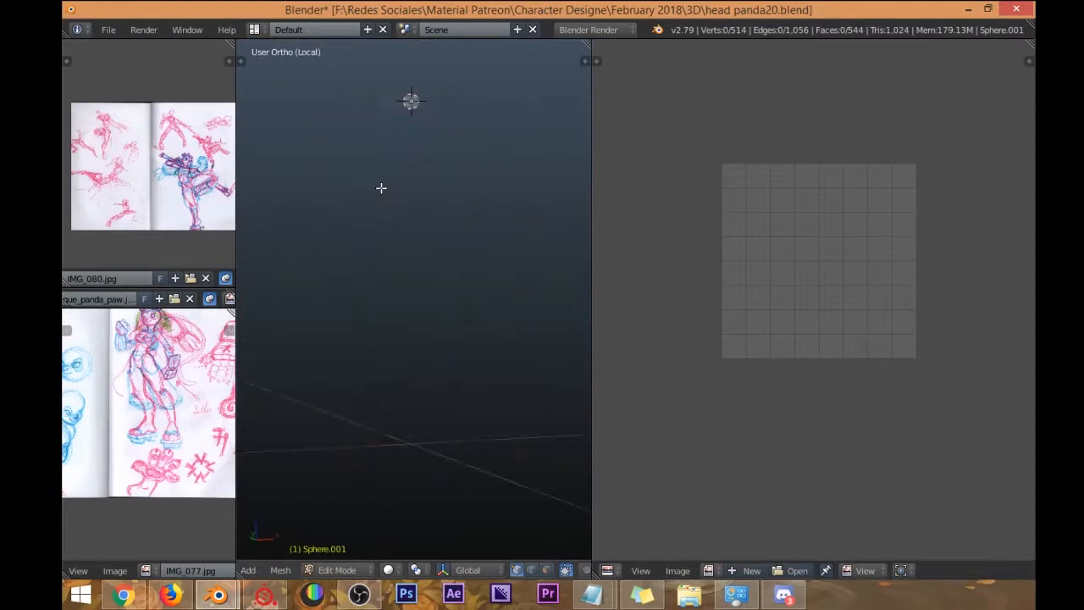
scroll(491, 305, up, 1)
middle_drag(444, 277, 375, 259)
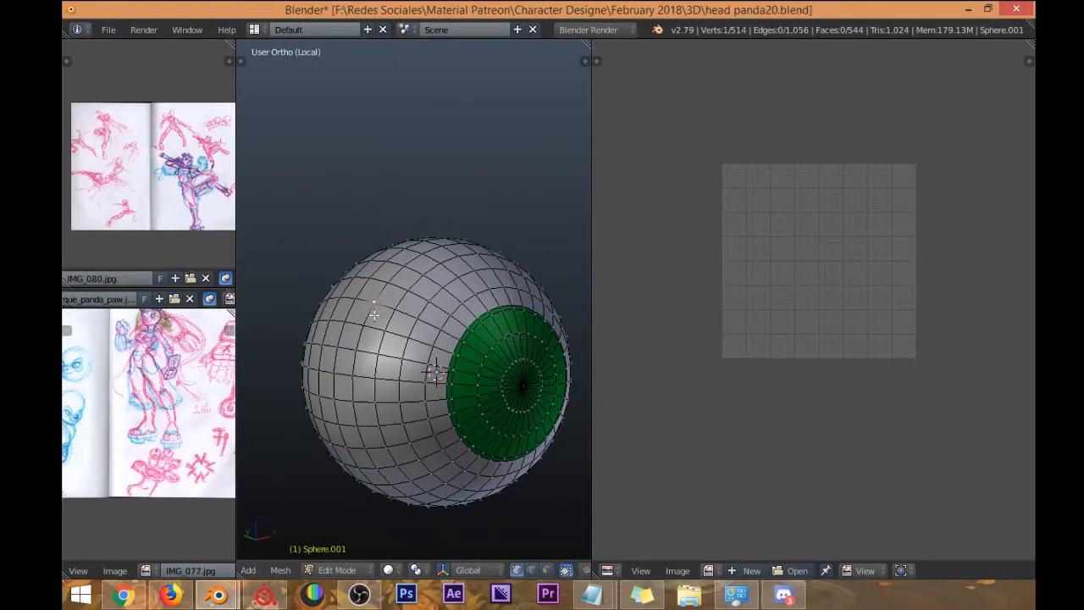
Switch to edge selection and mark a seam on an edge loop around the back of the eyeball.
middle_drag(374, 310, 381, 363)
key(ctrl+Tab)
click(349, 376)
alt+right_click(354, 339)
scroll(364, 356, down, 3)
middle_drag(395, 242, 375, 281)
scroll(342, 343, up, 3)
shift+middle_drag(314, 349, 333, 334)
key(a)
alt+right_click(327, 333)
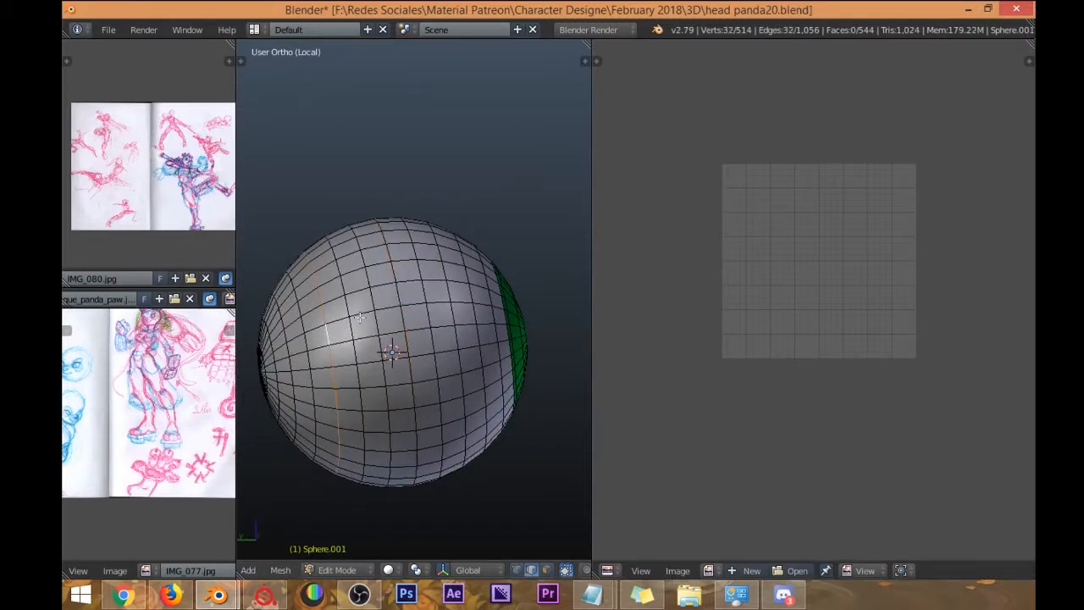
key(ctrl+e)
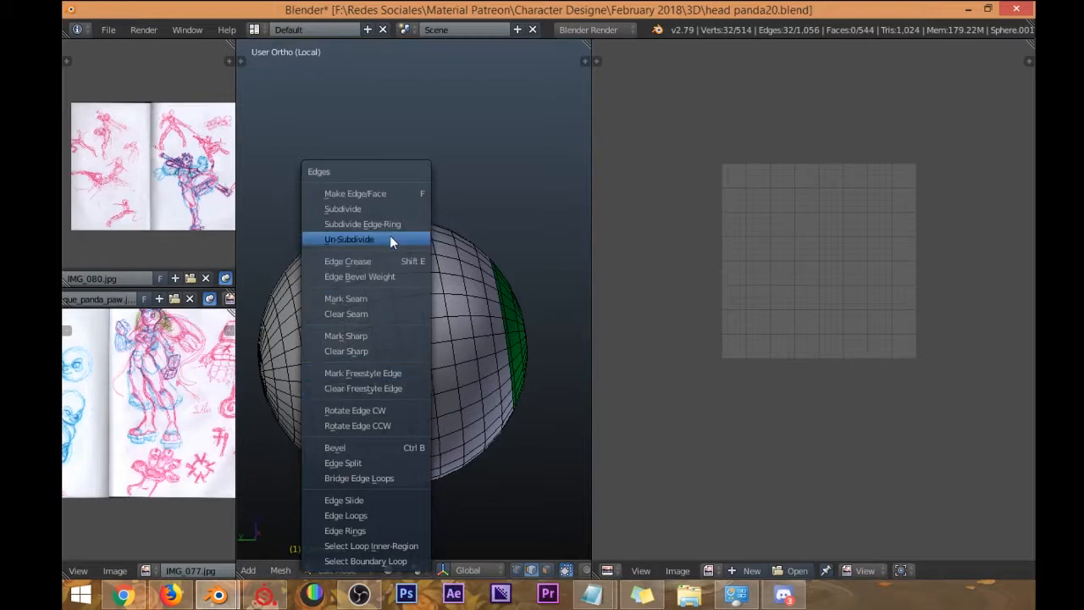
click(380, 298)
Unwrap the whole eyeball, unlink the reference image from the UV editor, and unwrap again to correct the stretched islands.
key(a)
key(u)
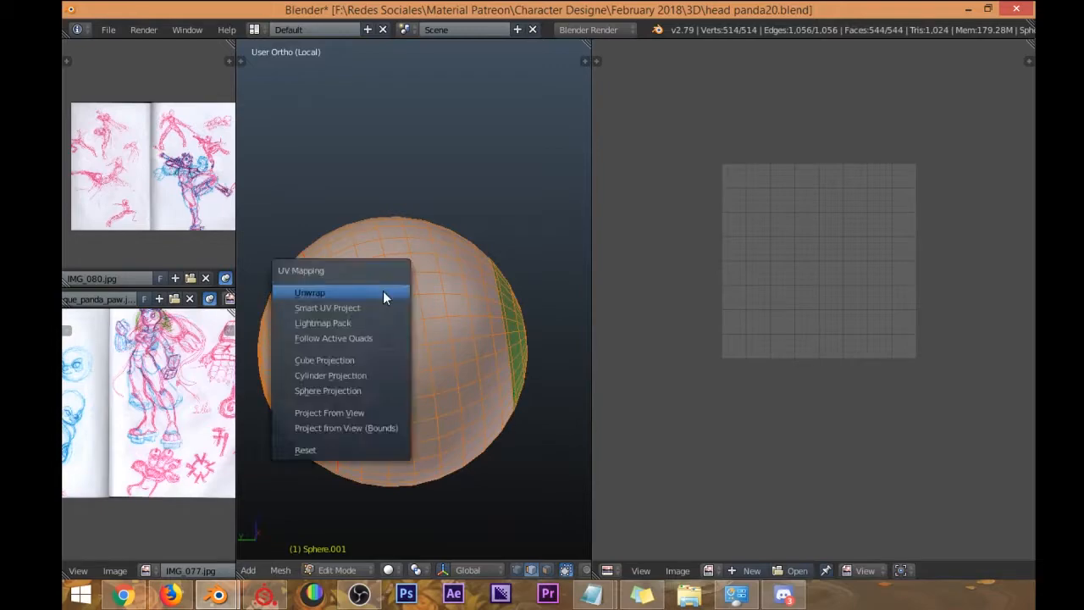
click(385, 292)
scroll(725, 278, up, 2)
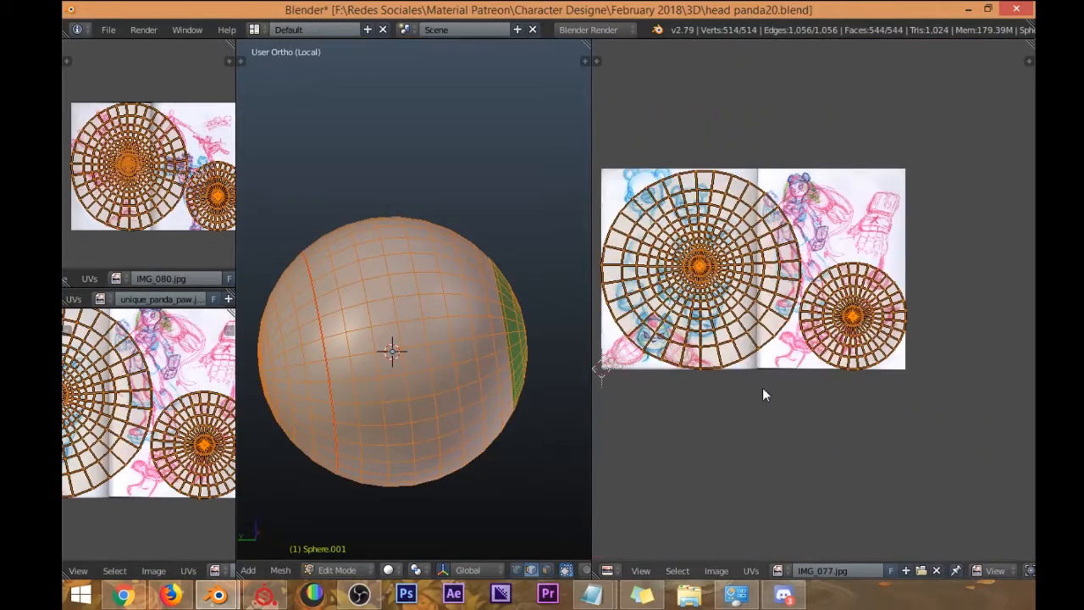
click(936, 571)
scroll(818, 326, up, 3)
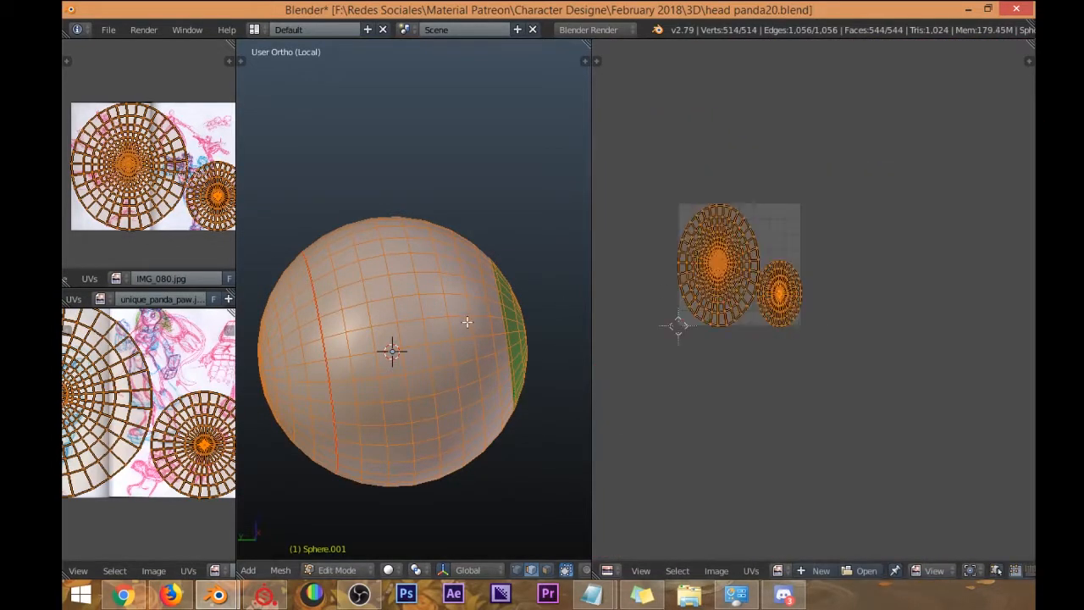
key(u)
click(405, 330)
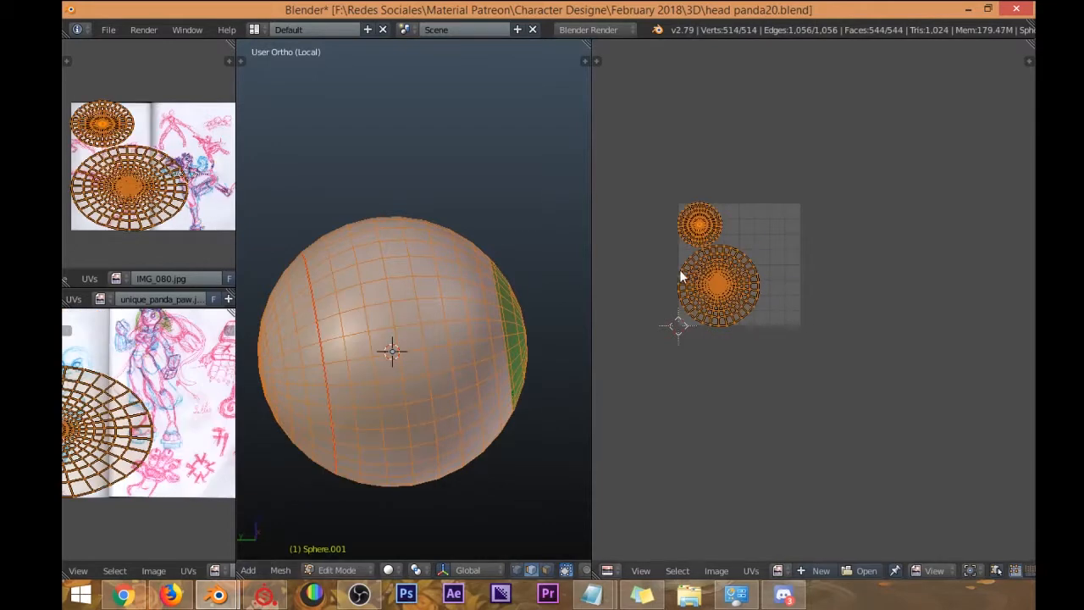
Move the large round eyeball island toward the lower right of the UV grid and the small one into the upper-left corner.
key(a)
scroll(705, 288, up, 2)
key(l)
key(g)
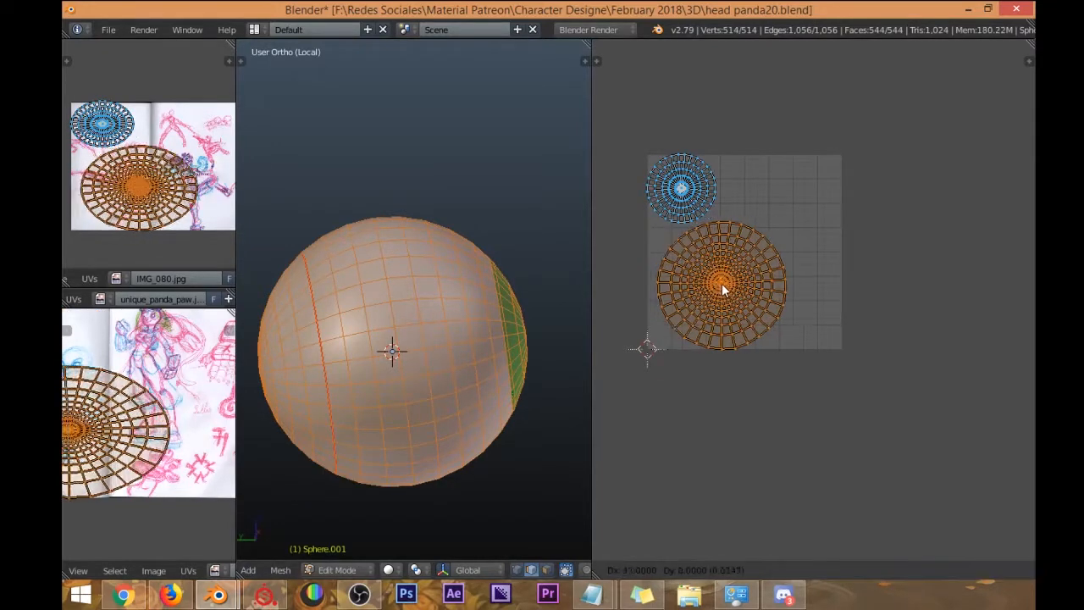
click(769, 281)
key(a)
key(l)
key(g)
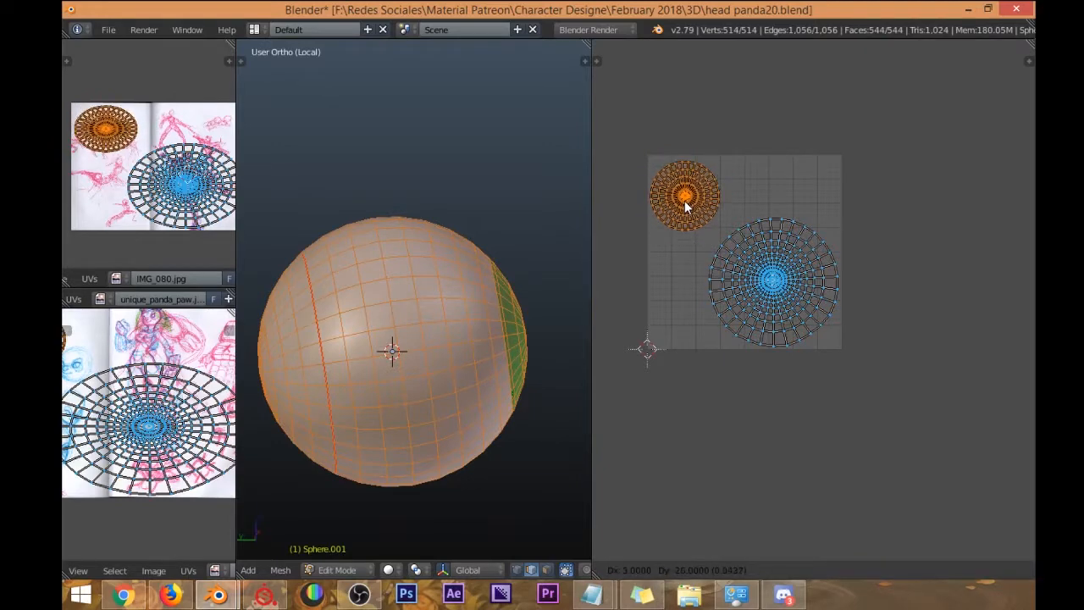
click(690, 207)
Select the large round eyeball island, scale it up, and move it to fill most of the UV grid.
key(a)
key(l)
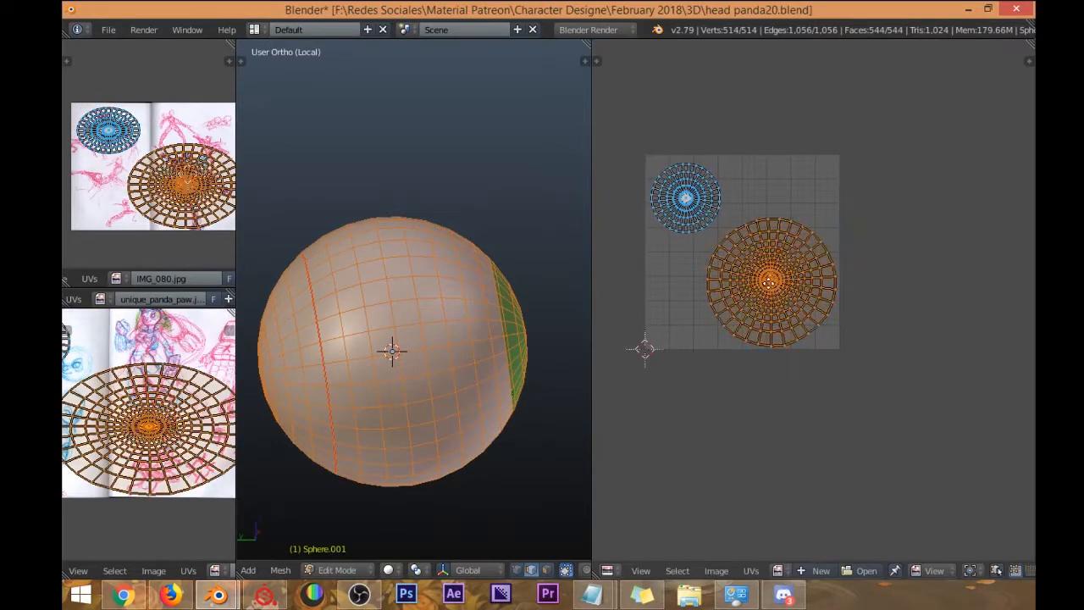
middle_drag(773, 288, 752, 267)
key(s)
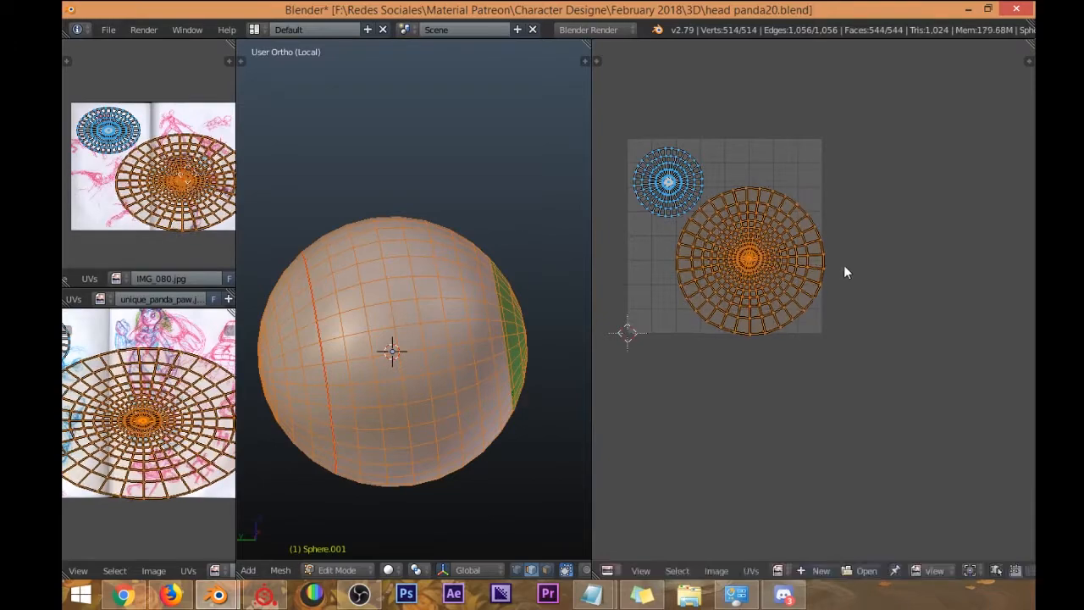
click(845, 252)
key(g)
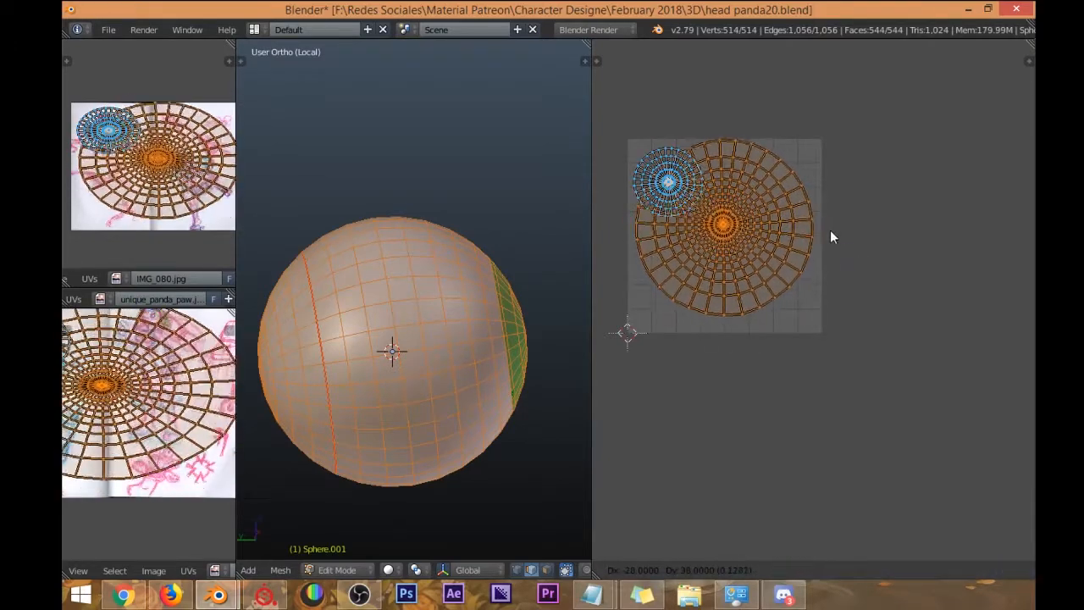
click(830, 236)
key(a)
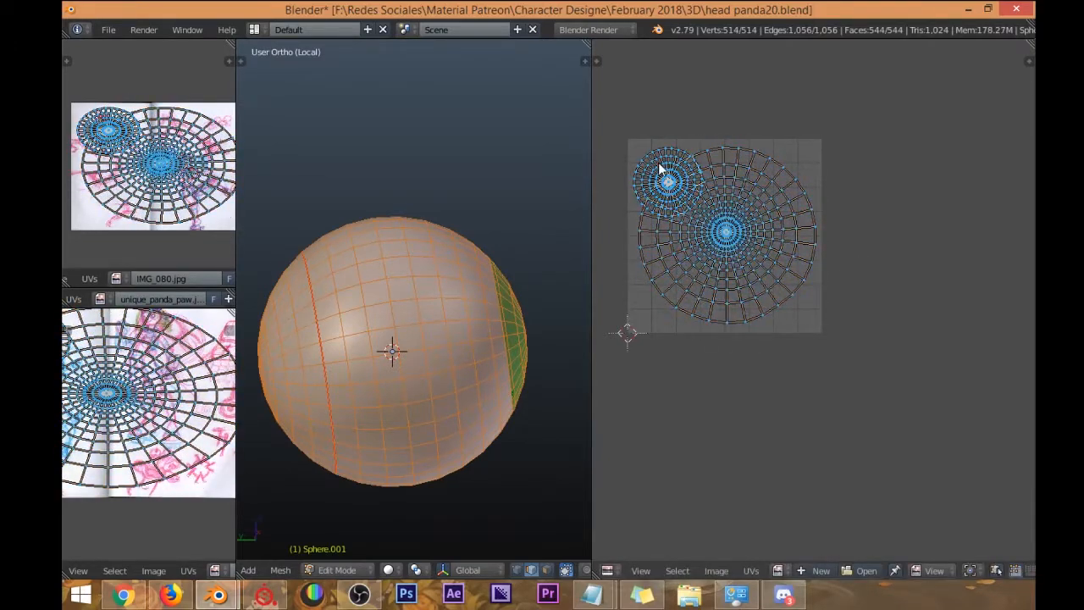
Shrink the small round eyeball island and place it in the UV grid's lower-left corner, clear of the large island.
key(l)
middle_drag(658, 162, 677, 211)
key(s)
click(718, 264)
key(g)
click(694, 396)
Switch to face selection and select all the green iris face rings to locate them in the UV layout.
middle_drag(429, 308, 343, 322)
scroll(395, 326, up, 2)
key(ctrl+Tab)
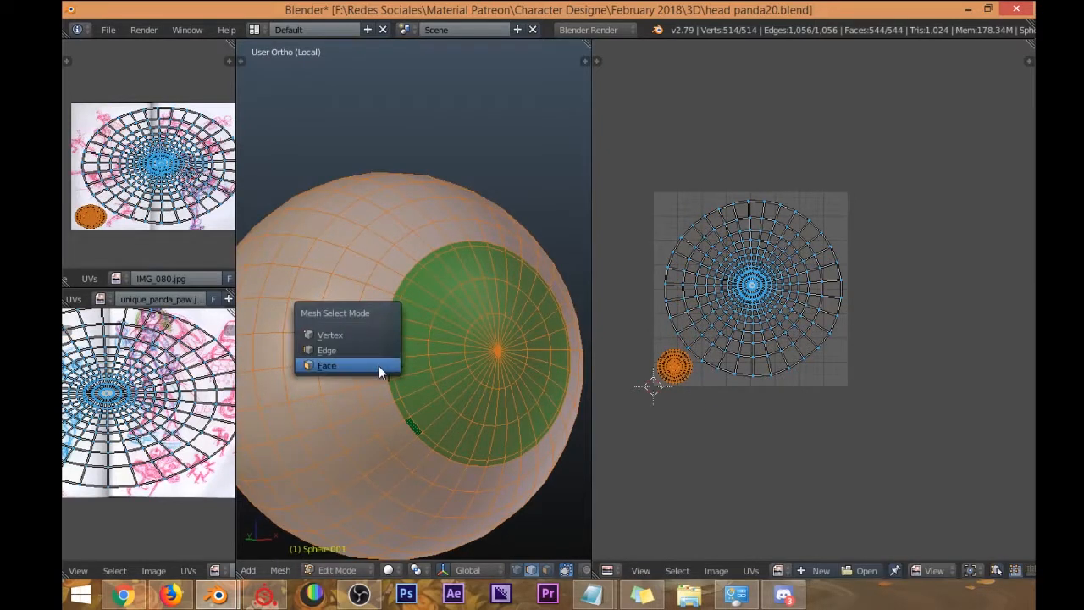
click(379, 365)
key(a)
alt+right_click(398, 354)
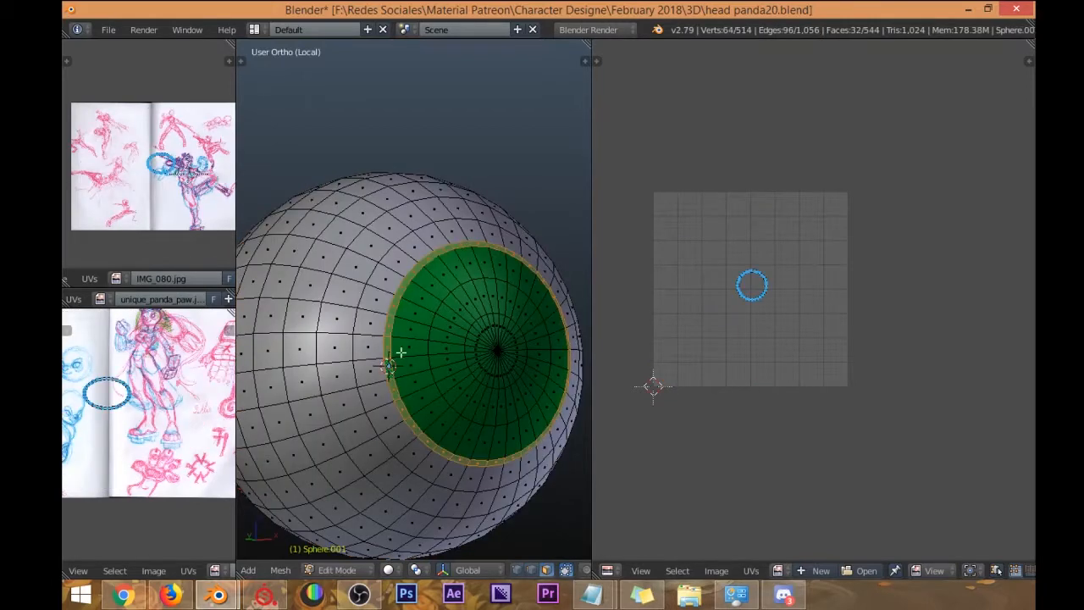
alt+shift+right_click(408, 344)
alt+shift+right_click(428, 346)
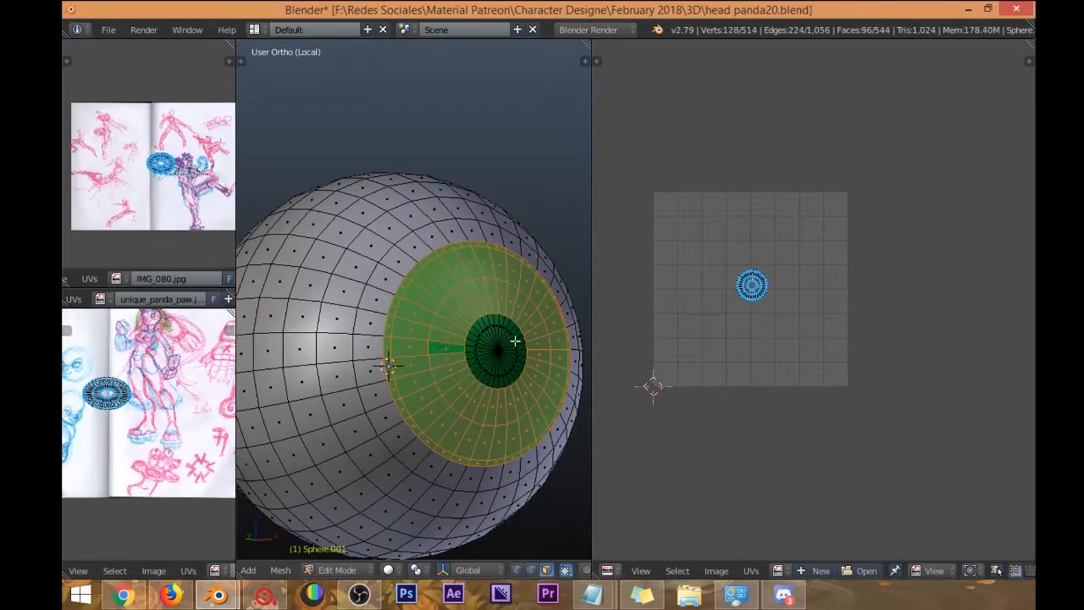
alt+shift+right_click(499, 383)
scroll(791, 245, up, 3)
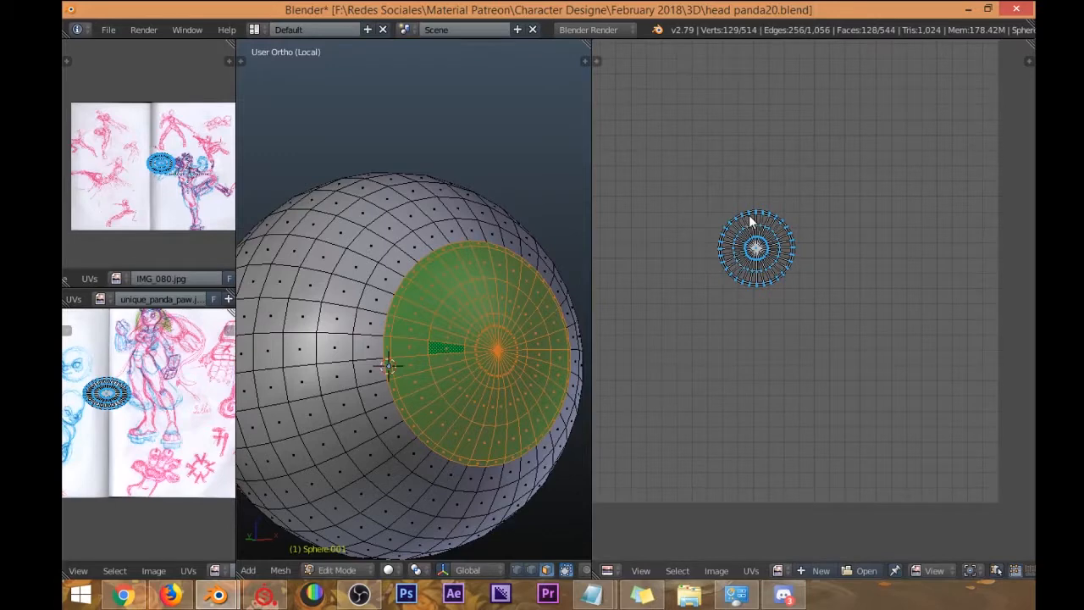
Select the whole eyeball mesh so all of its UVs are displayed.
middle_drag(485, 274, 458, 280)
scroll(448, 280, down, 1)
key(a)
key(a)
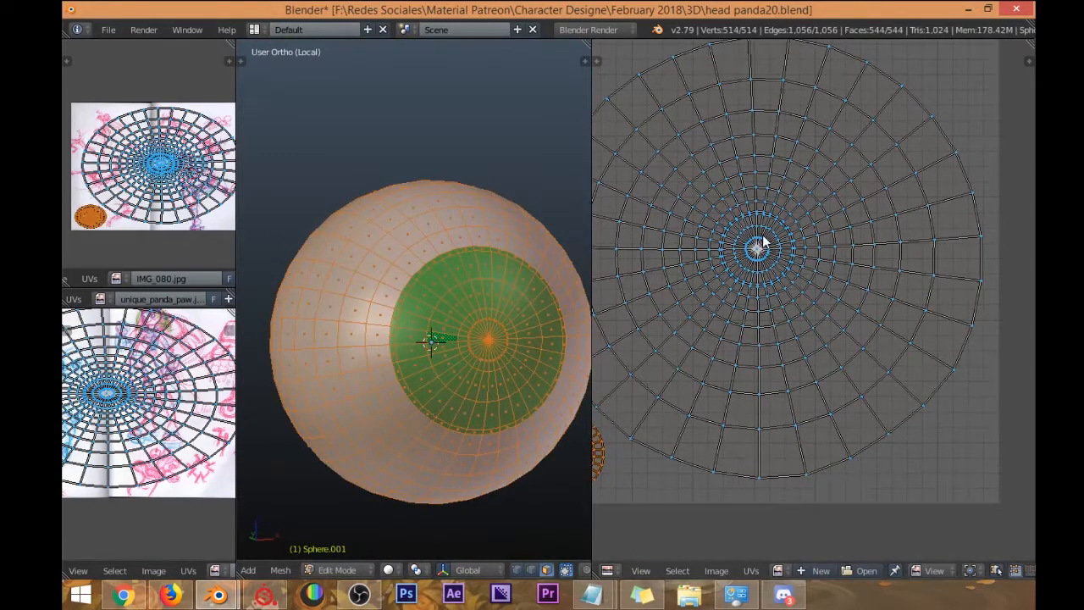
Lasso-select the central iris rings of the large UV island, leaving the rest of the layout unselected.
scroll(760, 232, up, 2)
mouse_move(722, 198)
ctrl+mouse_down()
mouse_move(695, 274)
mouse_move(758, 320)
mouse_move(813, 298)
mouse_move(810, 224)
mouse_move(774, 195)
ctrl+mouse_up()
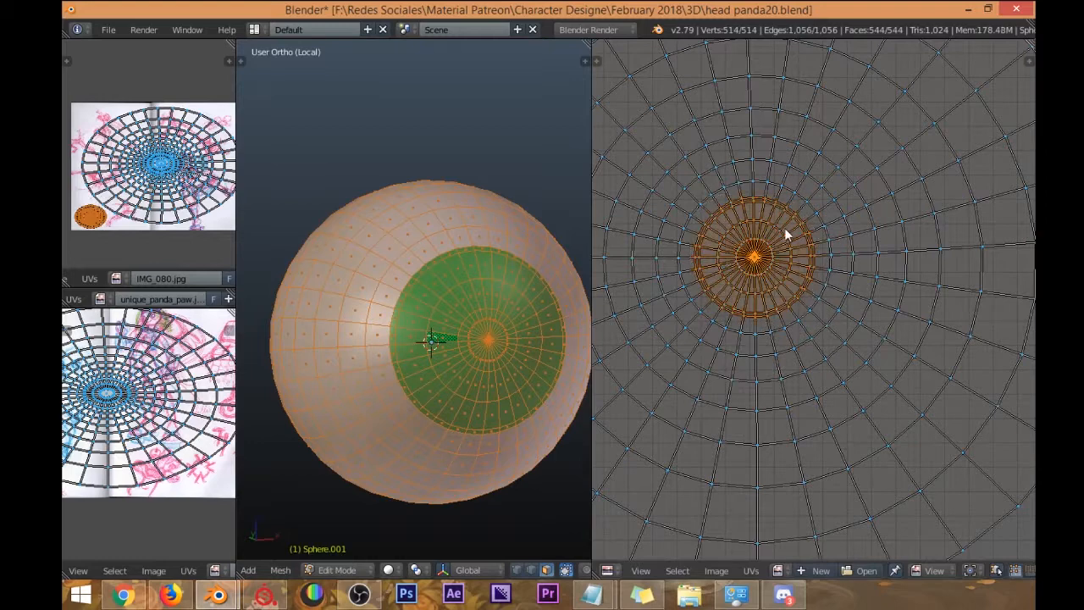
scroll(784, 228, down, 4)
mouse_move(703, 417)
ctrl+mouse_down()
mouse_move(625, 410)
mouse_move(650, 415)
ctrl+mouse_up()
middle_drag(715, 371, 702, 358)
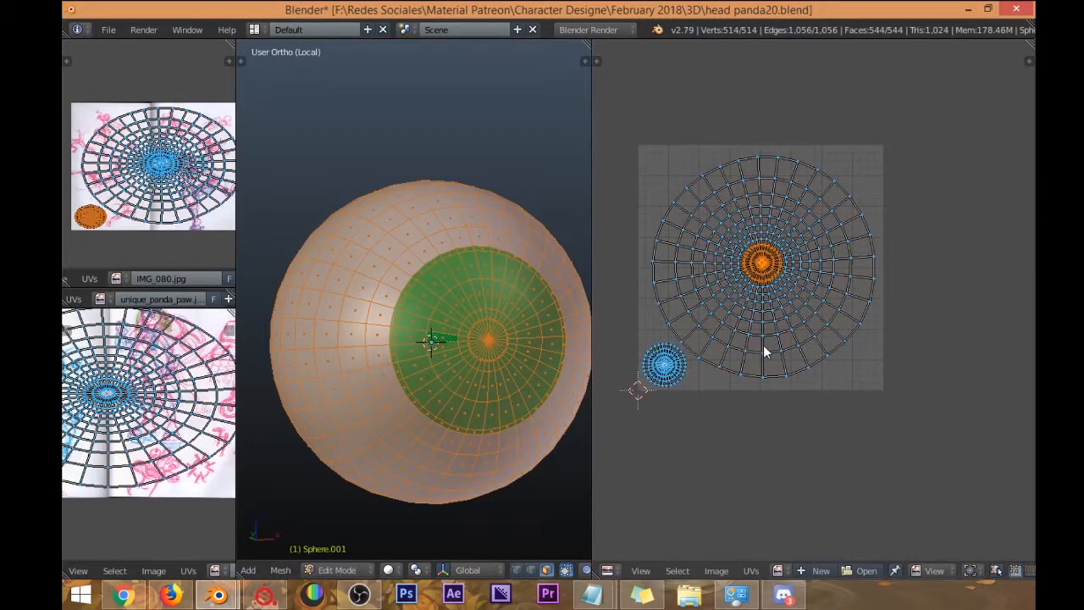
Try to enlarge the selected iris UVs with smooth proportional scaling, widening the falloff to 0.47.
key(s)
key(y)
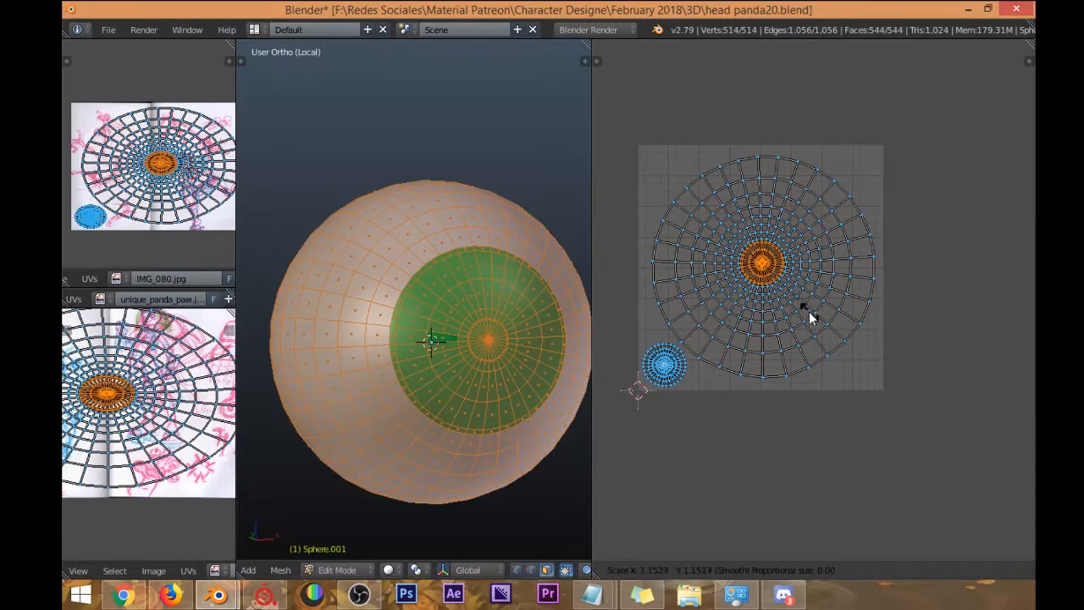
scroll(804, 311, down, 20)
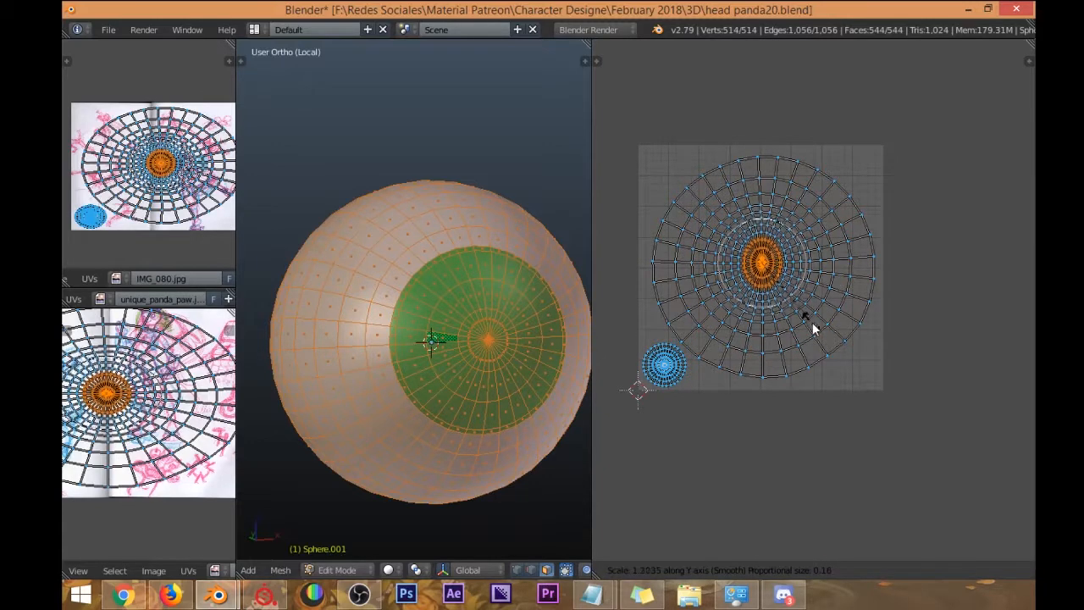
scroll(816, 323, down, 8)
key(y)
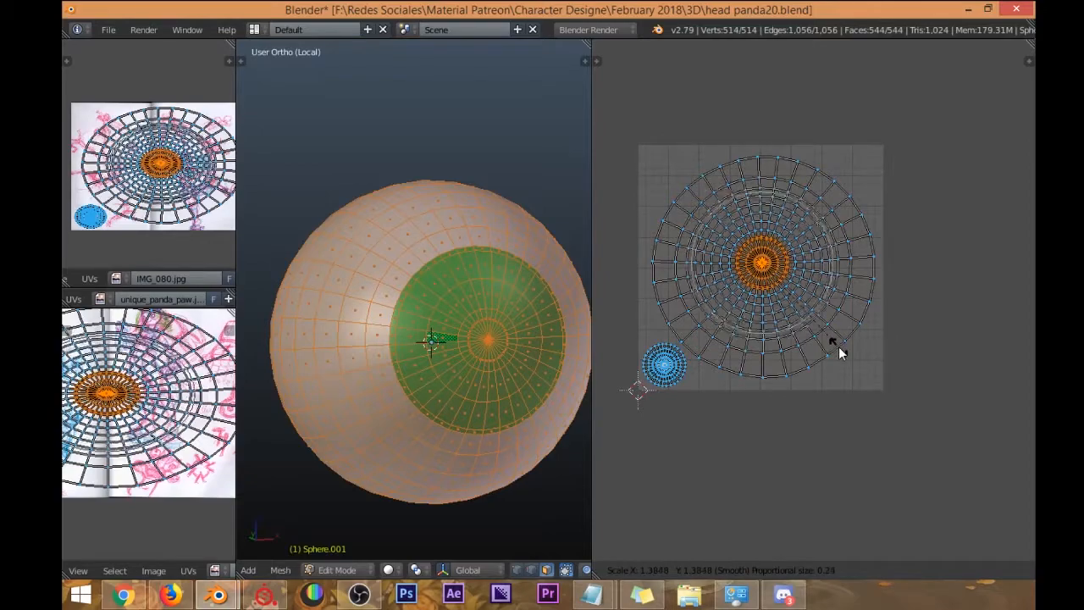
scroll(850, 355, down, 1)
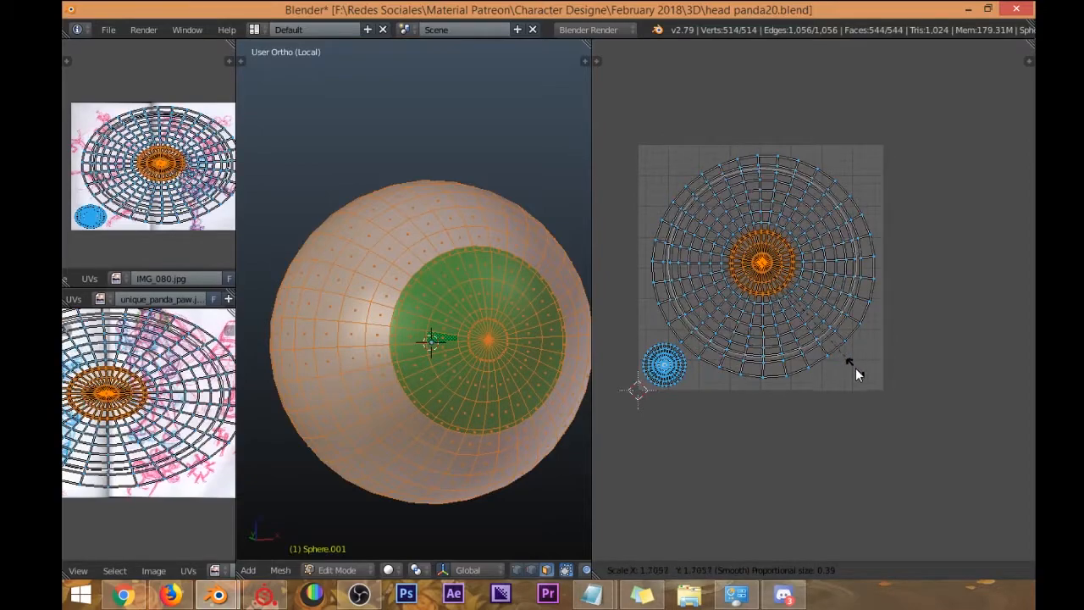
scroll(862, 374, down, 2)
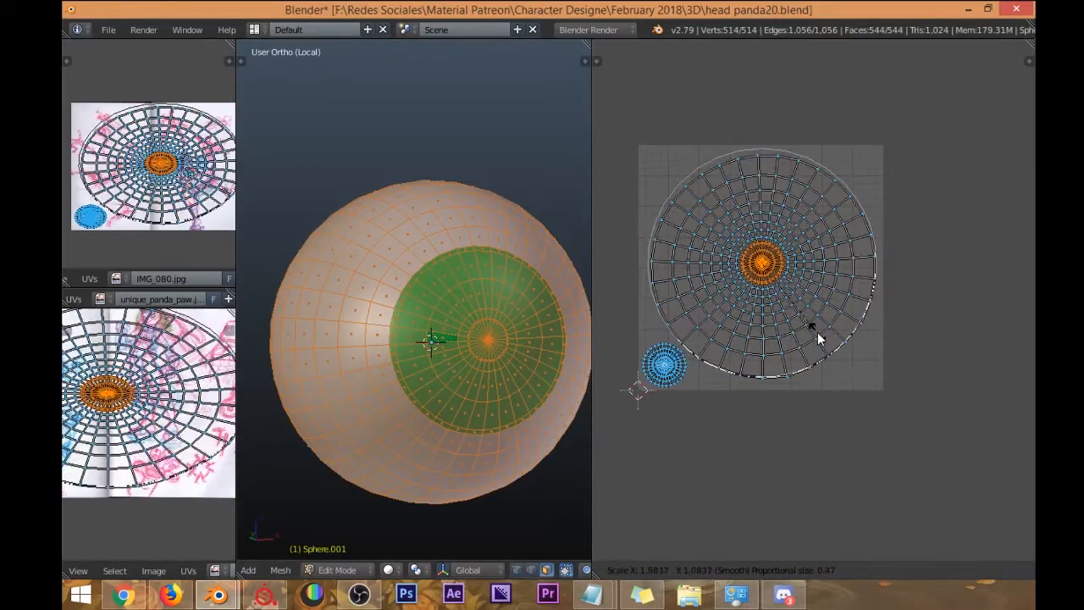
click(828, 357)
key(s)
click(842, 370)
key(s)
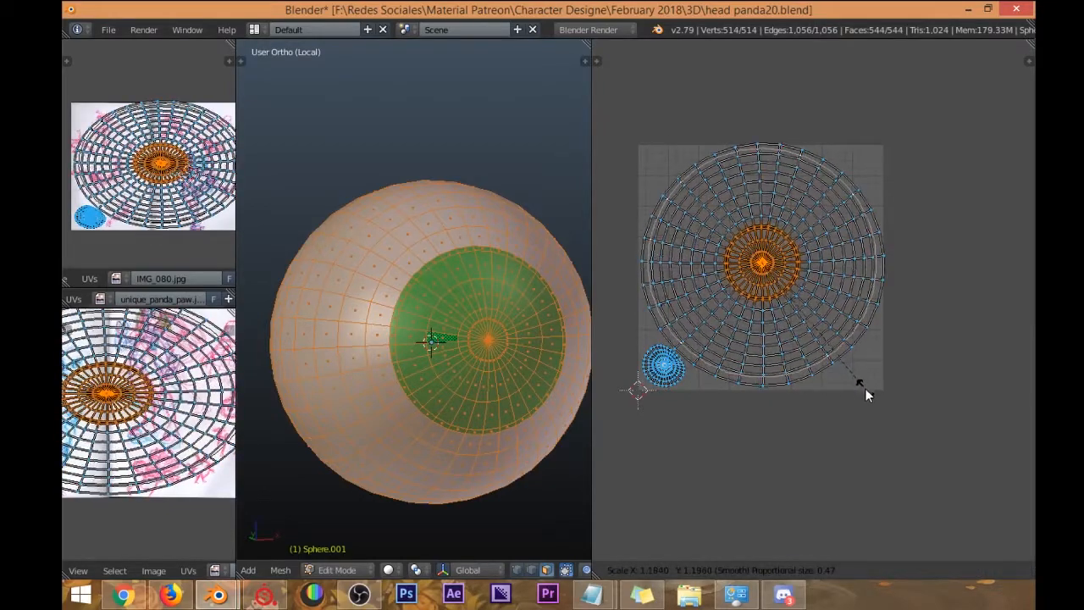
click(871, 398)
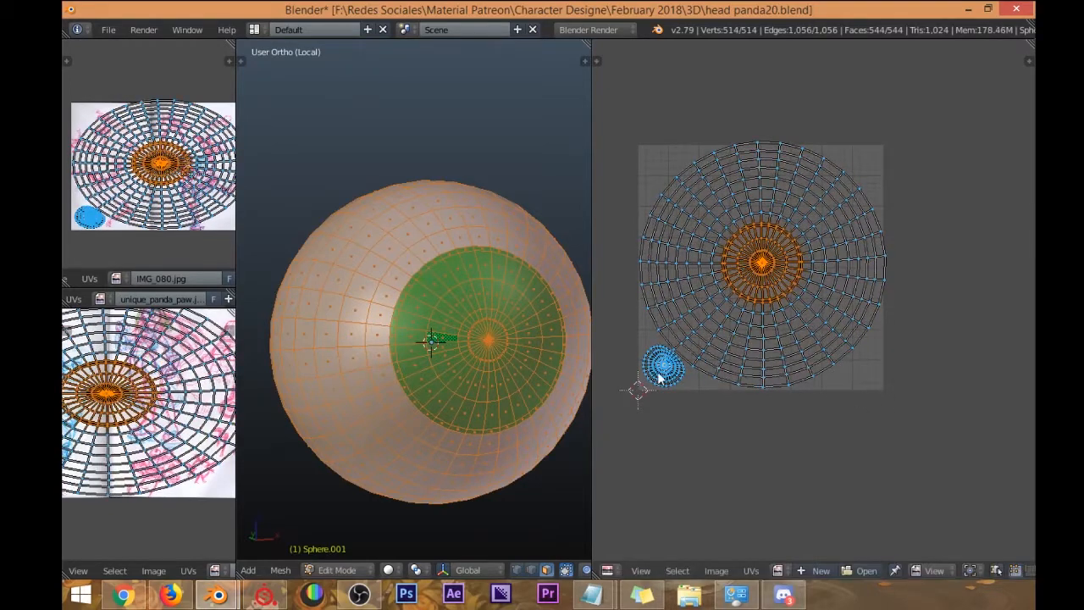
Undo the proportional scaling and the iris selection in the UV layout.
key(ctrl+z)
key(ctrl+z)
key(ctrl+z)
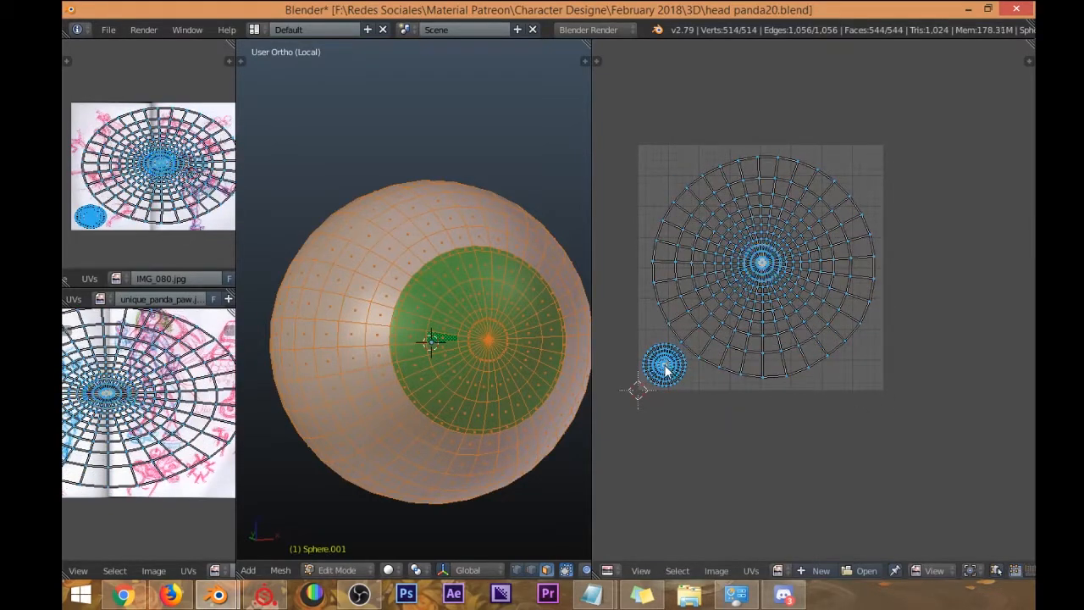
Move the small round island below the UV grid, out of reach of proportional scaling.
key(l)
key(g)
right_click(663, 452)
key(g)
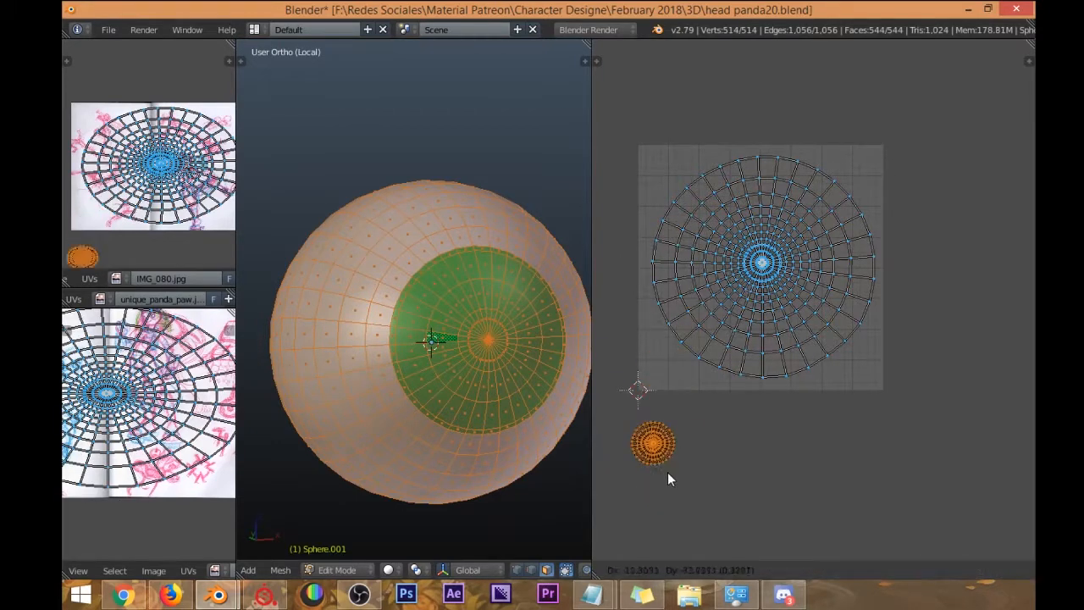
click(647, 501)
Select the center and surrounding iris rings of the large UV island out to the iris border.
right_click(765, 265)
scroll(765, 265, up, 5)
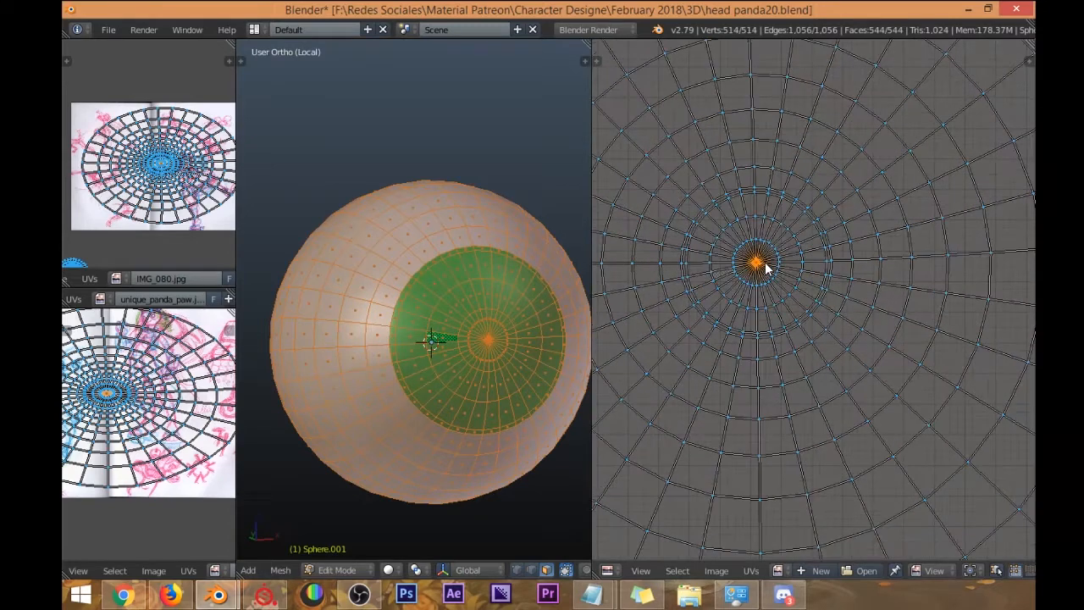
alt+shift+right_click(712, 320)
mouse_move(710, 222)
ctrl+mouse_down()
mouse_move(756, 317)
mouse_move(781, 201)
ctrl+mouse_up()
ctrl+drag(712, 291, 712, 280)
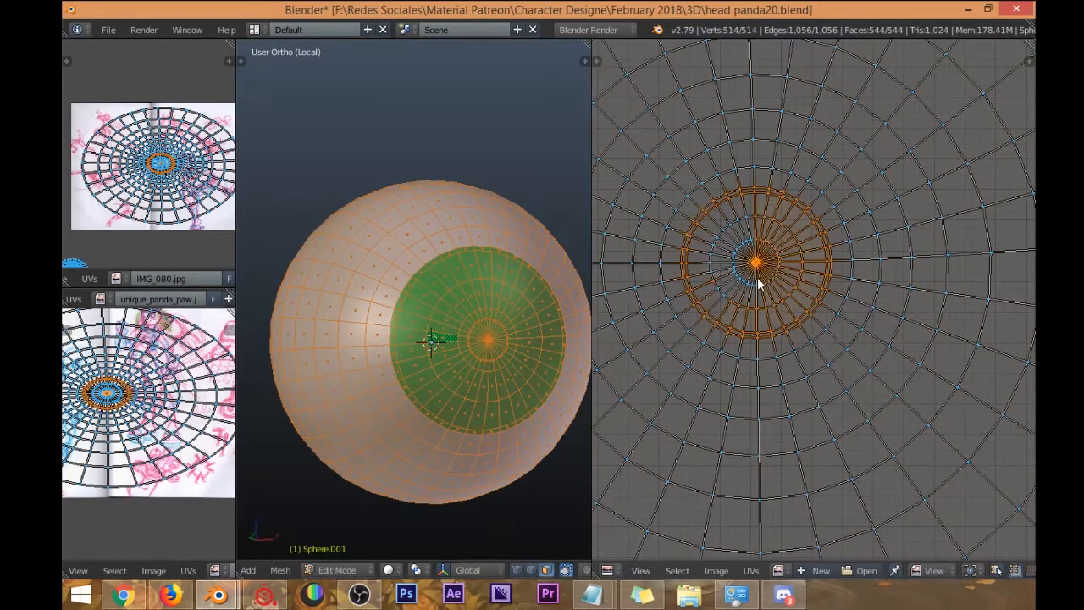
scroll(767, 261, down, 3)
scroll(771, 263, down, 2)
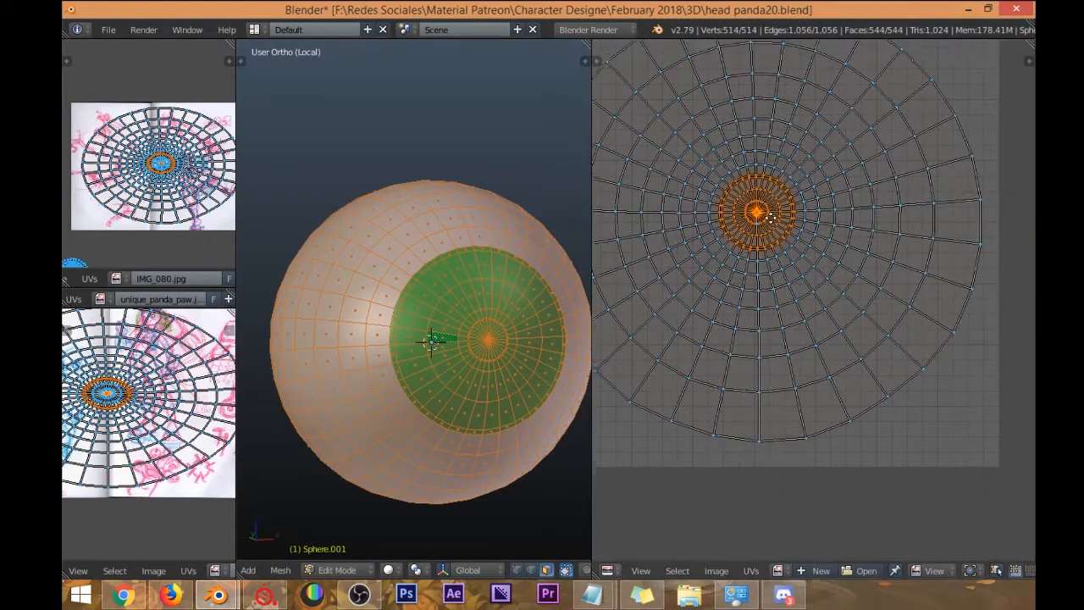
Enlarge the selected iris rings with smooth proportional scaling, reducing the falloff to about 0.2 while scaling in stages.
key(s)
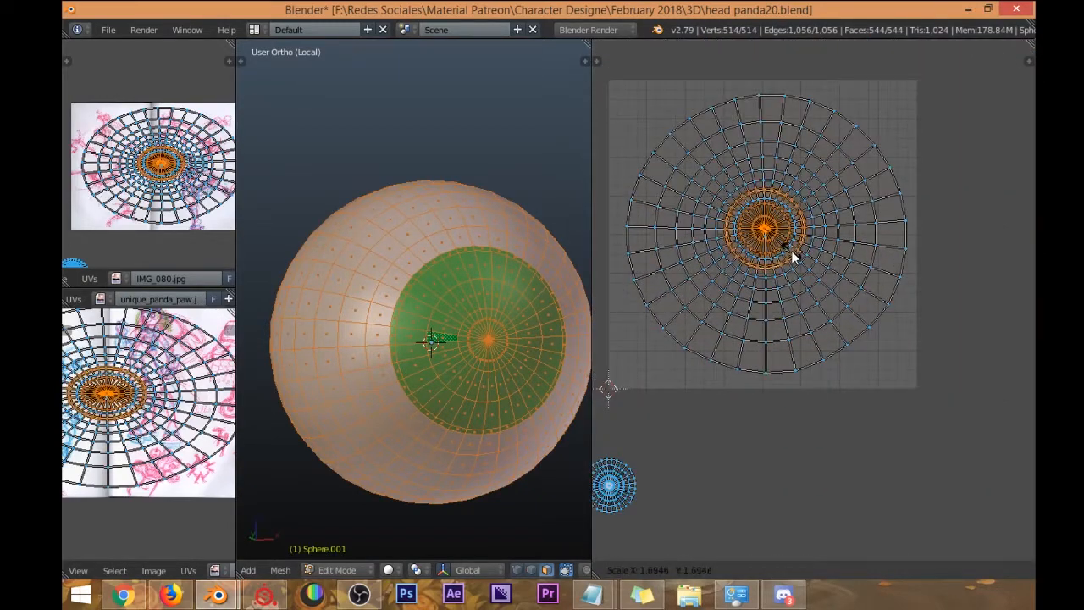
right_click(810, 254)
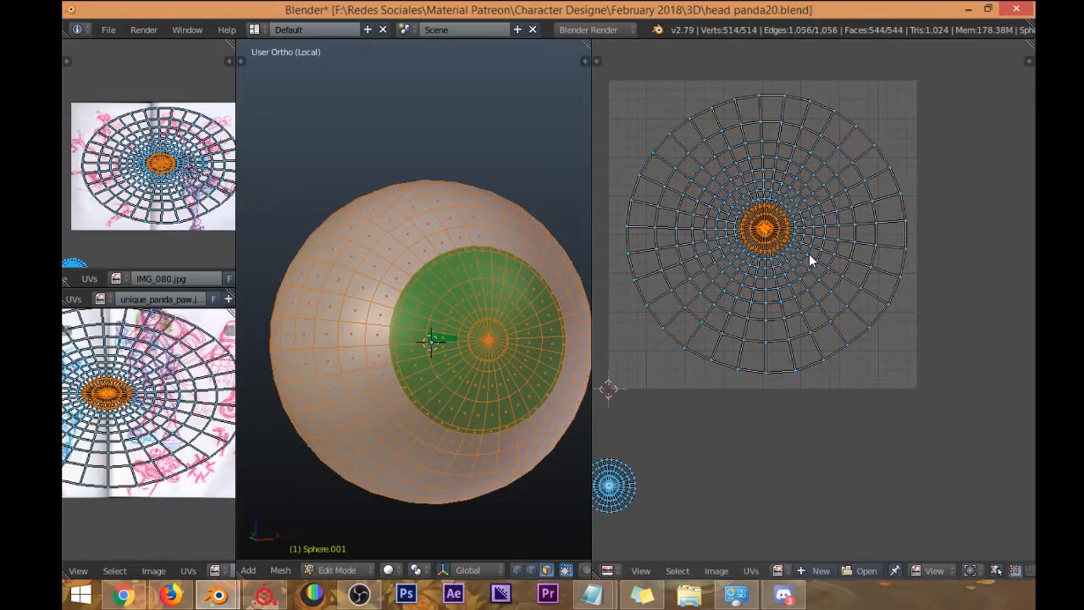
key(s)
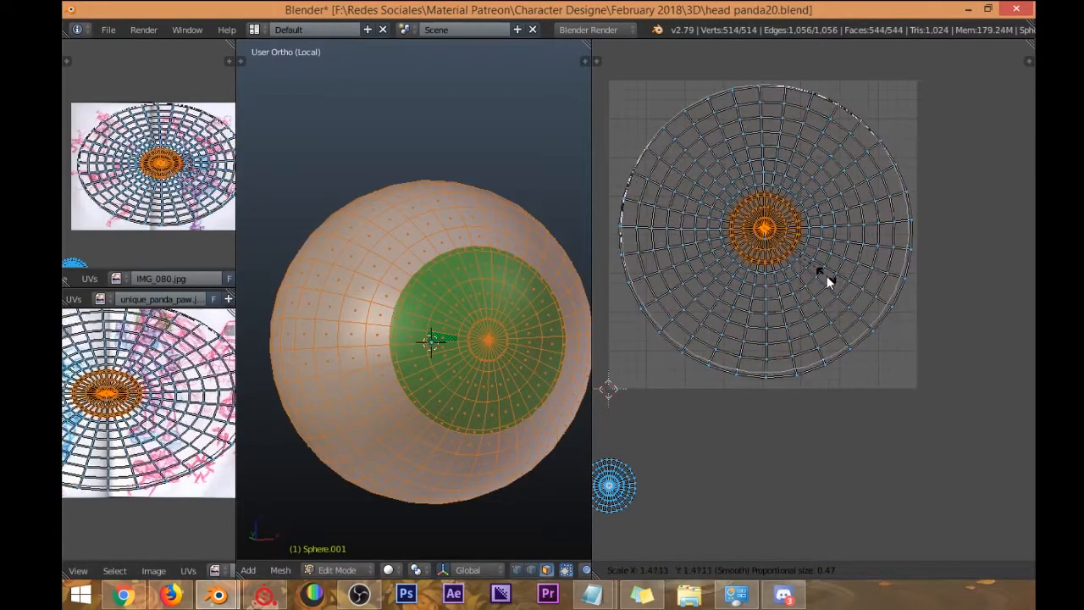
scroll(829, 281, up, 3)
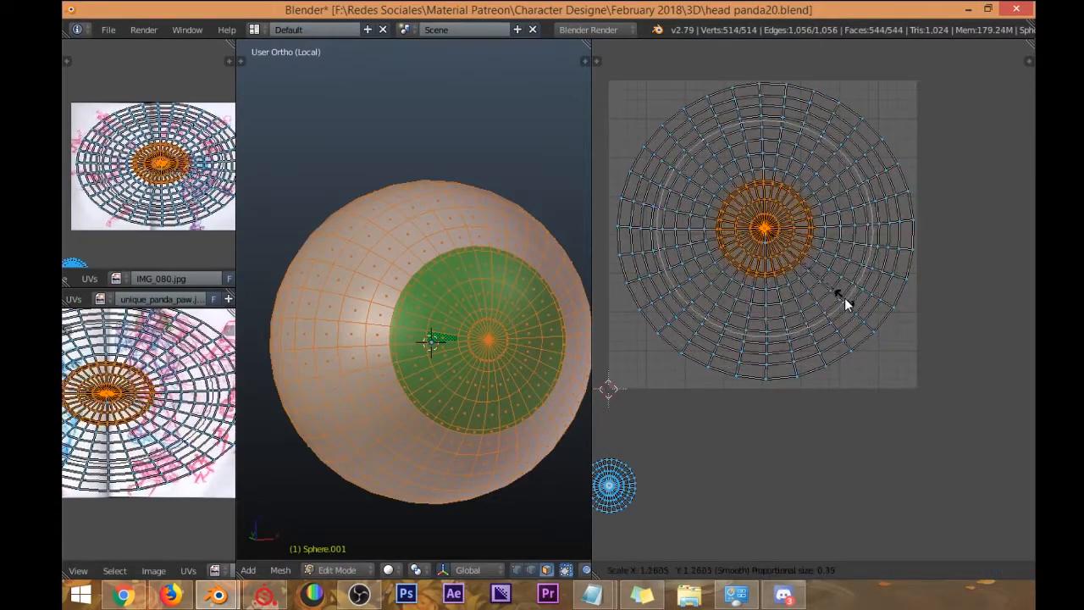
scroll(844, 298, up, 2)
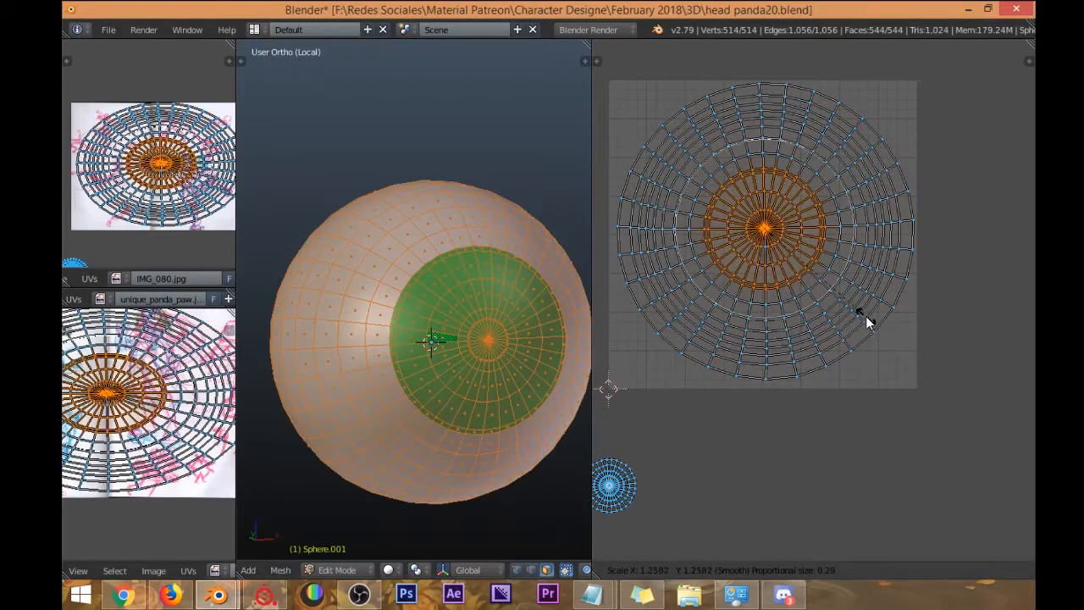
scroll(846, 301, up, 4)
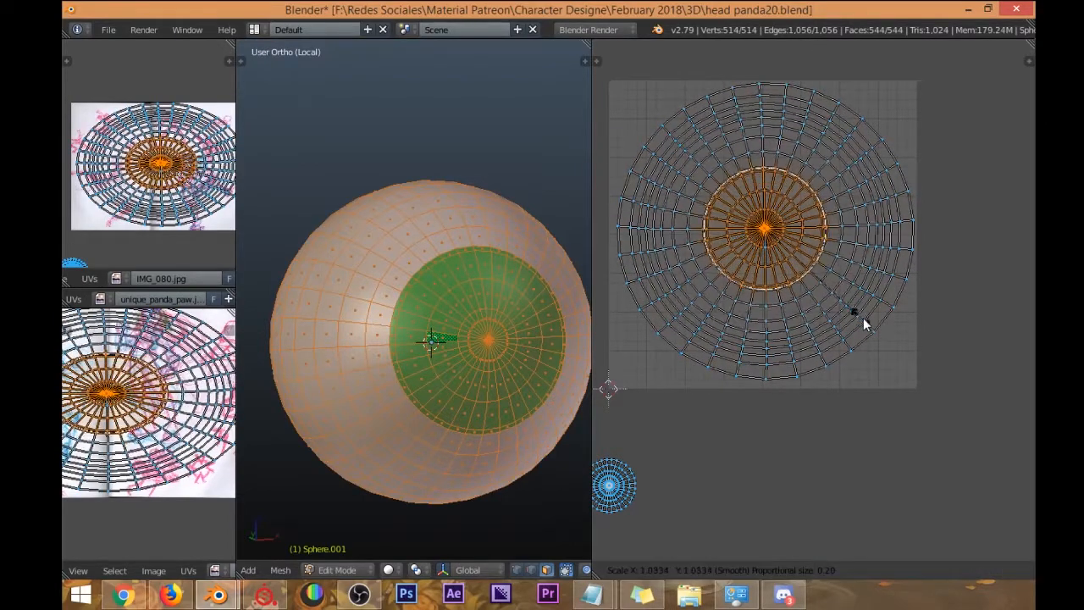
scroll(876, 343, down, 1)
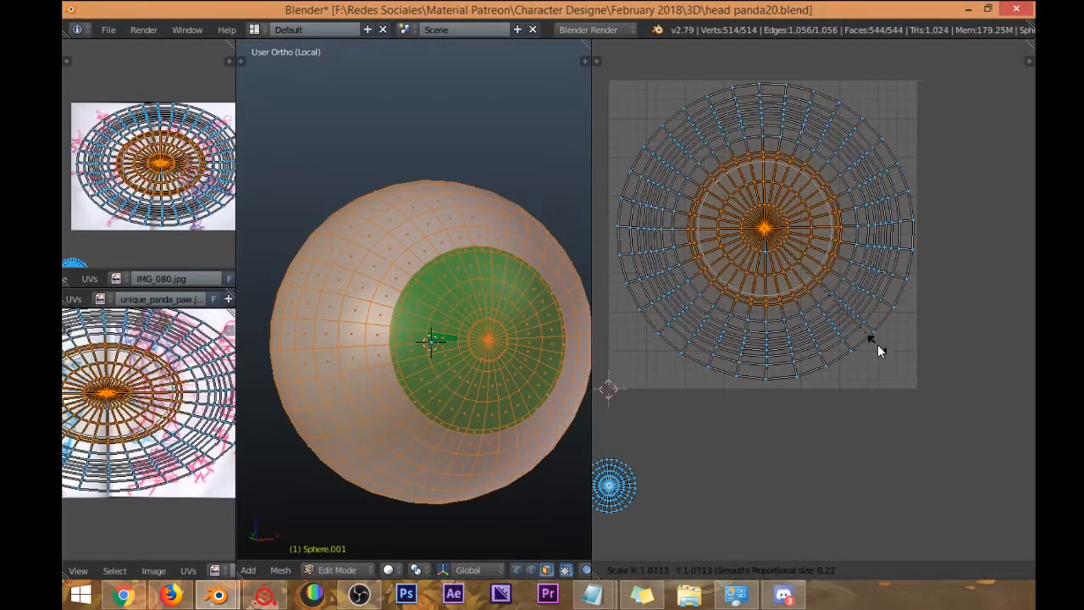
click(890, 349)
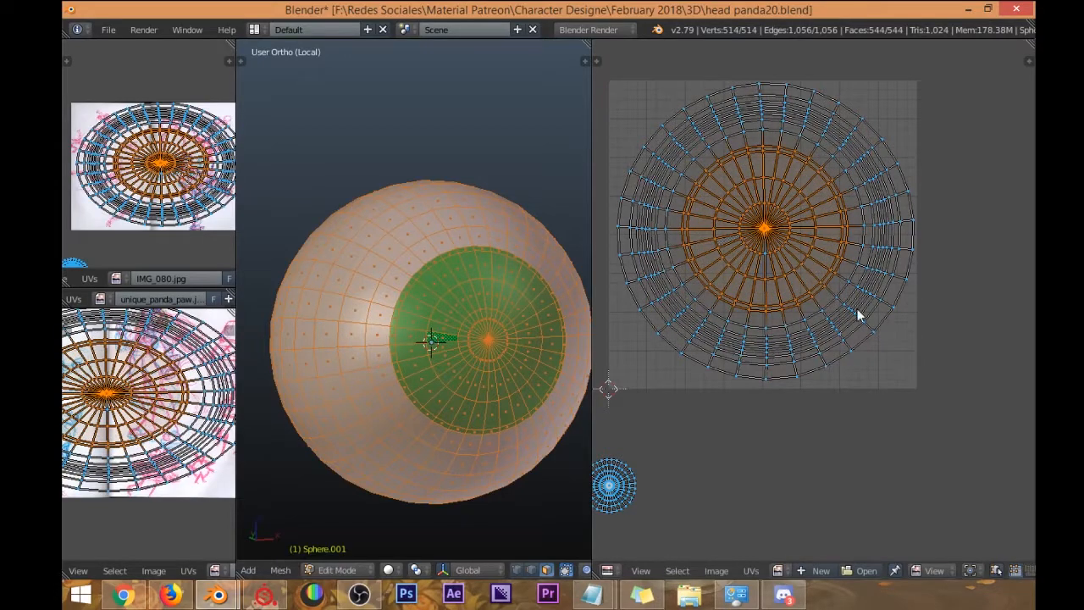
key(s)
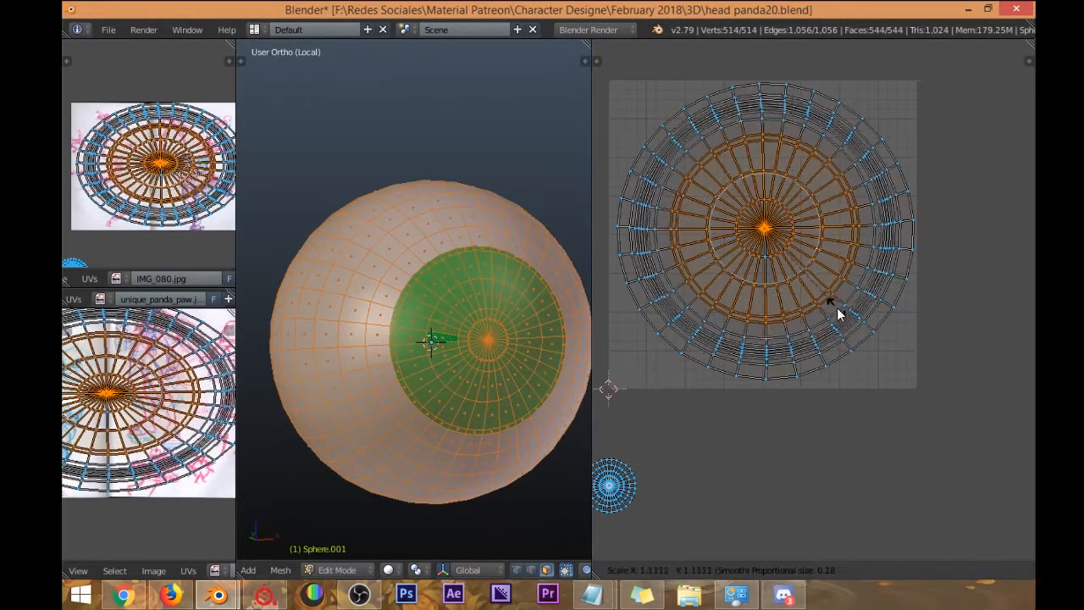
click(839, 309)
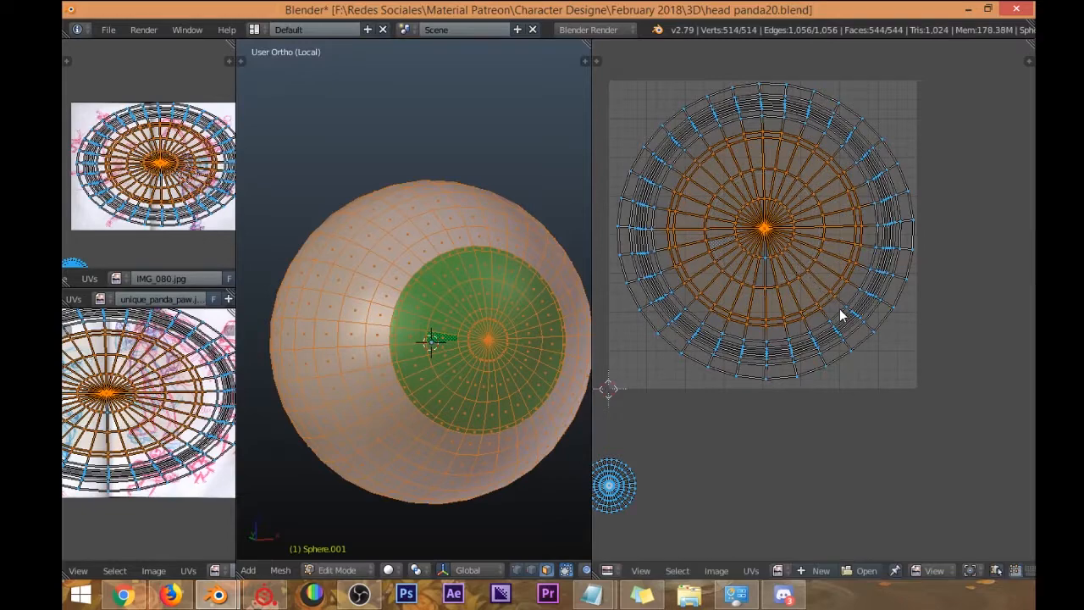
scroll(734, 316, up, 2)
scroll(674, 335, up, 4)
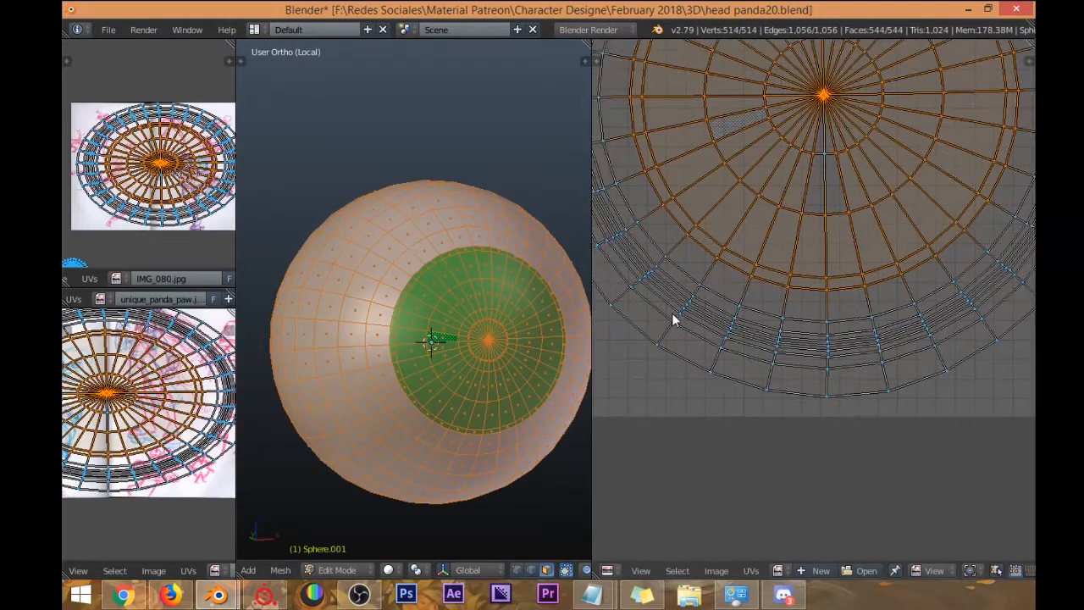
scroll(745, 287, down, 3)
scroll(758, 274, up, 1)
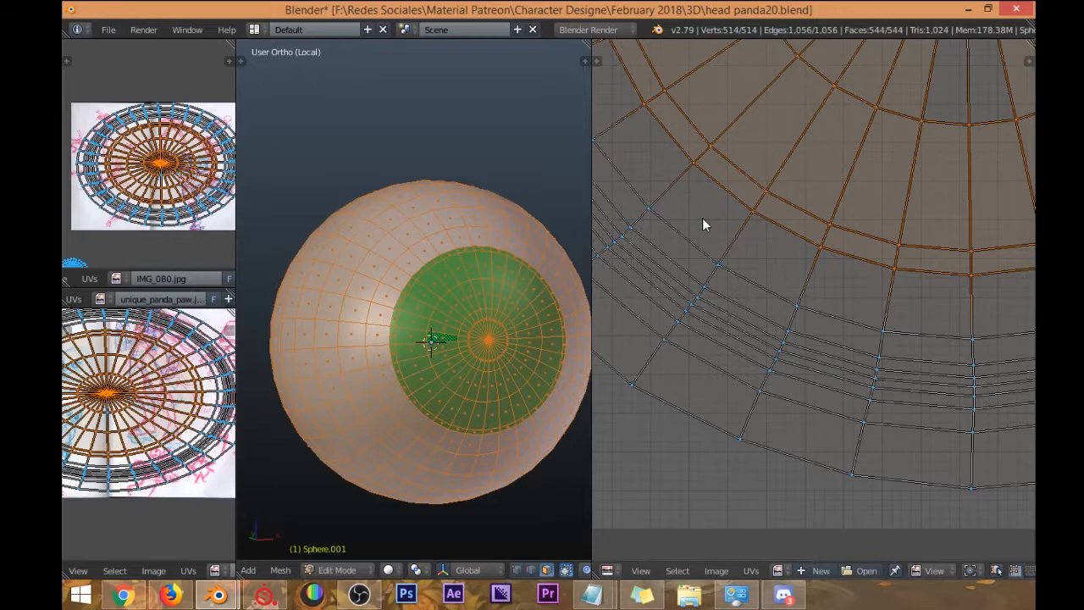
Move the small round UV island back inside the UV grid, into the empty corner beside the large island.
scroll(711, 219, down, 4)
middle_drag(755, 200, 744, 241)
middle_drag(703, 365, 726, 350)
key(a)
key(l)
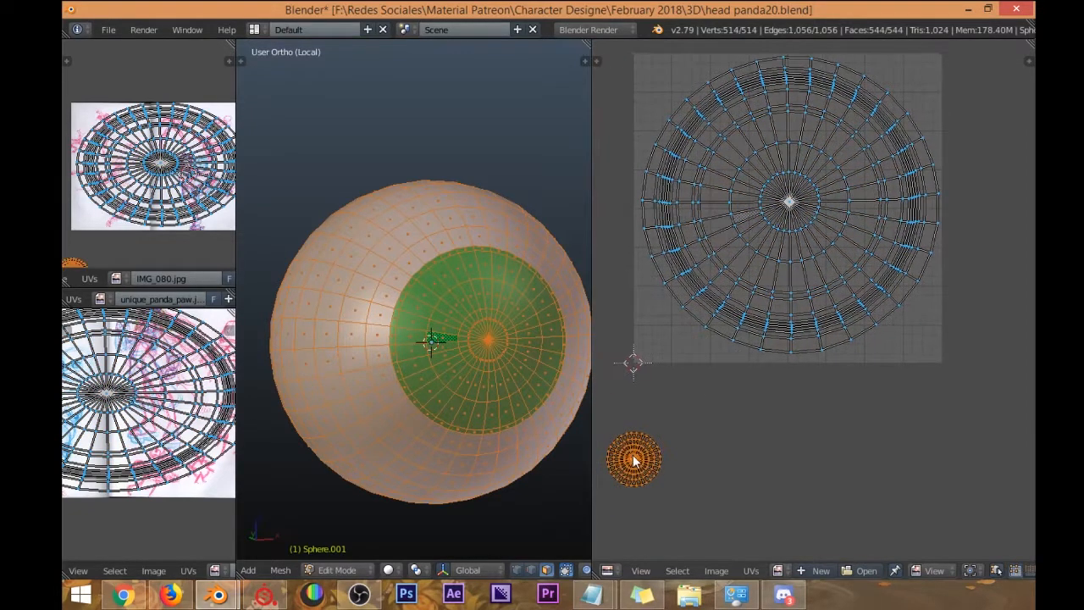
key(g)
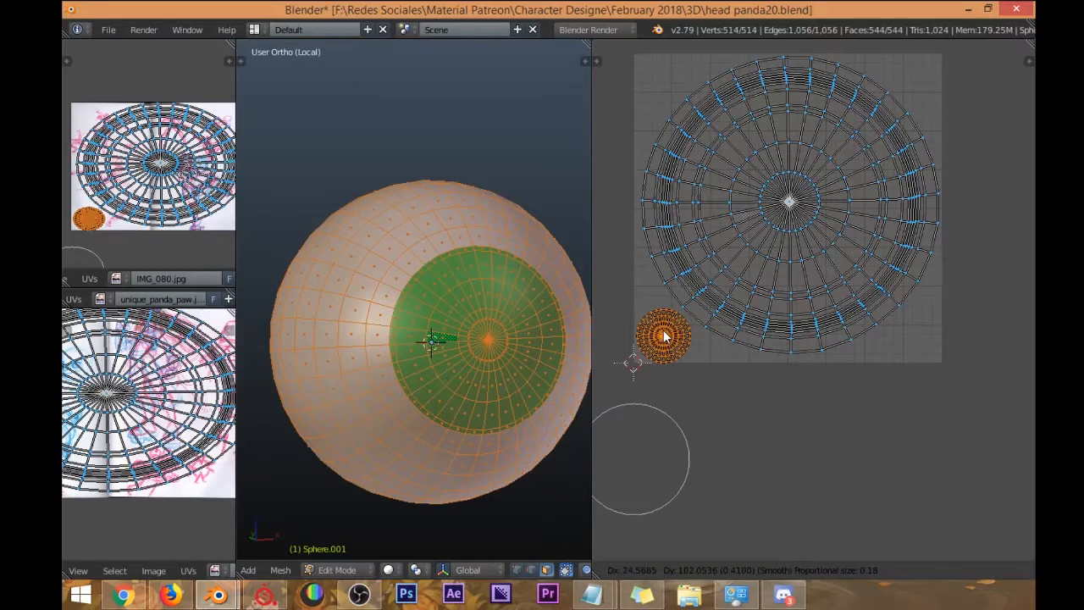
click(662, 325)
Finish editing the eyeball mesh and leave the isolated view to bring back the whole character.
key(Tab)
scroll(455, 319, down, 1)
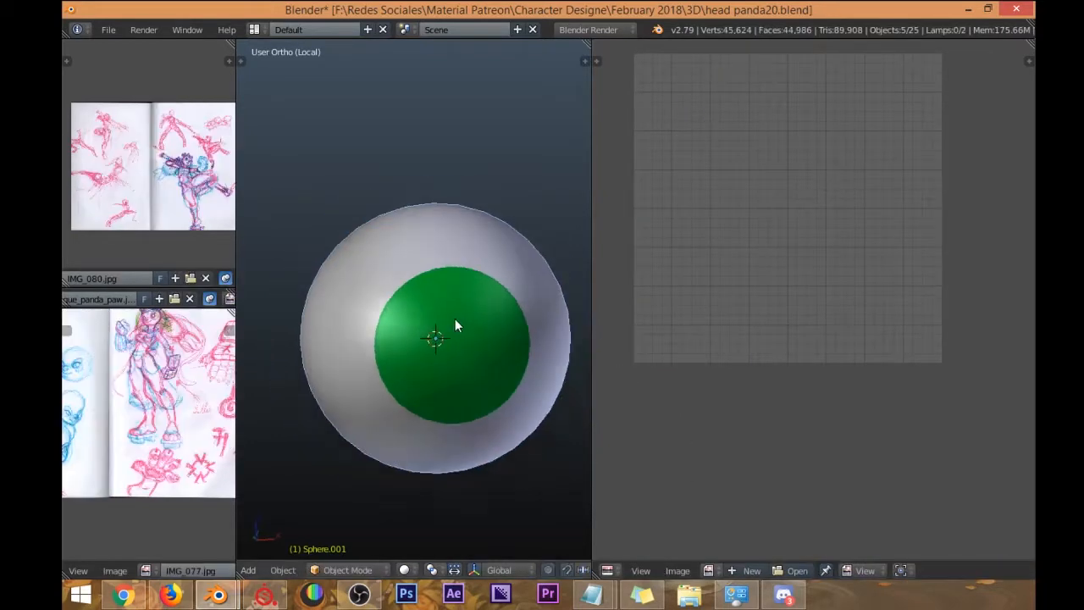
scroll(445, 305, down, 1)
key(KP_Divide)
shift+middle_drag(411, 106, 428, 210)
Inspect the UV layouts of the character's separate parts one after another.
right_click(375, 229)
scroll(319, 259, up, 1)
middle_drag(318, 259, 360, 269)
right_click(410, 309)
key(Tab)
key(Tab)
key(Tab)
key(Tab)
right_click(452, 212)
key(Tab)
key(Tab)
right_click(464, 170)
key(Tab)
key(Tab)
right_click(351, 194)
key(Tab)
middle_drag(346, 194, 434, 215)
key(Tab)
right_click(368, 279)
key(Tab)
key(a)
key(Tab)
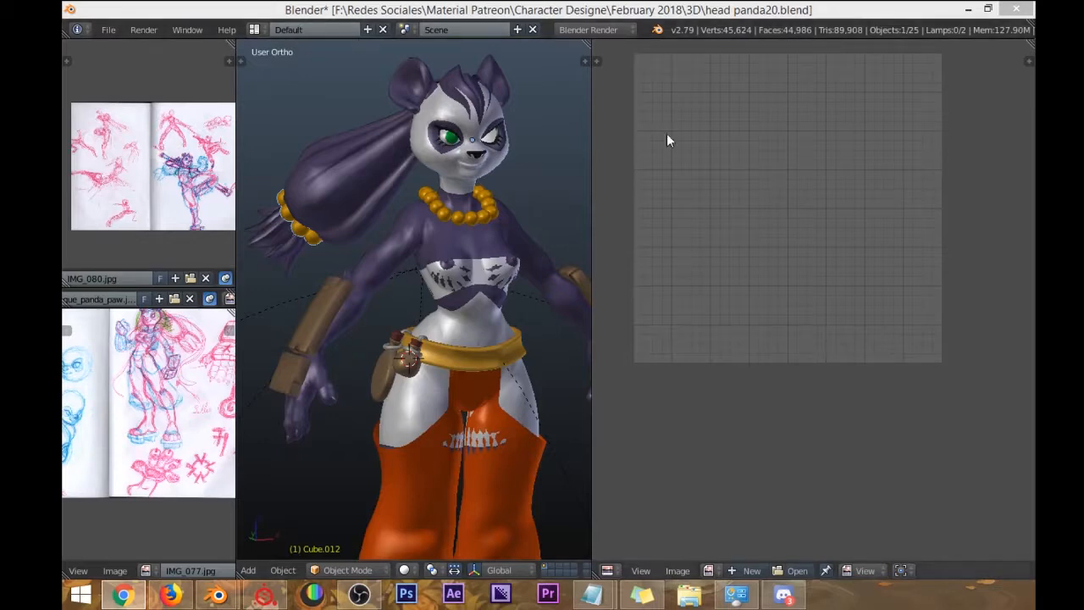
Widen the 3D view and select the upper forearm guard to try moving it.
drag(591, 174, 725, 203)
middle_drag(642, 218, 375, 269)
right_click(340, 284)
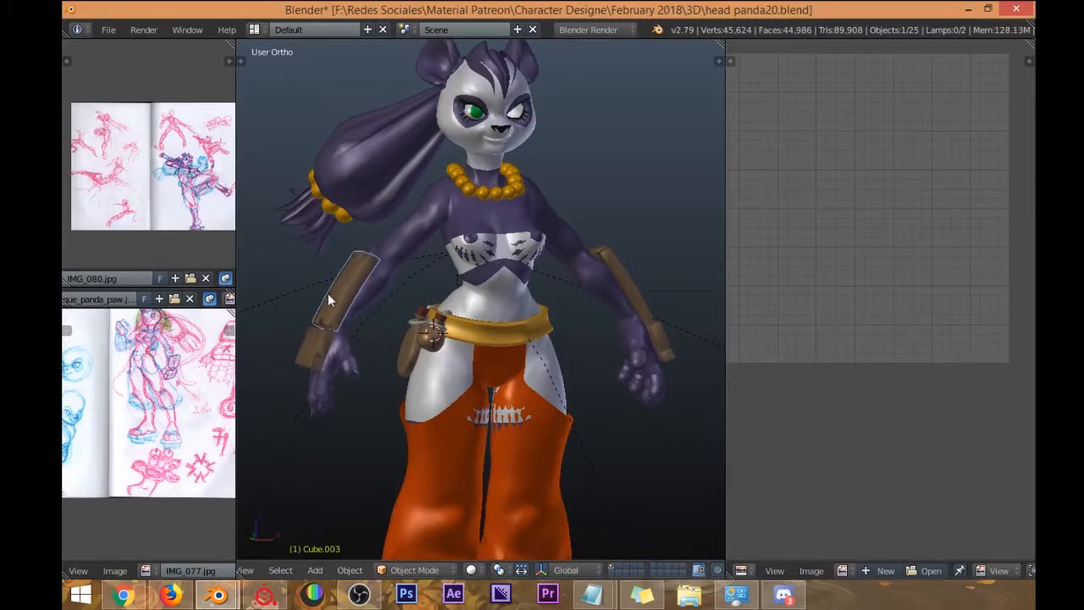
key(g)
click(343, 279)
Try moving the body mesh away from its clothing and accessories.
right_click(432, 222)
scroll(386, 280, up, 4)
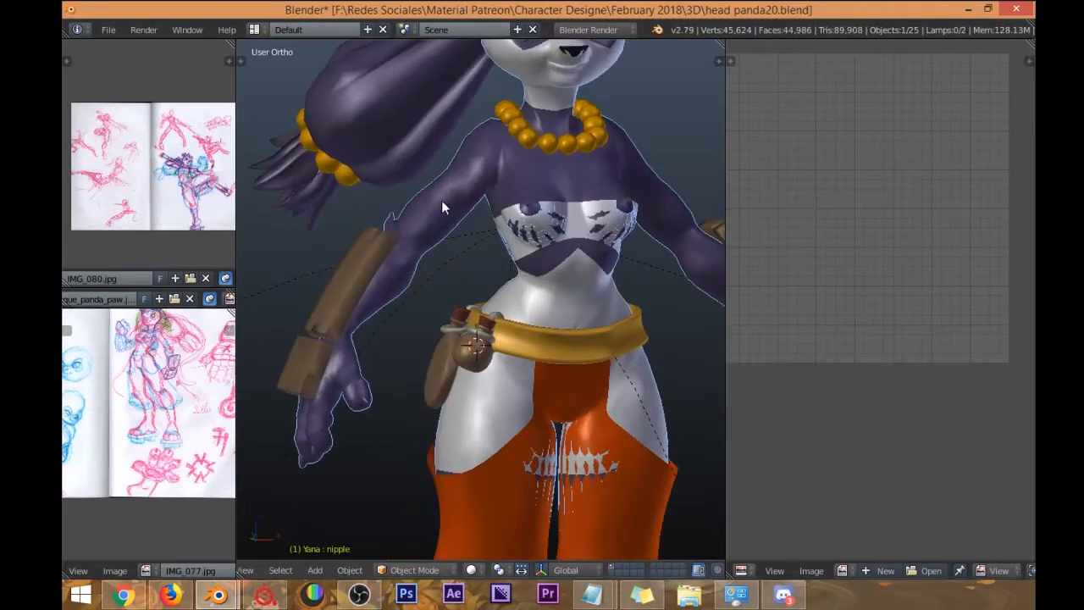
scroll(428, 256, down, 2)
key(g)
right_click(434, 282)
middle_drag(433, 283, 441, 288)
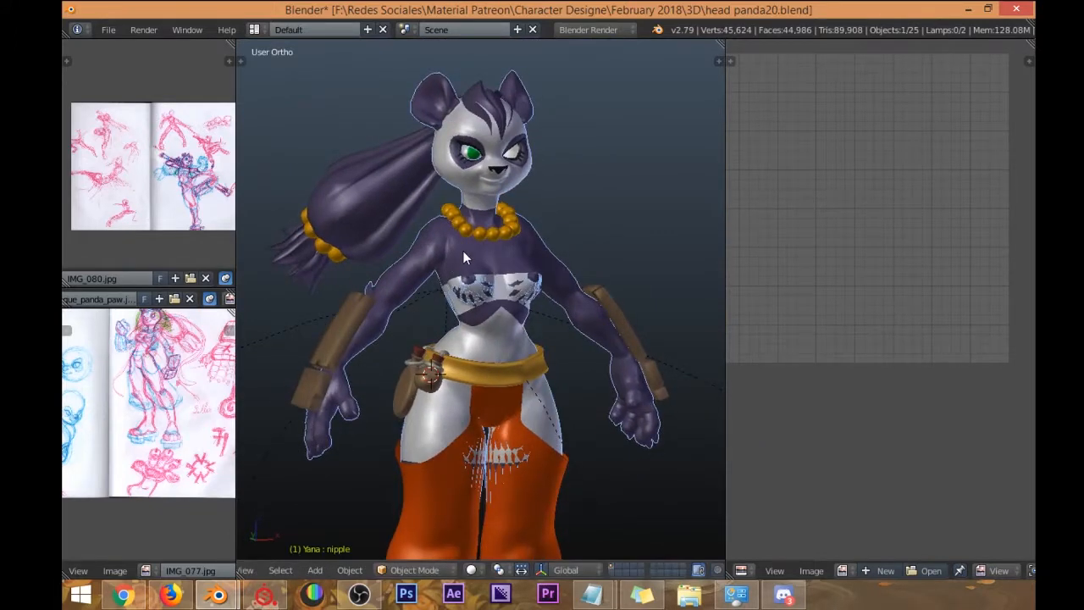
middle_drag(471, 253, 363, 294)
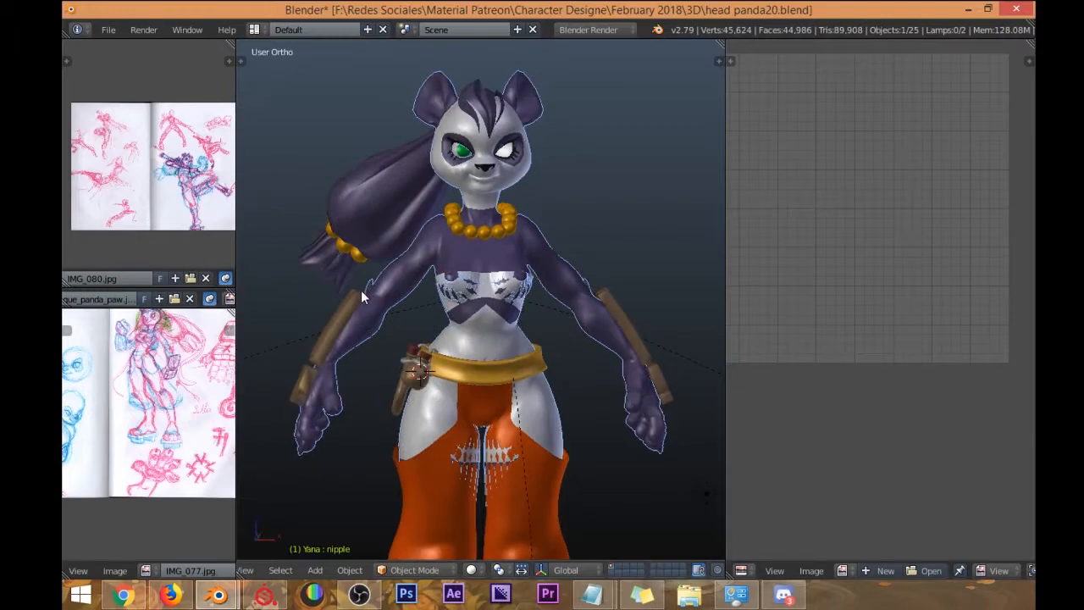
key(g)
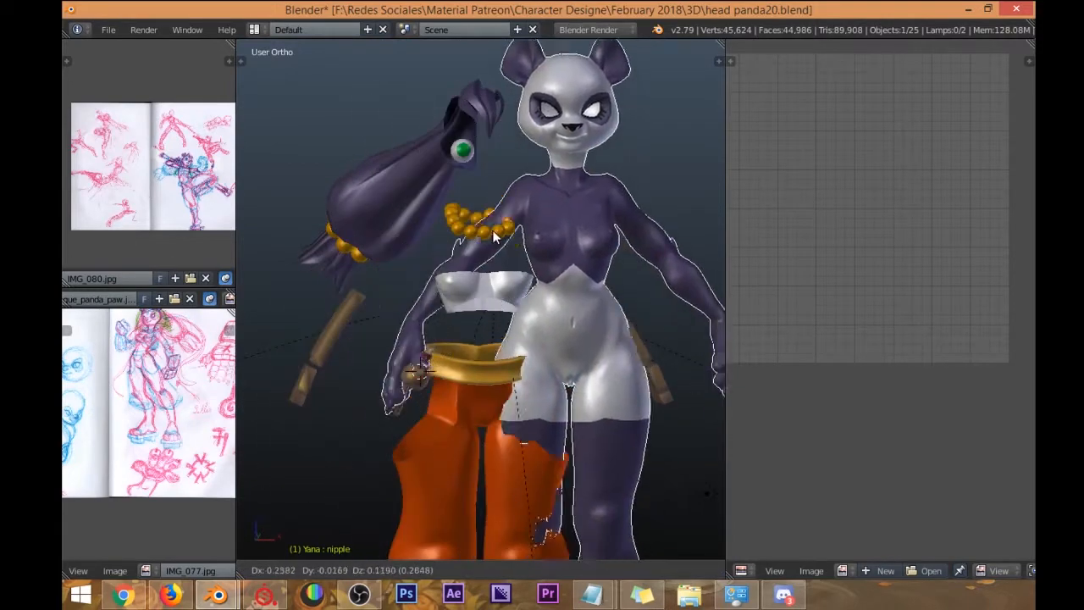
right_click(441, 244)
Try moving the forearm guard and the trousers as separate objects.
middle_drag(353, 272, 284, 296)
shift+middle_drag(391, 340, 402, 288)
right_click(343, 293)
scroll(345, 294, up, 2)
scroll(347, 292, down, 2)
key(g)
right_click(373, 307)
middle_drag(374, 307, 357, 302)
scroll(326, 308, up, 2)
key(g)
right_click(318, 306)
middle_drag(359, 349, 381, 398)
right_click(440, 423)
key(g)
right_click(436, 422)
Move the upper forearm guard off the arm to view the forearm behind it, and undo the move.
scroll(307, 235, up, 2)
middle_drag(352, 233, 415, 248)
scroll(377, 297, up, 3)
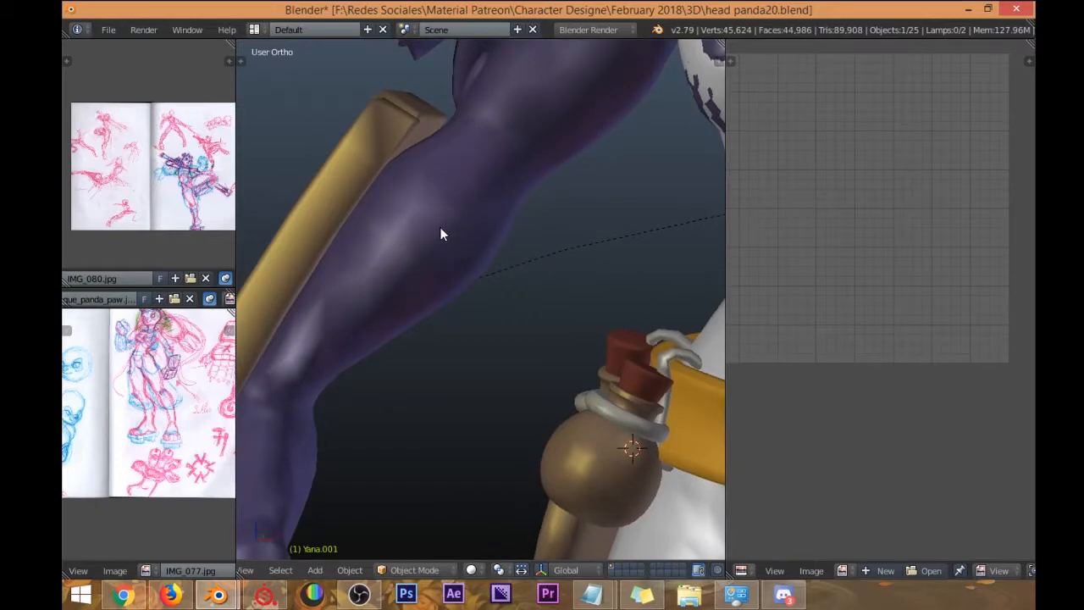
middle_drag(443, 174, 437, 172)
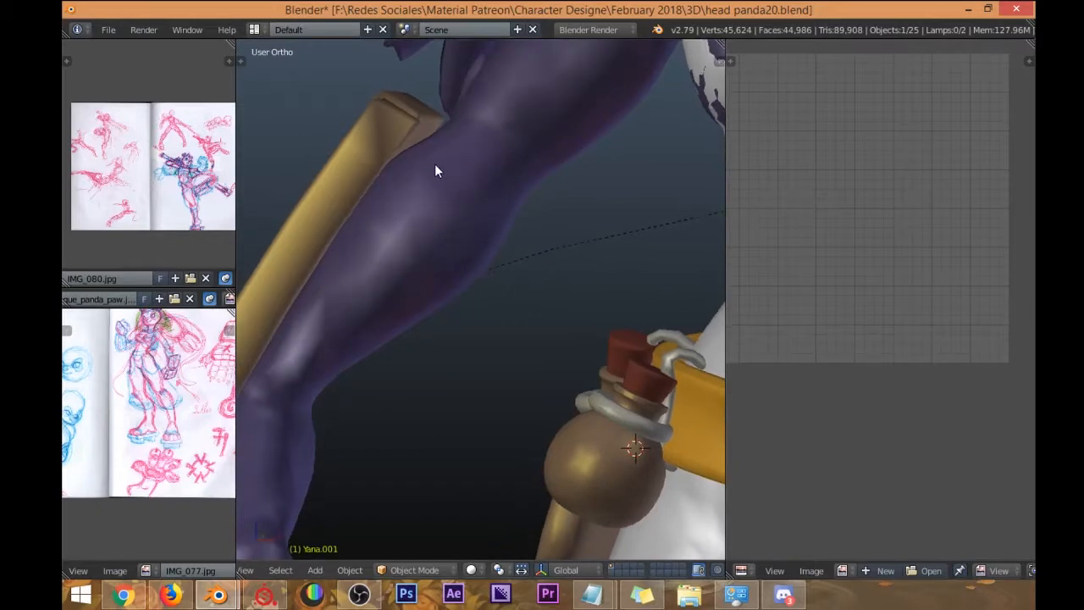
middle_drag(310, 338, 324, 345)
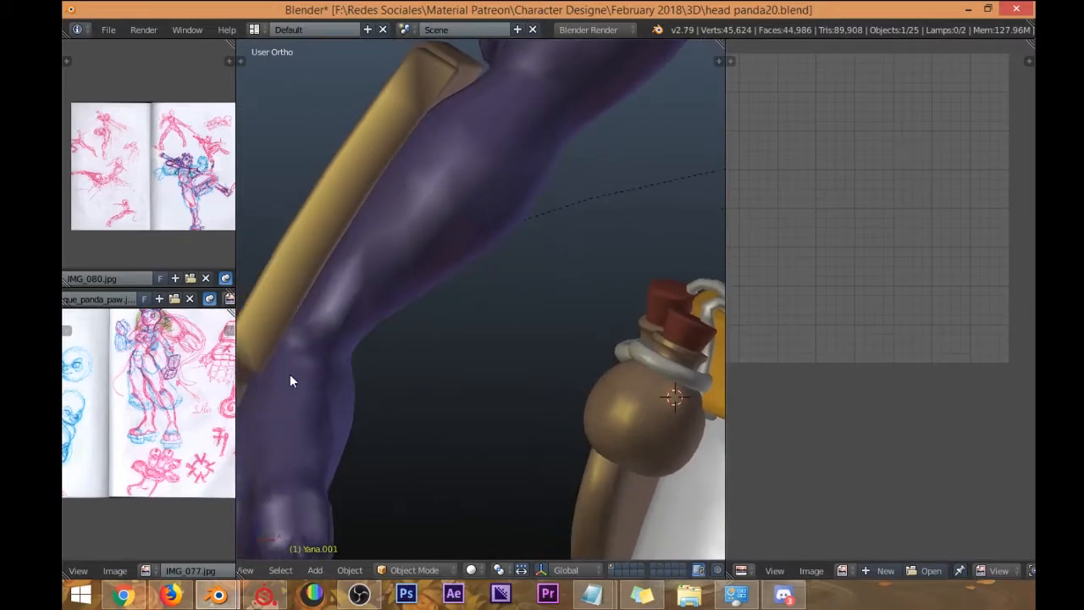
scroll(483, 126, down, 5)
middle_drag(483, 126, 415, 206)
right_click(393, 210)
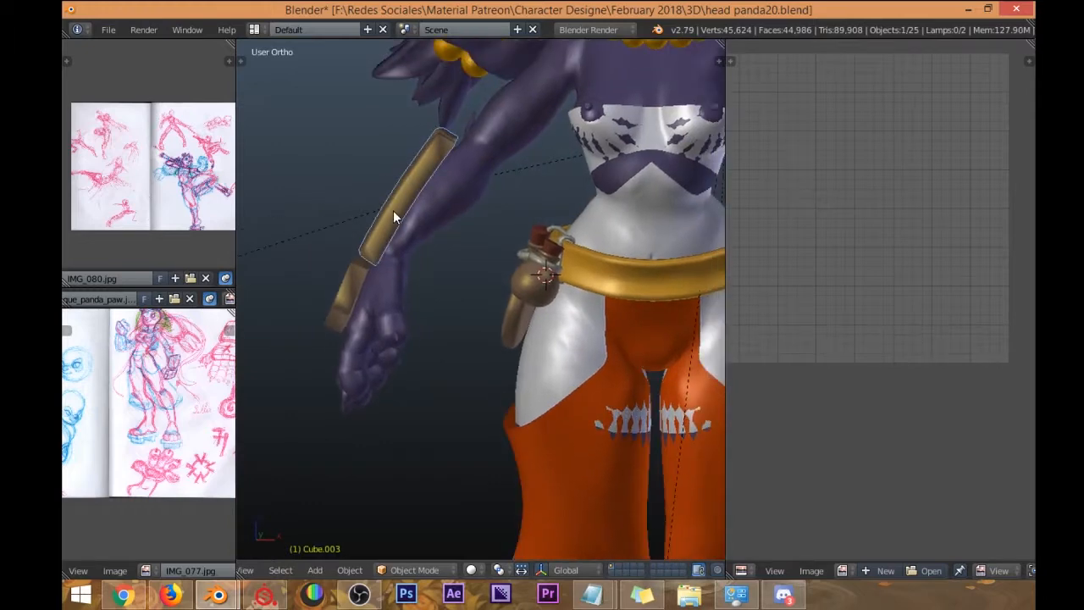
key(g)
click(308, 224)
middle_drag(358, 242, 423, 173)
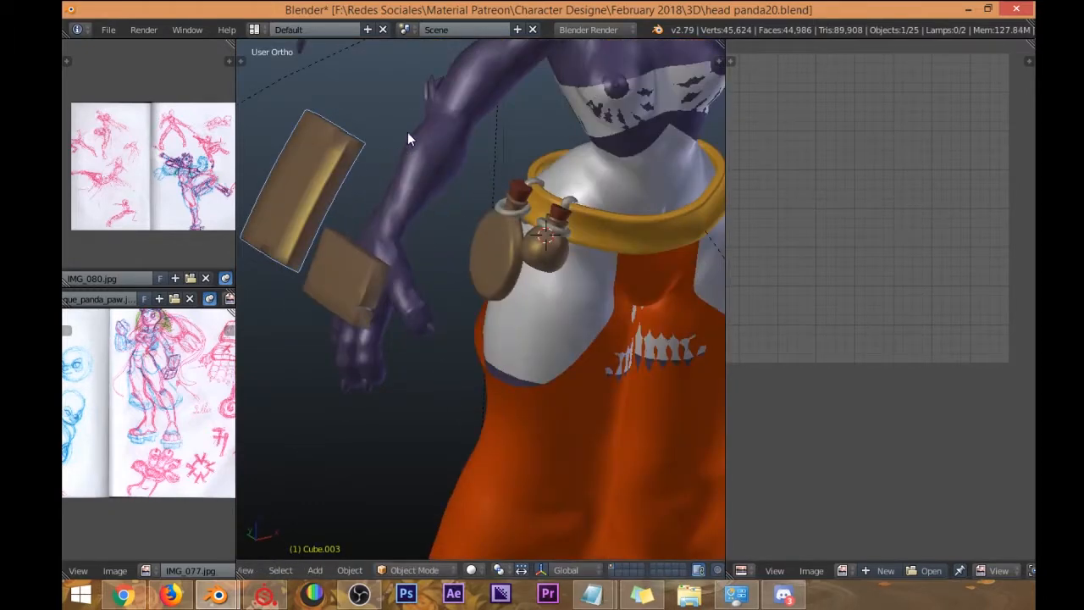
middle_drag(411, 180, 402, 179)
scroll(402, 179, down, 3)
middle_drag(466, 241, 488, 268)
key(ctrl+z)
Select the ponytail and inspect its UV layout in edit mode.
shift+middle_drag(534, 369, 530, 336)
scroll(498, 313, down, 2)
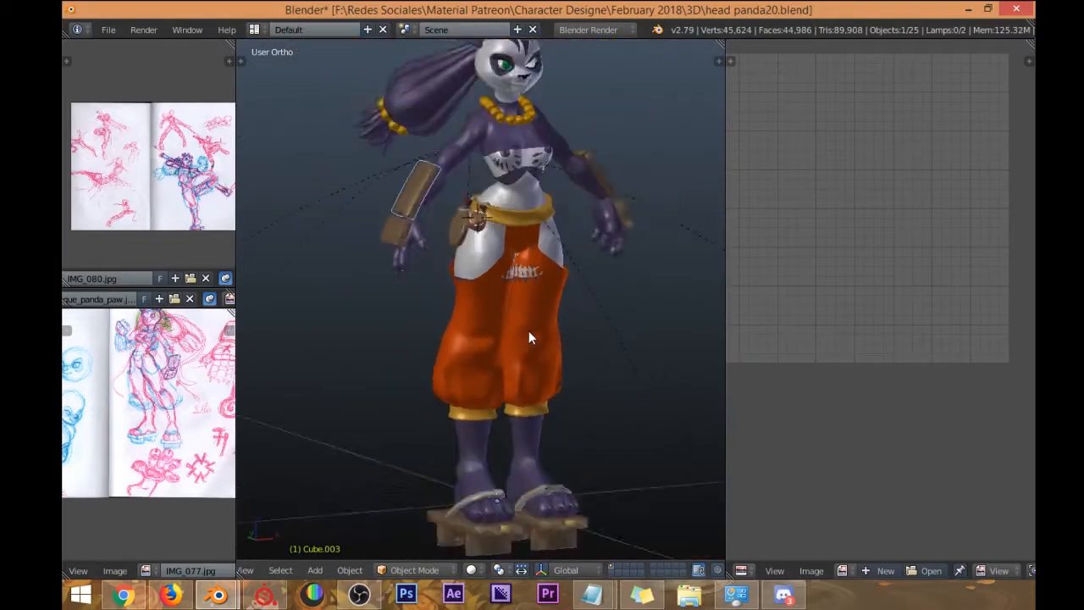
scroll(530, 336, down, 1)
shift+middle_drag(443, 135, 453, 212)
middle_drag(453, 211, 506, 274)
scroll(396, 211, up, 3)
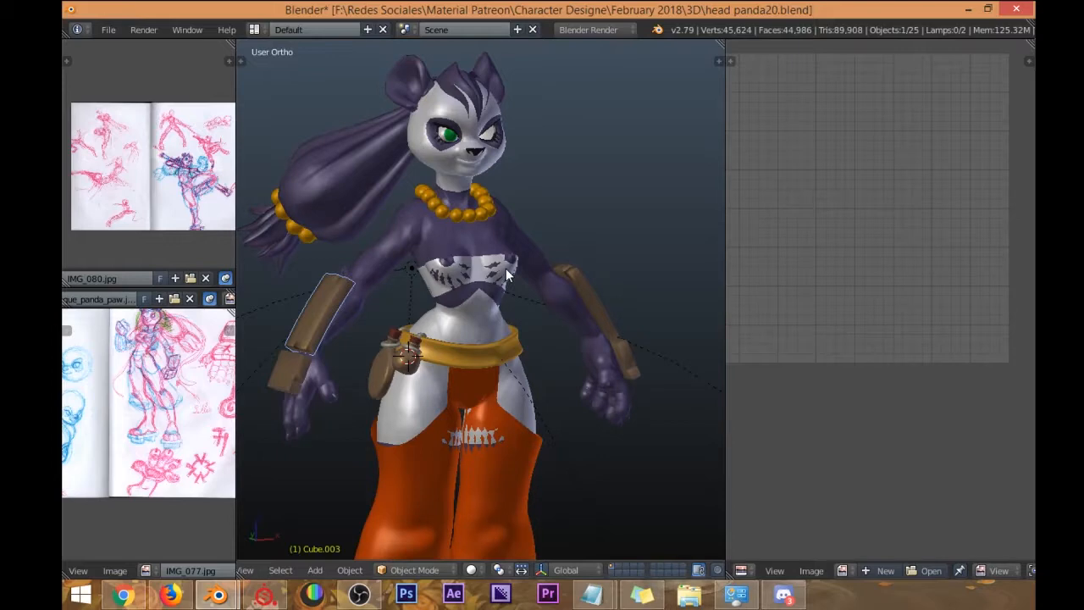
mouse_move(413, 239)
middle_down()
mouse_move(316, 227)
mouse_move(392, 243)
mouse_move(343, 194)
mouse_move(413, 221)
mouse_move(408, 246)
mouse_move(402, 227)
middle_up()
right_click(302, 227)
scroll(302, 223, down, 2)
scroll(315, 175, up, 3)
key(Tab)
scroll(409, 219, down, 1)
key(Tab)
key(Tab)
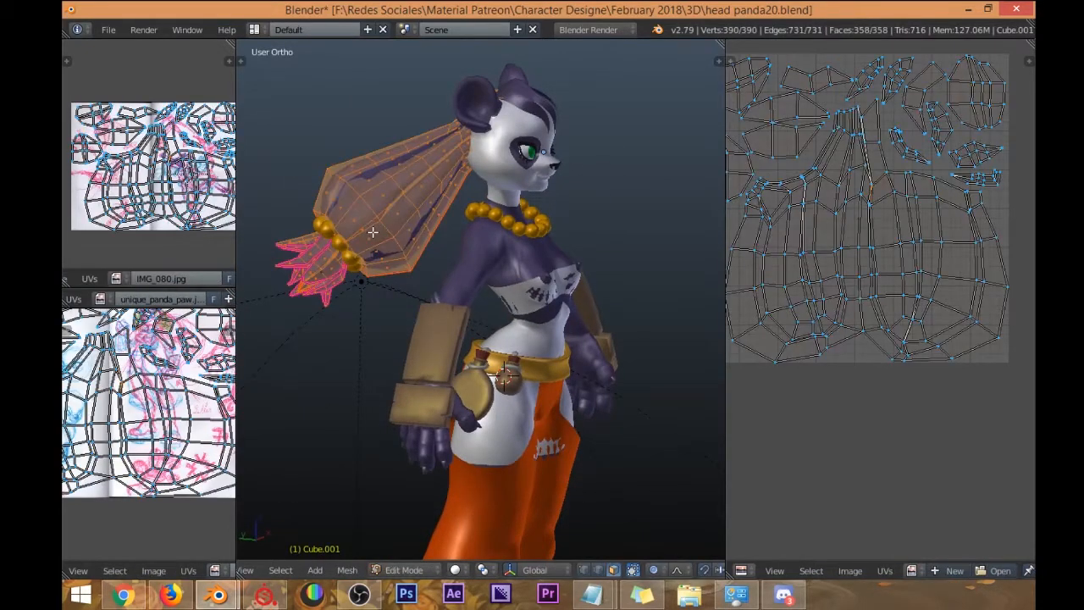
middle_drag(372, 230, 347, 232)
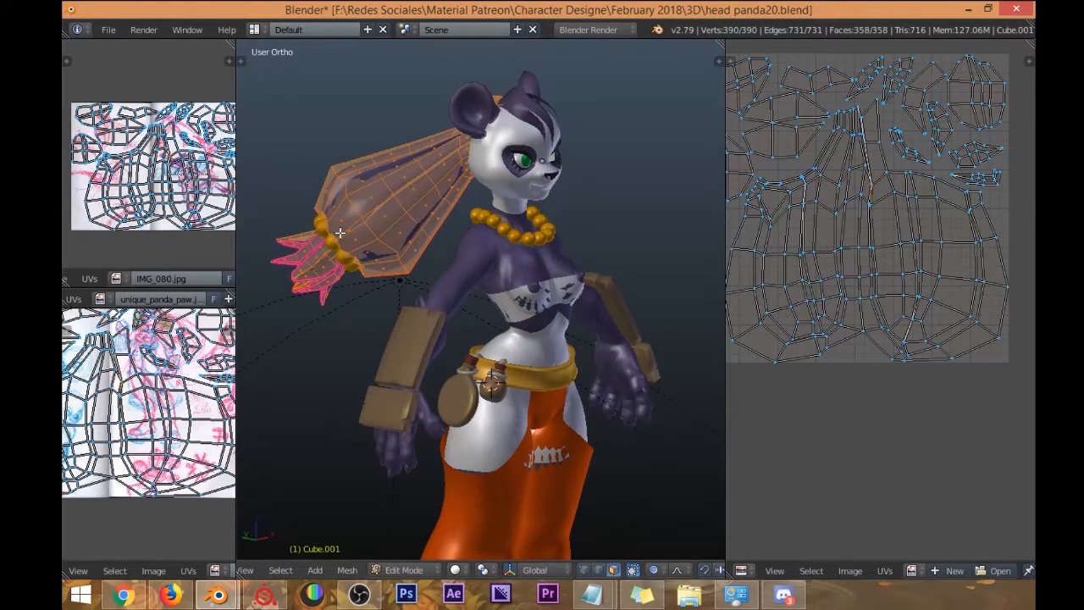
key(Tab)
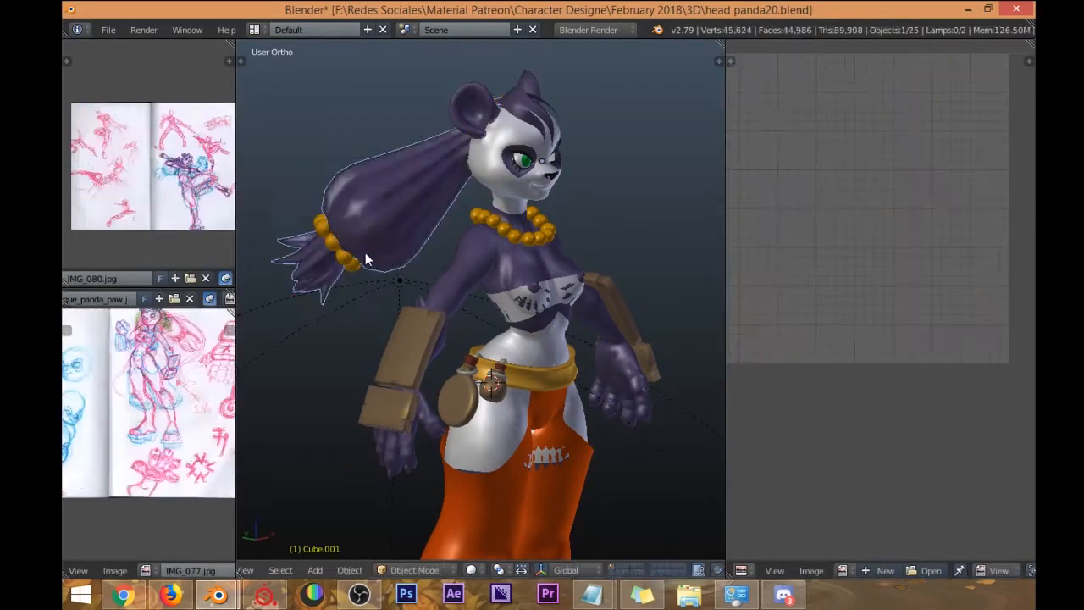
Switch the UV editor area to the Properties editor and show the body's materials.
click(740, 573)
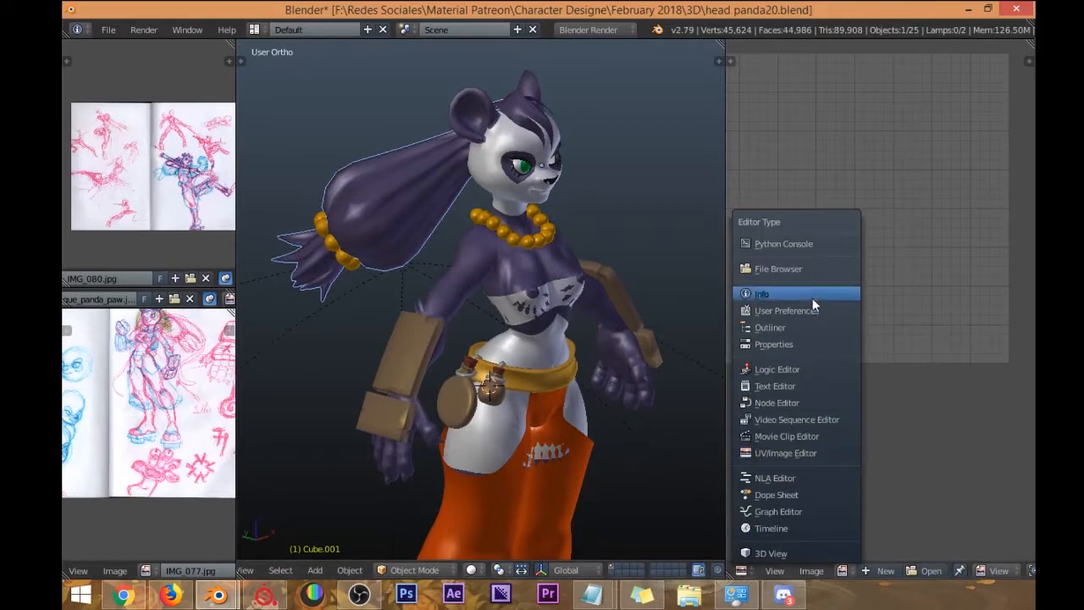
click(776, 345)
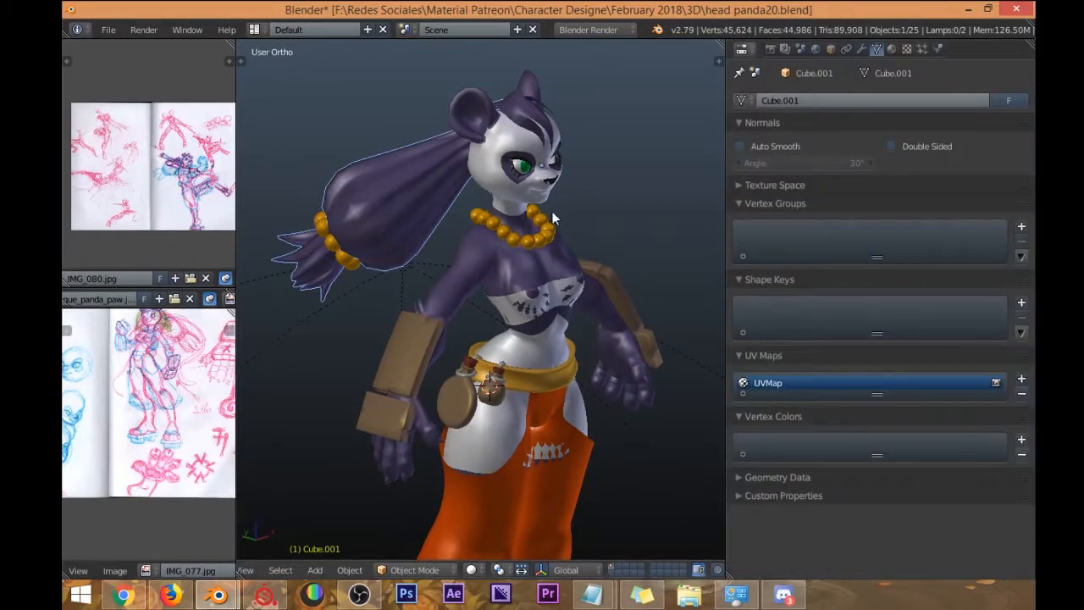
right_click(500, 266)
click(891, 49)
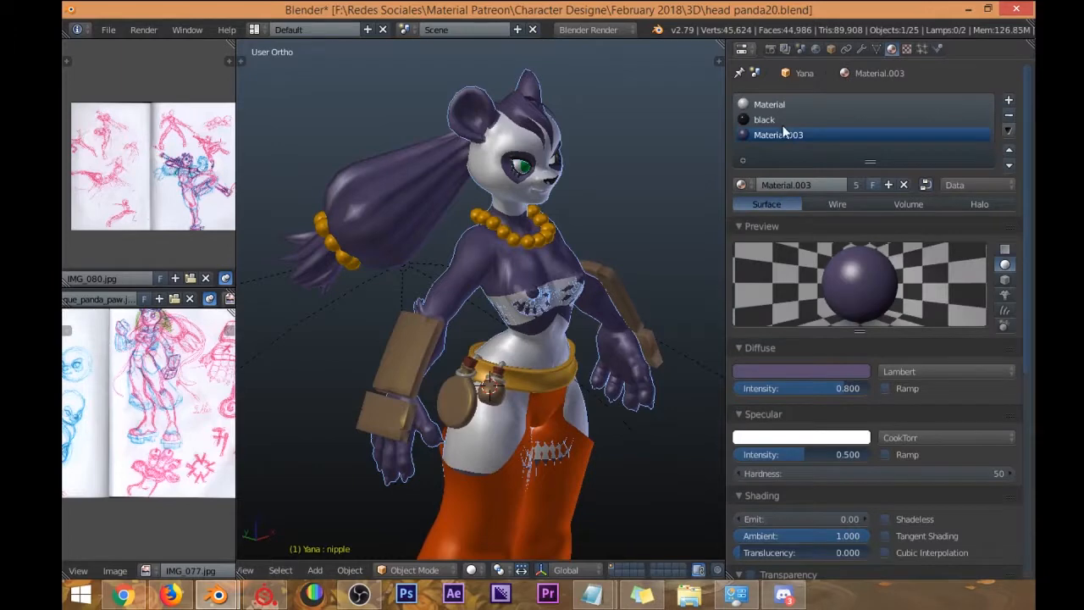
Try a more saturated dark purple as Material.003's diffuse color, and undo the change.
click(807, 371)
drag(784, 251, 846, 238)
middle_drag(513, 188, 502, 177)
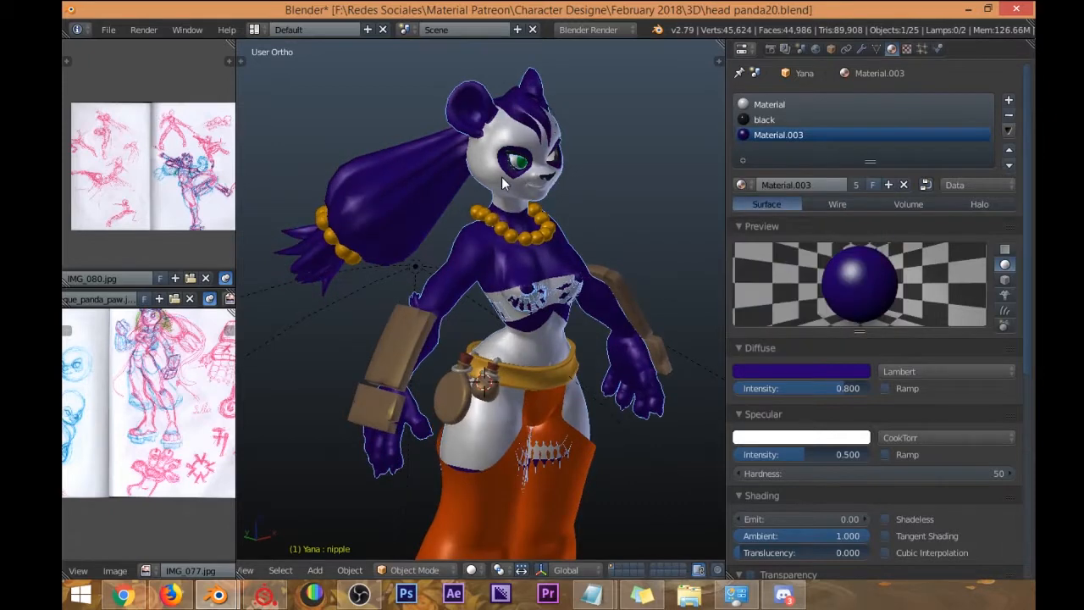
key(ctrl+z)
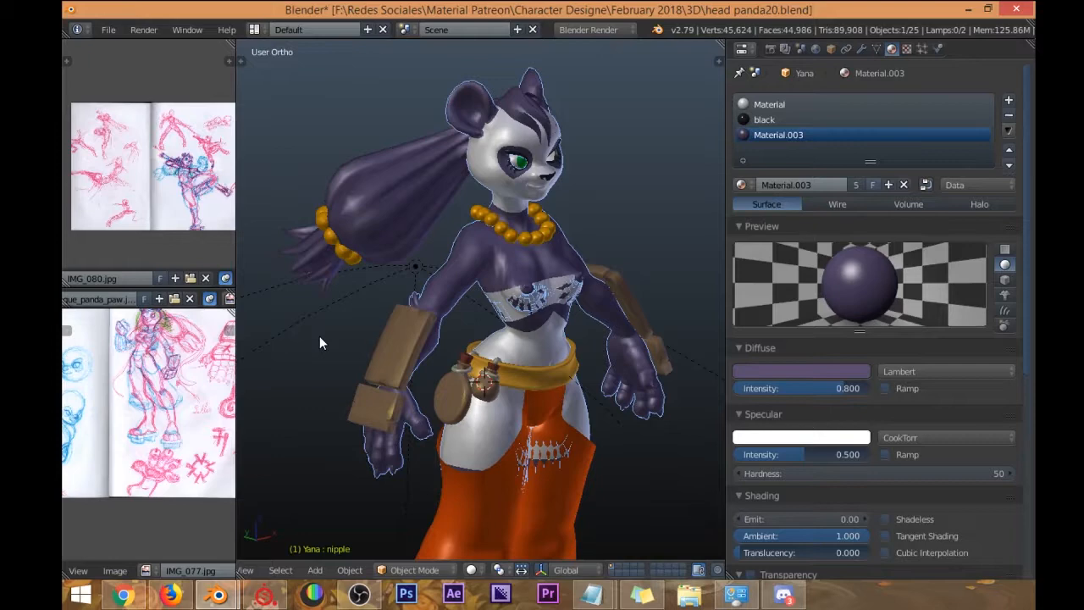
Try moving the body again to show it apart from the other parts.
key(g)
right_click(463, 293)
middle_drag(460, 296, 516, 241)
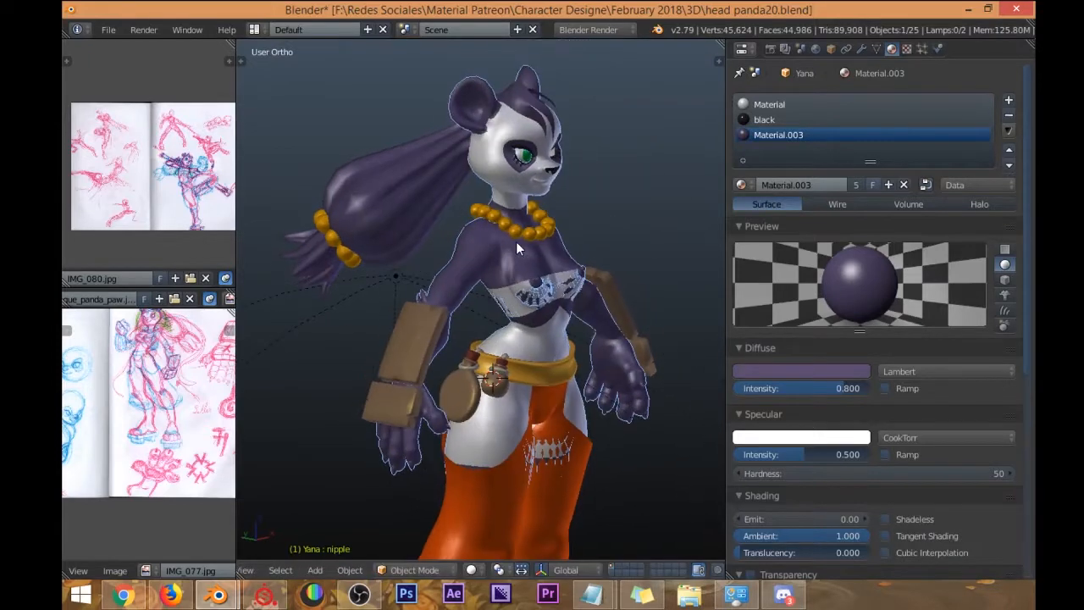
key(g)
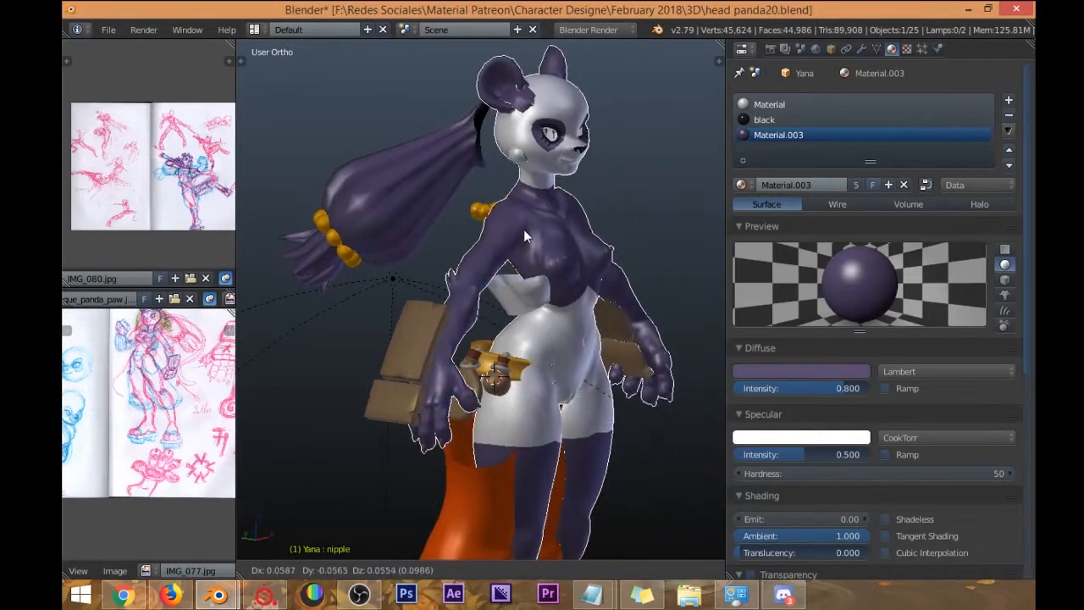
right_click(513, 236)
Isolate the body and examine its color areas from the full figure up to the face.
key(KP_Divide)
middle_drag(512, 237, 475, 195)
scroll(433, 150, up, 3)
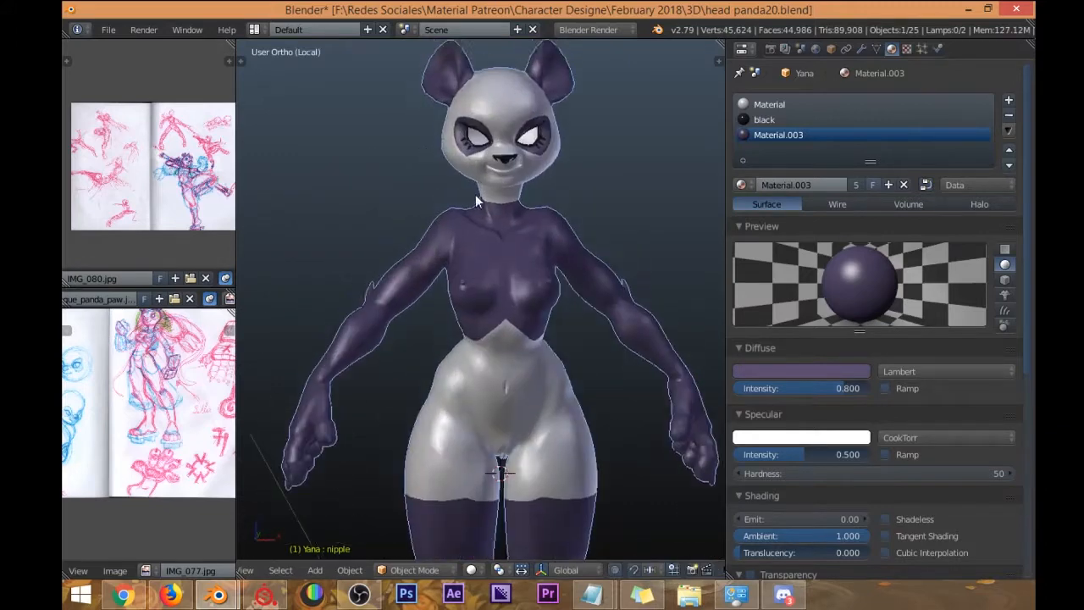
scroll(475, 199, up, 2)
scroll(478, 275, down, 7)
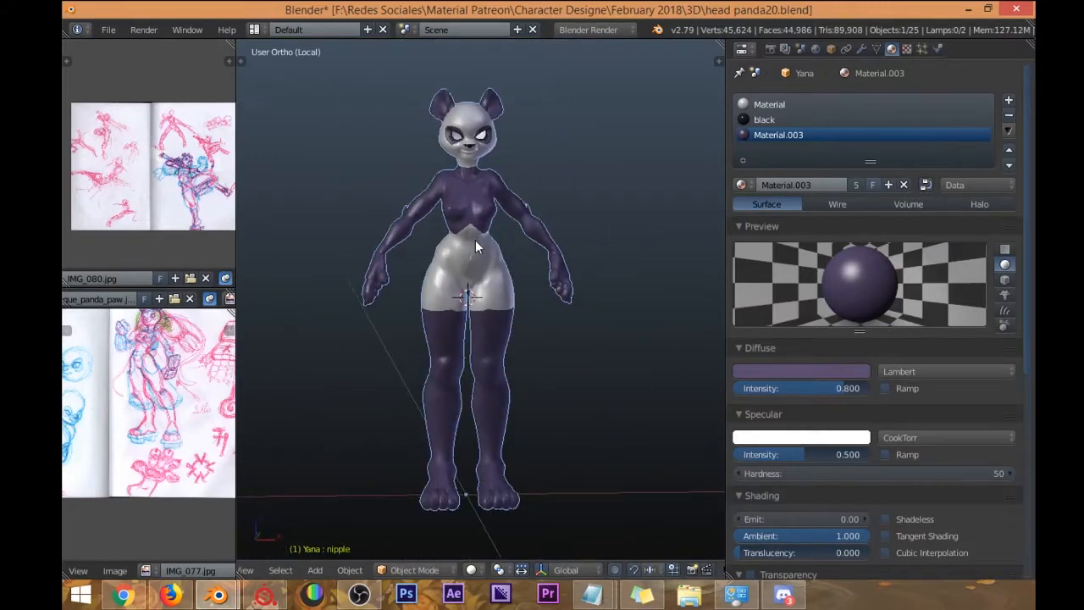
scroll(475, 246, up, 3)
scroll(465, 252, down, 2)
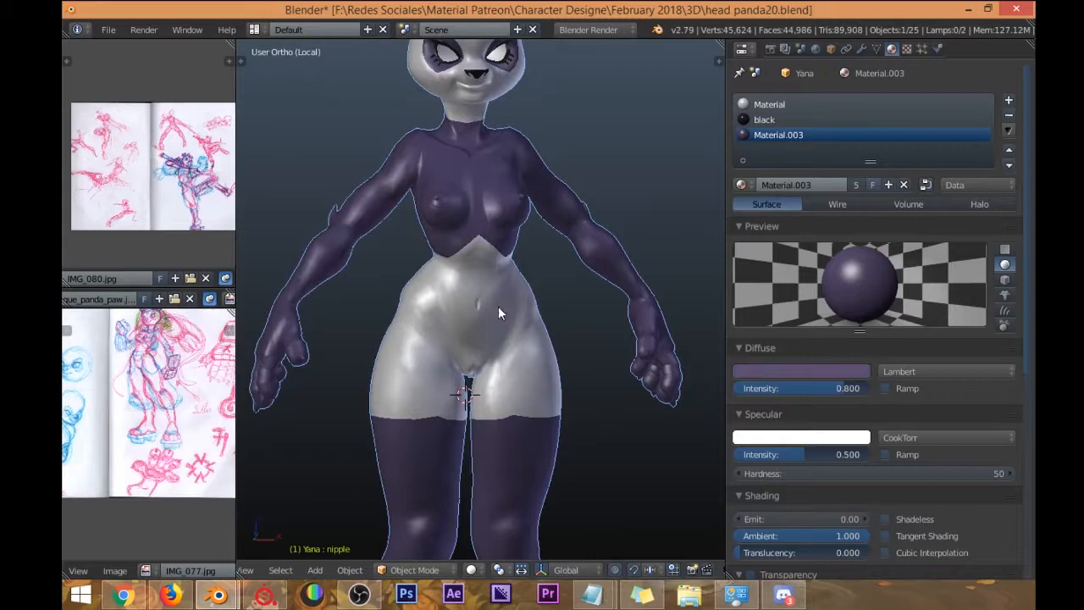
middle_drag(438, 287, 487, 285)
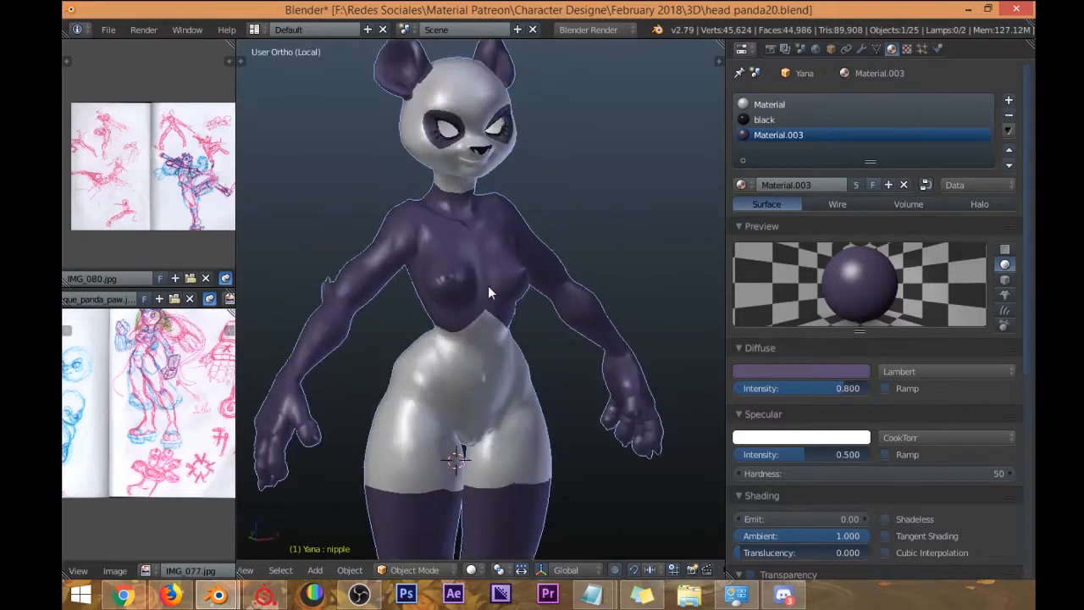
scroll(465, 234, up, 3)
scroll(411, 189, up, 4)
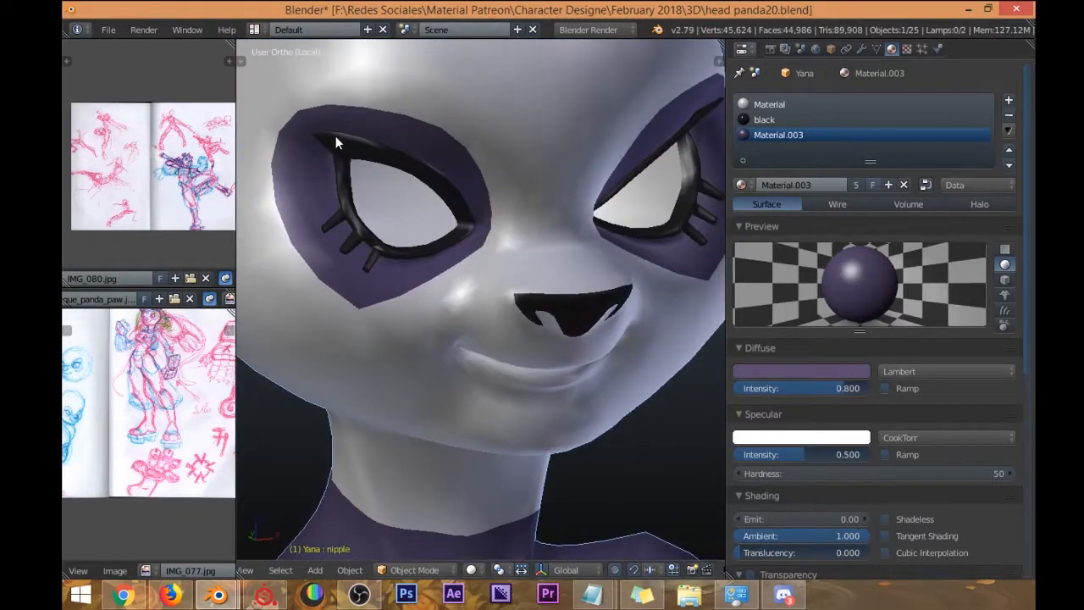
Review the body's material slots Material, black and Material.003.
scroll(423, 176, down, 2)
scroll(423, 177, down, 4)
click(769, 104)
click(764, 119)
click(768, 135)
scroll(421, 193, down, 2)
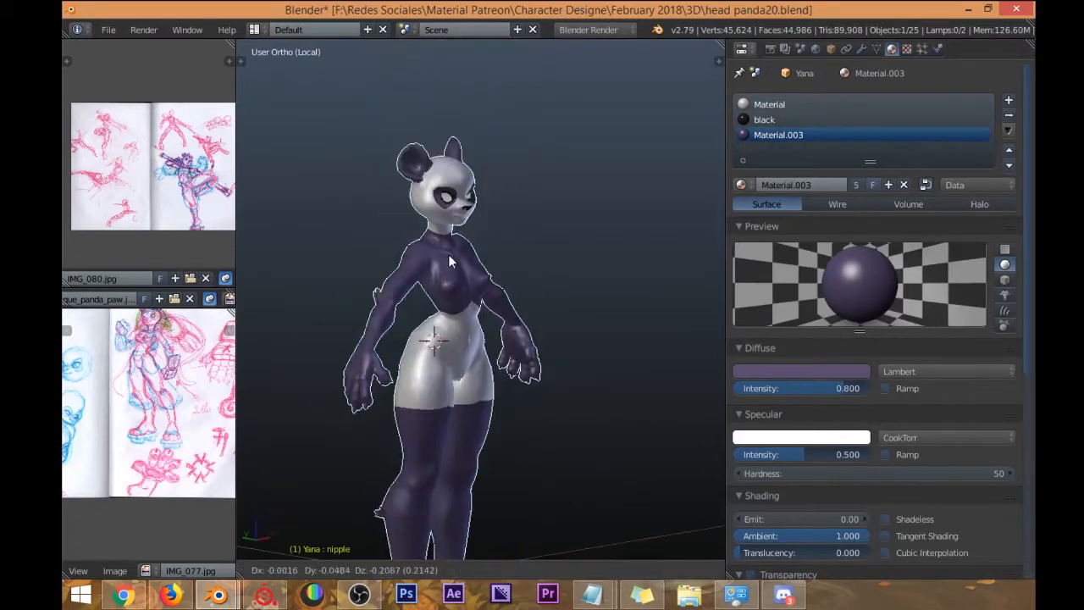
click(768, 105)
click(765, 120)
click(763, 136)
click(767, 120)
click(767, 103)
Bring the whole character back into view and compare the material slots of the body and the ponytail.
middle_drag(457, 230, 466, 259)
key(KP_Divide)
right_click(430, 235)
right_click(471, 260)
scroll(477, 245, up, 3)
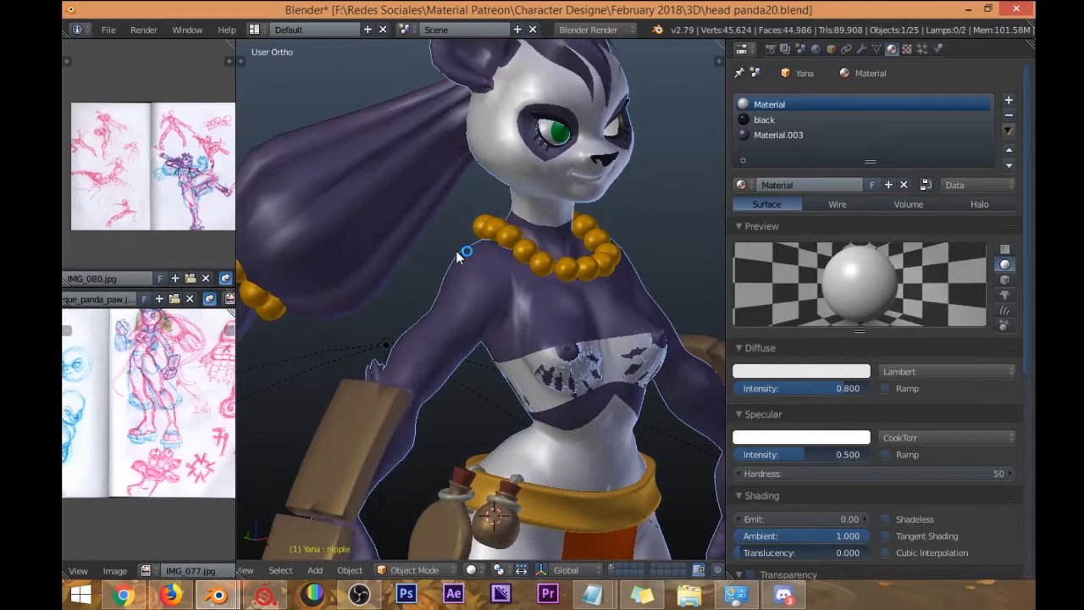
right_click(377, 209)
right_click(503, 318)
right_click(352, 208)
middle_drag(350, 202, 500, 224)
scroll(392, 203, down, 3)
shift+middle_drag(640, 215, 577, 119)
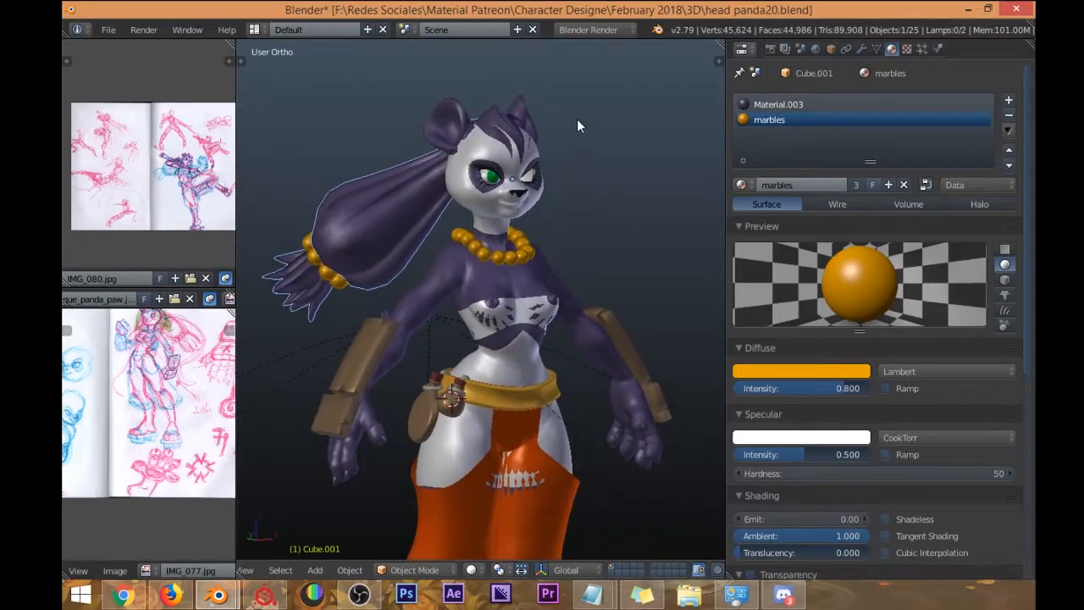
middle_drag(397, 228, 580, 168)
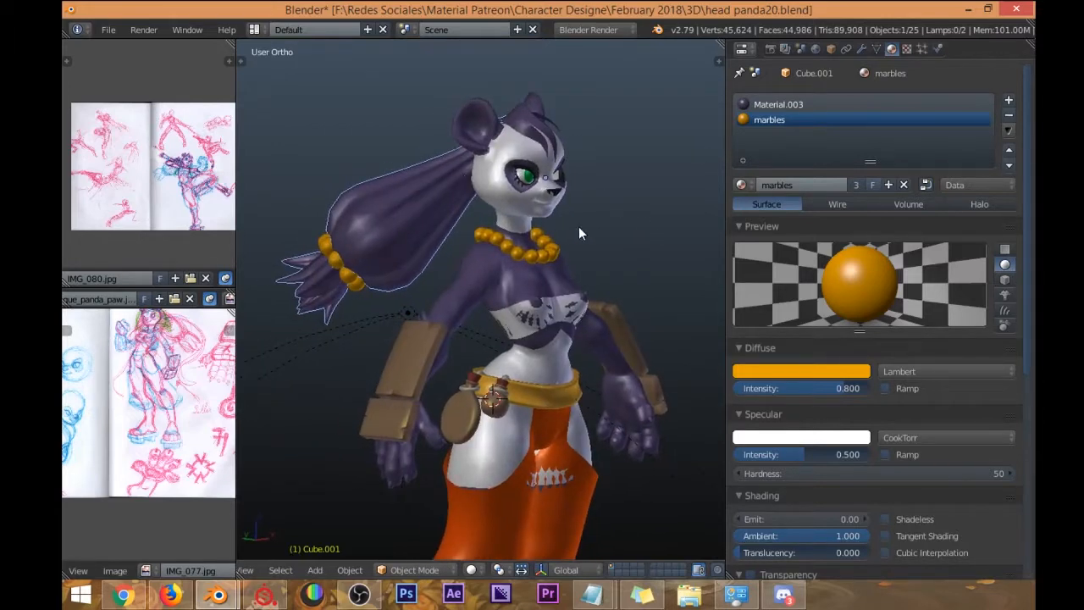
Isolate the body and remove all three of its material slots.
right_click(500, 200)
key(KP_Divide)
scroll(532, 205, up, 5)
middle_drag(465, 181, 519, 166)
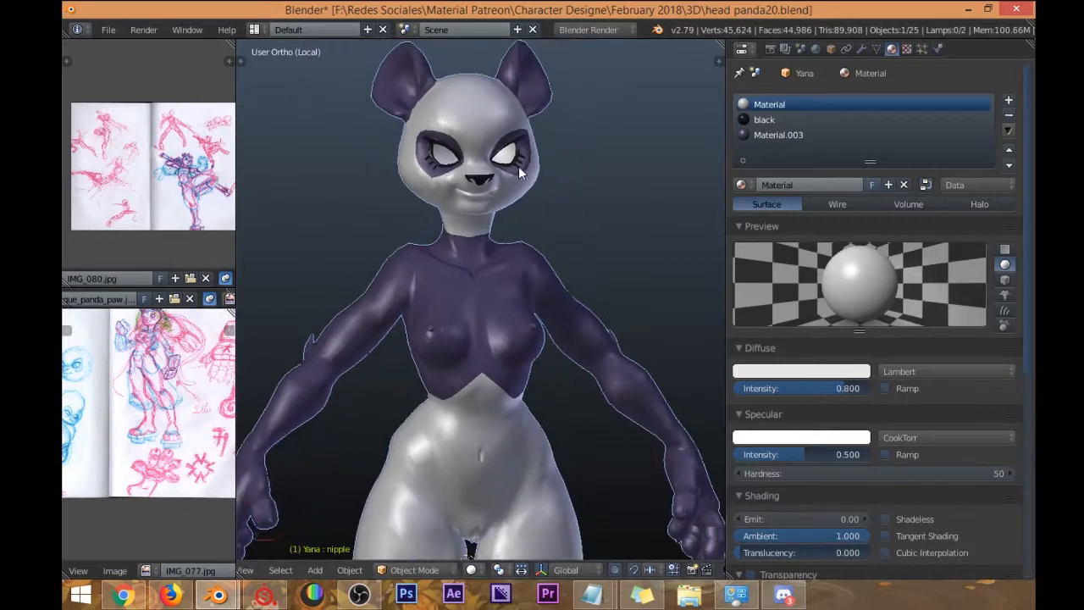
click(1009, 115)
click(1009, 116)
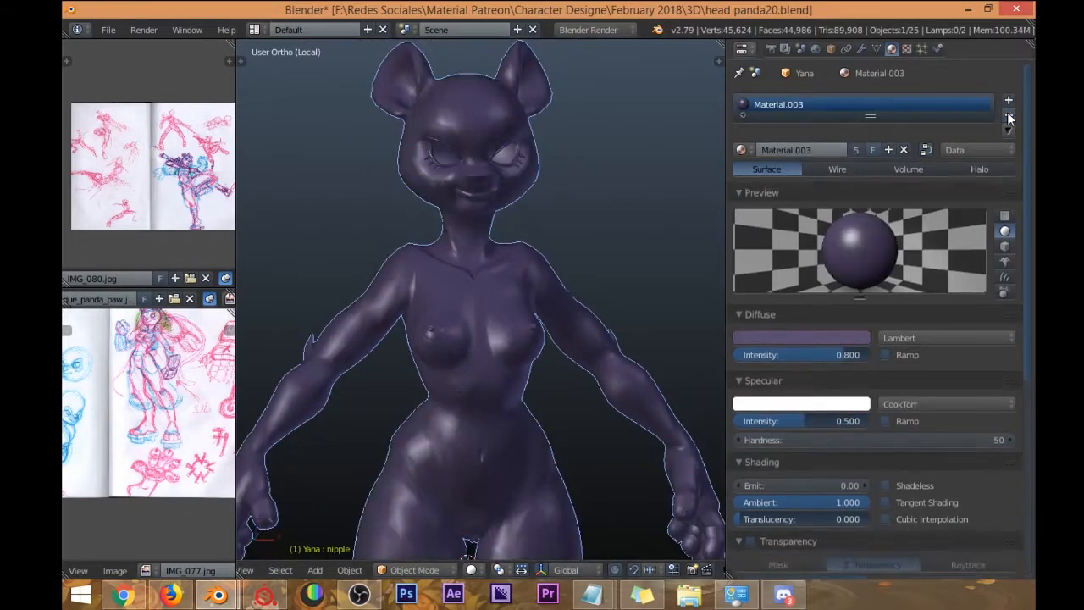
click(1008, 115)
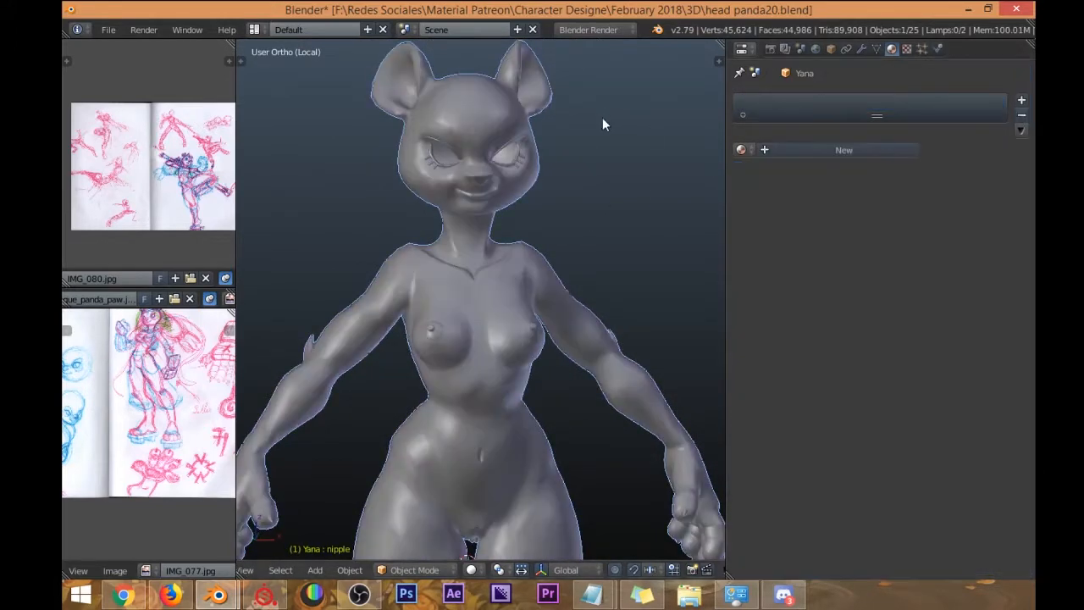
Give the body a new material named Kalik and bring the whole character back into view.
click(792, 153)
click(786, 152)
text(Kalik)
key(Return)
middle_drag(527, 161, 529, 262)
key(KP_Divide)
scroll(526, 259, up, 1)
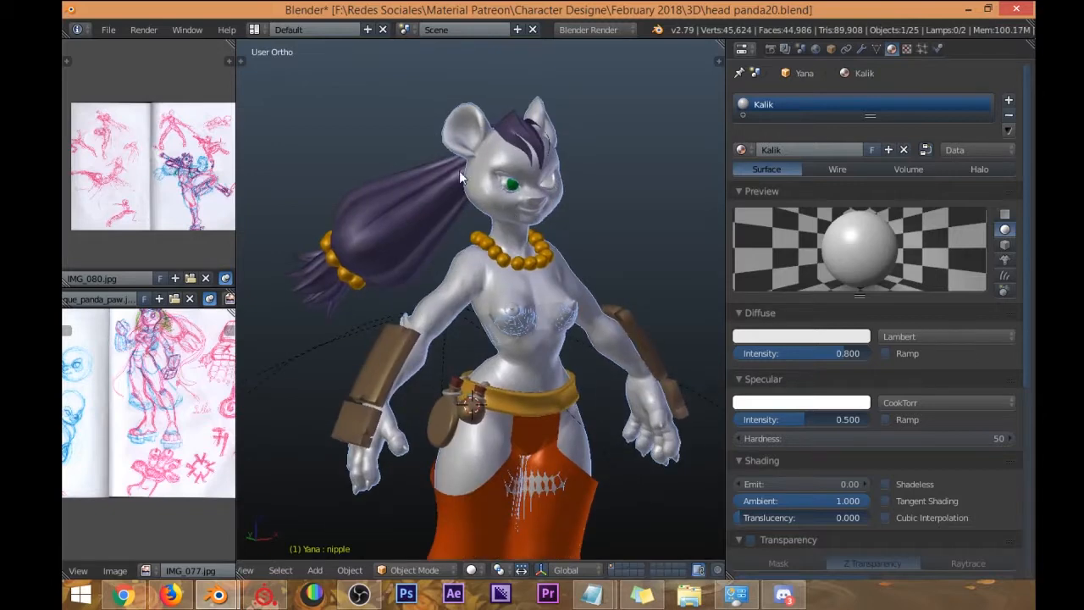
Select the ponytail and the front hair and rename their shared material to Hair.
scroll(407, 182, up, 2)
right_click(397, 215)
middle_drag(398, 215, 524, 243)
shift+right_click(637, 117)
middle_drag(638, 117, 840, 126)
click(798, 151)
text(Ha)
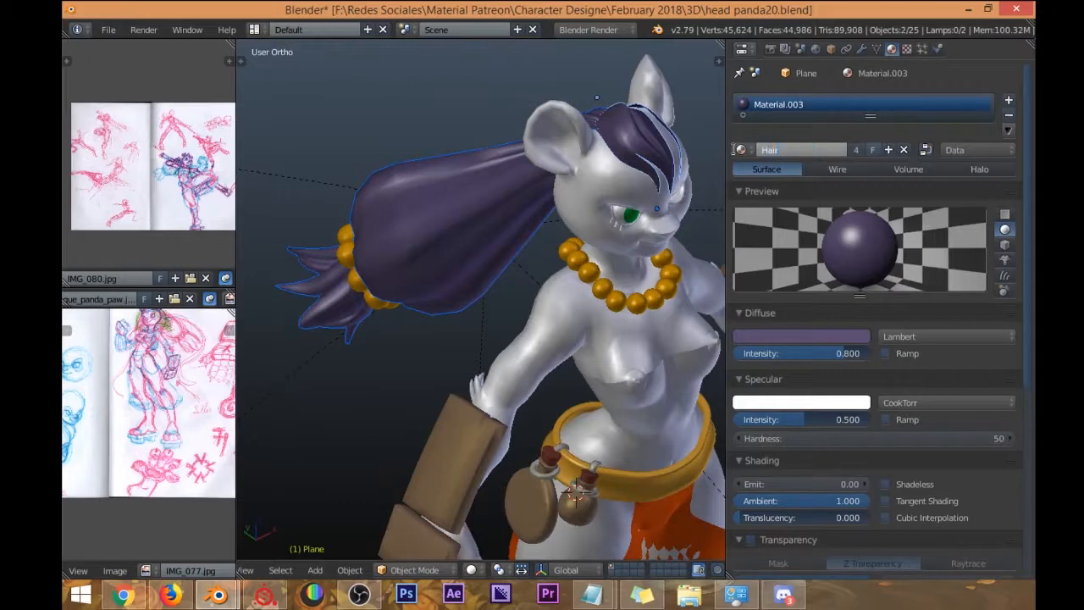
text(ir)
key(Return)
Make the front hair's material a single-user copy and name it Front Hair.
middle_drag(475, 272, 398, 271)
right_click(403, 354)
middle_drag(403, 353, 550, 173)
right_click(595, 126)
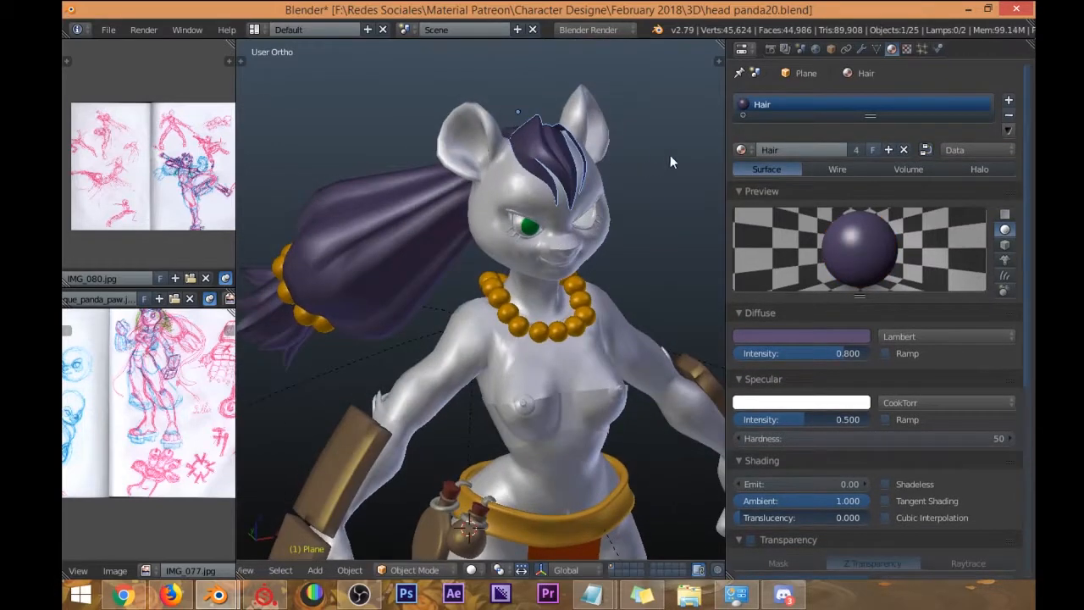
click(856, 149)
click(810, 150)
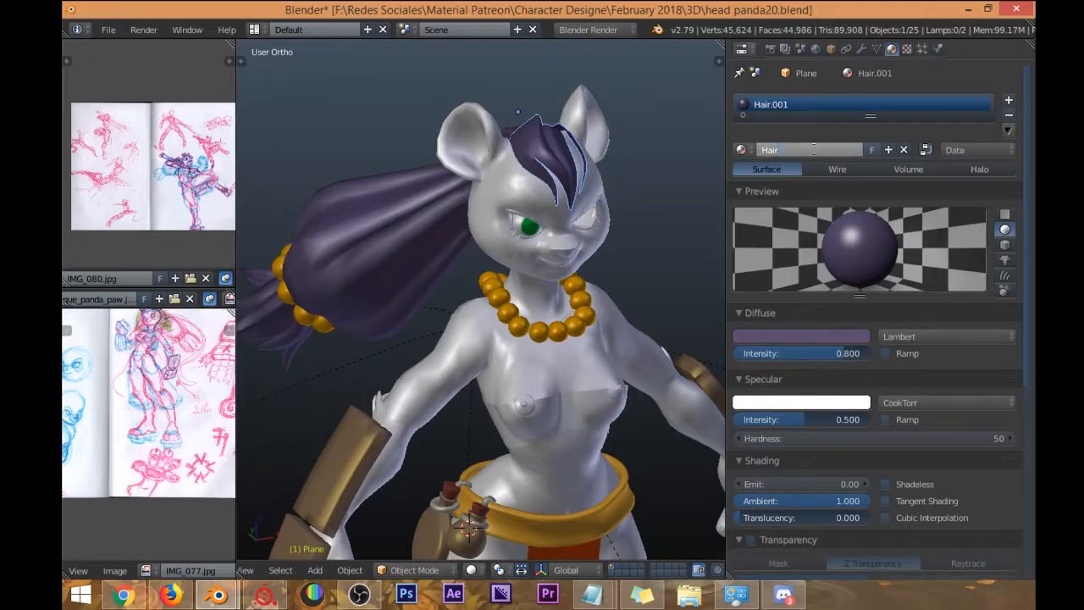
text(Front HairHai)
key(Return)
Rename the eye's white material from Material.002 to white eye.
middle_drag(643, 160, 484, 216)
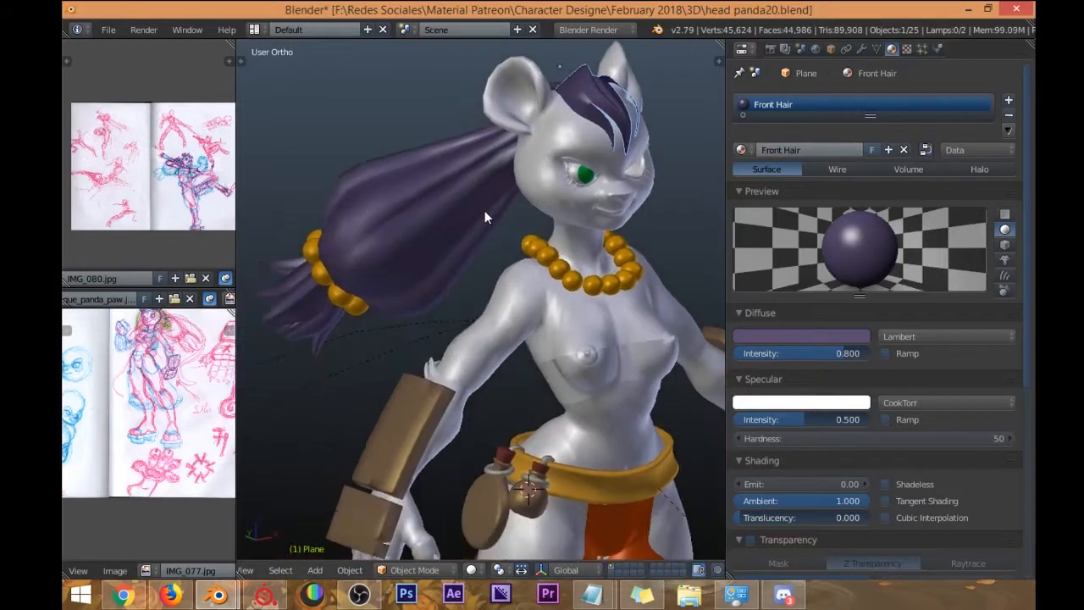
right_click(584, 183)
click(787, 120)
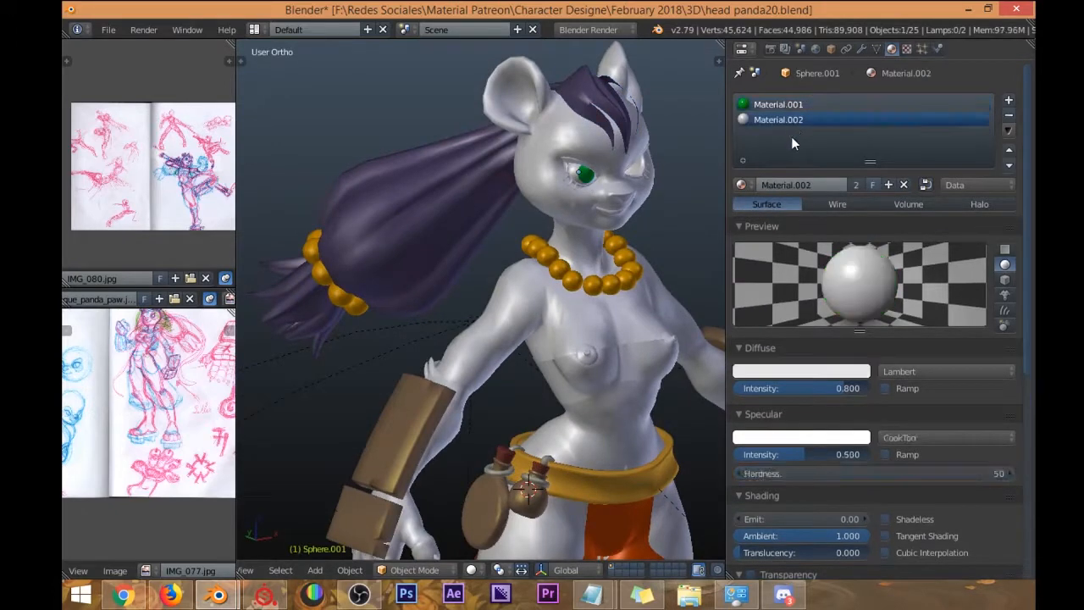
text(whi)
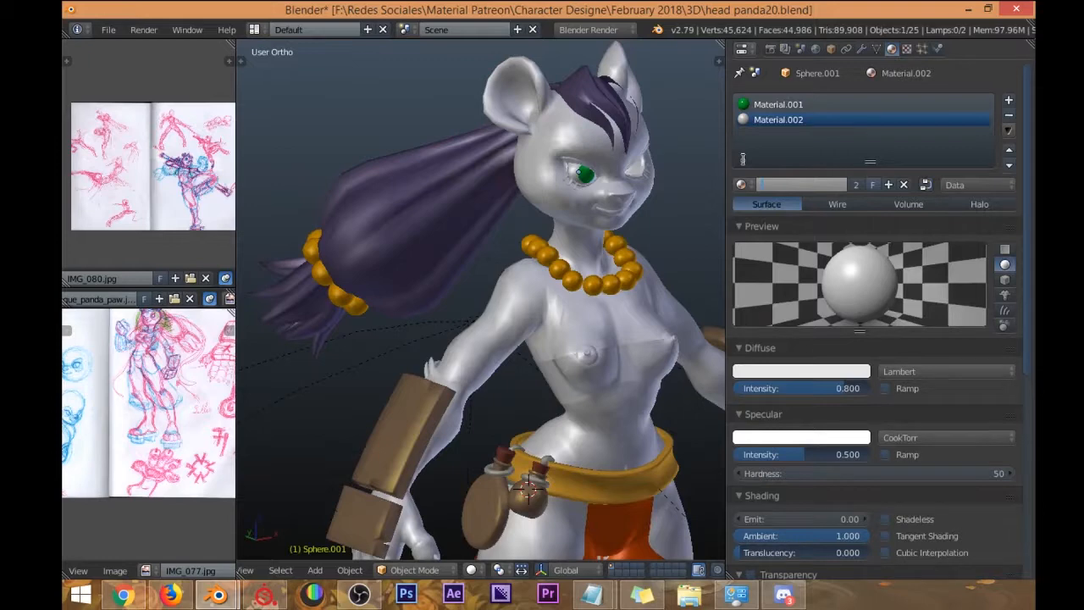
text(te eye)
key(Return)
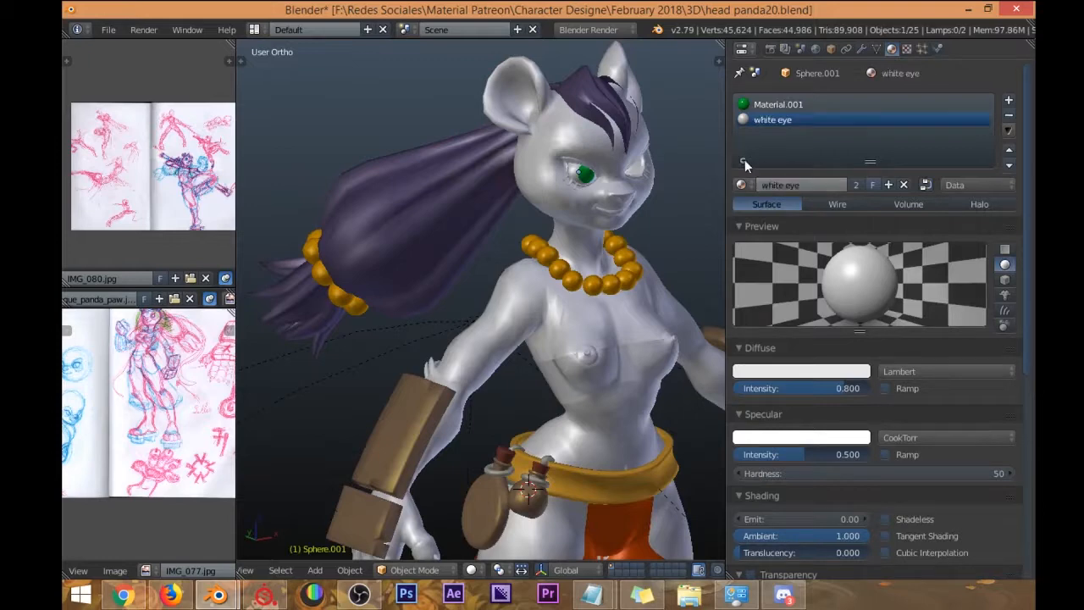
Rename the eye's green material to iris.
click(779, 103)
click(775, 186)
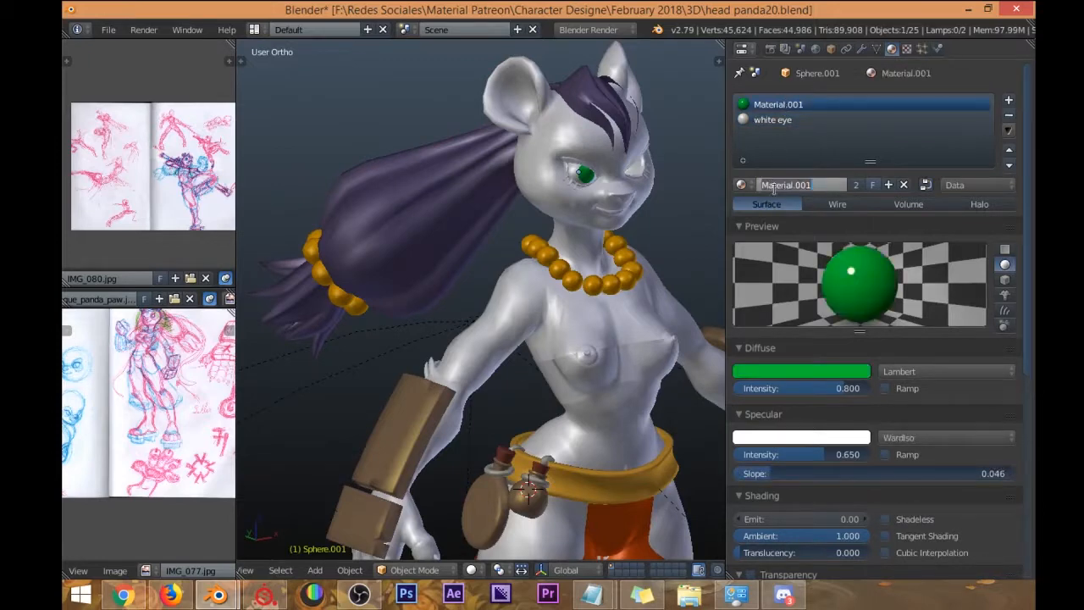
text(p)
key(BackSpace)
text(iris)
key(Return)
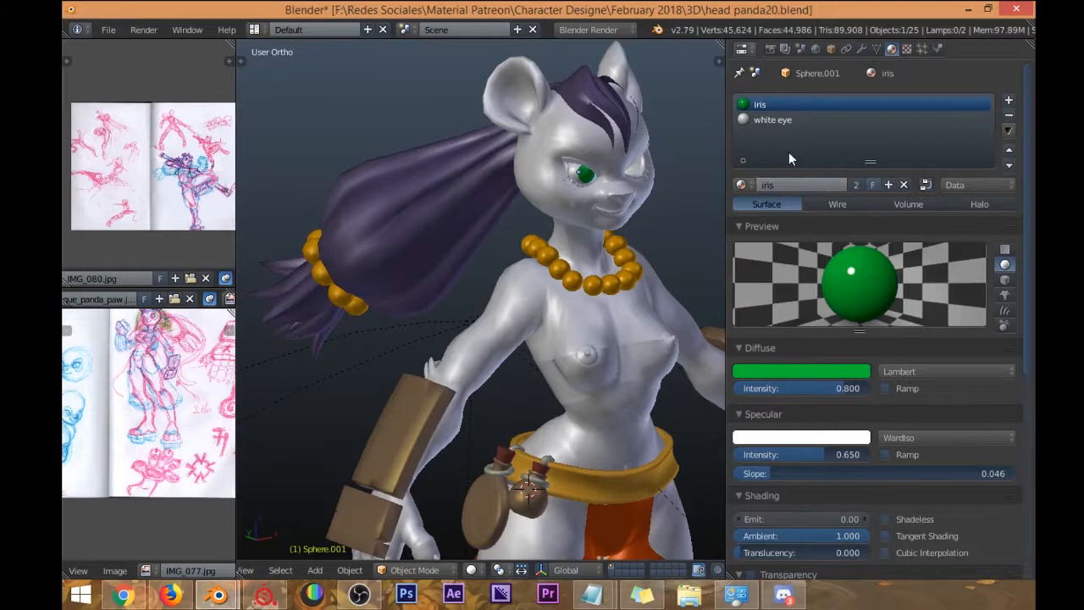
Undo the material renames and the body's material changes back to its slots Material, black and Material.003.
middle_drag(580, 193, 518, 185)
right_click(574, 145)
middle_drag(574, 145, 472, 249)
scroll(537, 175, up, 3)
scroll(498, 199, up, 1)
scroll(499, 199, up, 2)
shift+middle_drag(499, 200, 516, 276)
key(Tab)
scroll(473, 220, up, 1)
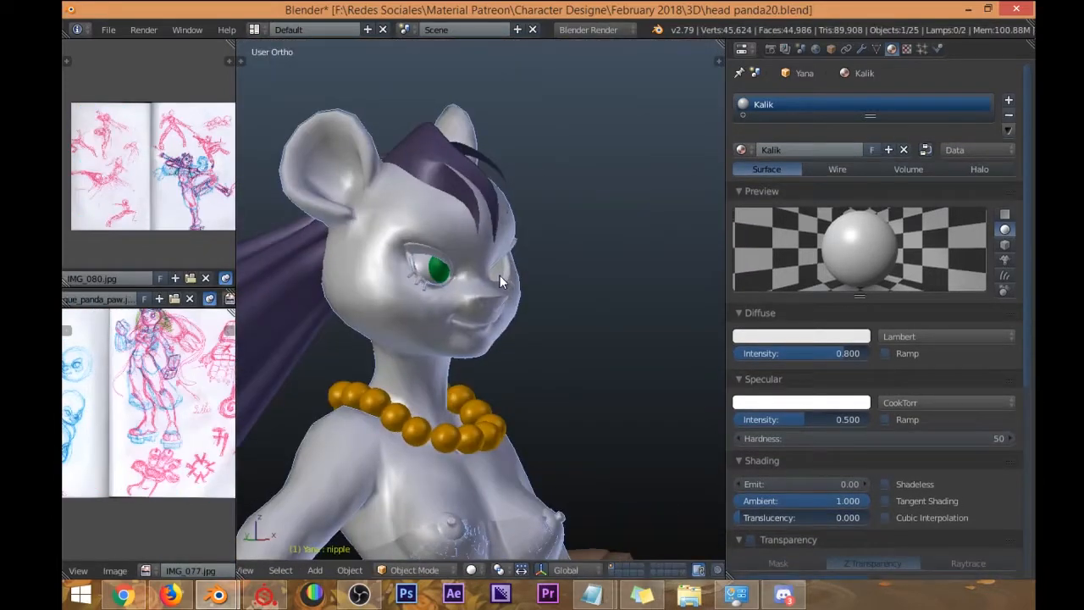
right_click(493, 273)
right_click(494, 272)
right_click(494, 272)
right_click(493, 272)
right_click(494, 271)
key(ctrl+z)
key(ctrl+z)
key(ctrl+z)
key(ctrl+z)
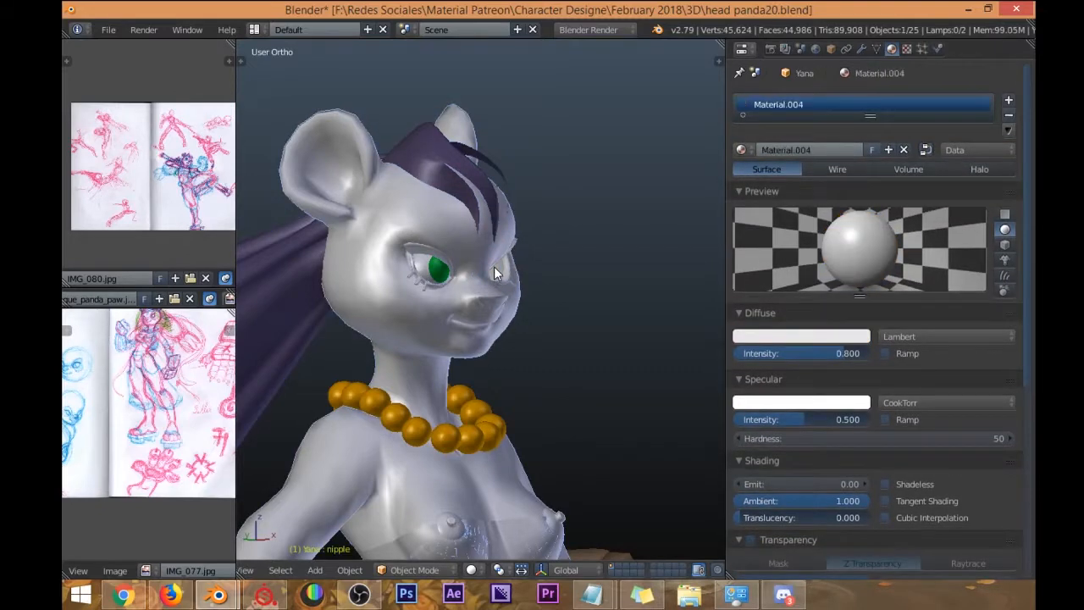
key(ctrl+z)
Examine the face around the eyes, lashes and nose and check the body's black material.
mouse_move(494, 266)
middle_down()
mouse_move(436, 269)
mouse_move(492, 273)
middle_up()
scroll(436, 269, up, 3)
shift+middle_drag(496, 317, 343, 136)
scroll(422, 269, down, 2)
scroll(506, 266, up, 3)
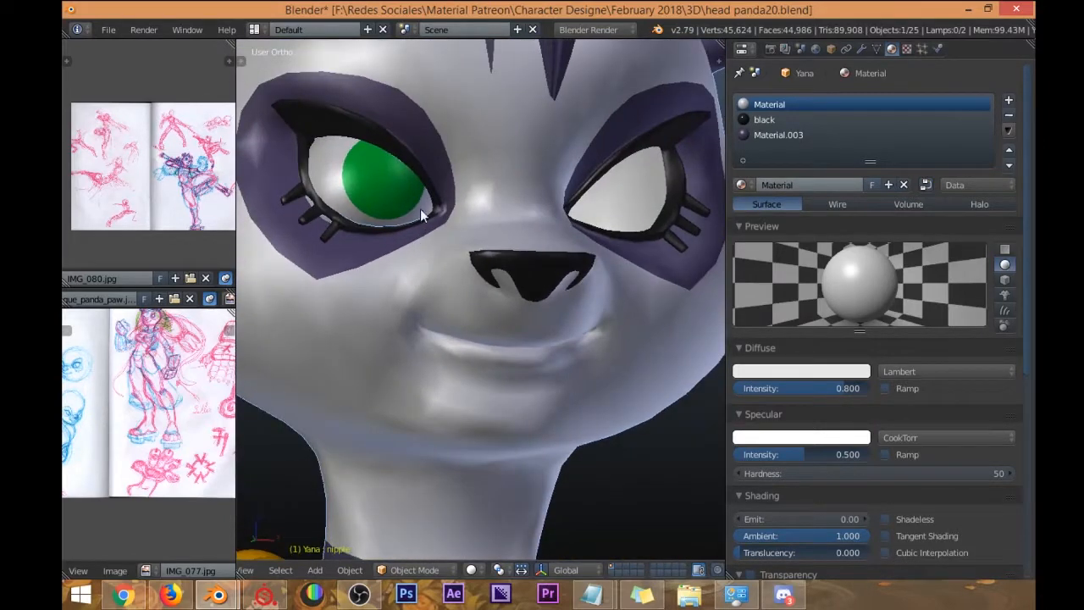
scroll(420, 208, down, 4)
scroll(398, 212, up, 2)
middle_drag(549, 239, 444, 243)
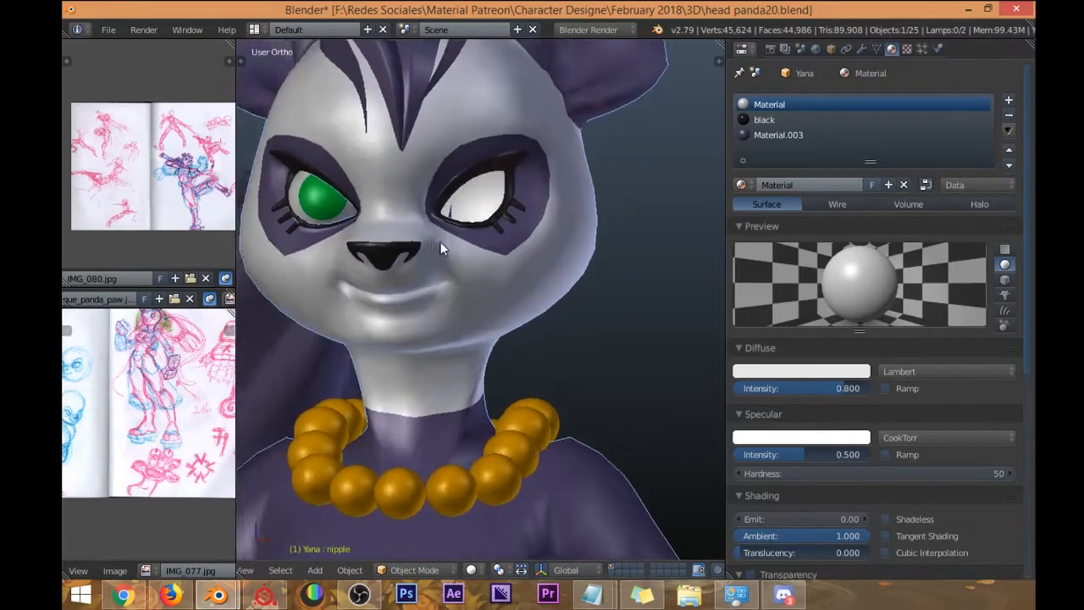
scroll(500, 252, down, 2)
middle_drag(423, 248, 536, 130)
scroll(559, 195, up, 3)
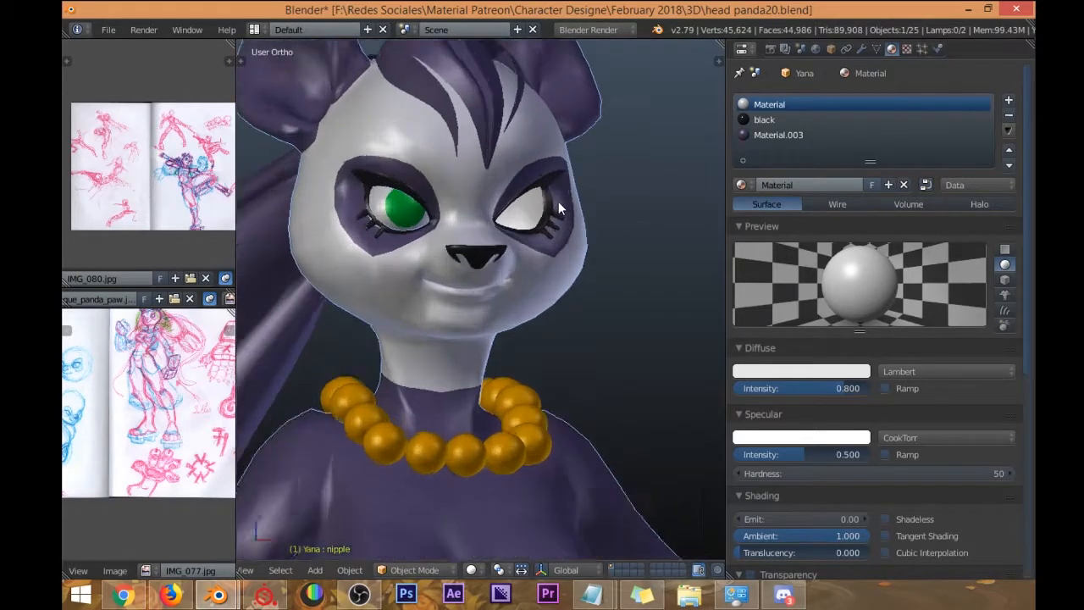
click(763, 120)
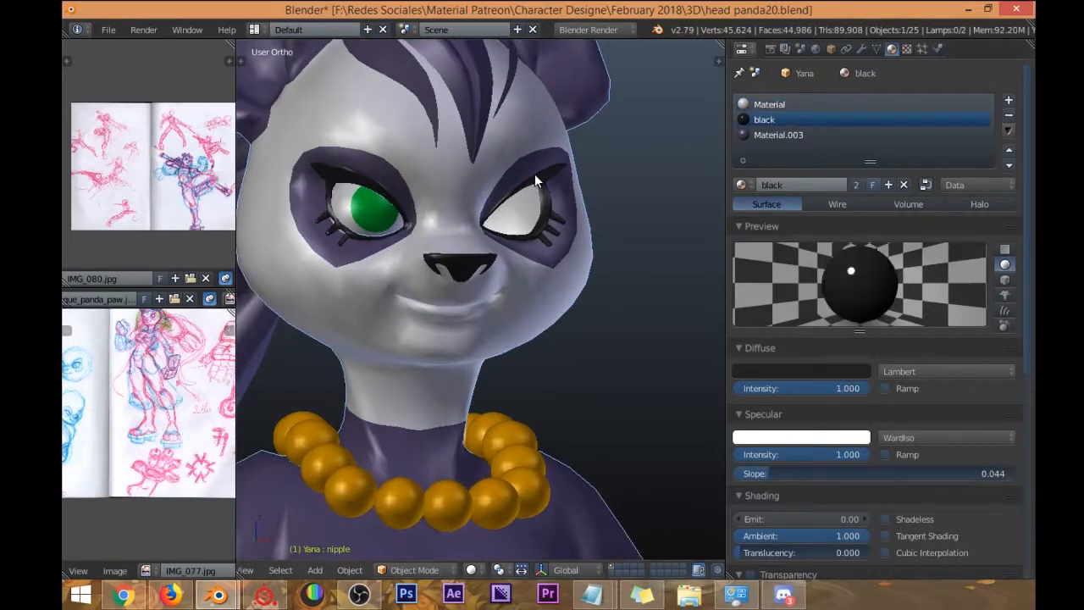
middle_drag(535, 173, 508, 212)
Try removing the Material.003 slot from the body.
click(777, 135)
click(1007, 119)
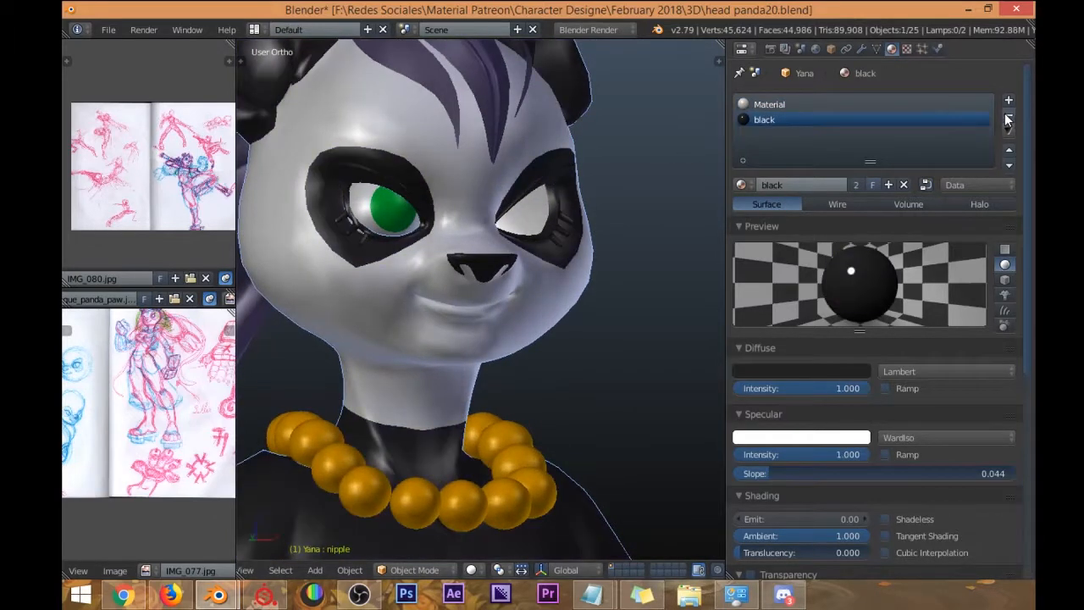
key(ctrl+z)
mouse_move(484, 226)
middle_down()
mouse_move(508, 212)
mouse_move(495, 221)
middle_up()
scroll(508, 212, down, 2)
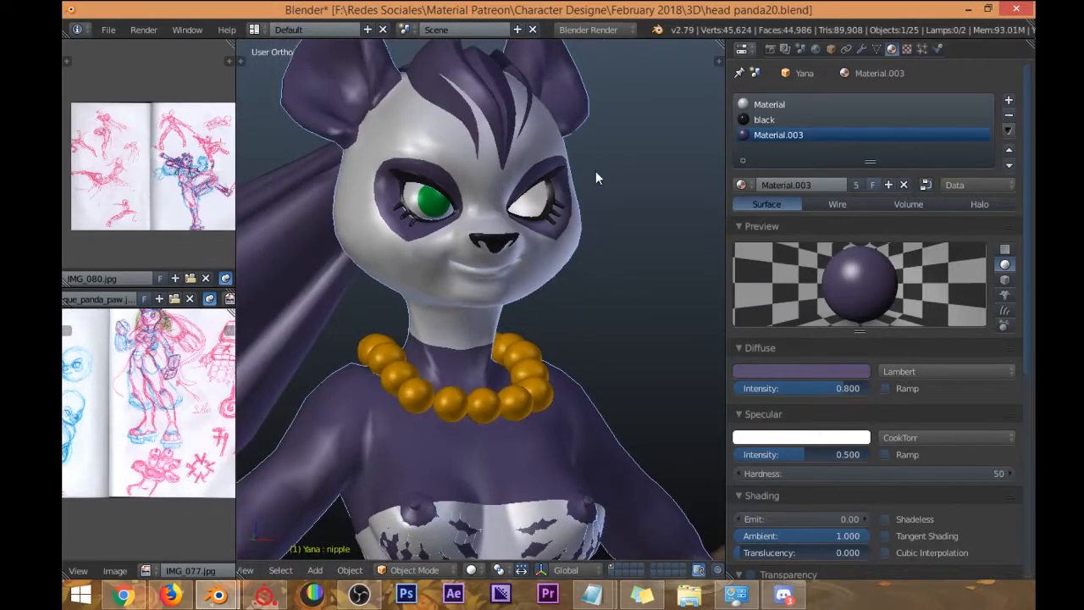
Select all body faces that use Material.003 and assign them to the white Material slot.
key(Tab)
key(a)
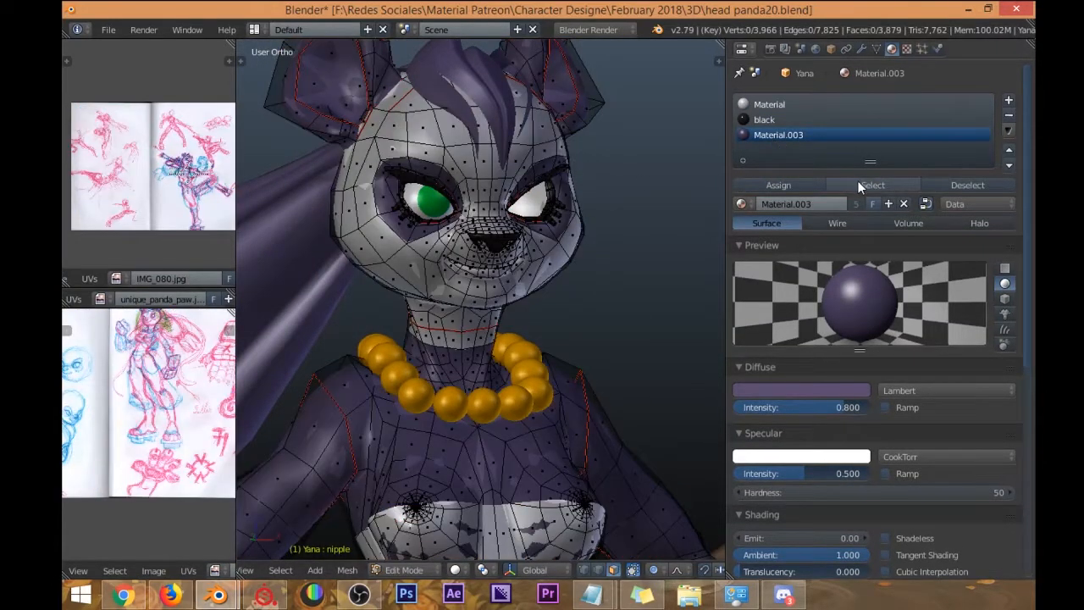
click(868, 183)
click(767, 106)
click(770, 183)
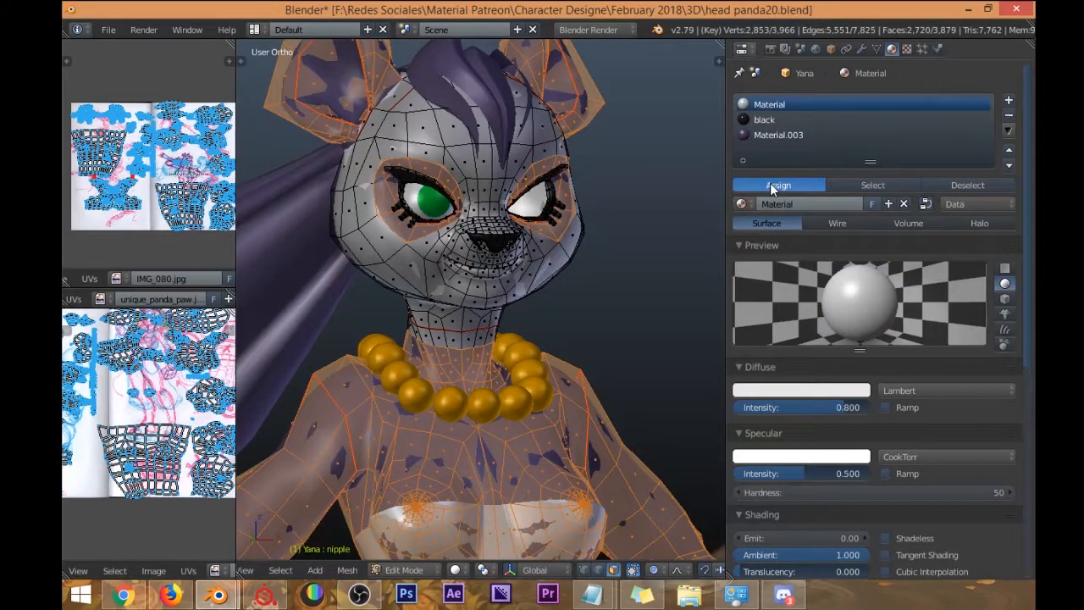
key(Tab)
Rename the body's white material to Kalik and remove the unused Material.003 slot.
double_click(790, 186)
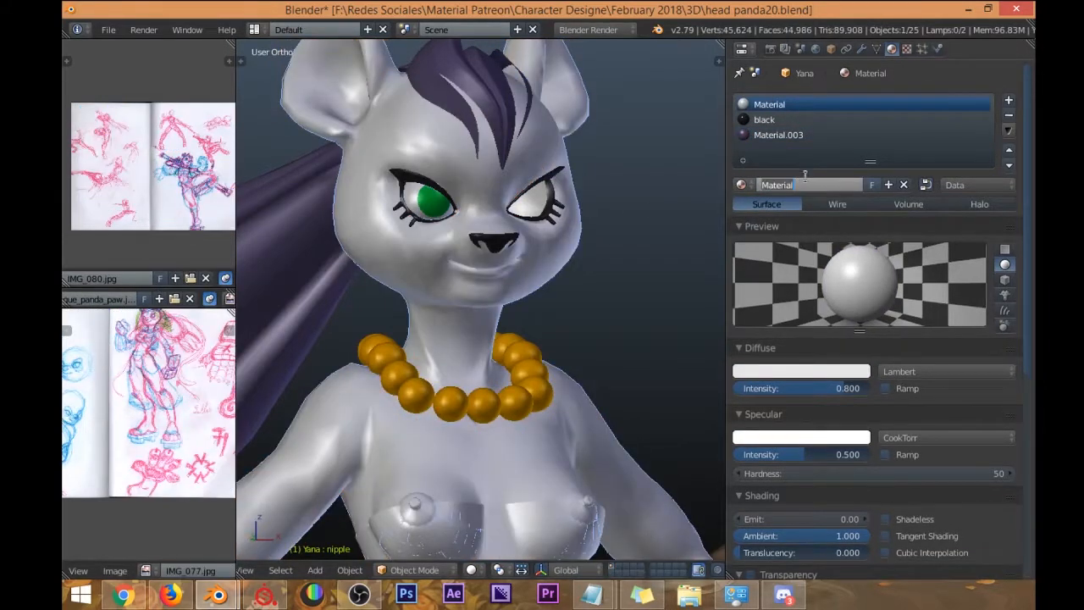
text(Kalik)
key(Return)
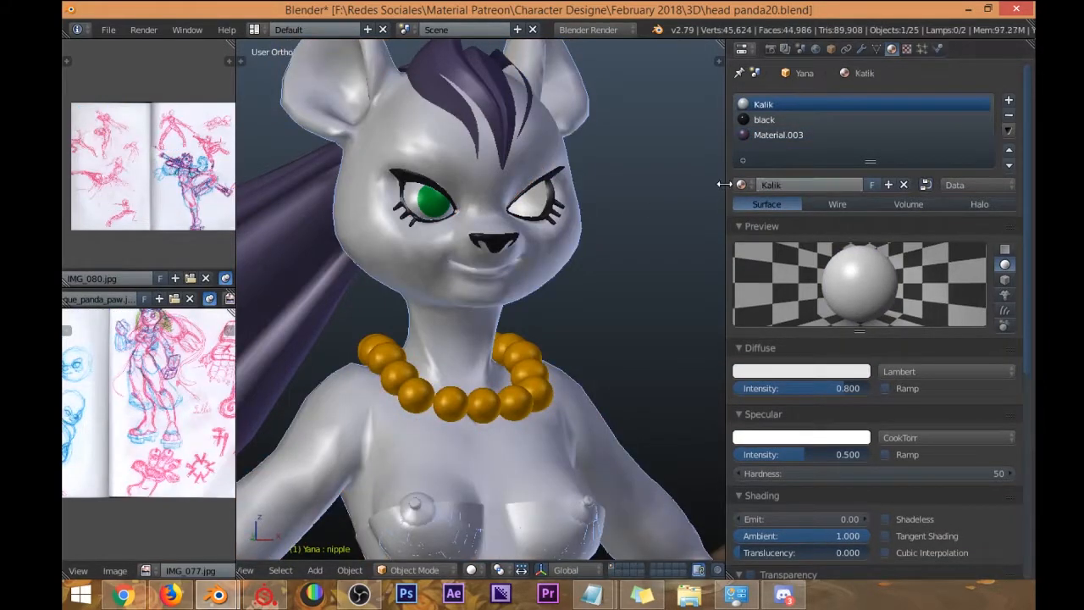
click(897, 135)
click(1009, 116)
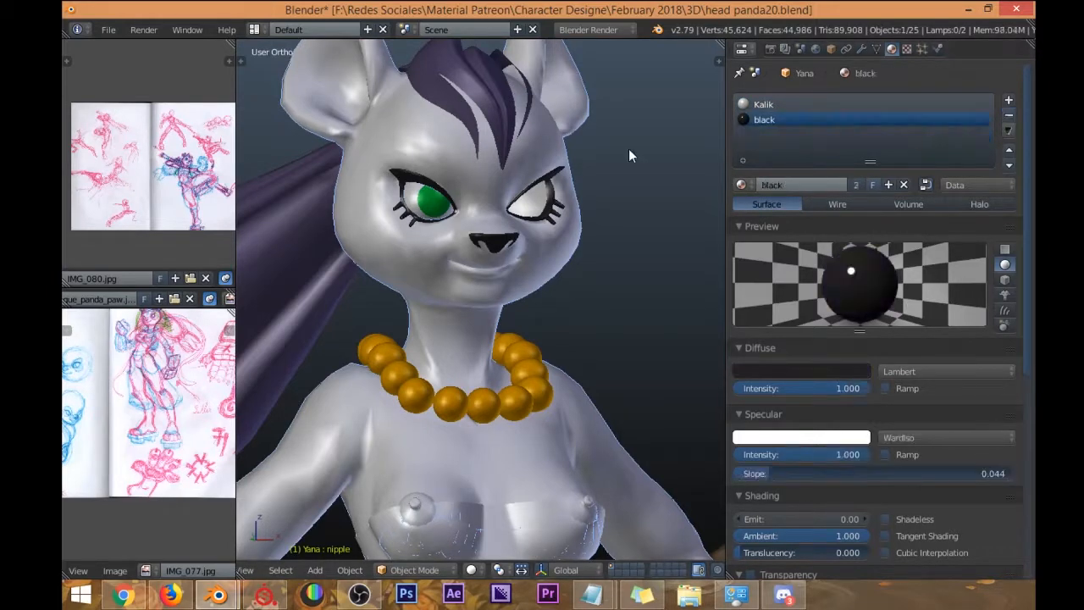
Examine the face mesh where the black material covers the nose, eye outlines and lashes.
scroll(441, 184, down, 2)
scroll(486, 212, up, 3)
middle_drag(486, 212, 430, 238)
scroll(437, 198, up, 4)
scroll(457, 237, down, 2)
key(Tab)
scroll(454, 250, up, 2)
right_click(442, 249)
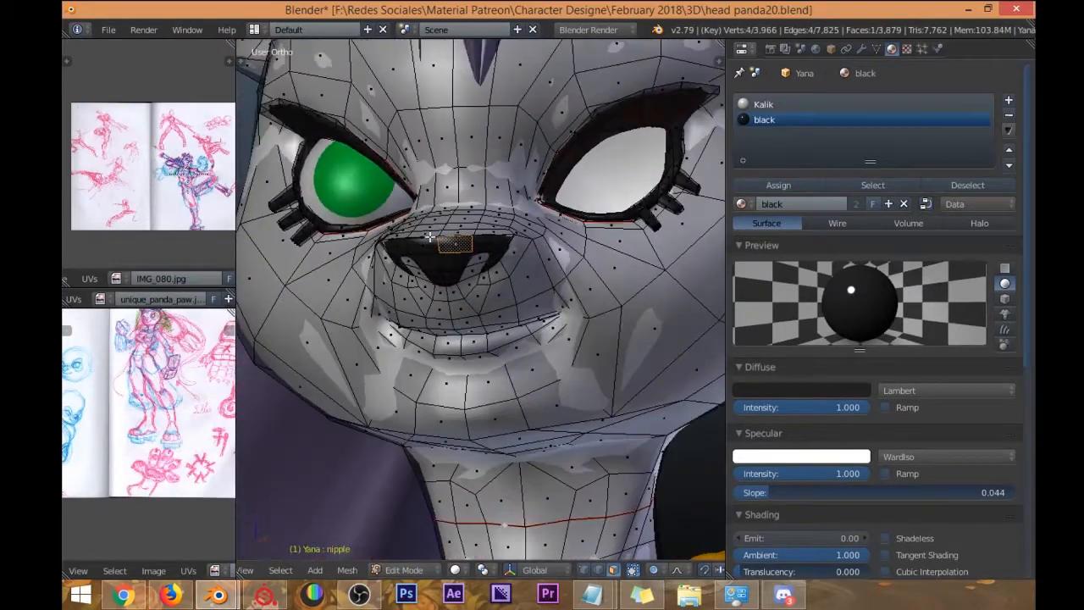
middle_drag(407, 200, 397, 206)
key(a)
key(a)
middle_drag(504, 217, 453, 244)
scroll(482, 241, down, 2)
scroll(453, 244, up, 2)
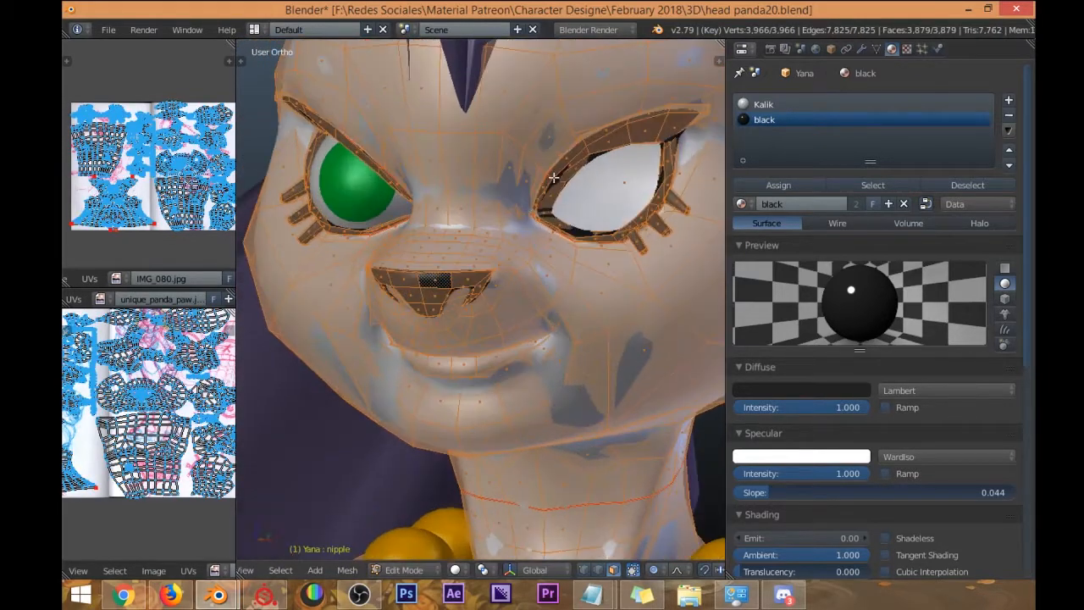
shift+middle_drag(526, 161, 485, 206)
scroll(485, 207, up, 2)
key(a)
scroll(616, 139, down, 1)
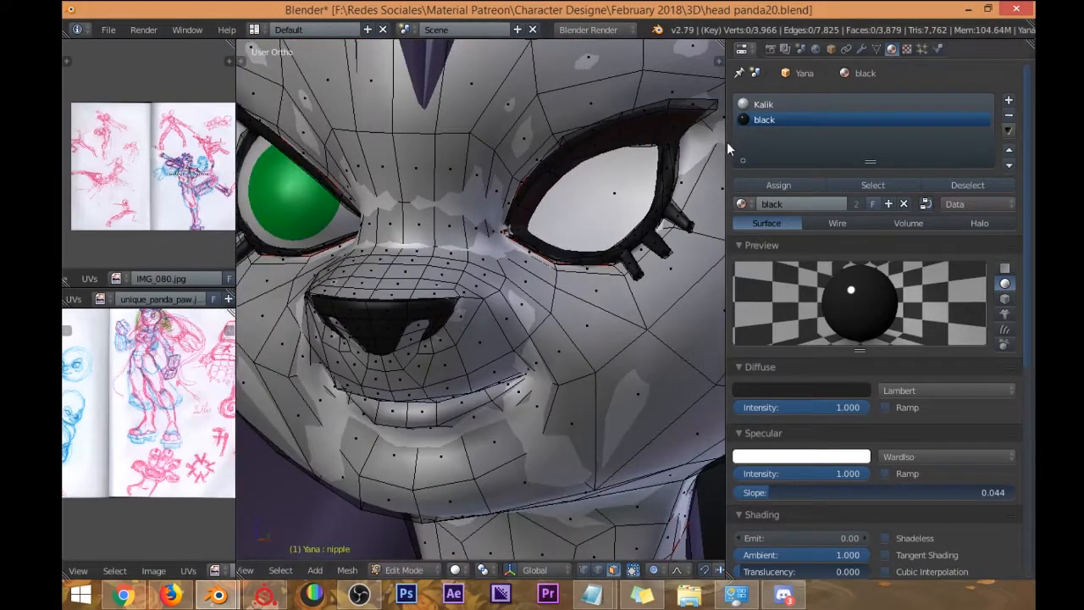
middle_drag(500, 240, 413, 203)
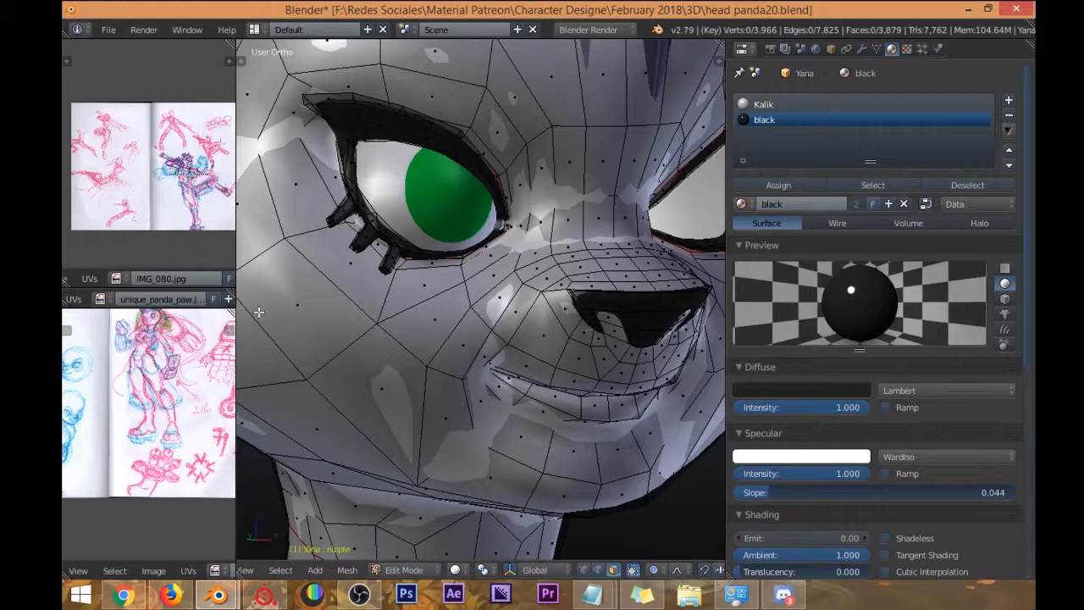
middle_drag(516, 282, 434, 225)
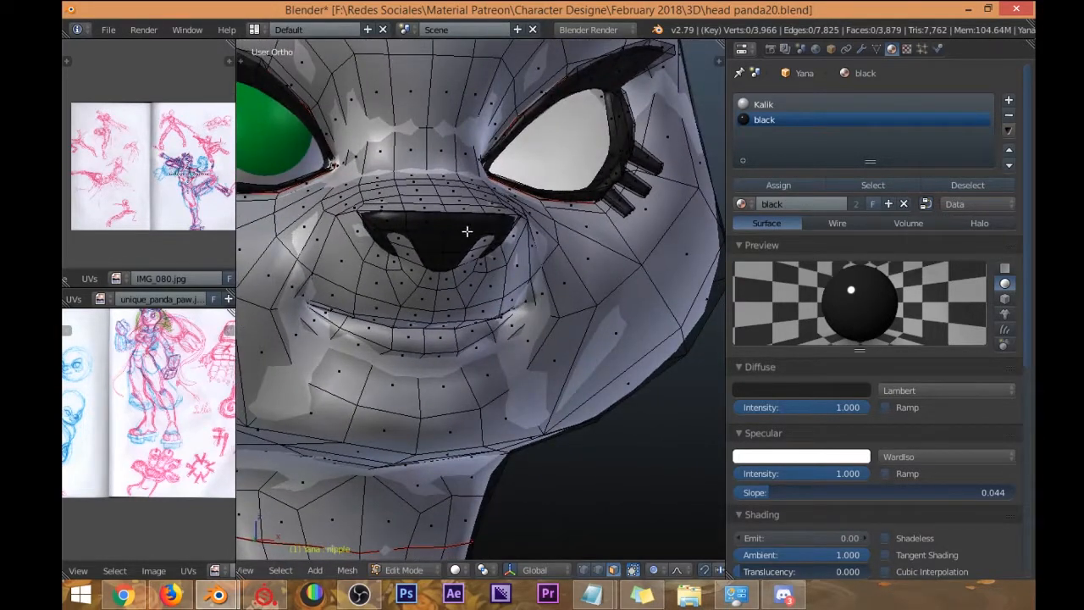
Select the faces that use the black material and deselect both eye areas, keeping only the nose.
click(864, 187)
scroll(474, 271, down, 4)
key(z)
mouse_move(334, 292)
ctrl+shift+mouse_down()
mouse_move(399, 223)
mouse_move(250, 219)
ctrl+shift+mouse_up()
mouse_move(448, 150)
ctrl+shift+mouse_down()
mouse_move(474, 254)
mouse_move(588, 266)
mouse_move(591, 174)
ctrl+shift+mouse_up()
Add a new material named Nose to the body and assign it to the selected nose faces.
click(1008, 100)
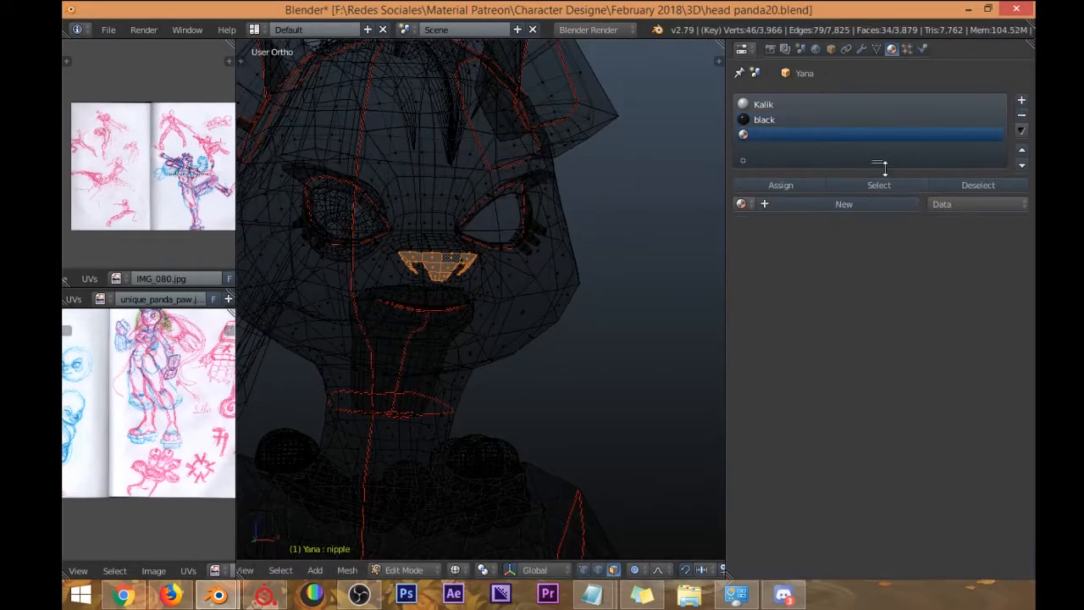
click(808, 205)
double_click(794, 208)
text(Nose)
key(Return)
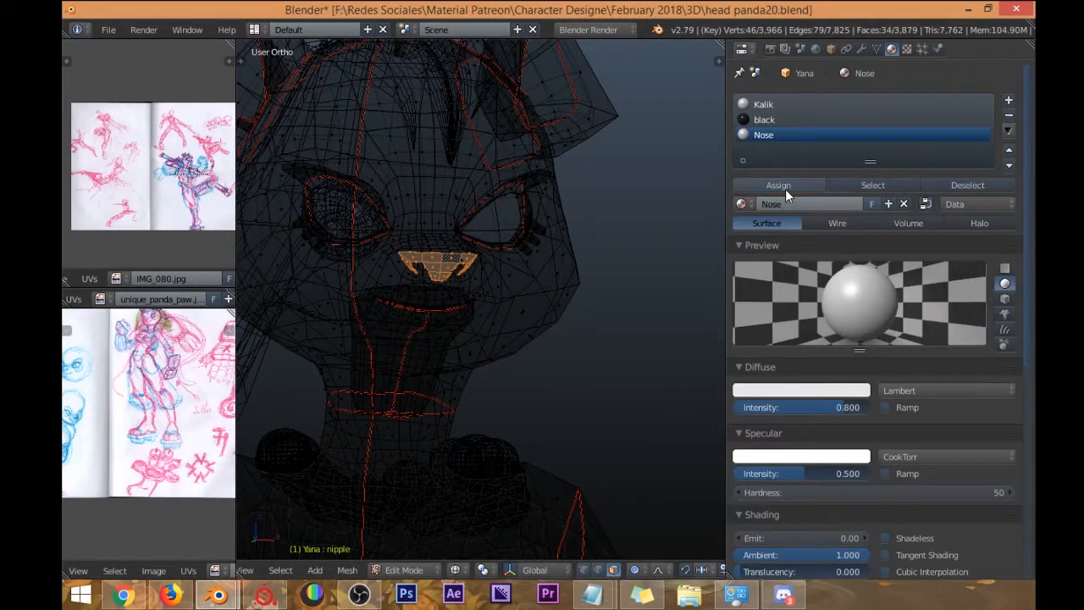
key(z)
key(Tab)
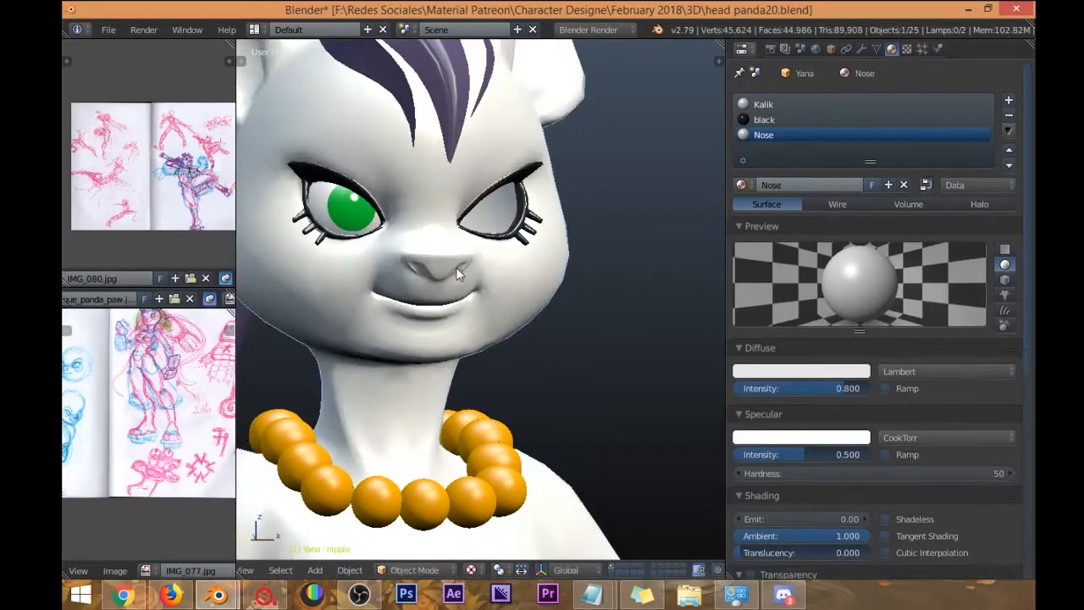
shift+middle_drag(581, 223, 589, 248)
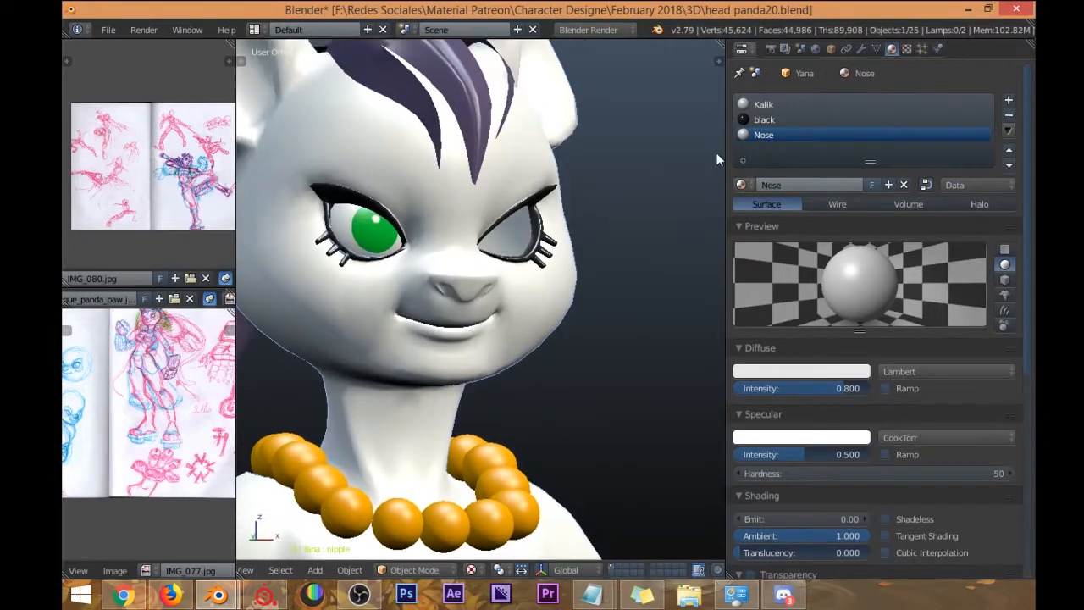
Set the Nose material's diffuse colour to green.
click(808, 372)
drag(772, 227, 756, 206)
scroll(447, 296, down, 3)
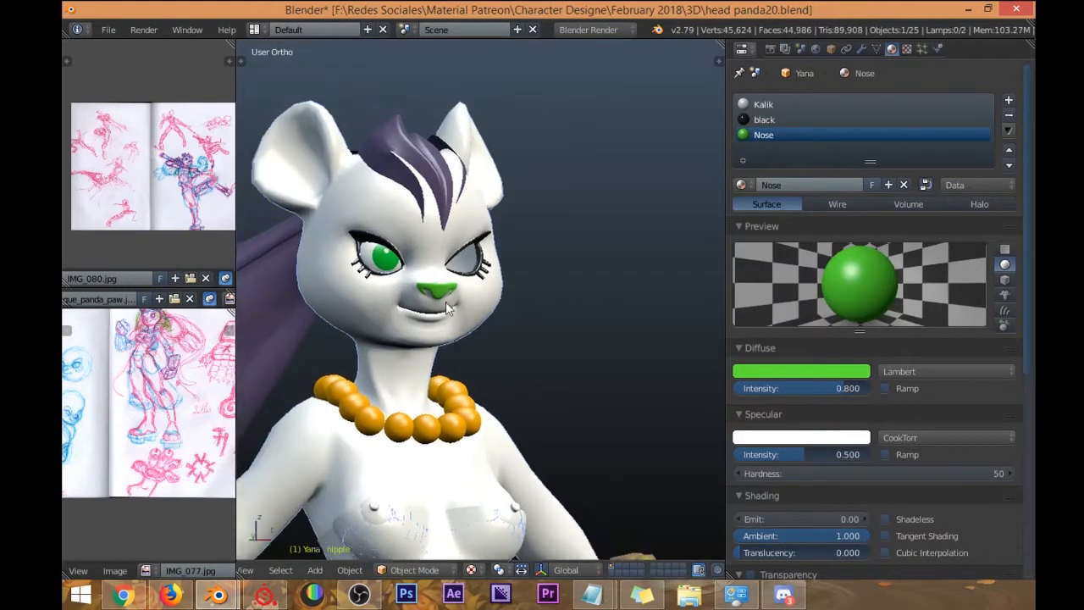
Make the front hair's shared Material.003 a single-user copy and rename it Front Hair.
middle_drag(446, 302, 454, 222)
right_click(456, 207)
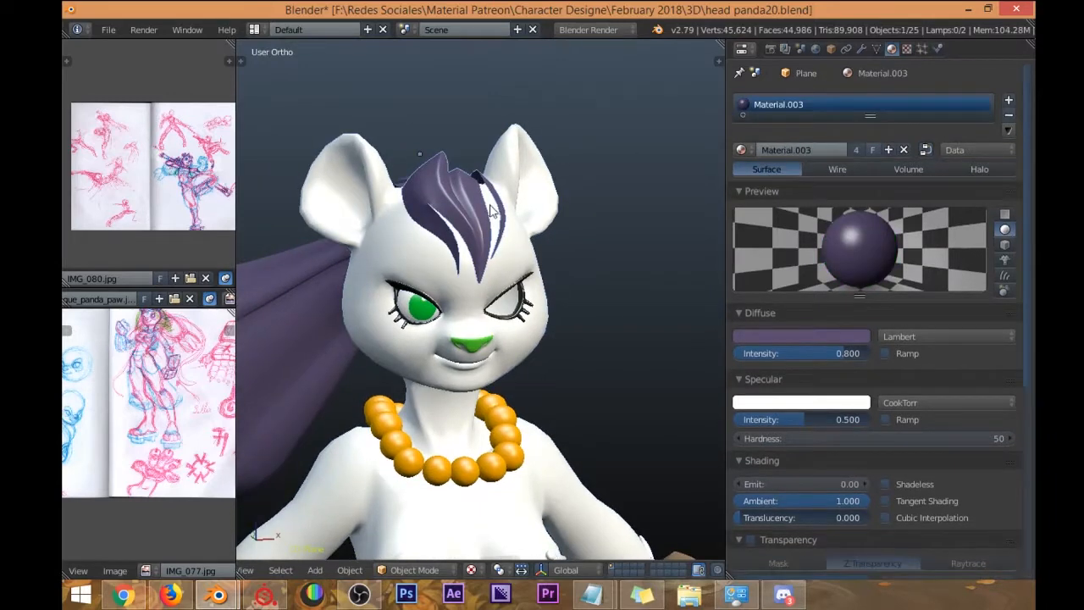
click(853, 149)
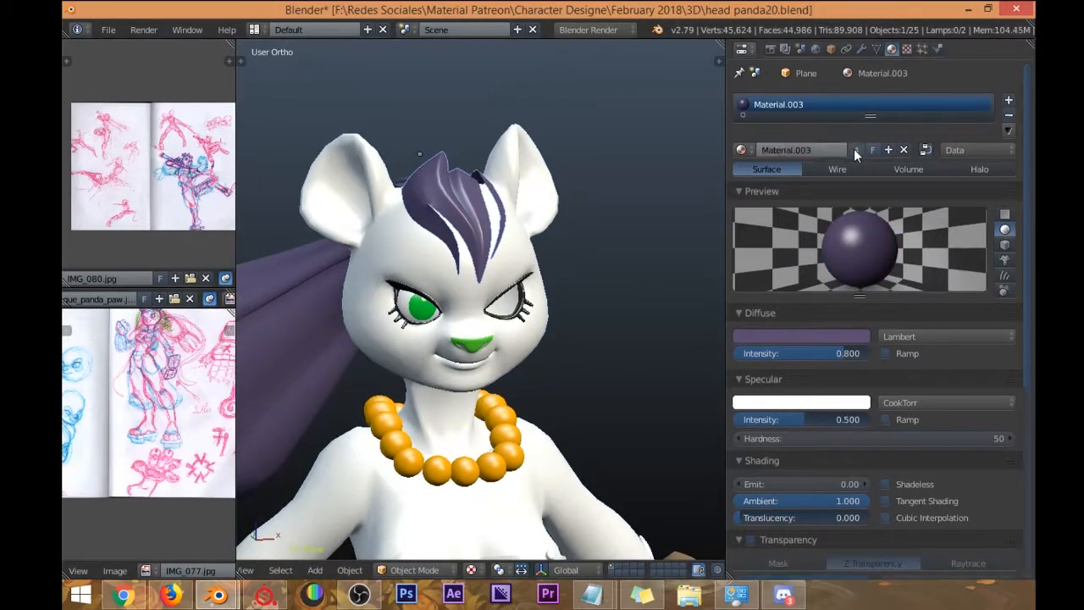
click(811, 145)
text(Fran)
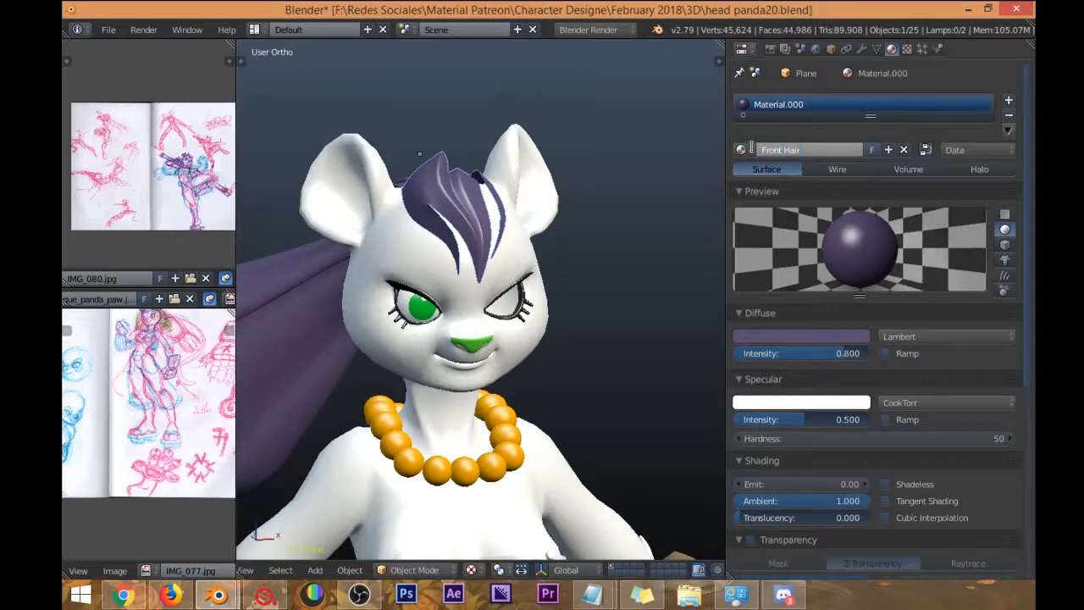
key(Return)
Rename the ponytail's Material.003 to Hair.
middle_drag(411, 354, 385, 227)
right_click(432, 260)
key(Tab)
key(Tab)
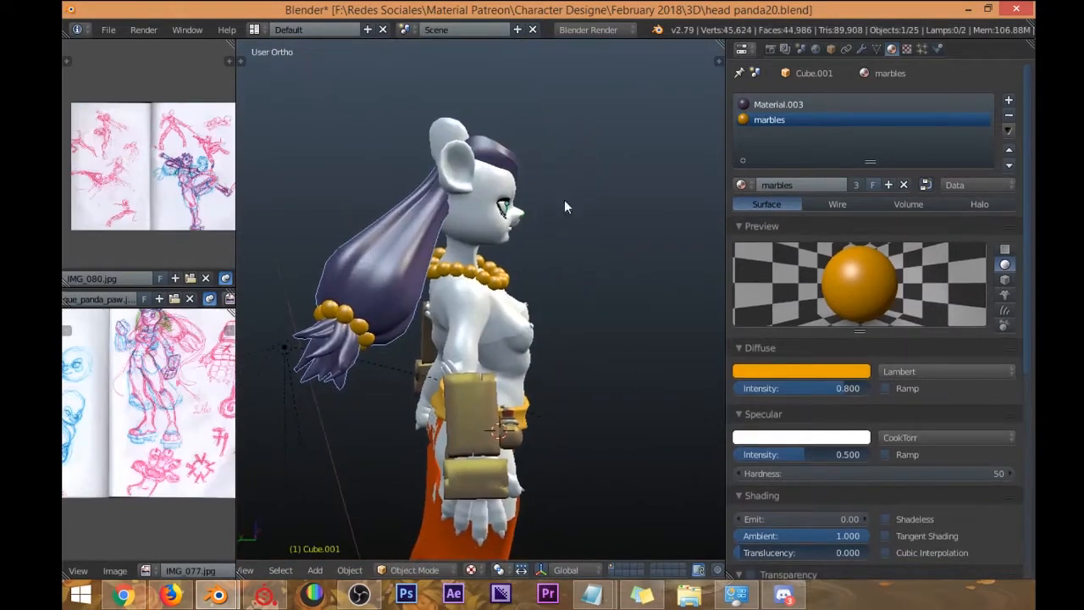
click(769, 104)
text(Ha)
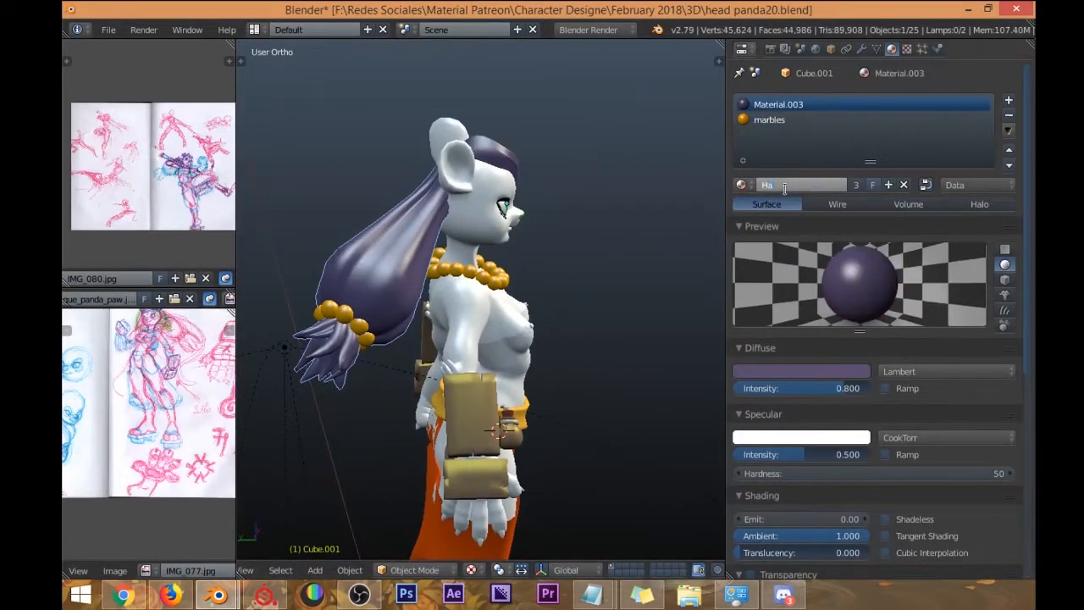
key(Return)
Check which materials the ponytail, its marbles, the front hair and the head use by selecting them one after another.
right_click(356, 329)
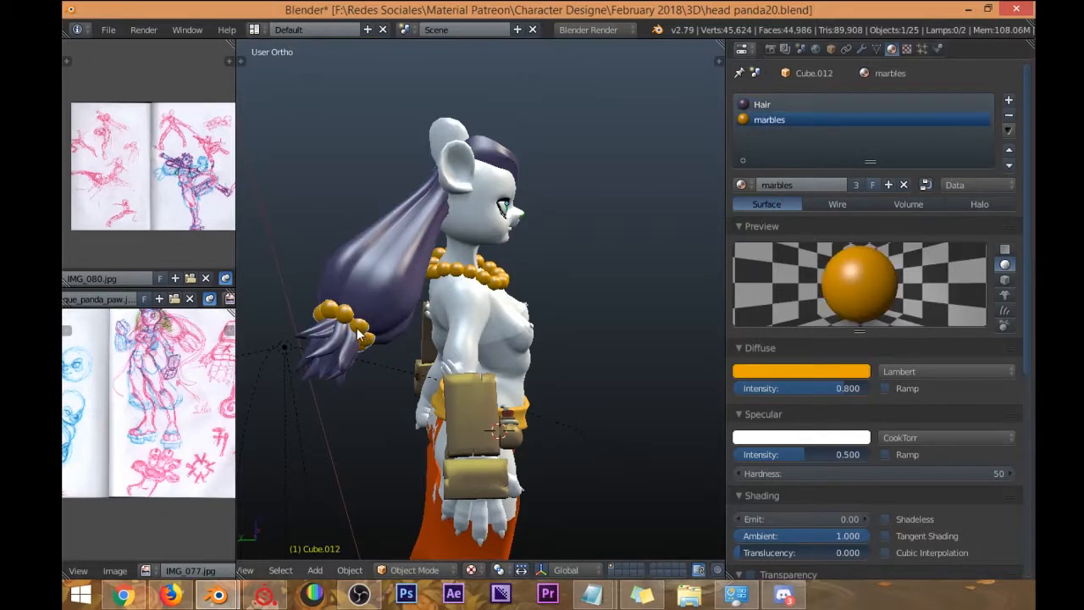
middle_drag(374, 328, 359, 349)
right_click(380, 265)
middle_drag(428, 268, 348, 244)
key(g)
right_click(433, 240)
right_click(510, 187)
key(g)
right_click(523, 191)
right_click(502, 209)
middle_drag(502, 214, 553, 237)
scroll(553, 237, up, 2)
key(g)
right_click(563, 194)
Rename the body's black material to eyeleash.
middle_drag(575, 187, 578, 175)
scroll(578, 179, up, 3)
scroll(585, 333, up, 2)
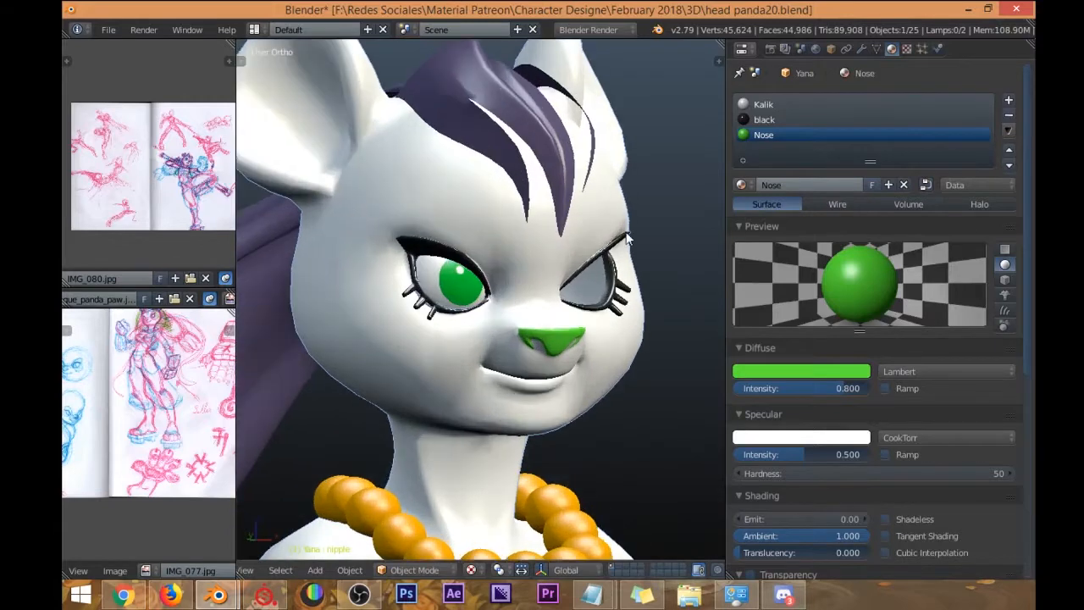
click(762, 119)
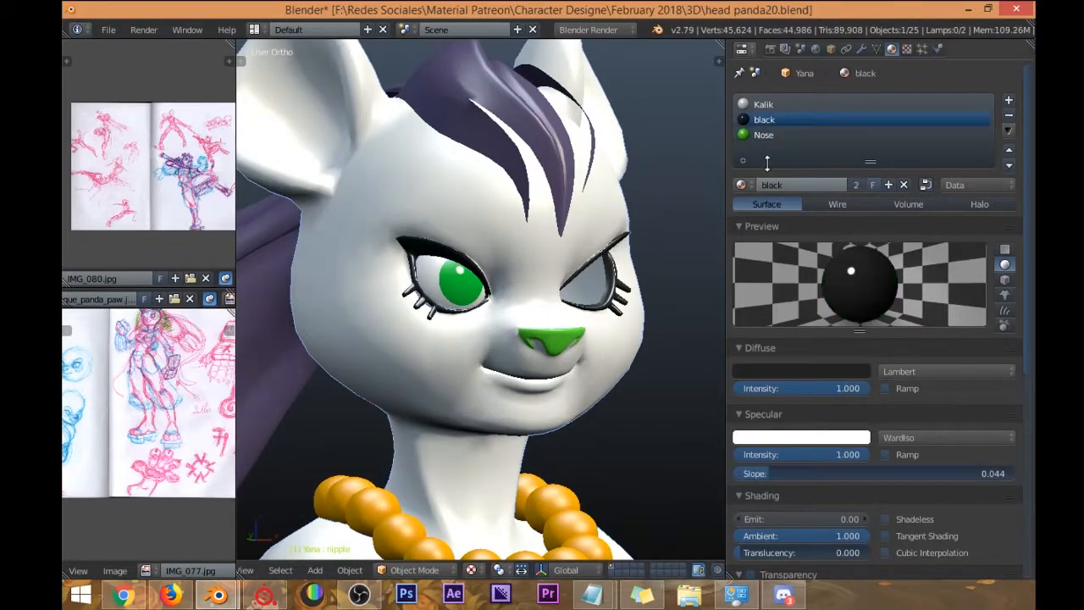
click(780, 185)
text(eyeleash)
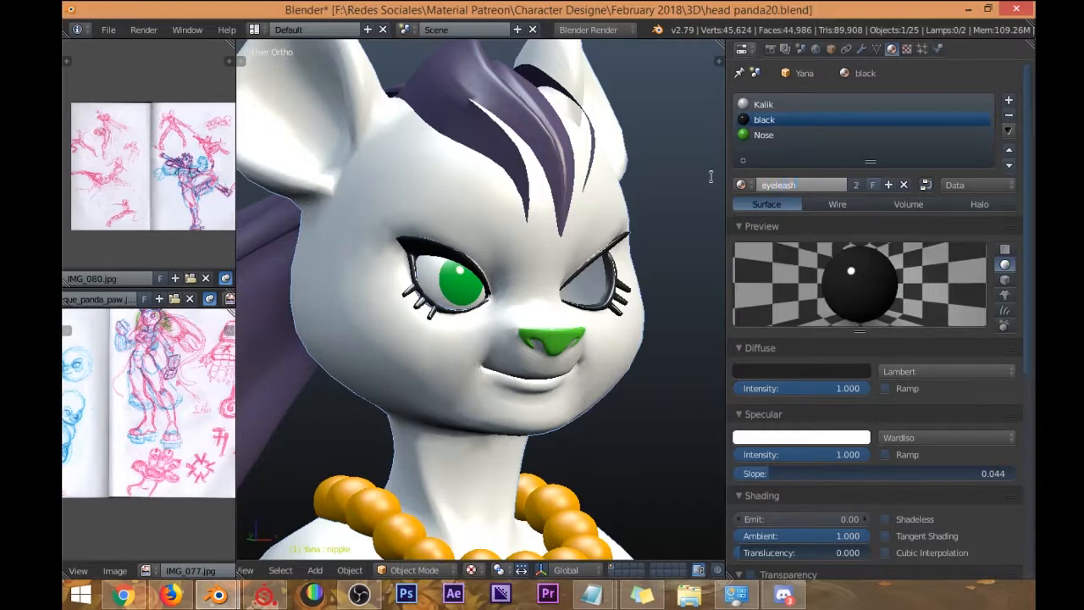
key(Return)
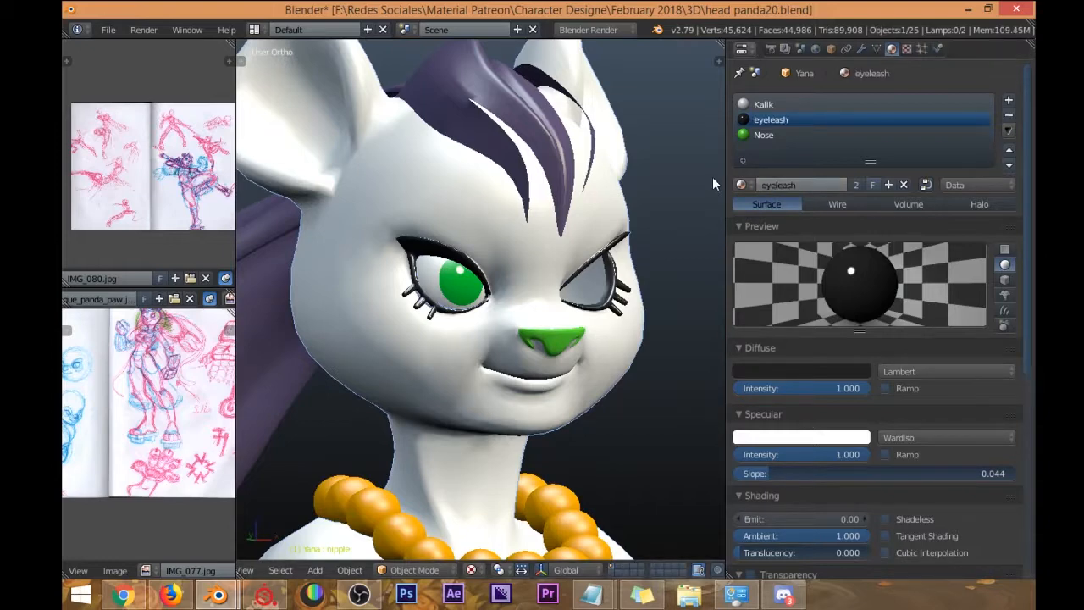
Select the ponytail, its marbles, the body, the eye and the front hair together and display the model in wireframe.
click(765, 110)
scroll(474, 305, down, 6)
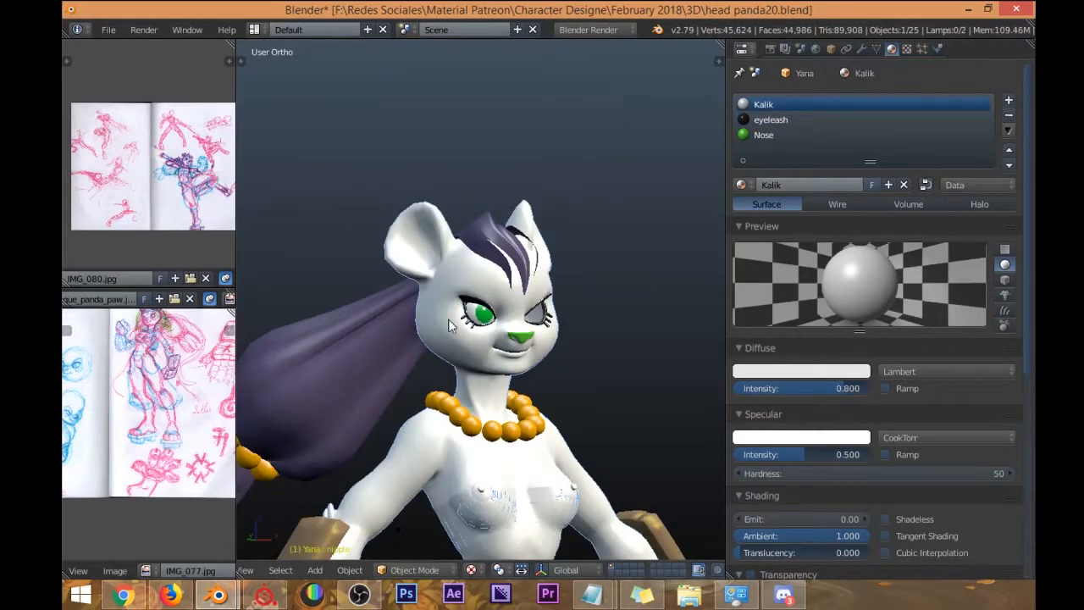
right_click(391, 254)
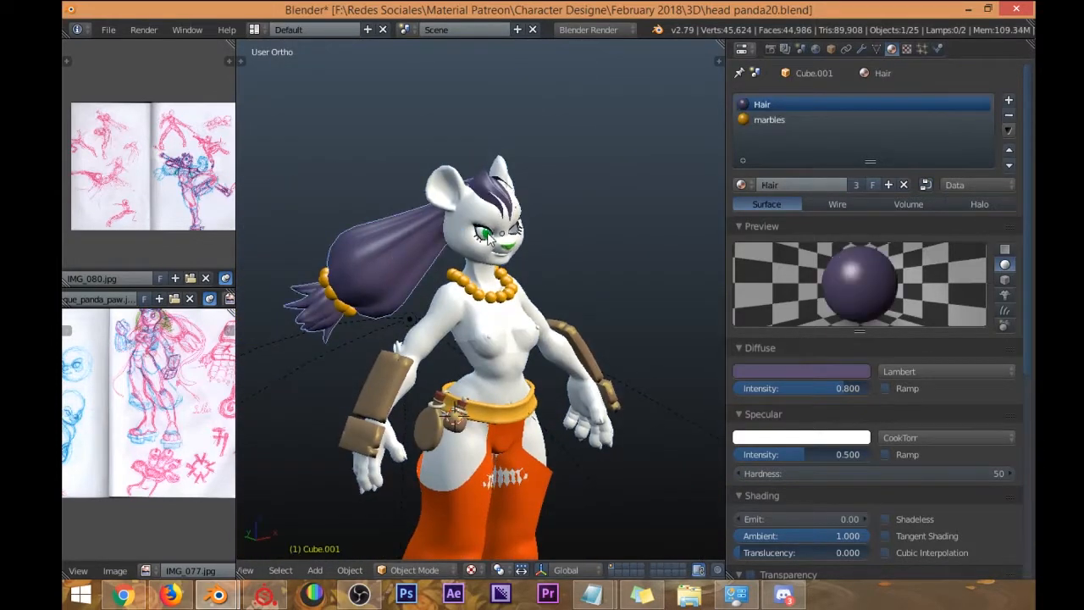
scroll(348, 306, down, 1)
right_click(383, 296)
scroll(444, 254, up, 2)
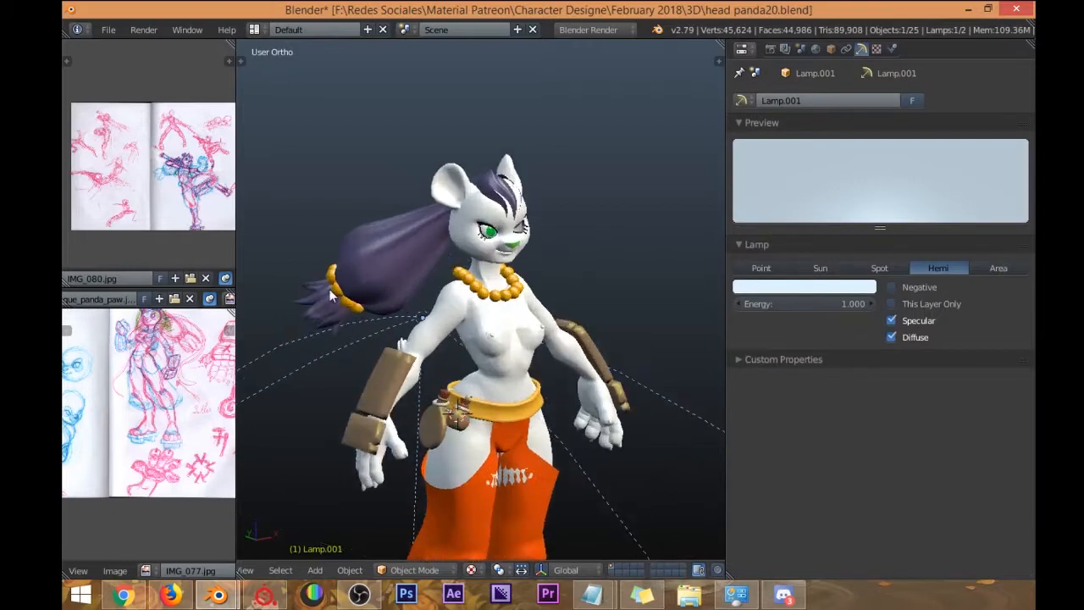
right_click(327, 293)
shift+right_click(336, 293)
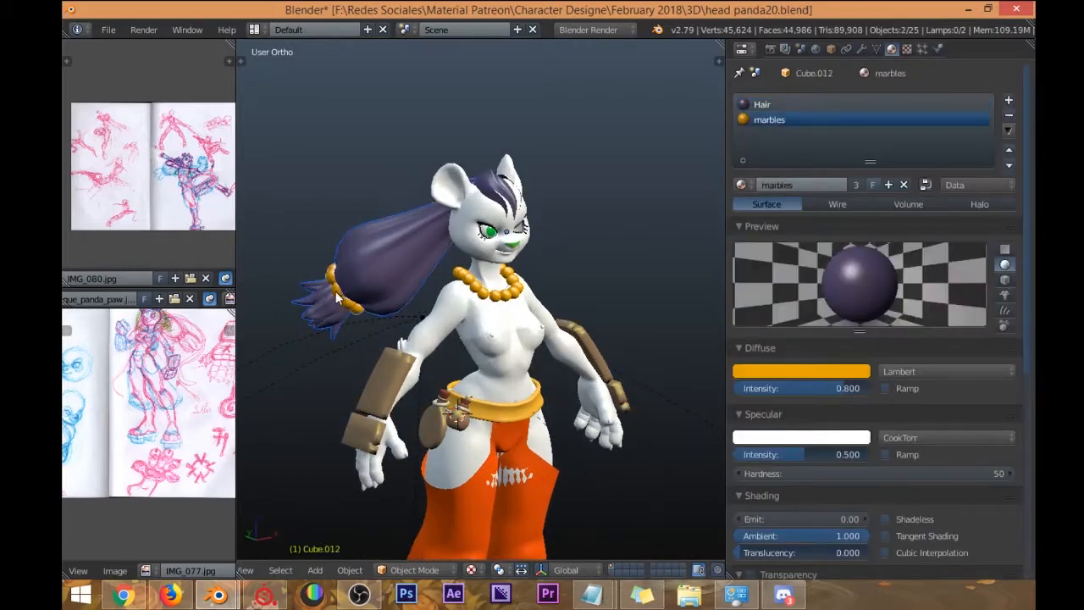
shift+right_click(489, 267)
scroll(499, 230, up, 3)
shift+right_click(484, 222)
shift+right_click(491, 136)
key(z)
scroll(486, 140, down, 5)
middle_drag(486, 142, 428, 196)
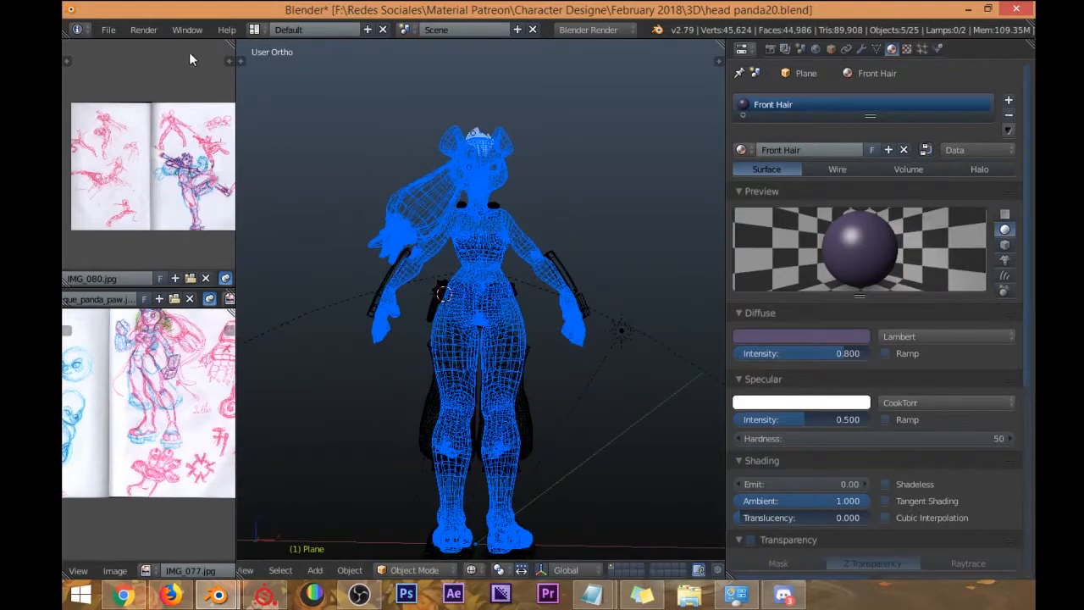
Save the project under the new file name head panda20 substance painter 01.blend.
click(108, 30)
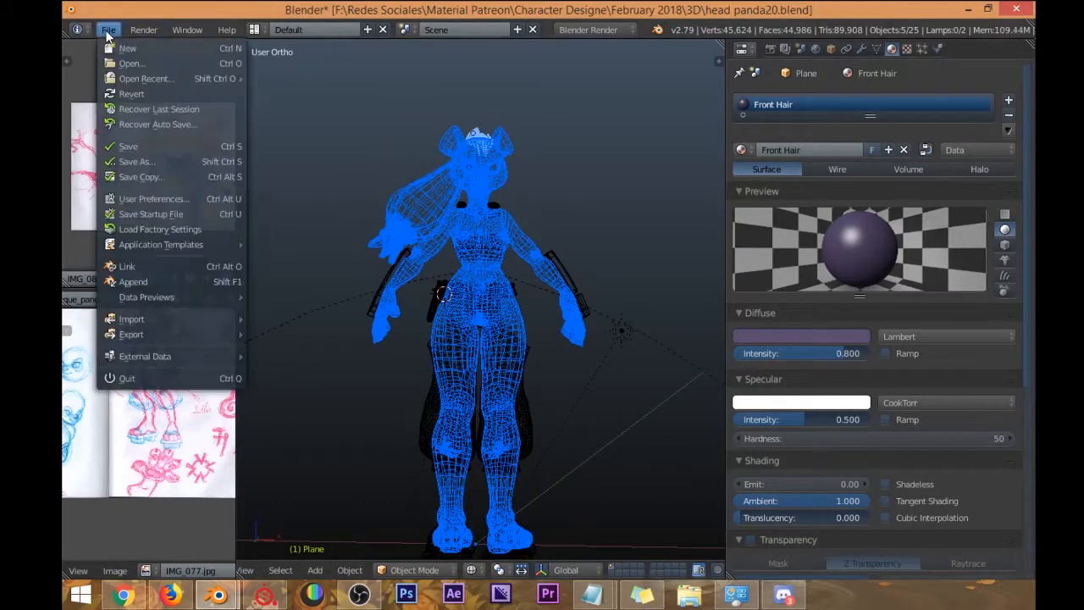
click(158, 163)
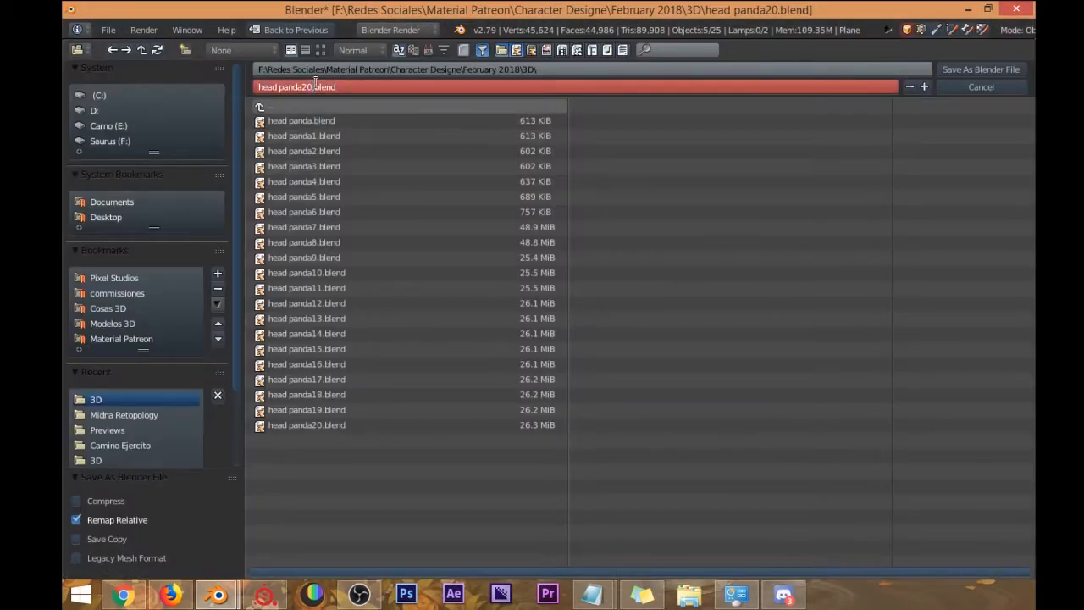
text(substance painter )
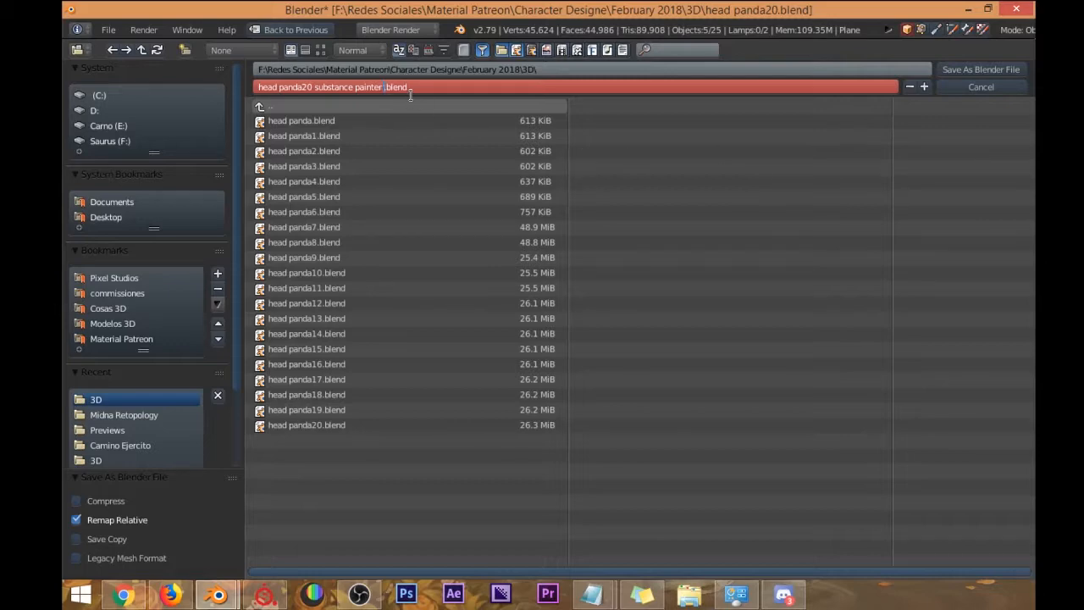
text(01)
click(963, 70)
click(961, 65)
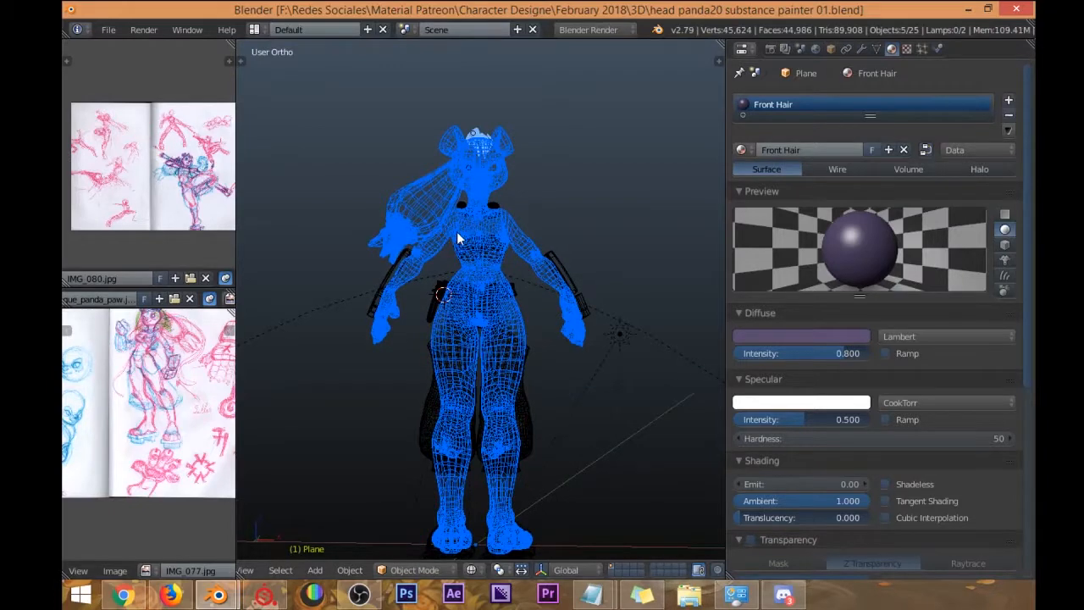
Switch to the other, empty Blender window, paste the copied character objects there, and select the body in solid display.
mouse_move(218, 595)
click(327, 508)
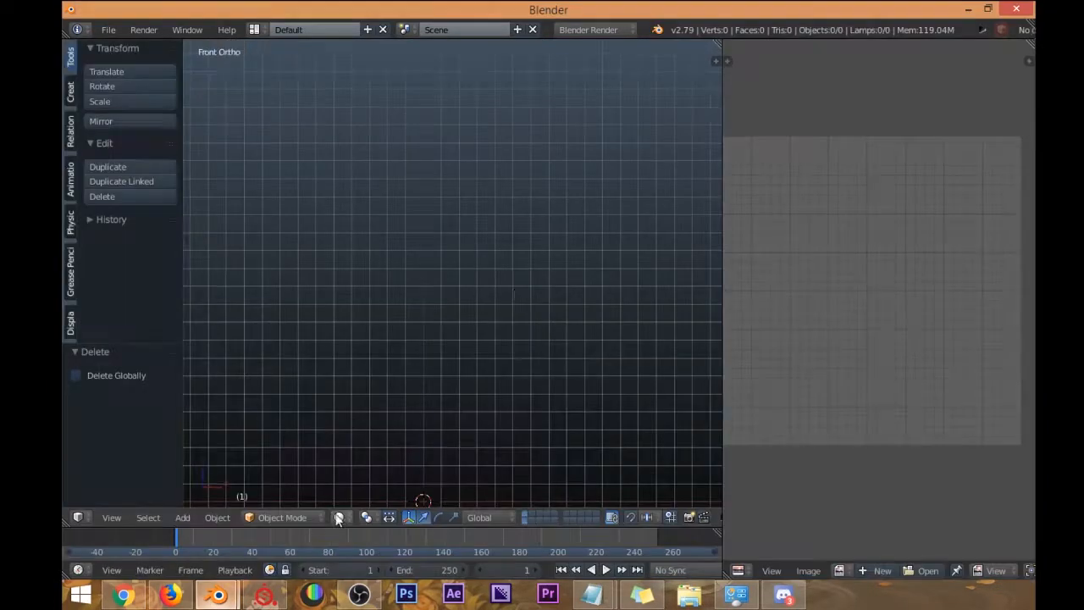
key(ctrl+v)
key(z)
right_click(487, 269)
mouse_move(488, 271)
middle_down()
mouse_move(503, 278)
mouse_move(511, 240)
mouse_move(477, 165)
middle_up()
key(z)
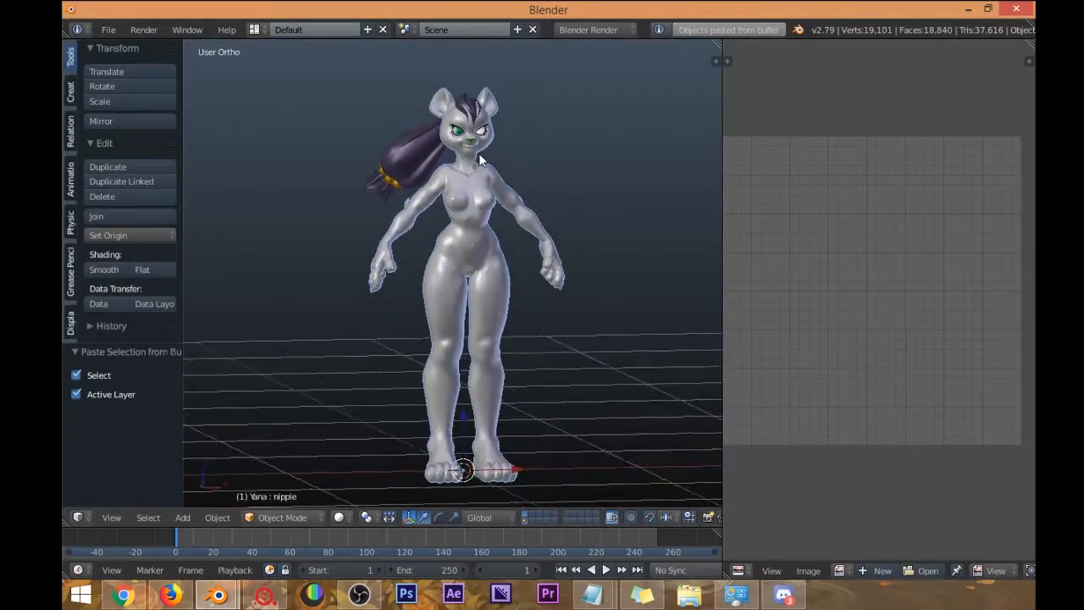
Replace the UV/Image Editor with the Properties editor and show the body's material slots.
scroll(470, 179, up, 4)
middle_drag(443, 197, 505, 181)
key(Tab)
click(737, 570)
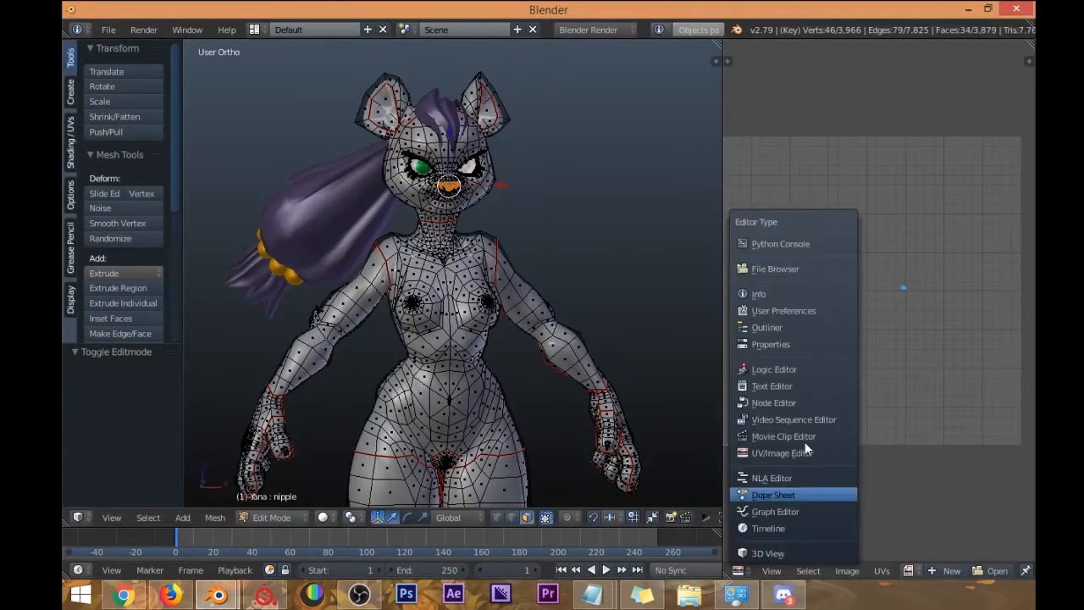
click(798, 345)
click(886, 50)
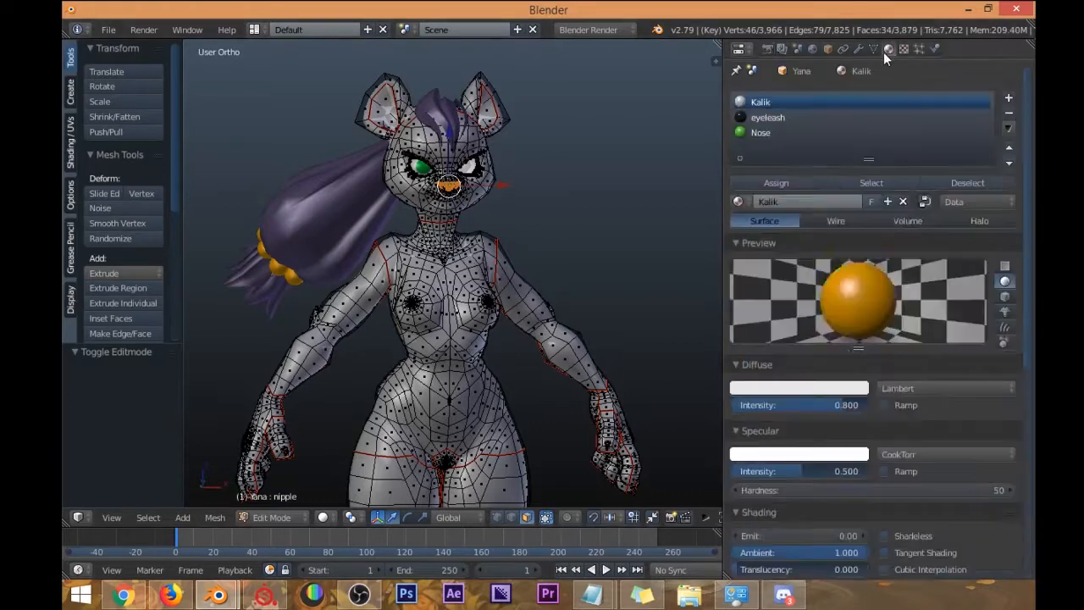
key(Tab)
Inspect the pasted character from the front and back, comparing the ponytail's materials with the body's.
mouse_move(466, 249)
middle_down()
mouse_move(443, 251)
mouse_move(547, 276)
mouse_move(547, 188)
mouse_move(333, 173)
mouse_move(463, 205)
mouse_move(444, 295)
mouse_move(477, 283)
middle_up()
scroll(547, 276, up, 2)
scroll(476, 283, down, 5)
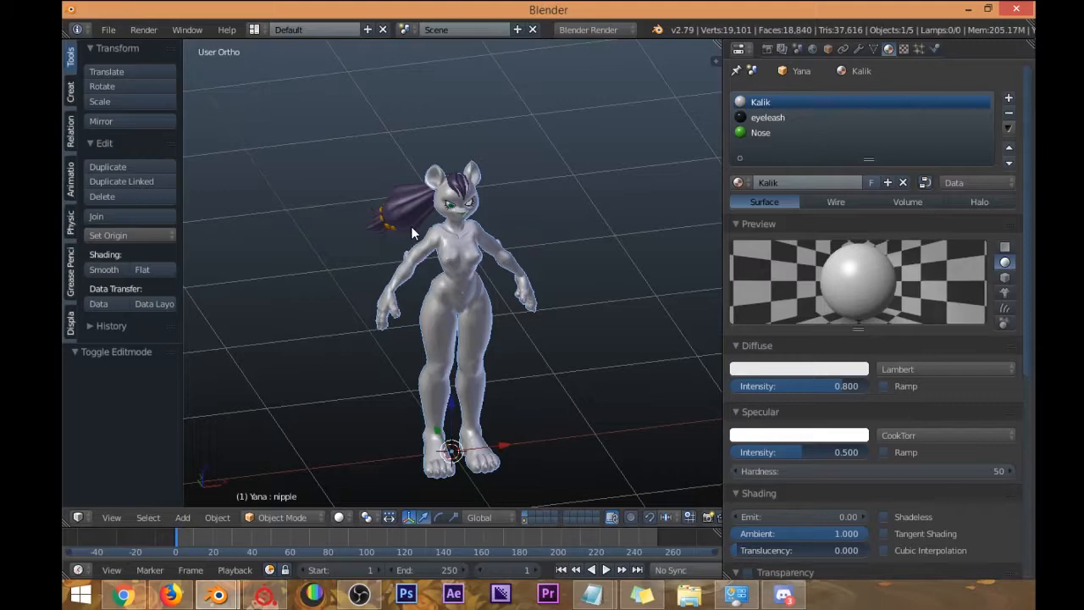
middle_drag(379, 188, 417, 204)
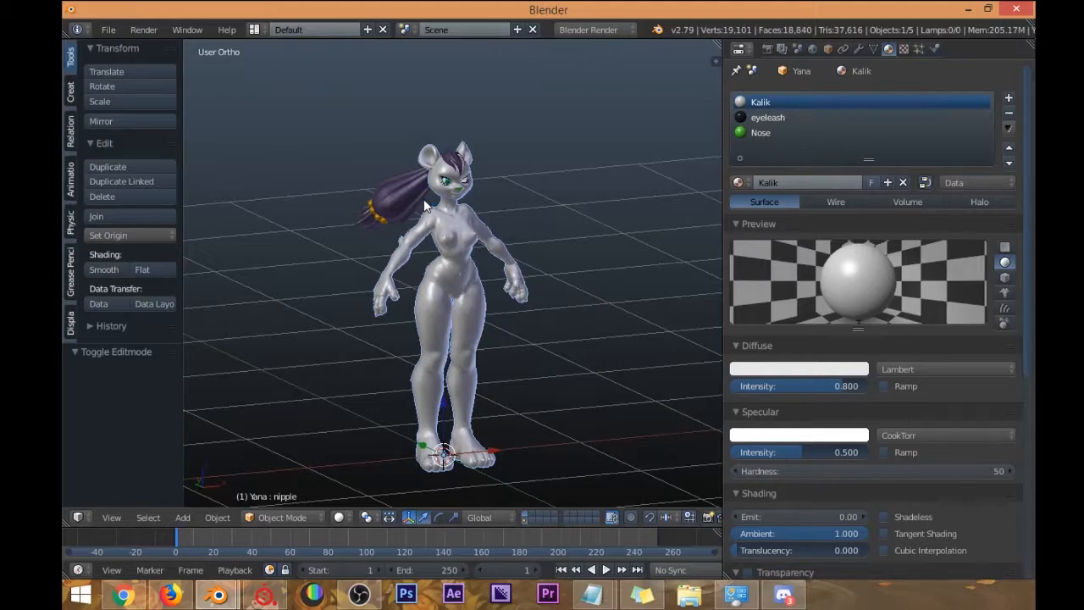
scroll(421, 186, up, 6)
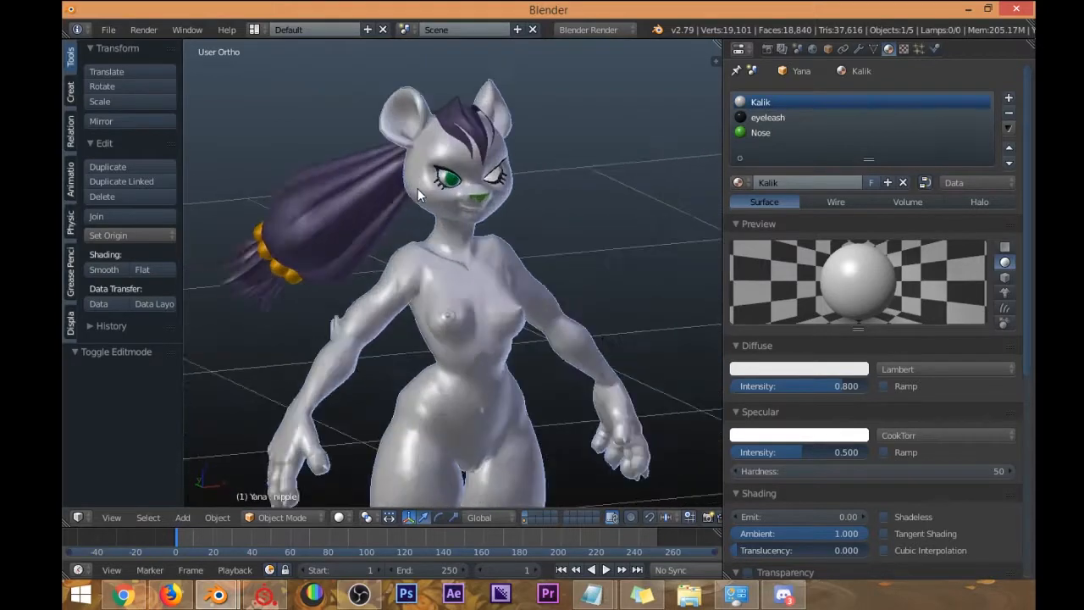
right_click(359, 198)
middle_drag(359, 197, 377, 261)
middle_drag(362, 125, 430, 228)
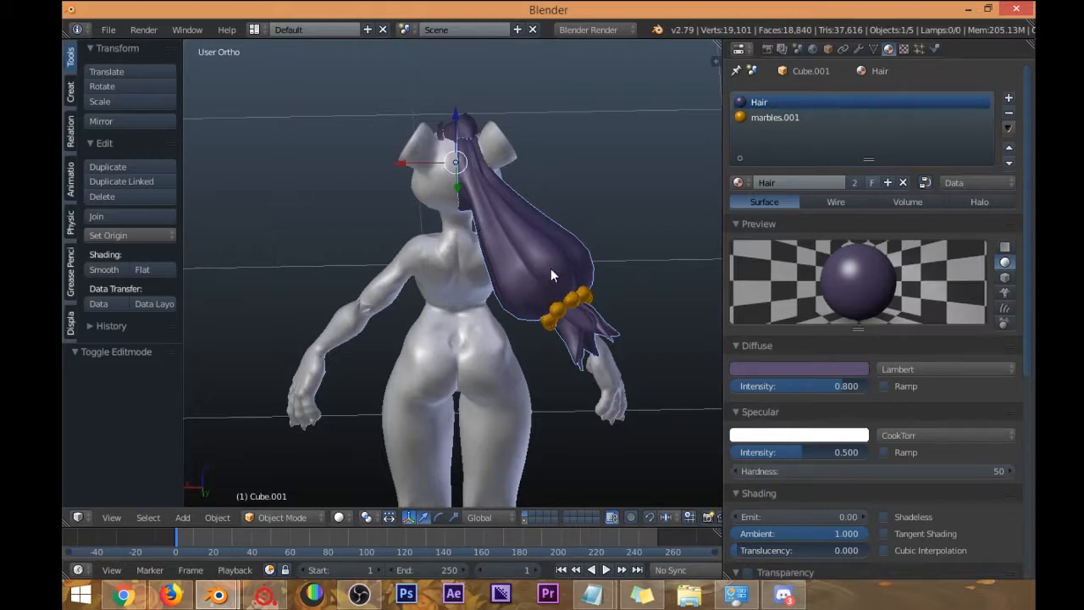
middle_drag(550, 275, 415, 188)
middle_drag(544, 356, 537, 284)
middle_drag(456, 200, 356, 180)
right_click(445, 230)
scroll(345, 183, up, 5)
scroll(344, 183, down, 3)
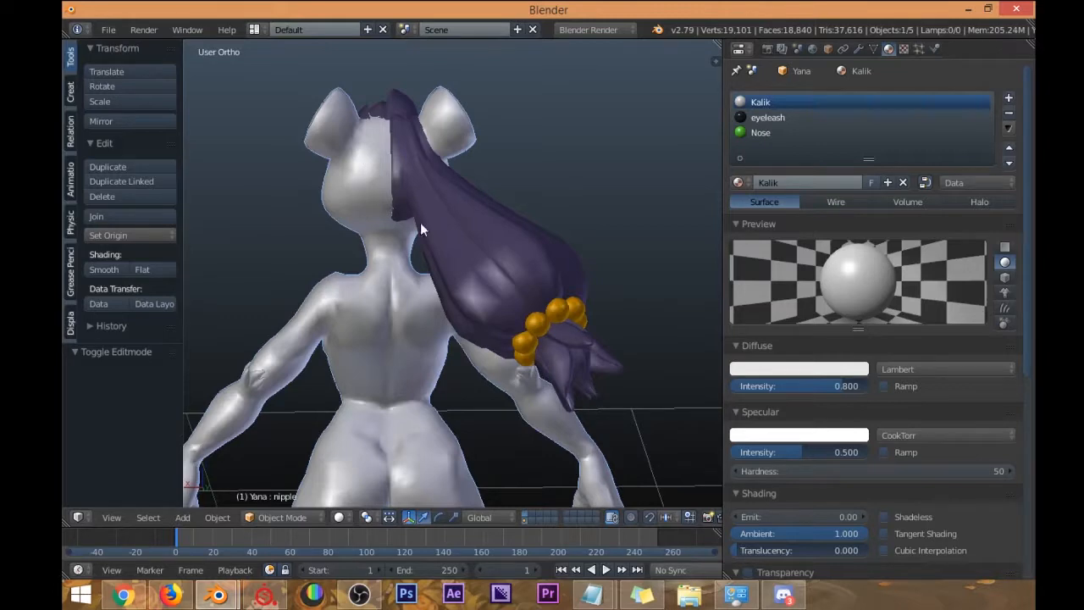
middle_drag(413, 178, 431, 227)
right_click(474, 213)
scroll(470, 198, down, 2)
scroll(470, 198, up, 5)
scroll(443, 208, down, 2)
Review the body's Kalik, eyeleash and Nose material slots against the corresponding areas of the face.
right_click(395, 184)
scroll(428, 162, up, 3)
click(763, 117)
click(765, 132)
click(763, 117)
click(760, 102)
middle_drag(499, 144, 460, 139)
scroll(459, 141, up, 4)
shift+middle_drag(414, 221, 465, 211)
scroll(424, 208, up, 3)
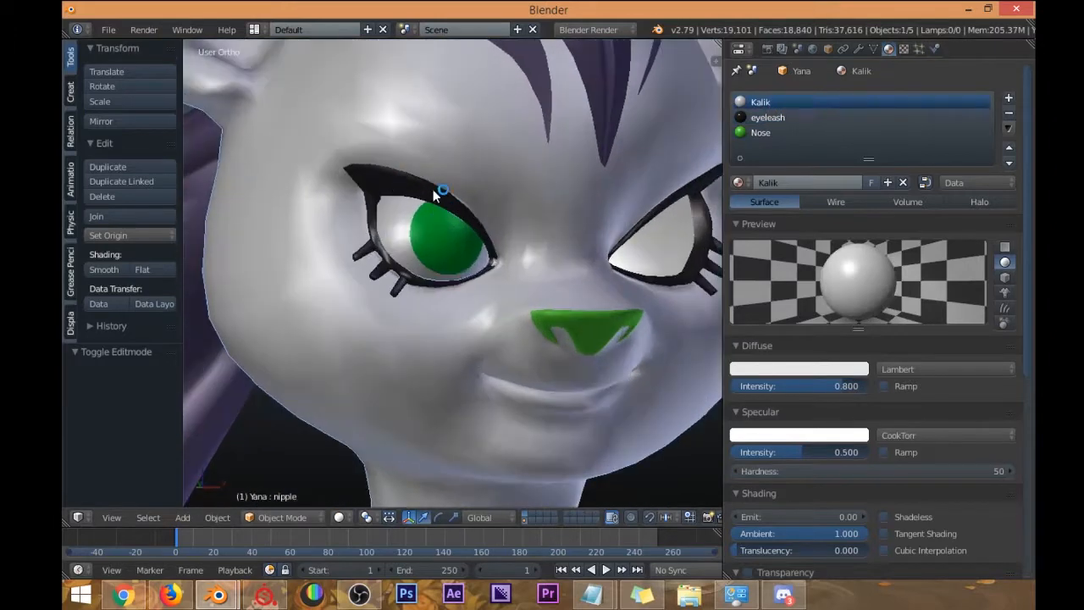
scroll(464, 208, down, 2)
shift+middle_drag(570, 290, 398, 229)
scroll(541, 217, down, 4)
click(779, 131)
click(769, 103)
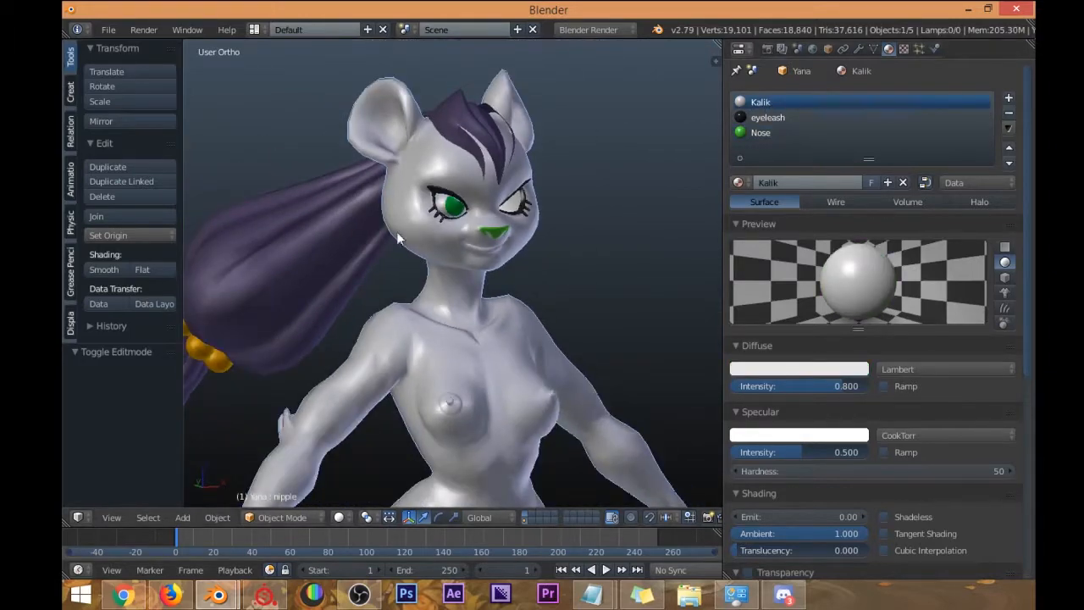
Select the whole body mesh and examine its UV layout in the UV/Image Editor.
scroll(510, 234, down, 5)
key(Tab)
key(a)
middle_drag(529, 159, 565, 151)
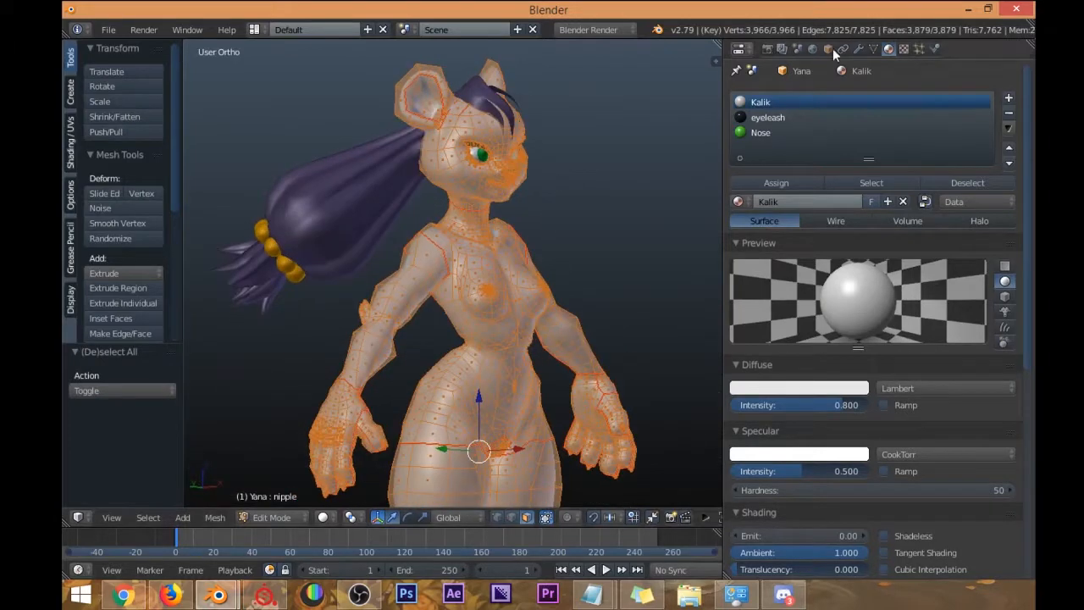
click(744, 51)
click(735, 180)
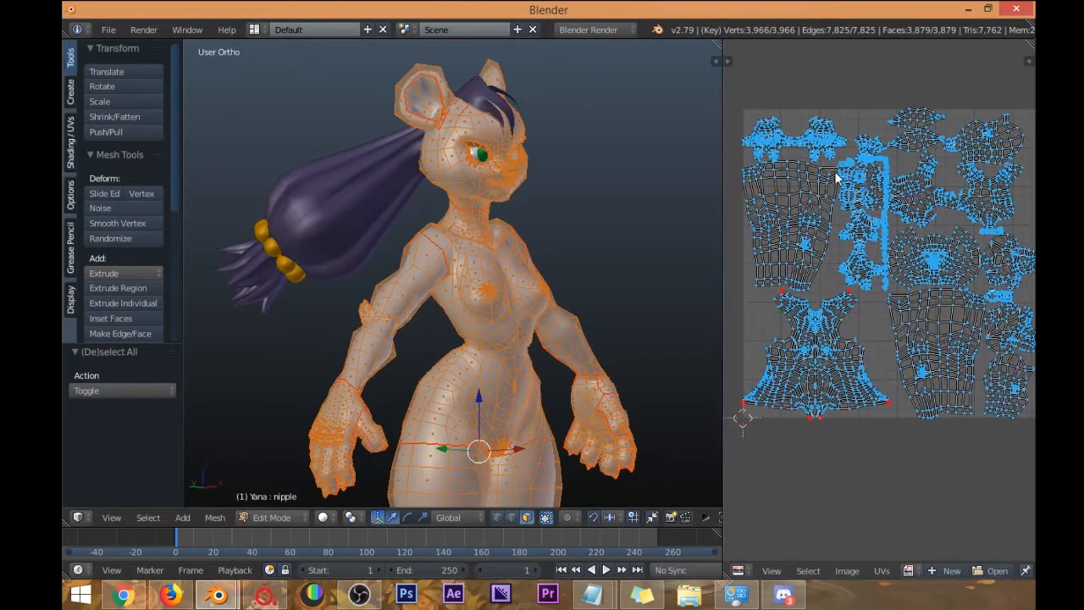
scroll(813, 225, down, 2)
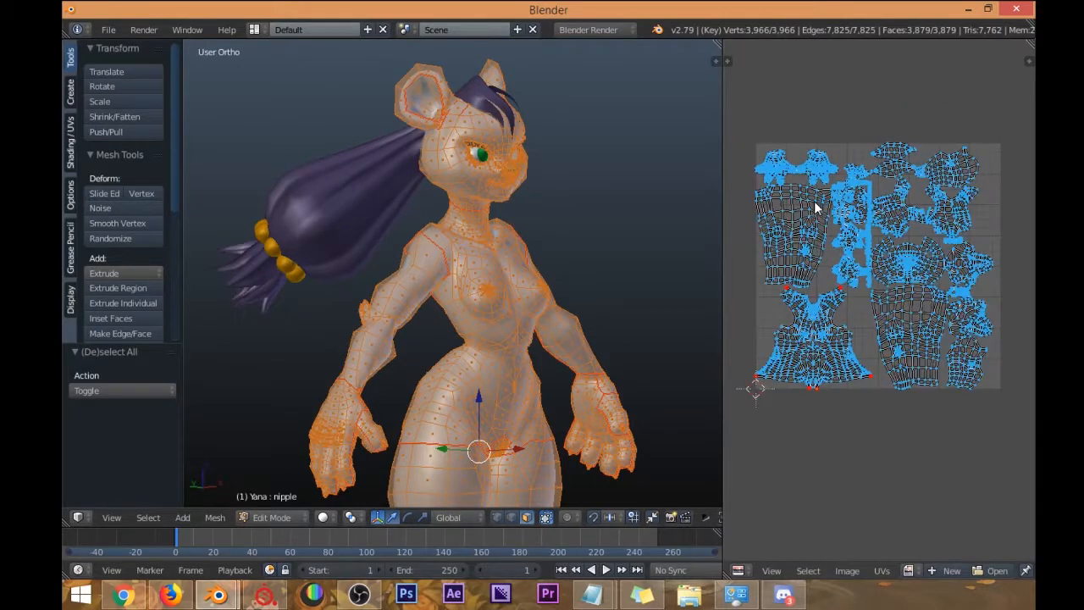
scroll(811, 201, up, 1)
key(Tab)
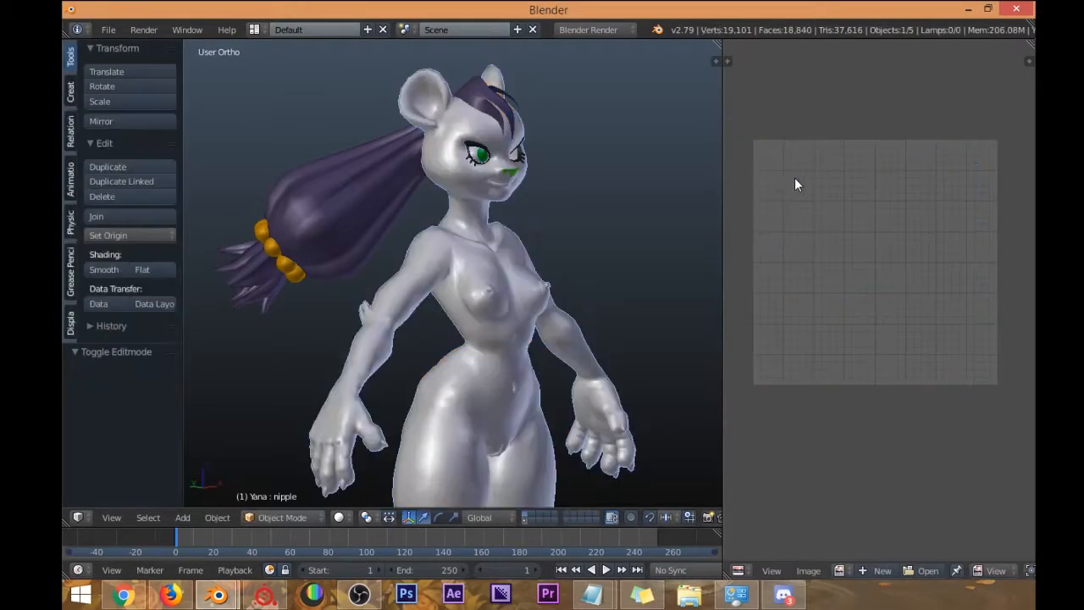
Examine the ponytail mesh's whole UV layout in the UV/Image Editor.
right_click(318, 169)
key(Tab)
key(a)
key(a)
middle_drag(321, 173, 437, 175)
key(Tab)
Select the hair and head meshes in turn, and recheck the ponytail's UV islands with all its faces selected.
right_click(397, 186)
right_click(432, 182)
right_click(494, 151)
right_click(370, 210)
right_click(496, 140)
right_click(350, 228)
key(Tab)
middle_drag(307, 239, 345, 218)
key(a)
key(a)
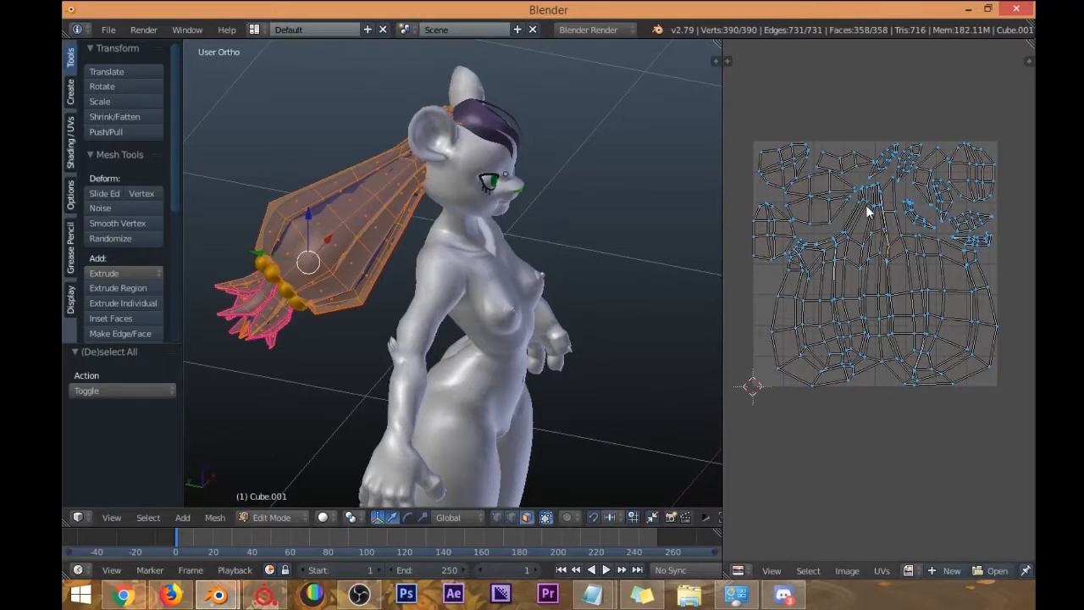
middle_drag(868, 203, 868, 200)
key(Tab)
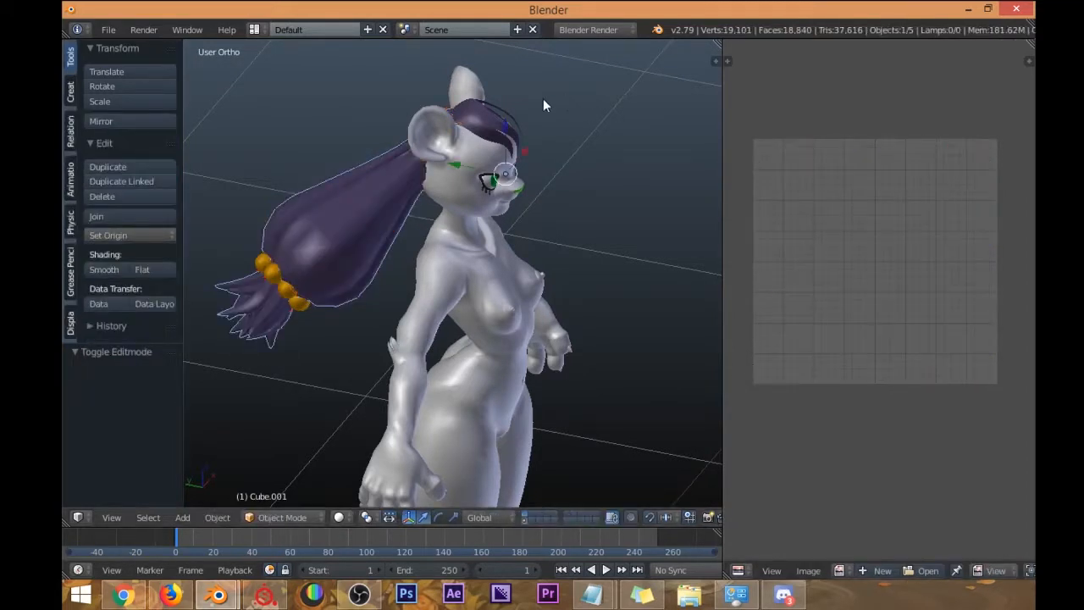
Select the whole fringe hair mesh on the forehead and examine its UV layout and shape.
right_click(488, 116)
key(Tab)
key(a)
key(a)
key(a)
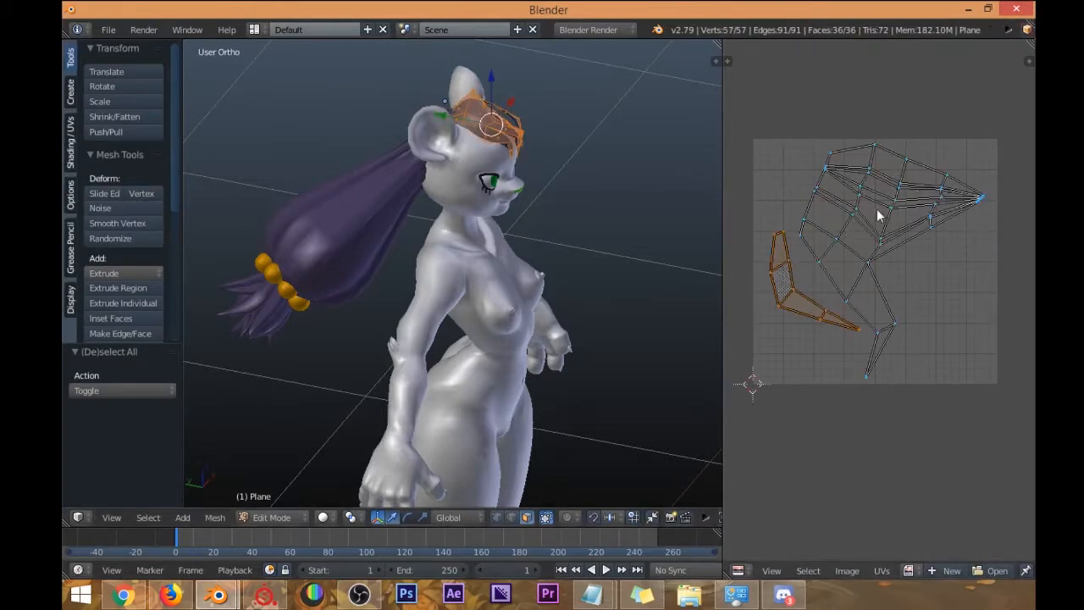
middle_drag(398, 182, 426, 177)
middle_drag(527, 166, 442, 179)
middle_drag(485, 139, 390, 126)
key(Tab)
Inspect the orange bead hair tie around the ponytail's end up close, and reselect the body in a full-figure view.
right_click(323, 254)
middle_drag(326, 252, 415, 224)
key(g)
click(340, 261)
key(g)
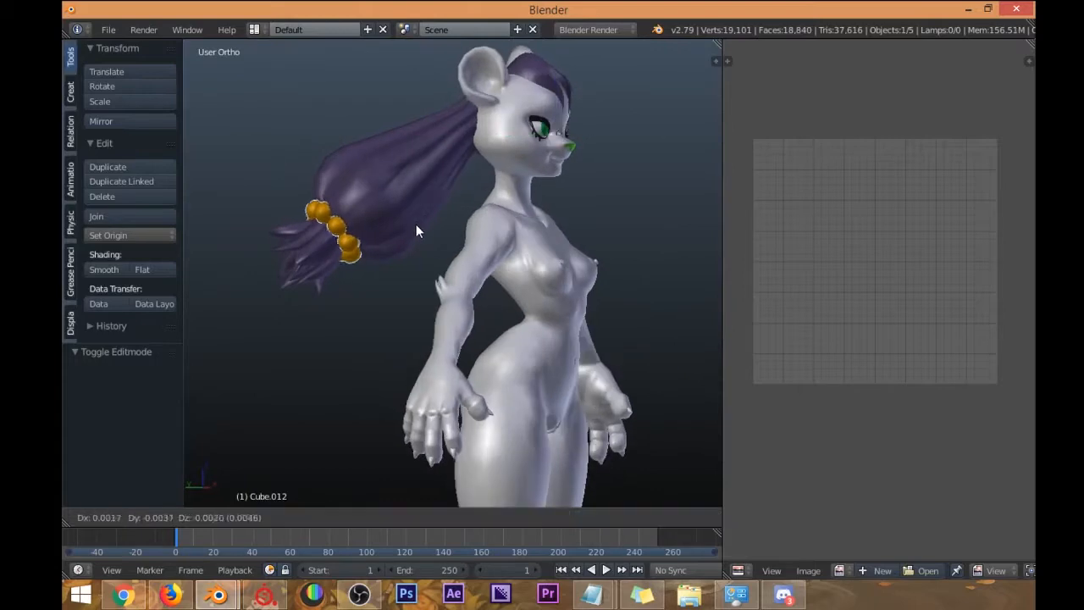
right_click(314, 245)
middle_drag(337, 246, 457, 249)
middle_drag(363, 226, 283, 215)
scroll(282, 216, up, 6)
middle_drag(356, 189, 364, 207)
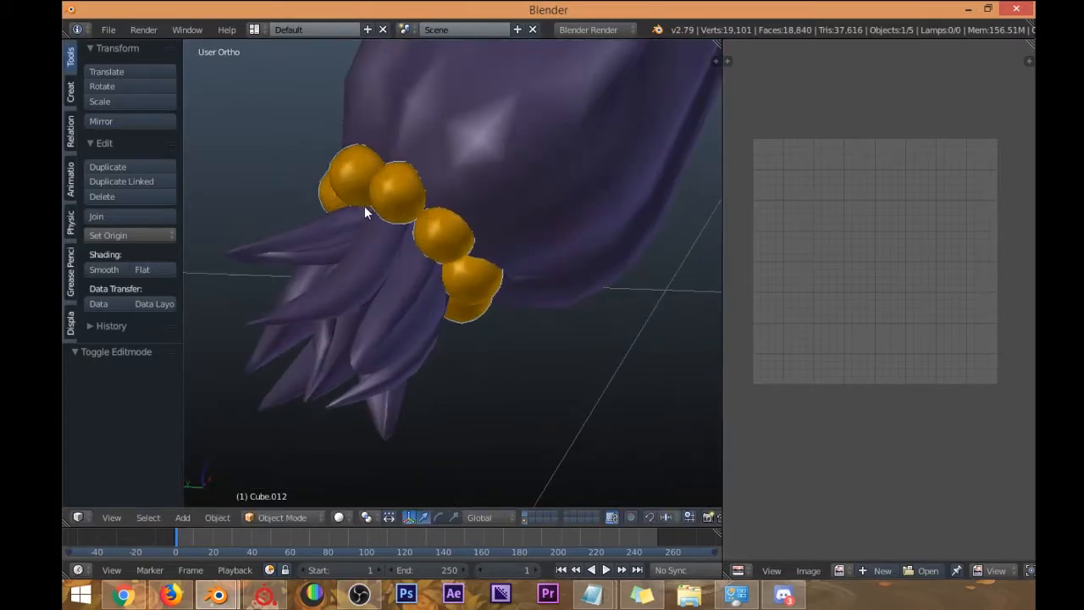
scroll(455, 146, down, 6)
middle_drag(454, 146, 438, 213)
scroll(381, 108, down, 4)
right_click(439, 212)
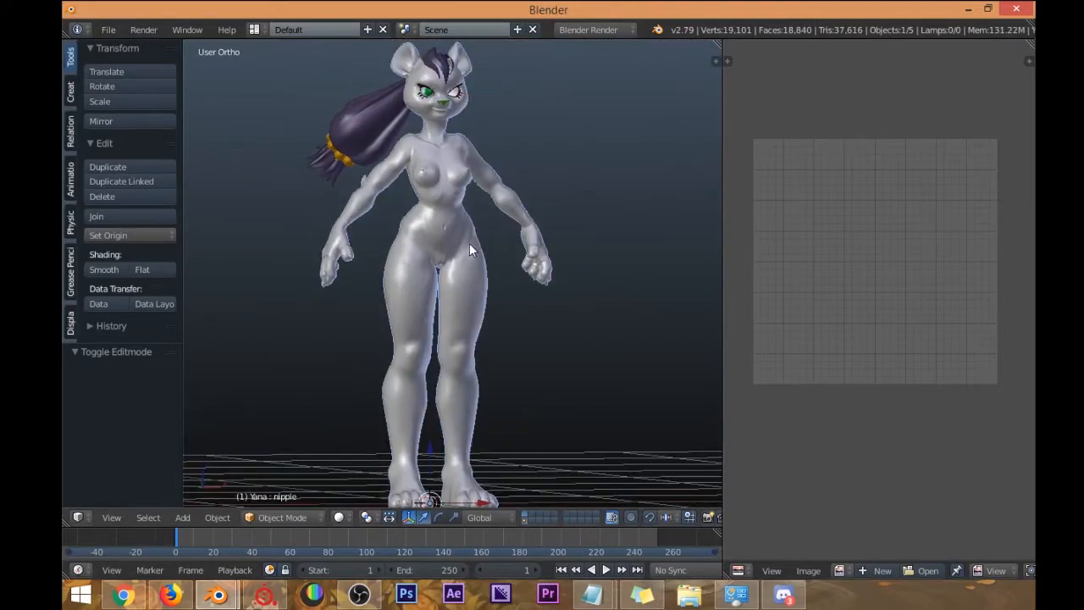
Start an FBX export of the character and choose the folder F:\Redes Sociales\Material Patreon\Character Designe\February 2018\3D.
click(108, 30)
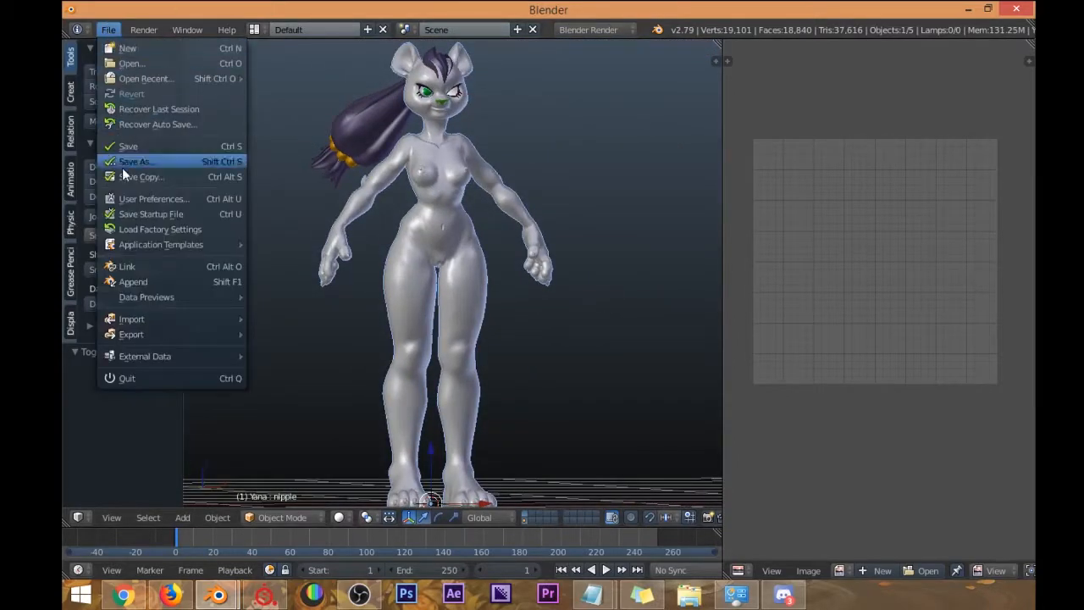
mouse_move(148, 322)
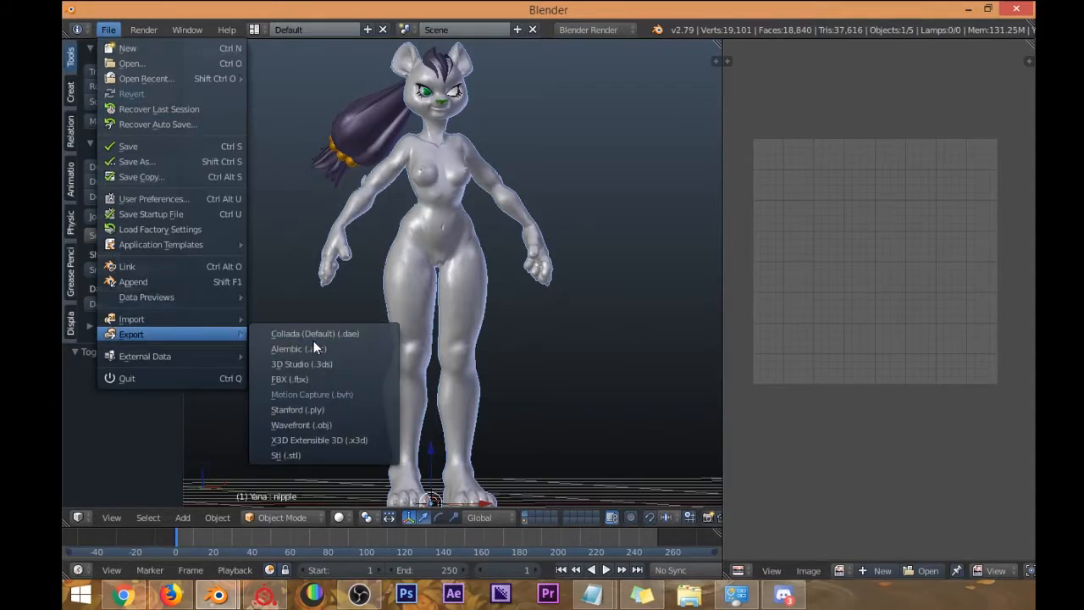
click(313, 381)
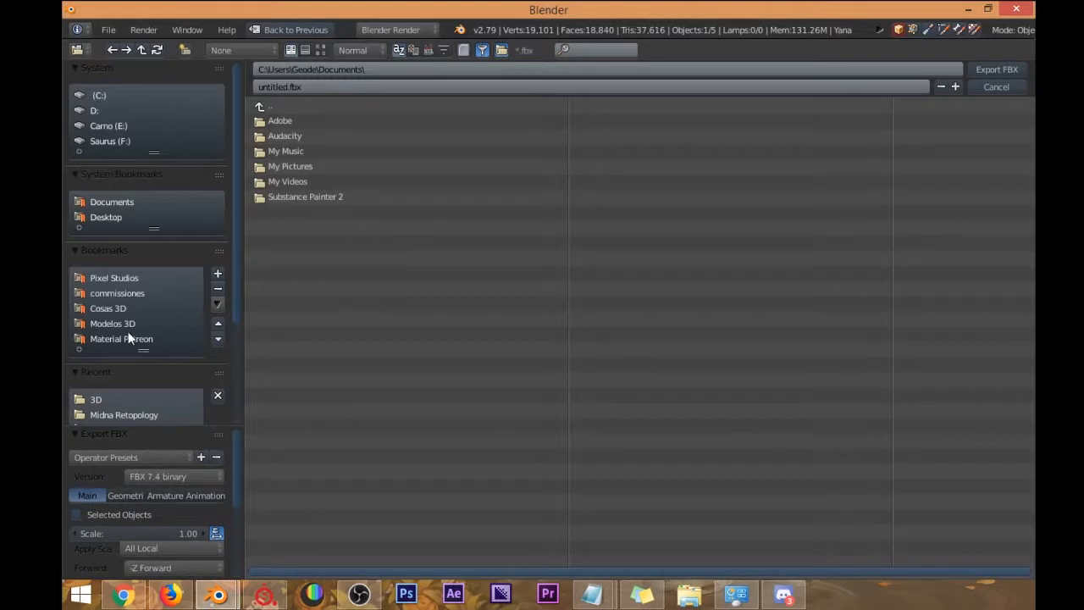
click(147, 340)
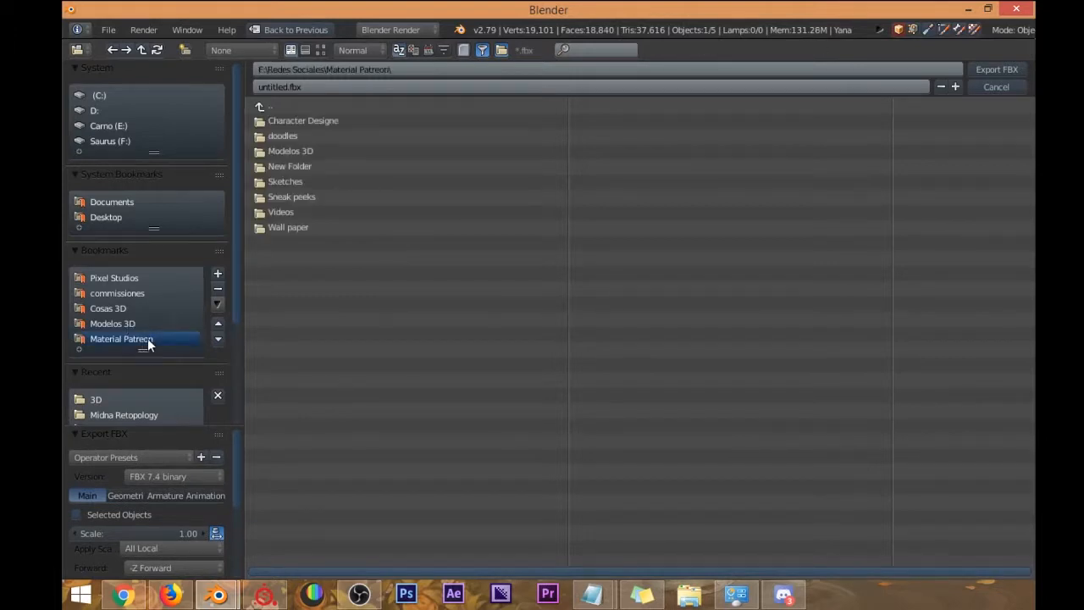
click(108, 338)
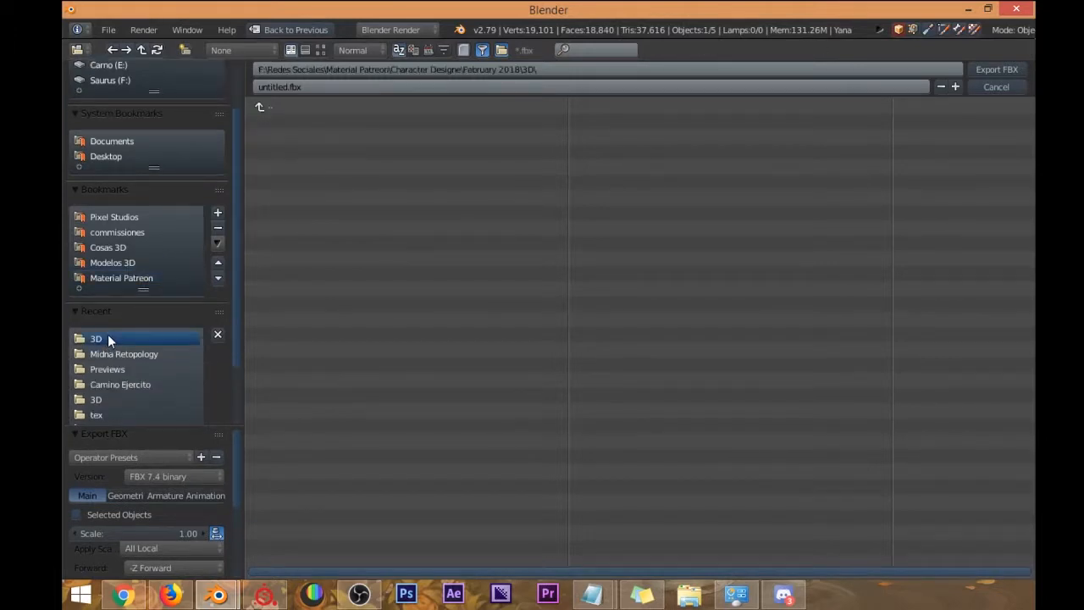
click(298, 102)
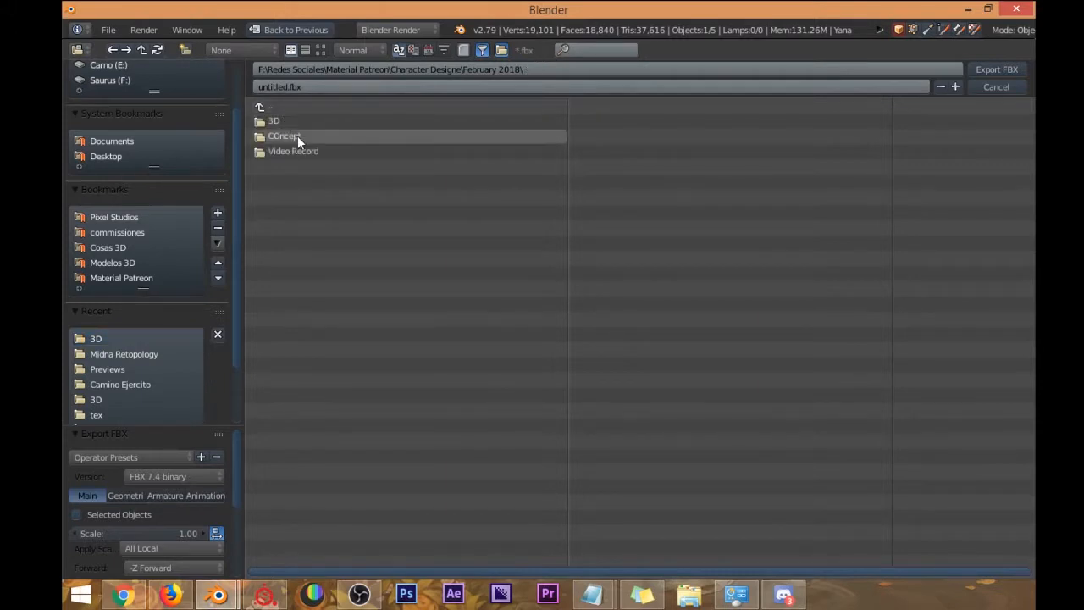
click(307, 120)
Name the export file Kalik Body.fbx and export the character.
click(289, 87)
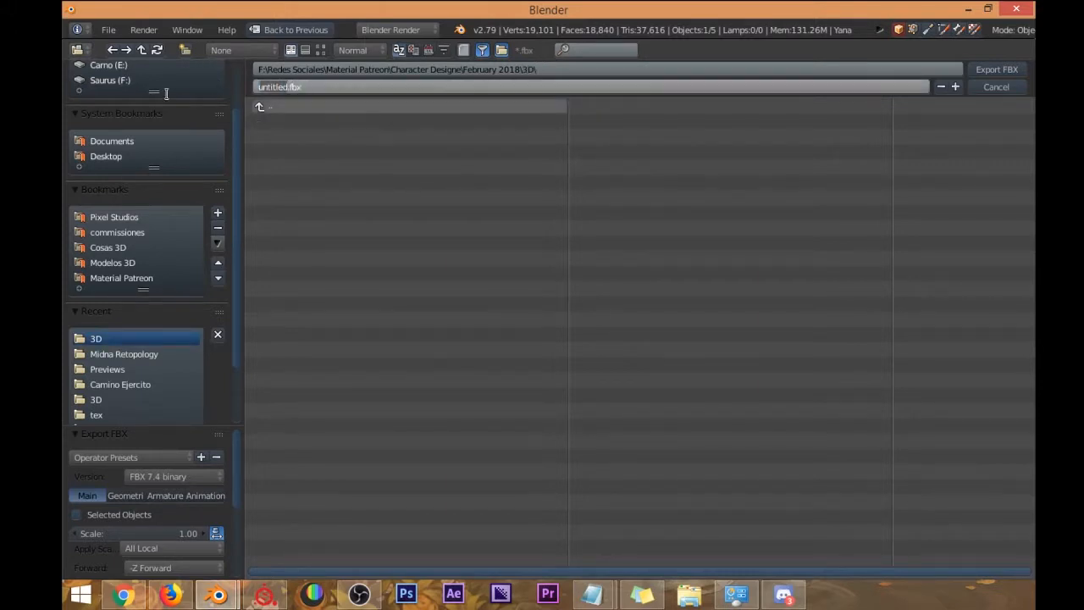
text(alik Body)
click(467, 188)
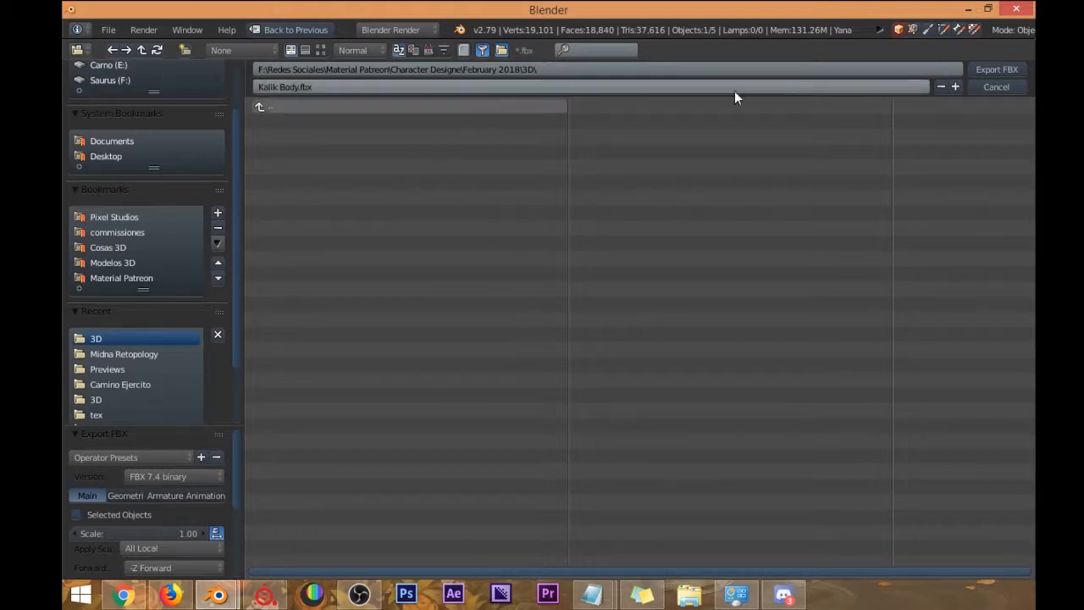
click(995, 71)
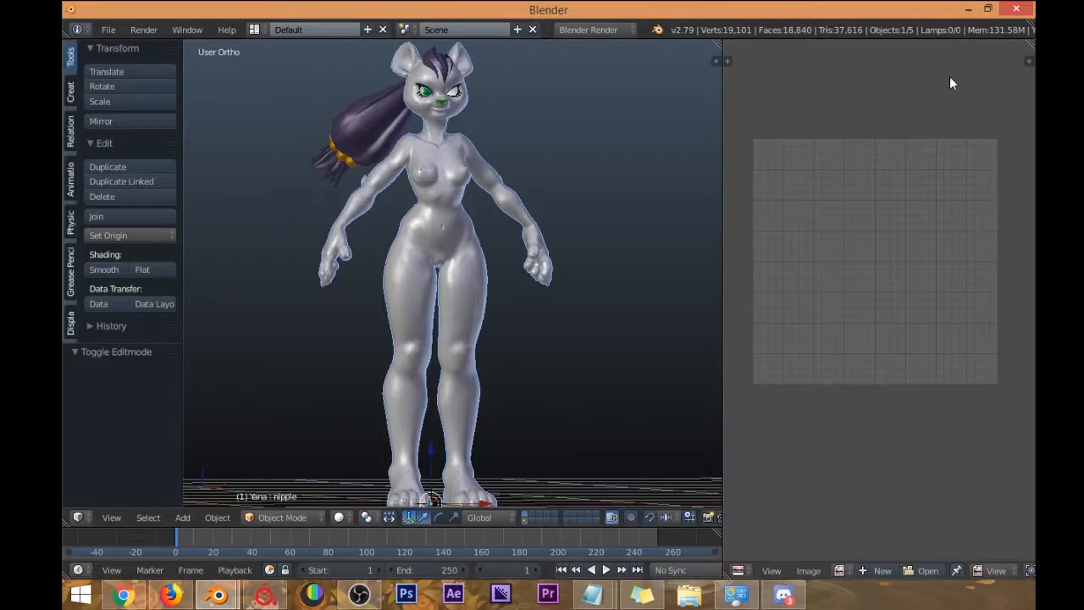
Switch to Substance Painter and start a new project.
click(738, 571)
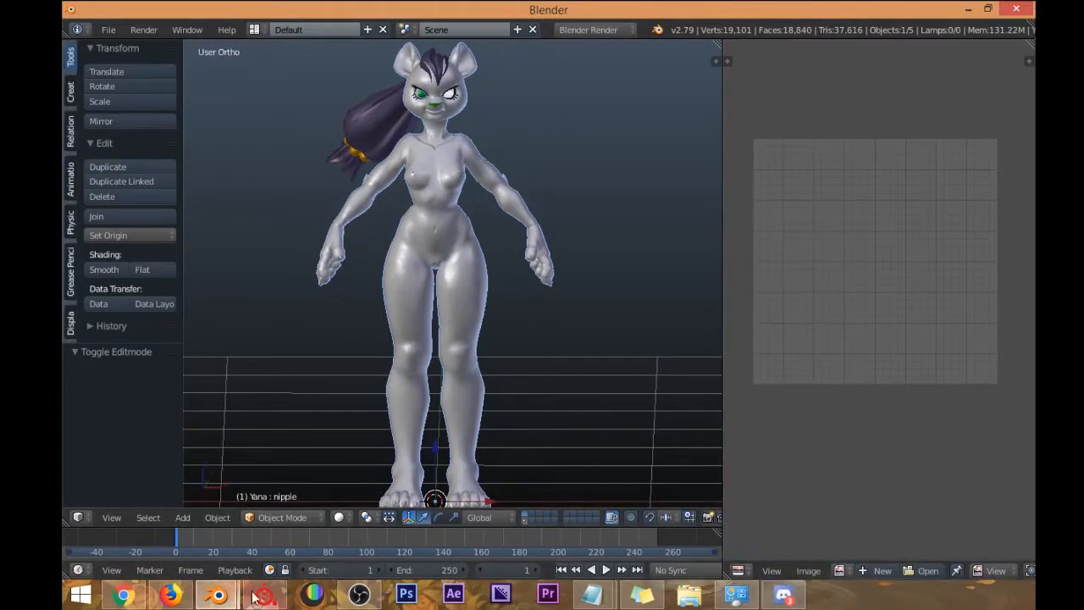
click(265, 595)
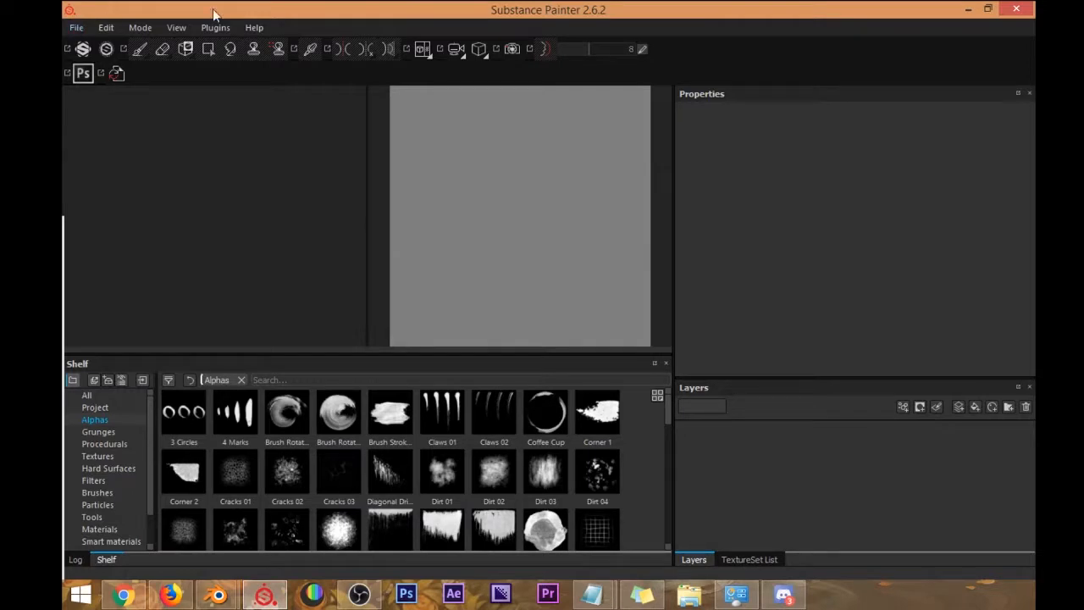
click(74, 27)
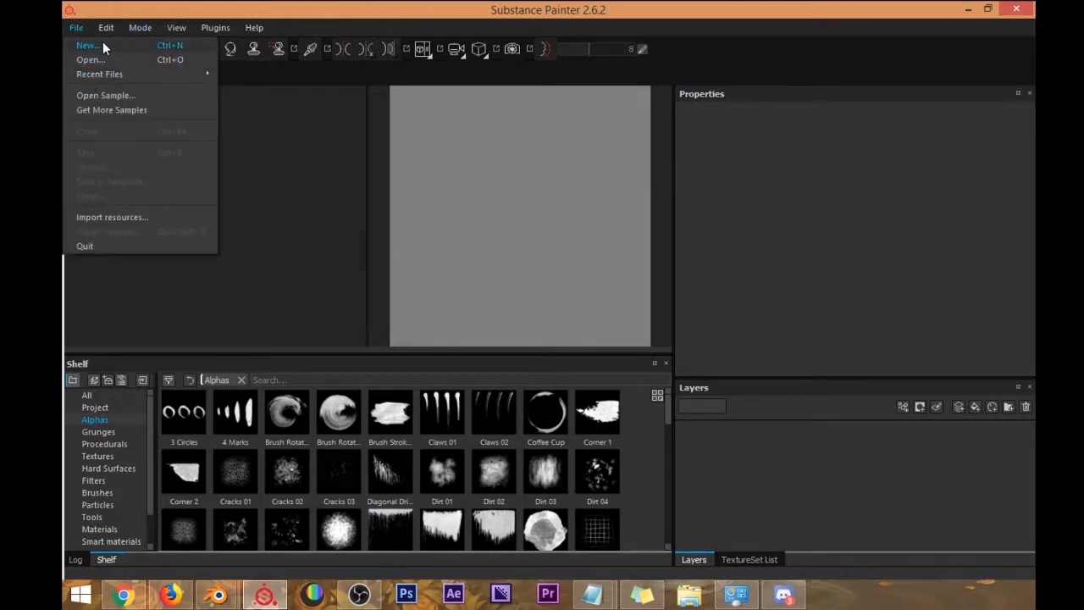
click(102, 47)
drag(526, 109, 440, 108)
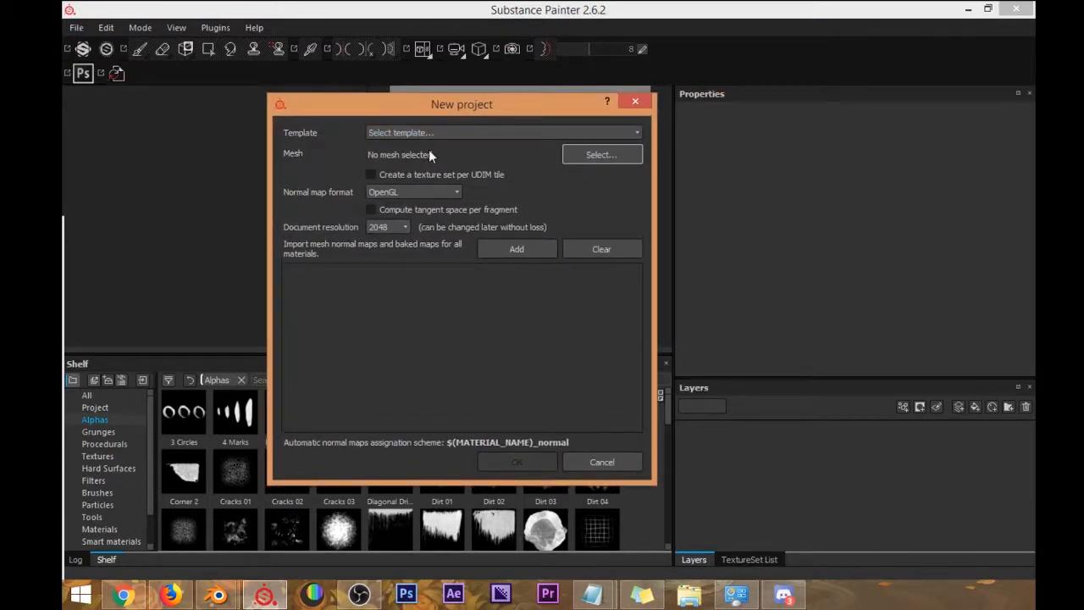
Browse for the project's mesh in F:\Redes Sociales\Material Patreon\Character Designe\February 2018\3D.
click(618, 155)
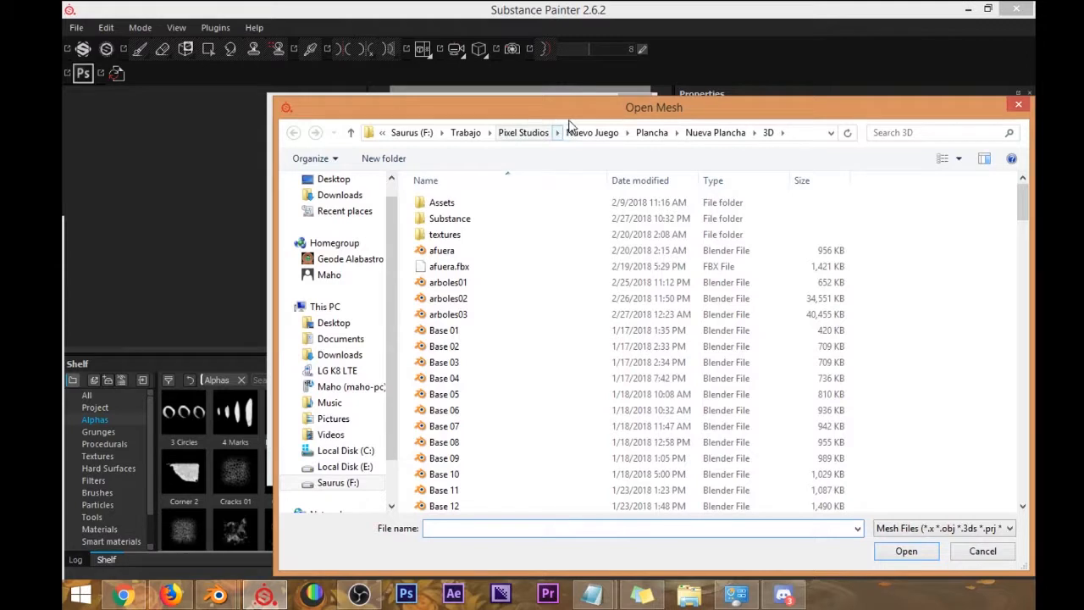
scroll(369, 469, down, 1)
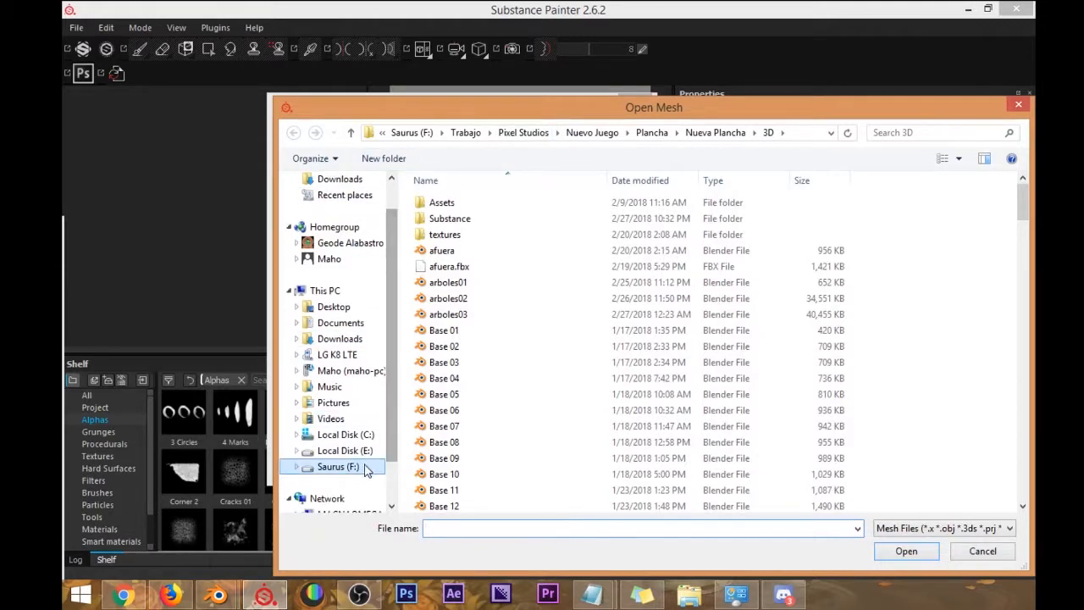
click(369, 469)
click(477, 240)
double_click(476, 220)
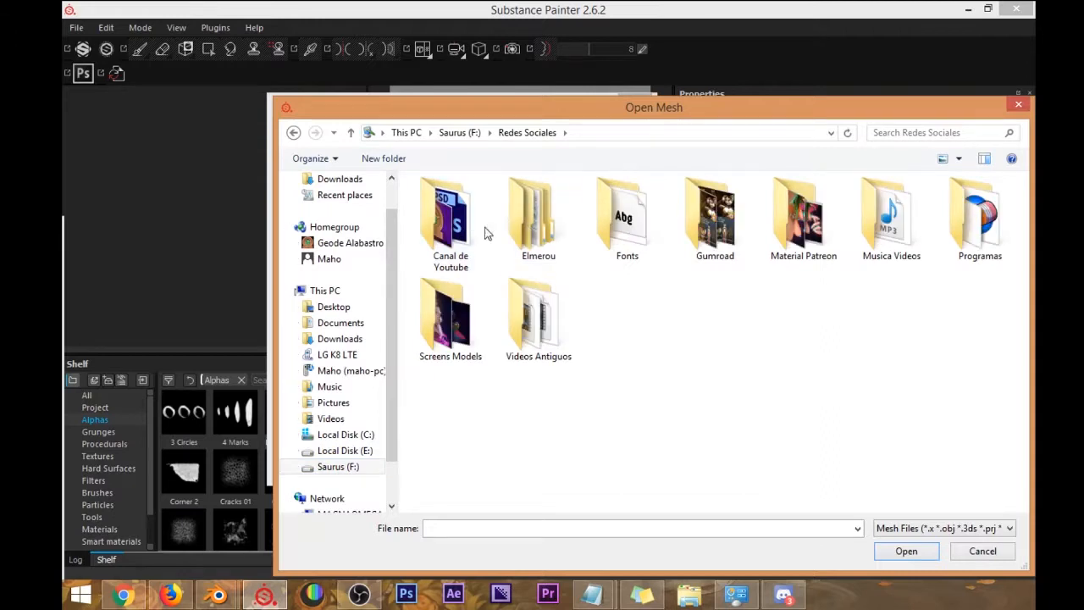
double_click(775, 233)
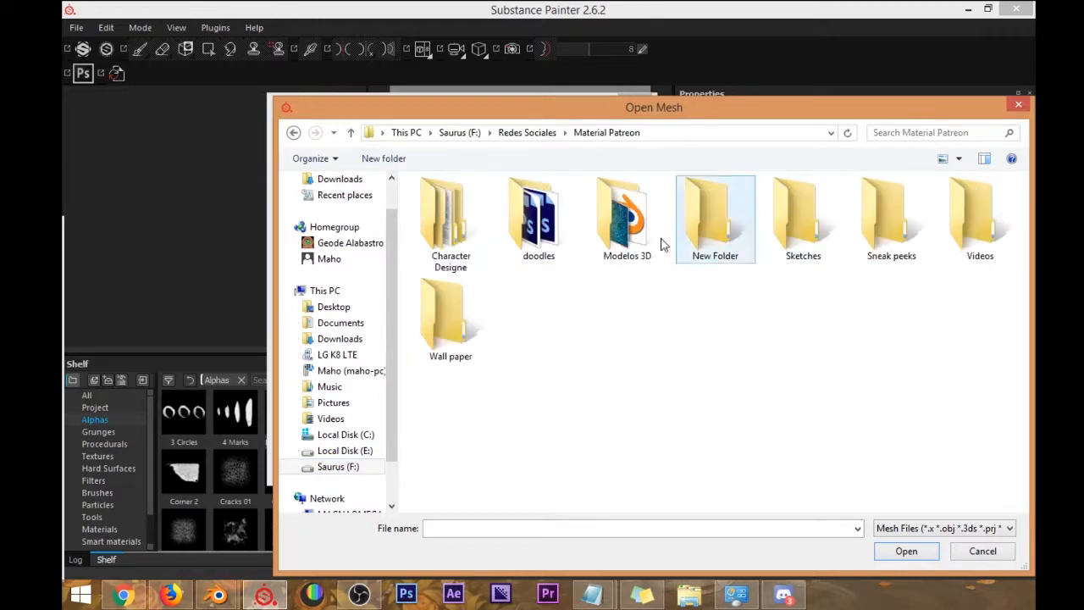
double_click(457, 235)
double_click(453, 204)
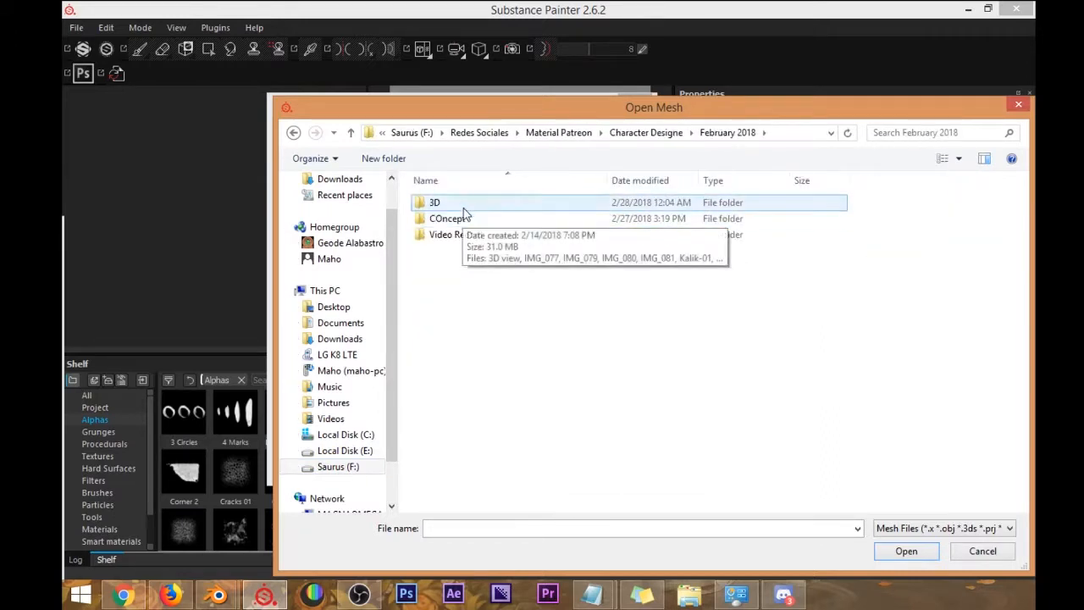
double_click(462, 204)
scroll(508, 211, down, 1)
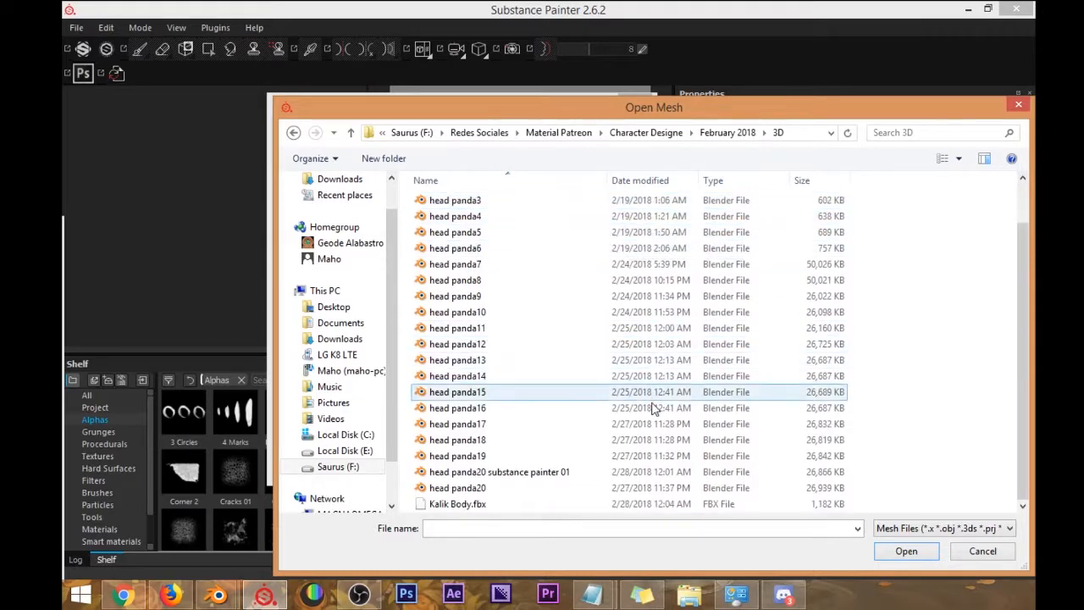
Try to create the project from the head panda20 Blender file and read the resulting log entries.
click(461, 487)
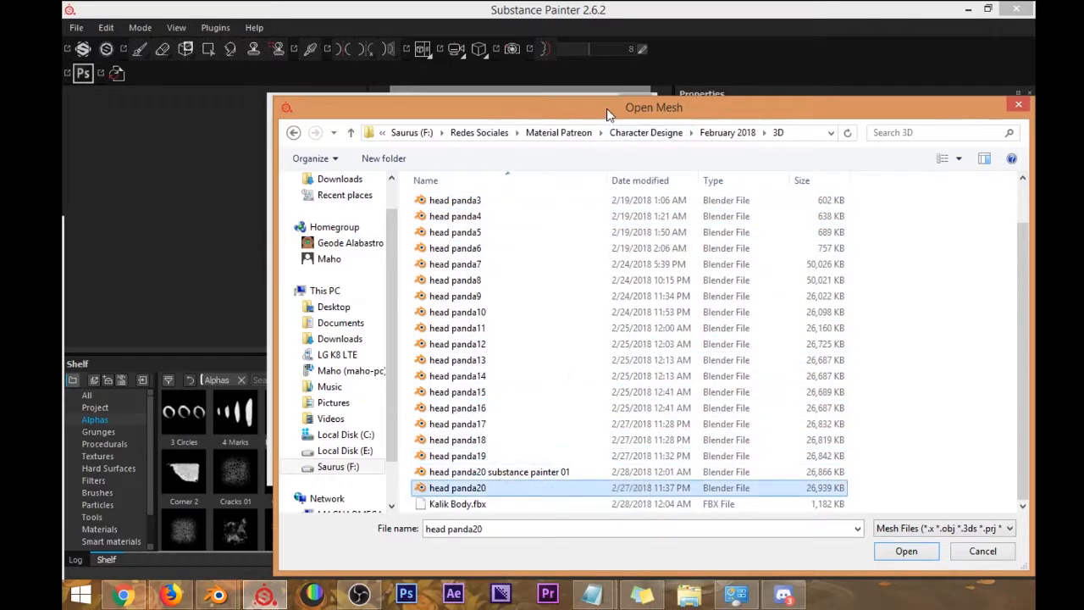
drag(606, 106, 517, 40)
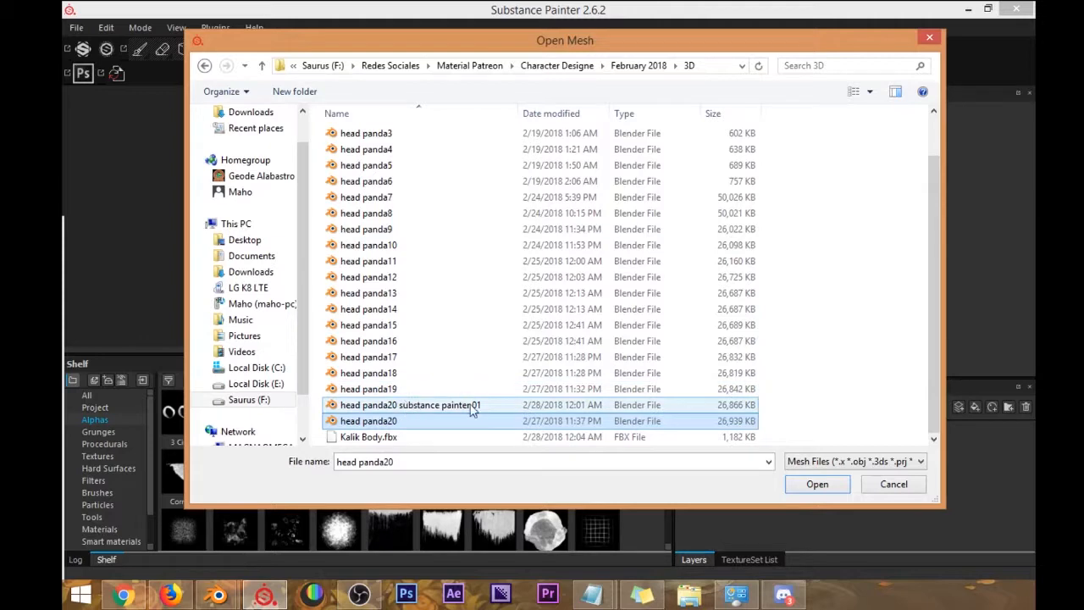
click(389, 437)
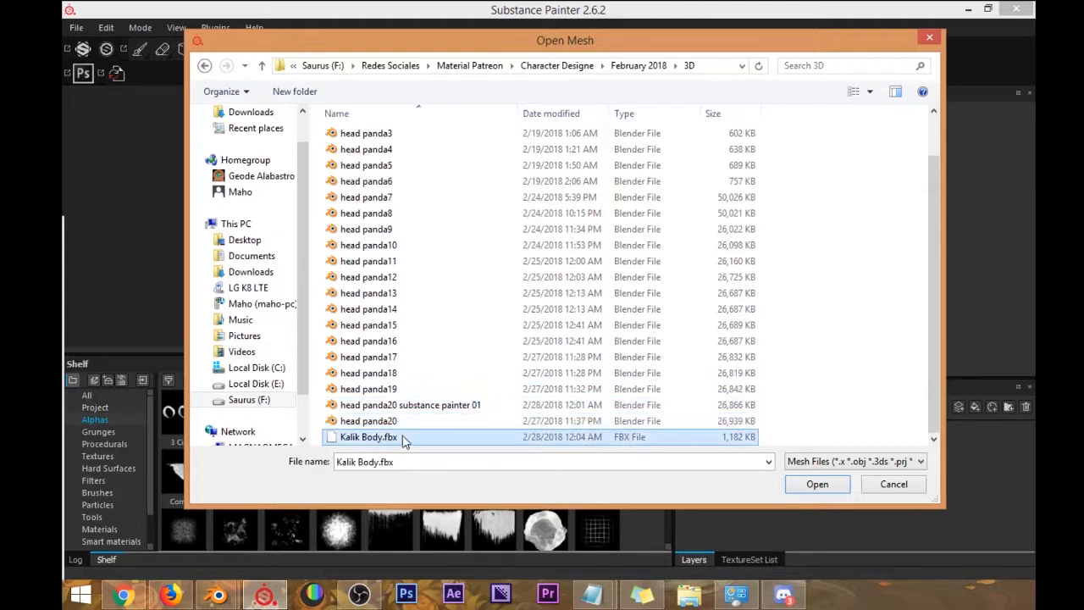
click(394, 423)
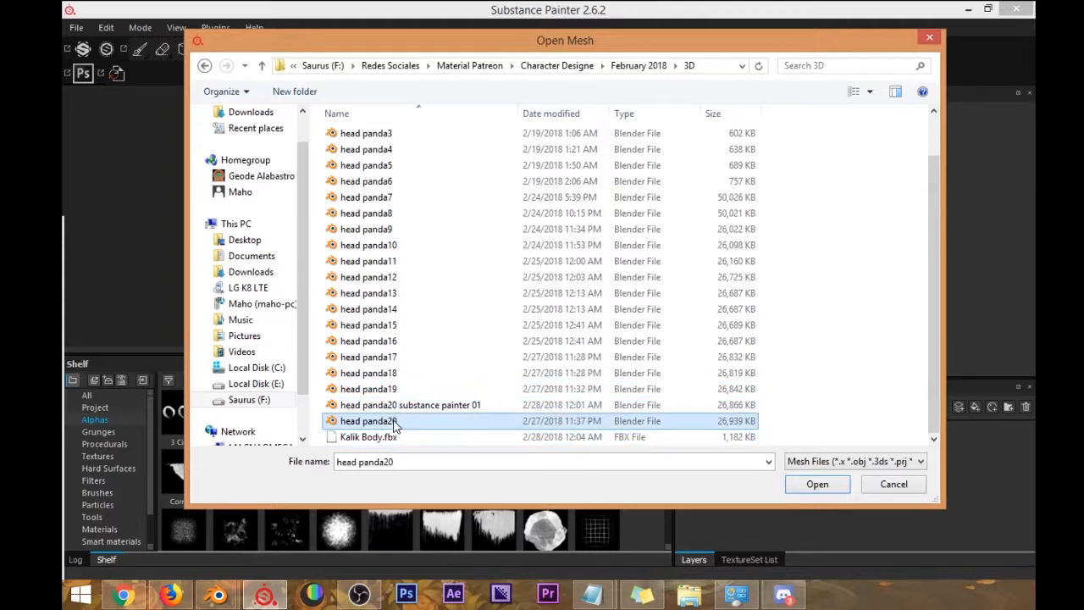
click(805, 484)
click(514, 461)
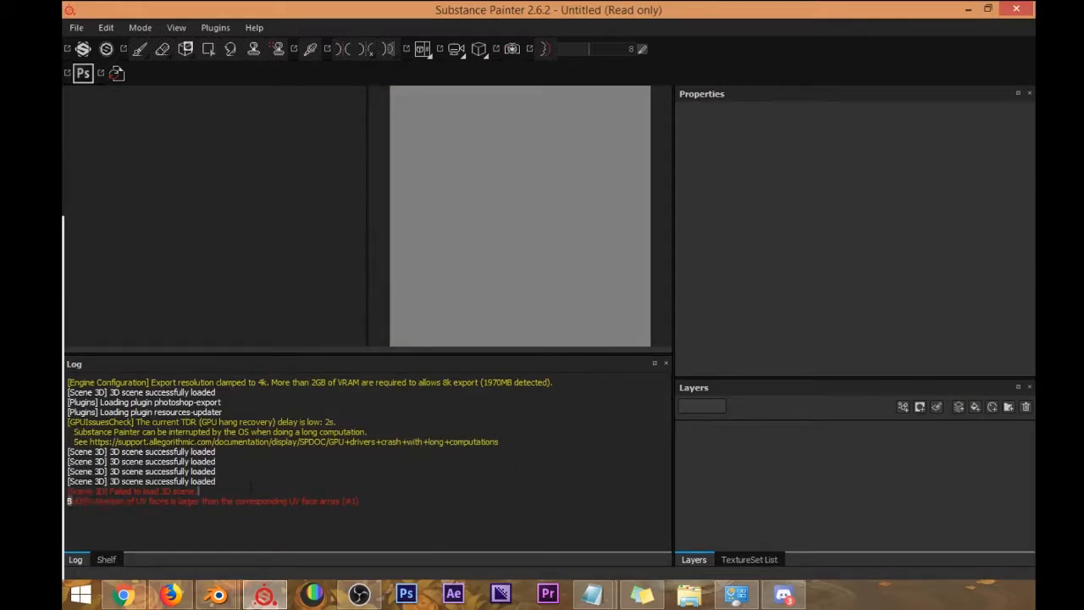
drag(198, 491, 386, 501)
click(280, 501)
Start another new project without a template and choose Kalik Body.fbx as its mesh.
click(80, 32)
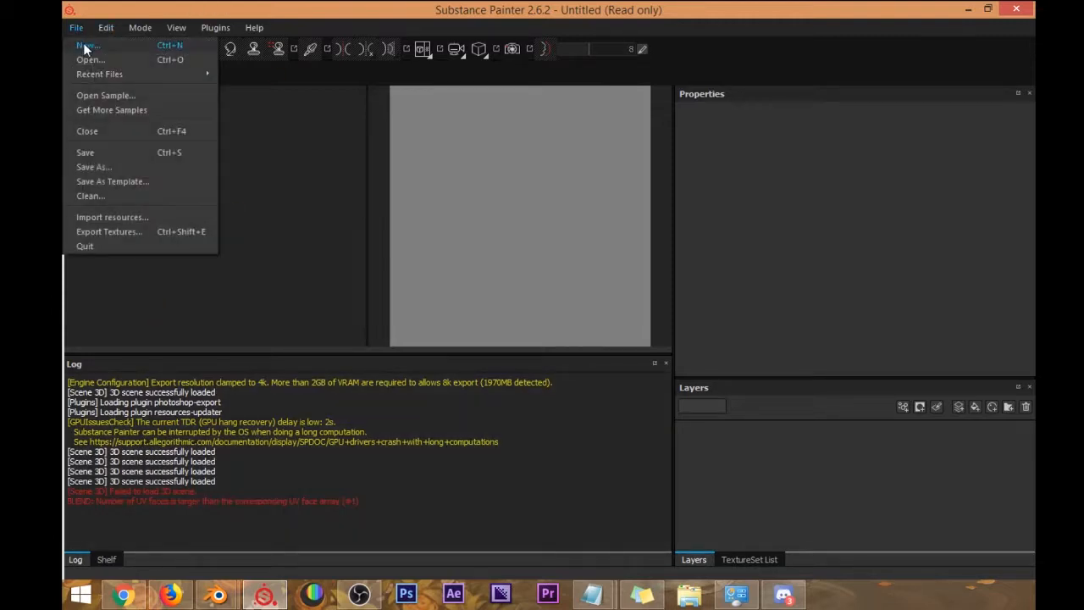
click(83, 46)
click(504, 320)
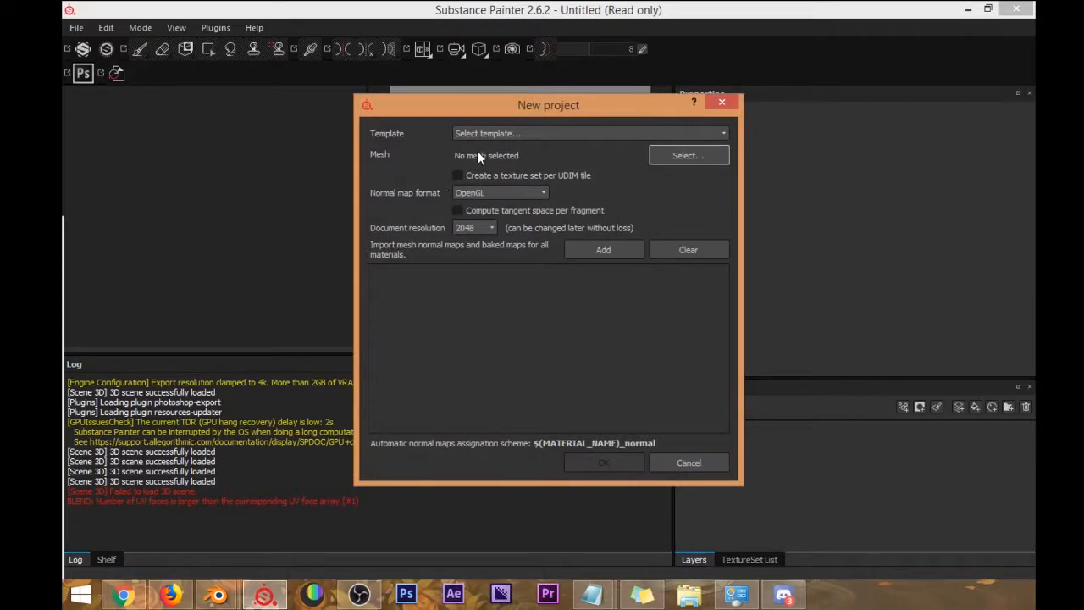
click(651, 134)
click(617, 130)
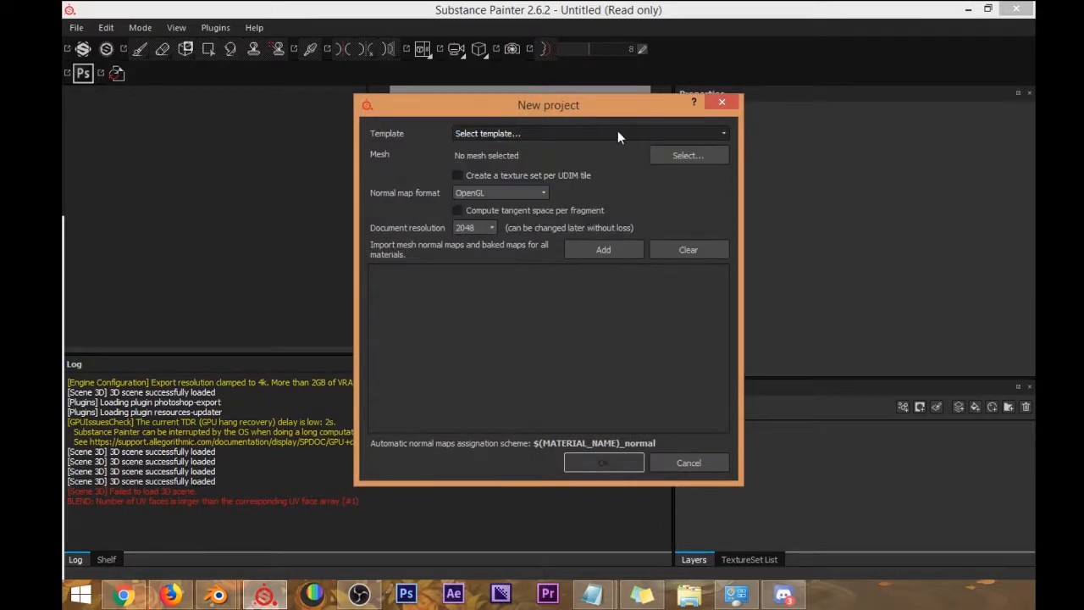
click(676, 155)
scroll(1005, 237, down, 1)
click(479, 506)
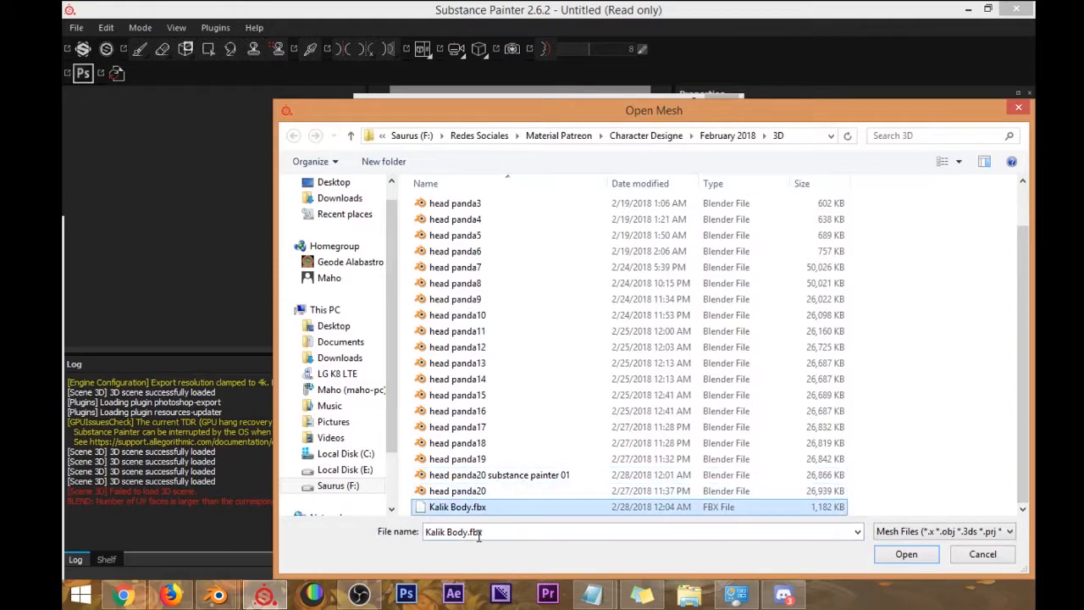
click(904, 554)
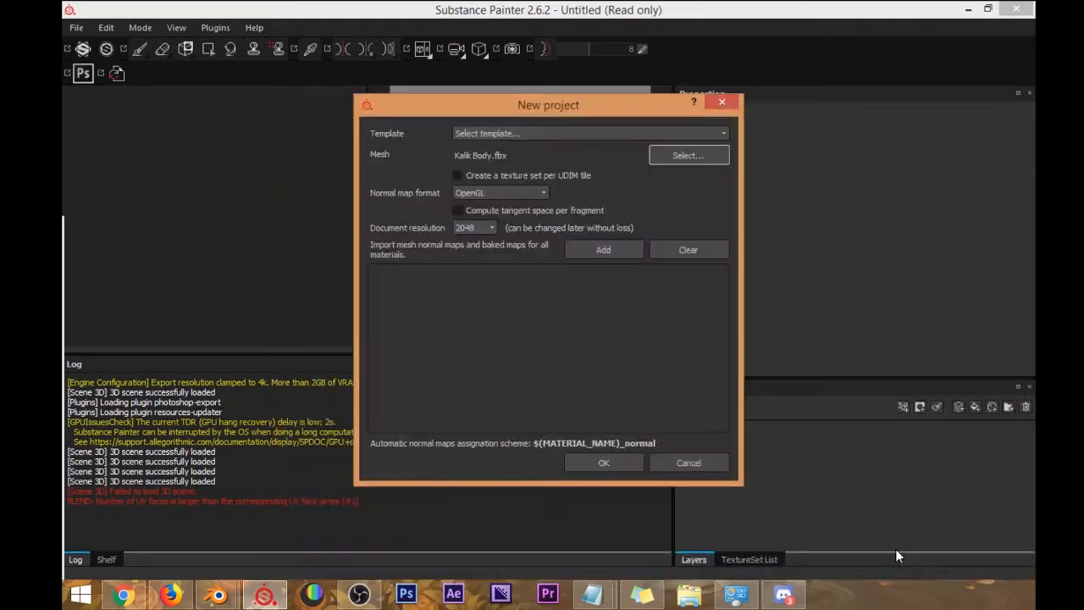
Set the document resolution to 1024 and create the project from Kalik Body.fbx.
click(482, 228)
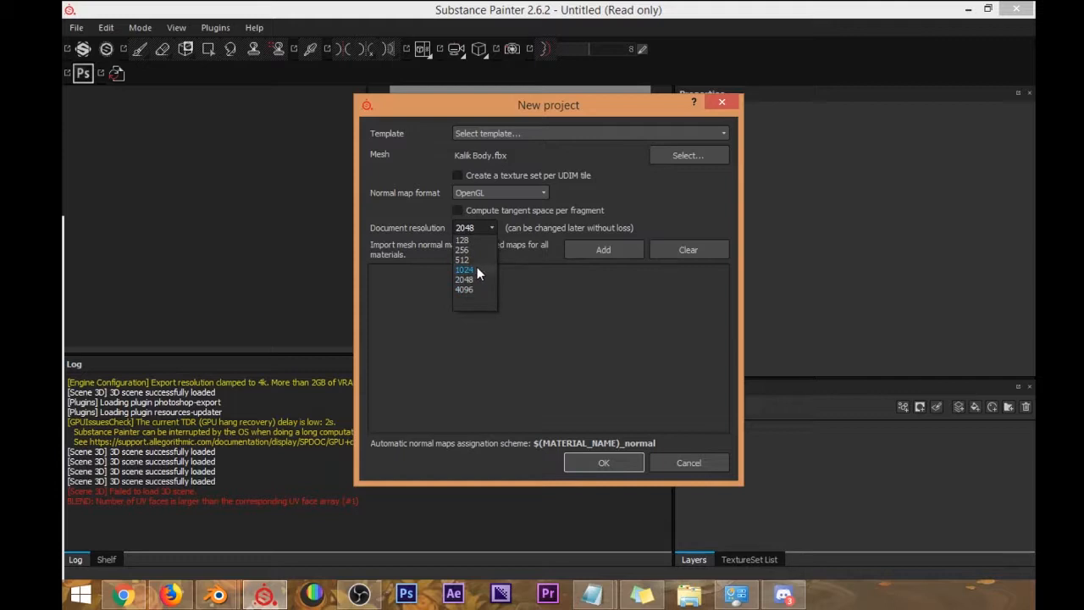
click(475, 270)
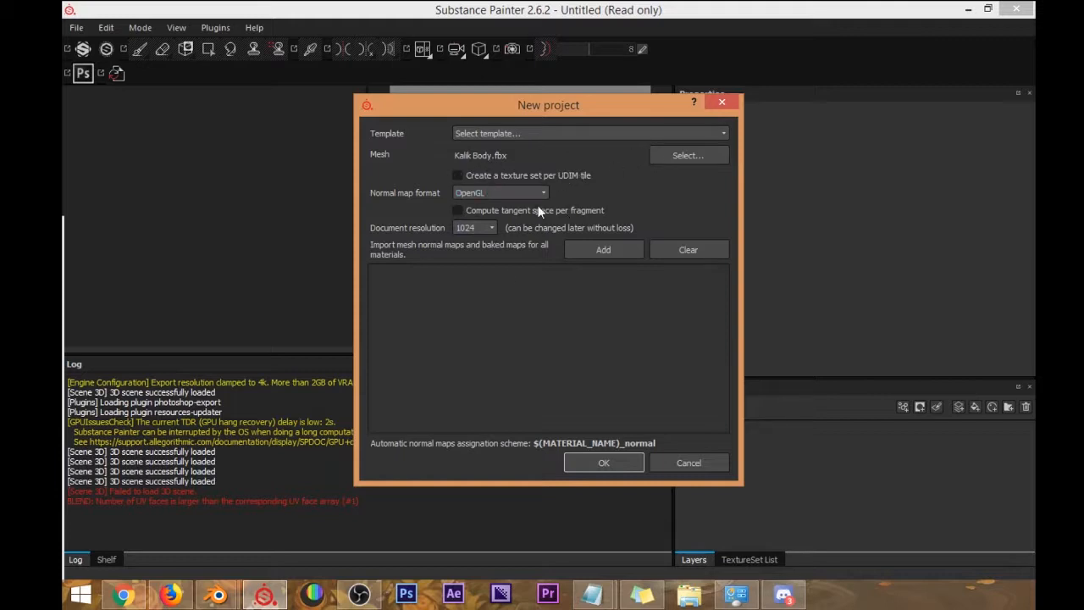
click(598, 464)
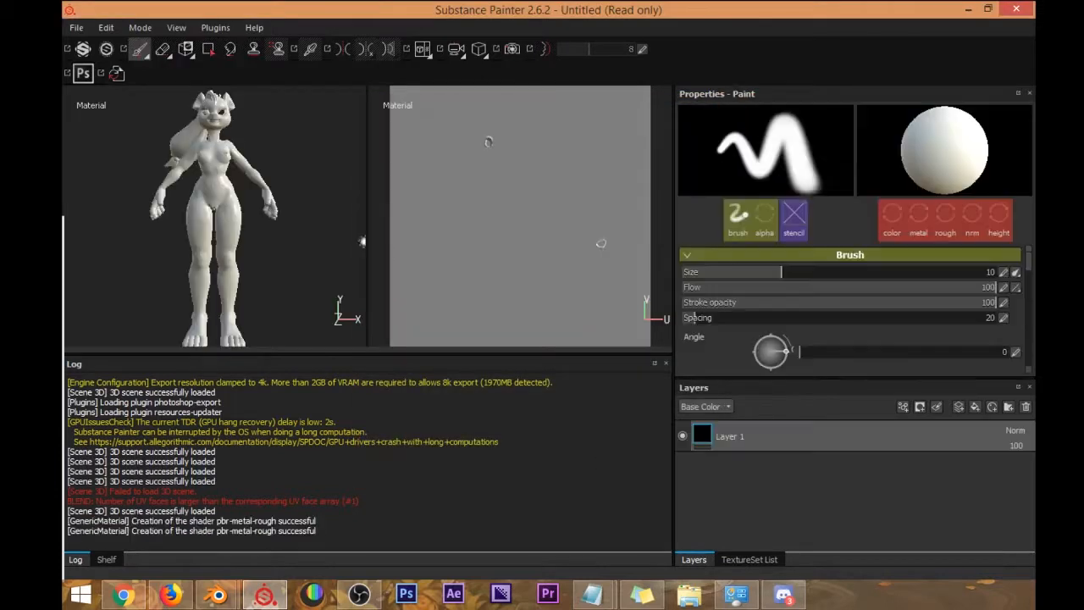
Examine the imported character from several angles, closing in on the head and upper body to check the mesh.
alt+drag(207, 199, 232, 293)
alt+shift+drag(271, 170, 207, 160)
alt+middle_drag(212, 127, 225, 221)
scroll(234, 165, down, 2)
scroll(229, 165, up, 6)
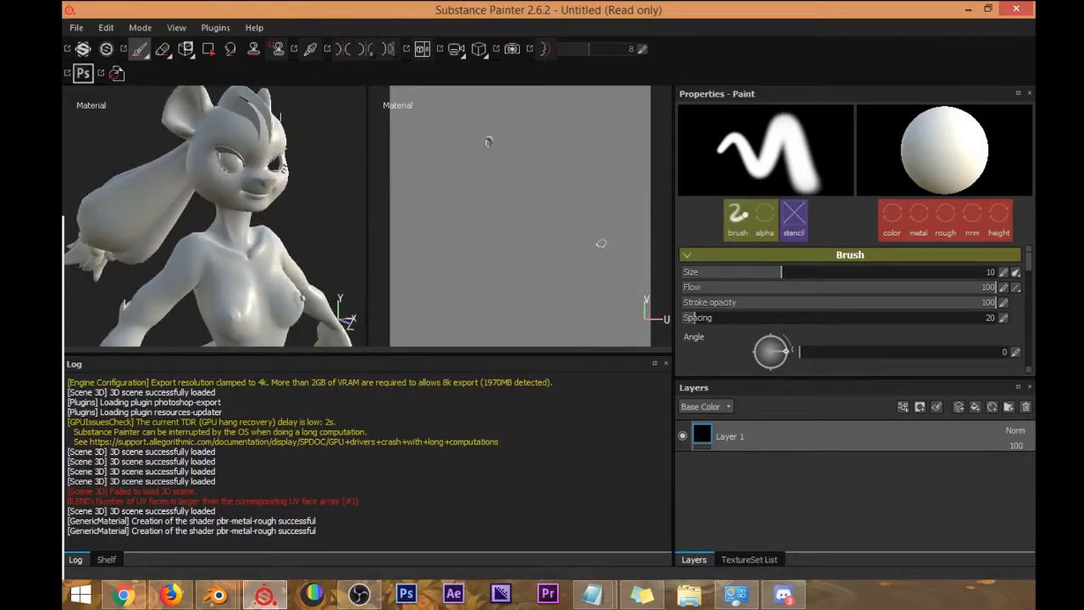
alt+drag(227, 165, 184, 188)
scroll(254, 165, up, 4)
scroll(211, 176, down, 1)
scroll(214, 185, down, 4)
alt+middle_drag(184, 188, 162, 161)
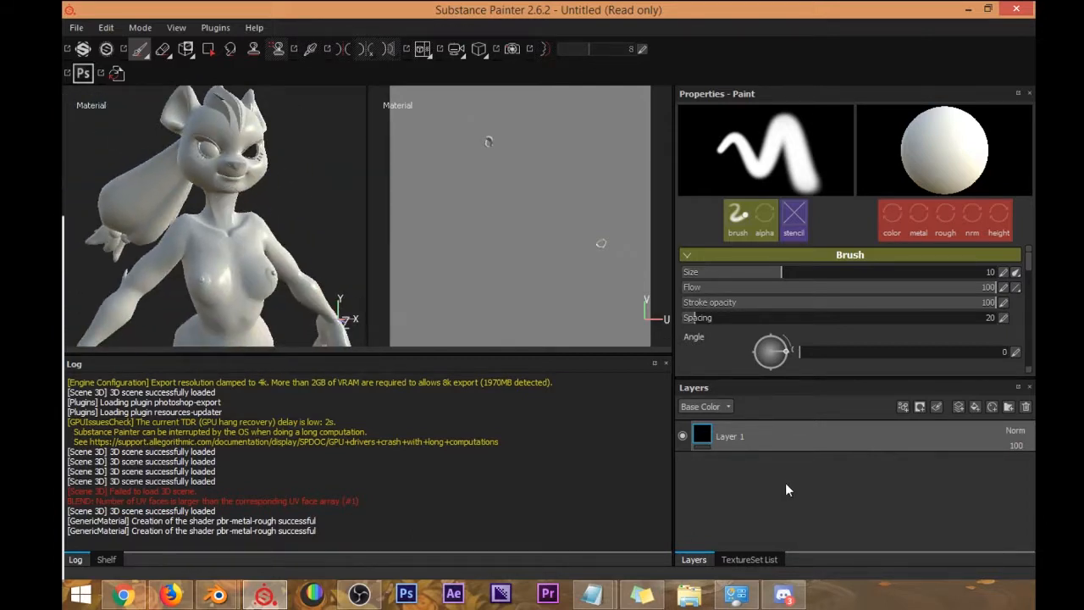
Bring up the texture set list, enlarge it to show every entry, and select the Nose texture set.
click(725, 560)
drag(779, 378, 779, 270)
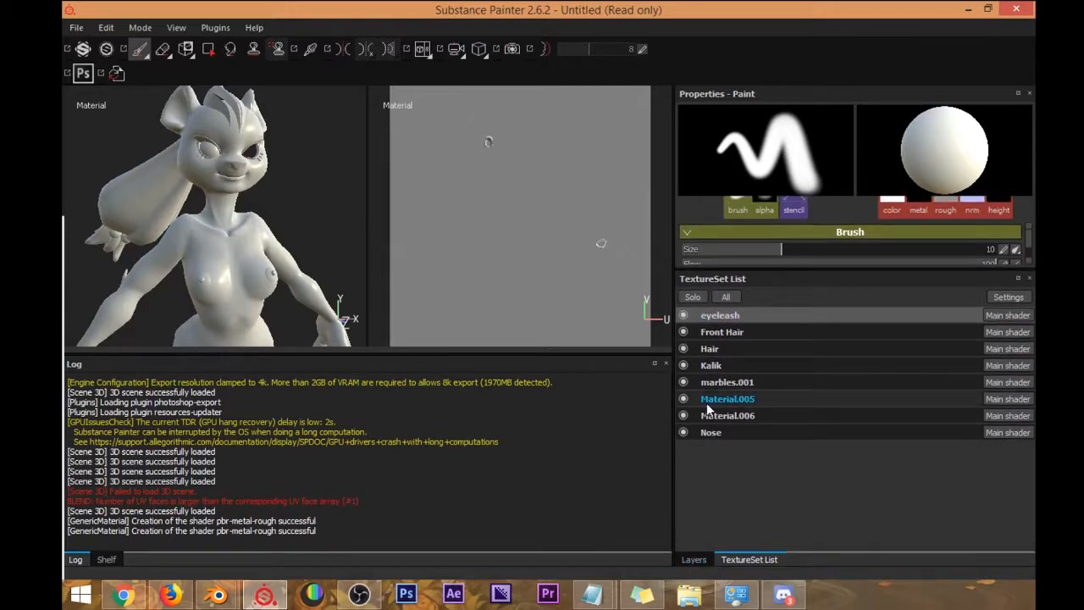
click(731, 432)
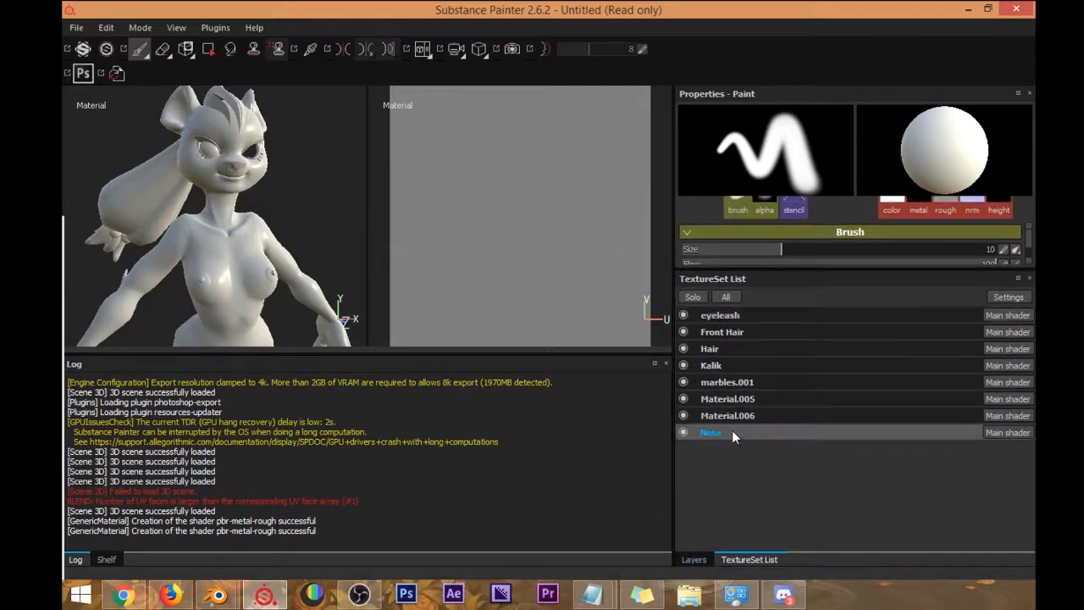
Select Material.006 and hide the Nose, Material.006, Material.005, marbles.001 and Kalik texture sets to check which parts they cover.
click(683, 416)
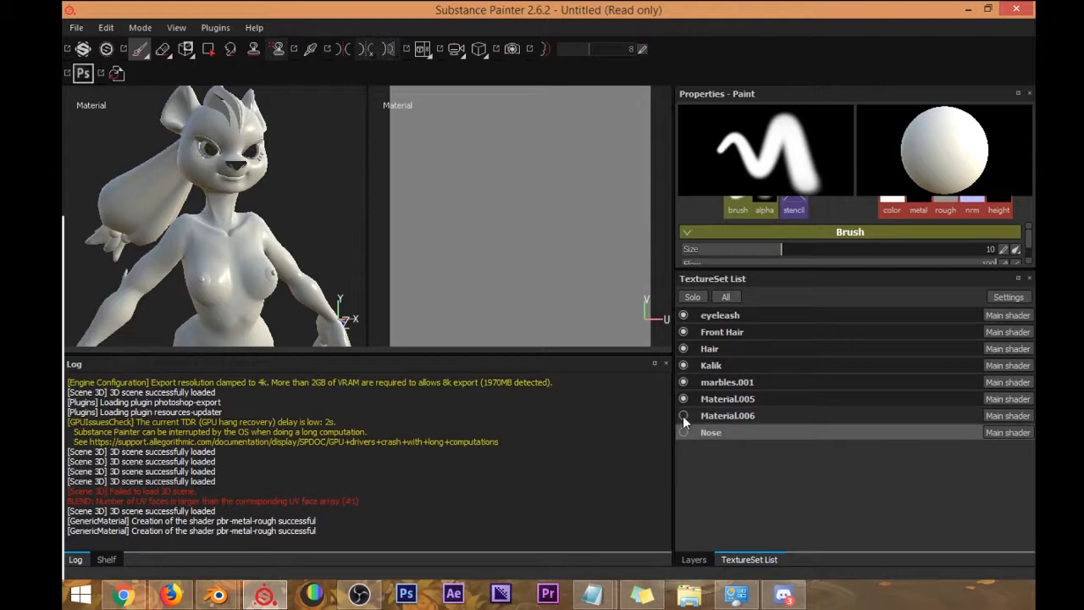
click(725, 417)
click(683, 416)
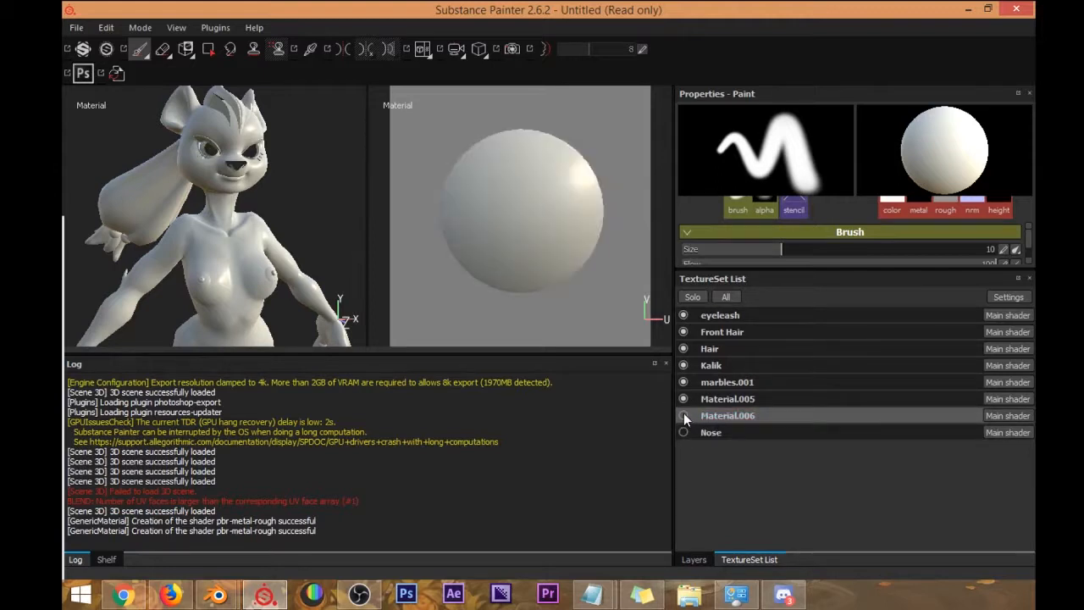
click(684, 416)
click(684, 399)
click(684, 400)
click(683, 413)
click(683, 400)
click(683, 412)
click(686, 381)
alt+drag(114, 241, 173, 236)
click(683, 365)
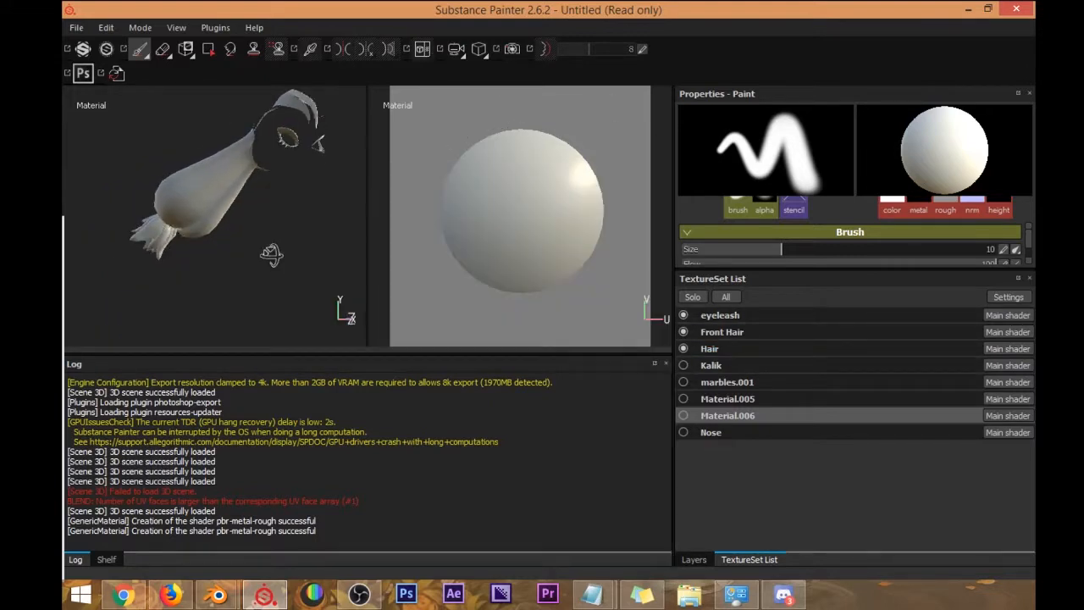
alt+drag(277, 249, 283, 232)
Show Nose, Material.006, Material.005 and marbles.001 again and examine the eyes and nose with the body hidden.
click(682, 432)
click(683, 415)
click(684, 398)
click(683, 382)
alt+drag(249, 251, 279, 246)
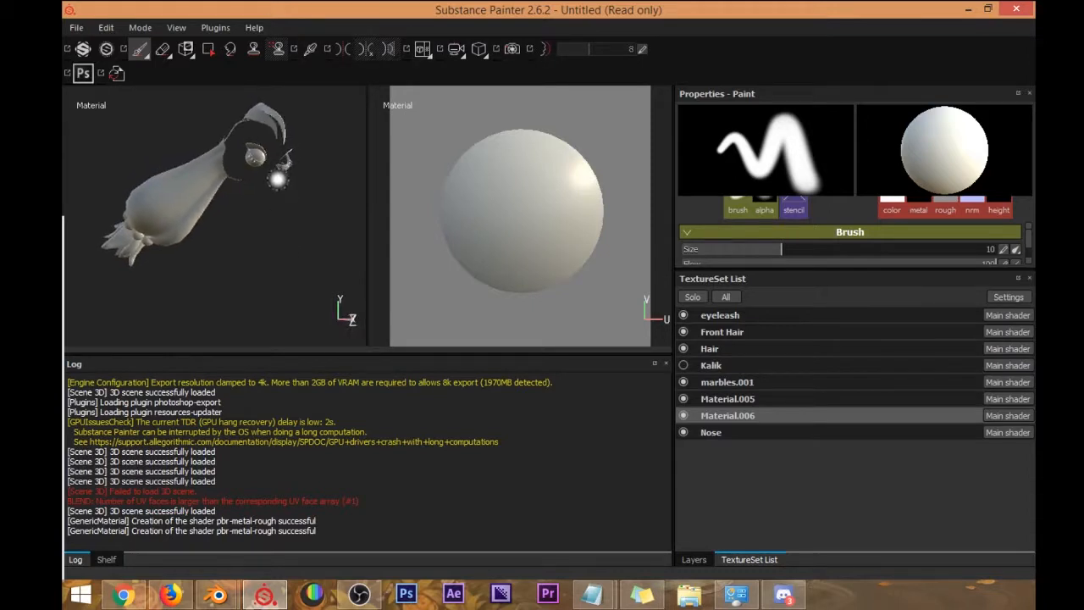
scroll(278, 160, up, 4)
mouse_move(306, 138)
alt+mouse_down()
mouse_move(240, 225)
mouse_move(205, 215)
mouse_move(229, 243)
mouse_move(206, 227)
mouse_move(246, 232)
mouse_move(220, 229)
mouse_move(257, 272)
mouse_move(228, 222)
mouse_move(284, 264)
alt+mouse_up()
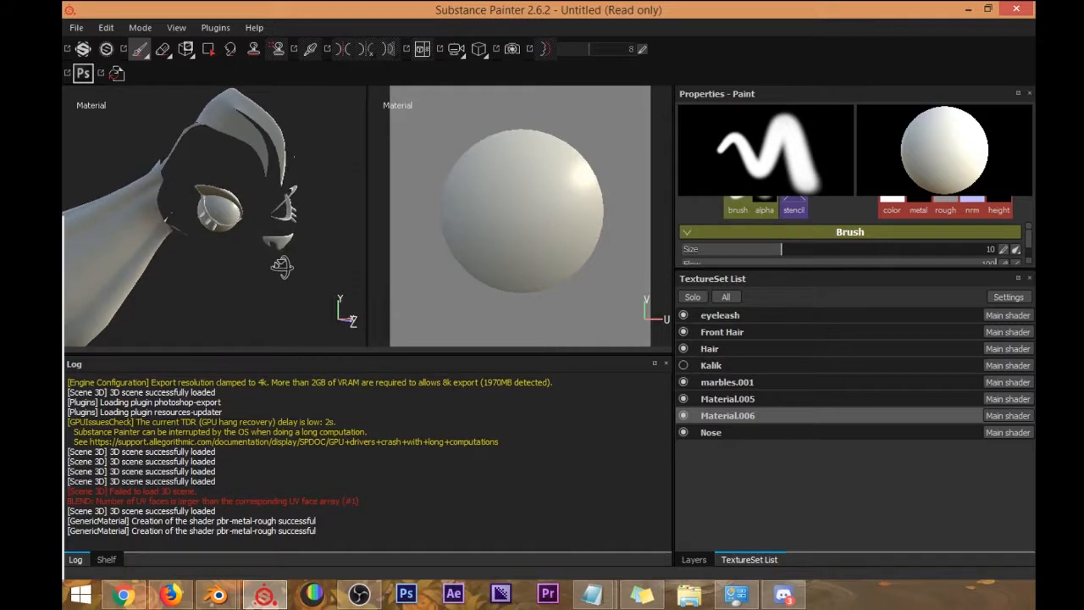
Show the Kalik texture set again and examine the character's face, hair and whole body.
click(685, 366)
alt+drag(343, 278, 310, 266)
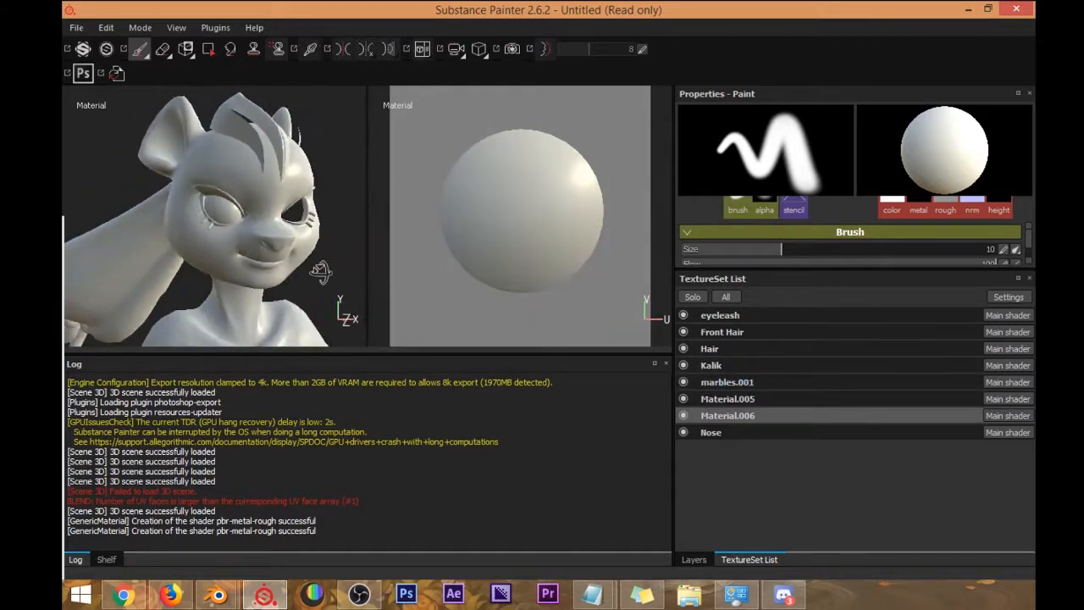
alt+middle_drag(310, 263, 292, 207)
scroll(283, 195, up, 4)
scroll(283, 196, down, 4)
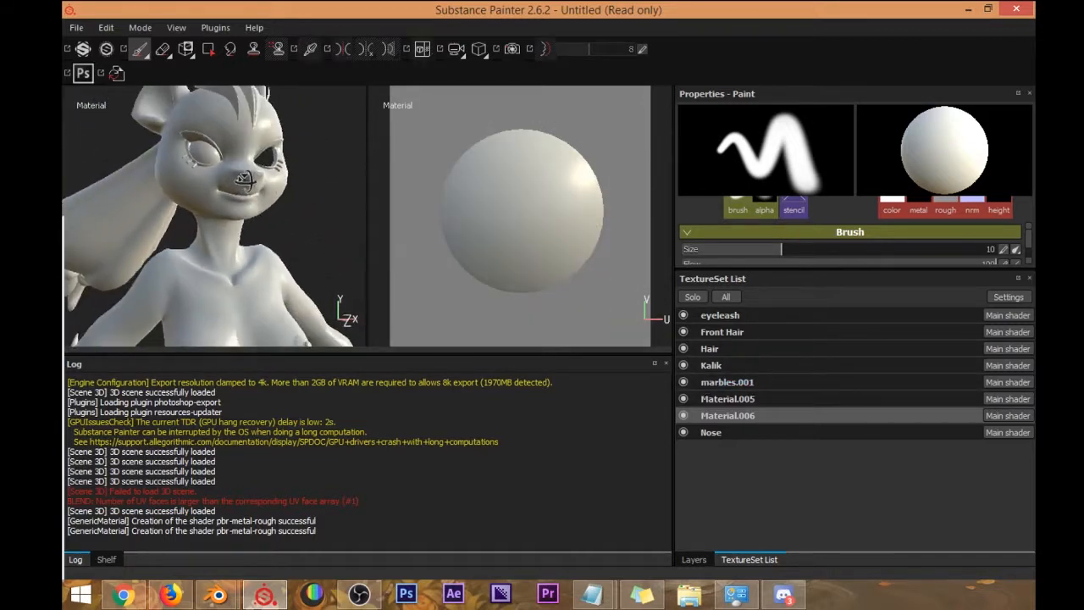
alt+drag(246, 182, 254, 196)
mouse_move(181, 204)
alt+mouse_down()
mouse_move(249, 182)
mouse_move(238, 193)
alt+mouse_up()
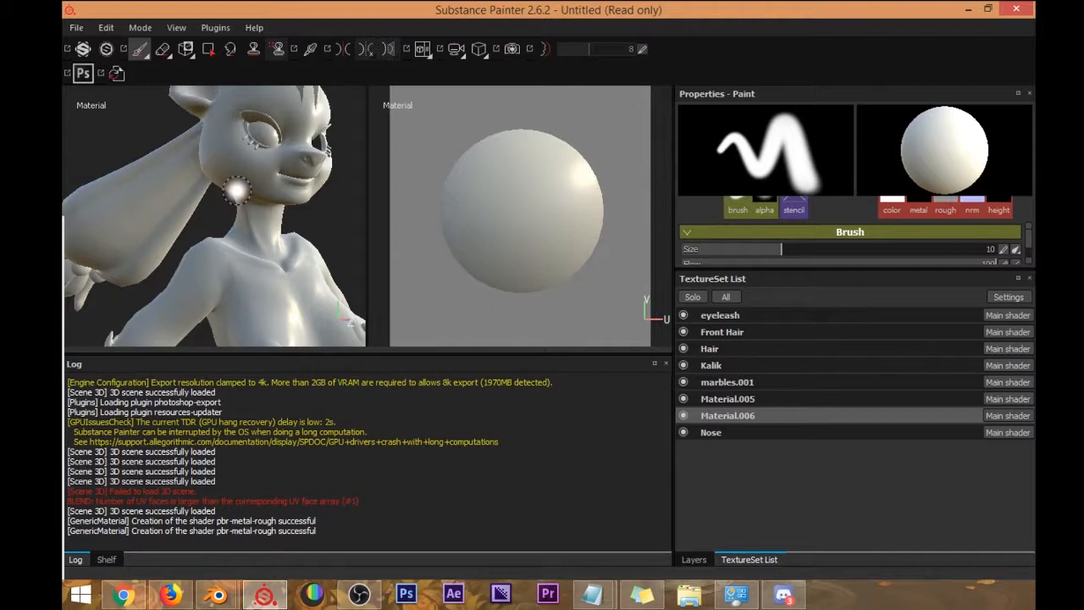
mouse_move(290, 221)
alt+mouse_down()
mouse_move(271, 208)
mouse_move(283, 191)
mouse_move(250, 208)
mouse_move(237, 204)
mouse_move(259, 189)
mouse_move(215, 190)
alt+mouse_up()
scroll(283, 191, down, 5)
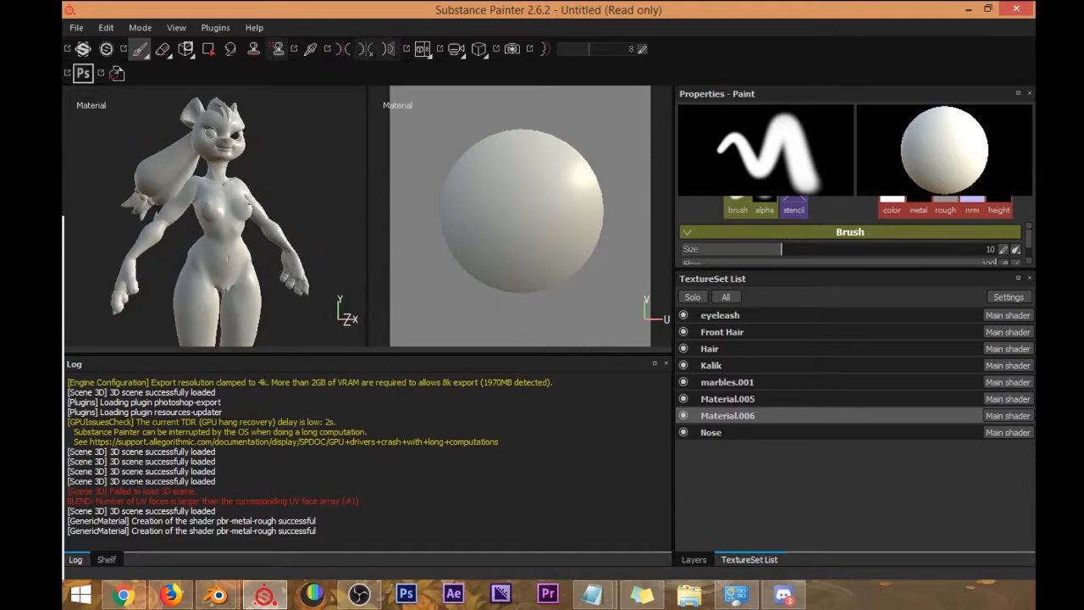
Open the TextureSet Settings, detach them as a floating window, and enlarge it to show all channels and additional maps.
click(1008, 296)
mouse_move(122, 103)
mouse_down()
mouse_move(535, 126)
mouse_move(328, 96)
mouse_move(840, 144)
mouse_move(728, 175)
mouse_move(654, 141)
mouse_move(757, 171)
mouse_move(746, 172)
mouse_move(784, 126)
mouse_up()
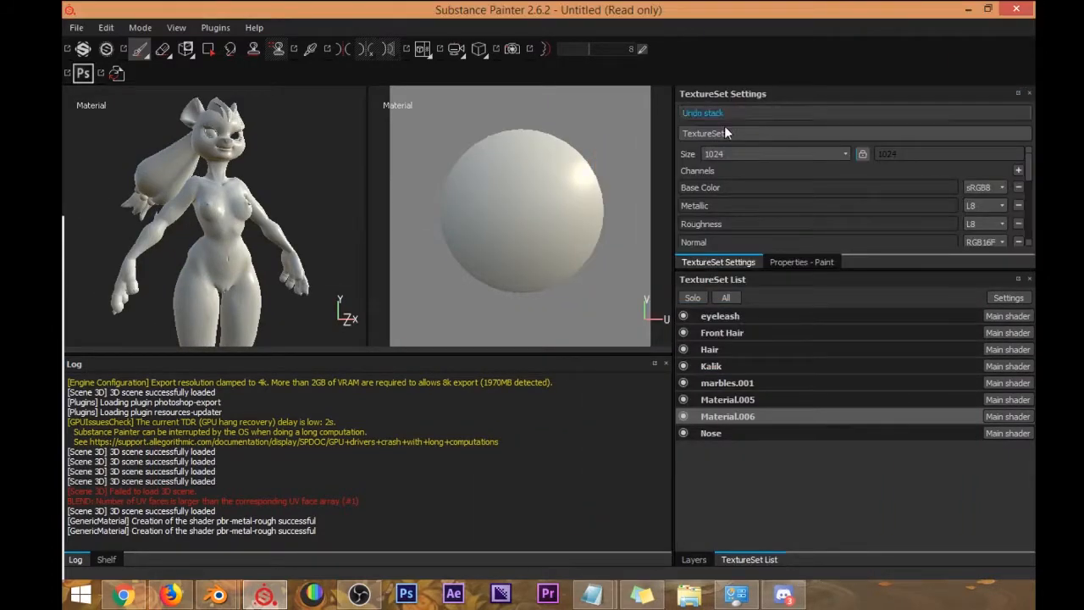
mouse_move(751, 96)
mouse_down()
mouse_move(678, 72)
mouse_move(653, 34)
mouse_up()
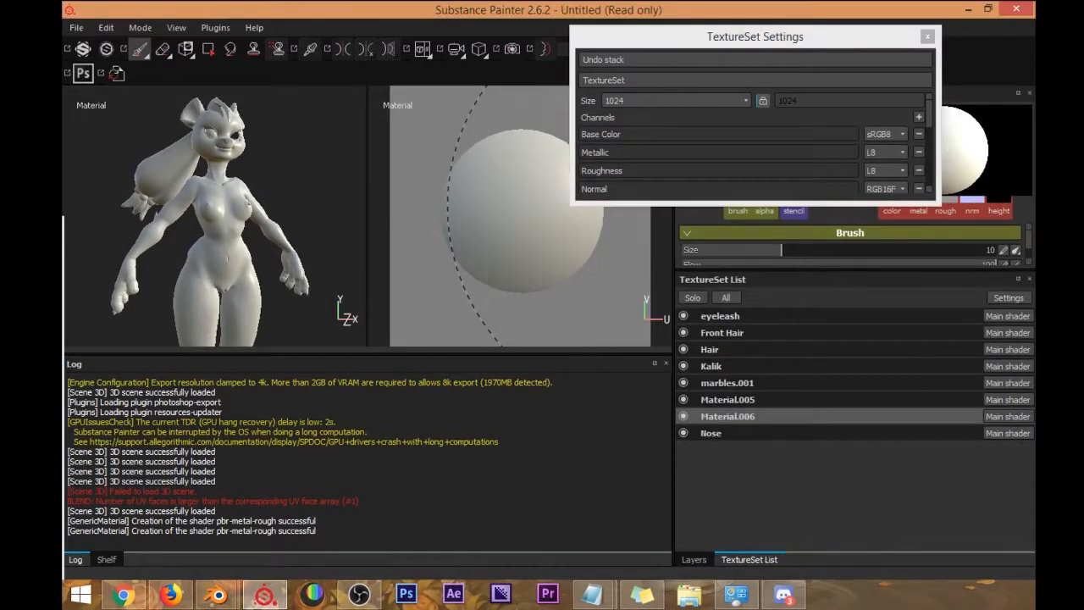
drag(653, 205, 652, 506)
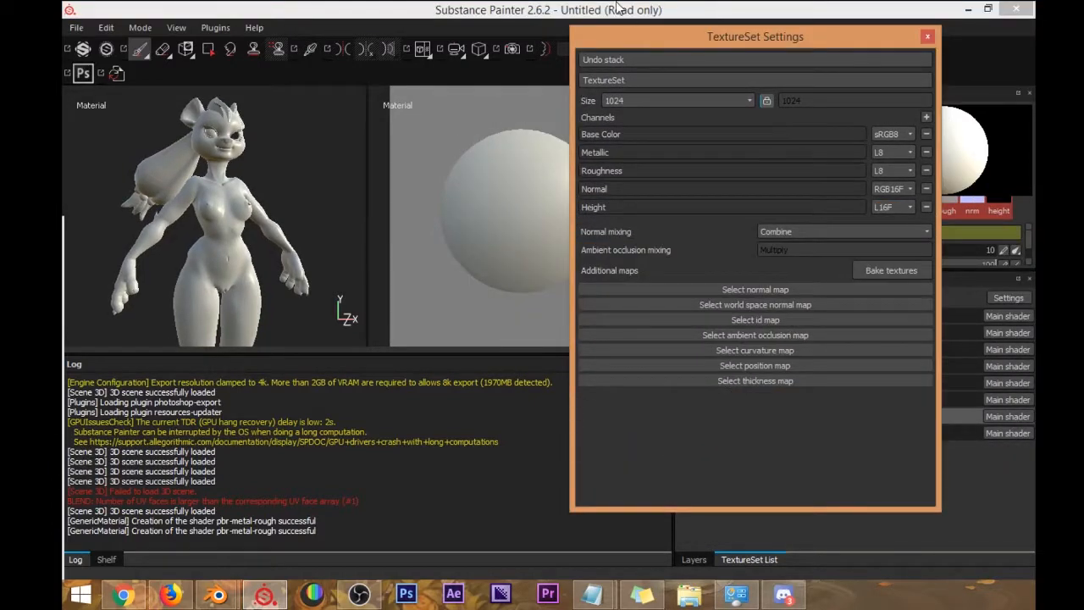
drag(686, 38, 820, 92)
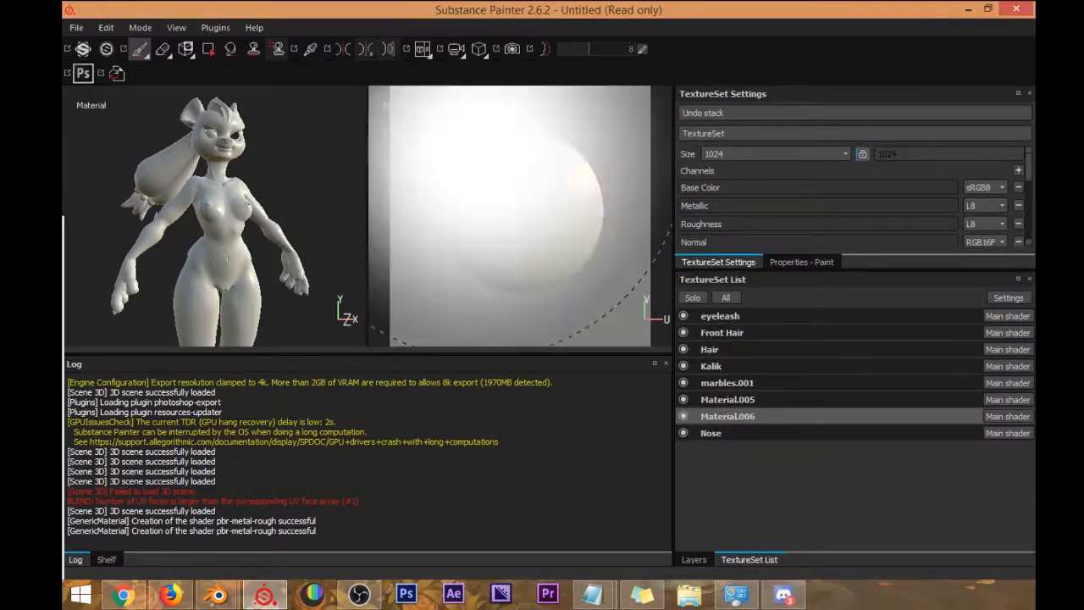
drag(849, 94, 663, 76)
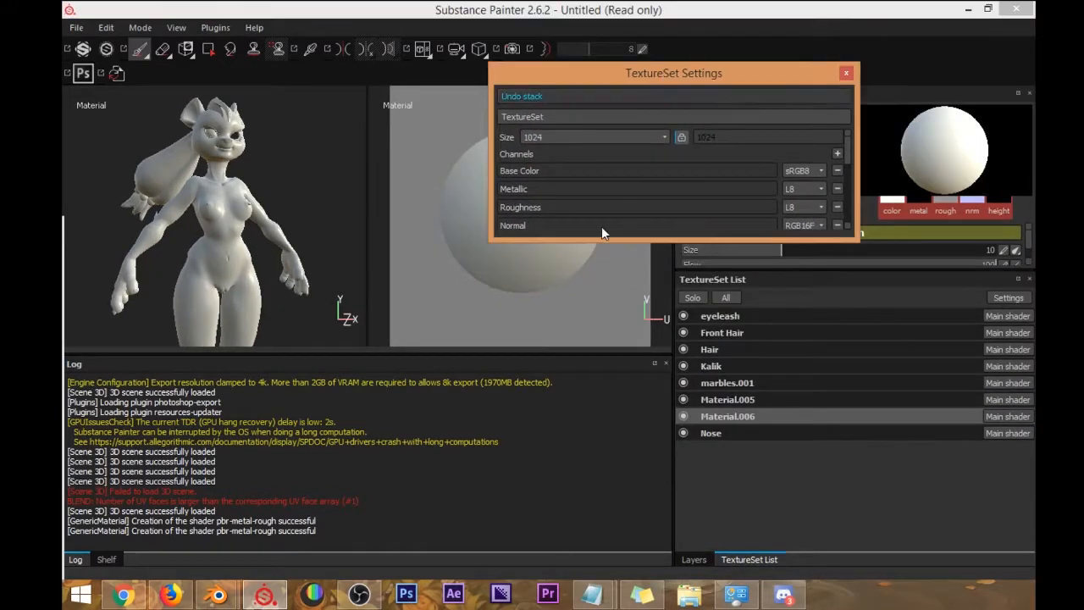
drag(601, 240, 603, 515)
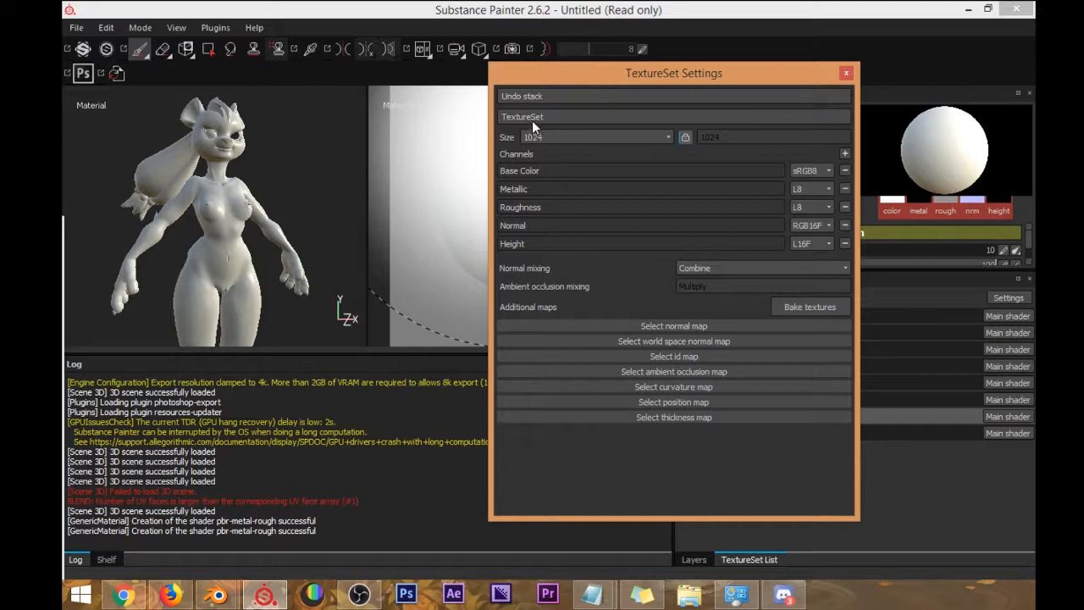
drag(628, 78, 619, 67)
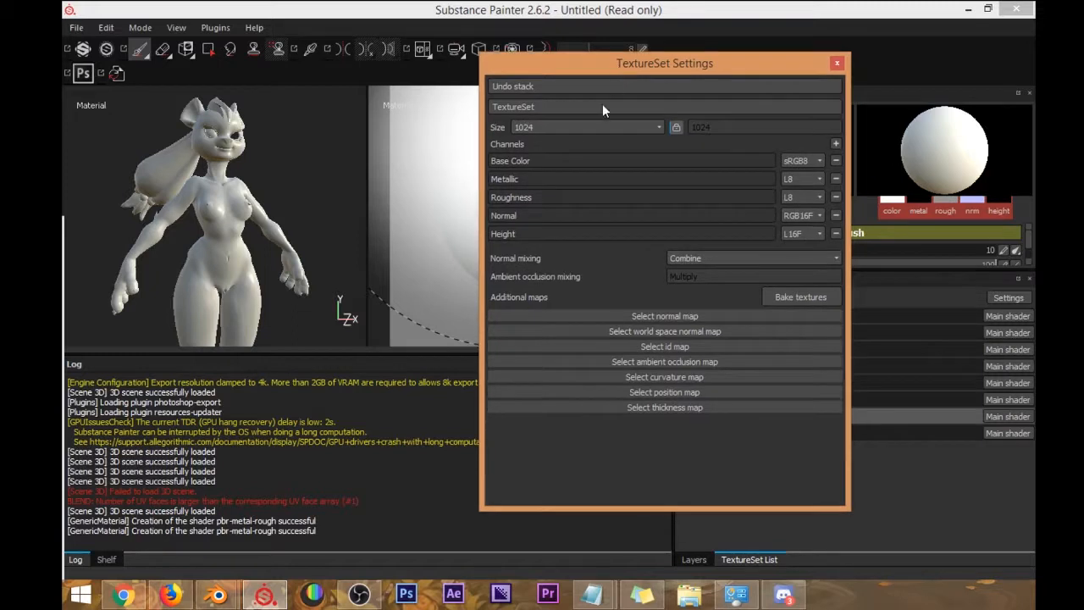
Review the available texture sizes for the Material.006 texture set, keeping 1024.
click(532, 127)
click(537, 171)
click(561, 126)
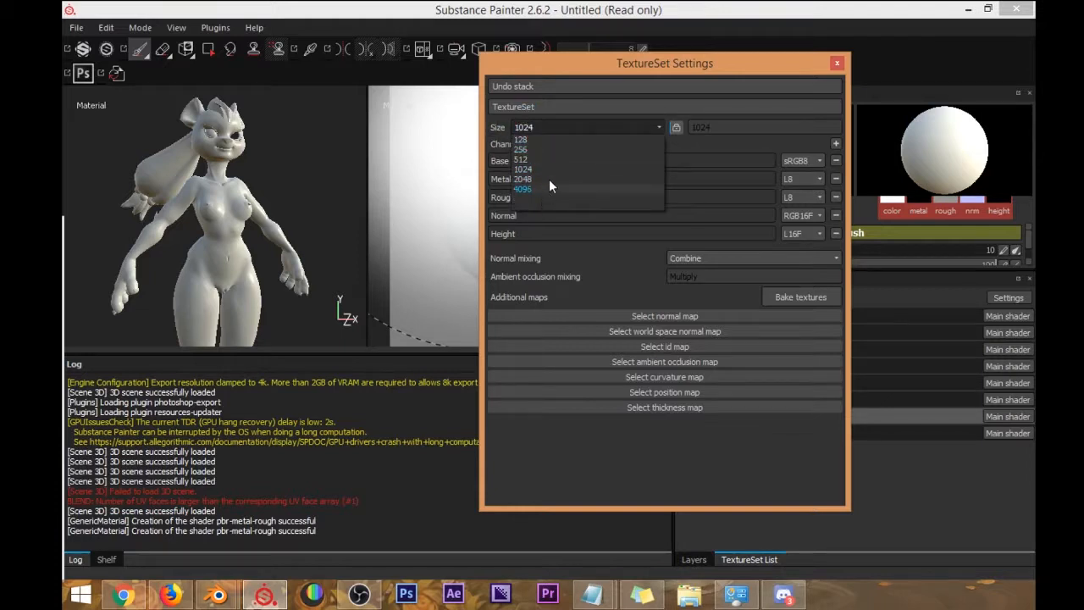
click(588, 68)
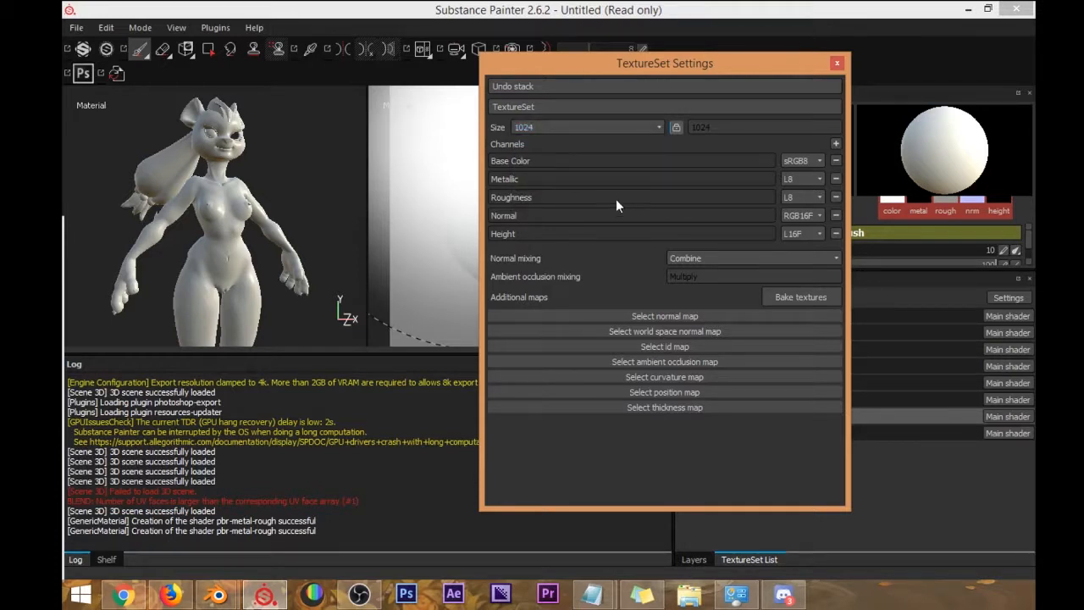
click(559, 127)
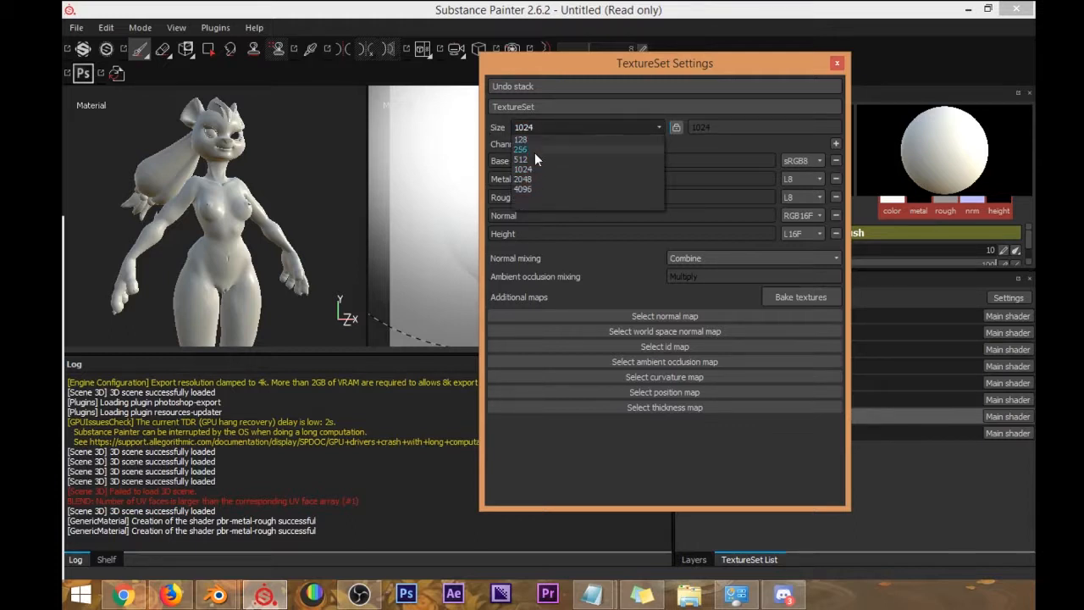
click(639, 82)
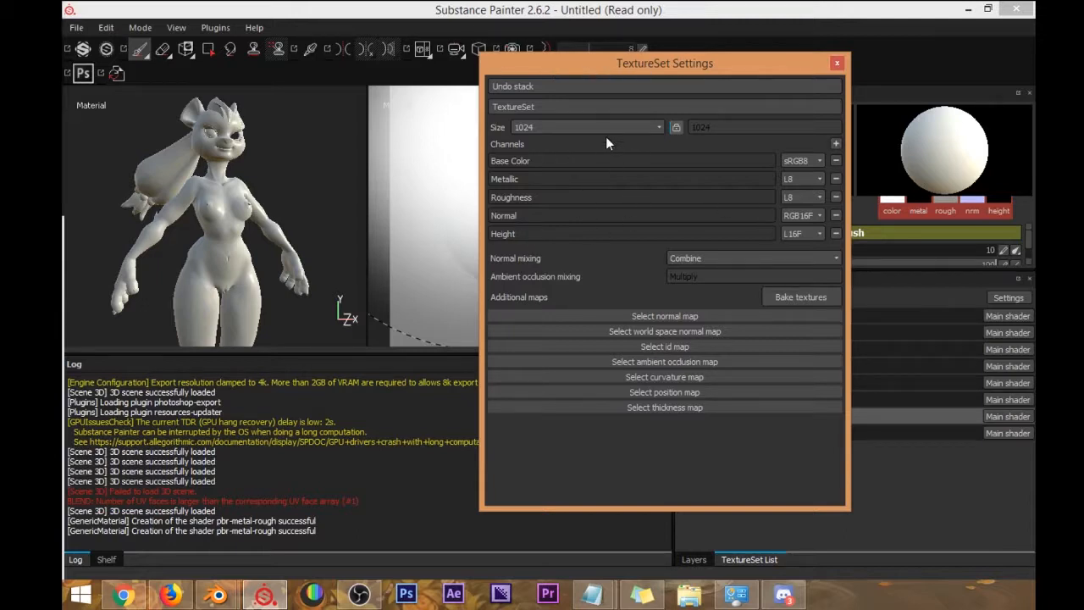
Open the texture baking settings, try an output size of 2048, and settle on 1024.
click(798, 299)
mouse_move(552, 46)
mouse_down()
mouse_move(539, 50)
mouse_move(545, 56)
mouse_up()
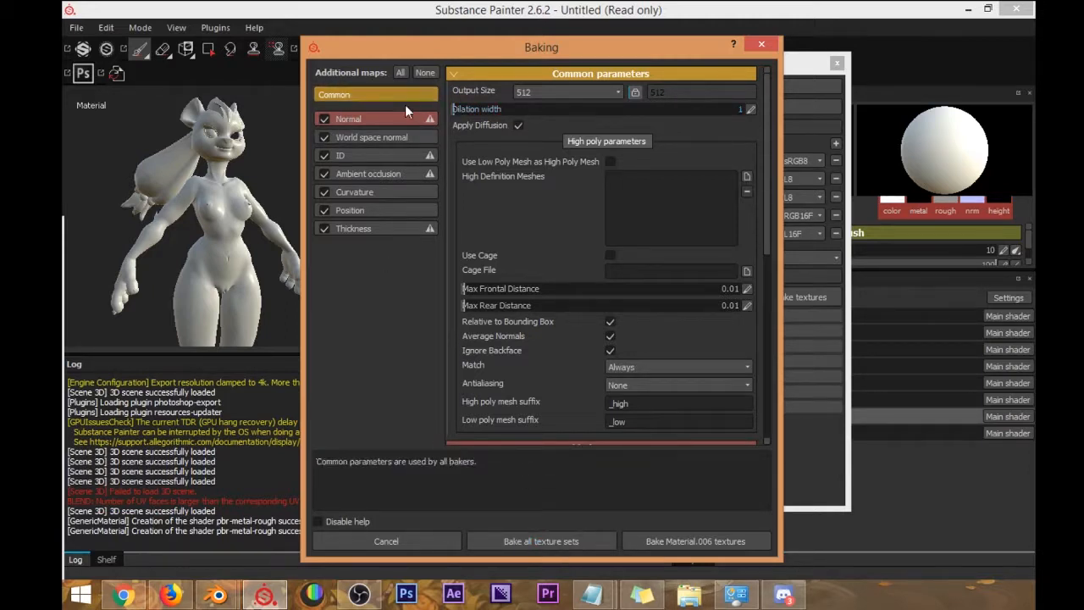
click(541, 94)
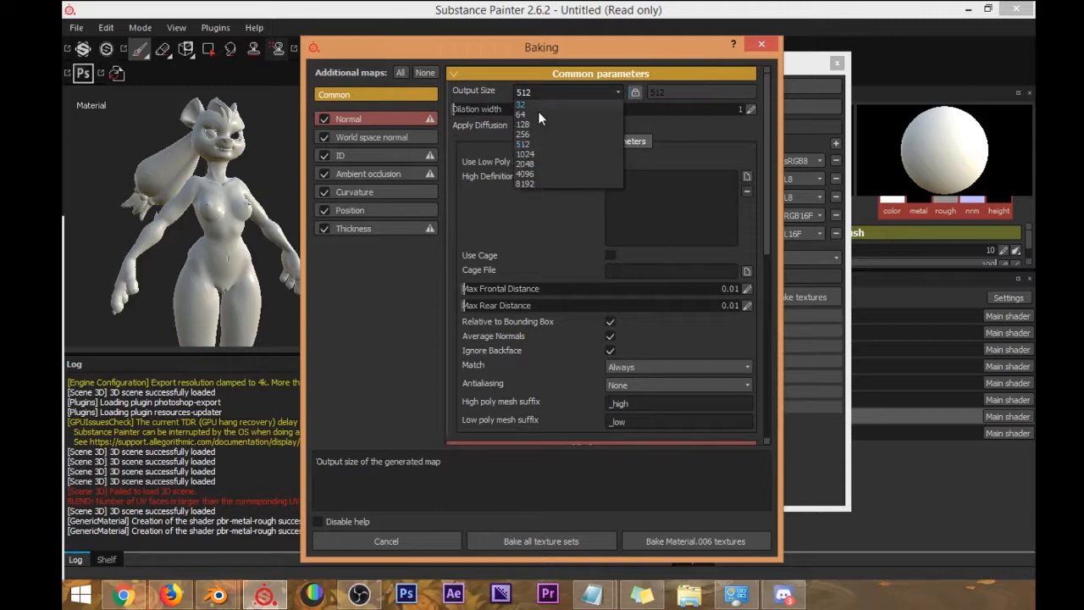
click(539, 163)
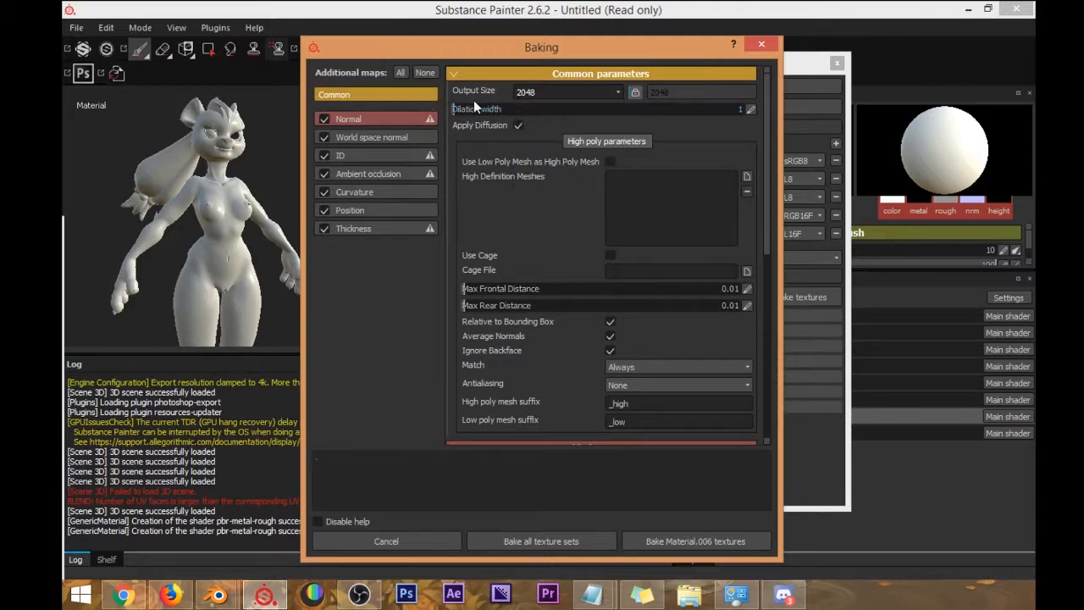
click(537, 92)
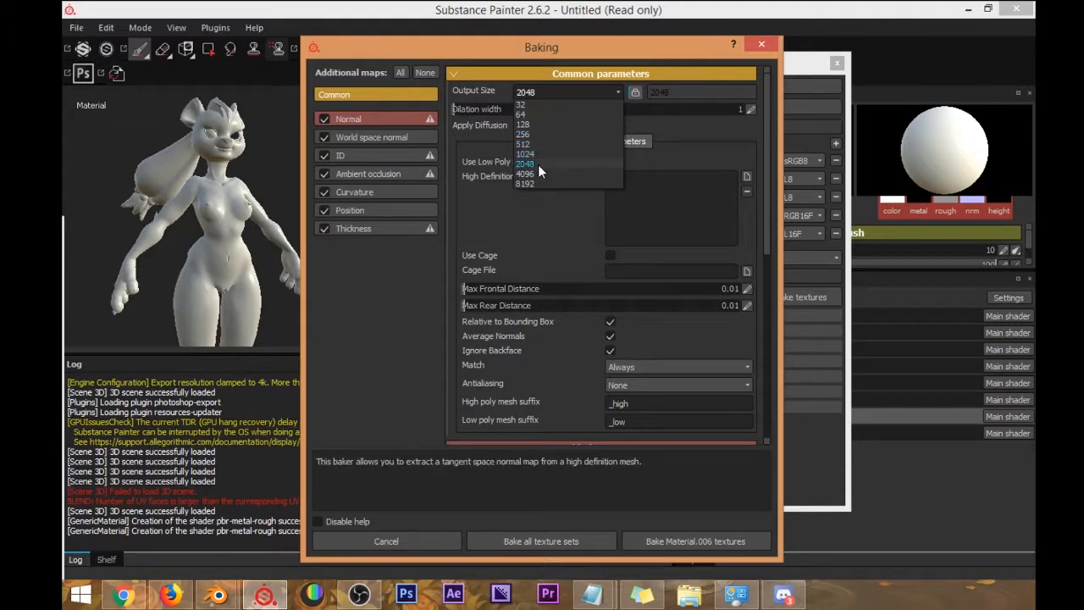
click(538, 163)
click(544, 90)
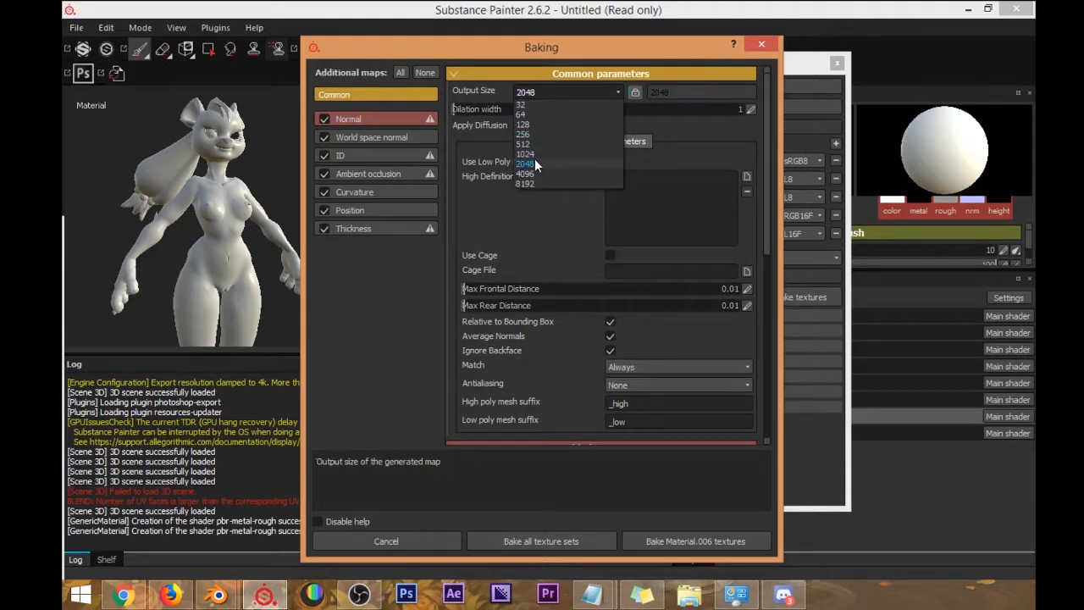
click(533, 160)
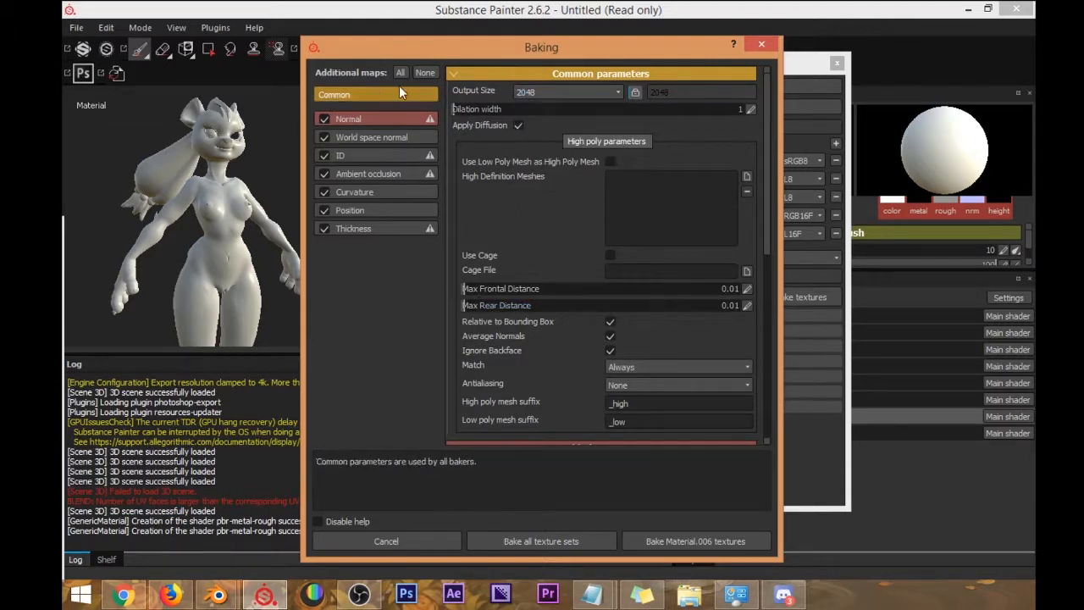
click(561, 90)
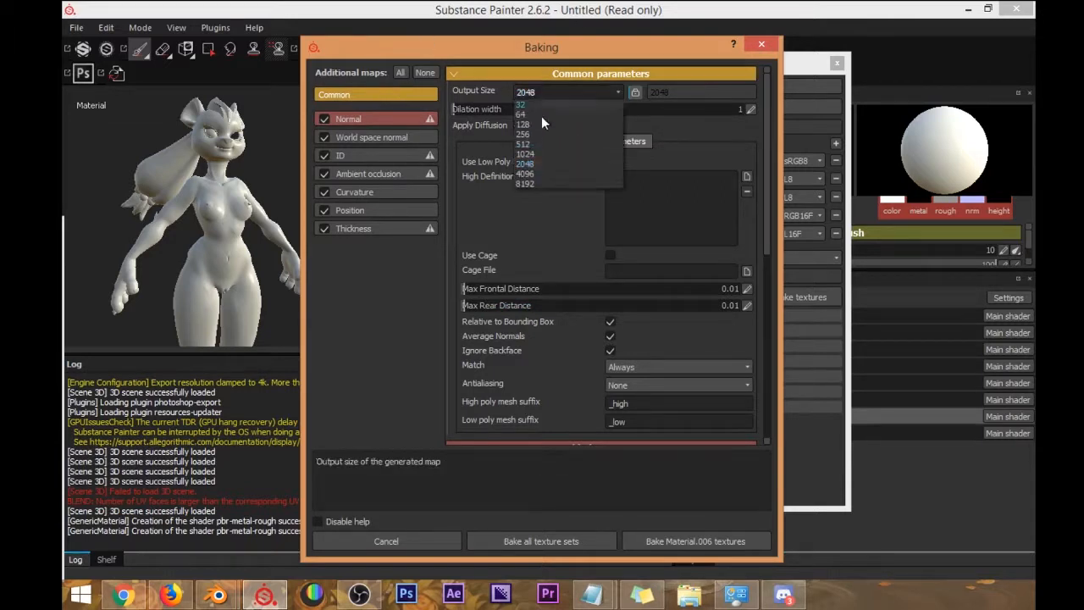
click(542, 156)
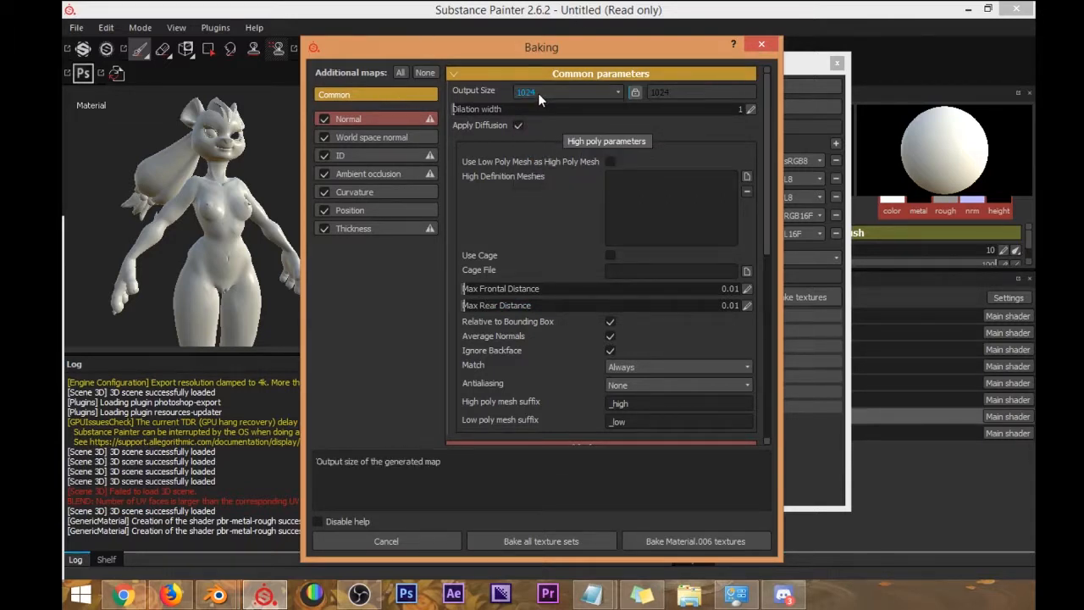
Bake all selected additional maps for all texture sets and dismiss the finished bake dialog.
drag(566, 48, 547, 41)
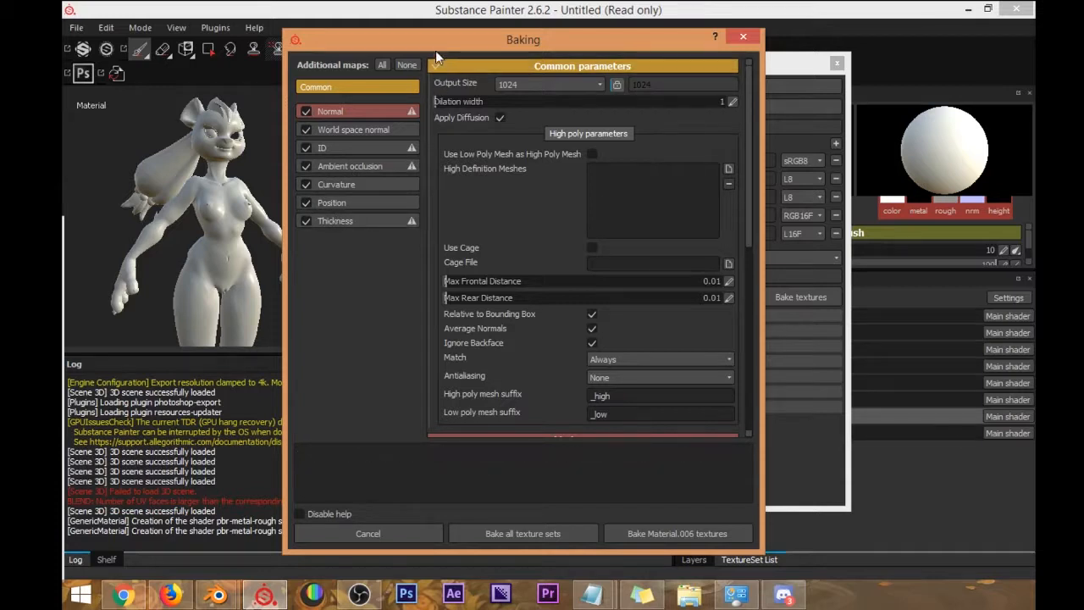
drag(436, 39, 413, 43)
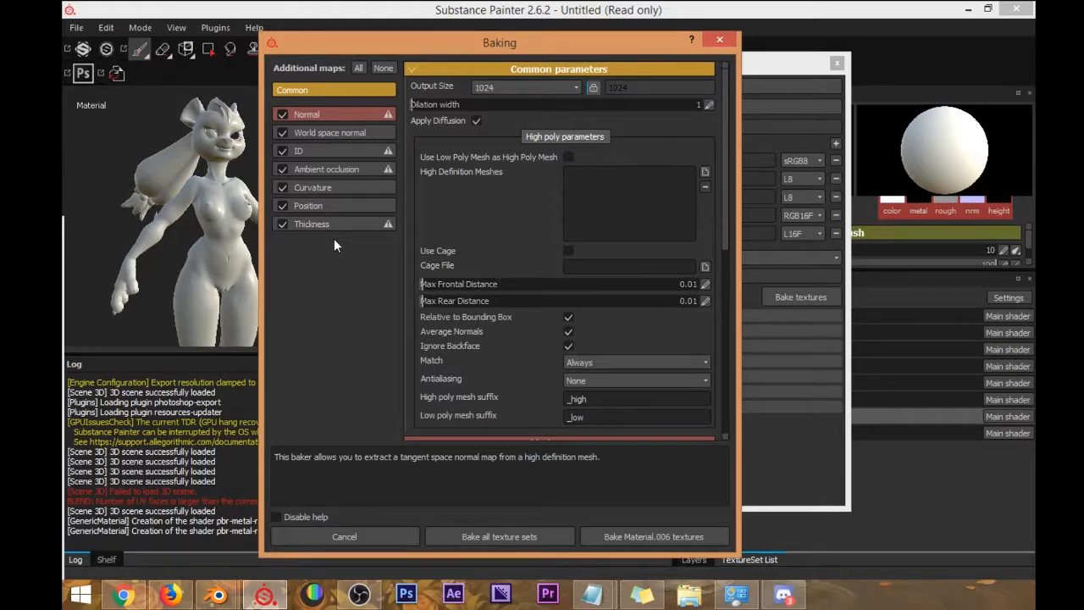
drag(521, 39, 470, 41)
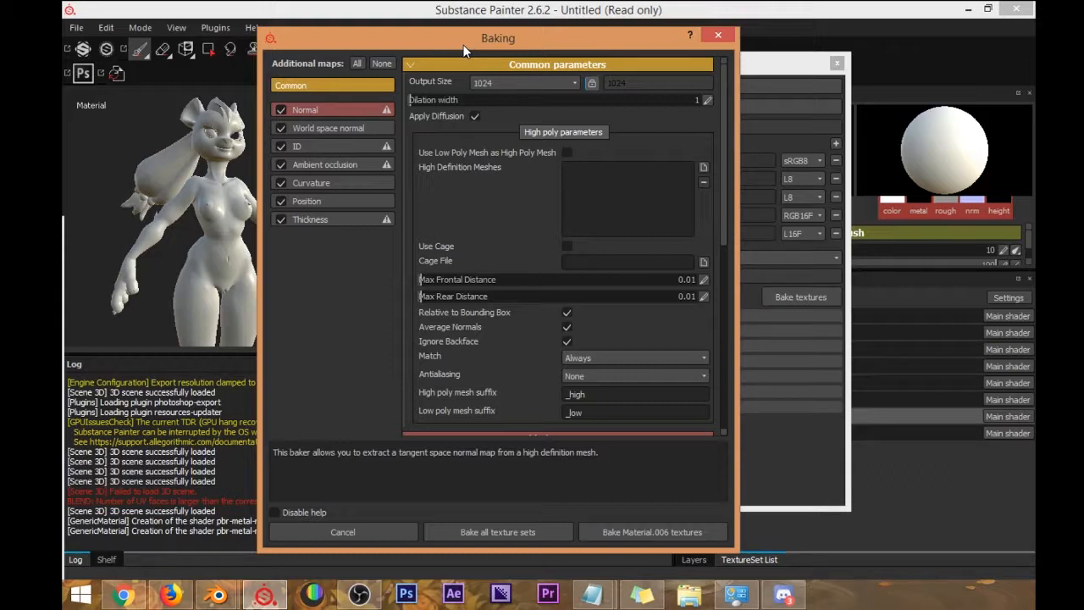
drag(453, 46, 498, 59)
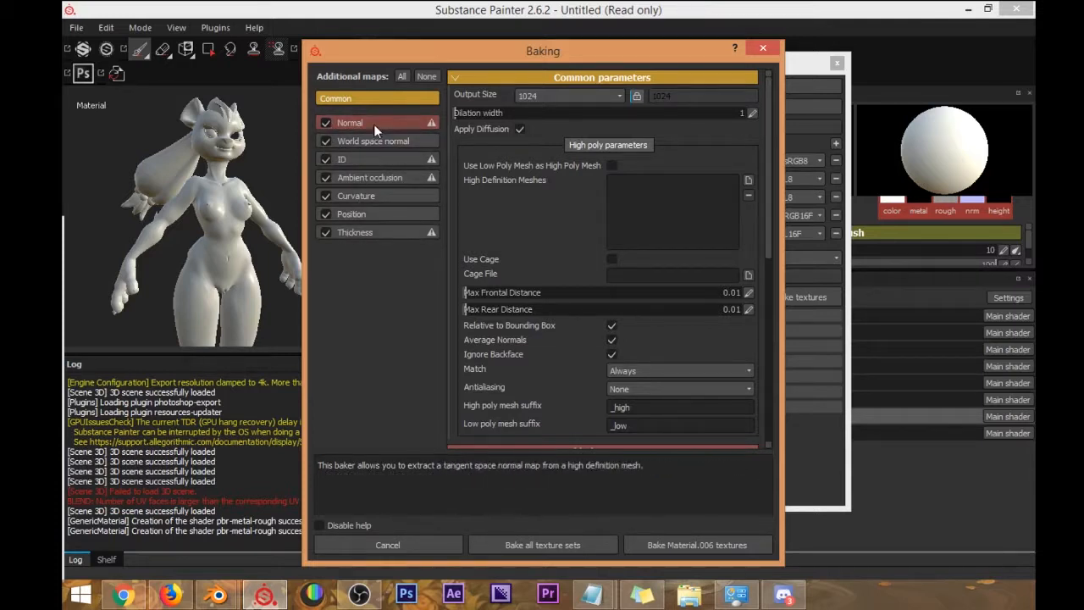
drag(399, 47, 355, 57)
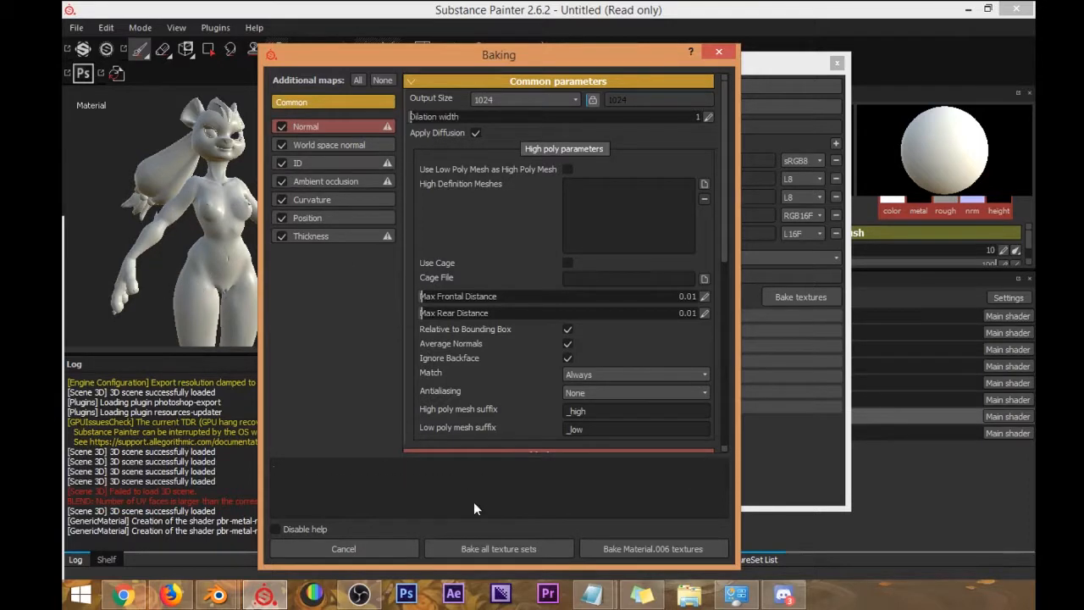
click(492, 548)
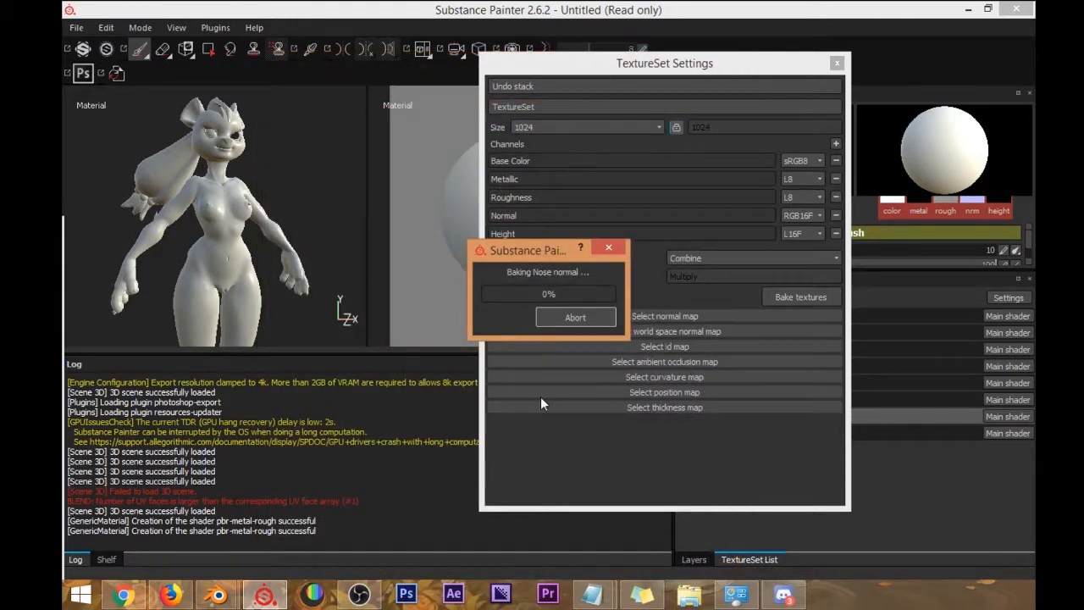
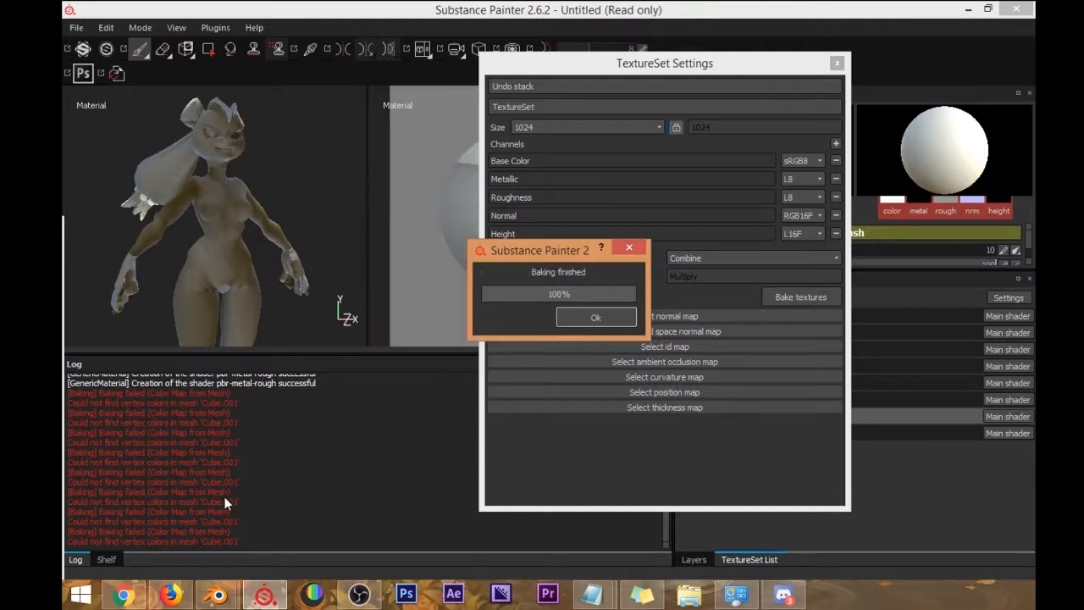
key(Return)
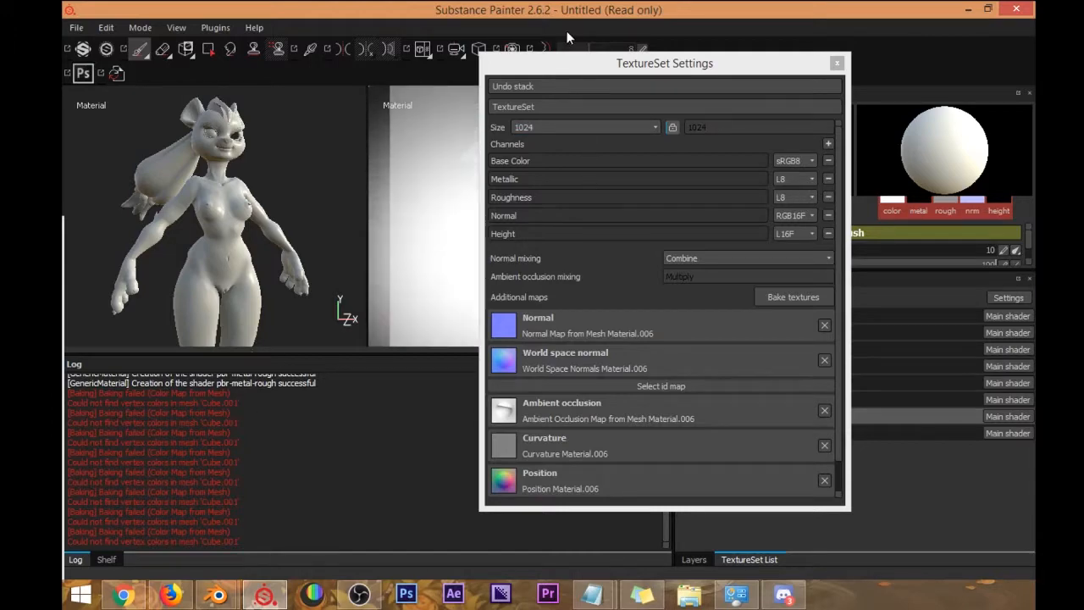
Enlarge the TextureSet Settings window to review all baked maps of Material.006, and move it out of the way.
drag(580, 73, 625, 41)
scroll(883, 373, down, 2)
drag(714, 478, 709, 556)
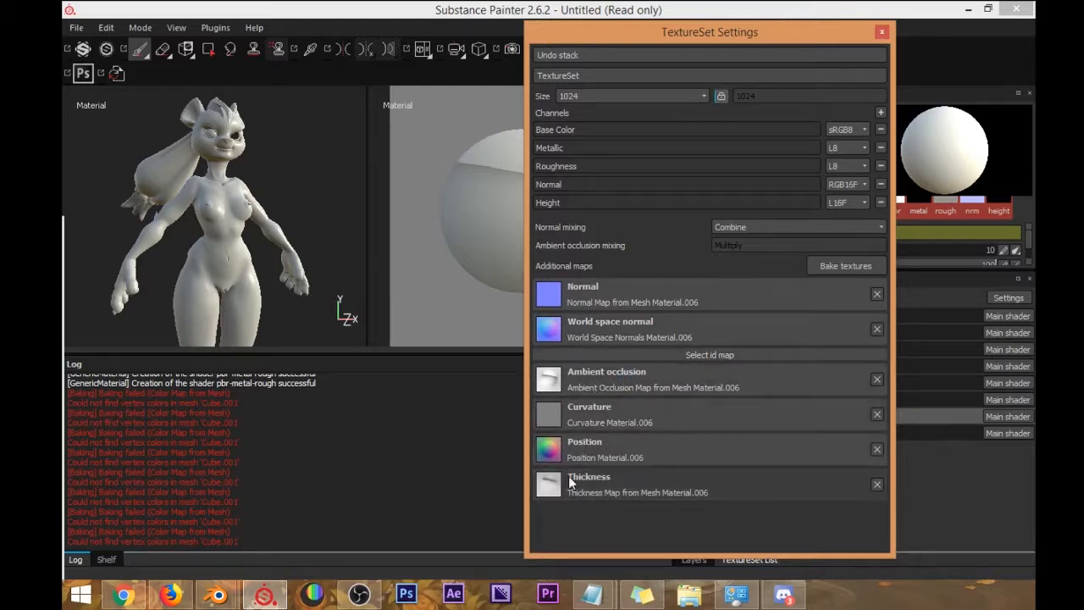
drag(672, 38, 2, 152)
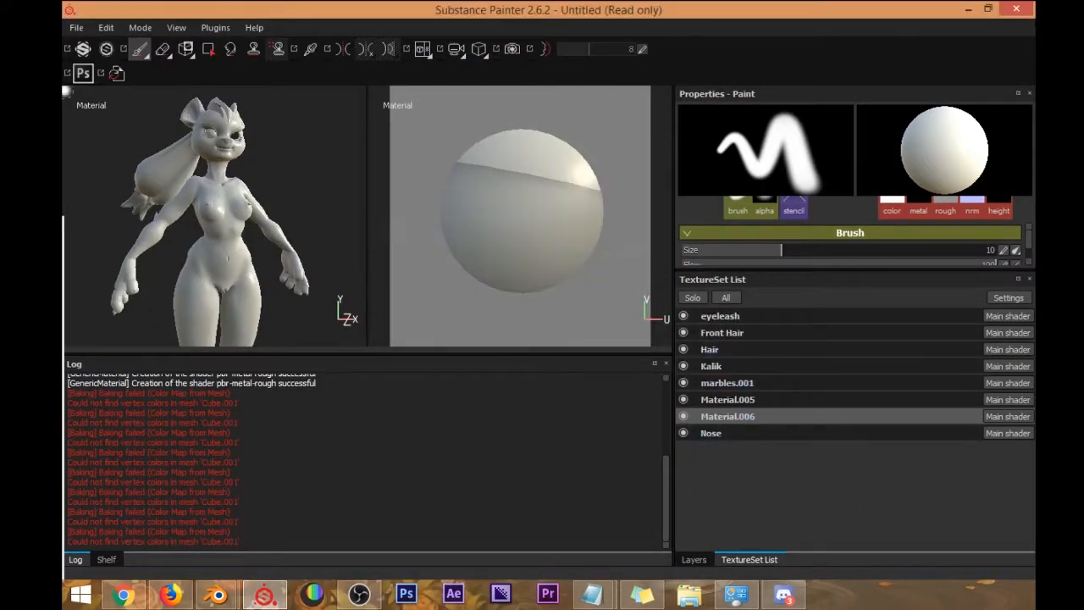
Select the Kalik texture set and review its baked additional maps in the TextureSet Settings.
click(711, 366)
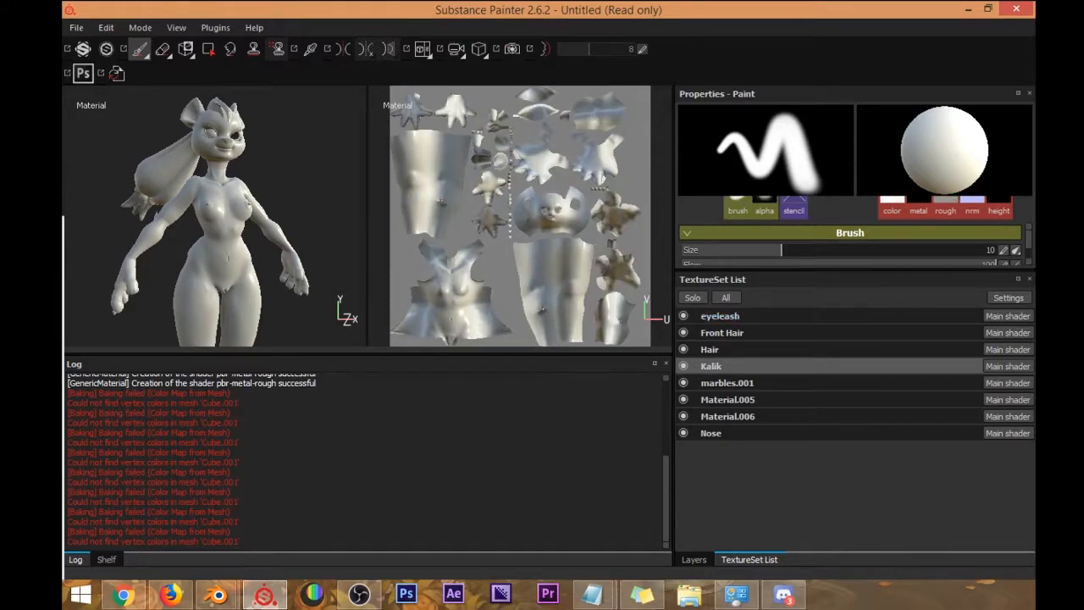
click(1008, 297)
drag(813, 111, 669, 44)
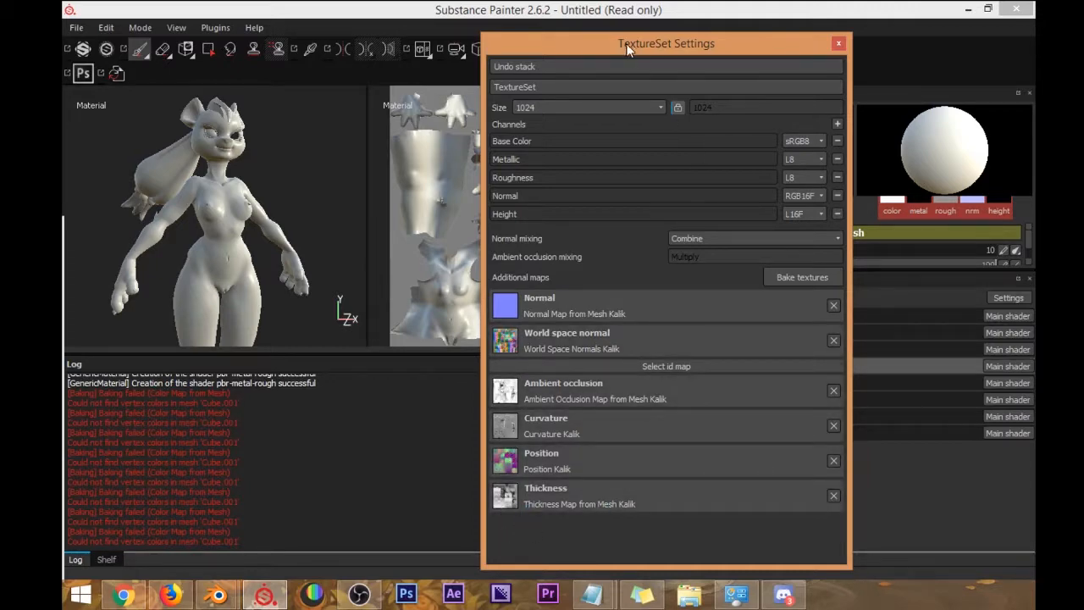
drag(626, 45, 62, 51)
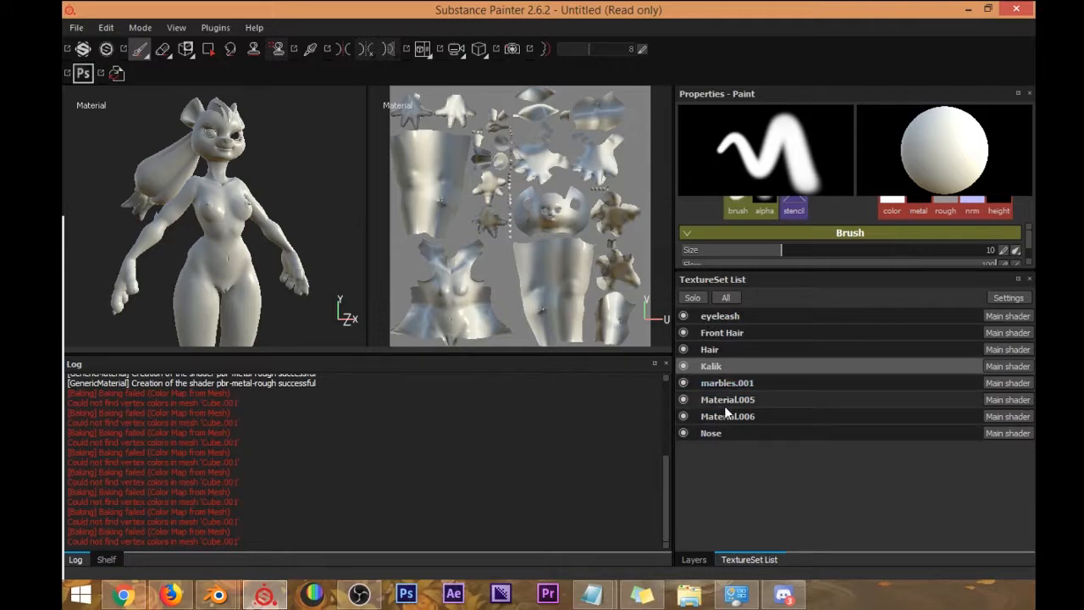
In the eyeleash texture set, delete Layer 1 and add a fill layer in its place.
click(724, 322)
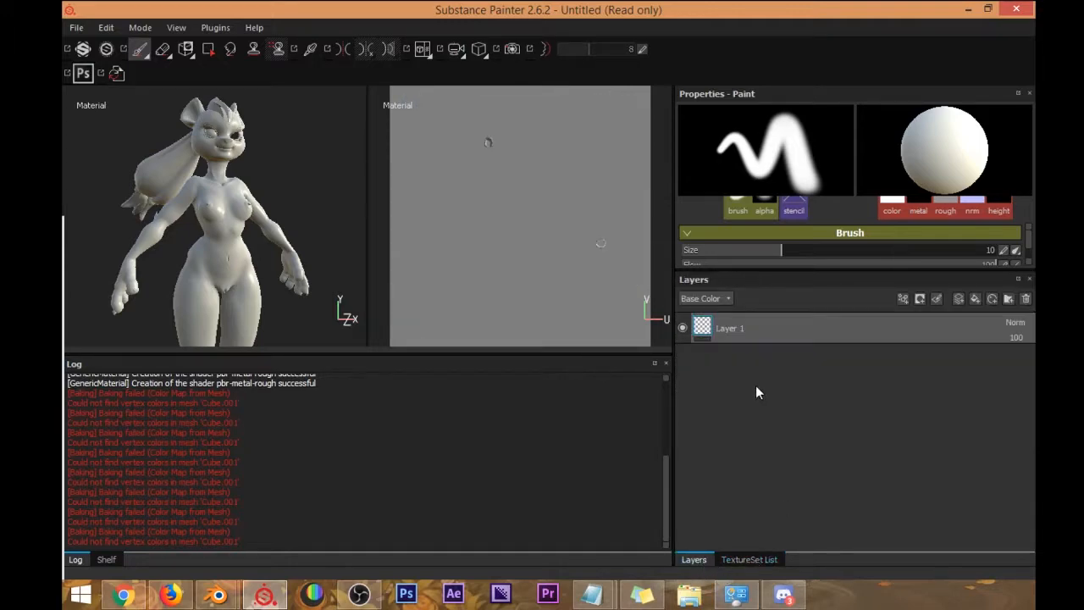
alt+drag(289, 98, 269, 135)
alt+middle_drag(269, 135, 246, 199)
scroll(237, 200, down, 3)
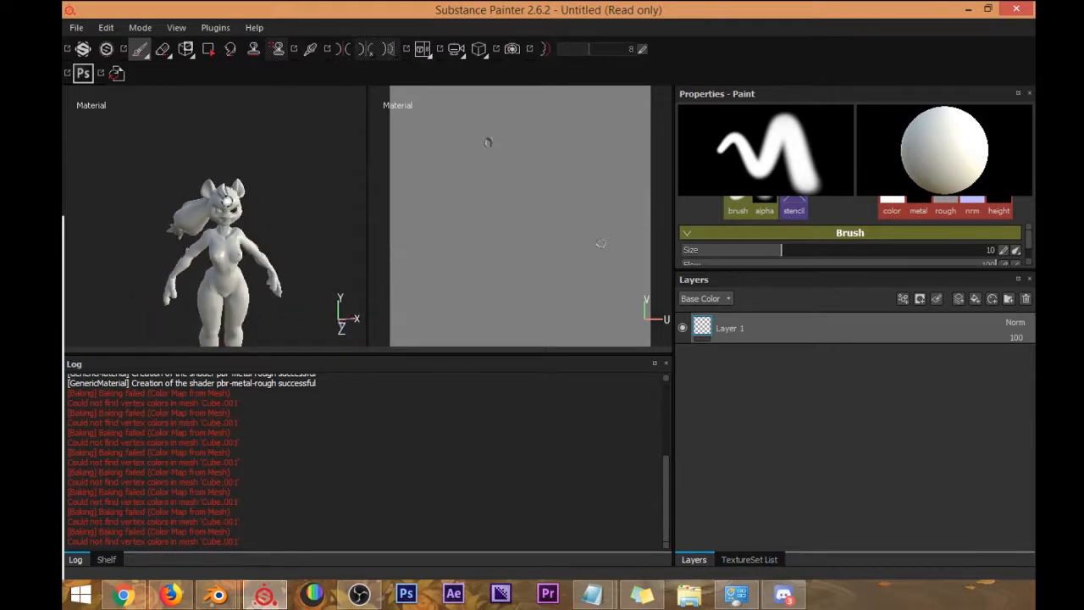
scroll(228, 201, up, 6)
alt+drag(176, 270, 244, 141)
scroll(239, 194, up, 5)
alt+middle_drag(240, 195, 265, 212)
alt+drag(266, 212, 261, 218)
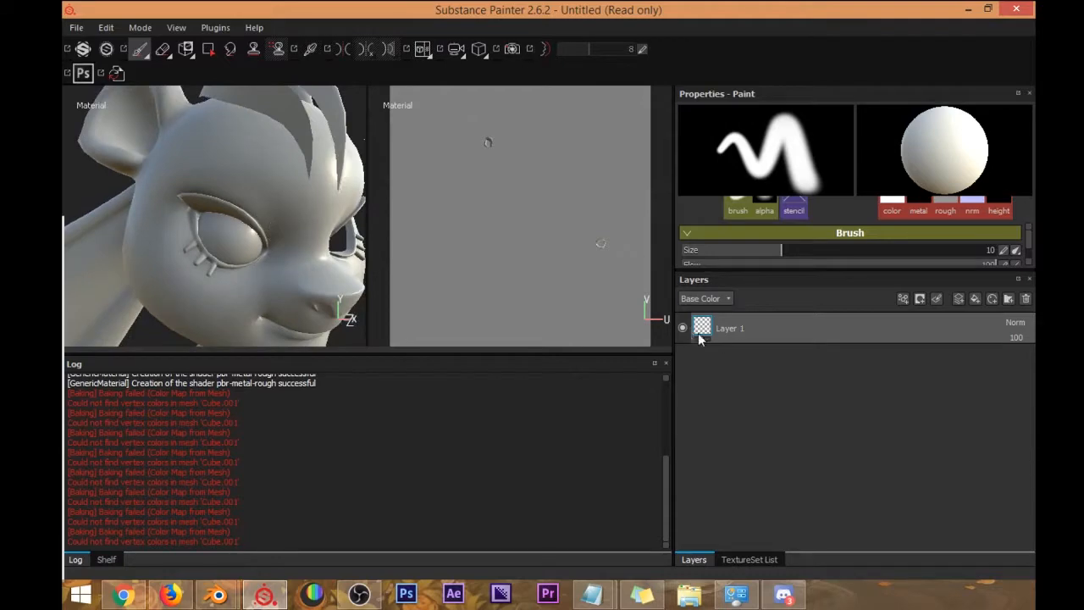
click(1026, 298)
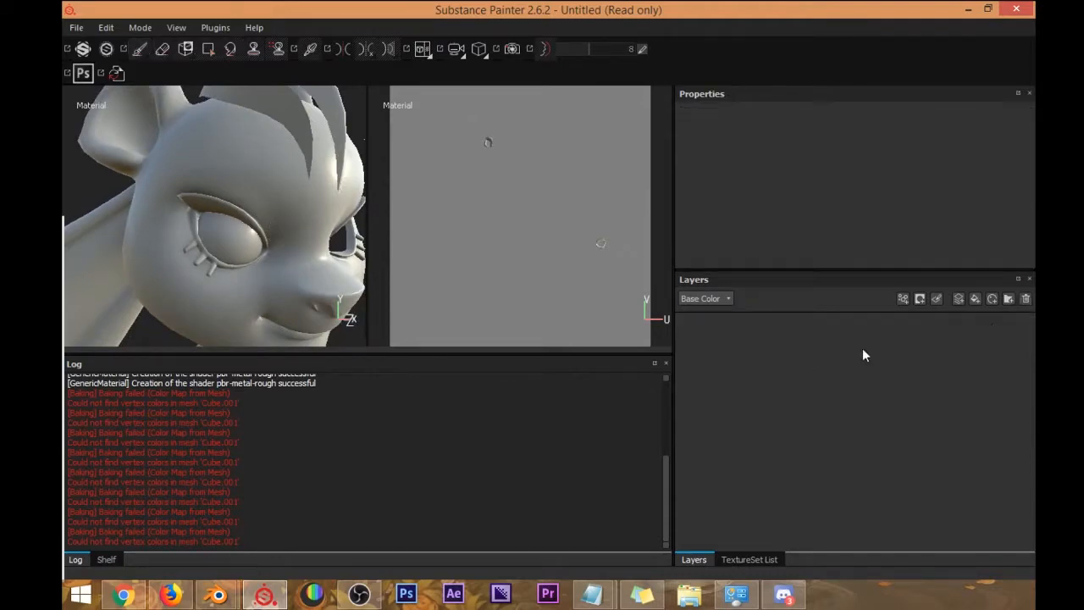
click(976, 299)
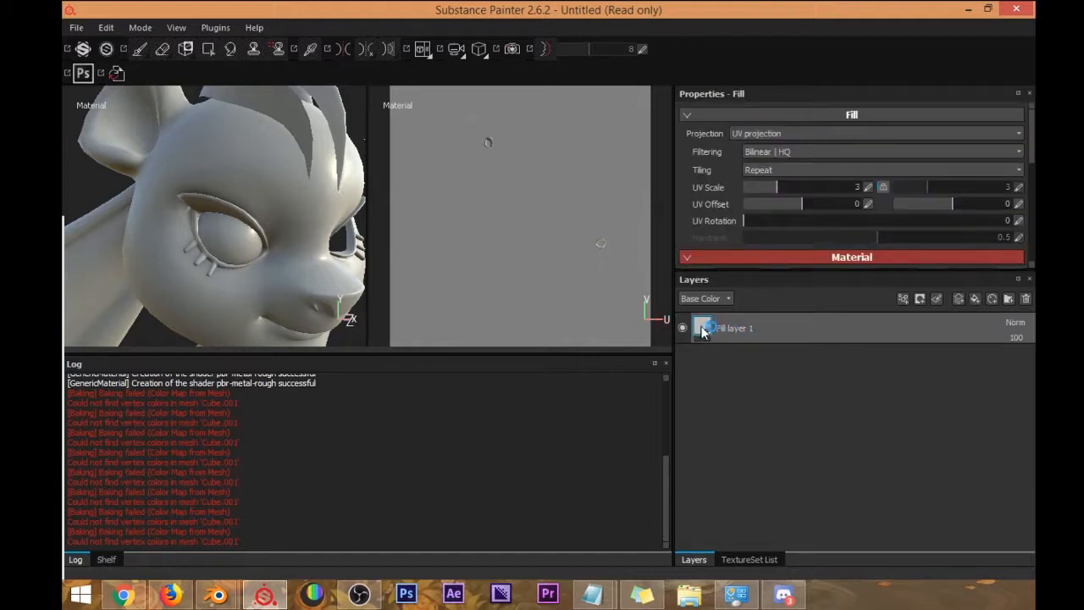
Enlarge the fill properties and disable the metal, rough, nrm and height channels, leaving only color on the eyelash fill layer.
drag(748, 270, 745, 383)
scroll(758, 311, down, 1)
scroll(759, 311, down, 1)
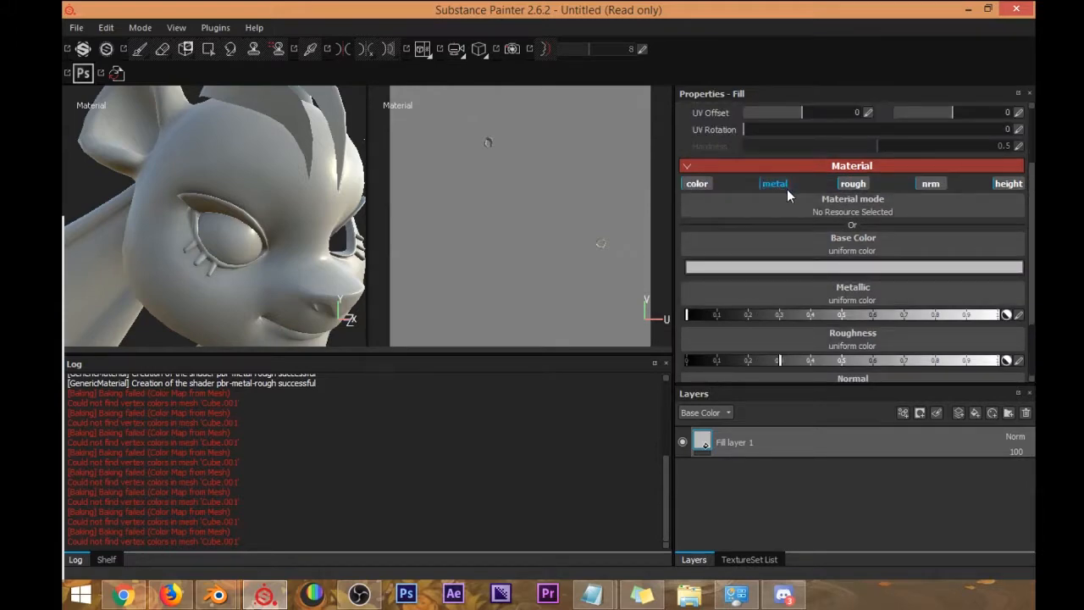
scroll(741, 184, up, 2)
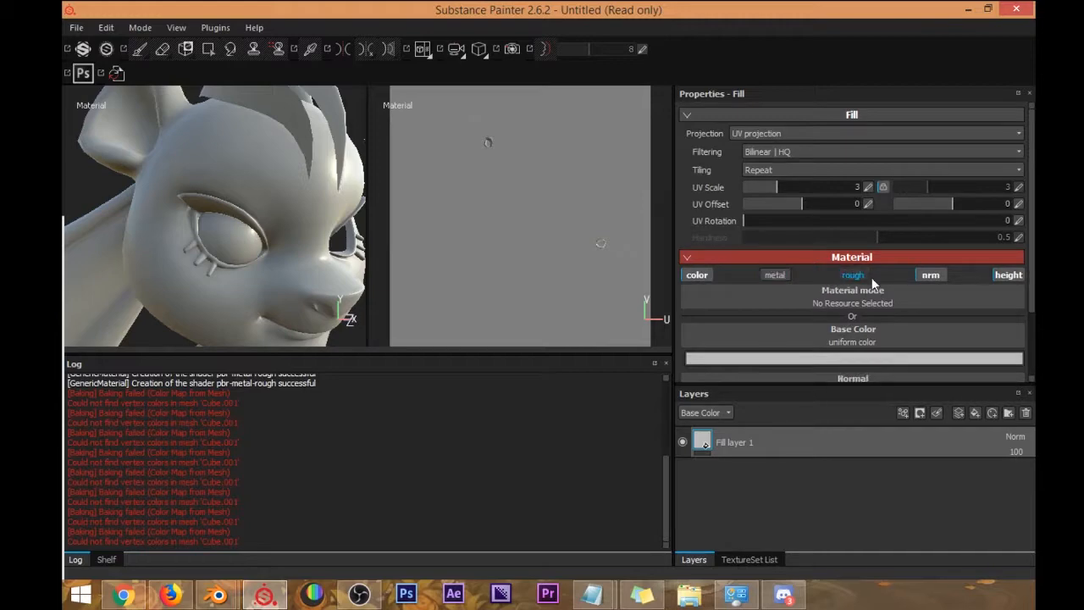
click(998, 279)
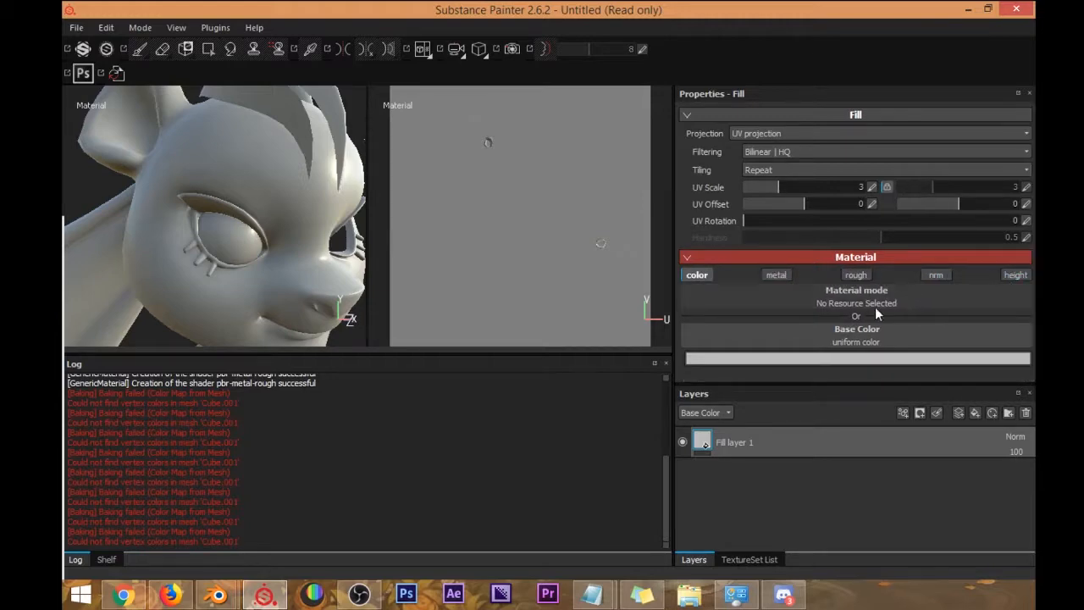
Set the eyelash fill layer's base color to black and check the lashes on the face.
click(842, 362)
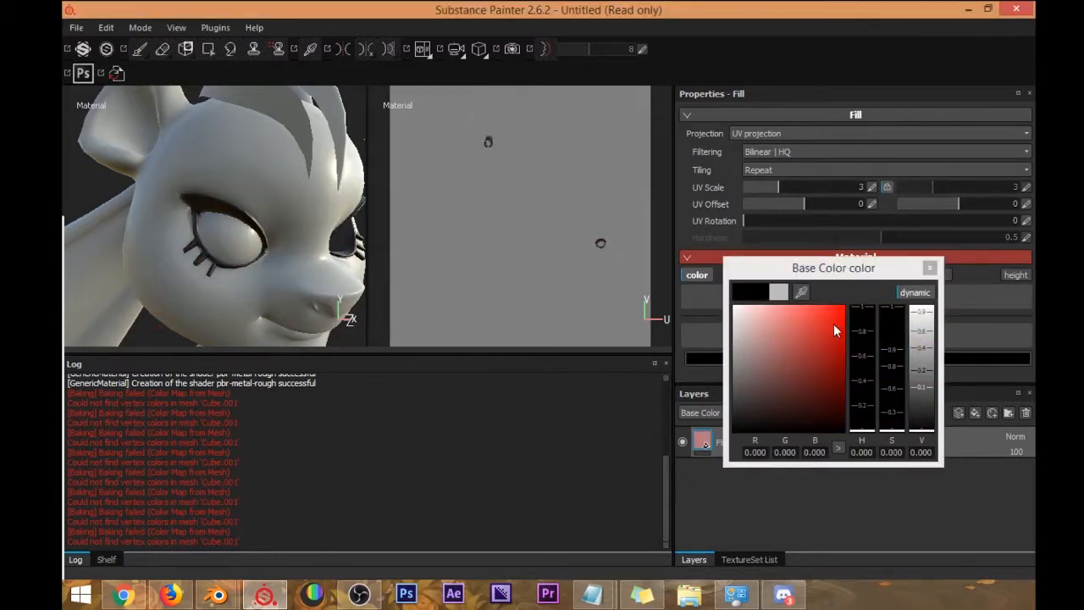
click(930, 269)
alt+drag(174, 242, 264, 196)
scroll(303, 208, up, 5)
scroll(264, 199, down, 8)
alt+drag(305, 235, 256, 224)
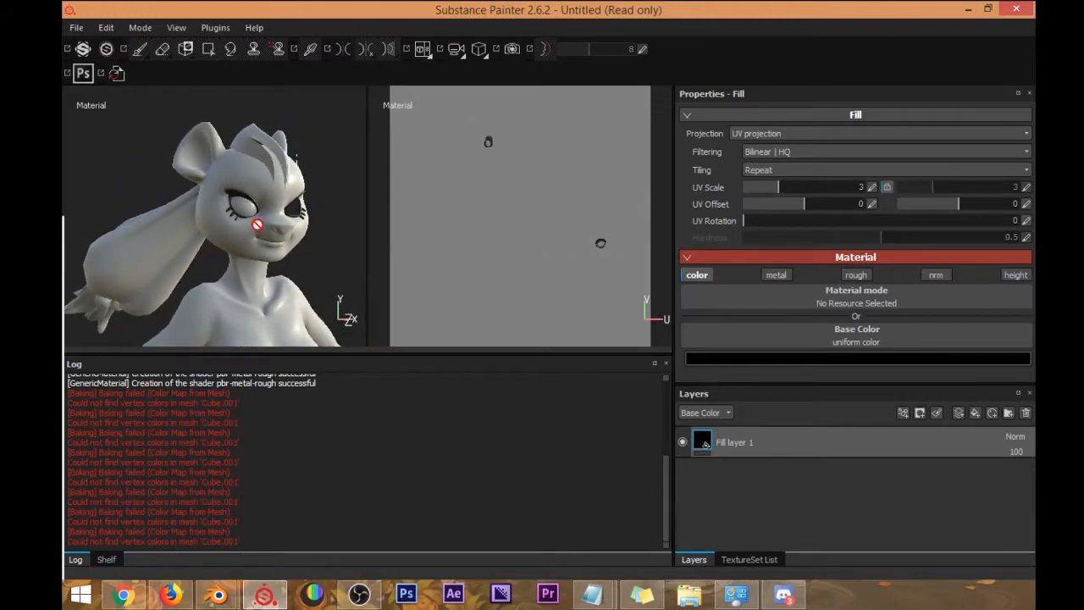
In the Nose texture set, replace Layer 1 with a fill layer and disable its nrm and height channels.
click(718, 559)
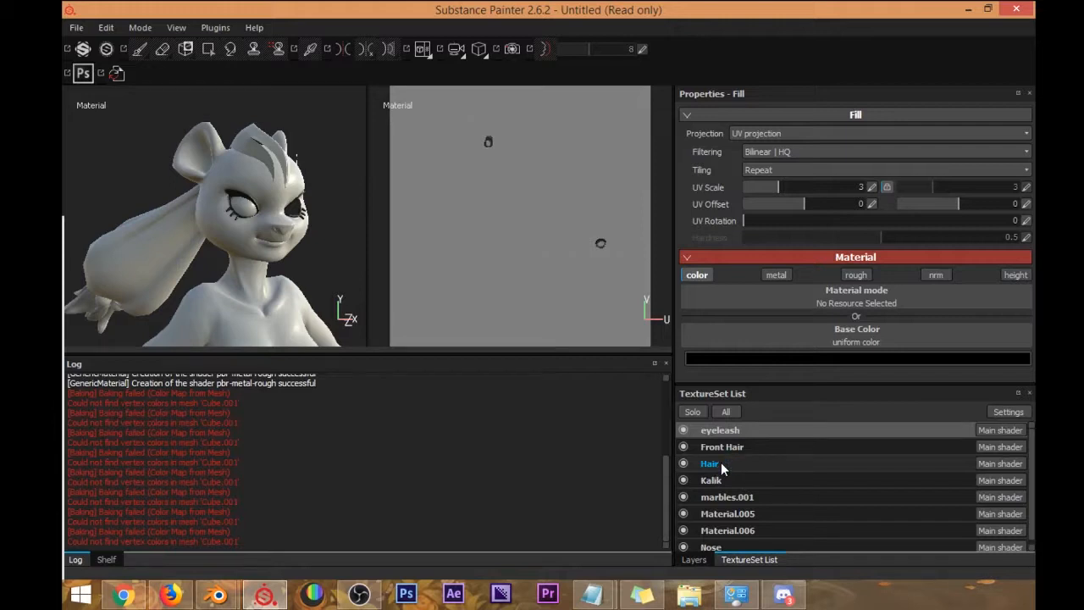
scroll(726, 462, down, 1)
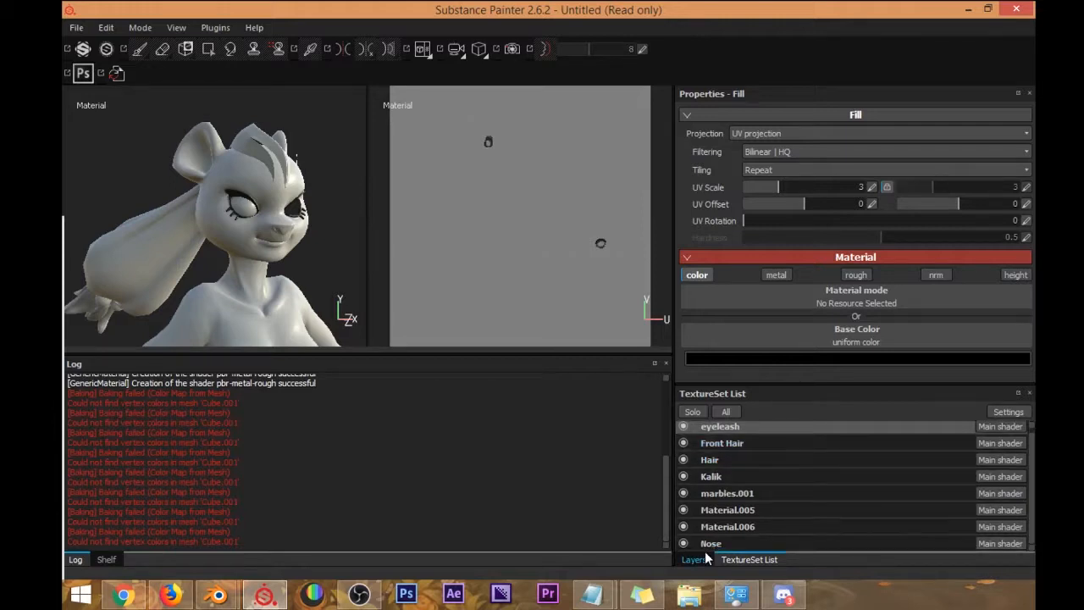
key(p)
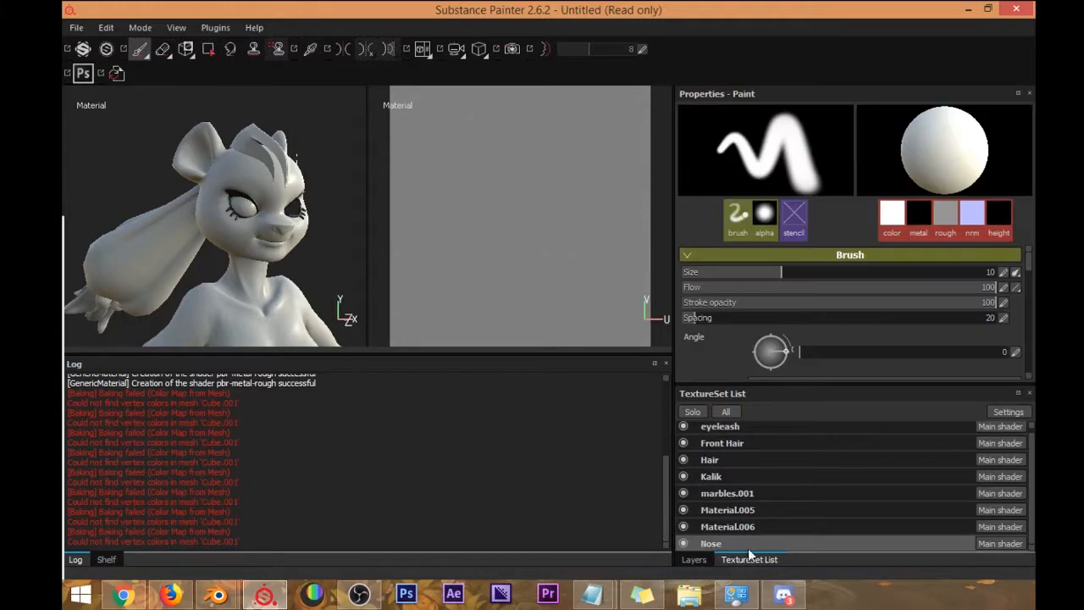
click(693, 559)
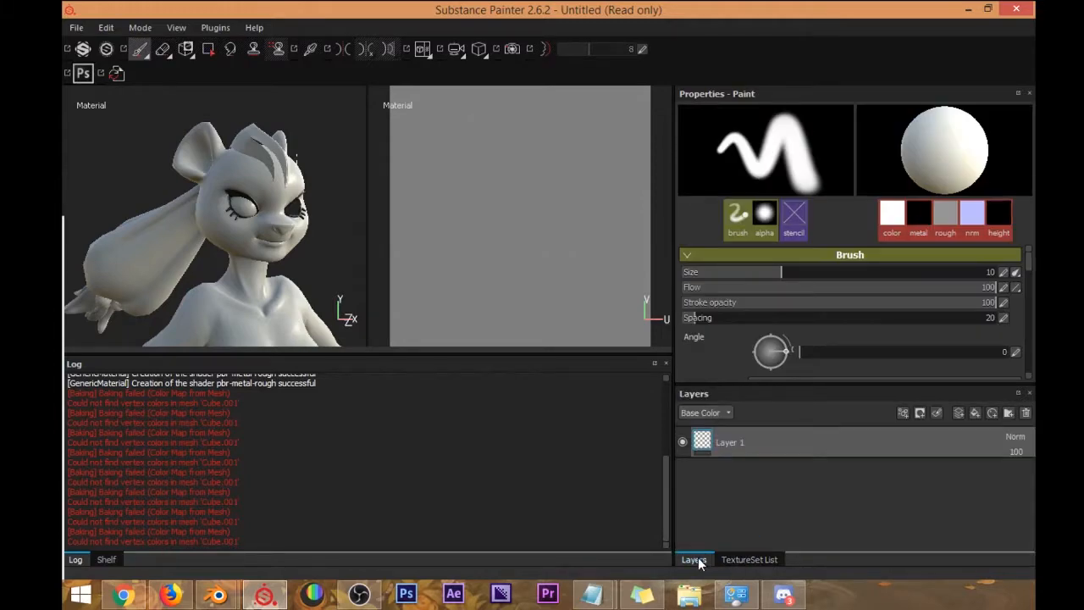
click(1025, 414)
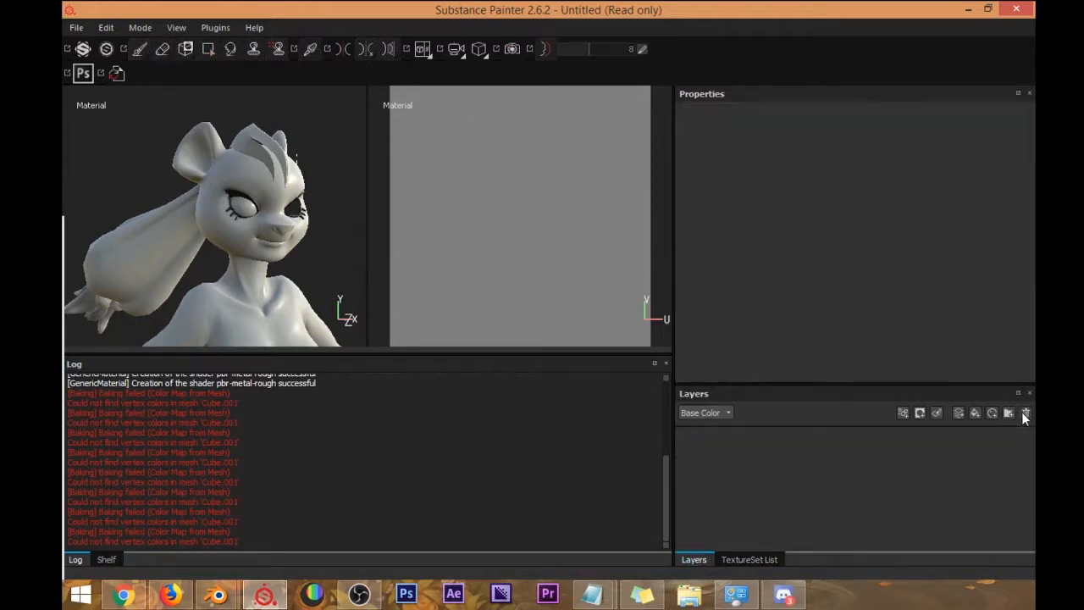
click(975, 413)
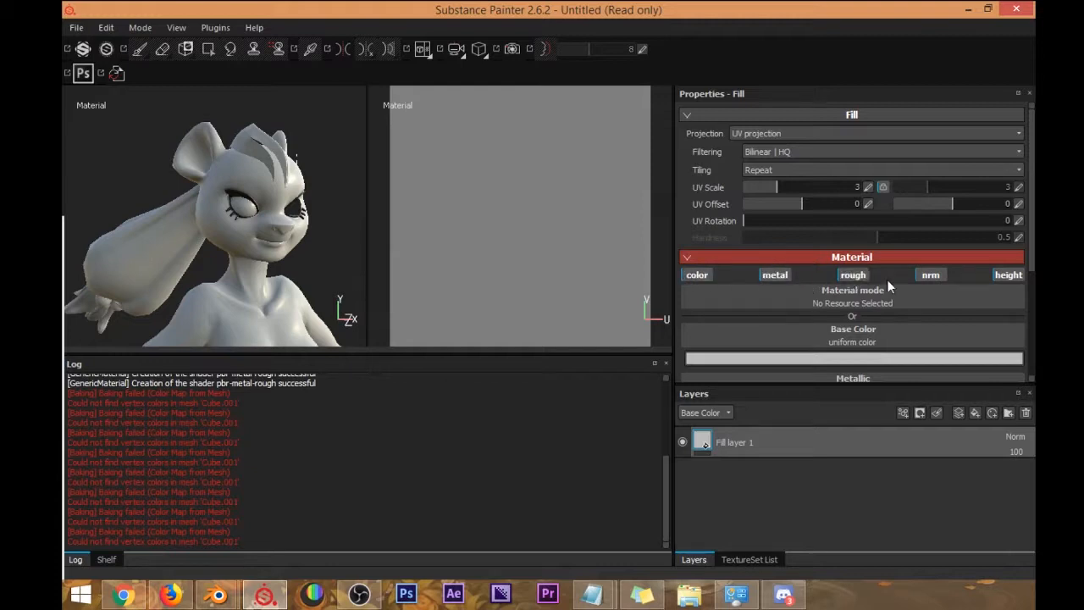
click(932, 276)
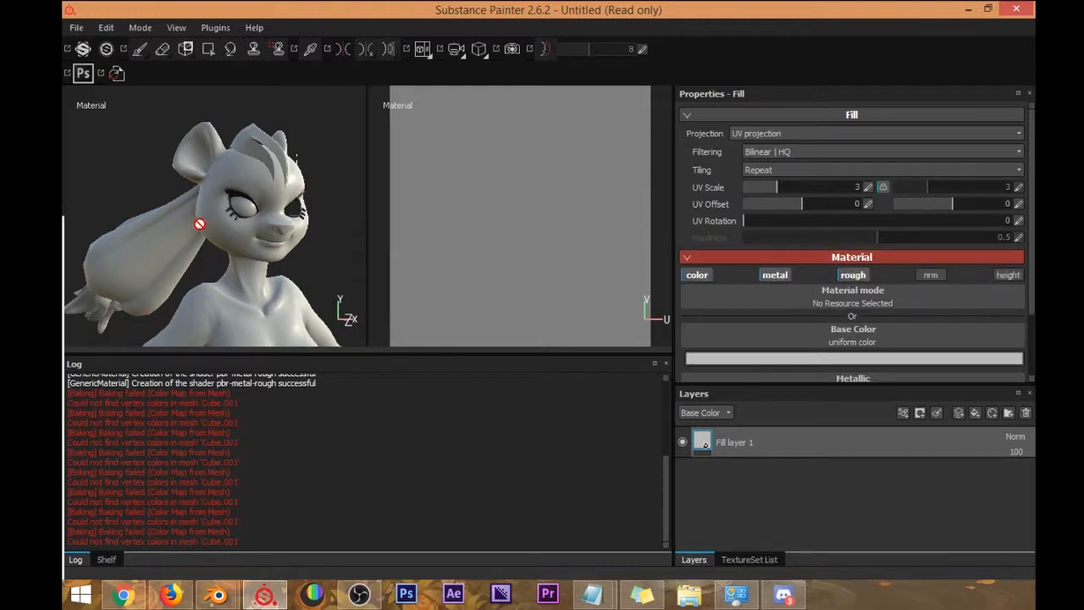
Set the nose fill layer's base color to black and check the nose on the face.
alt+drag(300, 216, 260, 223)
alt+right_drag(260, 224, 246, 275)
alt+drag(245, 274, 264, 251)
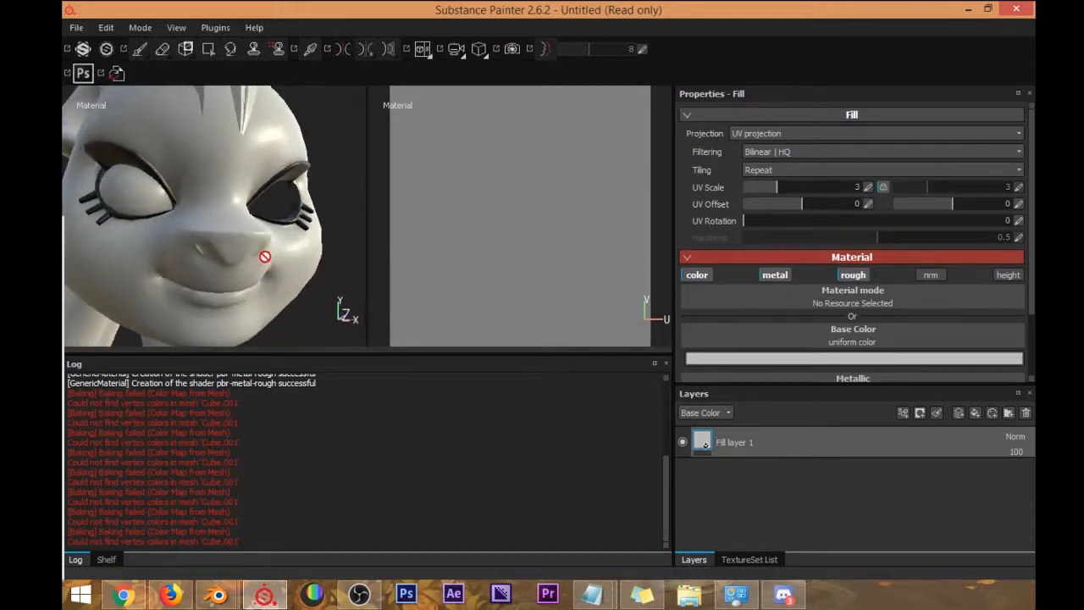
alt+right_drag(264, 252, 278, 272)
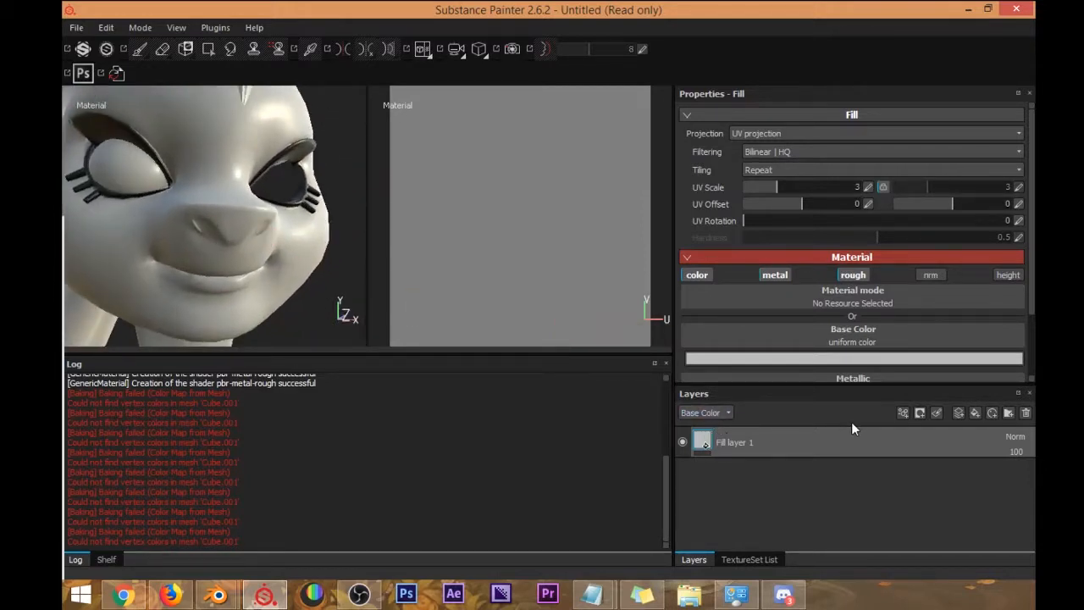
click(769, 358)
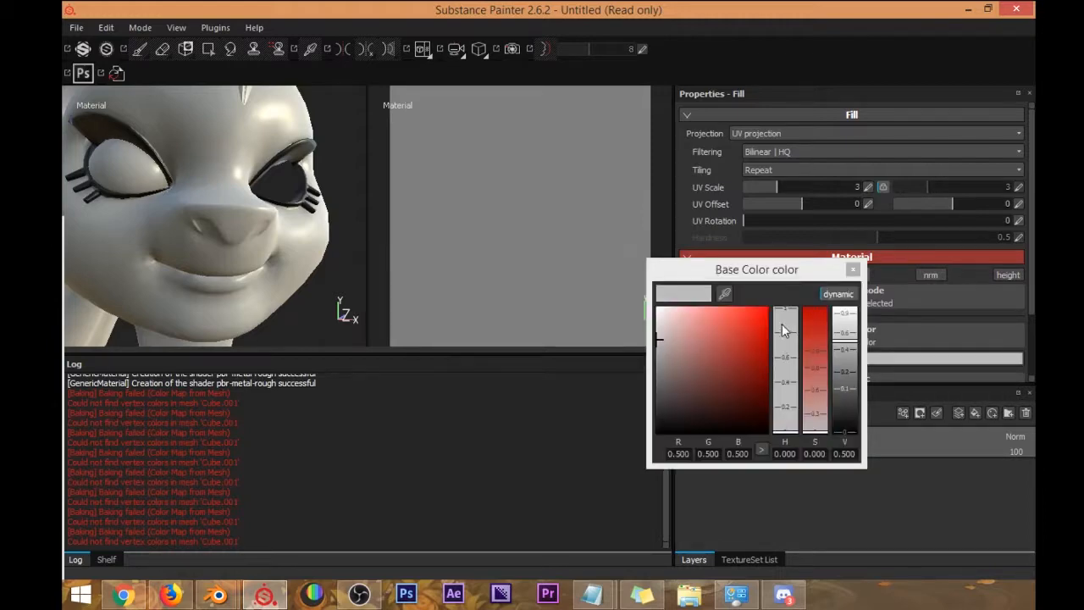
drag(682, 355, 640, 464)
alt+drag(359, 141, 332, 127)
click(857, 267)
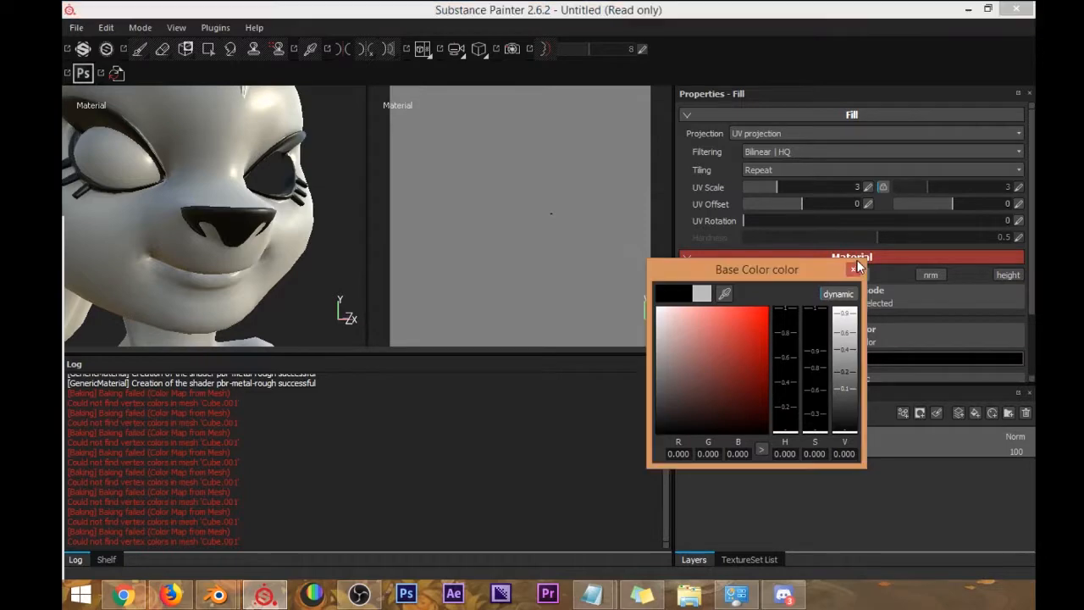
click(853, 270)
scroll(813, 240, down, 3)
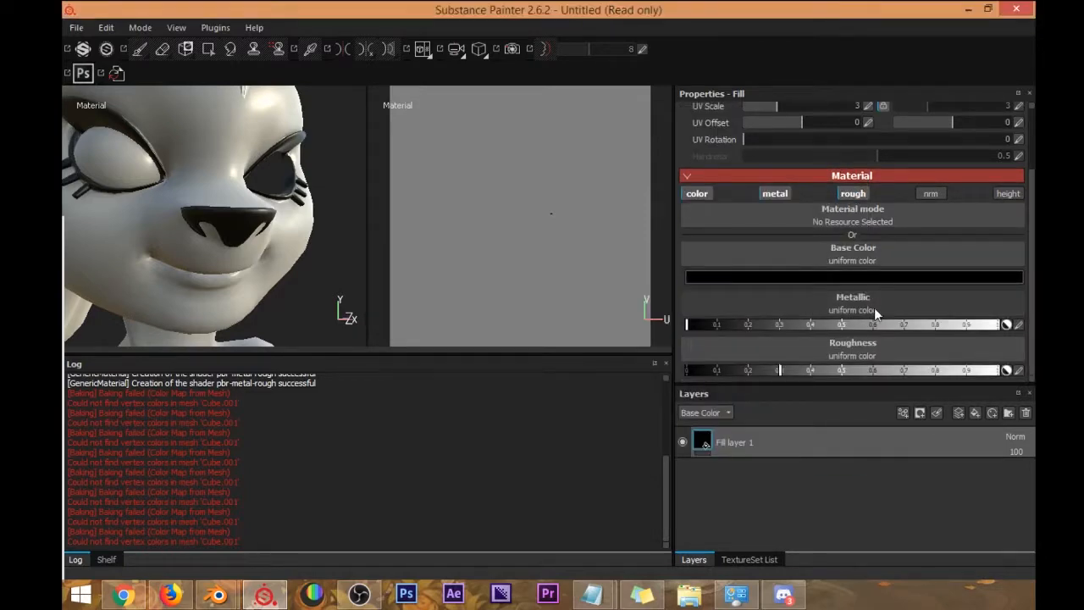
Try roughness values between 0 and 1 on the nose fill layer and compare the nose's shine from the side.
click(713, 371)
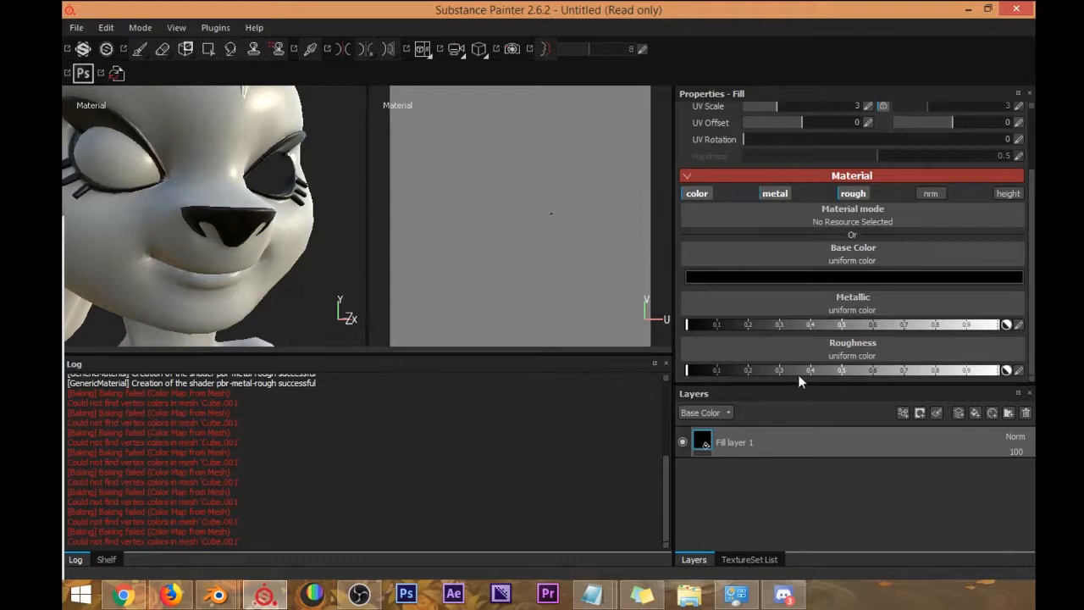
drag(708, 378, 851, 378)
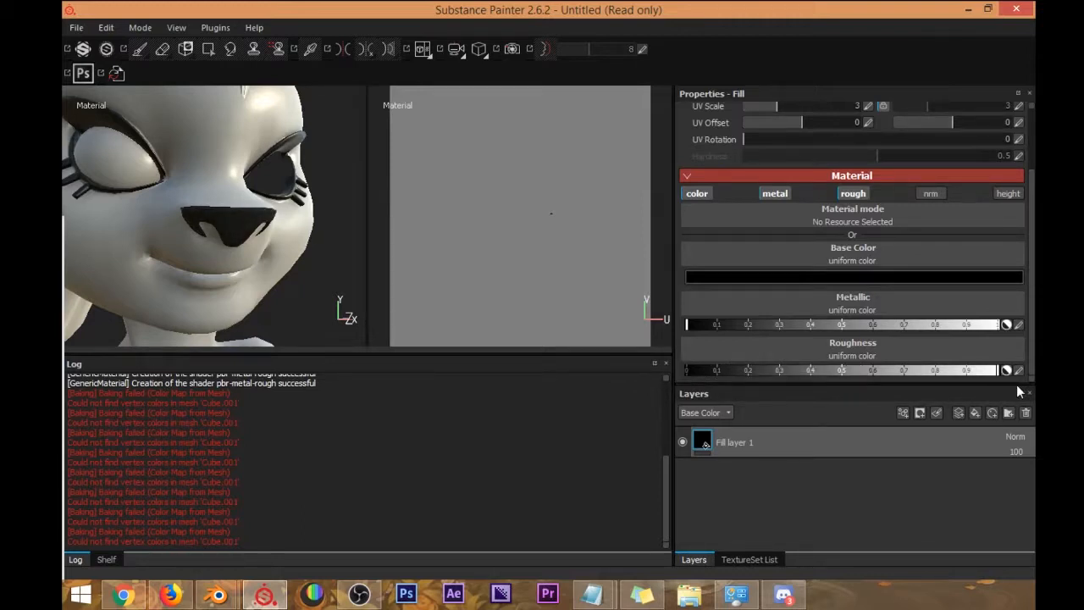
alt+drag(230, 255, 344, 254)
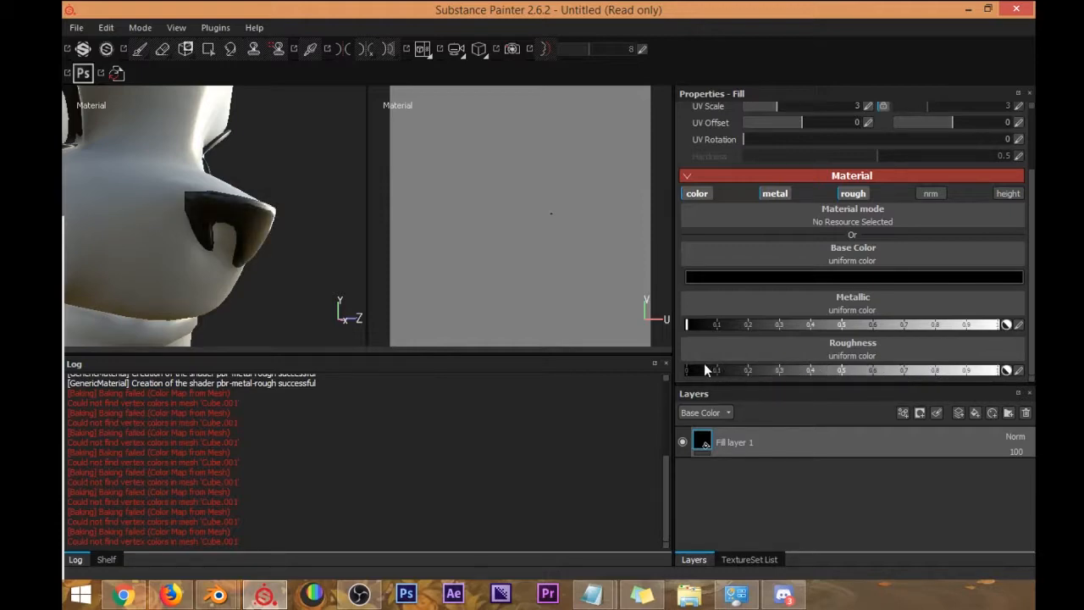
alt+drag(315, 271, 305, 246)
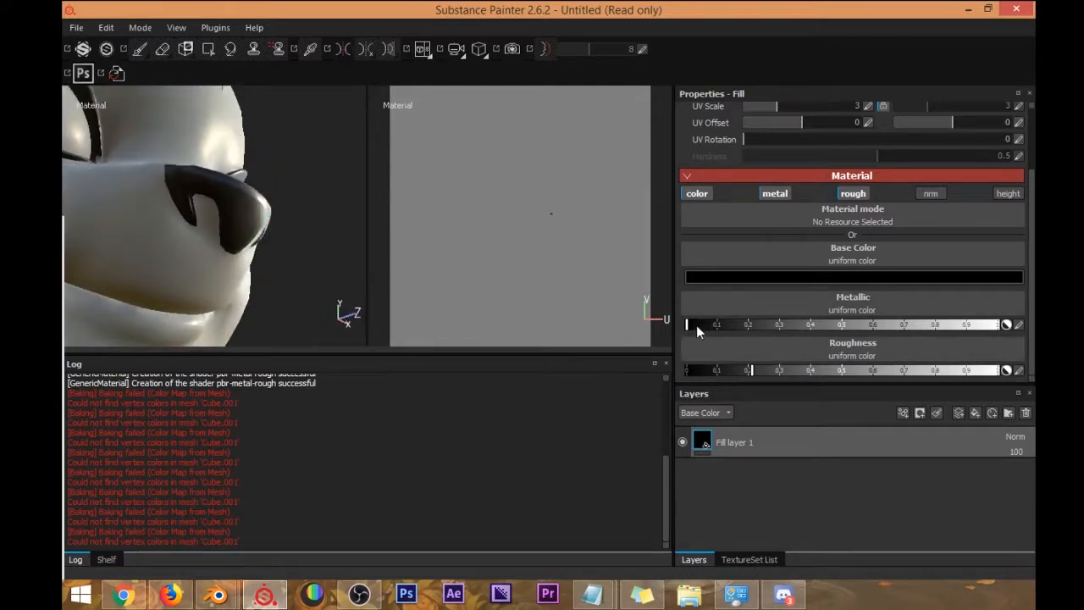
Set the nose fill layer's metallic to about 0.36 and roughness to about 0.3, checking the nose from several angles.
mouse_move(323, 278)
alt+mouse_down()
mouse_move(245, 263)
mouse_move(158, 266)
mouse_move(306, 269)
alt+mouse_up()
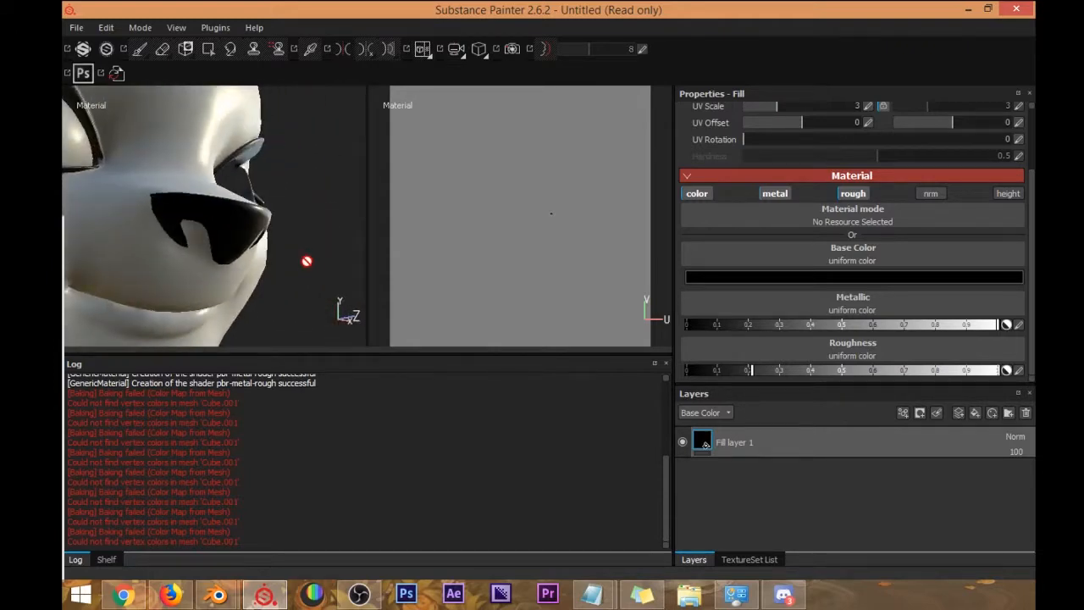
alt+drag(289, 228, 314, 237)
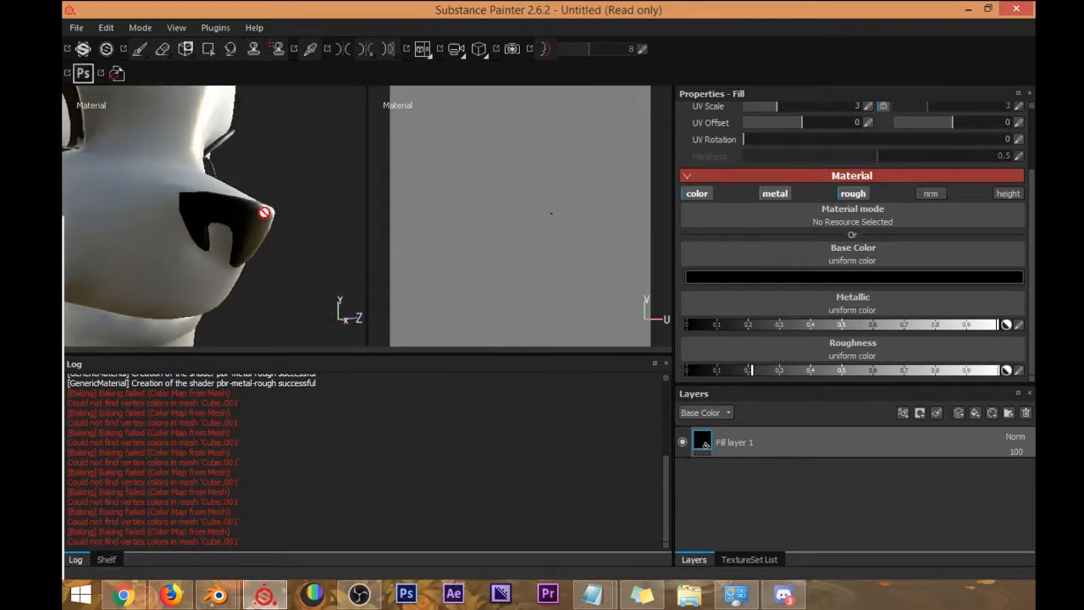
alt+drag(293, 244, 203, 177)
scroll(310, 254, up, 3)
scroll(313, 258, down, 5)
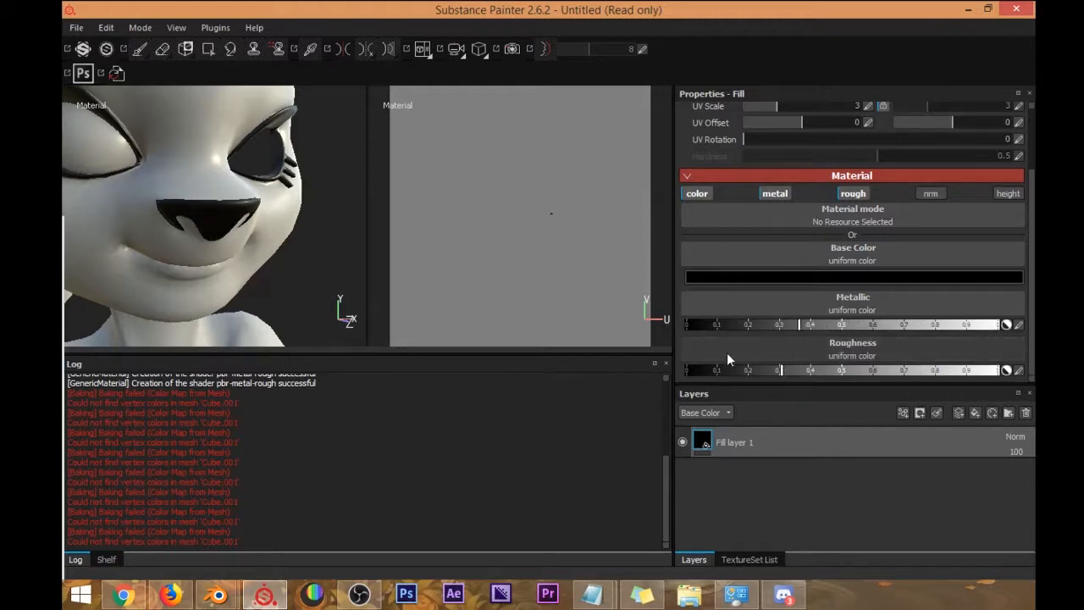
Change the nose fill layer's base color to a dark purple and check it close up on the nose.
click(767, 275)
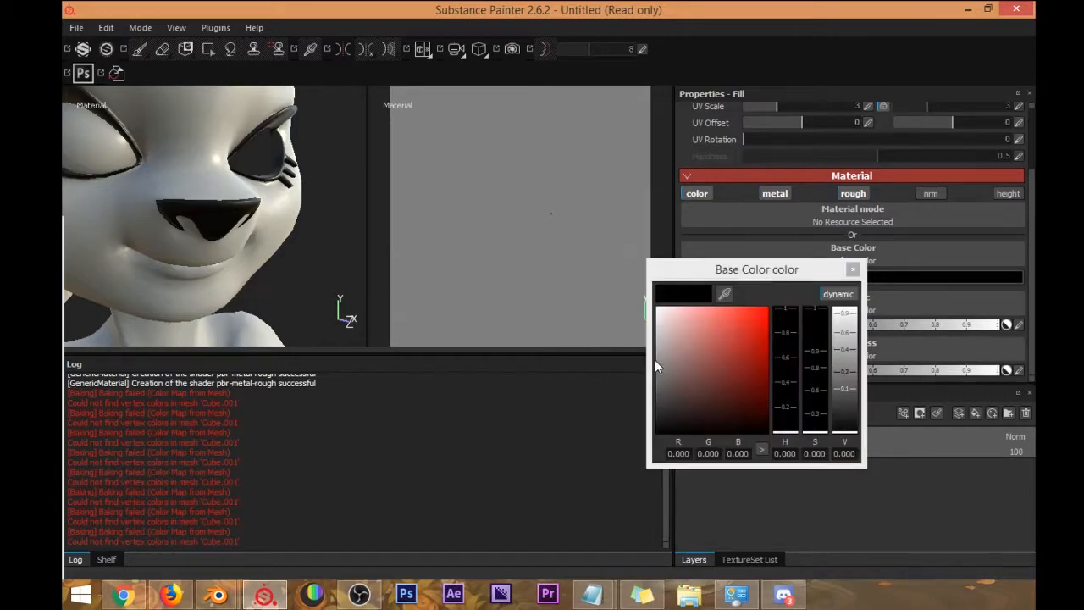
drag(667, 432, 652, 421)
drag(818, 420, 788, 332)
drag(835, 415, 839, 403)
alt+drag(227, 211, 500, 204)
scroll(276, 209, up, 5)
click(853, 269)
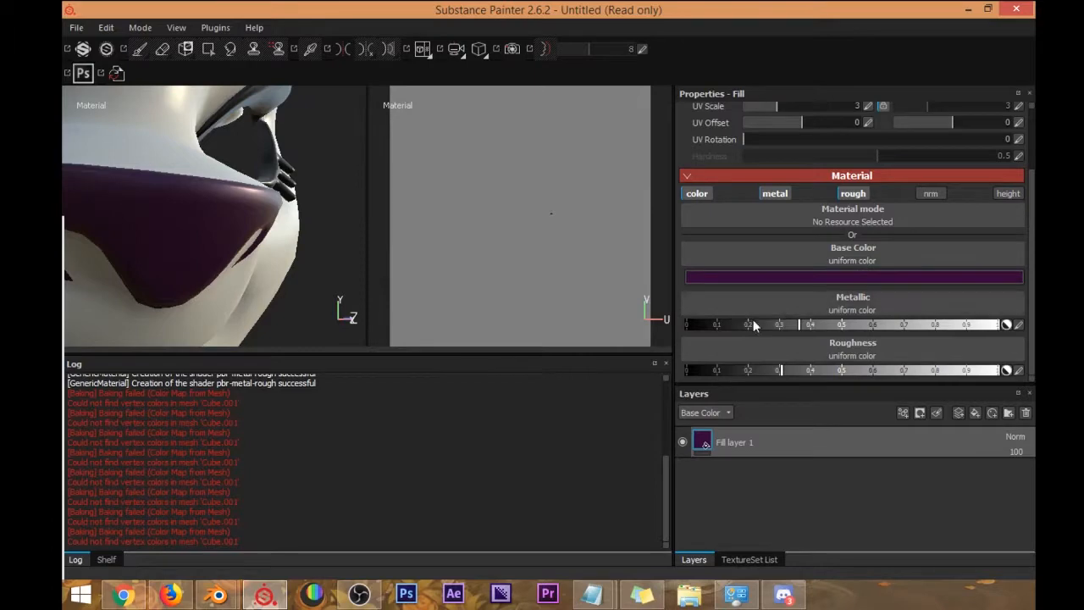
Raise the metallic value of the nose's fill layer to the maximum.
drag(800, 326, 1037, 322)
alt+drag(168, 222, 280, 209)
scroll(281, 210, down, 8)
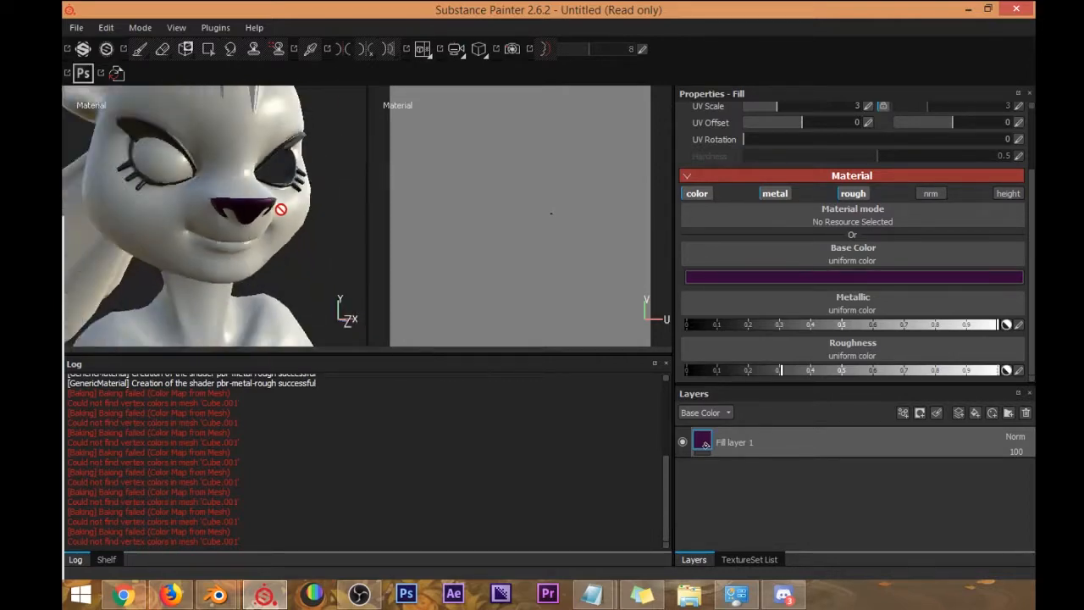
alt+drag(200, 175, 204, 205)
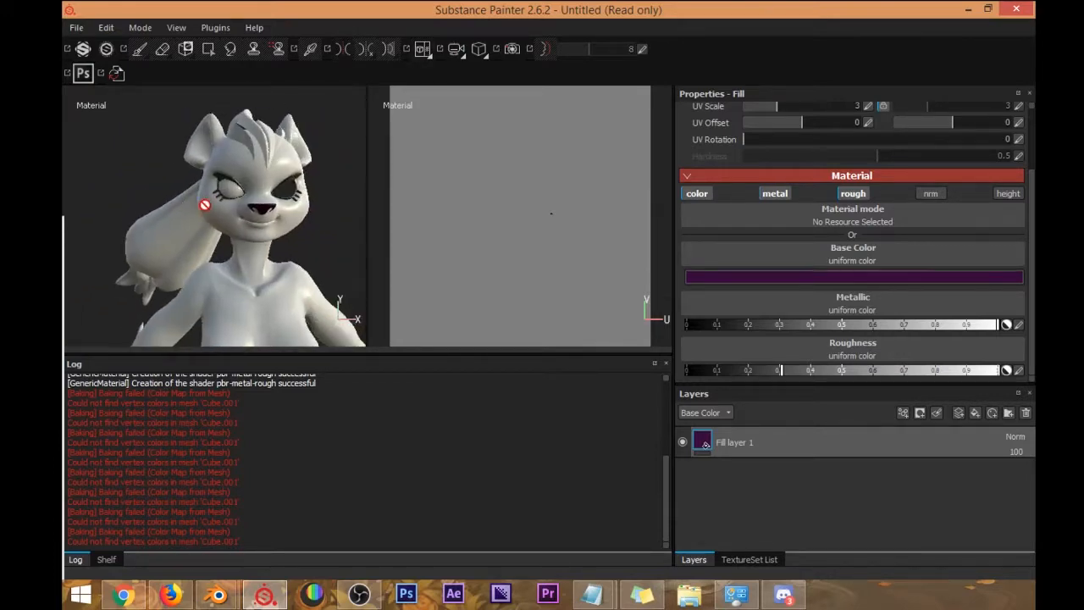
Make Hair the active texture set.
click(746, 559)
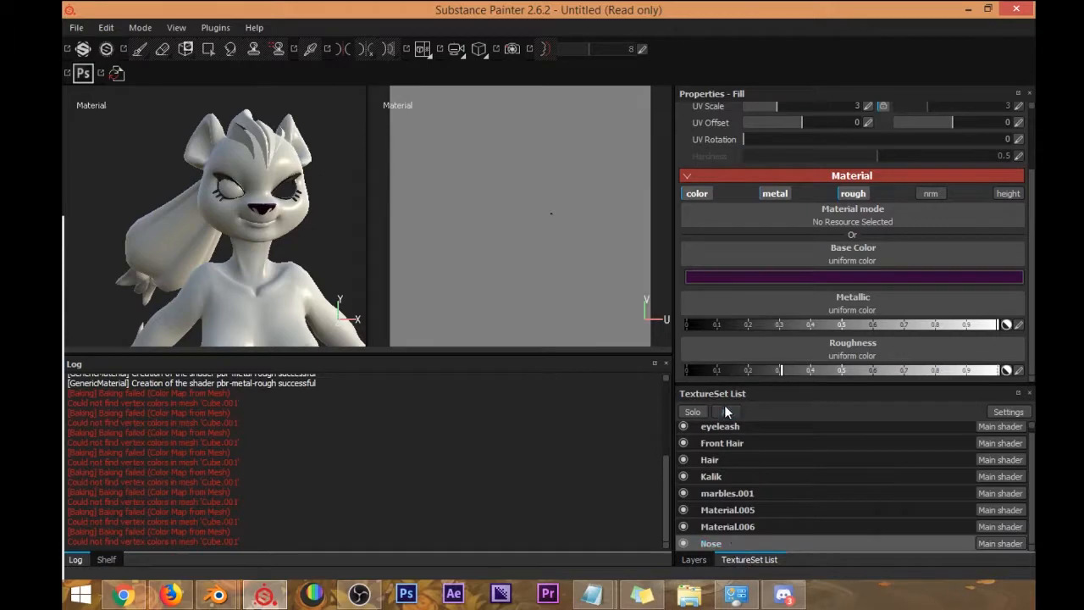
click(720, 443)
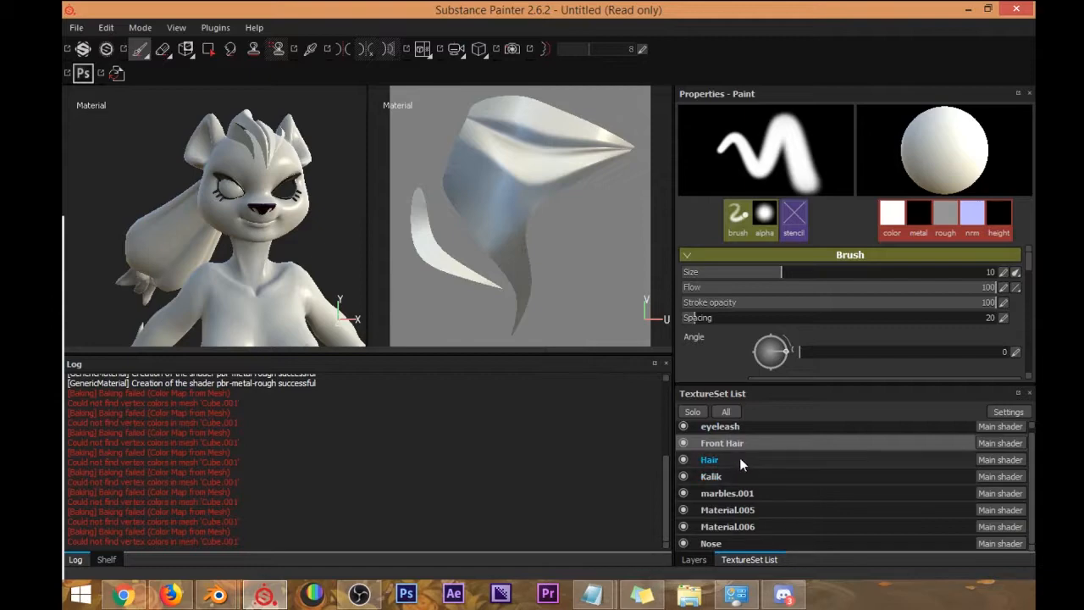
click(739, 457)
scroll(554, 249, down, 2)
scroll(487, 170, up, 4)
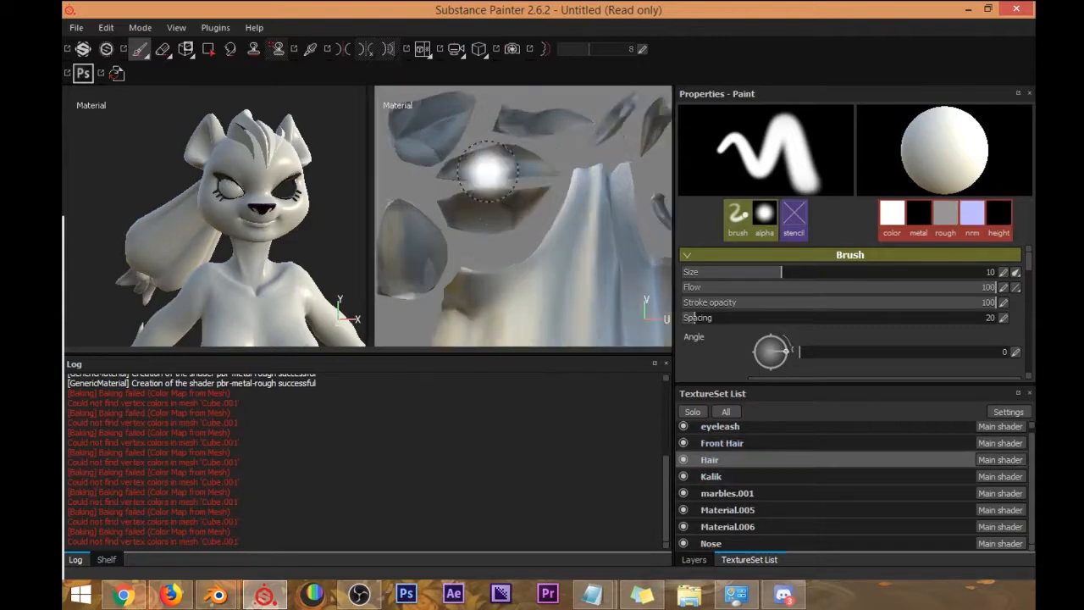
Examine the shading marks along the lower edge of the hair's UV layout.
alt+drag(487, 171, 549, 198)
scroll(549, 198, up, 3)
alt+middle_drag(549, 198, 532, 195)
mouse_move(533, 196)
alt+mouse_down()
mouse_move(588, 276)
mouse_move(710, 313)
mouse_move(646, 264)
mouse_move(605, 277)
alt+mouse_up()
mouse_move(605, 276)
alt+middle_down()
mouse_move(508, 246)
mouse_move(503, 177)
alt+middle_up()
scroll(504, 178, down, 2)
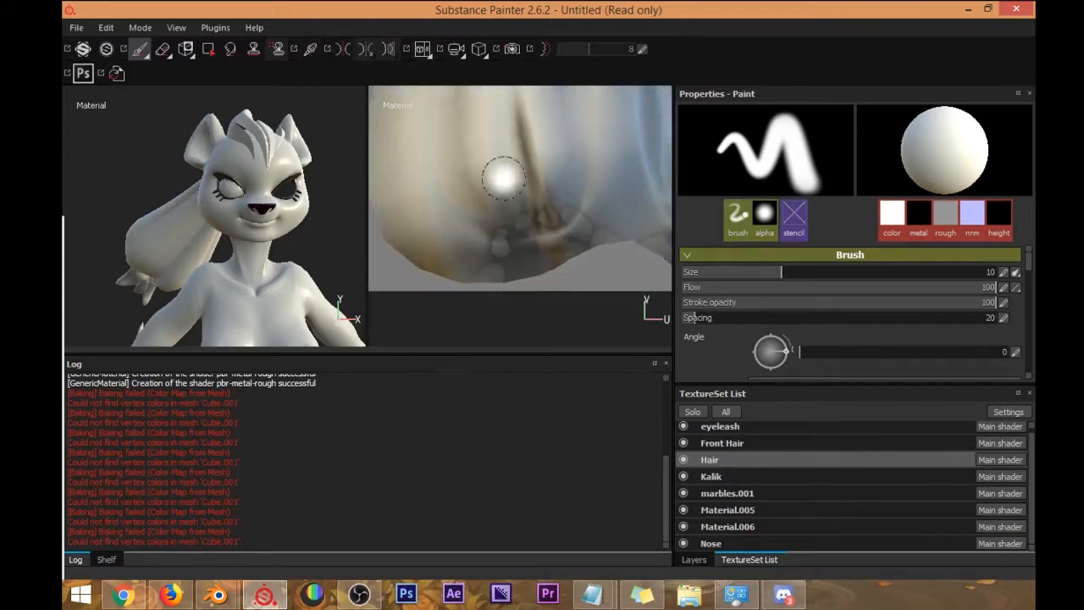
scroll(503, 191, up, 2)
scroll(529, 233, up, 3)
scroll(482, 200, down, 1)
alt+middle_drag(499, 272, 507, 289)
scroll(523, 288, up, 1)
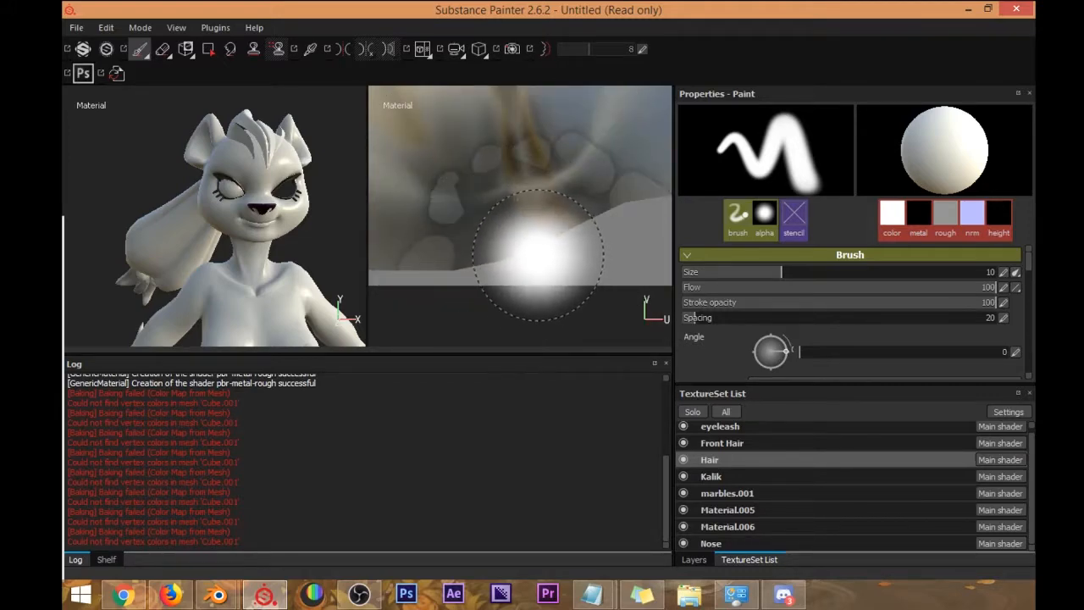
Reduce the paint brush size to 1.4.
key(d)
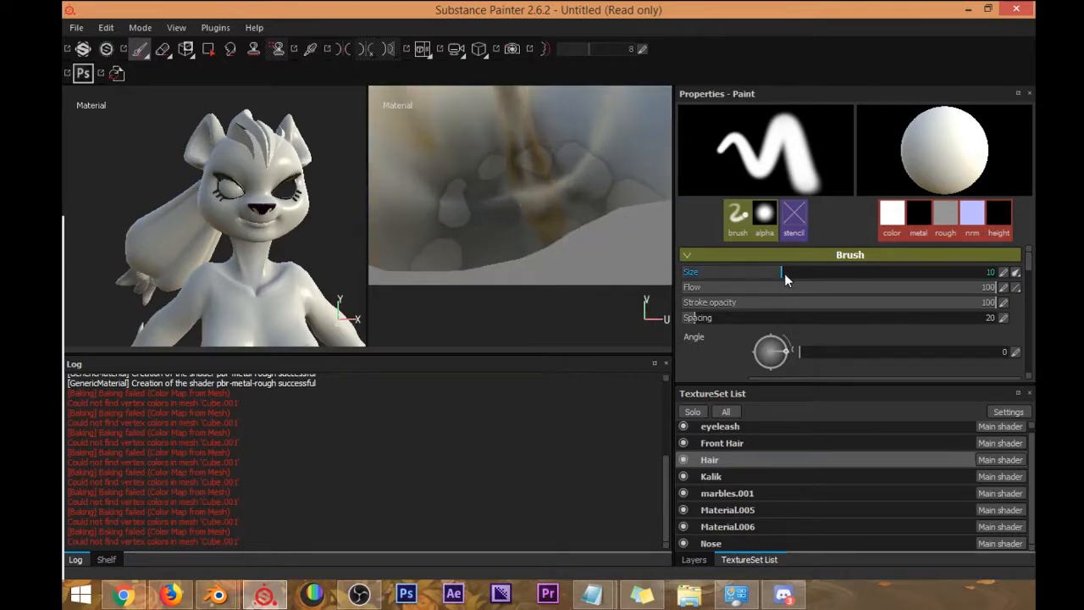
drag(789, 272, 718, 273)
scroll(498, 229, down, 1)
scroll(476, 215, up, 2)
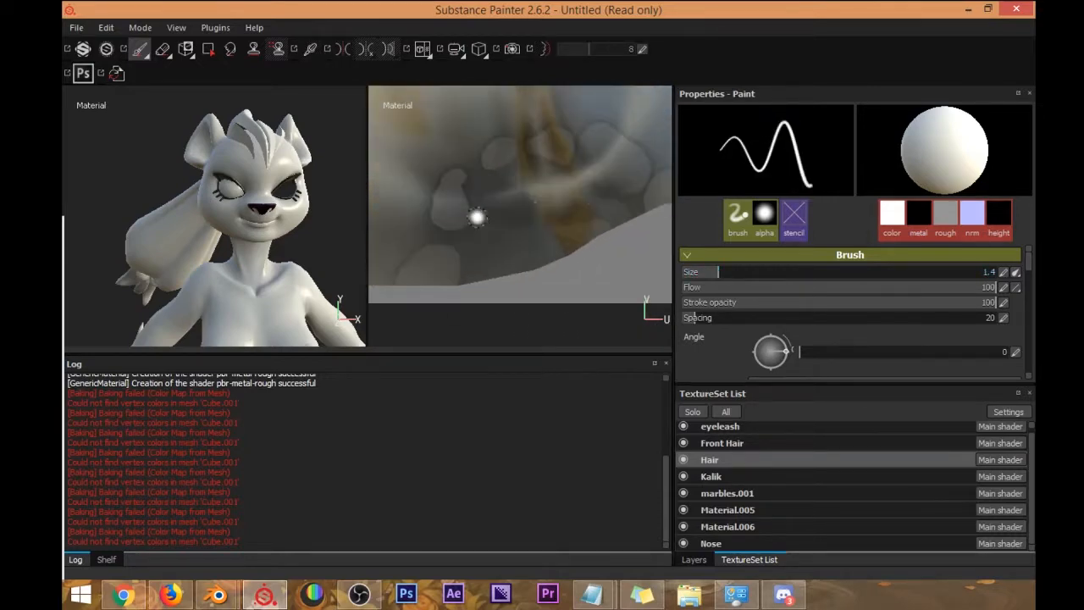
Inspect the round marks on the lower hair in the UV layout and compare them with the ponytail on the model.
scroll(477, 208, down, 3)
mouse_move(491, 198)
alt+middle_down()
mouse_move(488, 241)
mouse_move(501, 227)
alt+middle_up()
scroll(479, 242, up, 1)
scroll(498, 222, up, 2)
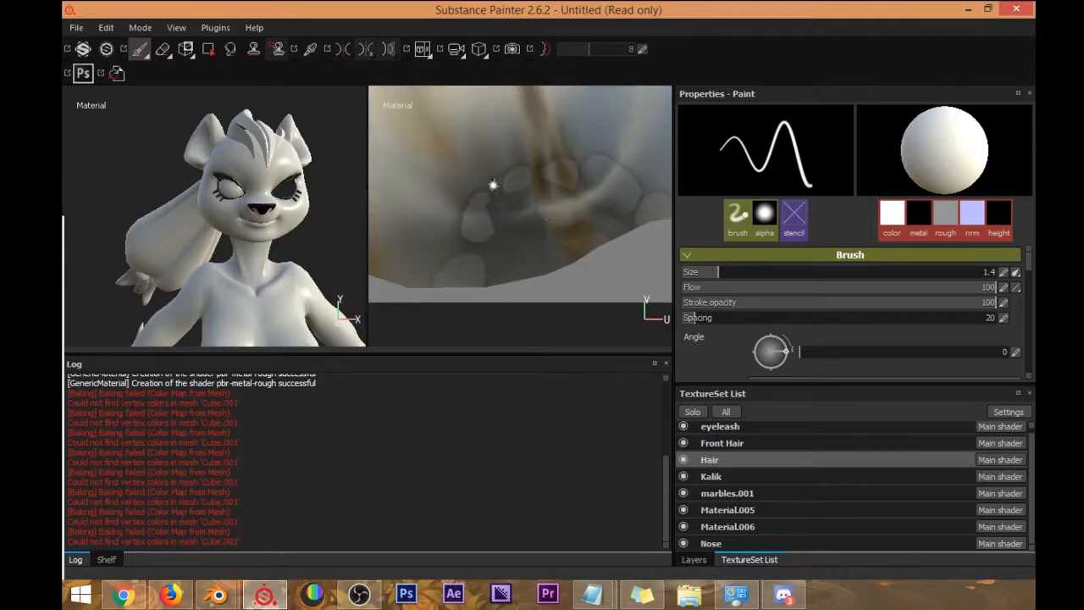
scroll(480, 213, up, 2)
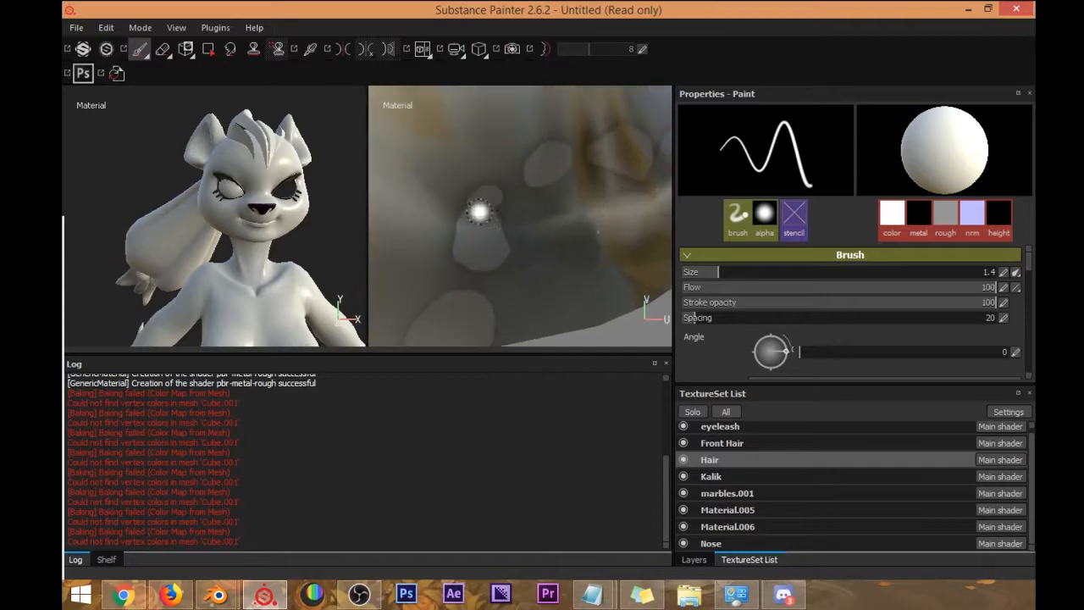
alt+middle_drag(502, 214, 422, 229)
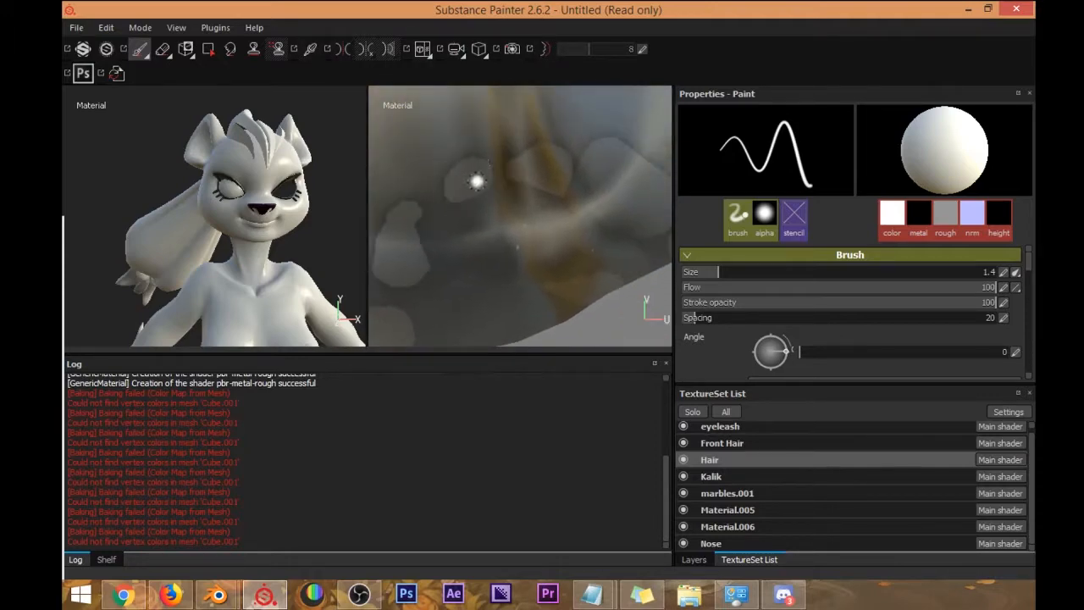
alt+middle_drag(547, 182, 521, 190)
alt+middle_drag(575, 168, 528, 155)
scroll(576, 196, down, 7)
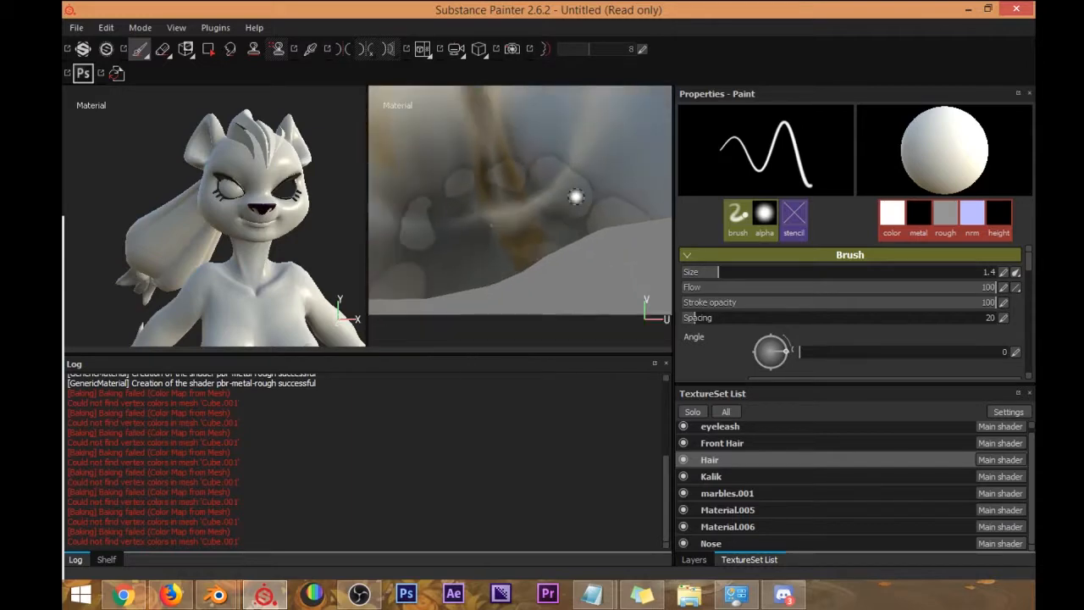
alt+middle_drag(564, 203, 514, 196)
scroll(542, 199, up, 5)
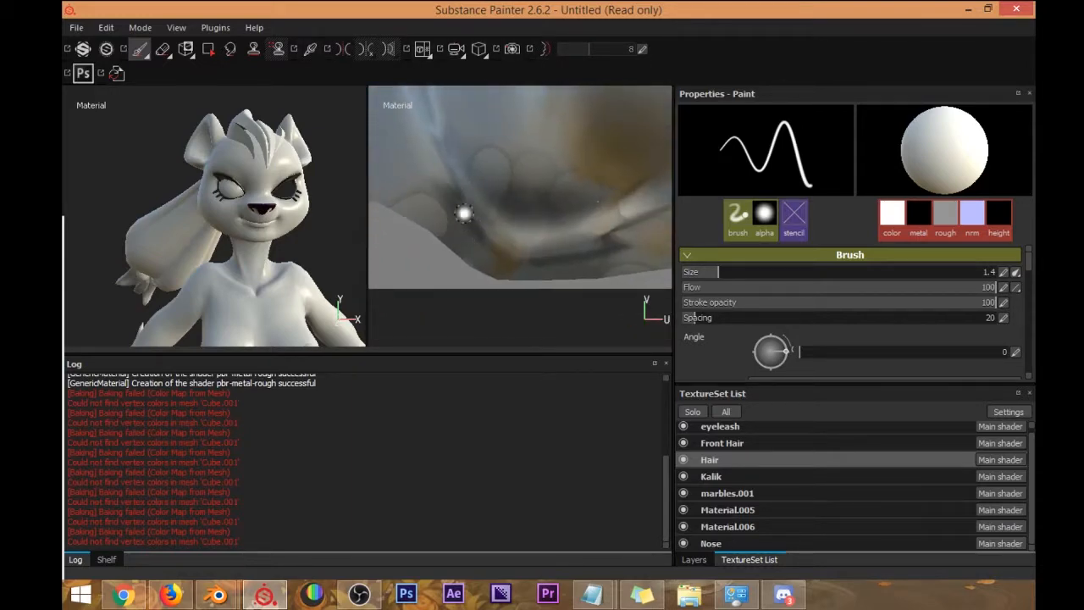
scroll(445, 175, down, 5)
mouse_move(457, 178)
alt+middle_down()
mouse_move(564, 300)
mouse_move(550, 245)
mouse_move(503, 218)
alt+middle_up()
scroll(513, 258, up, 5)
scroll(514, 259, up, 5)
mouse_move(185, 240)
alt+mouse_down()
mouse_move(198, 243)
mouse_move(179, 186)
mouse_move(226, 159)
mouse_move(127, 190)
mouse_move(138, 214)
mouse_move(193, 214)
alt+mouse_up()
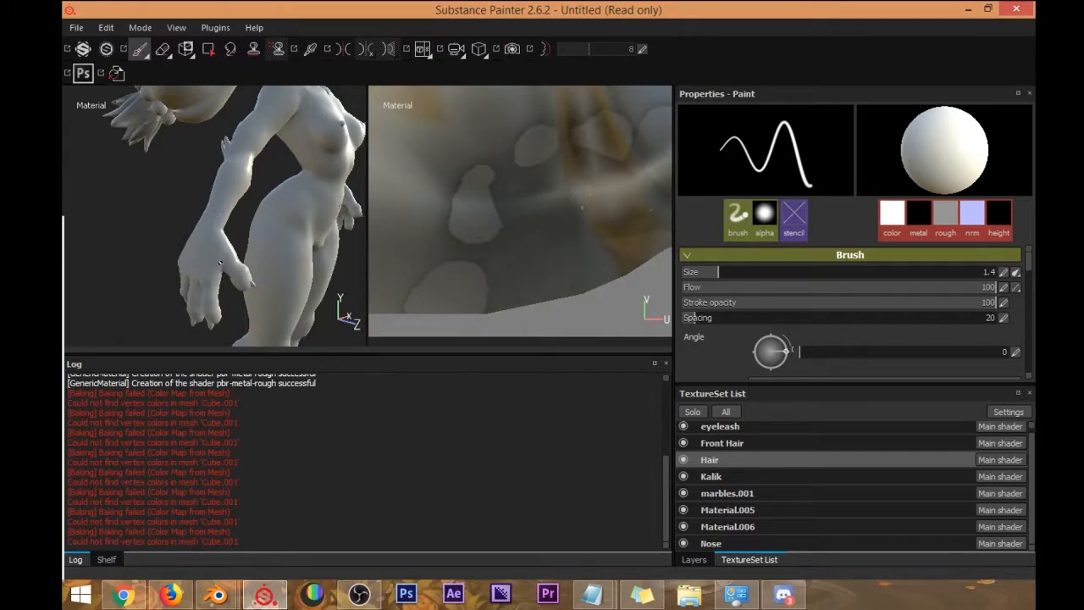
alt+drag(228, 190, 263, 250)
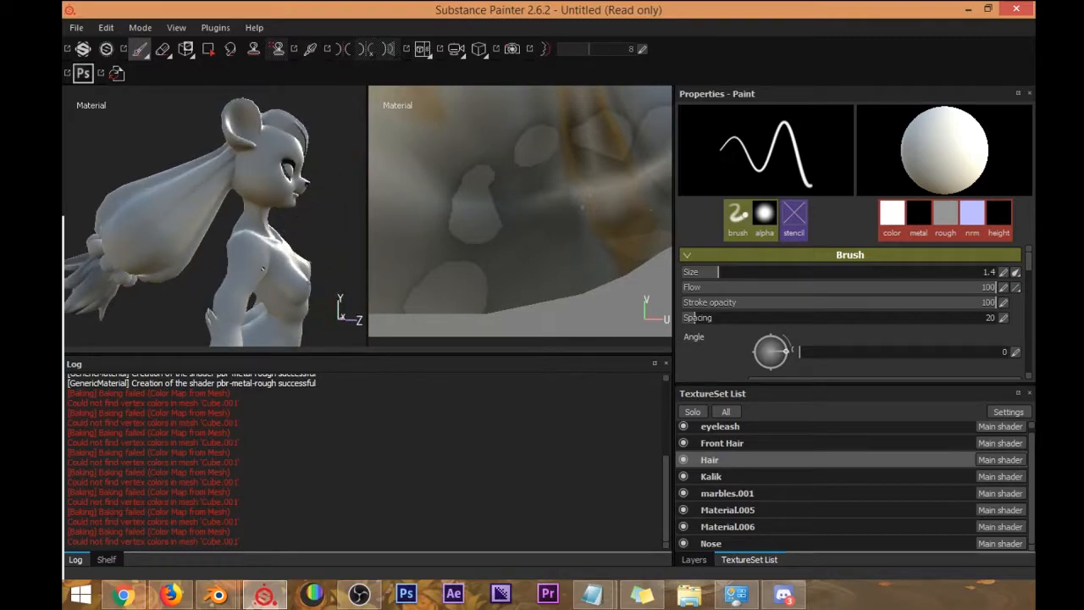
Make Kalik the active texture set and examine the head's UV layout.
click(727, 475)
scroll(495, 175, down, 4)
alt+middle_drag(518, 131, 486, 310)
scroll(495, 234, down, 4)
scroll(507, 210, up, 6)
scroll(506, 210, up, 8)
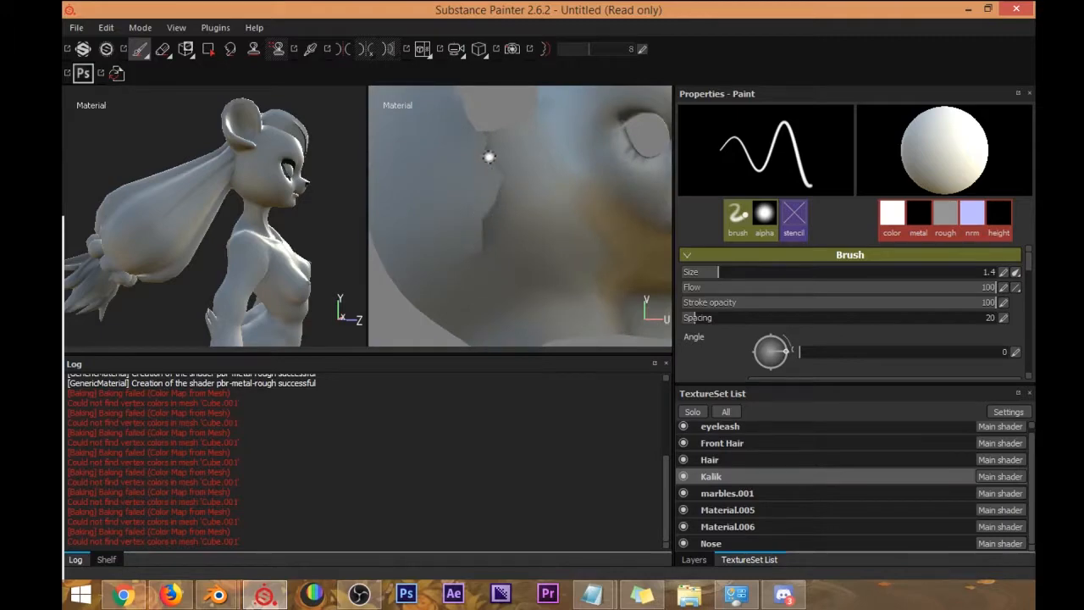
scroll(542, 220, down, 3)
scroll(542, 220, down, 3)
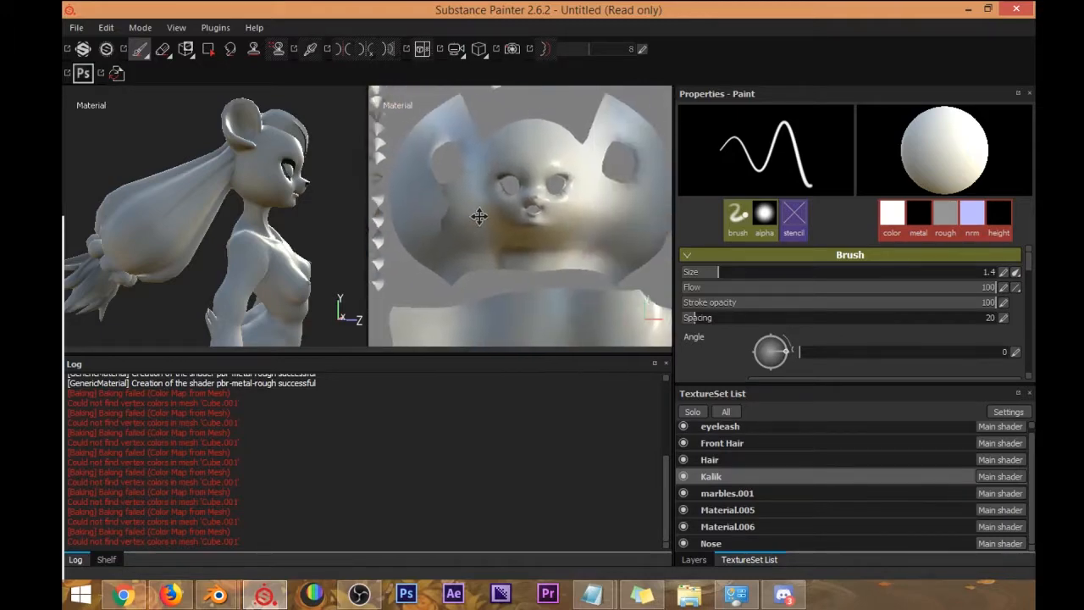
Examine the character's head, ponytail and body from several sides on the 3D model.
alt+drag(155, 244, 159, 220)
alt+middle_drag(158, 220, 232, 210)
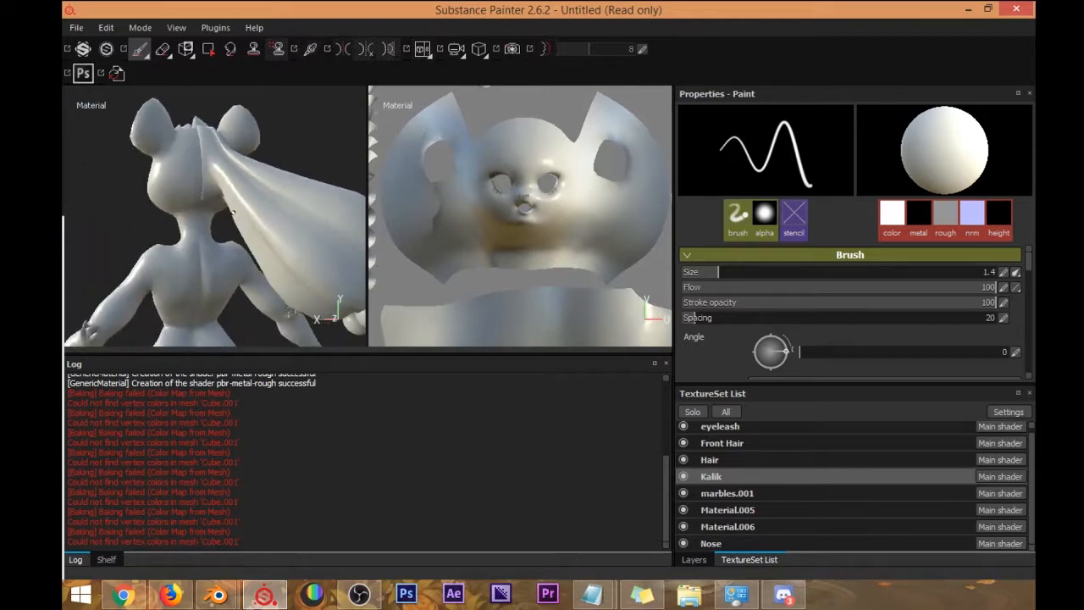
alt+drag(232, 210, 197, 139)
alt+drag(250, 181, 187, 147)
alt+drag(188, 191, 239, 222)
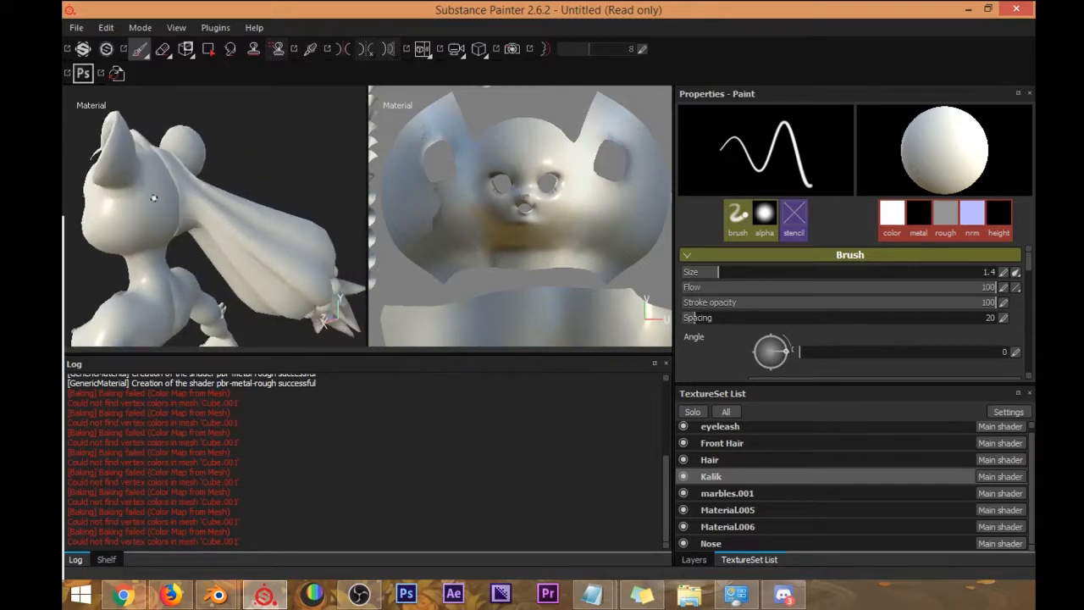
alt+drag(144, 189, 229, 199)
scroll(228, 199, down, 5)
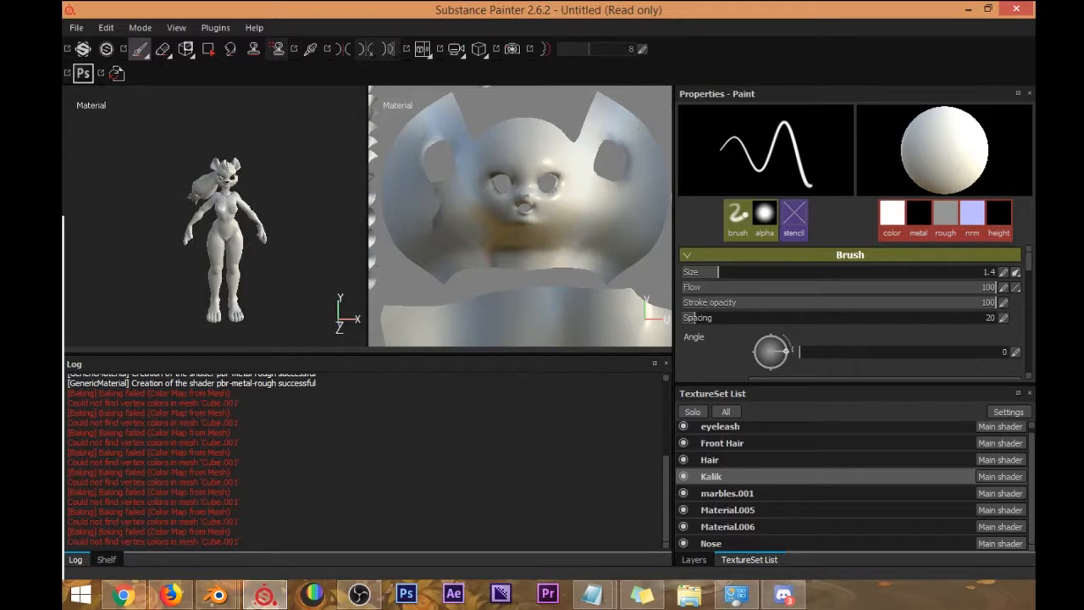
scroll(251, 193, up, 5)
alt+drag(251, 193, 273, 176)
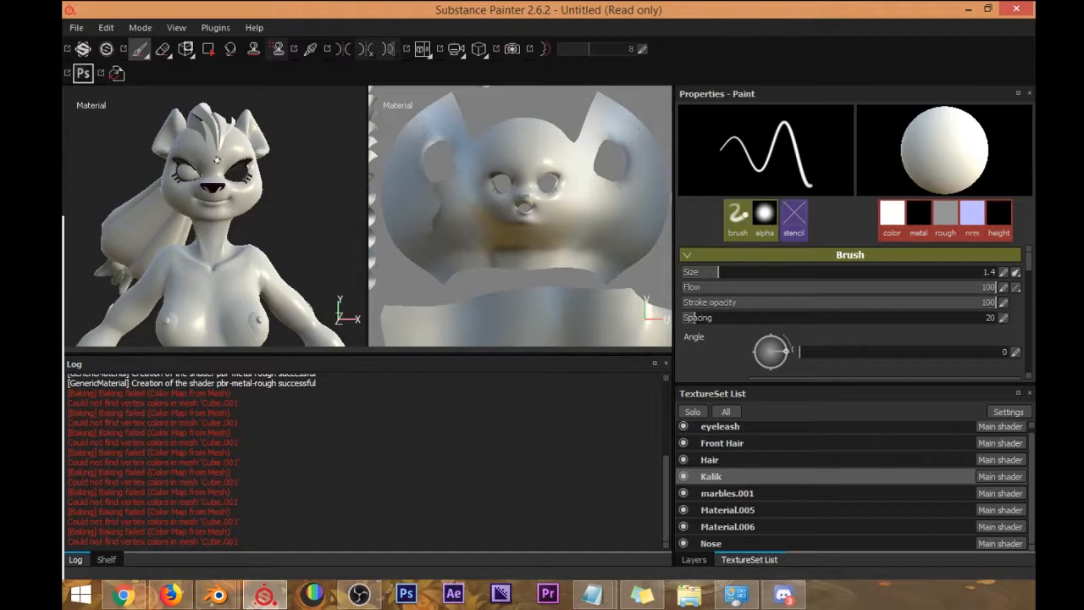
alt+drag(226, 163, 206, 195)
alt+drag(112, 174, 218, 212)
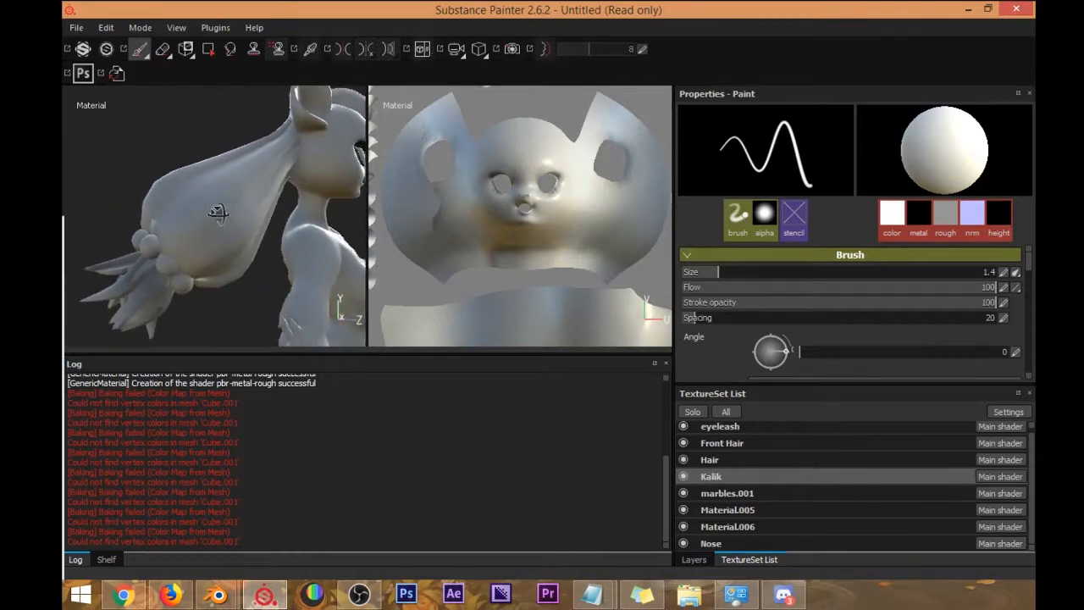
In the Hair texture set, delete Layer 1 and add a fill layer in its place.
click(725, 460)
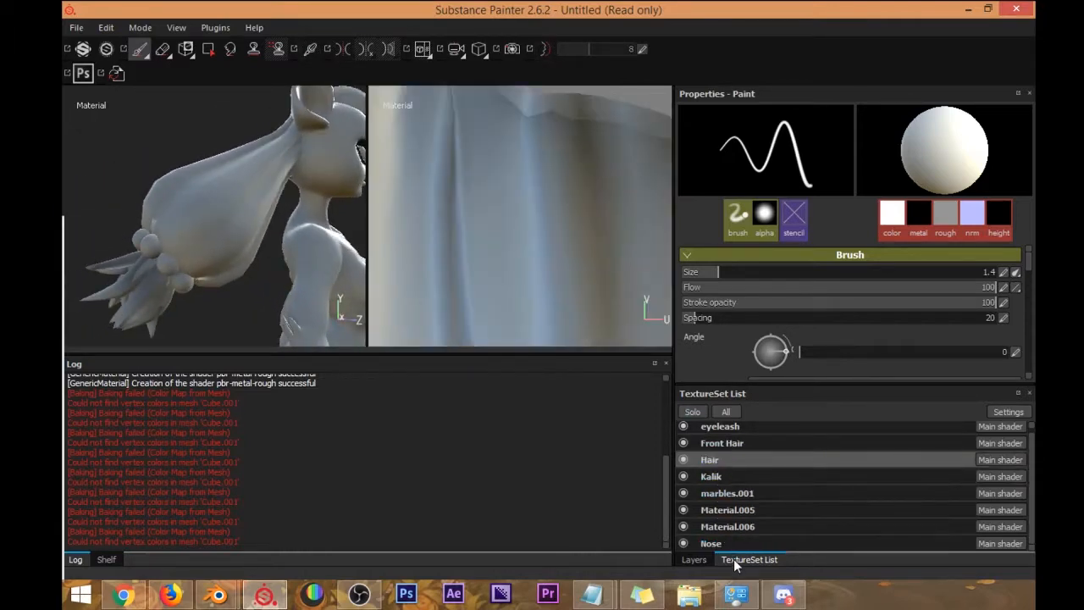
click(699, 559)
scroll(550, 228, down, 10)
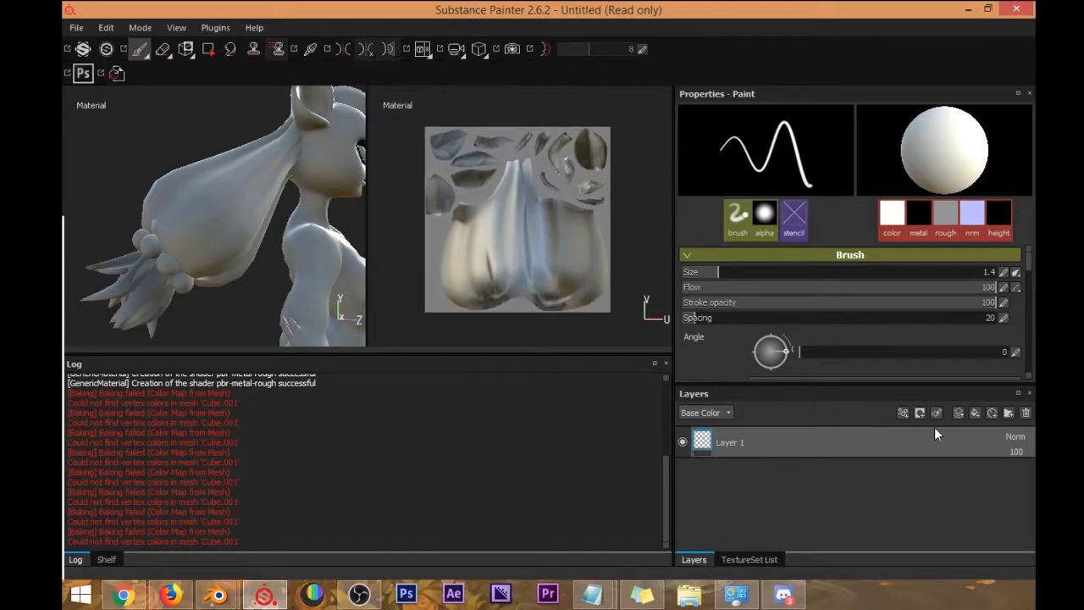
click(1025, 412)
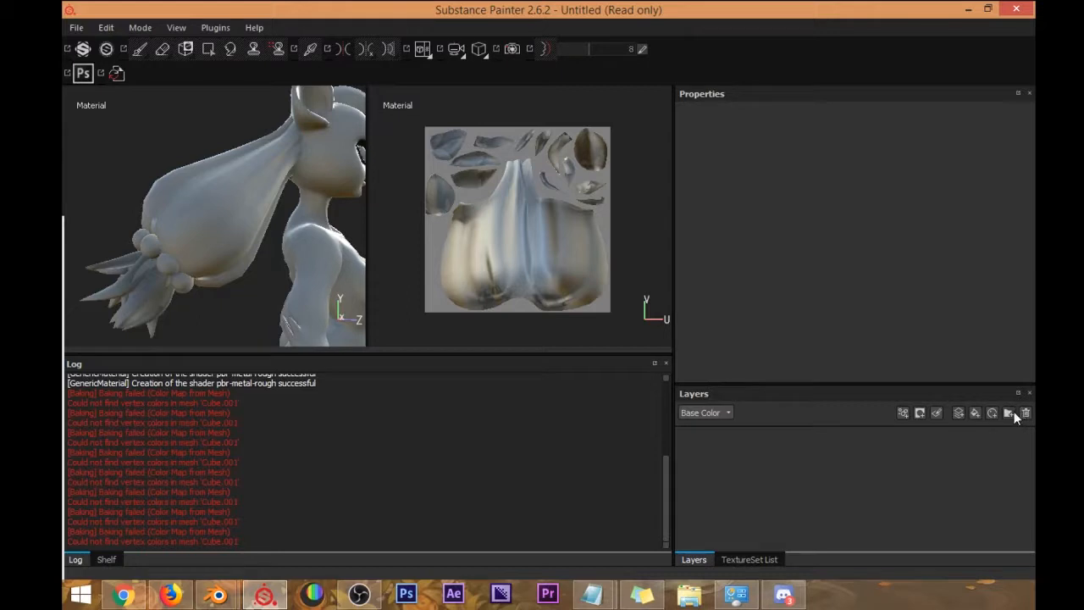
click(974, 414)
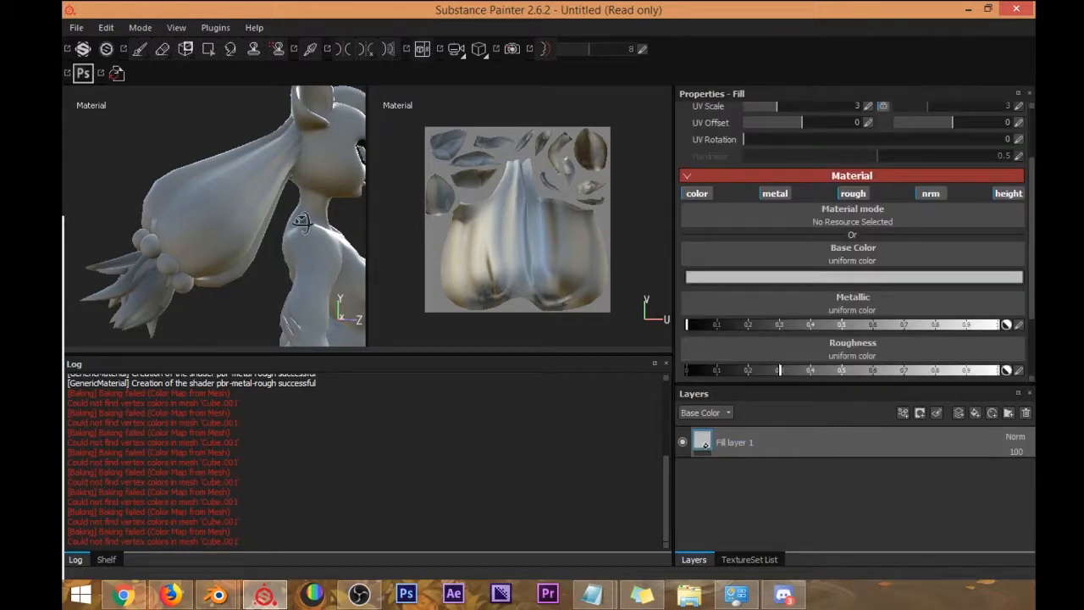
alt+drag(303, 223, 254, 241)
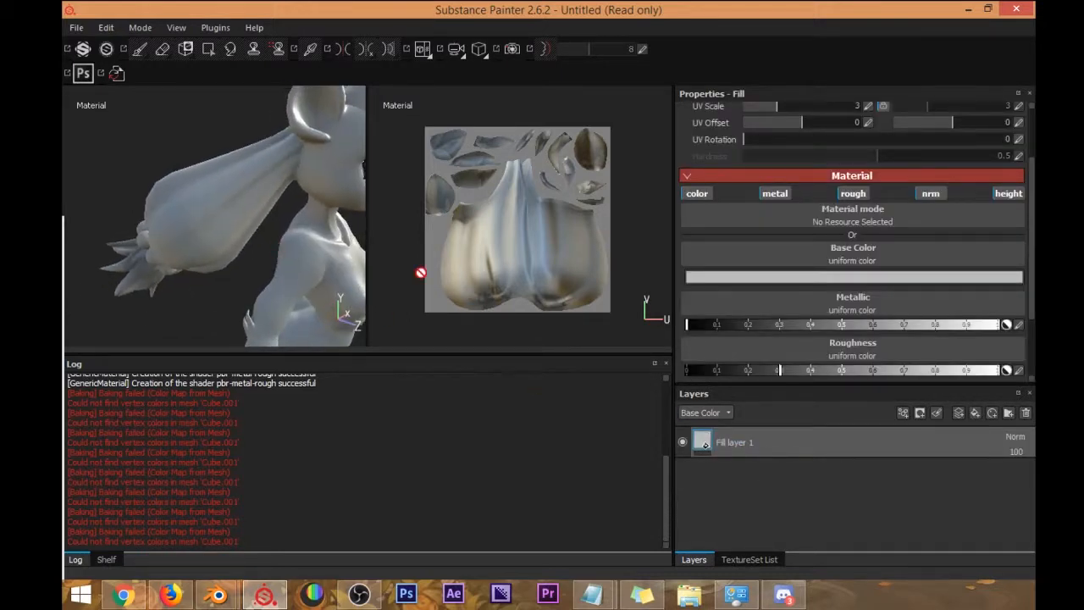
alt+middle_drag(230, 200, 263, 239)
scroll(263, 238, up, 4)
alt+drag(242, 250, 243, 224)
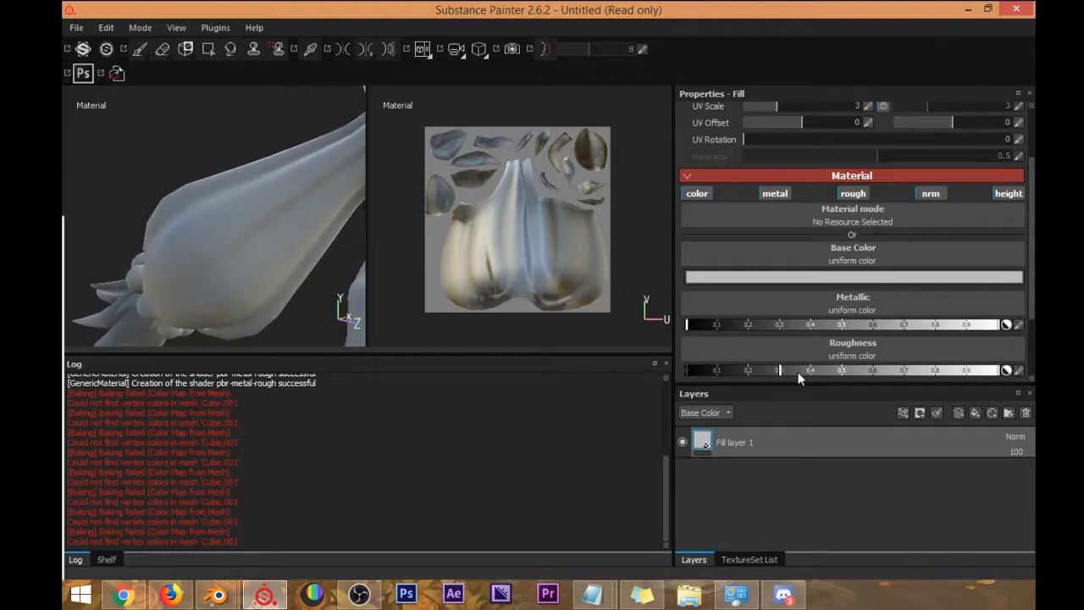
click(805, 277)
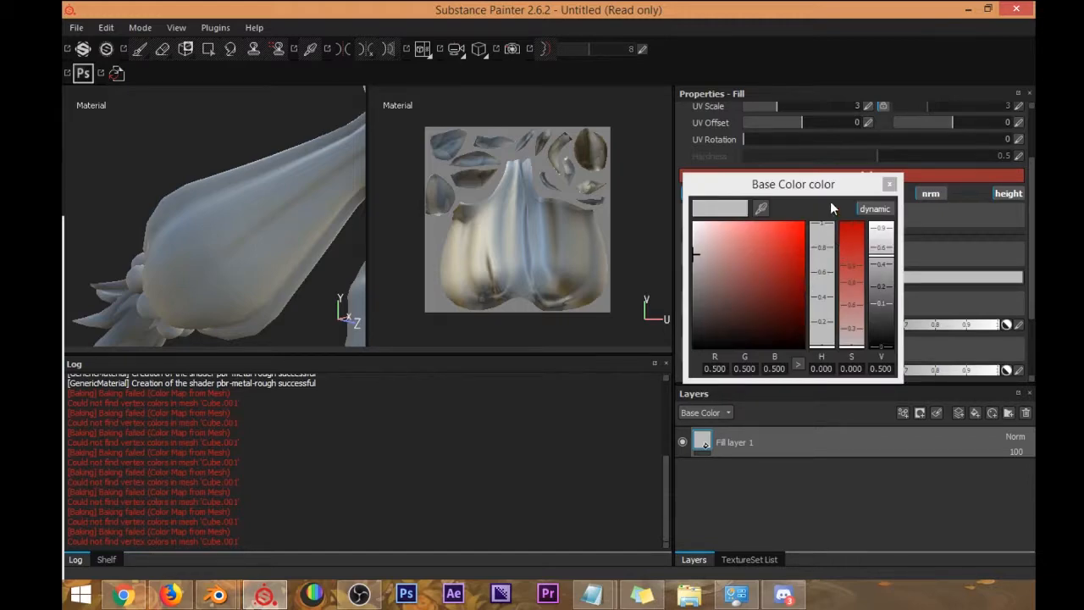
drag(815, 185, 807, 184)
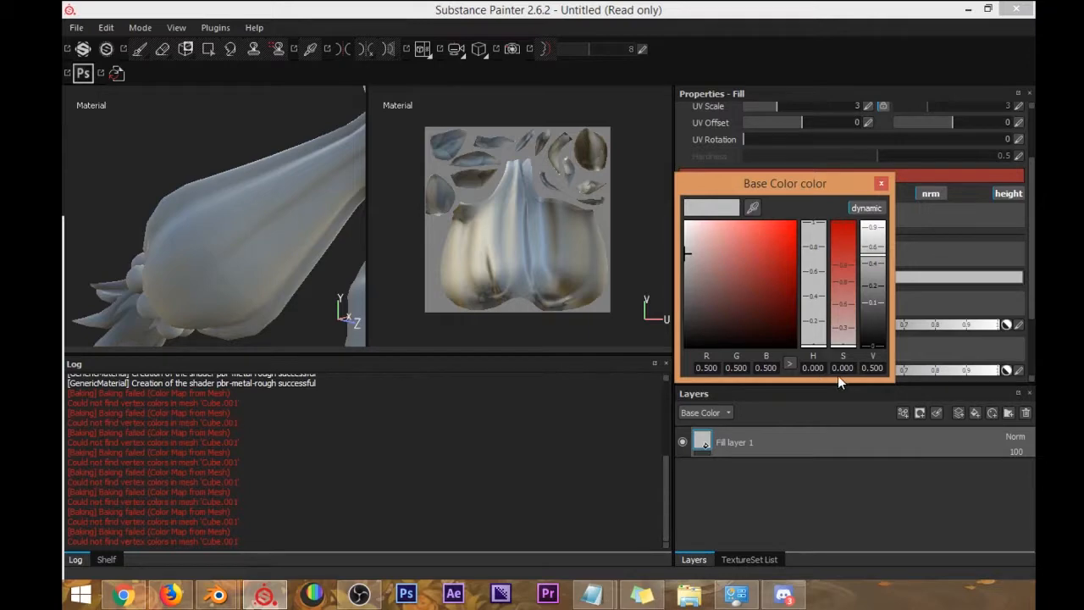
drag(793, 183, 777, 189)
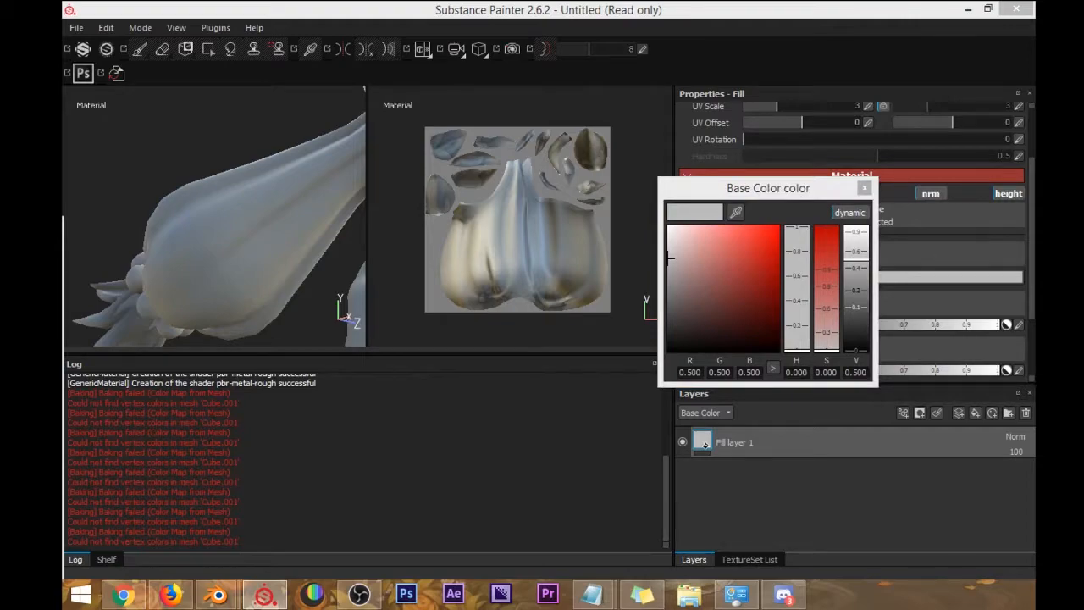
key(alt+Tab)
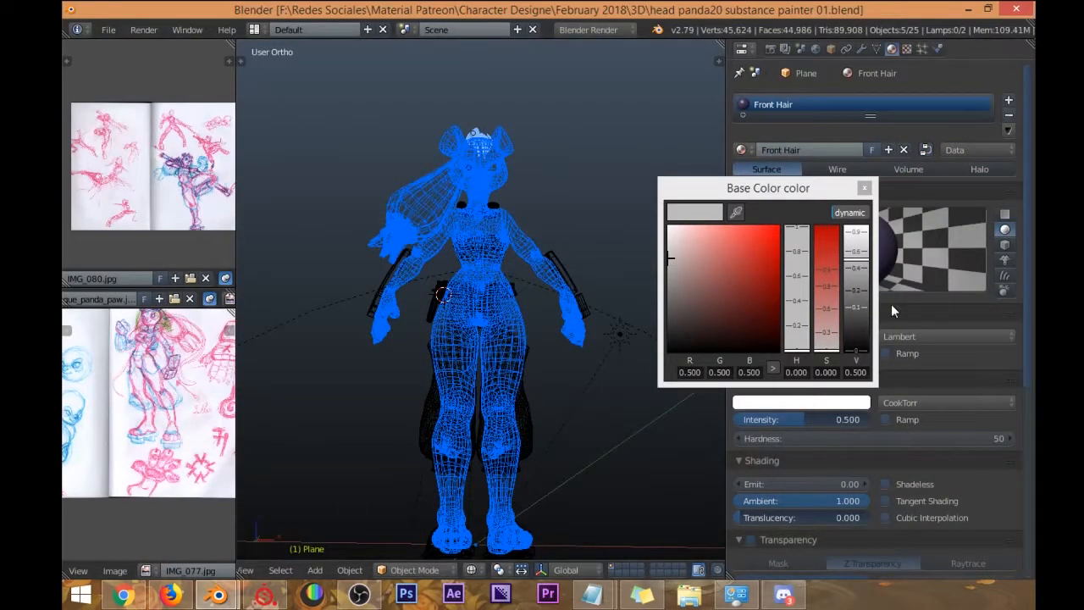
click(864, 187)
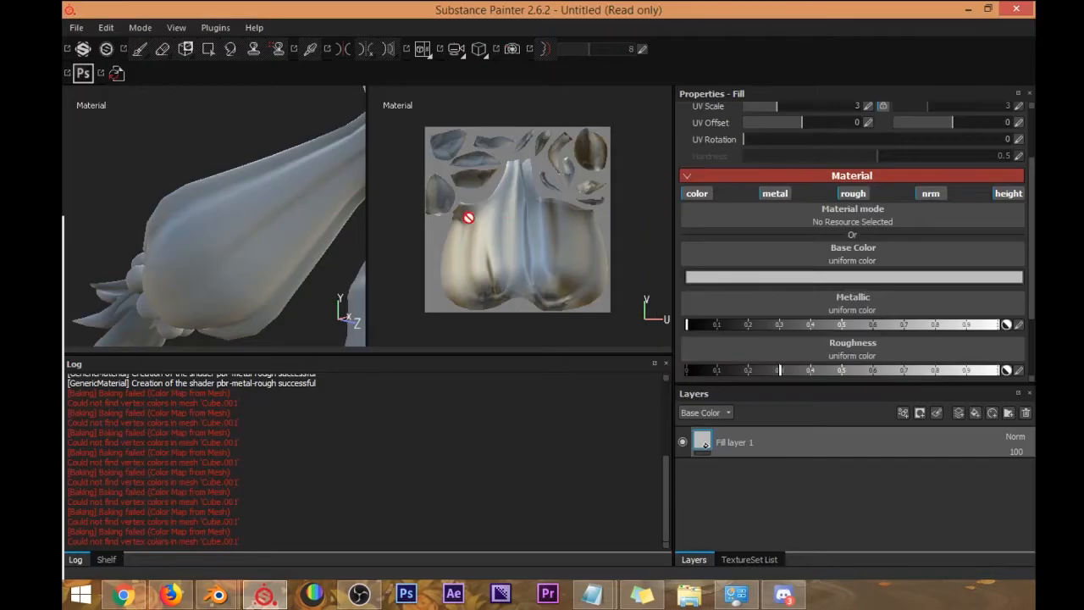
Switch to Blender and display the Front Hair material's diffuse color as a hex value.
mouse_move(218, 594)
click(210, 510)
middle_drag(575, 211, 548, 207)
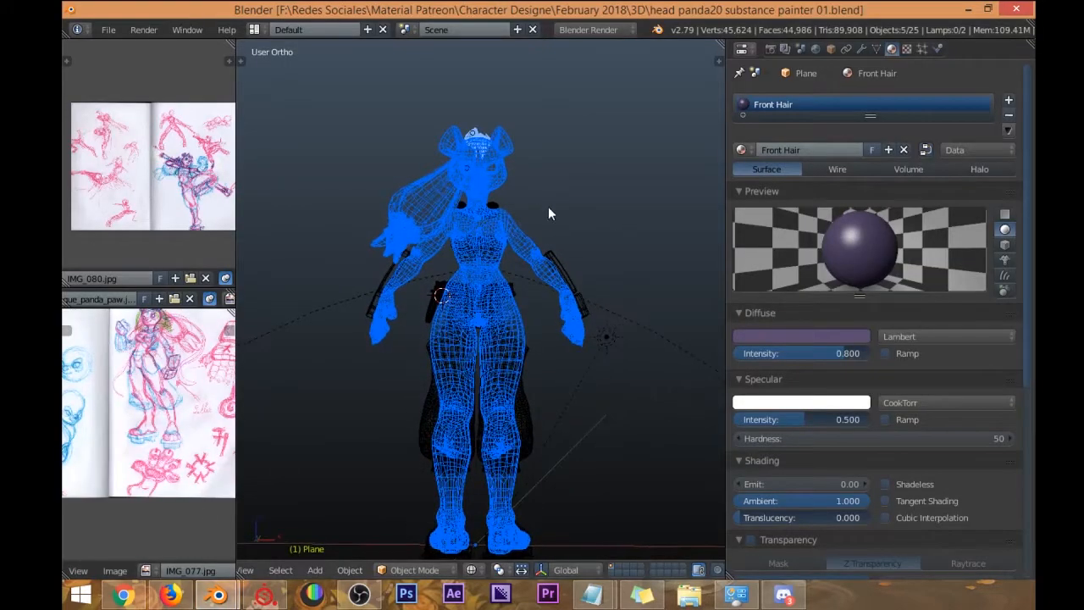
click(814, 336)
click(840, 260)
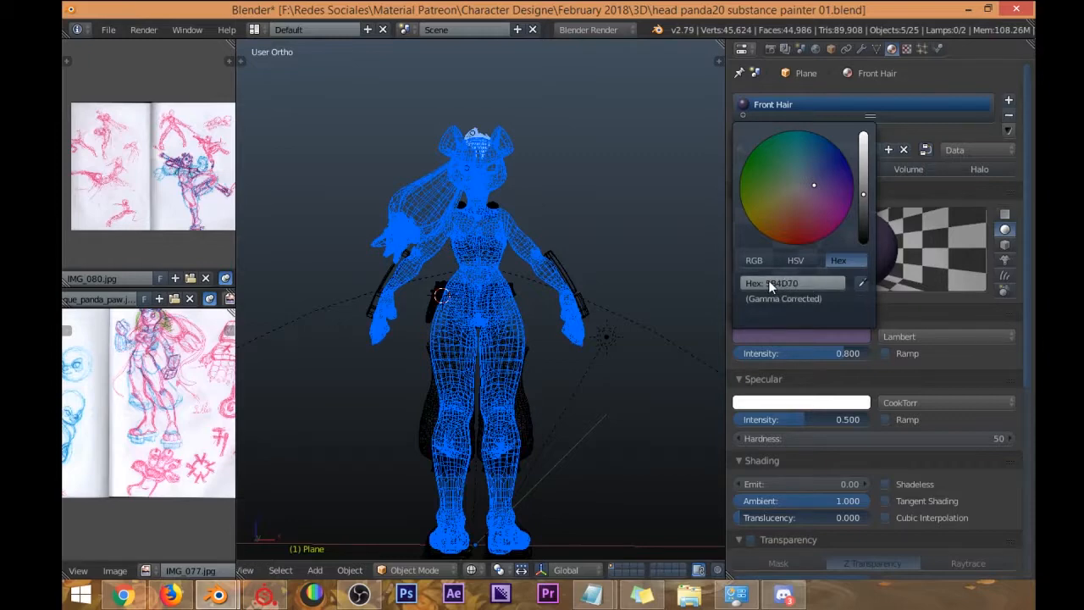
click(275, 596)
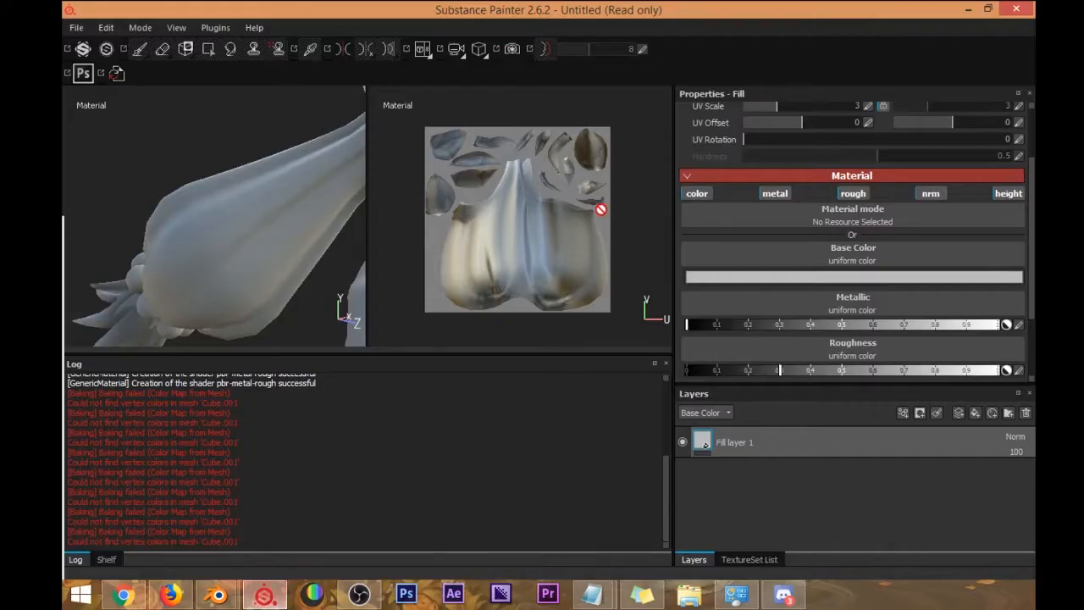
click(794, 279)
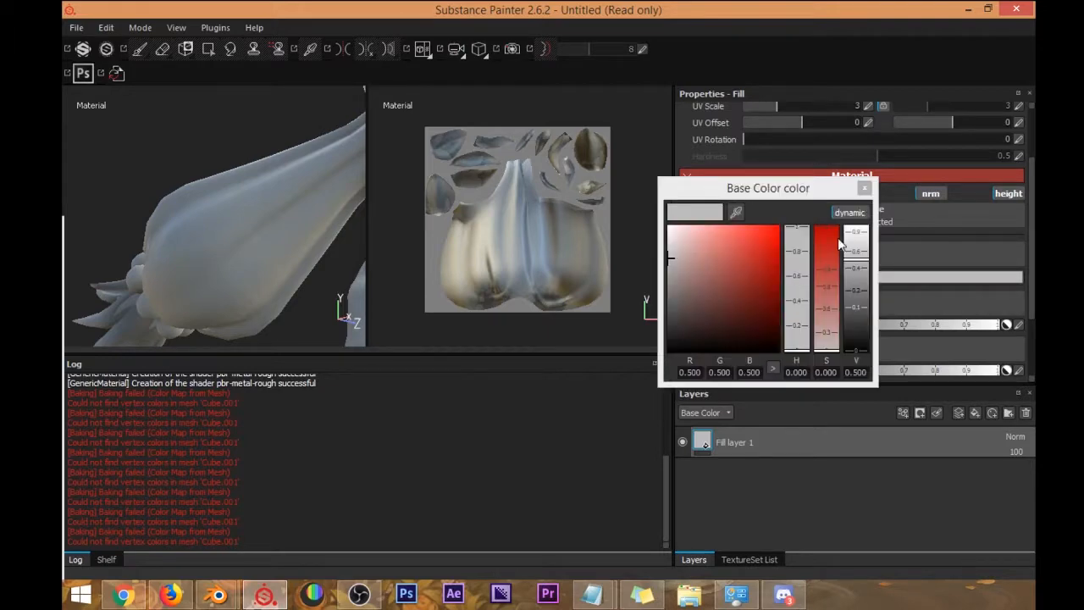
mouse_move(808, 185)
mouse_down()
mouse_move(761, 160)
mouse_move(788, 172)
mouse_up()
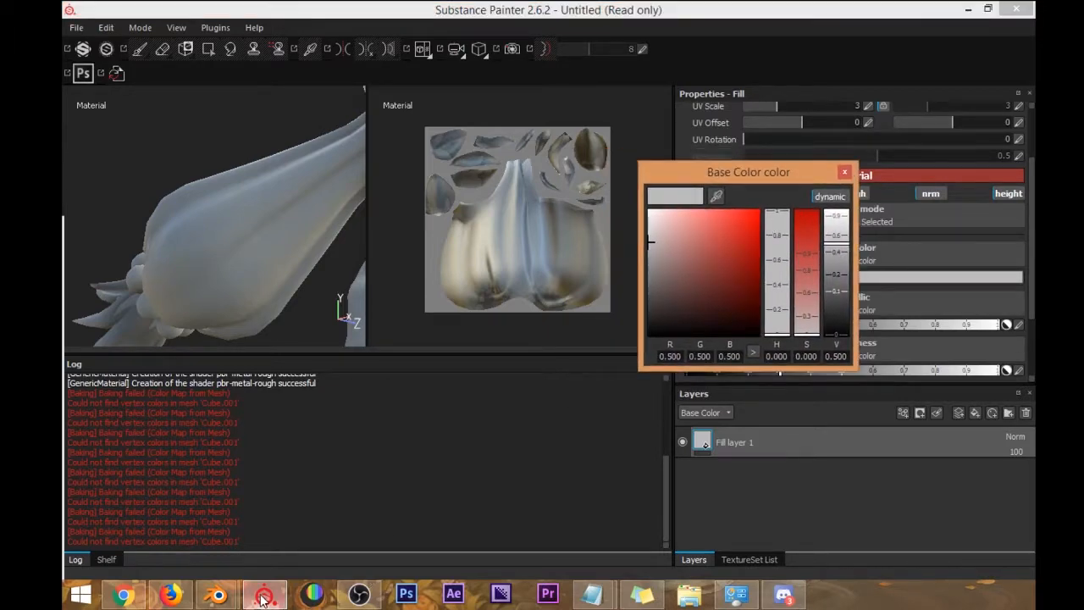
click(261, 597)
click(262, 597)
Switch to Blender and move its unmaximized window aside, keeping the Front Hair material settings in view.
mouse_move(219, 595)
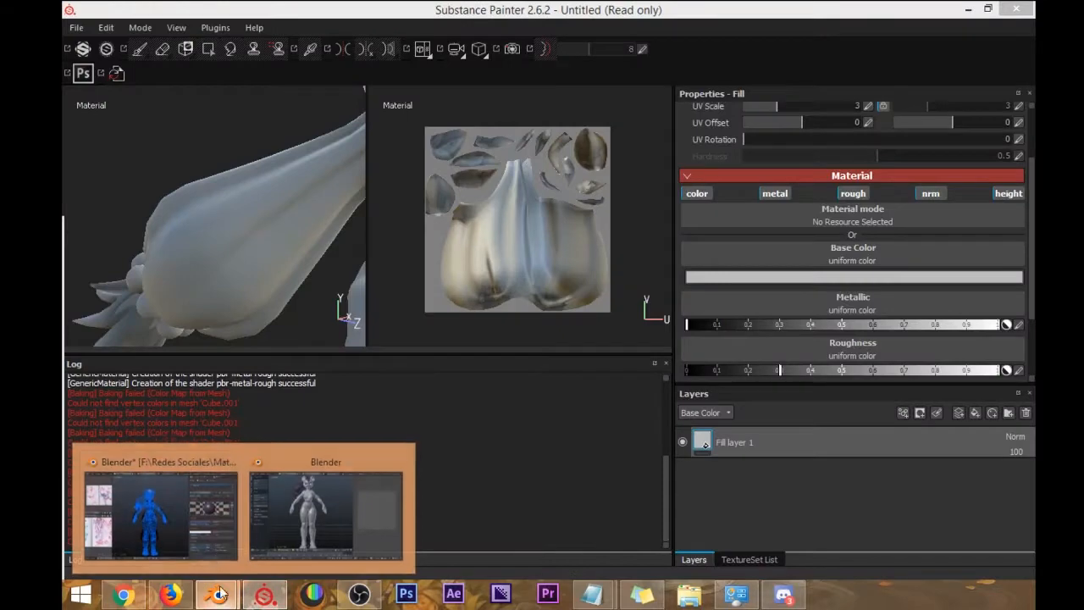
click(238, 502)
mouse_move(848, 8)
mouse_down()
mouse_move(424, 80)
mouse_move(293, 49)
mouse_up()
drag(369, 31, 349, 44)
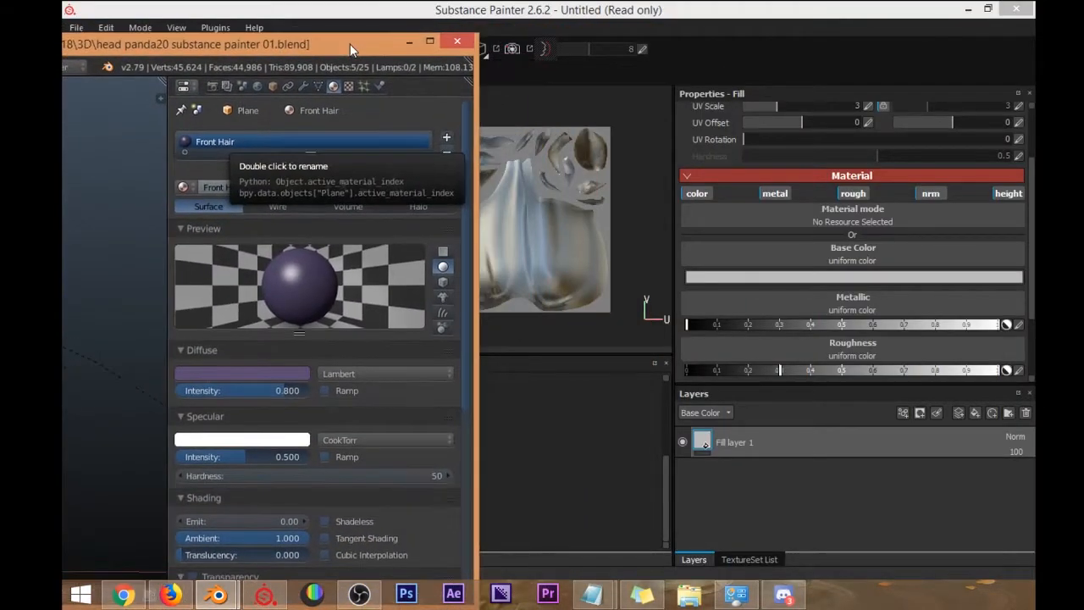
Restore the Substance Painter window to its smaller size and arrange Blender's Front Hair settings beside it.
click(732, 17)
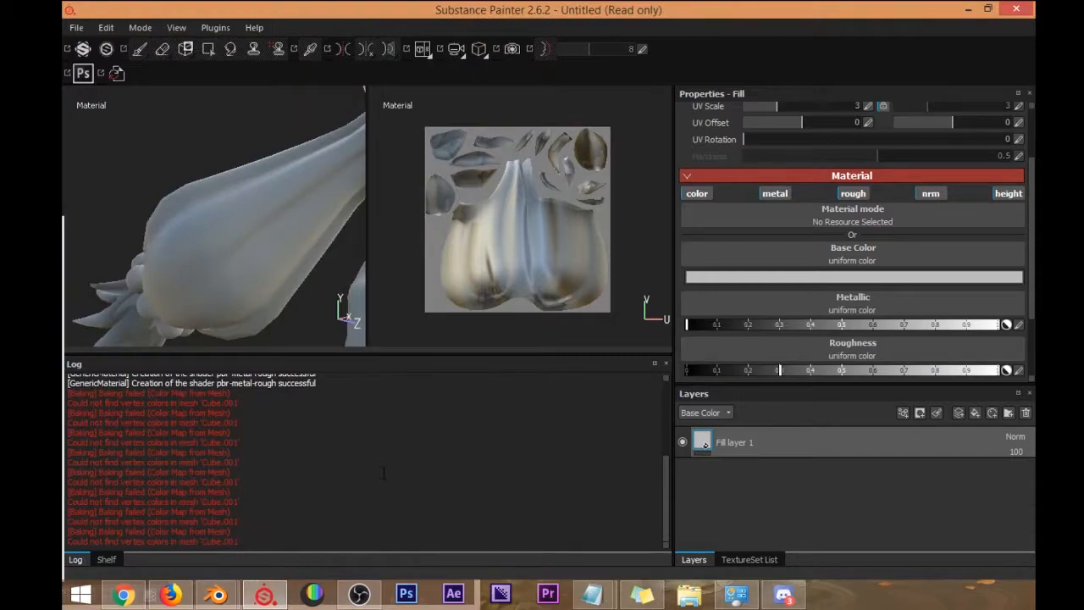
mouse_move(217, 595)
click(182, 480)
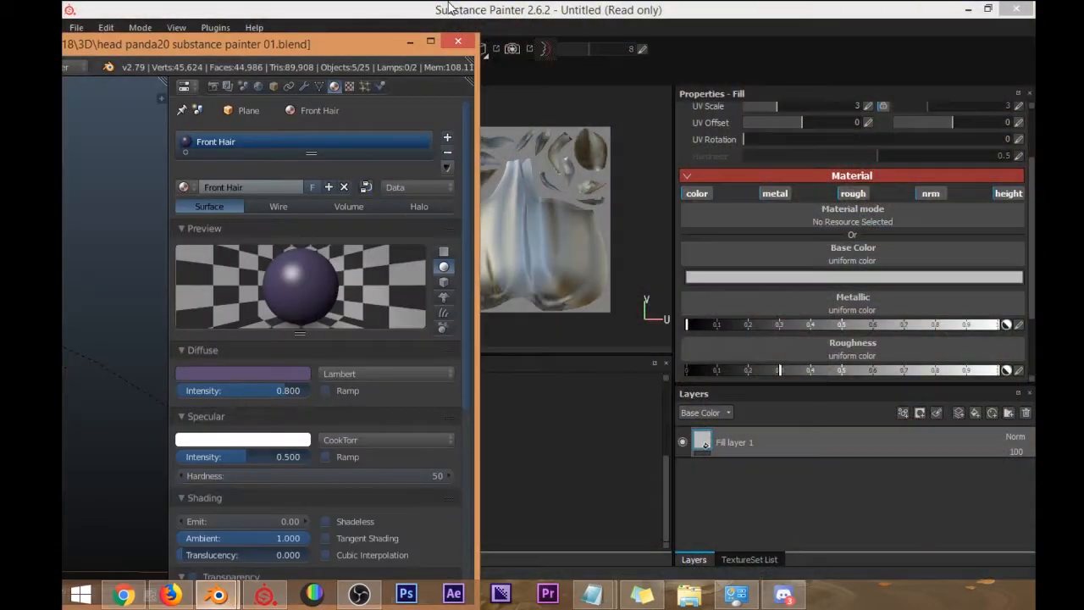
click(385, 7)
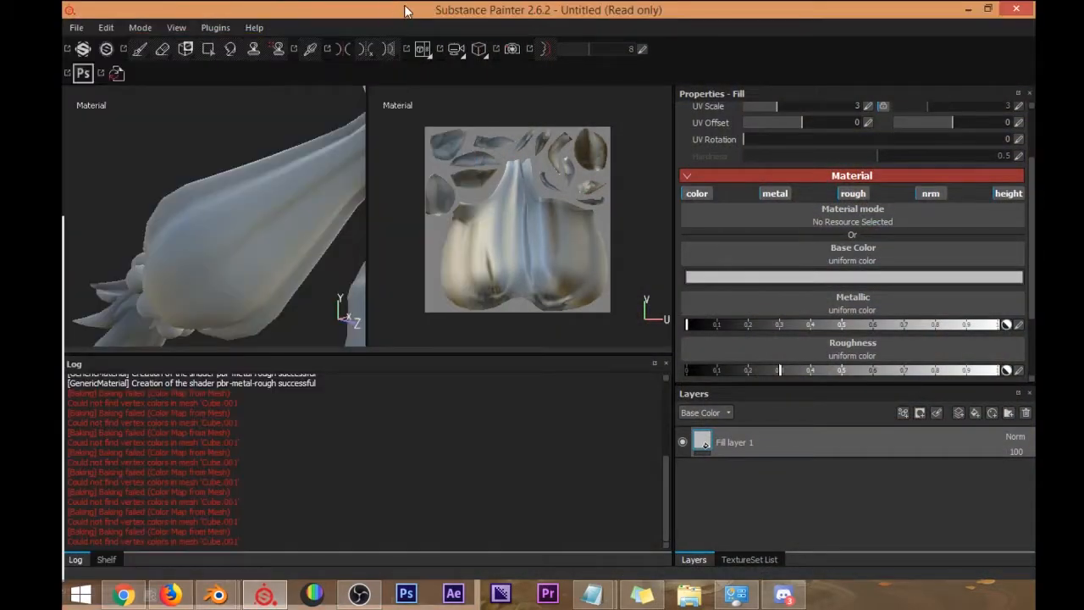
double_click(404, 3)
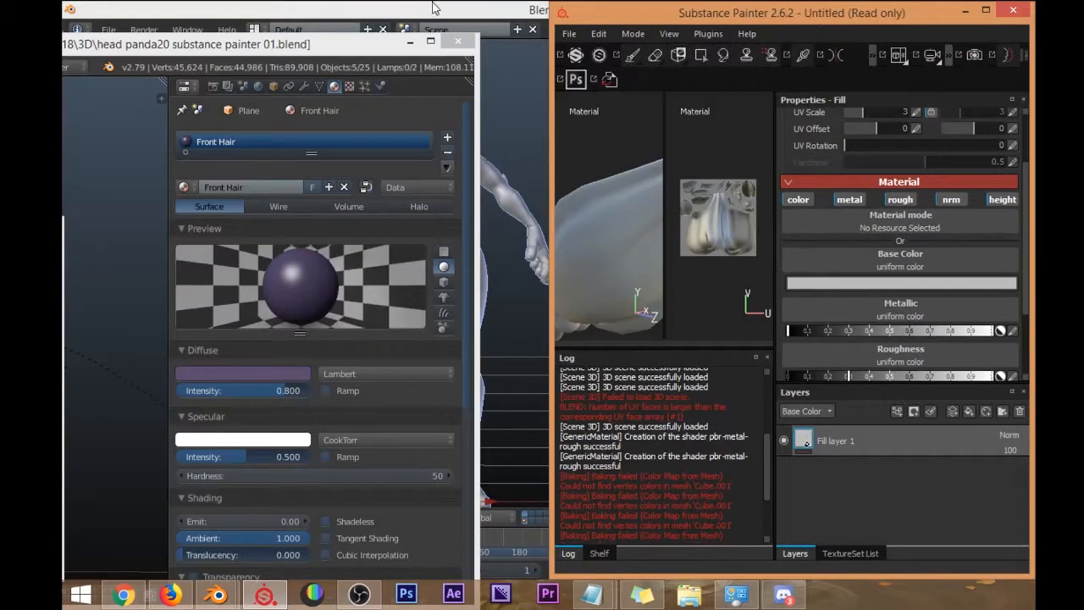
mouse_move(327, 54)
mouse_down()
mouse_move(400, 34)
mouse_move(399, 15)
mouse_up()
click(707, 17)
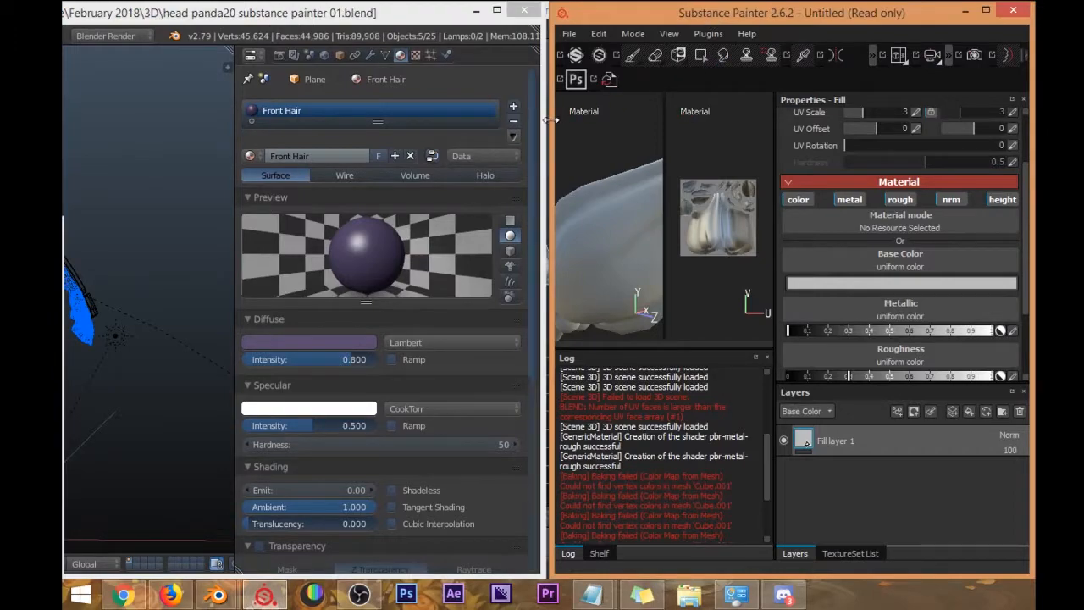
drag(305, 15, 312, 67)
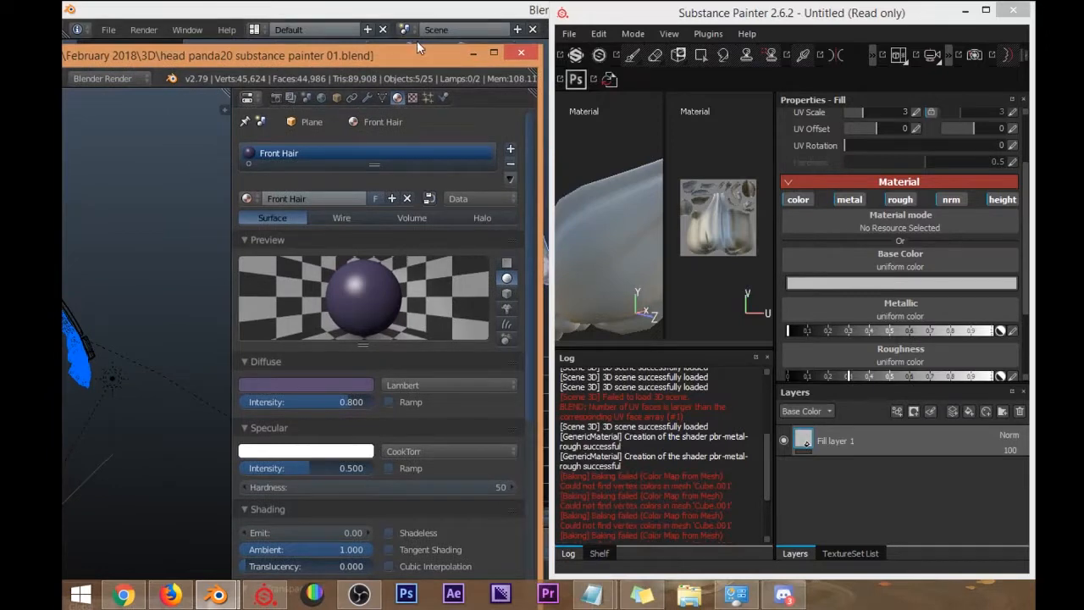
drag(410, 61, 410, 33)
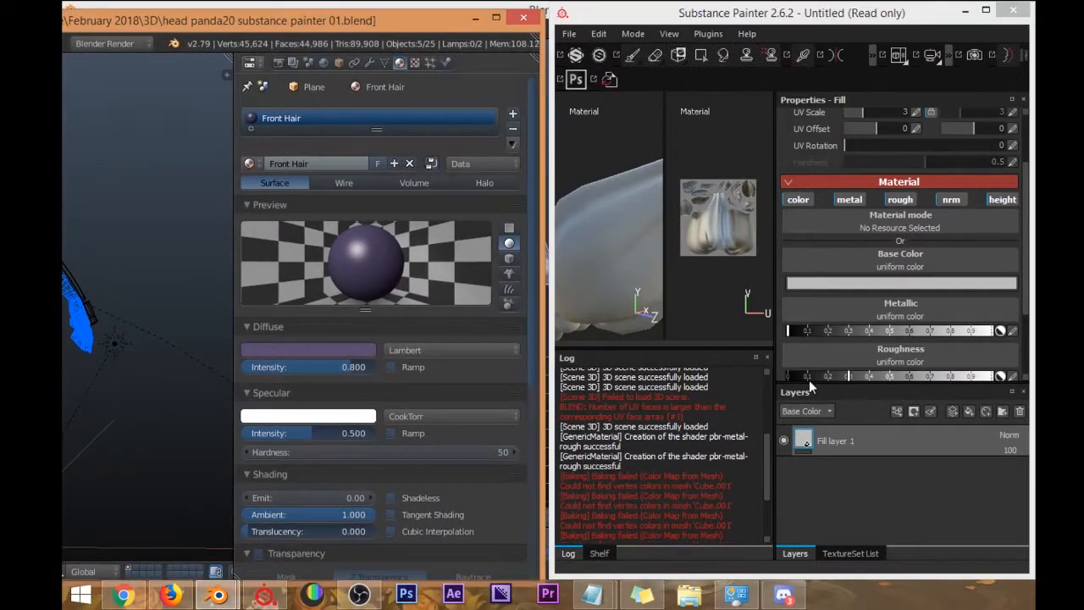
Set Front Hair's diffuse intensity to 0.771 and sample its purple diffuse color as the base color of Fill layer 1.
mouse_move(365, 367)
mouse_down()
mouse_move(398, 366)
mouse_move(348, 365)
mouse_up()
click(811, 285)
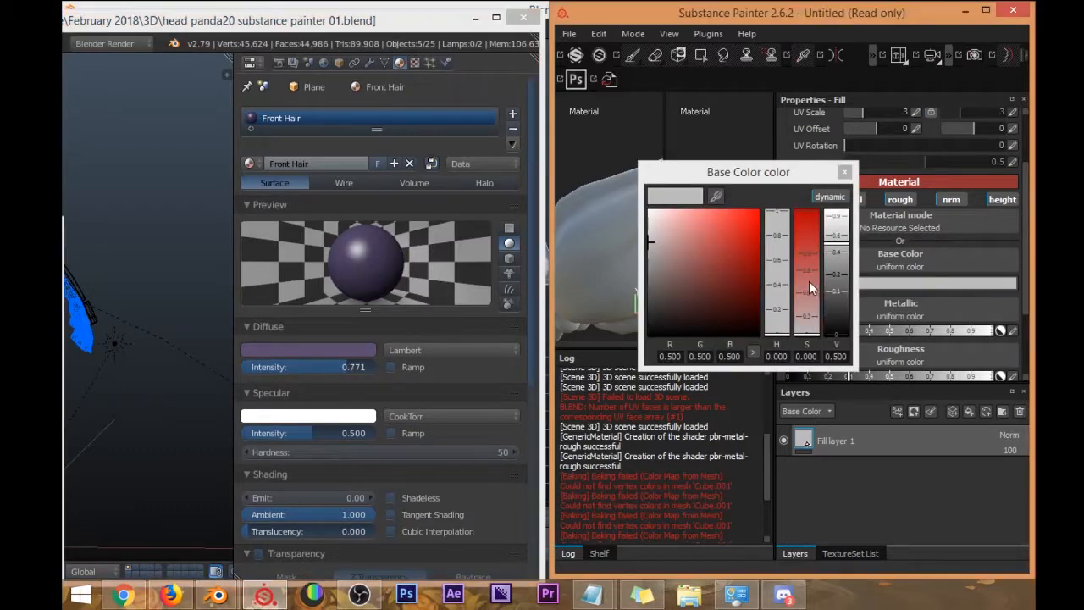
drag(765, 179, 777, 182)
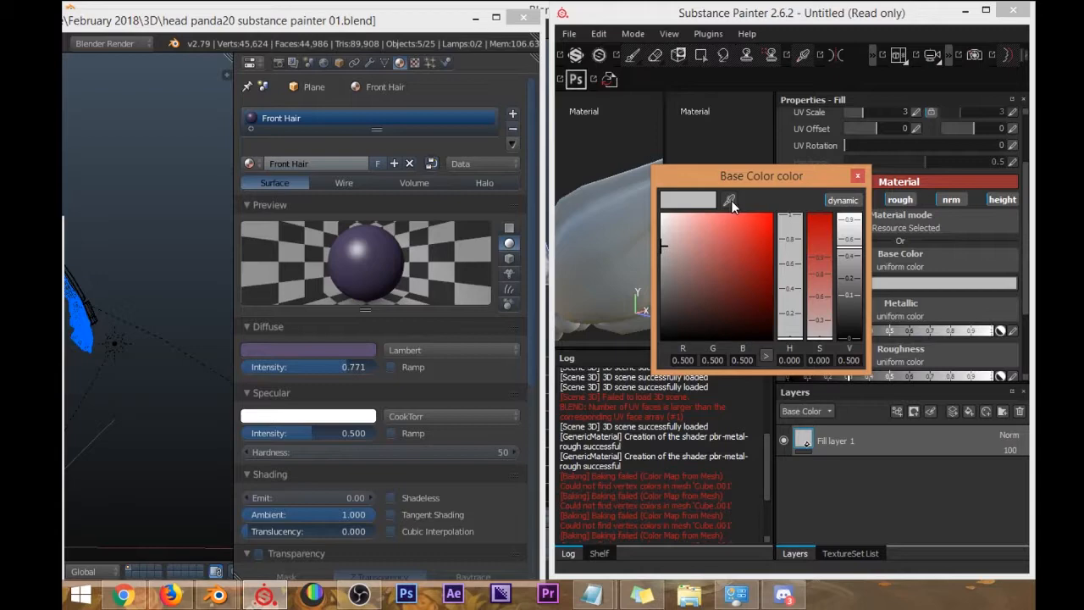
click(734, 195)
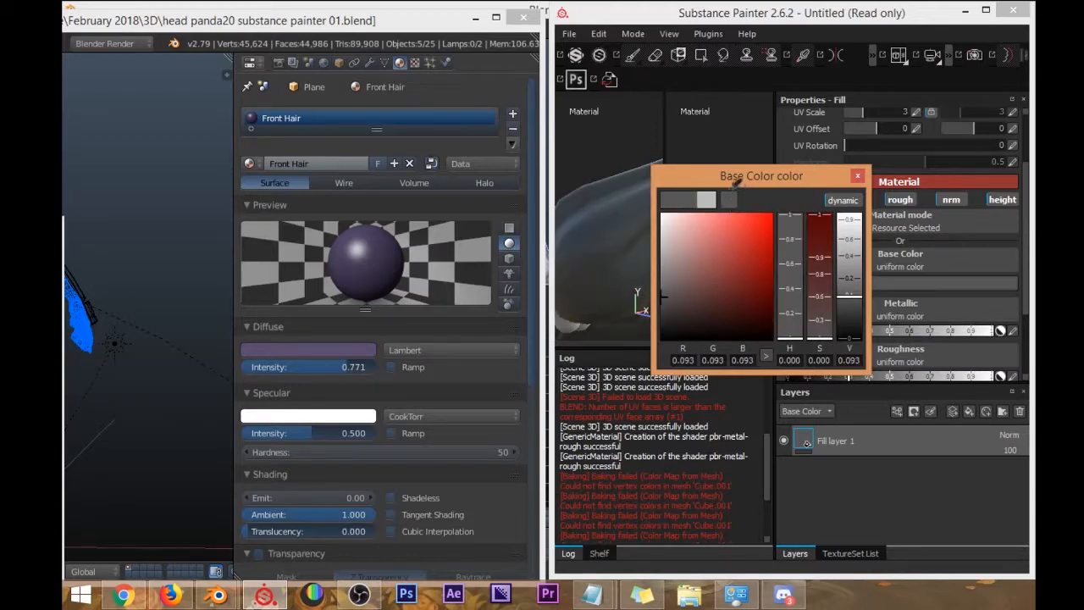
drag(736, 198, 320, 346)
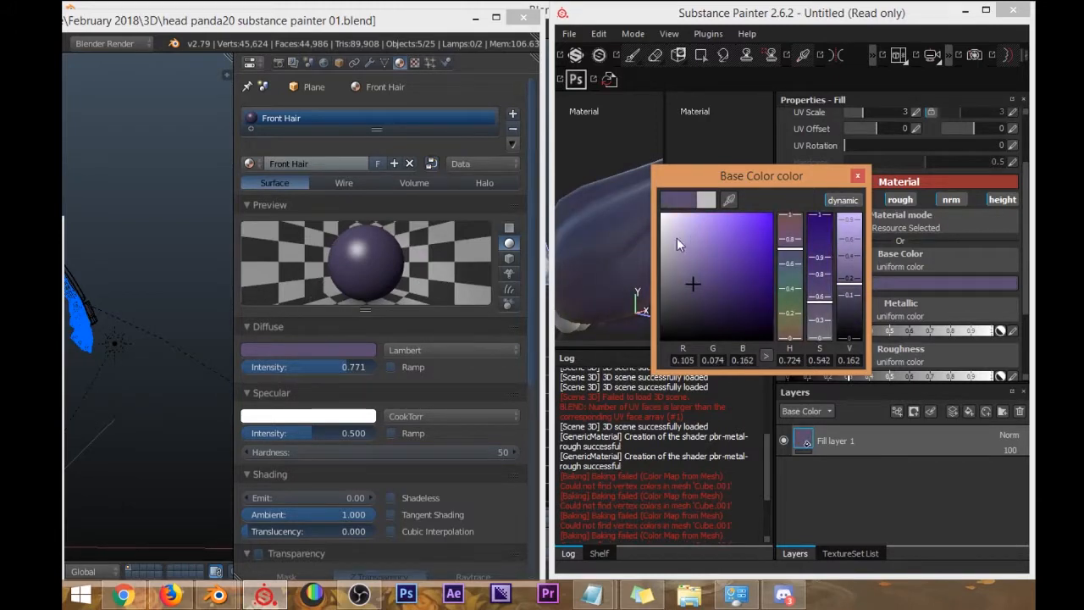
click(858, 179)
Switch back to Substance Painter and maximize its window.
click(438, 21)
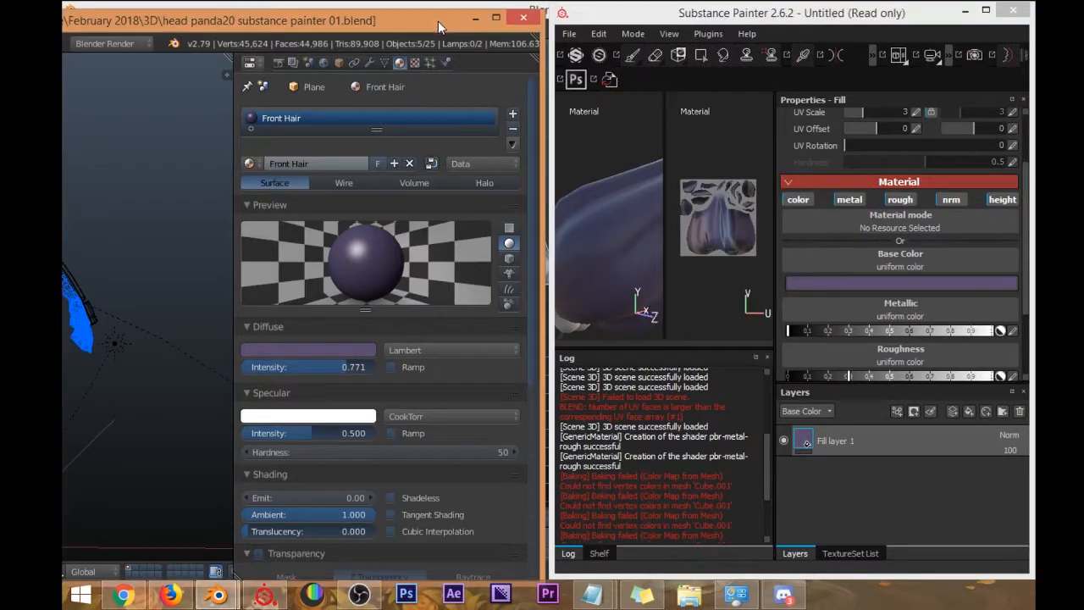
click(677, 15)
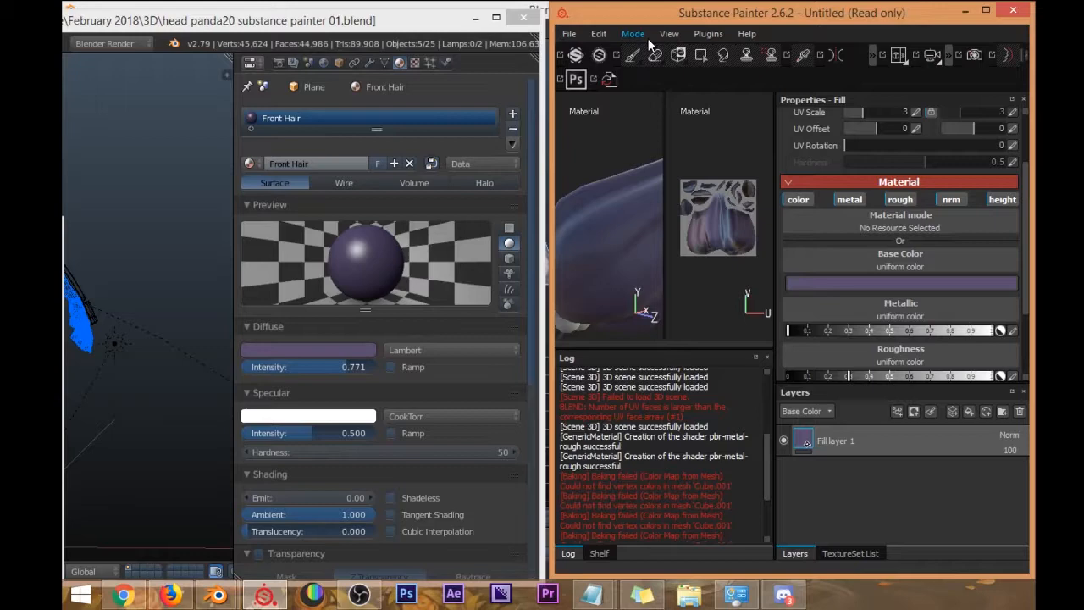
key(super+Left)
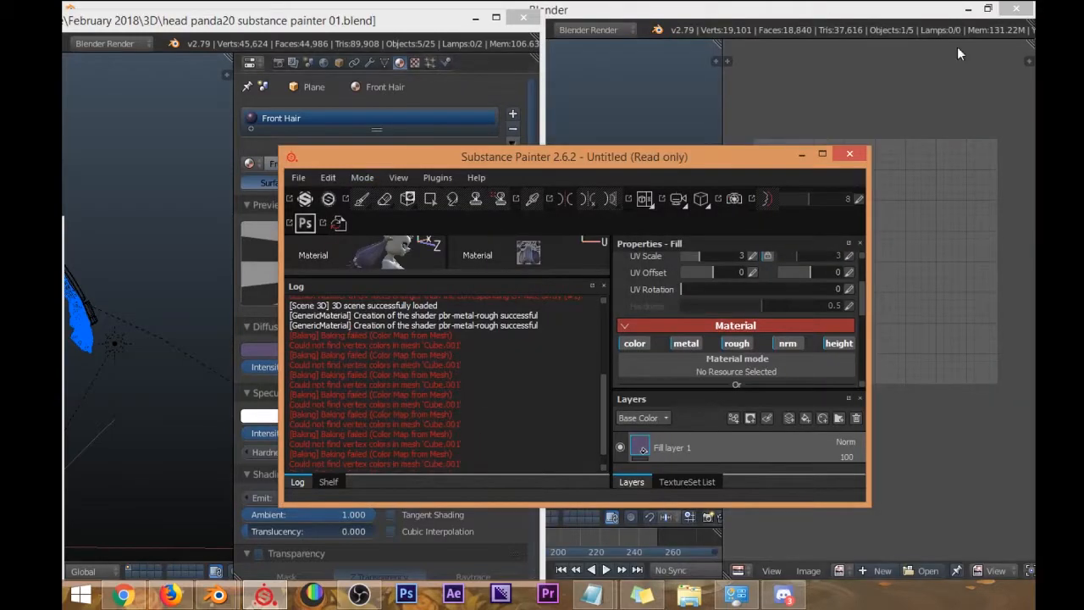
click(820, 153)
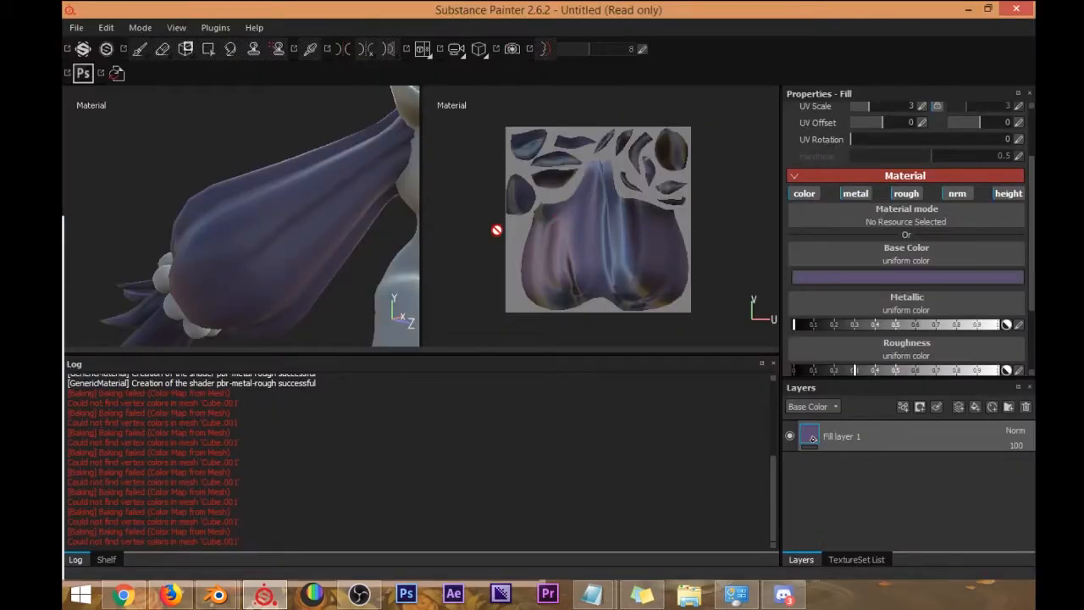
Examine the purple ponytail's shading on the model and in the UV layout, and review the fill layer's material properties.
scroll(649, 235, down, 2)
scroll(606, 222, up, 8)
alt+drag(200, 224, 307, 225)
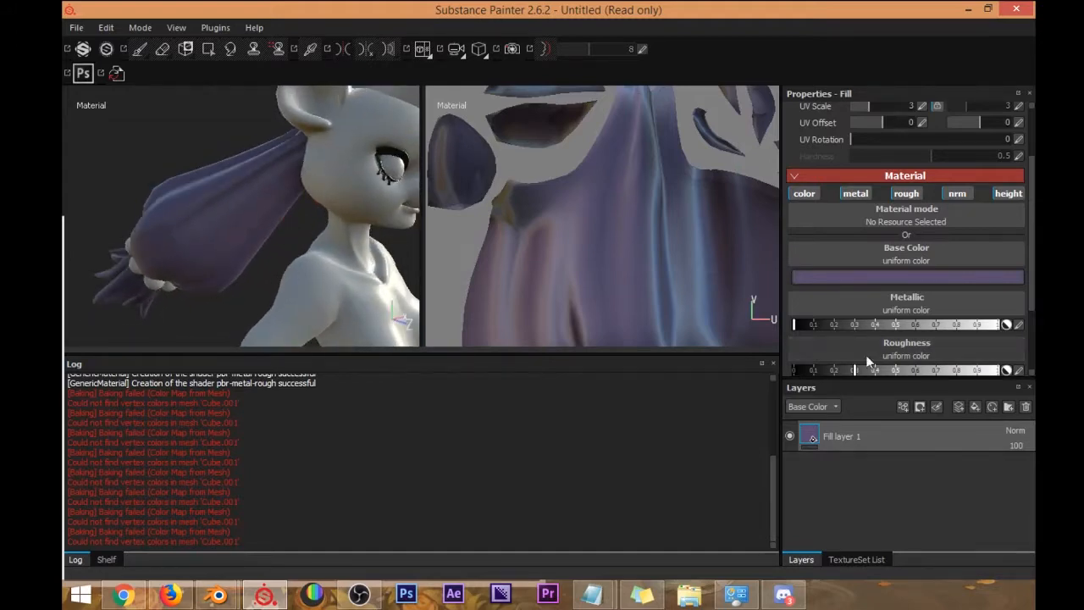
scroll(849, 278, down, 2)
scroll(850, 278, up, 3)
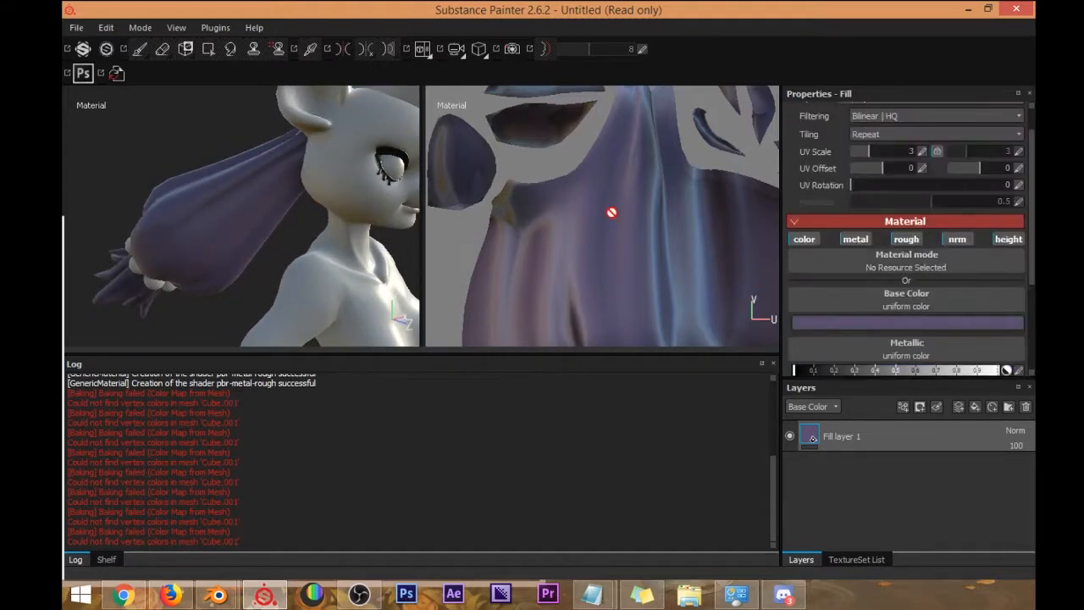
alt+drag(308, 251, 337, 193)
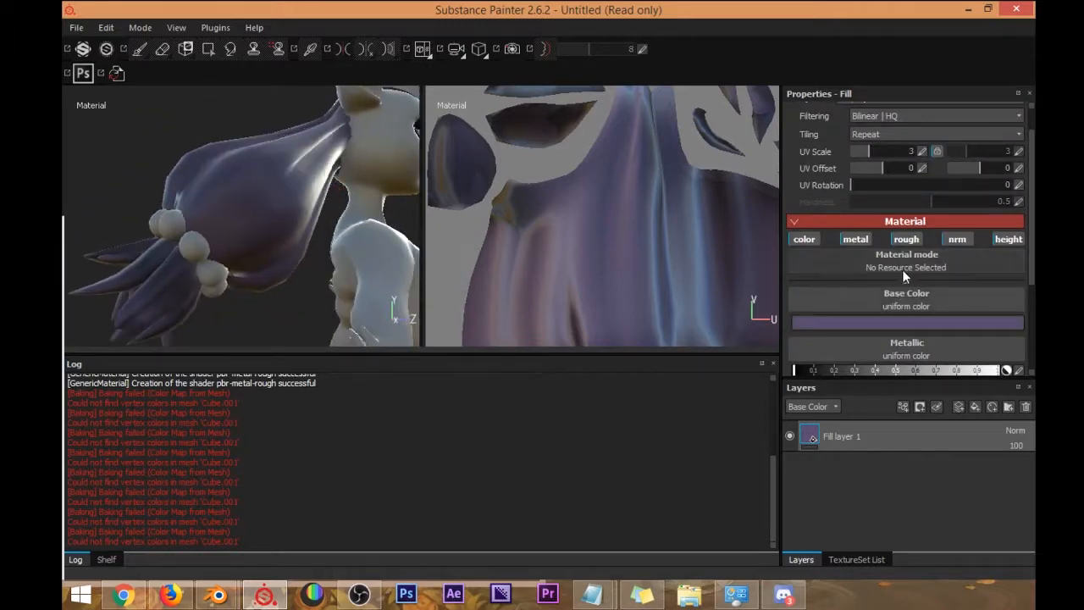
scroll(902, 269, down, 3)
scroll(887, 223, up, 3)
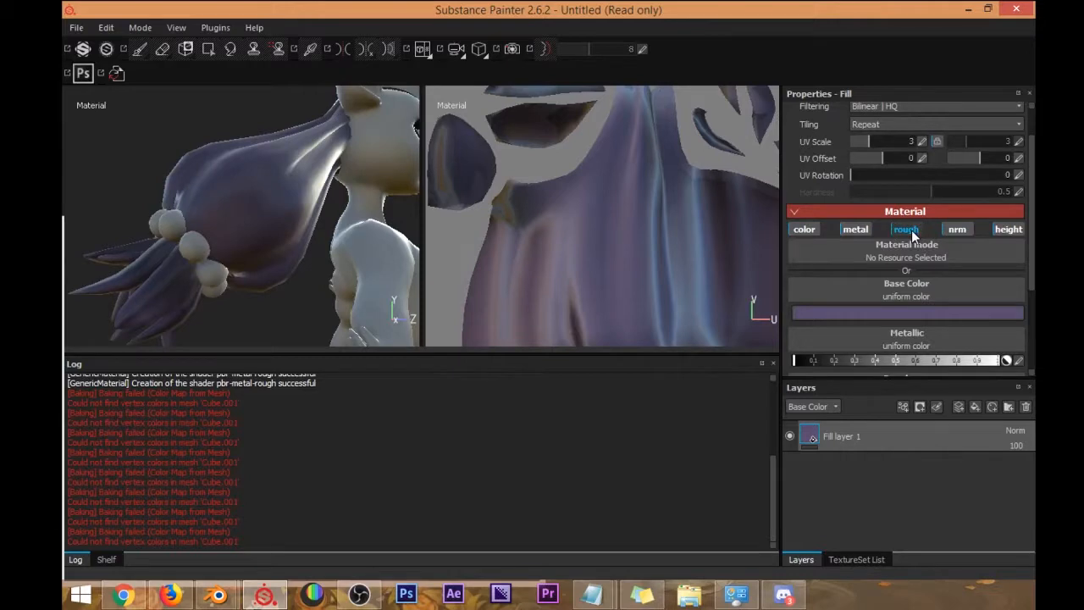
scroll(878, 312, down, 2)
scroll(870, 265, up, 1)
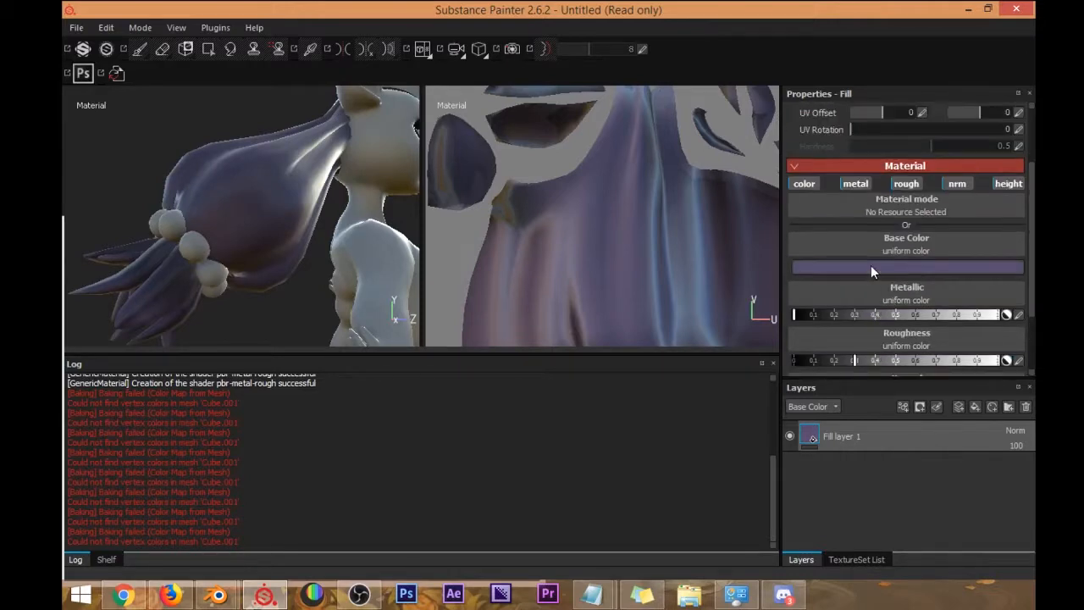
Raise the hair fill layer's roughness to the maximum, check the ponytail, and settle on a roughness of about 0.75.
scroll(871, 266, down, 1)
mouse_move(904, 313)
mouse_down()
mouse_move(853, 313)
mouse_move(1035, 326)
mouse_up()
alt+drag(283, 220, 389, 219)
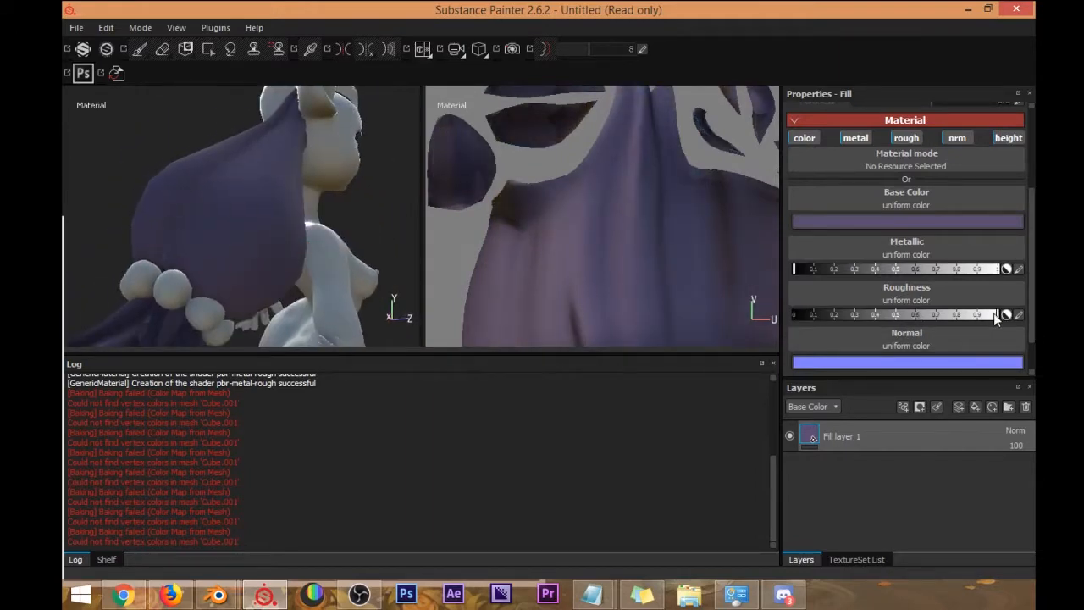
mouse_move(988, 316)
mouse_down()
mouse_move(935, 315)
mouse_move(950, 314)
mouse_up()
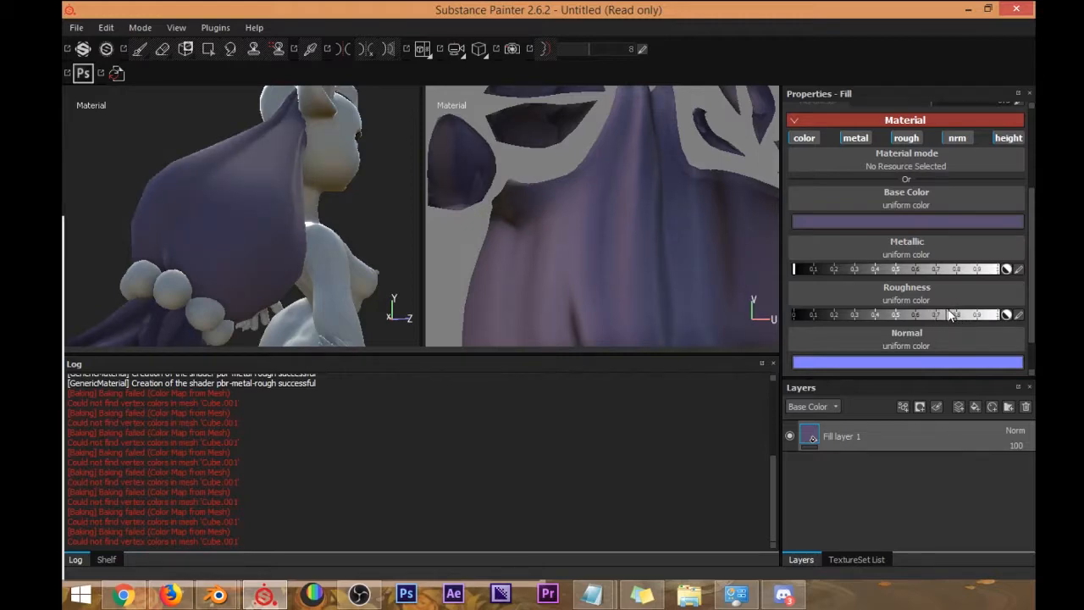
Set the hair fill layer's metallic value to 0 and turn off its metal channel.
mouse_move(805, 268)
mouse_down()
mouse_move(1035, 266)
mouse_move(791, 268)
mouse_up()
scroll(574, 256, down, 5)
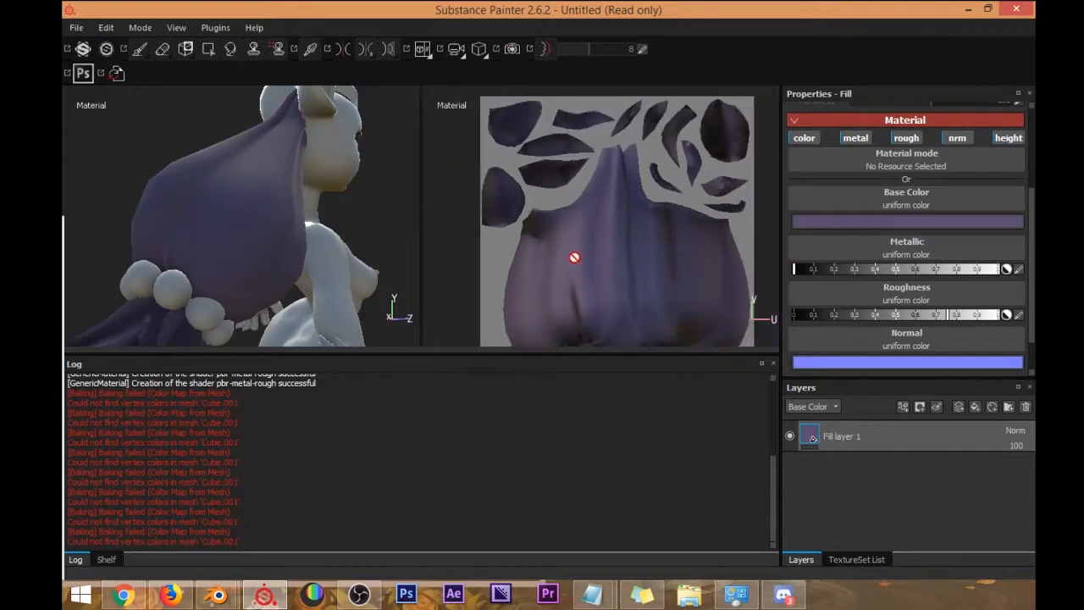
scroll(585, 261, up, 4)
drag(796, 269, 718, 215)
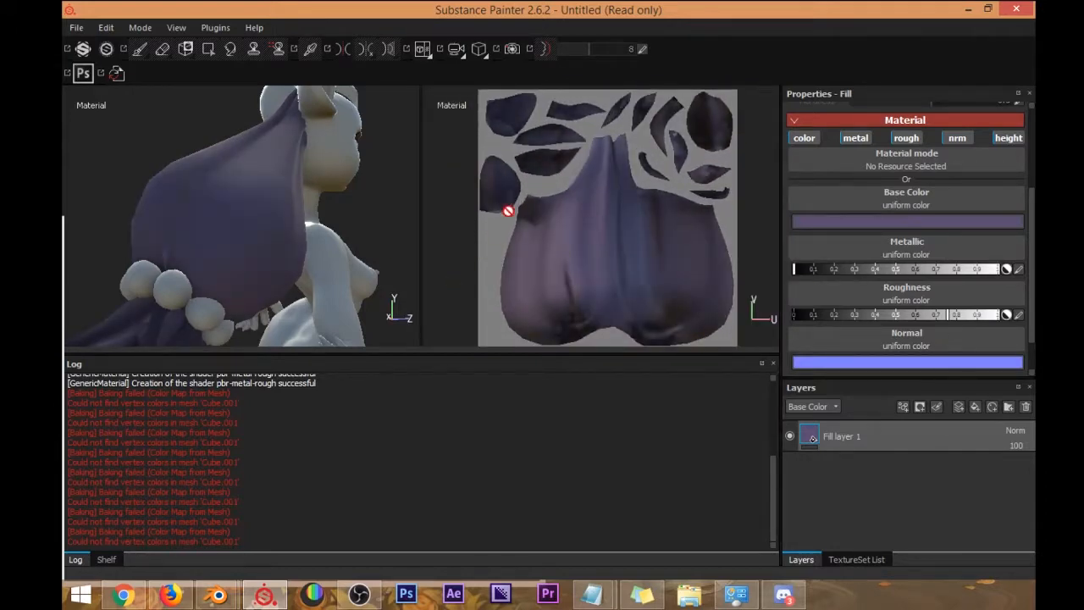
click(854, 138)
Check the ponytail from several angles and turn off the hair fill layer's normal channel.
alt+drag(262, 234, 261, 213)
alt+middle_drag(262, 213, 285, 229)
alt+drag(286, 230, 243, 169)
alt+drag(348, 192, 314, 194)
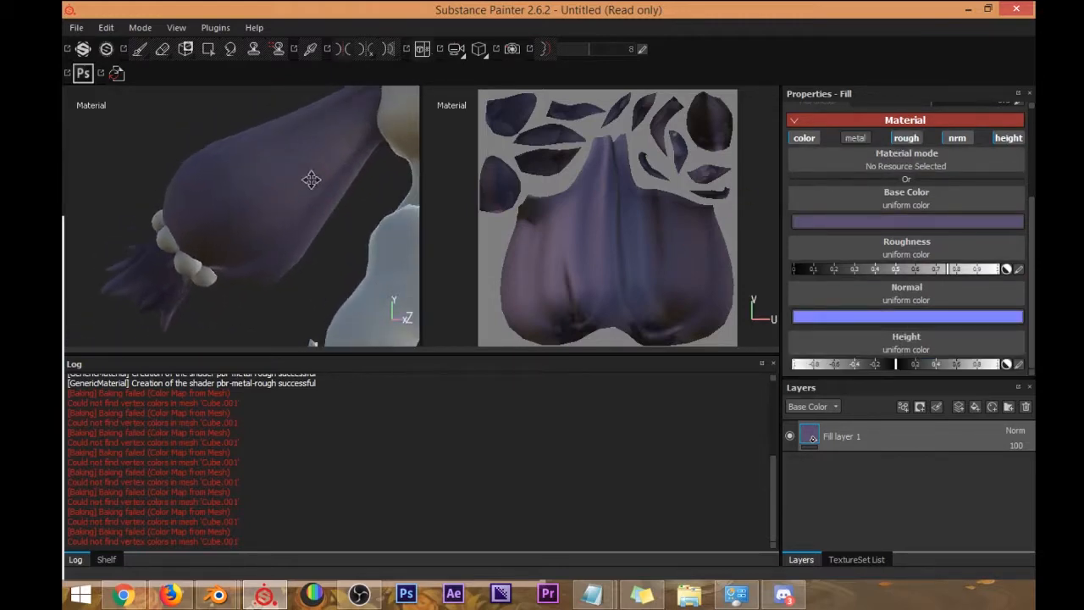
alt+middle_drag(314, 194, 278, 194)
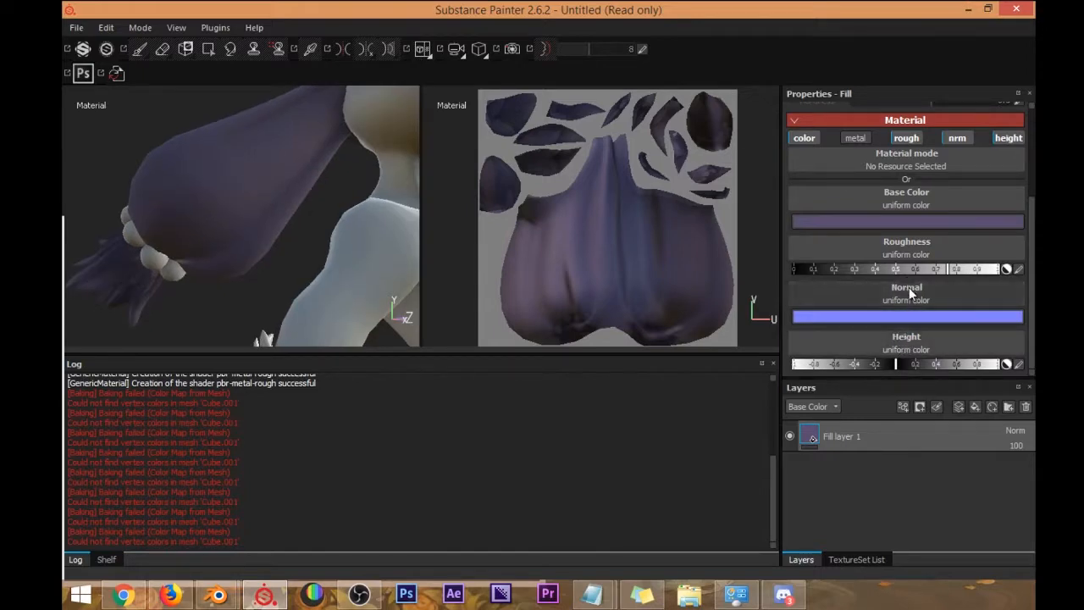
alt+drag(285, 255, 297, 218)
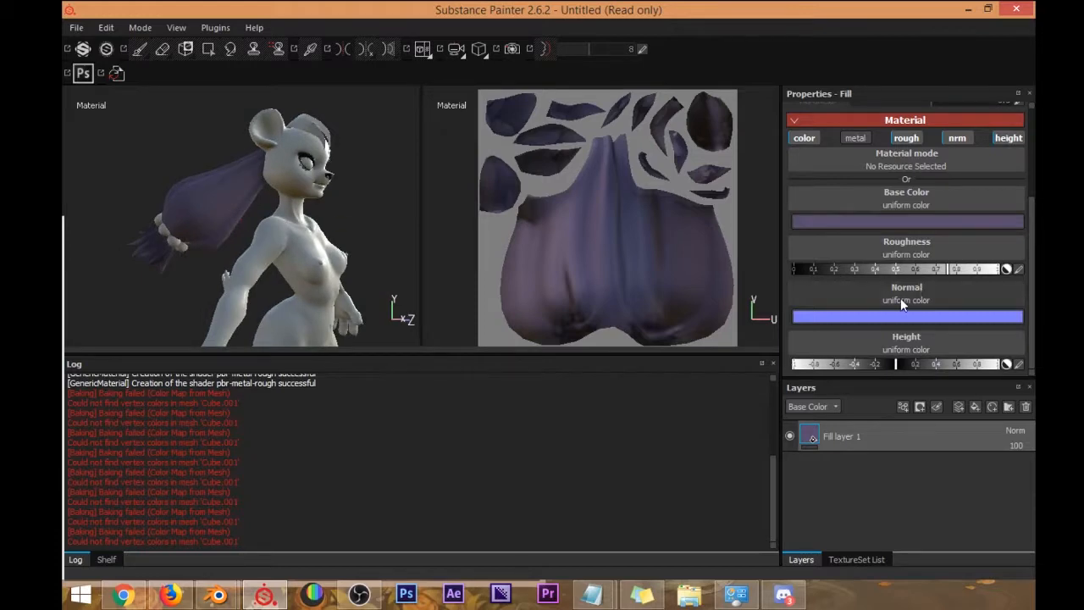
click(955, 138)
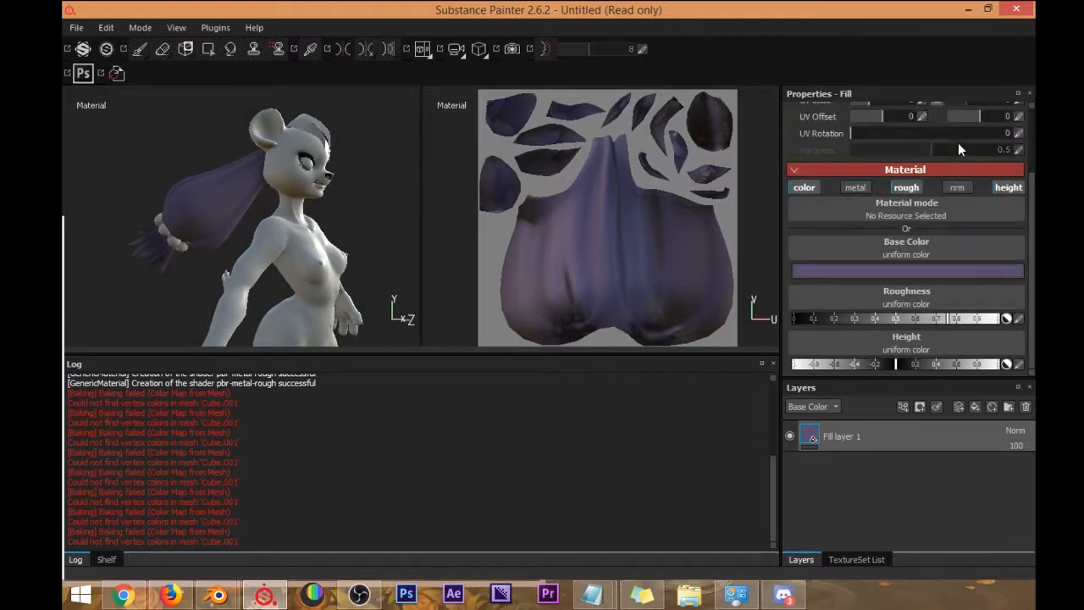
Turn off the hair fill layer's height channel.
click(1006, 187)
alt+drag(375, 221, 307, 227)
alt+middle_drag(309, 227, 284, 258)
scroll(307, 167, up, 3)
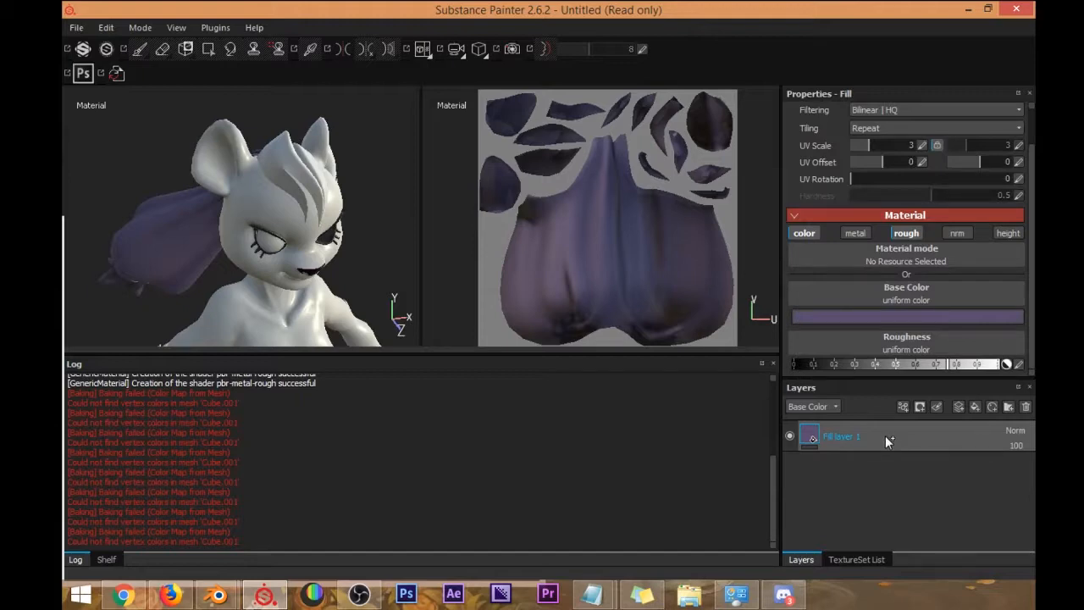
Replace the default layer of the Front Hair texture set with a copy of the hair fill layer.
click(851, 559)
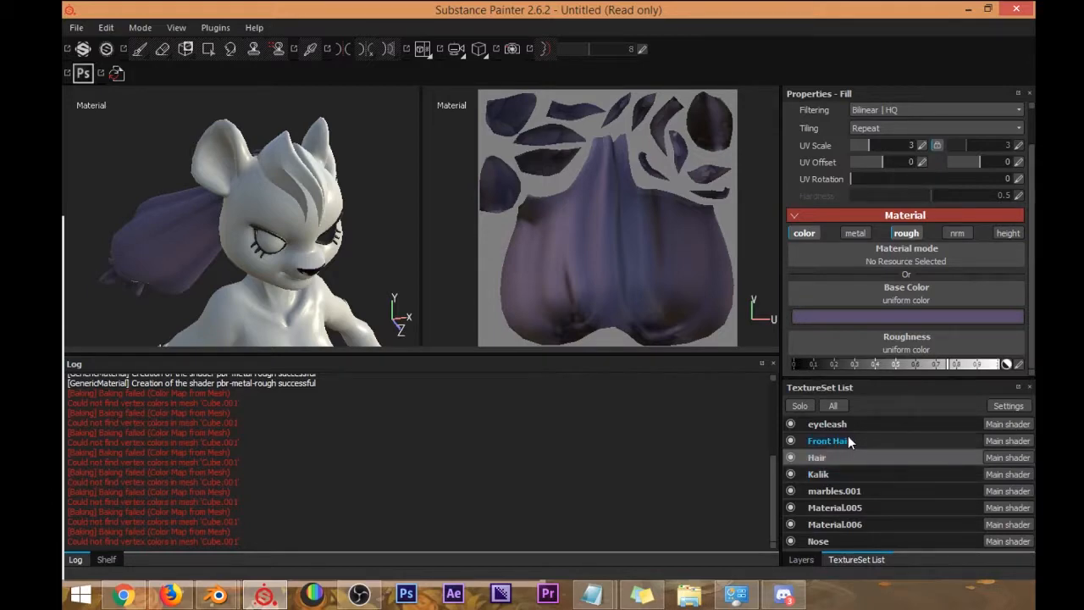
click(847, 439)
click(802, 560)
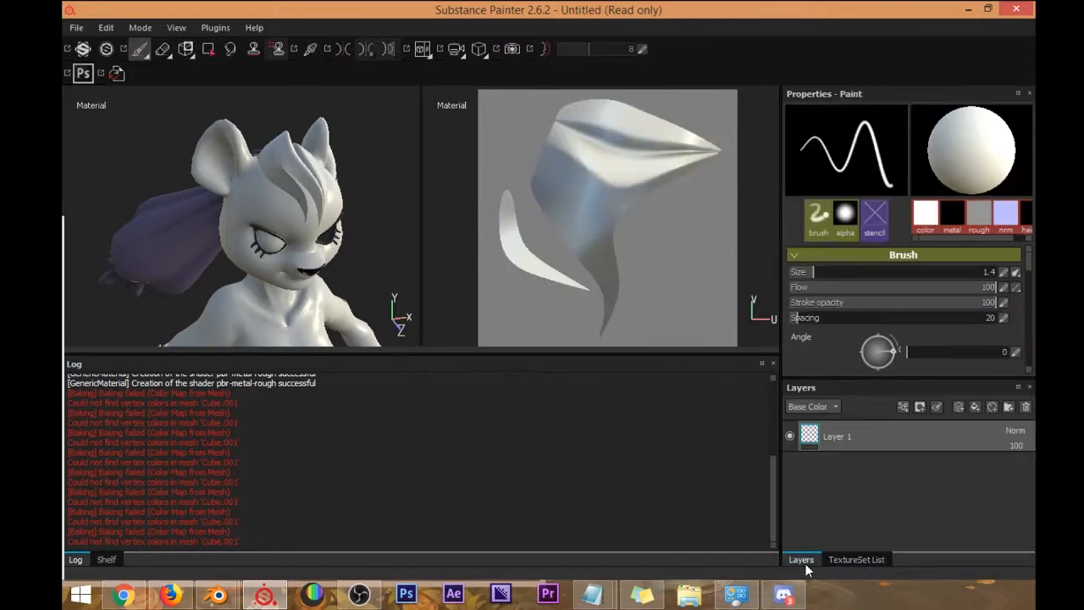
click(1024, 405)
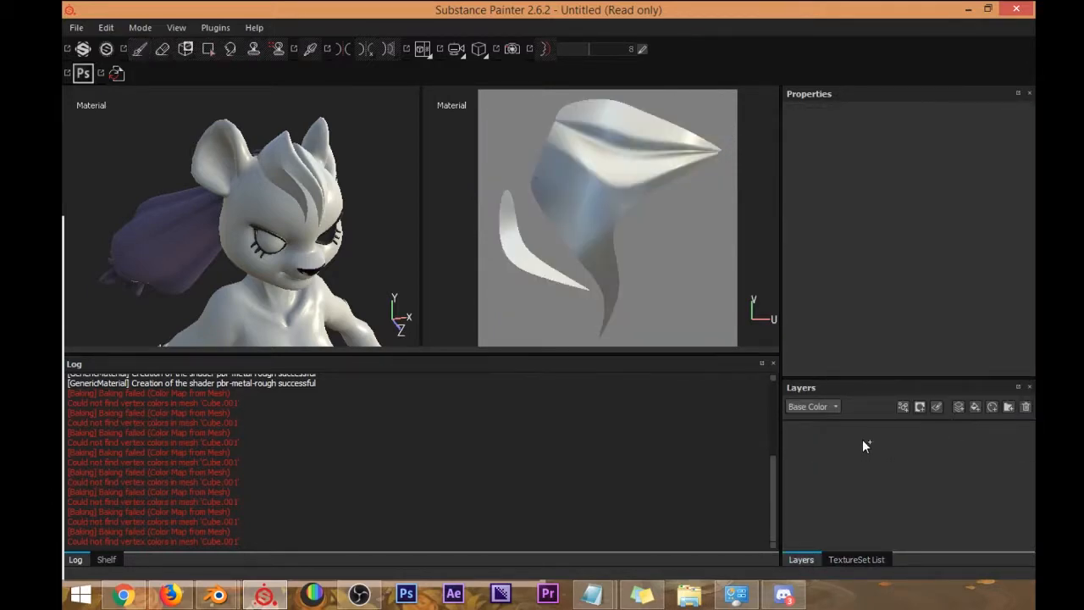
key(ctrl+v)
alt+drag(296, 223, 361, 223)
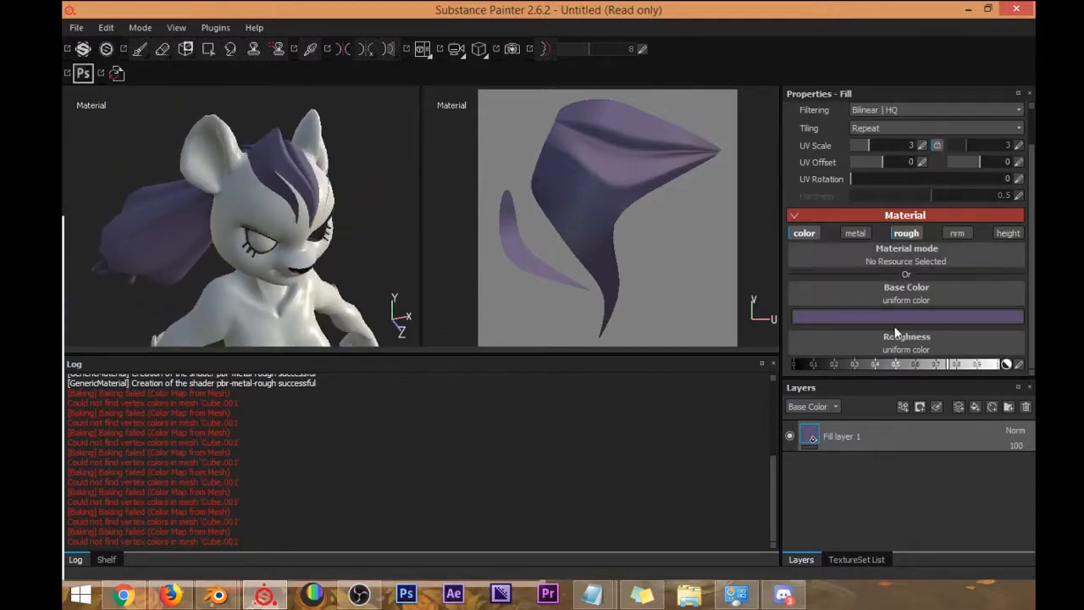
Examine the purple front hair and the ponytail on the model from several angles.
alt+drag(307, 176, 252, 174)
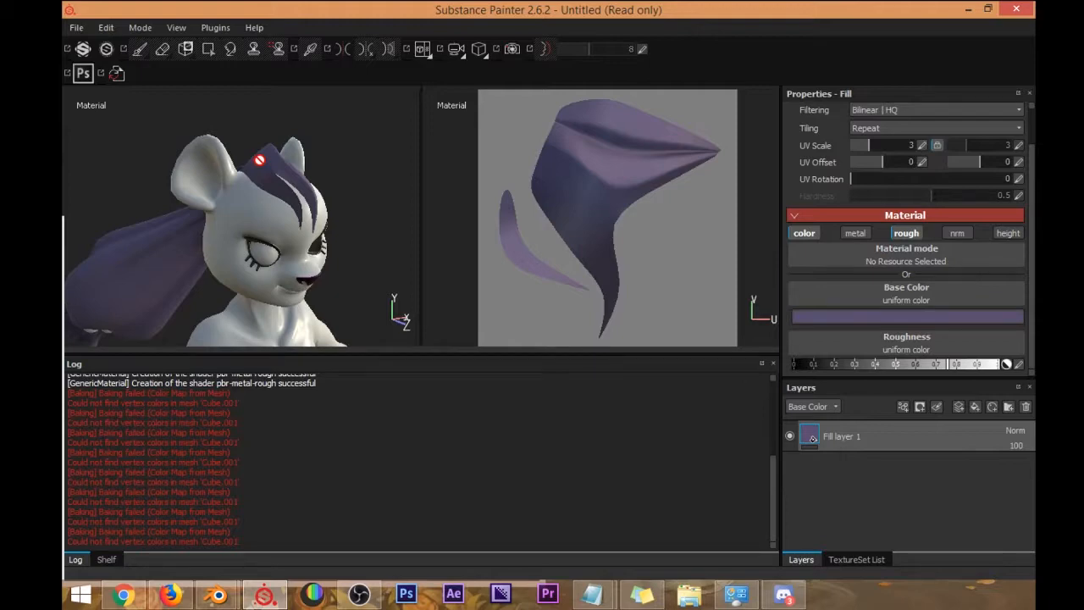
alt+drag(321, 196, 291, 240)
alt+middle_drag(290, 240, 252, 119)
scroll(310, 220, up, 3)
scroll(254, 246, down, 6)
alt+drag(118, 227, 347, 267)
Select the marbles.001 texture set for the ponytail's beads and delete its default layer.
click(851, 559)
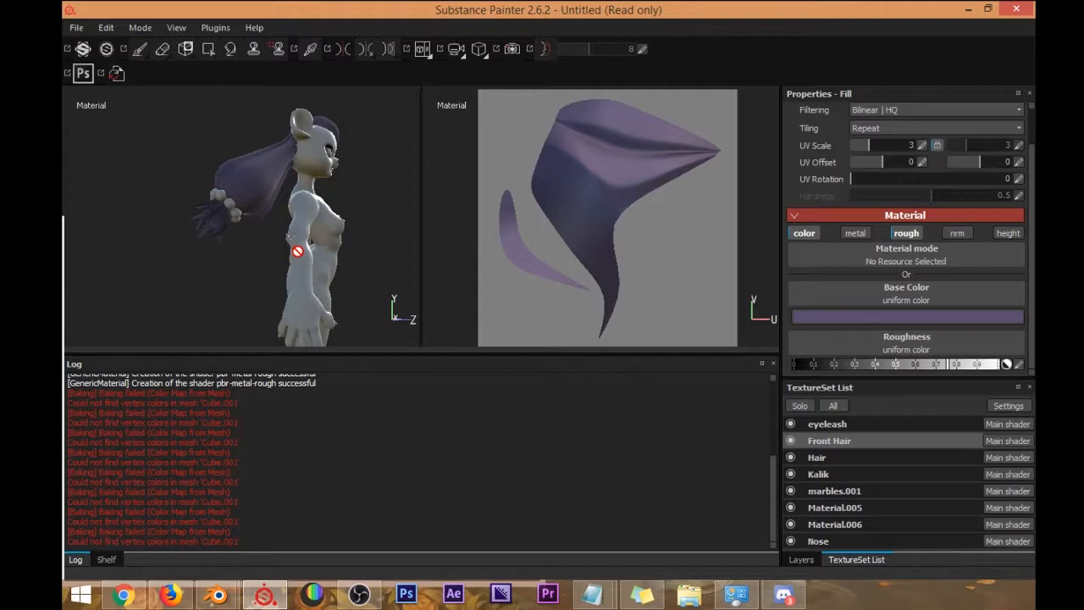
alt+drag(170, 226, 661, 356)
scroll(234, 211, up, 5)
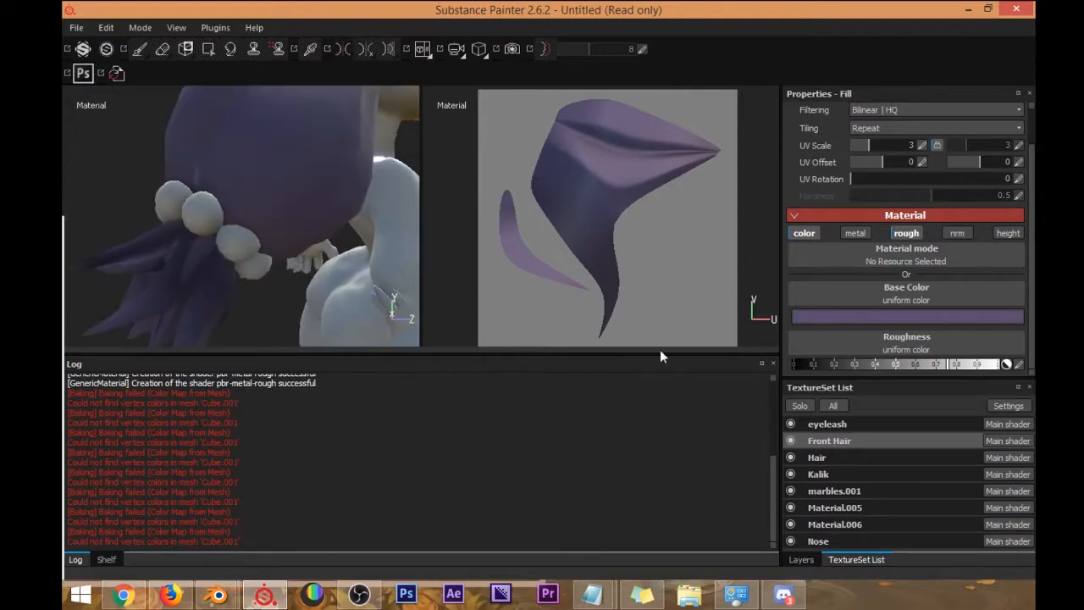
click(834, 492)
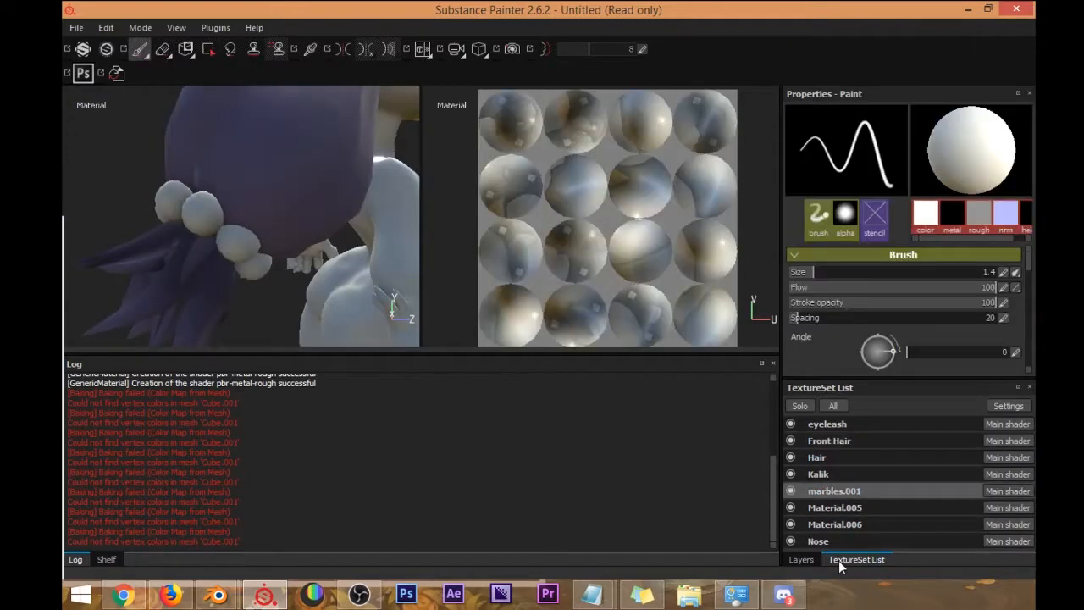
click(801, 559)
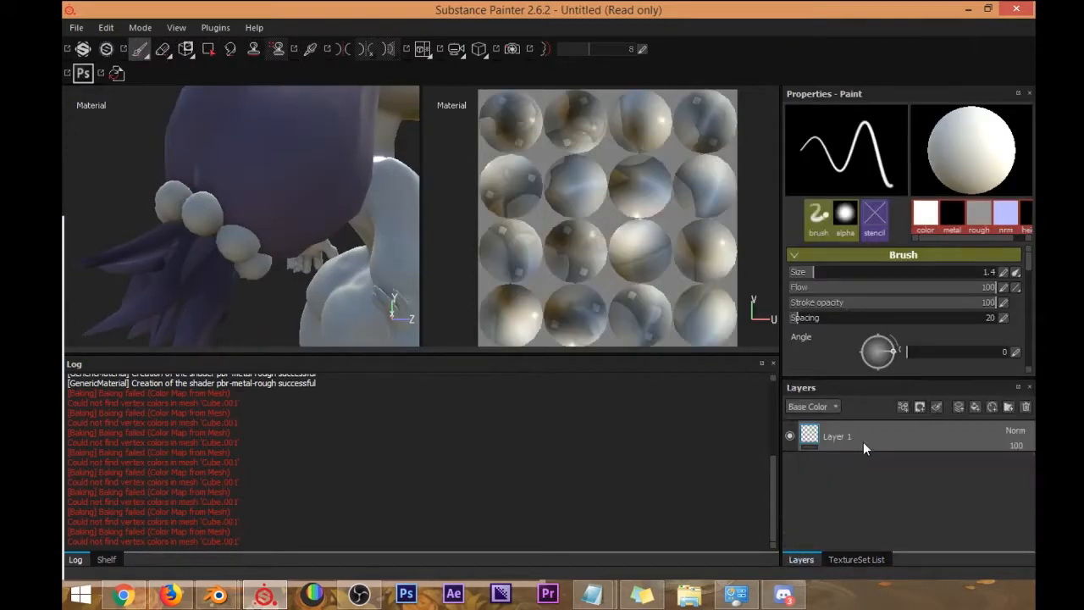
click(1024, 407)
Switch to Blender, select the object with the marbles material, and arrange its material settings side by side with Substance Painter.
mouse_move(218, 595)
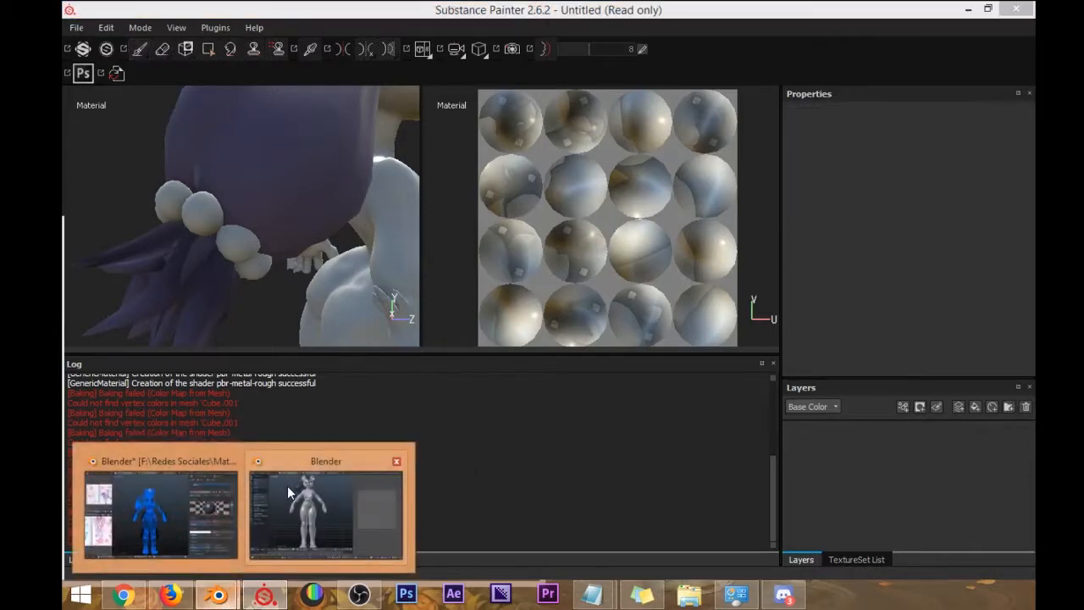
click(204, 506)
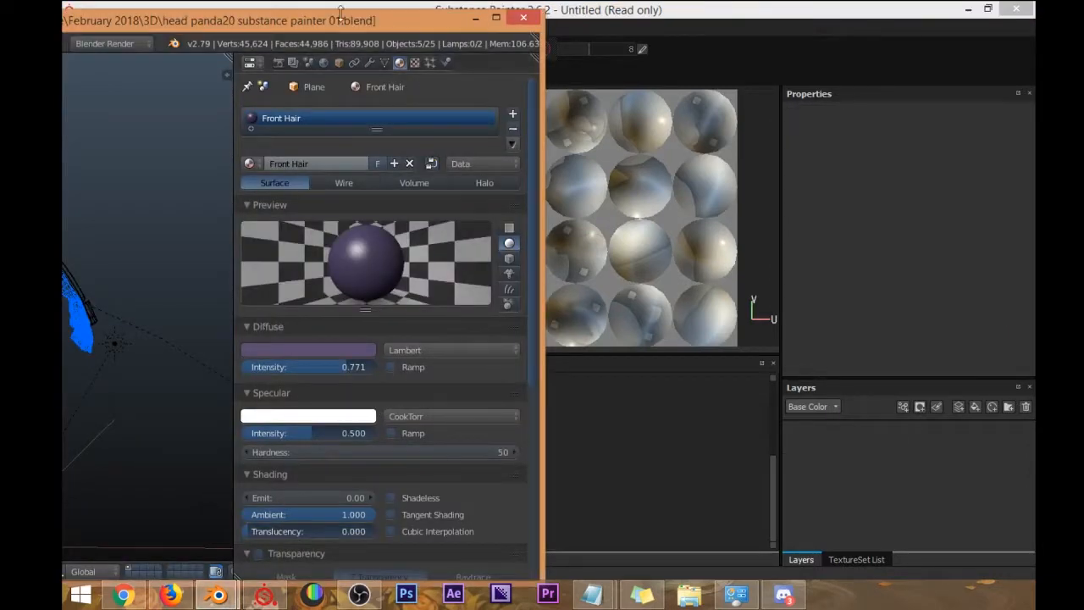
drag(323, 23, 661, 30)
right_click(331, 239)
right_click(339, 222)
mouse_move(662, 28)
mouse_down()
mouse_move(371, 50)
mouse_move(149, 18)
mouse_up()
click(440, 16)
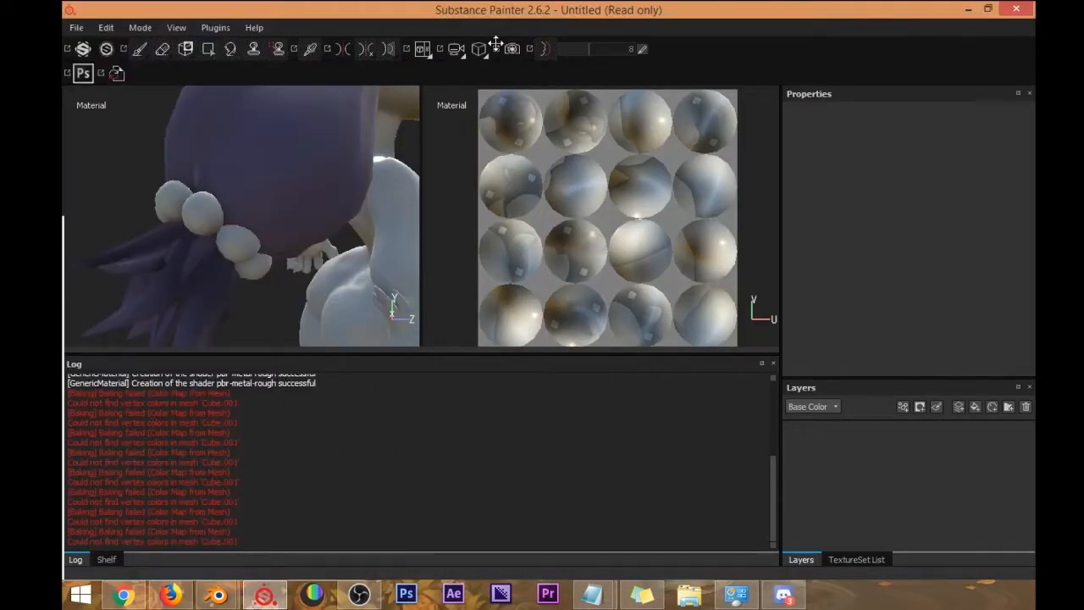
key(super+Right)
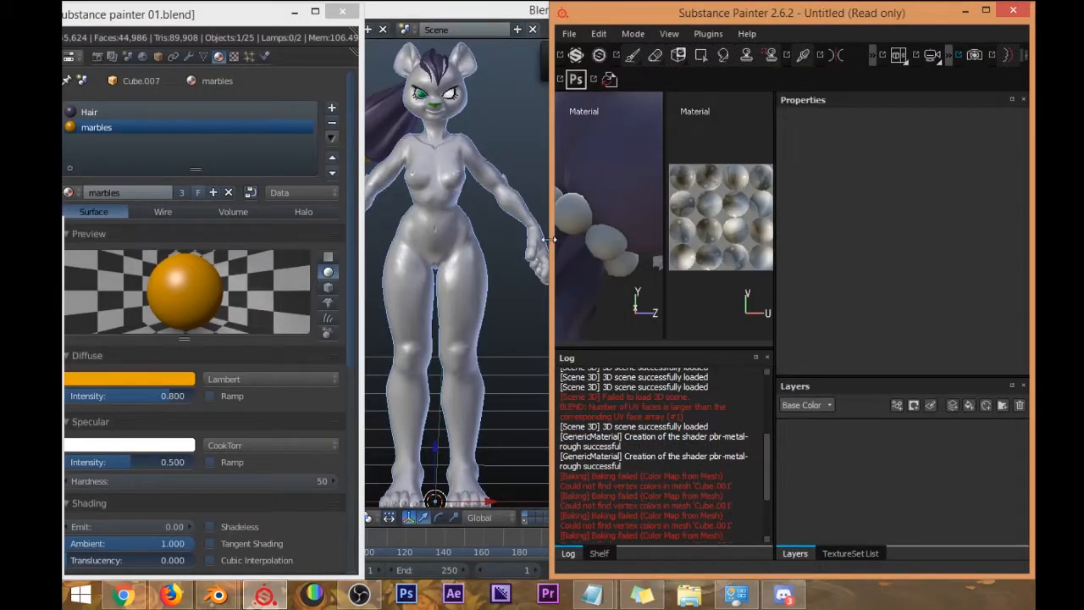
drag(252, 17, 395, 28)
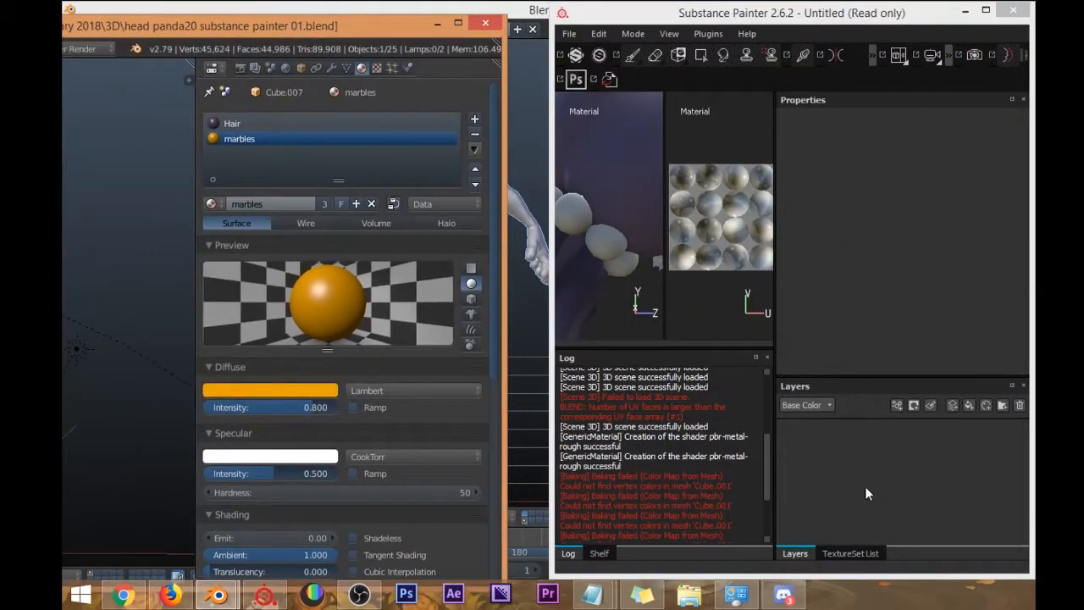
Add a fill layer to the marbles.001 texture set and turn off its normal and height channels.
click(845, 556)
click(801, 556)
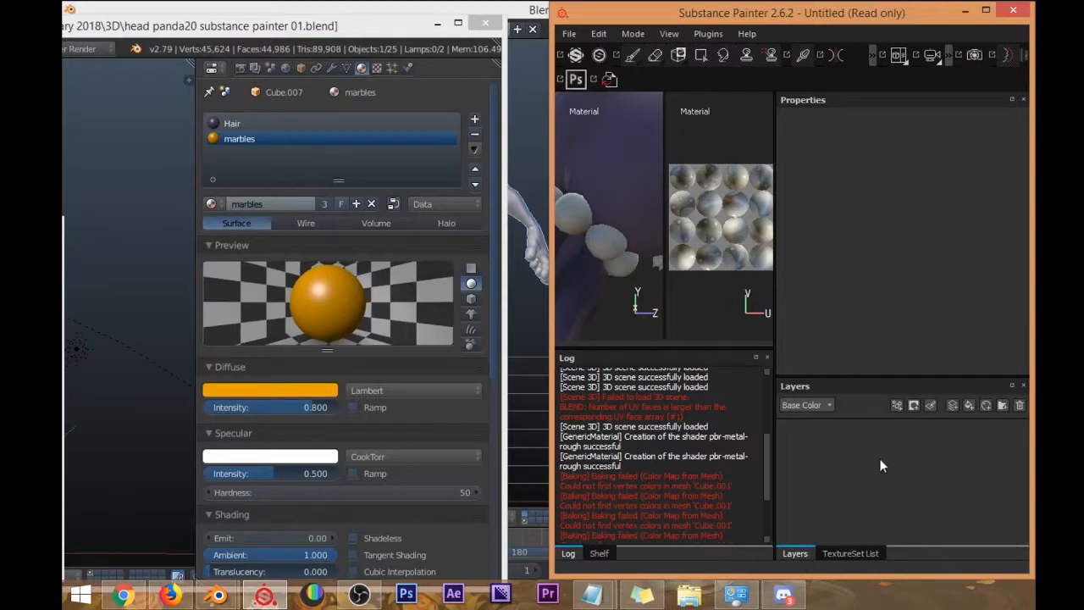
click(969, 406)
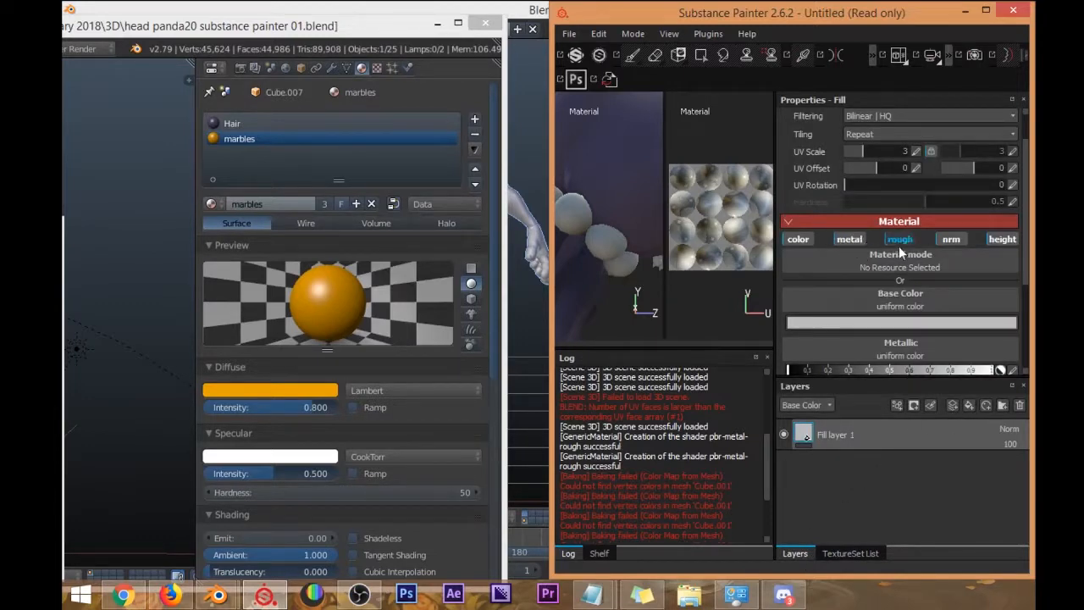
click(949, 241)
click(1008, 242)
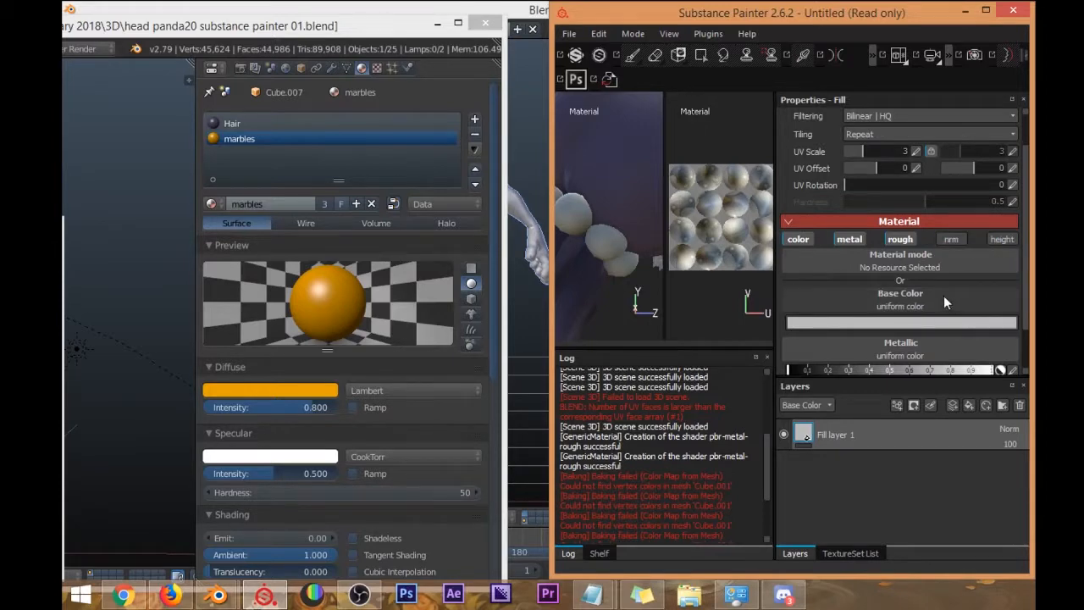
Sample the orange diffuse color of Blender's marbles material as the fill layer's base color, and restore the full-size Substance Painter window.
click(861, 322)
click(822, 256)
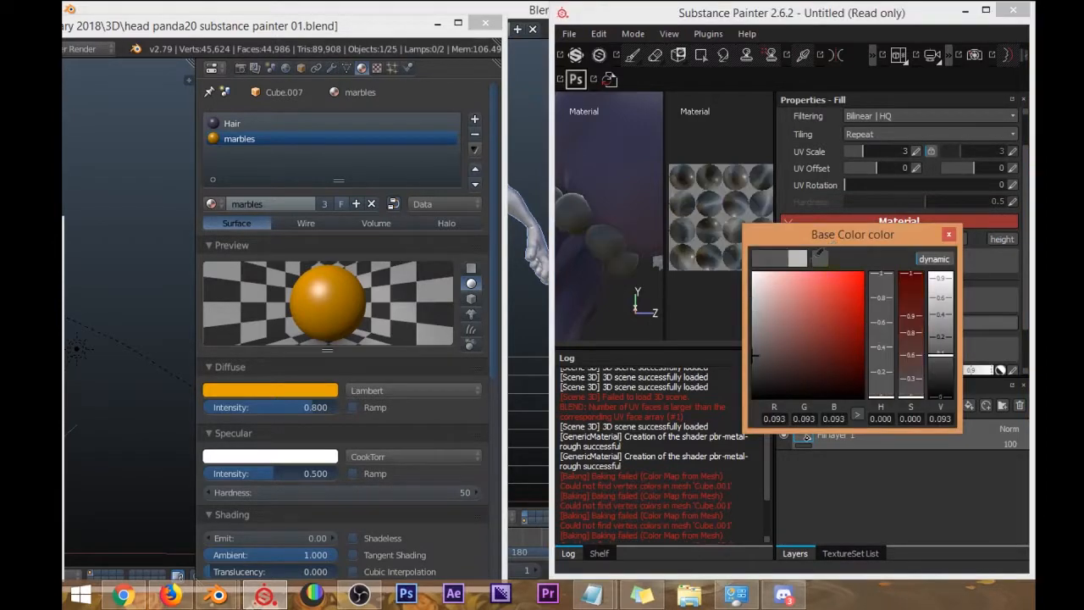
click(310, 383)
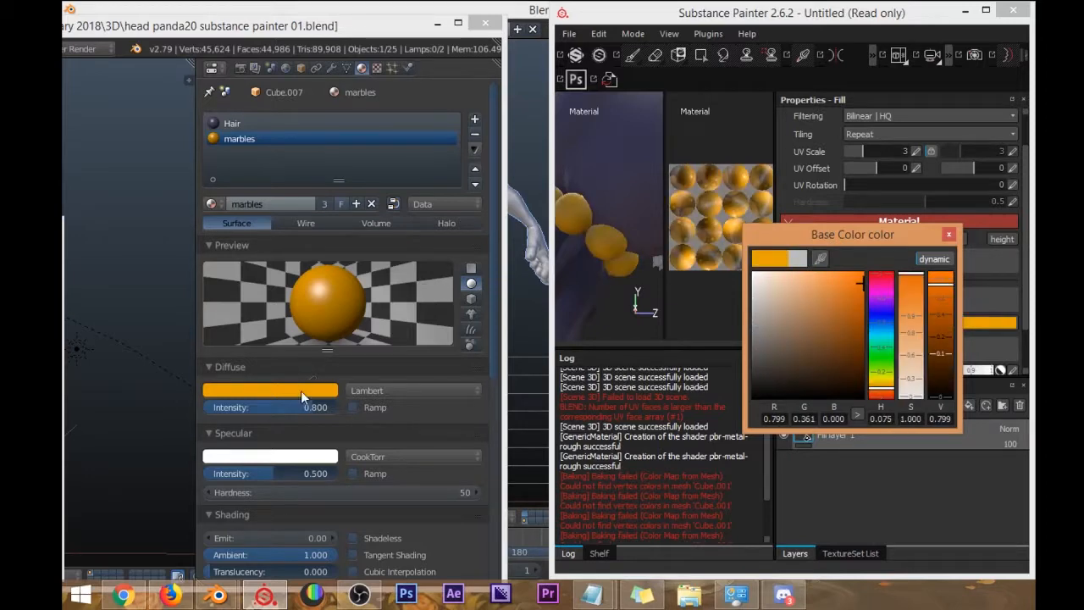
drag(630, 16, 454, 15)
click(810, 9)
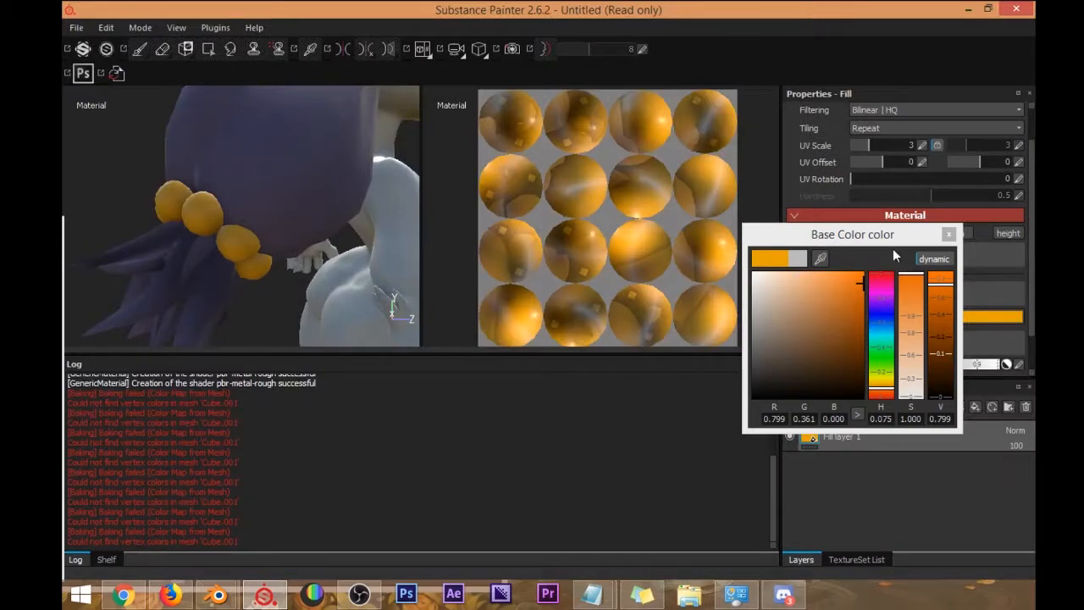
click(949, 234)
Set the marbles fill layer's roughness to 0.
alt+drag(266, 251, 484, 244)
scroll(855, 296, down, 2)
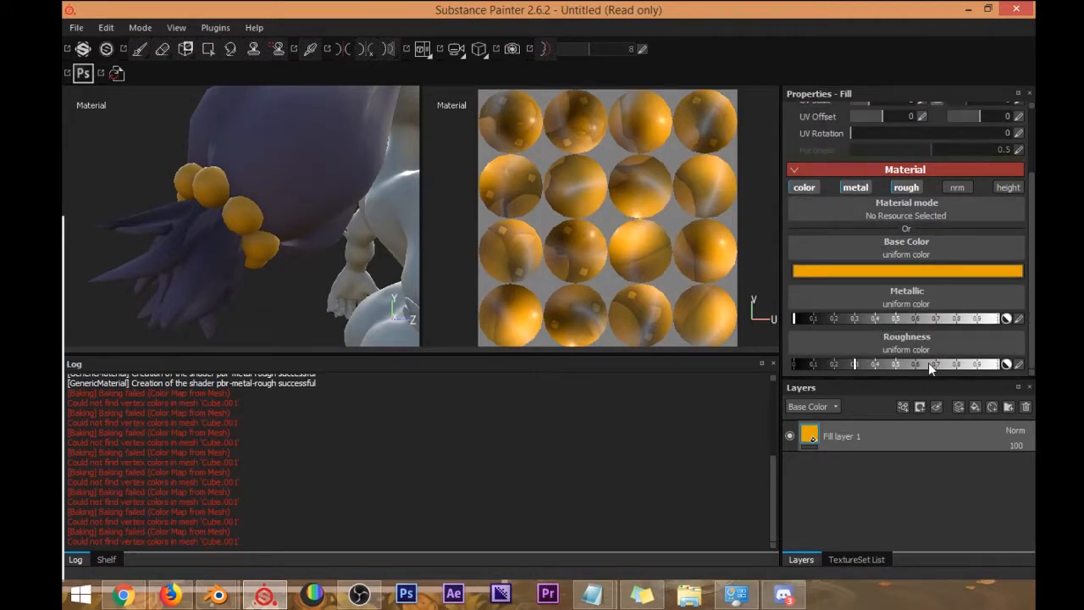
drag(943, 366, 692, 352)
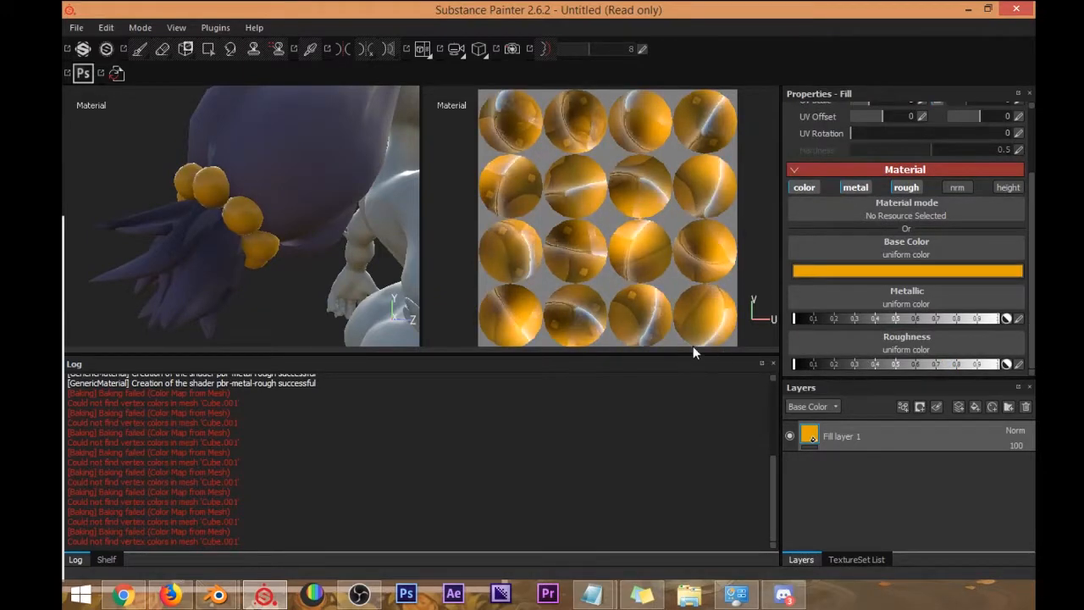
Try the marbles fill layer's metallic at its maximum and check the beads from several angles.
alt+drag(318, 183, 357, 265)
scroll(258, 227, up, 5)
drag(843, 317, 1035, 313)
alt+drag(161, 160, 244, 174)
scroll(244, 171, down, 6)
alt+drag(329, 181, 291, 223)
scroll(229, 213, up, 4)
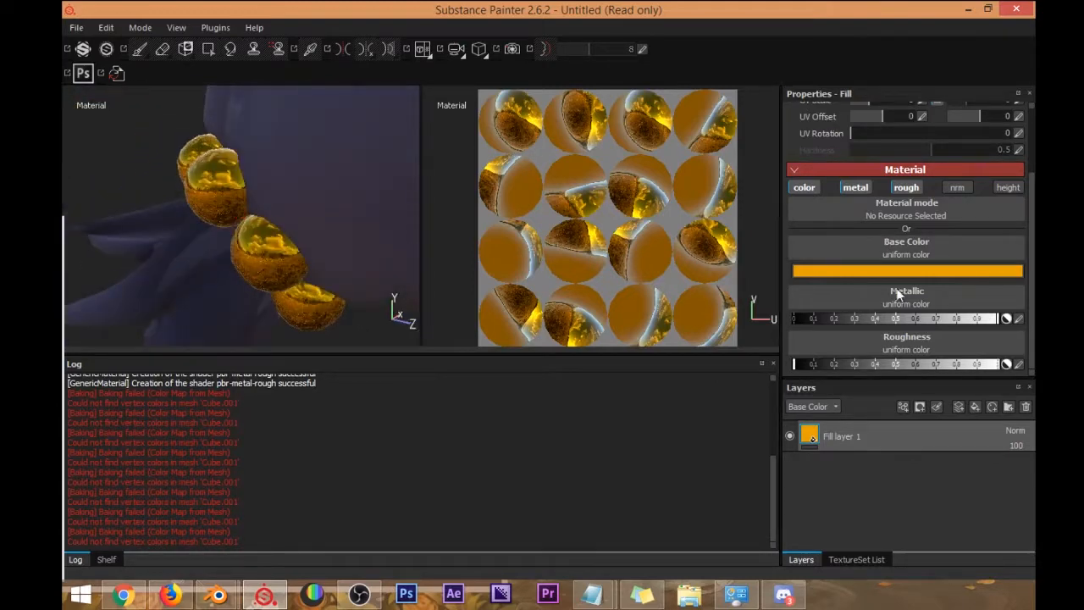
Lower the marbles fill layer's metallic to about 0.08 and inspect the reflections on the beads.
mouse_move(924, 319)
mouse_down()
mouse_move(826, 326)
mouse_move(802, 317)
mouse_up()
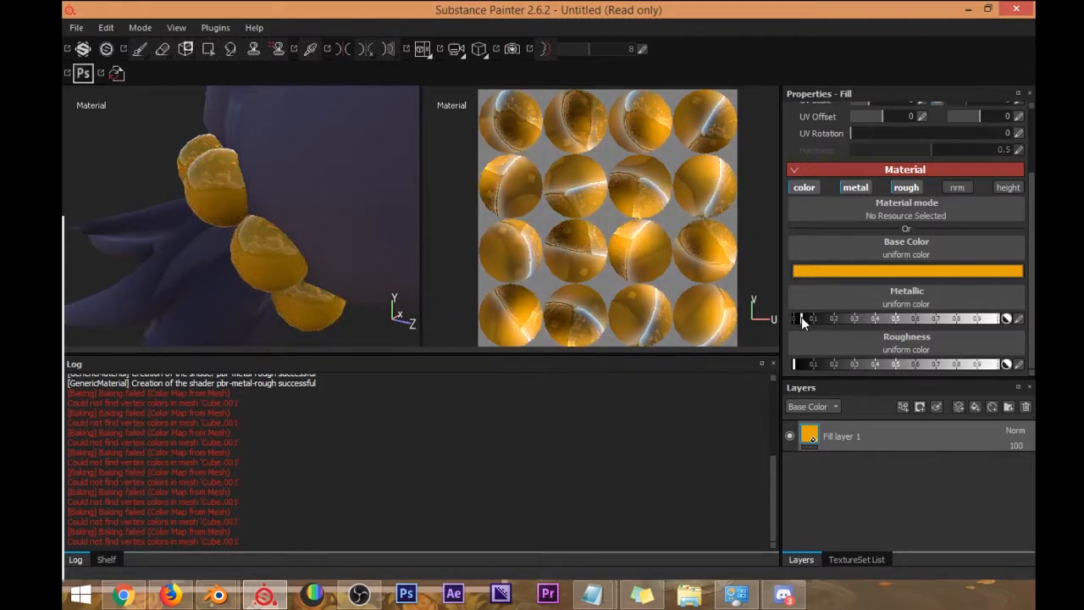
scroll(237, 161, up, 6)
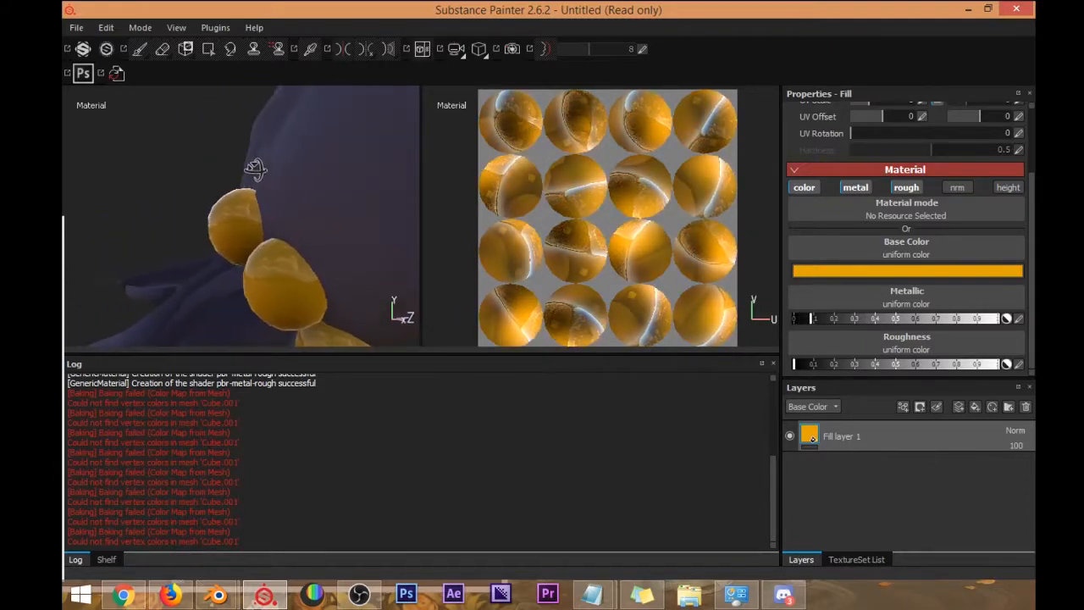
alt+drag(266, 180, 364, 197)
alt+drag(235, 198, 228, 162)
scroll(323, 169, down, 2)
scroll(321, 169, down, 3)
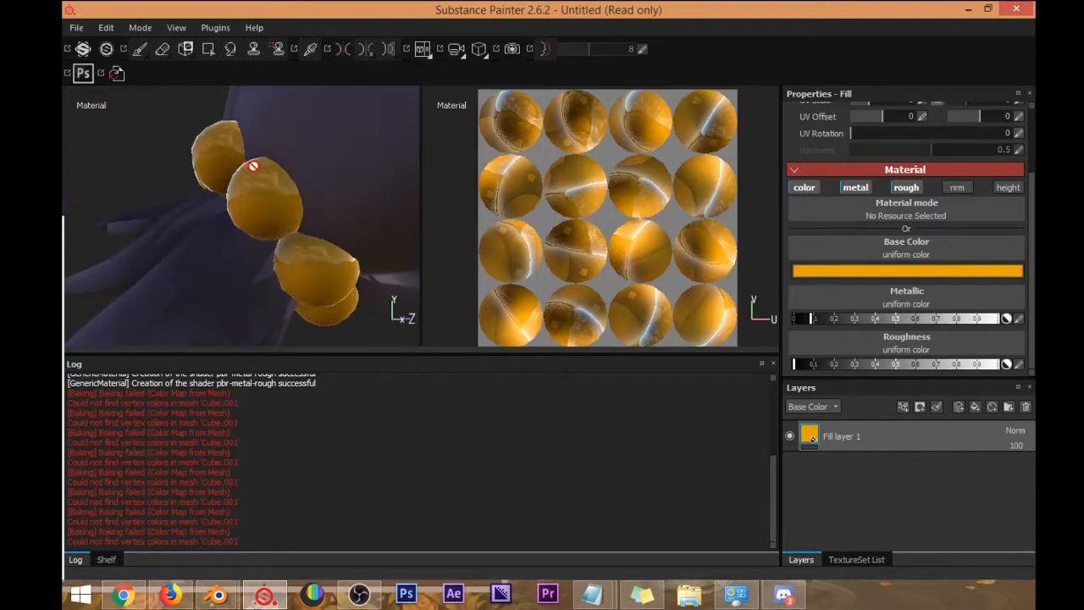
scroll(273, 194, up, 4)
alt+drag(251, 223, 272, 227)
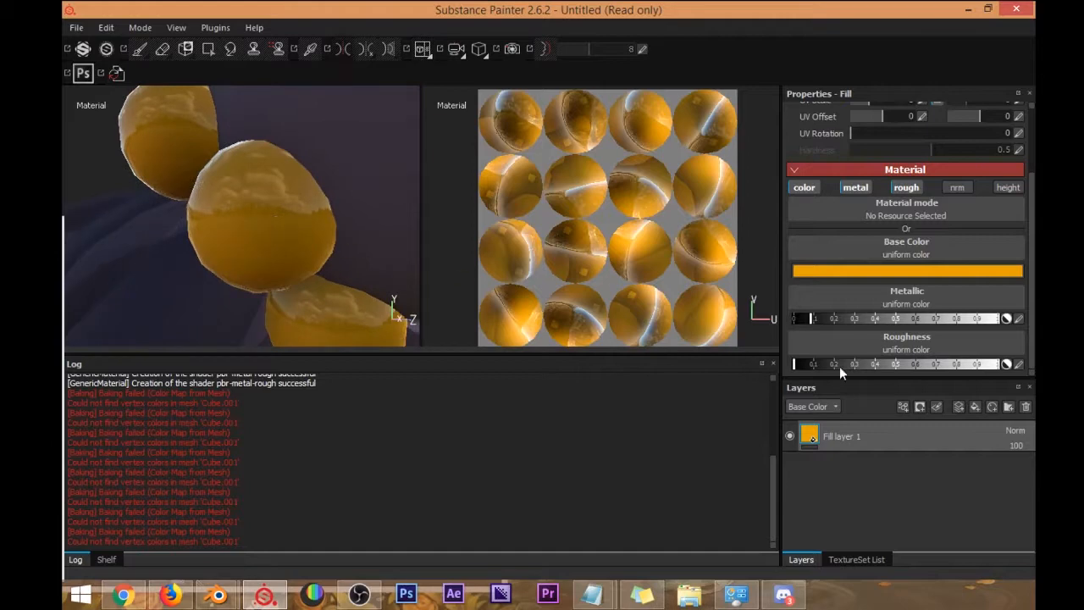
alt+drag(177, 212, 244, 206)
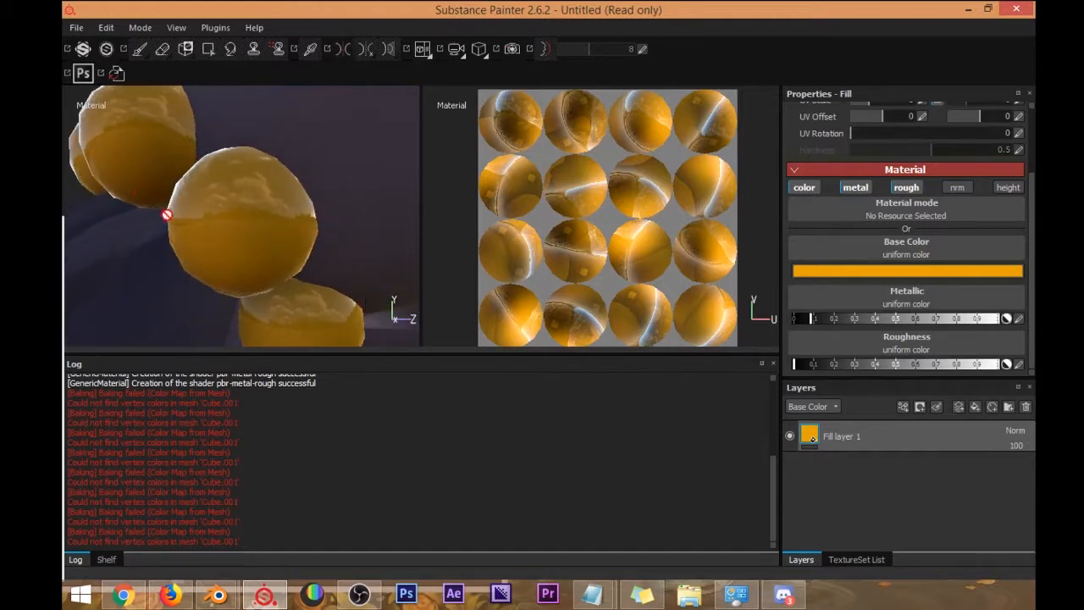
Hide the eyeleash, Front Hair, Hair, Kalik, marbles.001 and Nose texture sets to isolate the eye.
alt+drag(285, 244, 249, 229)
scroll(249, 228, up, 5)
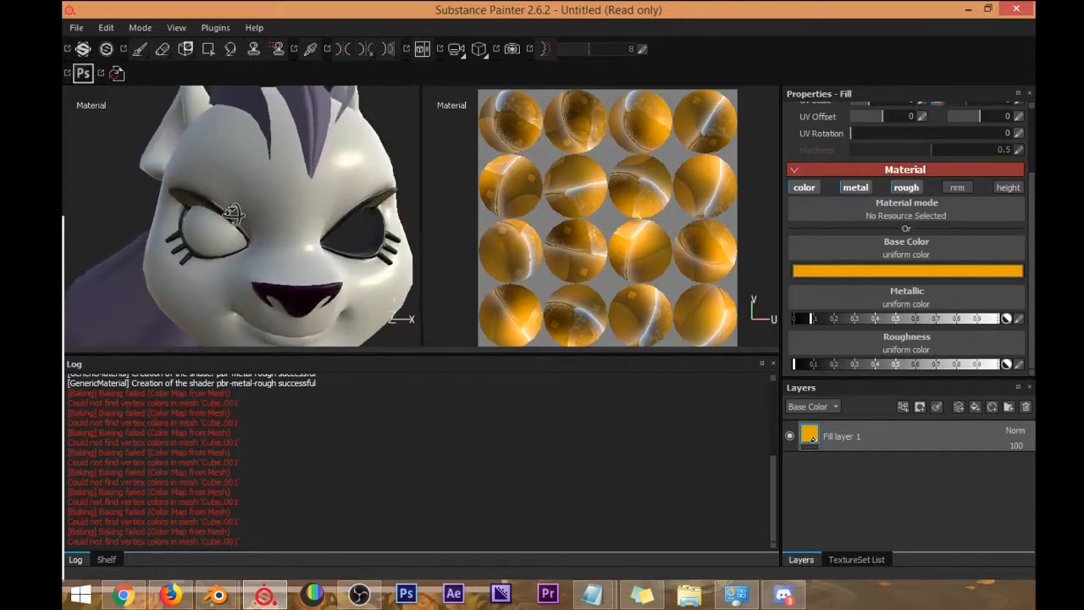
click(856, 559)
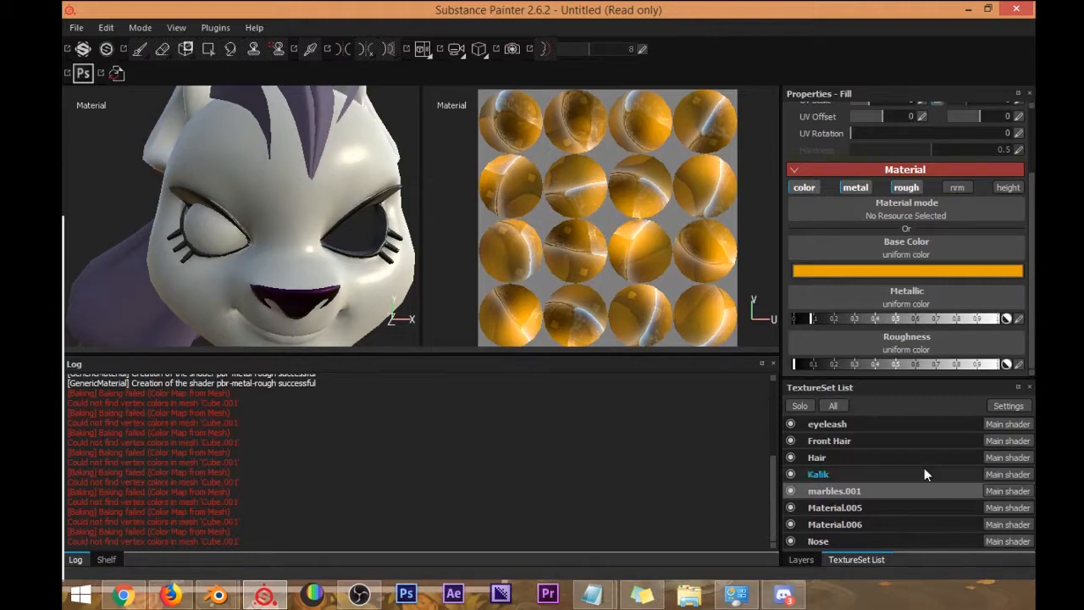
click(790, 441)
click(790, 424)
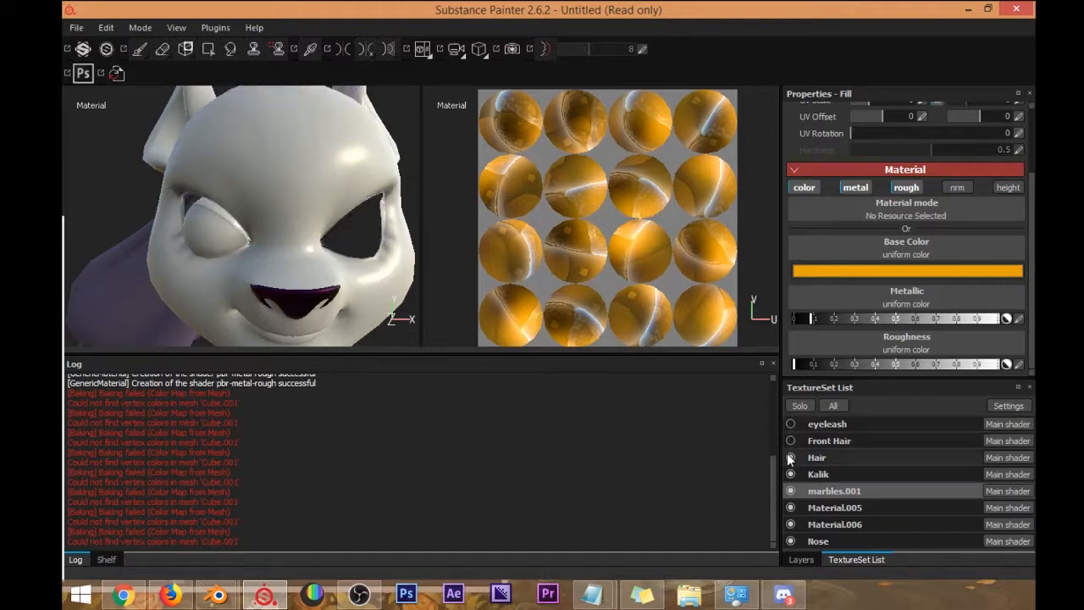
click(791, 457)
click(790, 474)
click(791, 490)
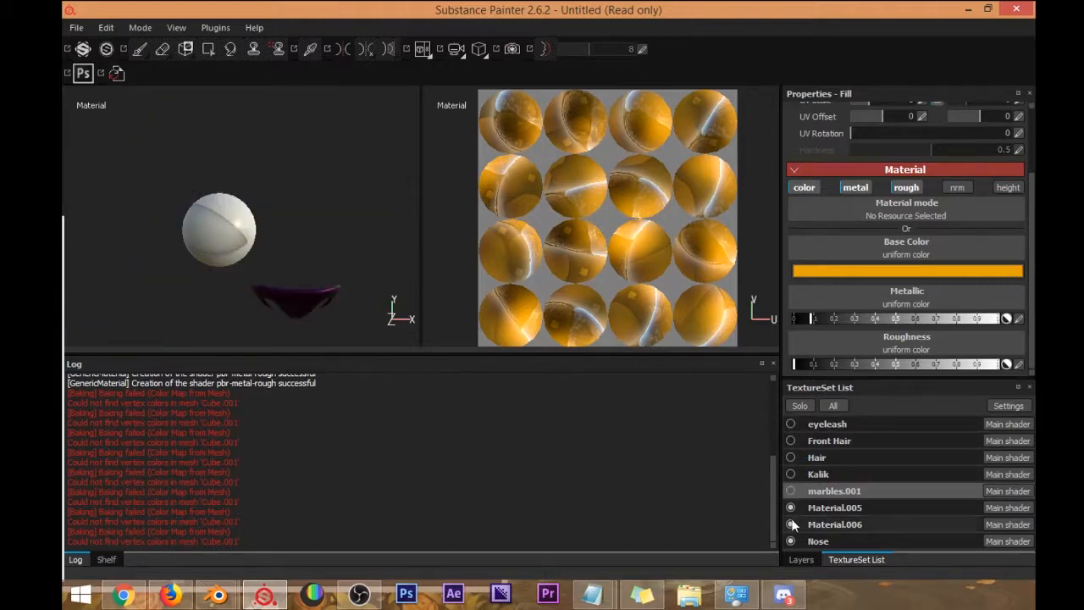
click(790, 541)
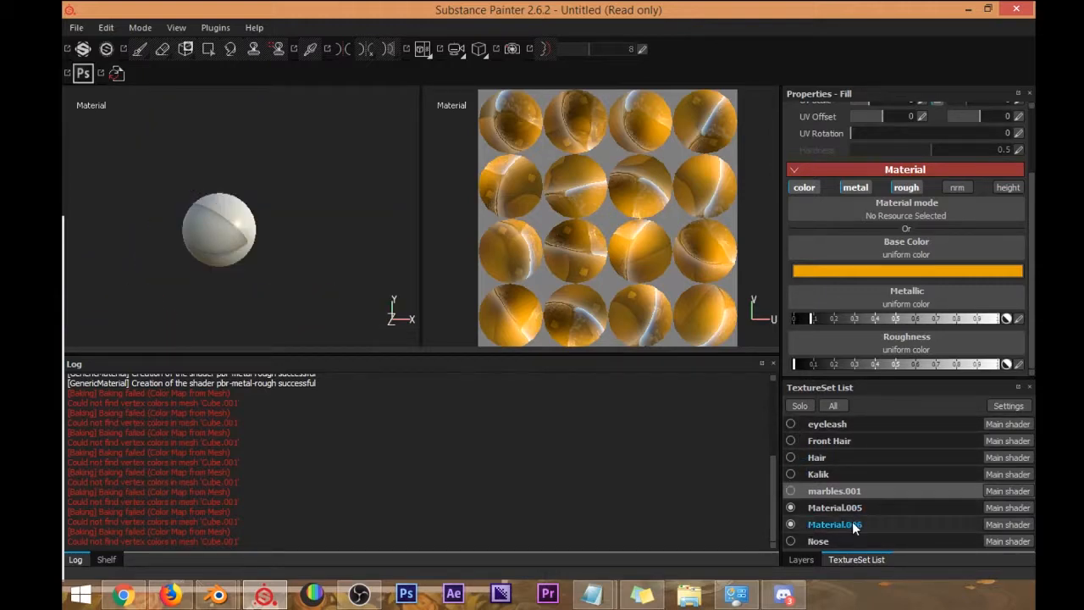
Select the Material.006 texture set and toggle its visibility to identify which part of the eye it covers.
click(855, 525)
click(790, 522)
click(790, 522)
click(790, 523)
click(790, 524)
alt+drag(230, 259, 252, 270)
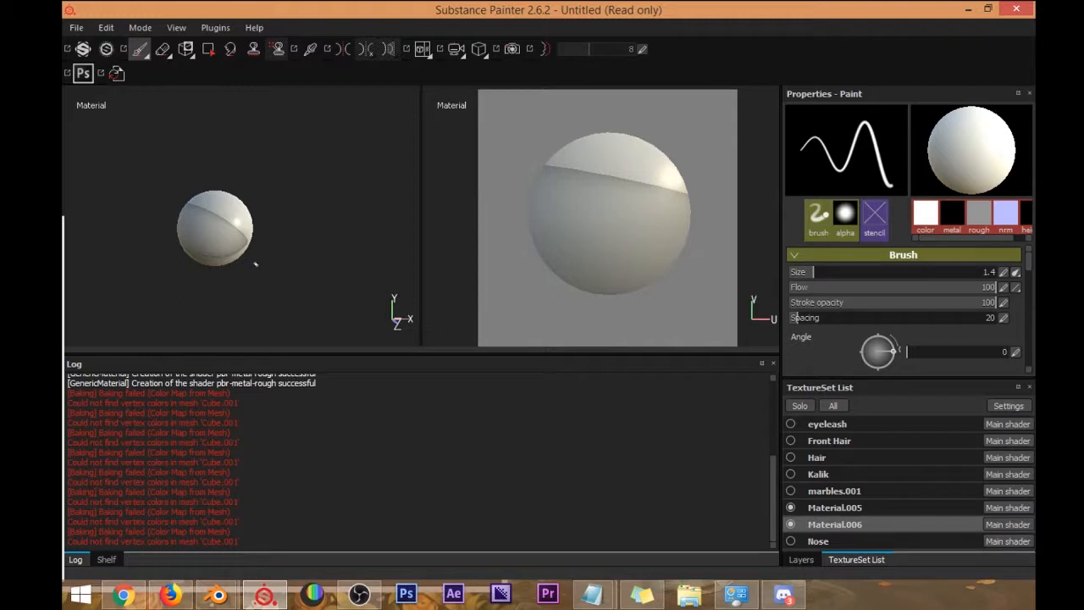
Replace the default paint layer of the Material.006 texture set with a new fill layer.
scroll(267, 258, up, 5)
scroll(268, 254, up, 1)
alt+middle_drag(267, 255, 303, 282)
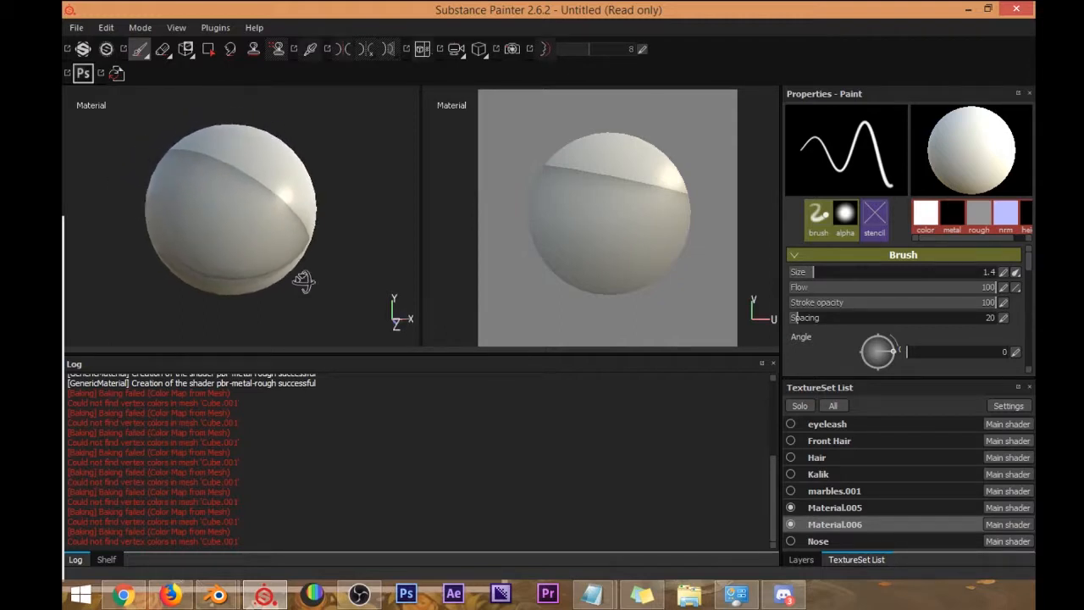
click(812, 560)
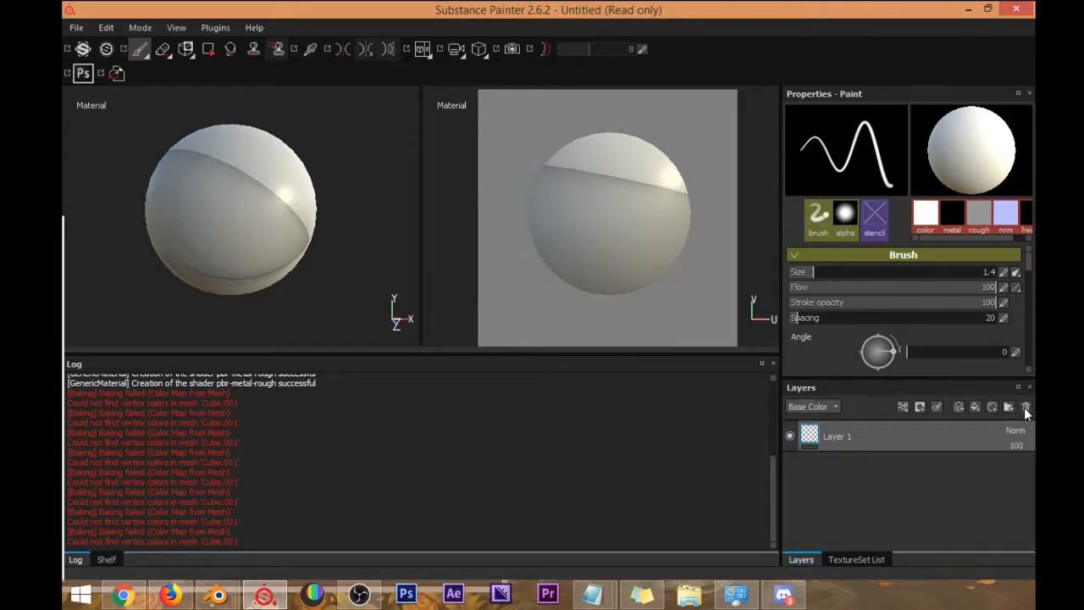
click(1024, 407)
click(976, 406)
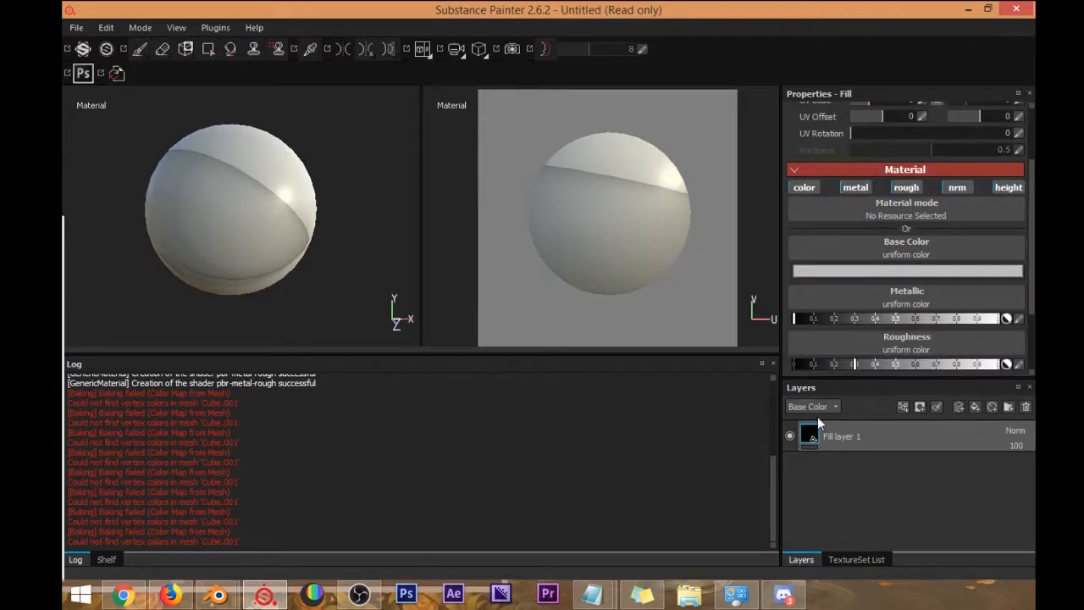
Switch to the Blender file and select the character's eye to show its Material.001 settings.
mouse_move(218, 596)
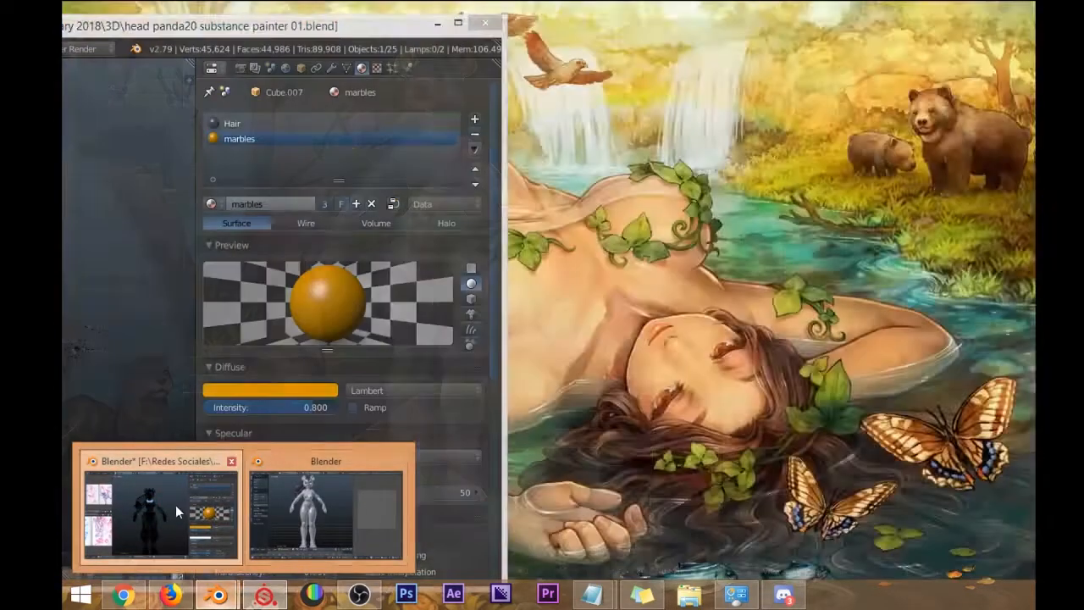
click(176, 505)
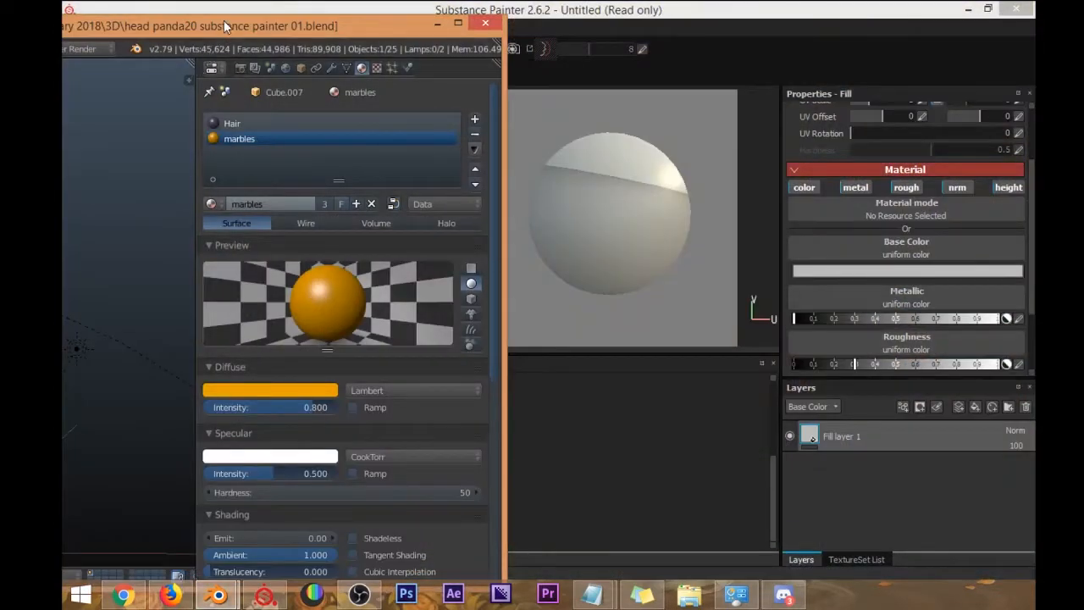
drag(225, 25, 410, 78)
right_click(85, 213)
right_click(84, 213)
right_click(85, 213)
right_click(83, 217)
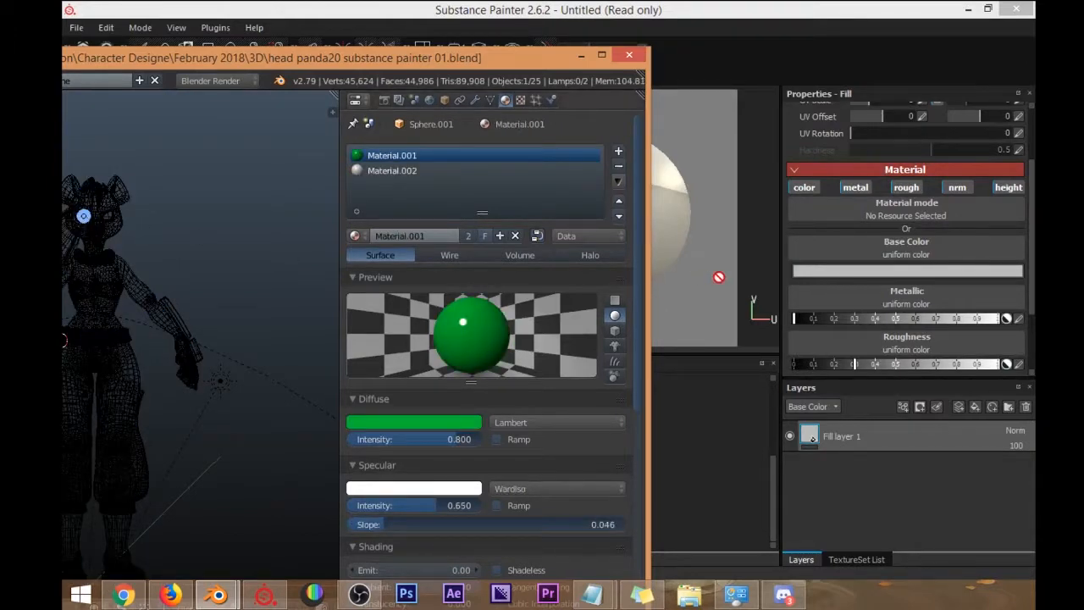
Back in Substance Painter, set the fill layer's base color by sampling the green diffuse color of Blender's Material.001.
click(734, 17)
double_click(711, 18)
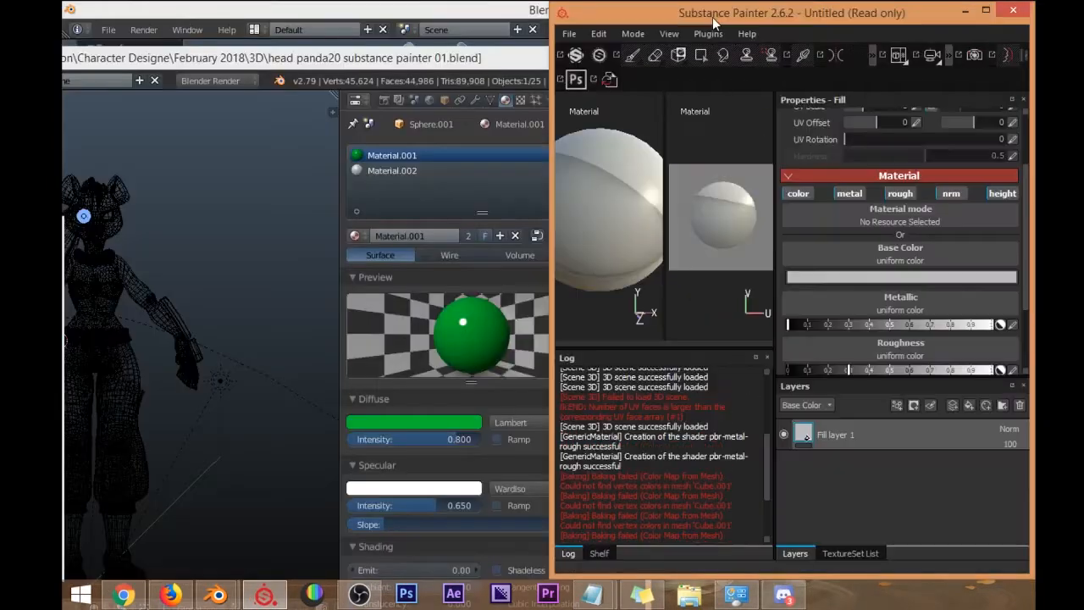
click(940, 277)
drag(875, 211, 409, 432)
drag(877, 215, 442, 420)
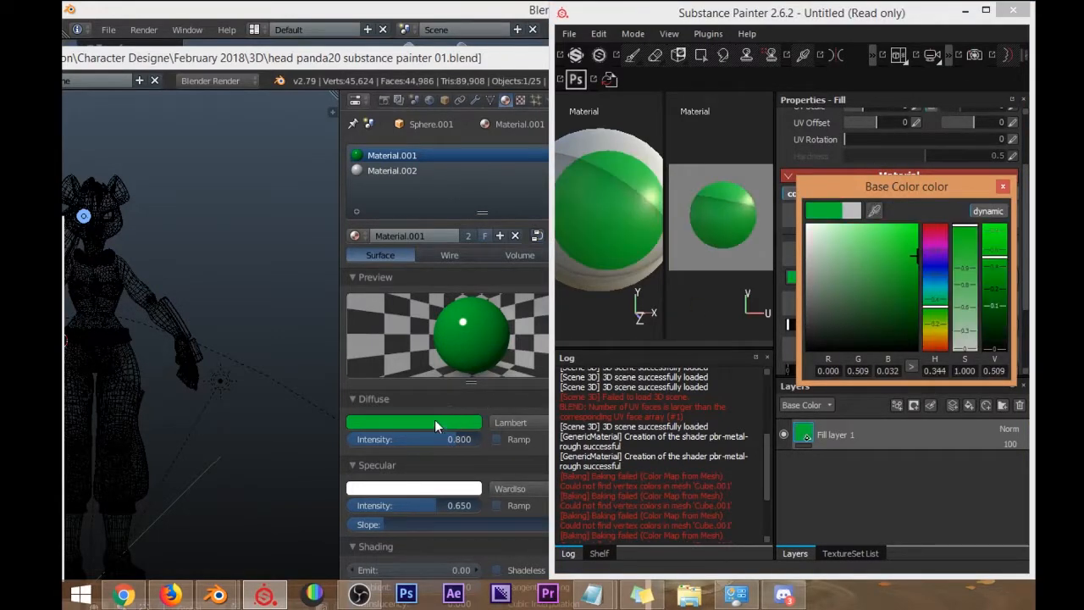
drag(621, 15, 471, 16)
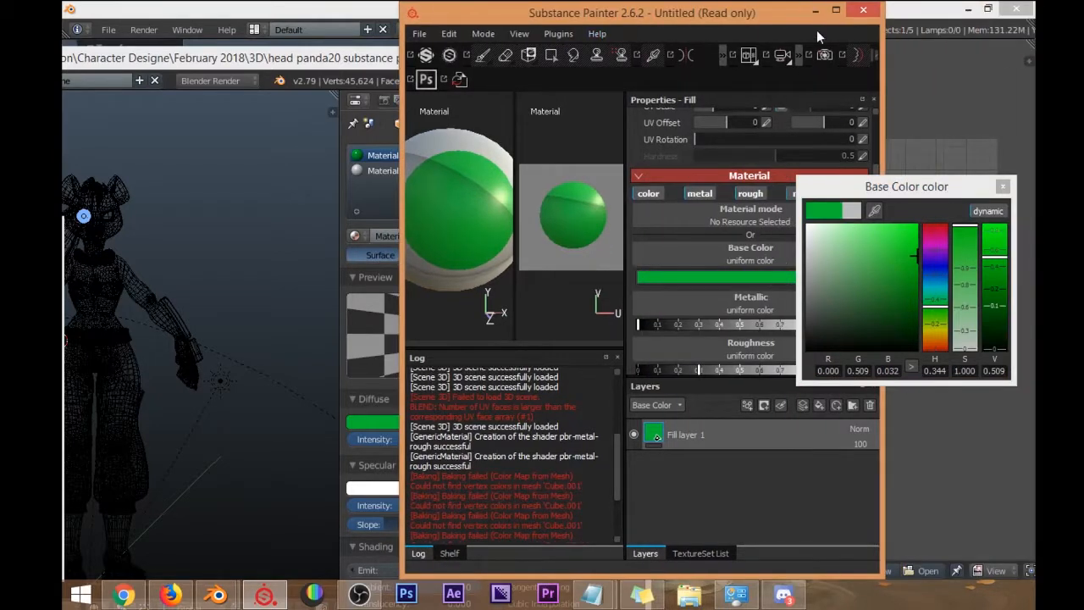
click(834, 10)
click(1003, 186)
Add a second fill layer above the green one and leave only its color channel enabled.
mouse_move(194, 247)
alt+mouse_down()
mouse_move(285, 229)
mouse_move(279, 206)
mouse_move(319, 235)
mouse_move(337, 224)
mouse_move(309, 225)
mouse_move(324, 201)
mouse_move(394, 206)
alt+mouse_up()
scroll(285, 229, up, 4)
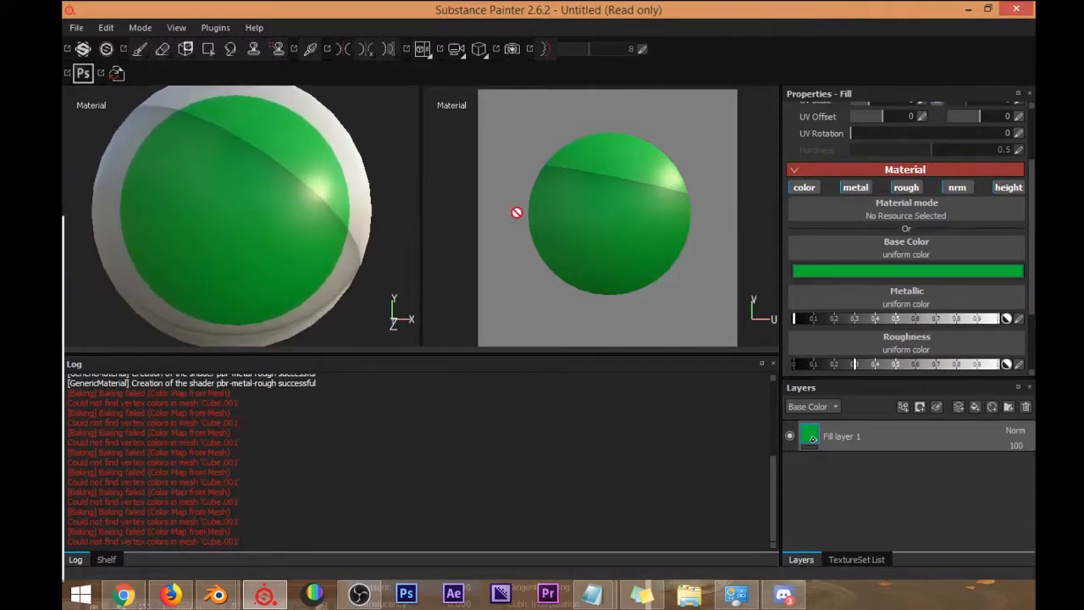
scroll(594, 204, up, 3)
alt+middle_drag(630, 202, 592, 189)
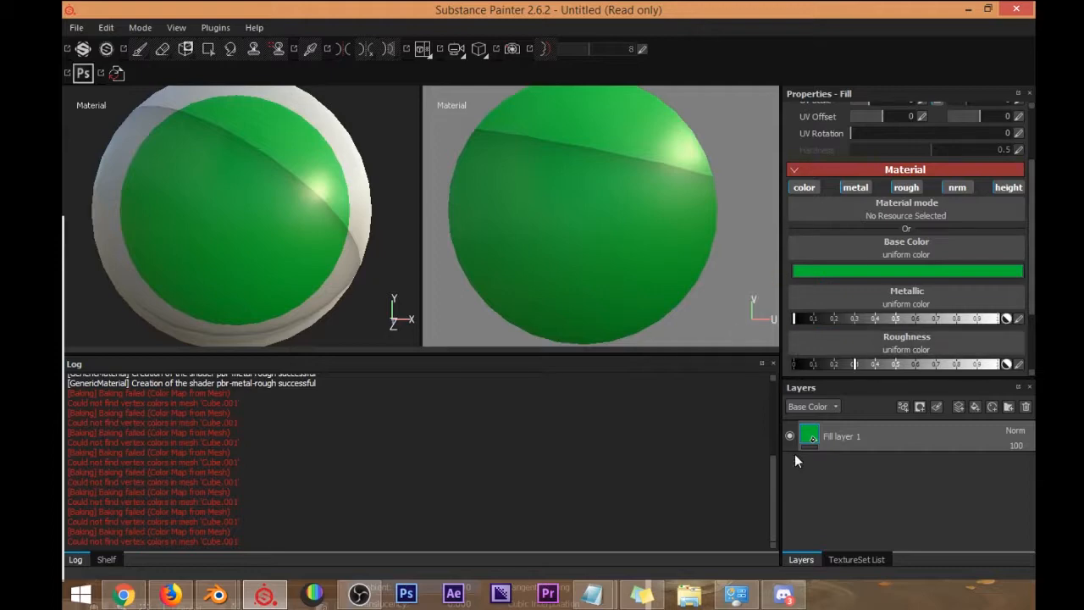
click(974, 408)
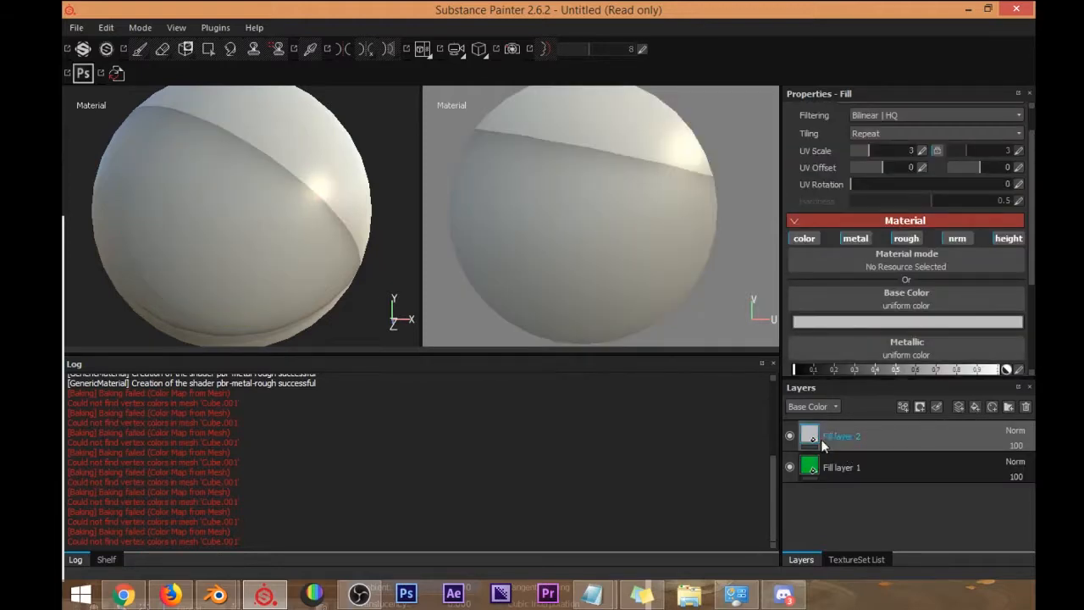
scroll(1031, 287, down, 1)
drag(1031, 286, 1021, 364)
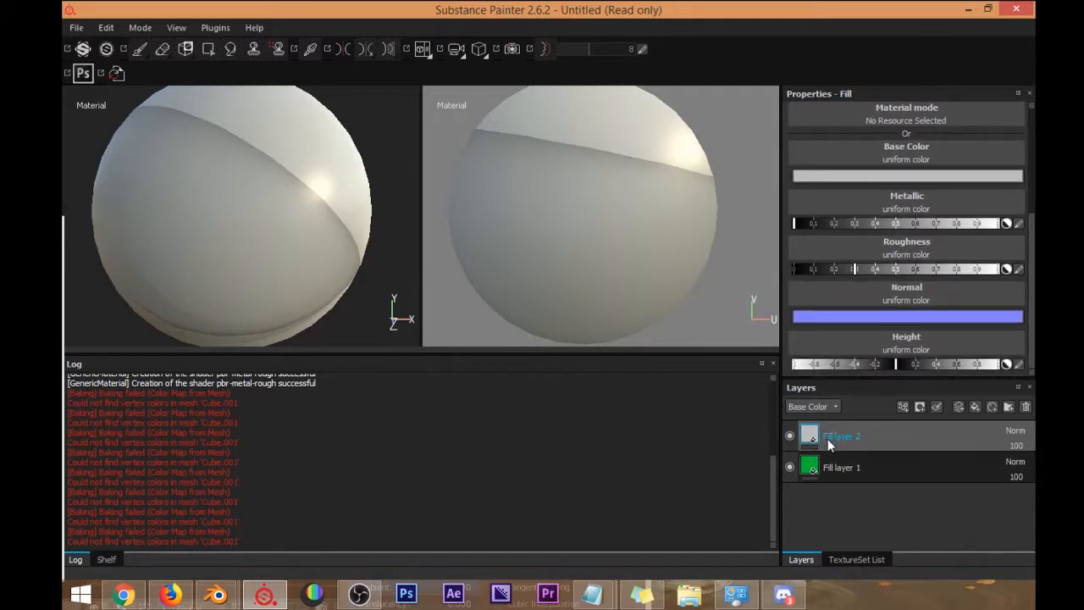
scroll(1031, 318, up, 6)
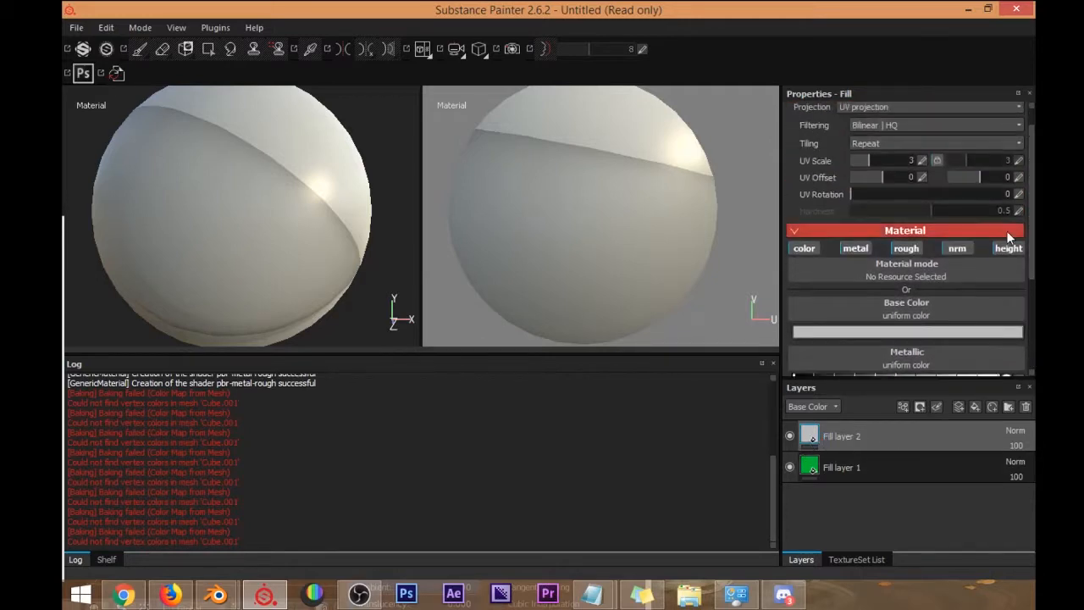
scroll(1013, 253, up, 1)
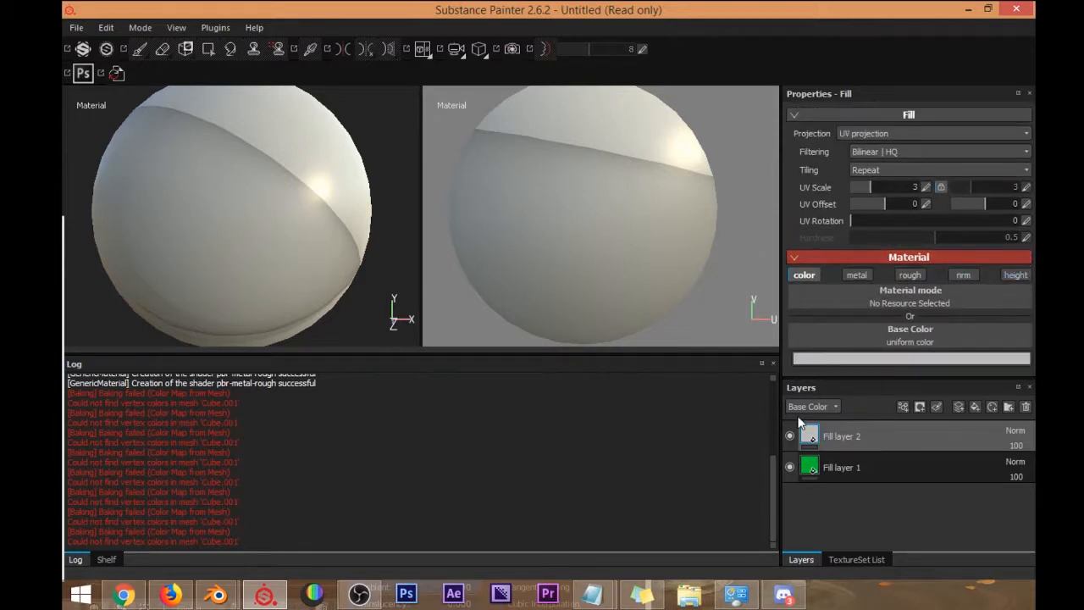
Set Fill layer 2's base color to black and compare the eye with the layer hidden and shown.
click(854, 357)
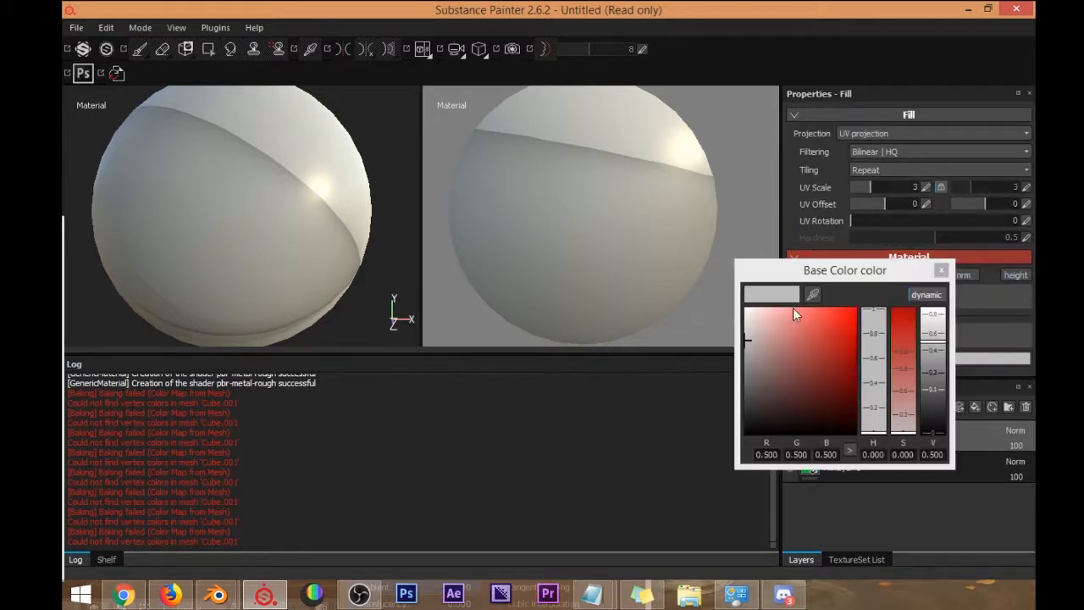
drag(792, 307, 701, 499)
click(940, 272)
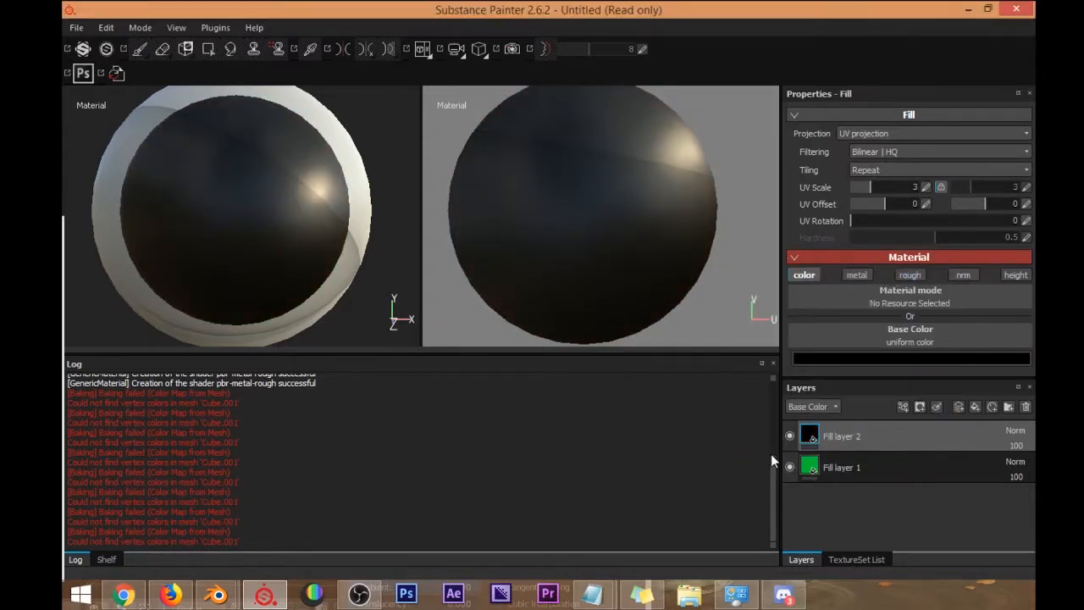
click(789, 436)
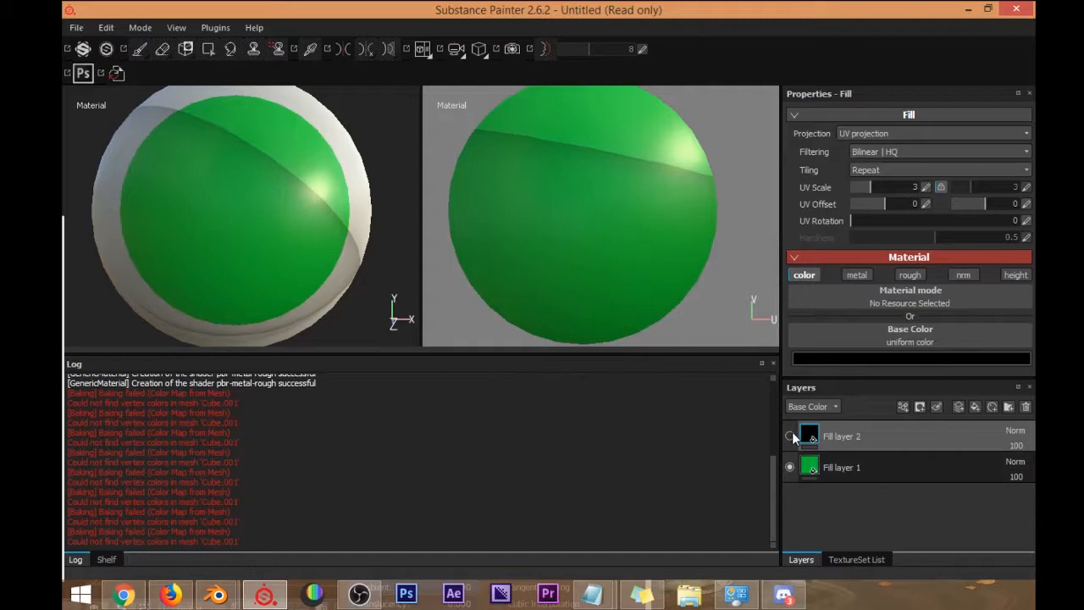
click(789, 436)
Add a black mask to Fill layer 2 and look through the available brush alphas, keeping the Shape alpha.
click(919, 406)
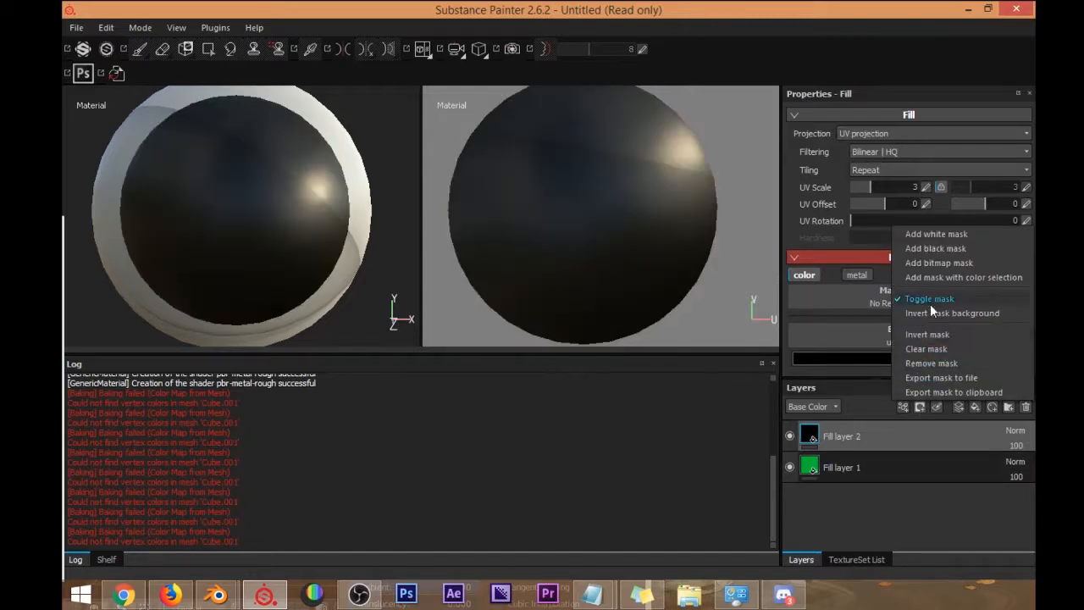
click(951, 249)
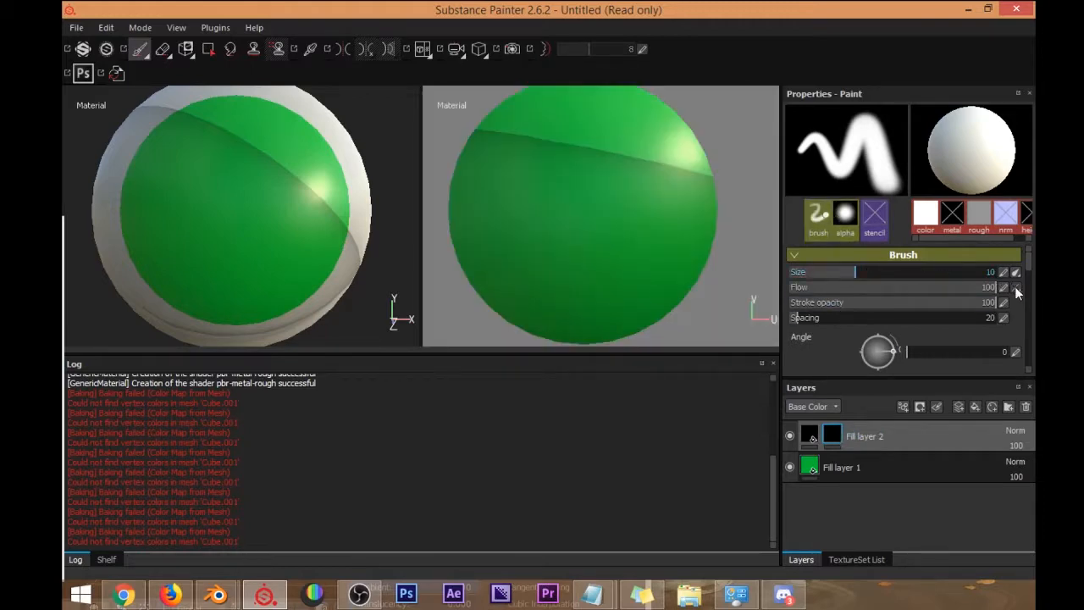
scroll(1021, 284, down, 5)
click(818, 324)
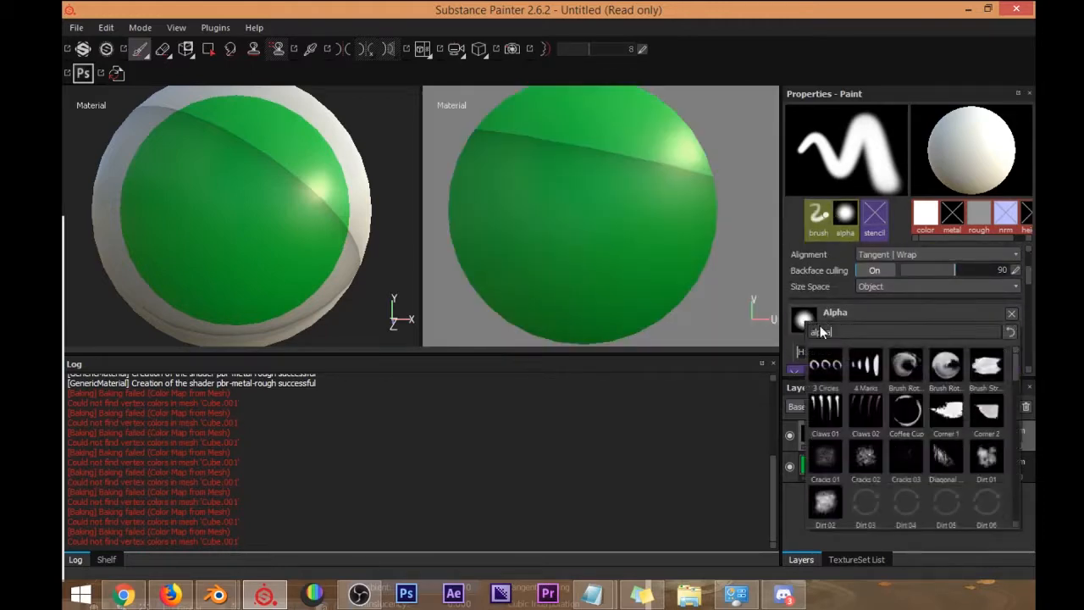
mouse_move(1016, 363)
mouse_down()
mouse_move(1010, 439)
mouse_move(1013, 358)
mouse_up()
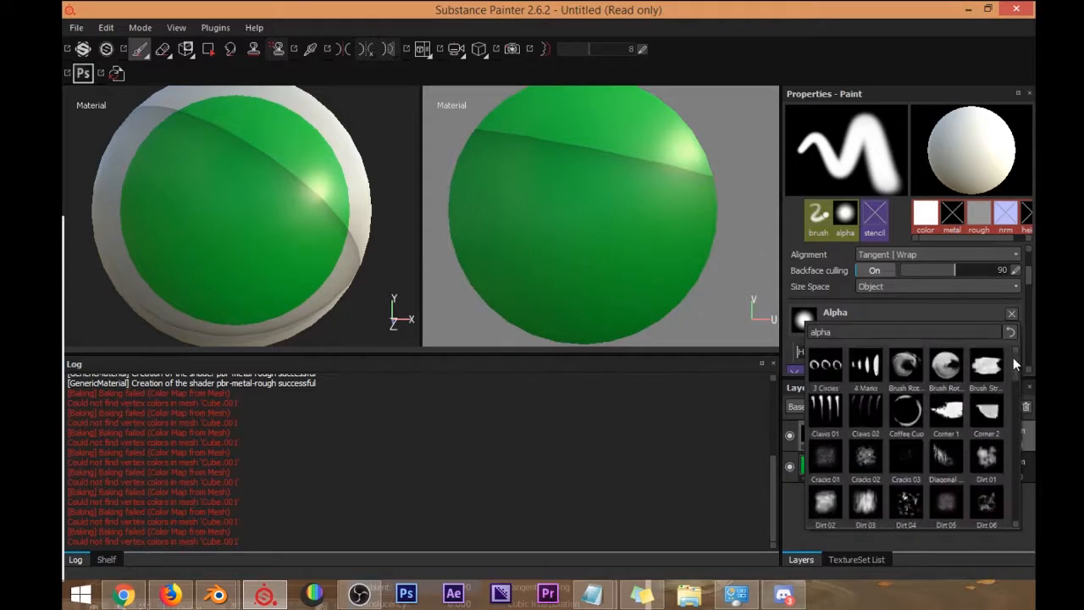
click(641, 194)
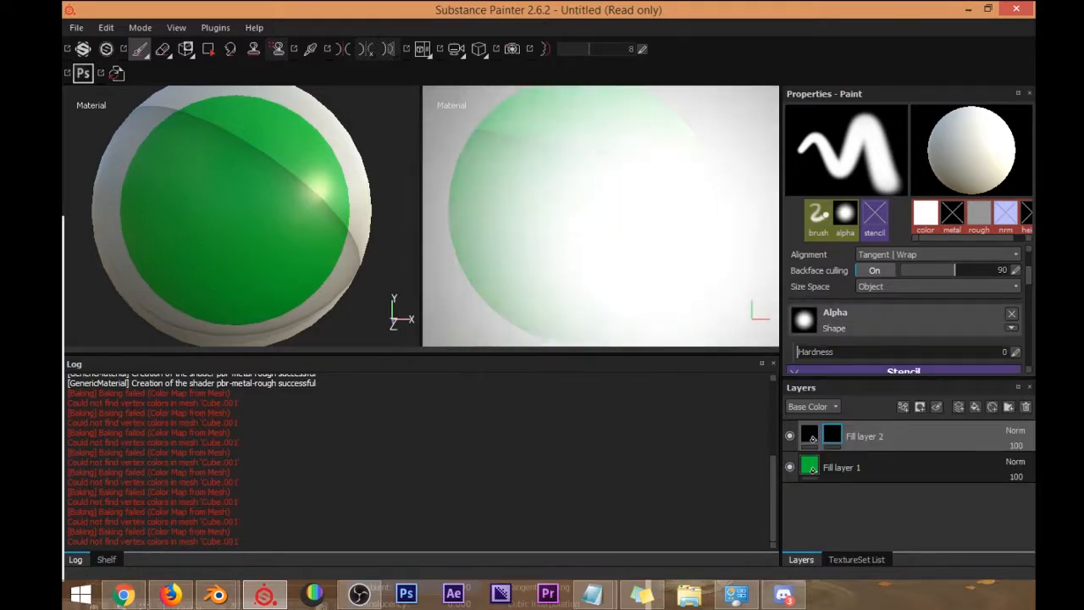
Shrink the mask brush, raise its hardness to about 0.965 and stamp a round pupil at the iris centre.
alt+right_drag(310, 211, 310, 125)
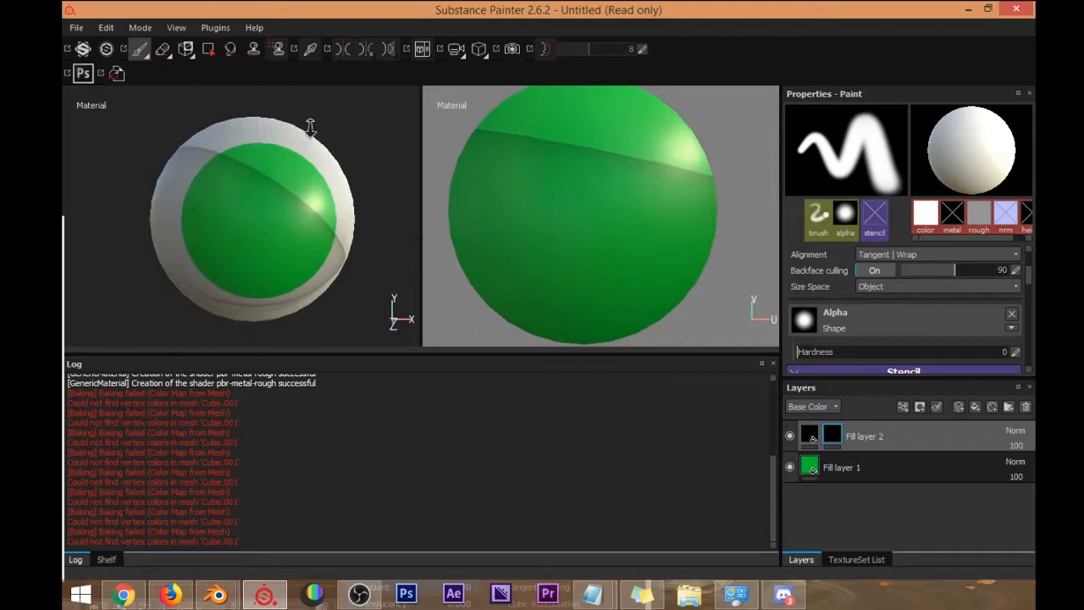
alt+right_drag(310, 236, 310, 177)
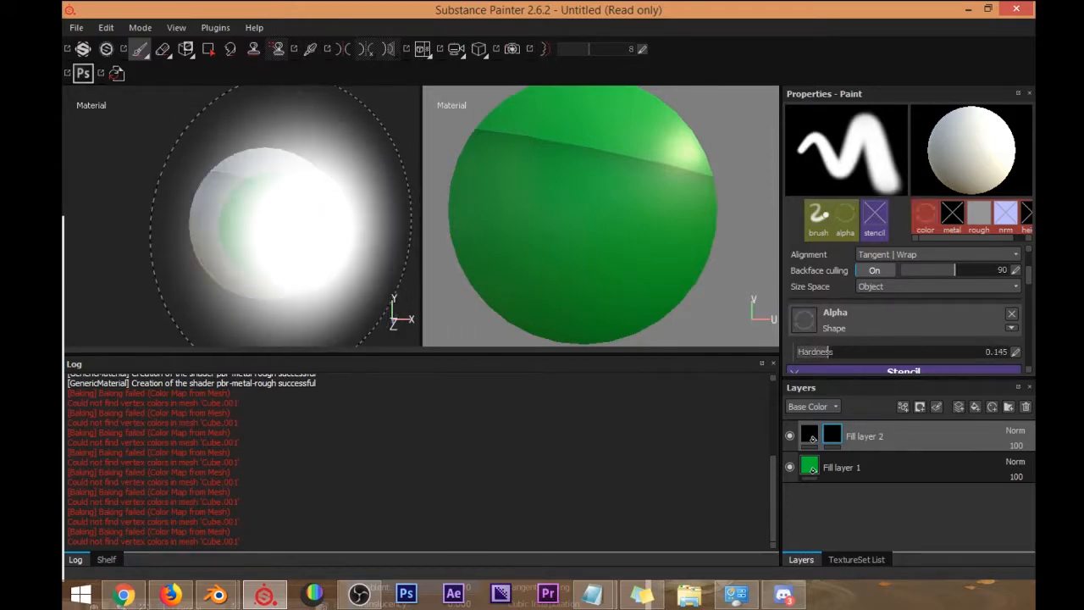
mouse_move(305, 219)
ctrl+right_down()
mouse_move(311, 237)
mouse_move(313, 179)
mouse_move(328, 277)
mouse_move(252, 281)
ctrl+right_up()
ctrl+right_drag(281, 229, 310, 233)
mouse_move(636, 220)
ctrl+right_down()
mouse_move(636, 204)
mouse_move(585, 207)
mouse_move(677, 200)
mouse_move(621, 230)
ctrl+right_up()
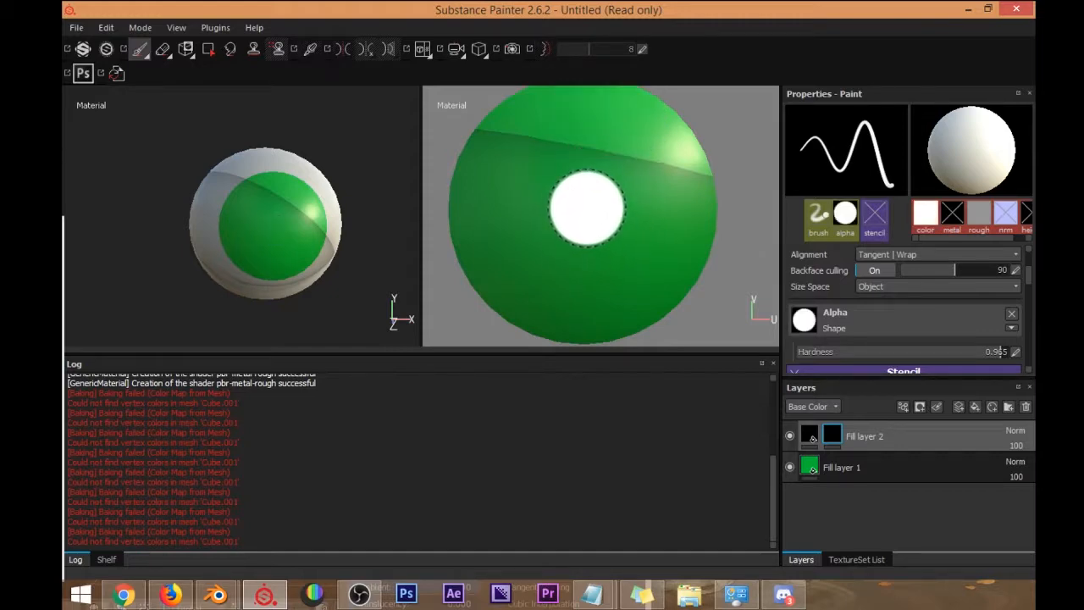
click(585, 207)
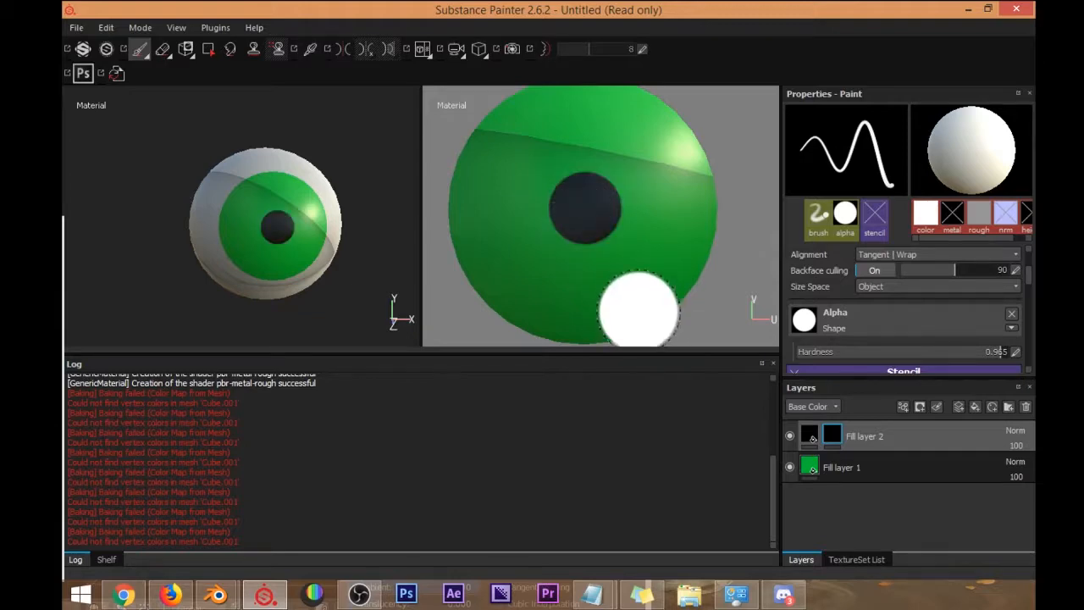
Enlarge the brush, set its hardness to about 0.995 and stamp a larger pupil over the first one.
scroll(647, 258, down, 3)
scroll(635, 247, up, 2)
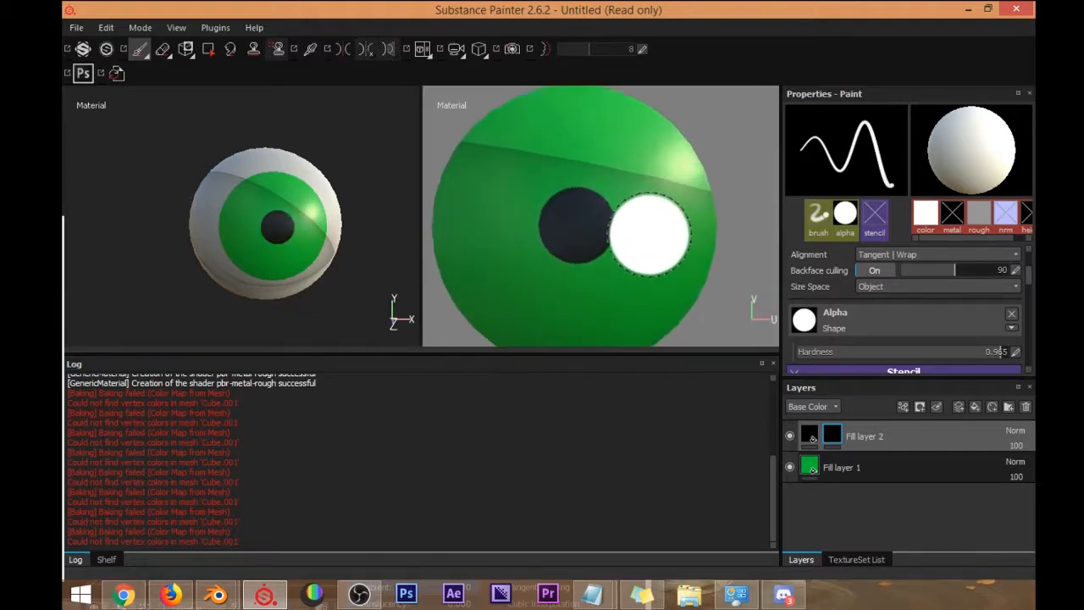
scroll(580, 250, up, 2)
scroll(580, 248, down, 2)
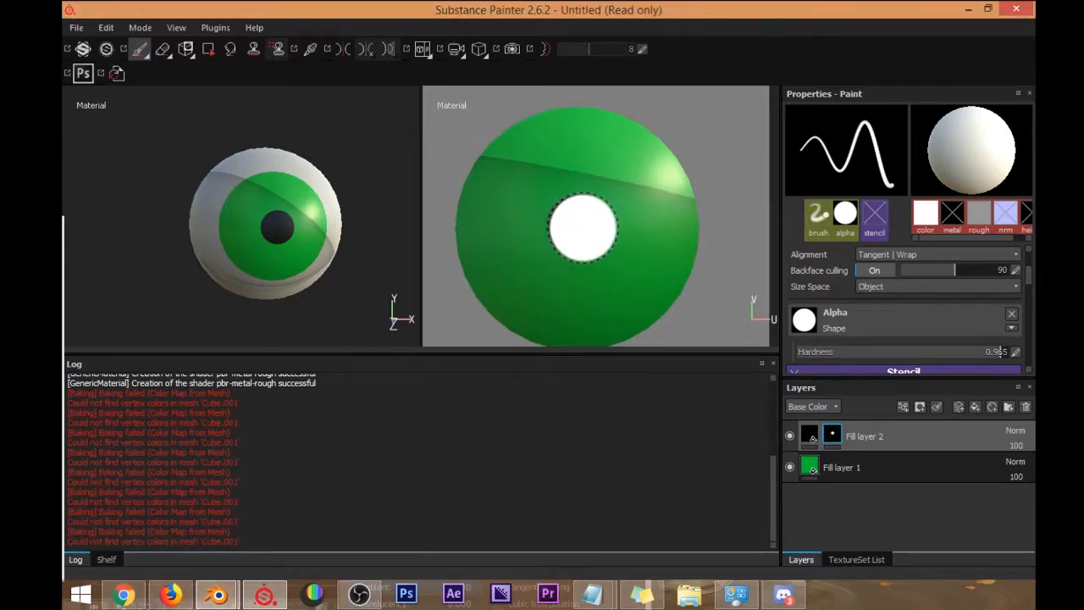
key(alt)
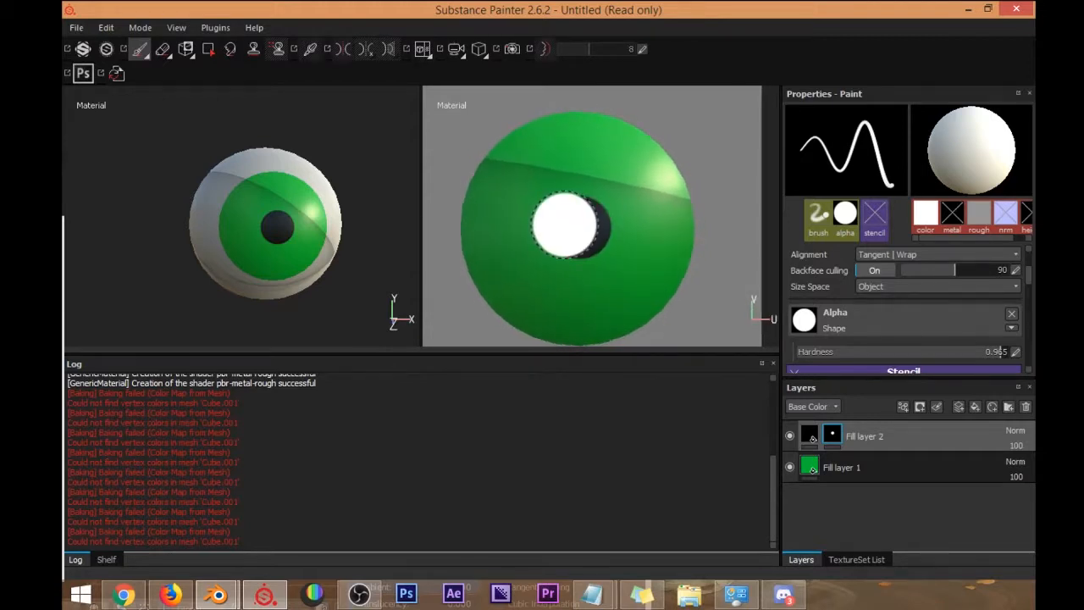
ctrl+right_drag(574, 241, 574, 244)
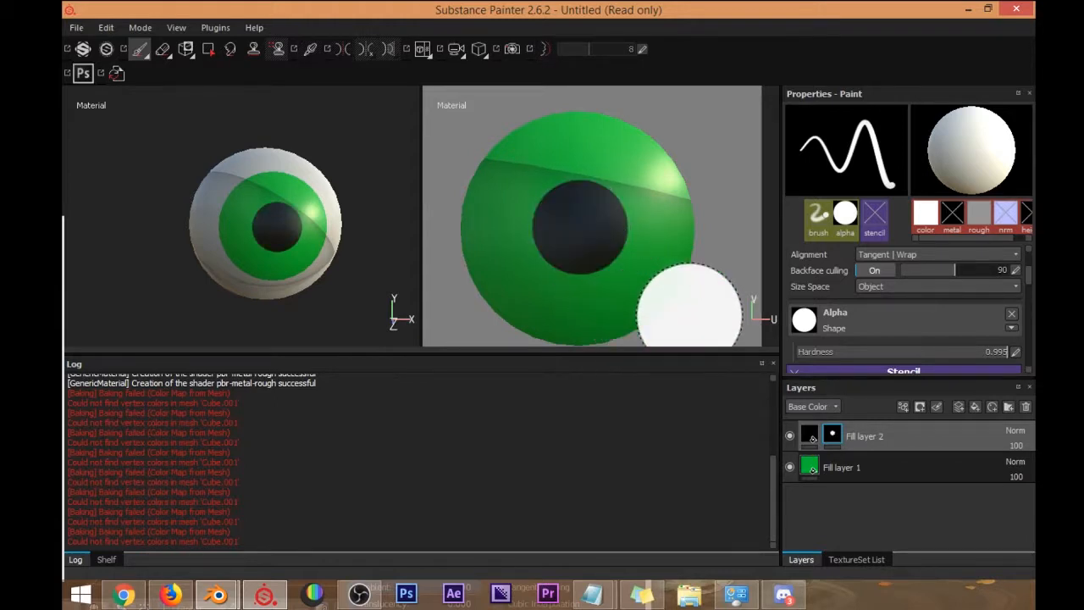
mouse_move(311, 254)
alt+mouse_down()
mouse_move(300, 254)
mouse_move(307, 249)
alt+mouse_up()
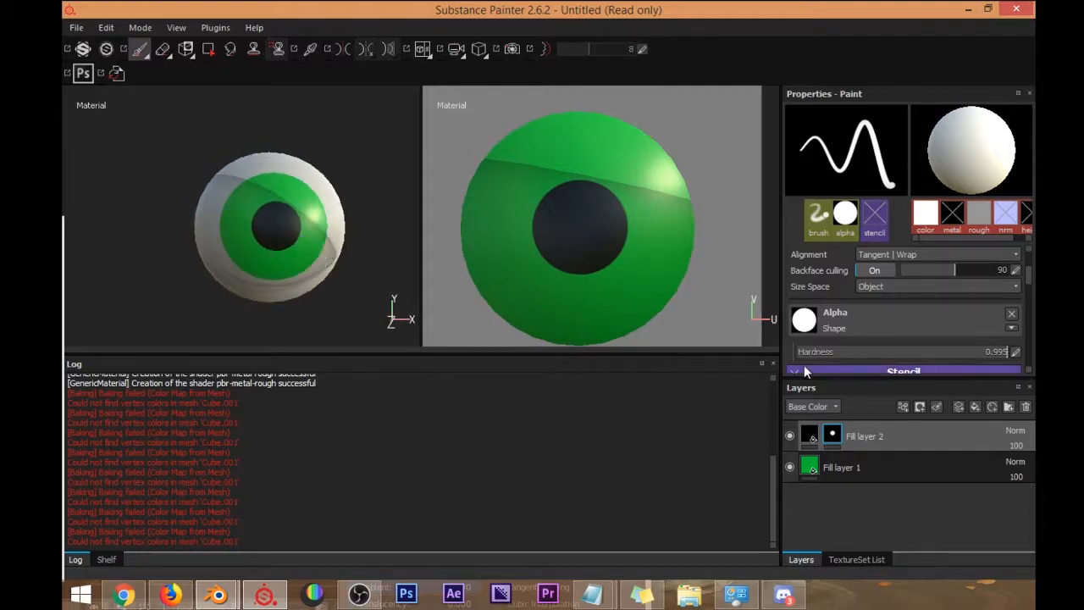
Enable the roughness channel on the black pupil fill layer and raise its roughness to the maximum.
click(809, 435)
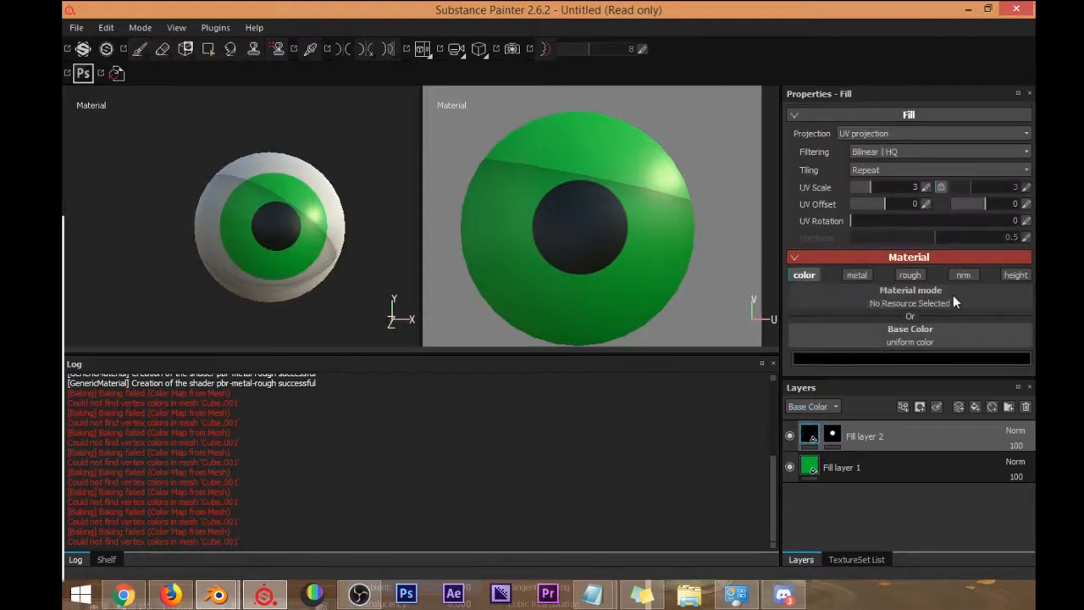
click(909, 276)
drag(1031, 251, 1026, 308)
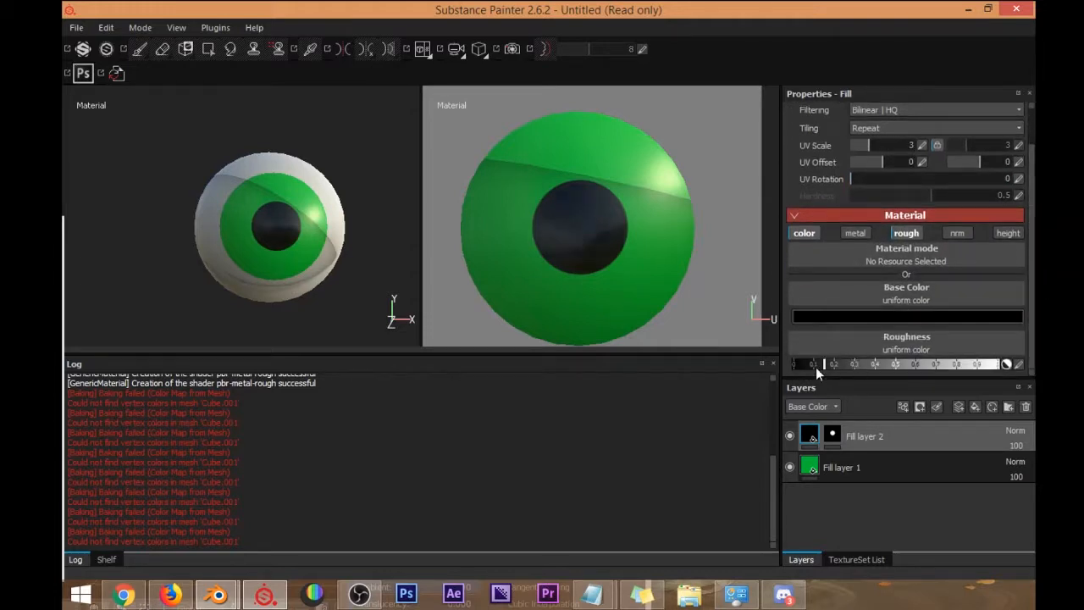
drag(791, 366, 1013, 364)
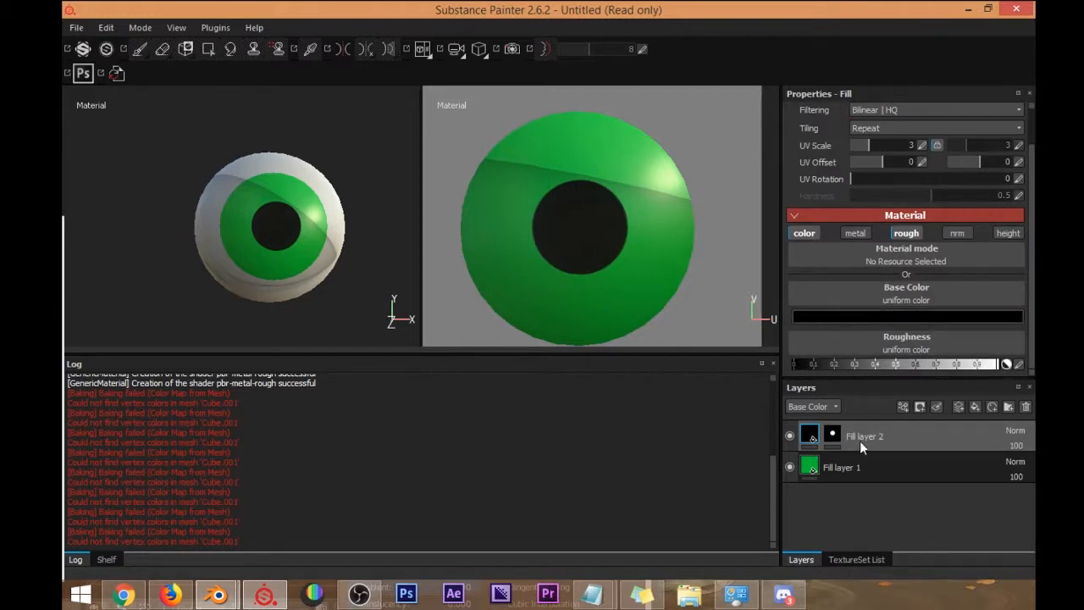
Lower the roughness of the green iris fill layer to just under 0.1.
click(865, 471)
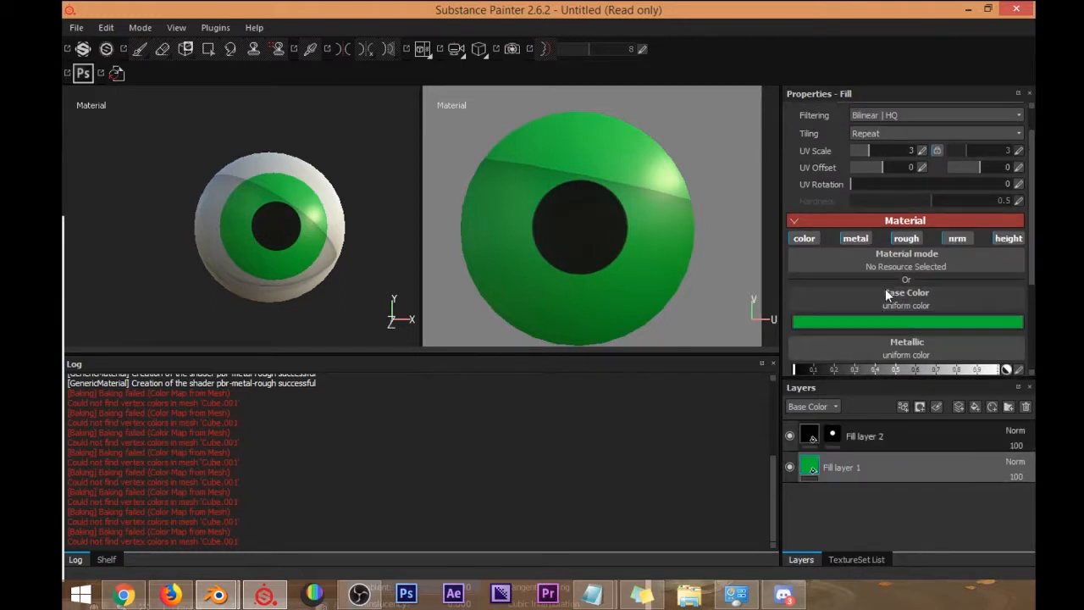
drag(1027, 267, 1023, 332)
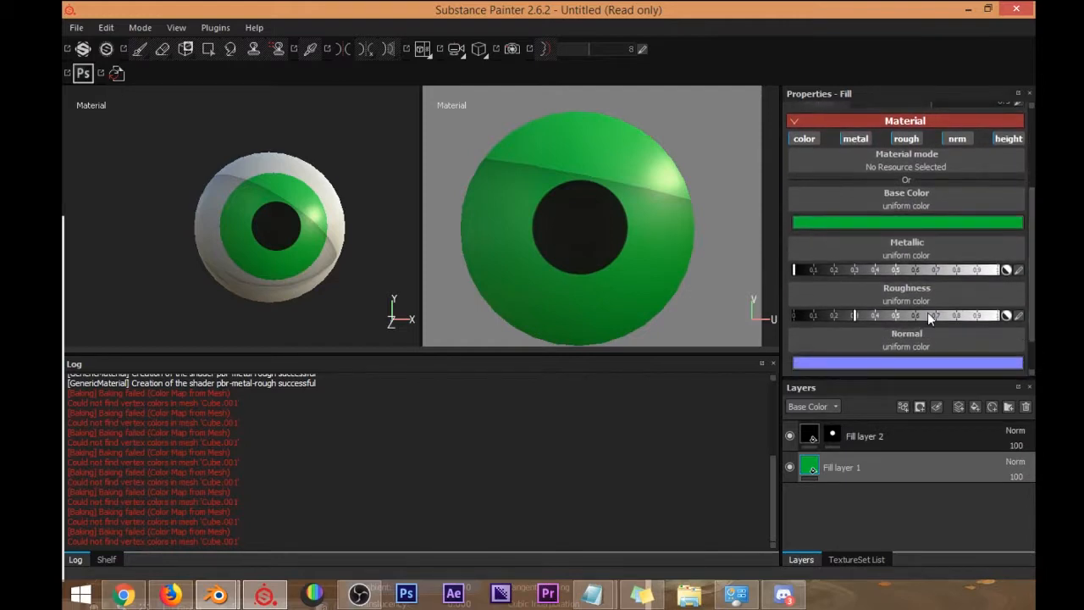
drag(861, 316, 809, 320)
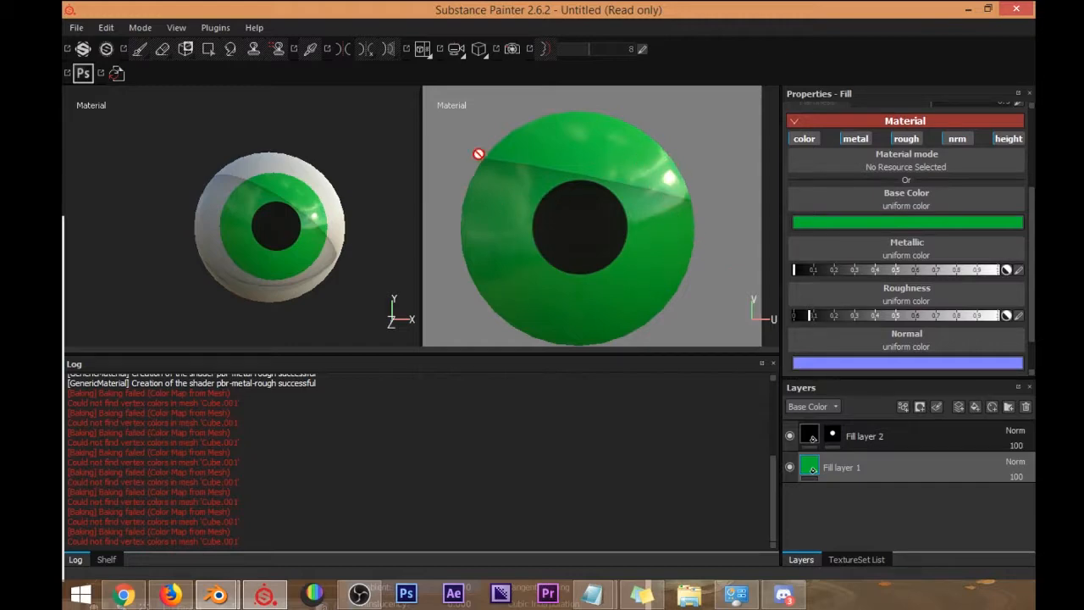
mouse_move(297, 202)
alt+mouse_down()
mouse_move(358, 164)
mouse_move(245, 183)
mouse_move(341, 188)
mouse_move(279, 227)
mouse_move(336, 266)
mouse_move(291, 261)
mouse_move(313, 254)
alt+mouse_up()
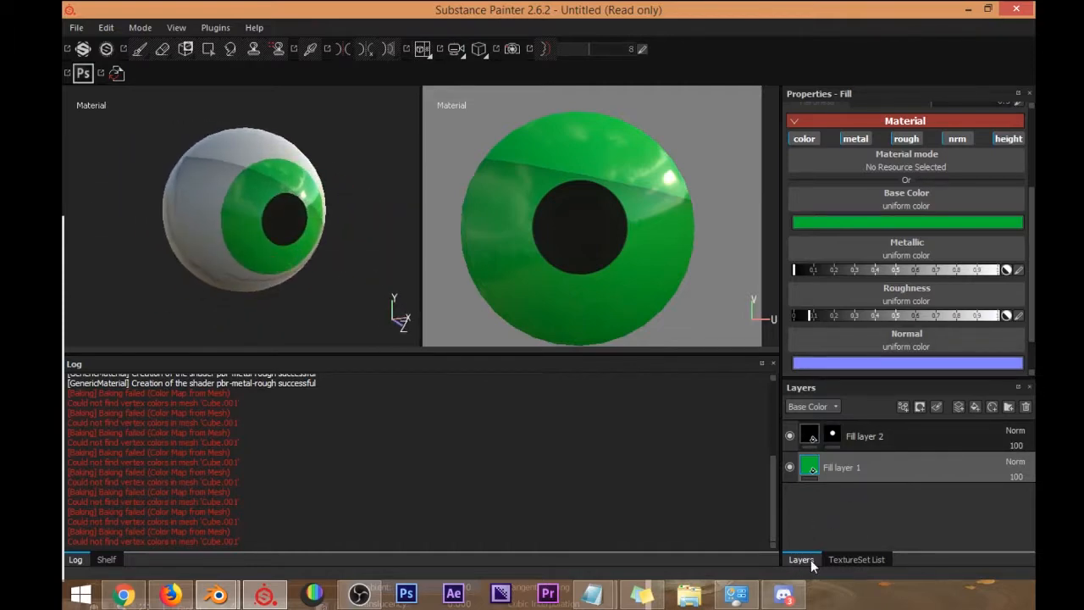
Switch to the Material.005 texture set of the eyeball and delete its empty Layer 1.
click(847, 559)
click(818, 541)
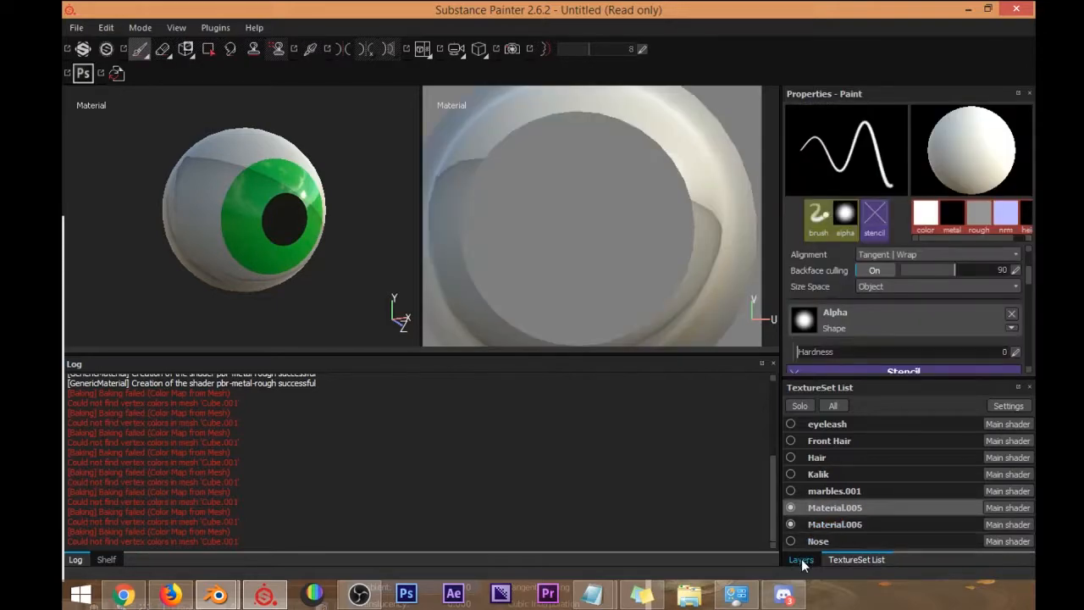
click(801, 559)
scroll(888, 315, down, 1)
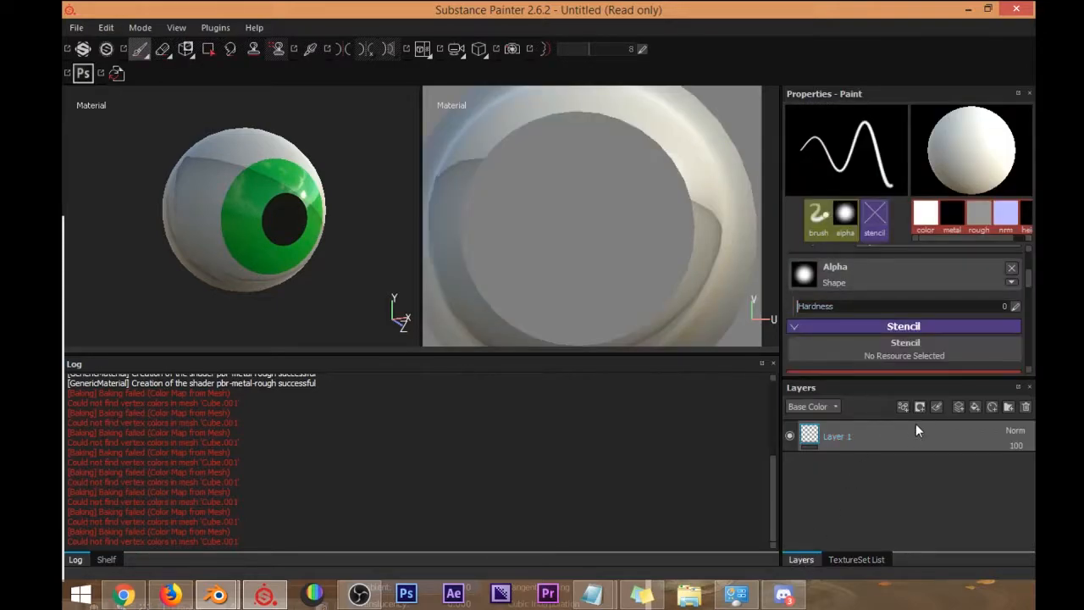
scroll(888, 354, down, 2)
scroll(932, 344, down, 1)
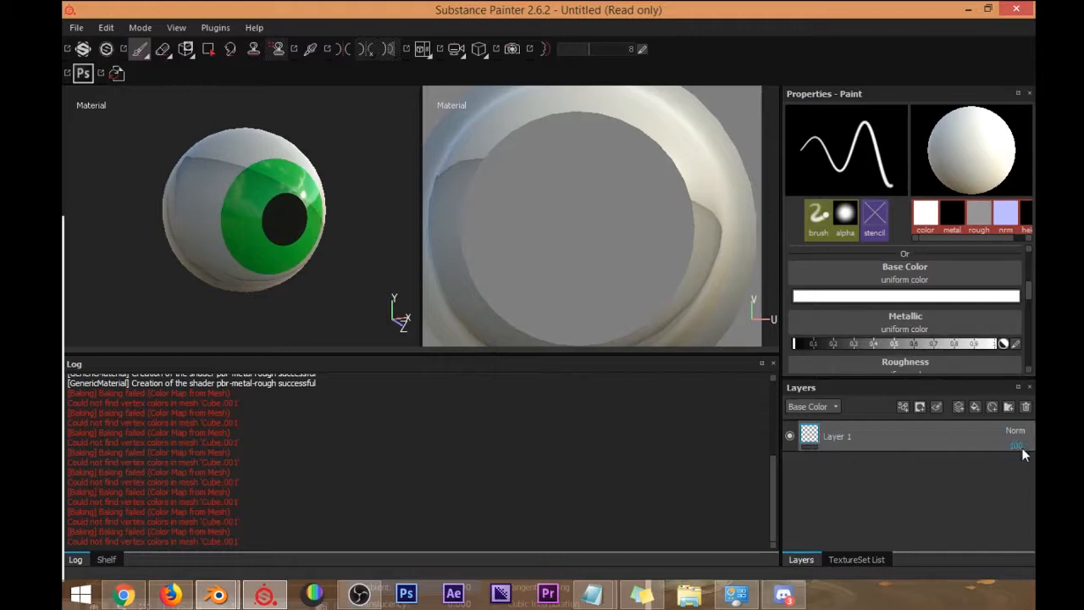
click(1026, 408)
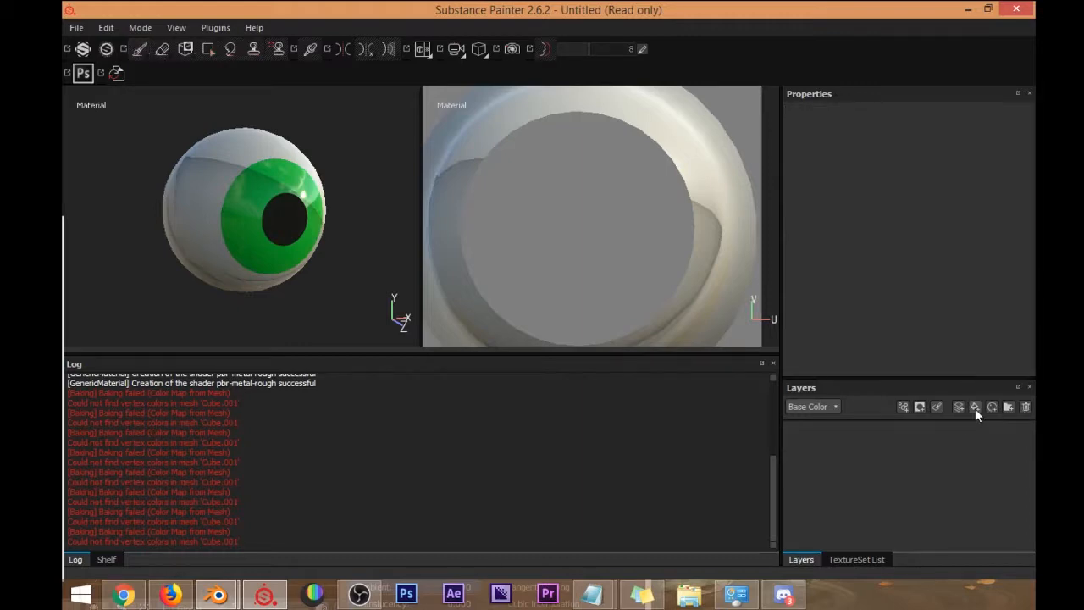
Add a fill layer to the eyeball and set its base color to pure white.
click(974, 407)
click(899, 223)
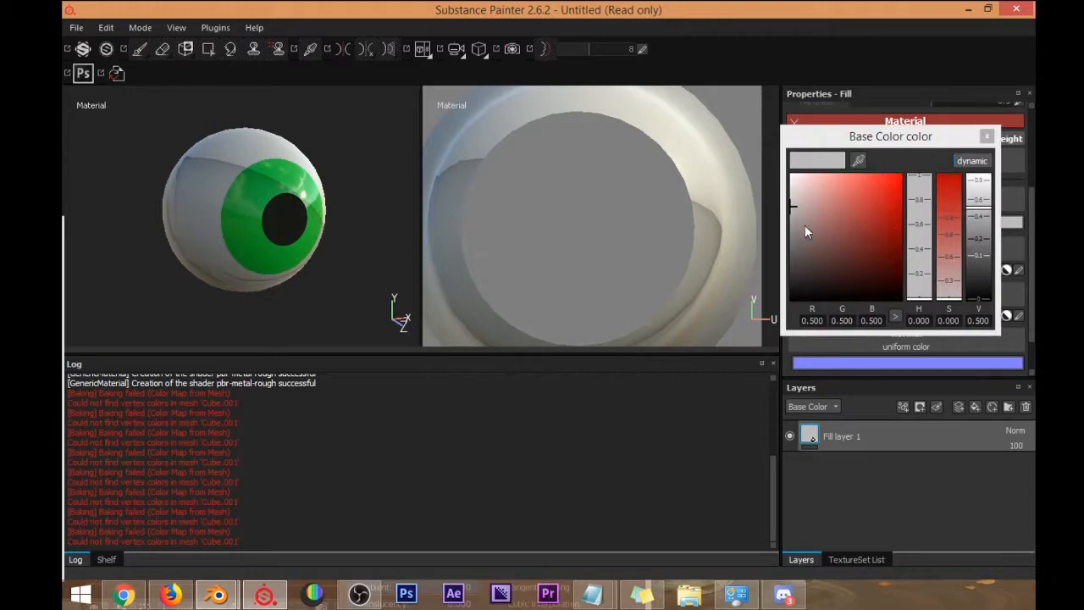
click(884, 483)
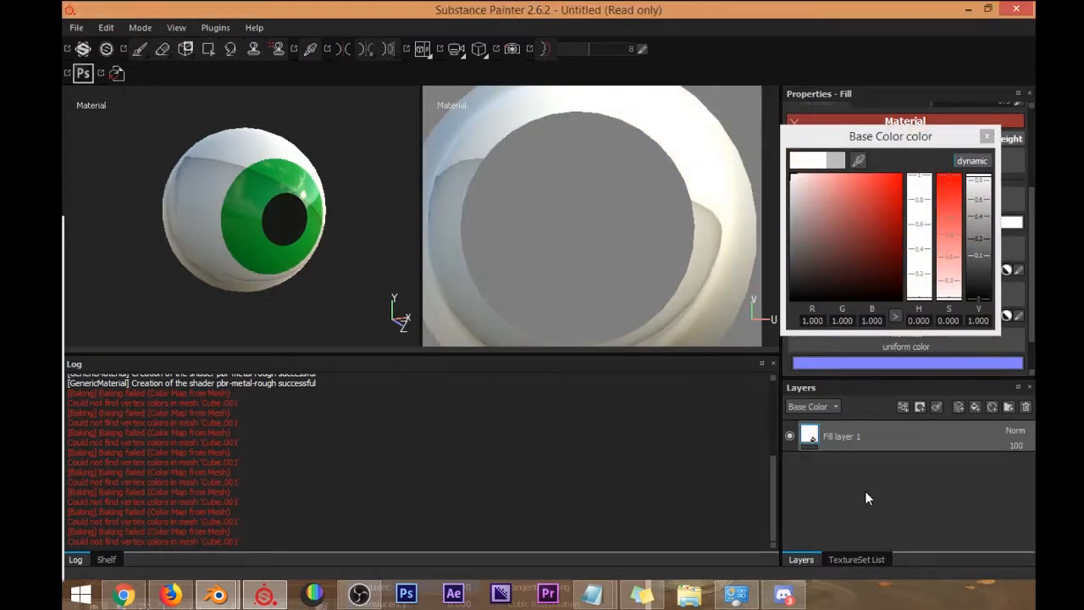
click(986, 137)
Set the white fill layer's roughness to 0 and its metallic value to about 0.15.
scroll(953, 220, down, 1)
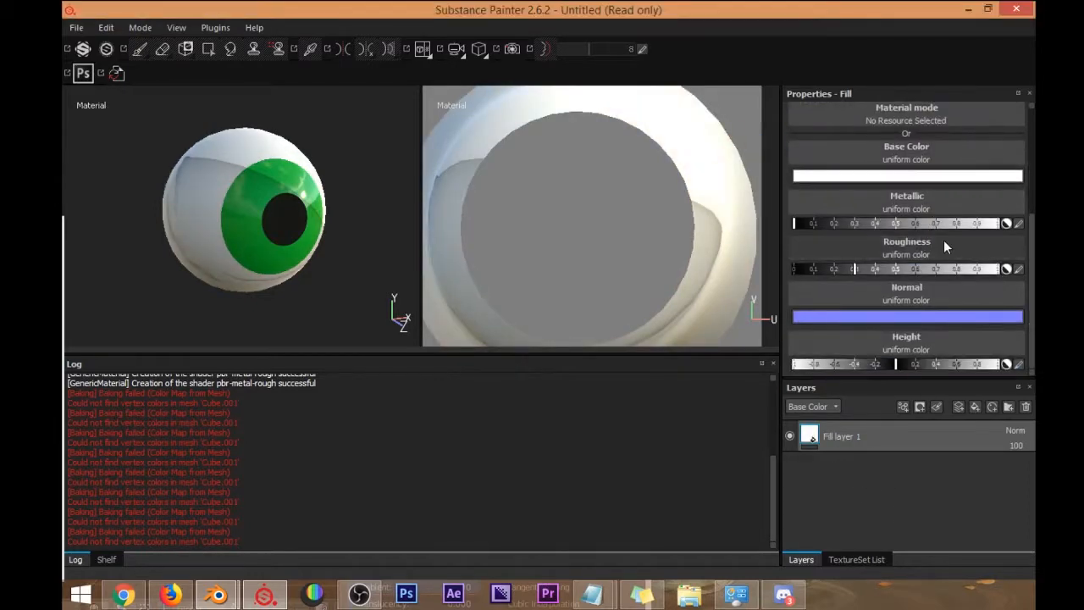
drag(887, 269, 712, 252)
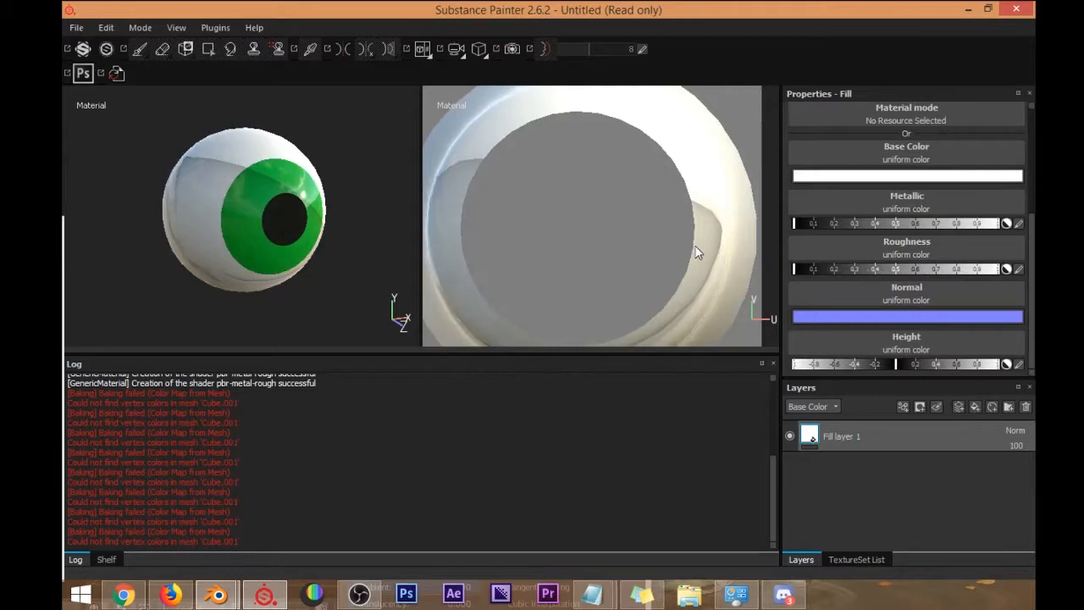
mouse_move(812, 223)
mouse_down()
mouse_move(1031, 235)
mouse_move(824, 237)
mouse_move(823, 224)
mouse_up()
alt+drag(265, 188, 311, 234)
scroll(255, 209, down, 5)
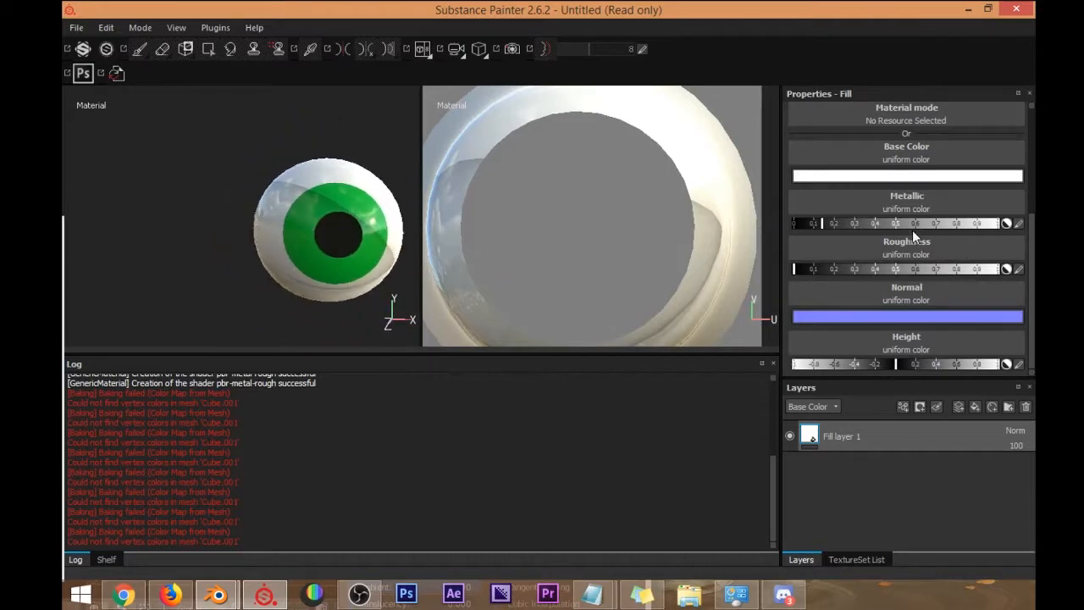
Turn off the height and normal channels of the white eyeball fill layer.
scroll(949, 199, up, 4)
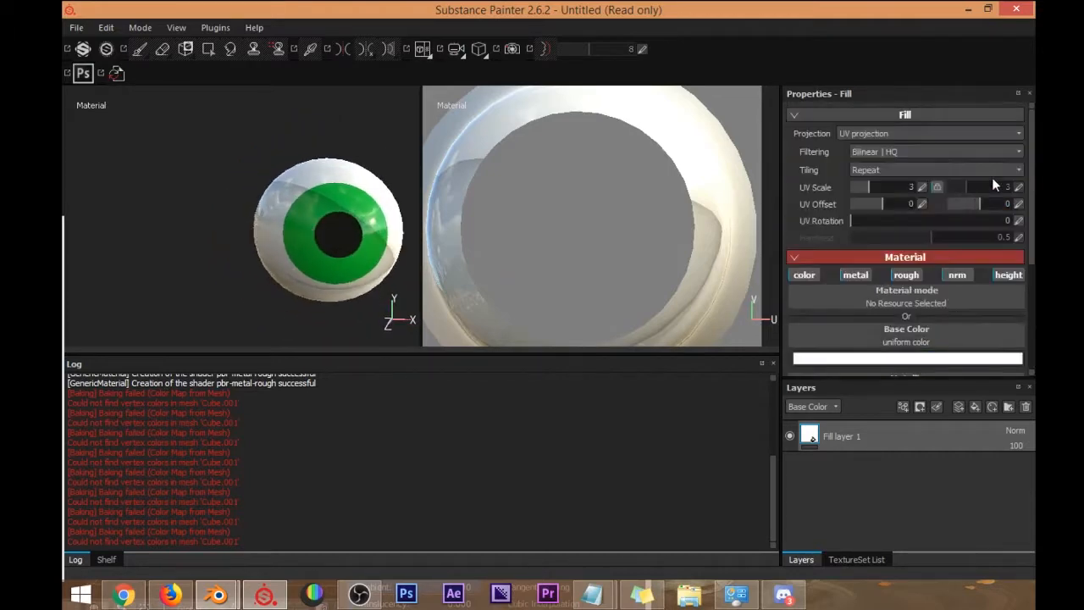
click(1009, 275)
click(958, 273)
mouse_move(276, 203)
alt+mouse_down()
mouse_move(299, 201)
mouse_move(265, 199)
alt+mouse_up()
alt+middle_drag(279, 196, 264, 189)
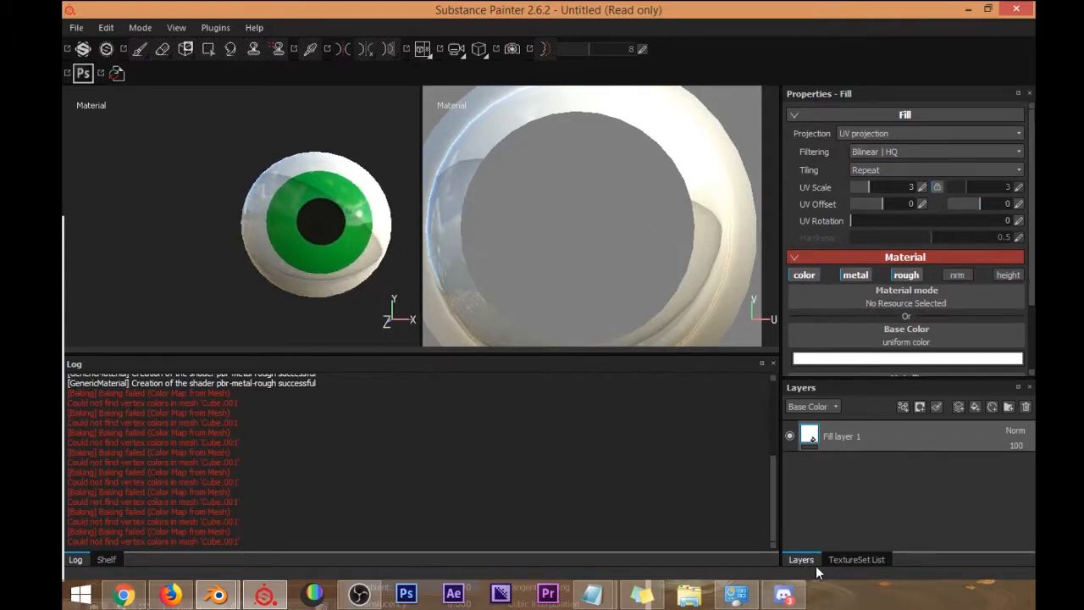
Return to the Material.006 texture set, add a fill layer above the green one and color it dark blue (RGB 0.001, 0.048, 0.073).
click(849, 560)
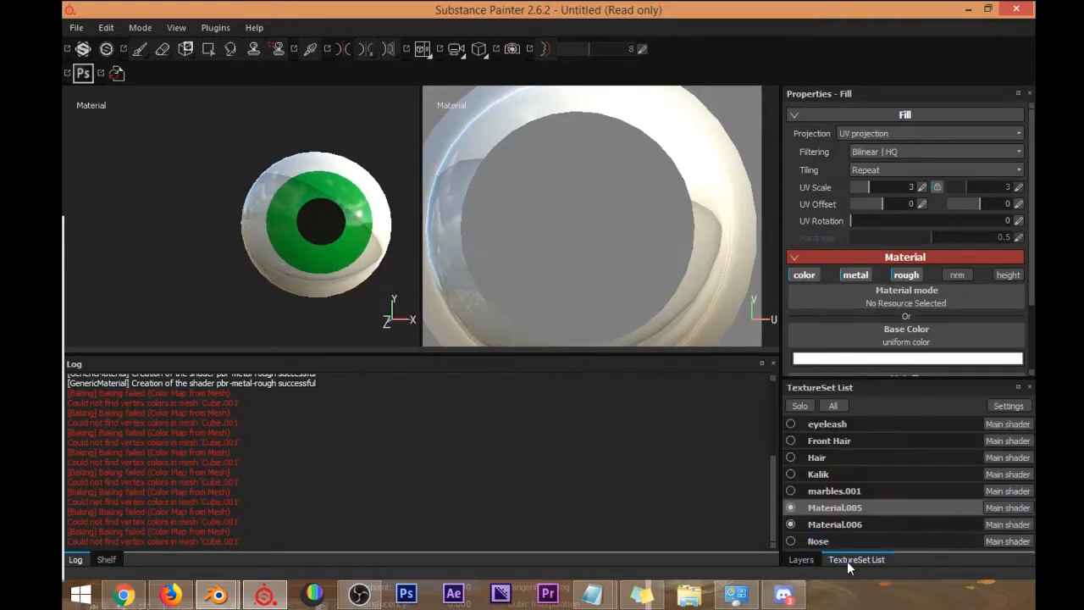
click(833, 520)
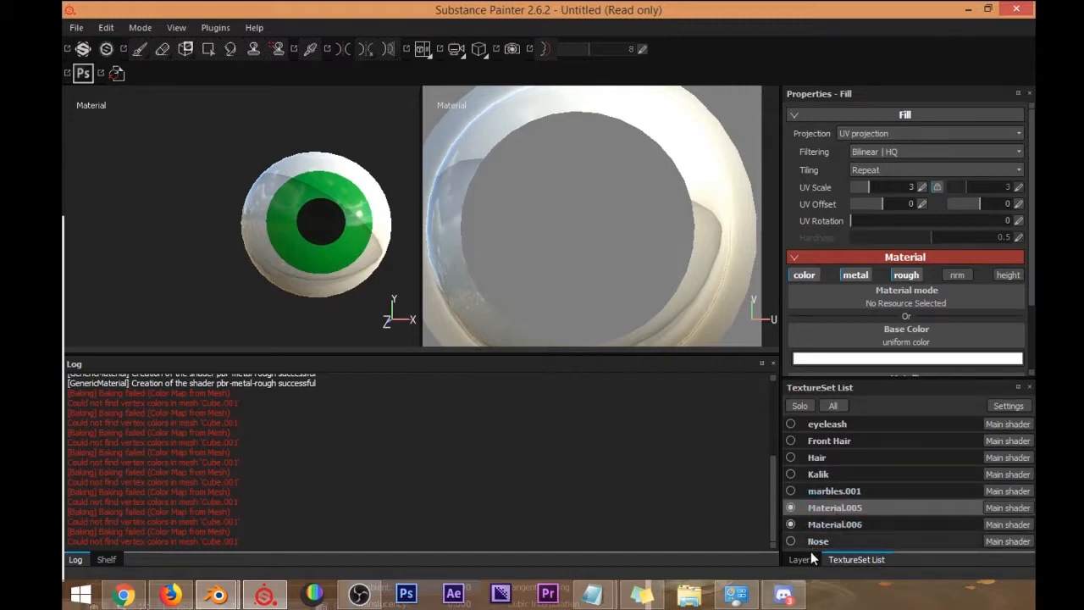
click(802, 559)
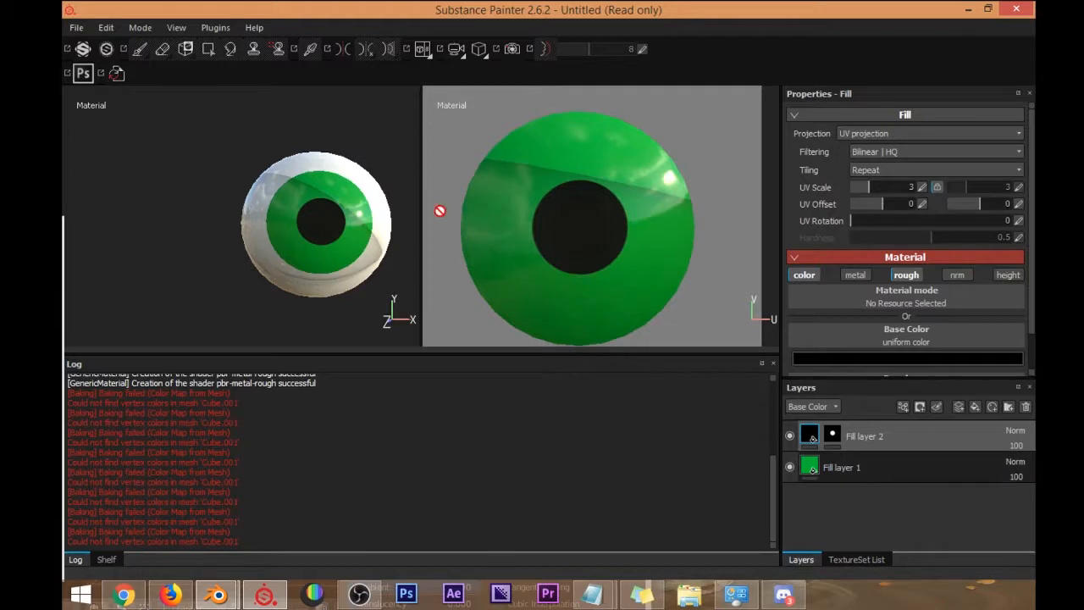
scroll(318, 167, up, 3)
scroll(325, 169, down, 4)
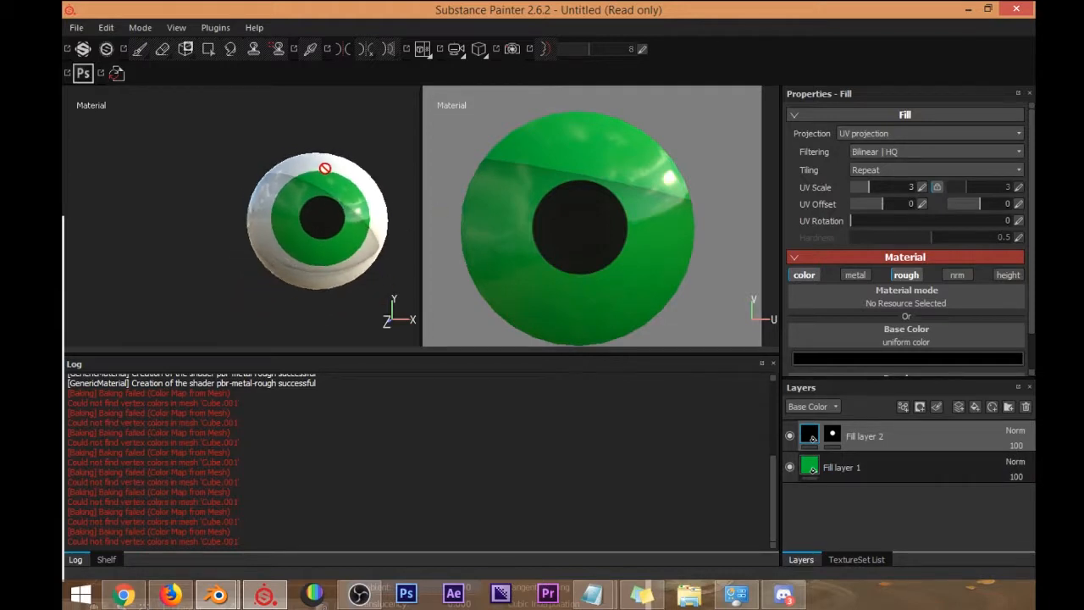
click(882, 470)
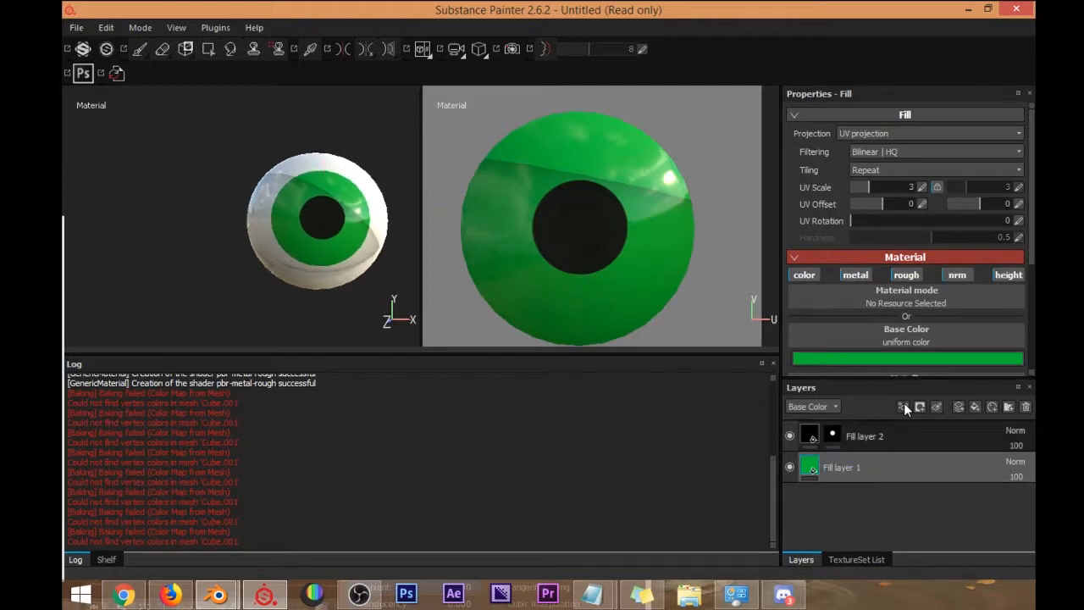
click(973, 407)
click(860, 359)
mouse_move(784, 372)
mouse_down()
mouse_move(783, 417)
mouse_move(796, 378)
mouse_move(900, 361)
mouse_move(865, 398)
mouse_move(863, 385)
mouse_move(894, 370)
mouse_up()
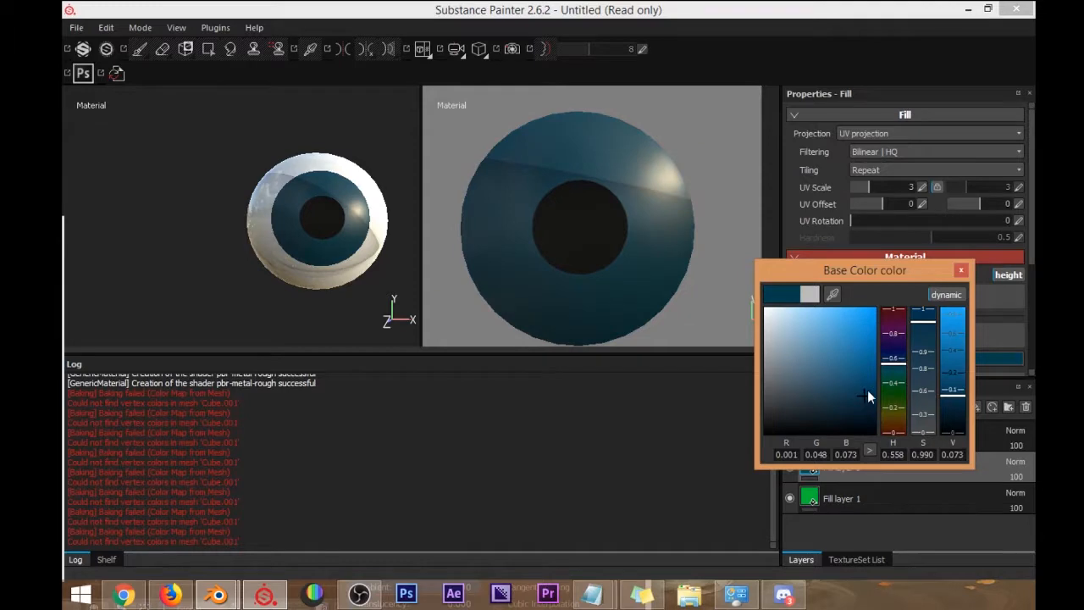
click(960, 269)
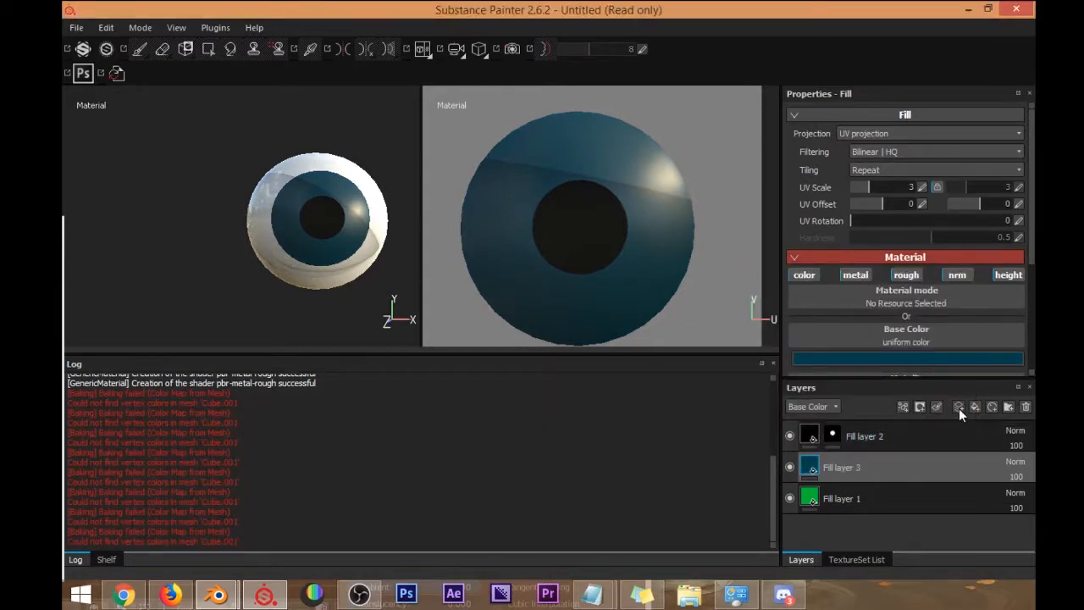
Add a black mask to the dark blue fill layer and reduce the brush hardness to a soft edge.
click(921, 407)
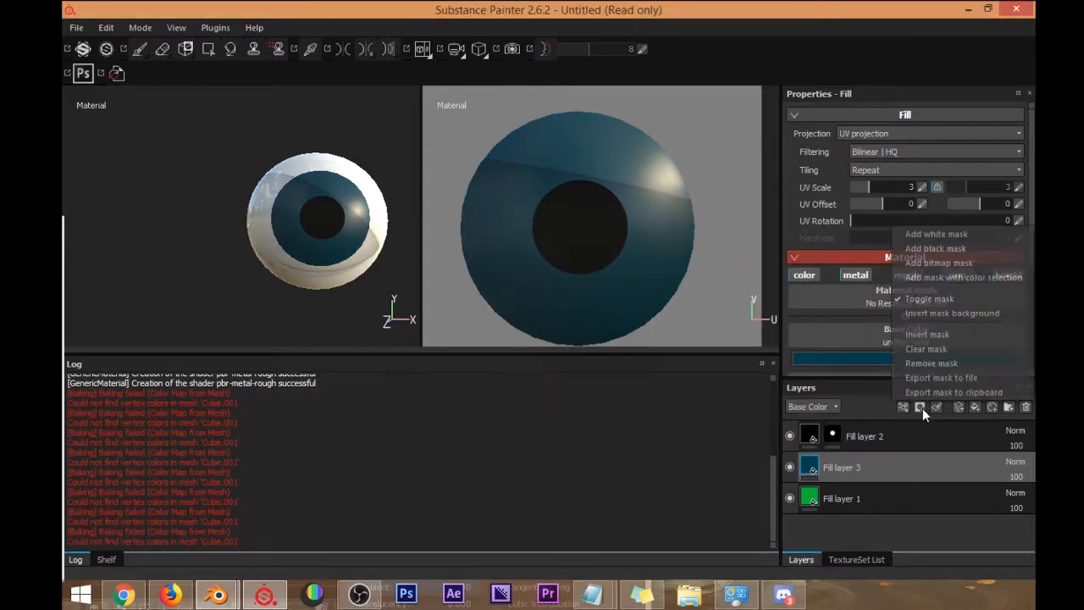
click(935, 248)
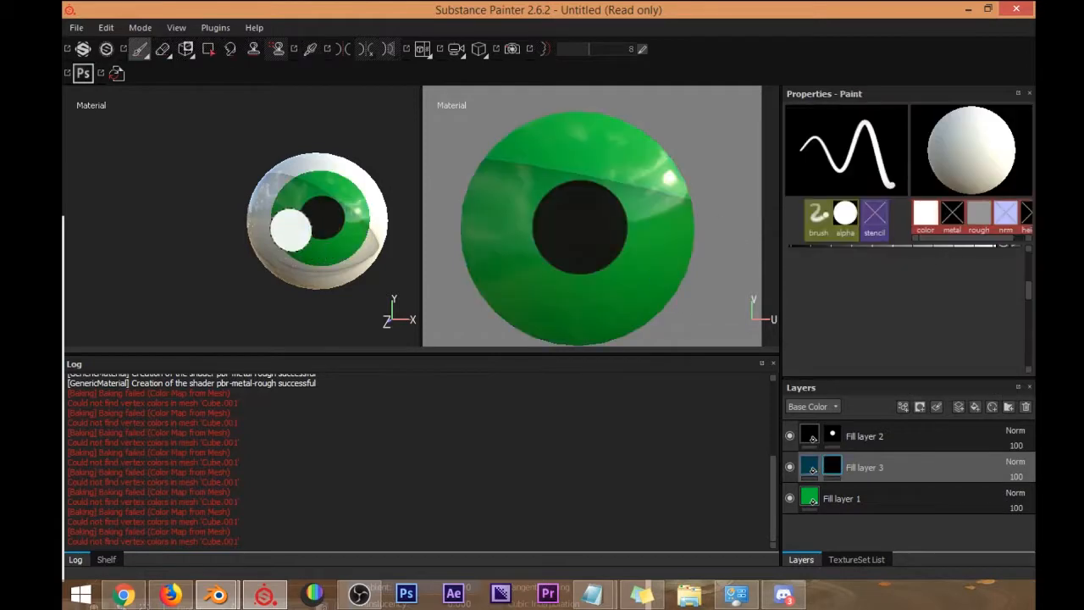
mouse_move(621, 248)
alt+mouse_down()
mouse_move(616, 194)
mouse_move(616, 234)
mouse_move(631, 203)
alt+mouse_up()
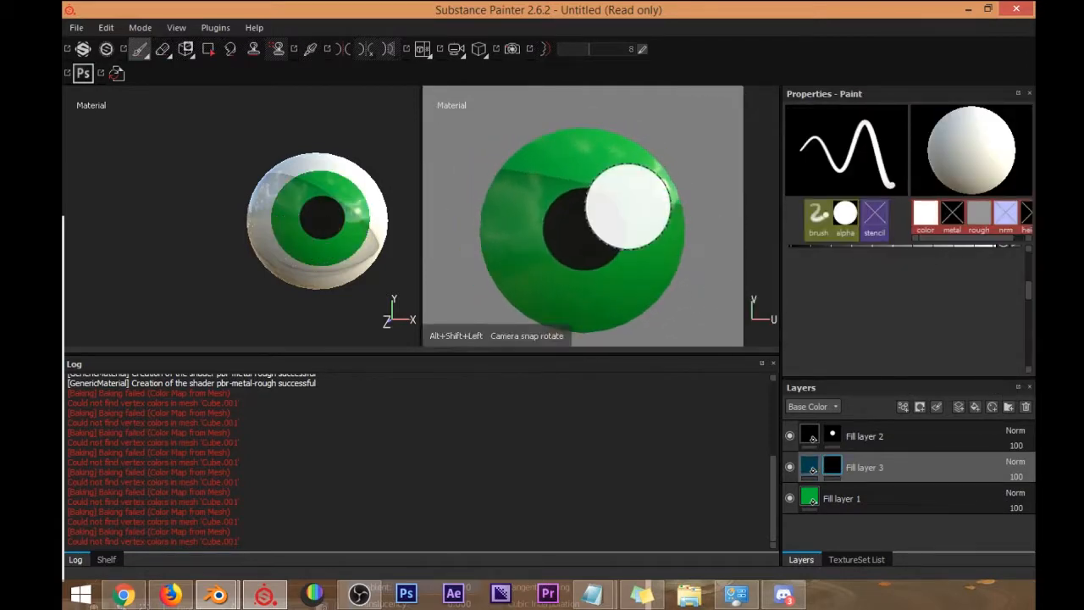
ctrl+right_drag(557, 246, 563, 273)
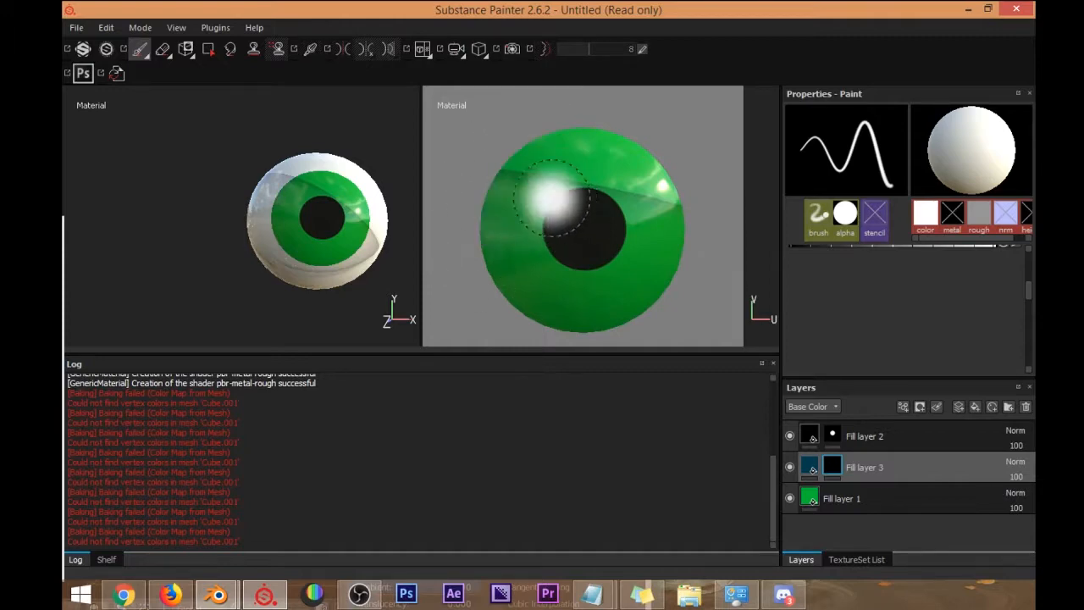
Paint a soft dark blue ring around the whole outer edge of the iris on the mask.
mouse_move(482, 243)
mouse_down()
mouse_move(512, 165)
mouse_move(569, 134)
mouse_move(633, 146)
mouse_up()
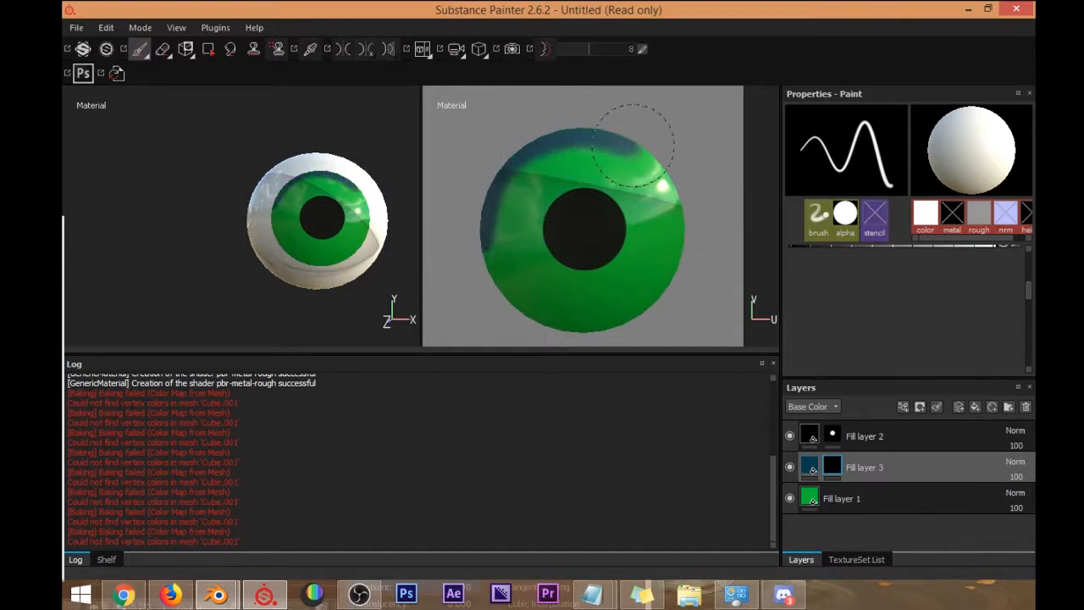
drag(671, 274, 688, 224)
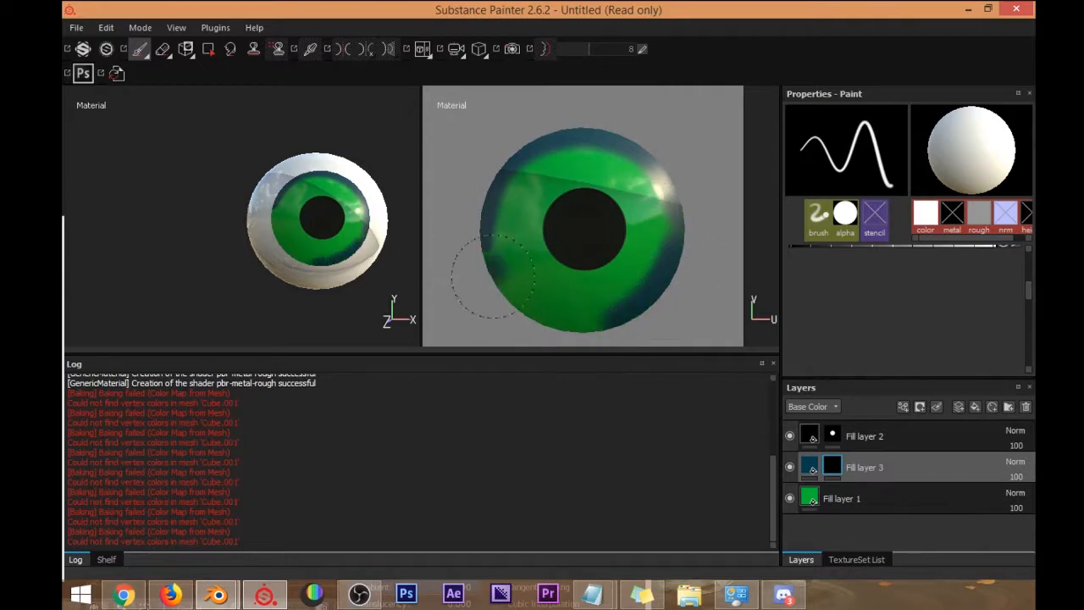
drag(494, 276, 474, 219)
mouse_move(518, 312)
mouse_down()
mouse_move(606, 339)
mouse_move(533, 333)
mouse_move(611, 340)
mouse_move(684, 256)
mouse_up()
drag(603, 136, 510, 310)
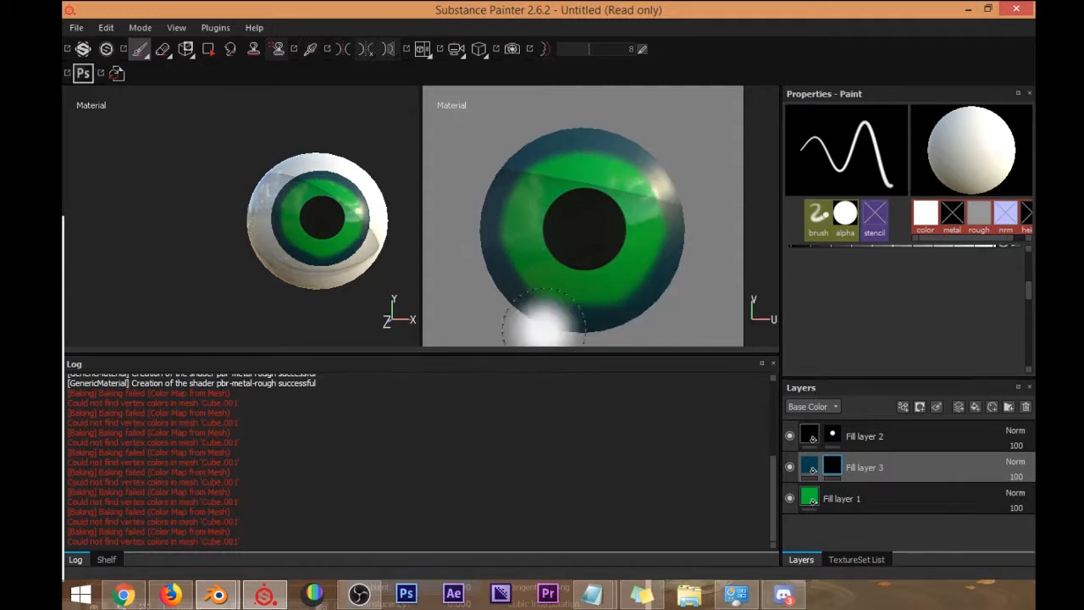
Set the mask brush's grayscale to black and trim the ring's inner edge to an even width.
drag(1028, 288, 1029, 281)
drag(970, 331, 790, 332)
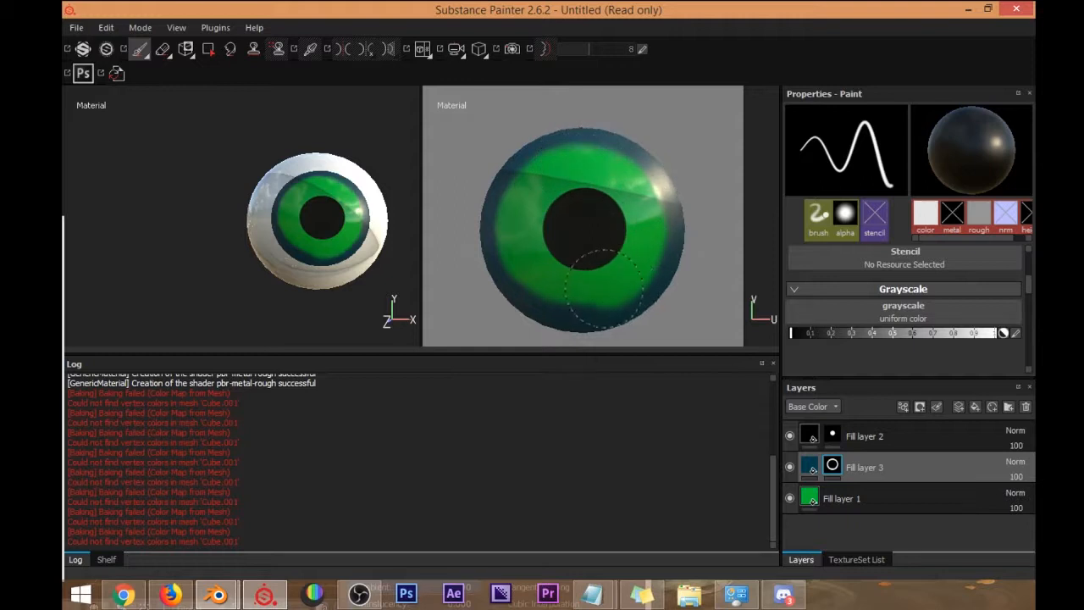
ctrl+right_drag(531, 253, 534, 254)
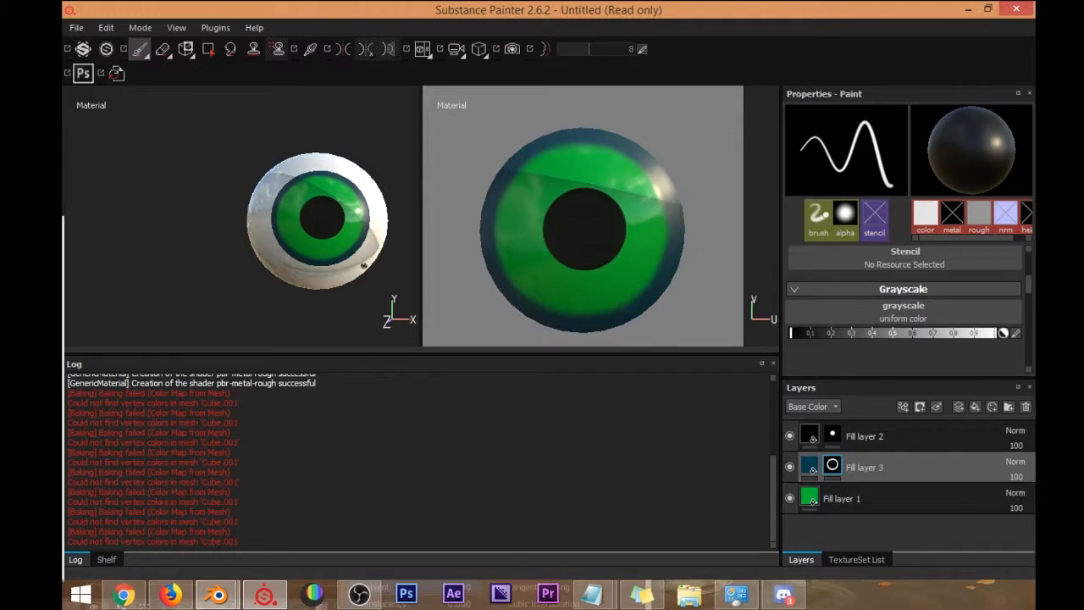
Examine the dark blue iris ring and the eyeball's reflections up close from several angles.
alt+drag(295, 198, 350, 227)
scroll(325, 218, down, 1)
scroll(332, 223, up, 4)
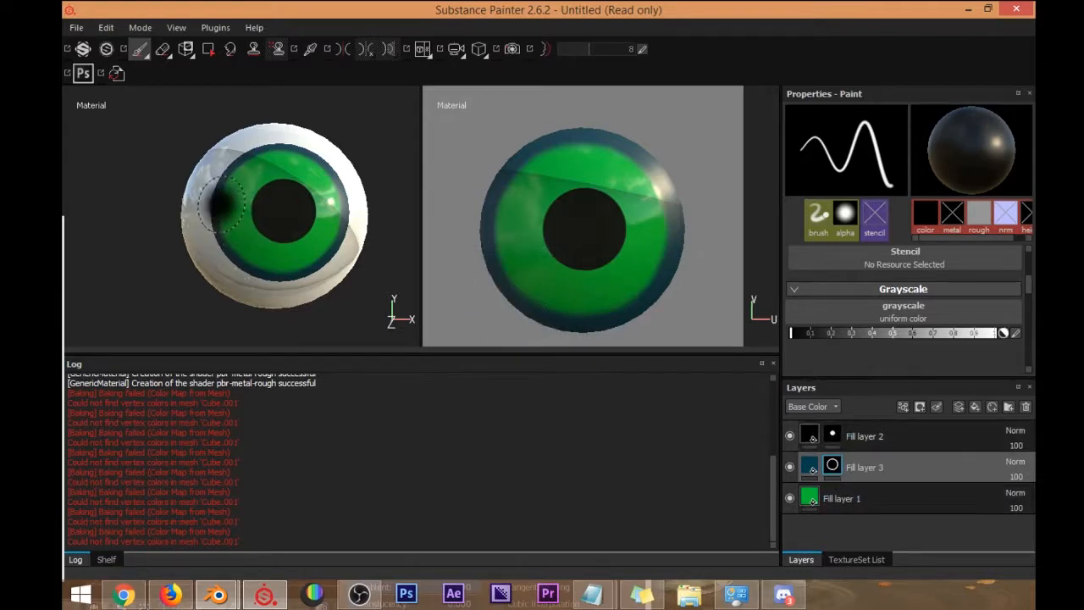
scroll(229, 200, up, 2)
scroll(310, 213, up, 2)
alt+drag(310, 213, 288, 231)
scroll(242, 222, down, 2)
scroll(204, 206, up, 3)
alt+drag(349, 251, 309, 207)
mouse_move(261, 282)
alt+mouse_down()
mouse_move(288, 282)
mouse_move(243, 242)
mouse_move(218, 242)
alt+mouse_up()
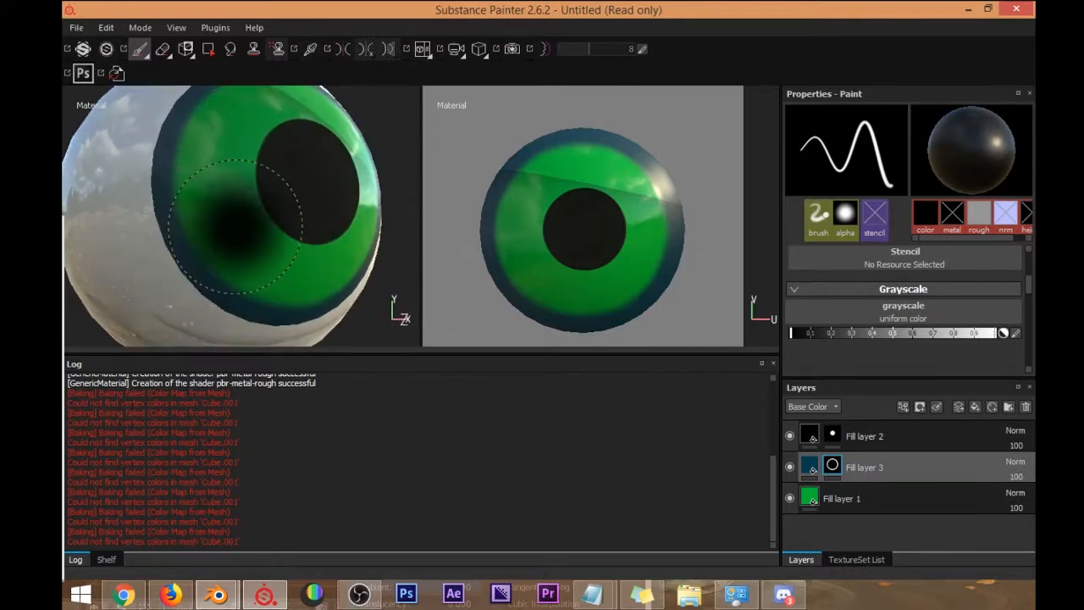
scroll(555, 245, up, 3)
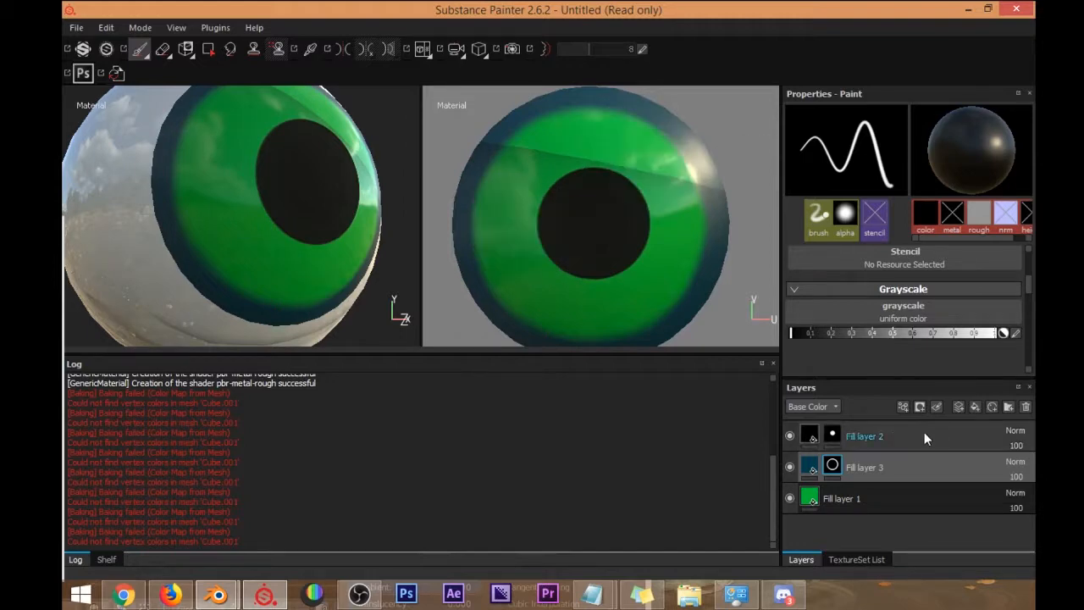
Add a Blur filter to the dark blue layer's mask and raise its intensity until the rim fades softly into the green.
right_click(832, 471)
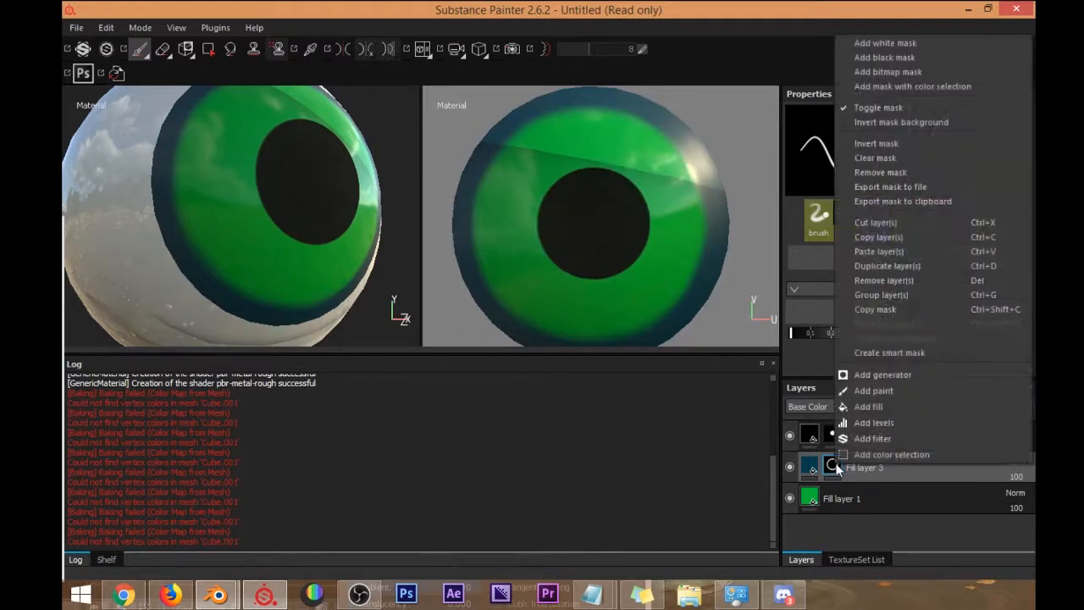
click(892, 440)
click(873, 138)
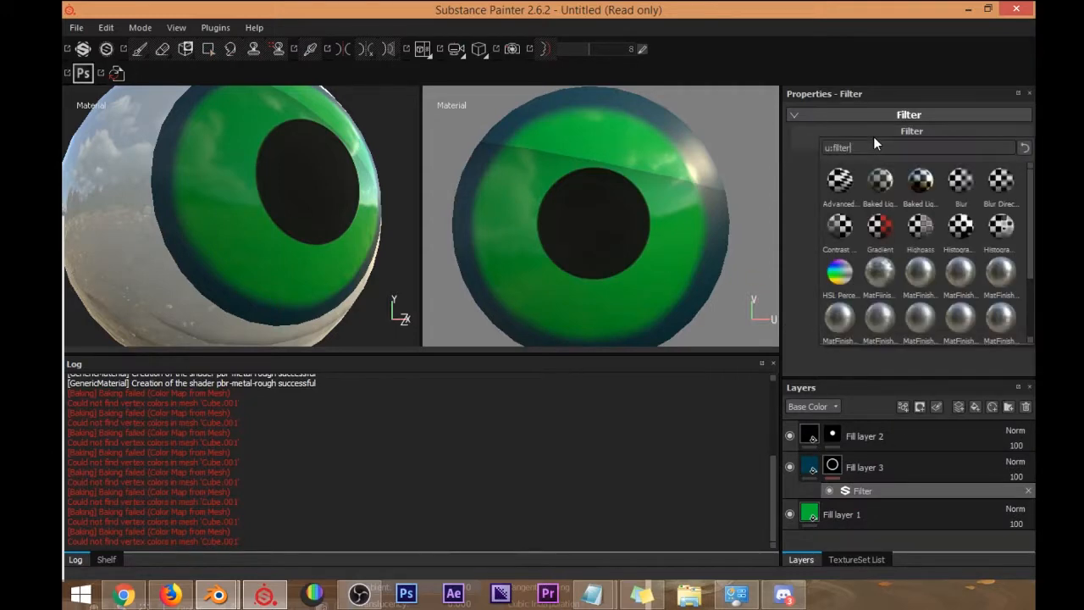
click(957, 188)
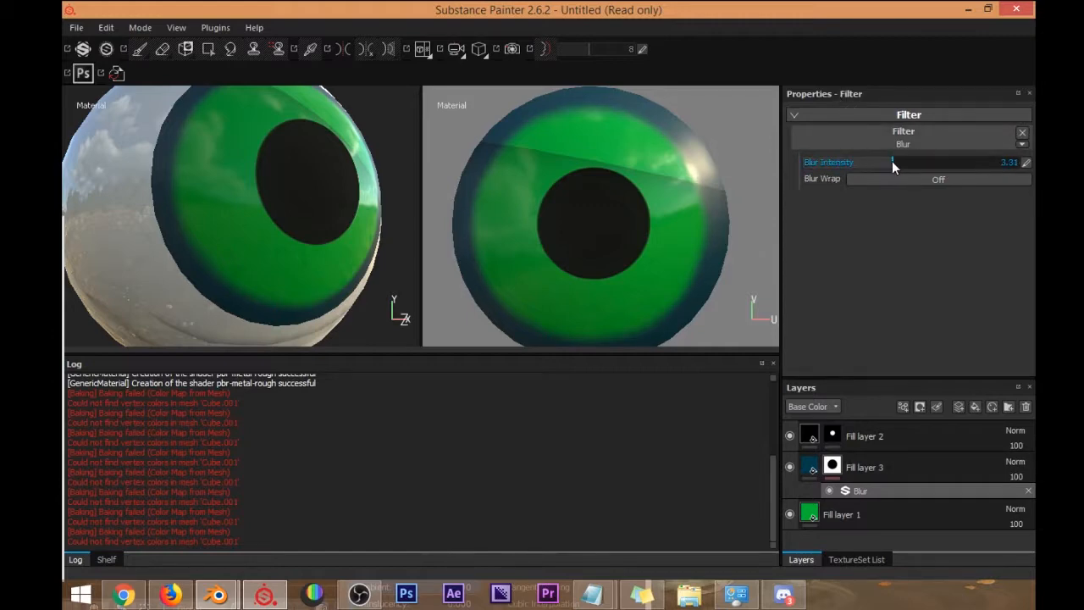
drag(892, 161, 931, 172)
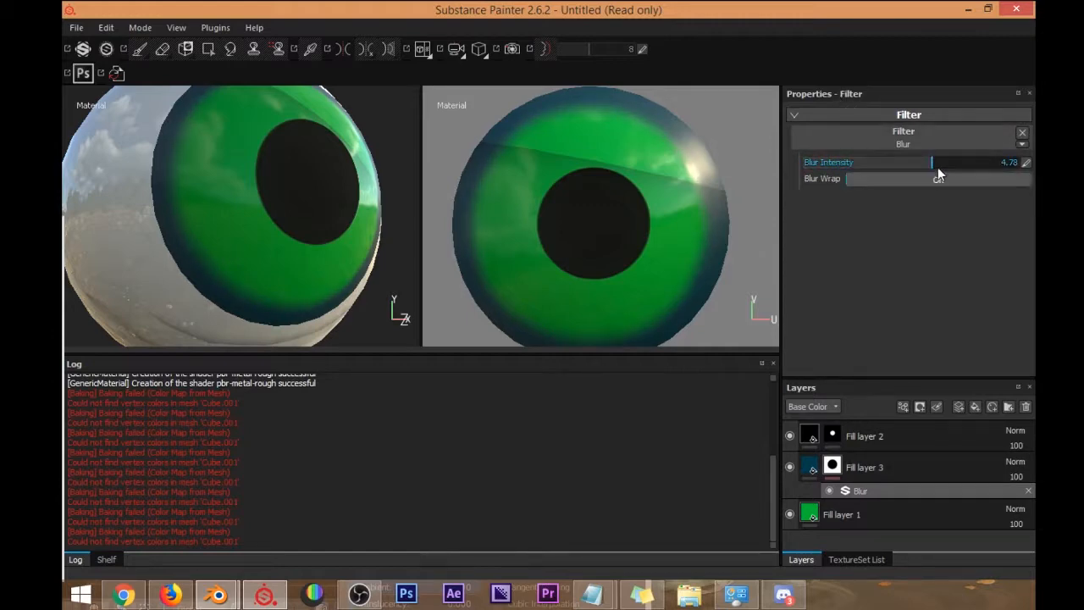
click(927, 181)
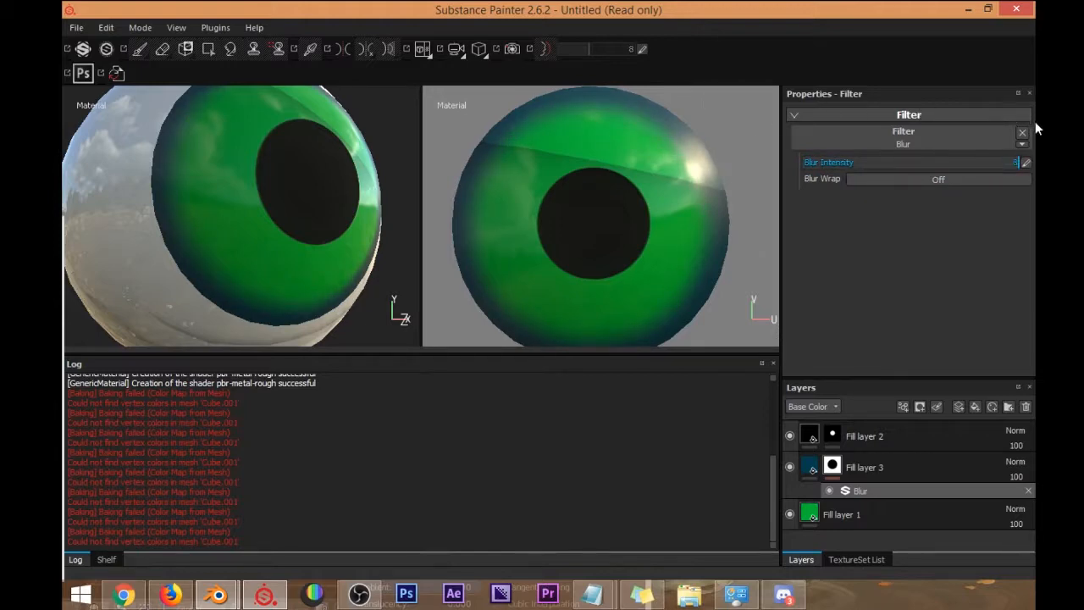
Examine the blurred iris rim and the eyeball's reflections from several angles and distances.
mouse_move(317, 194)
alt+mouse_down()
mouse_move(283, 198)
mouse_move(215, 268)
mouse_move(310, 172)
mouse_move(300, 186)
mouse_move(339, 209)
mouse_move(325, 189)
mouse_move(225, 211)
mouse_move(305, 220)
mouse_move(212, 210)
mouse_move(267, 218)
alt+mouse_up()
click(879, 458)
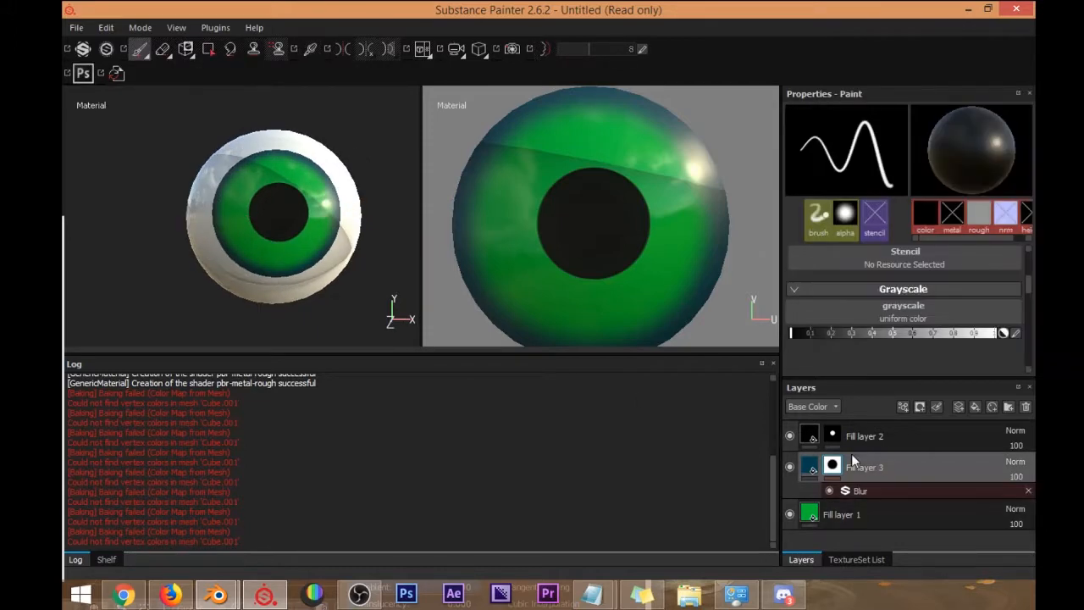
mouse_move(331, 249)
alt+mouse_down()
mouse_move(242, 232)
mouse_move(286, 245)
mouse_move(257, 247)
mouse_move(268, 248)
alt+mouse_up()
scroll(335, 217, down, 2)
scroll(336, 217, up, 6)
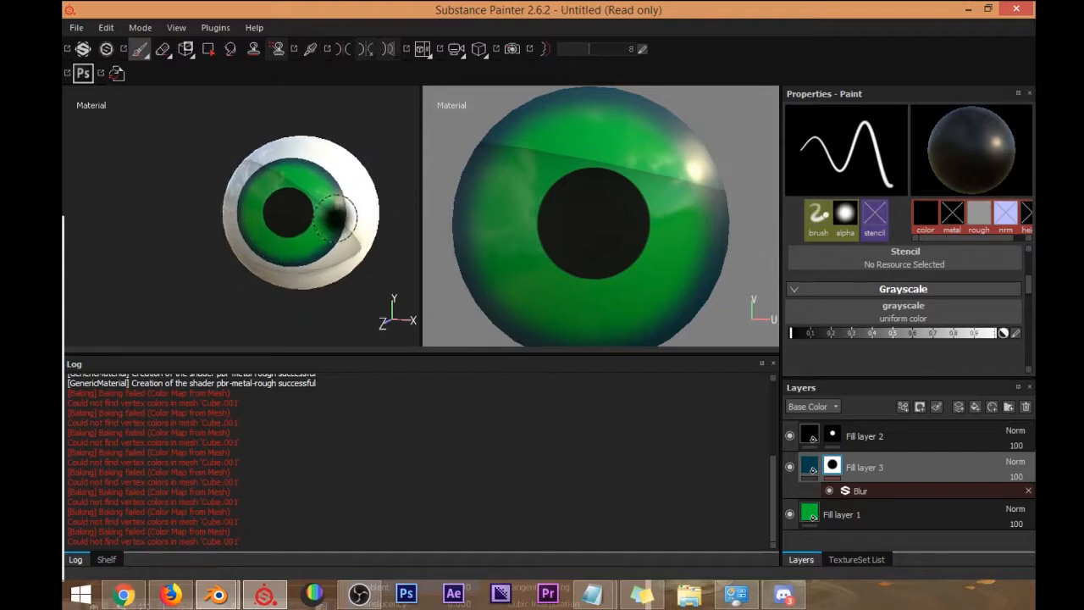
alt+drag(362, 249, 403, 258)
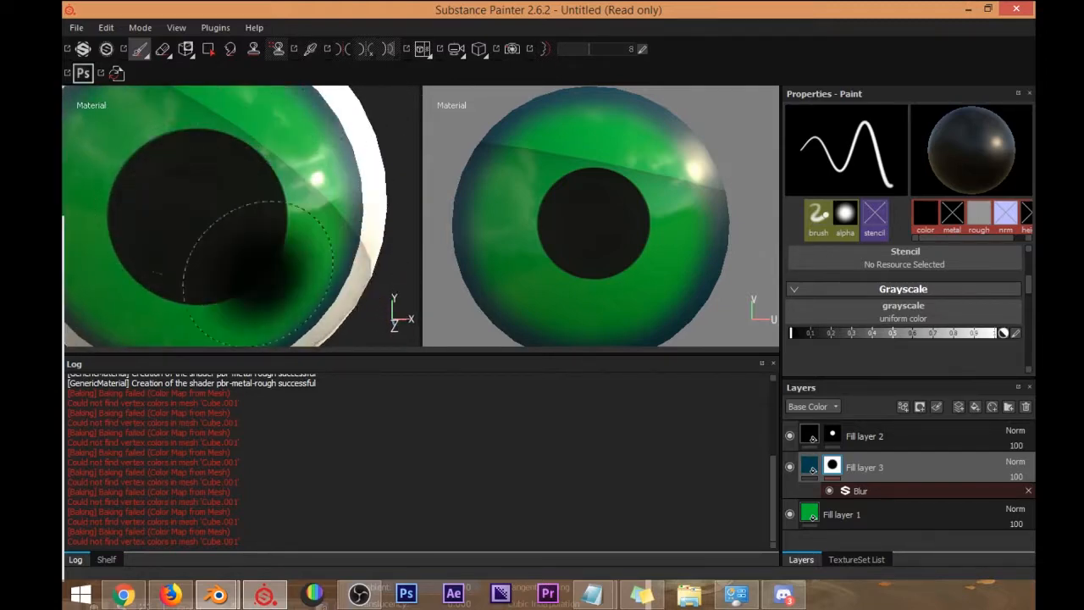
scroll(337, 225, down, 2)
mouse_move(350, 241)
alt+mouse_down()
mouse_move(316, 245)
mouse_move(326, 248)
alt+mouse_up()
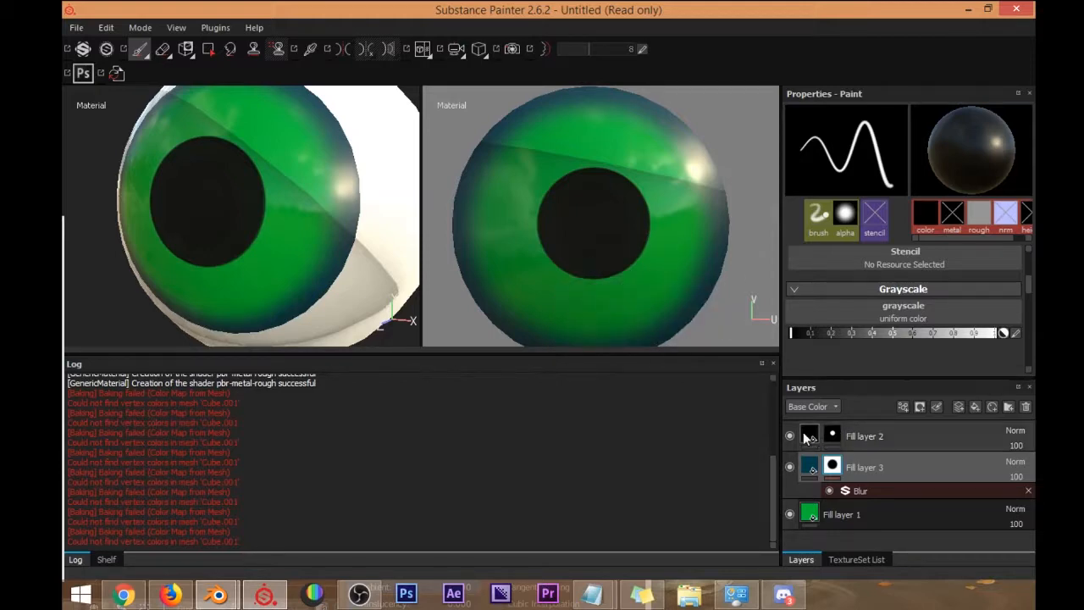
Lower the dark blue fill layer's roughness to 0.074627, matching the green fill layer.
click(808, 466)
scroll(875, 299, down, 5)
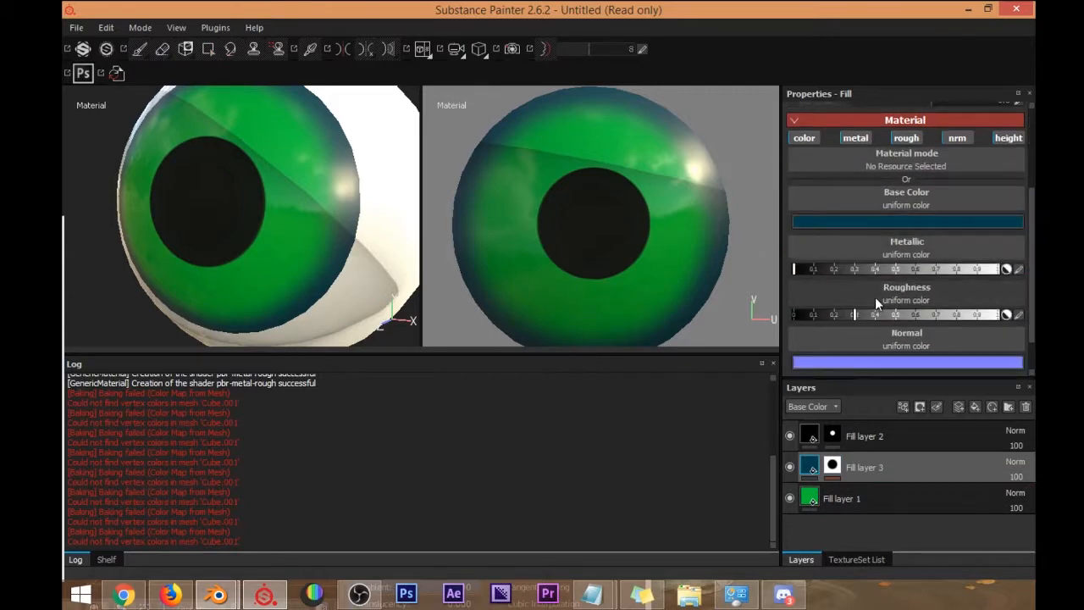
drag(867, 268, 809, 278)
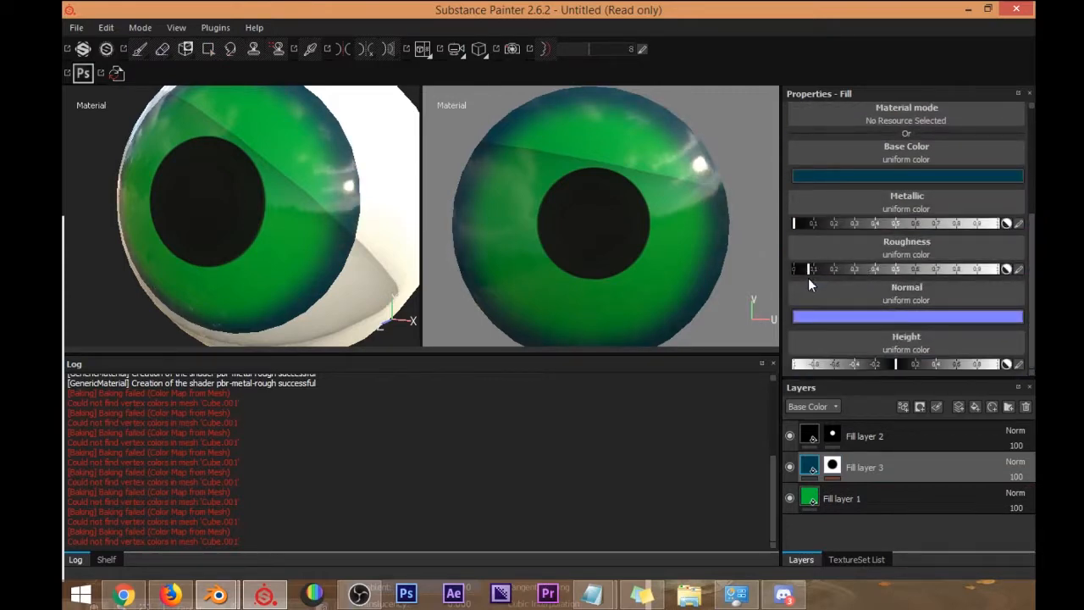
scroll(878, 334, down, 3)
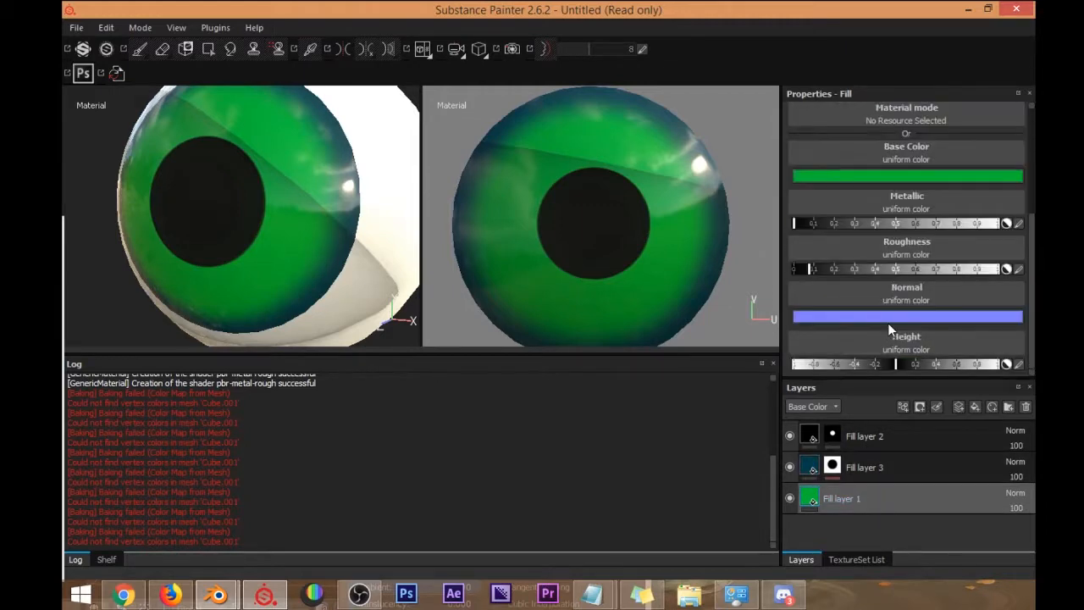
click(1019, 268)
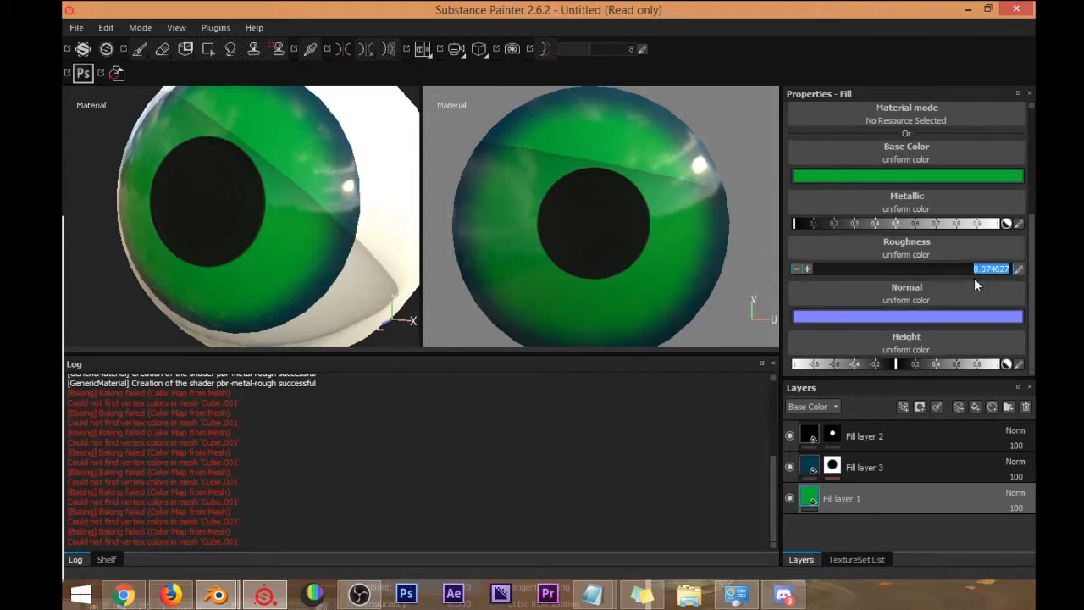
click(810, 467)
scroll(995, 296, down, 5)
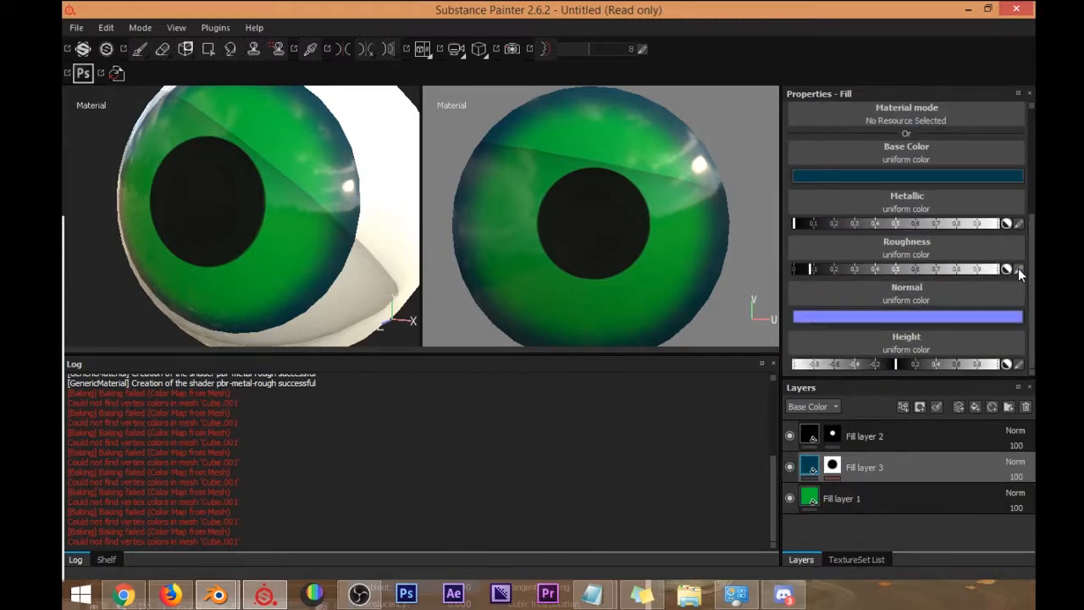
click(1018, 268)
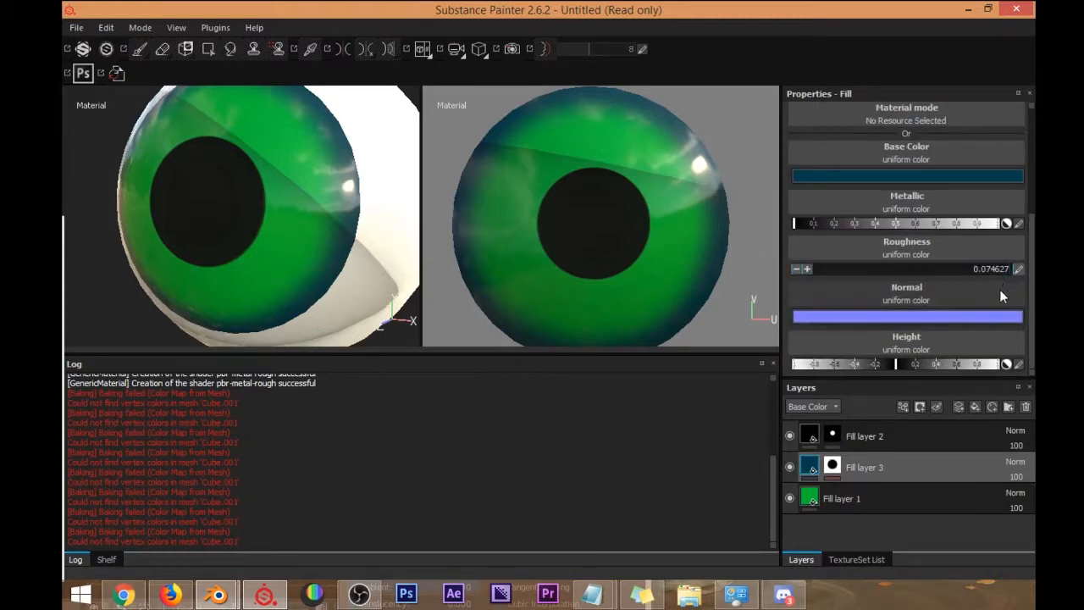
alt+drag(408, 263, 508, 258)
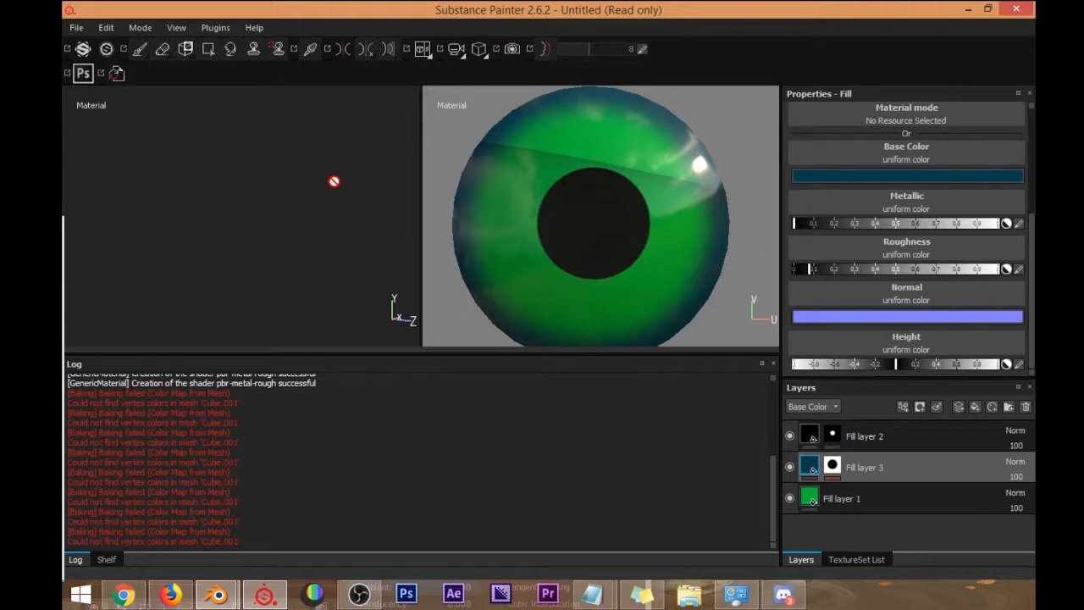
alt+drag(349, 225, 214, 241)
alt+drag(246, 166, 230, 169)
click(475, 53)
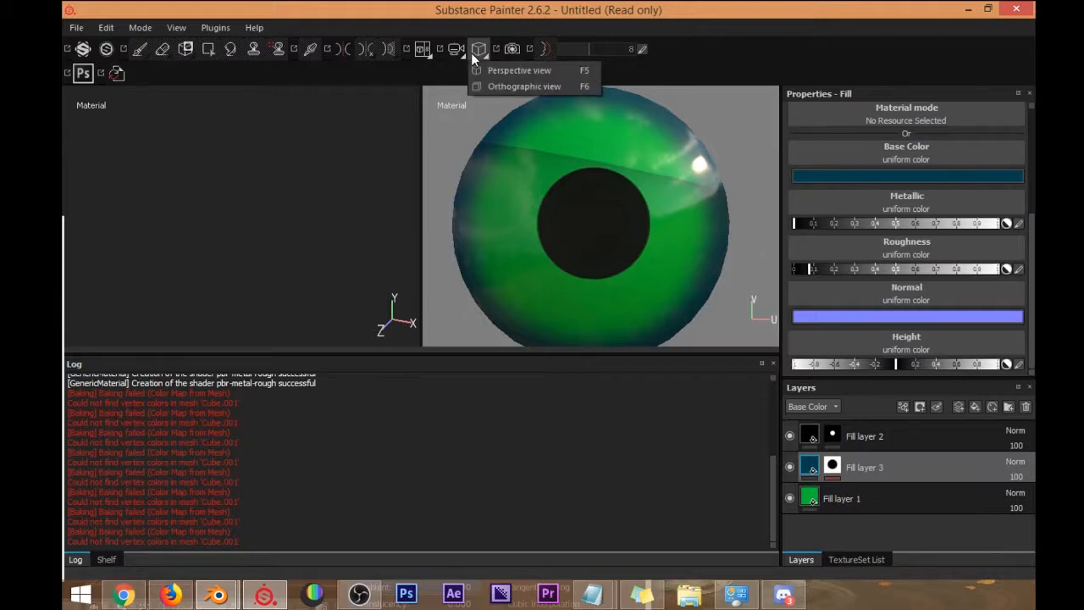
click(472, 54)
click(456, 51)
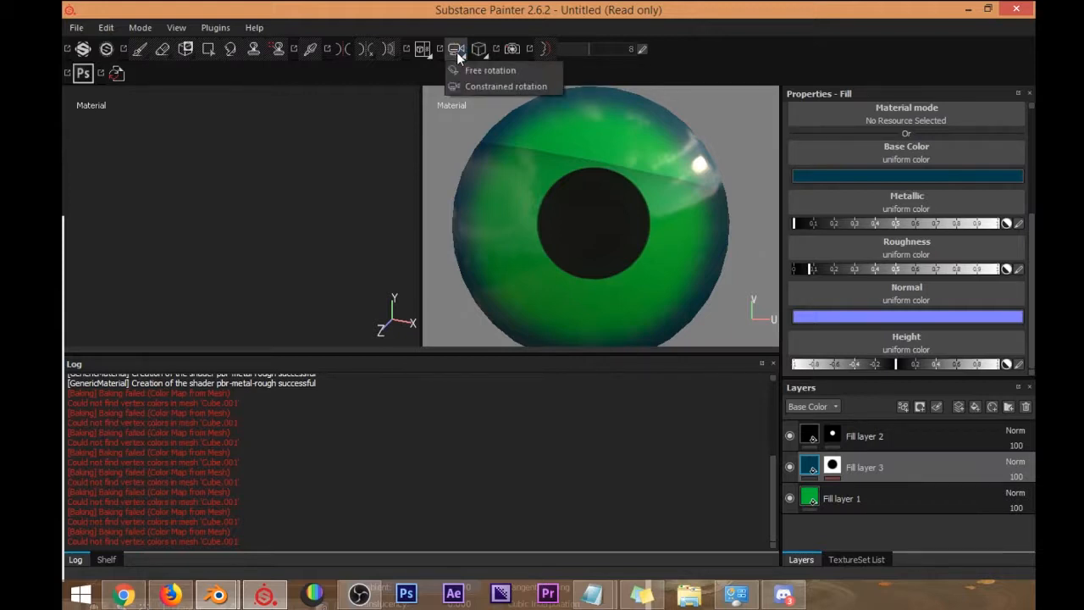
click(426, 48)
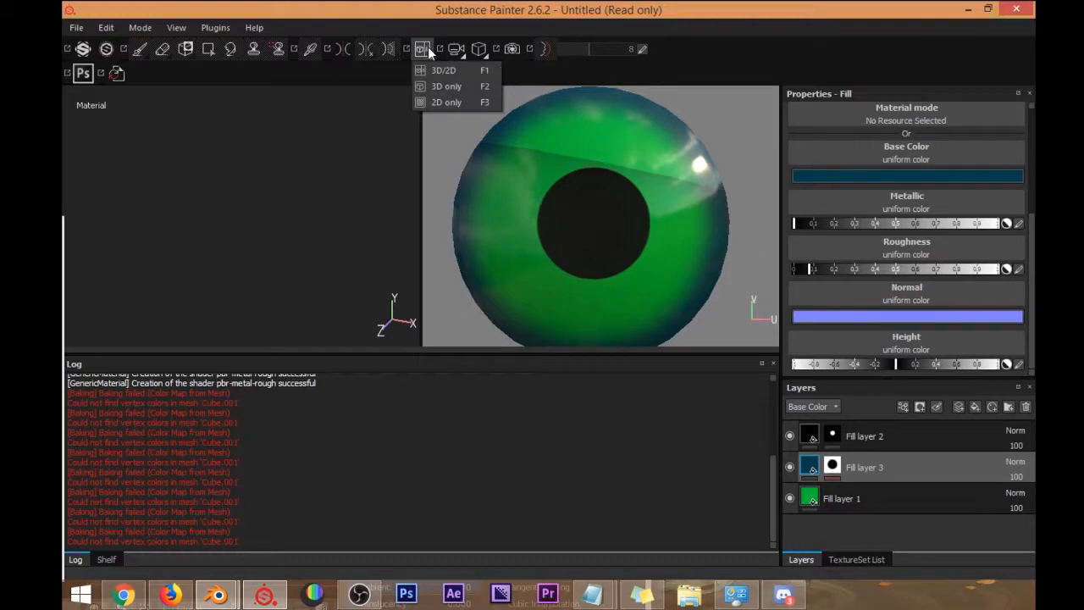
click(429, 50)
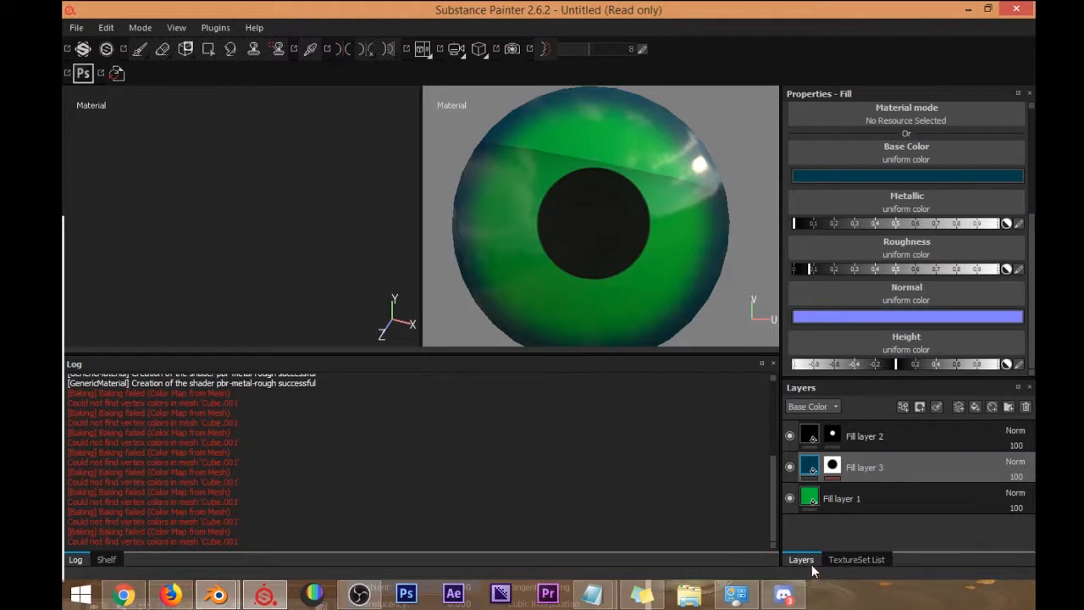
Show the Kalik texture set and frame the green eye within the character's head.
click(851, 560)
click(790, 474)
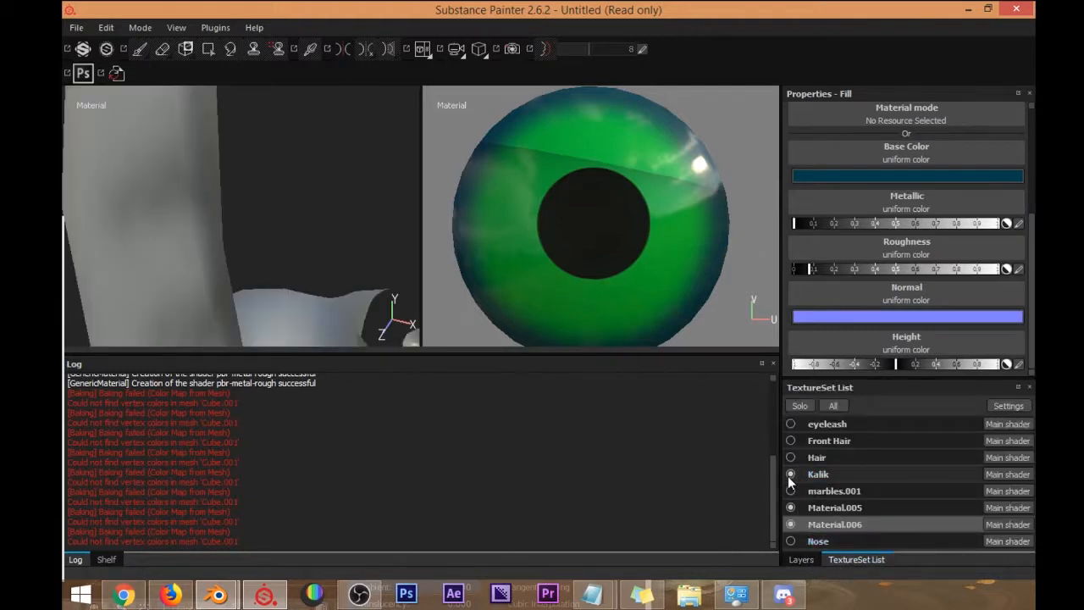
scroll(328, 282, down, 6)
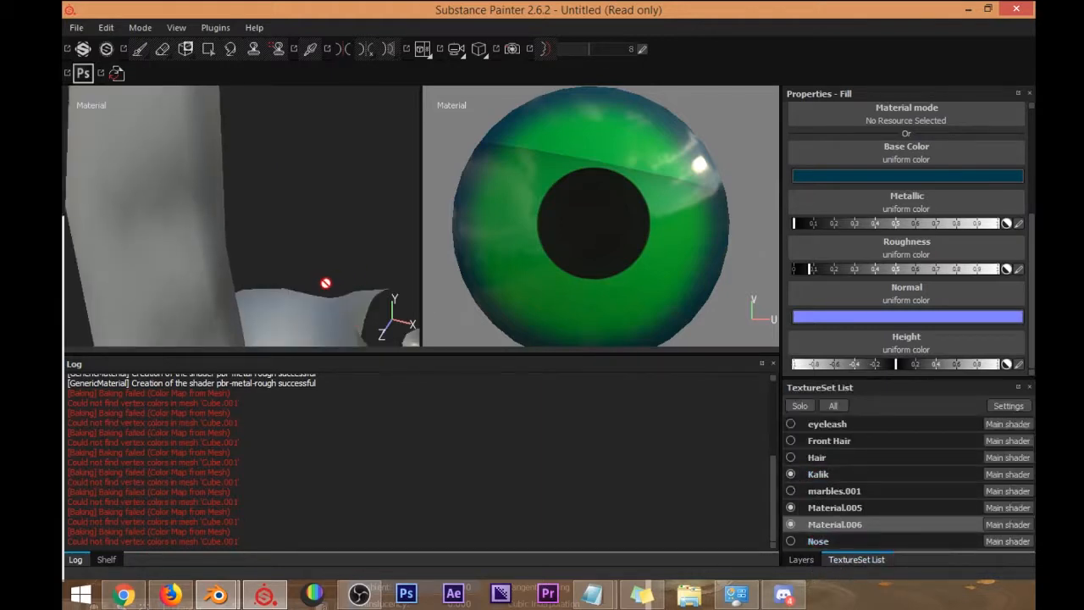
scroll(344, 298, down, 8)
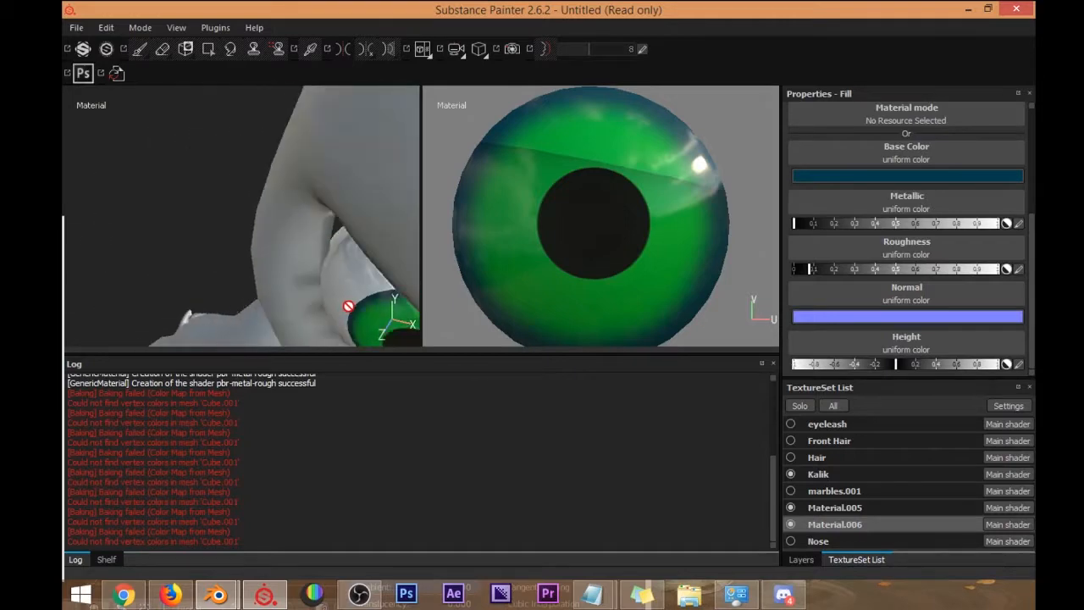
alt+drag(357, 292, 241, 170)
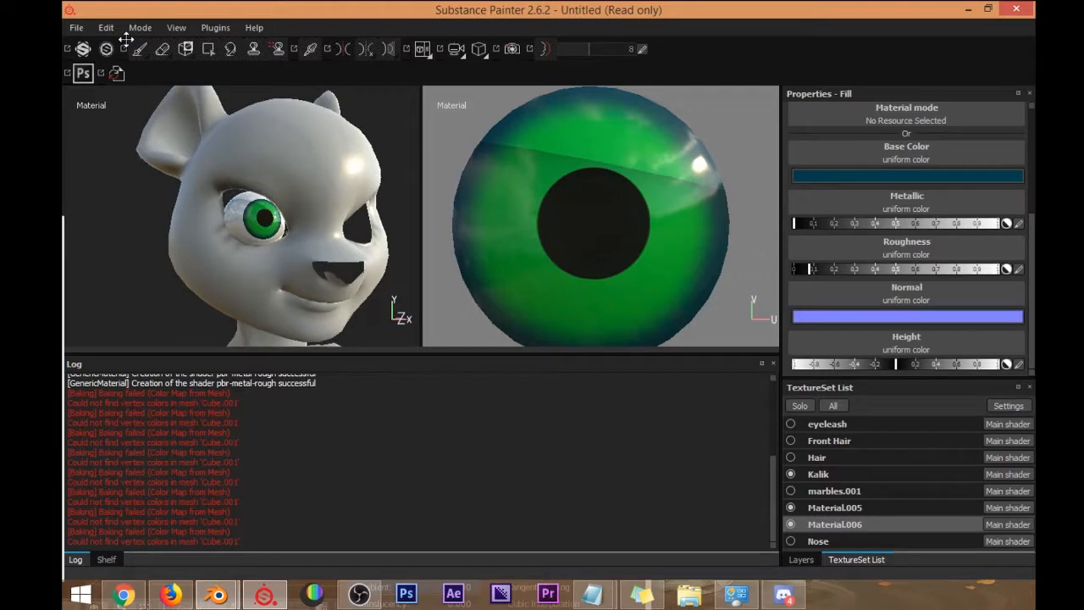
scroll(254, 195, up, 4)
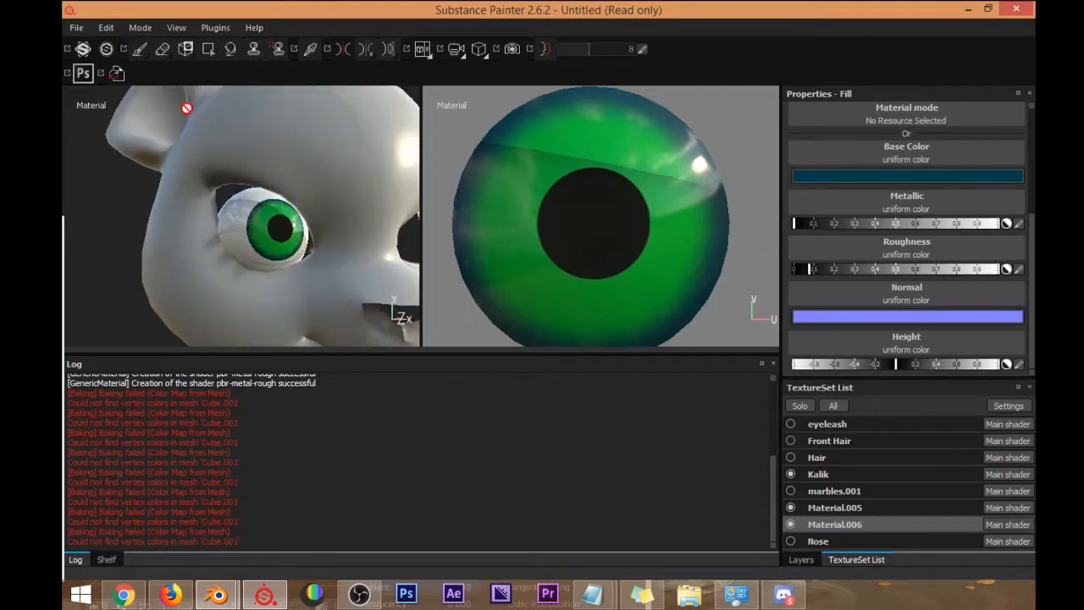
Start saving the project as a new file and browse to Redes Sociales > Material Patreon > Character Designe > February 2018 on drive F.
click(76, 27)
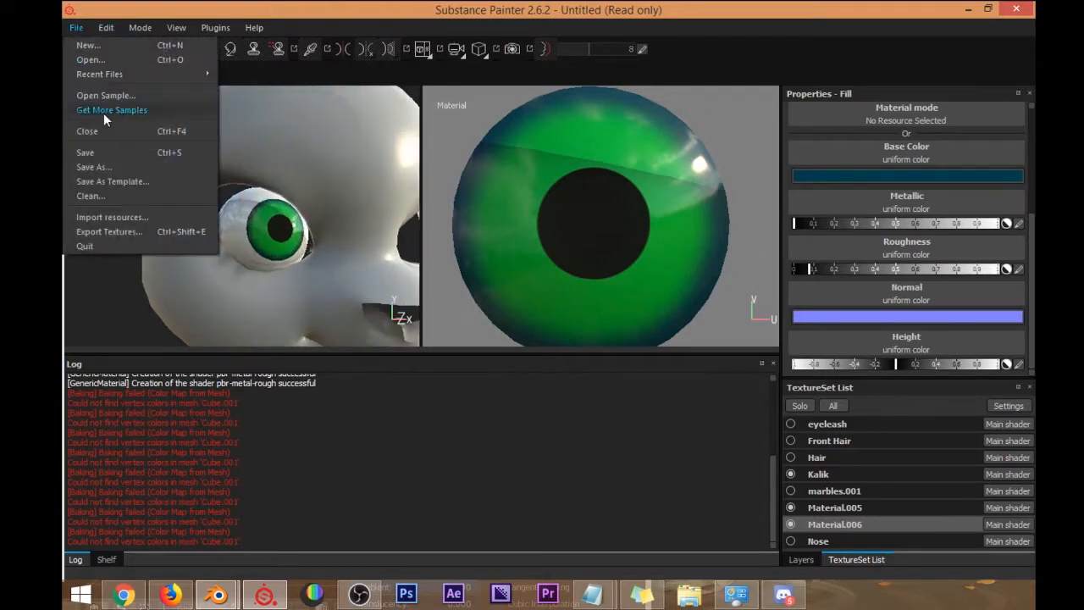
click(125, 163)
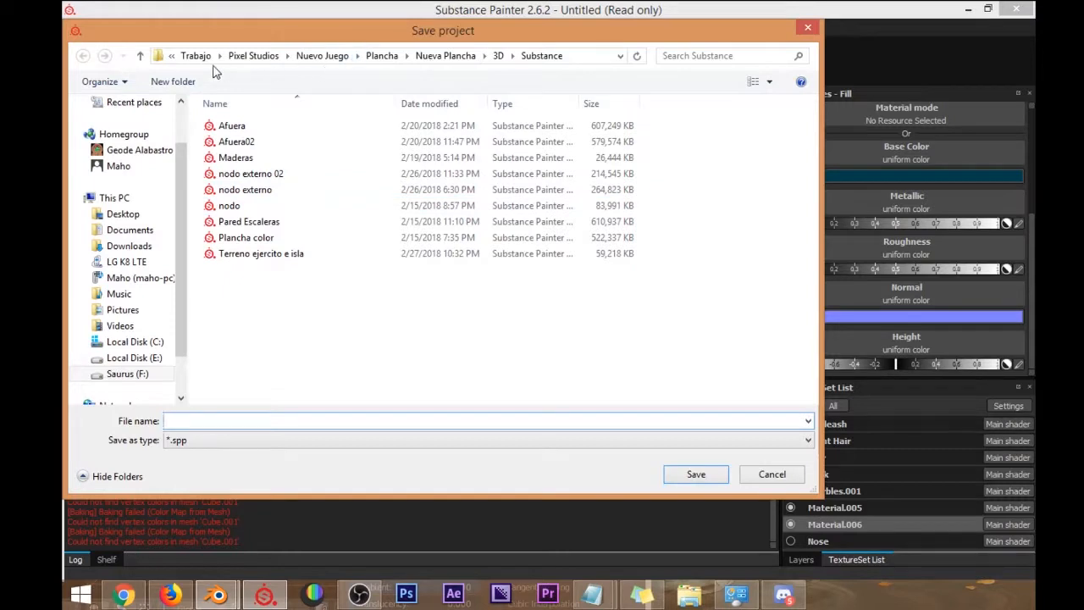
click(133, 375)
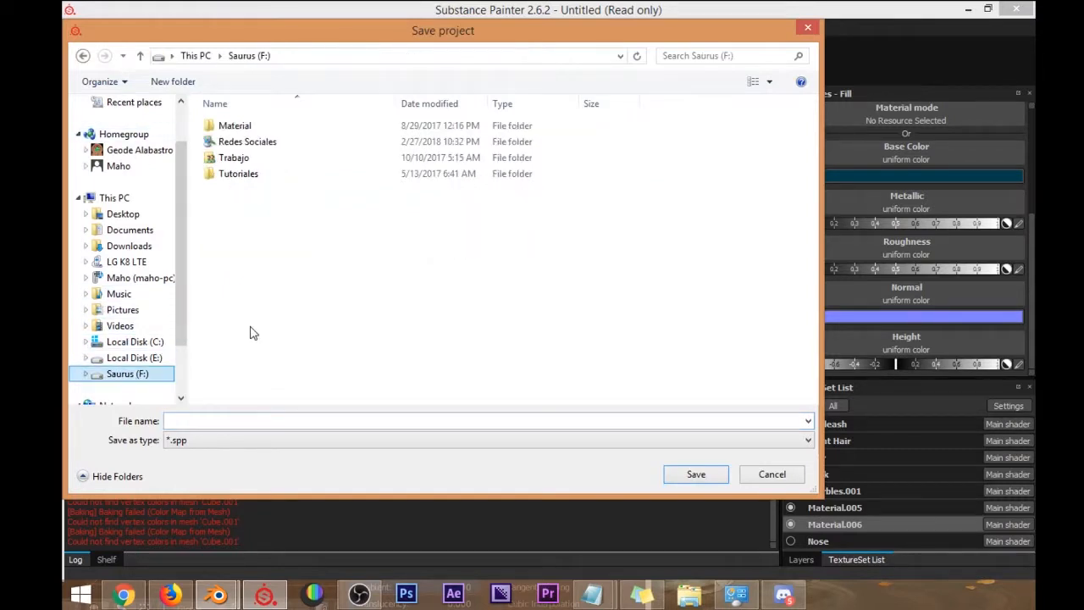
double_click(258, 144)
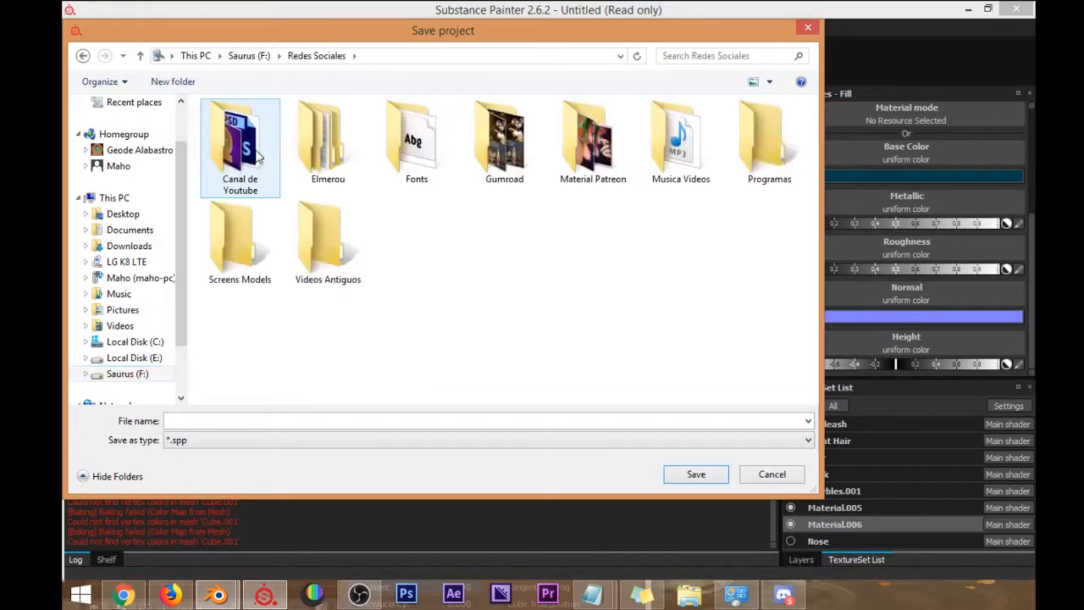
click(588, 157)
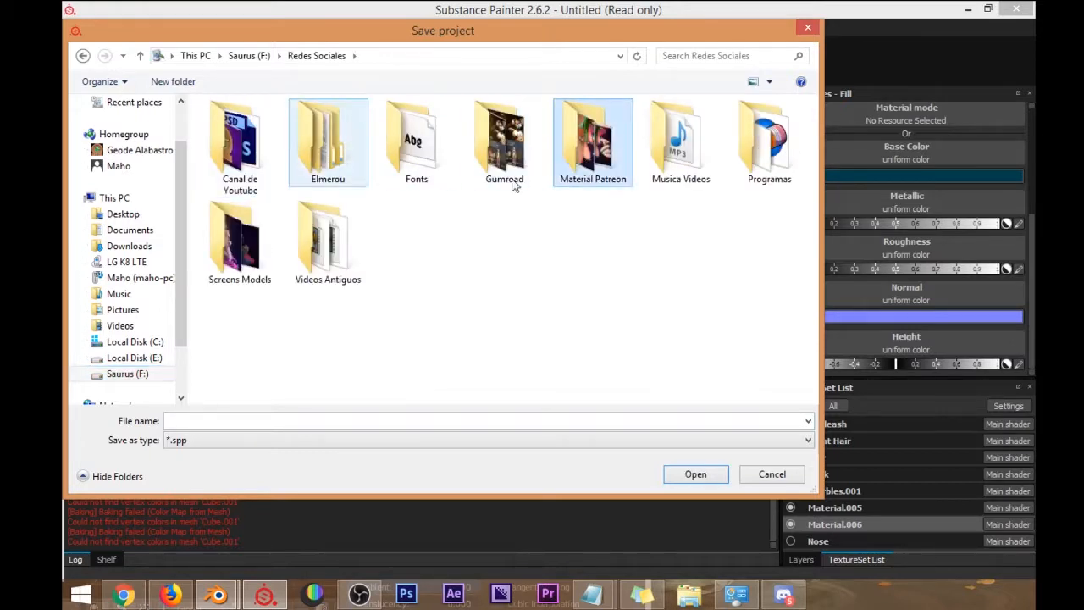
double_click(589, 156)
click(241, 136)
double_click(242, 135)
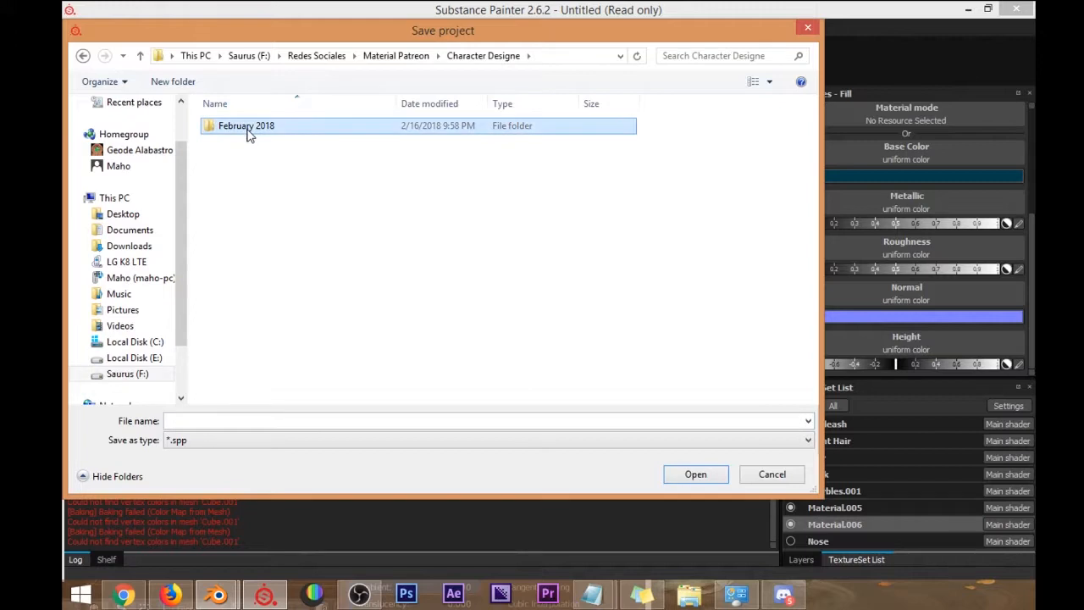
double_click(247, 127)
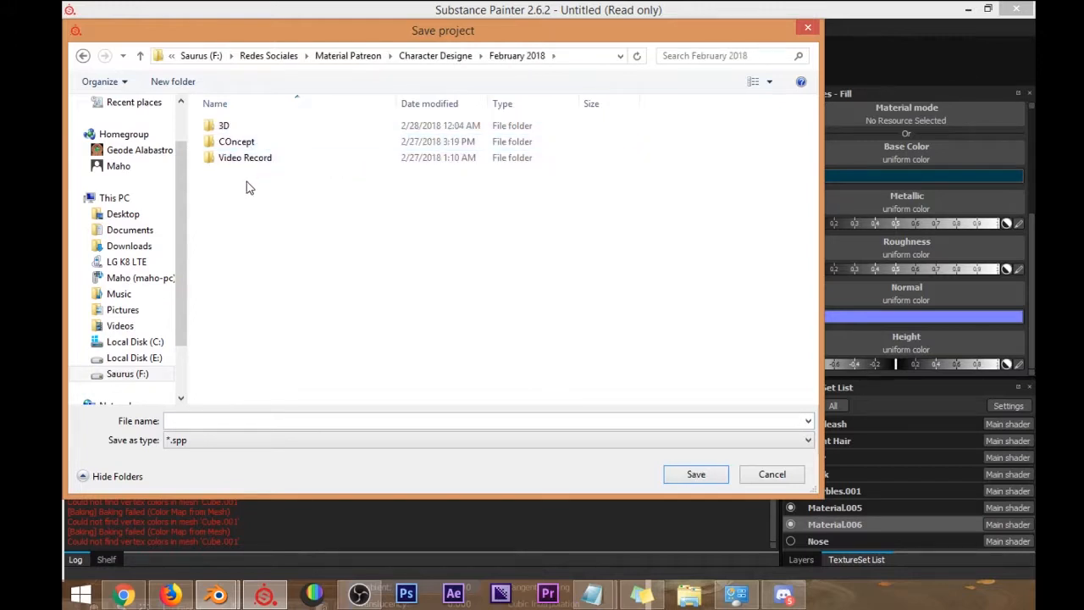
Create a folder named Substance inside February 2018 and open it as the save location.
right_click(250, 188)
mouse_move(181, 343)
click(323, 340)
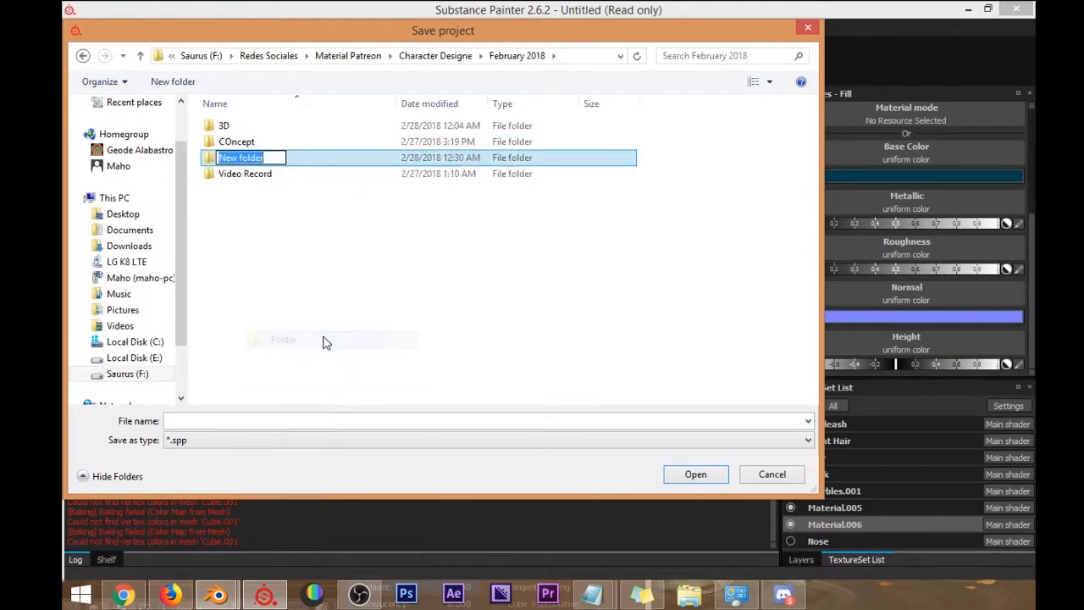
text(SUbstance)
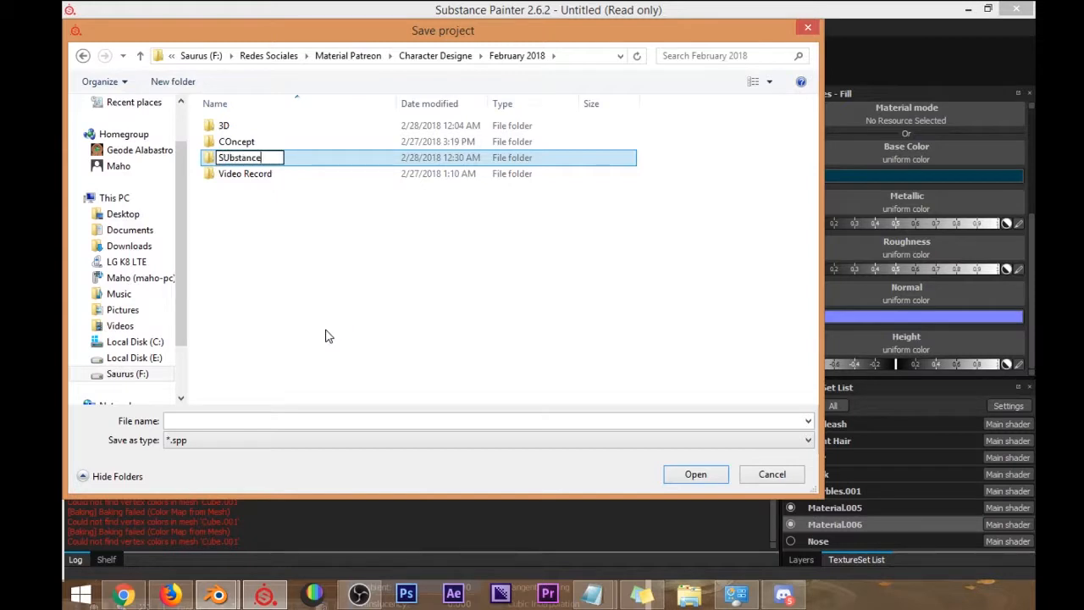
click(232, 158)
key(BackSpace)
text(u)
click(347, 290)
double_click(274, 163)
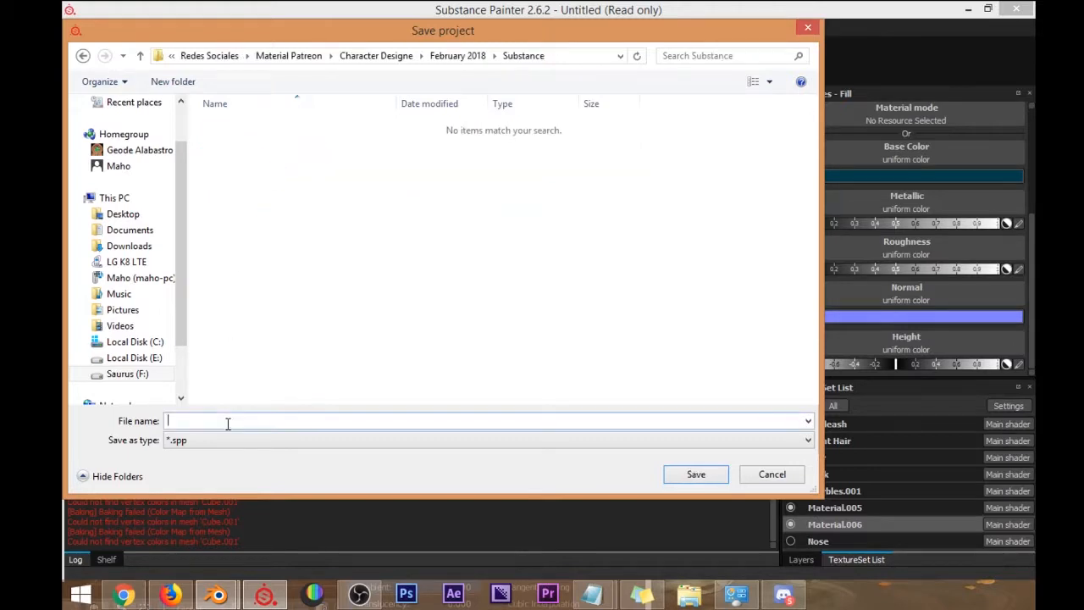
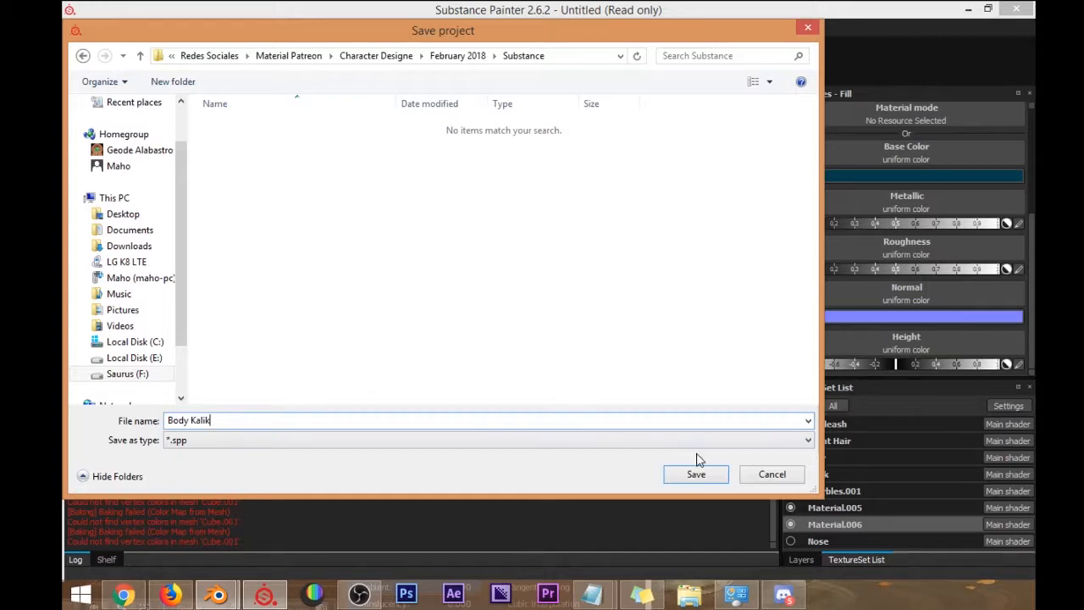
Save the project under the file name Body Kalik in the Substance folder.
click(710, 478)
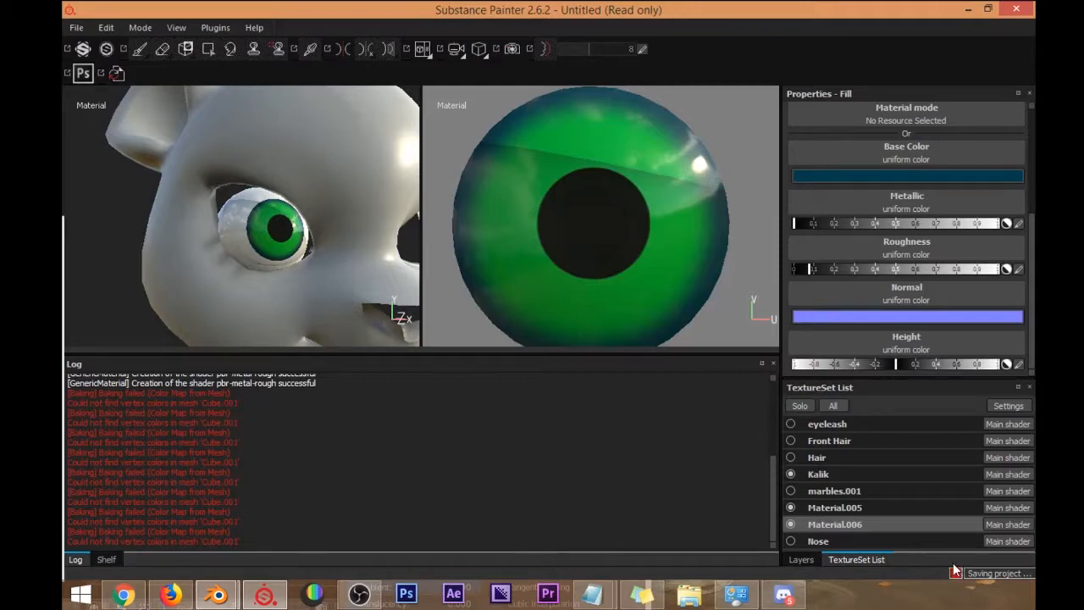
alt+drag(298, 276, 290, 200)
scroll(277, 195, up, 8)
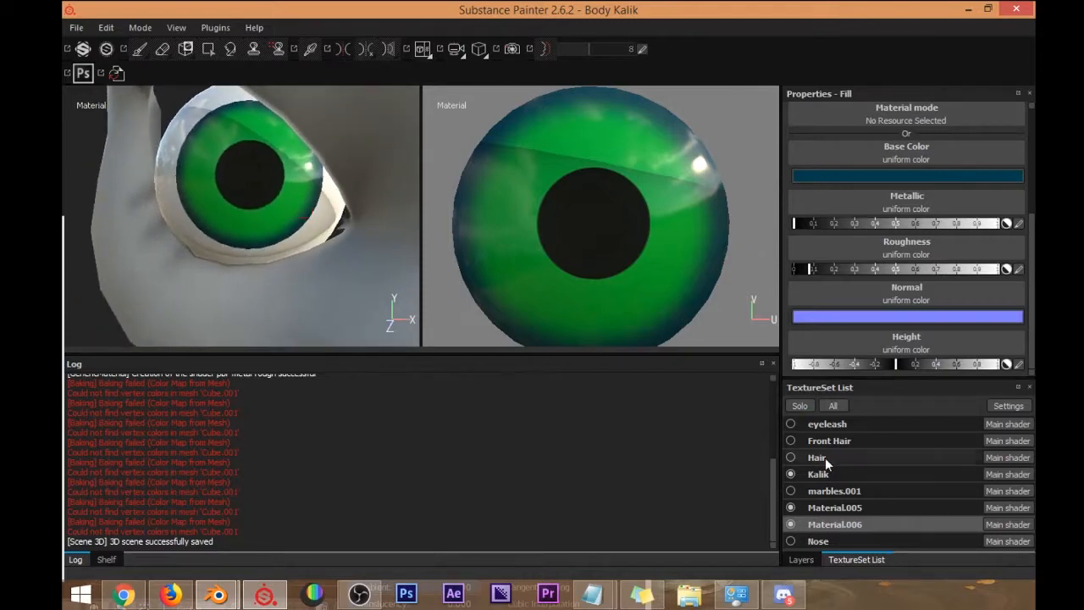
Add a fill layer above the eye's dark blue fill layer and give it a black mask.
click(805, 559)
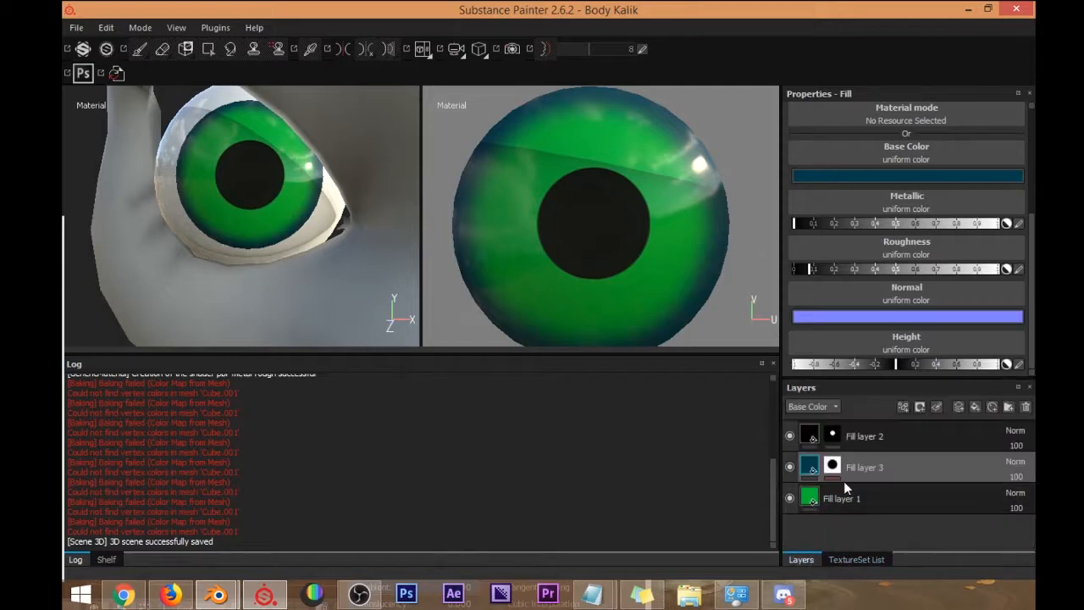
click(975, 404)
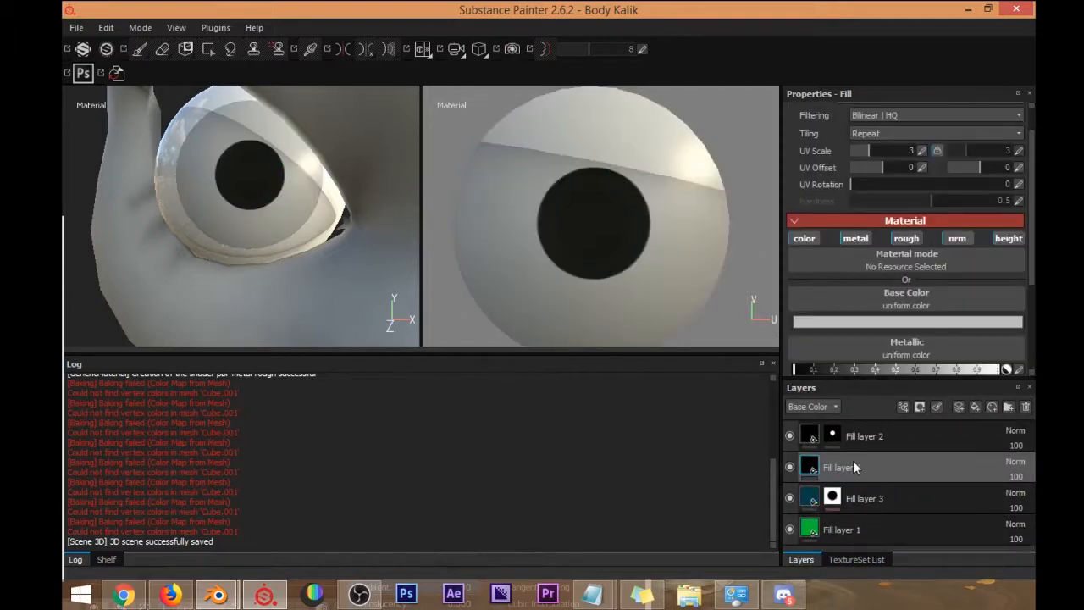
click(921, 407)
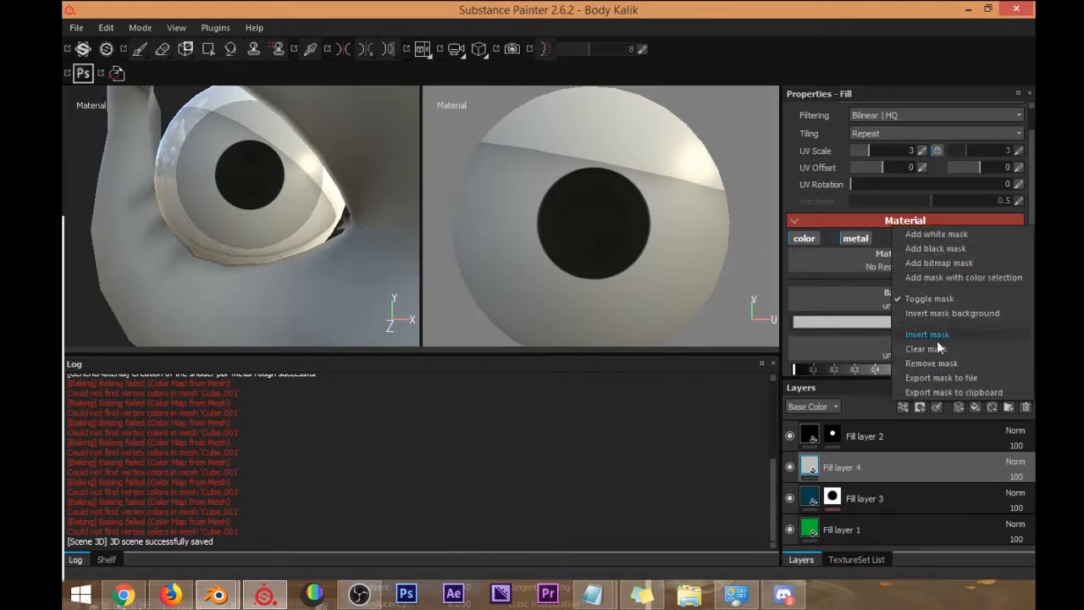
click(959, 254)
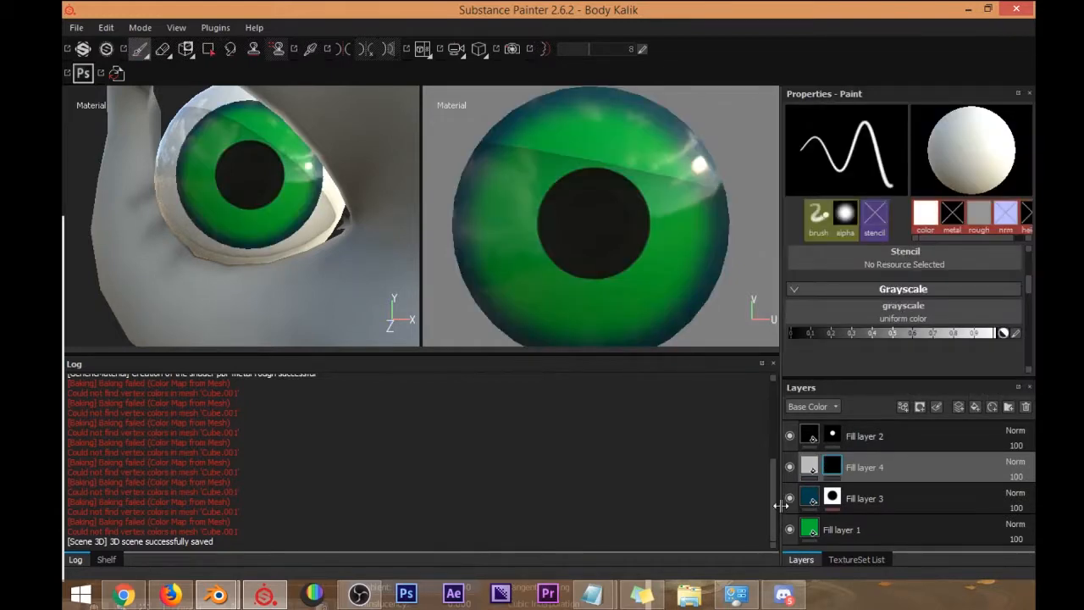
Sample the eye's green as the new fill layer's base color.
click(810, 466)
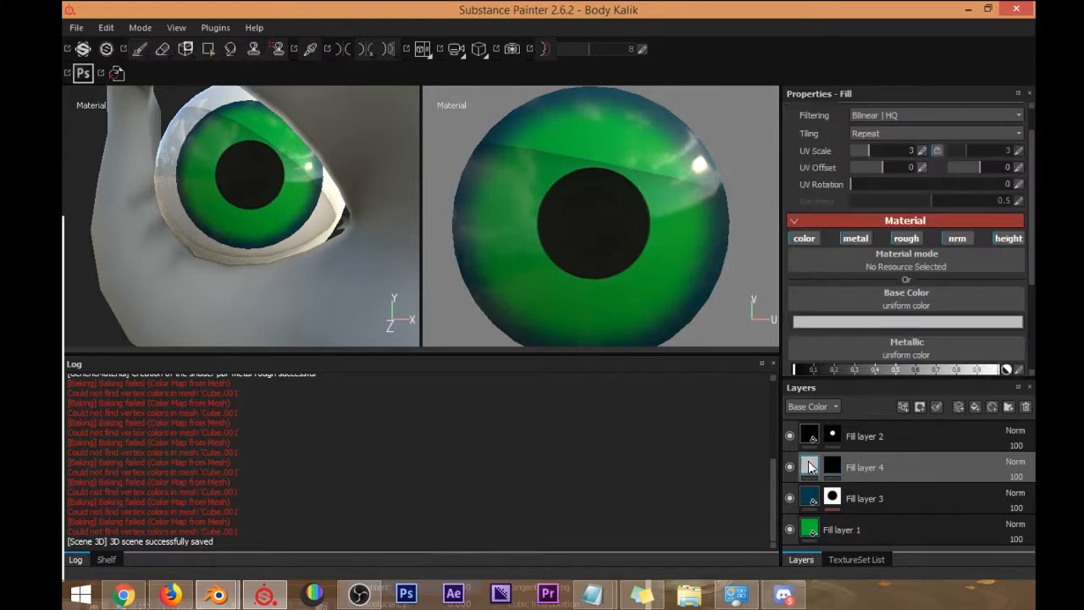
click(867, 322)
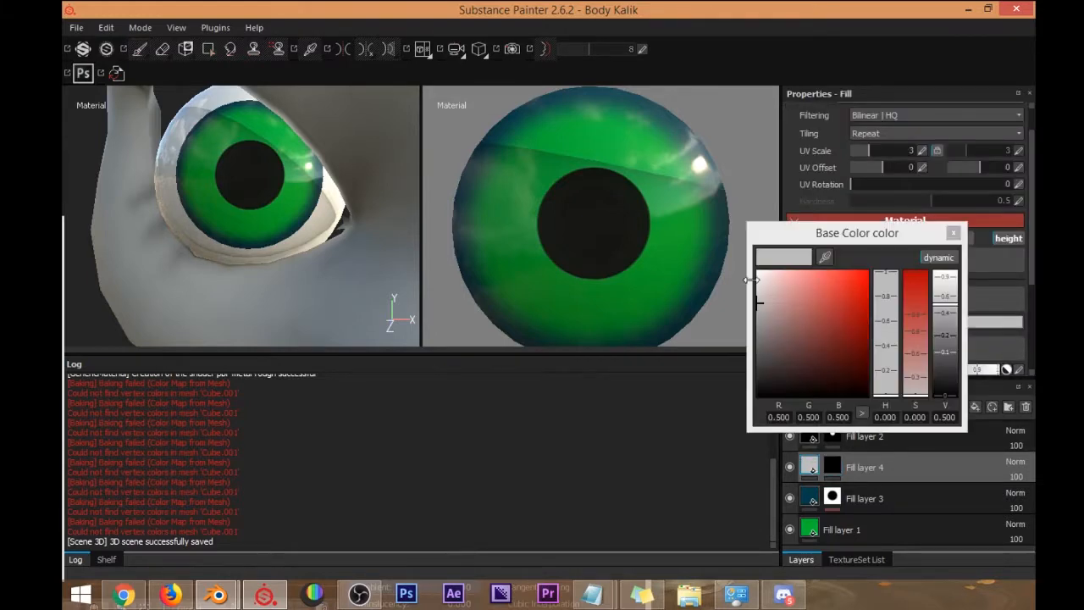
click(823, 257)
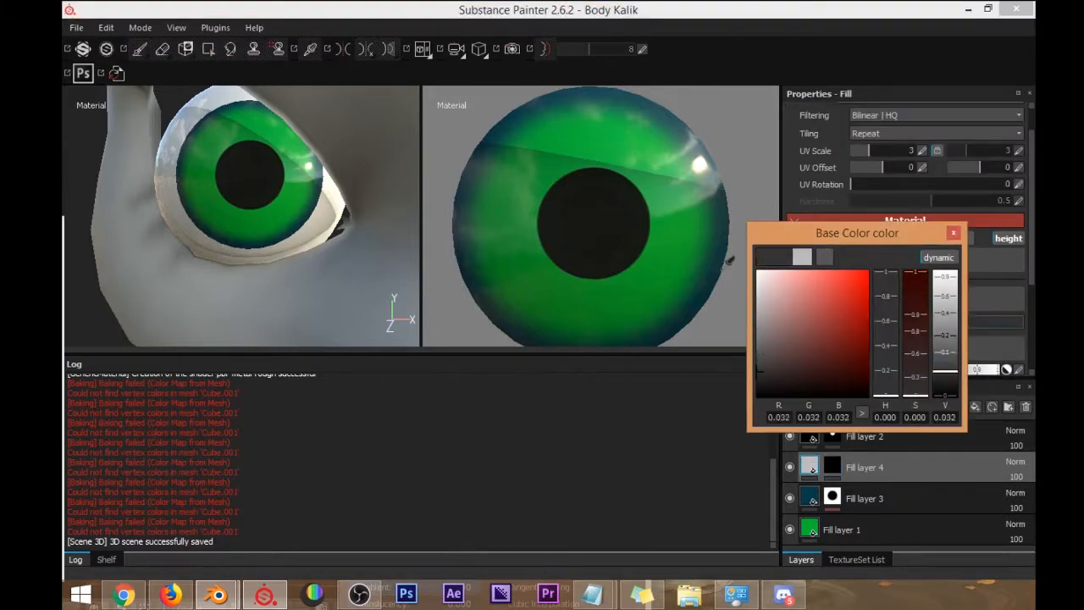
click(615, 293)
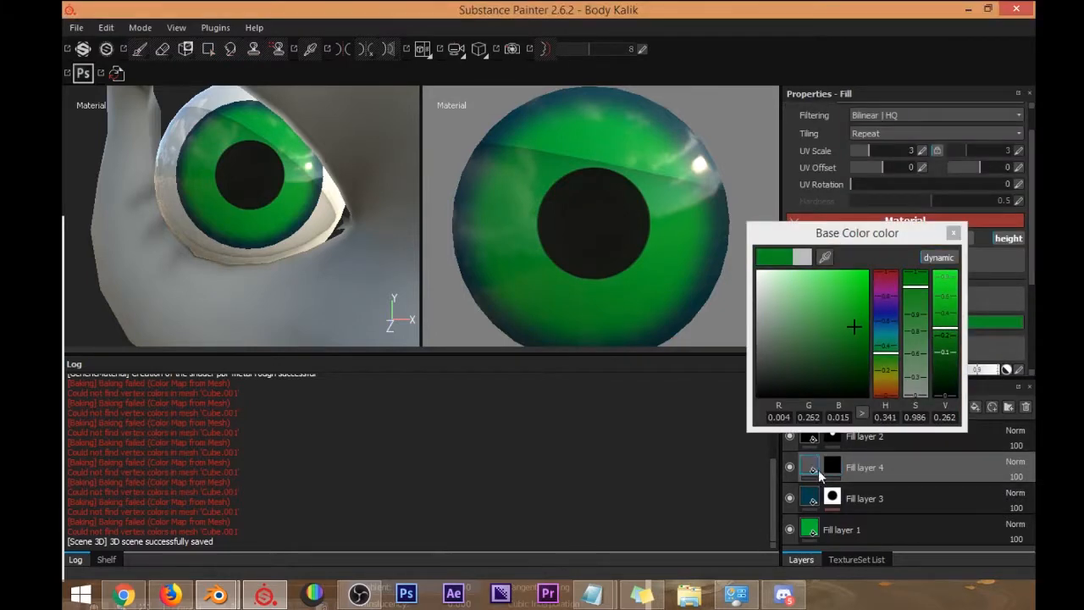
click(953, 232)
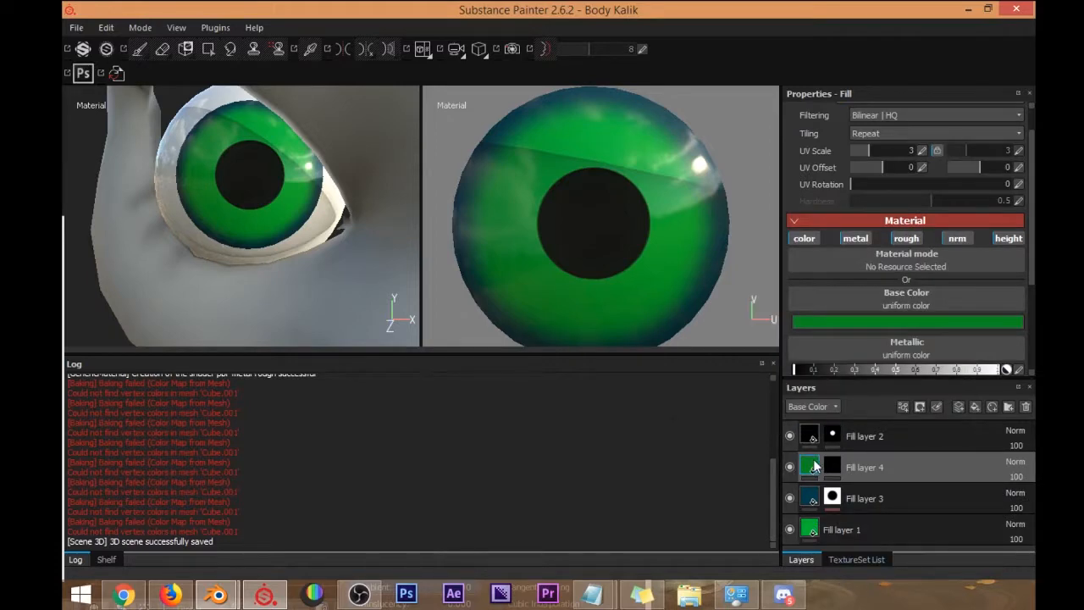
Change the new fill layer's base color to yellow with R 0.518, G 0.578, B 0.008.
click(842, 324)
drag(895, 349, 899, 360)
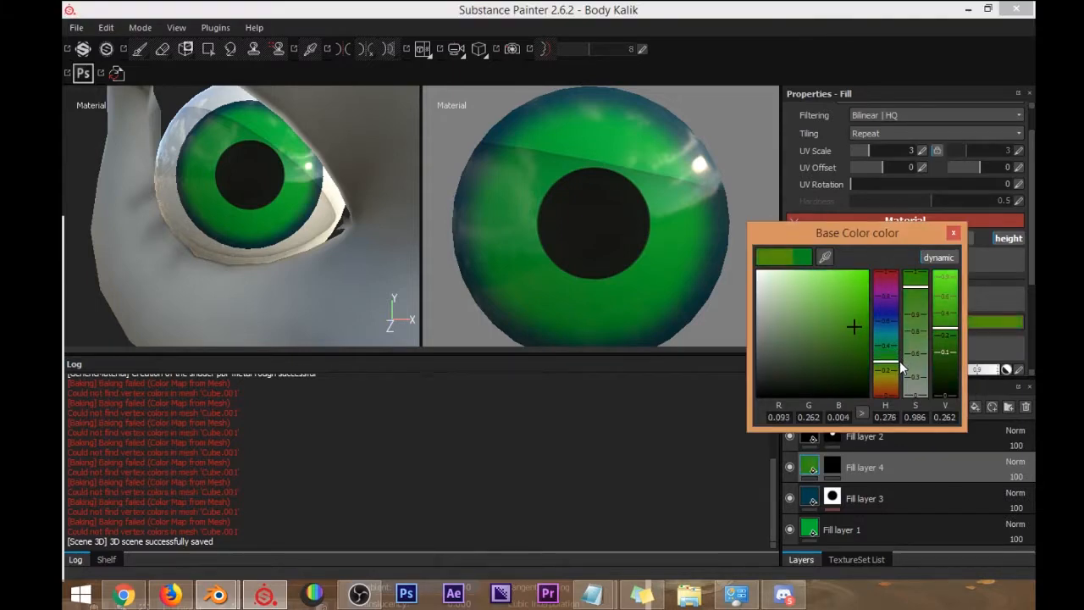
drag(848, 314, 854, 297)
click(883, 367)
mouse_move(884, 368)
mouse_down()
mouse_move(887, 339)
mouse_move(886, 371)
mouse_up()
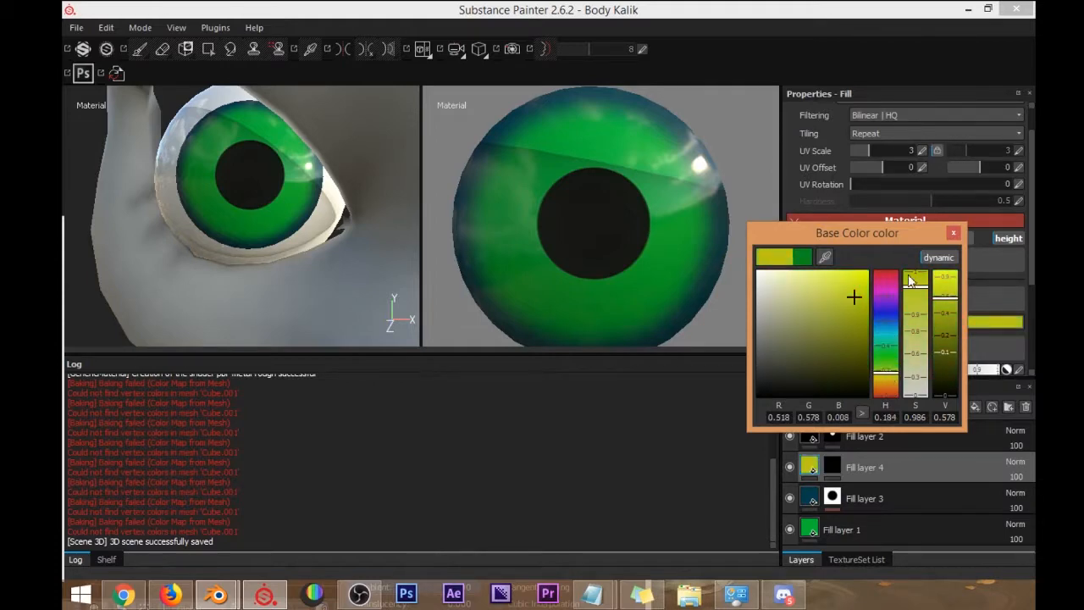
click(952, 232)
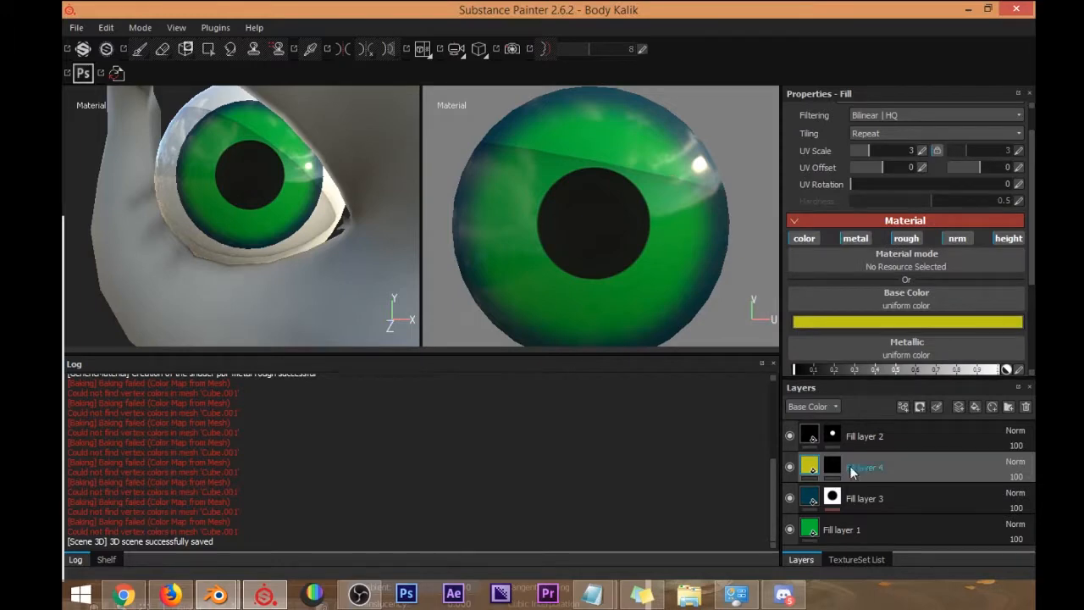
Paint a ring around the pupil in the yellow fill layer's mask, undoing strokes that miss.
click(828, 467)
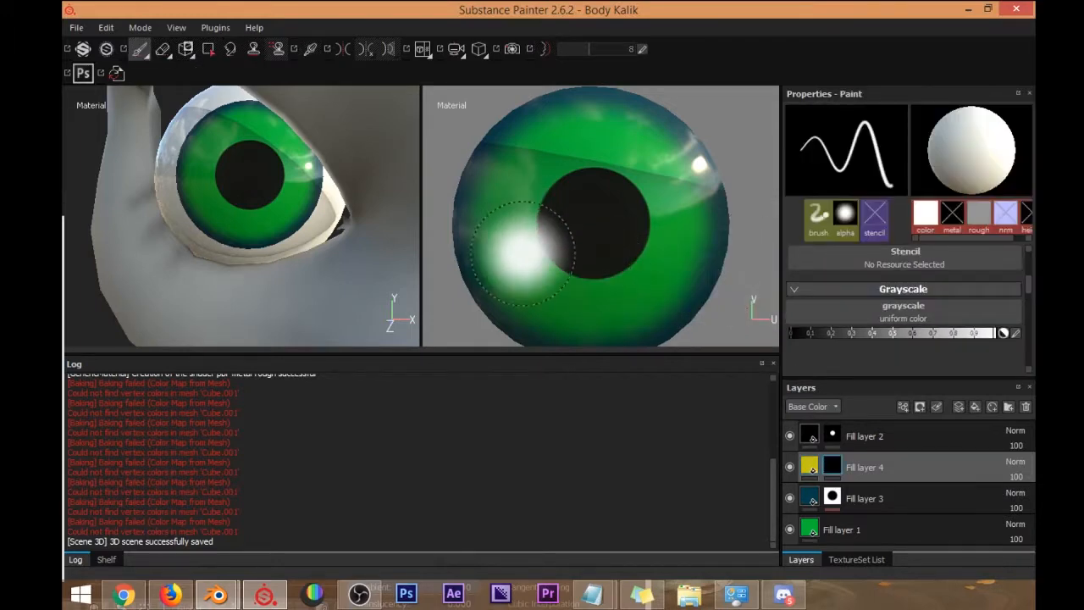
drag(520, 218, 558, 296)
key(ctrl+z)
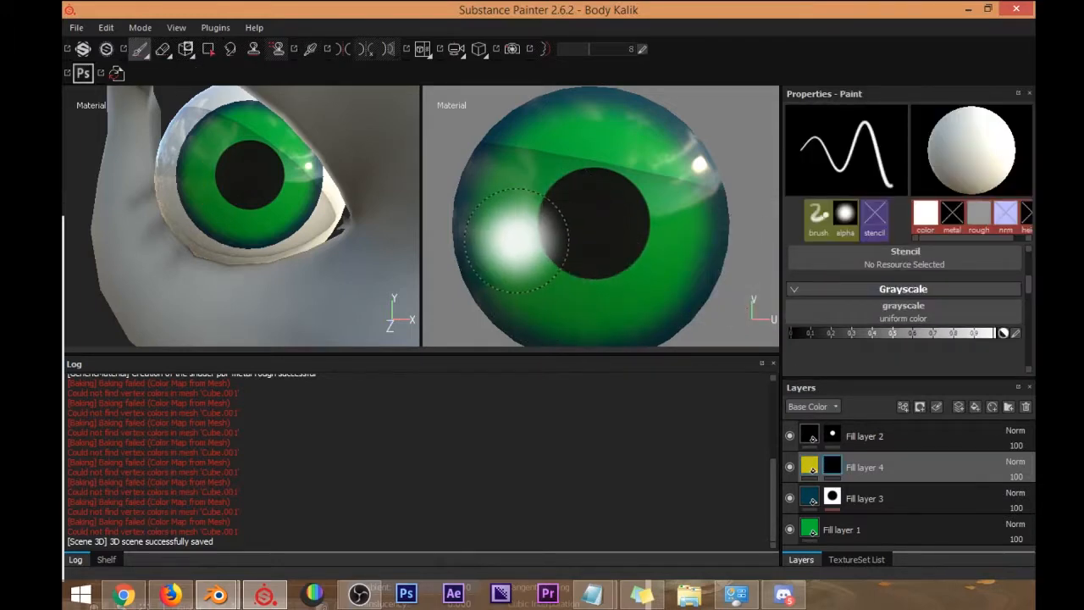
mouse_move(523, 269)
mouse_down()
mouse_move(535, 284)
mouse_move(622, 298)
mouse_move(667, 222)
mouse_move(553, 149)
mouse_move(594, 297)
mouse_move(520, 167)
mouse_move(509, 193)
mouse_move(664, 246)
mouse_move(546, 148)
mouse_move(608, 298)
mouse_move(677, 195)
mouse_move(575, 292)
mouse_up()
key(ctrl+z)
key(ctrl+z)
key(ctrl+z)
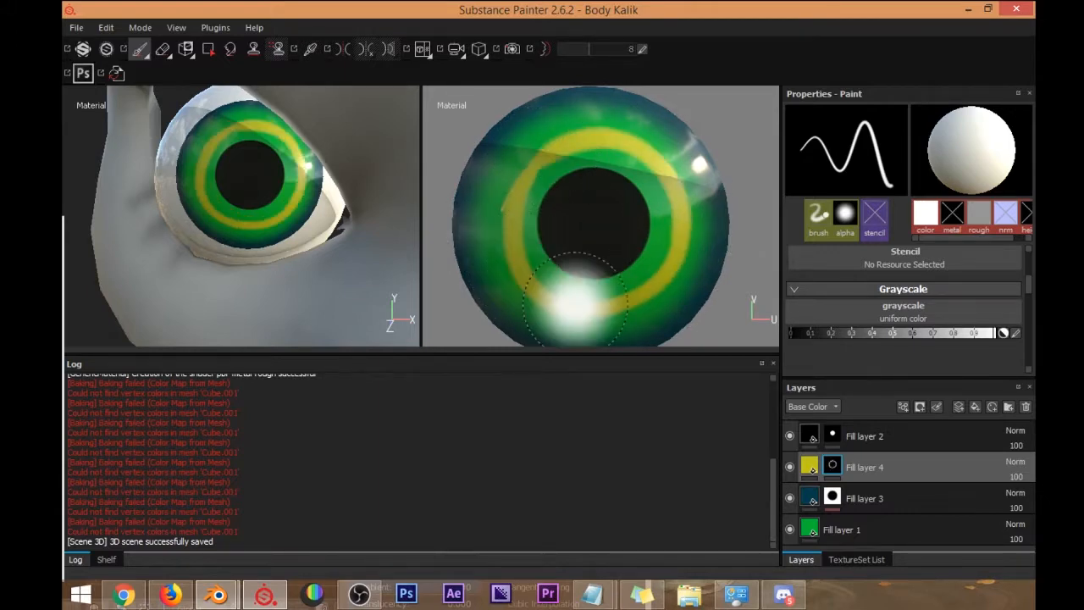
scroll(565, 247, down, 5)
scroll(564, 248, up, 4)
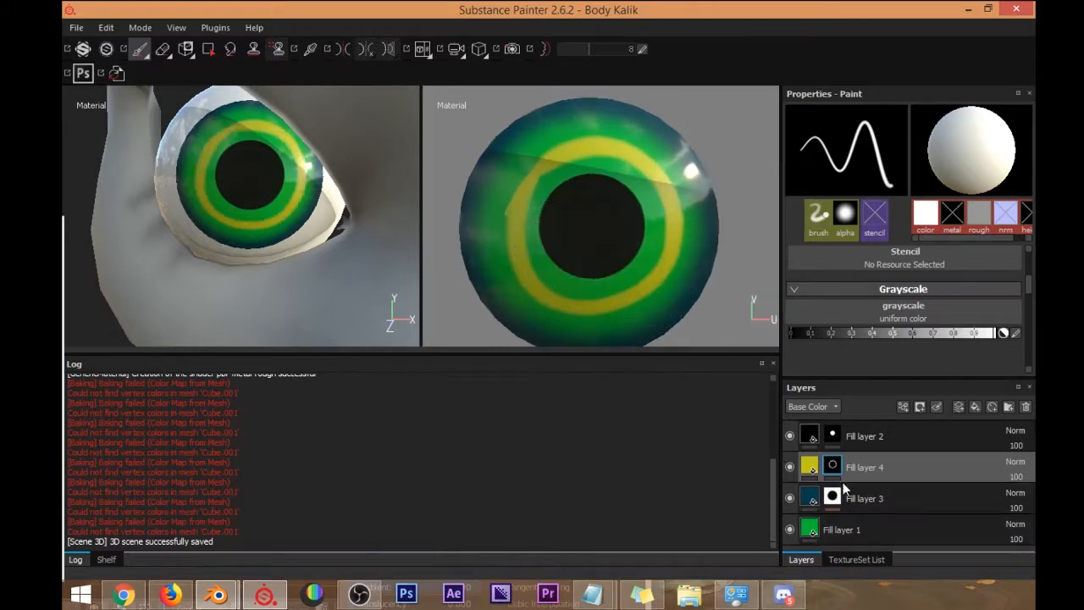
Shift the ring layer's base color to turquoise with a hue of 0.472.
click(815, 468)
click(859, 326)
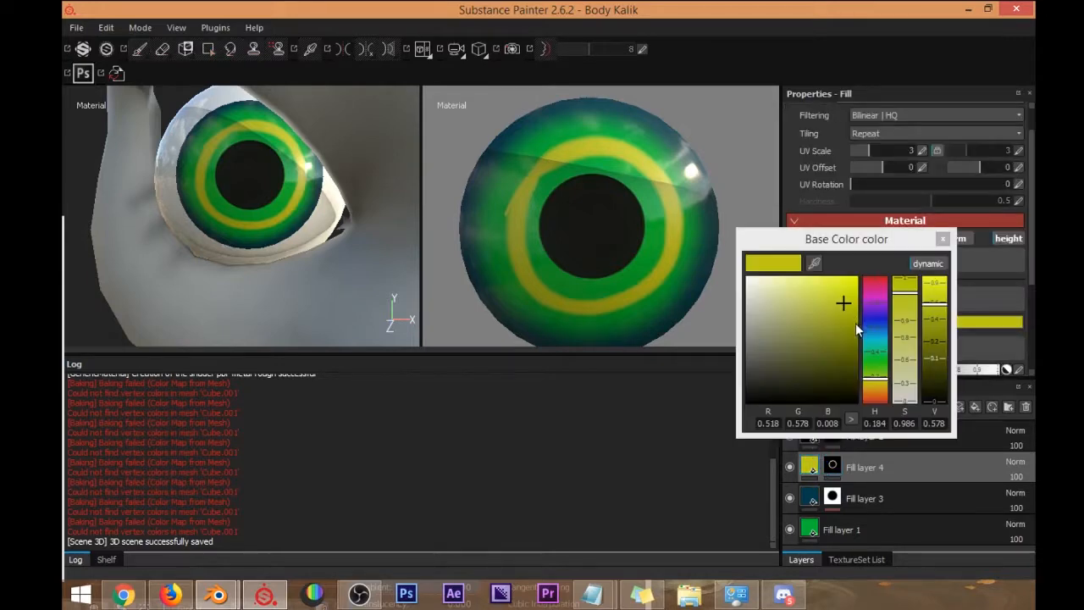
drag(875, 383, 879, 347)
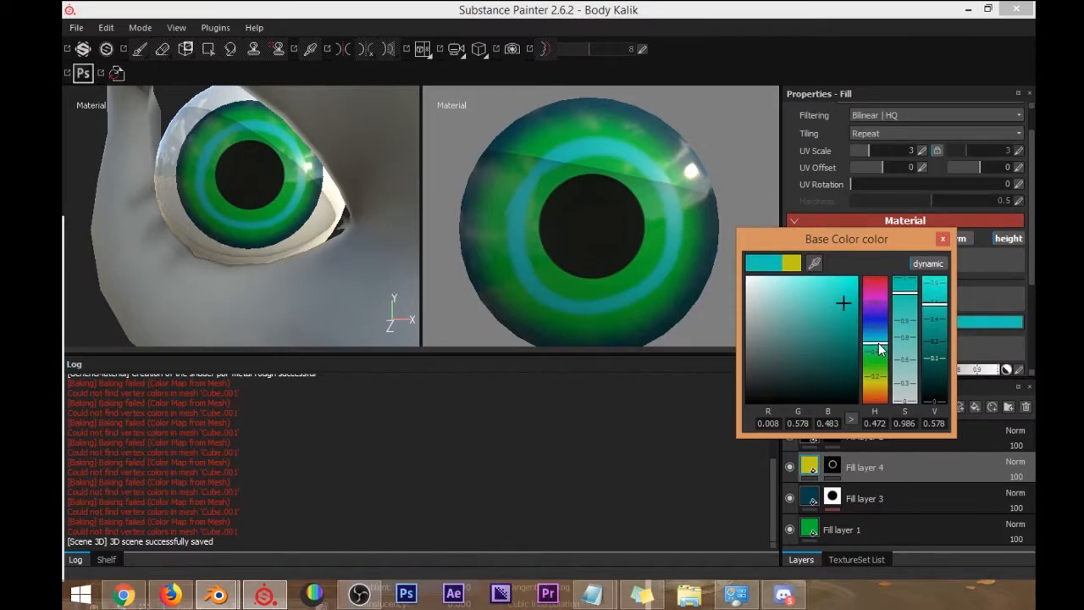
click(942, 238)
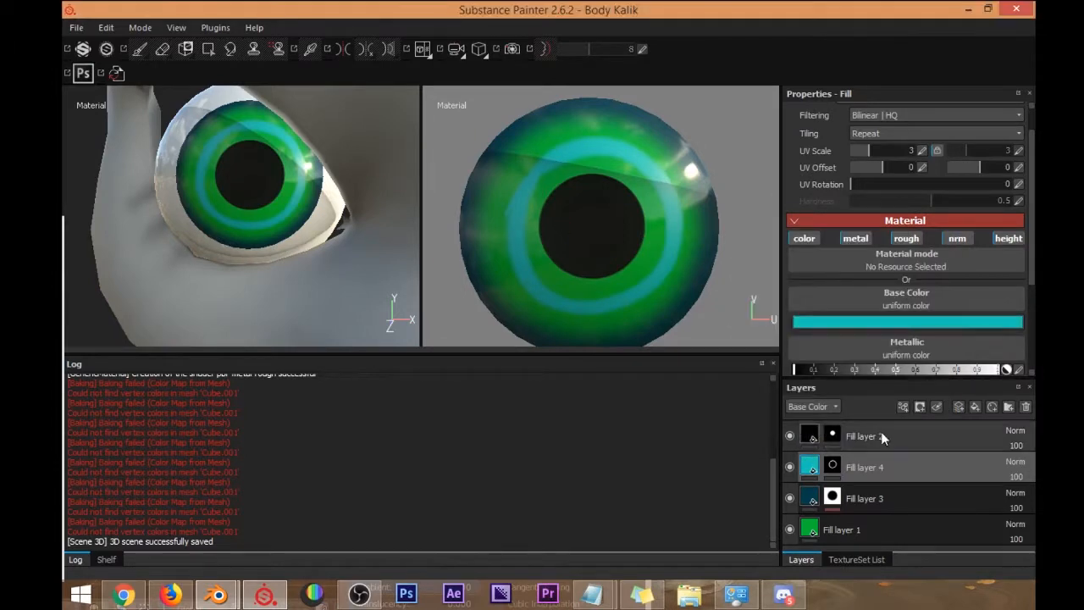
Add a Blur filter to the ring layer's mask and set its blur intensity to 8.
click(832, 465)
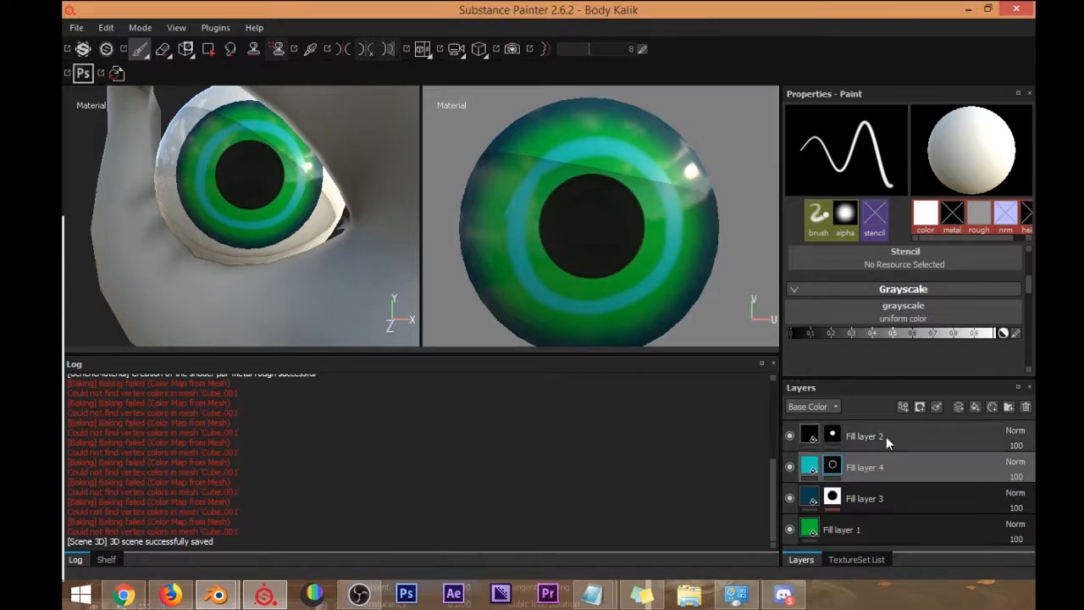
right_click(836, 468)
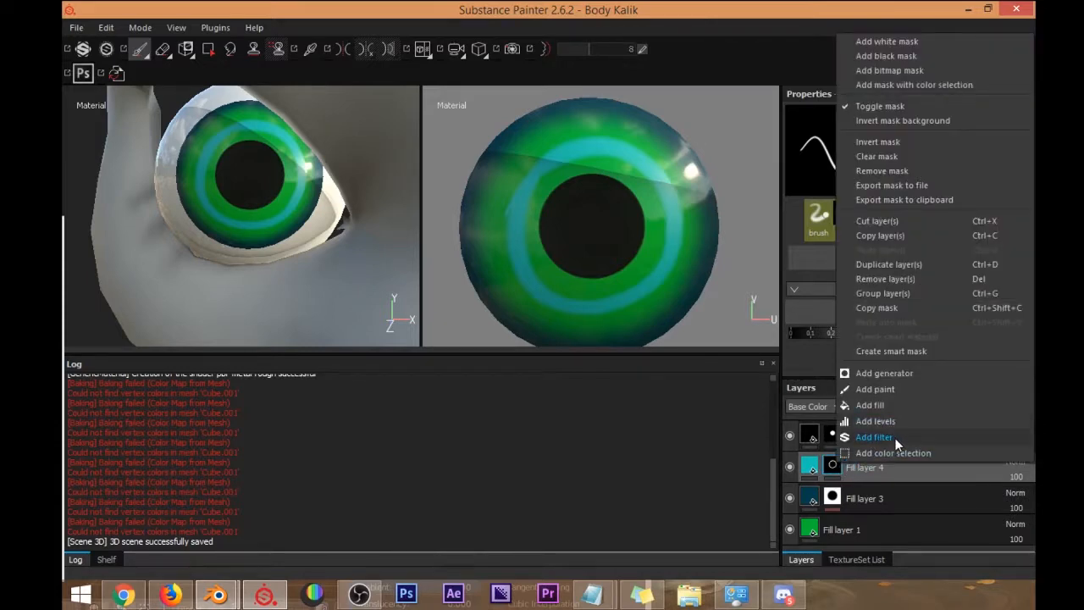
click(896, 437)
click(893, 139)
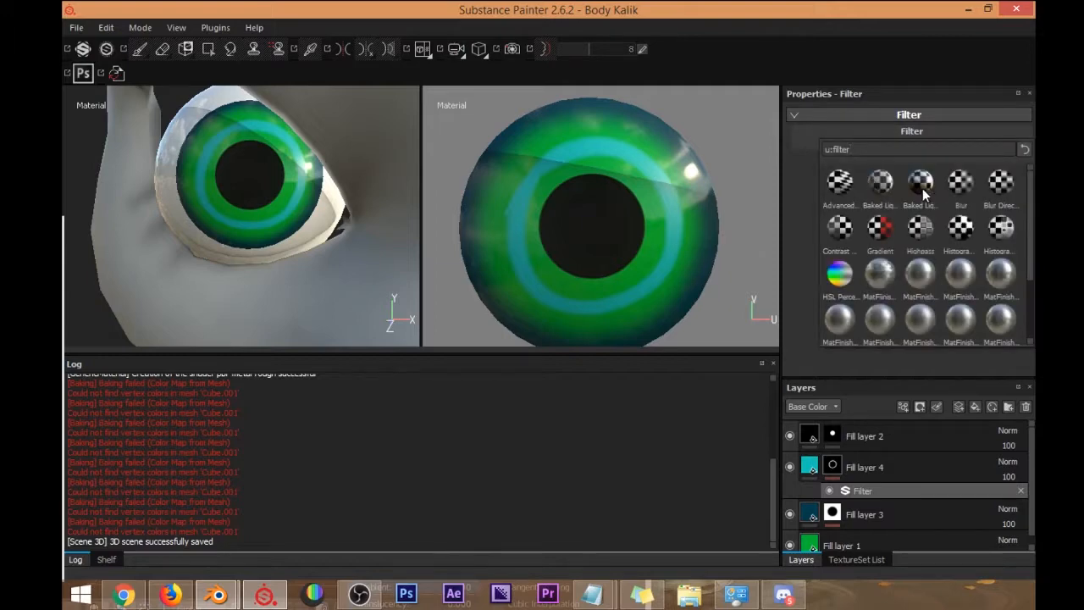
click(961, 190)
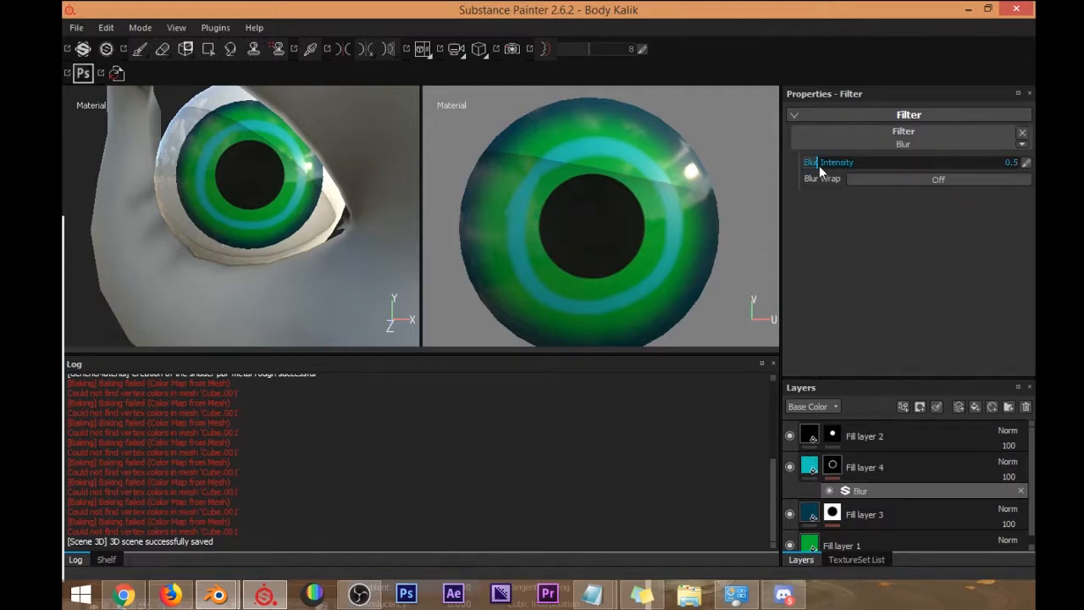
drag(827, 163, 1035, 174)
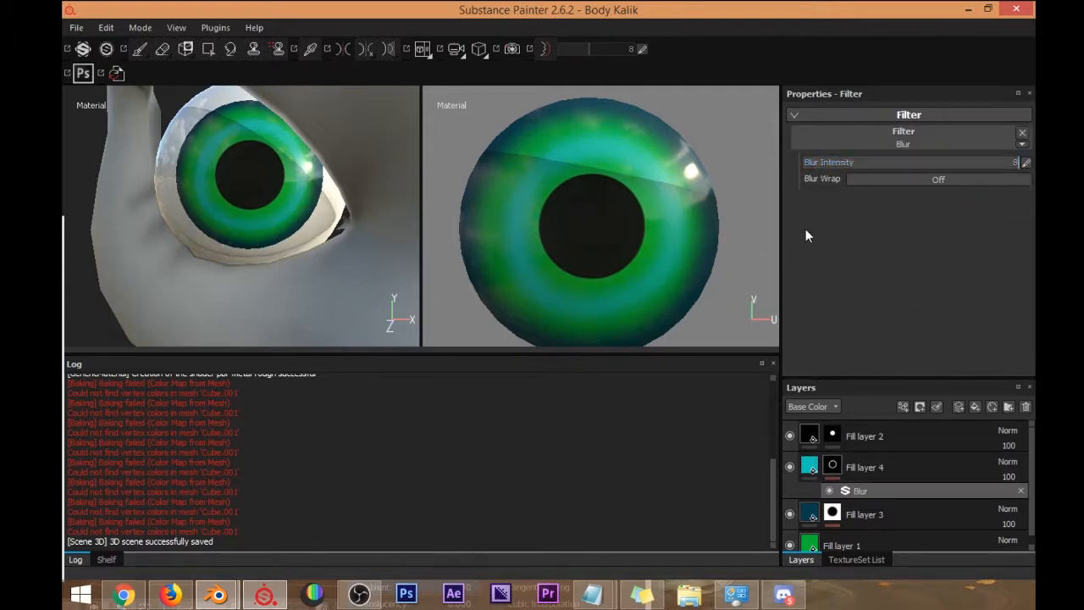
Set the ring layer's base color to bright green with R 0.086, G 1.000, B 0.000.
click(808, 469)
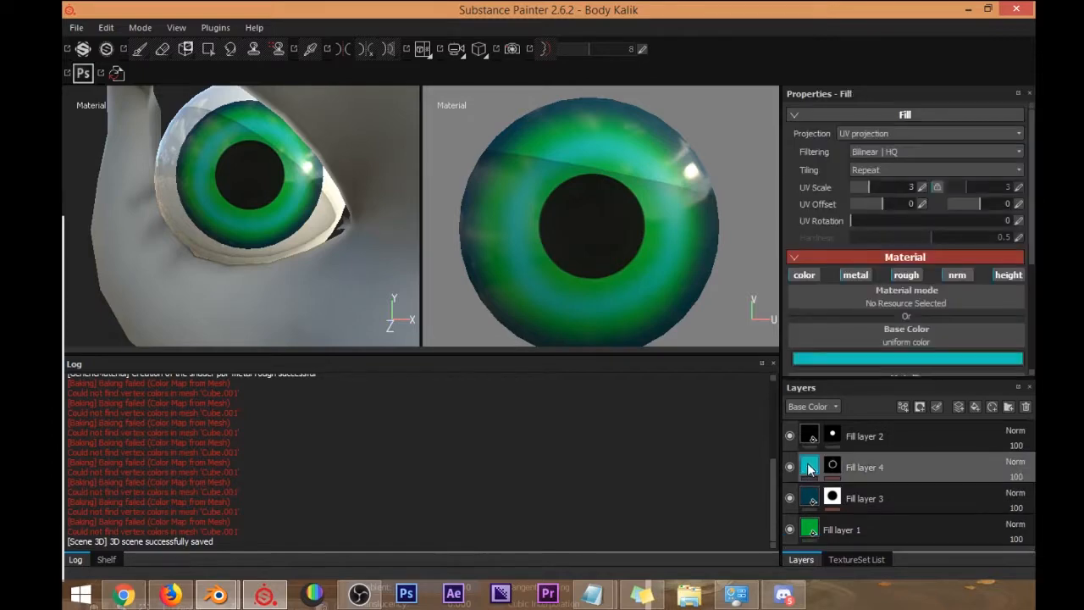
click(868, 360)
drag(862, 331, 898, 342)
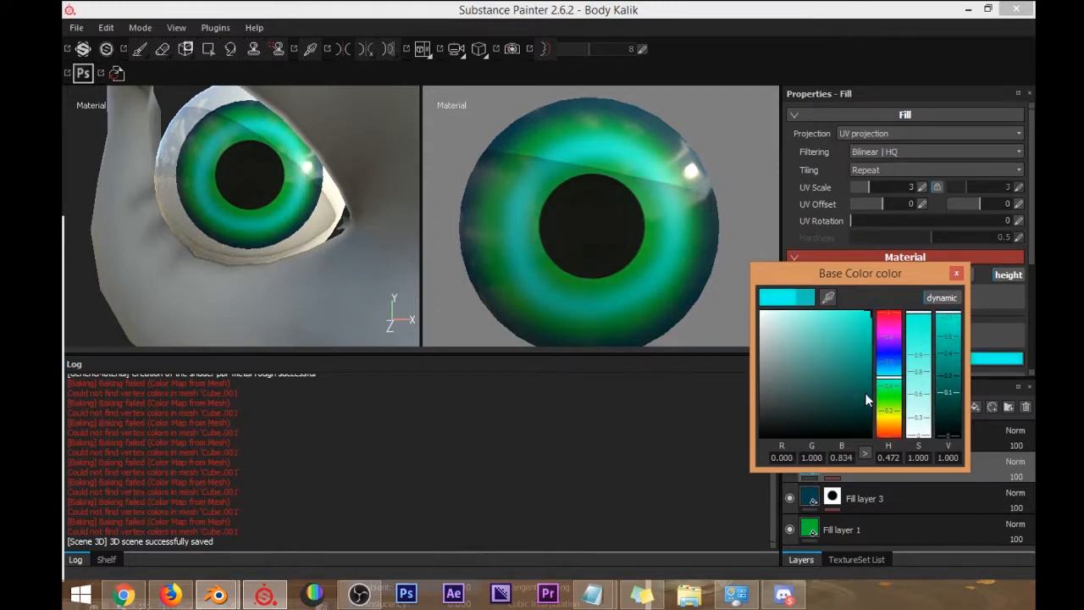
mouse_move(896, 386)
mouse_down()
mouse_move(889, 416)
mouse_move(881, 400)
mouse_up()
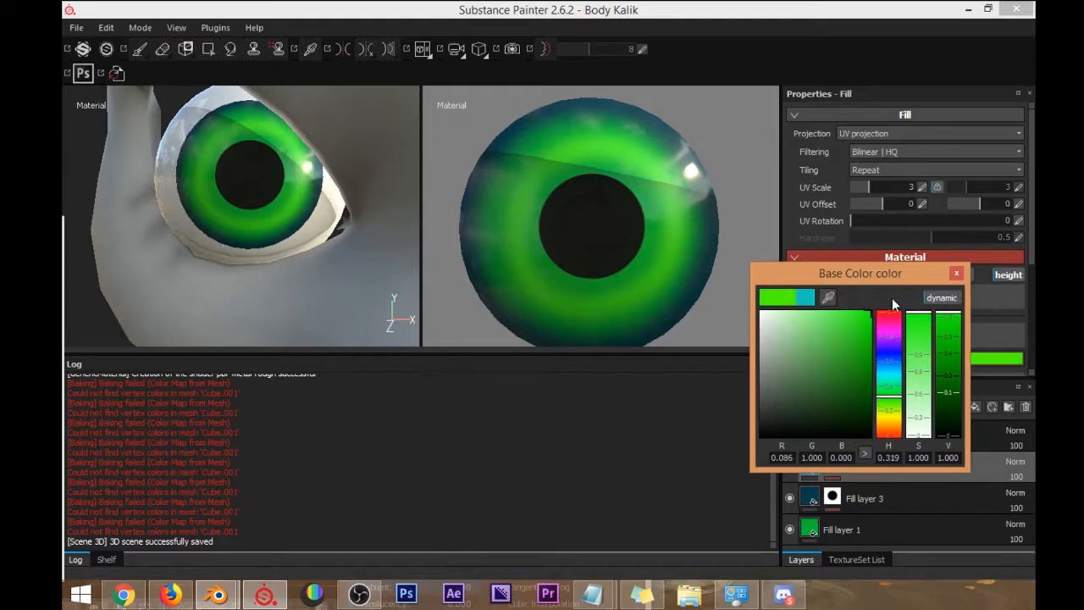
click(956, 272)
scroll(576, 286, down, 3)
scroll(576, 291, up, 3)
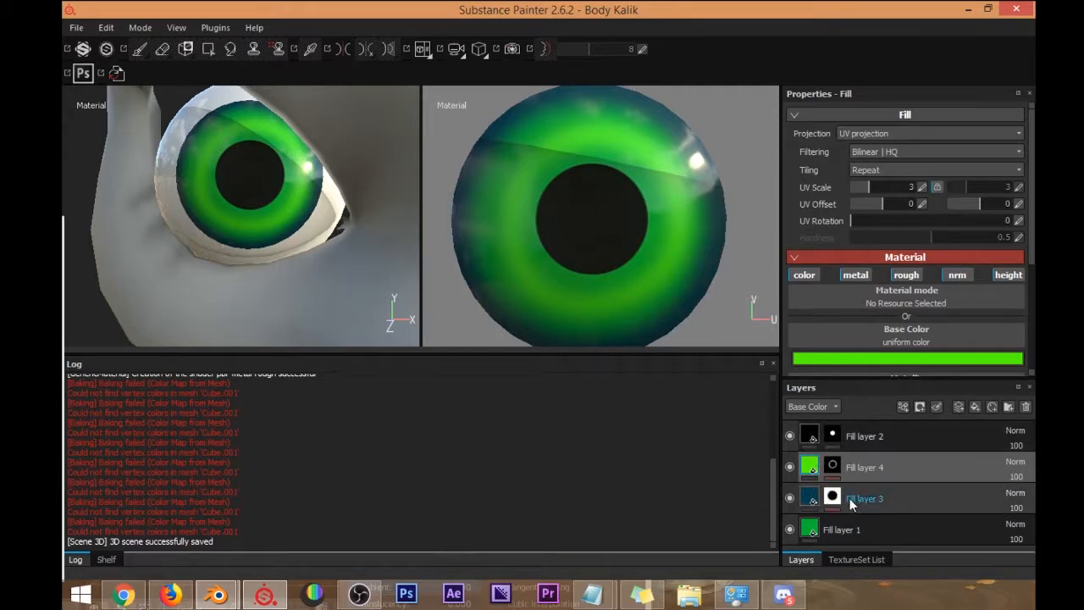
Copy the dark blue fill layer, paste it above the bright green ring layer, and clear the copy's mask.
click(882, 499)
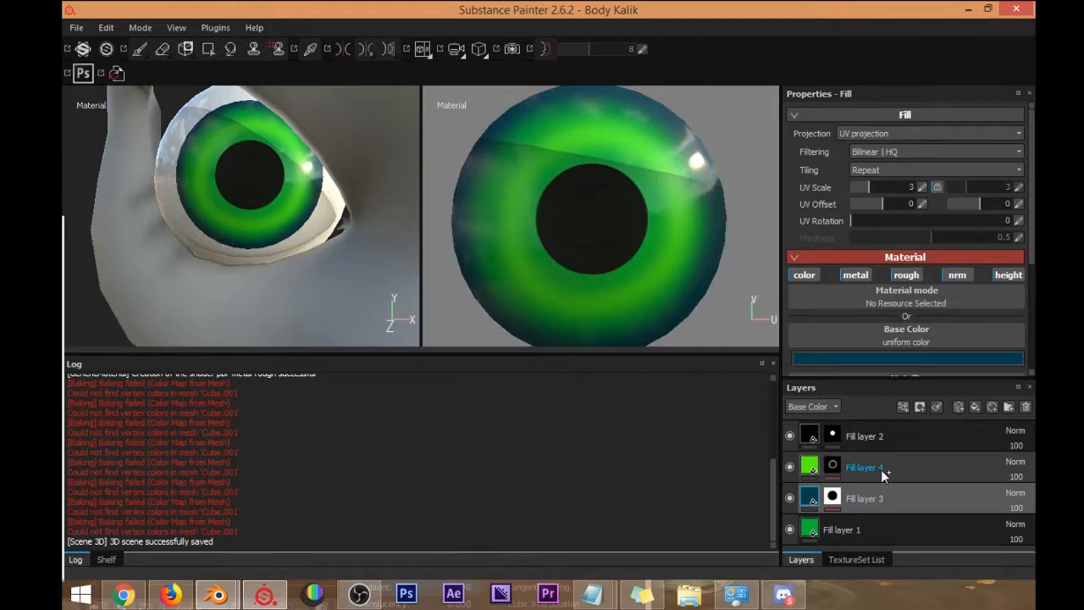
click(879, 465)
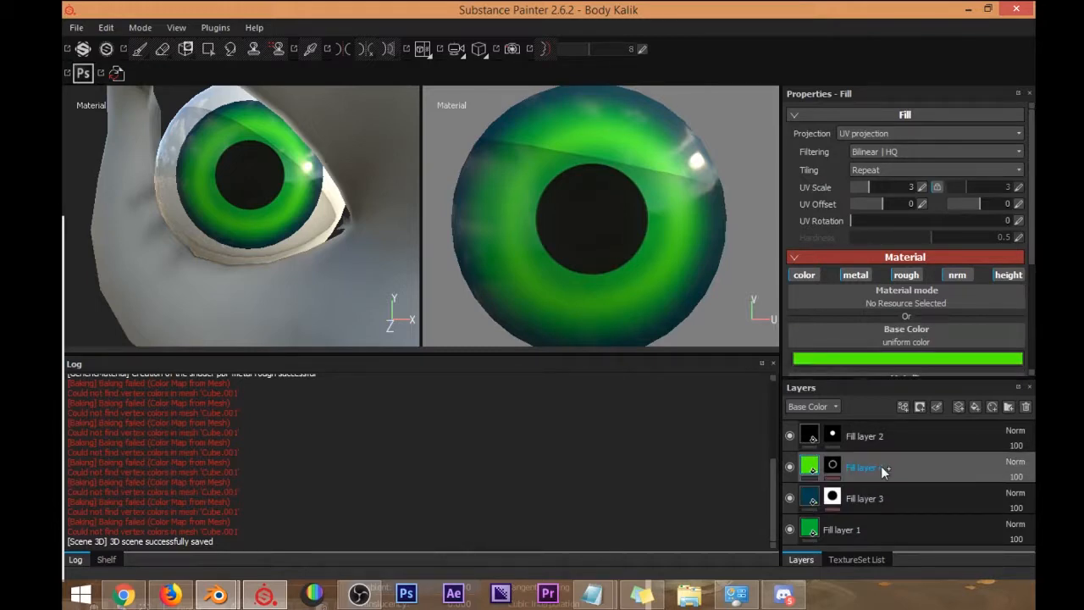
key(ctrl+v)
click(833, 469)
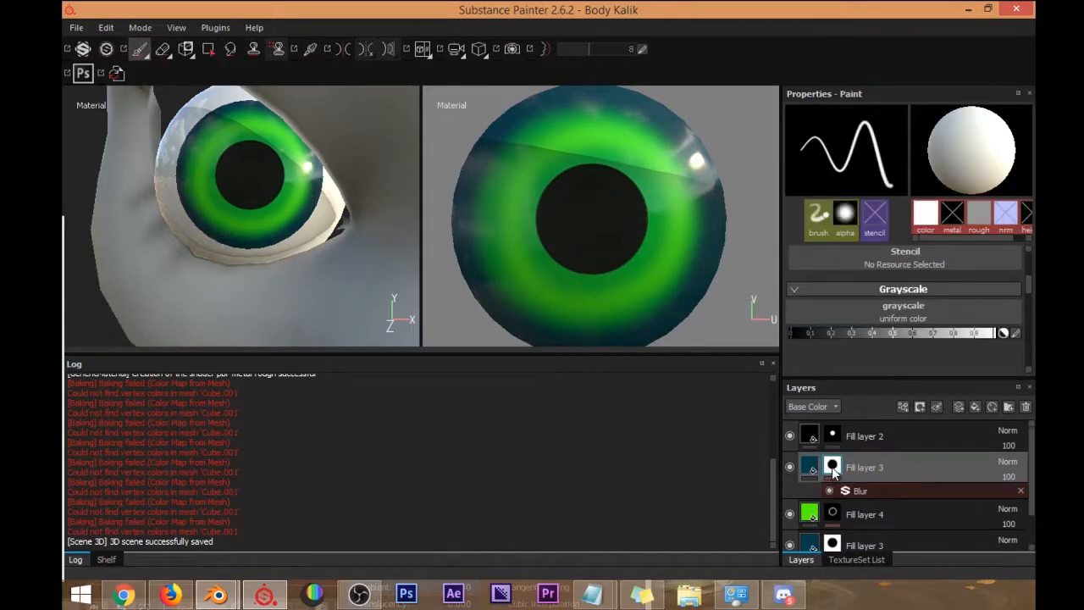
right_click(833, 469)
click(910, 161)
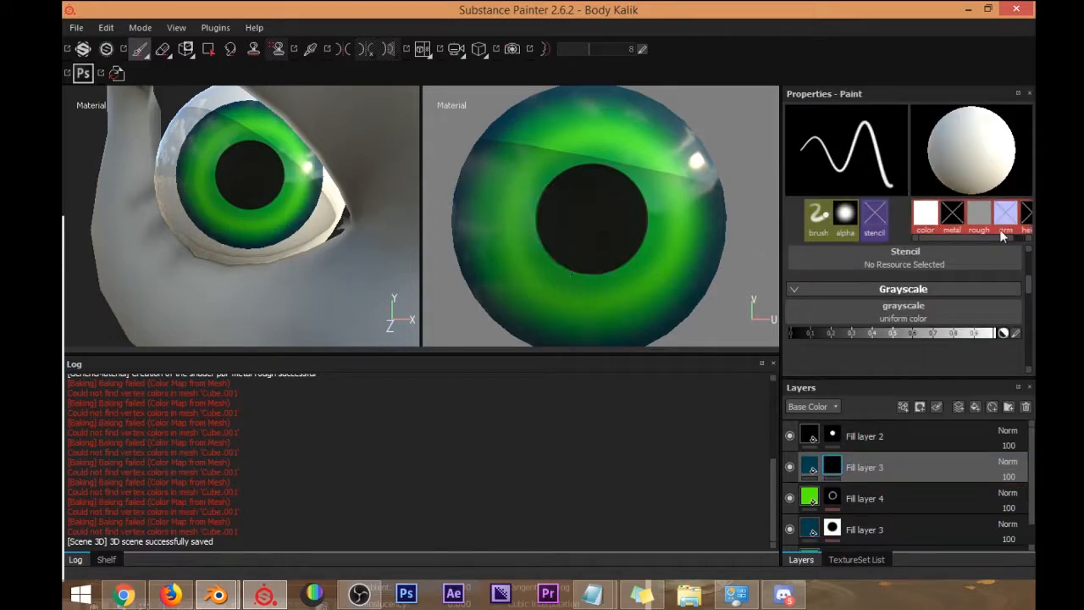
Harden the brush to 0.97 and reduce its size to 0.14, testing it with one undone stroke on the iris.
drag(1028, 284, 1031, 261)
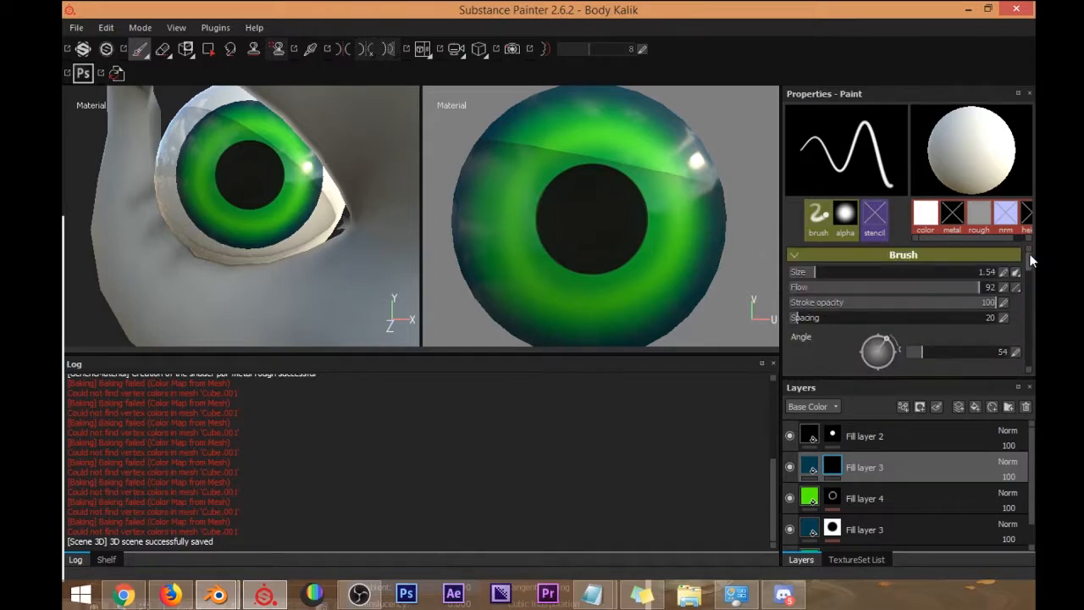
mouse_move(1030, 255)
mouse_down()
mouse_move(1030, 267)
mouse_move(1030, 254)
mouse_up()
ctrl+right_drag(635, 235, 622, 127)
ctrl+right_drag(638, 240, 602, 240)
drag(512, 243, 512, 185)
key(ctrl+z)
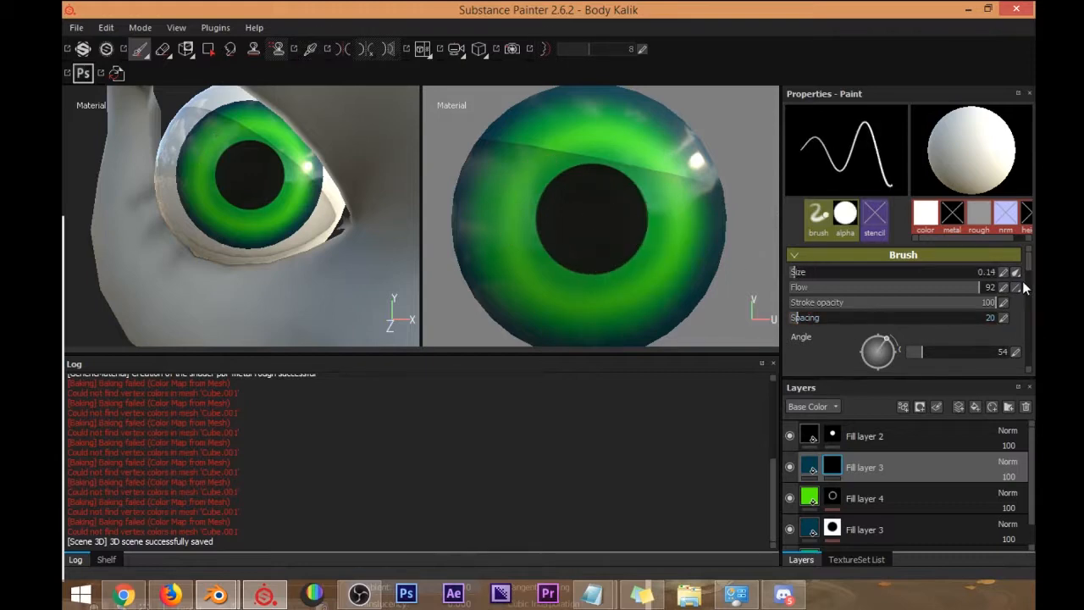
Try Follow Path with a short test stroke on the iris, undo the stroke, and turn the option back off.
mouse_move(1028, 265)
mouse_down()
mouse_move(1030, 287)
mouse_move(1032, 257)
mouse_up()
drag(868, 379, 867, 476)
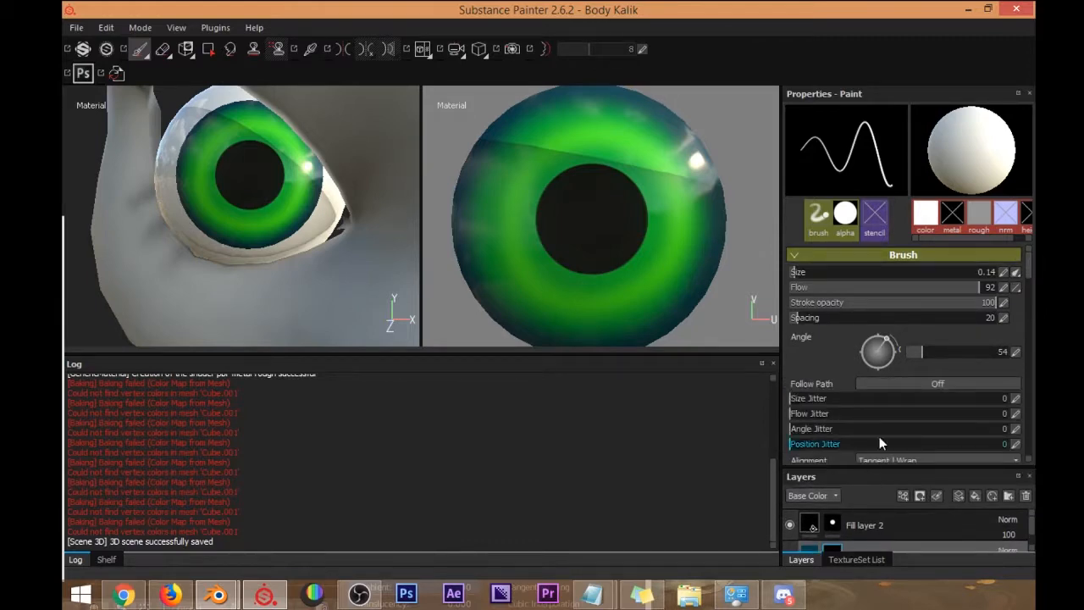
scroll(1008, 287, down, 2)
click(931, 343)
mouse_move(533, 167)
mouse_down()
mouse_move(507, 202)
mouse_move(646, 289)
mouse_move(538, 171)
mouse_up()
key(ctrl+z)
click(909, 345)
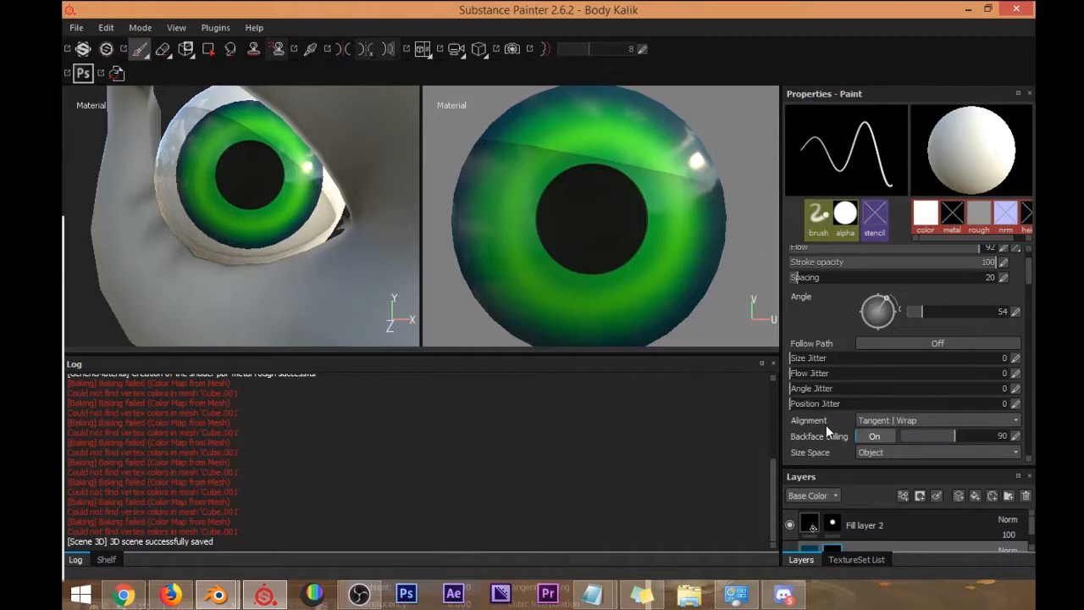
click(885, 455)
click(899, 454)
click(917, 419)
click(923, 419)
Try a test stroke with strong Flow Jitter on the iris, undo it, and reset Flow Jitter to 0.
drag(817, 373, 1007, 377)
mouse_move(653, 205)
mouse_down()
mouse_move(688, 222)
mouse_move(709, 212)
mouse_up()
key(ctrl+z)
drag(966, 372, 751, 397)
Try a test stroke with strong Size Jitter on the iris, undo it, and reset Size Jitter to 0.
drag(828, 358, 1008, 359)
mouse_move(657, 202)
mouse_down()
mouse_move(636, 301)
mouse_move(650, 176)
mouse_up()
key(ctrl+z)
drag(913, 358, 791, 358)
Try a test stroke with Position Jitter at 100, undo it, and reset Position Jitter to 0.
drag(812, 403, 1017, 403)
mouse_move(674, 272)
mouse_down()
mouse_move(532, 288)
mouse_move(518, 218)
mouse_up()
key(ctrl+z)
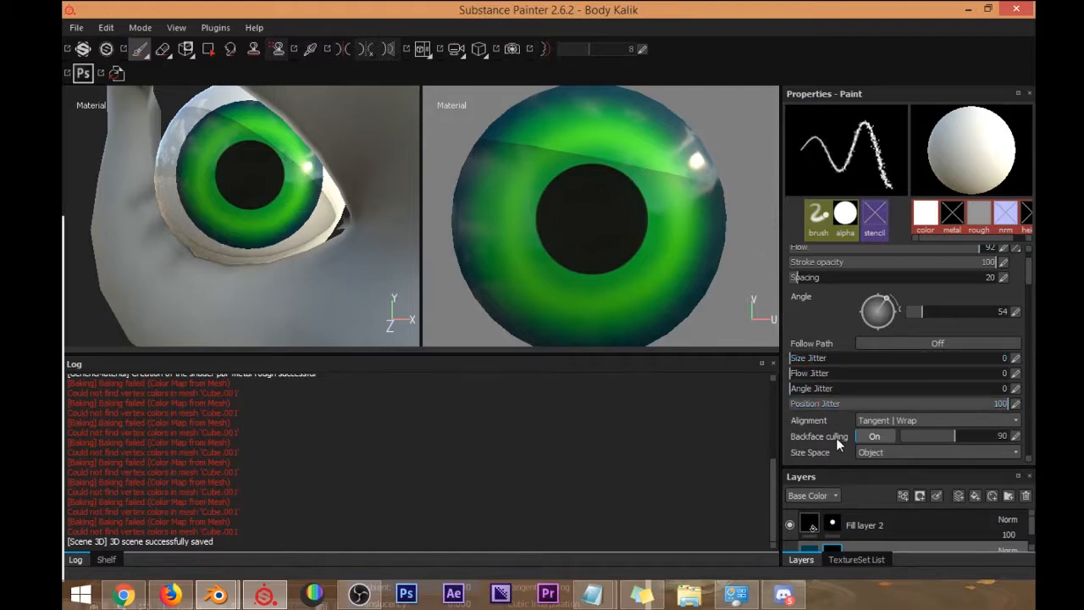
drag(892, 403, 710, 425)
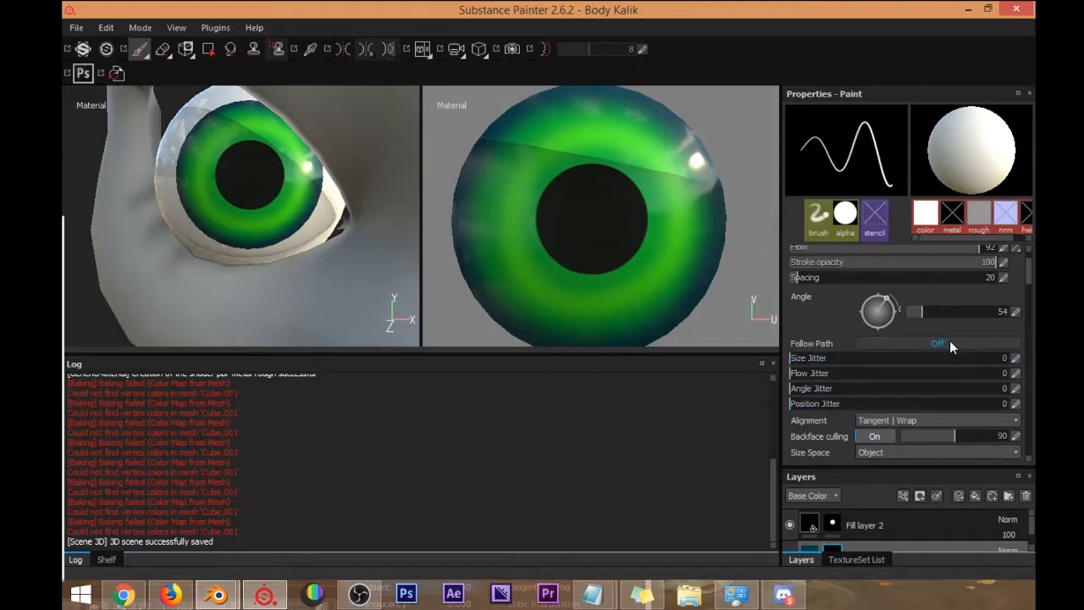
Set the brush spacing to 17 and check it with a test stroke on the iris that is undone.
scroll(1028, 278, up, 2)
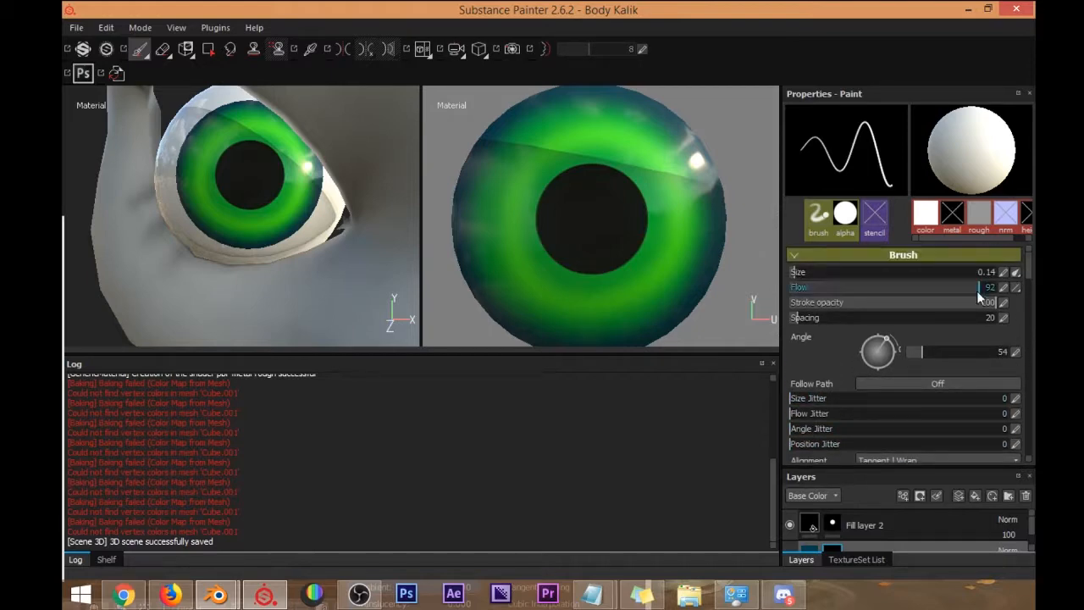
mouse_move(872, 320)
mouse_down()
mouse_move(850, 317)
mouse_move(975, 322)
mouse_move(795, 328)
mouse_up()
drag(667, 254, 652, 285)
key(ctrl+z)
Test the brush flow at 42 and 11 with undone strokes around the iris, and set the flow to 100.
drag(896, 286, 711, 312)
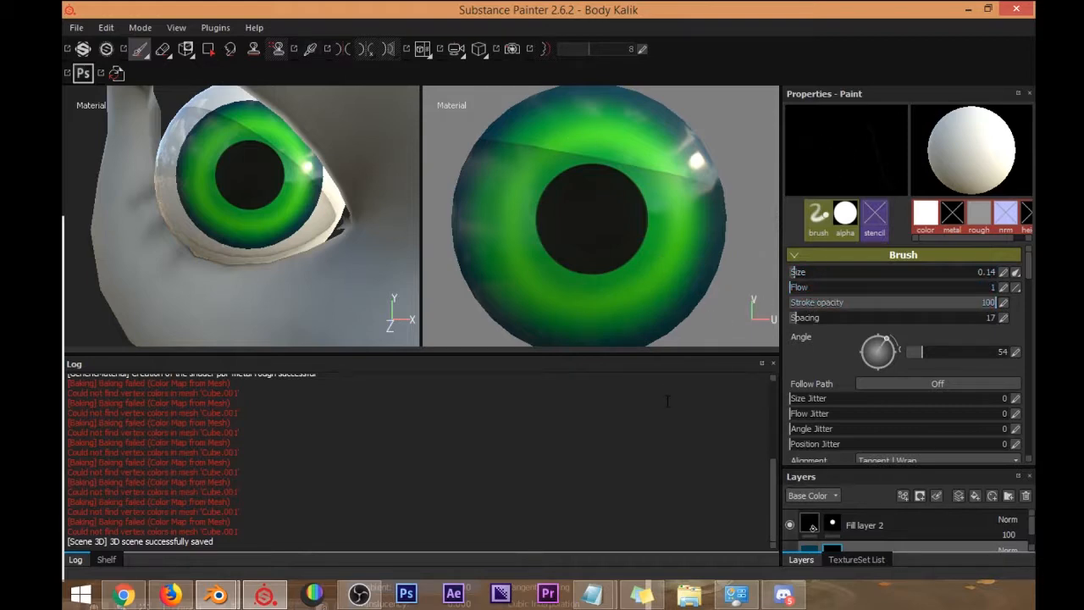
drag(791, 286, 874, 286)
mouse_move(682, 222)
mouse_down()
mouse_move(635, 309)
mouse_move(506, 185)
mouse_up()
key(ctrl+z)
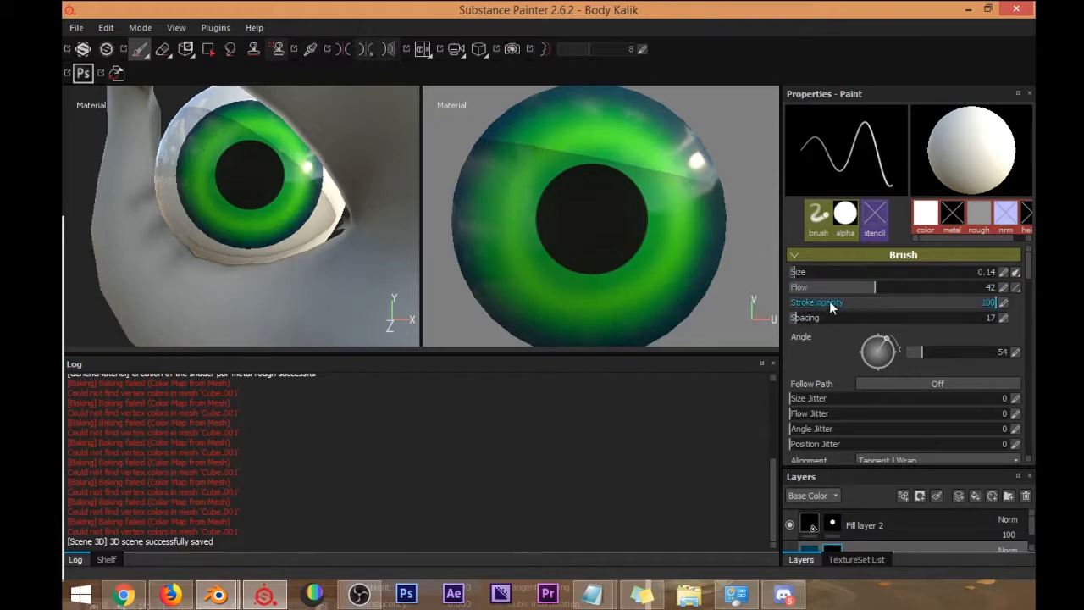
click(812, 286)
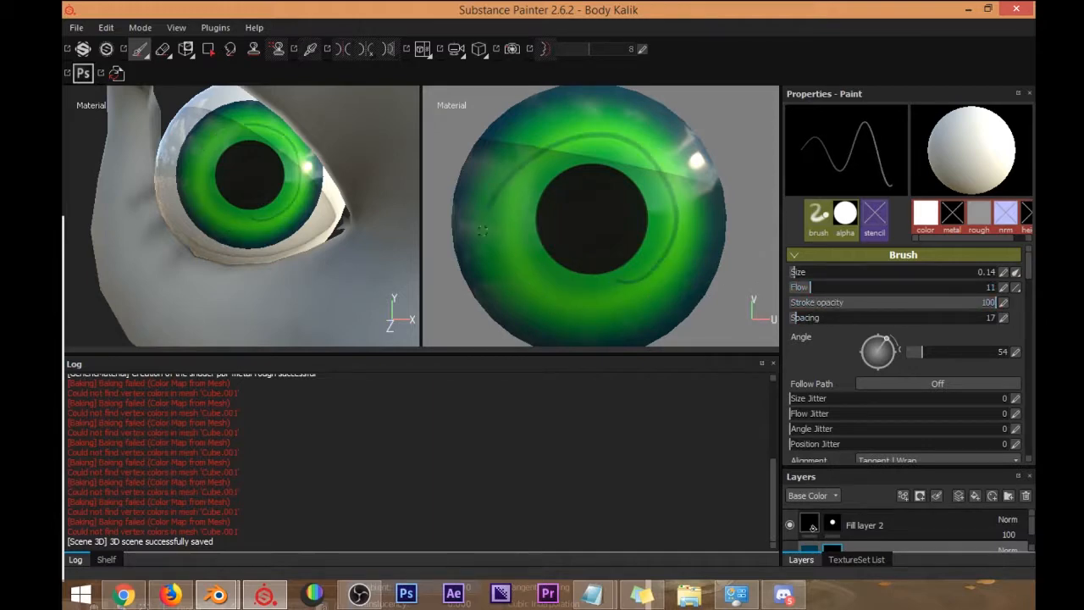
drag(829, 288, 997, 286)
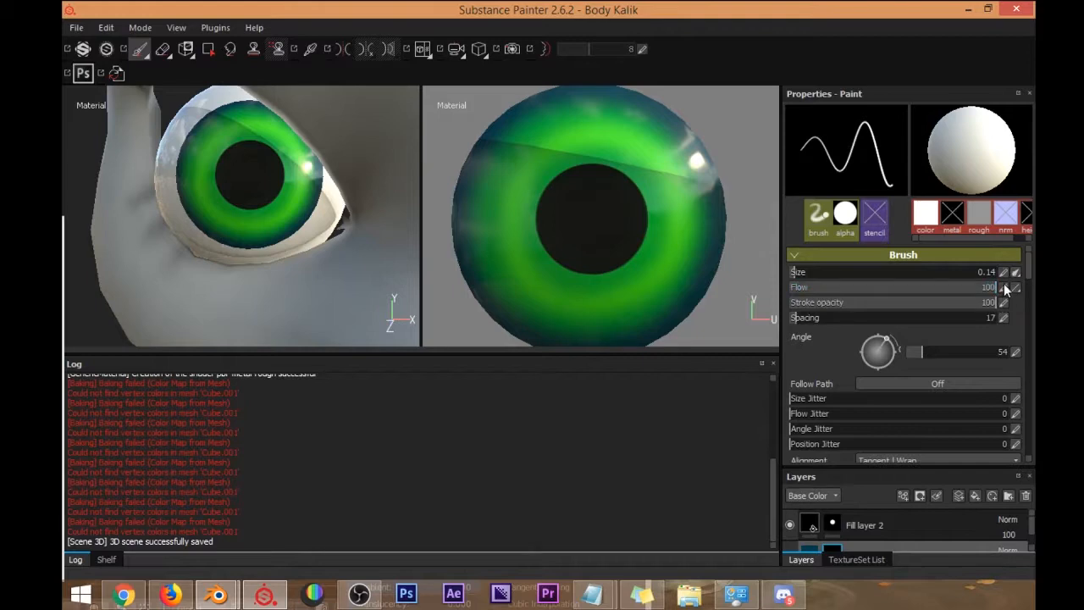
click(1016, 273)
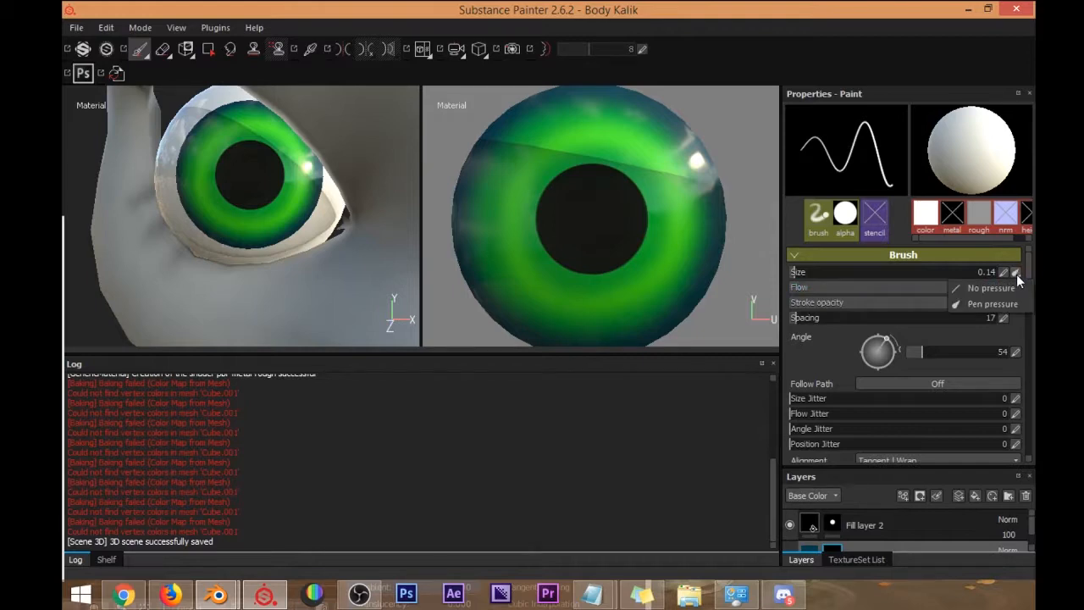
click(1019, 272)
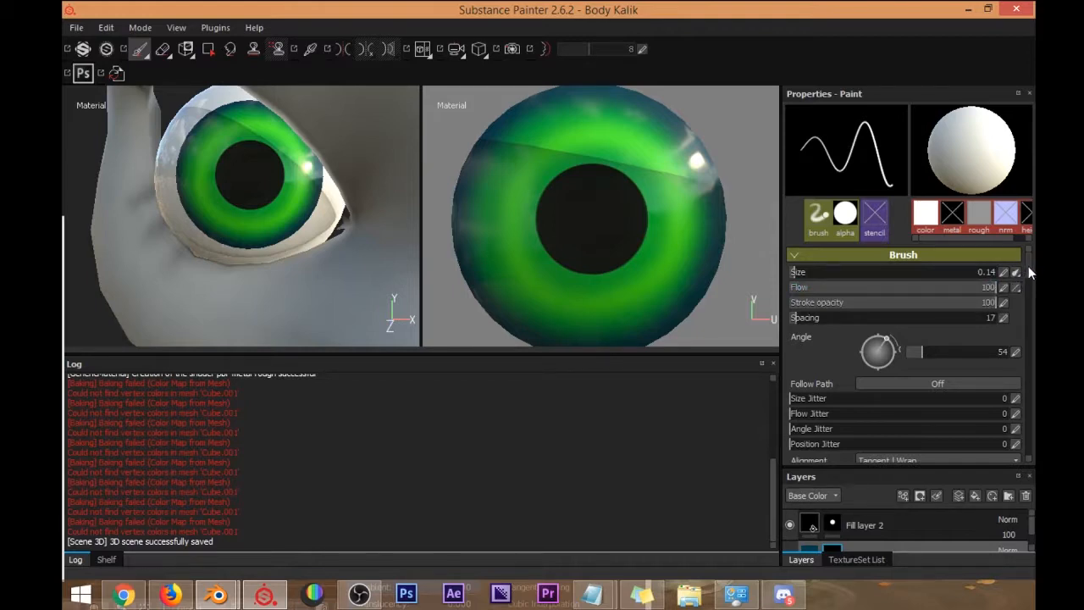
click(1017, 288)
click(1017, 289)
Test Follow Path once more with a stroke beside the pupil, undo the stroke, and disable the option.
scroll(1029, 275, down, 4)
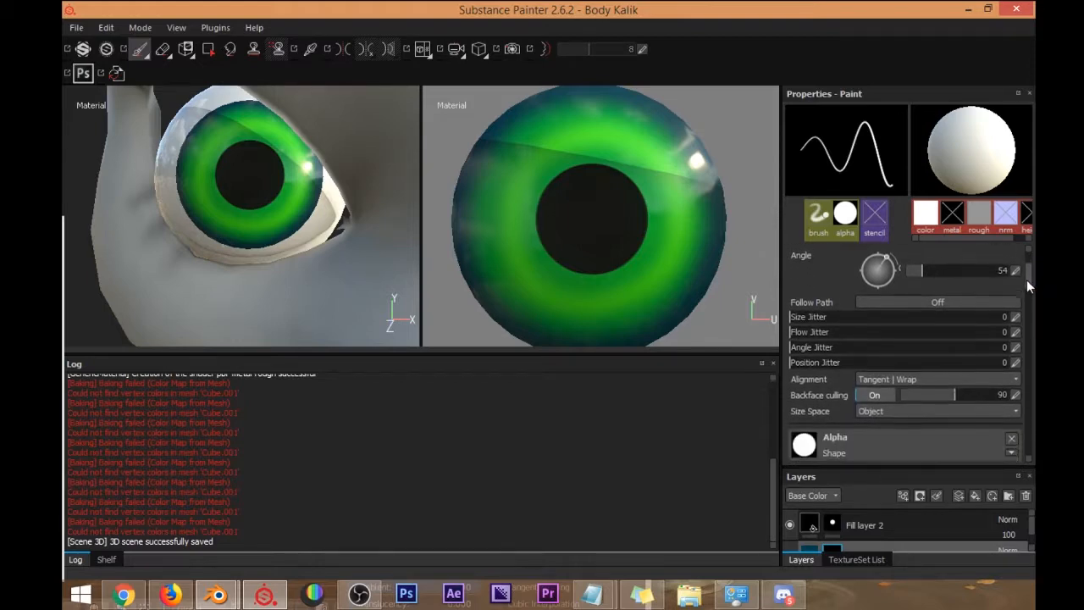
click(922, 291)
drag(596, 296, 658, 229)
key(ctrl+z)
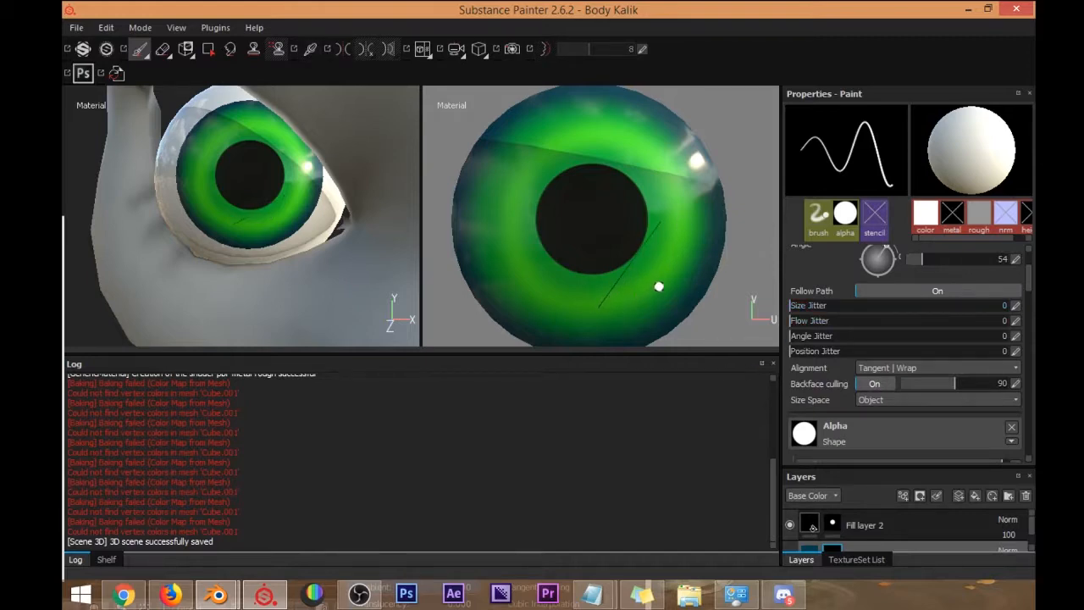
key(ctrl)
click(898, 292)
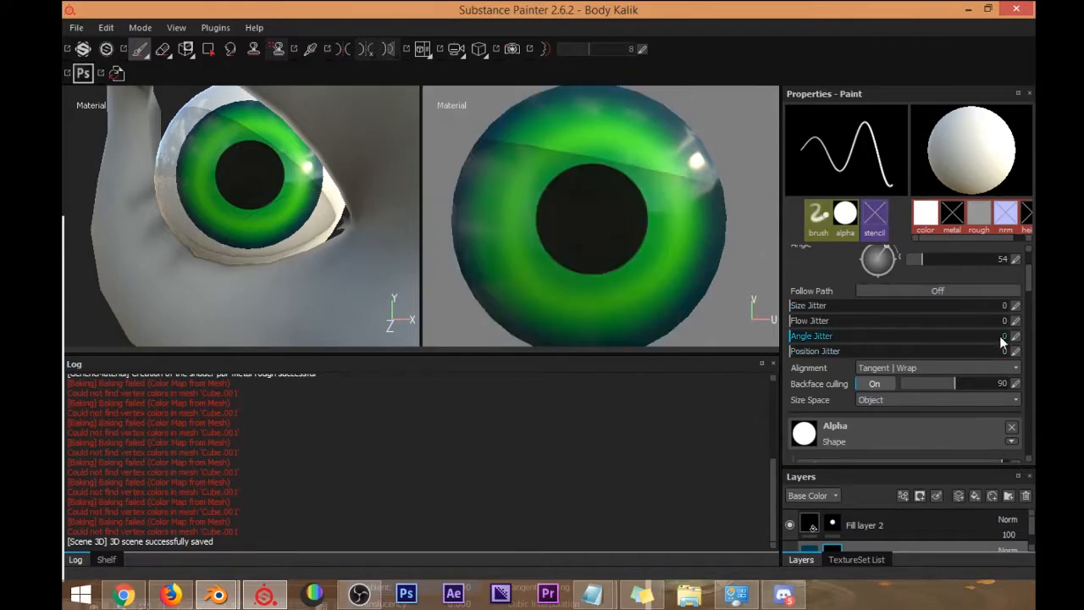
Try a test stroke below the pupil with Backface Culling off, undo it, and turn culling back on.
scroll(1028, 292, down, 4)
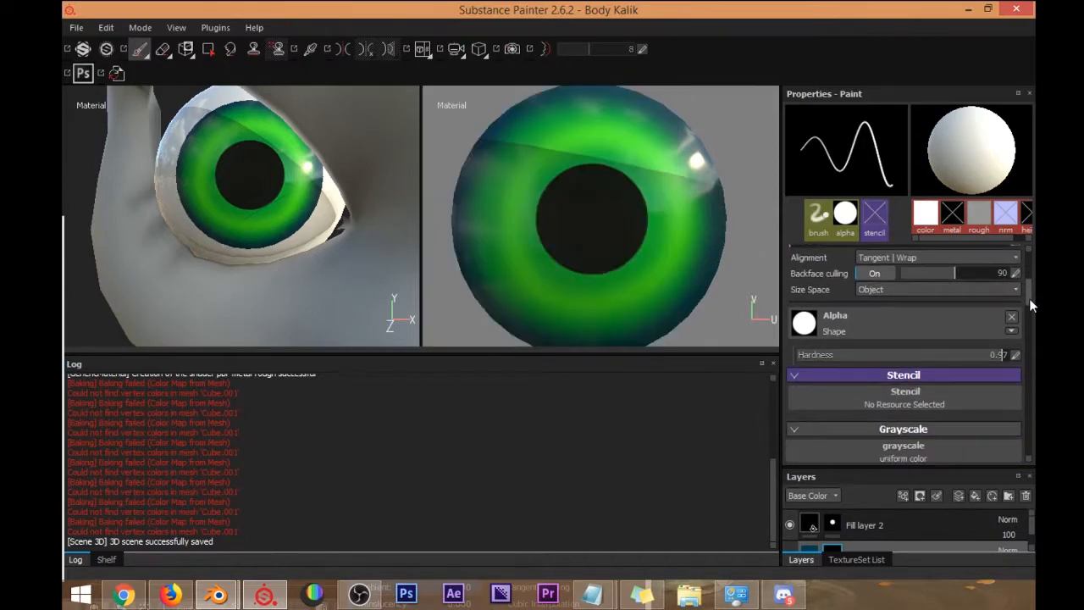
scroll(1030, 295, up, 1)
click(911, 330)
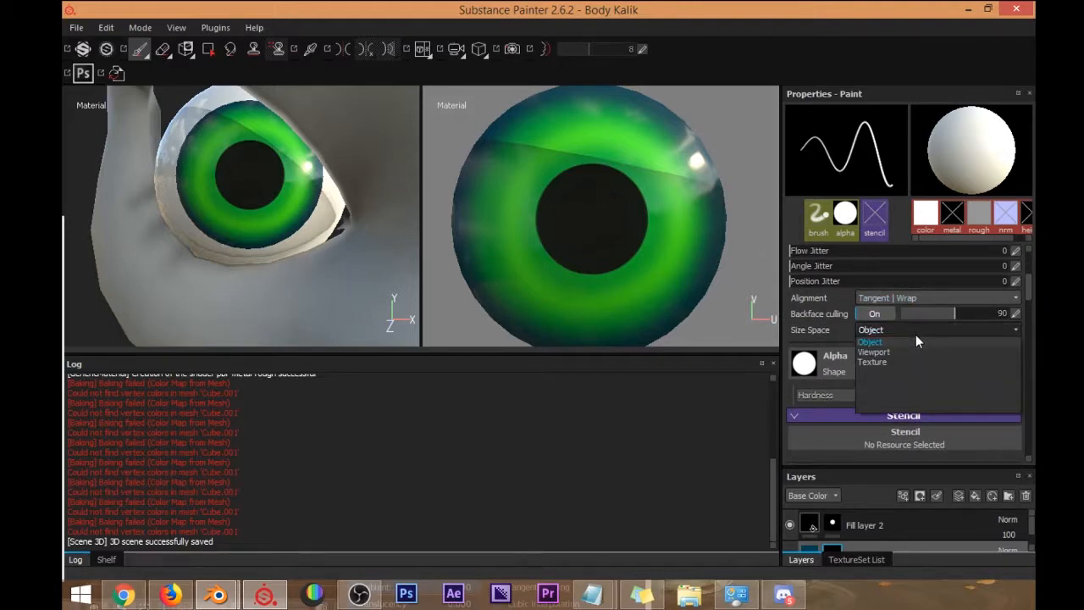
click(879, 314)
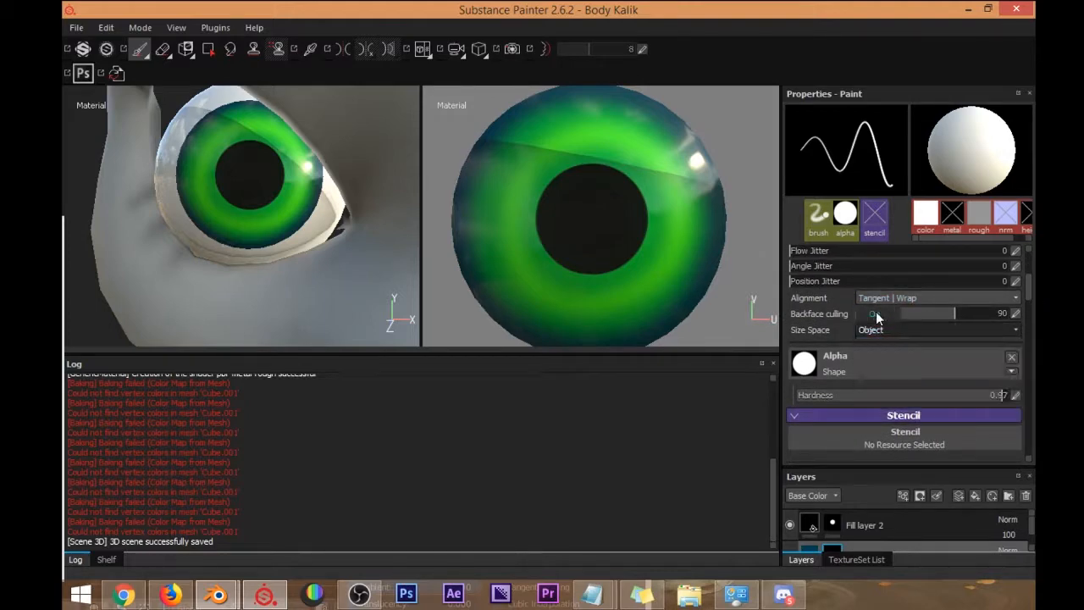
click(880, 314)
mouse_move(611, 310)
mouse_down()
mouse_move(664, 275)
mouse_move(589, 315)
mouse_up()
key(ctrl+z)
click(885, 314)
Try Backface Culling angles of 135 and 45 with undone test strokes on the iris, and restore the angle to 90.
drag(950, 312, 1019, 312)
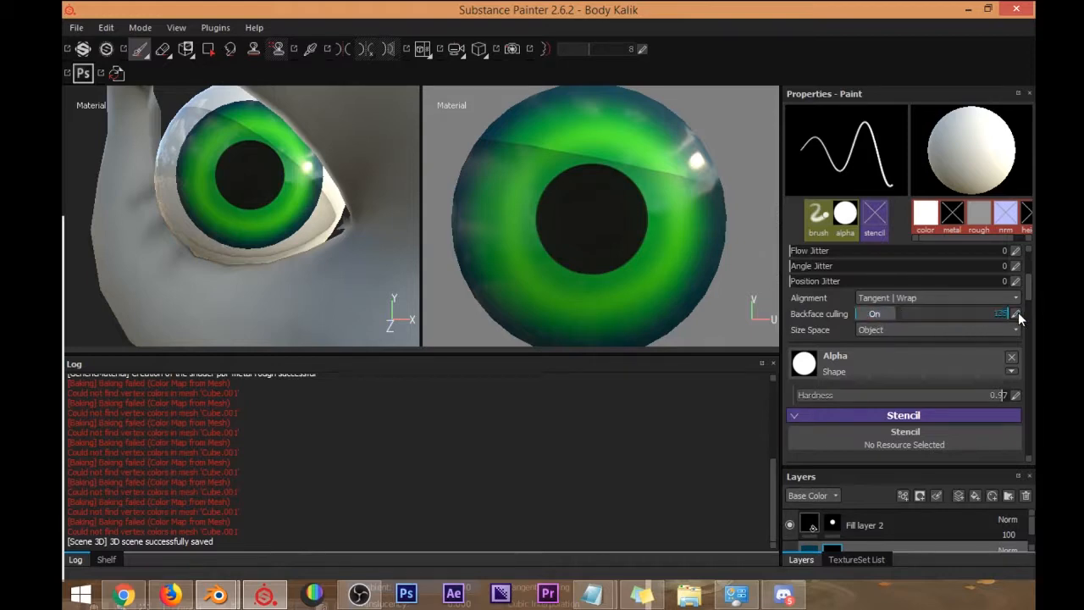
drag(673, 246, 539, 165)
key(ctrl+z)
drag(989, 314, 896, 315)
mouse_move(609, 314)
mouse_down()
mouse_move(515, 220)
mouse_move(624, 314)
mouse_up()
key(ctrl+z)
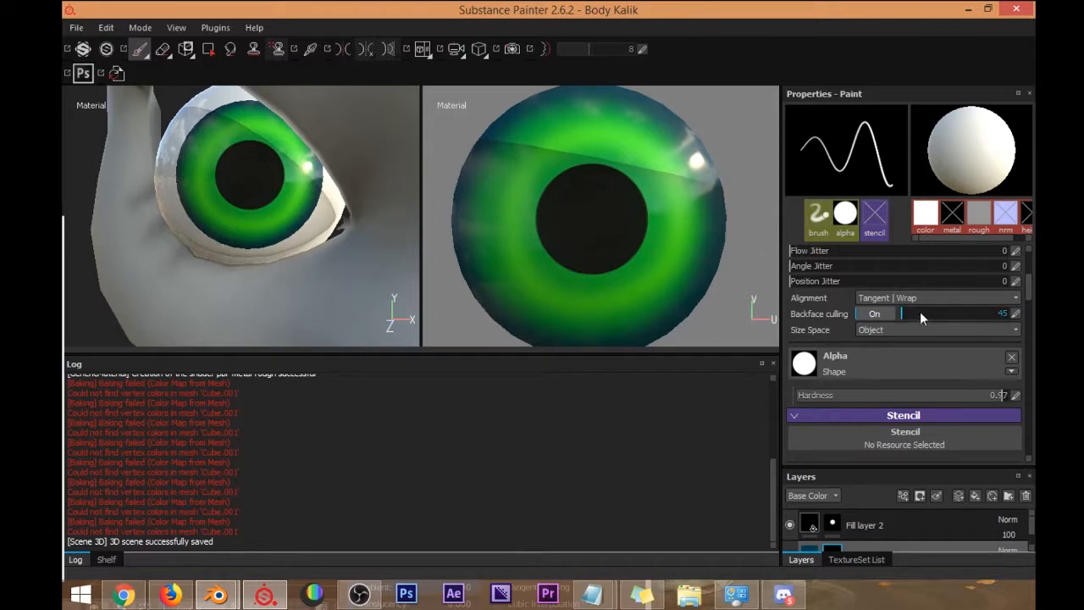
drag(983, 322, 985, 322)
text(90)
key(Return)
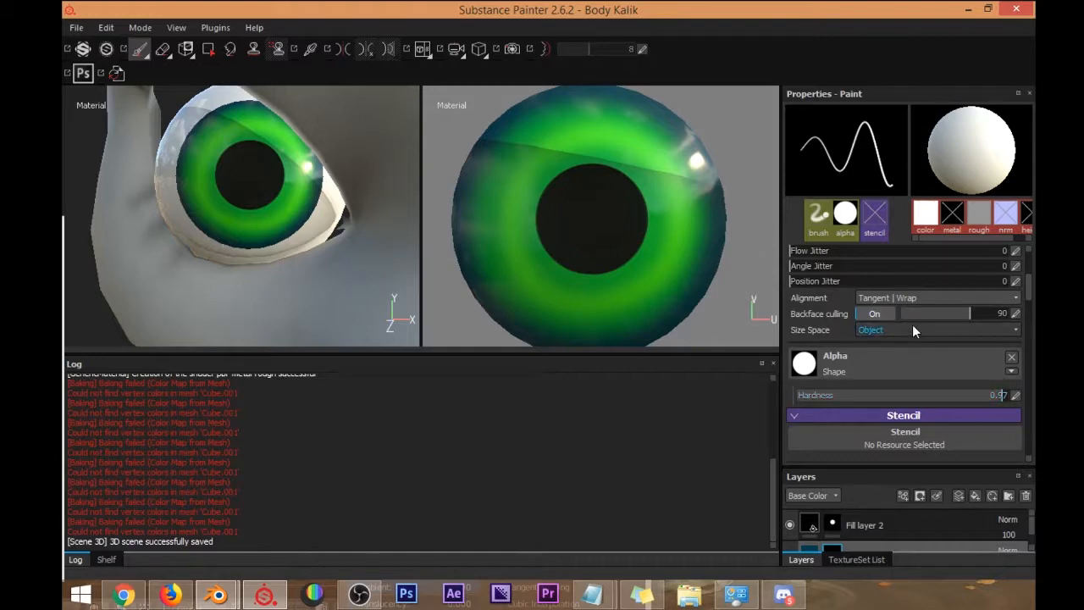
Review the brush, alpha and stencil settings of the Paint tool, including the available Size Space options.
scroll(910, 323, up, 4)
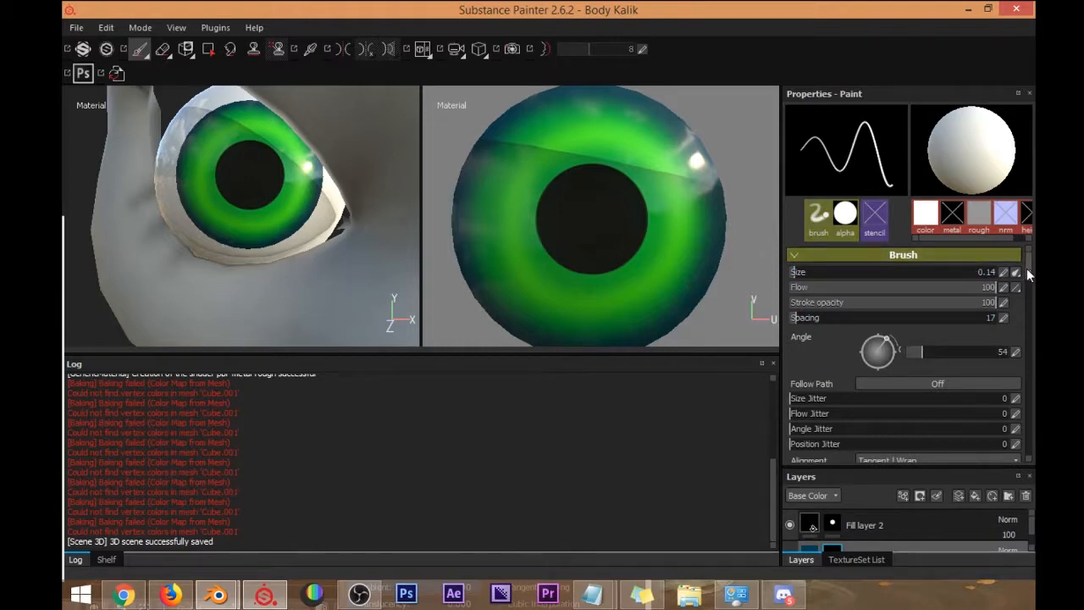
scroll(1026, 269, down, 1)
drag(1026, 271, 1007, 354)
click(818, 213)
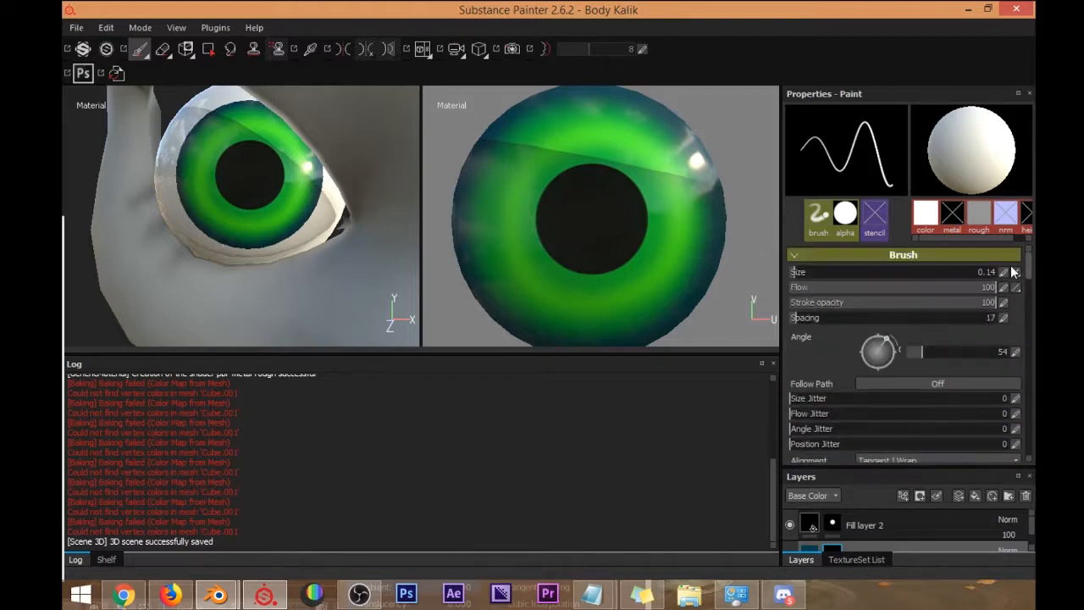
click(846, 214)
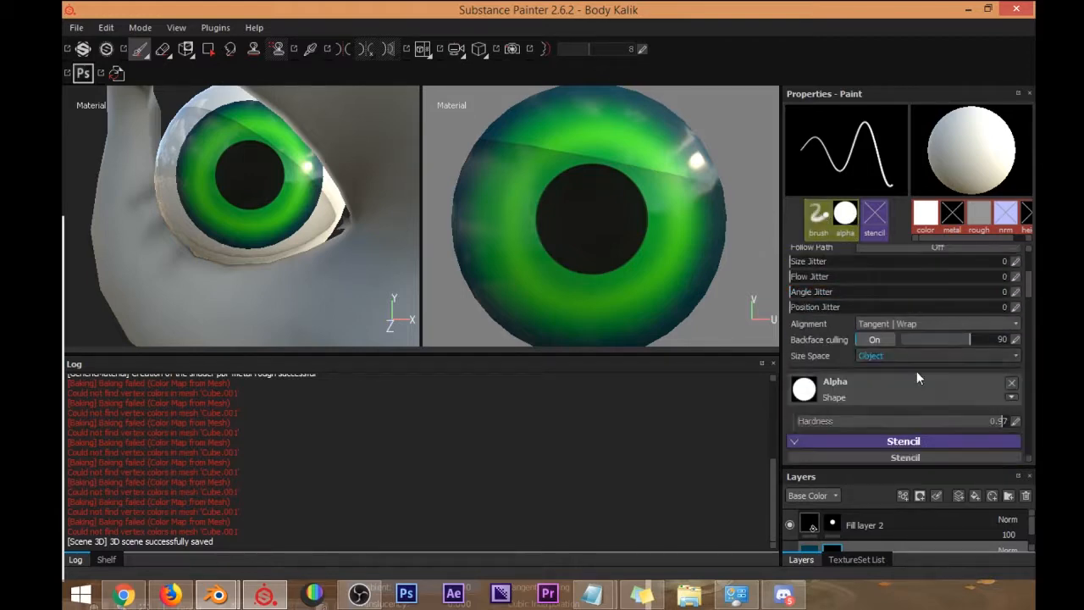
scroll(916, 371, down, 2)
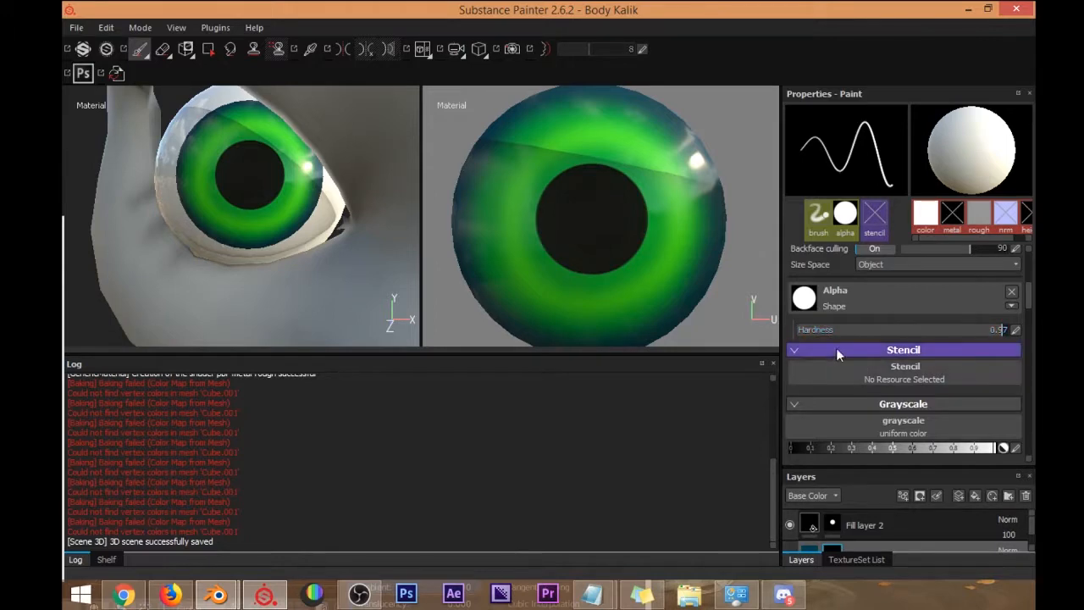
scroll(864, 364, up, 3)
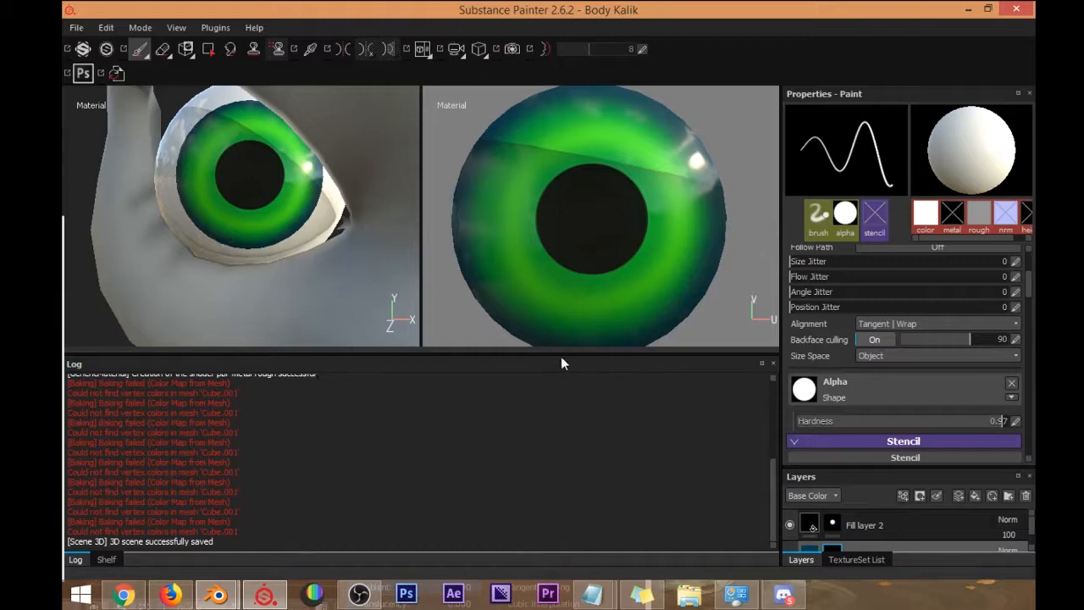
click(865, 357)
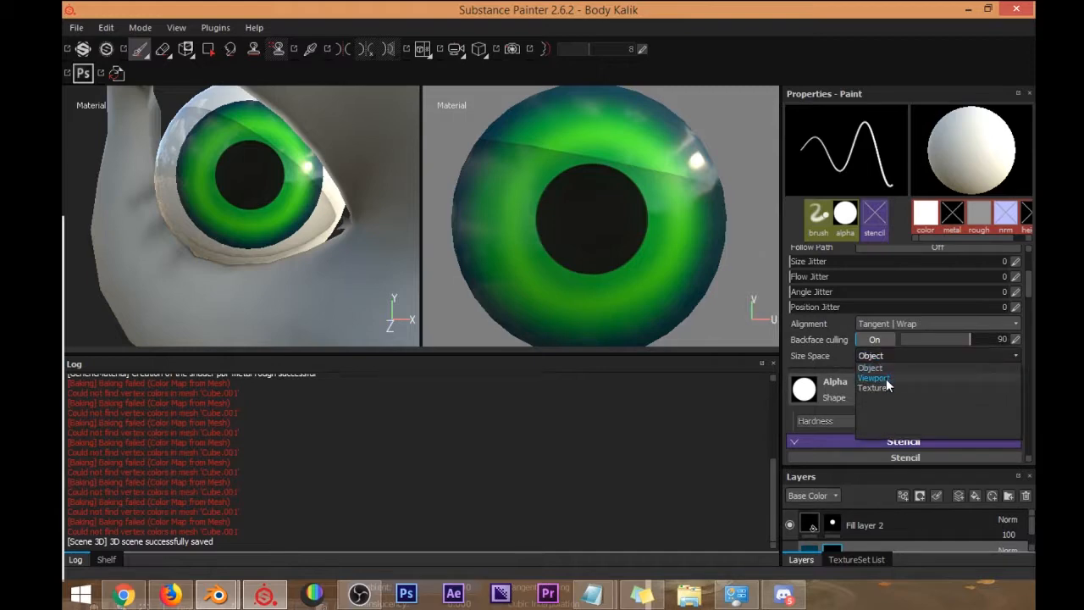
click(840, 352)
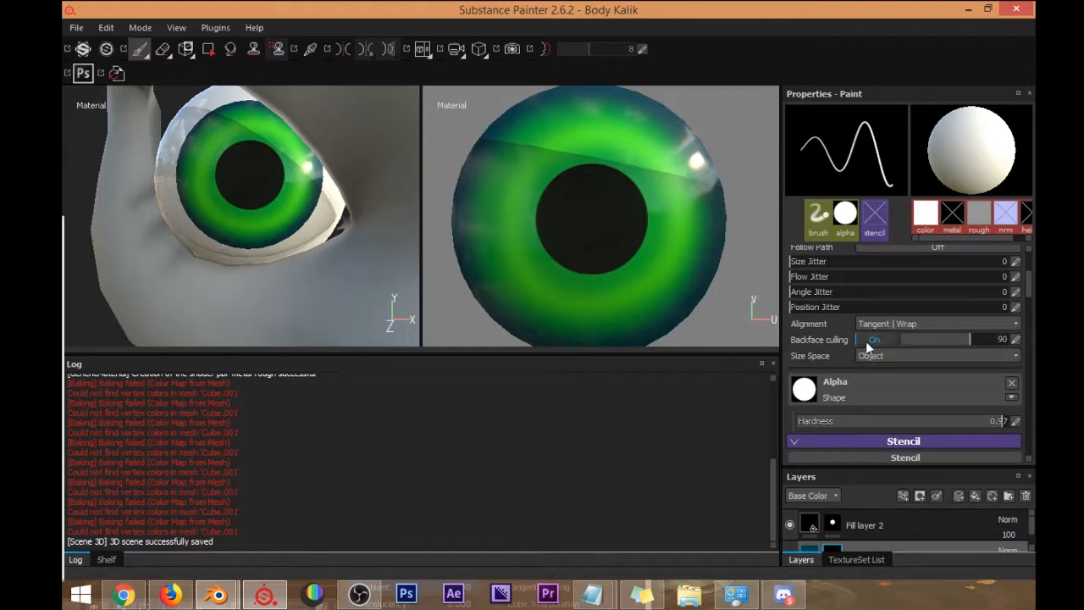
scroll(859, 347, up, 3)
scroll(813, 340, up, 2)
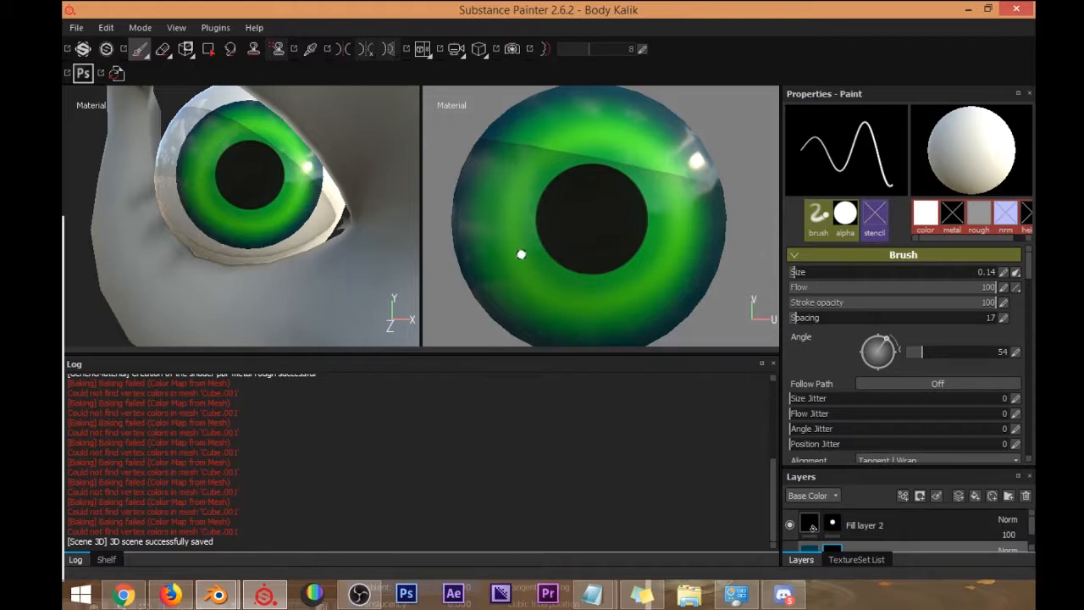
Paint trial strokes around the iris with the size 0.14 brush and undo them.
mouse_move(516, 267)
mouse_down()
mouse_move(505, 232)
mouse_move(517, 179)
mouse_move(580, 137)
mouse_move(640, 147)
mouse_up()
mouse_move(679, 218)
mouse_down()
mouse_move(631, 297)
mouse_move(505, 212)
mouse_up()
key(ctrl+z)
Look at the Eraser and Smudge tools and the Paint tool variants, and return to the regular Paint tool.
click(165, 50)
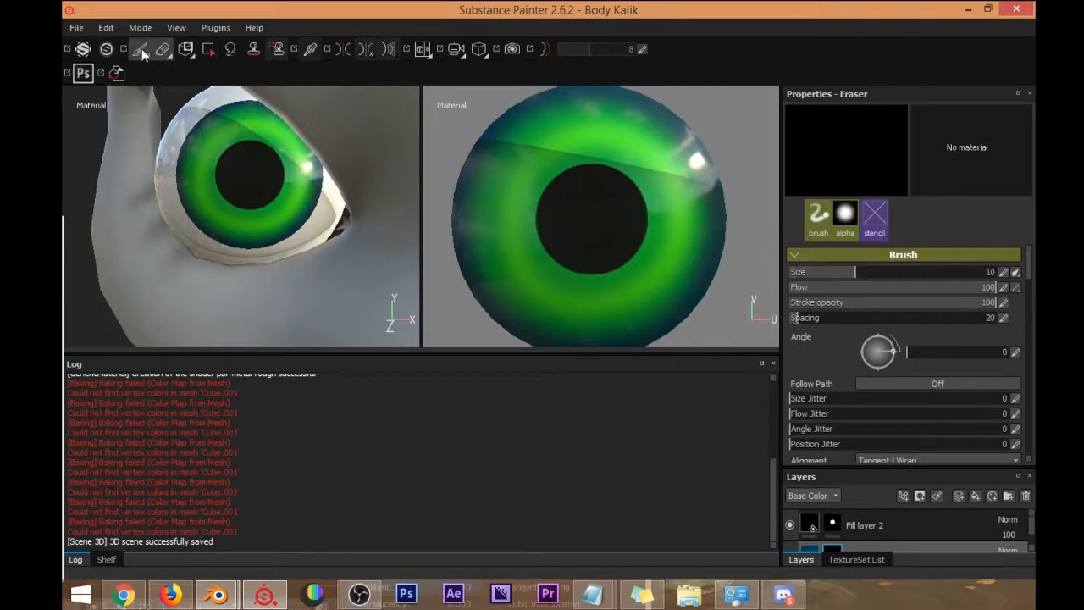
click(140, 49)
click(145, 55)
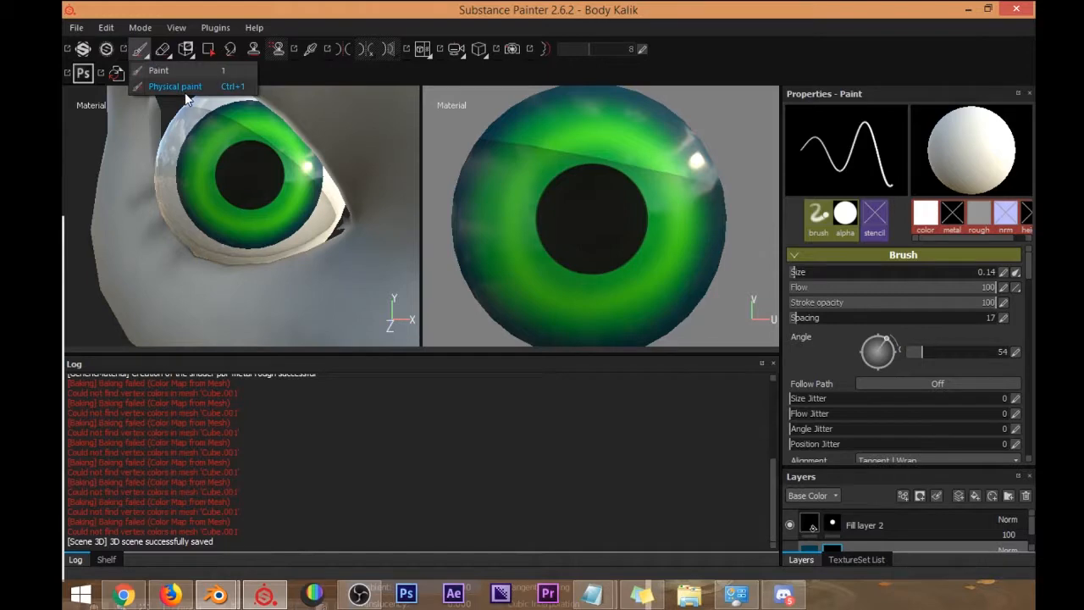
click(169, 73)
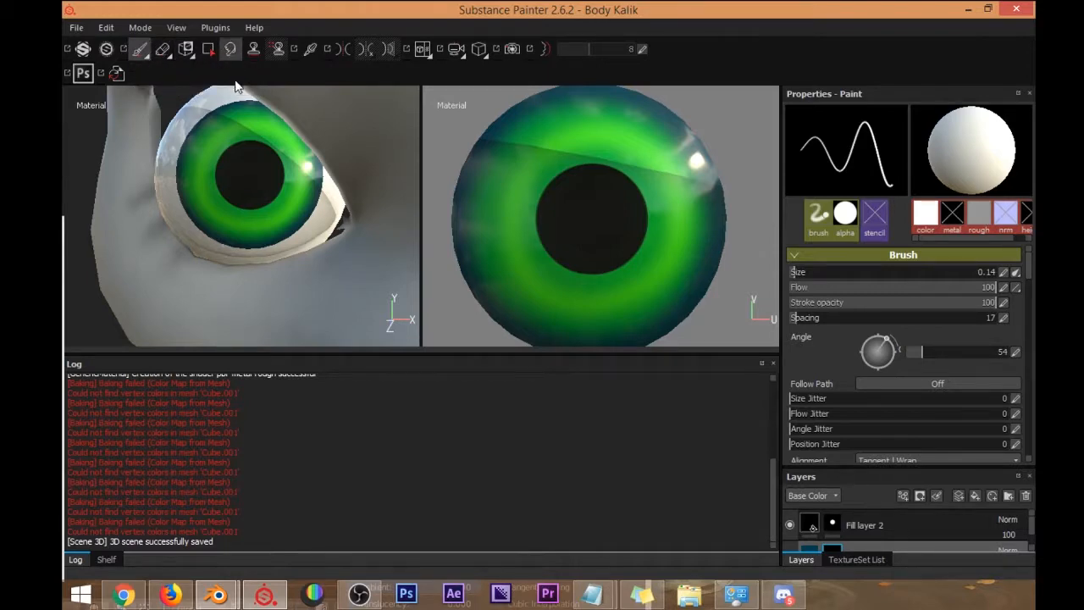
click(231, 51)
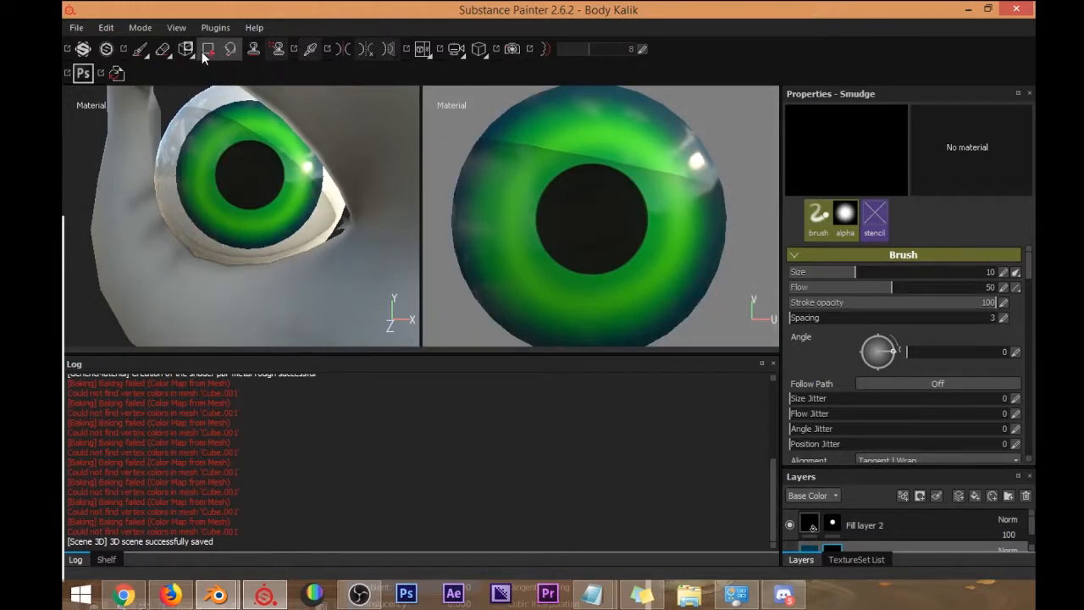
click(139, 50)
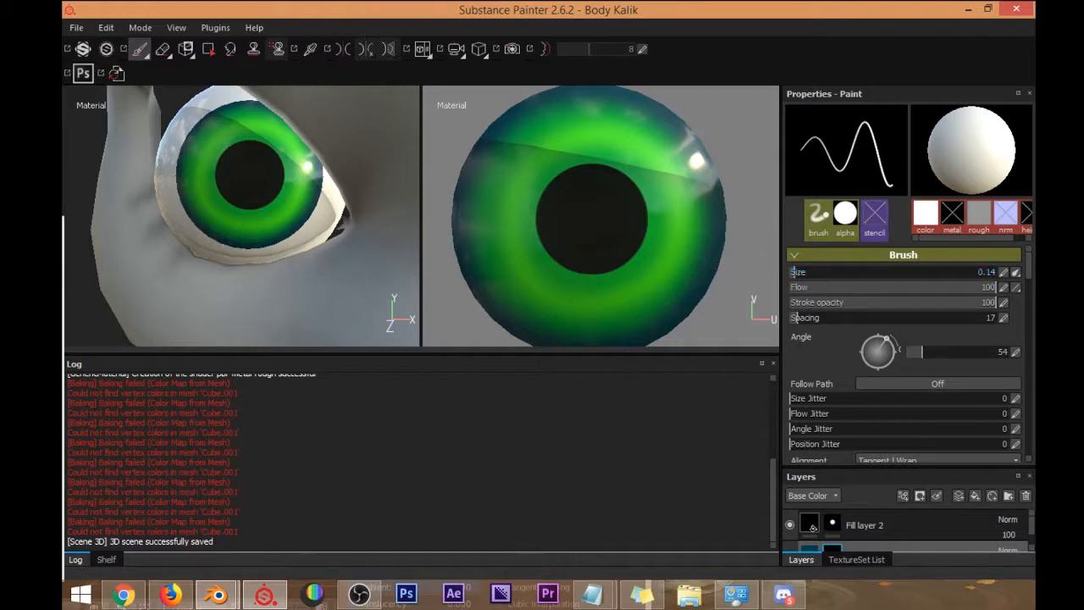
Turn on Lazy Mouse, paint trial rings around the pupil with it, and undo them.
key(alt+Tab)
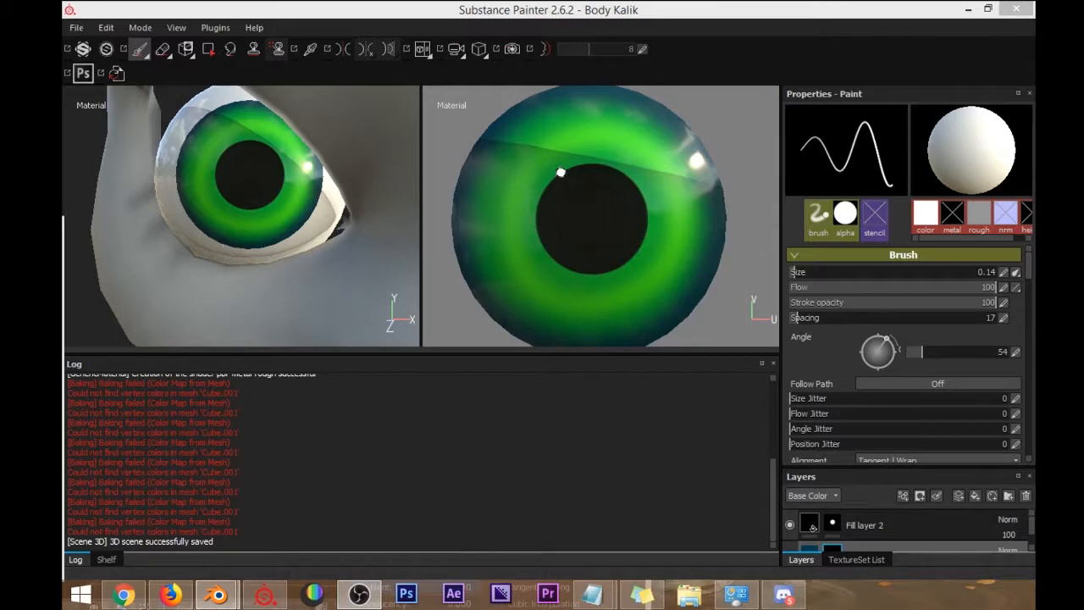
click(547, 50)
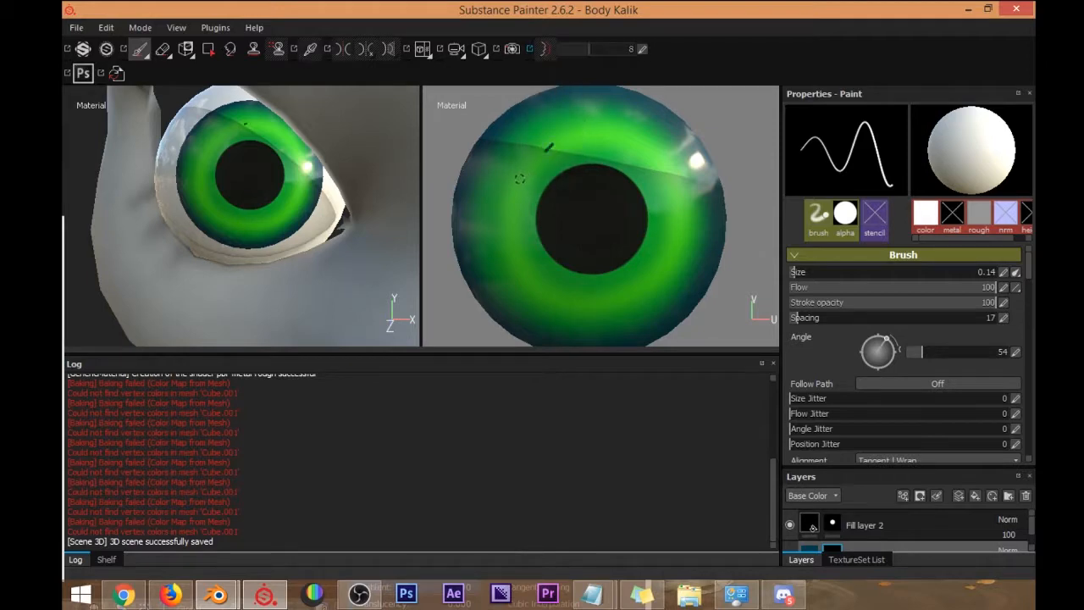
mouse_move(525, 266)
mouse_down()
mouse_move(563, 284)
mouse_move(664, 254)
mouse_move(653, 165)
mouse_move(584, 148)
mouse_up()
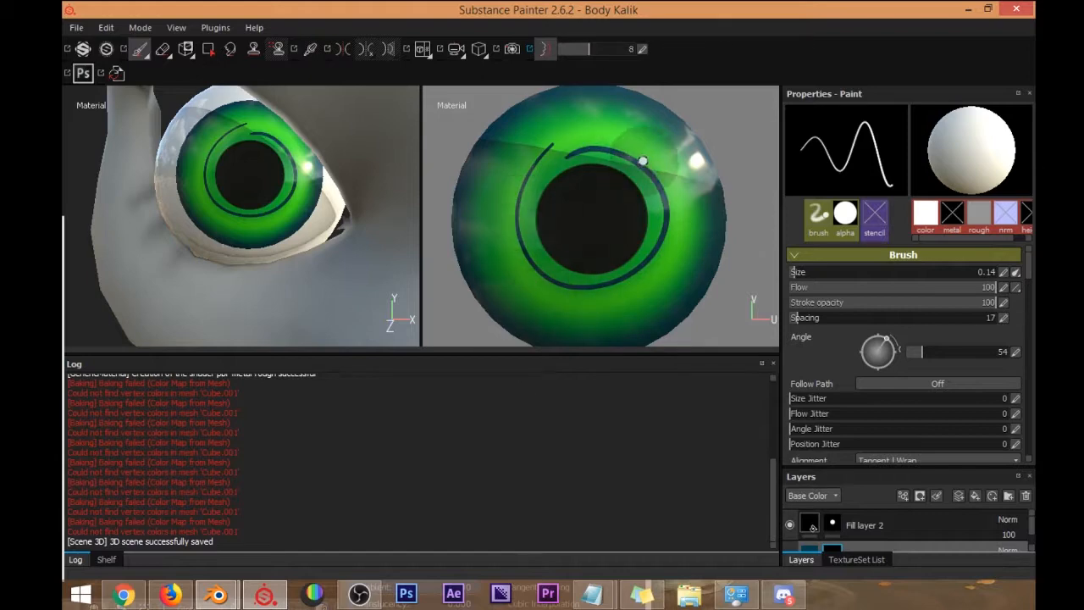
key(ctrl+z)
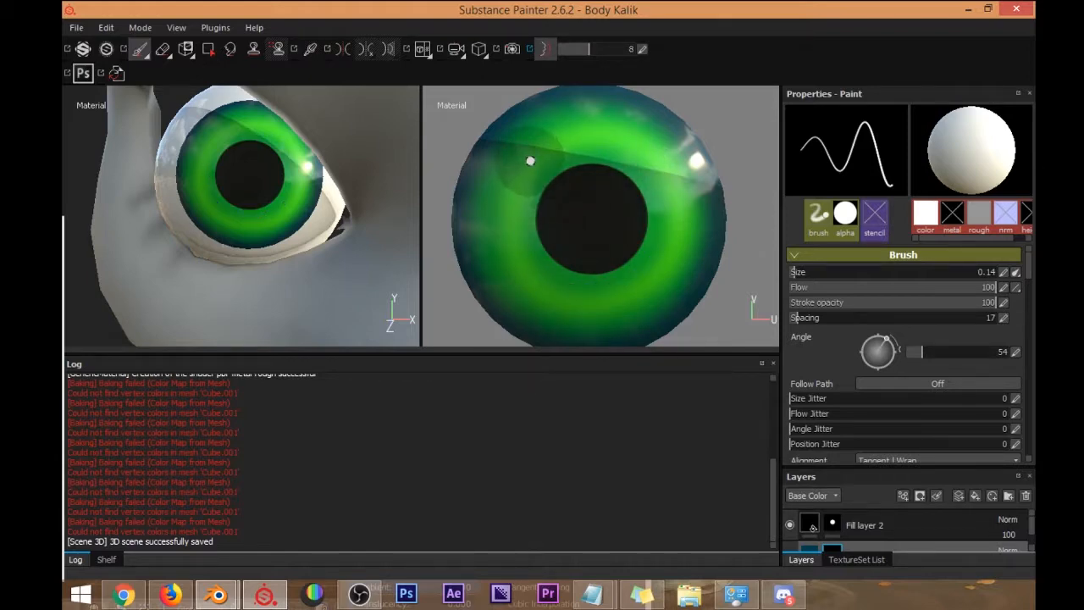
key(d)
mouse_move(530, 158)
mouse_down()
mouse_move(506, 202)
mouse_move(506, 237)
mouse_up()
mouse_move(529, 292)
mouse_down()
mouse_move(589, 312)
mouse_move(631, 305)
mouse_move(671, 266)
mouse_move(682, 229)
mouse_move(673, 185)
mouse_move(648, 147)
mouse_move(595, 133)
mouse_move(550, 143)
mouse_move(507, 196)
mouse_up()
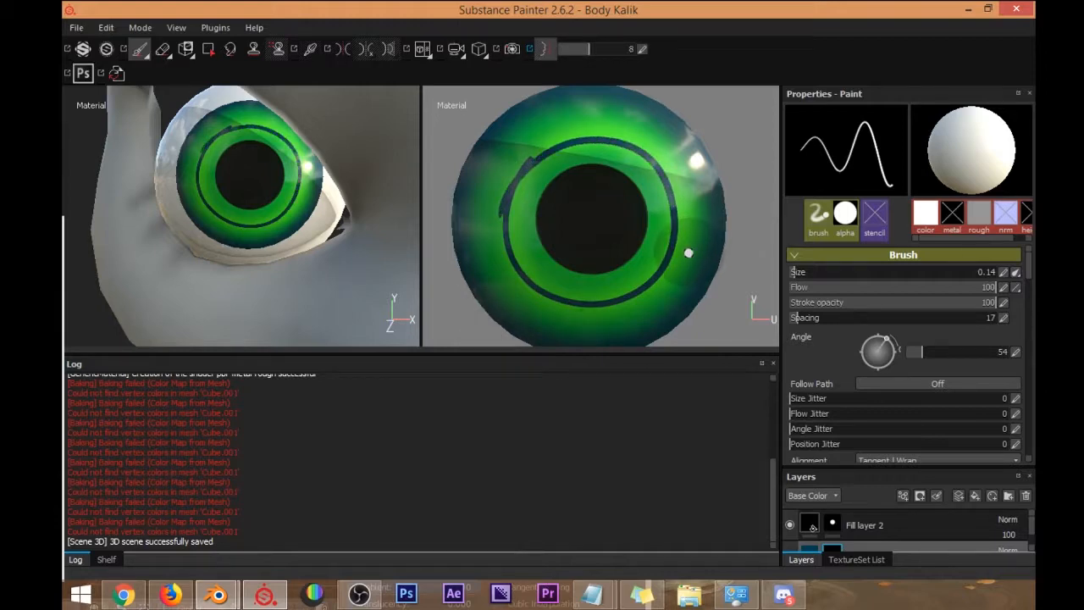
key(ctrl+z)
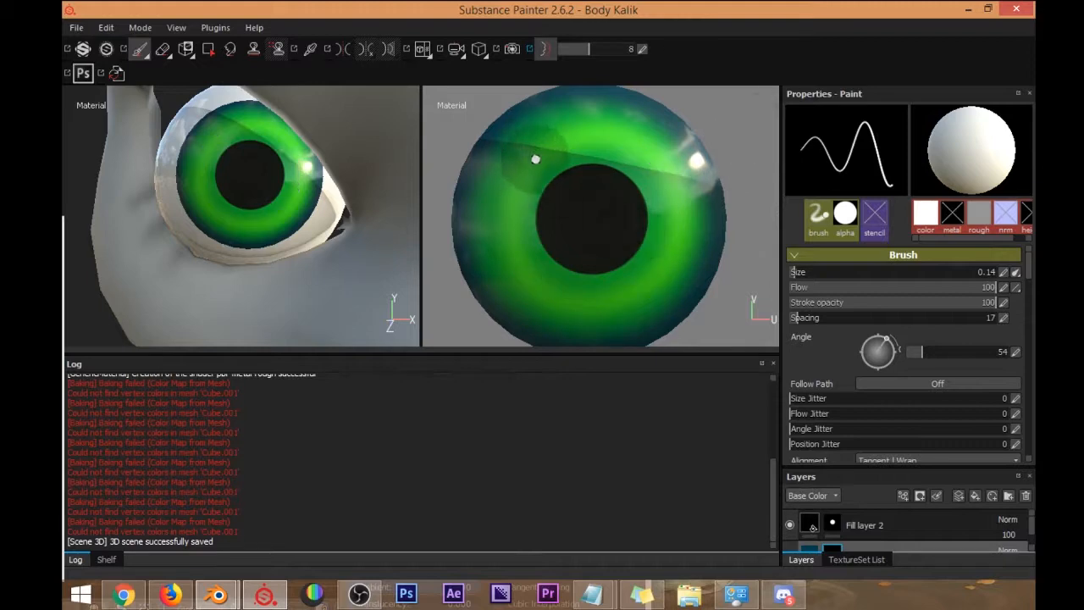
Try a Lazy Mouse distance of 13.8 with a trial ring around the pupil, and undo the strokes.
drag(606, 53, 609, 51)
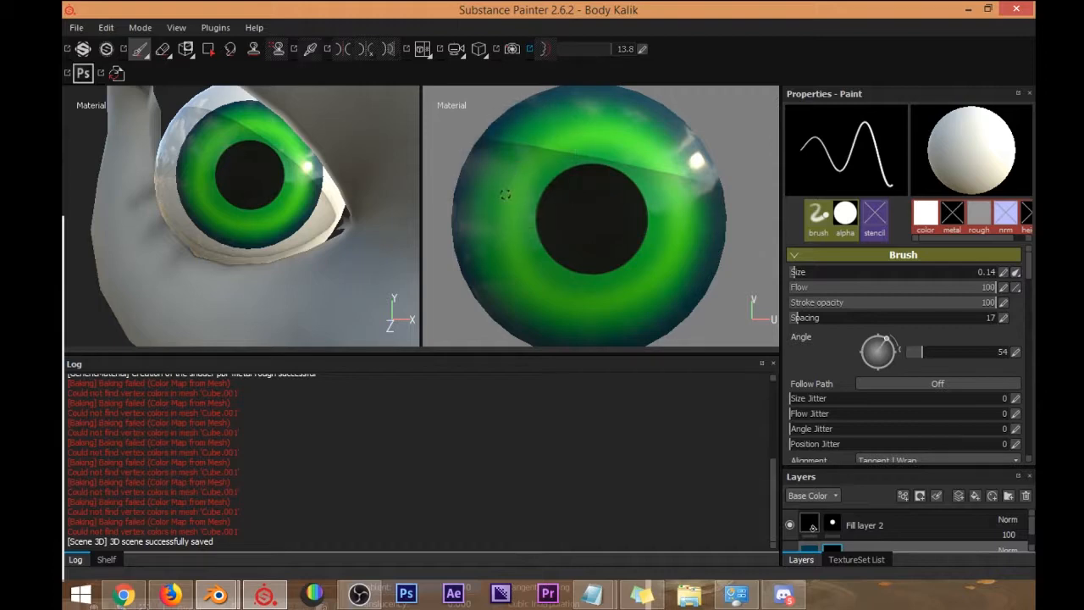
drag(499, 222, 503, 251)
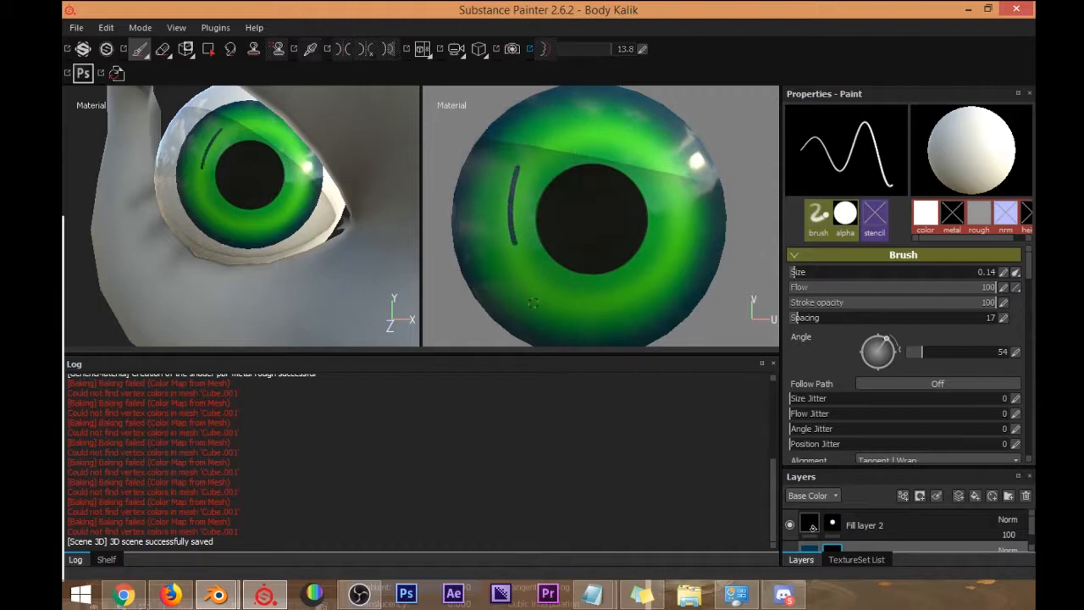
mouse_move(597, 324)
mouse_down()
mouse_move(637, 310)
mouse_move(666, 279)
mouse_move(691, 183)
mouse_move(680, 147)
mouse_move(653, 123)
mouse_move(575, 108)
mouse_move(497, 191)
mouse_move(502, 222)
mouse_up()
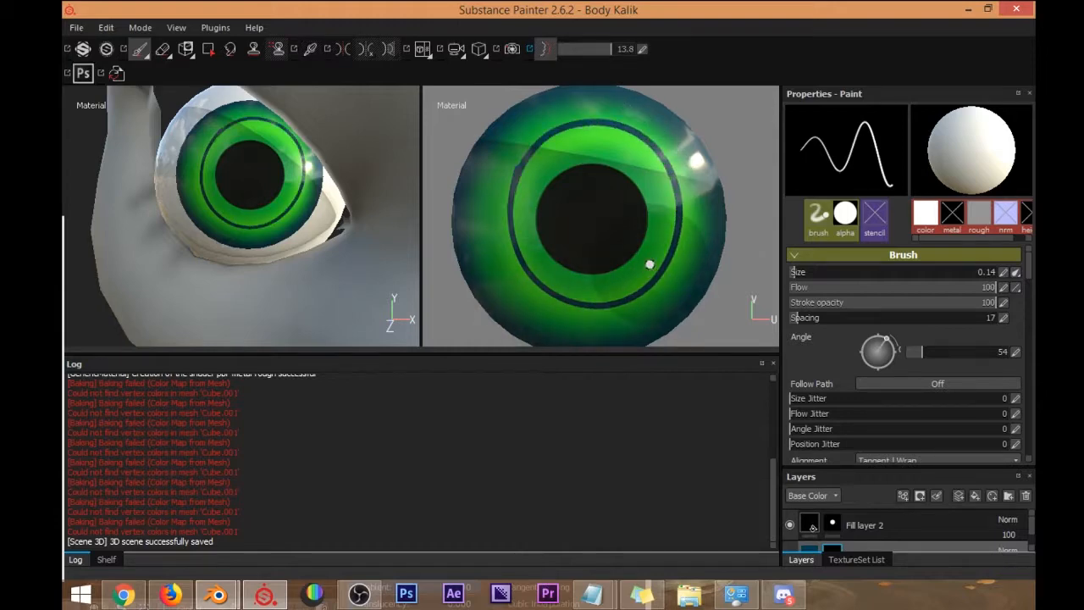
key(ctrl+z)
key(ctrl+z)
Set the Lazy Mouse distance to 8.4, test it with an arc along the iris's lower side, and undo the arc.
drag(594, 50, 584, 58)
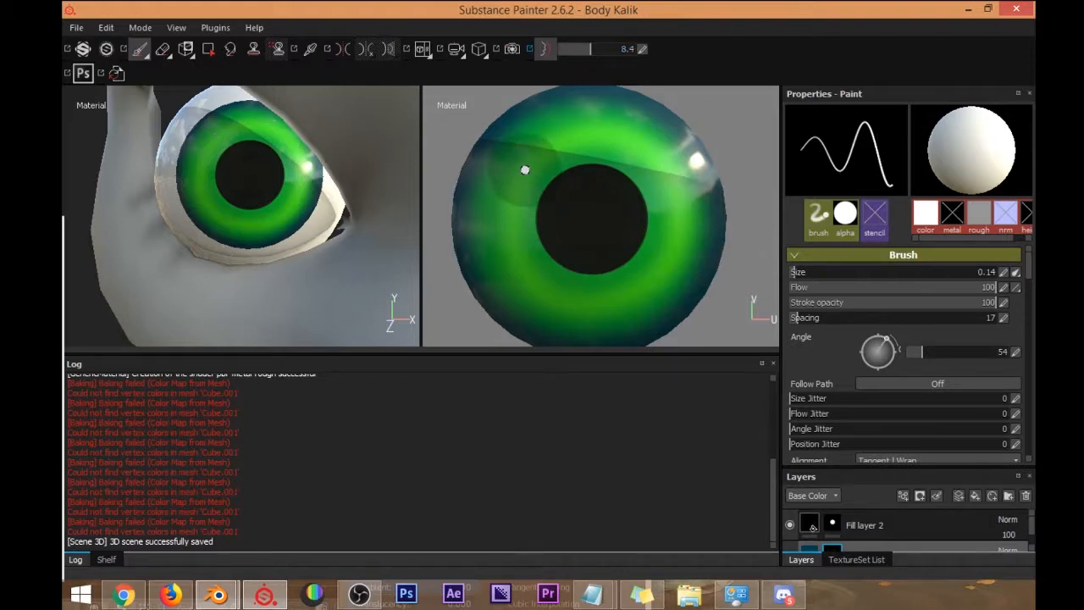
key(ctrl+z)
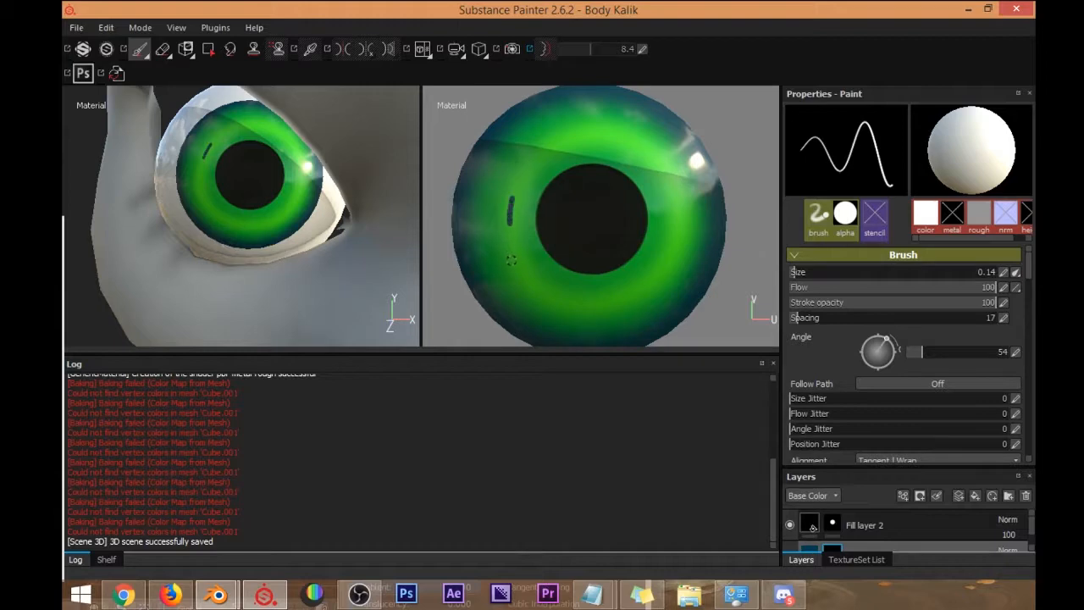
drag(578, 315, 604, 318)
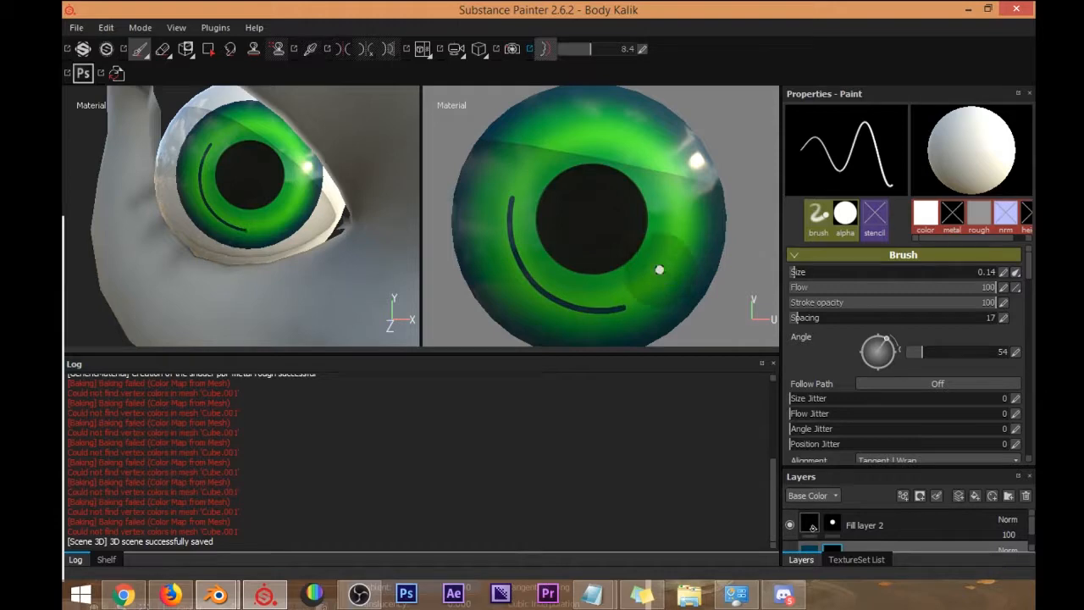
key(ctrl+z)
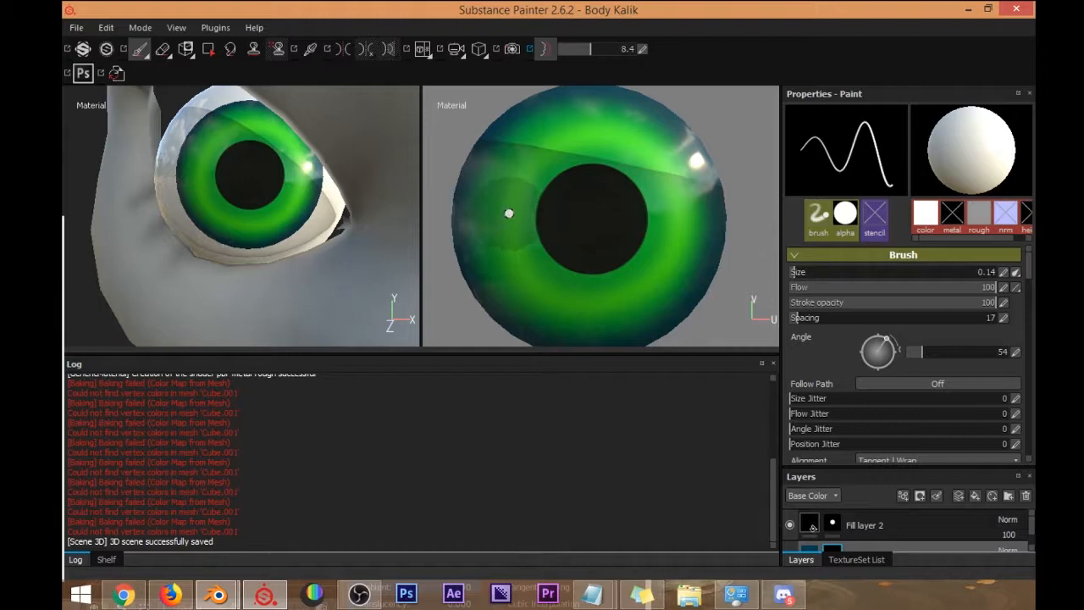
Try painting a dark ring around the pupil with extra strokes joining its ends on the left side, and undo them.
key(d)
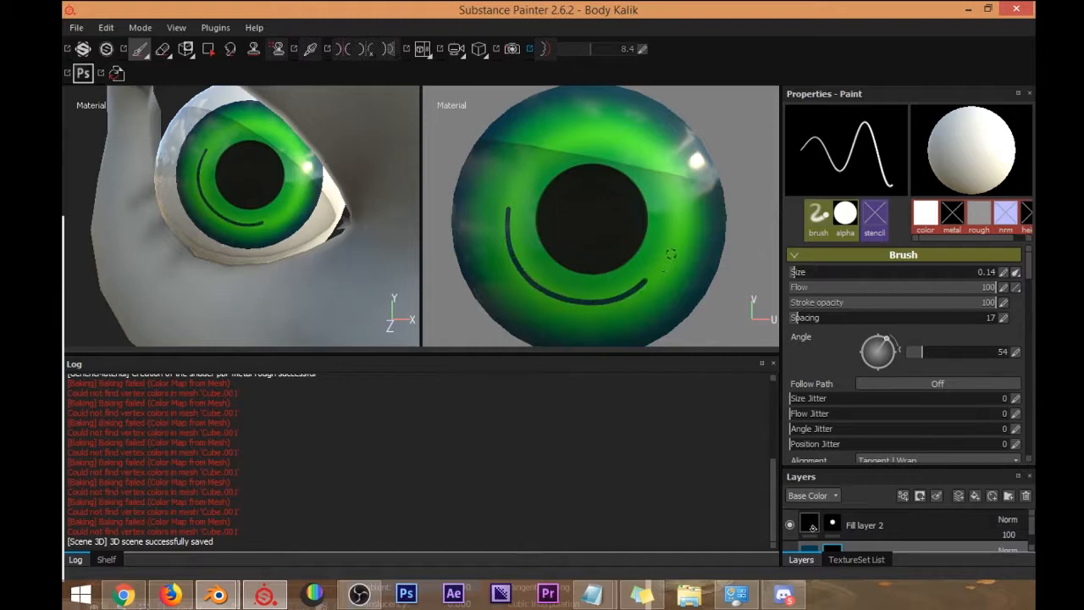
mouse_move(676, 215)
mouse_down()
mouse_move(664, 175)
mouse_move(634, 148)
mouse_move(556, 142)
mouse_move(527, 158)
mouse_up()
drag(495, 205, 501, 275)
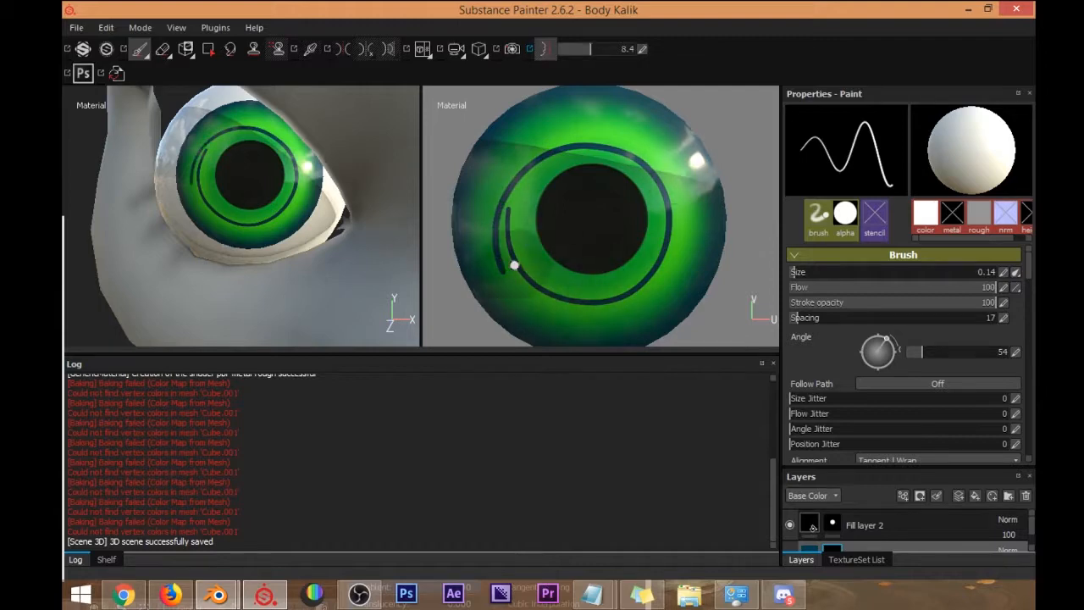
key(d)
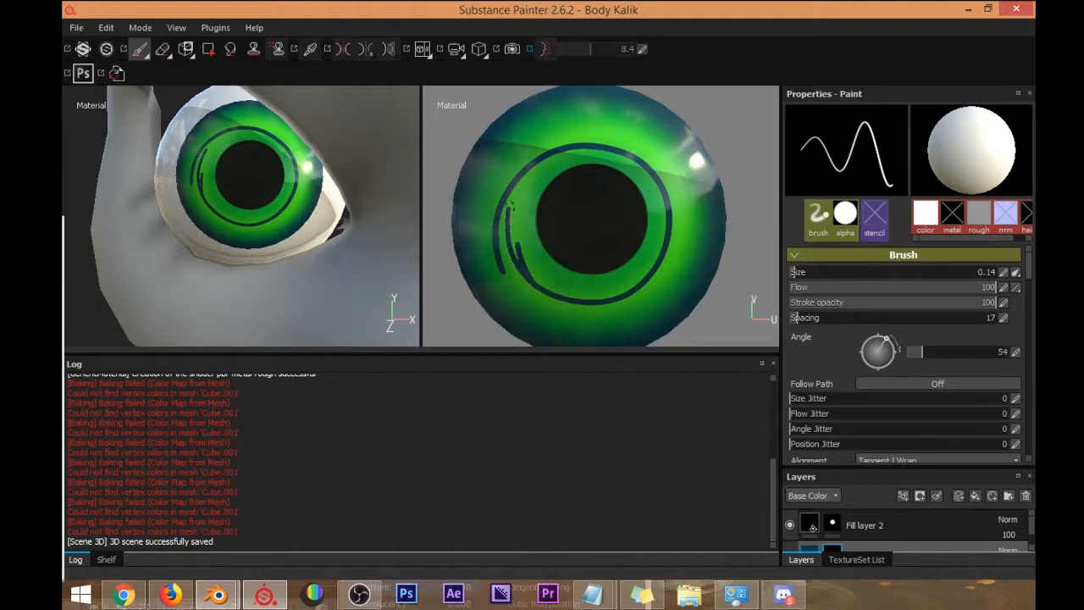
key(d)
drag(532, 165, 503, 250)
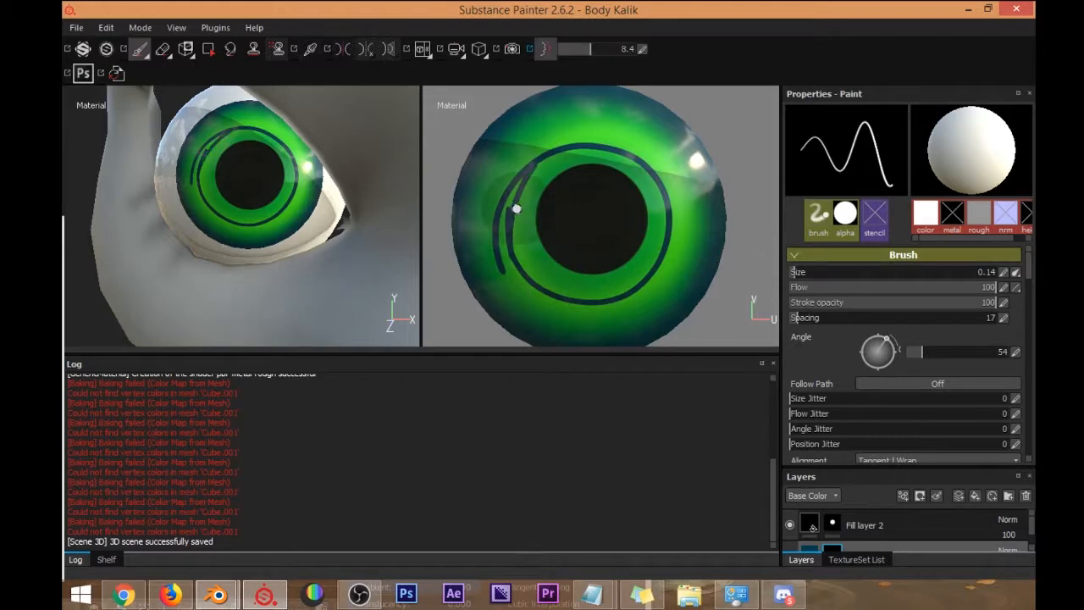
key(d)
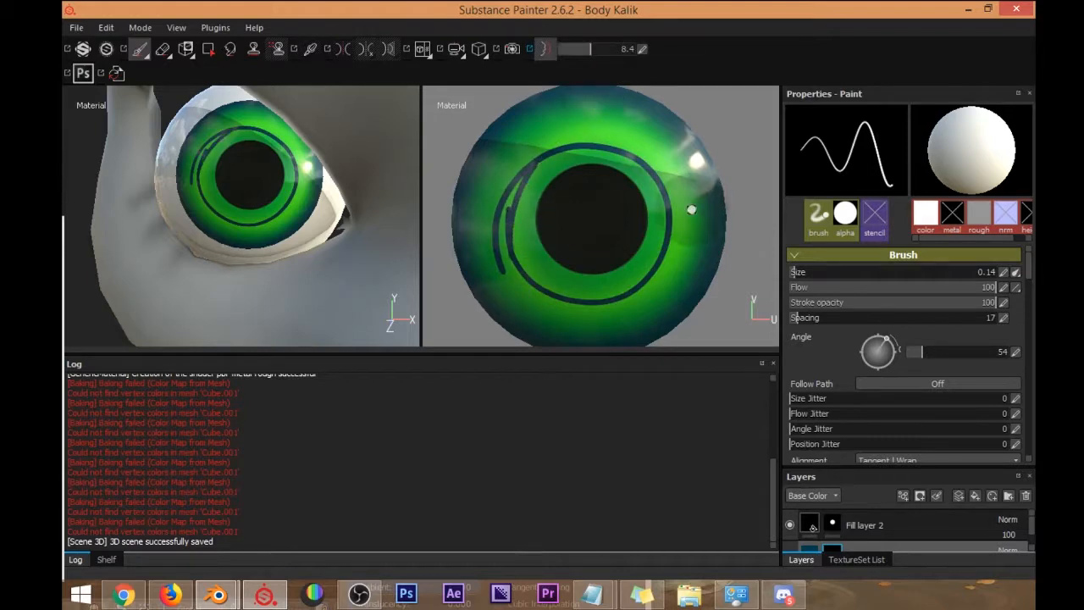
key(ctrl+z)
key(ctrl+z)
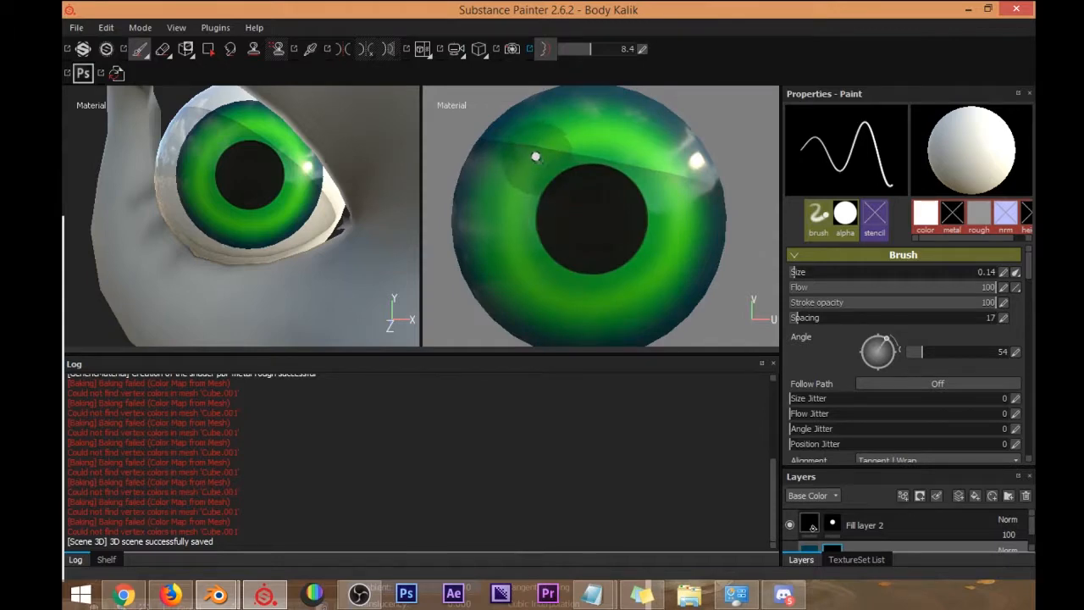
Try painting a wider dark ring through the middle of the iris, and undo the attempts.
key(d)
drag(499, 214, 521, 291)
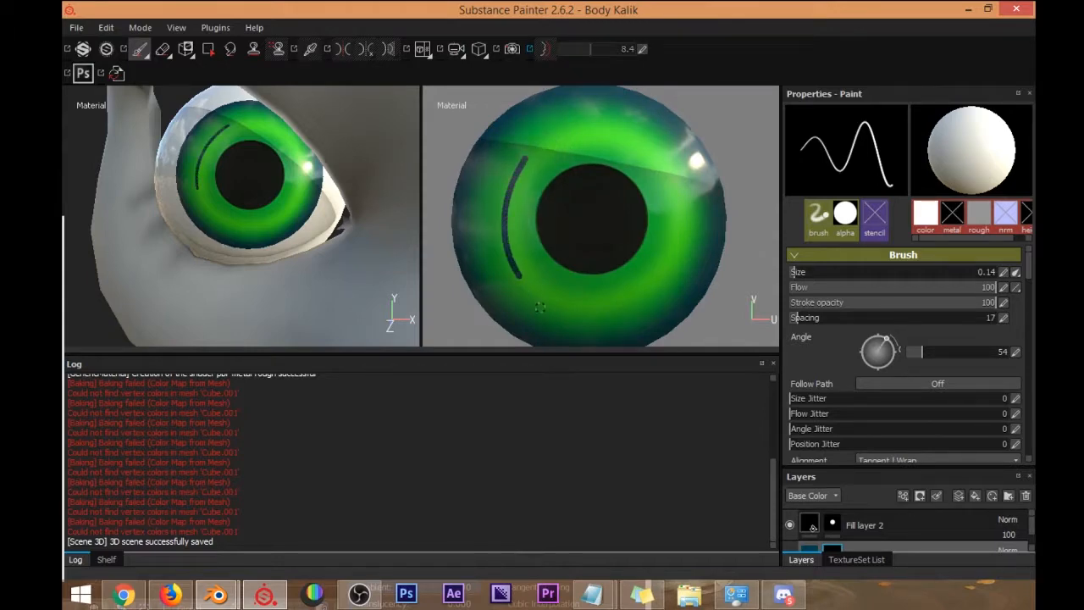
mouse_move(596, 319)
mouse_down()
mouse_move(630, 313)
mouse_move(673, 282)
mouse_move(688, 201)
mouse_move(662, 144)
mouse_move(640, 136)
mouse_move(584, 127)
mouse_move(527, 155)
mouse_up()
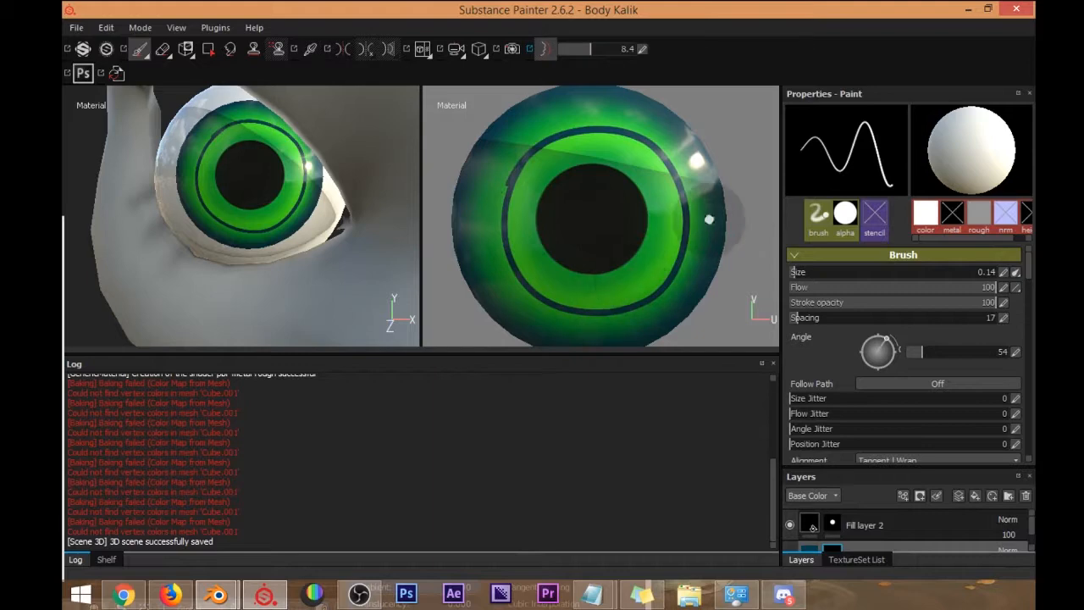
key(ctrl+z)
mouse_move(512, 187)
mouse_down()
mouse_move(514, 242)
mouse_move(566, 286)
mouse_up()
key(ctrl+z)
Paint a thin dark ring around the pupil and close its upper-left gap with short strokes.
mouse_move(511, 205)
mouse_down()
mouse_move(523, 252)
mouse_move(585, 302)
mouse_move(652, 272)
mouse_move(681, 216)
mouse_move(649, 152)
mouse_move(592, 128)
mouse_move(506, 177)
mouse_move(489, 225)
mouse_up()
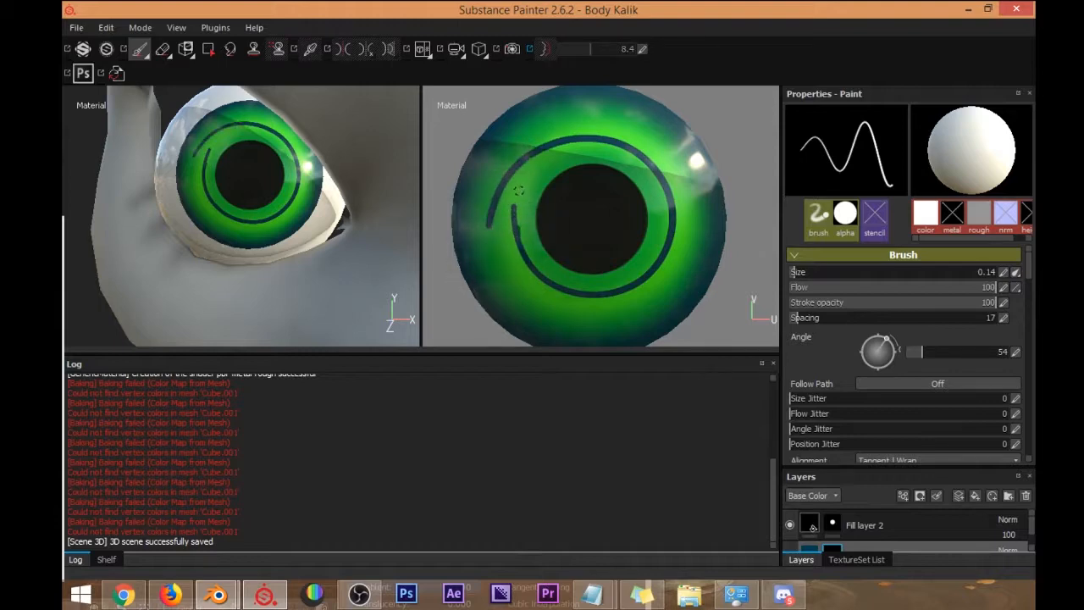
key(d)
key(d)
key(d)
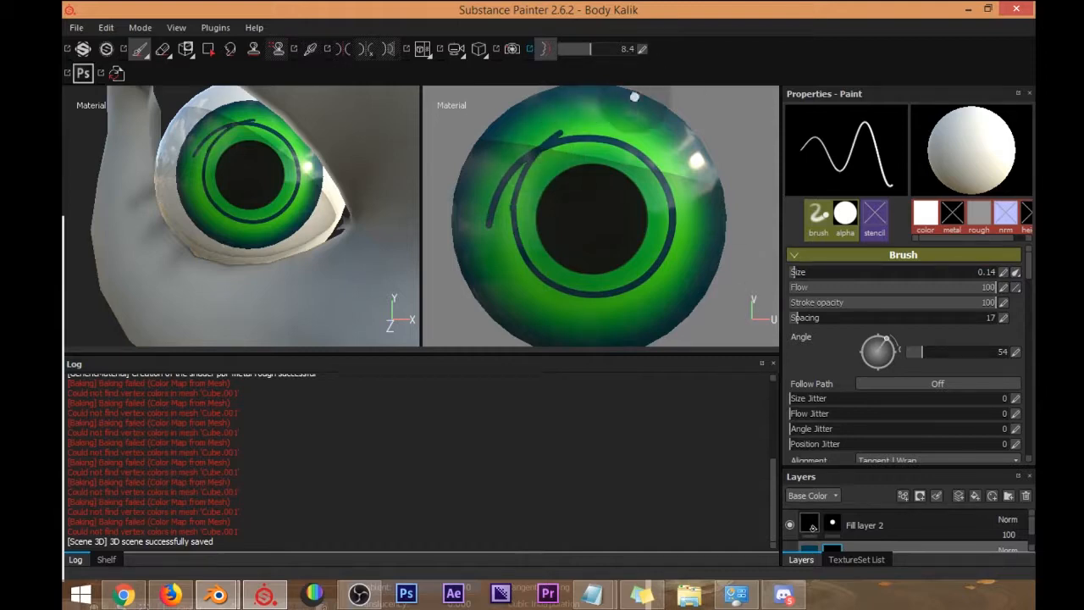
key(d)
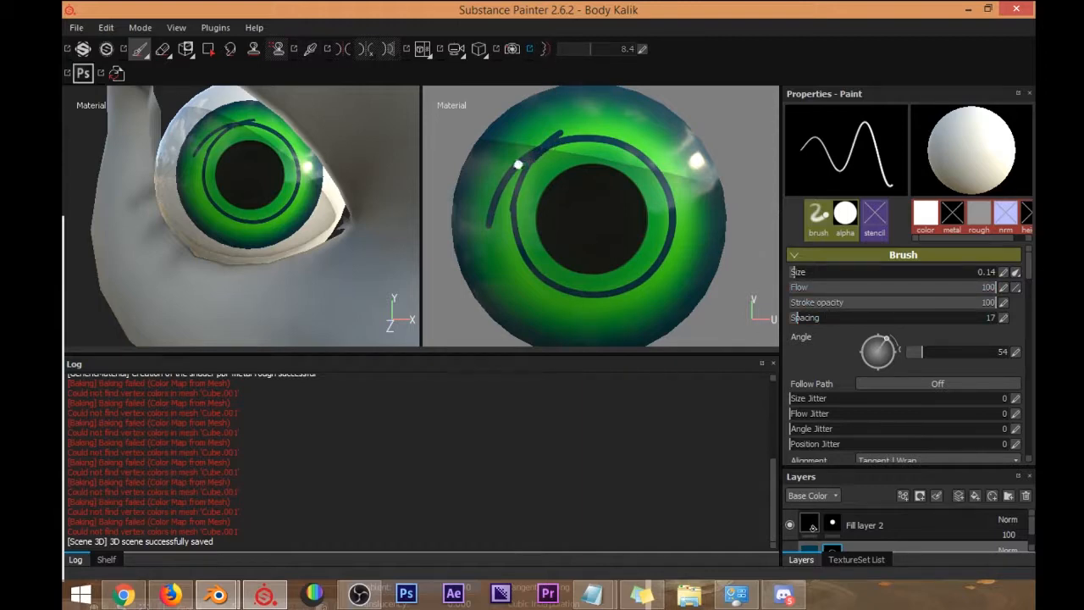
key(d)
key(d)
key(d)
key(d)
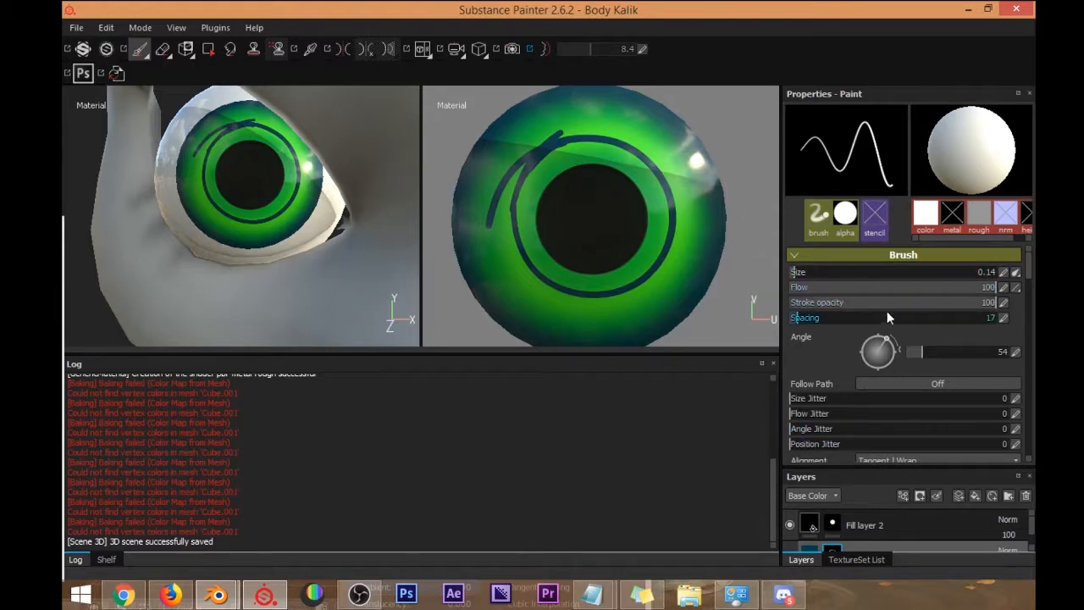
Switch the mask paint to black and erase the stroke ends overshooting the ring at its upper left.
scroll(1024, 290, down, 8)
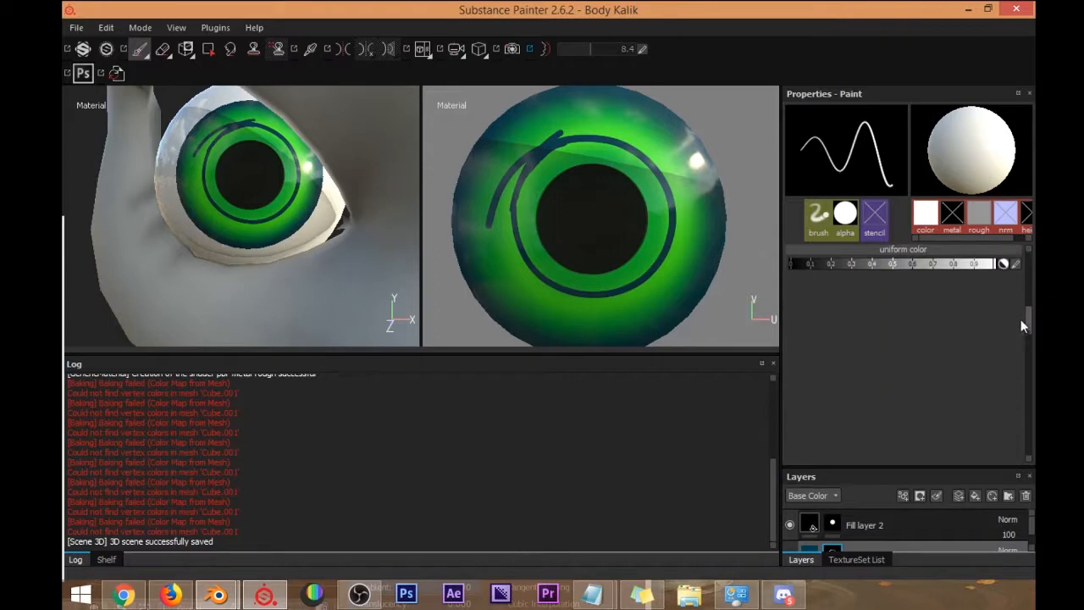
mouse_move(490, 225)
mouse_down()
mouse_move(513, 167)
mouse_move(558, 133)
mouse_move(567, 148)
mouse_up()
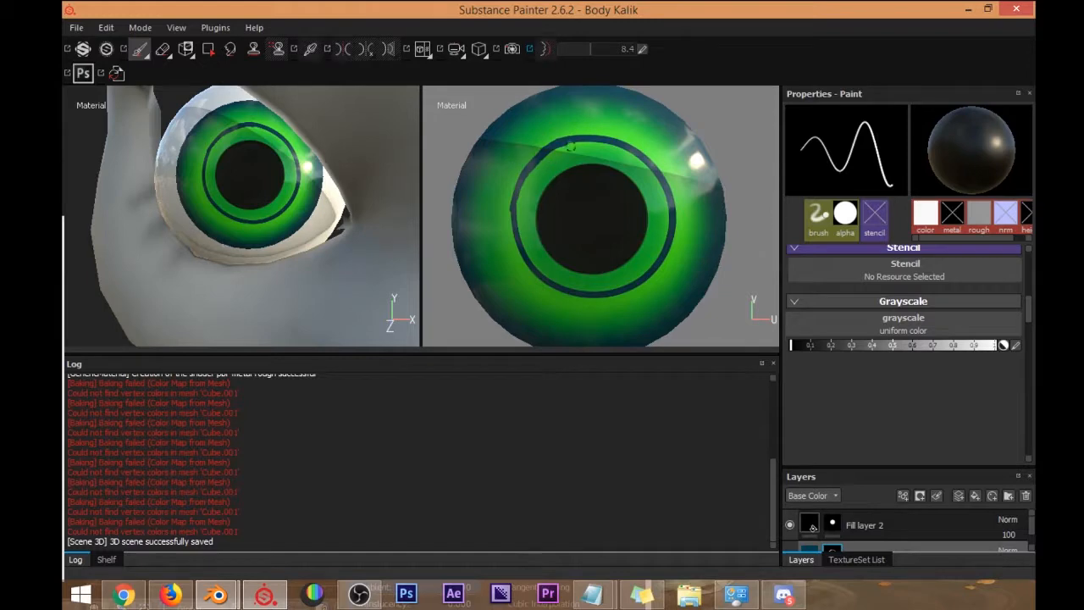
key(x)
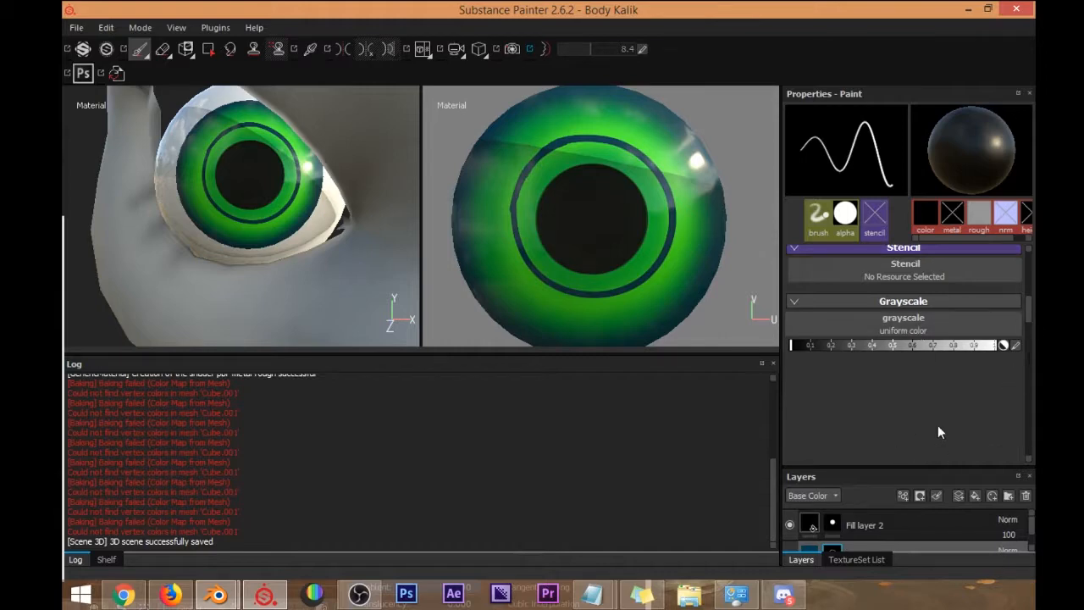
Add a Blur filter to the mask of the upper Fill layer 3 and set its Blur Intensity to 3.02.
scroll(875, 513, down, 1)
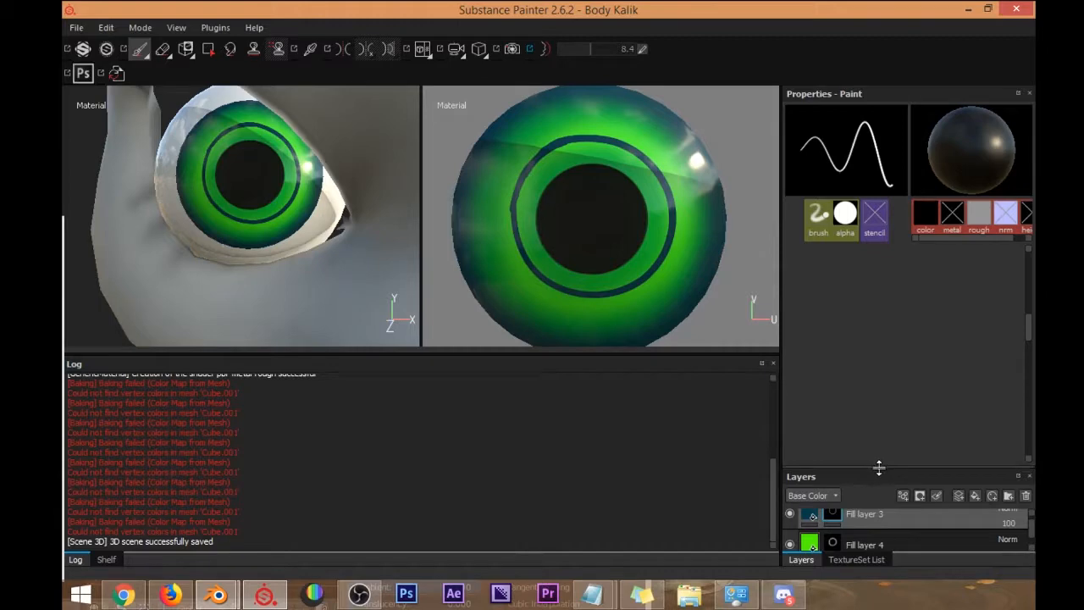
drag(879, 467, 864, 345)
right_click(835, 430)
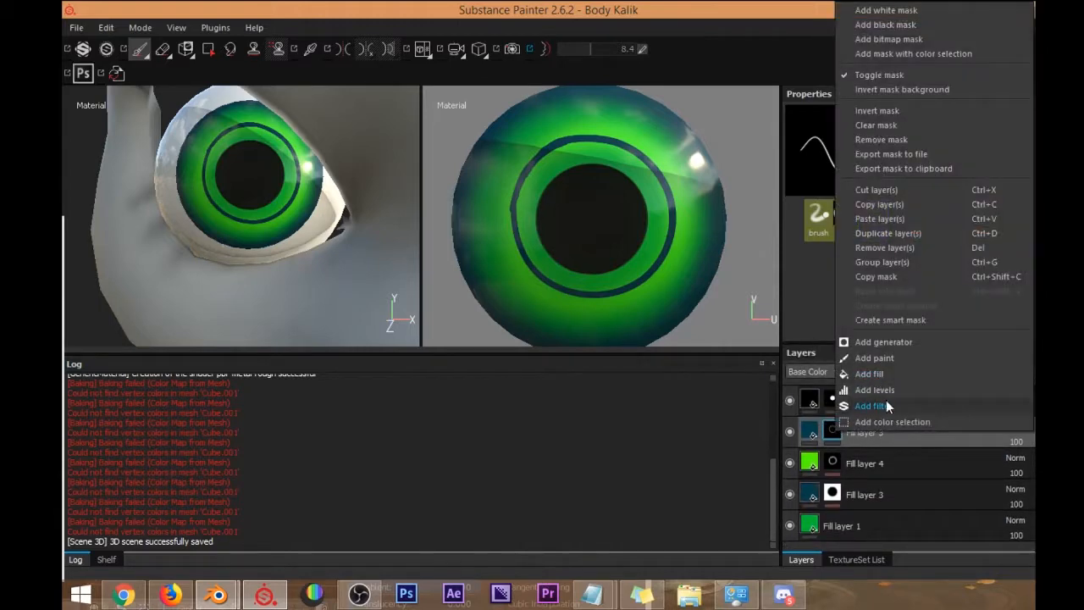
click(887, 405)
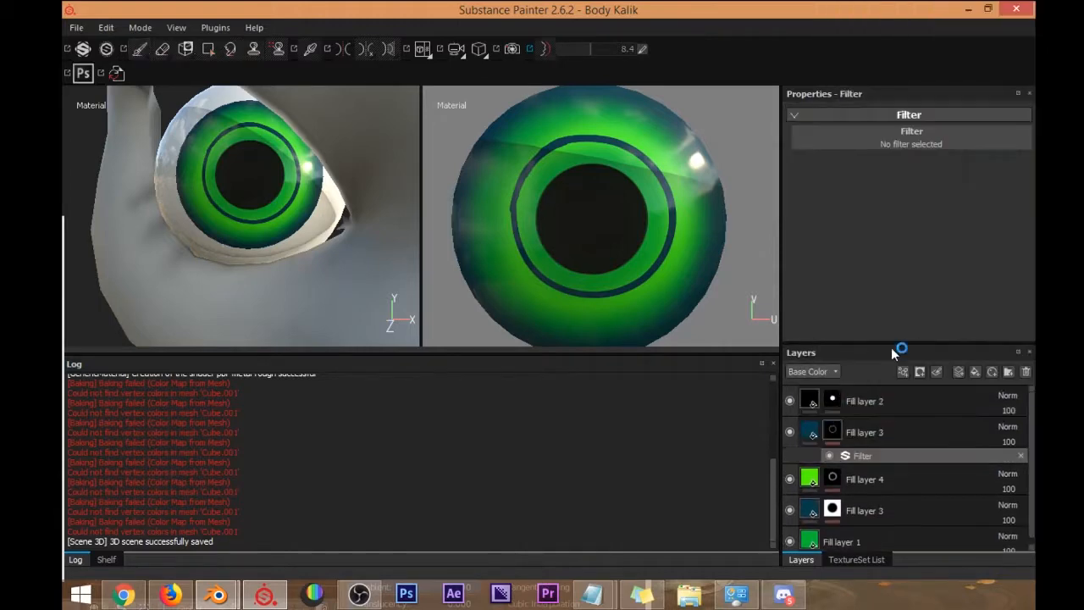
click(927, 150)
click(962, 185)
mouse_move(867, 165)
mouse_down()
mouse_move(966, 180)
mouse_move(857, 183)
mouse_move(885, 174)
mouse_up()
Hide the Material.006 and Material.005 texture sets, and select the Kalik texture set.
scroll(252, 183, down, 10)
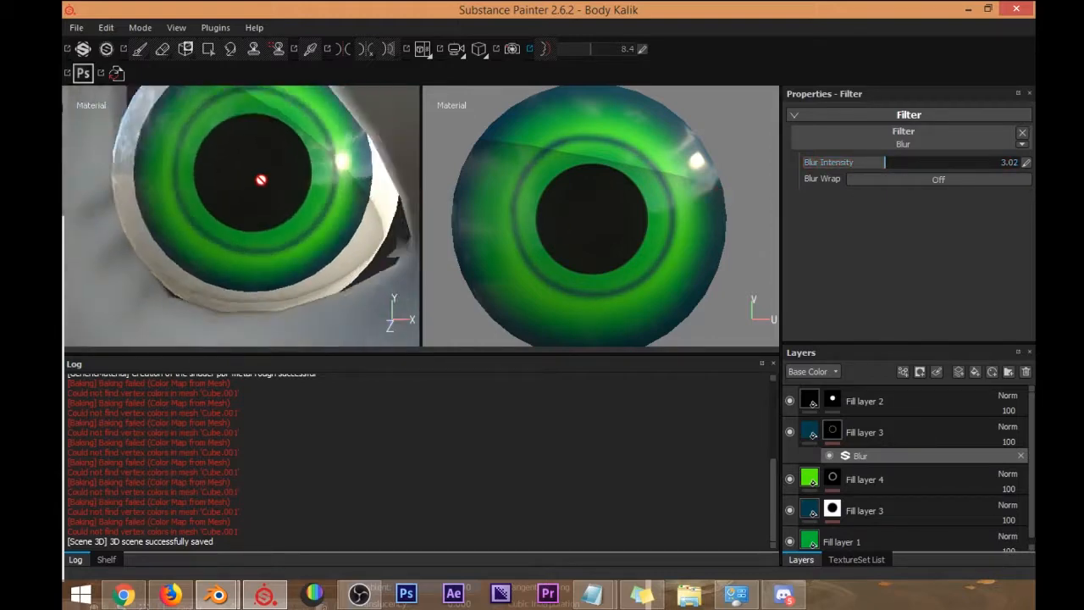
alt+drag(245, 186, 178, 180)
mouse_move(243, 219)
alt+mouse_down()
mouse_move(271, 234)
mouse_move(235, 221)
alt+mouse_up()
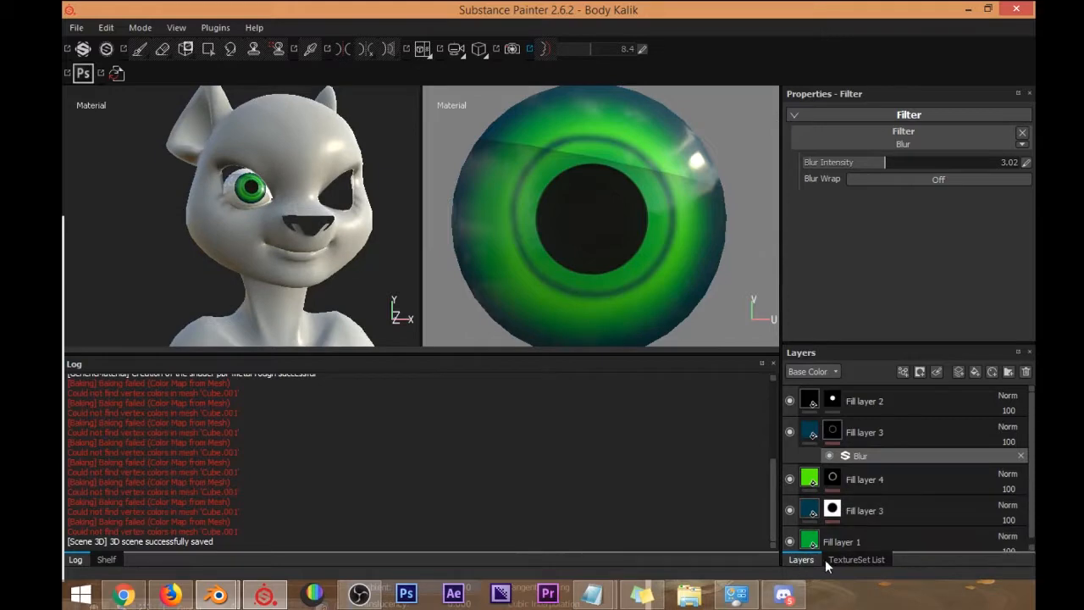
click(851, 560)
click(790, 473)
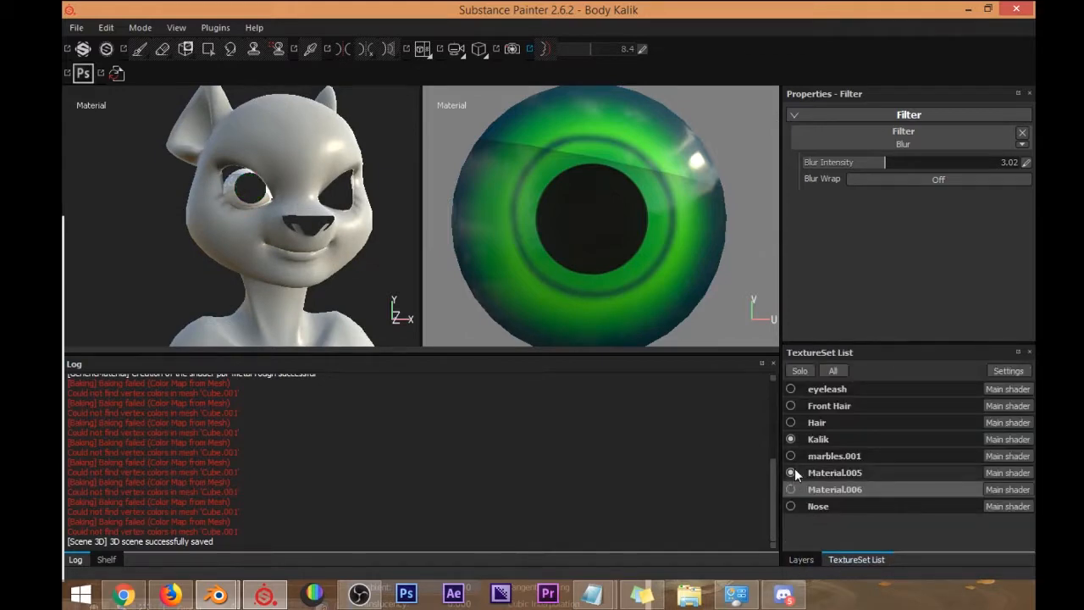
click(828, 439)
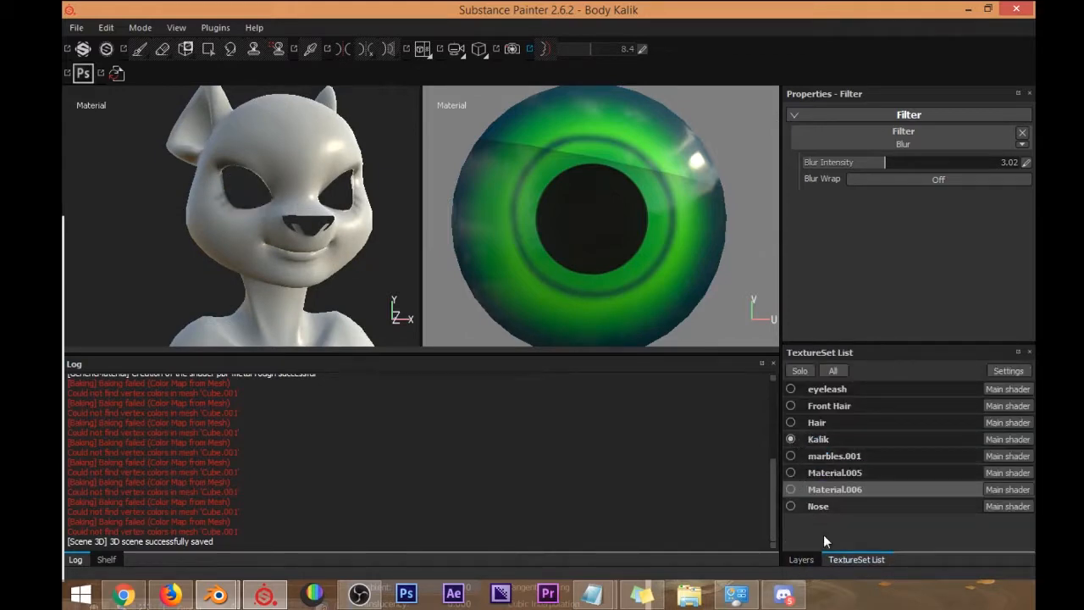
Save the project.
scroll(317, 181, up, 3)
scroll(308, 164, down, 8)
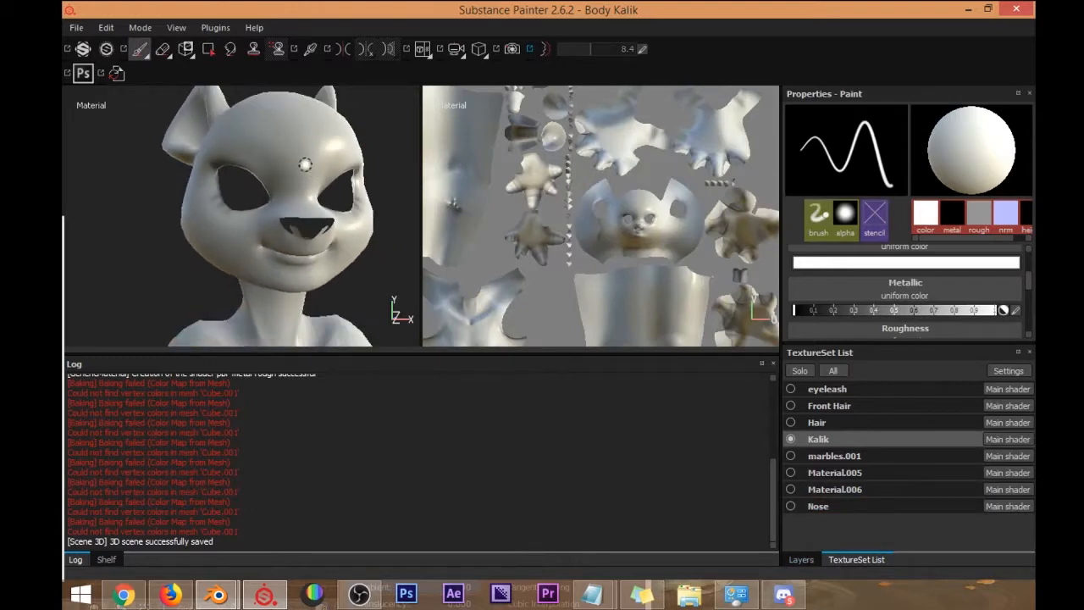
alt+drag(322, 191, 305, 254)
alt+middle_drag(306, 254, 294, 170)
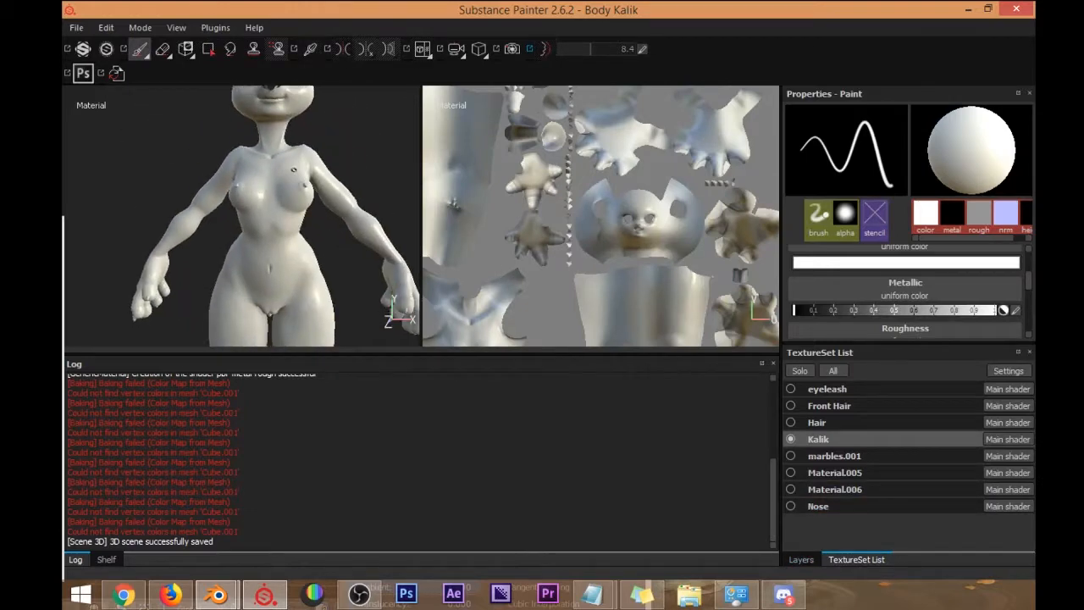
scroll(310, 204, down, 10)
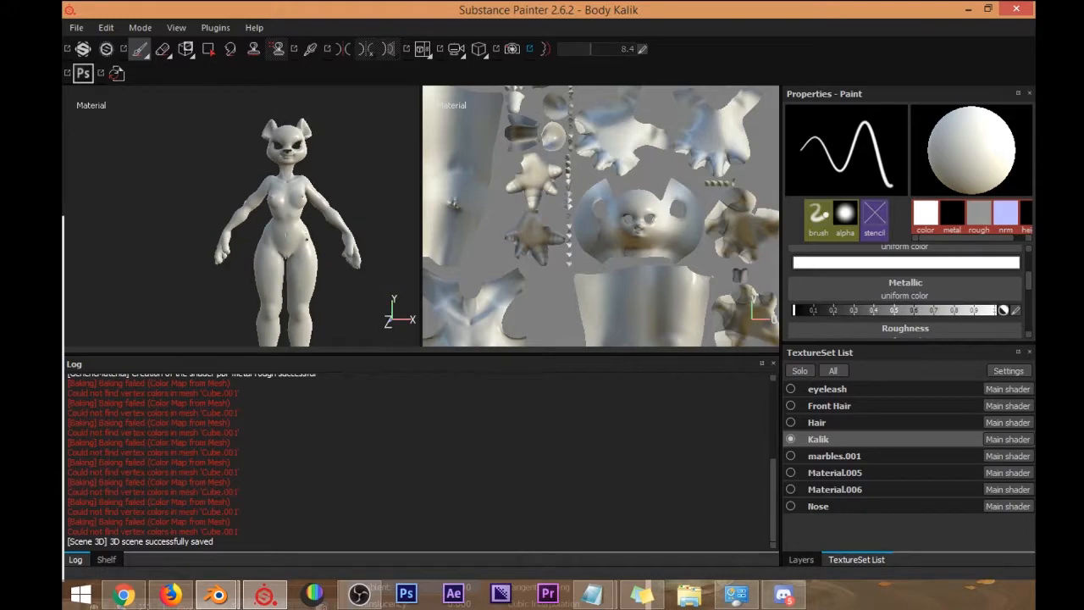
alt+drag(311, 248, 296, 190)
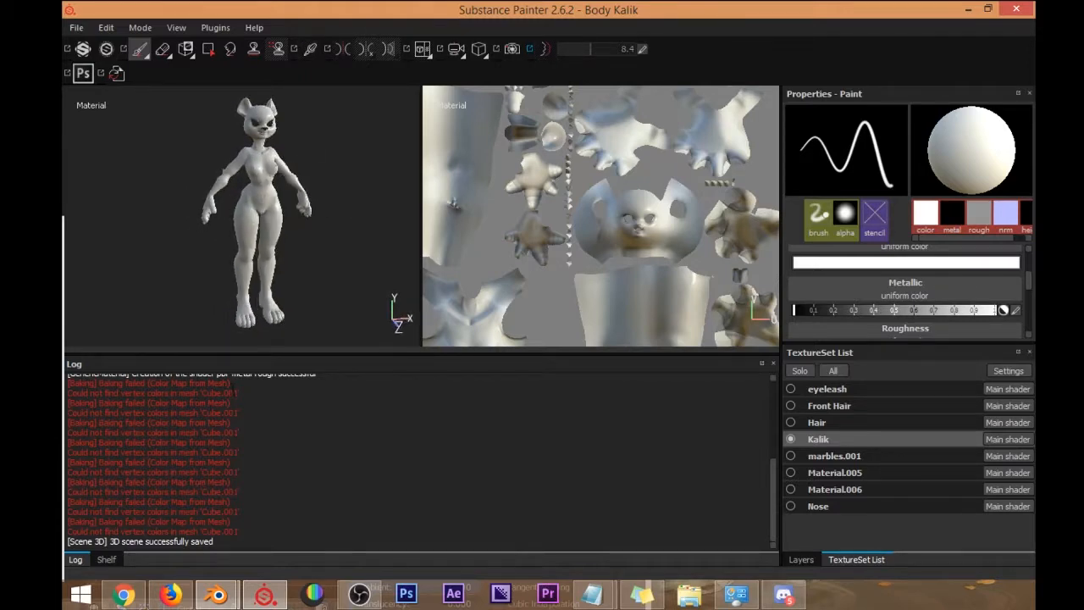
click(73, 28)
click(123, 153)
Browse the shelf's smart materials down to the skin presets.
click(106, 560)
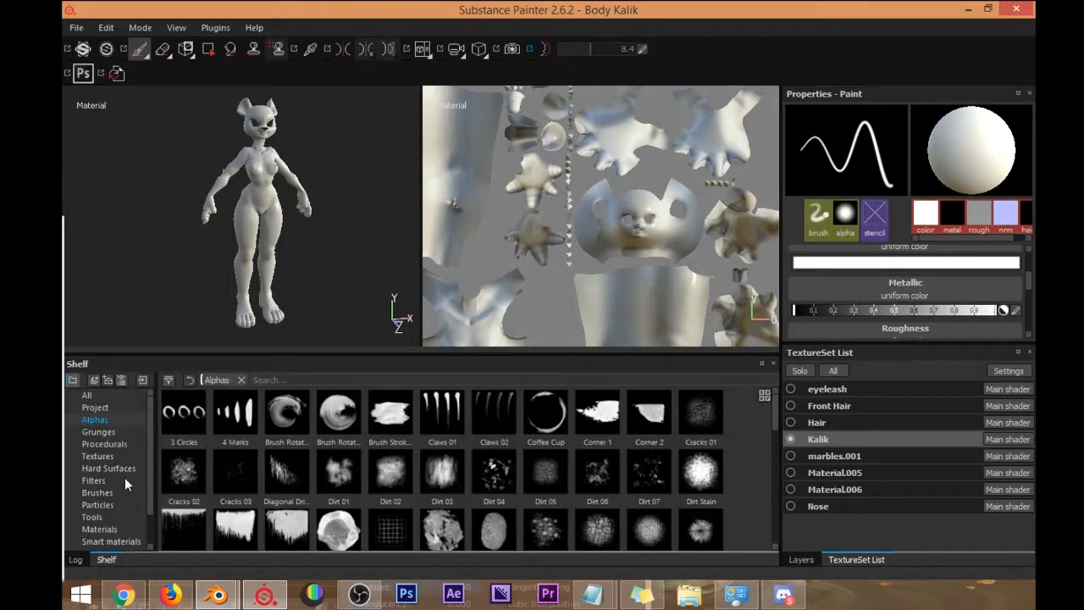
drag(150, 456, 155, 419)
click(112, 443)
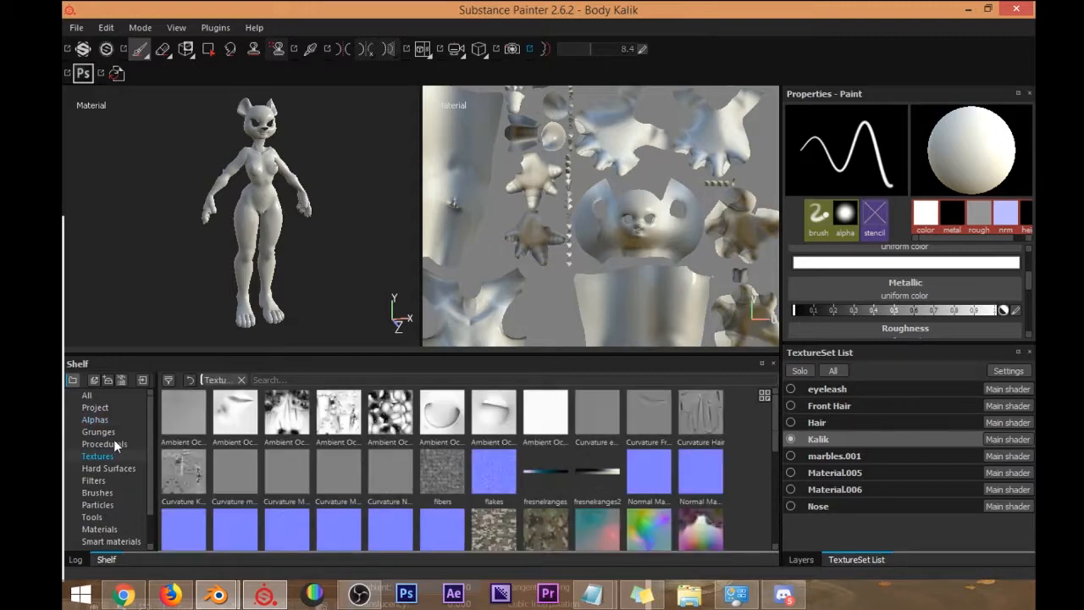
scroll(101, 478, down, 1)
click(110, 503)
scroll(466, 490, down, 3)
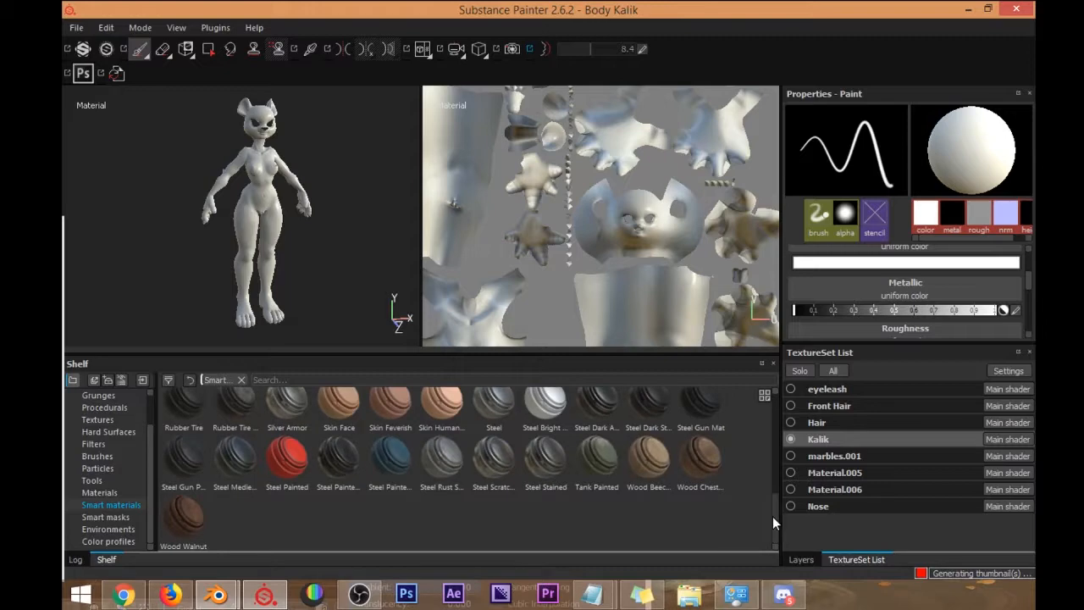
drag(772, 517, 771, 500)
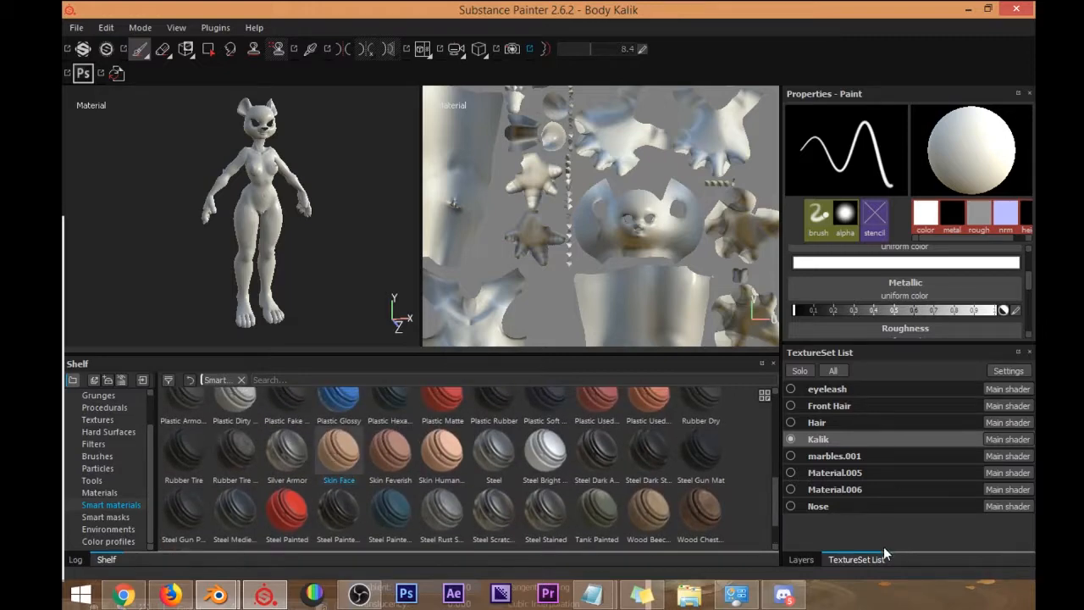
Delete Layer 1 from the Kalik texture set's layer stack.
click(803, 561)
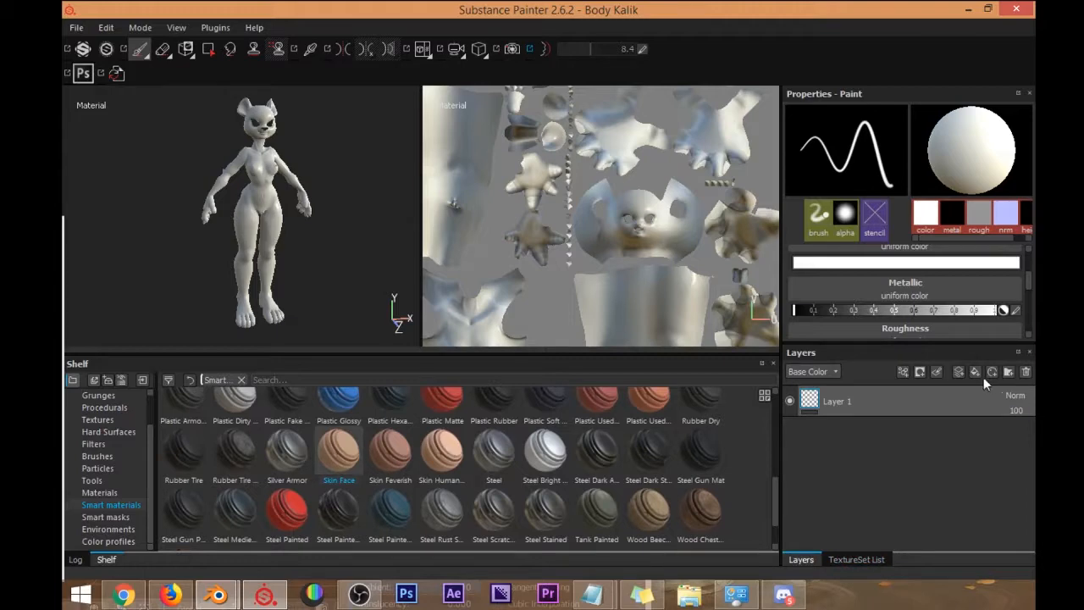
click(1026, 371)
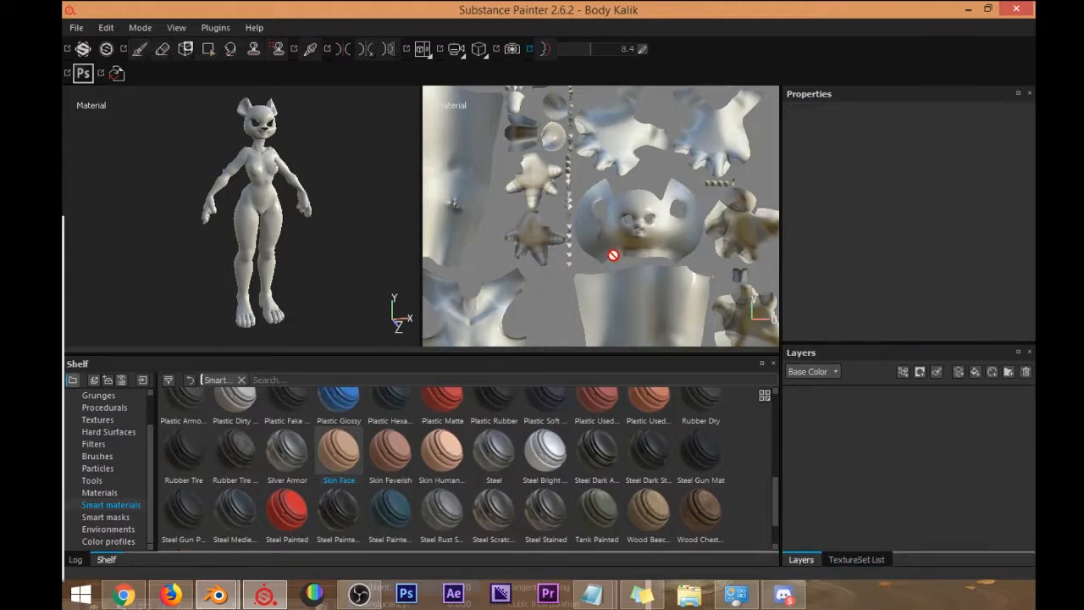
Apply the Skin Face smart material to the Kalik body and check it on the torso, ears and face.
drag(325, 468, 857, 431)
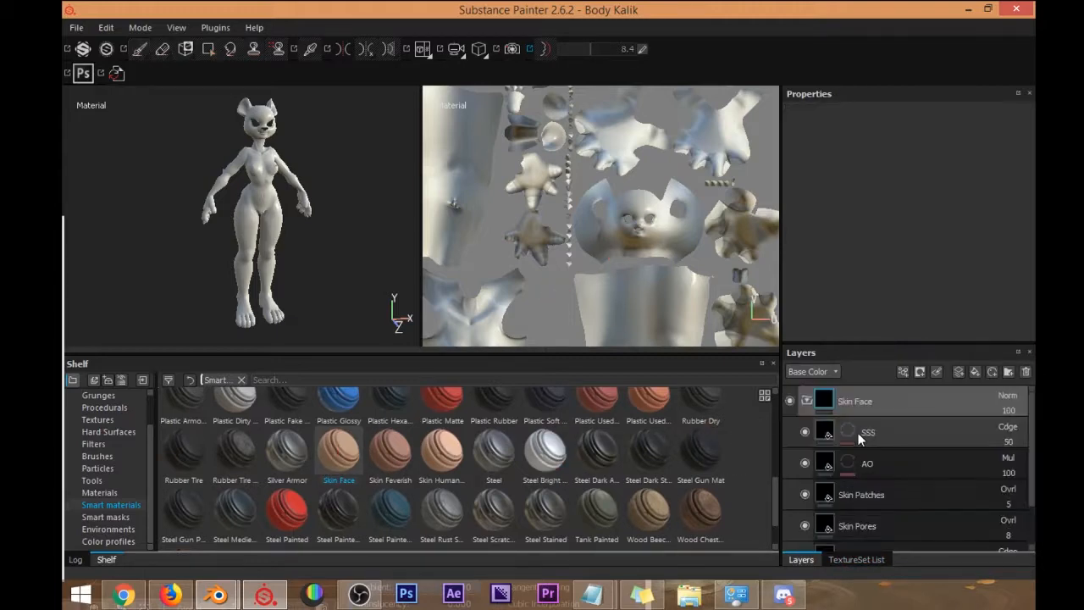
scroll(257, 173, up, 5)
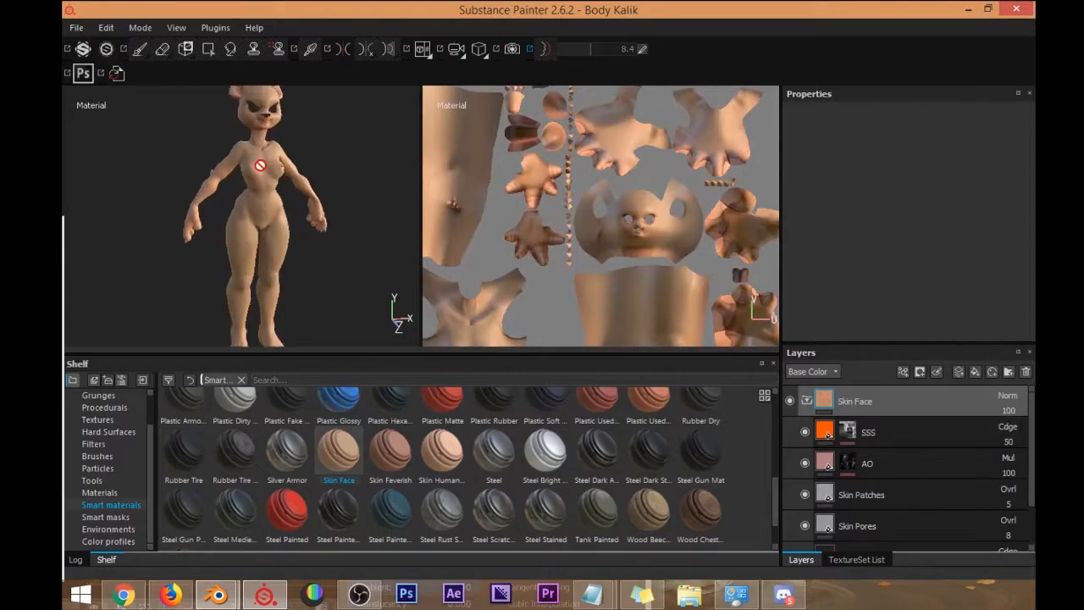
alt+drag(271, 164, 227, 180)
alt+middle_drag(227, 179, 247, 232)
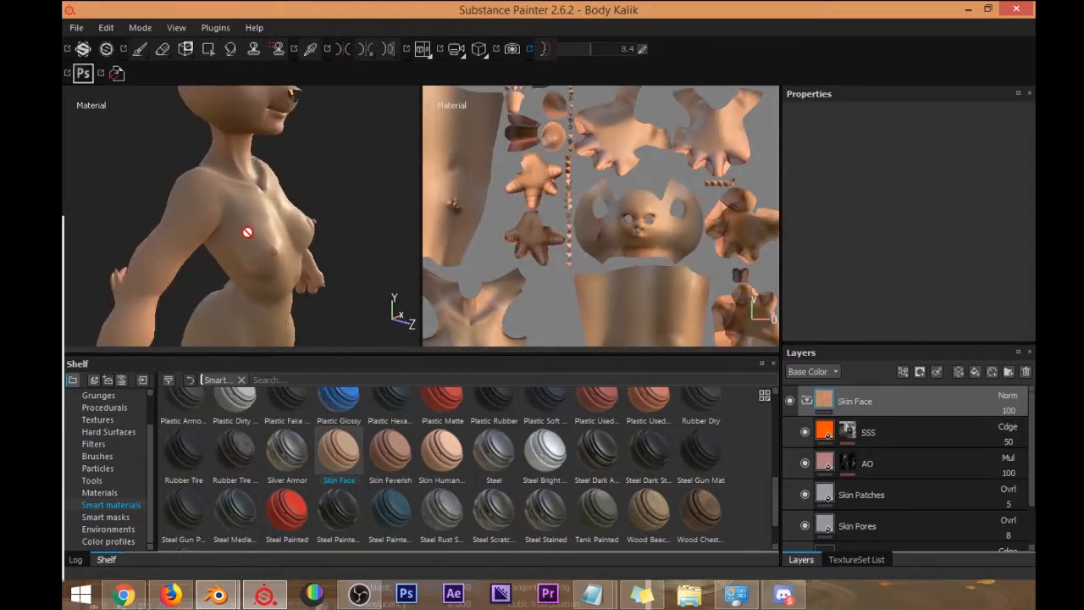
scroll(259, 191, up, 3)
alt+drag(312, 179, 293, 201)
alt+middle_drag(292, 201, 280, 265)
alt+drag(280, 265, 221, 204)
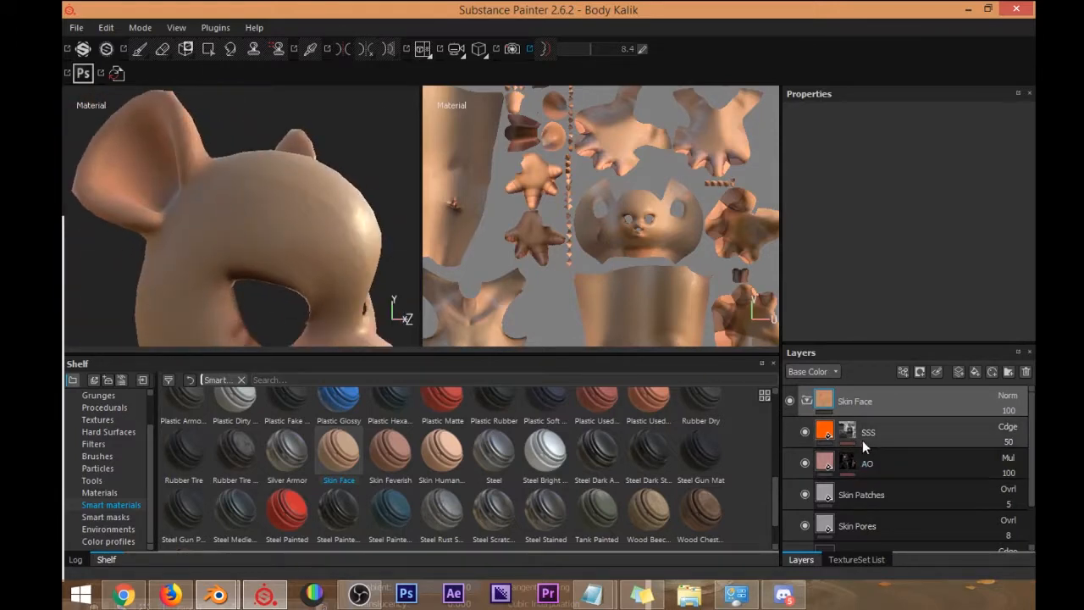
scroll(860, 427, down, 2)
scroll(858, 417, up, 2)
alt+drag(341, 279, 309, 241)
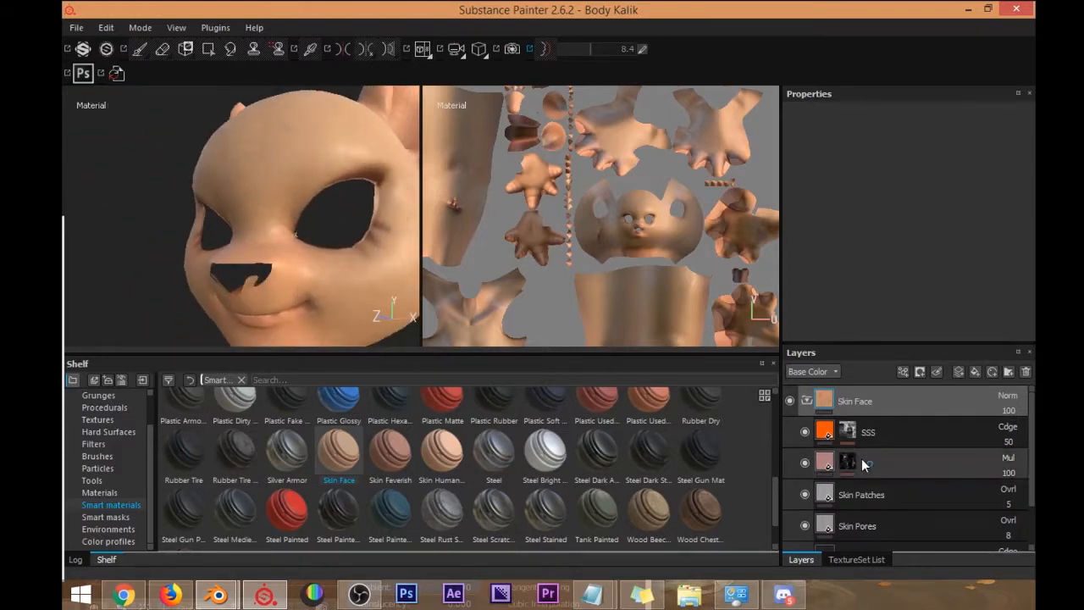
scroll(854, 461, down, 2)
scroll(854, 442, up, 2)
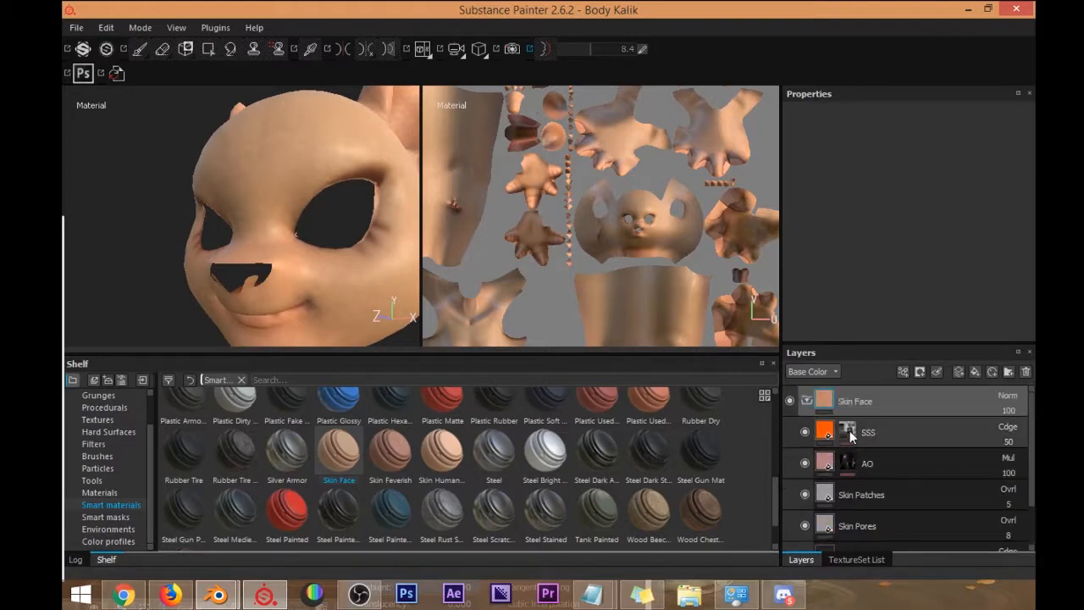
Select the mask of the SSS layer and examine the skin shading on the face, torso, hands, legs and feet.
click(850, 434)
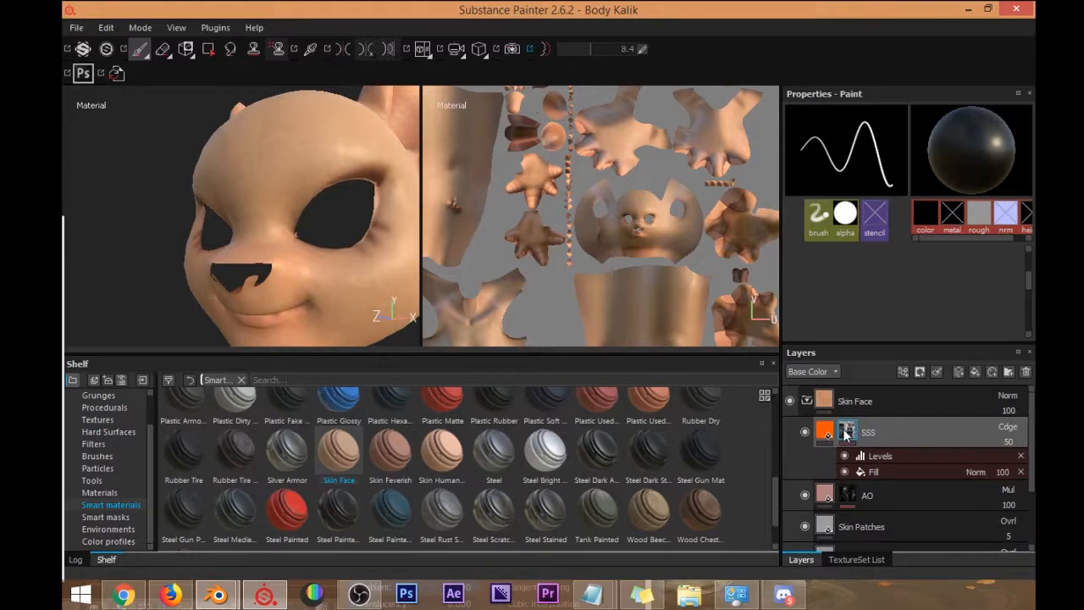
alt+drag(242, 240, 292, 244)
scroll(307, 233, down, 2)
scroll(308, 233, down, 2)
alt+middle_drag(283, 242, 283, 158)
scroll(292, 211, down, 2)
alt+drag(283, 157, 275, 221)
scroll(292, 220, up, 5)
scroll(287, 199, down, 2)
scroll(287, 198, up, 4)
scroll(231, 216, down, 2)
scroll(231, 217, down, 5)
alt+middle_drag(245, 279, 241, 161)
mouse_move(222, 254)
alt+mouse_down()
mouse_move(339, 252)
mouse_move(223, 266)
alt+mouse_up()
scroll(256, 248, down, 1)
alt+middle_drag(223, 266, 241, 102)
scroll(232, 246, up, 2)
alt+drag(232, 247, 218, 232)
alt+drag(339, 241, 265, 166)
scroll(280, 209, up, 5)
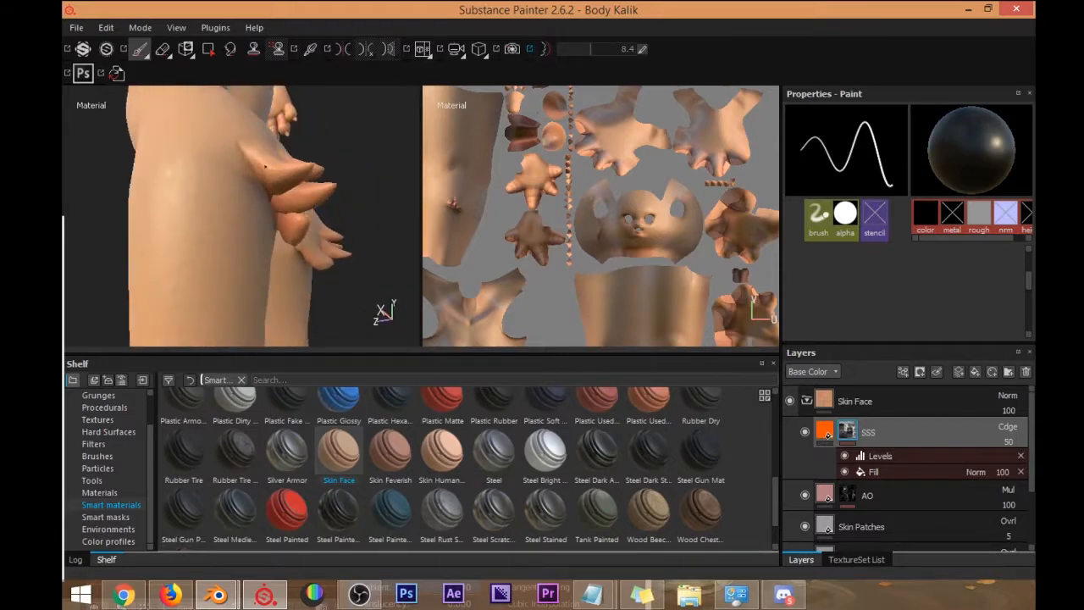
alt+drag(330, 170, 333, 203)
scroll(326, 200, up, 2)
scroll(314, 198, down, 2)
scroll(314, 198, down, 5)
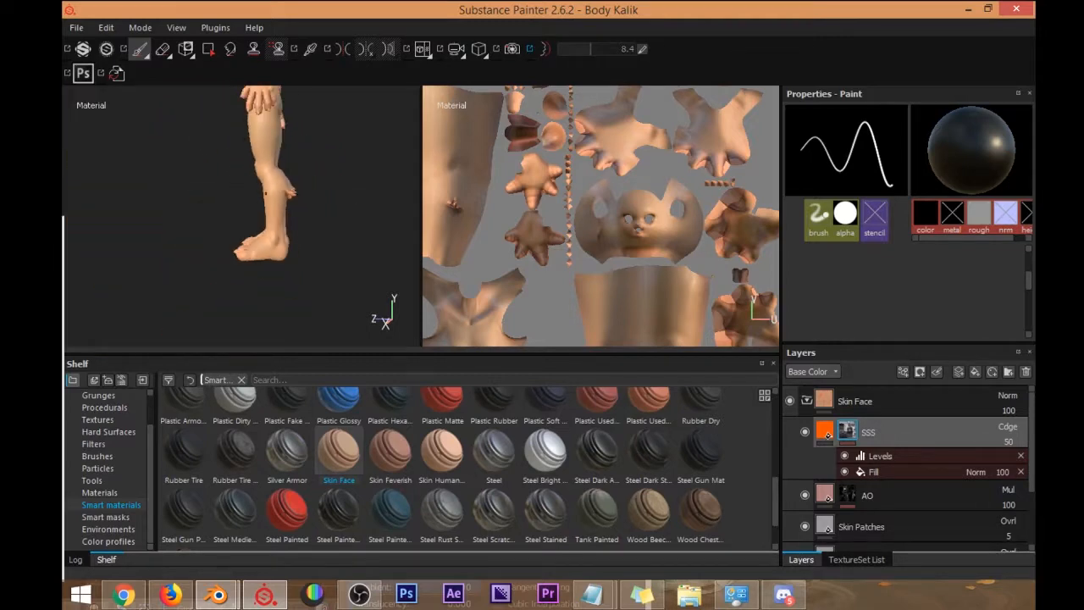
alt+drag(252, 191, 327, 189)
alt+middle_drag(327, 189, 338, 330)
alt+drag(312, 193, 247, 205)
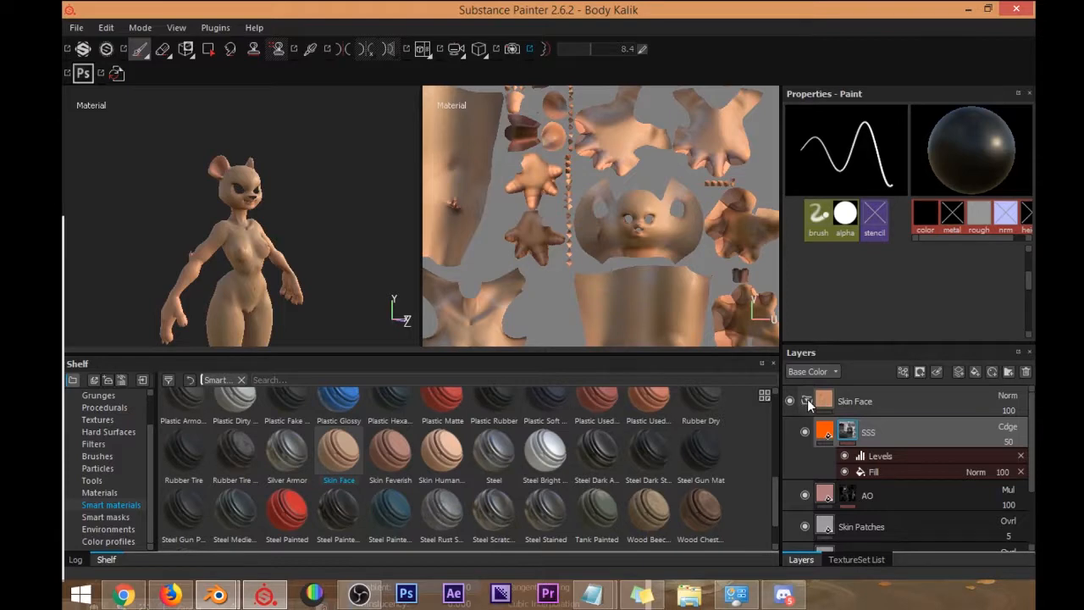
Collapse the Skin Face folder and delete it from the layer stack.
click(806, 401)
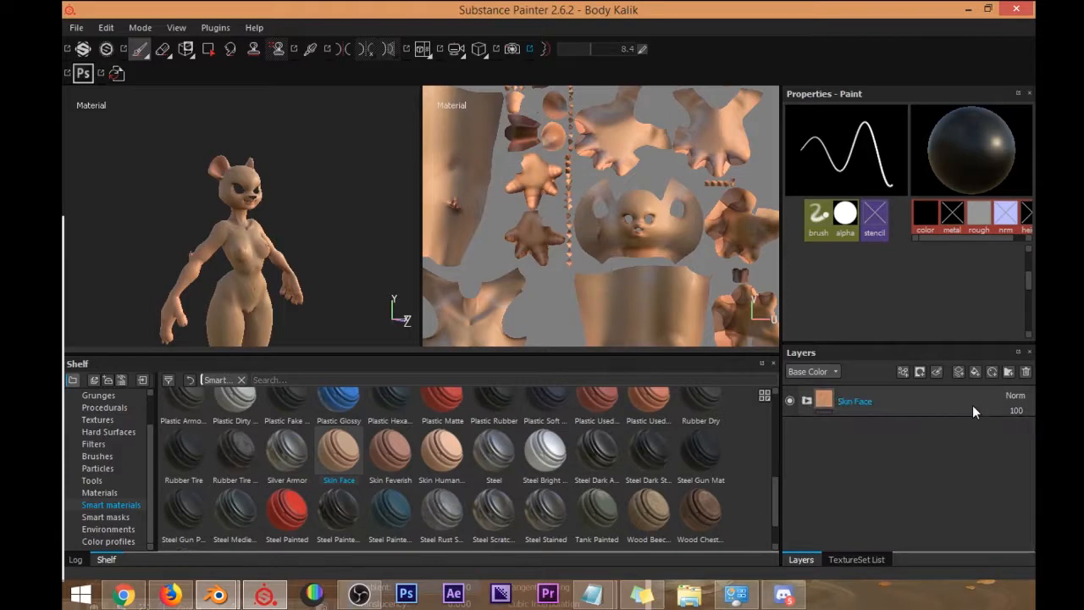
click(910, 400)
click(1026, 372)
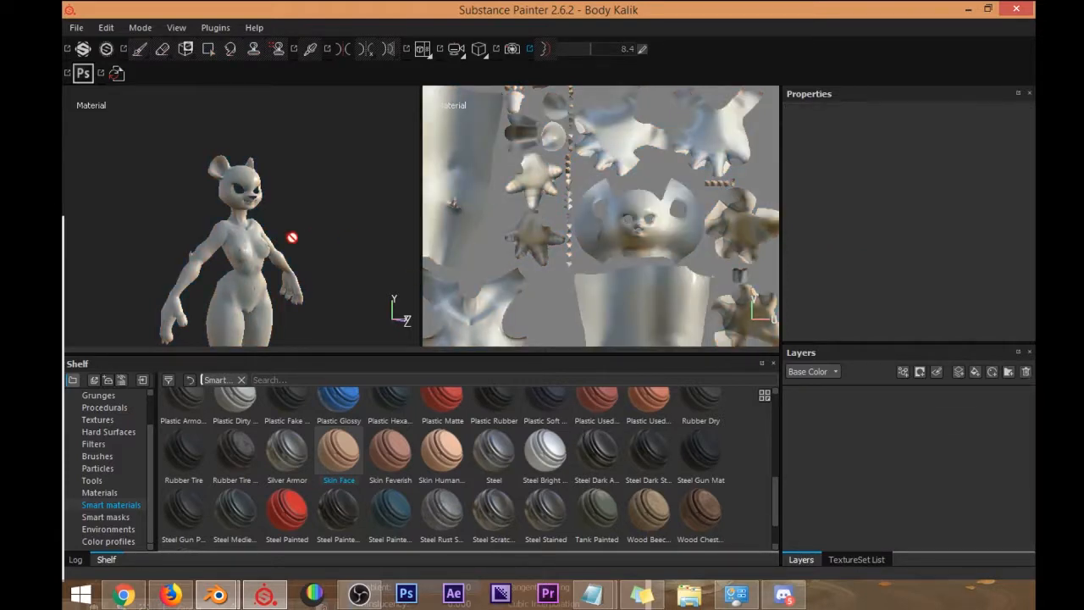
Add a fill layer to the empty layer stack of the Kalik texture set.
alt+drag(292, 237, 317, 248)
scroll(318, 249, up, 6)
alt+middle_drag(330, 244, 306, 272)
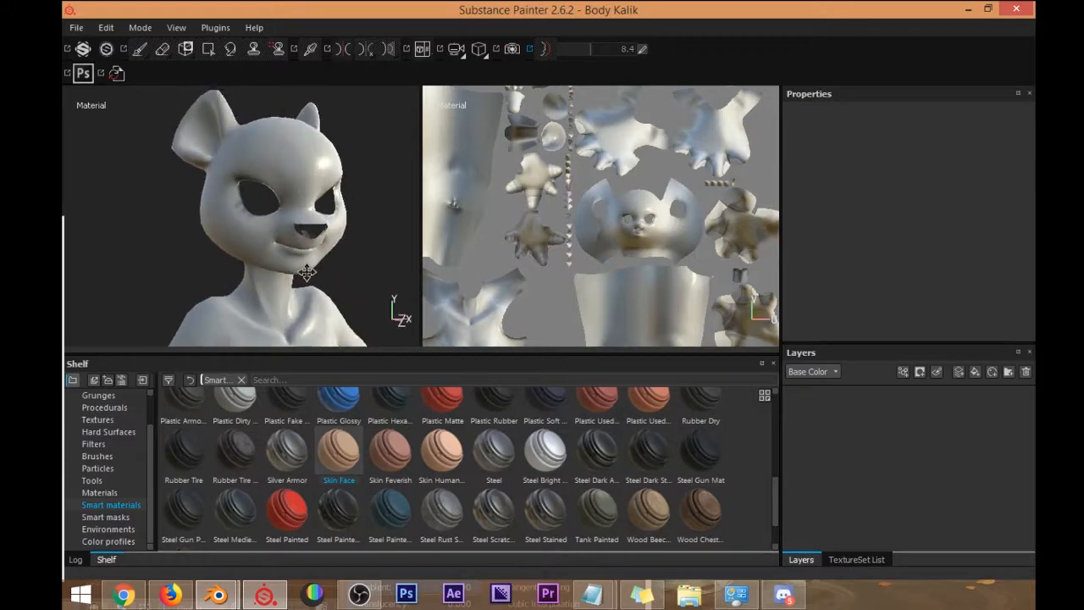
alt+drag(327, 273, 307, 283)
alt+middle_drag(308, 282, 306, 223)
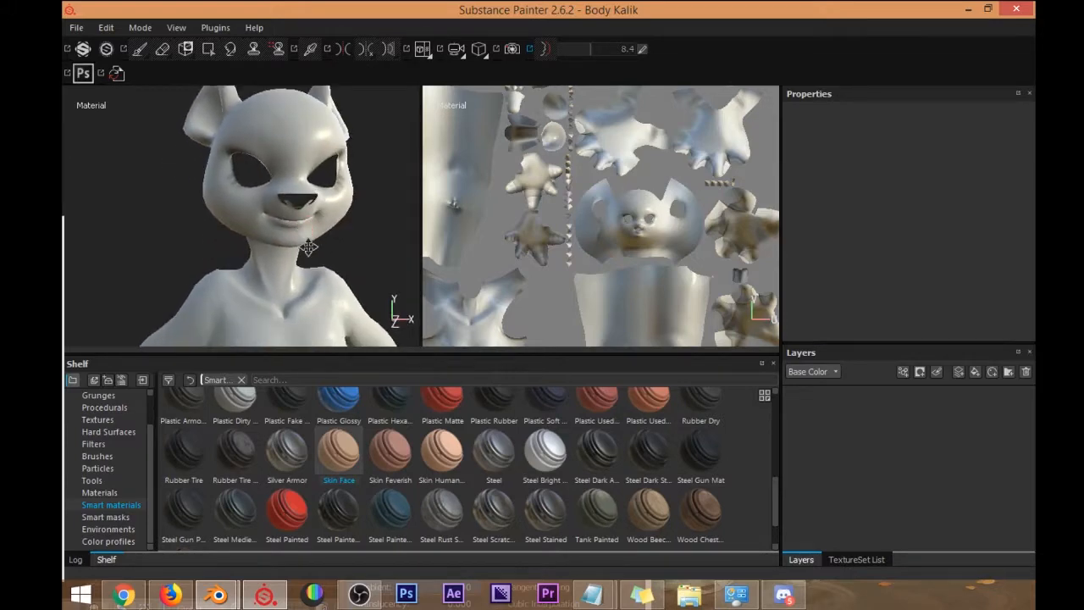
alt+drag(308, 247, 290, 265)
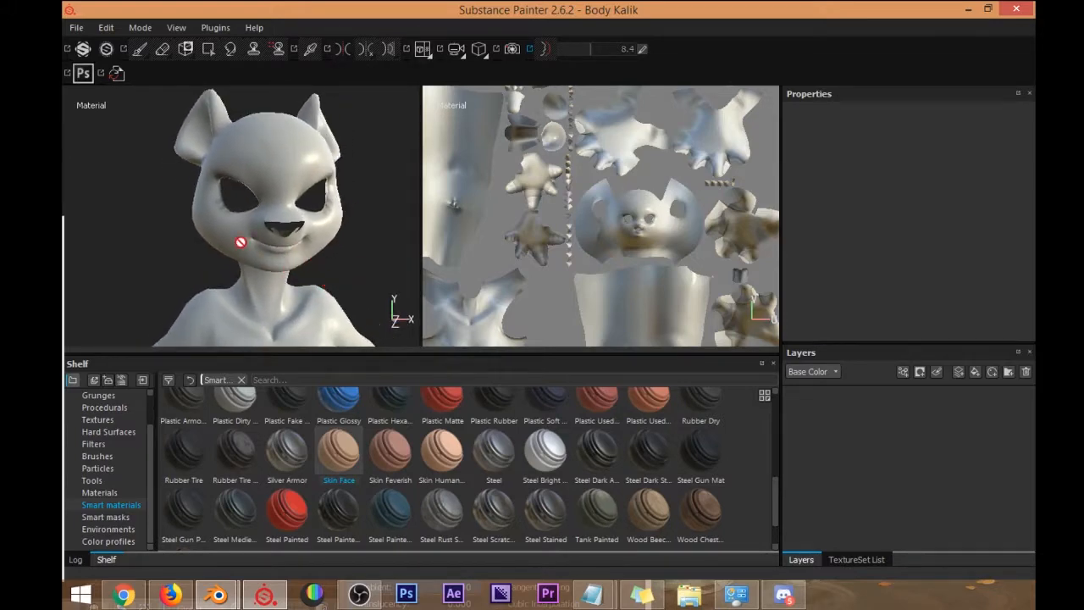
alt+drag(284, 183, 311, 229)
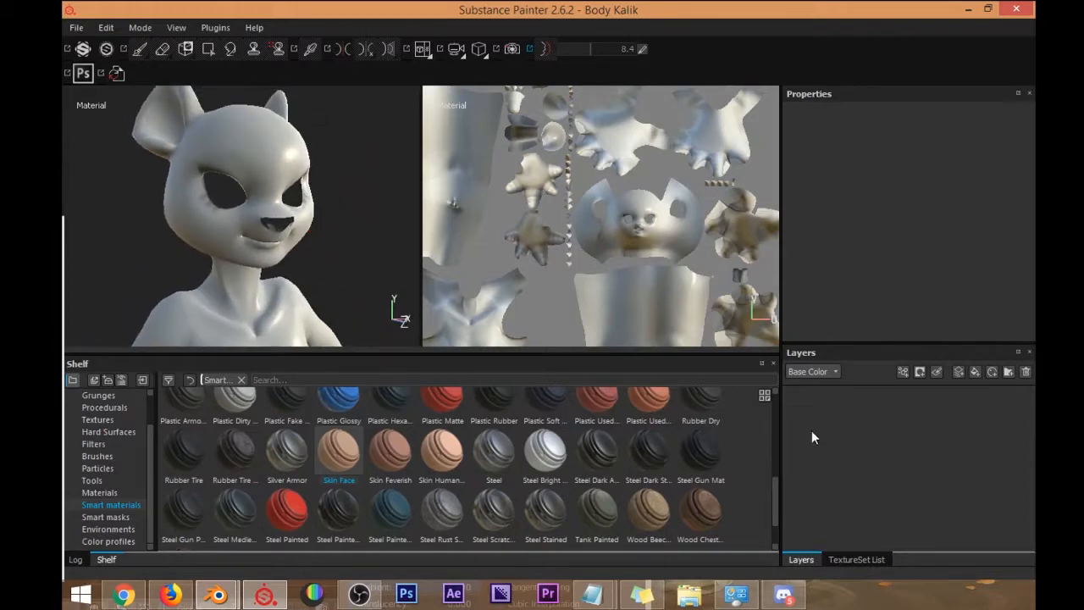
click(861, 559)
click(799, 560)
click(992, 372)
click(855, 357)
click(974, 373)
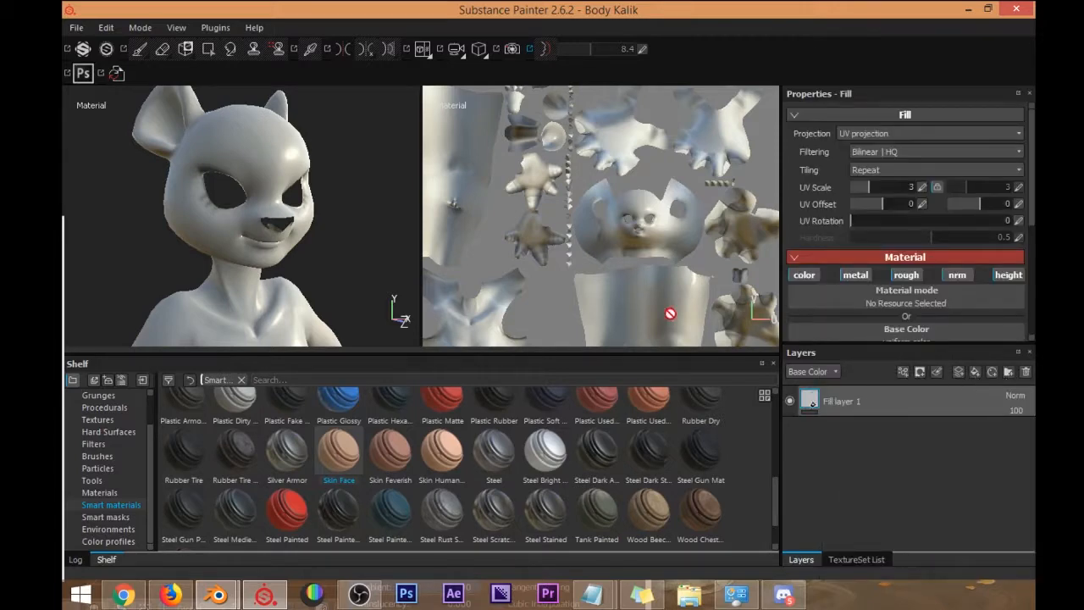
Turn off the metal, rough, nrm and height channels of Fill layer 1, leaving only color active.
scroll(845, 289, down, 3)
scroll(845, 279, up, 3)
click(851, 274)
click(904, 274)
click(947, 274)
click(996, 261)
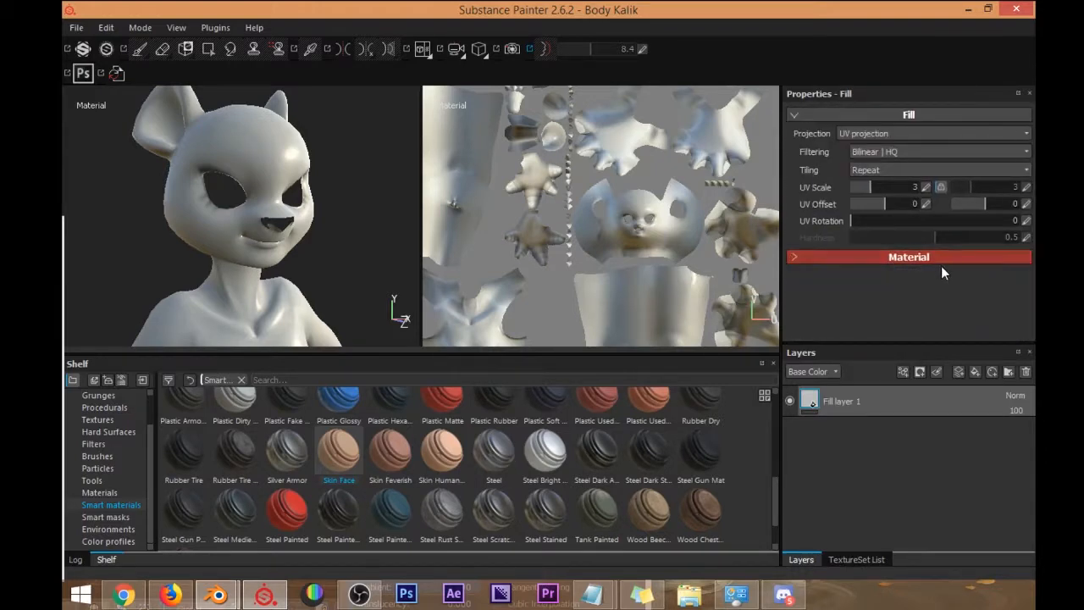
click(966, 261)
scroll(807, 280, down, 1)
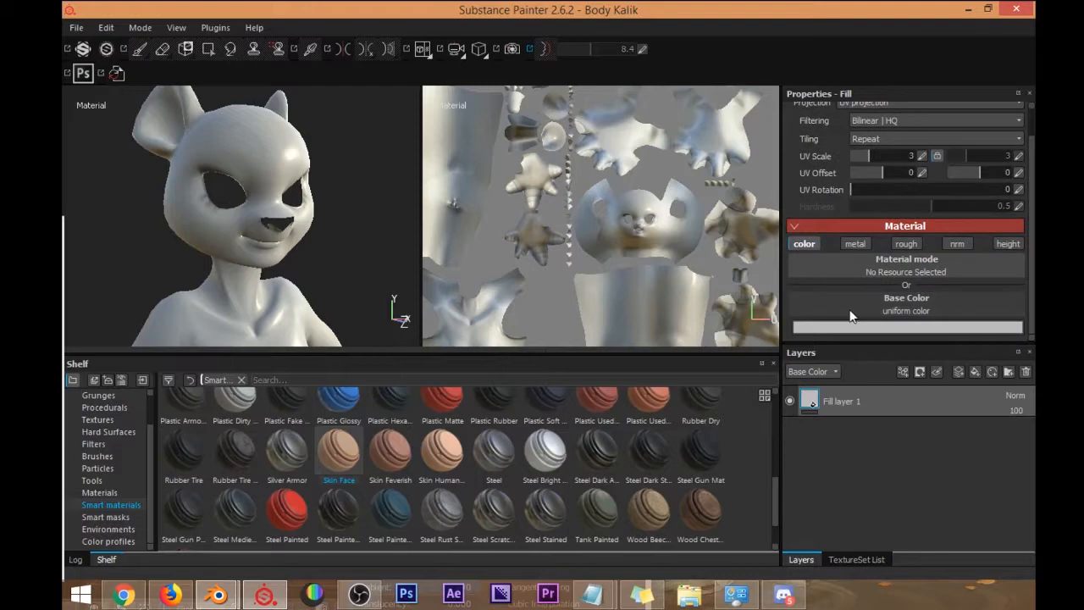
Set the base color of Fill layer 1 to a saturated dark blue.
click(855, 324)
drag(763, 317, 809, 329)
click(875, 327)
mouse_move(875, 327)
mouse_down()
mouse_move(875, 313)
mouse_move(819, 324)
mouse_move(844, 350)
mouse_move(829, 359)
mouse_move(836, 380)
mouse_move(825, 358)
mouse_up()
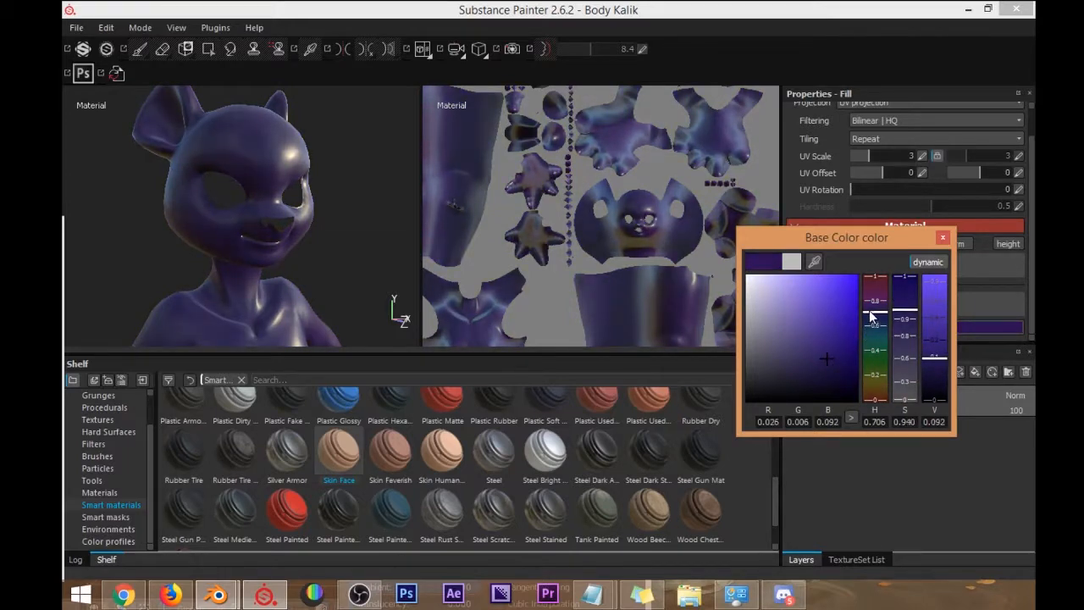
drag(869, 313, 873, 318)
alt+drag(347, 233, 337, 254)
click(943, 237)
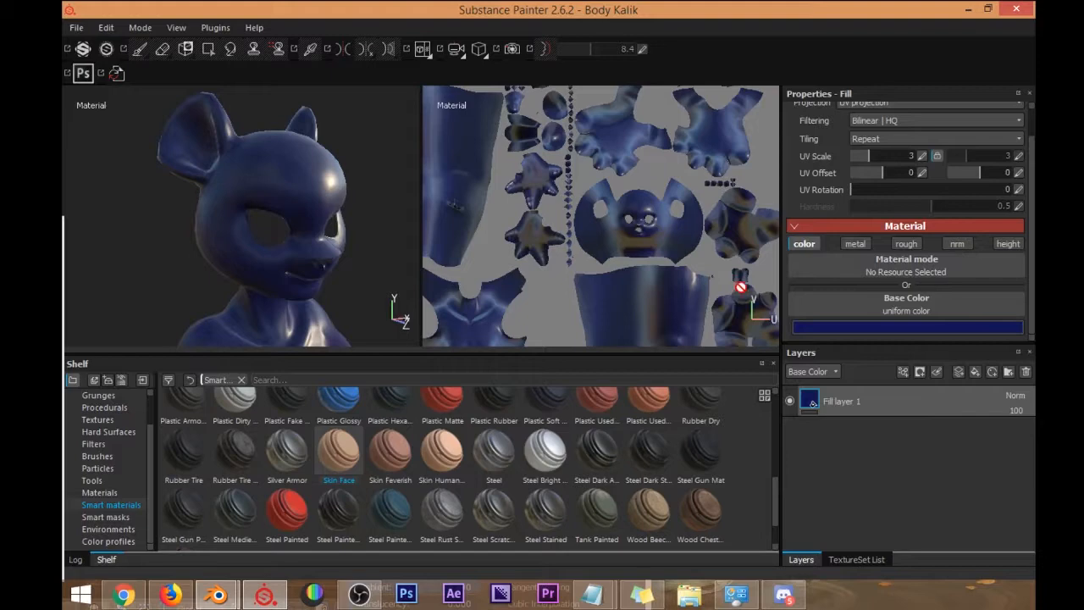
Enable the rough channel on Fill layer 1 and raise its roughness to the maximum for a matte body.
alt+drag(335, 258, 342, 242)
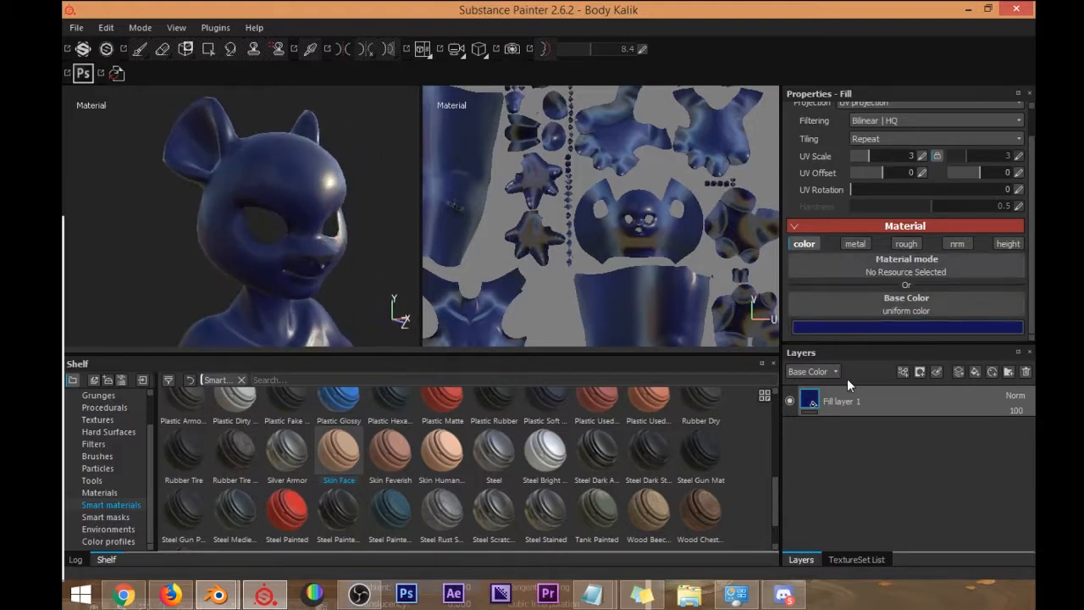
alt+drag(279, 263, 285, 239)
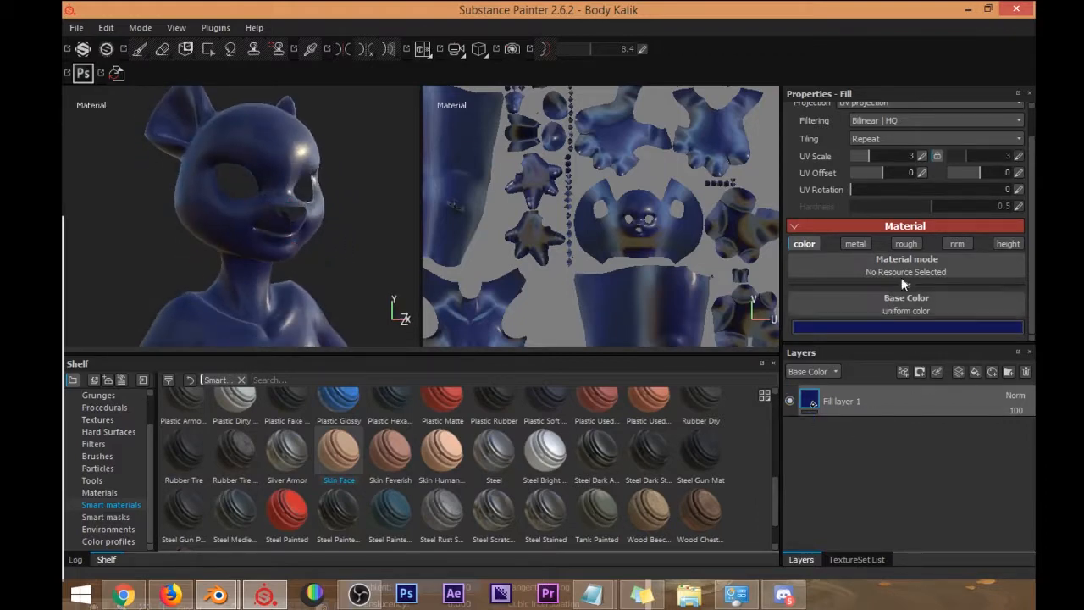
click(905, 244)
click(812, 329)
drag(811, 331, 1029, 328)
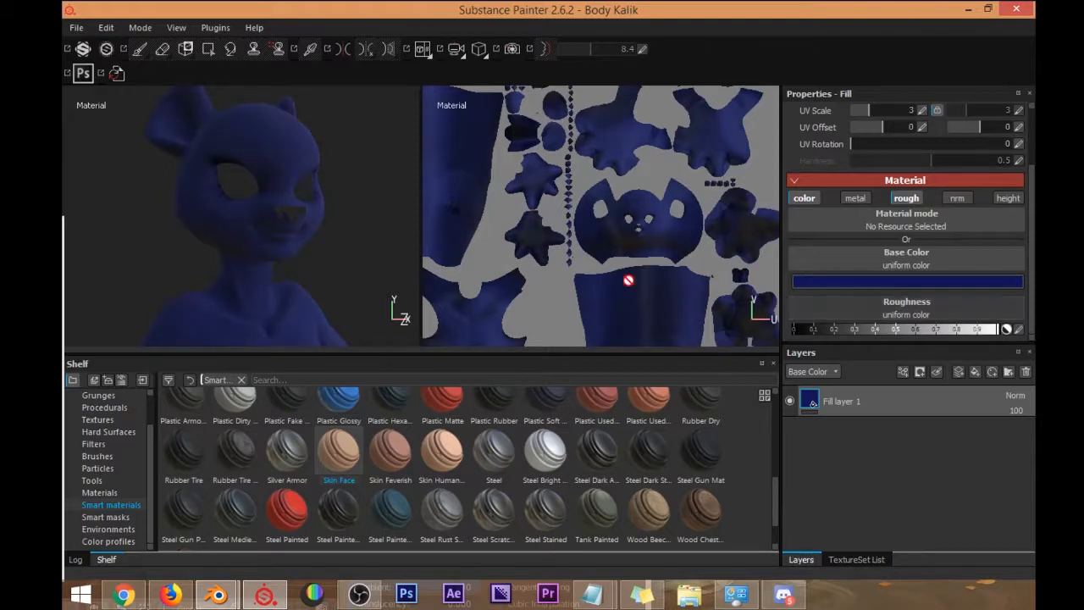
mouse_move(286, 262)
alt+mouse_down()
mouse_move(329, 259)
mouse_move(336, 283)
mouse_move(286, 262)
mouse_move(302, 285)
mouse_move(291, 280)
alt+mouse_up()
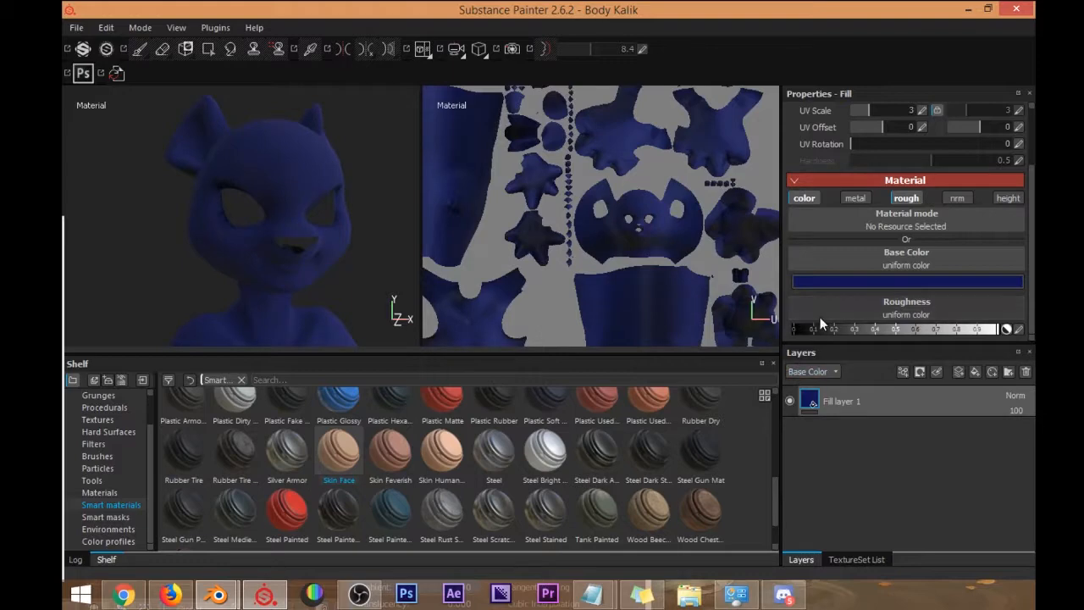
Adjust the base color of Fill layer 1 to a dark blue with hue 0.650, saturation 0.940 and value 0.092.
click(852, 282)
mouse_move(878, 324)
mouse_down()
mouse_move(874, 334)
mouse_move(883, 320)
mouse_up()
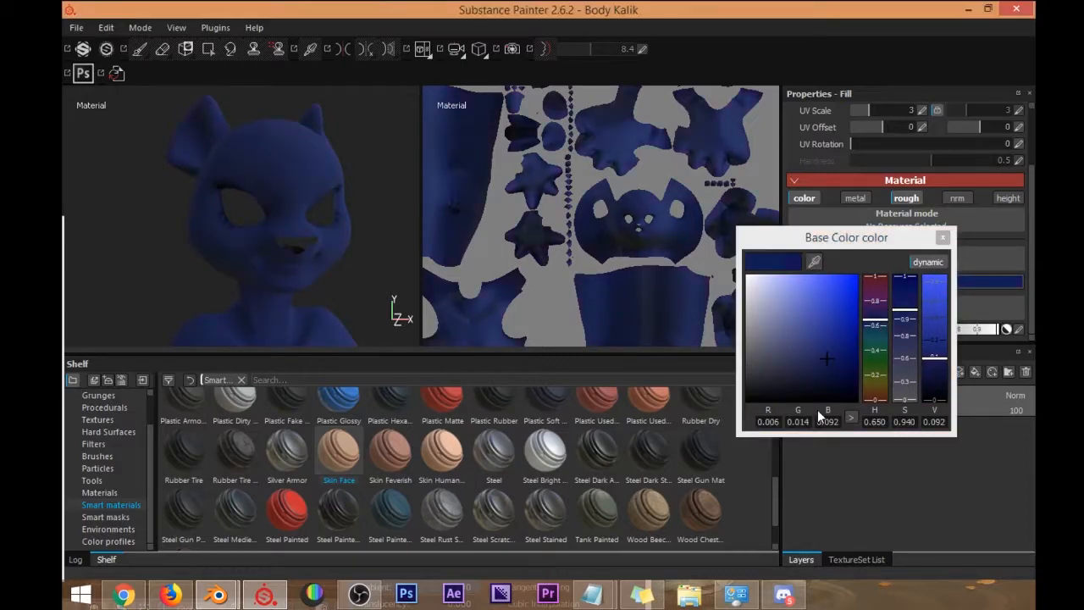
click(942, 239)
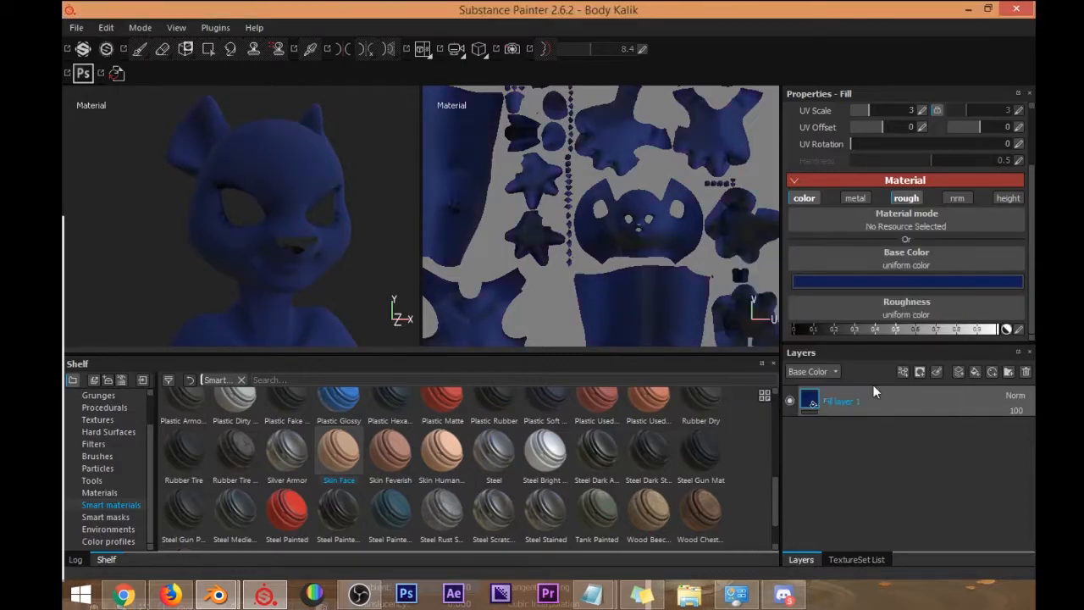
Add a black mask to Fill layer 1 and enlarge the area showing the mask's paint properties.
click(920, 370)
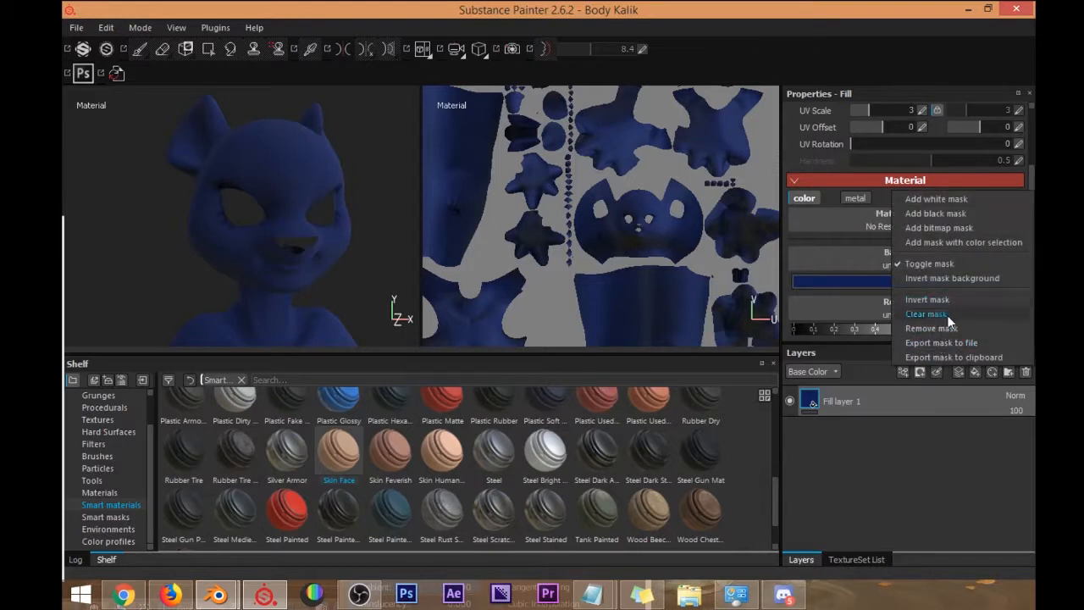
click(939, 212)
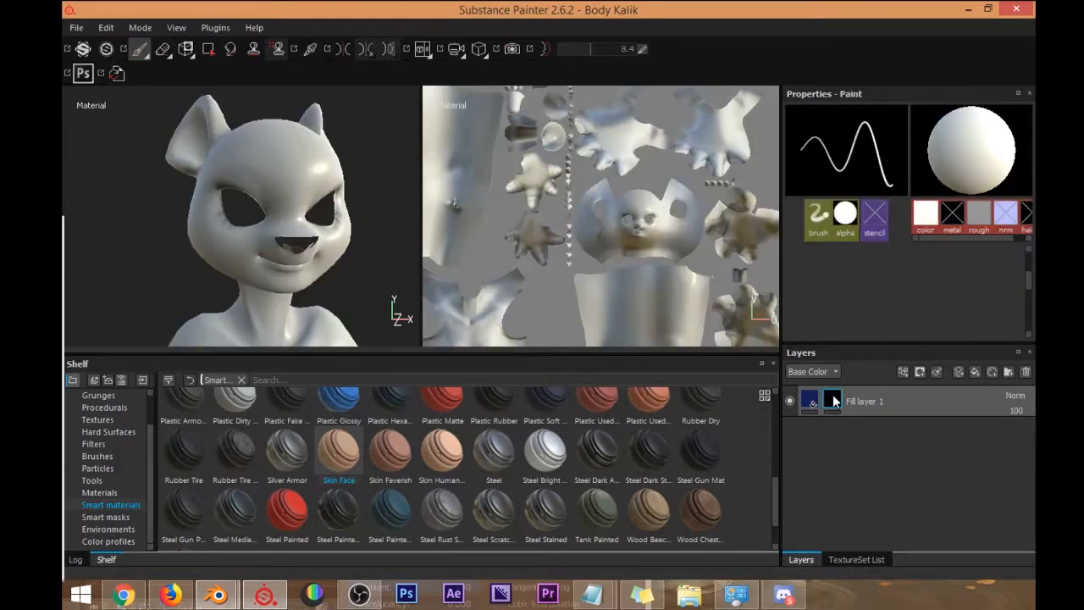
scroll(872, 265, down, 3)
scroll(872, 265, up, 5)
scroll(864, 288, down, 3)
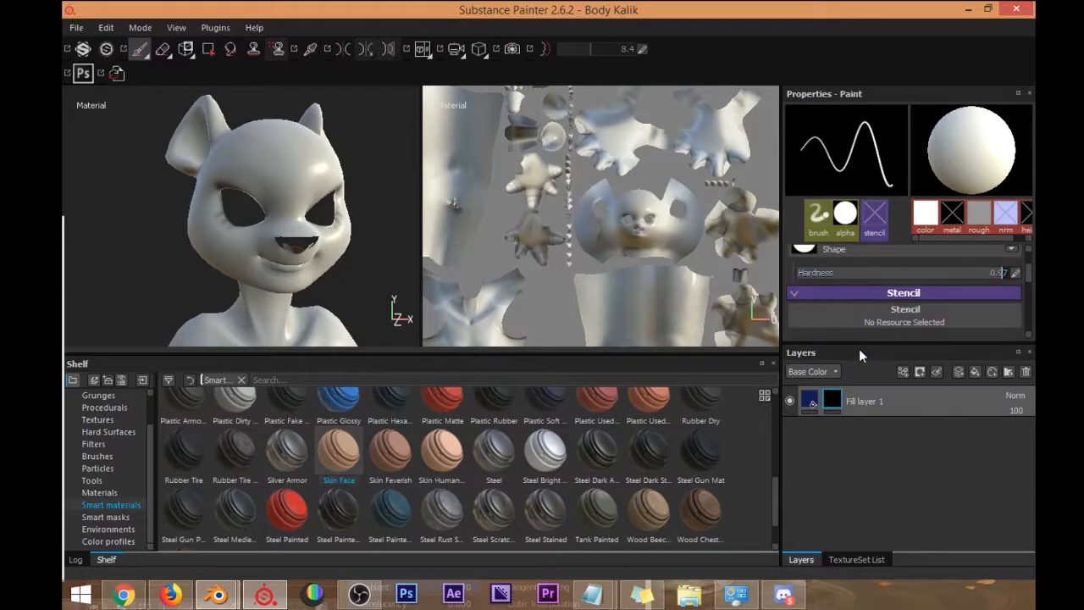
drag(857, 345, 872, 432)
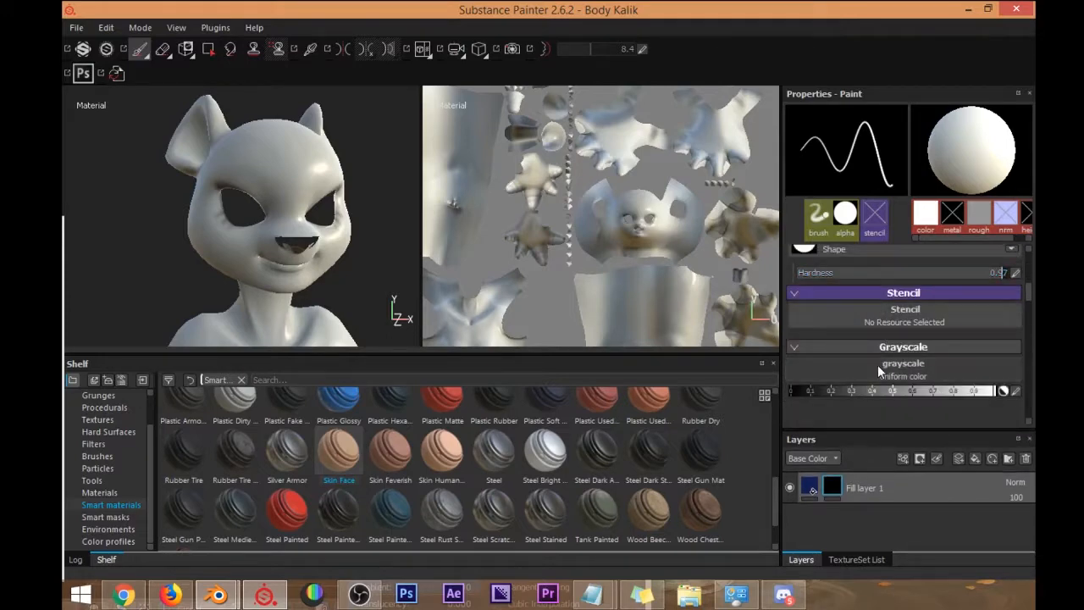
Search the grayscale resources for ambient and assign the Ambient Occlusion Map from Mesh Kalik to the mask brush.
scroll(888, 338, up, 2)
scroll(888, 338, down, 2)
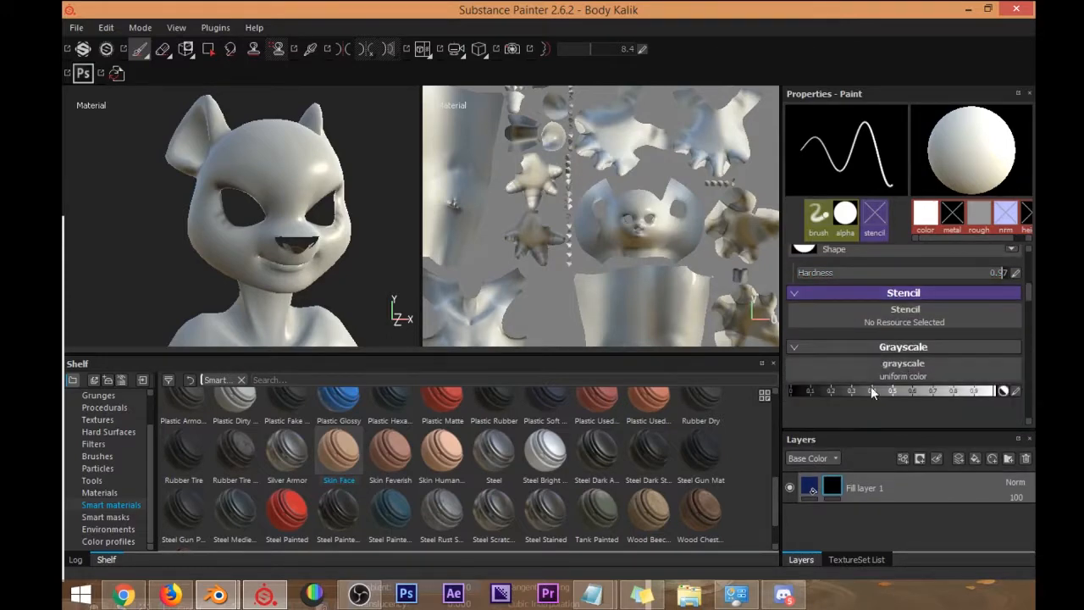
click(872, 372)
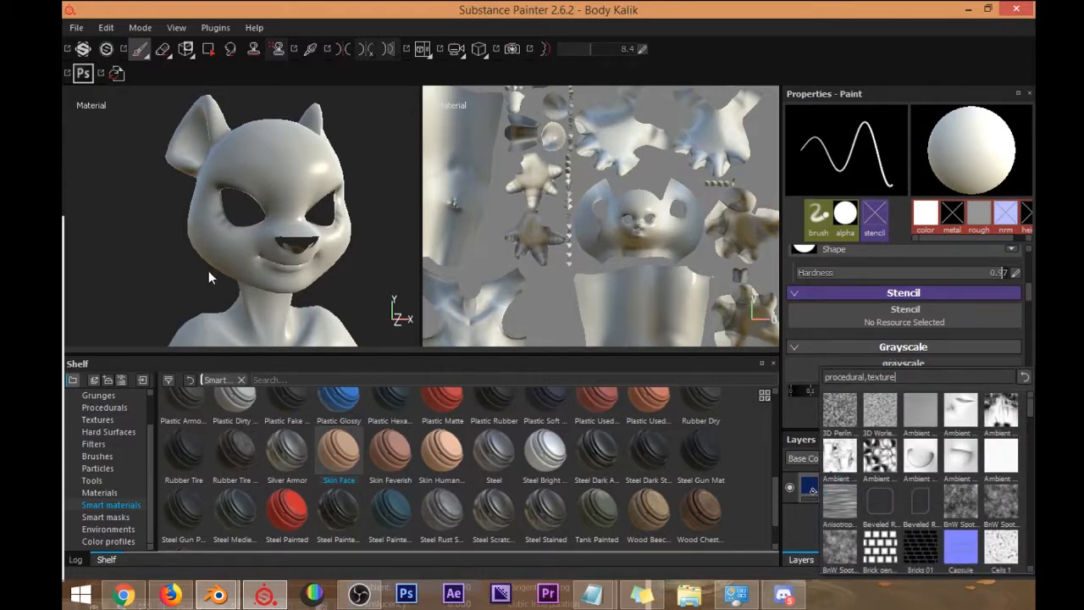
key(Escape)
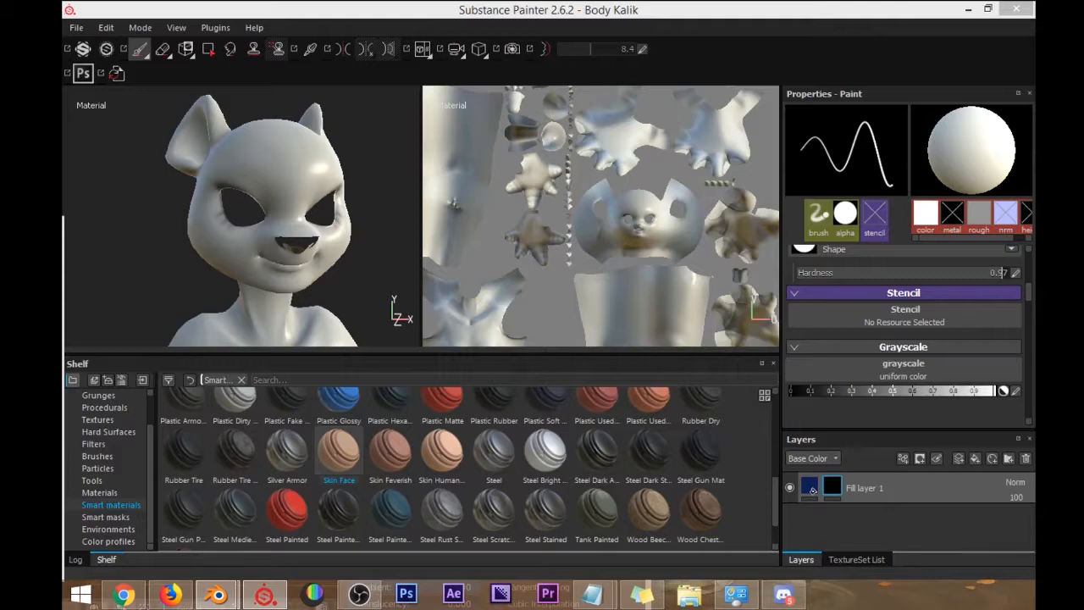
click(897, 372)
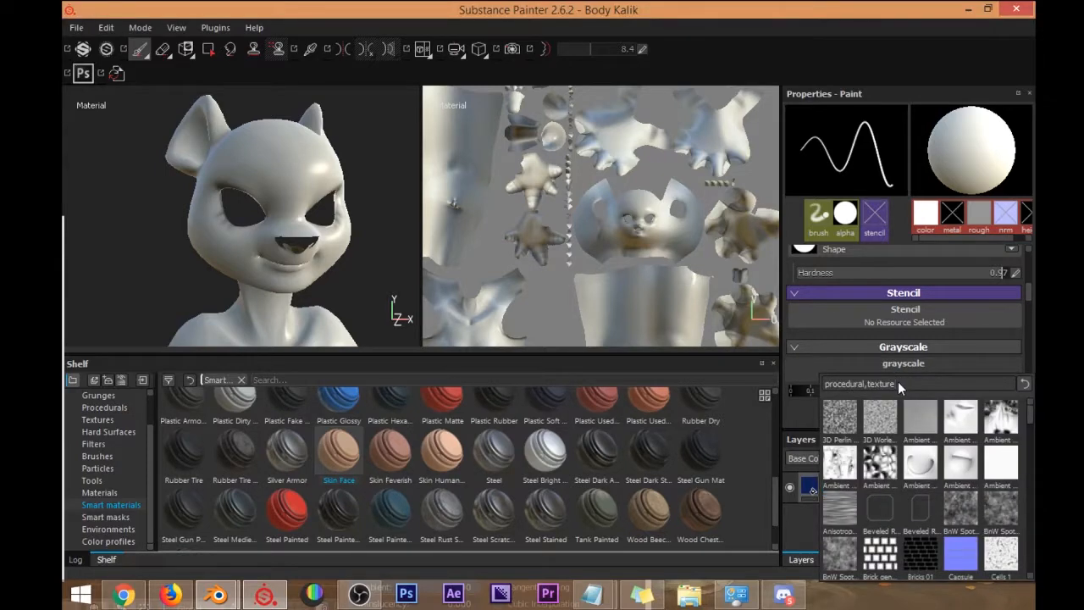
text(,ambient)
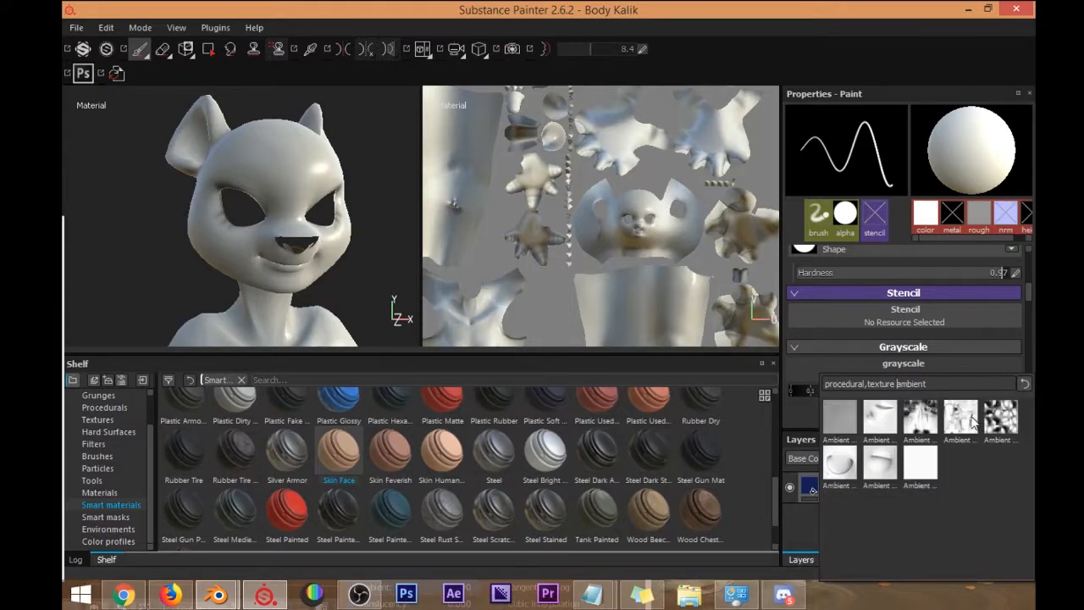
click(959, 418)
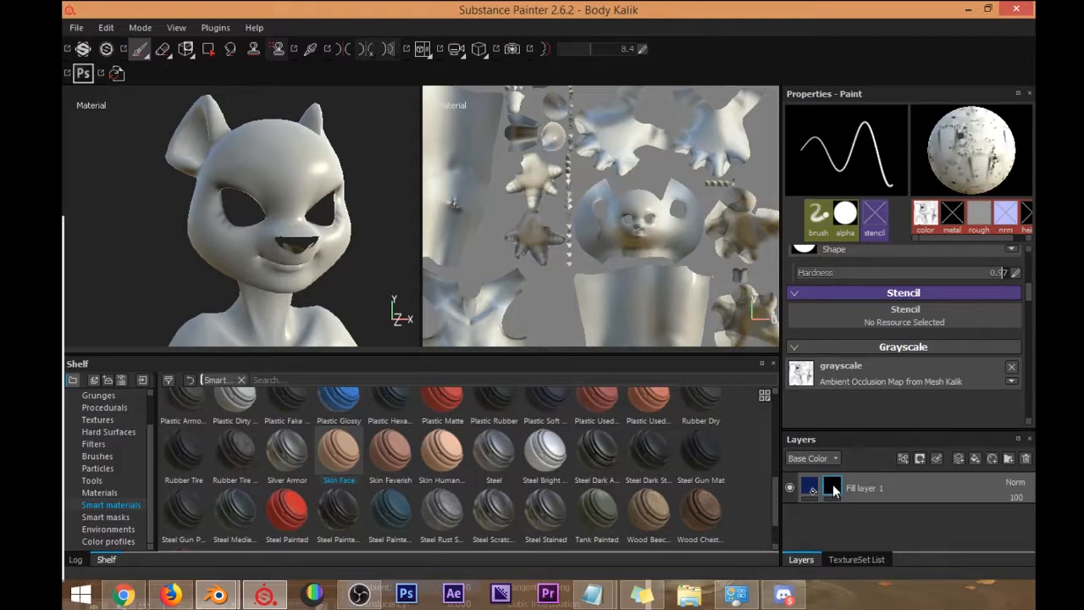
scroll(857, 390, down, 1)
right_click(834, 489)
click(836, 511)
key(Delete)
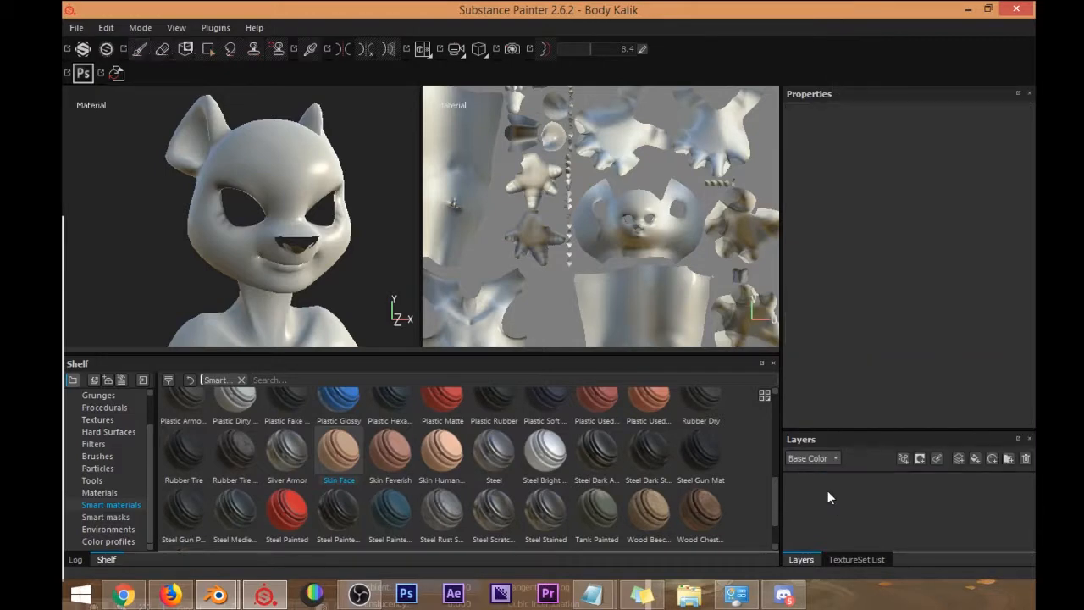
key(ctrl+z)
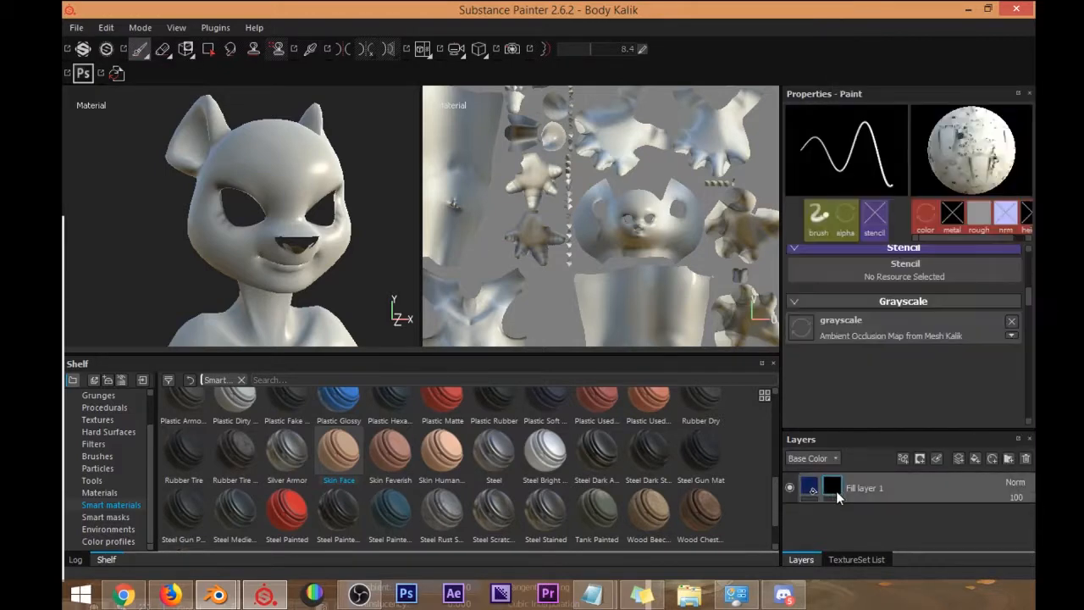
Replace the black mask on Fill layer 1 with a white mask.
right_click(836, 490)
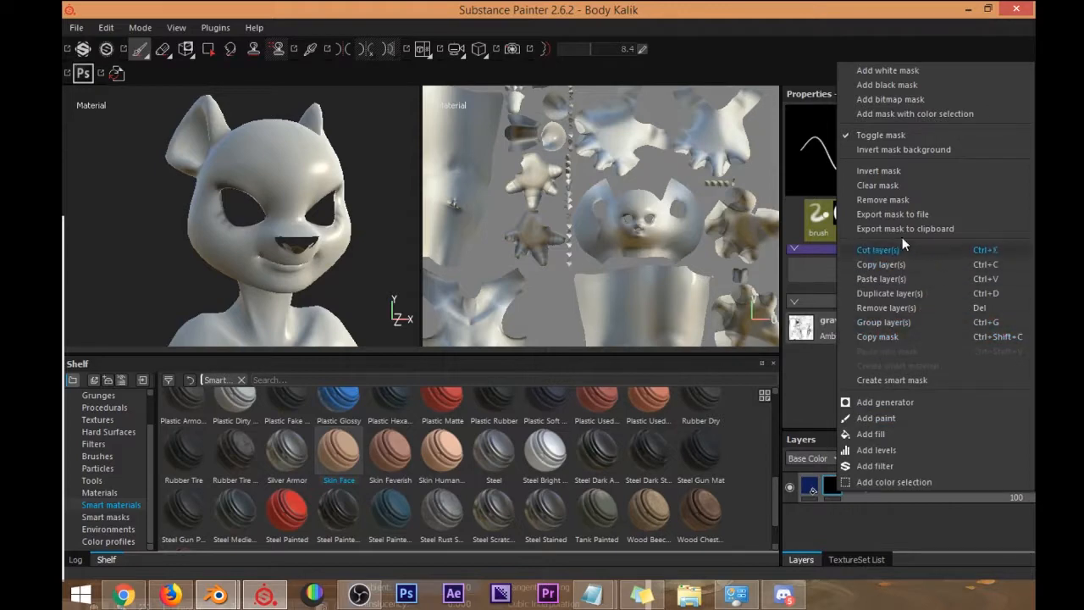
click(912, 72)
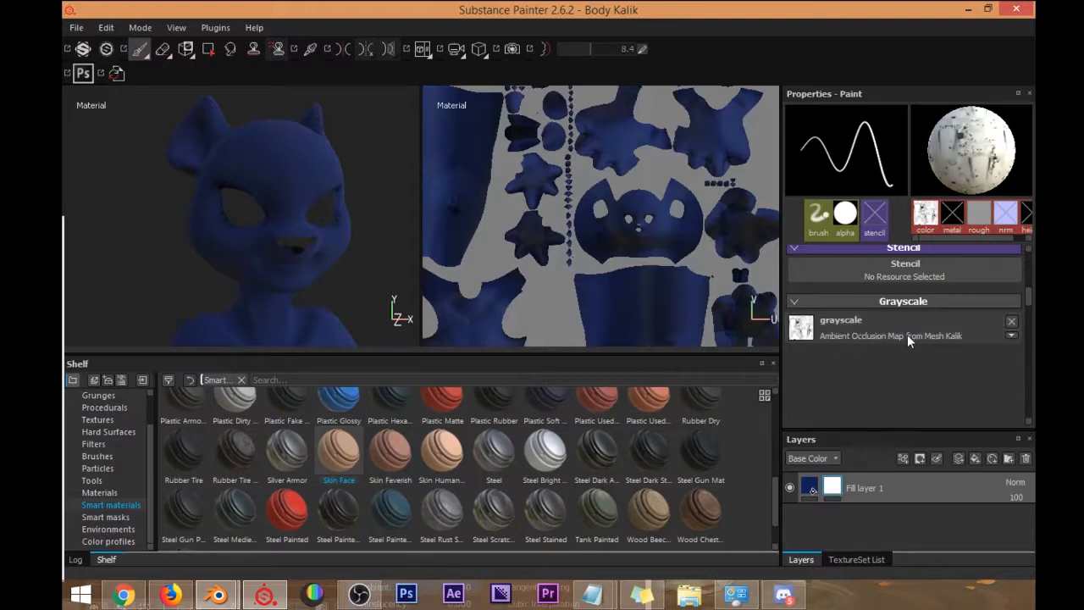
click(796, 328)
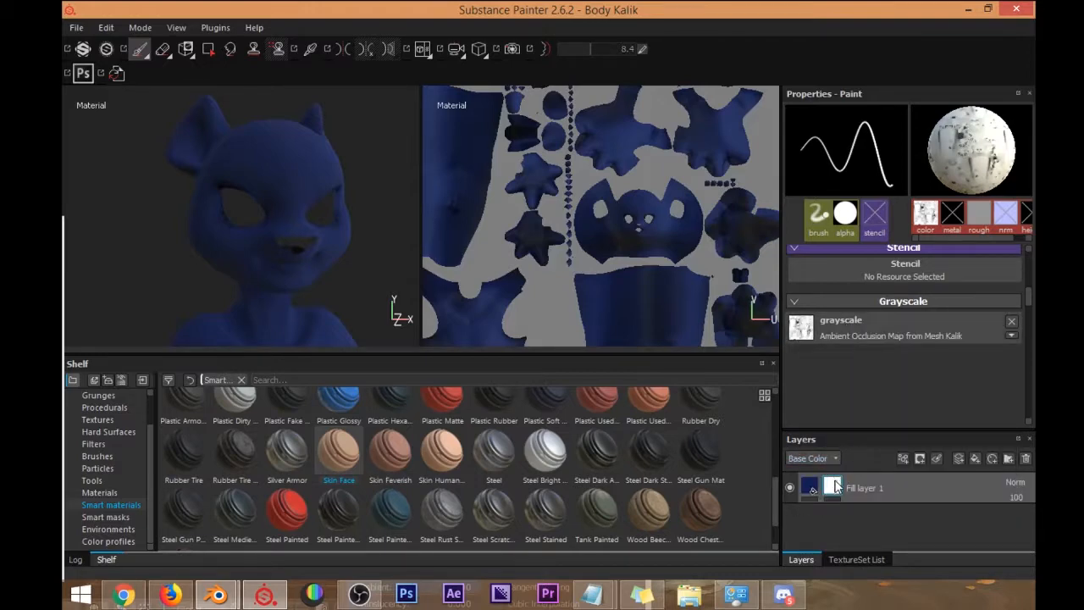
click(809, 486)
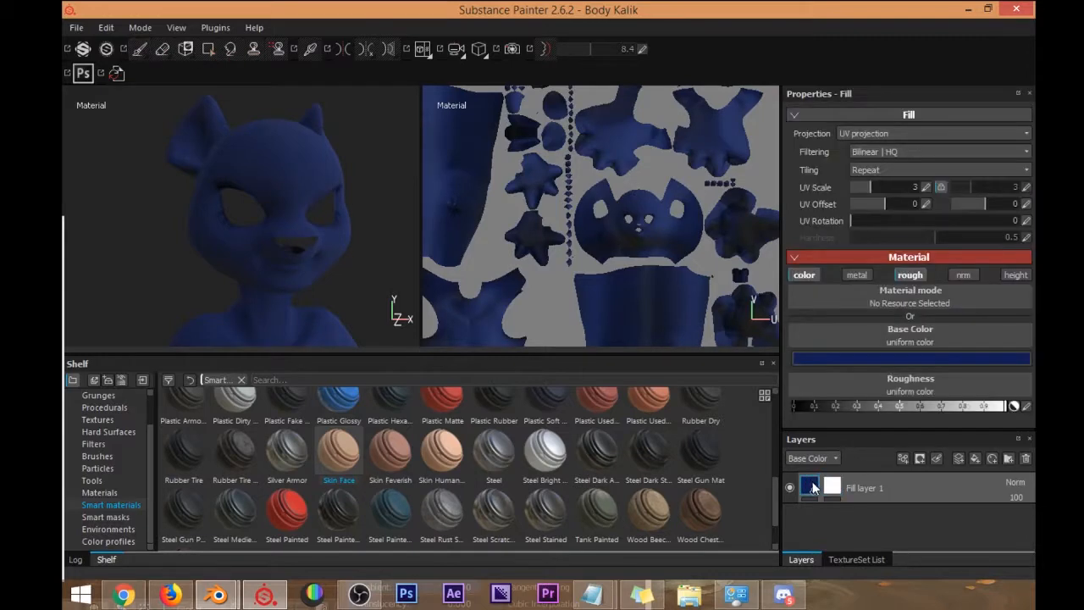
Remove the ambient occlusion map from the mask brush's grayscale.
click(832, 490)
scroll(888, 368, up, 1)
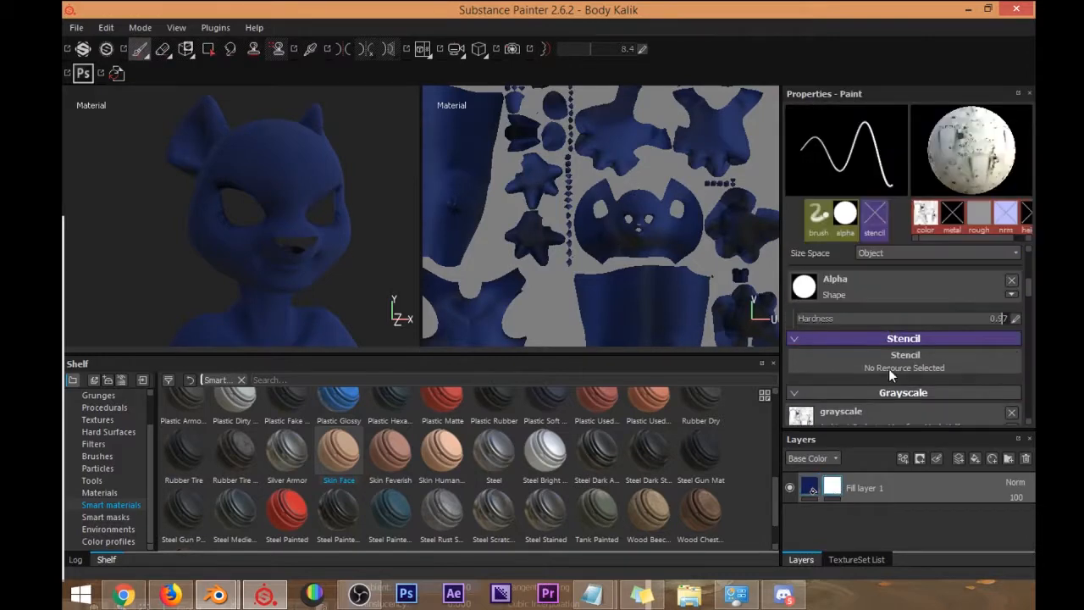
click(1012, 412)
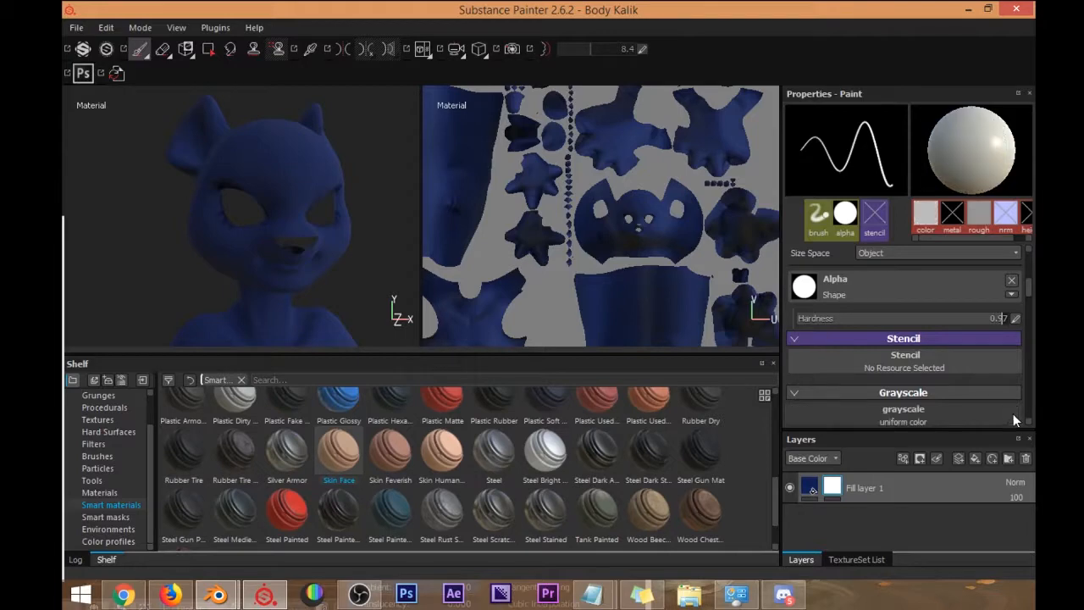
scroll(811, 368, down, 1)
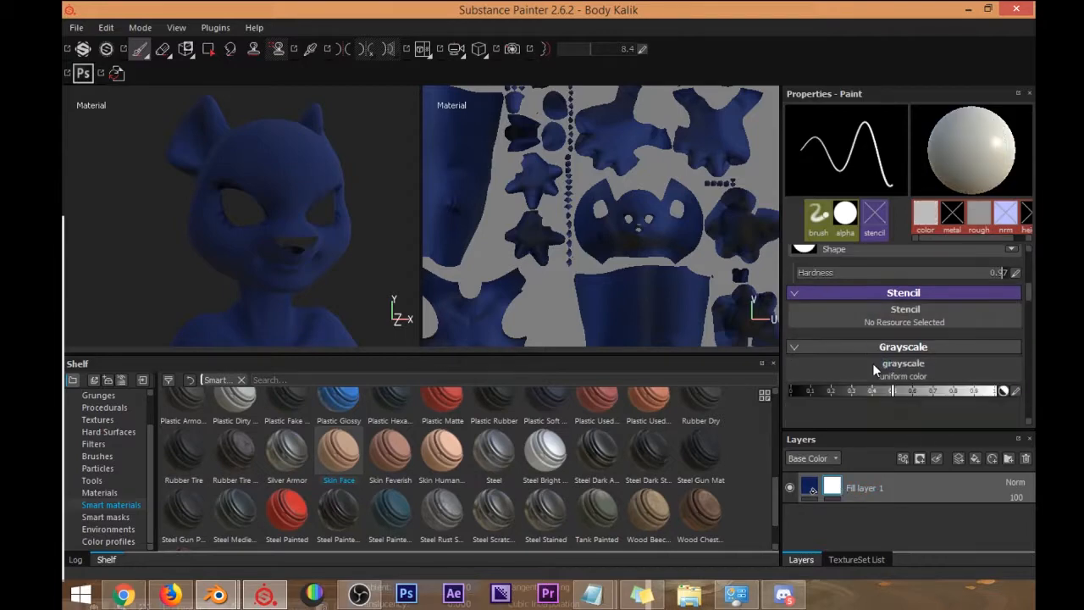
Add a fill effect to the mask of Fill layer 1 and set its grayscale to the Ambient Occlusion Map from Mesh Kalik.
right_click(834, 491)
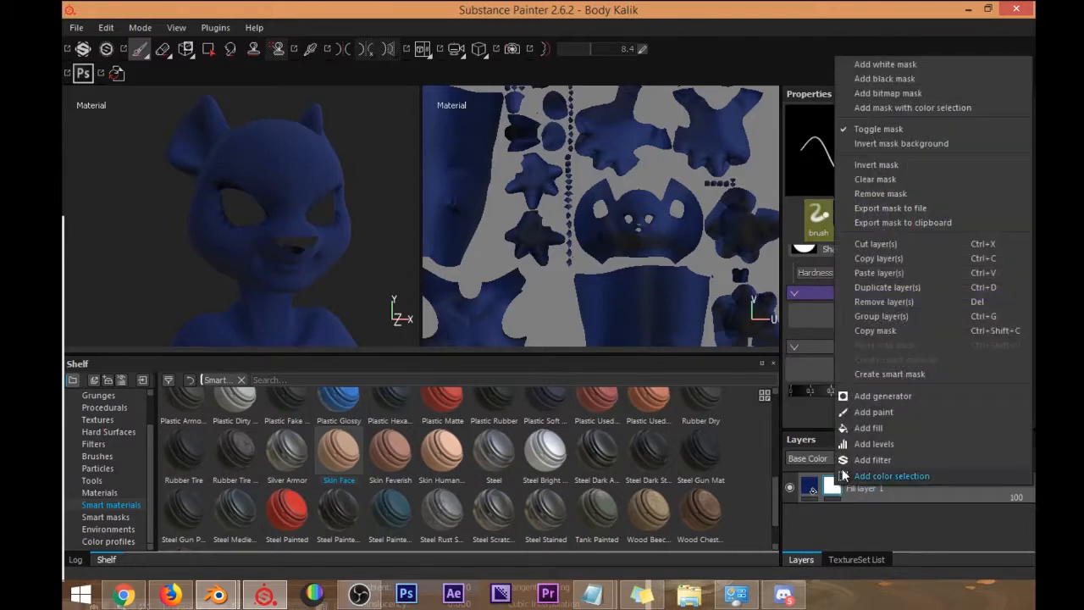
click(897, 427)
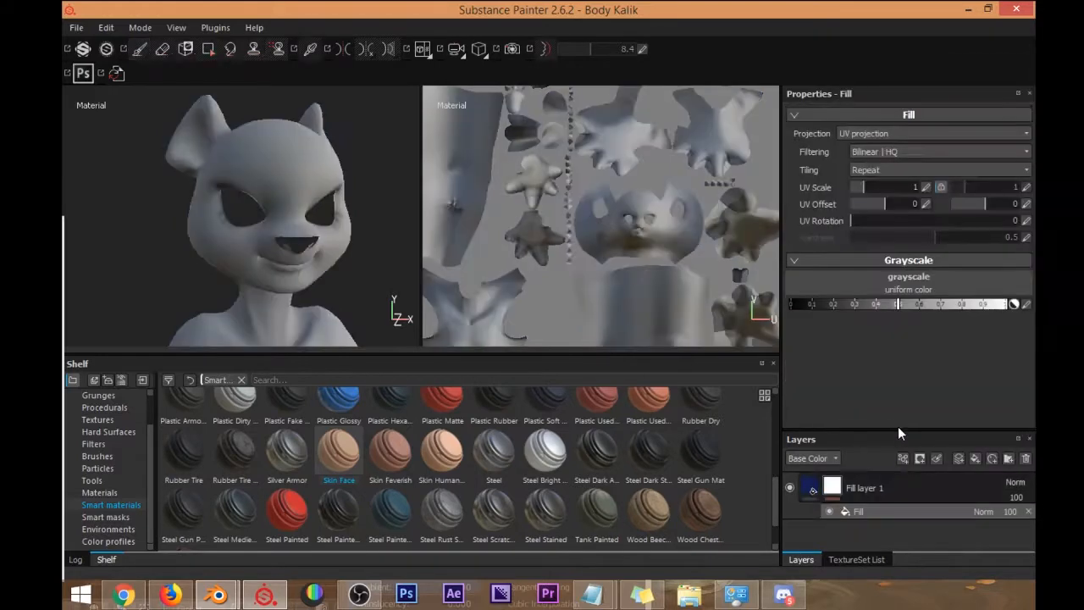
click(892, 279)
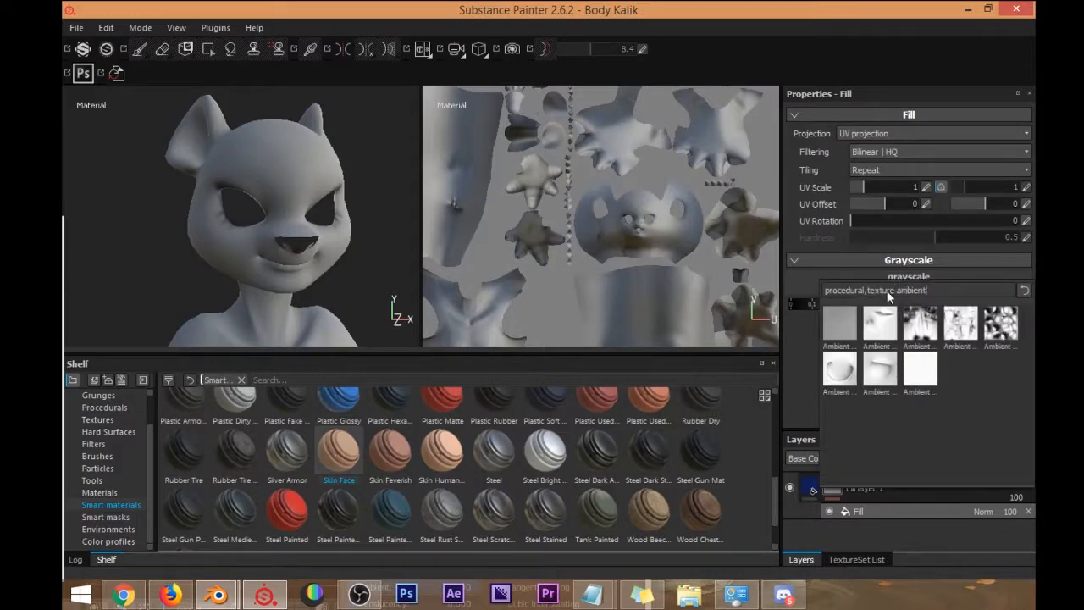
click(965, 328)
Examine how the ambient occlusion mask distributes the blue over the face, neck, torso and hands.
mouse_move(329, 243)
alt+mouse_down()
mouse_move(367, 251)
mouse_move(339, 246)
alt+mouse_up()
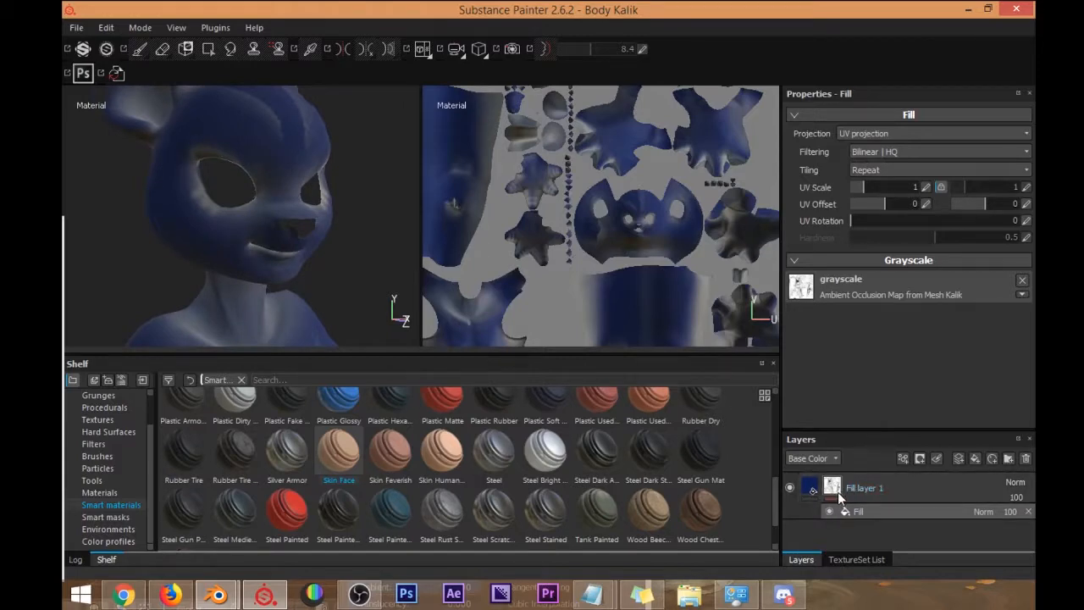
alt+drag(331, 254, 259, 266)
alt+middle_drag(259, 326, 275, 140)
alt+drag(239, 206, 266, 244)
alt+middle_drag(266, 245, 276, 203)
alt+drag(276, 204, 263, 252)
scroll(245, 224, down, 4)
alt+middle_drag(263, 252, 271, 245)
alt+drag(271, 245, 244, 194)
scroll(218, 191, up, 5)
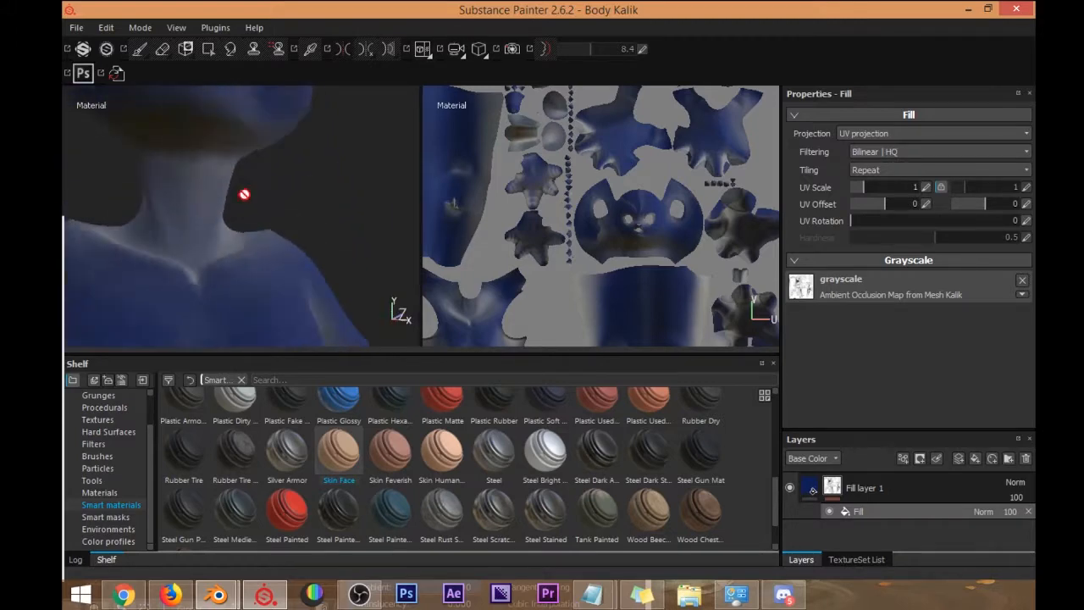
alt+middle_drag(245, 194, 239, 198)
alt+drag(239, 199, 160, 256)
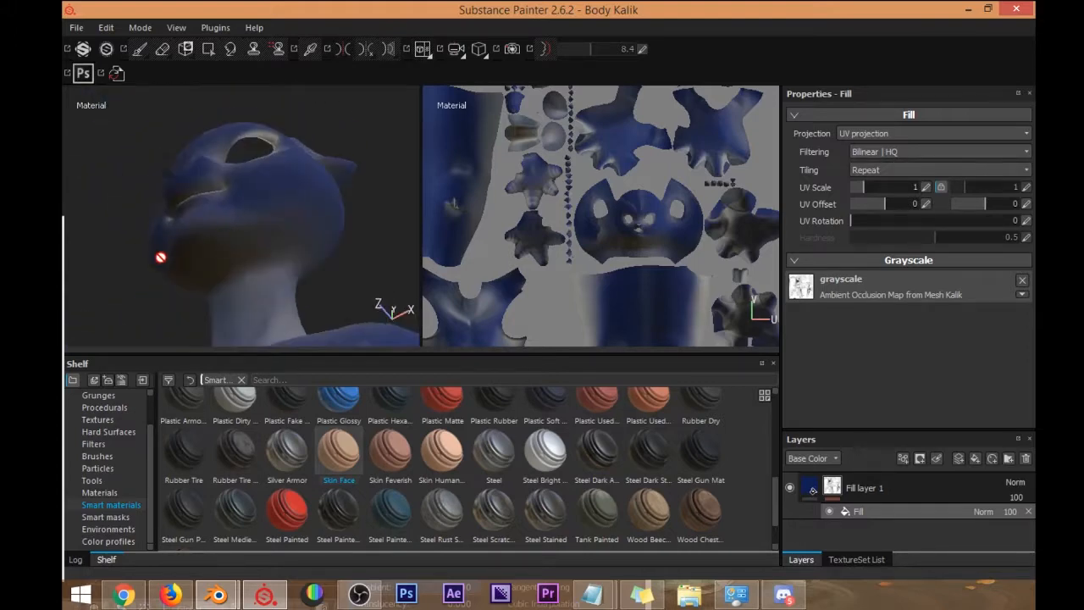
alt+drag(305, 236, 257, 265)
alt+drag(238, 204, 288, 239)
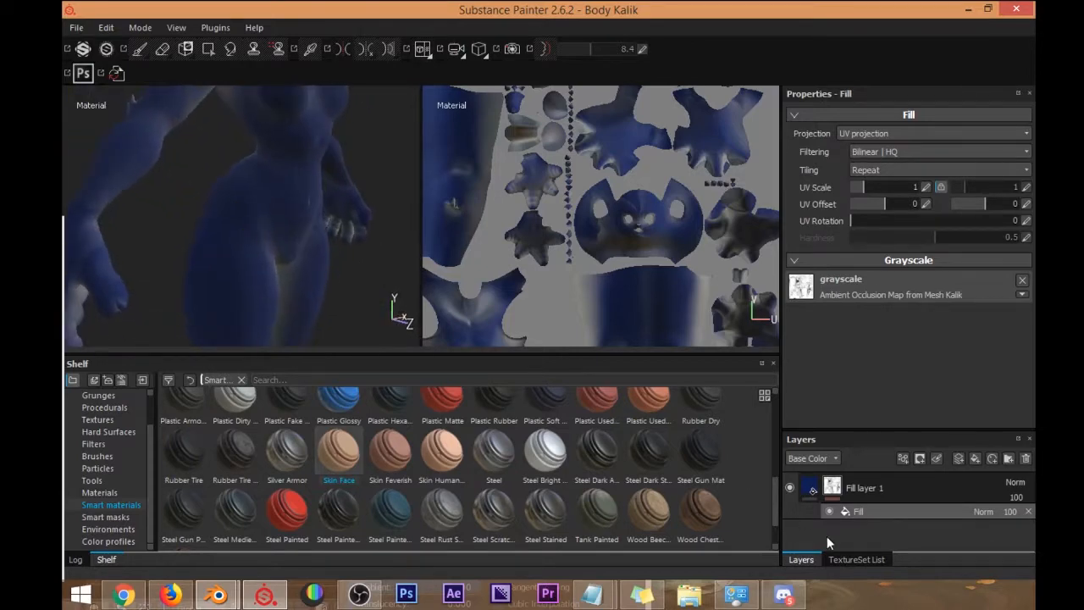
Add a Levels effect to the mask of Fill layer 1 and invert it so the blue falls in the occluded areas.
click(833, 489)
right_click(837, 494)
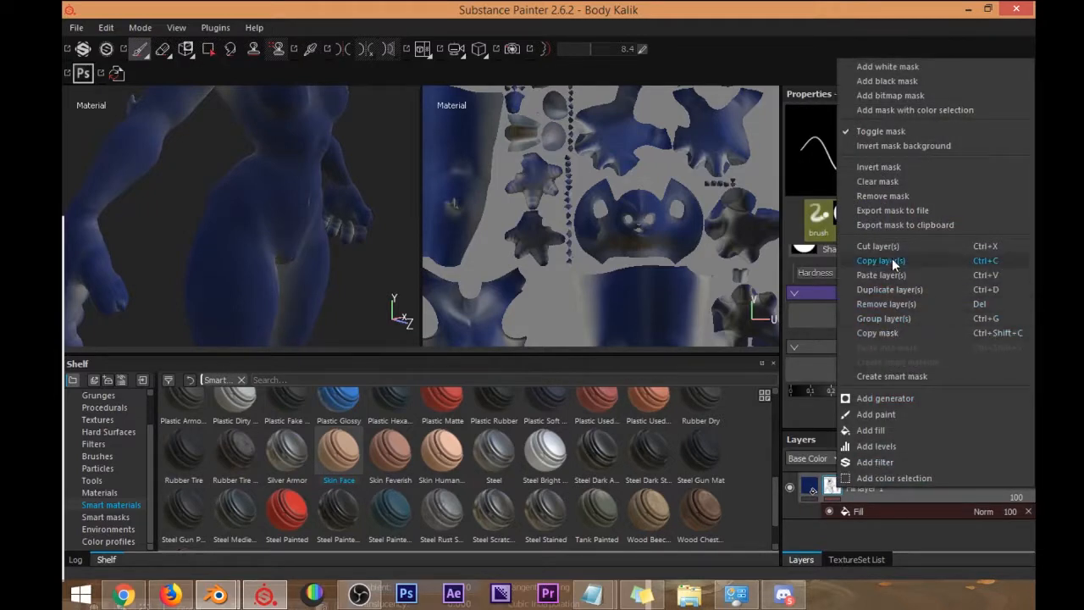
click(876, 446)
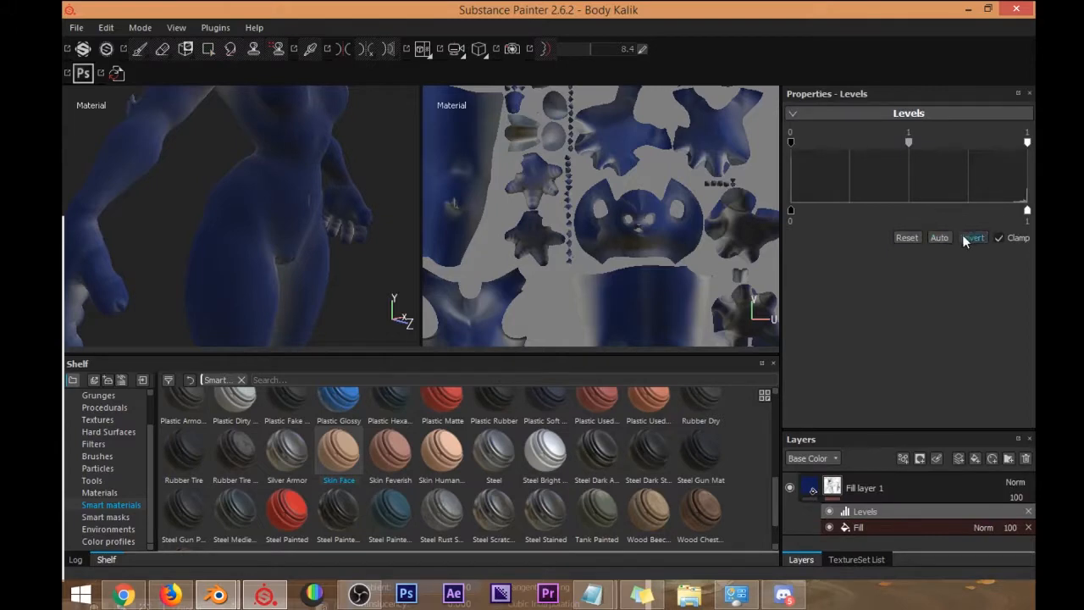
click(972, 237)
alt+drag(228, 204, 310, 293)
alt+drag(290, 237, 267, 244)
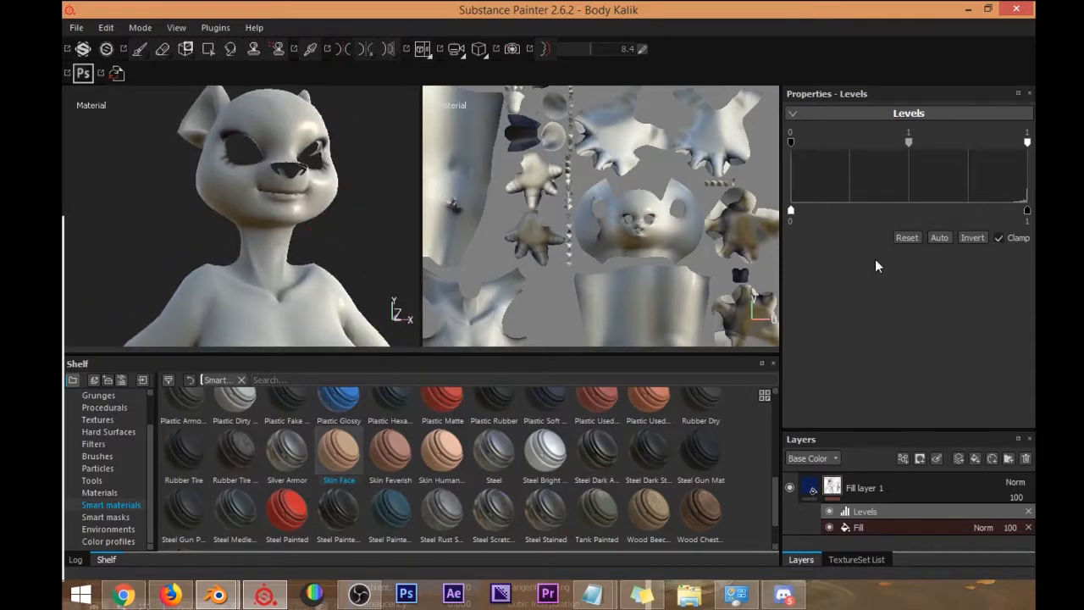
Move the midtone of the mask's Levels effect toward the white end to strengthen the blue in the body's creases.
mouse_move(907, 145)
mouse_down()
mouse_move(961, 146)
mouse_move(937, 149)
mouse_move(954, 152)
mouse_up()
mouse_move(324, 204)
alt+mouse_down()
mouse_move(288, 230)
mouse_move(249, 220)
mouse_move(254, 212)
mouse_move(339, 217)
mouse_move(281, 240)
alt+mouse_up()
mouse_move(275, 290)
alt+middle_down()
mouse_move(297, 218)
mouse_move(298, 120)
alt+middle_up()
alt+middle_drag(284, 259, 277, 160)
alt+drag(276, 159, 243, 199)
mouse_move(360, 270)
alt+mouse_down()
mouse_move(225, 242)
mouse_move(280, 217)
mouse_move(284, 249)
mouse_move(274, 228)
mouse_move(211, 261)
mouse_move(292, 273)
mouse_move(280, 249)
mouse_move(234, 239)
mouse_move(237, 208)
mouse_move(283, 203)
mouse_move(184, 218)
mouse_move(259, 198)
mouse_move(265, 248)
mouse_move(324, 263)
mouse_move(237, 237)
mouse_move(220, 196)
mouse_move(286, 229)
mouse_move(292, 243)
alt+mouse_up()
scroll(229, 235, down, 5)
Select the mask of Fill layer 1 and examine the blue occlusion shading on the legs, hands, elbows and back.
click(829, 491)
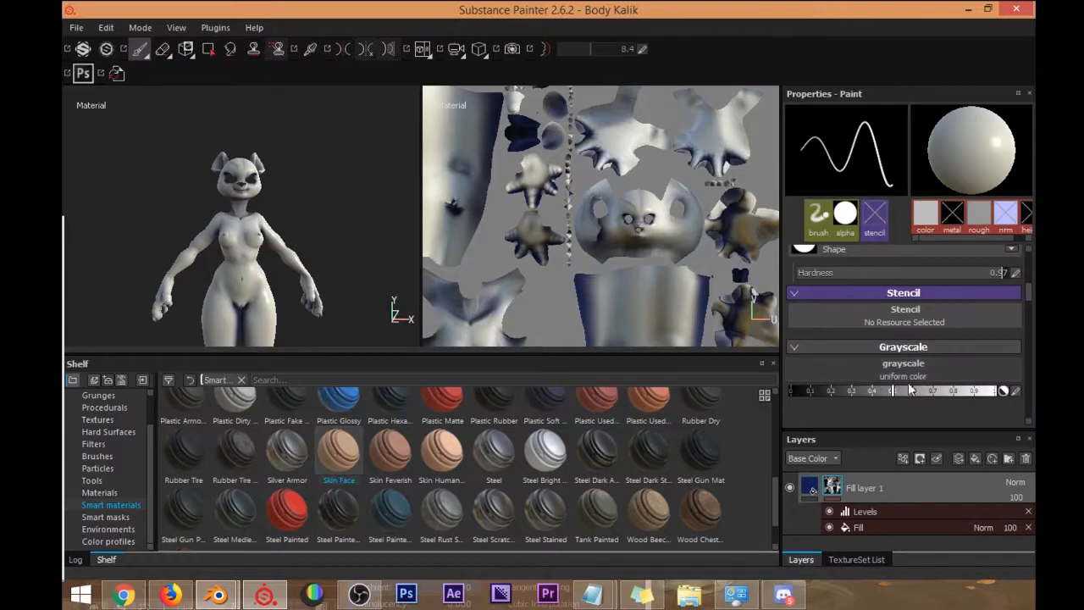
scroll(292, 216, up, 3)
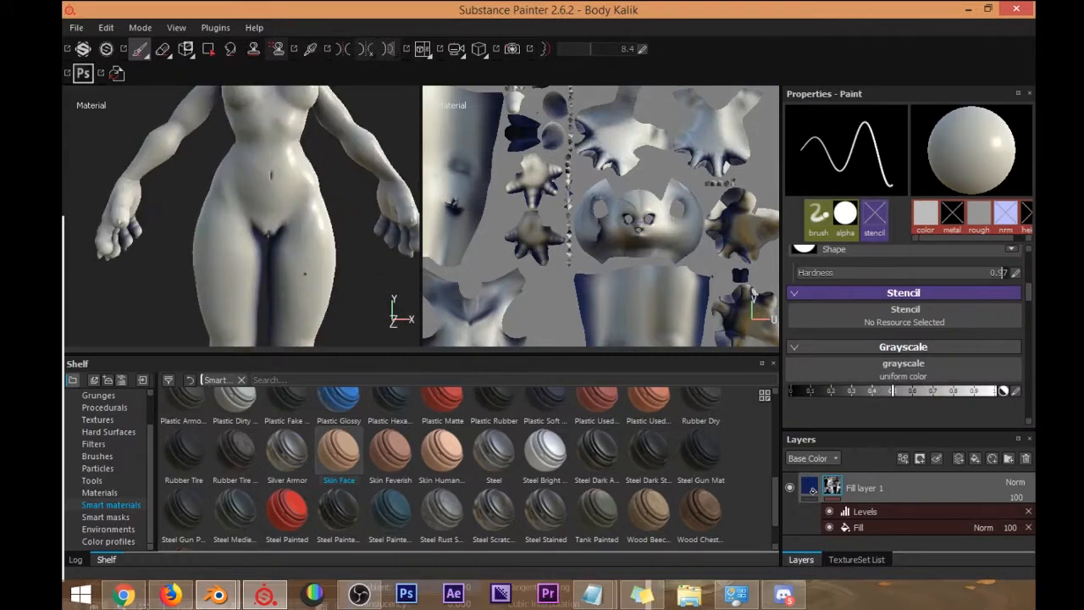
alt+middle_drag(309, 250, 307, 214)
alt+drag(307, 214, 286, 193)
alt+middle_drag(287, 193, 285, 162)
scroll(286, 162, up, 2)
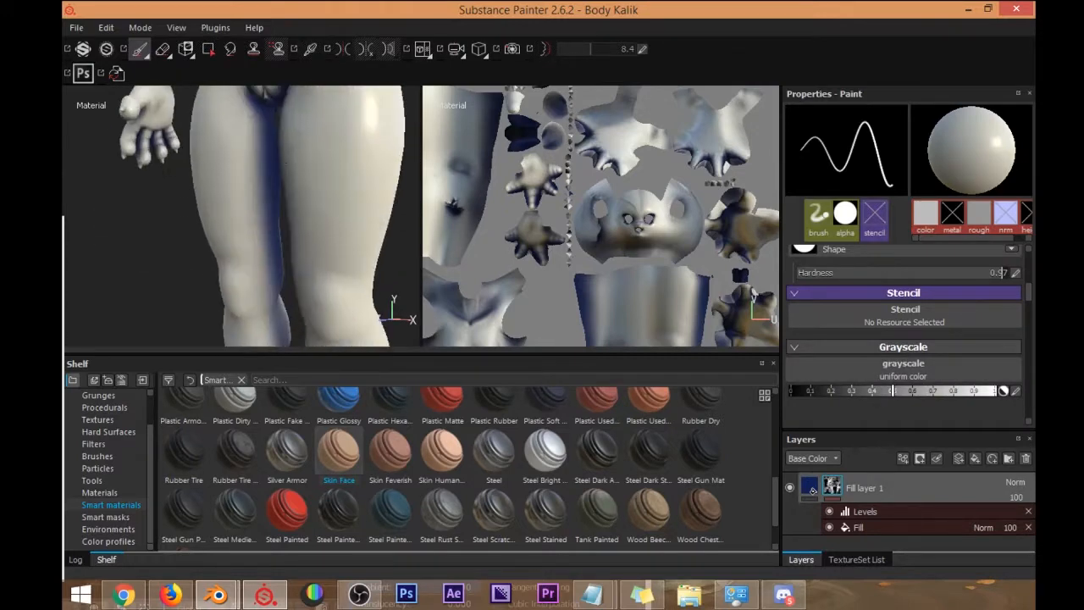
alt+drag(280, 265, 319, 172)
alt+middle_drag(319, 135, 313, 175)
alt+drag(312, 174, 288, 177)
alt+middle_drag(288, 177, 290, 191)
alt+drag(289, 192, 373, 315)
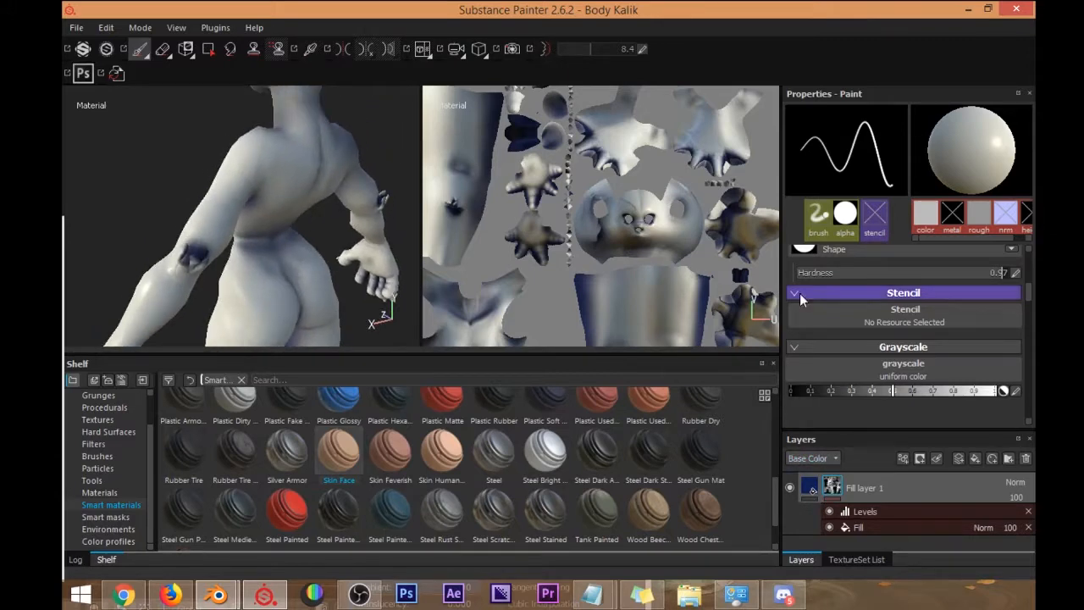
Set the mask brush's grayscale to white and its hardness to 0.02, and enlarge the brush.
drag(895, 390, 1000, 400)
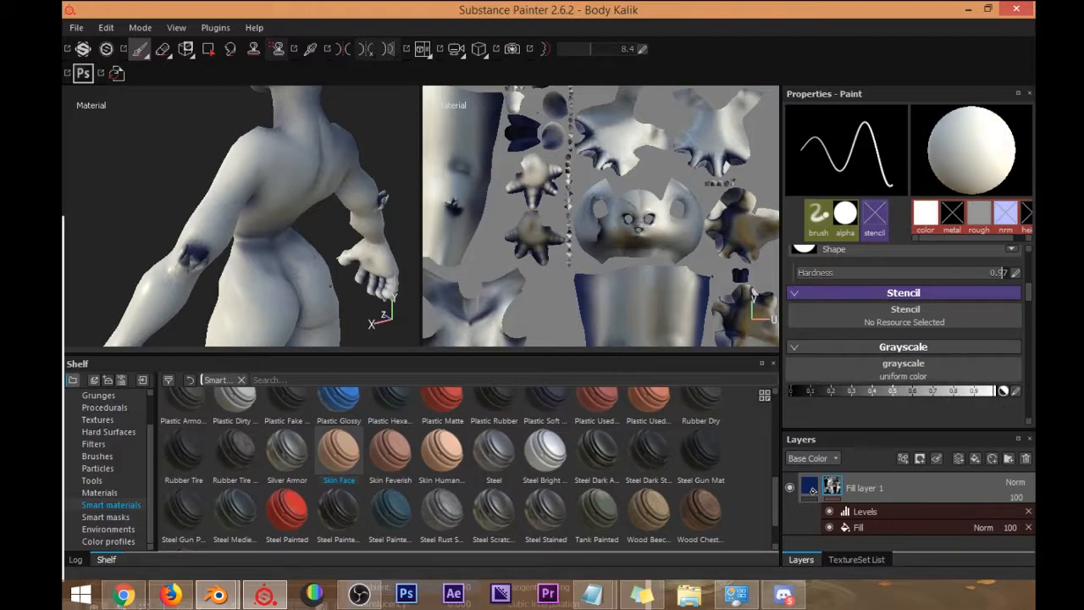
scroll(326, 299, down, 2)
scroll(319, 278, up, 1)
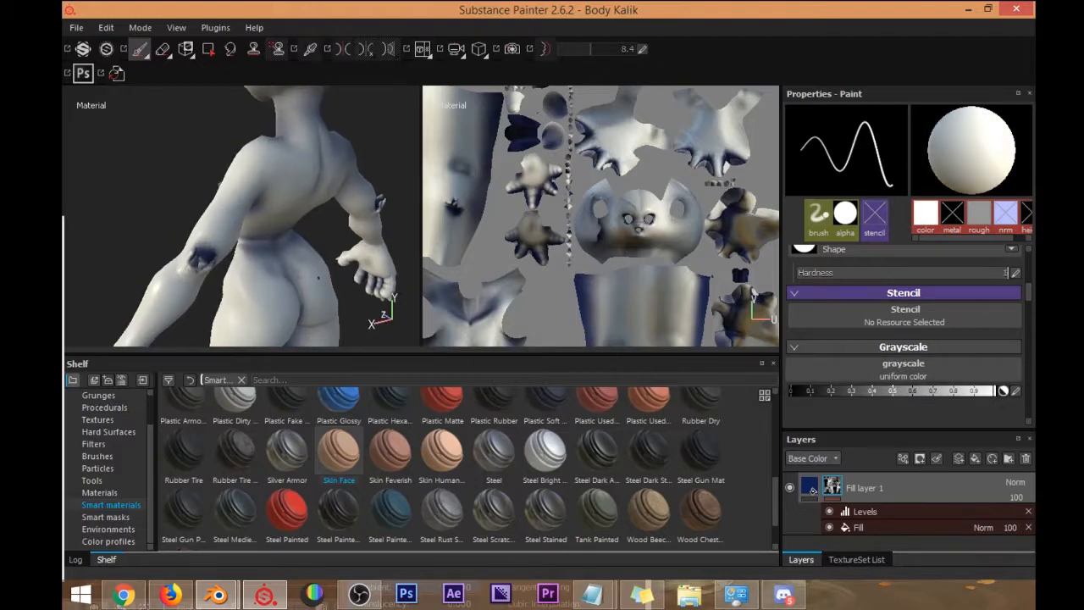
mouse_move(986, 272)
mouse_down()
mouse_move(798, 273)
mouse_move(1003, 272)
mouse_move(798, 273)
mouse_up()
ctrl+right_drag(345, 303, 377, 299)
mouse_move(384, 308)
alt+mouse_down()
mouse_move(368, 314)
mouse_move(331, 226)
mouse_move(271, 224)
mouse_move(278, 230)
alt+mouse_up()
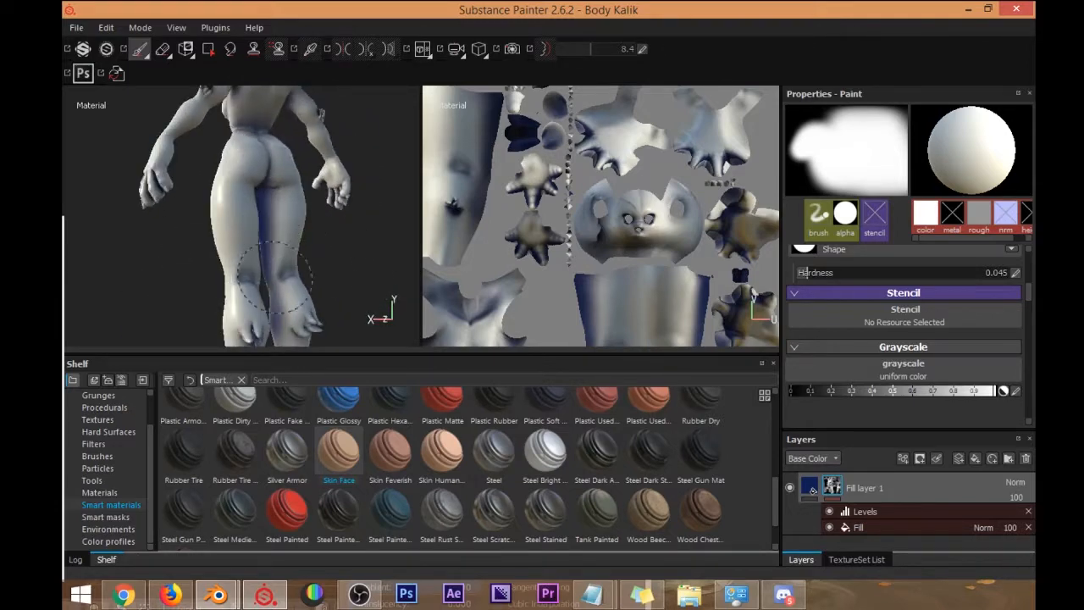
mouse_move(282, 263)
ctrl+right_down()
mouse_move(339, 238)
mouse_move(343, 276)
ctrl+right_up()
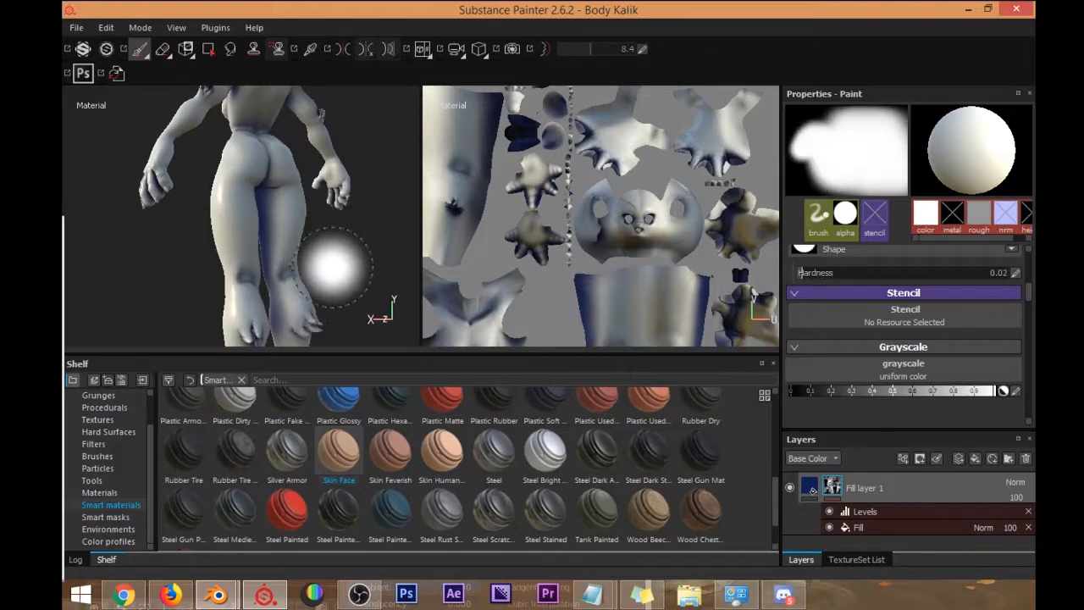
Switch the mask brush's grayscale to black for painting on the inner legs.
alt+middle_drag(316, 235, 338, 258)
mouse_move(339, 257)
alt+right_down()
mouse_move(338, 285)
mouse_move(357, 281)
mouse_move(350, 270)
mouse_move(363, 282)
alt+right_up()
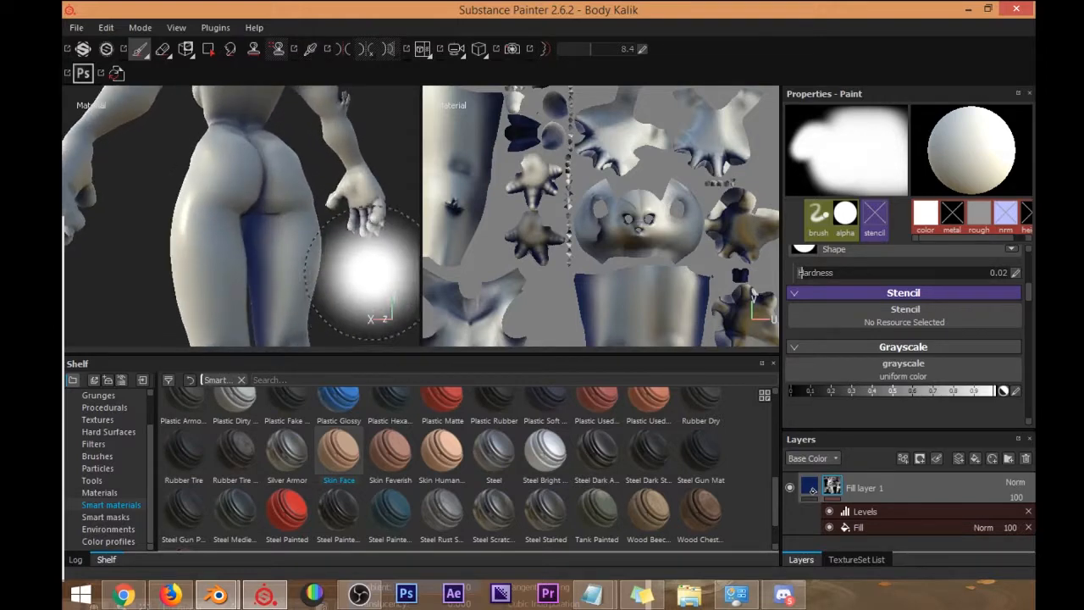
alt+middle_drag(342, 273, 312, 220)
mouse_move(130, 266)
alt+mouse_down()
mouse_move(319, 235)
mouse_move(305, 228)
alt+mouse_up()
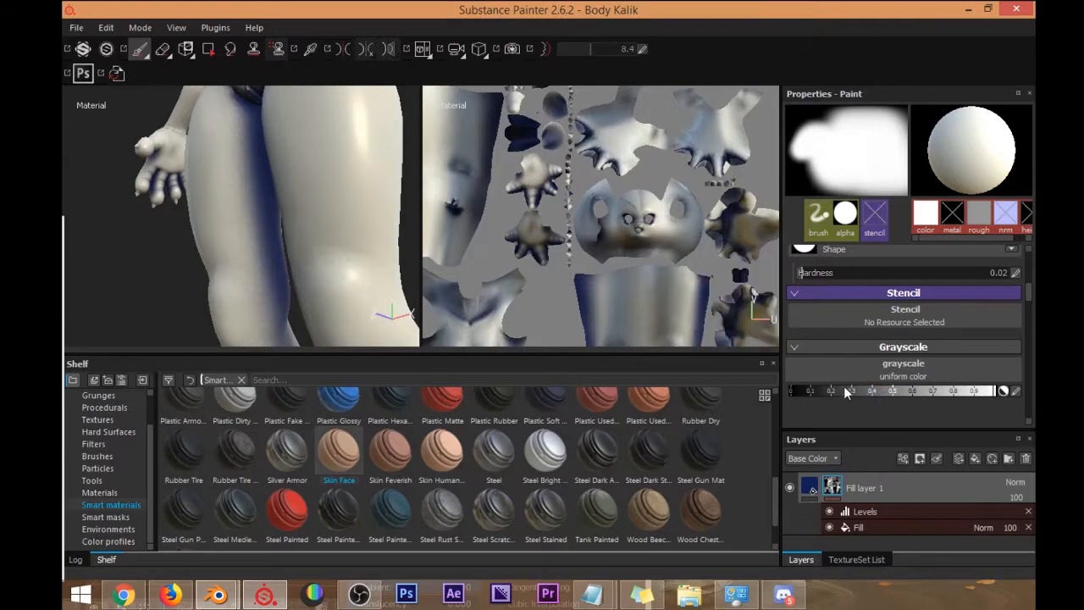
drag(875, 391, 735, 405)
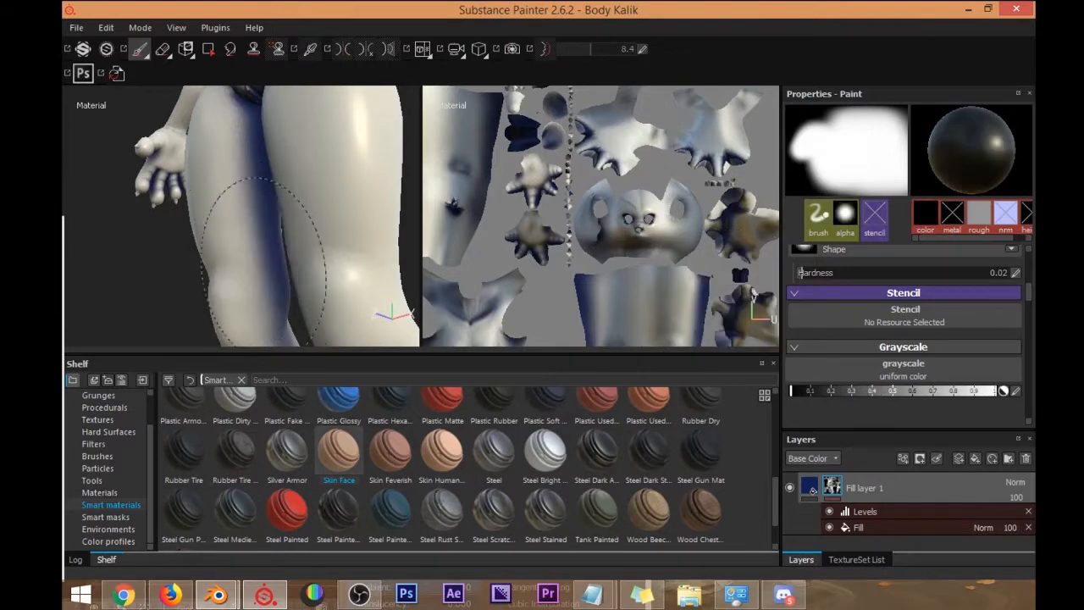
Select the Fill effect in the mask of Fill layer 1 and try to paint over the blue shading between the legs.
alt+drag(222, 269, 252, 261)
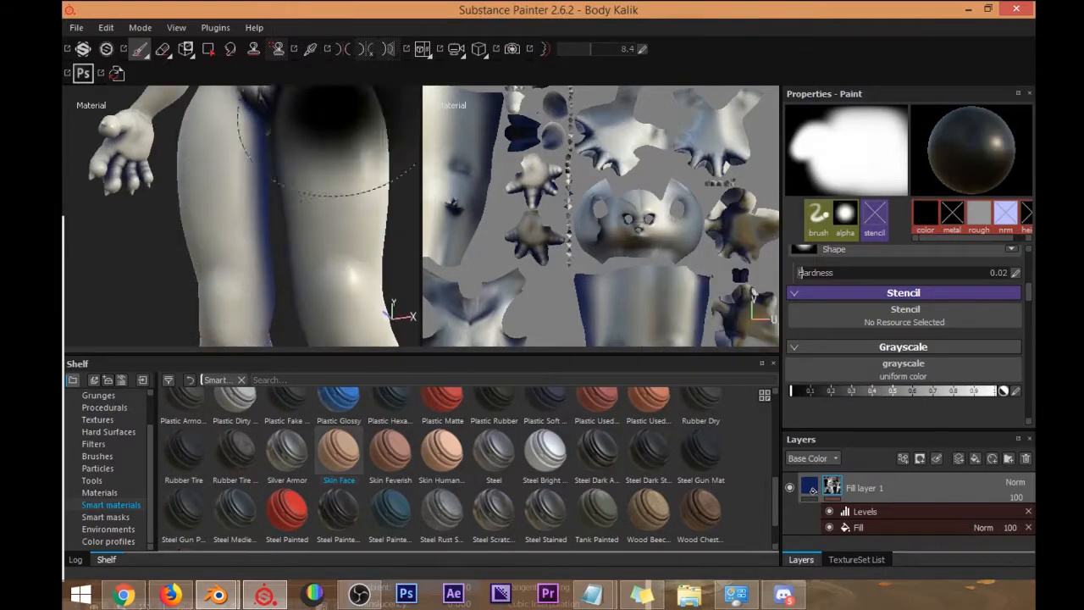
click(871, 512)
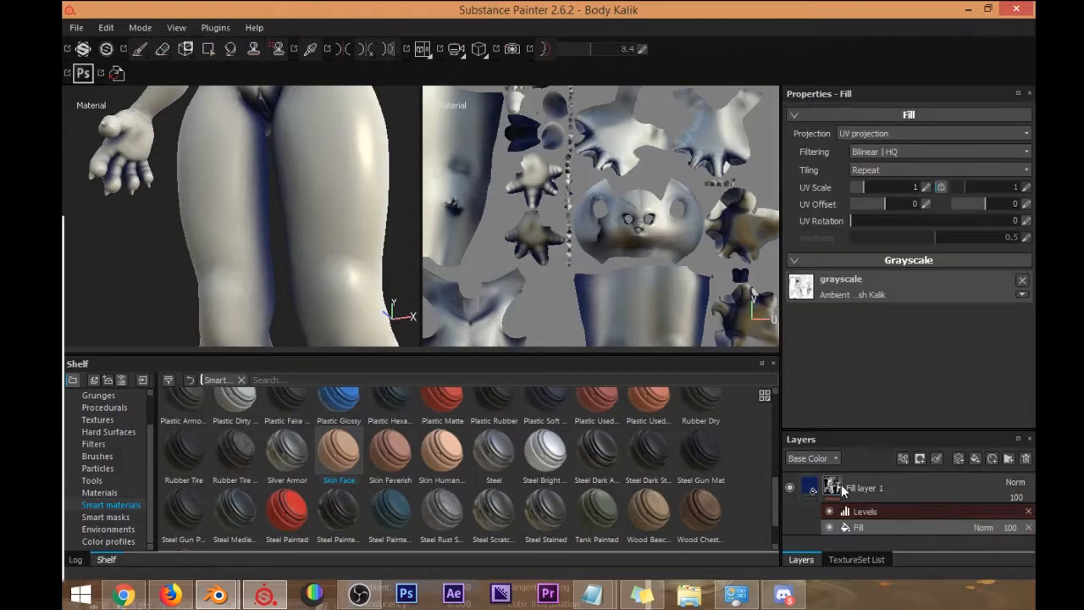
click(267, 243)
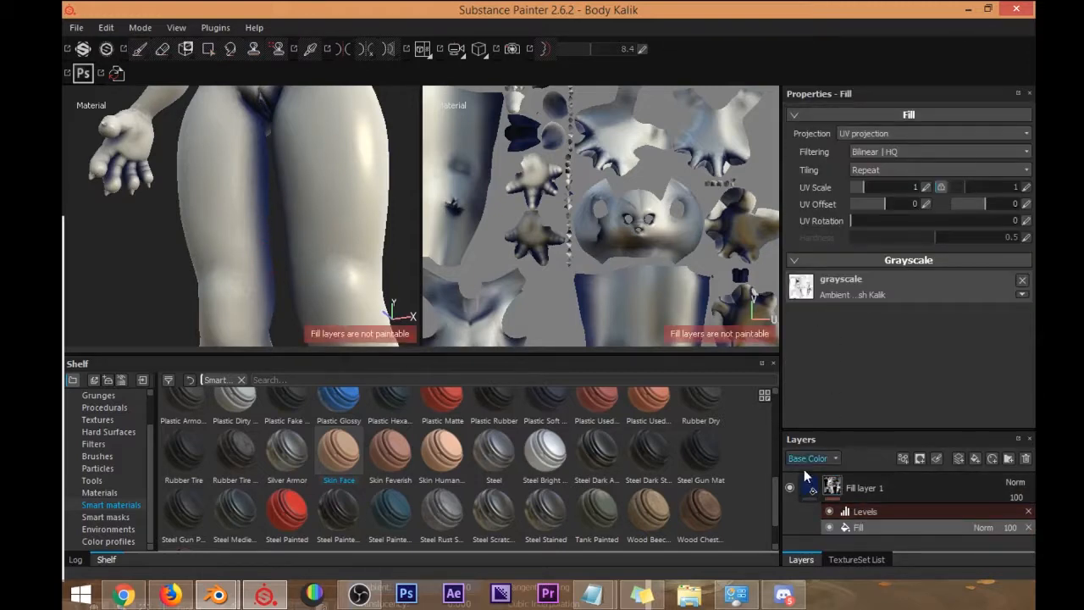
Try to paint out the blue shading on the inner thigh with black on Fill layer 1's mask.
click(834, 489)
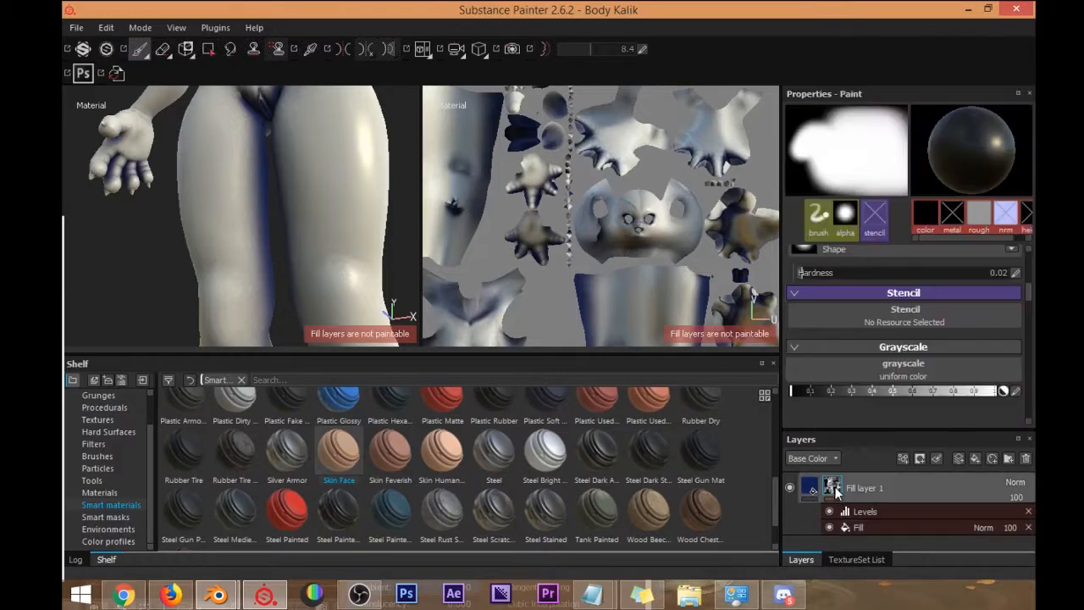
click(278, 258)
mouse_move(280, 259)
alt+mouse_down()
mouse_move(290, 262)
mouse_move(271, 251)
alt+mouse_up()
click(265, 248)
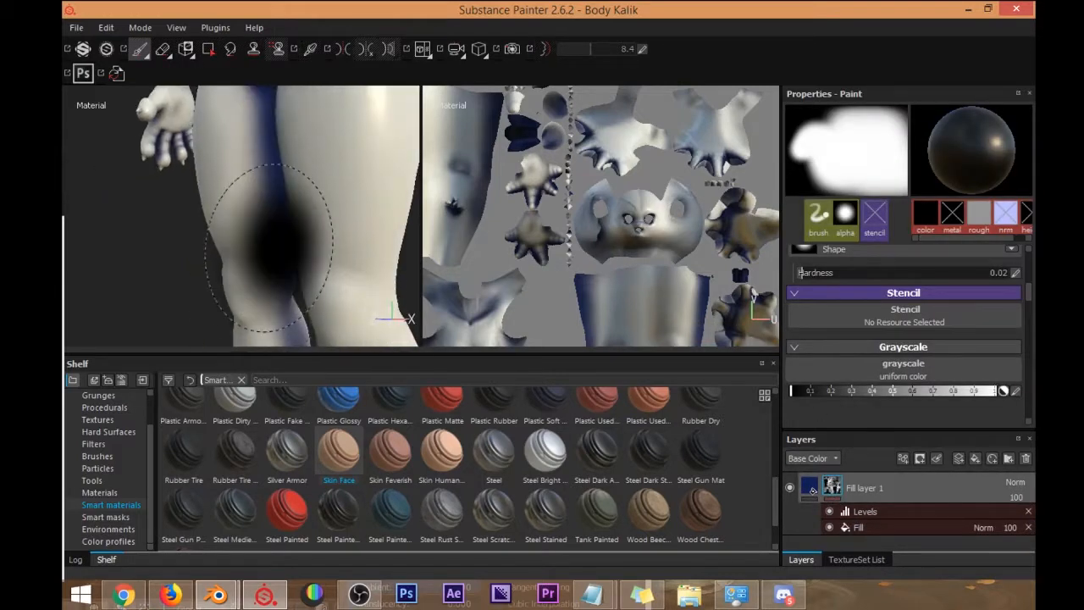
click(320, 212)
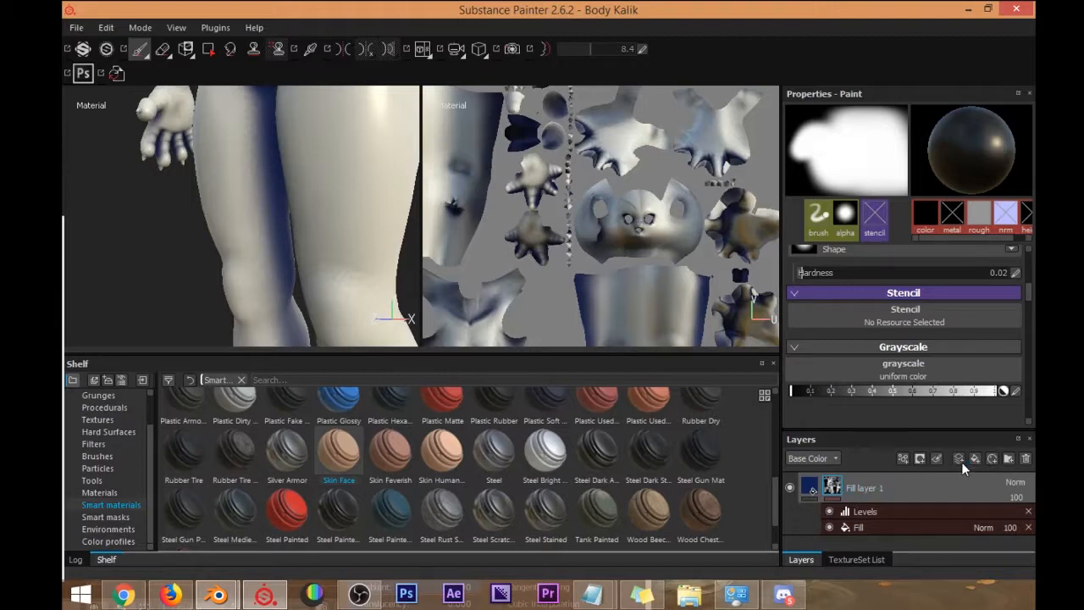
Create a folder, put Fill layer 1 inside it and add a white mask to the folder.
click(1007, 460)
drag(864, 519, 856, 490)
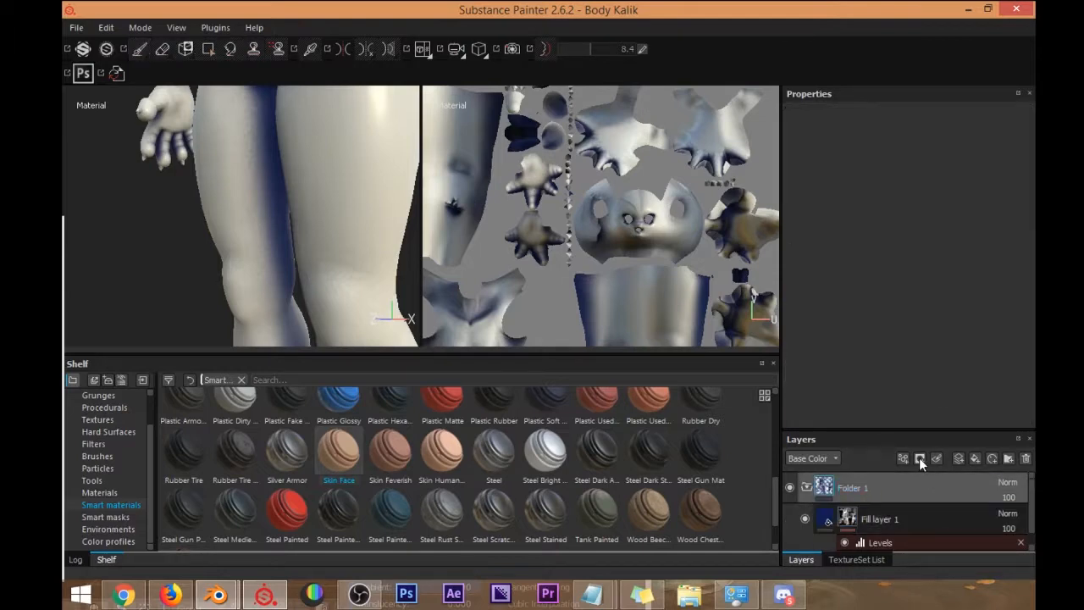
click(920, 458)
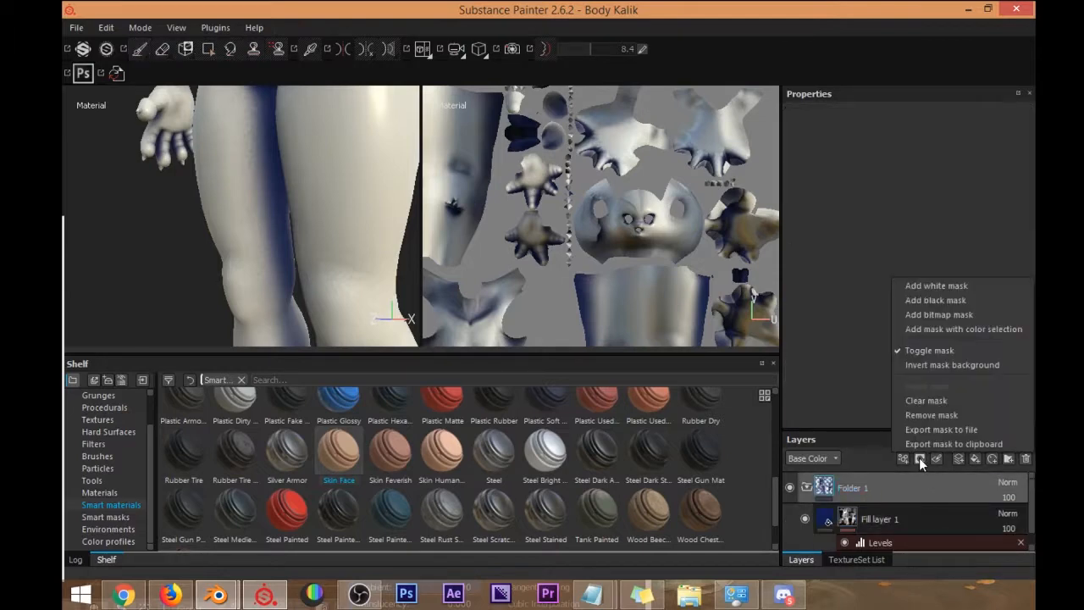
click(954, 286)
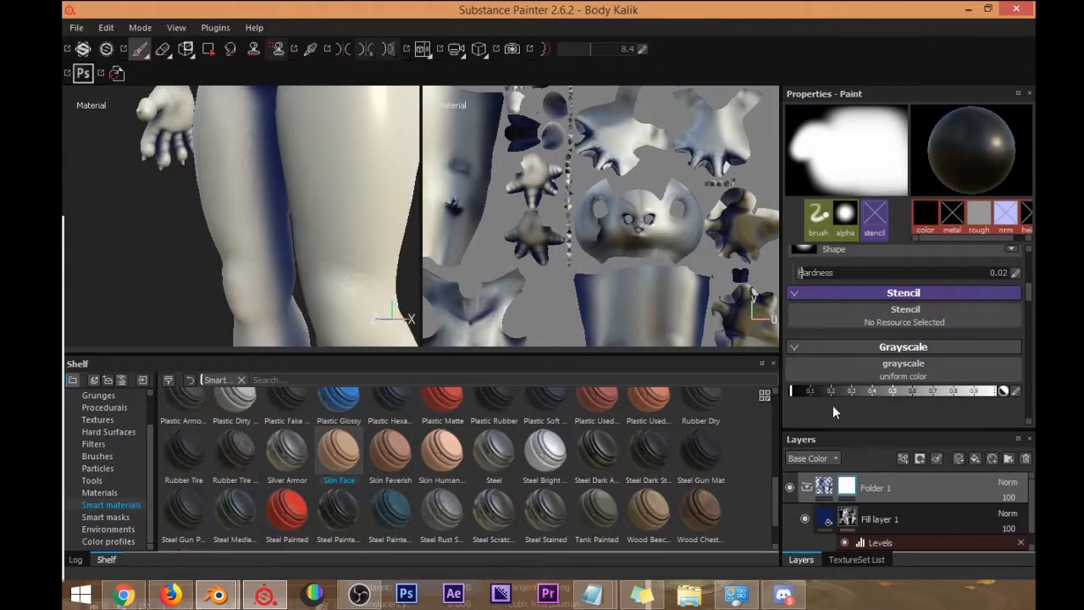
Paint black on Folder 1's mask along the inner leg to remove the blue shading there.
mouse_move(210, 277)
alt+mouse_down()
mouse_move(201, 278)
mouse_move(228, 254)
alt+mouse_up()
alt+middle_drag(239, 197, 240, 202)
mouse_move(266, 188)
mouse_down()
mouse_move(259, 244)
mouse_move(256, 210)
mouse_move(273, 254)
mouse_up()
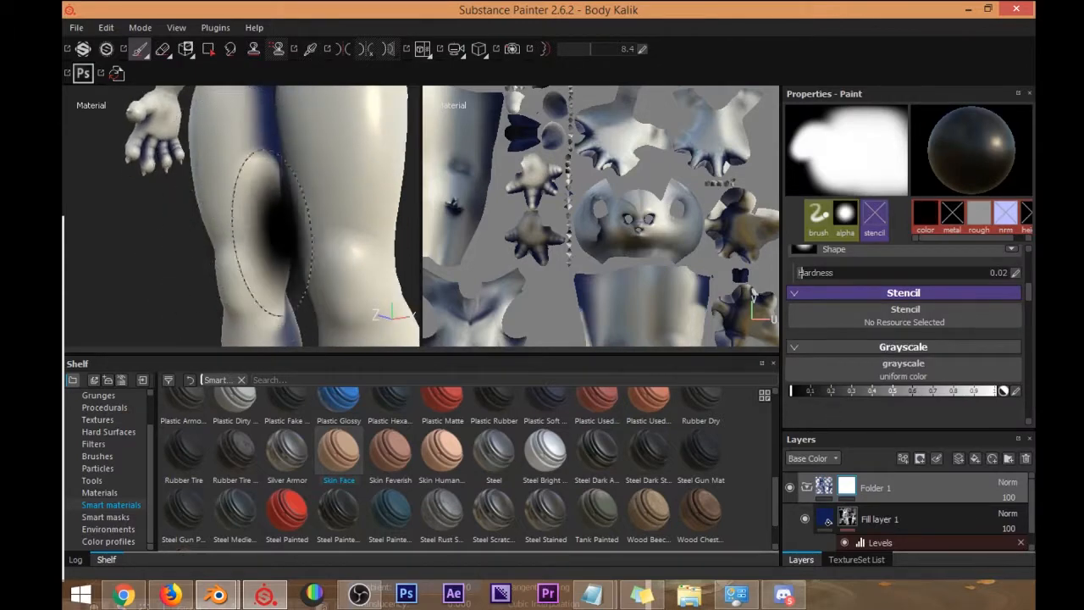
alt+drag(335, 222, 283, 220)
alt+middle_drag(284, 220, 279, 262)
mouse_move(280, 262)
alt+mouse_down()
mouse_move(327, 225)
mouse_move(296, 235)
mouse_move(266, 273)
mouse_move(274, 269)
alt+mouse_up()
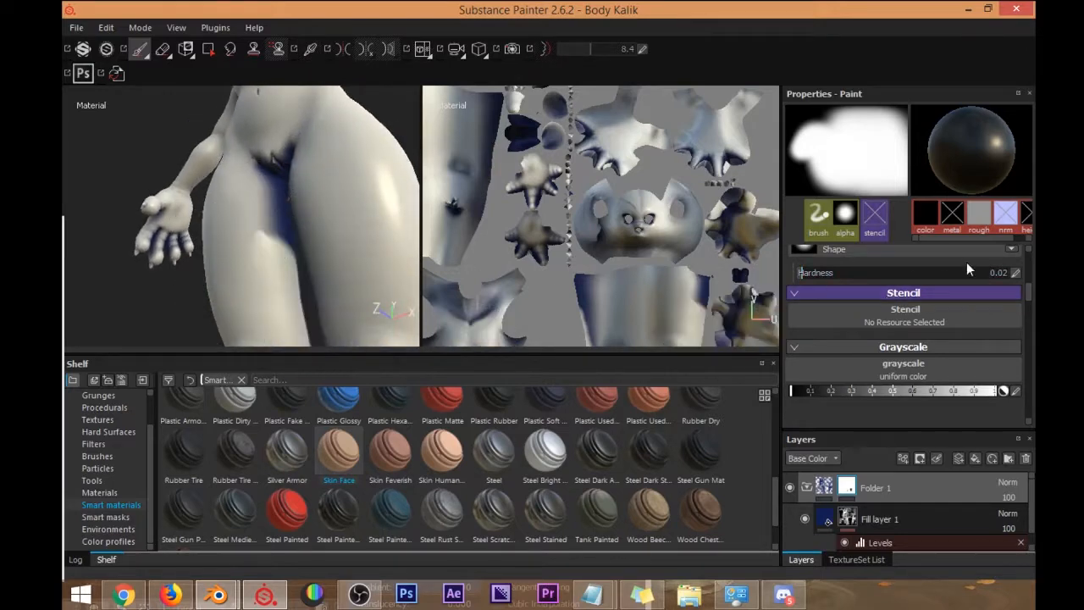
Set the brush hardness to 0 and mask out the remaining blue shading around the inner thighs and backs of the legs.
scroll(1024, 288, up, 2)
drag(815, 335, 789, 340)
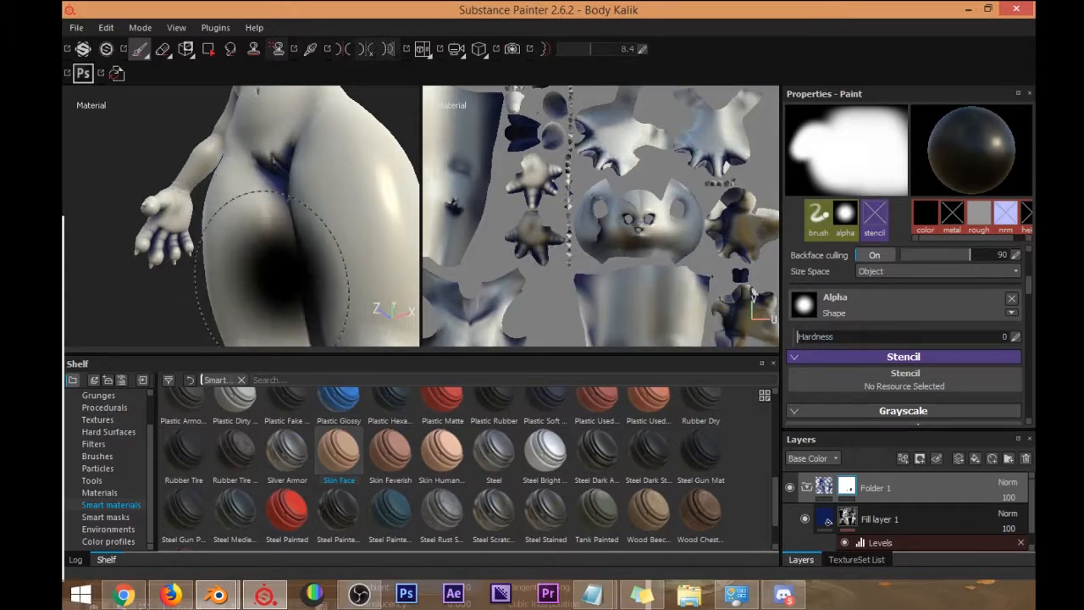
alt+drag(266, 258, 285, 235)
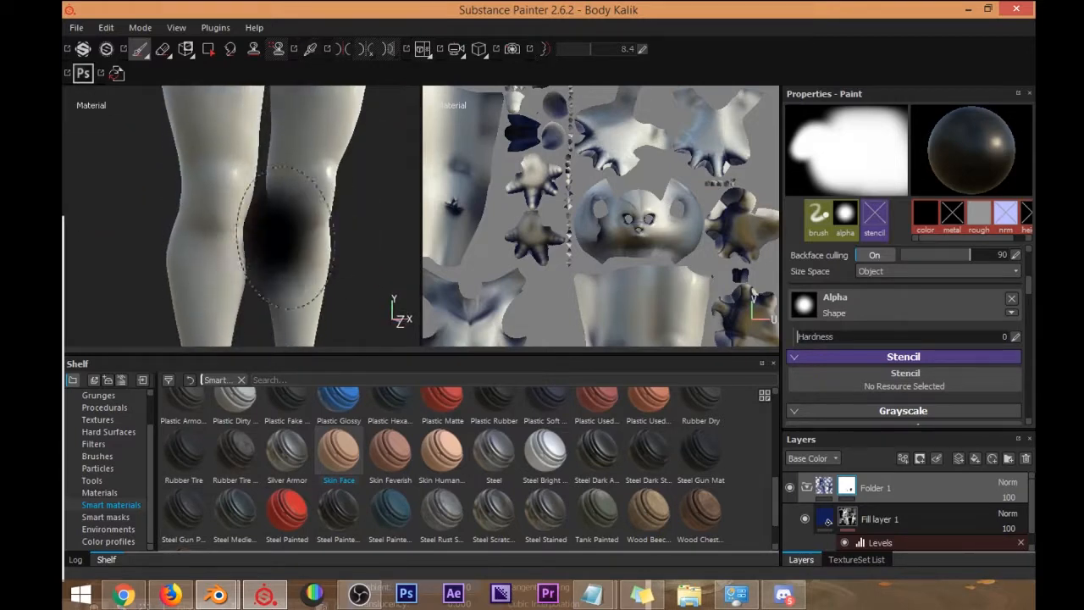
alt+drag(254, 270, 240, 190)
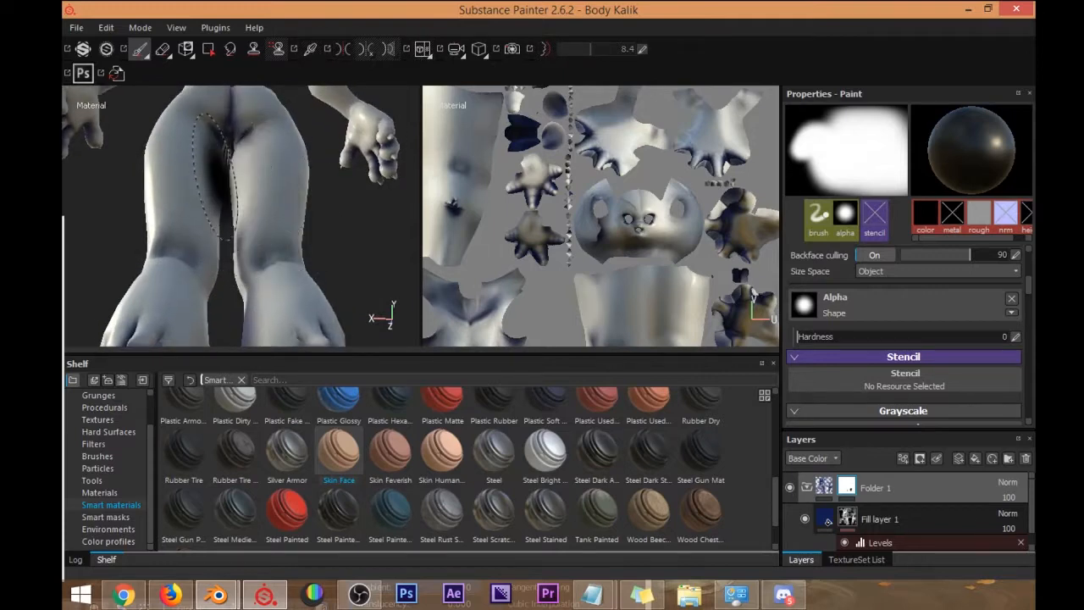
alt+middle_drag(225, 175, 246, 219)
scroll(249, 199, up, 3)
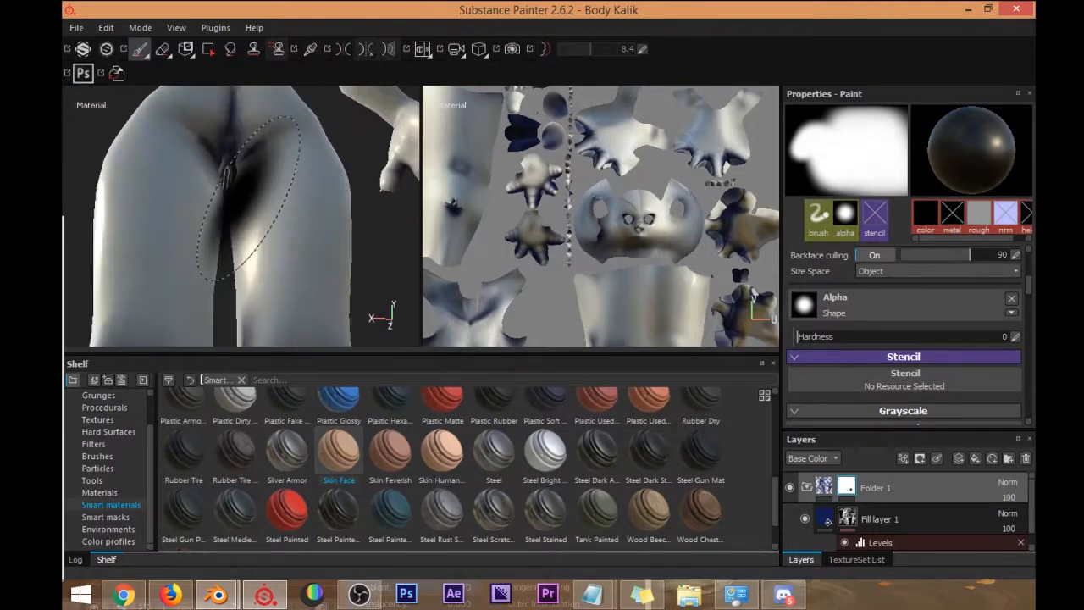
alt+drag(246, 222, 279, 254)
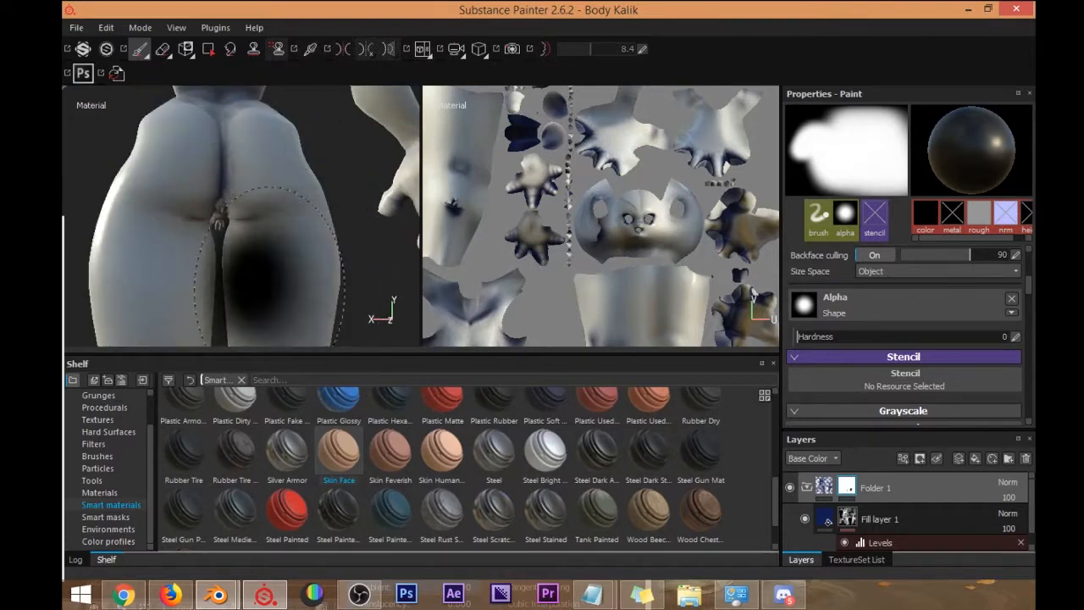
alt+drag(172, 204, 360, 227)
scroll(373, 203, down, 8)
alt+drag(305, 192, 261, 240)
alt+middle_drag(262, 240, 276, 296)
mouse_move(275, 297)
alt+mouse_down()
mouse_move(367, 222)
mouse_move(215, 242)
mouse_move(307, 210)
alt+mouse_up()
Shift Fill layer 1's base color to a dark purple with a hue of 0.699.
click(814, 513)
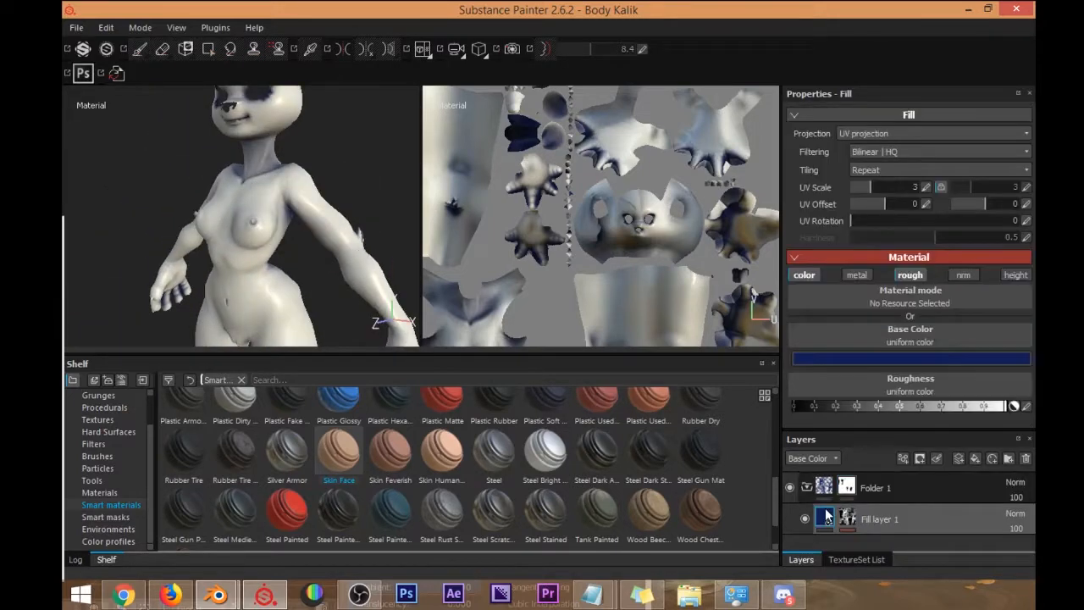
click(834, 359)
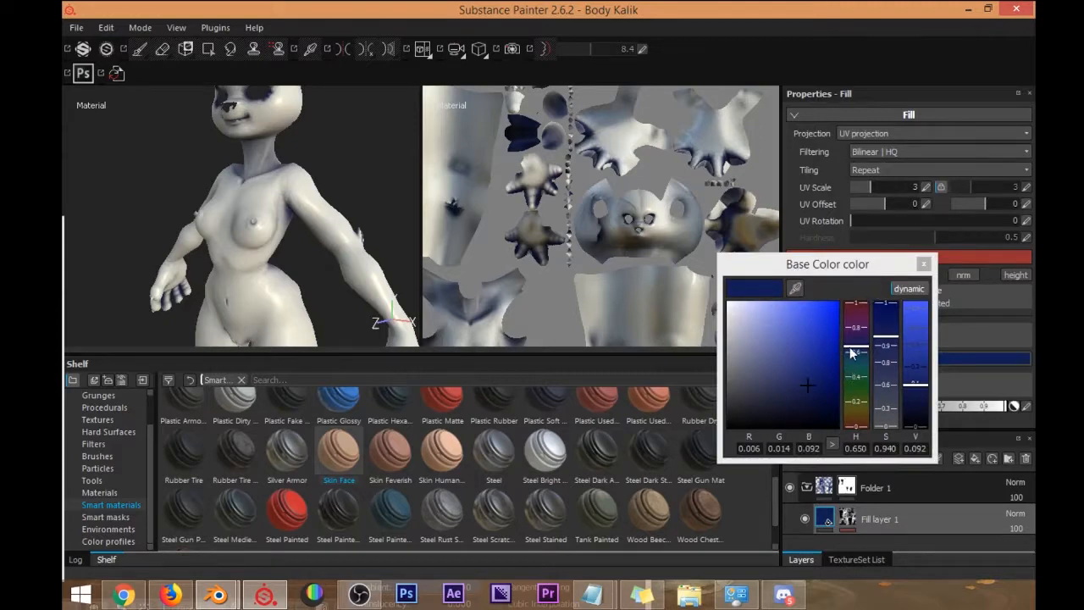
drag(852, 342, 852, 338)
alt+drag(349, 289, 358, 263)
alt+middle_drag(254, 197, 246, 237)
alt+drag(246, 237, 264, 226)
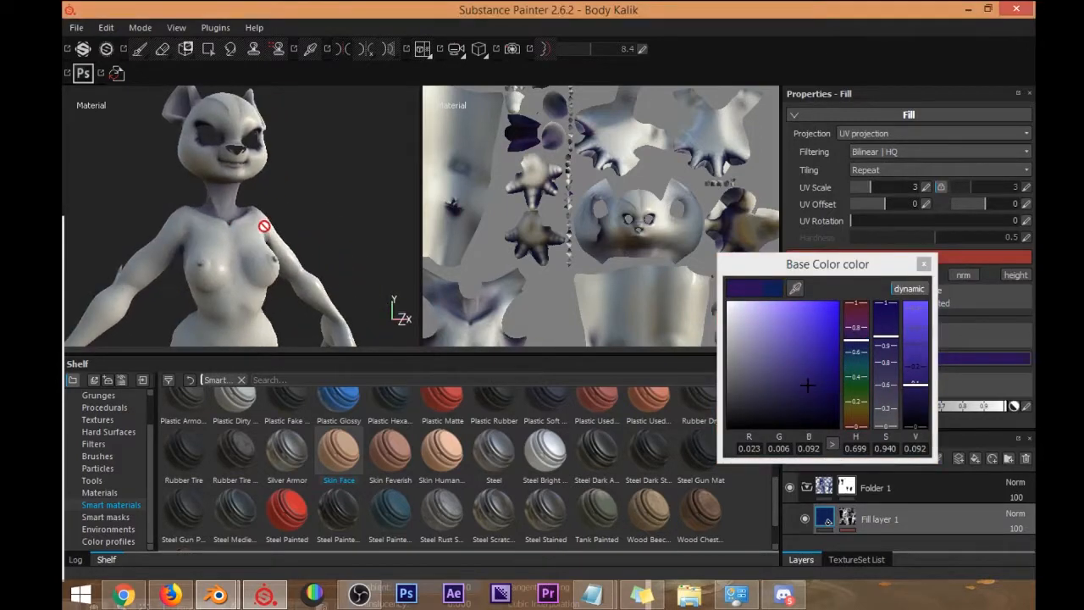
click(924, 263)
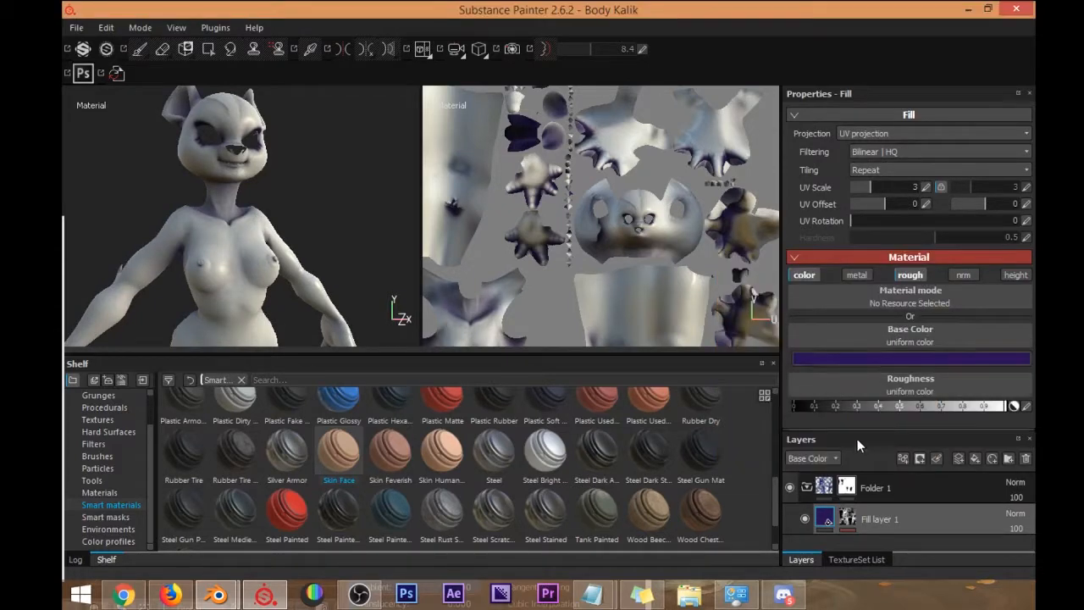
Give the layer stack more height and hide Folder 1 to view the character without its shading.
drag(856, 430, 855, 298)
alt+drag(472, 269, 293, 249)
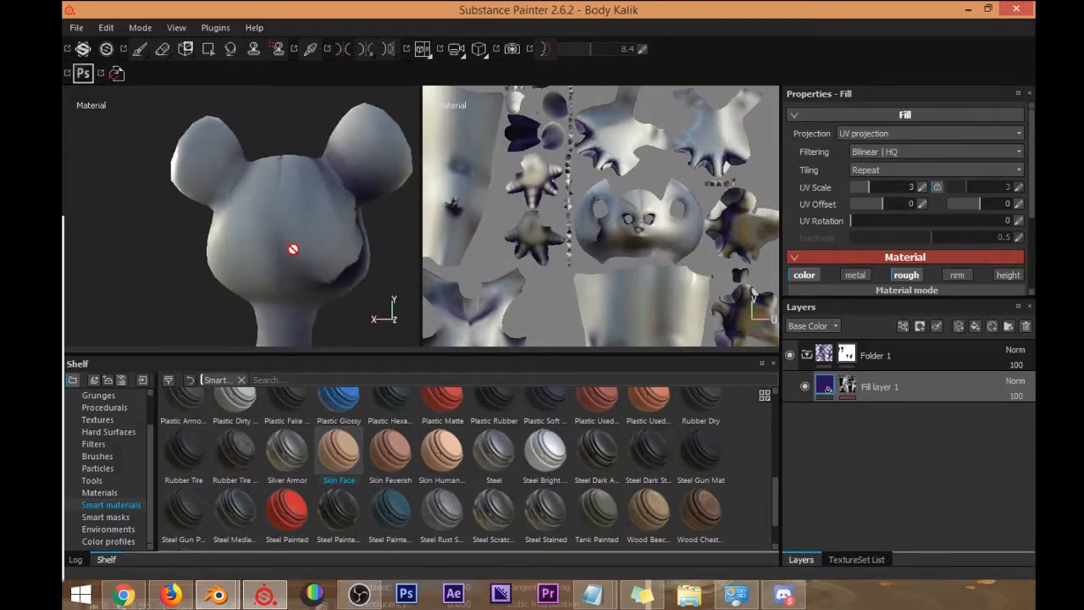
click(789, 355)
mouse_move(332, 271)
alt+mouse_down()
mouse_move(223, 266)
mouse_move(305, 259)
mouse_move(213, 218)
mouse_move(254, 247)
mouse_move(208, 251)
alt+mouse_up()
scroll(241, 253, down, 4)
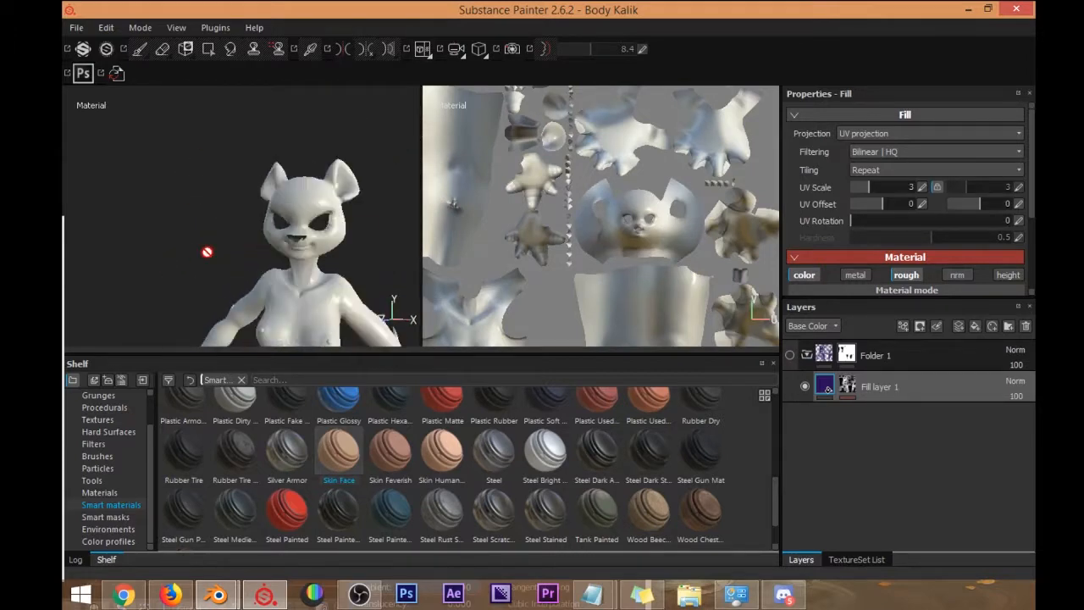
alt+middle_drag(209, 251, 230, 198)
alt+drag(230, 198, 268, 224)
alt+middle_drag(267, 223, 268, 235)
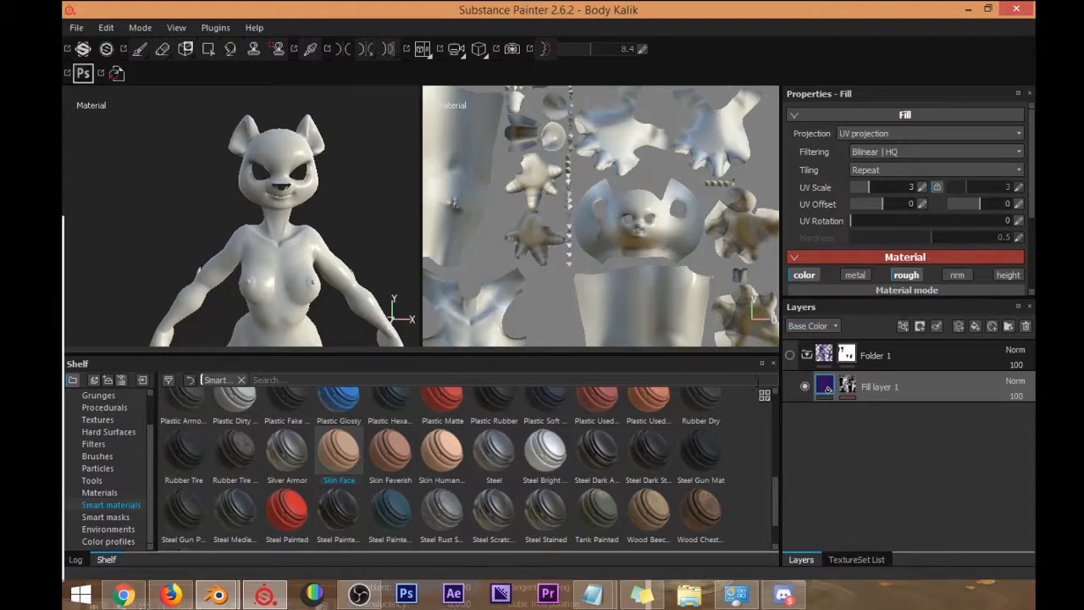
Add a new fill layer above Folder 1 and collapse the folder.
click(805, 356)
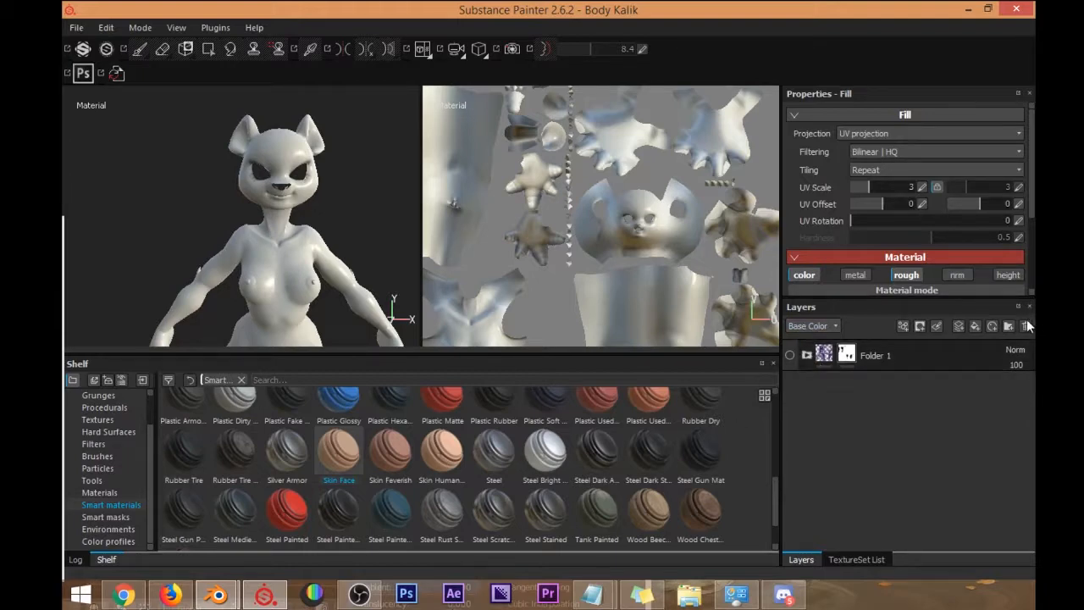
click(974, 327)
drag(904, 391, 897, 343)
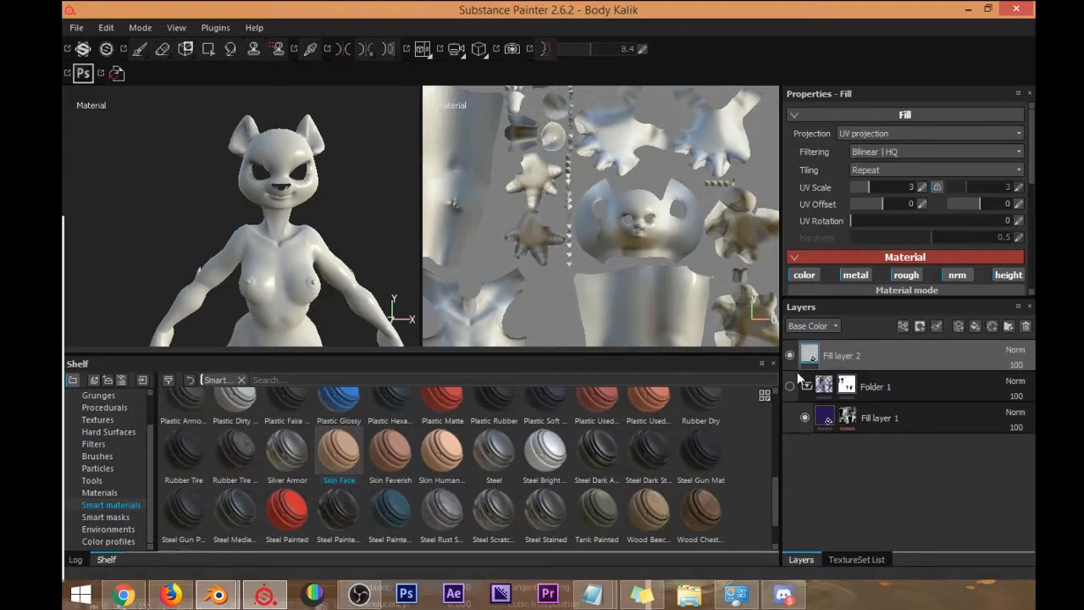
click(805, 388)
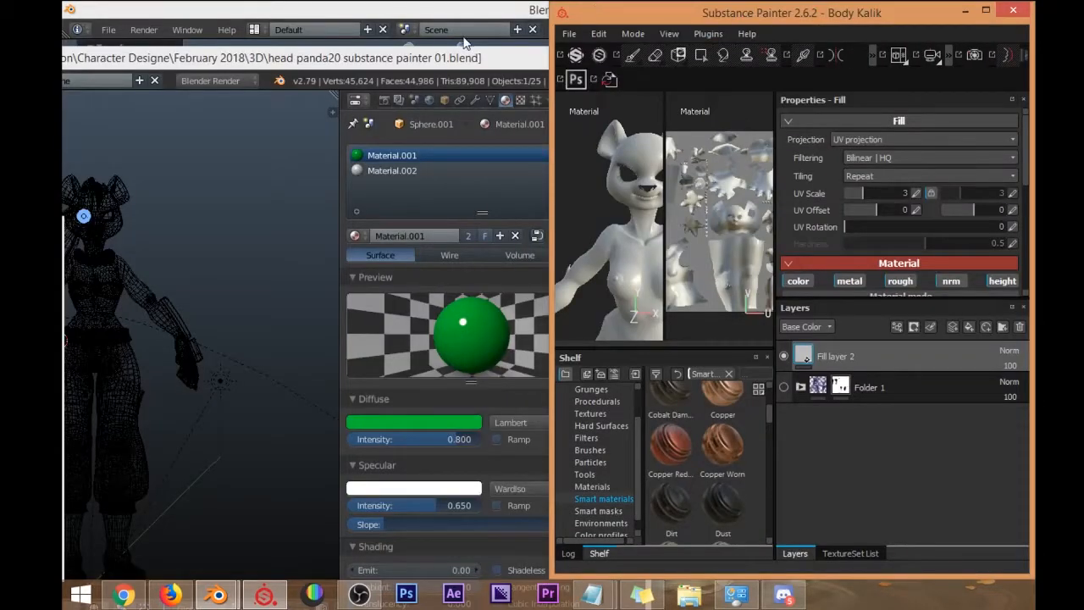
Switch to Blender, select the character's body mesh and check its Nose and Kalik materials, returning to Substance Painter.
mouse_move(326, 32)
mouse_down()
mouse_move(360, 60)
mouse_move(384, 54)
mouse_up()
right_click(131, 282)
click(400, 181)
click(401, 152)
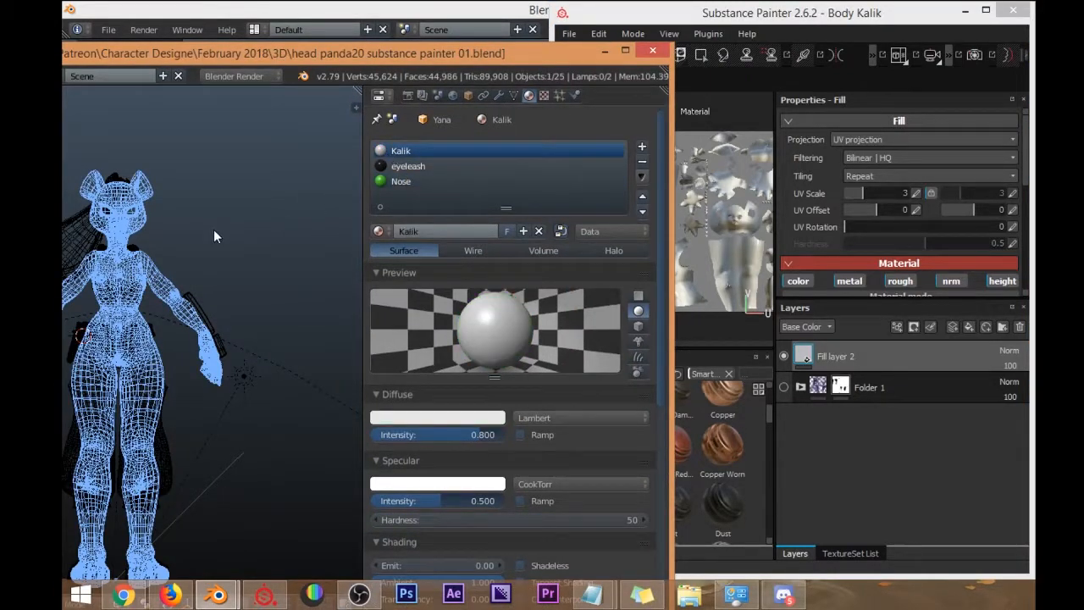
mouse_move(619, 17)
mouse_down()
mouse_move(506, 28)
mouse_move(515, 15)
mouse_up()
click(822, 156)
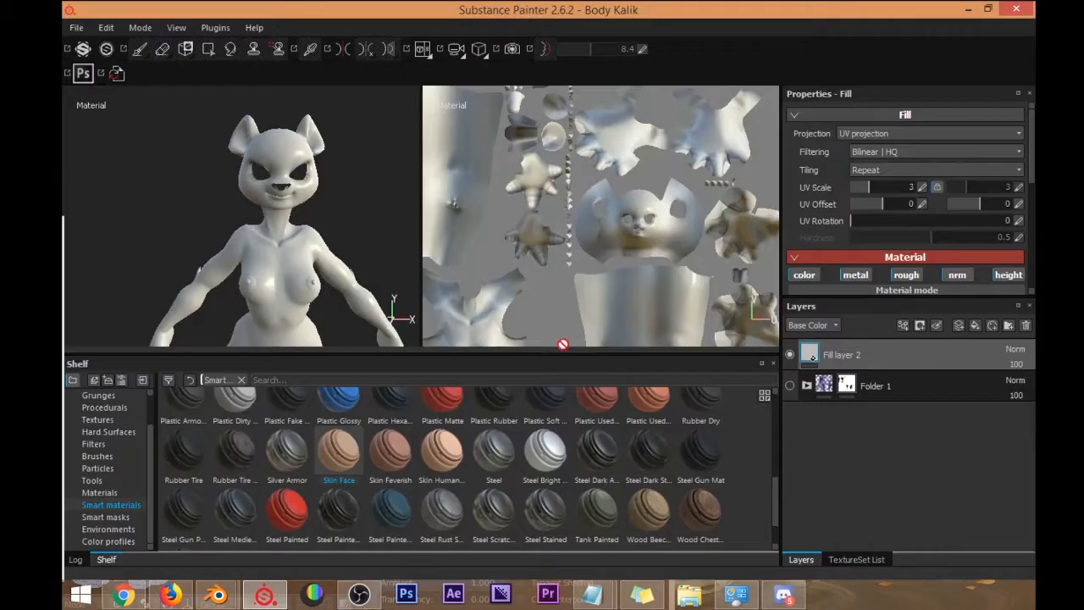
Show the Hair texture set and copy its Fill layer 1.
click(855, 559)
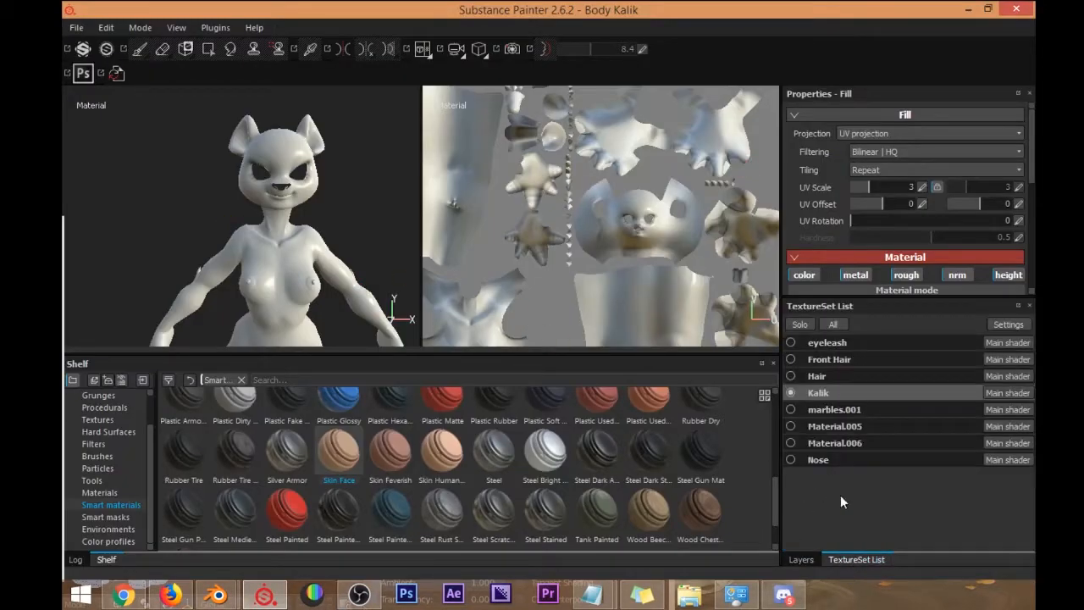
click(800, 378)
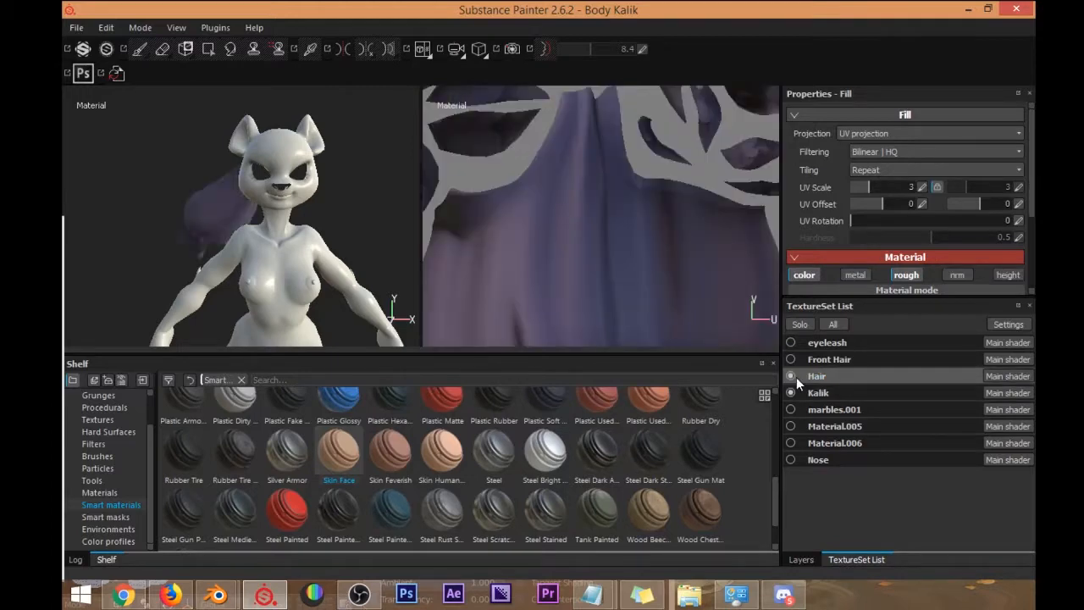
click(801, 559)
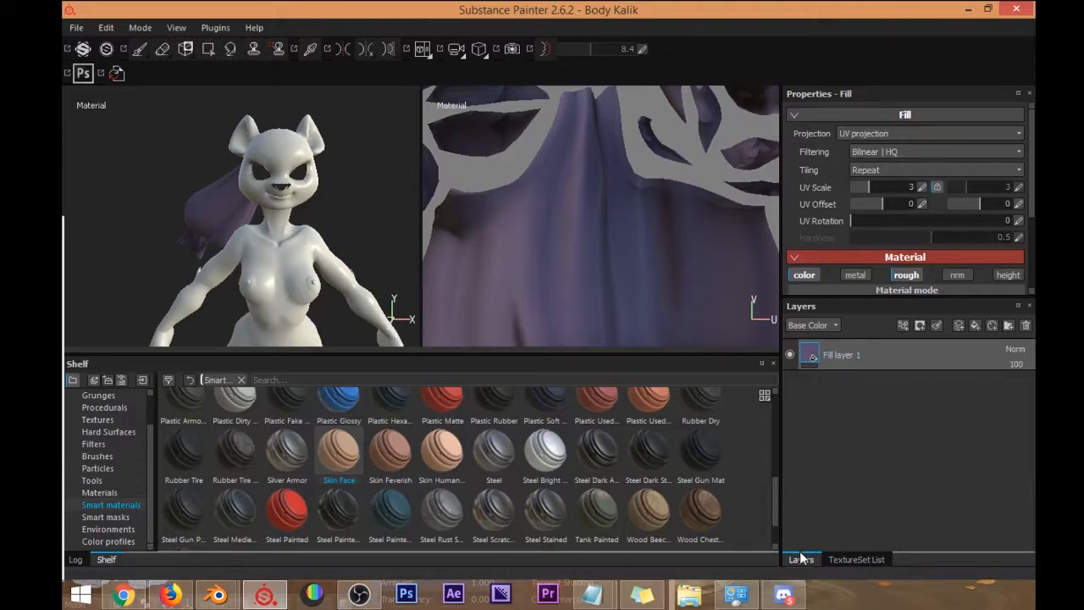
Hide the hair, return to the Kalik texture set and paste the copied fill layer above Fill layer 2.
click(857, 560)
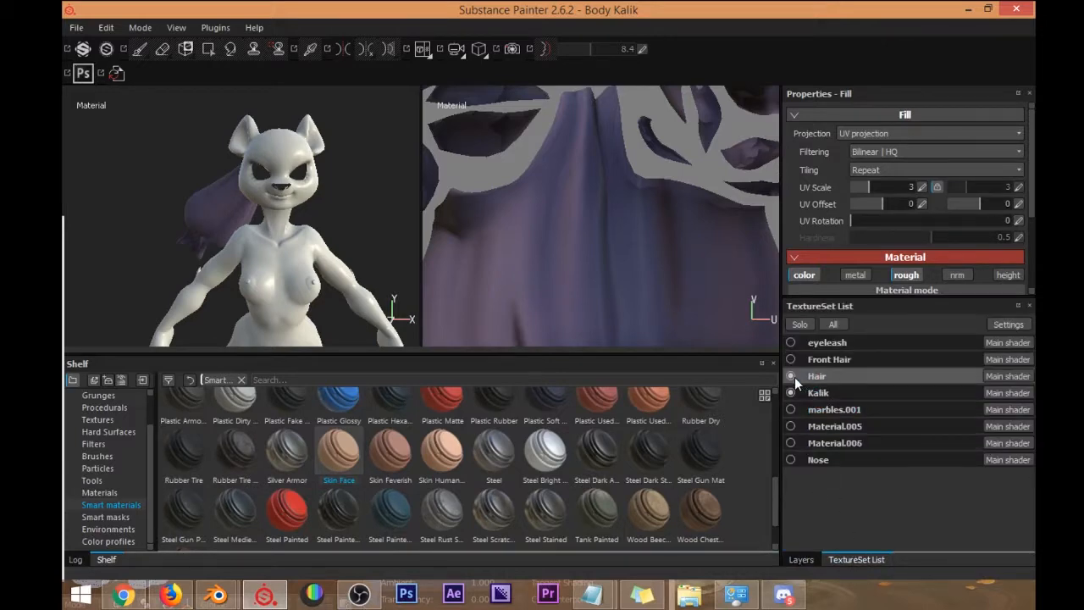
click(817, 394)
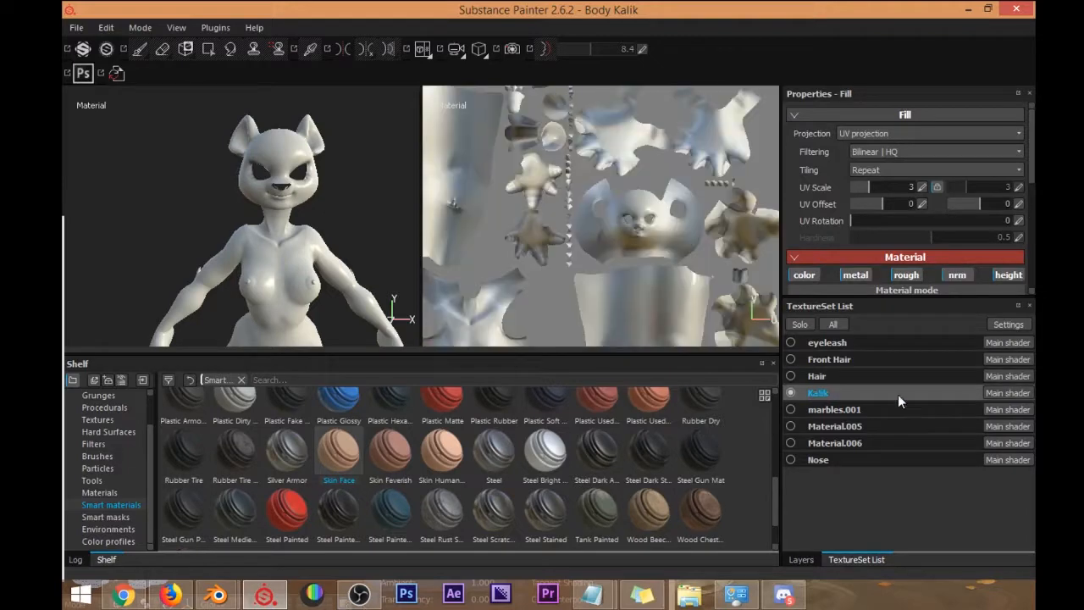
click(801, 560)
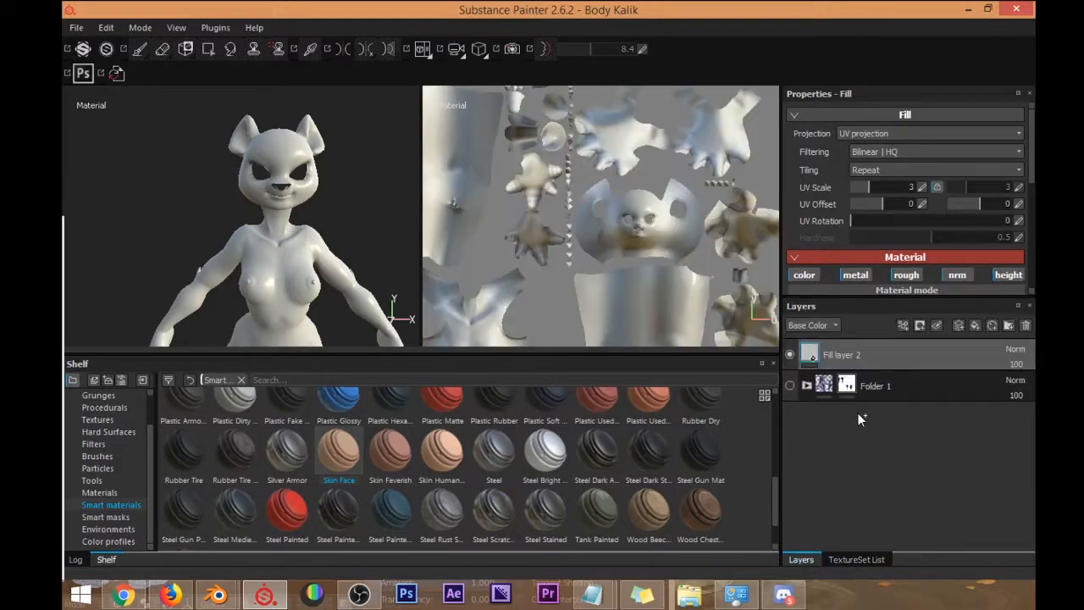
key(ctrl+v)
click(864, 378)
mouse_move(312, 278)
alt+mouse_down()
mouse_move(301, 252)
mouse_move(283, 259)
alt+mouse_up()
Make Folder 1 visible and move it to the top of the layer stack.
click(887, 413)
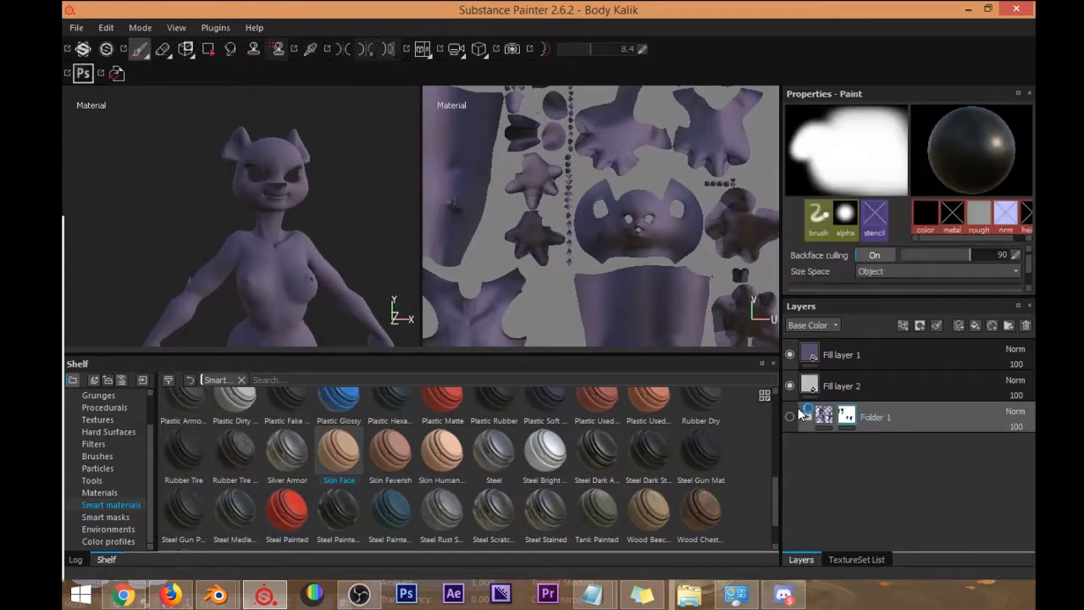
drag(905, 415, 923, 343)
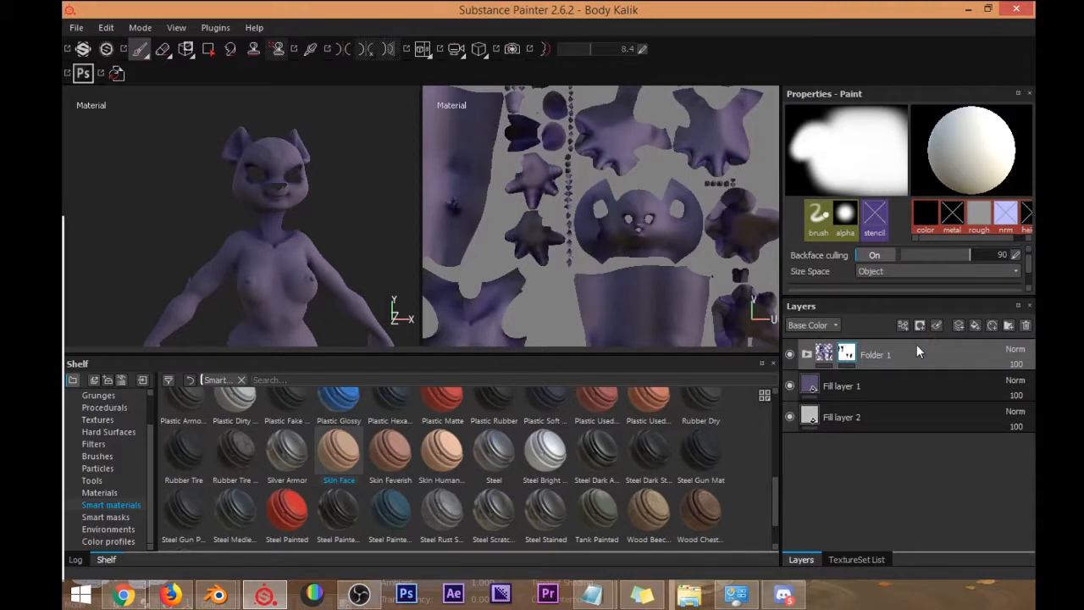
Toggle Folder 1's visibility repeatedly to compare the face and upper body with and without its shading.
mouse_move(280, 241)
alt+mouse_down()
mouse_move(246, 263)
mouse_move(257, 252)
mouse_move(356, 292)
alt+mouse_up()
scroll(261, 253, up, 4)
click(790, 356)
click(789, 355)
click(789, 355)
click(790, 355)
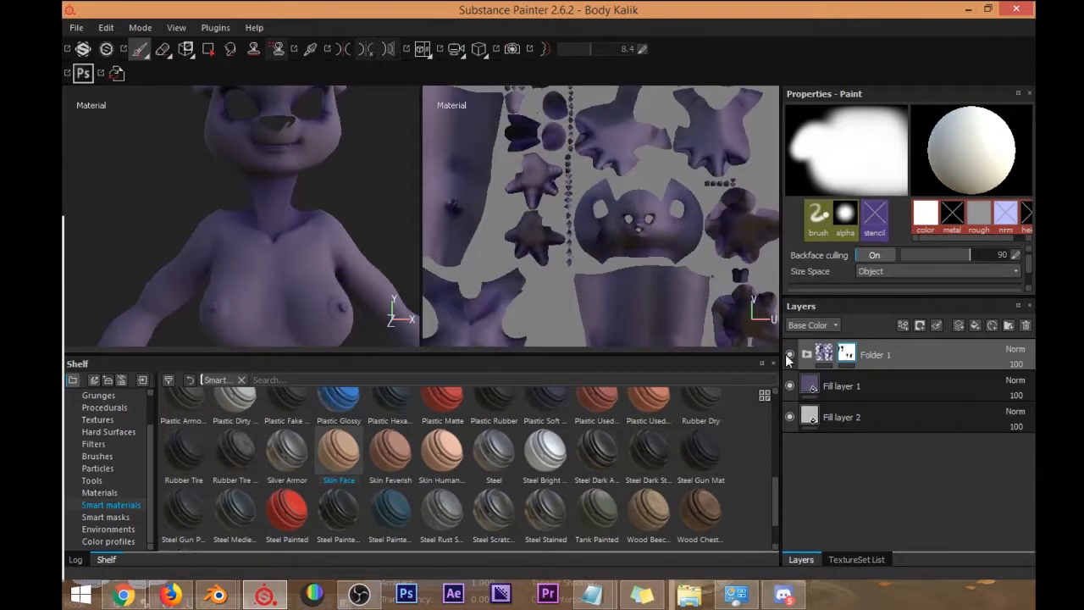
click(790, 358)
click(790, 357)
alt+drag(293, 243, 235, 249)
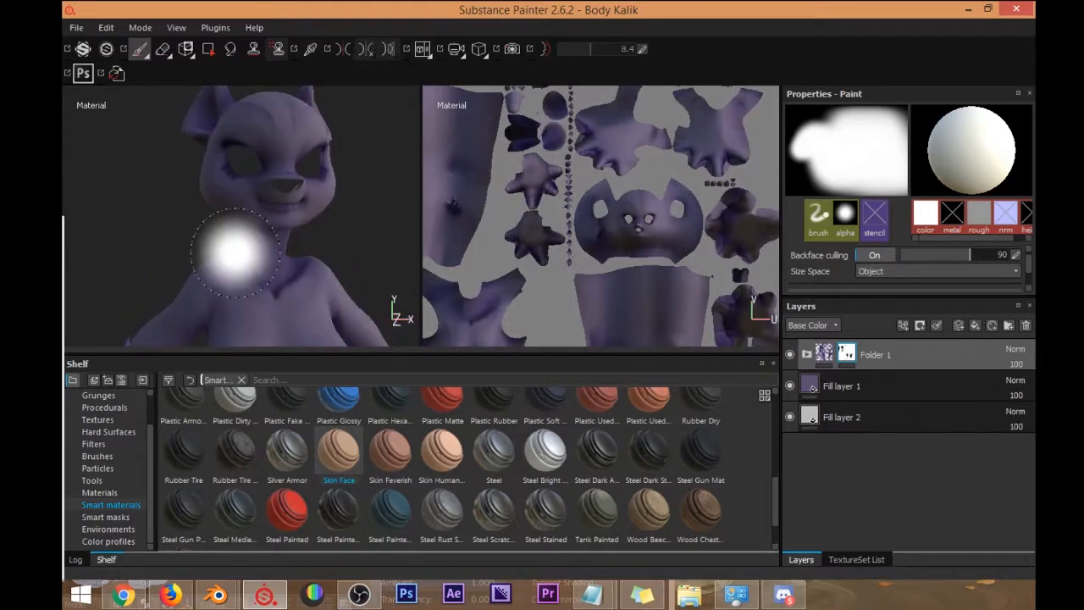
Set the base color of Folder 1's fill layer to a saturated purple with hue 0.712, saturation 0.972 and value 0.099.
click(807, 355)
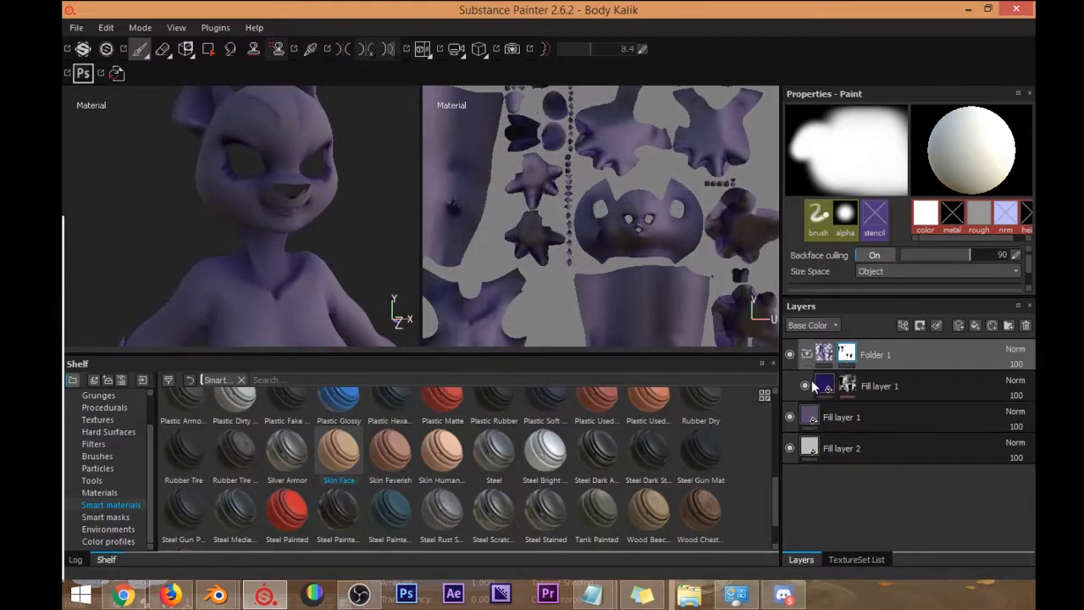
click(827, 386)
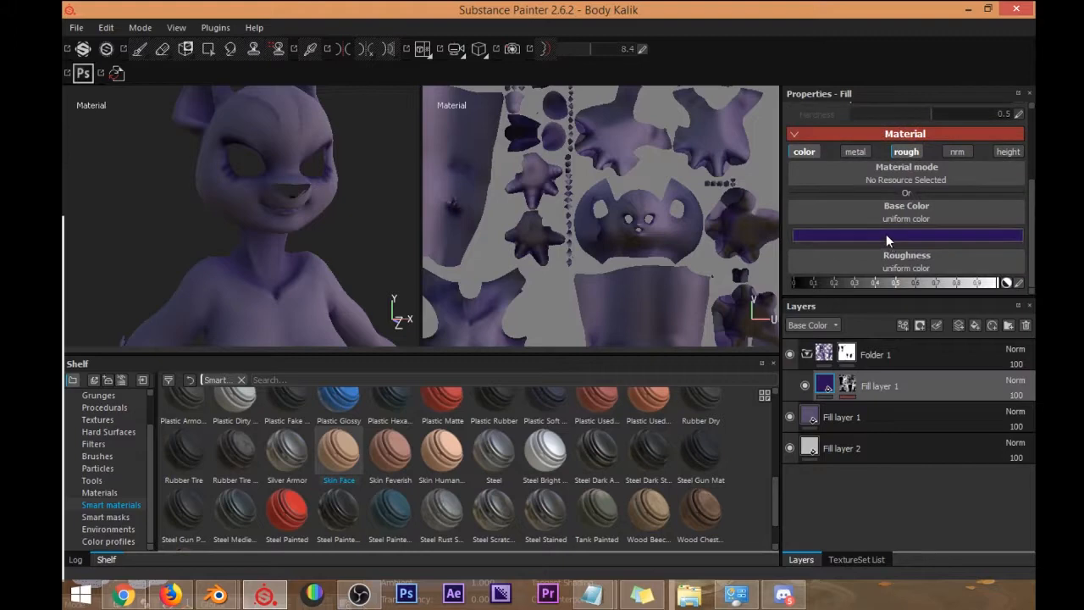
click(886, 234)
click(911, 228)
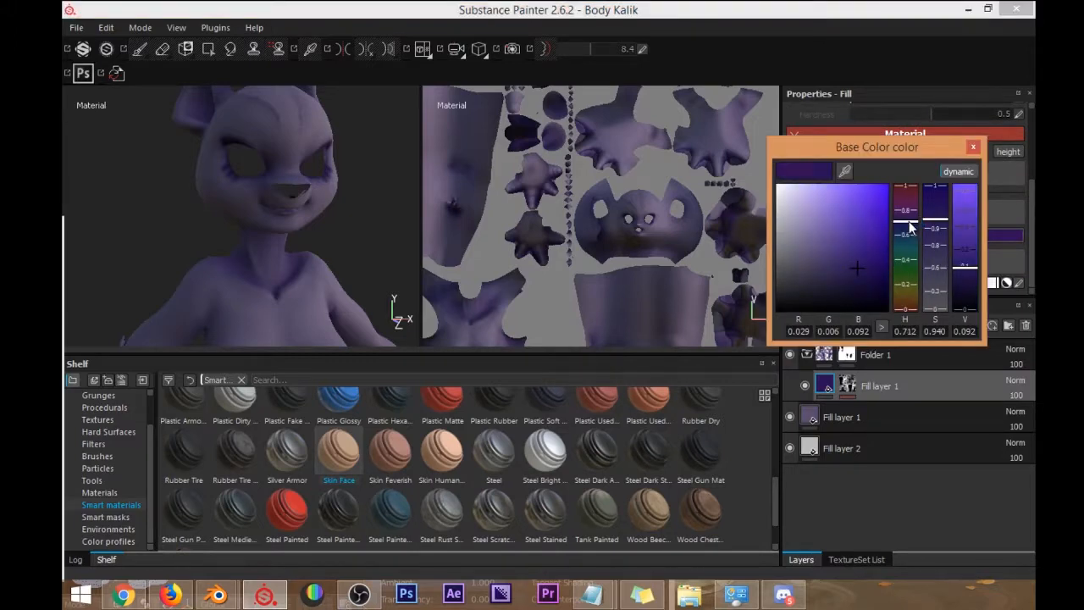
mouse_move(869, 273)
mouse_down()
mouse_move(865, 253)
mouse_move(866, 266)
mouse_up()
Examine the purple shading on the head, torso and arms from several angles and leave the color picker.
alt+drag(347, 231, 248, 222)
alt+middle_drag(247, 222, 252, 133)
alt+middle_drag(247, 327, 237, 245)
alt+drag(237, 244, 304, 254)
alt+middle_drag(302, 257, 290, 277)
scroll(308, 178, down, 4)
alt+drag(291, 276, 337, 244)
alt+middle_drag(337, 243, 346, 320)
alt+drag(345, 319, 369, 321)
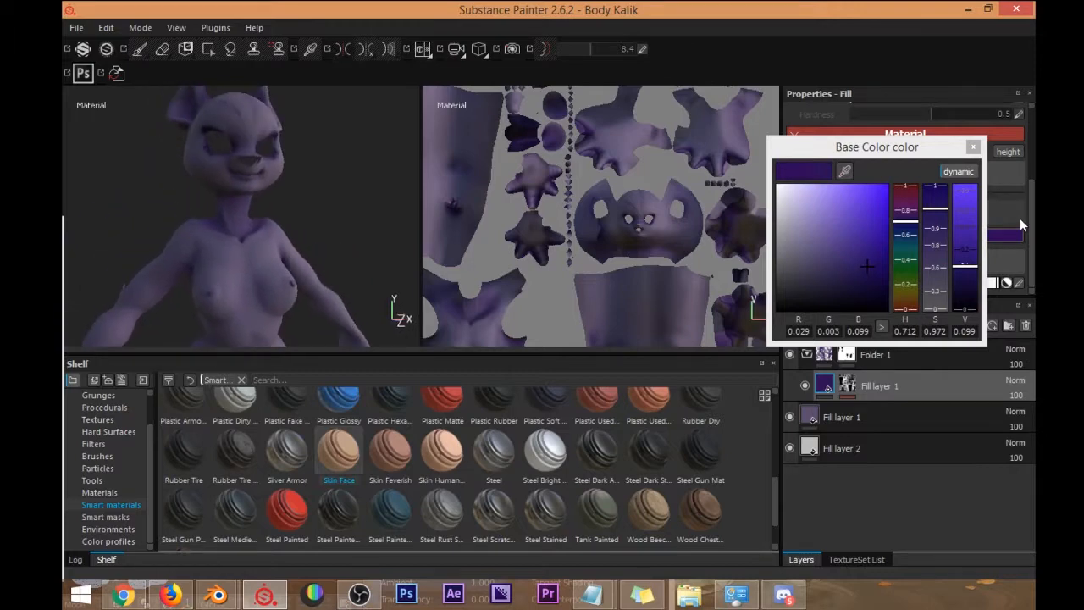
click(973, 147)
alt+drag(351, 246, 339, 275)
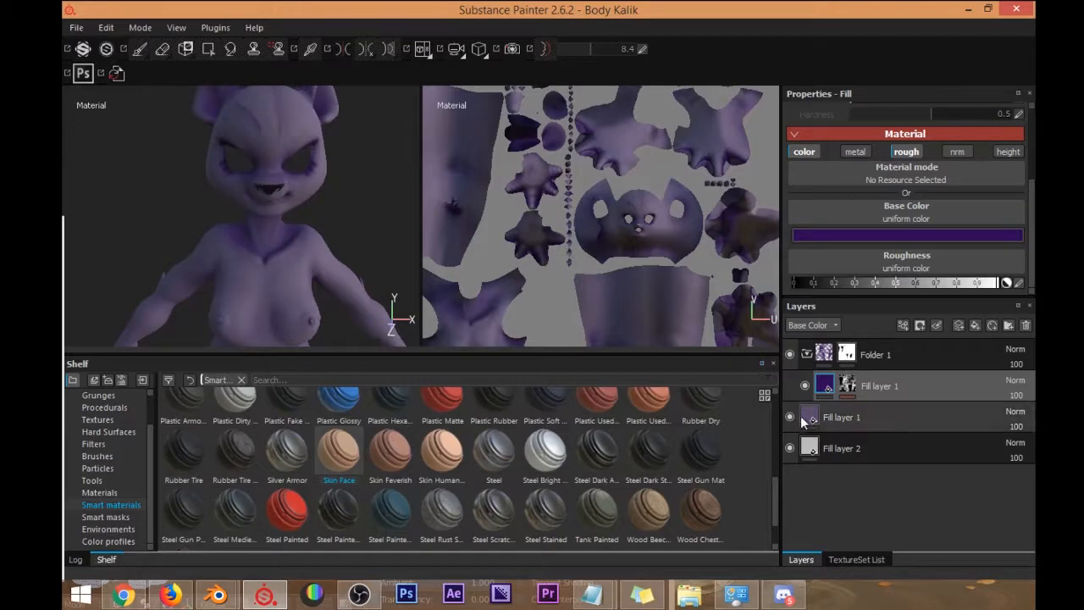
Select the lower purple Fill layer 1 and switch briefly to Blender before returning to Substance Painter.
drag(811, 416, 565, 305)
click(217, 595)
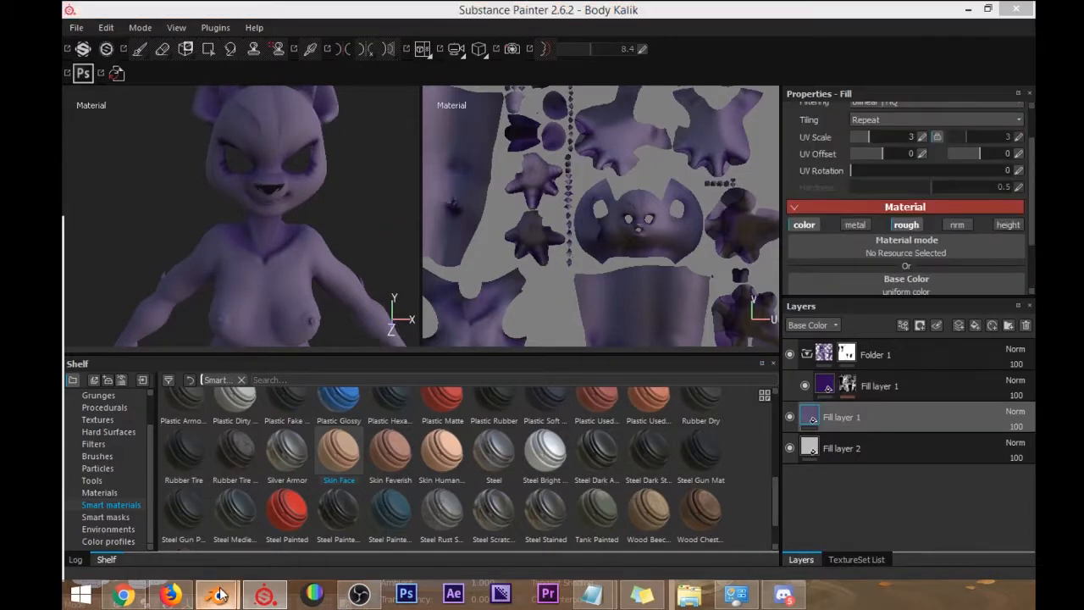
click(512, 8)
mouse_move(258, 188)
alt+mouse_down()
mouse_move(290, 172)
mouse_move(283, 225)
mouse_move(300, 207)
alt+mouse_up()
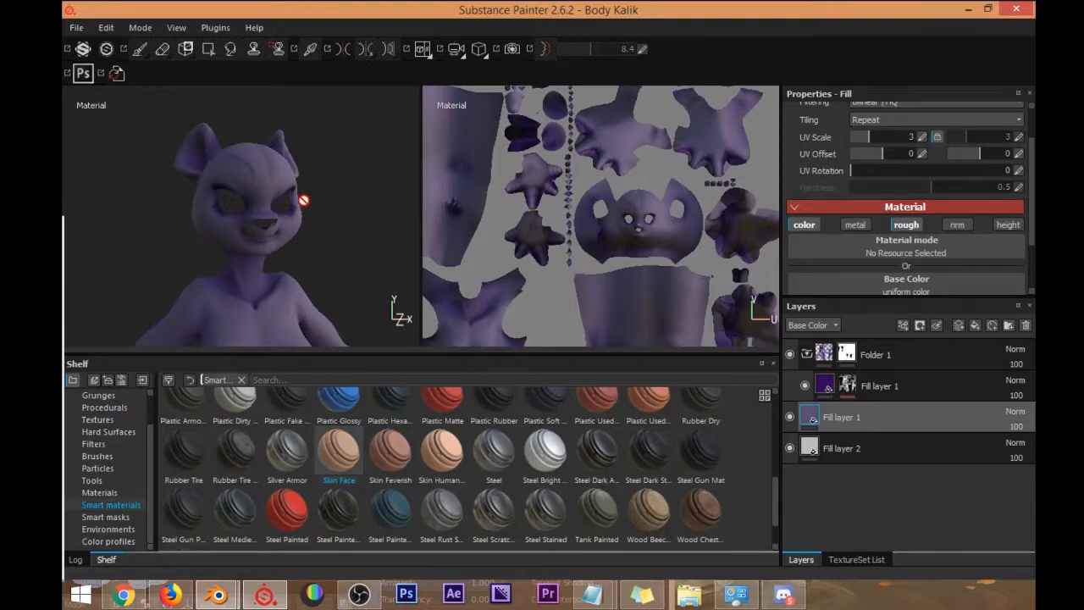
Hide the purple Fill layer 1 beneath the folder and set Fill layer 2's base color to white.
click(789, 416)
click(805, 448)
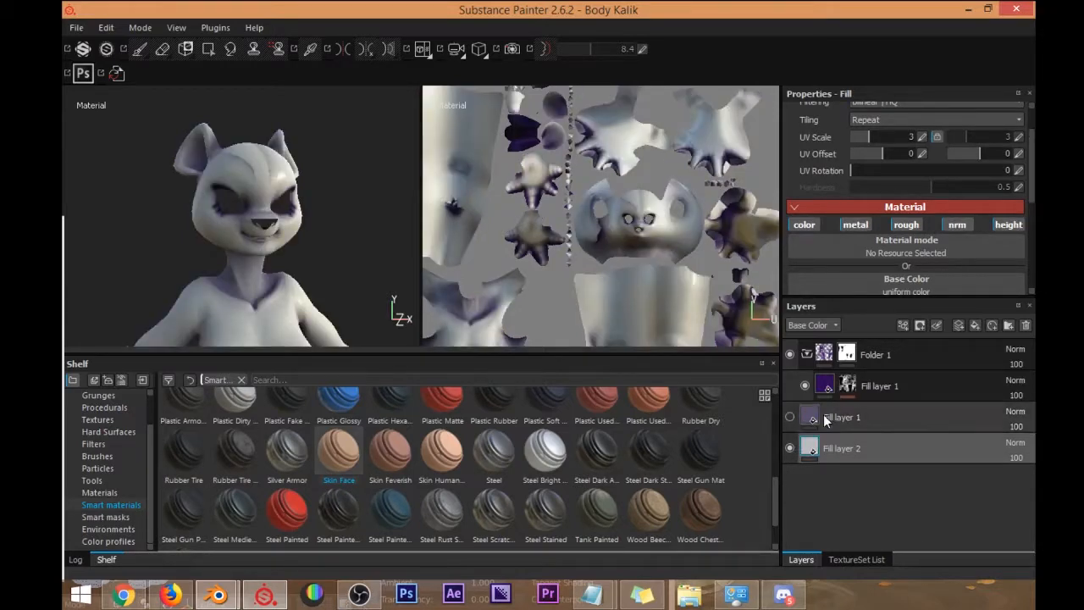
scroll(1032, 184, down, 2)
click(948, 221)
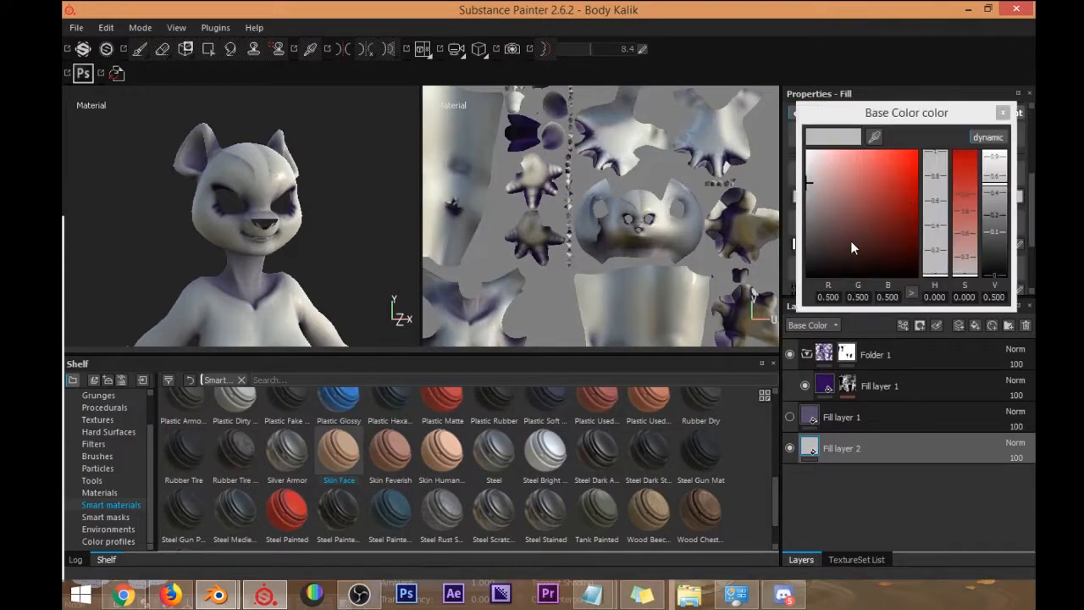
drag(866, 240, 804, 149)
click(1002, 113)
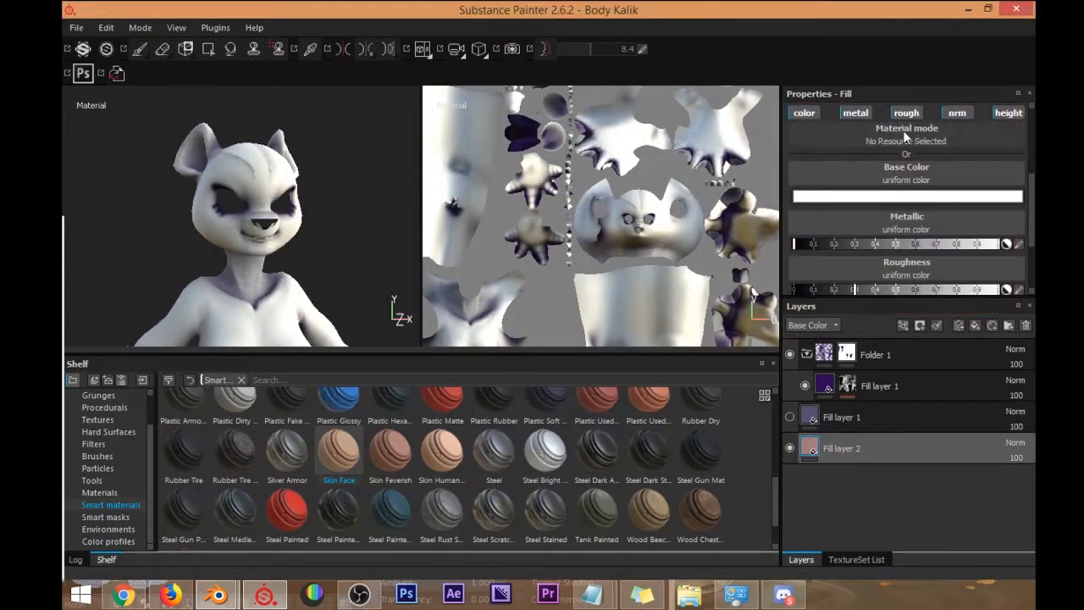
Show the purple Fill layer 1 below Folder 1 again and add a black mask to it.
alt+drag(304, 220, 272, 250)
click(790, 416)
alt+drag(392, 251, 339, 222)
click(813, 414)
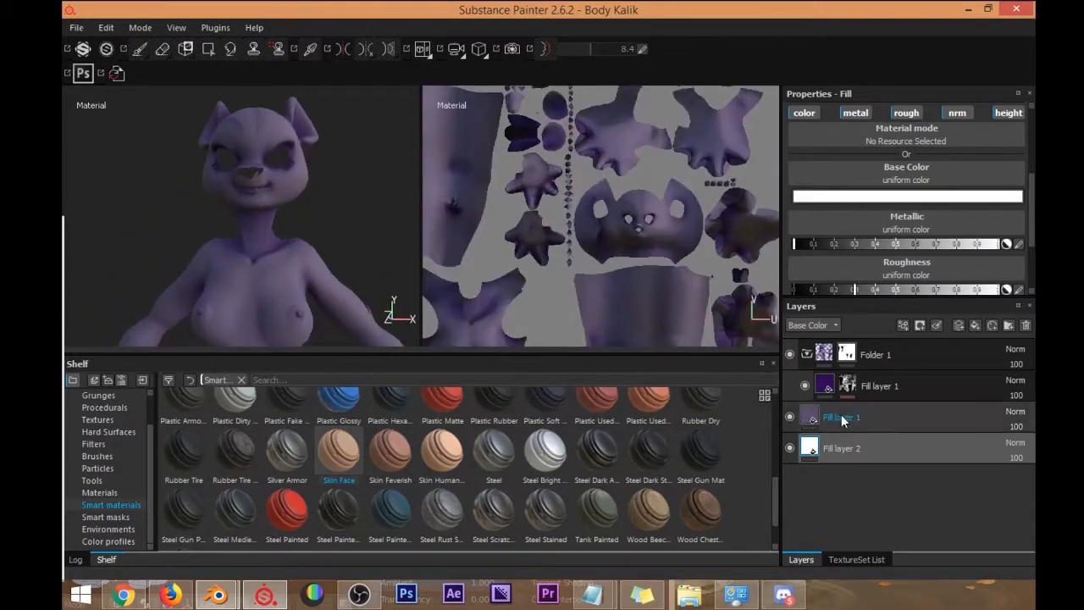
click(923, 325)
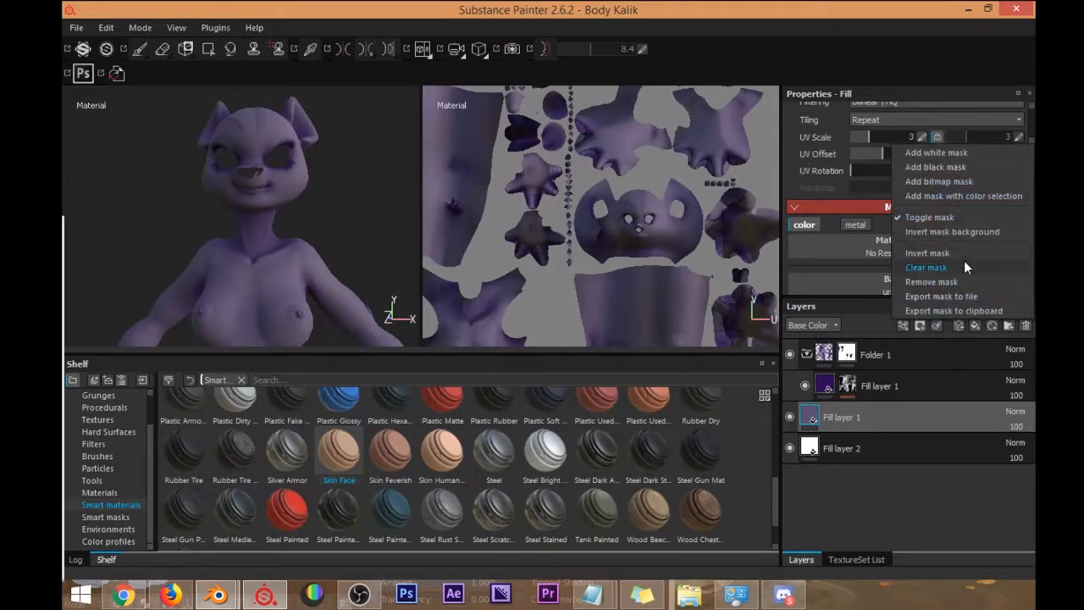
click(952, 184)
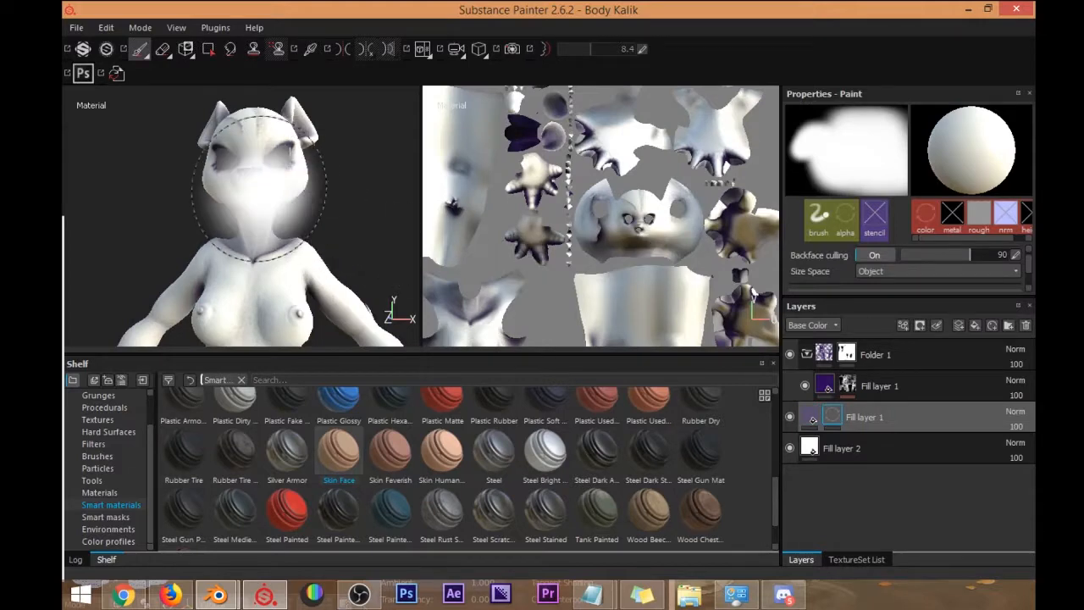
Hide Folder 1 so the panda's face appears without the purple shading.
alt+drag(266, 199, 293, 194)
alt+middle_drag(293, 194, 298, 234)
scroll(290, 241, up, 5)
scroll(279, 246, up, 1)
alt+drag(279, 245, 251, 246)
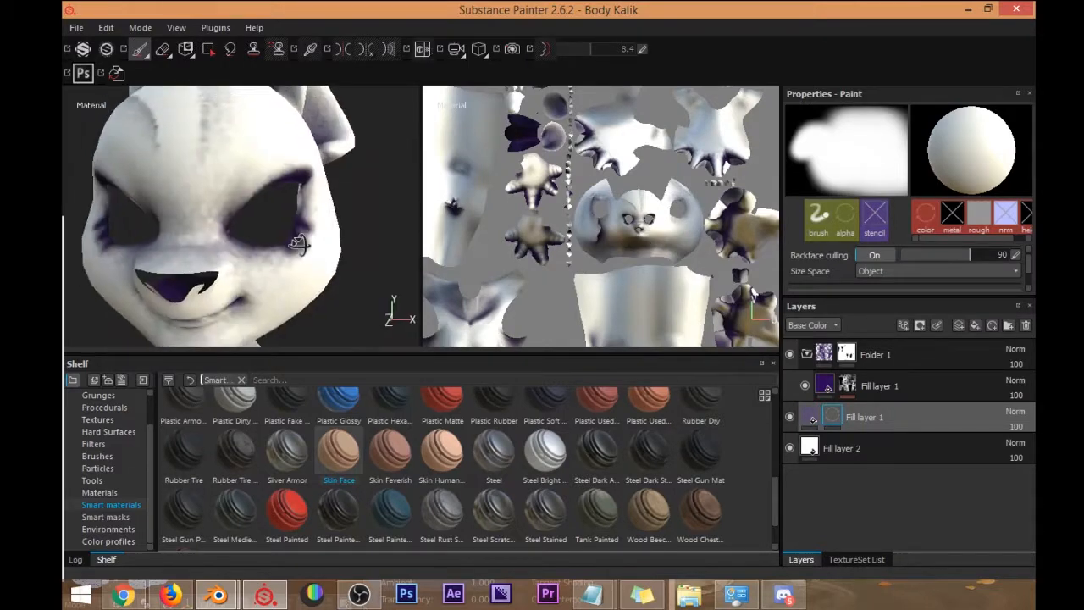
mouse_move(312, 254)
alt+mouse_down()
mouse_move(295, 227)
mouse_move(250, 227)
alt+mouse_up()
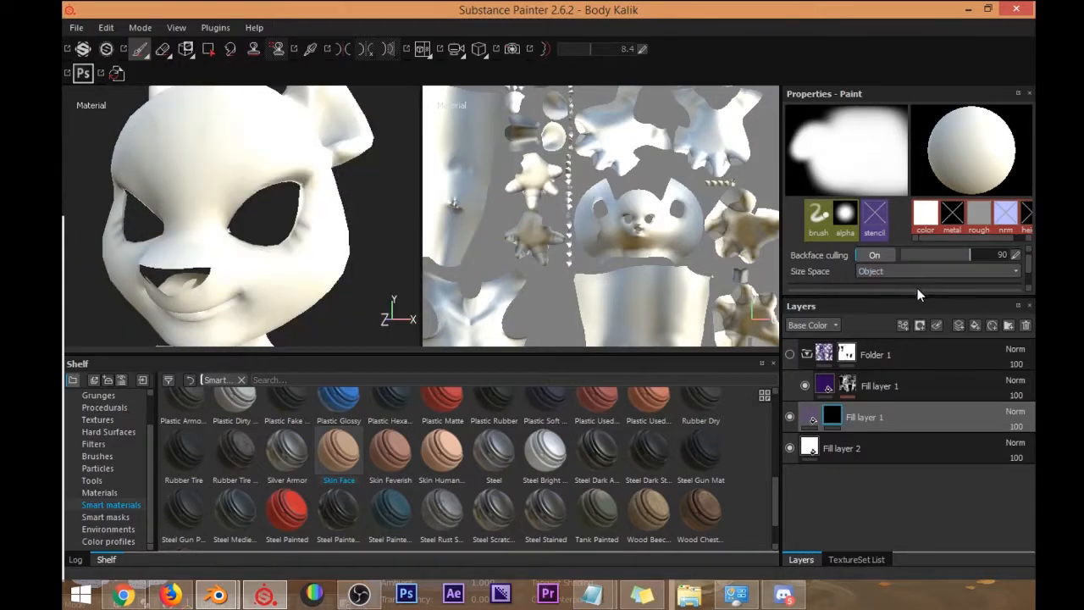
Prepare a smaller, hard round mask brush with Shape alpha hardness 0.95, and turn on symmetry painting.
drag(915, 295, 910, 414)
drag(1028, 284, 1024, 277)
alt+right_drag(328, 238, 327, 200)
mouse_move(351, 260)
ctrl+right_down()
mouse_move(312, 254)
mouse_move(350, 249)
mouse_move(286, 268)
ctrl+right_up()
alt+drag(351, 236, 371, 233)
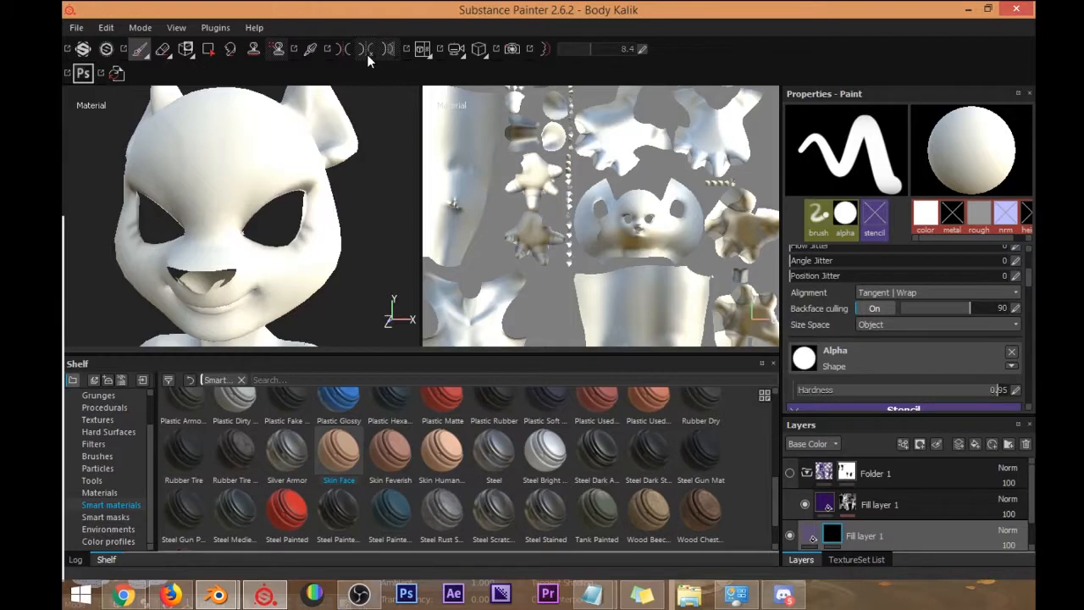
click(342, 55)
drag(244, 215, 262, 193)
alt+drag(356, 222, 381, 185)
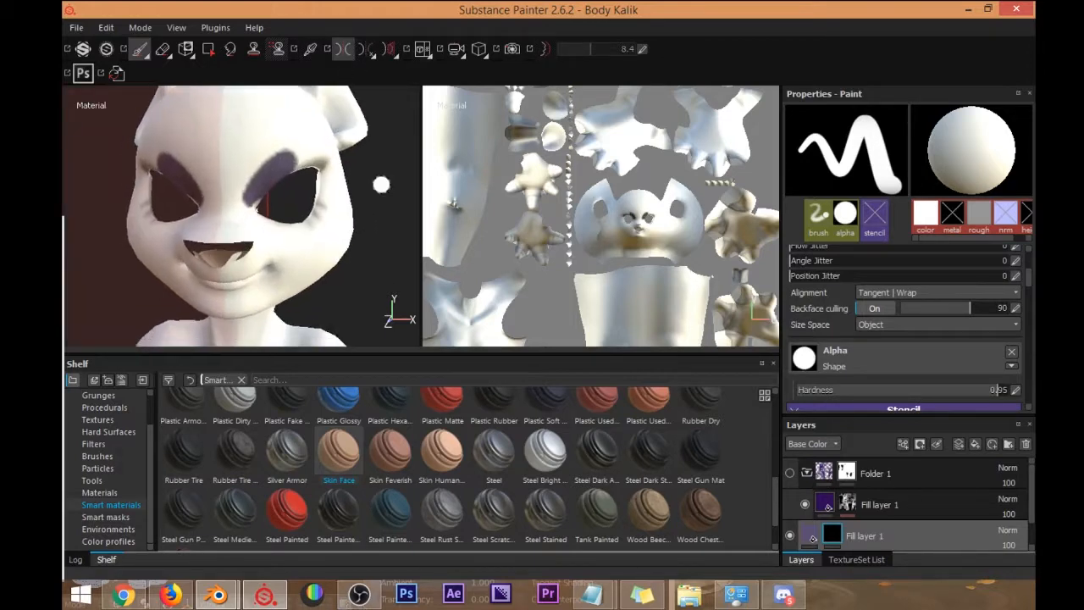
mouse_move(359, 238)
alt+mouse_down()
mouse_move(370, 179)
mouse_move(325, 220)
alt+mouse_up()
scroll(249, 189, up, 3)
scroll(300, 208, up, 4)
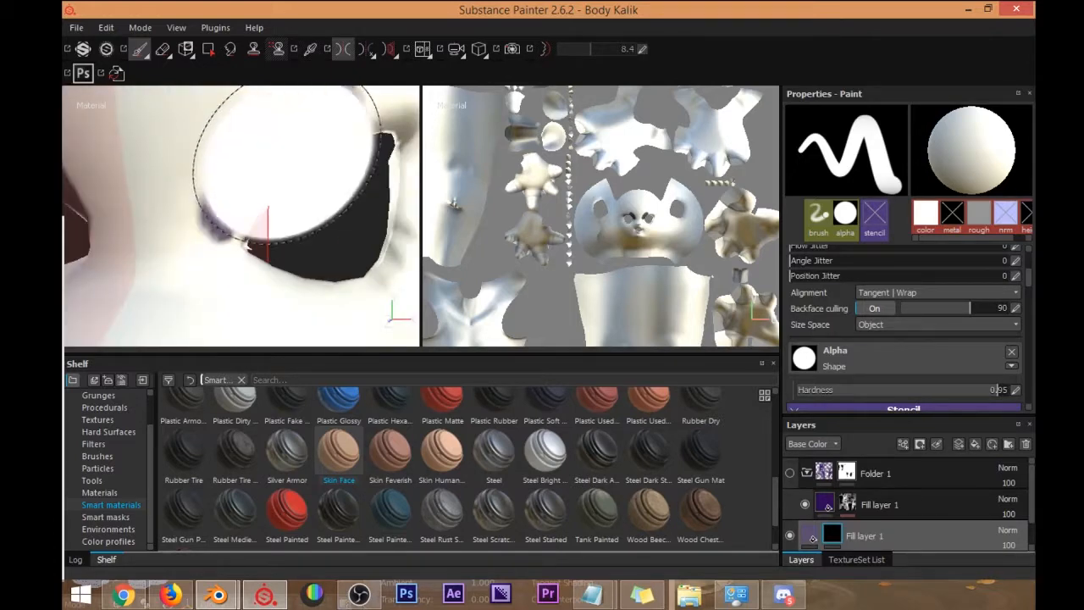
scroll(275, 169, down, 3)
mouse_move(264, 186)
alt+middle_down()
mouse_move(263, 228)
mouse_move(271, 169)
alt+middle_up()
alt+drag(301, 188, 307, 208)
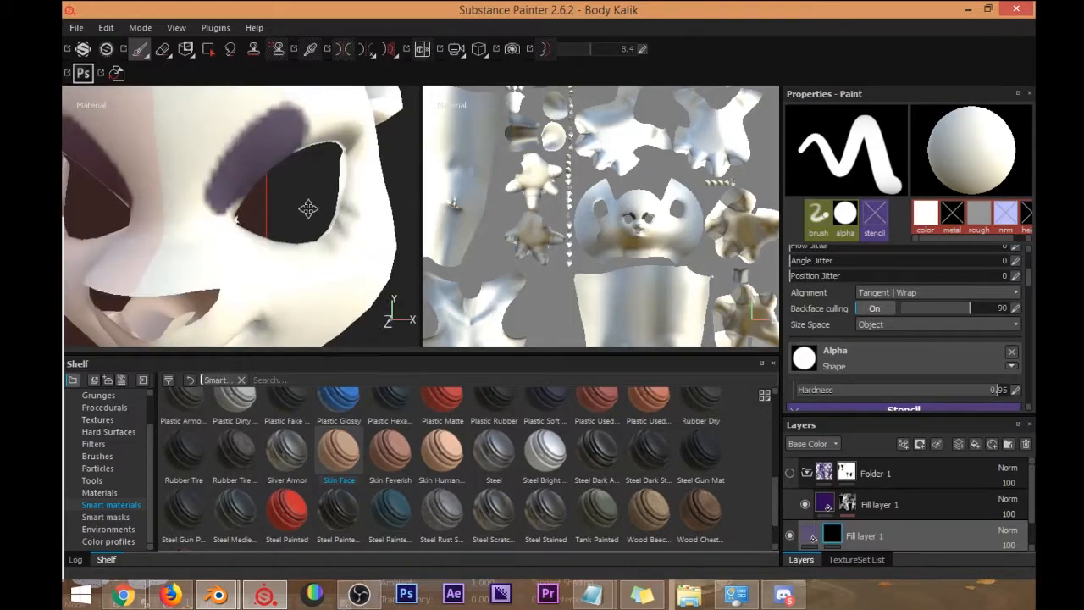
scroll(282, 204, up, 2)
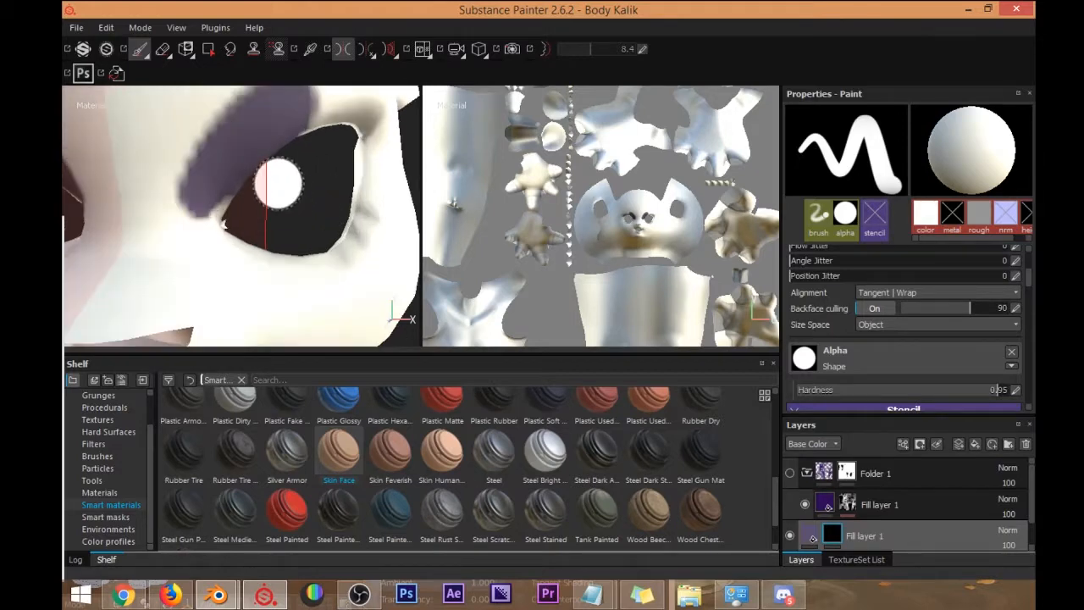
alt+middle_drag(282, 184, 276, 243)
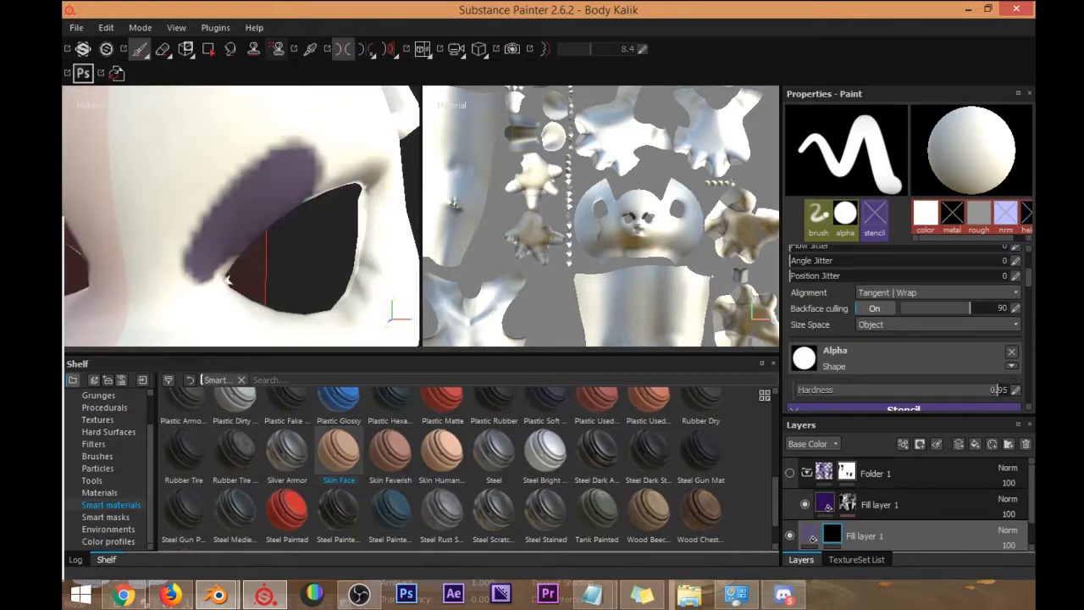
key(ctrl+z)
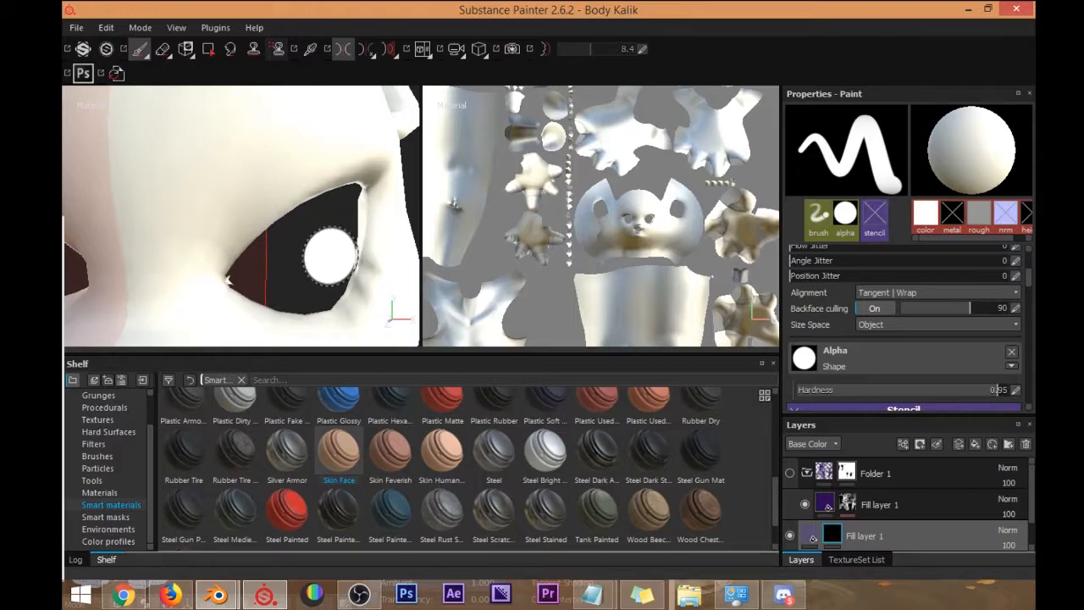
Paint symmetrical purple panda patches on Fill layer 1's mask, over the upper lids and around the outer eye corners.
mouse_move(218, 286)
mouse_down()
mouse_move(241, 222)
mouse_move(320, 189)
mouse_move(373, 148)
mouse_up()
mouse_move(366, 222)
alt+mouse_down()
mouse_move(329, 239)
mouse_move(346, 189)
mouse_move(325, 229)
mouse_move(296, 234)
mouse_move(285, 257)
mouse_move(195, 203)
alt+mouse_up()
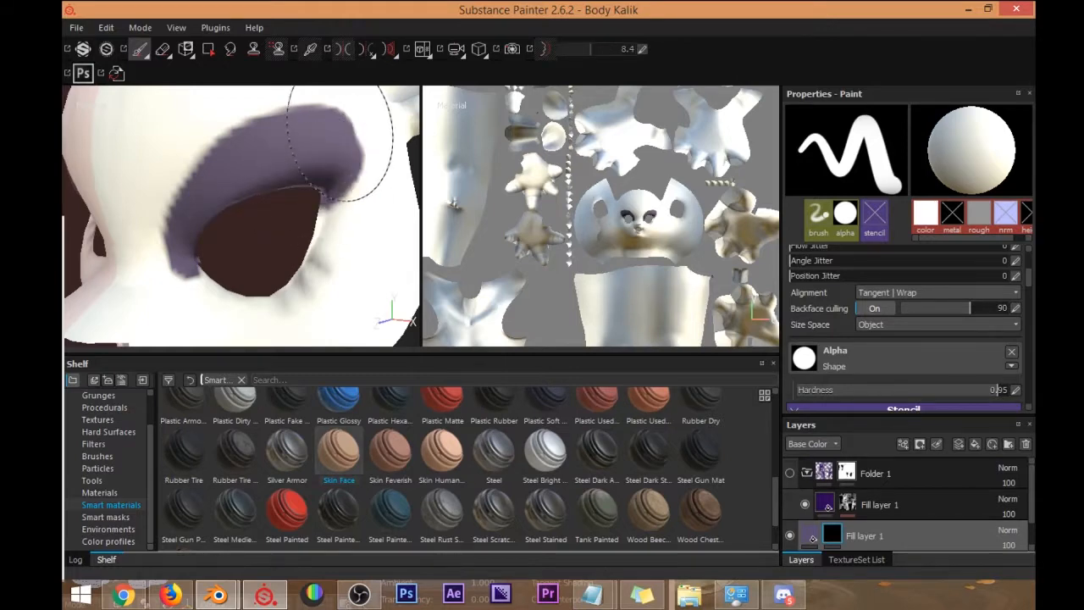
mouse_move(289, 124)
mouse_down()
mouse_move(226, 150)
mouse_move(187, 209)
mouse_move(205, 188)
mouse_up()
alt+drag(272, 231, 263, 254)
alt+middle_drag(264, 254, 279, 273)
alt+right_drag(279, 274, 353, 142)
mouse_move(307, 261)
alt+mouse_down()
mouse_move(317, 225)
mouse_move(271, 227)
alt+mouse_up()
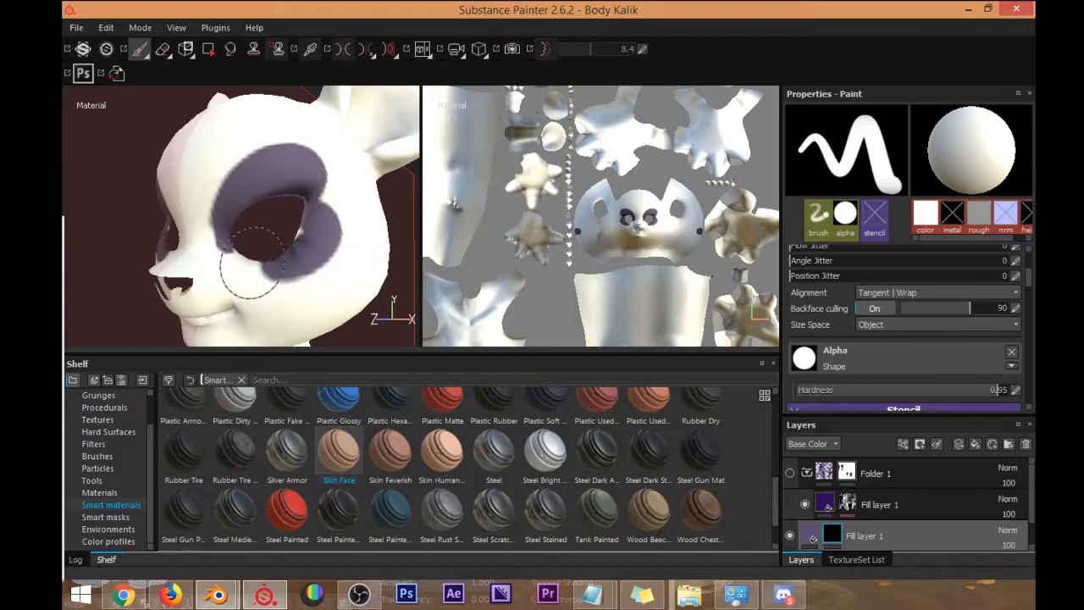
Extend the purple patches beneath the eyes to encircle both sockets, checking their shape from several angles.
alt+drag(271, 271, 291, 254)
alt+middle_drag(291, 254, 284, 143)
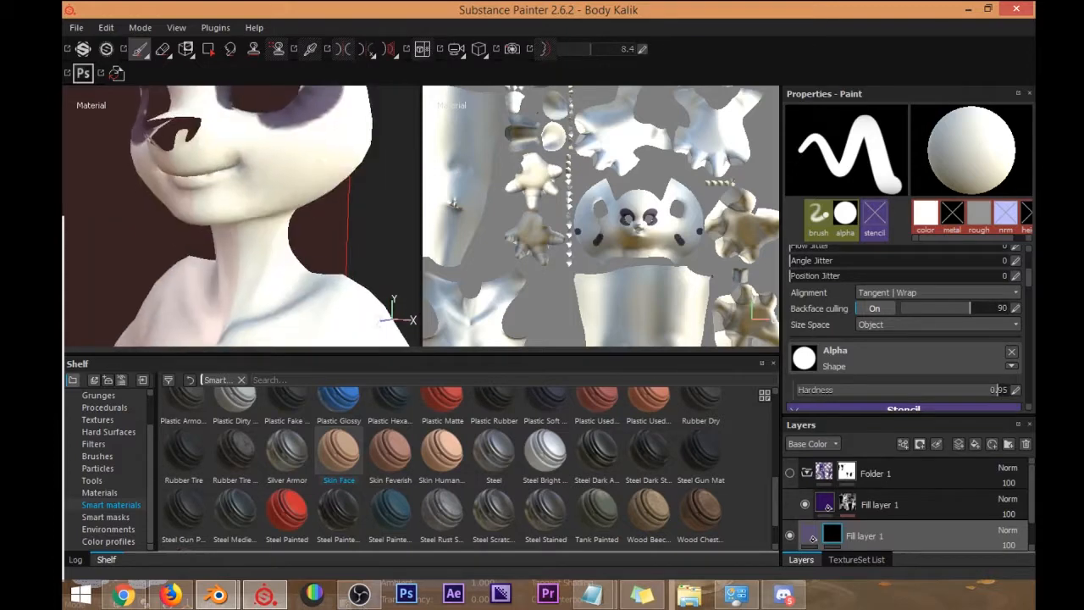
alt+middle_drag(338, 191, 353, 252)
alt+drag(349, 245, 183, 220)
alt+drag(288, 245, 339, 271)
alt+middle_drag(338, 271, 359, 211)
alt+drag(279, 211, 338, 190)
alt+middle_drag(301, 188, 302, 235)
alt+drag(288, 238, 329, 266)
alt+middle_drag(329, 267, 323, 246)
alt+drag(323, 245, 283, 232)
alt+middle_drag(283, 232, 300, 266)
alt+drag(300, 266, 323, 261)
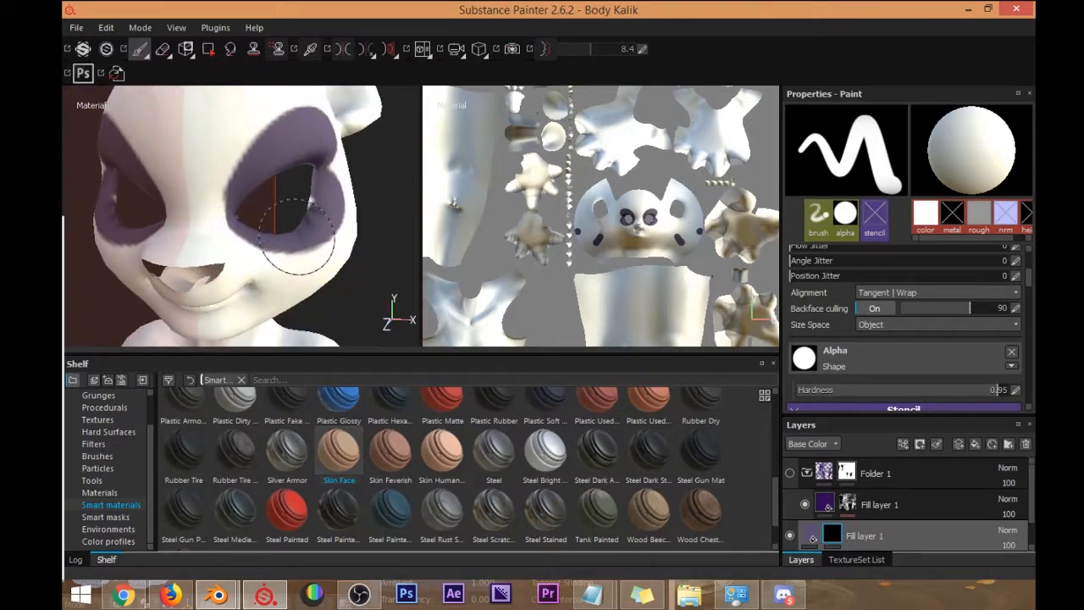
Widen and round off the purple eye patches along their outer, lower and inner edges.
mouse_move(312, 205)
alt+mouse_down()
mouse_move(273, 212)
mouse_move(321, 164)
mouse_move(313, 207)
alt+mouse_up()
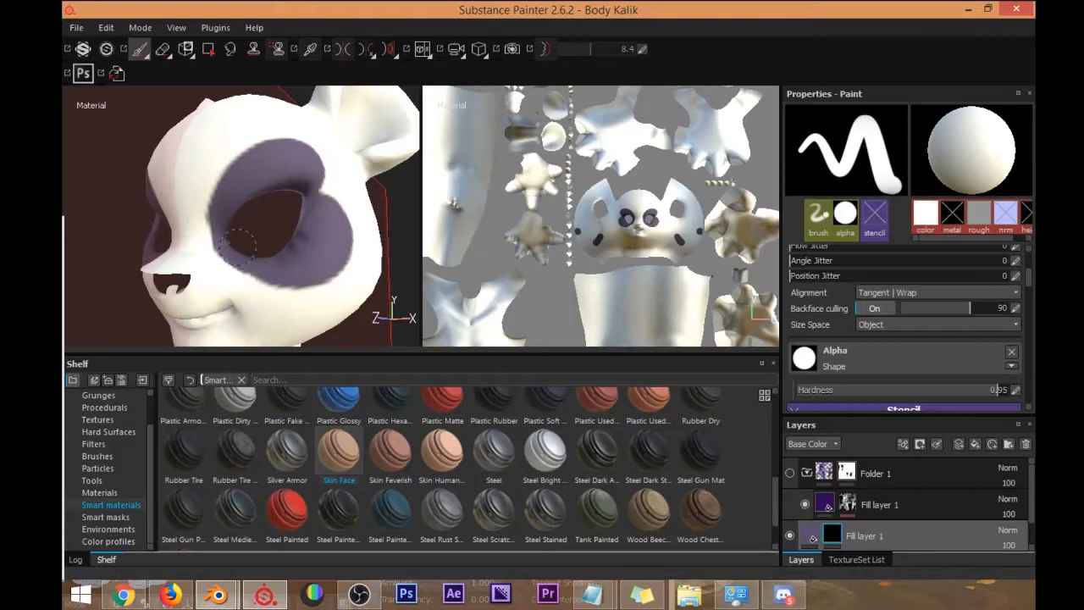
mouse_move(319, 201)
alt+mouse_down()
mouse_move(322, 222)
mouse_move(305, 196)
alt+mouse_up()
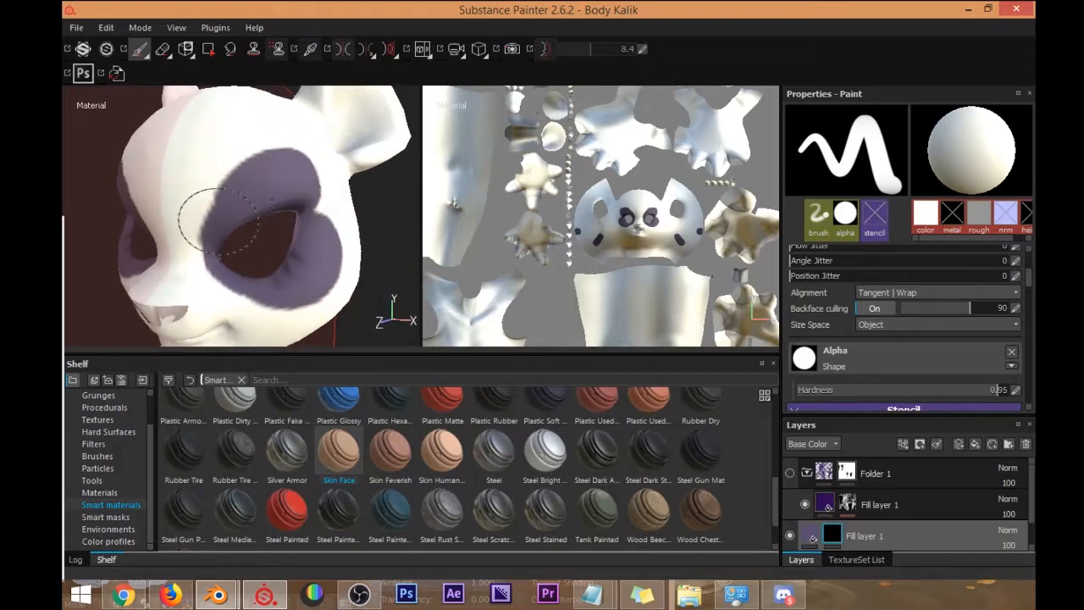
alt+drag(306, 201, 282, 220)
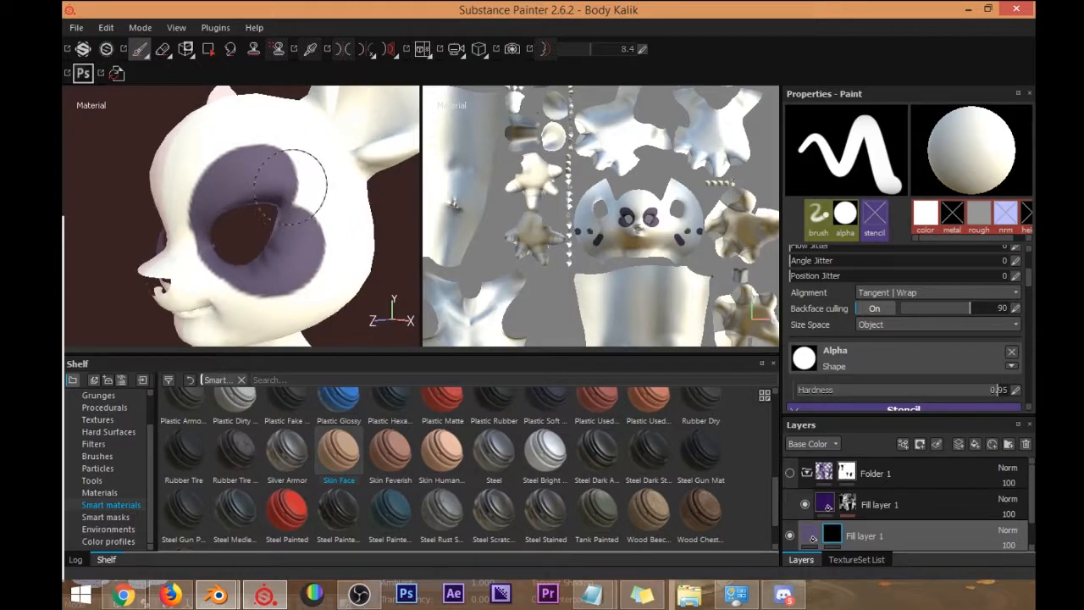
mouse_move(237, 180)
alt+mouse_down()
mouse_move(274, 259)
mouse_move(305, 272)
mouse_move(352, 169)
mouse_move(290, 138)
mouse_move(305, 157)
mouse_move(291, 155)
alt+mouse_up()
scroll(300, 155, down, 5)
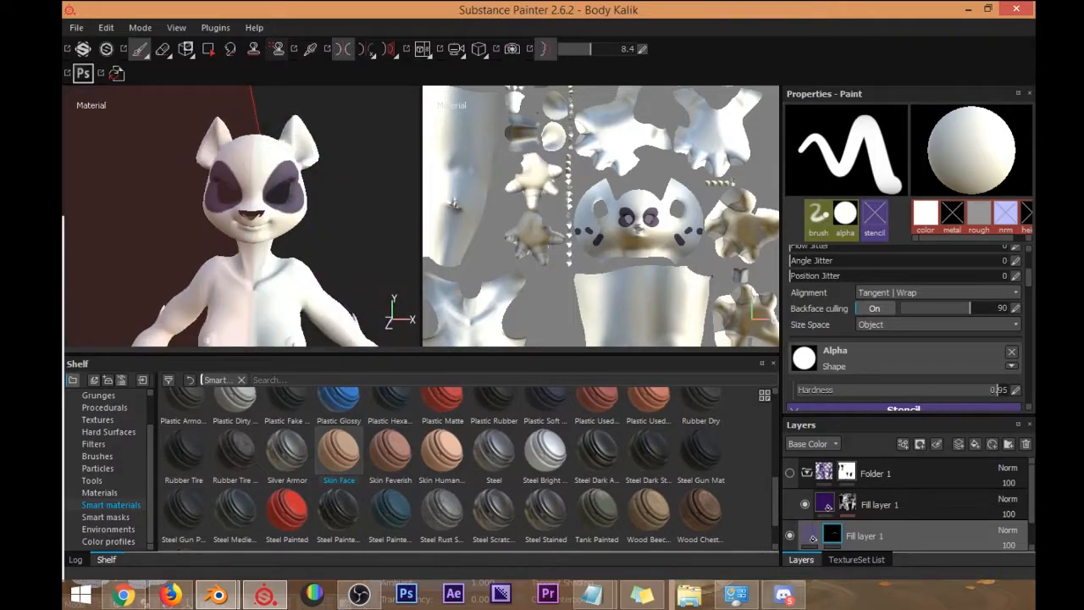
Switch to Blender, examine the eye markings in the panda face reference sketch, and return to Substance Painter.
key(alt+Tab)
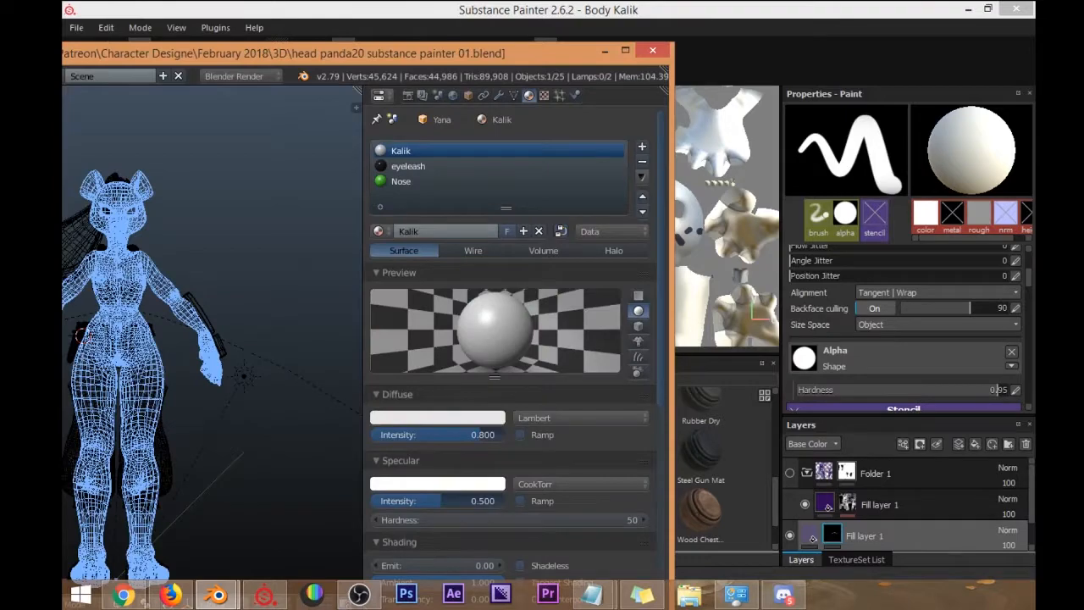
drag(250, 54, 651, 95)
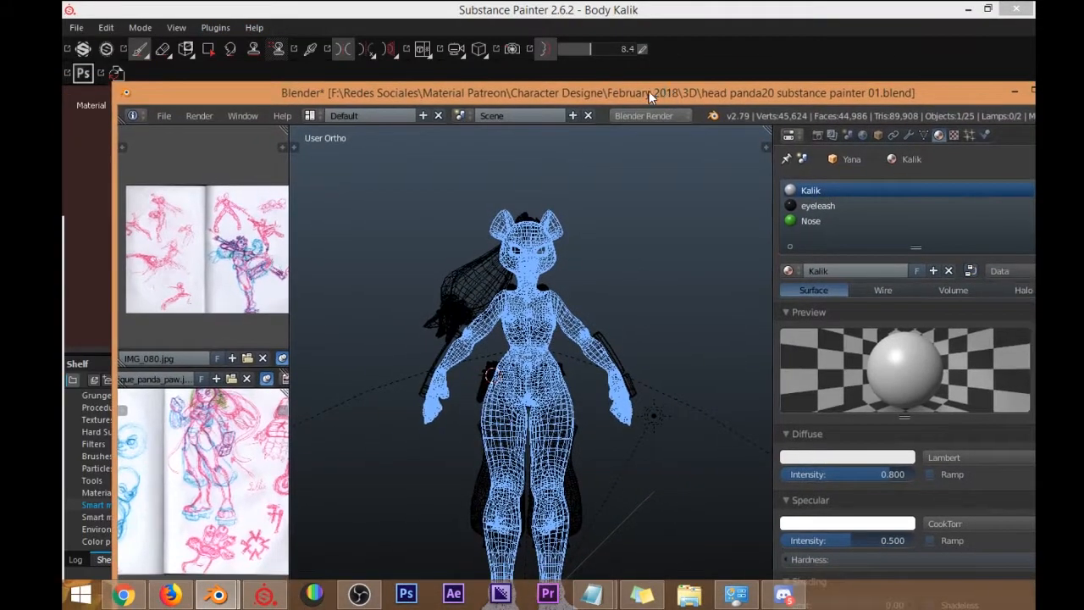
double_click(651, 95)
scroll(176, 319, up, 1)
scroll(203, 415, down, 4)
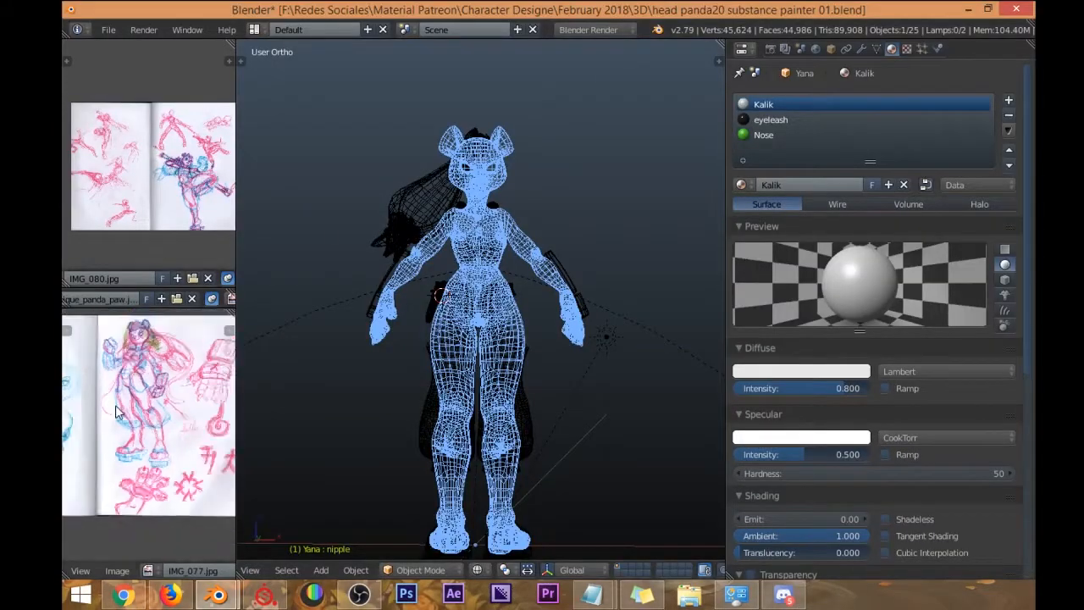
scroll(117, 458, up, 3)
scroll(118, 457, up, 5)
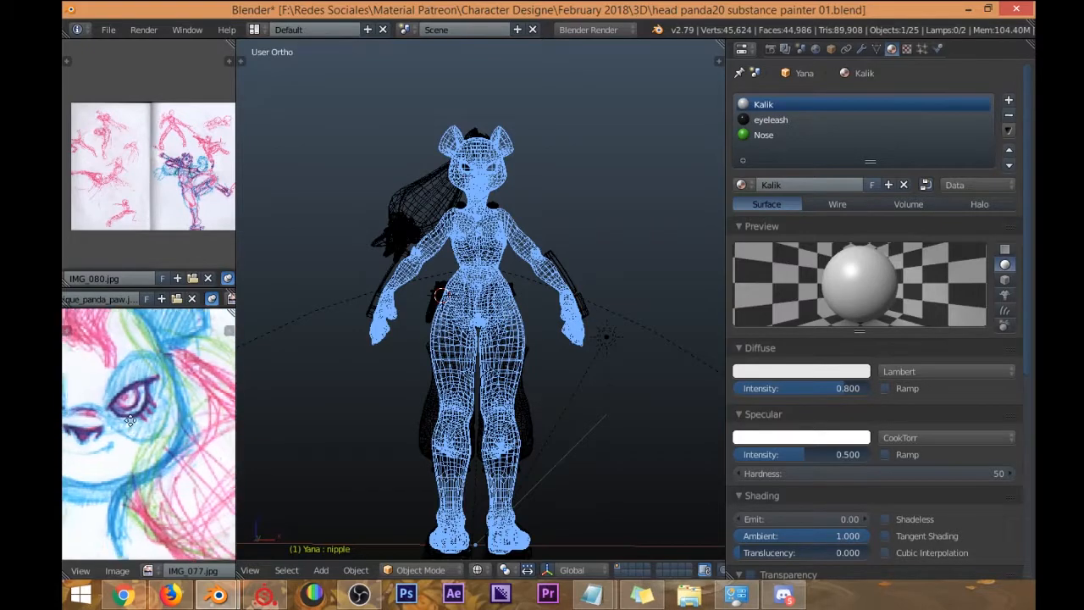
drag(712, 8, 61, 7)
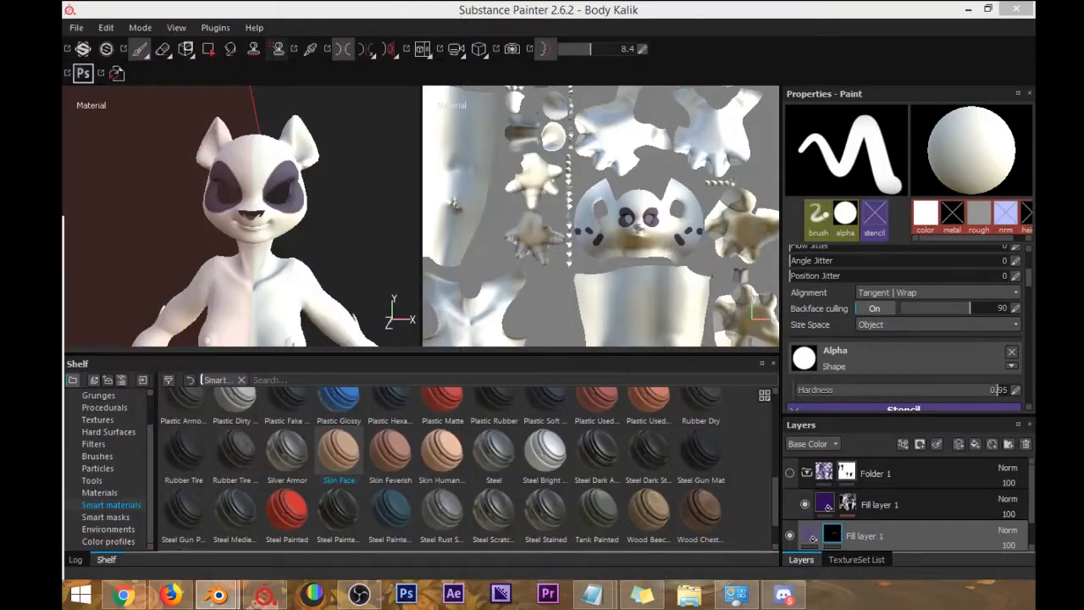
Switch to Substance Painter and set the mask brush's grayscale value to black.
click(480, 7)
scroll(314, 153, up, 5)
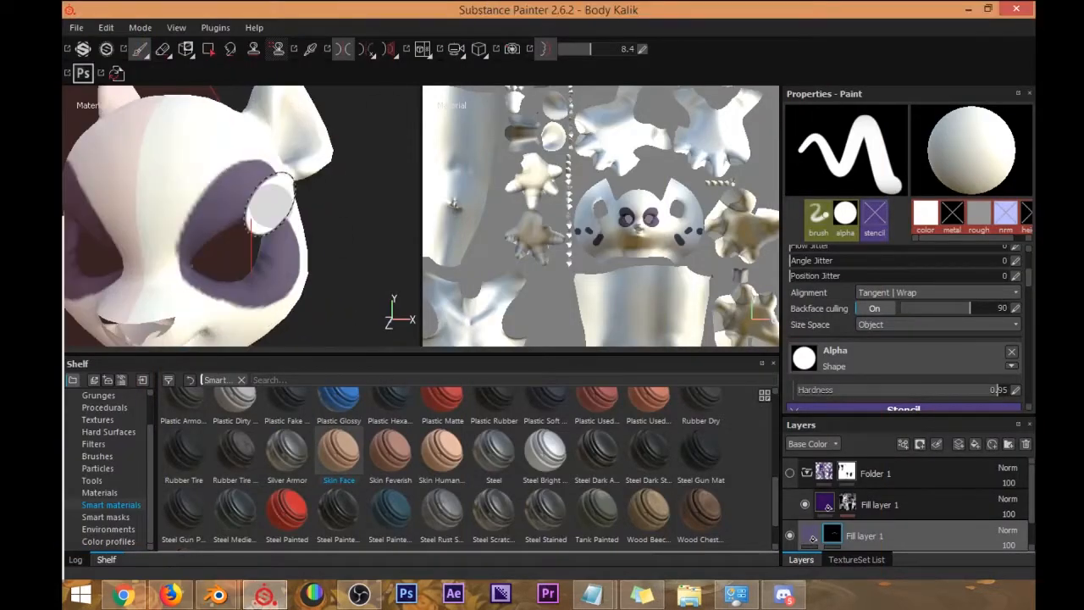
alt+middle_drag(213, 198, 266, 166)
alt+drag(262, 165, 241, 156)
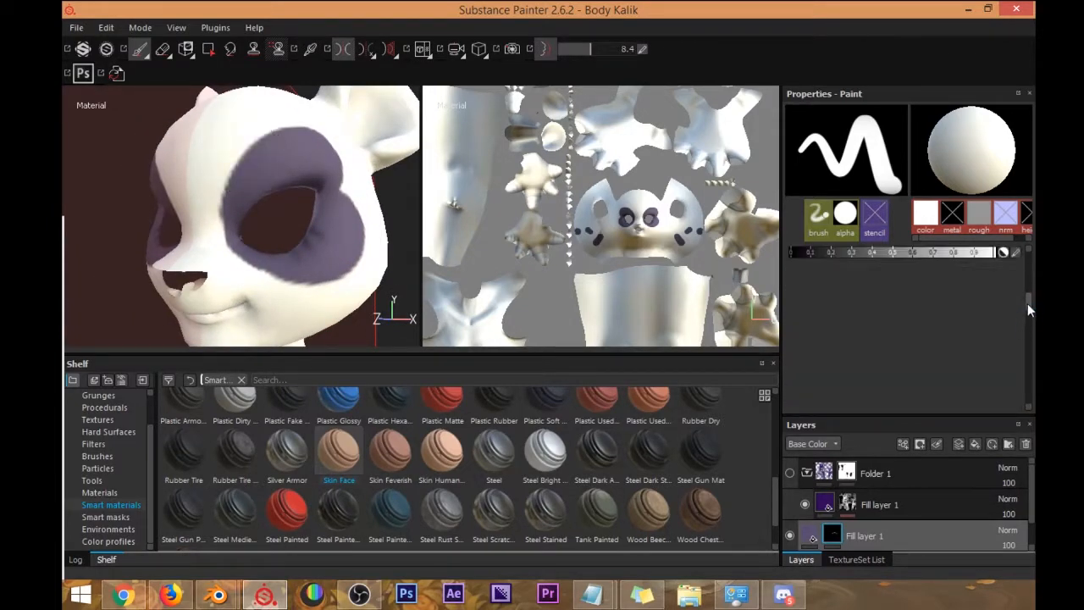
scroll(1025, 306, down, 3)
drag(896, 372, 789, 371)
Reduce the brush size and trim the edges of the purple eye patches on Fill layer 1's mask.
mouse_move(259, 250)
mouse_down()
mouse_move(188, 254)
mouse_move(206, 227)
mouse_up()
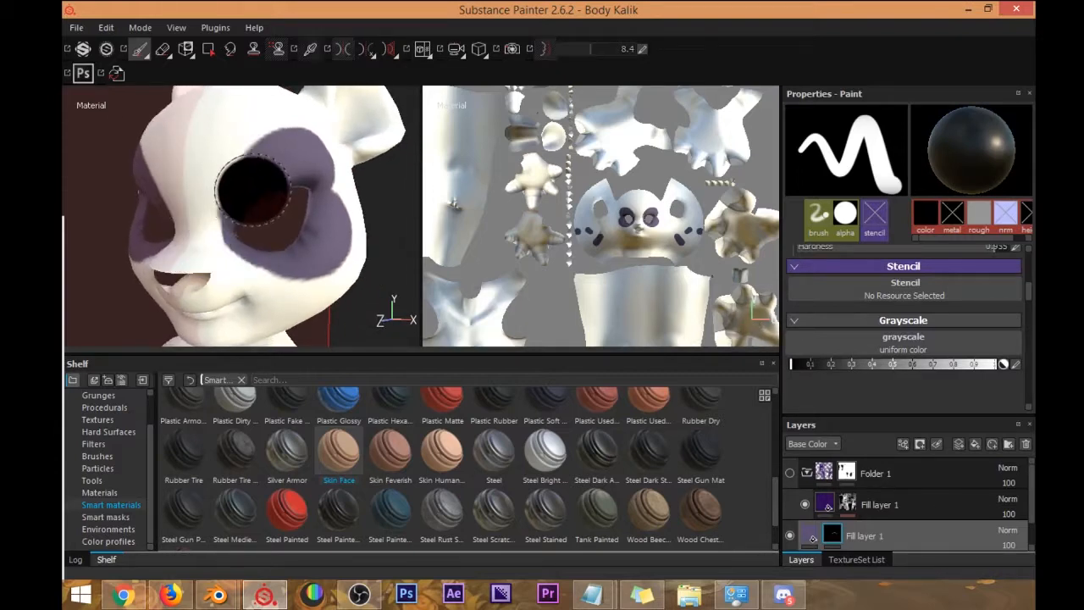
ctrl+right_drag(253, 189, 245, 155)
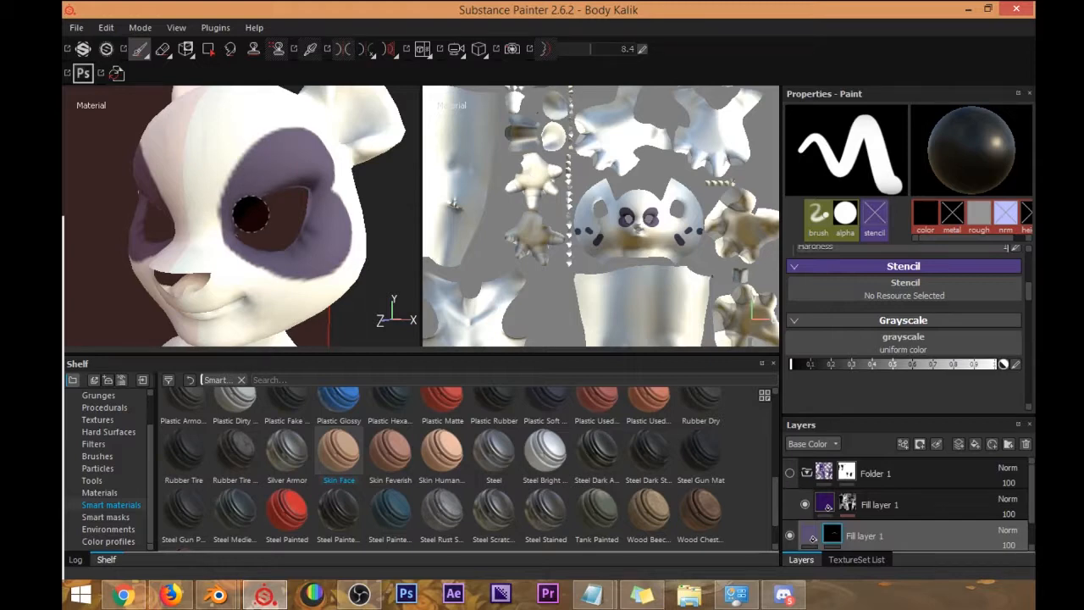
ctrl+right_drag(250, 213, 275, 139)
ctrl+right_drag(236, 293, 201, 293)
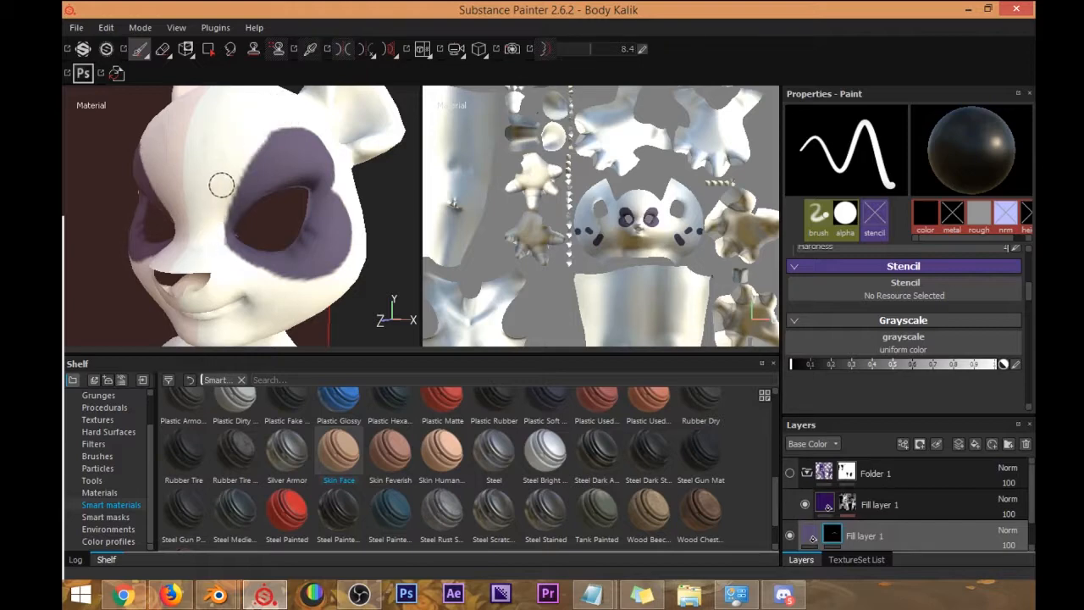
alt+drag(357, 216, 223, 261)
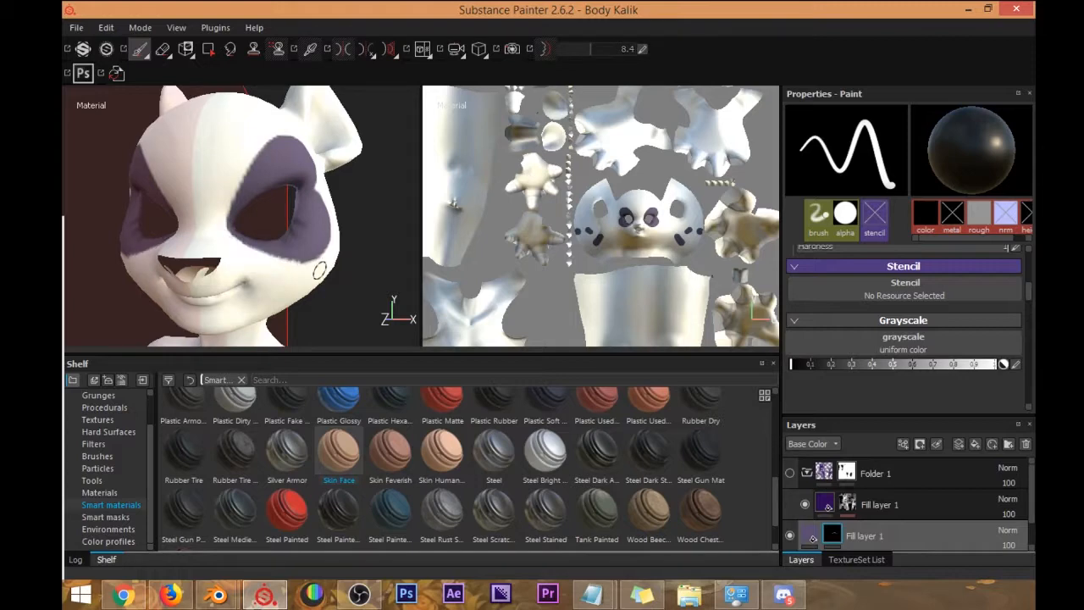
alt+drag(289, 240, 293, 271)
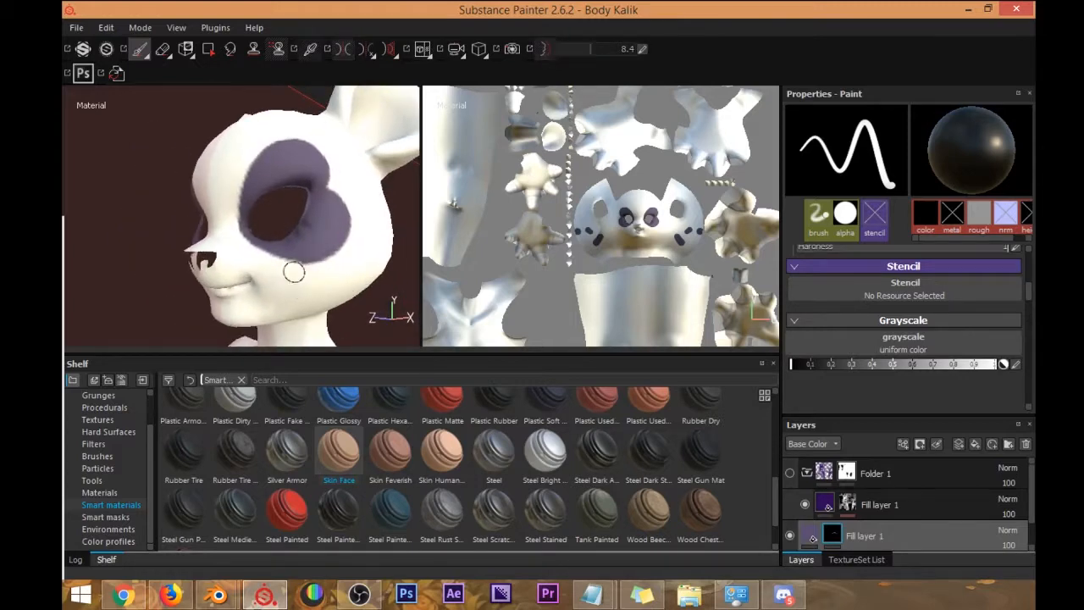
alt+drag(390, 280, 330, 225)
Erase the purple marks in the middle of the back of the head from the mask.
scroll(303, 222, up, 3)
alt+middle_drag(303, 222, 237, 252)
alt+right_drag(341, 235, 350, 202)
alt+drag(350, 201, 273, 194)
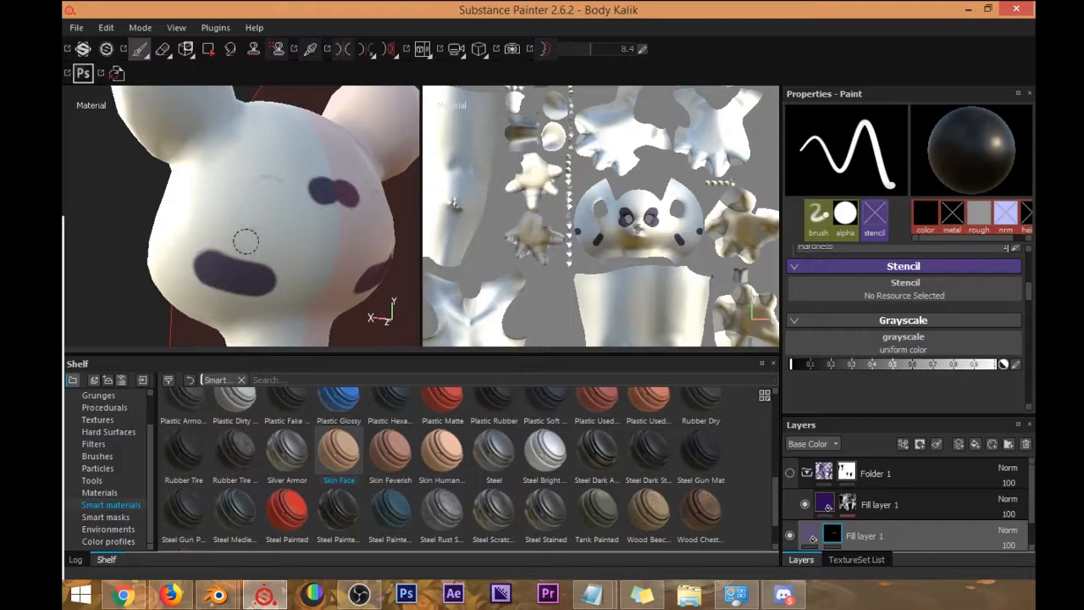
alt+drag(279, 186, 290, 178)
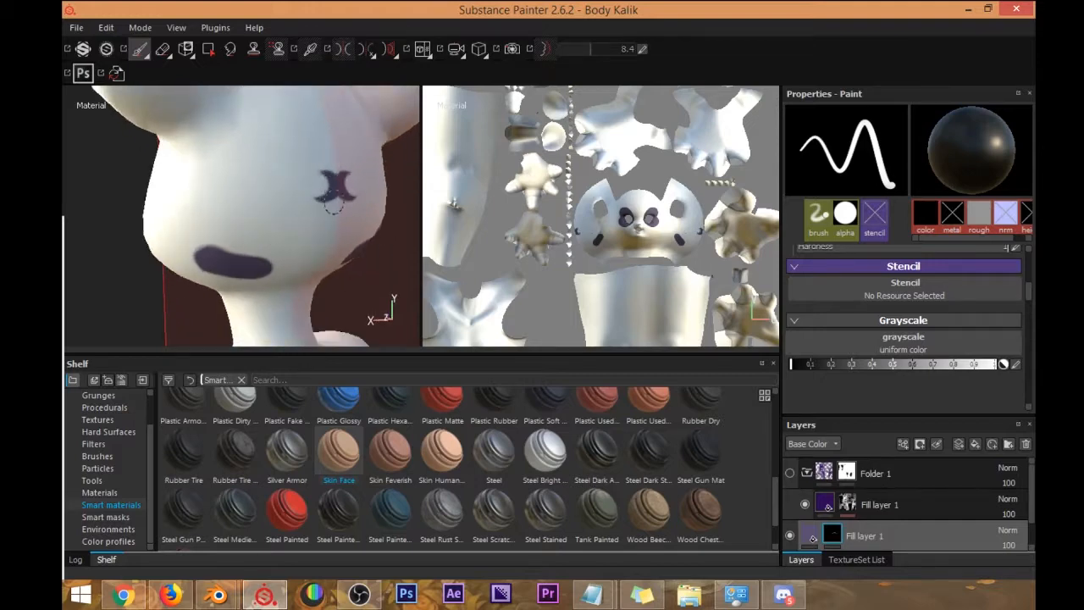
click(319, 148)
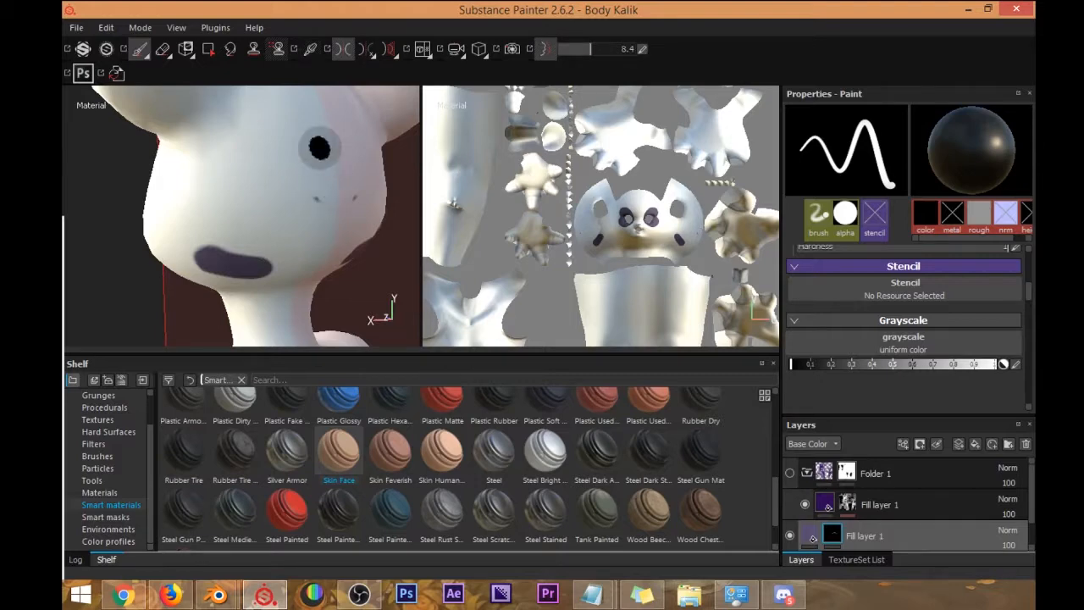
key(ctrl+z)
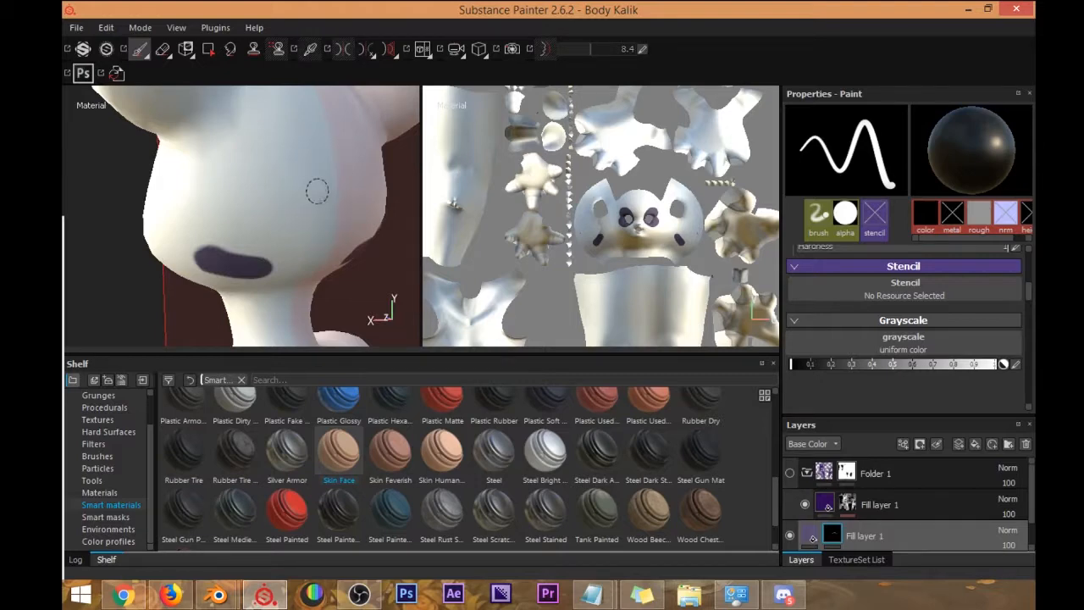
Erase the elongated purple marks on both sides of the back of the head, then check the head's UV layout.
mouse_move(199, 266)
mouse_down()
mouse_move(209, 248)
mouse_move(255, 240)
mouse_move(196, 252)
mouse_up()
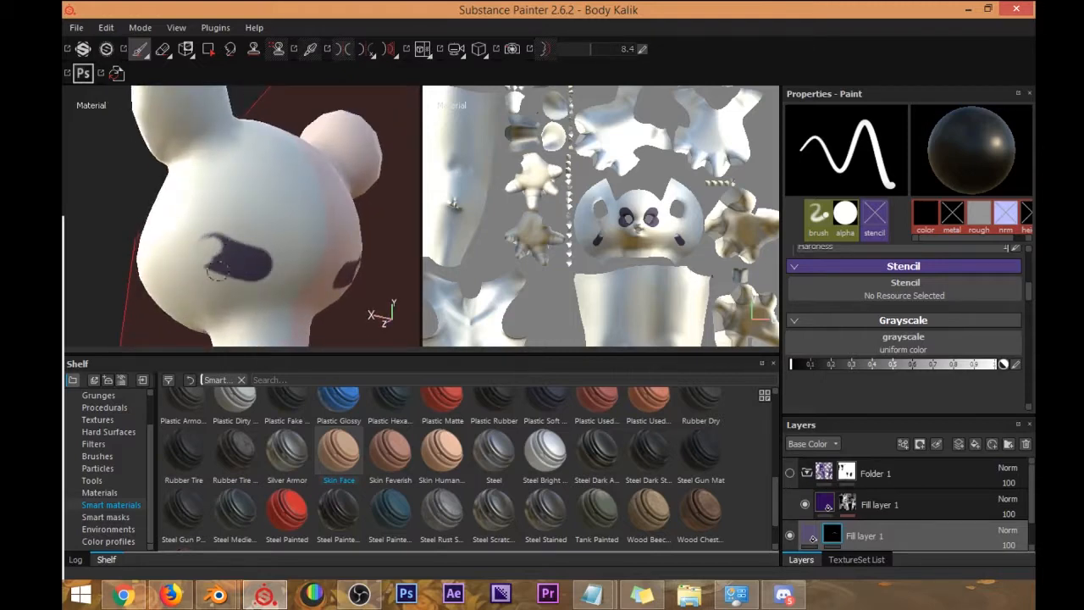
mouse_move(244, 240)
alt+mouse_down()
mouse_move(263, 226)
mouse_move(259, 242)
alt+mouse_up()
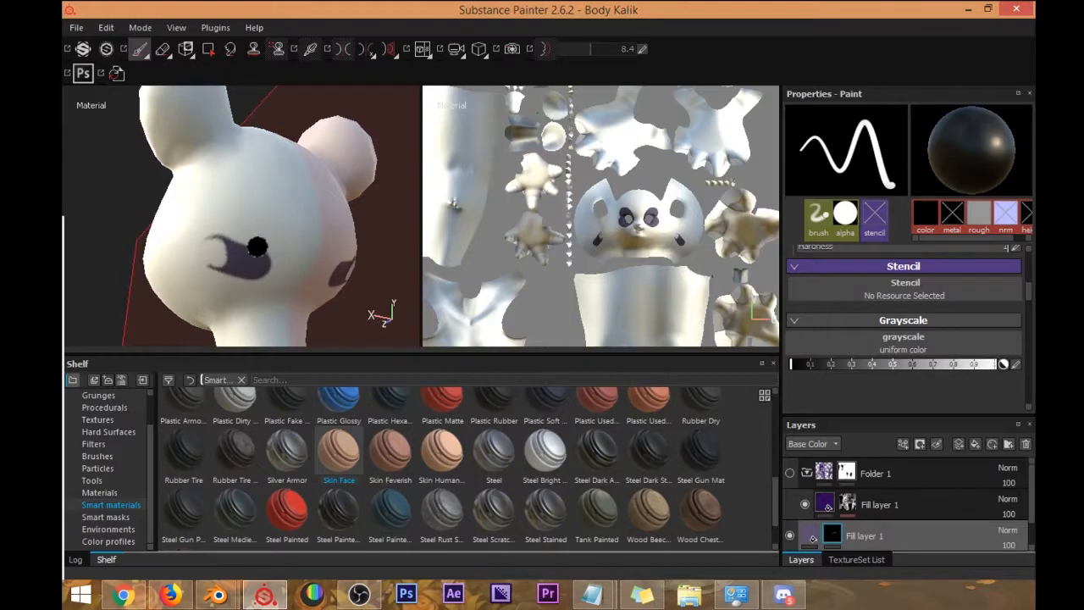
ctrl+right_drag(279, 221, 298, 210)
mouse_move(217, 262)
mouse_down()
mouse_move(225, 237)
mouse_move(375, 204)
mouse_move(296, 203)
mouse_move(322, 222)
mouse_move(287, 193)
mouse_move(346, 229)
mouse_up()
scroll(716, 249, up, 4)
scroll(716, 249, up, 4)
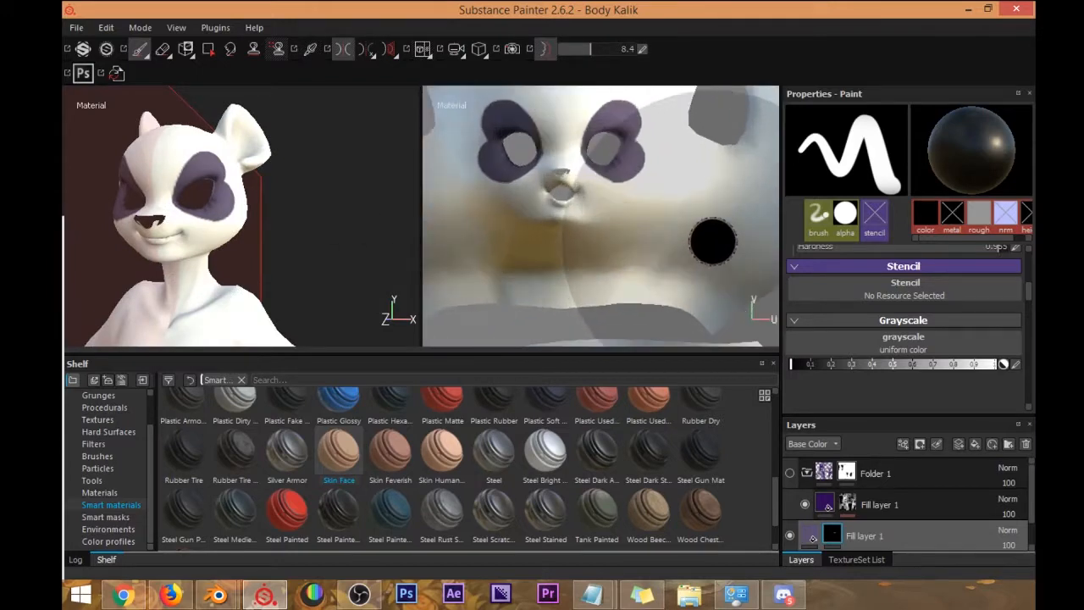
scroll(600, 197, down, 5)
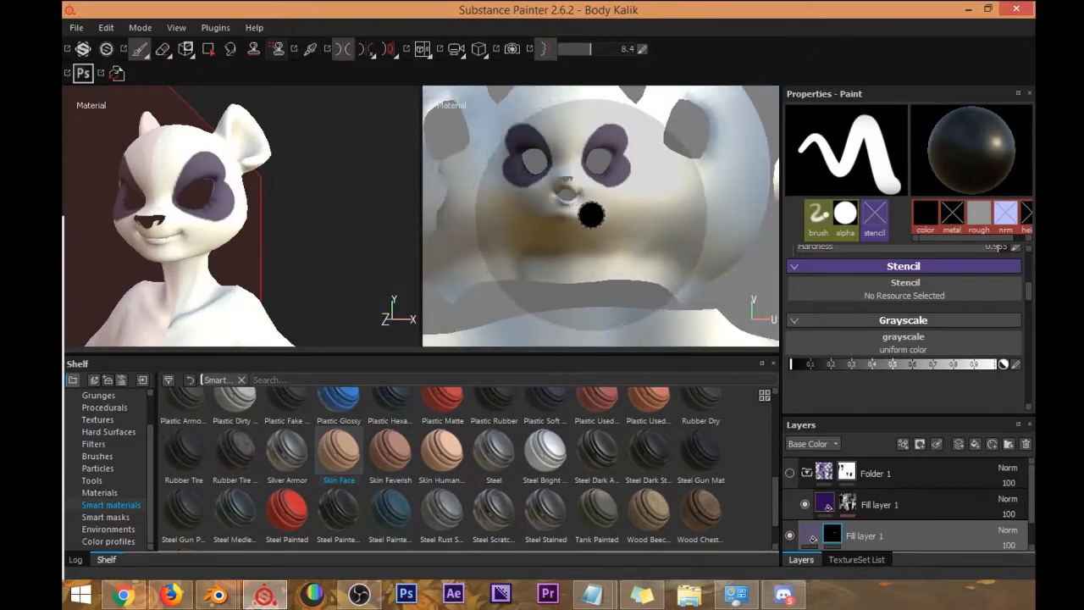
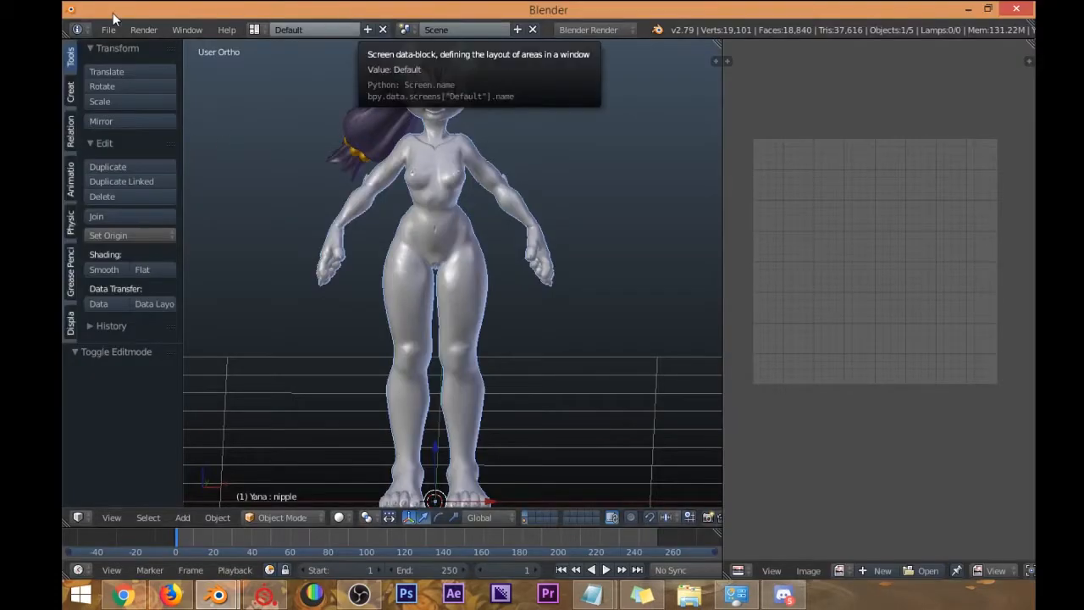
Open the recent file head panda19.blend in Blender and isolate the character's body to examine its purple markings.
click(108, 30)
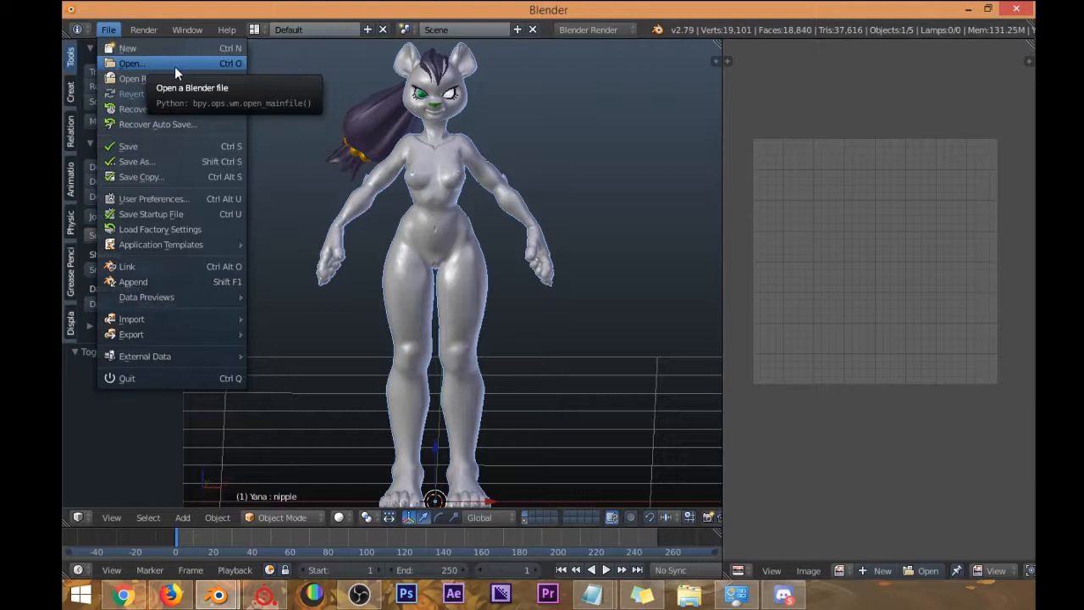
mouse_move(189, 79)
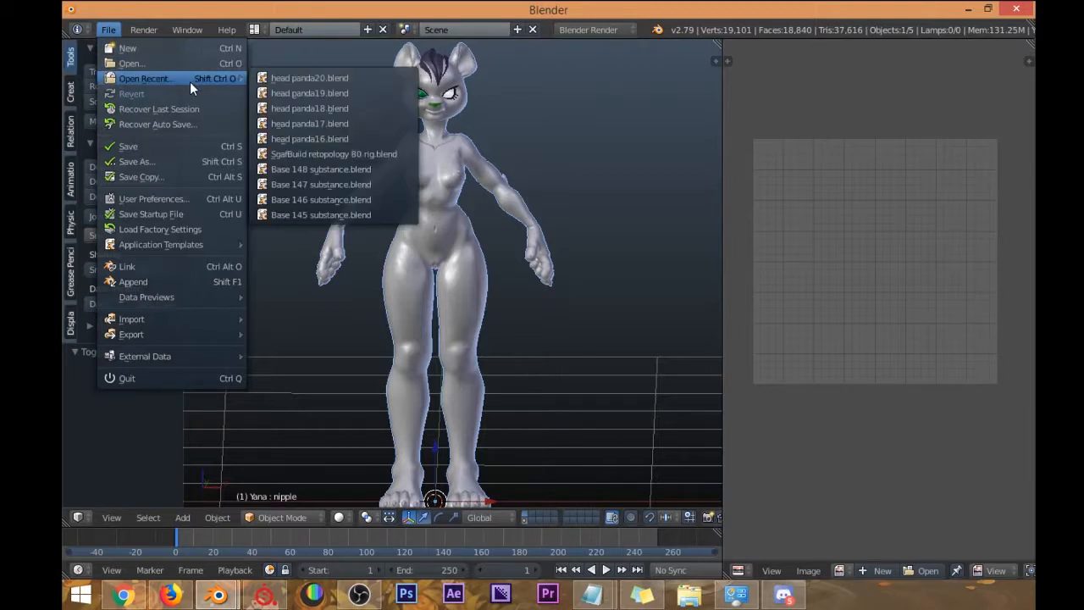
click(341, 94)
scroll(462, 151, down, 3)
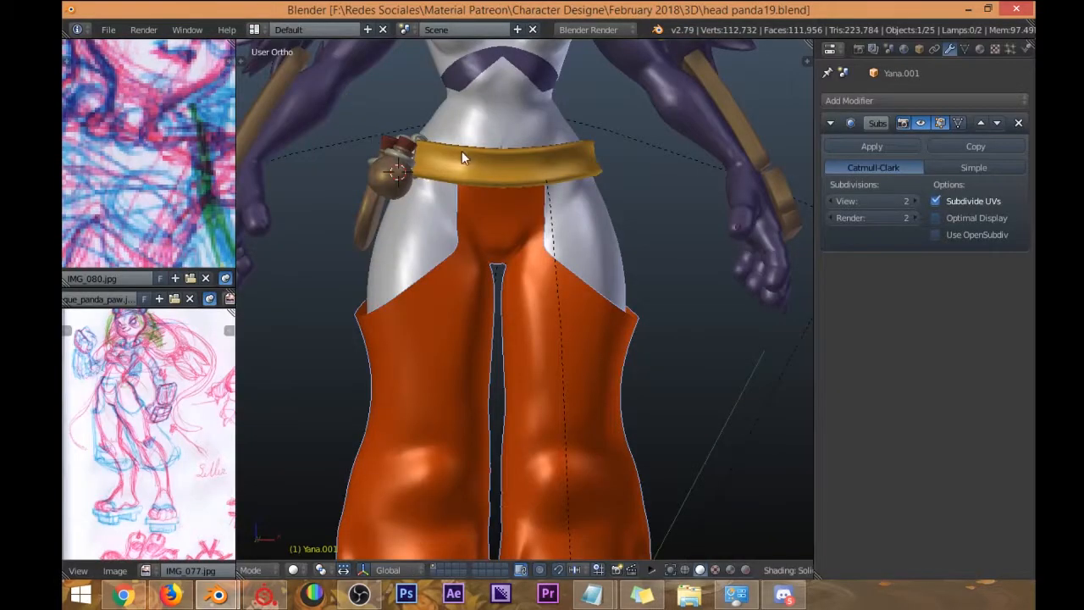
right_click(585, 143)
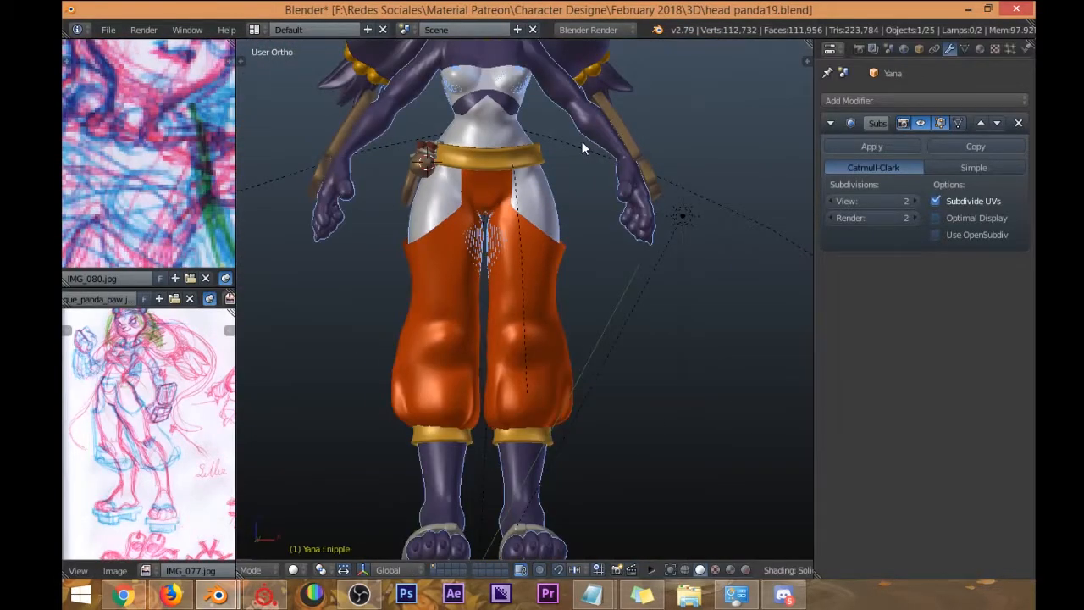
key(KP_Divide)
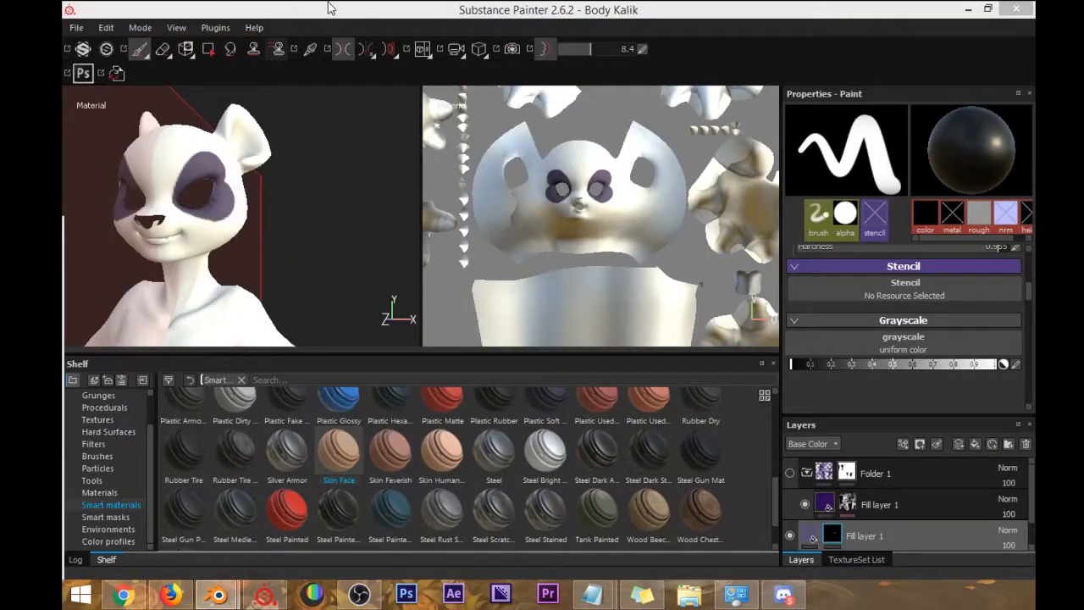
Return to Substance Painter and set the mask brush's grayscale value to white for painting the ear.
click(574, 10)
scroll(138, 220, up, 2)
alt+drag(314, 211, 254, 275)
scroll(228, 208, up, 2)
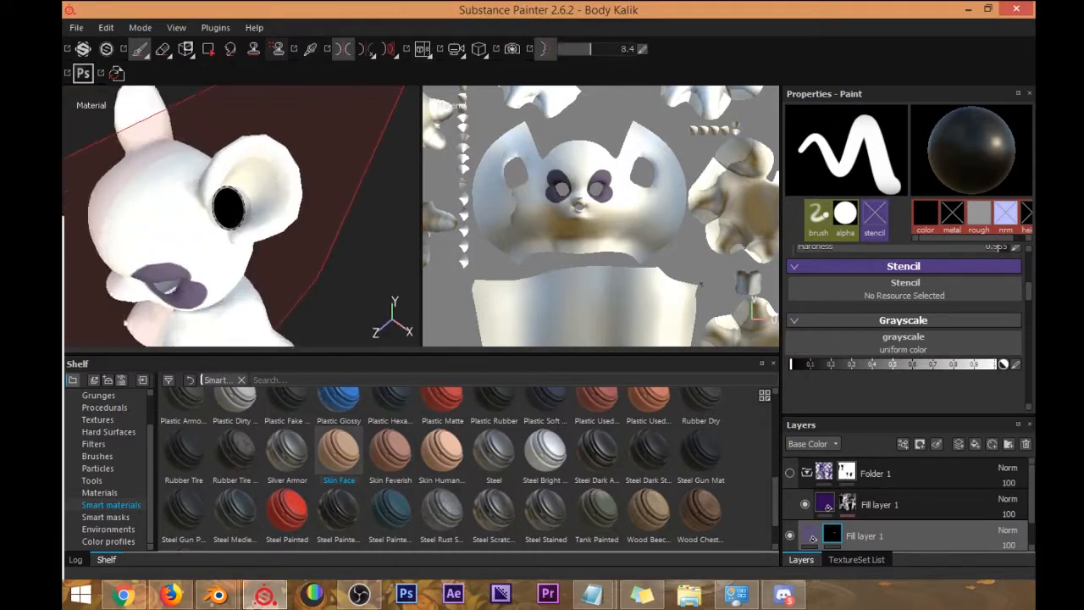
mouse_move(229, 206)
alt+mouse_down()
mouse_move(243, 210)
mouse_move(245, 164)
alt+mouse_up()
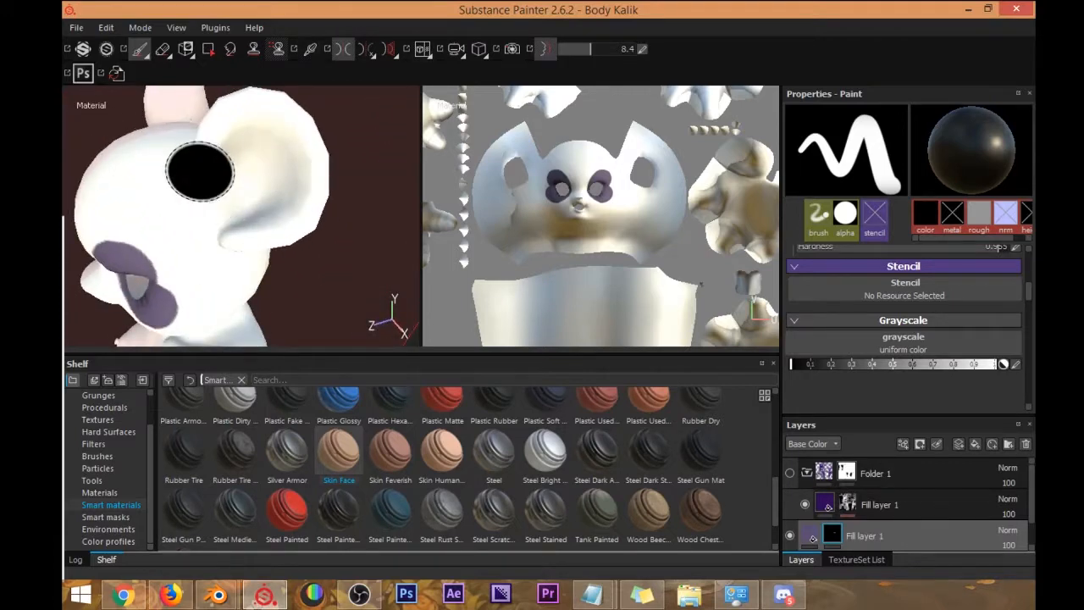
alt+drag(203, 180, 254, 182)
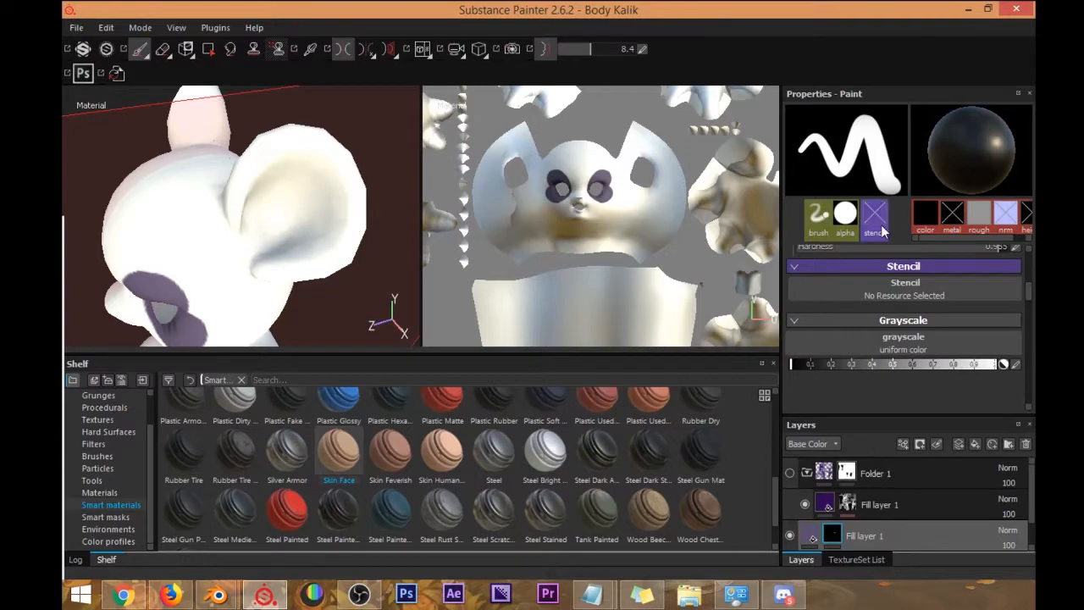
drag(1028, 284, 1027, 299)
drag(901, 338, 1035, 335)
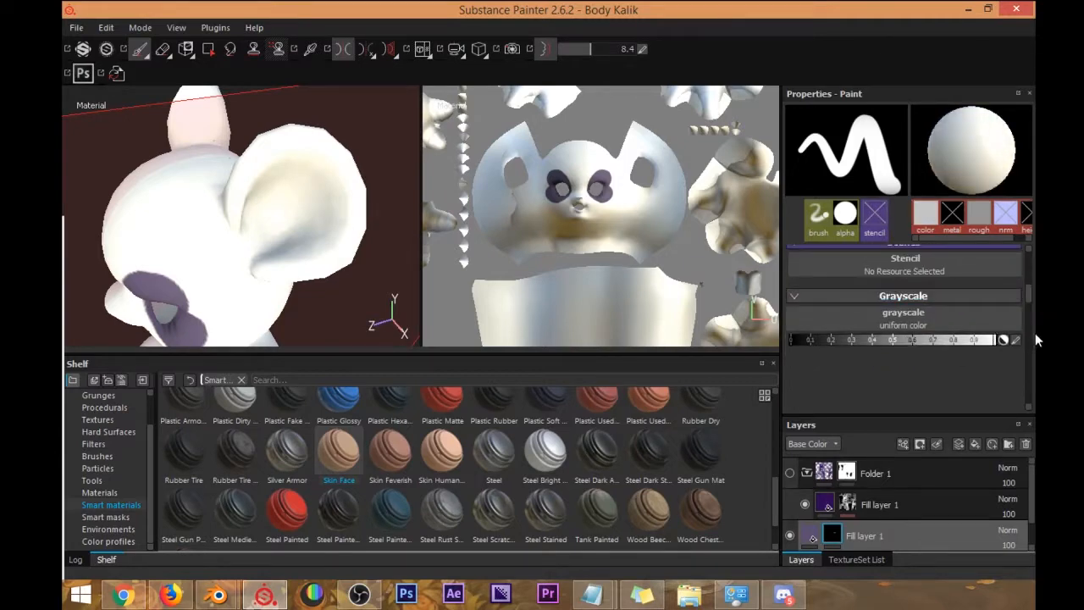
Enlarge the brush and paint the inside of the ear purple on Fill layer 1's mask.
mouse_move(237, 196)
mouse_down()
mouse_move(257, 220)
mouse_move(273, 213)
mouse_up()
mouse_move(276, 205)
ctrl+right_down()
mouse_move(237, 203)
mouse_move(330, 161)
mouse_move(335, 144)
ctrl+right_up()
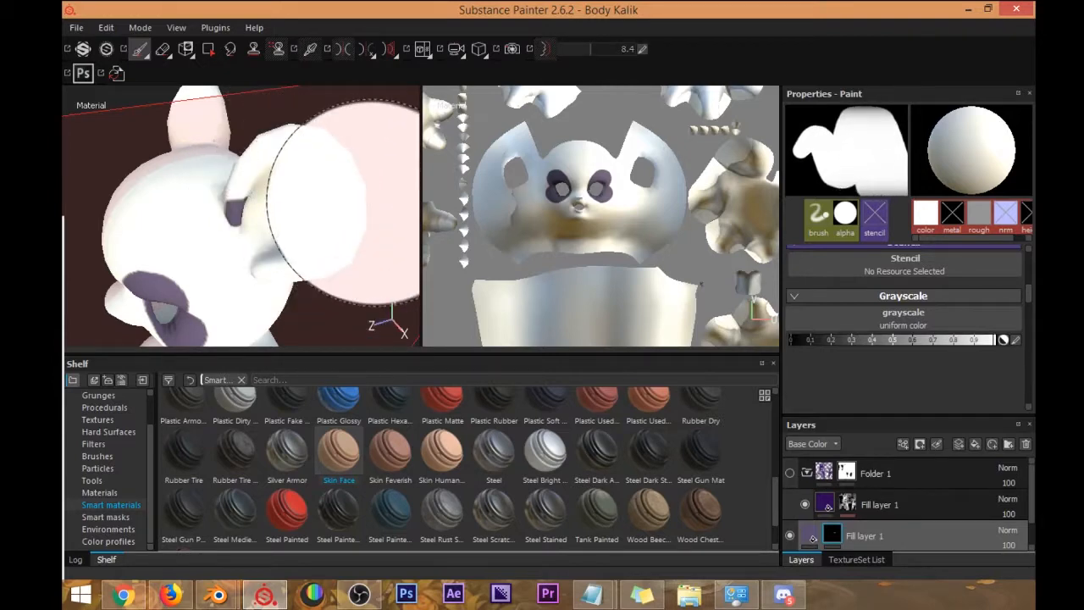
drag(288, 181, 345, 176)
mouse_move(299, 286)
alt+mouse_down()
mouse_move(343, 235)
mouse_move(352, 325)
mouse_move(286, 286)
alt+mouse_up()
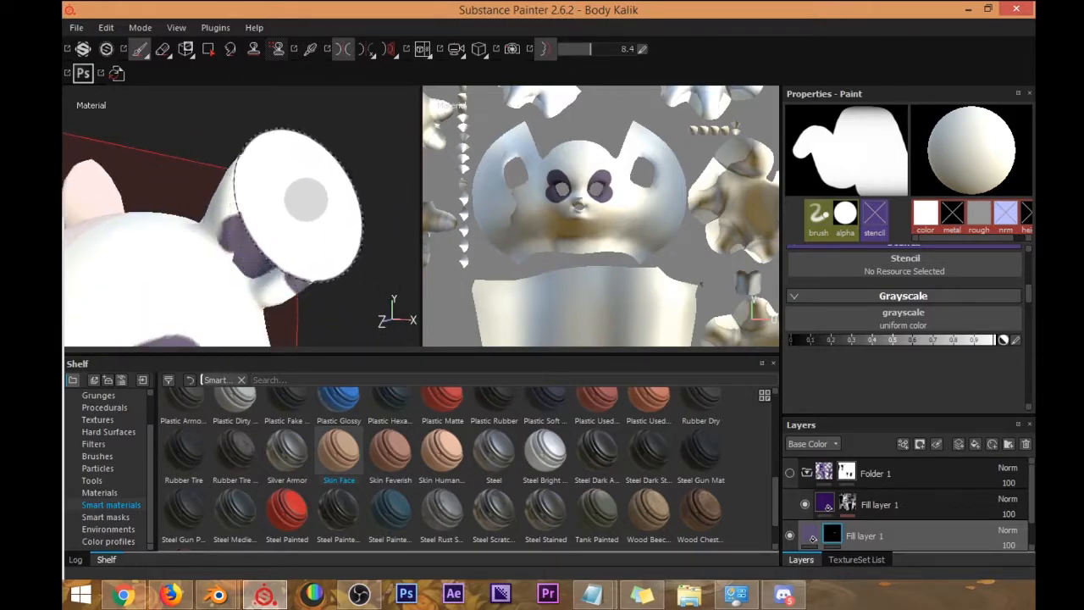
drag(307, 206, 303, 210)
Shrink the brush and cover more of the ear islands with purple in the UV view.
ctrl+right_drag(303, 211, 276, 205)
ctrl+right_drag(312, 245, 293, 242)
alt+middle_drag(710, 173, 680, 279)
alt+middle_drag(632, 225, 687, 283)
alt+middle_drag(576, 244, 680, 254)
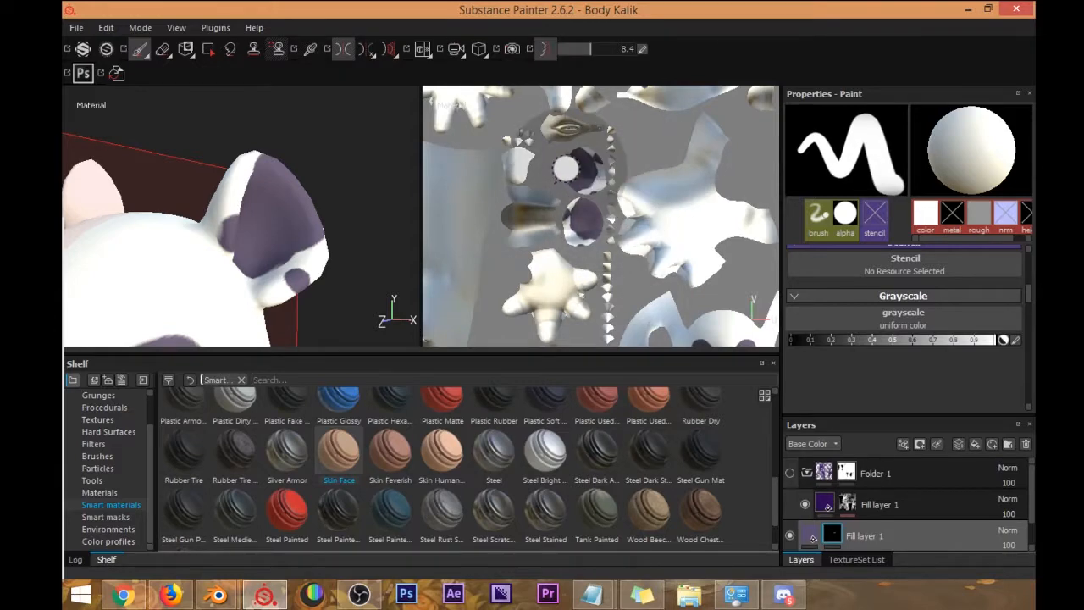
scroll(563, 170, up, 5)
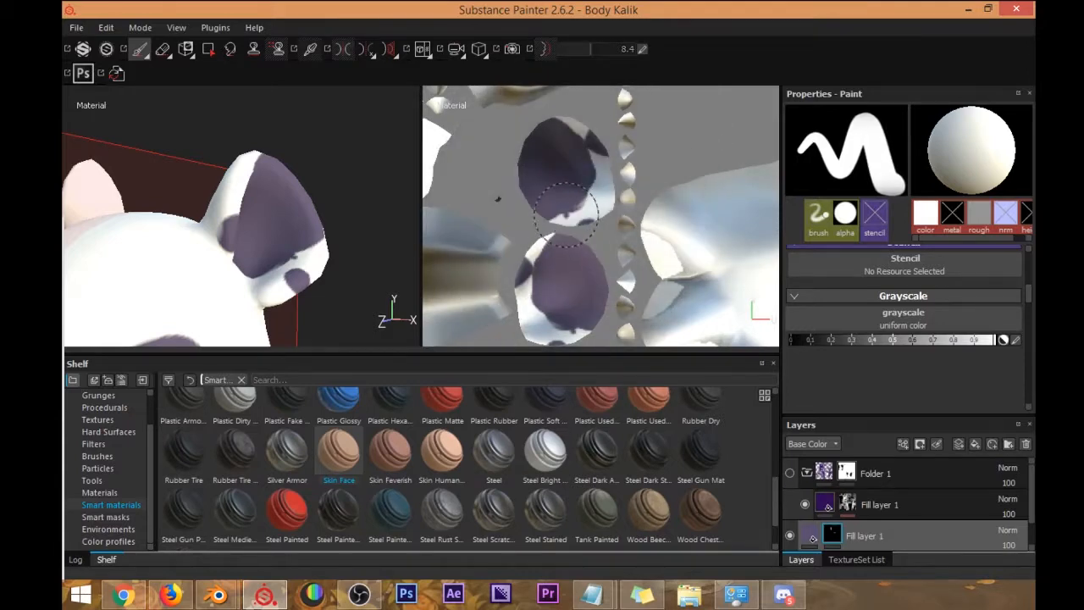
drag(586, 214, 598, 189)
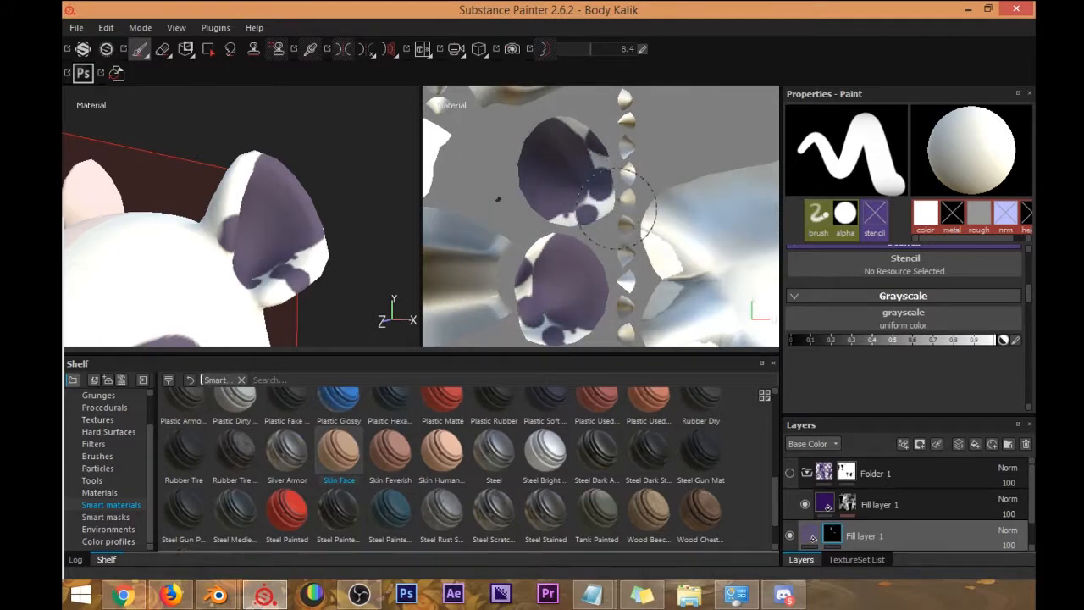
Paint over the remaining white gaps in the lower inner ear and extend the purple around the ear's base.
alt+drag(298, 278, 355, 250)
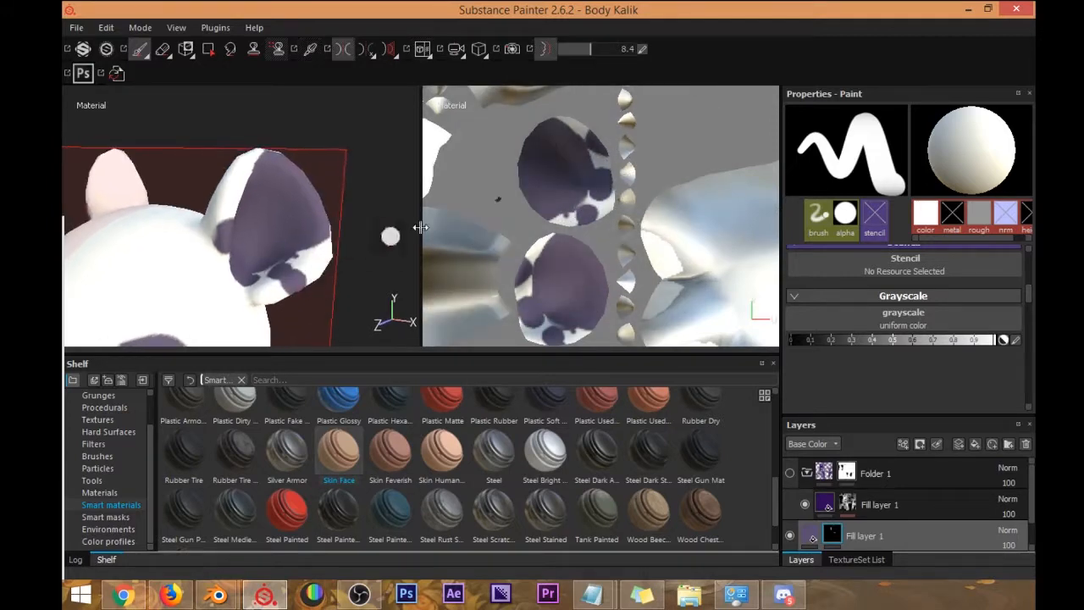
mouse_move(297, 282)
alt+mouse_down()
mouse_move(288, 271)
mouse_move(273, 295)
mouse_move(334, 229)
alt+mouse_up()
key(d)
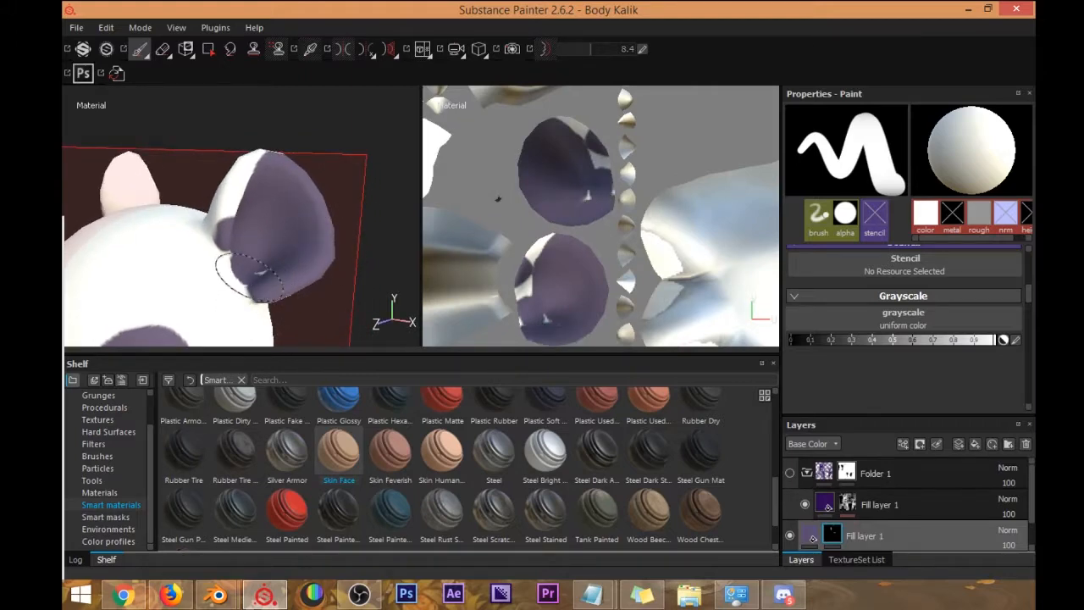
alt+drag(289, 254, 340, 301)
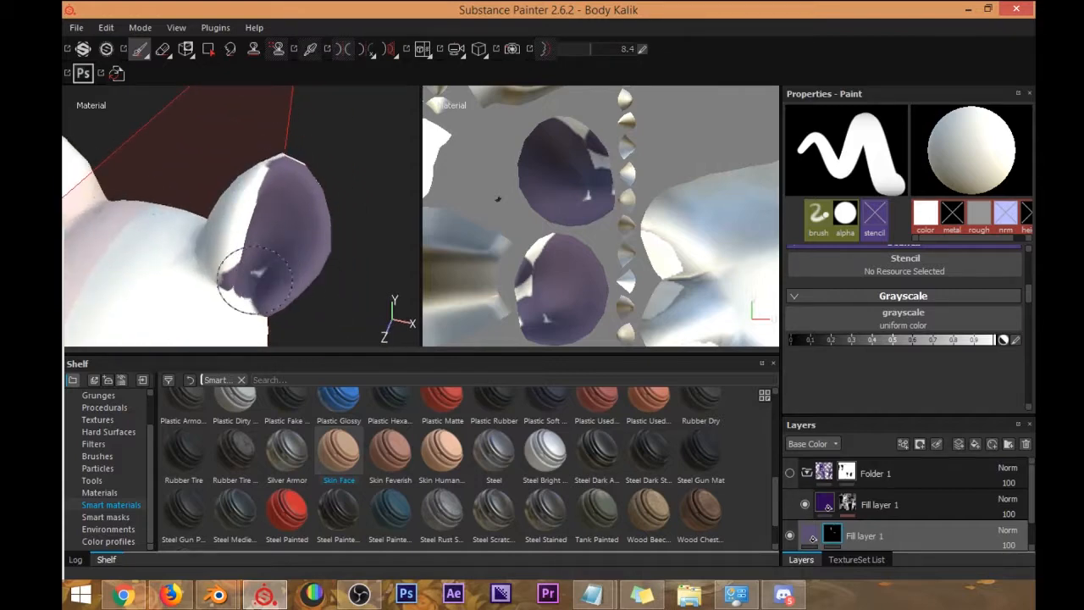
mouse_move(264, 258)
alt+mouse_down()
mouse_move(302, 278)
mouse_move(278, 242)
mouse_move(270, 252)
alt+mouse_up()
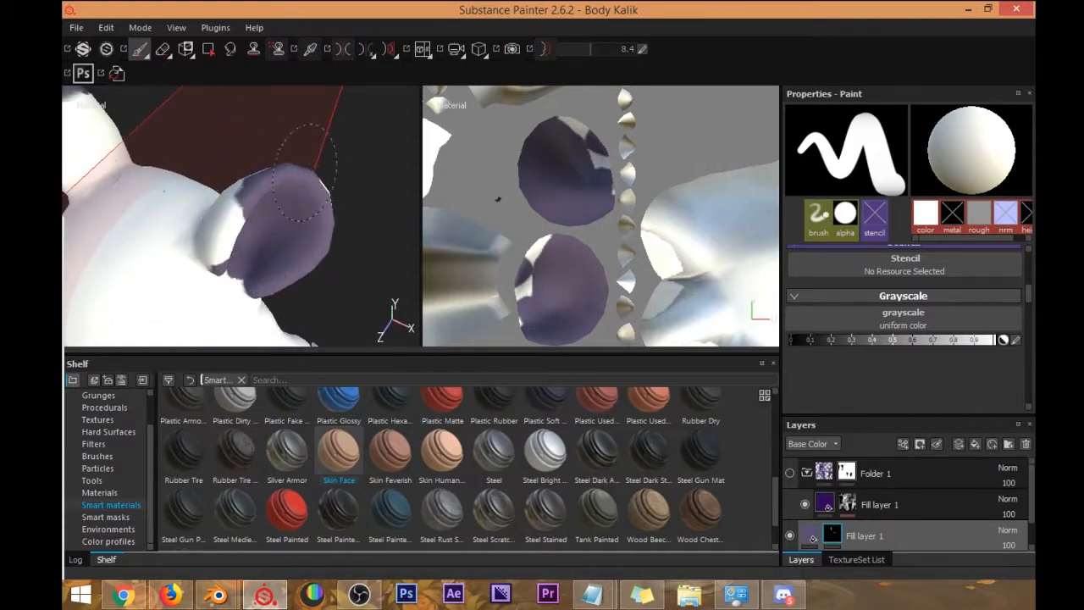
mouse_move(328, 194)
alt+mouse_down()
mouse_move(314, 194)
mouse_move(375, 217)
mouse_move(337, 232)
mouse_move(332, 215)
mouse_move(237, 174)
mouse_move(261, 229)
mouse_move(260, 207)
mouse_move(291, 234)
mouse_move(242, 188)
mouse_move(273, 194)
mouse_move(273, 243)
mouse_move(273, 199)
mouse_move(264, 214)
alt+mouse_up()
scroll(266, 222, up, 6)
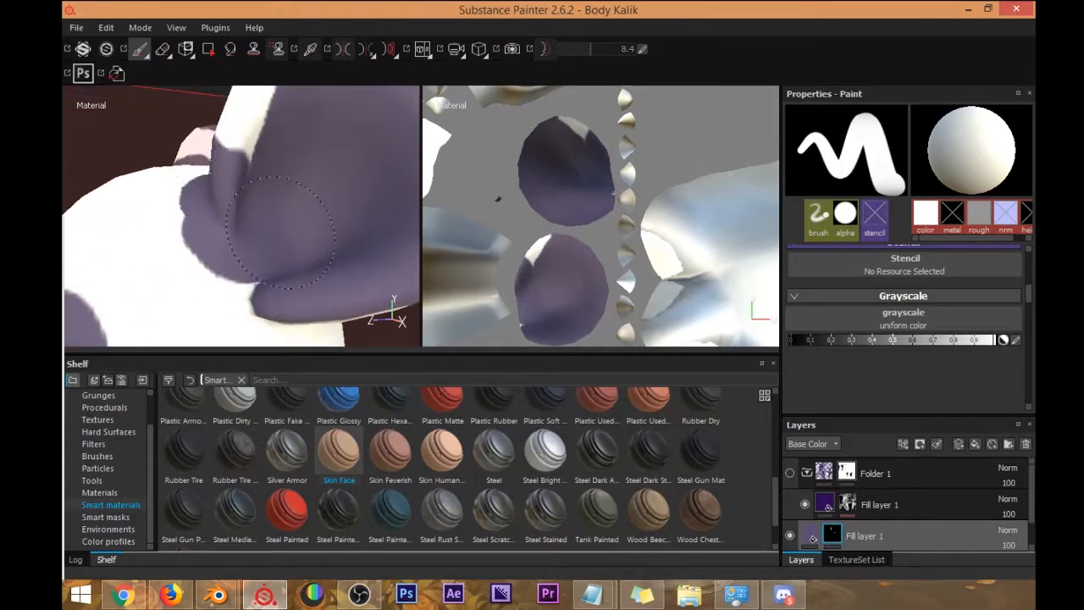
Paint the backs of both ears purple on Fill layer 1's mask with mirrored strokes.
scroll(291, 271, down, 5)
alt+drag(290, 271, 315, 225)
alt+right_drag(315, 225, 317, 157)
alt+middle_drag(317, 165, 312, 101)
alt+drag(312, 102, 304, 219)
alt+right_drag(303, 218, 301, 266)
mouse_move(250, 179)
alt+mouse_down()
mouse_move(263, 191)
mouse_move(352, 176)
mouse_move(298, 164)
mouse_move(295, 249)
mouse_move(290, 229)
mouse_move(212, 227)
alt+mouse_up()
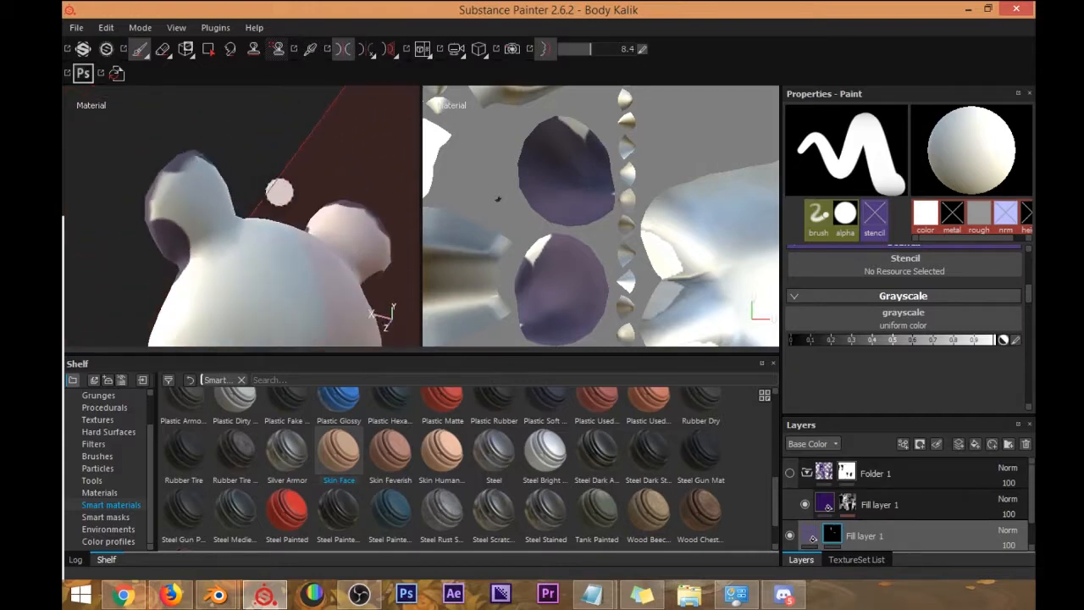
alt+drag(190, 151, 207, 219)
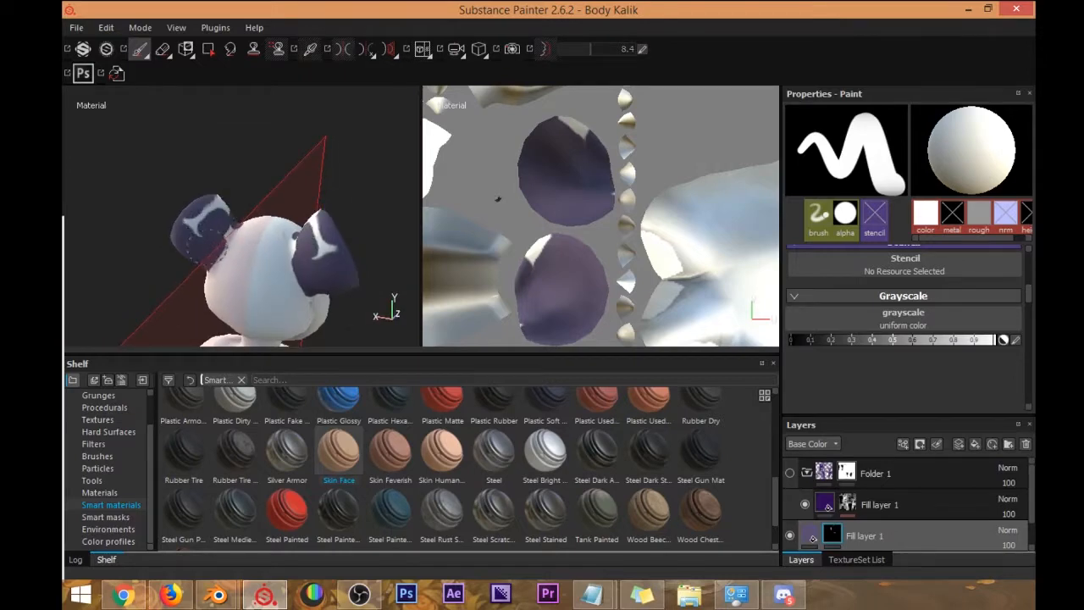
mouse_move(181, 230)
alt+mouse_down()
mouse_move(358, 165)
mouse_move(294, 213)
mouse_move(319, 205)
mouse_move(296, 238)
alt+mouse_up()
scroll(295, 237, up, 3)
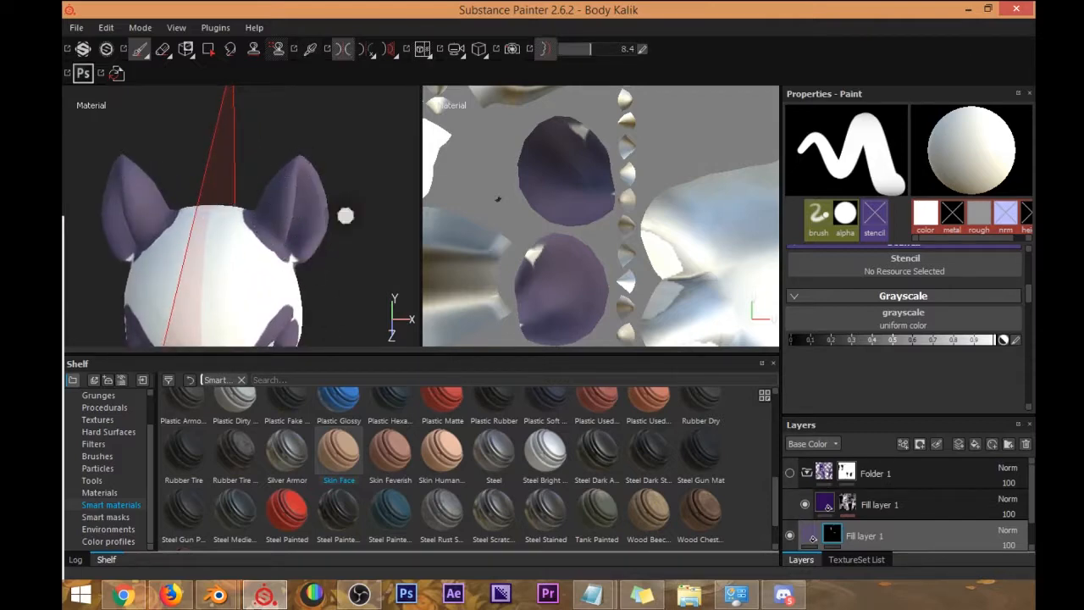
Cover the remaining white spots on the ear and extend the purple around its base onto the head.
alt+drag(347, 213, 279, 221)
alt+drag(271, 165, 284, 190)
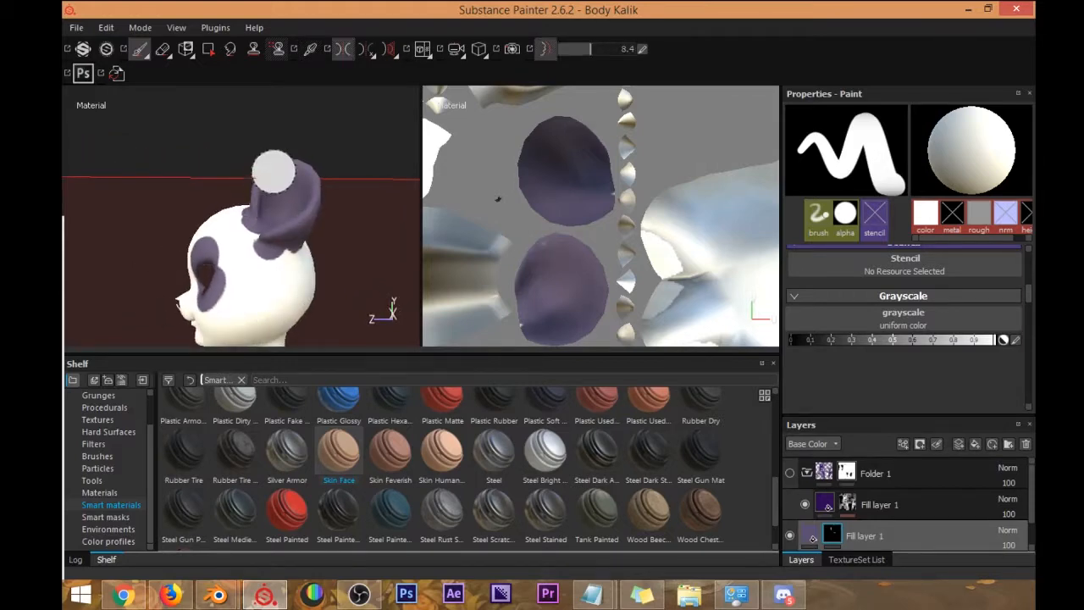
alt+drag(274, 217, 316, 276)
alt+middle_drag(317, 276, 332, 223)
alt+right_drag(283, 191, 312, 342)
alt+drag(293, 188, 308, 232)
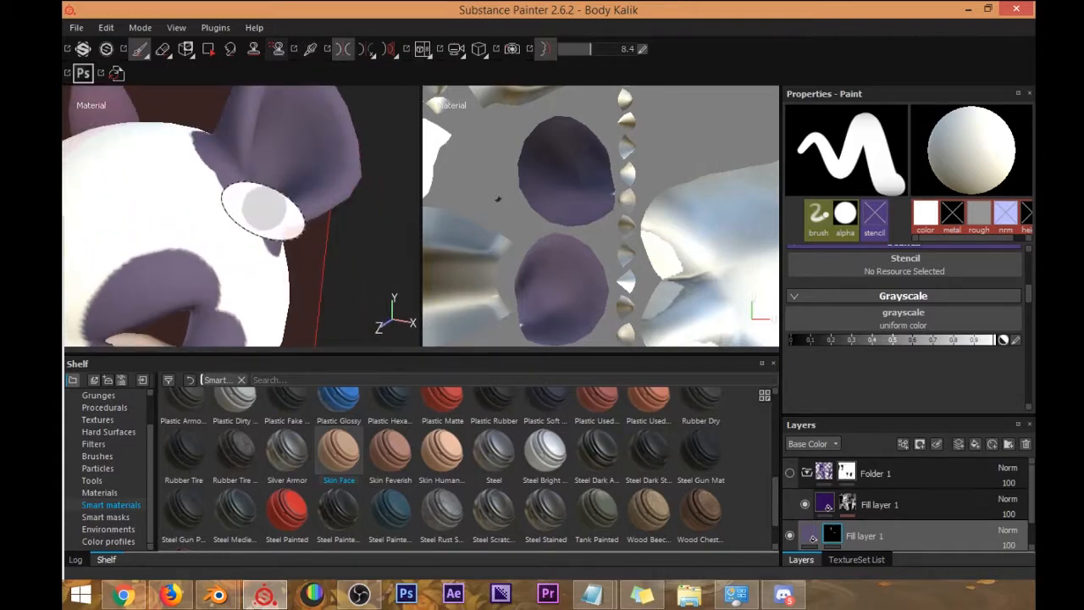
alt+drag(266, 186, 322, 235)
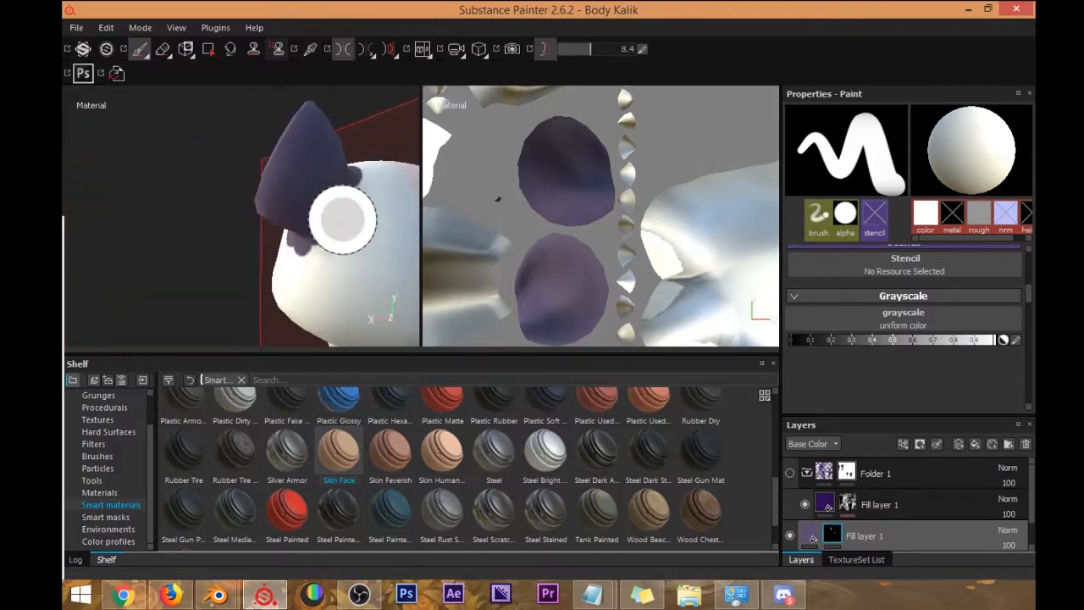
alt+drag(348, 173, 333, 276)
Set the mask brush's grayscale value to black, shrink the brush, and trim the purple edge beneath and behind the ear, undoing the last stroke.
click(791, 339)
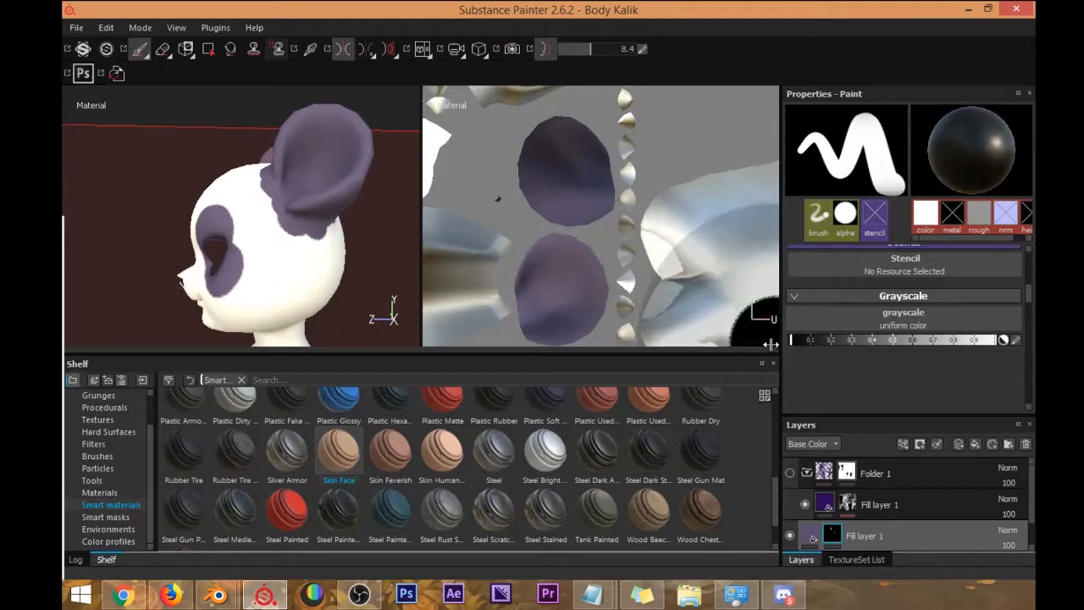
alt+right_drag(319, 239, 295, 293)
click(330, 243)
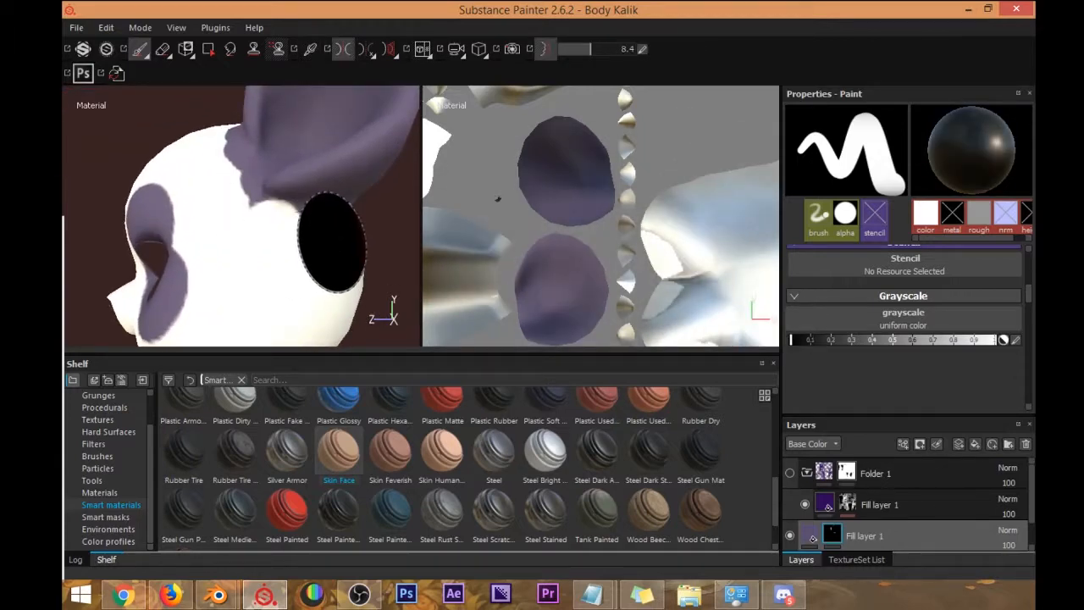
ctrl+right_drag(332, 243, 298, 237)
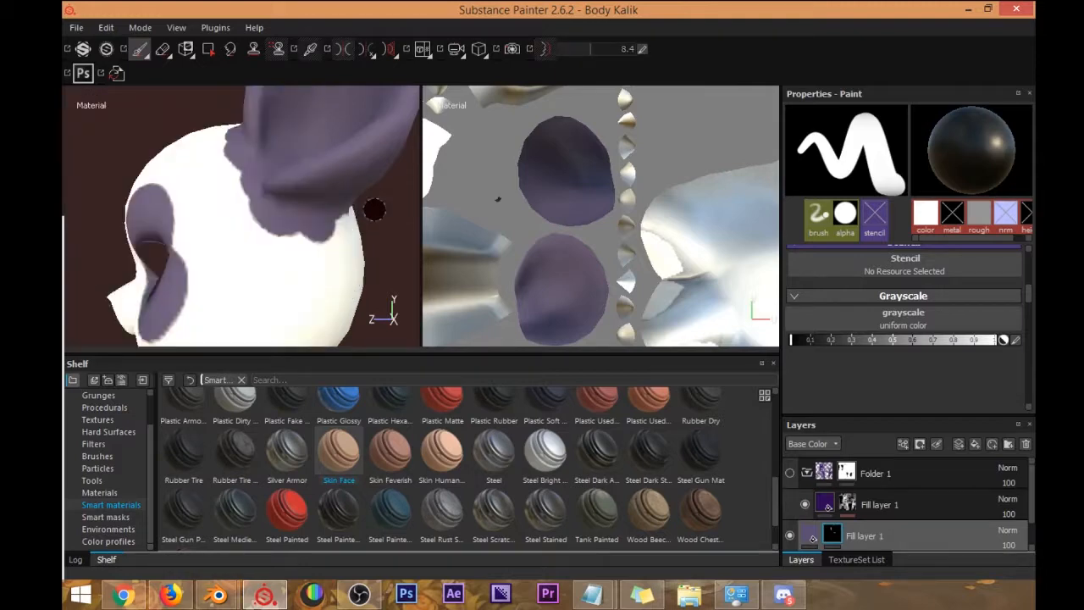
mouse_move(310, 229)
alt+mouse_down()
mouse_move(304, 260)
mouse_move(255, 228)
mouse_move(240, 196)
mouse_move(289, 233)
mouse_move(339, 230)
mouse_move(310, 259)
mouse_move(344, 235)
mouse_move(243, 248)
mouse_move(237, 259)
mouse_move(242, 252)
alt+mouse_up()
click(255, 229)
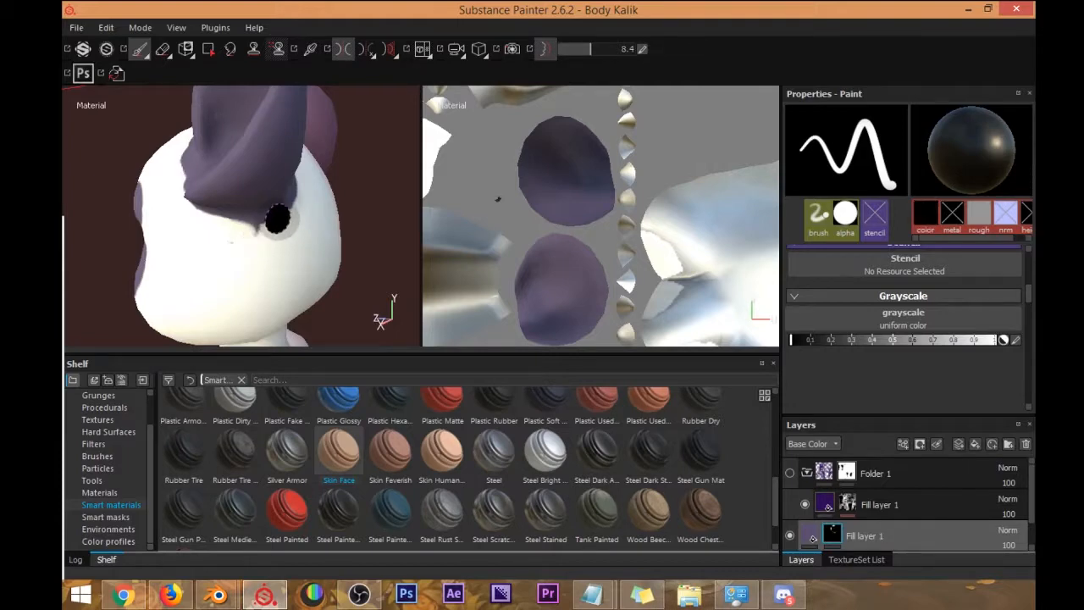
scroll(268, 194, up, 3)
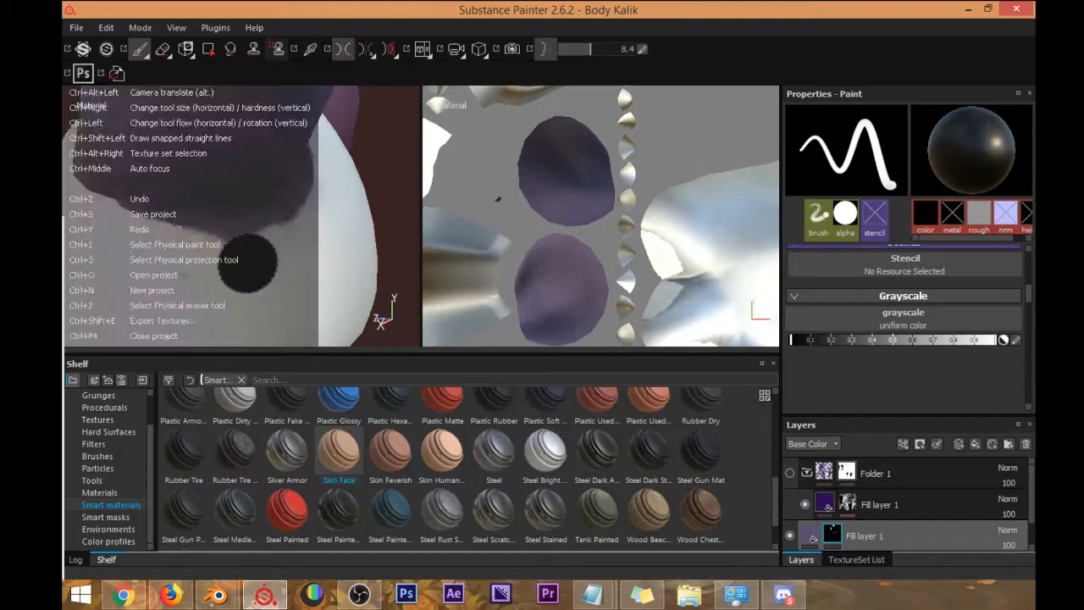
key(ctrl+z)
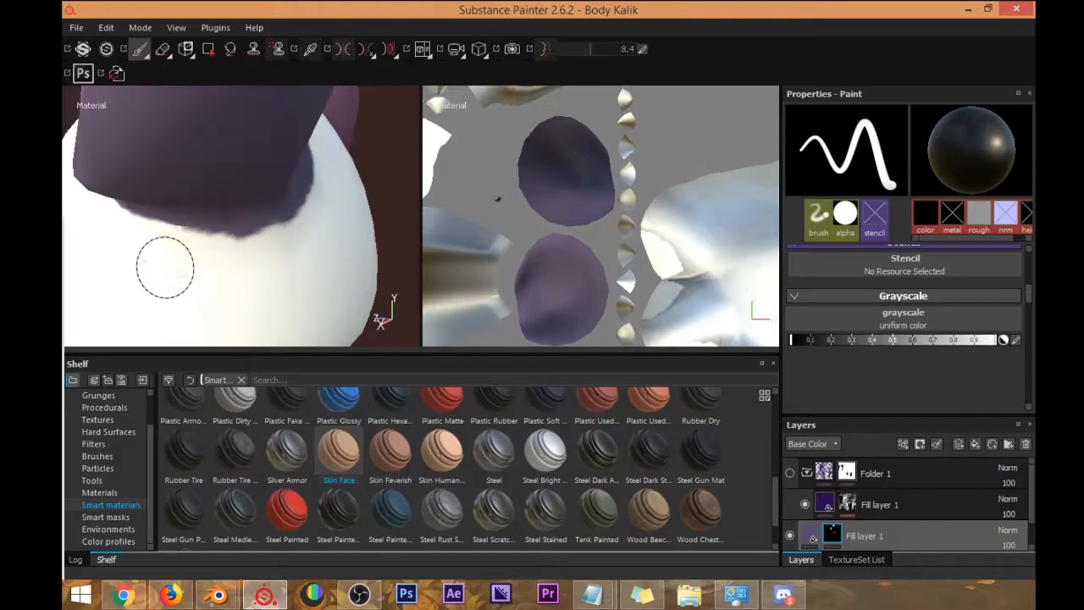
Trim the uneven purple patches along the front of the ear's base into a clean edge.
alt+drag(325, 218, 262, 248)
mouse_move(306, 138)
alt+mouse_down()
mouse_move(254, 229)
mouse_move(249, 220)
alt+mouse_up()
alt+drag(315, 150, 278, 198)
mouse_move(324, 243)
alt+mouse_down()
mouse_move(317, 157)
mouse_move(249, 235)
mouse_move(227, 229)
mouse_move(270, 212)
mouse_move(266, 193)
alt+mouse_up()
mouse_move(277, 155)
alt+mouse_down()
mouse_move(261, 234)
mouse_move(249, 145)
mouse_move(258, 257)
mouse_move(243, 181)
mouse_move(218, 174)
mouse_move(227, 195)
alt+mouse_up()
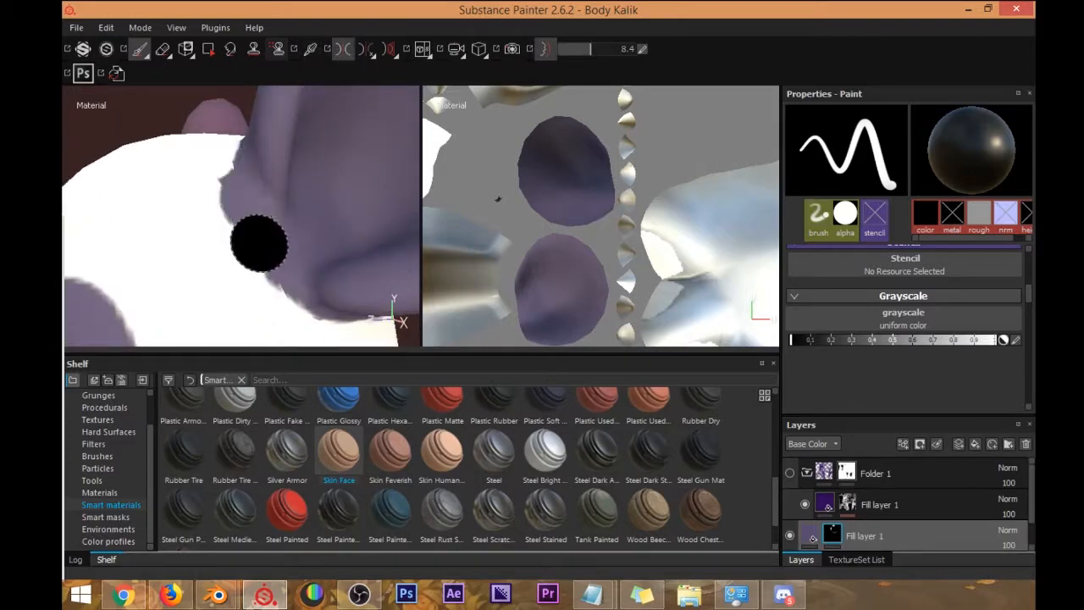
alt+drag(259, 243, 215, 186)
drag(259, 279, 258, 269)
drag(225, 221, 300, 317)
alt+drag(311, 241, 312, 216)
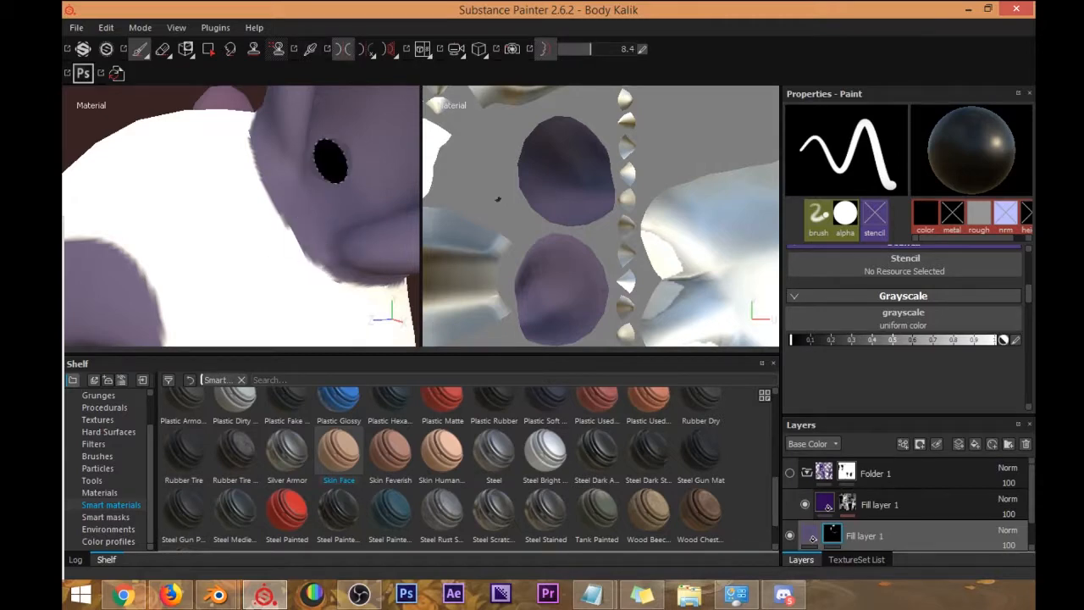
Set the mask brush's grayscale value back to white and fill the white gap at the ear's base with purple.
scroll(268, 208, down, 10)
alt+drag(145, 177, 140, 279)
scroll(302, 203, up, 5)
alt+drag(305, 227, 310, 187)
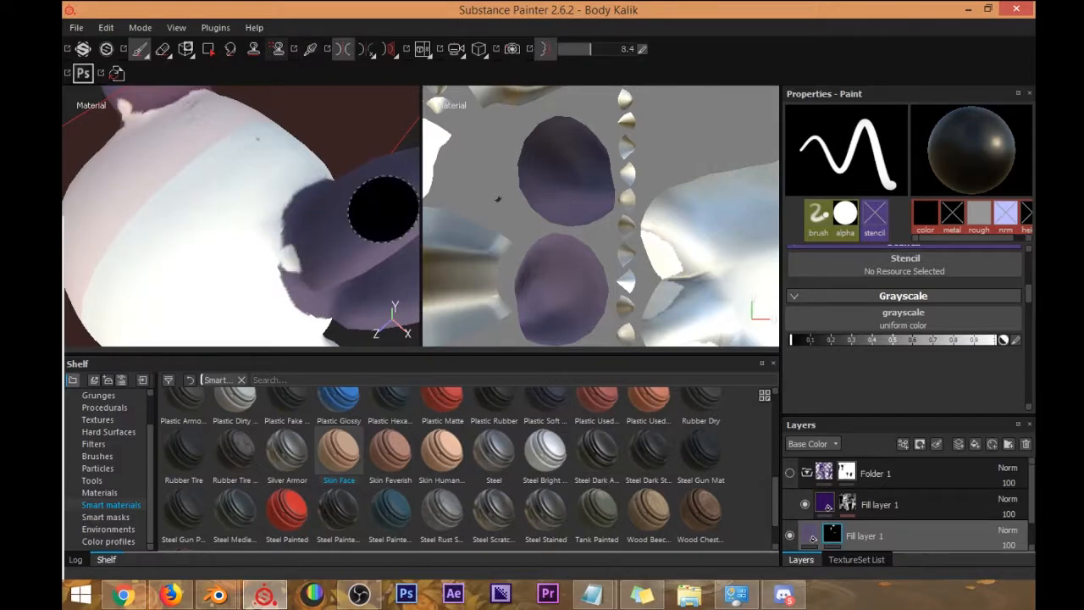
drag(862, 339, 1024, 339)
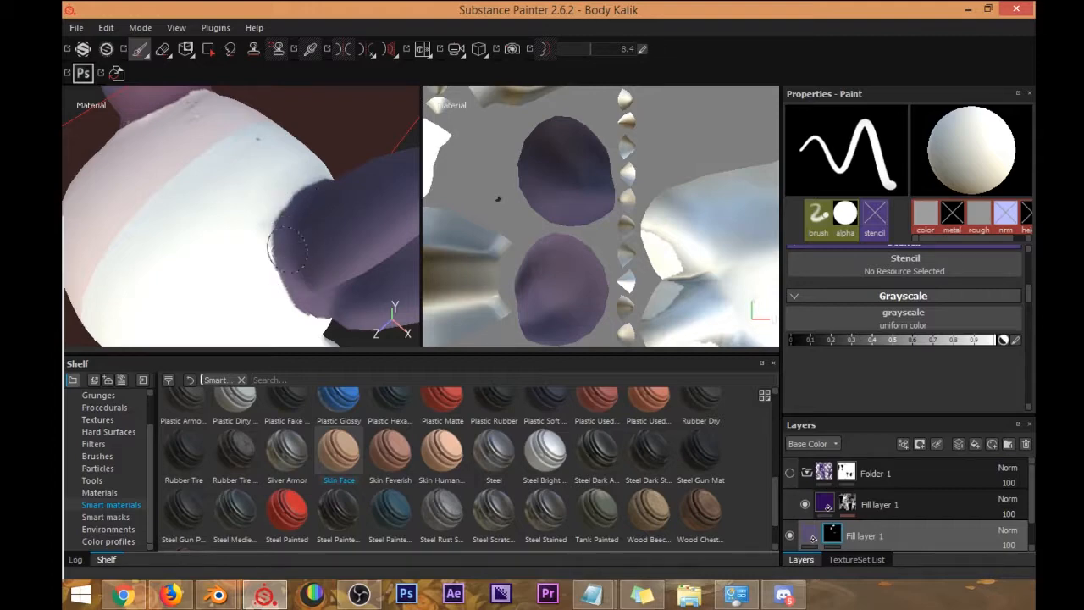
mouse_move(309, 296)
alt+mouse_down()
mouse_move(290, 262)
mouse_move(293, 189)
mouse_move(310, 256)
alt+mouse_up()
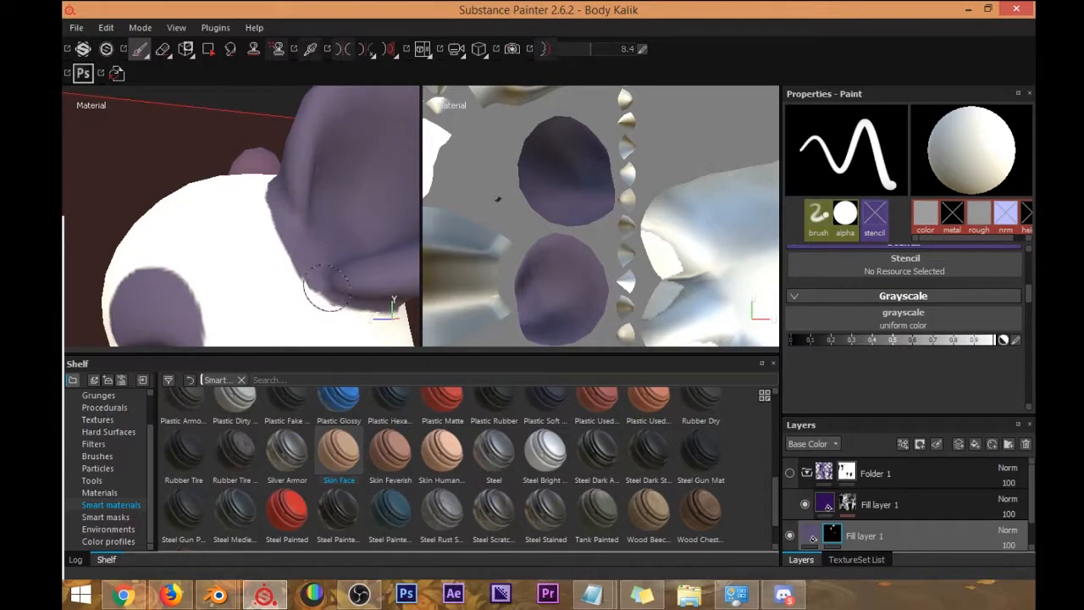
alt+drag(325, 260, 353, 259)
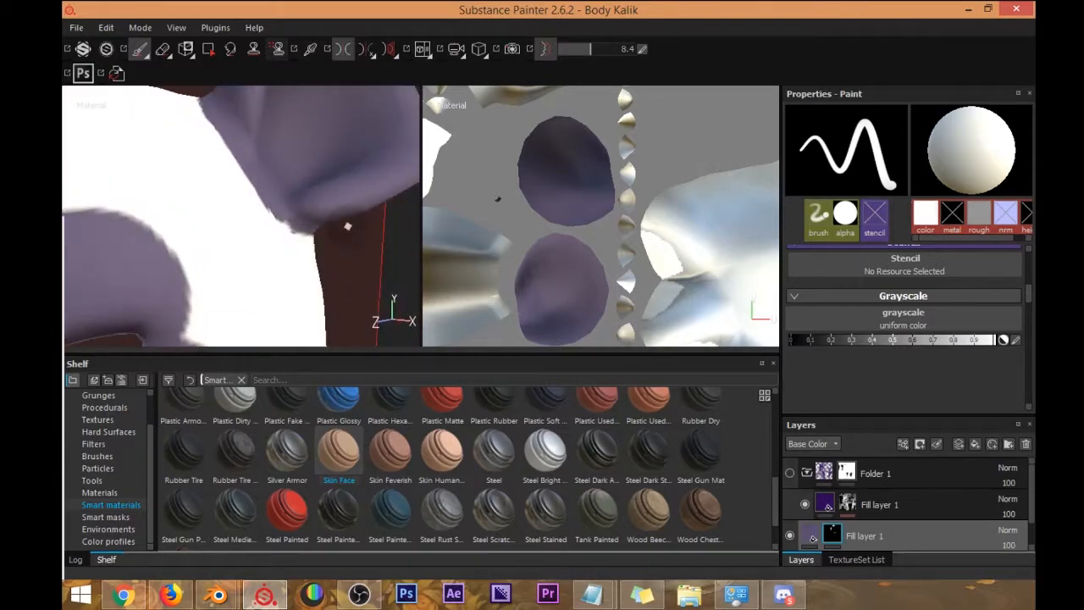
Frame the head and torso, and enlarge the 3D viewport by shrinking the shelf and the UV view.
scroll(244, 206, down, 8)
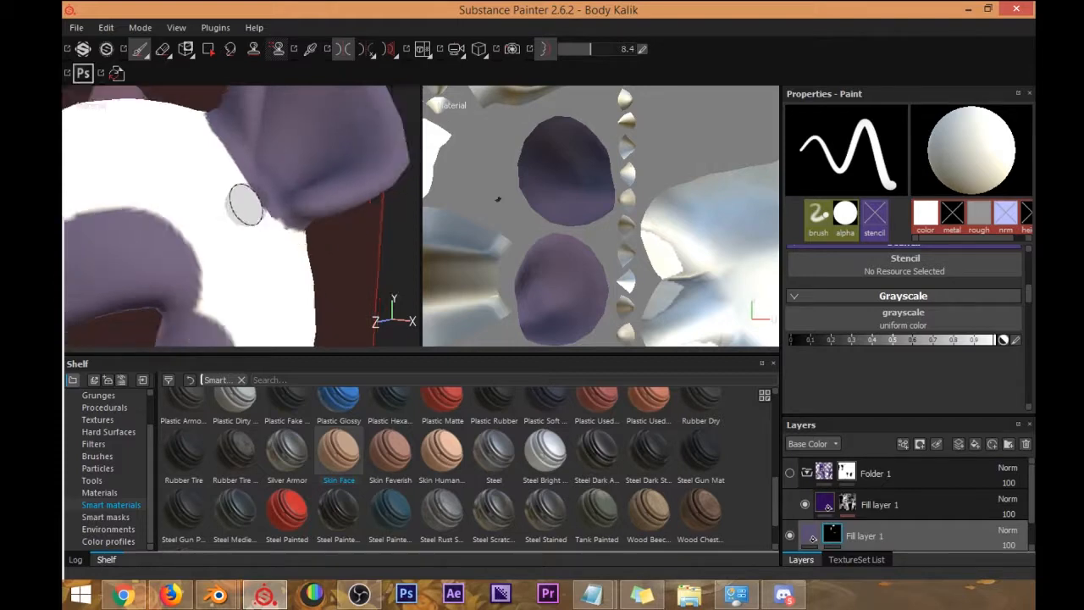
alt+drag(220, 237, 143, 221)
alt+drag(229, 209, 245, 217)
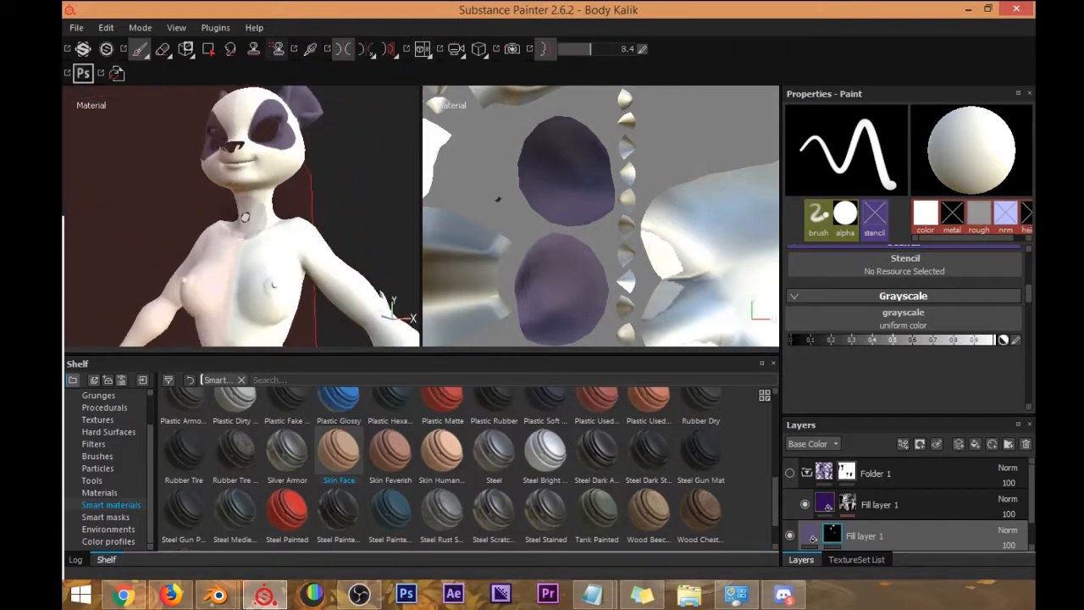
key(alt+Tab)
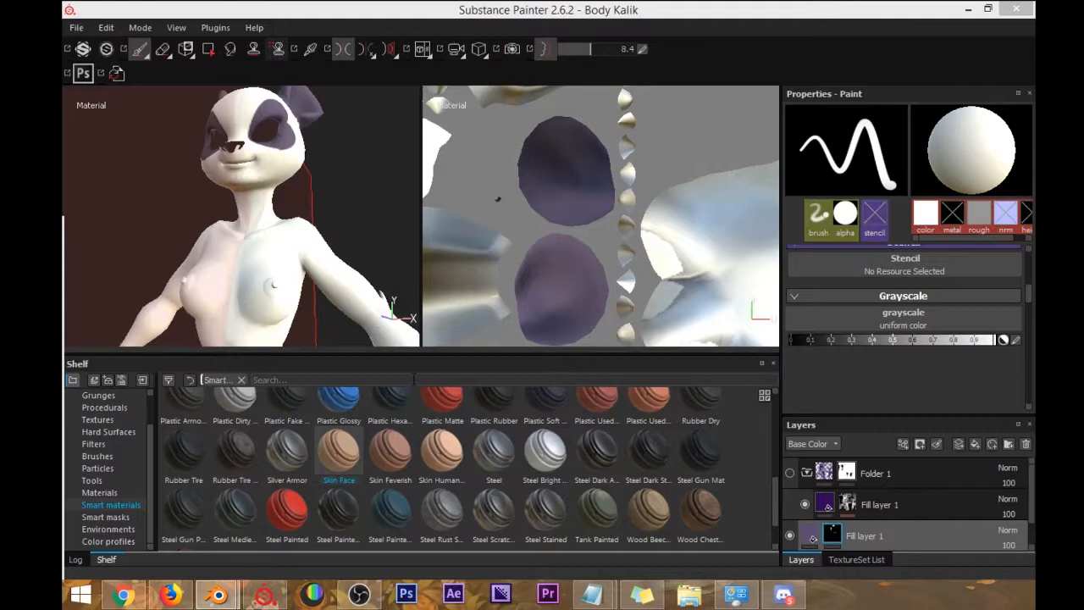
drag(415, 356, 415, 461)
drag(422, 364, 551, 356)
alt+drag(394, 301, 450, 297)
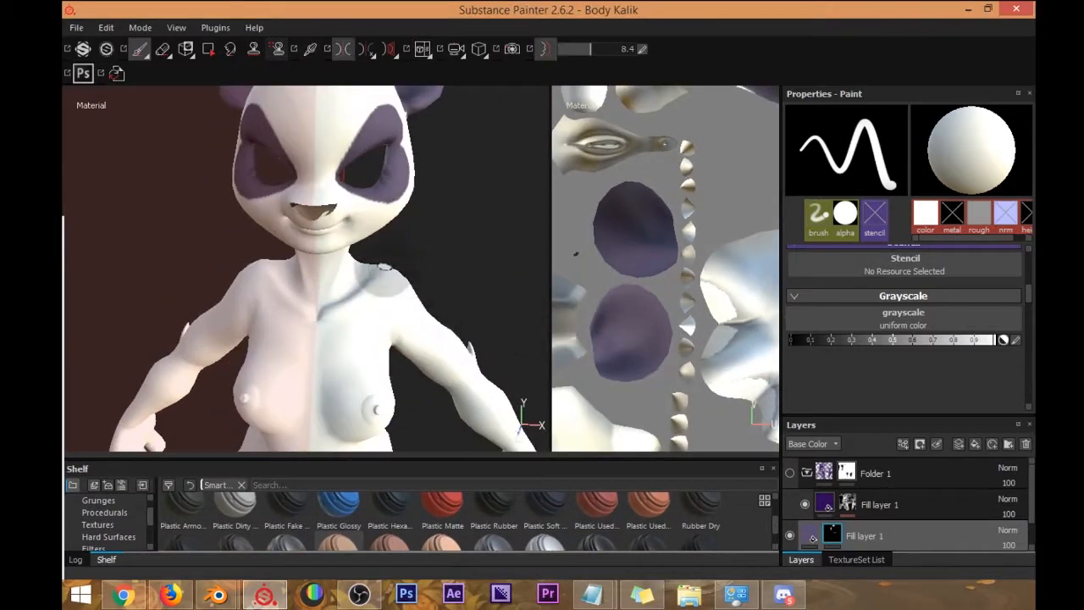
Paint a thin mirrored purple stroke along each collarbone on Fill layer 1's mask.
click(325, 324)
key(d)
drag(382, 298, 326, 327)
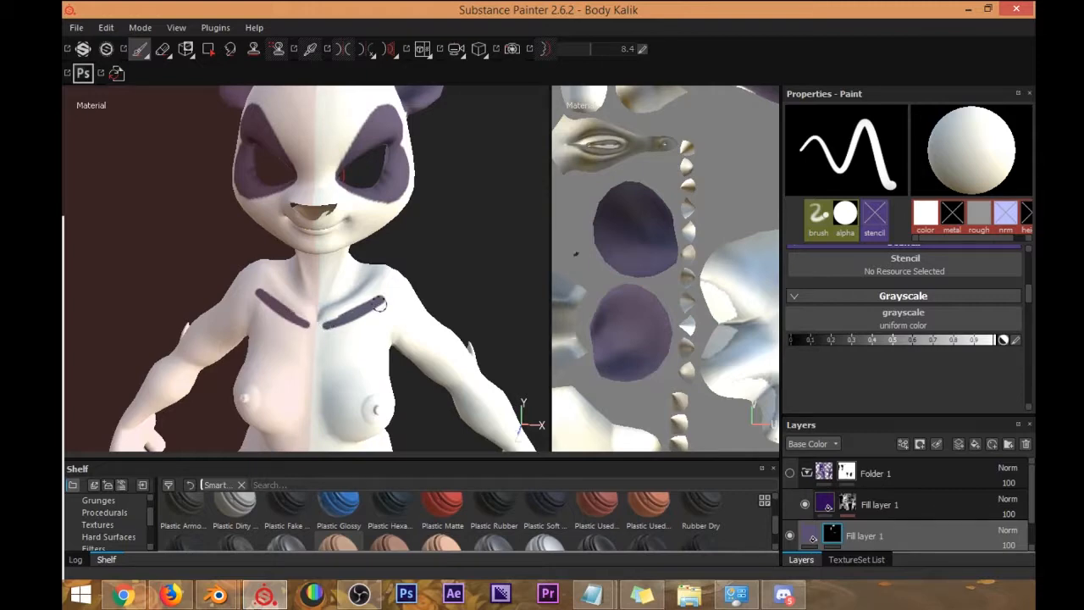
key(d)
alt+right_drag(372, 321, 377, 310)
Enlarge the mask brush for broader strokes on the chest.
key(d)
key(d)
key(d)
key(bracketleft)
key(bracketleft)
key(bracketright)
key(bracketright)
key(bracketright)
key(bracketright)
key(bracketright)
key(bracketright)
key(bracketright)
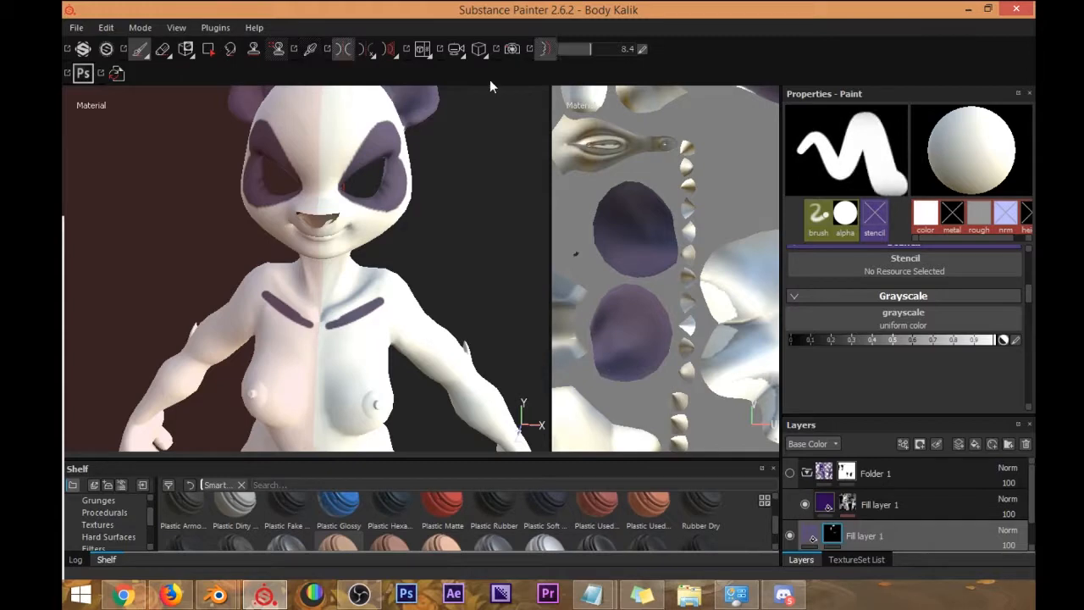
mouse_move(382, 302)
alt+mouse_down()
mouse_move(450, 242)
mouse_move(317, 313)
alt+mouse_up()
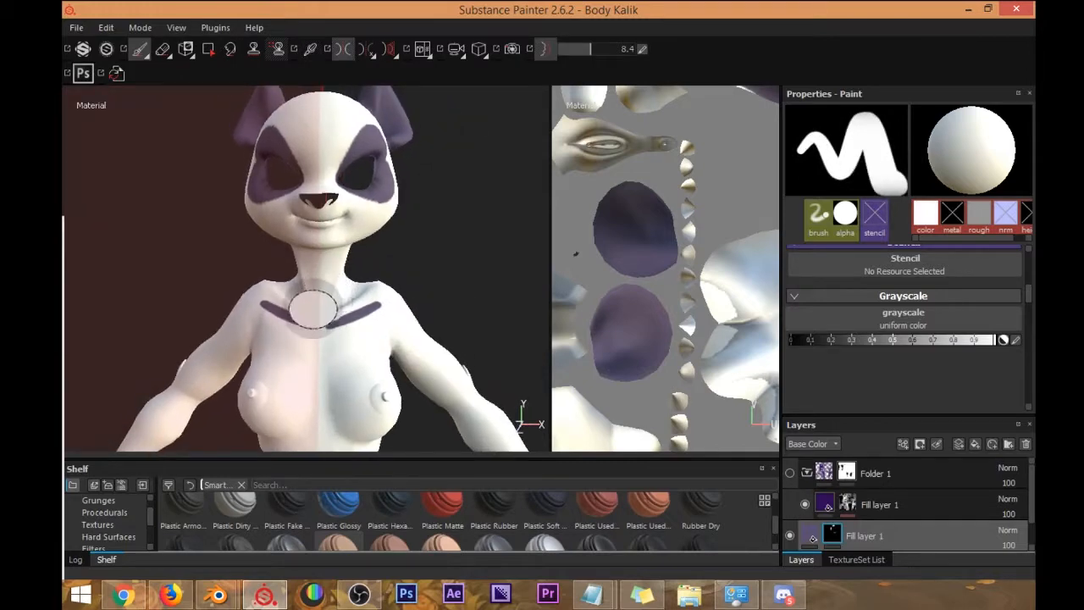
click(314, 309)
key(ctrl+z)
click(313, 279)
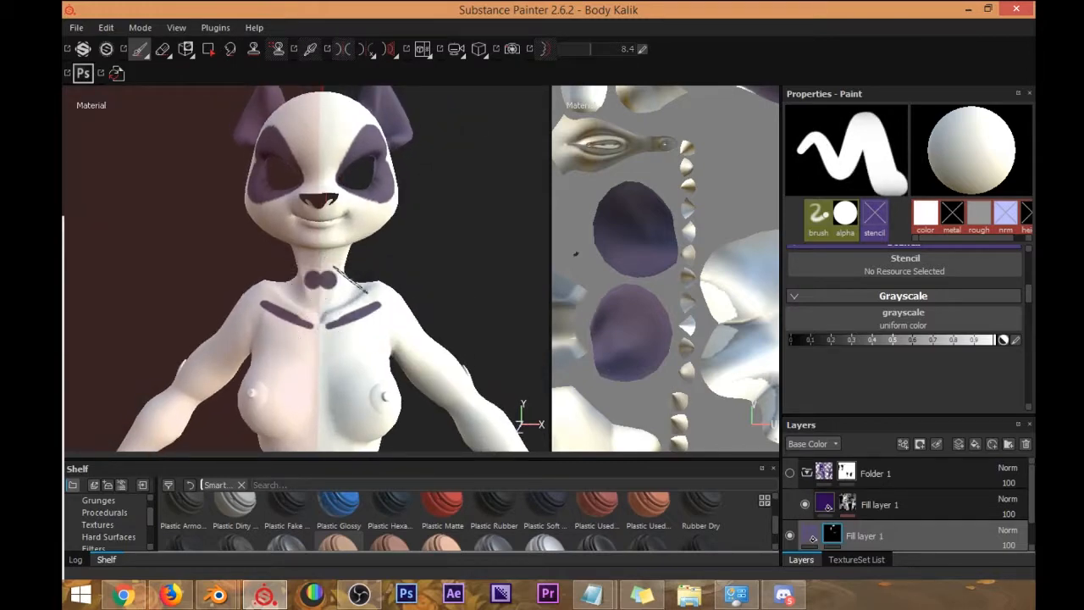
key(ctrl+z)
Widen the collarbone strokes into a thick purple band from the center of the chest towards the shoulders.
mouse_move(435, 232)
alt+mouse_down()
mouse_move(454, 249)
mouse_move(415, 280)
alt+mouse_up()
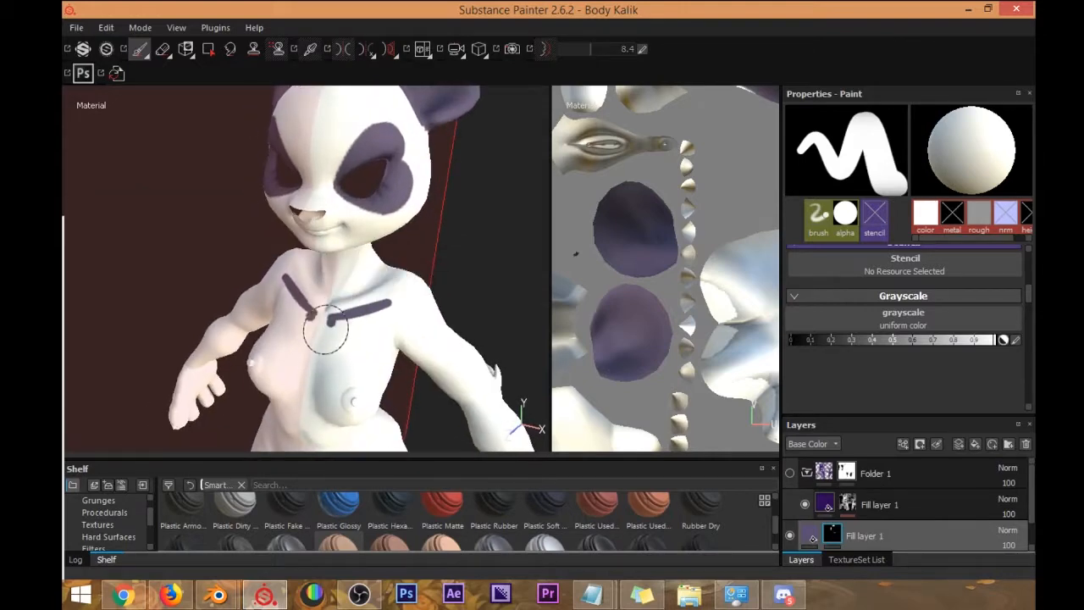
drag(324, 350, 404, 310)
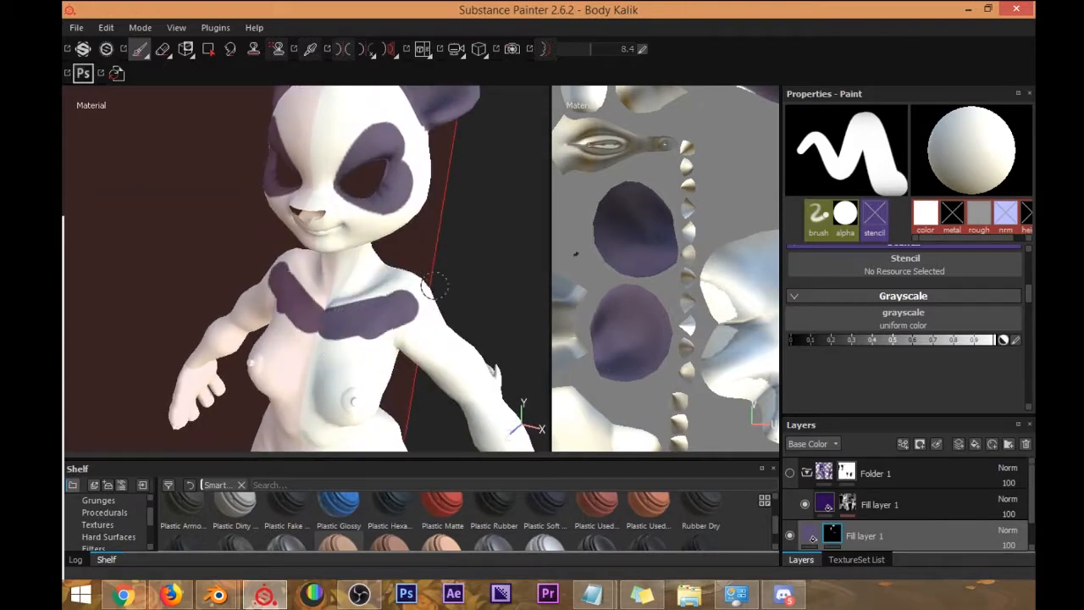
mouse_move(432, 275)
alt+mouse_down()
mouse_move(479, 262)
mouse_move(479, 242)
mouse_move(453, 220)
alt+mouse_up()
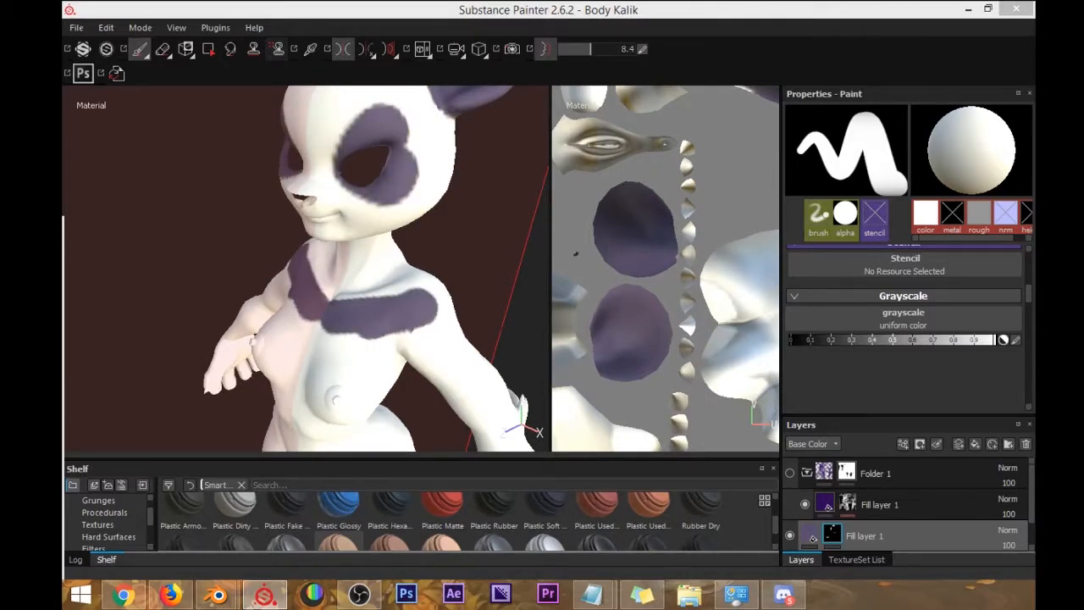
Extend the purple band over the shoulders and down across the upper chest.
scroll(404, 305, up, 5)
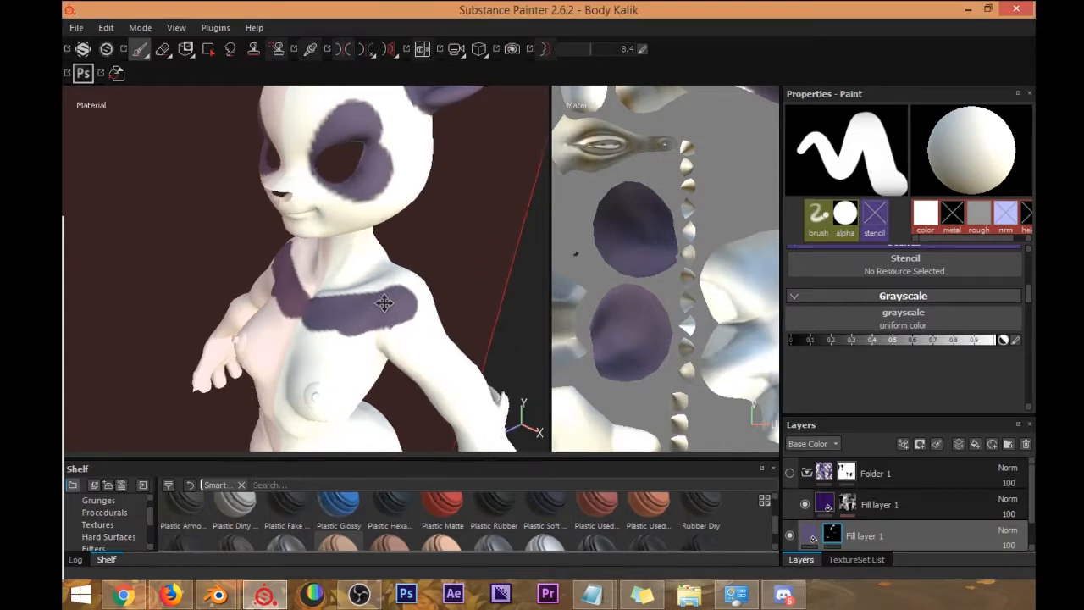
mouse_move(367, 303)
mouse_down()
mouse_move(395, 315)
mouse_move(394, 291)
mouse_move(399, 314)
mouse_move(423, 273)
mouse_move(441, 296)
mouse_move(422, 339)
mouse_move(393, 357)
mouse_up()
alt+middle_drag(350, 364, 366, 296)
mouse_move(367, 296)
alt+mouse_down()
mouse_move(415, 279)
mouse_move(426, 240)
alt+mouse_up()
mouse_move(278, 222)
mouse_down()
mouse_move(267, 248)
mouse_move(254, 232)
mouse_move(367, 231)
mouse_up()
drag(310, 249, 440, 241)
alt+drag(345, 219, 361, 313)
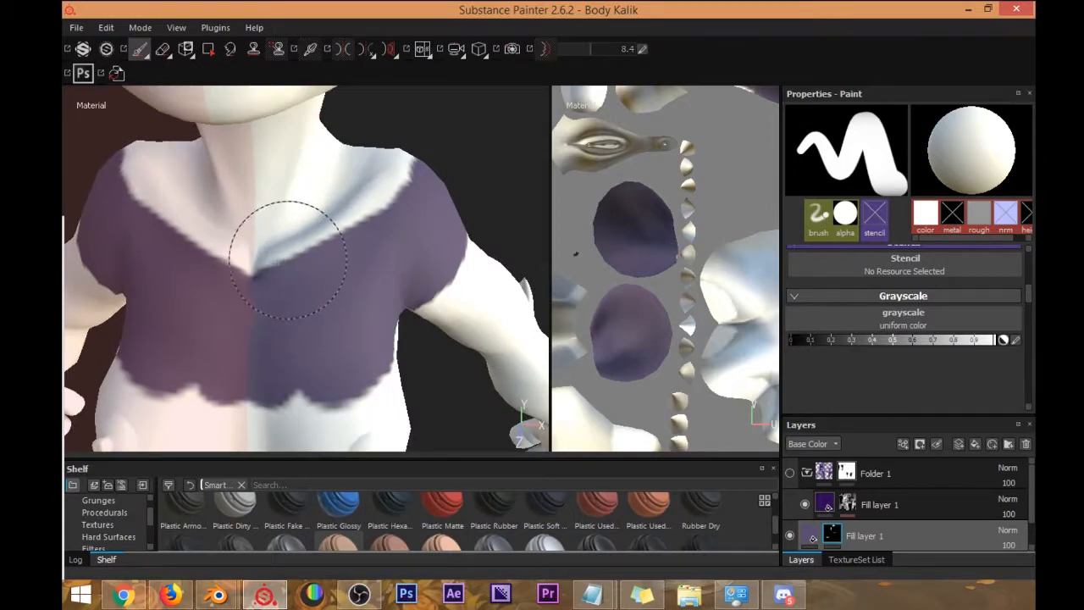
Fill the white area between the chest band and the base of the neck with purple, continuing over the shoulder tops.
mouse_move(392, 205)
mouse_down()
mouse_move(398, 170)
mouse_move(430, 139)
mouse_move(387, 198)
mouse_move(280, 222)
mouse_move(341, 213)
mouse_move(358, 122)
mouse_move(295, 198)
mouse_move(326, 247)
mouse_move(359, 244)
mouse_move(302, 249)
mouse_move(314, 201)
mouse_up()
mouse_move(368, 254)
alt+mouse_down()
mouse_move(351, 198)
mouse_move(355, 246)
mouse_move(450, 300)
mouse_move(407, 254)
mouse_move(256, 246)
mouse_move(259, 236)
alt+mouse_up()
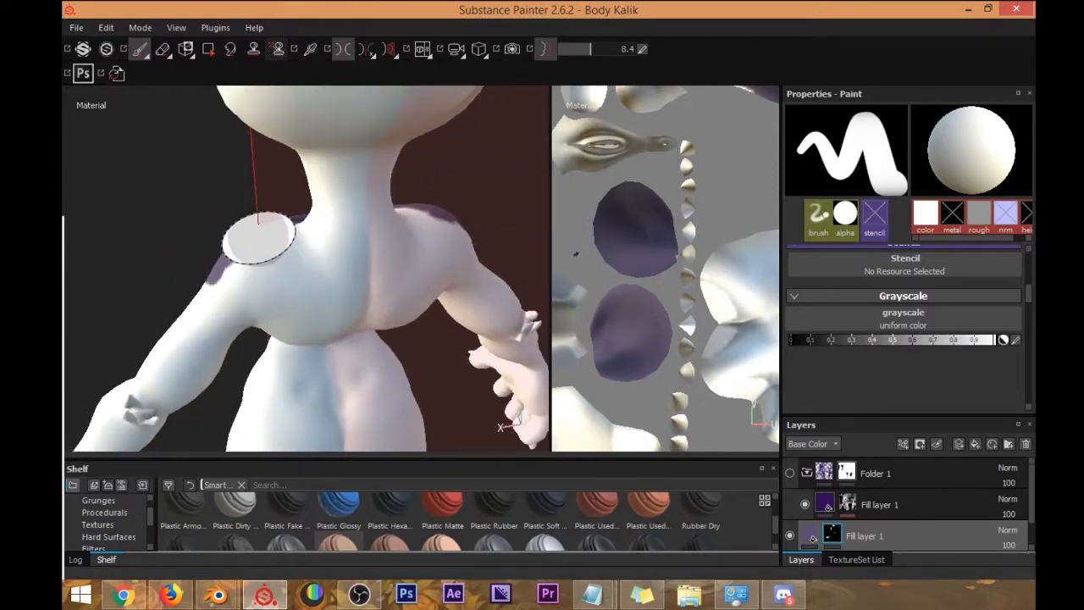
mouse_move(403, 260)
alt+mouse_down()
mouse_move(368, 280)
mouse_move(491, 322)
mouse_move(386, 334)
mouse_move(344, 251)
mouse_move(508, 418)
mouse_move(399, 262)
mouse_move(332, 333)
mouse_move(358, 327)
mouse_move(324, 344)
mouse_move(394, 274)
mouse_move(354, 282)
mouse_move(275, 273)
mouse_move(322, 285)
mouse_move(288, 267)
alt+mouse_up()
Paint a purple patch on the upper torso beneath the bust, widen it towards the side, and turn off Lazy Mouse.
click(287, 276)
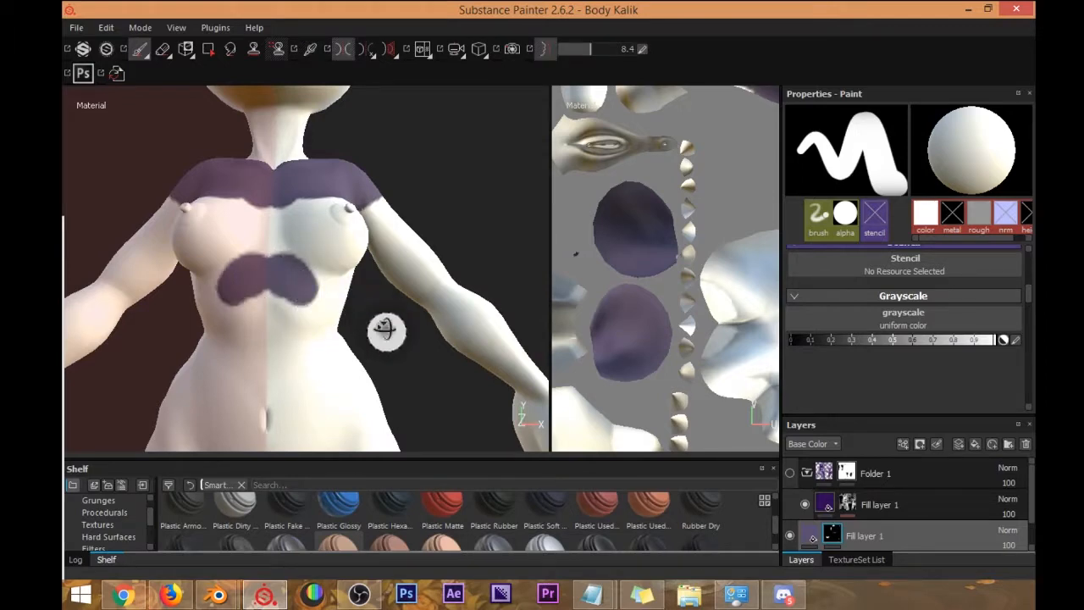
alt+drag(387, 327, 328, 309)
alt+middle_drag(366, 274, 392, 290)
mouse_move(396, 334)
alt+right_down()
mouse_move(399, 367)
mouse_move(370, 375)
alt+right_up()
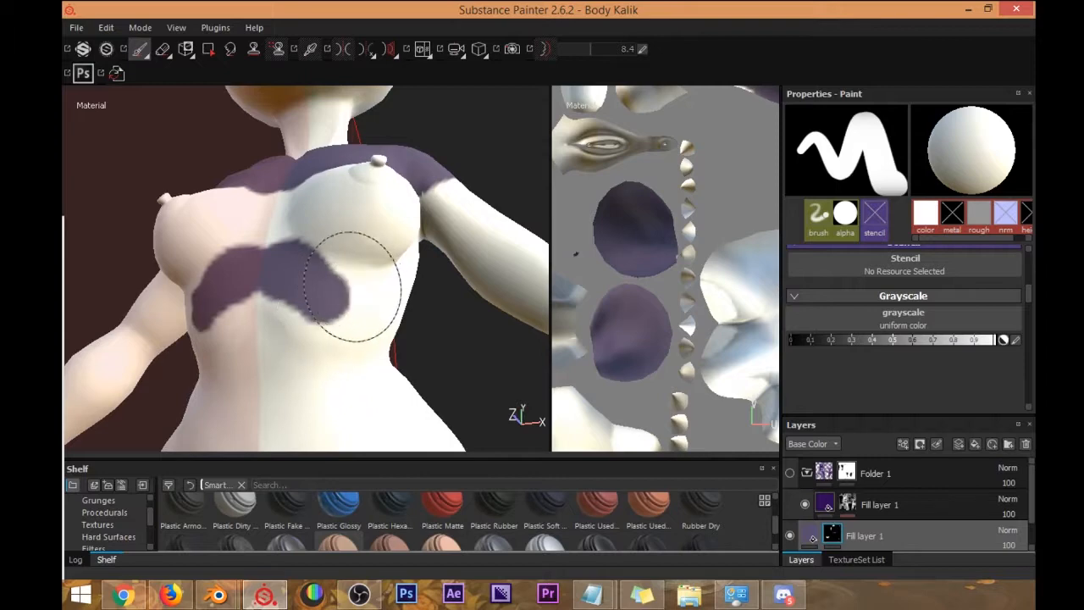
ctrl+right_drag(383, 275, 361, 266)
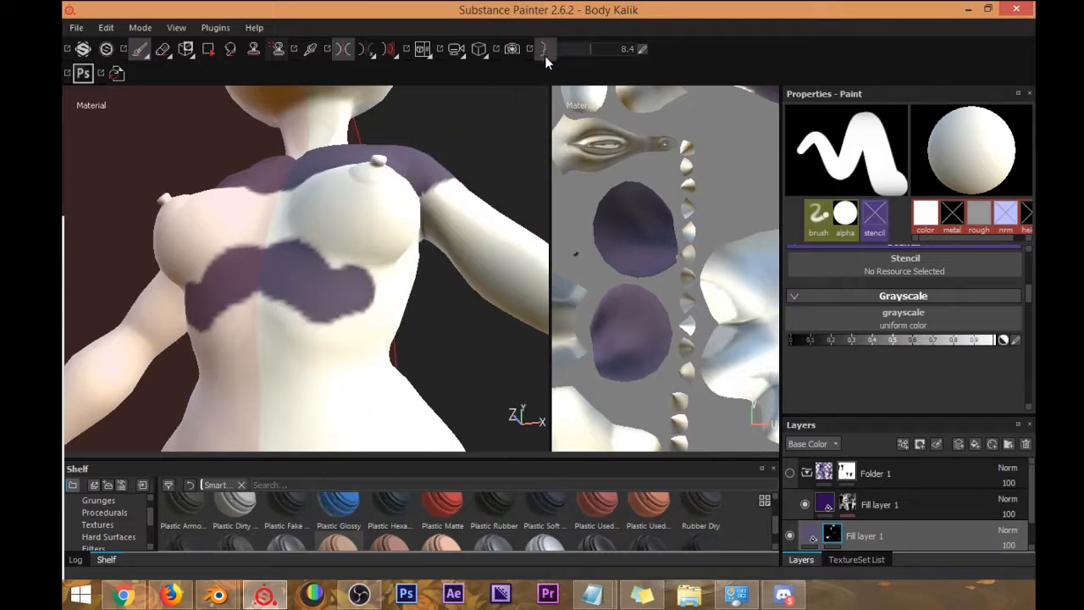
click(347, 252)
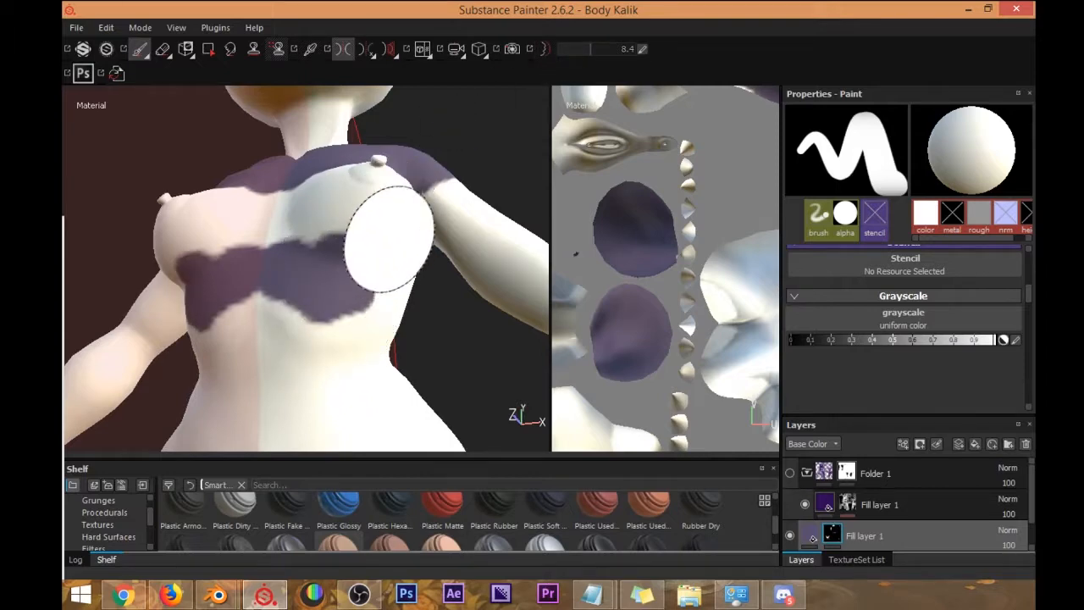
Reduce the brush size and fill out the patch's lower and outer edges to form a band below the bust.
ctrl+right_drag(415, 276, 384, 277)
click(323, 318)
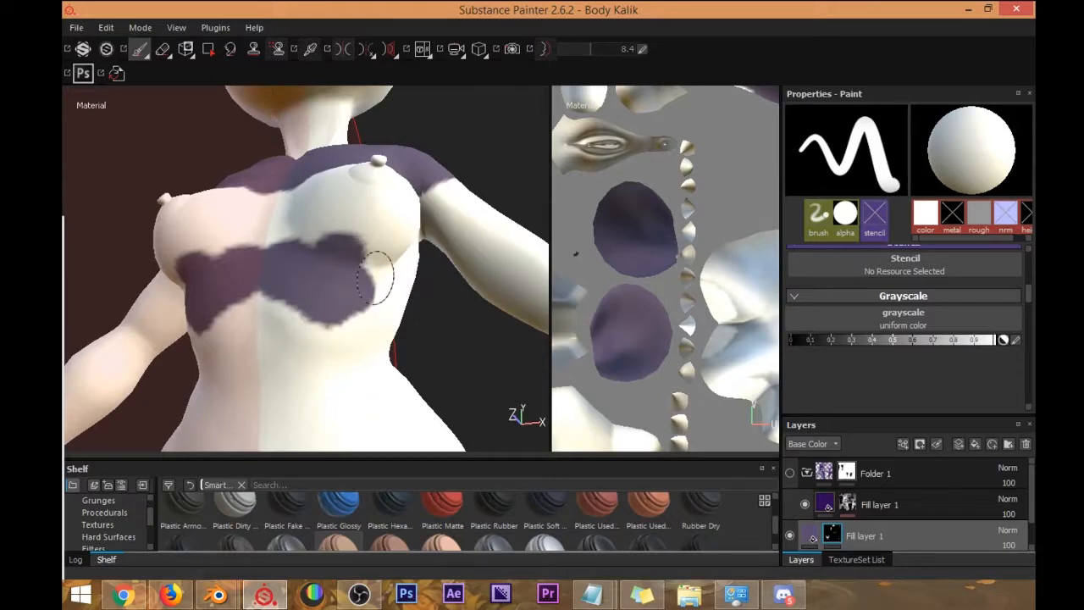
drag(375, 278, 369, 282)
drag(288, 293, 274, 309)
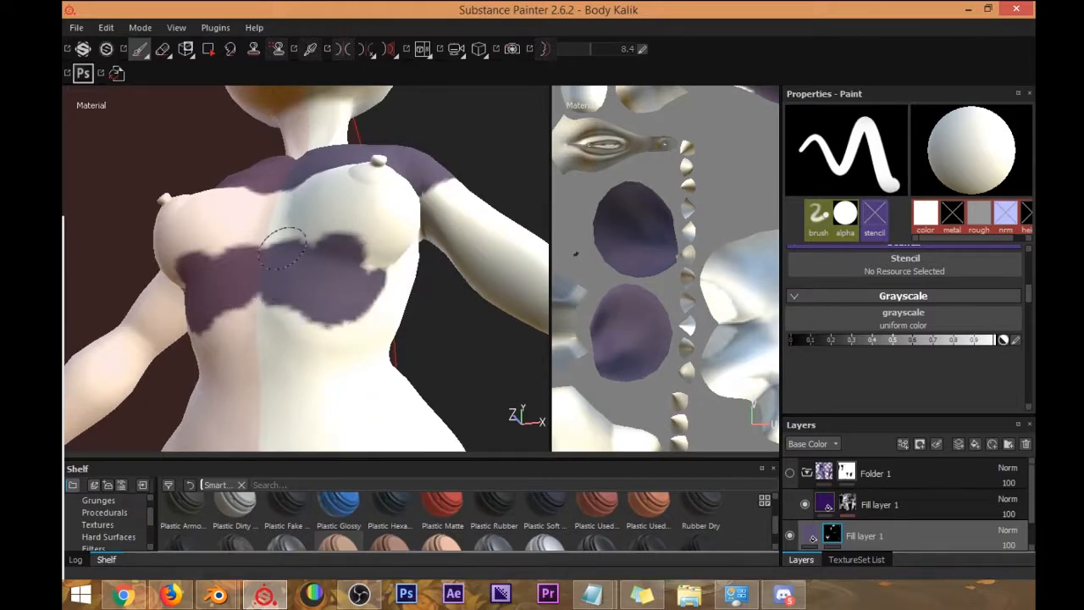
click(241, 269)
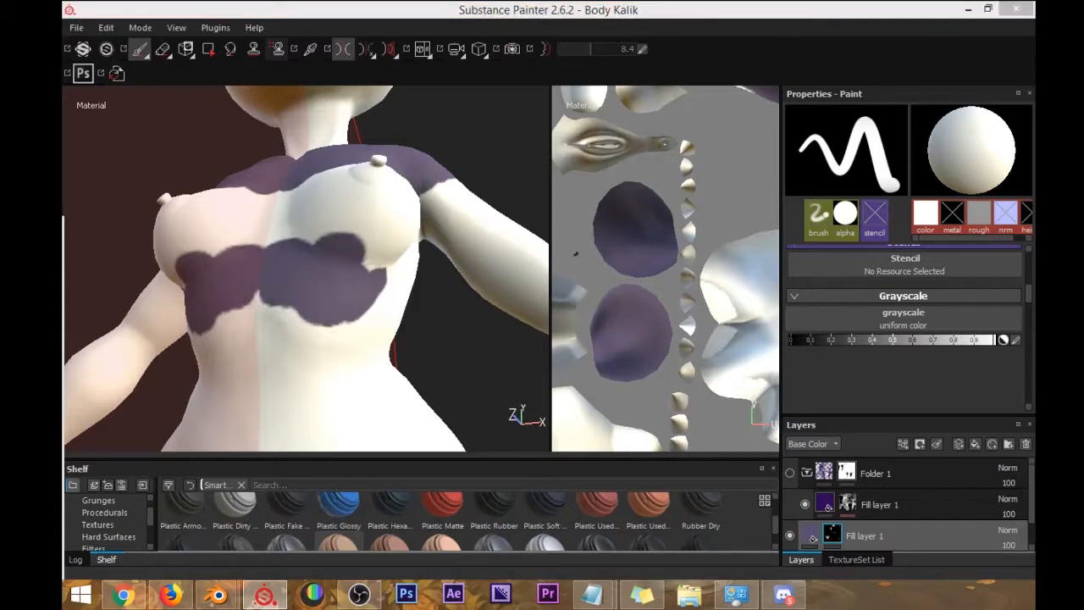
Shape a jagged lower edge on the torso band, alternating the mask paint's grayscale between black and white.
alt+drag(381, 265, 432, 317)
drag(269, 295, 281, 289)
mouse_move(405, 351)
alt+mouse_down()
mouse_move(392, 314)
mouse_move(360, 305)
mouse_move(367, 321)
mouse_move(315, 307)
alt+mouse_up()
drag(818, 342, 978, 347)
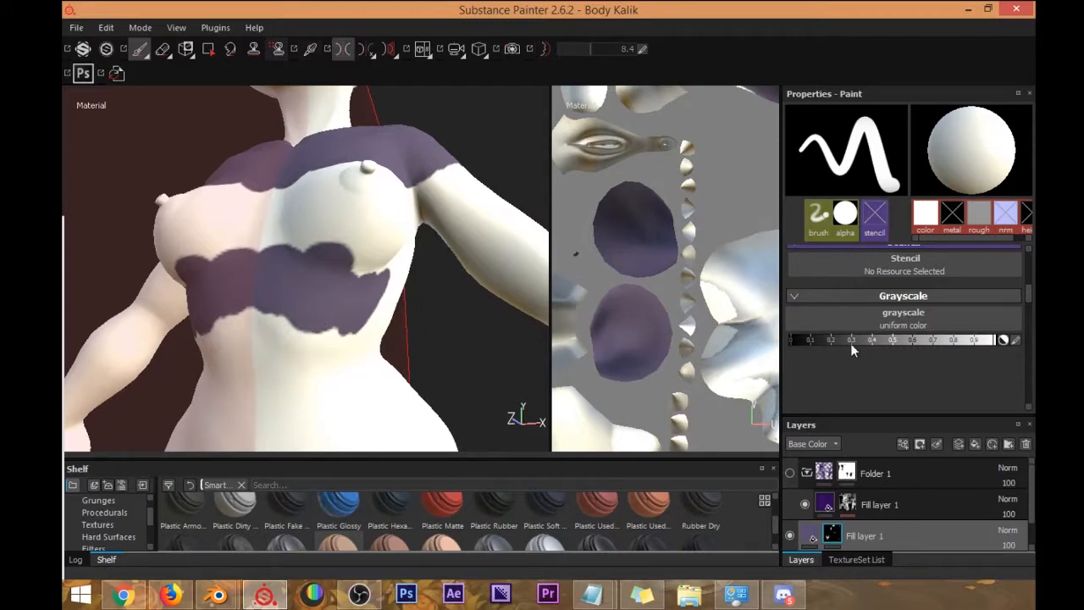
drag(851, 343, 790, 342)
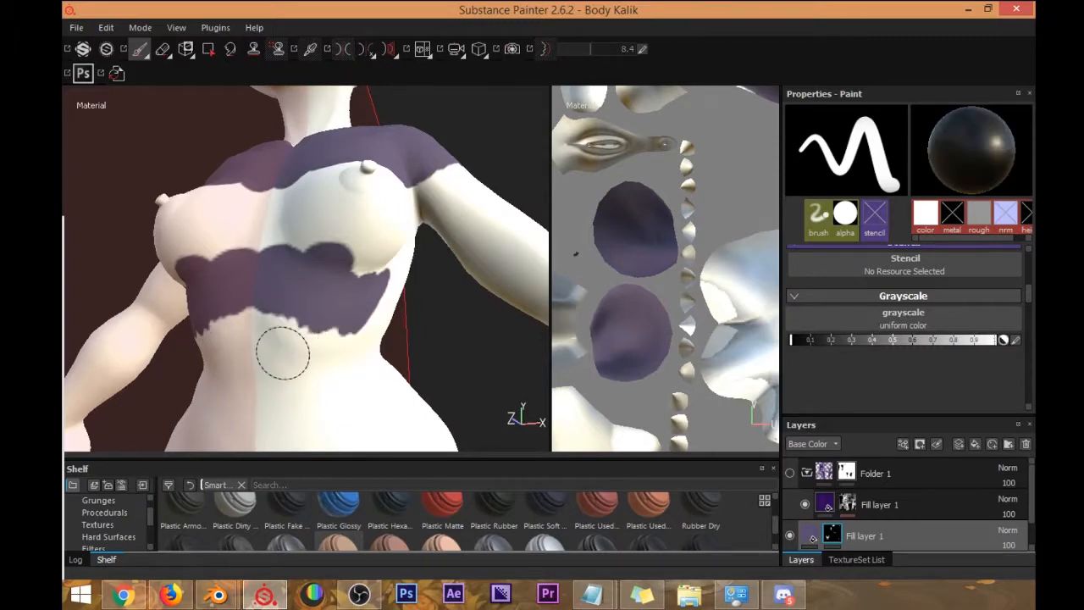
mouse_move(378, 337)
alt+mouse_down()
mouse_move(364, 331)
mouse_move(362, 347)
alt+mouse_up()
drag(949, 341, 996, 342)
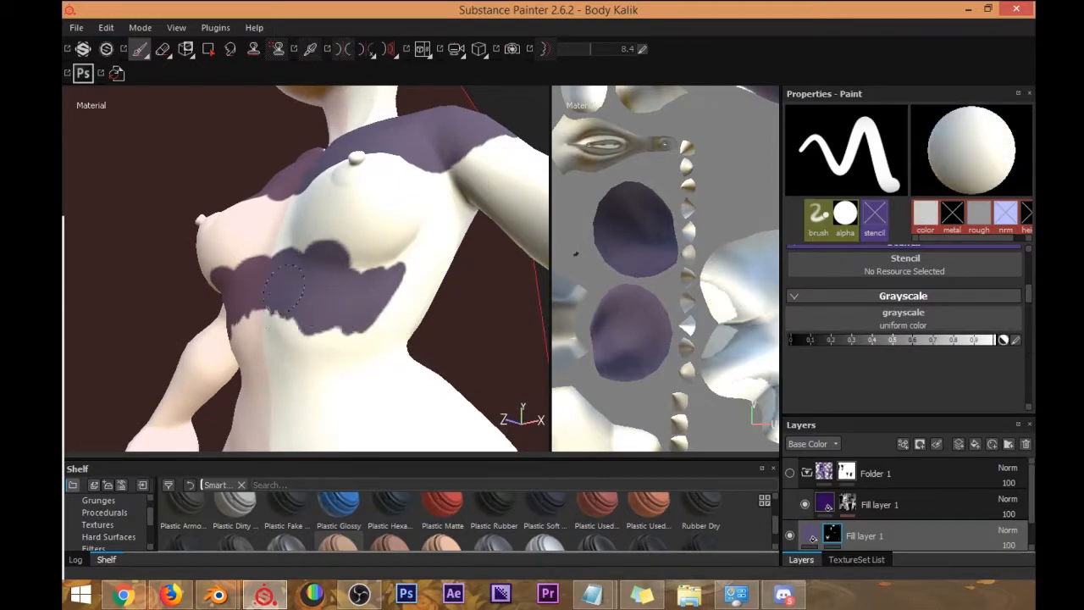
Extend the purple torso band with uneven, fur-like edges around the side of the ribcage and onto the back.
mouse_move(276, 305)
mouse_down()
mouse_move(242, 308)
mouse_move(403, 304)
mouse_move(322, 314)
mouse_up()
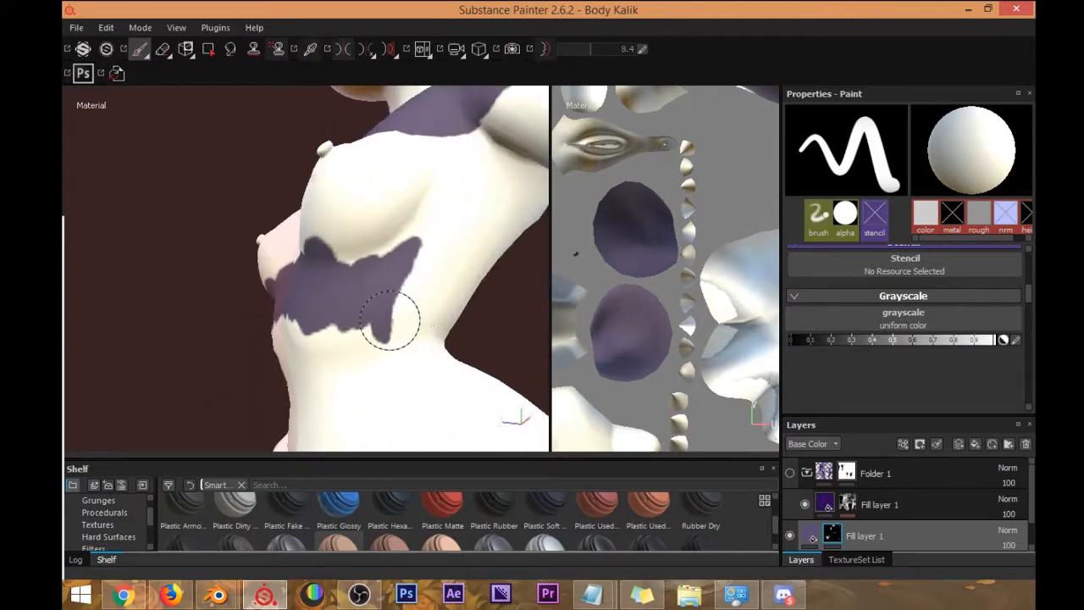
mouse_move(447, 242)
alt+mouse_down()
mouse_move(416, 251)
mouse_move(311, 222)
mouse_move(350, 259)
alt+mouse_up()
alt+drag(390, 300, 351, 225)
mouse_move(324, 266)
mouse_down()
mouse_move(314, 285)
mouse_move(404, 250)
mouse_move(422, 313)
mouse_move(413, 263)
mouse_up()
mouse_move(412, 262)
alt+mouse_down()
mouse_move(425, 263)
mouse_move(408, 260)
alt+mouse_up()
mouse_move(427, 335)
mouse_down()
mouse_move(423, 326)
mouse_move(446, 307)
mouse_move(437, 320)
mouse_move(378, 336)
mouse_move(327, 213)
mouse_move(381, 285)
mouse_move(419, 286)
mouse_move(395, 317)
mouse_move(406, 307)
mouse_move(448, 327)
mouse_up()
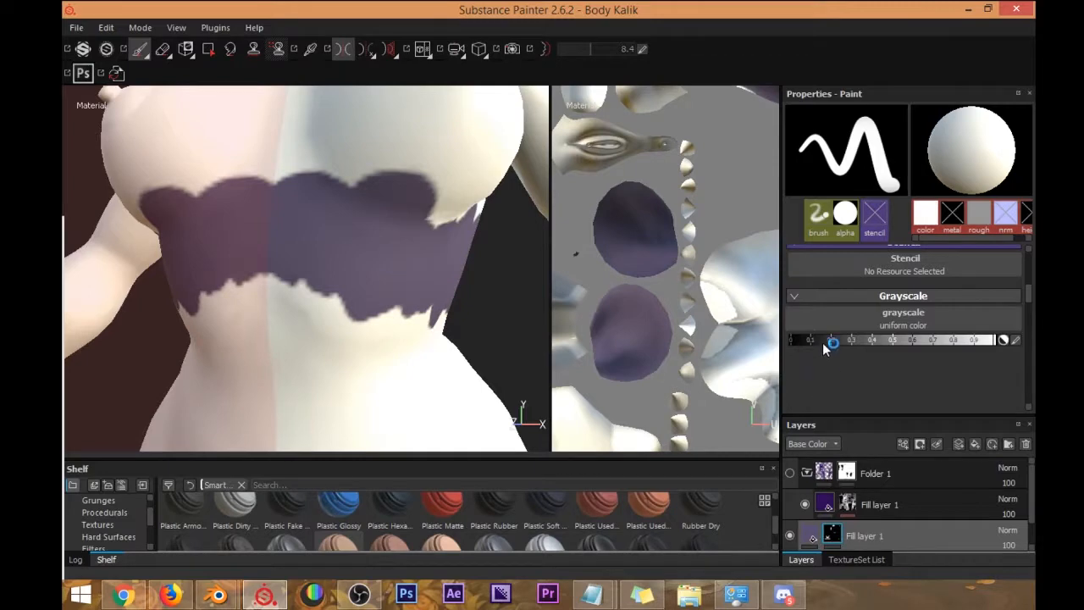
Set the mask grayscale to black, shrink the brush, and carve fine notches into the front of the band's lower edge.
drag(832, 341, 774, 346)
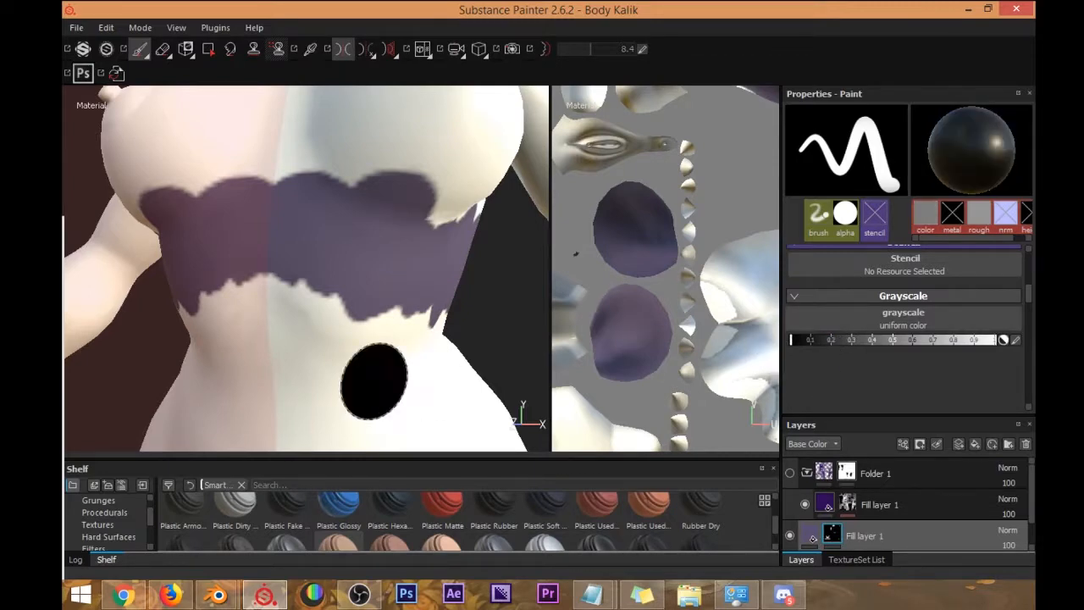
ctrl+right_drag(372, 290, 313, 278)
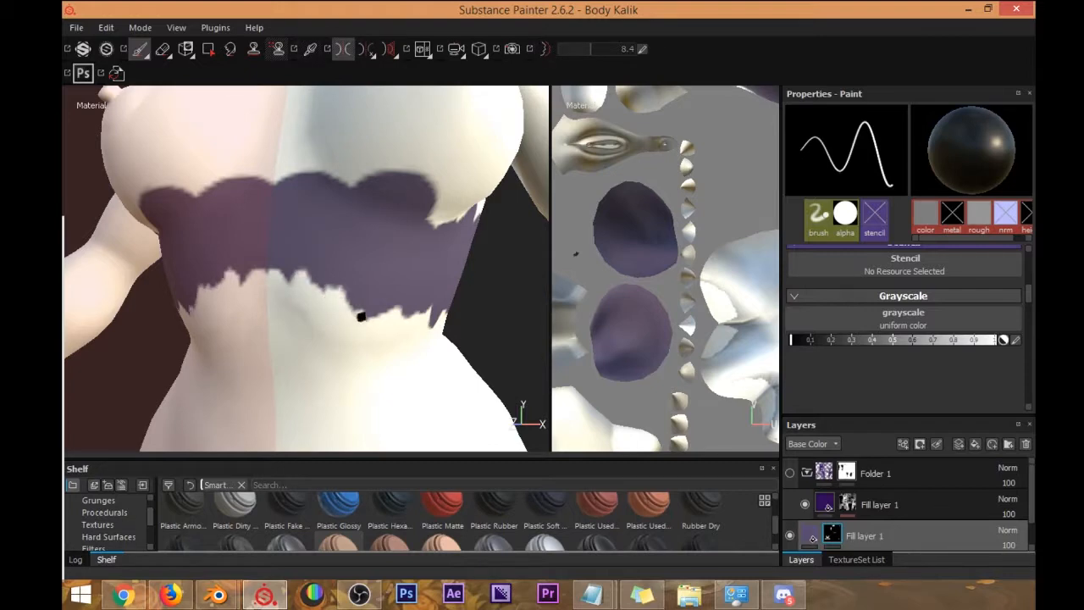
key(l)
alt+drag(398, 295, 363, 282)
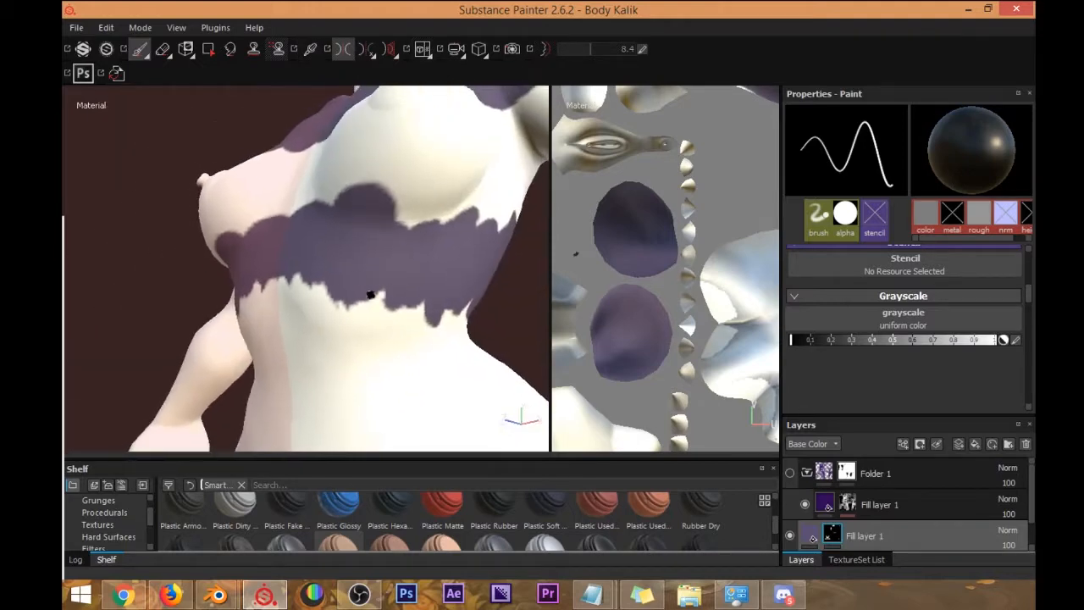
Continue cutting fine fur notches into the band's lower edge around the side and across the back.
alt+drag(392, 325, 301, 305)
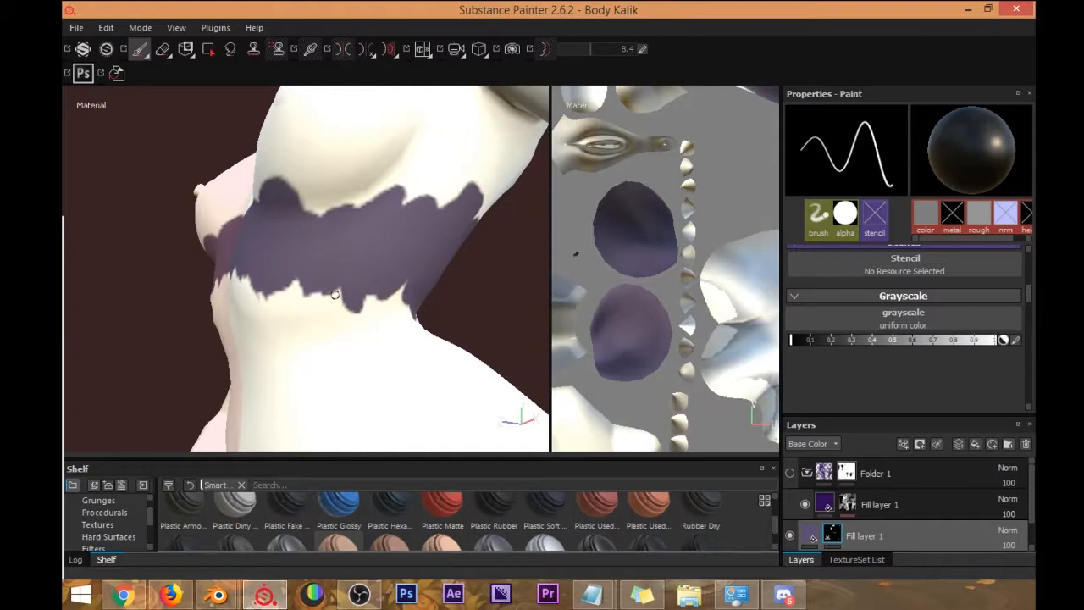
drag(349, 295, 354, 319)
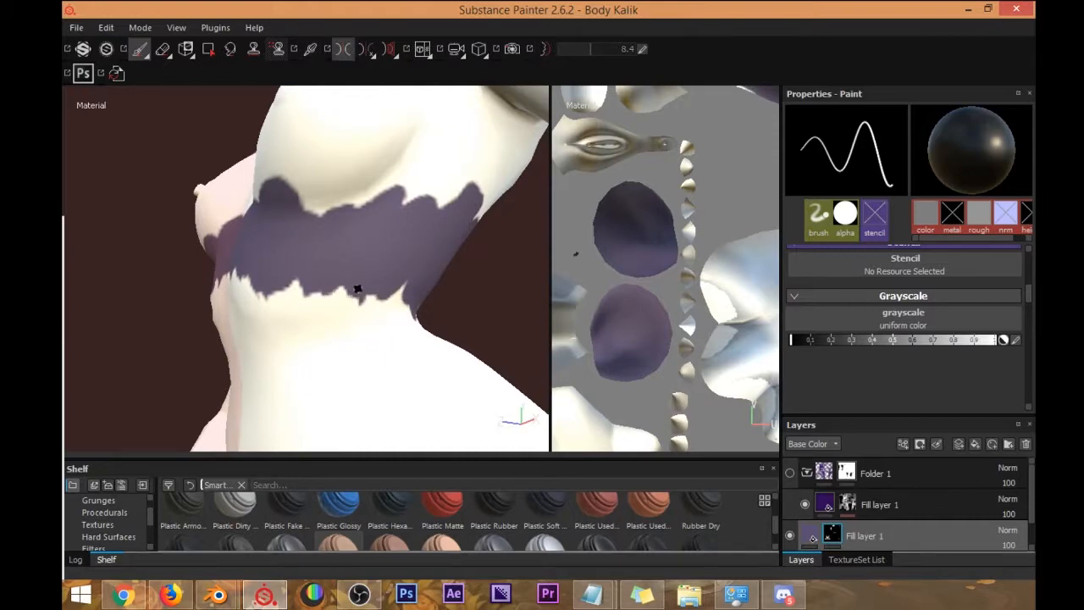
alt+drag(355, 302, 320, 292)
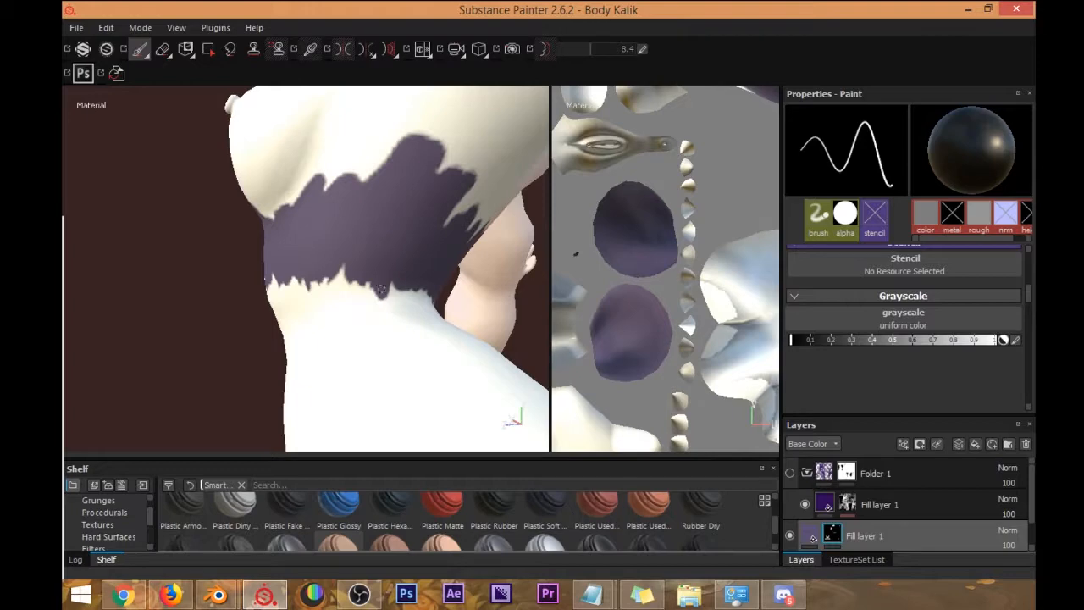
mouse_move(357, 302)
alt+mouse_down()
mouse_move(363, 317)
mouse_move(344, 297)
alt+mouse_up()
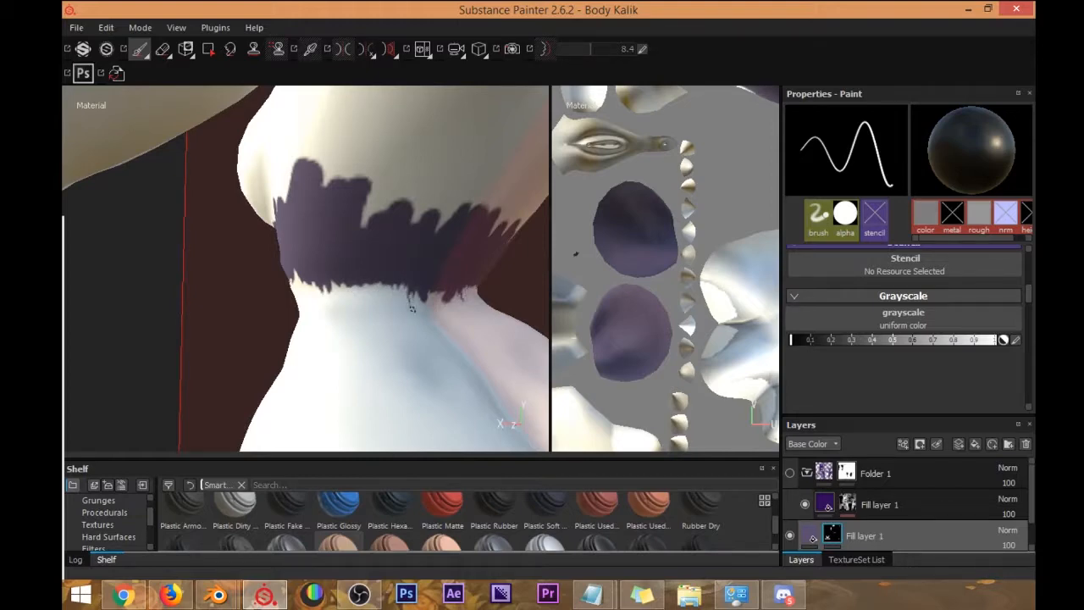
alt+drag(408, 298, 457, 263)
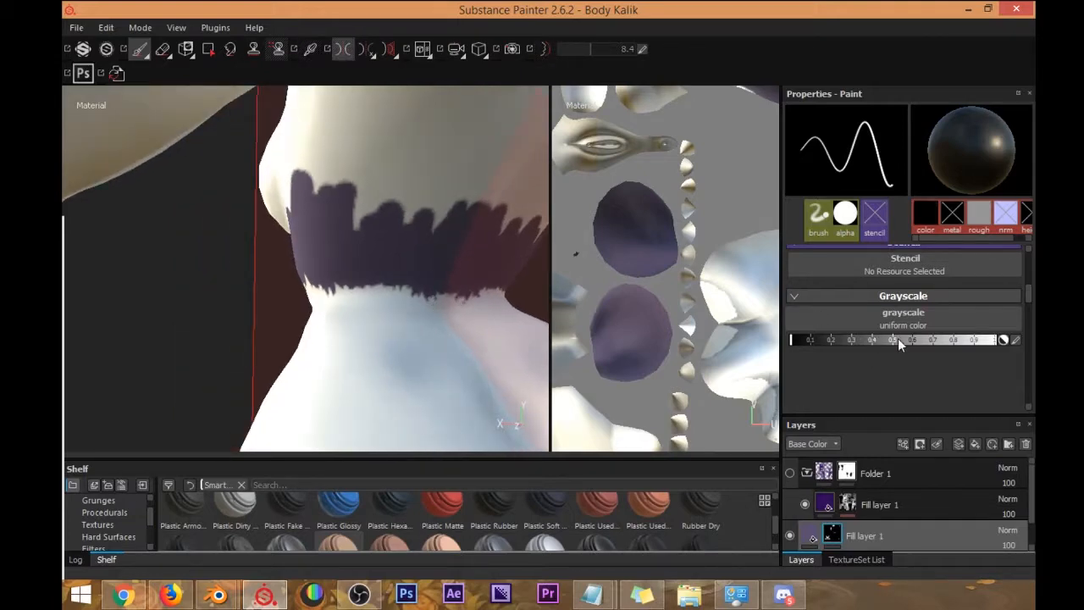
Set the mask grayscale to white, enlarge the brush, and smooth the front of the torso band's lower edge with purple.
drag(922, 341, 997, 340)
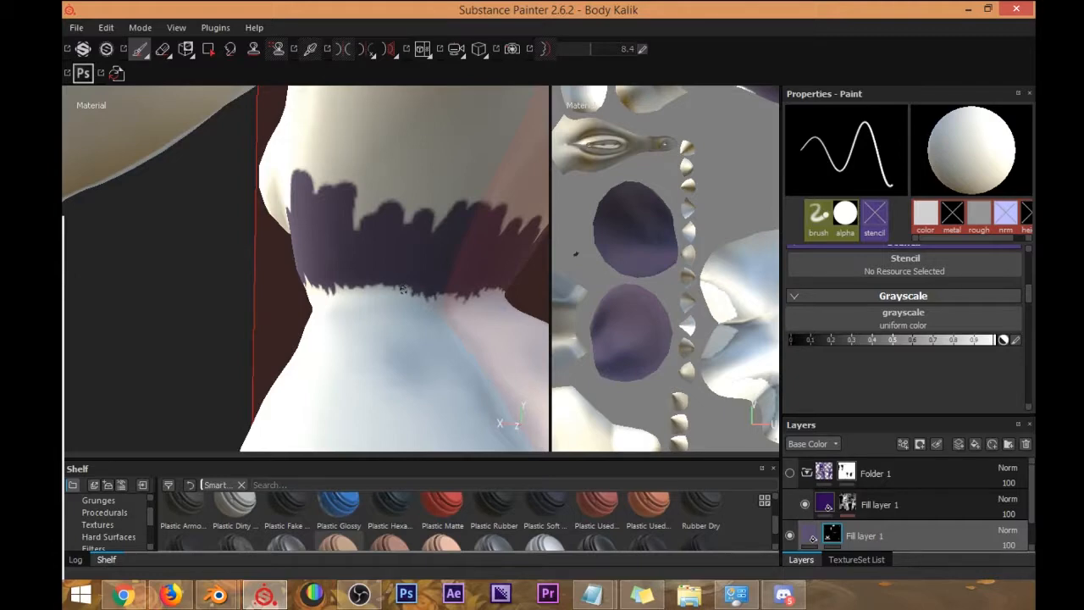
alt+drag(352, 274, 416, 193)
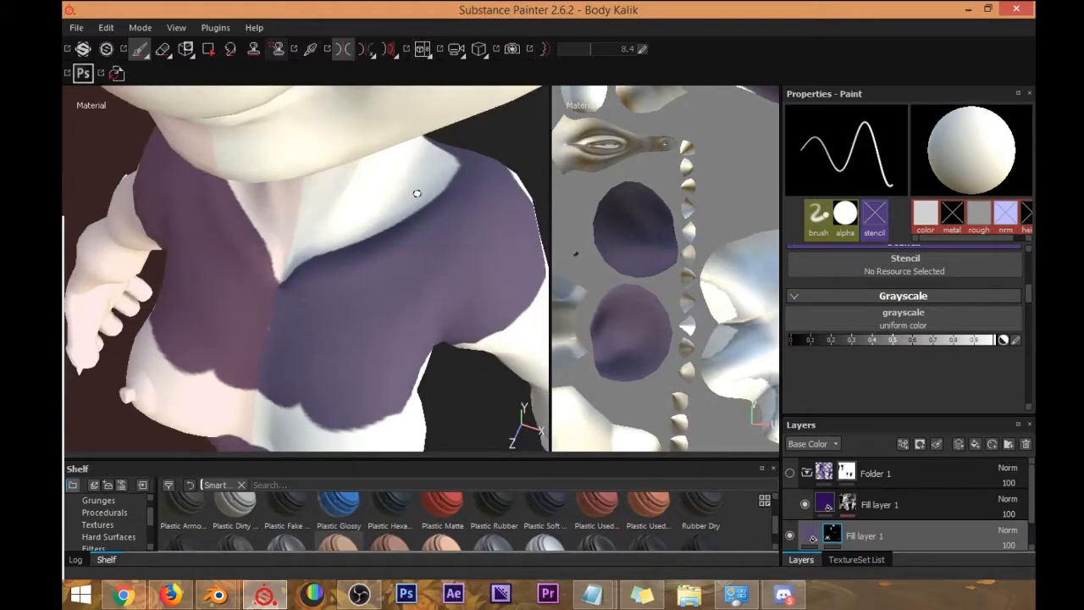
alt+middle_drag(457, 311, 443, 394)
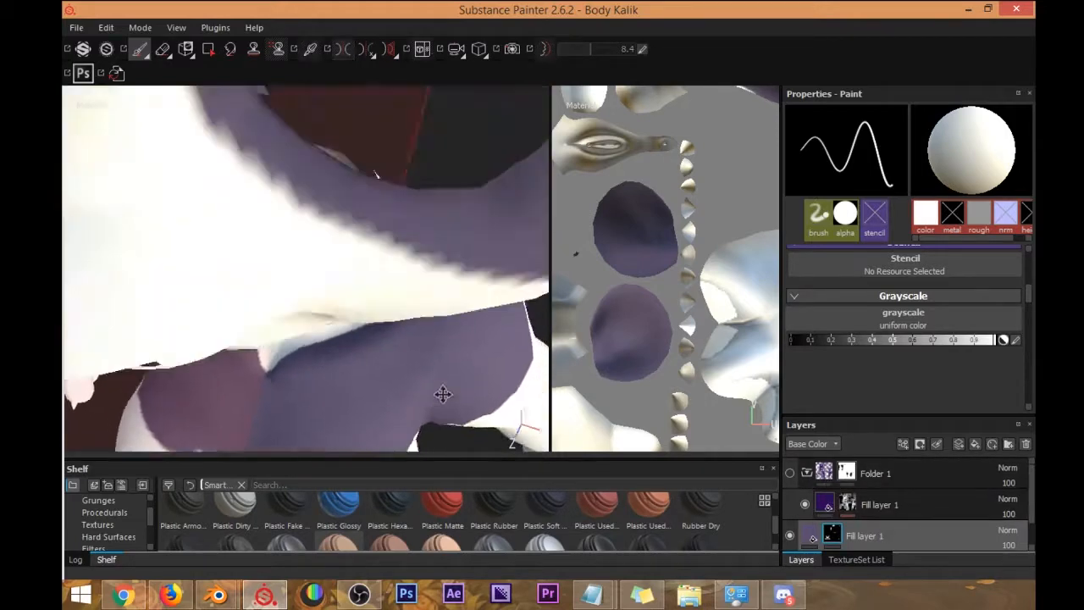
alt+drag(443, 394, 426, 271)
alt+drag(288, 256, 417, 315)
scroll(388, 298, up, 3)
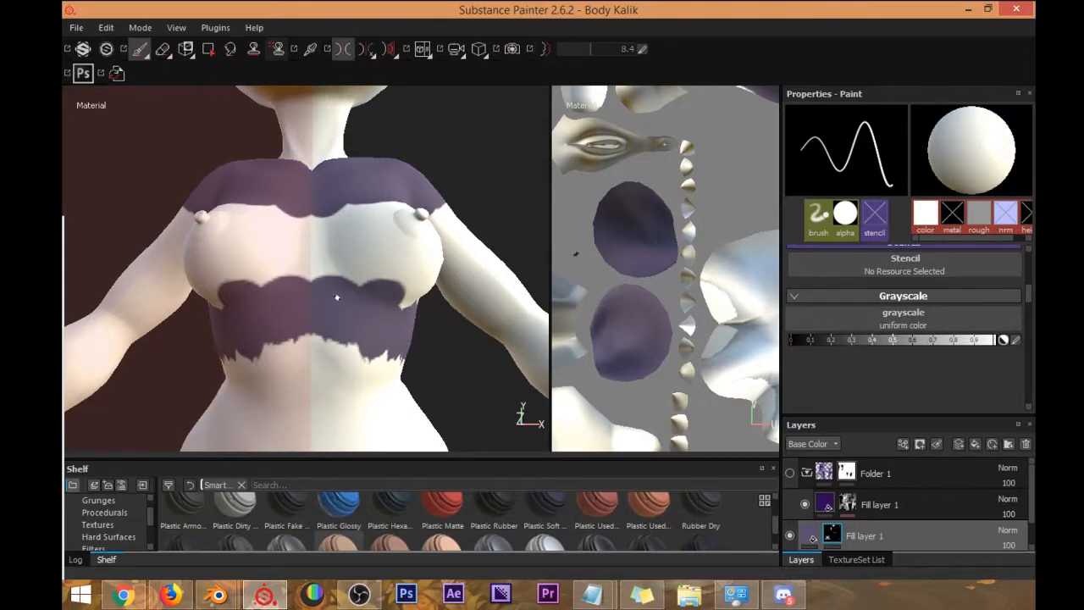
mouse_move(370, 325)
alt+right_down()
mouse_move(383, 294)
mouse_move(366, 316)
alt+right_up()
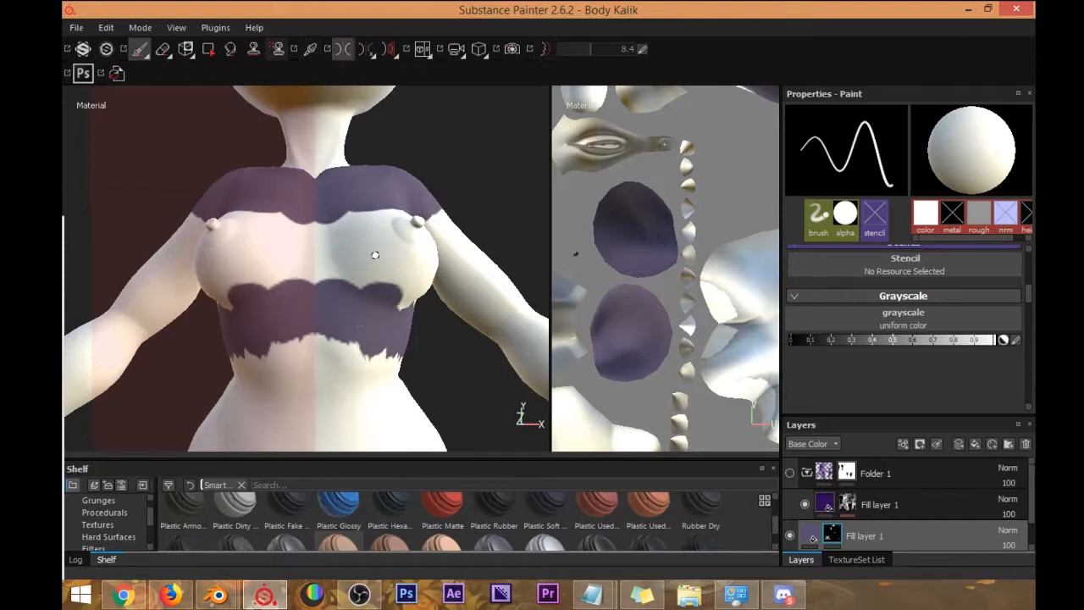
ctrl+right_drag(376, 341, 412, 327)
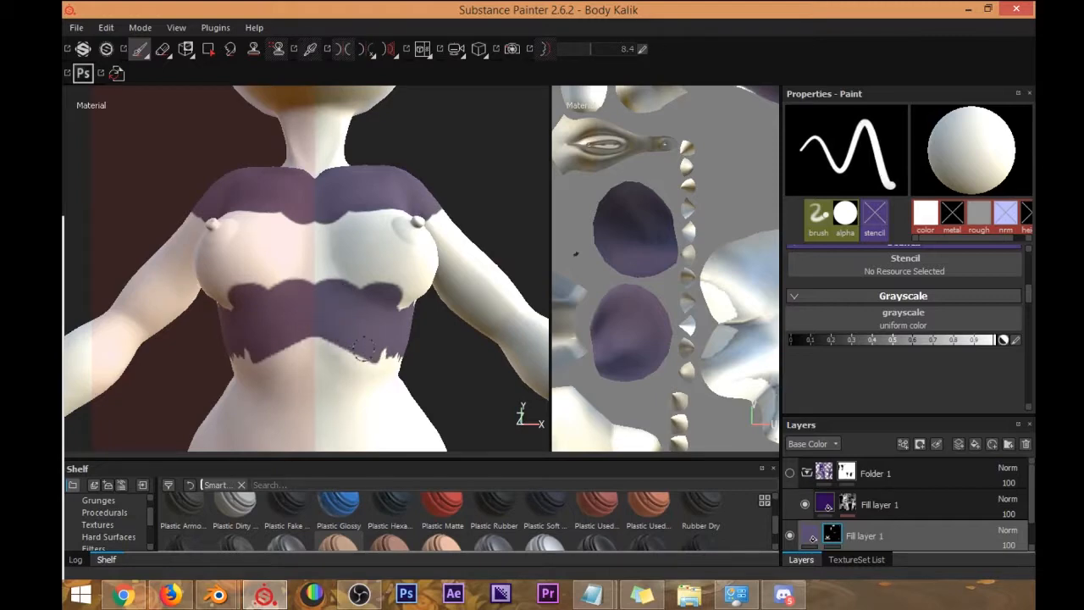
mouse_move(403, 349)
alt+mouse_down()
mouse_move(401, 363)
mouse_move(381, 354)
alt+mouse_up()
alt+middle_drag(460, 324, 386, 260)
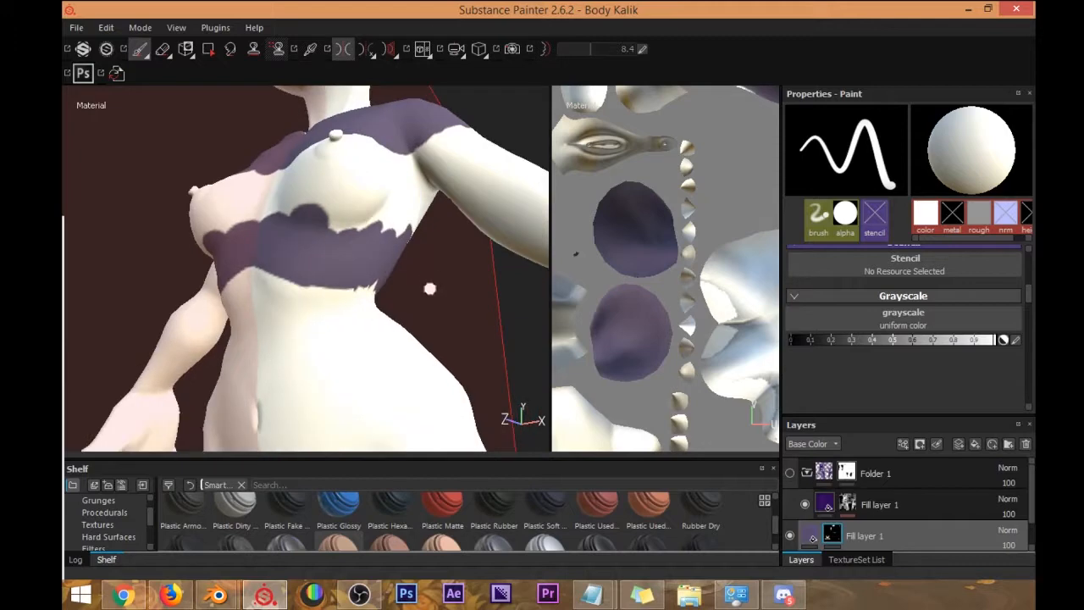
Smooth the remaining lower edge of the purple band around the side and back of the waist.
alt+drag(431, 276, 333, 298)
mouse_move(378, 269)
alt+mouse_down()
mouse_move(254, 302)
mouse_move(262, 289)
alt+mouse_up()
drag(358, 271, 454, 272)
mouse_move(280, 303)
alt+mouse_down()
mouse_move(327, 296)
mouse_move(326, 198)
mouse_move(288, 193)
mouse_move(227, 222)
alt+mouse_up()
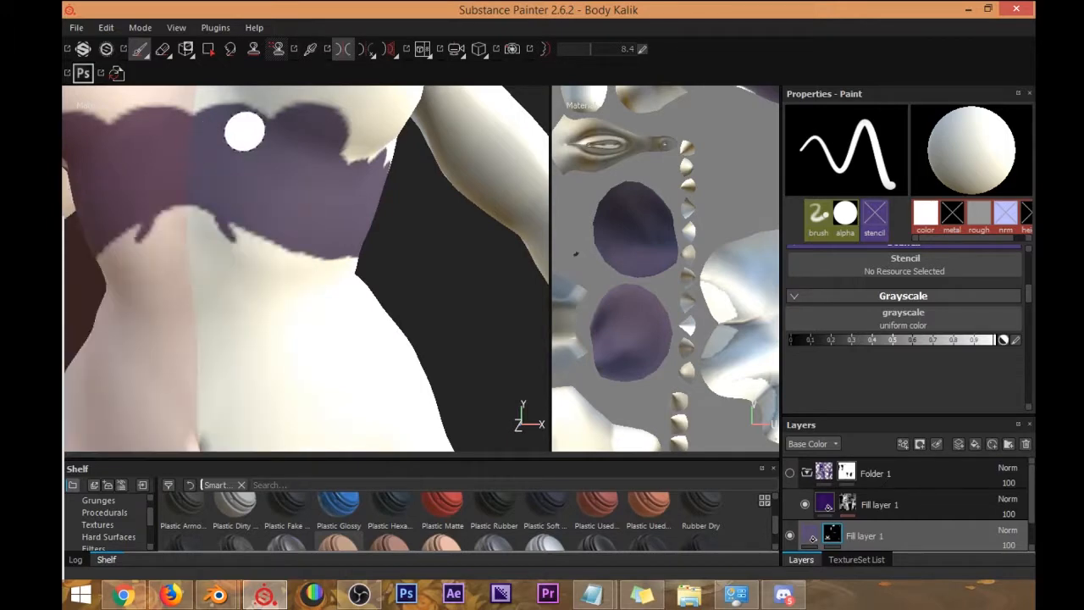
Try shaping small pointed purple tufts along the front lower edge of the band, then undo those strokes.
drag(235, 236, 238, 239)
drag(217, 202, 240, 240)
drag(233, 203, 246, 241)
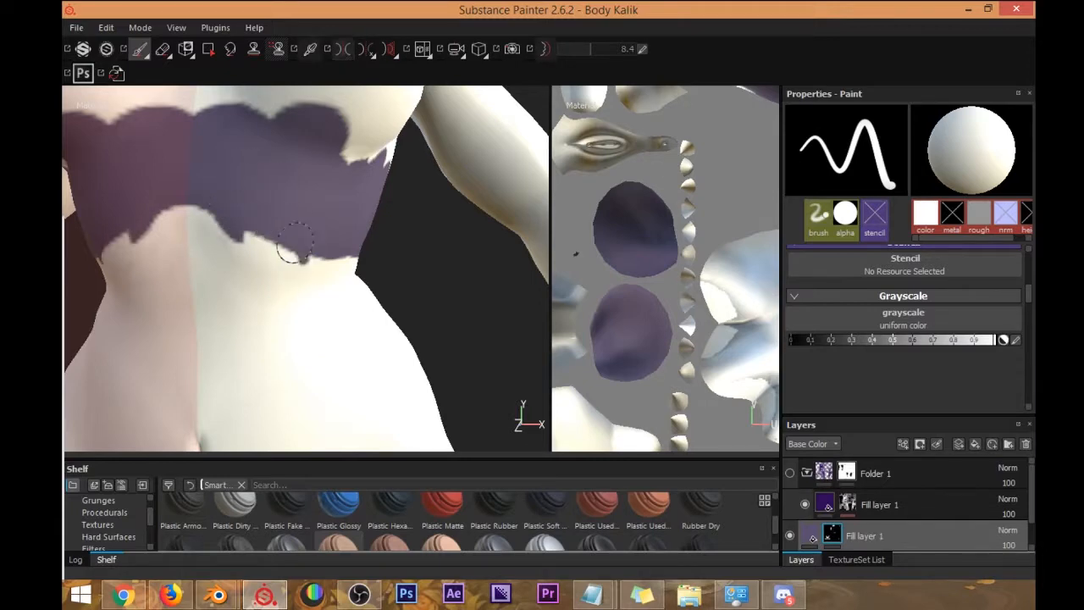
mouse_move(396, 239)
alt+mouse_down()
mouse_move(382, 237)
mouse_move(375, 254)
mouse_move(416, 245)
alt+mouse_up()
key(ctrl+z)
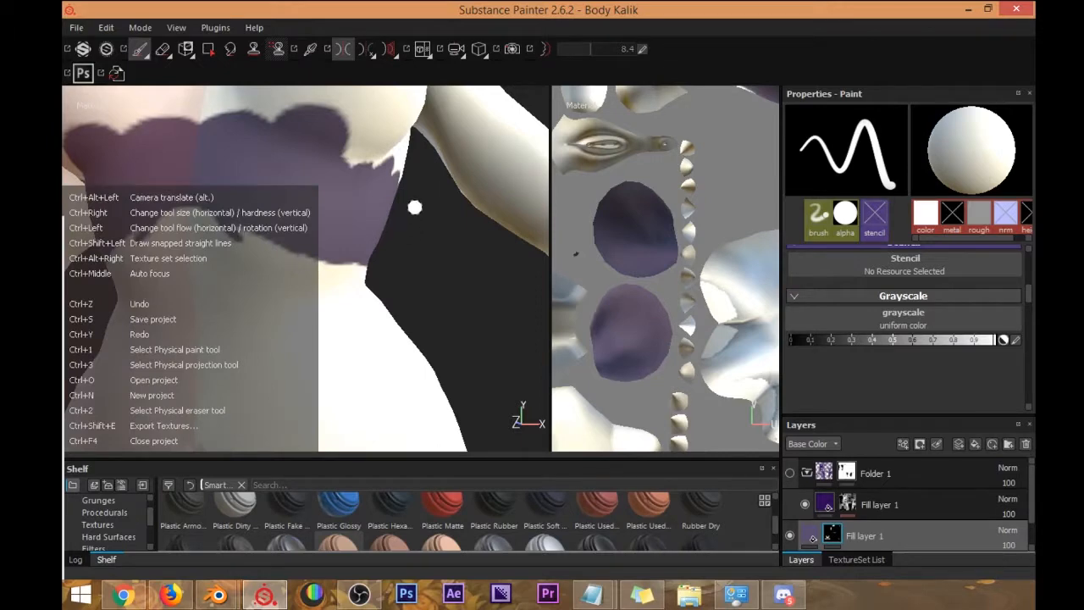
key(ctrl+z)
Enlarge the brush and fill the white back area between the shoulder marking and the waist band with purple.
scroll(402, 206, down, 8)
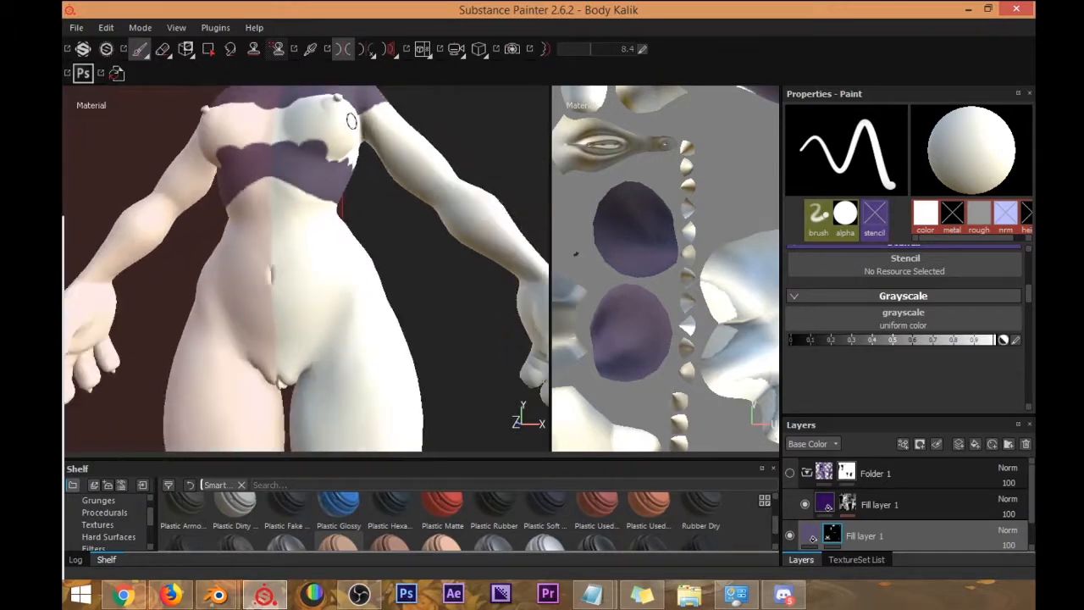
alt+middle_drag(349, 168, 359, 296)
mouse_move(317, 258)
alt+mouse_down()
mouse_move(377, 244)
mouse_move(289, 251)
mouse_move(362, 258)
mouse_move(288, 213)
mouse_move(246, 220)
mouse_move(365, 242)
mouse_move(350, 241)
alt+mouse_up()
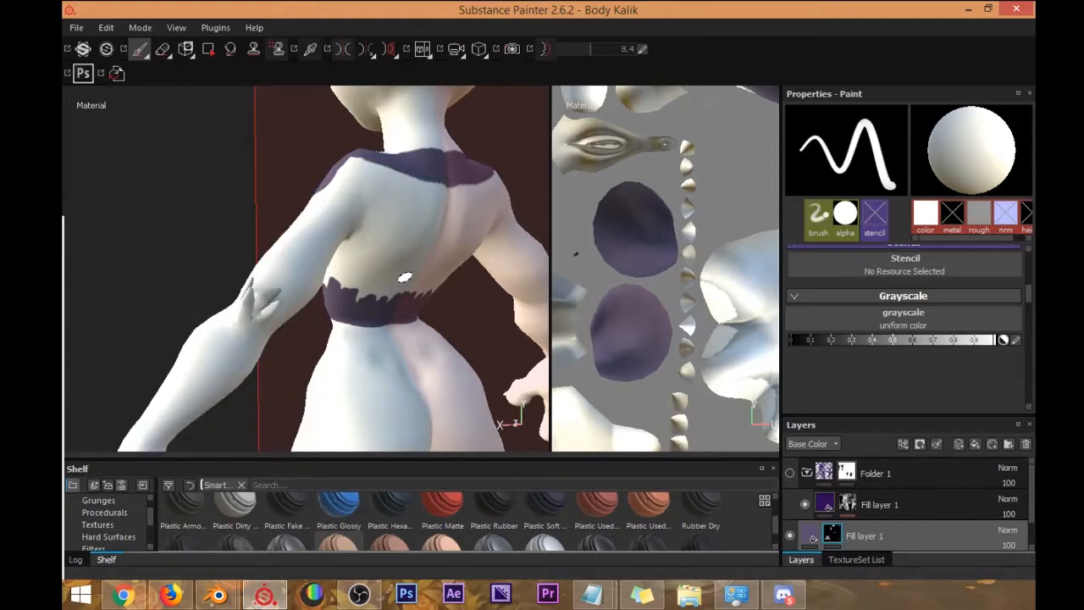
mouse_move(408, 288)
ctrl+right_down()
mouse_move(482, 287)
mouse_move(440, 291)
ctrl+right_up()
mouse_move(406, 234)
mouse_down()
mouse_move(398, 232)
mouse_move(439, 198)
mouse_up()
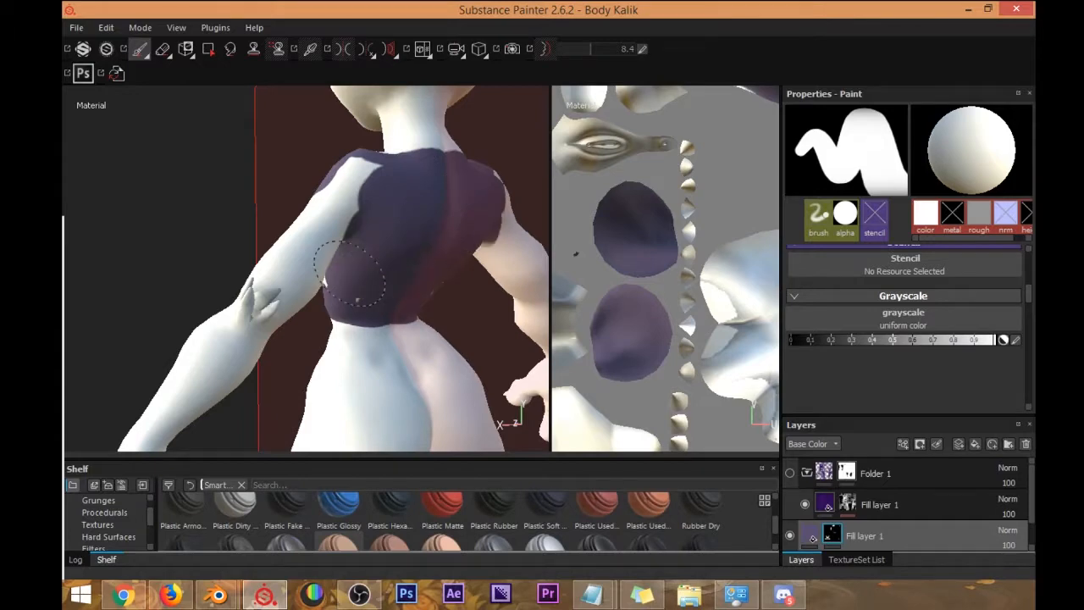
drag(355, 182, 325, 237)
Fill the remaining white areas of the chest and upper arm with purple.
alt+drag(415, 199, 399, 240)
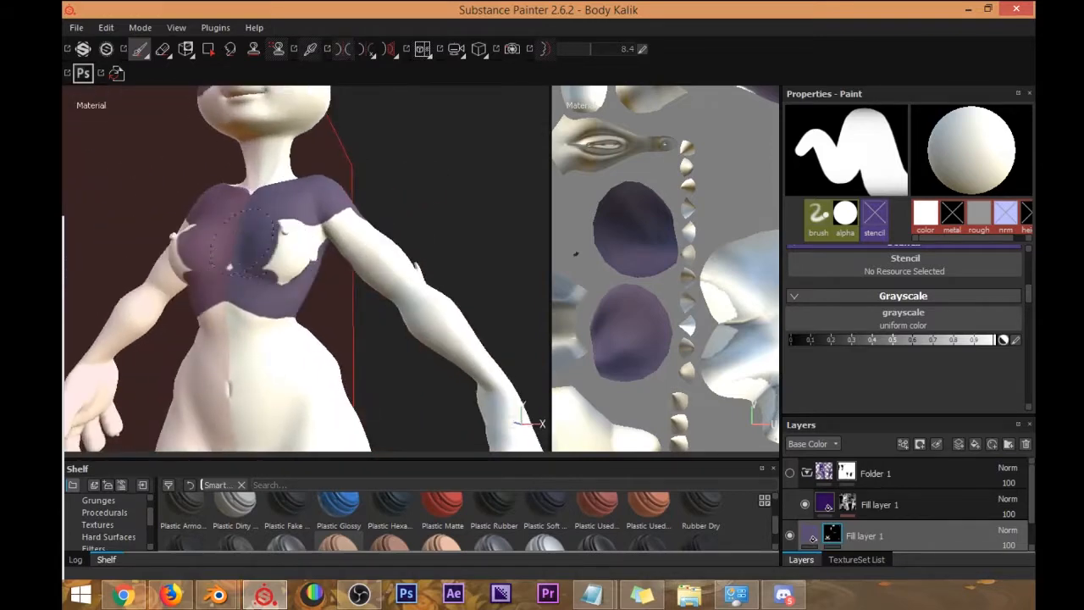
drag(243, 241, 289, 265)
mouse_move(332, 230)
mouse_down()
mouse_move(421, 259)
mouse_move(430, 252)
mouse_move(211, 234)
mouse_up()
alt+drag(410, 233, 337, 222)
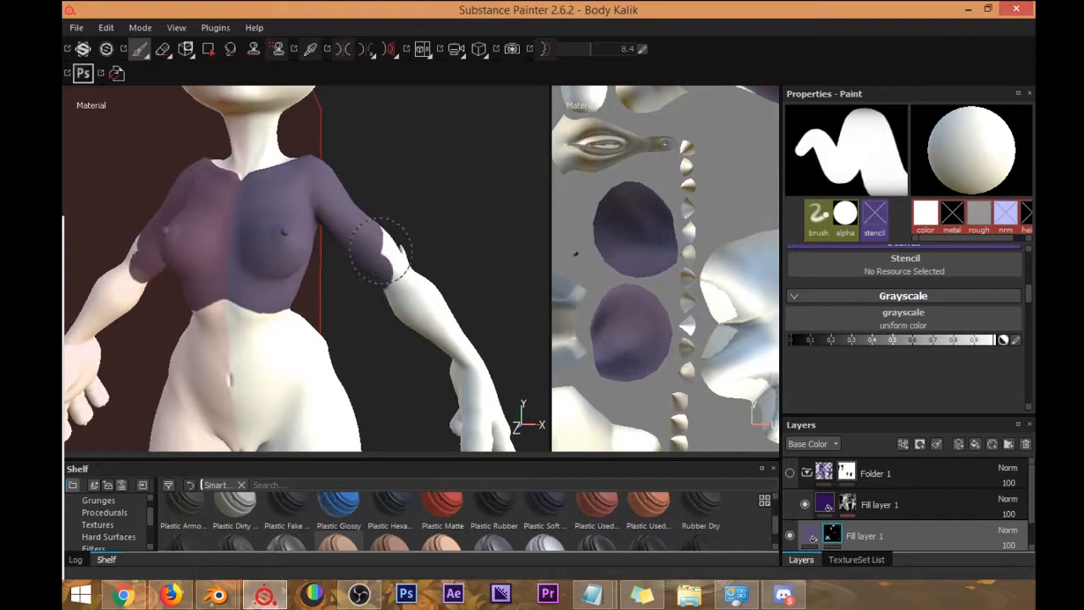
Paint the front of the elbow, forearm and hand purple.
drag(396, 303, 454, 332)
alt+middle_drag(435, 279, 369, 186)
mouse_move(407, 287)
mouse_down()
mouse_move(415, 364)
mouse_move(451, 404)
mouse_up()
alt+drag(480, 292, 351, 310)
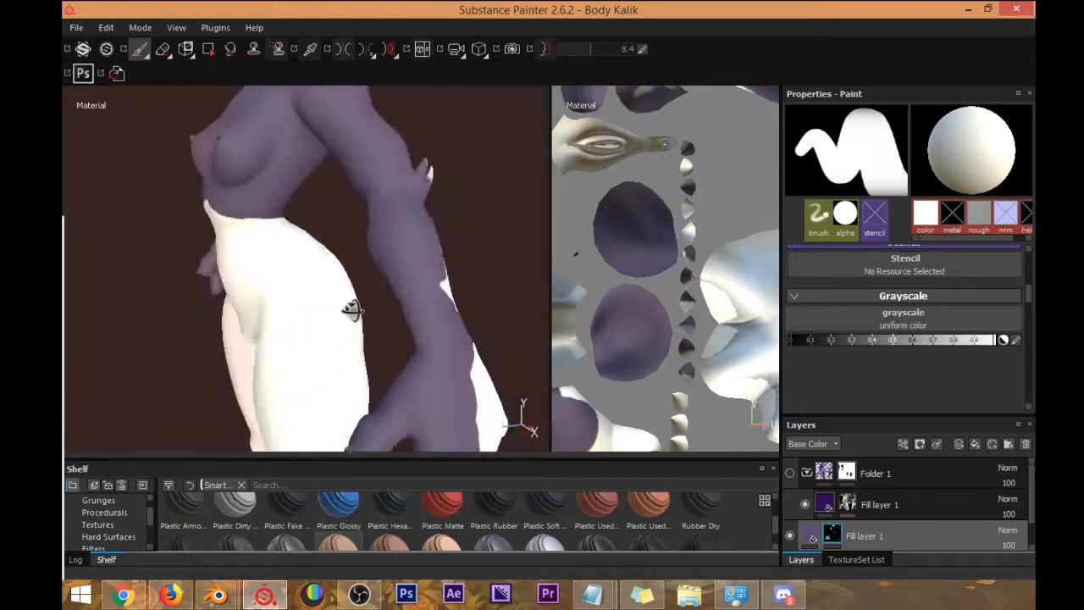
Fill the remaining white on the fingers, palm, inner forearm and back of the elbow with purple.
alt+middle_drag(350, 309, 404, 121)
alt+drag(404, 124, 275, 188)
mouse_move(276, 188)
alt+middle_down()
mouse_move(299, 218)
mouse_move(290, 210)
alt+middle_up()
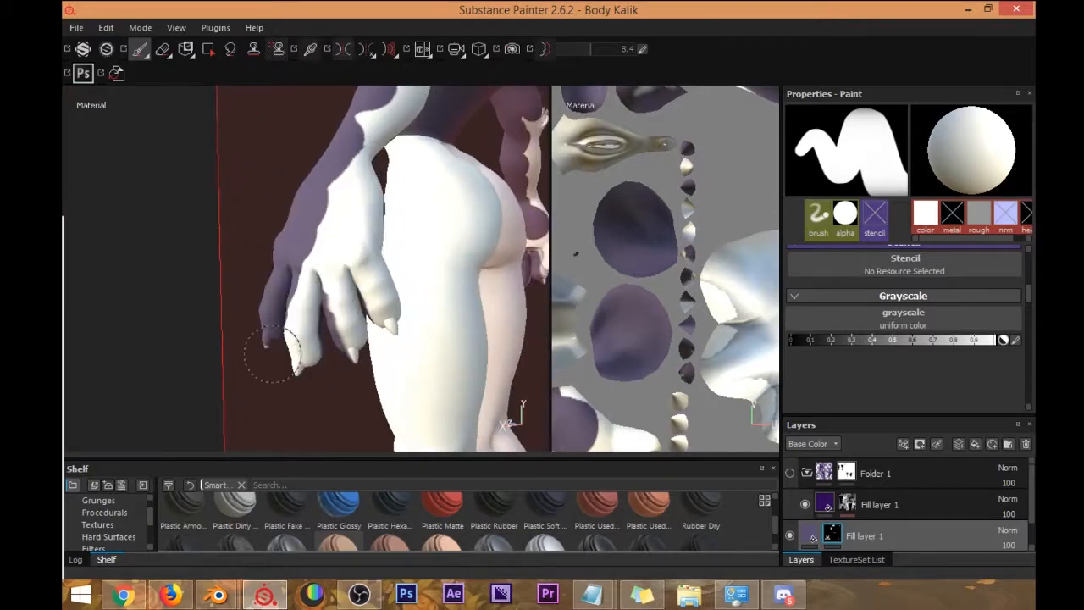
mouse_move(351, 303)
alt+mouse_down()
mouse_move(321, 321)
mouse_move(265, 284)
alt+mouse_up()
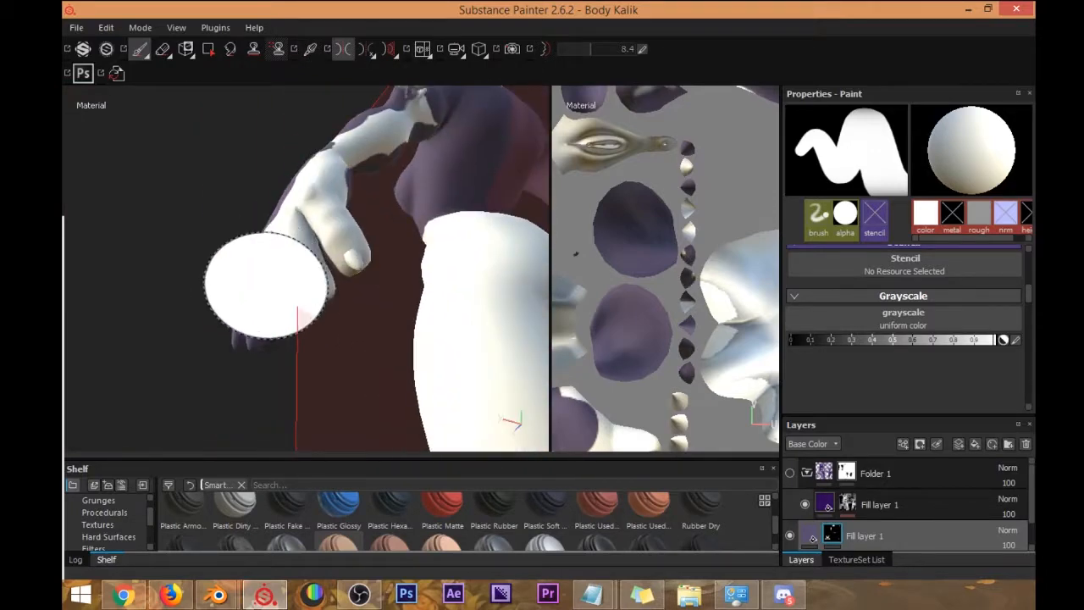
alt+drag(351, 276, 285, 367)
alt+drag(290, 227, 280, 280)
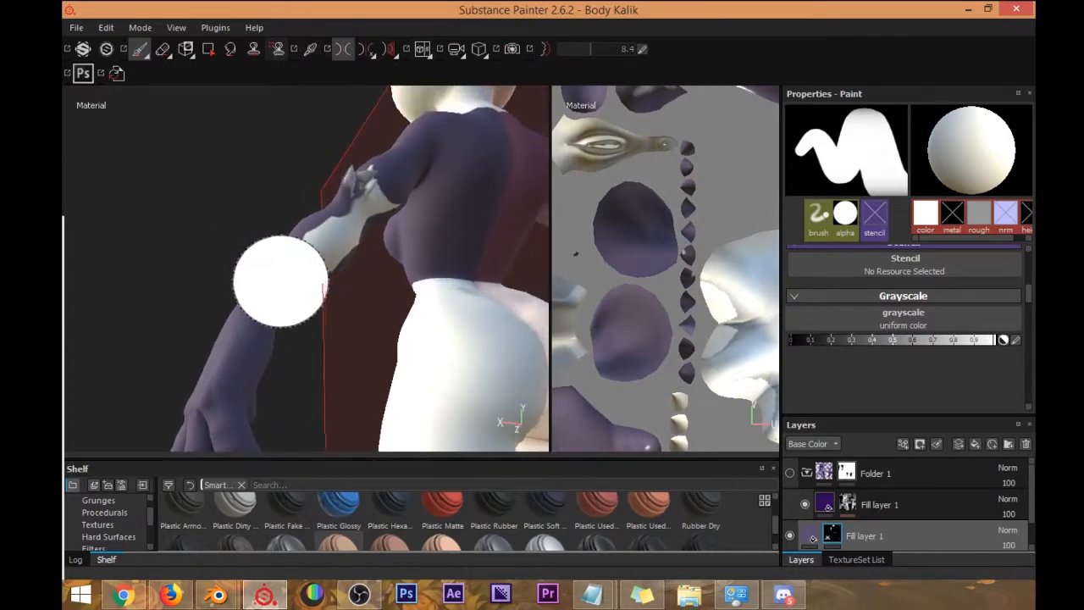
mouse_move(385, 196)
alt+mouse_down()
mouse_move(315, 262)
mouse_move(295, 213)
mouse_move(388, 295)
mouse_move(370, 290)
mouse_move(420, 240)
mouse_move(338, 279)
mouse_move(256, 301)
mouse_move(285, 327)
mouse_move(304, 307)
mouse_move(309, 262)
mouse_move(264, 256)
mouse_move(334, 231)
alt+mouse_up()
mouse_move(247, 287)
alt+mouse_down()
mouse_move(344, 248)
mouse_move(462, 246)
mouse_move(346, 268)
mouse_move(387, 266)
mouse_move(289, 296)
mouse_move(326, 285)
mouse_move(336, 225)
mouse_move(314, 234)
mouse_move(375, 259)
mouse_move(398, 230)
mouse_move(200, 234)
mouse_move(228, 222)
mouse_move(257, 242)
mouse_move(346, 220)
mouse_move(407, 232)
mouse_move(322, 262)
mouse_move(387, 254)
mouse_move(399, 201)
alt+mouse_up()
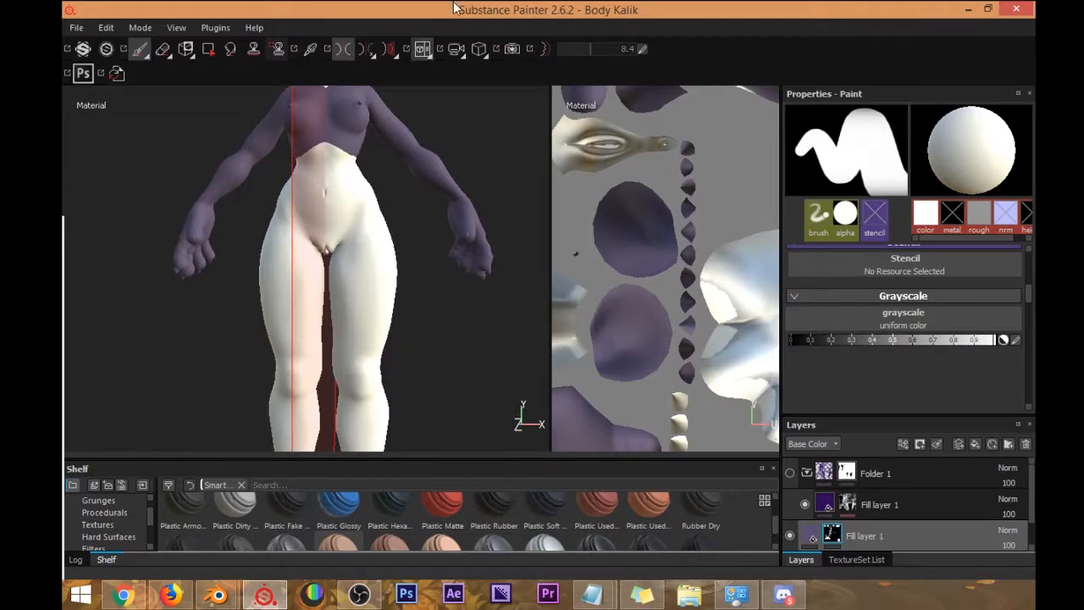
Paint a diagonal purple upper edge across the front and outer side of the thigh, undoing a misplaced stroke.
key(alt+Tab)
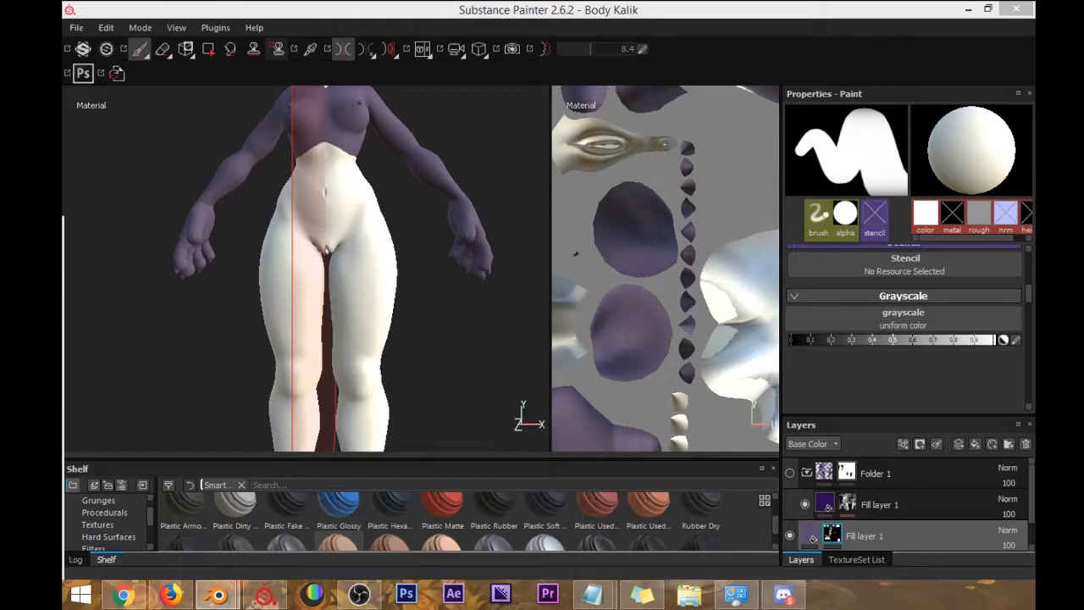
click(581, 21)
mouse_move(418, 274)
alt+mouse_down()
mouse_move(358, 291)
mouse_move(363, 307)
mouse_move(396, 256)
alt+mouse_up()
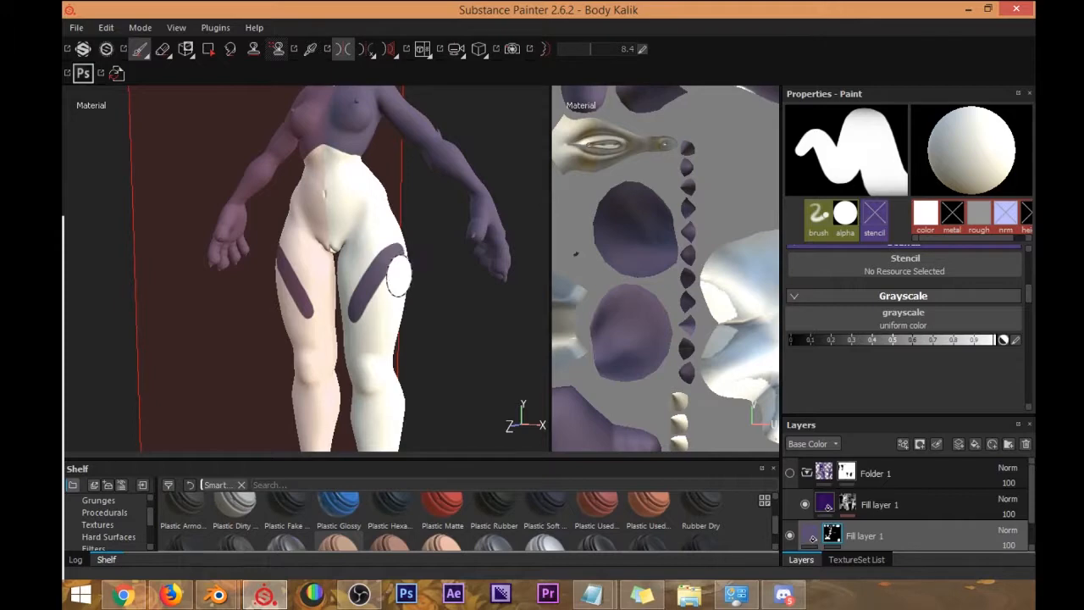
key(ctrl+z)
mouse_move(357, 297)
mouse_down()
mouse_move(401, 278)
mouse_move(363, 291)
mouse_move(408, 241)
mouse_move(441, 280)
mouse_up()
mouse_move(351, 300)
alt+mouse_down()
mouse_move(426, 322)
mouse_move(421, 252)
alt+mouse_up()
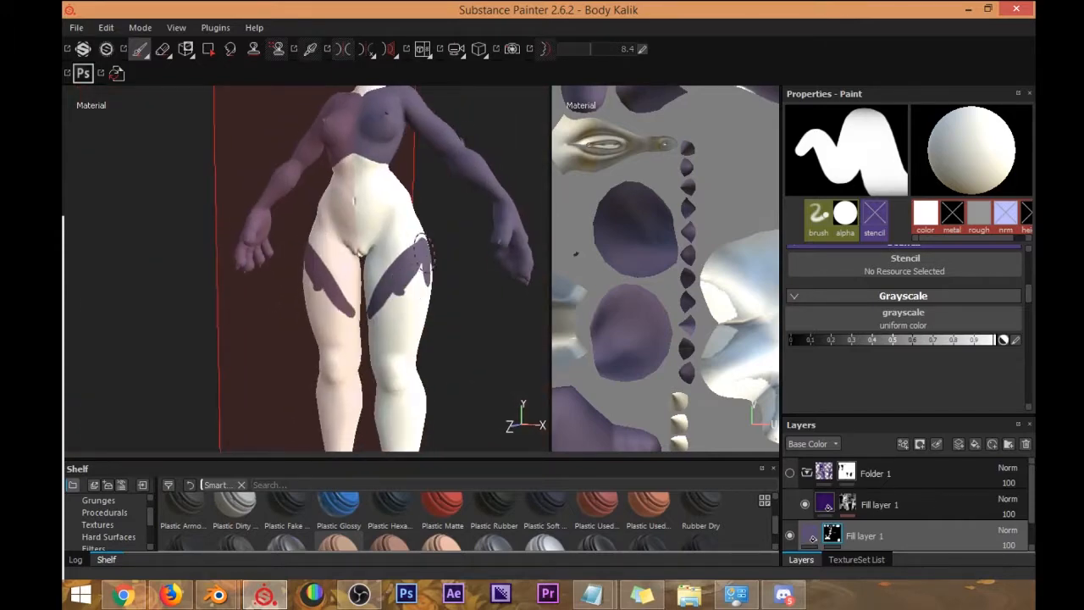
drag(378, 341, 397, 297)
mouse_move(346, 333)
alt+mouse_down()
mouse_move(402, 273)
mouse_move(394, 320)
mouse_move(443, 290)
mouse_move(370, 290)
mouse_move(352, 303)
mouse_move(414, 242)
mouse_move(337, 278)
mouse_move(305, 198)
mouse_move(341, 314)
alt+mouse_up()
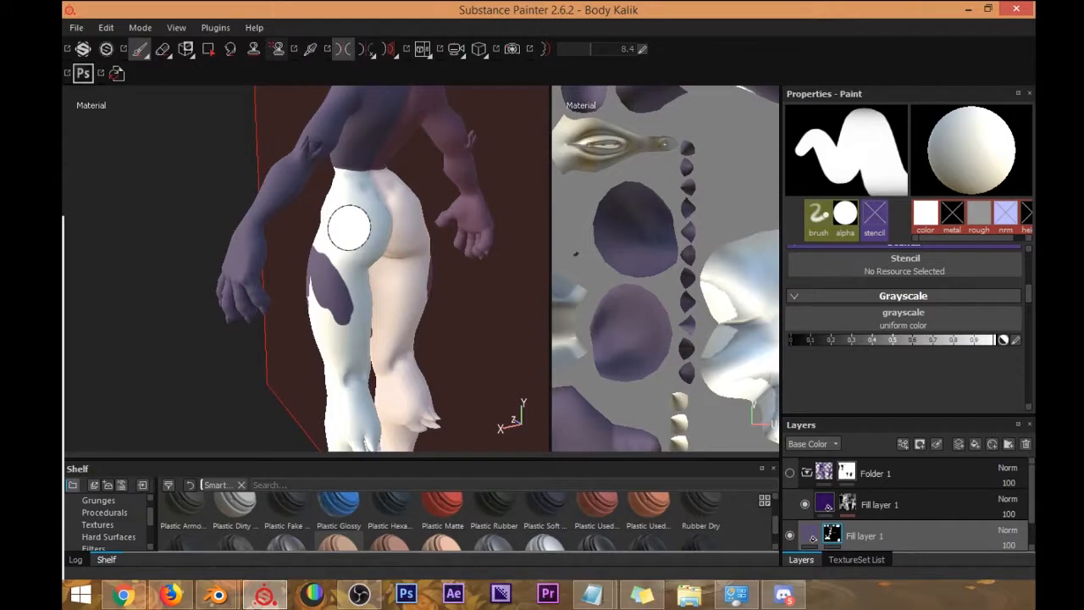
Fill the front and outer side of the thigh with purple from the diagonal edge down to the knee.
alt+drag(363, 227, 372, 212)
scroll(372, 213, up, 4)
mouse_move(297, 226)
alt+mouse_down()
mouse_move(459, 234)
mouse_move(466, 245)
mouse_move(287, 227)
alt+mouse_up()
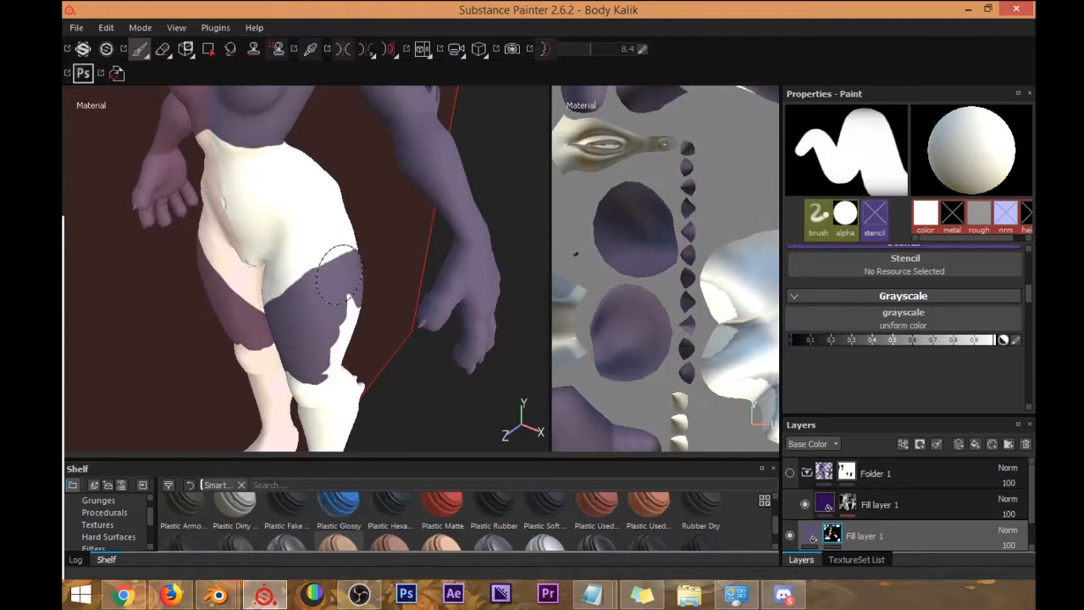
alt+drag(314, 312, 283, 314)
mouse_move(352, 305)
alt+mouse_down()
mouse_move(341, 300)
mouse_move(442, 306)
mouse_move(205, 271)
mouse_move(273, 211)
mouse_move(350, 170)
mouse_move(353, 248)
alt+mouse_up()
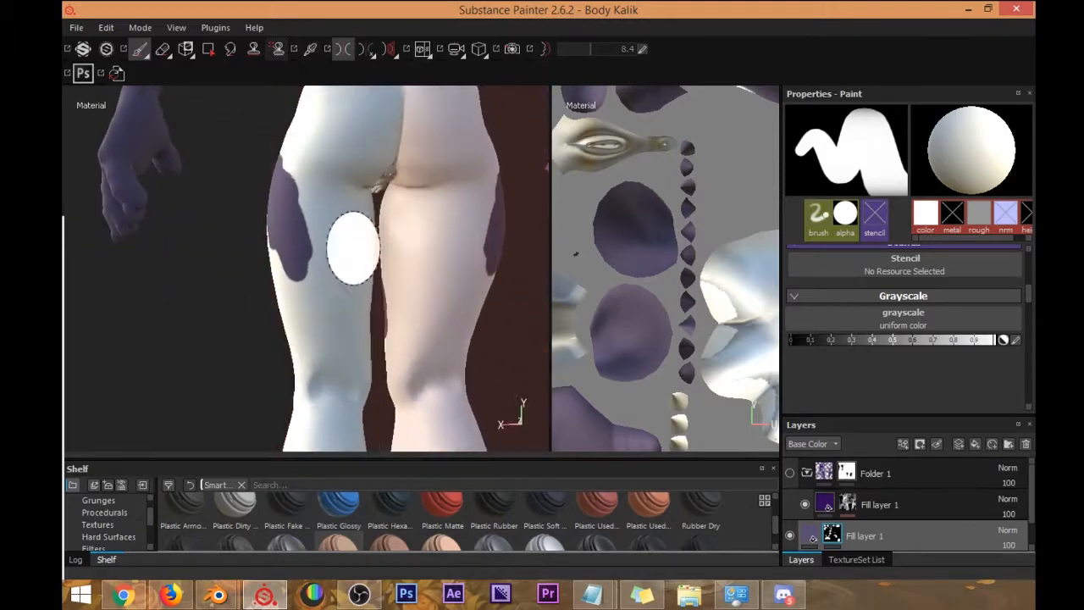
Paint a diagonal purple edge across the back of the thigh and fill below it past the knee.
mouse_move(297, 226)
mouse_down()
mouse_move(265, 170)
mouse_move(339, 273)
mouse_up()
mouse_move(339, 272)
alt+mouse_down()
mouse_move(344, 283)
mouse_move(318, 212)
alt+mouse_up()
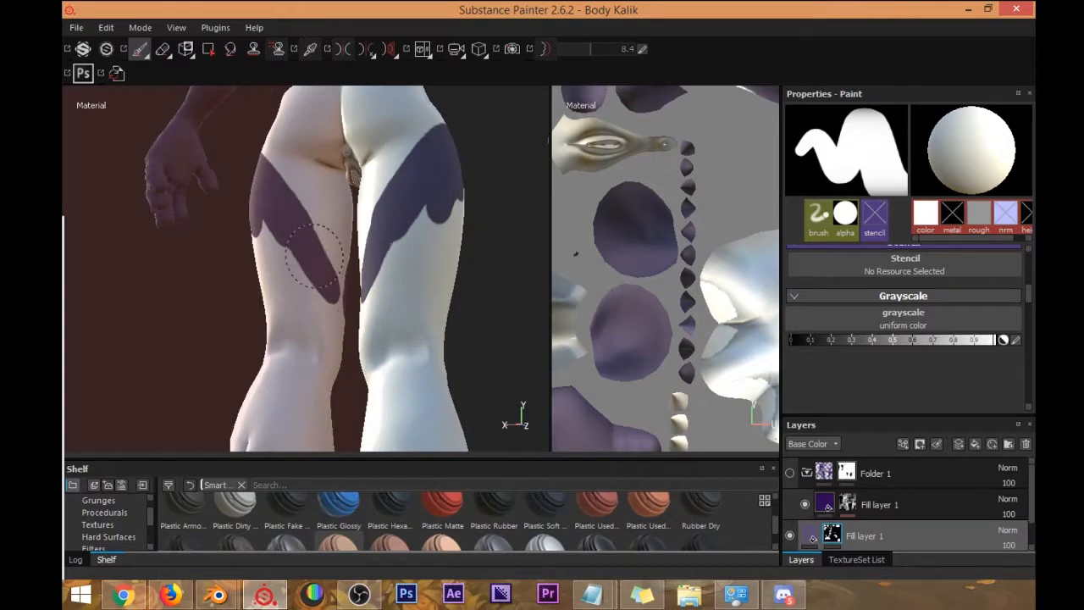
drag(273, 306, 301, 319)
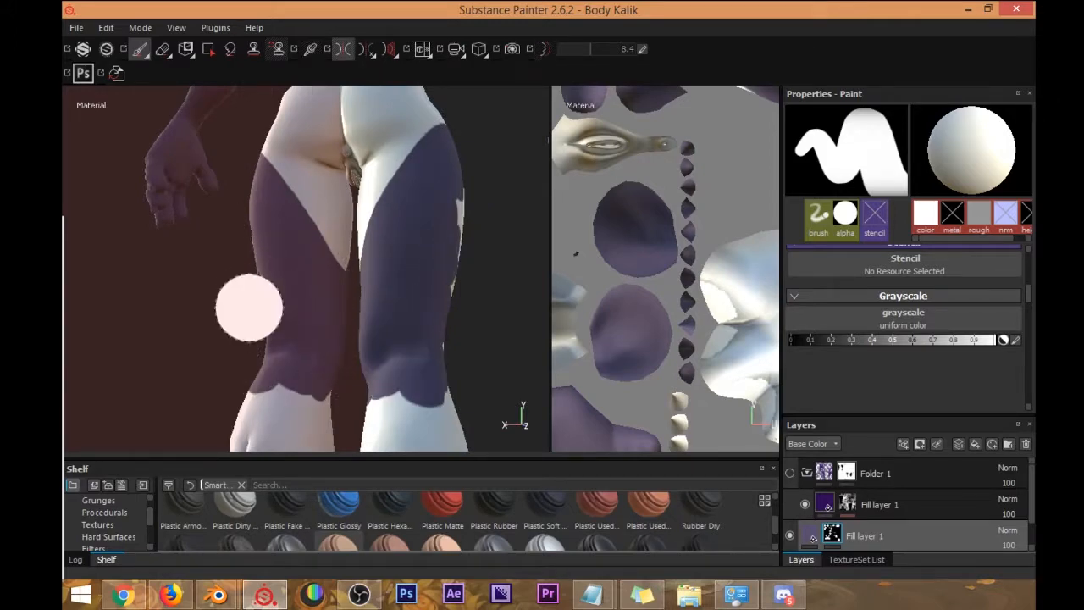
Cover the white gaps on the sides of the thigh with purple and smooth the marking's upper edge.
alt+drag(242, 310, 406, 314)
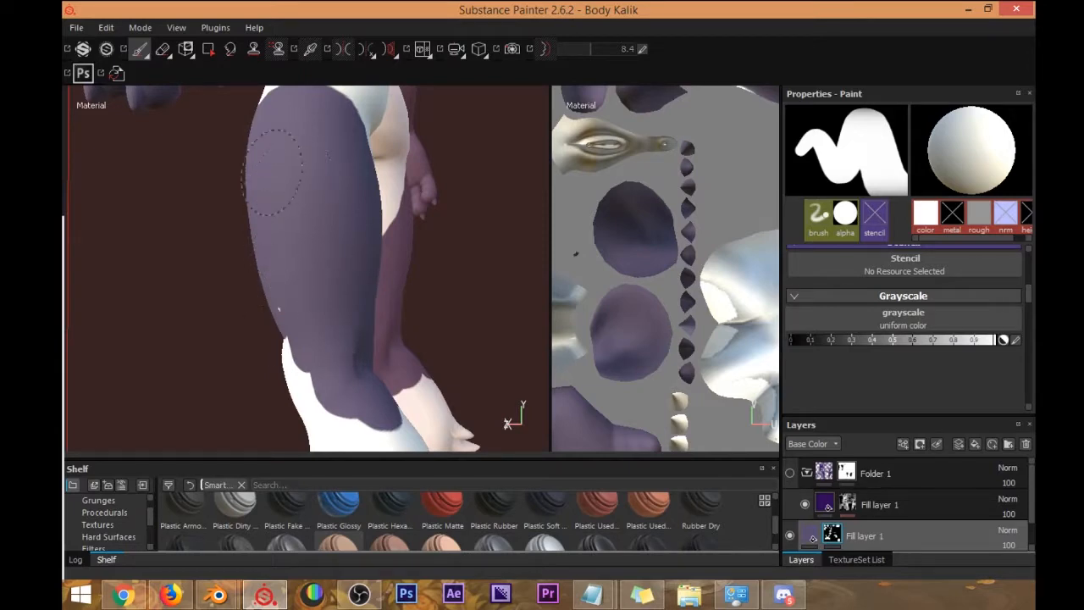
alt+drag(281, 339, 313, 314)
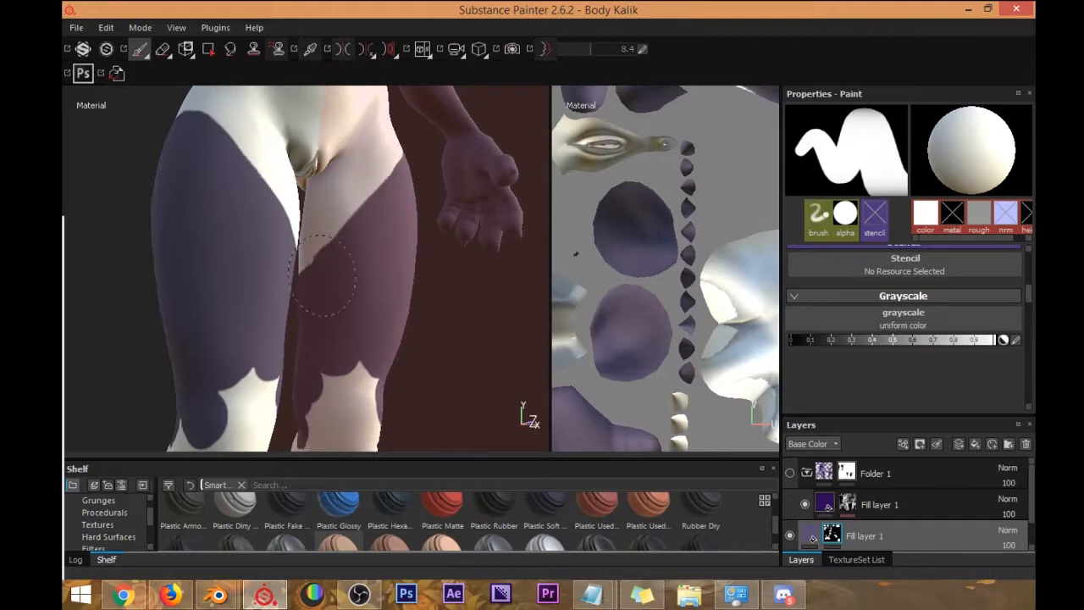
alt+drag(262, 306, 305, 302)
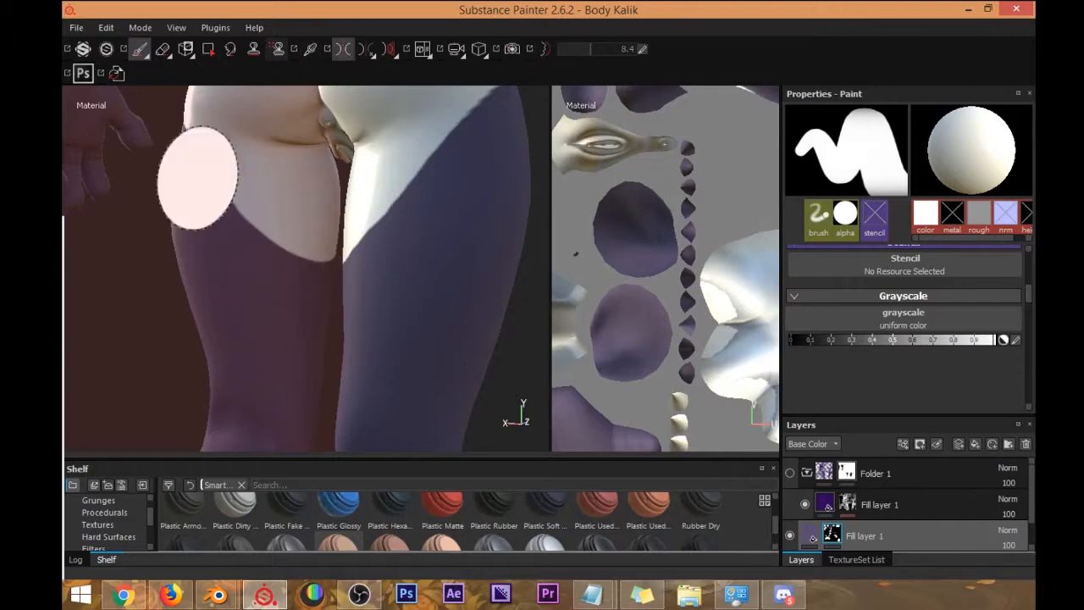
mouse_move(286, 302)
alt+mouse_down()
mouse_move(382, 302)
mouse_move(362, 271)
mouse_move(387, 274)
alt+mouse_up()
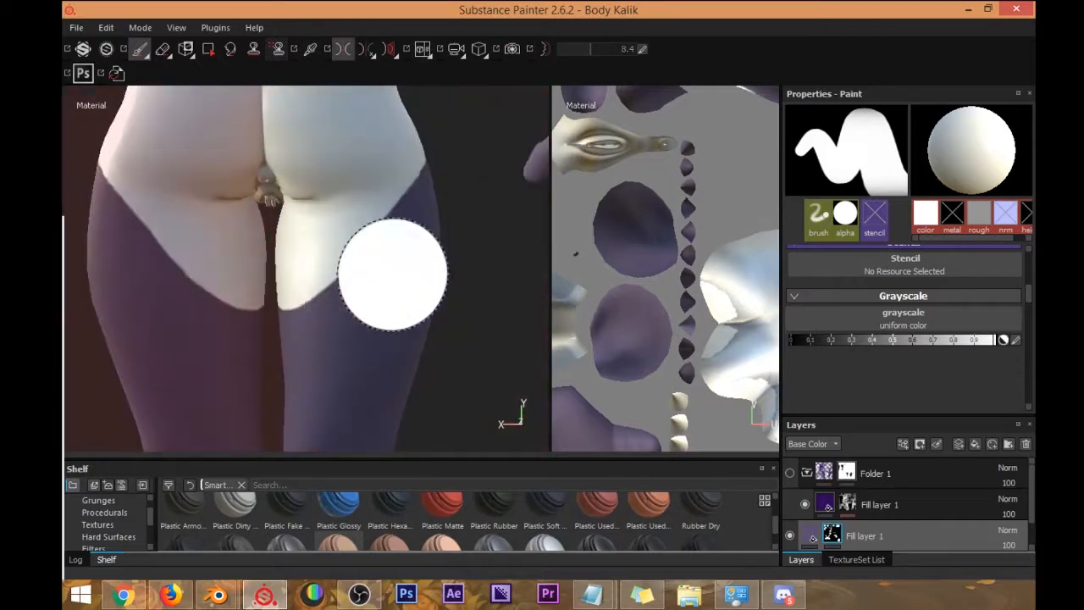
mouse_move(407, 278)
alt+mouse_down()
mouse_move(358, 229)
mouse_move(341, 164)
mouse_move(358, 179)
mouse_move(281, 294)
alt+mouse_up()
alt+drag(440, 292, 184, 309)
alt+middle_drag(185, 309, 388, 220)
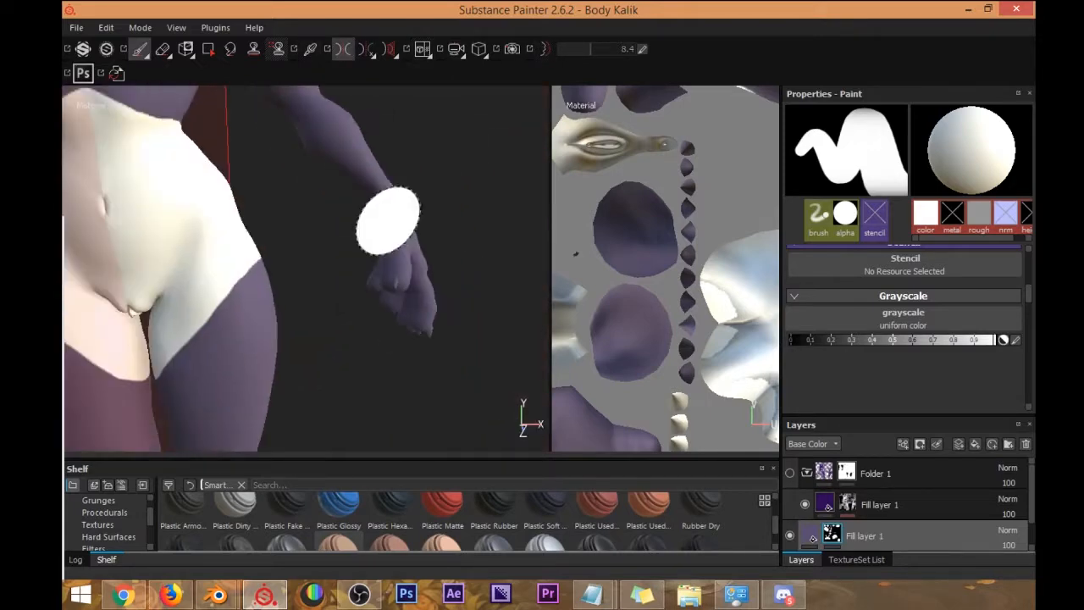
Enlarge the brush and paint the knee, shin and top of the foot purple.
scroll(283, 246, down, 9)
alt+drag(350, 337, 298, 332)
alt+middle_drag(298, 332, 349, 224)
scroll(347, 238, up, 2)
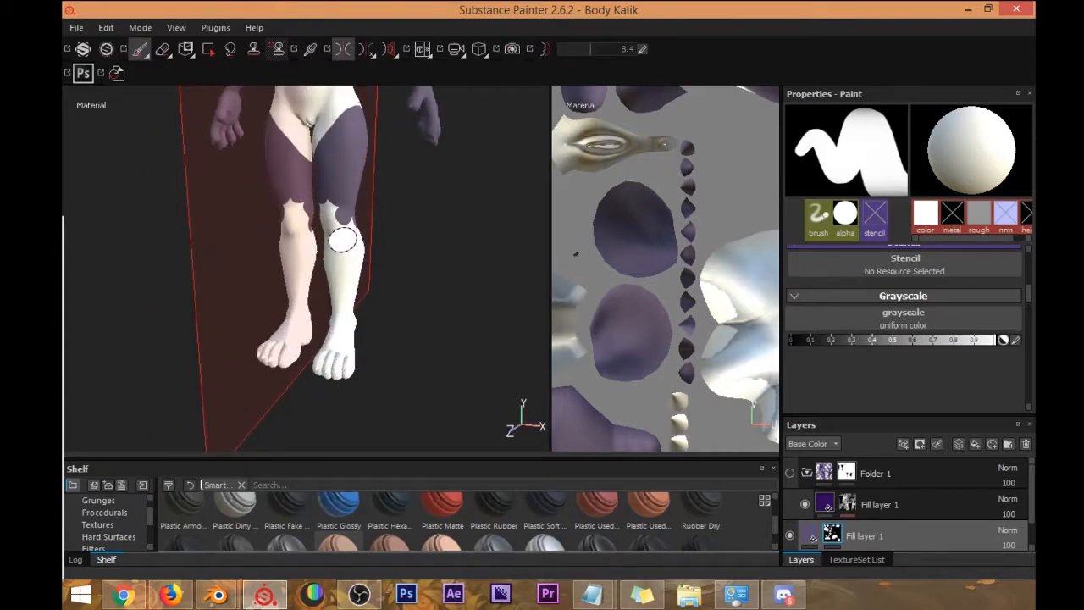
ctrl+right_drag(381, 290, 455, 220)
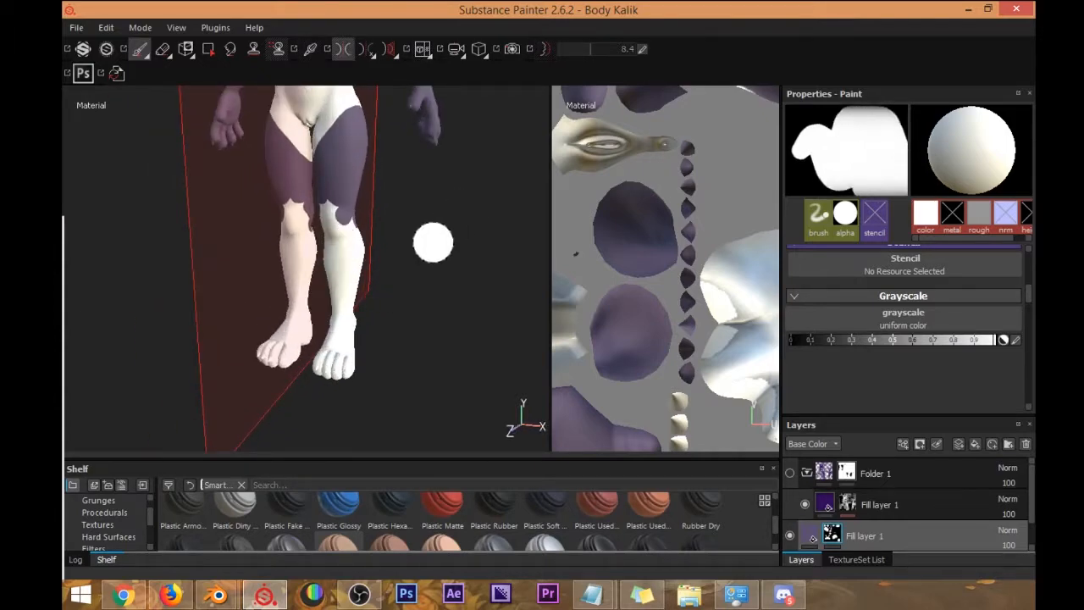
ctrl+right_drag(411, 276, 487, 269)
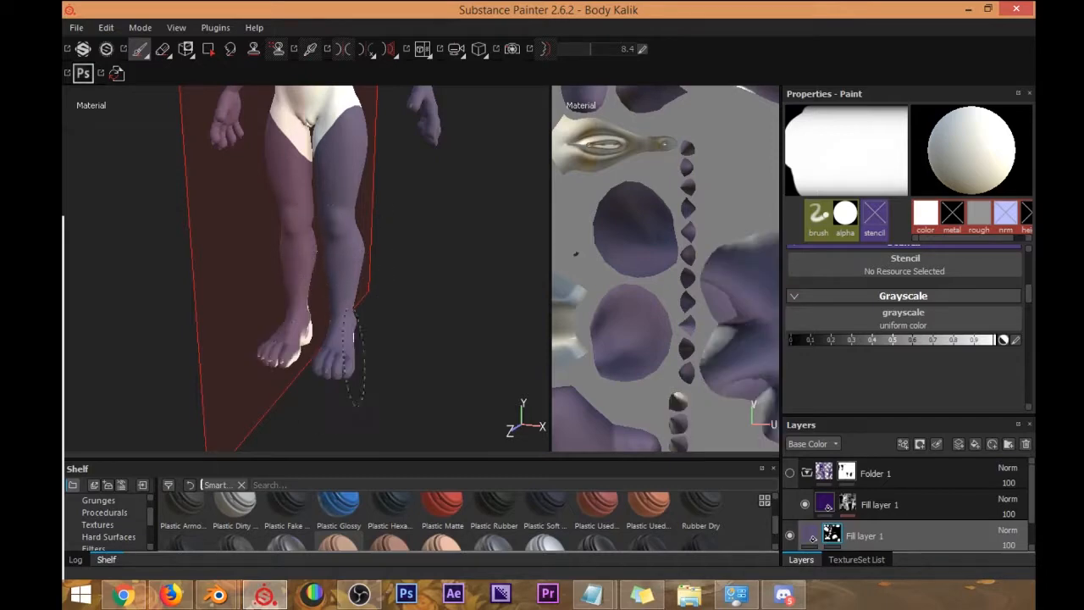
Fill the remaining white on the heel, sole and back of the lower leg with purple.
mouse_move(345, 339)
alt+mouse_down()
mouse_move(418, 302)
mouse_move(375, 254)
mouse_move(448, 279)
mouse_move(398, 287)
alt+mouse_up()
alt+drag(432, 322, 373, 278)
mouse_move(369, 355)
alt+mouse_down()
mouse_move(438, 324)
mouse_move(363, 392)
alt+mouse_up()
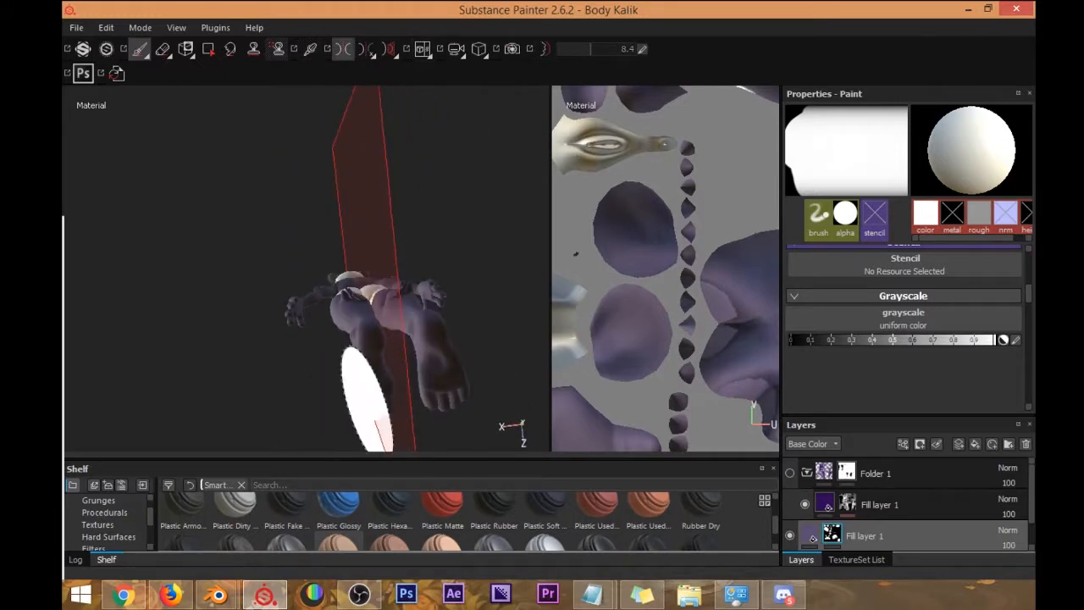
mouse_move(430, 335)
alt+mouse_down()
mouse_move(363, 387)
mouse_move(372, 428)
mouse_move(382, 370)
mouse_move(350, 275)
mouse_move(391, 293)
mouse_move(285, 290)
mouse_move(440, 262)
mouse_move(368, 296)
mouse_move(332, 298)
mouse_move(412, 315)
mouse_move(407, 285)
mouse_move(420, 273)
mouse_move(454, 279)
mouse_move(387, 271)
mouse_move(462, 198)
mouse_move(423, 196)
mouse_move(443, 229)
mouse_move(404, 262)
mouse_move(394, 311)
mouse_move(438, 188)
alt+mouse_up()
alt+drag(465, 236, 447, 310)
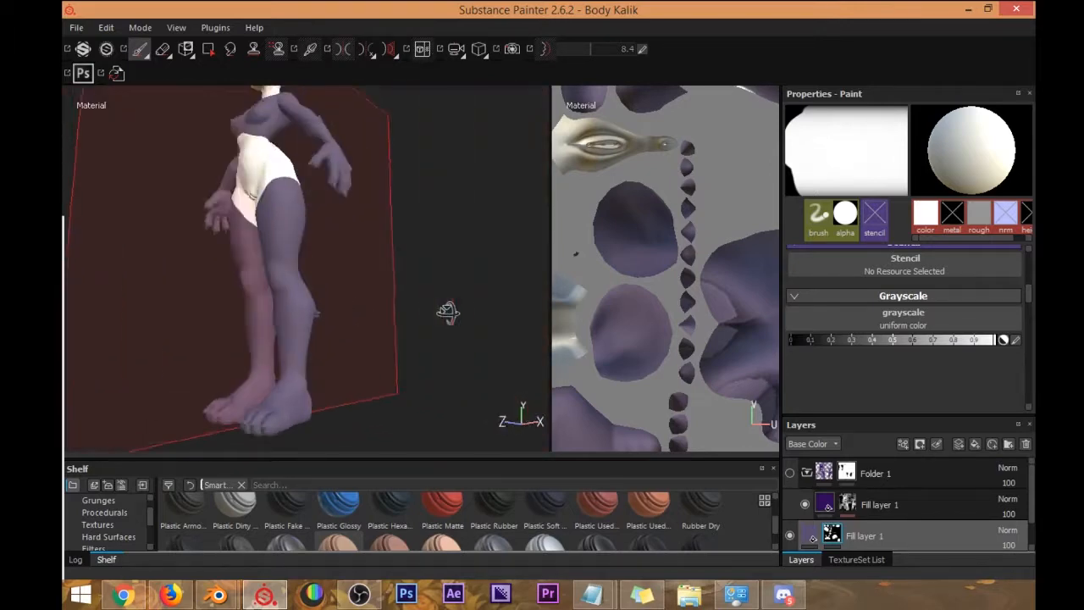
mouse_move(296, 398)
alt+mouse_down()
mouse_move(405, 330)
mouse_move(426, 266)
alt+mouse_up()
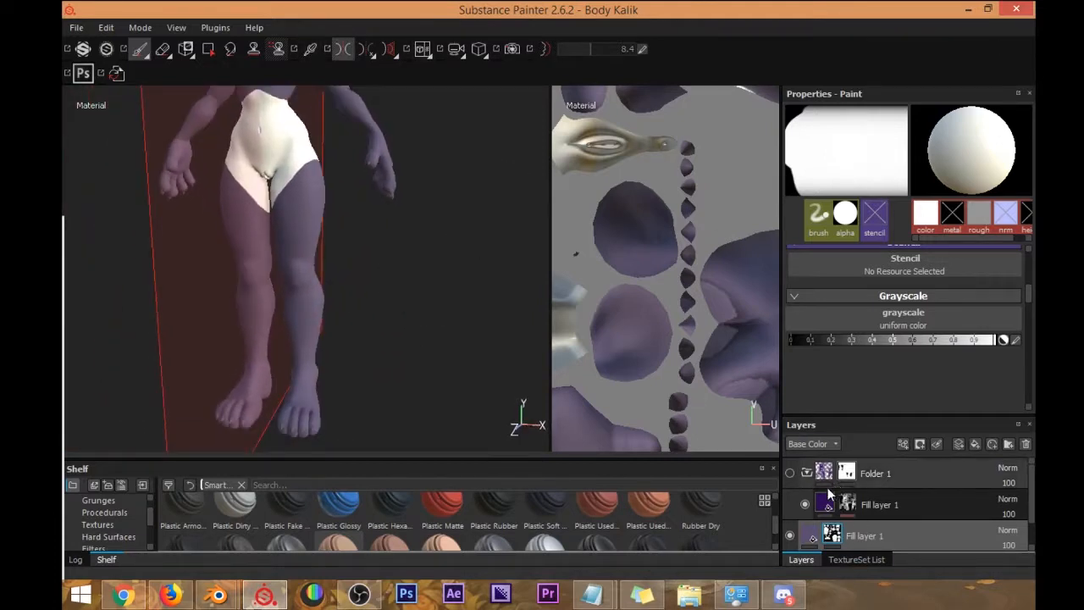
Toggle Folder 1's visibility on and off to compare the markings with and without its shading.
click(789, 472)
alt+drag(327, 181, 303, 254)
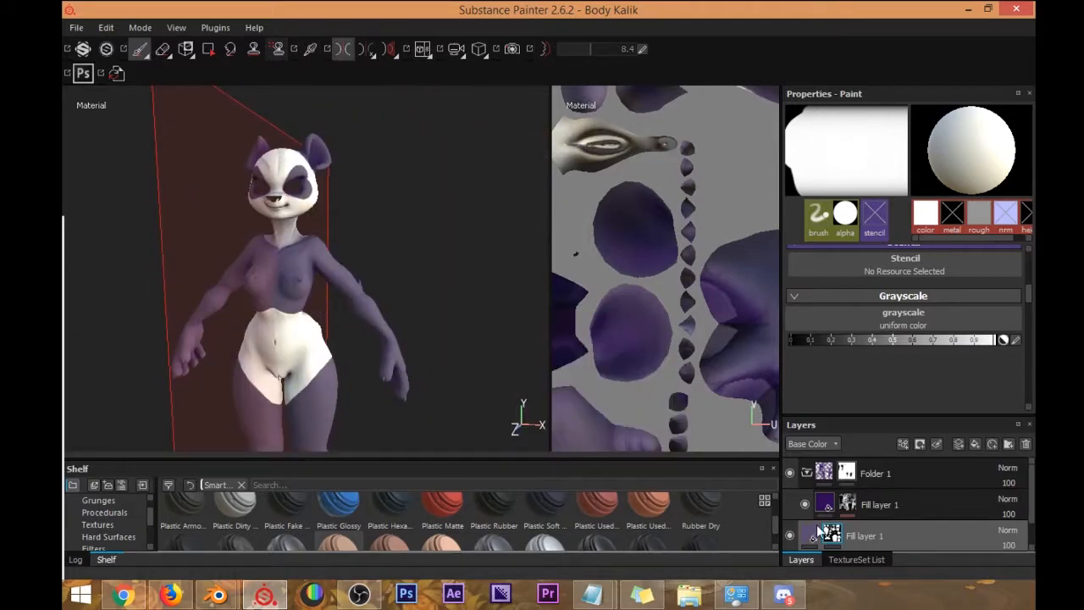
click(790, 473)
alt+drag(368, 327, 380, 296)
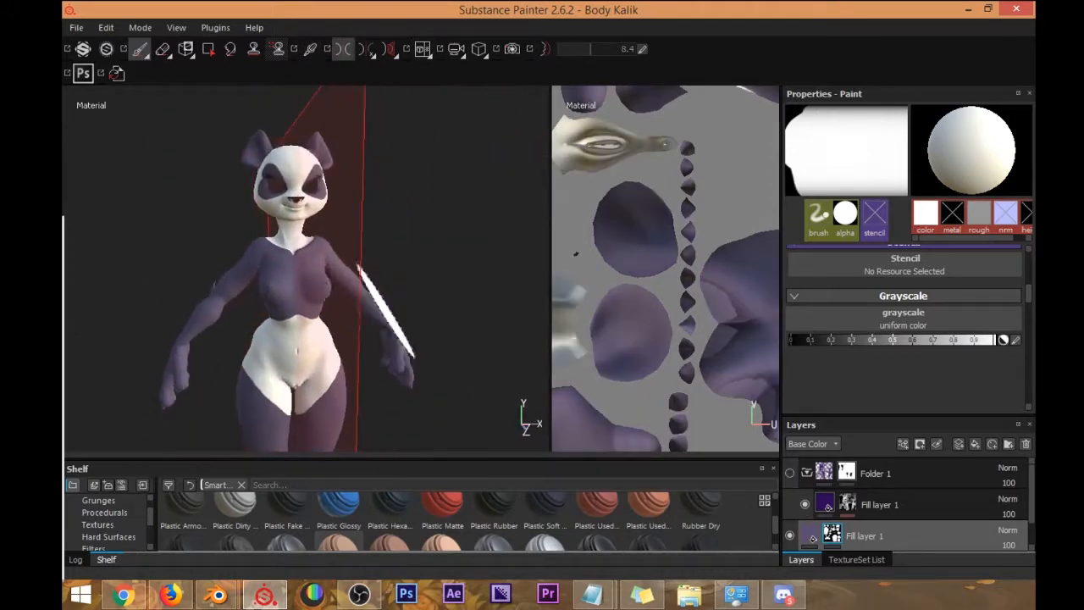
Turn symmetry off to examine the painted markings around the whole body and the hand, and turn it back on.
click(342, 48)
mouse_move(452, 225)
alt+mouse_down()
mouse_move(465, 234)
mouse_move(399, 295)
mouse_move(440, 215)
mouse_move(426, 214)
mouse_move(462, 226)
mouse_move(471, 254)
mouse_move(498, 249)
mouse_move(253, 206)
alt+mouse_up()
alt+middle_drag(254, 205, 260, 308)
mouse_move(370, 271)
alt+mouse_down()
mouse_move(280, 283)
mouse_move(370, 242)
alt+mouse_up()
alt+middle_drag(370, 242, 381, 273)
scroll(414, 187, up, 3)
alt+drag(426, 181, 390, 288)
alt+middle_drag(372, 346, 366, 243)
mouse_move(298, 234)
alt+mouse_down()
mouse_move(423, 225)
mouse_move(293, 225)
alt+mouse_up()
alt+middle_drag(354, 185, 367, 298)
alt+drag(388, 270, 458, 265)
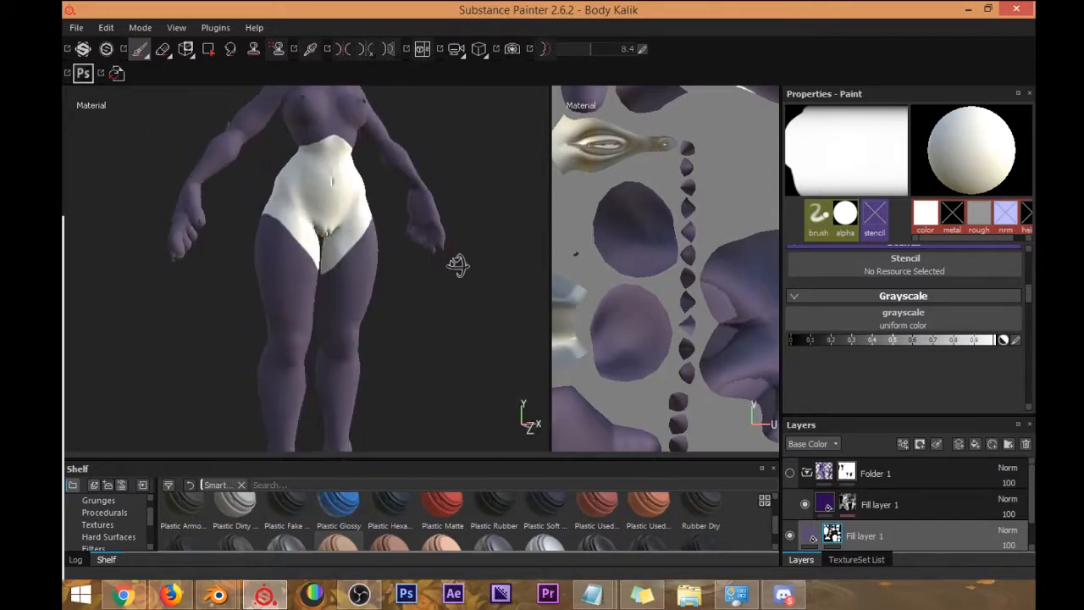
alt+drag(378, 241, 446, 237)
scroll(439, 204, up, 5)
alt+middle_drag(455, 222, 402, 327)
alt+drag(398, 305, 373, 303)
scroll(458, 271, up, 6)
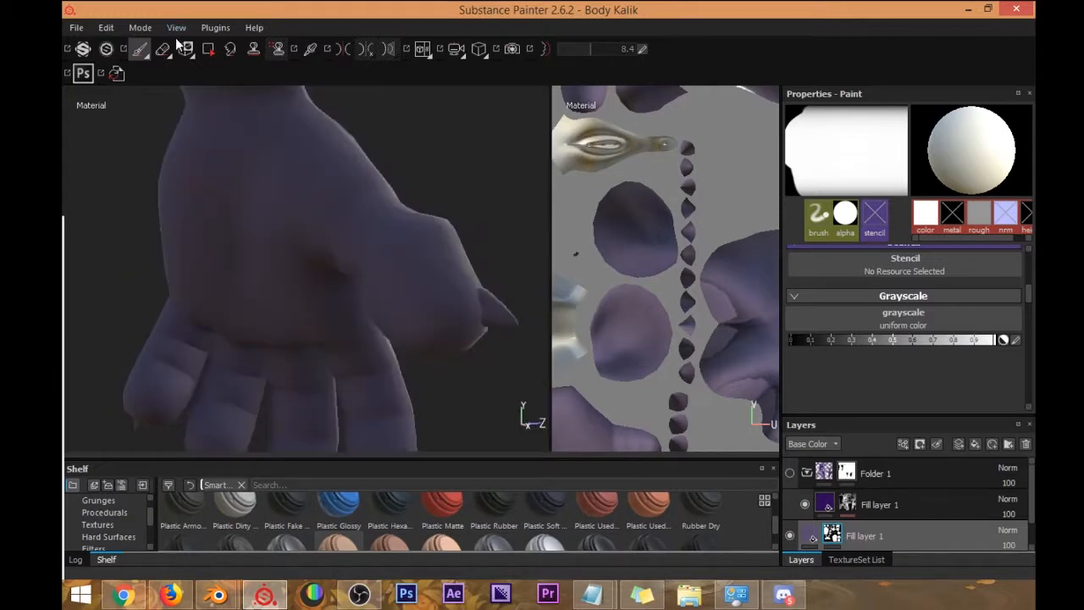
click(340, 52)
Add a fill layer above the purple marking layer and leave only its color channel enabled.
alt+middle_drag(334, 259, 332, 198)
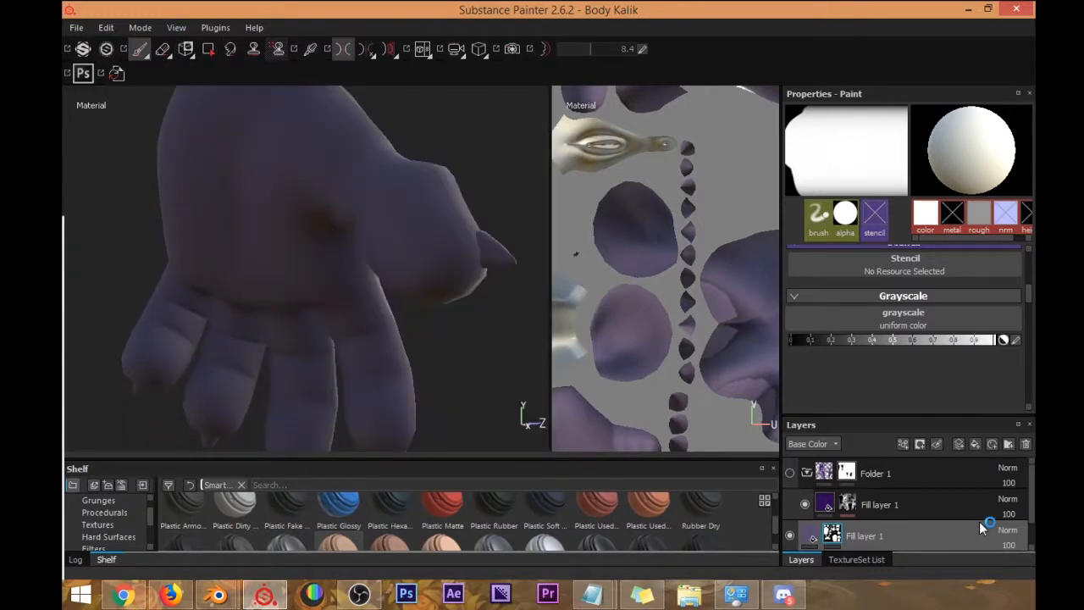
drag(888, 414, 889, 280)
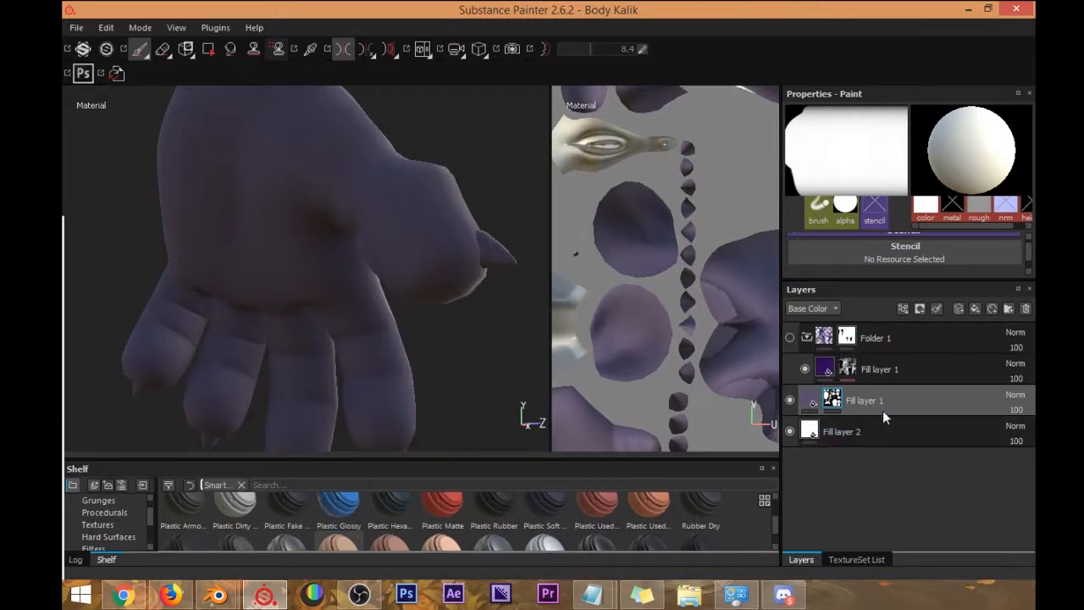
click(979, 310)
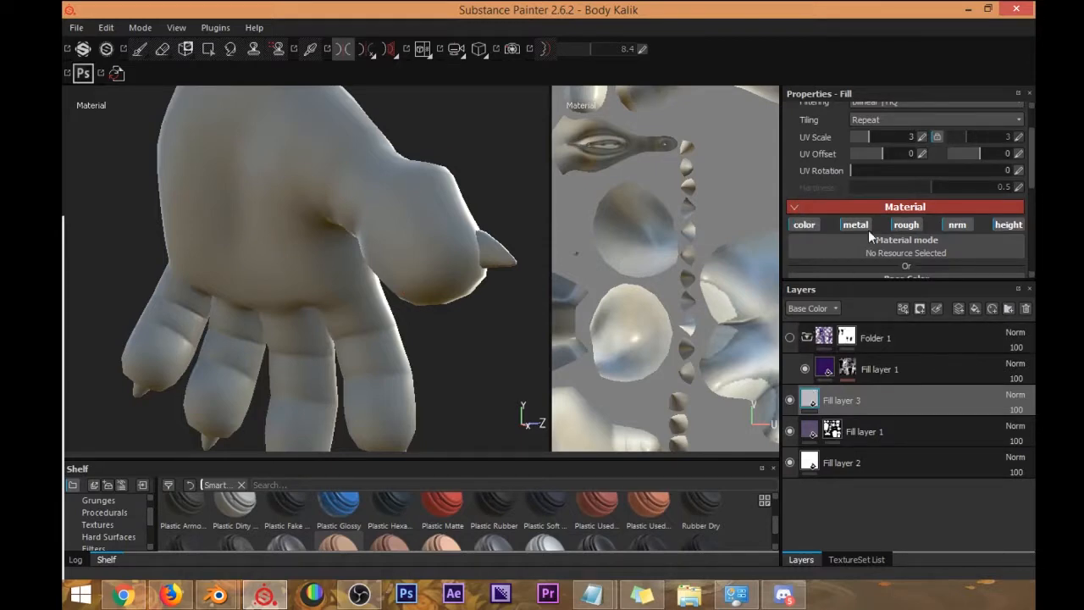
click(903, 225)
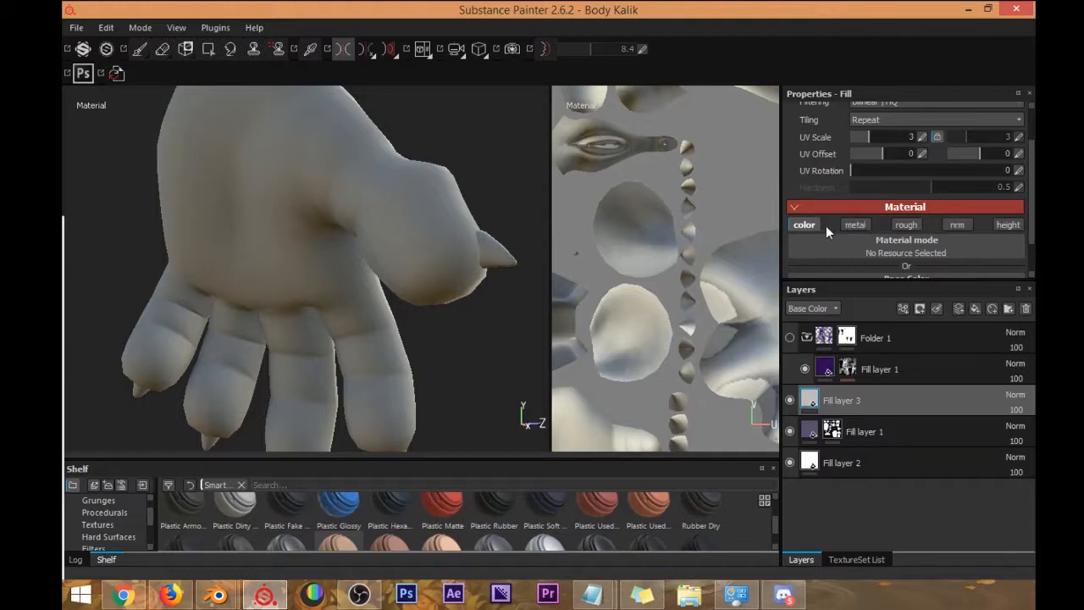
Set Fill layer 3's base color to pink with R 1.000, G 0.134, B 0.261, and add a black mask to the layer.
scroll(838, 224, down, 2)
click(875, 258)
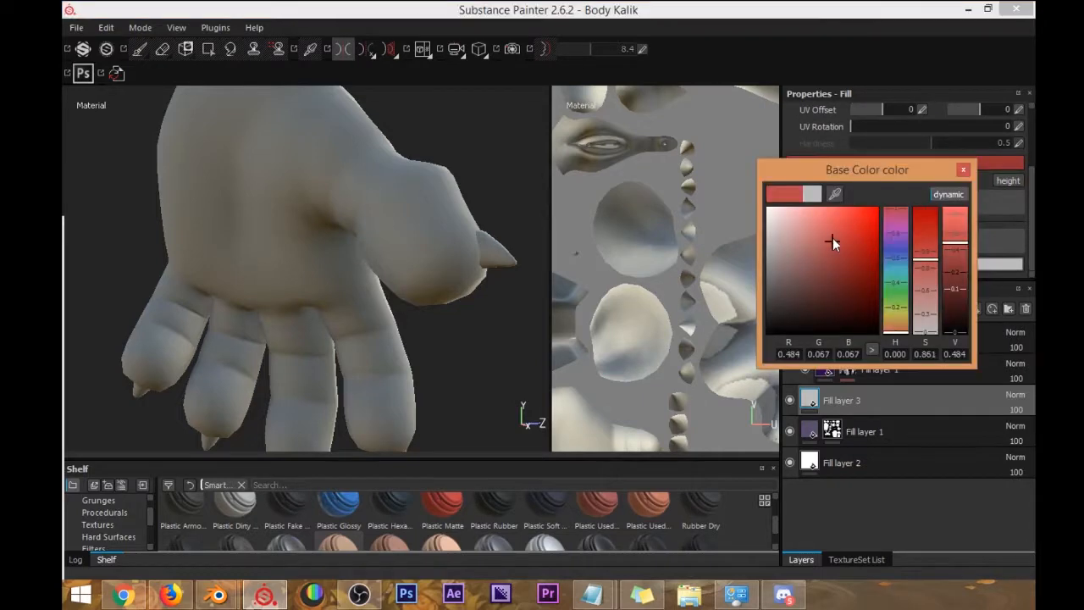
drag(832, 243, 825, 203)
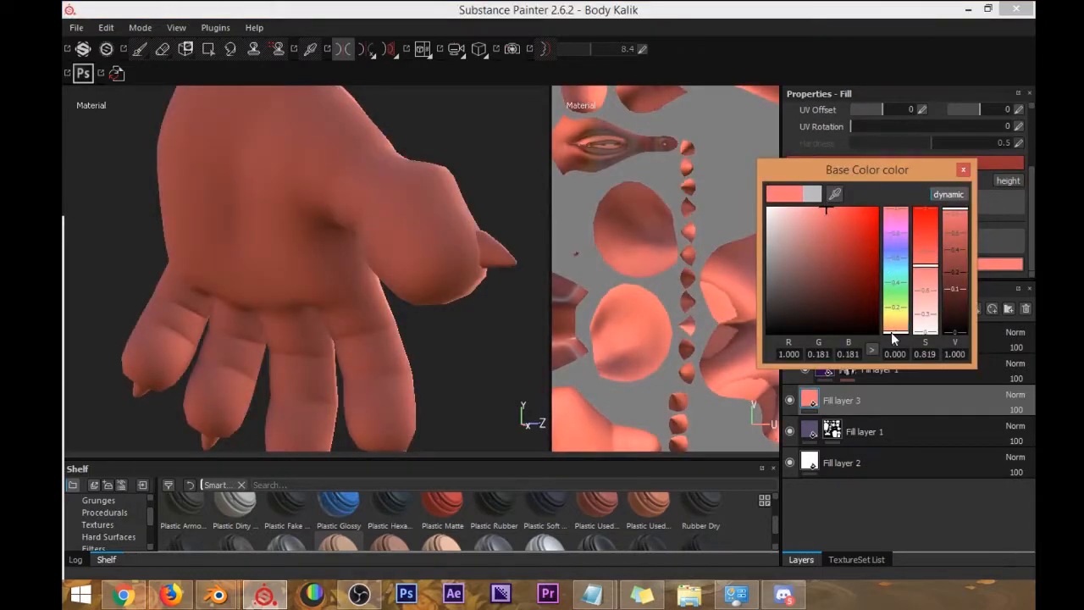
drag(891, 333, 906, 210)
click(840, 212)
mouse_move(841, 211)
mouse_down()
mouse_move(862, 212)
mouse_move(833, 204)
mouse_up()
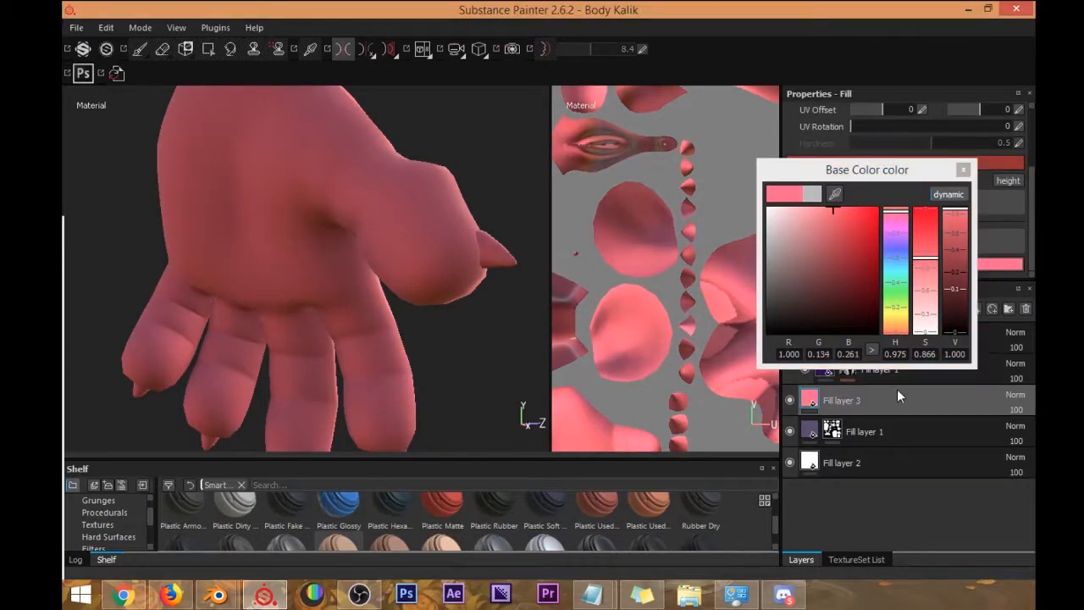
click(963, 169)
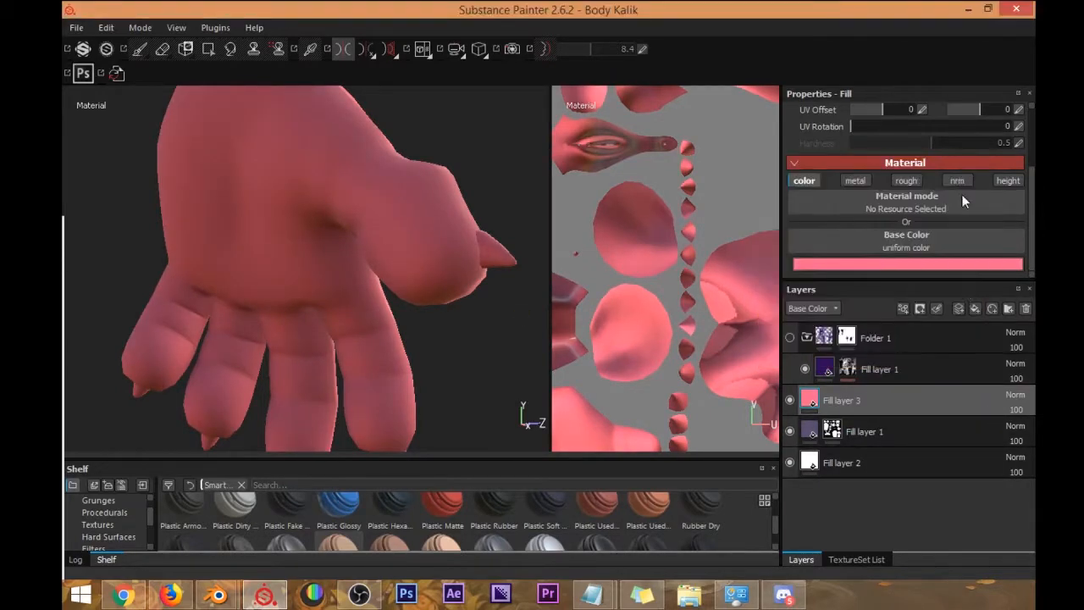
click(935, 309)
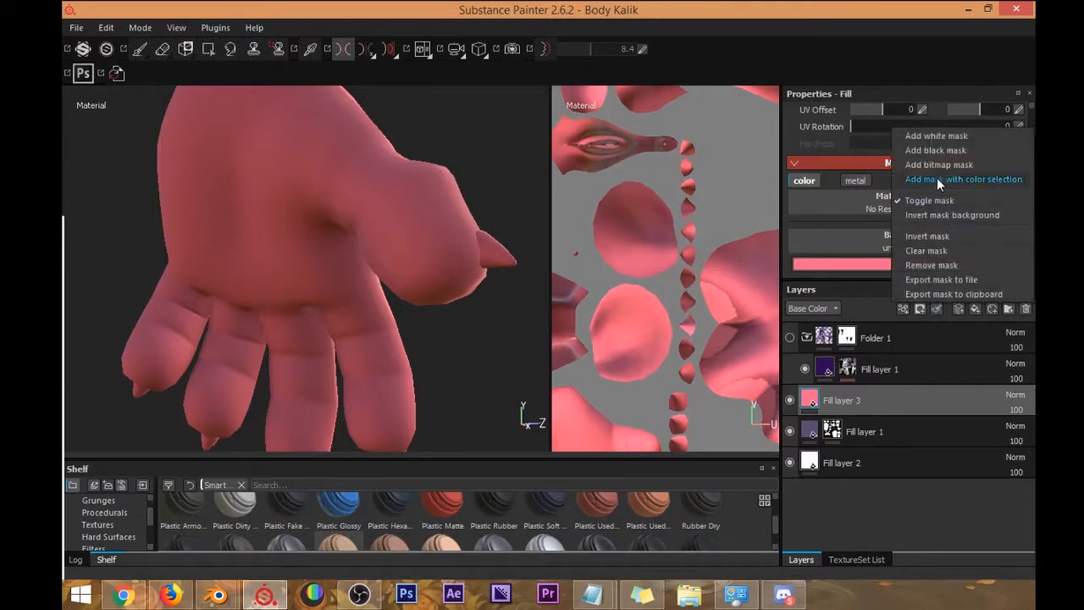
click(946, 151)
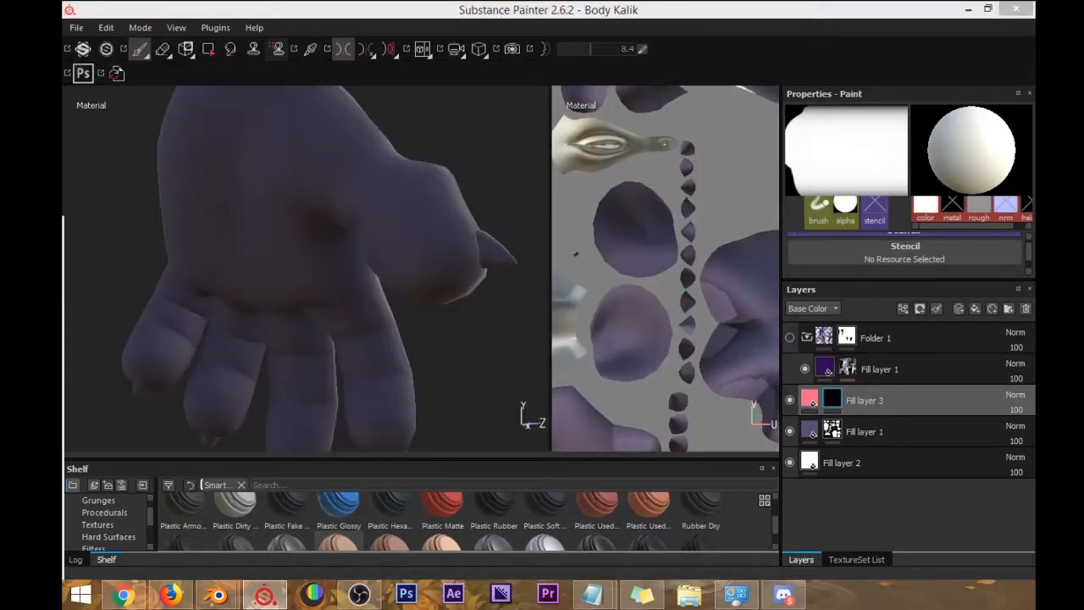
key(alt+Tab)
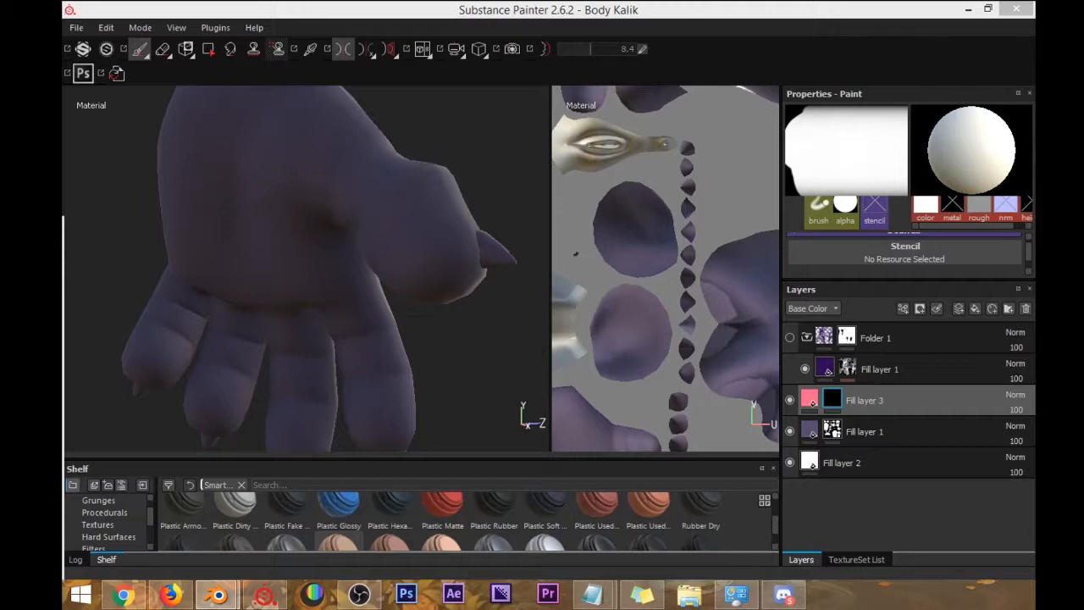
key(alt+Tab)
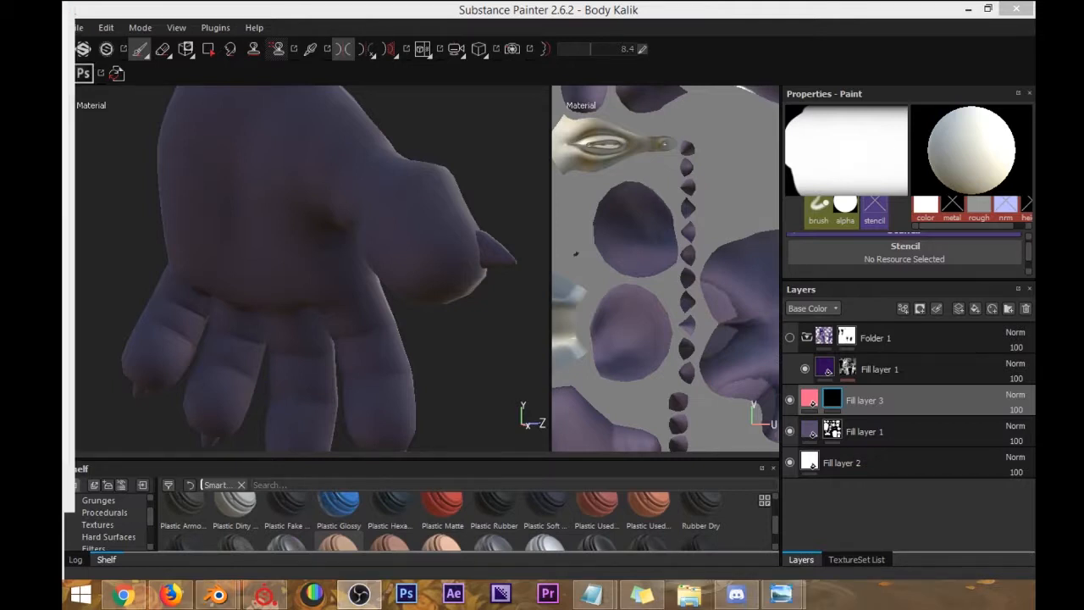
click(507, 28)
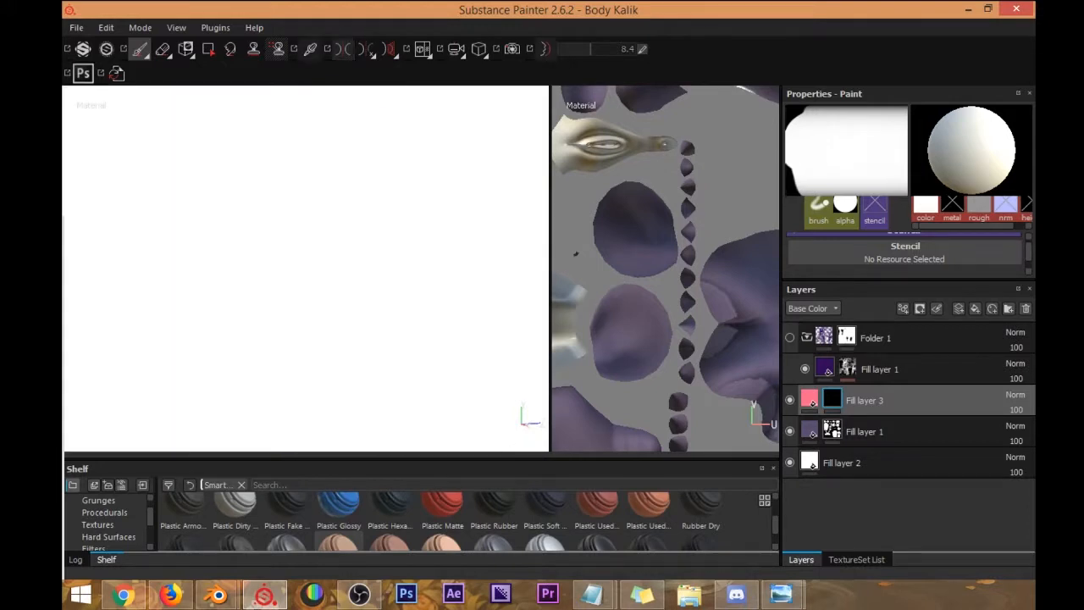
Shrink the brush and paint a round pink pad on the palm side of the thumb tip in Fill layer 3's mask.
ctrl+right_drag(331, 259, 254, 259)
mouse_move(443, 272)
ctrl+right_down()
mouse_move(361, 263)
mouse_move(434, 278)
mouse_move(389, 285)
mouse_move(408, 278)
ctrl+right_up()
mouse_move(448, 347)
alt+mouse_down()
mouse_move(496, 305)
mouse_move(410, 359)
mouse_move(483, 364)
alt+mouse_up()
drag(353, 249, 360, 297)
mouse_move(351, 375)
alt+mouse_down()
mouse_move(392, 355)
mouse_move(406, 368)
alt+mouse_up()
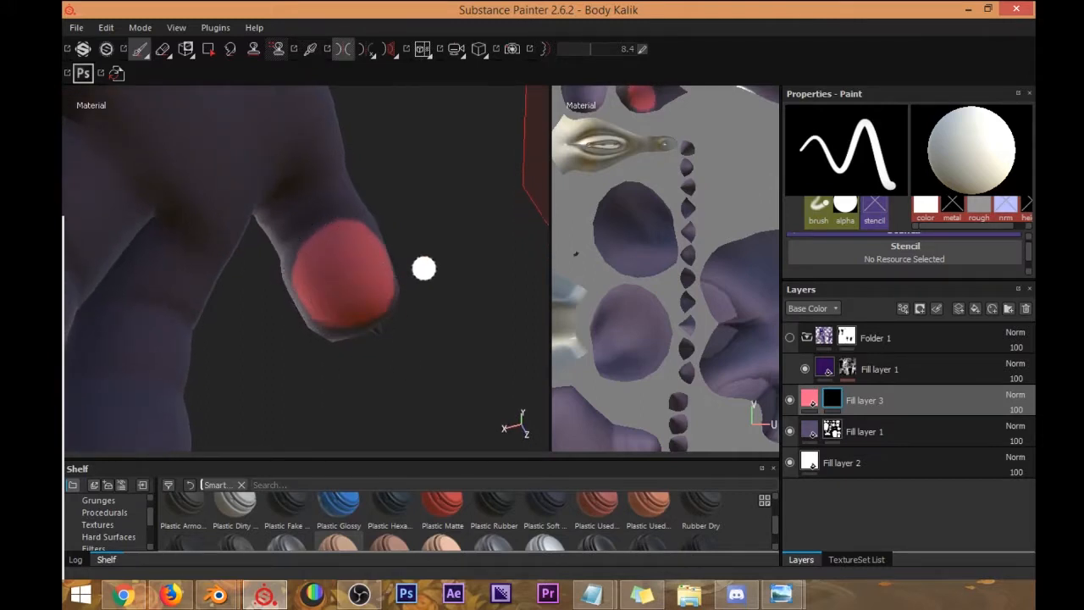
mouse_move(416, 331)
alt+mouse_down()
mouse_move(314, 387)
mouse_move(449, 288)
alt+mouse_up()
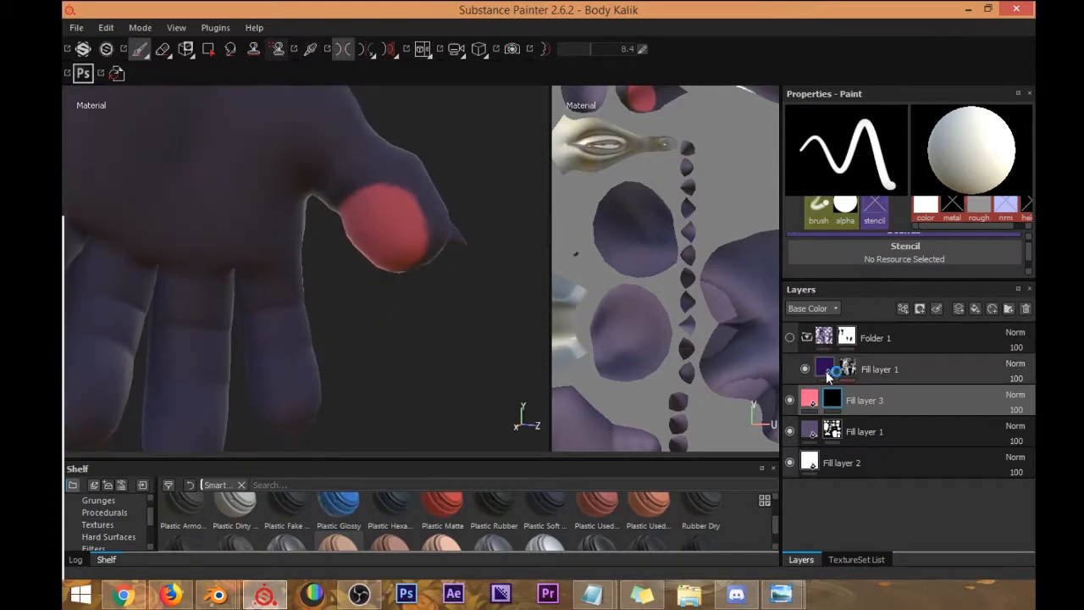
Enable the height and normal channels on the pink fill layer and raise its height to about 0.7.
drag(923, 278, 923, 357)
mouse_move(1028, 276)
mouse_down()
mouse_move(1030, 262)
mouse_move(1025, 286)
mouse_up()
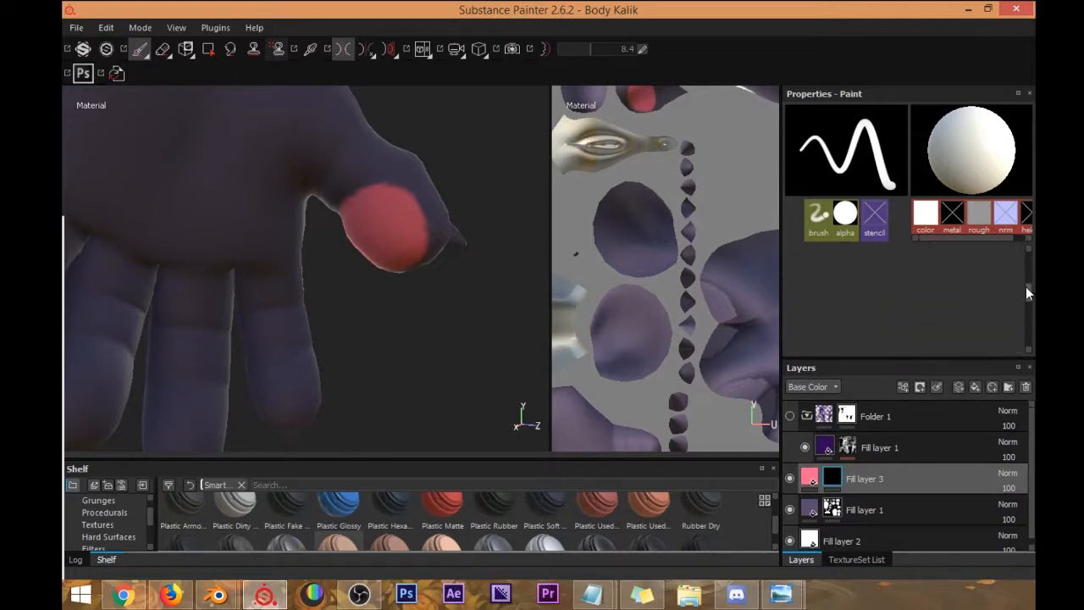
click(809, 477)
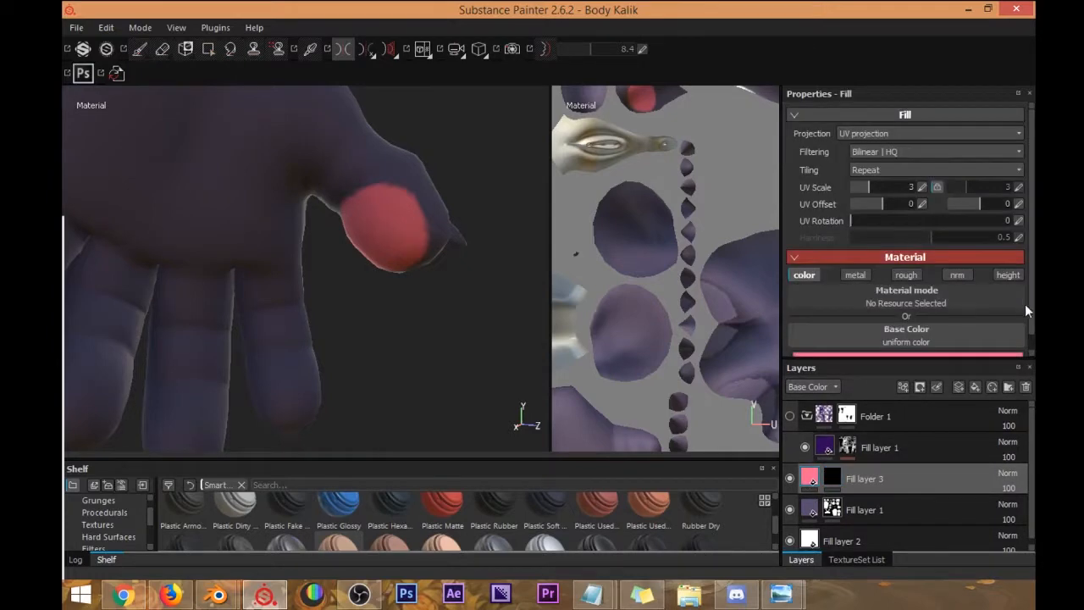
click(1003, 276)
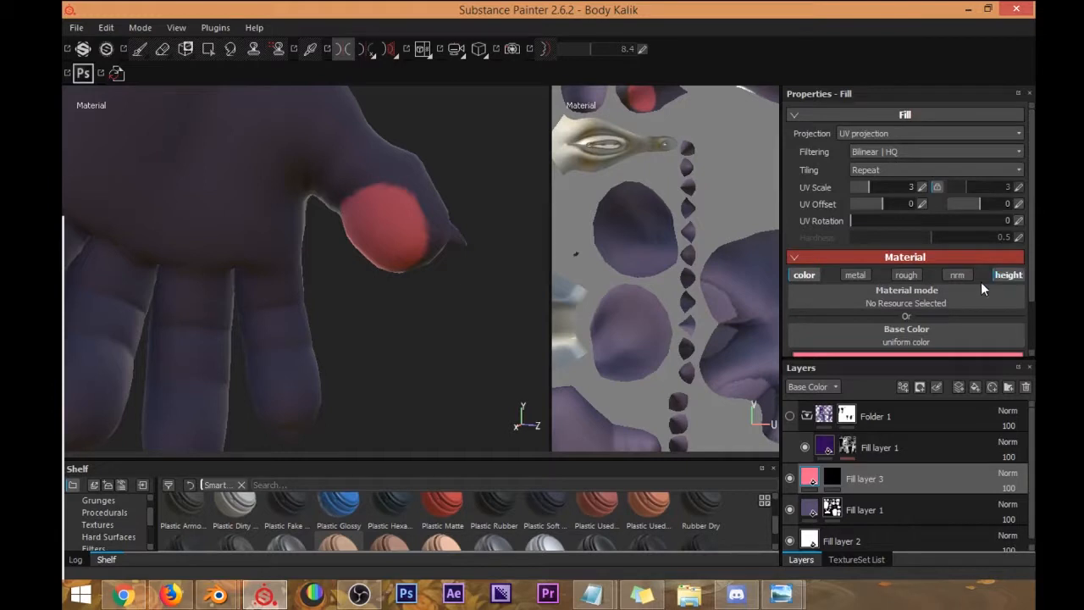
click(955, 276)
drag(1025, 237, 1022, 324)
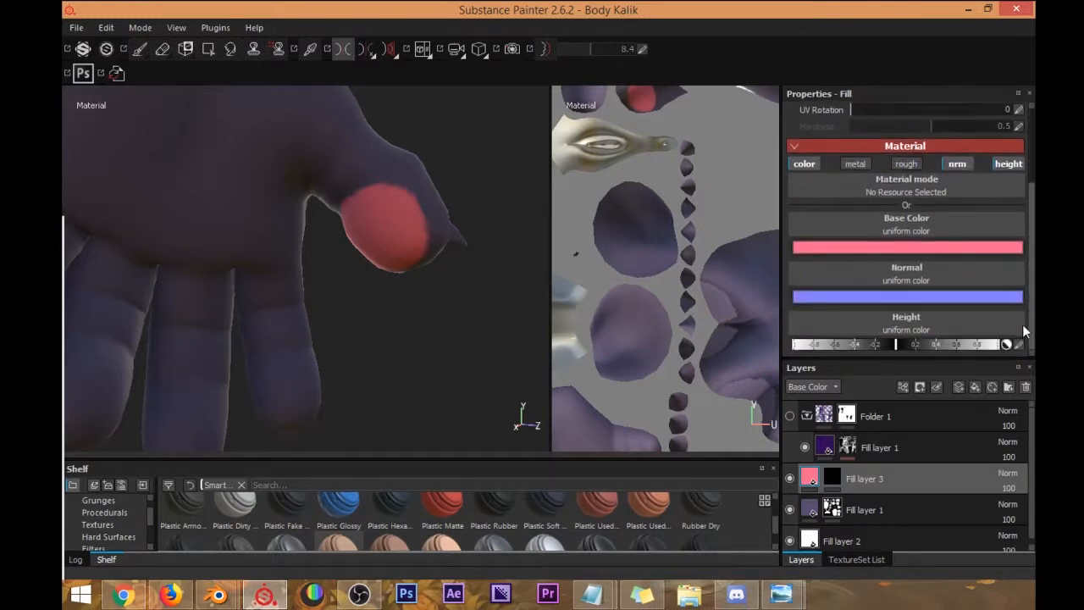
drag(899, 343, 970, 339)
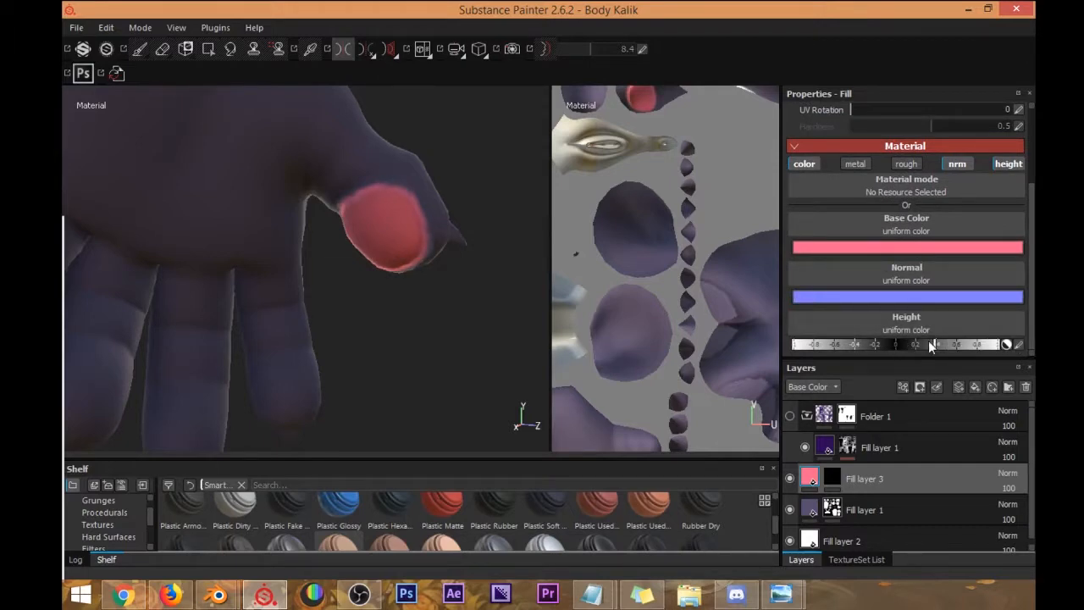
Paint a pink pad on the palm side of the index fingertip in the pink layer's mask.
mouse_move(484, 301)
alt+mouse_down()
mouse_move(334, 314)
mouse_move(467, 288)
mouse_move(443, 261)
alt+mouse_up()
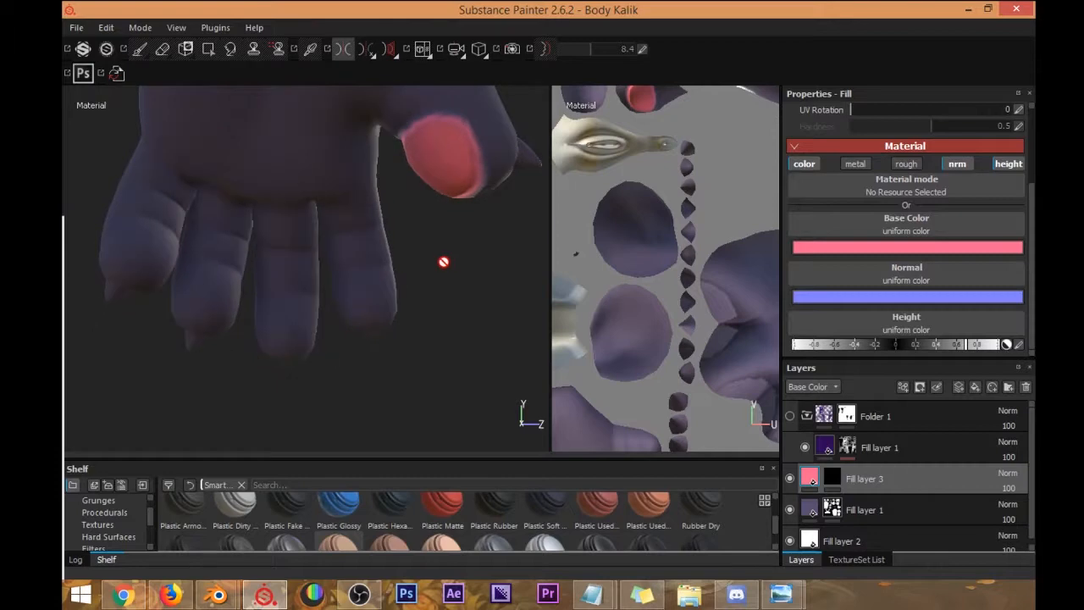
click(832, 477)
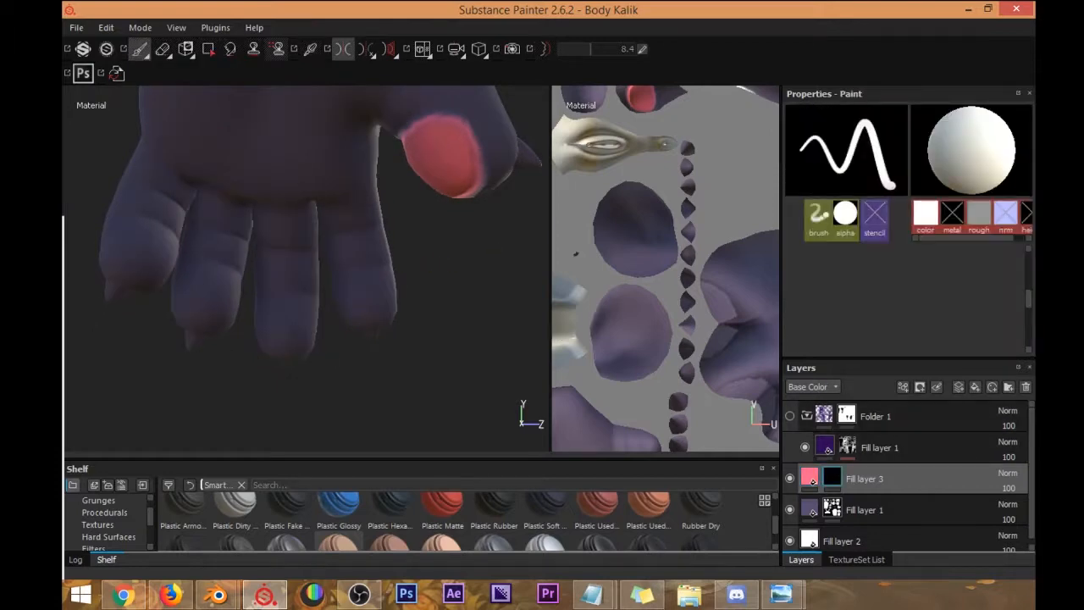
mouse_move(440, 203)
alt+middle_down()
mouse_move(437, 289)
mouse_move(544, 208)
alt+middle_up()
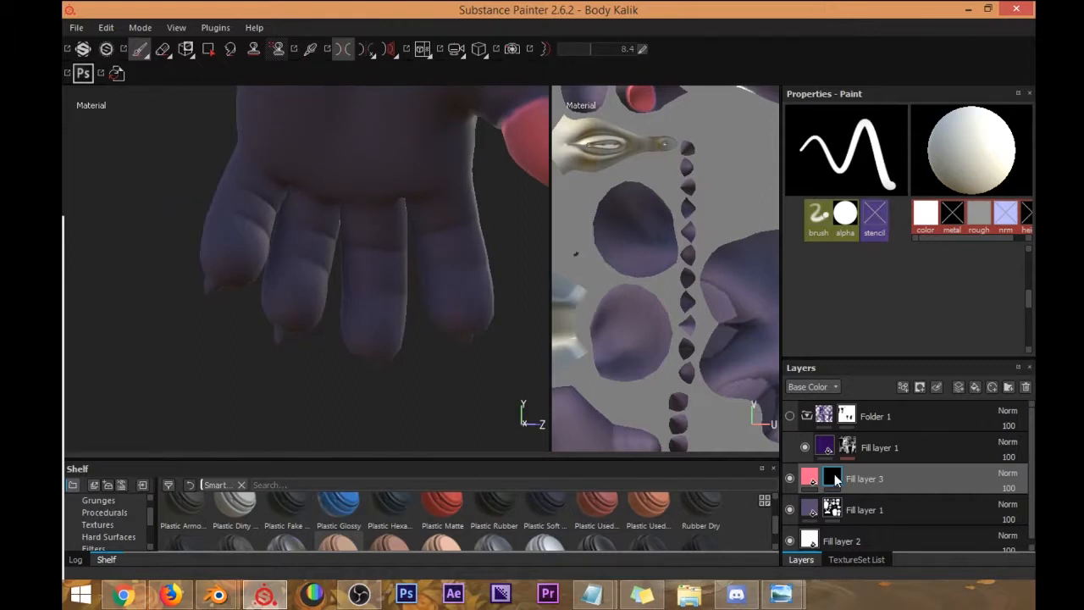
drag(1023, 318, 1034, 271)
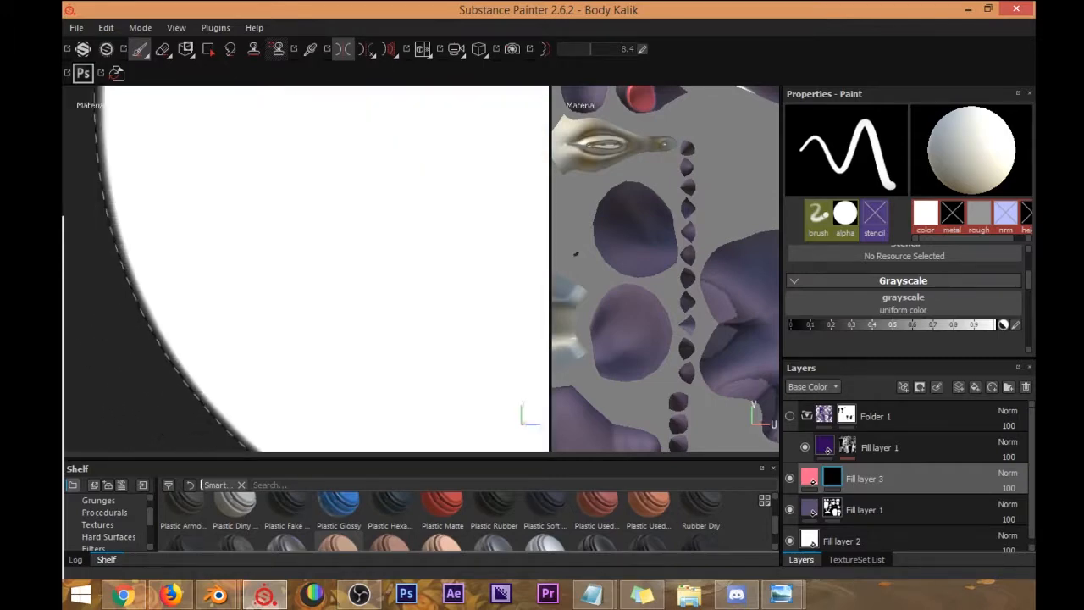
scroll(577, 176, up, 3)
scroll(406, 236, down, 7)
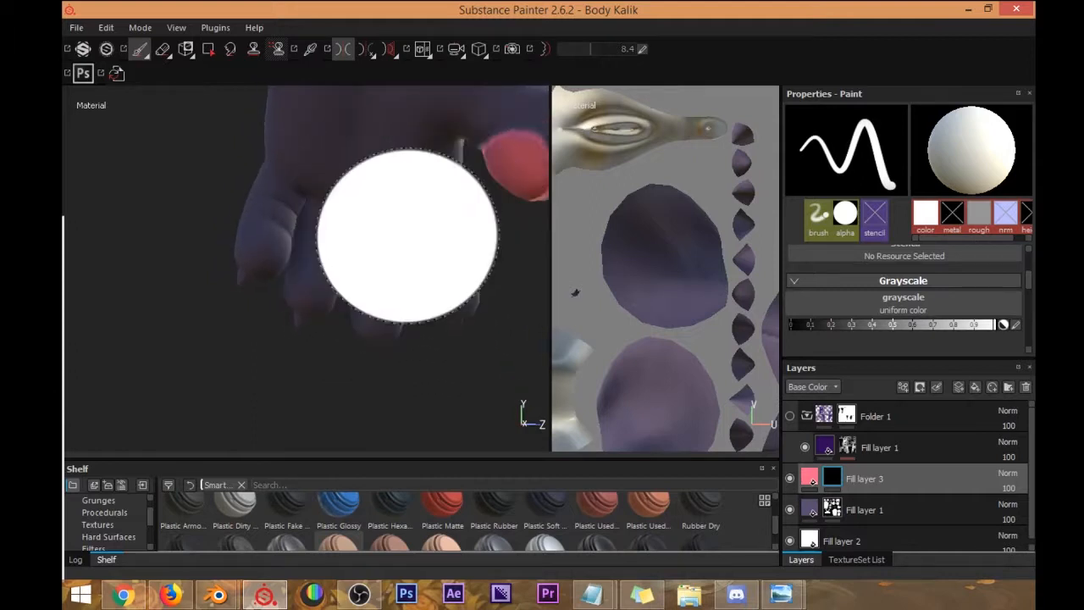
scroll(407, 236, up, 10)
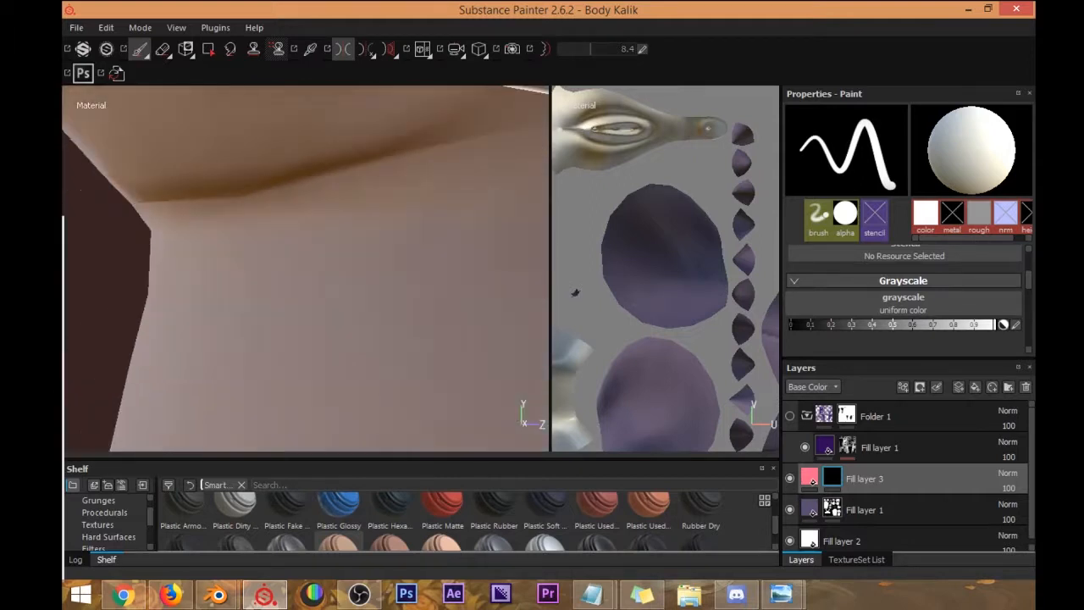
alt+drag(320, 231, 447, 222)
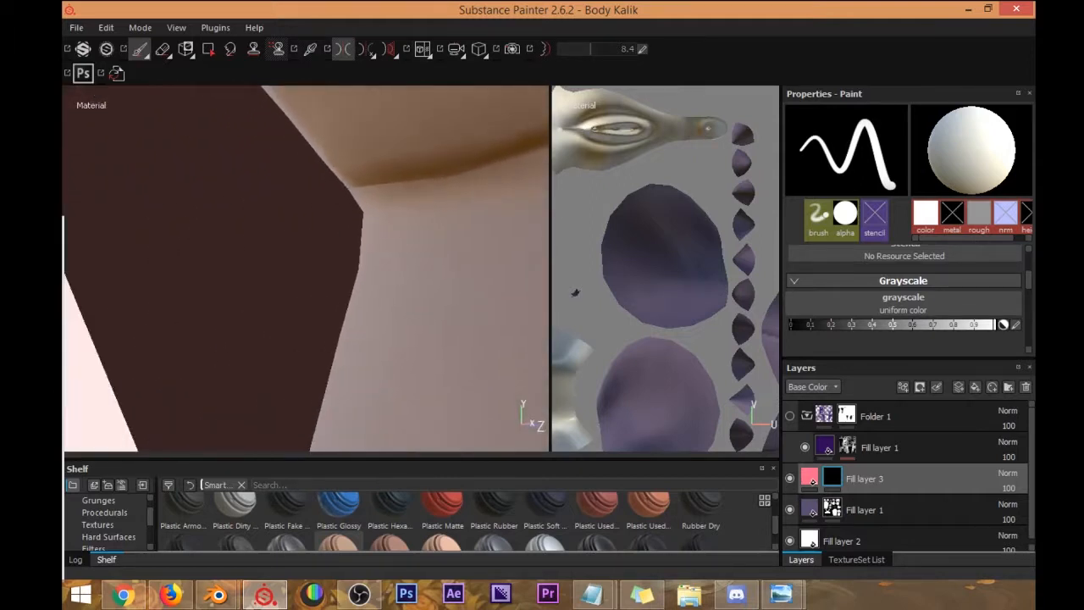
scroll(392, 191, down, 8)
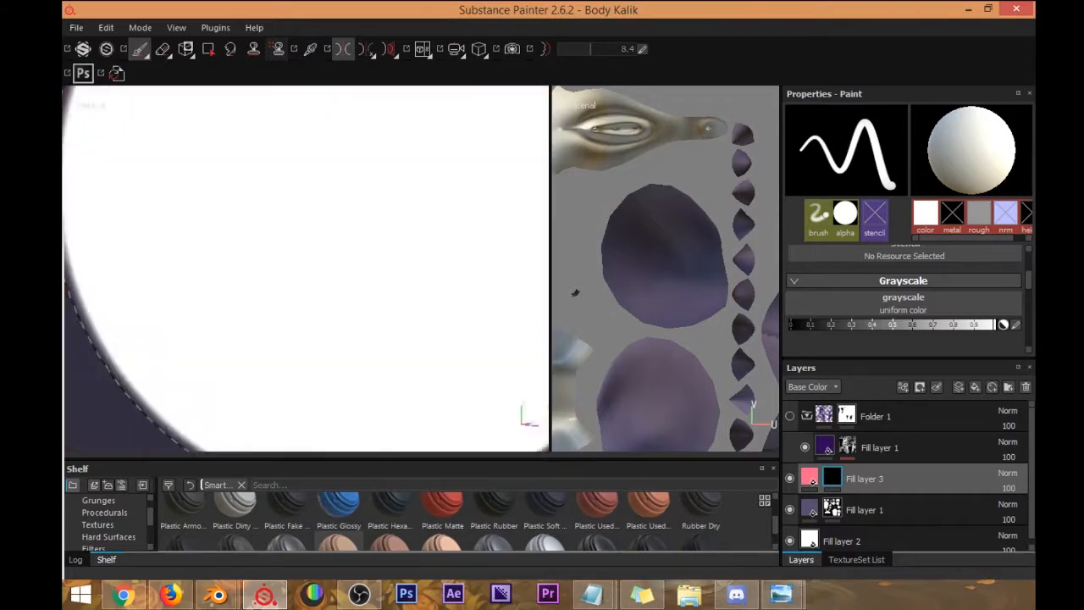
scroll(380, 174, down, 8)
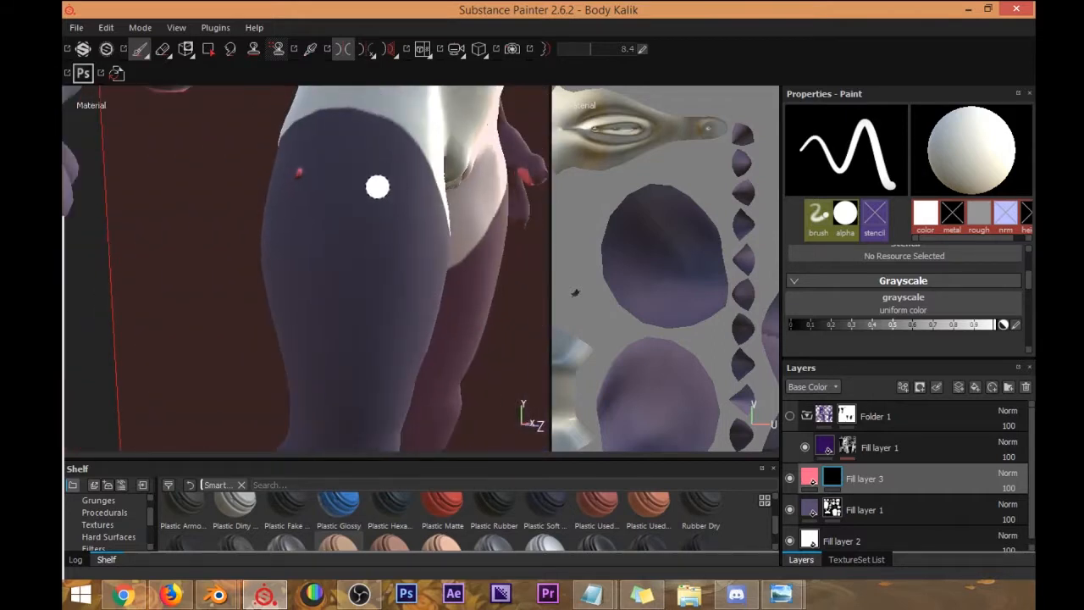
alt+drag(378, 186, 289, 198)
mouse_move(486, 242)
alt+mouse_down()
mouse_move(375, 217)
mouse_move(126, 230)
alt+mouse_up()
mouse_move(311, 251)
alt+mouse_down()
mouse_move(387, 245)
mouse_move(396, 293)
mouse_move(438, 293)
mouse_move(369, 251)
mouse_move(400, 281)
mouse_move(389, 269)
alt+mouse_up()
scroll(332, 257, up, 8)
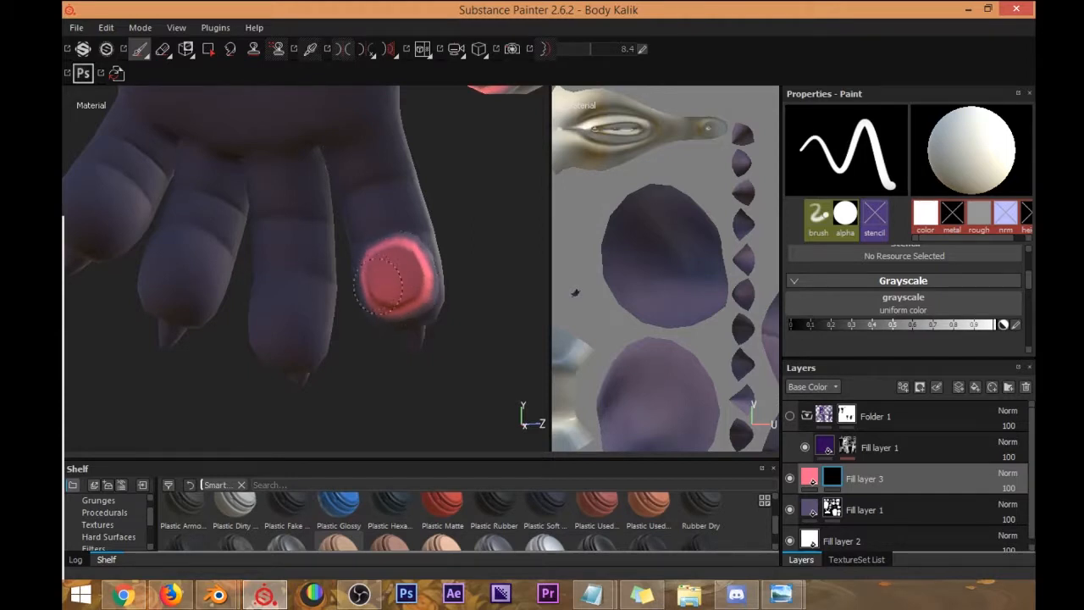
mouse_move(449, 266)
alt+mouse_down()
mouse_move(406, 304)
mouse_move(336, 295)
mouse_move(494, 276)
mouse_move(471, 252)
alt+mouse_up()
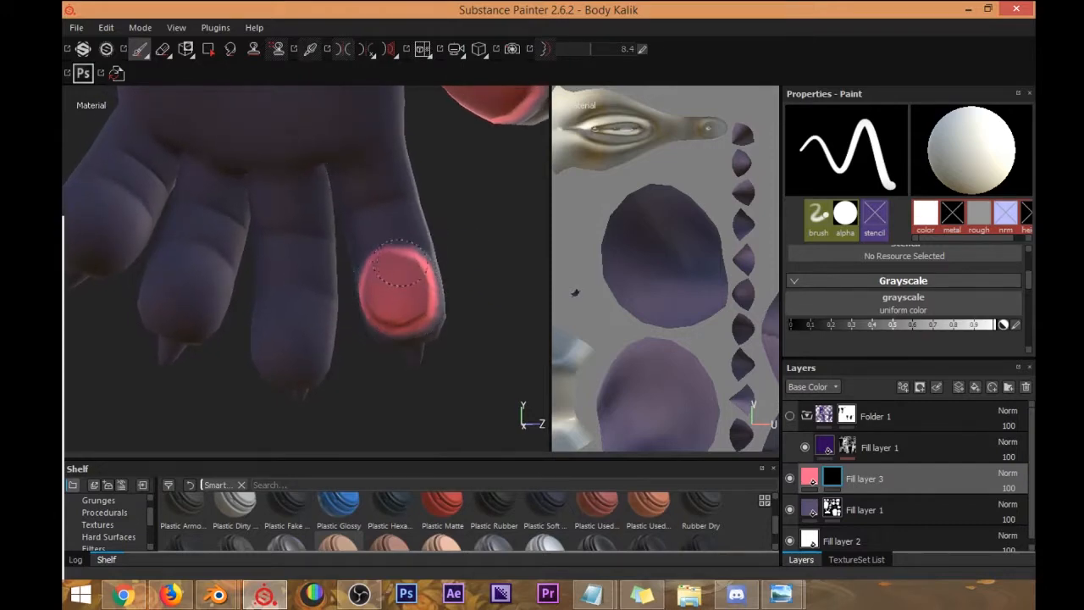
alt+drag(399, 290, 483, 290)
Lower the pink fill layer's height to about 0.1.
key(l)
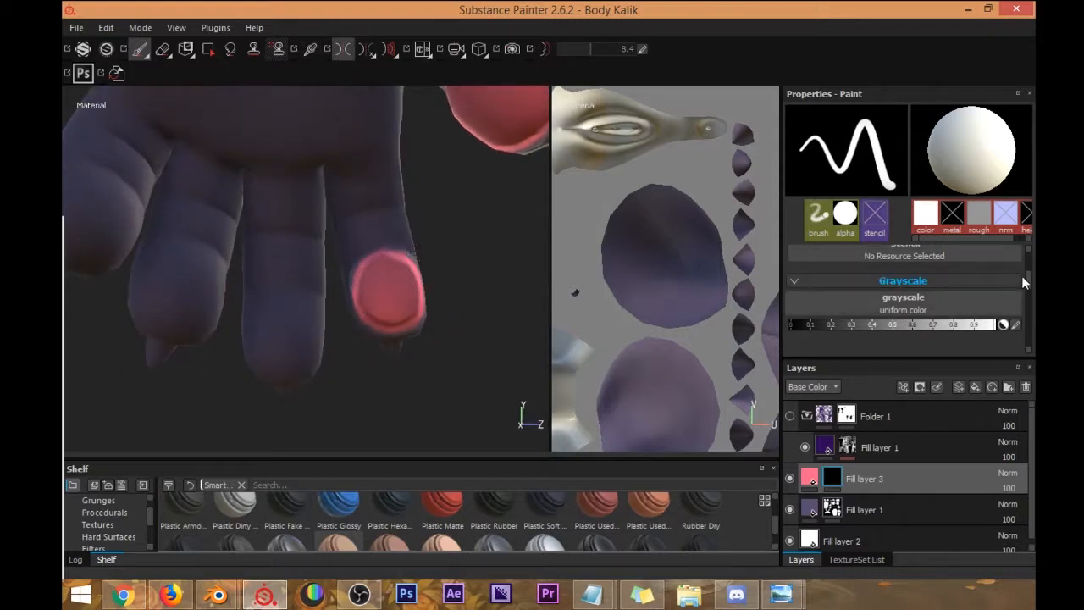
scroll(1026, 276, up, 2)
click(808, 478)
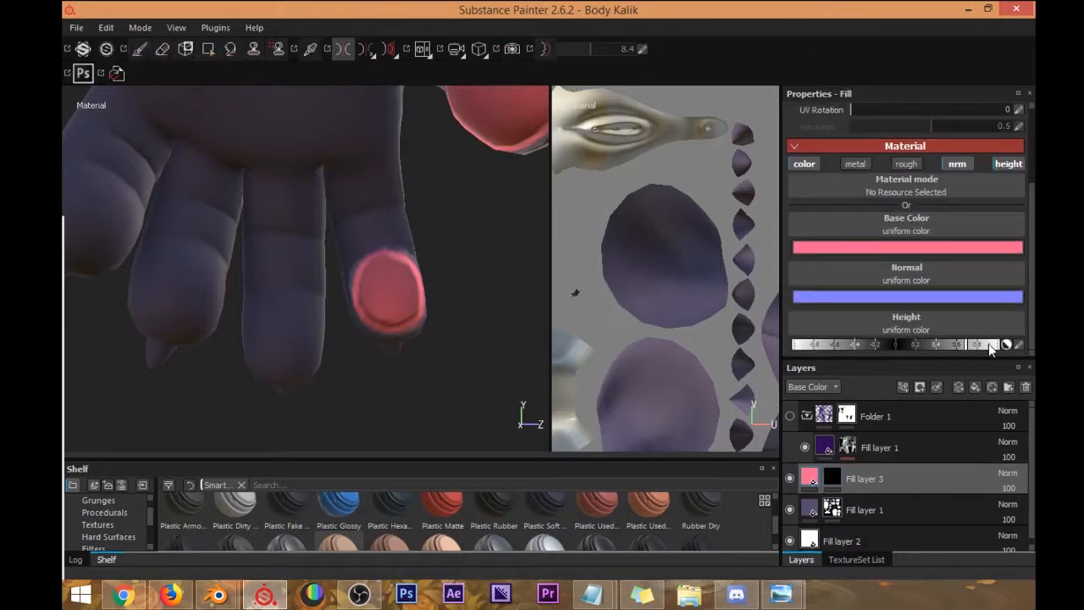
drag(945, 345, 908, 344)
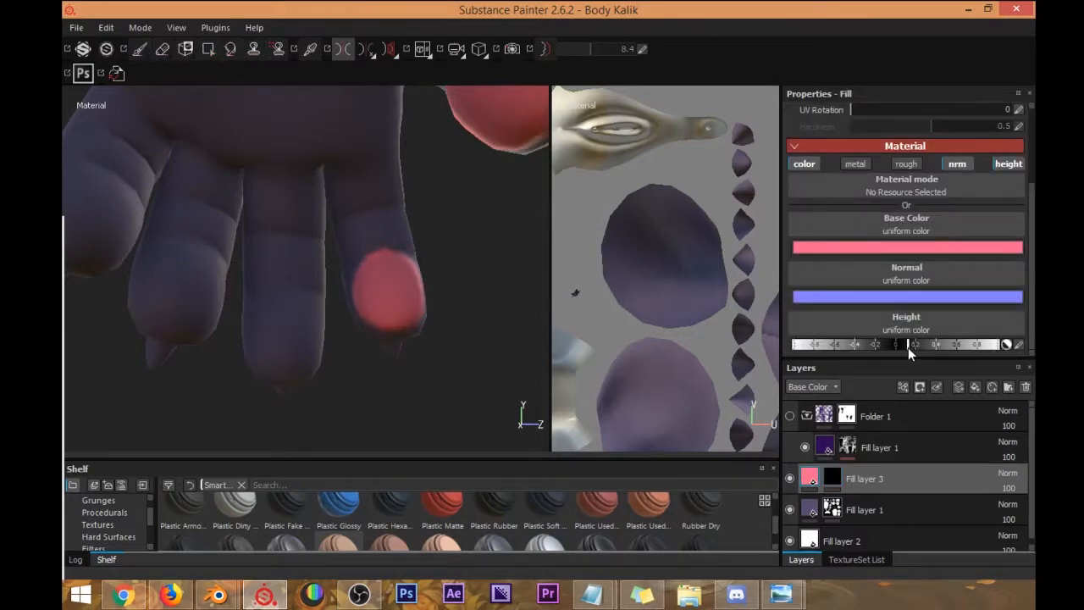
Paint a pink pad on the middle fingertip in the pink layer's mask.
click(831, 477)
drag(277, 319, 279, 349)
alt+drag(360, 397, 352, 366)
mouse_move(269, 310)
mouse_down()
mouse_move(254, 338)
mouse_move(292, 372)
mouse_move(308, 327)
mouse_move(259, 321)
mouse_up()
alt+drag(333, 353, 387, 370)
alt+middle_drag(387, 370, 446, 356)
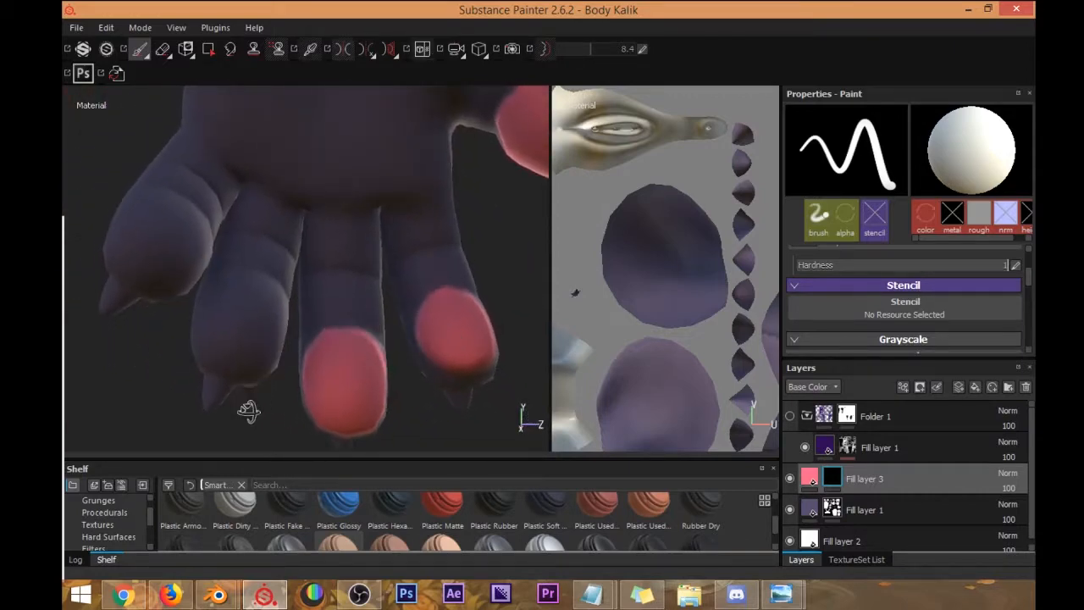
Paint matching pink pads on the tips of the ring finger and the little finger.
alt+drag(246, 412, 267, 403)
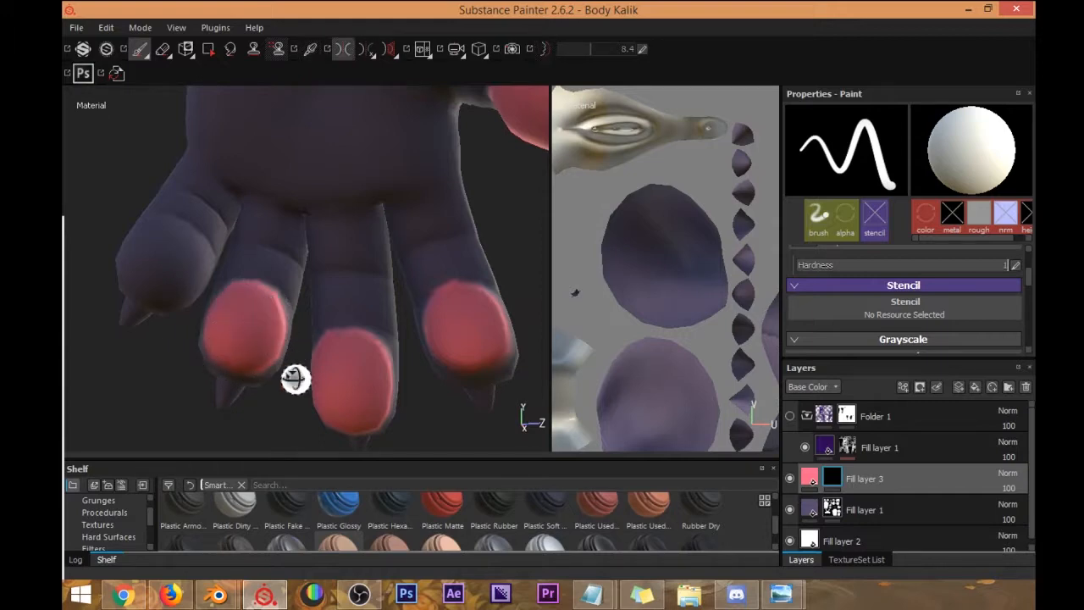
alt+drag(295, 378, 279, 312)
alt+drag(242, 360, 314, 322)
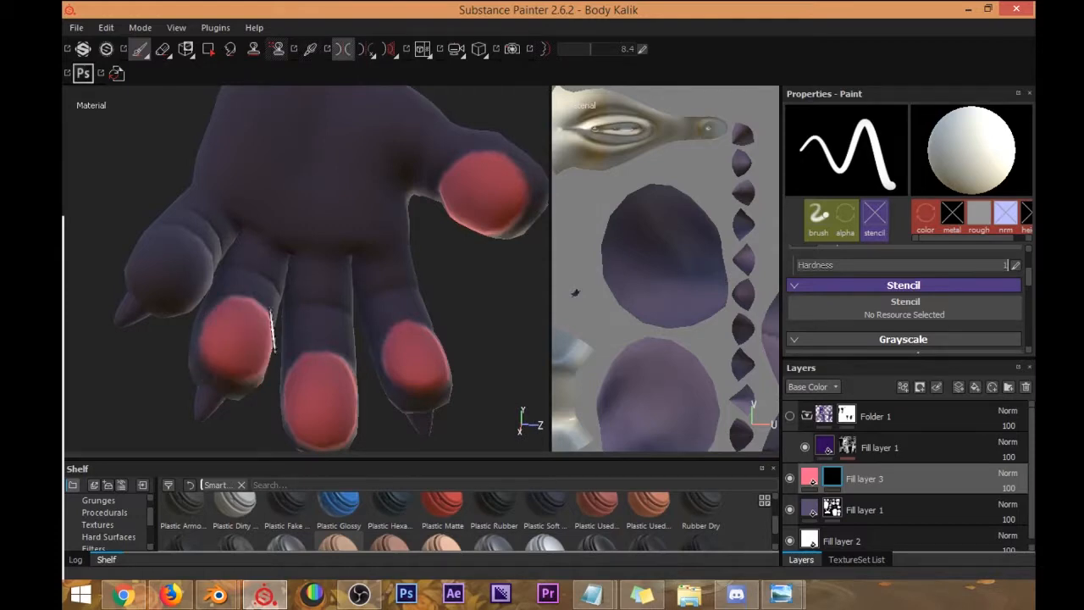
mouse_move(271, 309)
alt+mouse_down()
mouse_move(260, 341)
mouse_move(219, 340)
mouse_move(370, 300)
mouse_move(299, 300)
mouse_move(256, 283)
alt+mouse_up()
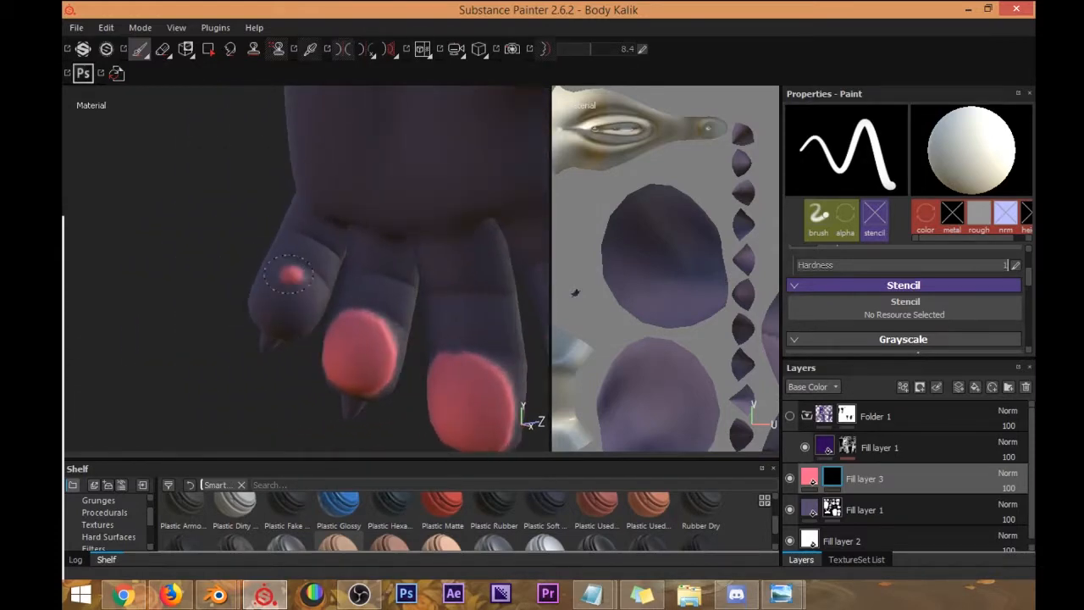
mouse_move(290, 322)
alt+mouse_down()
mouse_move(310, 281)
mouse_move(326, 310)
mouse_move(314, 314)
alt+mouse_up()
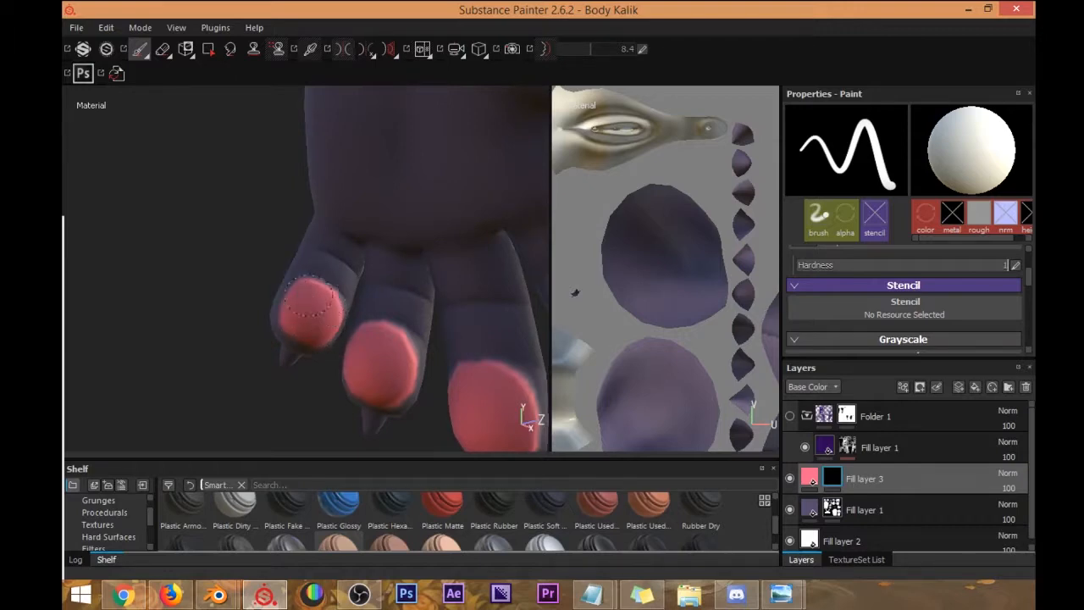
Paint a large two-lobed pink pad across the palm in the pink layer's mask.
mouse_move(339, 302)
alt+mouse_down()
mouse_move(324, 245)
mouse_move(431, 194)
mouse_move(379, 292)
mouse_move(424, 259)
mouse_move(449, 256)
alt+mouse_up()
mouse_move(404, 264)
alt+middle_down()
mouse_move(437, 271)
mouse_move(435, 297)
alt+middle_up()
alt+drag(407, 254, 426, 259)
mouse_move(407, 261)
alt+middle_down()
mouse_move(399, 276)
mouse_move(410, 290)
alt+middle_up()
mouse_move(322, 179)
mouse_down()
mouse_move(246, 144)
mouse_move(216, 227)
mouse_move(250, 300)
mouse_move(360, 318)
mouse_move(449, 254)
mouse_move(420, 161)
mouse_move(335, 185)
mouse_up()
mouse_move(430, 171)
mouse_down()
mouse_move(381, 271)
mouse_move(356, 203)
mouse_move(271, 212)
mouse_move(241, 254)
mouse_move(321, 253)
mouse_move(387, 230)
mouse_move(353, 217)
mouse_up()
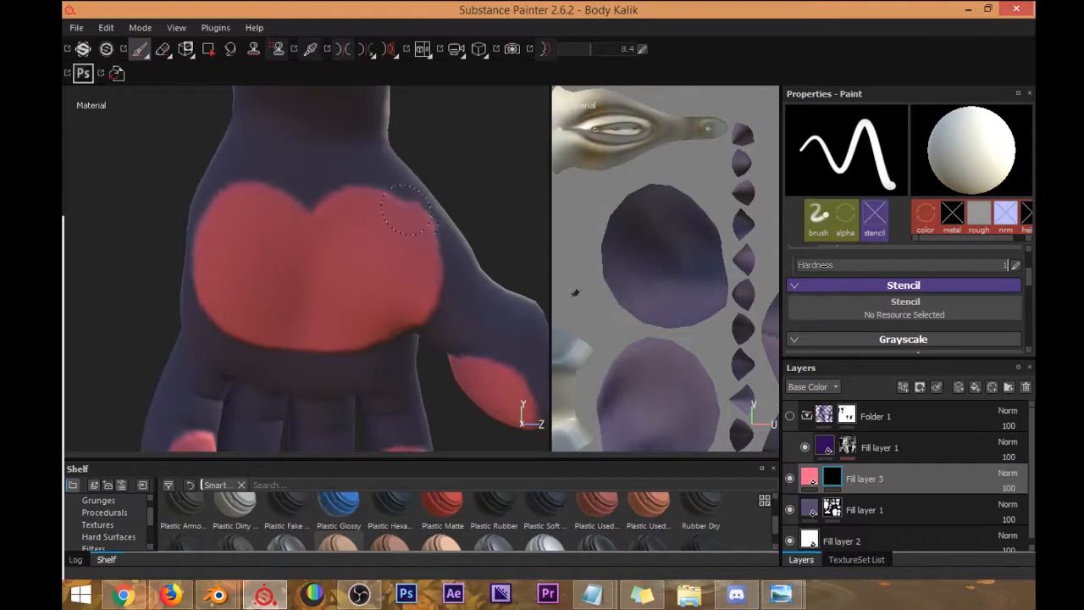
mouse_move(415, 262)
mouse_down()
mouse_move(400, 217)
mouse_move(372, 207)
mouse_up()
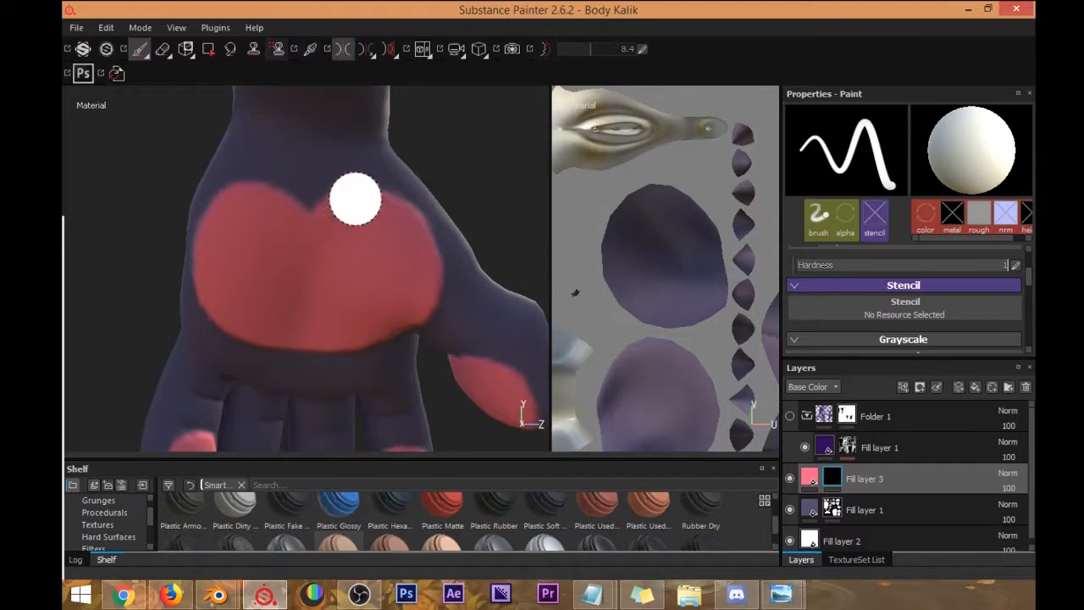
Paint a wide pink pad across the ball of the foot's sole, mirrored on both feet, in the pink layer's mask.
scroll(334, 302, down, 7)
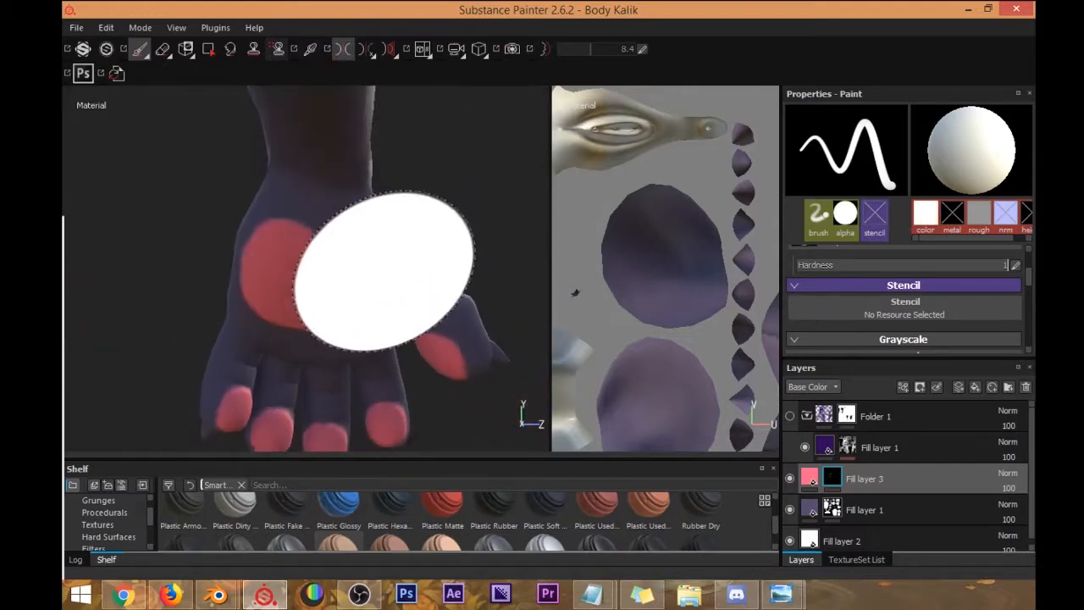
scroll(381, 254, down, 8)
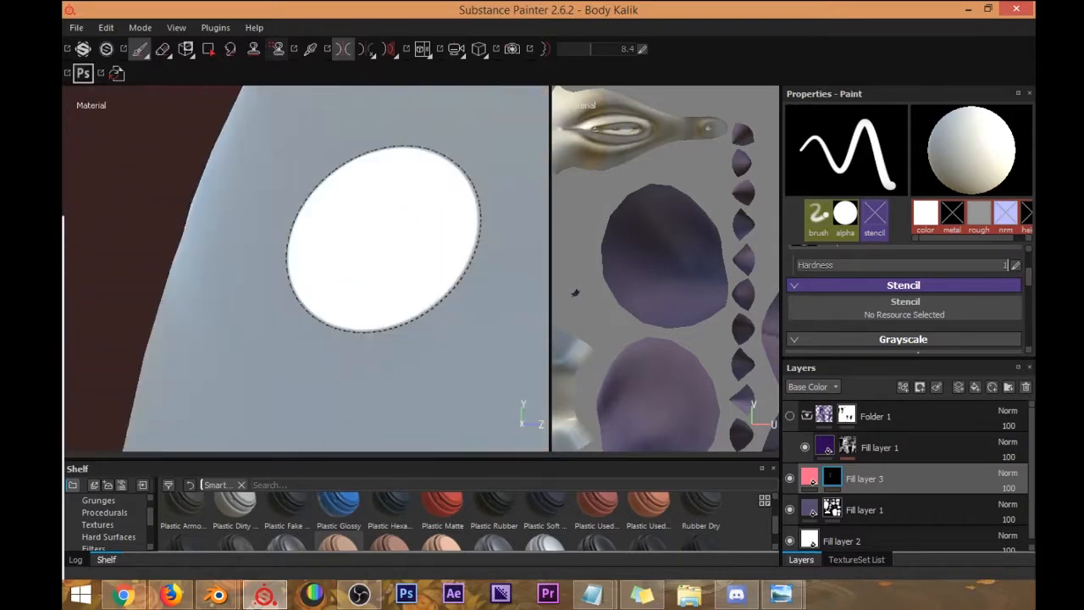
scroll(368, 225, down, 8)
mouse_move(386, 254)
alt+mouse_down()
mouse_move(370, 274)
mouse_move(136, 266)
mouse_move(389, 241)
alt+mouse_up()
scroll(399, 240, down, 3)
alt+middle_drag(398, 240, 406, 249)
alt+drag(405, 249, 335, 231)
scroll(335, 230, up, 2)
alt+drag(403, 262, 402, 242)
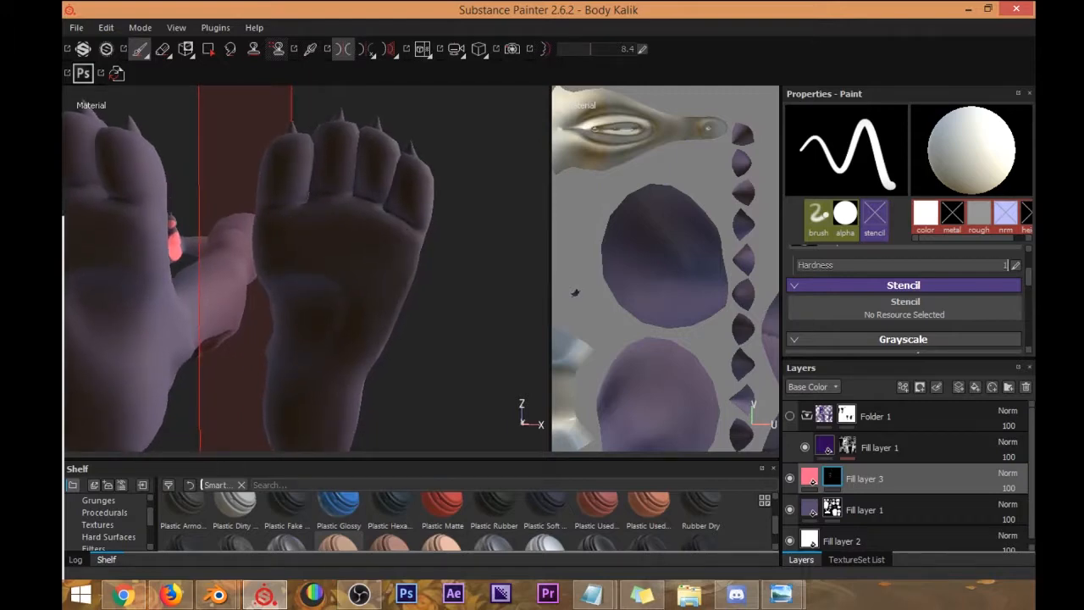
key(alt+Tab)
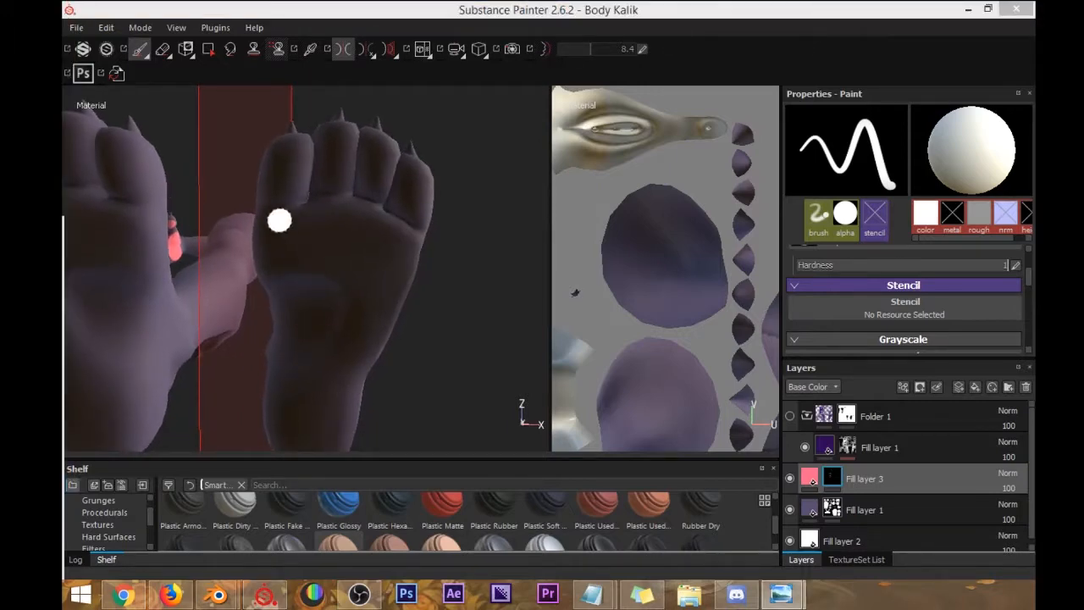
click(335, 214)
drag(331, 218, 280, 245)
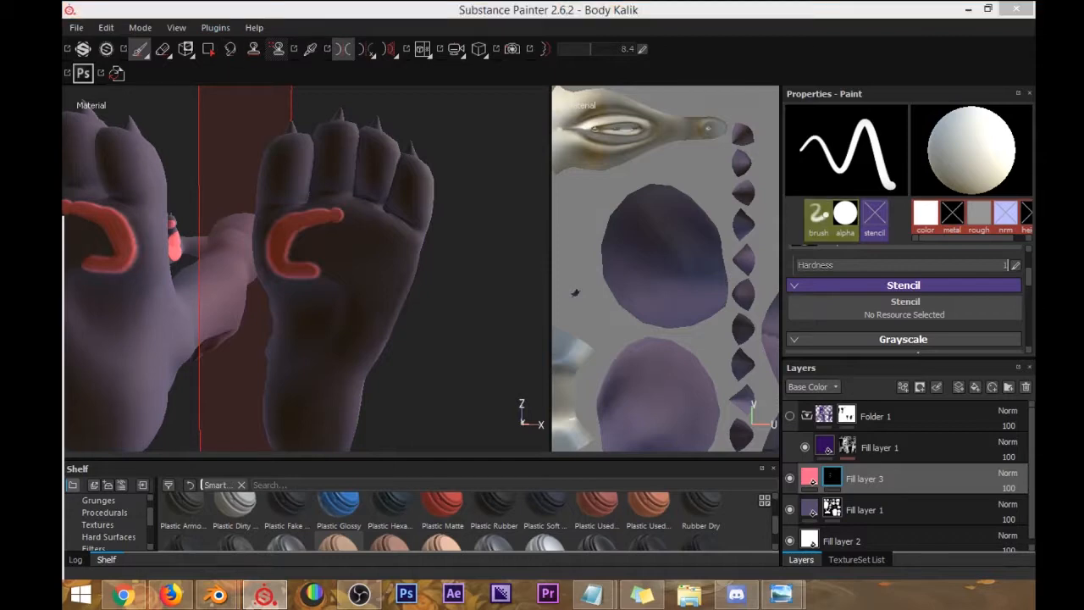
click(597, 17)
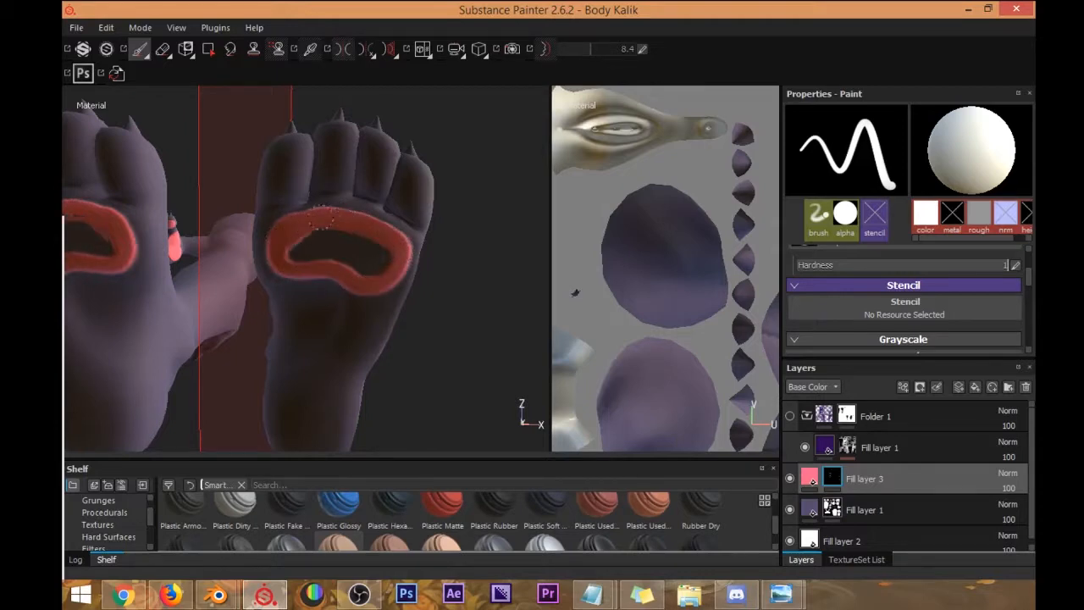
mouse_move(383, 265)
alt+mouse_down()
mouse_move(457, 247)
mouse_move(399, 271)
alt+mouse_up()
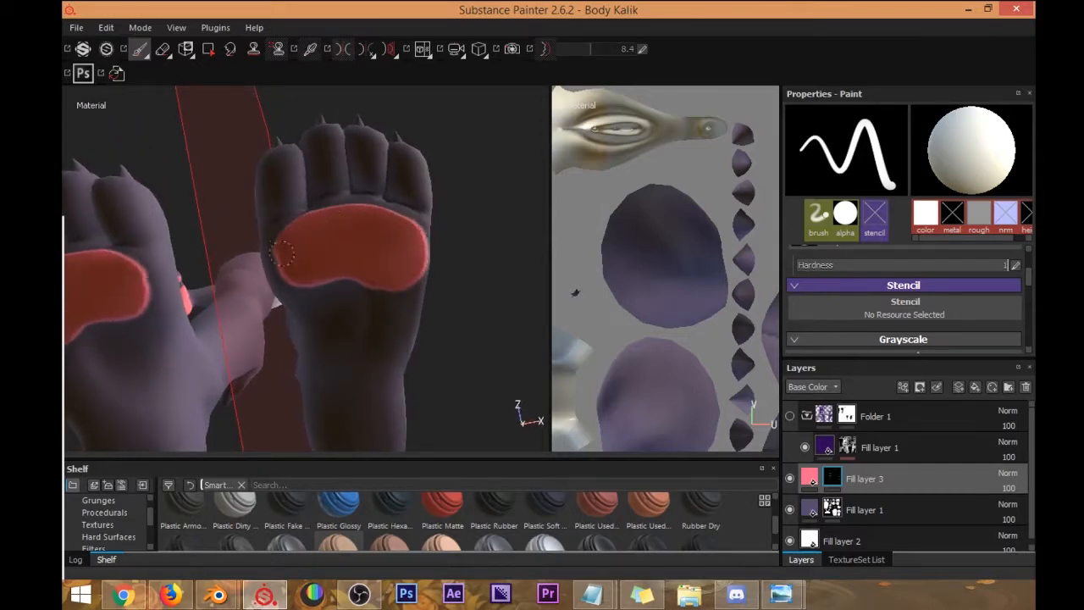
drag(415, 265, 388, 283)
click(387, 279)
Paint an oval pink pad on the underside of each of the four toes, mirrored on the other foot.
alt+drag(458, 212, 474, 244)
alt+drag(366, 229, 385, 222)
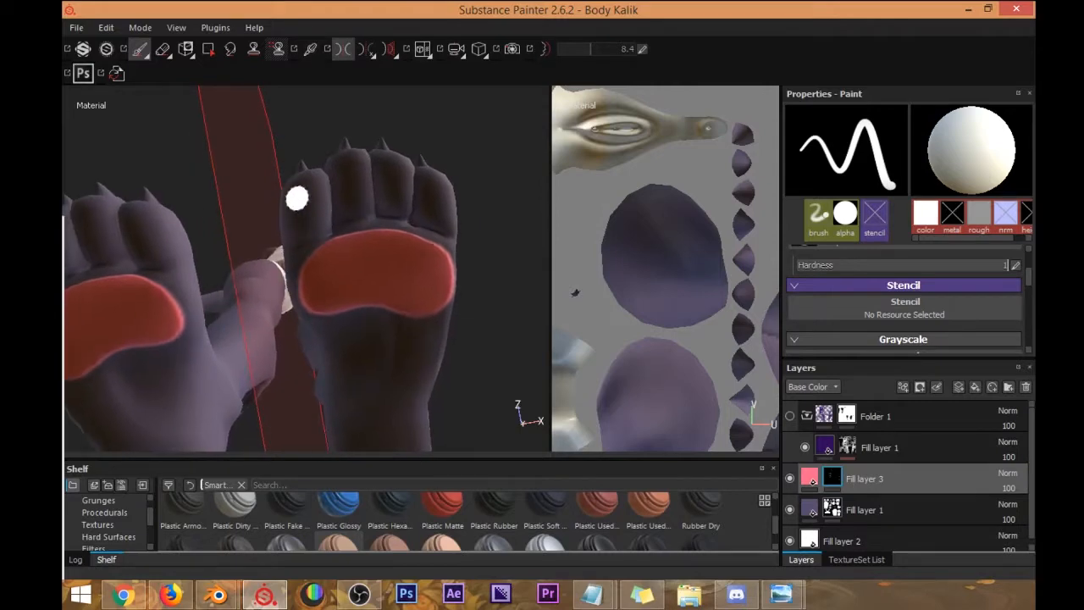
drag(309, 197, 307, 207)
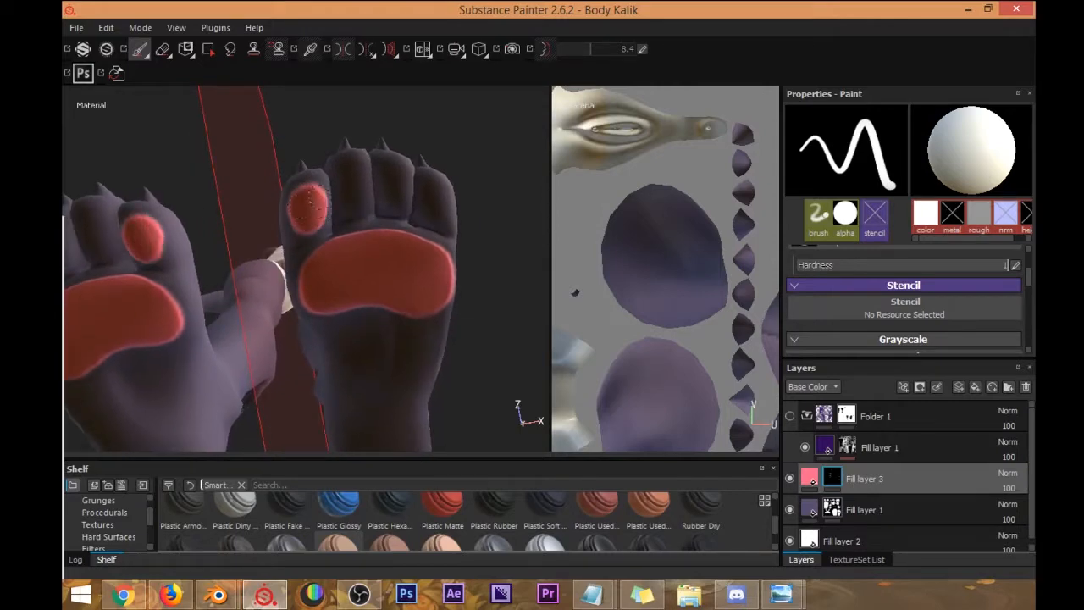
click(352, 180)
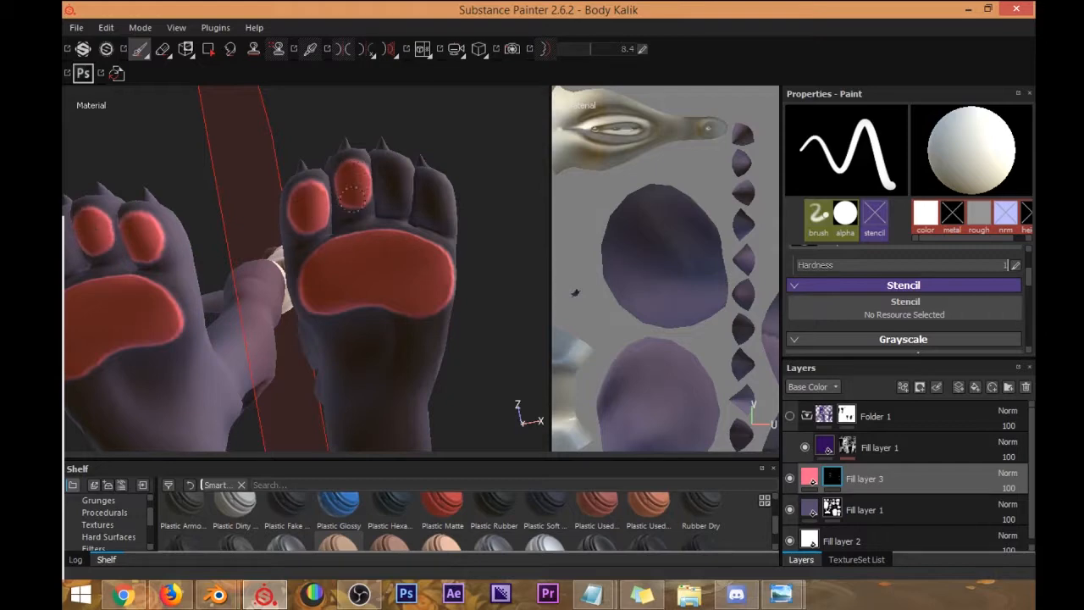
click(392, 181)
drag(395, 173, 392, 188)
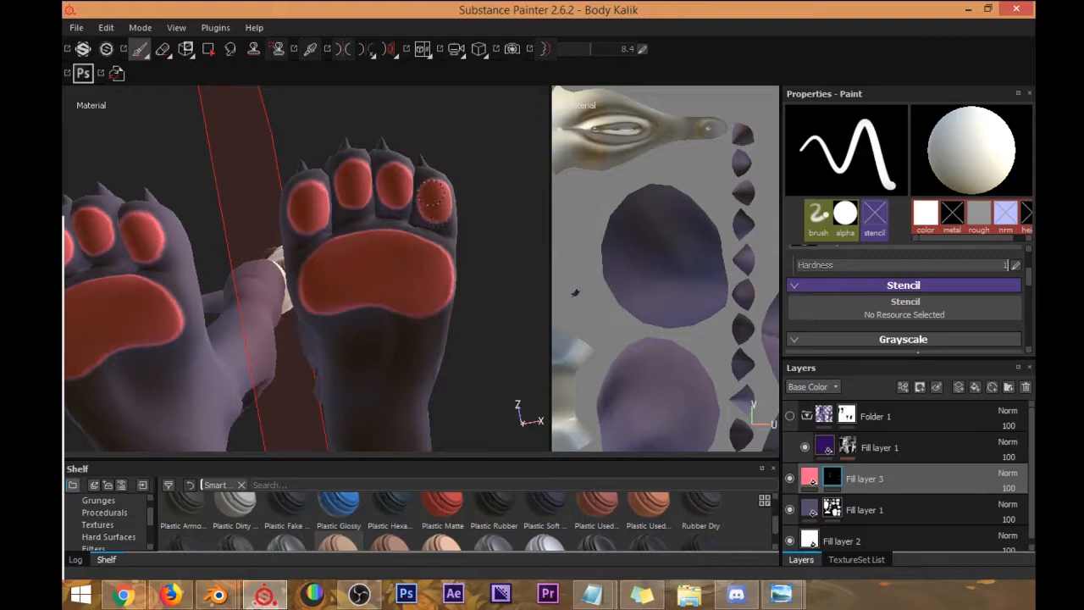
Paint a round pink pad on the heel of the sole with mirrored strokes.
mouse_move(435, 177)
alt+mouse_down()
mouse_move(446, 152)
mouse_move(423, 235)
mouse_move(389, 293)
mouse_move(351, 297)
mouse_move(373, 328)
alt+mouse_up()
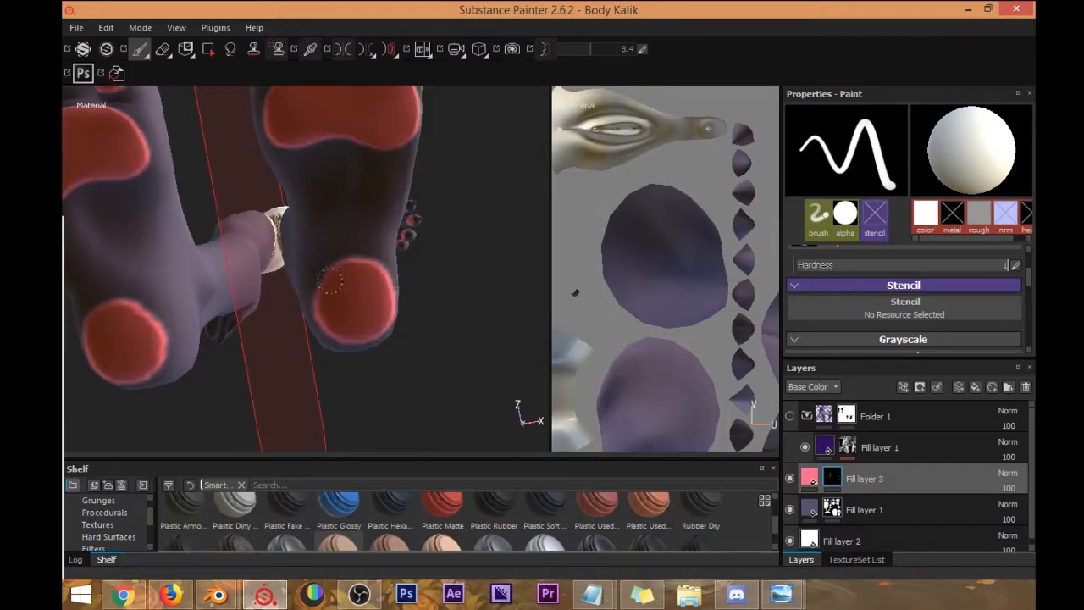
drag(326, 321, 327, 313)
alt+drag(426, 322, 350, 222)
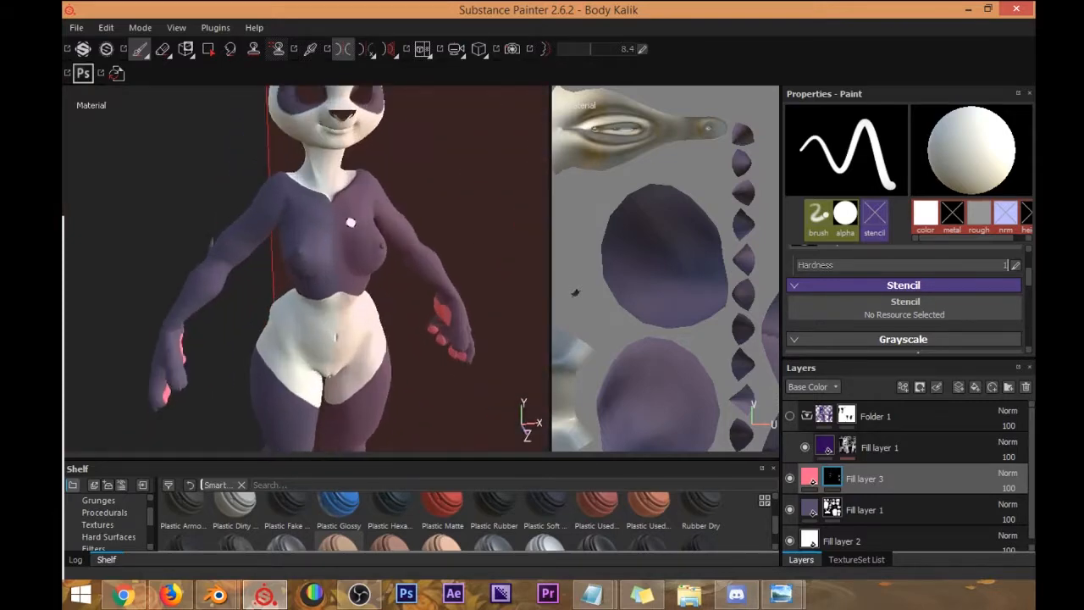
Duplicate the pink fill layer and clear the duplicate's mask.
alt+middle_drag(403, 236, 397, 298)
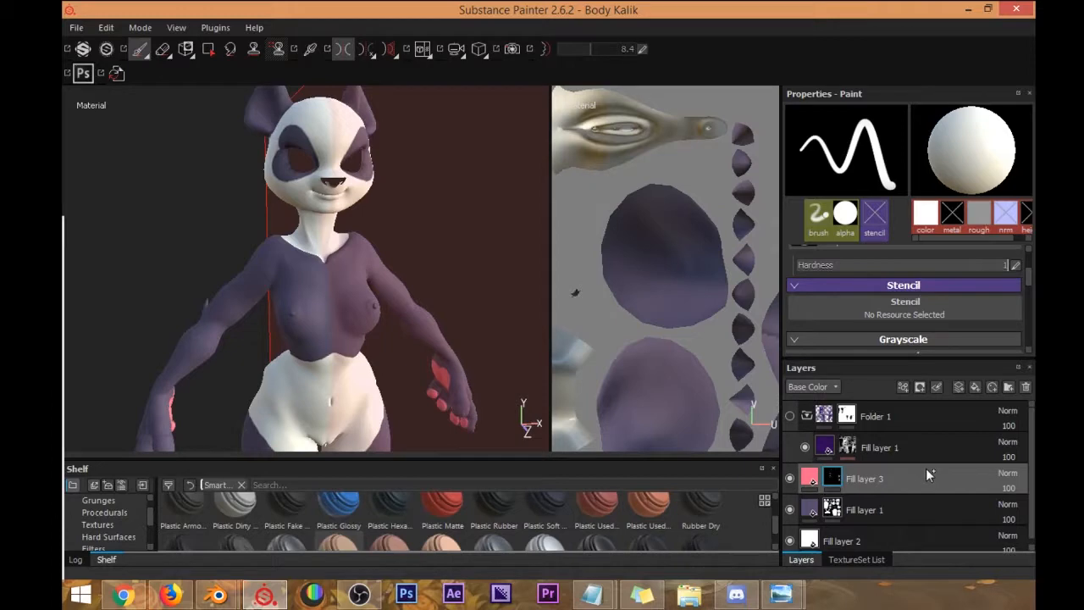
key(ctrl+d)
double_click(862, 479)
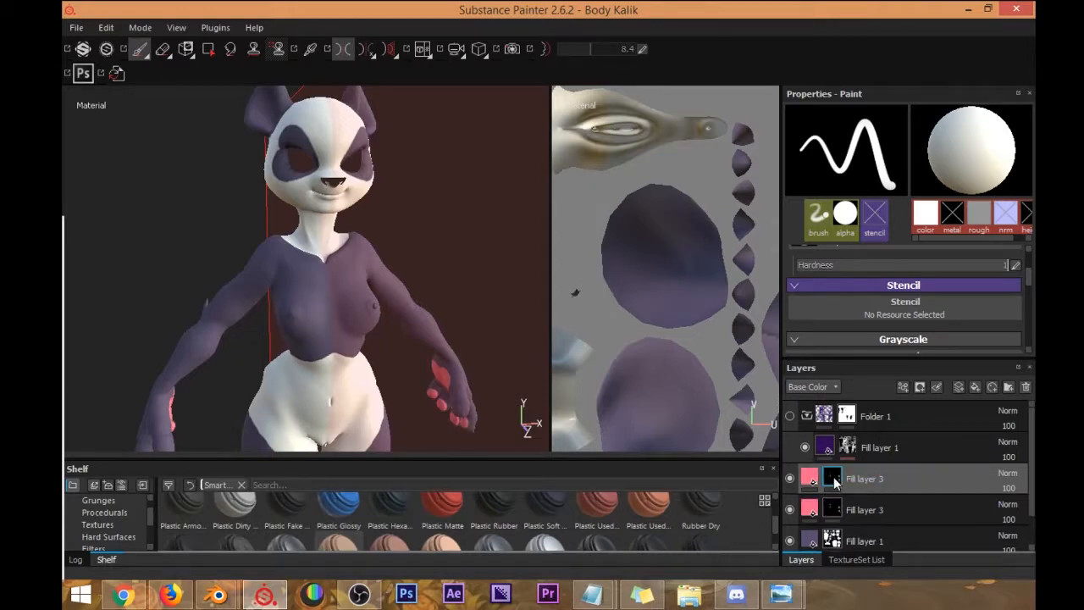
right_click(834, 480)
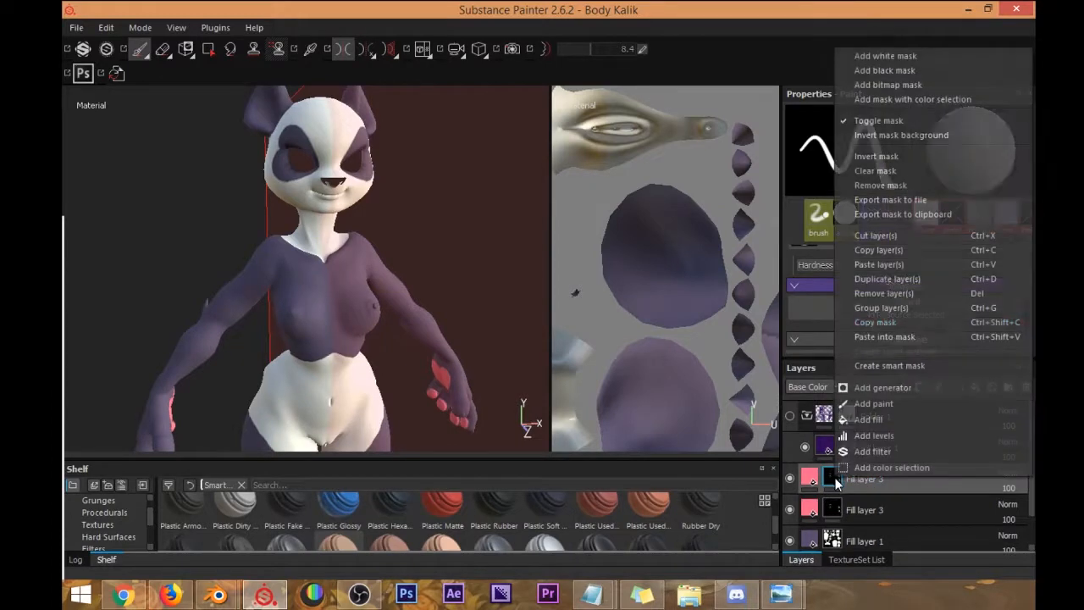
click(894, 175)
Turn off the normal and height channels of the duplicated pink fill layer.
scroll(889, 293, down, 2)
scroll(889, 293, down, 8)
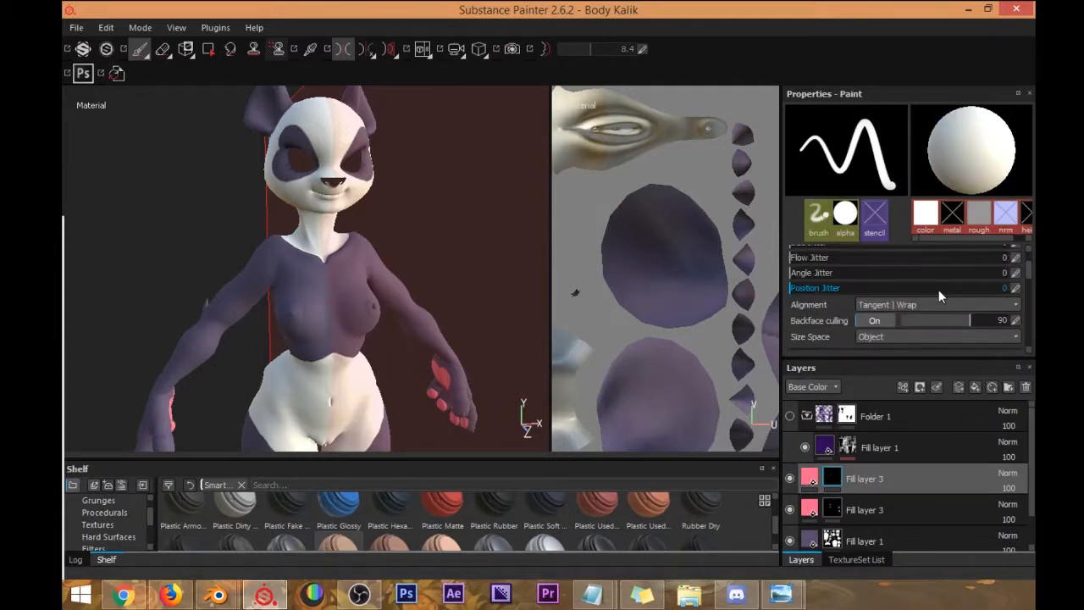
scroll(895, 303, up, 8)
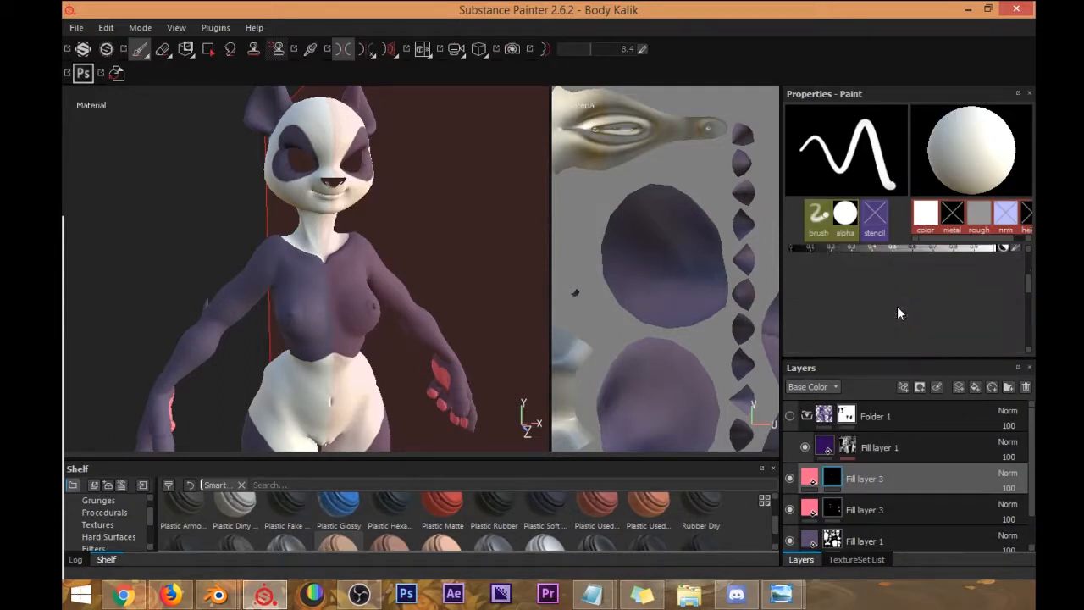
scroll(900, 301, down, 6)
scroll(905, 297, up, 3)
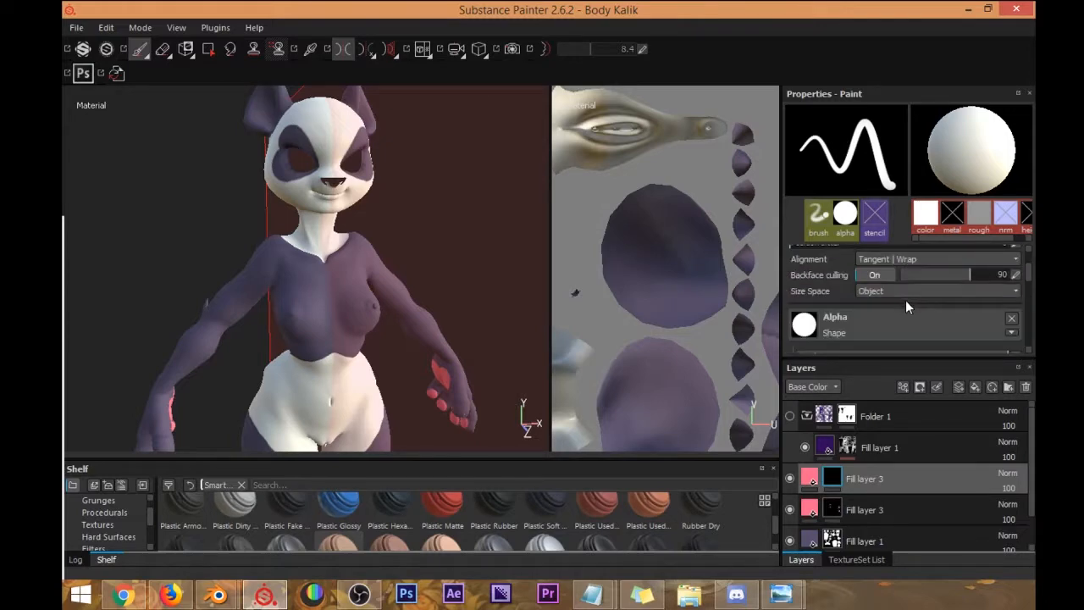
drag(905, 359, 905, 454)
scroll(902, 329, up, 3)
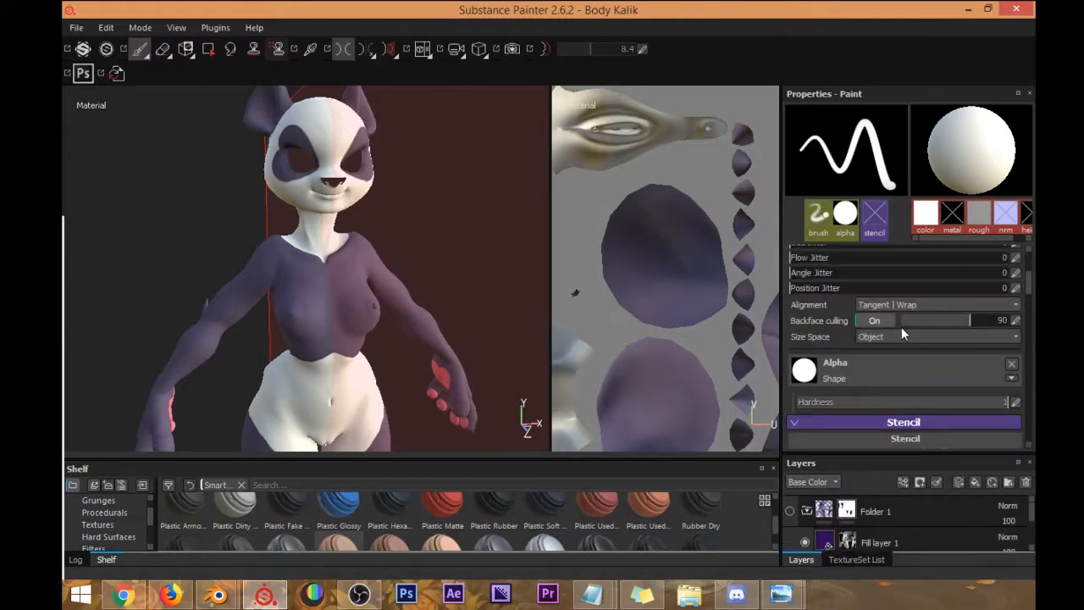
scroll(881, 315, up, 2)
scroll(899, 339, down, 6)
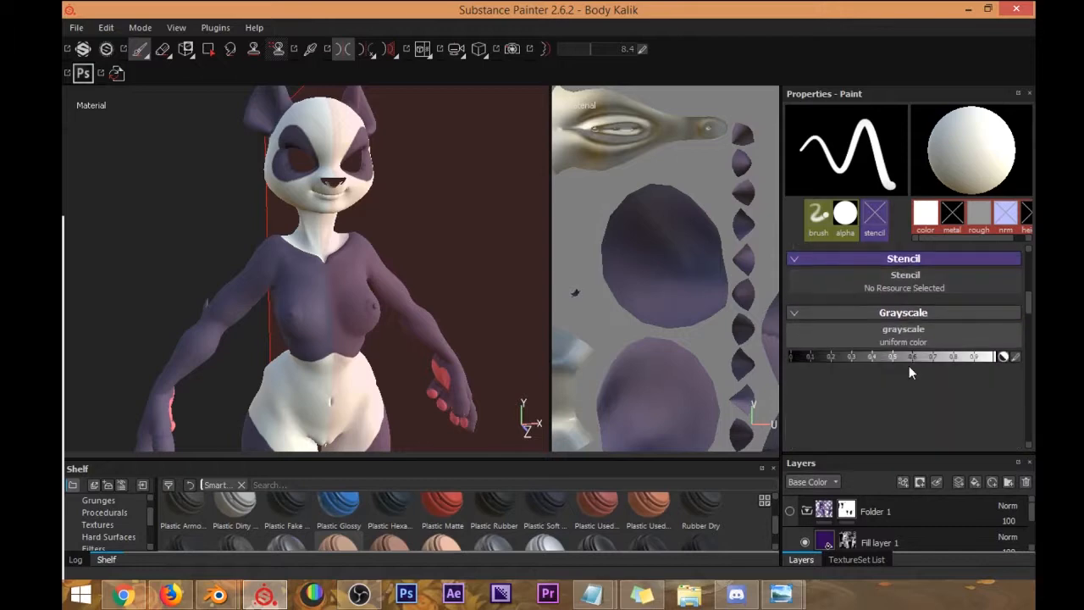
scroll(897, 357, up, 3)
scroll(879, 345, down, 1)
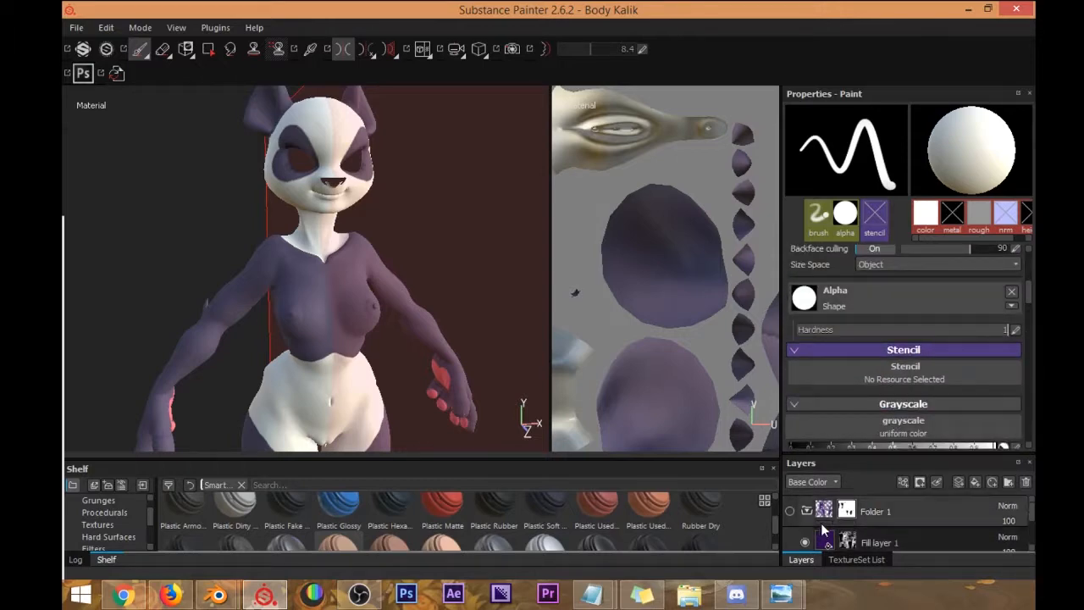
scroll(863, 510, down, 2)
scroll(851, 516, up, 1)
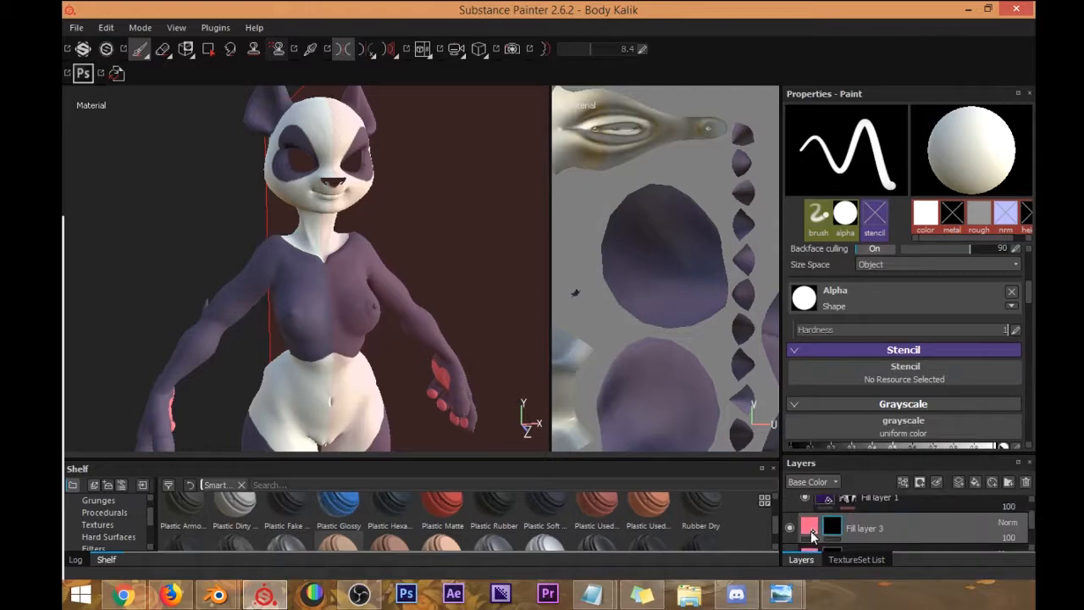
click(804, 526)
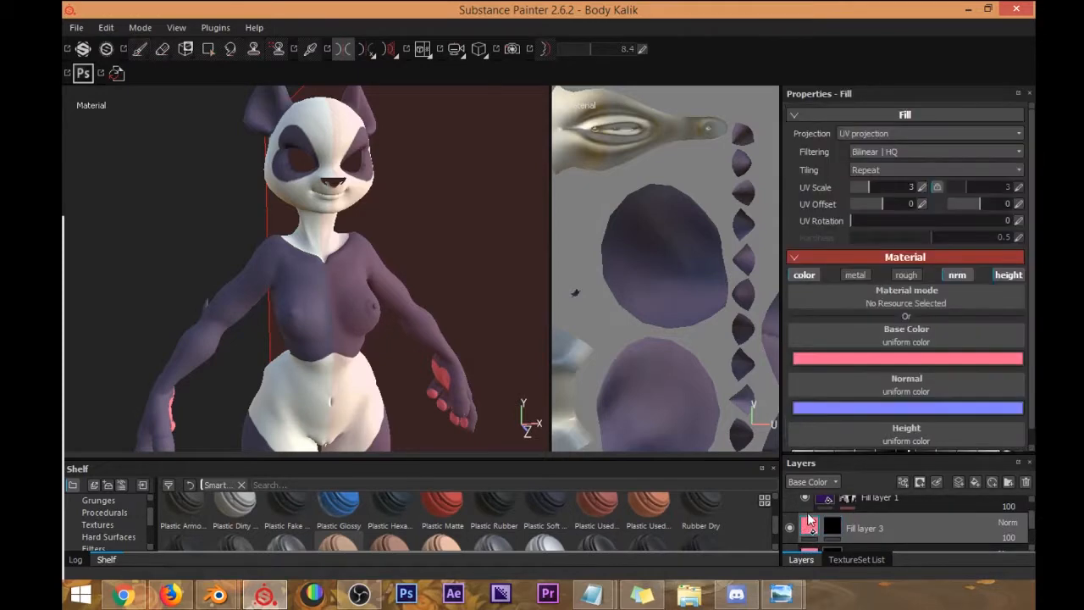
click(952, 279)
click(1021, 278)
drag(862, 453, 862, 344)
Select the duplicated pink layer's mask and set the brush hardness to 0 for painting on the chest.
click(830, 443)
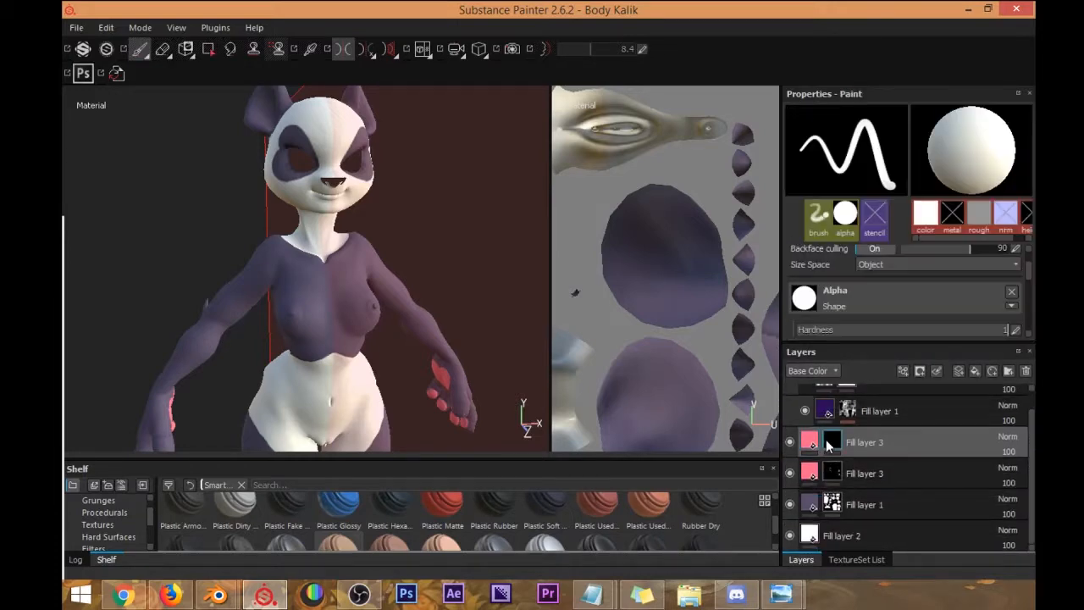
alt+drag(366, 348, 386, 341)
scroll(362, 299, up, 5)
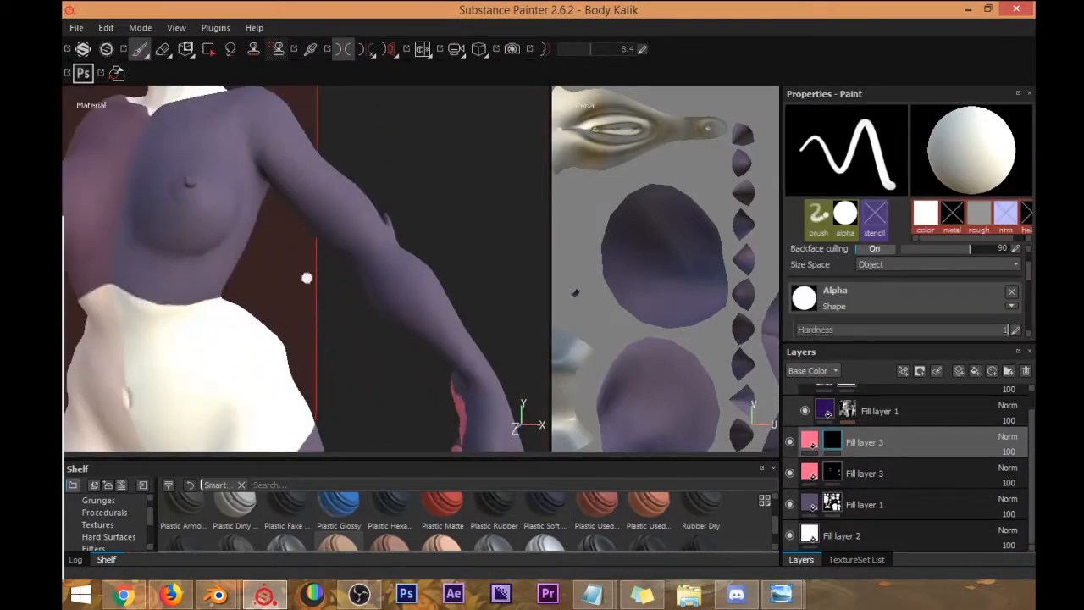
alt+middle_drag(307, 277, 465, 369)
alt+drag(465, 368, 417, 325)
scroll(378, 279, up, 4)
mouse_move(378, 279)
alt+mouse_down()
mouse_move(423, 261)
mouse_move(388, 281)
alt+mouse_up()
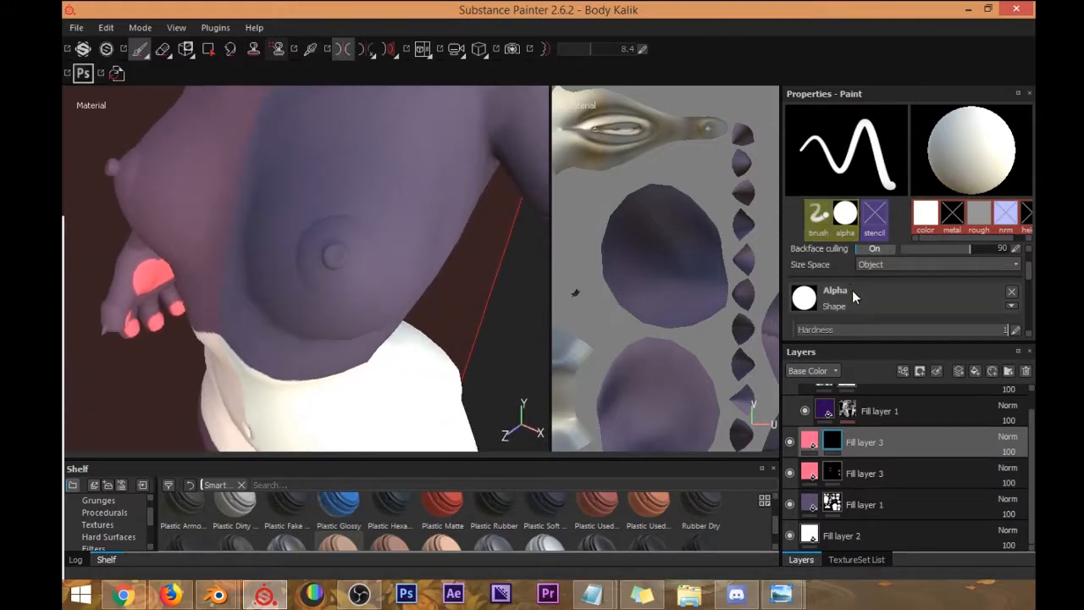
alt+drag(342, 269, 354, 232)
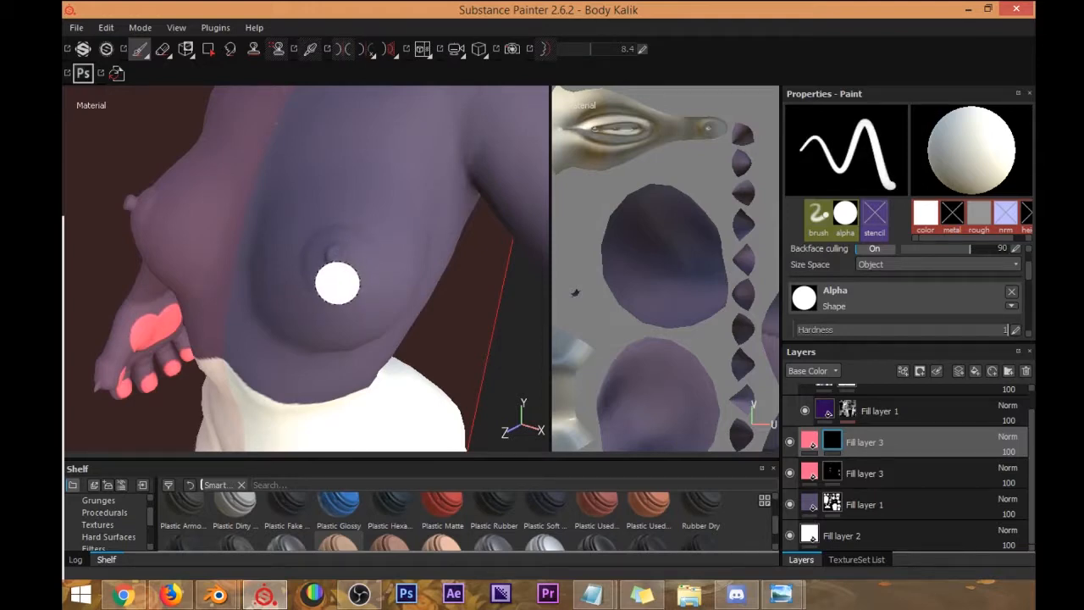
key(ctrl)
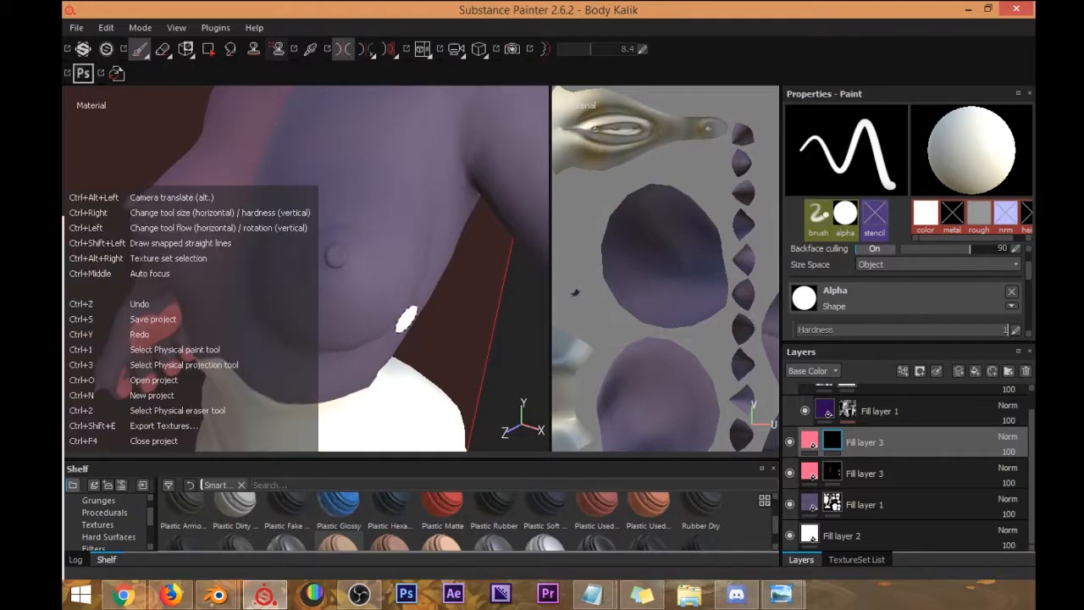
ctrl+right_drag(405, 266, 405, 305)
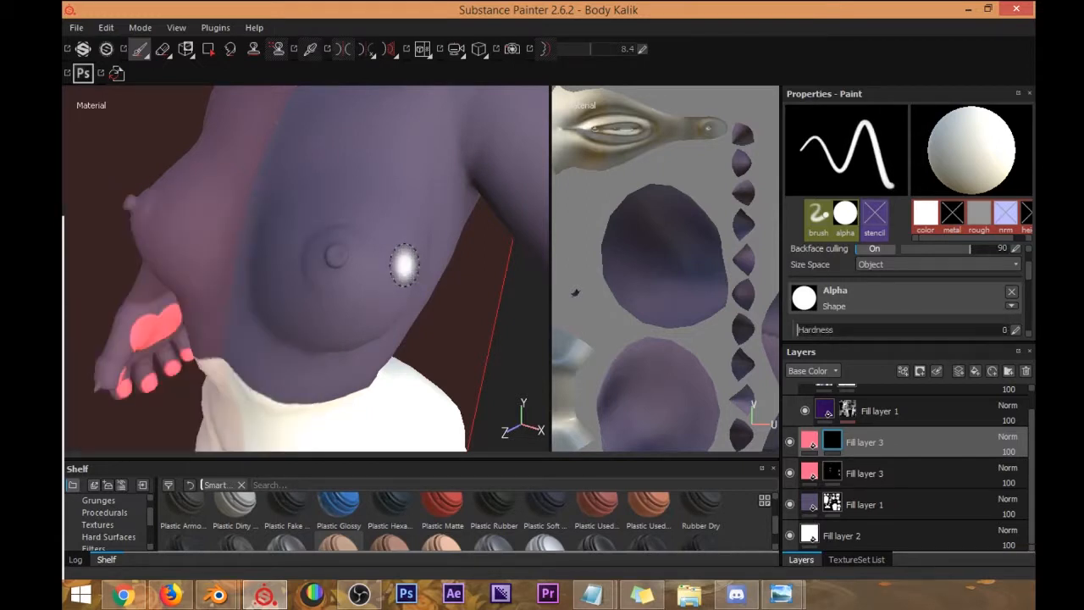
Paint soft-edged round pink areolas on both sides of the chest in the duplicated layer's mask.
mouse_move(355, 251)
alt+mouse_down()
mouse_move(430, 314)
mouse_move(367, 254)
mouse_move(335, 271)
mouse_move(348, 265)
alt+mouse_up()
mouse_move(408, 273)
ctrl+right_down()
mouse_move(408, 296)
mouse_move(387, 298)
mouse_move(444, 266)
mouse_move(393, 280)
mouse_move(405, 246)
mouse_move(427, 245)
ctrl+right_up()
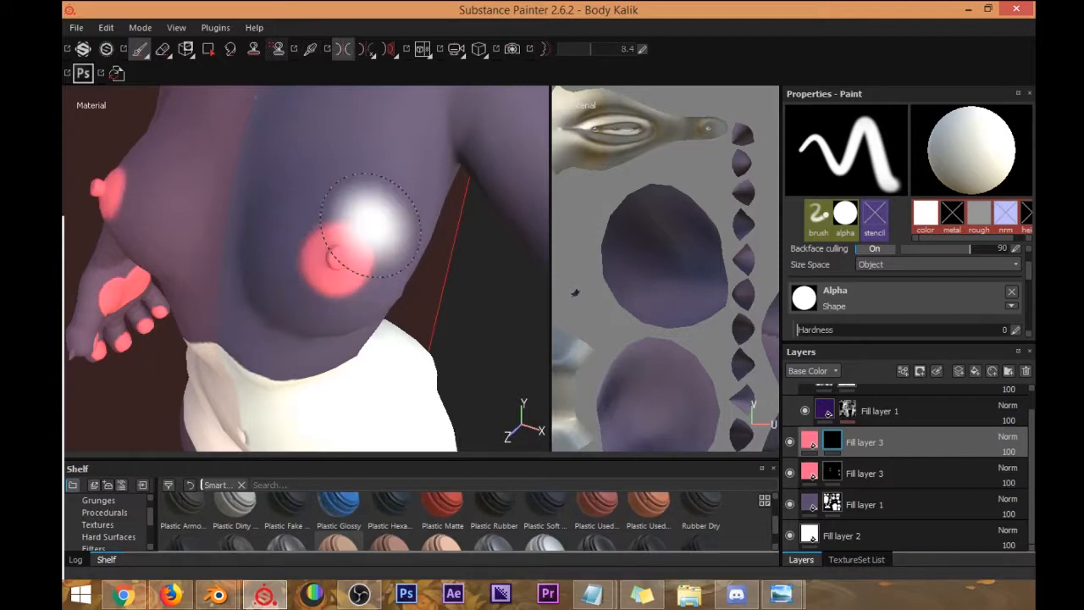
scroll(381, 246, down, 5)
key(l)
alt+drag(378, 252, 381, 275)
scroll(402, 319, up, 5)
alt+middle_drag(381, 275, 390, 315)
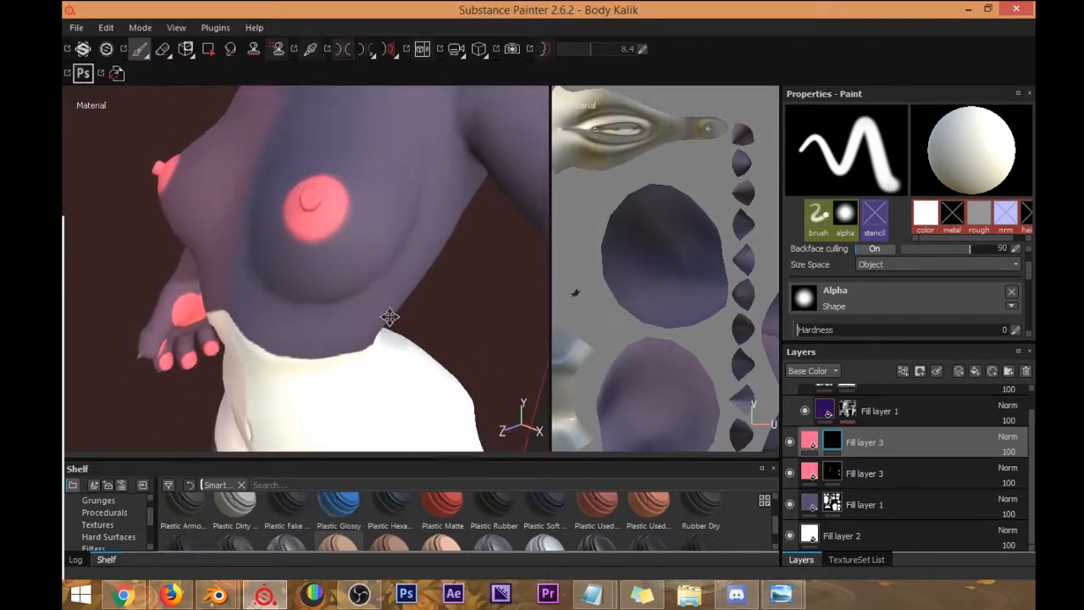
Add a Blur filter to the duplicated pink layer's mask and lower its blur intensity to about 0.28.
right_click(834, 446)
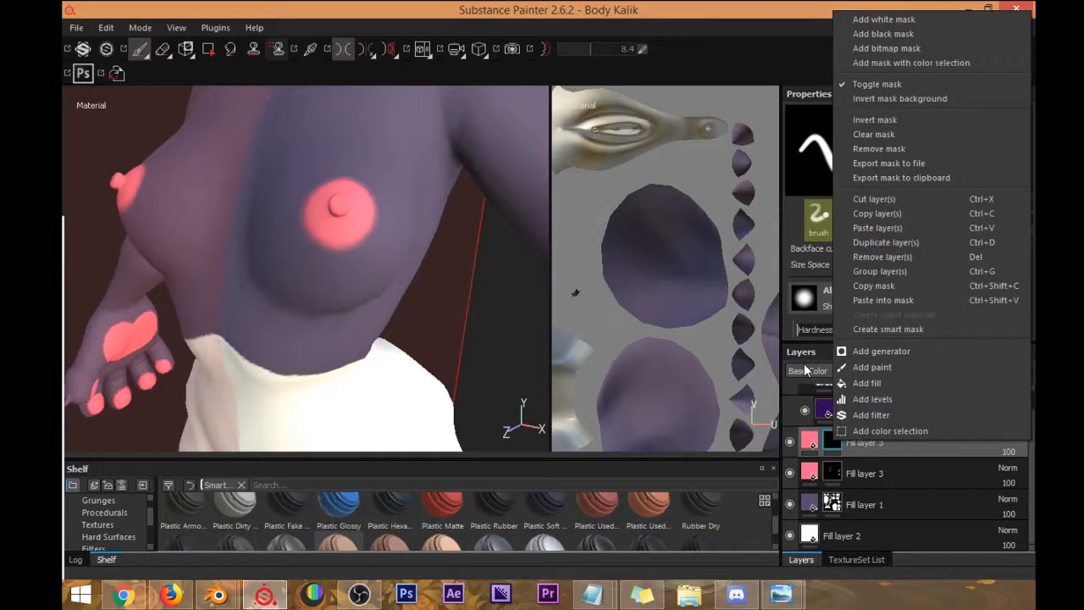
click(877, 414)
click(885, 140)
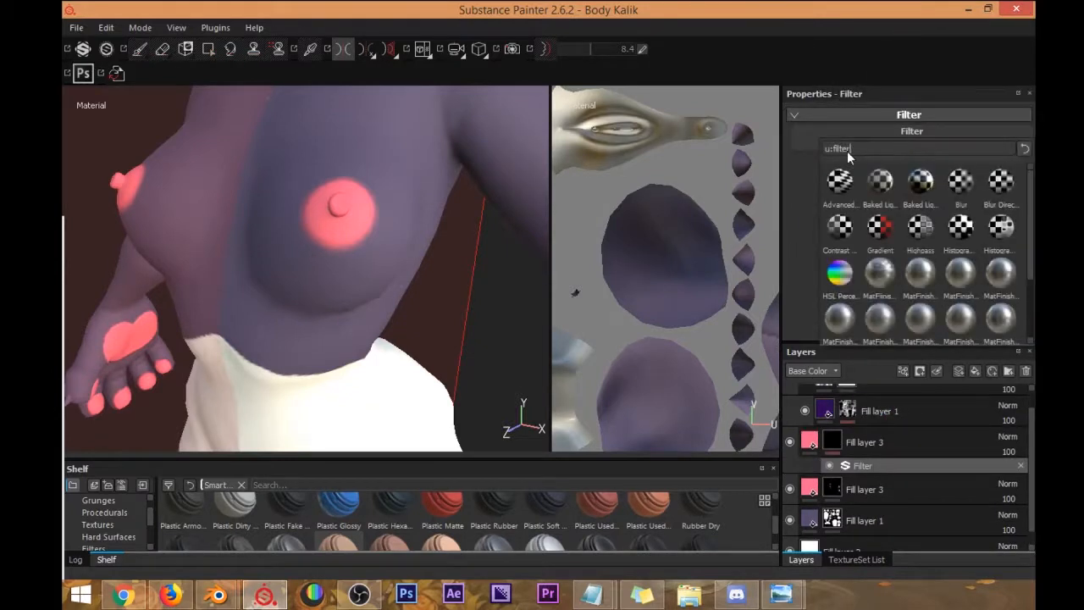
click(960, 187)
drag(828, 169, 803, 168)
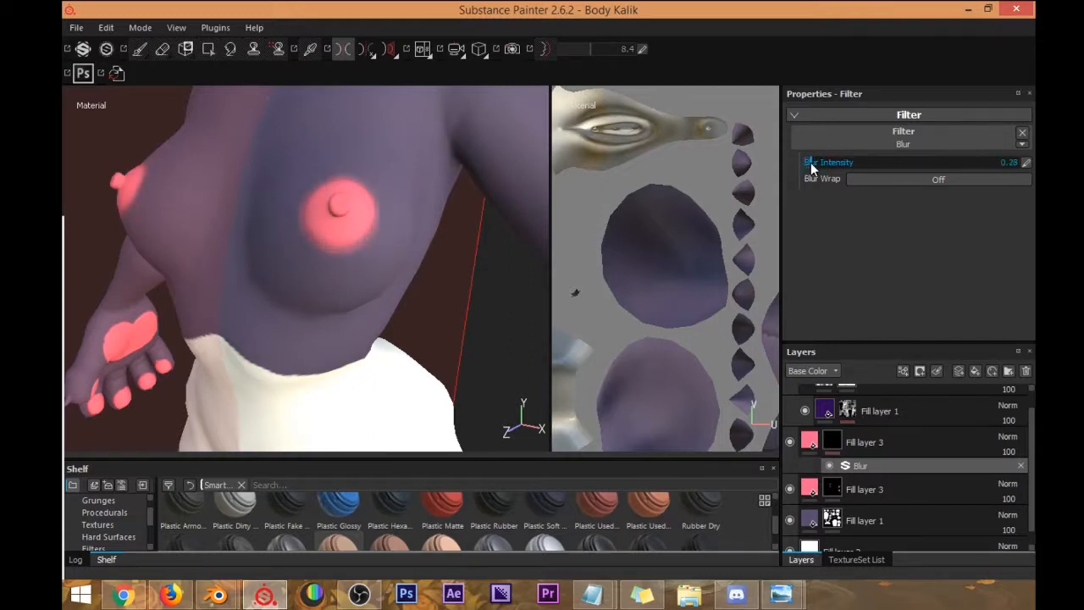
Set the duplicated pink layer's base color to a darker pink with hue 0.975, saturation 0.880 and value 0.457.
click(810, 446)
scroll(836, 290, down, 1)
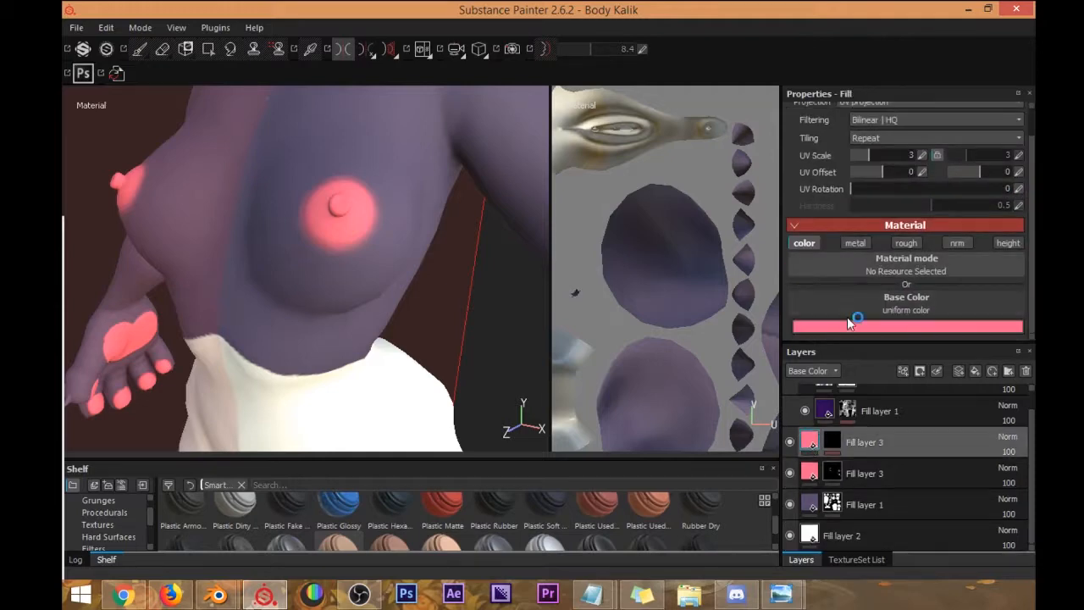
click(846, 324)
drag(875, 285, 873, 282)
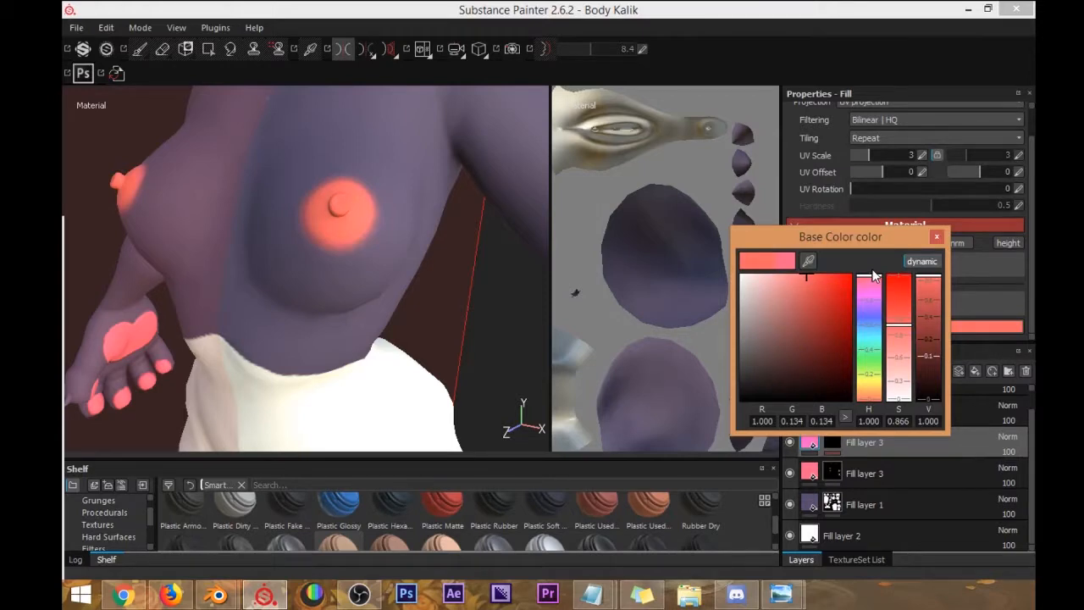
click(935, 238)
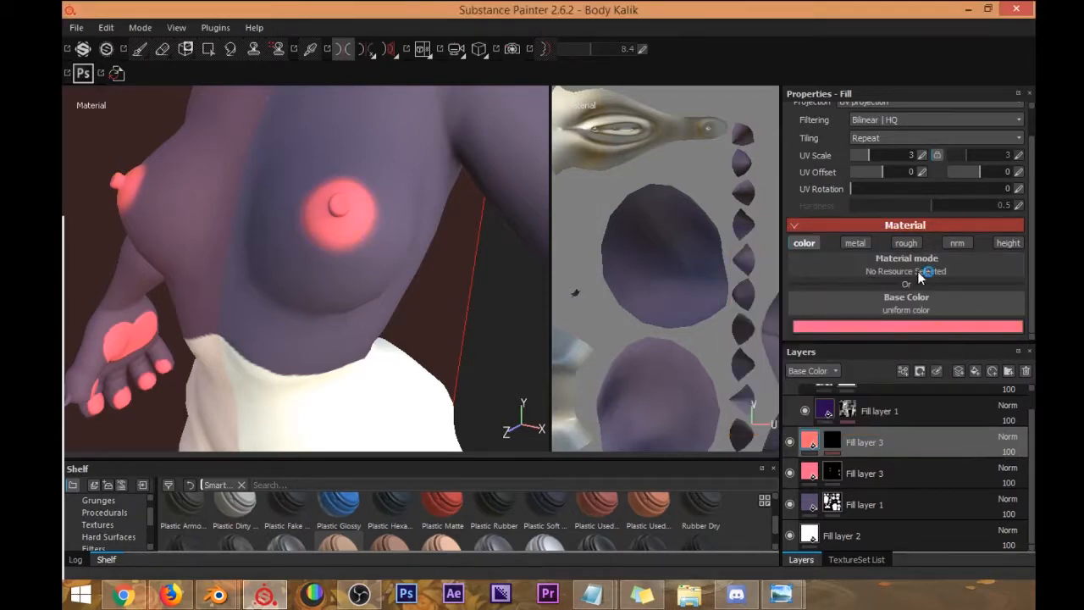
click(863, 322)
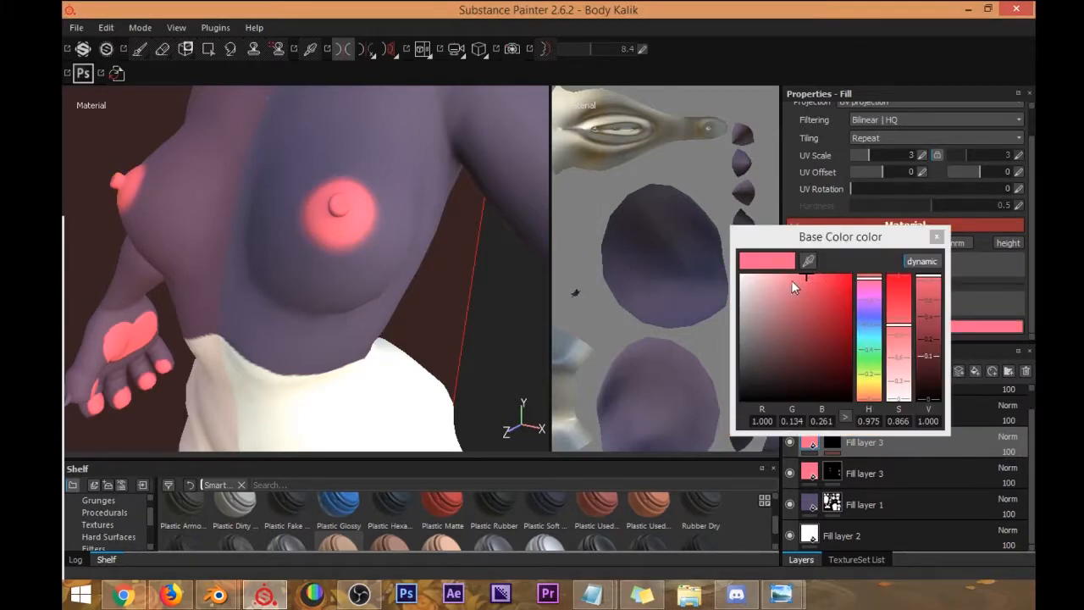
drag(802, 285, 808, 310)
Select the mask of the recolored dark pink layer for painting on the groin's UV island.
alt+drag(373, 296, 306, 316)
scroll(345, 262, down, 6)
alt+middle_drag(306, 315, 314, 233)
alt+drag(313, 233, 299, 194)
scroll(338, 258, up, 8)
scroll(286, 218, up, 5)
alt+drag(288, 259, 288, 245)
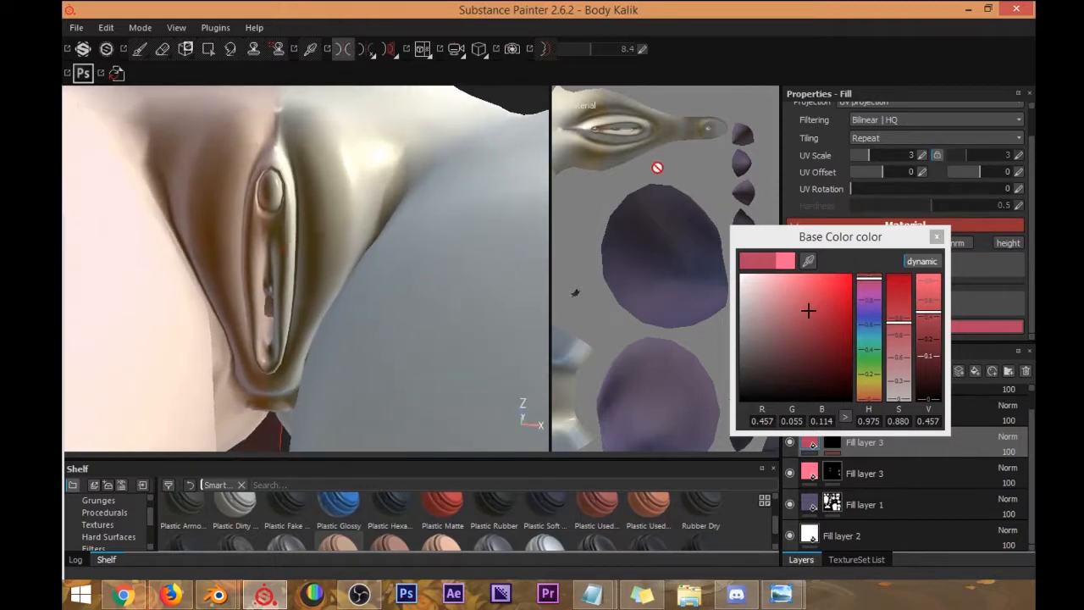
drag(818, 237, 653, 287)
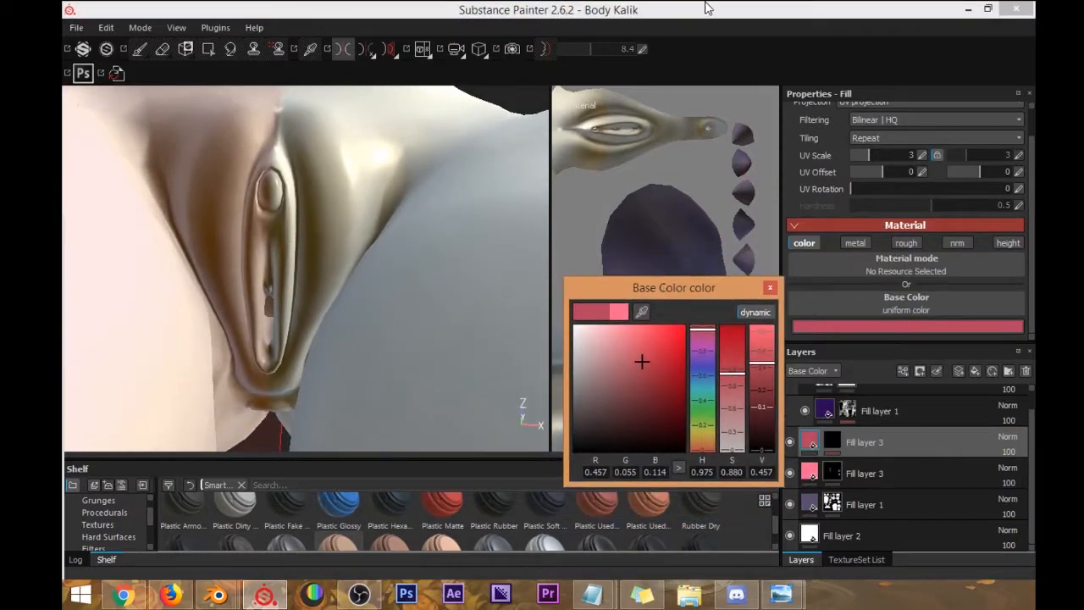
scroll(628, 222, down, 6)
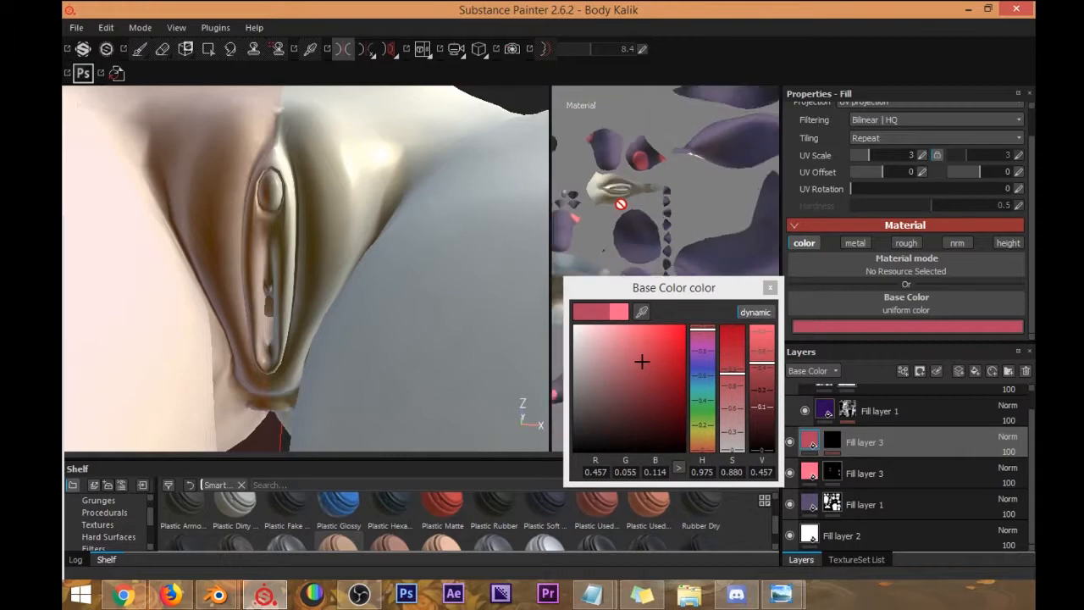
drag(653, 287, 298, 296)
scroll(713, 325, up, 2)
scroll(669, 239, down, 4)
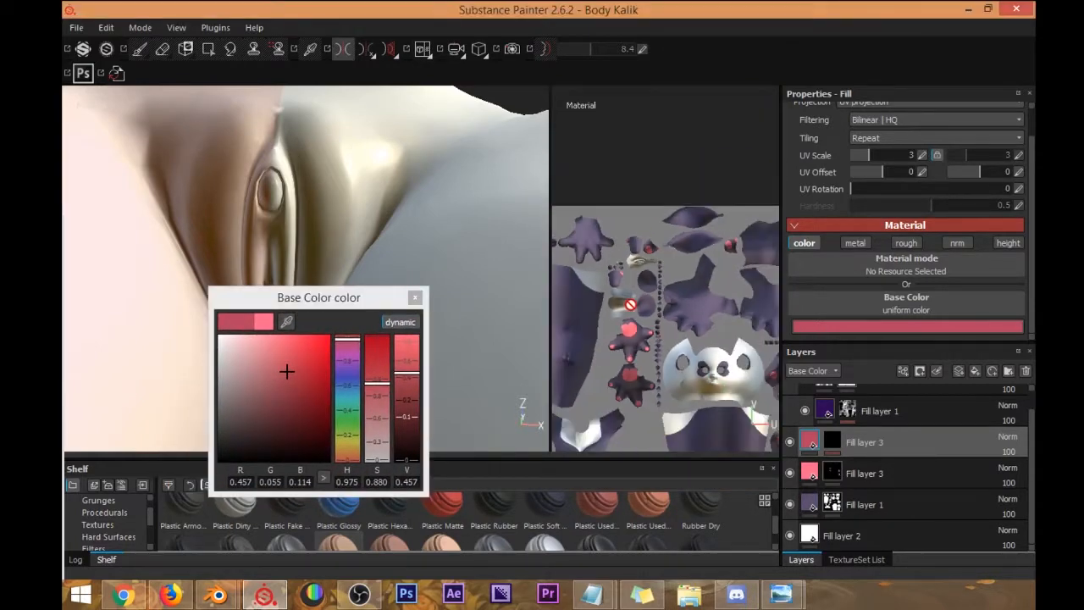
scroll(610, 327, up, 5)
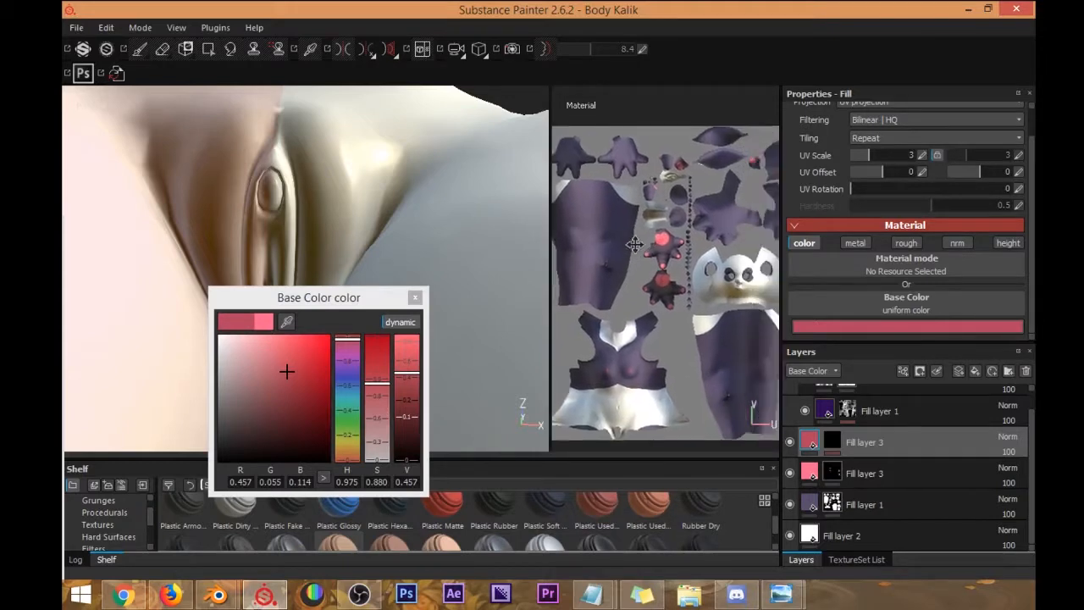
scroll(603, 223, up, 4)
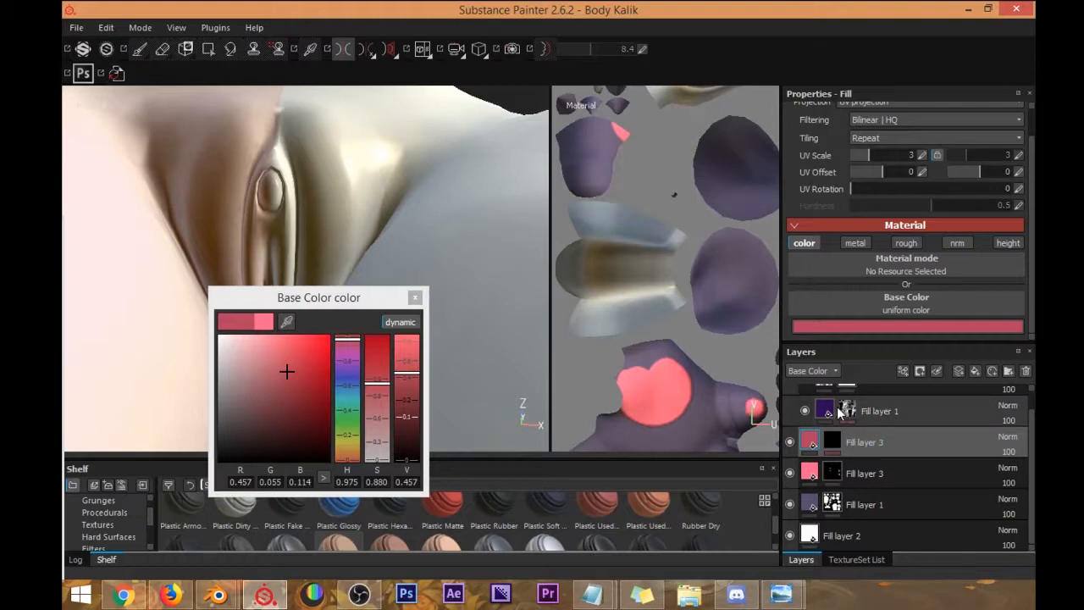
drag(840, 412, 777, 402)
scroll(669, 232, down, 2)
mouse_move(684, 146)
alt+middle_down()
mouse_move(632, 229)
mouse_move(635, 314)
alt+middle_up()
scroll(630, 232, up, 4)
click(833, 440)
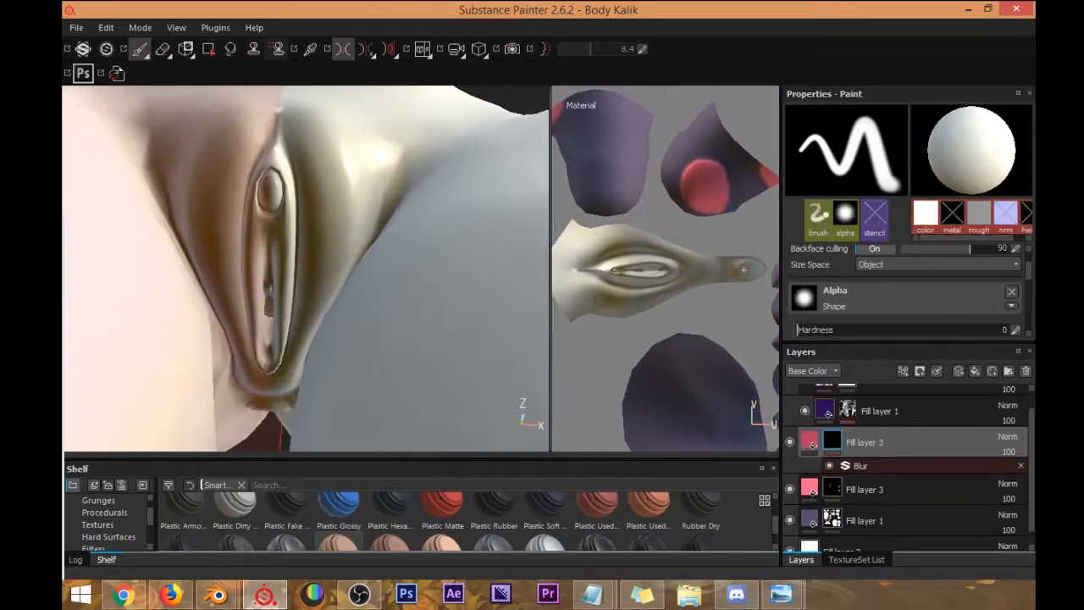
Undo the first oversized stroke, then paint dark pink over the groin's inner folds using a smaller brush with hardness 0.07.
drag(617, 269, 623, 269)
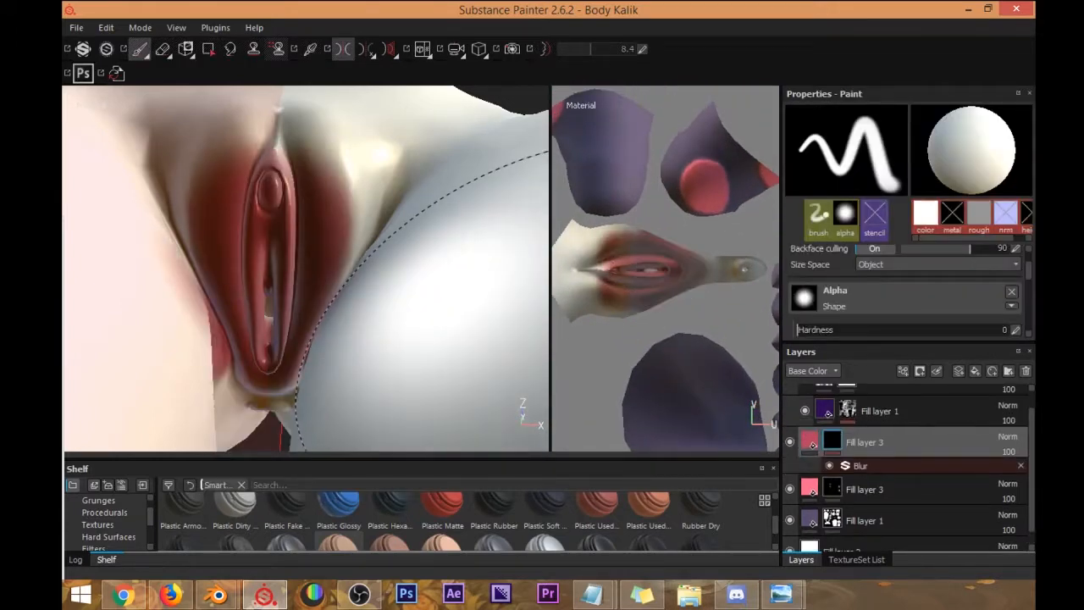
key(ctrl+z)
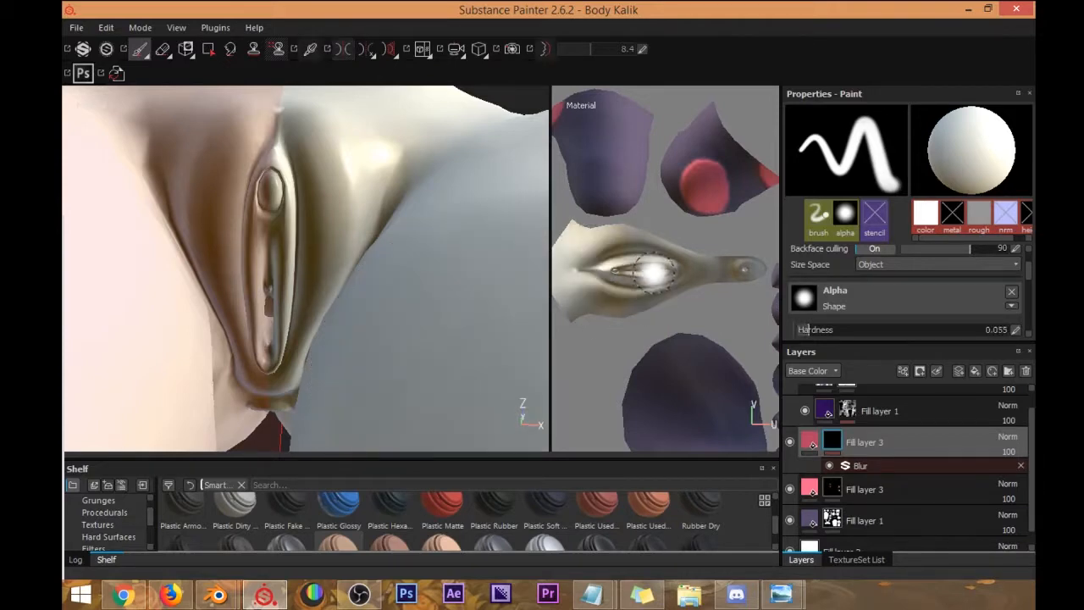
ctrl+right_drag(653, 272, 607, 268)
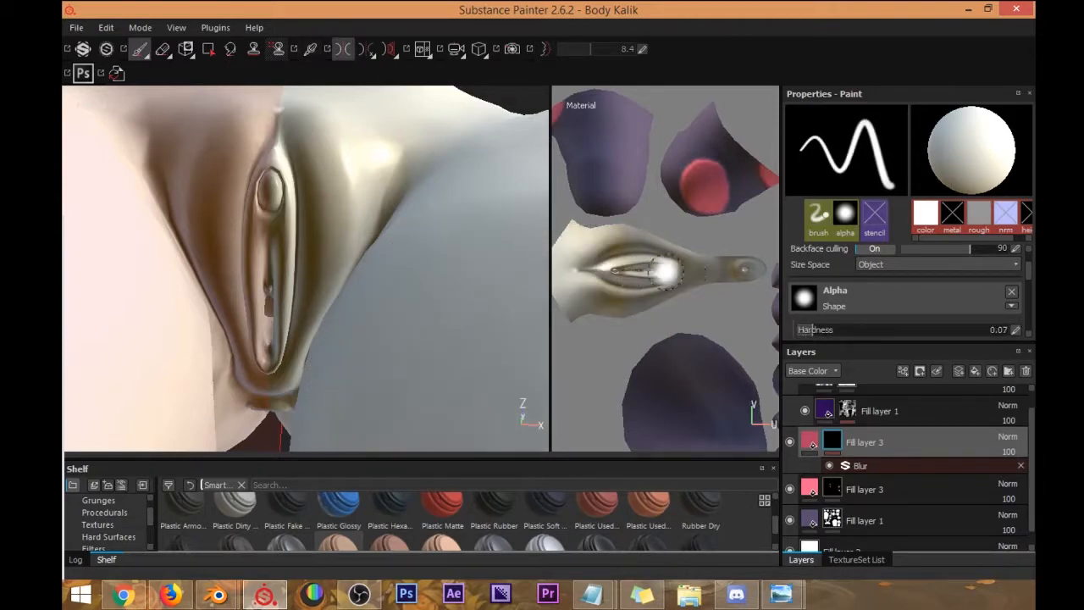
click(618, 269)
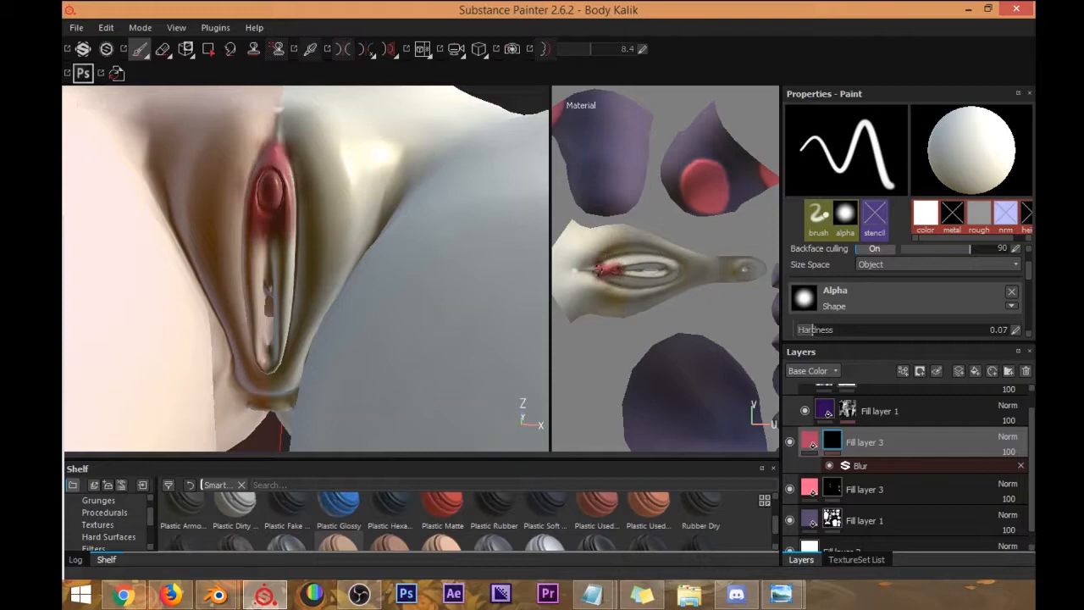
drag(603, 269, 608, 259)
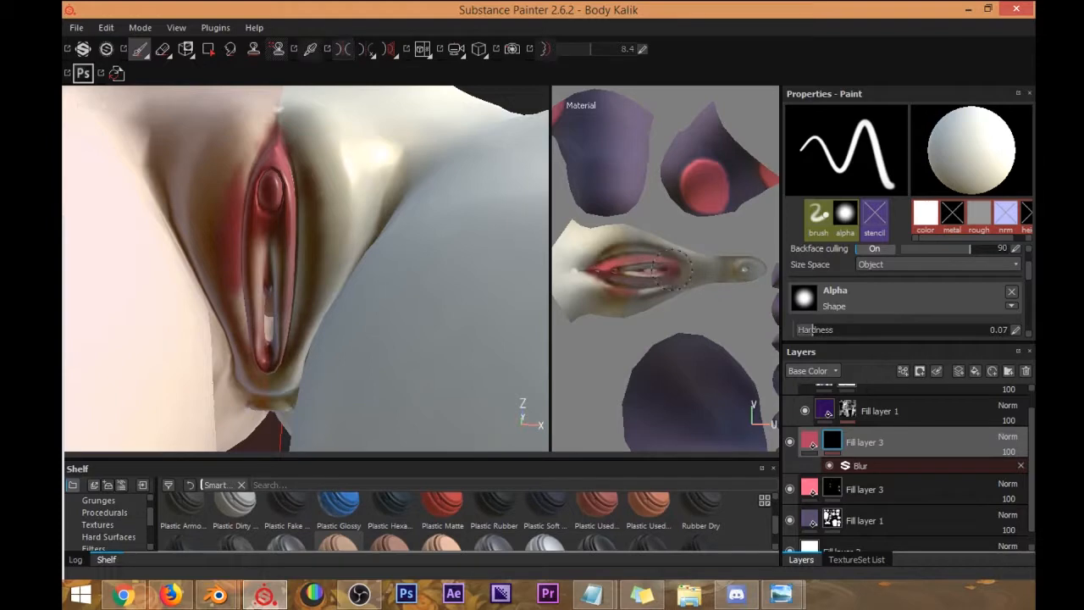
drag(673, 269, 644, 269)
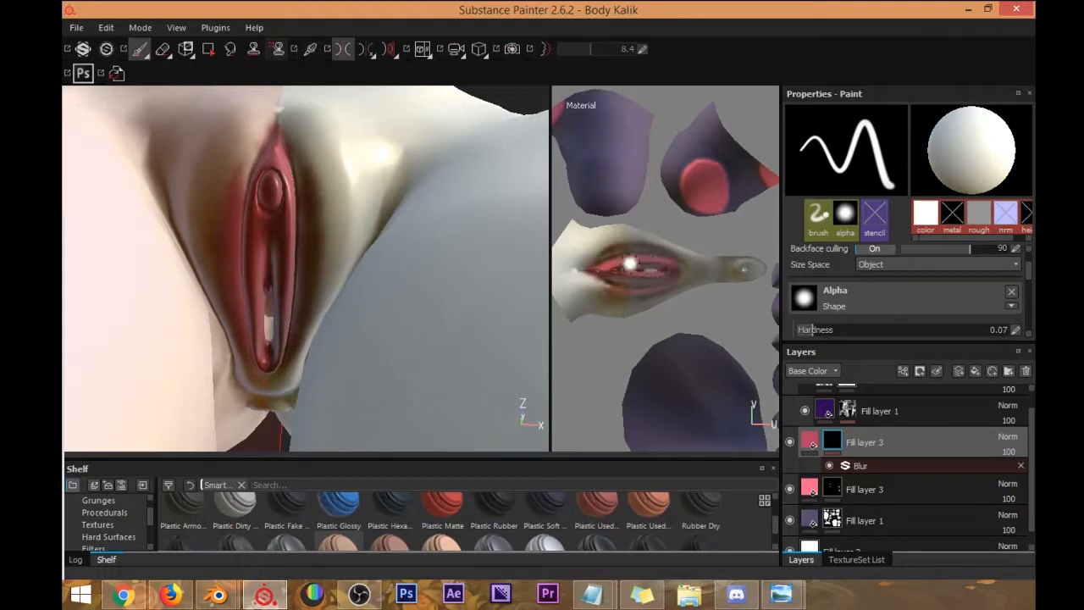
Paint black with a small soft brush in the mask to remove the pink overspill around the groin's inner folds.
ctrl+right_drag(653, 251, 641, 284)
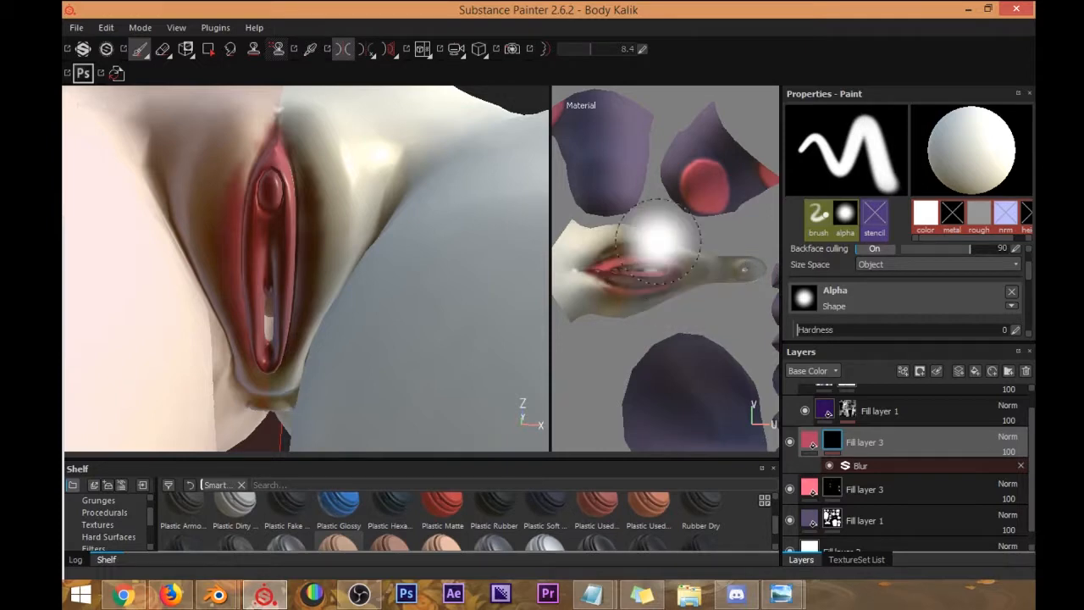
scroll(672, 292, up, 5)
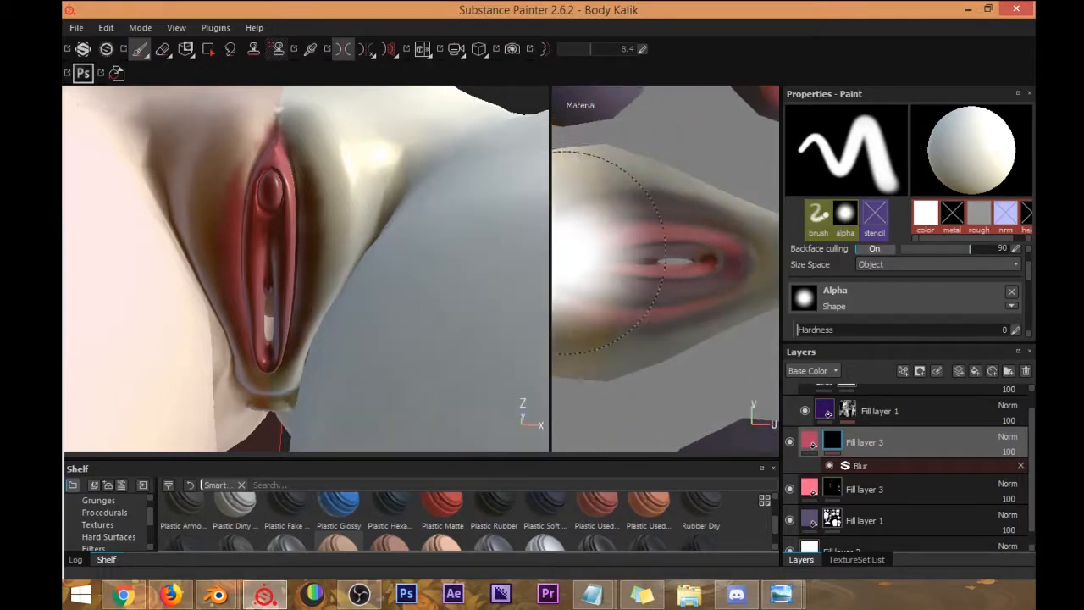
drag(550, 253, 374, 253)
scroll(542, 269, down, 3)
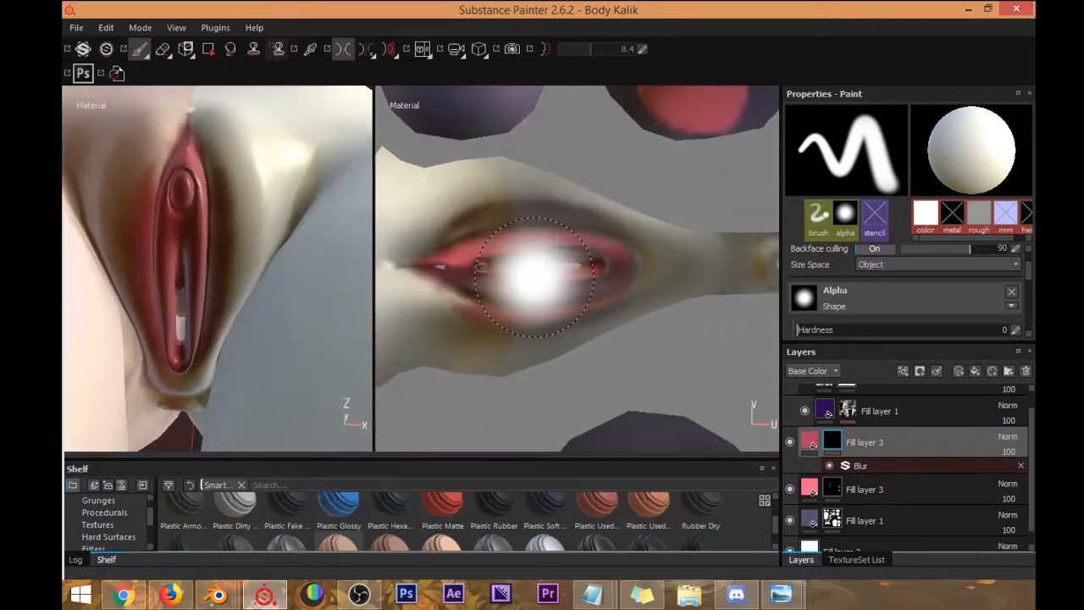
scroll(566, 268, up, 3)
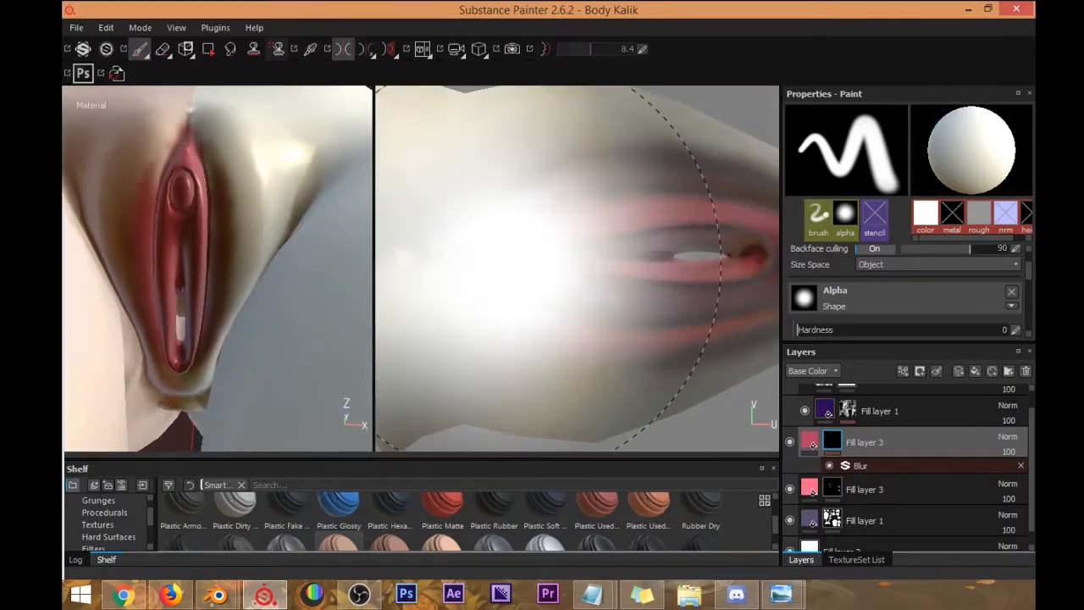
scroll(522, 278, up, 3)
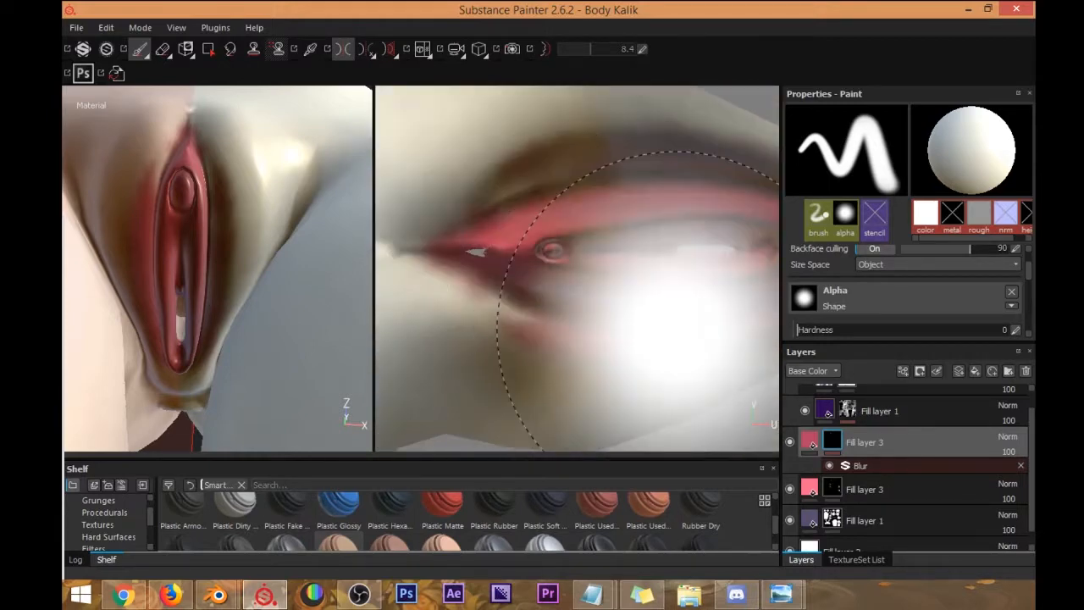
scroll(659, 326, down, 4)
scroll(659, 328, up, 3)
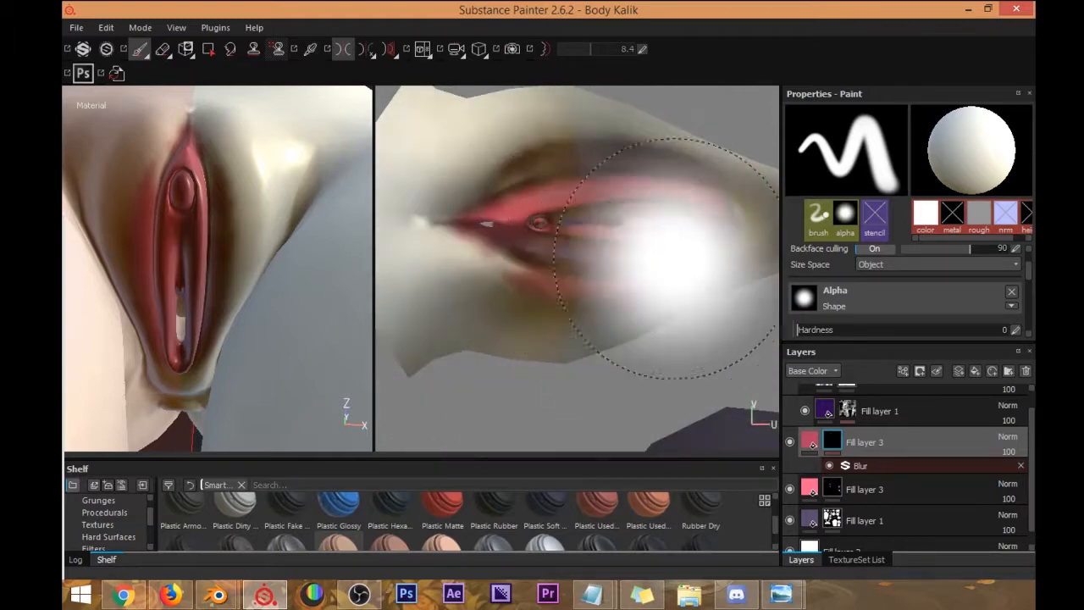
scroll(1022, 280, down, 5)
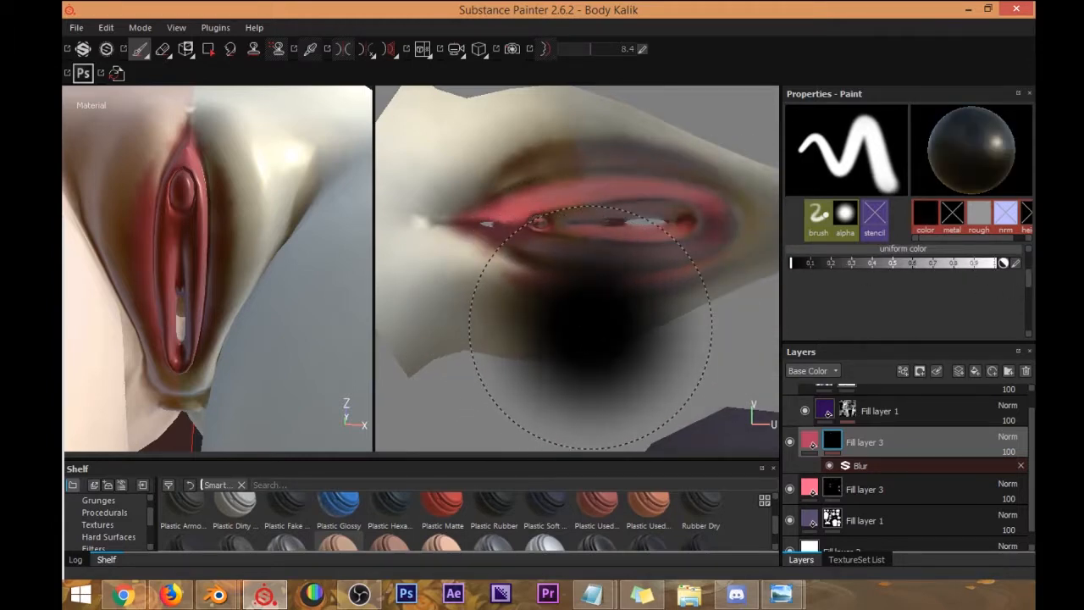
mouse_move(583, 290)
ctrl+right_down()
mouse_move(583, 258)
mouse_move(578, 292)
ctrl+right_up()
mouse_move(550, 334)
ctrl+right_down()
mouse_move(474, 333)
mouse_move(516, 333)
ctrl+right_up()
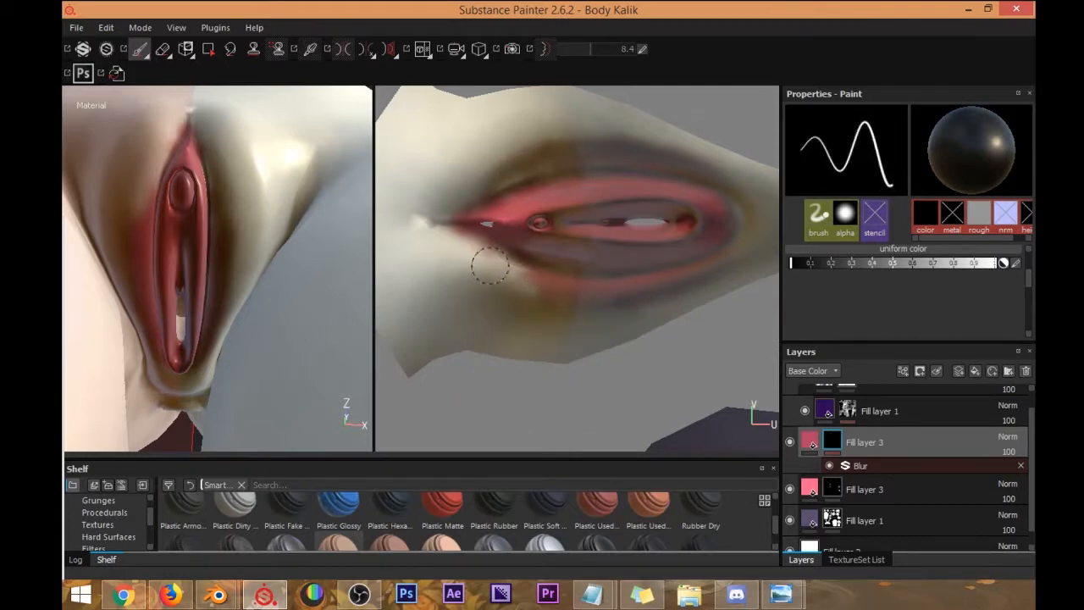
drag(546, 291, 548, 293)
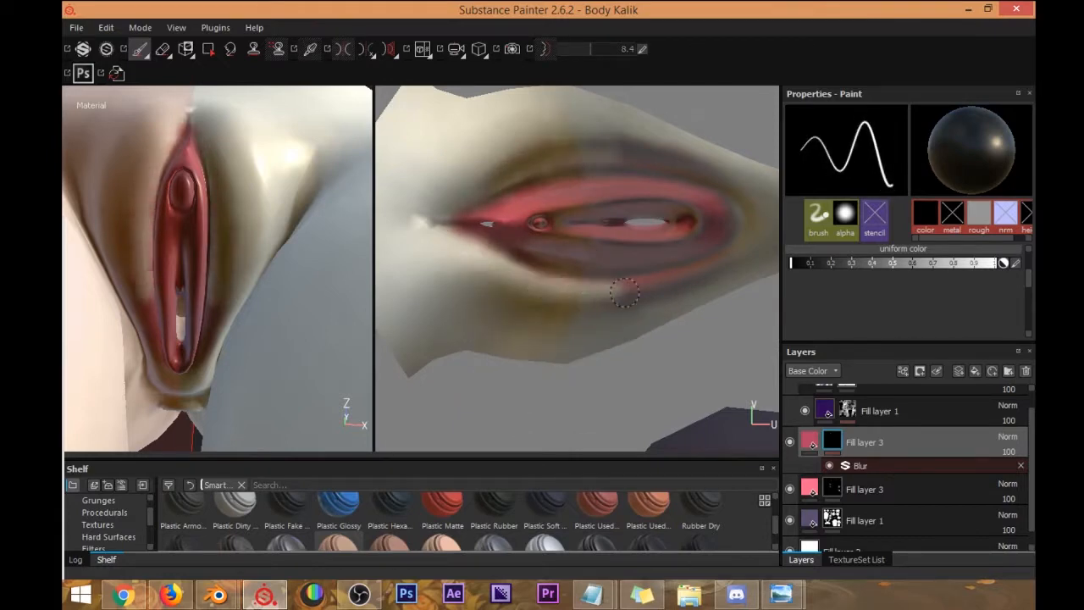
drag(617, 292, 717, 271)
mouse_move(609, 254)
alt+middle_down()
mouse_move(595, 281)
mouse_move(603, 266)
alt+middle_up()
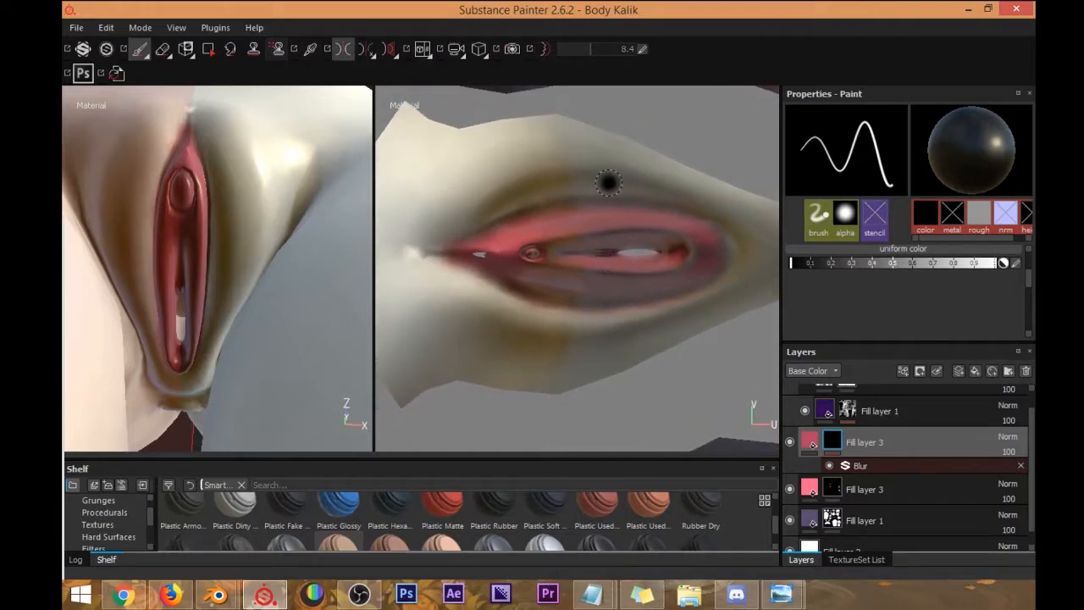
Set the brush to a light gray mask value and paint initial crossing strokes on the central part of the groin's inner UV island.
alt+drag(212, 246, 358, 317)
scroll(603, 320, down, 2)
scroll(608, 309, down, 1)
scroll(601, 314, up, 6)
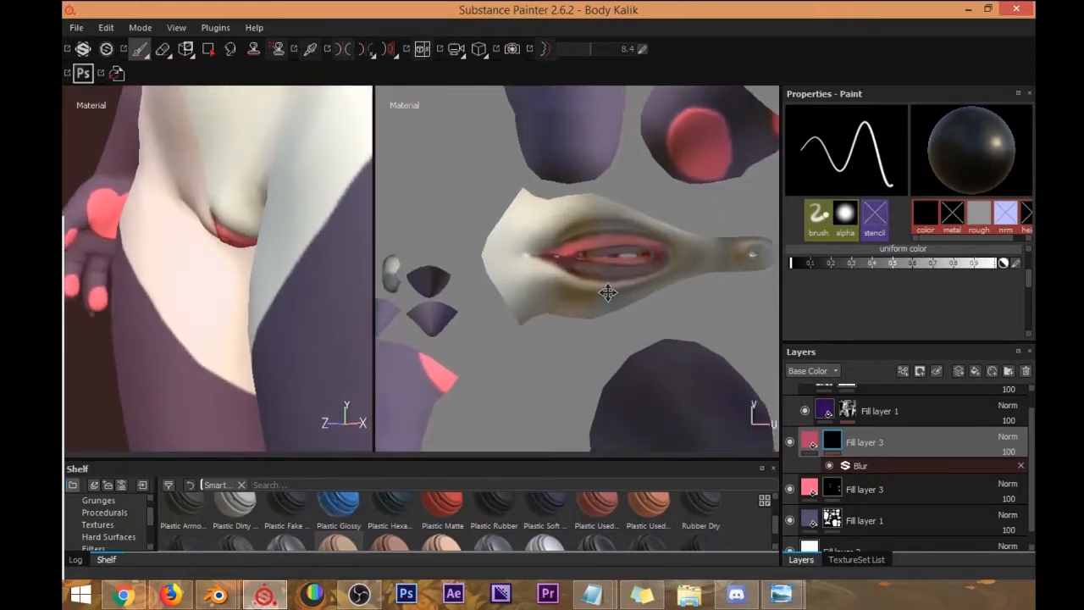
scroll(573, 288, up, 2)
alt+middle_drag(563, 298, 617, 242)
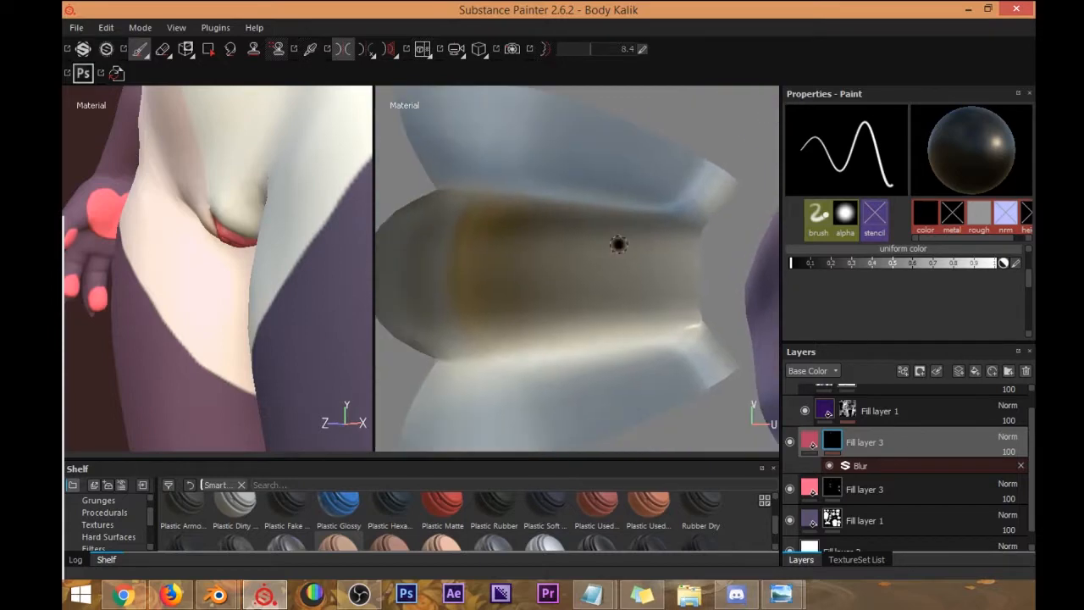
scroll(559, 258, up, 3)
scroll(559, 262, down, 5)
scroll(554, 262, down, 1)
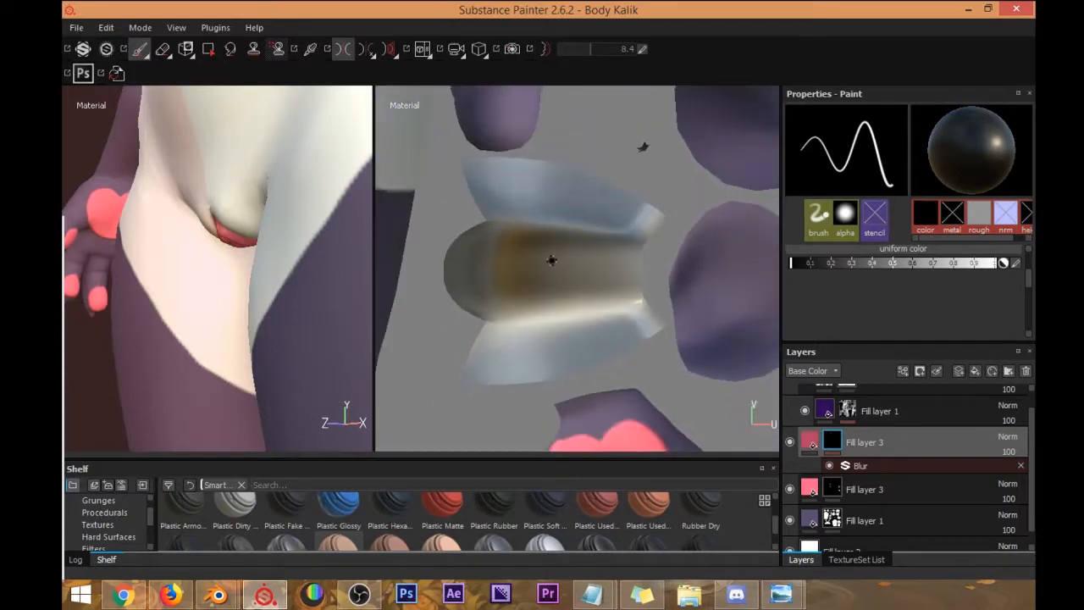
drag(855, 265, 996, 263)
mouse_move(588, 239)
mouse_down()
mouse_move(568, 294)
mouse_move(566, 280)
mouse_up()
key(l)
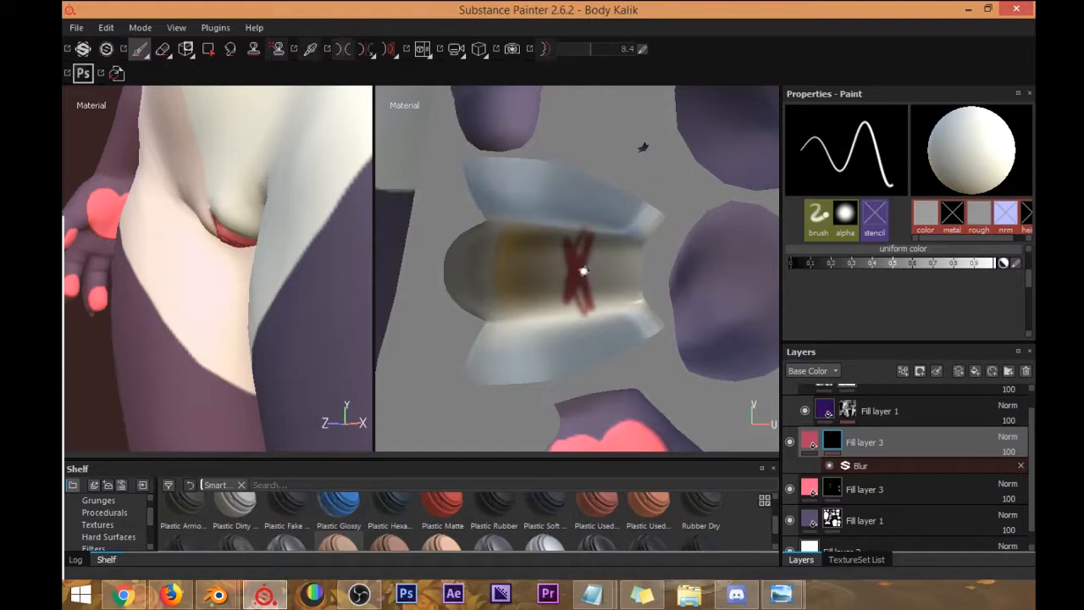
Try covering the whole winged UV island in dark pink using a larger brush with symmetry toggled.
ctrl+right_drag(593, 258, 625, 258)
drag(593, 257, 620, 243)
key(l)
mouse_move(254, 314)
alt+mouse_down()
mouse_move(291, 206)
mouse_move(292, 260)
alt+mouse_up()
drag(564, 271, 457, 282)
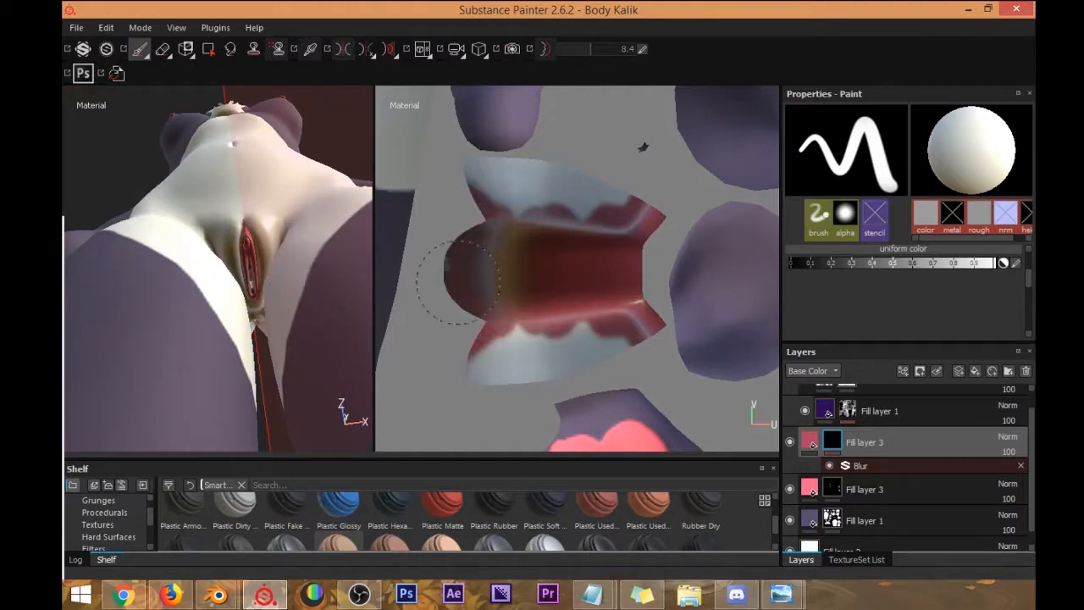
drag(479, 364, 609, 337)
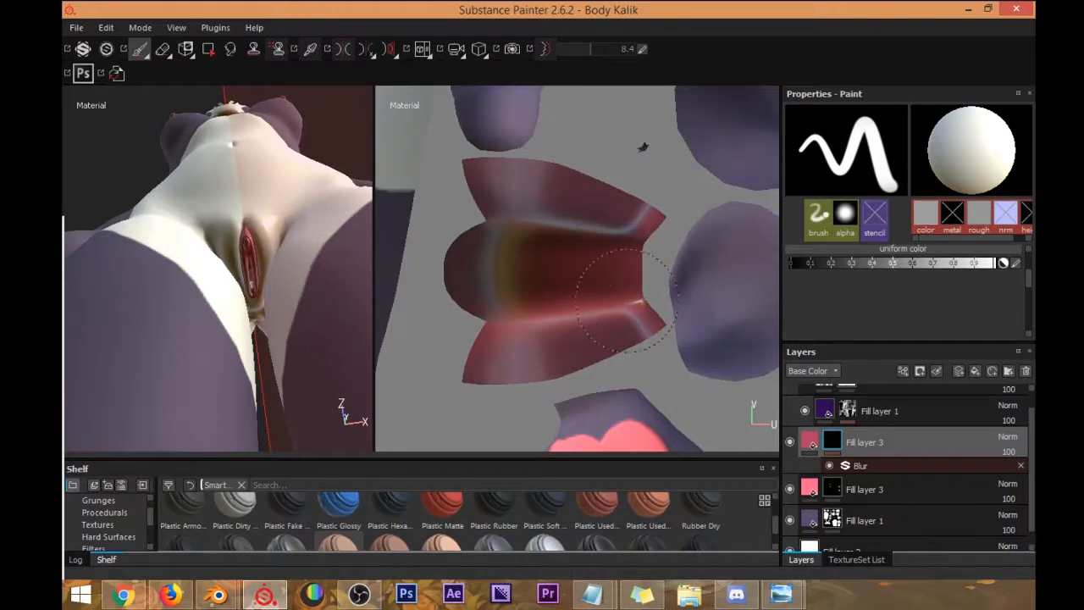
Examine the body and face for pink overspill at the mouth corners, then undo the strokes on the winged UV island.
ctrl+right_drag(628, 263, 609, 263)
scroll(633, 260, up, 3)
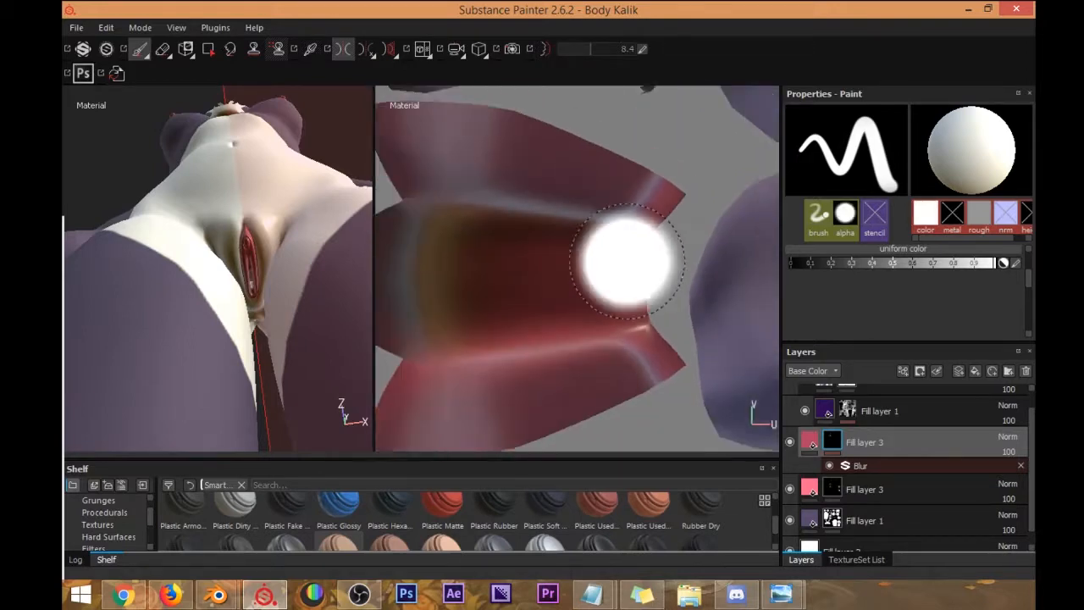
scroll(614, 225, down, 7)
alt+drag(215, 234, 243, 295)
scroll(237, 237, down, 8)
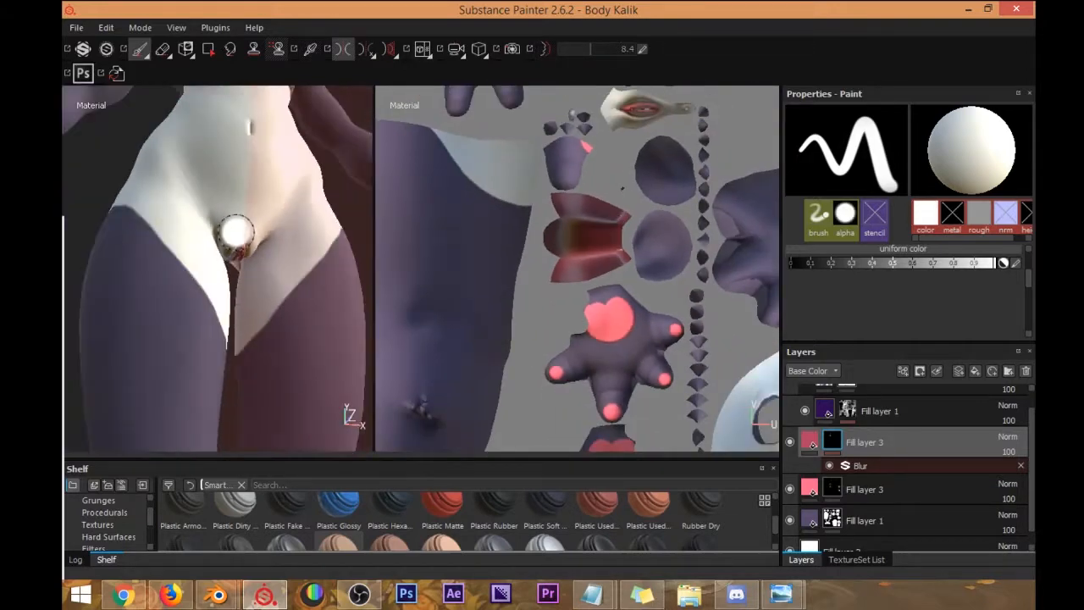
alt+drag(217, 205, 233, 208)
scroll(225, 180, up, 6)
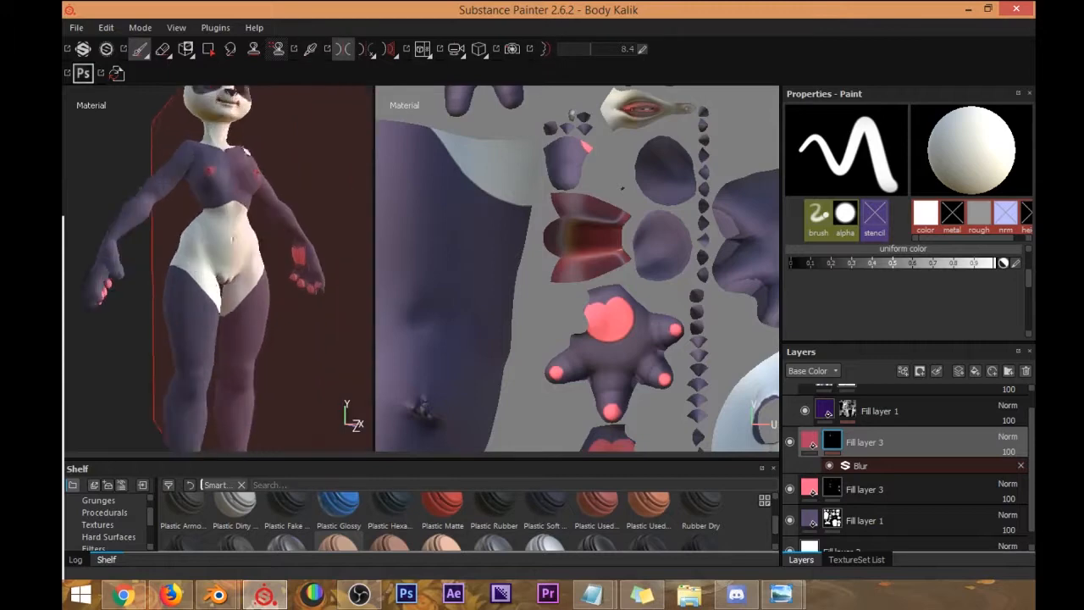
scroll(225, 180, up, 6)
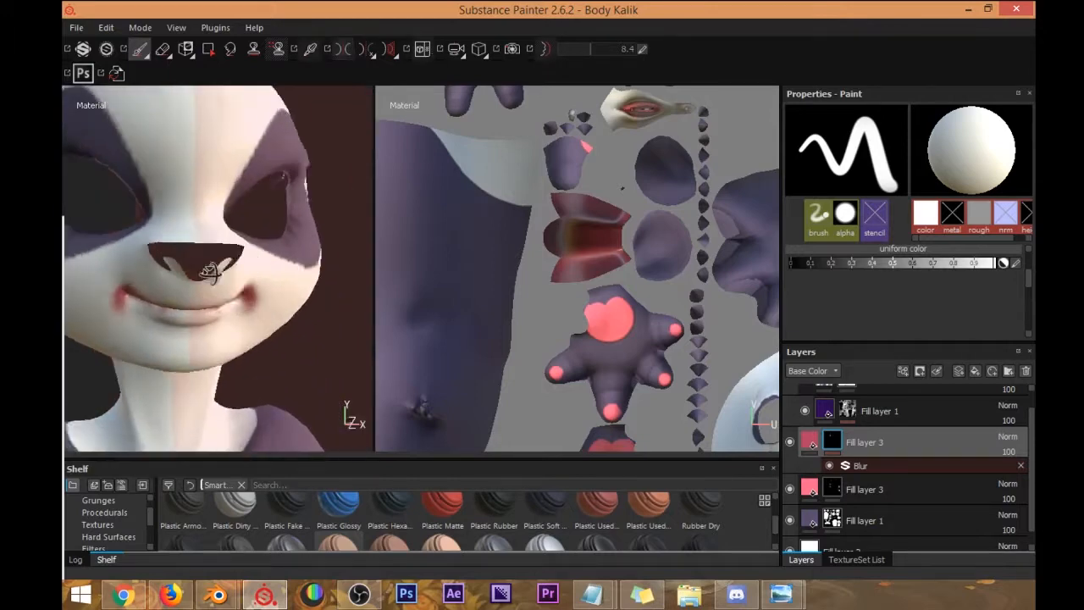
scroll(576, 228, up, 4)
key(ctrl+z)
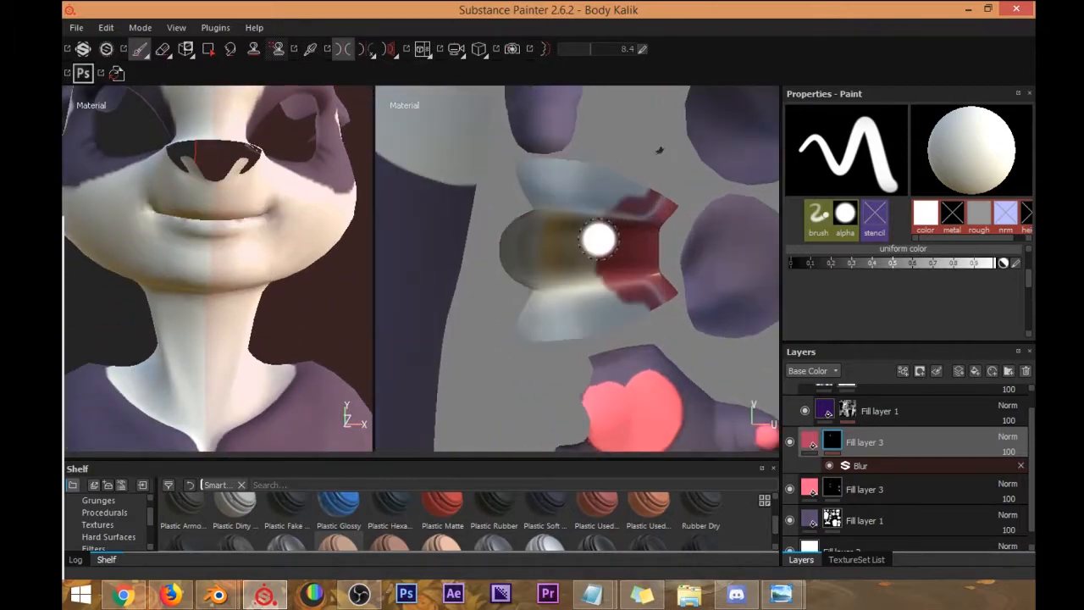
Repaint the mouth interior's UV island dark pink with controlled strokes, undoing the ones that spill onto the lips.
mouse_move(296, 239)
alt+mouse_down()
mouse_move(266, 213)
mouse_move(274, 232)
alt+mouse_up()
drag(573, 225, 525, 246)
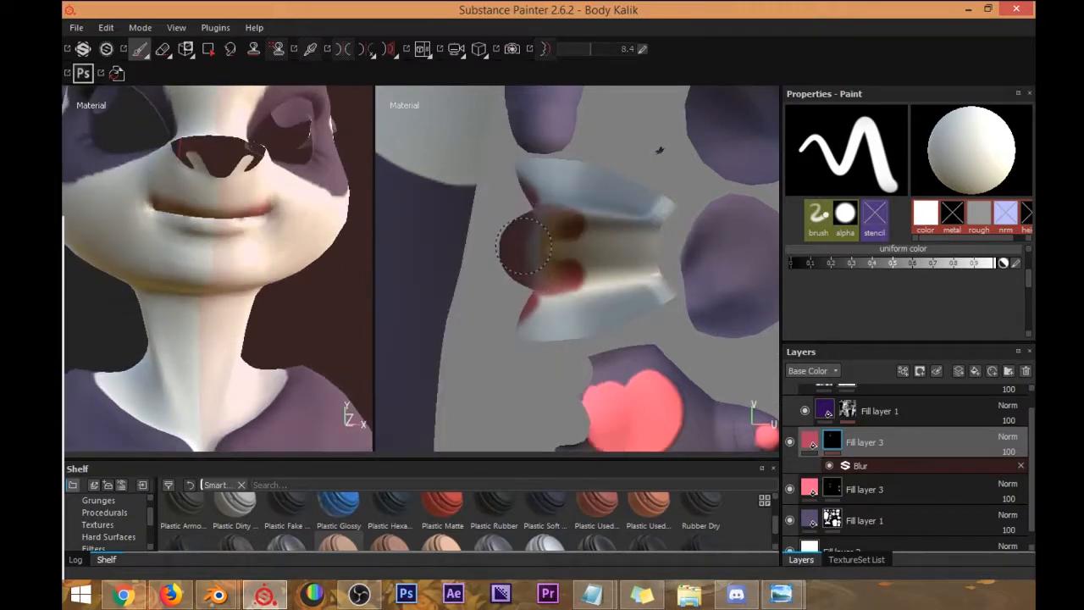
mouse_move(518, 173)
mouse_down()
mouse_move(542, 182)
mouse_move(567, 223)
mouse_up()
key(ctrl+z)
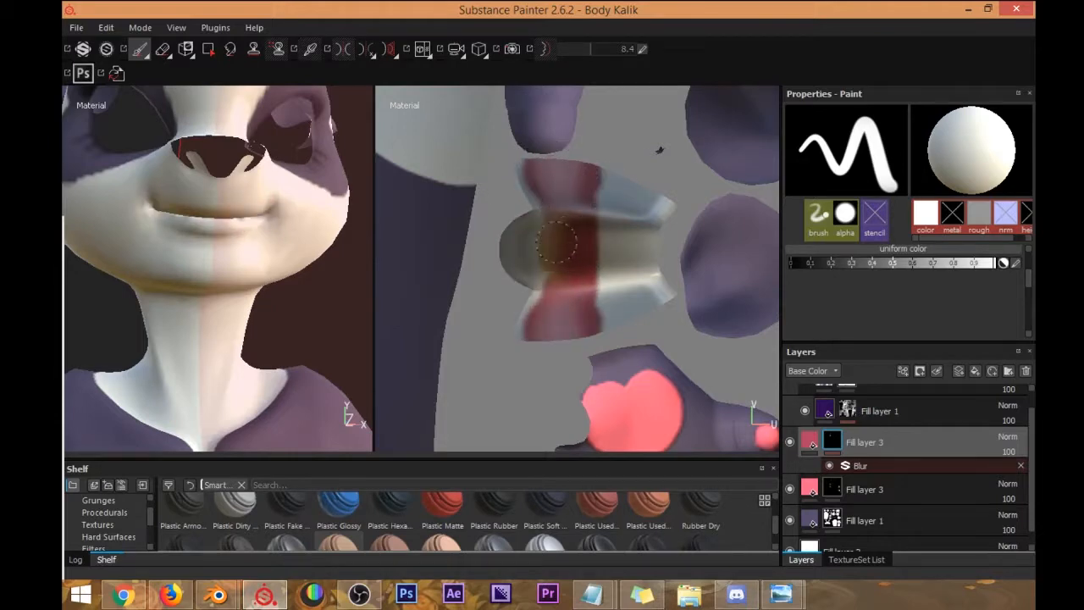
mouse_move(575, 251)
mouse_down()
mouse_move(637, 161)
mouse_move(616, 171)
mouse_up()
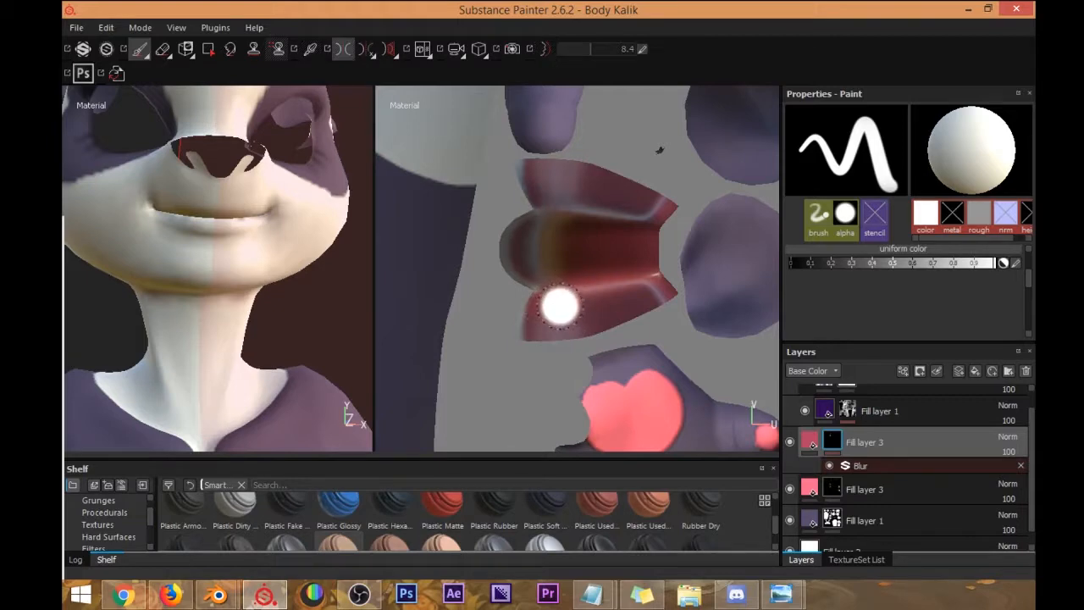
key(ctrl+z)
mouse_move(550, 339)
mouse_down()
mouse_move(544, 314)
mouse_move(585, 184)
mouse_move(618, 313)
mouse_move(643, 191)
mouse_move(655, 290)
mouse_up()
drag(546, 336, 550, 300)
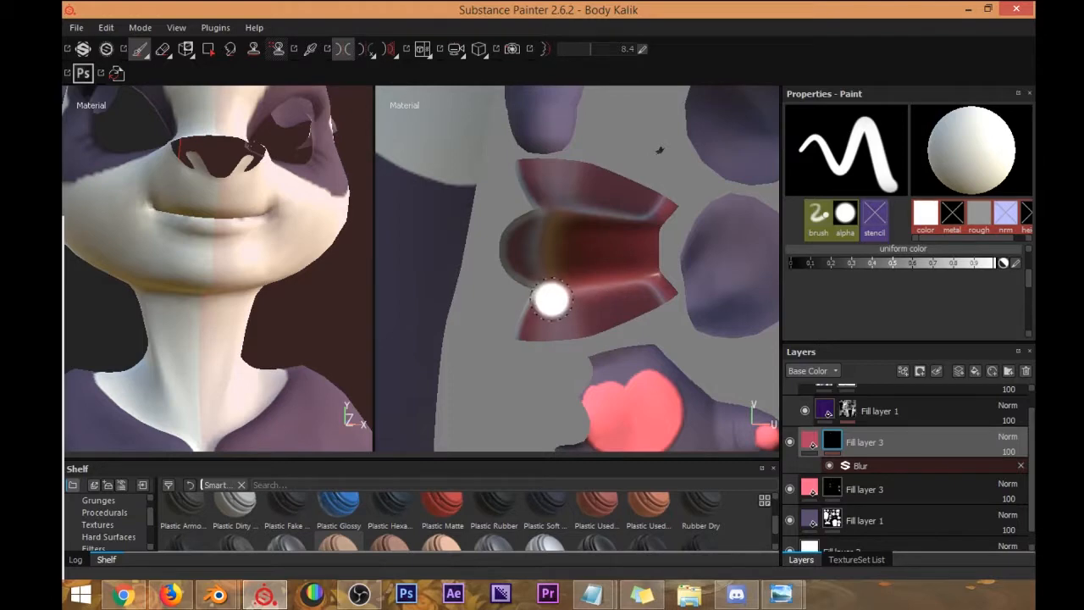
Paint the small two-lobed UV island between the two paw islands fully dark pink, covering the oval mesh inside the mouth.
scroll(550, 298, down, 8)
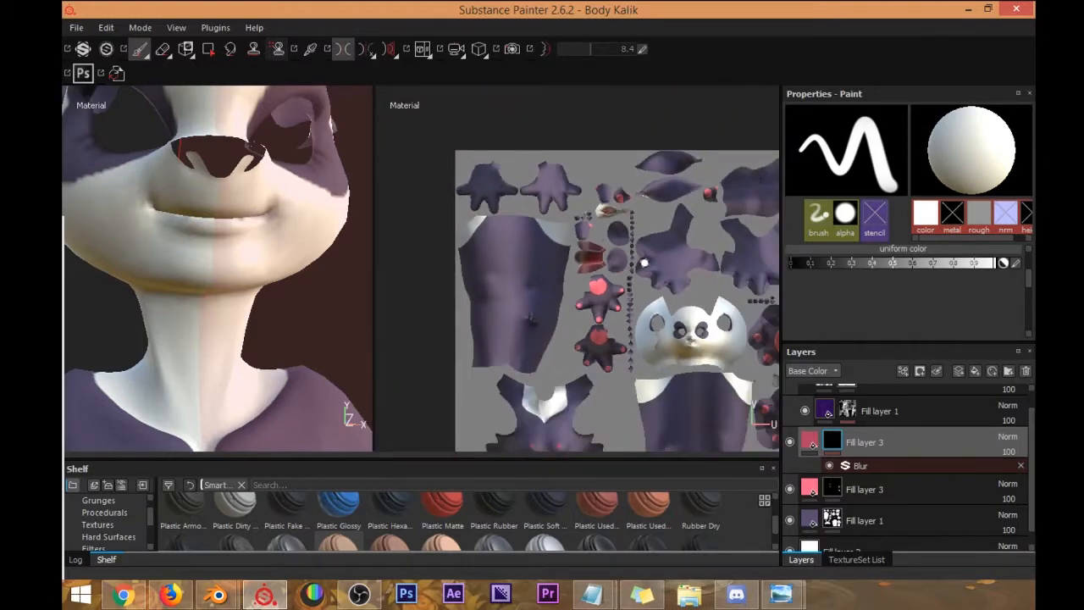
scroll(634, 267, down, 1)
alt+middle_drag(689, 256, 601, 185)
scroll(649, 265, up, 8)
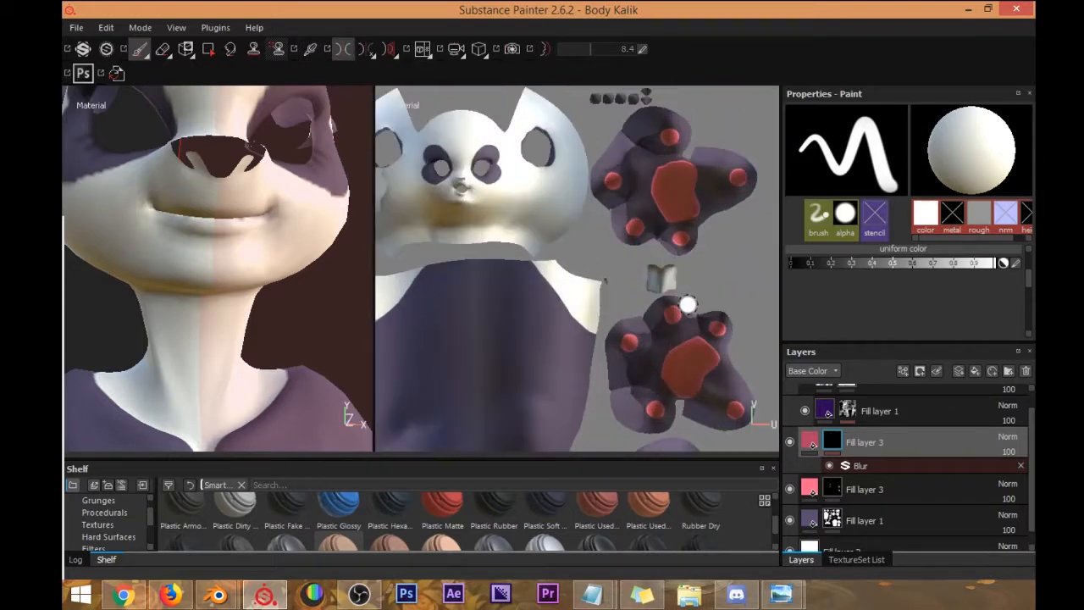
alt+drag(273, 277, 293, 265)
scroll(279, 200, up, 8)
mouse_move(276, 212)
alt+middle_down()
mouse_move(271, 310)
mouse_move(458, 483)
mouse_move(419, 453)
alt+middle_up()
scroll(408, 352, up, 5)
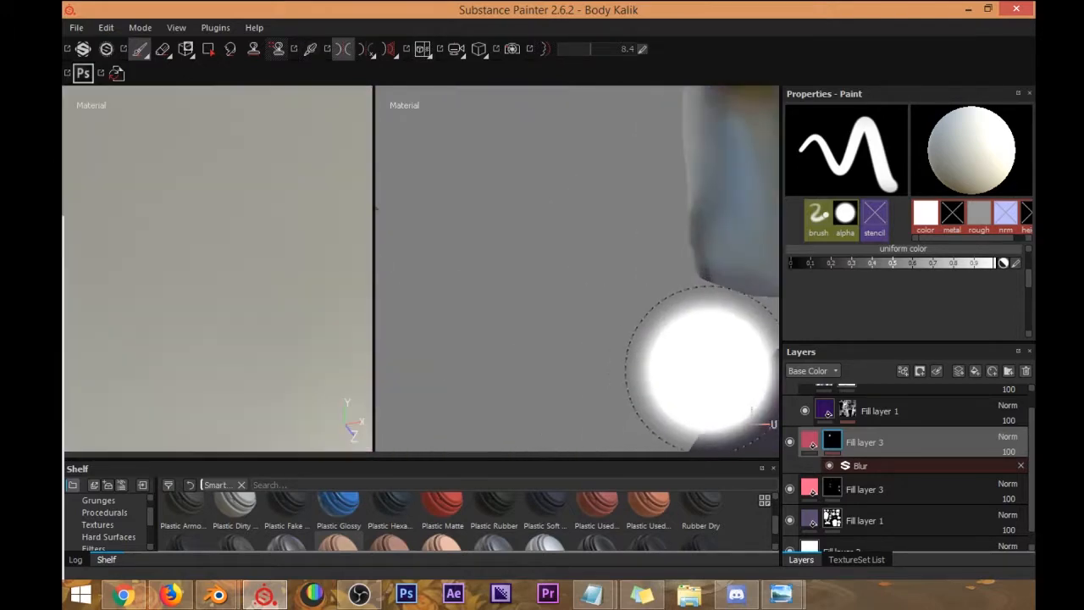
scroll(174, 292, down, 6)
mouse_move(177, 296)
alt+mouse_down()
mouse_move(341, 373)
mouse_move(279, 286)
mouse_move(314, 229)
mouse_move(231, 299)
alt+mouse_up()
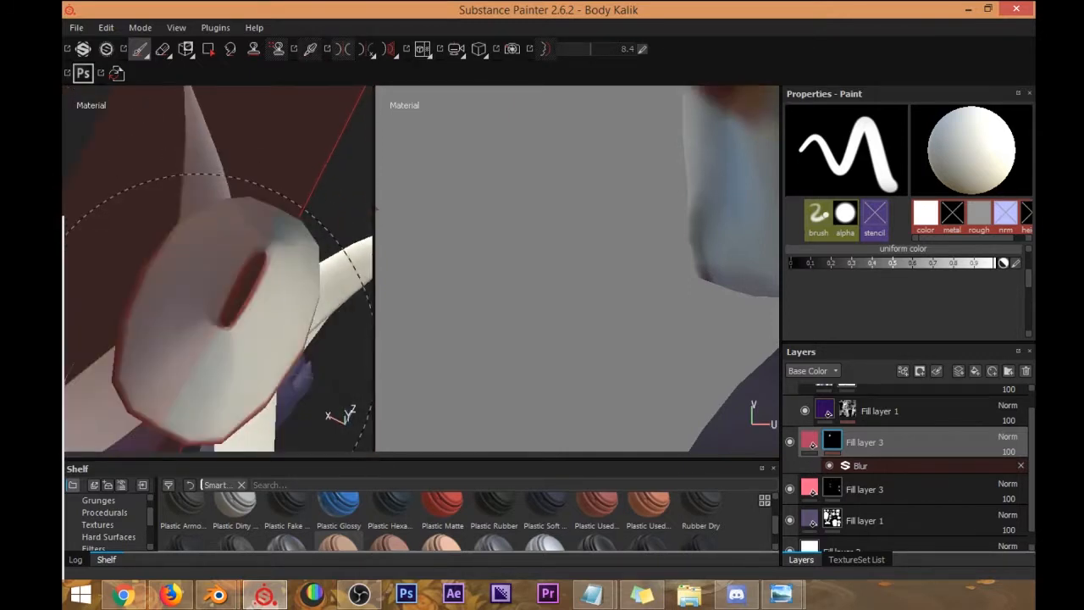
scroll(613, 279, up, 3)
scroll(580, 274, down, 6)
alt+middle_drag(606, 209, 499, 267)
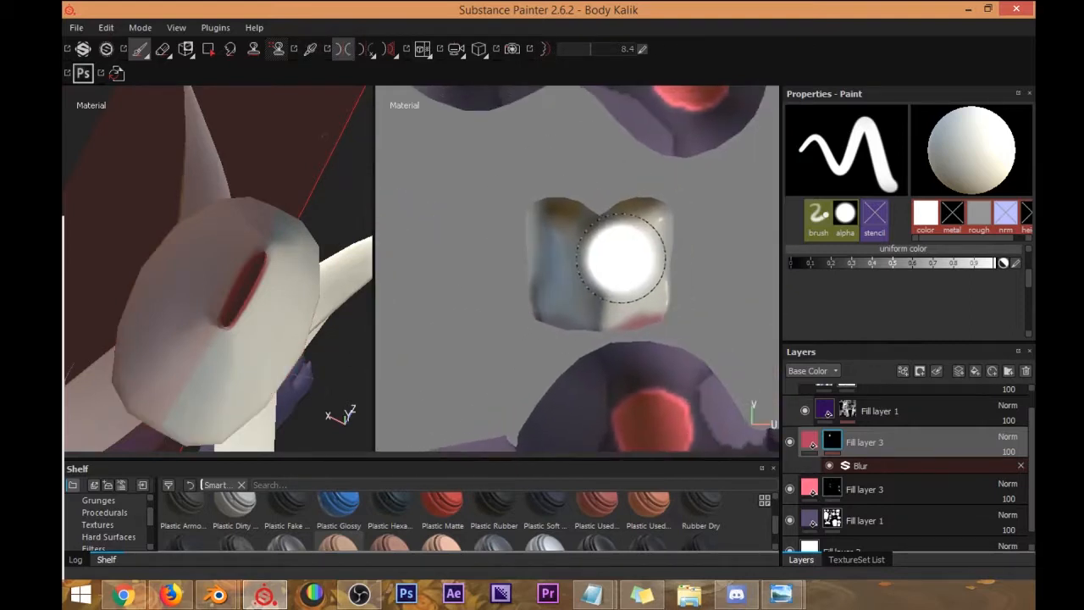
mouse_move(621, 258)
mouse_down()
mouse_move(593, 254)
mouse_move(539, 288)
mouse_up()
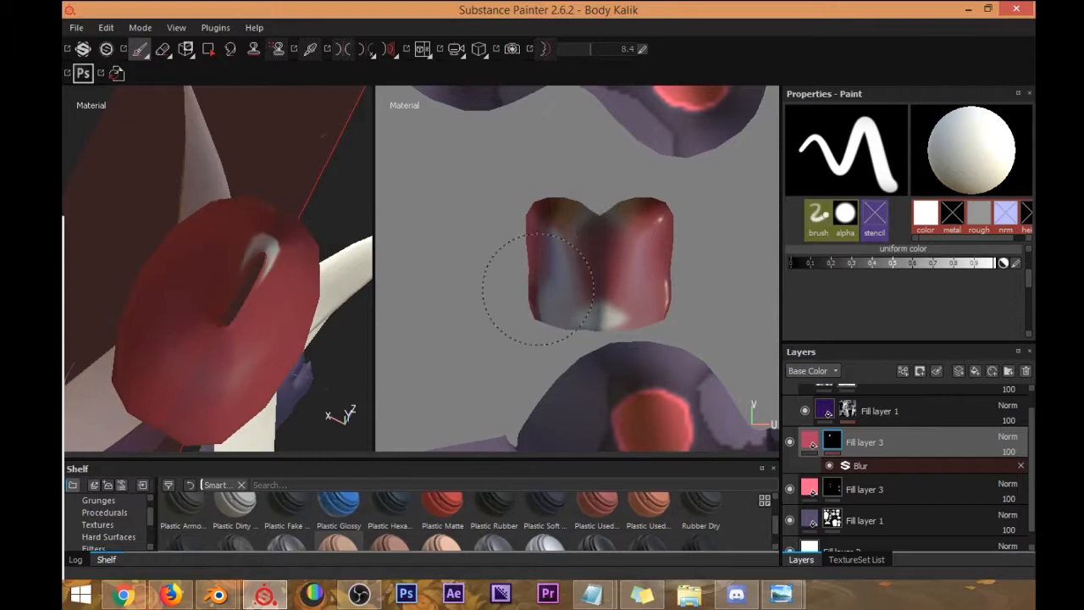
key(l)
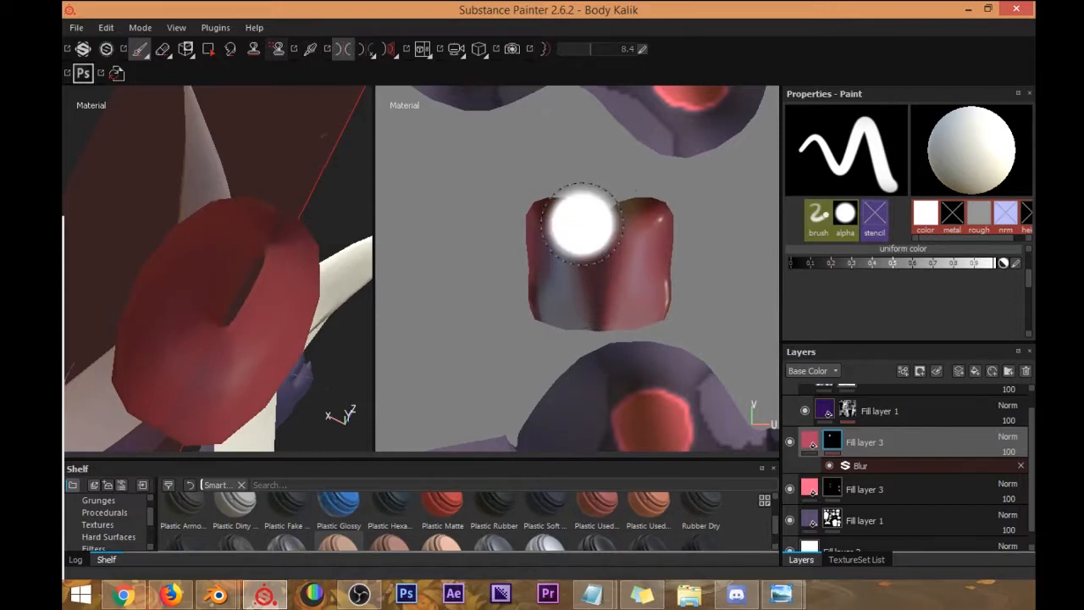
Try a single large dark pink dab over the small opening on the character's rear in the 3D view.
scroll(542, 288, down, 4)
scroll(551, 292, down, 5)
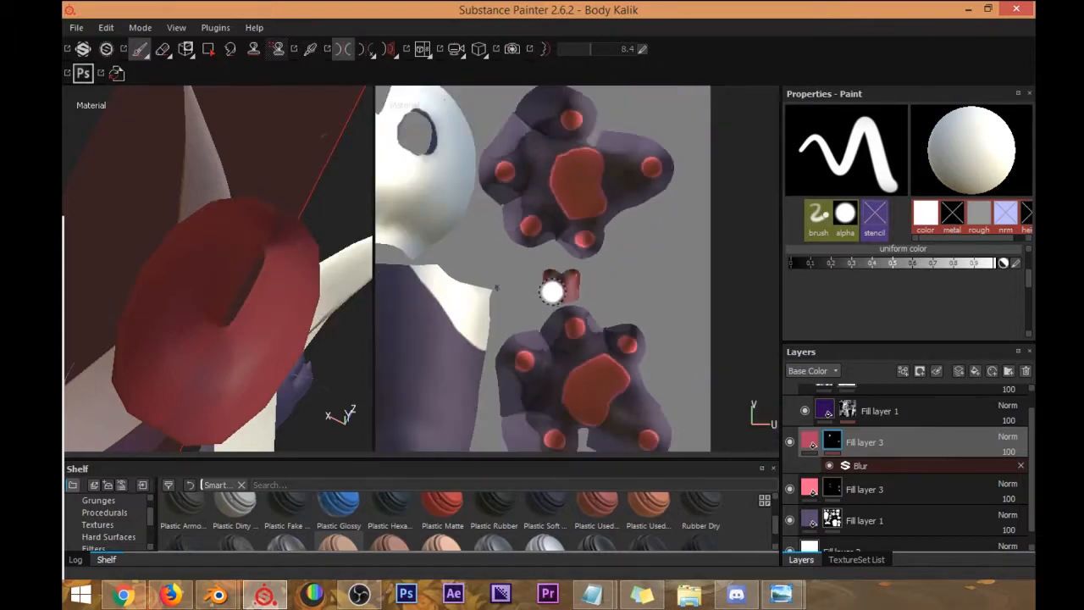
scroll(547, 272, down, 1)
middle_drag(548, 272, 705, 282)
alt+drag(242, 314, 271, 202)
scroll(273, 223, up, 3)
scroll(271, 242, down, 7)
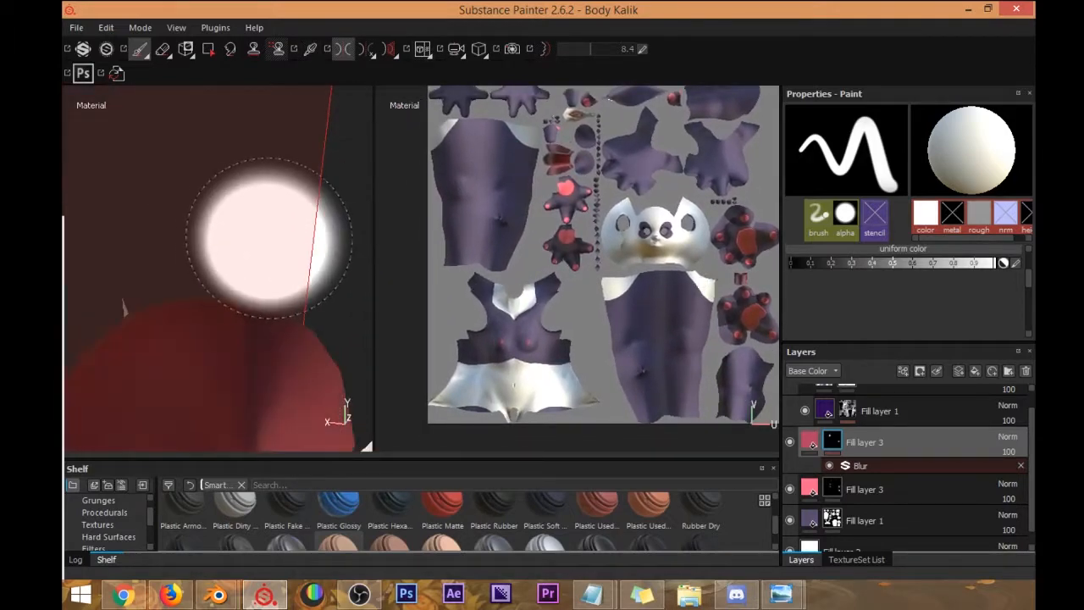
scroll(220, 237, down, 8)
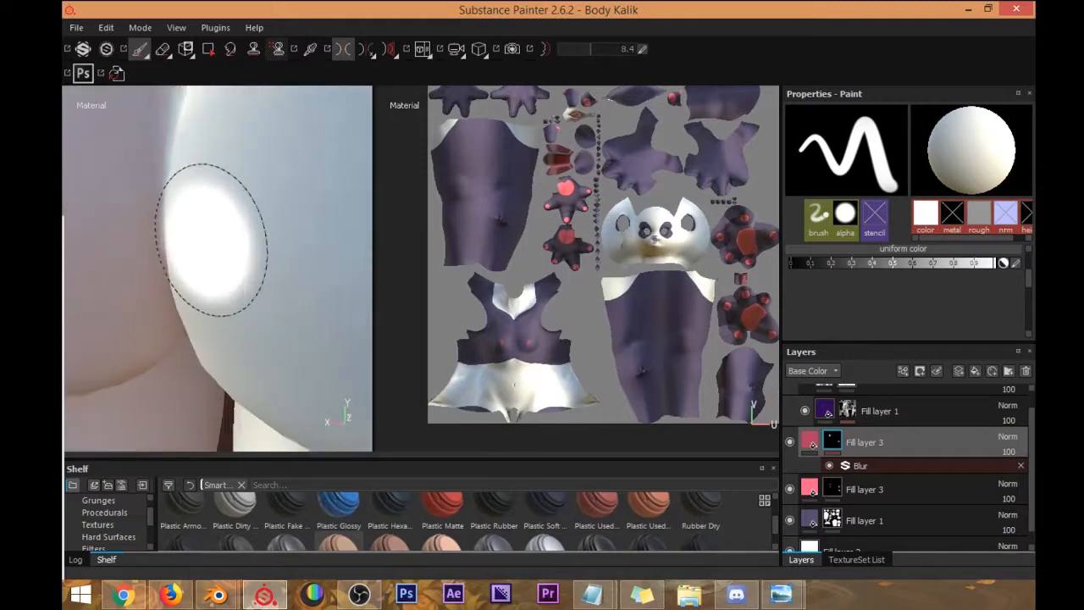
mouse_move(188, 160)
alt+mouse_down()
mouse_move(242, 225)
mouse_move(217, 234)
mouse_move(228, 326)
alt+mouse_up()
scroll(218, 294, up, 4)
scroll(212, 229, up, 3)
click(216, 271)
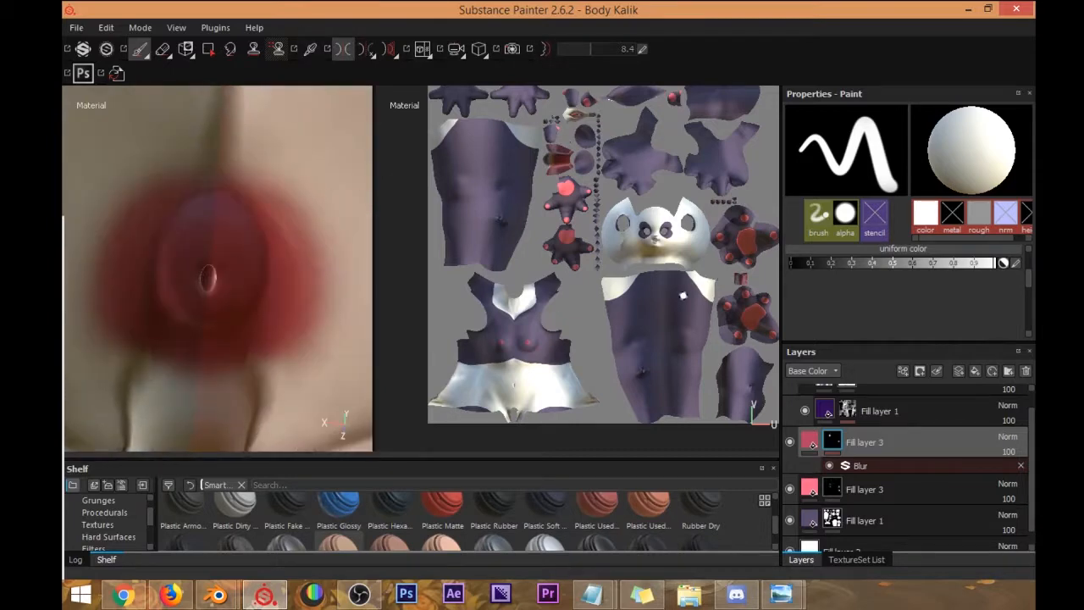
Soften and shrink the brush, then paint a small dark pink spot over the rear opening.
scroll(630, 214, down, 1)
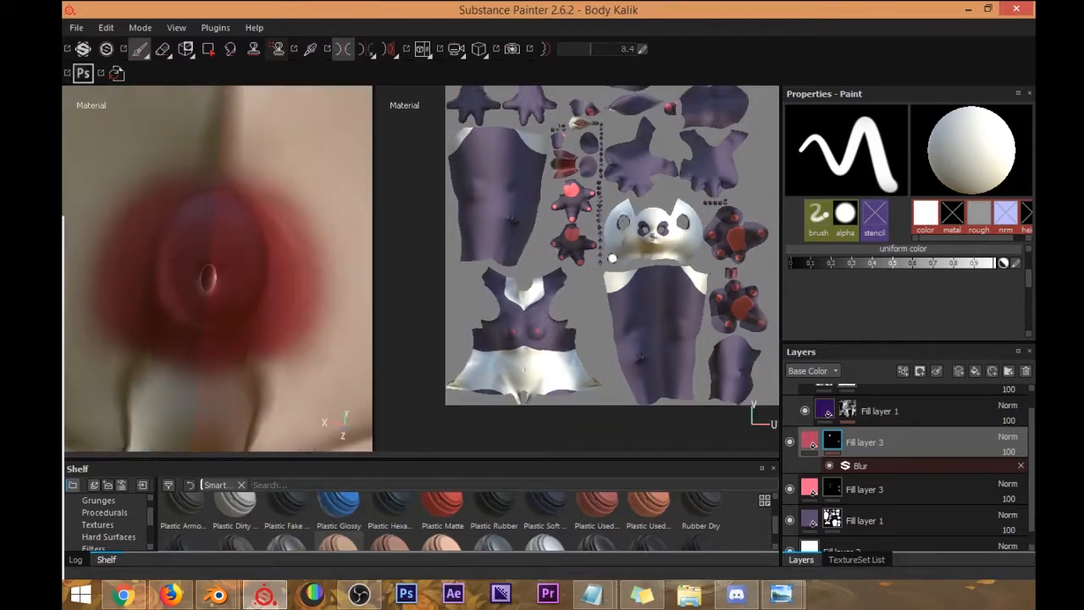
scroll(612, 259, up, 8)
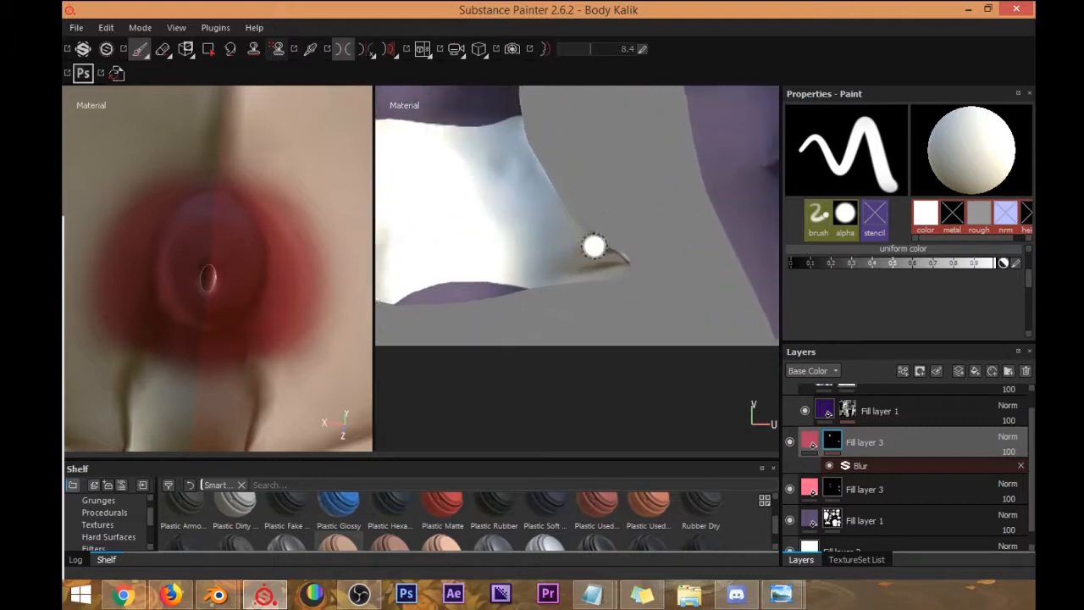
scroll(594, 245, up, 3)
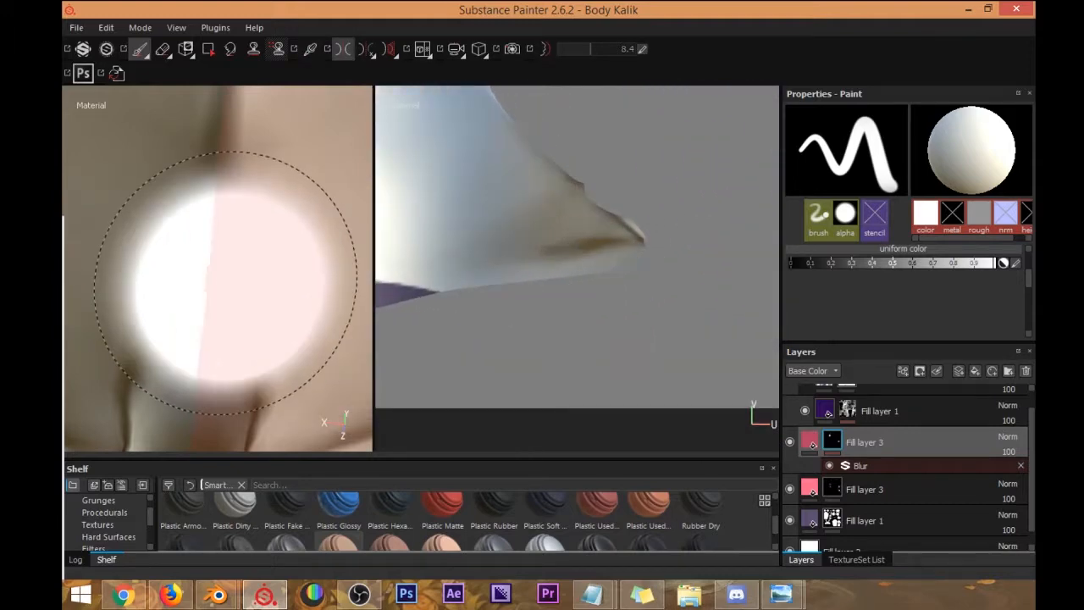
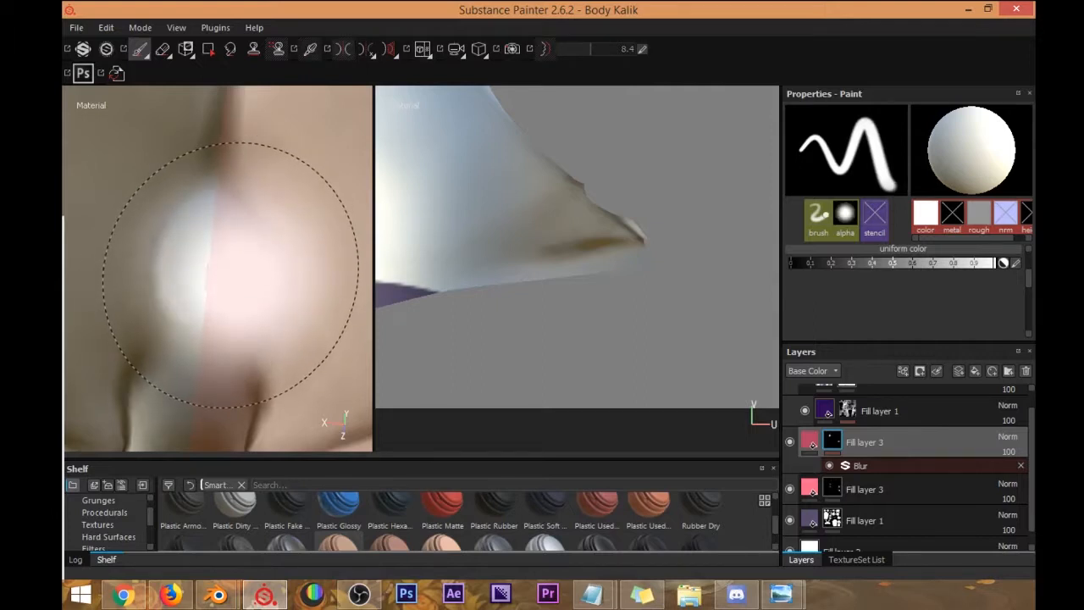
ctrl+right_drag(257, 297, 191, 298)
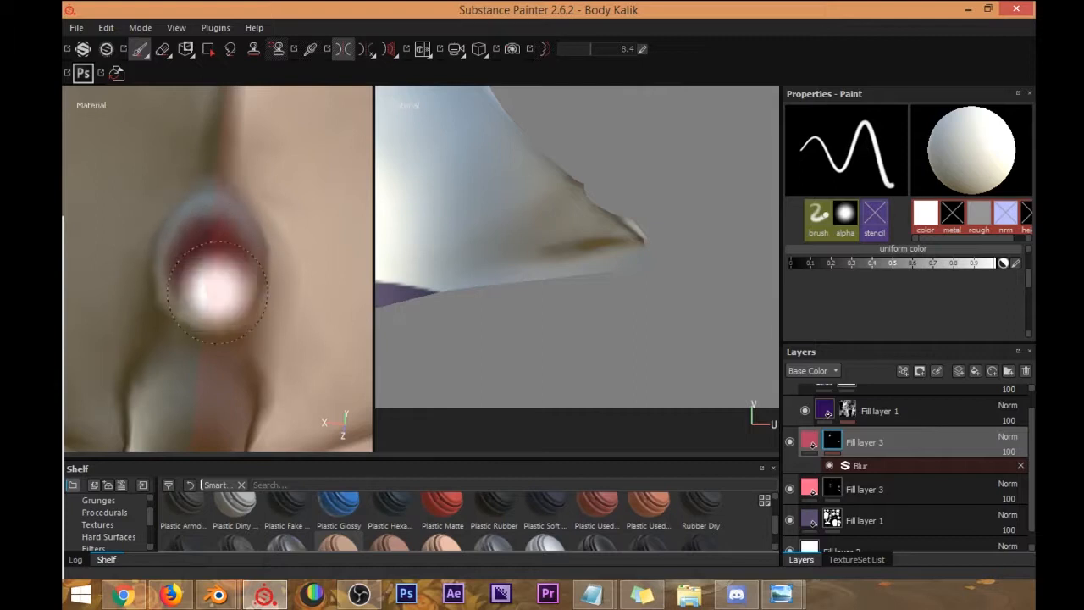
scroll(544, 276, up, 3)
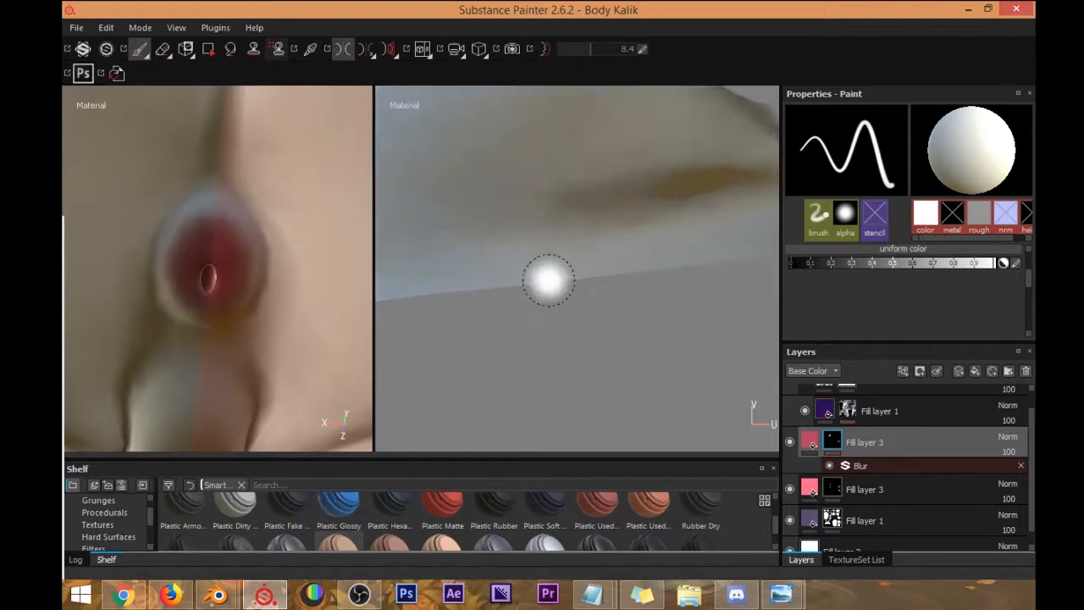
Search the UV layout for the island that contains the dark pink spot painted on the rear.
scroll(547, 271, down, 4)
scroll(547, 273, down, 6)
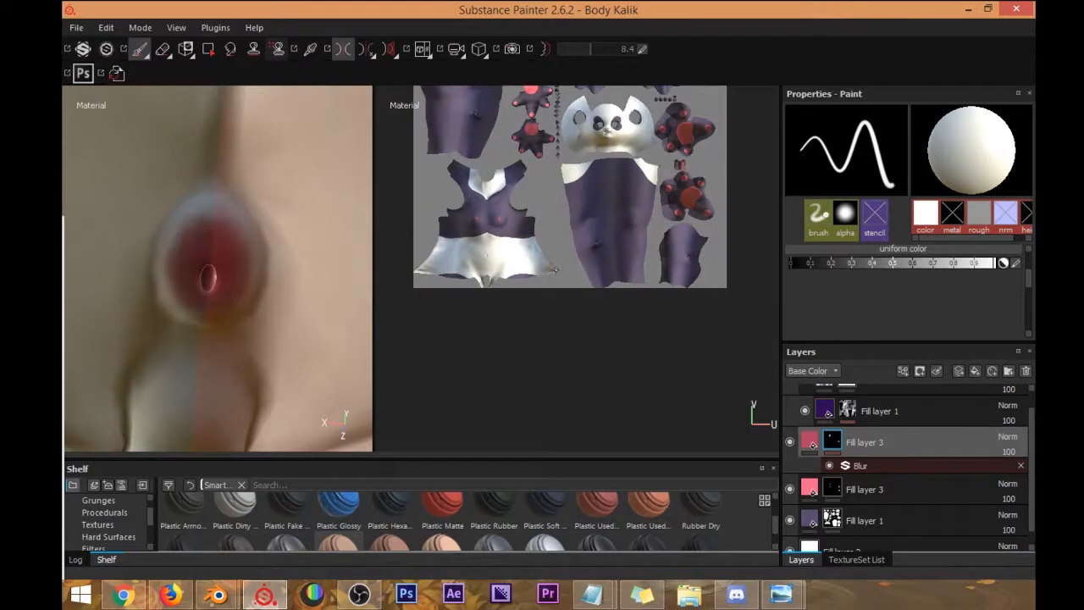
scroll(565, 320, up, 2)
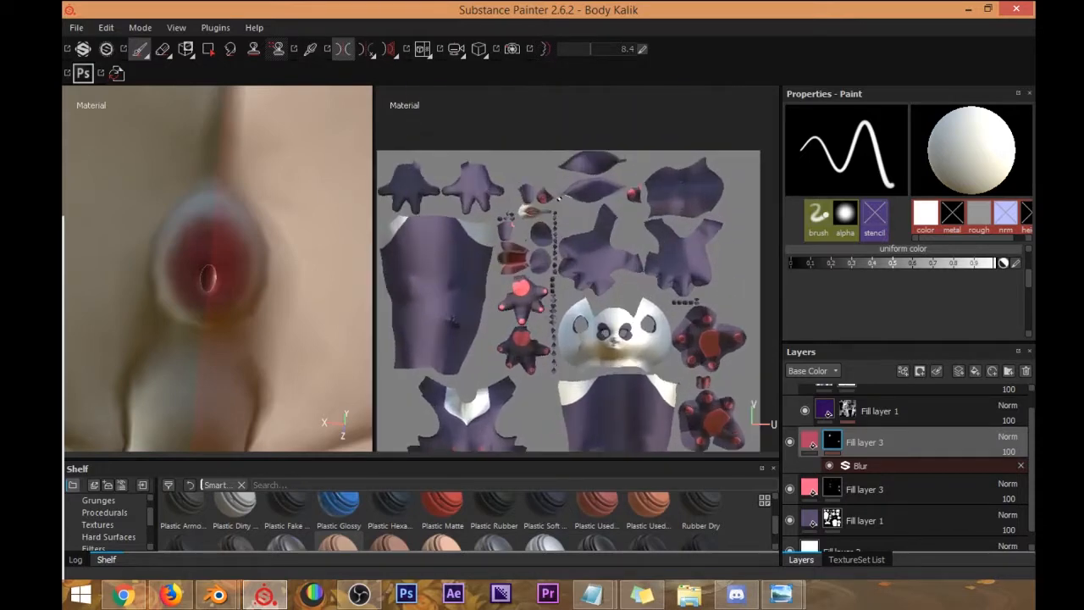
scroll(624, 303, up, 4)
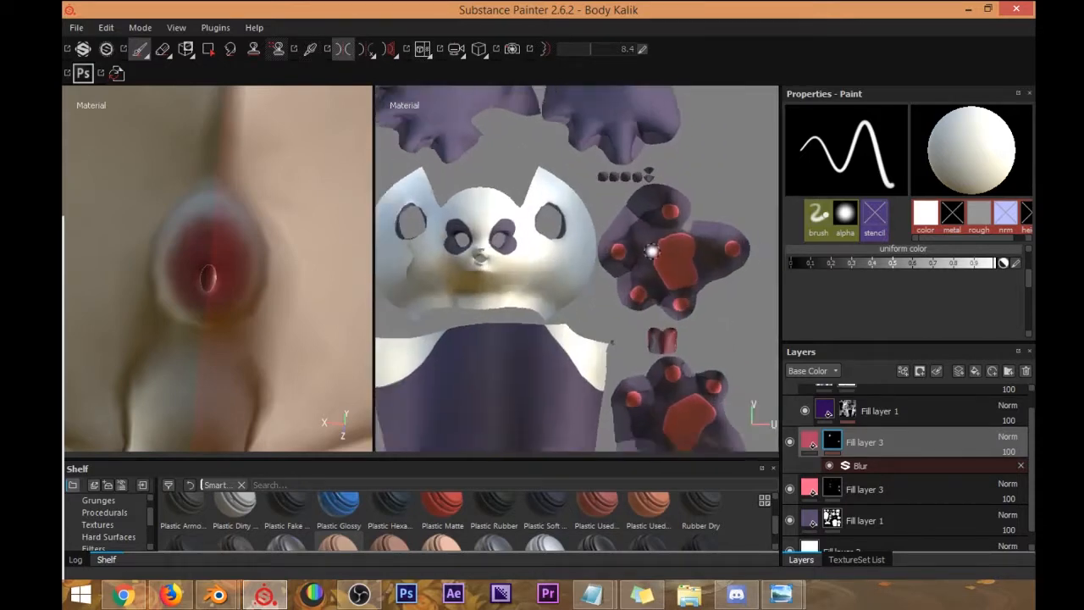
scroll(640, 297, down, 1)
alt+middle_drag(635, 295, 627, 226)
scroll(551, 324, up, 2)
scroll(554, 266, down, 5)
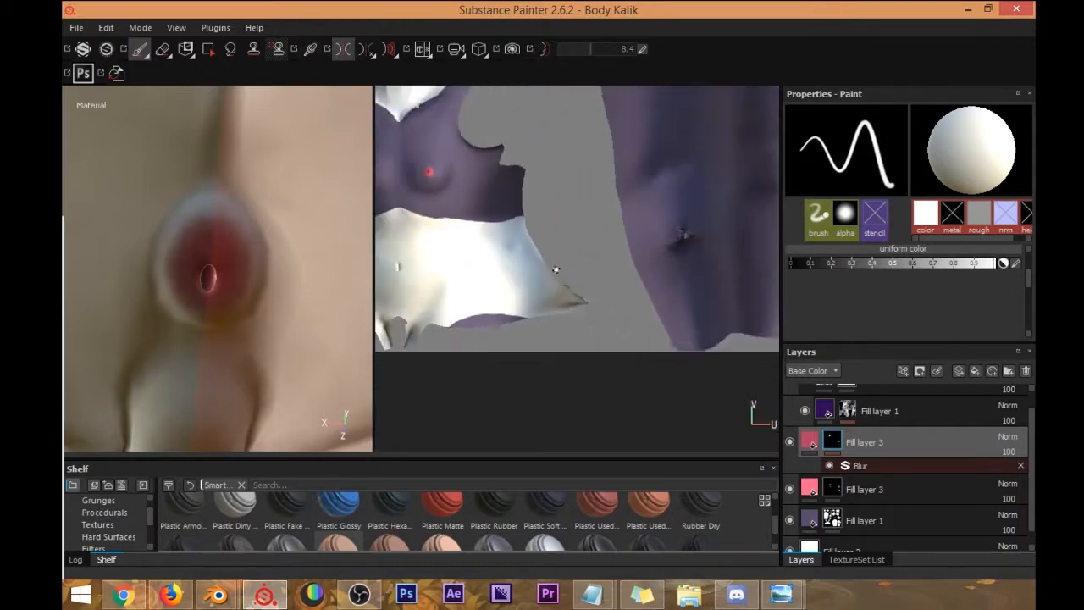
scroll(540, 191, down, 1)
alt+middle_drag(540, 191, 551, 349)
alt+middle_drag(530, 99, 571, 259)
scroll(561, 203, up, 6)
scroll(544, 270, up, 3)
scroll(566, 259, up, 3)
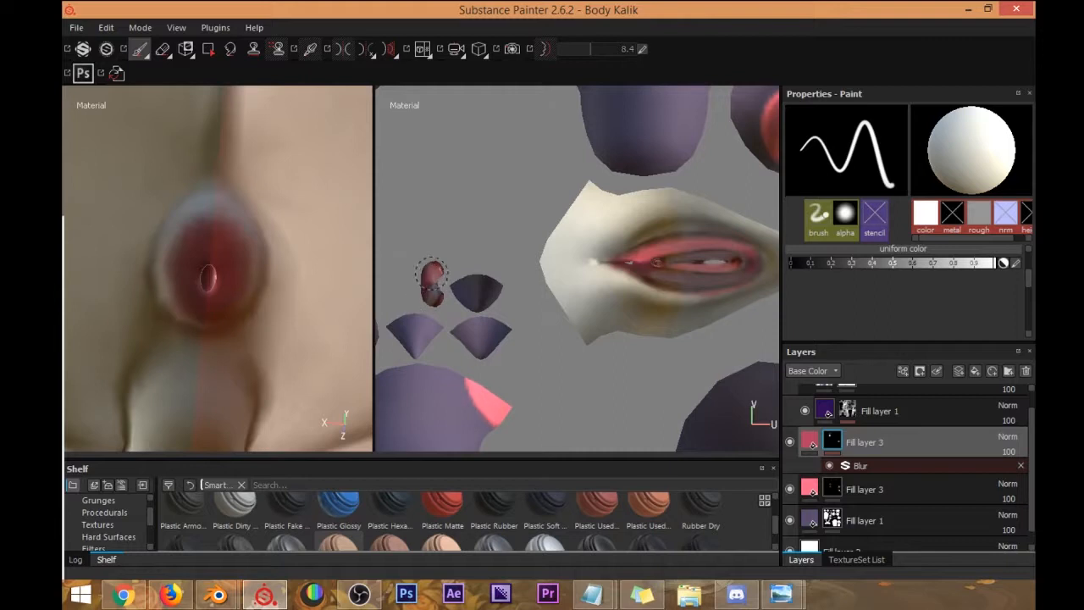
Adjust the brush size and paint dark pink over the tiny rounded UV island near the groin's island.
ctrl+right_drag(453, 264, 459, 264)
drag(453, 265, 429, 275)
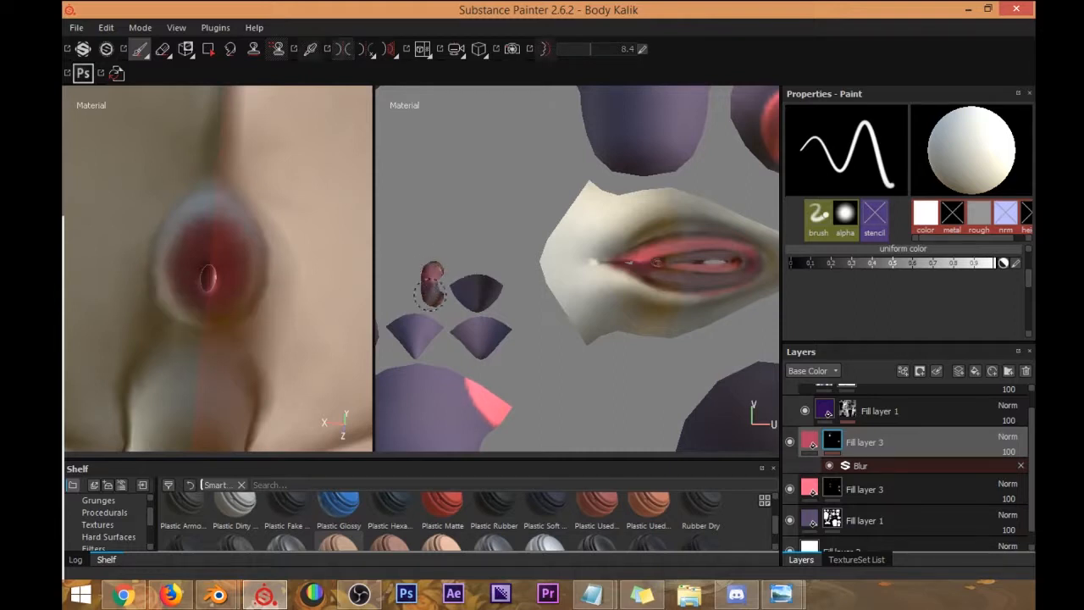
ctrl+right_drag(436, 290, 440, 289)
alt+middle_drag(718, 297, 553, 283)
alt+middle_drag(676, 260, 595, 286)
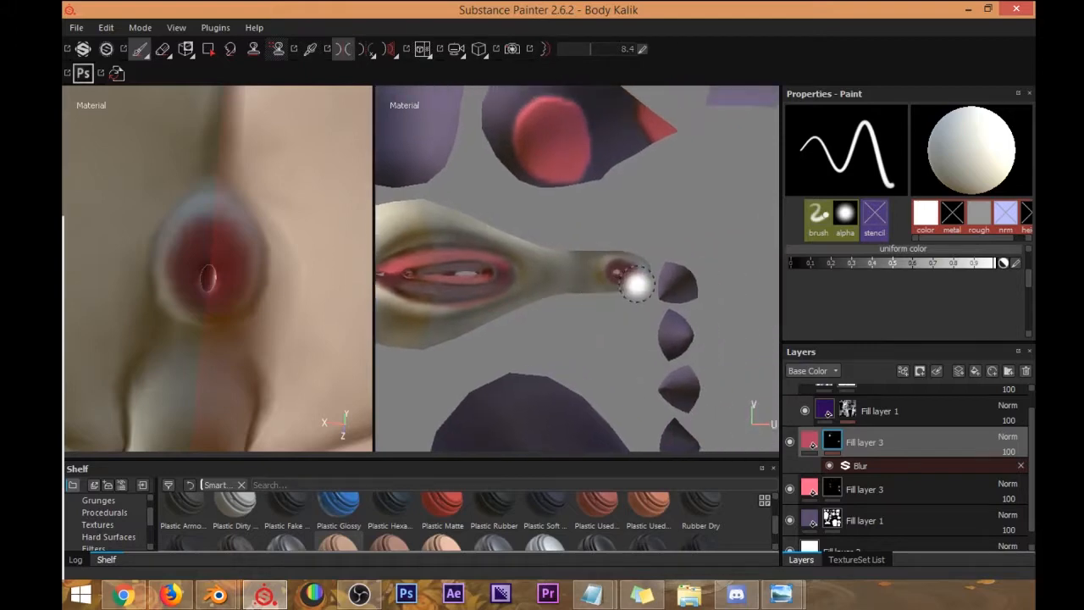
Examine the painted rear, the whole character from the front and the unpainted claws on the fingertips in the 3D view.
scroll(229, 271, down, 10)
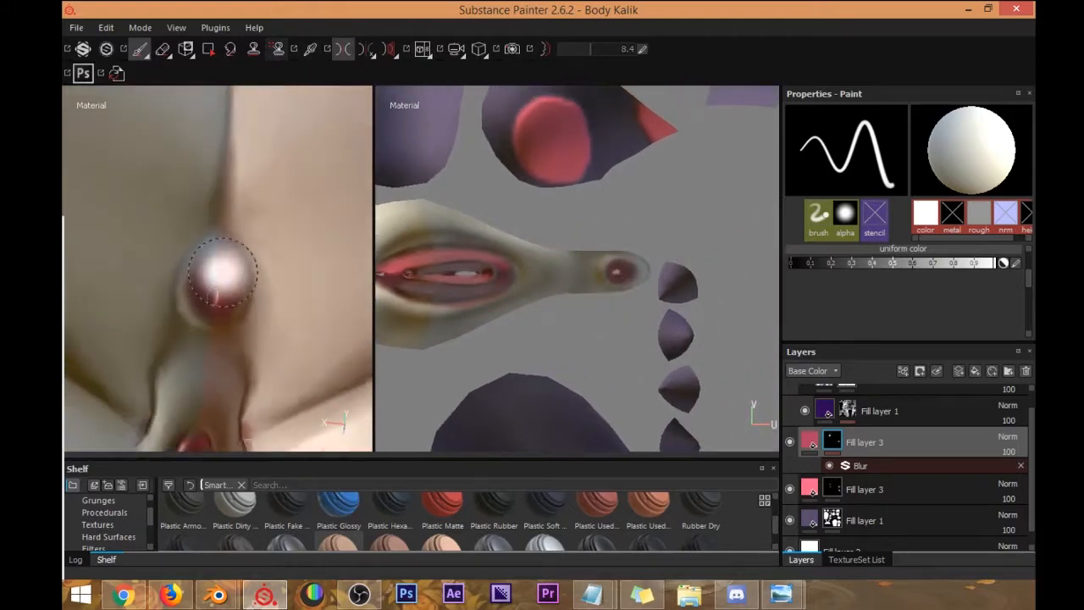
scroll(232, 280, down, 3)
alt+drag(232, 279, 365, 297)
alt+middle_drag(365, 297, 292, 287)
scroll(261, 272, down, 2)
alt+drag(261, 271, 309, 275)
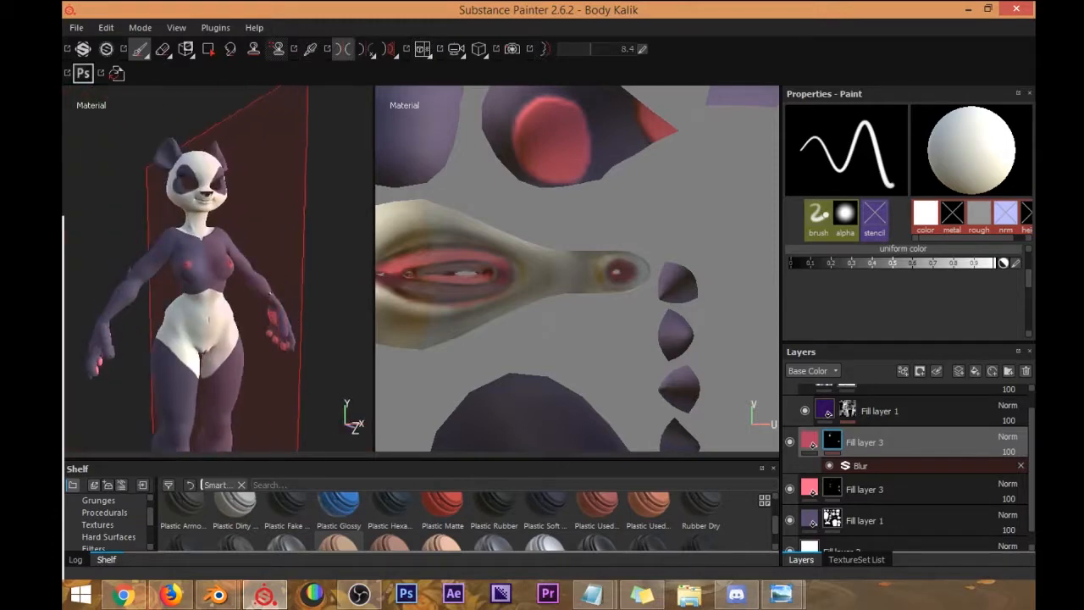
alt+middle_drag(245, 311, 258, 229)
scroll(240, 259, down, 4)
alt+drag(220, 321, 286, 228)
scroll(264, 283, up, 7)
alt+middle_drag(285, 228, 136, 303)
alt+drag(137, 303, 201, 251)
alt+drag(180, 296, 223, 416)
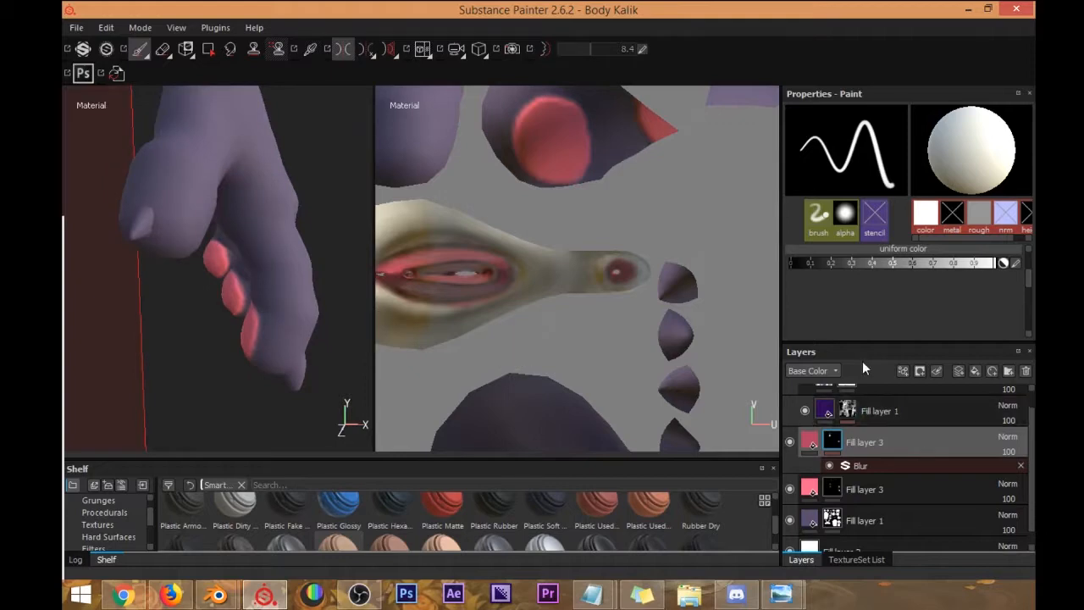
Add a fill layer above the dark pink layer and set its base color to black.
scroll(863, 414, up, 1)
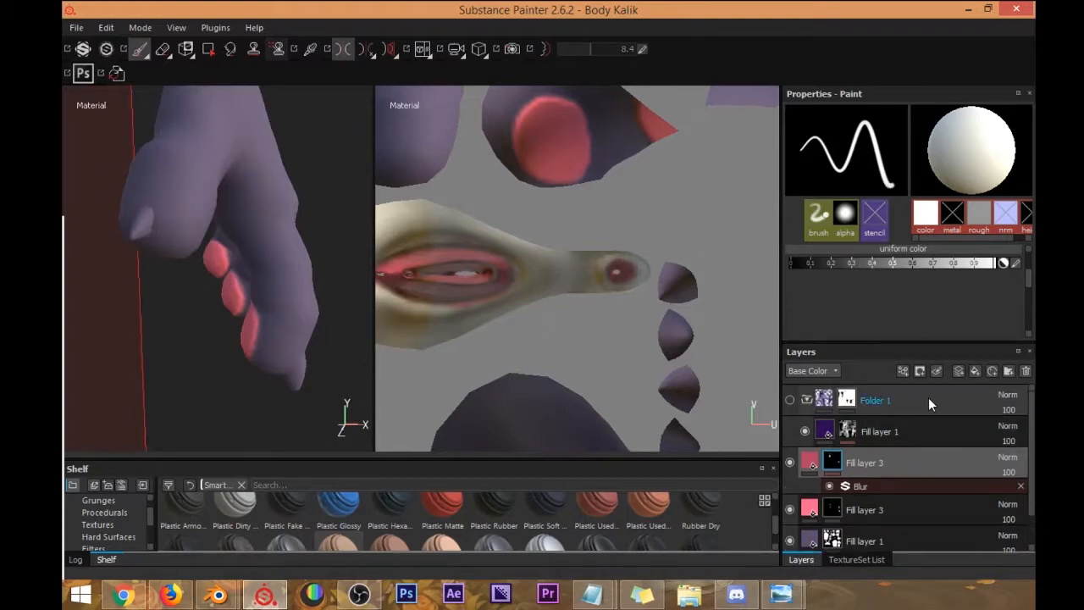
click(990, 373)
click(975, 372)
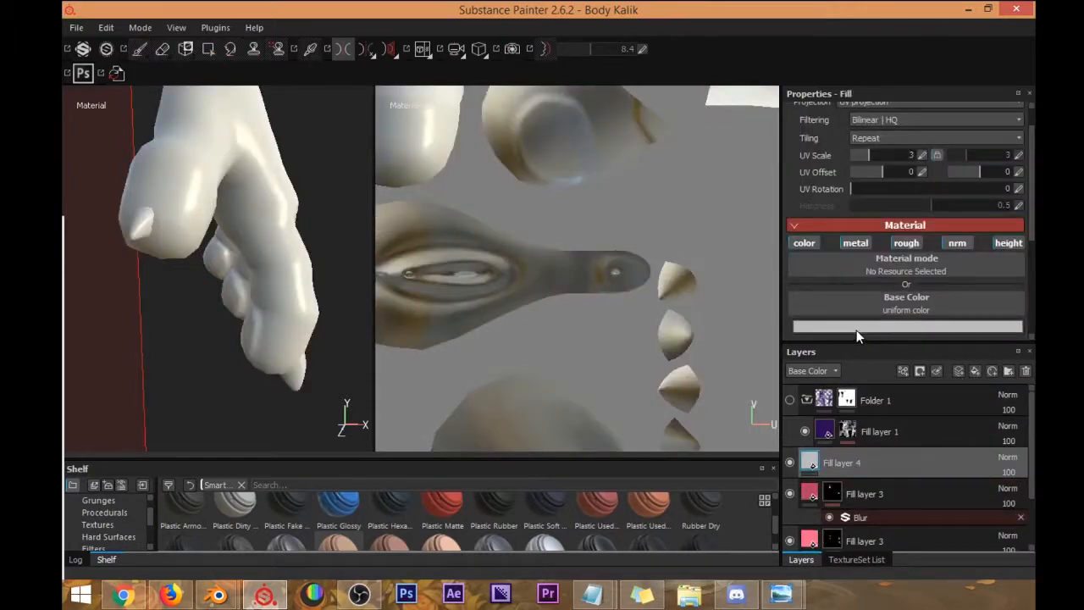
click(856, 329)
drag(842, 319, 738, 428)
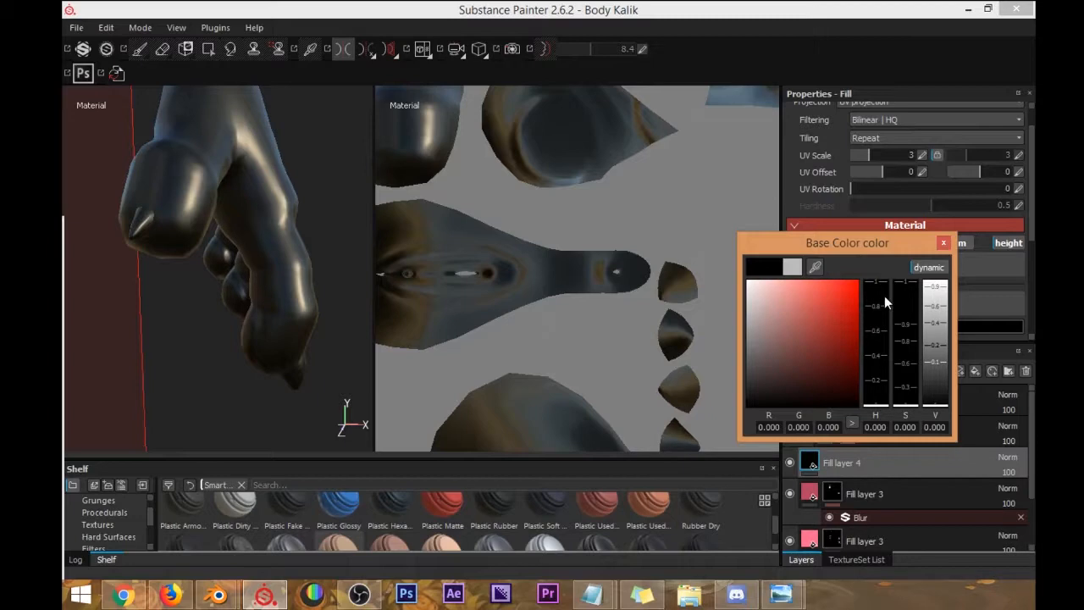
click(943, 244)
double_click(858, 462)
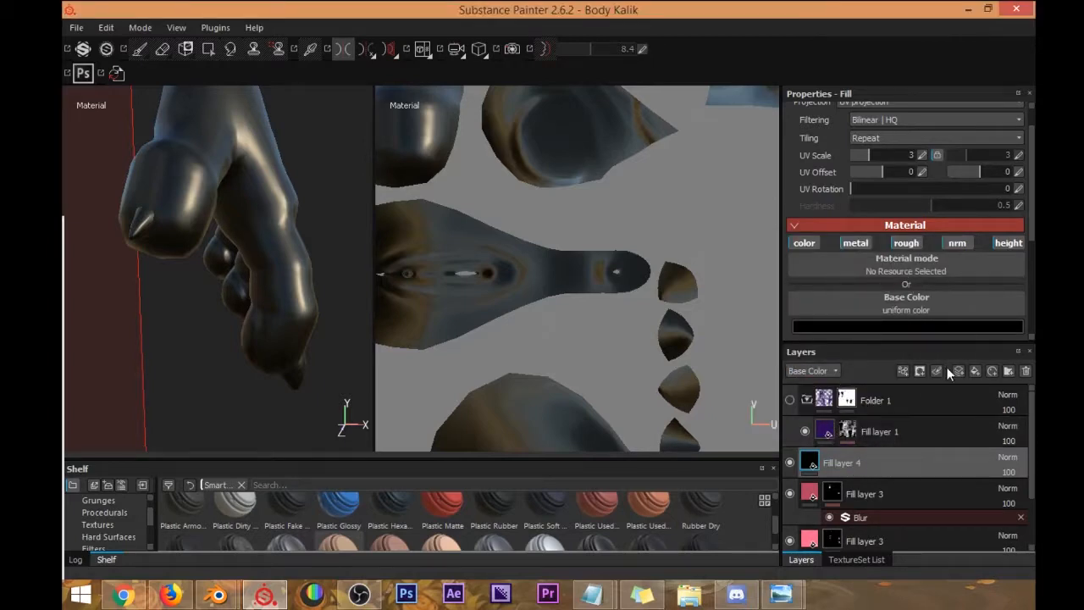
Add a black mask to the new black fill layer and disable its normal and height channels.
click(920, 370)
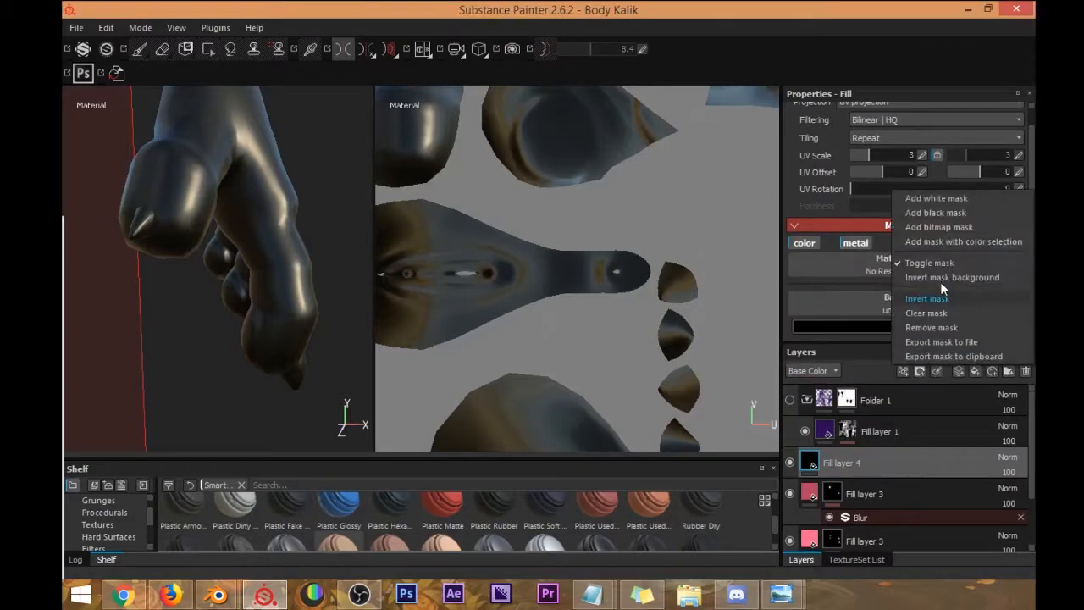
click(967, 216)
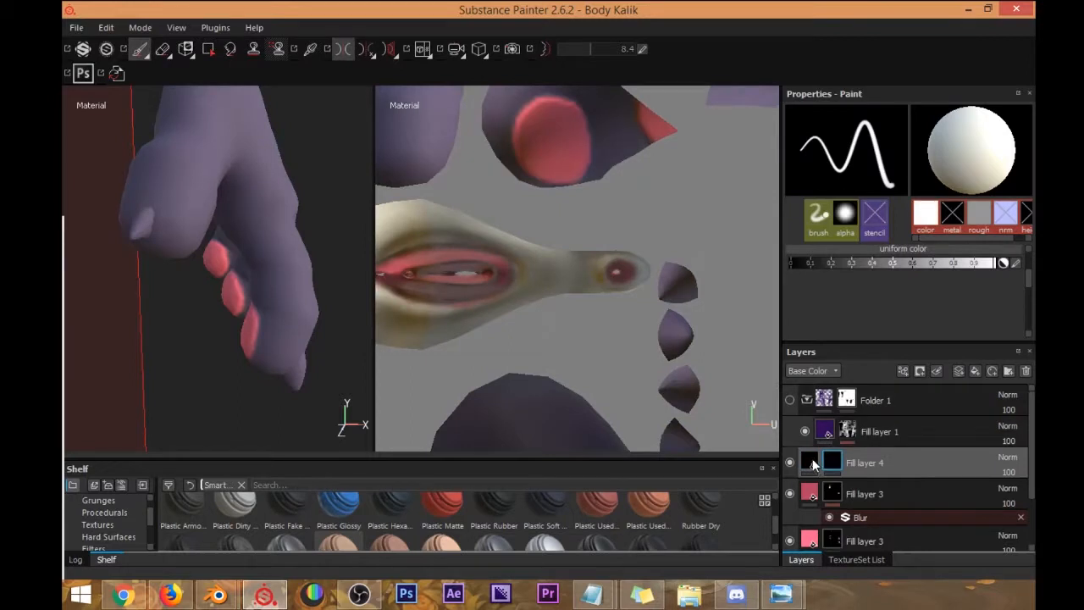
click(811, 462)
click(952, 243)
click(1004, 244)
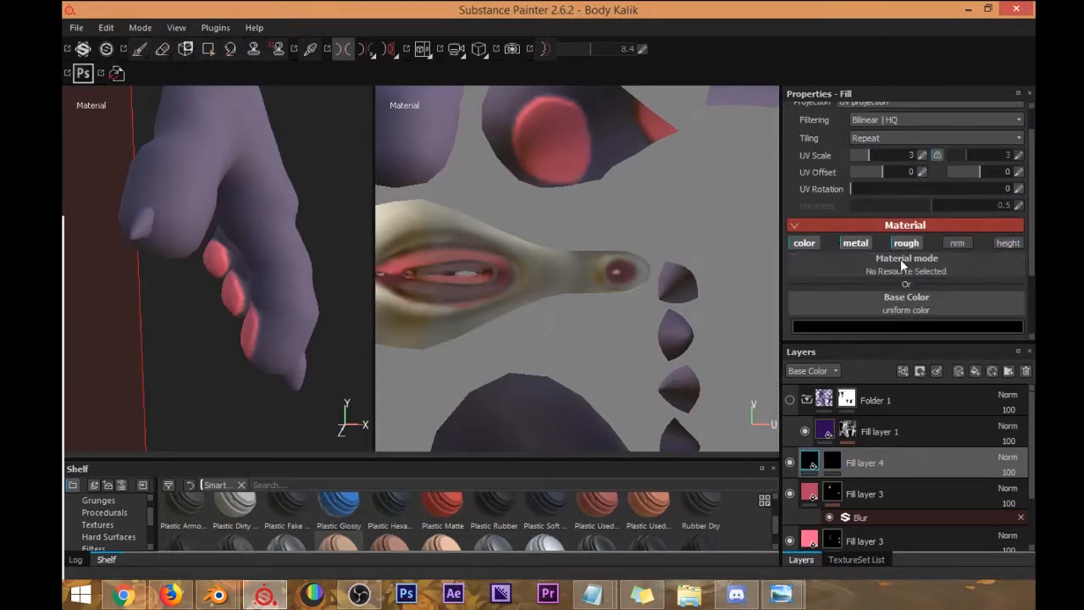
scroll(871, 245, down, 2)
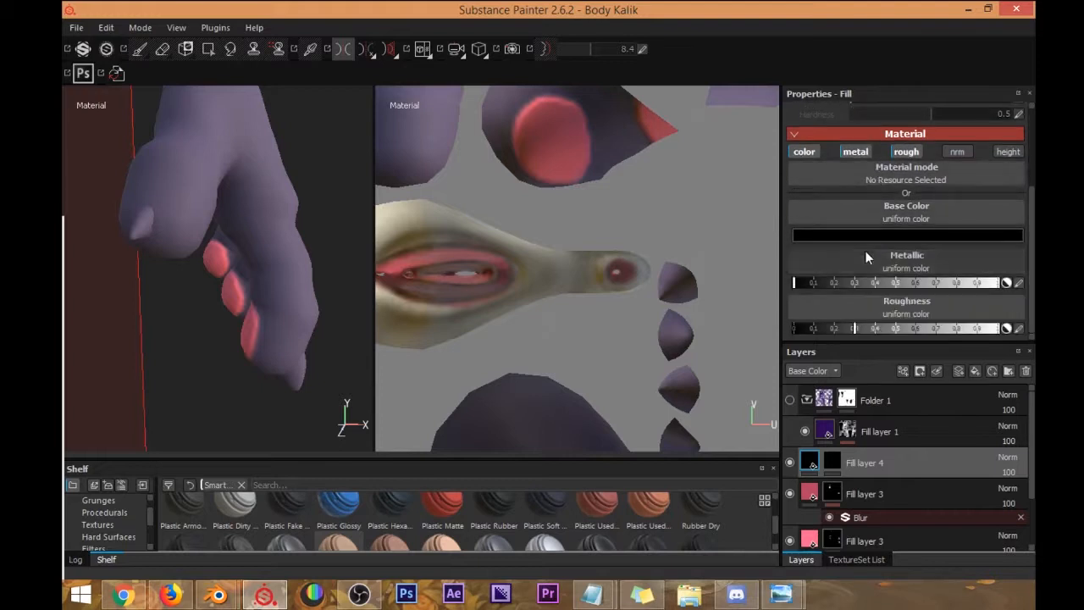
scroll(894, 277, up, 1)
scroll(895, 215, down, 1)
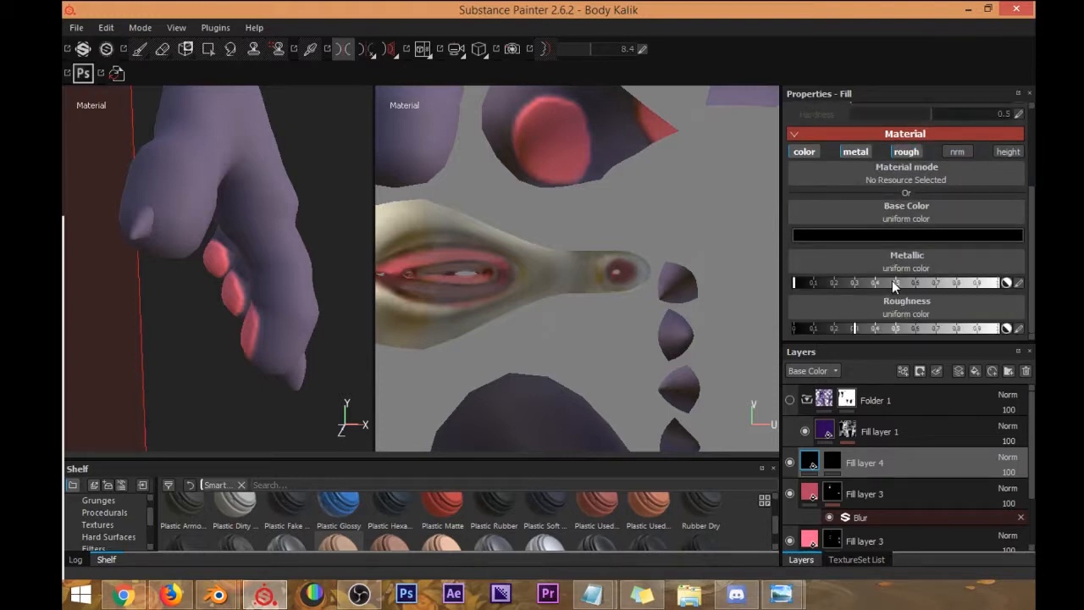
Paint white on the mask over the upper column of small cone-shaped claw islands in the UV layout to turn them black.
click(831, 462)
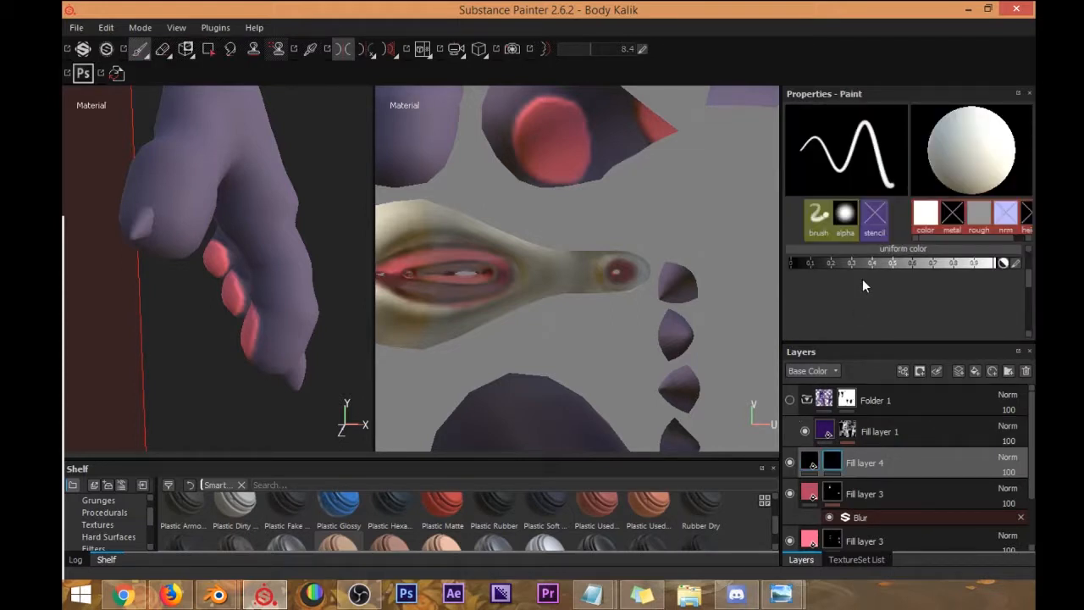
drag(678, 293, 677, 277)
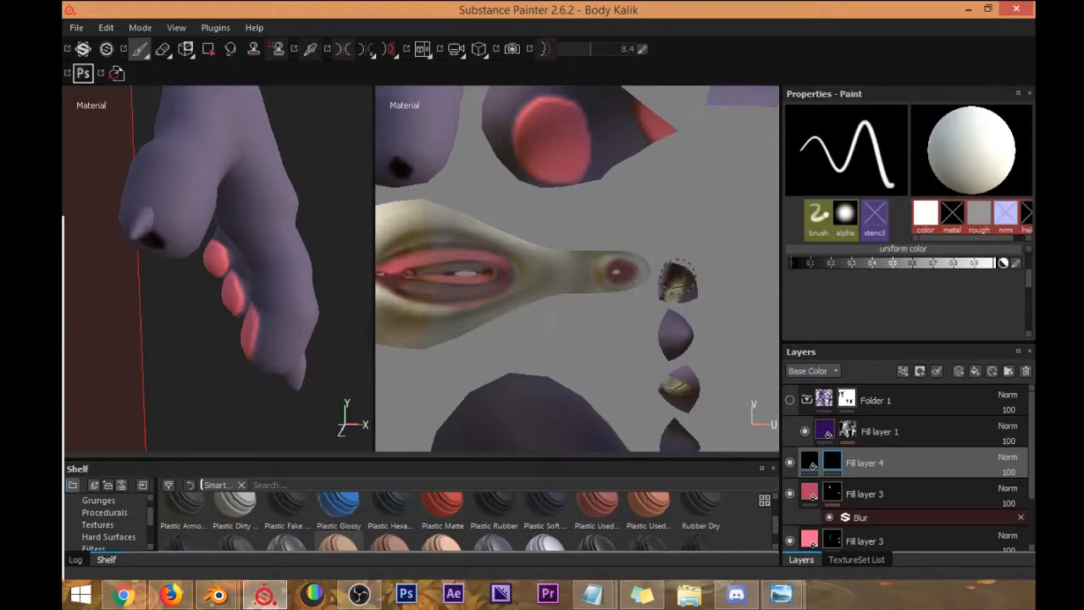
drag(668, 315, 685, 346)
alt+middle_drag(698, 325, 620, 183)
drag(607, 315, 599, 290)
mouse_move(582, 288)
alt+middle_down()
mouse_move(623, 296)
mouse_move(614, 259)
alt+middle_up()
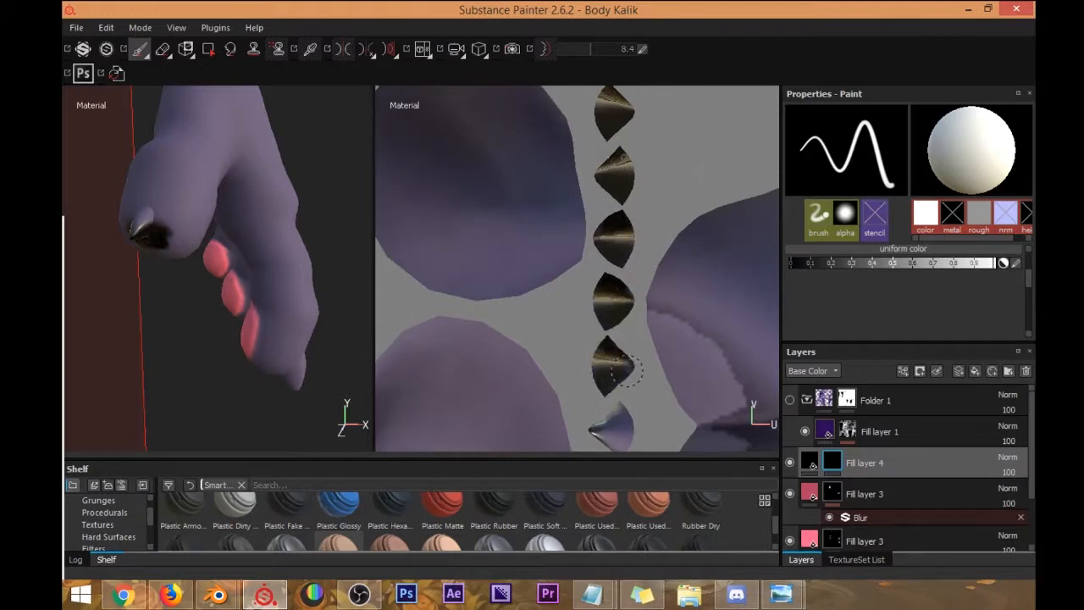
alt+middle_drag(624, 368, 623, 203)
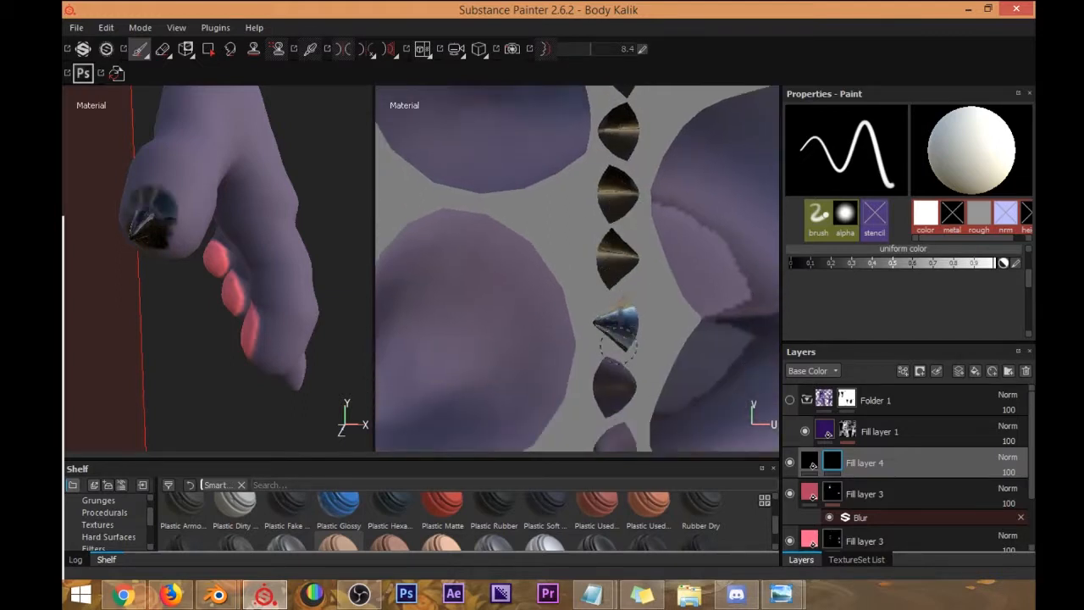
alt+middle_drag(618, 343, 593, 322)
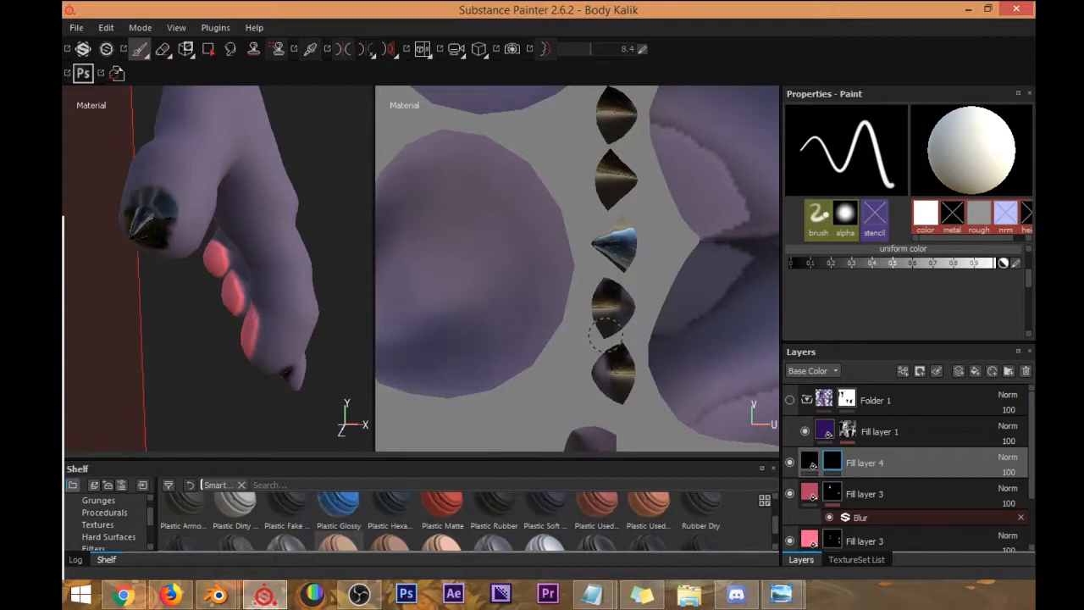
click(611, 298)
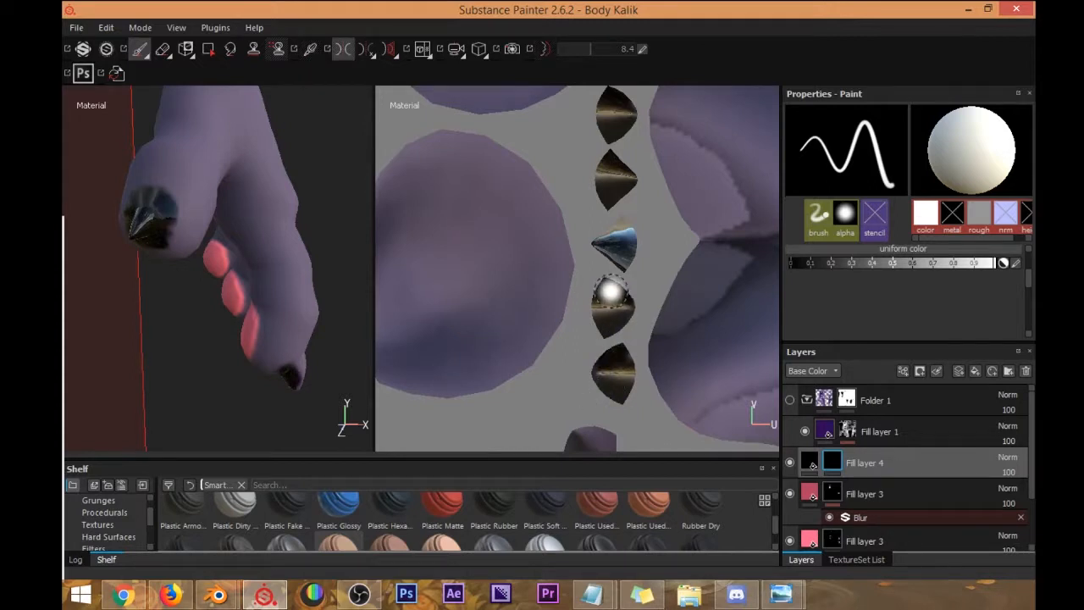
Paint the remaining column of claw islands between the paw islands and the head's island black.
mouse_move(256, 243)
alt+mouse_down()
mouse_move(194, 232)
mouse_move(206, 200)
mouse_move(259, 240)
alt+mouse_up()
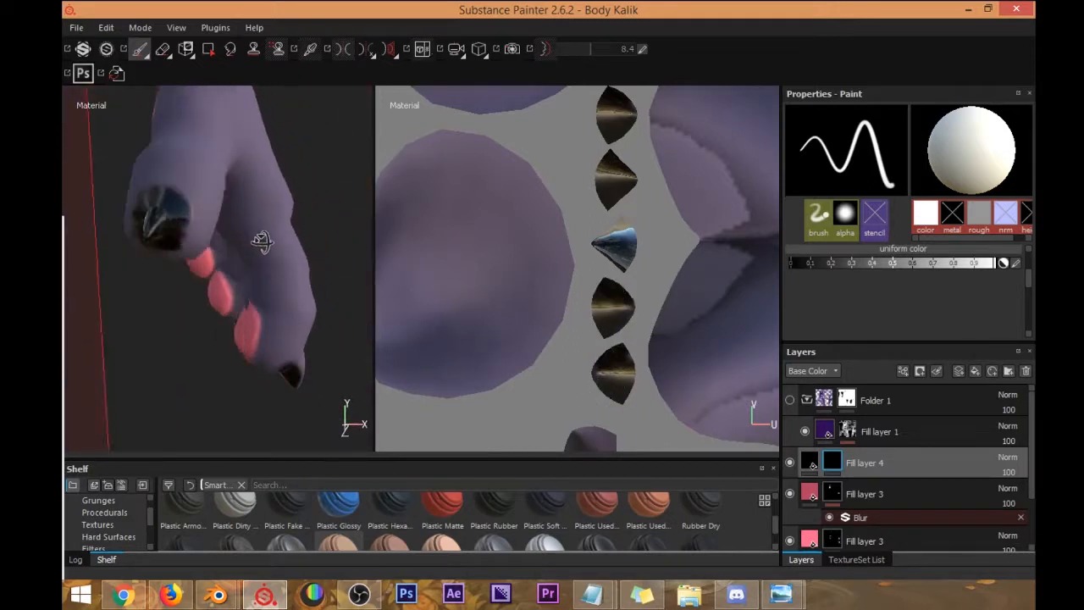
scroll(567, 292, down, 5)
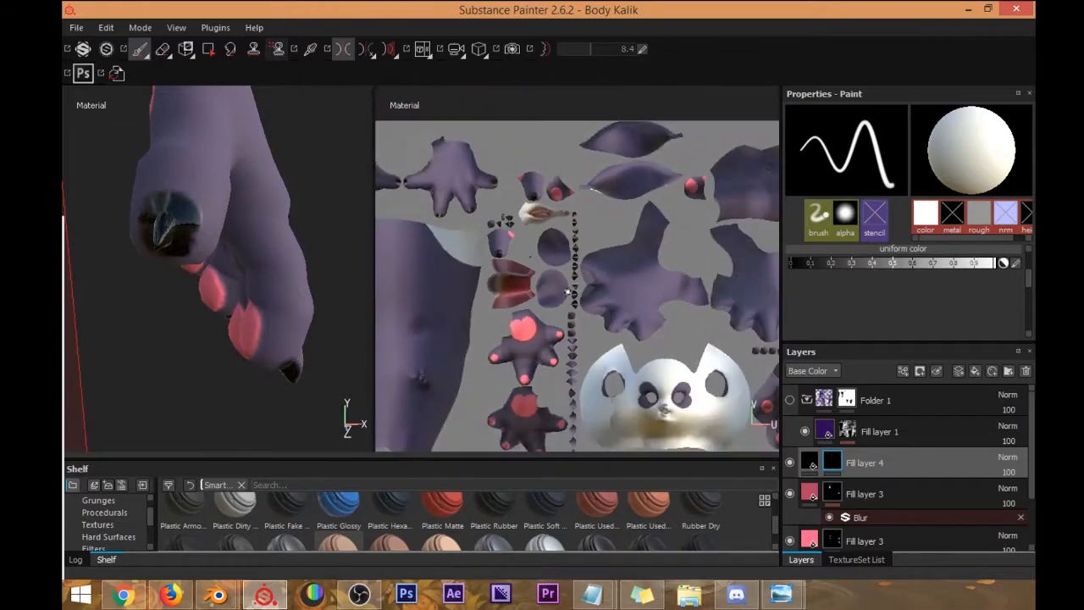
scroll(577, 304, up, 5)
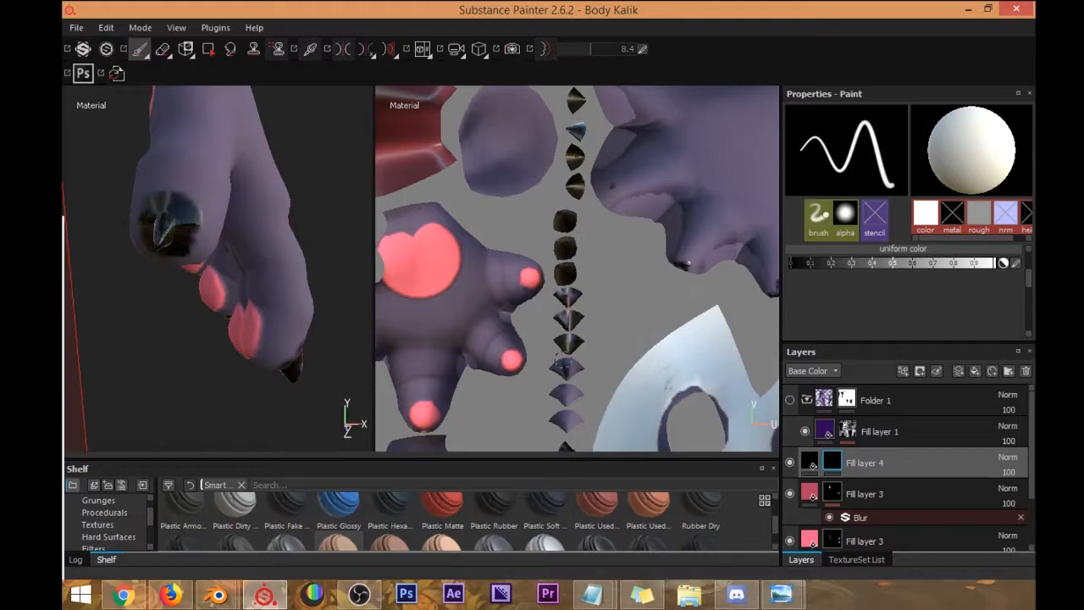
middle_drag(581, 400, 562, 223)
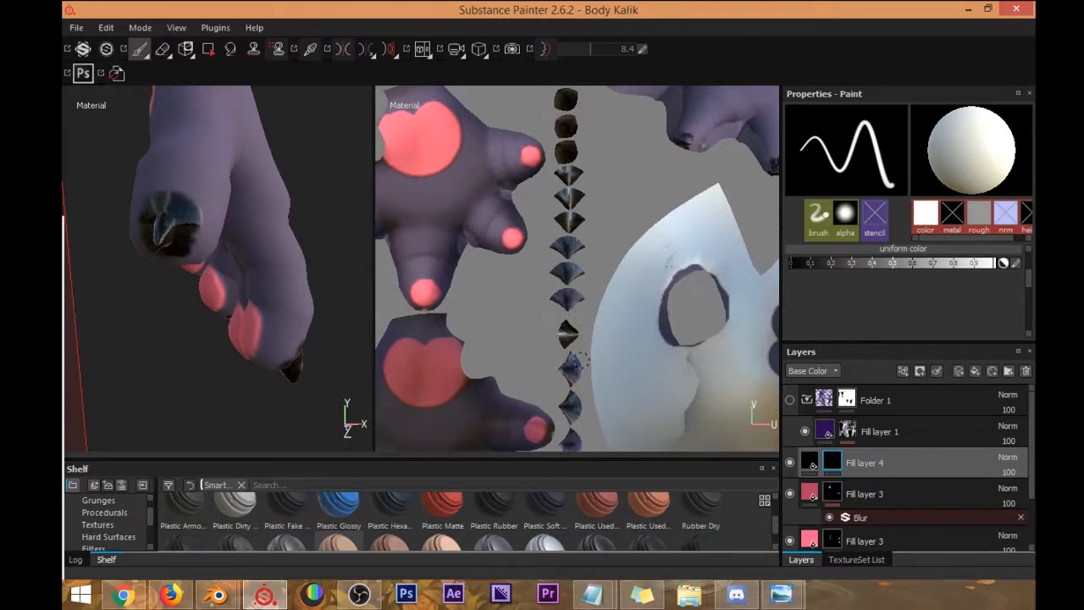
middle_drag(556, 353, 574, 330)
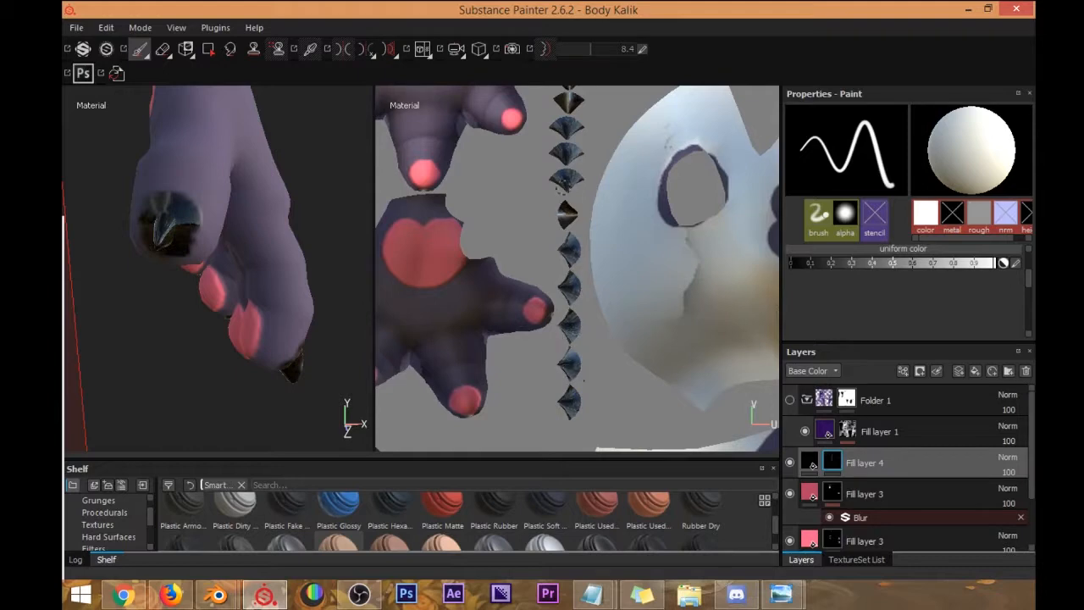
Paint the short row of claw islands between the foot's top and sole islands black.
scroll(609, 307, down, 6)
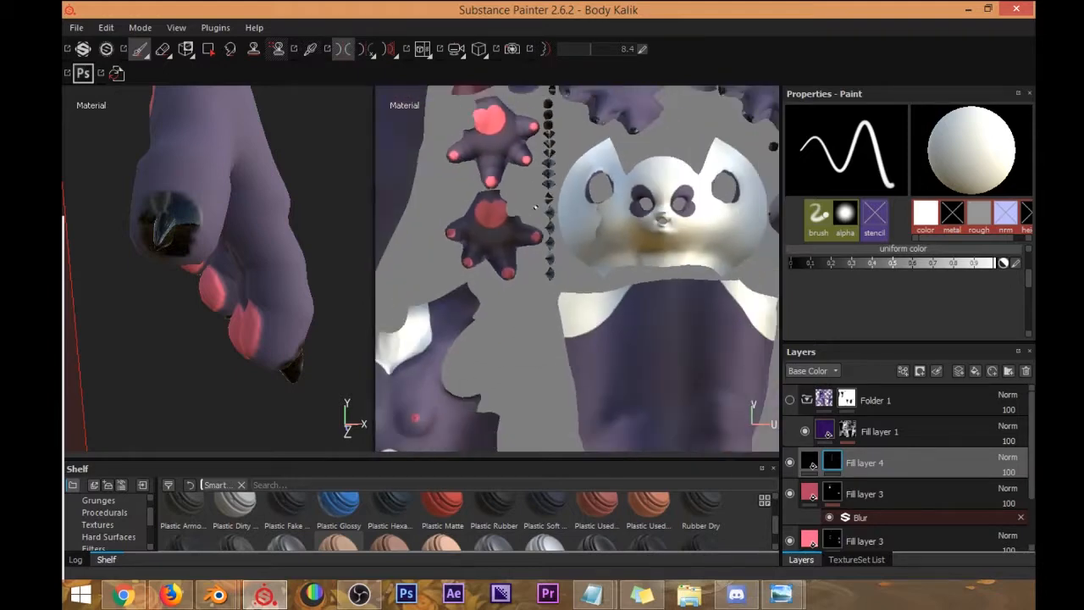
scroll(609, 307, up, 6)
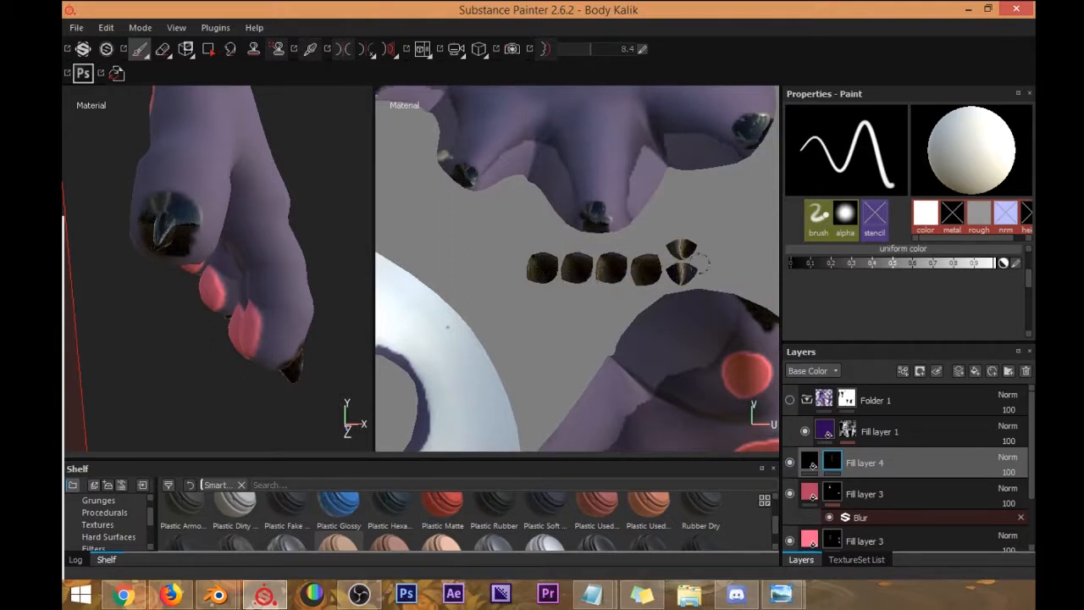
scroll(646, 272, down, 6)
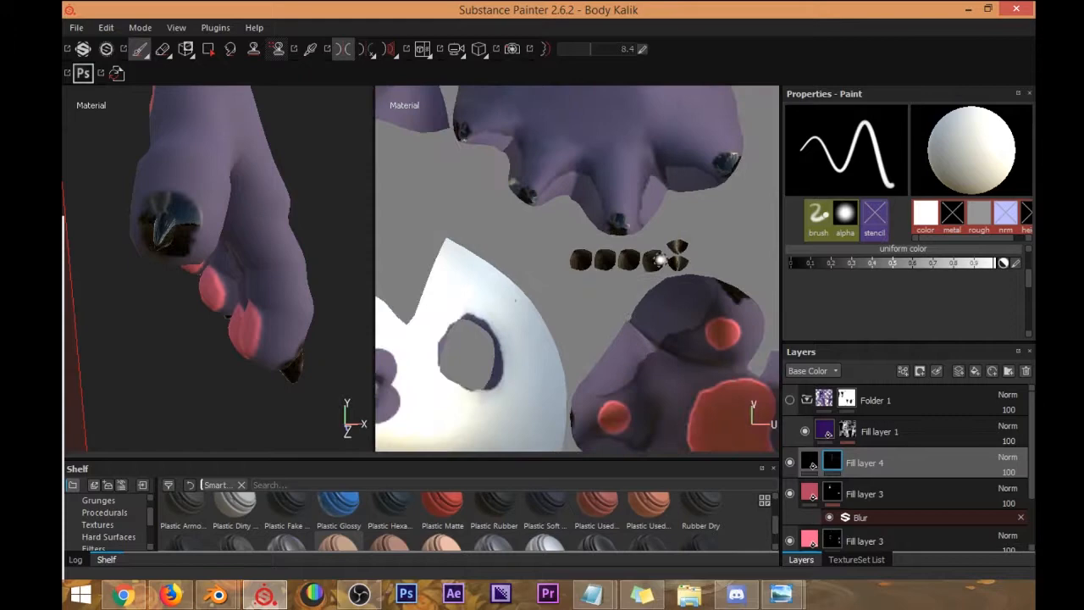
scroll(646, 273, up, 6)
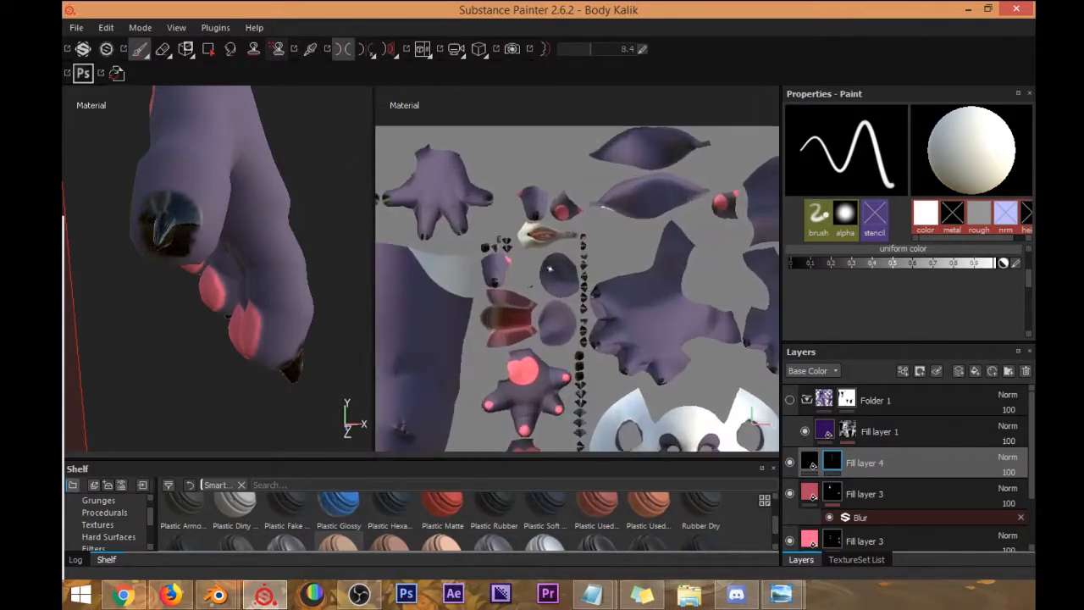
Check the painted toe claws on the foot and set the mask brush's grayscale value to black for erasing.
scroll(230, 254, down, 10)
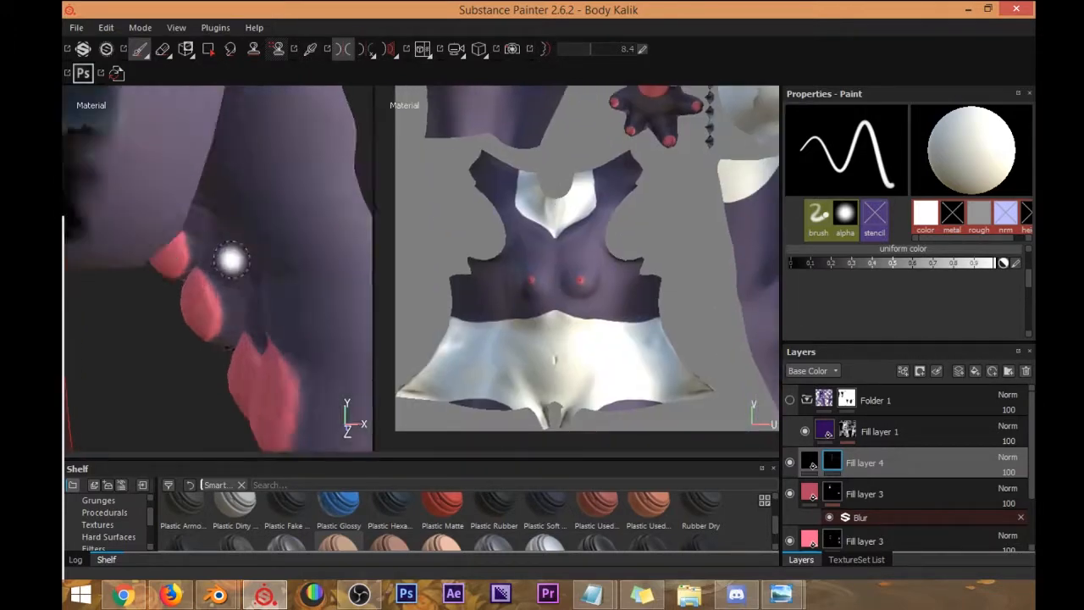
scroll(205, 289, up, 10)
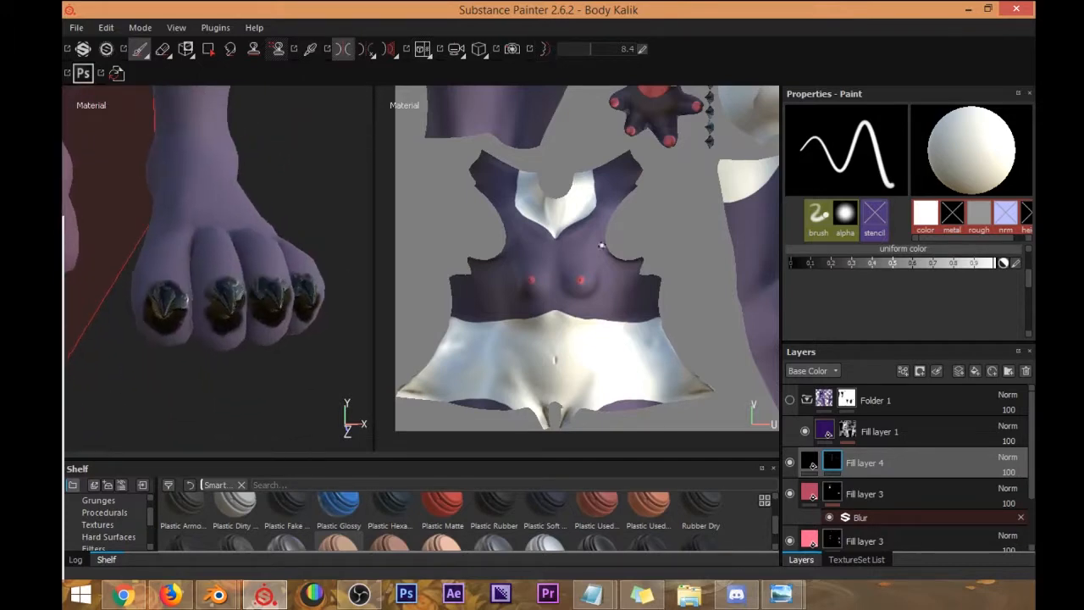
scroll(626, 226, up, 2)
scroll(616, 219, down, 6)
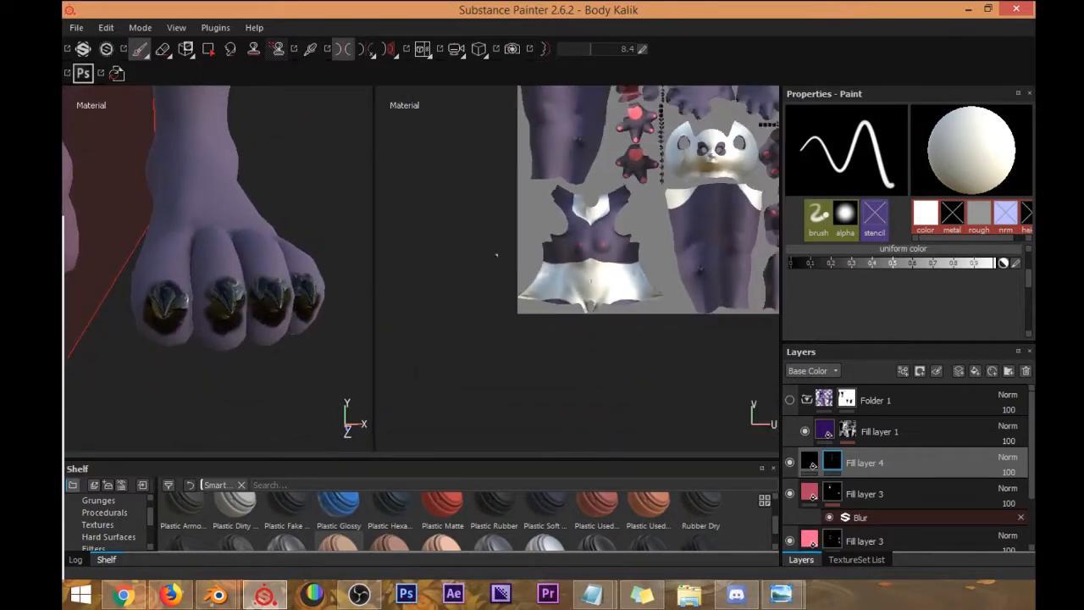
scroll(649, 185, up, 5)
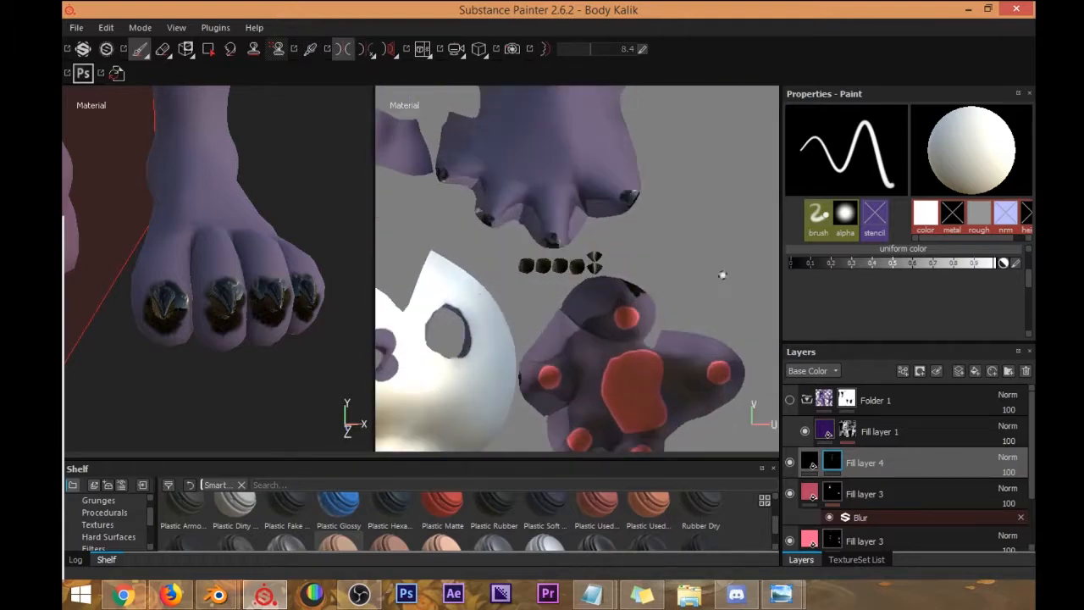
drag(891, 269, 757, 271)
Try to erase the black spill from the middle toe's tip on the foot's UV island, and undo the erasing.
scroll(563, 226, up, 2)
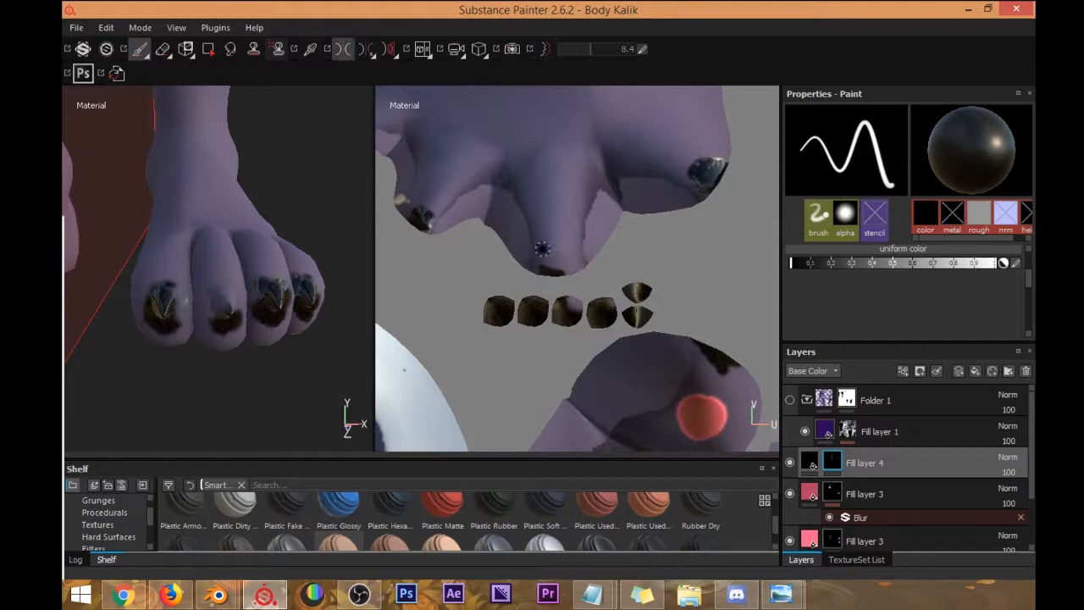
drag(542, 248, 546, 242)
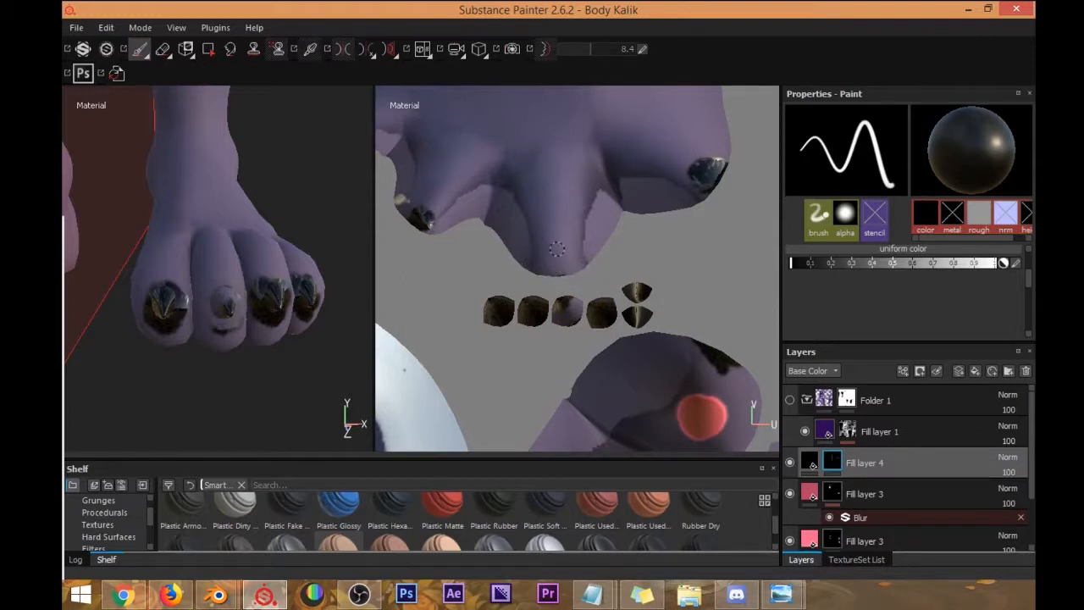
key(ctrl+z)
Erase the black spill around the claw of the foot's second toe, counted from the inner side.
mouse_move(266, 325)
alt+mouse_down()
mouse_move(322, 296)
mouse_move(278, 302)
mouse_move(234, 222)
alt+mouse_up()
alt+drag(235, 288, 237, 315)
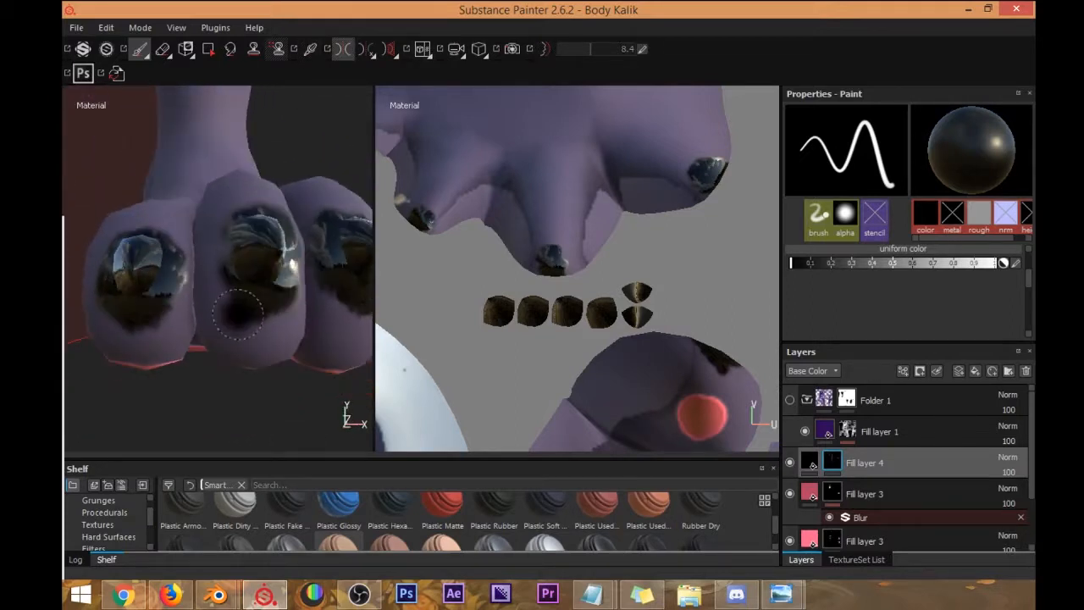
key(l)
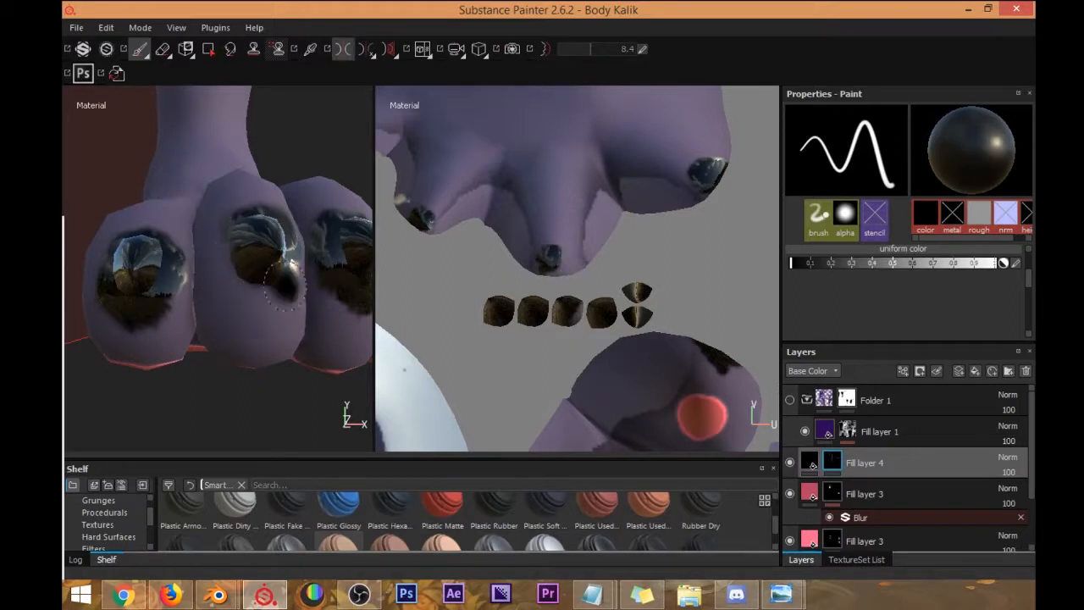
alt+drag(286, 285, 281, 315)
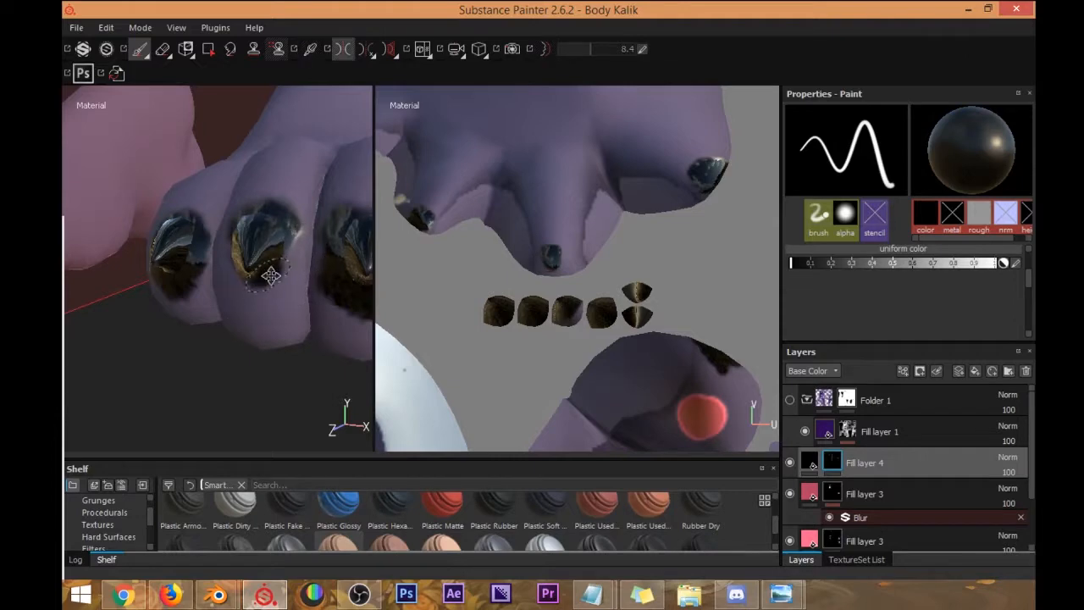
alt+drag(270, 275, 292, 229)
Erase the black spill around the third toe's claw and tidy the edges of the two middle toe claws.
alt+drag(273, 227, 288, 298)
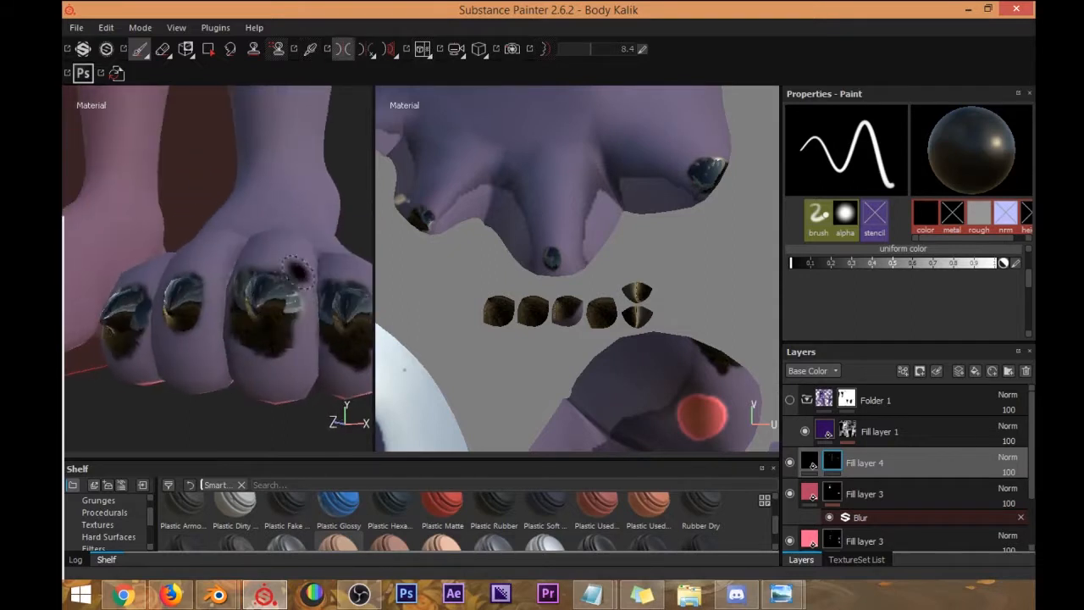
alt+drag(268, 356, 265, 345)
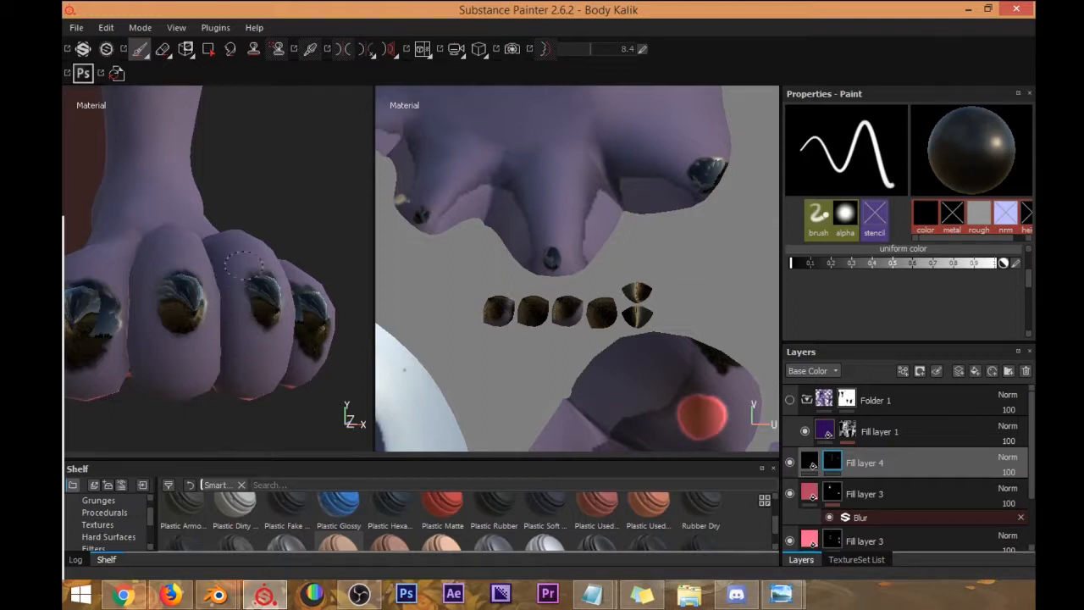
alt+drag(246, 258, 283, 269)
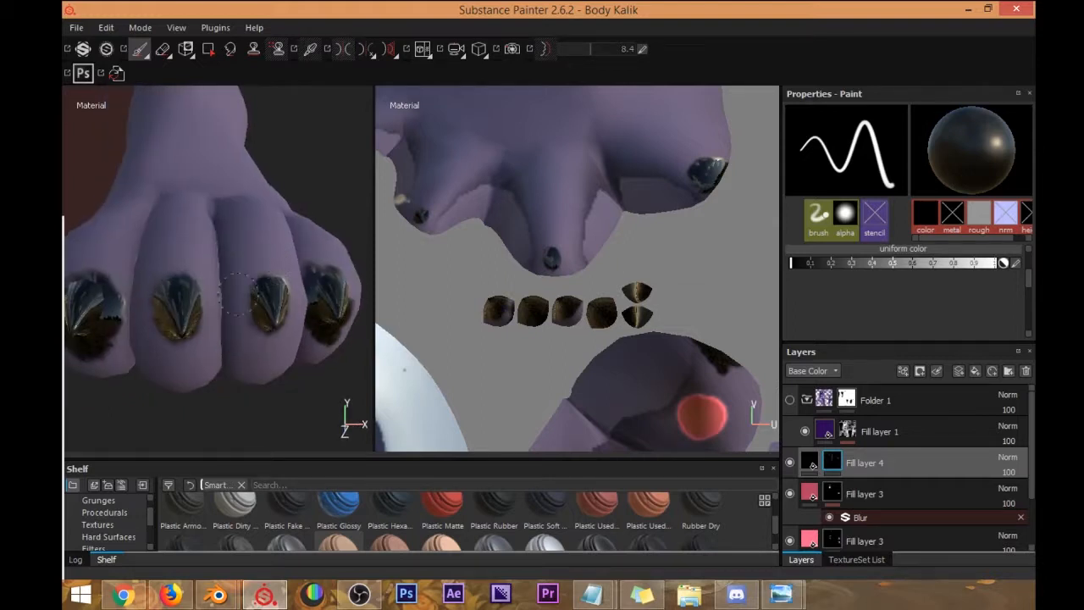
alt+drag(236, 310, 259, 329)
alt+drag(294, 266, 274, 315)
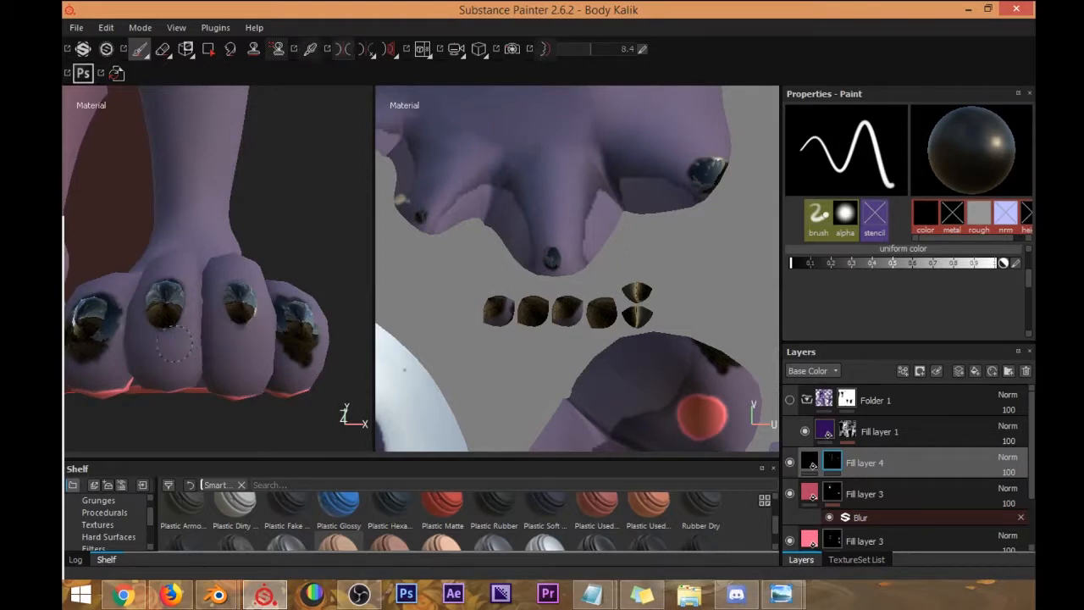
Erase the black spill from the skin around the innermost toe's claw, above, below and on both sides.
alt+drag(196, 307, 258, 309)
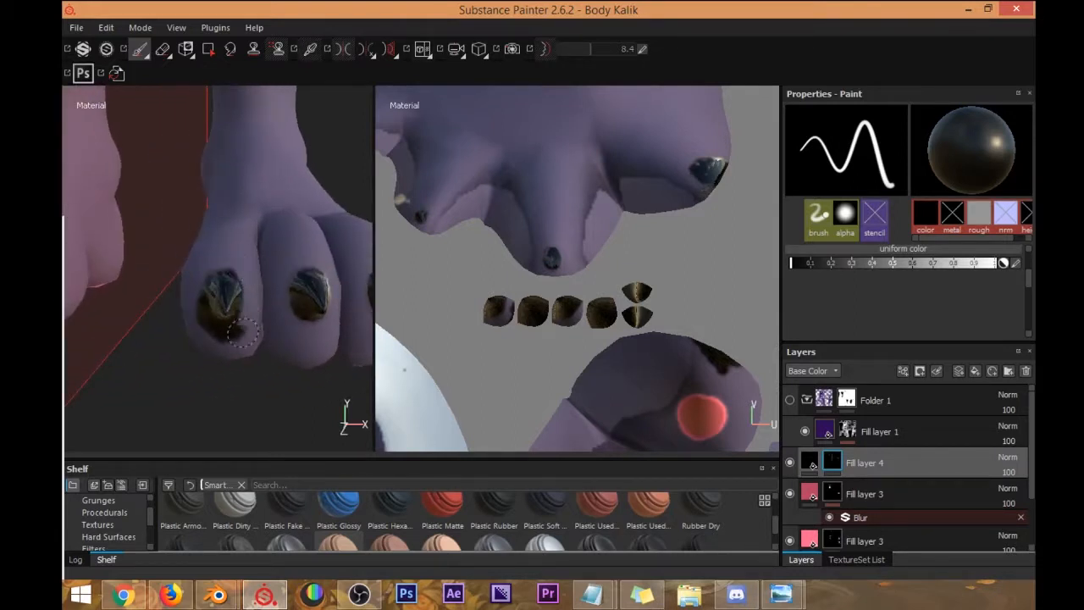
alt+drag(250, 298, 243, 312)
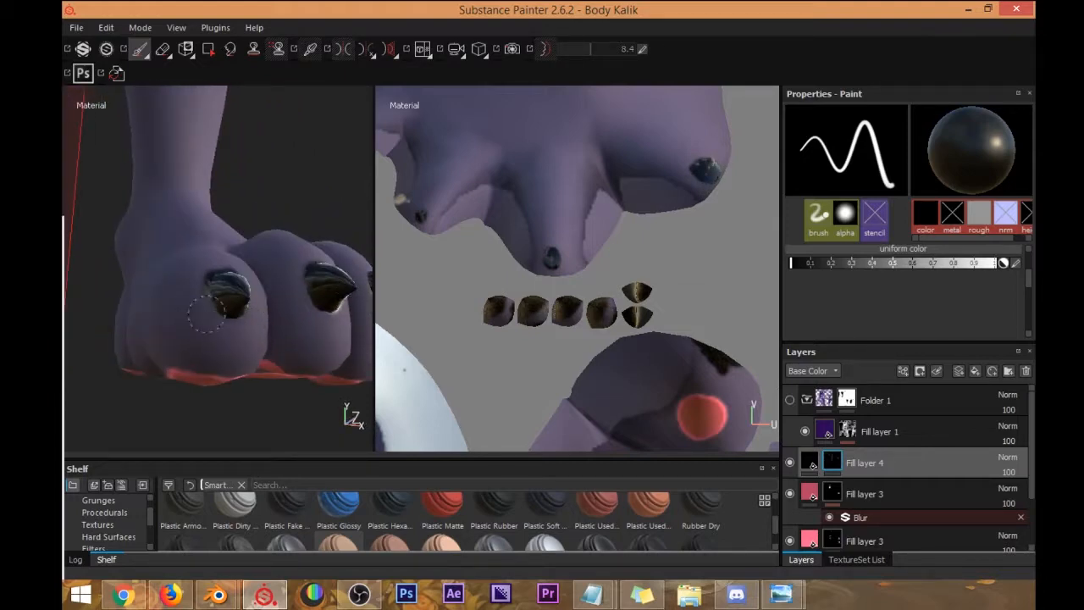
alt+drag(206, 315, 200, 311)
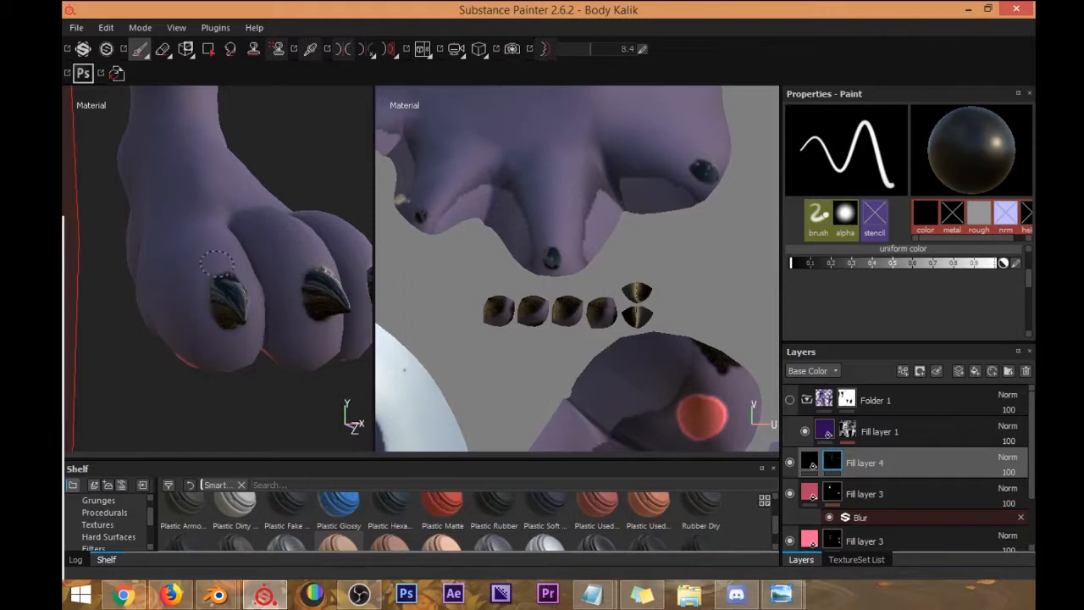
alt+drag(216, 267, 225, 256)
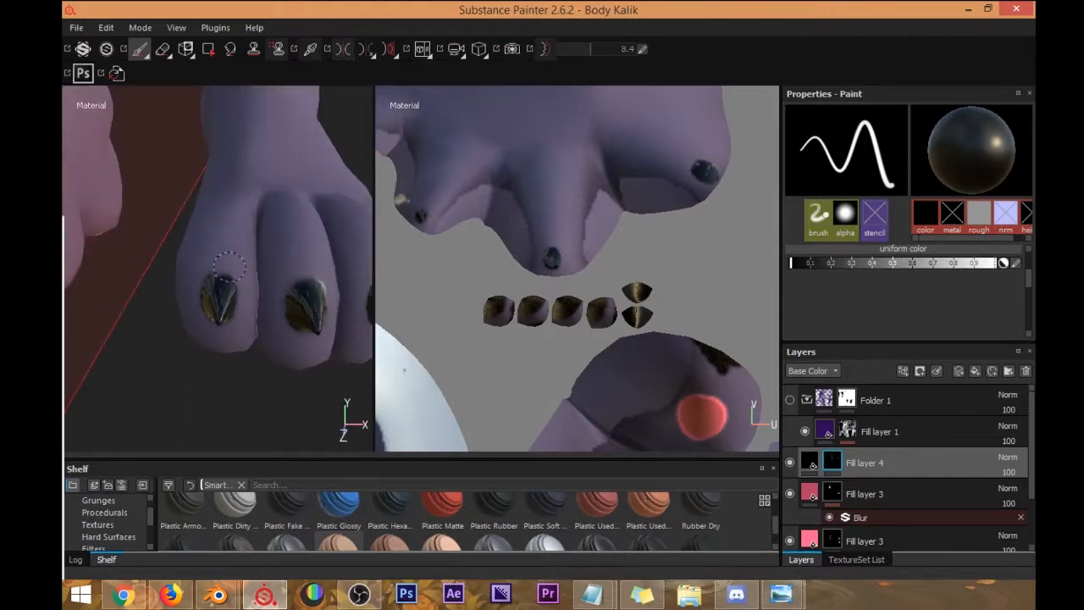
alt+drag(247, 313, 259, 321)
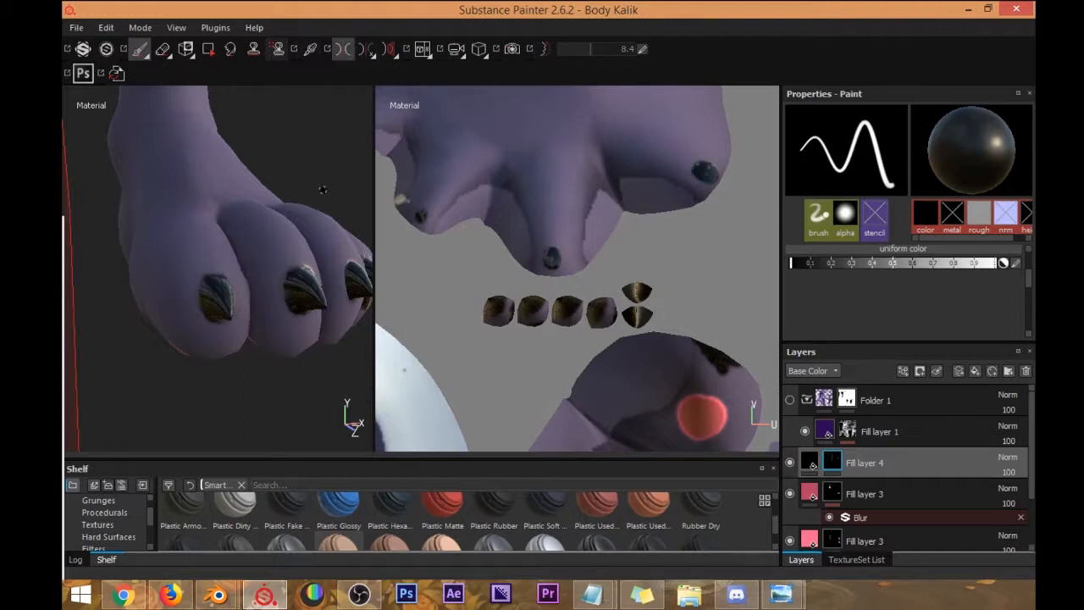
Erase the black spill around the outermost toe's claw, including the part that runs onto the toe's underside.
alt+drag(317, 190, 307, 286)
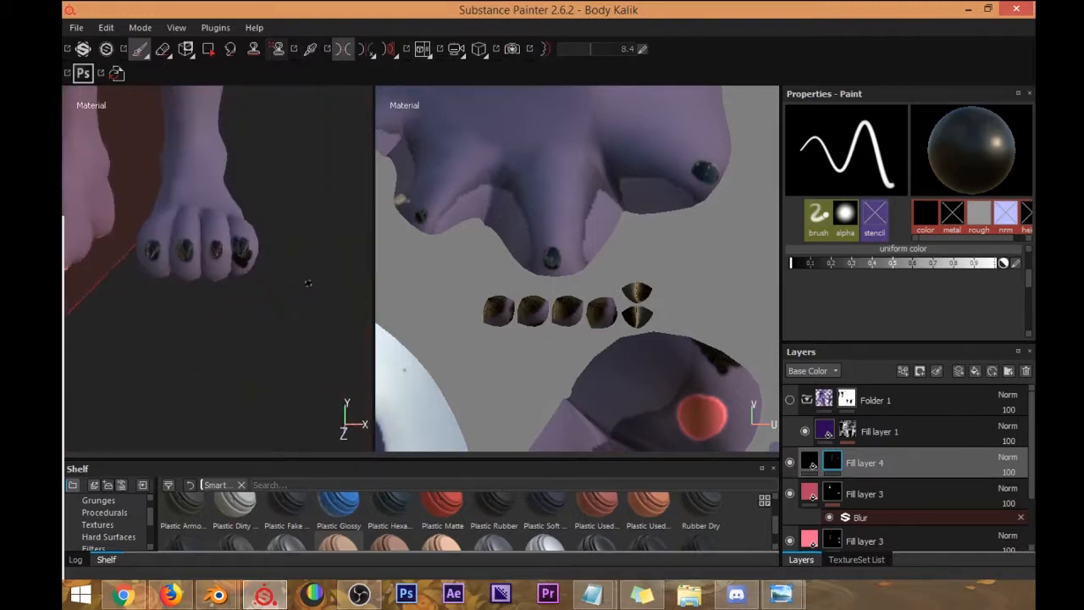
scroll(240, 252, up, 3)
scroll(242, 247, up, 2)
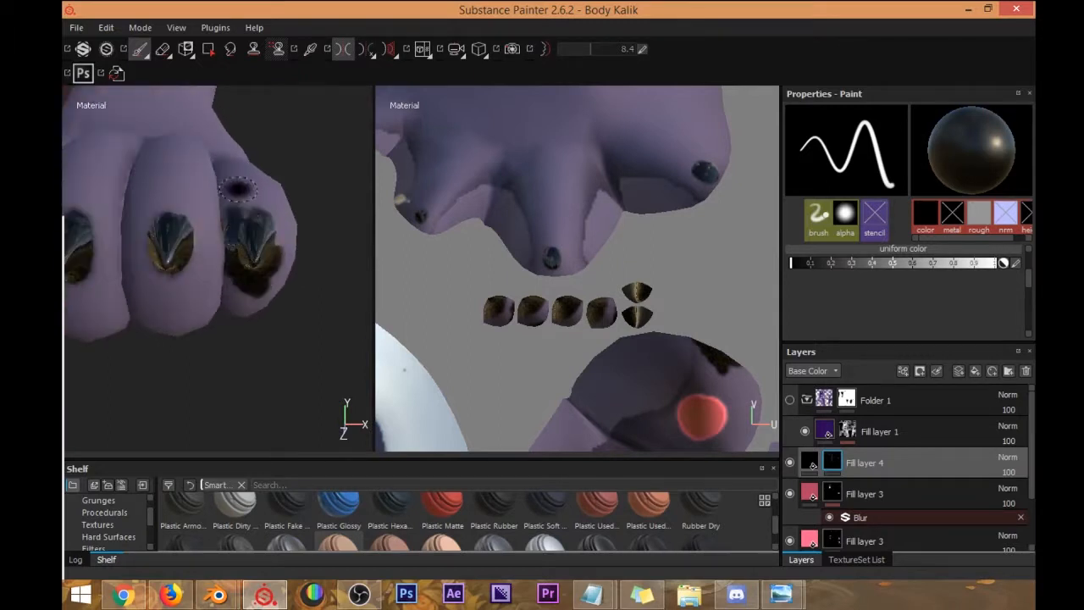
alt+drag(225, 256, 237, 275)
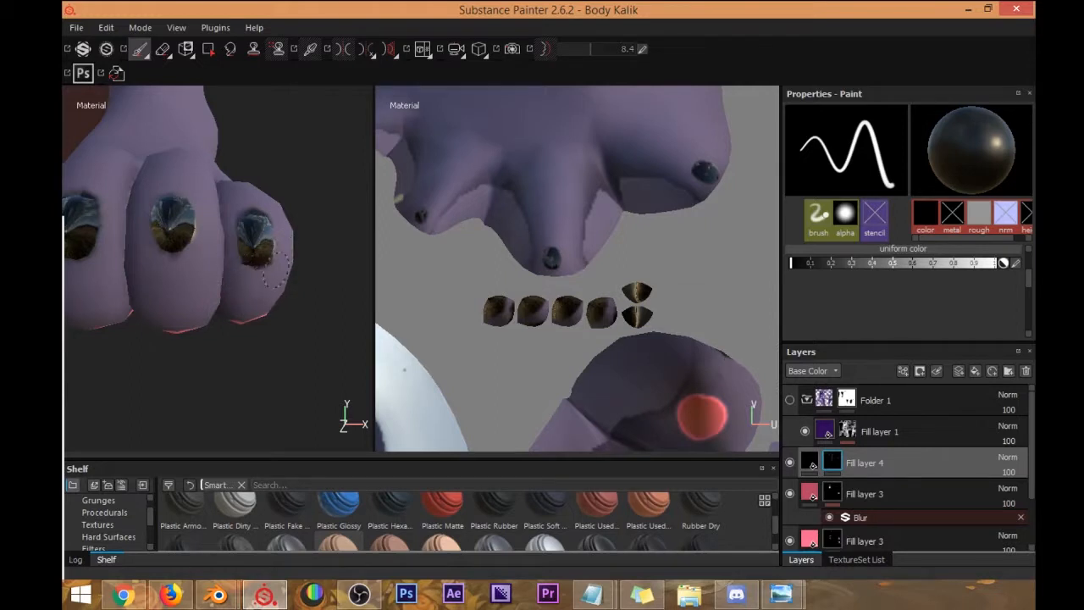
alt+drag(254, 297, 301, 286)
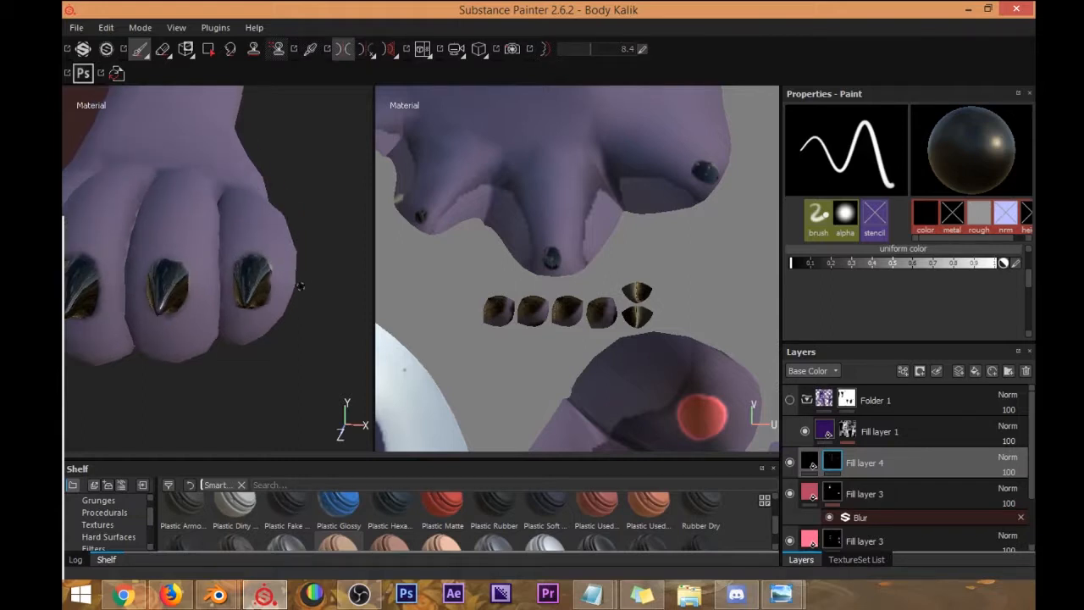
Erase the black spill from the skin around the claw on the hand's fingertip.
scroll(306, 286, down, 10)
alt+middle_drag(249, 234, 203, 373)
alt+middle_drag(246, 286, 223, 401)
scroll(276, 296, up, 9)
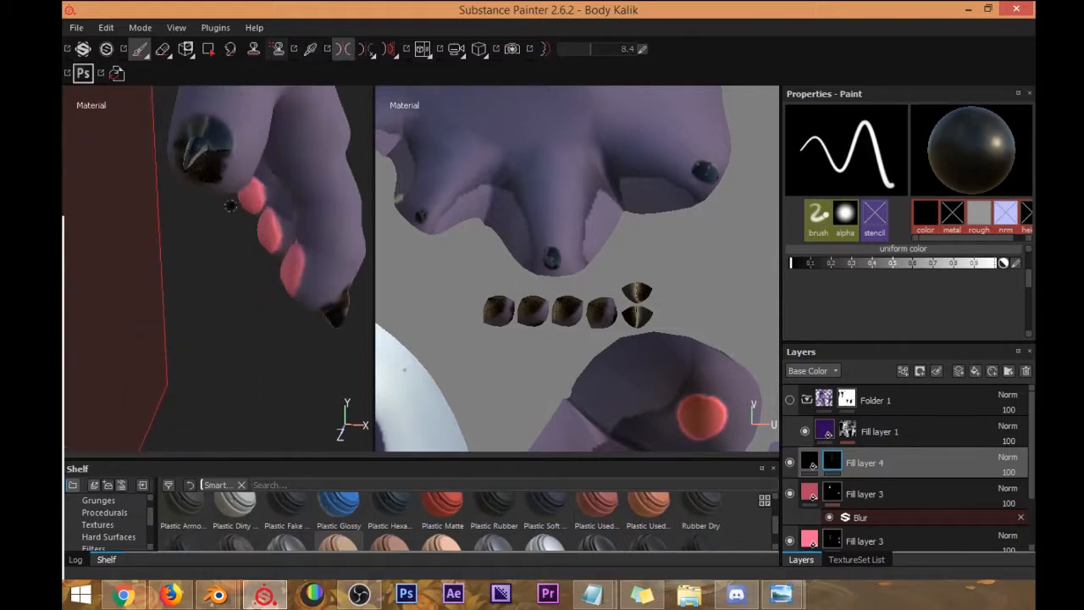
alt+drag(222, 169, 232, 260)
scroll(233, 263, up, 3)
alt+middle_drag(235, 280, 254, 251)
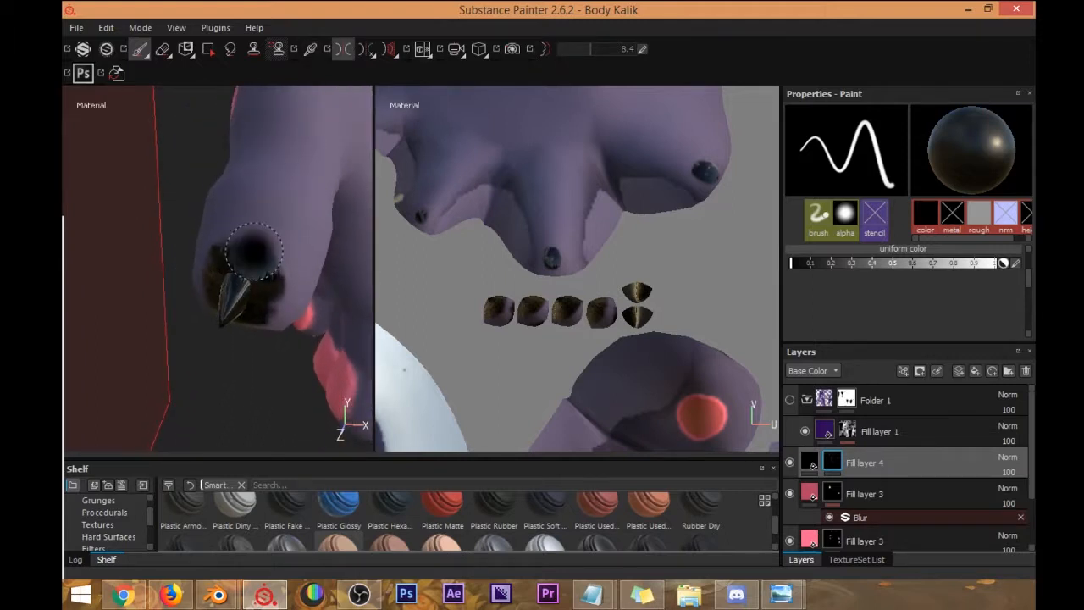
Paint the black overspill off the skin around the first fingertip's claw in Fill layer 4's mask.
alt+drag(269, 271, 237, 332)
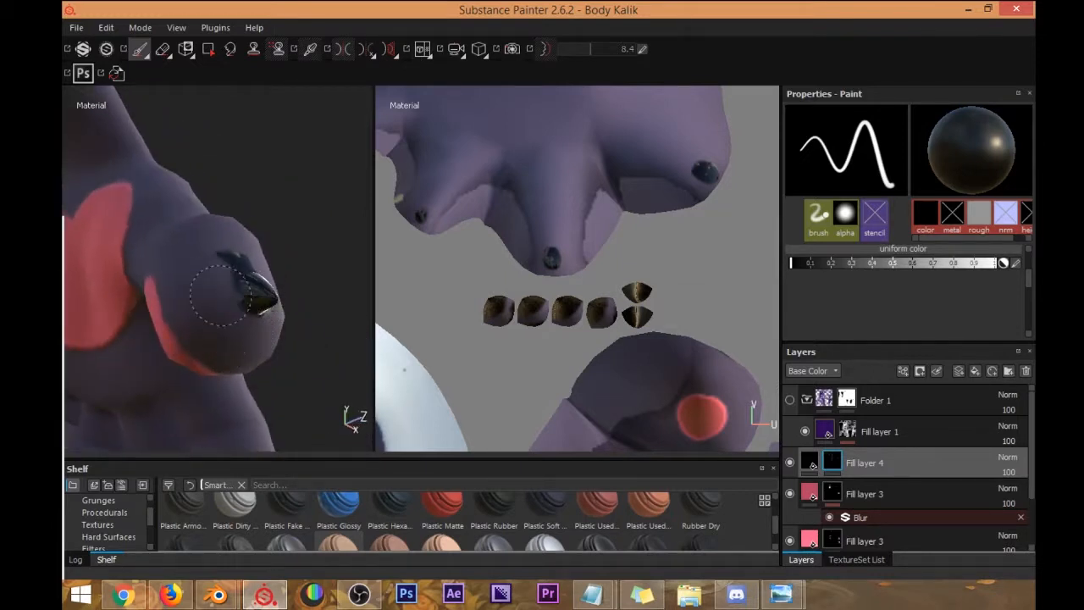
alt+drag(220, 294, 251, 337)
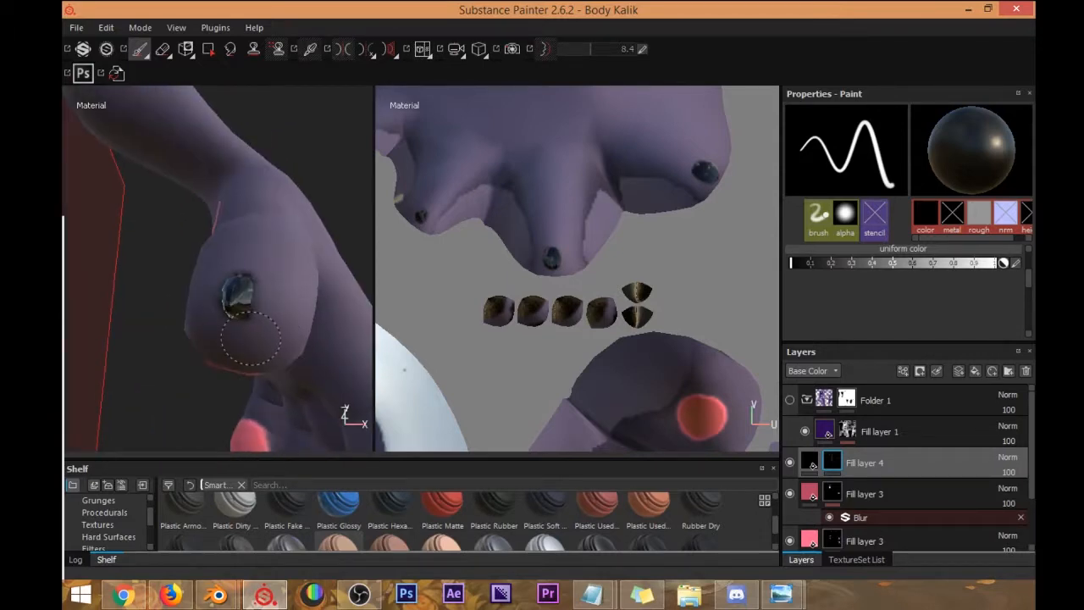
alt+drag(251, 245, 201, 295)
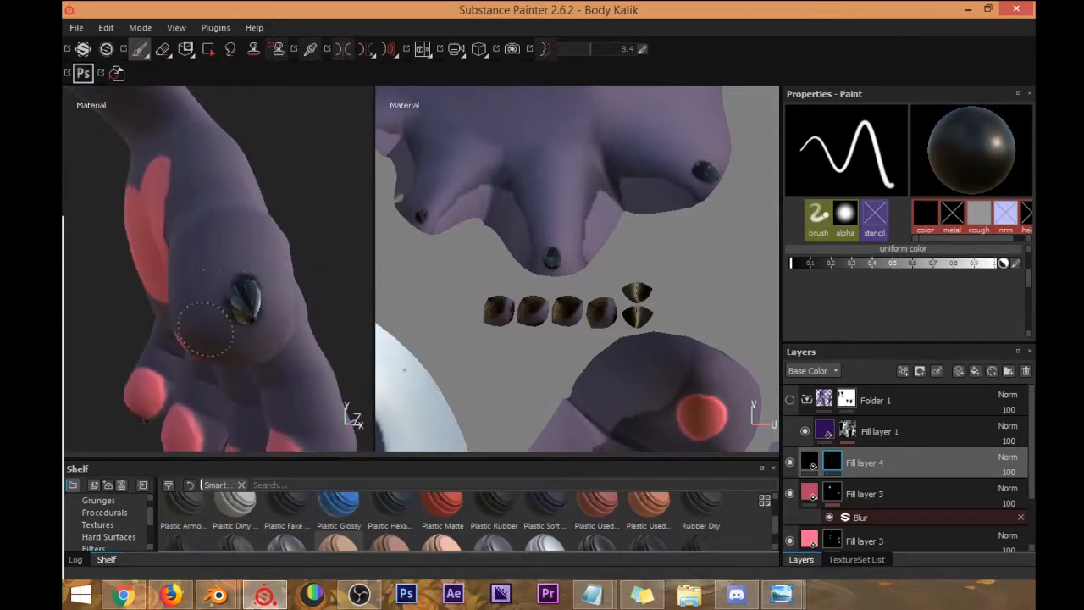
mouse_move(248, 254)
alt+mouse_down()
mouse_move(310, 406)
mouse_move(240, 252)
mouse_move(259, 222)
mouse_move(248, 254)
alt+mouse_up()
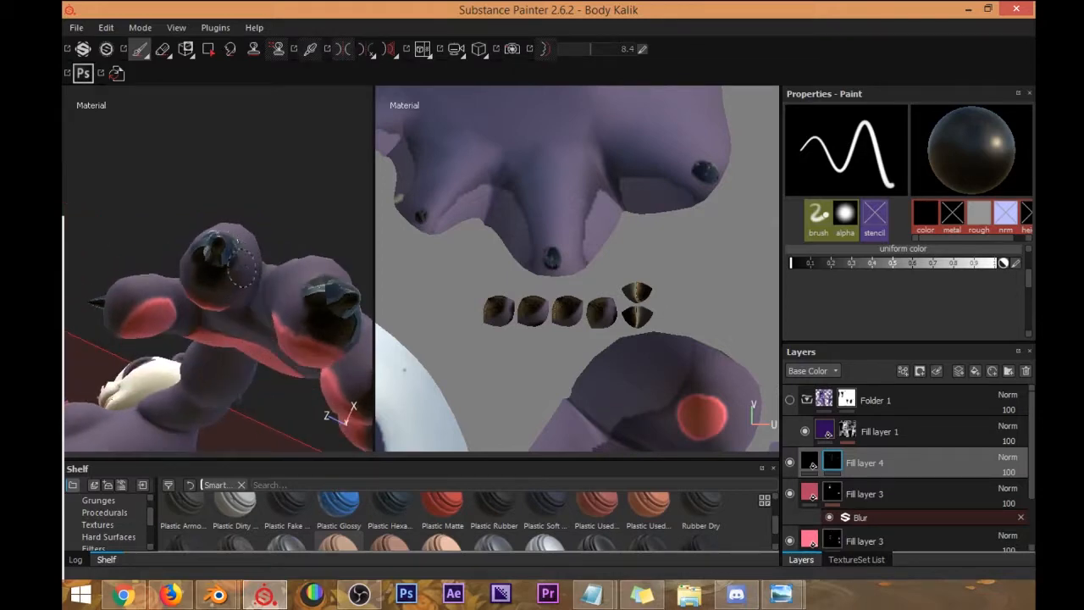
Remove the black overspill around the neighbouring finger claws in Fill layer 4's mask, covering their upper sides and undersides.
alt+drag(204, 275, 194, 234)
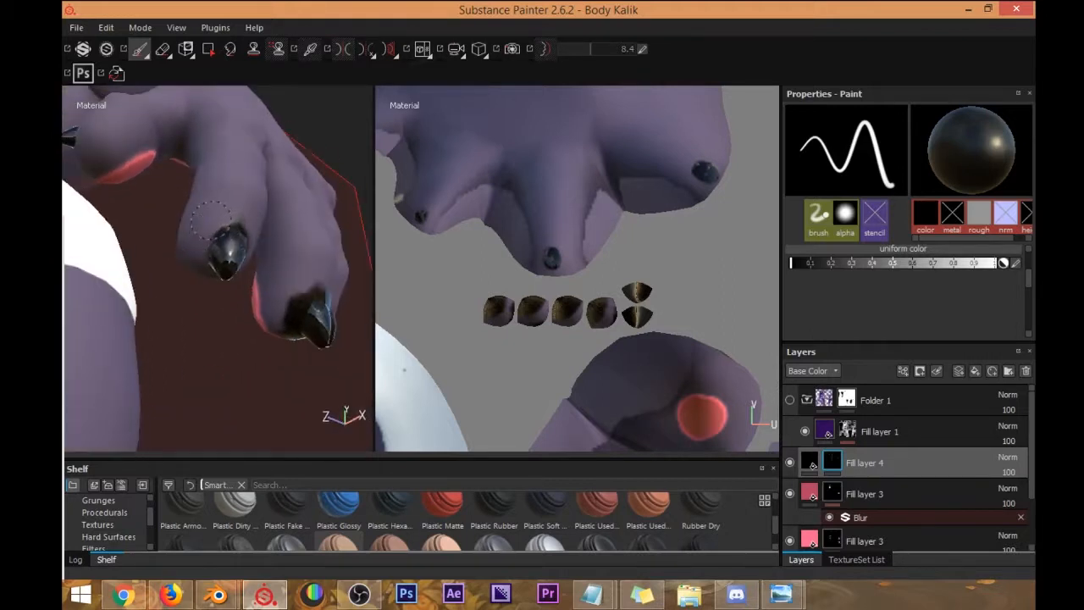
alt+drag(253, 213, 288, 342)
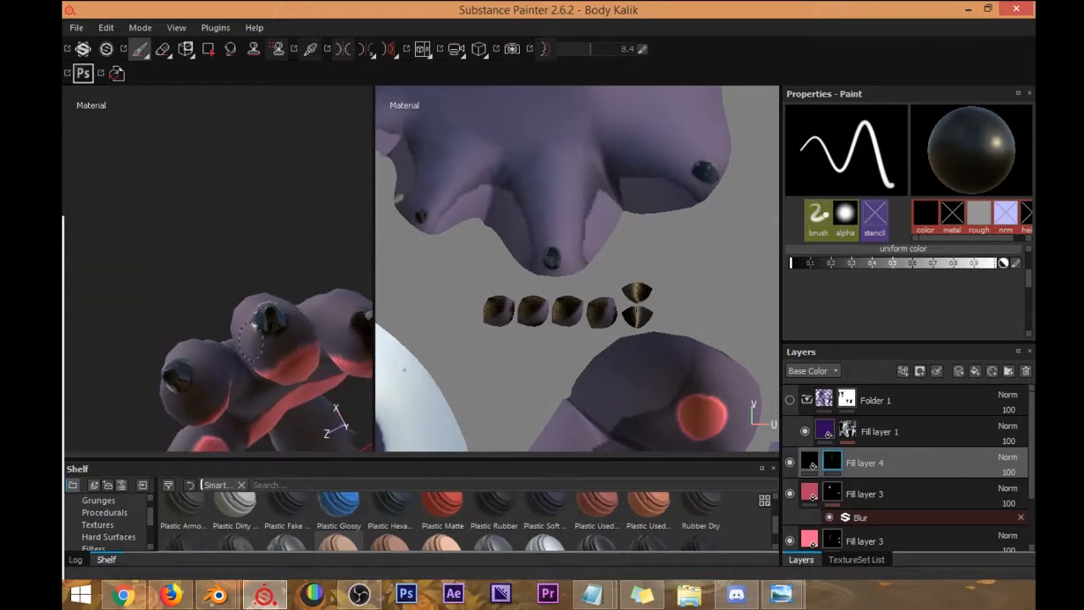
alt+drag(286, 332, 248, 303)
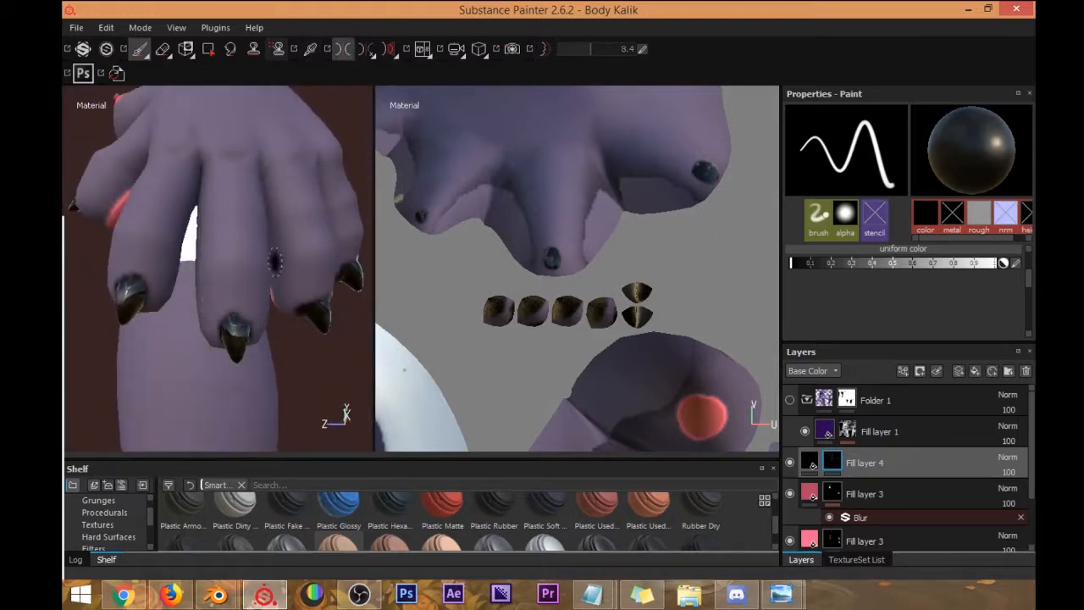
alt+drag(210, 312, 286, 230)
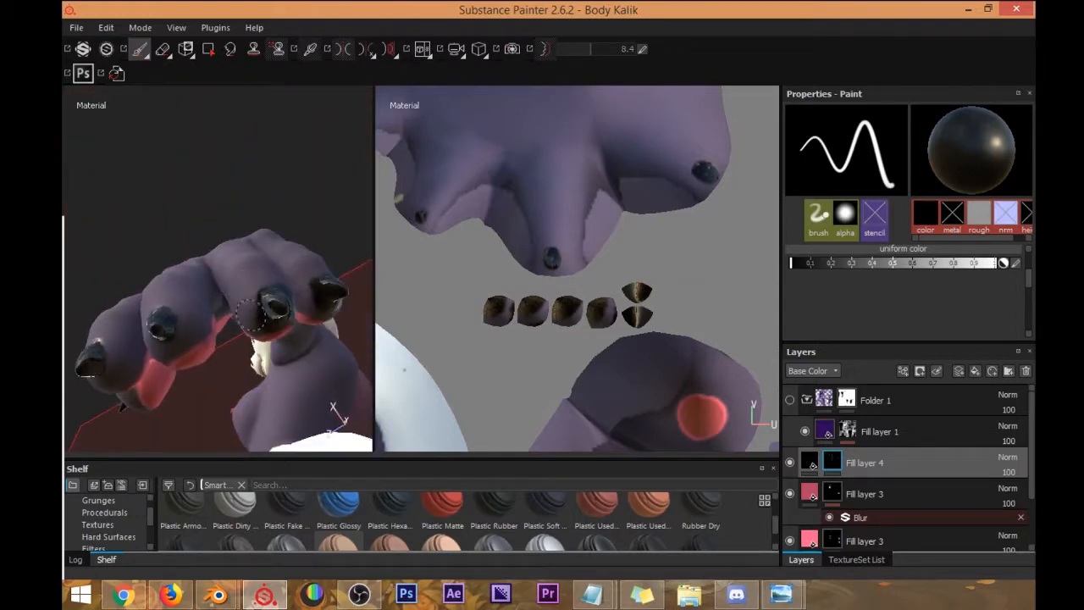
alt+drag(252, 290, 211, 340)
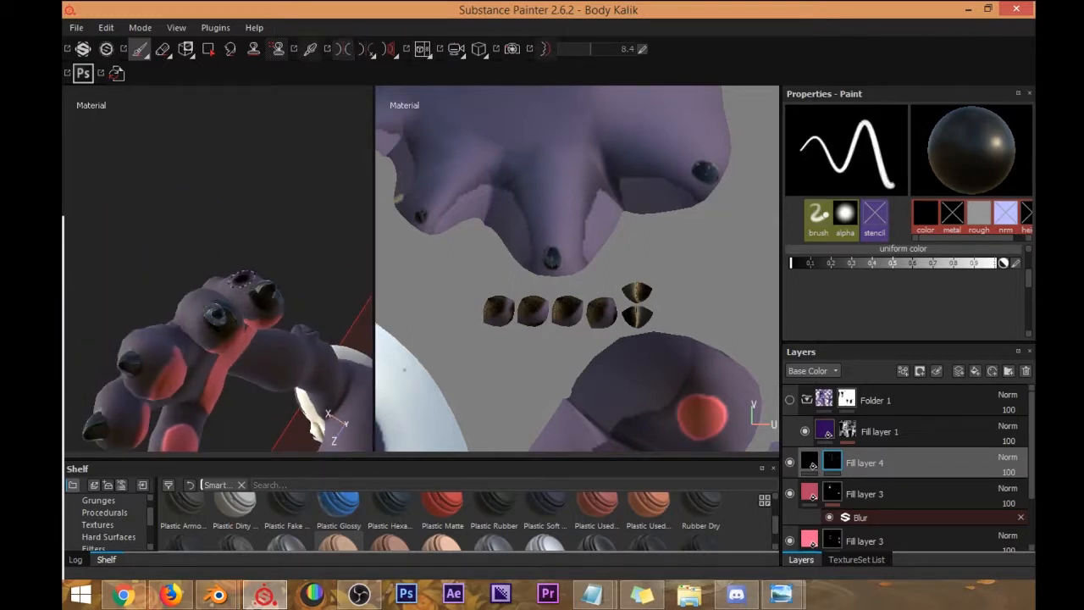
Clean the remaining black spill from the skin beneath the outer finger claws in Fill layer 4's mask.
scroll(241, 318, up, 3)
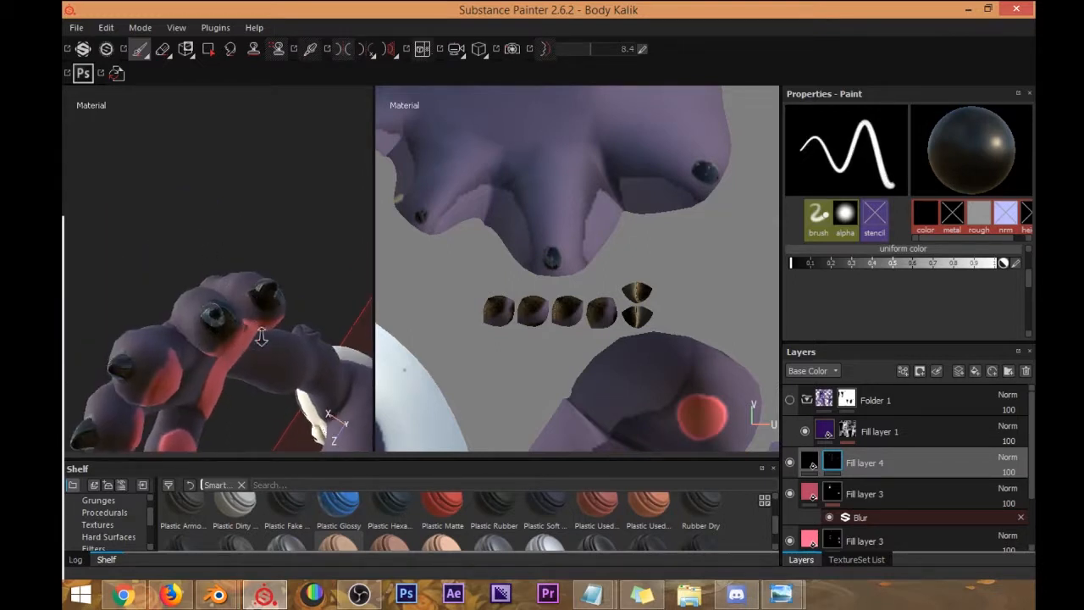
alt+drag(243, 307, 220, 252)
mouse_move(190, 322)
alt+mouse_down()
mouse_move(219, 350)
mouse_move(234, 267)
mouse_move(312, 367)
mouse_move(299, 326)
mouse_move(207, 292)
alt+mouse_up()
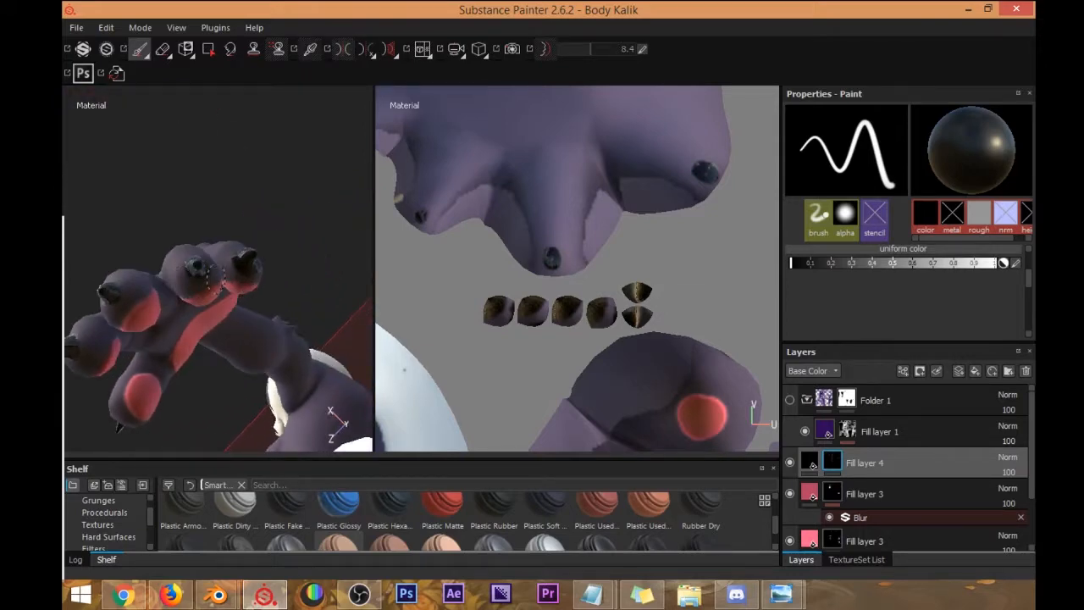
mouse_move(293, 268)
alt+mouse_down()
mouse_move(305, 254)
mouse_move(298, 199)
mouse_move(310, 242)
mouse_move(245, 292)
mouse_move(286, 271)
mouse_move(298, 224)
mouse_move(284, 253)
mouse_move(210, 242)
alt+mouse_up()
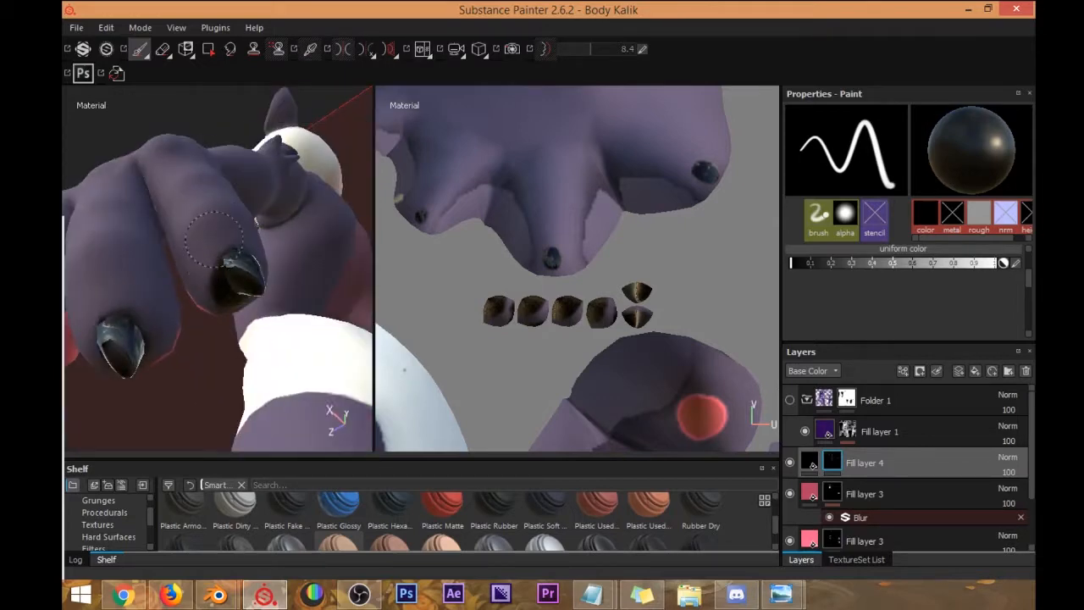
alt+drag(211, 284, 227, 296)
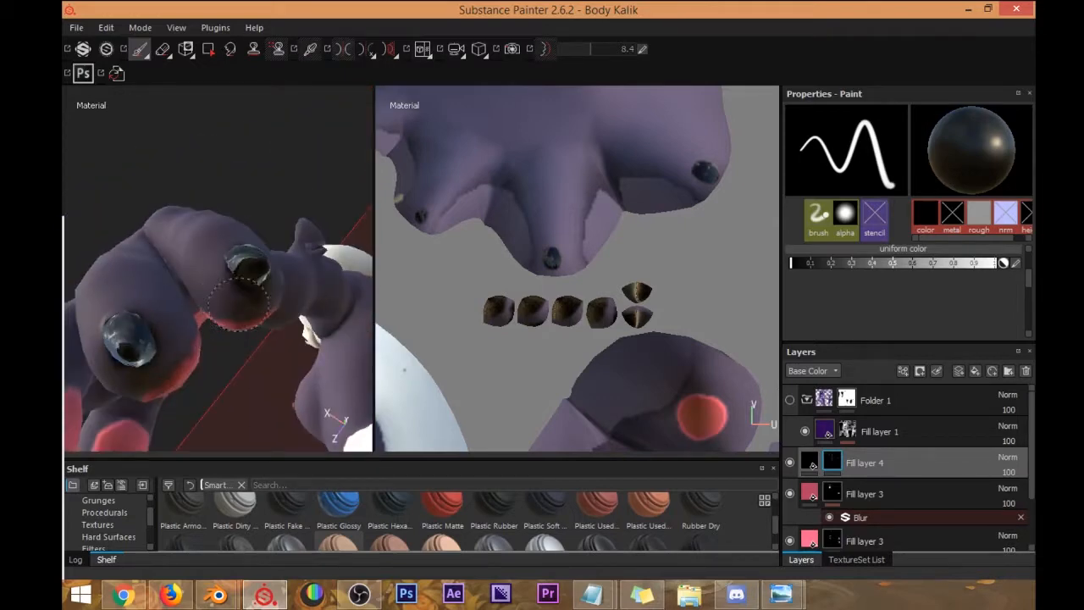
Examine the full character and the hand's claws from several angles.
alt+drag(242, 315, 304, 248)
scroll(147, 202, down, 6)
alt+drag(149, 210, 265, 290)
alt+middle_drag(264, 290, 258, 241)
alt+drag(258, 240, 299, 240)
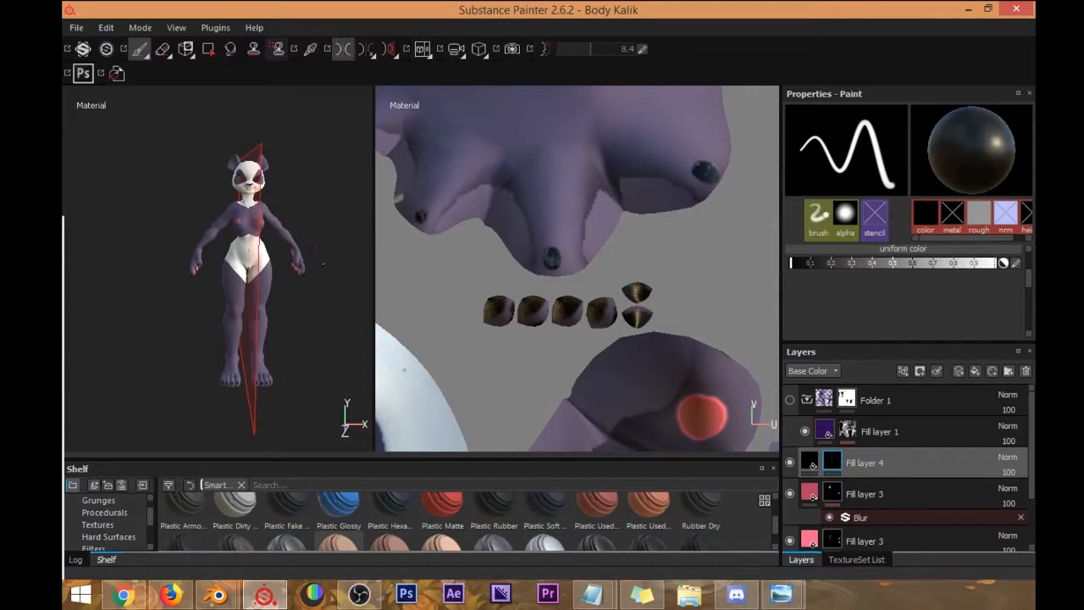
scroll(296, 241, up, 5)
alt+middle_drag(296, 240, 325, 330)
alt+drag(325, 331, 283, 315)
alt+middle_drag(283, 315, 279, 212)
mouse_move(293, 296)
alt+mouse_down()
mouse_move(280, 308)
mouse_move(251, 247)
alt+mouse_up()
scroll(265, 276, up, 3)
scroll(254, 247, up, 2)
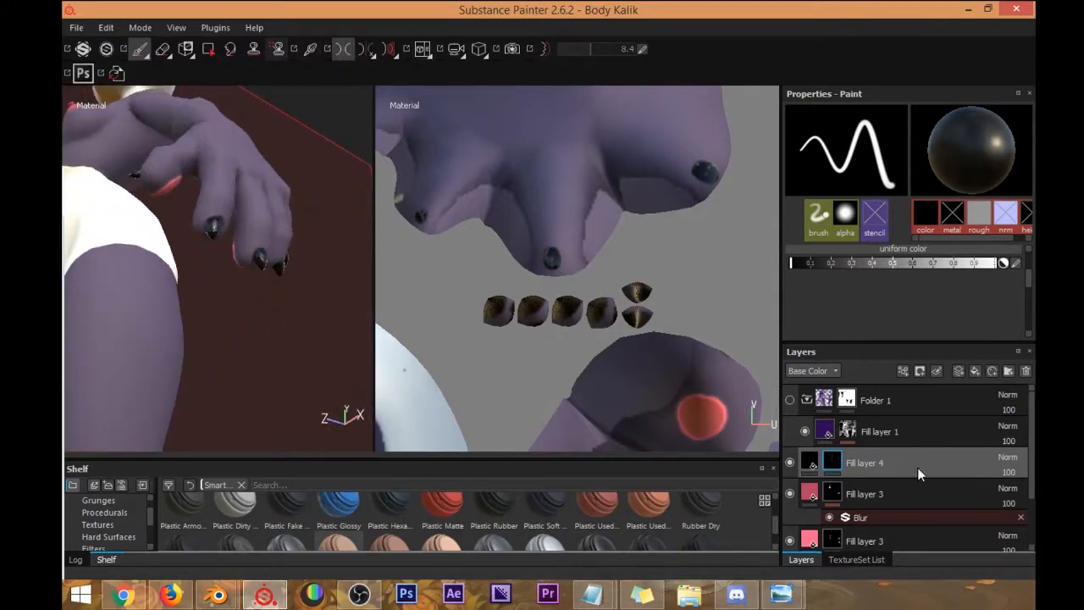
Select Fill layer 4's fill material and set its roughness to about 0.25.
scroll(884, 286, down, 5)
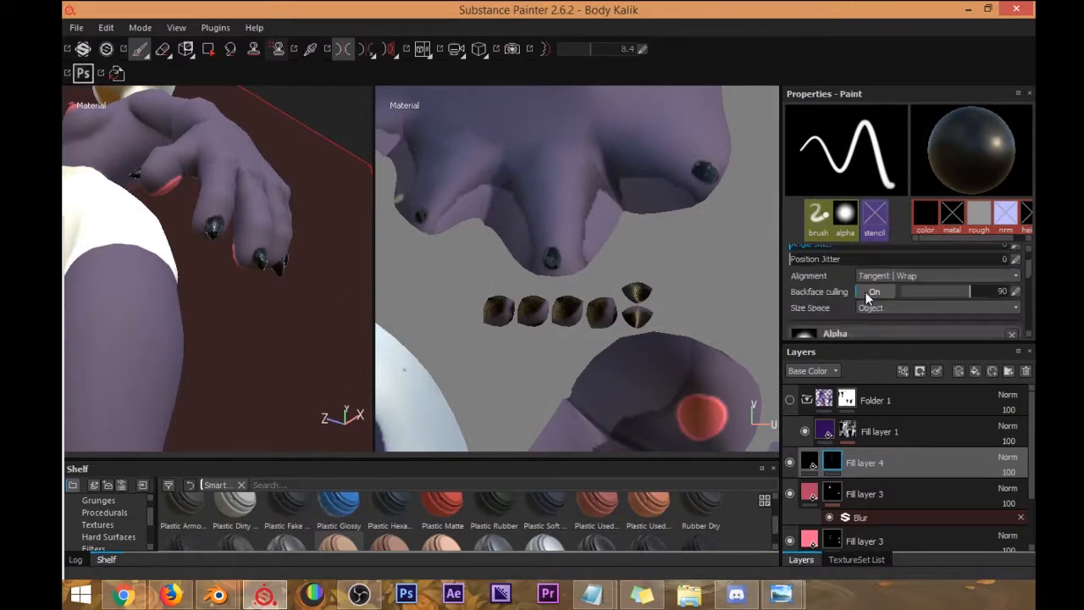
scroll(864, 290, down, 5)
click(810, 463)
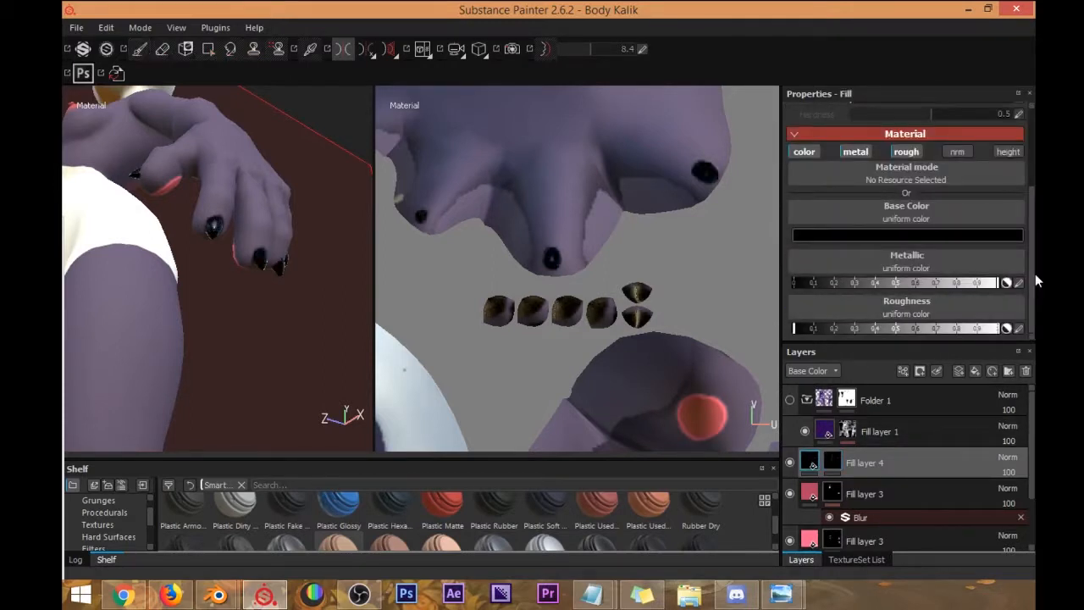
click(921, 329)
click(855, 329)
Change Fill layer 4's base color to a dark navy blue, RGB 0.003, 0.004, 0.021.
click(836, 236)
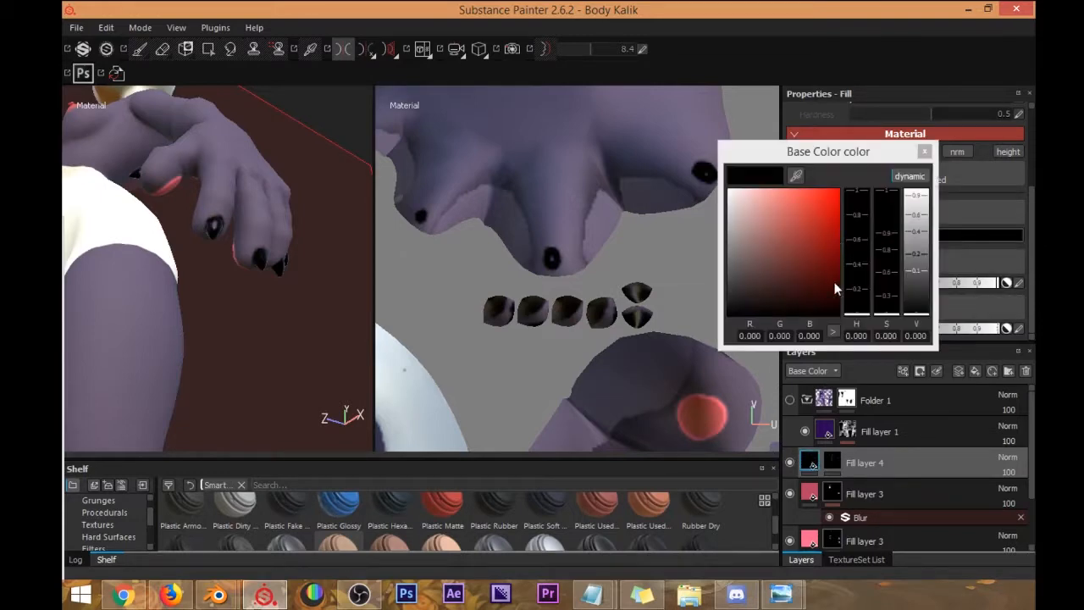
drag(856, 312, 887, 202)
click(759, 296)
drag(859, 288, 859, 237)
mouse_move(792, 283)
mouse_down()
mouse_move(754, 301)
mouse_move(795, 302)
mouse_up()
scroll(291, 273, down, 6)
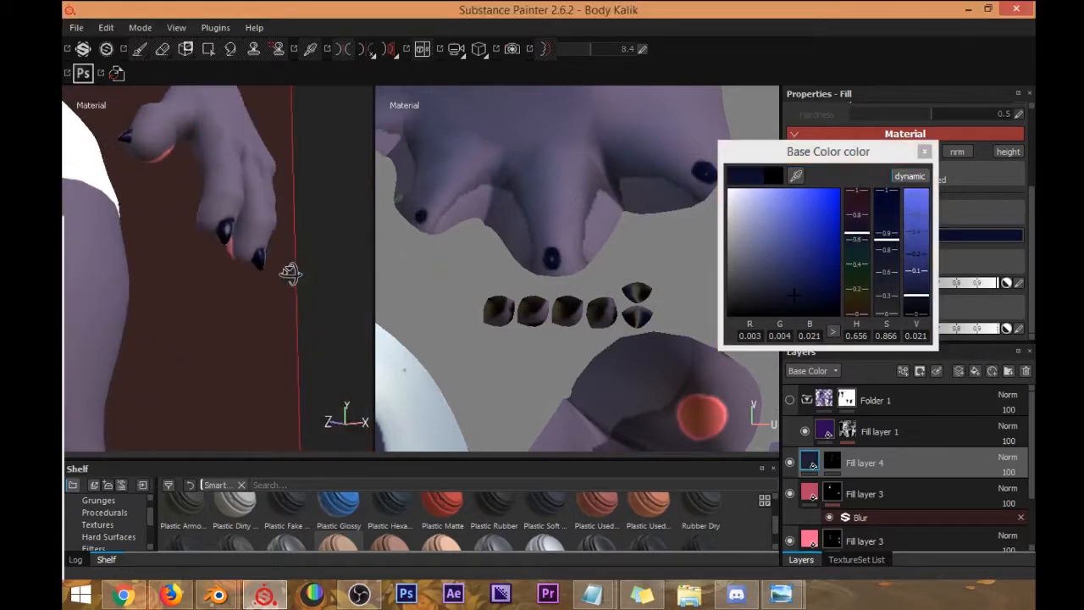
alt+drag(202, 226, 588, 355)
scroll(237, 225, up, 7)
click(924, 152)
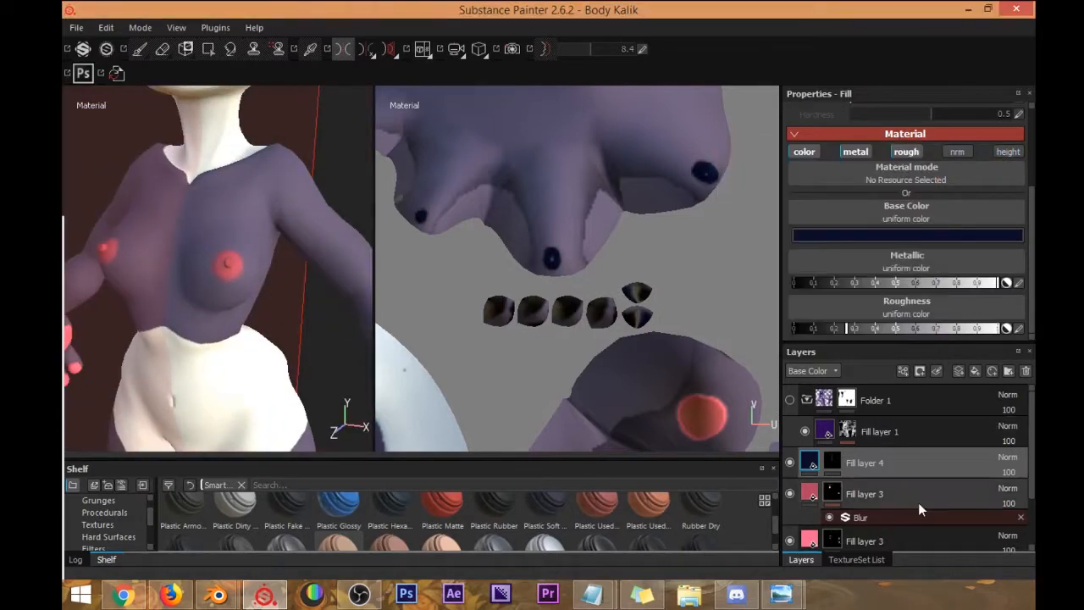
Identify the upper Fill layer 3 by toggling its visibility, then enable its roughness channel and set roughness to about 0.28.
scroll(918, 483, down, 2)
click(788, 426)
click(788, 428)
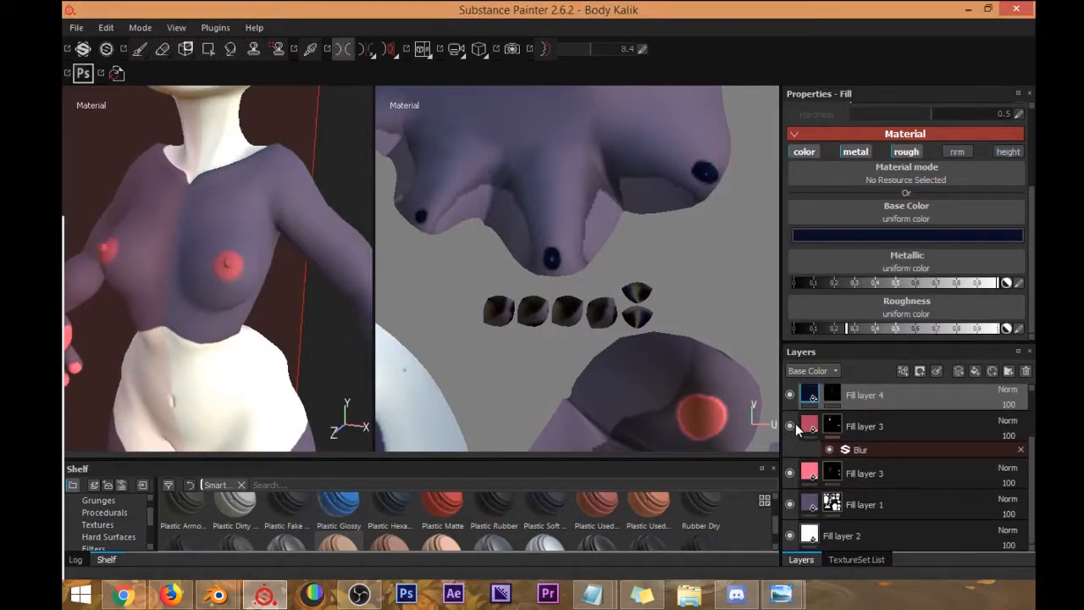
click(813, 423)
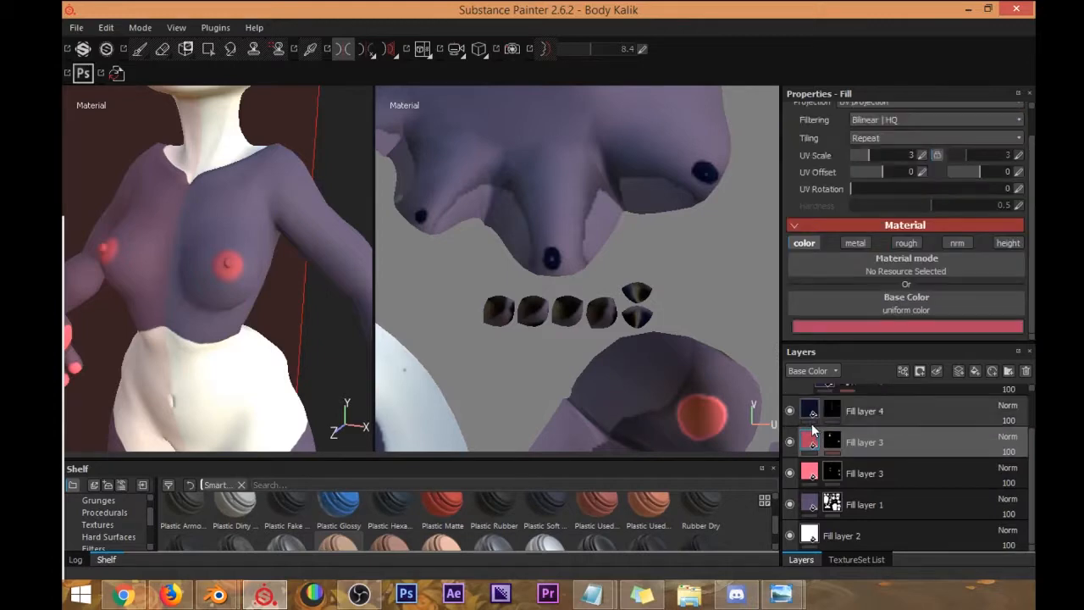
click(906, 244)
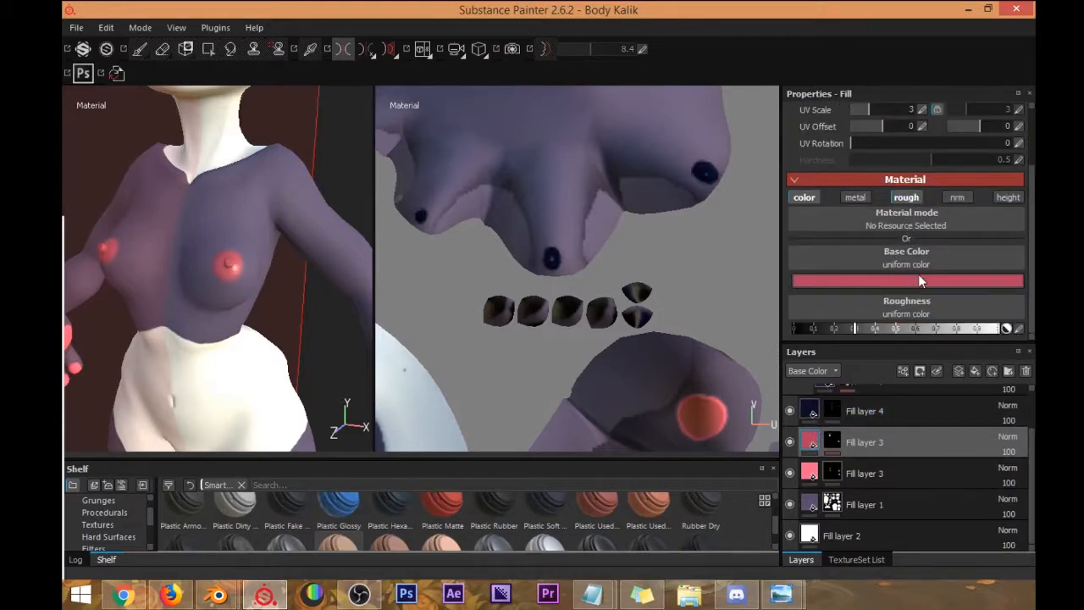
click(849, 328)
Try adding a metallic channel to the purple Fill layer 1 that covers the legs.
scroll(242, 265, up, 6)
alt+drag(259, 353, 299, 289)
alt+drag(300, 288, 203, 255)
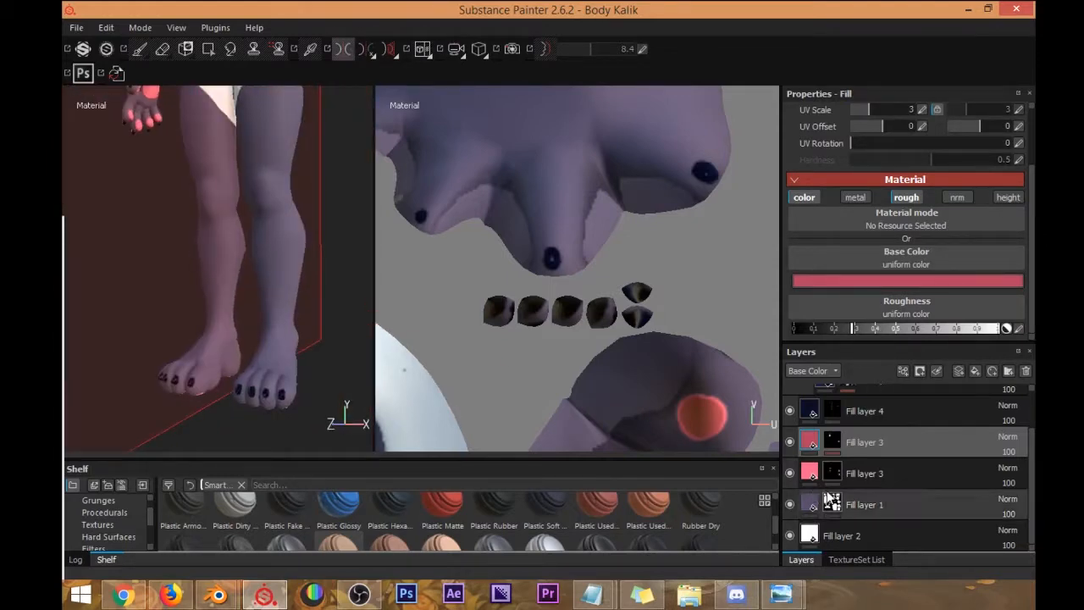
click(808, 504)
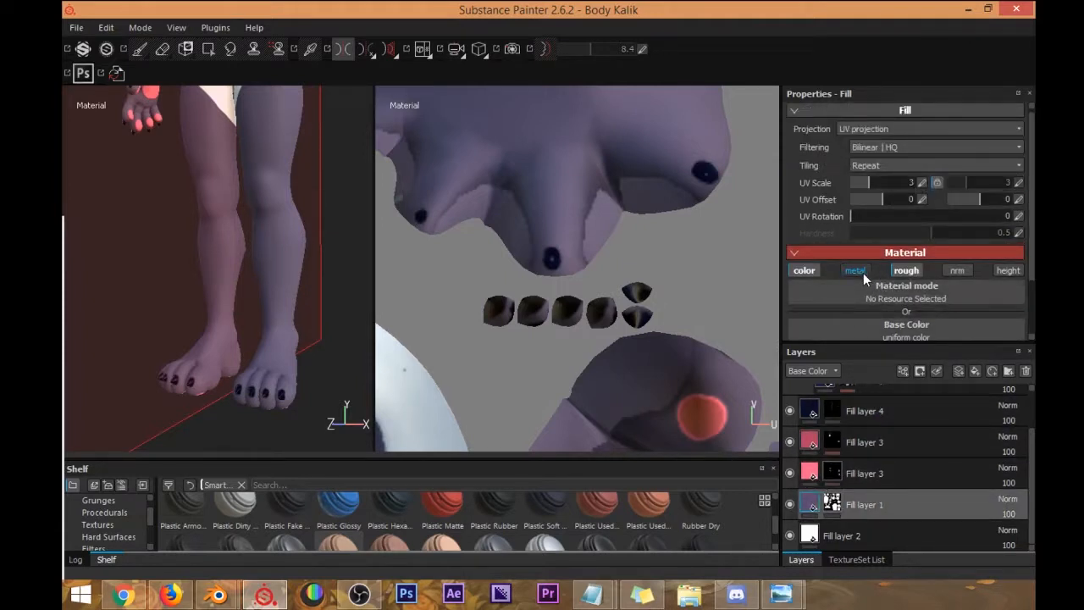
scroll(945, 286, down, 1)
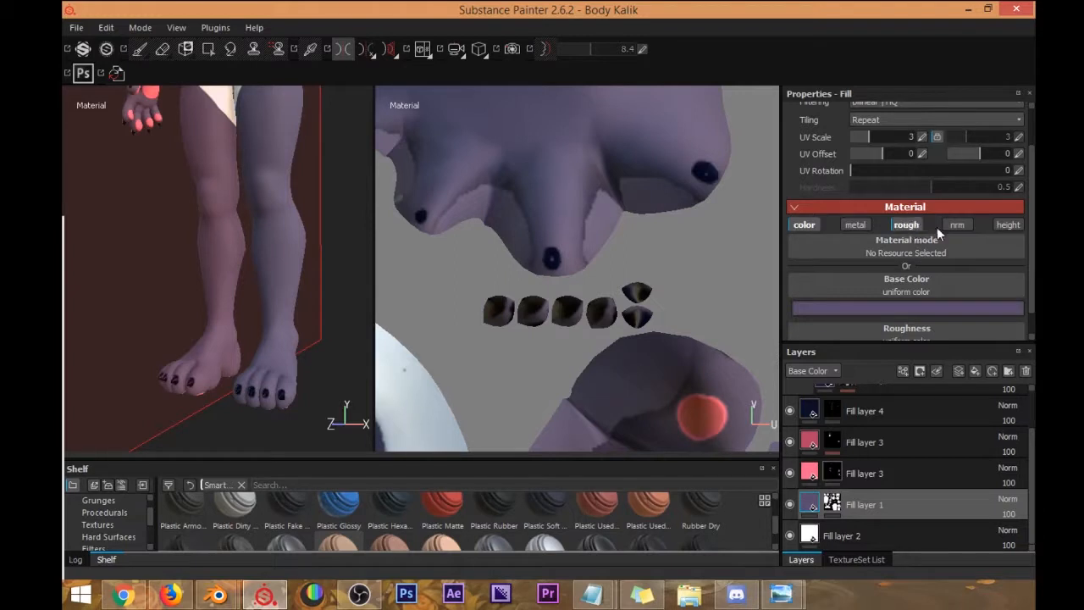
click(855, 225)
scroll(857, 277, down, 2)
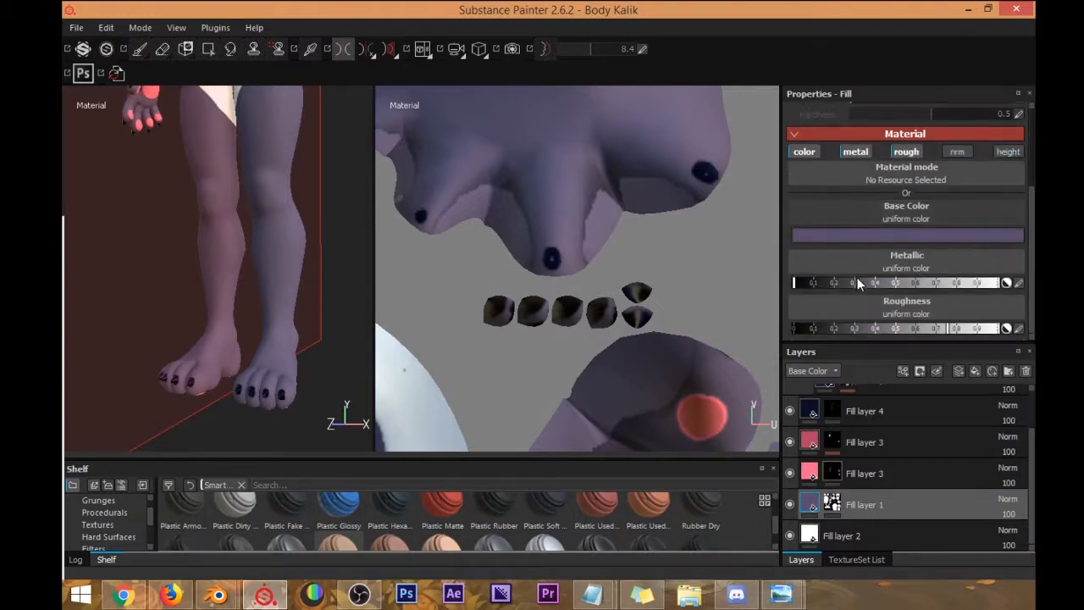
drag(1035, 298, 792, 282)
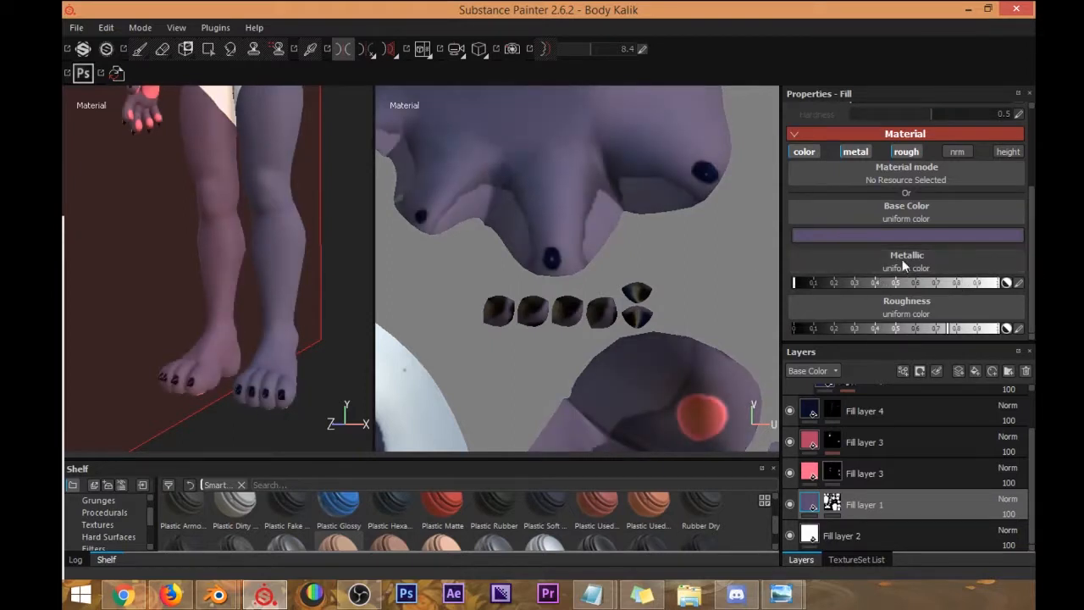
click(856, 152)
Make Folder 1 visible and select its mask for painting.
key(ctrl+g)
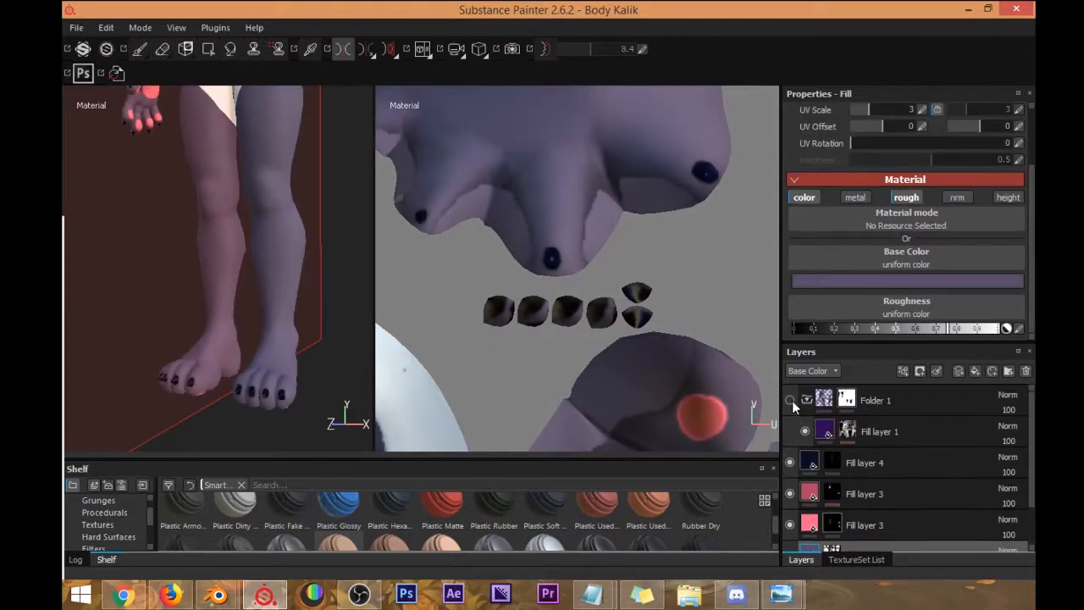
mouse_move(308, 261)
alt+mouse_down()
mouse_move(76, 271)
mouse_move(106, 274)
alt+mouse_up()
click(847, 398)
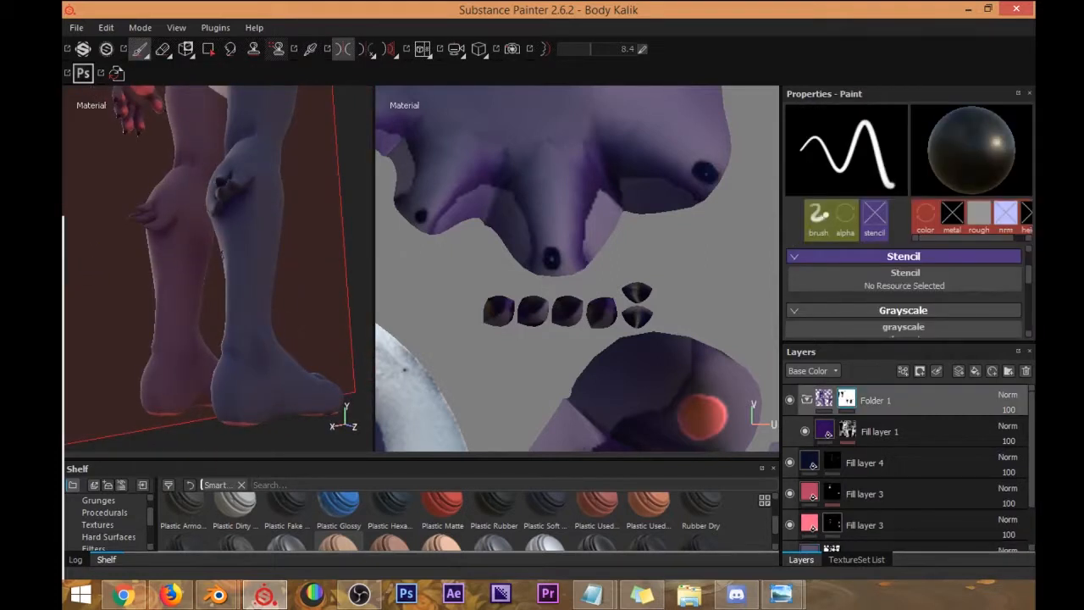
Enlarge the brush and paint black into Folder 1's mask over the purple shading on the lower legs.
alt+drag(197, 265, 226, 259)
right_click(232, 285)
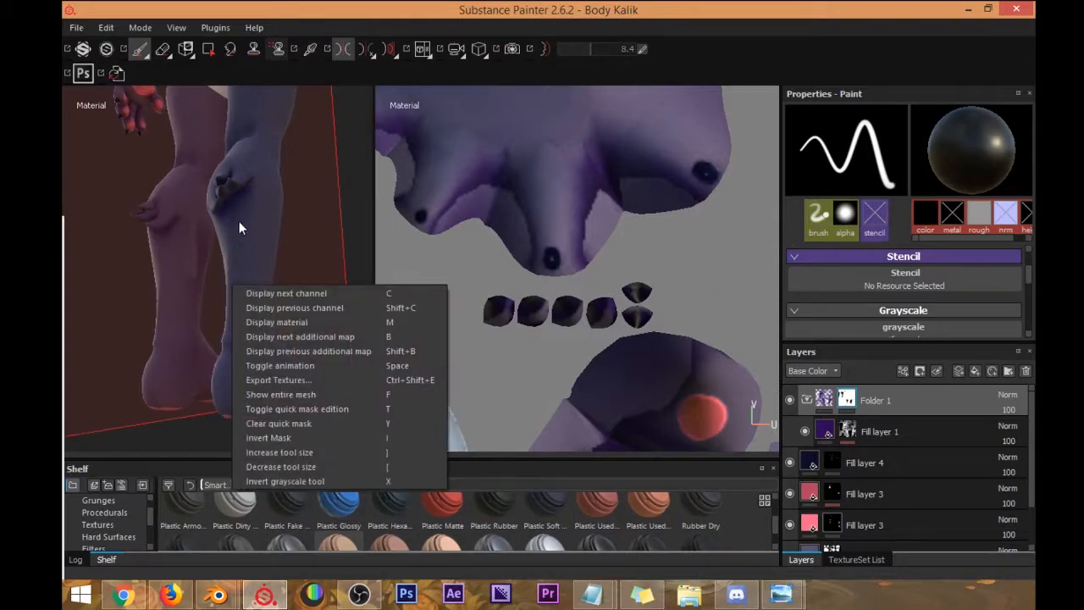
click(213, 285)
drag(205, 286, 212, 310)
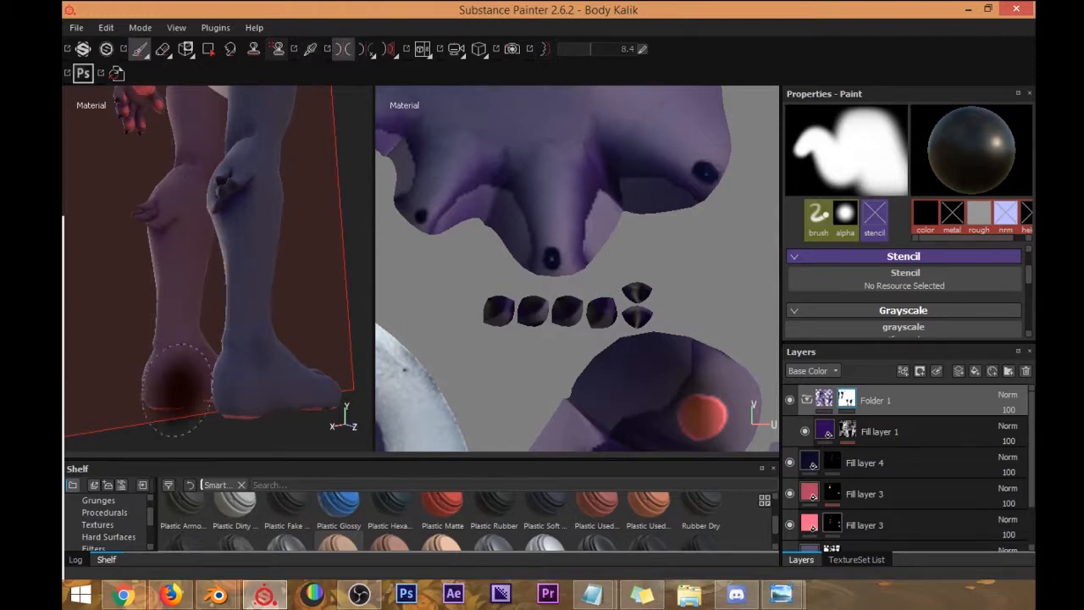
alt+drag(177, 389, 193, 410)
mouse_move(194, 318)
alt+mouse_down()
mouse_move(235, 375)
mouse_move(217, 358)
mouse_move(126, 356)
mouse_move(280, 333)
mouse_move(237, 333)
mouse_move(274, 280)
mouse_move(229, 387)
mouse_move(135, 305)
alt+mouse_up()
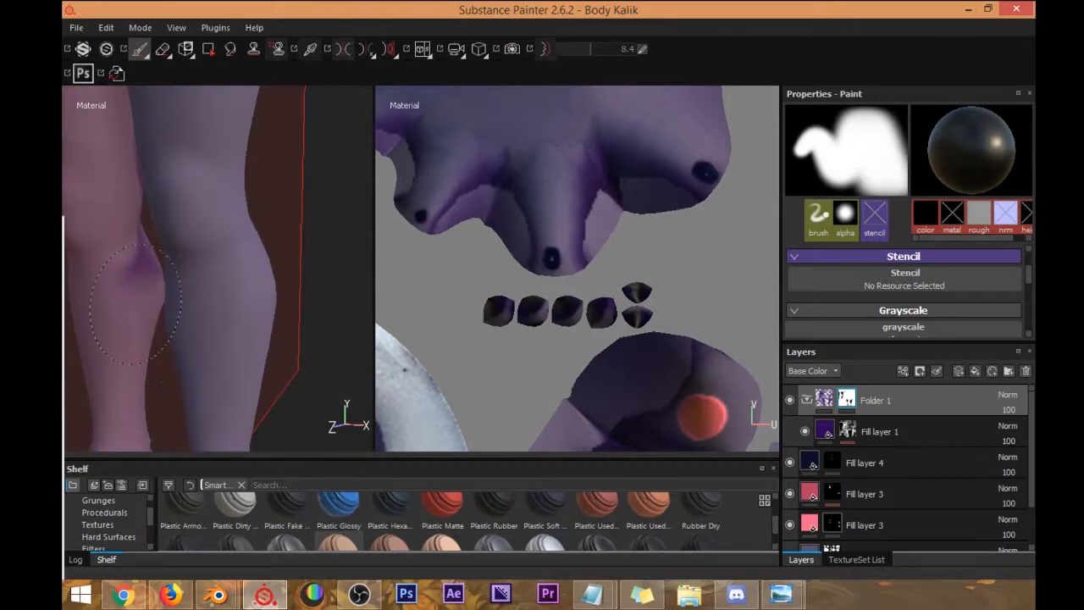
mouse_move(151, 265)
alt+mouse_down()
mouse_move(194, 308)
mouse_move(243, 311)
mouse_move(267, 347)
mouse_move(229, 266)
mouse_move(212, 285)
mouse_move(229, 244)
mouse_move(215, 272)
alt+mouse_up()
scroll(212, 269, down, 5)
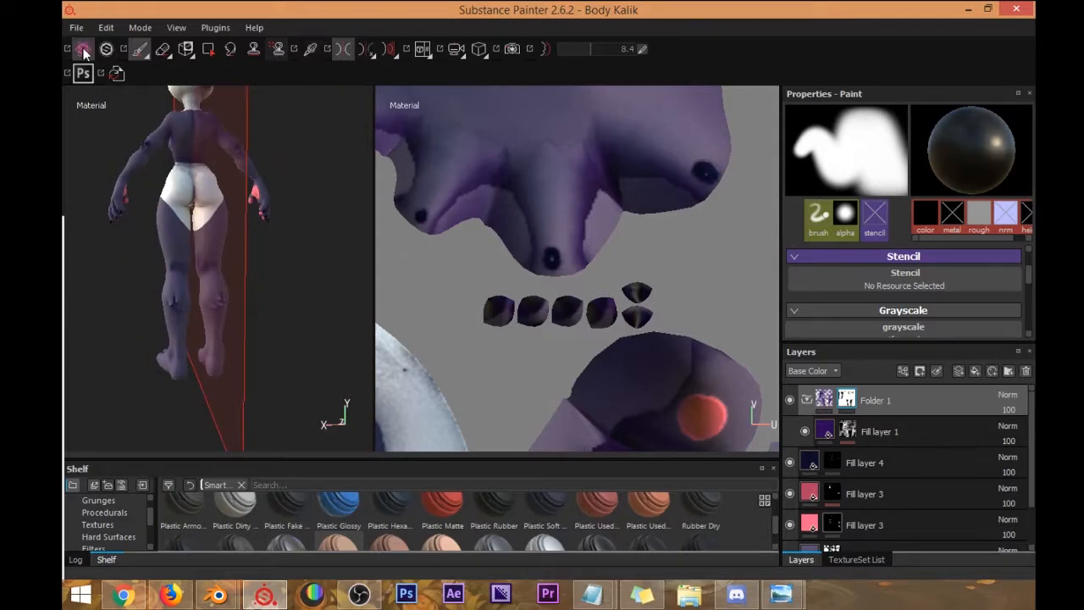
Turn off symmetry and review the character's upper body from the front.
click(338, 53)
alt+drag(230, 175, 303, 210)
alt+middle_drag(303, 210, 332, 317)
alt+middle_drag(204, 280, 221, 286)
alt+drag(204, 200, 230, 222)
scroll(262, 193, up, 5)
alt+middle_drag(287, 252, 282, 280)
alt+drag(281, 280, 321, 282)
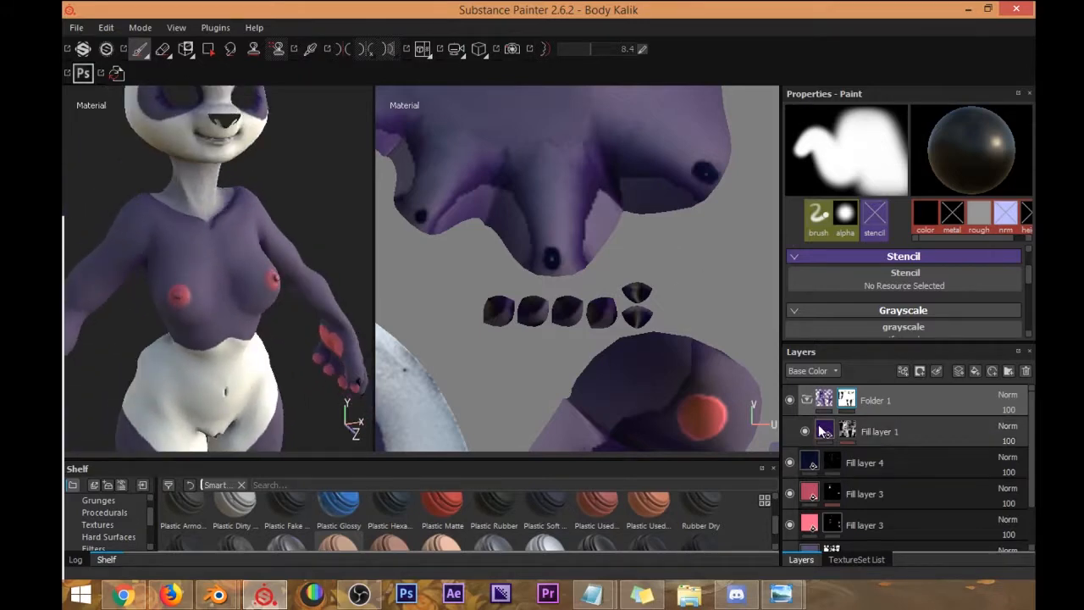
Toggle Folder 1's visibility to compare the body with and without its purple shading, and delete the folder.
click(790, 401)
click(790, 402)
click(790, 402)
click(790, 402)
click(790, 402)
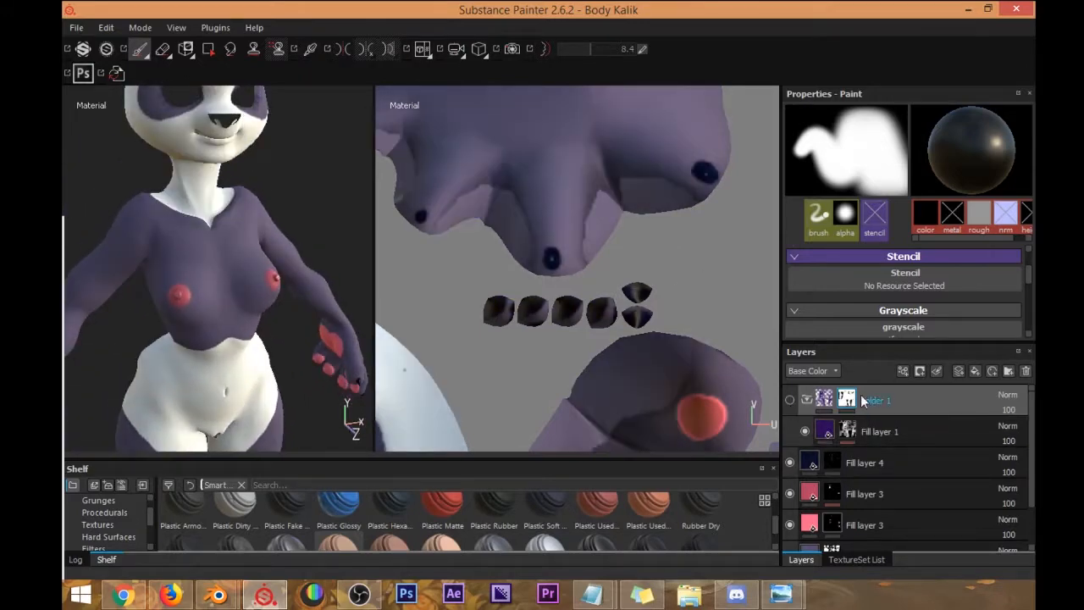
click(1025, 371)
Show the remaining texture sets: marbles.001, Material.005, Material.006, Nose, Hair, Front Hair and eyelash.
alt+drag(325, 335, 256, 307)
scroll(284, 343, down, 3)
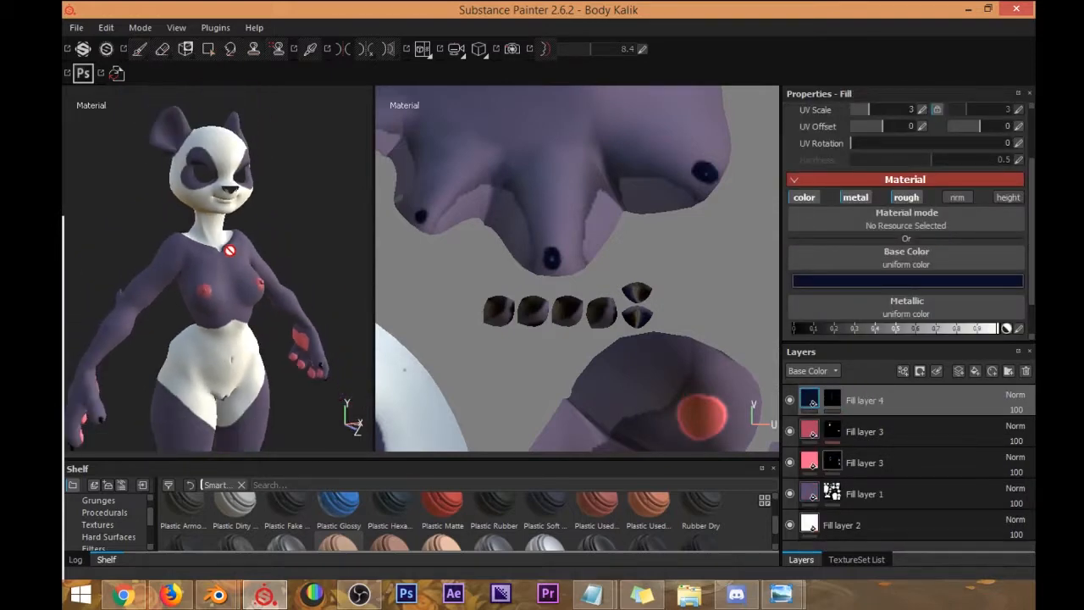
scroll(240, 256, down, 2)
alt+middle_drag(275, 288, 308, 173)
alt+drag(310, 175, 276, 237)
alt+middle_drag(276, 237, 279, 297)
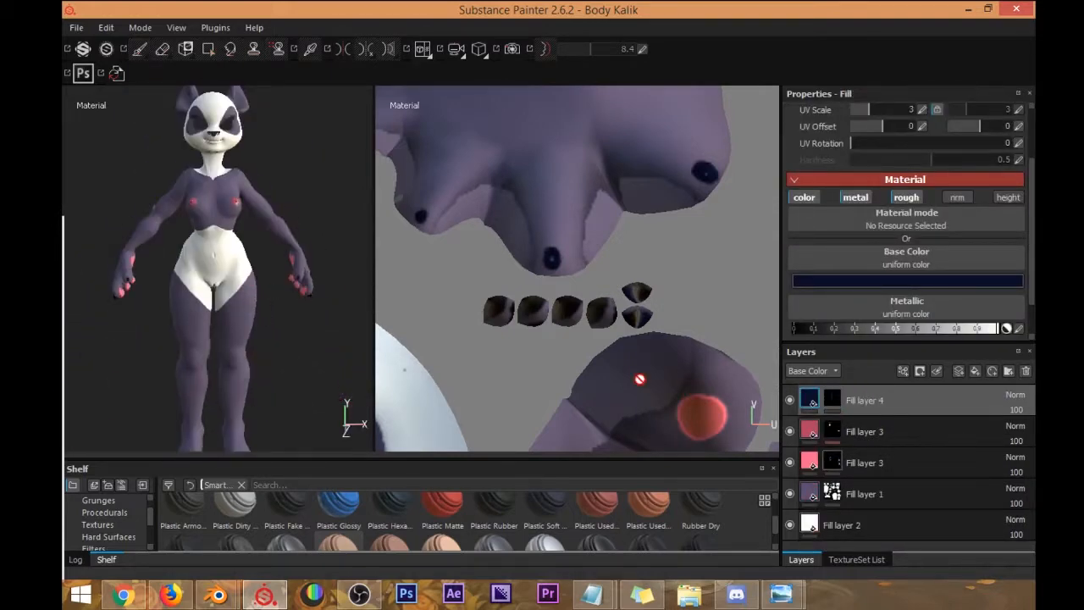
click(855, 559)
click(791, 455)
click(791, 472)
click(791, 489)
click(791, 504)
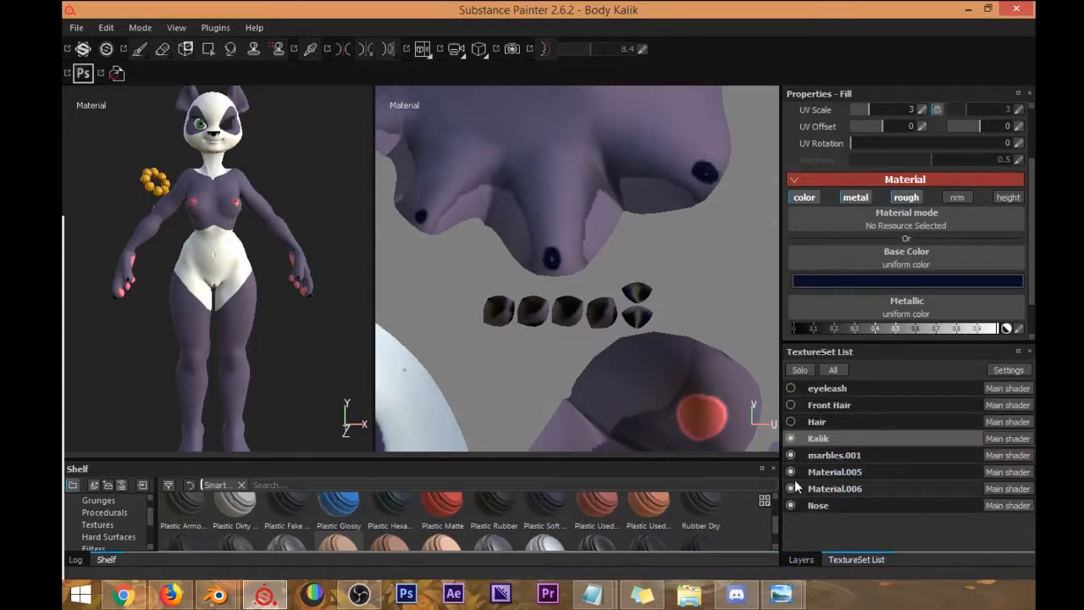
click(791, 422)
click(791, 405)
click(790, 387)
Review the complete character from several angles and save the project.
alt+drag(285, 231, 702, 259)
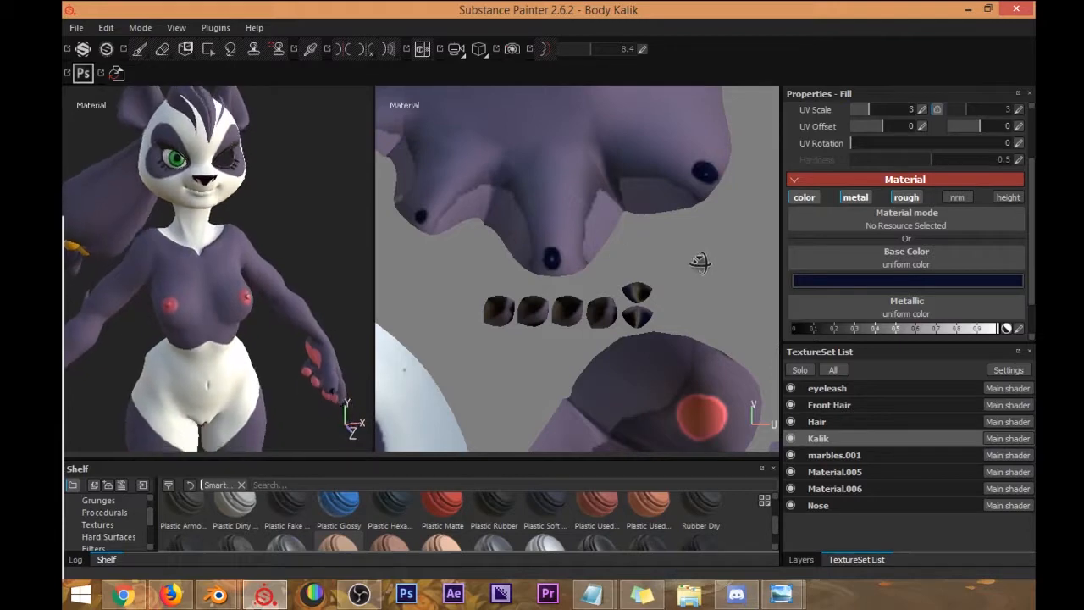
scroll(259, 246, down, 4)
alt+drag(227, 296, 281, 306)
alt+middle_drag(281, 307, 256, 210)
mouse_move(256, 210)
alt+mouse_down()
mouse_move(269, 212)
mouse_move(225, 214)
mouse_move(261, 211)
mouse_move(237, 214)
alt+mouse_up()
alt+middle_drag(237, 213, 241, 286)
alt+drag(242, 285, 187, 275)
click(77, 31)
click(116, 155)
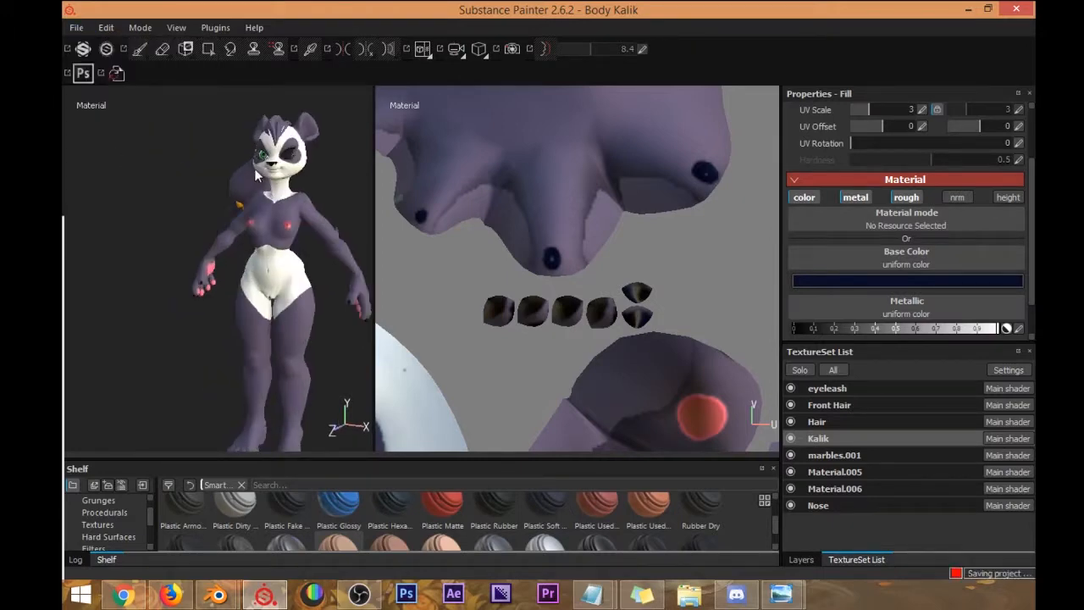
Duplicate the upper, darker pink Fill layer 3 and clear the mask of the copy.
alt+drag(244, 207, 235, 169)
alt+middle_drag(234, 170, 225, 226)
alt+right_drag(224, 226, 248, 217)
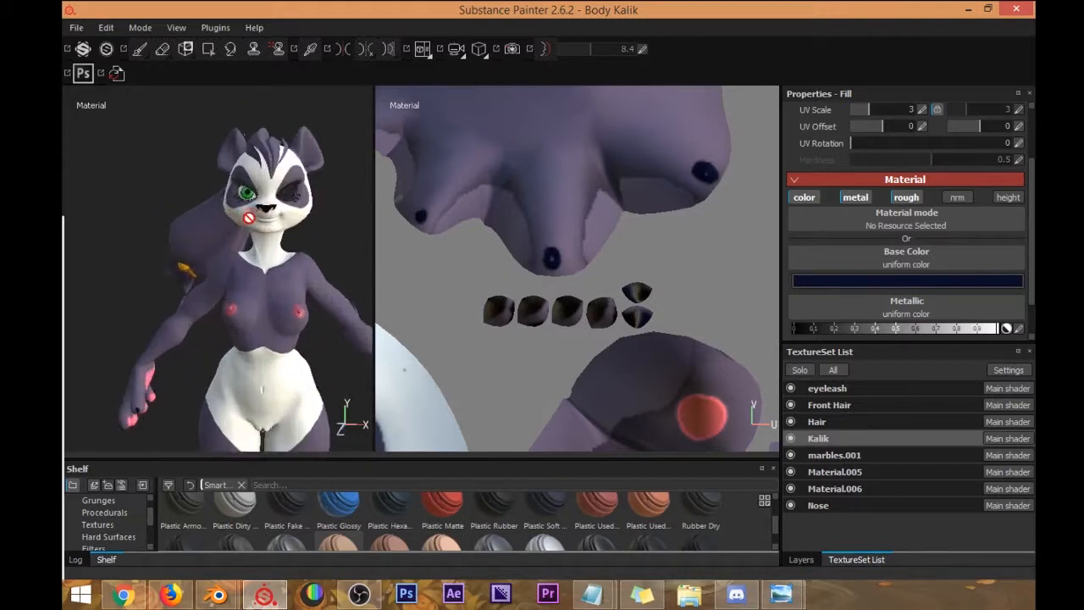
scroll(247, 217, up, 5)
alt+drag(242, 215, 233, 246)
scroll(240, 232, up, 3)
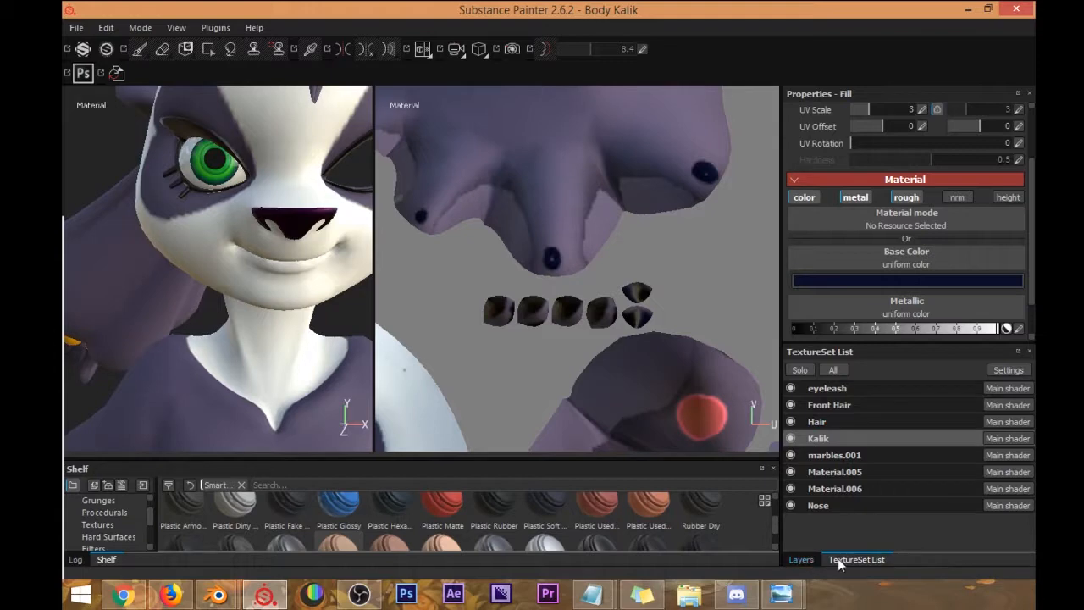
click(801, 559)
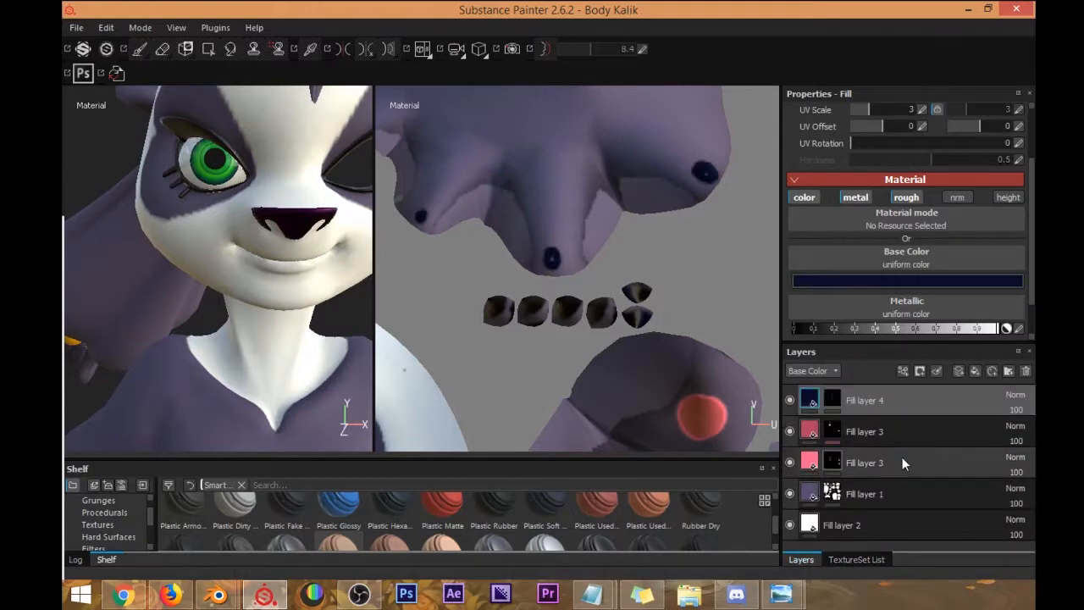
click(911, 435)
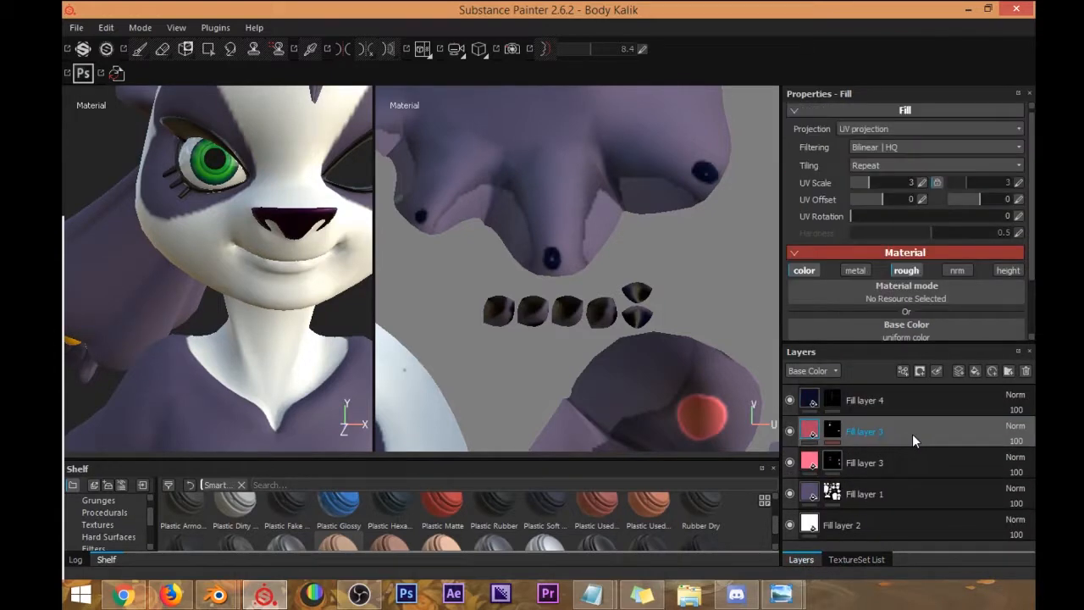
key(ctrl+d)
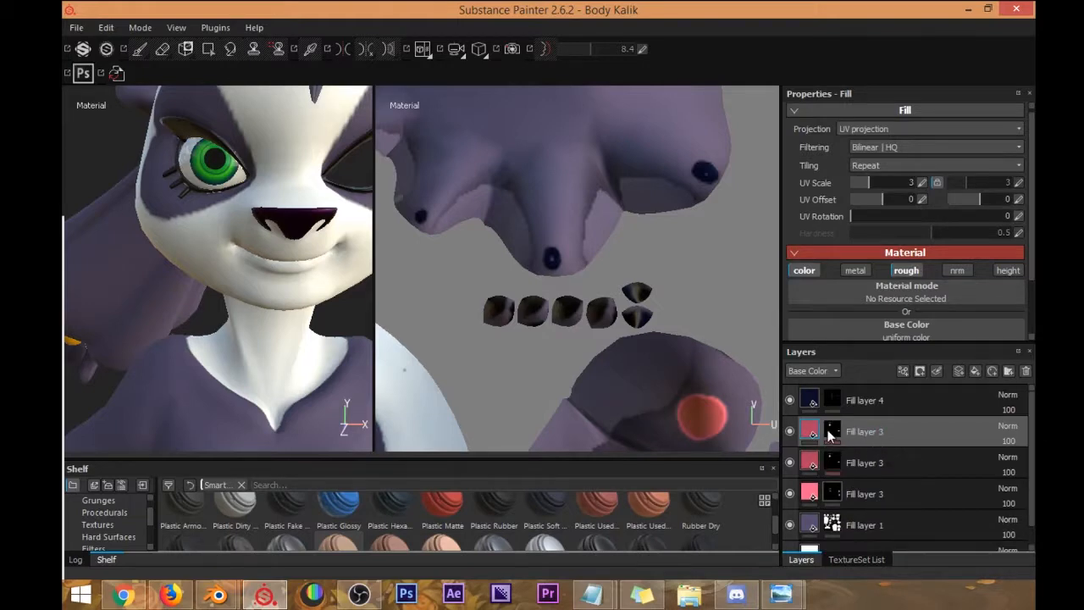
right_click(830, 434)
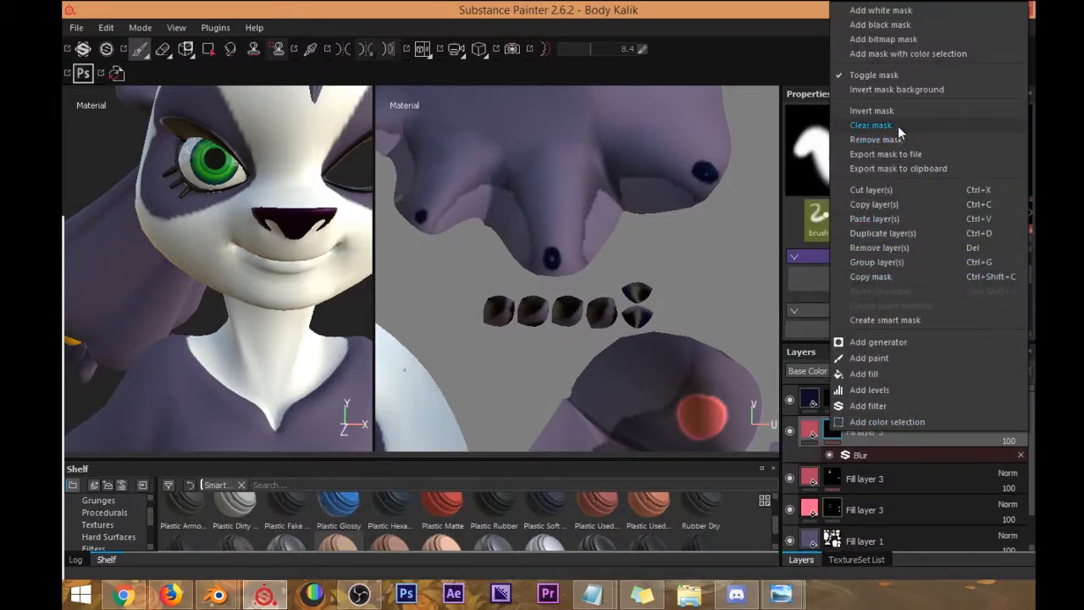
click(899, 127)
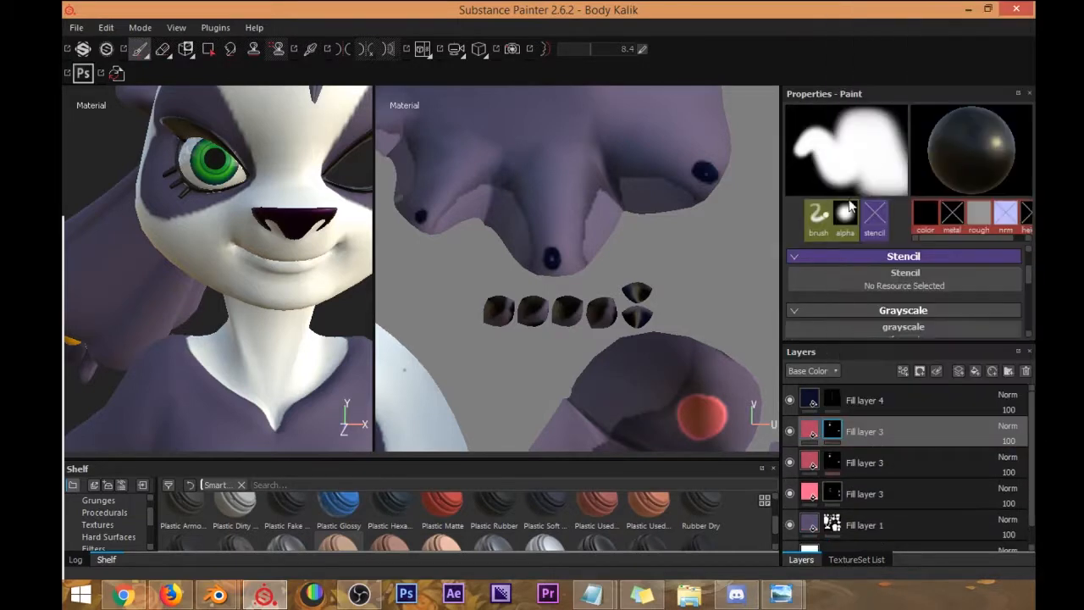
Turn off the roughness channel of the duplicated Fill layer 3 and set its mask paint value to white.
click(813, 430)
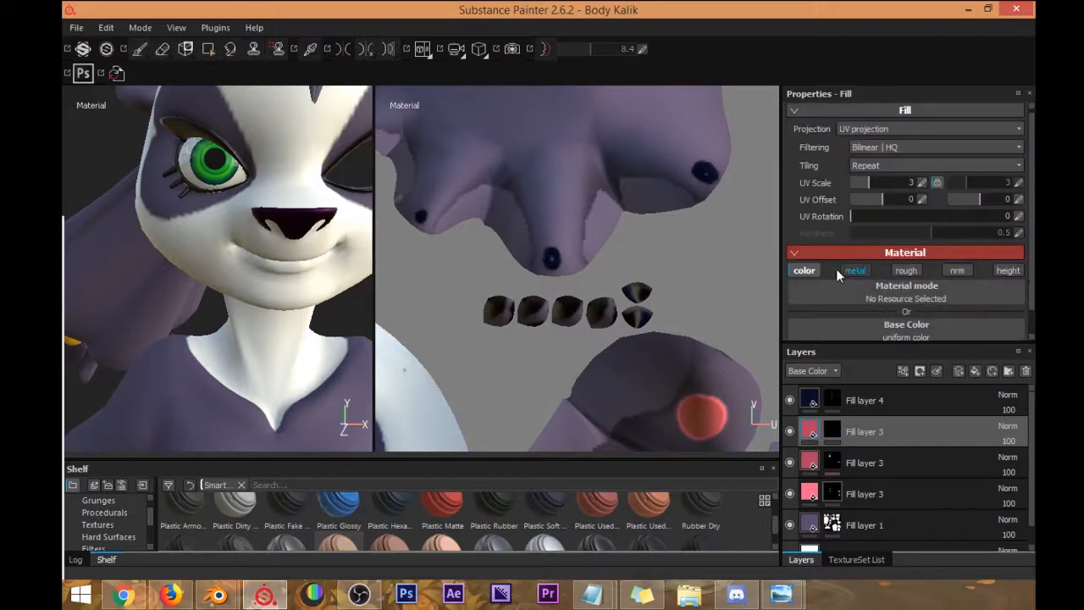
click(832, 431)
alt+drag(355, 225, 326, 220)
scroll(978, 303, down, 2)
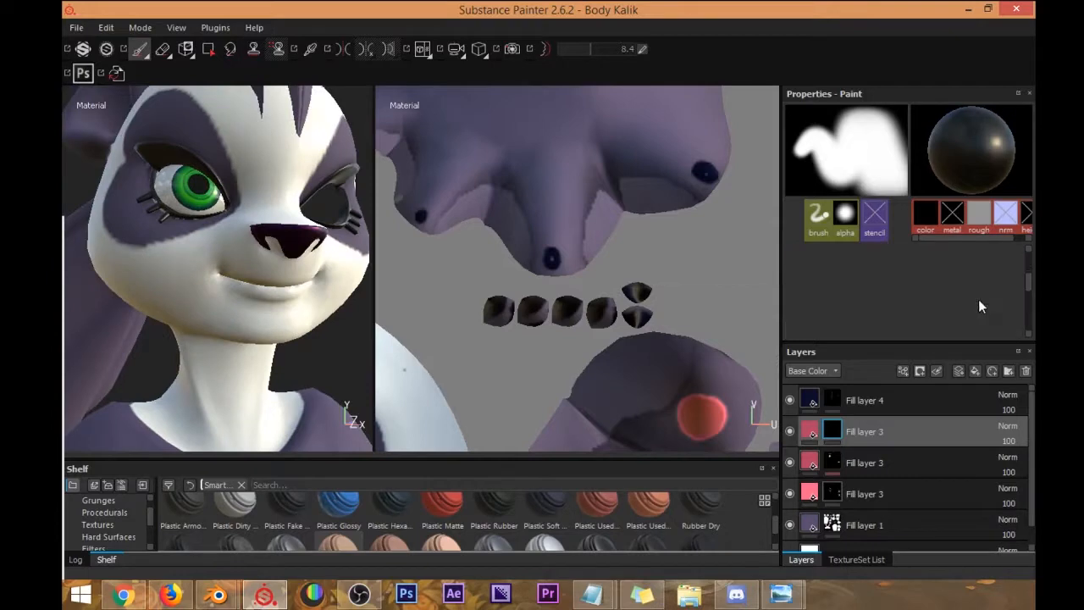
drag(881, 263, 1035, 264)
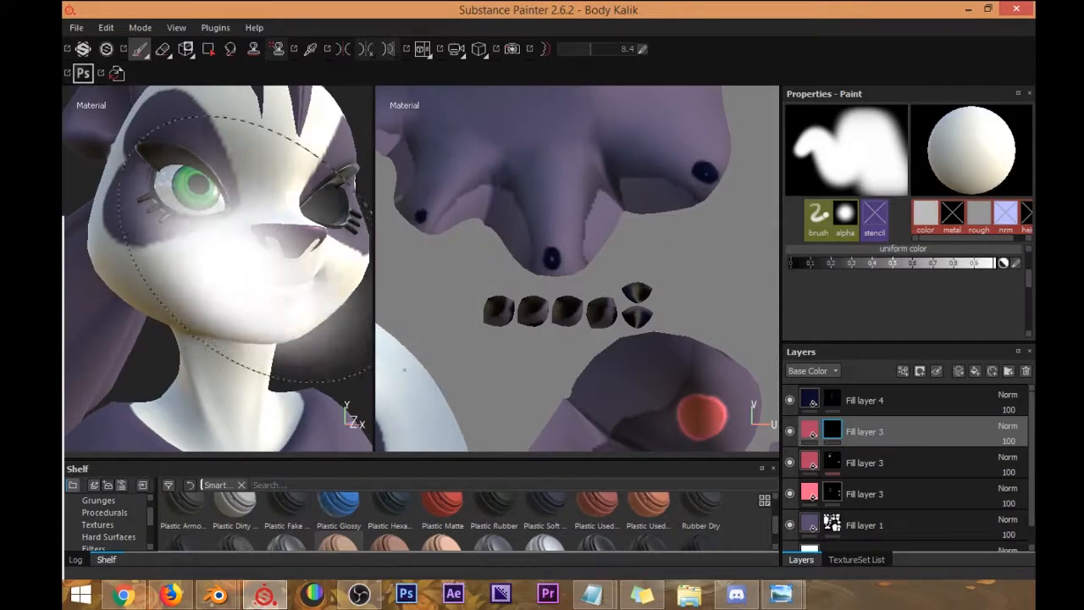
Reduce the brush size and paint a soft red blush into the mask on the cheek below the open green eye.
click(182, 244)
alt+drag(236, 283, 241, 284)
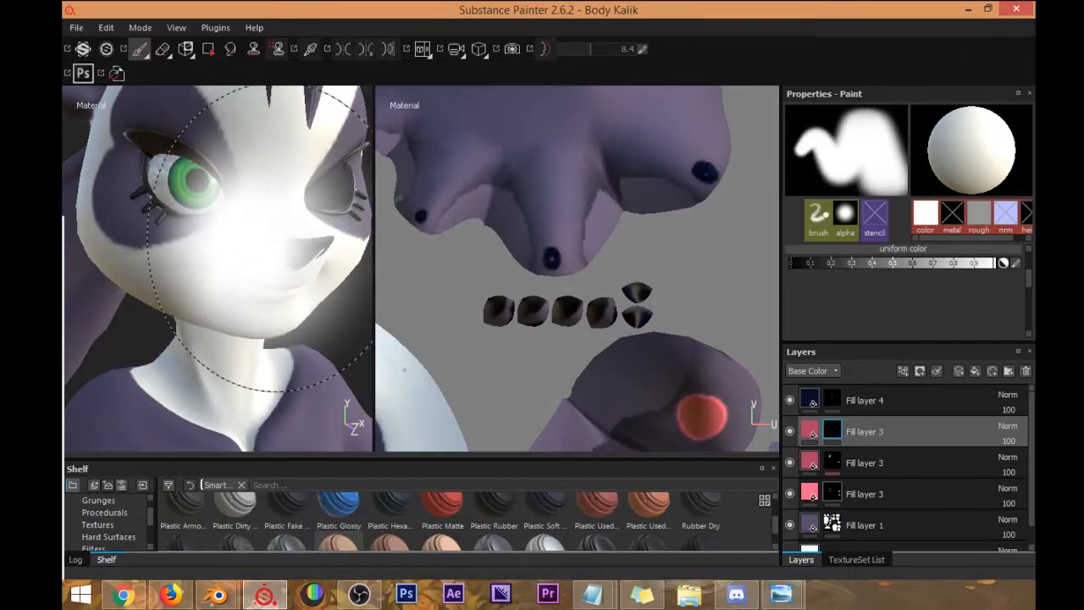
ctrl+right_drag(271, 287, 182, 263)
drag(160, 246, 183, 250)
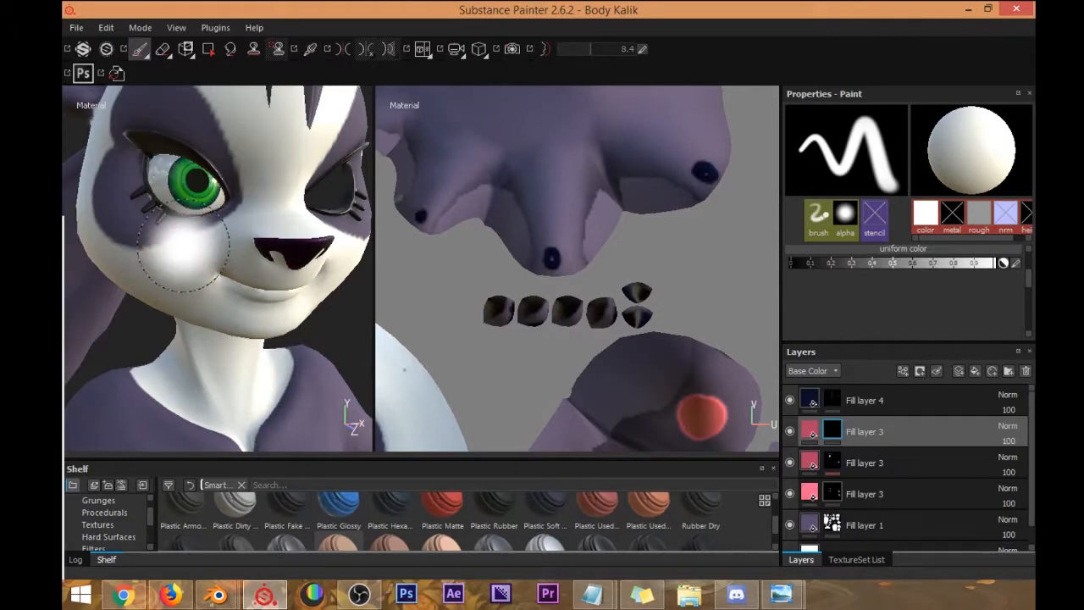
alt+drag(166, 269, 151, 245)
mouse_move(151, 244)
mouse_down()
mouse_move(151, 259)
mouse_move(140, 248)
mouse_up()
drag(161, 233, 179, 242)
mouse_move(257, 269)
alt+mouse_down()
mouse_move(208, 276)
mouse_move(242, 301)
mouse_move(287, 280)
alt+mouse_up()
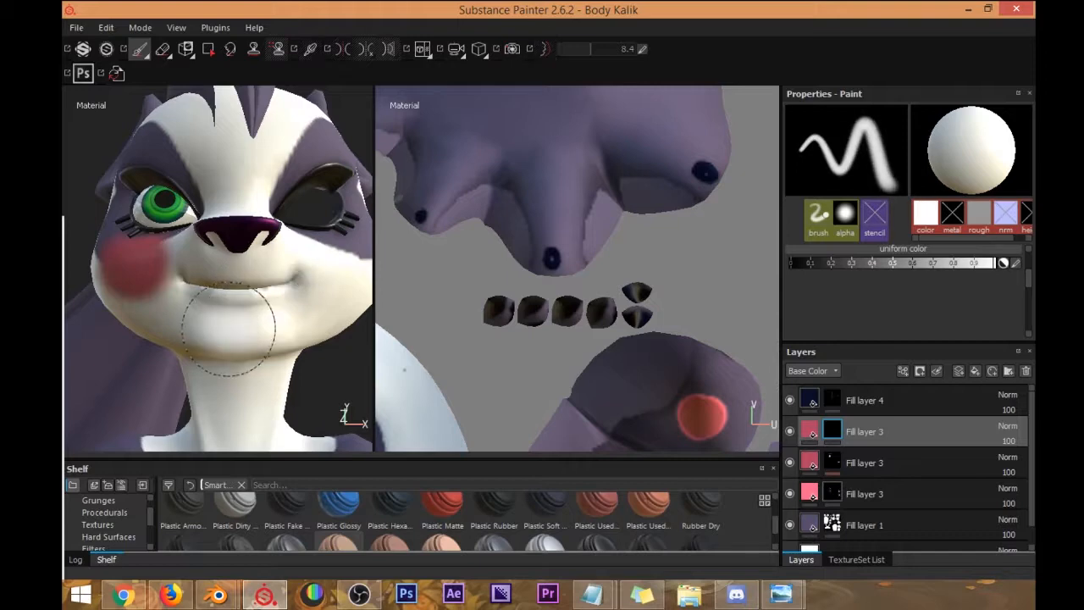
Paint the same red blush on the other cheek and around the mouth.
mouse_move(193, 280)
alt+mouse_down()
mouse_move(216, 293)
mouse_move(338, 297)
mouse_move(206, 302)
mouse_move(279, 284)
mouse_move(225, 259)
mouse_move(203, 272)
mouse_move(225, 278)
alt+mouse_up()
alt+right_drag(280, 292, 161, 298)
alt+drag(144, 303, 216, 307)
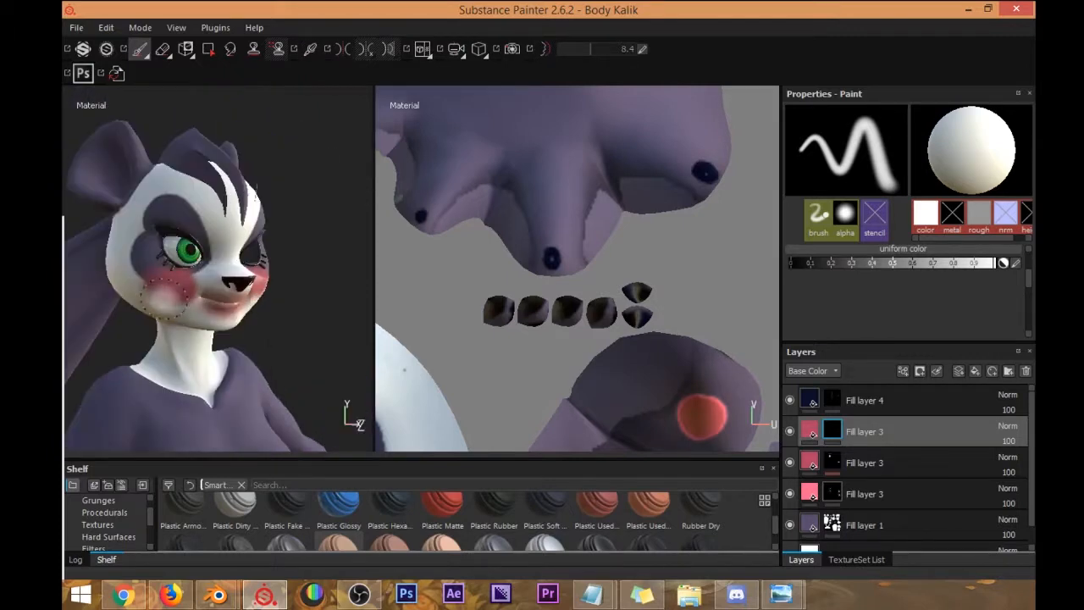
Paint a soft red blush over both sides of the chest in the duplicated layer's mask.
alt+middle_drag(284, 391, 284, 269)
alt+drag(284, 271, 218, 279)
mouse_move(222, 317)
alt+mouse_down()
mouse_move(203, 333)
mouse_move(190, 320)
alt+mouse_up()
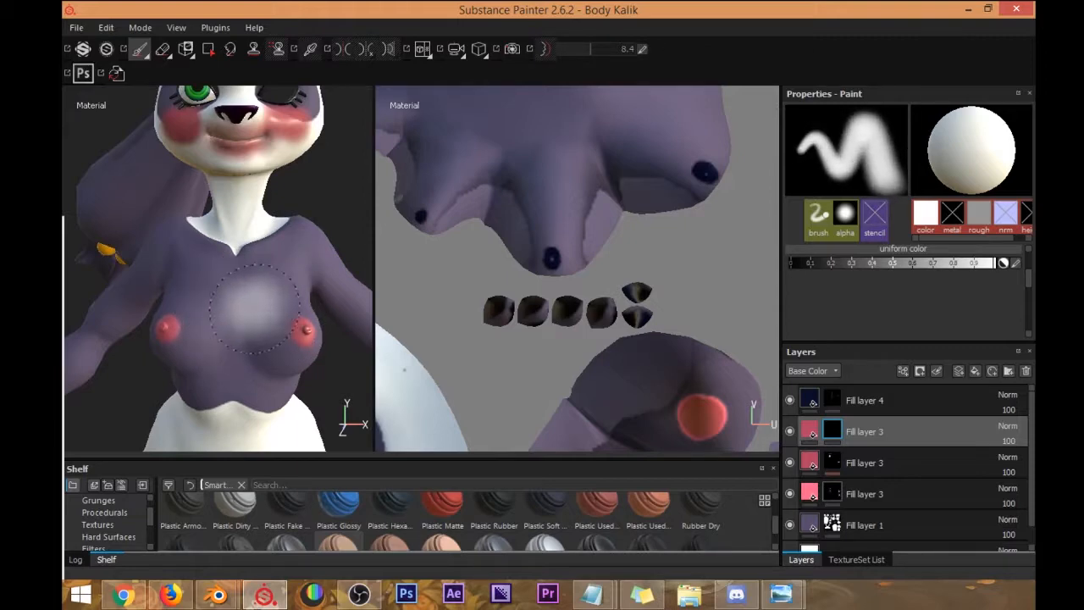
alt+drag(252, 305, 203, 338)
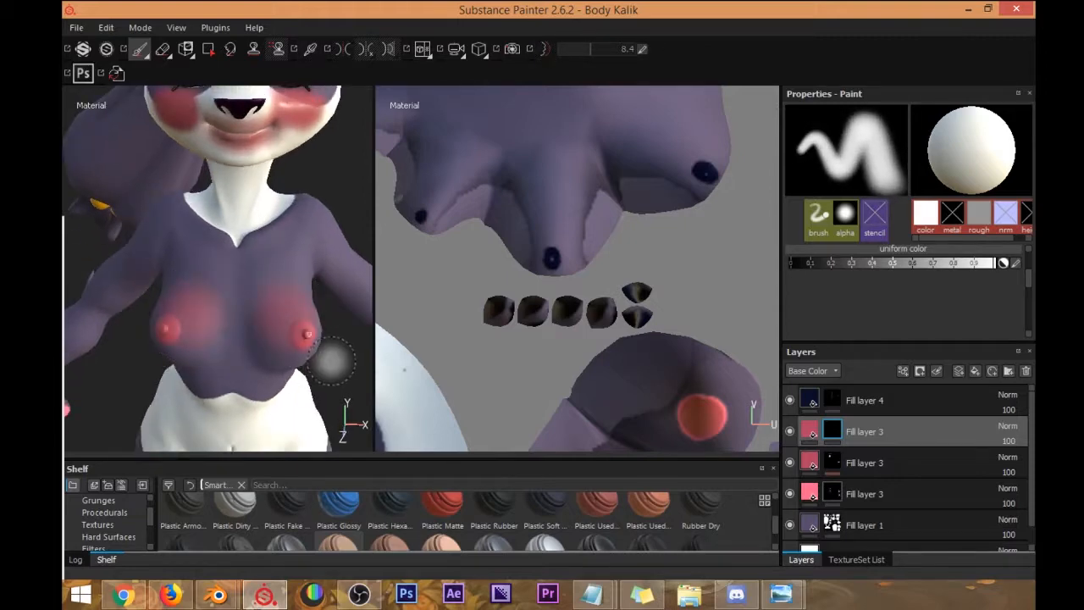
alt+drag(333, 360, 315, 354)
alt+drag(191, 322, 266, 290)
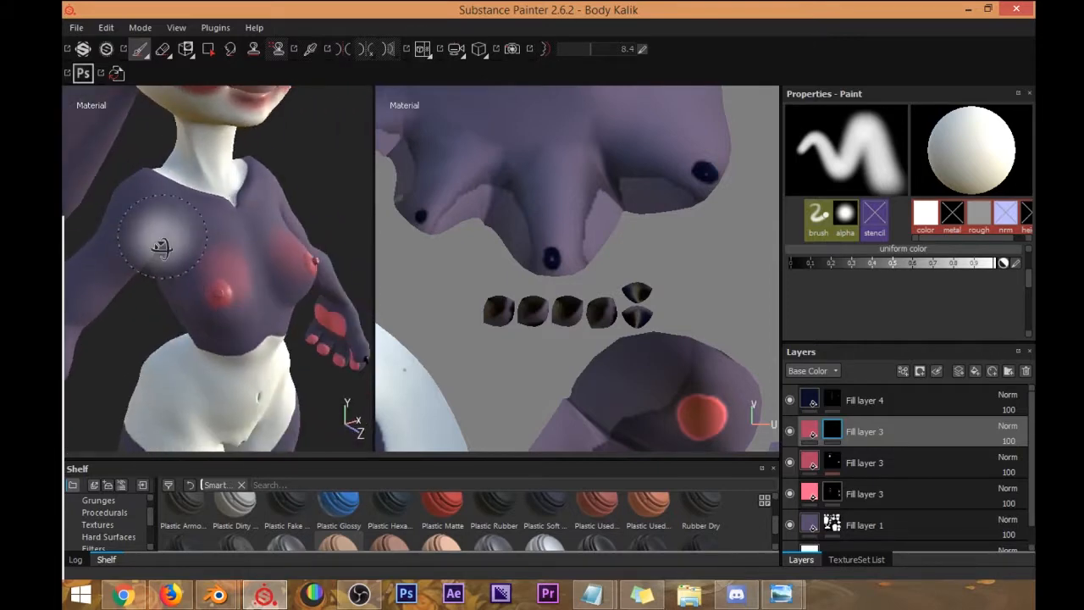
Enlarge the brush and paint a faint red blush over the character's shoulders.
alt+drag(161, 228, 129, 199)
mouse_move(132, 199)
ctrl+right_down()
mouse_move(174, 199)
mouse_move(154, 199)
ctrl+right_up()
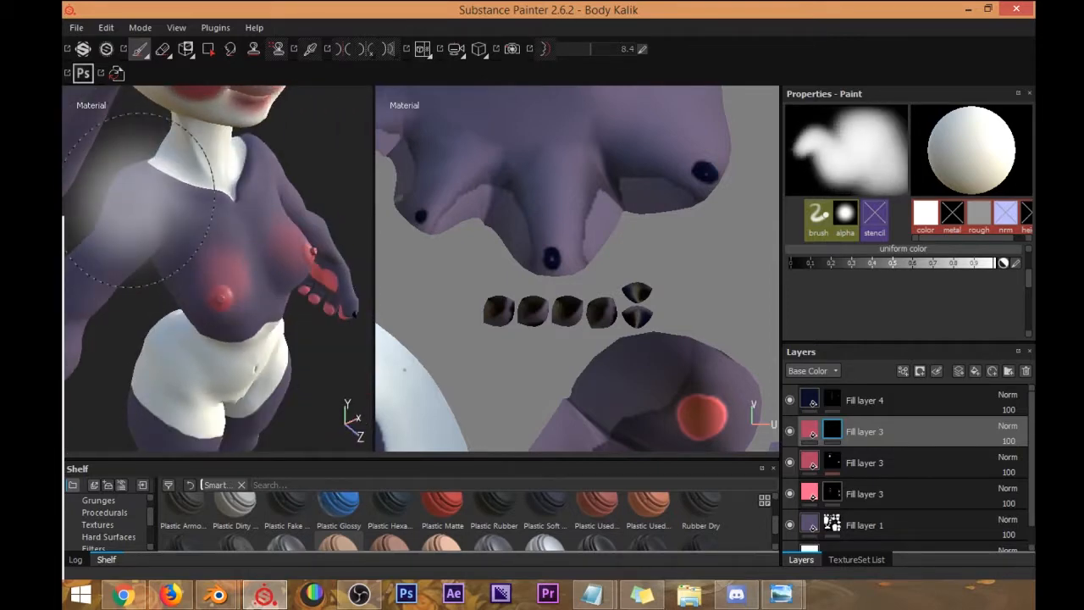
click(137, 193)
alt+drag(285, 249, 210, 222)
scroll(220, 224, down, 2)
alt+middle_drag(254, 215, 256, 278)
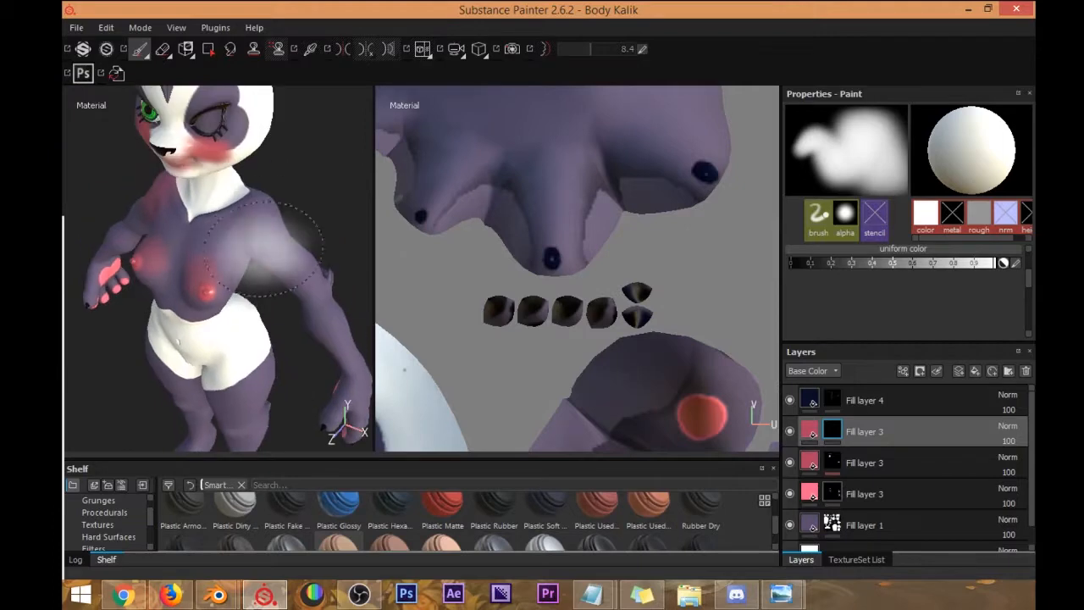
mouse_move(271, 222)
alt+mouse_down()
mouse_move(278, 259)
mouse_move(169, 266)
mouse_move(174, 233)
mouse_move(211, 246)
mouse_move(133, 254)
mouse_move(244, 291)
mouse_move(308, 280)
mouse_move(192, 283)
alt+mouse_up()
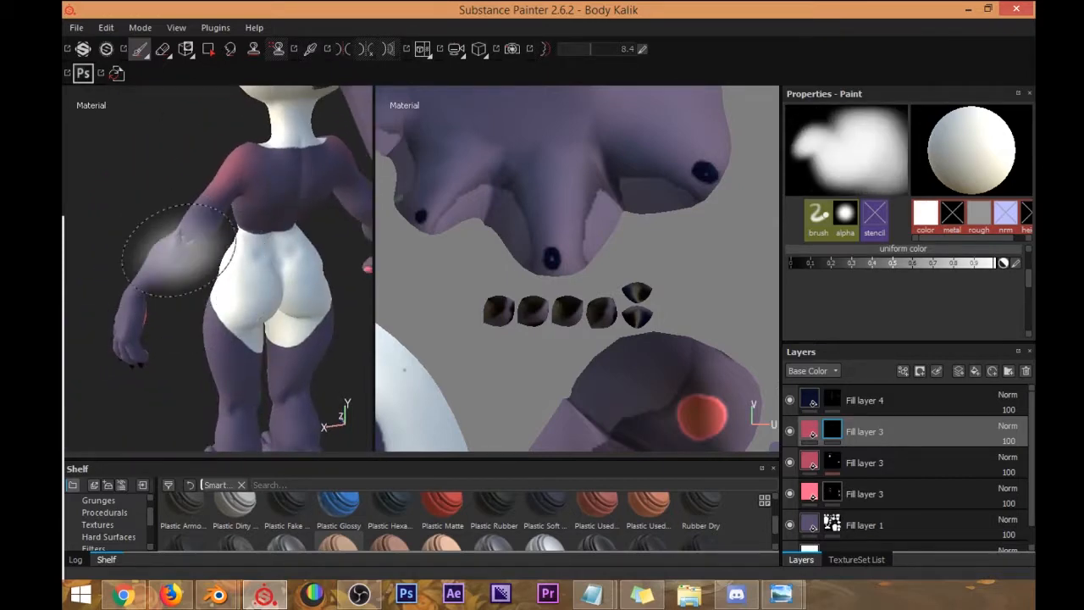
Reduce the brush size and paint red blush into the mask around the pelvic area and its UV island.
alt+drag(188, 245, 100, 264)
alt+drag(219, 262, 179, 246)
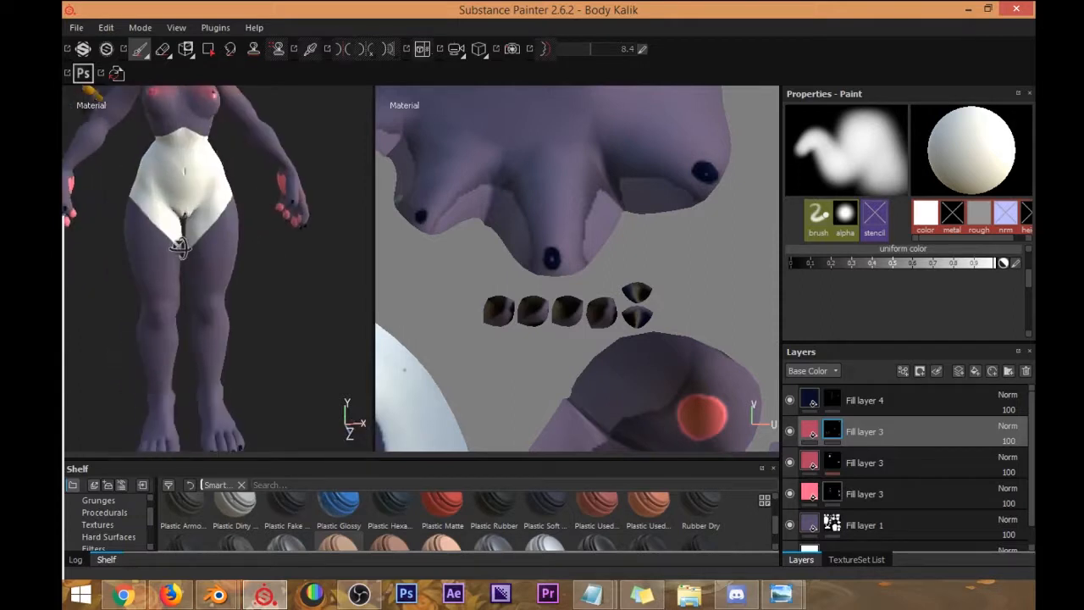
scroll(198, 199, up, 6)
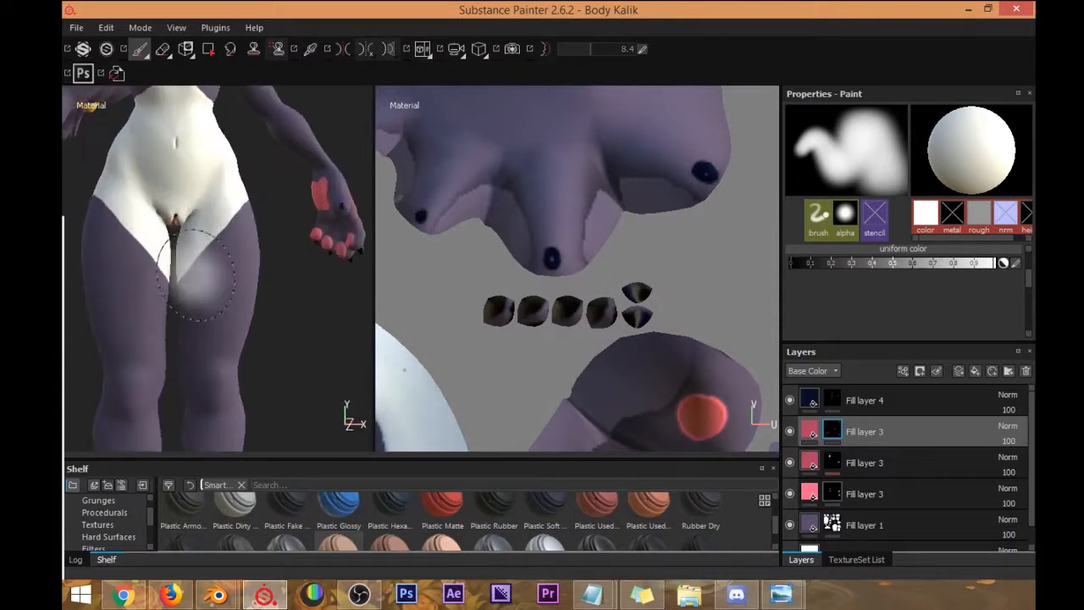
alt+drag(192, 260, 179, 216)
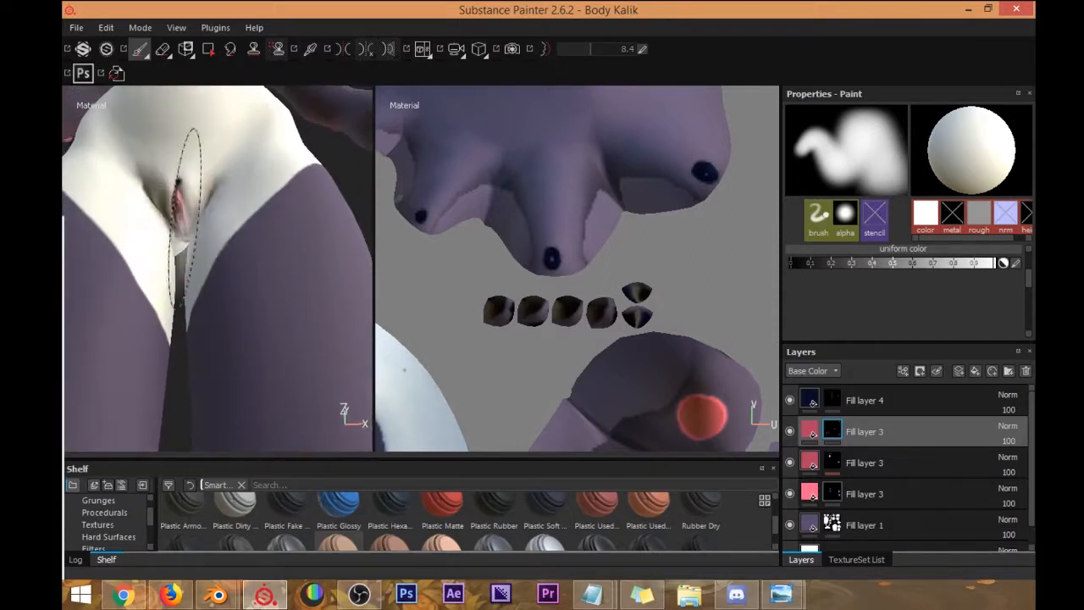
mouse_move(188, 198)
alt+mouse_down()
mouse_move(194, 254)
mouse_move(177, 208)
alt+mouse_up()
scroll(188, 197, up, 5)
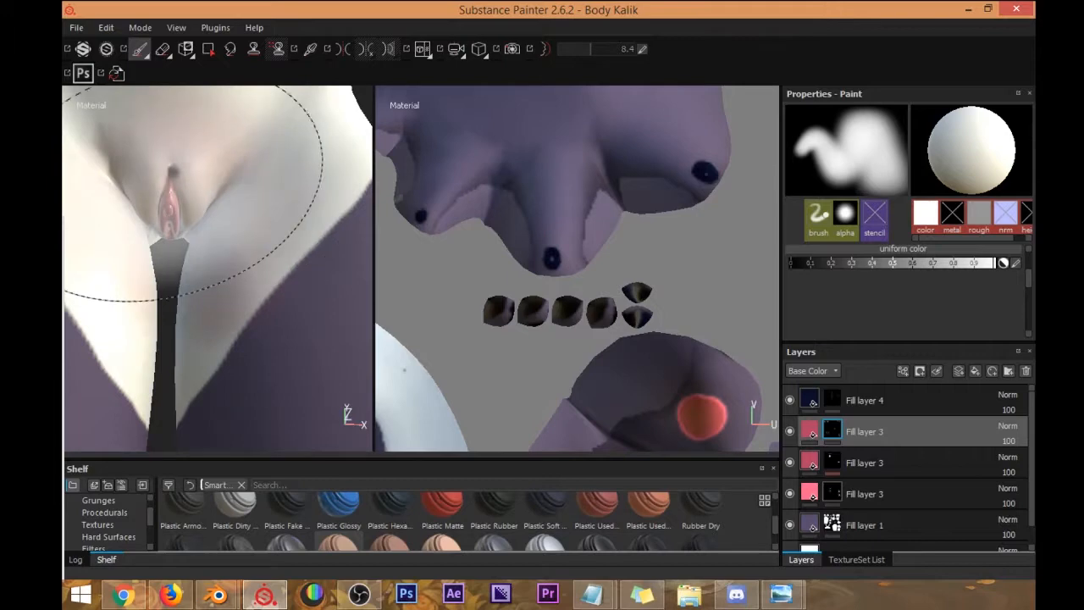
scroll(610, 278, up, 2)
scroll(613, 276, down, 4)
scroll(618, 269, down, 5)
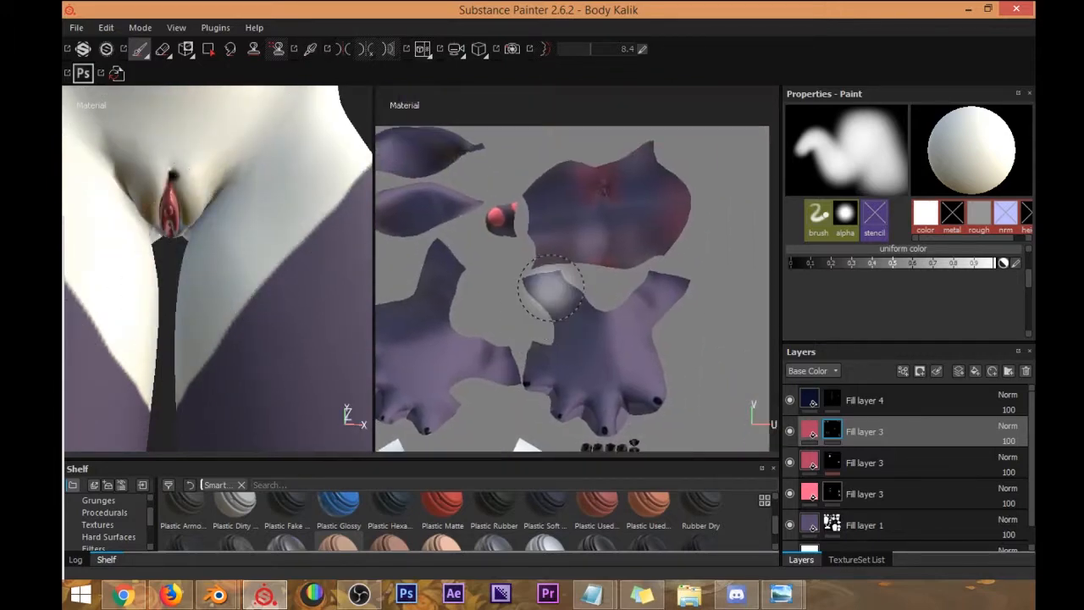
scroll(551, 288, down, 5)
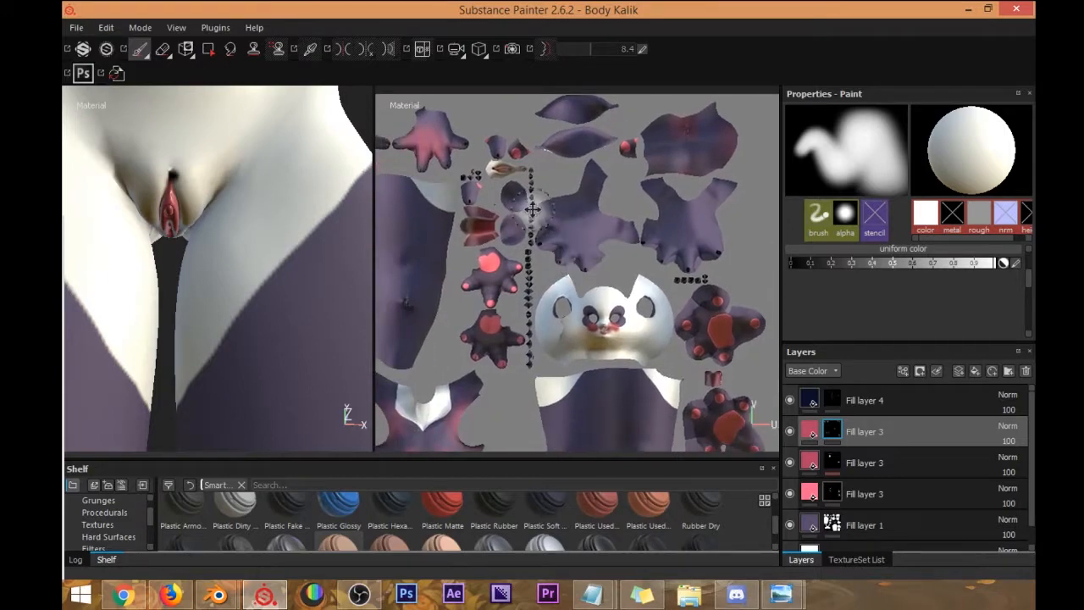
scroll(532, 207, up, 5)
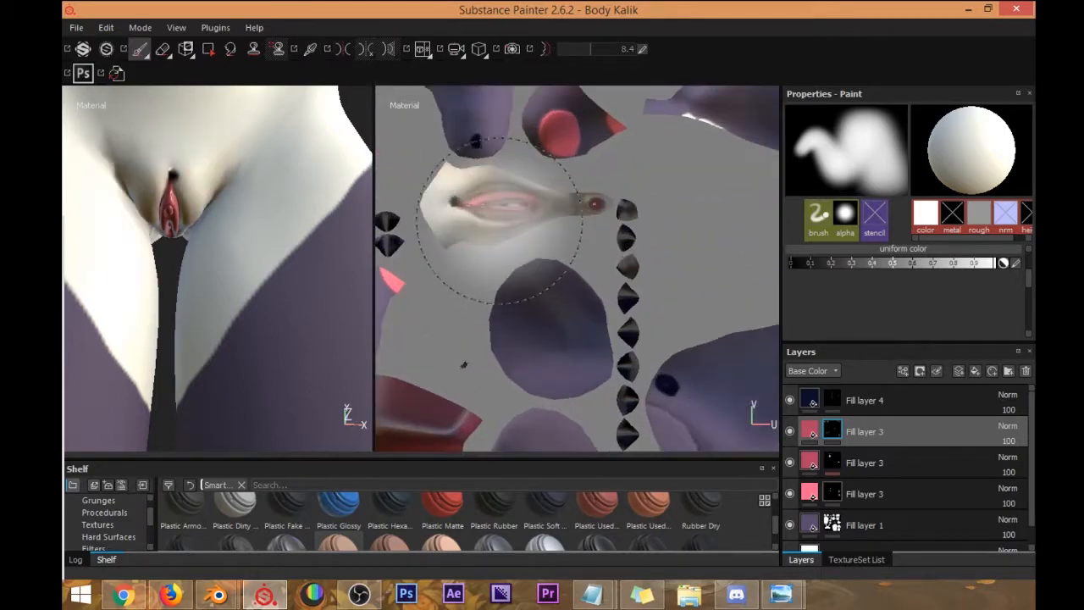
scroll(499, 220, up, 2)
mouse_move(523, 206)
ctrl+right_down()
mouse_move(484, 208)
mouse_move(501, 201)
ctrl+right_up()
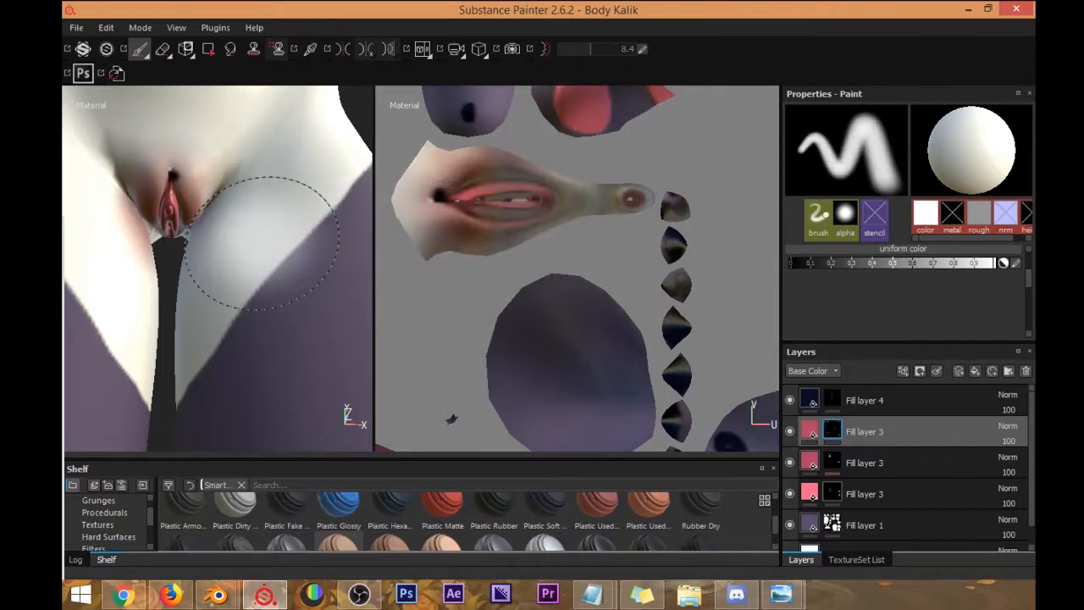
alt+drag(279, 242, 339, 255)
scroll(474, 271, down, 5)
alt+middle_drag(521, 284, 597, 142)
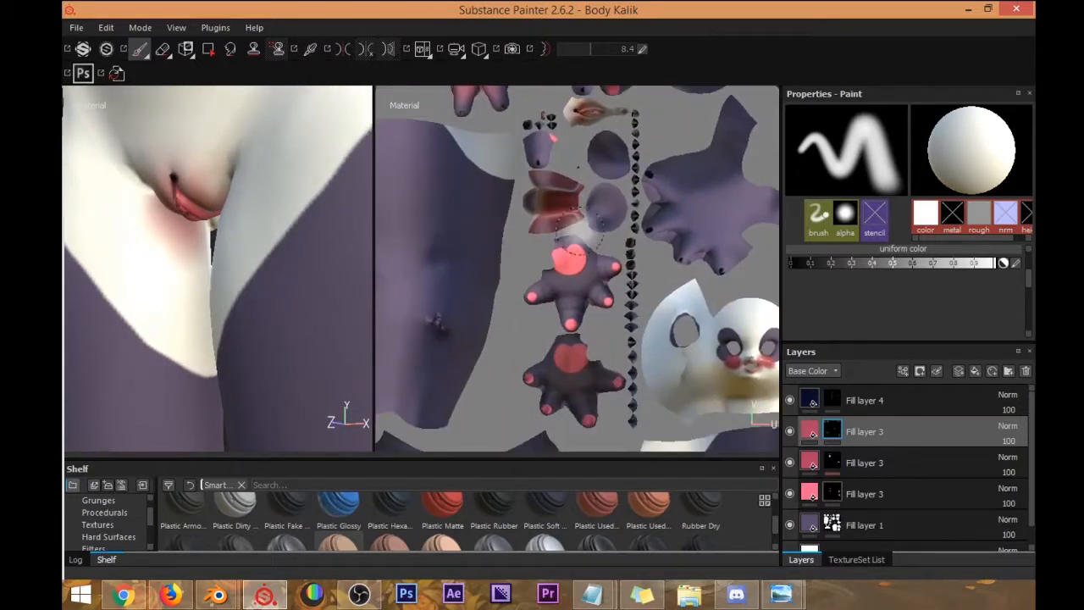
Paint with black in the blush layer's mask to remove the excess red from the inner thigh along its UV edge.
alt+middle_drag(474, 207, 549, 52)
scroll(559, 317, down, 2)
alt+middle_drag(559, 317, 552, 132)
scroll(551, 263, up, 5)
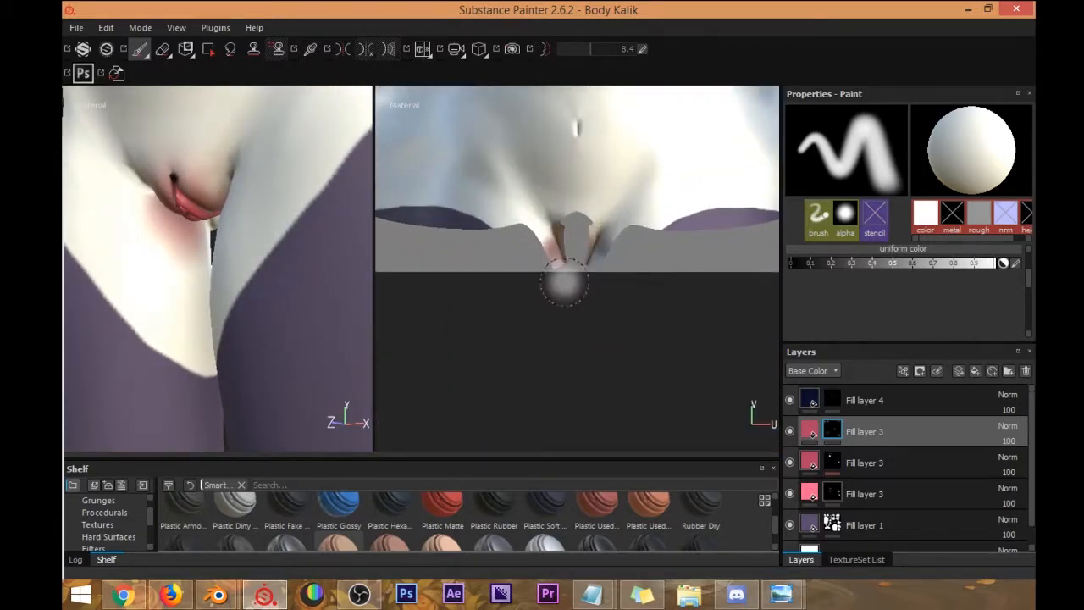
drag(833, 265, 783, 265)
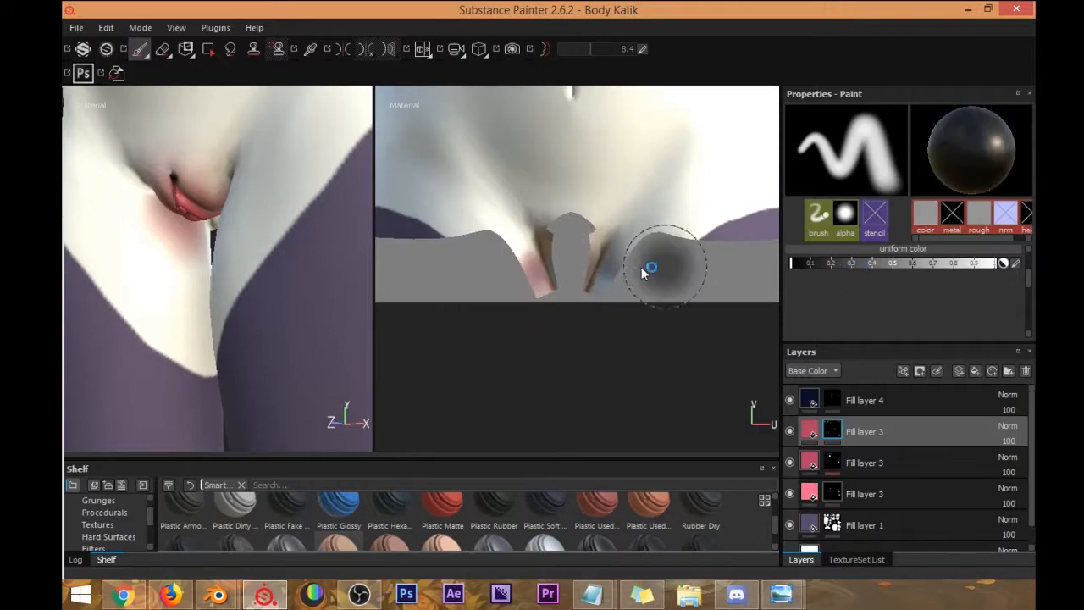
mouse_move(513, 264)
mouse_down()
mouse_move(527, 293)
mouse_move(526, 254)
mouse_up()
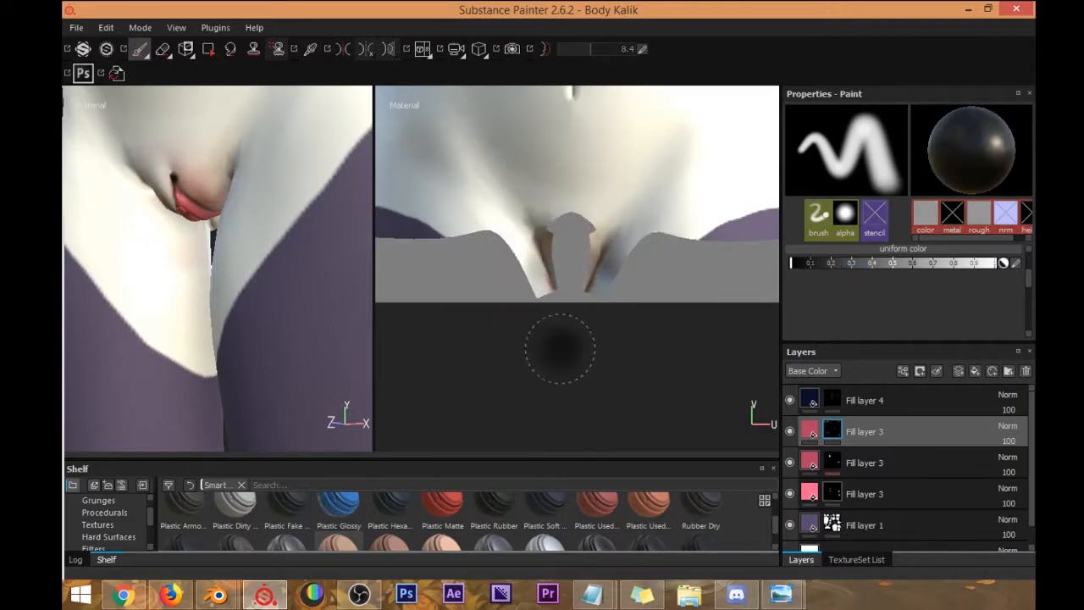
mouse_move(279, 279)
alt+mouse_down()
mouse_move(246, 275)
mouse_move(259, 275)
alt+mouse_up()
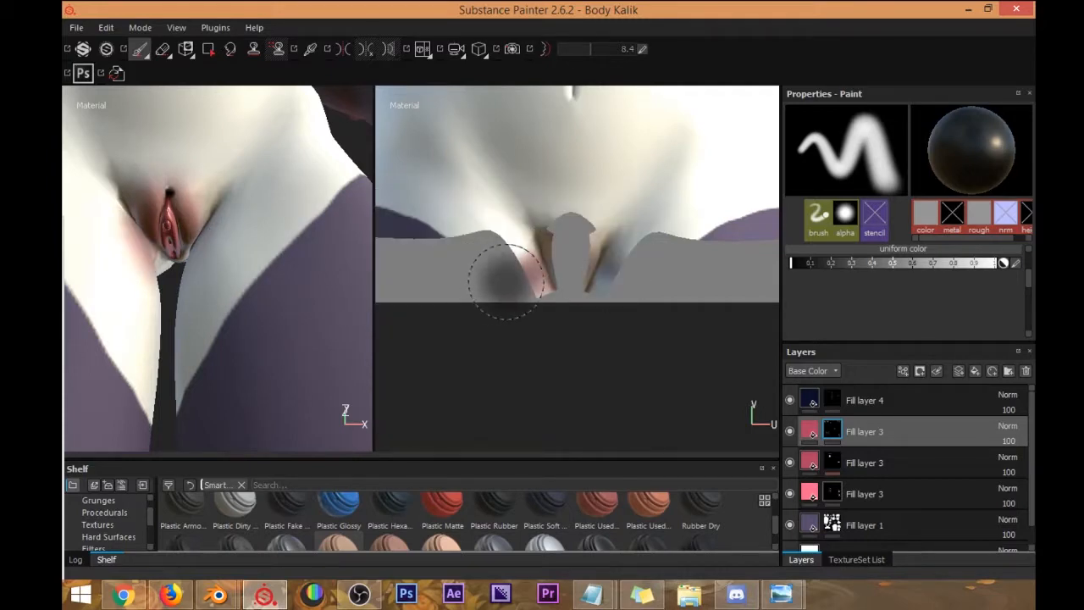
drag(511, 280, 518, 279)
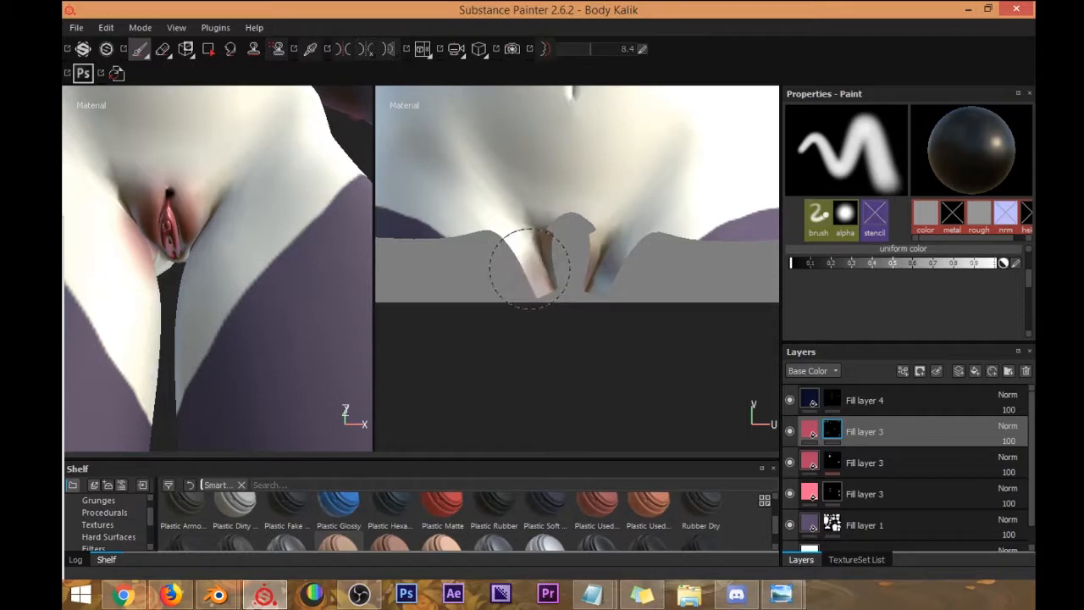
mouse_move(310, 281)
alt+mouse_down()
mouse_move(269, 196)
mouse_move(254, 316)
alt+mouse_up()
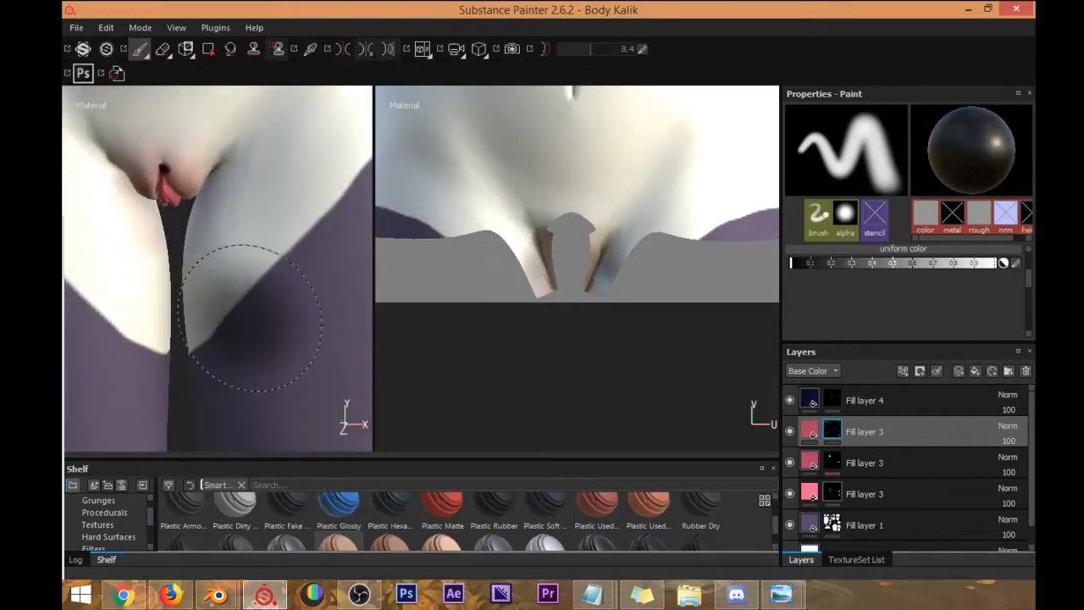
Switch the mask paint back to a lighter grey, enlarge the brush and paint a faint red blush over the belly.
scroll(242, 234, down, 5)
scroll(243, 203, down, 4)
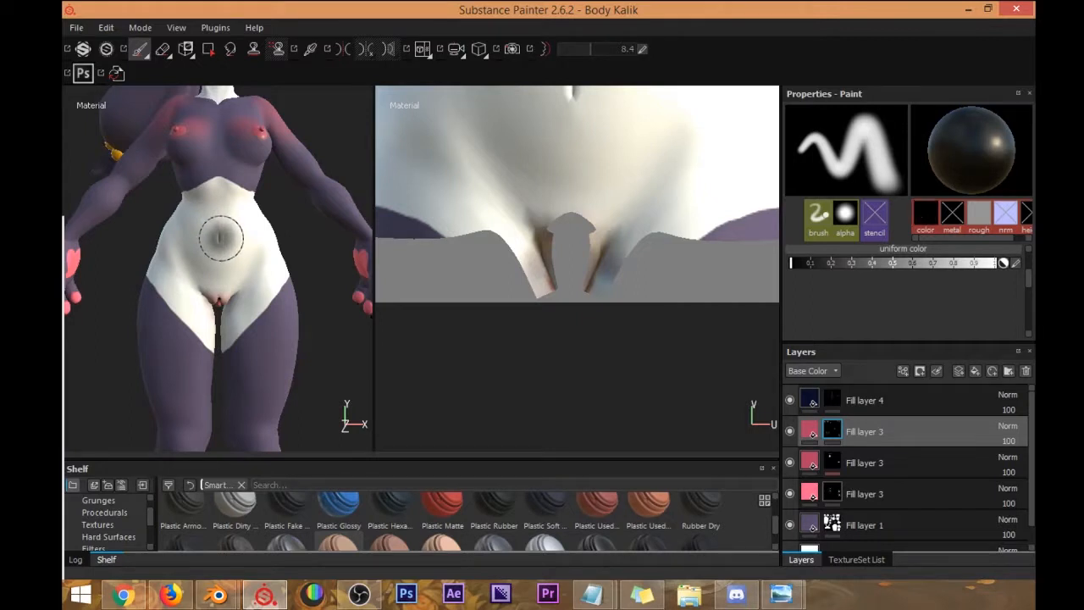
click(835, 265)
alt+drag(254, 285, 285, 251)
ctrl+right_drag(269, 258, 312, 256)
click(223, 232)
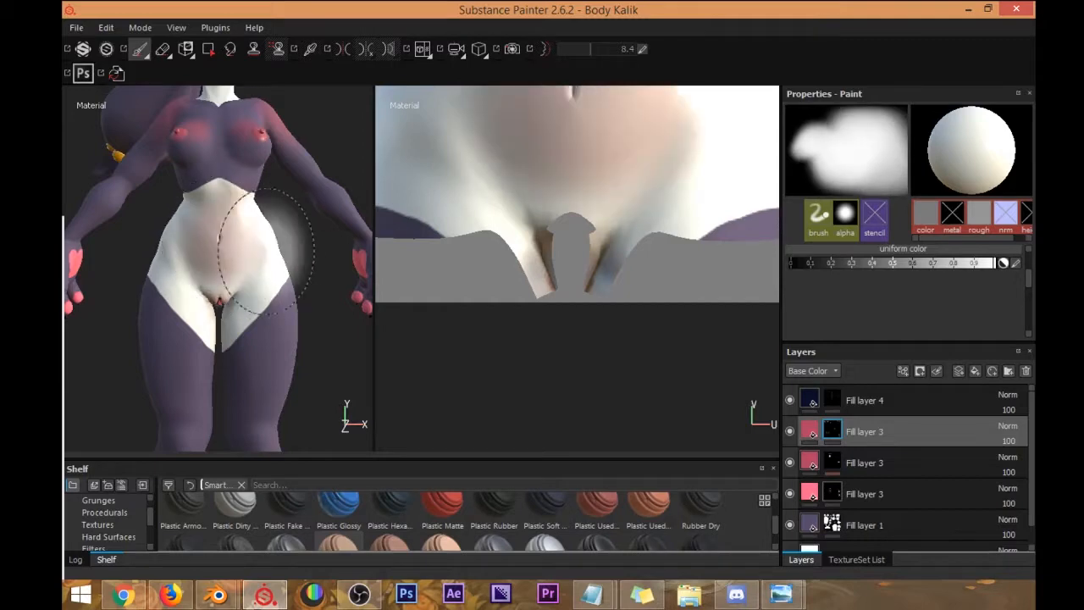
Paint a soft red blush over both knees in the same mask.
alt+drag(238, 308, 263, 302)
alt+middle_drag(184, 302, 198, 208)
alt+middle_drag(194, 350, 193, 276)
alt+drag(287, 346, 276, 305)
click(266, 283)
alt+middle_drag(267, 338, 245, 220)
alt+drag(264, 244, 177, 248)
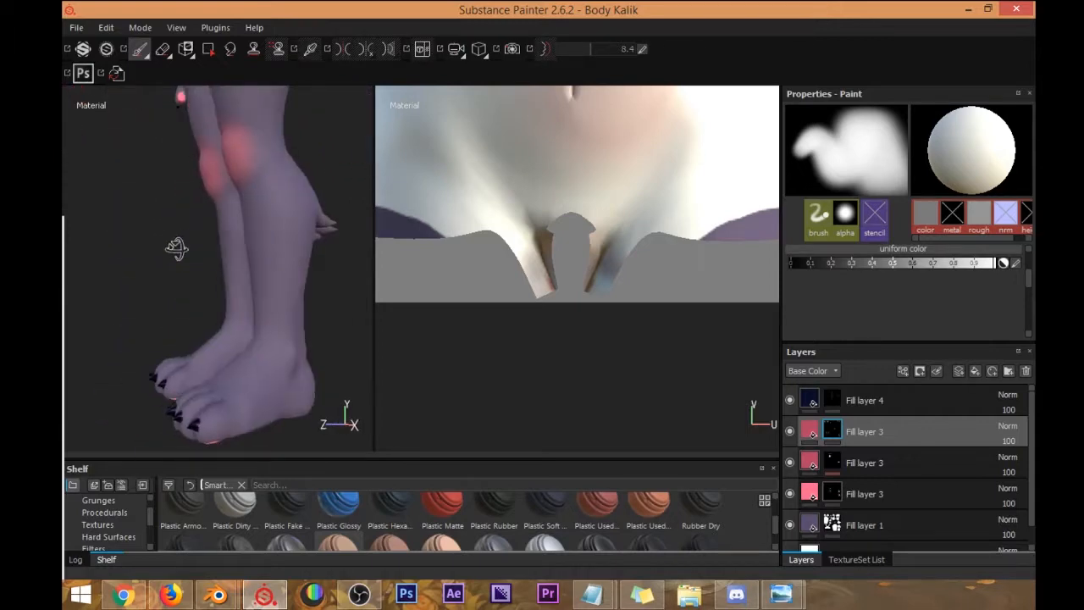
Paint a red blush over the heels of the feet.
alt+middle_drag(256, 336, 237, 254)
alt+drag(237, 254, 166, 252)
alt+drag(317, 324, 285, 307)
click(283, 314)
mouse_move(286, 307)
alt+middle_down()
mouse_move(280, 294)
mouse_move(214, 300)
alt+middle_up()
click(297, 324)
alt+drag(174, 270, 252, 254)
alt+middle_drag(230, 191, 256, 249)
scroll(257, 249, up, 3)
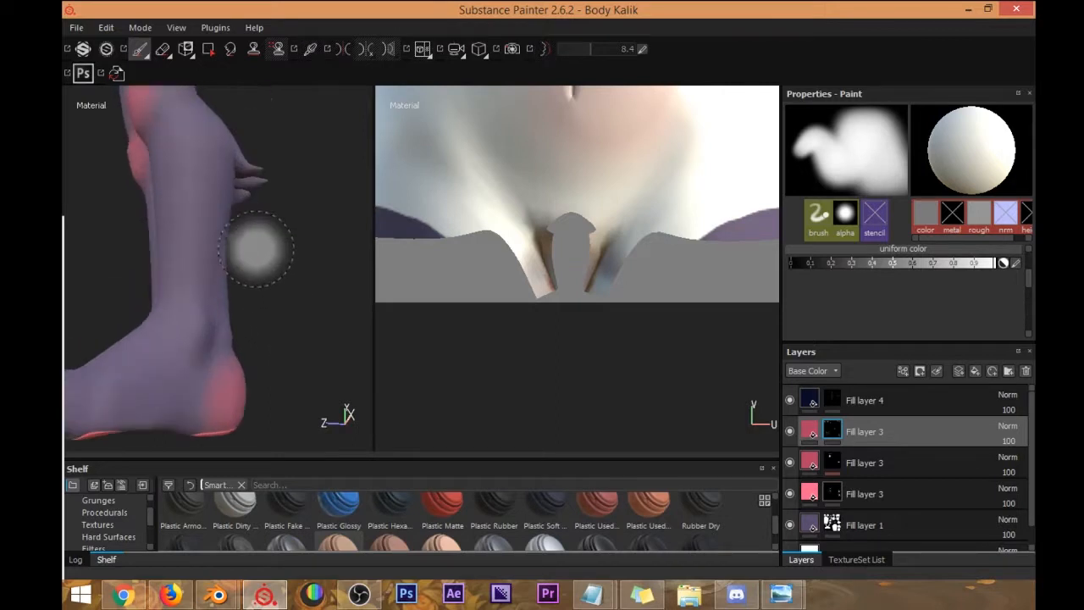
Paint a soft red blush over both buttocks from the rear view.
scroll(251, 195, down, 5)
alt+middle_drag(203, 182, 197, 247)
mouse_move(153, 263)
alt+mouse_down()
mouse_move(189, 278)
mouse_move(71, 256)
mouse_move(133, 242)
alt+mouse_up()
scroll(254, 218, up, 5)
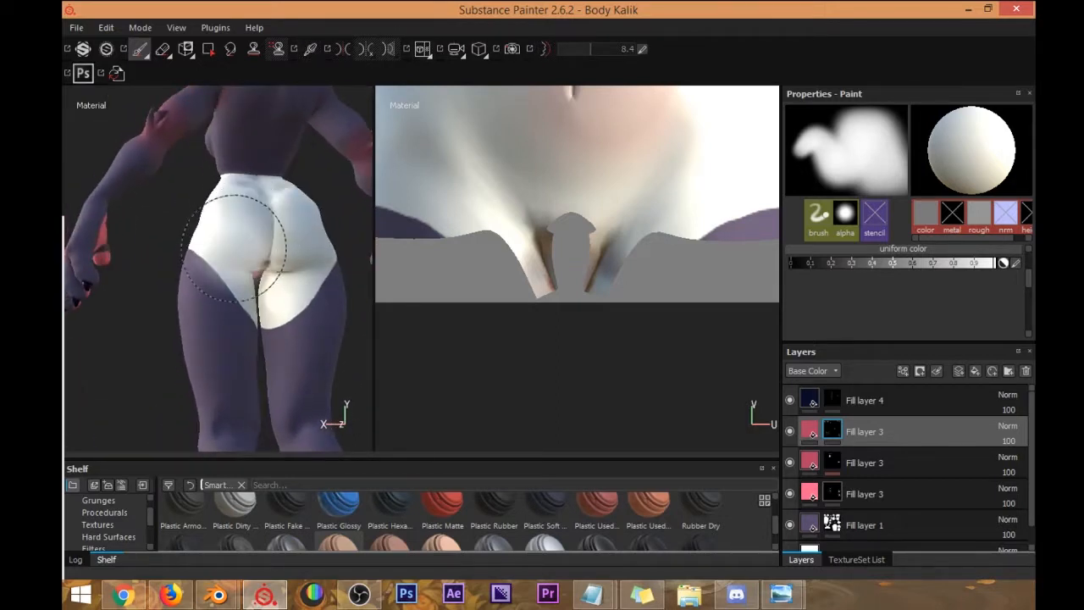
alt+drag(305, 242, 251, 252)
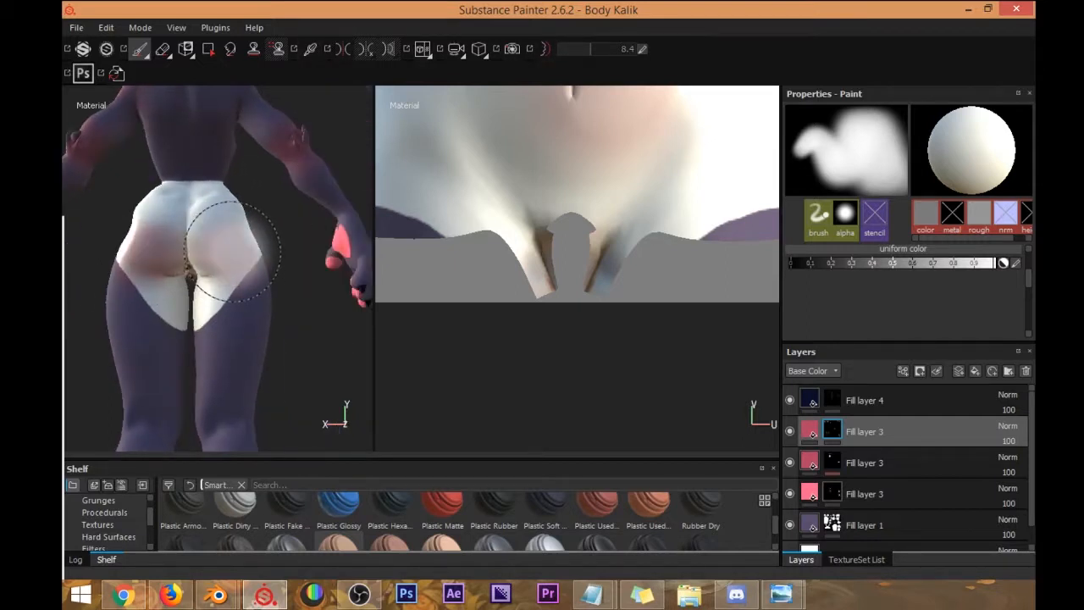
alt+drag(185, 255, 172, 257)
Examine the painted blush from the back around to the chest and face.
alt+drag(92, 249, 194, 246)
alt+middle_drag(194, 246, 155, 246)
scroll(156, 240, down, 8)
alt+drag(158, 235, 200, 244)
alt+middle_drag(200, 244, 201, 296)
alt+drag(202, 254, 256, 248)
scroll(242, 243, up, 7)
alt+middle_drag(237, 247, 258, 289)
Add a Blur filter to the blush layer's mask with a blur intensity of 4.21.
right_click(836, 429)
click(885, 405)
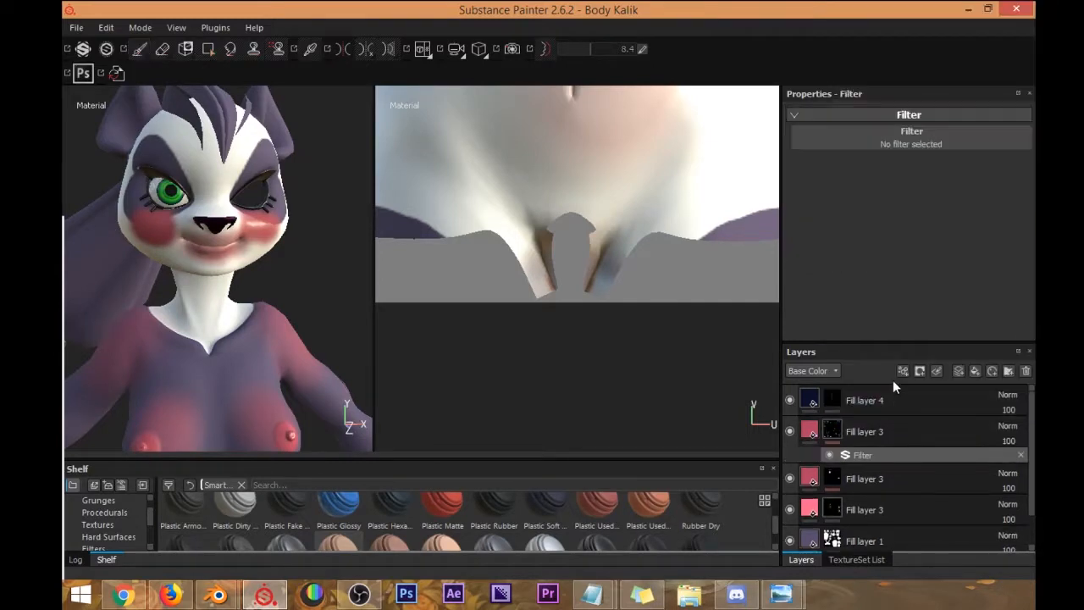
click(888, 139)
click(939, 185)
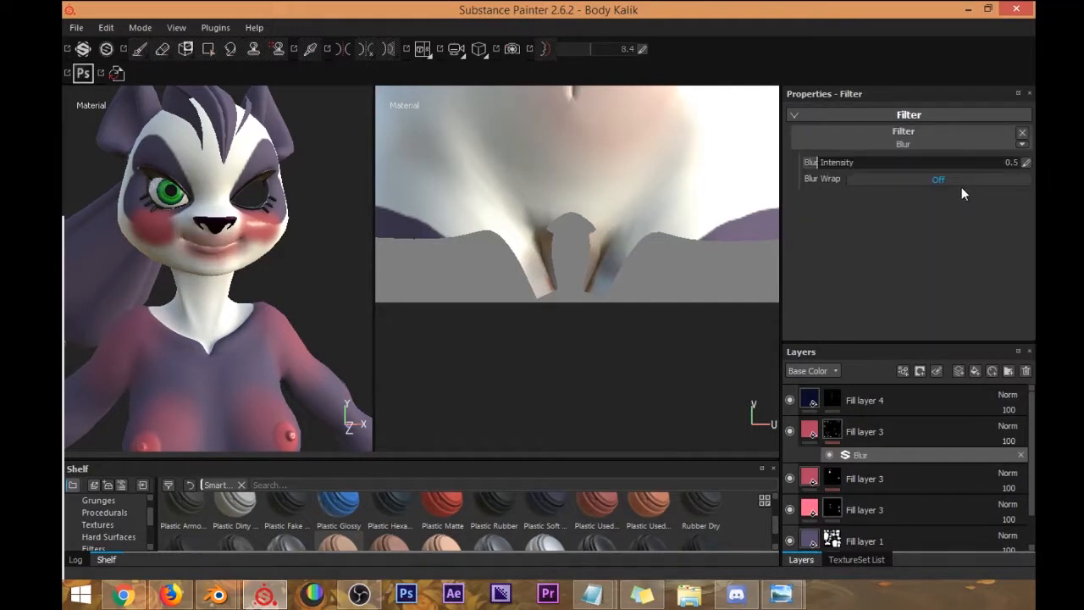
drag(866, 159, 917, 169)
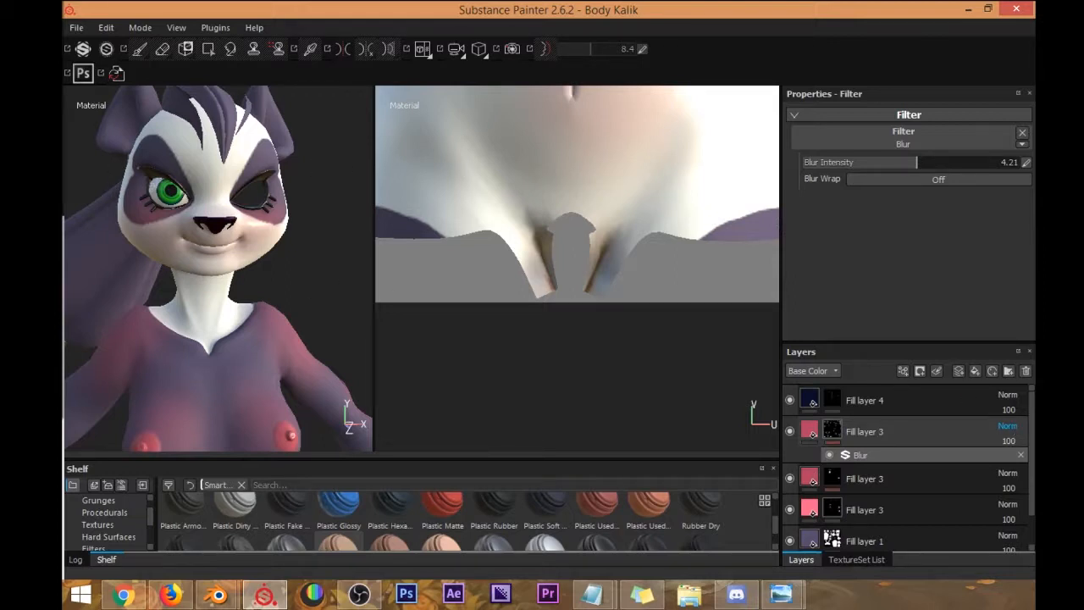
Try the Soft light and Screen blending modes on the blush layer and lower its opacity to 36.
click(1008, 426)
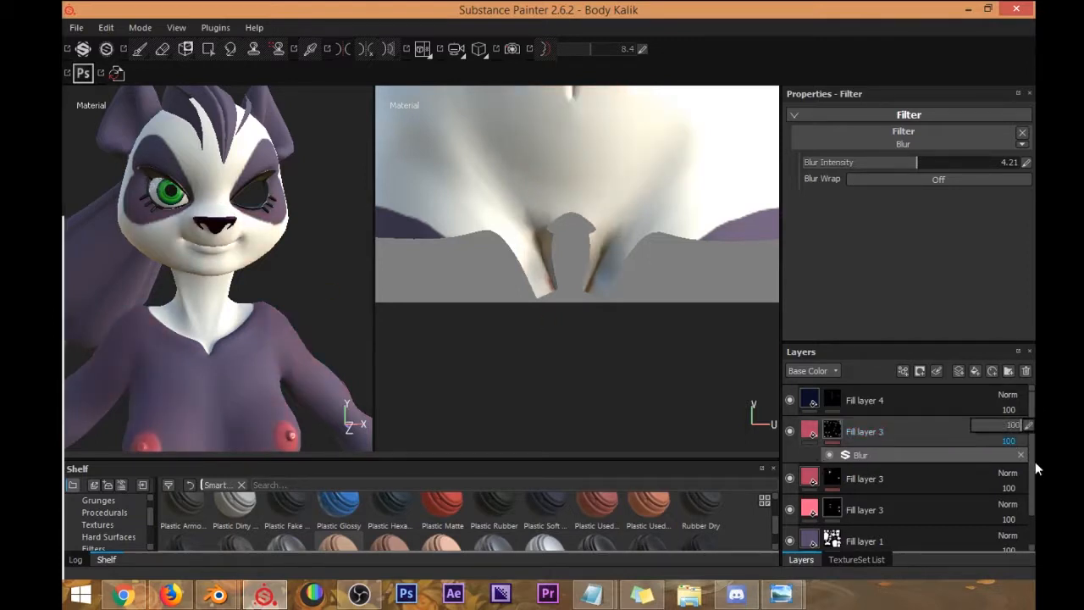
drag(1007, 419, 1035, 428)
click(946, 431)
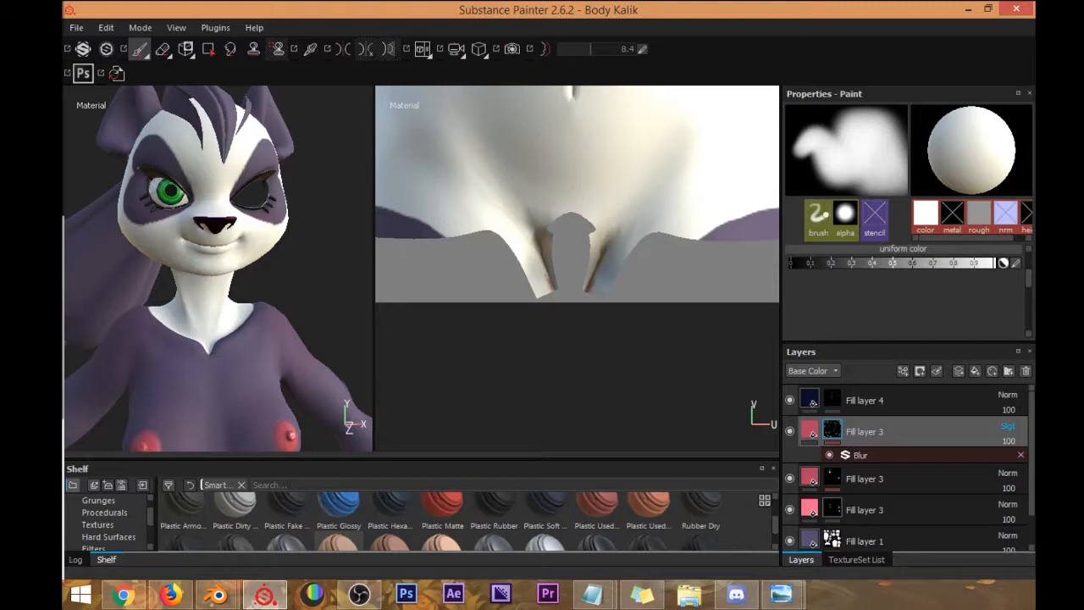
scroll(1008, 426, up, 4)
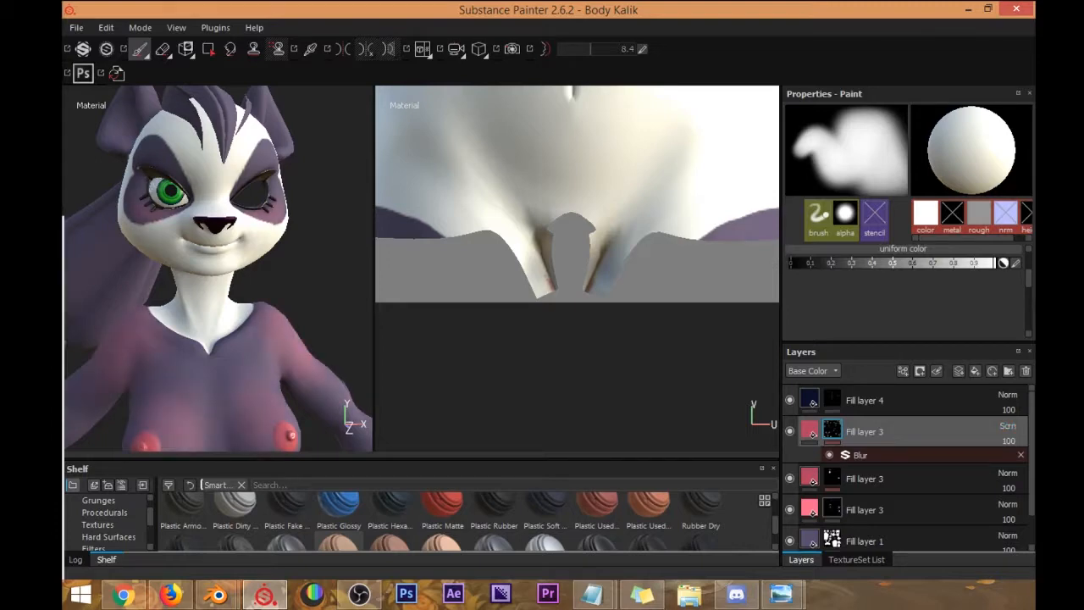
alt+drag(278, 285, 339, 222)
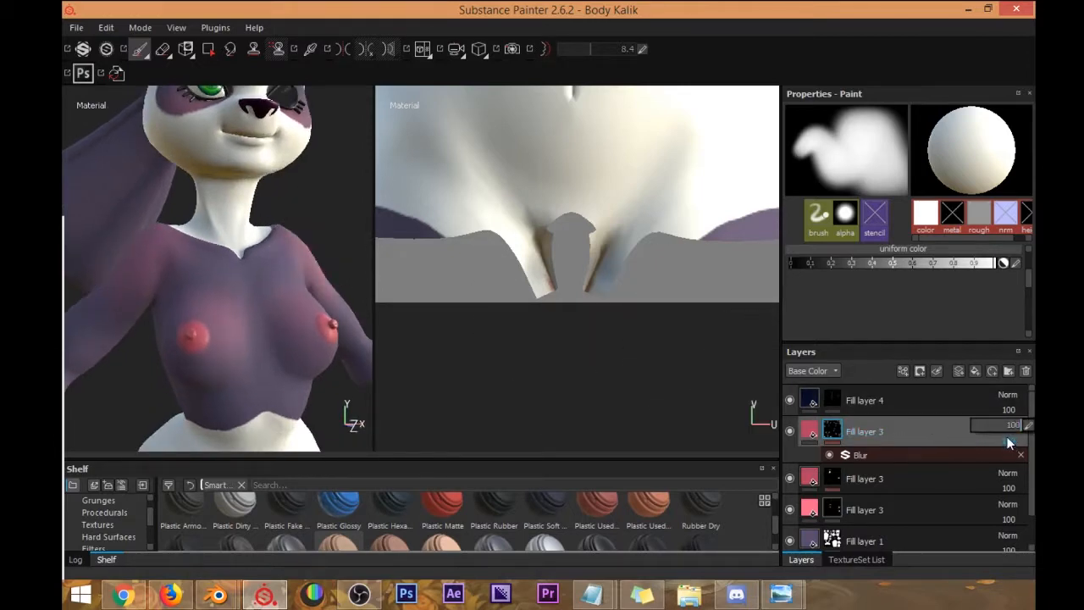
mouse_move(1008, 432)
mouse_down()
mouse_move(974, 430)
mouse_move(993, 425)
mouse_up()
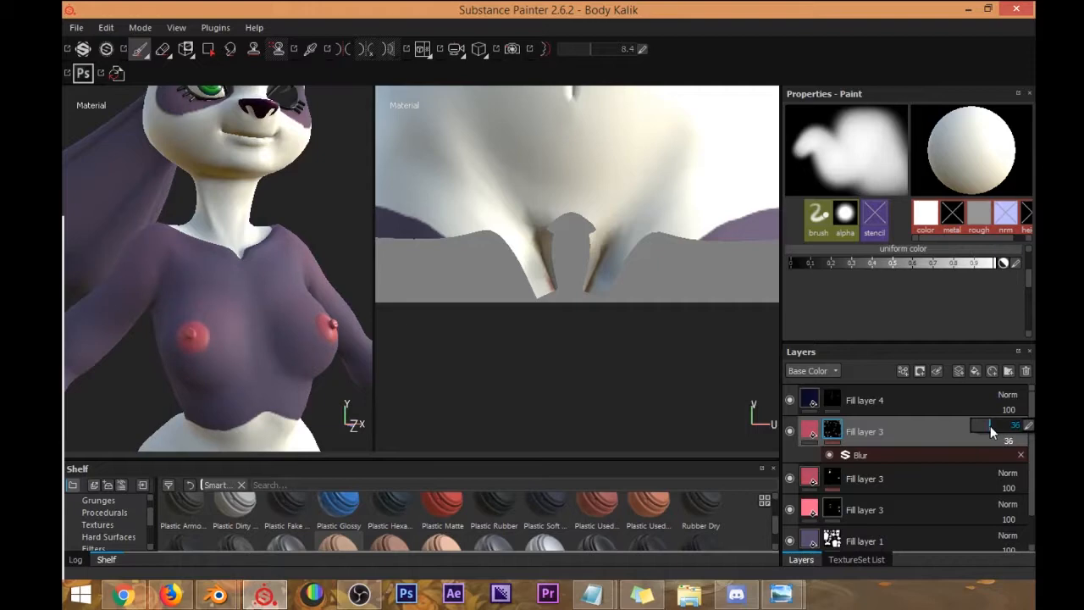
alt+drag(351, 323, 305, 322)
Restore the blush layer's opacity to 100 and set its blending mode to Multiply.
click(1005, 436)
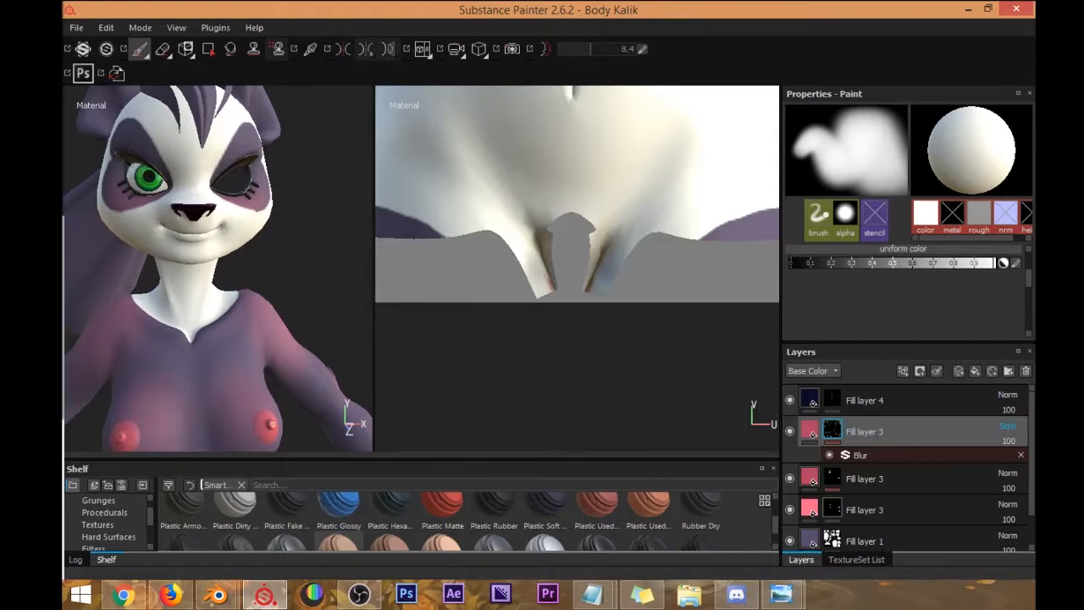
key(Up)
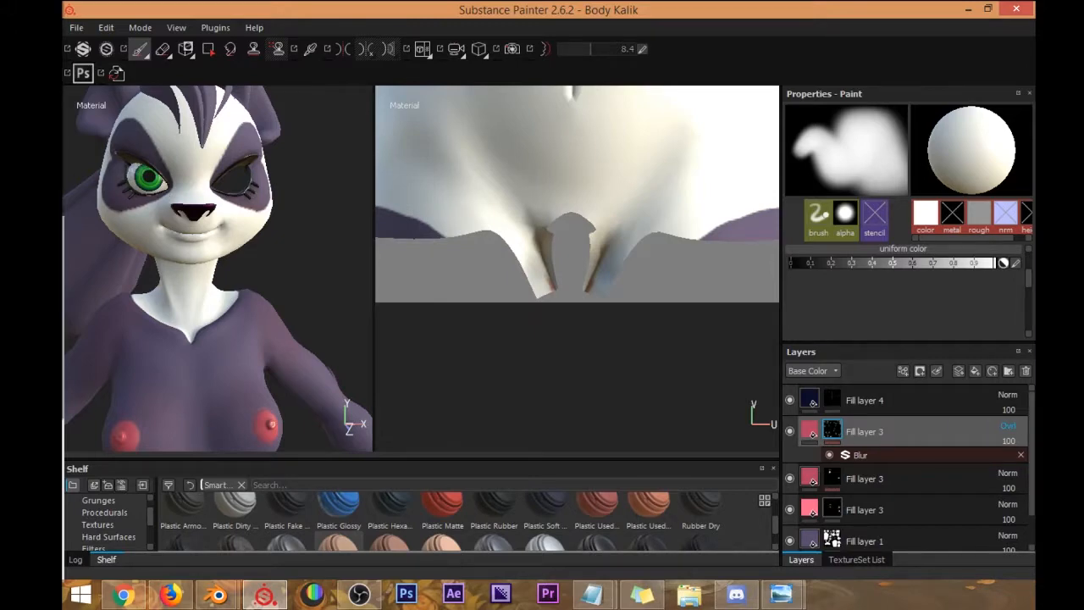
key(m)
alt+drag(290, 261, 263, 266)
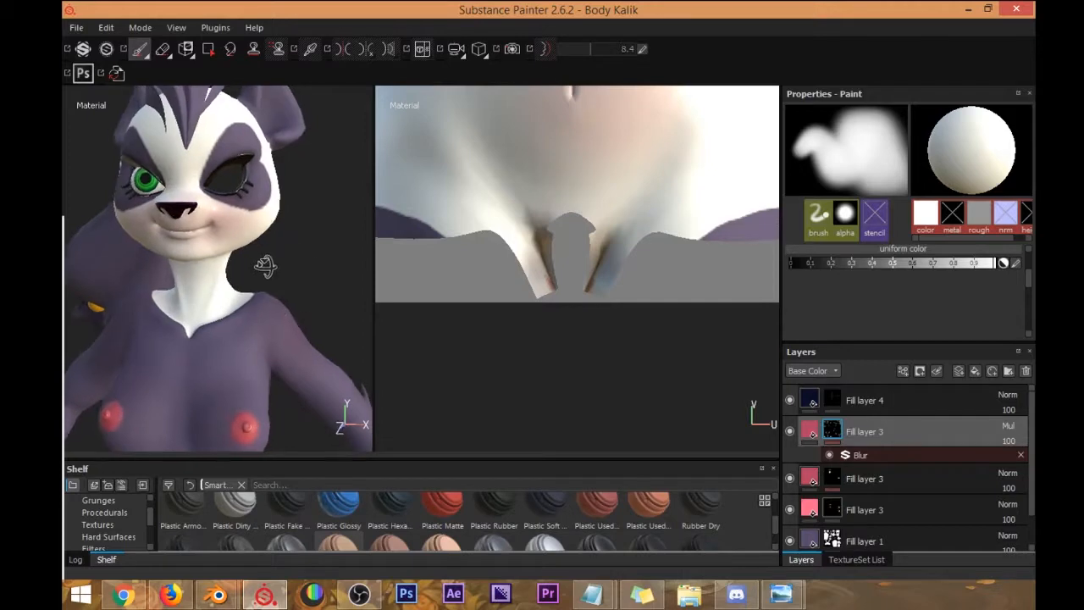
Examine the blush in Multiply mode over the face, chest, belly, legs and back.
alt+middle_drag(254, 300, 259, 213)
alt+drag(222, 213, 168, 256)
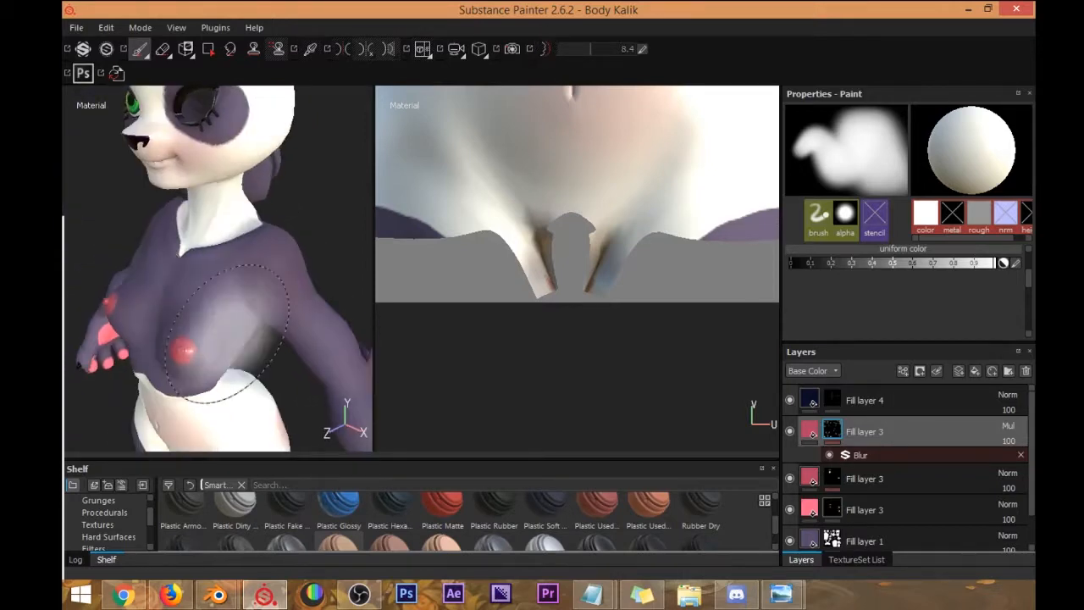
alt+middle_drag(218, 390, 221, 227)
alt+drag(210, 212, 216, 246)
scroll(259, 227, down, 6)
alt+middle_drag(307, 319, 292, 269)
alt+drag(292, 269, 130, 246)
alt+middle_drag(249, 240, 134, 282)
alt+right_drag(187, 274, 293, 271)
alt+drag(306, 327, 306, 341)
Undo the last stroke on the buttocks and fade their blush by painting black into the mask.
drag(222, 295, 201, 276)
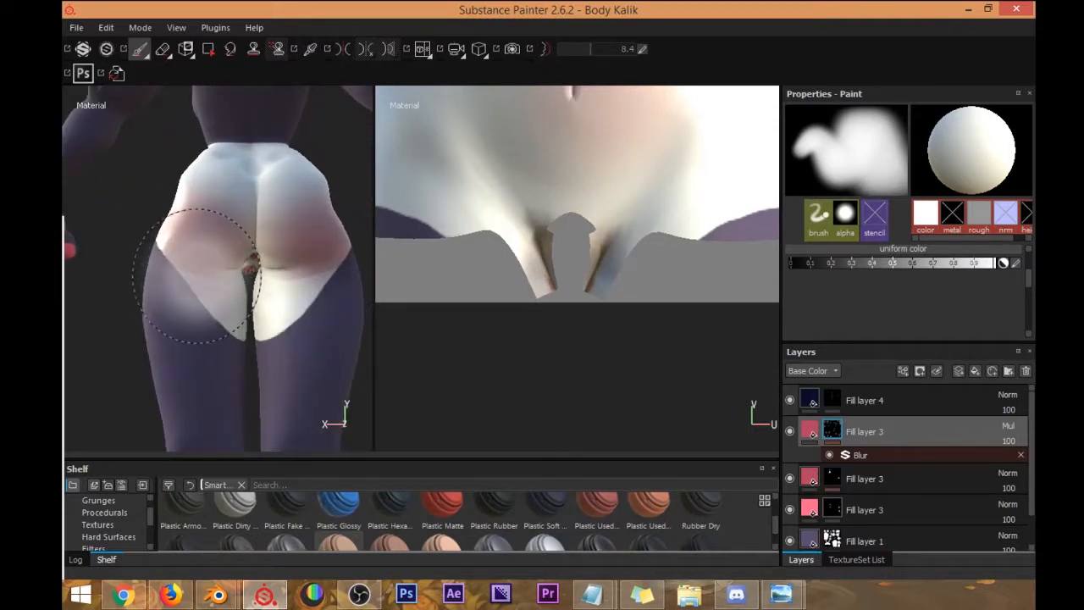
key(ctrl+z)
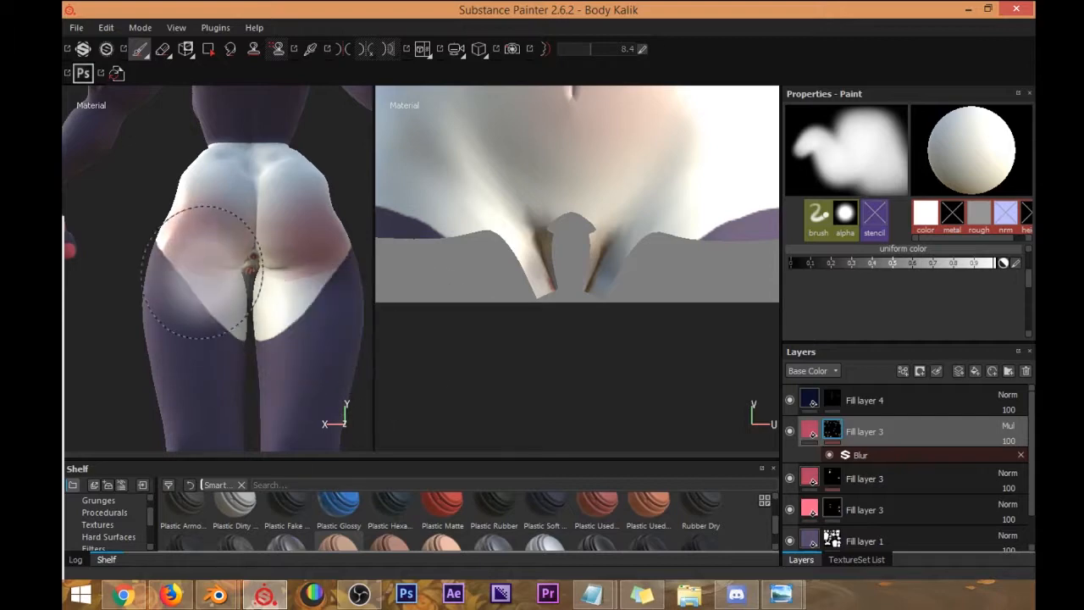
drag(895, 266, 780, 282)
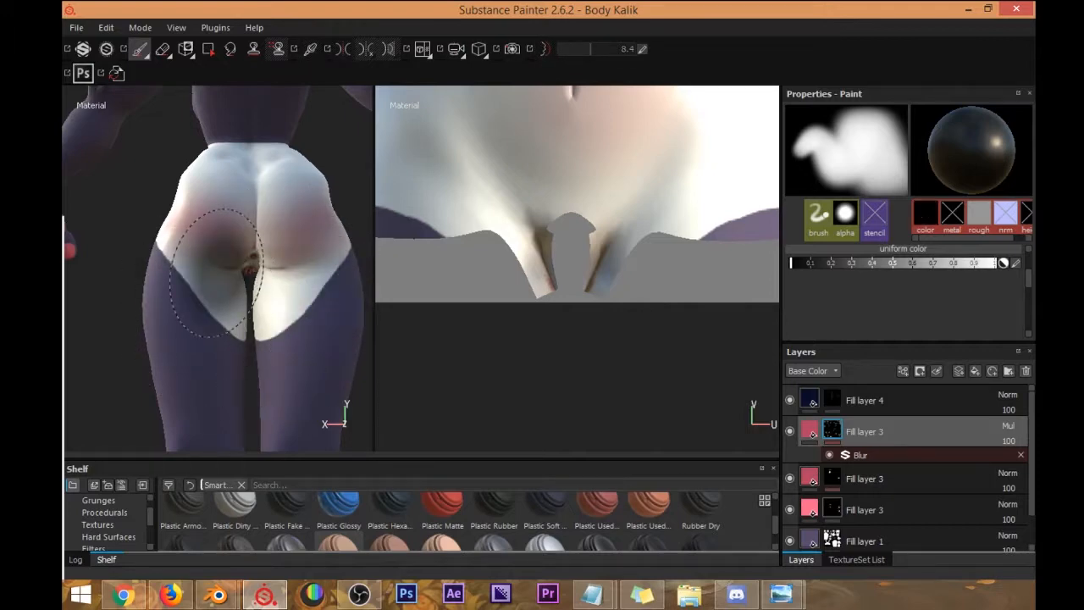
scroll(216, 272, down, 3)
scroll(195, 271, up, 8)
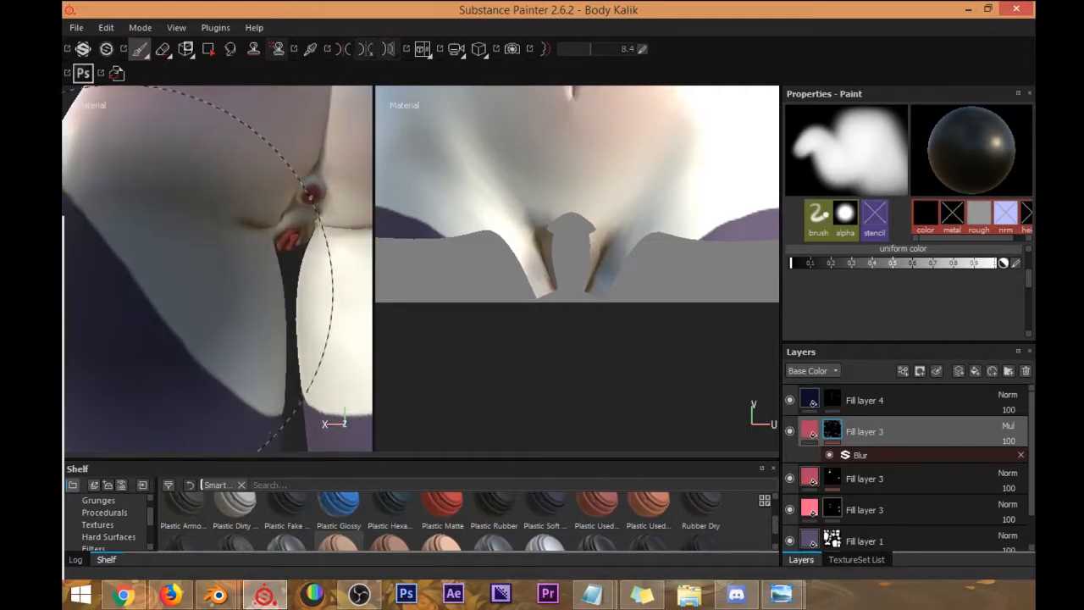
alt+middle_drag(271, 331, 145, 331)
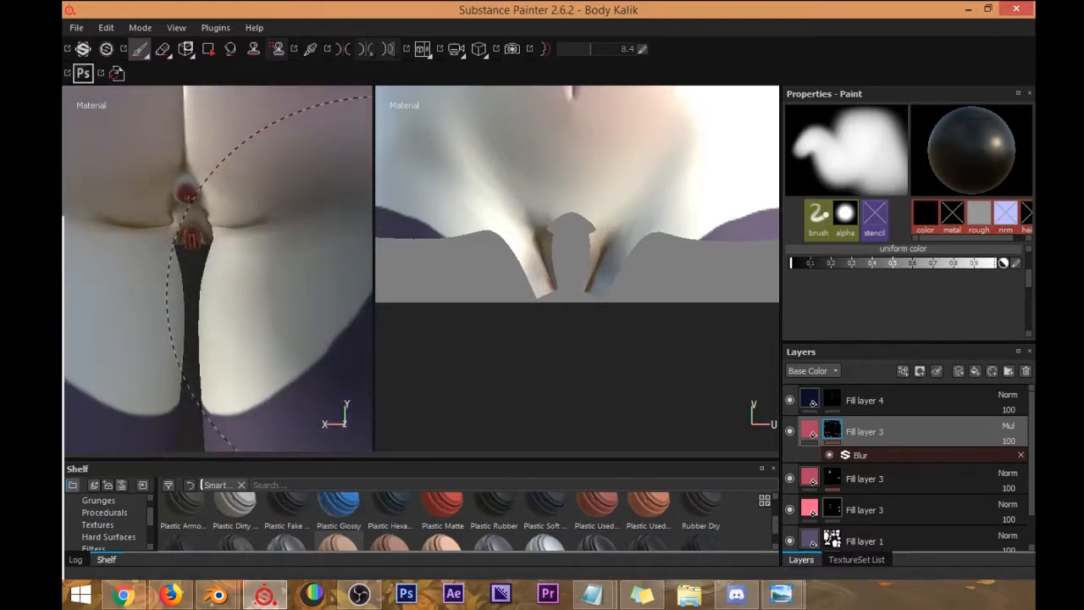
mouse_move(365, 319)
alt+mouse_down()
mouse_move(255, 324)
mouse_move(380, 314)
alt+mouse_up()
Raise the mask paint value, shrink the brush and paint a darker red blush between the buttocks.
drag(834, 263, 998, 263)
alt+drag(262, 276, 253, 224)
scroll(215, 210, down, 2)
scroll(217, 207, up, 4)
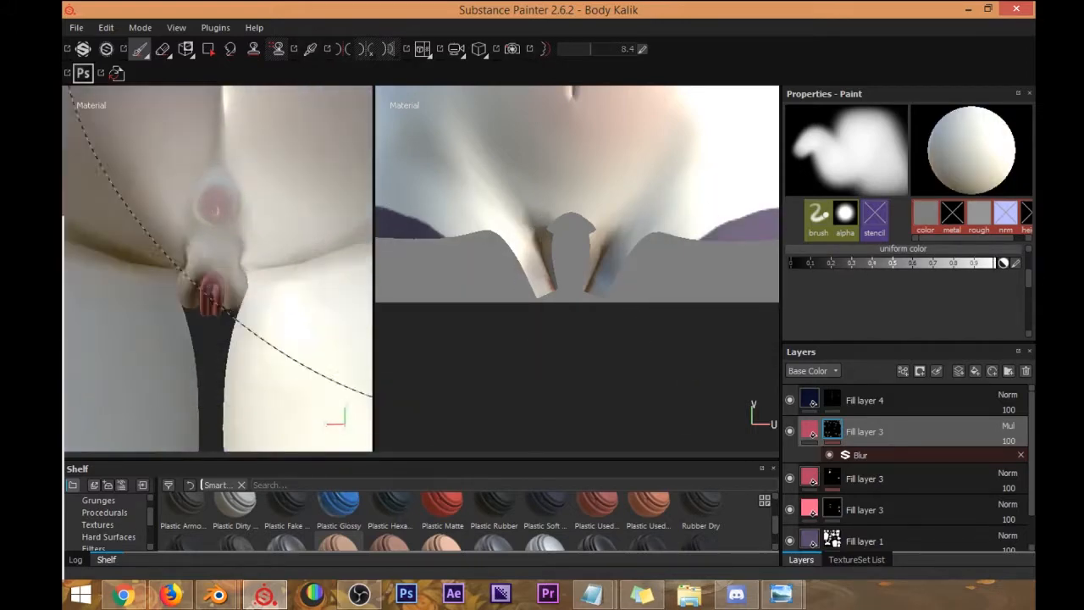
alt+right_drag(220, 238, 252, 238)
mouse_move(261, 105)
ctrl+right_down()
mouse_move(188, 228)
mouse_move(206, 242)
ctrl+right_up()
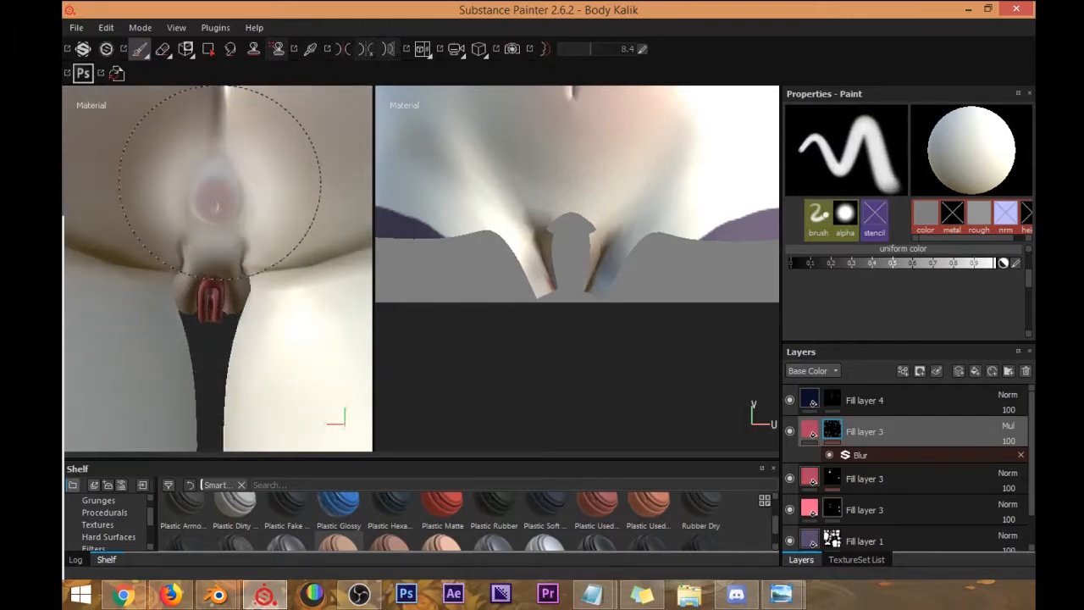
click(216, 203)
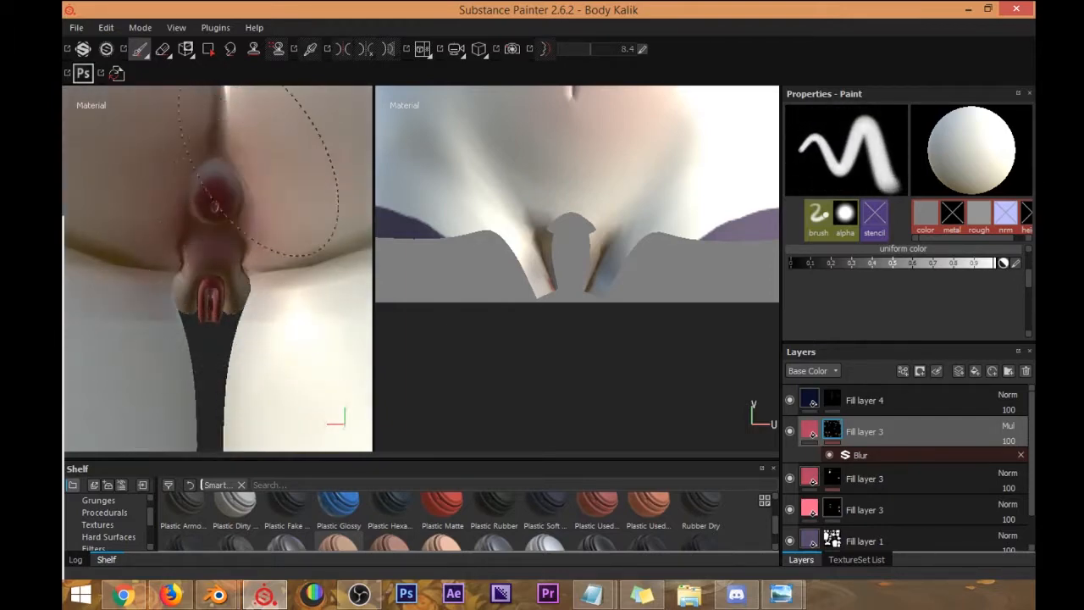
Lower the mask paint value to black and fade excess blush around the inner thighs and below the buttocks.
mouse_move(225, 263)
alt+mouse_down()
mouse_move(284, 244)
mouse_move(253, 224)
alt+mouse_up()
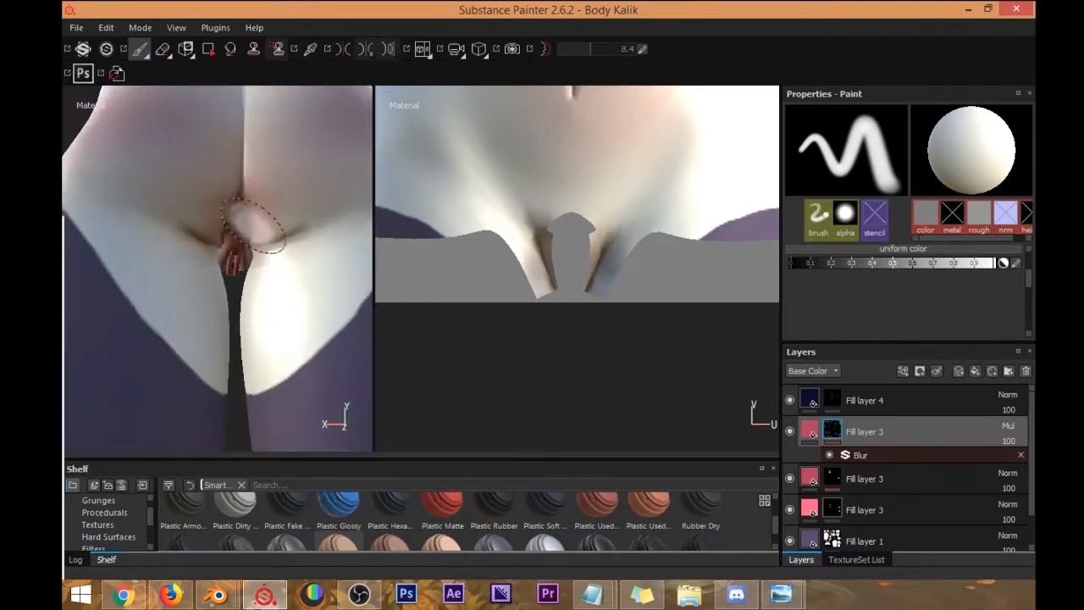
drag(807, 266, 791, 263)
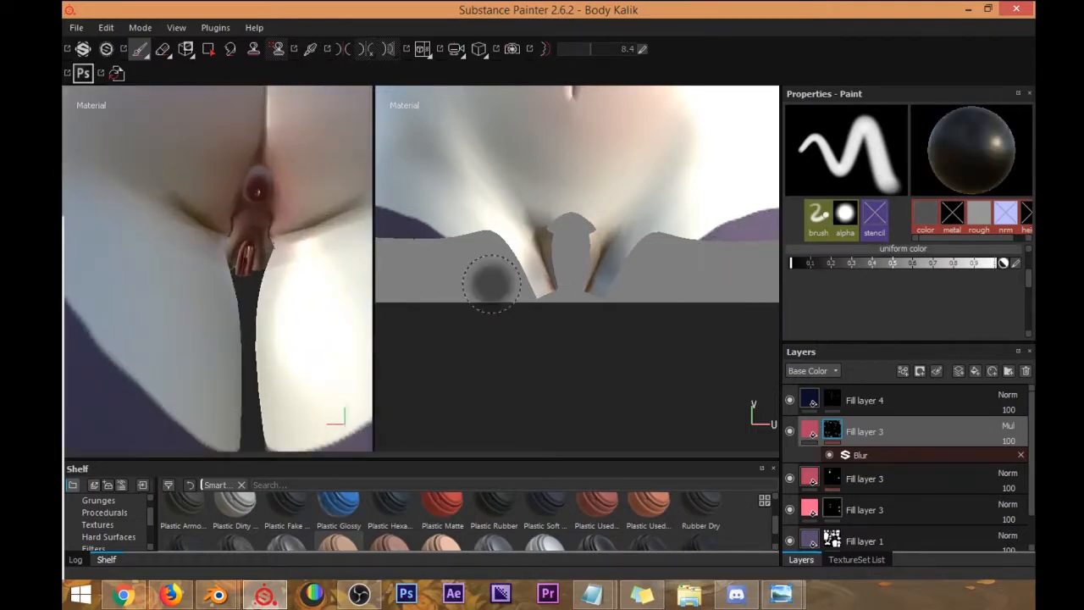
scroll(193, 283, up, 3)
mouse_move(206, 285)
alt+mouse_down()
mouse_move(228, 291)
mouse_move(238, 268)
alt+mouse_up()
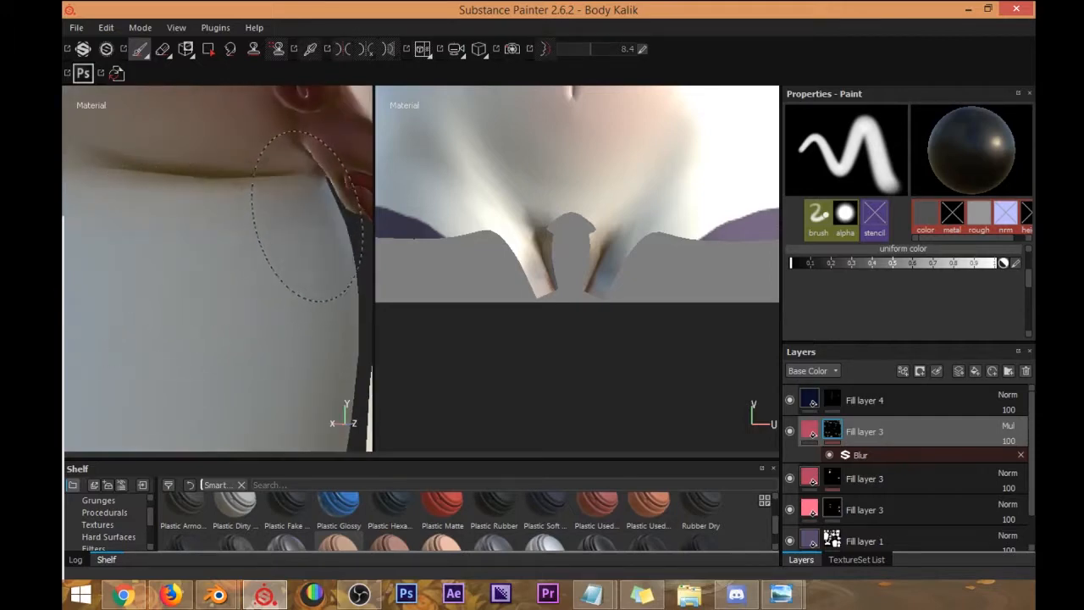
mouse_move(284, 238)
alt+mouse_down()
mouse_move(327, 250)
mouse_move(218, 254)
alt+mouse_up()
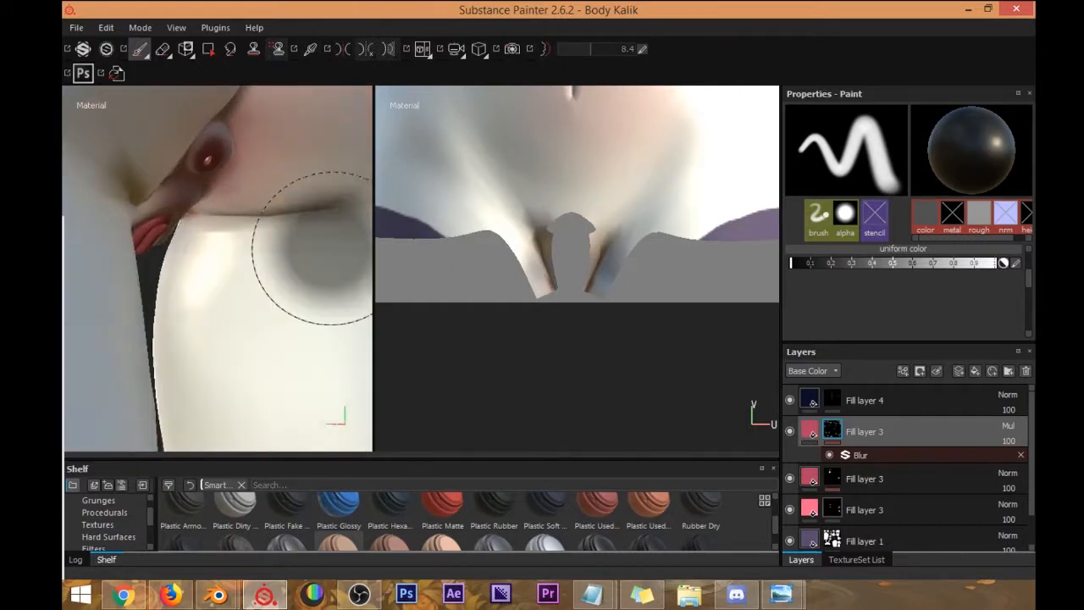
alt+drag(203, 269, 271, 212)
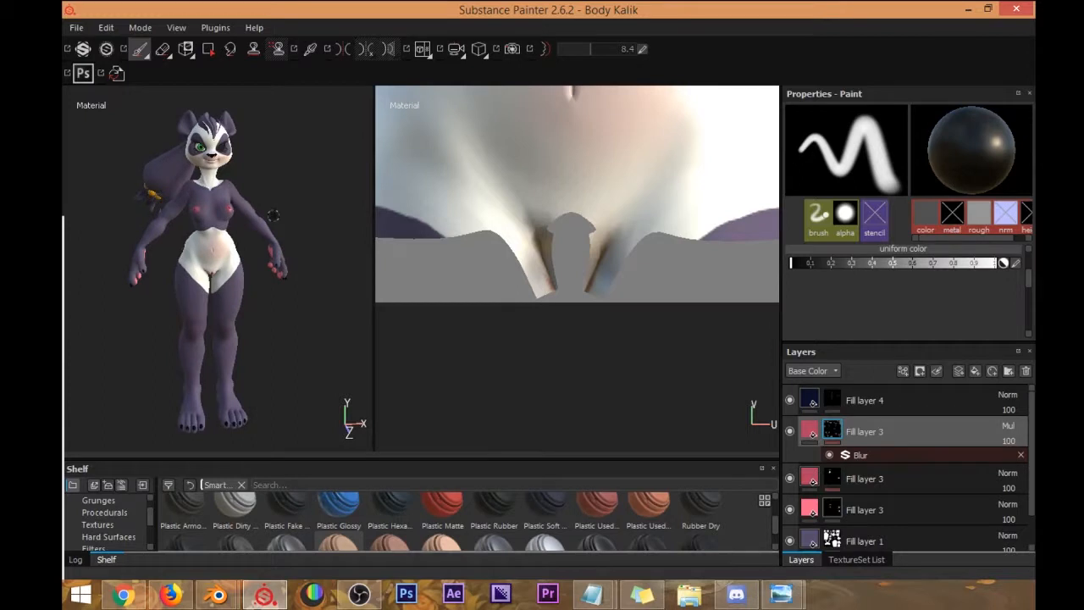
Set the brush's stroke opacity to 32 and softly fade the blush around the character's mouth and cheeks.
scroll(264, 196, up, 3)
ctrl+alt+drag(212, 138, 235, 210)
scroll(236, 206, up, 5)
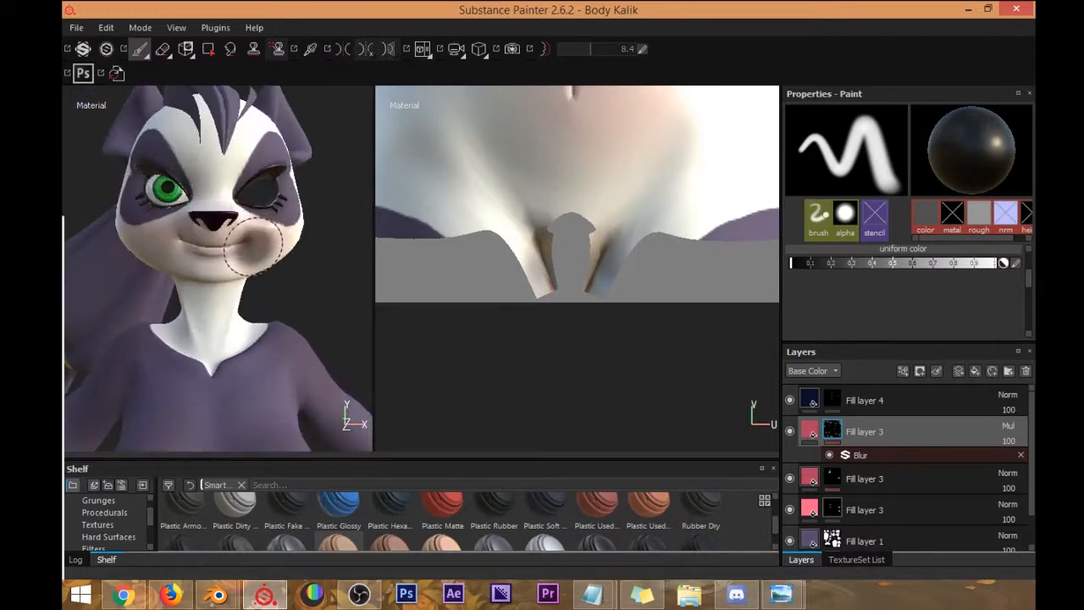
scroll(879, 296, down, 3)
scroll(879, 295, up, 3)
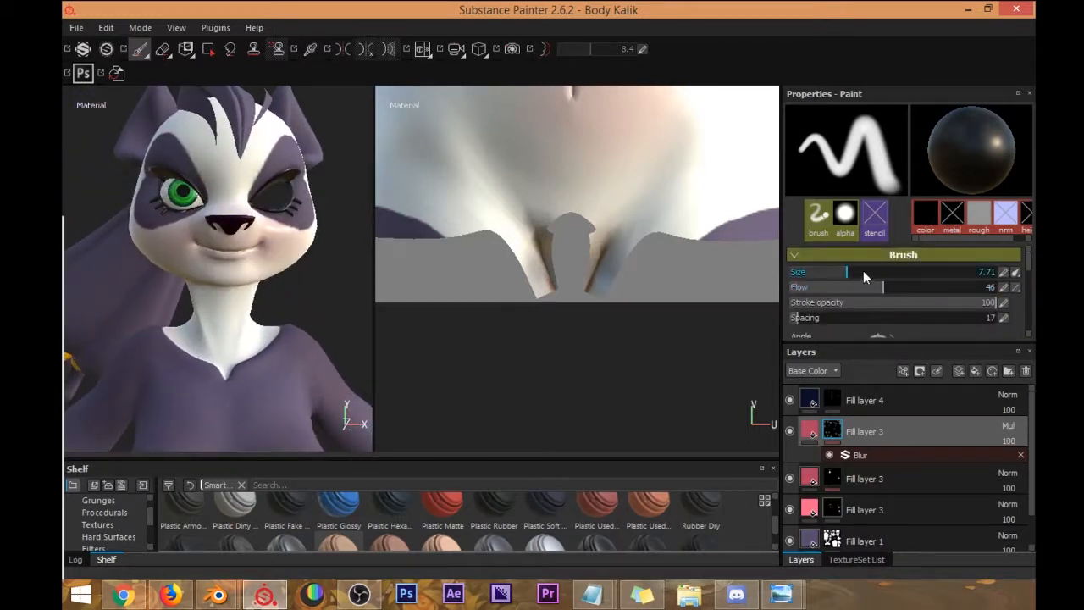
scroll(851, 305, down, 2)
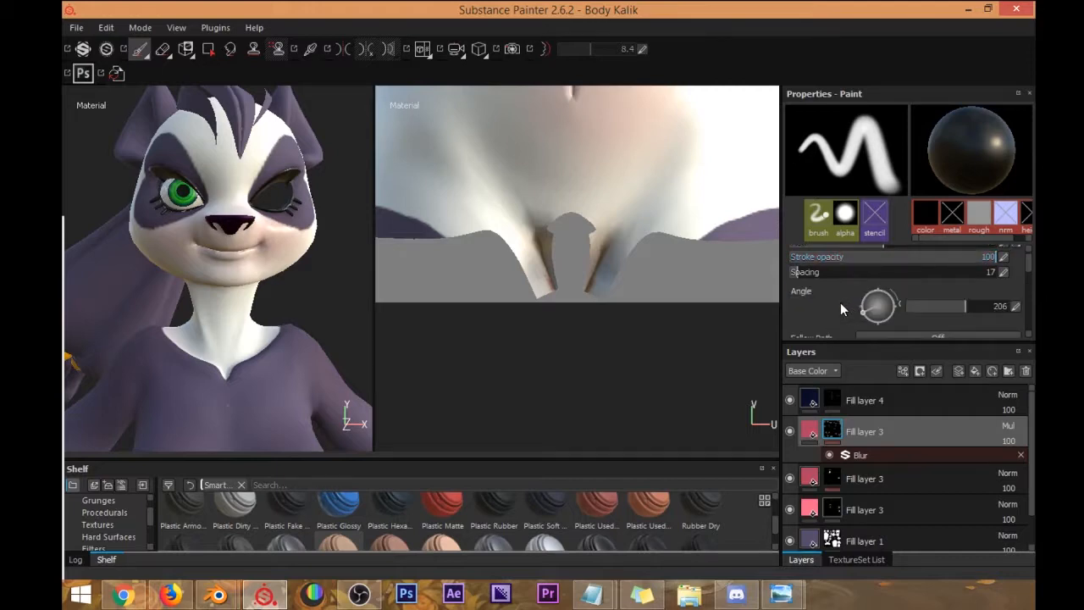
scroll(840, 302, up, 2)
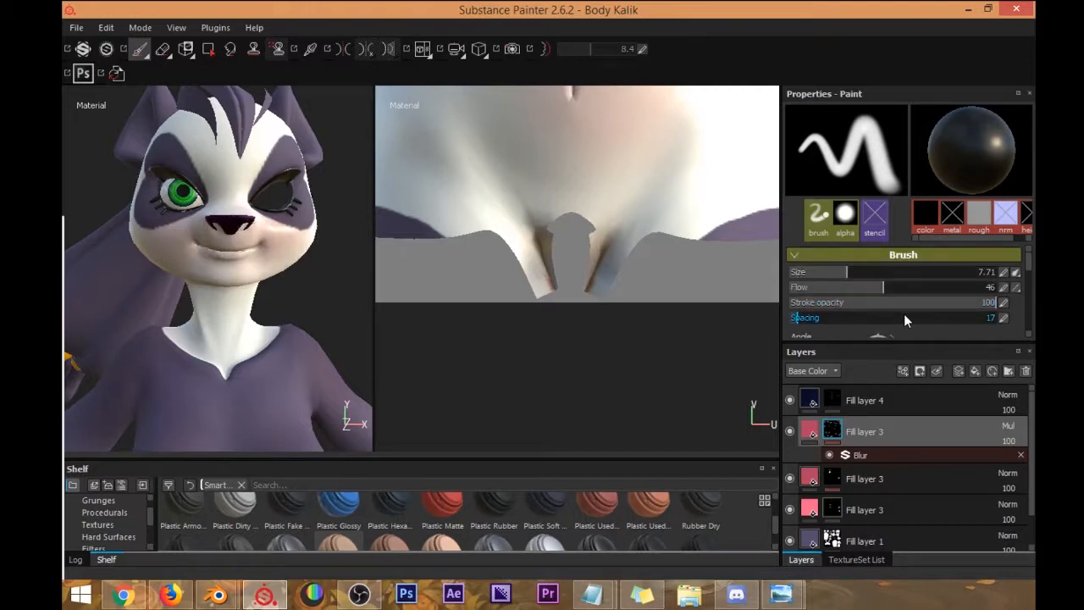
mouse_move(902, 305)
mouse_down()
mouse_move(803, 304)
mouse_move(854, 301)
mouse_up()
mouse_move(207, 230)
mouse_down()
mouse_move(208, 240)
mouse_move(282, 257)
mouse_move(291, 227)
mouse_move(265, 250)
mouse_up()
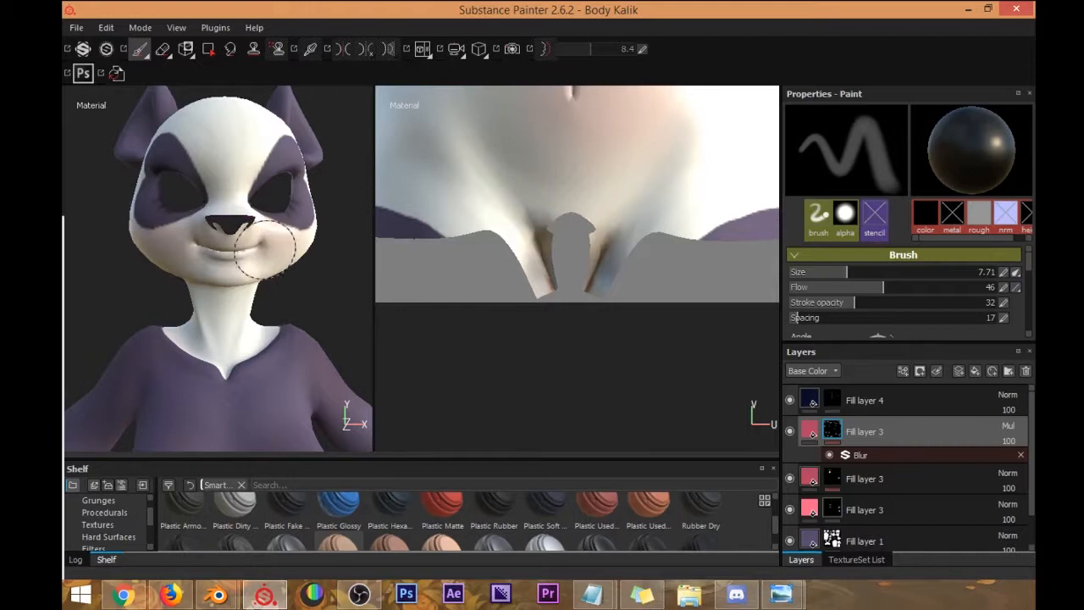
drag(247, 298, 327, 294)
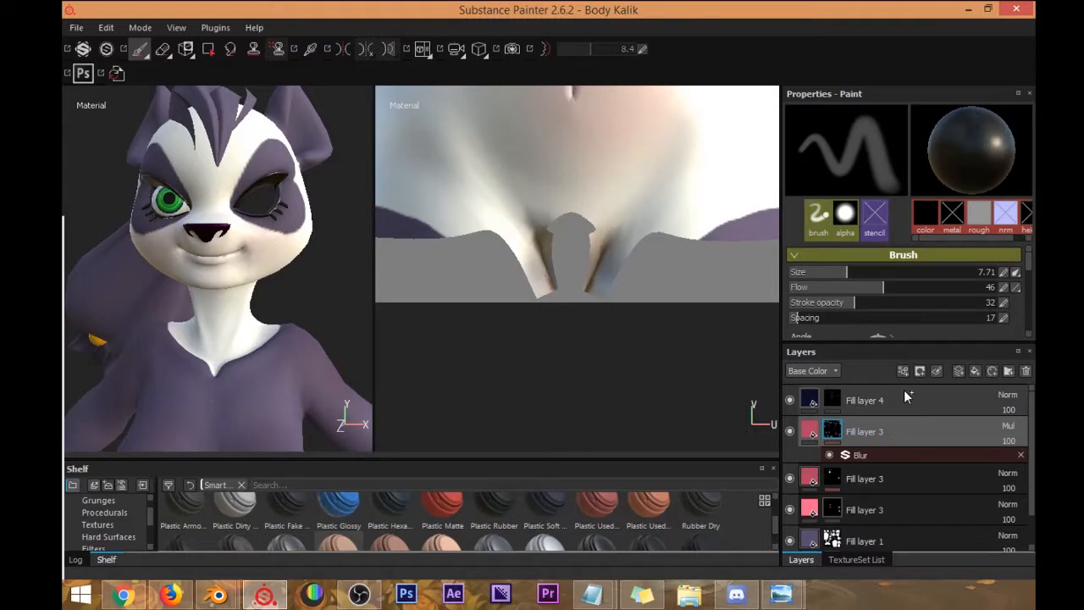
Duplicate the Multiply blush layer, set the copy's blending mode to Color, and compare it with the original layer hidden and shown.
key(ctrl+d)
mouse_move(288, 351)
alt+mouse_down()
mouse_move(302, 339)
mouse_move(339, 343)
alt+mouse_up()
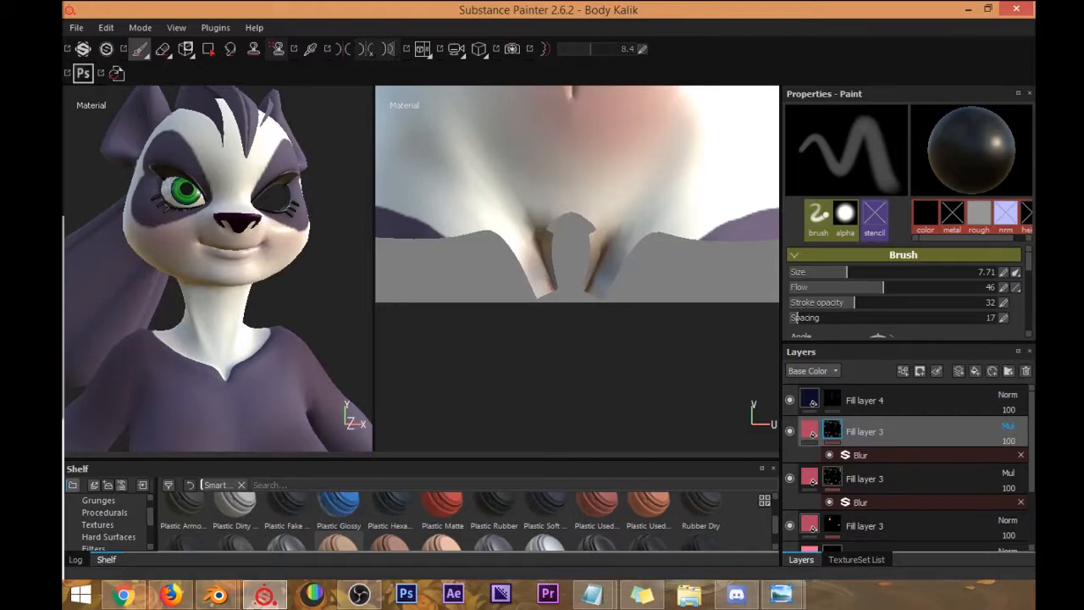
click(1002, 534)
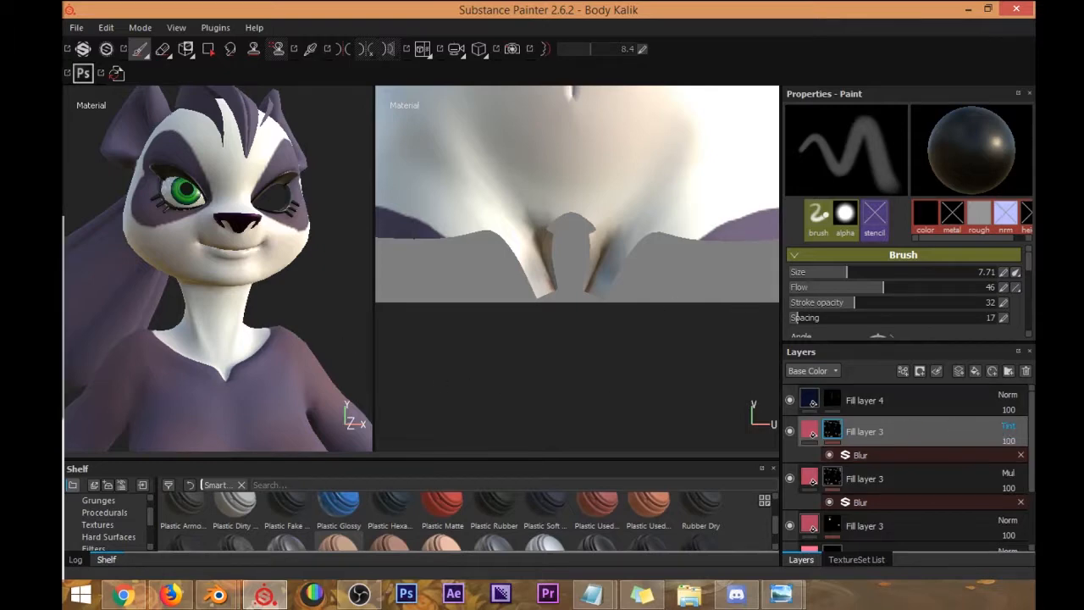
click(1006, 543)
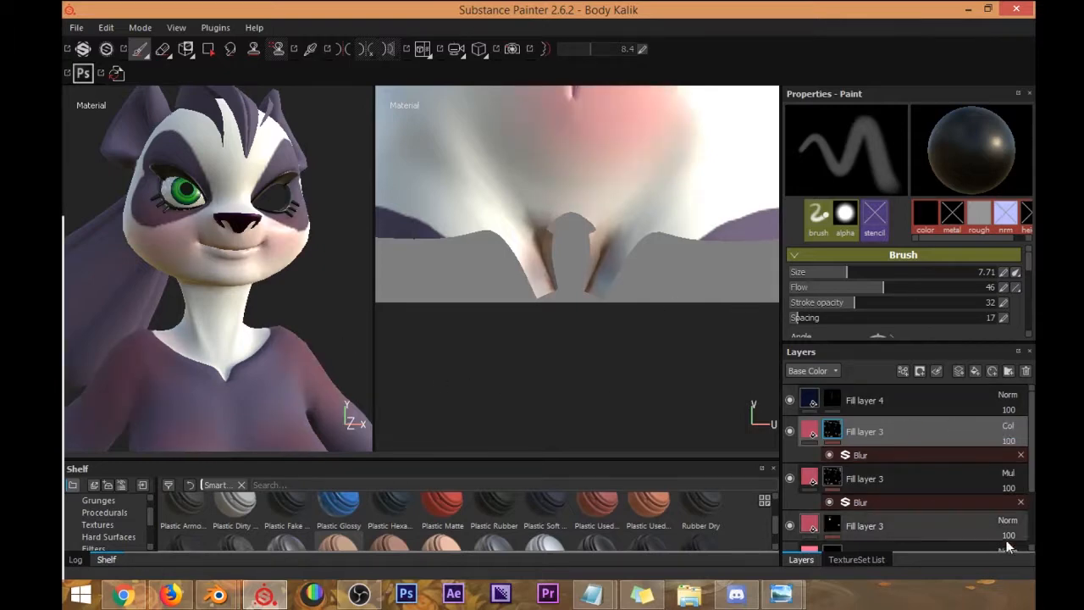
click(788, 479)
click(788, 480)
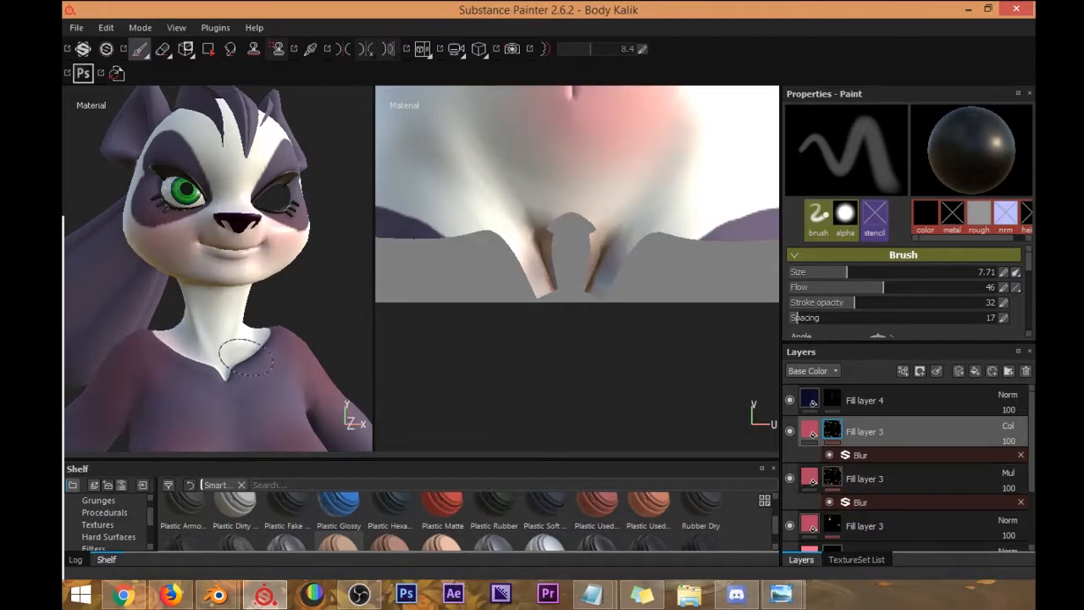
Check the stronger blush on the full body and lower the Color blush layer's opacity to 88.
alt+drag(230, 349, 204, 355)
scroll(204, 355, down, 8)
alt+middle_drag(268, 368, 245, 262)
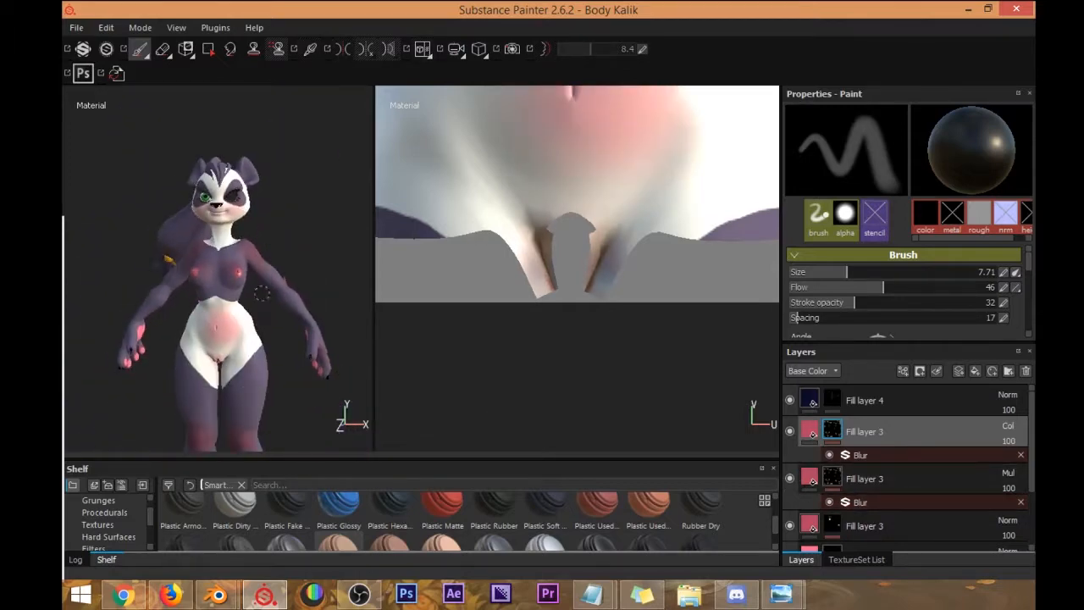
alt+drag(244, 262, 257, 269)
mouse_move(1006, 434)
mouse_down()
mouse_move(987, 423)
mouse_move(1035, 417)
mouse_move(923, 423)
mouse_move(1020, 431)
mouse_up()
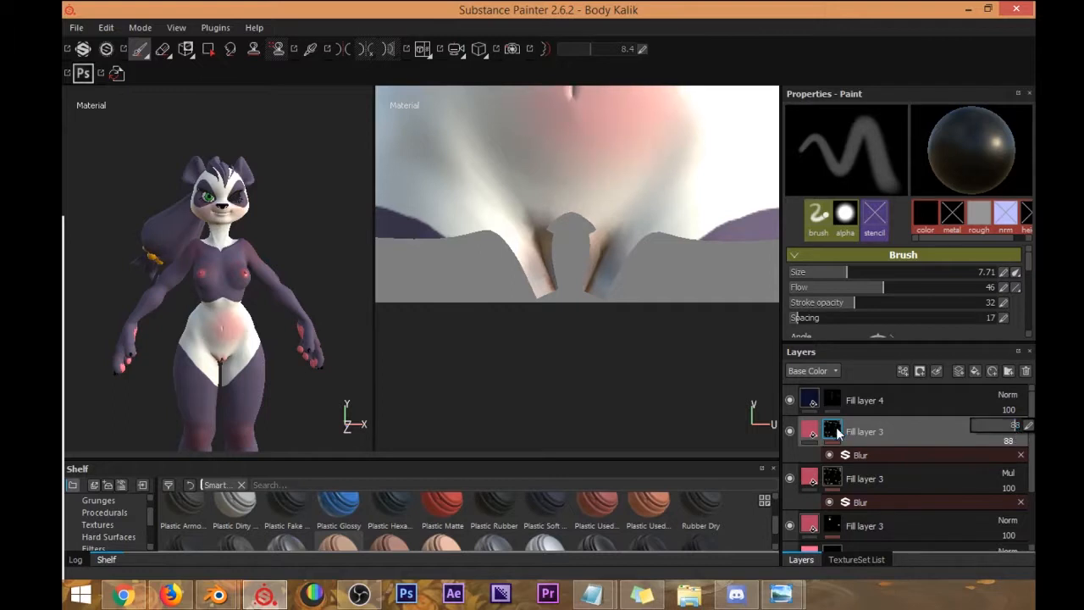
Enlarge the brush to 28.94 and fade the Color layer's blush on the buttocks.
mouse_move(211, 338)
alt+right_down()
mouse_move(259, 305)
mouse_move(272, 333)
mouse_move(284, 333)
alt+right_up()
key(alt+q)
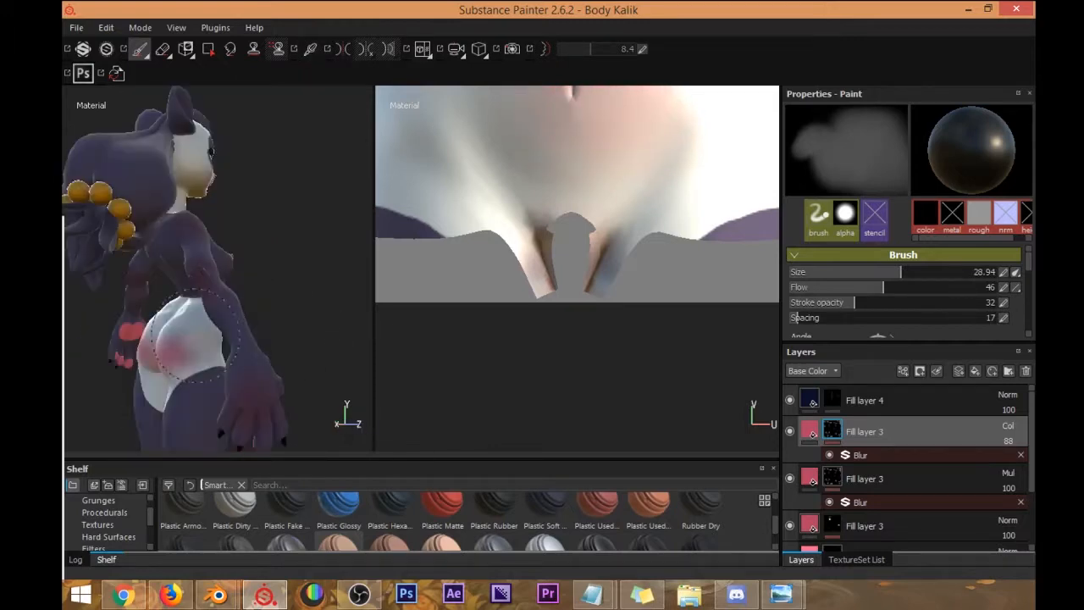
mouse_move(196, 336)
alt+mouse_down()
mouse_move(204, 358)
mouse_move(215, 341)
mouse_move(205, 355)
alt+mouse_up()
key(alt+q)
drag(142, 340, 112, 350)
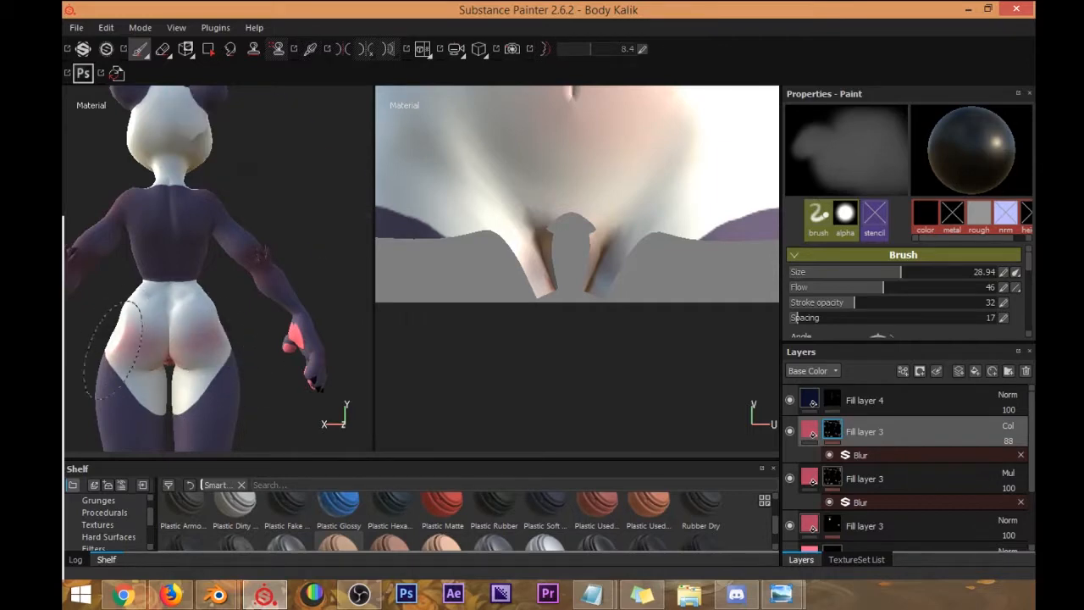
drag(162, 321, 157, 327)
Touch up the Color layer's mask with the large brush and lower the layer's opacity to 80.
alt+drag(80, 355, 276, 358)
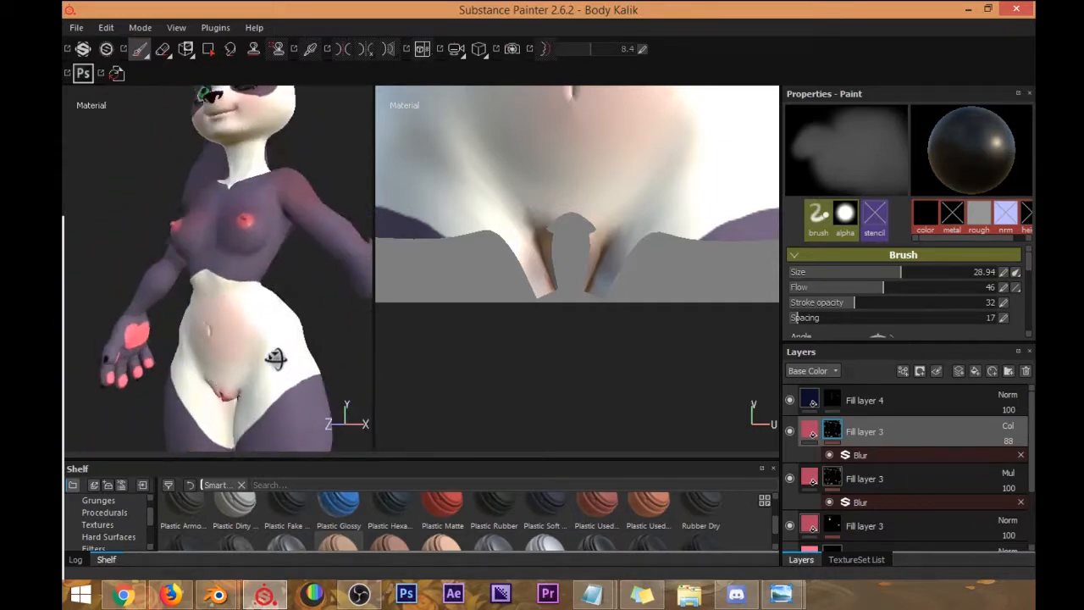
alt+middle_drag(276, 358, 222, 405)
alt+drag(181, 348, 251, 335)
alt+middle_drag(251, 334, 307, 346)
alt+drag(307, 347, 273, 276)
click(207, 250)
alt+drag(206, 246, 327, 310)
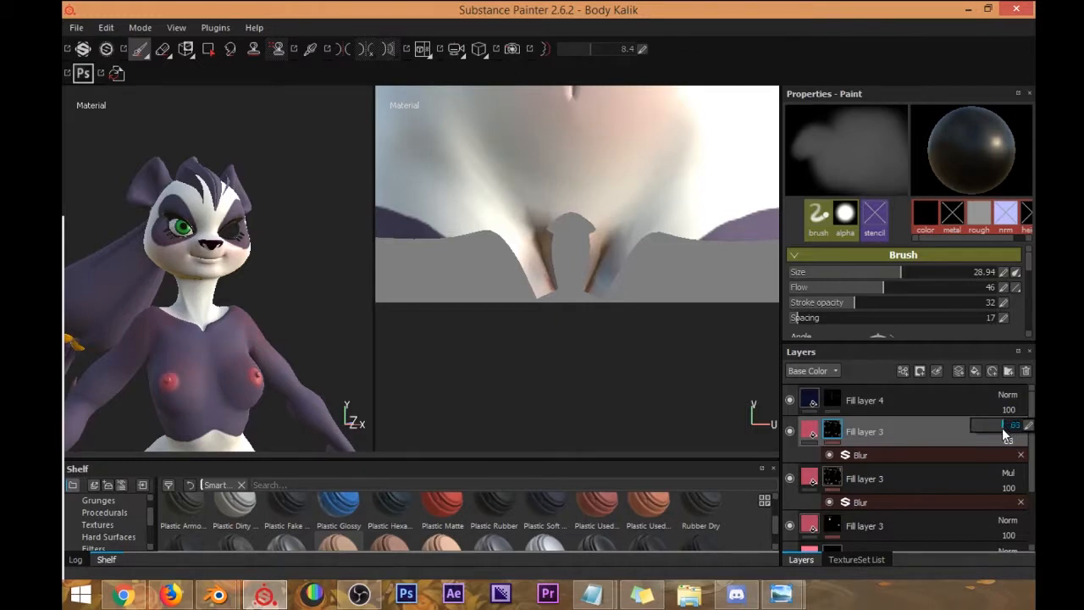
Examine the reduced blush over the torso, arms, back, legs and feet.
alt+drag(289, 351, 219, 356)
scroll(216, 300, down, 5)
alt+middle_drag(218, 356, 216, 298)
alt+drag(217, 298, 234, 316)
scroll(235, 314, up, 4)
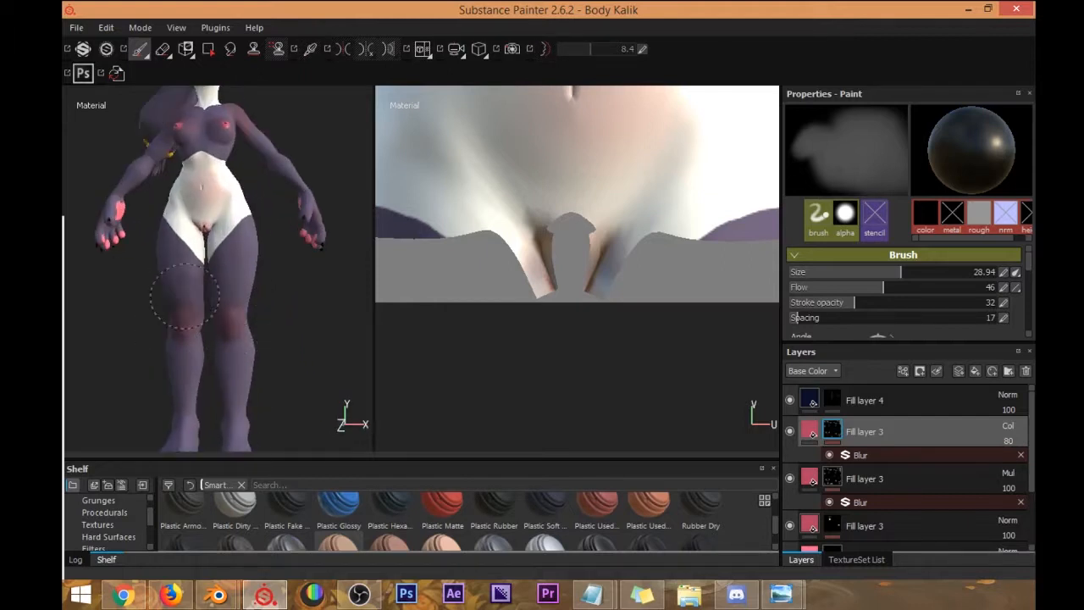
mouse_move(321, 262)
alt+mouse_down()
mouse_move(181, 303)
mouse_move(200, 282)
alt+mouse_up()
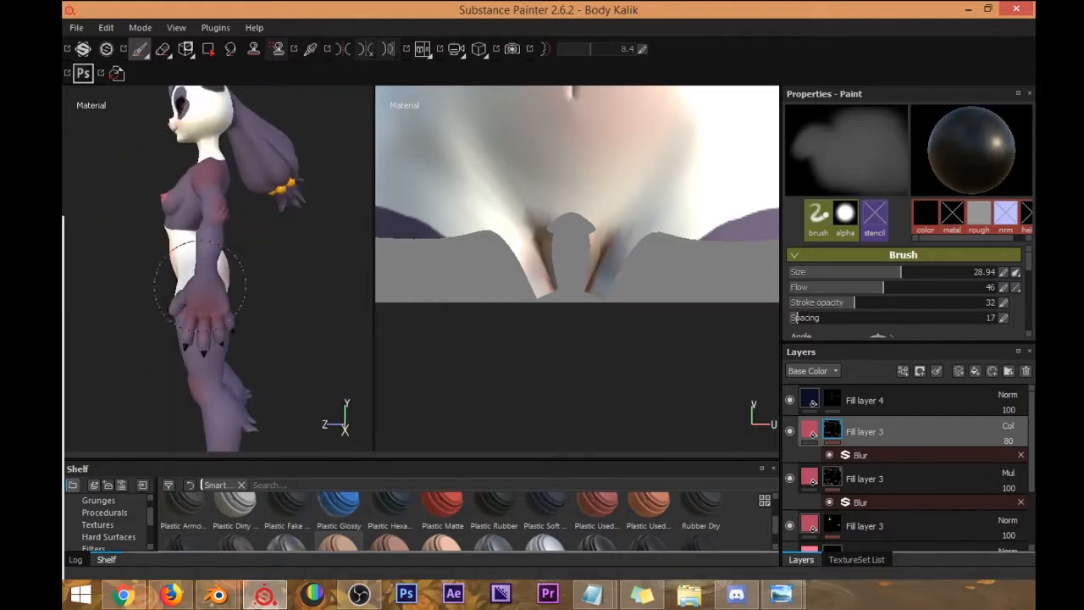
alt+drag(141, 302, 133, 230)
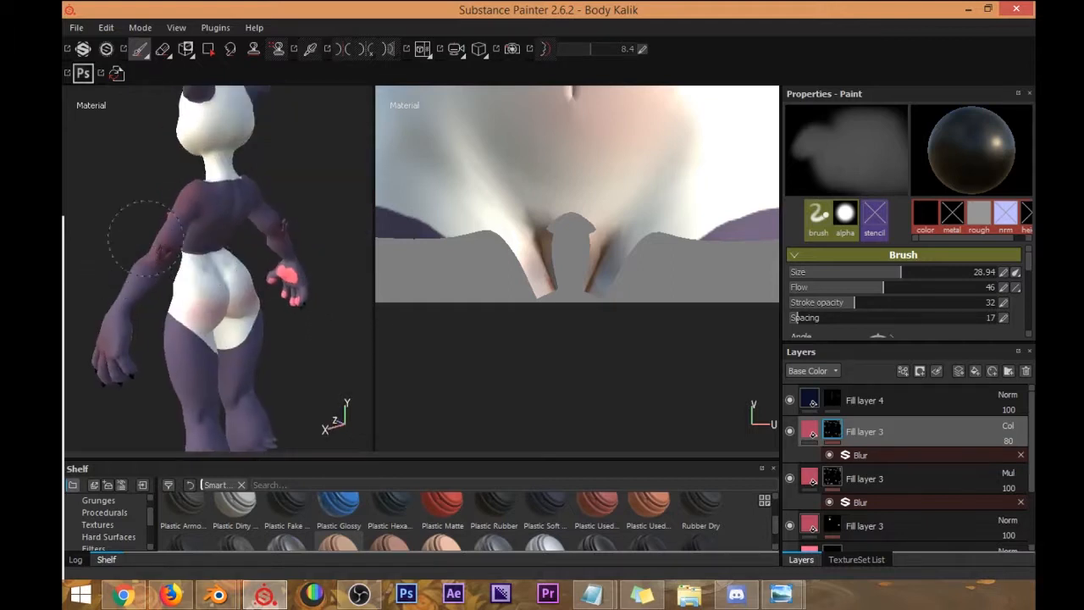
mouse_move(193, 203)
alt+mouse_down()
mouse_move(141, 213)
mouse_move(230, 224)
alt+mouse_up()
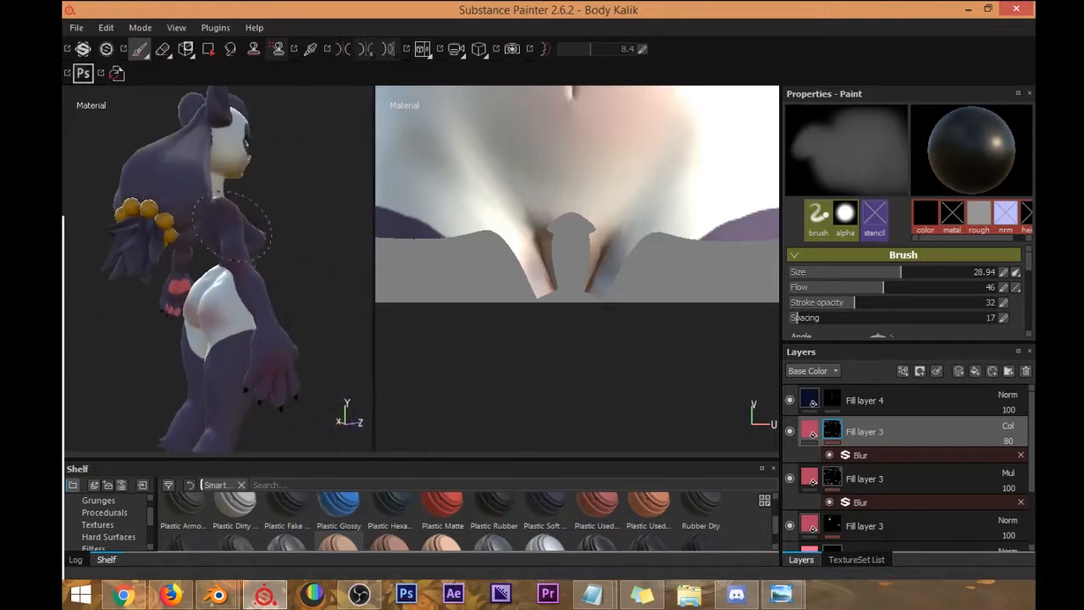
alt+middle_drag(275, 345, 260, 207)
mouse_move(199, 279)
alt+mouse_down()
mouse_move(213, 283)
mouse_move(216, 346)
mouse_move(202, 350)
mouse_move(216, 336)
alt+mouse_up()
alt+middle_drag(173, 330, 205, 245)
alt+drag(205, 352, 218, 251)
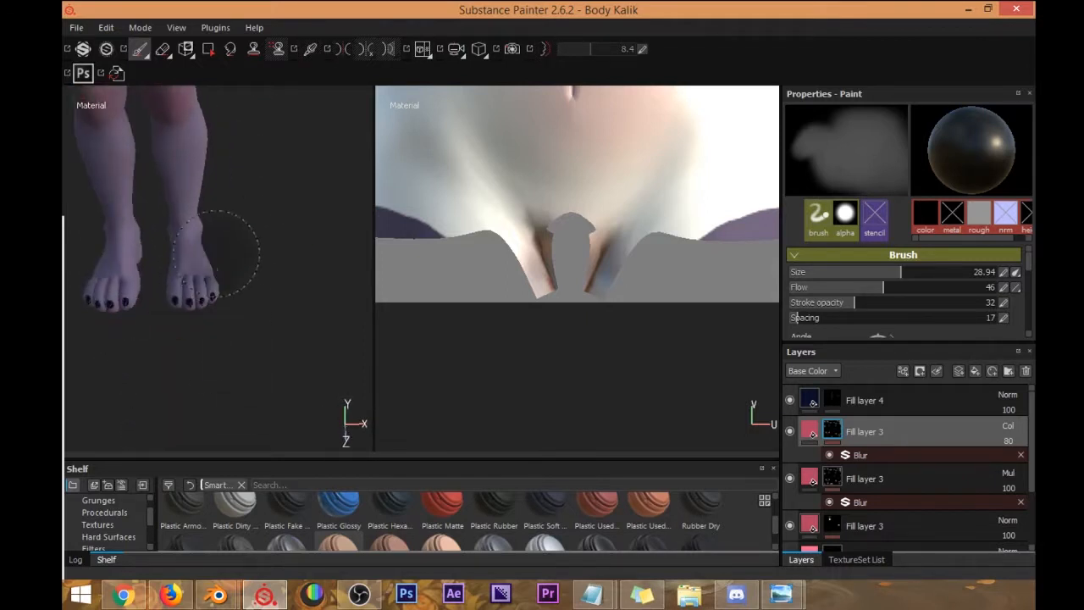
Raise the mask paint value to white and paint soft blush over the feet on the Color layer.
alt+middle_drag(174, 308, 194, 314)
mouse_move(194, 314)
alt+right_down()
mouse_move(210, 279)
mouse_move(293, 201)
alt+right_up()
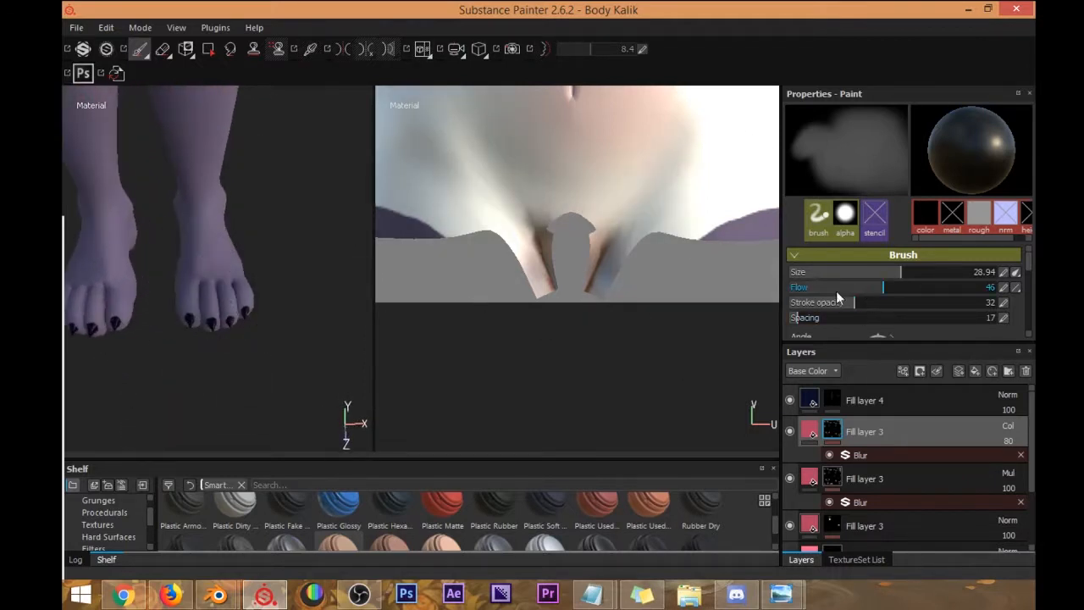
scroll(854, 290, down, 10)
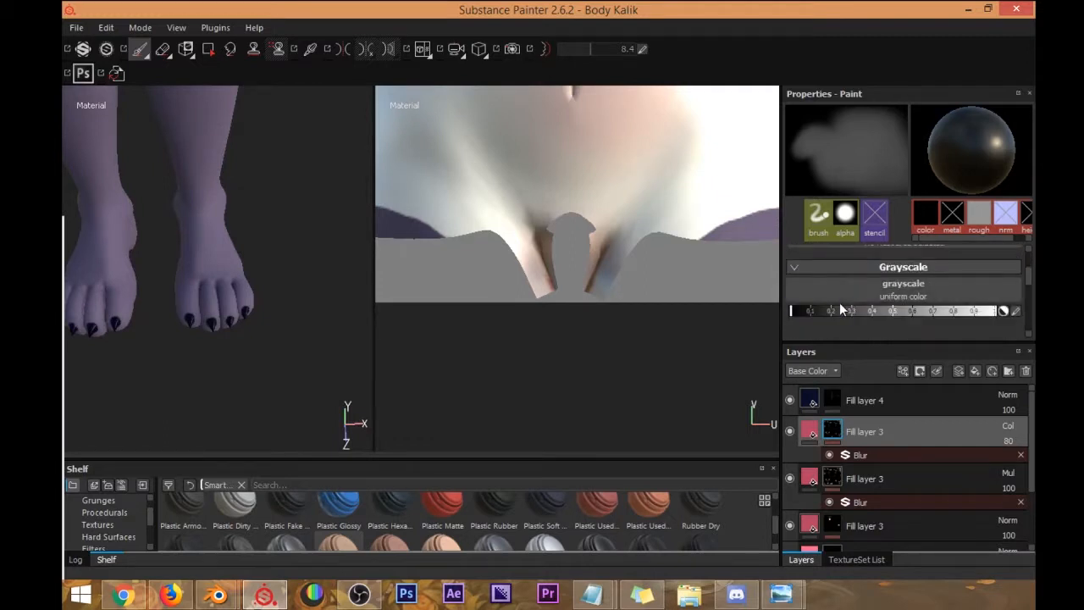
drag(840, 309, 1035, 307)
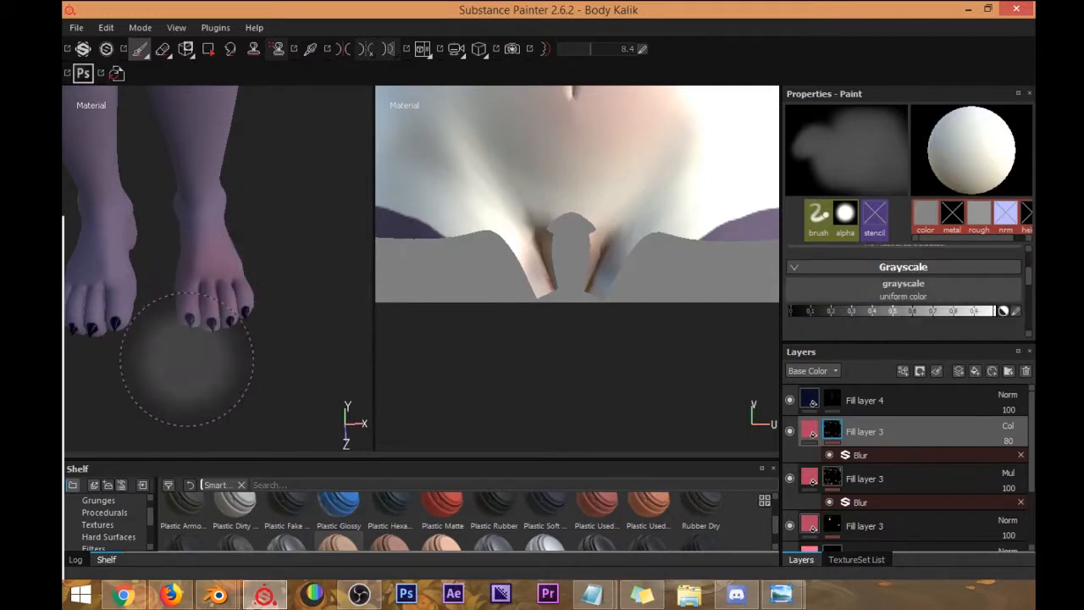
mouse_move(209, 363)
alt+mouse_down()
mouse_move(133, 351)
mouse_move(160, 367)
mouse_move(263, 322)
mouse_move(150, 364)
mouse_move(242, 314)
mouse_move(322, 310)
mouse_move(259, 267)
alt+mouse_up()
mouse_move(260, 265)
alt+middle_down()
mouse_move(205, 263)
mouse_move(189, 343)
alt+middle_up()
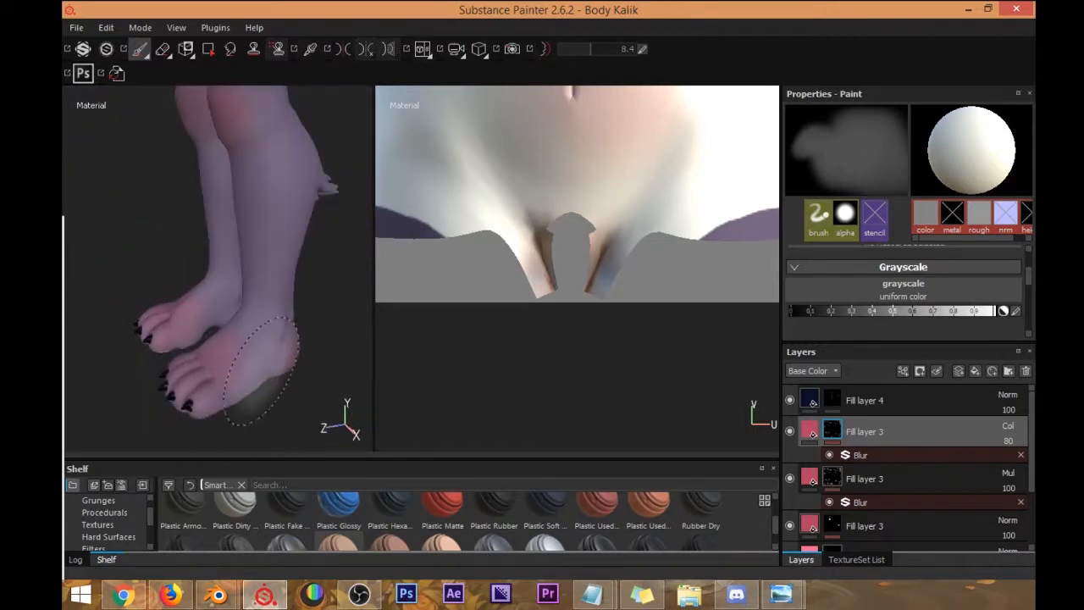
Select the Multiply blush layer's mask and add blush to the feet there as well.
click(833, 474)
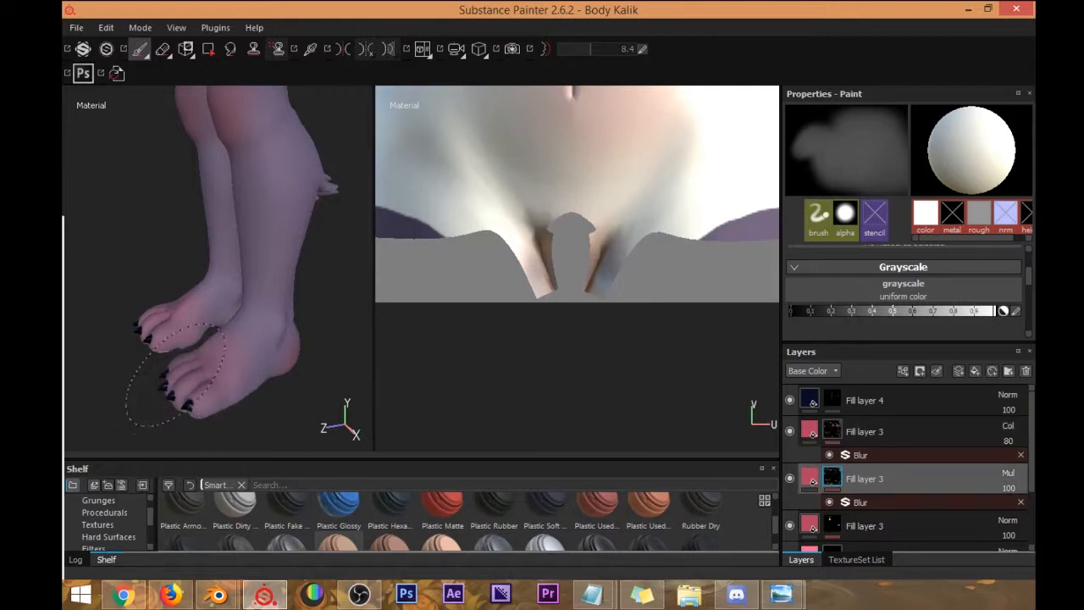
alt+drag(153, 325, 259, 288)
scroll(208, 326, down, 5)
alt+middle_drag(259, 288, 293, 354)
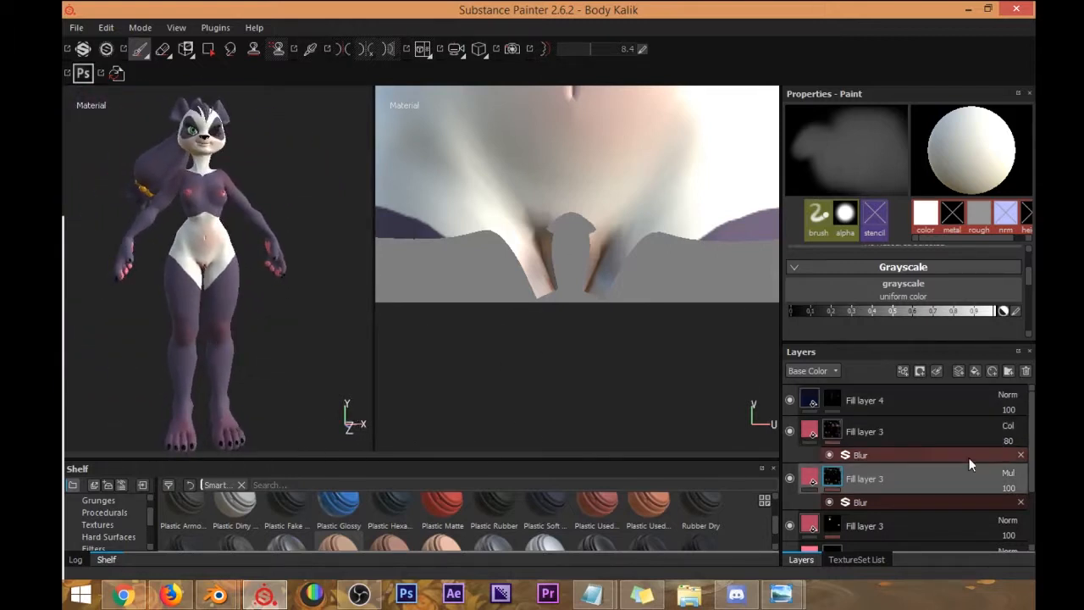
Set the Blur Intensity of the Color blush layer's Blur filter to 7.07.
click(873, 454)
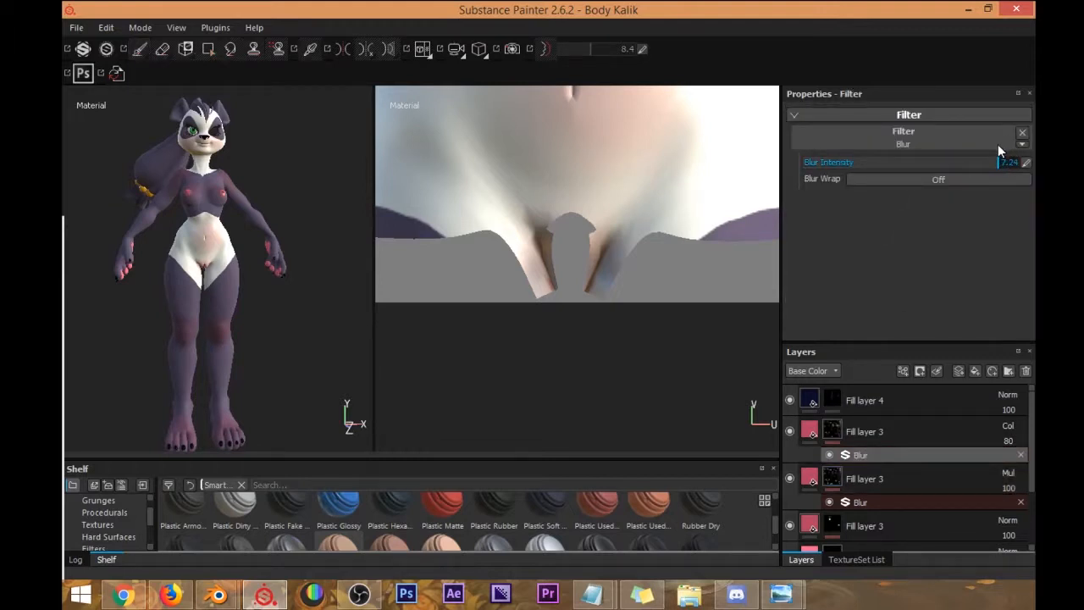
drag(997, 145, 993, 144)
alt+drag(198, 114, 193, 151)
Examine the finished blush on the whole character from the front, sides and back.
scroll(264, 228, up, 5)
alt+drag(271, 237, 227, 254)
scroll(244, 200, down, 4)
scroll(143, 244, up, 1)
mouse_move(143, 243)
alt+mouse_down()
mouse_move(370, 254)
mouse_move(150, 246)
alt+mouse_up()
alt+middle_drag(191, 213, 228, 281)
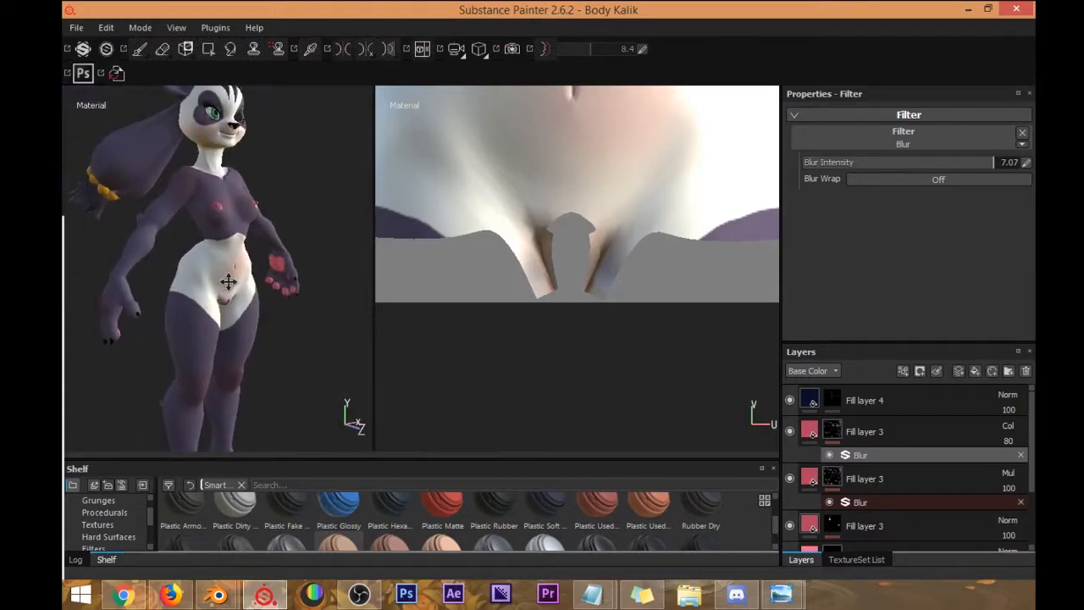
alt+drag(296, 233, 245, 227)
alt+middle_drag(283, 180, 281, 226)
mouse_move(284, 224)
alt+mouse_down()
mouse_move(220, 189)
mouse_move(152, 199)
mouse_move(237, 232)
mouse_move(268, 229)
alt+mouse_up()
alt+middle_drag(269, 229, 276, 235)
alt+middle_drag(288, 342, 296, 247)
alt+drag(296, 247, 248, 225)
alt+middle_drag(249, 216, 254, 268)
scroll(254, 267, down, 5)
alt+drag(254, 266, 262, 225)
scroll(211, 193, up, 1)
Save the project and make Hair the active texture set, showing its layers.
click(72, 30)
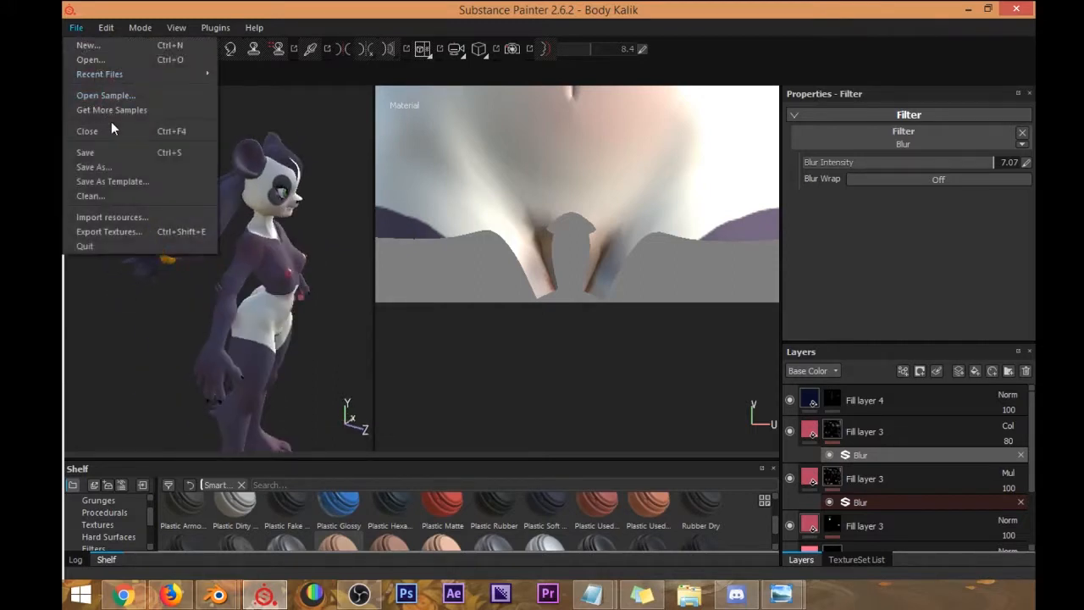
click(102, 146)
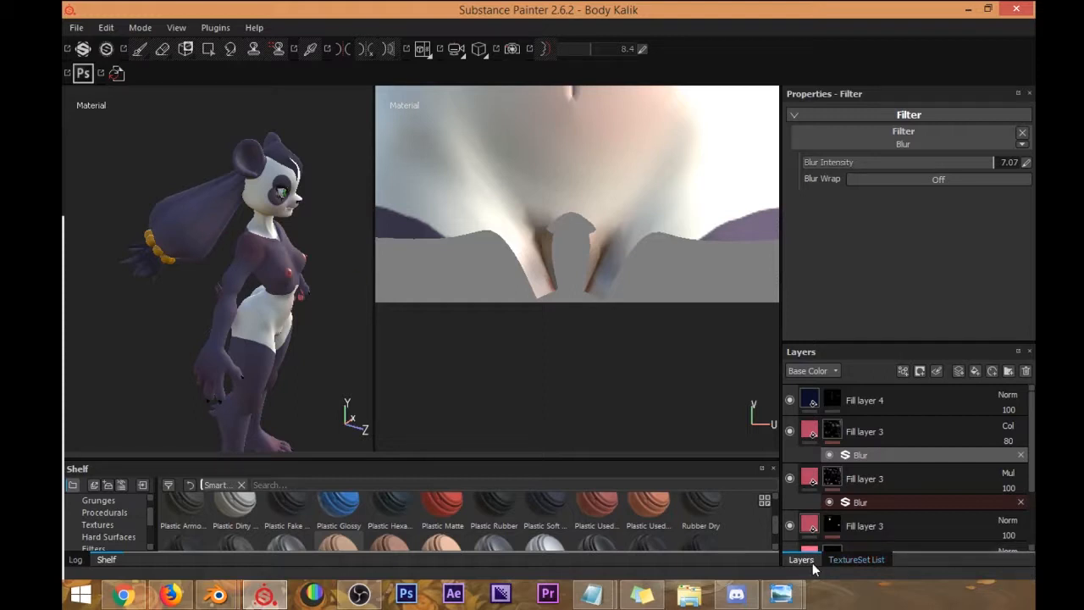
click(850, 557)
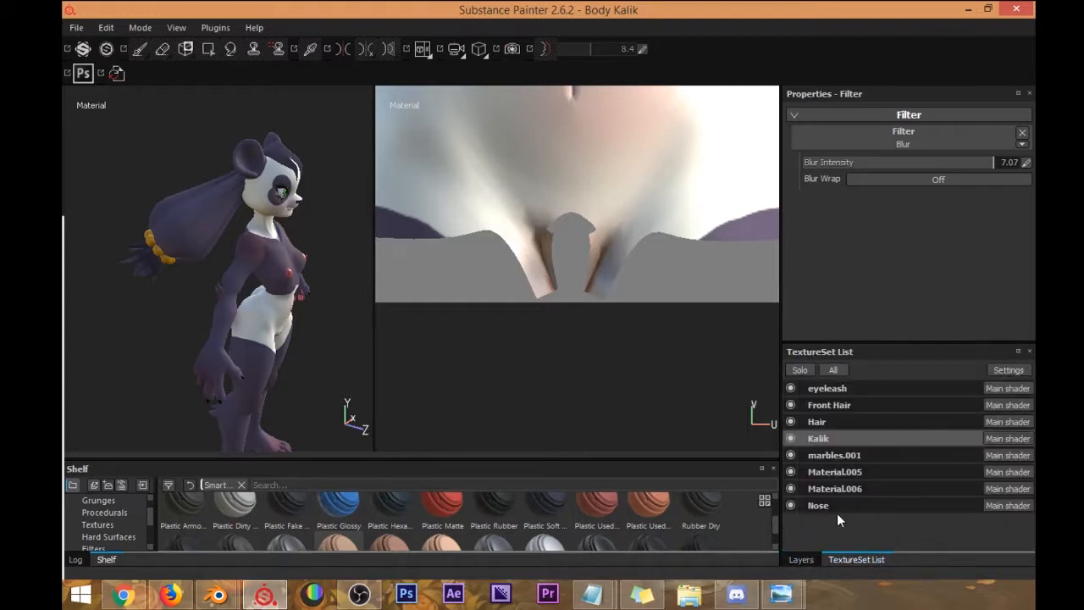
click(835, 417)
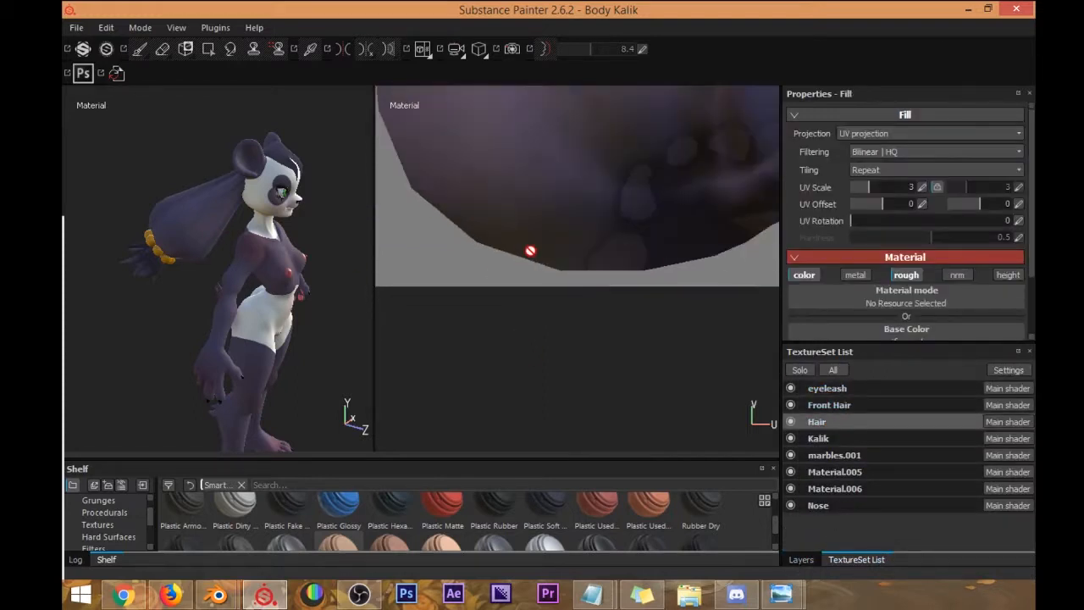
scroll(521, 255, down, 5)
alt+middle_drag(553, 226, 560, 347)
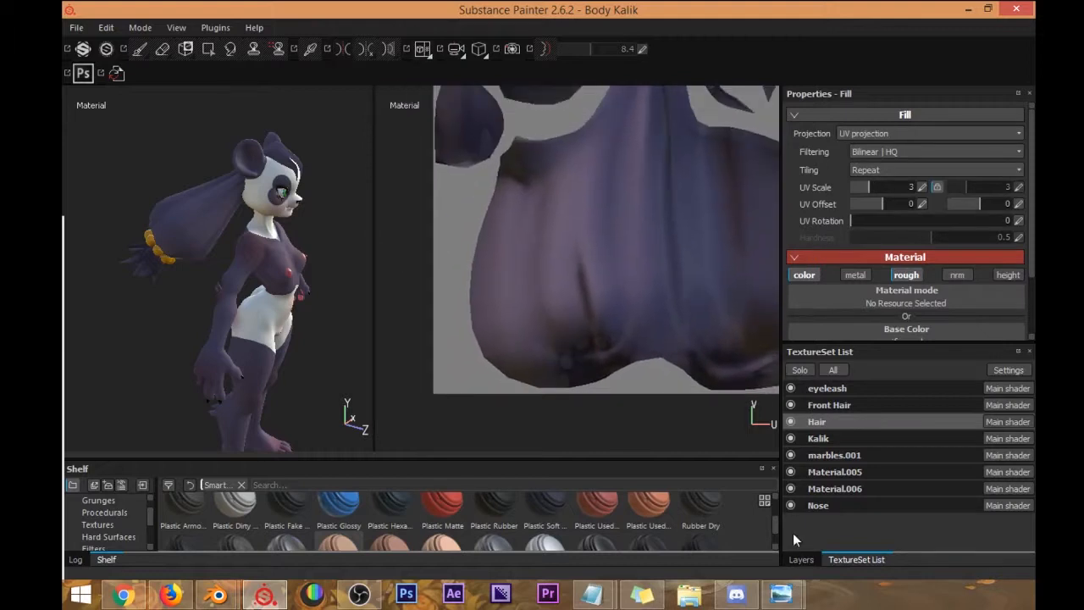
click(800, 558)
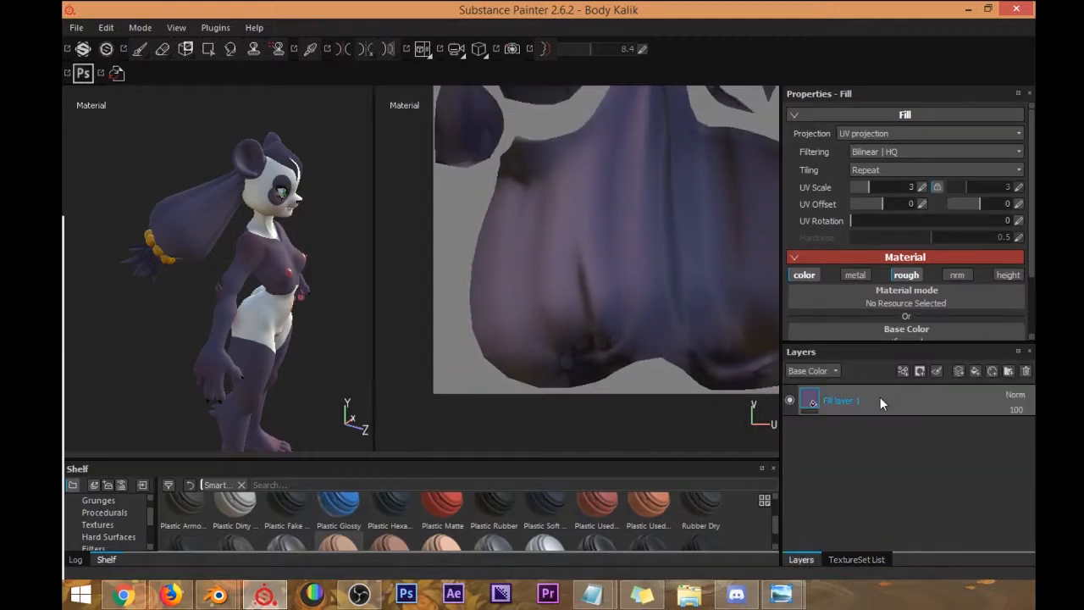
Duplicate the hair's fill layer and set the copy's base color to muted blue, RGB 0.106, 0.104, 0.258.
key(ctrl+d)
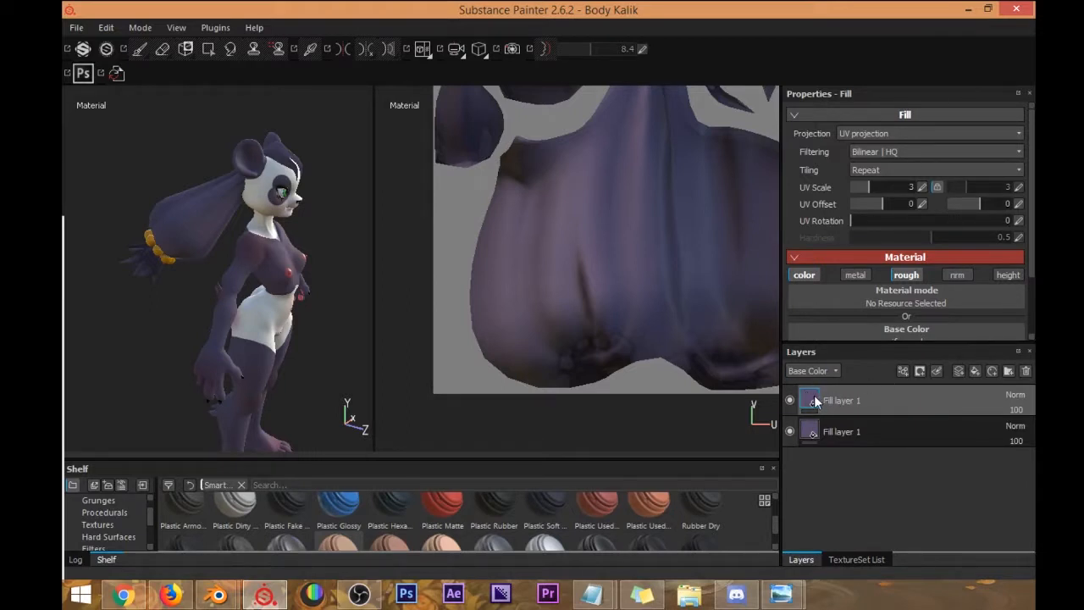
scroll(876, 280, down, 2)
click(877, 284)
drag(800, 302, 804, 291)
drag(902, 269, 903, 278)
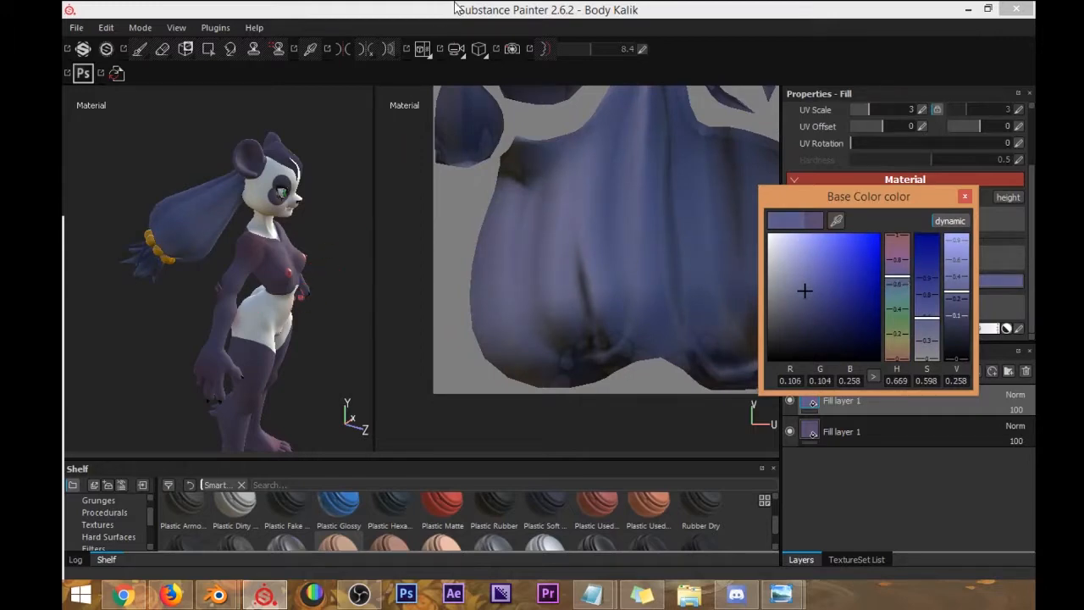
mouse_move(275, 174)
alt+mouse_down()
mouse_move(135, 174)
mouse_move(276, 180)
alt+mouse_up()
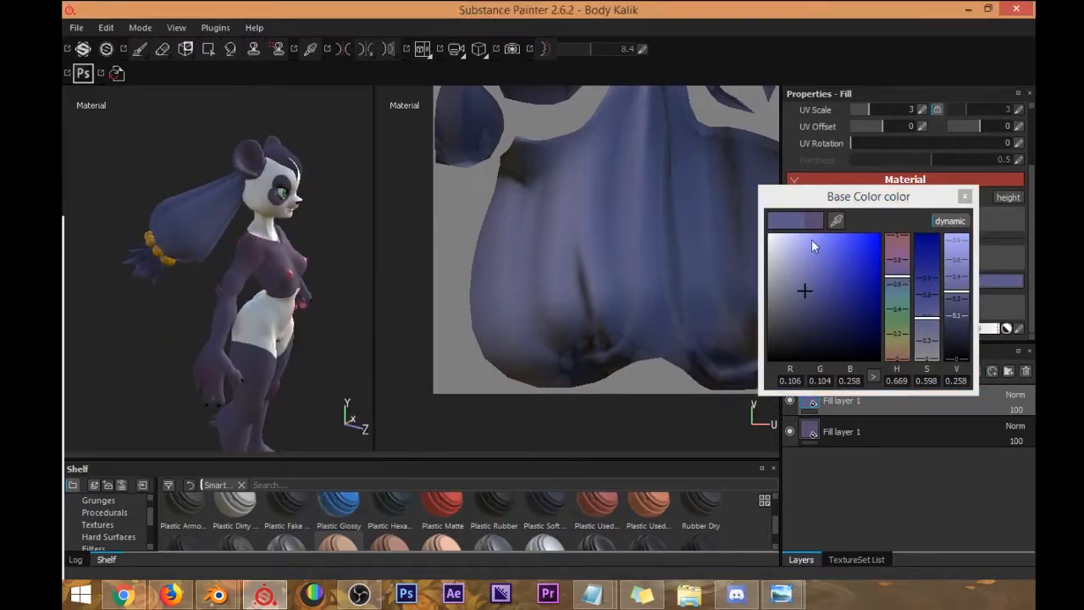
click(965, 197)
Add a black mask to the blue copy of the hair fill layer.
right_click(842, 406)
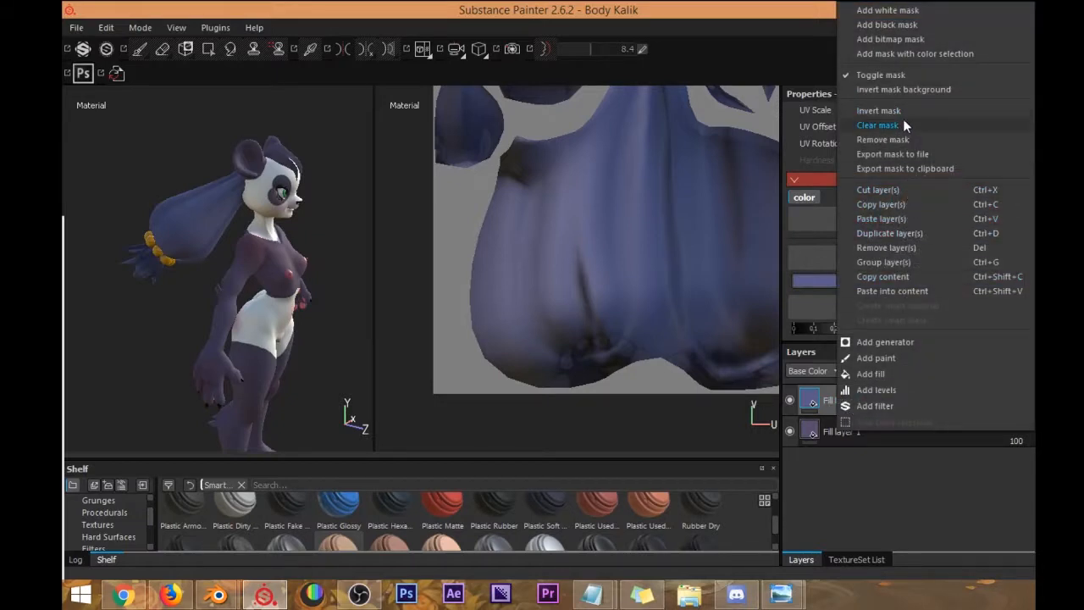
click(850, 465)
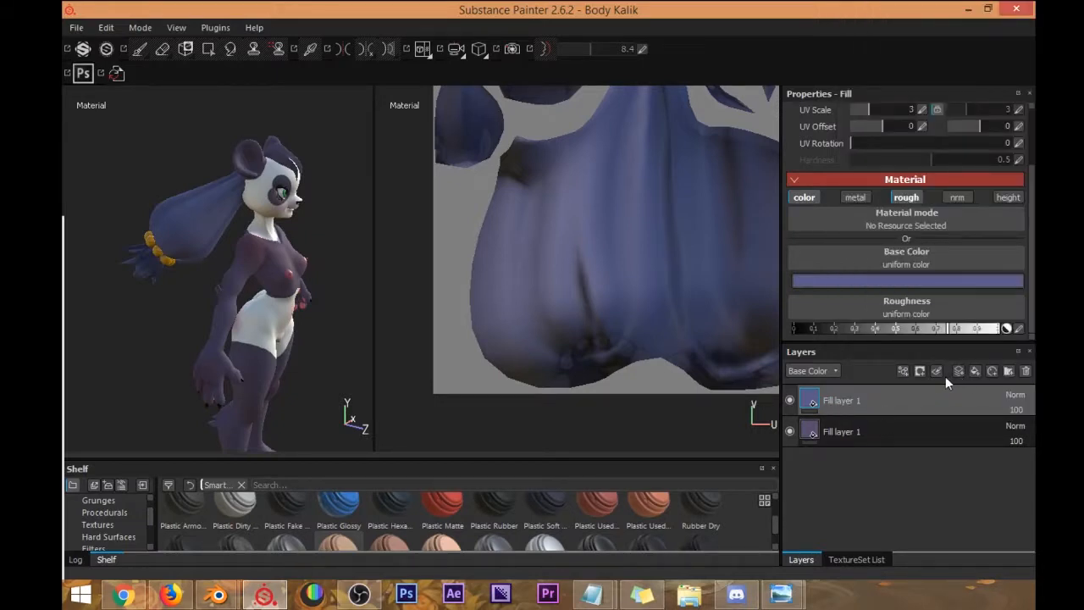
click(922, 371)
click(937, 214)
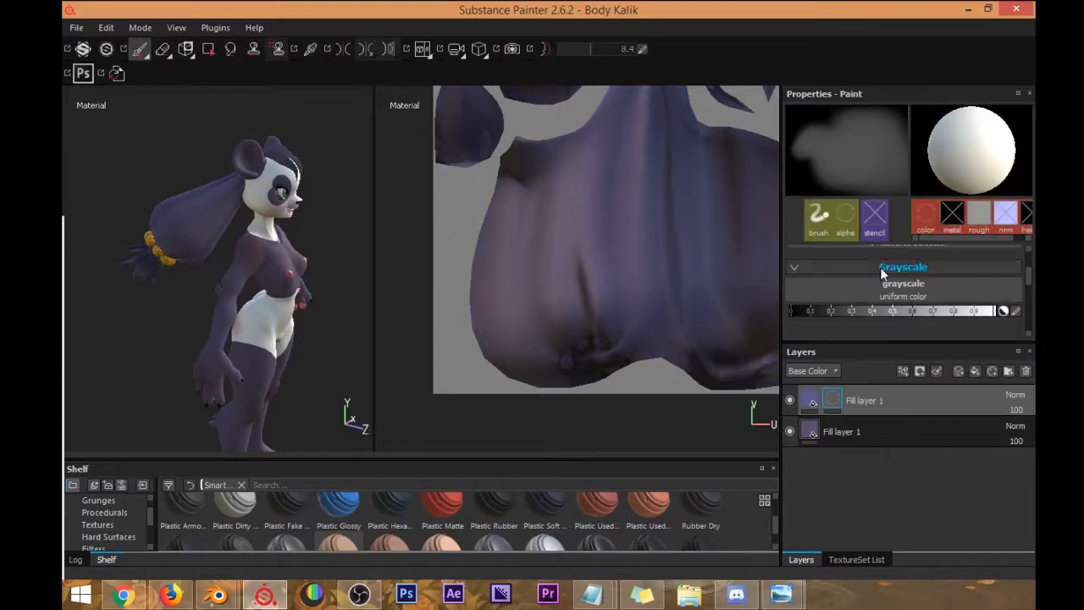
Paint white softly on the mask around the ponytail's lower end and tip from all sides, isolating the hair as needed.
mouse_move(271, 239)
alt+mouse_down()
mouse_move(297, 244)
mouse_move(316, 297)
mouse_move(340, 294)
mouse_move(344, 261)
mouse_move(242, 283)
mouse_move(271, 234)
alt+mouse_up()
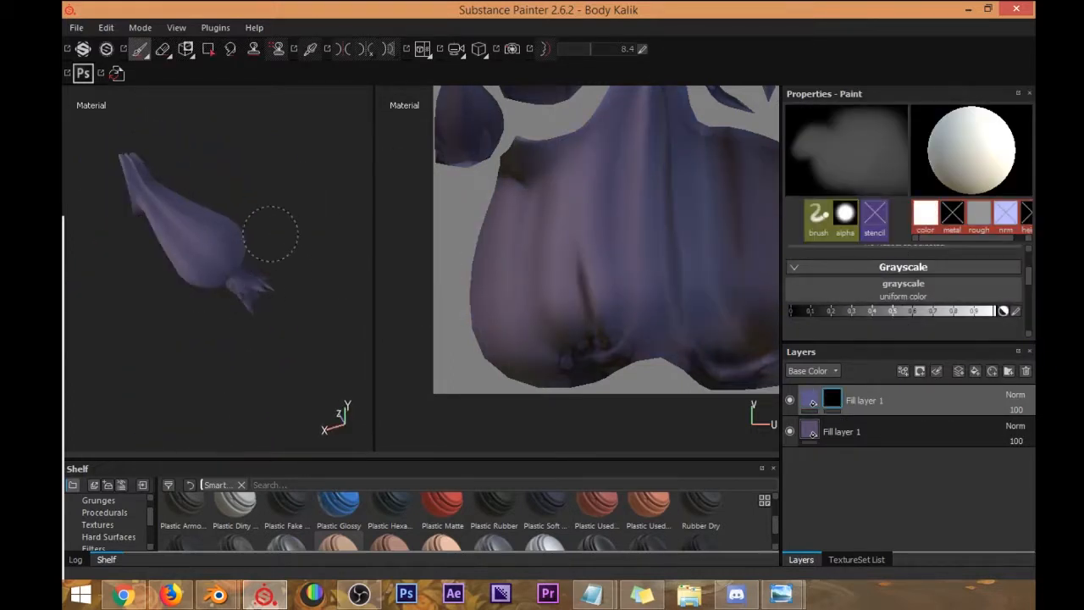
alt+drag(227, 289, 313, 292)
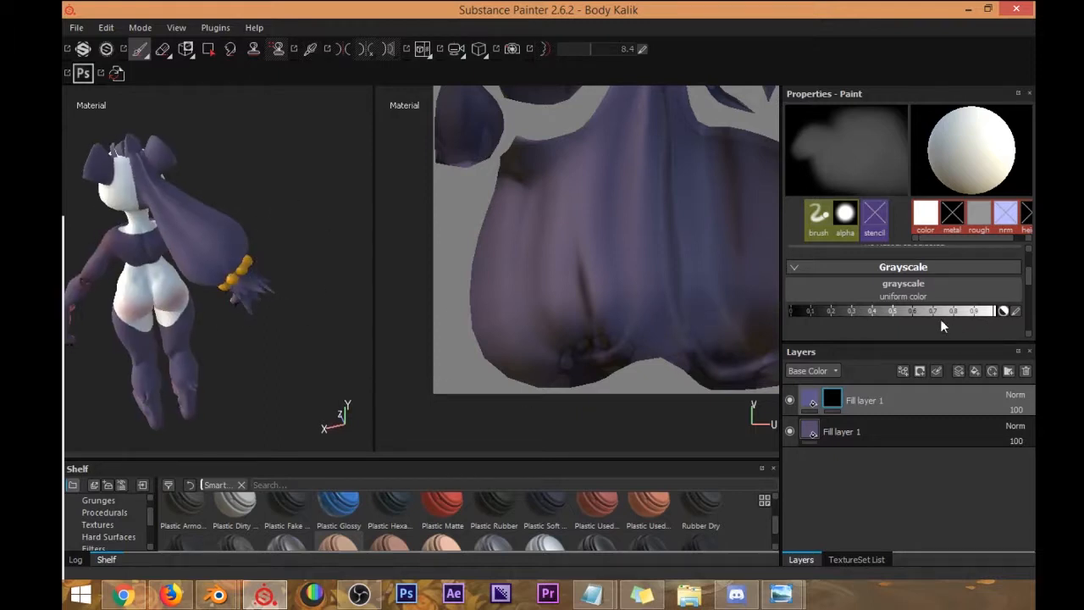
drag(678, 339, 663, 323)
key(alt+q)
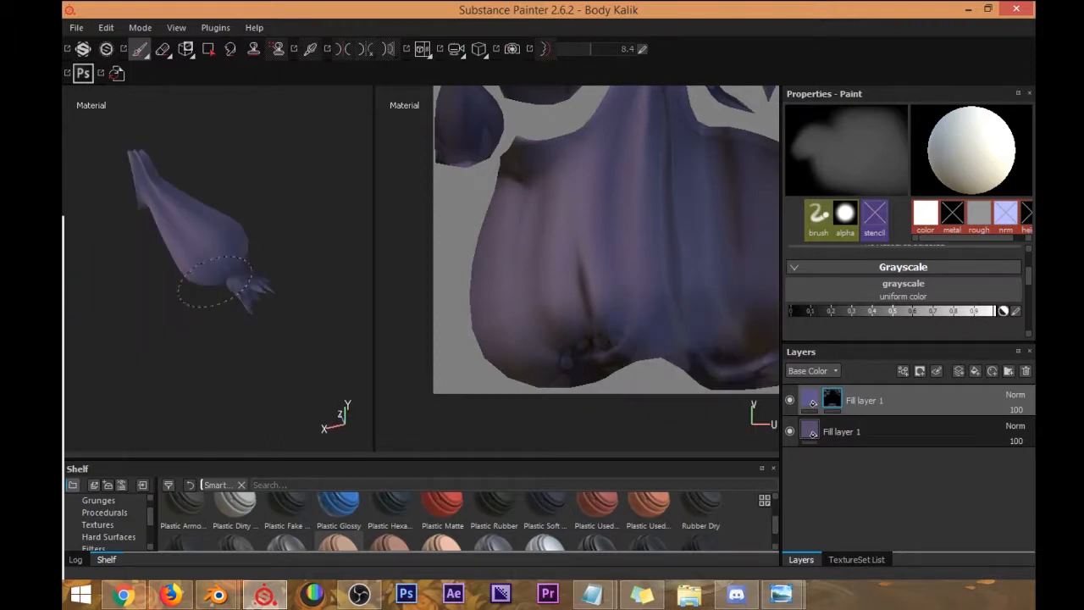
key(alt+q)
alt+drag(274, 322, 234, 250)
key(alt+q)
key(alt+q)
alt+drag(174, 326, 219, 255)
key(alt+q)
key(alt+q)
key(alt+q)
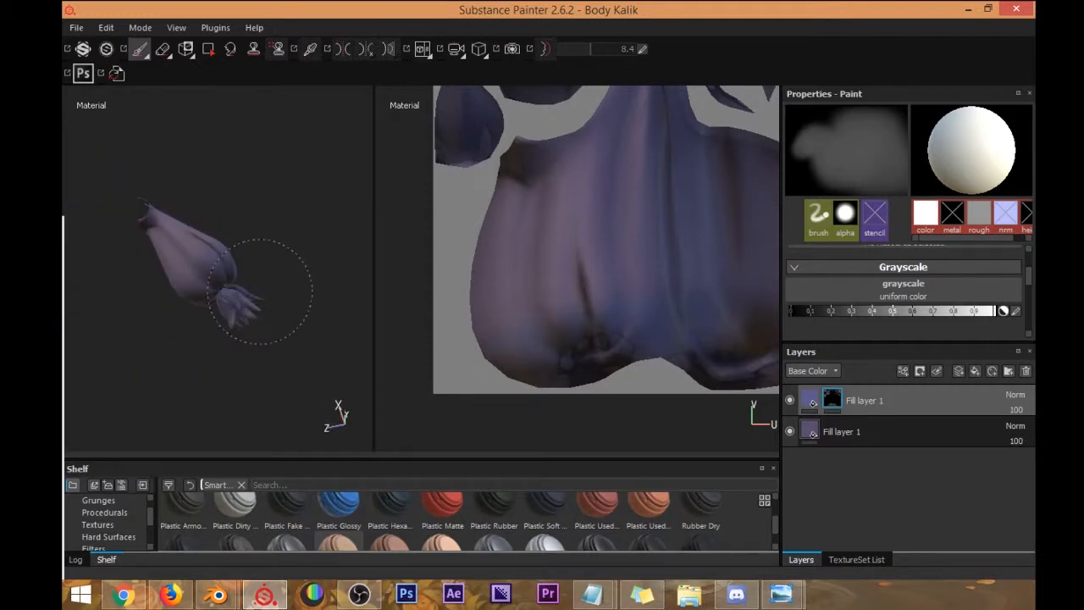
key(alt+q)
alt+drag(274, 229, 140, 220)
key(alt+q)
key(alt+q)
alt+drag(288, 224, 203, 248)
key(alt+q)
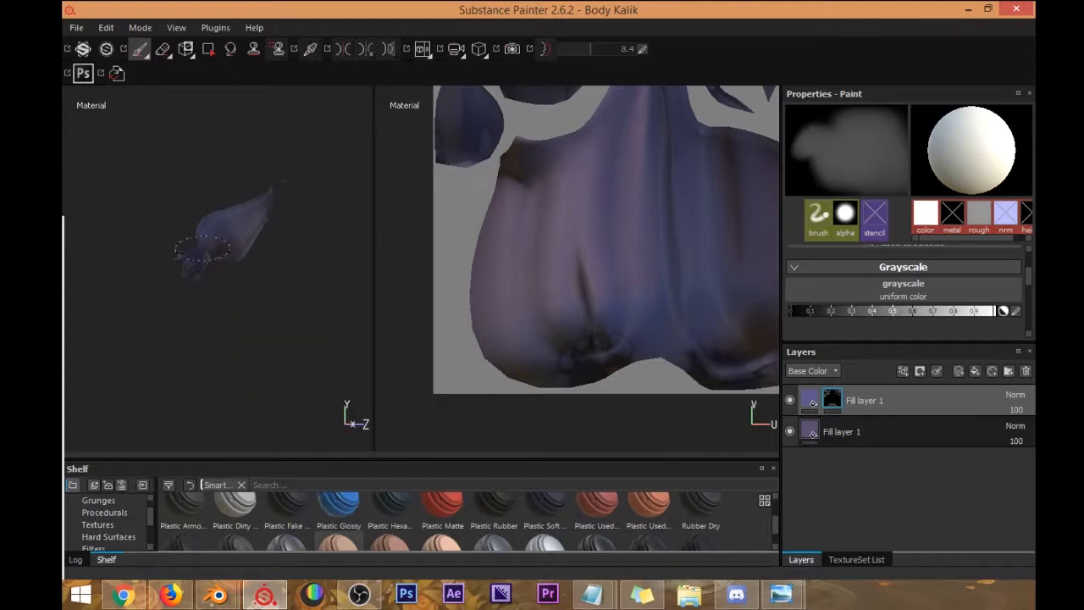
key(alt+q)
alt+drag(158, 202, 192, 191)
key(alt+q)
key(alt+q)
alt+drag(167, 274, 268, 261)
key(alt+q)
key(alt+q)
mouse_move(234, 295)
alt+mouse_down()
mouse_move(208, 280)
mouse_move(247, 279)
mouse_move(234, 265)
mouse_move(235, 290)
mouse_move(204, 295)
mouse_move(337, 225)
mouse_move(313, 301)
mouse_move(339, 210)
alt+mouse_up()
key(alt+q)
key(alt+q)
key(alt+q)
key(alt+q)
key(alt+q)
key(alt+q)
key(alt+q)
key(alt+q)
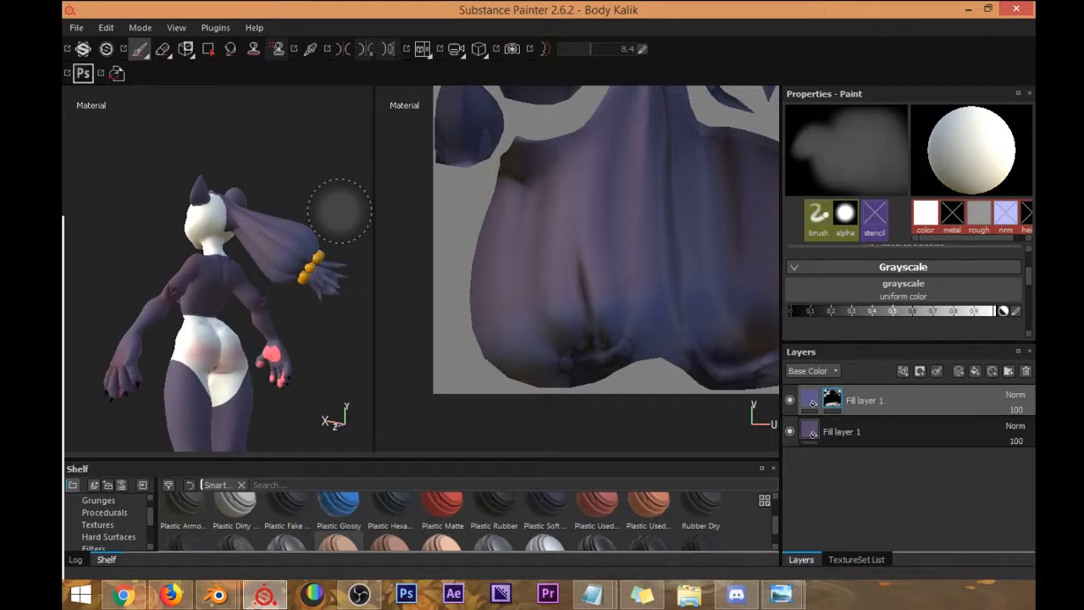
Set the masked hair tip layer's base color to bright green, RGB 0.128, 0.920, 0.293.
click(808, 404)
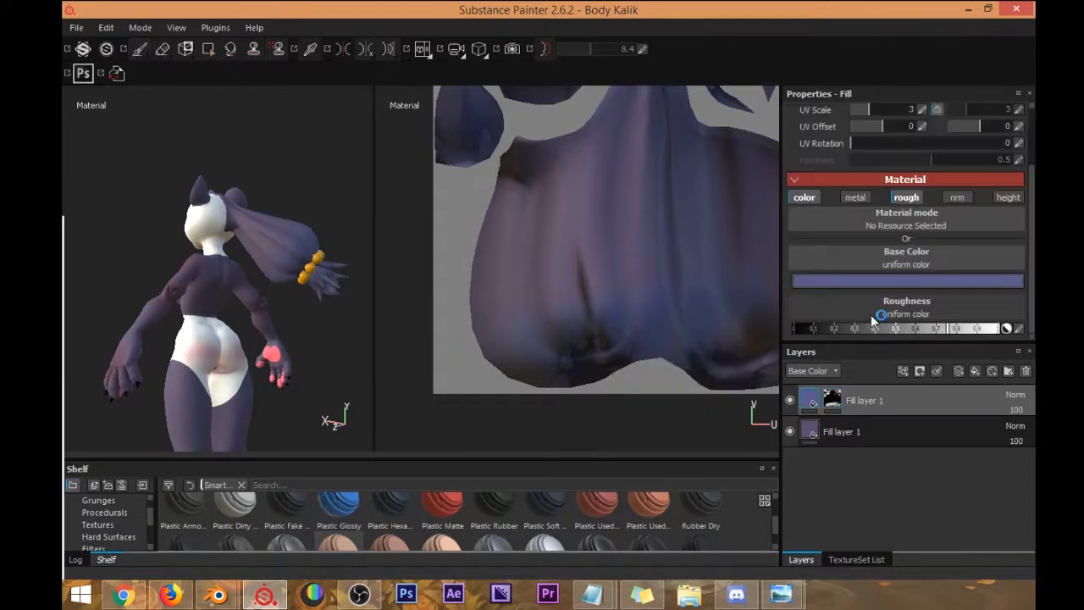
click(874, 276)
drag(892, 260, 891, 207)
drag(829, 260, 830, 235)
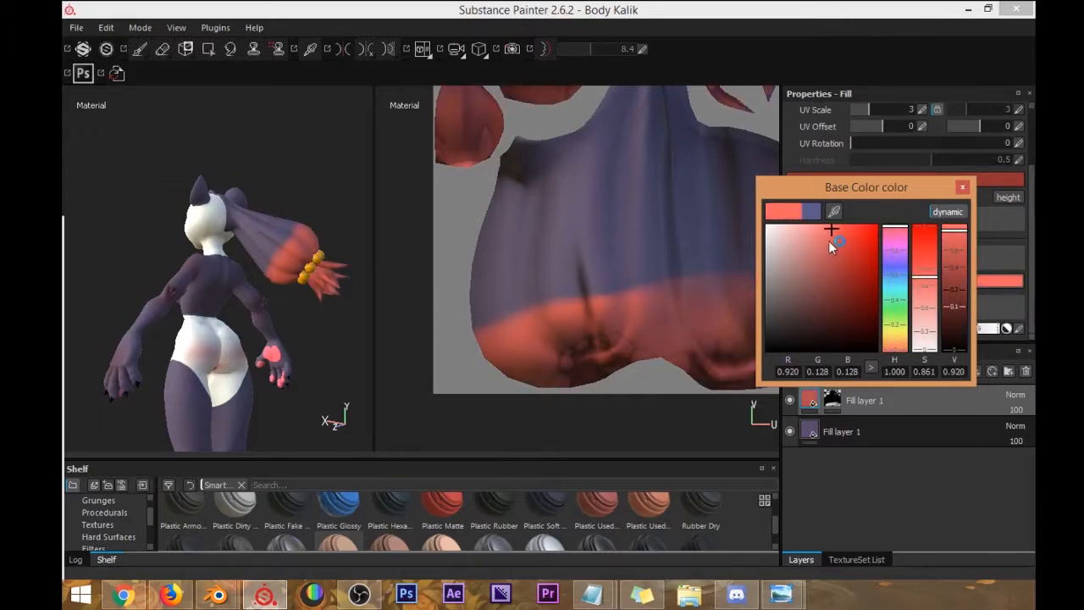
mouse_move(886, 290)
mouse_down()
mouse_move(897, 293)
mouse_move(893, 277)
mouse_move(896, 326)
mouse_move(902, 293)
mouse_up()
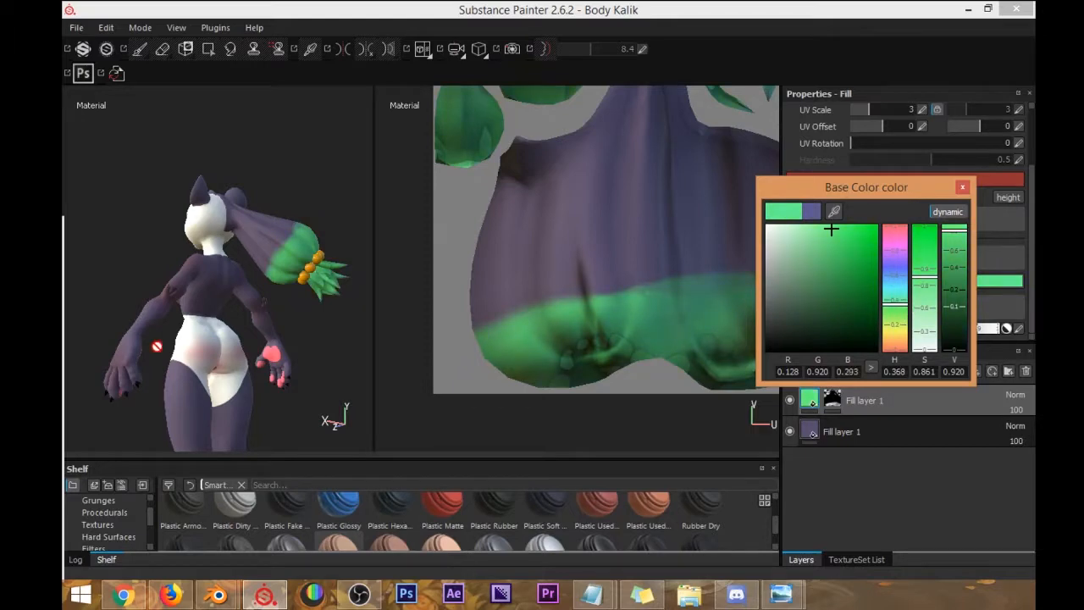
alt+drag(138, 297, 364, 292)
click(963, 187)
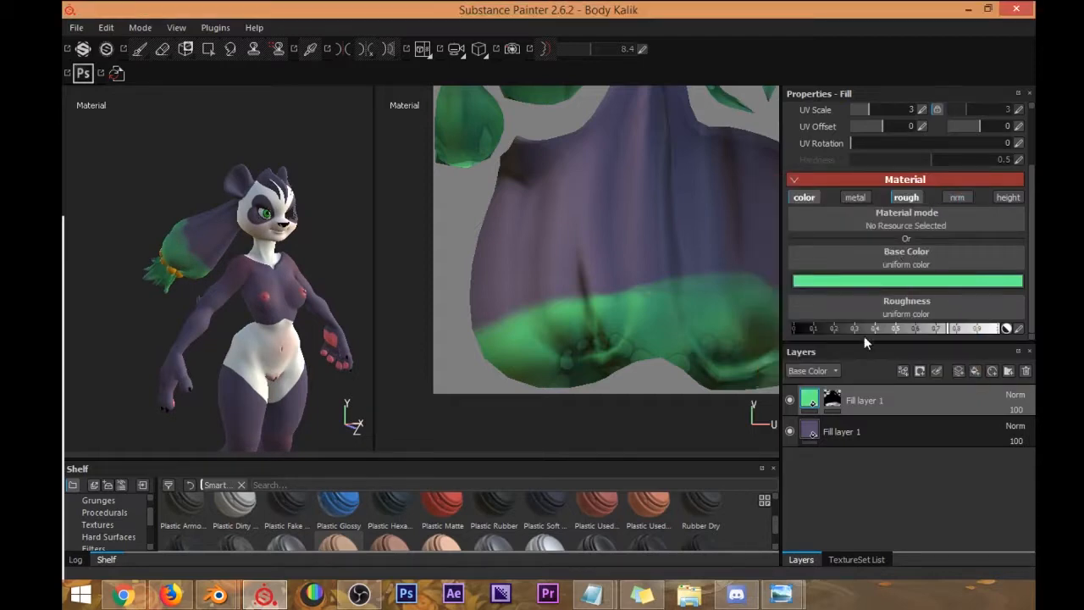
Add a Blur filter to the hair tip layer's mask with Blur Intensity 8.
scroll(907, 208, up, 2)
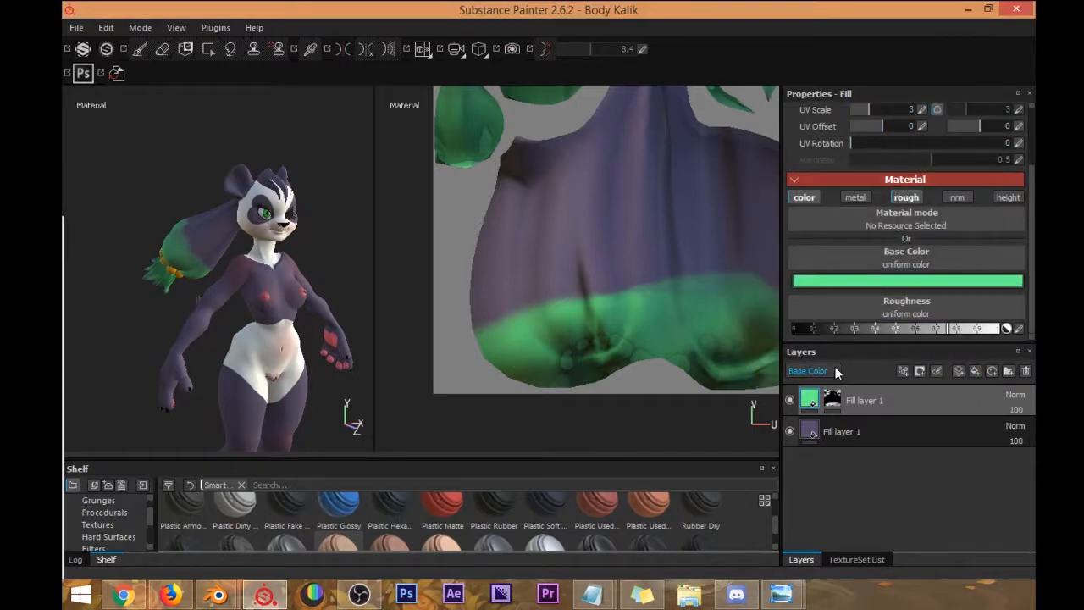
click(833, 398)
right_click(833, 398)
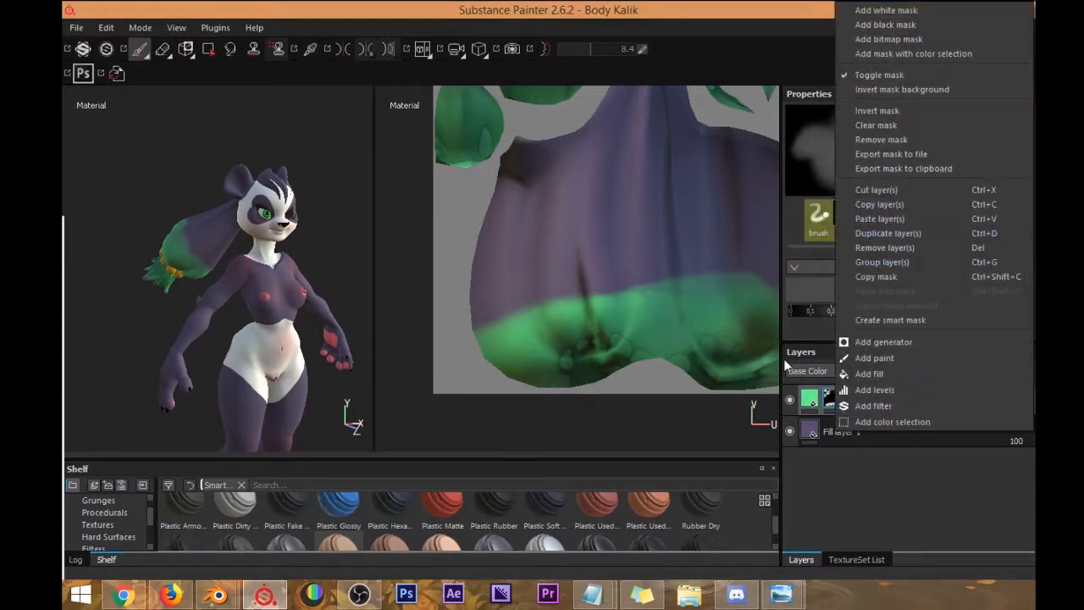
click(871, 405)
click(894, 145)
click(959, 189)
click(1011, 162)
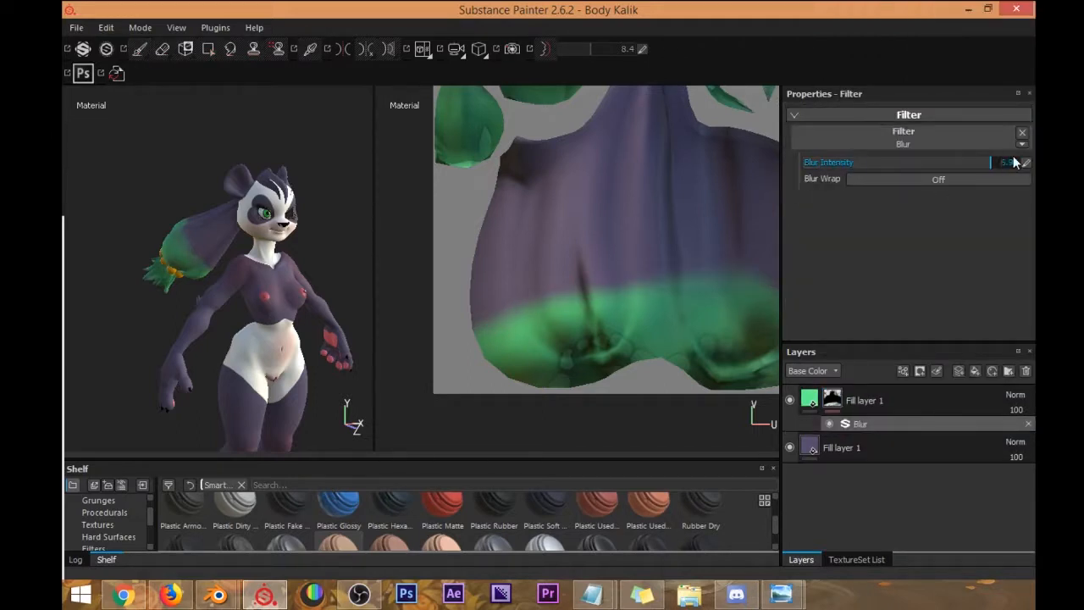
drag(930, 161, 1034, 167)
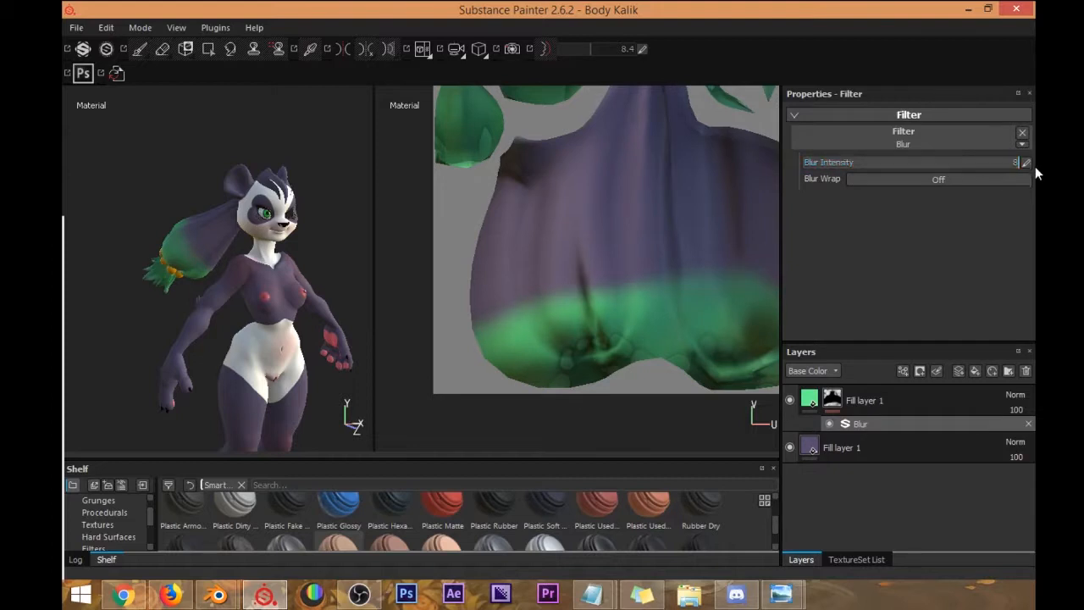
alt+drag(207, 306, 200, 278)
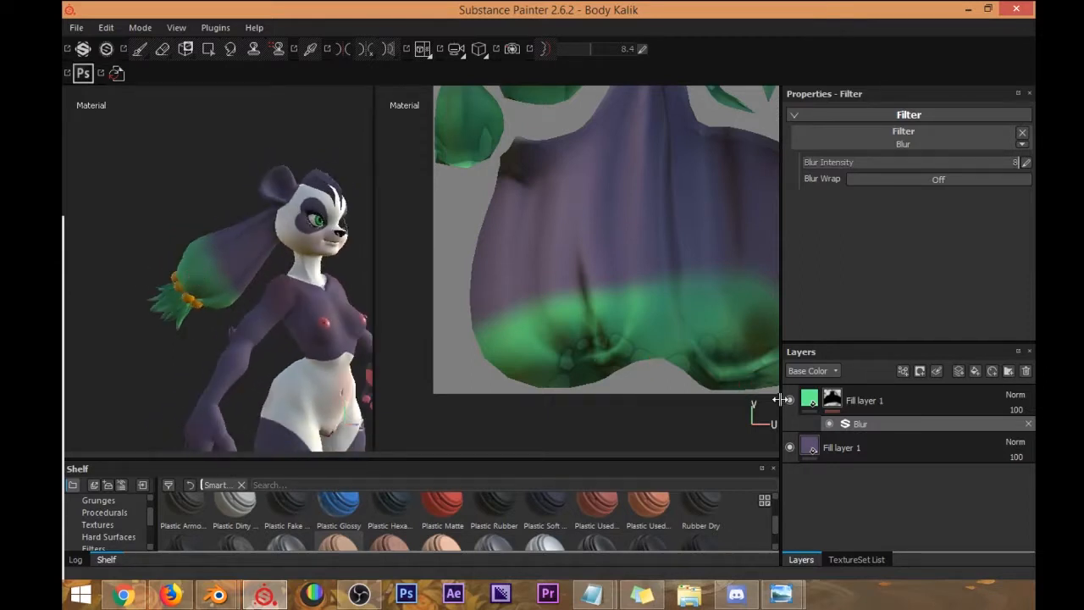
Set the hair tip layer's base color to pink, RGB 0.920, 0.128, 0.594, and its roughness to about 0.8.
click(808, 401)
scroll(834, 330, down, 2)
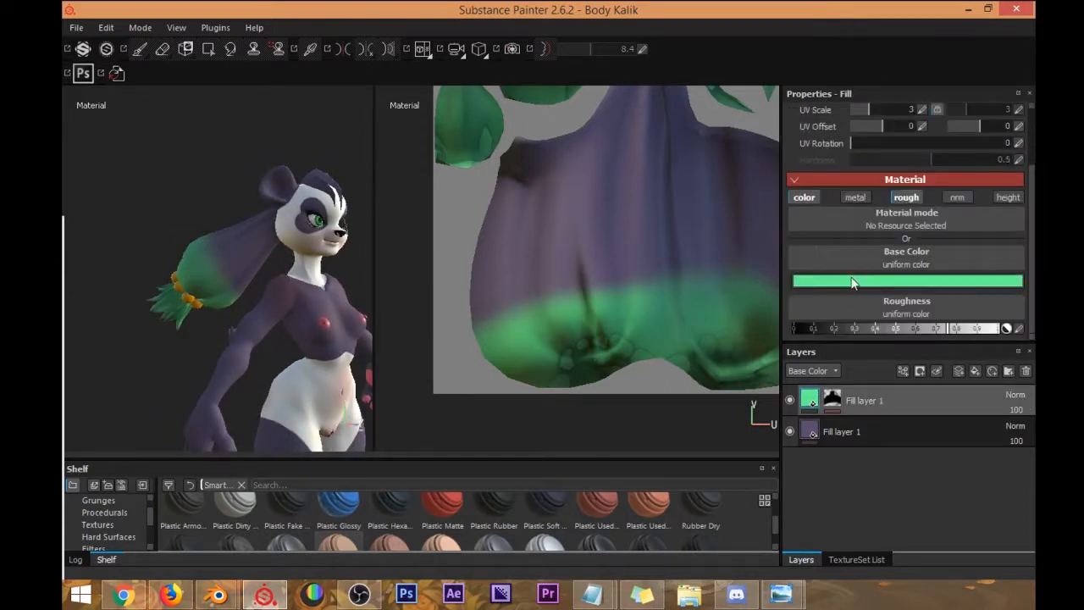
click(857, 280)
drag(858, 274, 872, 256)
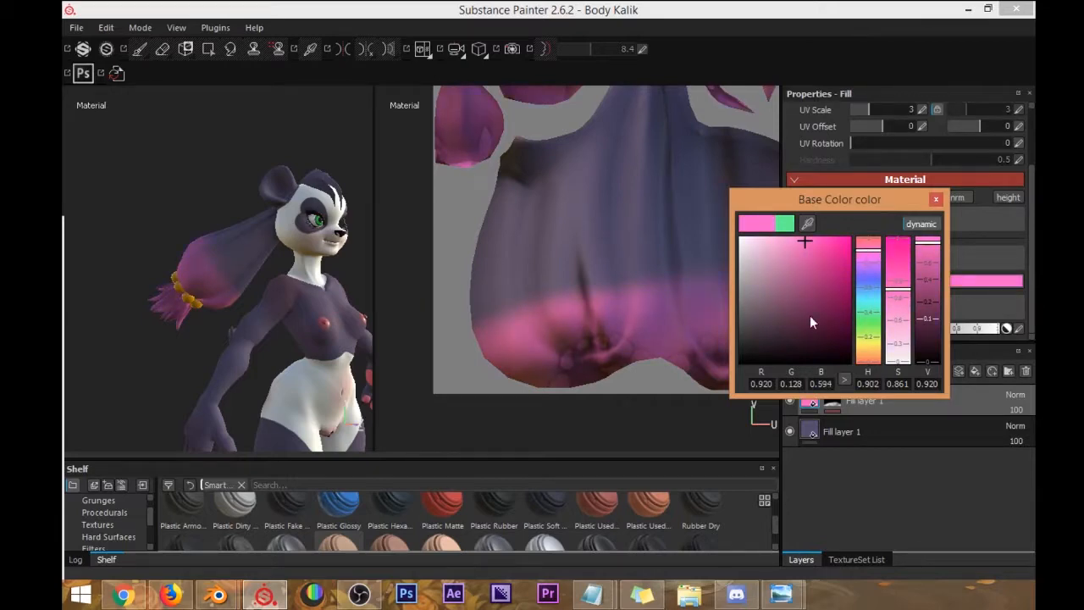
click(935, 199)
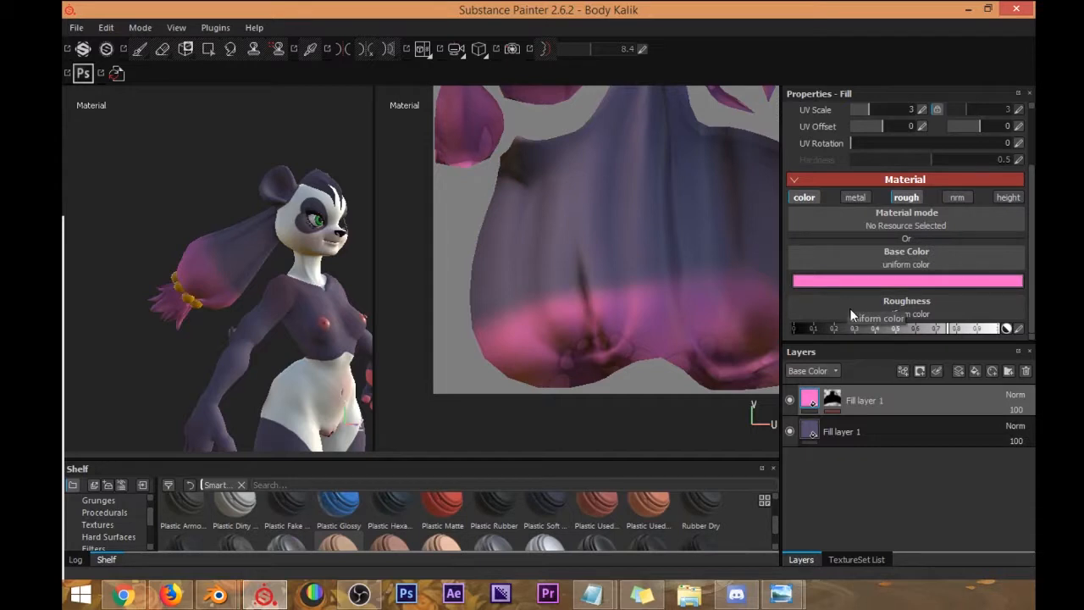
mouse_move(957, 324)
mouse_down()
mouse_move(1035, 317)
mouse_move(796, 326)
mouse_move(933, 332)
mouse_up()
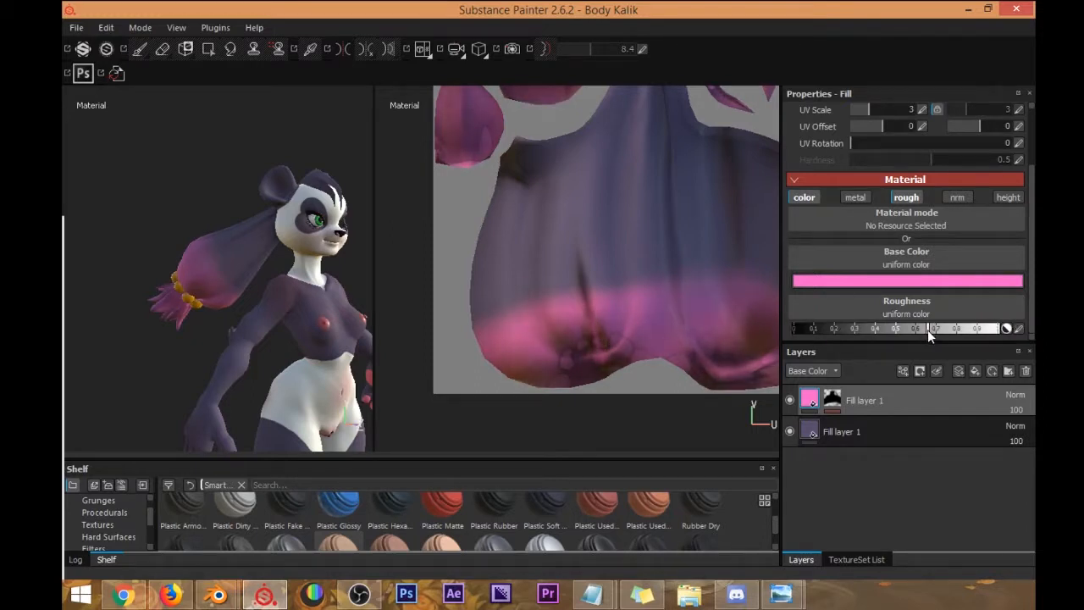
mouse_move(931, 335)
mouse_down()
mouse_move(949, 336)
mouse_move(834, 310)
mouse_move(959, 327)
mouse_up()
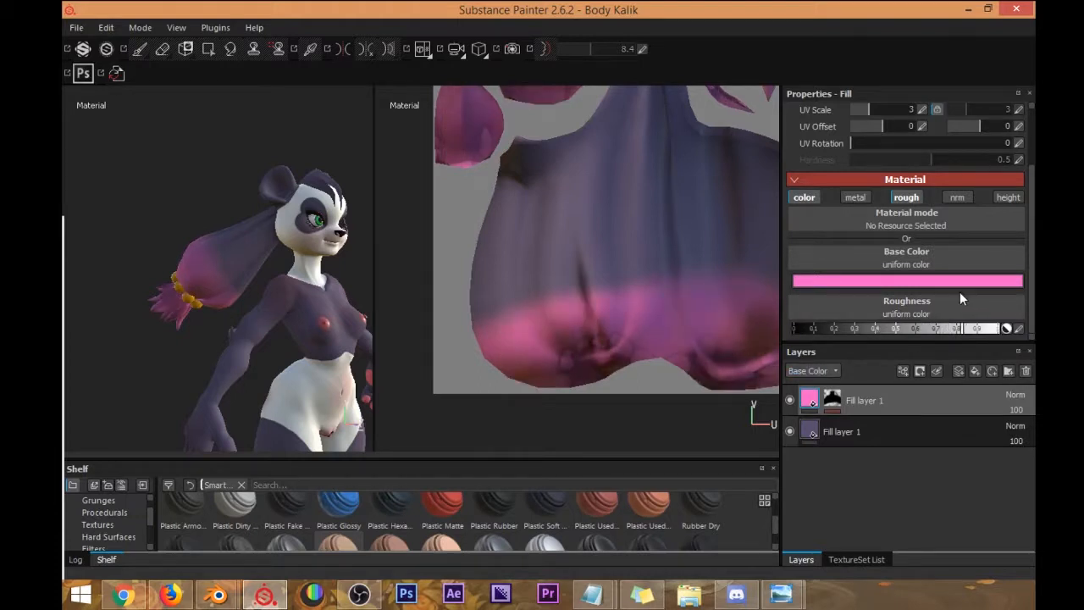
Add a Levels effect to the hair tip layer's mask and set its midtone value to 0.635.
right_click(834, 401)
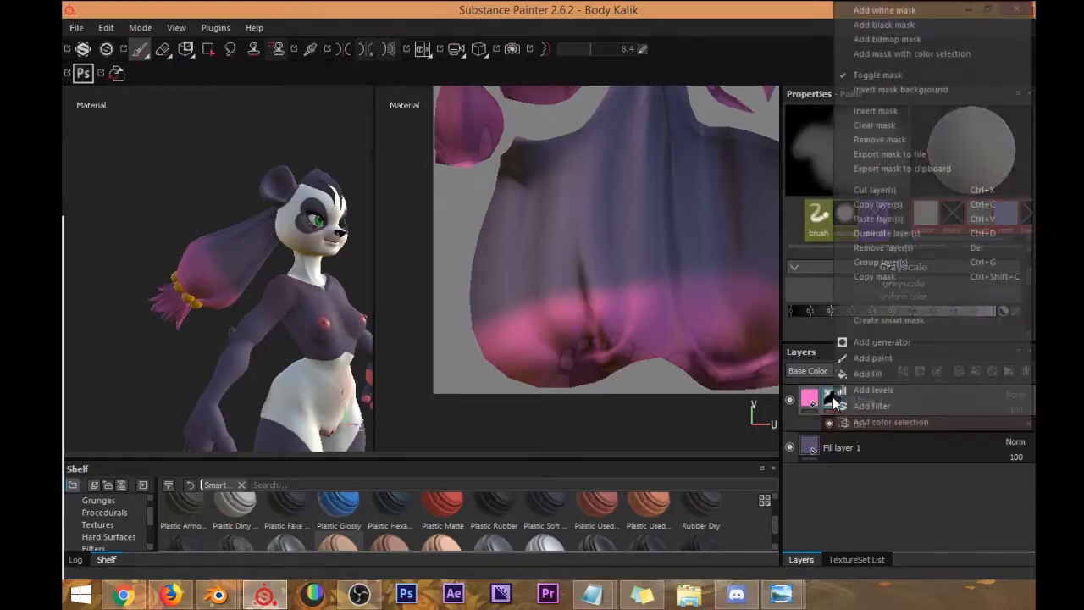
click(896, 388)
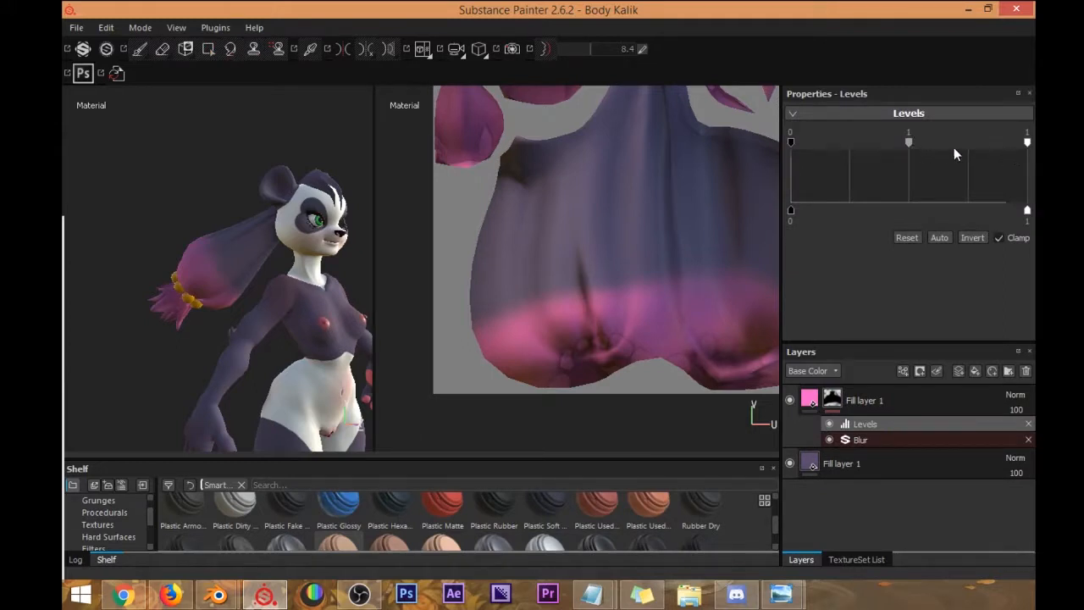
drag(909, 143, 864, 141)
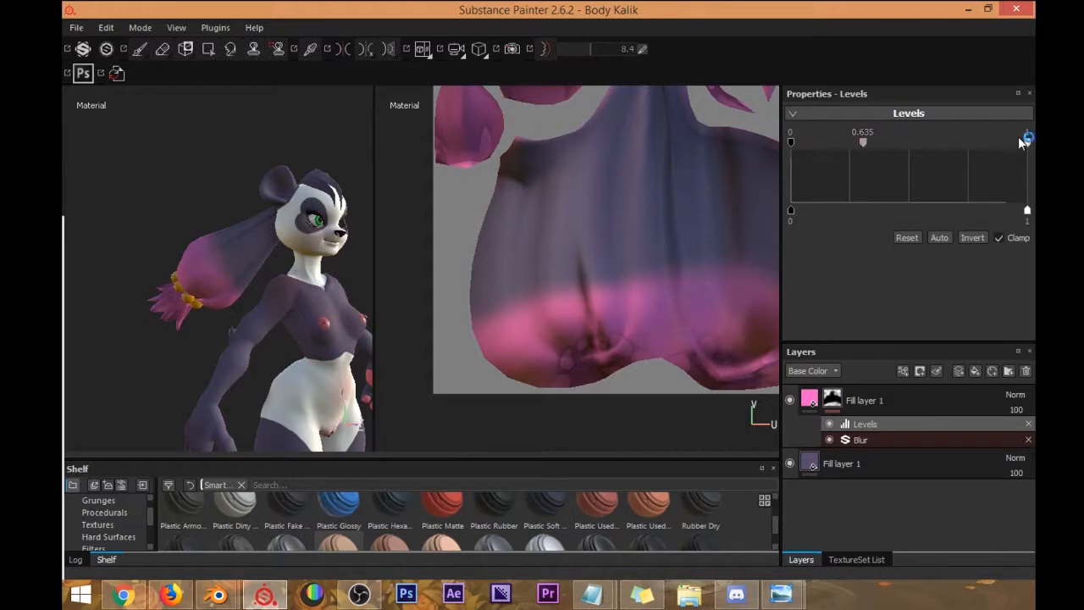
Set the hair tip mask's Levels midtone to 0.563 and paint the mask farther up the ponytail.
mouse_move(1028, 142)
mouse_down()
mouse_move(933, 148)
mouse_move(1037, 138)
mouse_up()
mouse_move(861, 142)
mouse_down()
mouse_move(834, 142)
mouse_move(899, 142)
mouse_move(819, 142)
mouse_move(854, 142)
mouse_up()
alt+drag(166, 279, 207, 247)
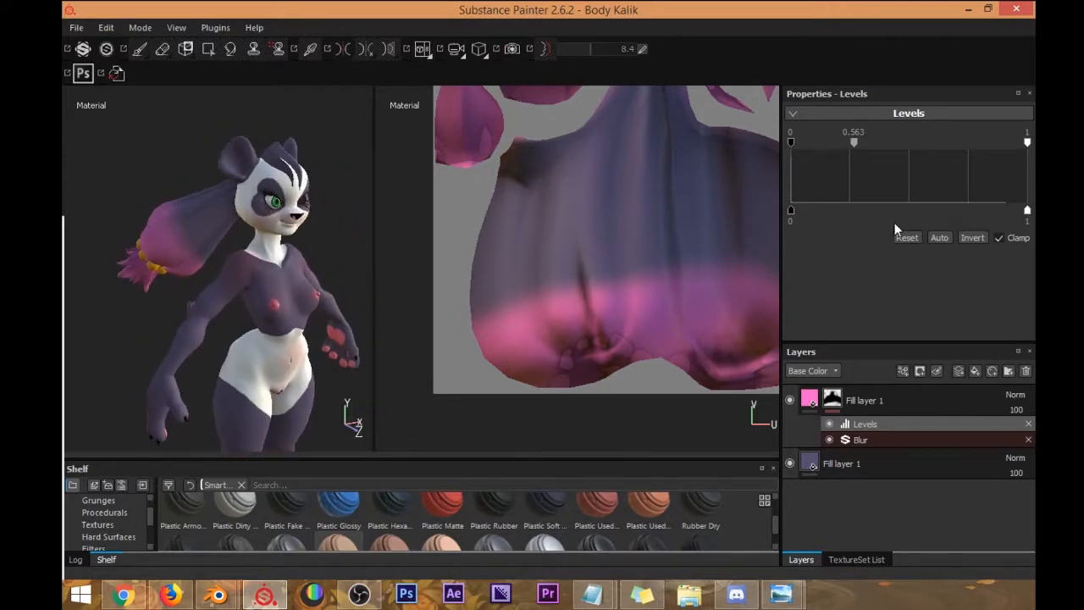
click(832, 399)
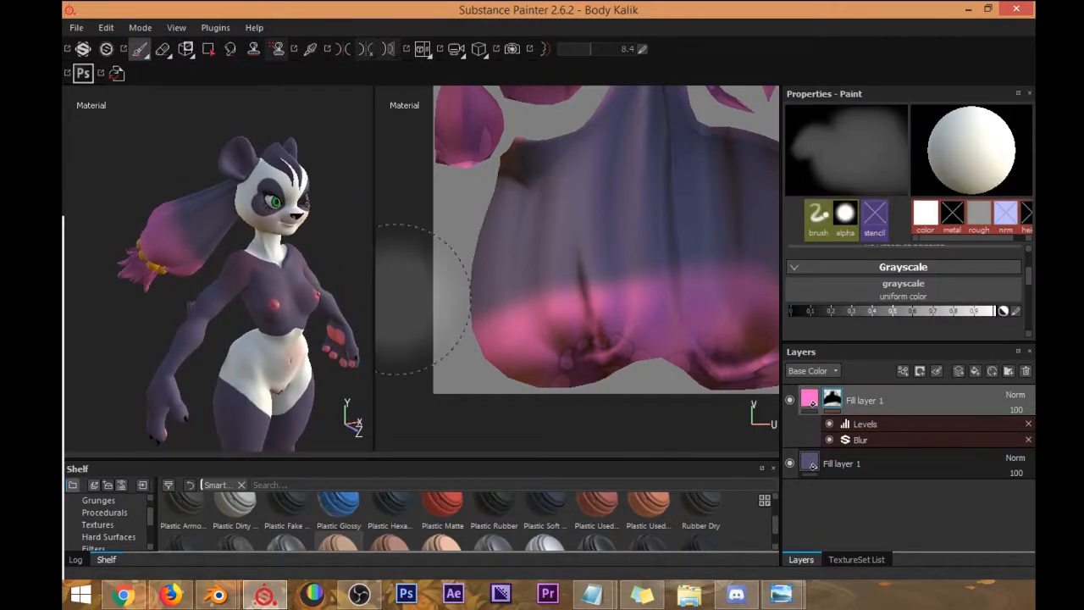
mouse_move(169, 235)
mouse_down()
mouse_move(179, 228)
mouse_move(194, 264)
mouse_move(160, 246)
mouse_move(150, 177)
mouse_move(165, 157)
mouse_move(226, 161)
mouse_move(178, 212)
mouse_move(197, 185)
mouse_move(194, 212)
mouse_move(190, 174)
mouse_move(162, 162)
mouse_move(204, 283)
mouse_move(194, 263)
mouse_move(226, 281)
mouse_move(211, 275)
mouse_up()
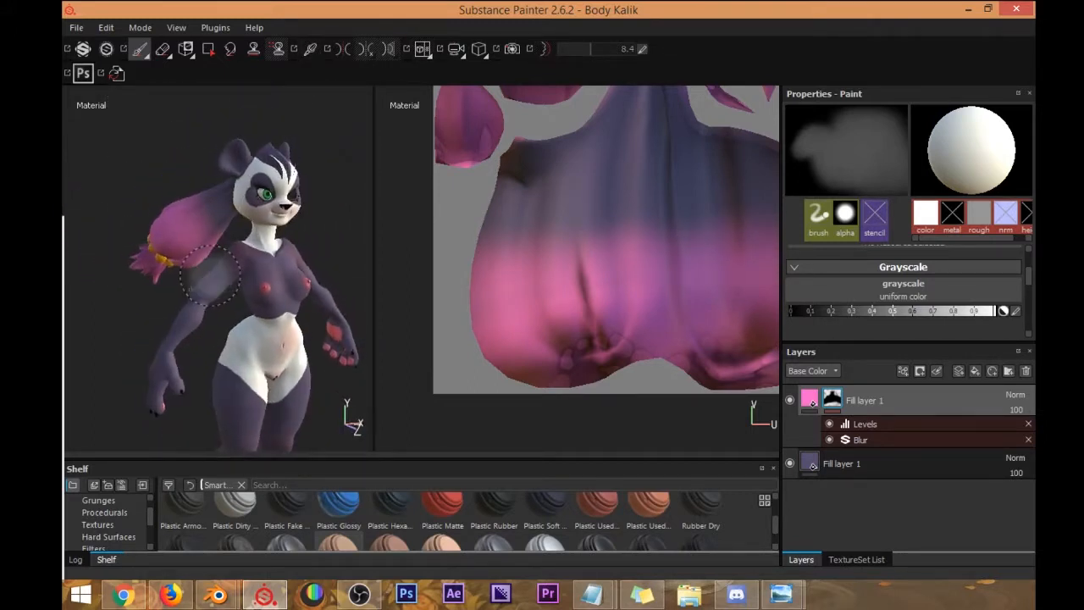
Set the hair tip layer's base color to a muted blue, RGB 0.040, 0.127, 0.200.
click(811, 398)
scroll(877, 280, down, 2)
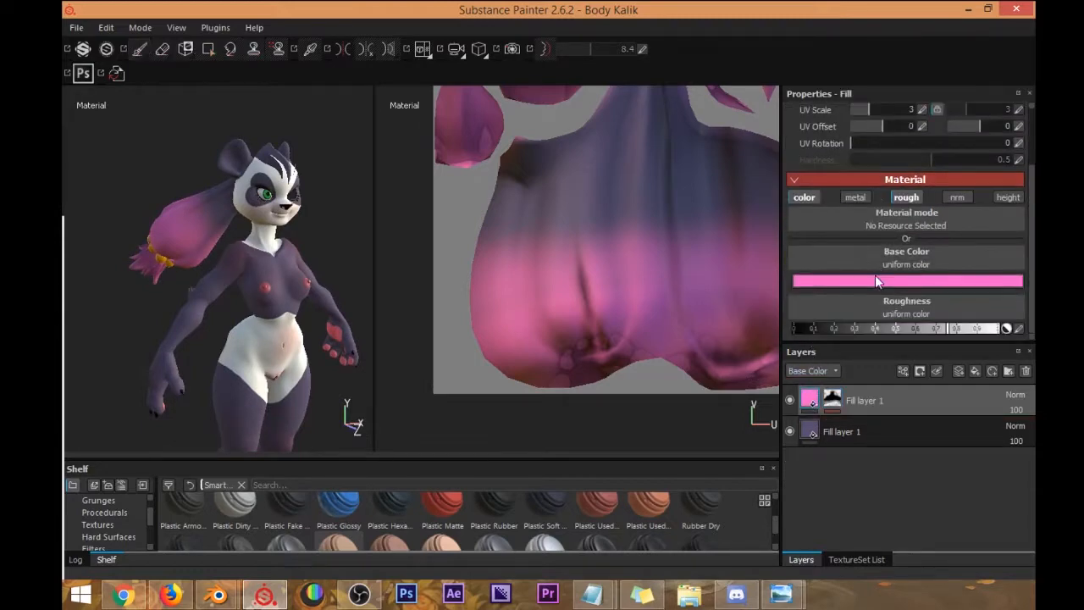
click(877, 281)
mouse_move(904, 247)
mouse_down()
mouse_move(895, 283)
mouse_move(725, 261)
mouse_up()
click(539, 8)
alt+drag(319, 231, 279, 193)
click(891, 282)
mouse_move(891, 283)
mouse_down()
mouse_move(884, 403)
mouse_move(890, 95)
mouse_up()
mouse_move(817, 245)
mouse_down()
mouse_move(820, 263)
mouse_move(842, 265)
mouse_move(819, 272)
mouse_move(822, 289)
mouse_up()
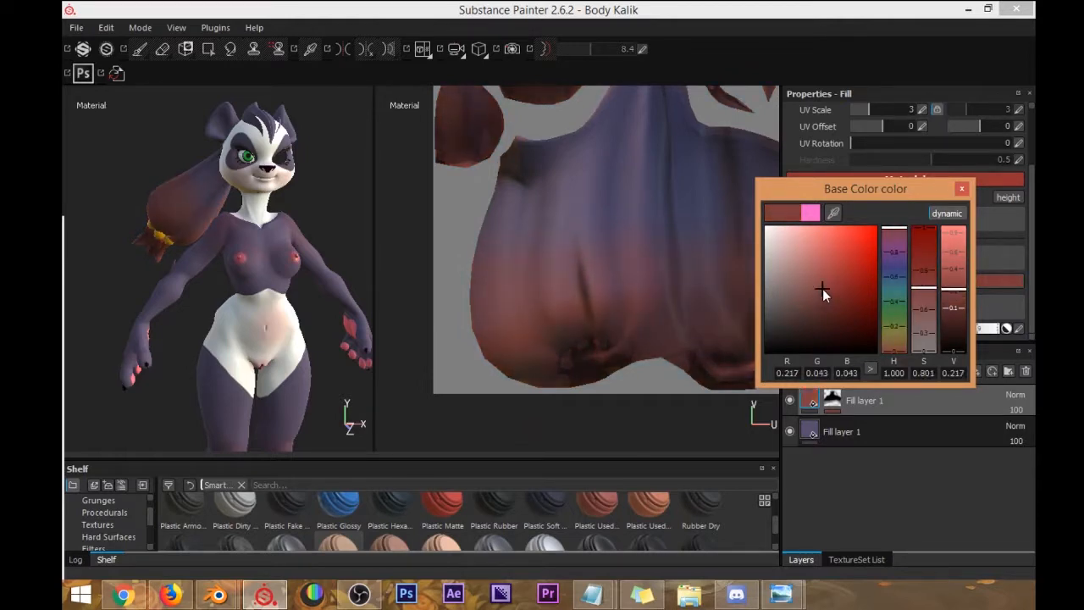
drag(900, 229, 897, 288)
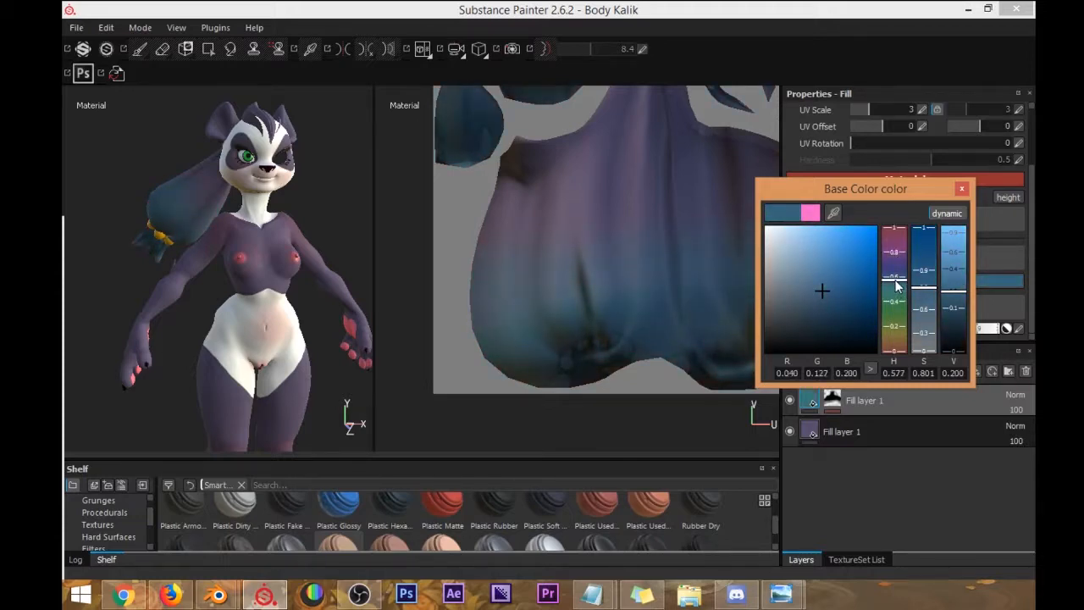
click(962, 189)
Lower the blue hair tip layer's opacity to 77 and check the ponytail from several angles.
alt+drag(347, 205, 130, 199)
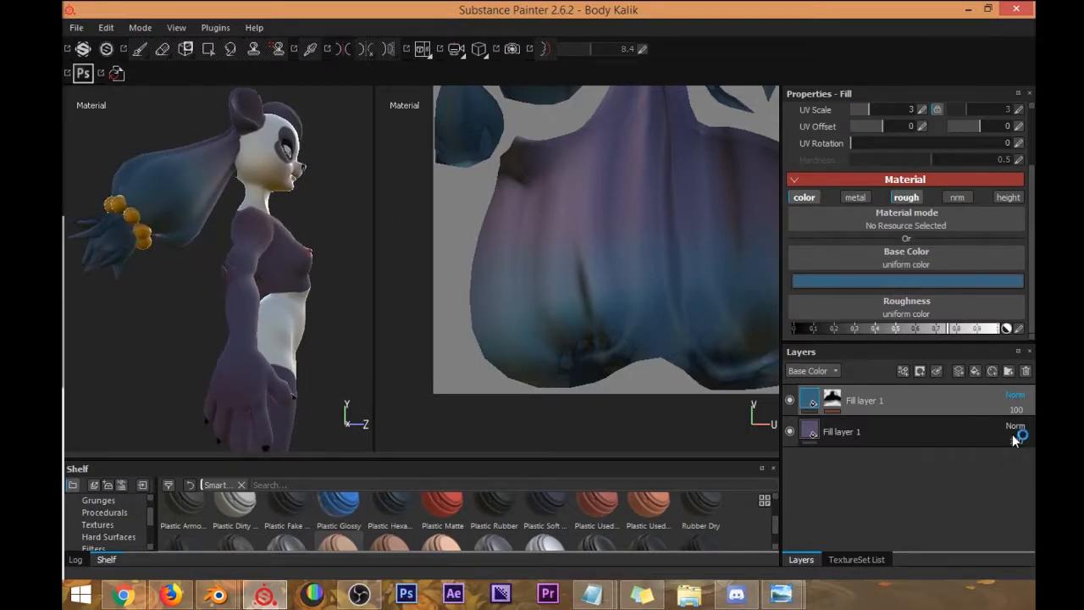
click(1016, 408)
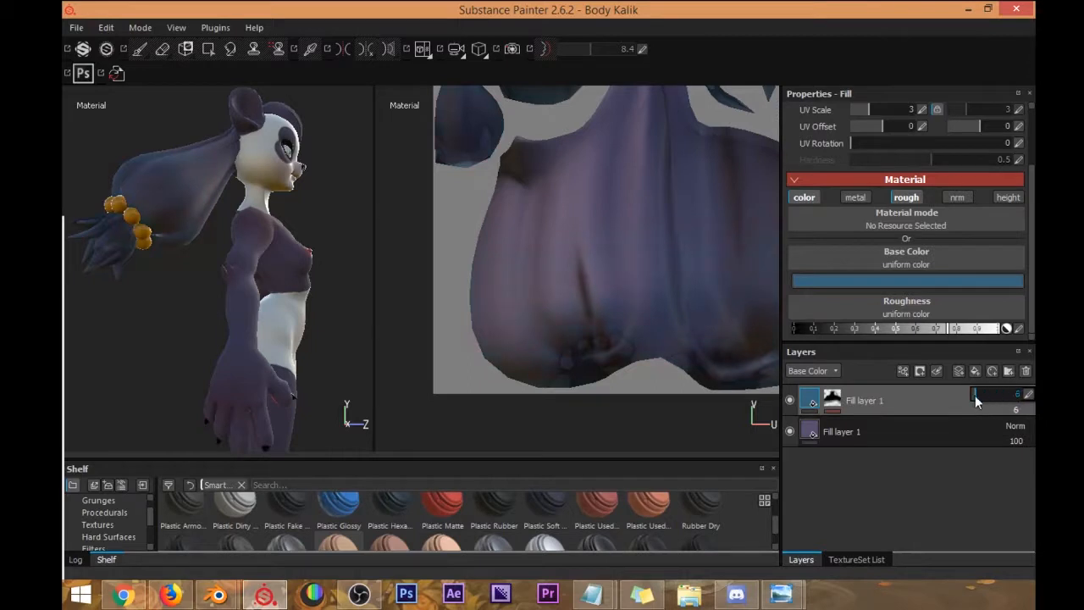
alt+drag(204, 258, 205, 200)
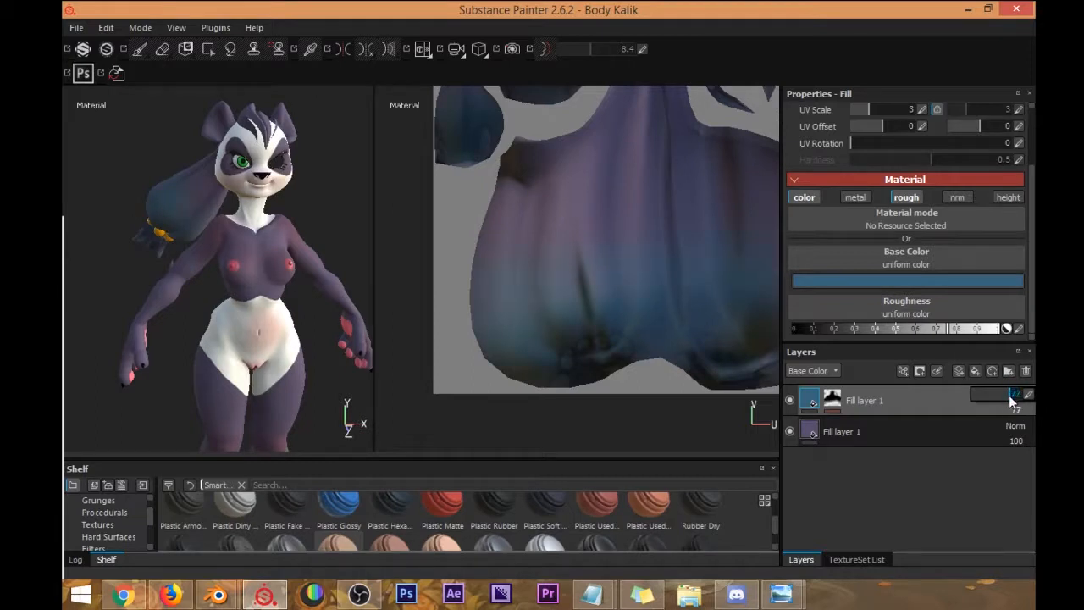
alt+drag(257, 269, 274, 246)
alt+drag(193, 260, 293, 261)
Save the project with the finished blue ponytail gradient.
click(75, 32)
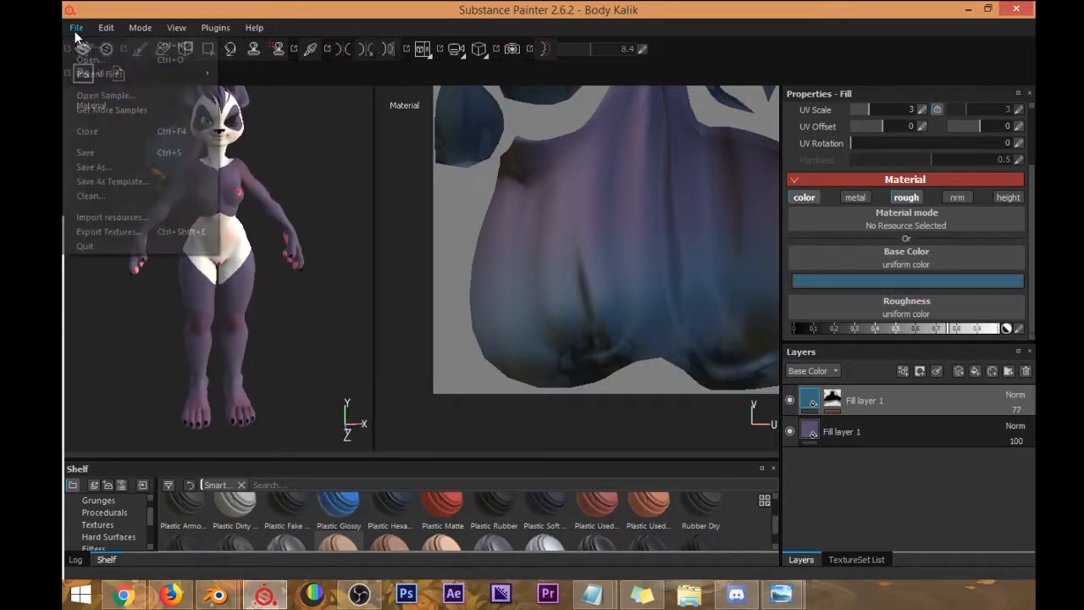
click(90, 151)
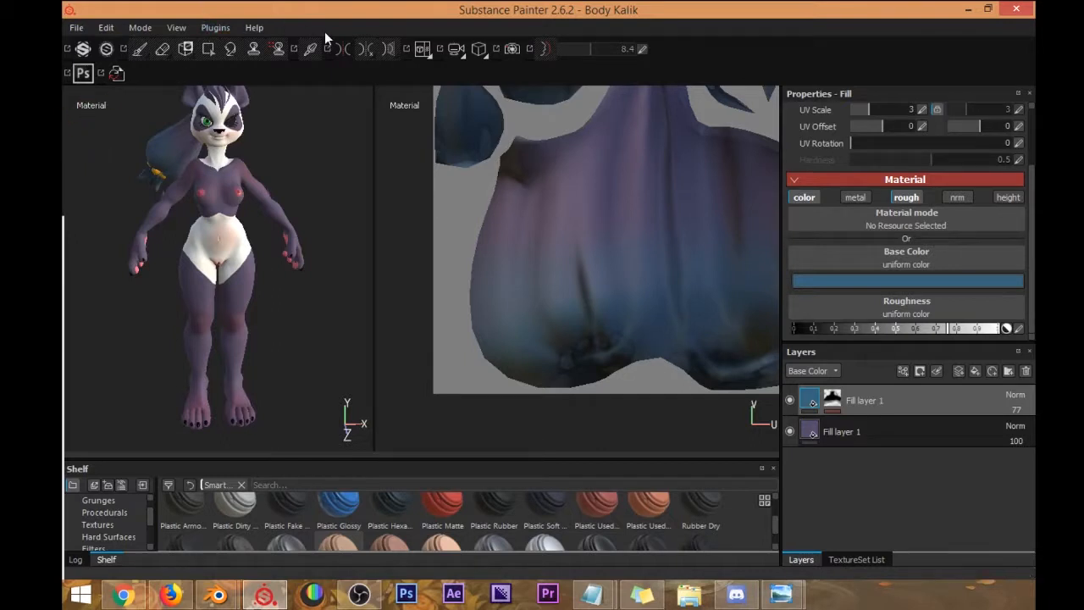
click(84, 26)
click(86, 149)
Open the texture export settings, review the eyeleash set's output maps, and exclude that texture set from the export.
click(75, 28)
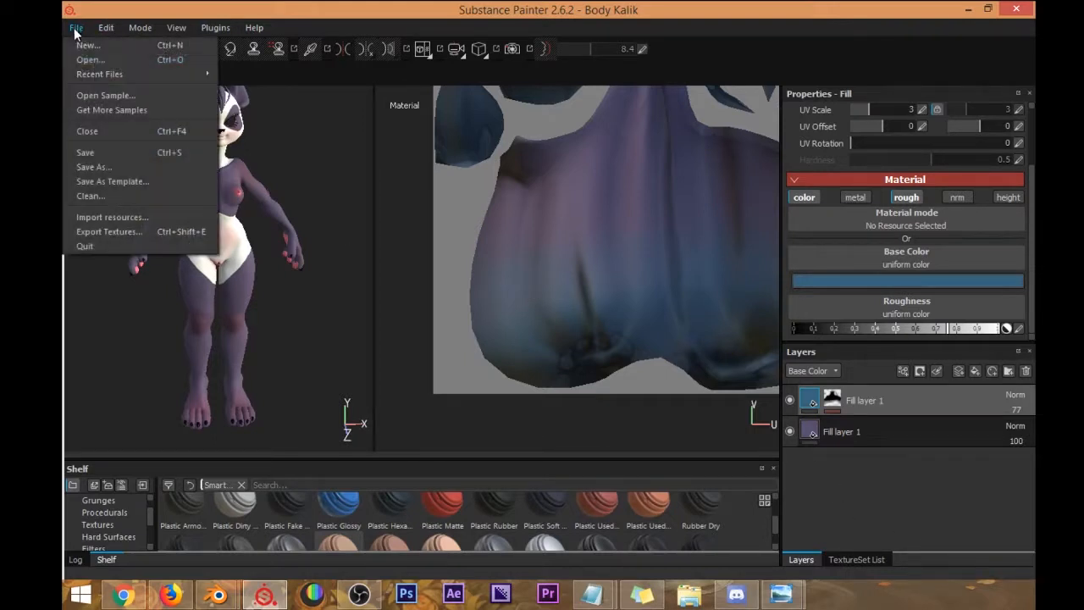
click(132, 232)
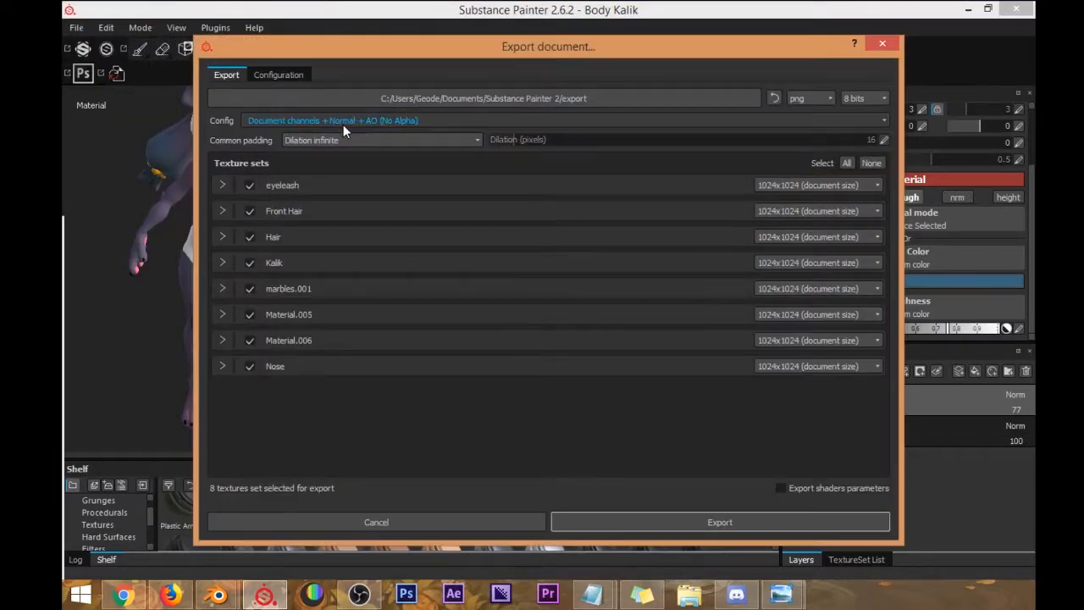
click(223, 185)
scroll(308, 272, down, 1)
scroll(305, 268, up, 1)
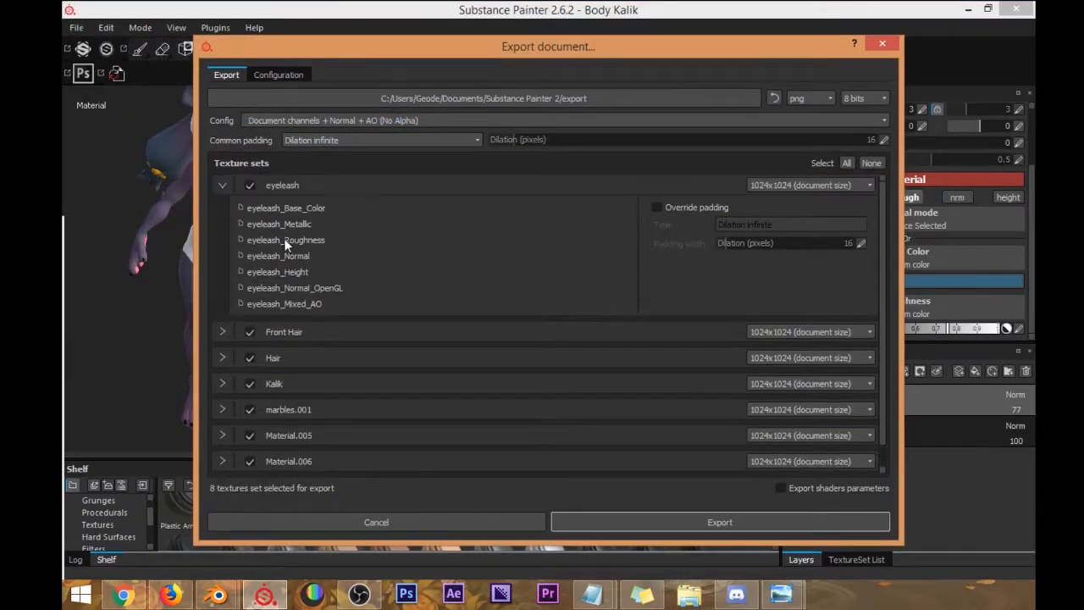
click(223, 186)
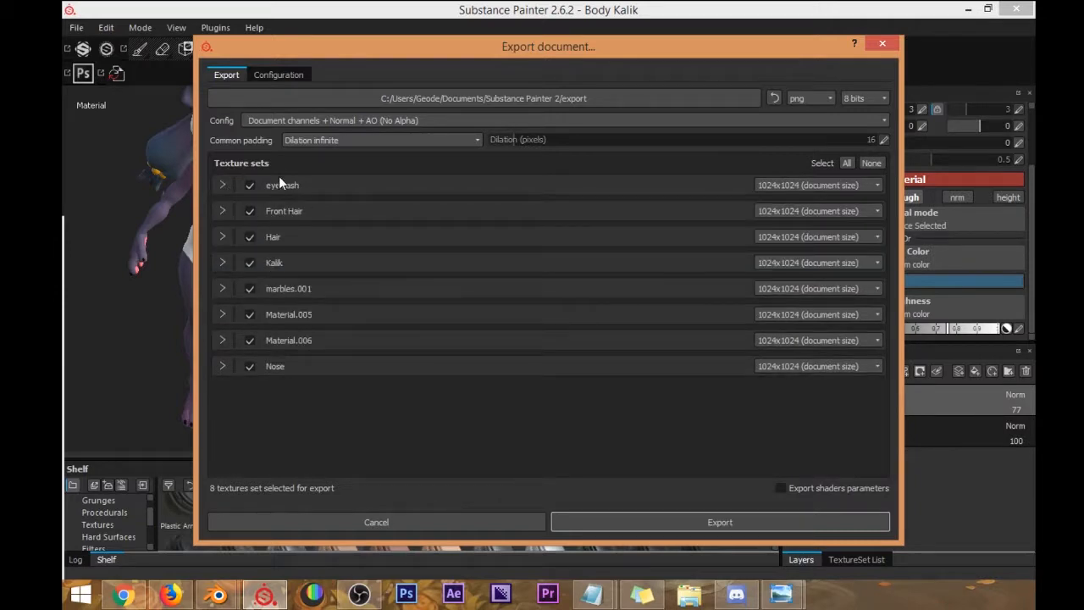
drag(344, 53, 446, 55)
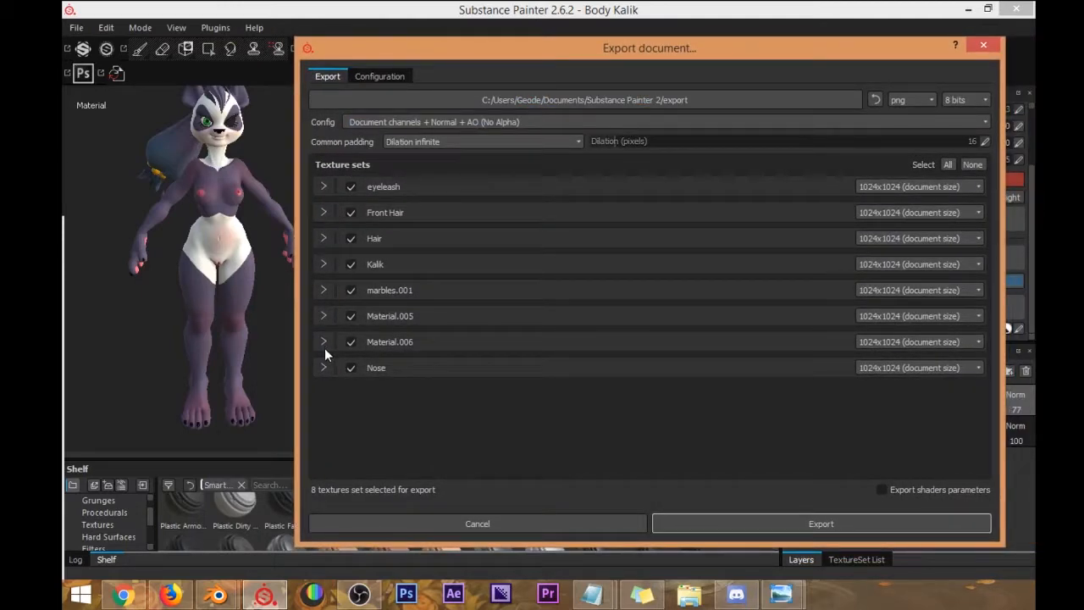
click(323, 188)
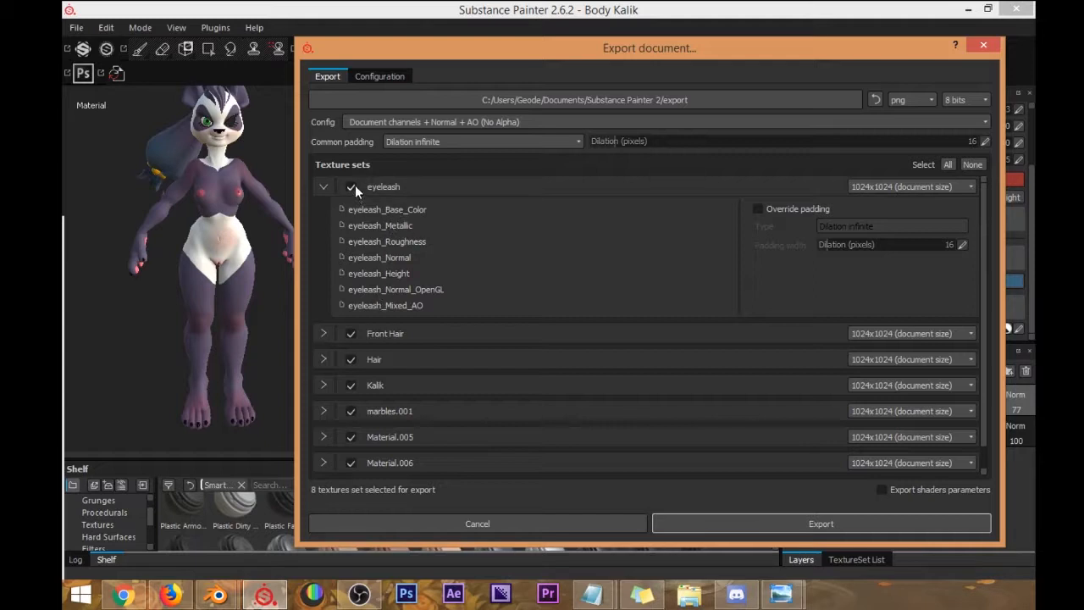
click(351, 188)
click(323, 187)
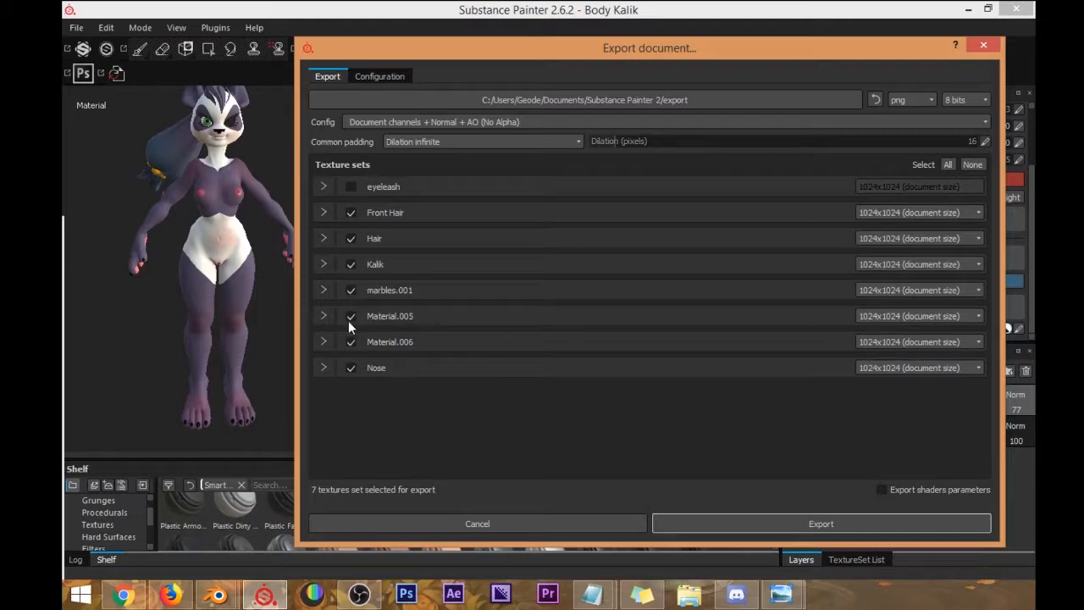
Examine the output maps listed for Material.005 and the available export preset configurations.
click(324, 317)
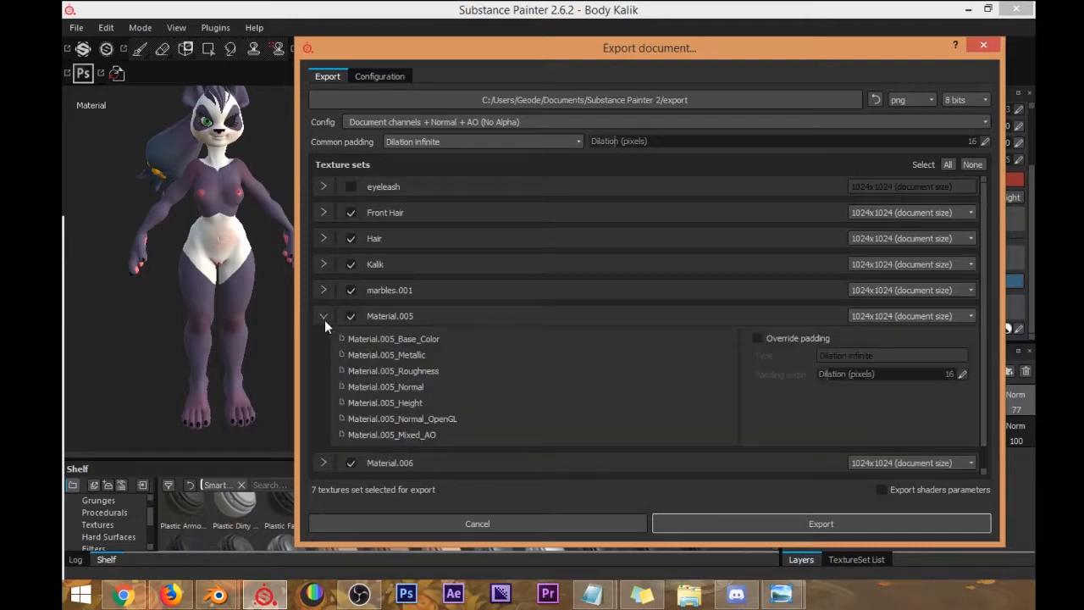
click(324, 318)
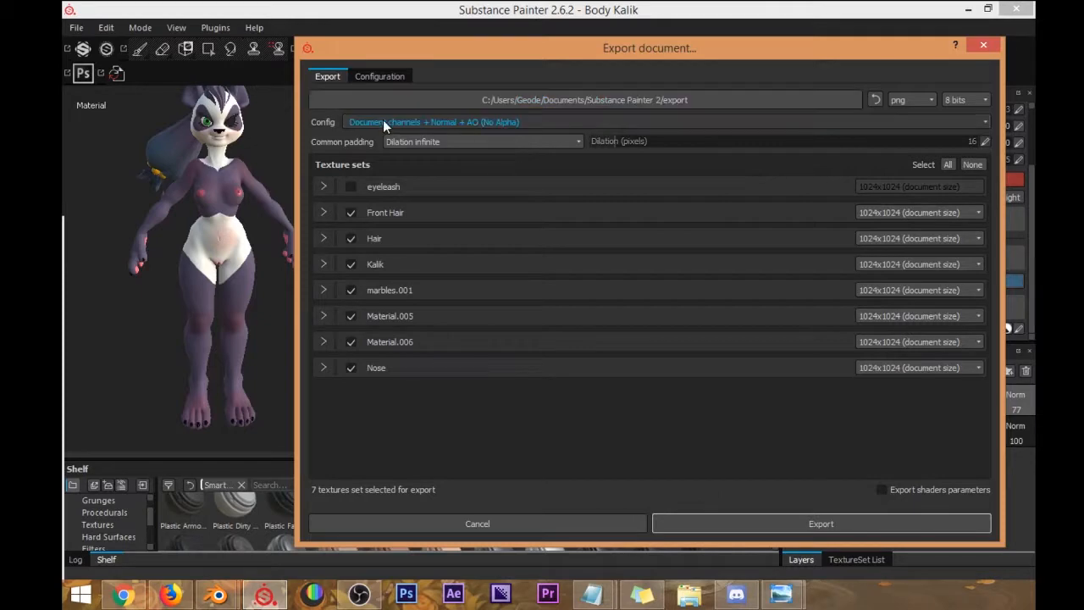
click(392, 77)
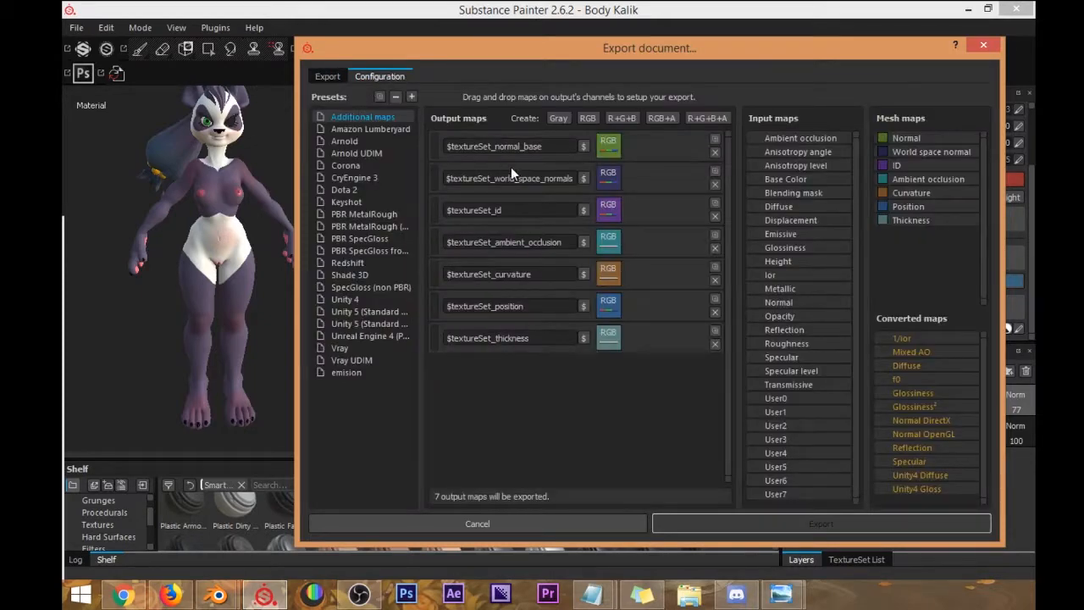
click(341, 75)
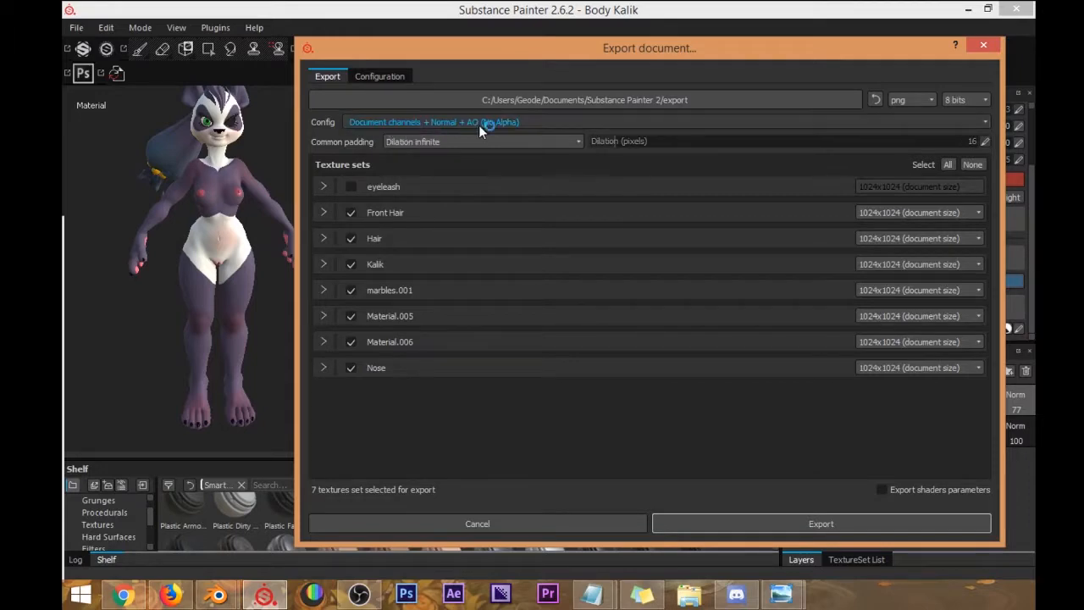
click(384, 76)
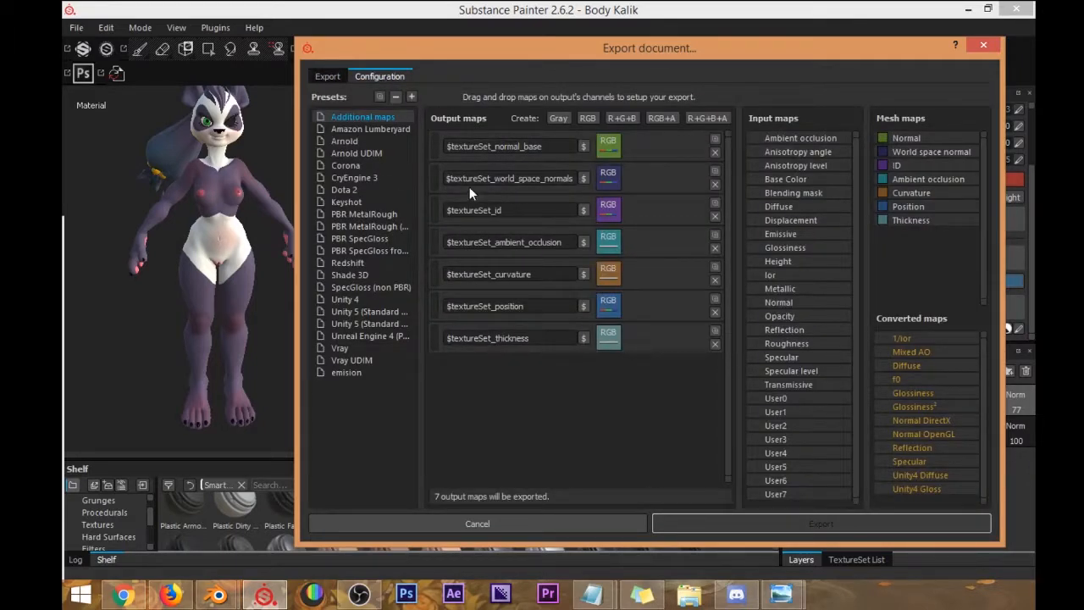
click(339, 77)
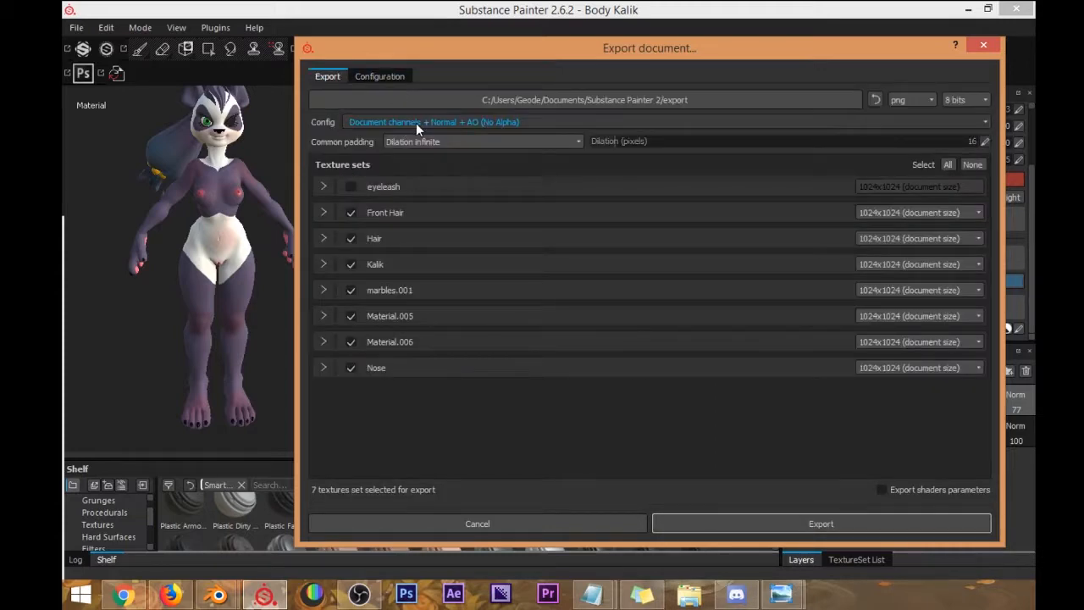
Choose the Document channels + Normal + AO (No Alpha) config and set Front Hair, Hair and Kalik to export at 4096x4096.
click(416, 122)
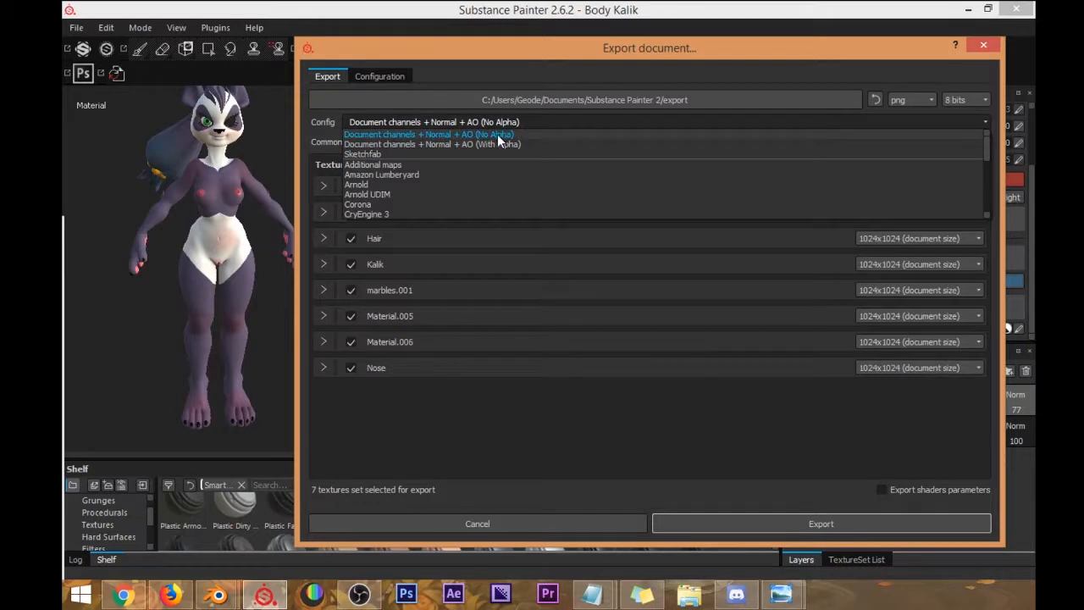
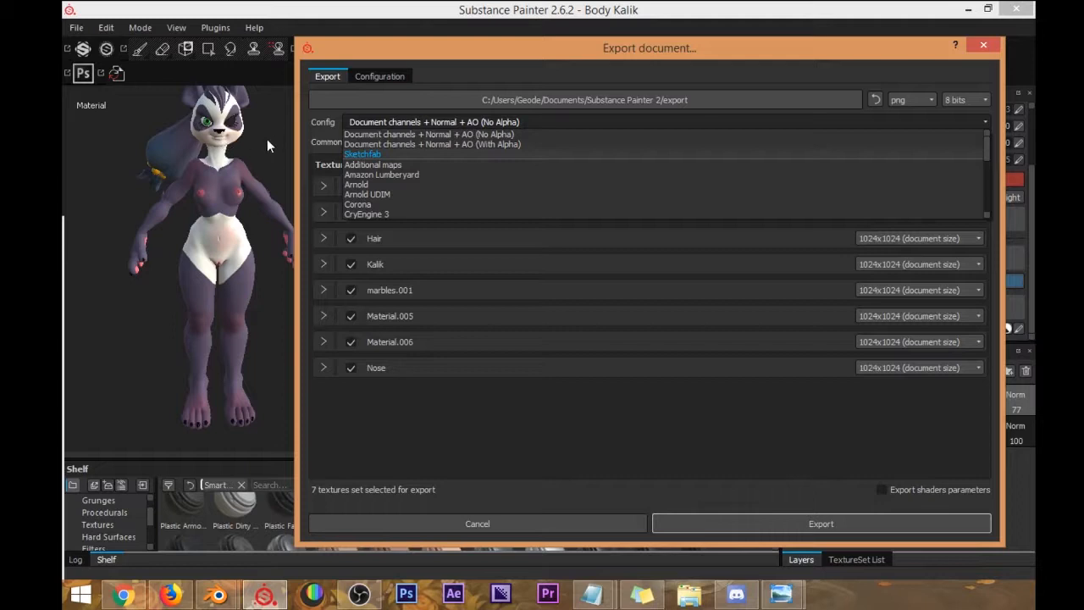
click(407, 134)
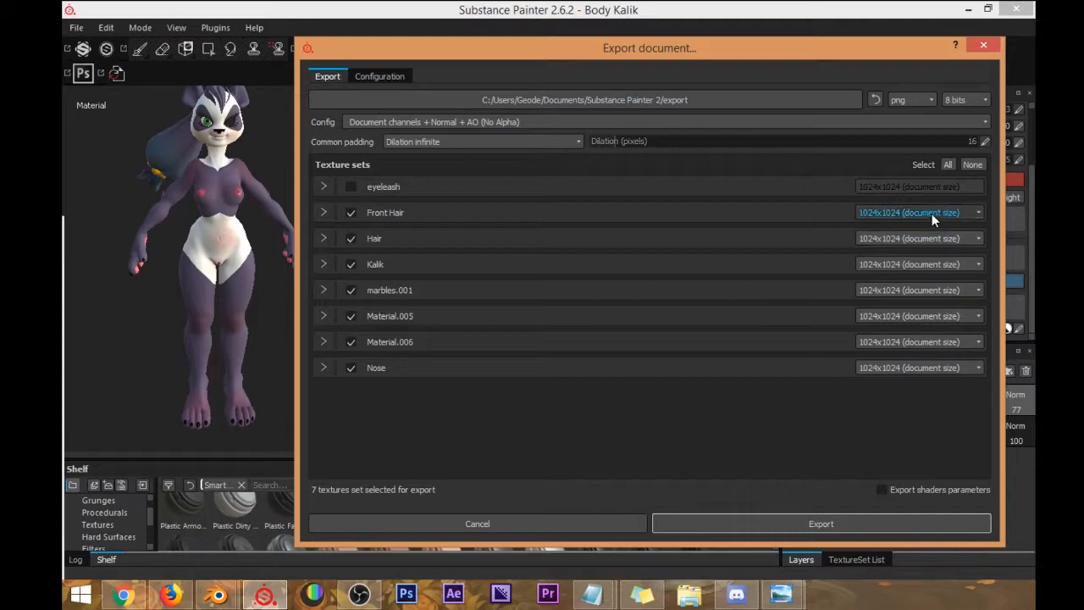
click(901, 211)
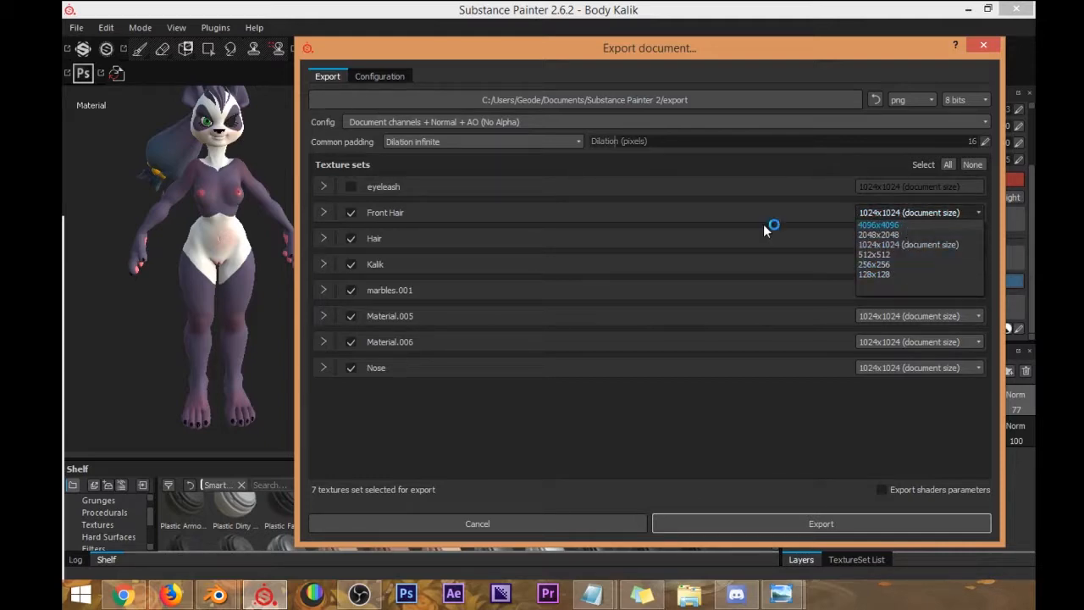
click(650, 252)
click(887, 216)
click(887, 224)
click(884, 238)
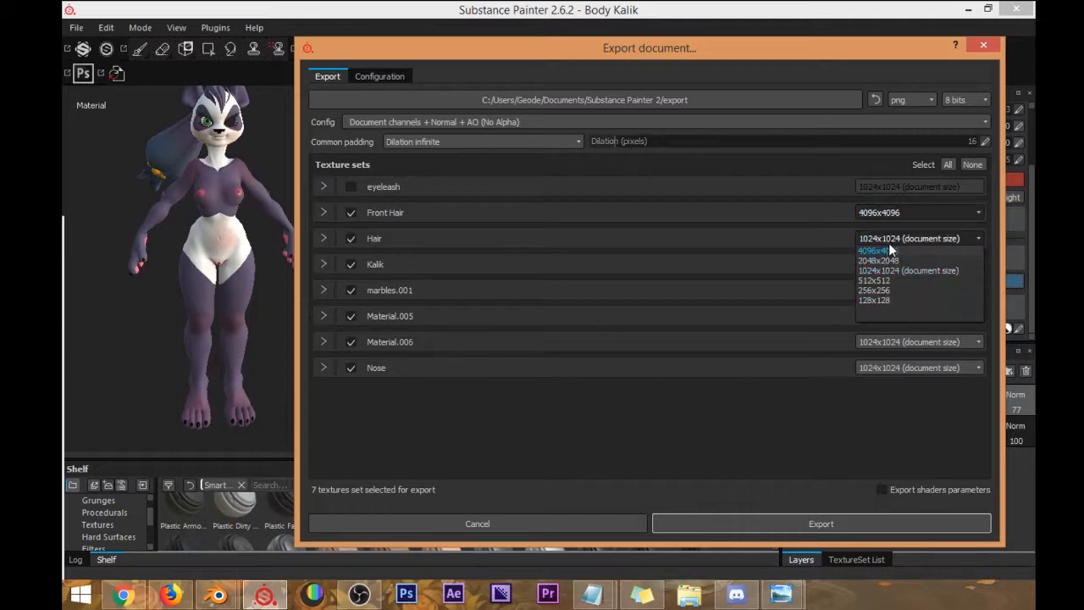
click(887, 249)
click(885, 263)
click(885, 277)
Set the export size of marbles.001, Material.005, Material.006 and Nose to 4096x4096.
click(881, 289)
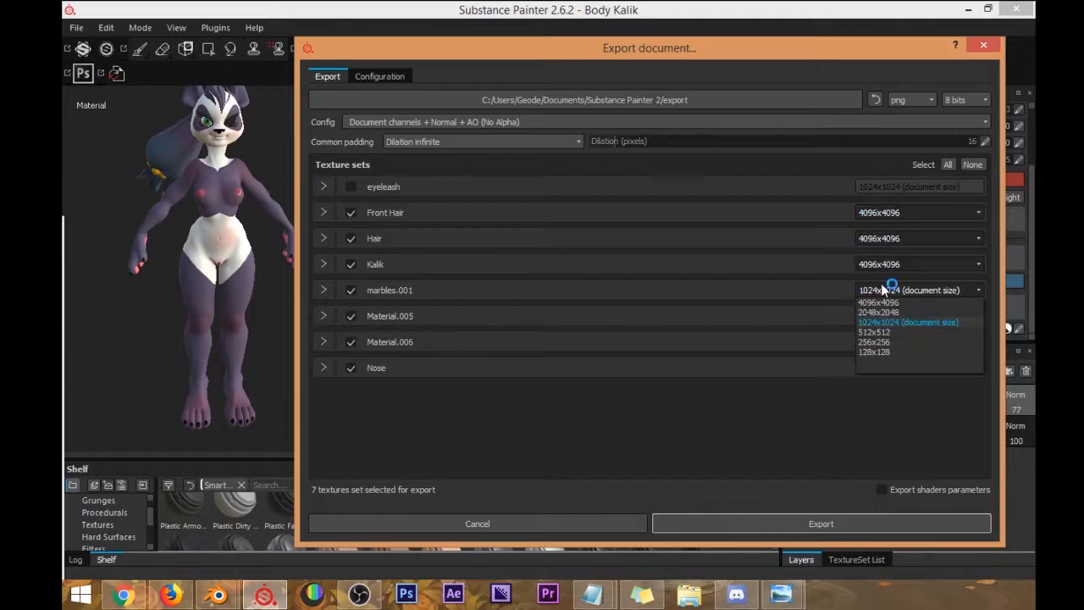
click(881, 301)
click(880, 316)
click(878, 329)
click(879, 342)
click(879, 347)
click(877, 362)
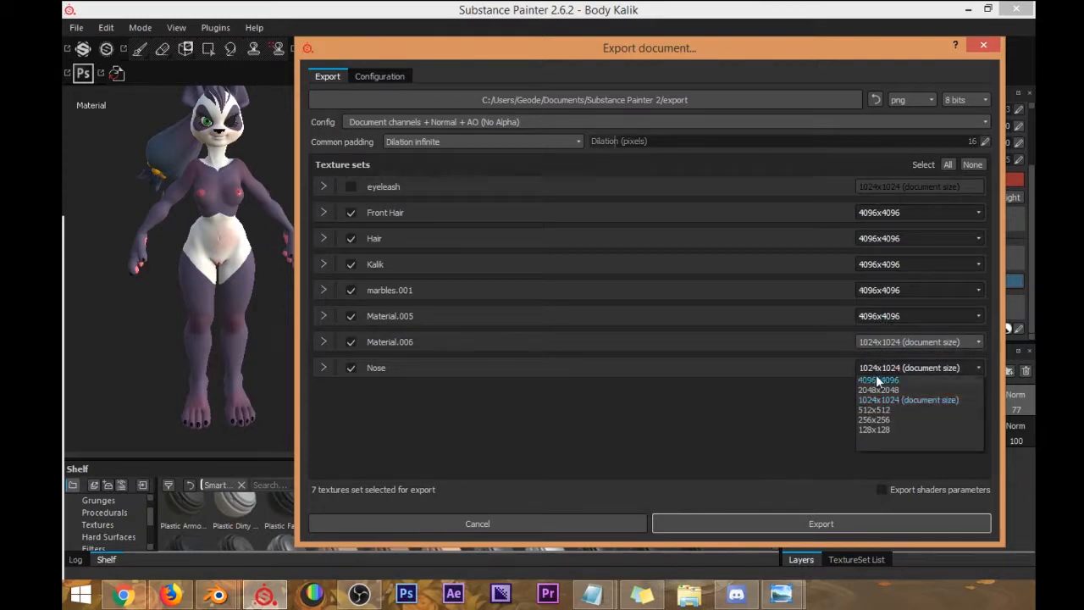
click(879, 379)
click(881, 342)
click(880, 355)
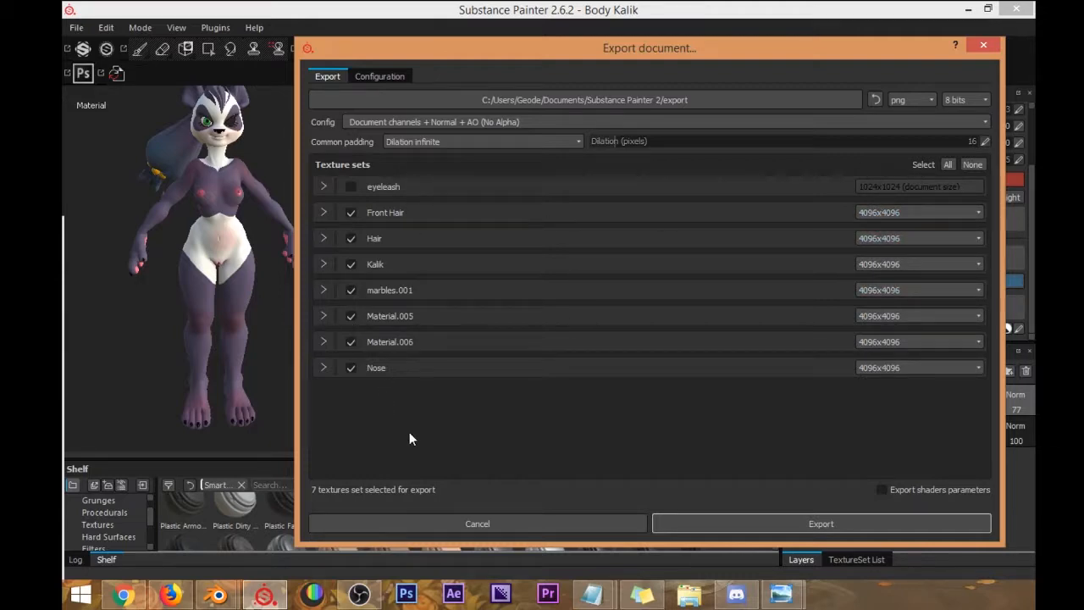
Close the export settings without exporting and save the project.
drag(805, 77, 768, 67)
click(984, 70)
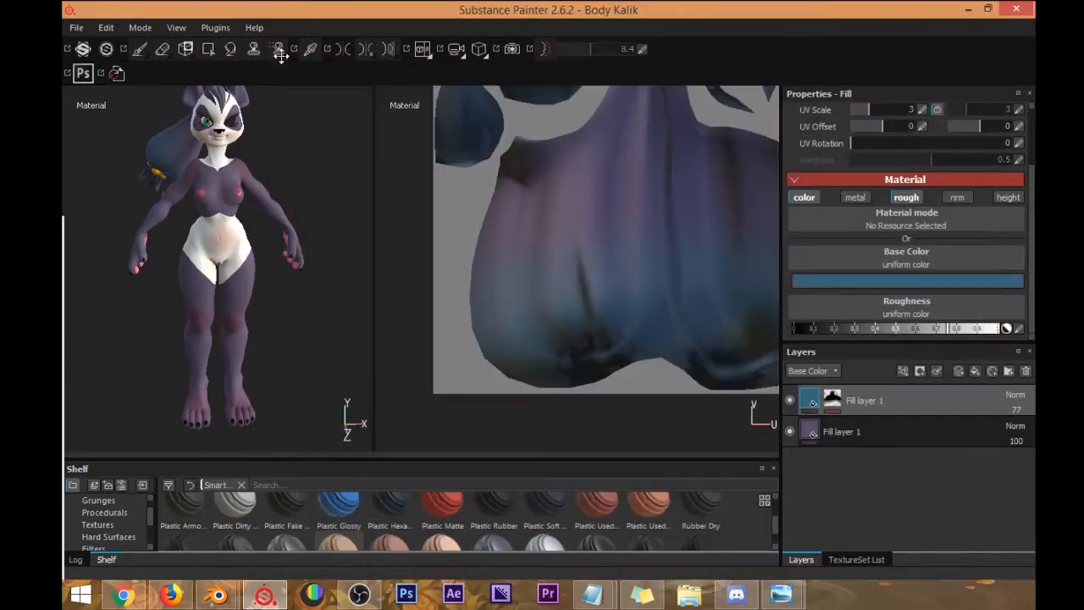
click(85, 30)
click(108, 153)
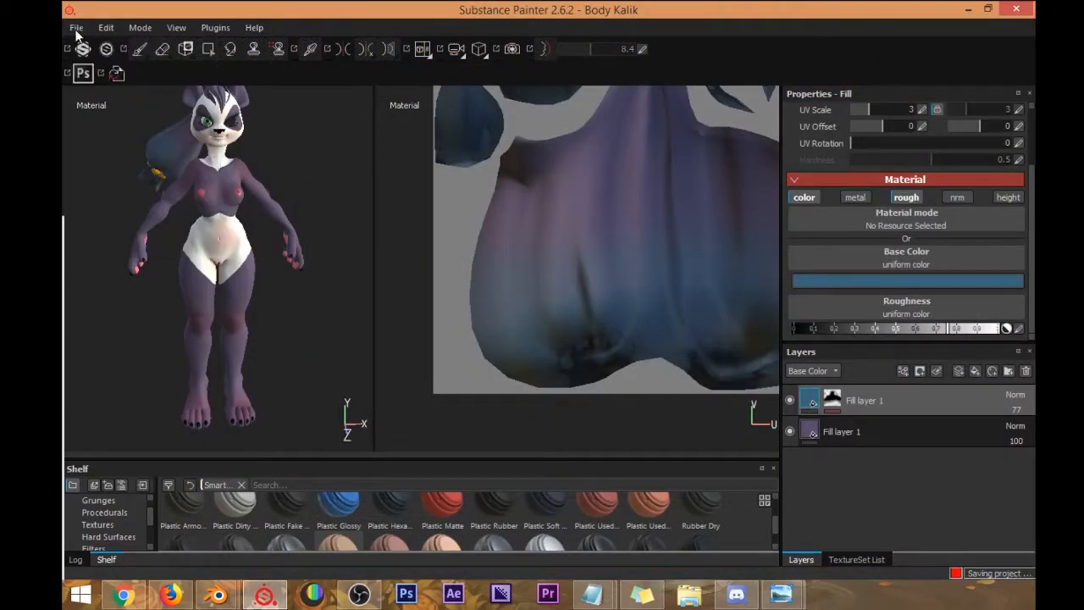
Reopen the texture export settings and exclude the eyeleash texture set from the export.
click(75, 30)
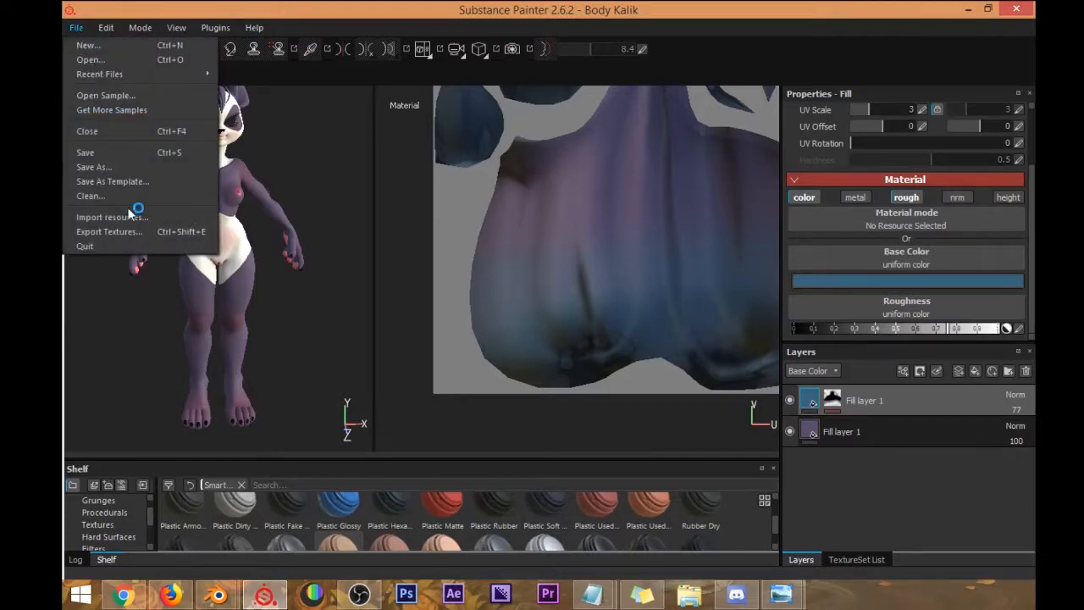
click(126, 236)
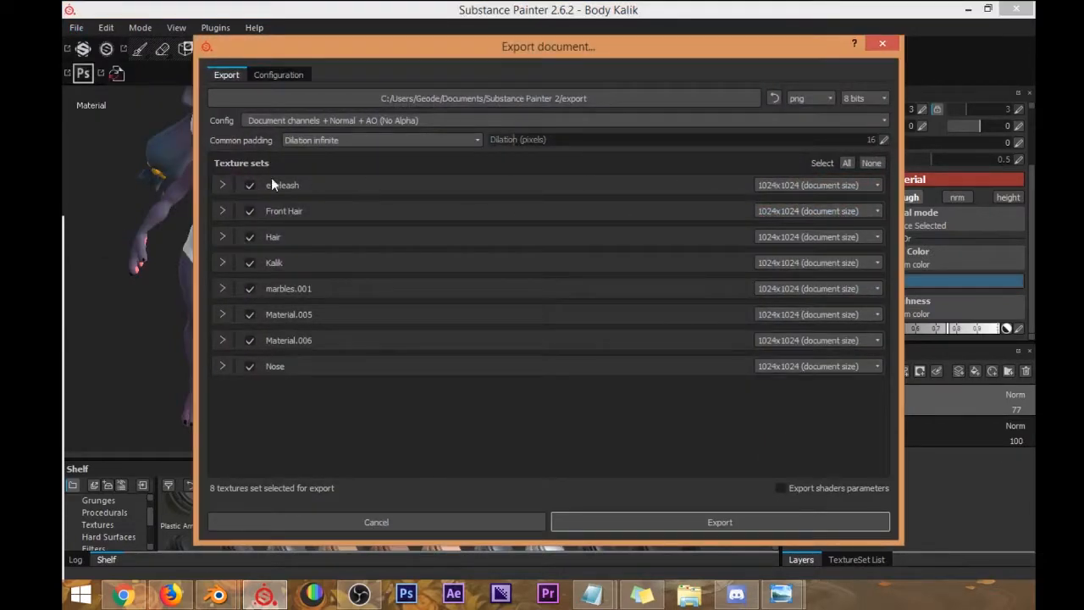
click(250, 185)
Set the export size of all texture sets from Front Hair through Nose to 4096x4096.
click(775, 212)
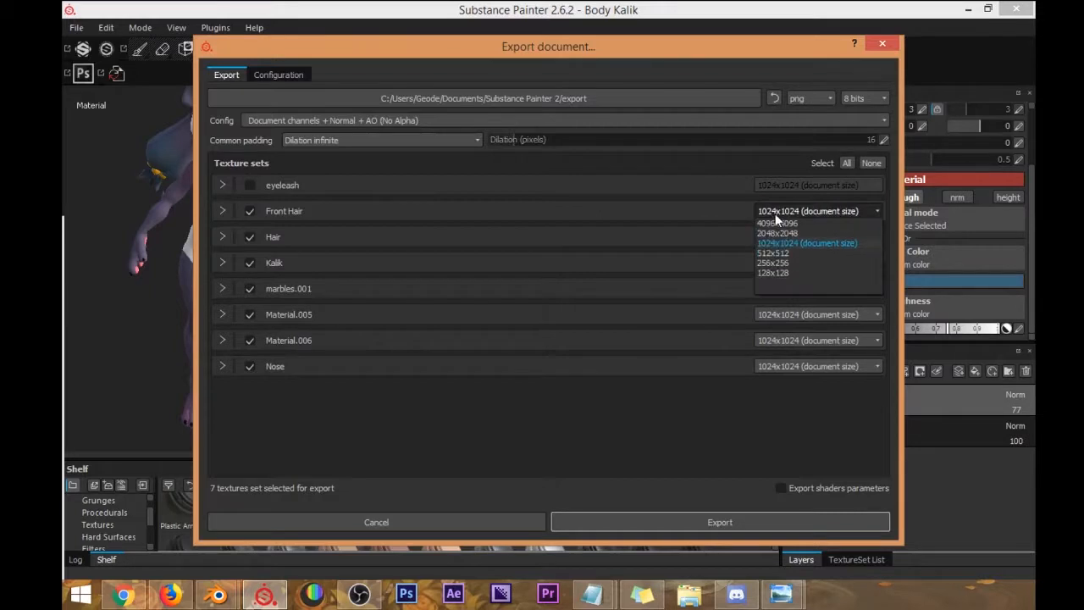
click(776, 223)
click(775, 237)
click(781, 249)
click(781, 262)
click(779, 275)
click(775, 288)
click(776, 301)
click(775, 314)
click(776, 326)
click(771, 340)
click(767, 353)
click(762, 367)
click(765, 378)
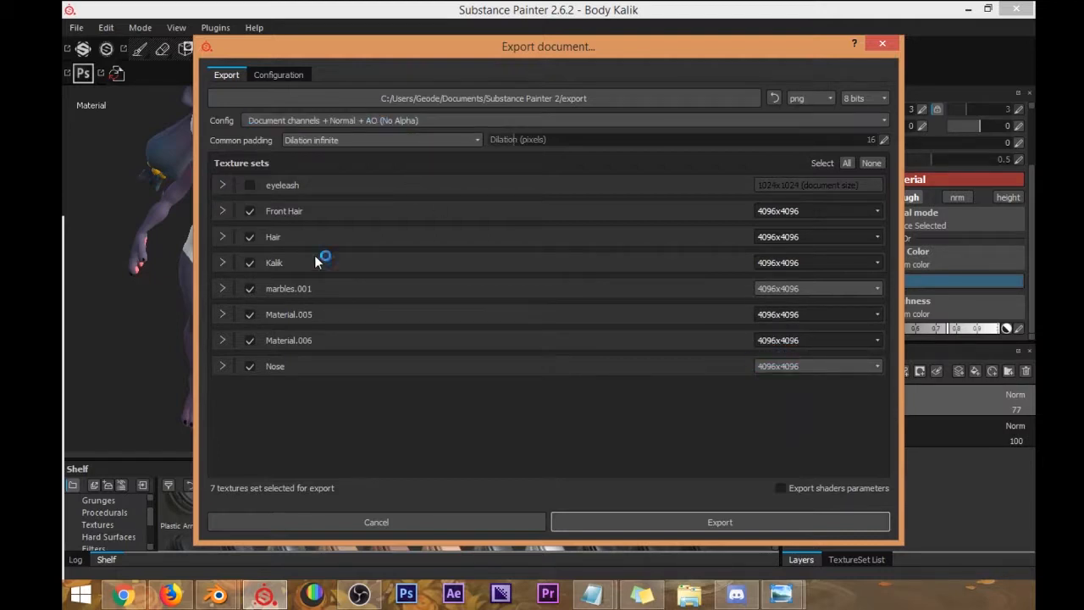
Set the export size of Front Hair, Hair and Kalik to 2048x2048.
drag(463, 65, 494, 67)
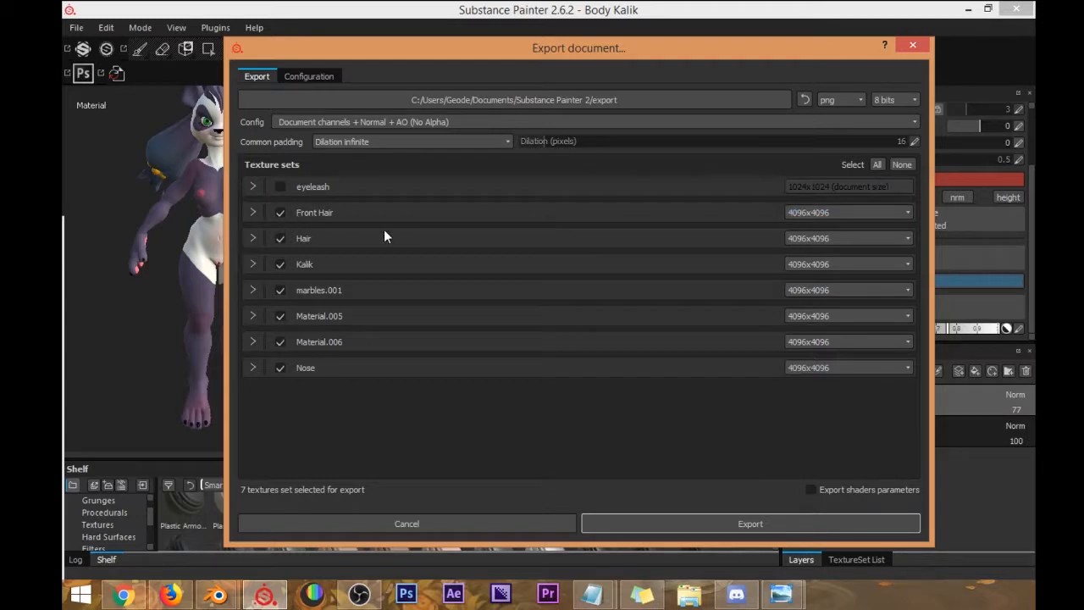
click(811, 215)
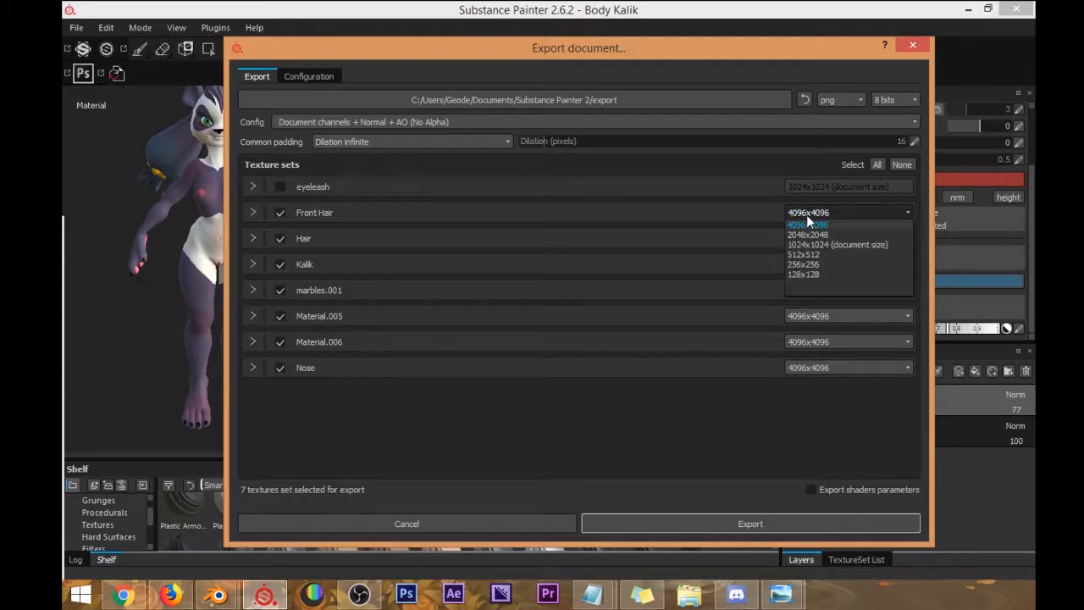
click(802, 235)
click(805, 238)
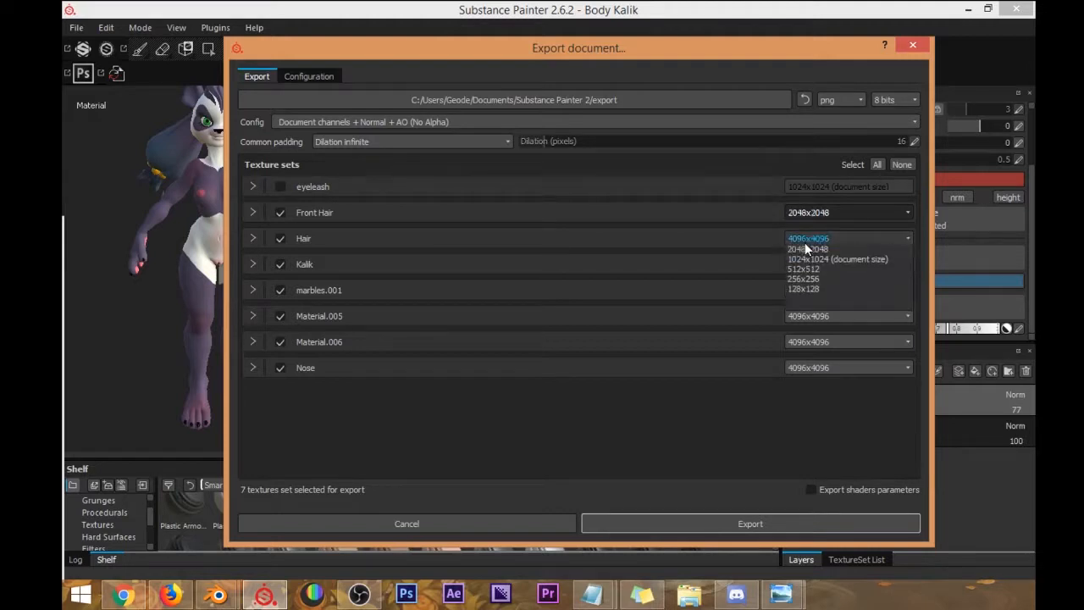
click(807, 262)
click(806, 264)
click(806, 286)
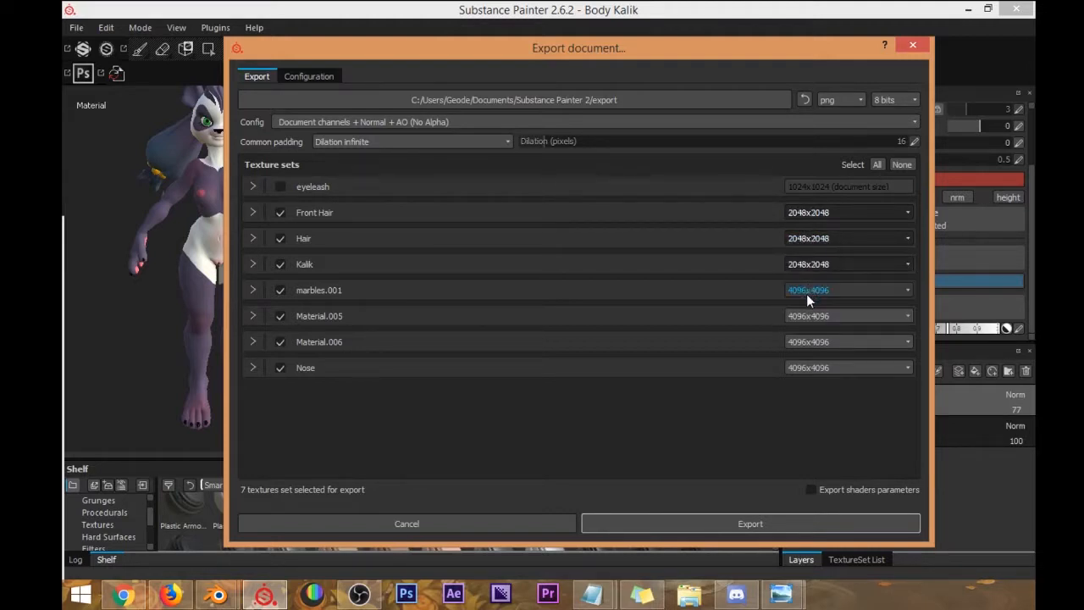
Set marbles.001, Material.005, Material.006 and Nose to 2048x2048 and export the selected texture sets.
click(806, 291)
click(803, 311)
click(804, 316)
click(808, 337)
click(804, 347)
click(805, 363)
click(807, 367)
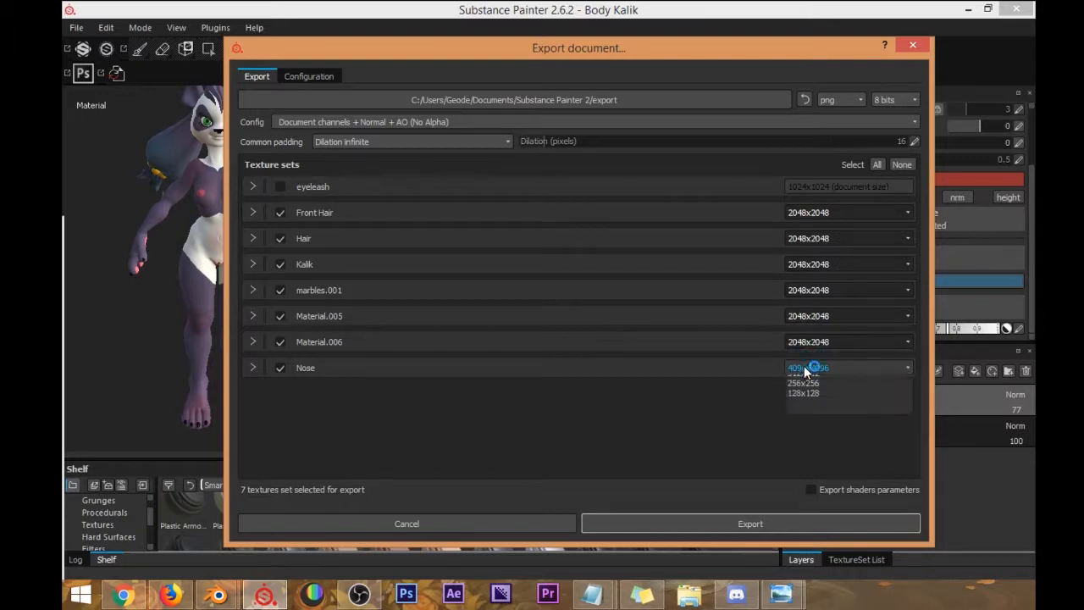
click(800, 390)
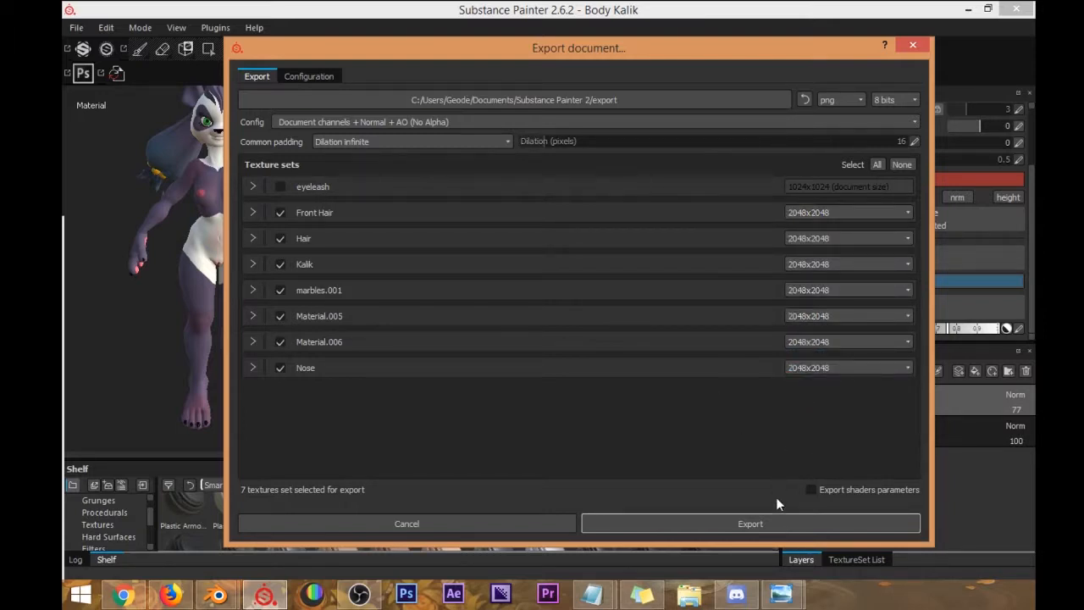
click(776, 525)
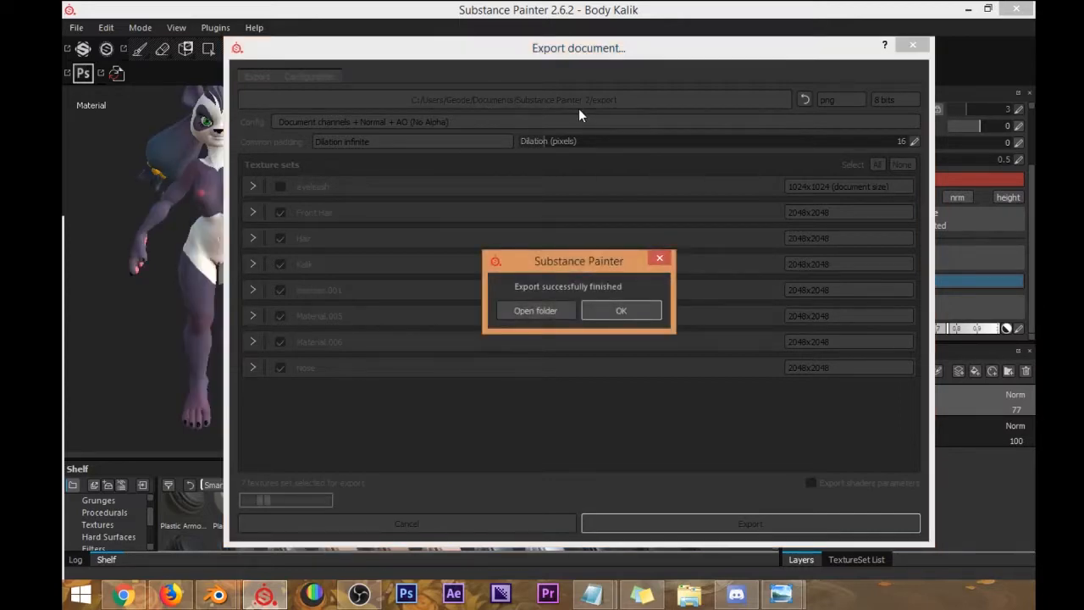
Open the folder of exported textures and look through the map files as large icons.
click(538, 311)
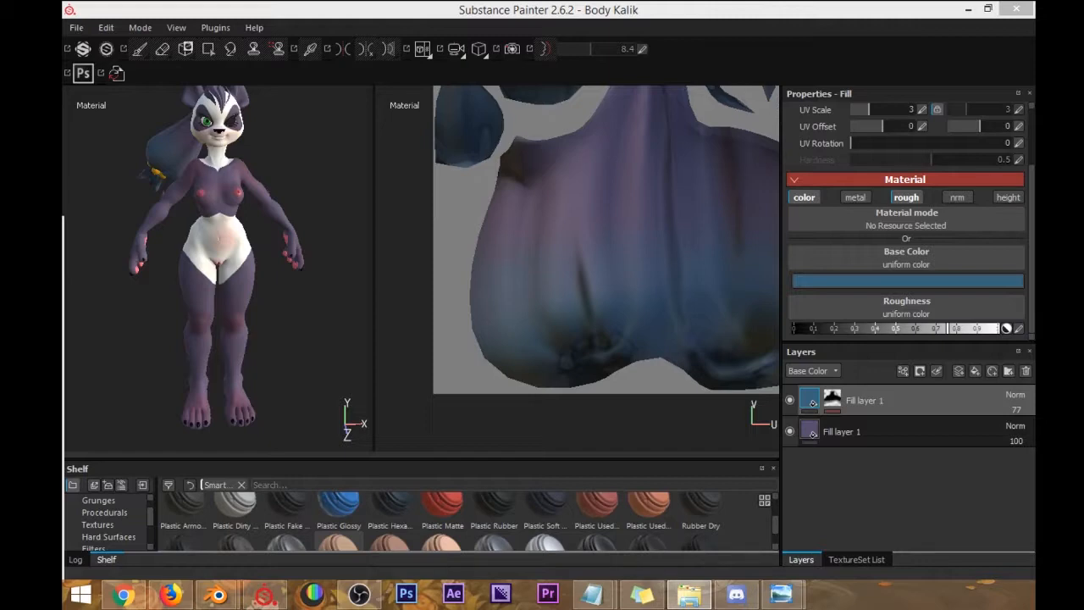
drag(62, 1, 612, 35)
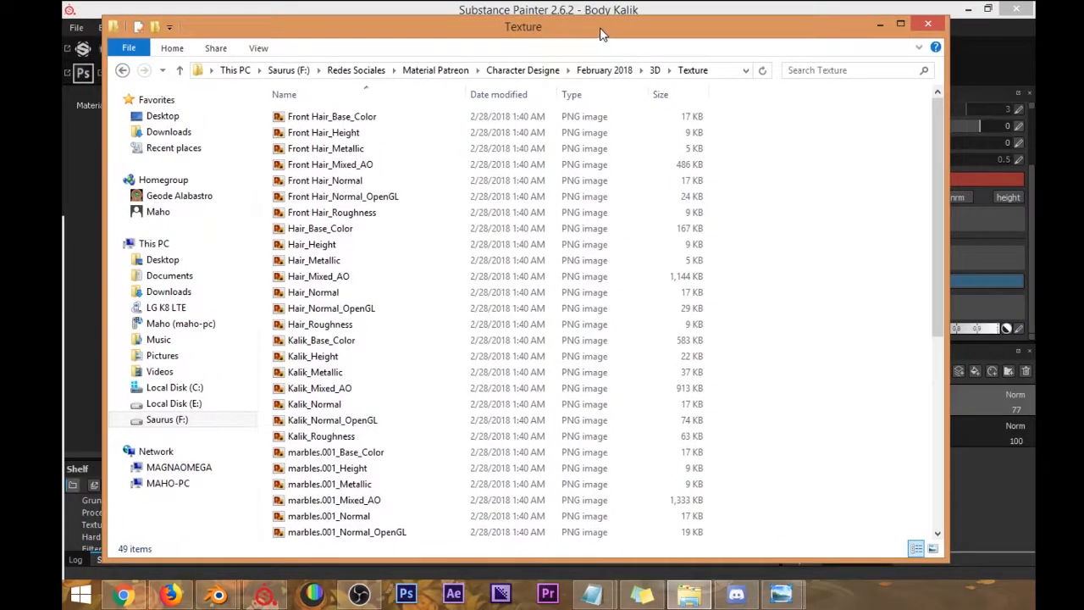
double_click(602, 34)
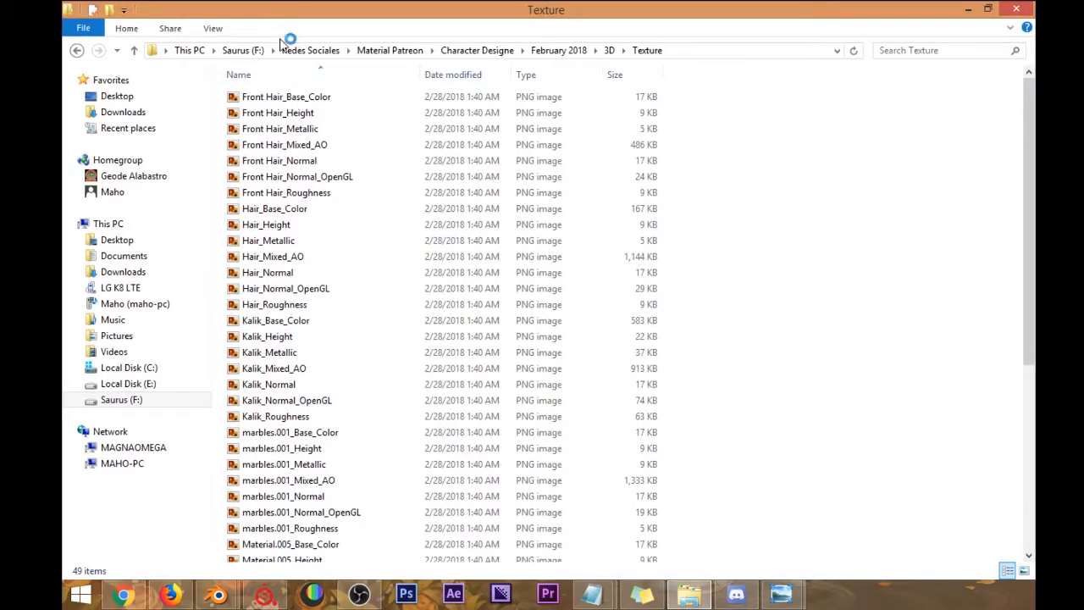
click(212, 29)
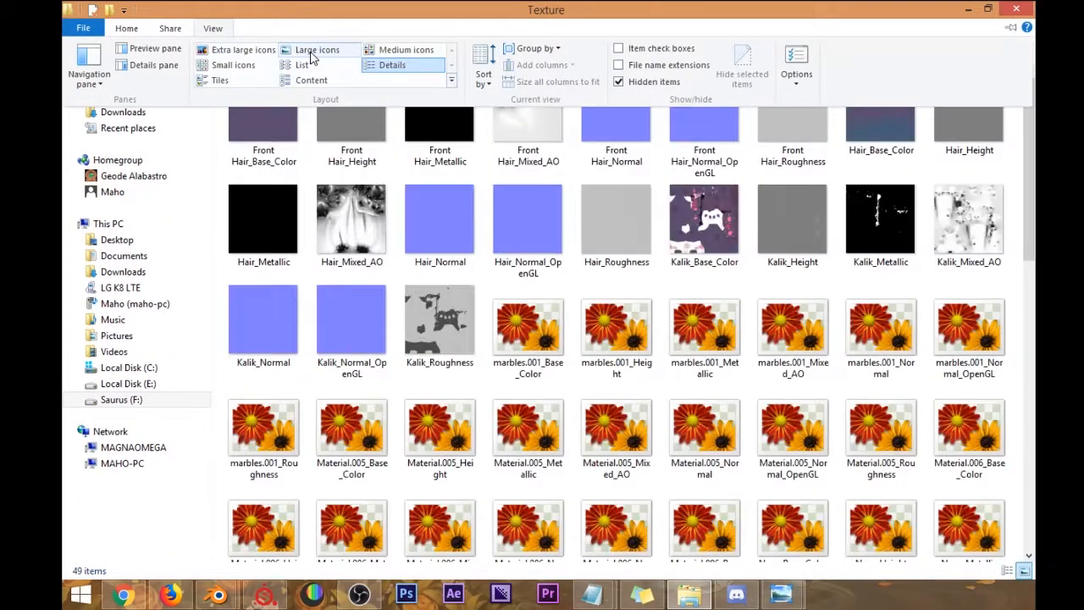
click(306, 46)
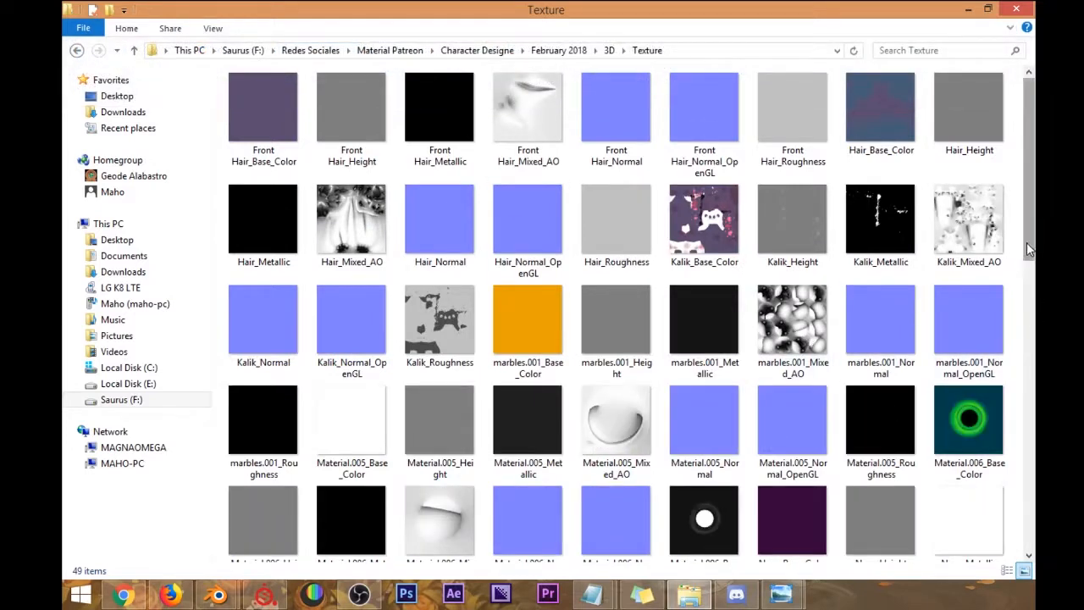
scroll(872, 229, down, 3)
scroll(931, 305, up, 3)
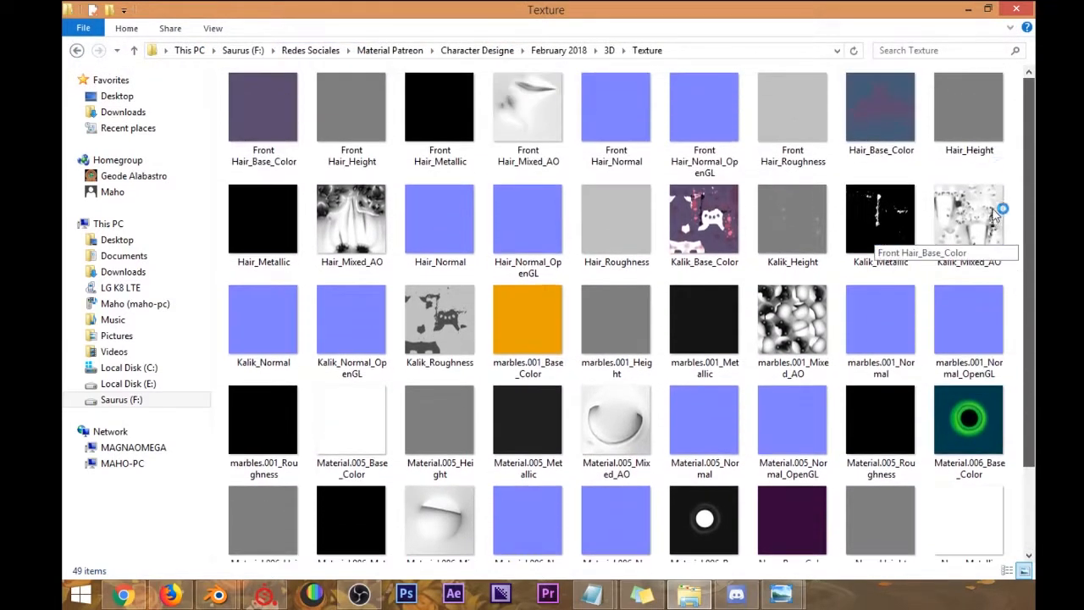
View the exported Front Hair_Base_Color image in the photo viewer and close it.
click(269, 123)
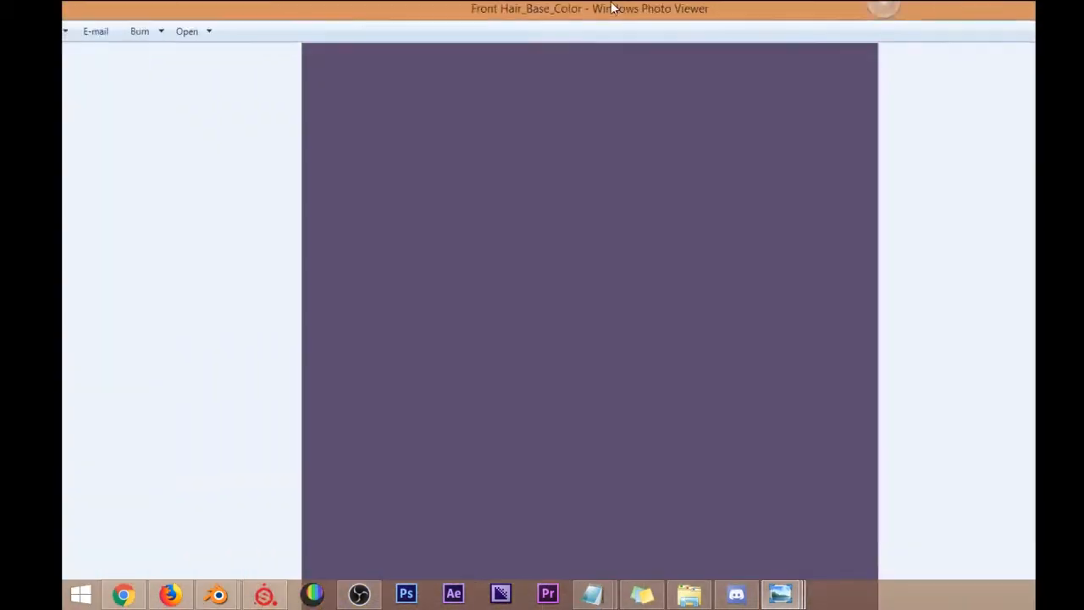
drag(611, 3, 597, 20)
drag(238, 33, 341, 33)
drag(205, 33, 345, 168)
drag(498, 180, 210, 85)
drag(667, 78, 442, 67)
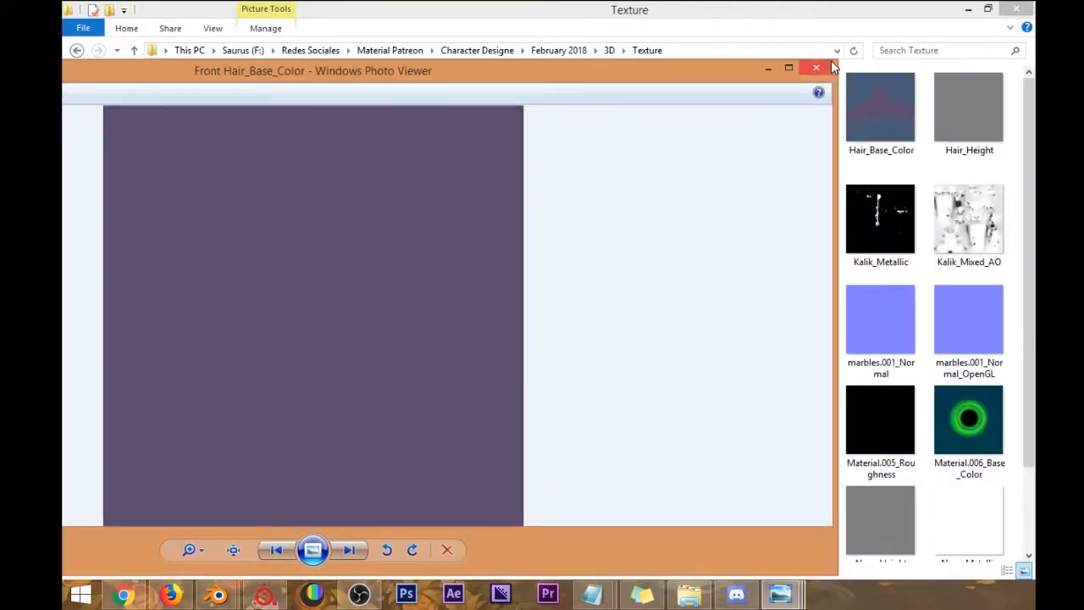
click(831, 64)
Inspect the exported Kalik_Base_Color image up close around the face area and close it.
double_click(696, 229)
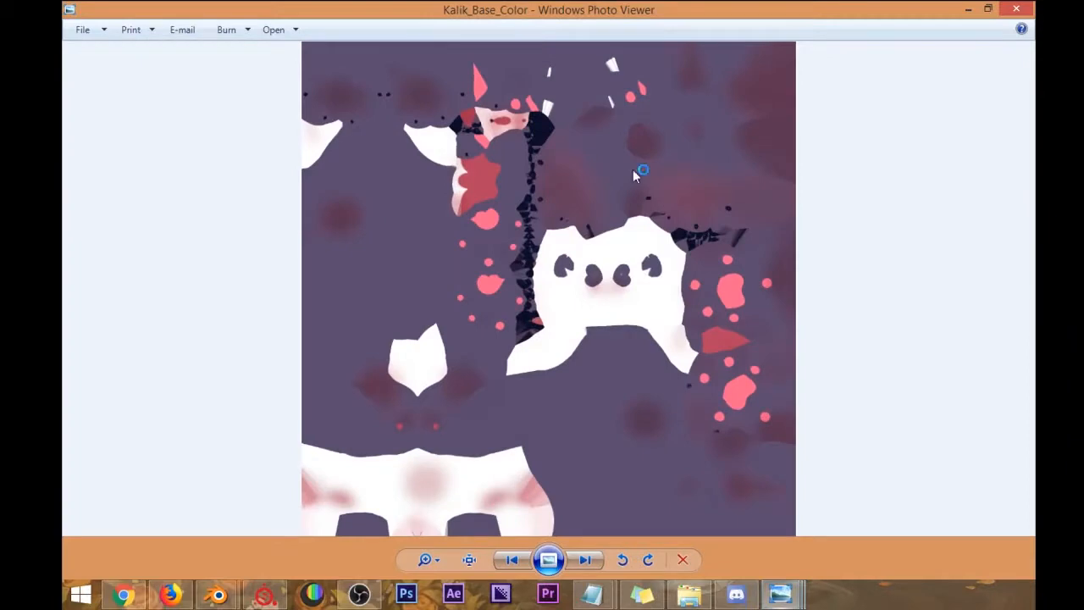
scroll(599, 292, up, 5)
drag(704, 269, 513, 262)
scroll(508, 267, down, 2)
scroll(508, 266, down, 1)
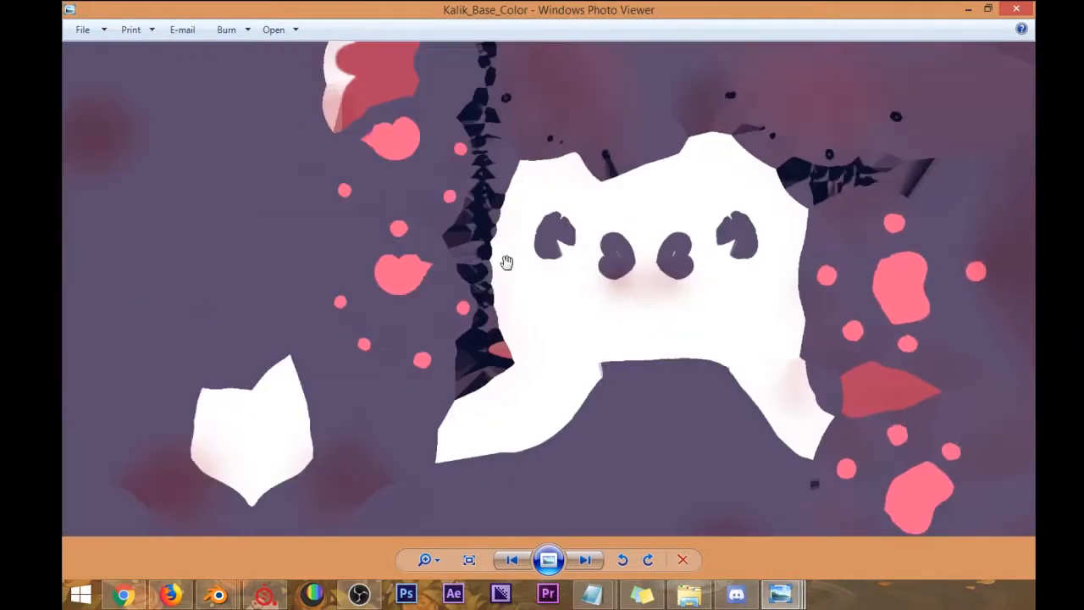
click(1019, 10)
Return to Substance Painter, select the Kalik texture set and examine the painted body on the model.
click(267, 597)
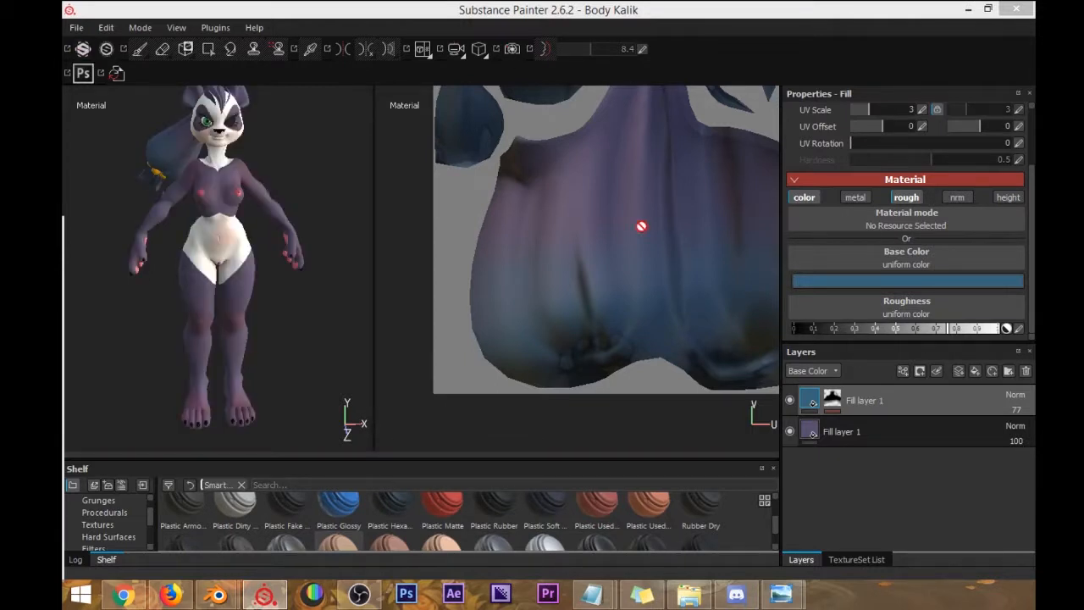
click(856, 559)
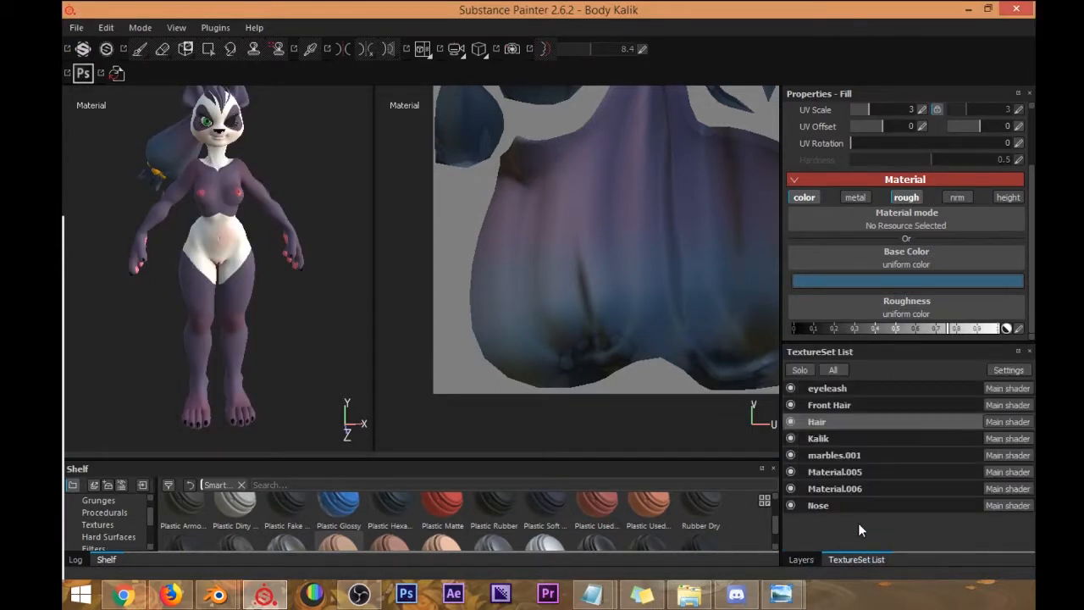
click(818, 438)
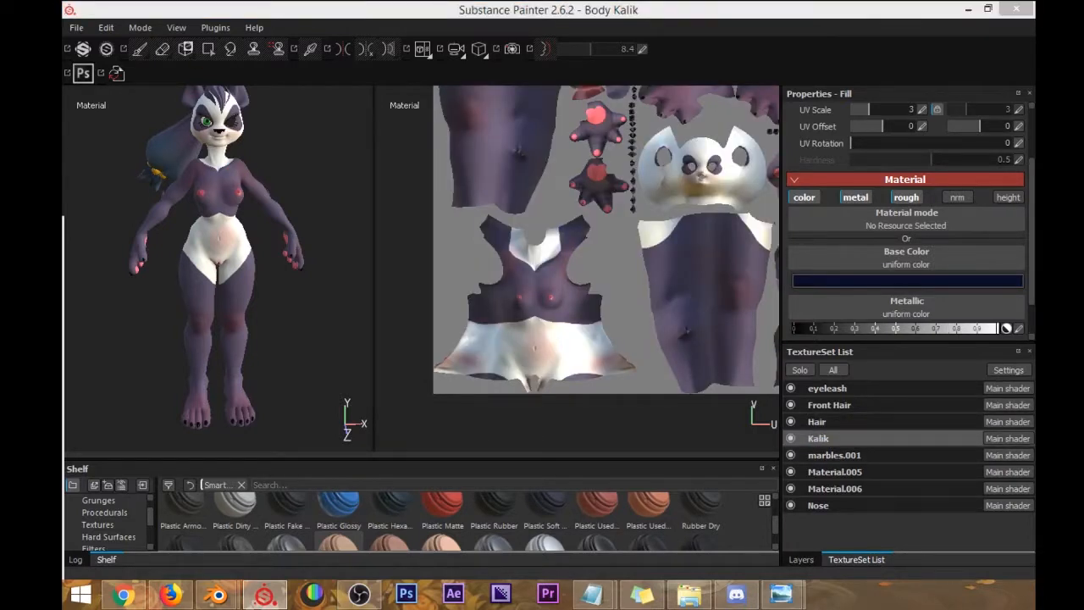
click(394, 7)
alt+drag(271, 113, 174, 138)
alt+middle_drag(174, 137, 222, 178)
scroll(225, 174, up, 8)
alt+drag(225, 222, 223, 254)
alt+middle_drag(210, 333, 193, 204)
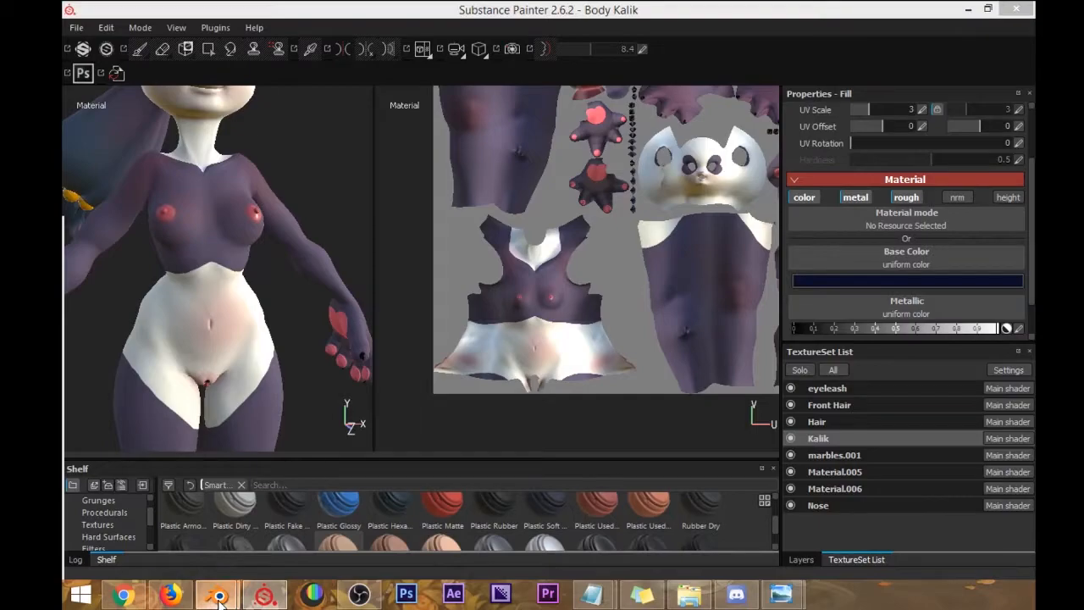
Switch to Blender and display the whole panda character in solid shading.
mouse_move(219, 595)
mouse_move(187, 498)
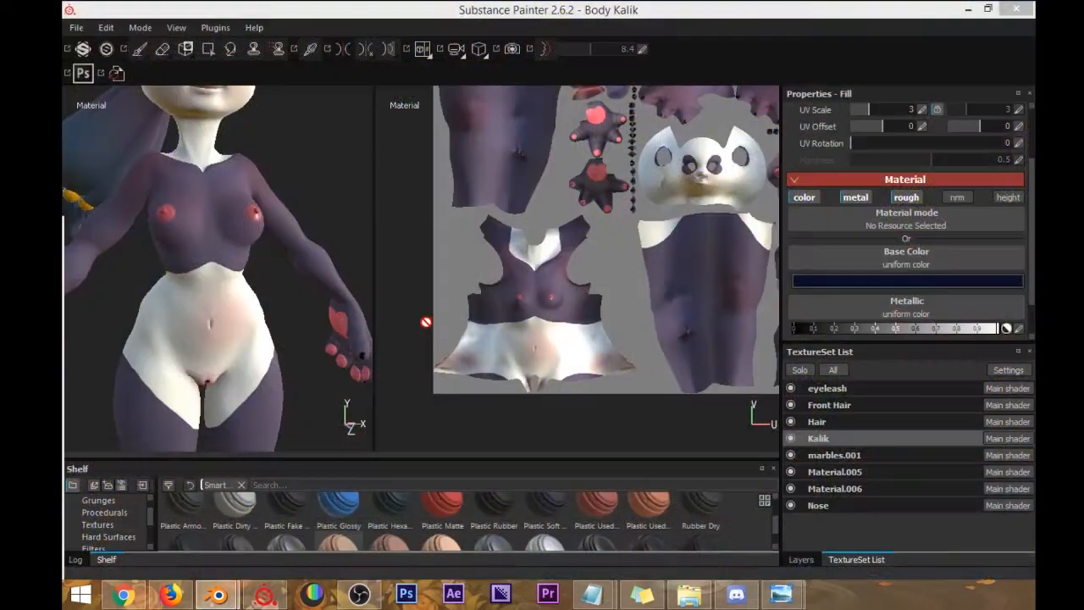
mouse_move(62, 10)
mouse_down()
mouse_move(724, 10)
mouse_move(677, 11)
mouse_up()
key(z)
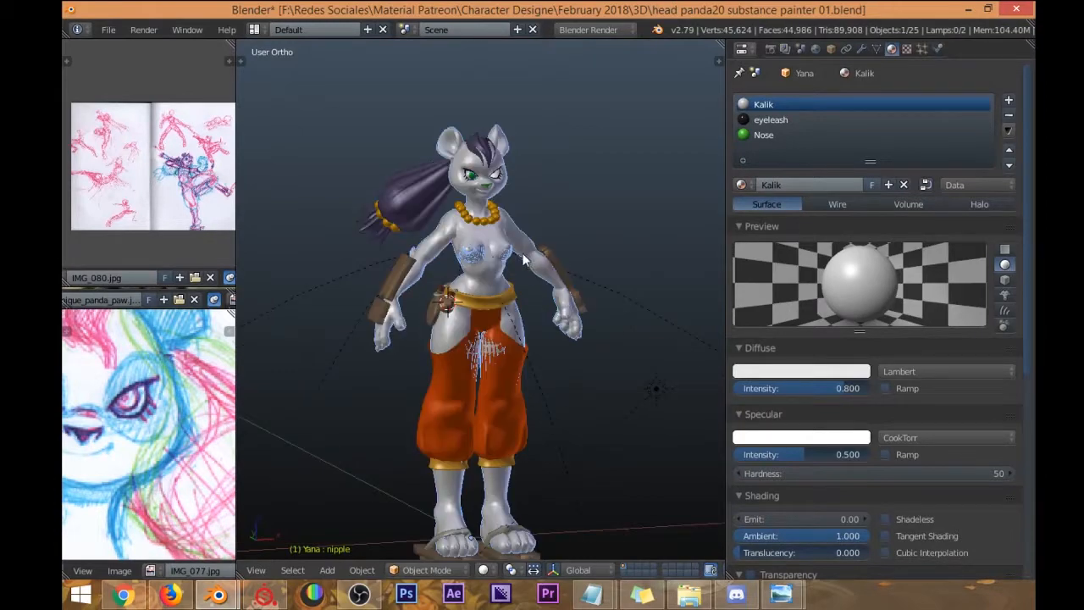
scroll(498, 223, up, 5)
scroll(498, 222, down, 5)
shift+middle_drag(515, 193, 512, 215)
Isolate the character's body and hair in local view and select the body mesh.
key(g)
right_click(429, 176)
right_click(429, 168)
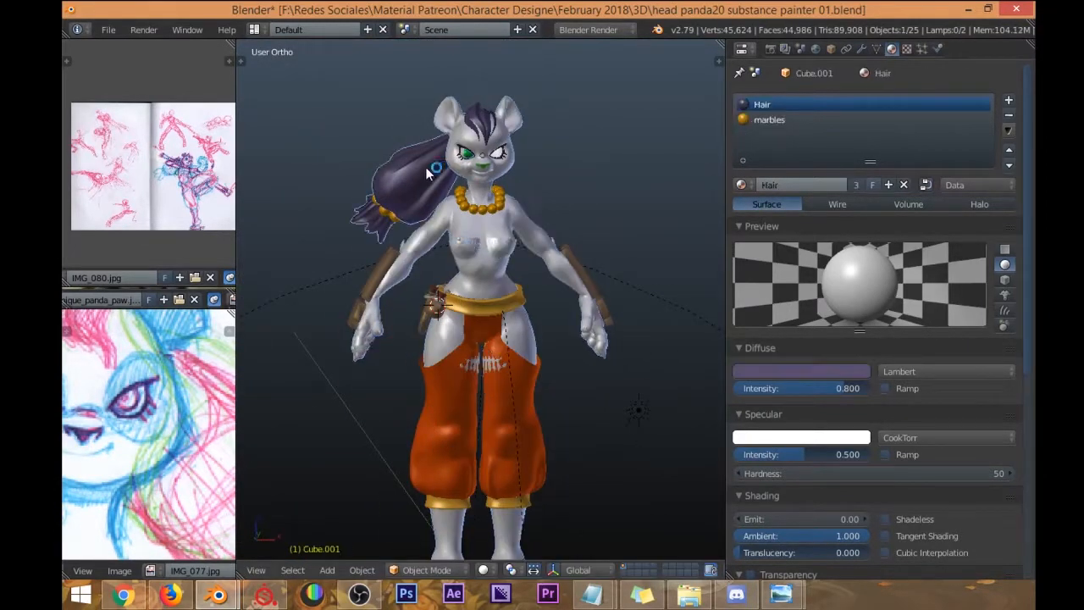
scroll(449, 166, up, 3)
right_click(464, 163)
right_click(483, 112)
middle_drag(483, 113, 515, 257)
key(KP_Divide)
scroll(503, 160, up, 4)
scroll(457, 222, up, 2)
right_click(514, 256)
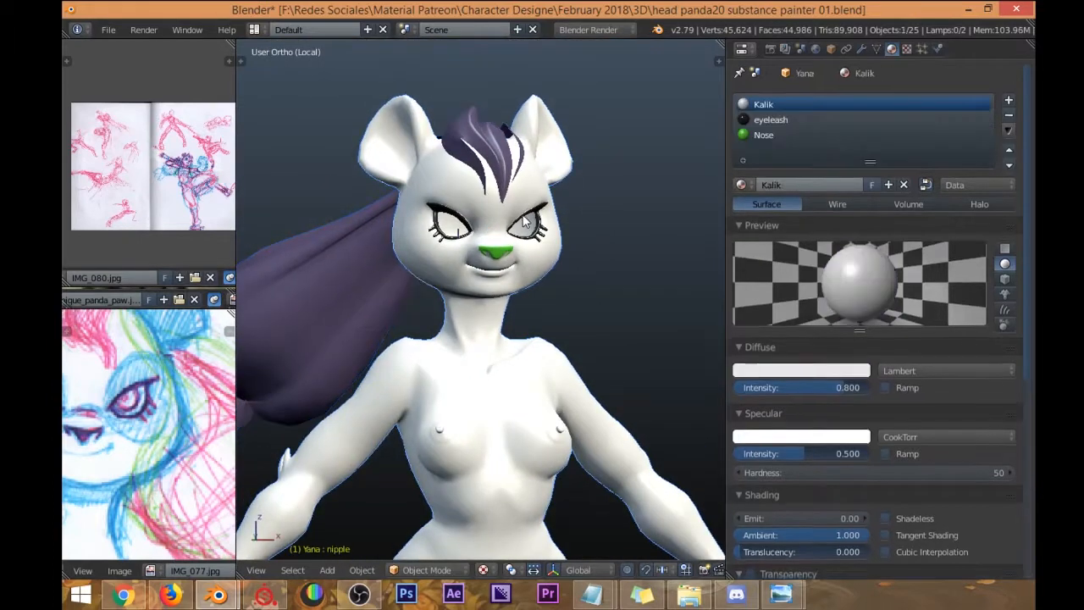
Set the specular intensity and slope of the body's eyeleash material to 0.
click(772, 119)
key(BackSpace)
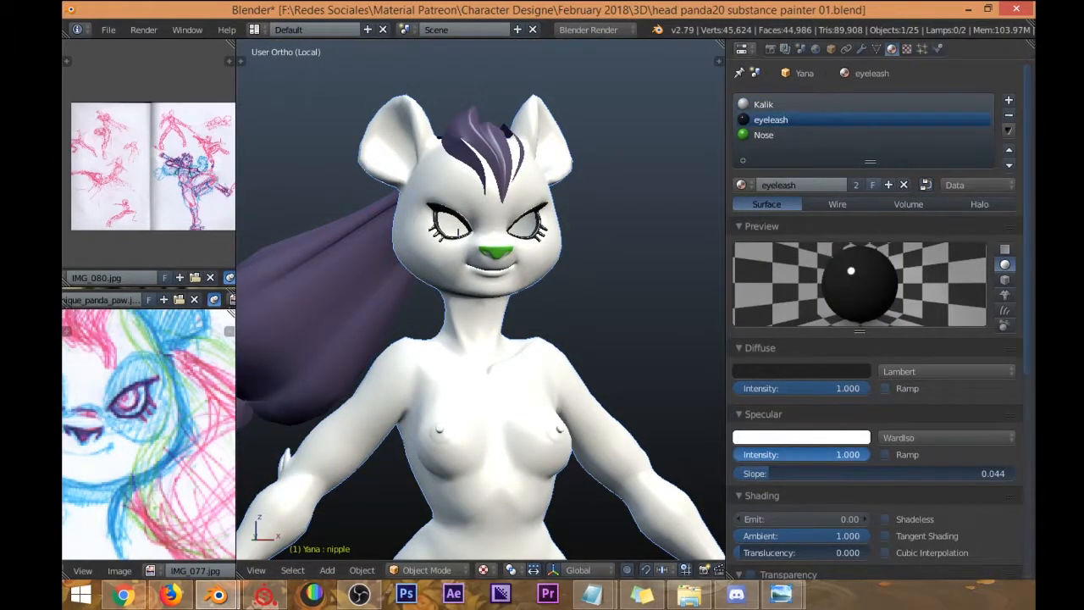
key(BackSpace)
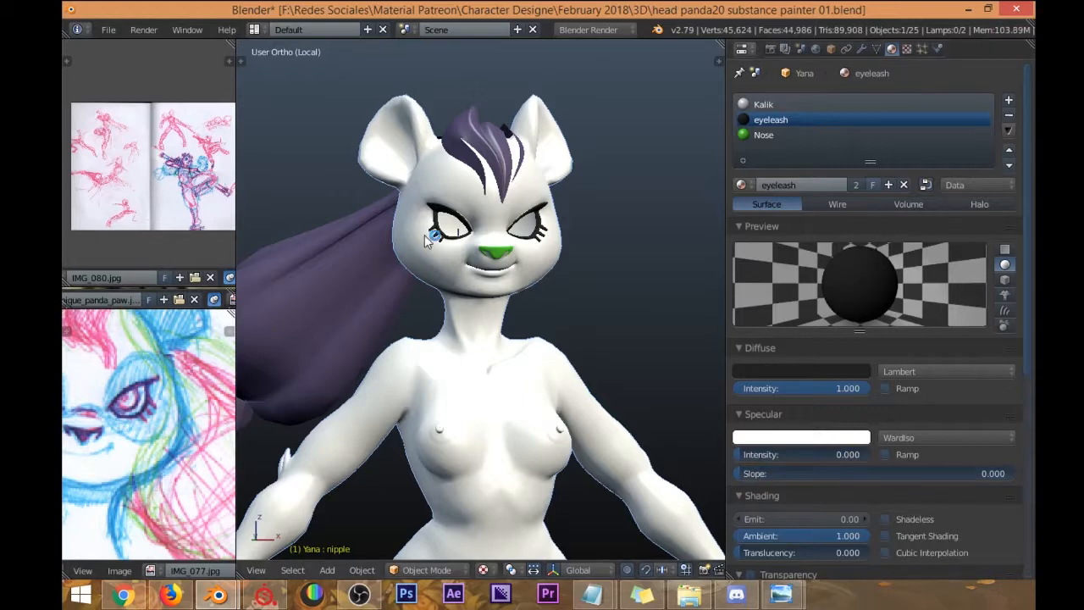
middle_drag(430, 234, 386, 218)
scroll(454, 182, up, 5)
scroll(539, 227, down, 5)
middle_drag(454, 212, 561, 242)
Give the Kalik material's texture slot the Image or Movie type.
click(766, 135)
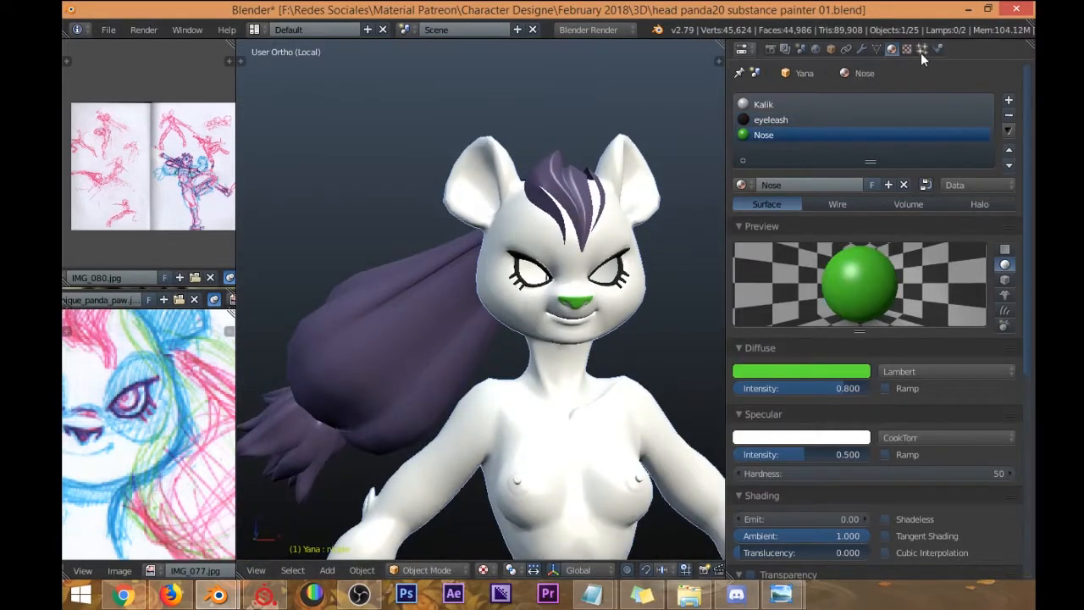
click(765, 104)
middle_drag(593, 293, 630, 300)
scroll(603, 309, up, 2)
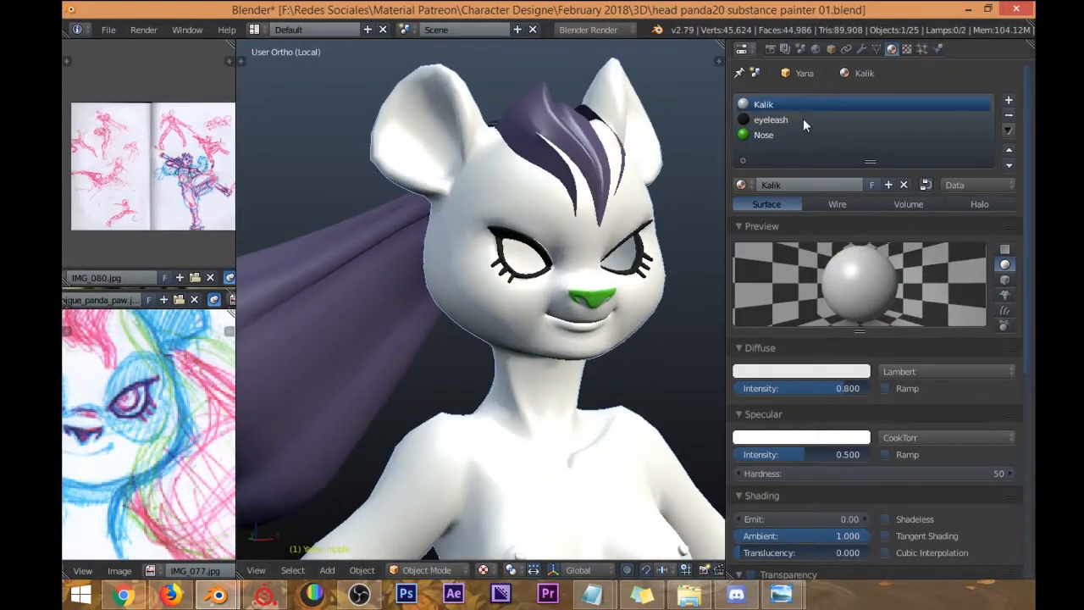
click(906, 50)
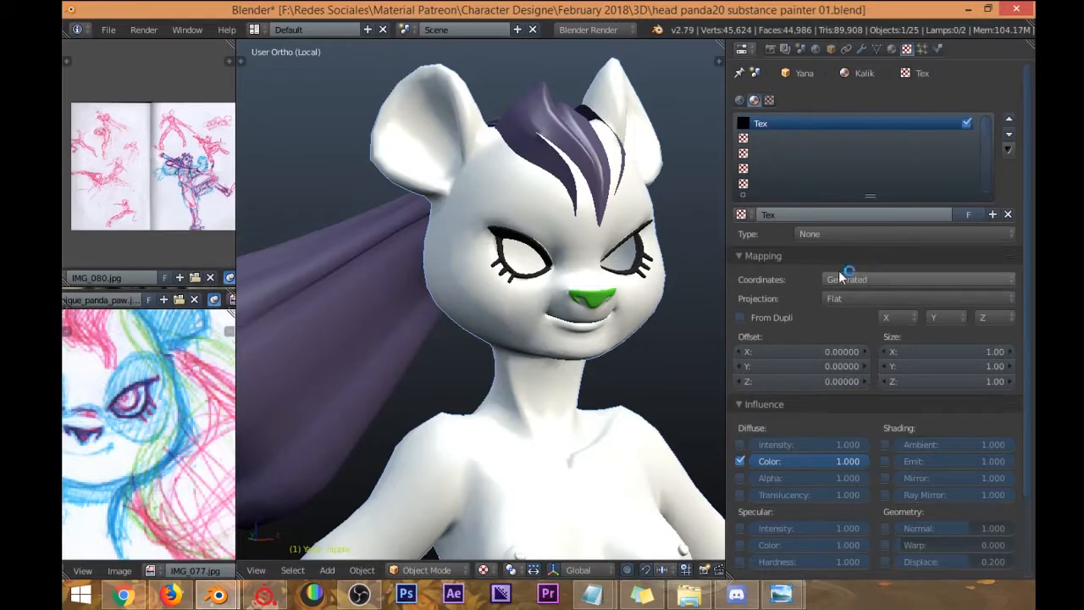
click(813, 234)
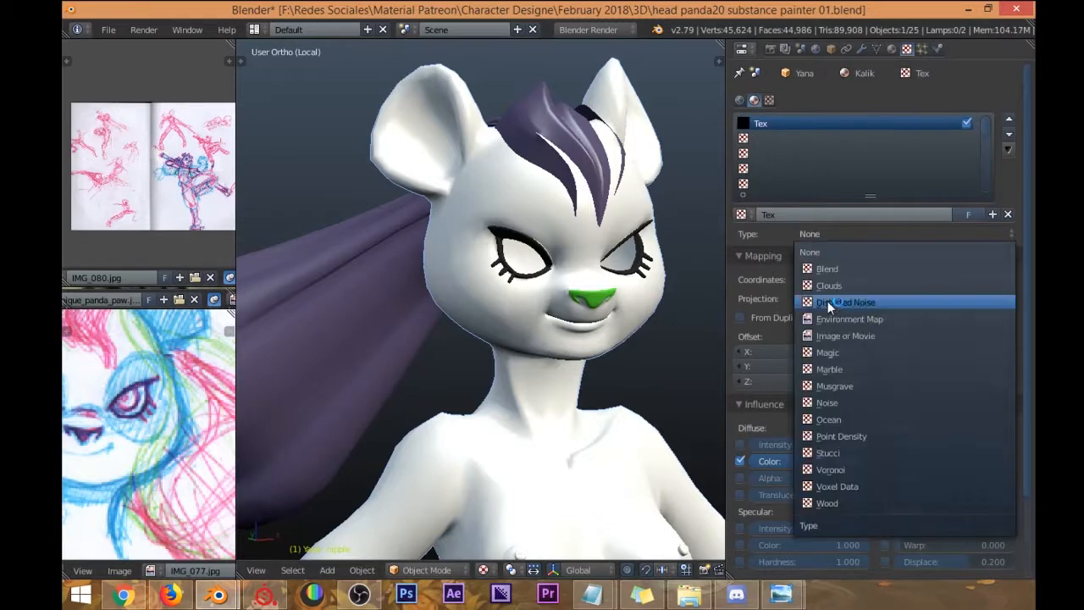
click(877, 336)
Load Kalik_Base_Color.png from the Texture folder into the Kalik material's texture.
click(915, 458)
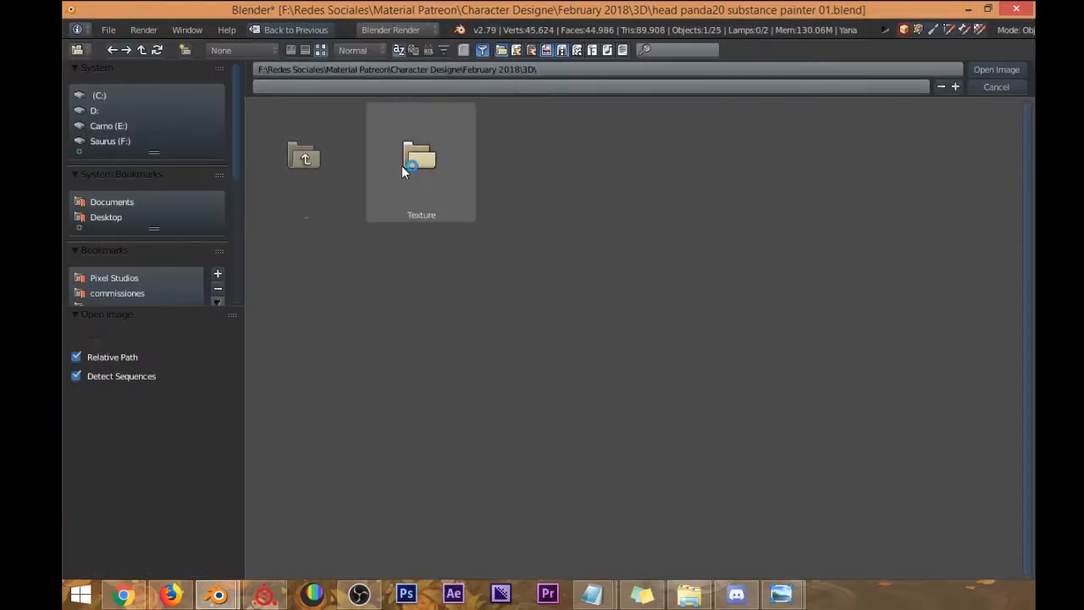
click(435, 180)
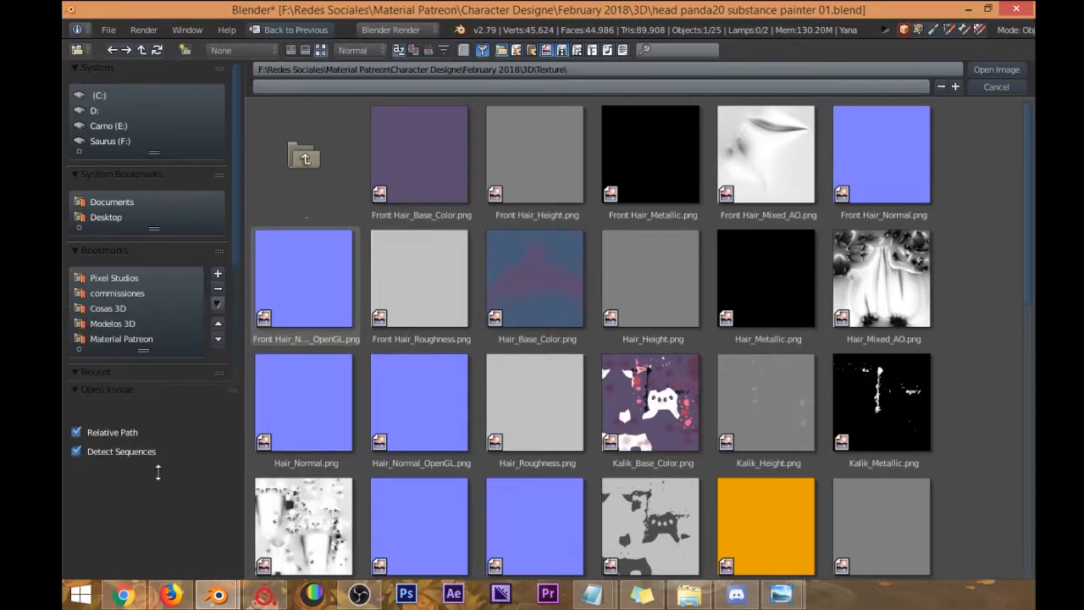
click(635, 400)
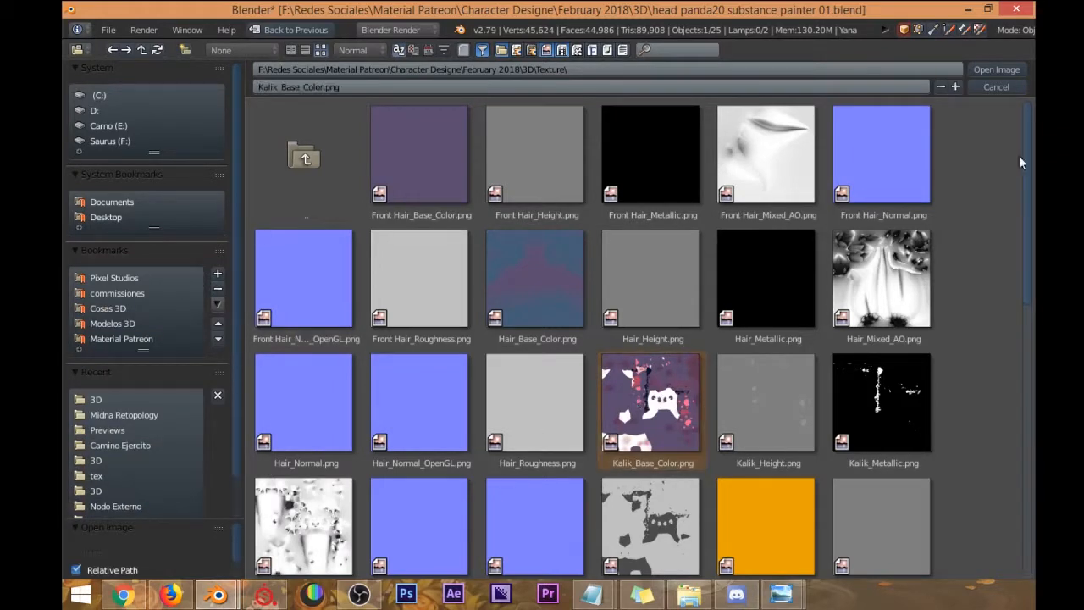
click(996, 70)
mouse_move(515, 229)
middle_down()
mouse_move(490, 229)
mouse_move(544, 233)
mouse_move(525, 231)
middle_up()
Set the mapping coordinates of the Kalik base color texture to UV.
scroll(849, 342, down, 3)
scroll(847, 343, down, 10)
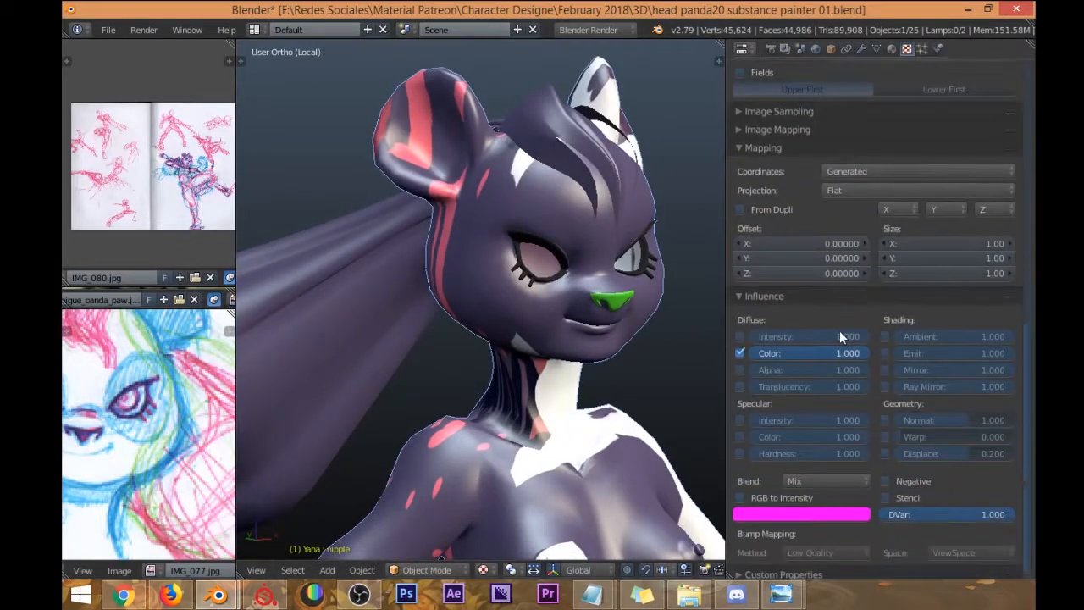
click(837, 233)
click(848, 162)
Examine the base color texture on the body, from the head down to the pelvis and legs.
middle_drag(542, 292, 554, 339)
scroll(513, 288, down, 3)
shift+middle_drag(595, 415, 584, 288)
middle_drag(584, 292, 518, 321)
scroll(518, 322, up, 4)
middle_drag(518, 366, 529, 393)
scroll(528, 392, down, 1)
scroll(528, 391, down, 3)
scroll(523, 353, up, 8)
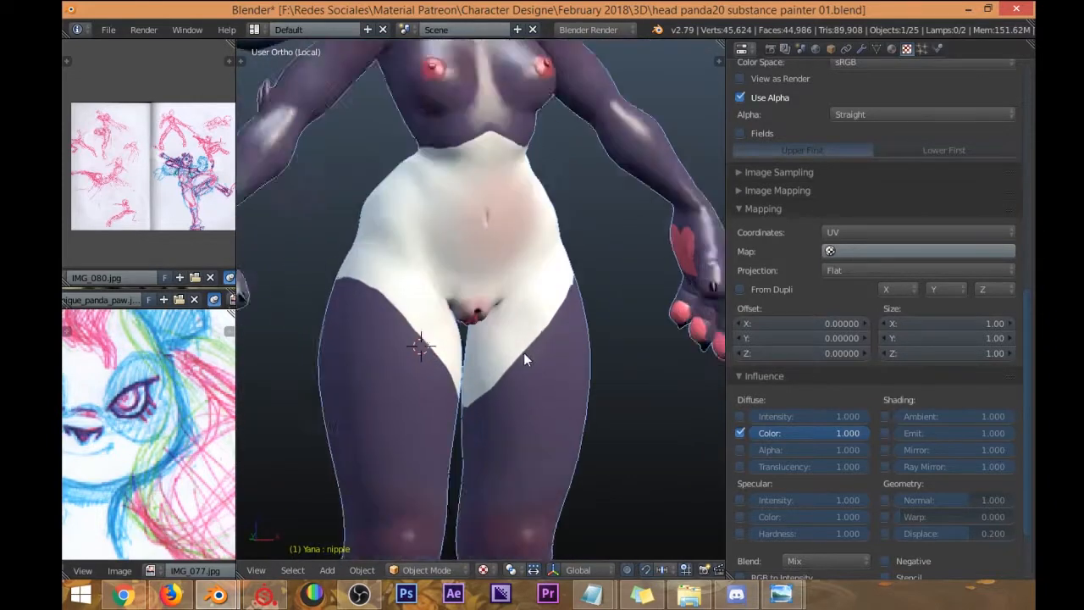
middle_drag(380, 284, 497, 339)
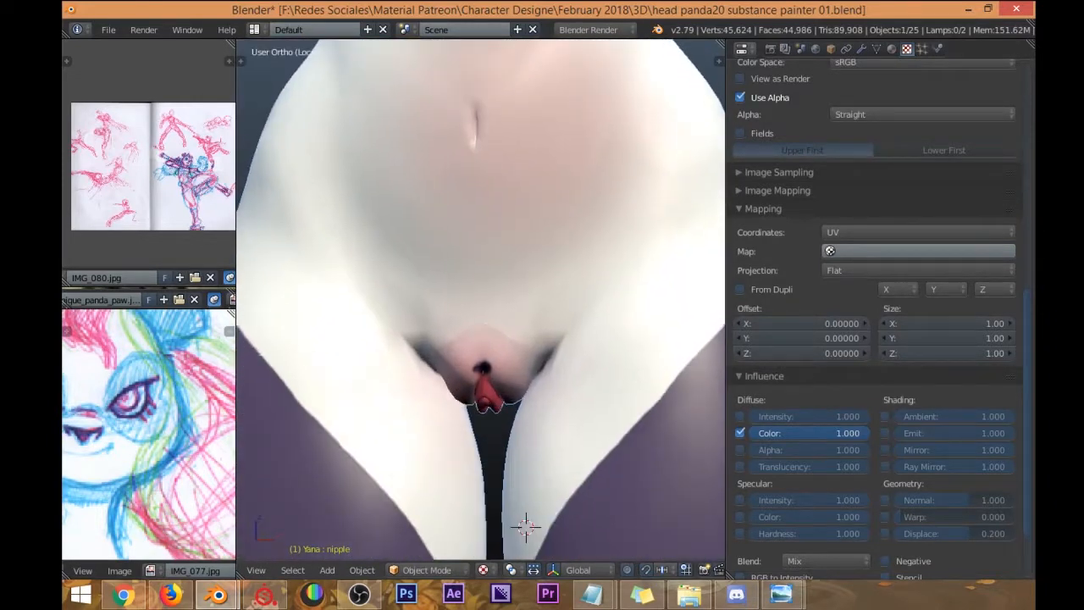
Switch to Substance Painter and inspect the pelvis seam, toggling the visibility of the Multiply Fill layer 3 in the Kalik set.
click(265, 596)
scroll(273, 371, up, 5)
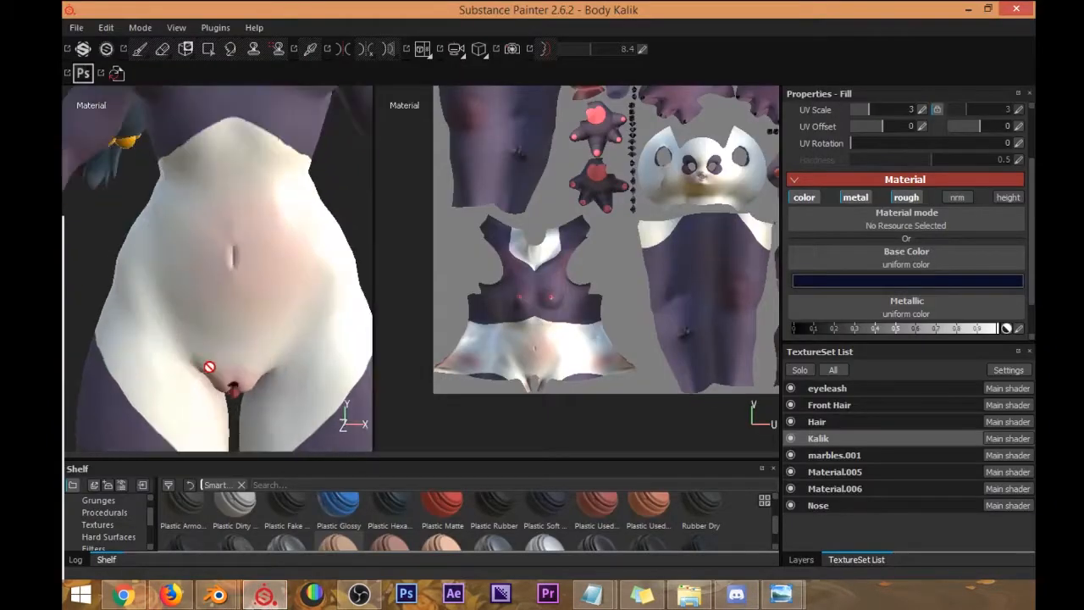
alt+drag(275, 367, 260, 302)
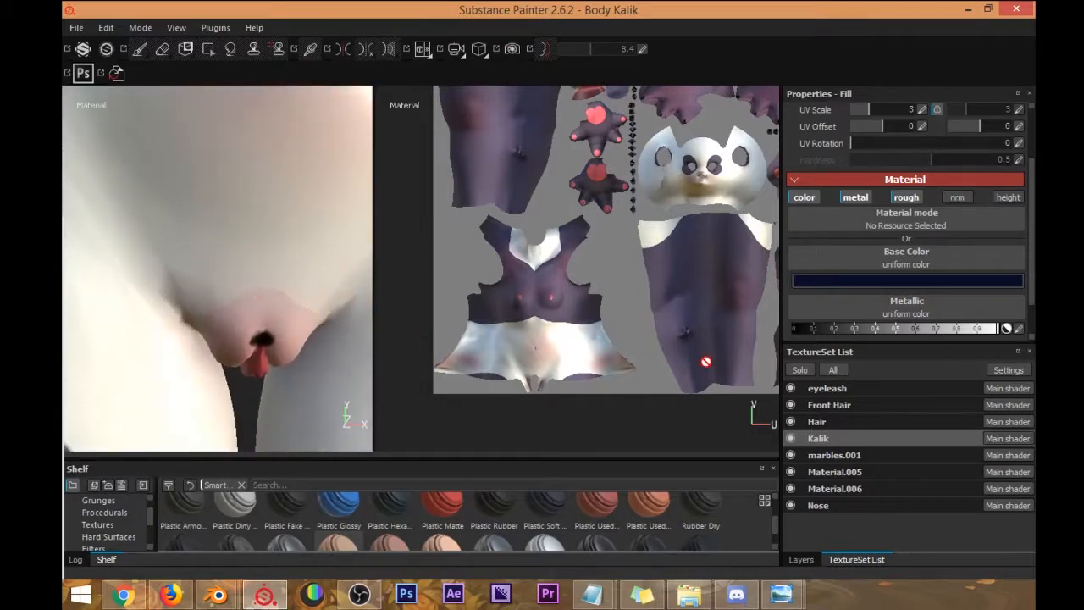
click(805, 560)
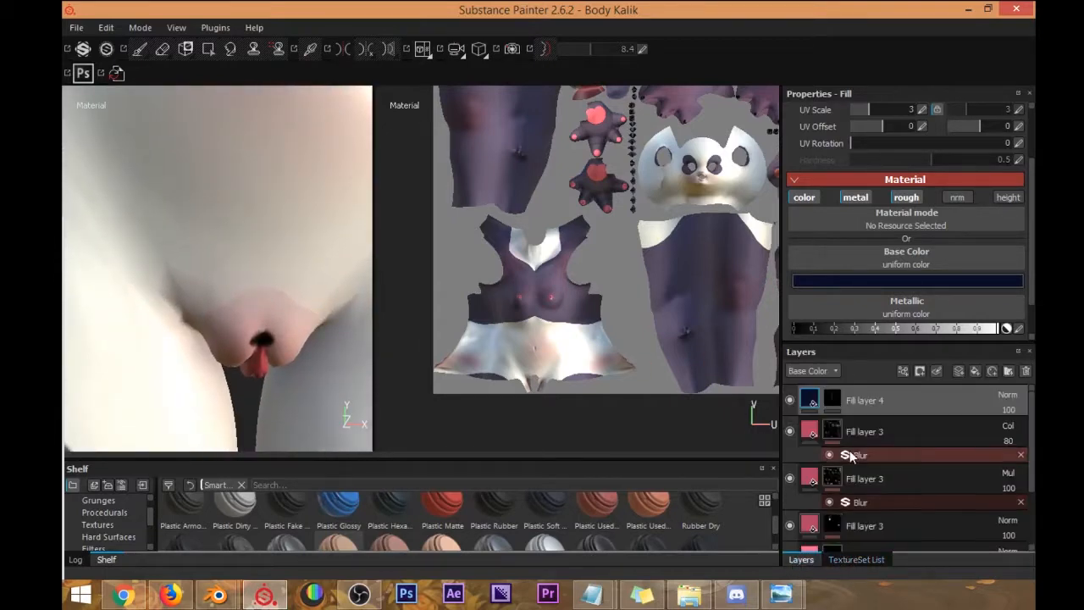
click(789, 480)
click(789, 479)
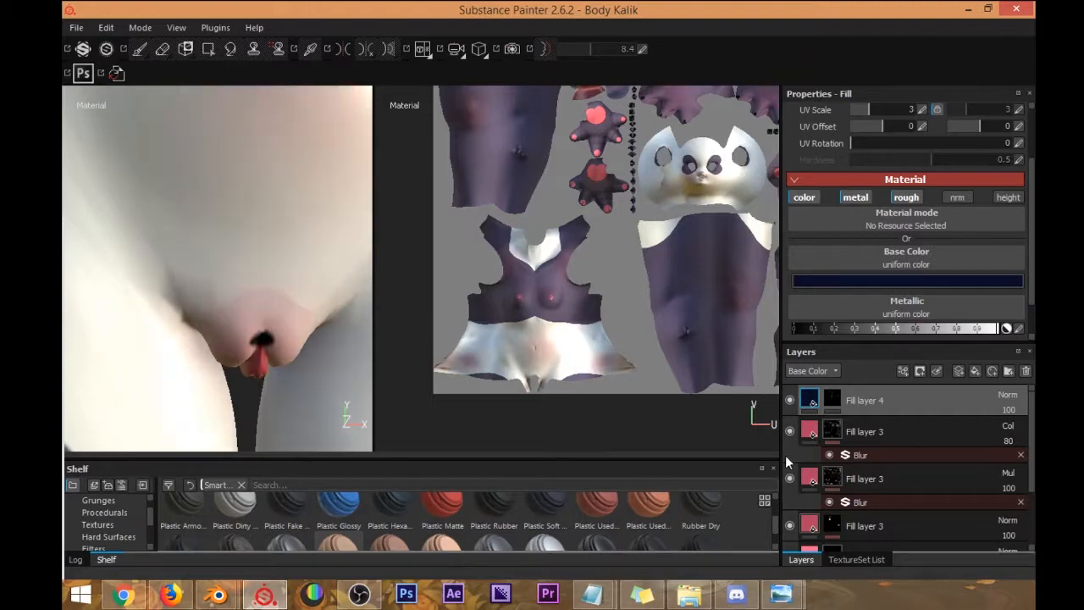
Select the mask of the Color-blend Fill layer 3 and set the brush to black grayscale with 100 stroke opacity.
click(832, 430)
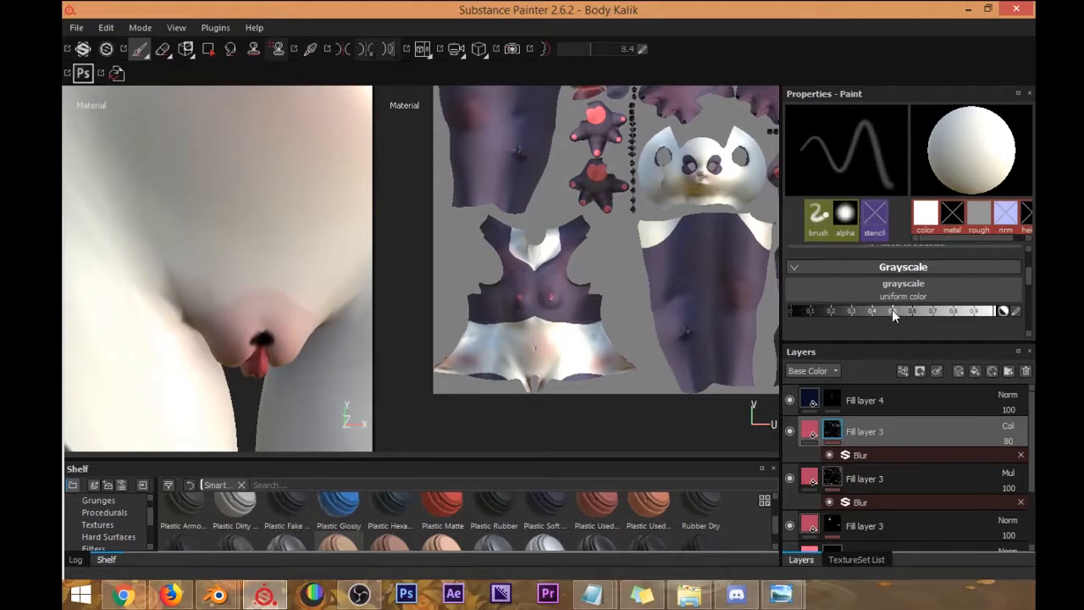
drag(906, 310, 666, 322)
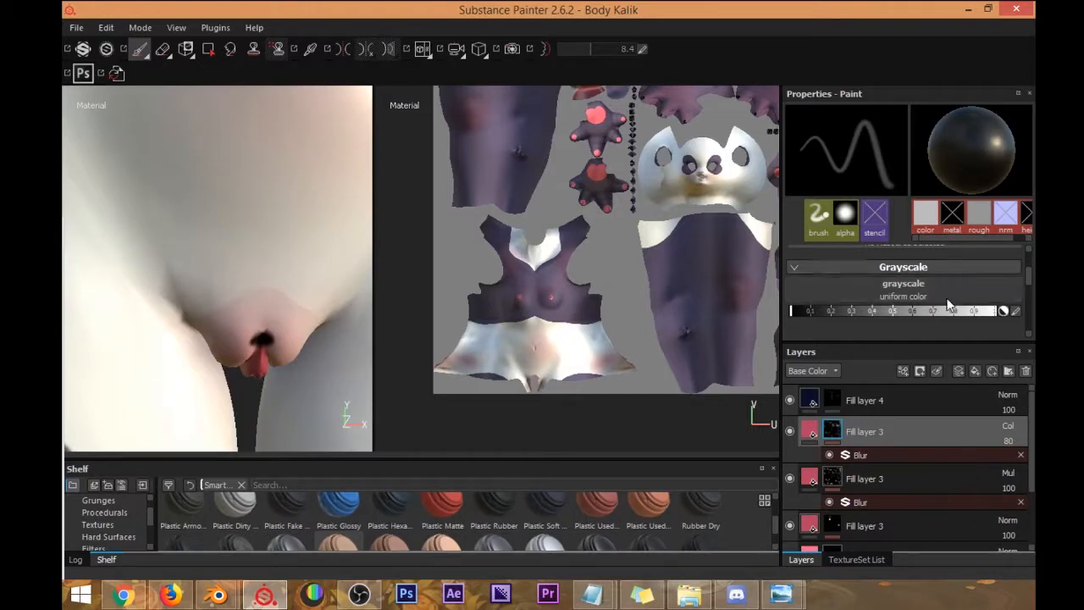
scroll(1028, 263, up, 5)
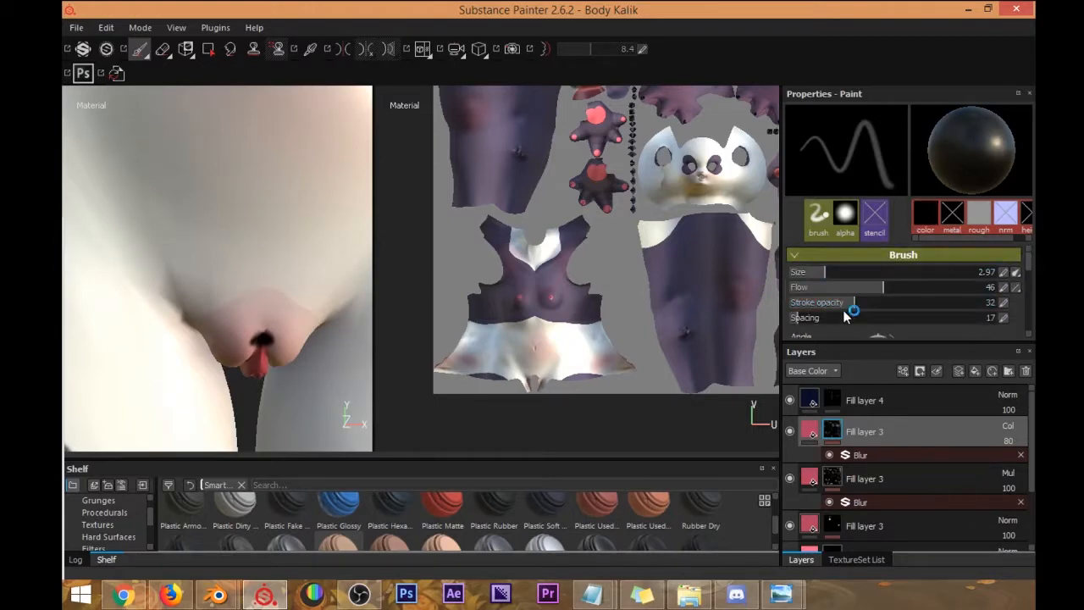
drag(856, 303, 1016, 301)
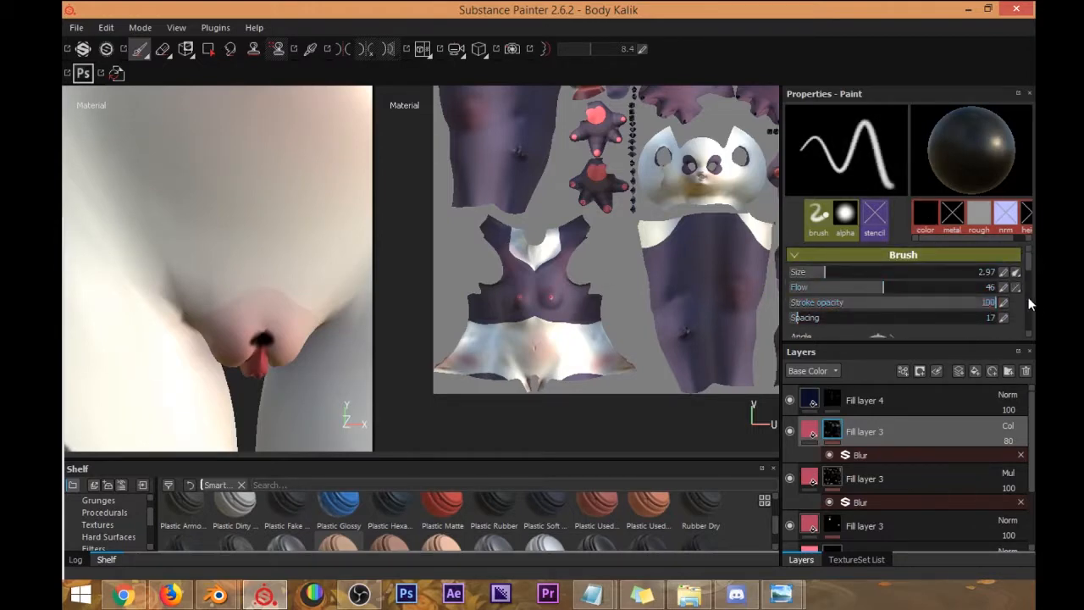
Paint black on the Multiply Fill layer 3 mask to soften the pink tint's edge at the pelvis, using brush size 2.97.
alt+drag(317, 309, 333, 271)
click(830, 479)
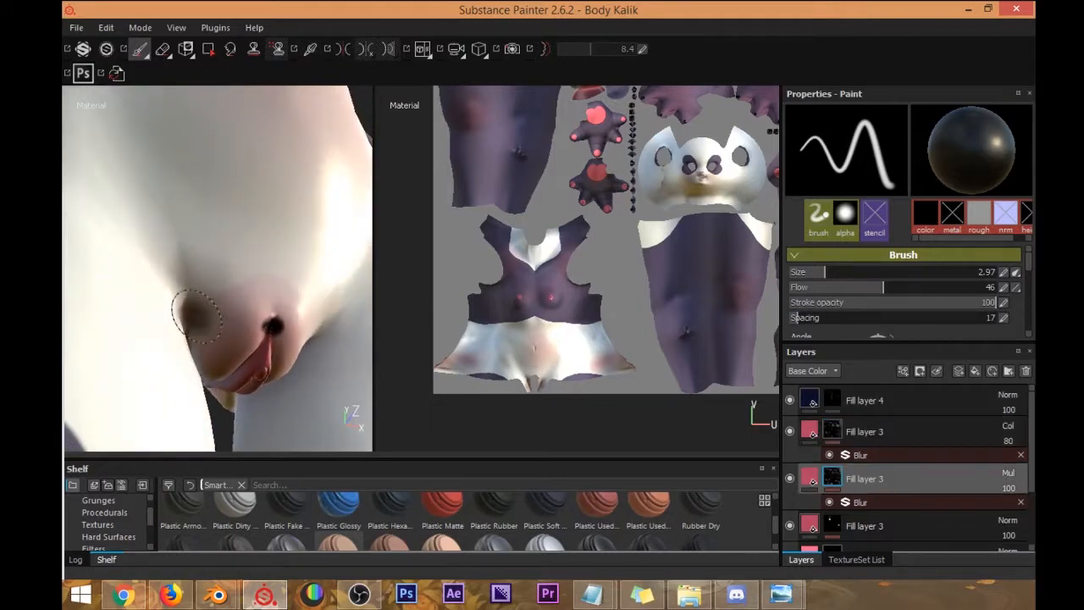
drag(227, 289, 217, 293)
mouse_move(327, 307)
alt+mouse_down()
mouse_move(305, 318)
mouse_move(316, 348)
alt+mouse_up()
alt+drag(291, 302, 327, 300)
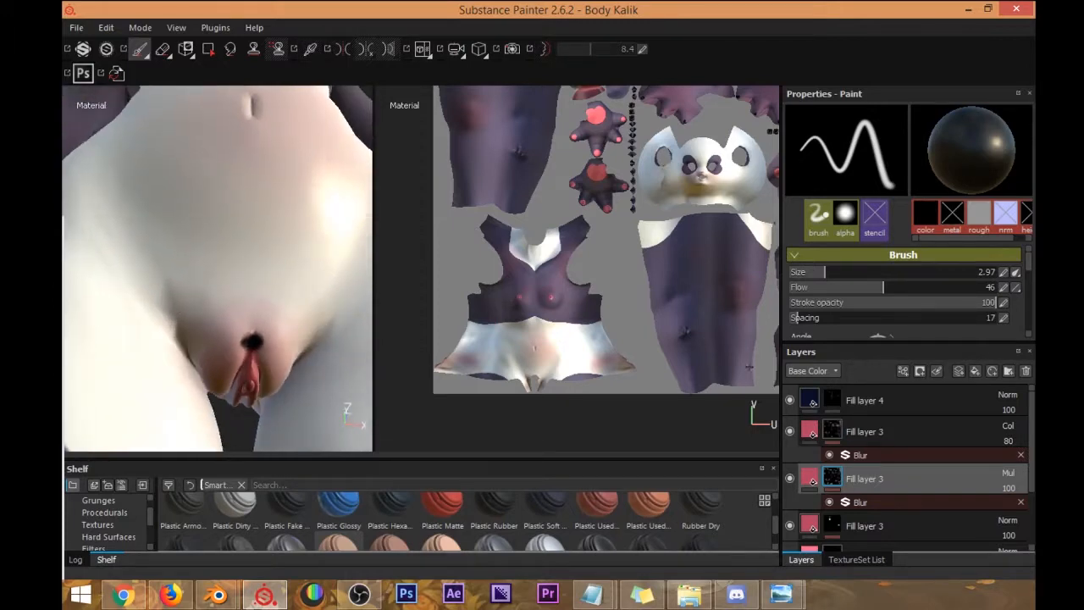
Continue erasing tint around the pelvis seam on the Multiply Fill layer 3 mask, raising the brush size to 3.39.
click(826, 526)
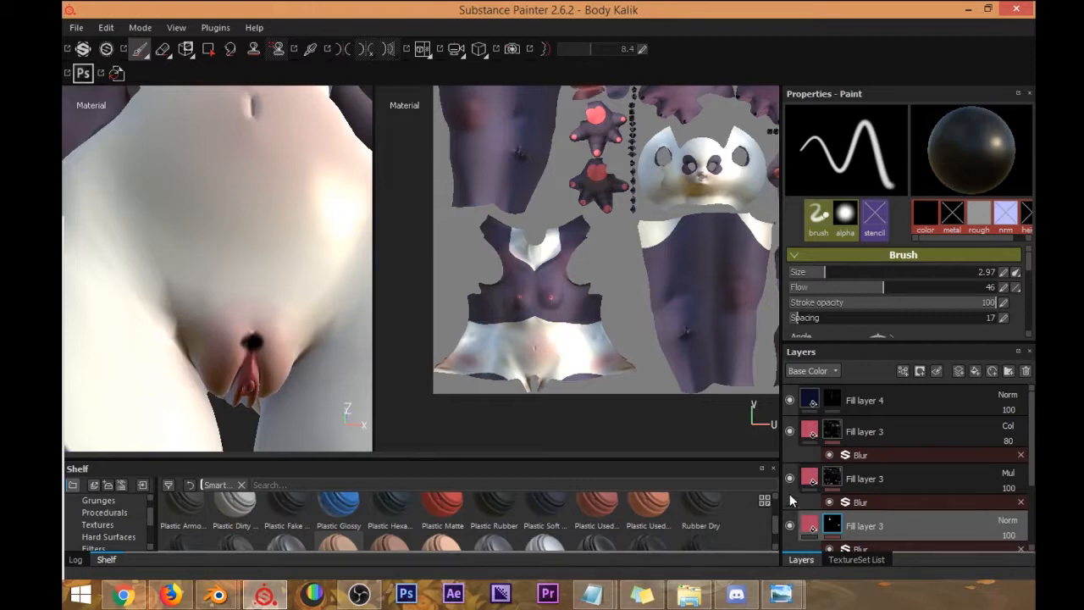
click(831, 478)
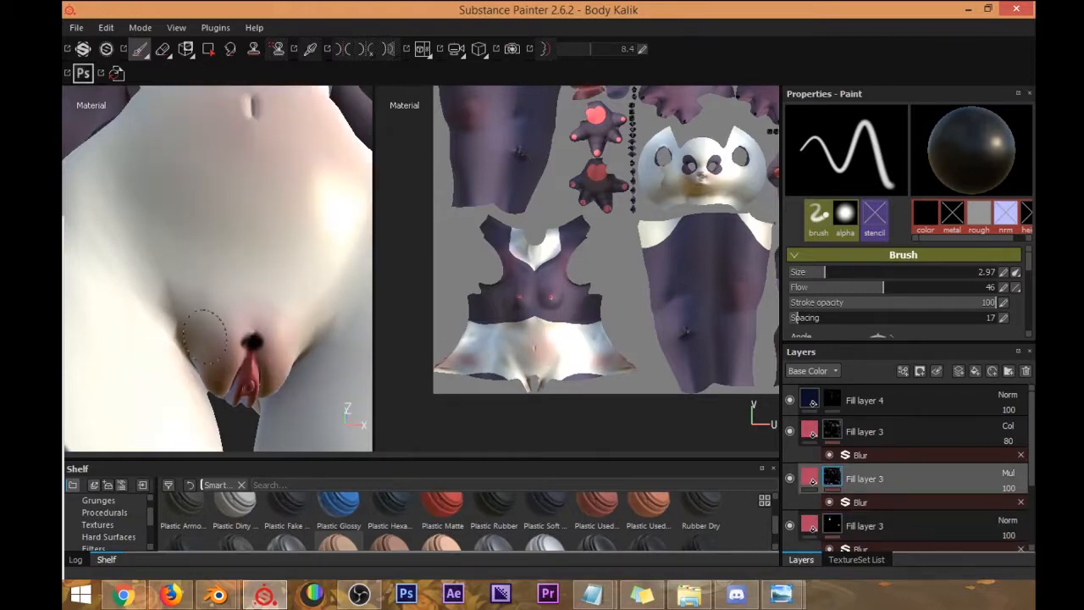
alt+drag(216, 305, 293, 322)
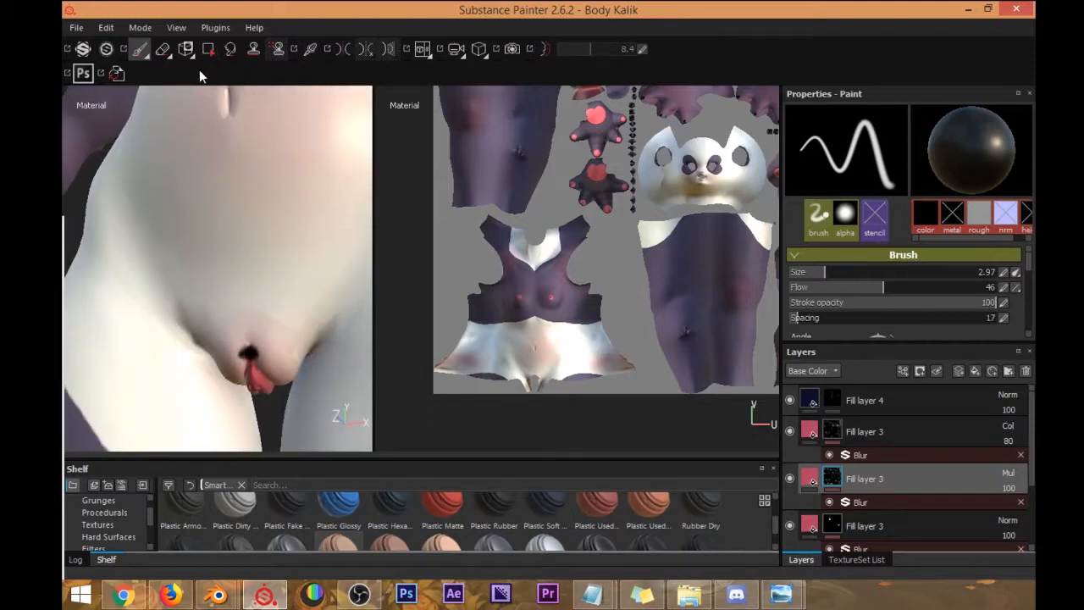
mouse_move(273, 322)
alt+mouse_down()
mouse_move(281, 212)
mouse_move(295, 257)
alt+mouse_up()
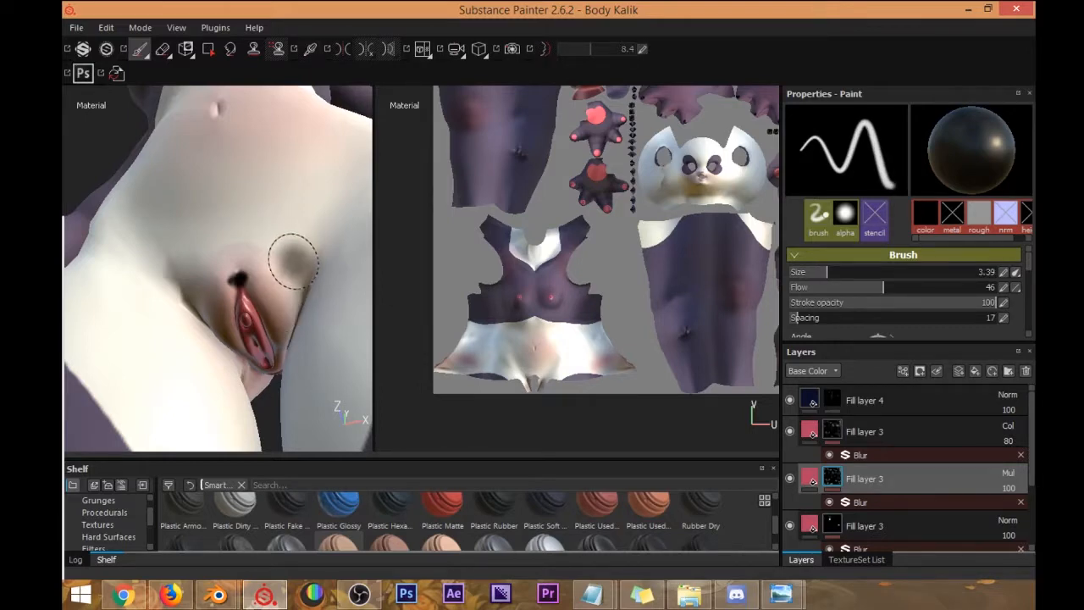
alt+drag(293, 266, 291, 324)
alt+middle_drag(291, 324, 300, 302)
scroll(298, 301, up, 3)
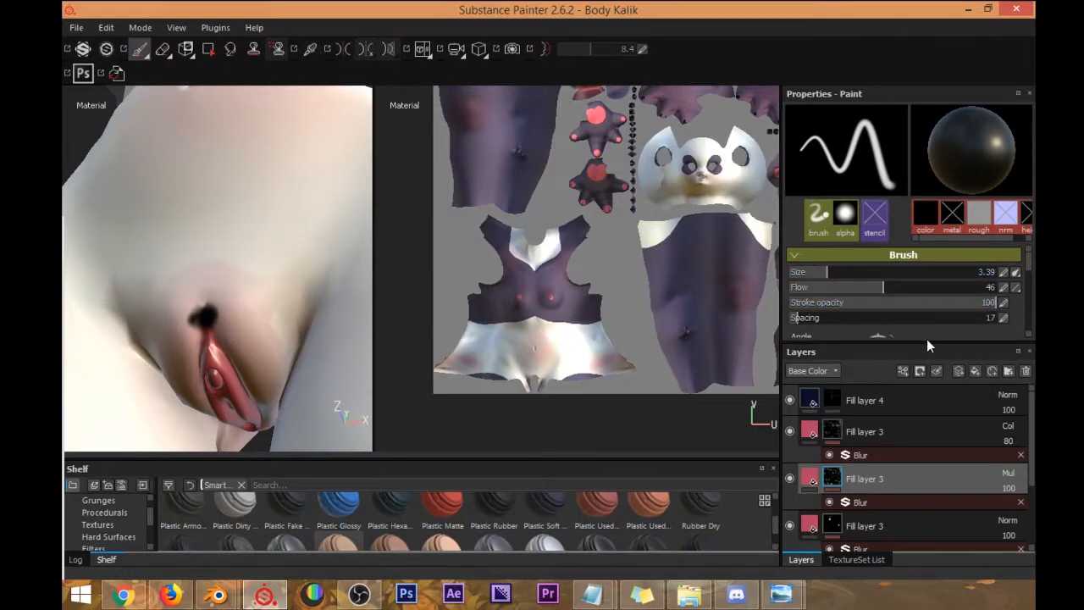
Enlarge the brush properties area and erase tint around the pelvis seam on the Color-blend Fill layer 3 mask.
drag(925, 342, 927, 384)
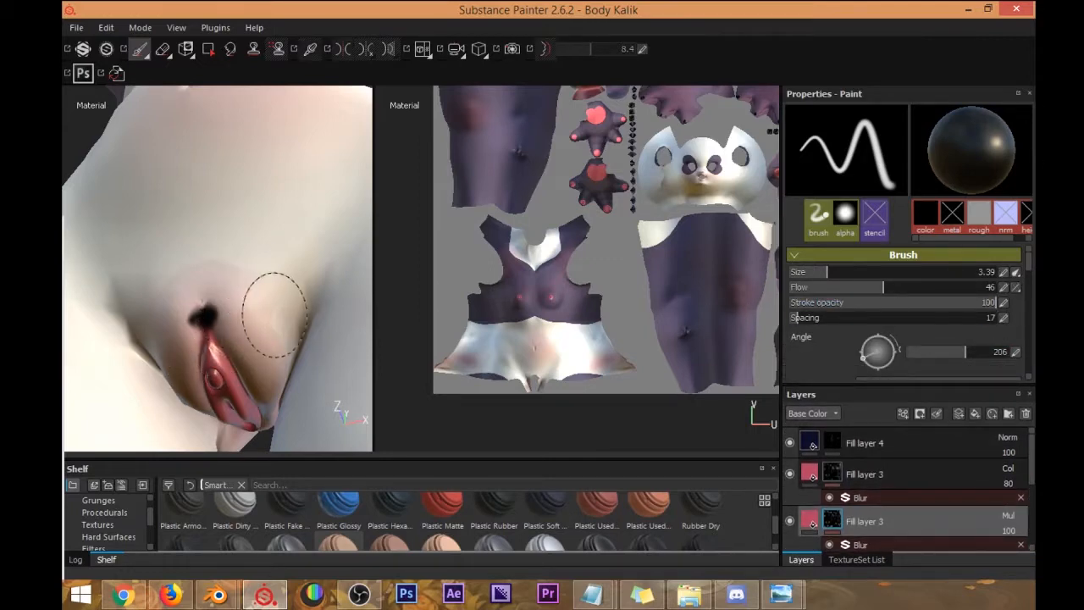
click(832, 475)
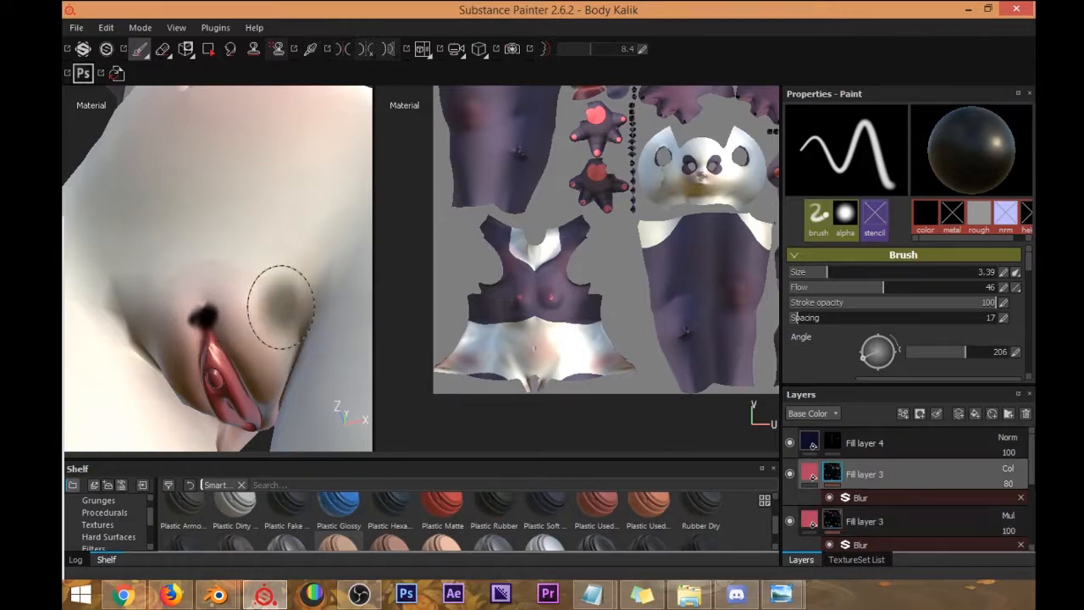
mouse_move(116, 285)
alt+mouse_down()
mouse_move(197, 290)
mouse_move(203, 266)
mouse_move(153, 335)
alt+mouse_up()
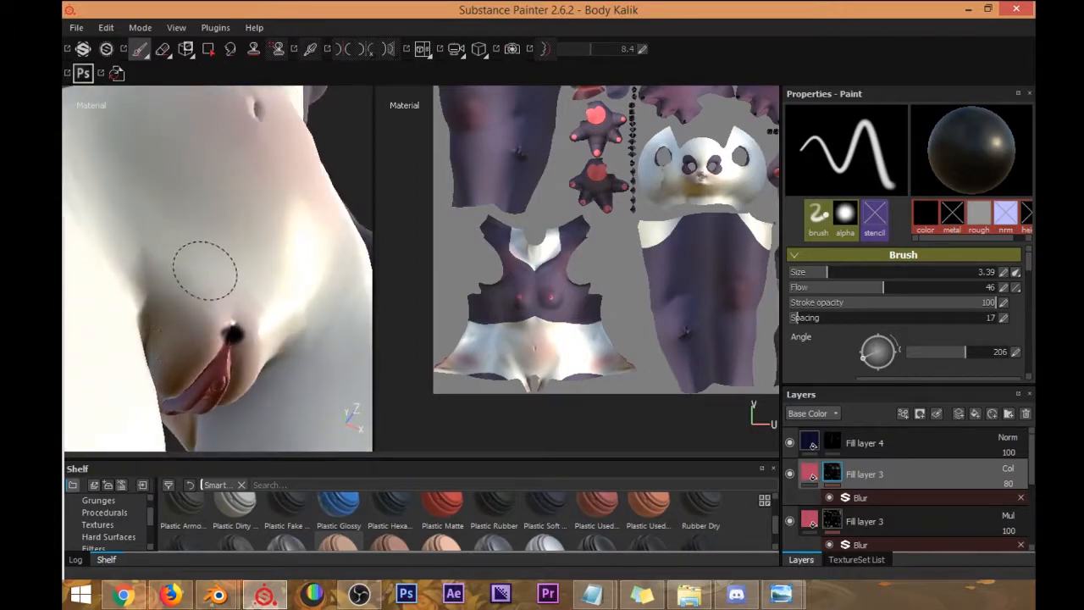
Frame the small pelvis island in the UV view and clean its outer edge on the Color-blend and Multiply Fill layer 3 masks.
scroll(665, 185, down, 3)
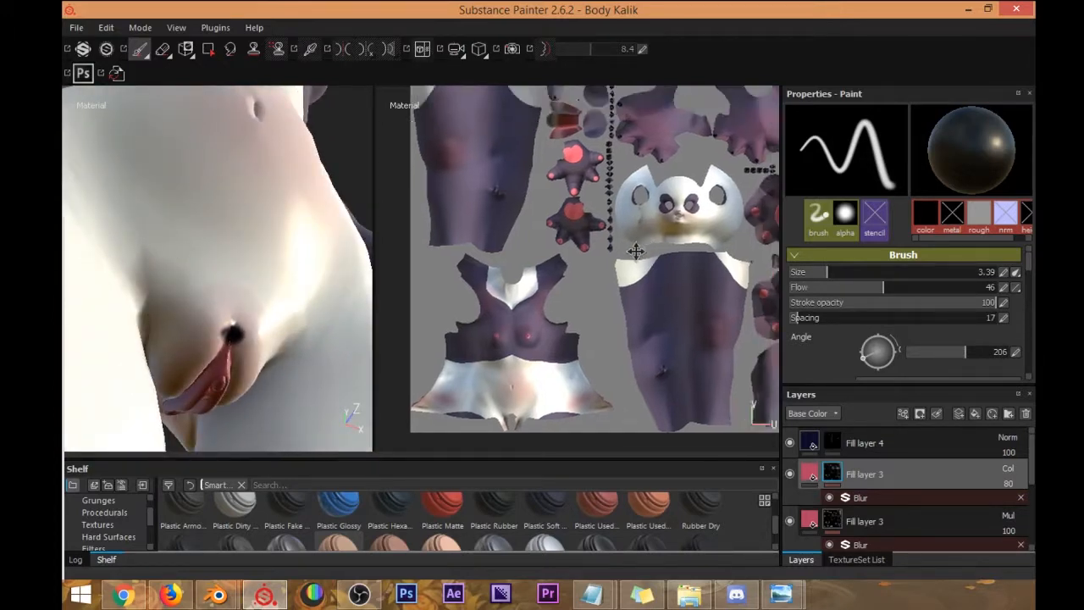
scroll(586, 172, up, 5)
middle_drag(439, 147, 490, 280)
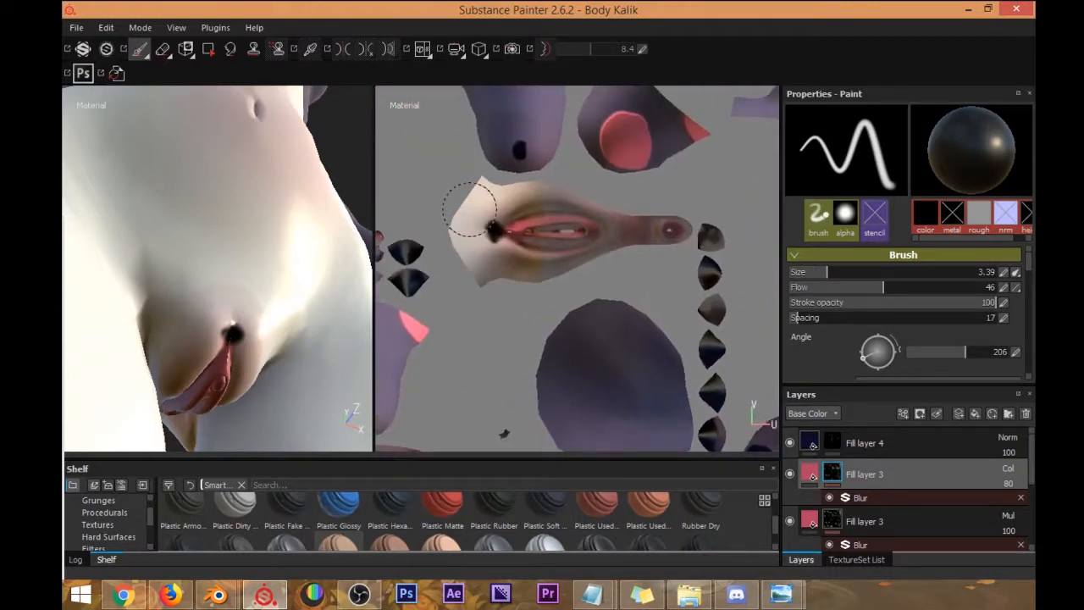
click(830, 521)
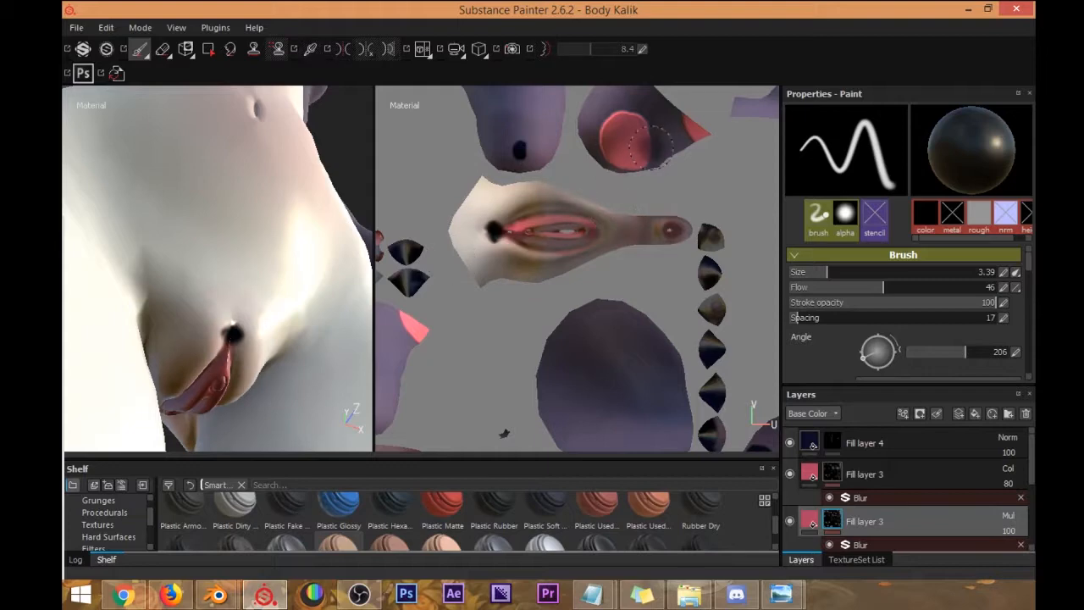
Toggle the Color-blend and Multiply Fill layer 3 visibility to check each layer's tint at the pelvis seam.
click(788, 472)
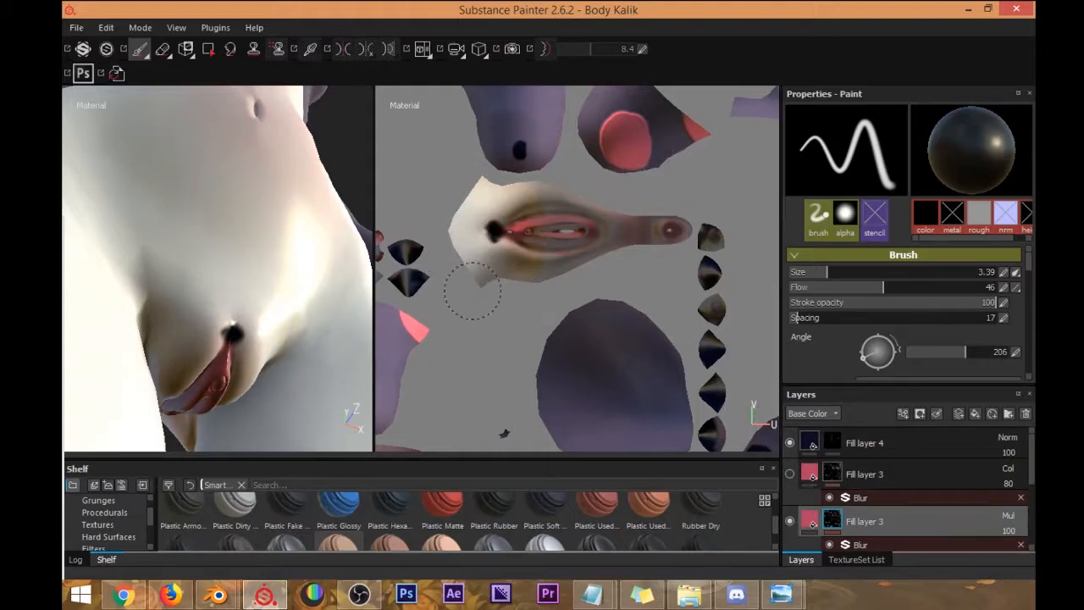
alt+shift+drag(268, 344, 233, 372)
click(789, 473)
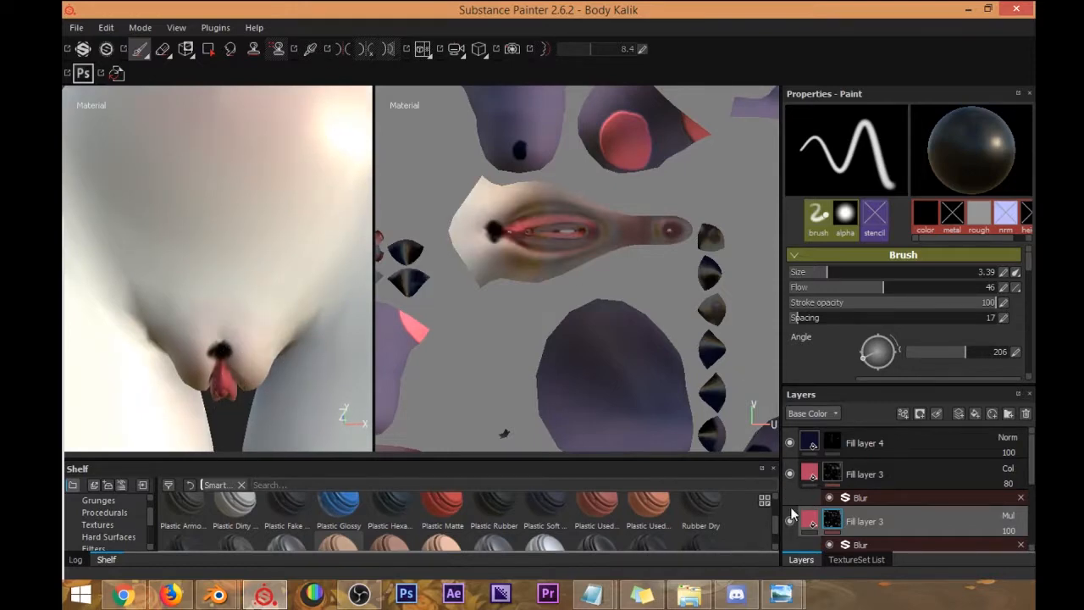
click(789, 520)
click(789, 520)
Erase remaining tint along the lower edge of the belly island on the Color-blend and Multiply Fill layer 3 masks in the UV view.
click(832, 476)
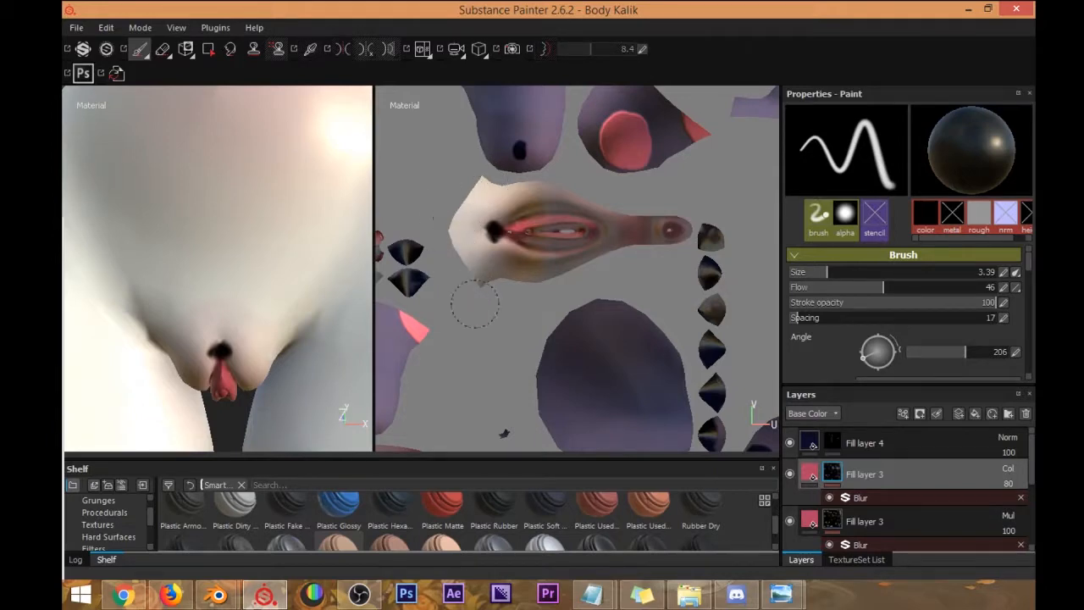
click(831, 522)
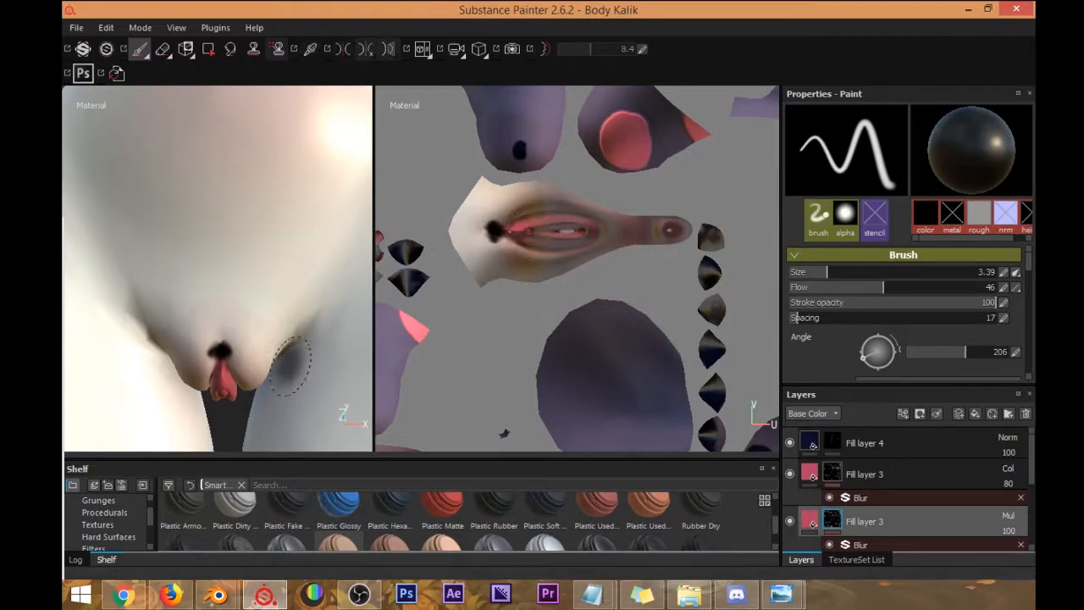
scroll(491, 306, down, 2)
scroll(497, 304, down, 6)
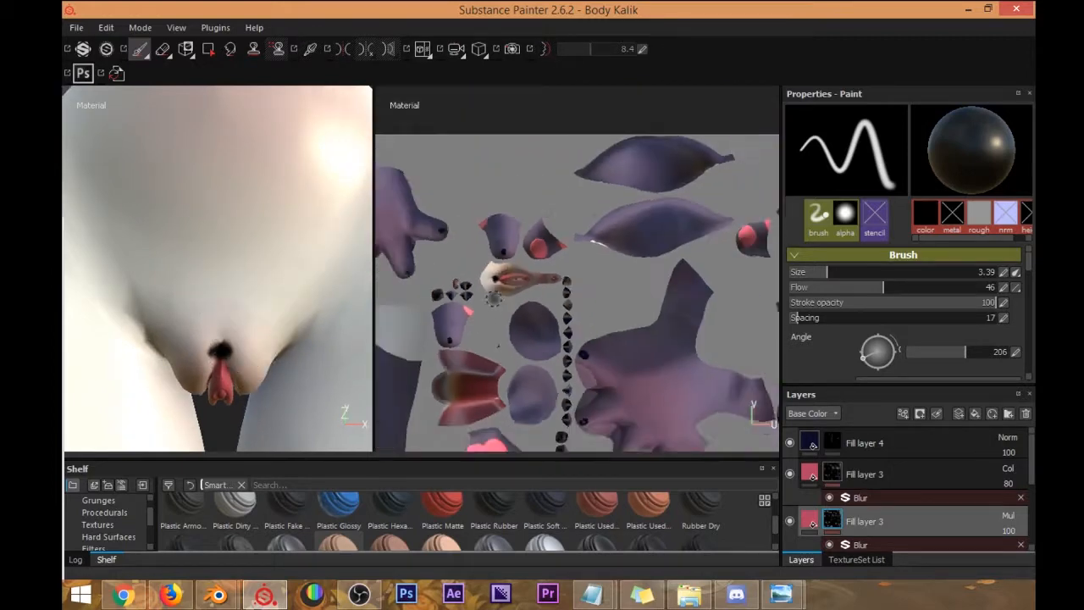
mouse_move(564, 246)
alt+mouse_down()
mouse_move(522, 269)
mouse_move(631, 360)
alt+mouse_up()
alt+middle_drag(631, 360, 554, 249)
mouse_move(553, 249)
alt+mouse_down()
mouse_move(562, 274)
mouse_move(444, 312)
mouse_move(629, 293)
mouse_move(601, 312)
alt+mouse_up()
alt+middle_drag(601, 311, 588, 287)
scroll(586, 288, up, 8)
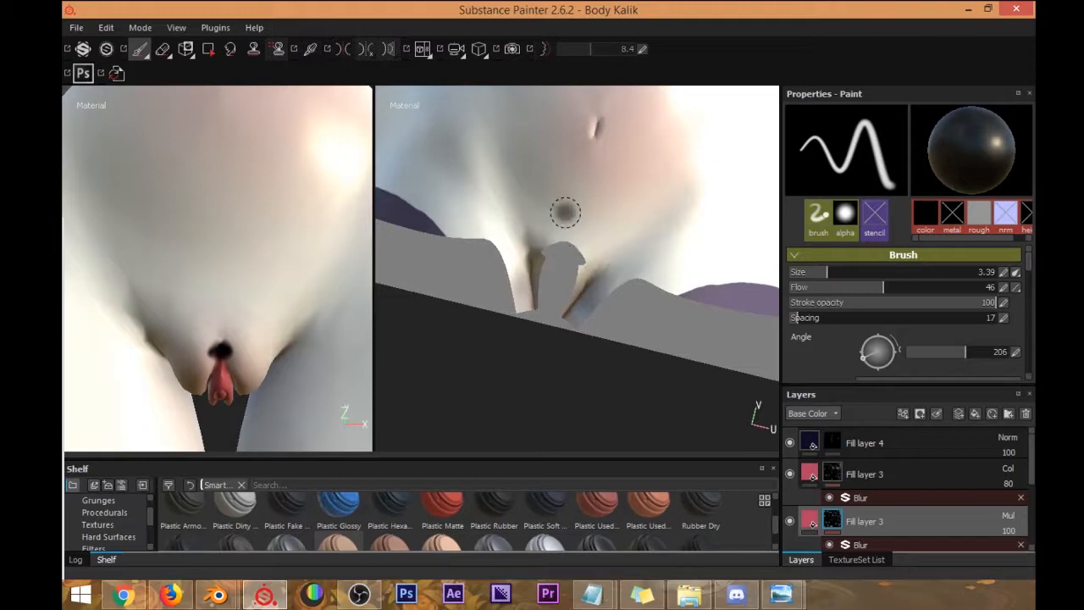
click(864, 474)
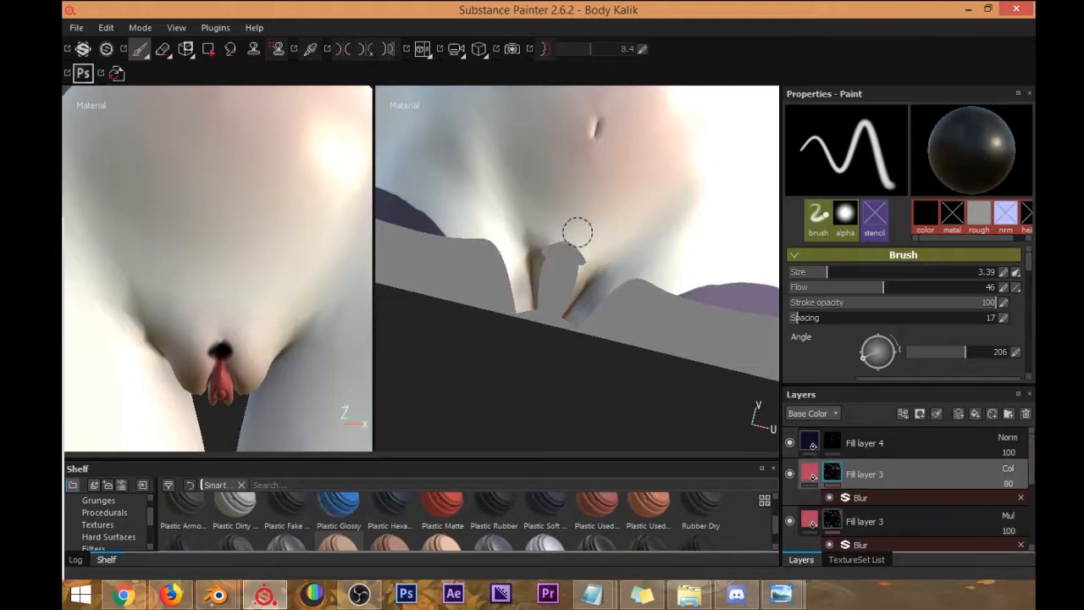
drag(590, 273, 585, 292)
click(833, 518)
mouse_move(540, 248)
mouse_down()
mouse_move(587, 253)
mouse_move(570, 231)
mouse_up()
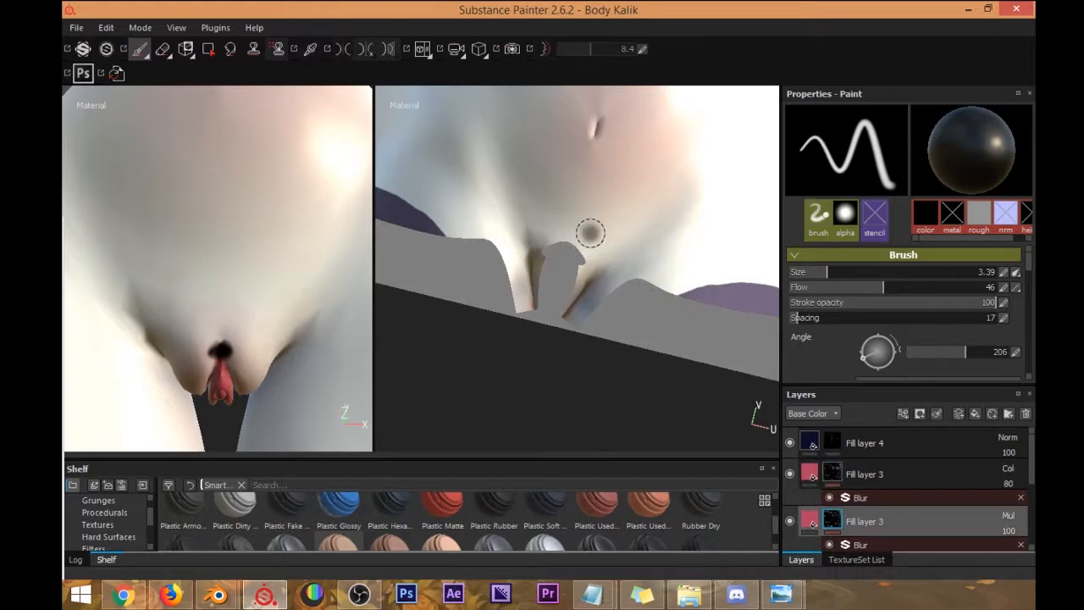
Set the mask paint value to white and cover the stray light spot on the purple chest on the Fill layer 1 mask.
alt+right_drag(246, 260, 160, 166)
alt+drag(190, 153, 224, 130)
alt+middle_drag(224, 130, 248, 298)
alt+right_drag(240, 175, 280, 225)
alt+middle_drag(263, 144, 264, 222)
alt+drag(322, 146, 256, 161)
alt+middle_drag(222, 366, 216, 259)
alt+right_drag(216, 259, 240, 296)
alt+drag(240, 296, 240, 326)
alt+middle_drag(228, 297, 212, 216)
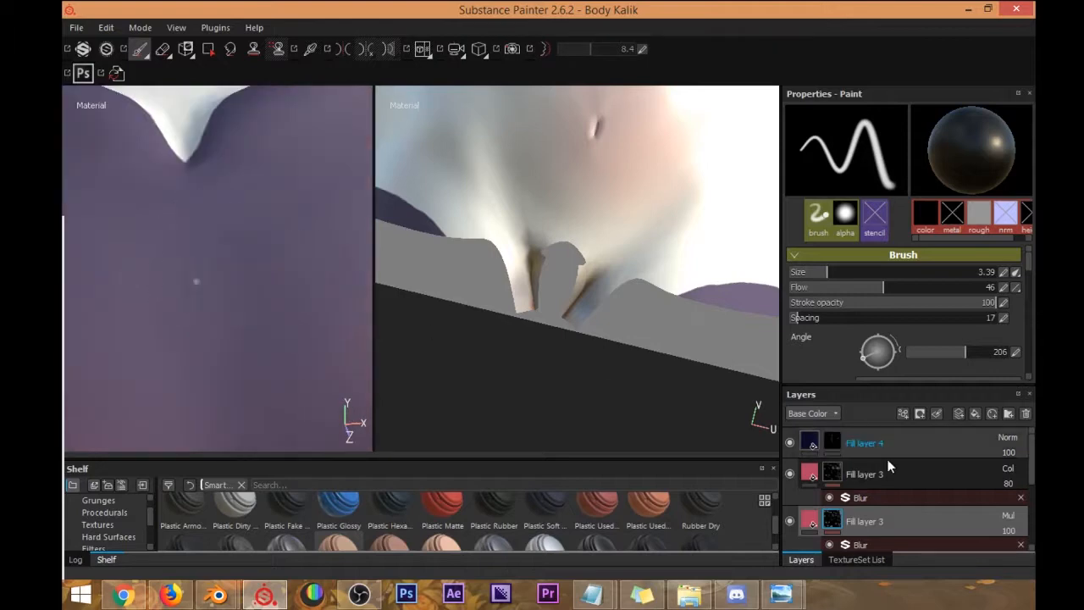
scroll(876, 478, down, 3)
click(830, 505)
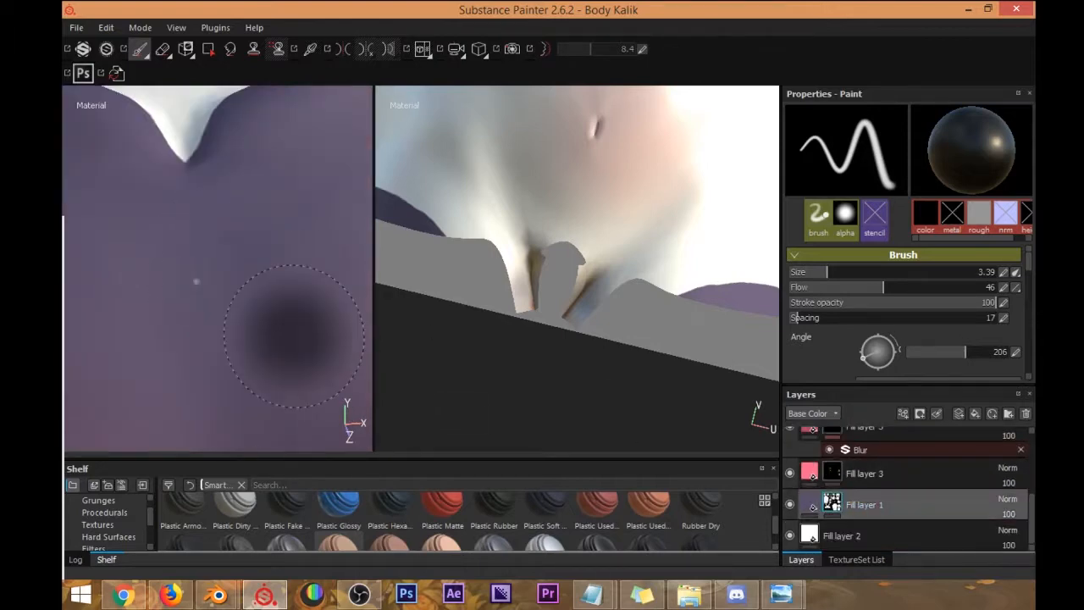
click(197, 286)
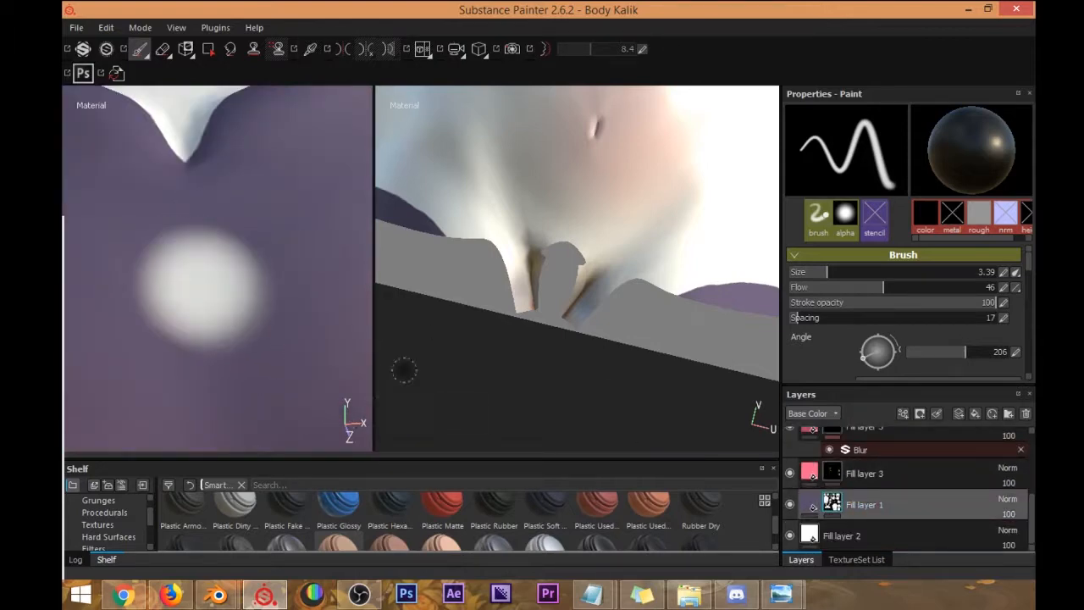
key(ctrl+z)
scroll(880, 355, down, 3)
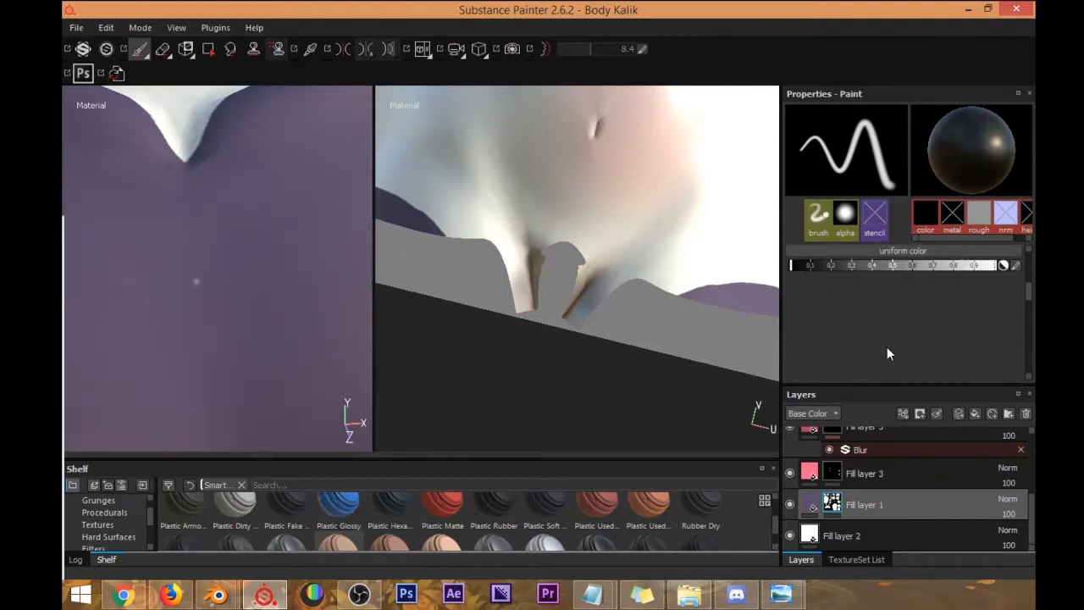
drag(842, 266, 999, 266)
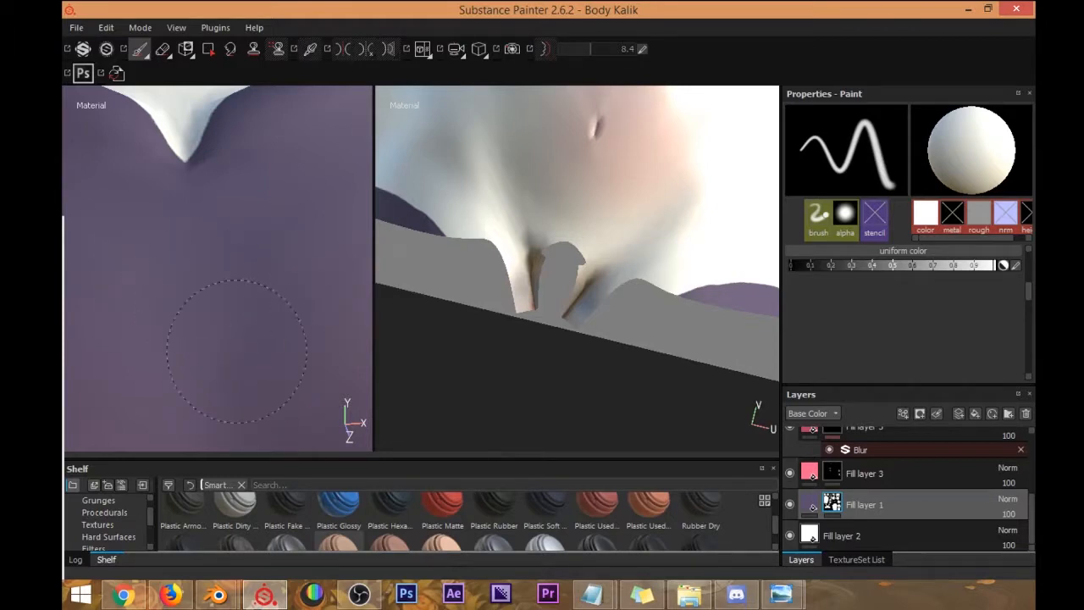
Examine the head and the ear for stray light spots in the purple areas.
scroll(231, 344, down, 10)
alt+drag(218, 283, 185, 328)
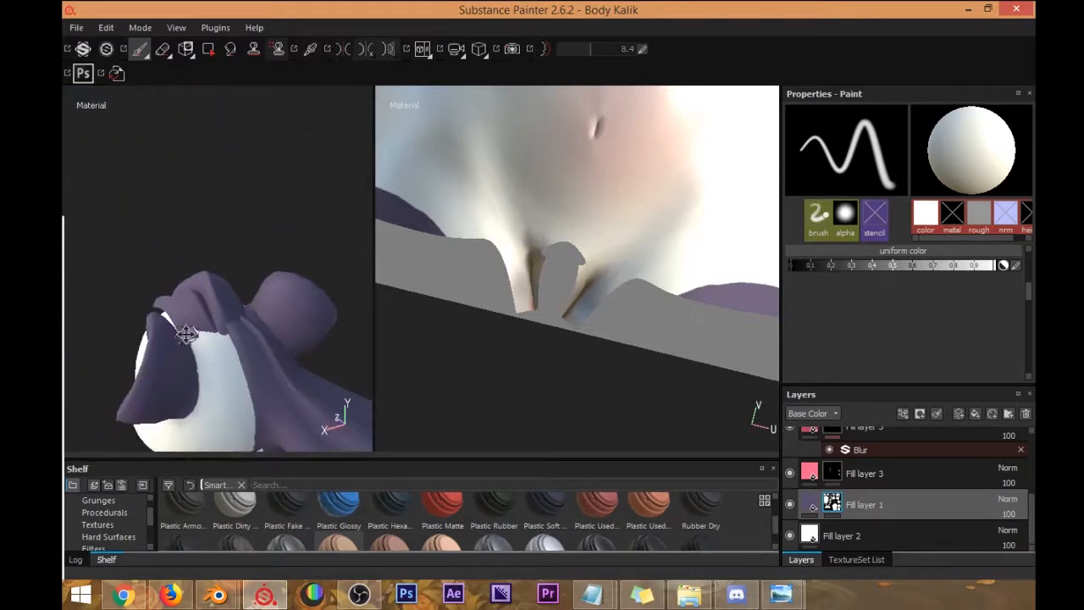
alt+middle_drag(185, 328, 198, 293)
scroll(200, 293, up, 8)
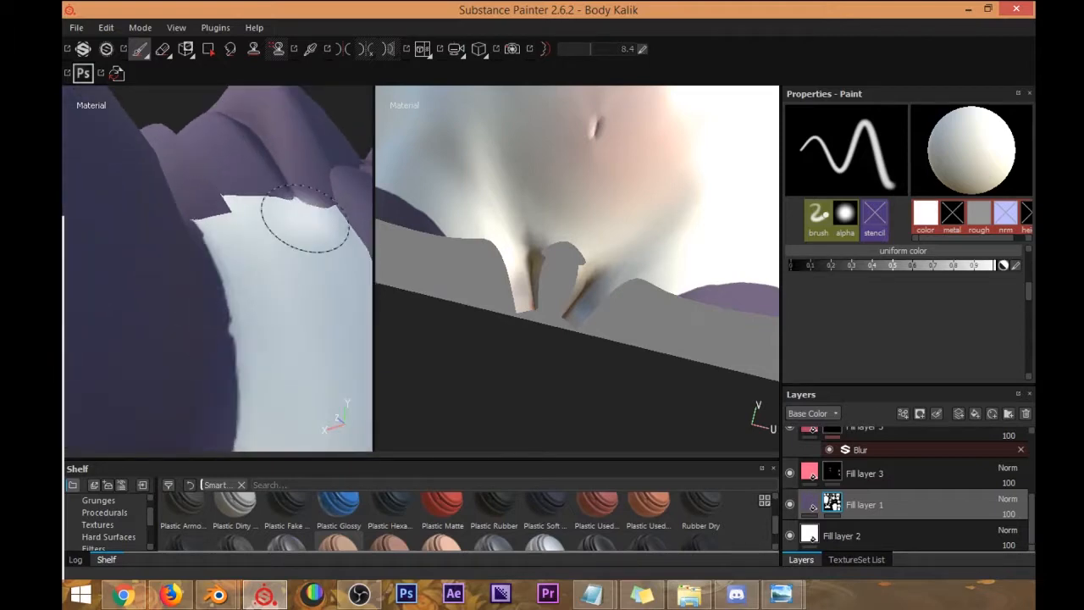
mouse_move(210, 356)
alt+mouse_down()
mouse_move(209, 339)
mouse_move(225, 377)
mouse_move(235, 308)
mouse_move(343, 280)
mouse_move(290, 292)
mouse_move(254, 327)
mouse_move(227, 257)
alt+mouse_up()
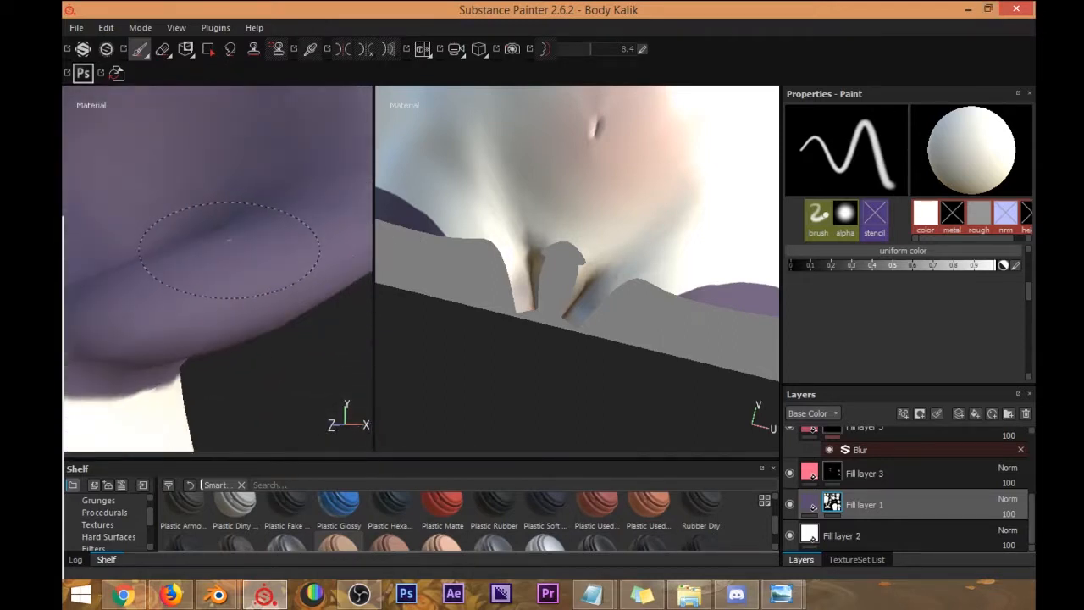
mouse_move(227, 263)
alt+mouse_down()
mouse_move(266, 244)
mouse_move(181, 254)
alt+mouse_up()
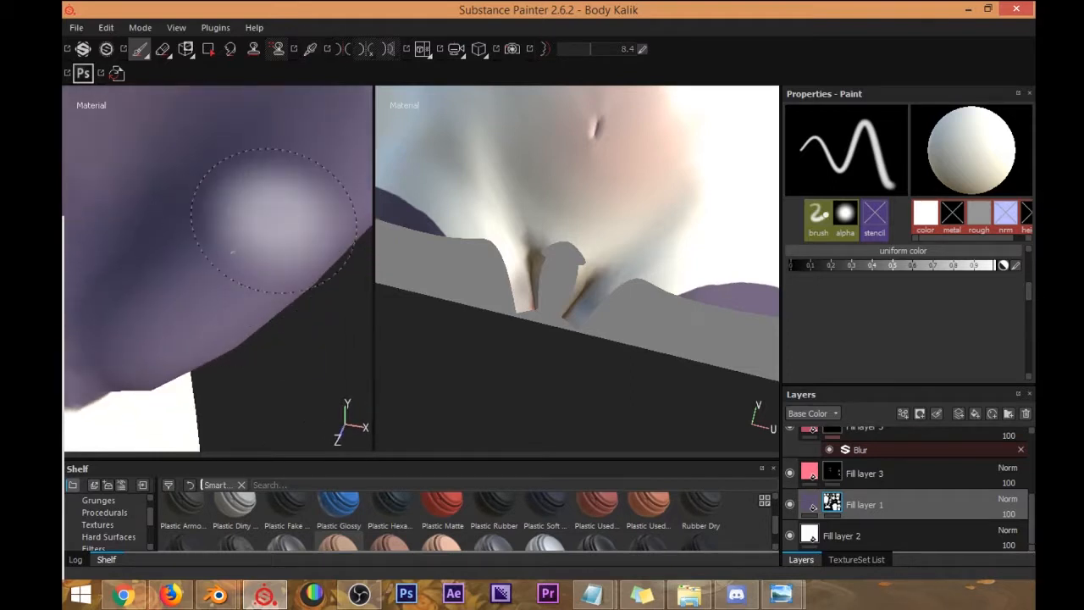
scroll(232, 251, down, 10)
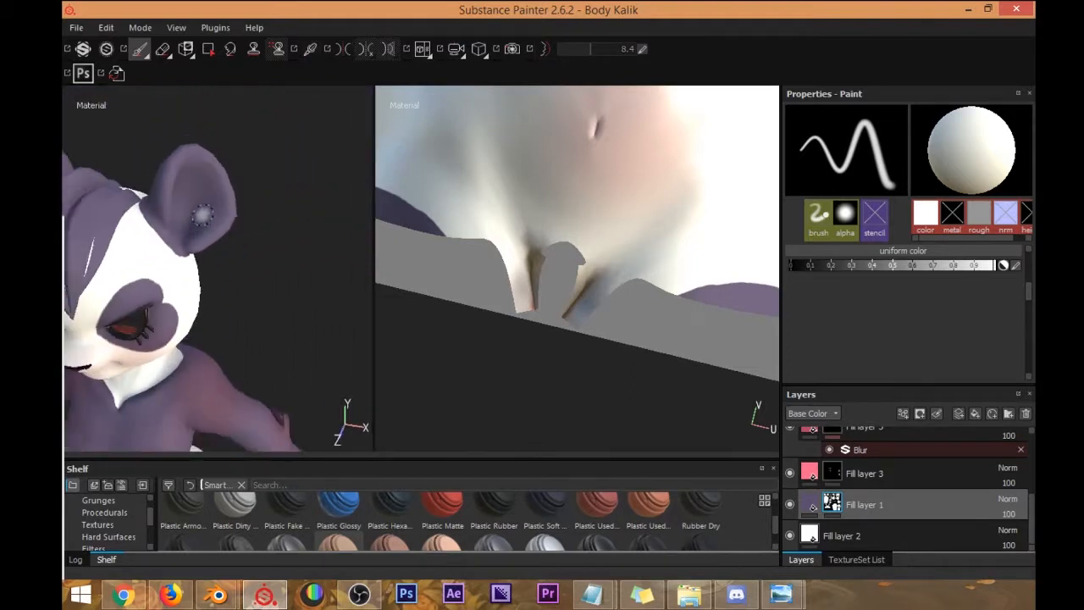
Shrink and harden the brush and touch up the purple patch below the closed eye on the Fill layer 1 mask.
scroll(214, 258, up, 12)
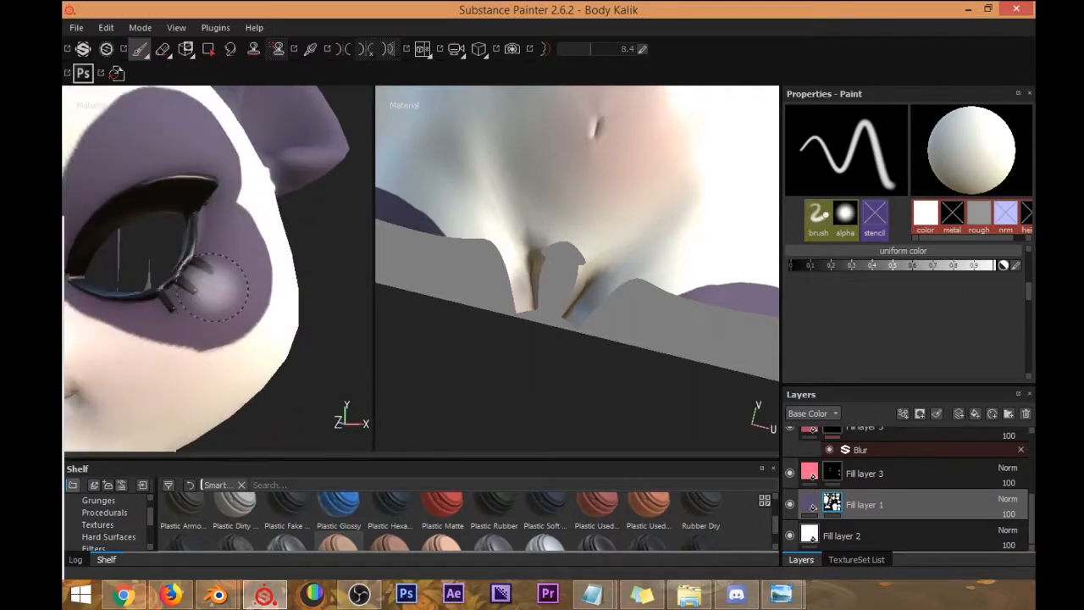
alt+drag(254, 292, 225, 233)
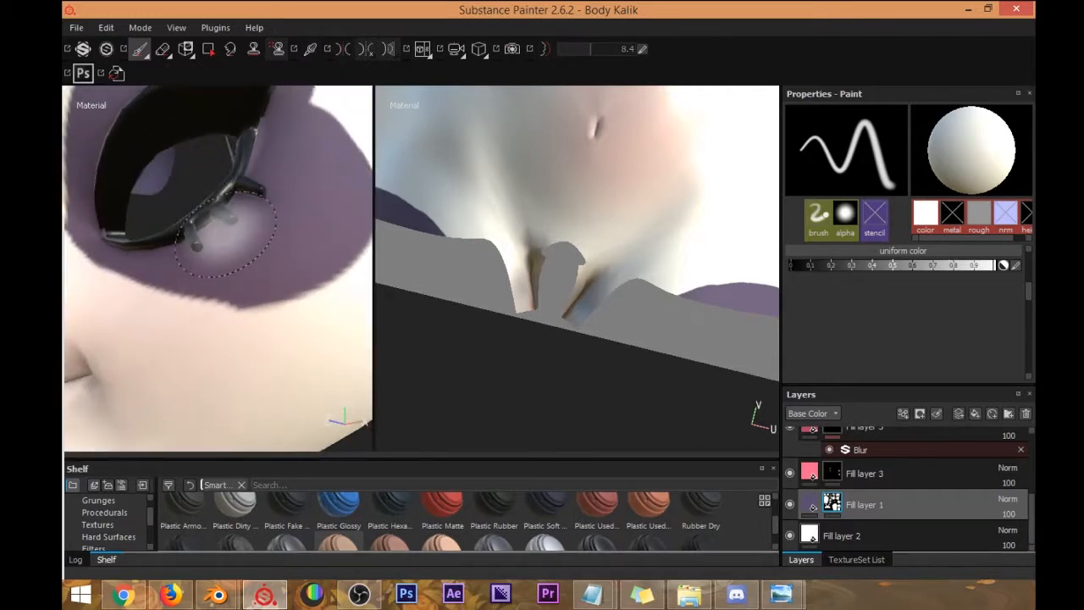
ctrl+right_drag(277, 237, 252, 243)
alt+drag(218, 251, 166, 271)
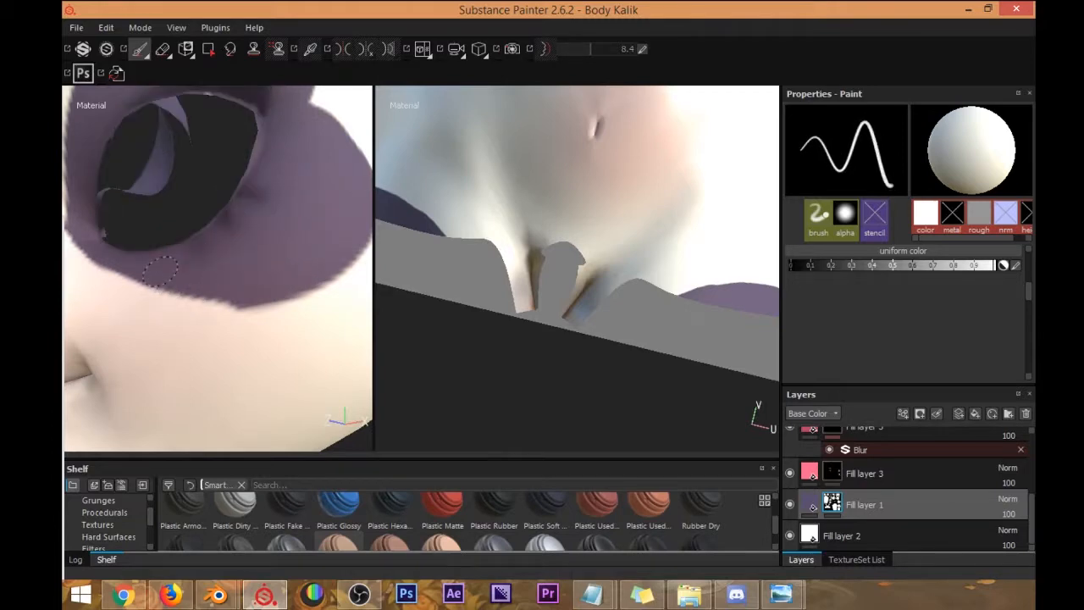
alt+drag(203, 284, 252, 324)
key(f)
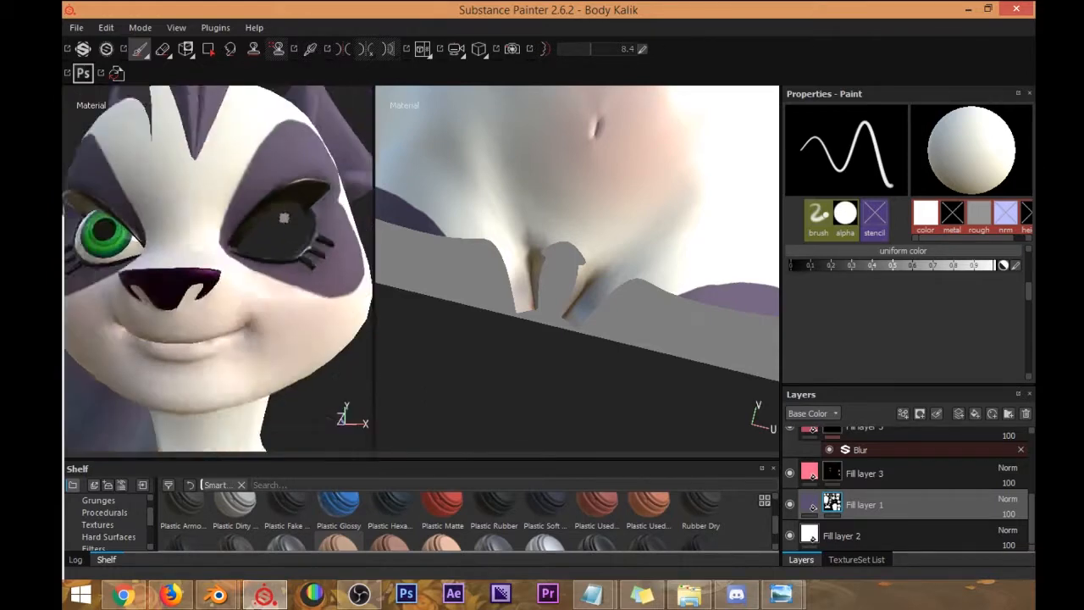
Review the whole character from the front and side, and save the project.
scroll(261, 174, up, 2)
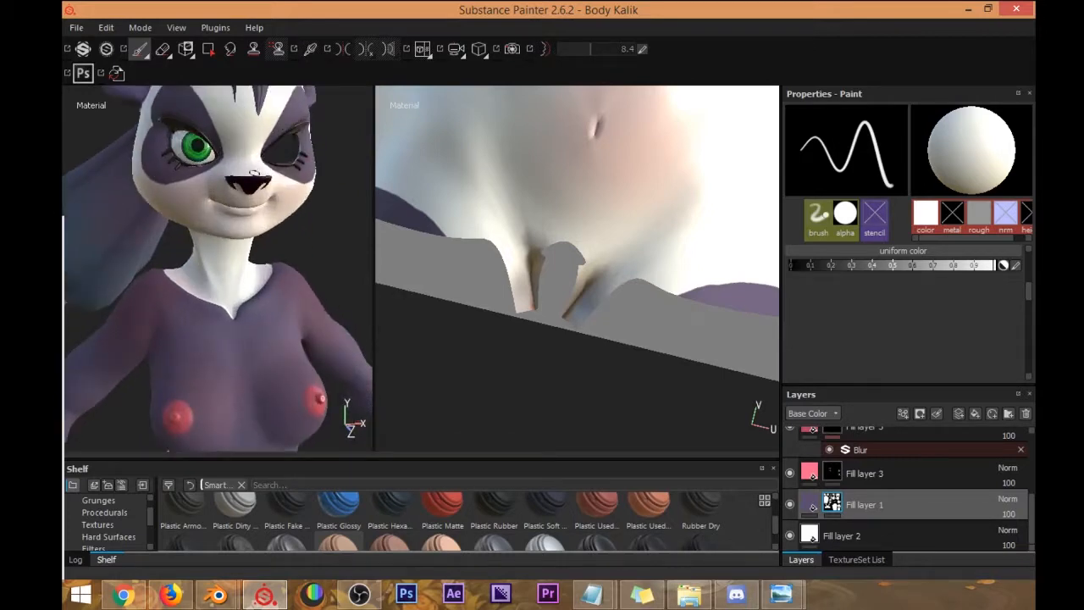
scroll(261, 174, down, 7)
alt+drag(208, 238, 172, 278)
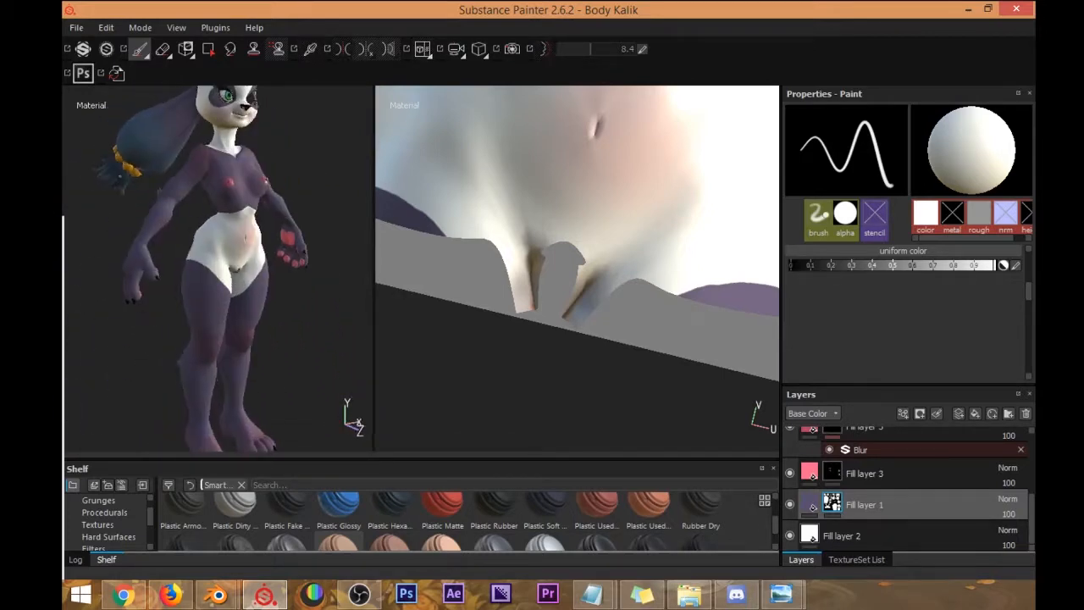
alt+middle_drag(172, 278, 170, 305)
click(74, 30)
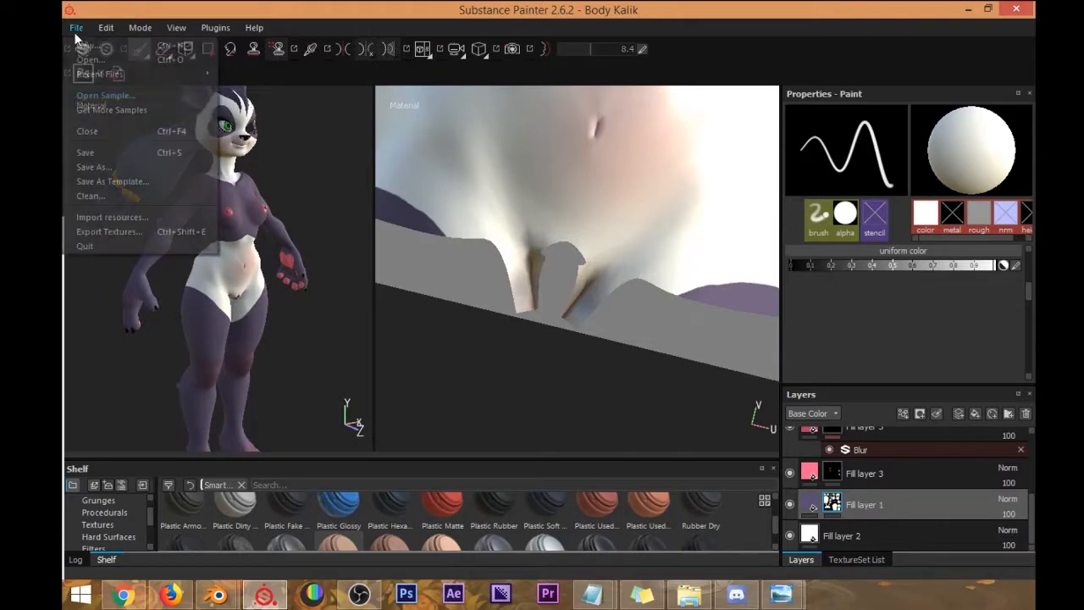
click(90, 153)
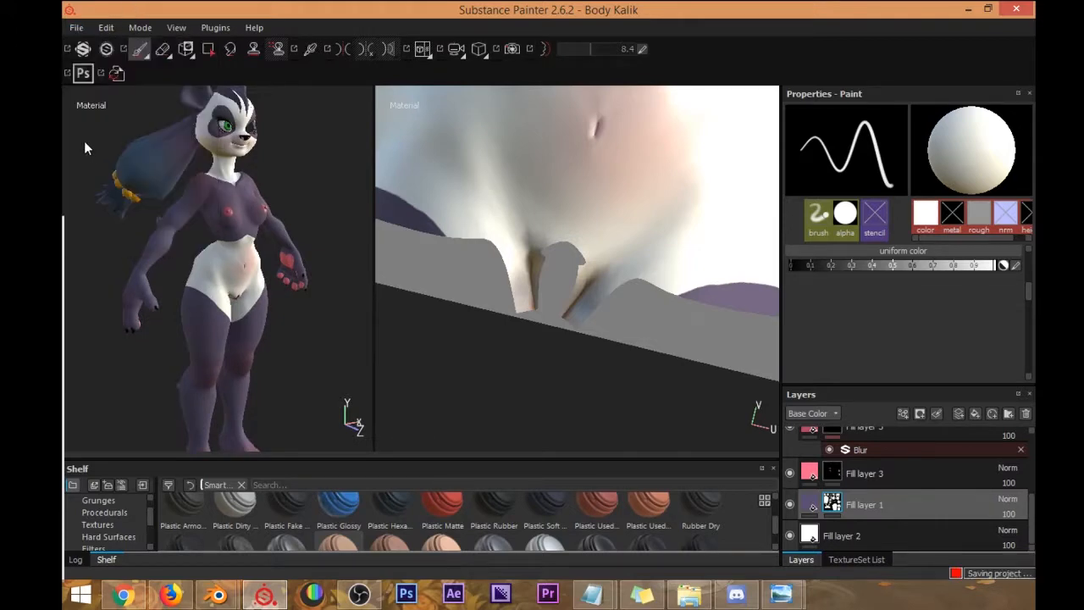
click(89, 75)
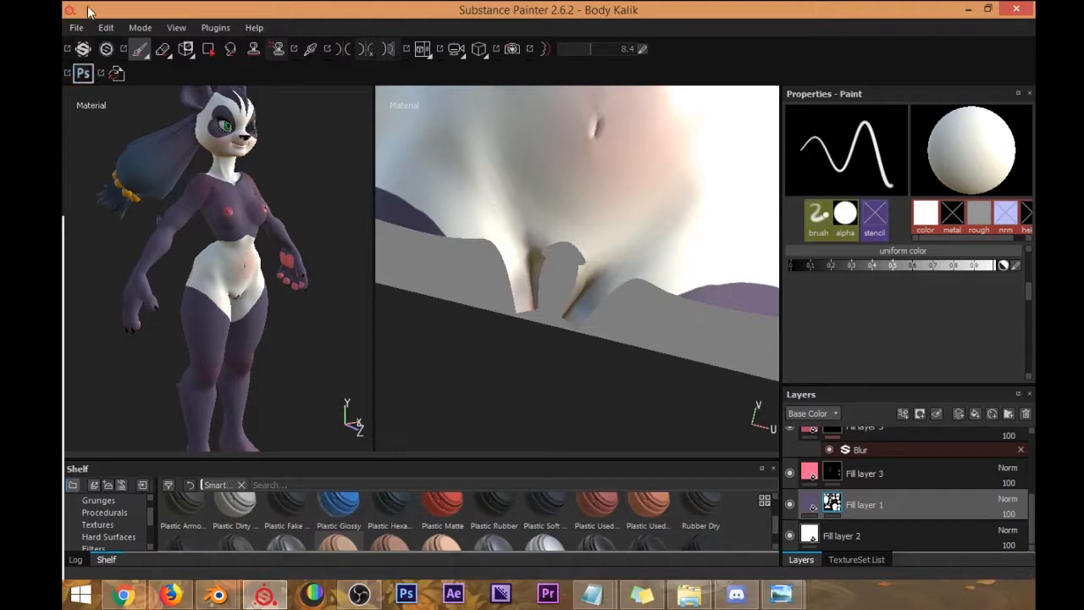
Open the texture export settings and browse to the Saurus (F:) drive for the output folder.
click(76, 28)
click(119, 230)
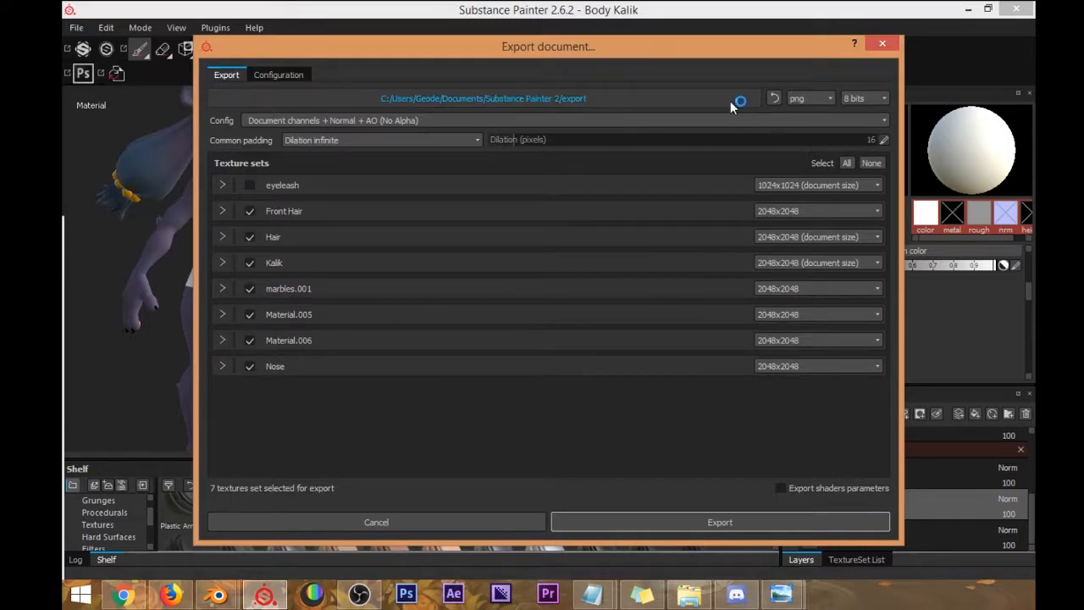
click(708, 98)
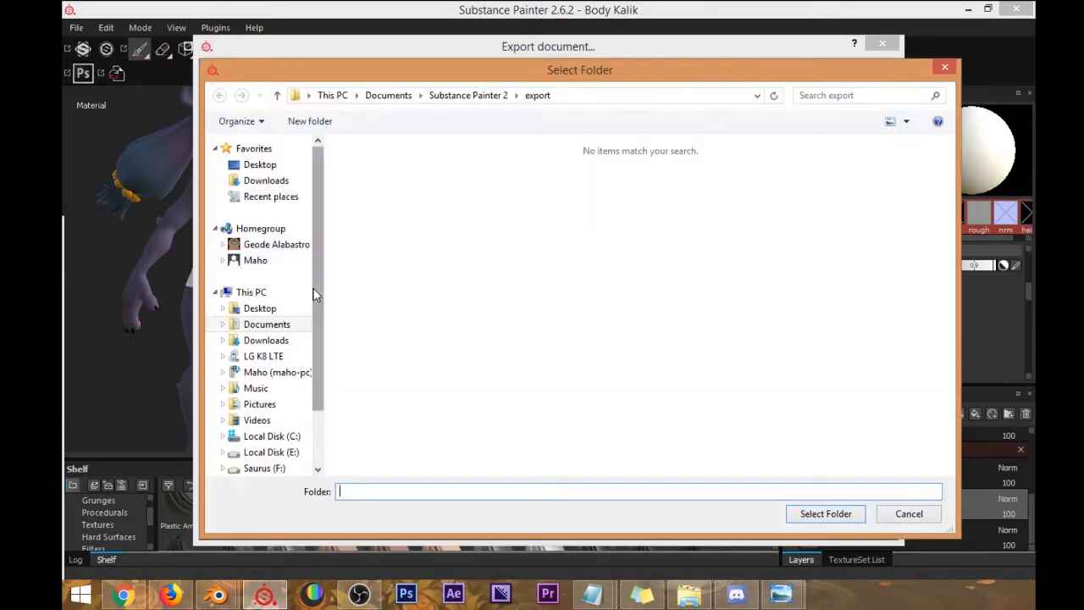
scroll(313, 295, down, 2)
click(264, 397)
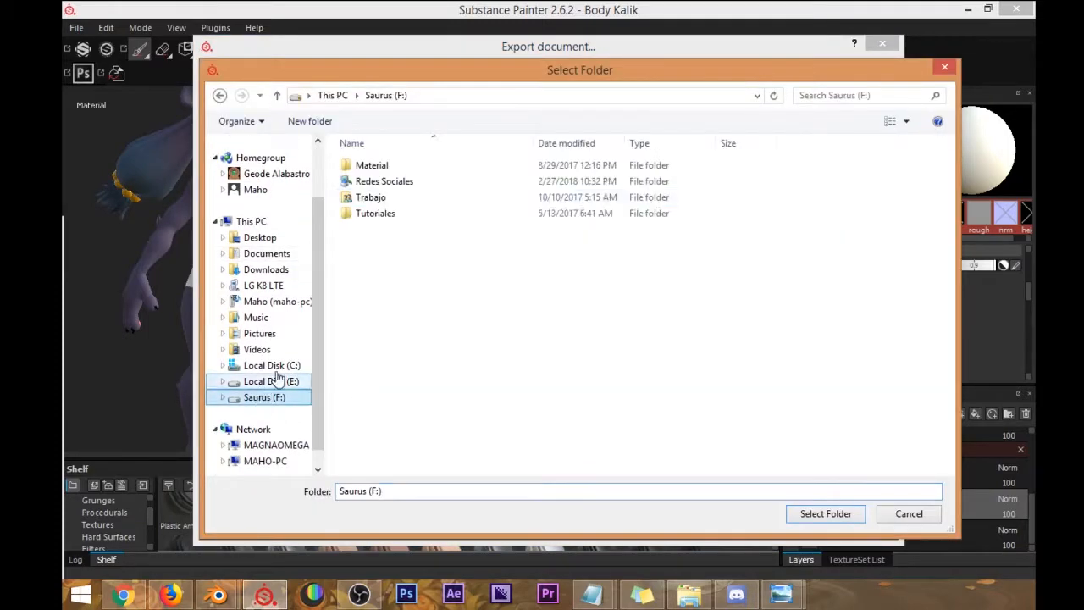
Choose Redes Sociales/Material Patreon/Character Designe/February 2018/3D/Texture as the output folder and export the checked texture sets.
double_click(411, 183)
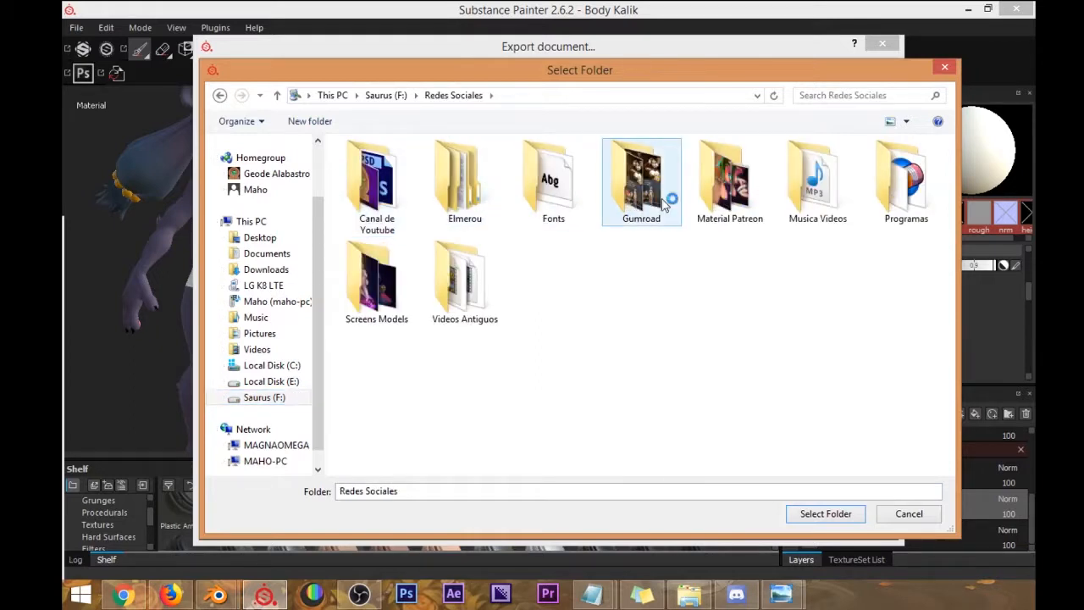
double_click(709, 199)
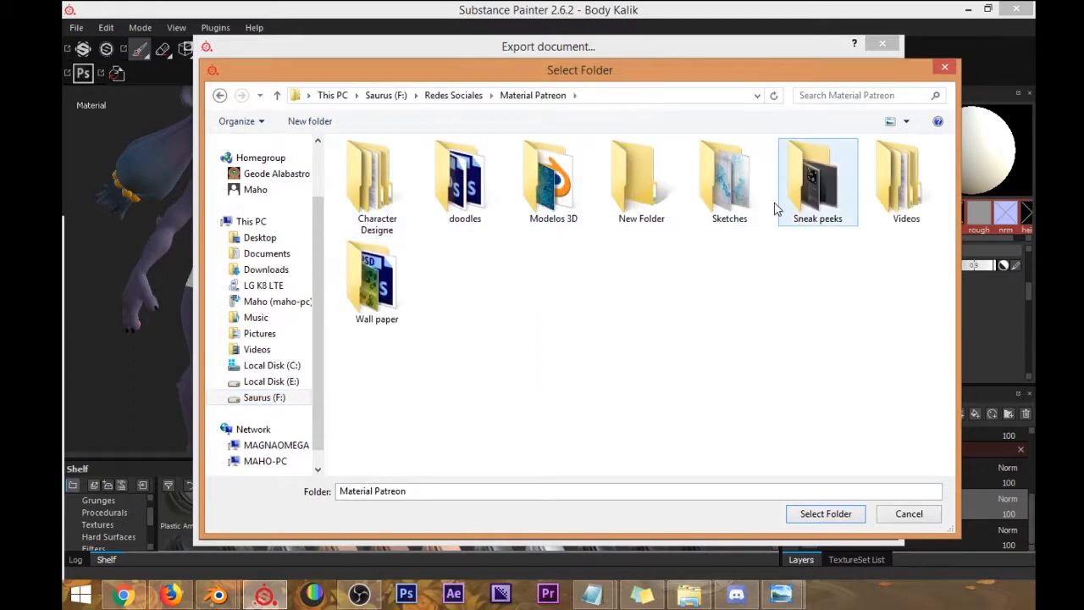
double_click(401, 215)
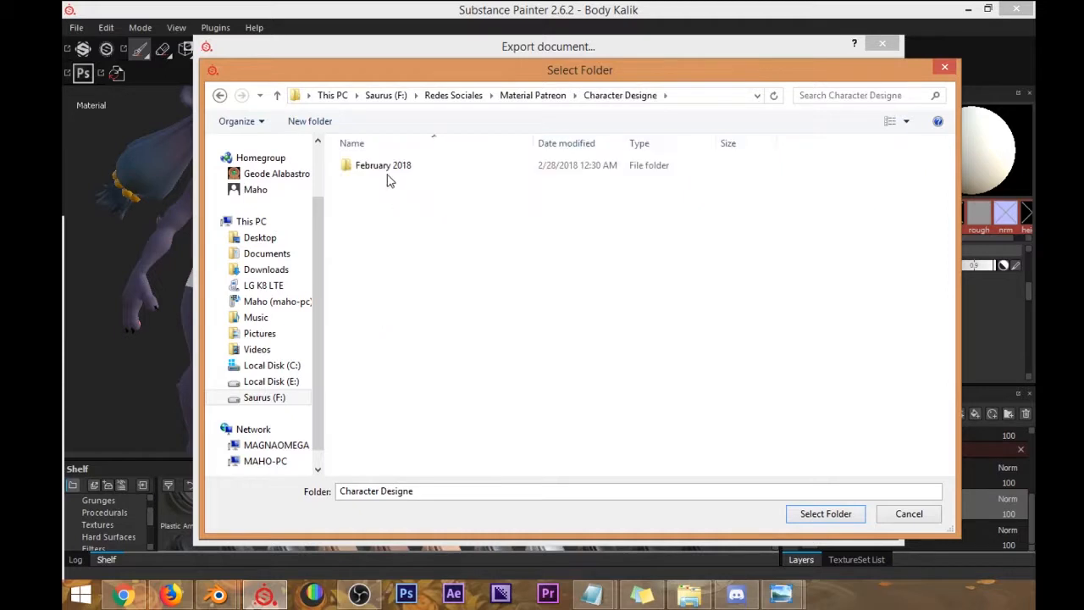
double_click(382, 167)
double_click(390, 167)
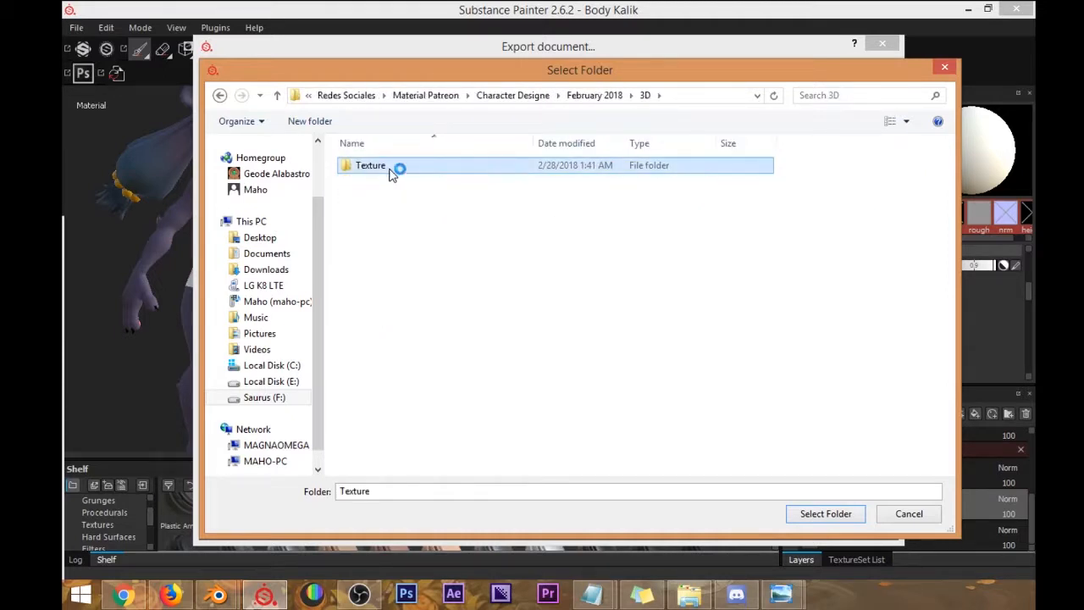
double_click(387, 167)
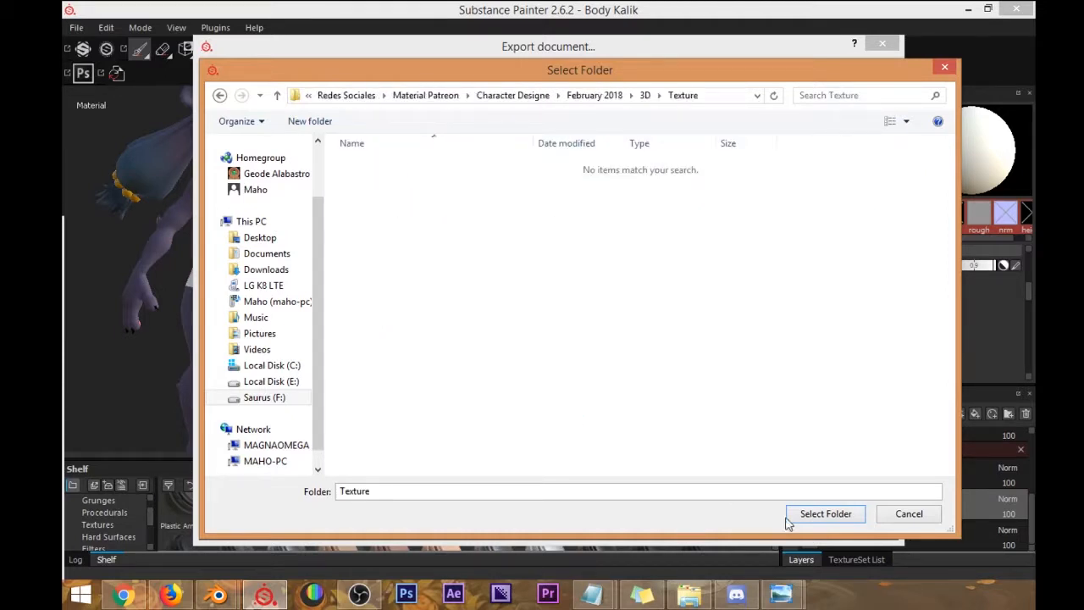
right_click(662, 351)
click(769, 515)
click(822, 515)
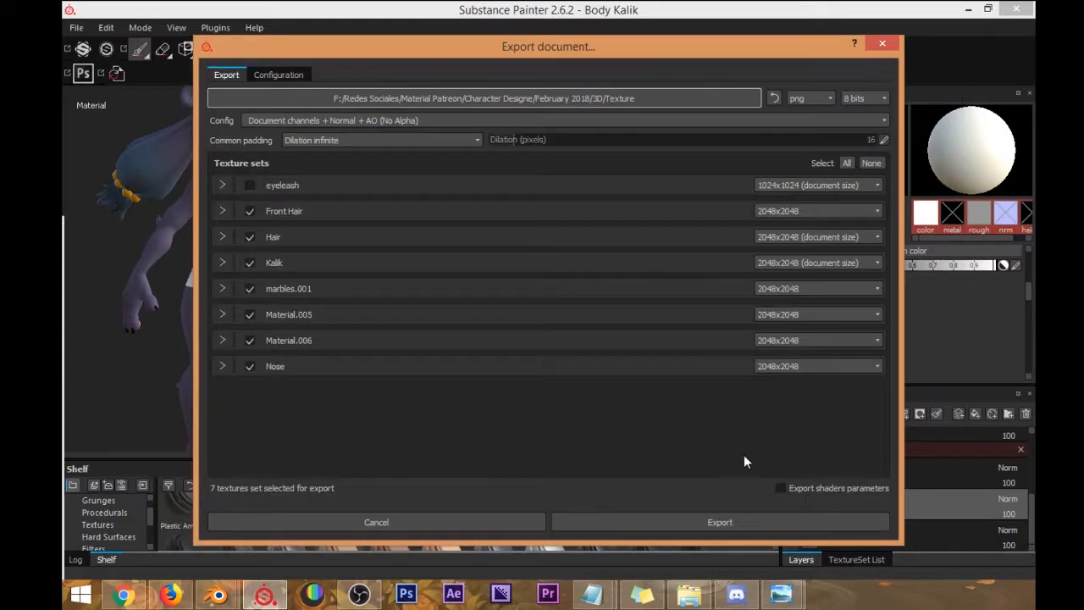
click(674, 523)
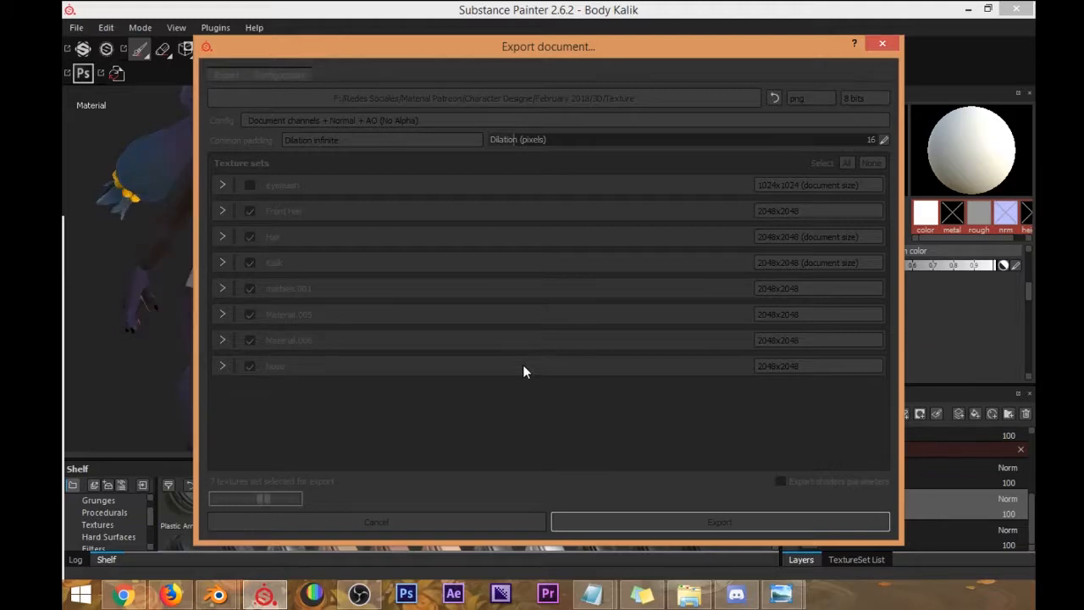
Open the exported Kalik_Base_Color image from the Texture folder and inspect the painted face area up close.
click(591, 309)
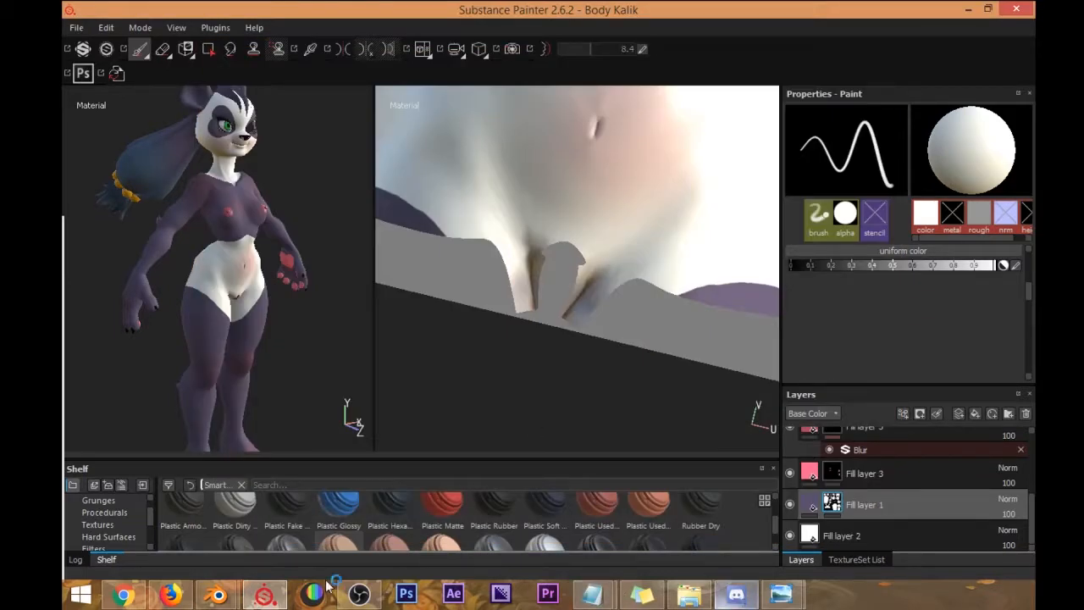
click(689, 593)
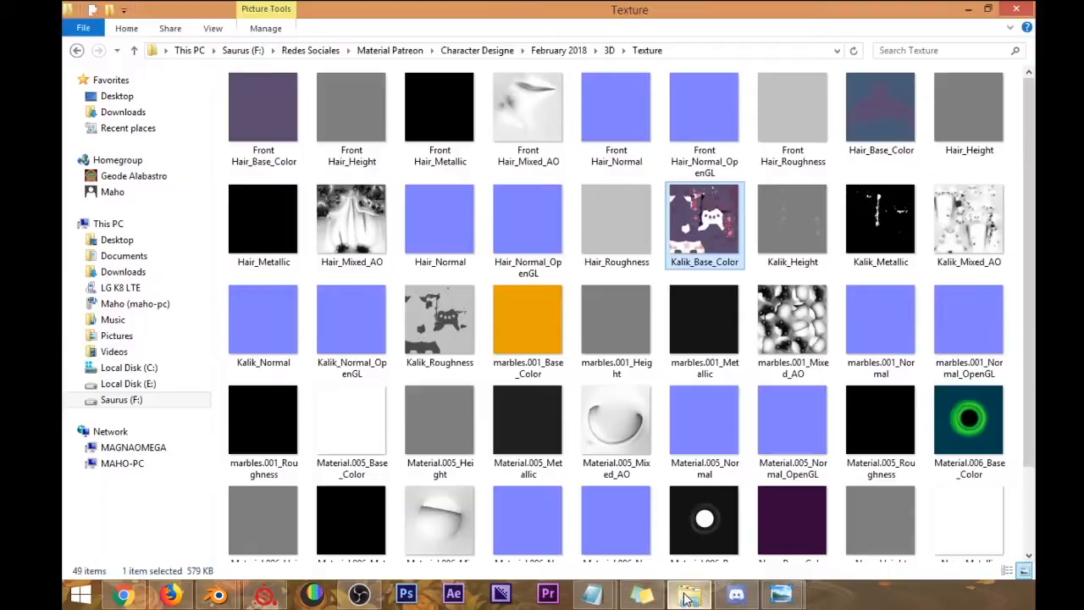
double_click(702, 238)
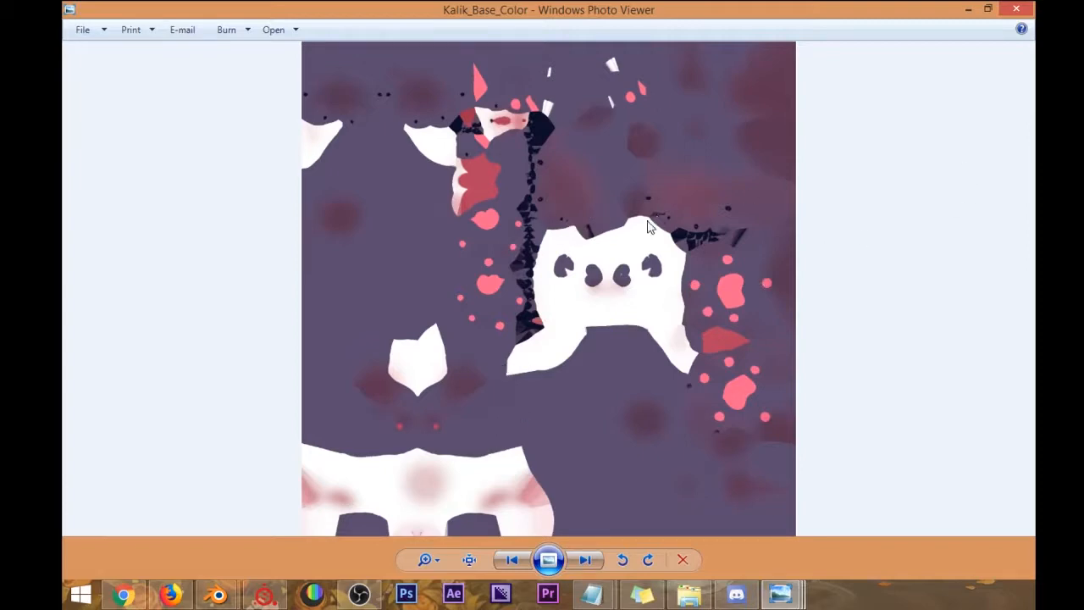
scroll(648, 225, up, 1)
scroll(645, 271, up, 6)
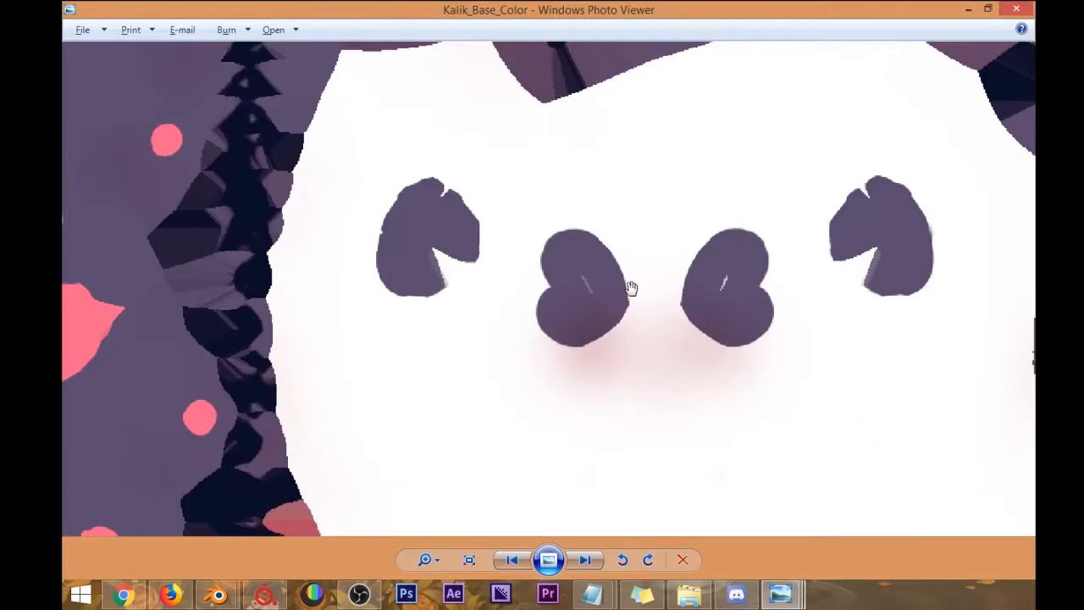
click(1019, 9)
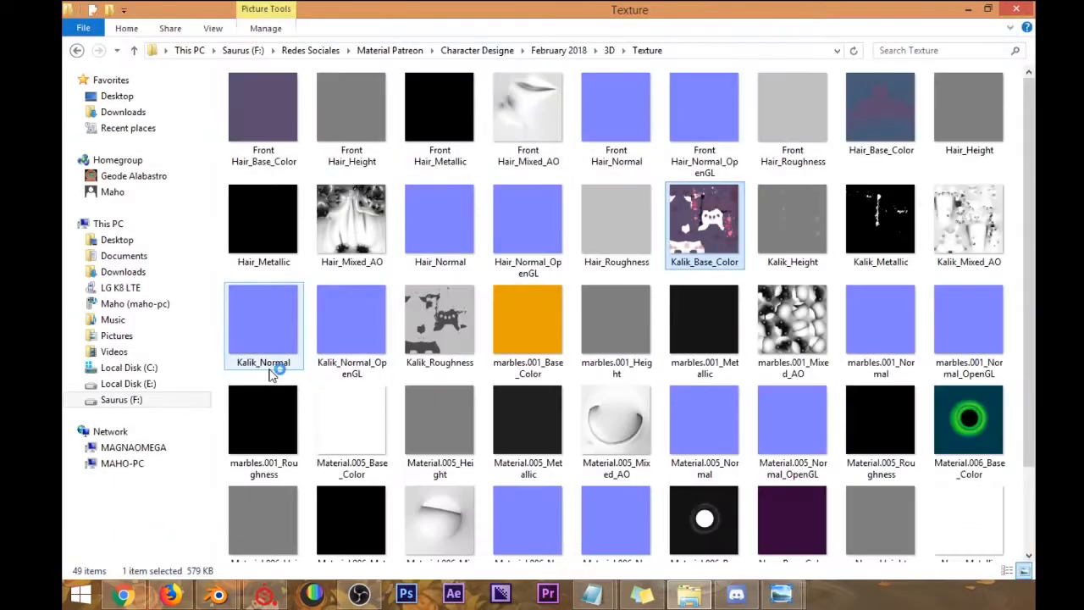
Switch to Blender and reload the Kalik_Base_Color.png image in the body material's texture.
mouse_move(218, 577)
click(161, 516)
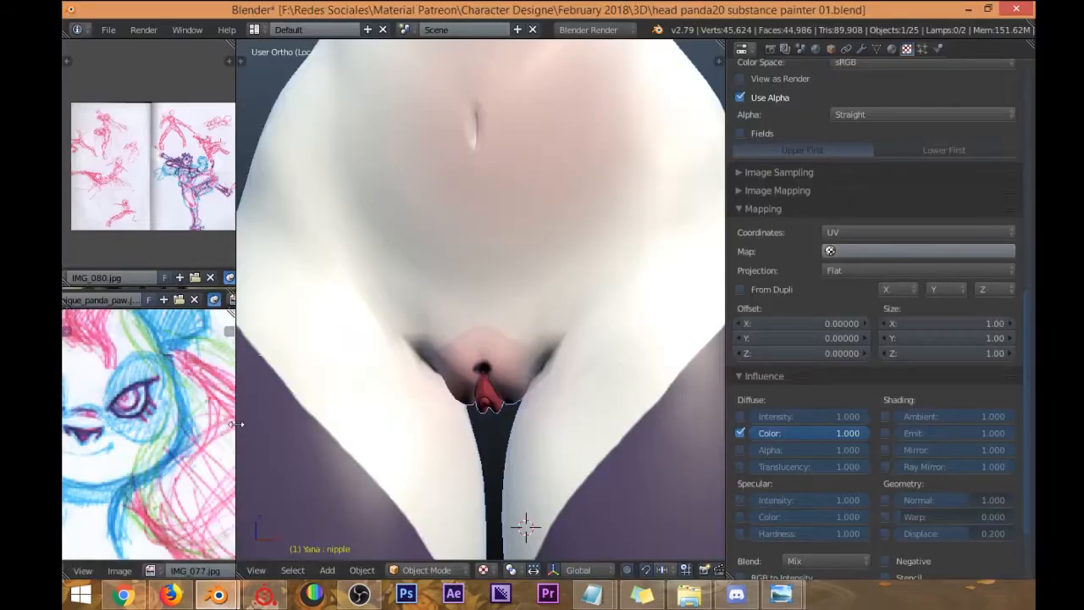
scroll(511, 365, up, 4)
scroll(514, 336, down, 5)
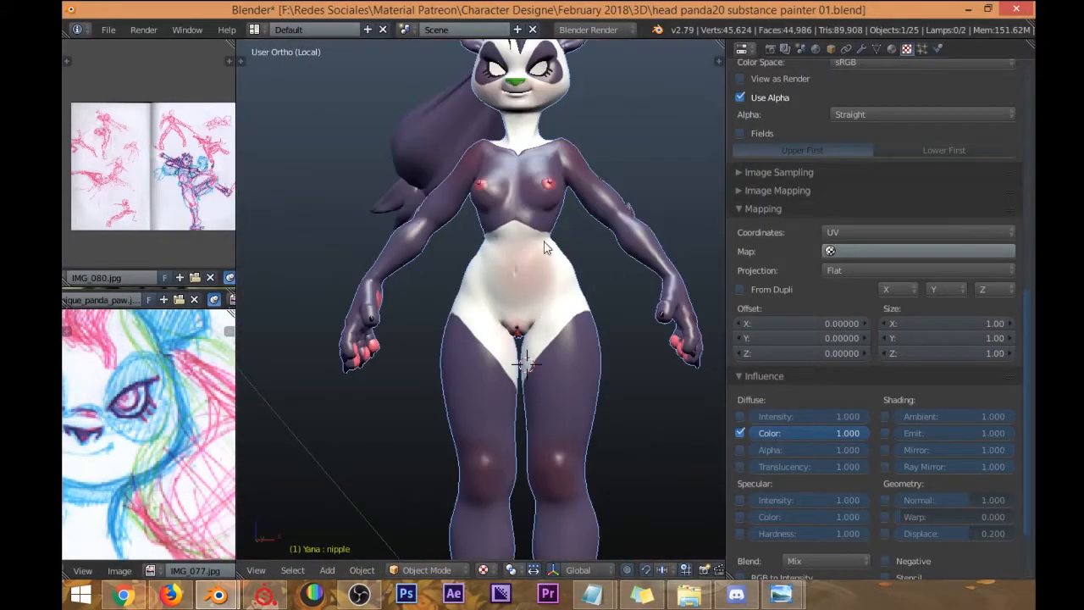
scroll(895, 242, up, 7)
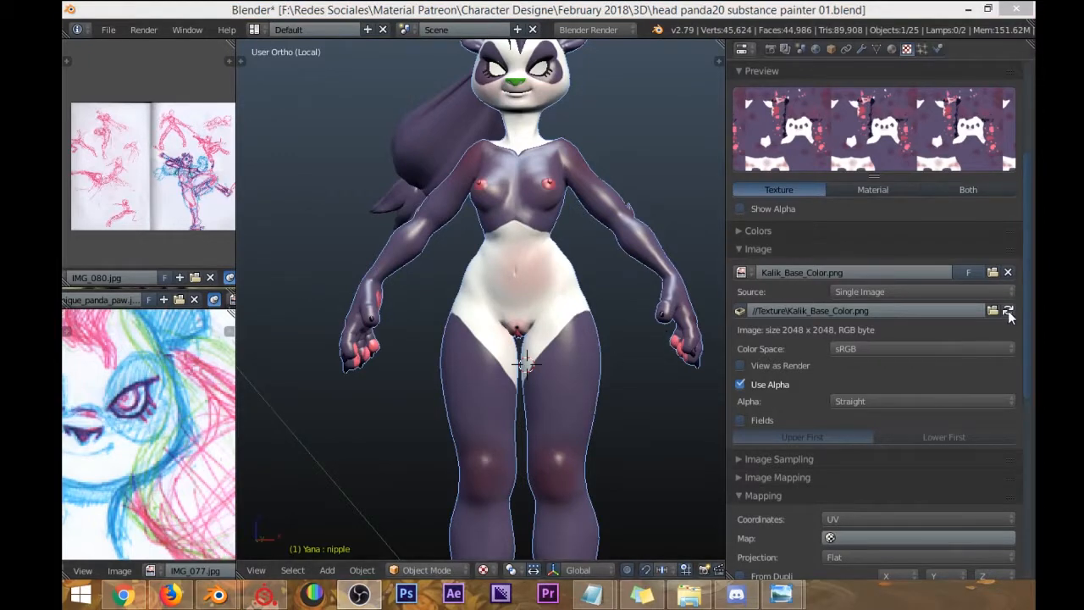
middle_drag(551, 326, 526, 266)
Add a new texture in the second slot of the Kalik material and load Kalik_Height.png from the Texture folder.
scroll(789, 153, up, 5)
click(756, 115)
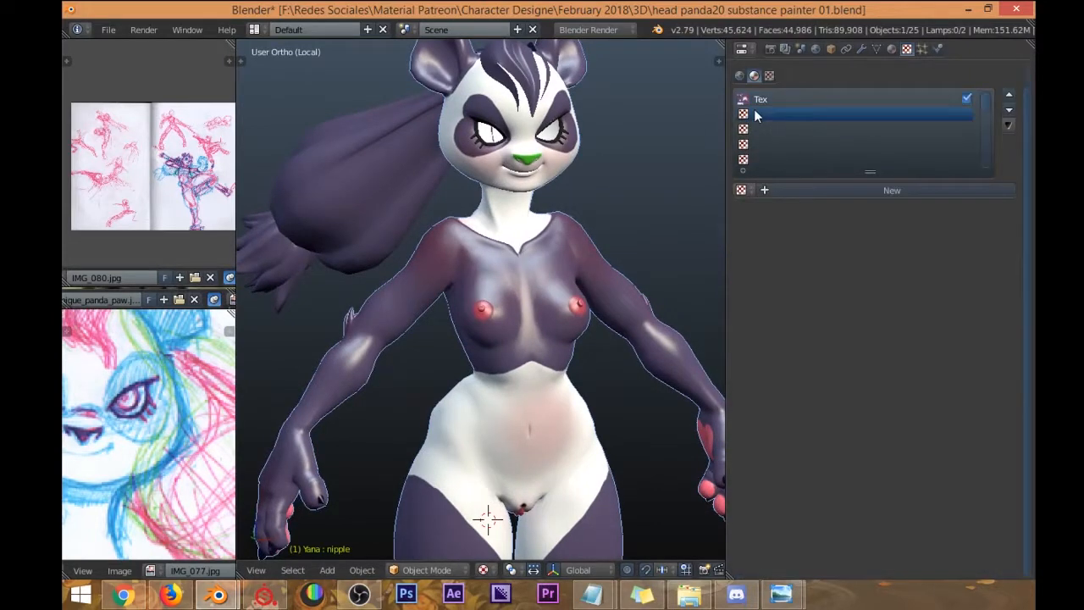
click(843, 188)
scroll(877, 352, down, 3)
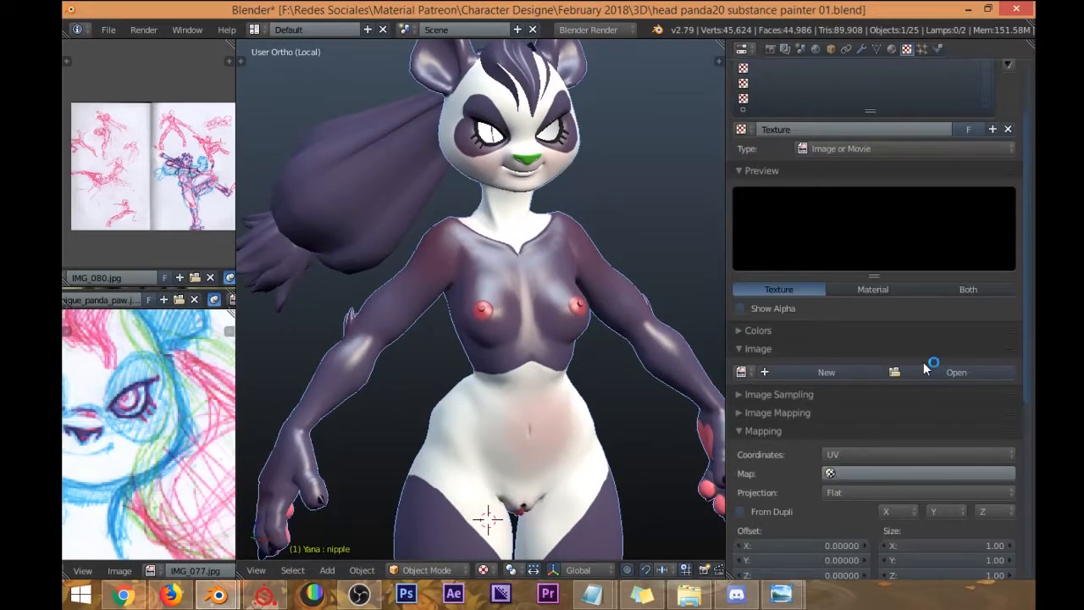
click(898, 374)
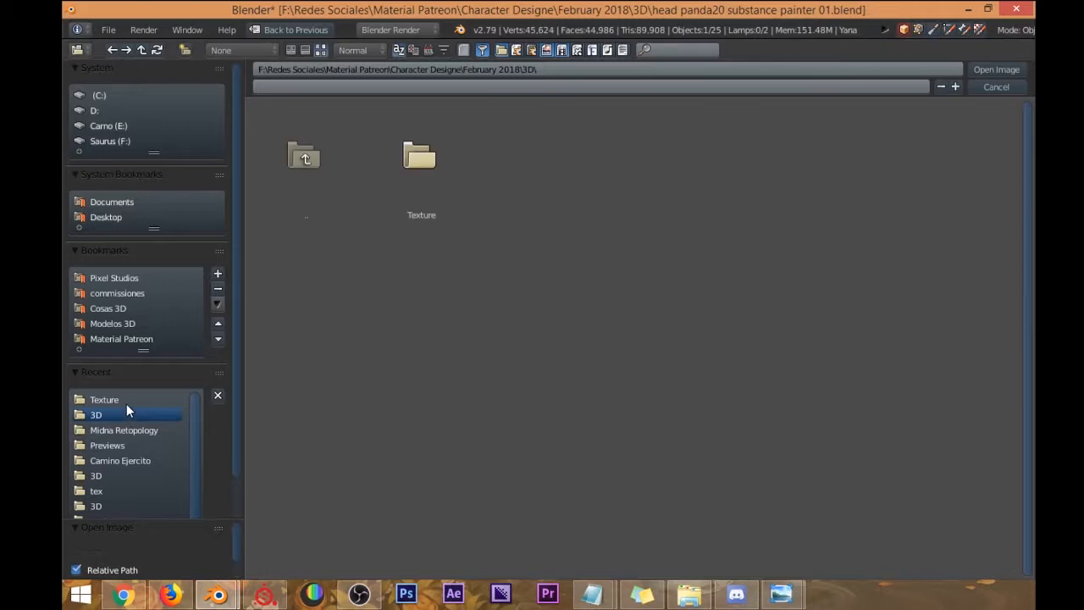
click(126, 402)
scroll(812, 399, down, 2)
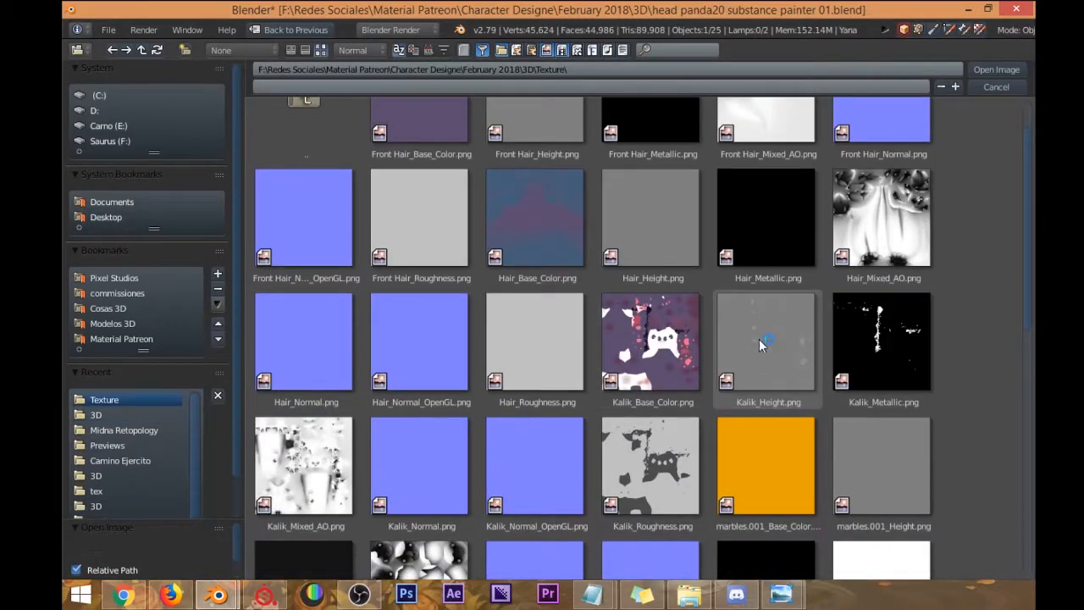
click(772, 369)
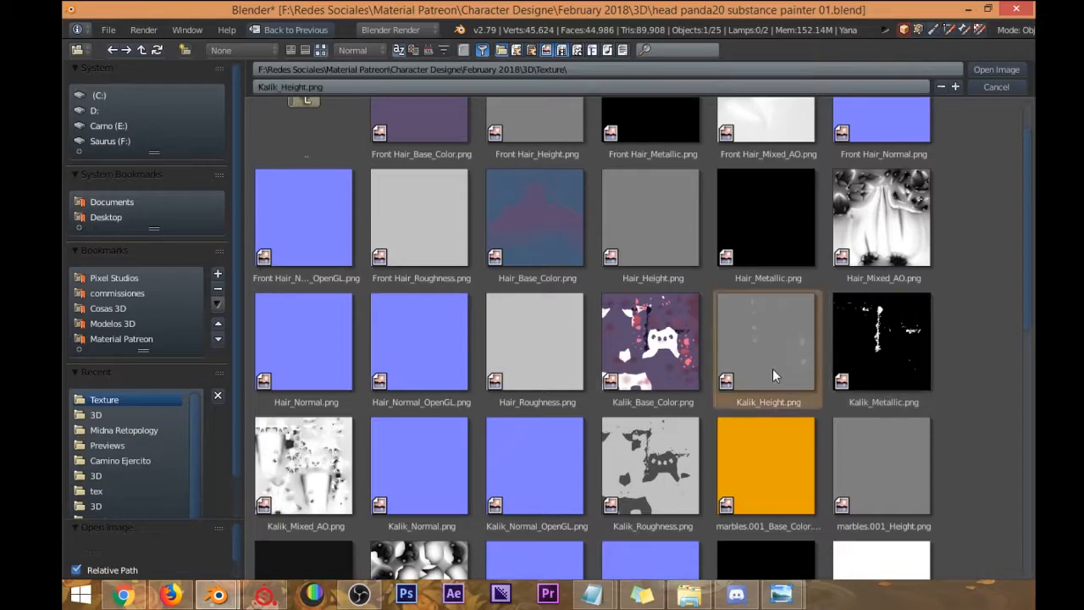
click(996, 70)
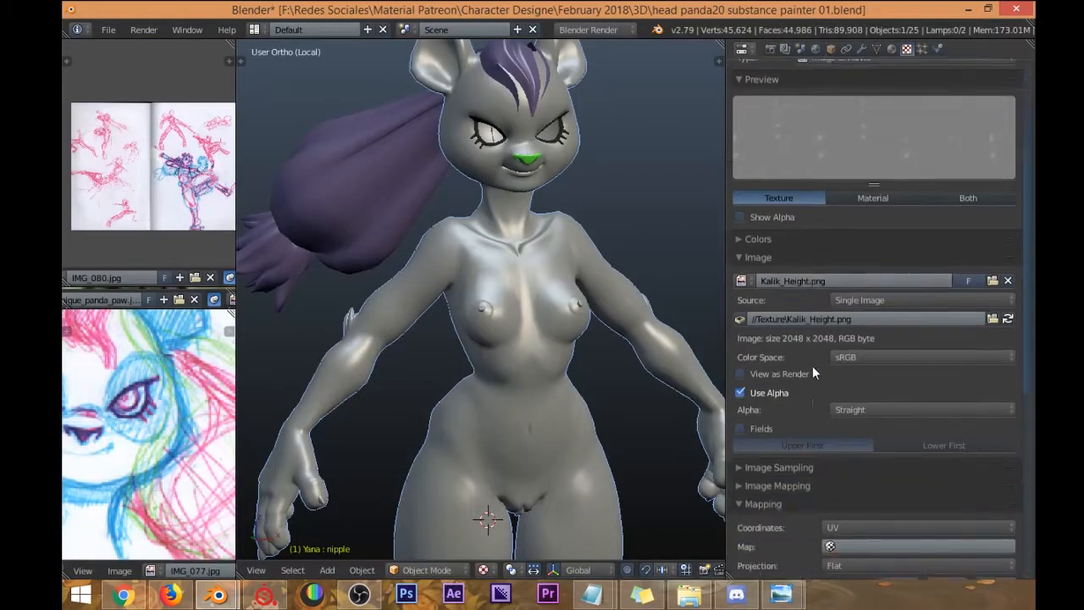
Make the height texture influence specular intensity, color and hardness instead of diffuse color, and compare the shading on the body.
scroll(741, 404, down, 5)
click(741, 417)
click(741, 433)
click(743, 451)
middle_drag(562, 349, 520, 337)
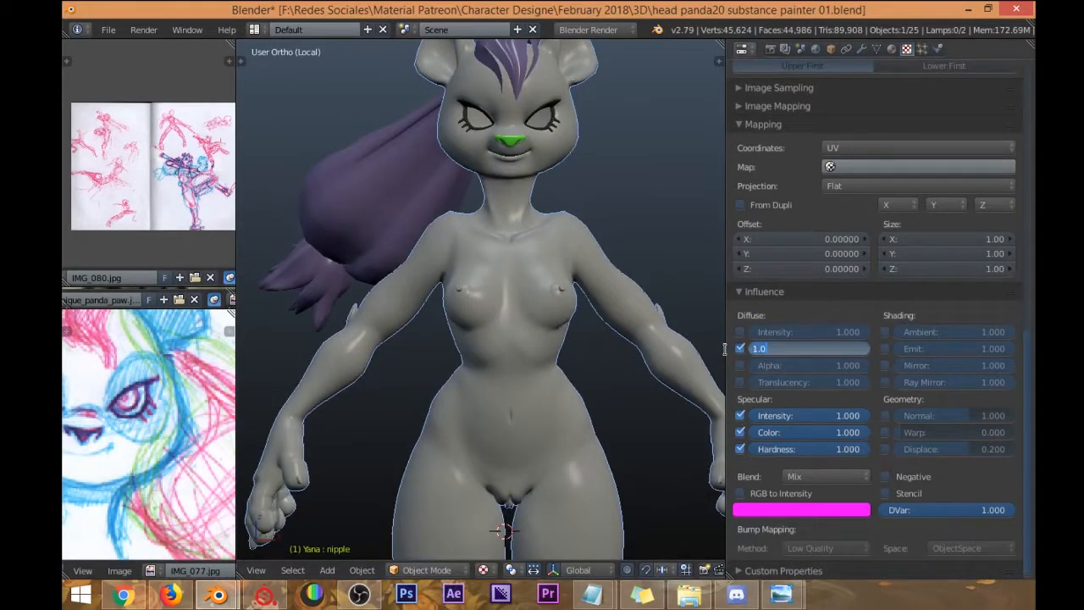
click(740, 348)
middle_drag(519, 348, 531, 353)
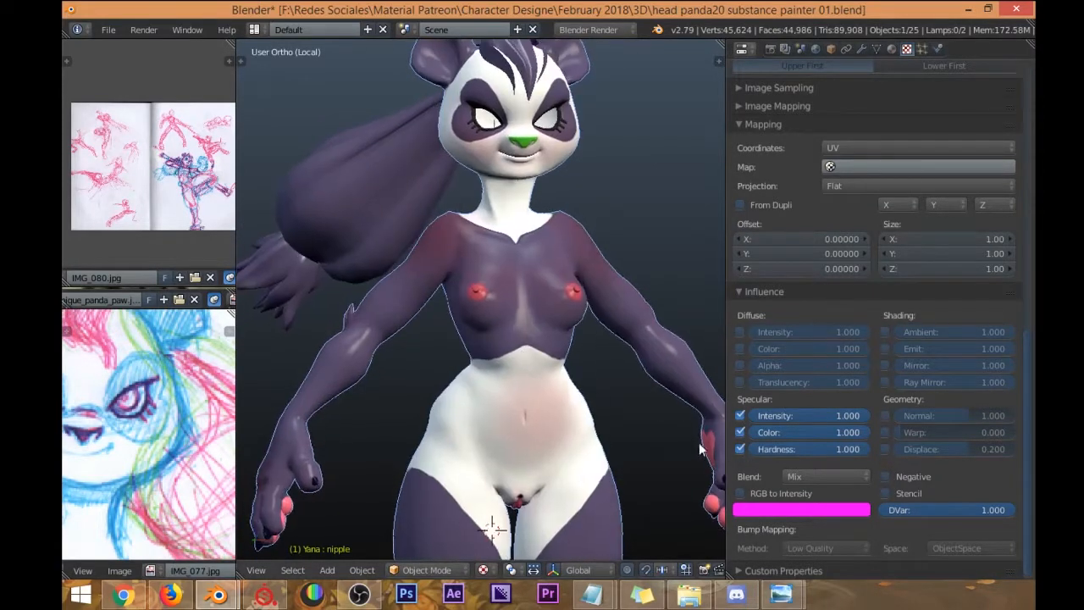
click(742, 414)
click(742, 414)
mouse_move(741, 414)
mouse_down()
mouse_move(739, 448)
mouse_move(744, 412)
mouse_up()
middle_drag(506, 304, 610, 313)
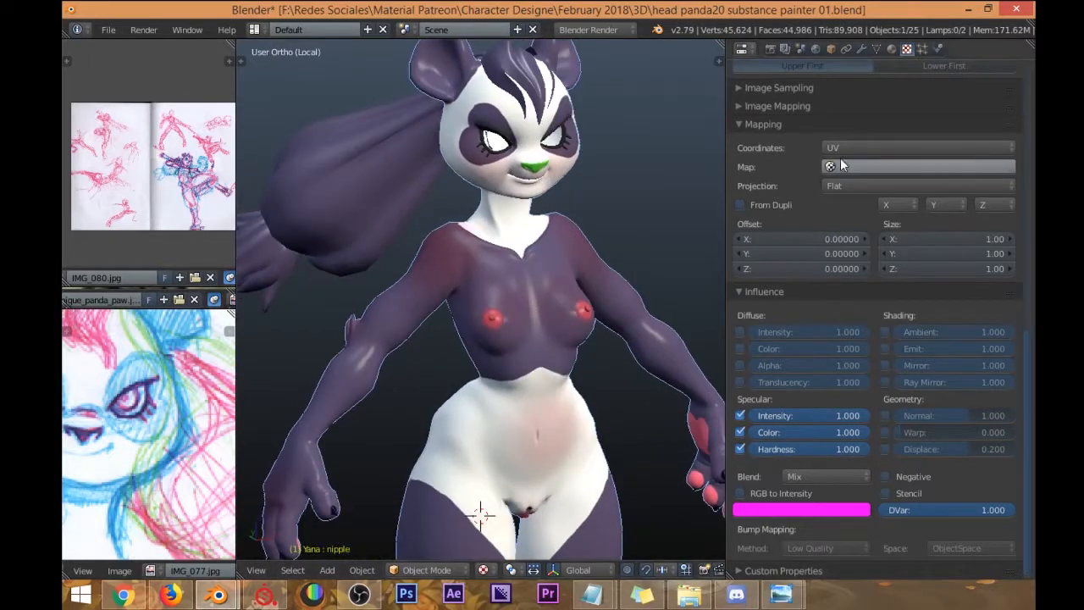
Lower the Kalik material's specular intensity to 0.228.
click(892, 48)
drag(801, 454, 762, 454)
mouse_move(527, 332)
middle_down()
mouse_move(615, 301)
mouse_move(445, 310)
mouse_move(499, 306)
mouse_move(378, 326)
mouse_move(517, 314)
middle_up()
scroll(499, 307, down, 4)
Turn off the height texture's specular hardness, color and intensity influence.
click(905, 49)
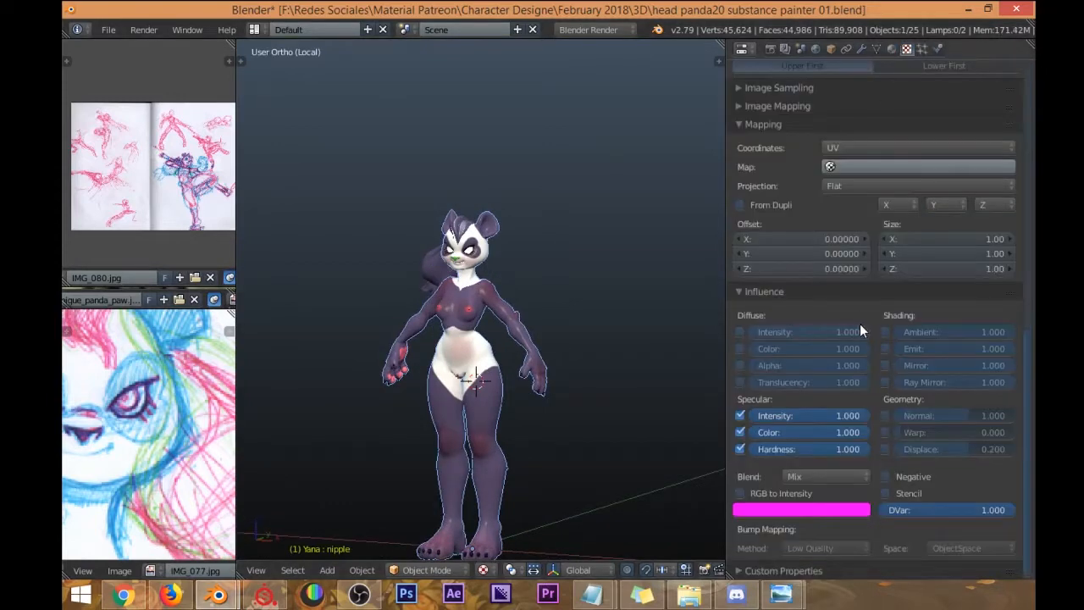
click(740, 449)
click(740, 431)
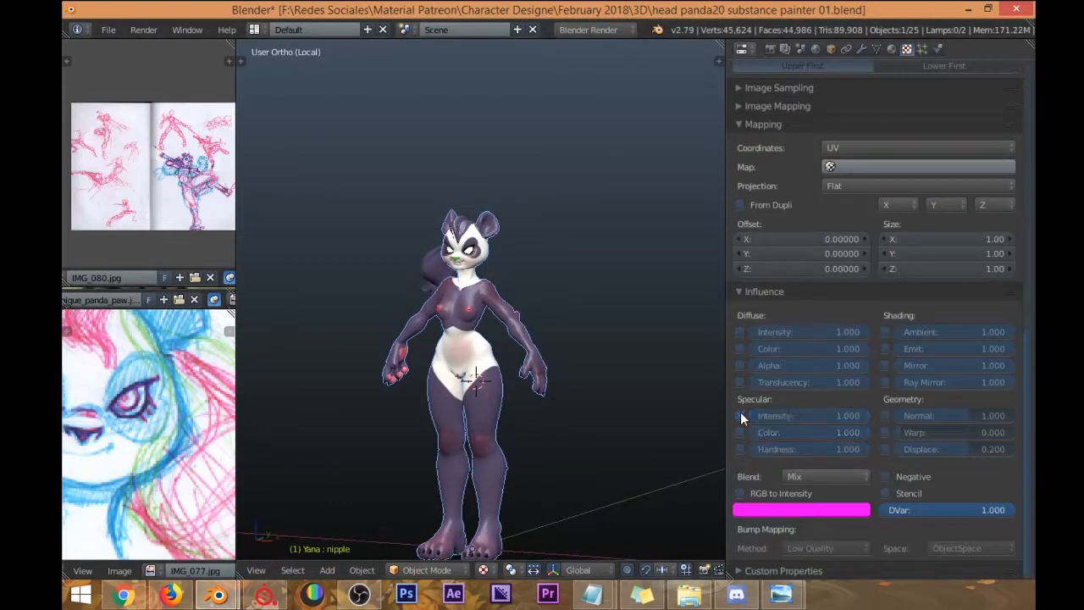
click(740, 414)
scroll(857, 286, up, 3)
Lower the Kalik material's specular intensity to 0.101.
middle_drag(478, 334, 491, 294)
scroll(488, 277, up, 4)
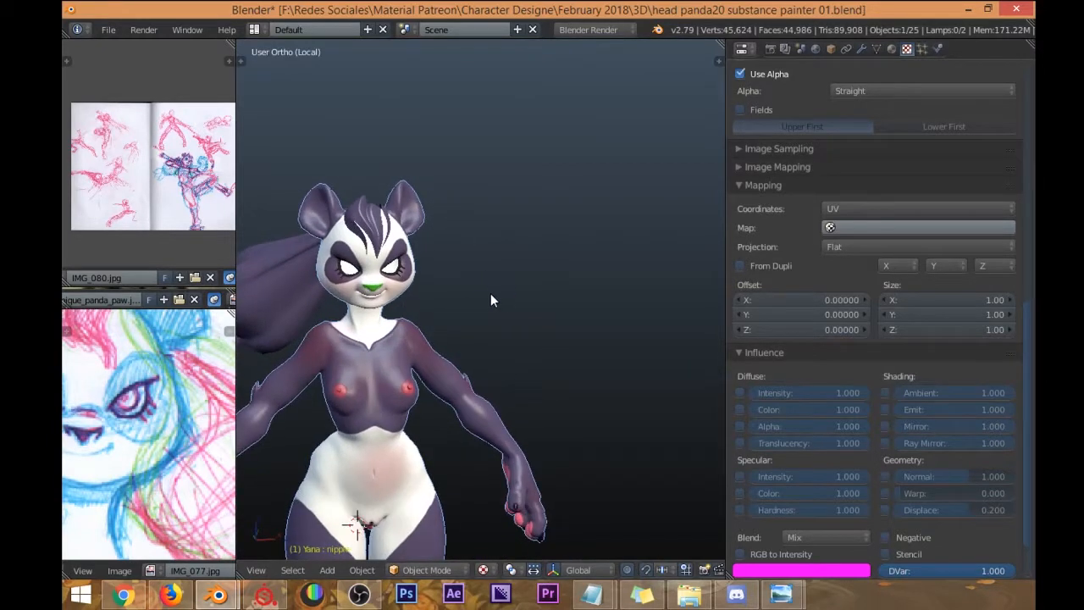
middle_drag(471, 346, 764, 133)
click(889, 50)
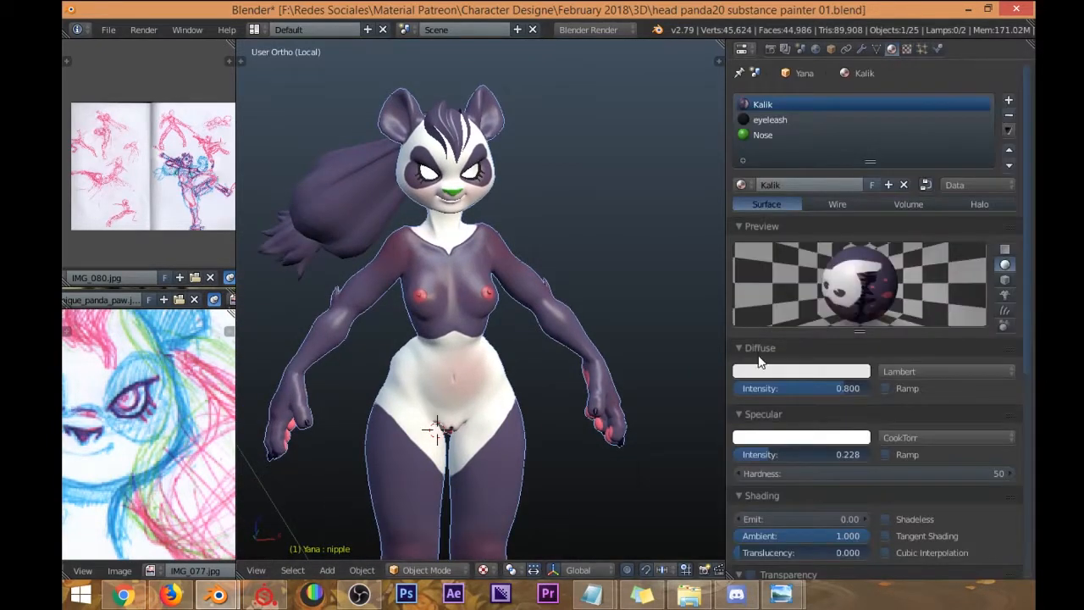
mouse_move(779, 460)
mouse_down()
mouse_move(789, 460)
mouse_move(779, 461)
mouse_up()
mouse_move(508, 300)
middle_down()
mouse_move(401, 233)
mouse_move(499, 287)
middle_up()
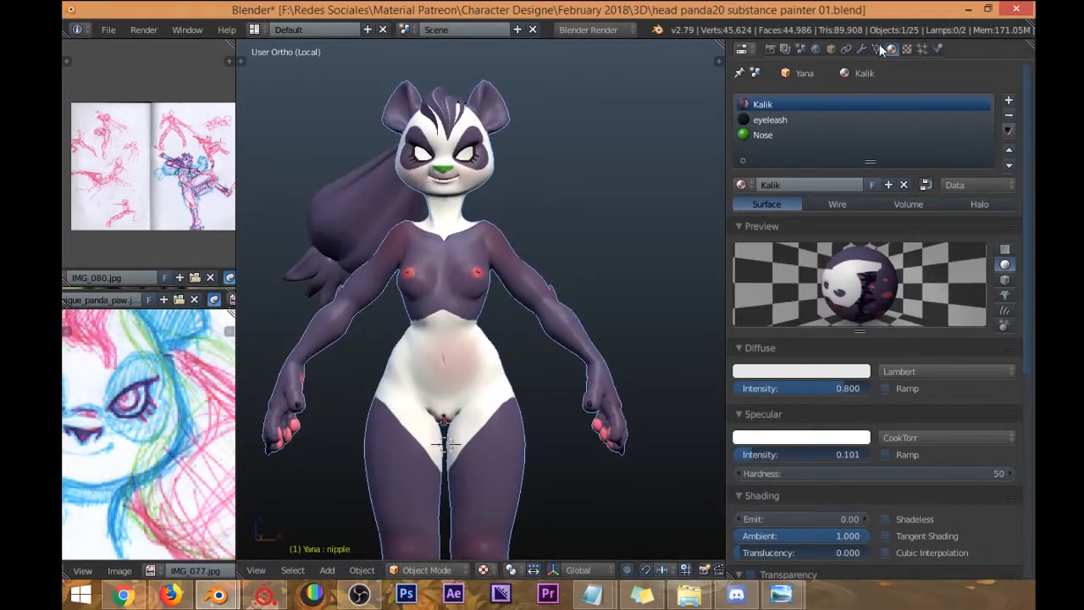
Remove the height texture from the Kalik material's second slot and create a new image texture there.
click(906, 48)
scroll(820, 109, up, 12)
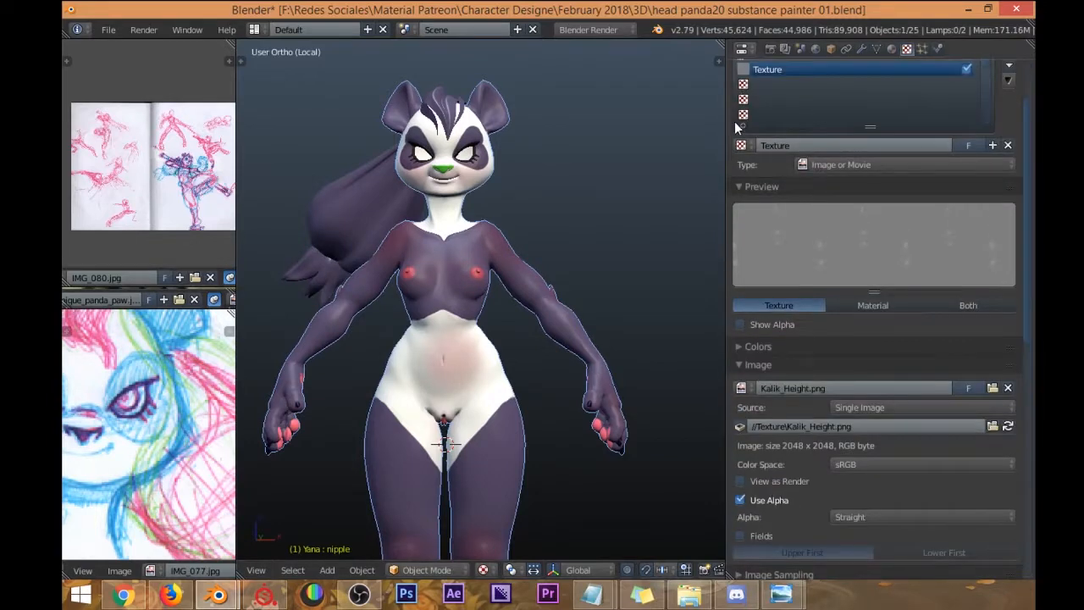
scroll(451, 213, down, 3)
middle_drag(456, 216, 515, 241)
scroll(801, 140, up, 2)
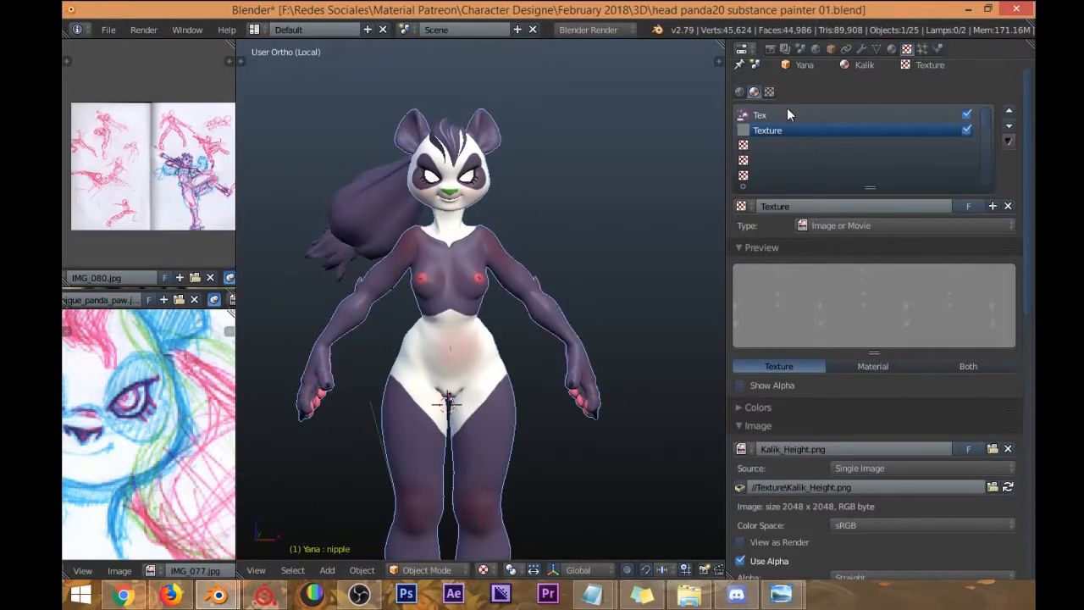
click(1010, 205)
click(808, 206)
Load Kalik_Mixed_AO.png from the Texture folder as the new texture's image.
click(915, 450)
click(110, 398)
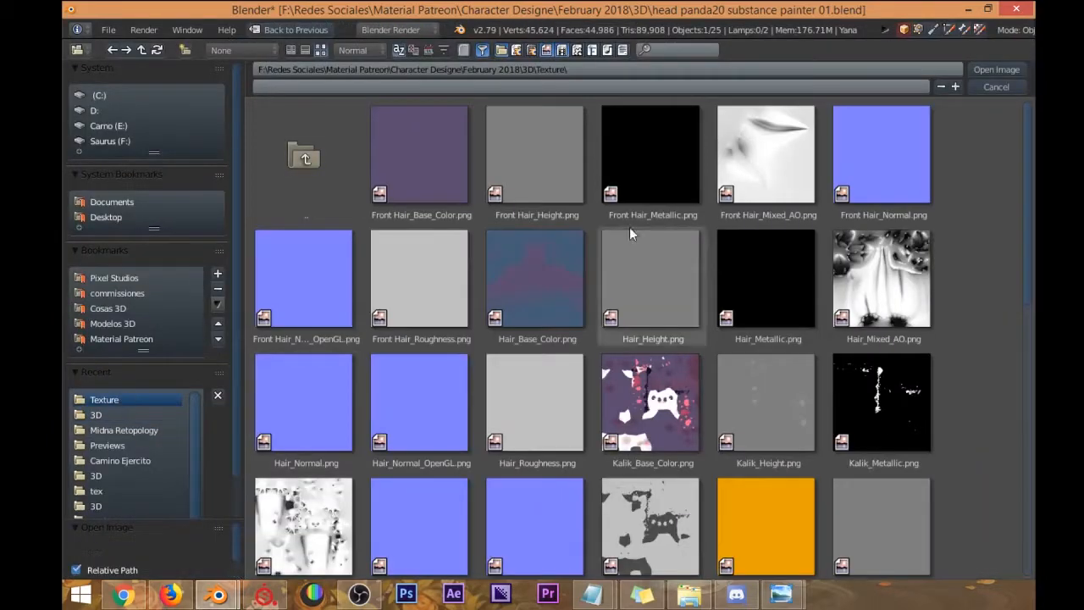
scroll(885, 265, down, 2)
scroll(887, 264, down, 1)
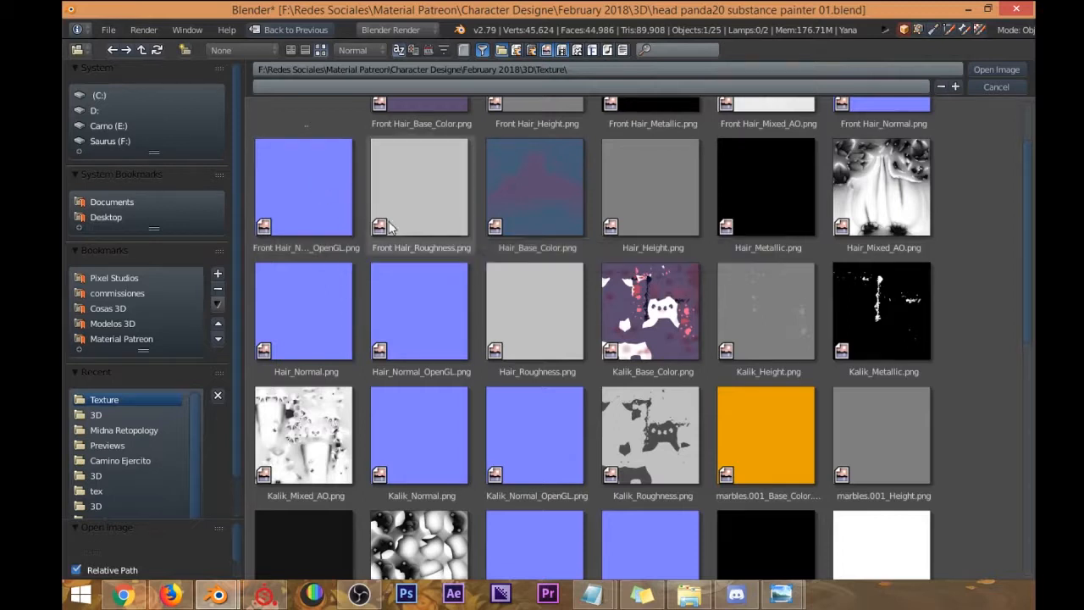
click(304, 434)
click(996, 69)
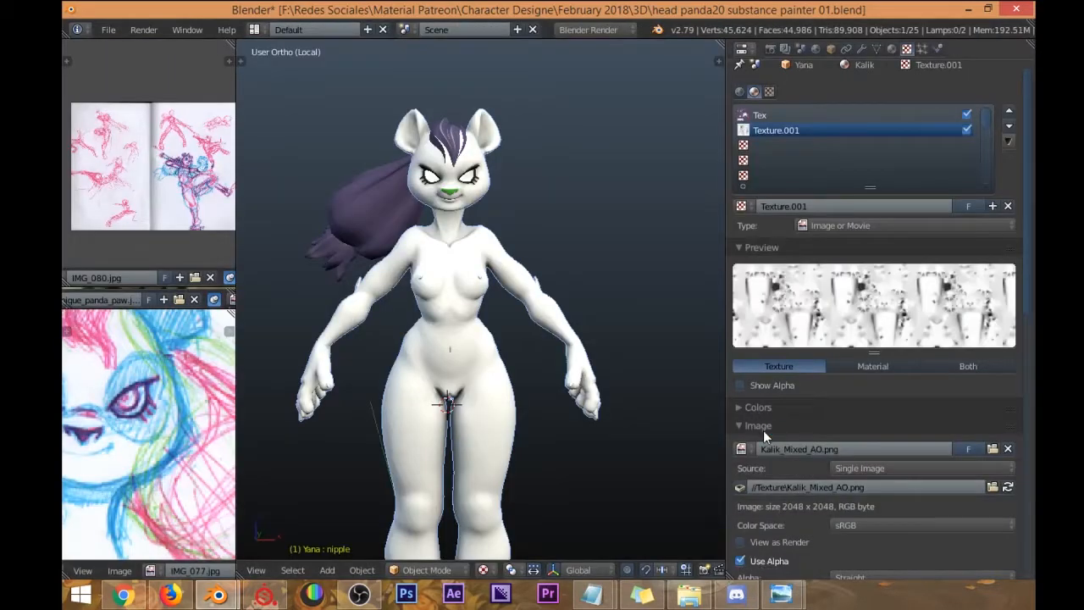
Set the ambient occlusion texture's blend type to Multiply.
scroll(842, 329, down, 5)
scroll(841, 329, down, 10)
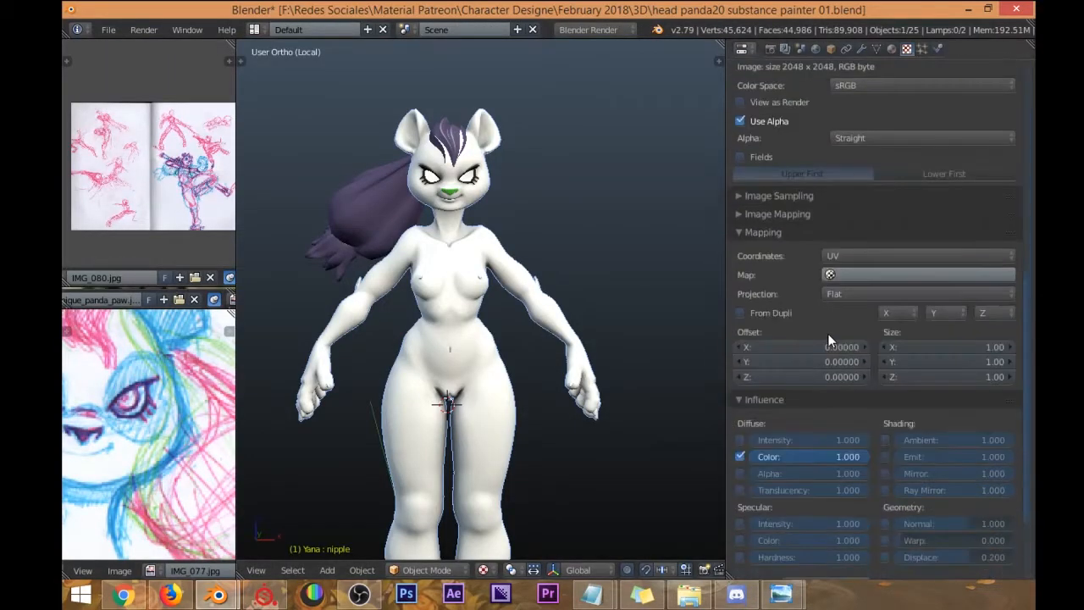
click(796, 471)
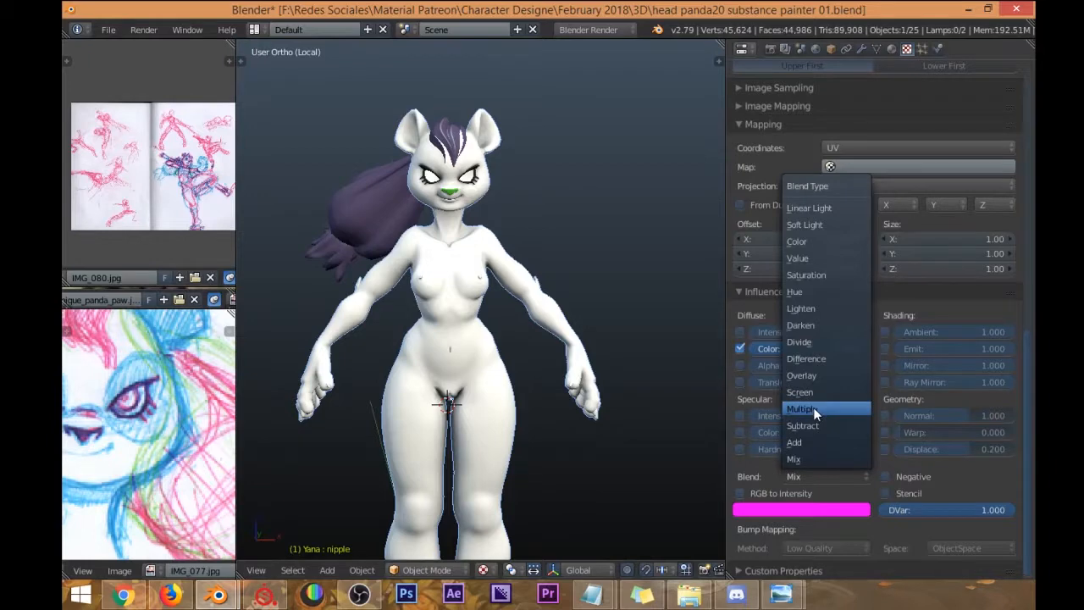
click(813, 407)
middle_drag(552, 297, 542, 339)
Switch the ambient occlusion texture off and on to compare its effect on the body.
scroll(840, 254, up, 5)
scroll(840, 278, up, 10)
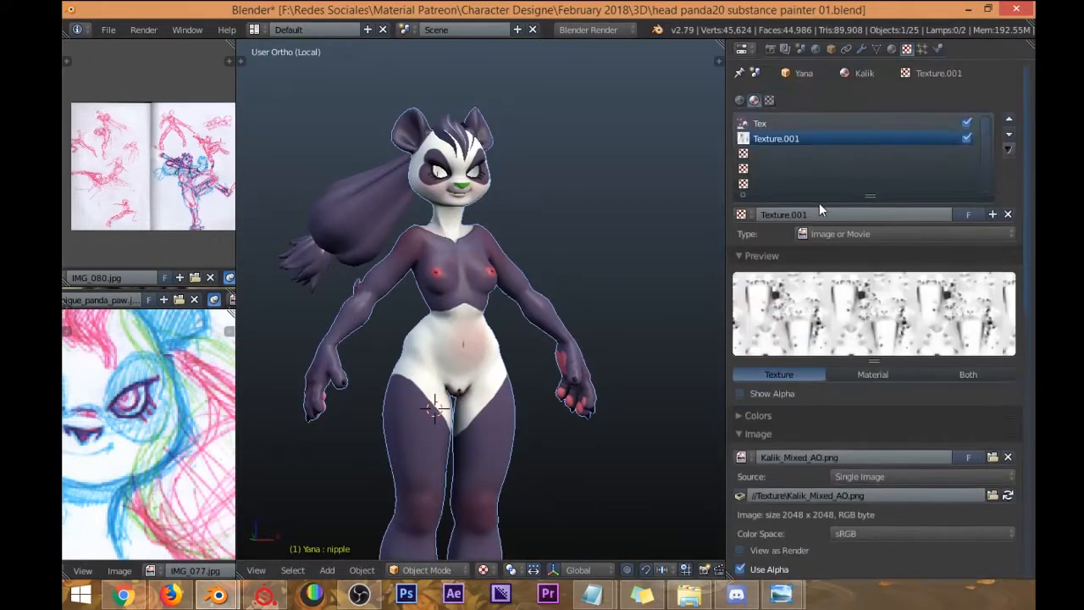
click(967, 138)
click(966, 138)
click(967, 138)
click(966, 138)
Select the ponytail and add a new texture to its Hair material.
middle_drag(657, 193, 423, 339)
right_click(388, 261)
click(891, 49)
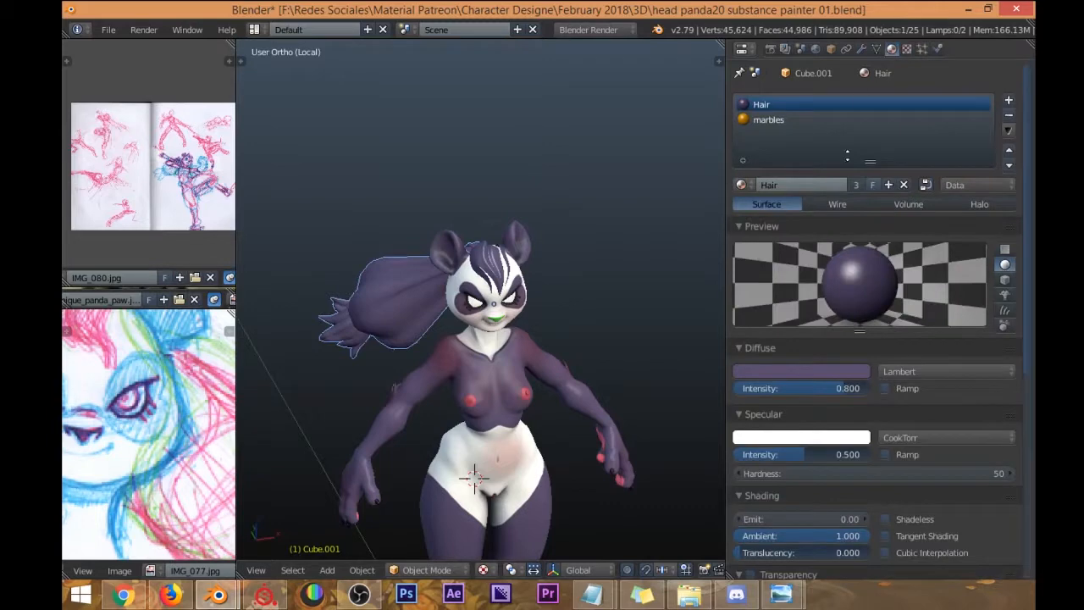
click(907, 49)
click(865, 212)
Load Hair_Base_Color.png from the Texture folder as the image of the Hair material's new texture.
scroll(893, 375, down, 2)
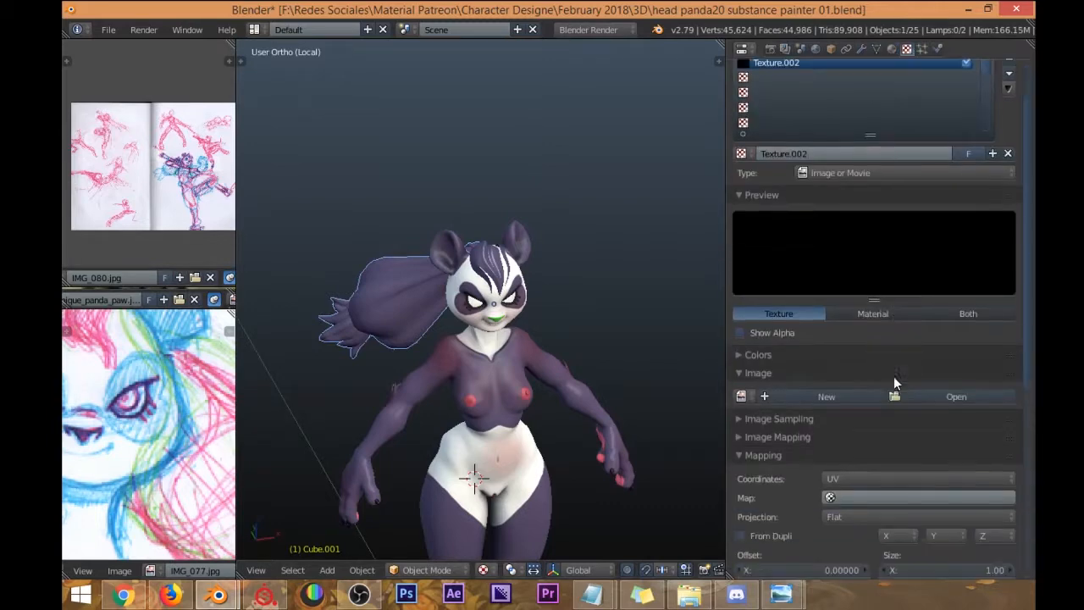
click(907, 398)
double_click(463, 172)
scroll(562, 228, down, 4)
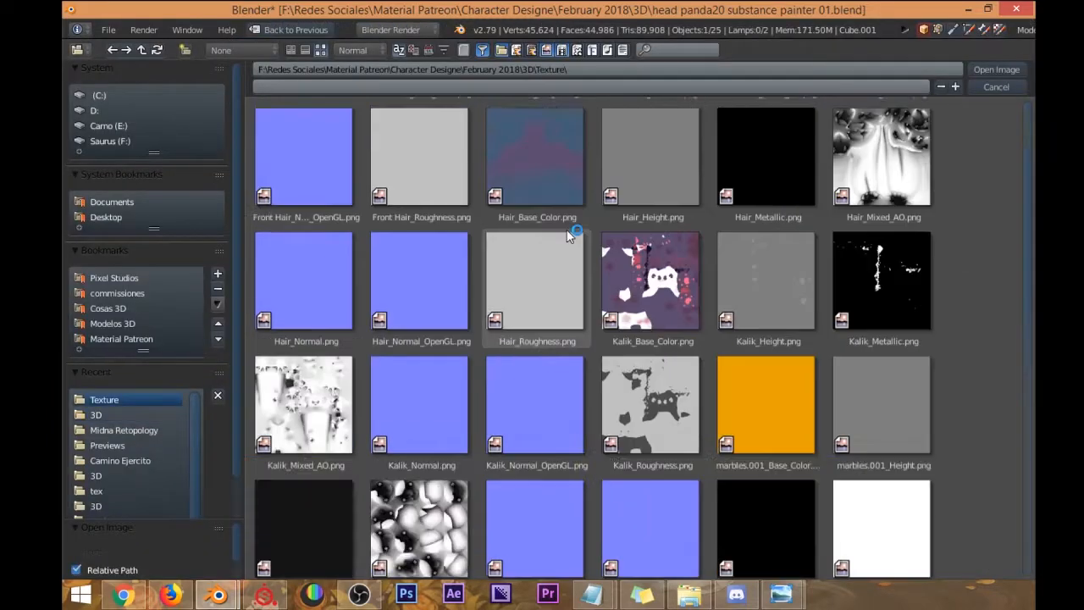
scroll(643, 264, down, 8)
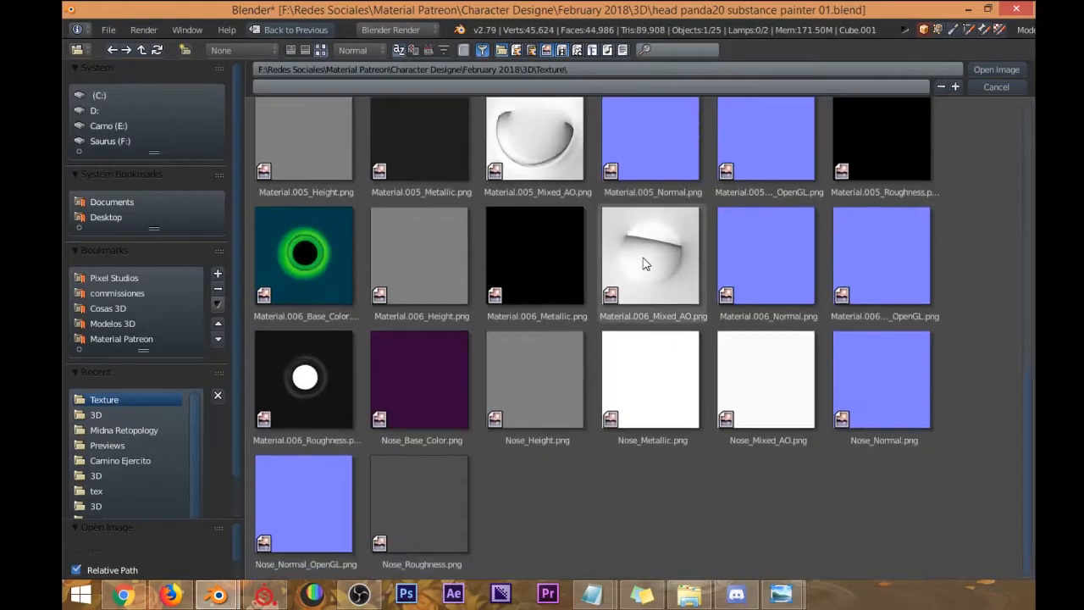
scroll(531, 253, up, 7)
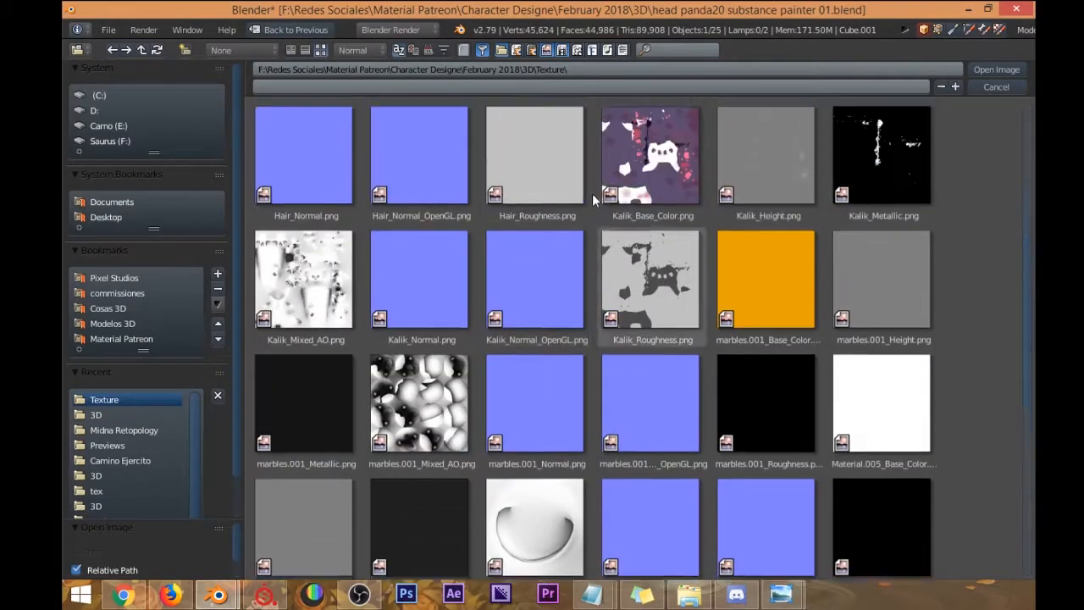
scroll(584, 196, up, 5)
click(574, 267)
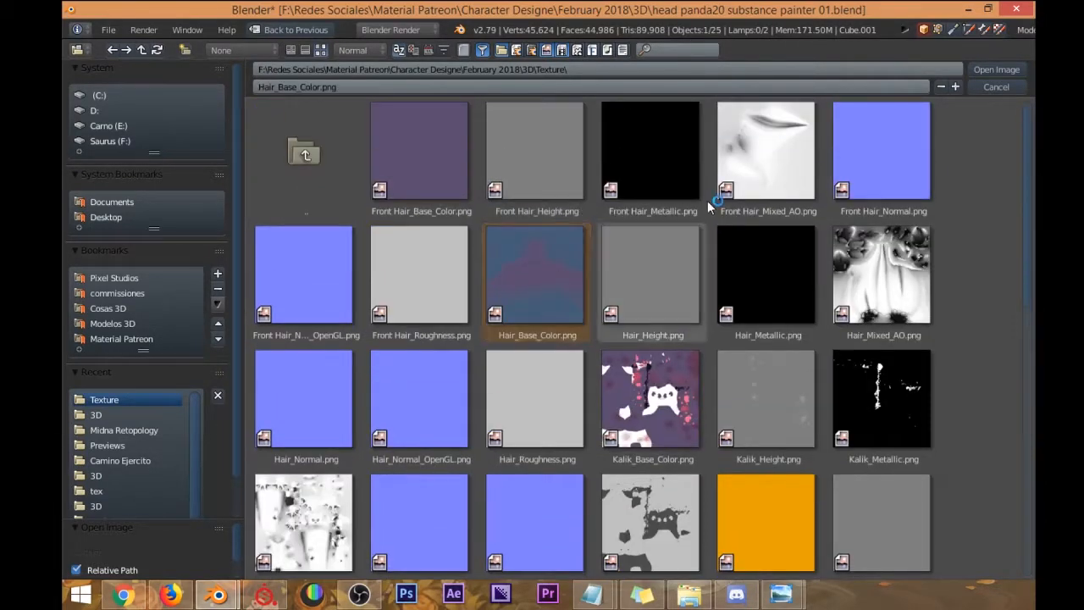
click(996, 69)
Lower the Hair material's specular intensity to 0.061.
middle_drag(513, 201, 544, 176)
scroll(814, 92, up, 2)
click(891, 48)
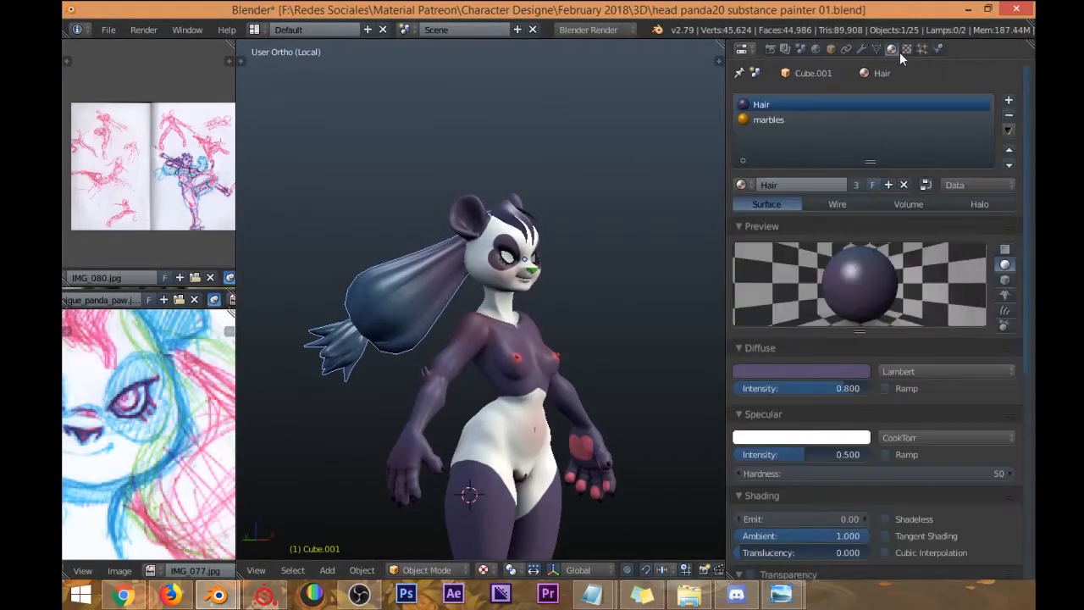
drag(810, 453, 749, 454)
middle_drag(559, 347, 524, 314)
scroll(523, 319, down, 1)
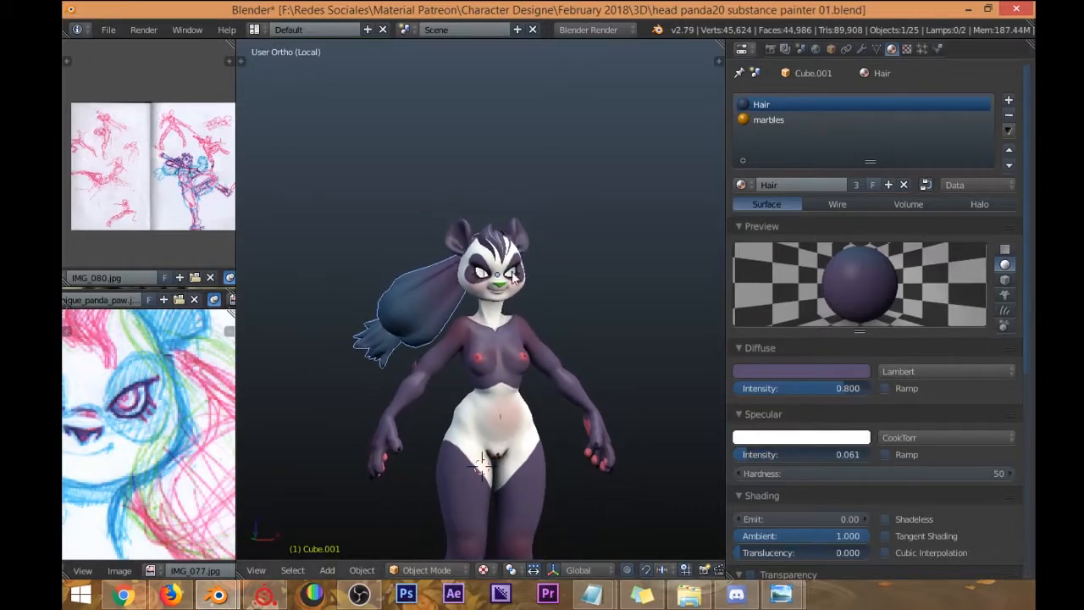
Leave local view and display the whole character with textured shading.
key(KP_Divide)
scroll(461, 180, up, 4)
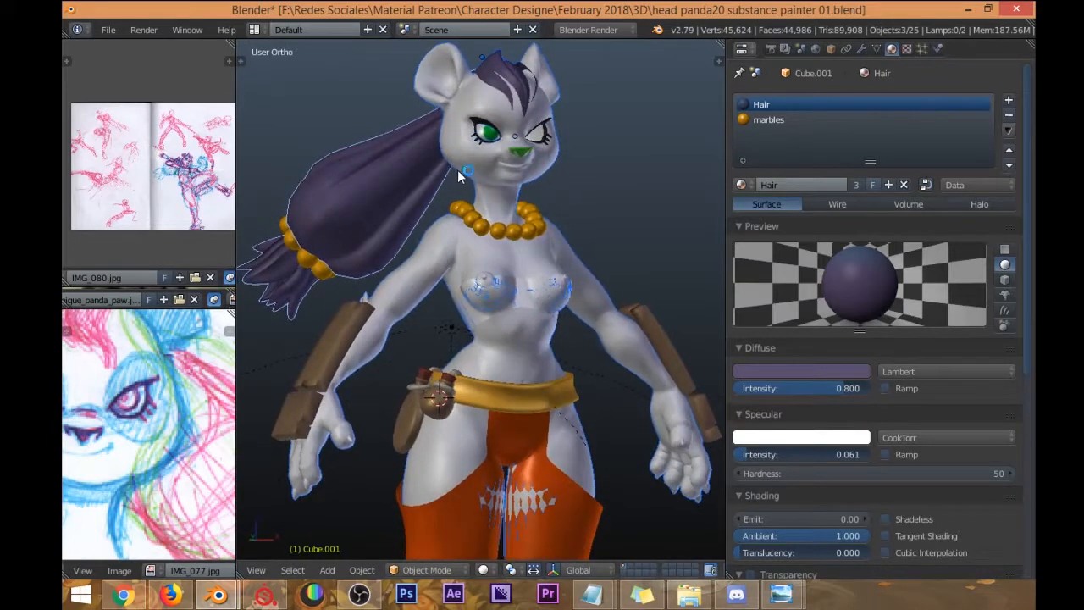
key(alt+z)
middle_drag(473, 186, 435, 189)
key(alt+z)
key(alt+z)
Toggle the Subsurf modifier's viewport display on the ponytail and then on the body to compare the surfaces.
click(861, 48)
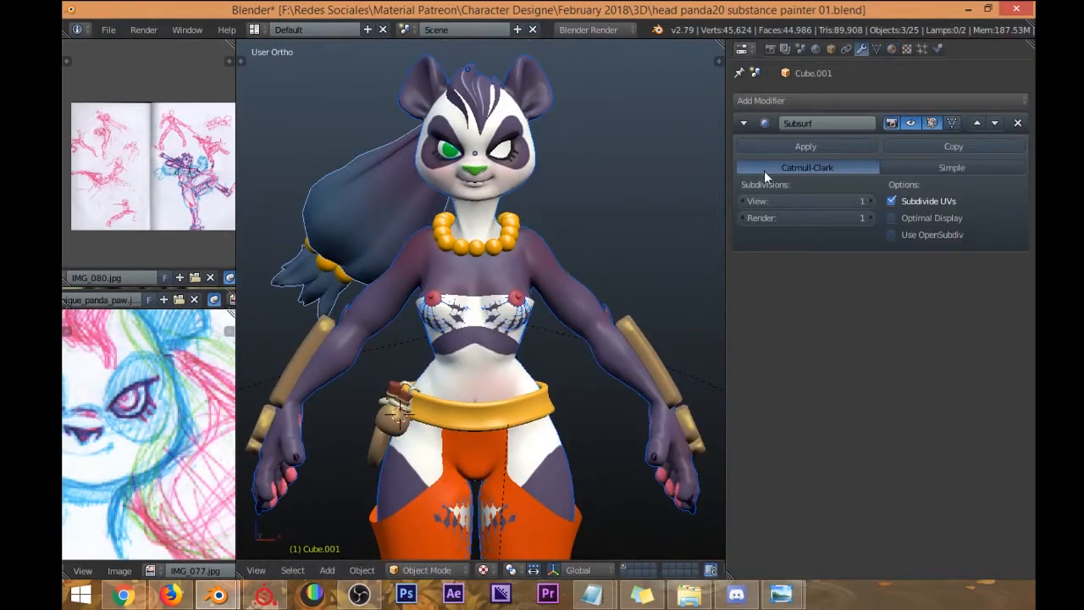
click(911, 119)
click(910, 119)
click(910, 118)
click(911, 119)
right_click(567, 265)
click(909, 123)
click(908, 123)
click(909, 124)
click(909, 123)
Examine the textured character from the front and the side, ending close to the ponytail.
middle_drag(426, 227, 453, 207)
shift+middle_drag(453, 207, 400, 61)
middle_drag(546, 256, 558, 292)
scroll(494, 230, up, 1)
scroll(520, 239, down, 2)
scroll(567, 292, up, 2)
key(g)
right_click(541, 288)
scroll(533, 292, down, 2)
shift+middle_drag(434, 250, 491, 311)
scroll(471, 261, up, 3)
middle_drag(395, 273, 547, 254)
shift+middle_drag(360, 305, 380, 318)
Select the ponytail beads and add a new texture to their marbles material.
right_click(343, 362)
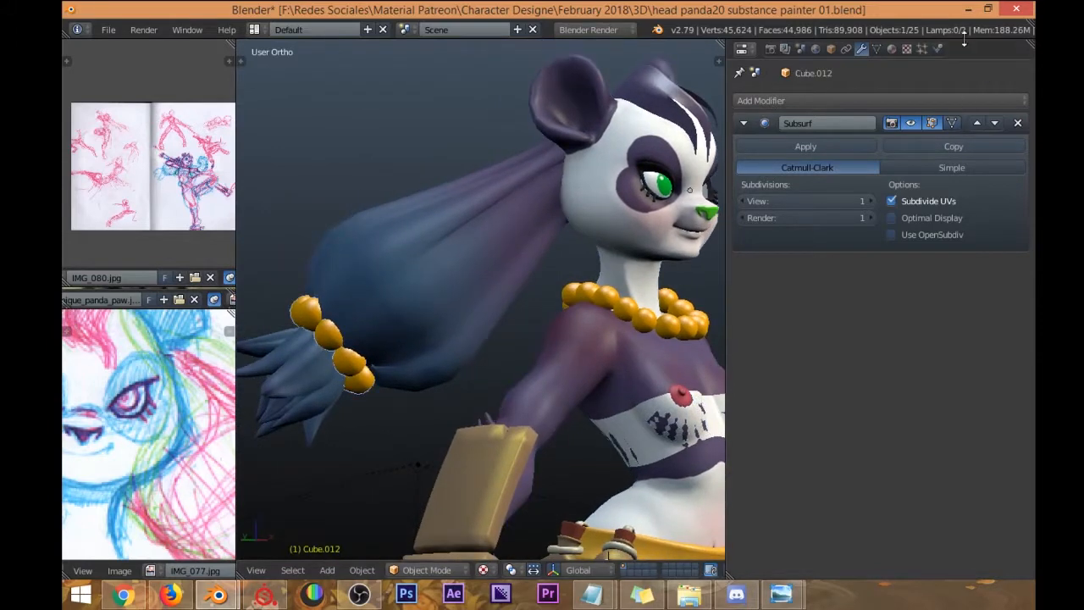
click(893, 47)
click(769, 102)
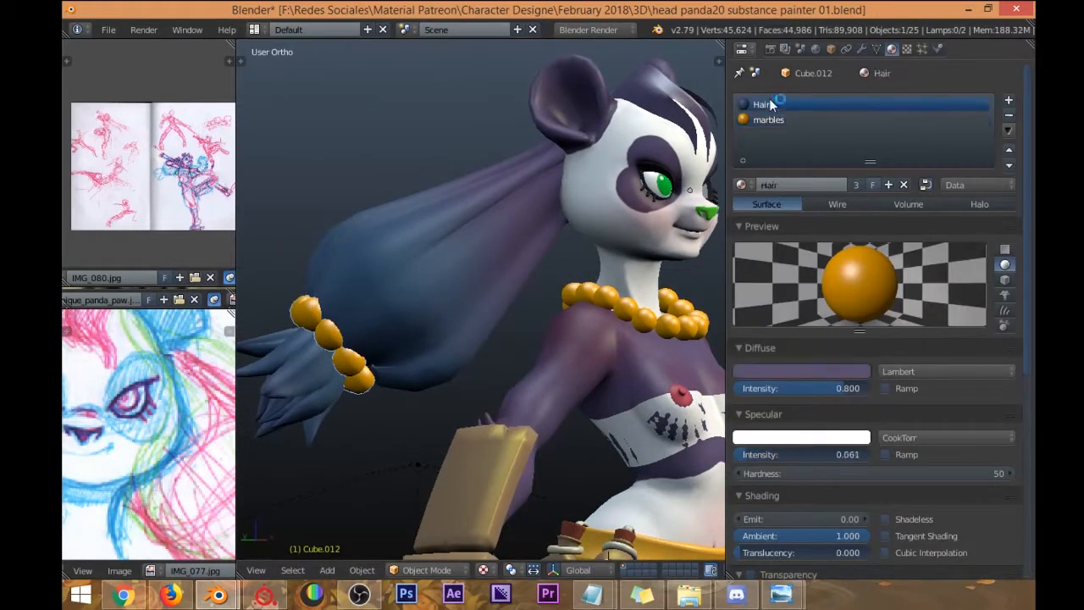
click(777, 118)
click(907, 49)
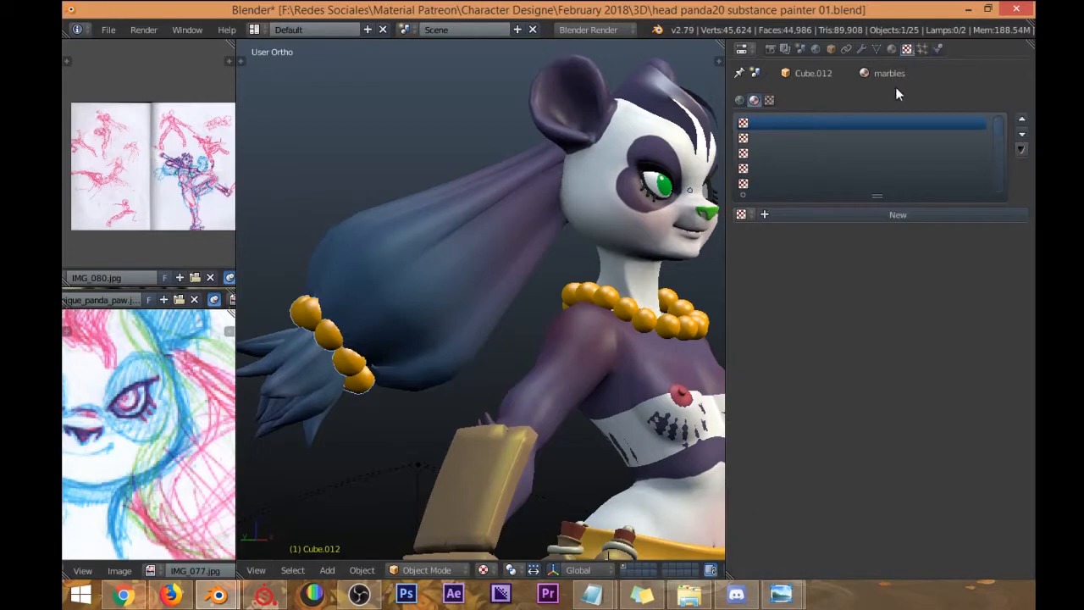
click(859, 213)
Load marbles.001_Mixed_AO.png from the Texture folder as the beads texture's image.
click(916, 455)
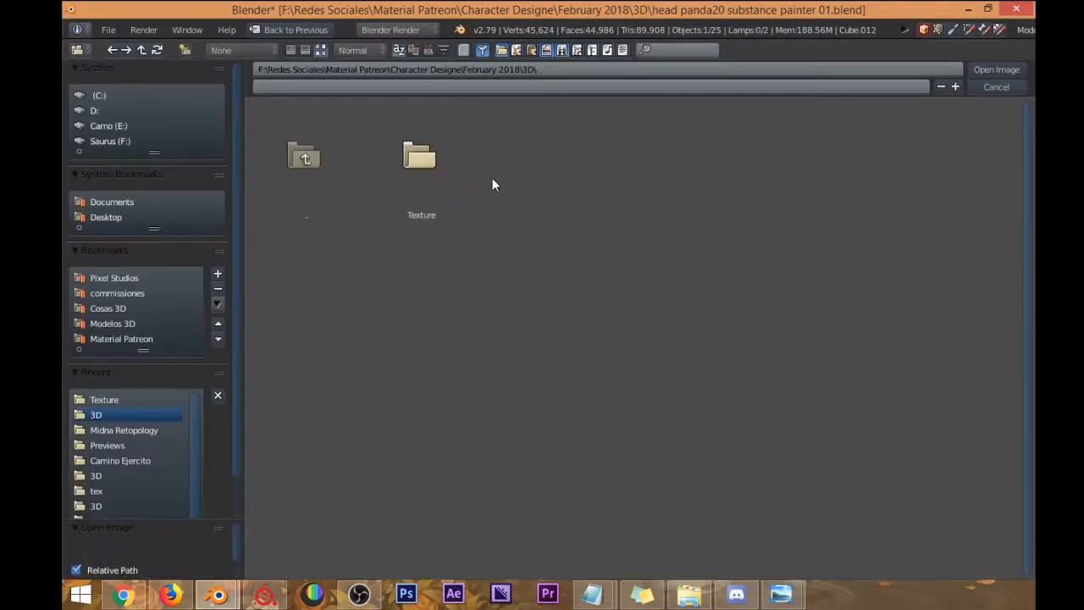
click(143, 400)
scroll(613, 248, down, 5)
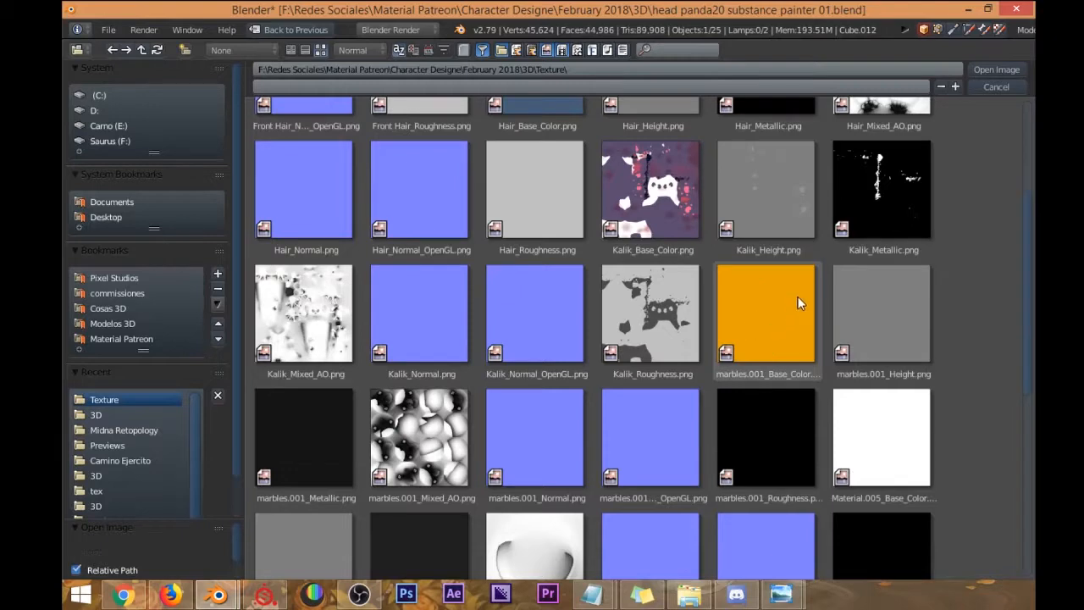
click(442, 457)
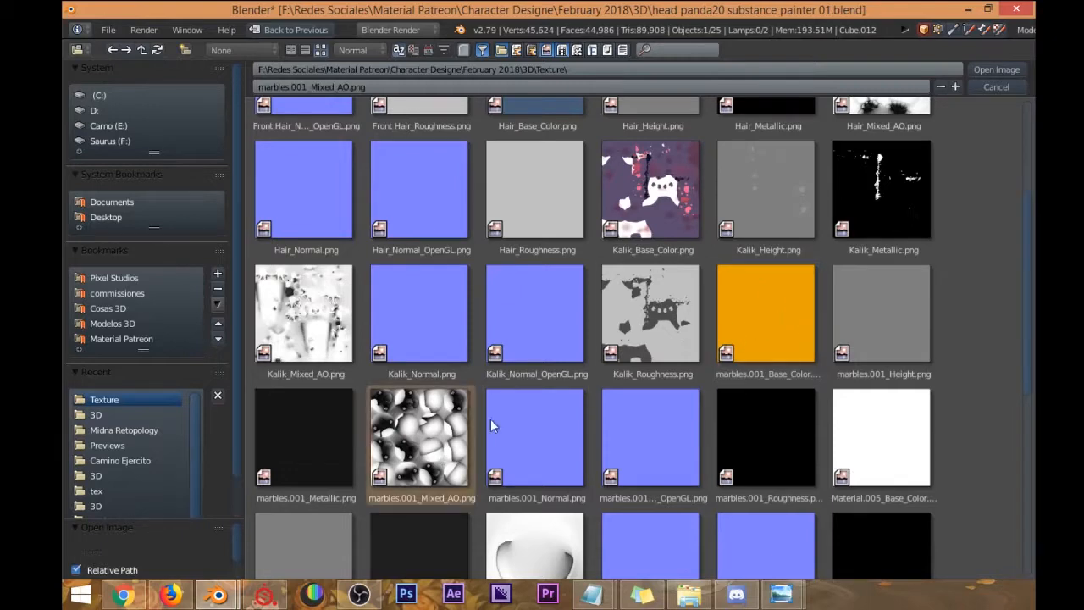
click(994, 70)
Set the blend type of the beads' ambient occlusion texture to Multiply.
scroll(823, 303, down, 5)
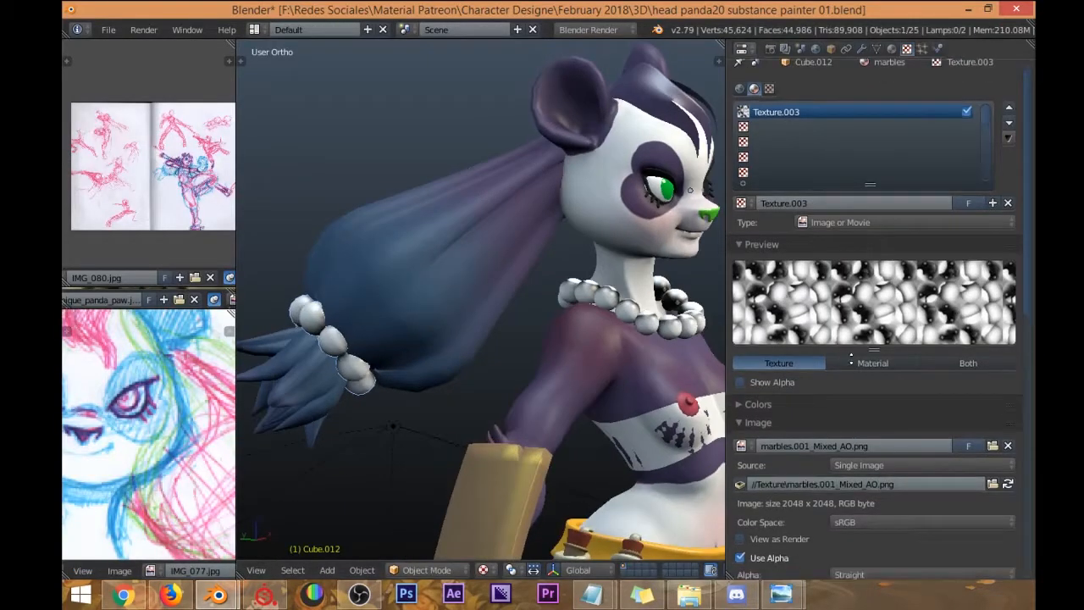
scroll(823, 297, down, 8)
click(796, 476)
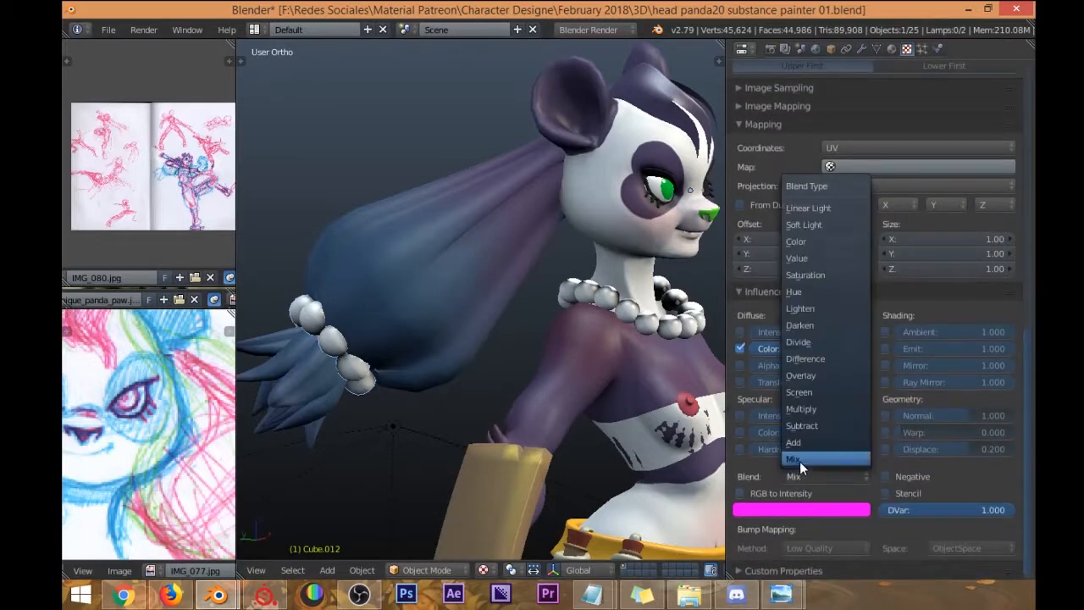
click(818, 409)
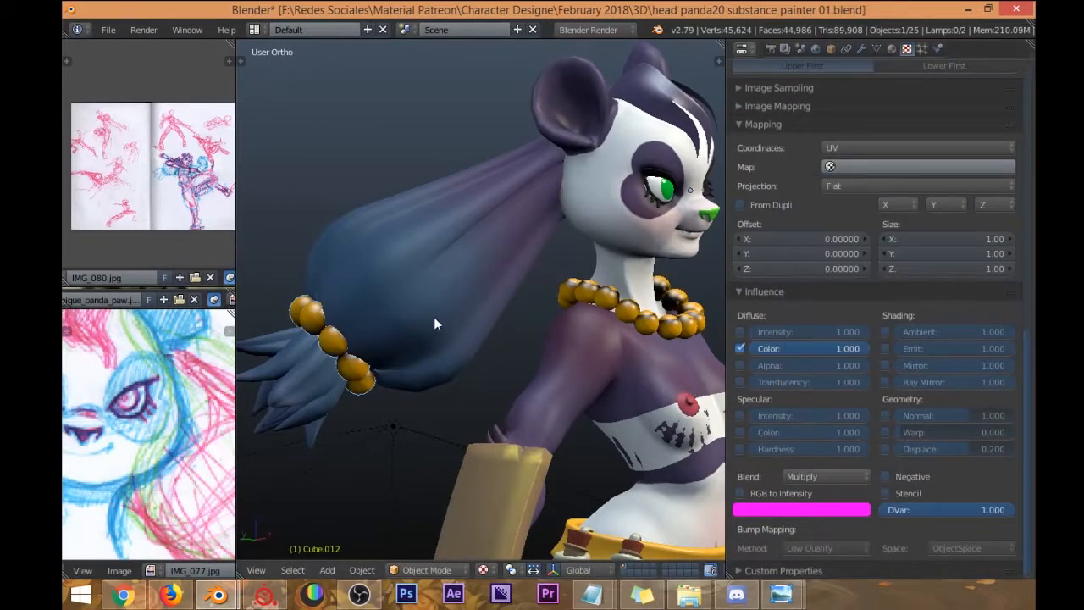
Set the marbles material's specular intensity to 1.000 and its specular shader to WardIso with a slope of 0.268.
middle_drag(782, 200, 783, 326)
click(881, 49)
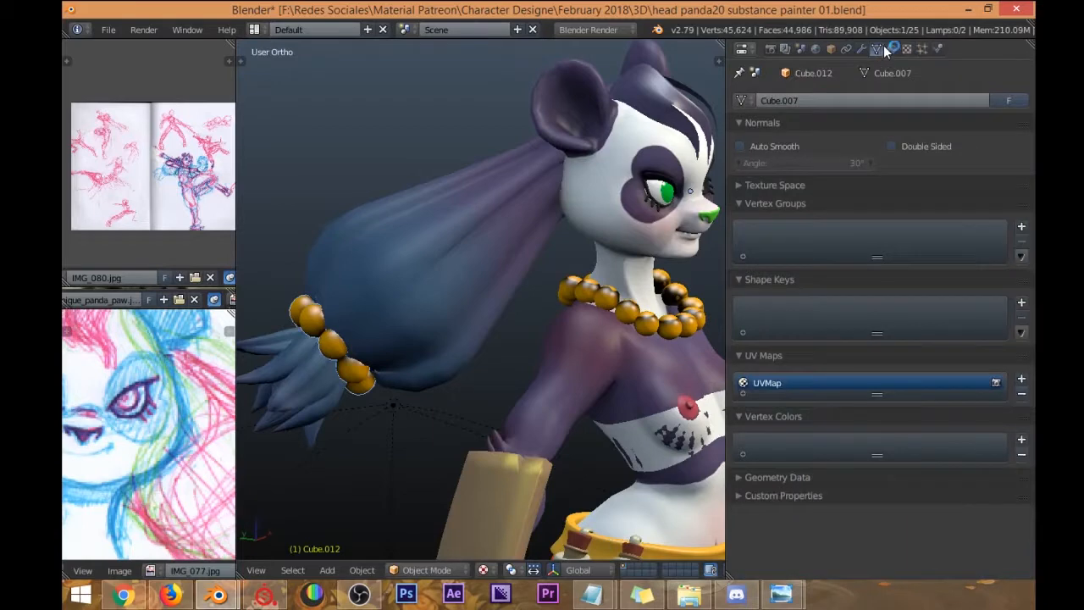
click(889, 49)
middle_drag(792, 259, 791, 201)
scroll(804, 279, down, 4)
drag(803, 260, 872, 259)
click(919, 246)
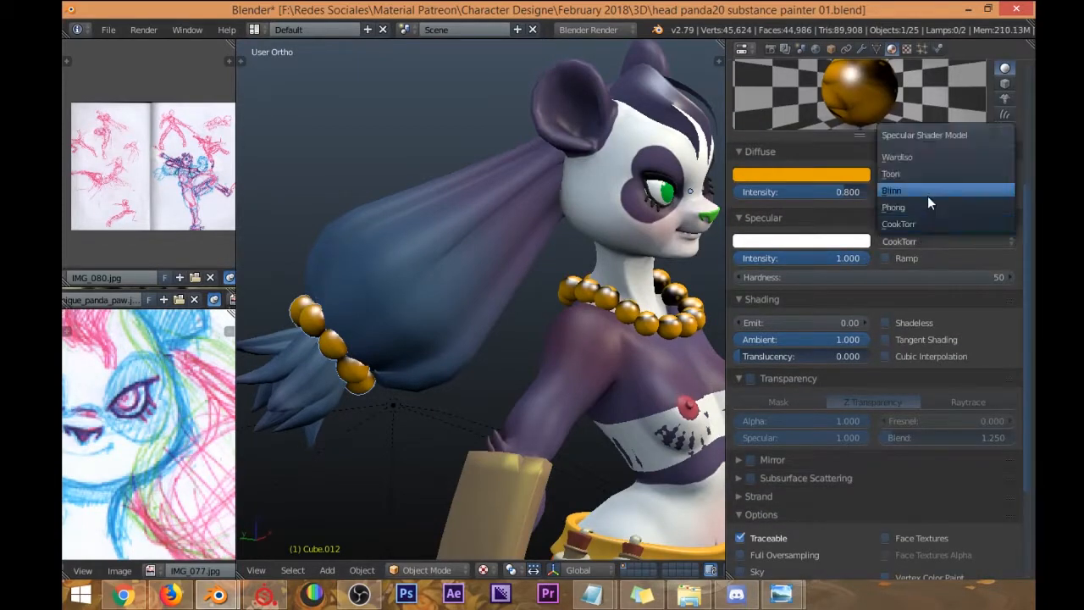
click(925, 160)
drag(831, 276, 948, 276)
Tint the marbles material's specular color light orange.
middle_drag(509, 302, 561, 275)
click(798, 239)
drag(783, 123, 782, 118)
Select the necklace and check its mesh in Edit Mode.
middle_drag(569, 248, 395, 278)
middle_drag(633, 353, 552, 277)
scroll(605, 273, up, 2)
right_click(603, 273)
scroll(587, 278, down, 4)
key(Tab)
key(a)
key(a)
scroll(846, 264, up, 5)
key(Tab)
scroll(555, 276, up, 2)
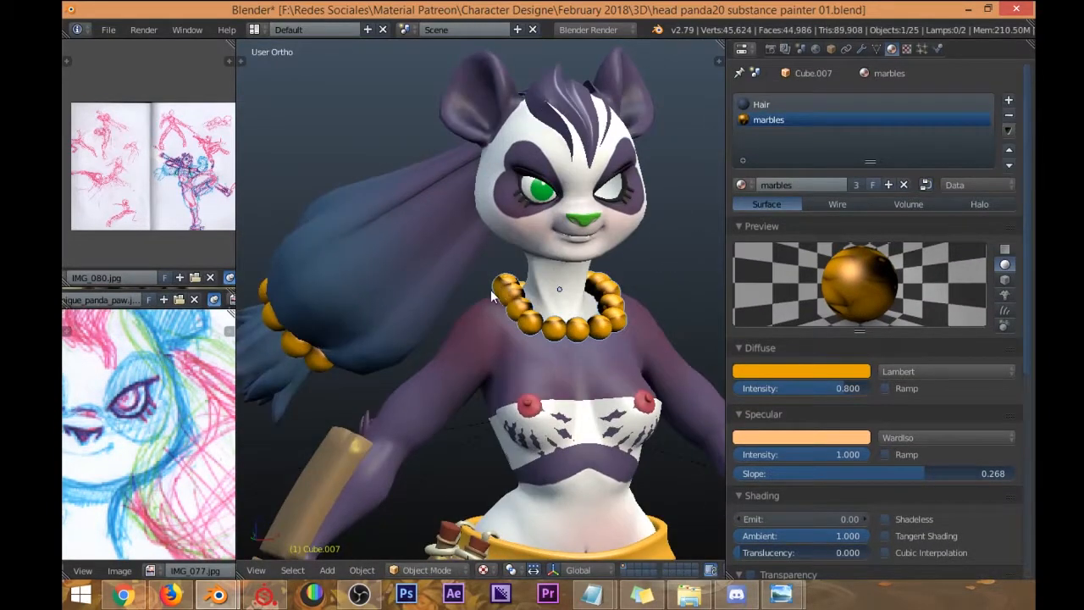
right_click(320, 366)
key(g)
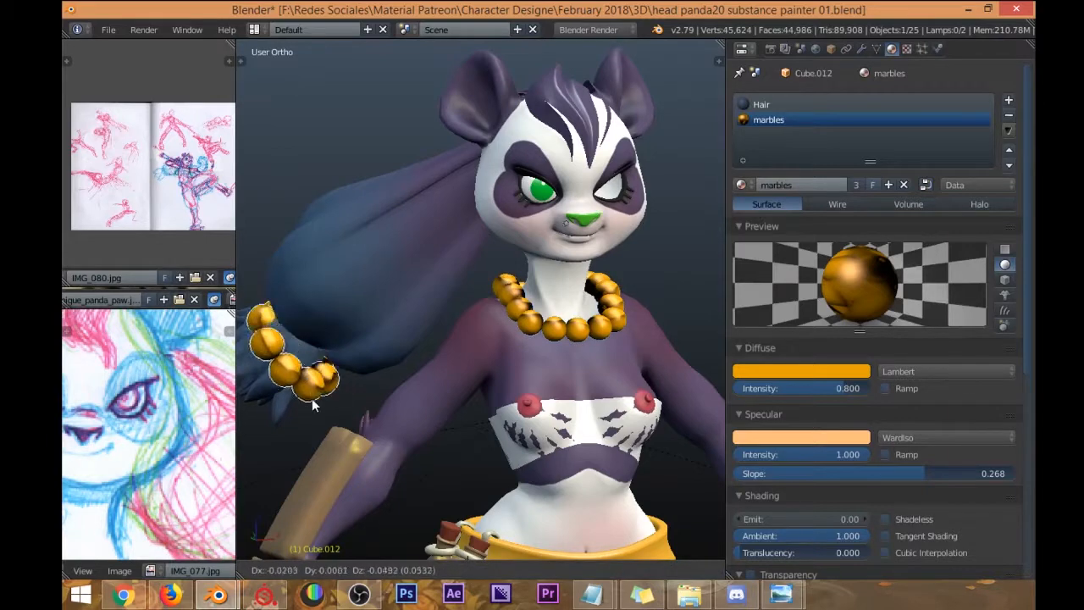
click(361, 388)
Make the necklace's marbles material a single-user copy and rename it Neck marbles.
right_click(519, 292)
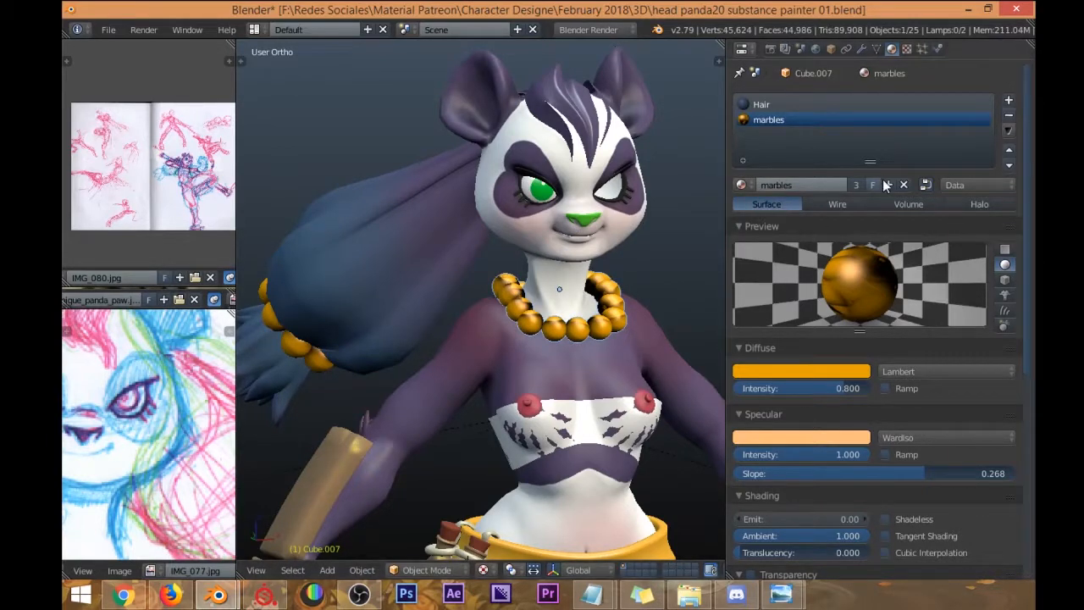
click(857, 184)
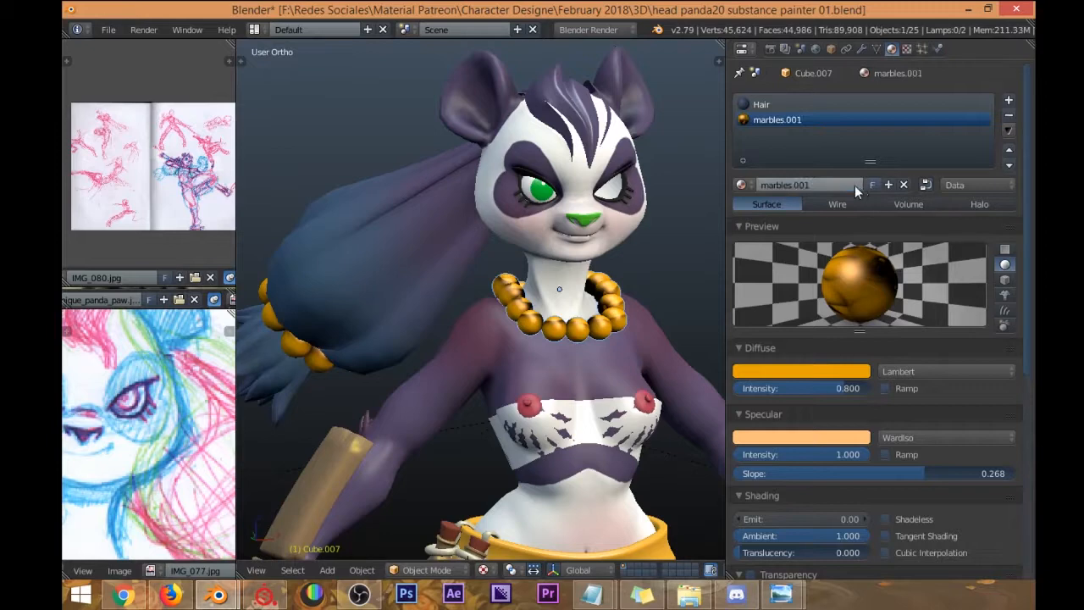
click(790, 186)
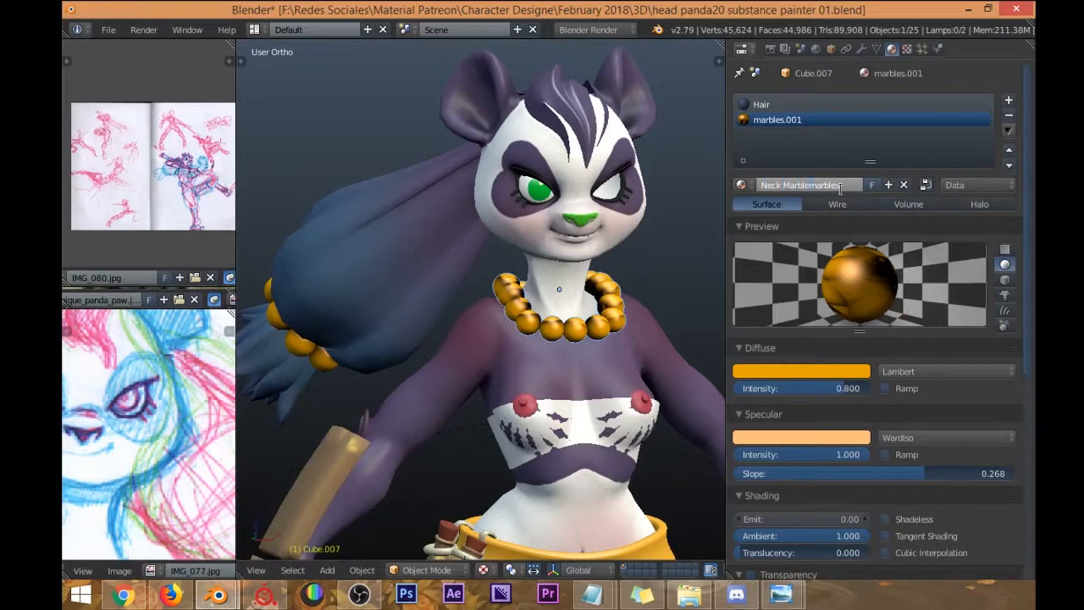
key(Return)
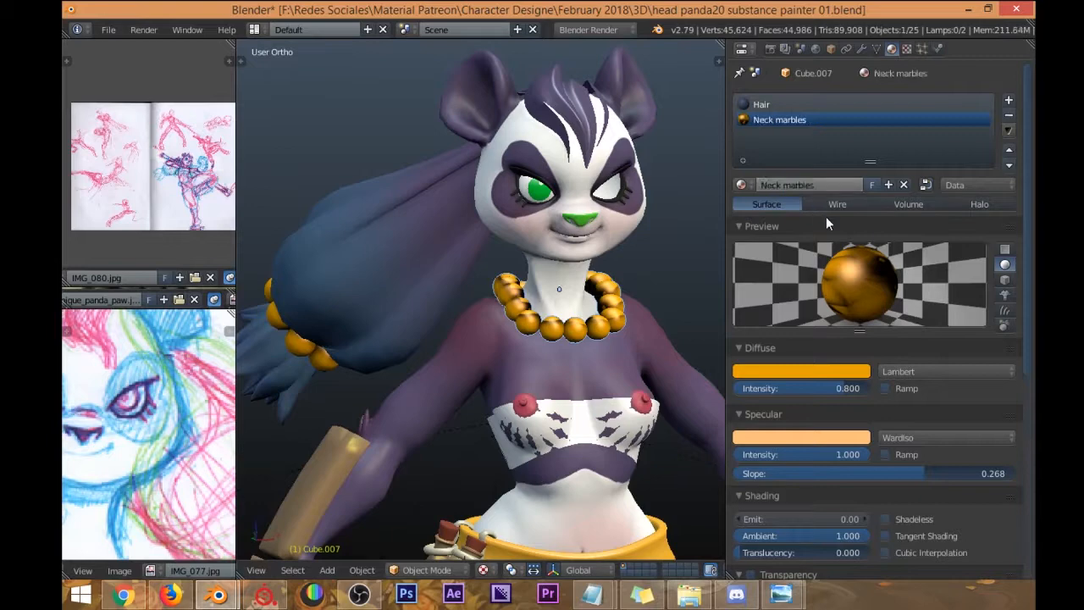
Remove the ambient occlusion texture from the Neck marbles material.
click(906, 49)
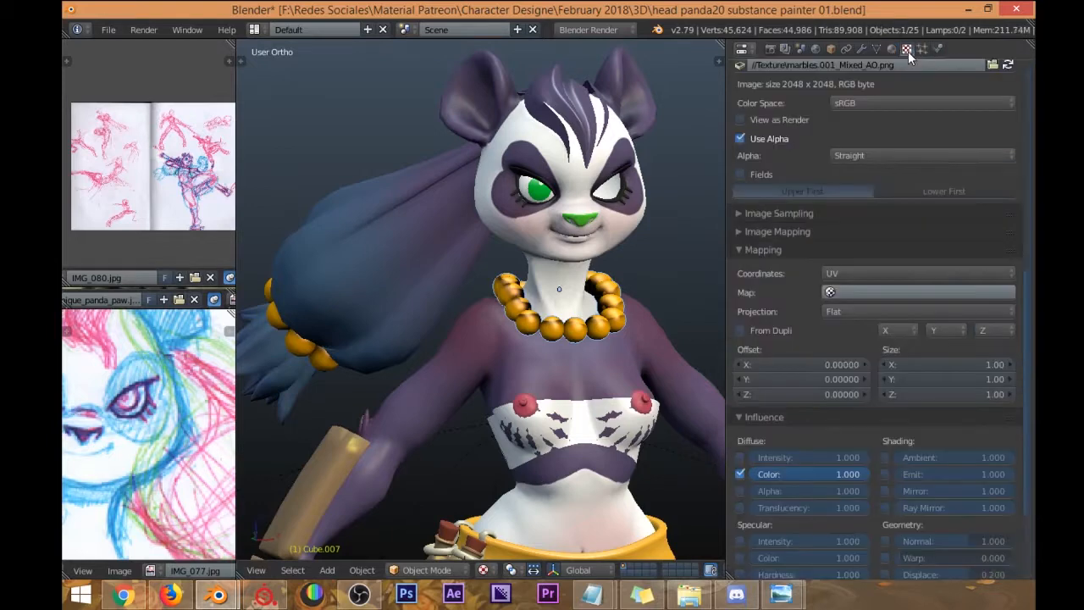
scroll(809, 278, up, 10)
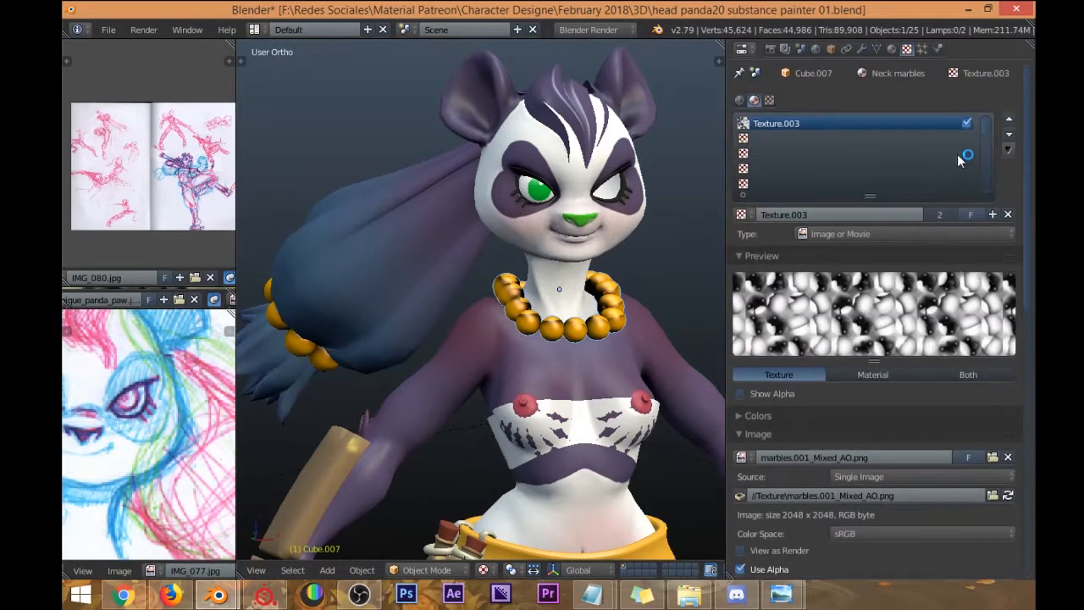
click(967, 123)
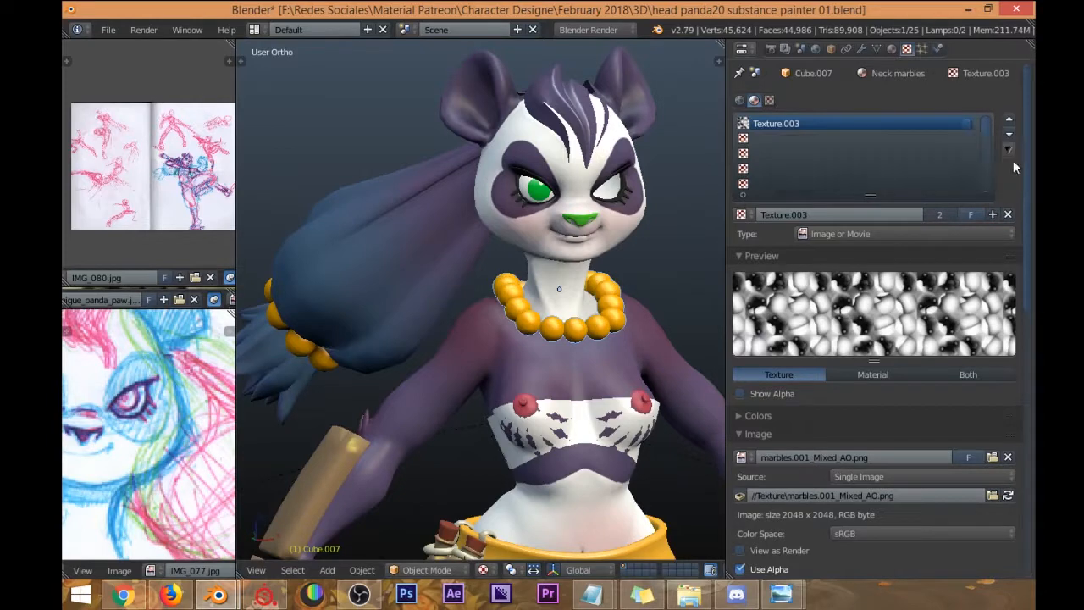
click(994, 214)
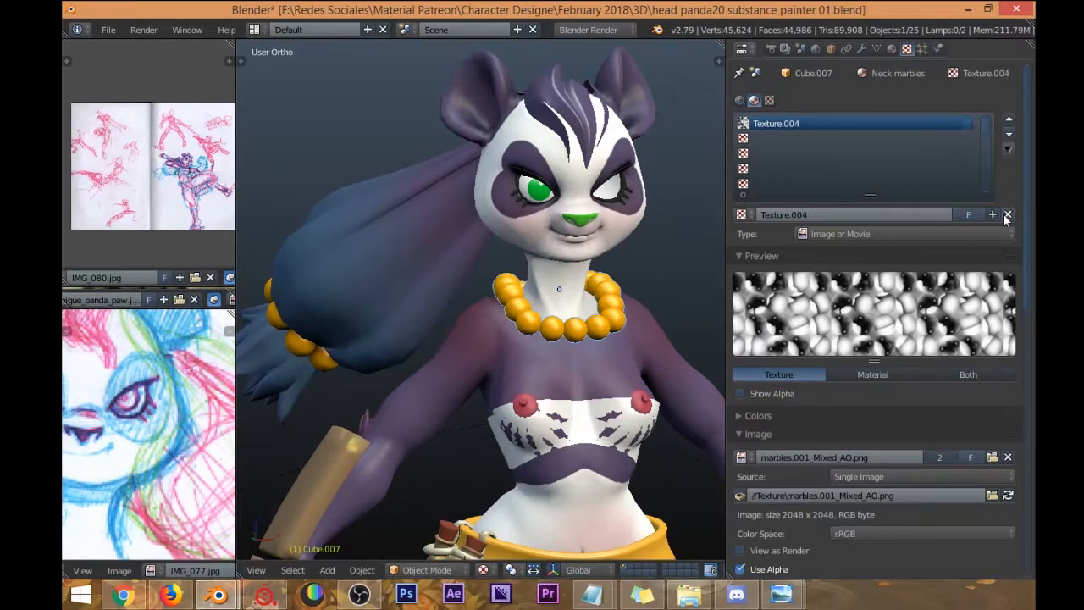
click(1007, 215)
Select the front hair and review its Front Hair material and texture slots.
middle_drag(474, 313, 480, 280)
scroll(495, 254, up, 1)
right_click(502, 180)
middle_drag(501, 180, 477, 230)
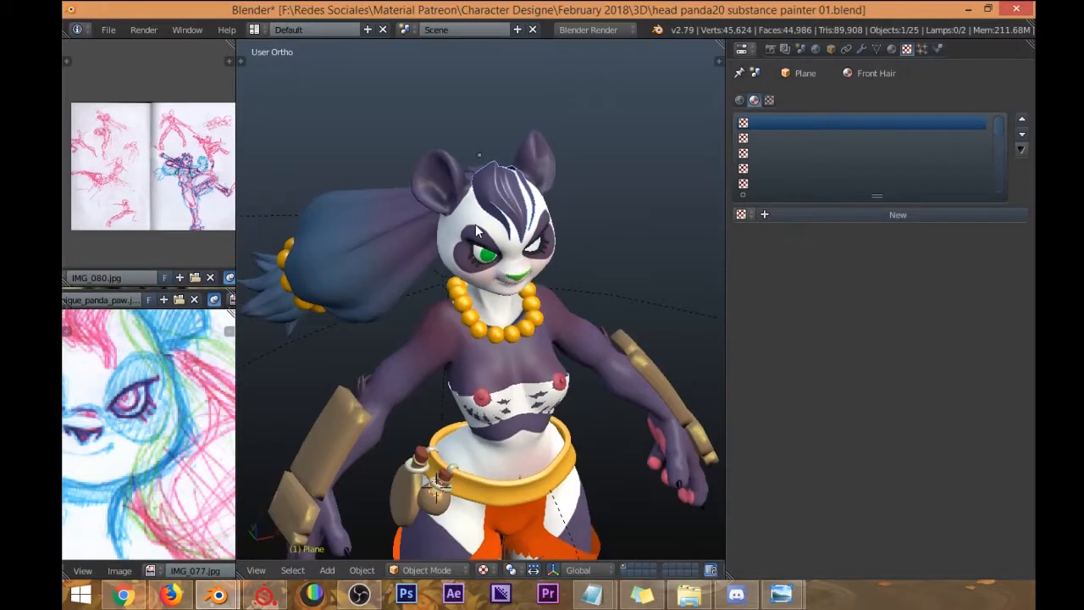
click(892, 49)
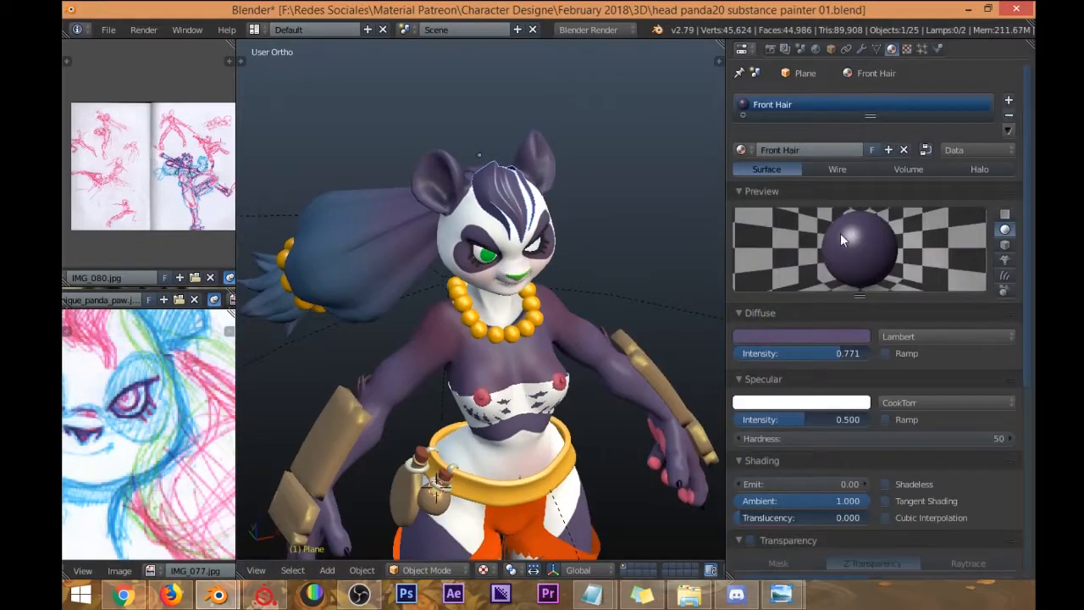
click(907, 49)
middle_drag(583, 187, 642, 188)
scroll(519, 185, up, 1)
middle_drag(518, 184, 424, 160)
Add a Solidify modifier to the front hair.
click(862, 48)
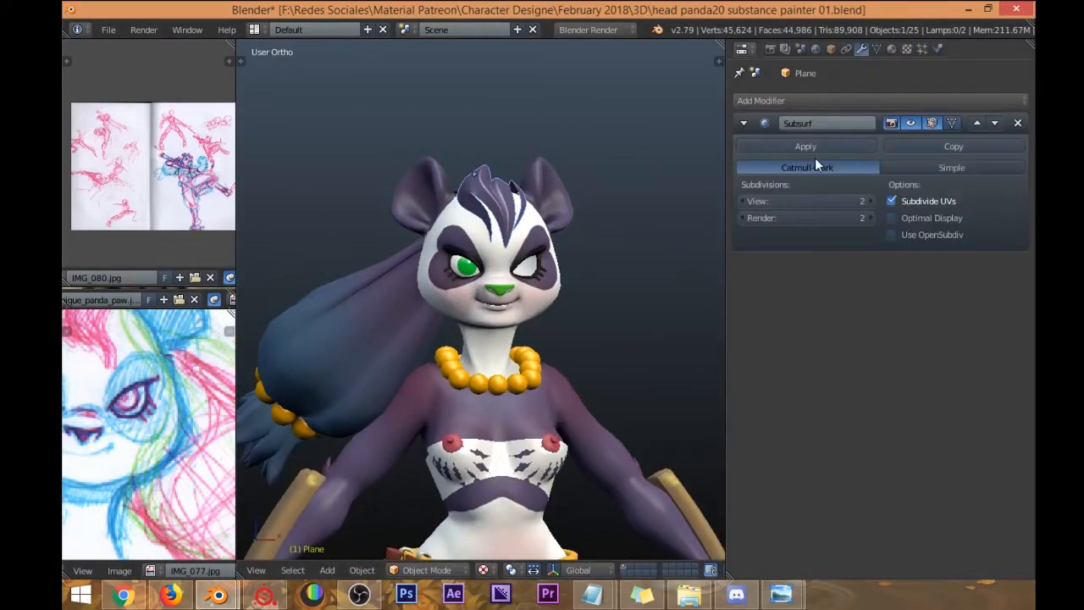
click(834, 99)
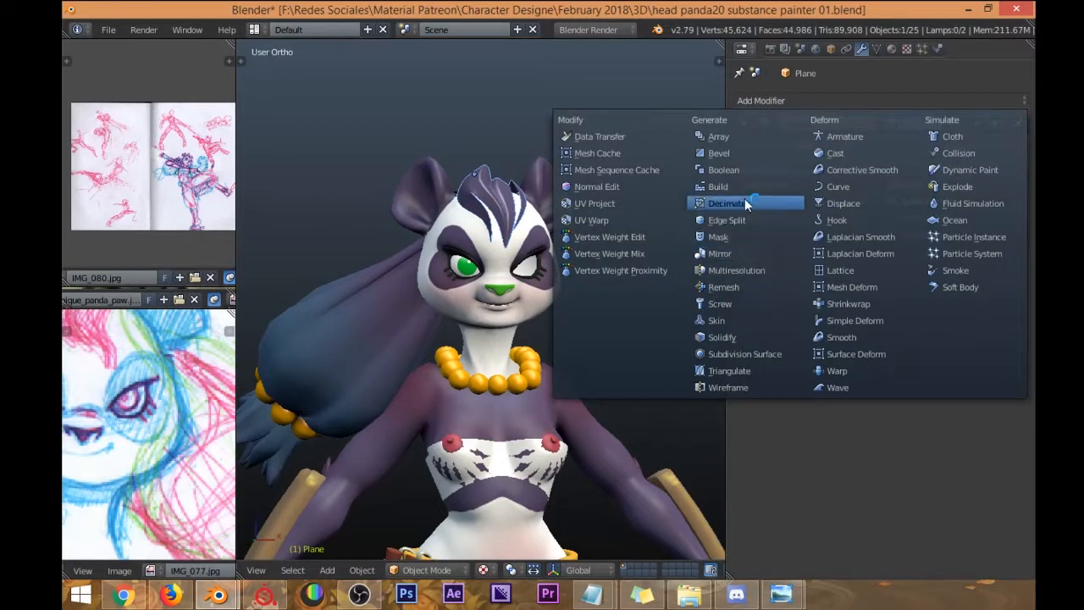
click(721, 337)
scroll(559, 237, up, 2)
middle_drag(564, 244, 548, 222)
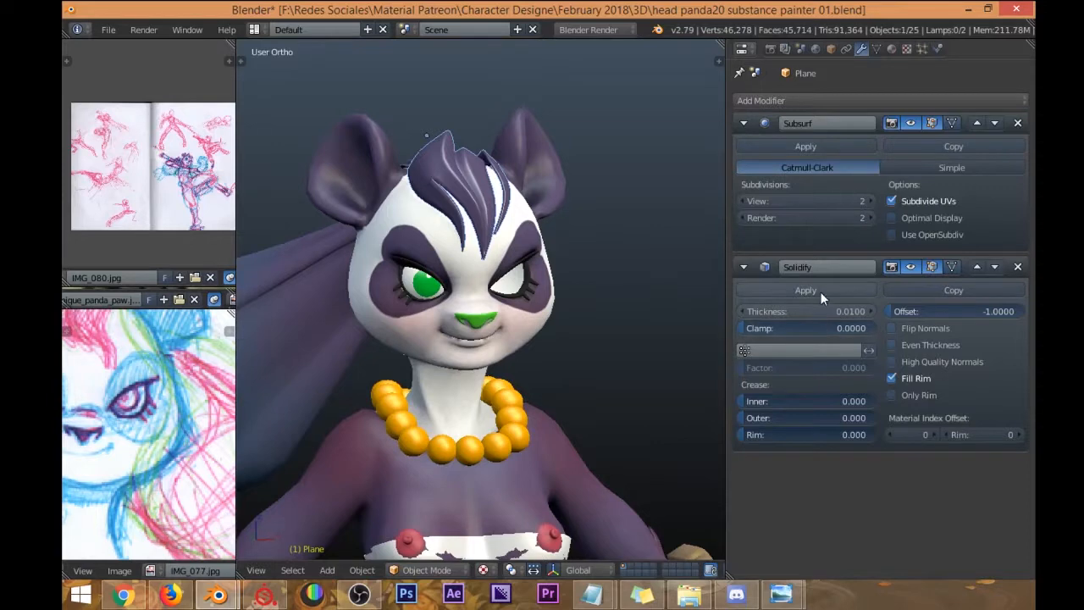
Move the front hair's Solidify modifier above Subsurf and set its inner and outer crease to 1.000.
click(978, 267)
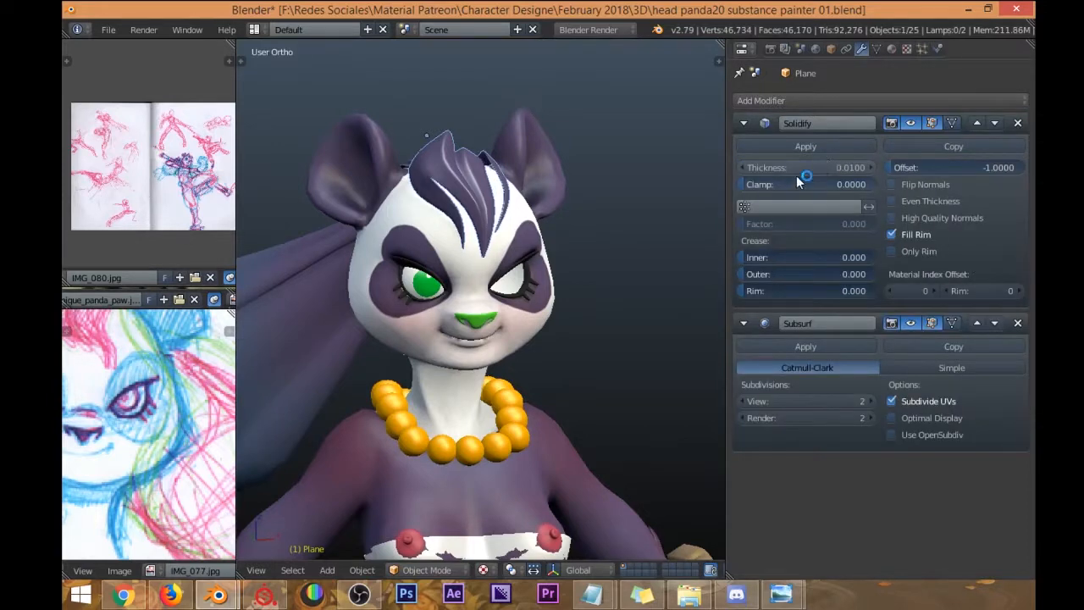
drag(779, 257, 876, 259)
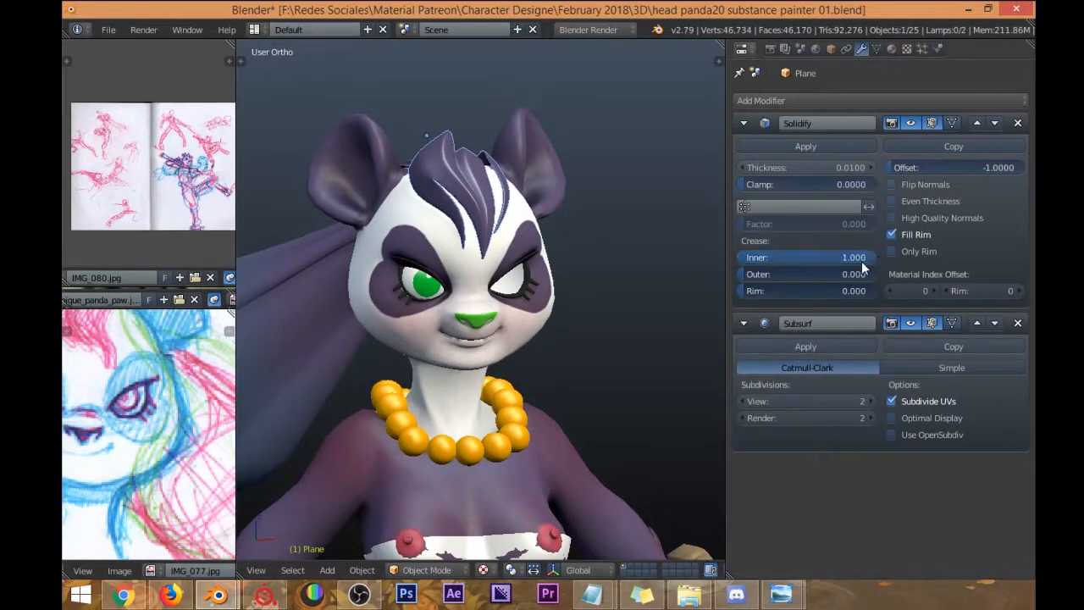
drag(792, 274, 879, 268)
Set the Solidify thickness to 0.0580 and its clamp to 2.0000 on the front hair.
drag(806, 167, 867, 167)
drag(781, 184, 876, 185)
middle_drag(495, 214, 519, 216)
scroll(512, 205, down, 4)
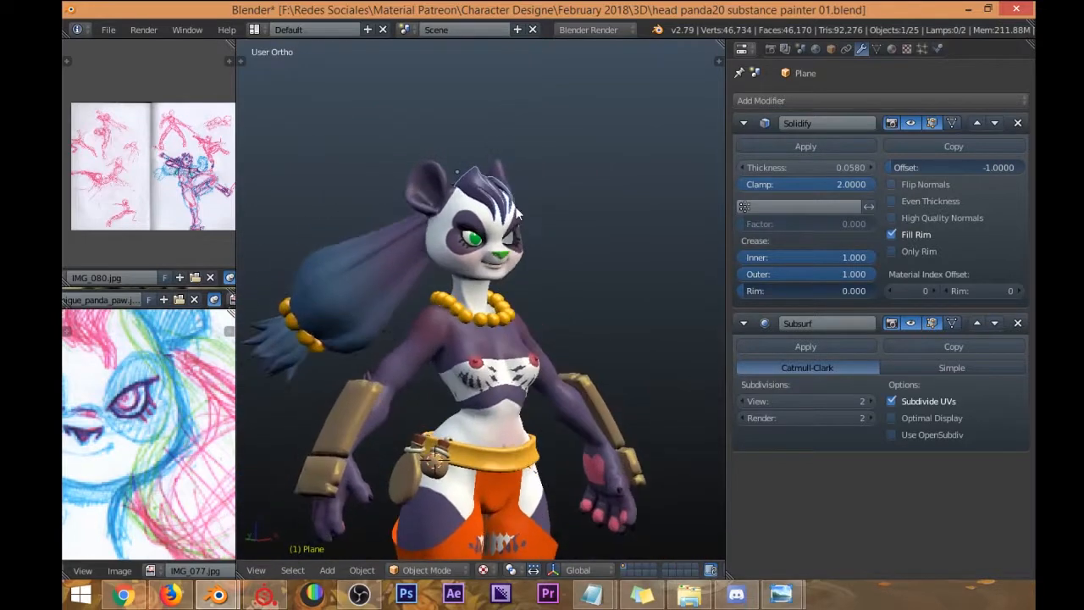
Select the open eye's sphere and add a new image texture to its green Material.001.
scroll(519, 216, up, 8)
right_click(426, 258)
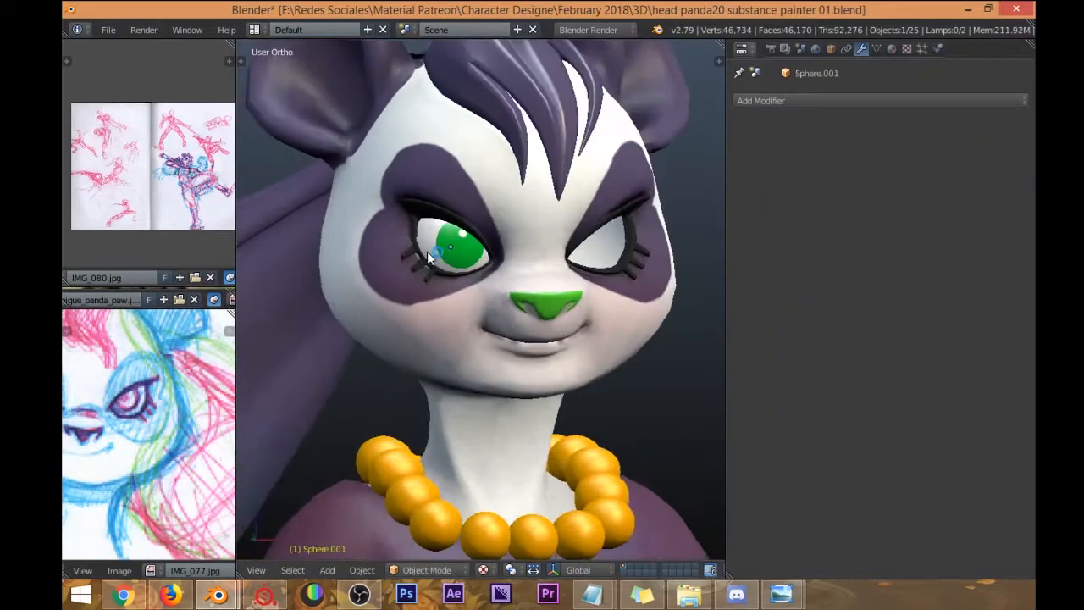
click(890, 49)
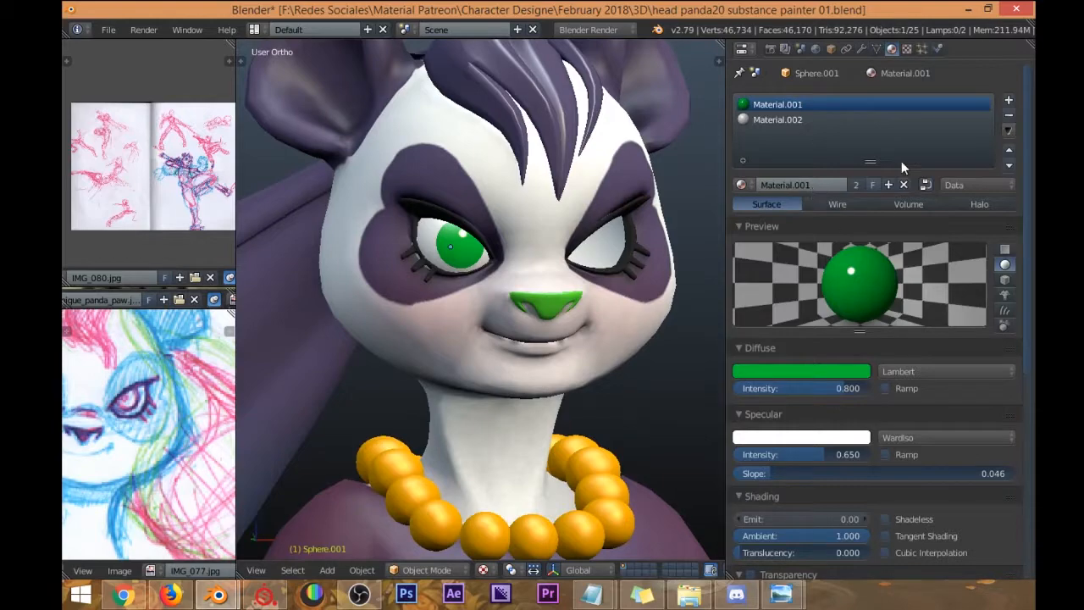
click(908, 48)
click(825, 212)
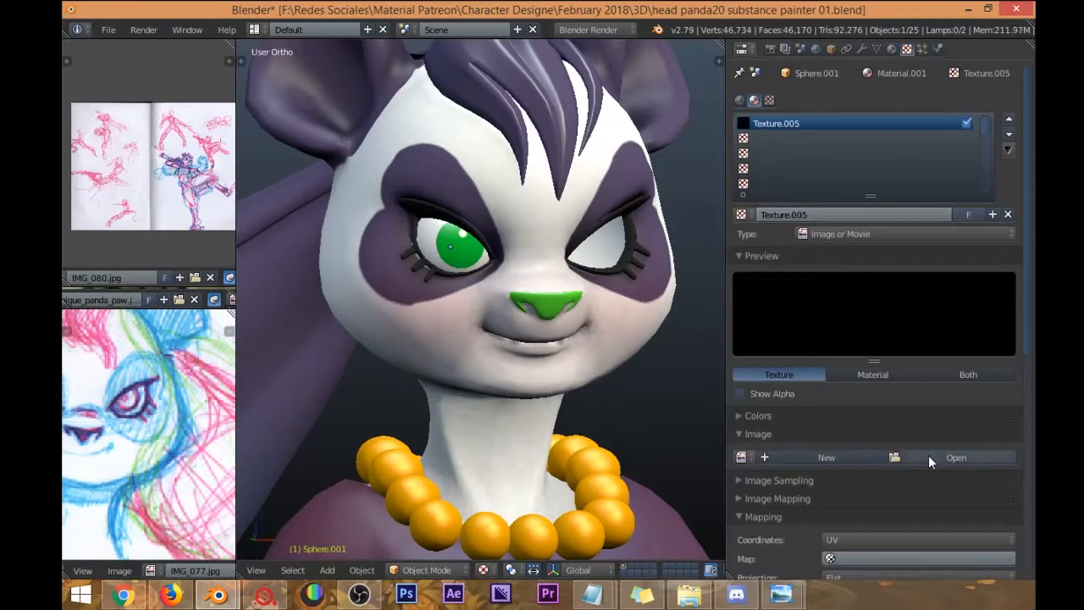
Load Material.006_Base_Color.png from the Texture folder as the image of the eye's texture.
click(927, 455)
click(412, 179)
scroll(582, 240, down, 5)
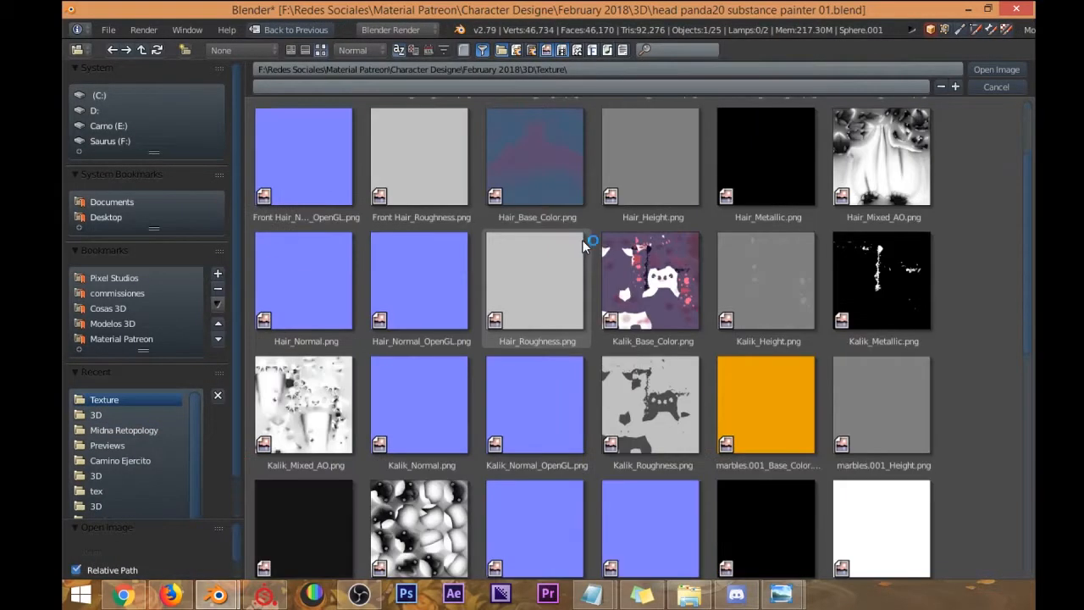
scroll(583, 238, down, 3)
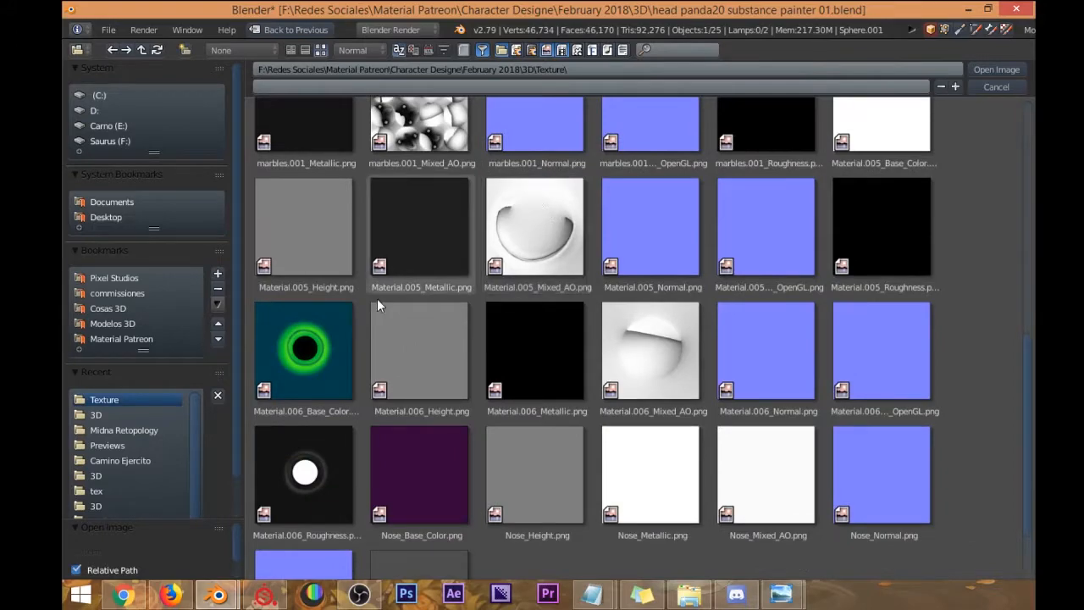
click(986, 75)
middle_drag(521, 229, 498, 201)
key(KP_1)
scroll(498, 203, down, 2)
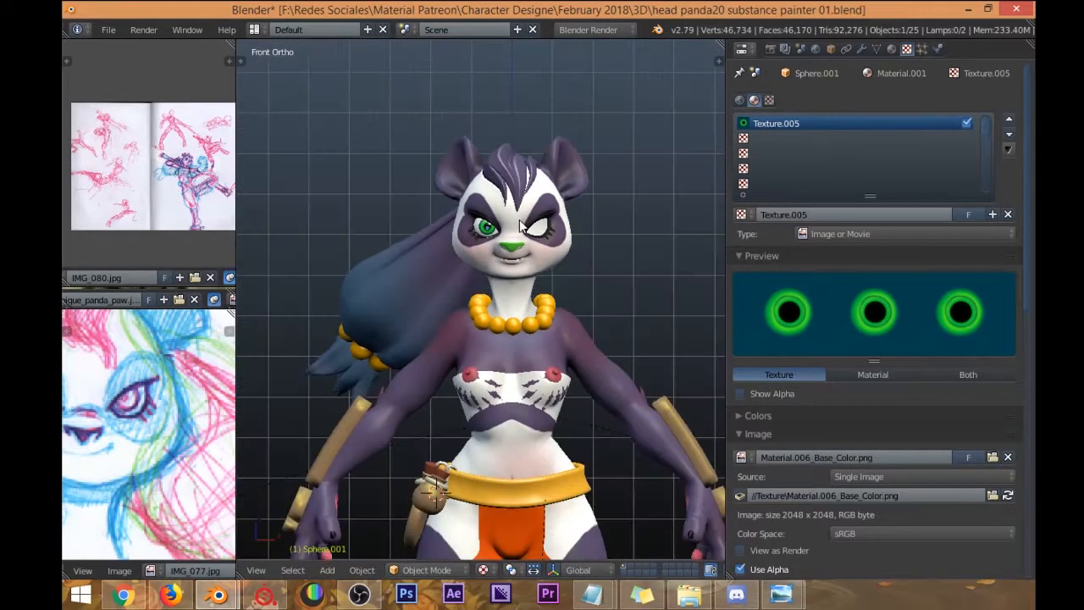
scroll(498, 203, up, 3)
Select the panda's body and add a new image texture to its Nose material.
click(879, 73)
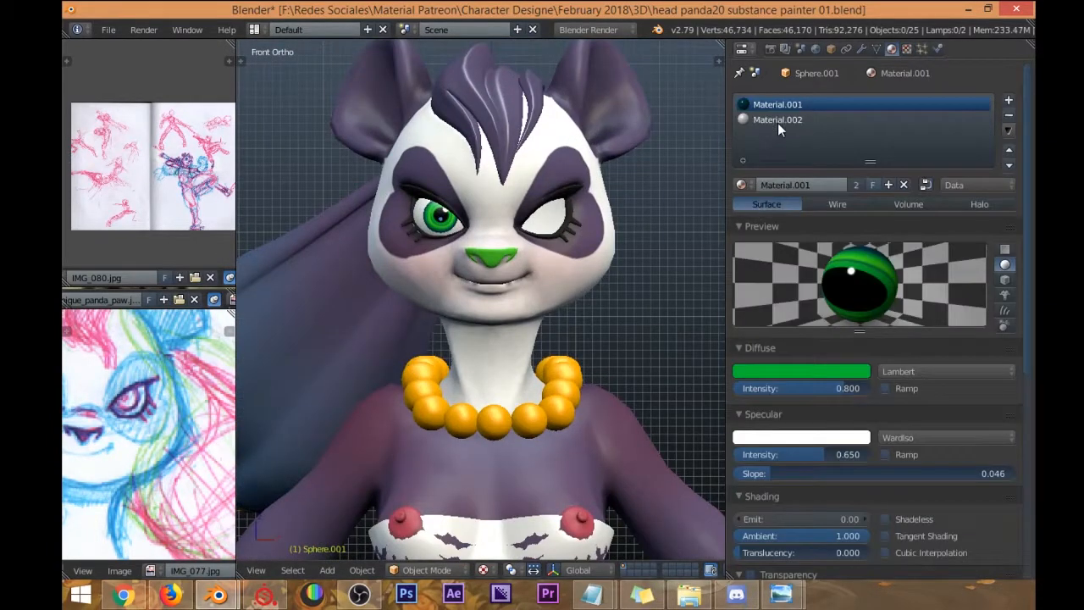
right_click(554, 261)
click(766, 134)
click(906, 49)
click(825, 215)
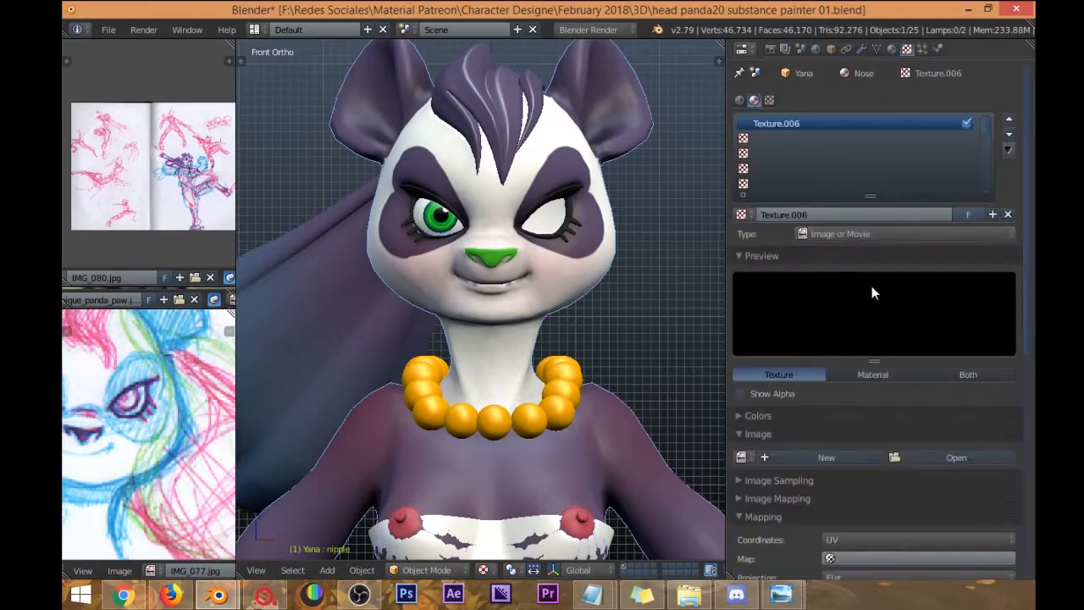
Browse the maps in the Texture folder for a suitable image for the Nose material.
scroll(876, 334, down, 3)
click(927, 371)
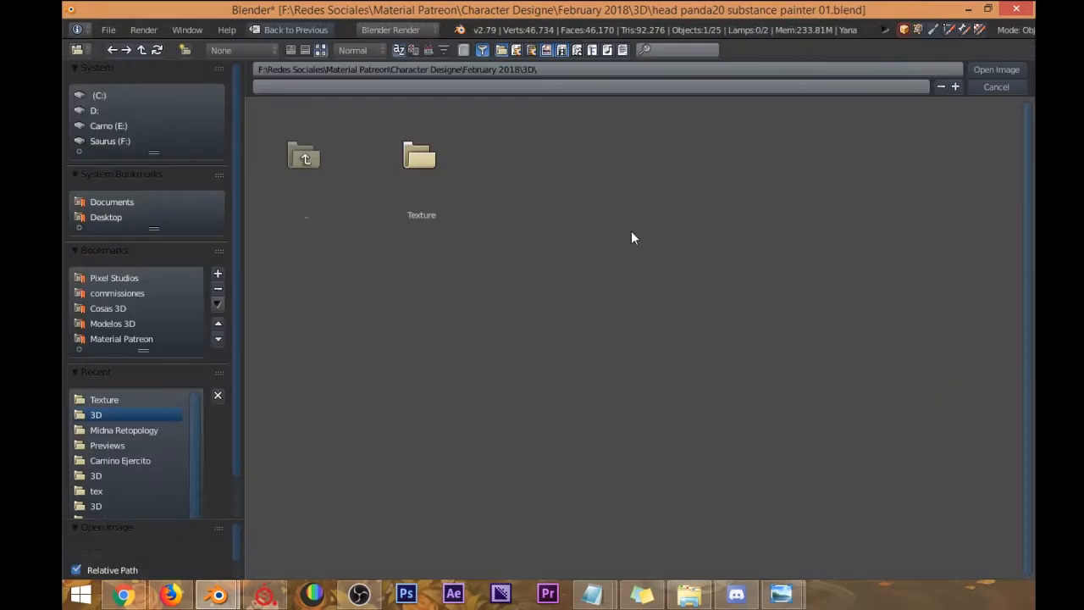
click(421, 157)
scroll(536, 298, down, 3)
scroll(606, 292, up, 1)
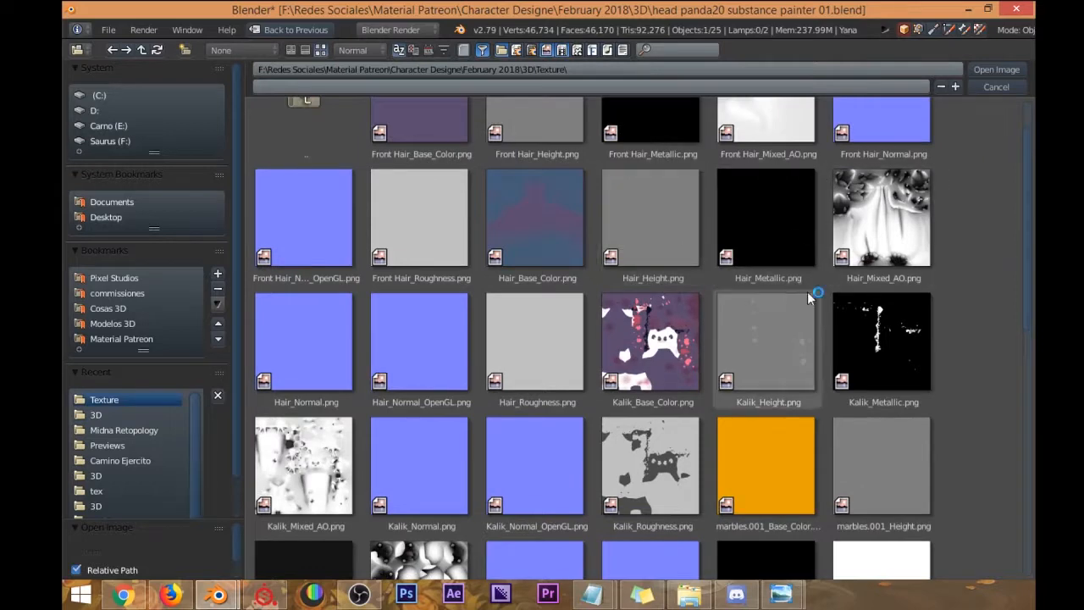
scroll(762, 254, down, 5)
scroll(547, 381, down, 6)
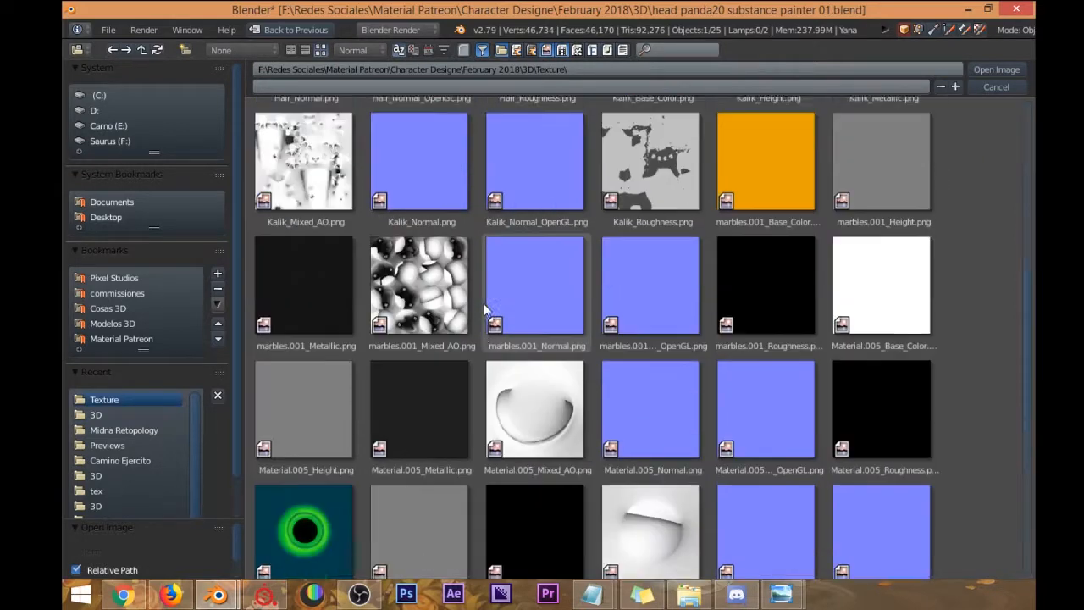
scroll(753, 292, down, 3)
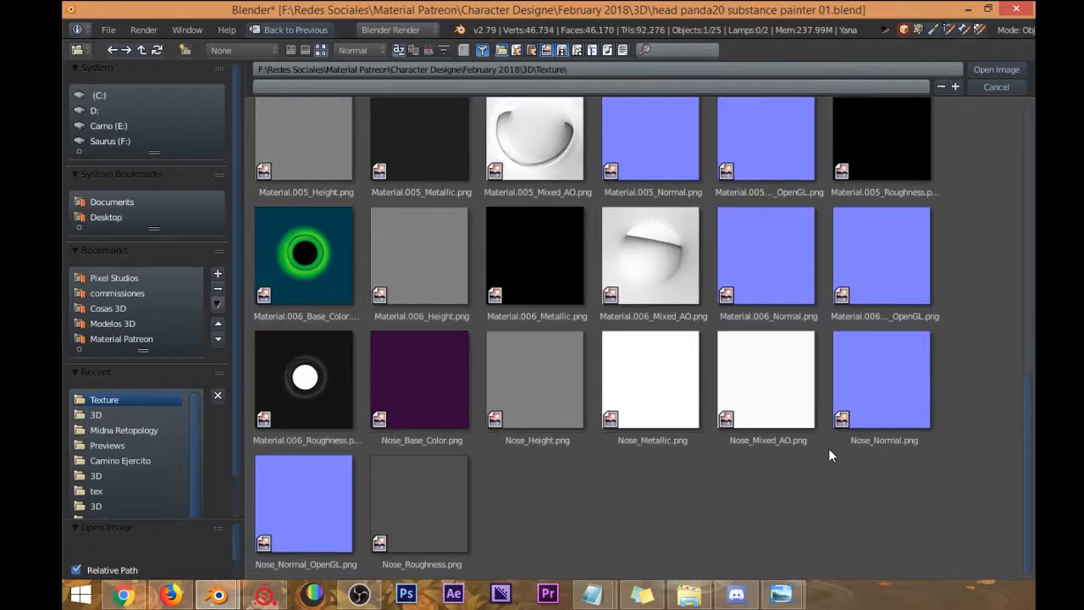
scroll(488, 368, up, 3)
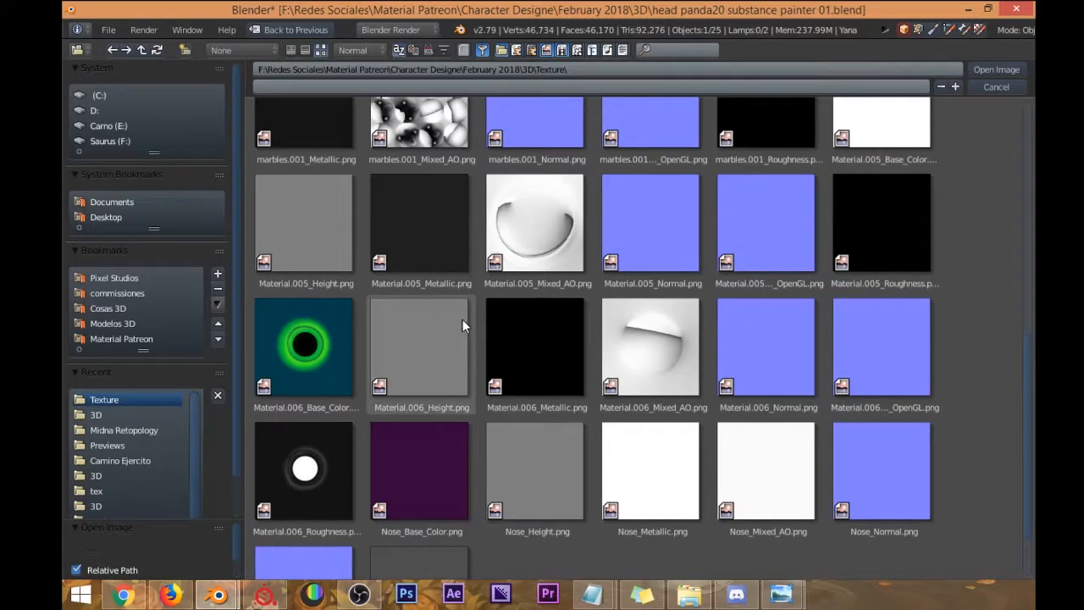
scroll(528, 383, up, 5)
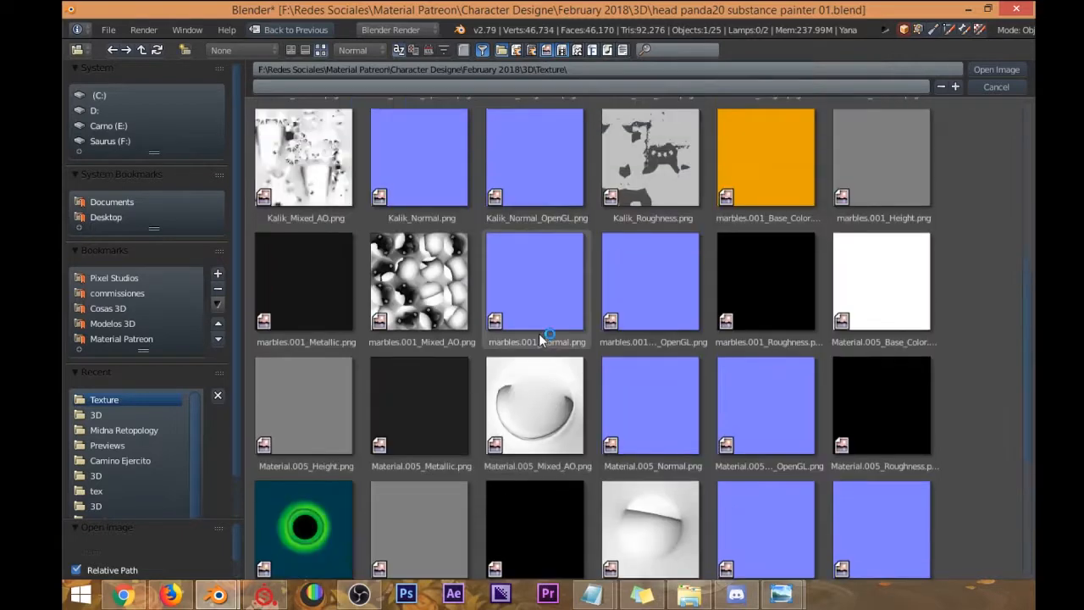
scroll(524, 336, up, 3)
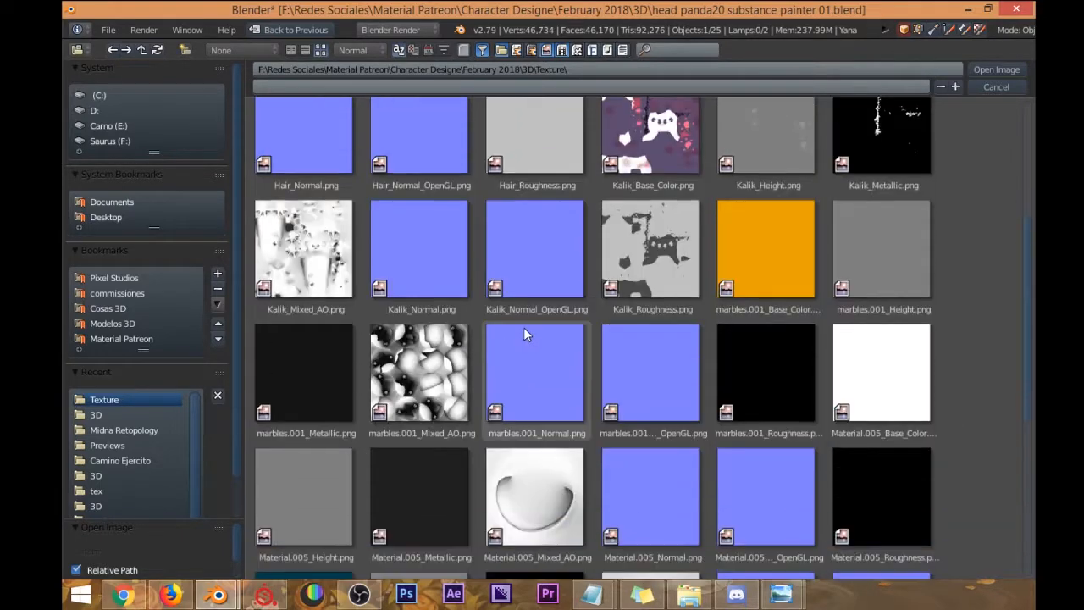
scroll(524, 336, up, 5)
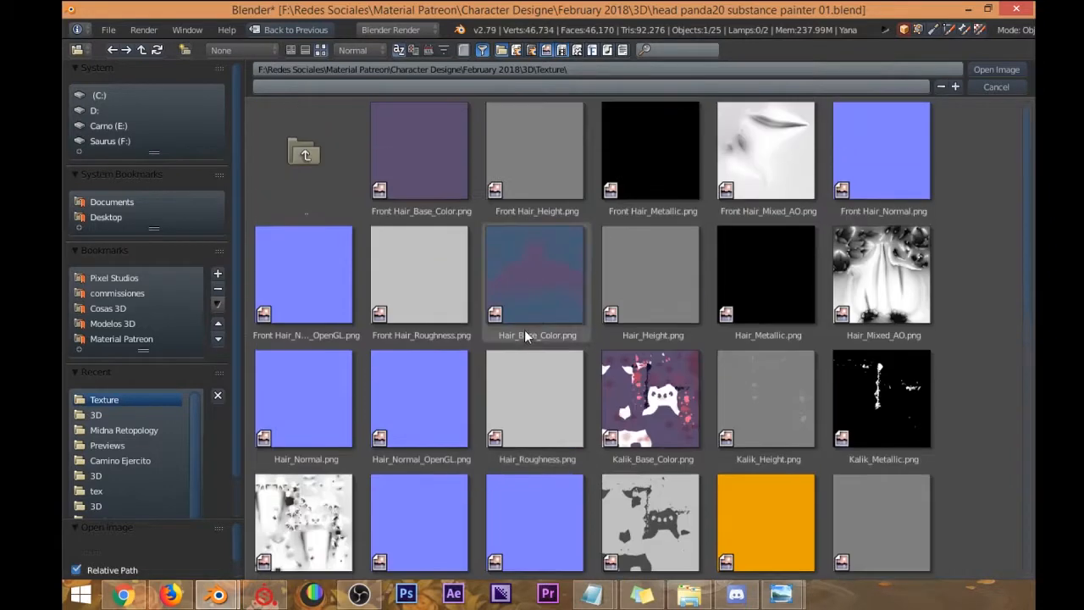
key(Escape)
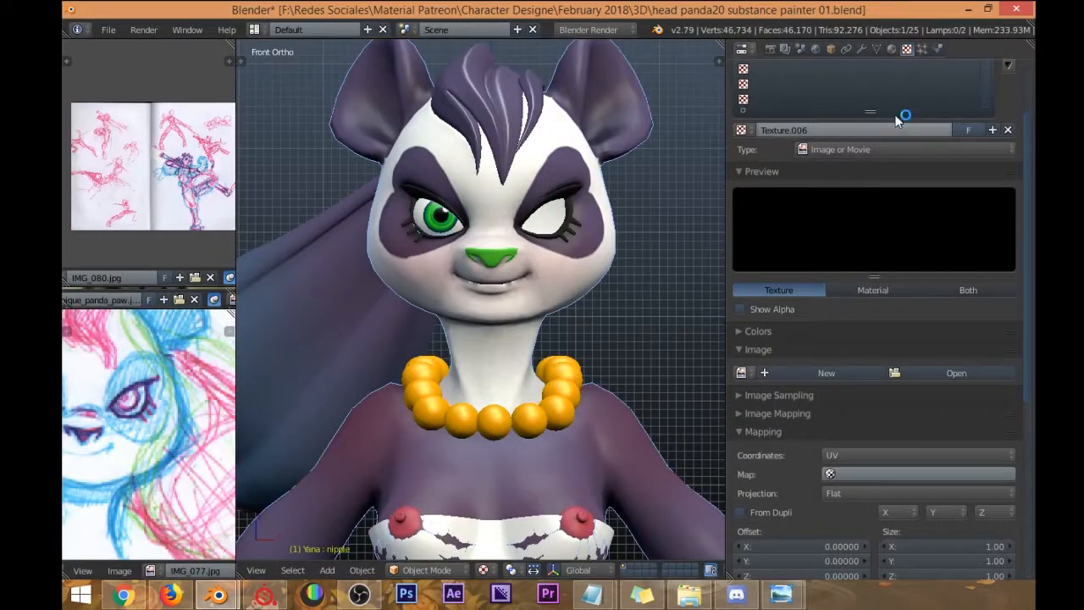
Set the Nose material's diffuse color to black, hex 000000.
click(893, 48)
click(806, 356)
click(804, 349)
click(806, 369)
drag(857, 231, 862, 279)
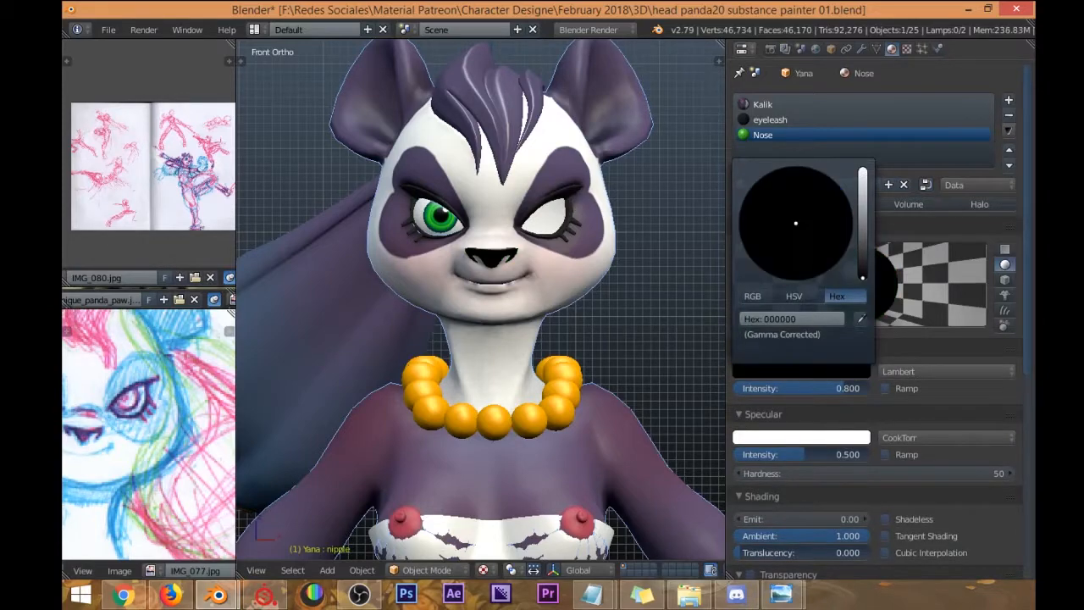
mouse_move(508, 254)
middle_down()
mouse_move(569, 252)
mouse_move(517, 254)
middle_up()
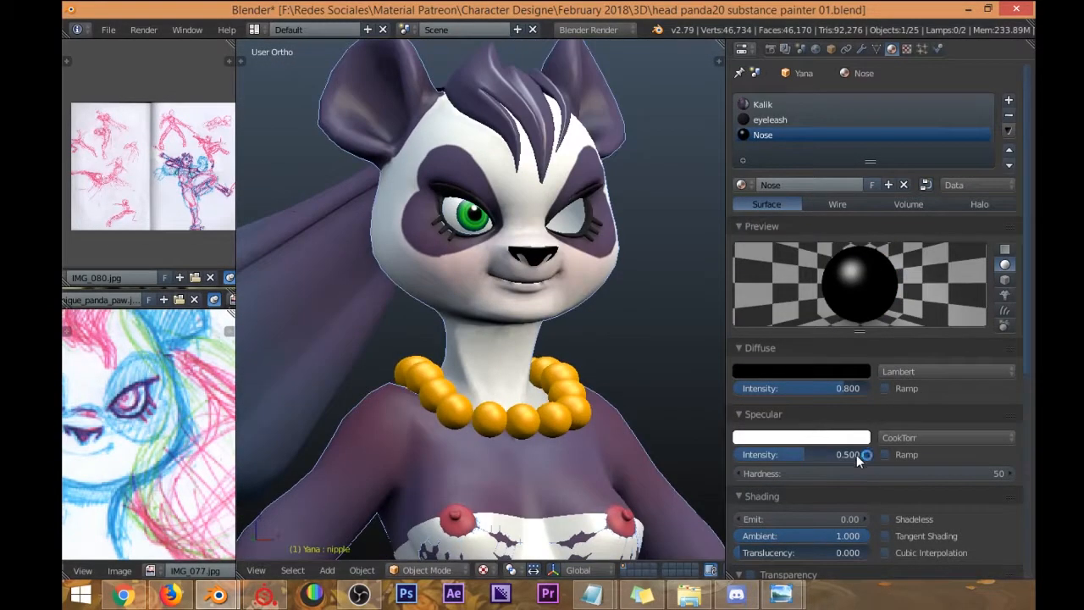
Raise the specular intensity of the Nose material to 0.847.
drag(869, 455, 848, 455)
middle_drag(542, 355, 533, 329)
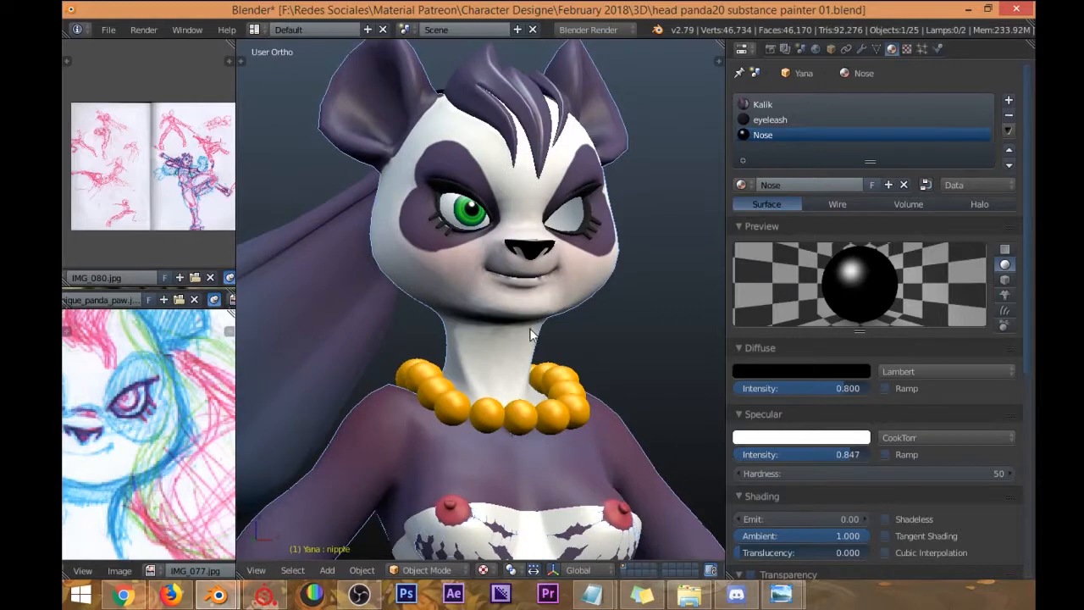
key(KP_1)
scroll(534, 254, down, 2)
mouse_move(533, 254)
middle_down()
mouse_move(539, 241)
mouse_move(547, 251)
middle_up()
key(KP_1)
scroll(538, 306, down, 2)
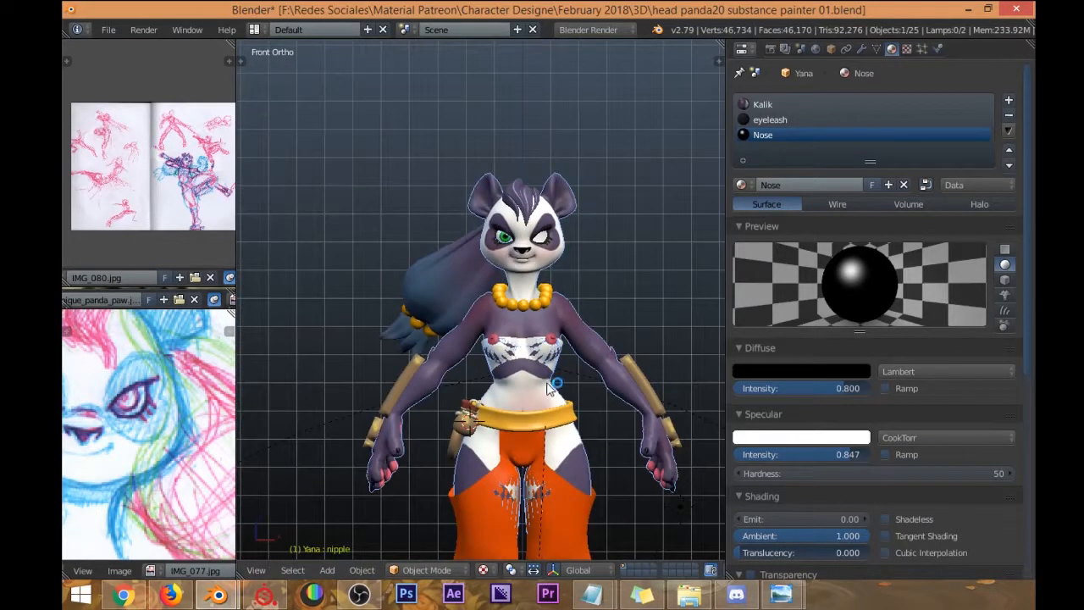
scroll(530, 312, up, 3)
scroll(529, 305, up, 4)
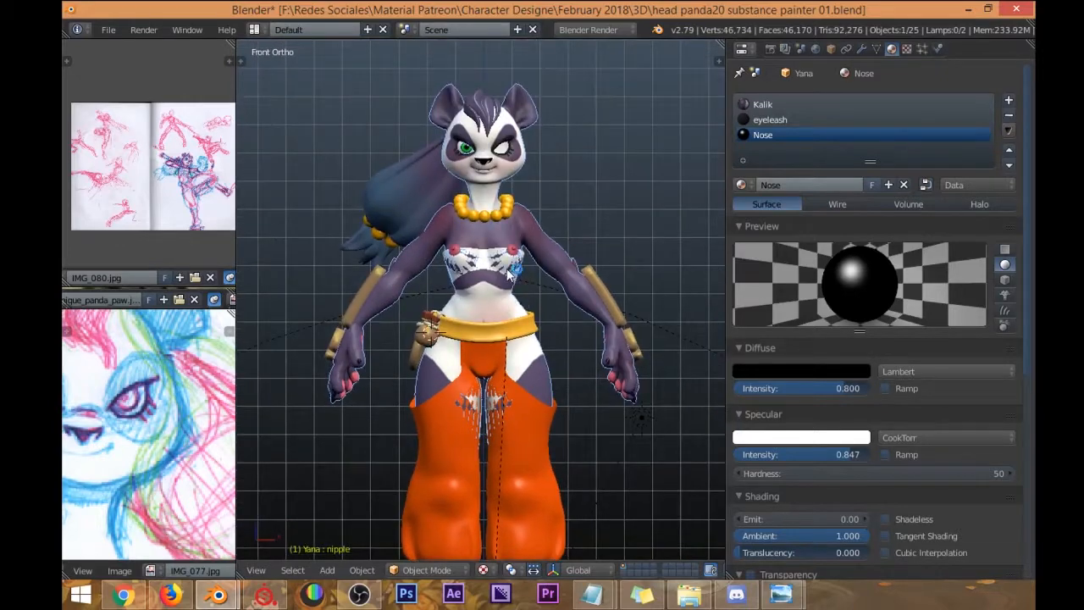
Select the body mesh and set its nipple shape key value to 1.000.
right_click(511, 270)
shift+middle_drag(470, 263, 476, 295)
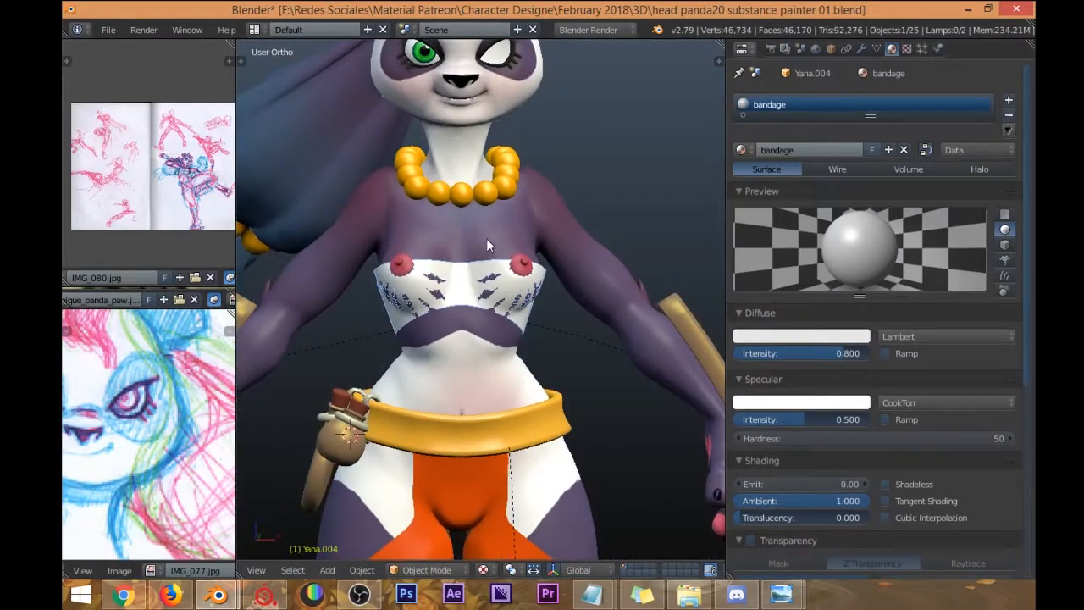
right_click(486, 241)
click(878, 49)
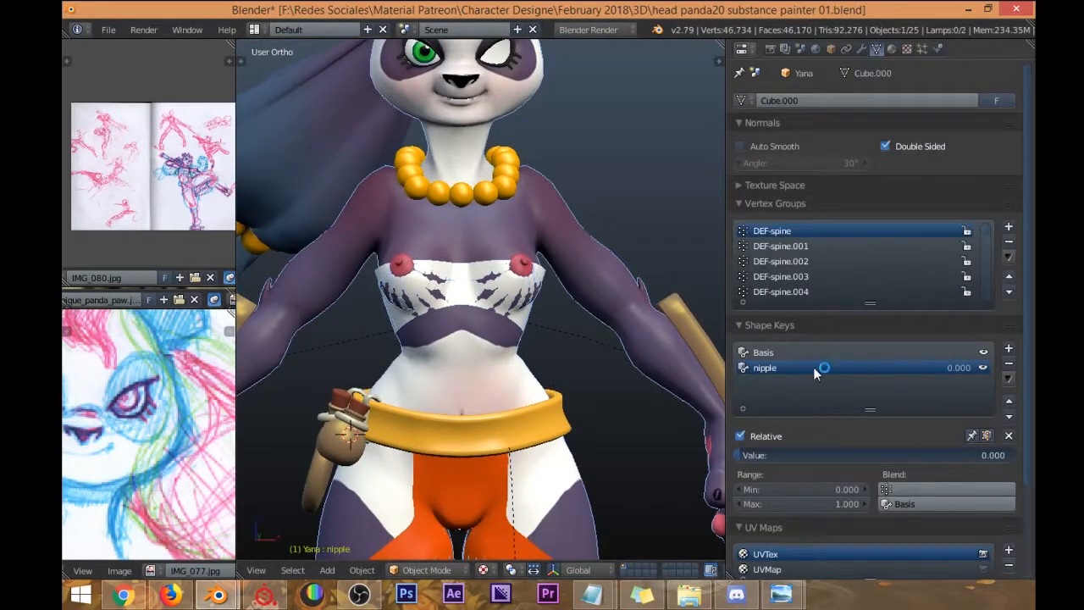
drag(828, 455, 1000, 455)
middle_drag(587, 298, 489, 250)
key(KP_1)
shift+middle_drag(469, 131, 415, 219)
scroll(415, 218, up, 3)
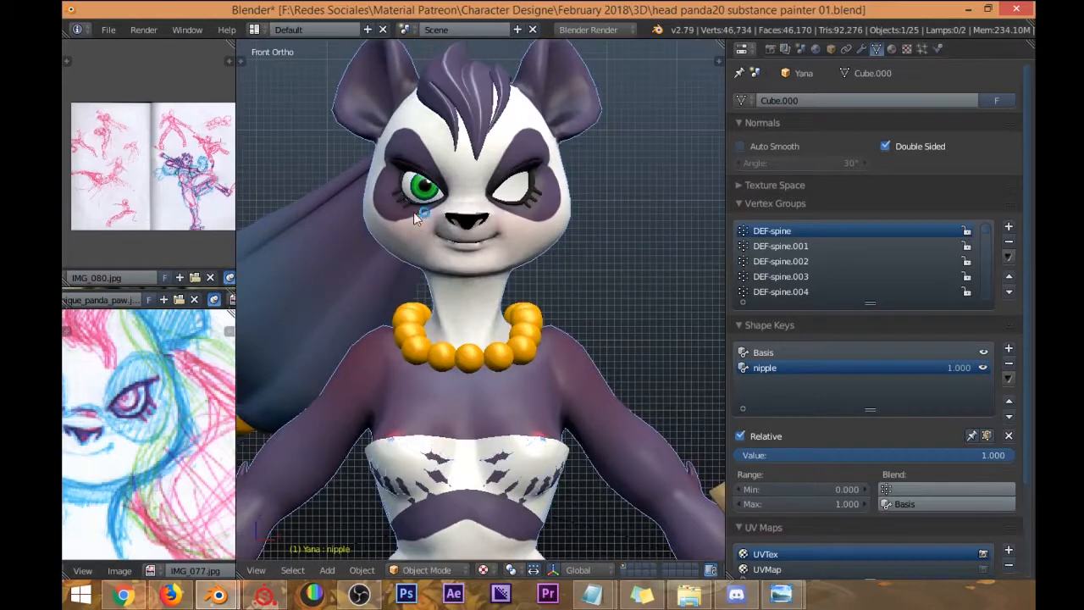
Add a Mirror modifier to the long hair mesh behind the head.
right_click(311, 241)
middle_drag(312, 241, 508, 318)
click(860, 49)
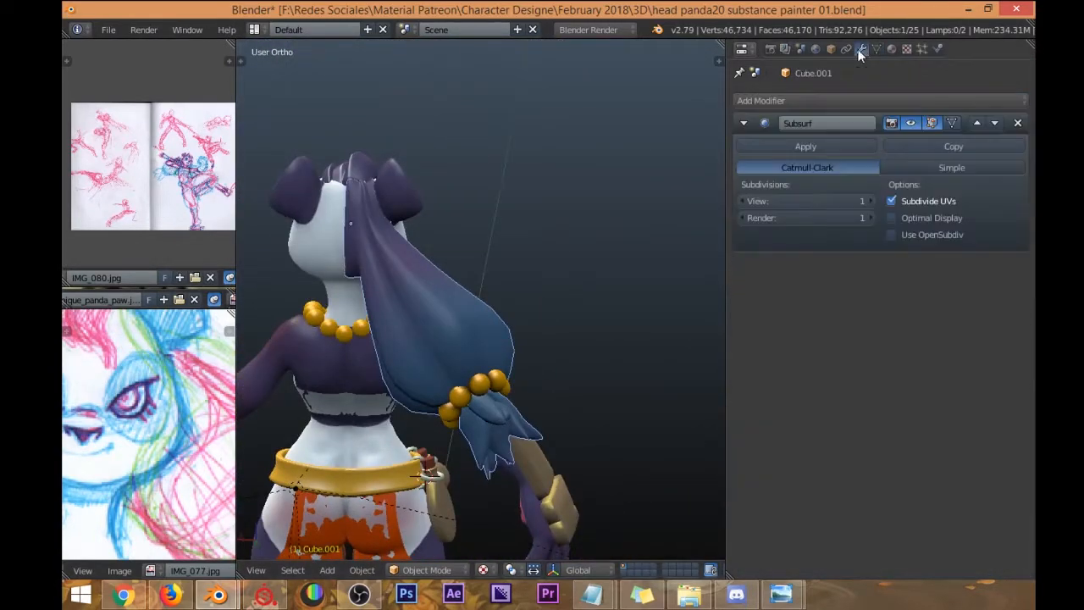
click(823, 100)
click(715, 252)
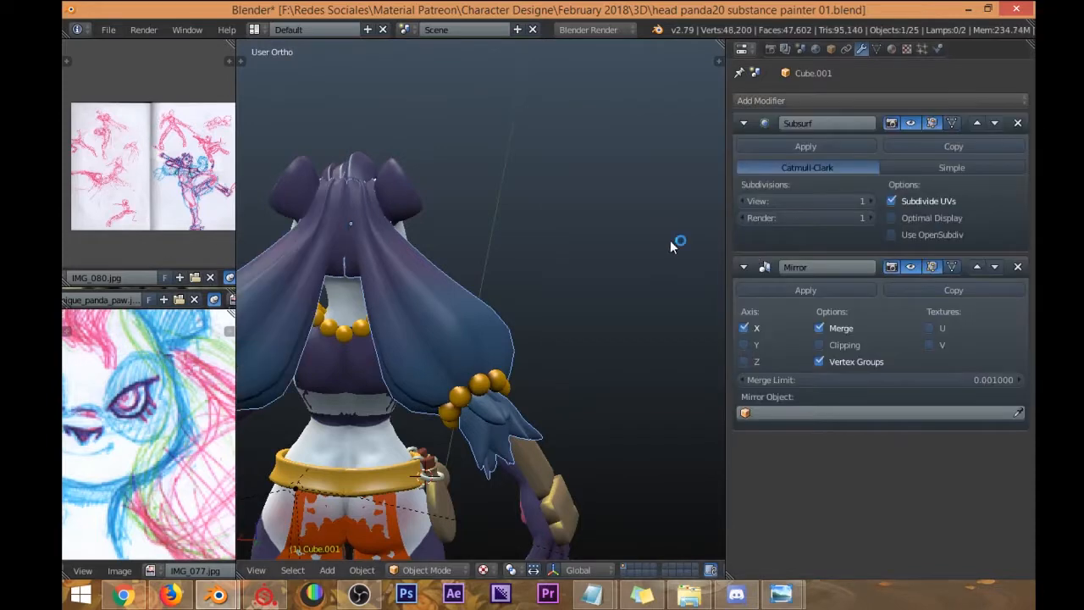
Edit the hair mesh and select the edge loop running along its centre seam.
scroll(383, 240, up, 10)
key(Tab)
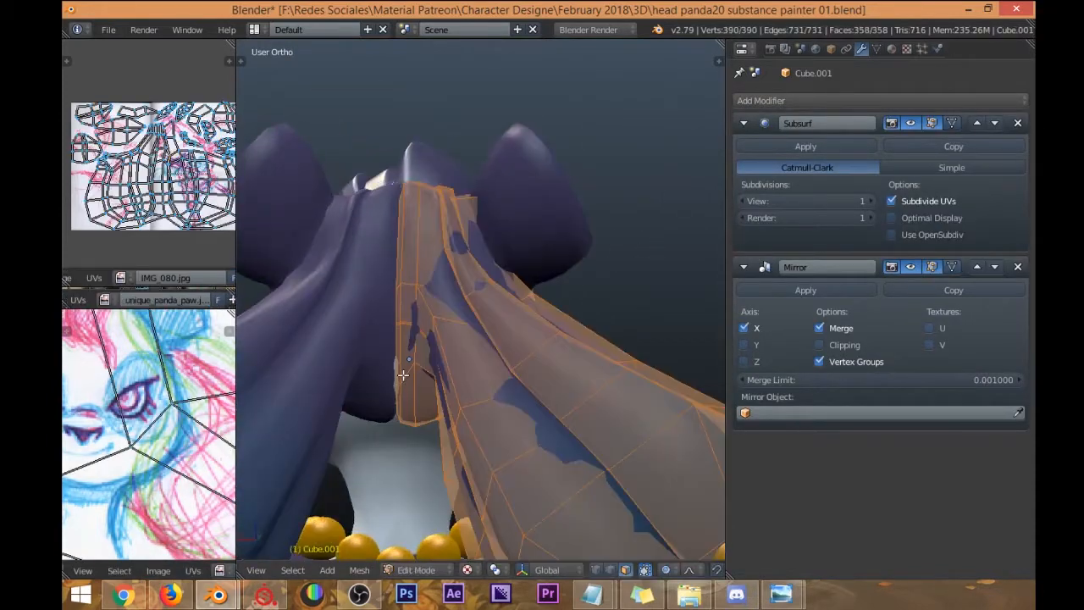
middle_drag(400, 309, 403, 249)
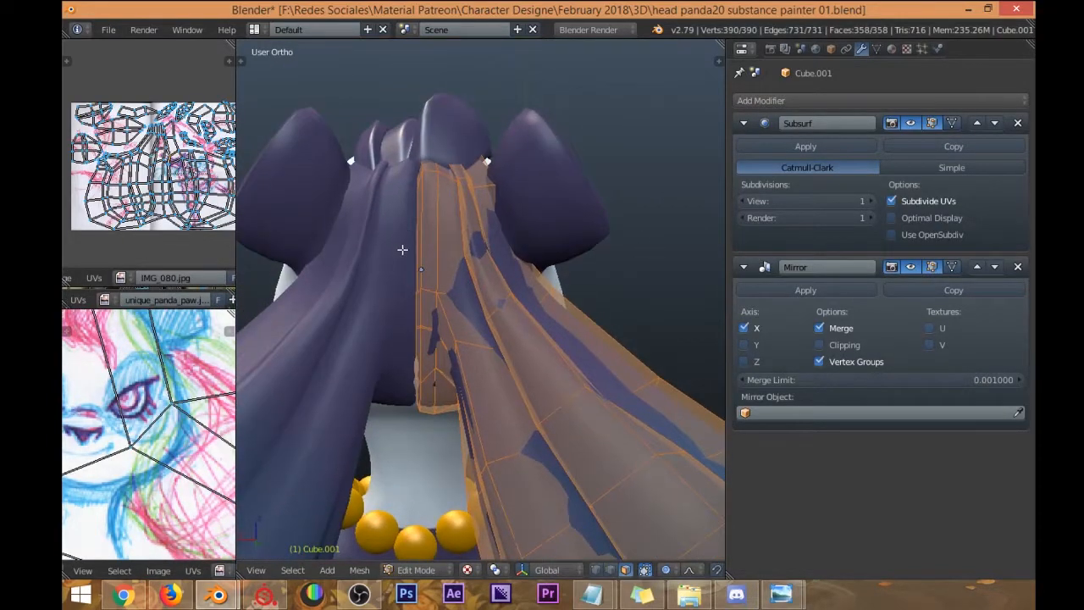
key(ctrl+Tab)
click(388, 235)
right_click(417, 234)
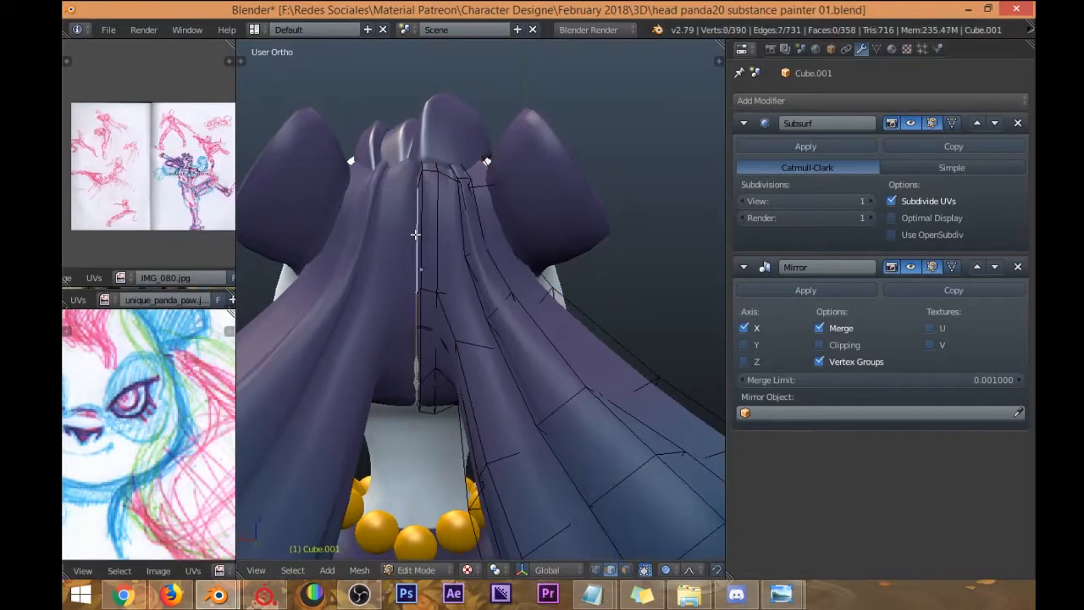
Try to scale the selected seam edges along the X axis to close the gap.
key(s)
key(x)
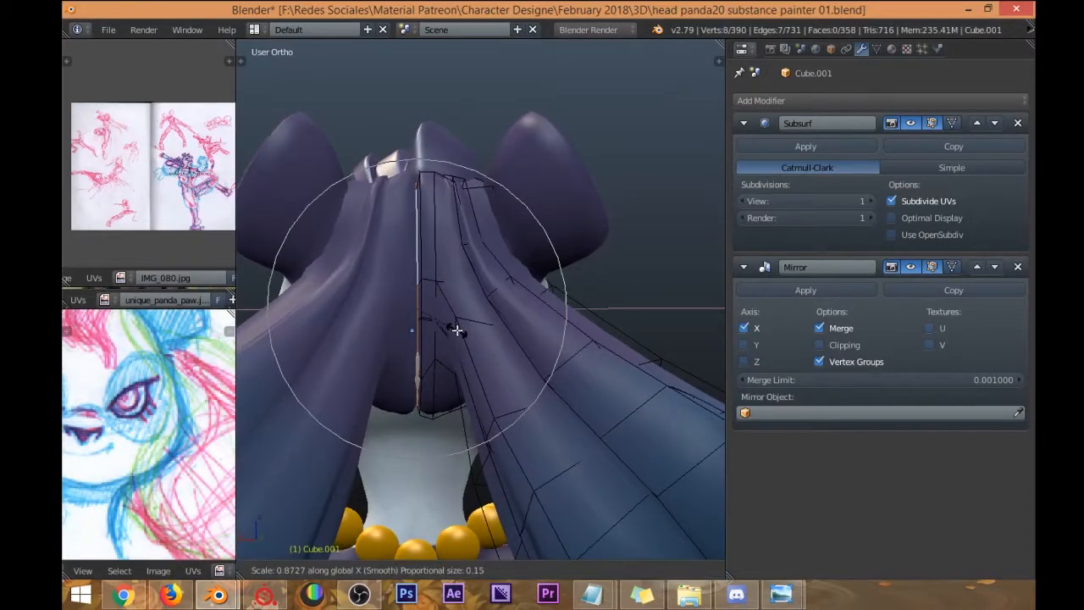
right_click(454, 318)
key(s)
key(x)
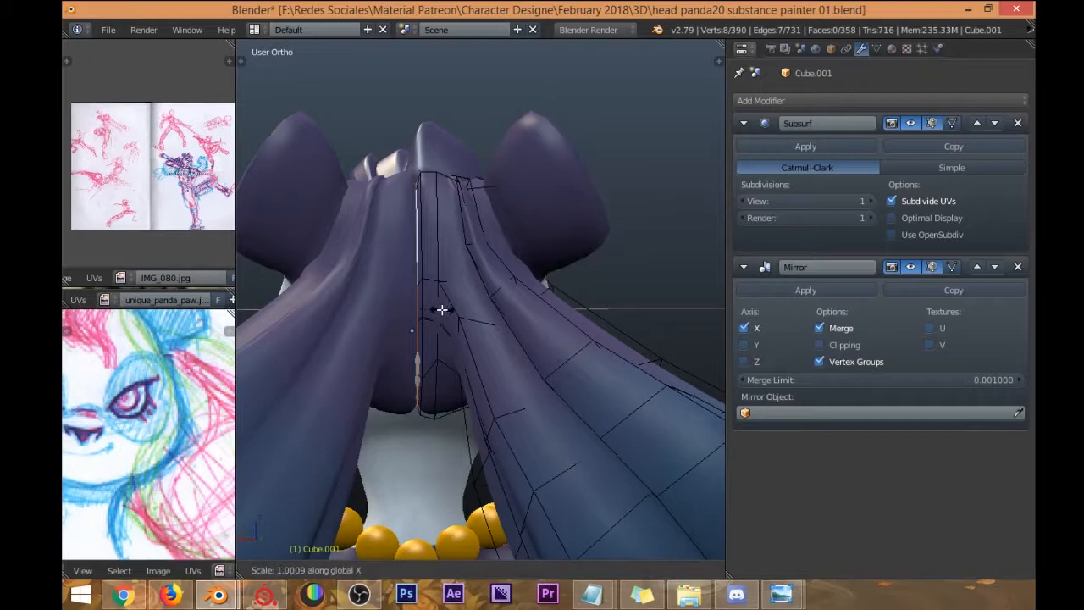
click(431, 314)
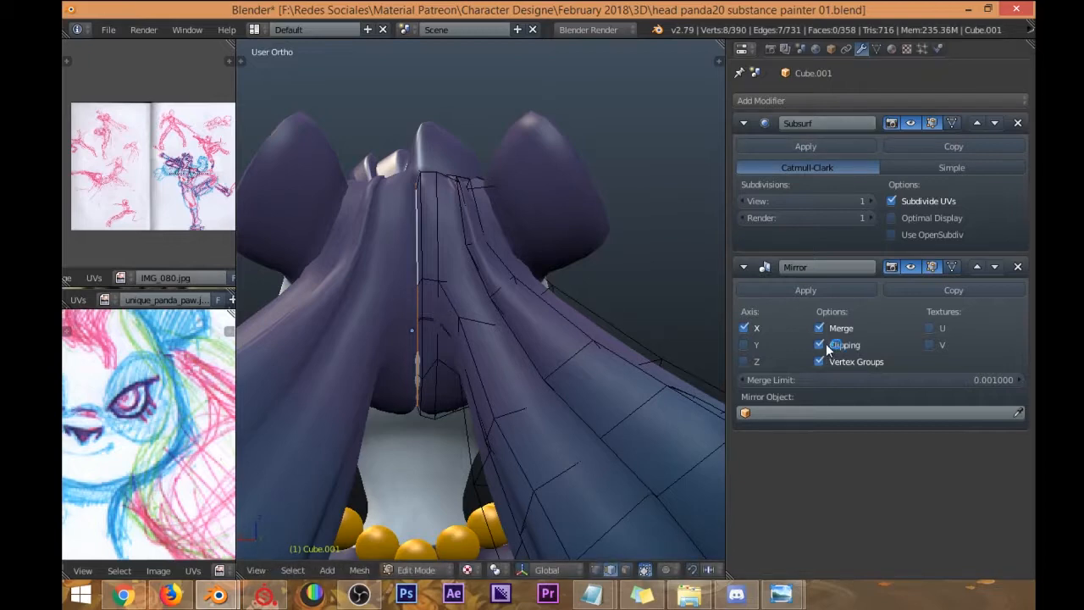
Place the Mirror modifier above Subsurf in the hair's modifier stack.
click(977, 267)
middle_drag(618, 305, 445, 280)
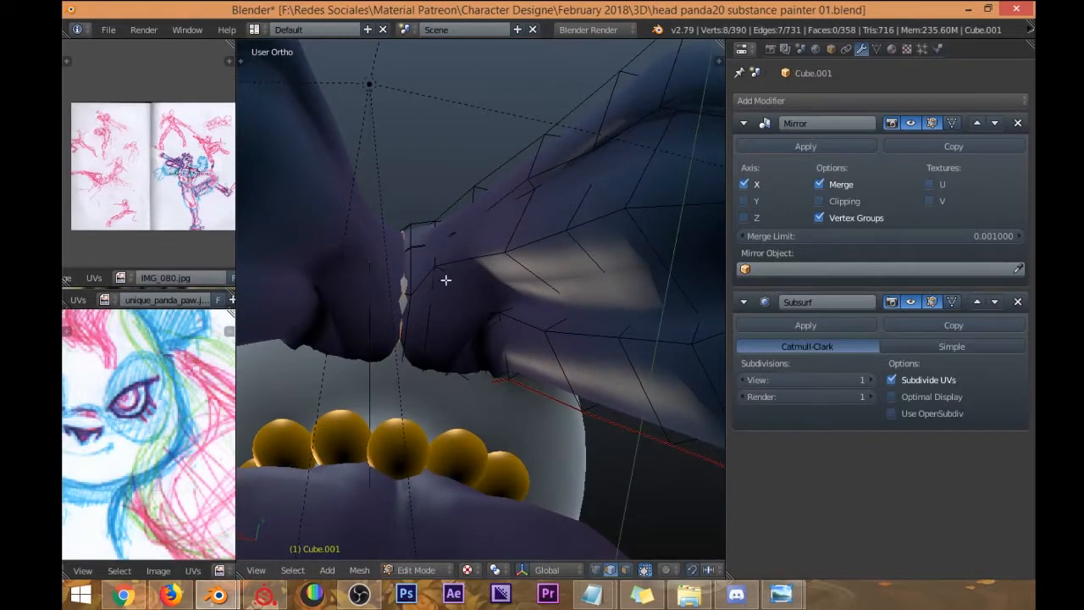
key(g)
right_click(446, 271)
Enable Clipping on the hair's Mirror modifier and move the seam edge loop onto the mirror plane.
click(825, 202)
middle_drag(476, 235, 425, 227)
key(g)
click(468, 206)
Move the vertices at the lower end of the hair's centre seam toward the mirror plane and leave mesh editing.
key(ctrl+Tab)
click(394, 370)
right_click(398, 393)
shift+right_click(404, 413)
middle_drag(406, 413, 404, 475)
key(g)
click(477, 431)
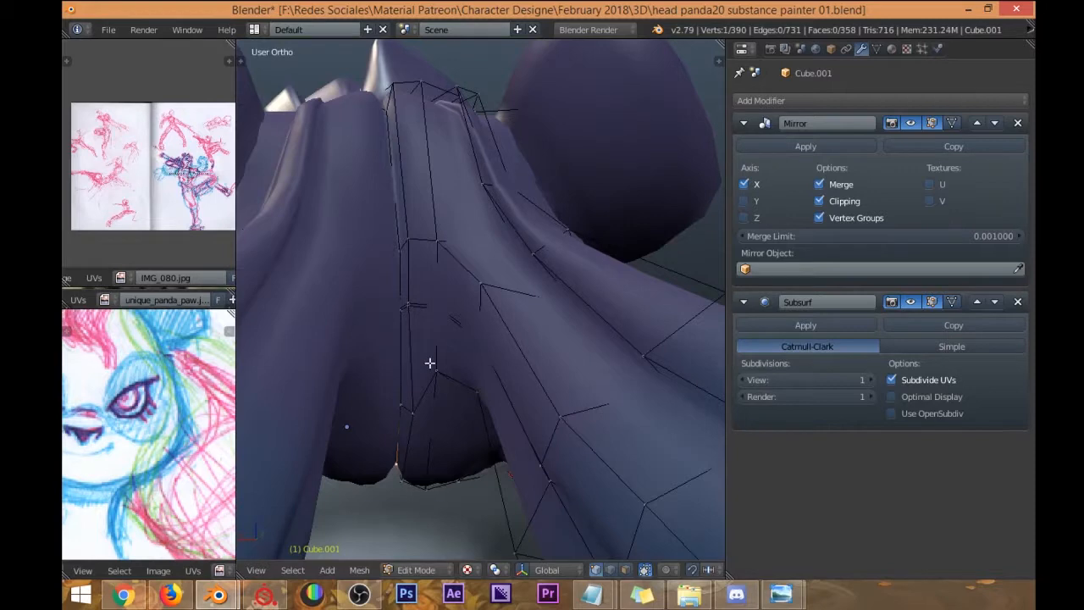
scroll(430, 363, down, 3)
key(Tab)
middle_drag(435, 268, 395, 361)
scroll(436, 272, down, 2)
Add a Mirror modifier to the gold beads around the hair tip.
right_click(320, 385)
click(821, 100)
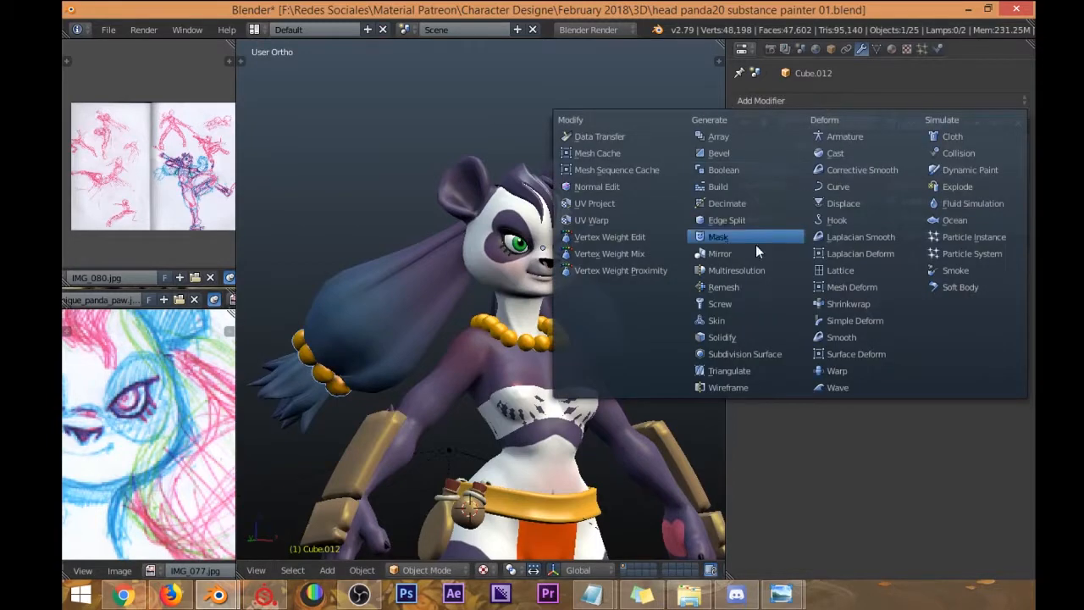
click(735, 253)
middle_drag(608, 260, 531, 262)
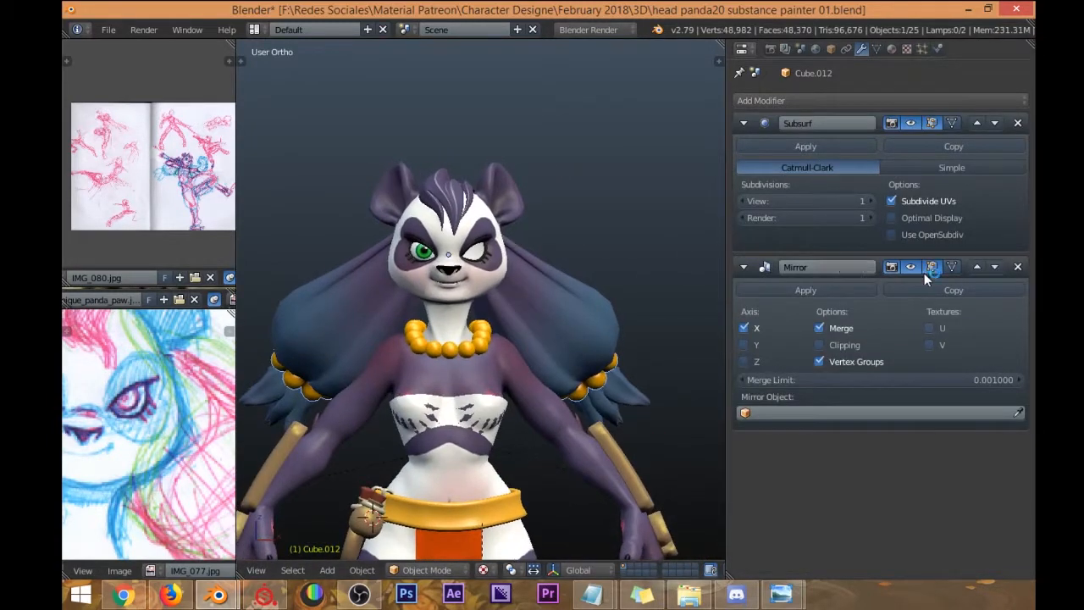
Place the beads' Mirror modifier above Subsurf and apply it.
click(976, 267)
click(805, 146)
middle_drag(474, 348, 356, 359)
middle_drag(424, 320, 341, 340)
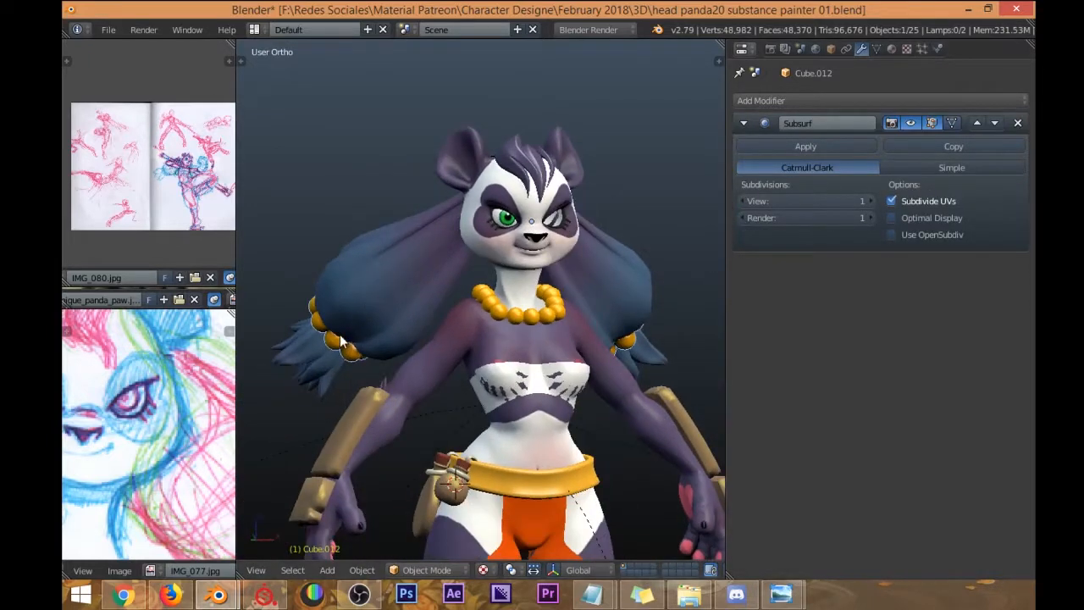
Apply the Mirror modifier on the hair mesh.
right_click(380, 307)
click(824, 145)
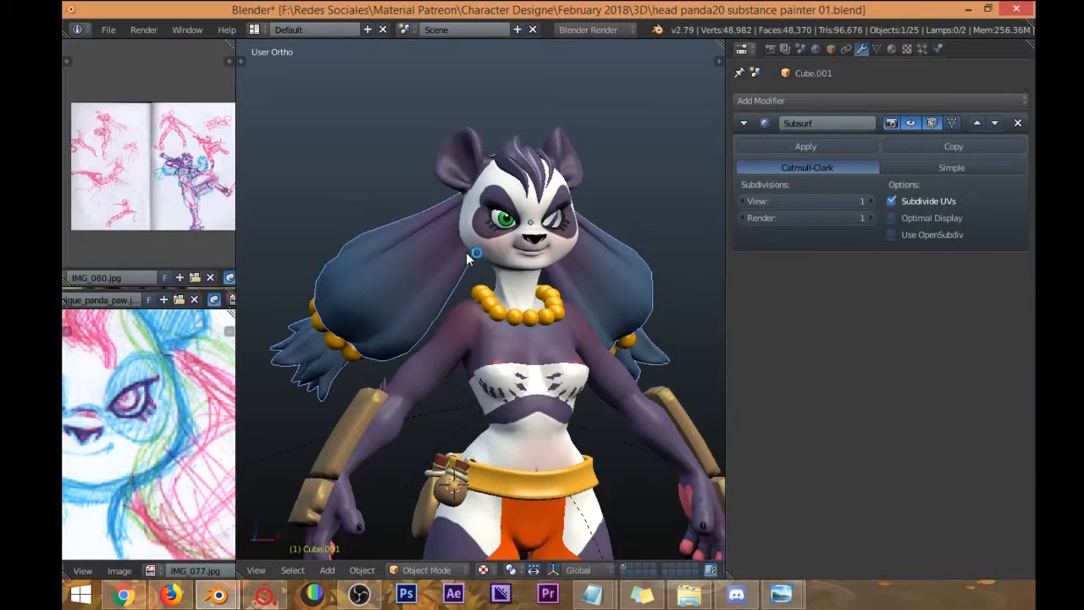
middle_drag(466, 252, 416, 280)
scroll(472, 275, up, 2)
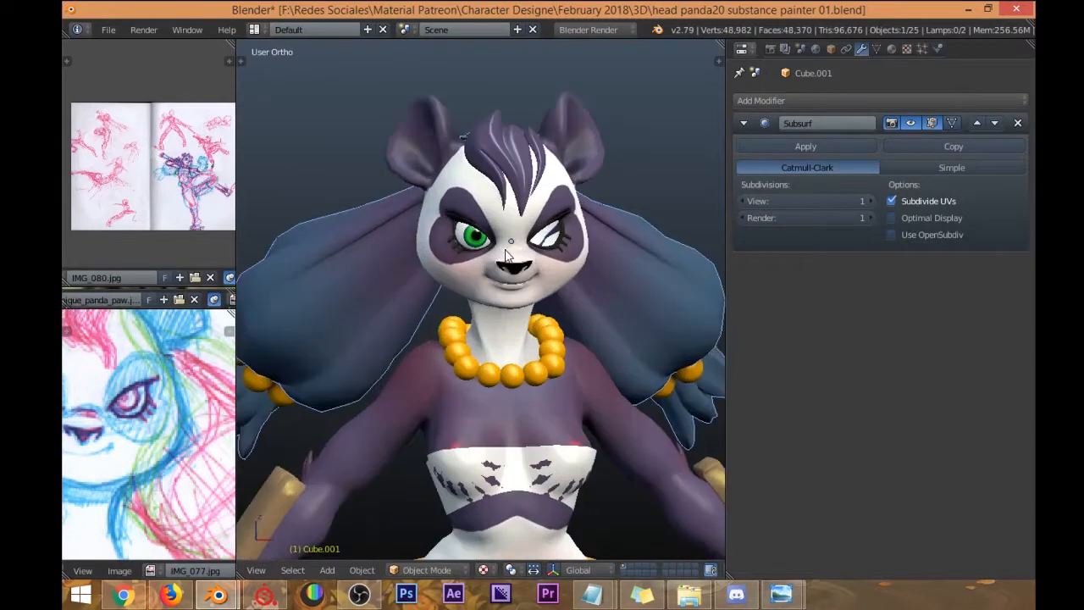
Duplicate the green eyeball and move the copy about 0.118 along X into the empty eye socket.
key(KP_1)
right_click(446, 207)
scroll(426, 265, up, 2)
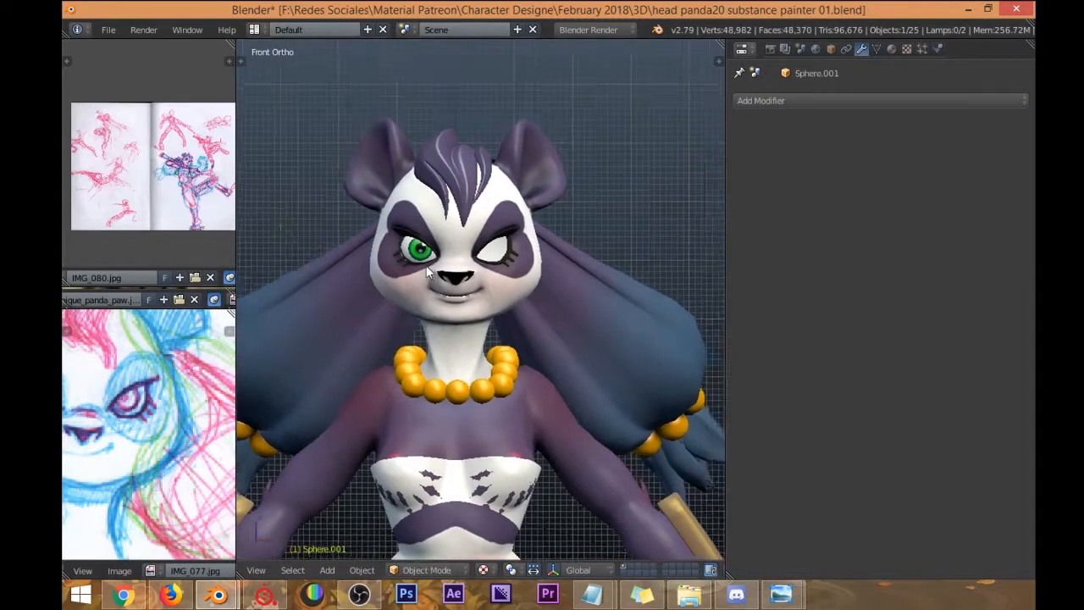
key(shift+d)
key(x)
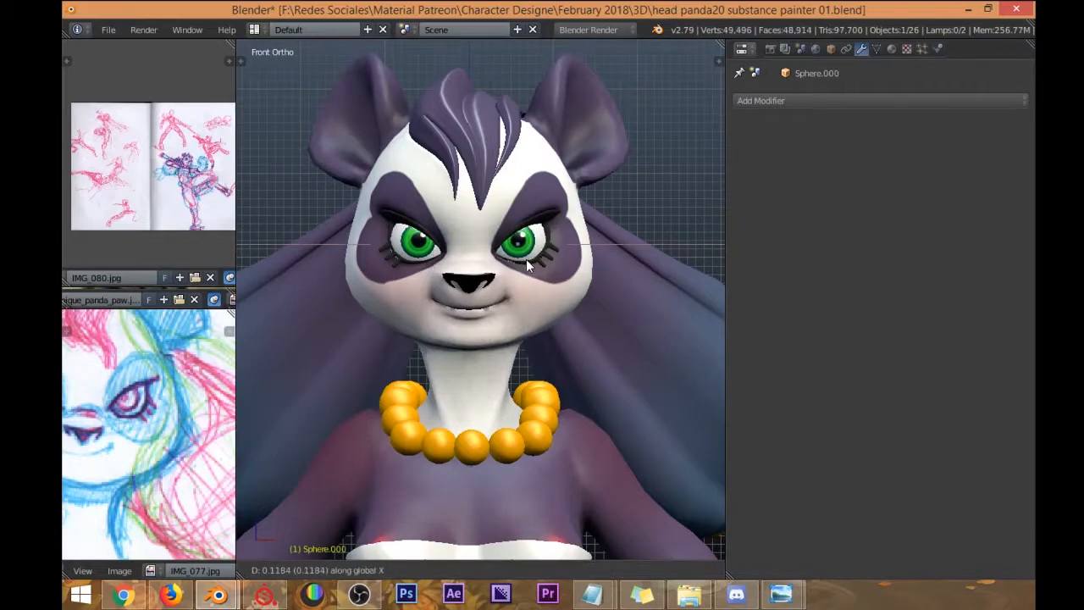
click(526, 265)
key(a)
Examine the whole character from the front, checking the mirrored hair, both eyes and the full body.
mouse_move(527, 265)
middle_down()
mouse_move(468, 272)
mouse_move(602, 247)
mouse_move(515, 256)
middle_up()
scroll(517, 264, down, 7)
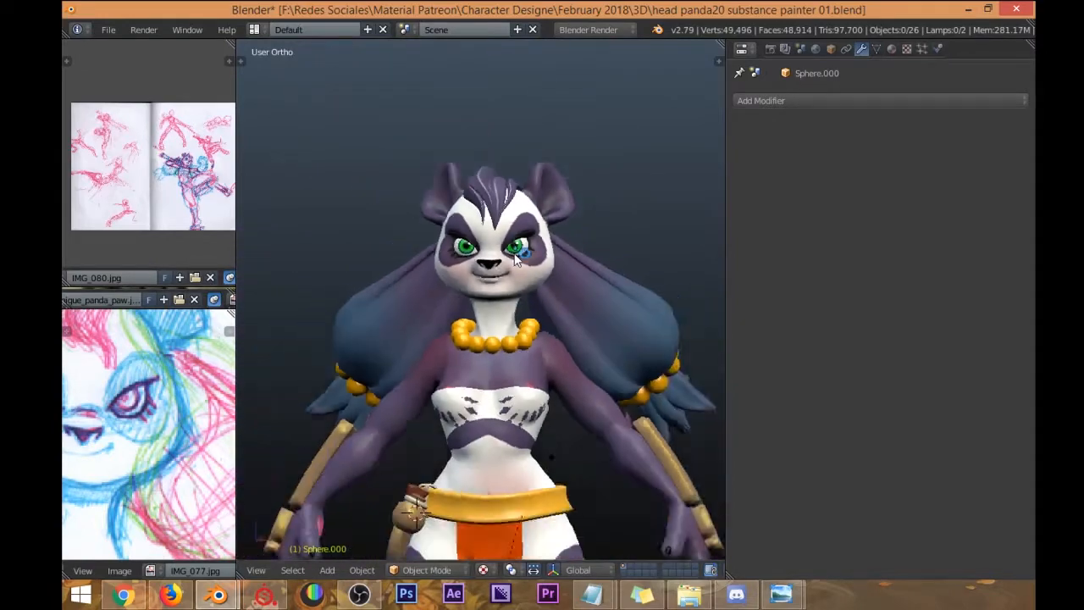
key(KP_1)
scroll(519, 267, up, 5)
scroll(519, 266, up, 1)
scroll(479, 356, down, 3)
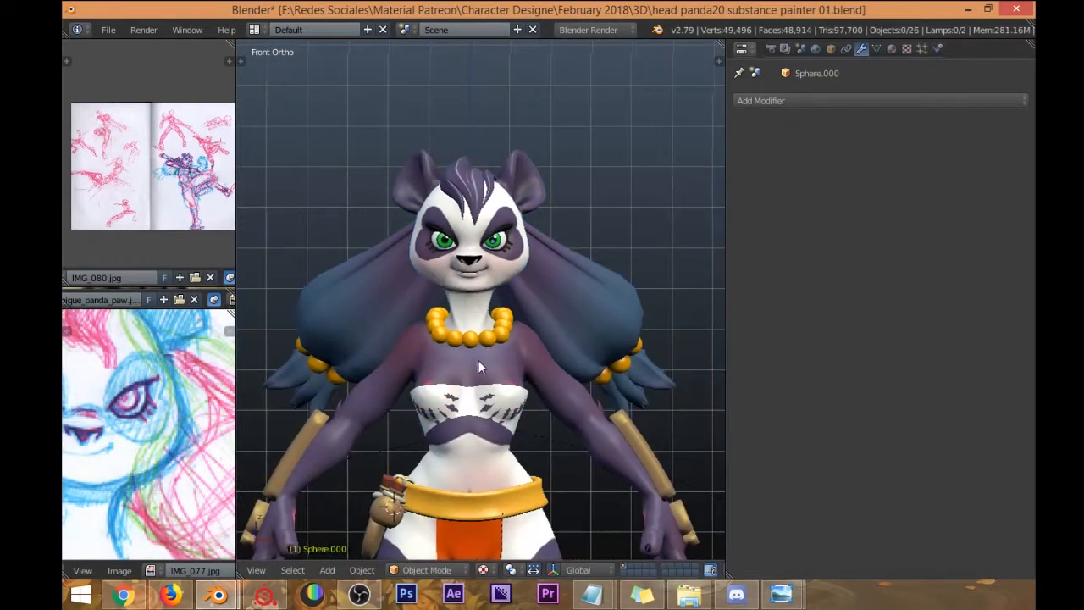
shift+middle_drag(479, 359, 480, 281)
shift+middle_drag(480, 379, 480, 262)
scroll(480, 263, down, 3)
shift+middle_drag(551, 320, 551, 261)
shift+middle_drag(467, 153, 461, 184)
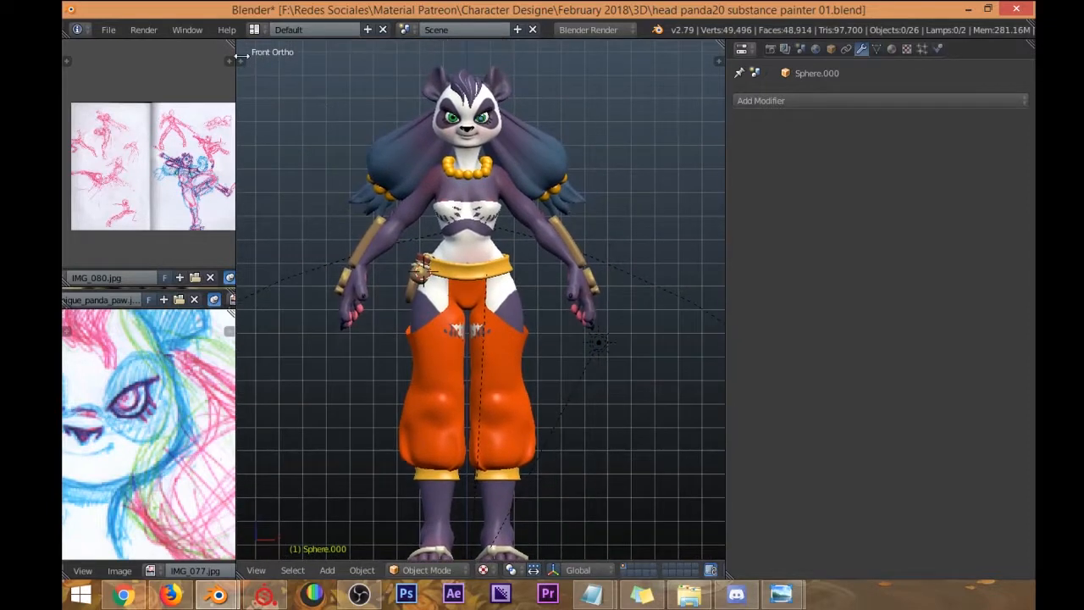
Save the scene as a new file named head panda20 substance painter 02.blend.
click(112, 31)
click(134, 161)
click(924, 86)
click(942, 71)
right_click(546, 222)
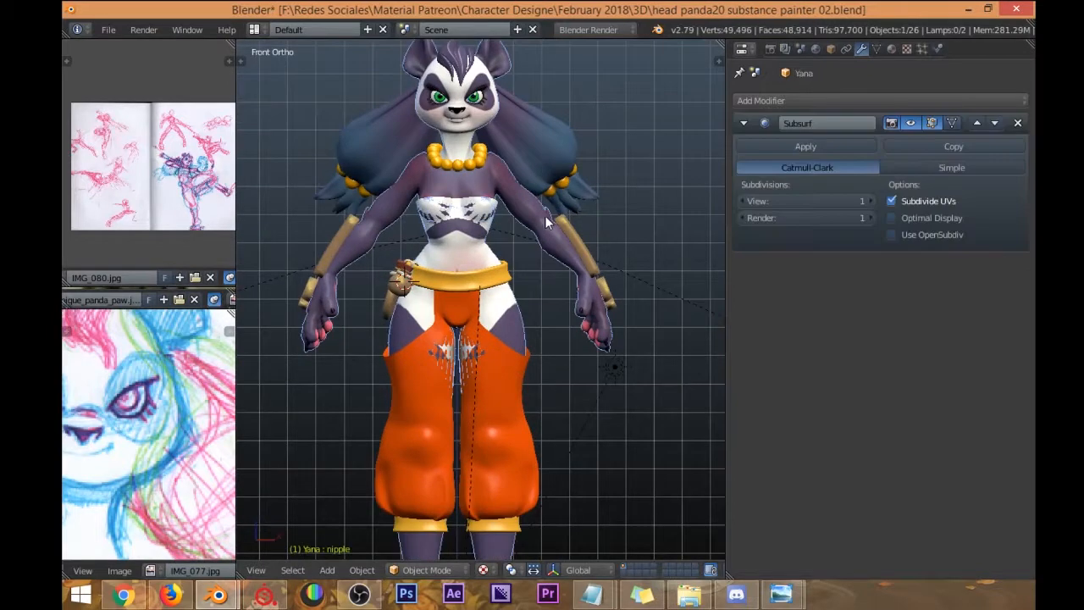
scroll(444, 157, up, 2)
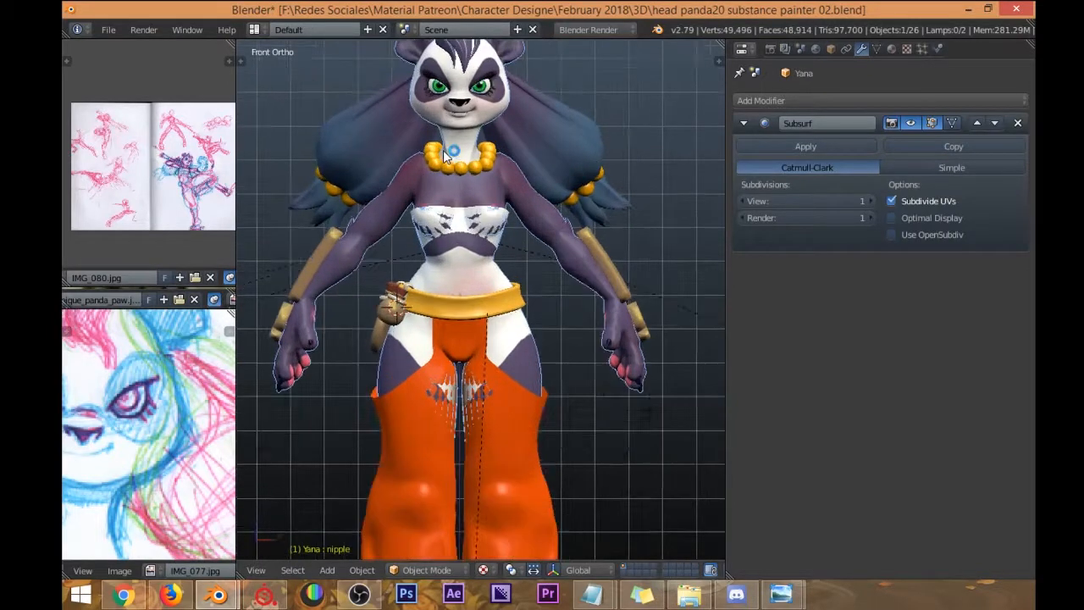
shift+middle_drag(444, 154, 446, 205)
scroll(453, 245, up, 1)
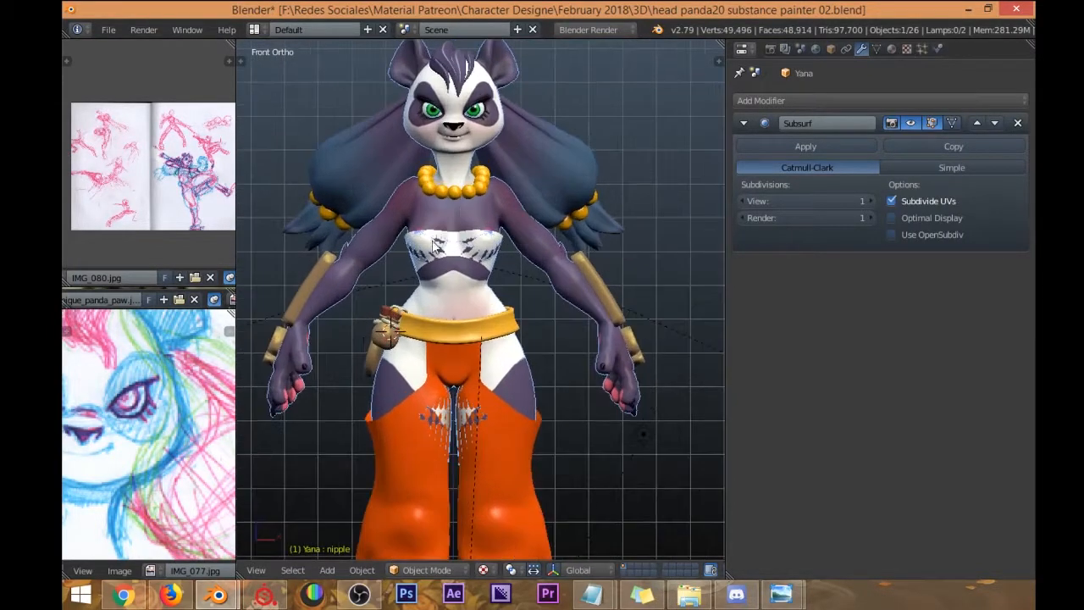
Switch to Substance Painter and frame the character's body from the front in the 3D view.
click(271, 597)
alt+drag(308, 149, 289, 225)
alt+drag(344, 141, 336, 130)
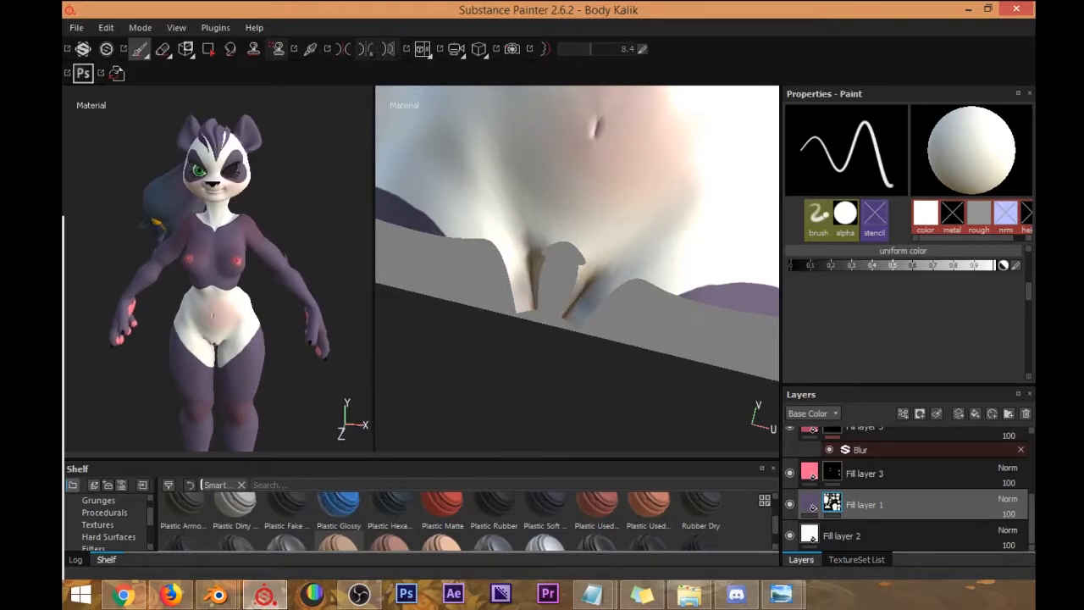
key(alt+Tab)
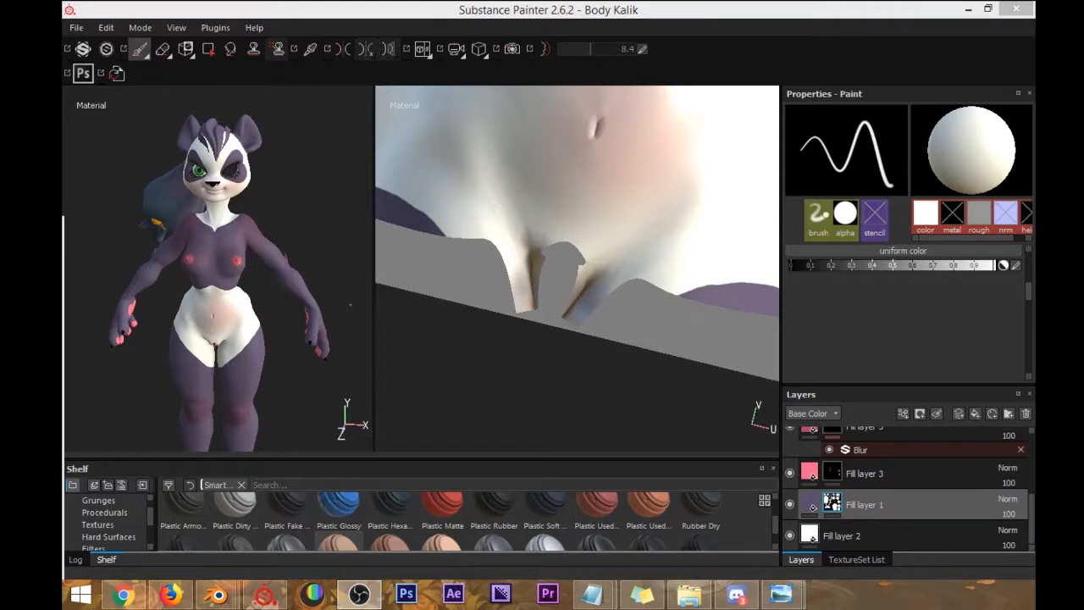
key(alt+Tab)
mouse_move(350, 305)
alt+mouse_down()
mouse_move(261, 164)
mouse_move(278, 159)
mouse_move(269, 192)
alt+mouse_up()
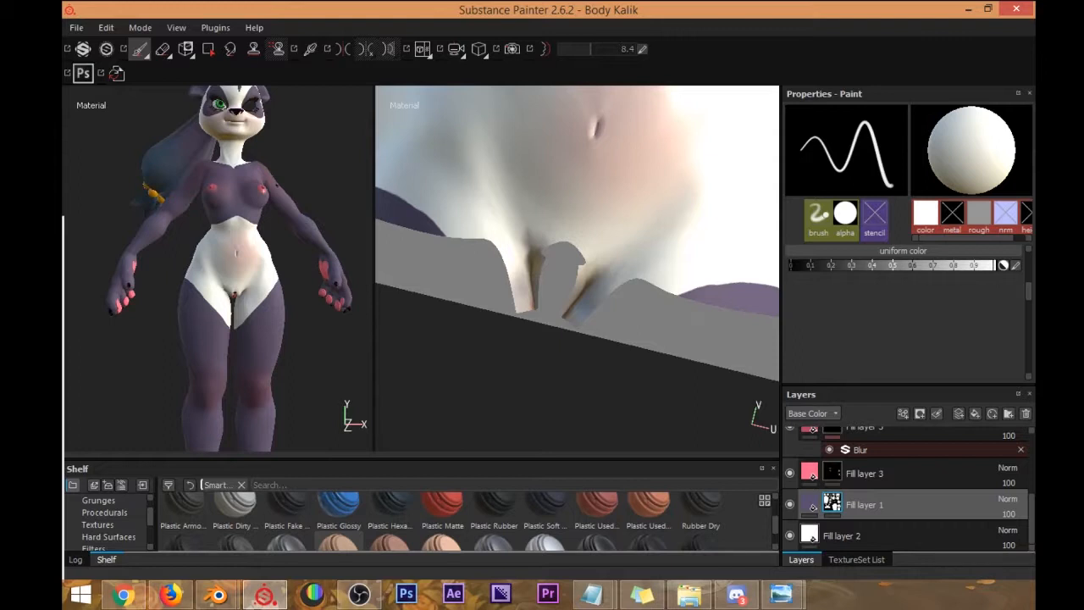
Enlarge the layer list and add a new fill layer above Fill layer 4.
drag(900, 387, 900, 301)
click(958, 325)
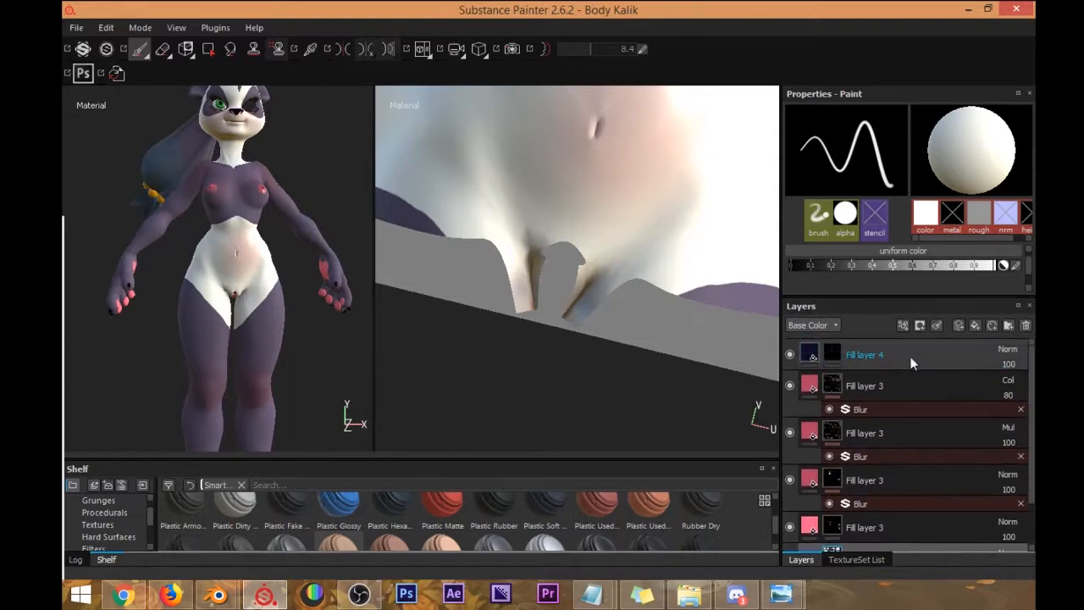
click(975, 326)
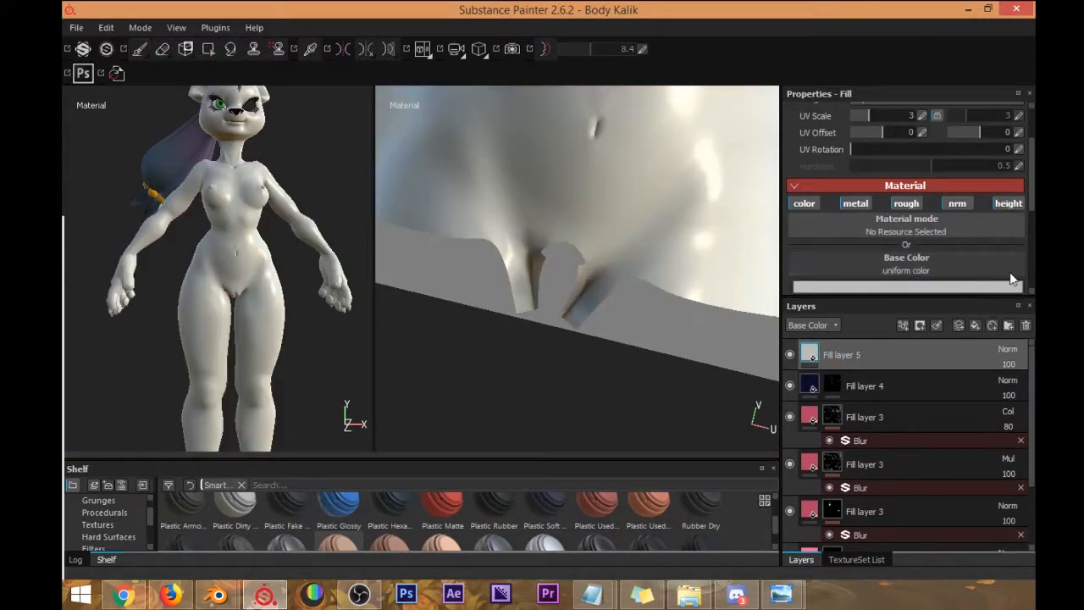
Set Fill layer 5's base color to a pale sandy yellow, about R 0.608, G 0.561, B 0.303.
click(963, 287)
drag(947, 336, 943, 352)
mouse_move(839, 265)
mouse_down()
mouse_move(846, 260)
mouse_move(835, 262)
mouse_up()
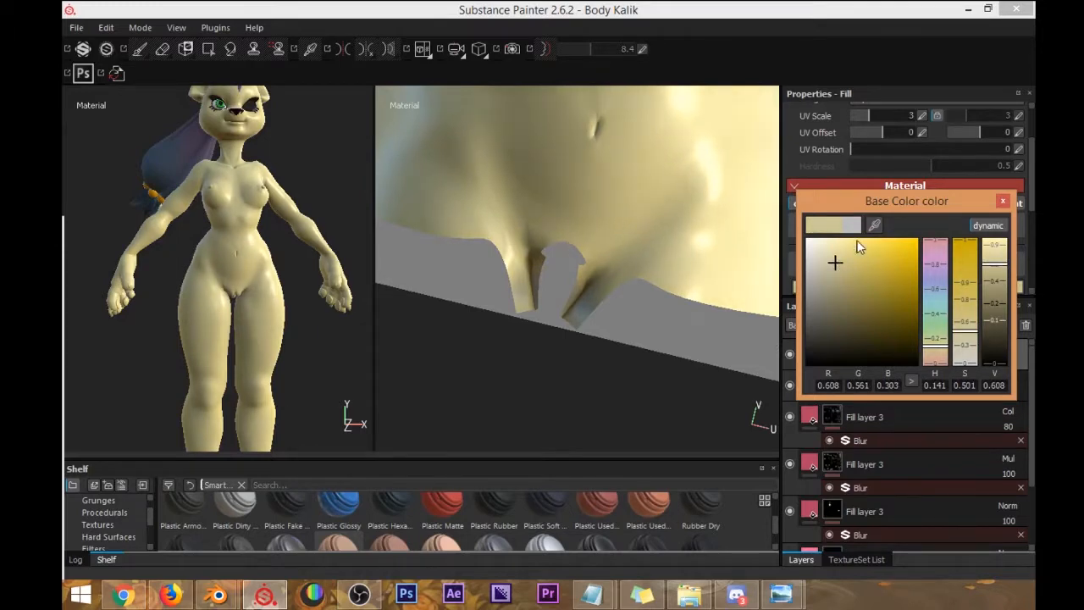
click(1003, 202)
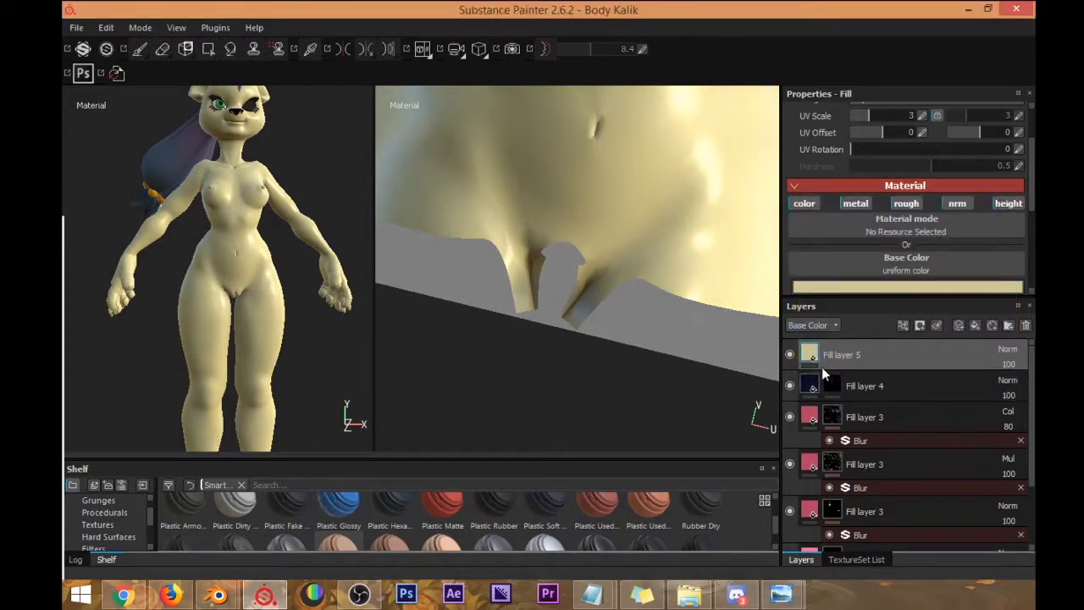
Add a black mask to Fill layer 5 and turn on symmetry for painting the body.
alt+drag(236, 172, 283, 212)
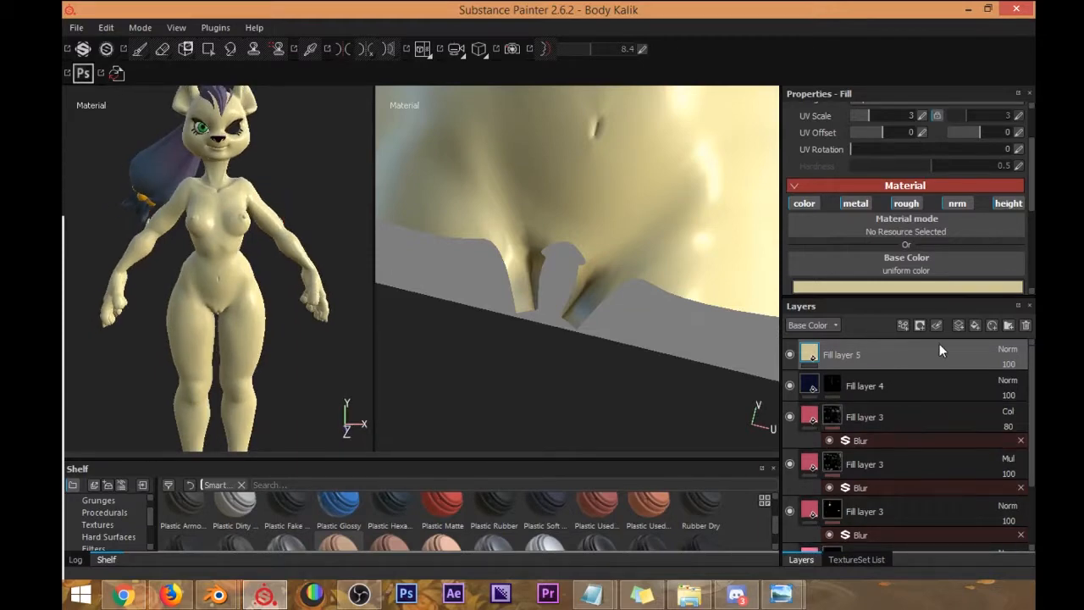
click(959, 326)
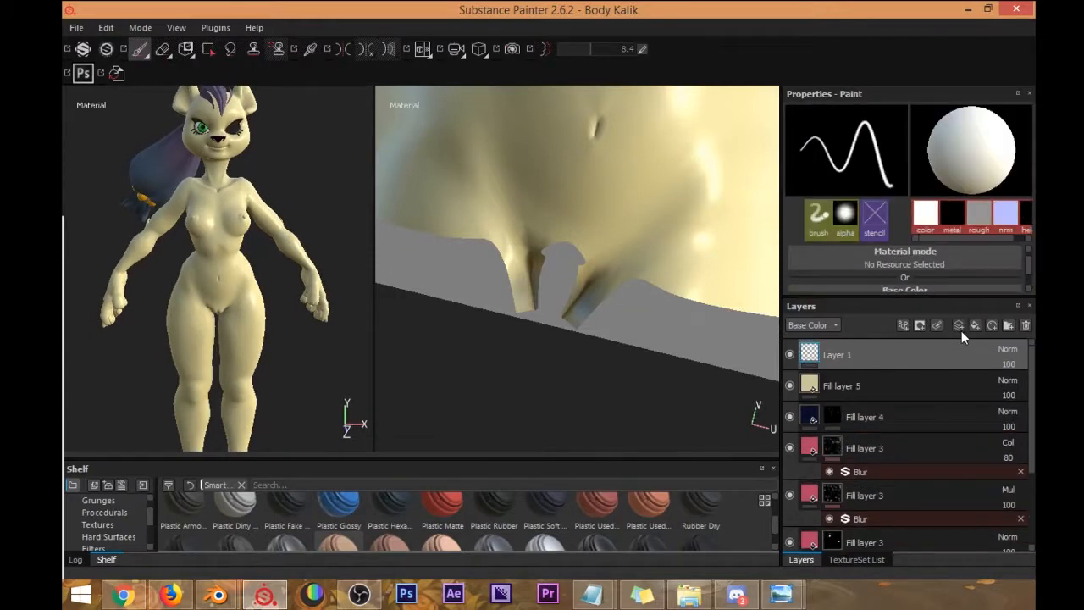
key(ctrl+z)
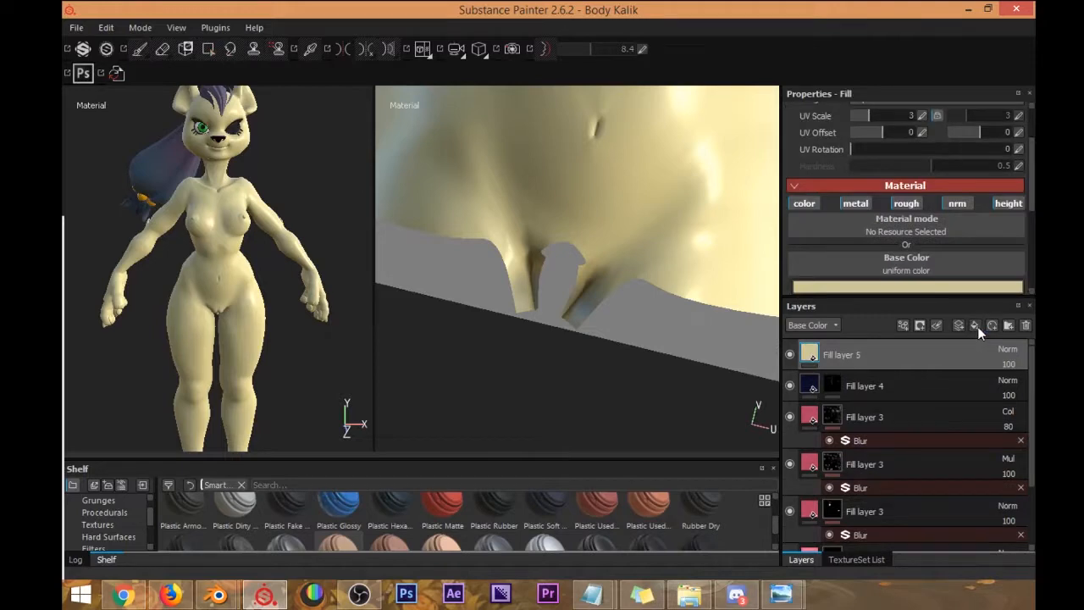
click(920, 325)
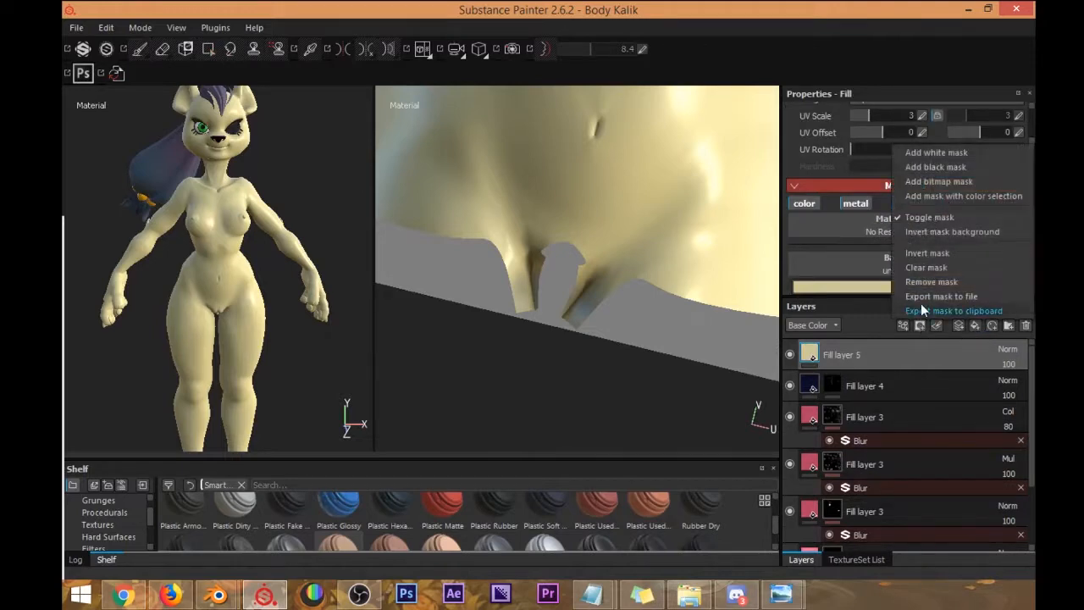
click(935, 167)
alt+drag(290, 229, 257, 194)
scroll(298, 271, up, 3)
click(342, 55)
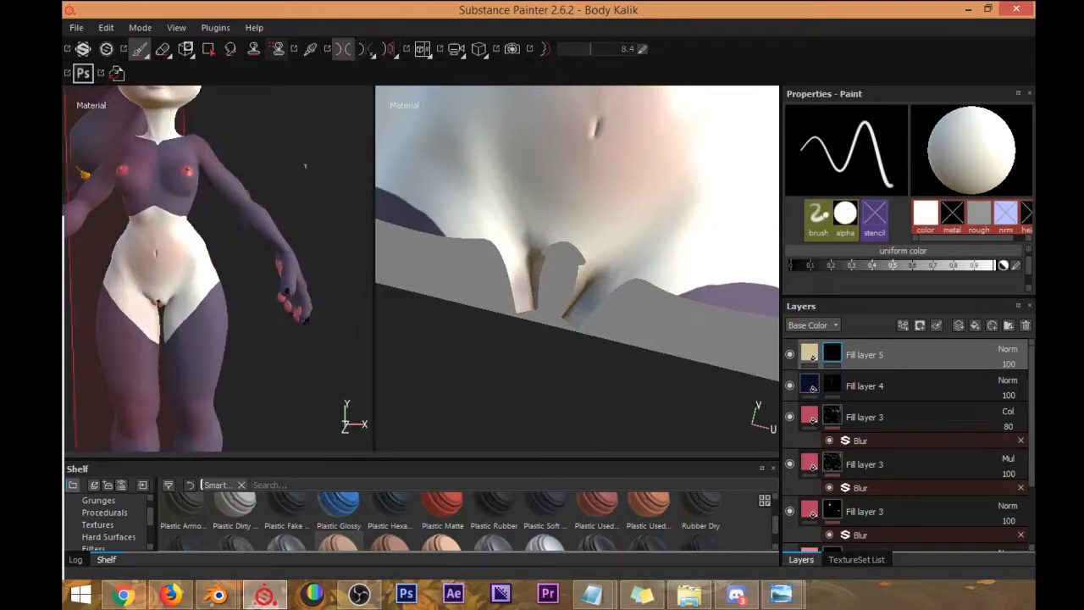
Frame the forearm, enlarge the mask brush to a size of about 8.44 and enlarge the properties area to show the brush settings.
scroll(279, 186, up, 3)
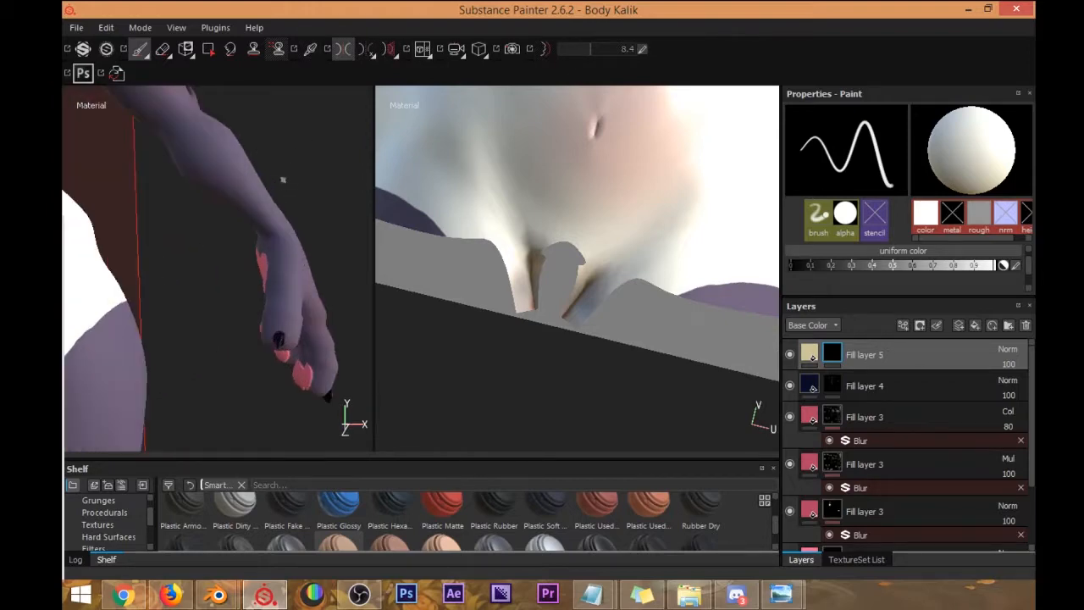
alt+drag(283, 186, 306, 187)
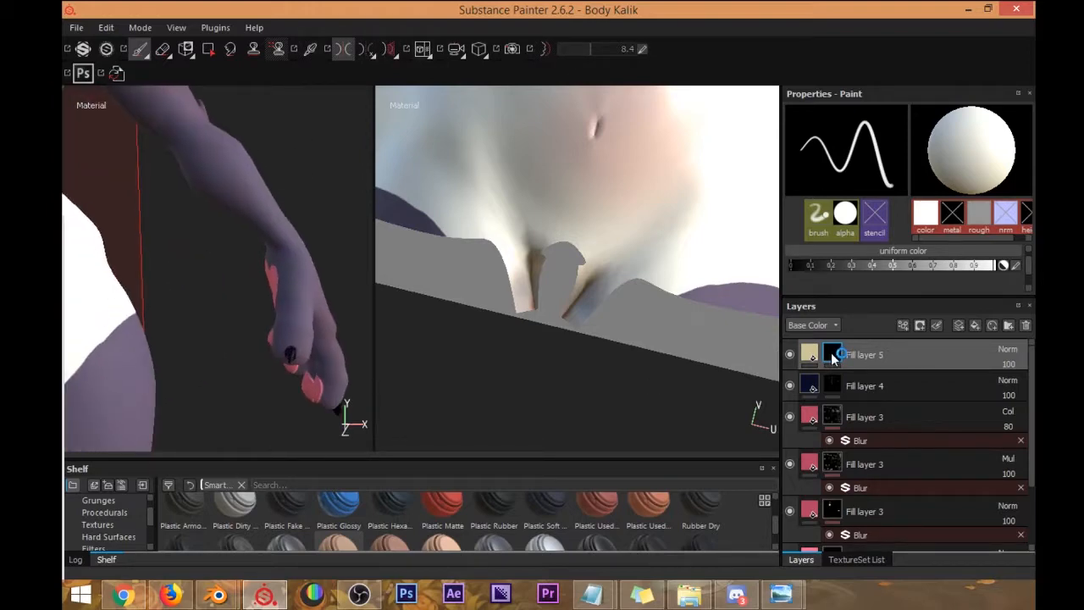
mouse_move(299, 240)
ctrl+right_down()
mouse_move(362, 203)
mouse_move(356, 193)
ctrl+right_up()
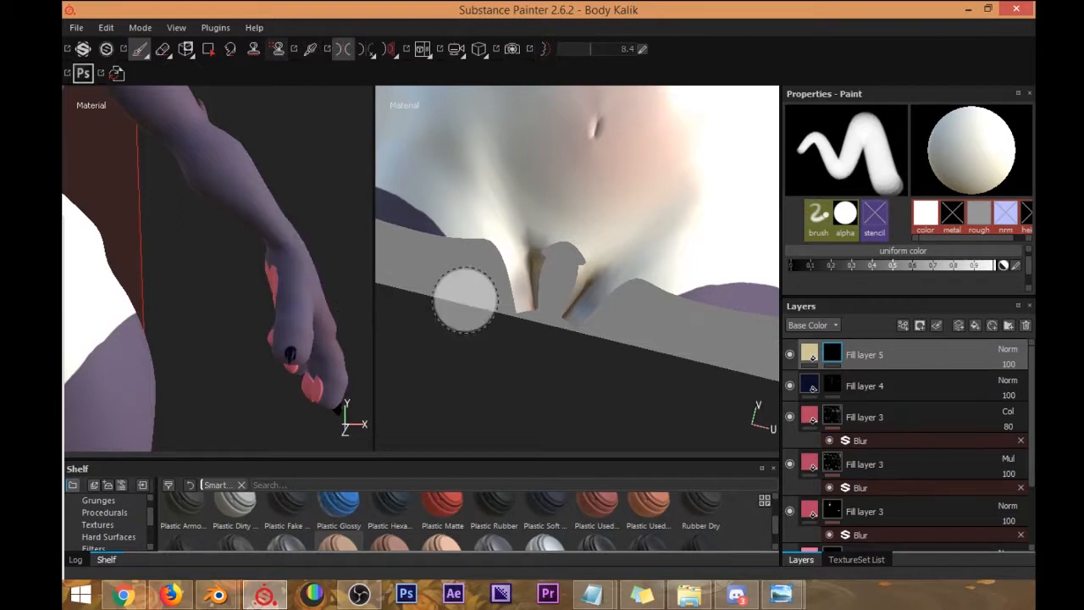
drag(951, 295, 951, 393)
scroll(1030, 274, up, 8)
drag(1032, 265, 1031, 252)
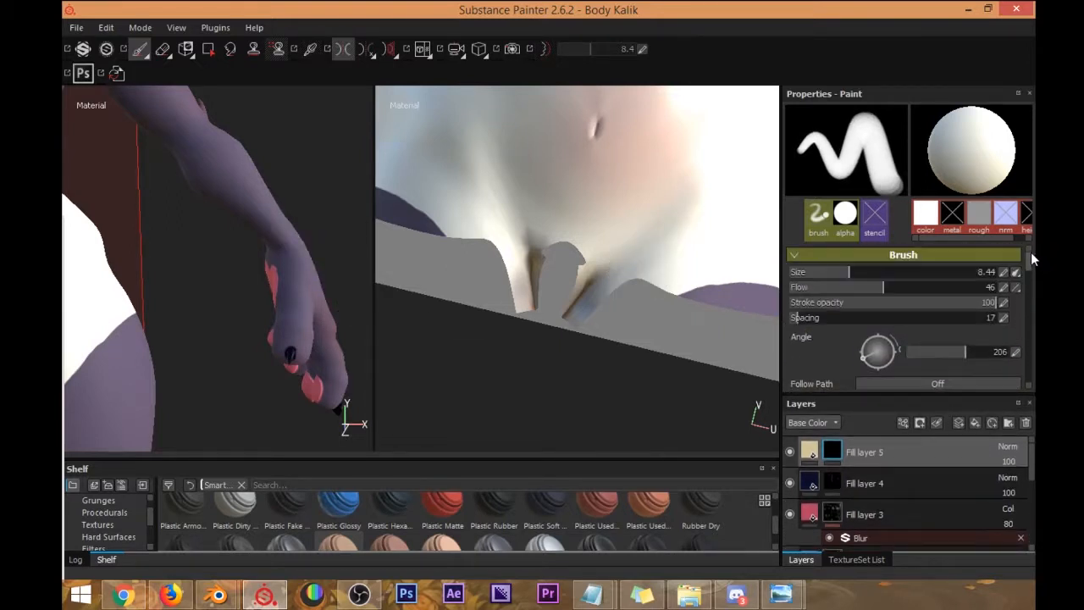
Paint white on Fill layer 5's mask all around the forearm, forming a pale yellow band from below the elbow to the wrist.
drag(241, 169, 227, 193)
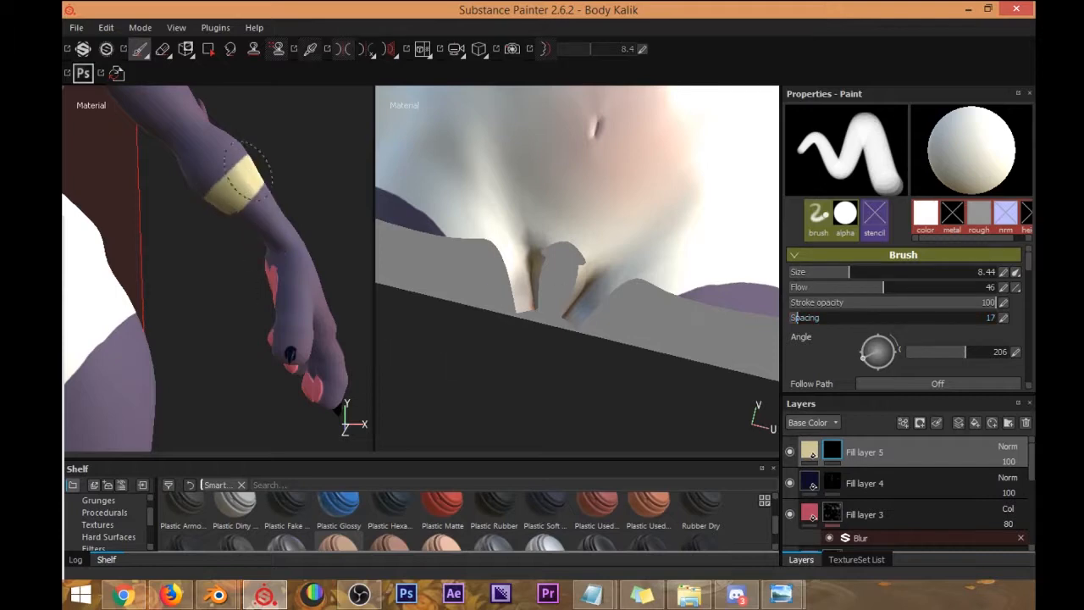
mouse_move(264, 234)
mouse_down()
mouse_move(343, 224)
mouse_move(245, 235)
mouse_up()
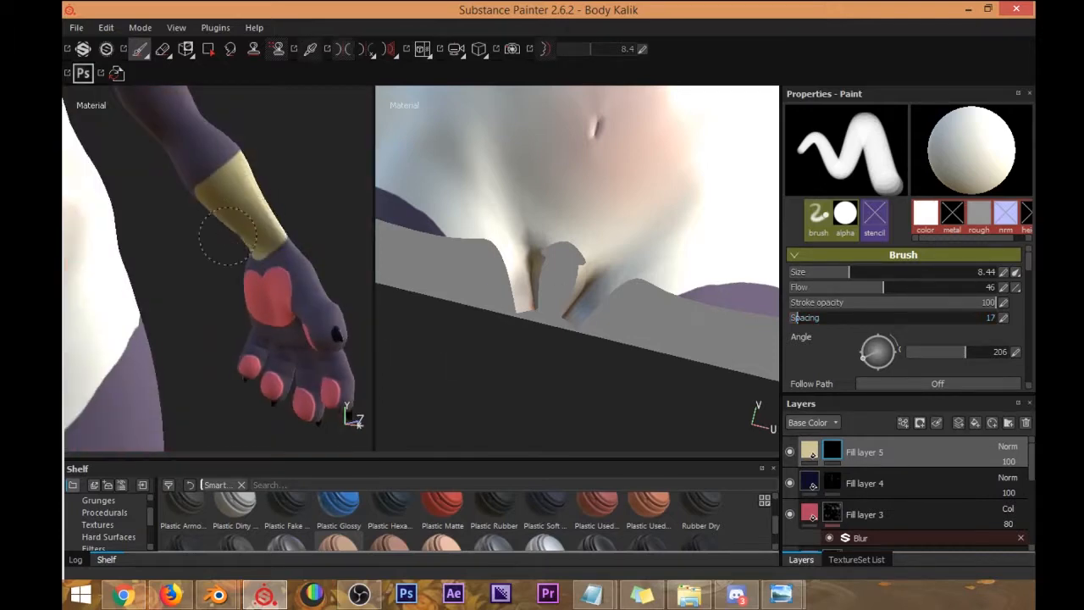
alt+drag(316, 199, 261, 231)
alt+drag(341, 189, 185, 286)
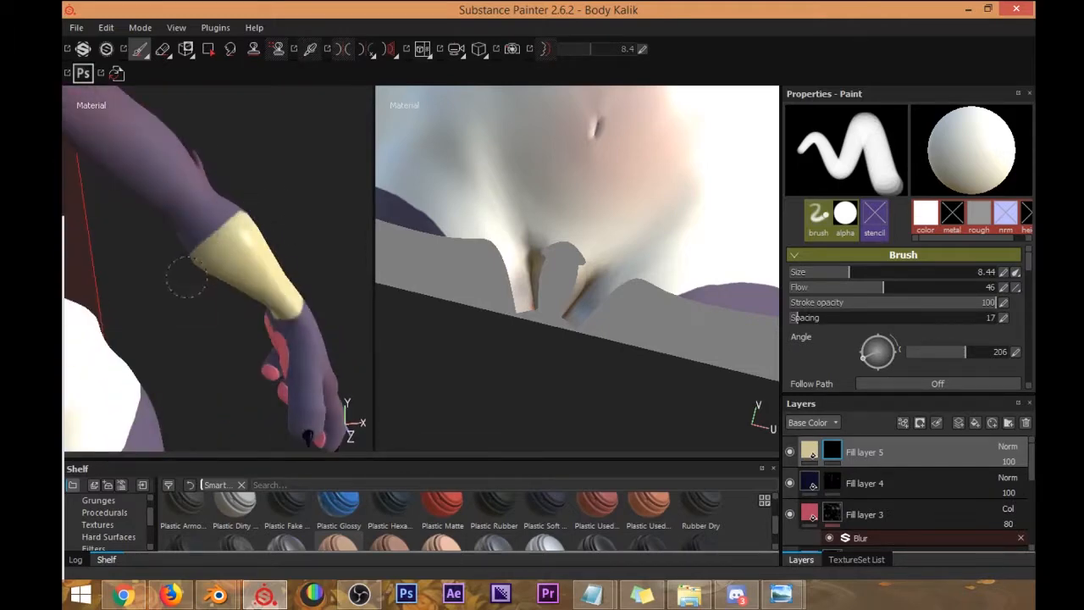
alt+drag(261, 186, 242, 243)
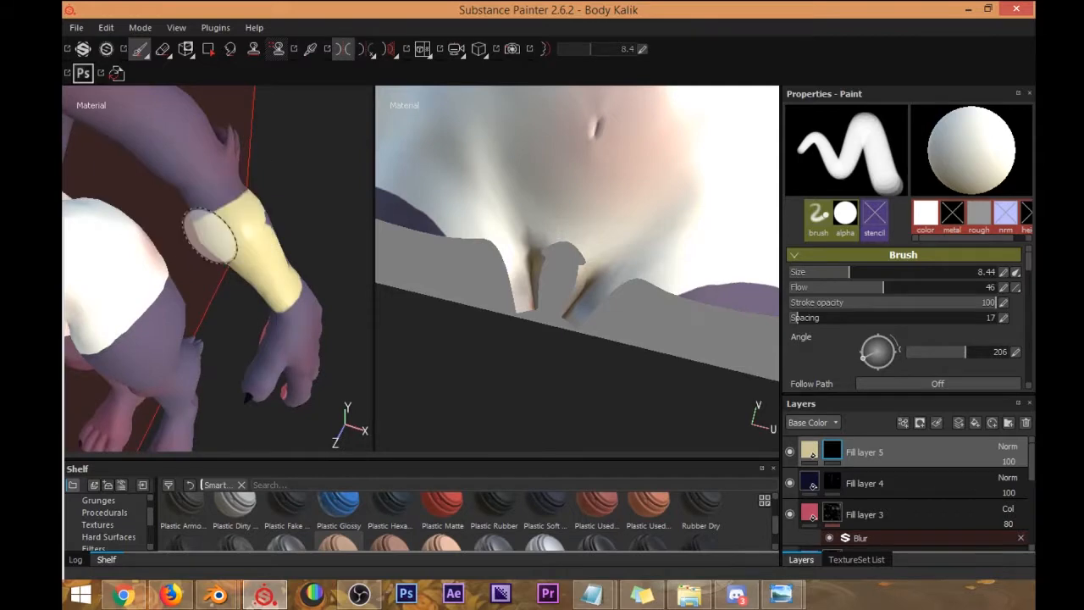
mouse_move(258, 193)
alt+mouse_down()
mouse_move(303, 230)
mouse_move(242, 215)
mouse_move(251, 182)
mouse_move(227, 203)
mouse_move(276, 264)
alt+mouse_up()
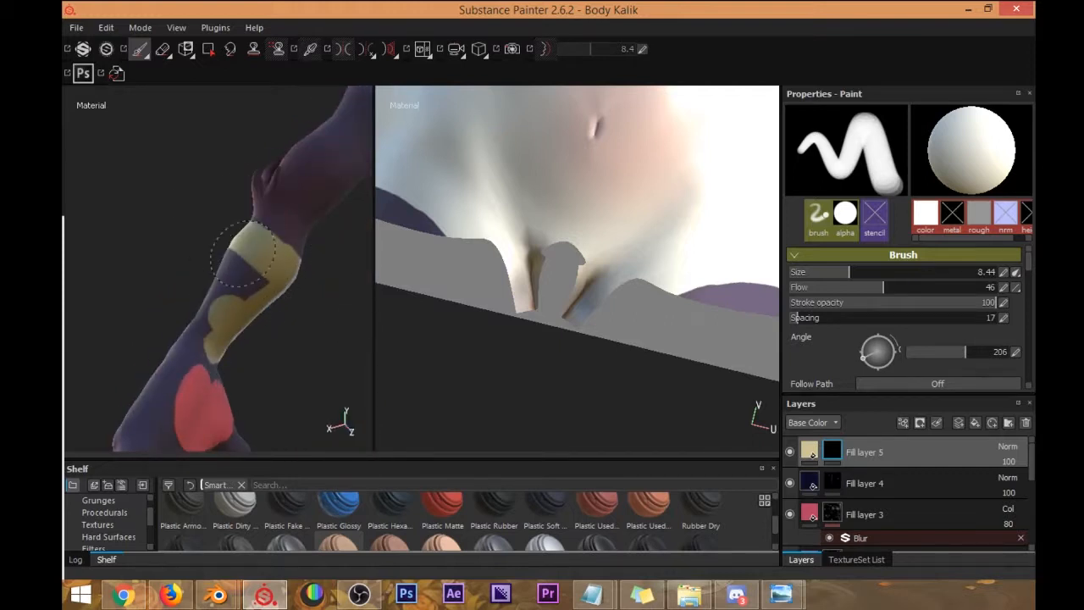
alt+drag(178, 306, 293, 363)
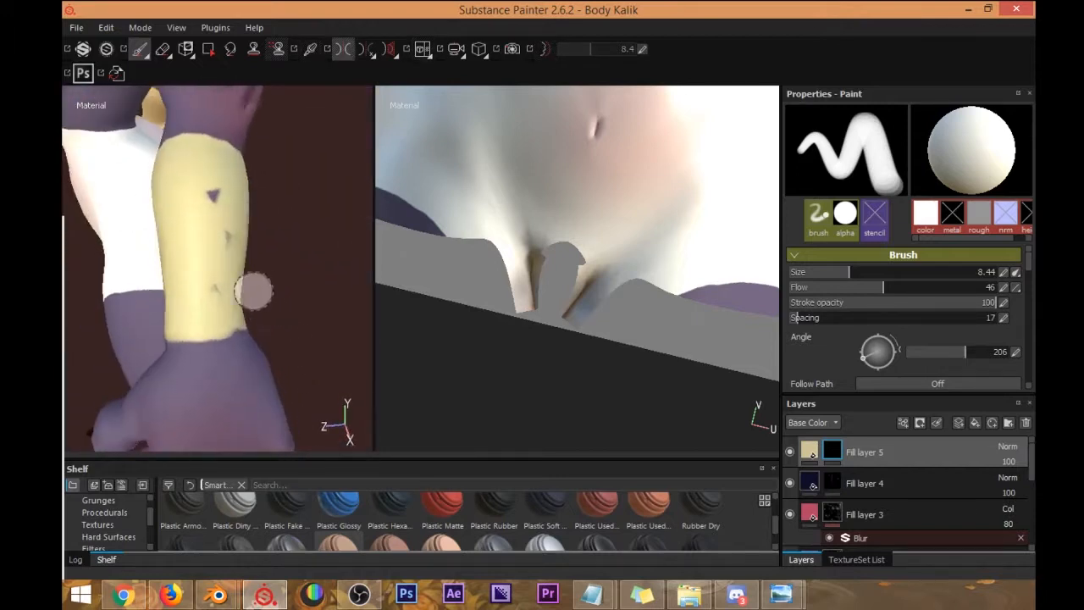
mouse_move(254, 310)
alt+mouse_down()
mouse_move(312, 310)
mouse_move(295, 295)
alt+mouse_up()
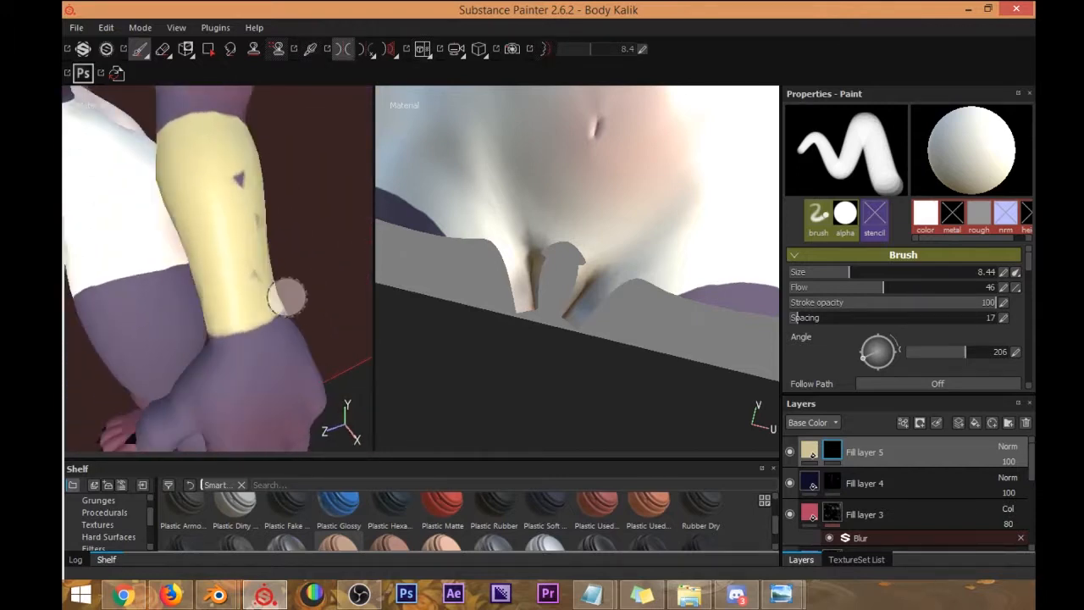
alt+drag(218, 194, 244, 382)
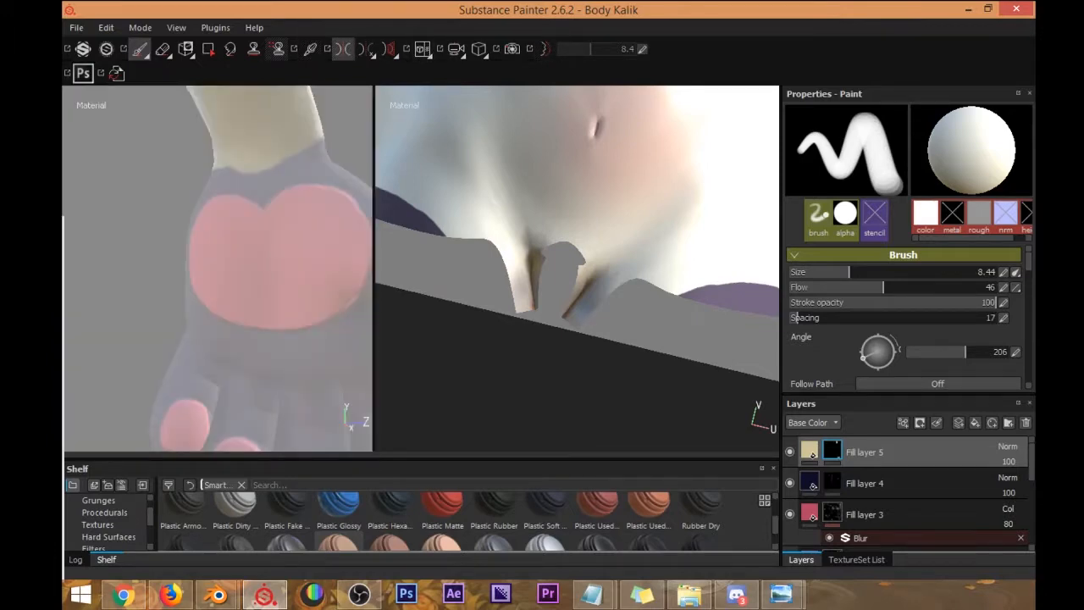
Set the mask brush's grayscale to black and shrink the brush to a fine size at the wrist.
scroll(297, 187, down, 3)
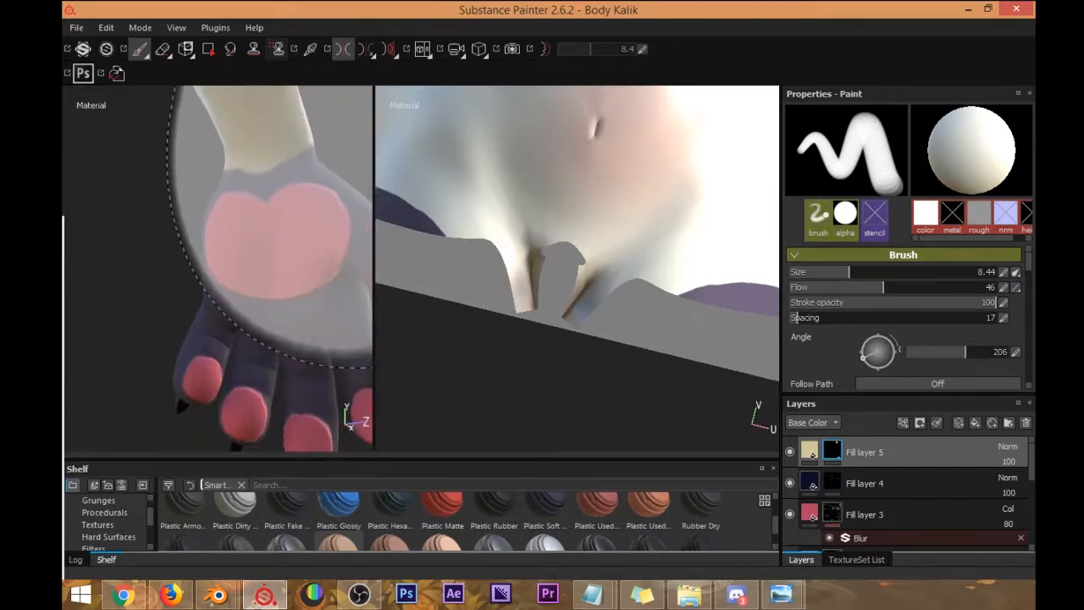
alt+middle_drag(315, 146, 307, 181)
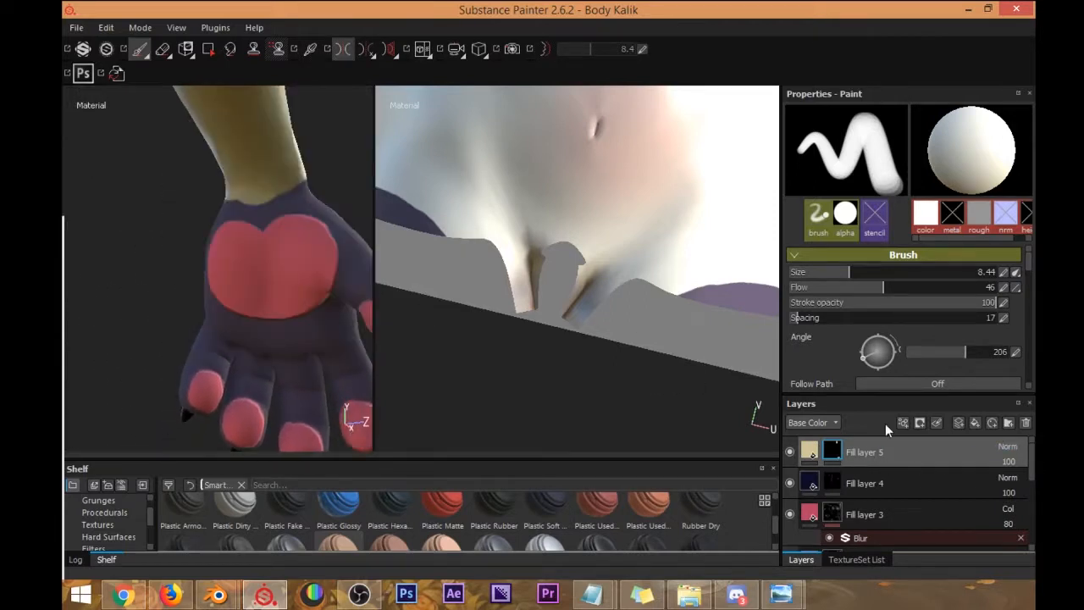
scroll(932, 339, down, 10)
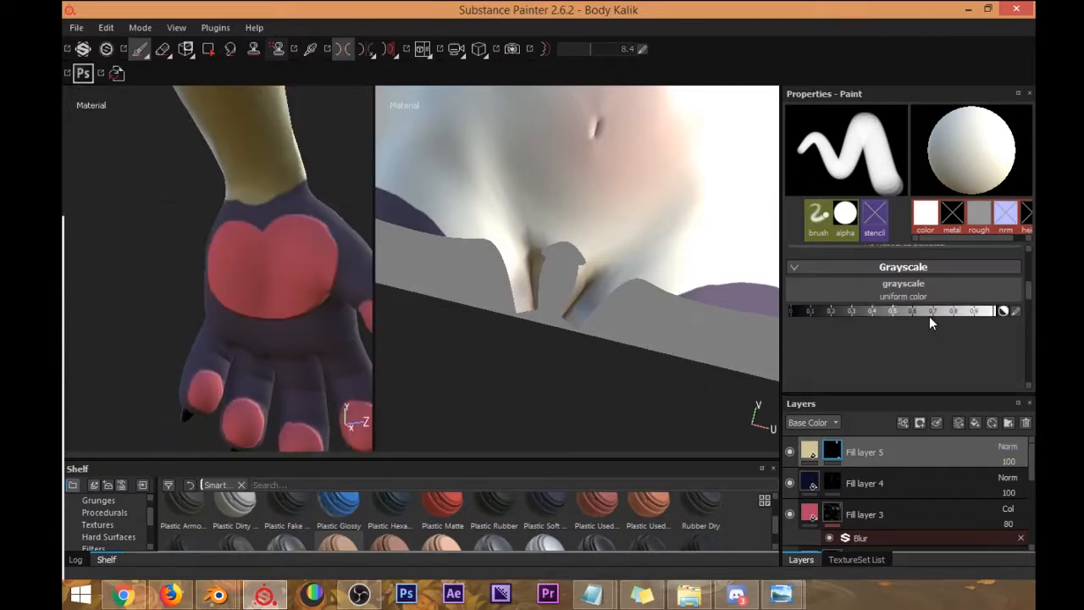
drag(929, 313, 728, 326)
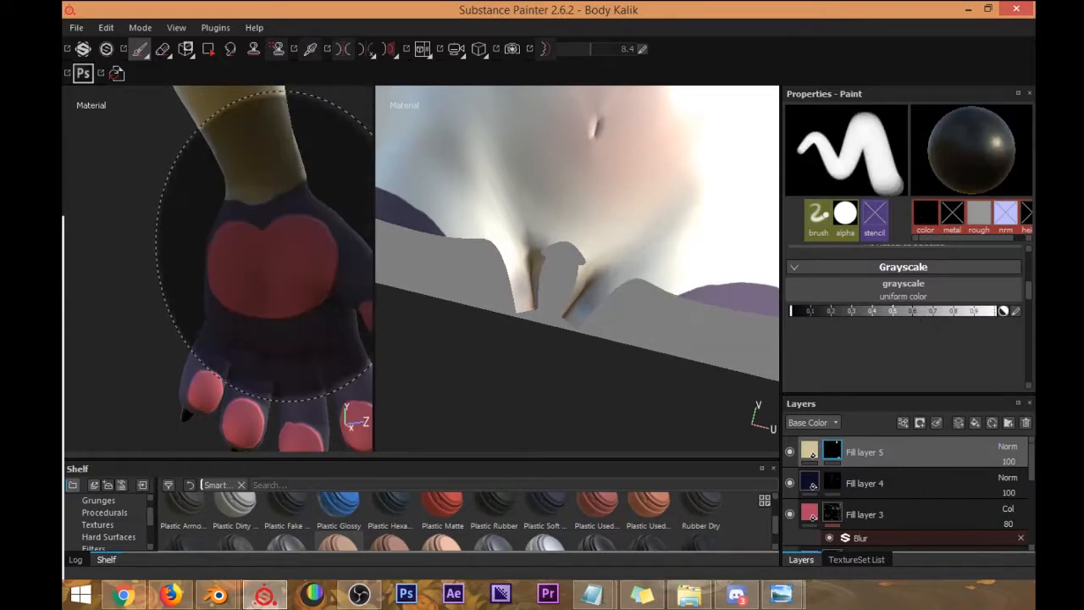
ctrl+right_drag(296, 230, 266, 218)
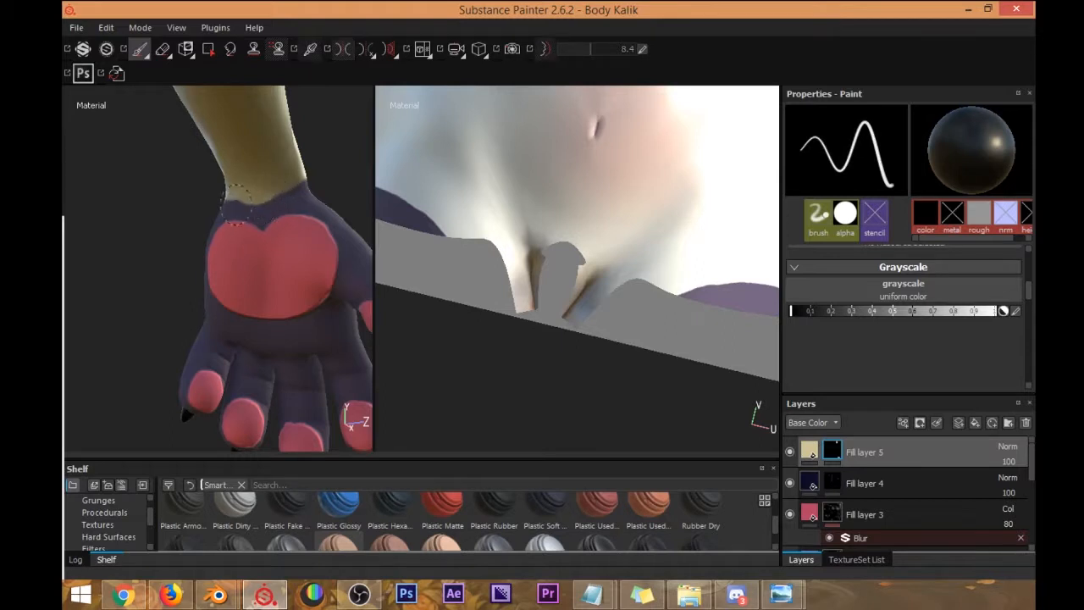
key(l)
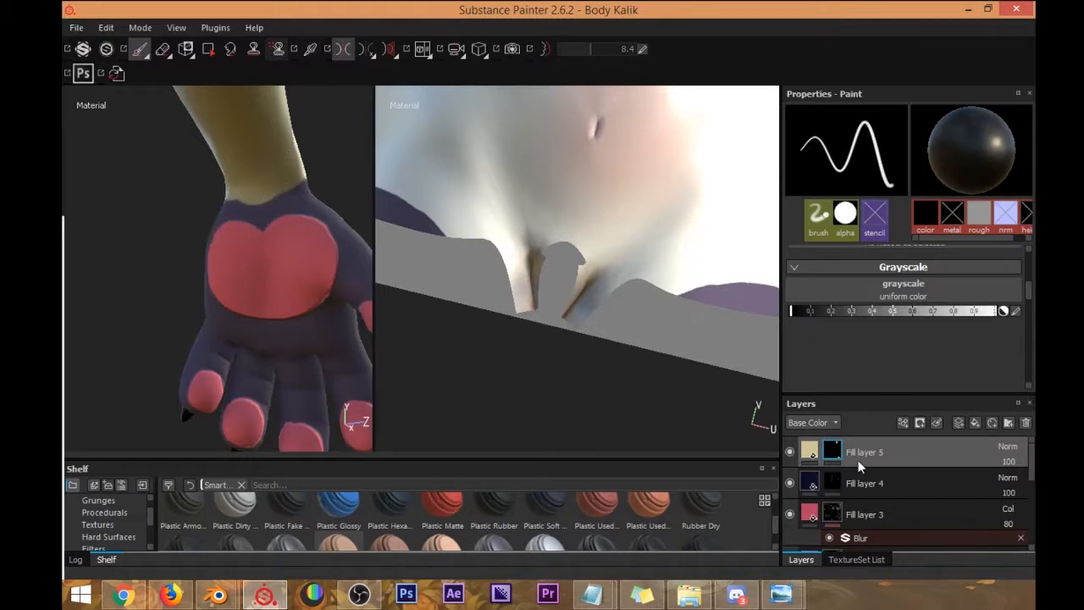
Trim the yellow band's lower edge around the wrist with black mask strokes.
alt+middle_drag(315, 200, 311, 216)
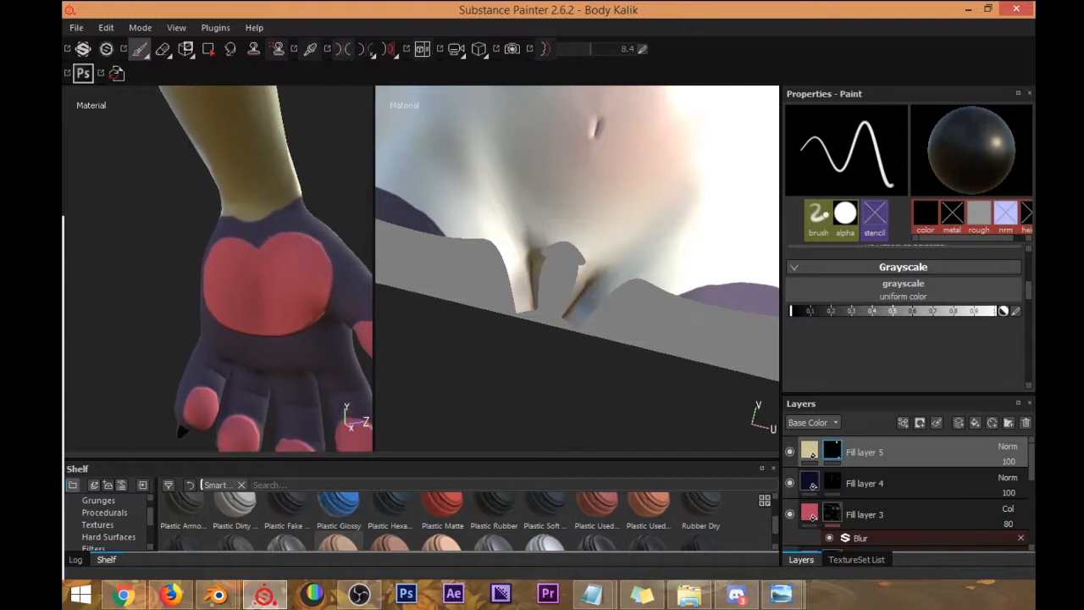
alt+drag(312, 225, 258, 222)
alt+middle_drag(258, 222, 278, 286)
alt+drag(279, 285, 271, 293)
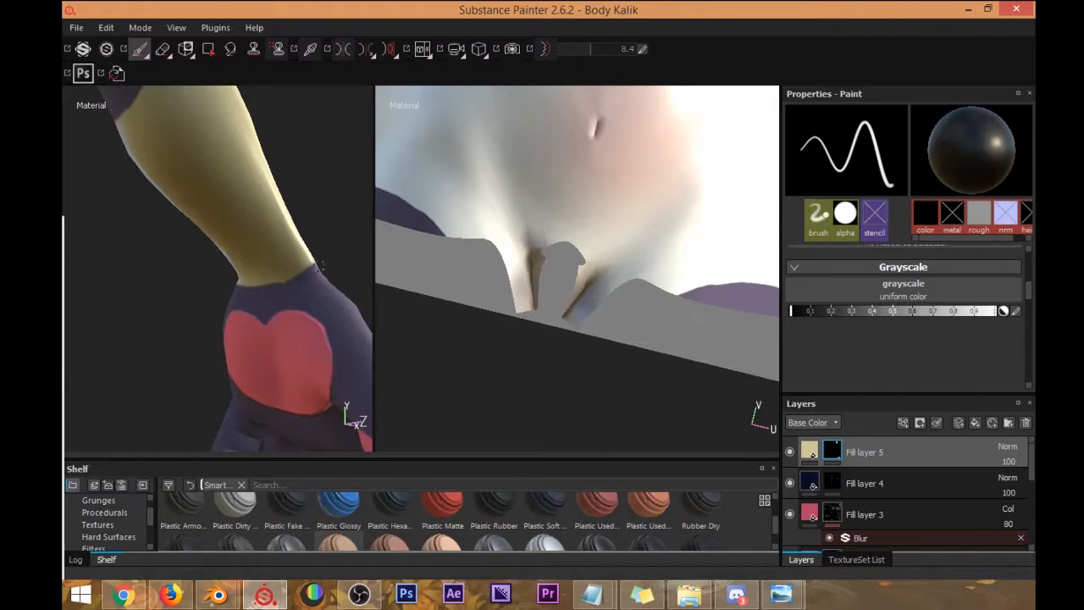
mouse_move(315, 265)
alt+mouse_down()
mouse_move(223, 358)
mouse_move(329, 291)
mouse_move(298, 260)
mouse_move(280, 280)
mouse_move(306, 294)
alt+mouse_up()
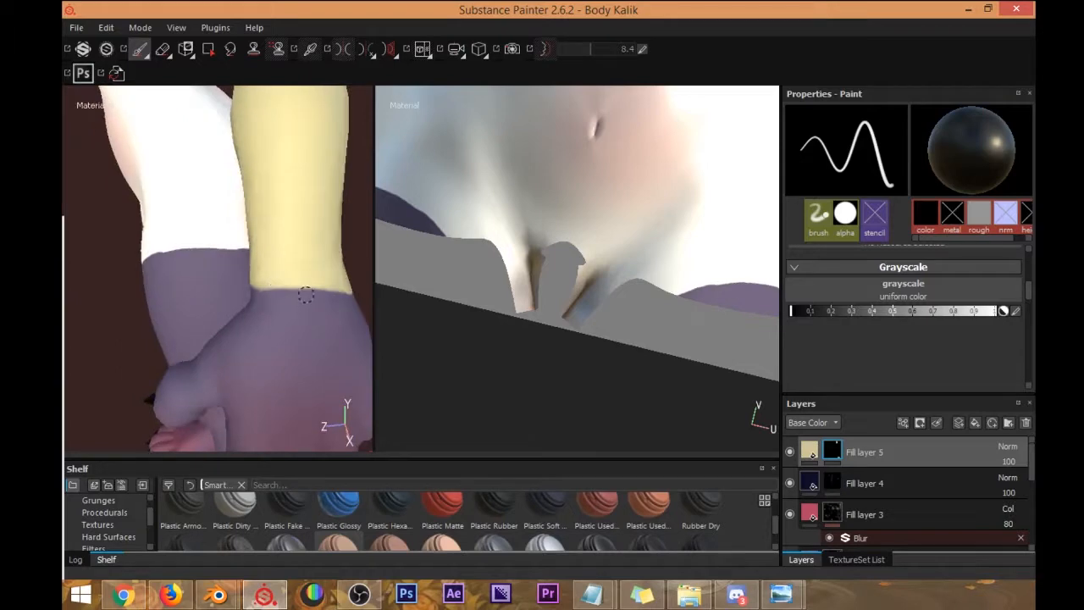
mouse_move(264, 303)
alt+mouse_down()
mouse_move(166, 331)
mouse_move(254, 286)
mouse_move(252, 308)
mouse_move(269, 310)
alt+mouse_up()
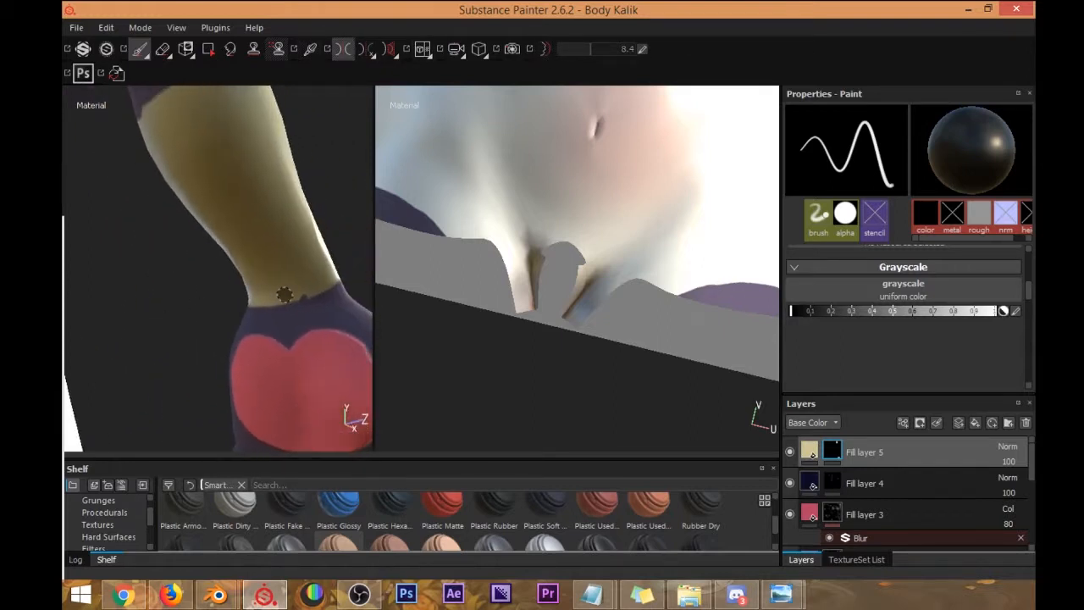
Trim the yellow band's upper edge below the elbow with black mask strokes.
alt+drag(274, 305, 235, 193)
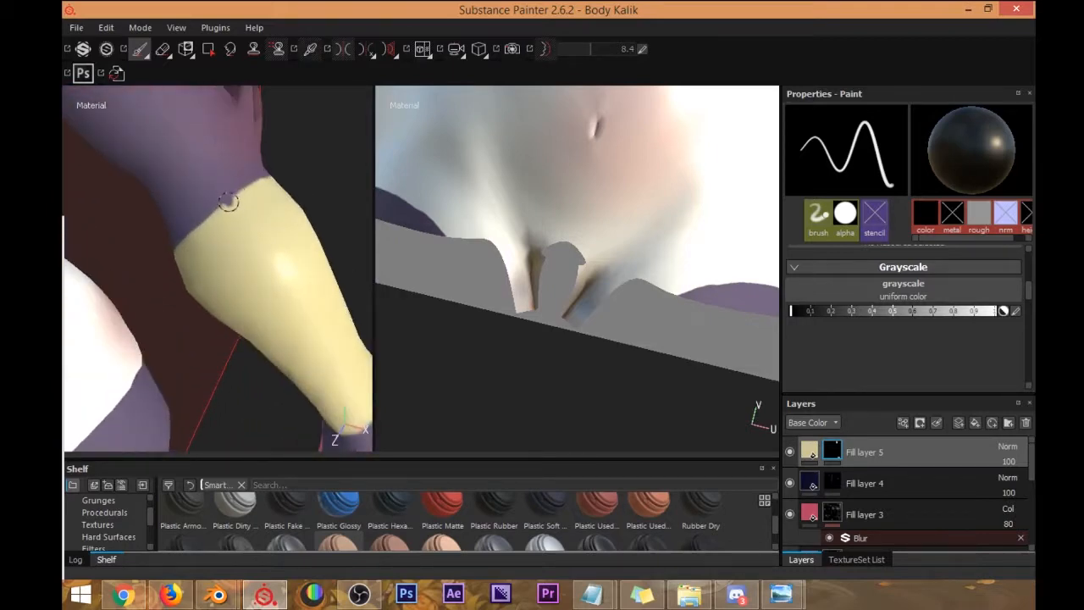
alt+drag(226, 195, 170, 245)
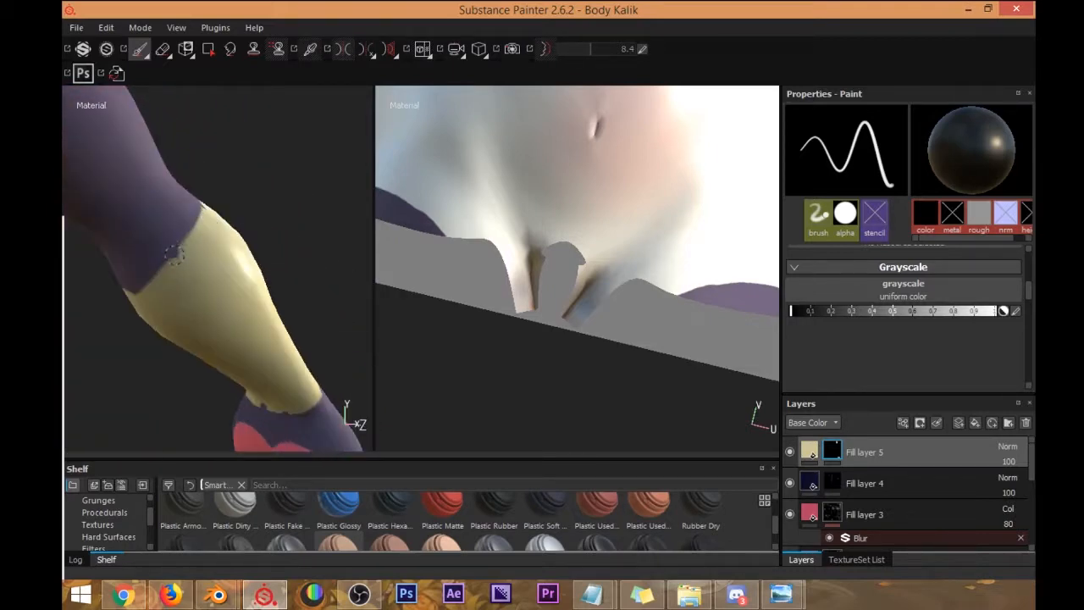
alt+drag(165, 244, 306, 266)
Examine the full figure and its lower legs, and switch to Blender to view the clothed character.
scroll(337, 241, down, 10)
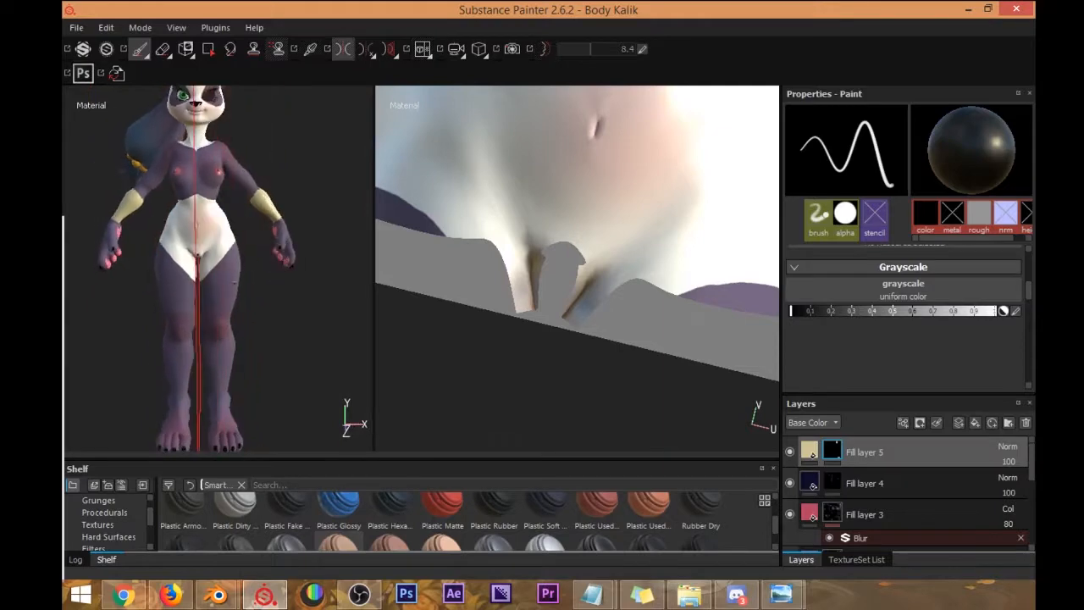
alt+middle_drag(266, 285, 290, 207)
scroll(250, 292, up, 6)
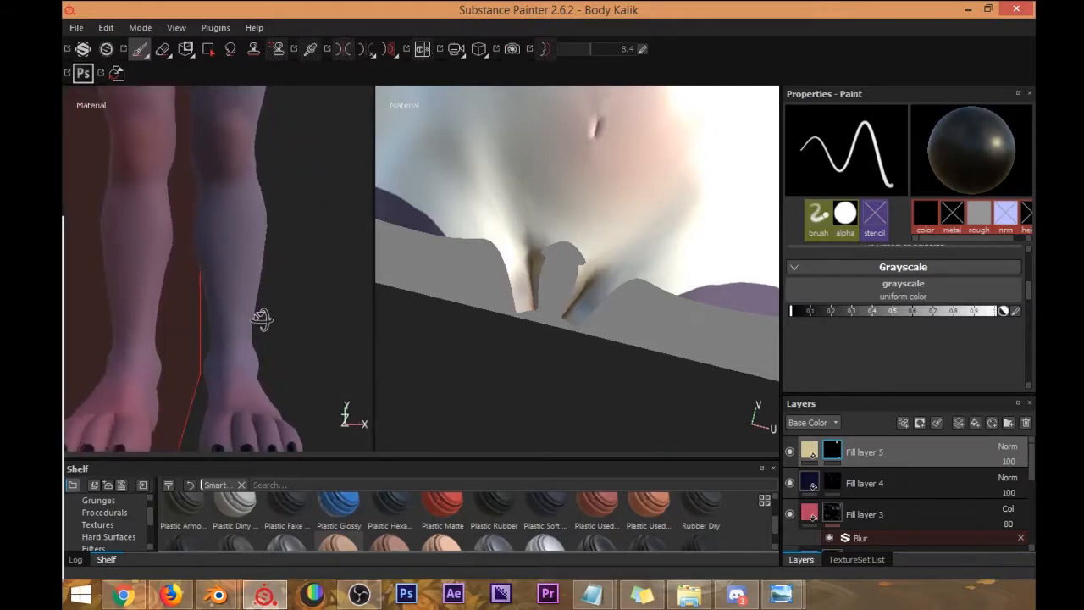
alt+drag(243, 296, 252, 315)
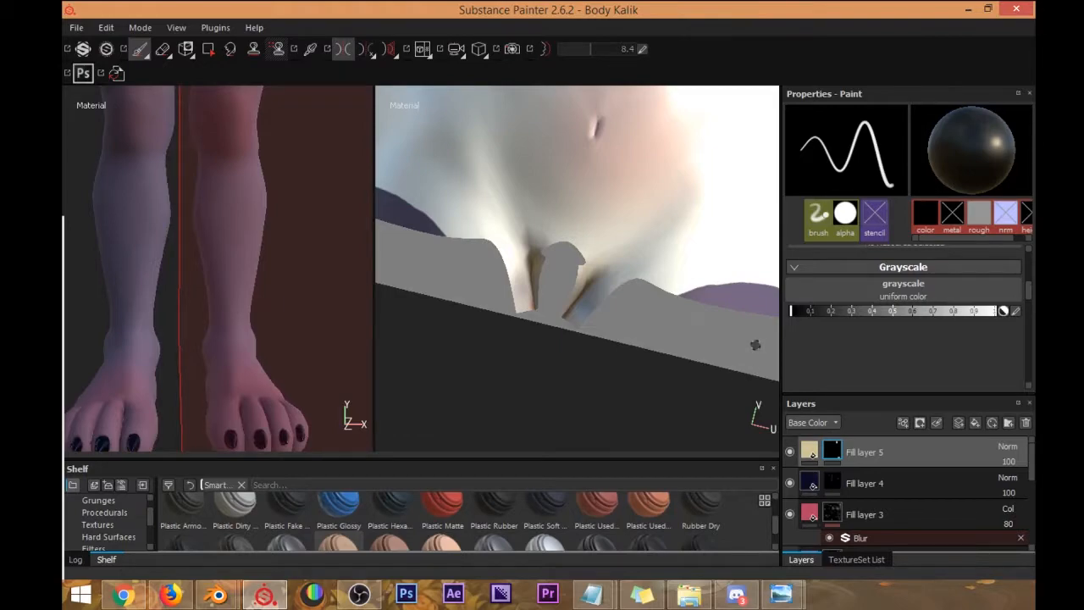
mouse_move(217, 596)
click(195, 521)
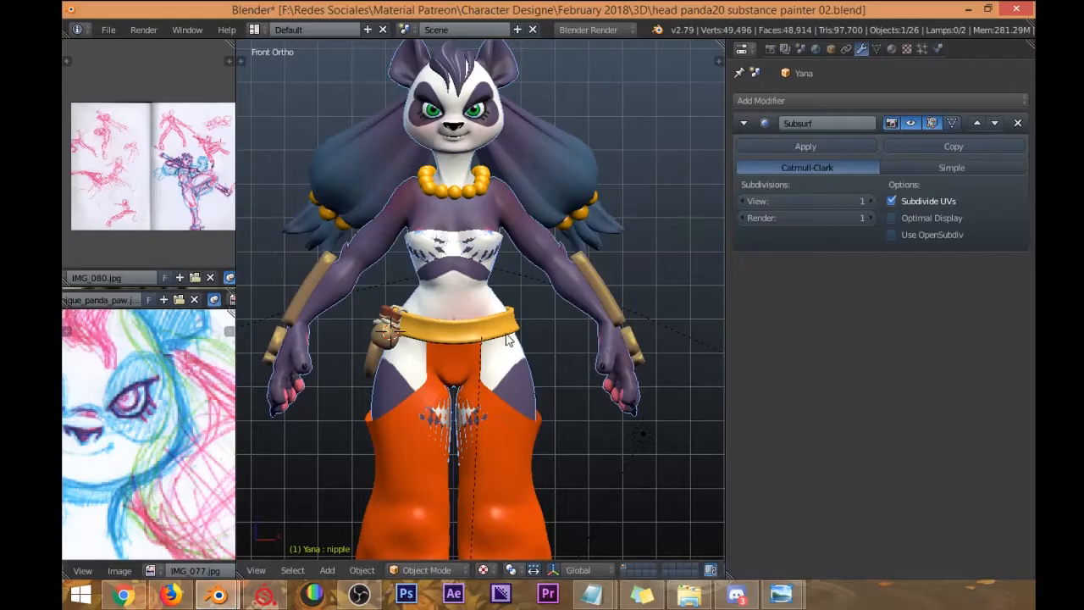
Switch back to Substance Painter, set the mask brush's grayscale to white, and paint a thin yellow line across the shins below the knees.
scroll(546, 415, up, 2)
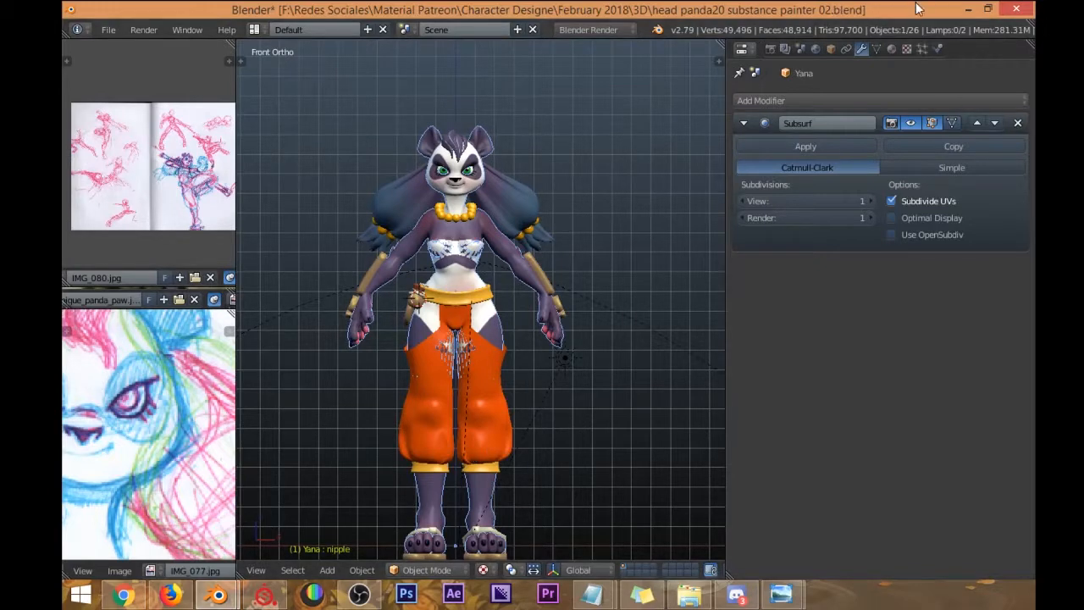
click(969, 10)
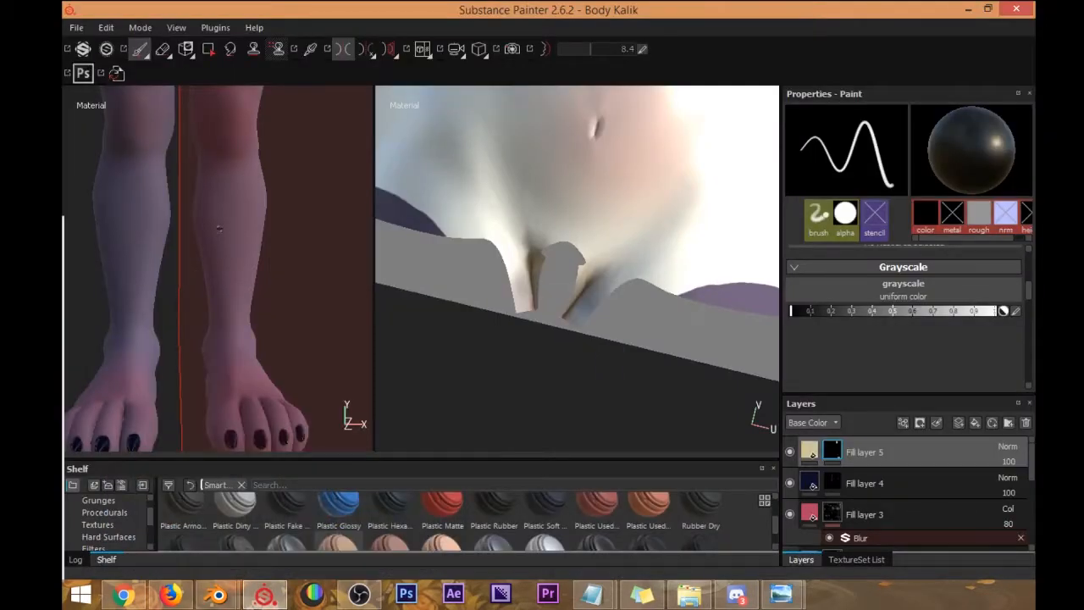
alt+drag(267, 230, 231, 228)
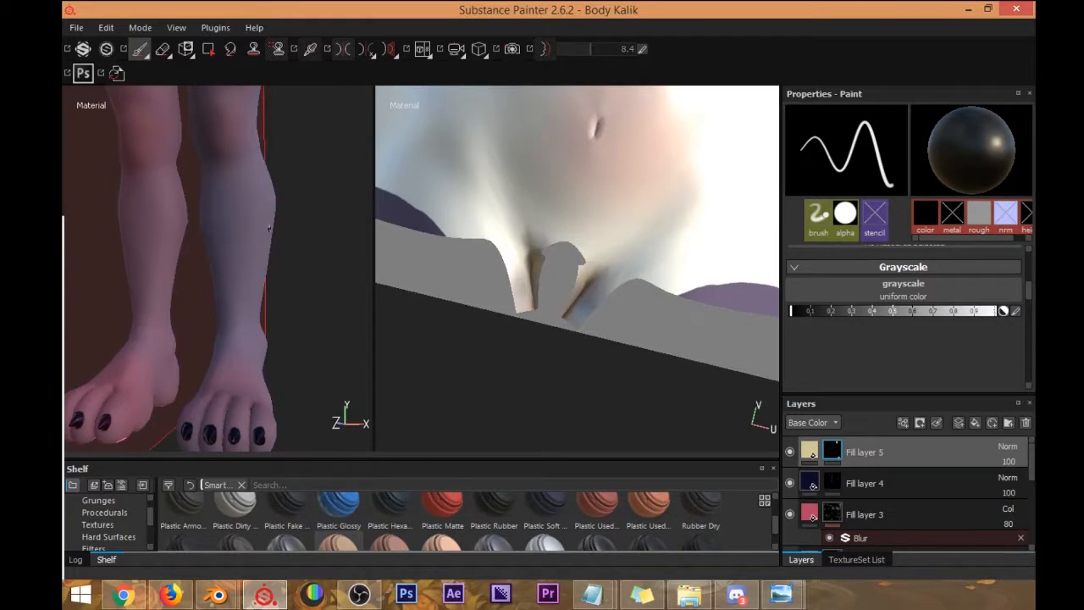
drag(794, 312, 999, 303)
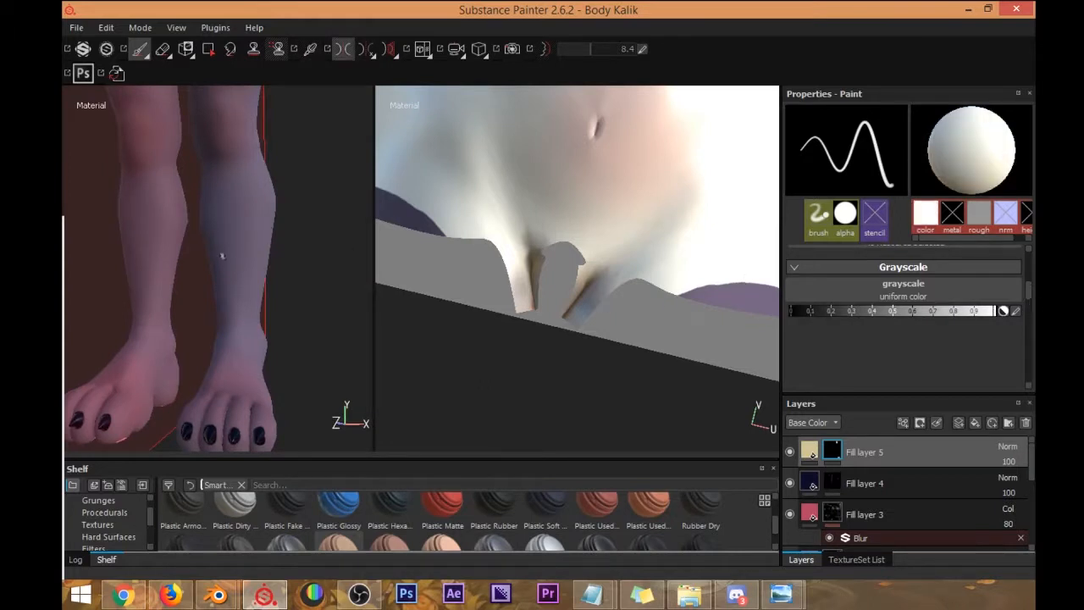
drag(199, 216, 320, 213)
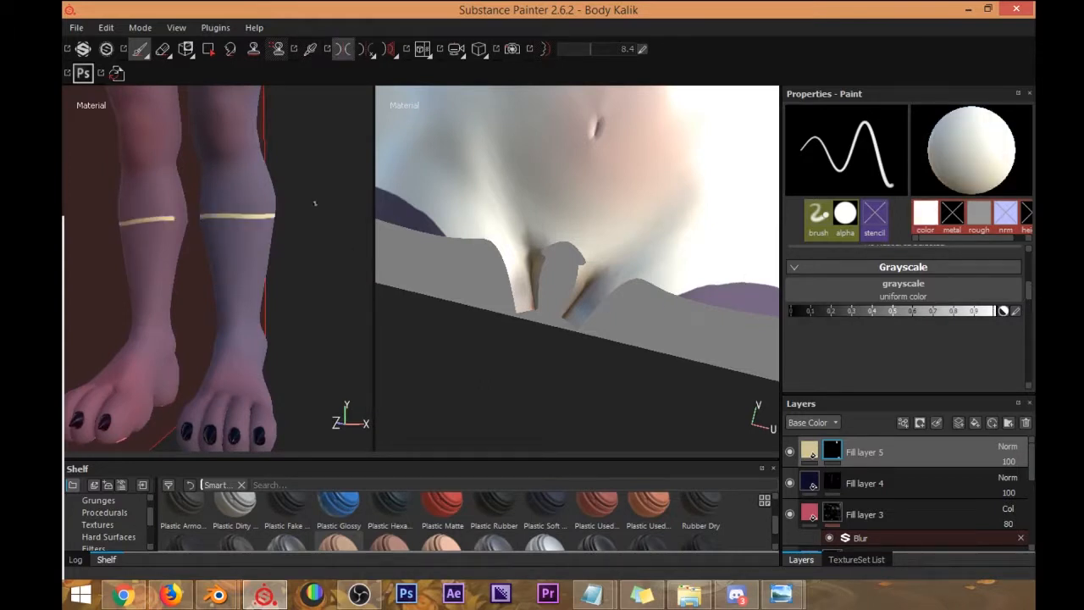
alt+drag(209, 251, 251, 226)
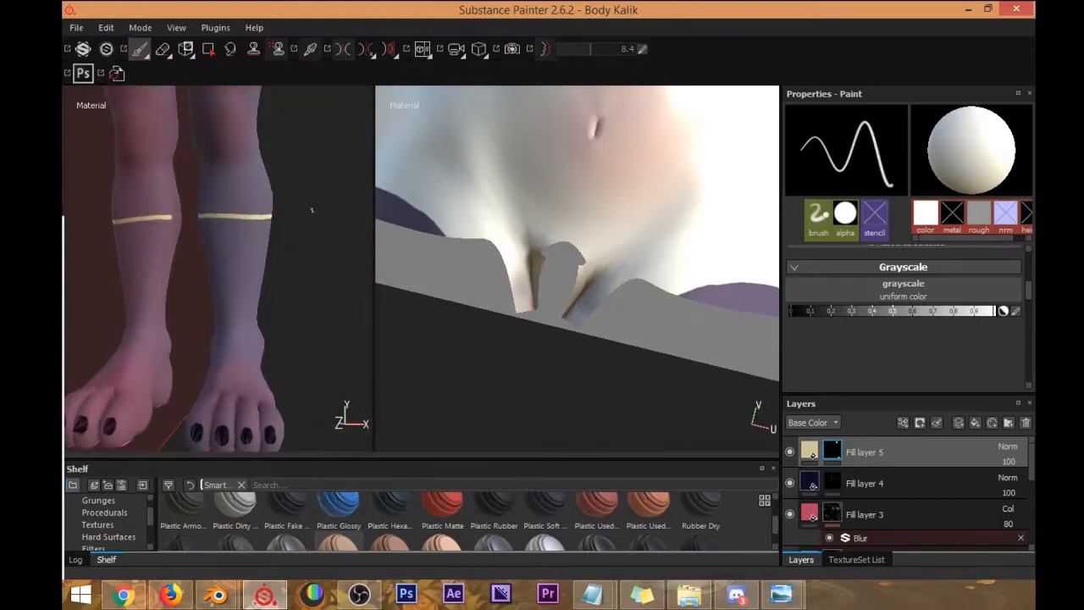
Enlarge the mask brush and fill in the pale yellow wraps around the lower legs from below the knees to the ankles.
mouse_move(306, 257)
ctrl+right_down()
mouse_move(328, 281)
mouse_move(317, 141)
ctrl+right_up()
mouse_move(235, 250)
mouse_down()
mouse_move(286, 248)
mouse_move(245, 272)
mouse_move(257, 280)
mouse_move(293, 273)
mouse_move(339, 234)
mouse_move(201, 242)
mouse_move(218, 251)
mouse_move(190, 252)
mouse_move(237, 257)
mouse_move(266, 220)
mouse_up()
key(ctrl+z)
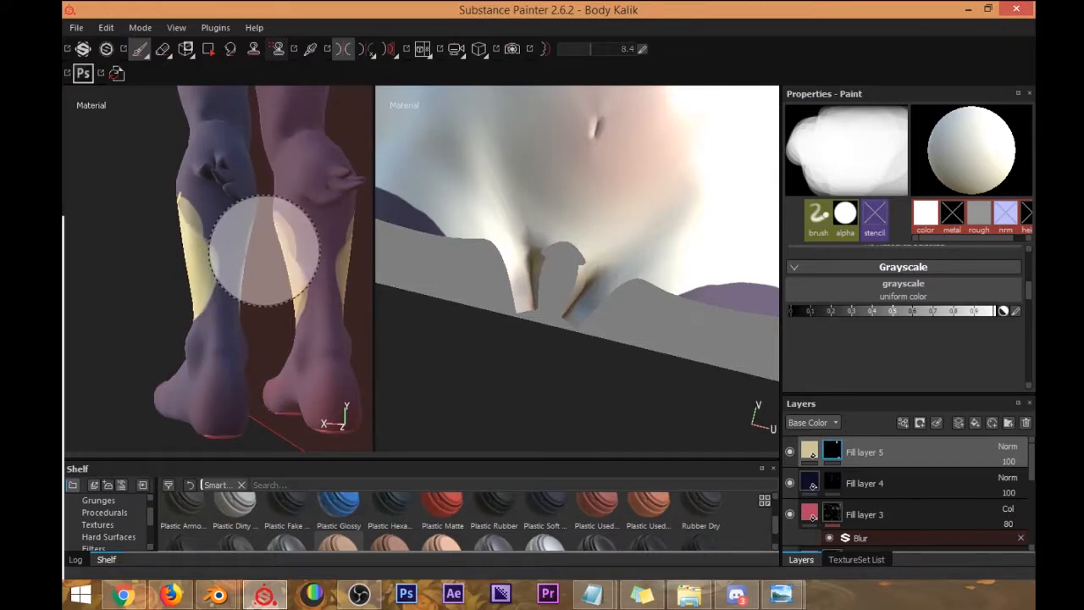
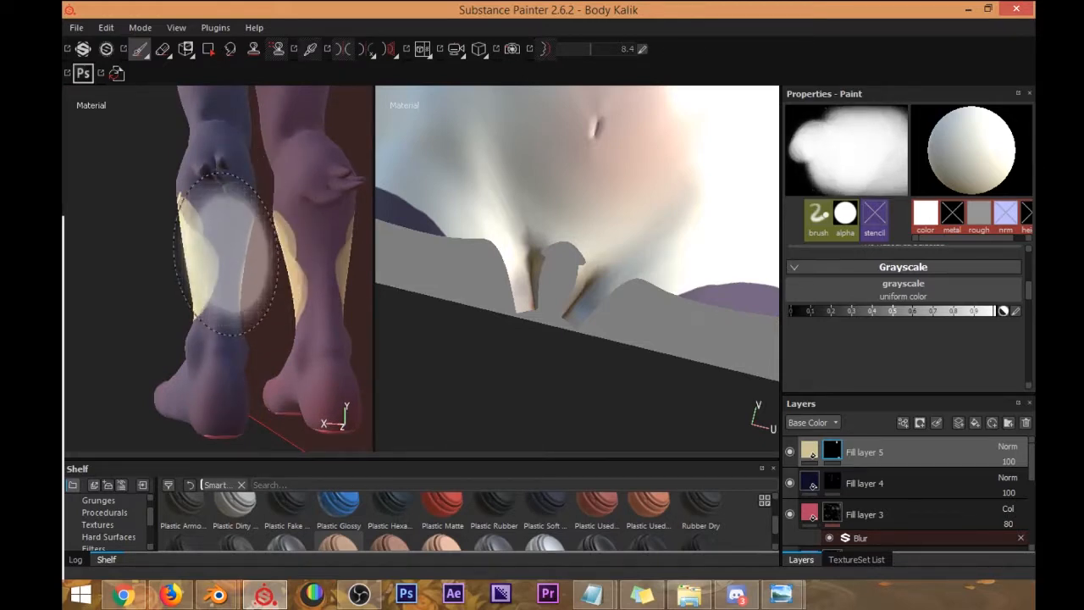
click(233, 238)
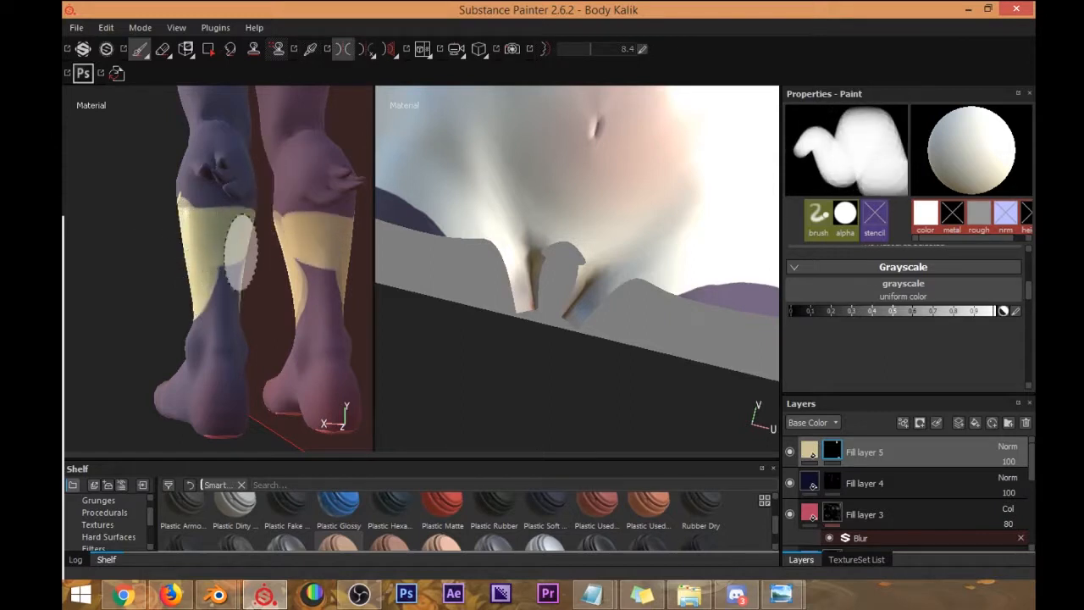
mouse_move(256, 297)
alt+mouse_down()
mouse_move(235, 315)
mouse_move(308, 284)
alt+mouse_up()
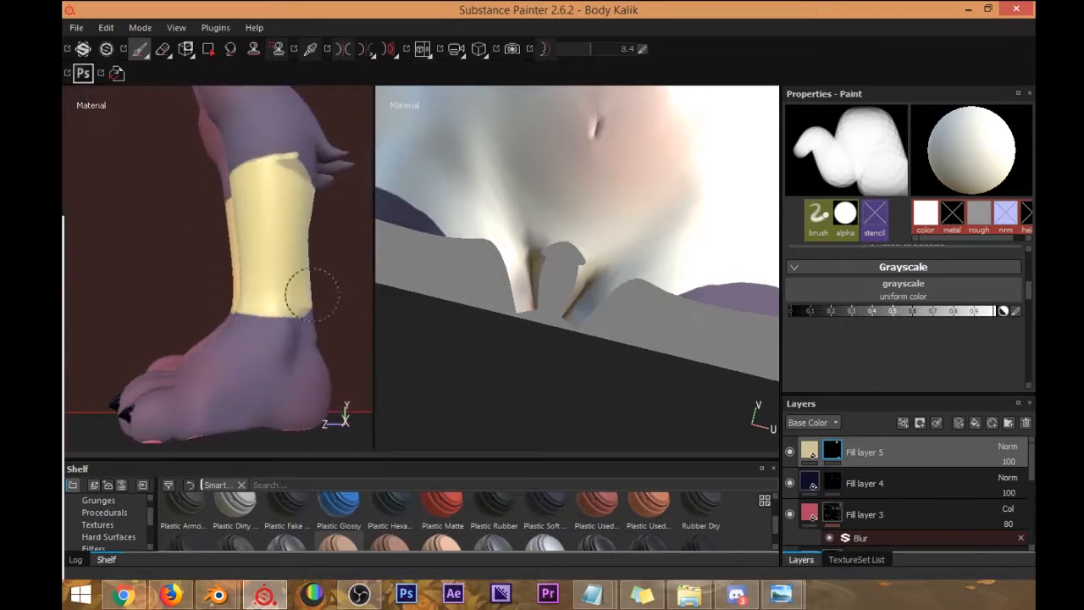
alt+drag(313, 290, 197, 298)
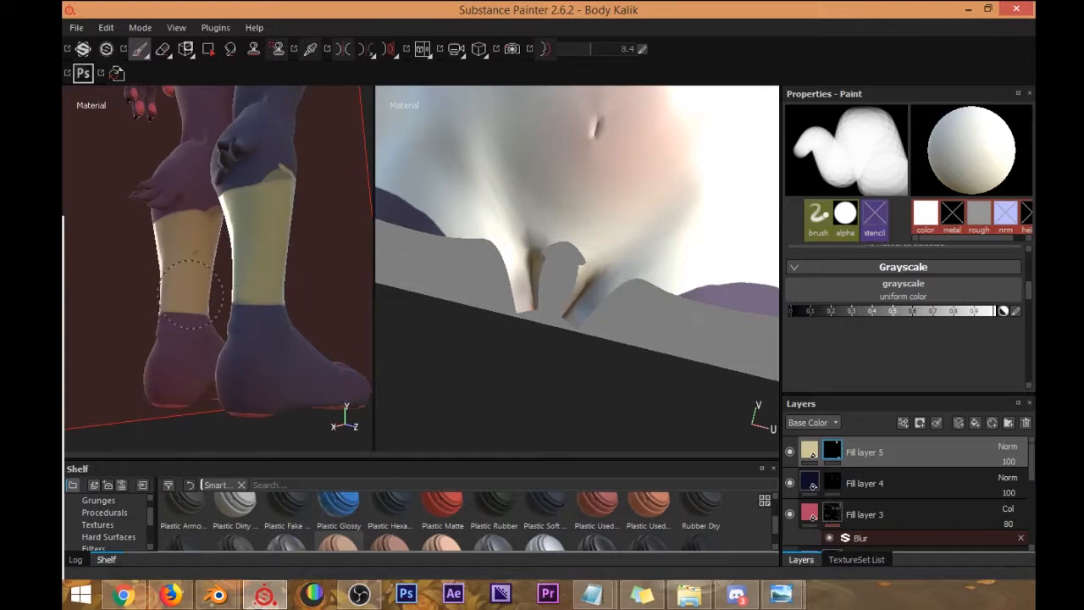
alt+drag(188, 256, 221, 285)
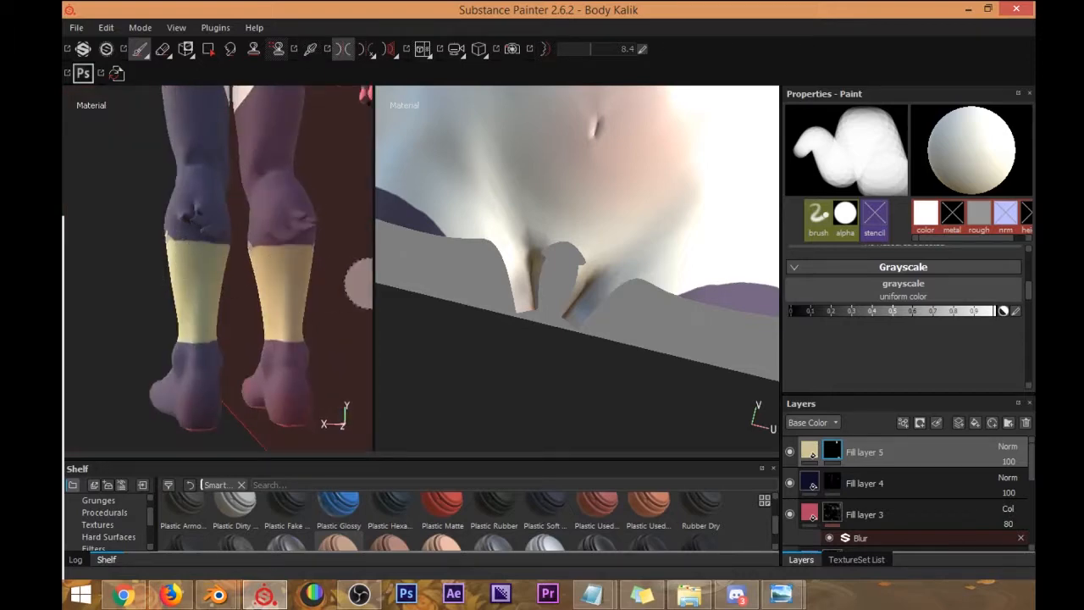
Set the mask brush's grayscale to black and trim the leg wraps' upper edge below the knee fur all around.
drag(941, 311, 791, 311)
alt+drag(177, 214, 249, 260)
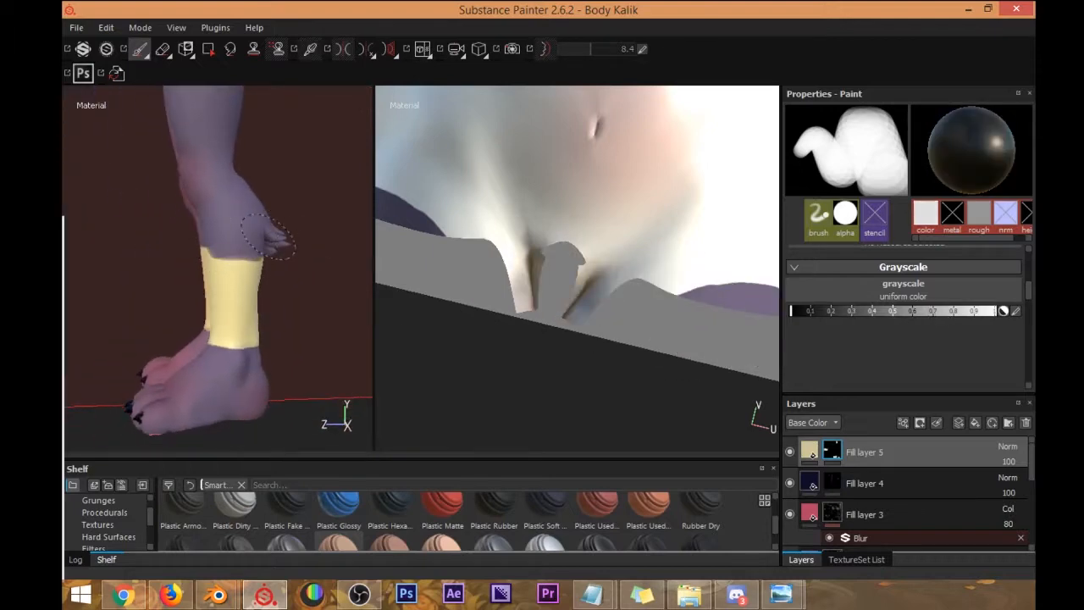
click(247, 242)
key(l)
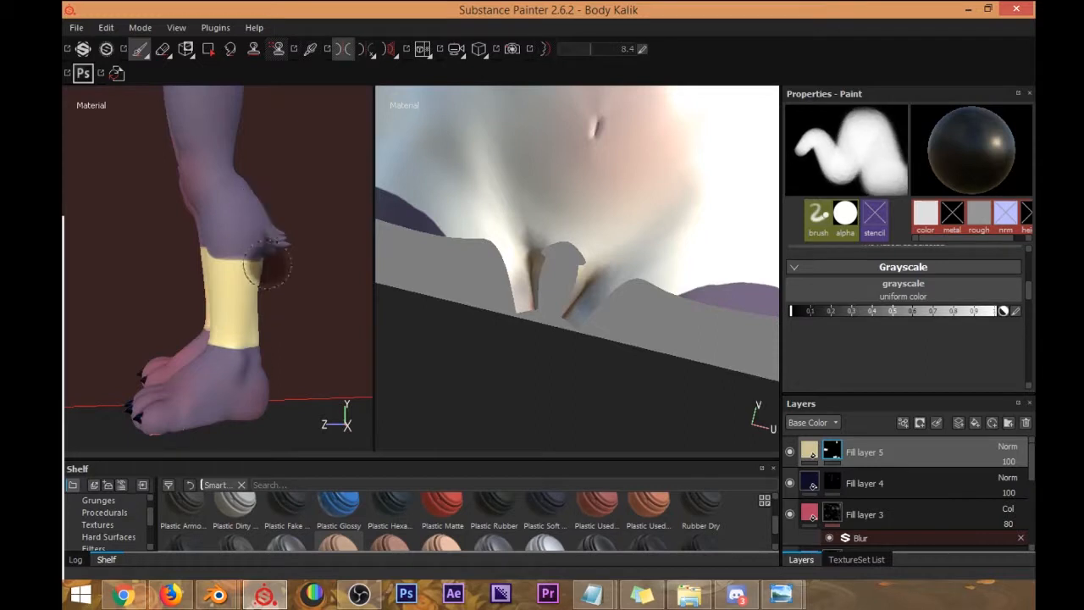
alt+middle_drag(271, 240, 274, 261)
alt+drag(273, 261, 290, 225)
alt+right_drag(291, 225, 294, 359)
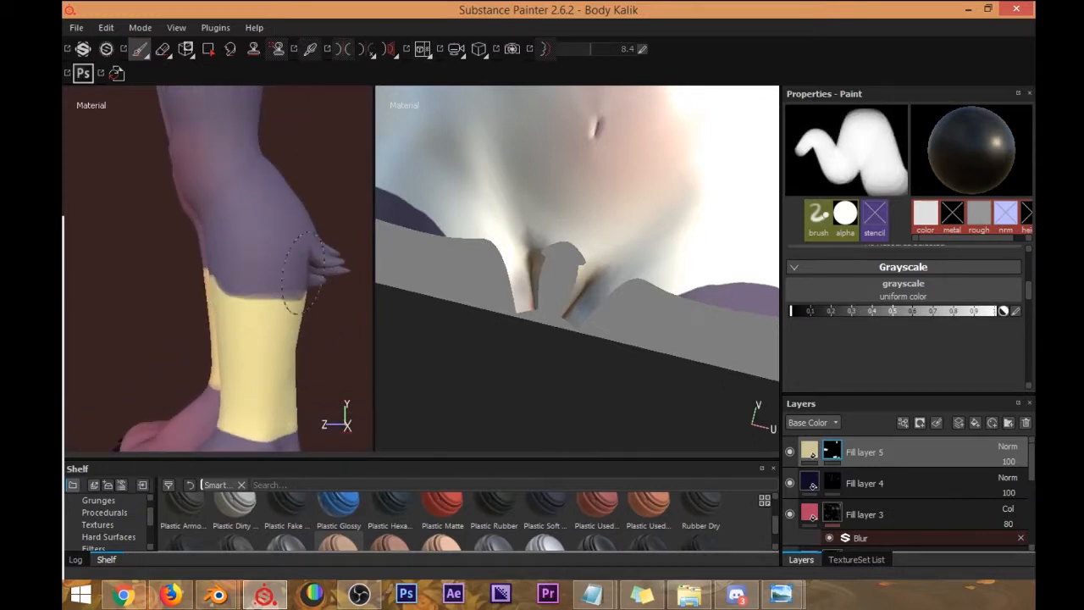
mouse_move(242, 266)
alt+mouse_down()
mouse_move(278, 291)
mouse_move(218, 280)
mouse_move(222, 297)
mouse_move(191, 268)
alt+mouse_up()
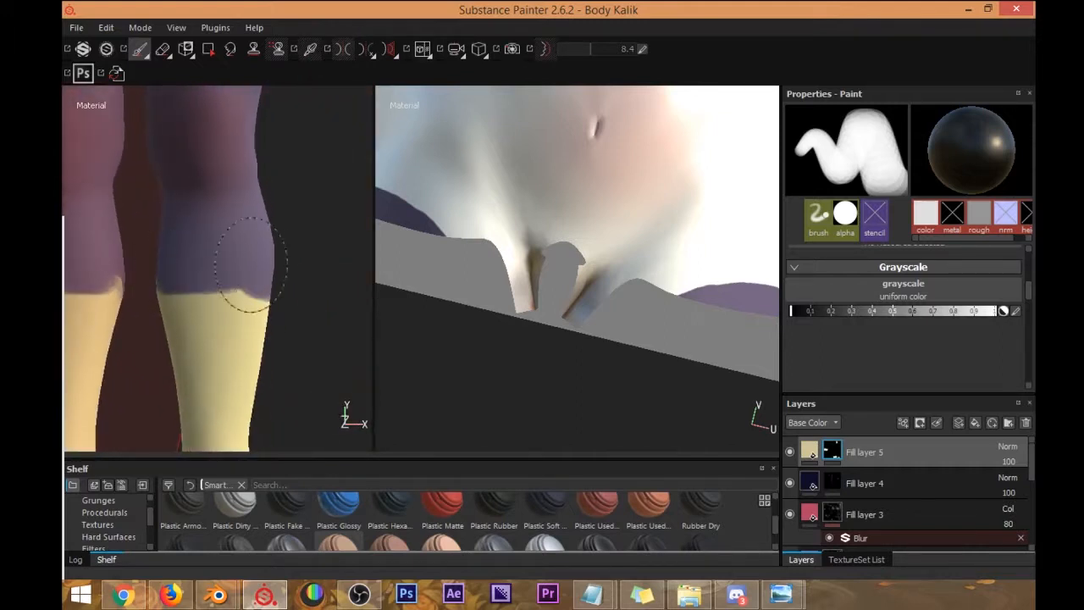
mouse_move(267, 266)
alt+mouse_down()
mouse_move(181, 297)
mouse_move(143, 271)
mouse_move(158, 264)
mouse_move(220, 313)
mouse_move(192, 303)
mouse_move(163, 317)
mouse_move(206, 314)
mouse_move(286, 278)
mouse_move(254, 327)
alt+mouse_up()
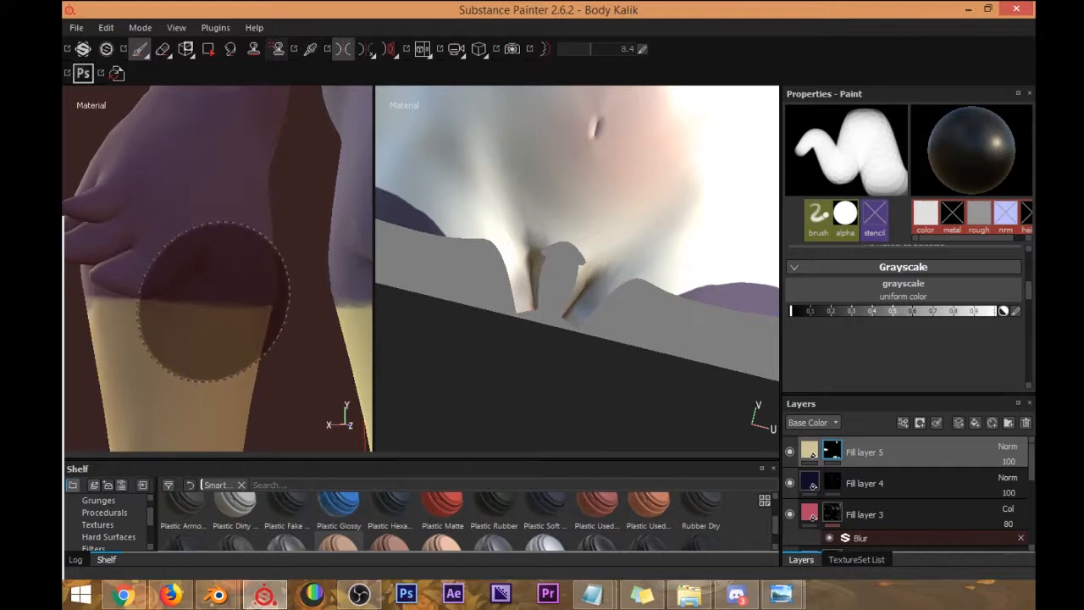
alt+drag(213, 303, 255, 257)
Set the brush spacing to 4 and its size to 5.23, and trim the wrap's upper edge behind the calf.
drag(1027, 287, 1035, 252)
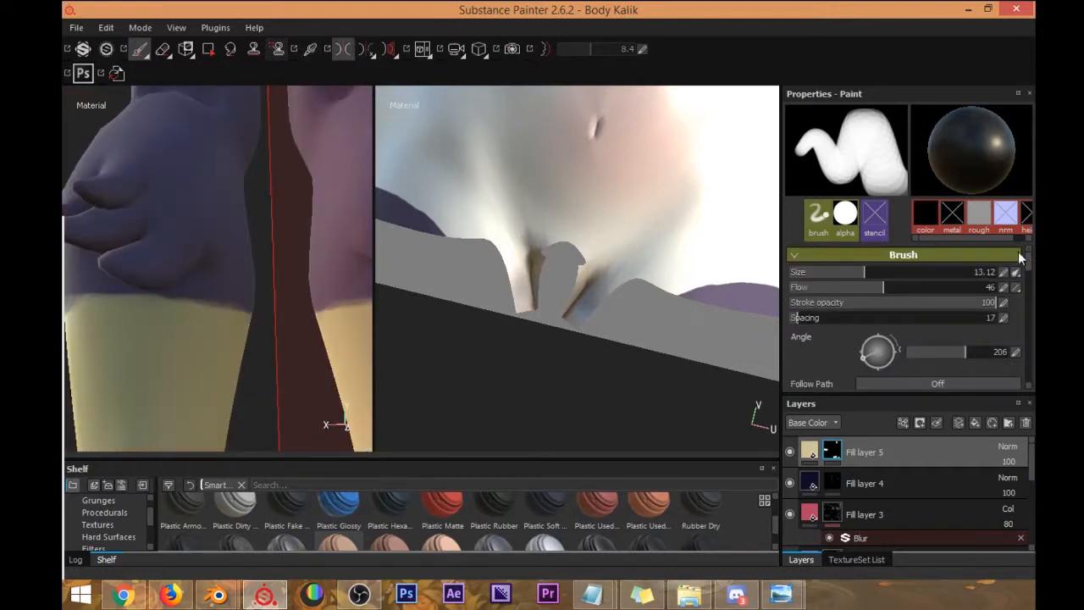
mouse_move(801, 320)
mouse_down()
mouse_move(814, 314)
mouse_move(790, 315)
mouse_up()
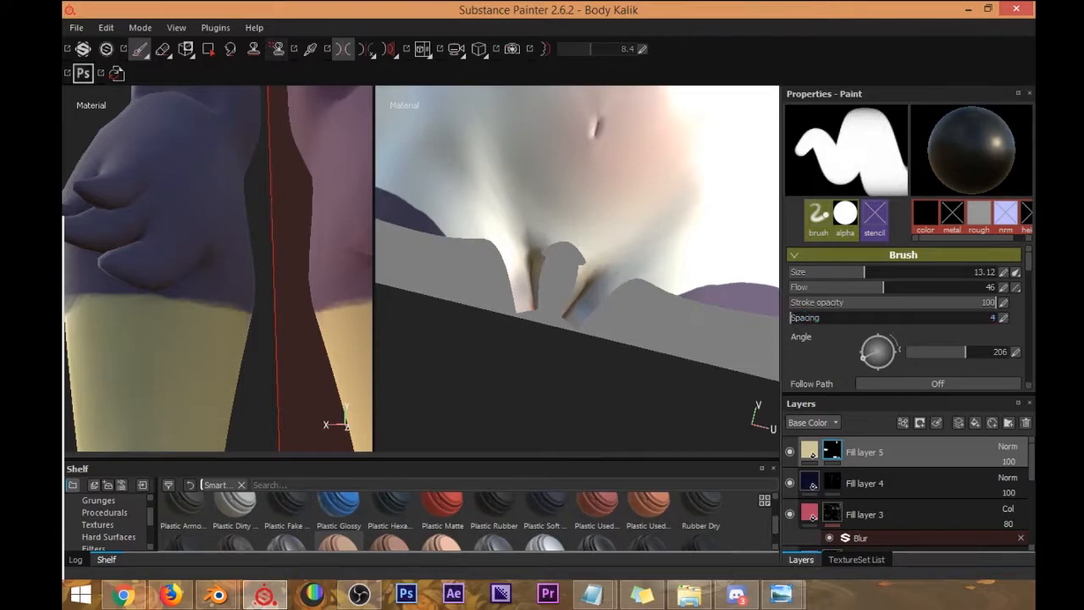
ctrl+right_drag(235, 288, 188, 288)
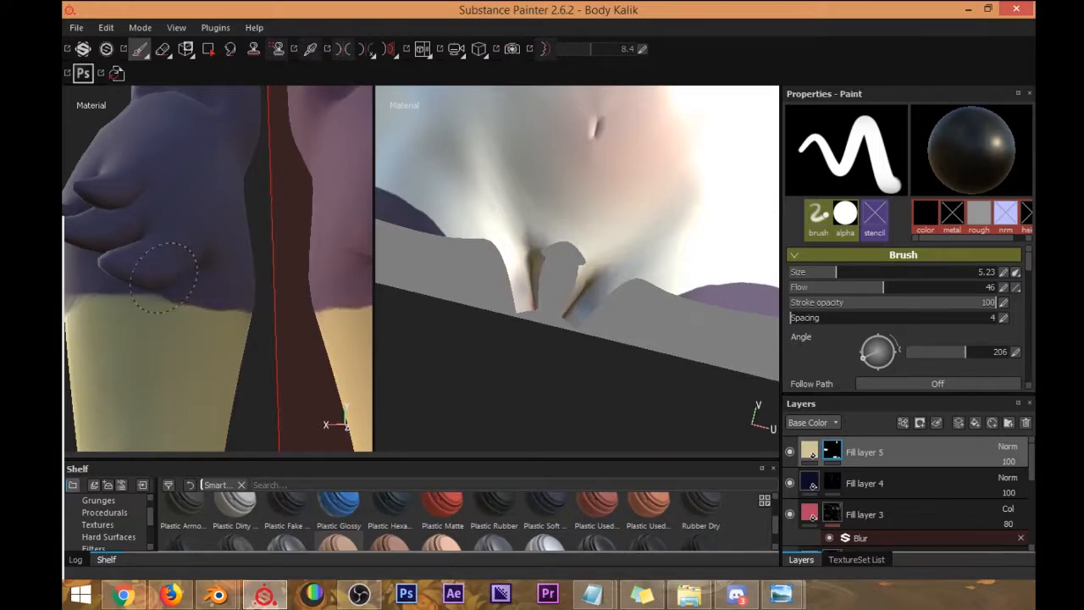
mouse_move(198, 296)
alt+mouse_down()
mouse_move(280, 255)
mouse_move(248, 251)
alt+mouse_up()
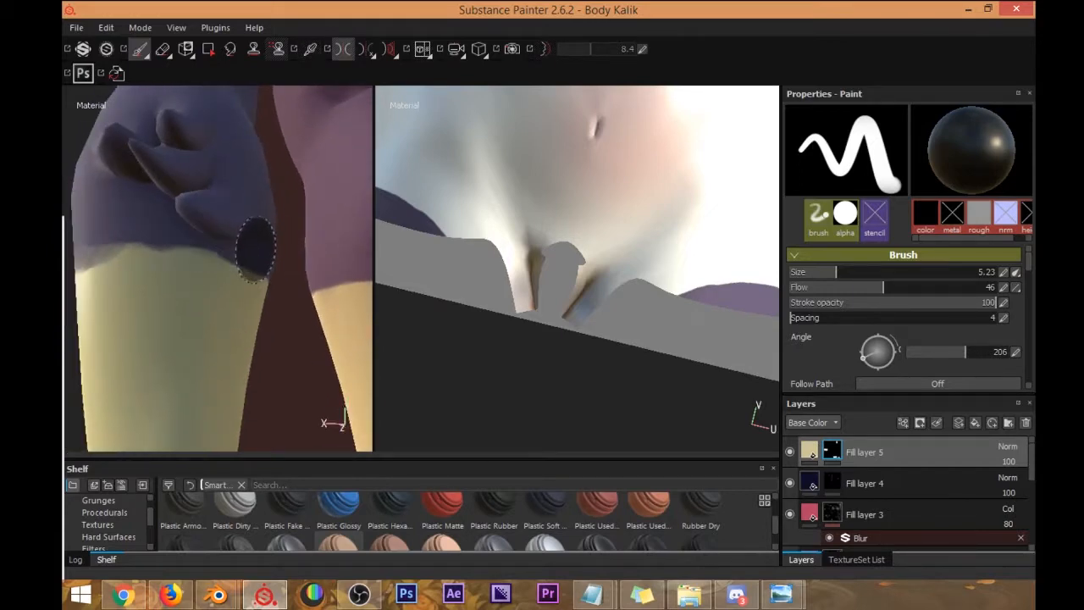
mouse_move(245, 233)
alt+mouse_down()
mouse_move(260, 251)
mouse_move(271, 223)
alt+mouse_up()
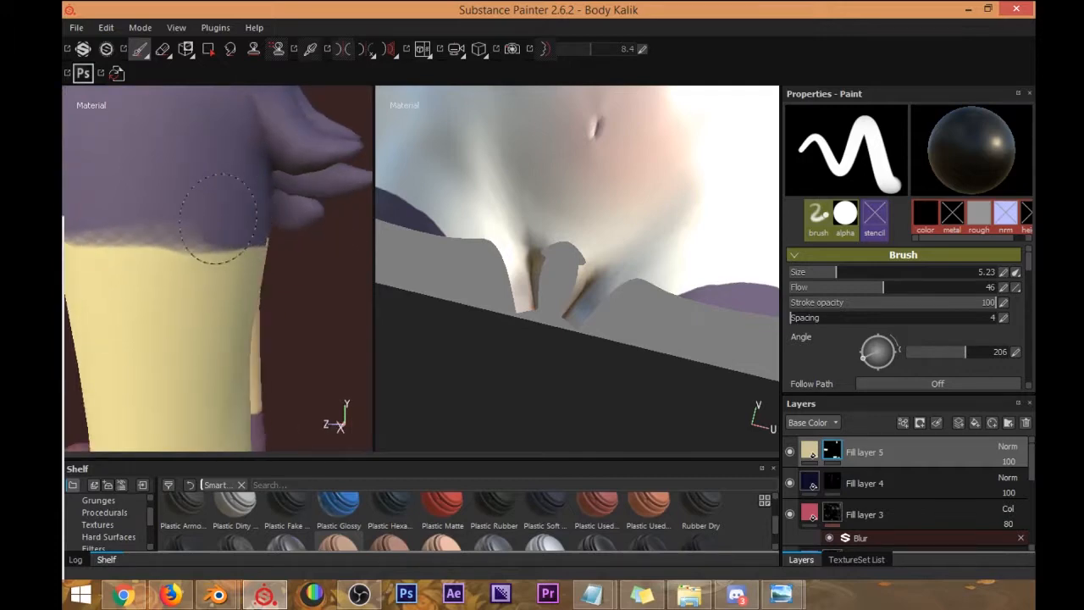
Undo the last stroke and even out the wrap's upper edge around the front and sides of the shin with black mask strokes.
mouse_move(116, 194)
alt+mouse_down()
mouse_move(276, 223)
mouse_move(126, 198)
mouse_move(310, 208)
mouse_move(323, 222)
mouse_move(336, 212)
mouse_move(278, 214)
mouse_move(234, 188)
alt+mouse_up()
key(ctrl+z)
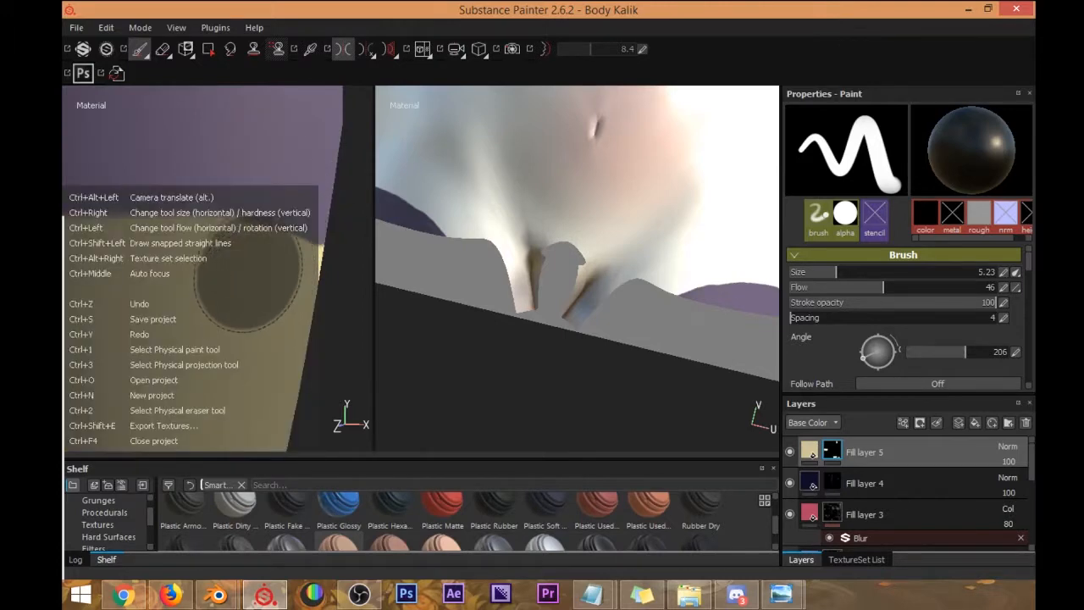
mouse_move(334, 314)
alt+mouse_down()
mouse_move(334, 194)
mouse_move(322, 195)
alt+mouse_up()
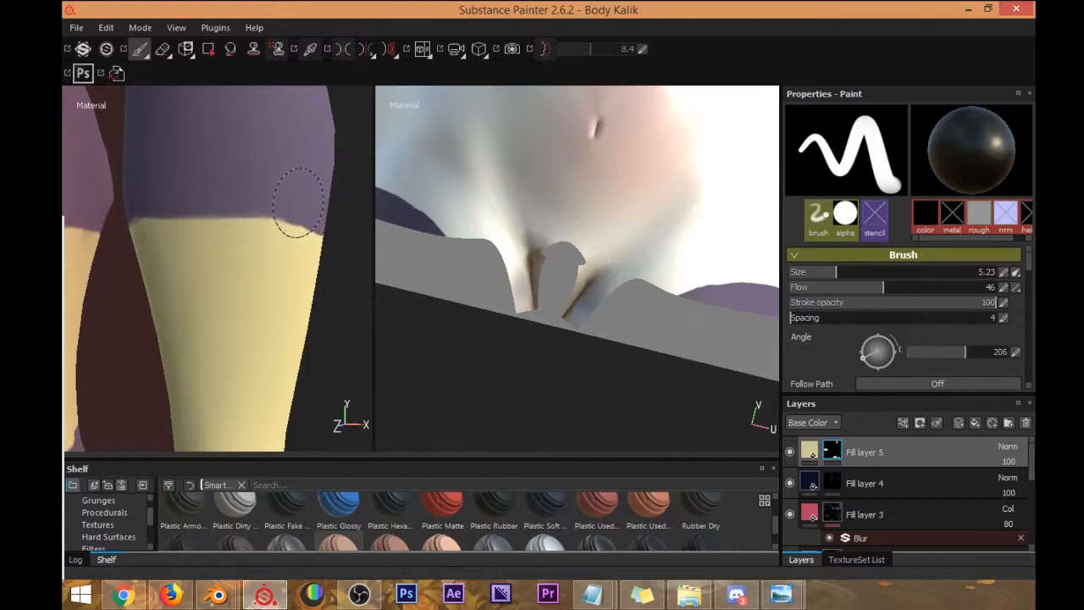
alt+drag(174, 175, 252, 187)
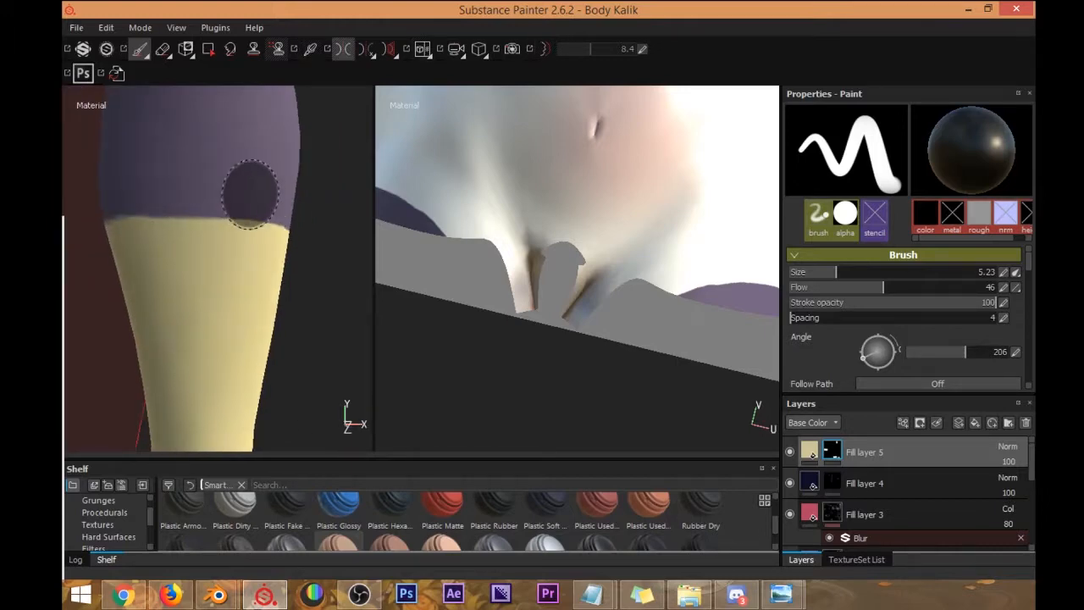
alt+drag(137, 200, 237, 206)
alt+middle_drag(170, 225, 252, 210)
alt+drag(250, 208, 127, 206)
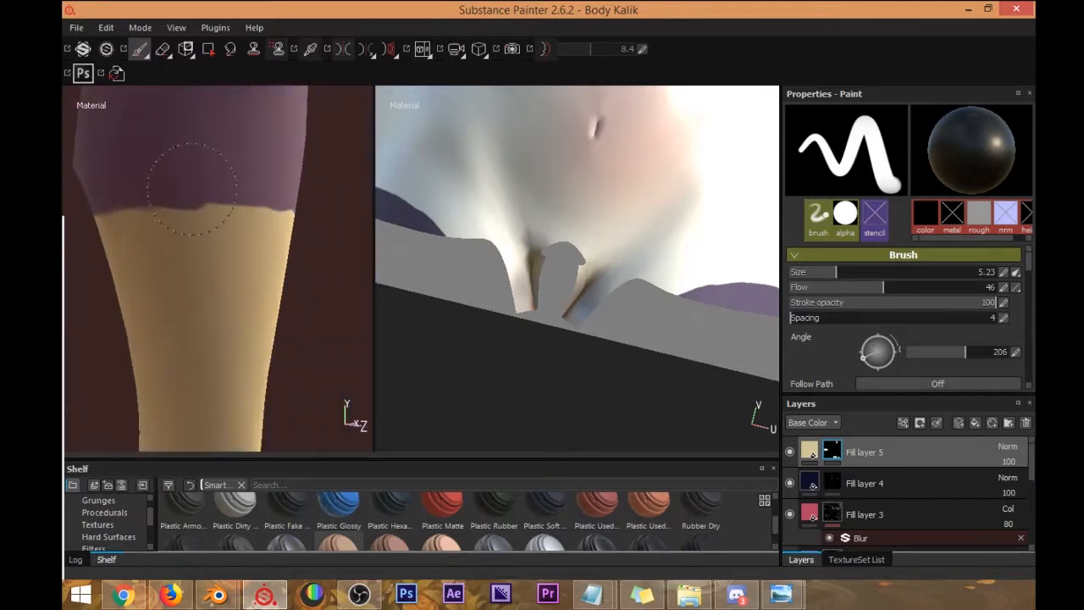
mouse_move(170, 176)
alt+mouse_down()
mouse_move(144, 213)
mouse_move(209, 206)
mouse_move(198, 183)
mouse_move(203, 206)
mouse_move(284, 183)
alt+mouse_up()
drag(231, 191, 329, 187)
Reduce the brush size to 1.21 and refine the leg wrap's lower edge around the ankle with black mask strokes.
mouse_move(262, 212)
ctrl+alt+mouse_down()
mouse_move(246, 149)
mouse_move(253, 110)
ctrl+alt+mouse_up()
mouse_move(179, 301)
mouse_down()
mouse_move(273, 301)
mouse_move(203, 314)
mouse_move(169, 280)
mouse_move(294, 296)
mouse_move(316, 280)
mouse_move(237, 346)
mouse_up()
alt+drag(302, 278, 259, 295)
ctrl+right_drag(295, 289, 298, 270)
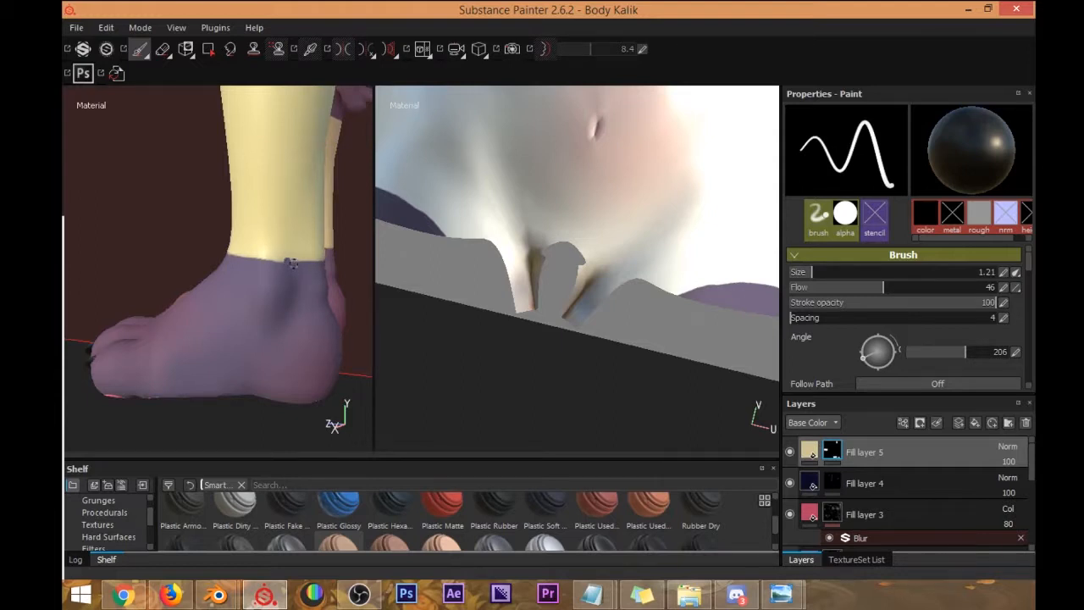
alt+drag(268, 263, 223, 266)
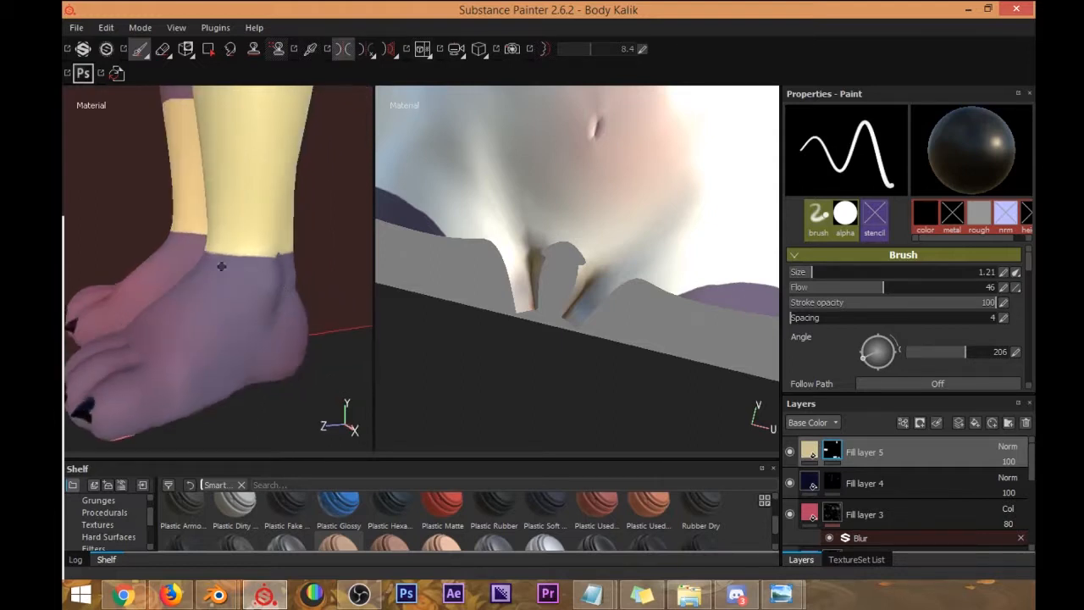
mouse_move(222, 256)
alt+mouse_down()
mouse_move(218, 283)
mouse_move(285, 271)
mouse_move(210, 288)
mouse_move(180, 280)
mouse_move(168, 259)
alt+mouse_up()
Paint small ragged notches into the leg wrap's upper edge below the knee with the fine black mask brush.
alt+middle_drag(224, 125, 225, 254)
alt+drag(196, 231, 138, 226)
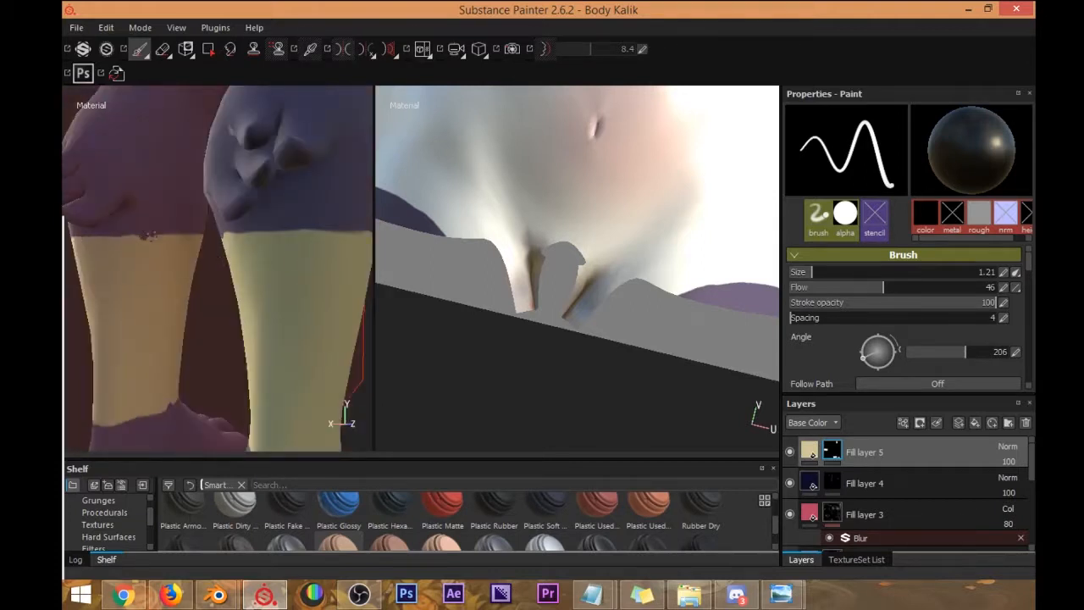
key(l)
drag(127, 237, 145, 268)
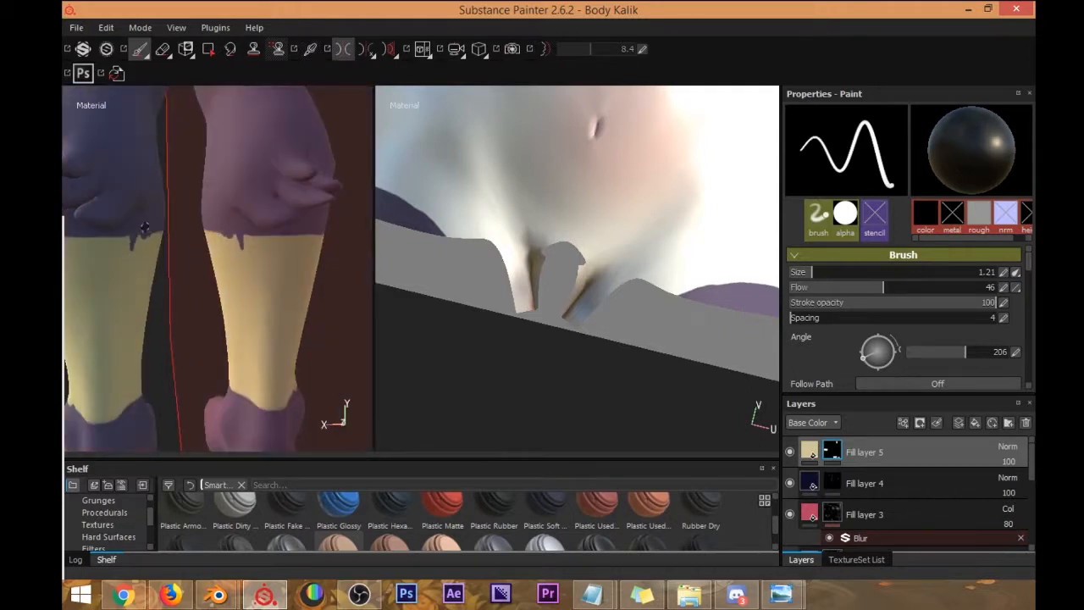
mouse_move(158, 227)
alt+mouse_down()
mouse_move(107, 232)
mouse_move(111, 241)
alt+mouse_up()
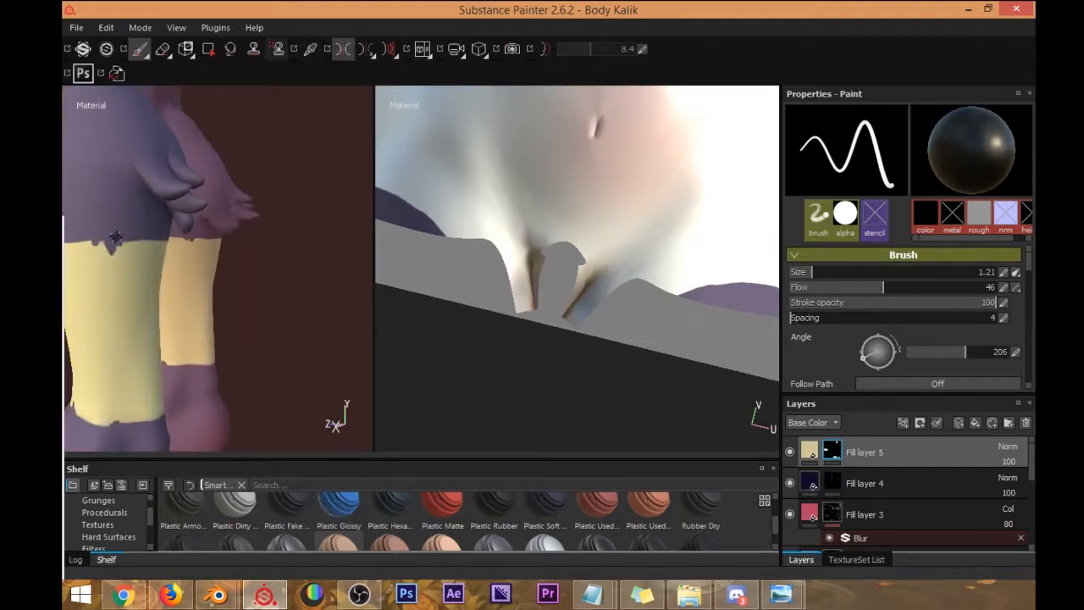
Set the mask brush's grayscale to white, touch up the notches on the leg wrap's upper edge, and bring the forearm wrap into view.
mouse_move(1031, 266)
mouse_down()
mouse_move(1025, 350)
mouse_move(1031, 316)
mouse_move(1025, 287)
mouse_move(1011, 289)
mouse_up()
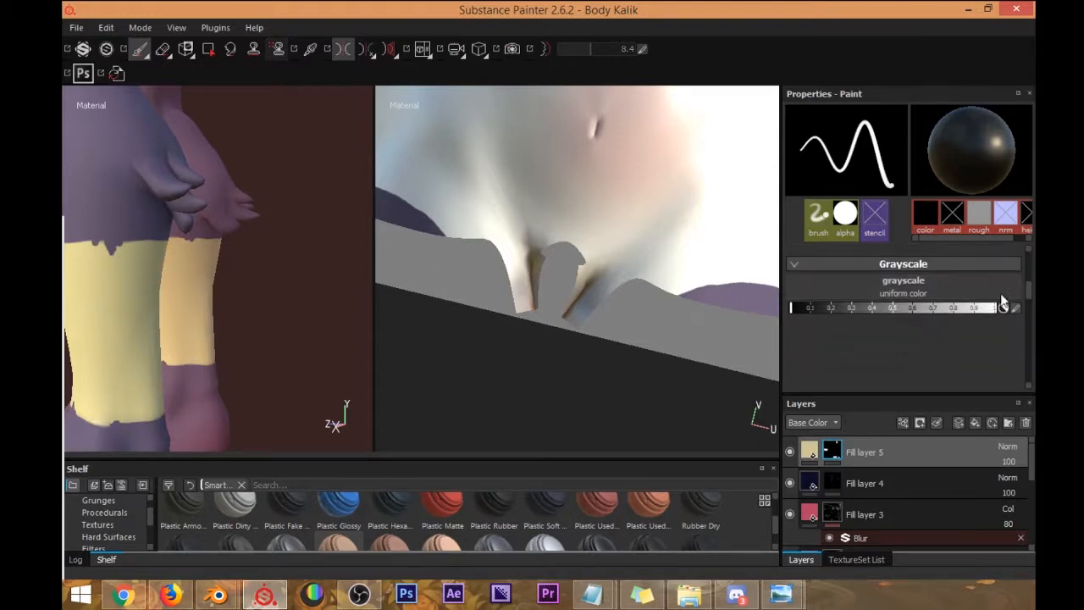
click(991, 308)
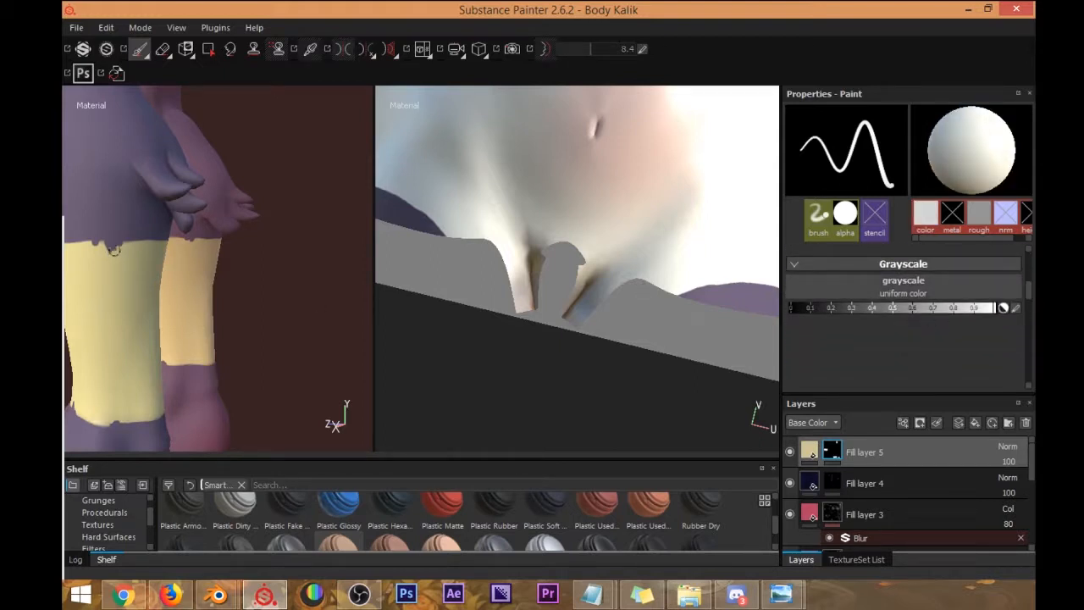
scroll(116, 260, down, 8)
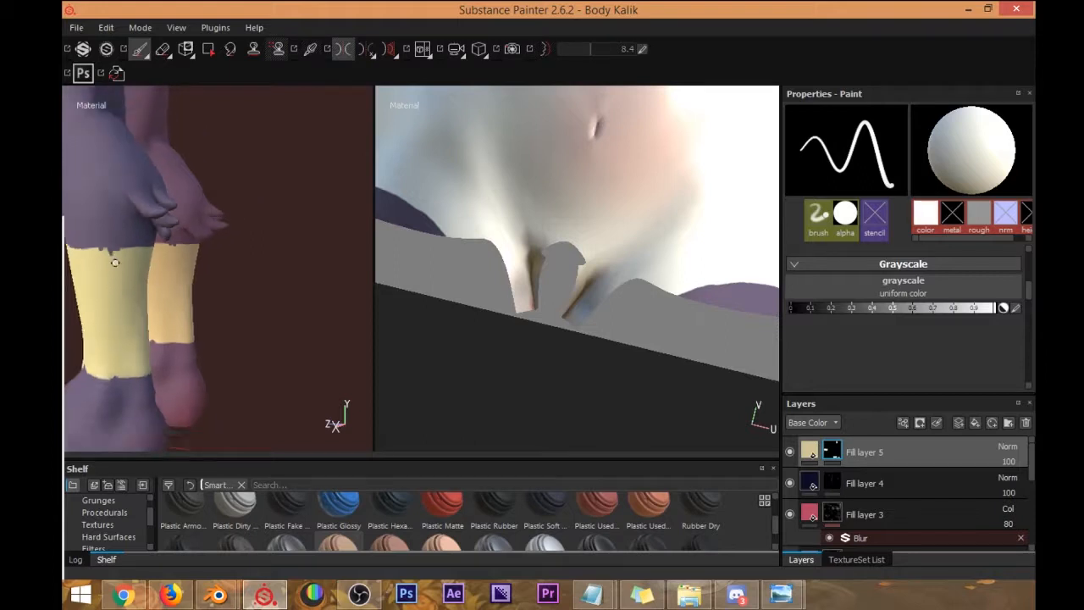
alt+drag(117, 260, 244, 261)
scroll(244, 261, up, 10)
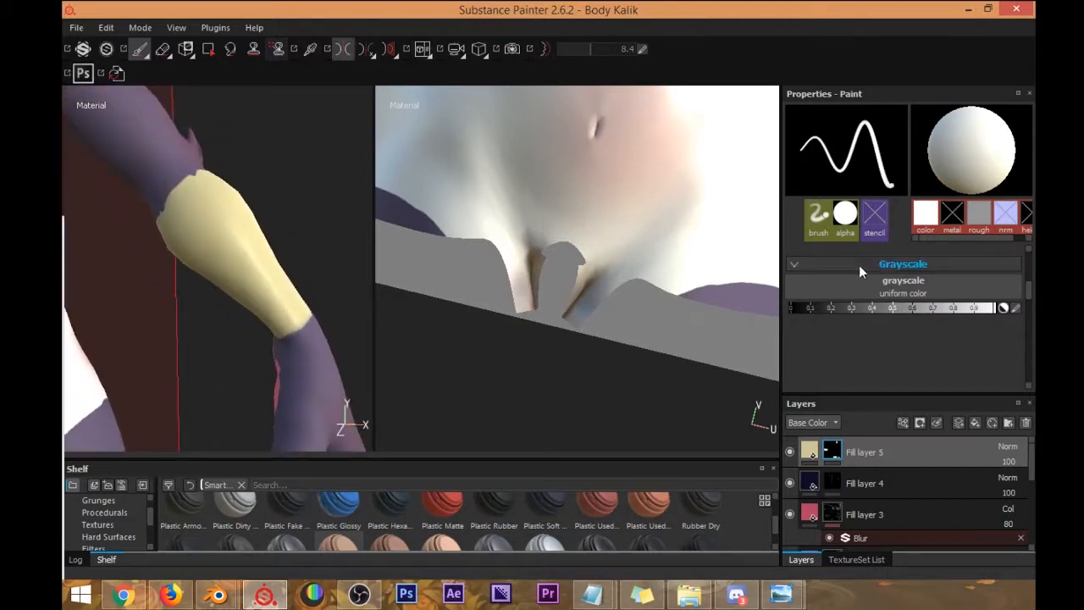
Turn off the metallic channel in the material of the pale yellow wrap's fill layer.
scroll(859, 266, down, 5)
click(810, 450)
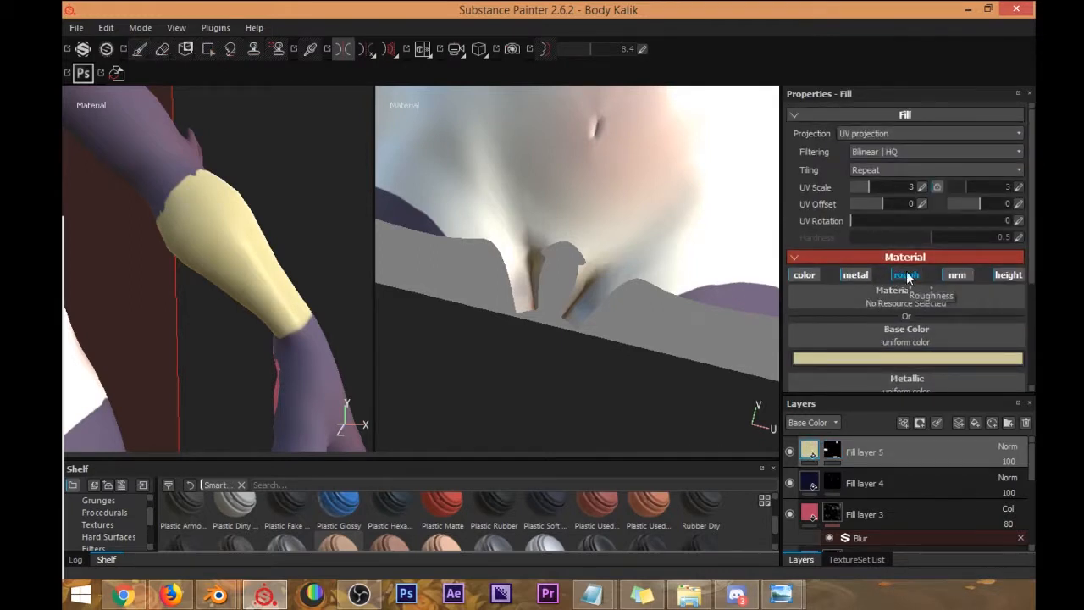
scroll(885, 314, down, 3)
scroll(883, 312, up, 1)
scroll(887, 319, down, 1)
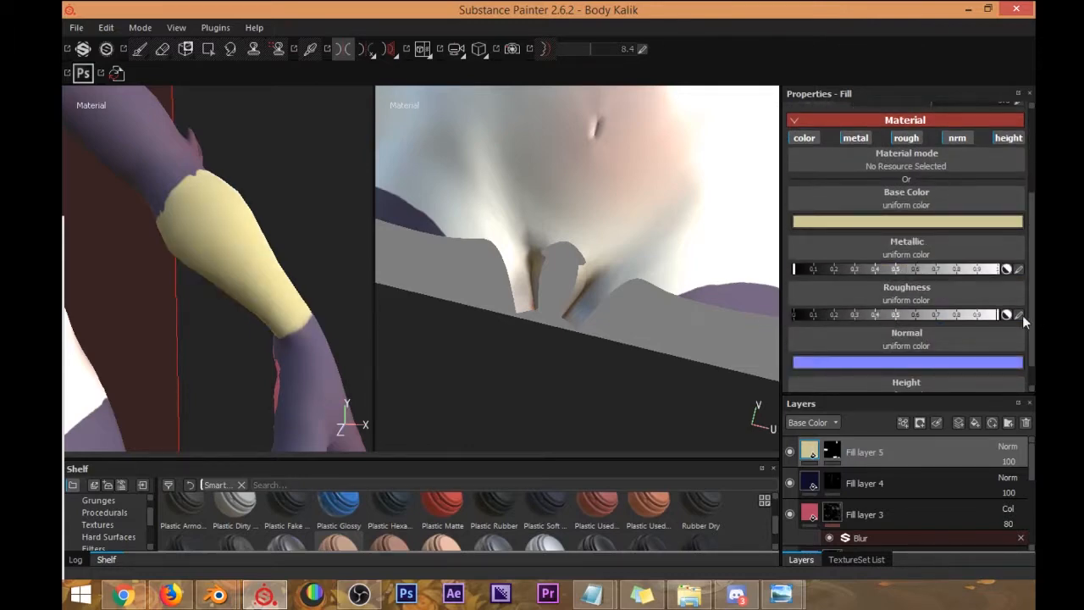
scroll(1022, 315, up, 2)
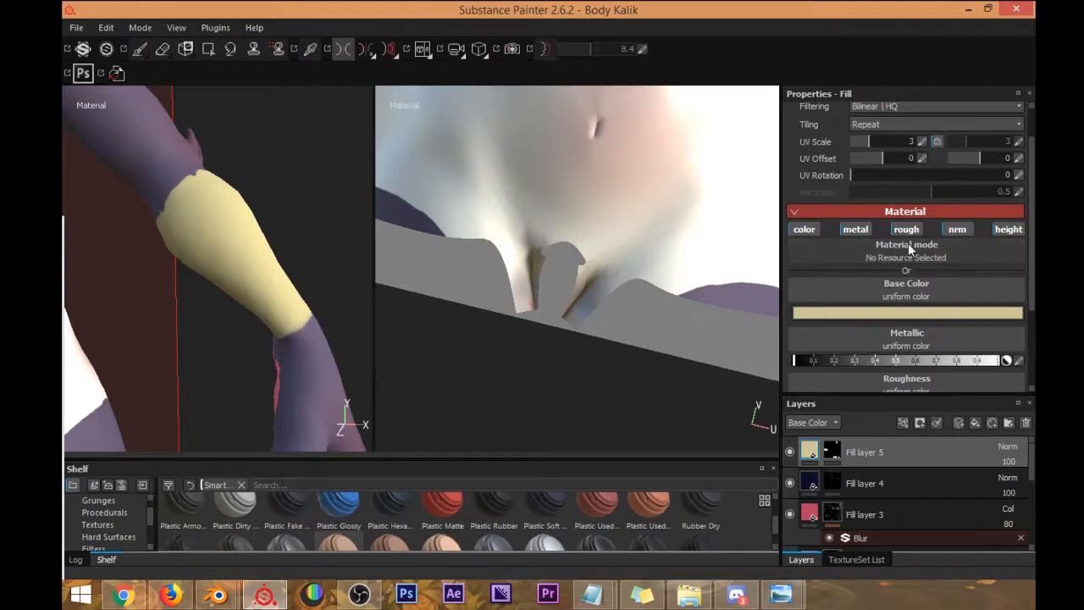
click(852, 230)
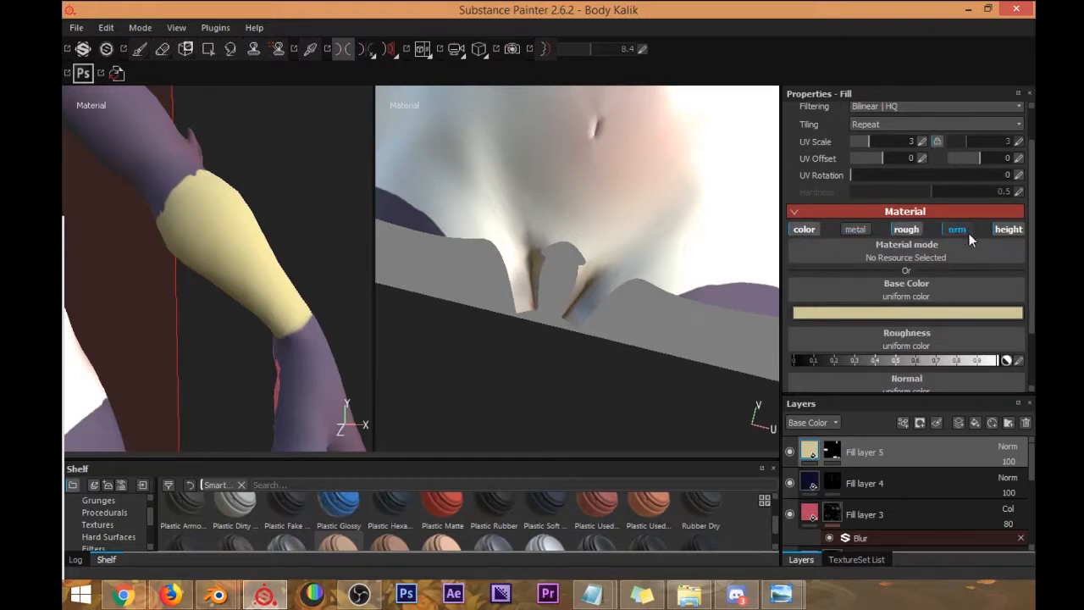
Try raising the wrap fill layer's height to about 0.35 and inspect the forearm wrap's edges.
scroll(917, 318, down, 2)
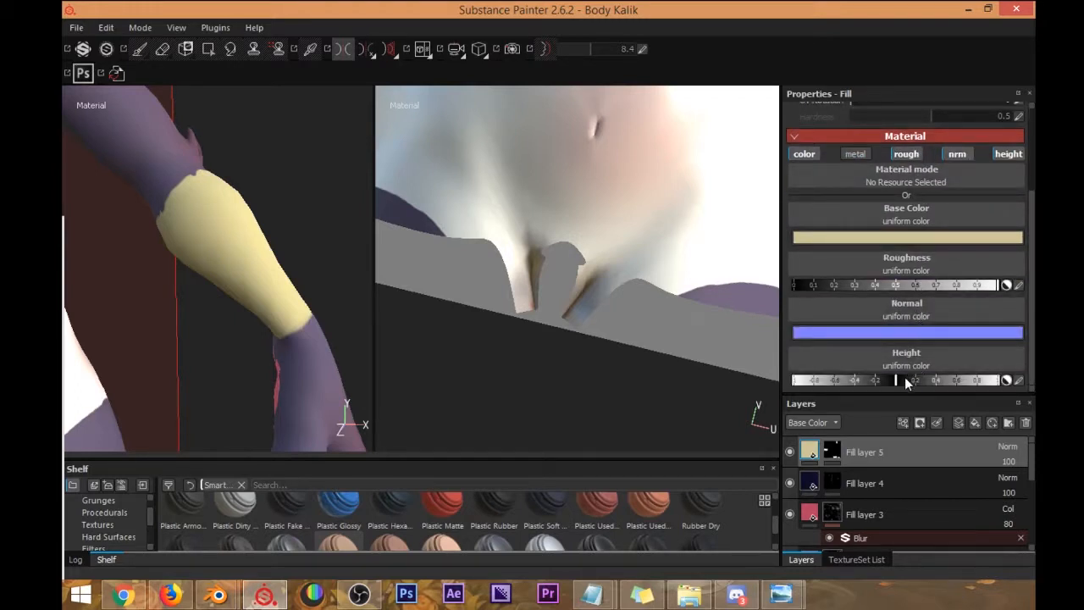
drag(896, 380, 903, 379)
mouse_move(324, 212)
alt+mouse_down()
mouse_move(296, 220)
mouse_move(327, 214)
alt+mouse_up()
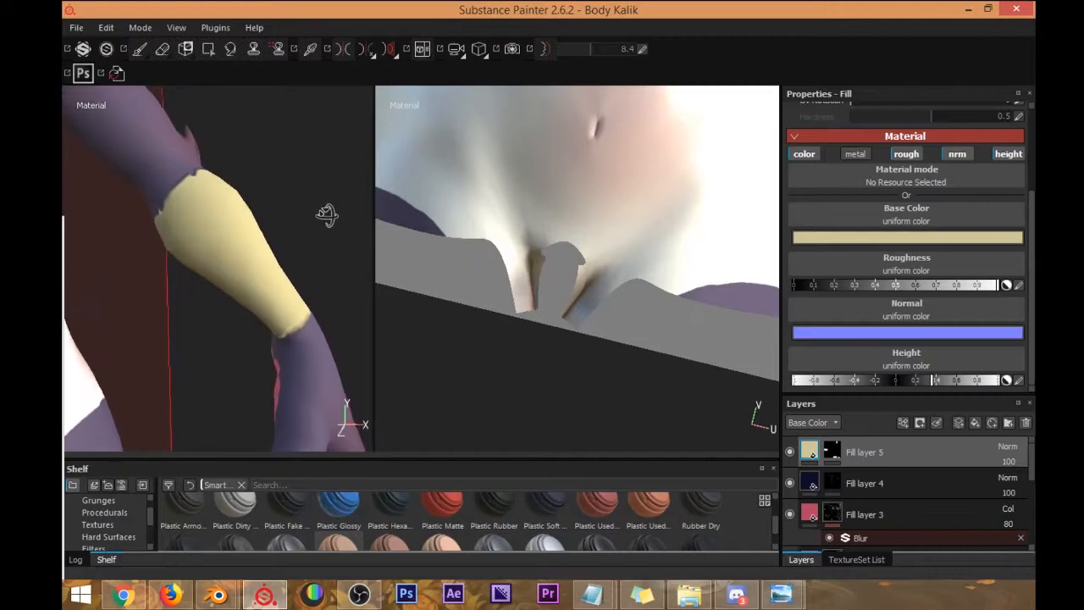
alt+middle_drag(300, 232, 330, 251)
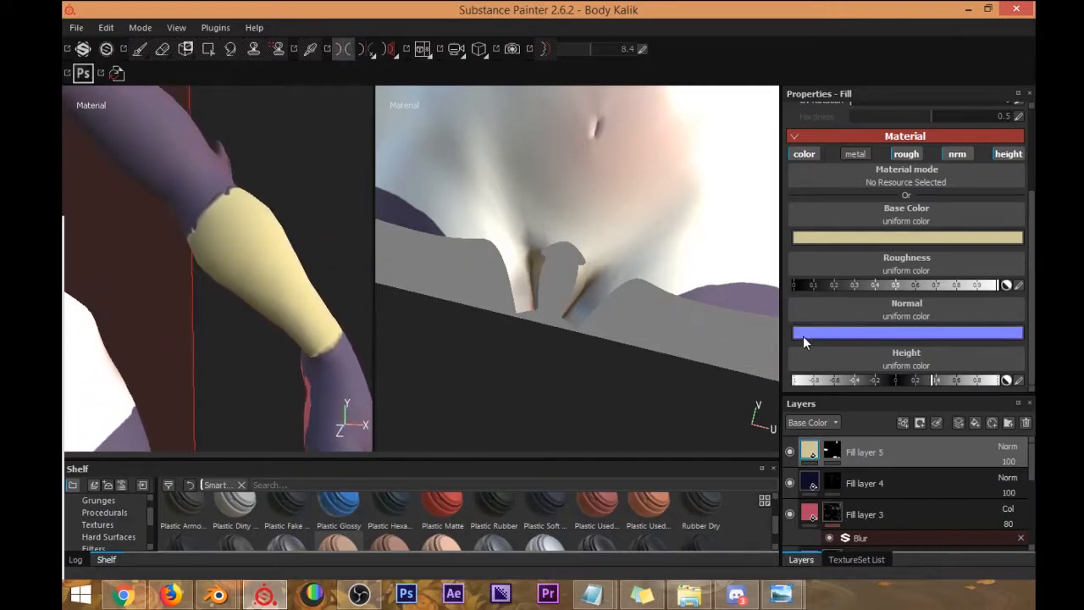
Turn off the wrap fill's normal and height channels so only color and roughness are active.
scroll(941, 196, up, 1)
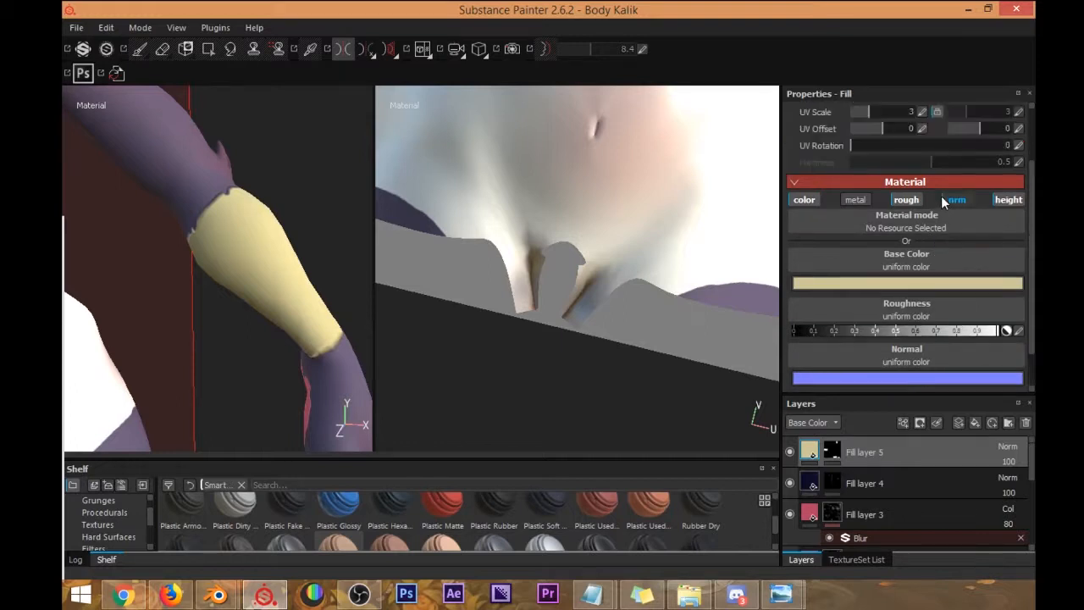
click(908, 201)
click(947, 200)
scroll(958, 194, up, 1)
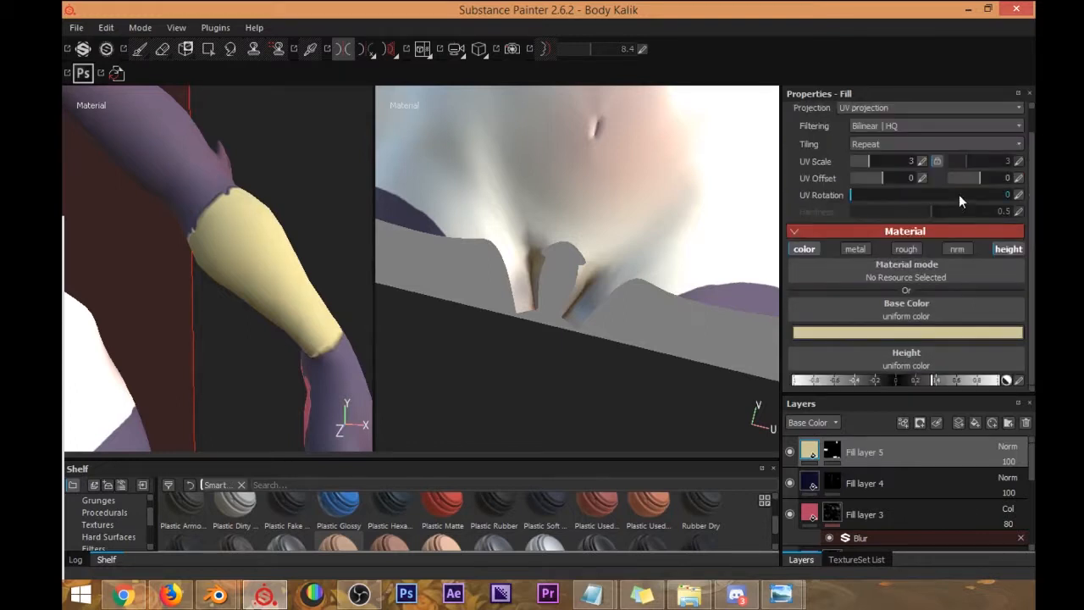
click(1007, 248)
click(906, 275)
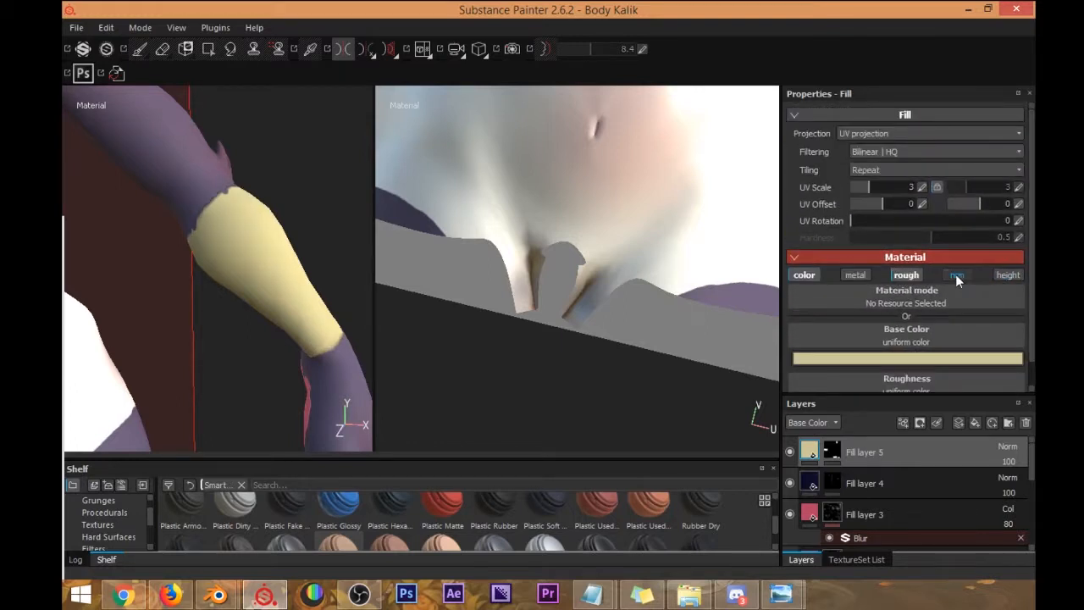
scroll(957, 281, down, 1)
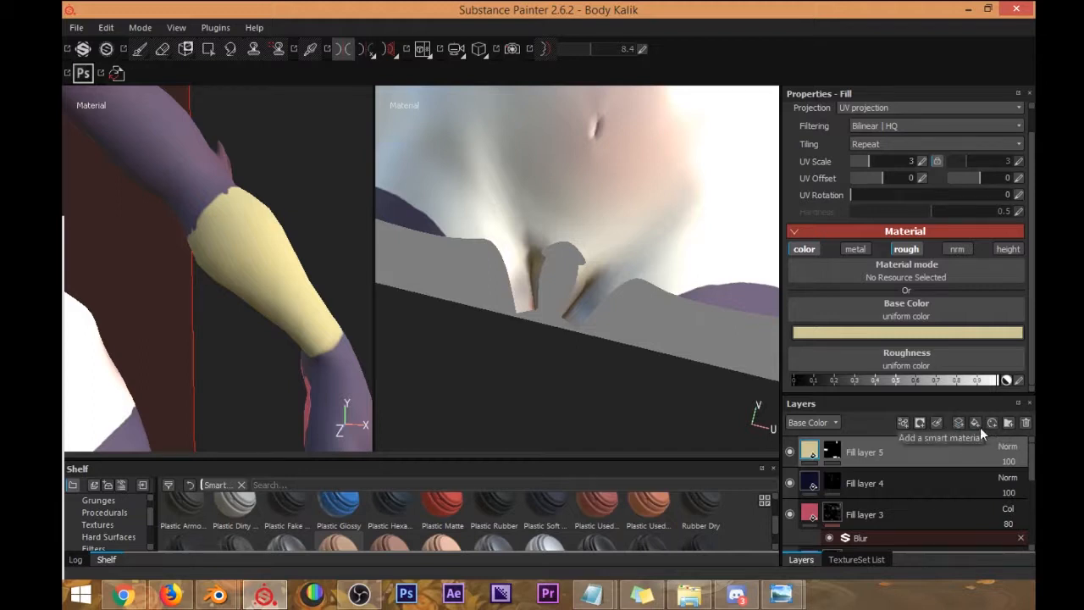
Add a paint layer above the wrap fill and disable its color, metallic and roughness channels, using only normal and height.
click(957, 422)
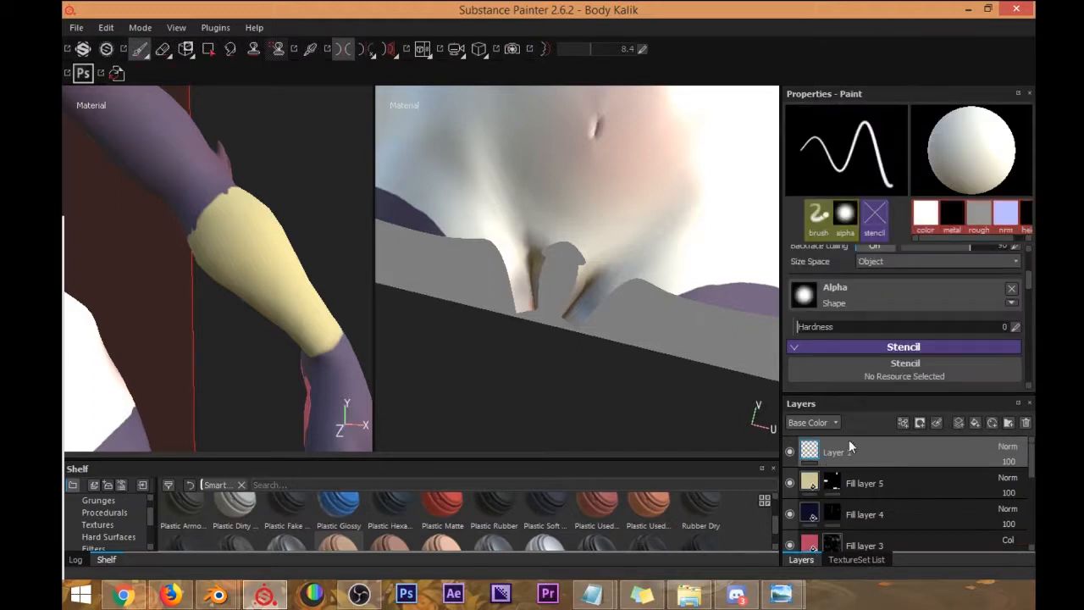
scroll(877, 299, down, 3)
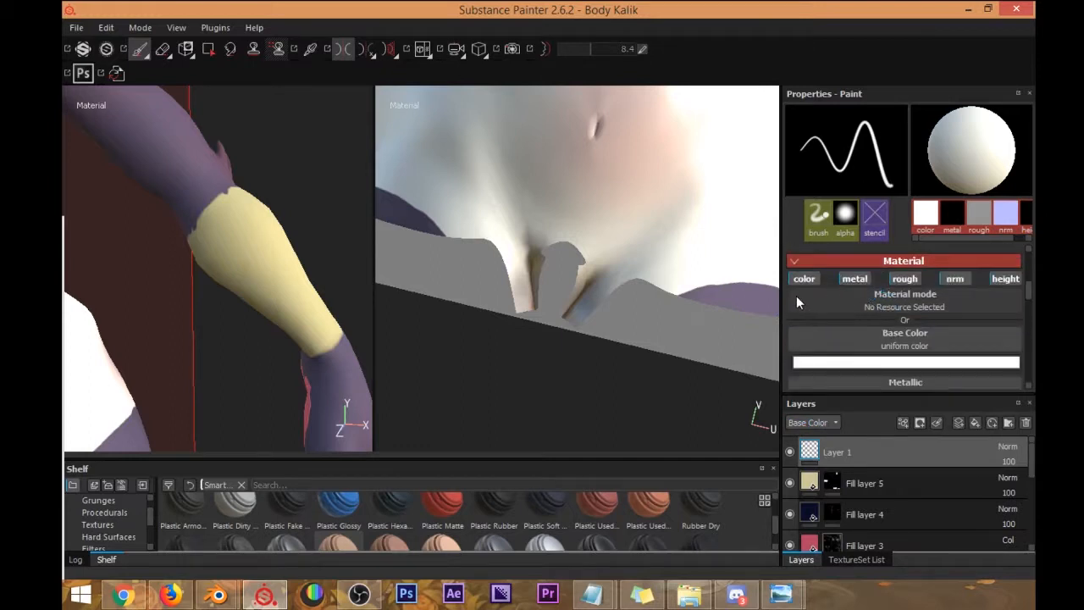
click(802, 279)
click(854, 279)
click(904, 278)
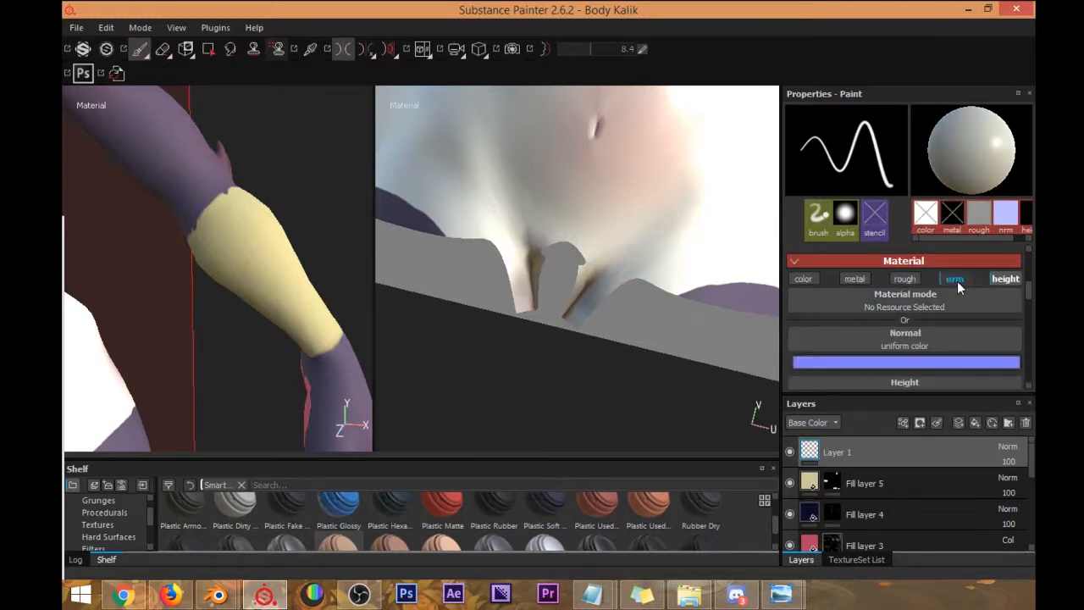
click(959, 281)
click(960, 280)
Add a black mask to the new paint layer and lower its paint material's height to about -0.85.
click(919, 424)
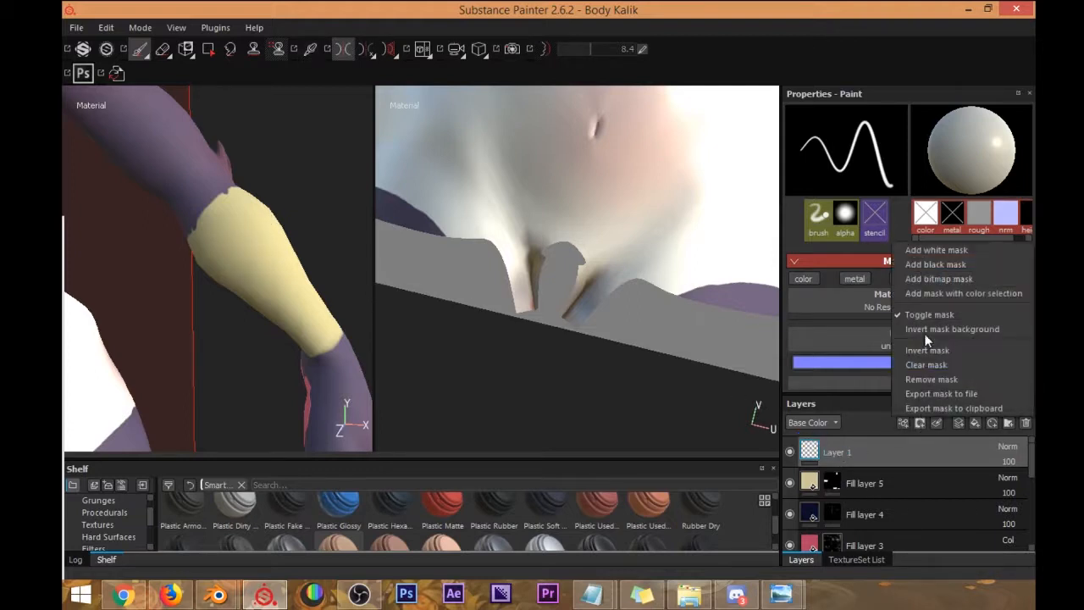
click(934, 264)
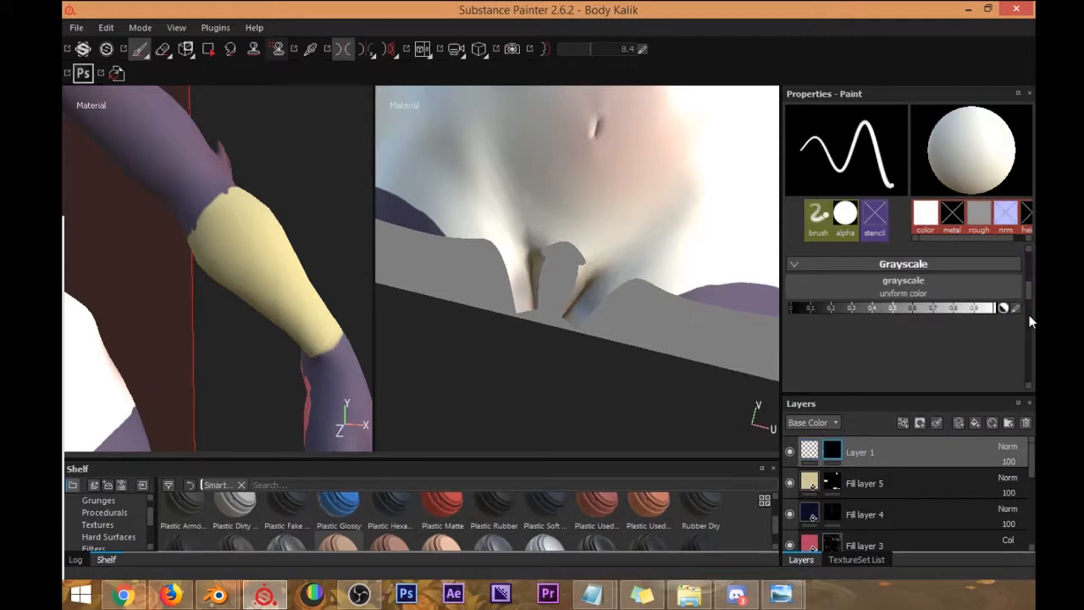
alt+drag(256, 295, 496, 334)
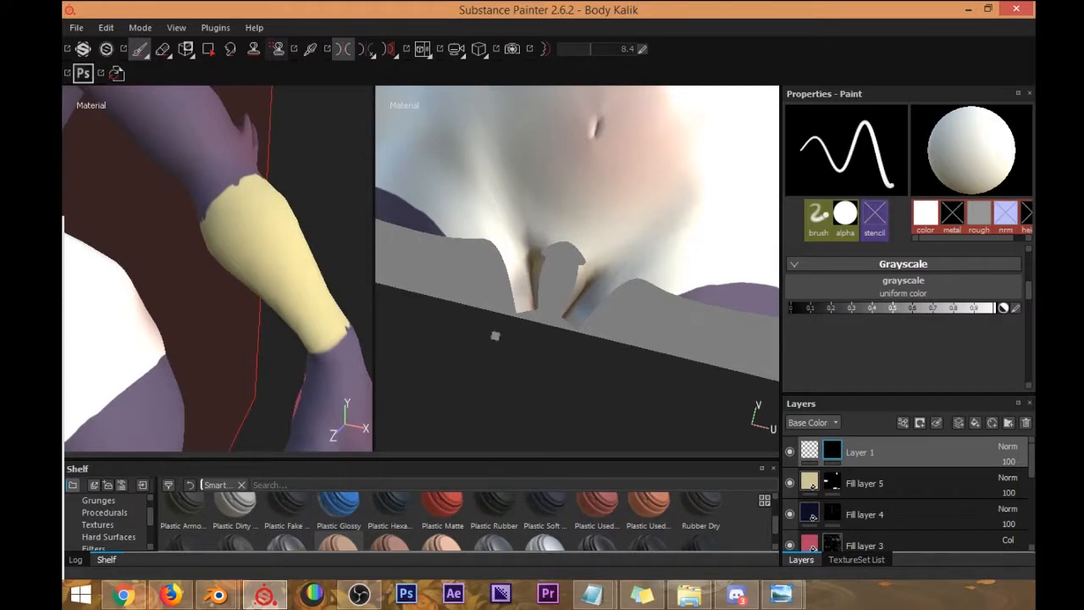
click(810, 450)
scroll(1024, 297, down, 3)
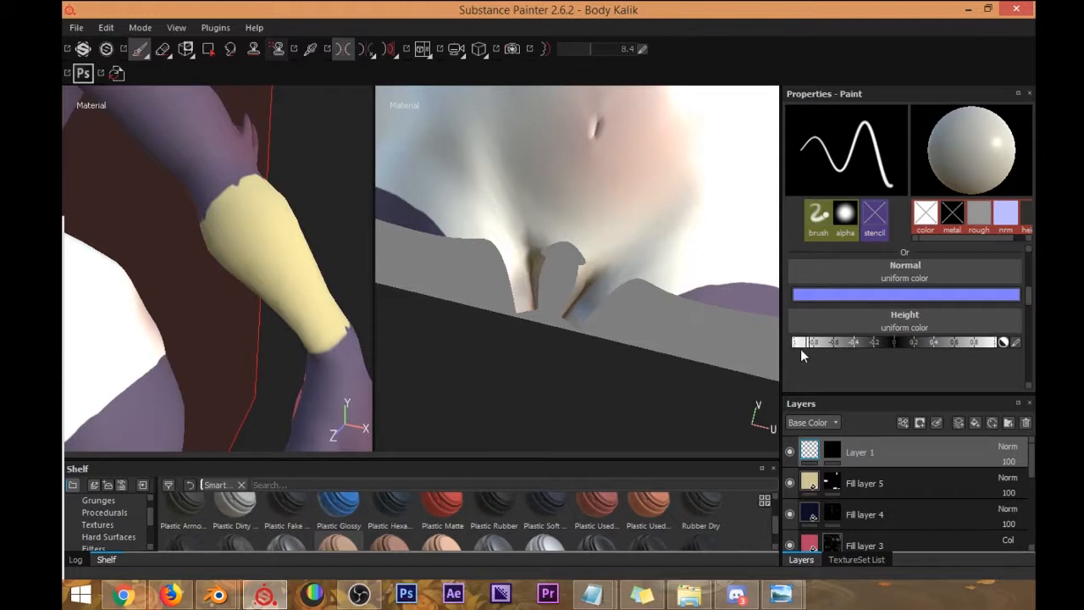
Undo a test mask stroke on the forearm wrap, set the paint material's height to -1, and reselect the layer's mask.
click(837, 461)
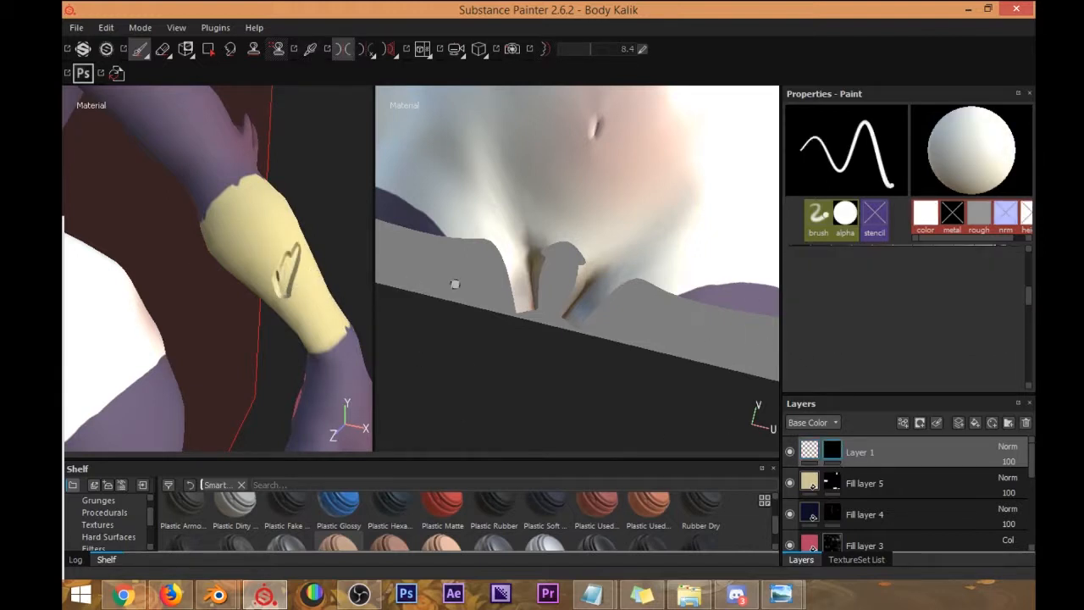
key(ctrl+z)
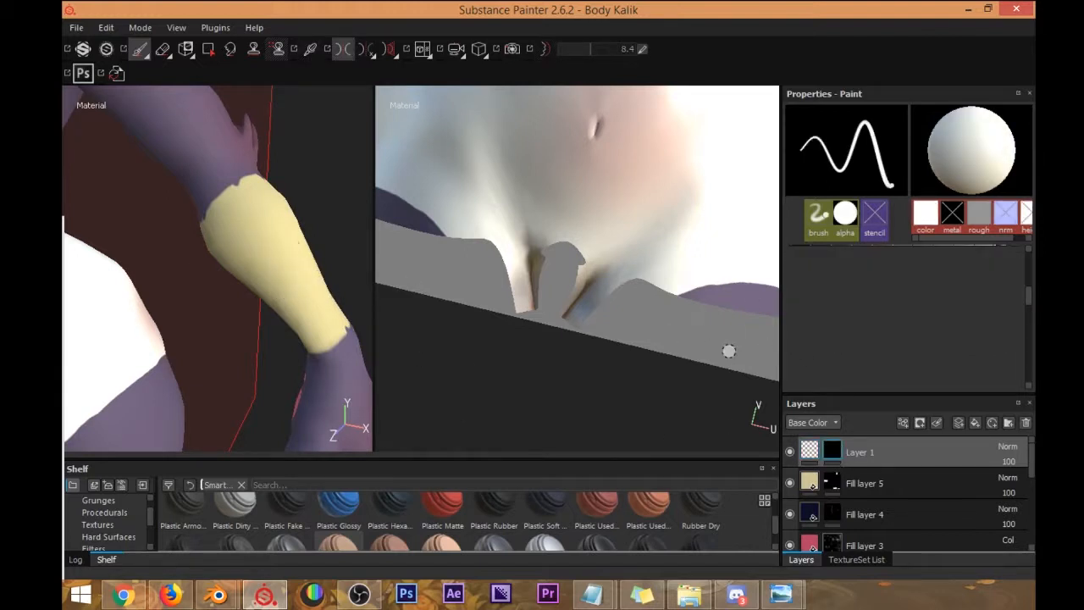
click(811, 452)
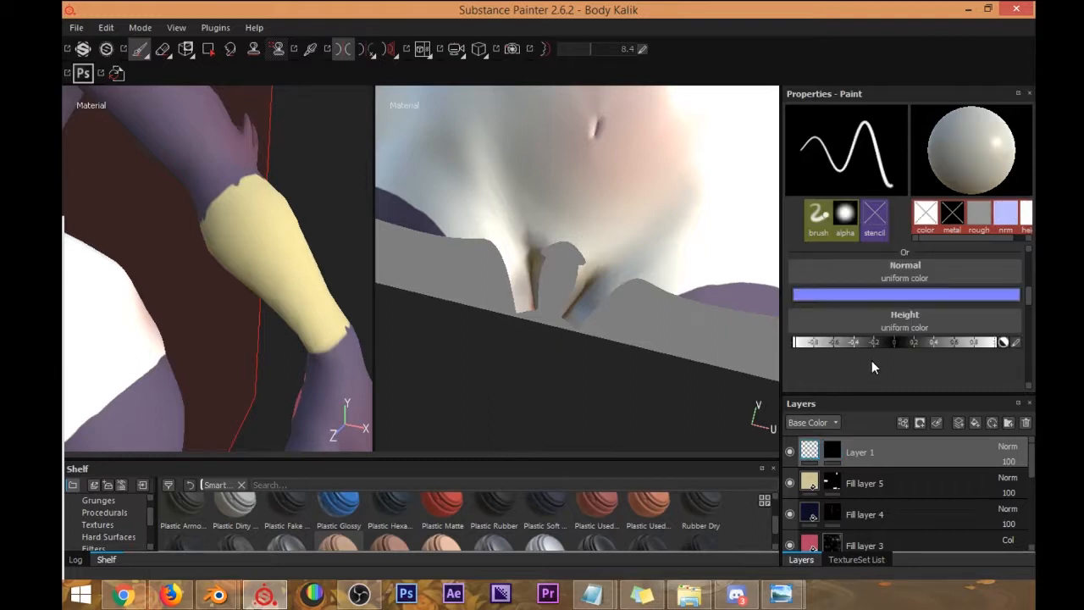
scroll(881, 343, down, 1)
scroll(849, 383, up, 1)
scroll(872, 364, up, 2)
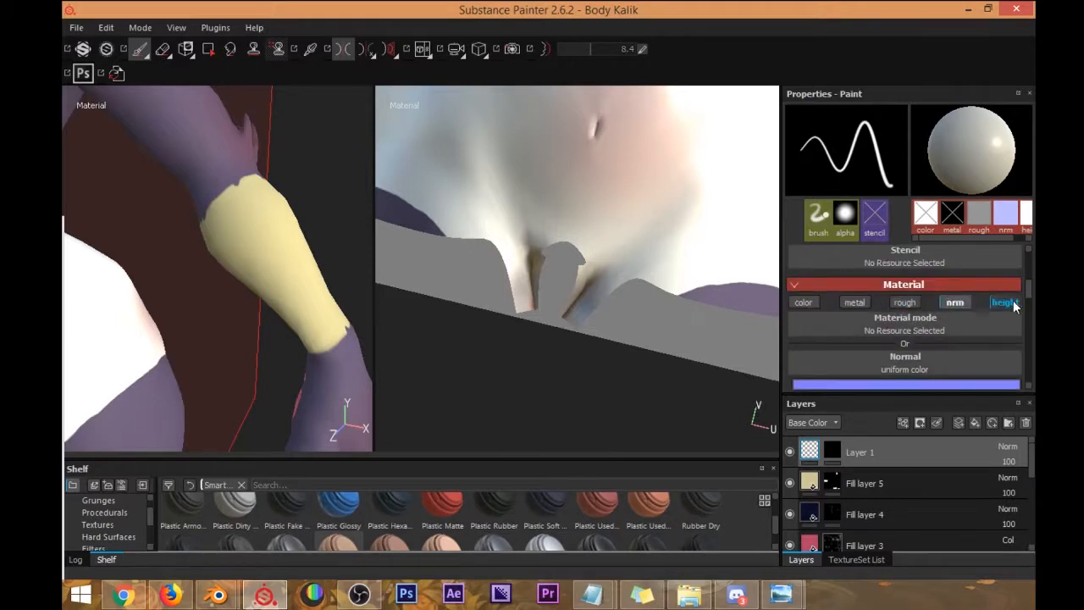
scroll(932, 351, down, 1)
click(834, 455)
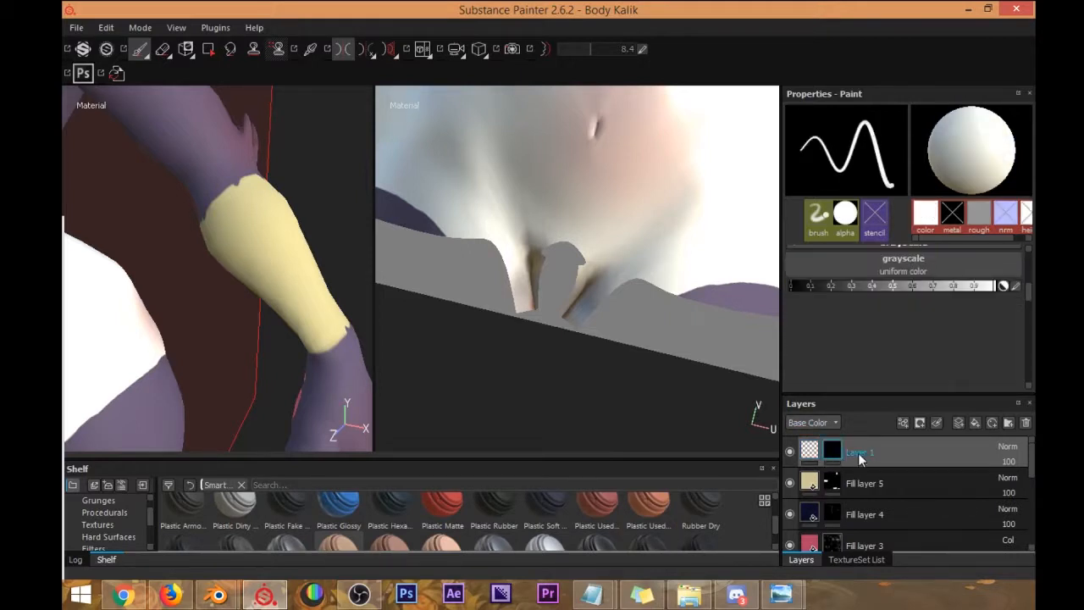
scroll(899, 349, up, 1)
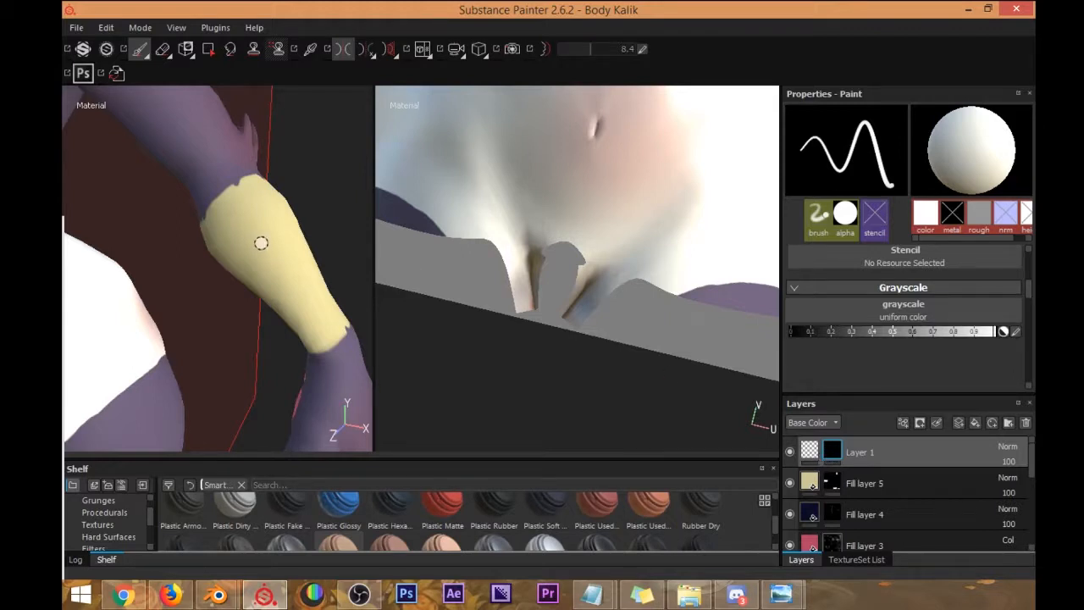
Try short mask strokes on the forearm wrap with Lazy Mouse enabled and its distance reduced to 3, and undo them.
click(546, 52)
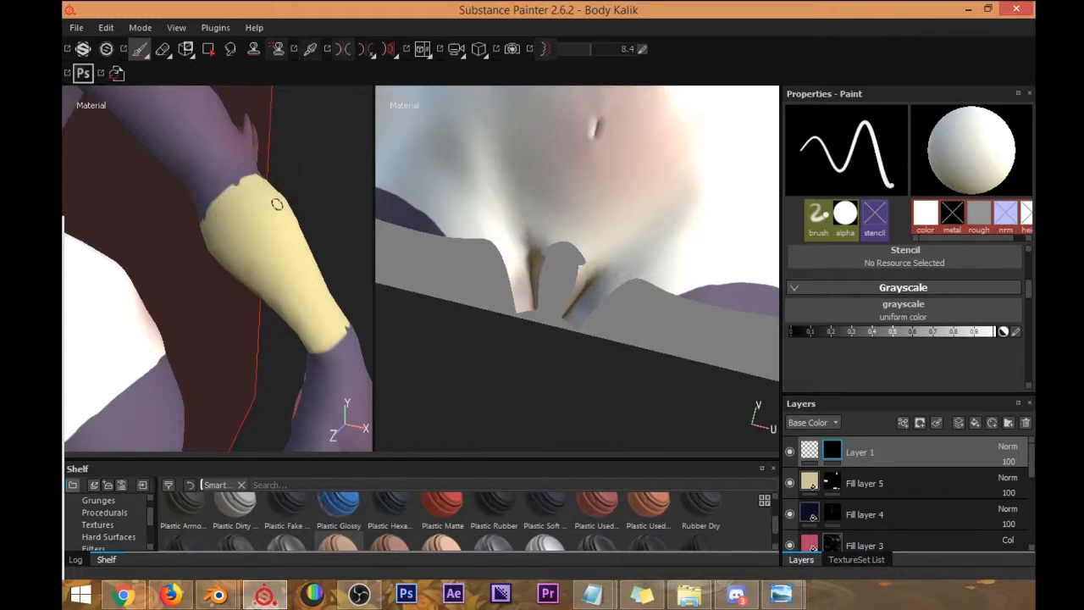
drag(992, 331, 734, 347)
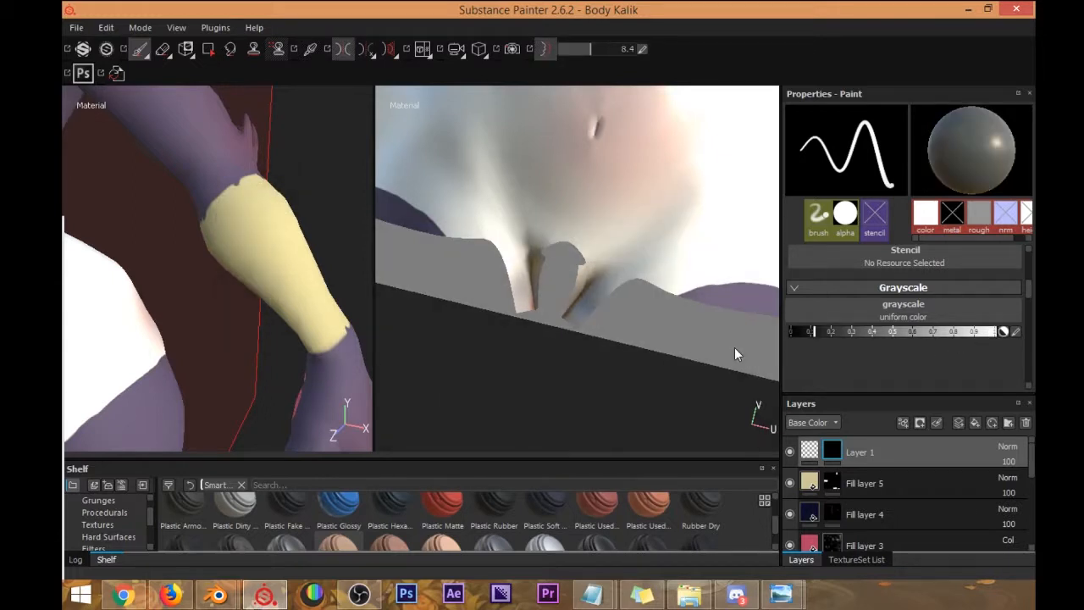
drag(795, 332, 1027, 333)
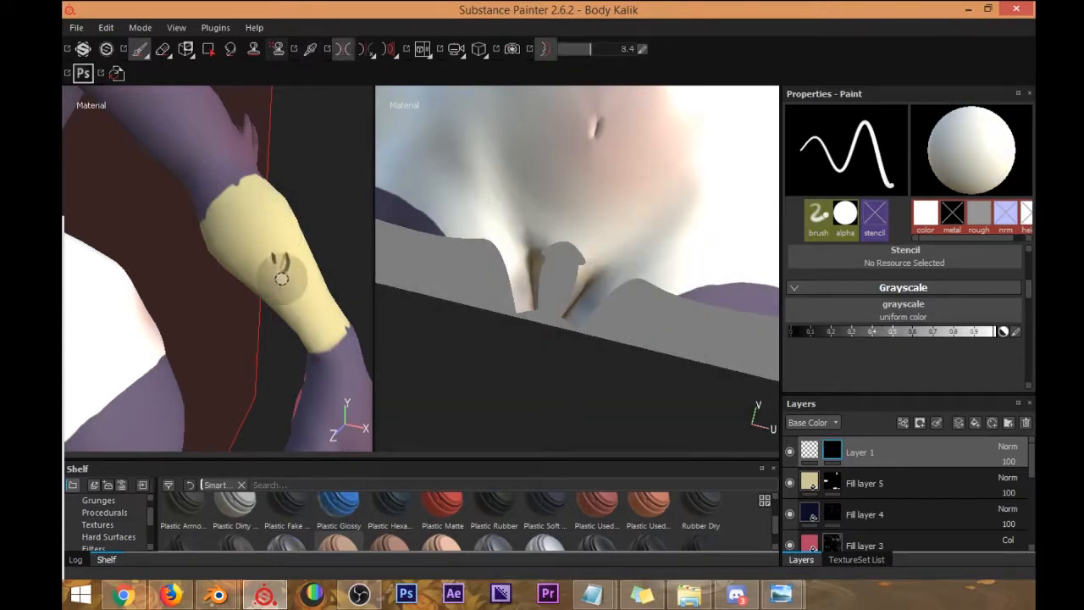
alt+drag(279, 217, 338, 198)
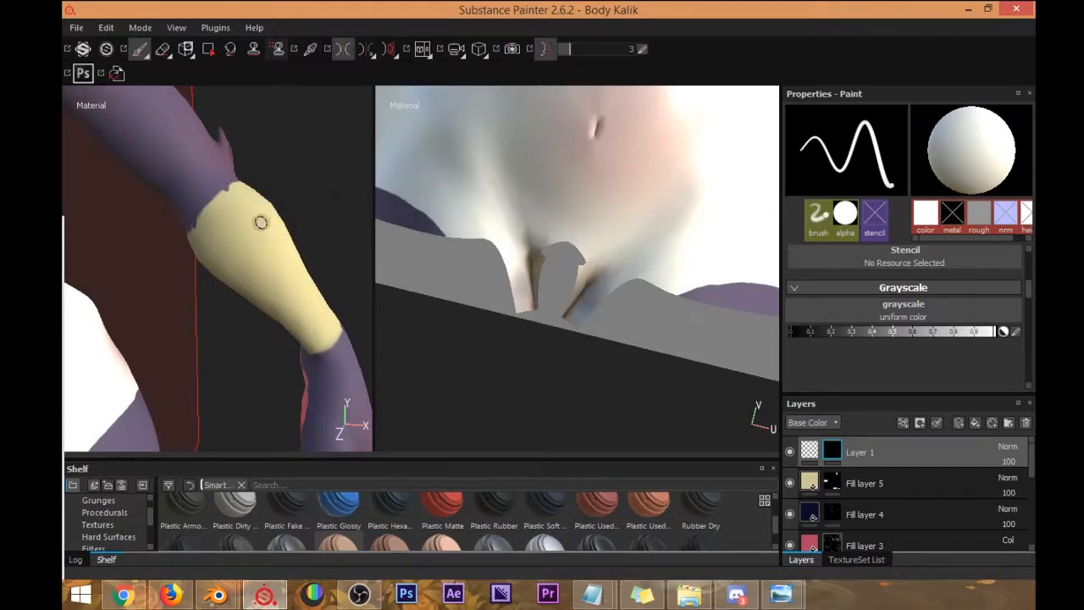
mouse_move(272, 261)
mouse_down()
mouse_move(293, 254)
mouse_move(273, 285)
mouse_up()
alt+drag(327, 232, 305, 197)
key(ctrl+z)
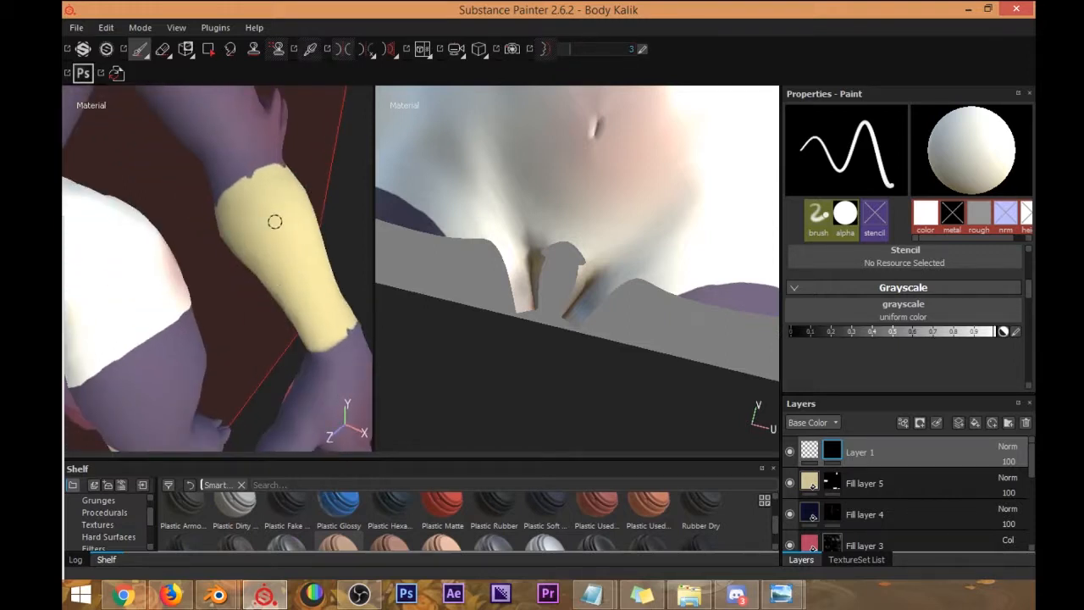
Try a zigzag crease stroke on the forearm wrap with Lazy Mouse off, and undo it.
drag(278, 252, 299, 270)
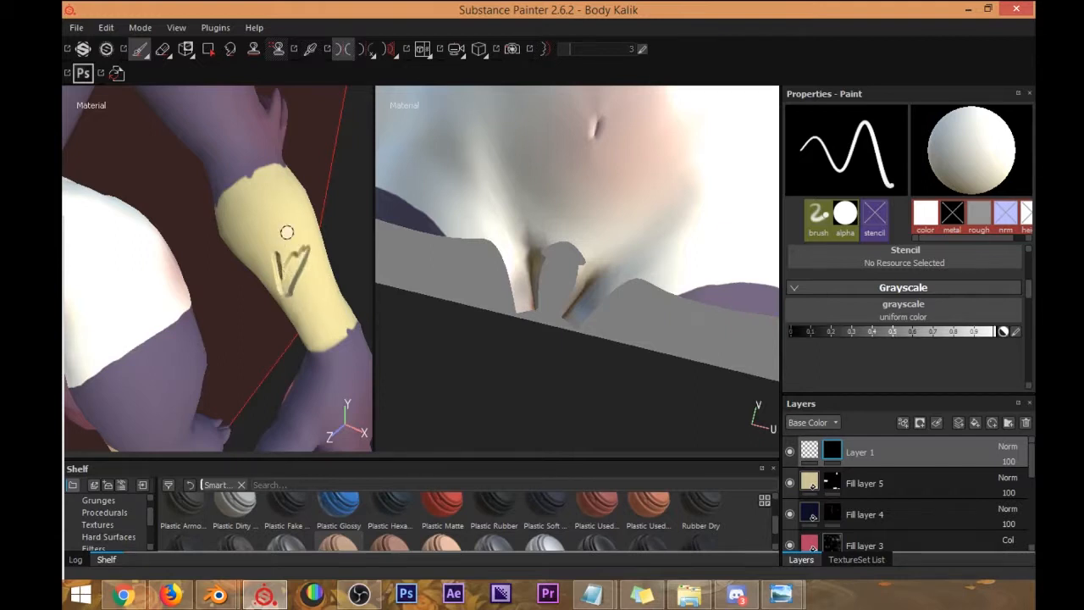
key(ctrl+z)
alt+drag(260, 228, 293, 235)
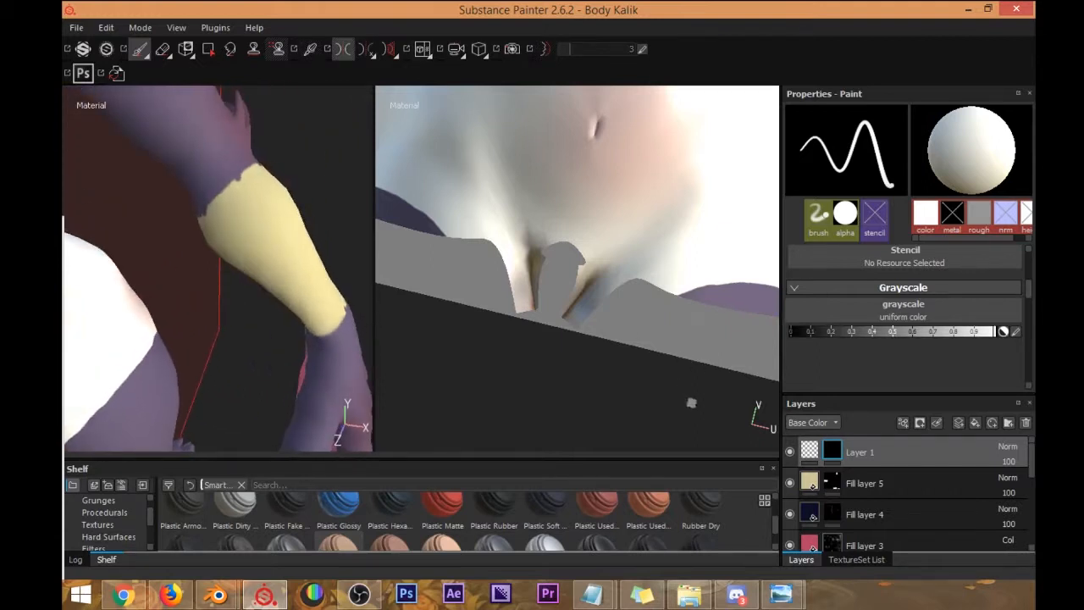
Try inverting the paint layer's black mask, and remove the mask from the layer.
right_click(832, 455)
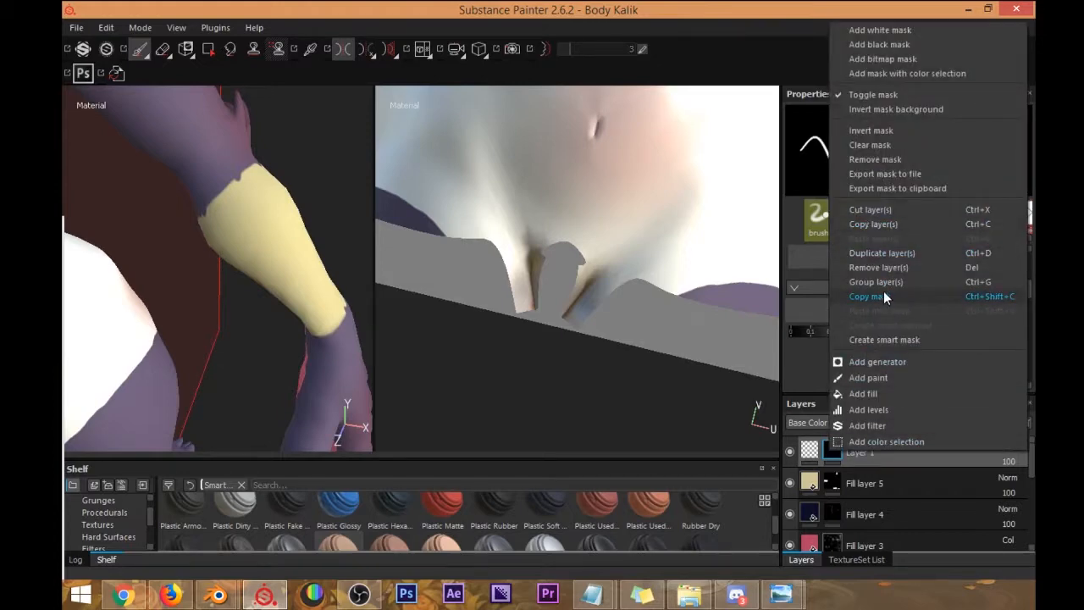
click(884, 132)
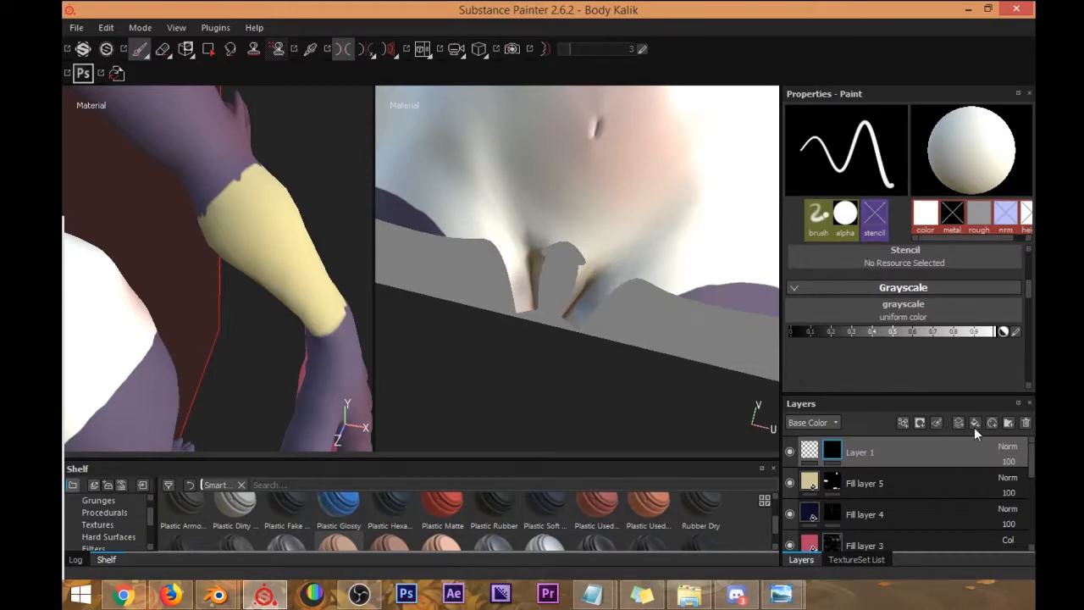
right_click(834, 452)
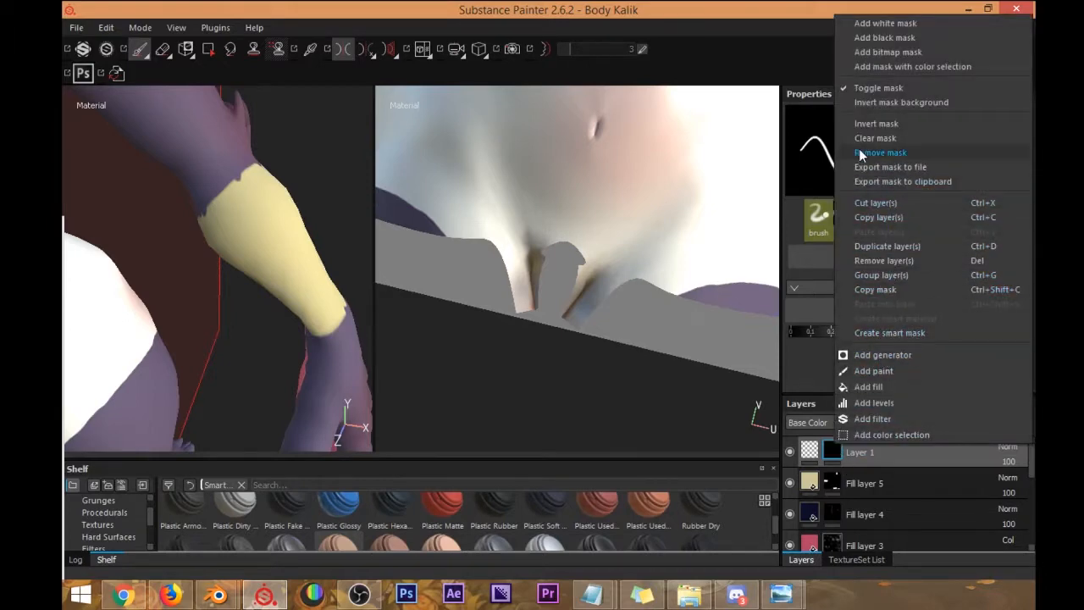
click(904, 166)
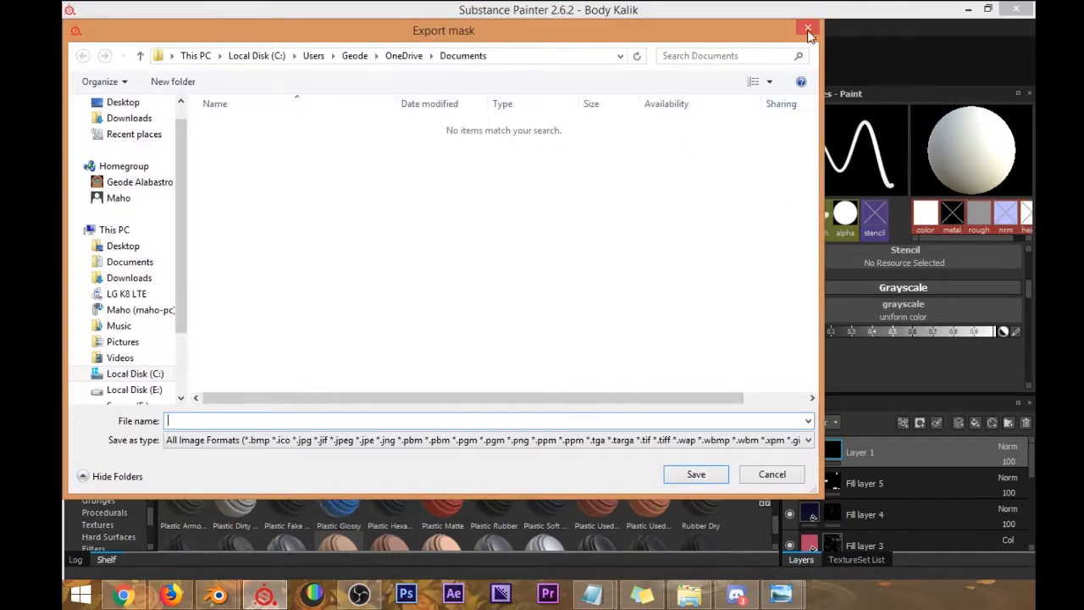
click(808, 30)
right_click(836, 451)
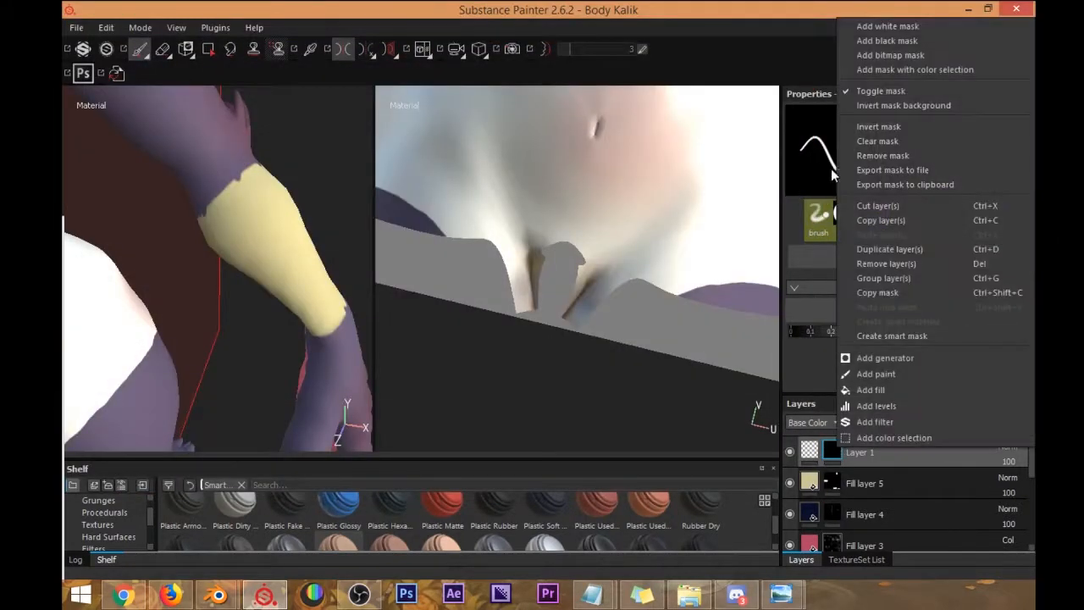
click(895, 157)
Try a white mask on the paint layer, and remove it again.
click(923, 422)
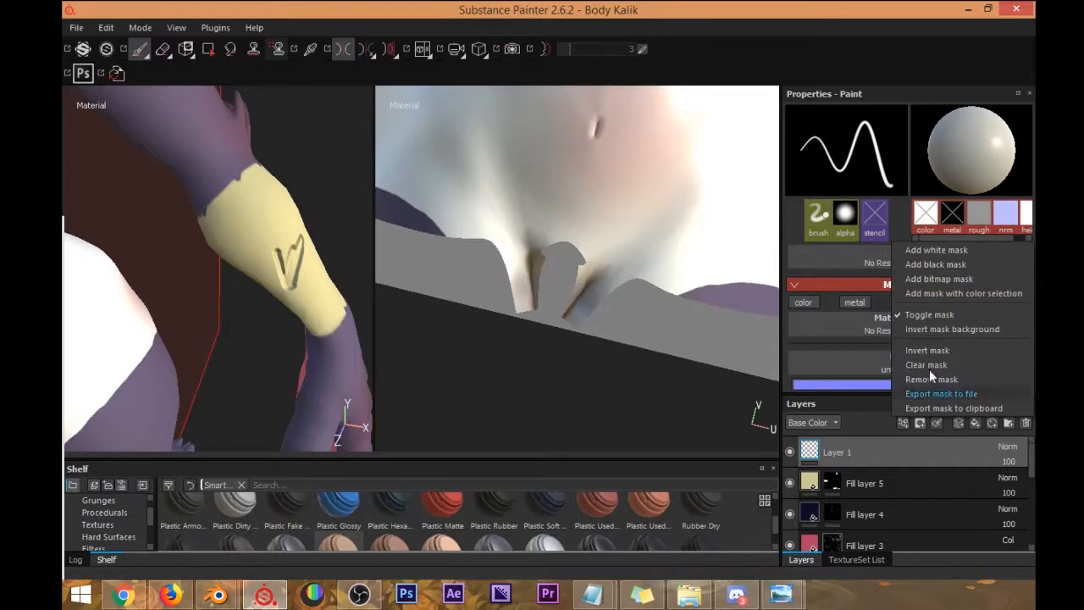
click(936, 250)
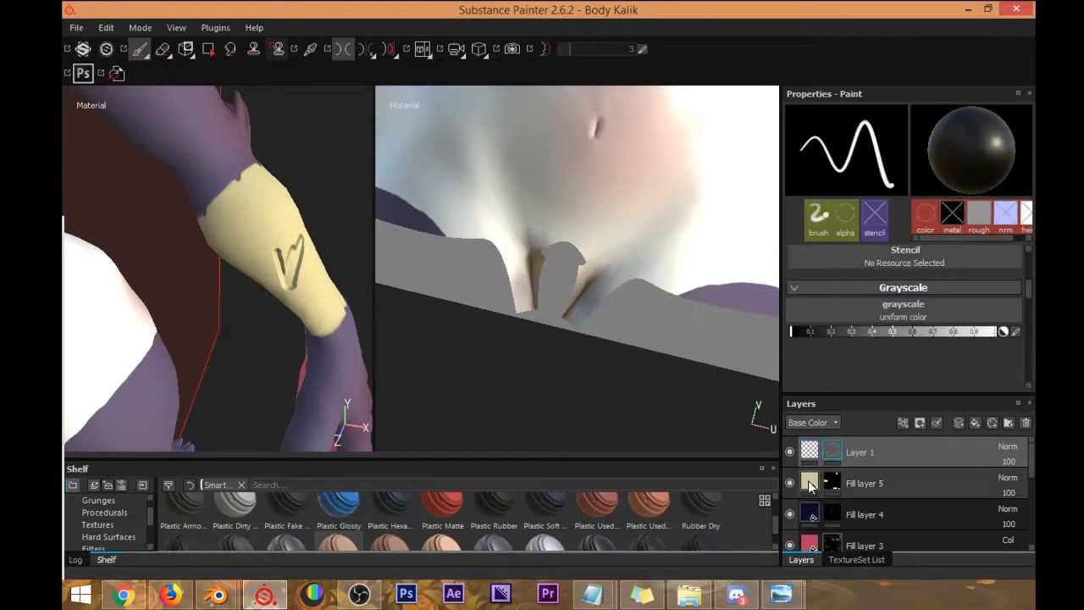
click(810, 453)
click(835, 450)
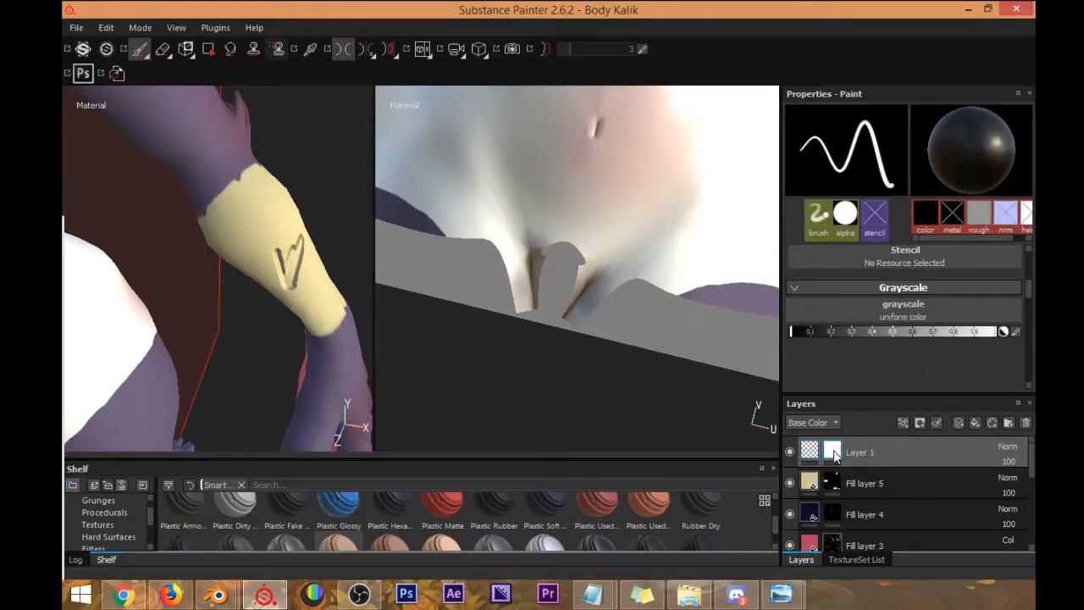
right_click(835, 451)
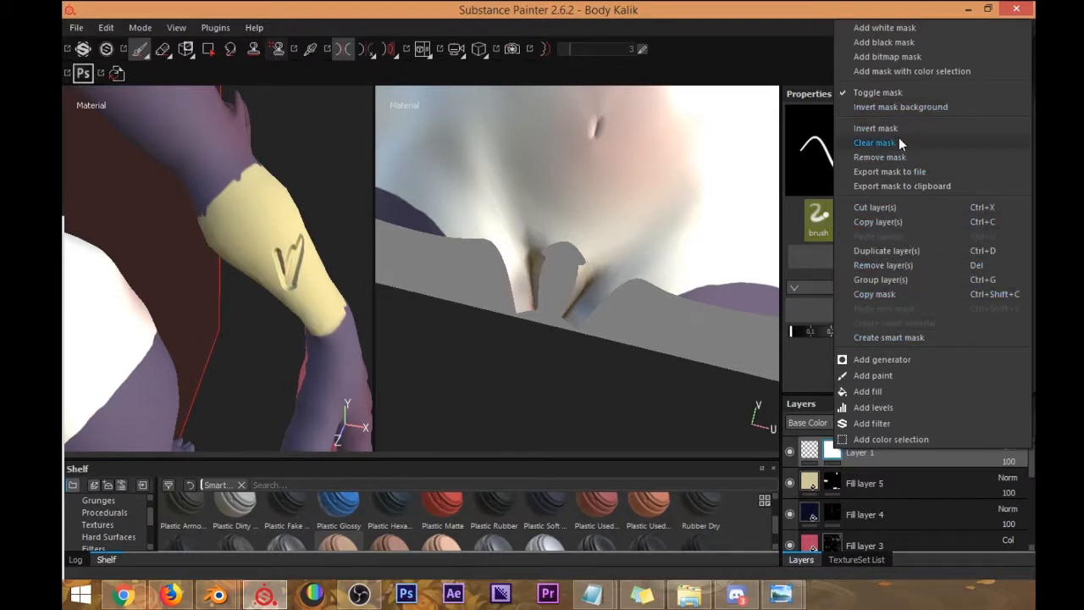
click(884, 157)
Try a short stroke on the forearm wrap with the paint material's height close to 0.
alt+drag(269, 255, 232, 253)
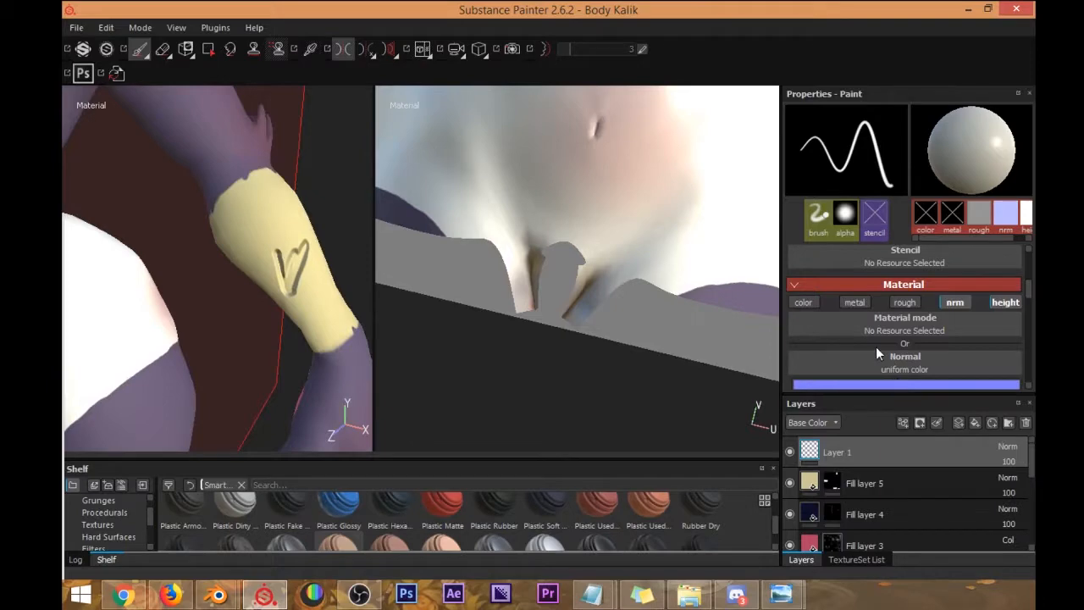
scroll(876, 339, down, 3)
scroll(880, 326, up, 2)
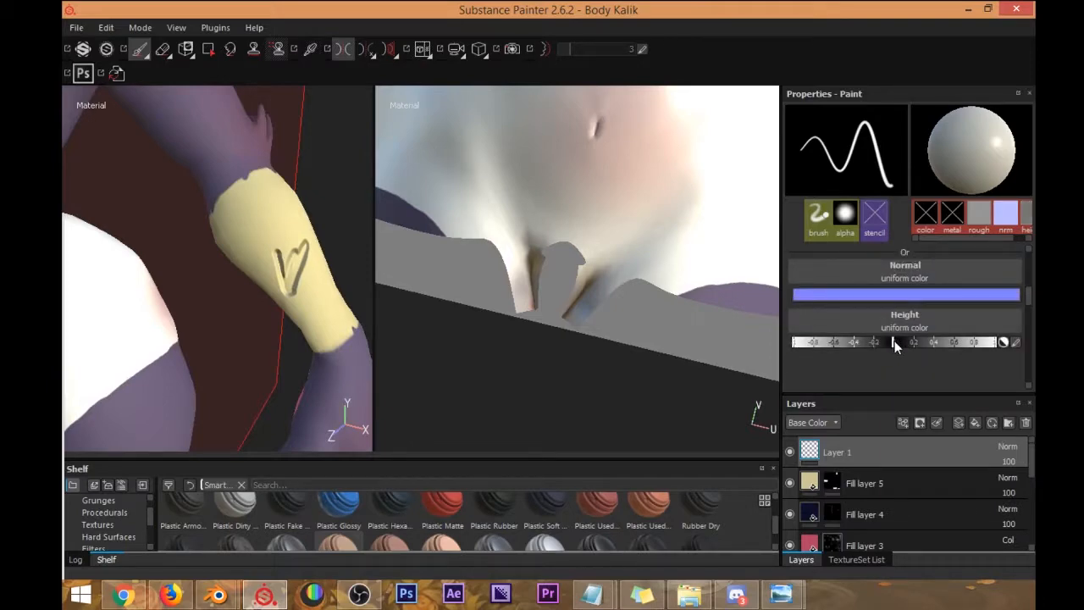
mouse_move(276, 253)
mouse_down()
mouse_move(294, 276)
mouse_move(282, 289)
mouse_up()
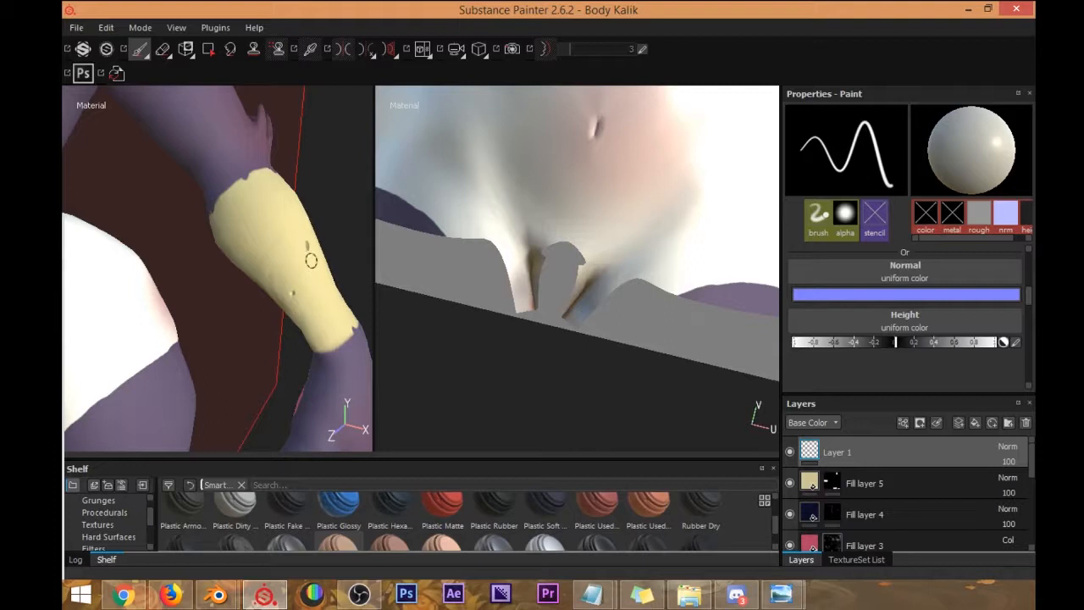
click(343, 49)
mouse_move(239, 281)
alt+mouse_down()
mouse_move(282, 271)
mouse_move(257, 275)
alt+mouse_up()
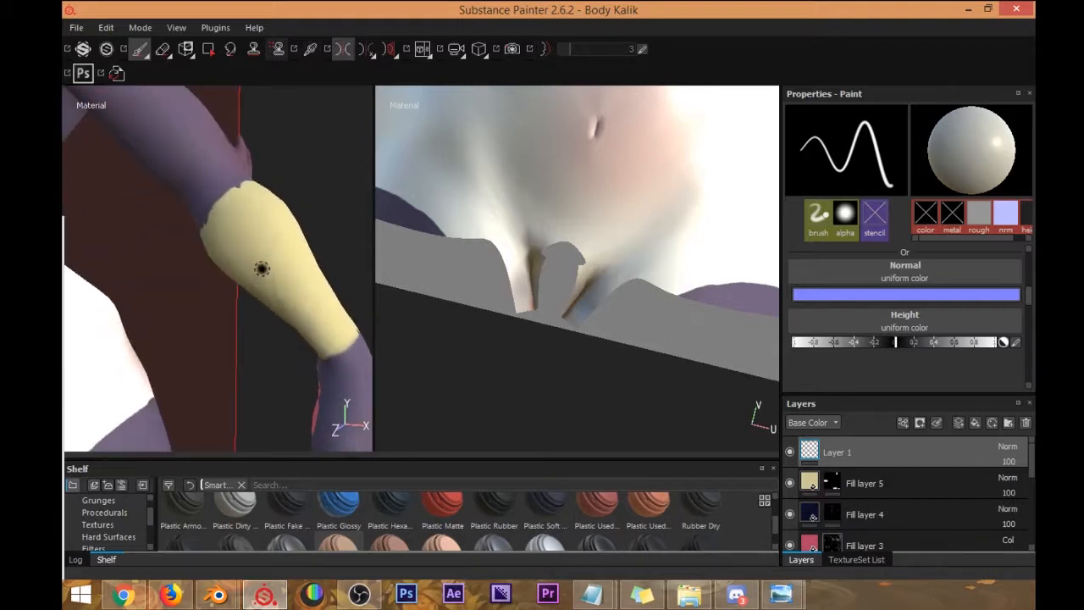
Readjust the paint material's height and undo the test strokes on the forearm wrap.
drag(895, 344, 908, 345)
mouse_move(325, 215)
alt+mouse_down()
mouse_move(300, 260)
mouse_move(348, 229)
alt+mouse_up()
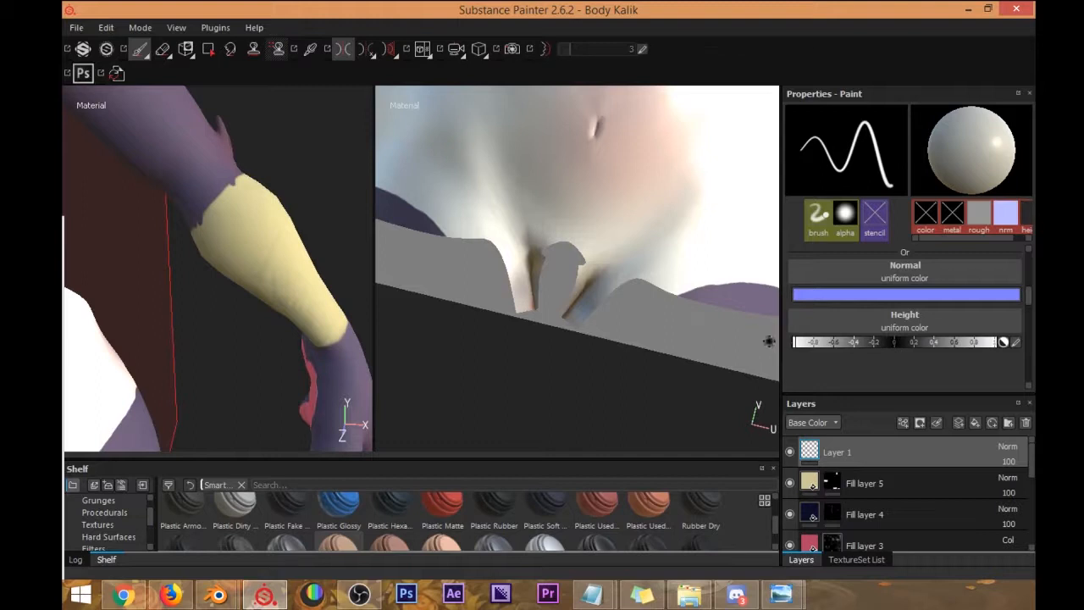
mouse_move(318, 209)
alt+mouse_down()
mouse_move(271, 250)
mouse_move(308, 226)
mouse_move(280, 208)
mouse_move(255, 267)
mouse_move(327, 208)
mouse_move(240, 176)
mouse_move(215, 293)
alt+mouse_up()
key(ctrl+z)
key(ctrl+z)
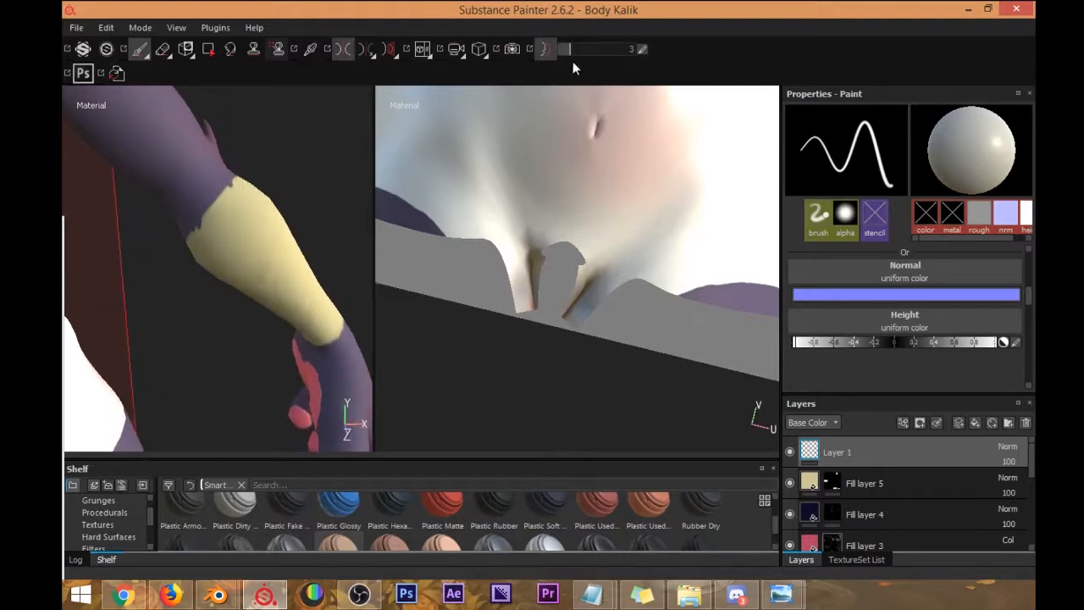
Set the Lazy Mouse distance to 7 and paint a diagonal crease around the upper part of the forearm wrap.
drag(572, 55, 584, 53)
drag(252, 188, 238, 254)
mouse_move(315, 213)
alt+mouse_down()
mouse_move(338, 181)
mouse_move(311, 213)
mouse_move(327, 173)
mouse_move(311, 224)
alt+mouse_up()
drag(238, 276, 206, 336)
alt+drag(297, 242, 343, 184)
mouse_move(145, 314)
alt+mouse_down()
mouse_move(263, 328)
mouse_move(241, 284)
mouse_move(217, 295)
mouse_move(270, 320)
alt+mouse_up()
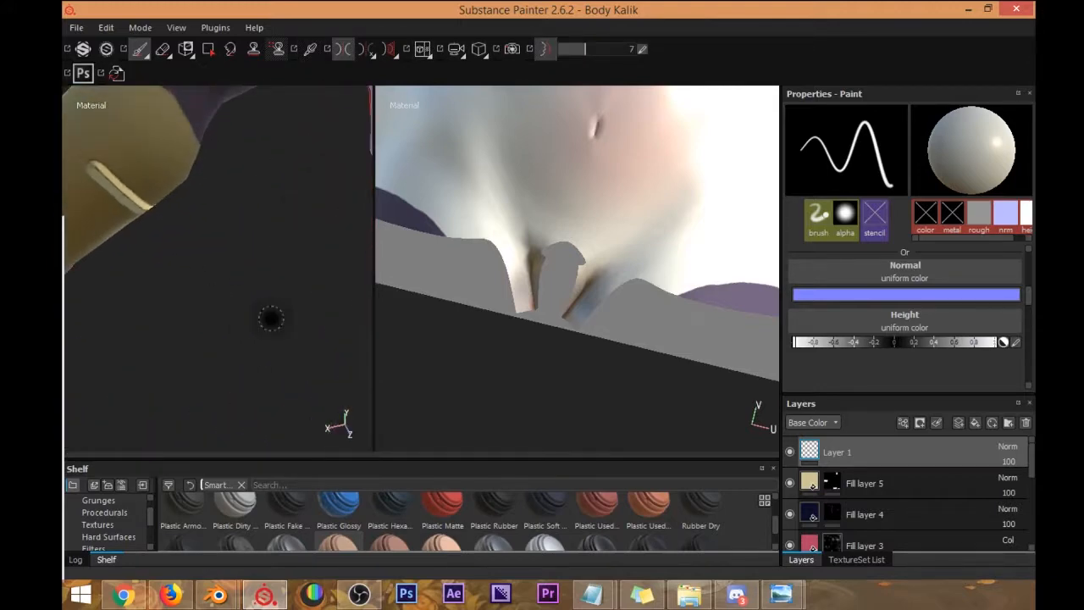
scroll(277, 314, down, 5)
alt+drag(196, 300, 225, 267)
mouse_move(105, 261)
mouse_down()
mouse_move(158, 197)
mouse_move(211, 237)
mouse_up()
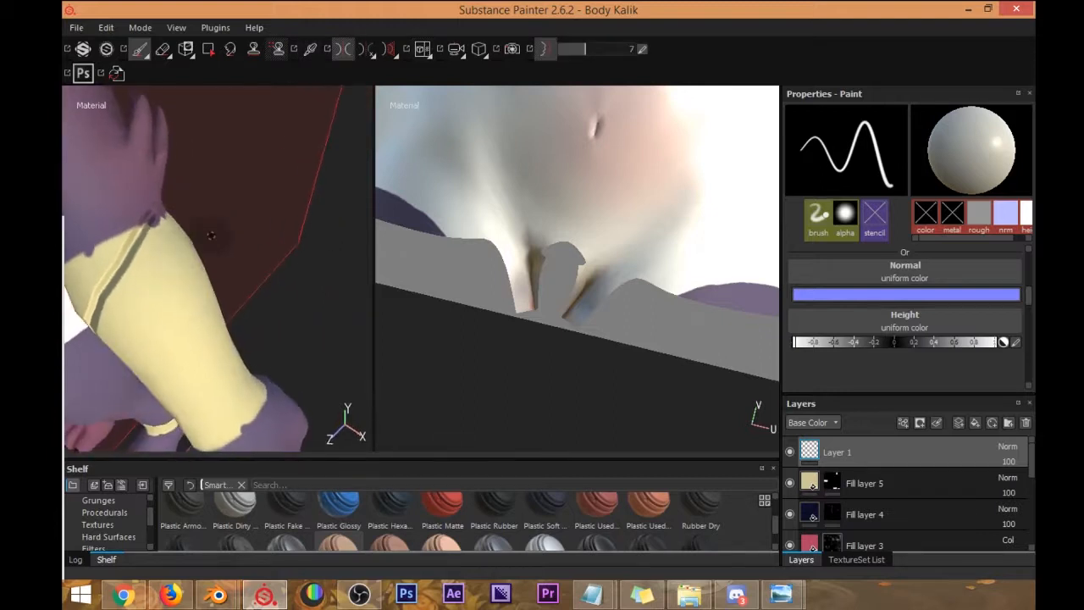
Start a second crease that branches off the first one on the outer face of the forearm wrap.
mouse_move(145, 235)
alt+mouse_down()
mouse_move(205, 232)
mouse_move(262, 147)
mouse_move(266, 174)
mouse_move(285, 194)
mouse_move(229, 191)
alt+mouse_up()
mouse_move(127, 329)
alt+mouse_down()
mouse_move(183, 254)
mouse_move(180, 264)
alt+mouse_up()
mouse_move(179, 199)
alt+mouse_down()
mouse_move(212, 242)
mouse_move(152, 242)
mouse_move(143, 230)
mouse_move(199, 237)
mouse_move(235, 225)
mouse_move(217, 230)
mouse_move(218, 211)
mouse_move(184, 278)
mouse_move(223, 232)
mouse_move(274, 201)
mouse_move(242, 206)
mouse_move(269, 178)
mouse_move(246, 189)
mouse_move(243, 178)
alt+mouse_up()
drag(193, 234, 253, 163)
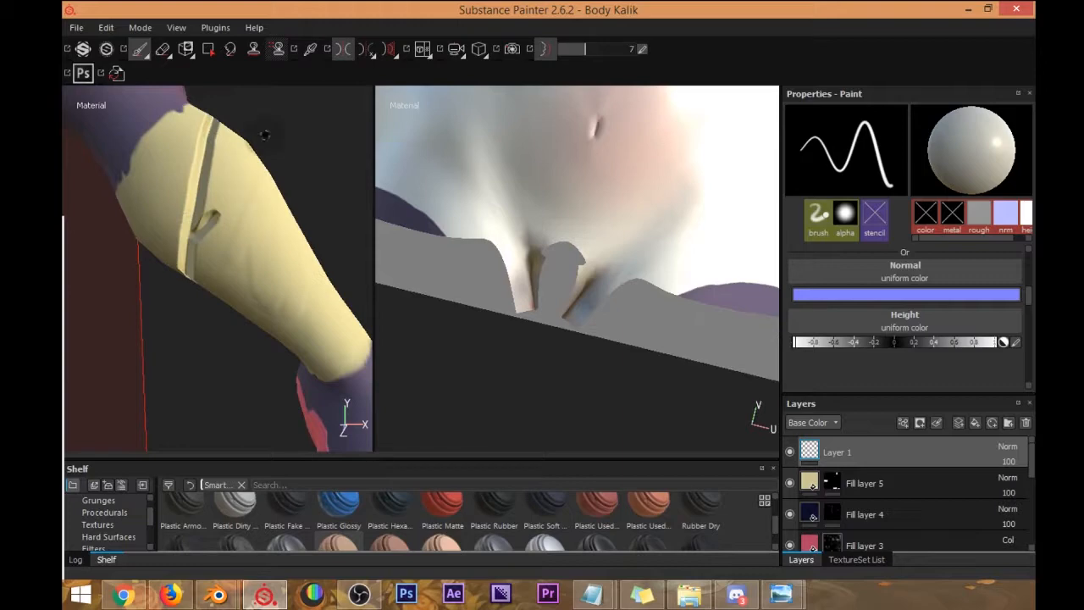
Continue the upper crease around the side of the forearm wrap.
mouse_move(273, 162)
alt+mouse_down()
mouse_move(286, 169)
mouse_move(310, 153)
mouse_move(222, 204)
mouse_move(157, 214)
mouse_move(202, 212)
alt+mouse_up()
mouse_move(278, 222)
alt+mouse_down()
mouse_move(271, 193)
mouse_move(232, 237)
mouse_move(133, 266)
mouse_move(129, 185)
mouse_move(151, 204)
alt+mouse_up()
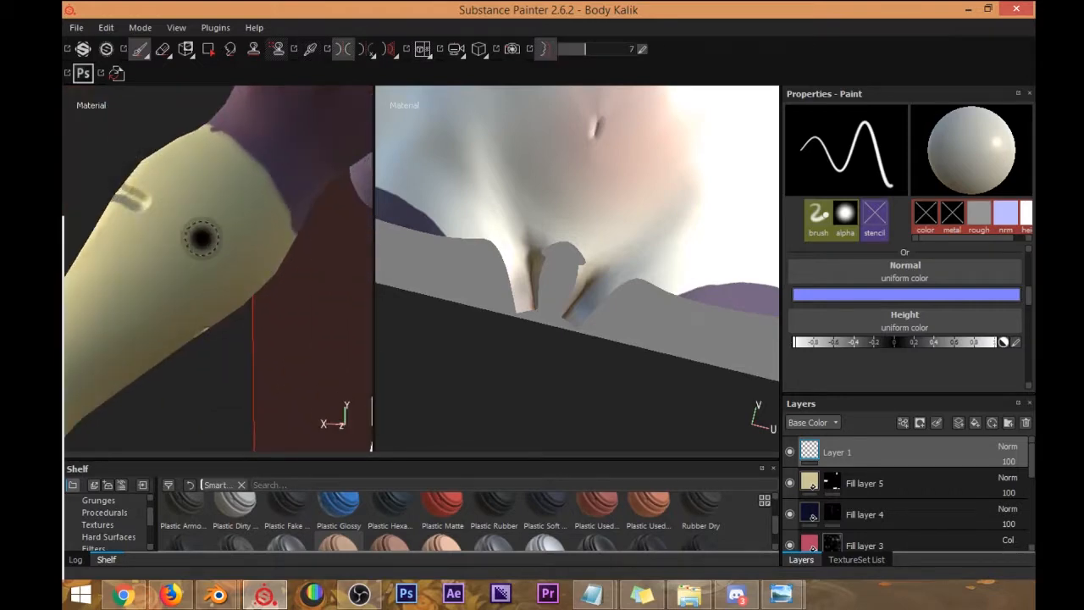
alt+drag(246, 244, 273, 262)
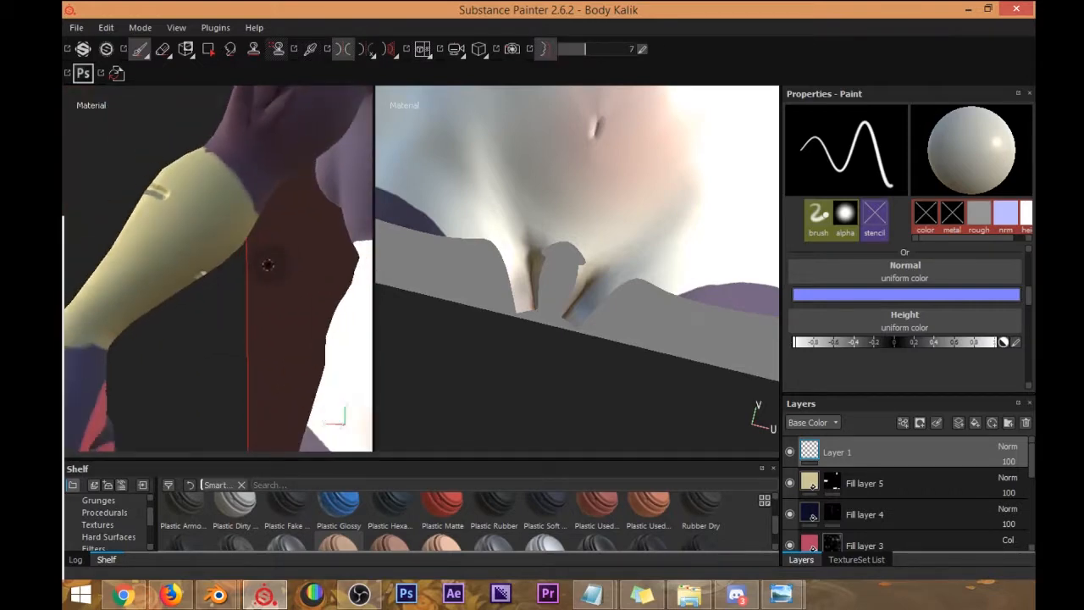
mouse_move(252, 263)
alt+mouse_down()
mouse_move(217, 206)
mouse_move(197, 201)
mouse_move(256, 216)
alt+mouse_up()
mouse_move(267, 273)
alt+mouse_down()
mouse_move(232, 268)
mouse_move(258, 266)
mouse_move(266, 230)
mouse_move(271, 285)
mouse_move(206, 256)
alt+mouse_up()
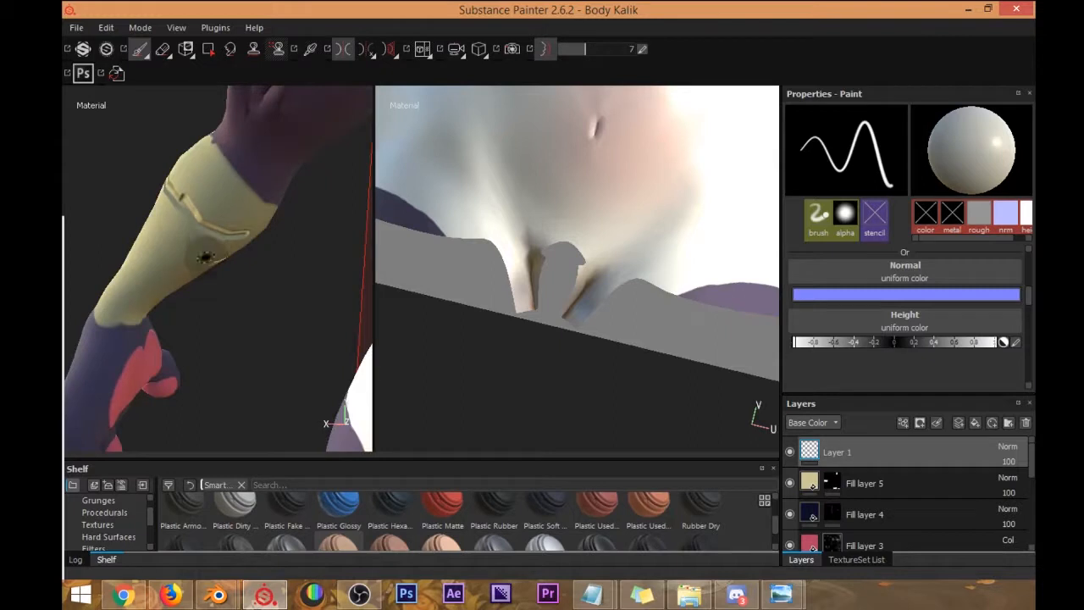
Paint a second curved crease on the wrap's side, running from its lower edge up to the first crease.
mouse_move(193, 212)
alt+mouse_down()
mouse_move(242, 232)
mouse_move(216, 215)
mouse_move(290, 273)
mouse_move(242, 327)
mouse_move(286, 223)
mouse_move(164, 314)
mouse_move(212, 284)
alt+mouse_up()
mouse_move(197, 323)
alt+mouse_down()
mouse_move(243, 293)
mouse_move(259, 259)
alt+mouse_up()
scroll(246, 237, up, 3)
scroll(252, 236, down, 8)
mouse_move(267, 233)
alt+mouse_down()
mouse_move(232, 262)
mouse_move(291, 310)
alt+mouse_up()
scroll(245, 240, down, 10)
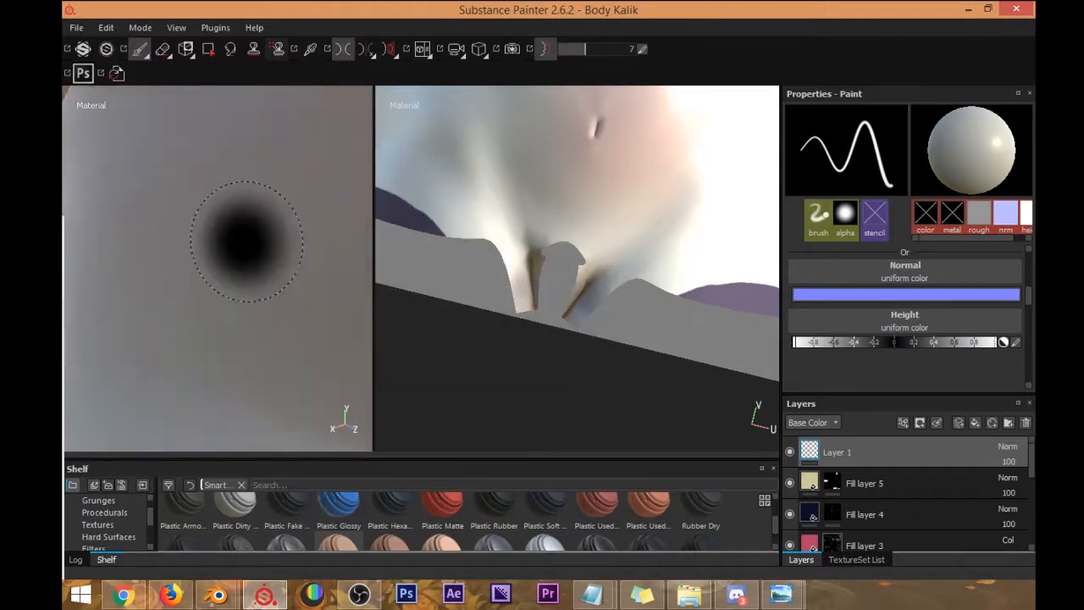
alt+middle_drag(230, 238, 332, 286)
scroll(206, 201, up, 6)
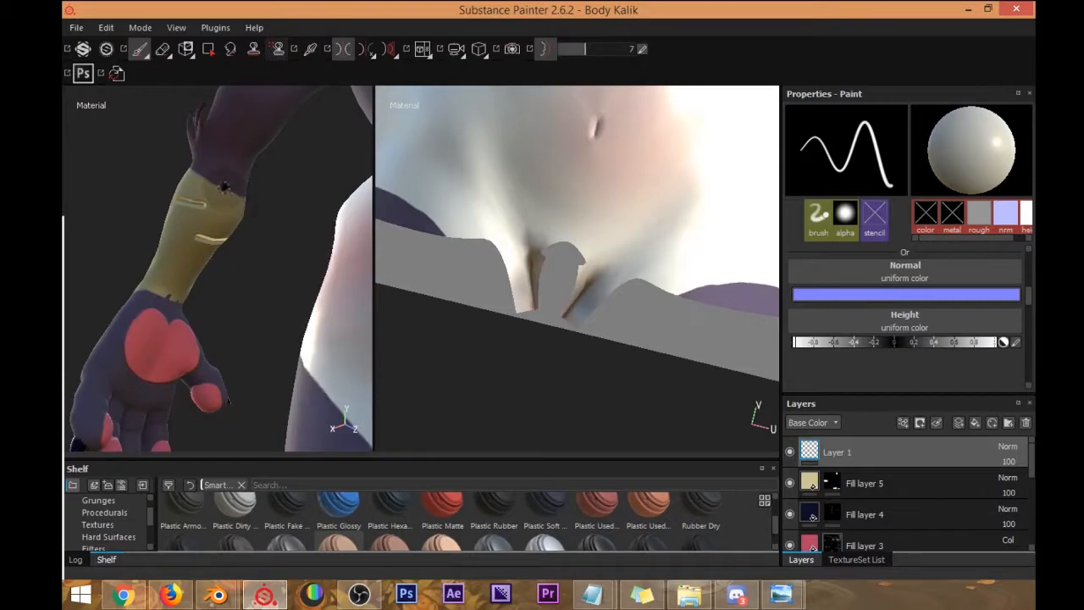
mouse_move(207, 204)
alt+mouse_down()
mouse_move(297, 254)
mouse_move(291, 246)
alt+mouse_up()
alt+drag(307, 205, 256, 279)
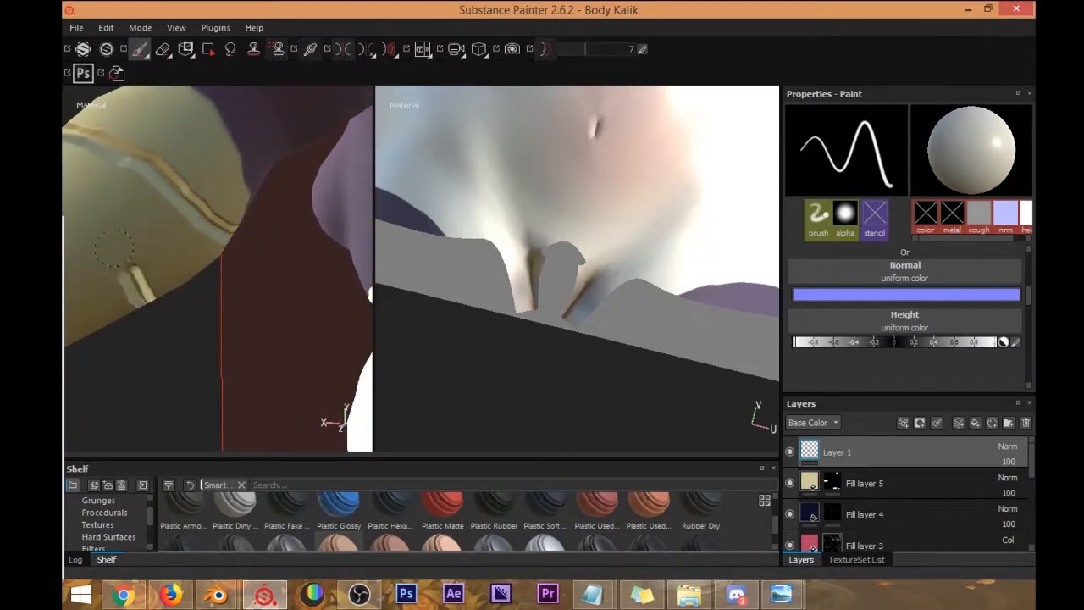
mouse_move(96, 192)
mouse_down()
mouse_move(84, 146)
mouse_move(99, 195)
mouse_up()
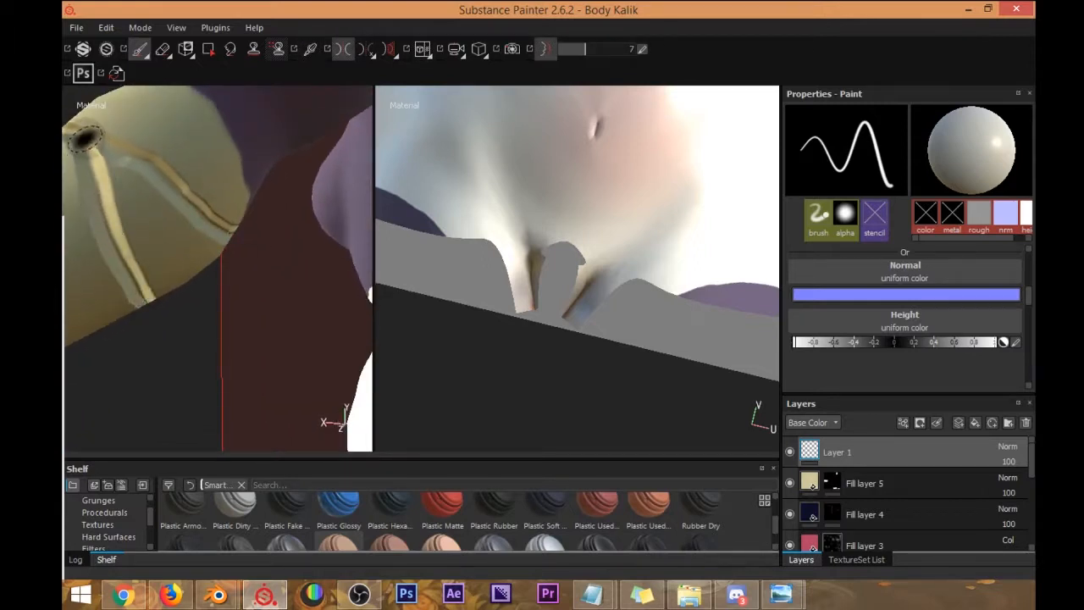
Extend the second crease across the palm side of the forearm wrap.
mouse_move(347, 407)
alt+mouse_down()
mouse_move(346, 382)
mouse_move(334, 412)
mouse_move(320, 294)
mouse_move(338, 261)
mouse_move(300, 257)
alt+mouse_up()
scroll(298, 256, down, 2)
scroll(254, 249, up, 4)
mouse_move(196, 237)
alt+mouse_down()
mouse_move(177, 211)
mouse_move(190, 210)
mouse_move(145, 242)
mouse_move(127, 295)
mouse_move(185, 224)
alt+mouse_up()
alt+drag(152, 242, 129, 221)
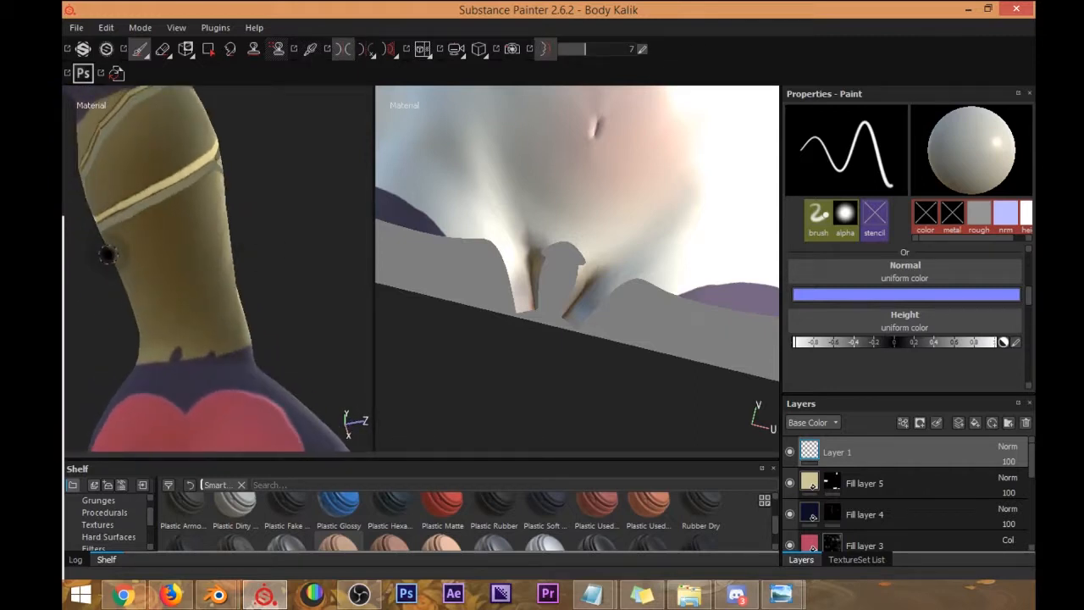
Paint a third crease branching off below the second one on the wrap's outer face.
alt+drag(259, 215, 185, 252)
alt+drag(225, 172, 174, 254)
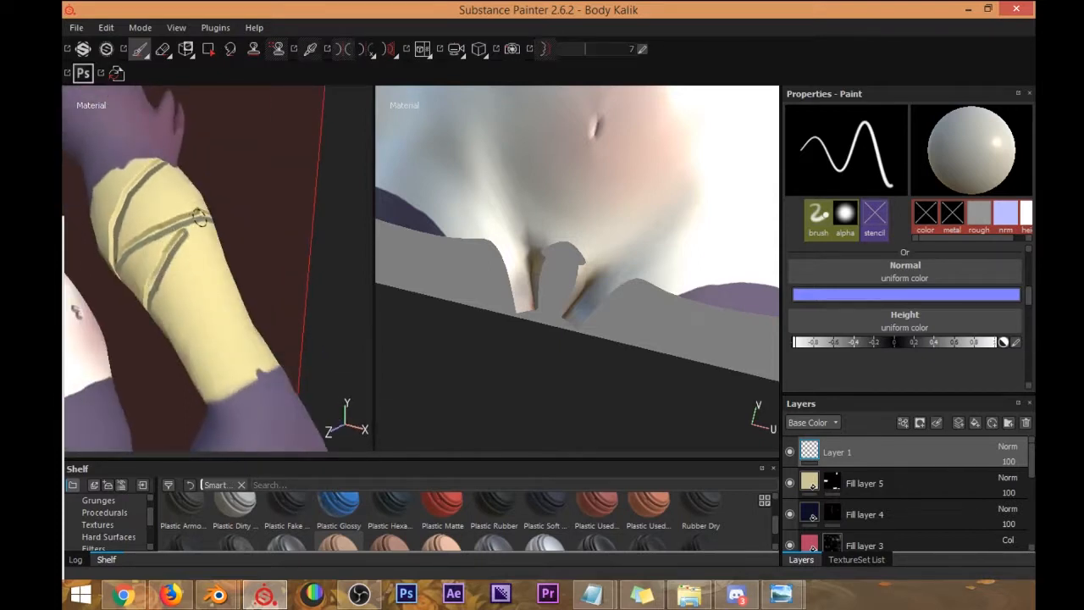
alt+drag(184, 229, 194, 225)
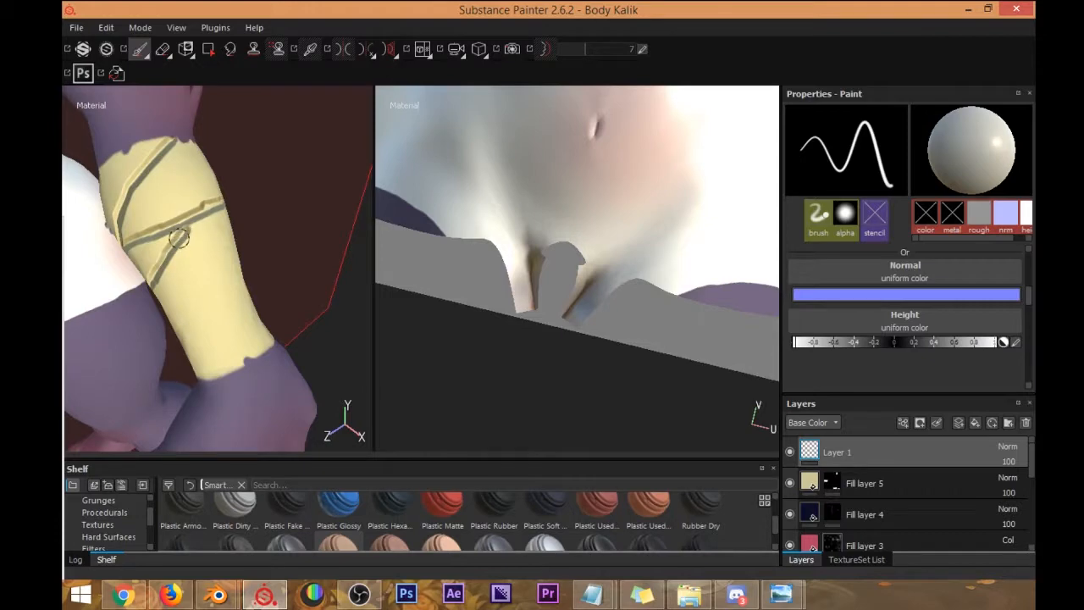
mouse_move(157, 254)
alt+mouse_down()
mouse_move(193, 266)
mouse_move(242, 226)
mouse_move(271, 231)
mouse_move(224, 238)
alt+mouse_up()
Review the forearm wrap from a distance and undo the latest crease strokes.
alt+drag(177, 200, 218, 230)
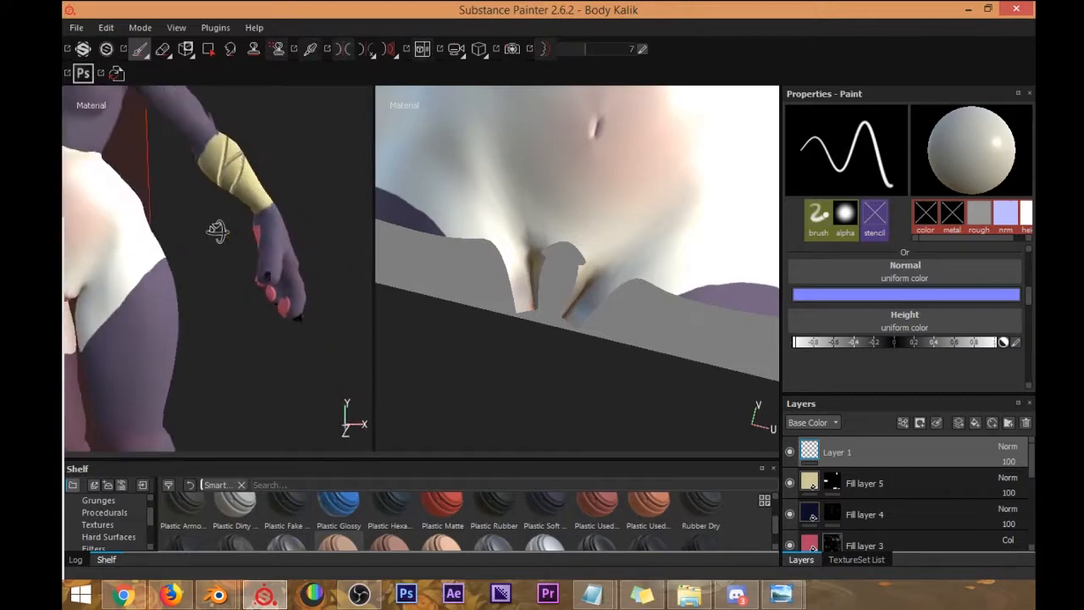
alt+middle_drag(217, 230, 226, 261)
key(ctrl)
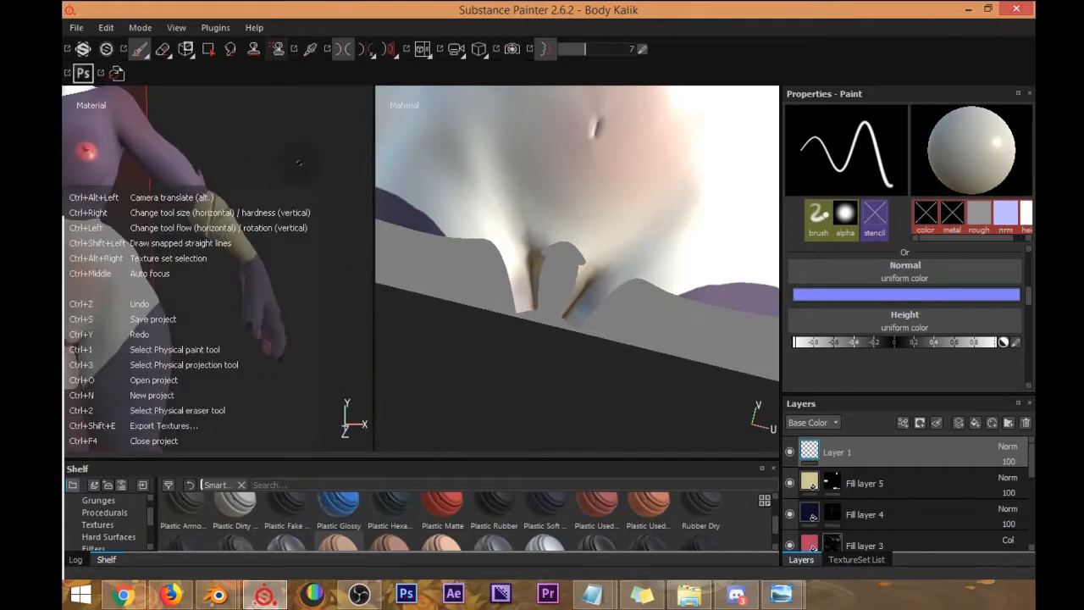
scroll(303, 160, down, 2)
scroll(298, 174, up, 5)
mouse_move(310, 177)
alt+mouse_down()
mouse_move(68, 179)
mouse_move(260, 178)
mouse_move(189, 153)
mouse_move(225, 166)
alt+mouse_up()
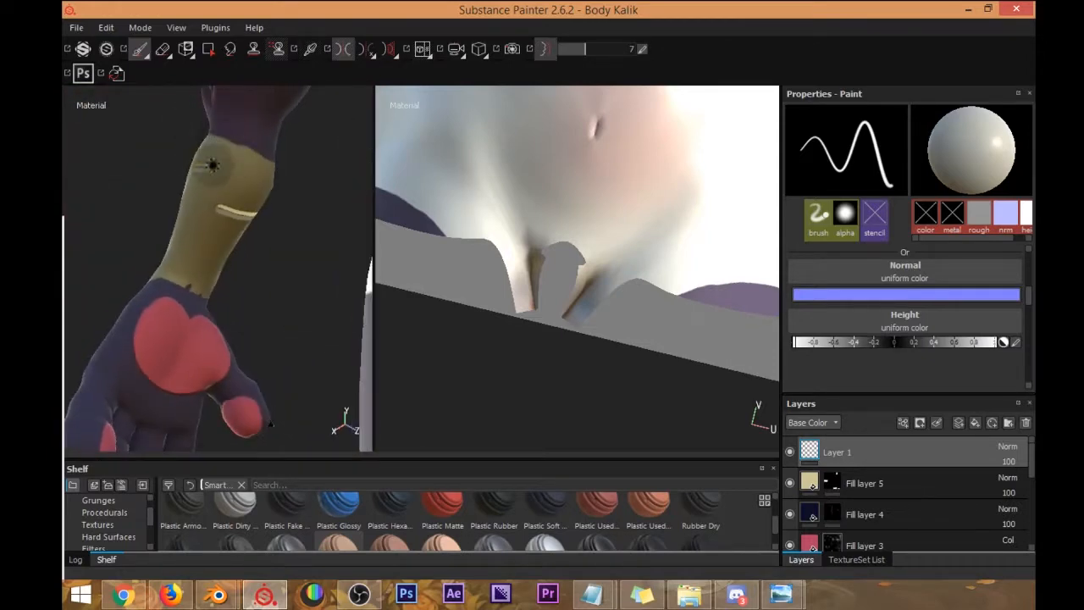
Repaint the second crease as a continuous diagonal band across the palm side of the forearm wrap.
mouse_move(179, 178)
alt+mouse_down()
mouse_move(251, 218)
mouse_move(199, 172)
alt+mouse_up()
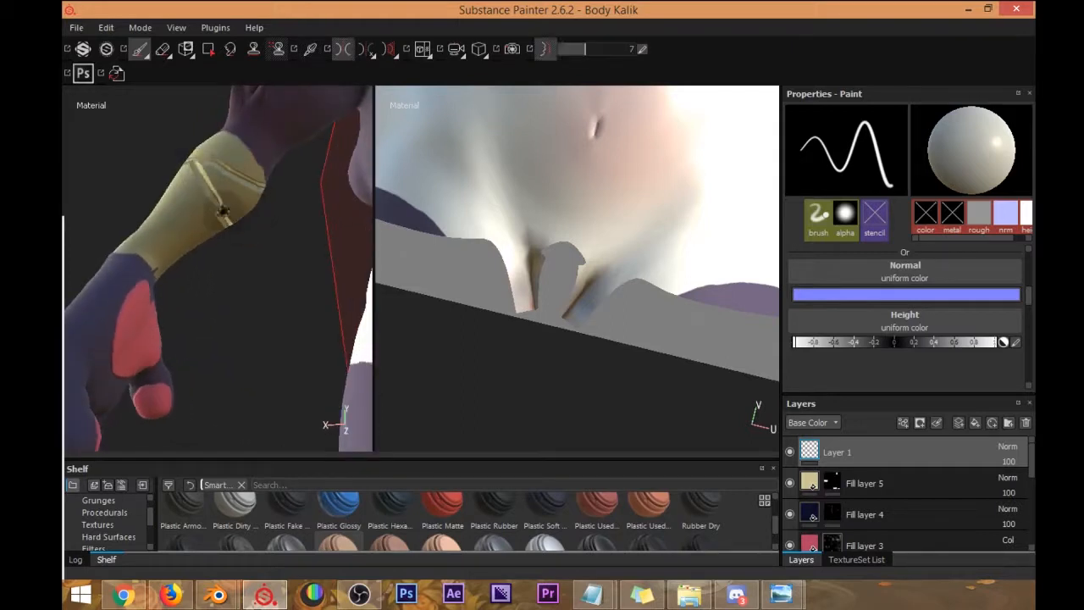
alt+drag(169, 193, 202, 224)
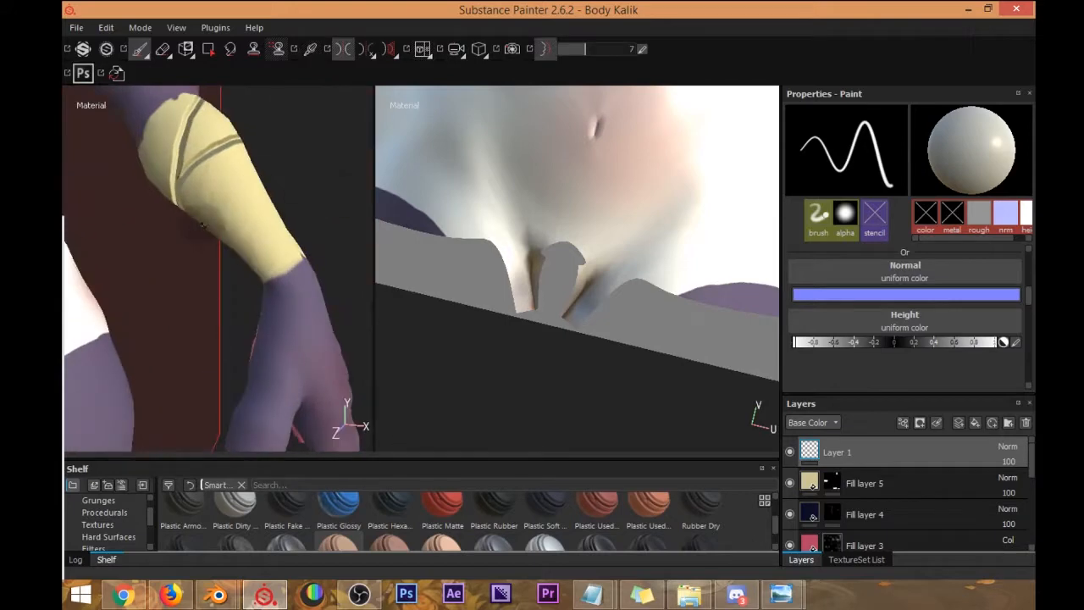
alt+drag(302, 164, 164, 189)
mouse_move(222, 228)
alt+mouse_down()
mouse_move(203, 222)
mouse_move(210, 216)
alt+mouse_up()
alt+drag(279, 302, 249, 207)
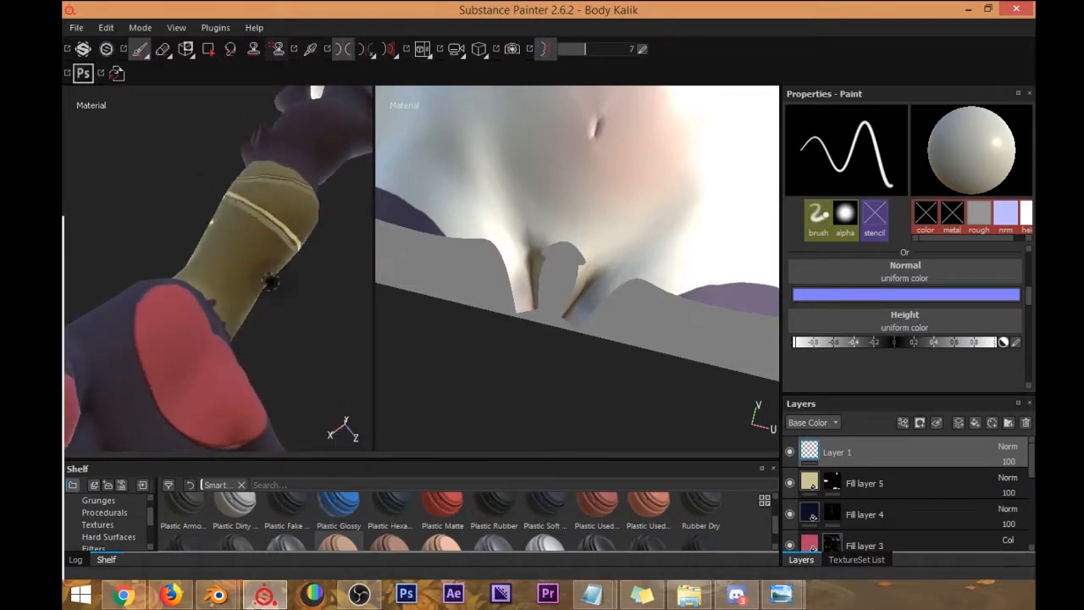
Paint the third crease across the palm side of the forearm wrap, joining its two ends with a small notch.
alt+drag(270, 281, 256, 248)
alt+drag(237, 210, 280, 177)
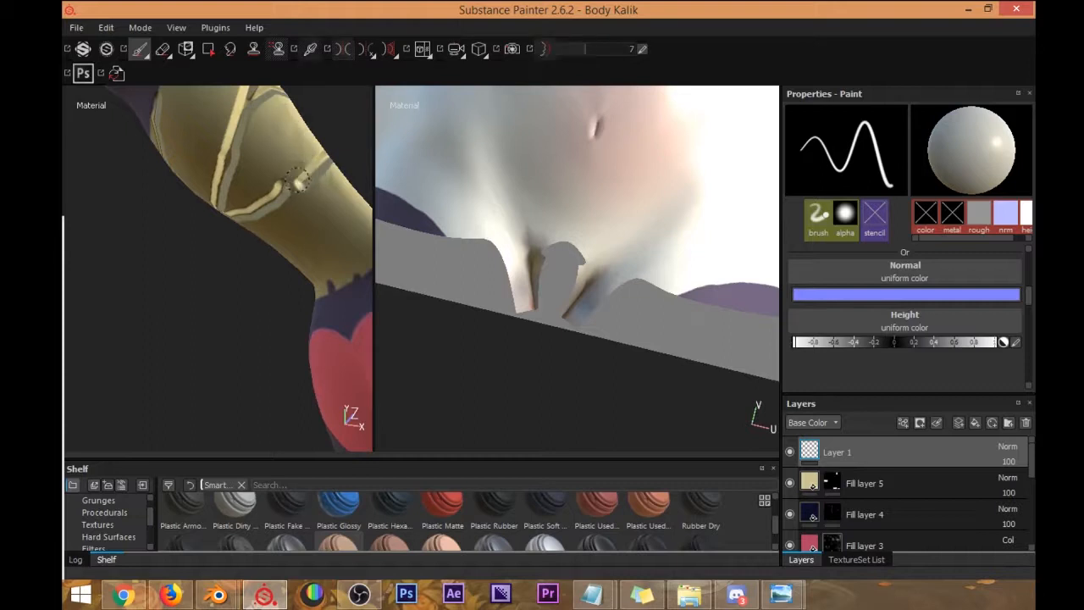
alt+drag(290, 207, 254, 183)
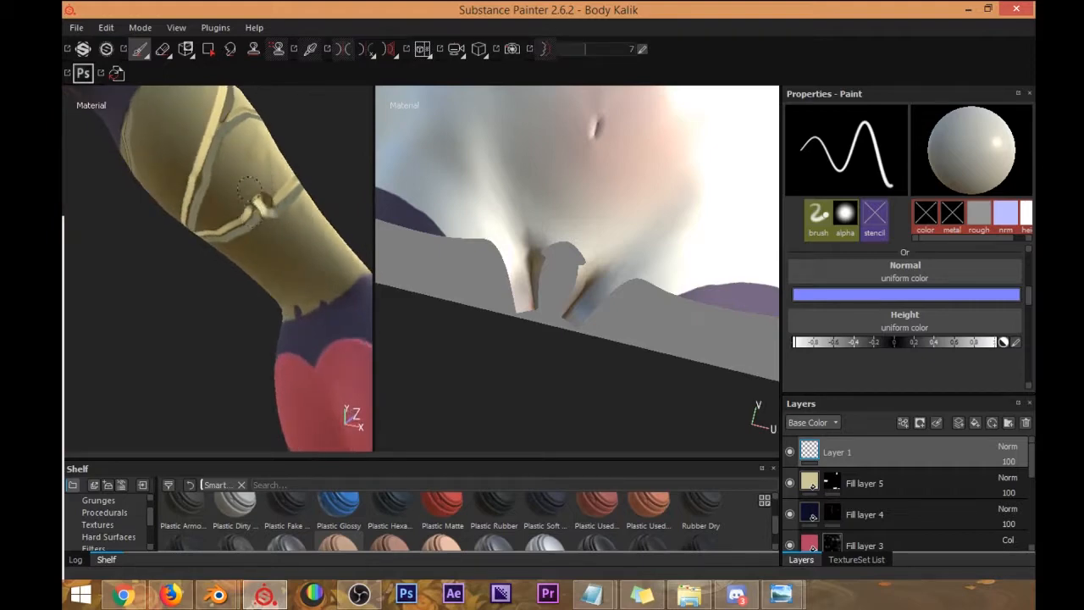
alt+drag(246, 229, 265, 261)
mouse_move(208, 217)
alt+mouse_down()
mouse_move(229, 232)
mouse_move(212, 234)
mouse_move(201, 225)
mouse_move(229, 225)
mouse_move(225, 242)
mouse_move(207, 233)
alt+mouse_up()
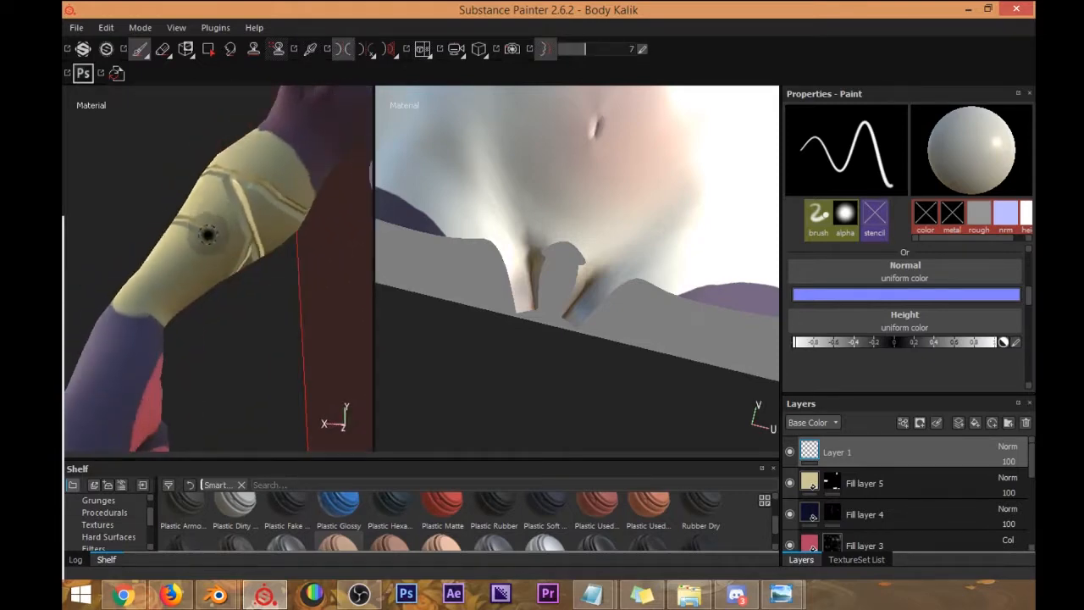
alt+drag(246, 282, 222, 250)
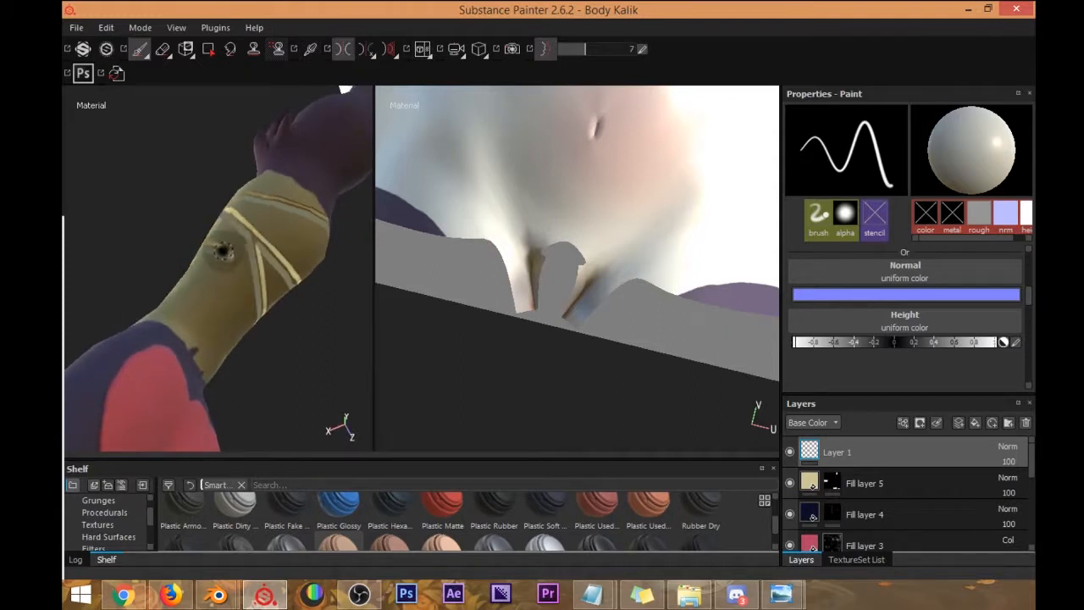
Enable the normal and height channels on Fill layer 5 and raise its height so the wraps stand out from the skin.
mouse_move(279, 336)
alt+mouse_down()
mouse_move(303, 278)
mouse_move(276, 291)
mouse_move(329, 198)
alt+mouse_up()
mouse_move(338, 284)
alt+right_down()
mouse_move(353, 242)
mouse_move(294, 187)
alt+right_up()
scroll(262, 177, down, 12)
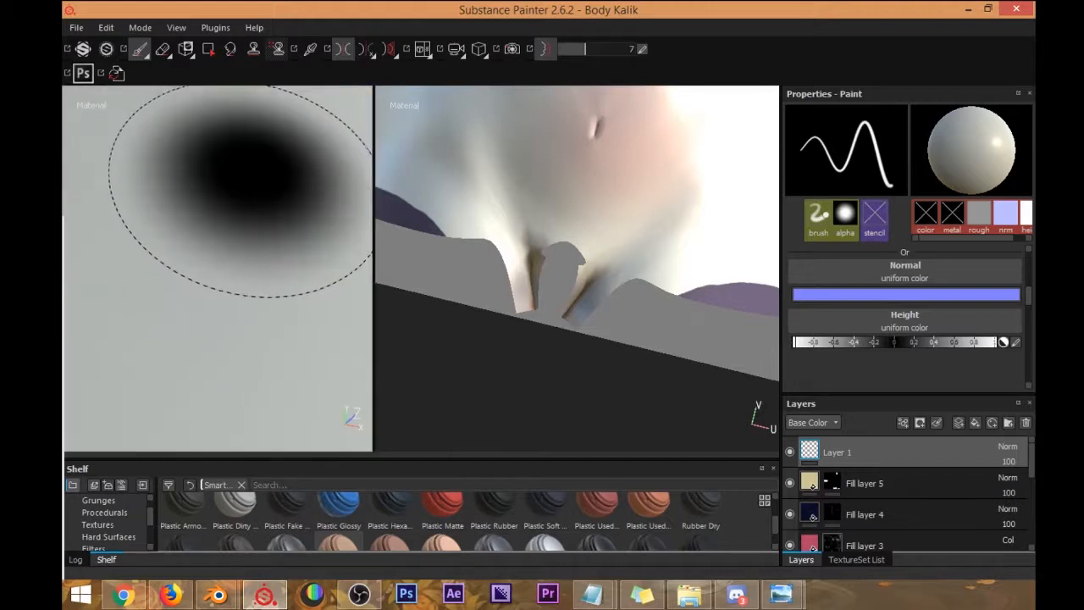
alt+drag(230, 170, 234, 280)
scroll(295, 189, up, 5)
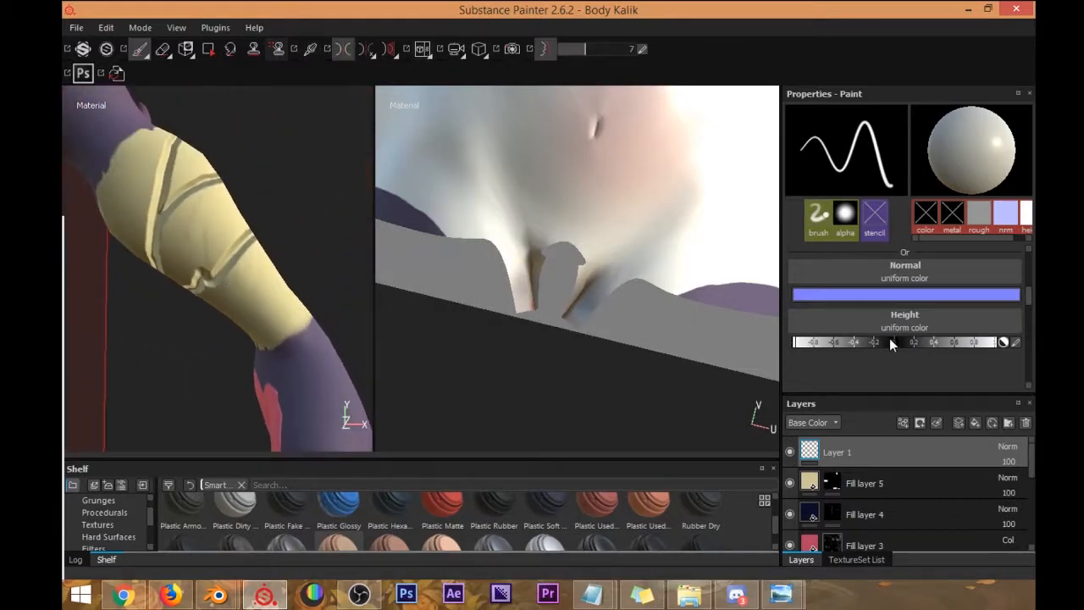
click(896, 481)
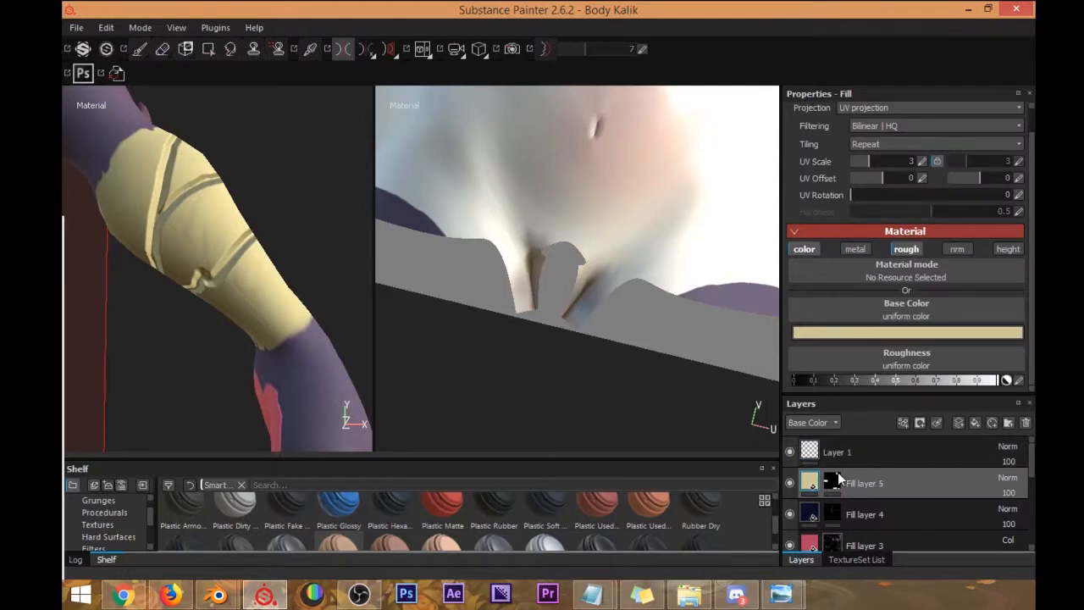
click(1006, 249)
scroll(939, 317, down, 2)
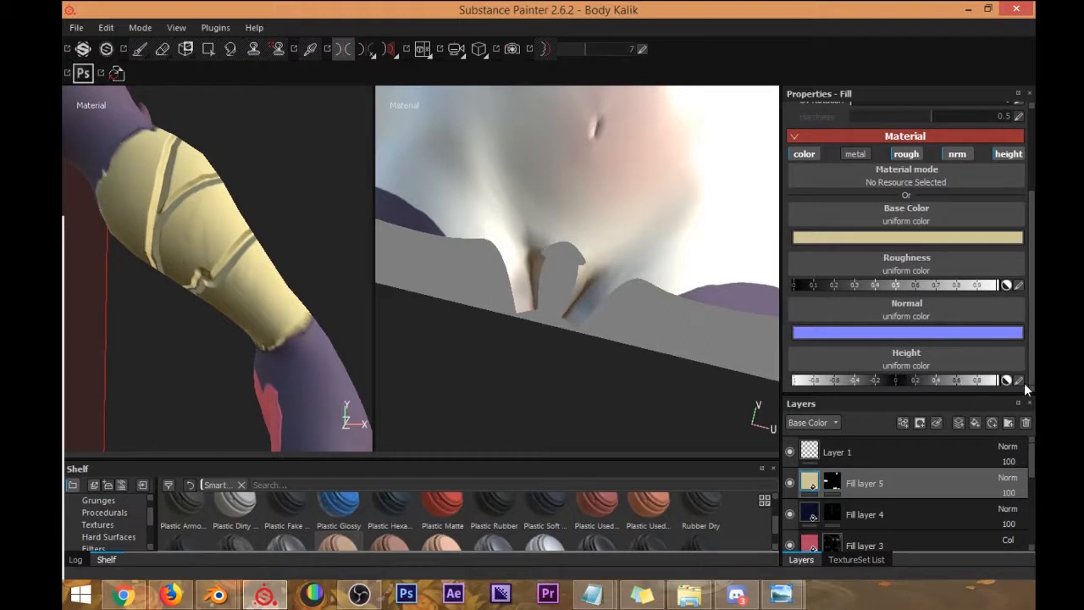
alt+drag(340, 277, 315, 307)
On Layer 1, paint a fourth crease with a pointed notch across the forearm wrap just above the wrist.
click(796, 451)
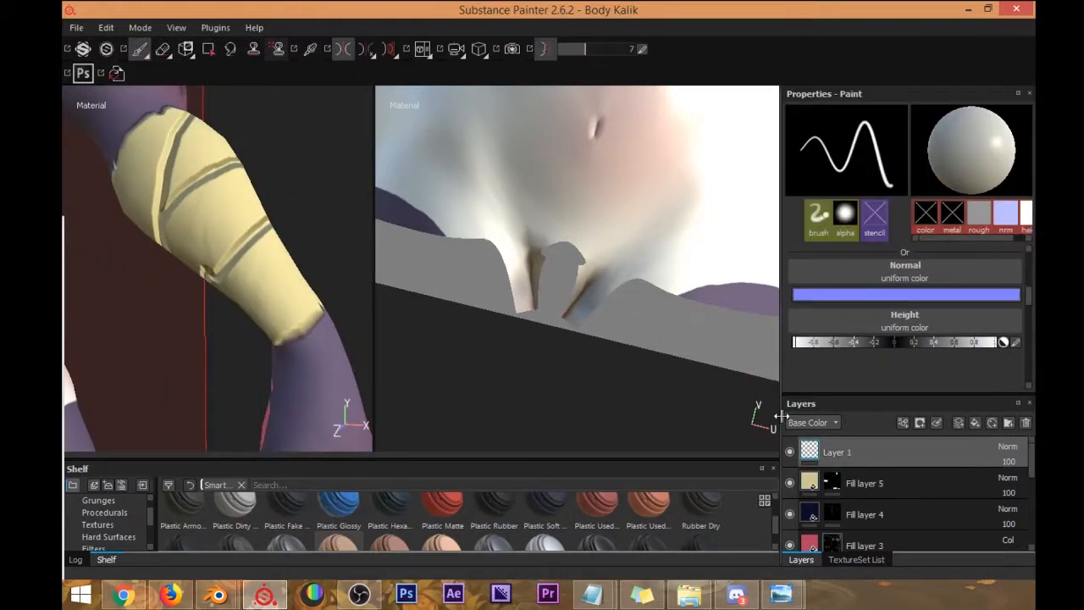
alt+drag(318, 288, 280, 276)
mouse_move(264, 330)
mouse_down()
mouse_move(308, 276)
mouse_move(302, 313)
mouse_move(326, 276)
mouse_move(278, 303)
mouse_move(262, 269)
mouse_up()
key(l)
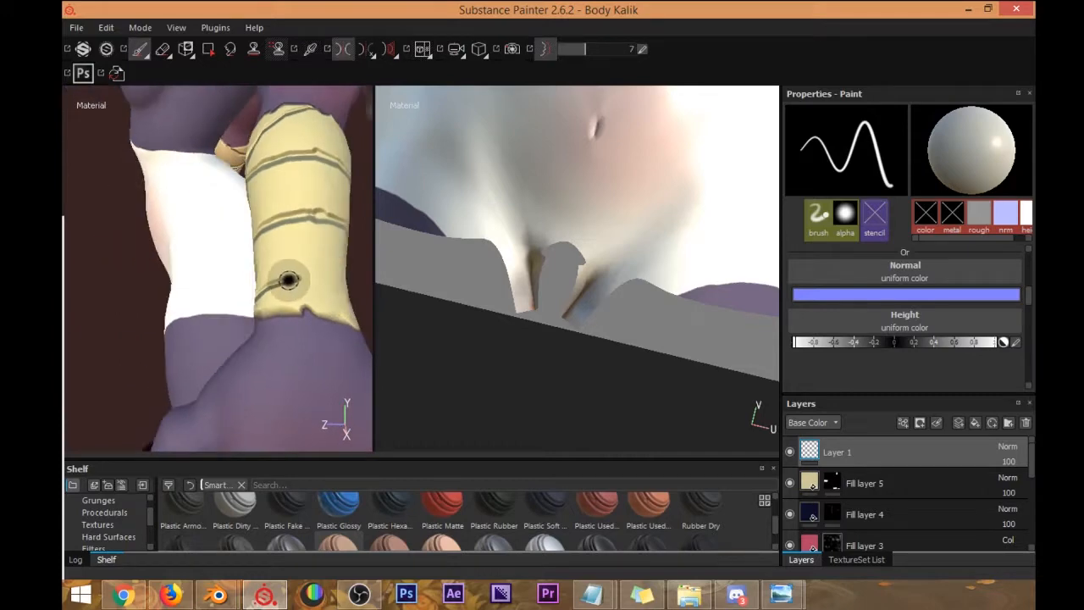
click(323, 281)
drag(269, 288, 297, 278)
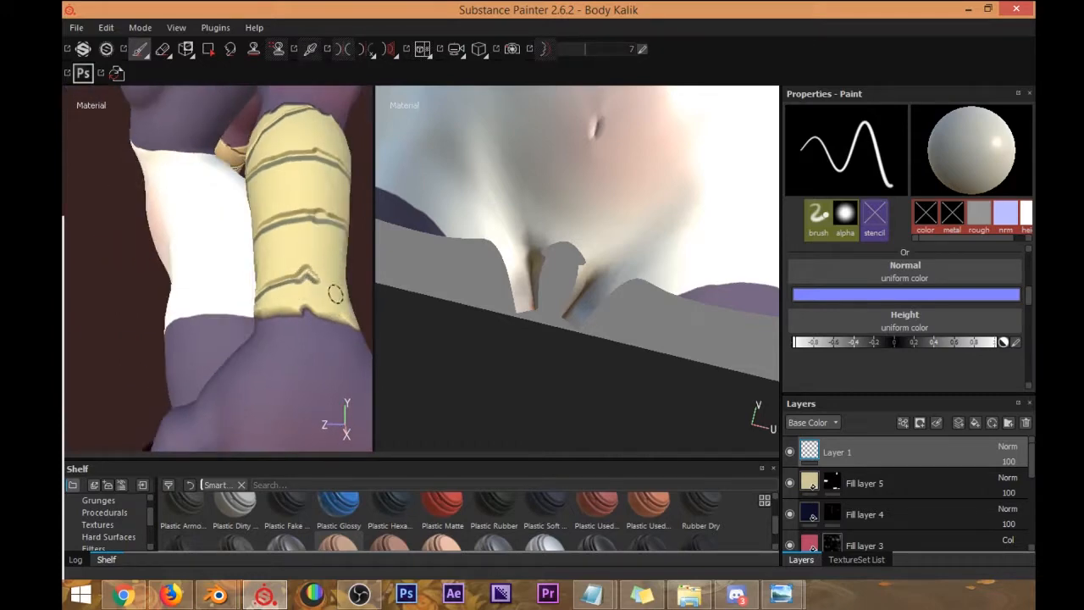
Continue the wrist crease with short strokes around to the palm side of the forearm wrap.
mouse_move(335, 294)
alt+mouse_down()
mouse_move(210, 242)
mouse_move(171, 260)
alt+mouse_up()
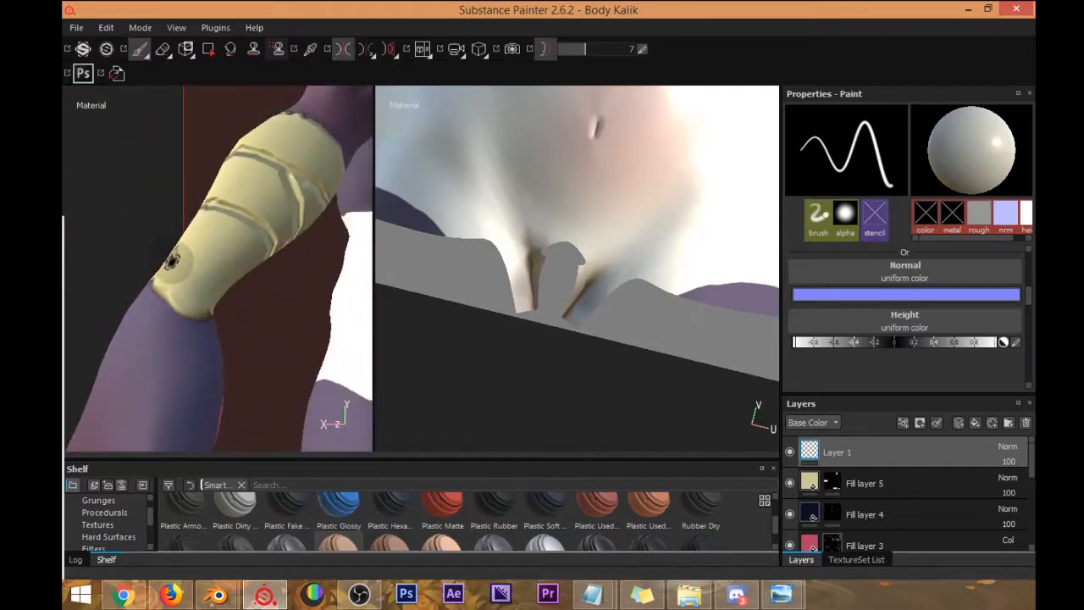
mouse_move(212, 298)
alt+mouse_down()
mouse_move(252, 314)
mouse_move(225, 295)
mouse_move(235, 303)
mouse_move(243, 283)
mouse_move(204, 285)
mouse_move(262, 293)
mouse_move(261, 303)
alt+mouse_up()
click(248, 294)
click(255, 275)
mouse_move(237, 287)
mouse_down()
mouse_move(251, 261)
mouse_move(266, 284)
mouse_up()
Switch to a small hard-edged brush and refine the wrist crease on the palm side of the forearm wrap.
ctrl+right_drag(266, 283, 292, 67)
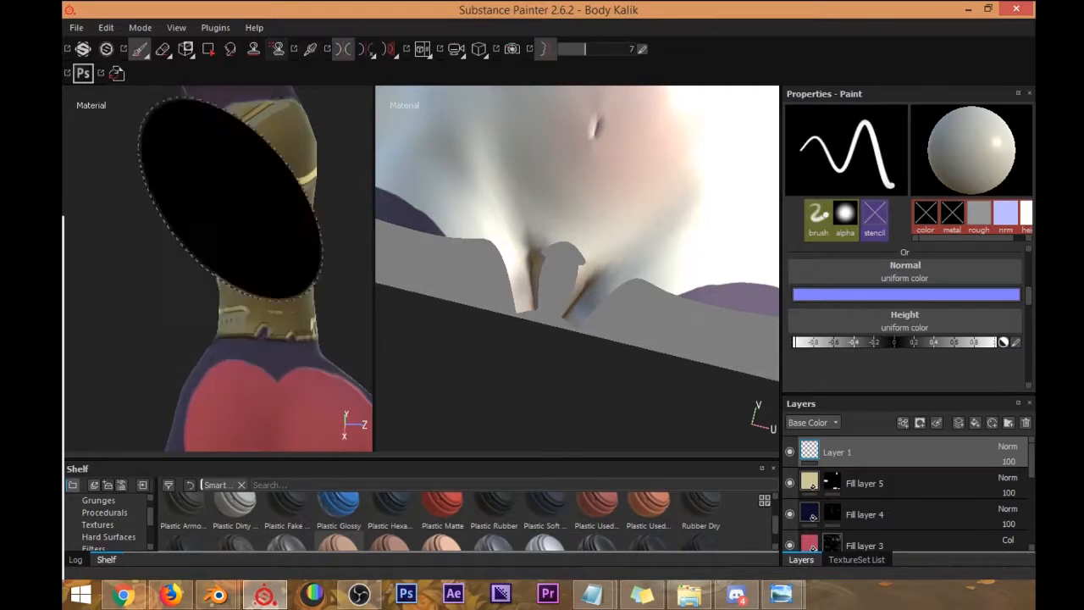
mouse_move(282, 287)
ctrl+right_down()
mouse_move(195, 288)
mouse_move(241, 292)
ctrl+right_up()
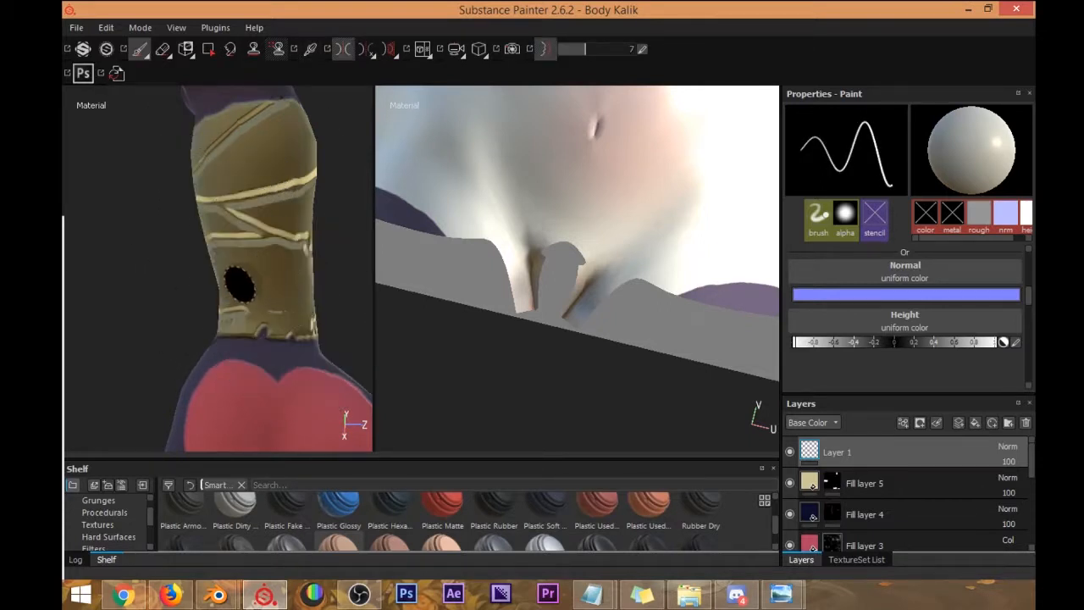
alt+drag(246, 287, 274, 301)
alt+middle_drag(292, 437, 215, 351)
alt+right_drag(246, 276, 219, 210)
alt+middle_drag(219, 216, 382, 293)
alt+right_drag(280, 254, 324, 279)
alt+drag(325, 279, 290, 259)
alt+middle_drag(290, 259, 238, 247)
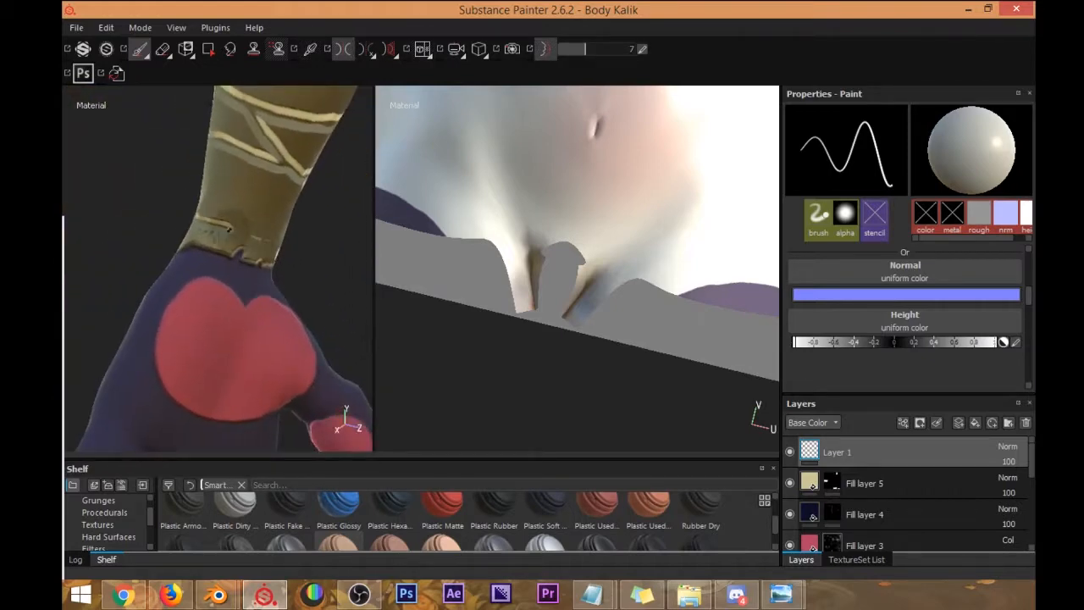
key(l)
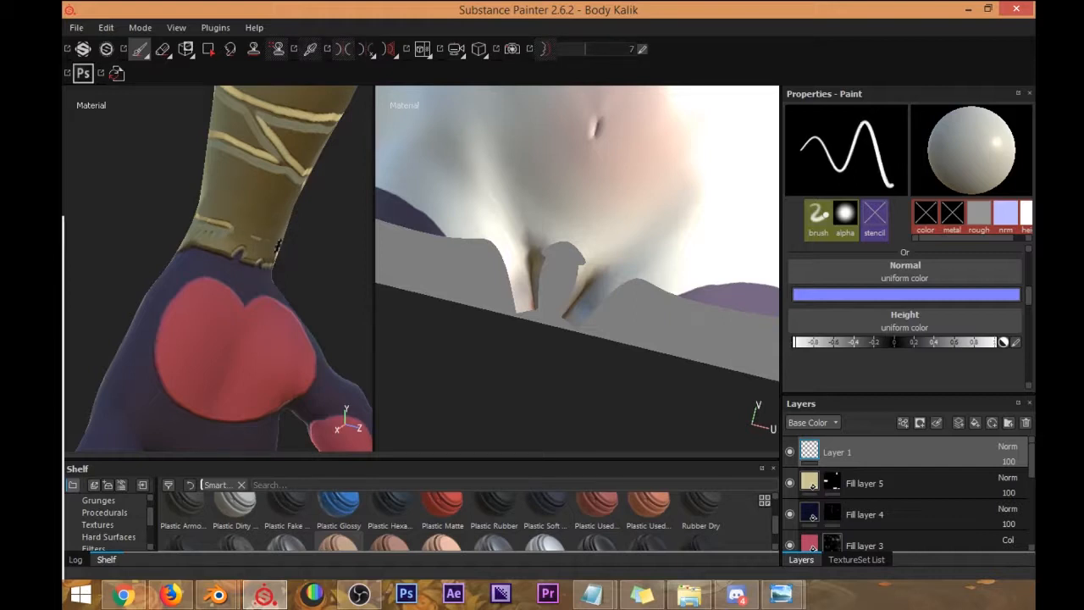
Join the wrist crease strokes on the thumb side of the forearm wrap.
mouse_move(293, 247)
alt+mouse_down()
mouse_move(232, 278)
mouse_move(254, 280)
alt+mouse_up()
alt+middle_drag(254, 280, 166, 322)
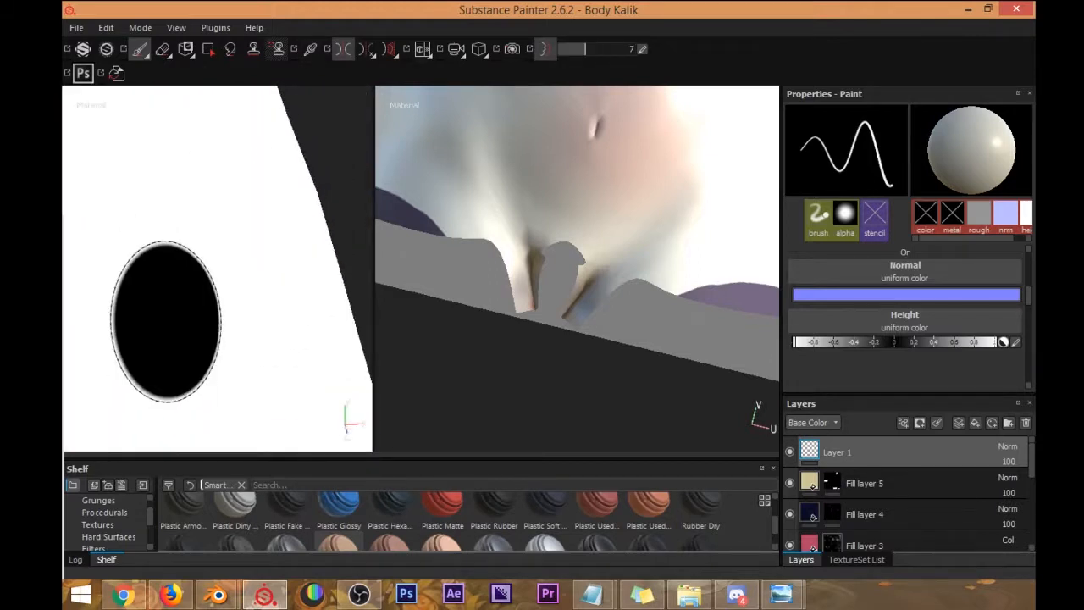
scroll(201, 249, down, 10)
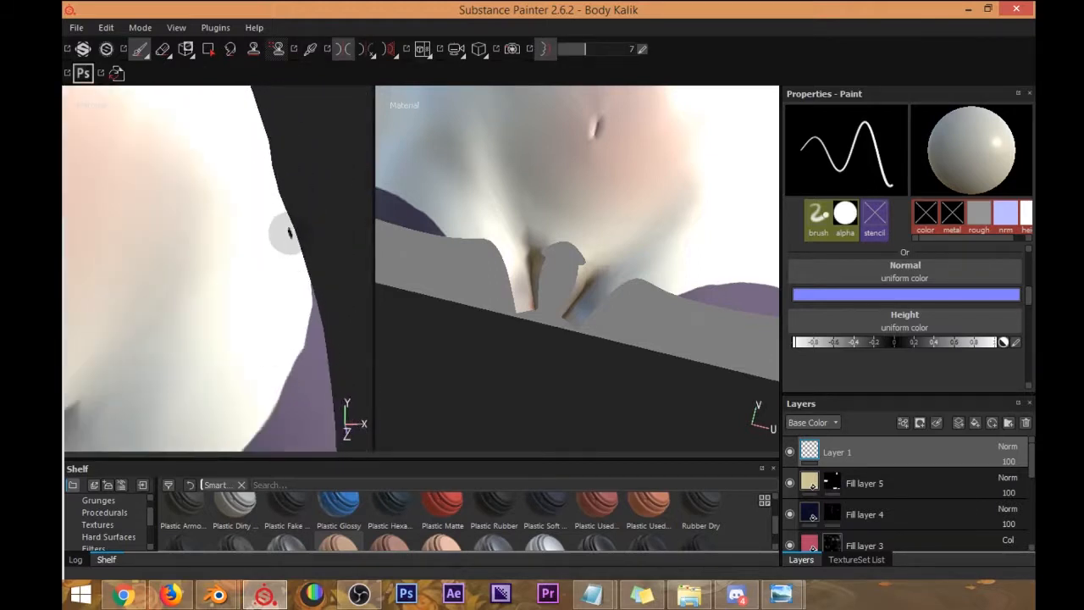
alt+drag(266, 220, 308, 164)
alt+middle_drag(307, 164, 198, 220)
alt+drag(198, 220, 344, 373)
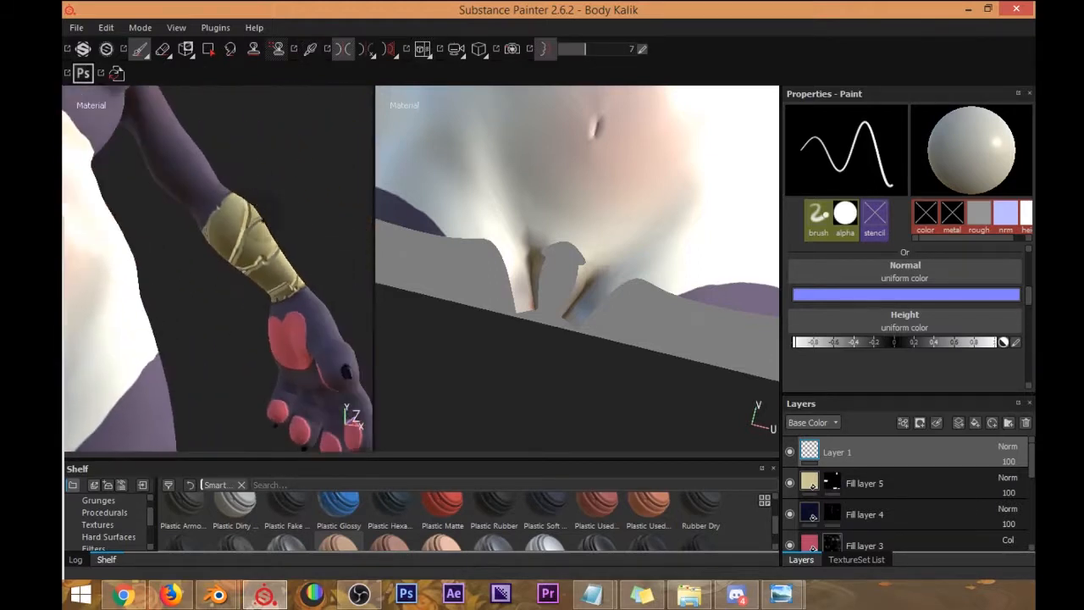
alt+middle_drag(344, 373, 263, 260)
scroll(262, 260, up, 4)
scroll(263, 256, up, 4)
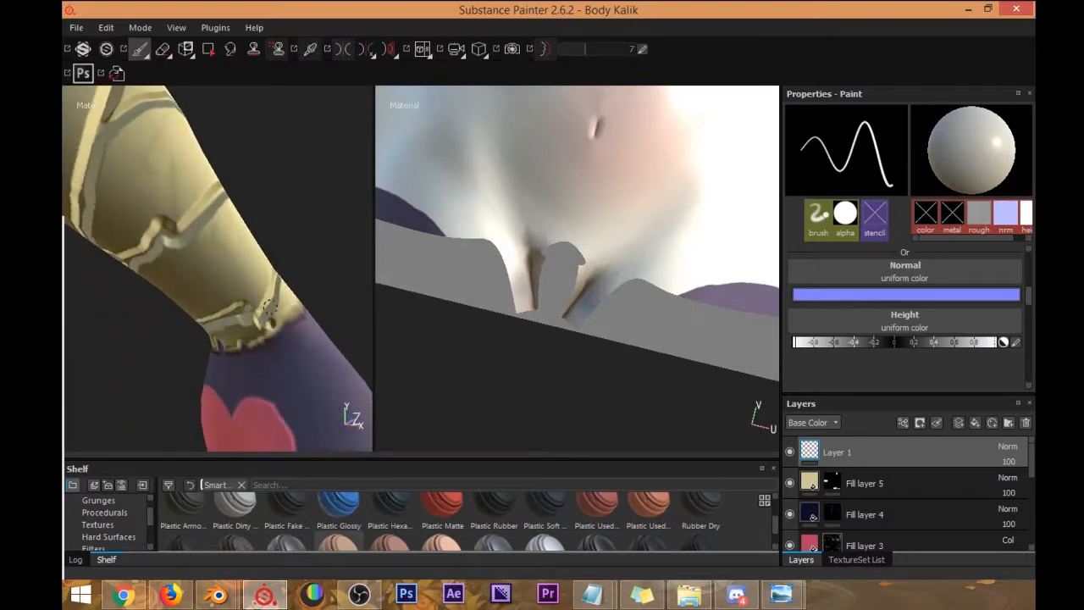
drag(243, 307, 238, 310)
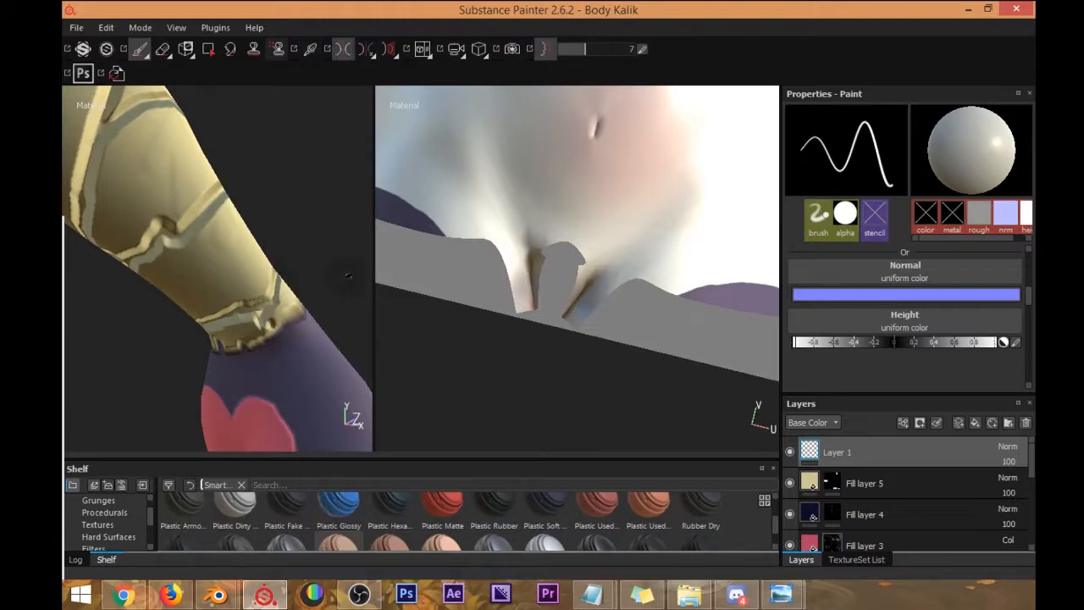
Examine the forearm wraps on the whole character and inspect the front of the lower leg wraps.
alt+drag(353, 269, 298, 287)
scroll(299, 288, down, 7)
alt+drag(193, 241, 229, 258)
scroll(163, 236, down, 6)
scroll(240, 222, up, 5)
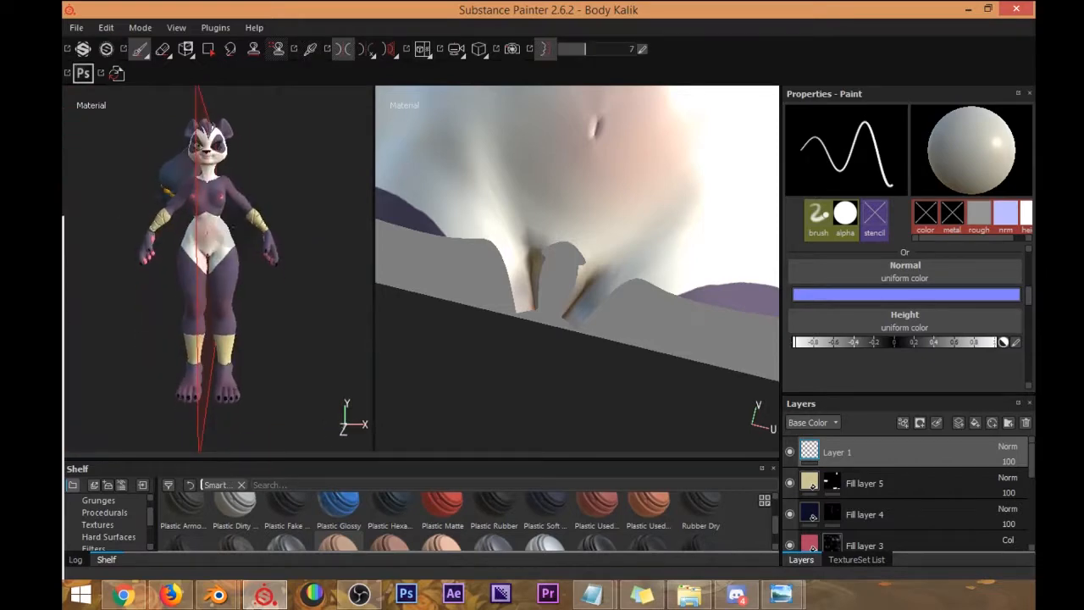
alt+middle_drag(290, 271, 260, 117)
scroll(229, 308, up, 6)
alt+middle_drag(231, 292, 241, 237)
alt+drag(241, 244, 215, 256)
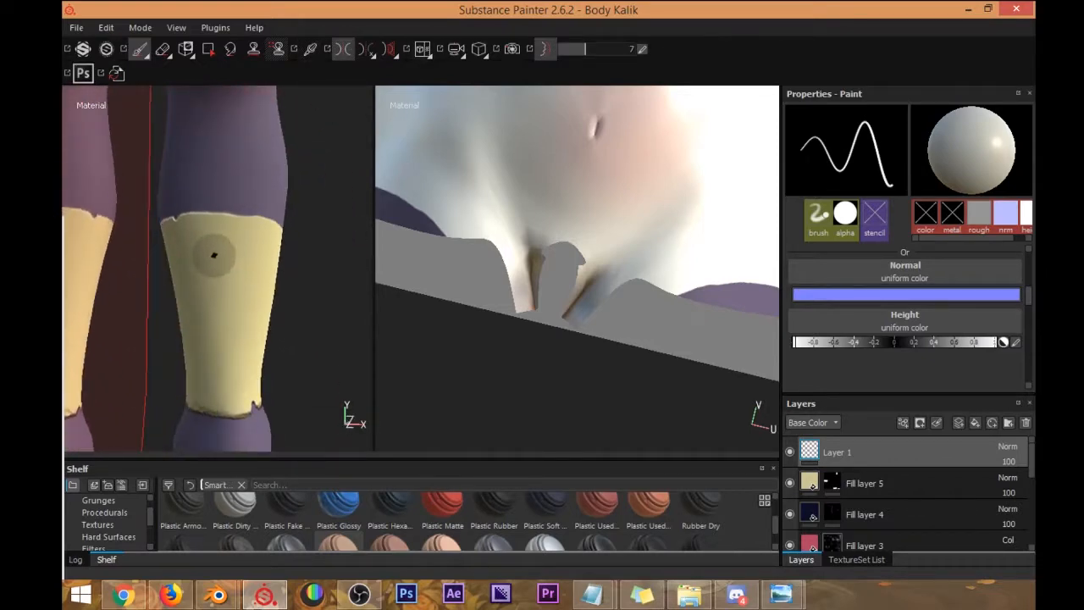
Try to paint a short diagonal crease on the upper front of the lower leg wrap.
alt+drag(293, 240, 308, 237)
key(ctrl+z)
mouse_move(213, 283)
alt+mouse_down()
mouse_move(245, 290)
mouse_move(307, 247)
mouse_move(235, 254)
mouse_move(200, 278)
alt+mouse_up()
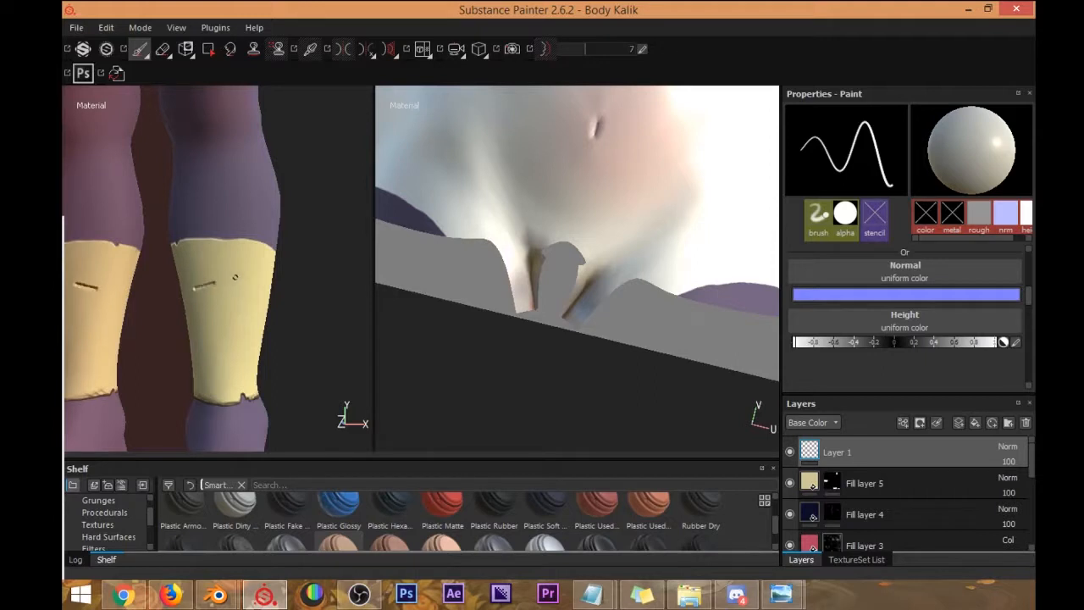
key(l)
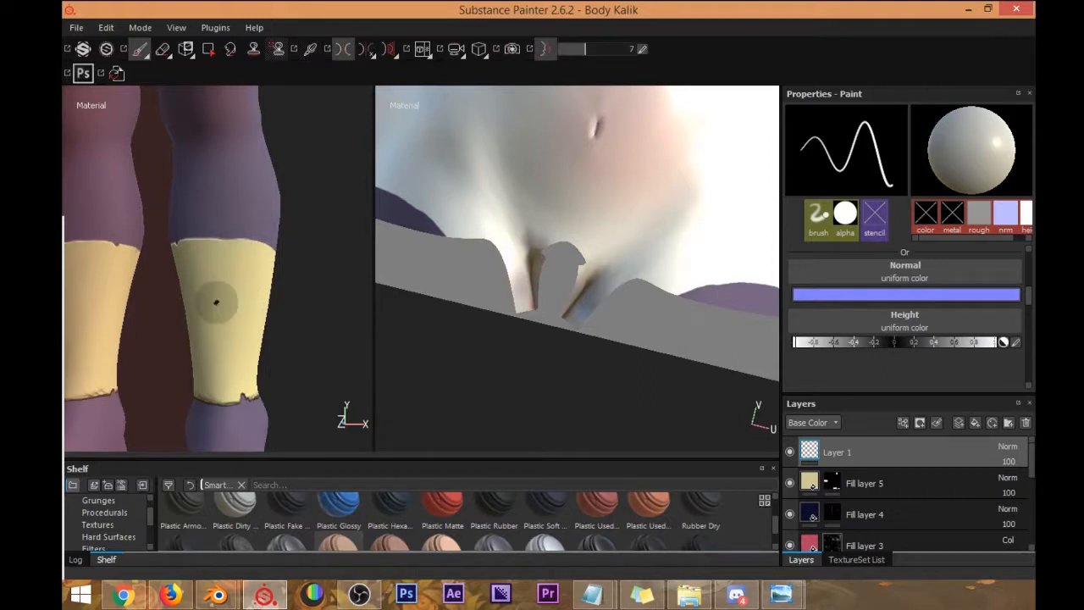
key(d)
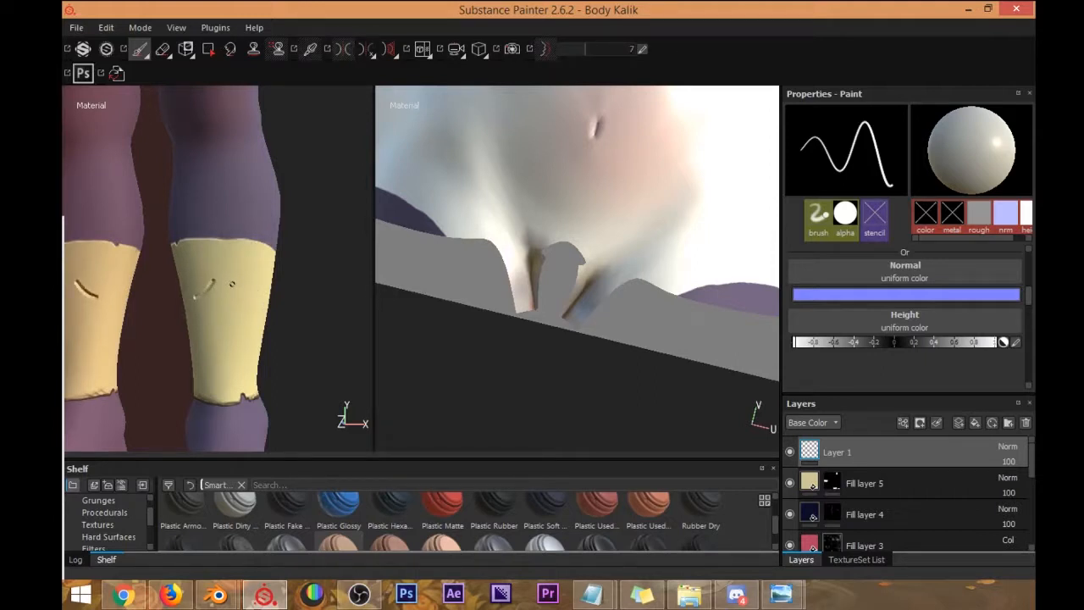
key(ctrl+z)
Turn on Lazy Mouse and paint a diagonal crease with a notch across the front and outer side of the lower leg wrap.
mouse_move(265, 269)
alt+mouse_down()
mouse_move(291, 254)
mouse_move(271, 271)
alt+mouse_up()
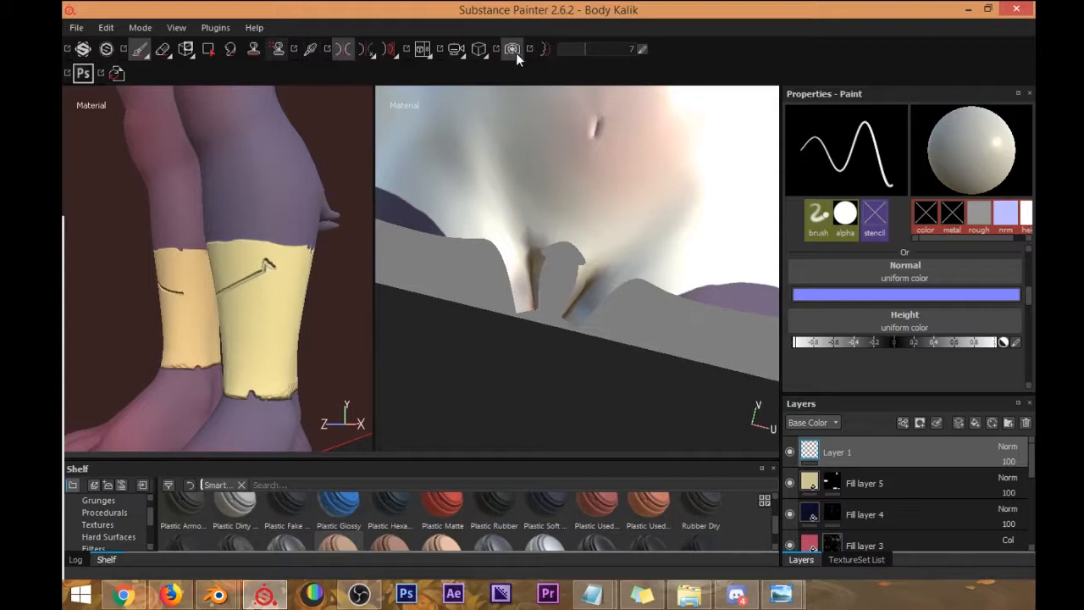
click(544, 51)
mouse_move(272, 265)
mouse_down()
mouse_move(303, 251)
mouse_move(254, 290)
mouse_move(282, 291)
mouse_move(169, 314)
mouse_move(286, 307)
mouse_move(245, 330)
mouse_move(194, 275)
mouse_move(315, 237)
mouse_move(206, 213)
mouse_move(389, 220)
mouse_move(351, 209)
mouse_up()
scroll(247, 206, up, 3)
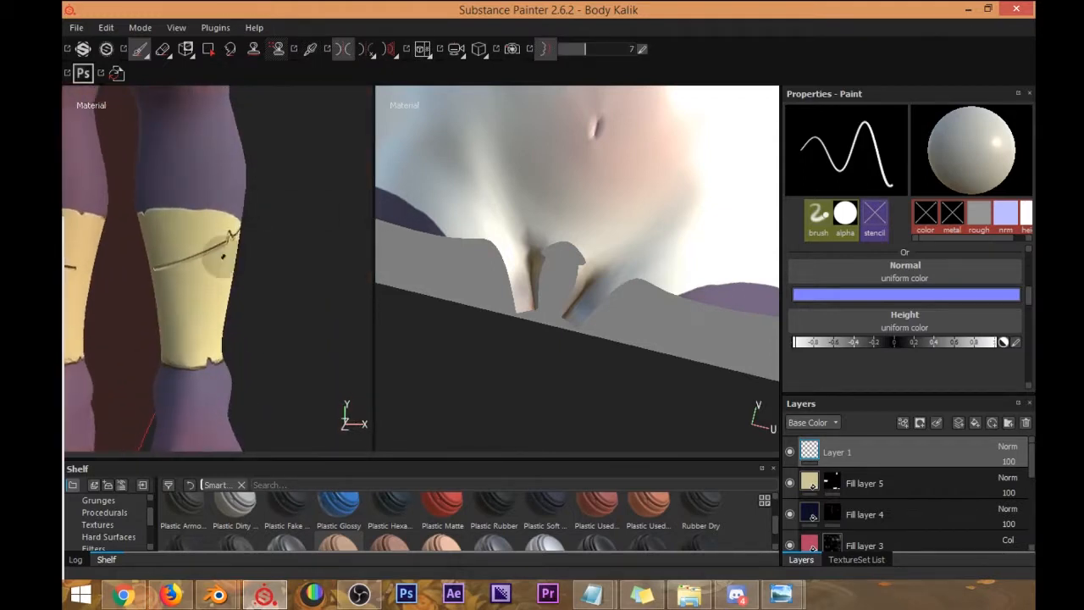
scroll(212, 257, up, 2)
Extend the leg wrap crease around the back of the calf and onto the inner side.
mouse_move(144, 271)
mouse_down()
mouse_move(243, 271)
mouse_move(262, 263)
mouse_move(236, 260)
mouse_move(285, 229)
mouse_move(214, 261)
mouse_up()
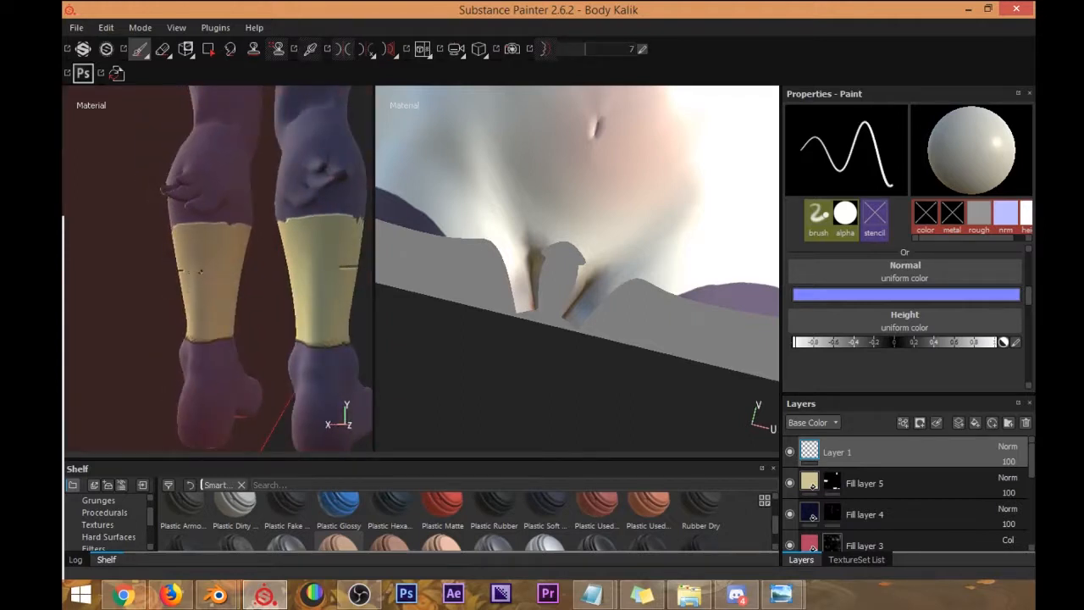
mouse_move(234, 251)
alt+right_down()
mouse_move(249, 390)
mouse_move(204, 363)
alt+right_up()
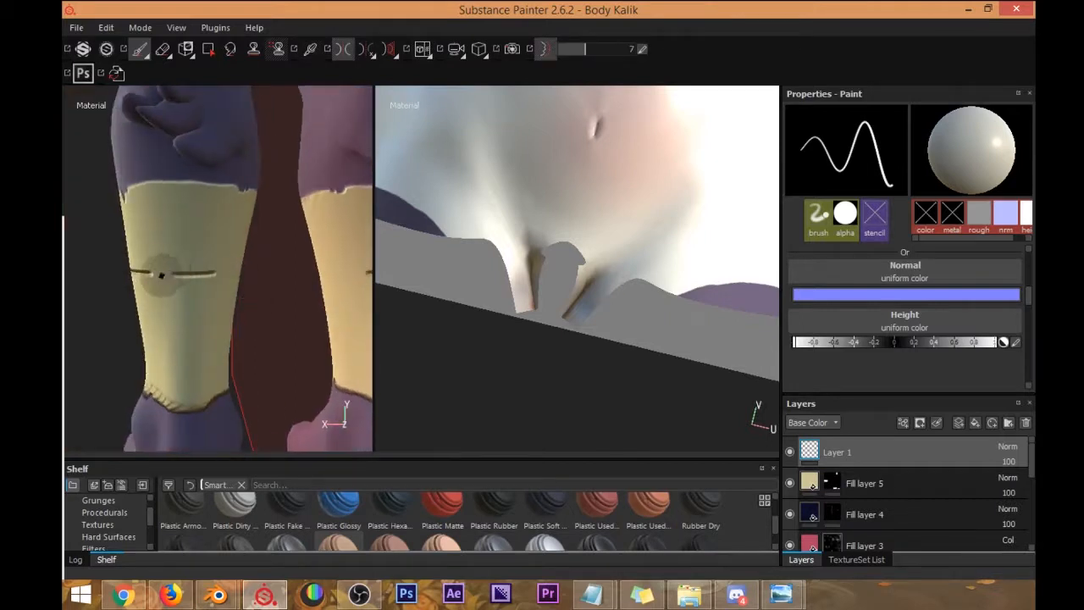
mouse_move(203, 270)
alt+mouse_down()
mouse_move(242, 274)
mouse_move(213, 274)
alt+mouse_up()
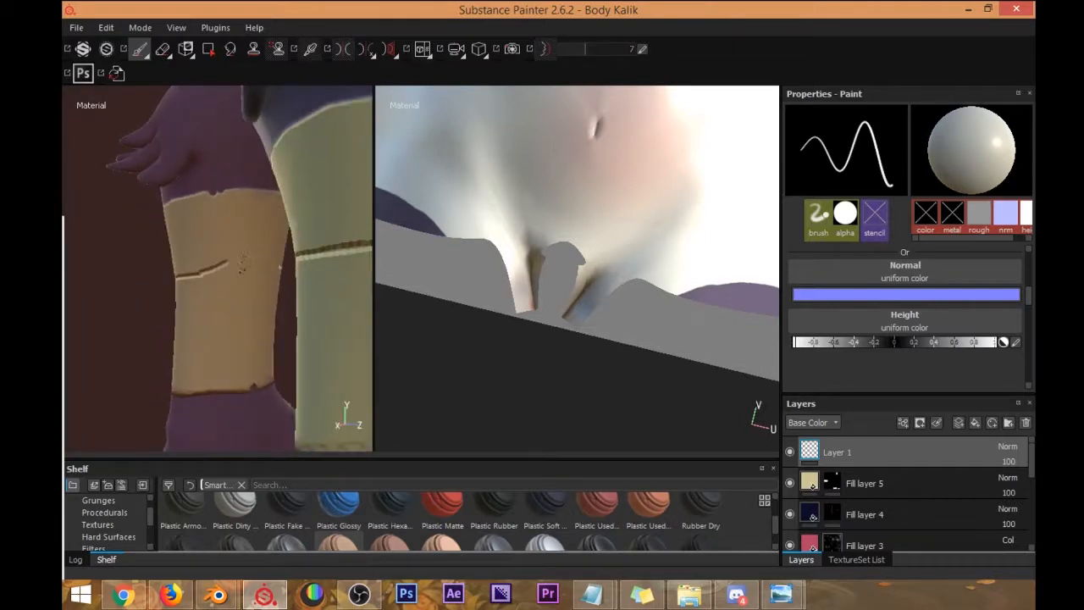
mouse_move(281, 266)
alt+mouse_down()
mouse_move(109, 296)
mouse_move(174, 246)
mouse_move(269, 248)
mouse_move(314, 271)
mouse_move(214, 210)
alt+mouse_up()
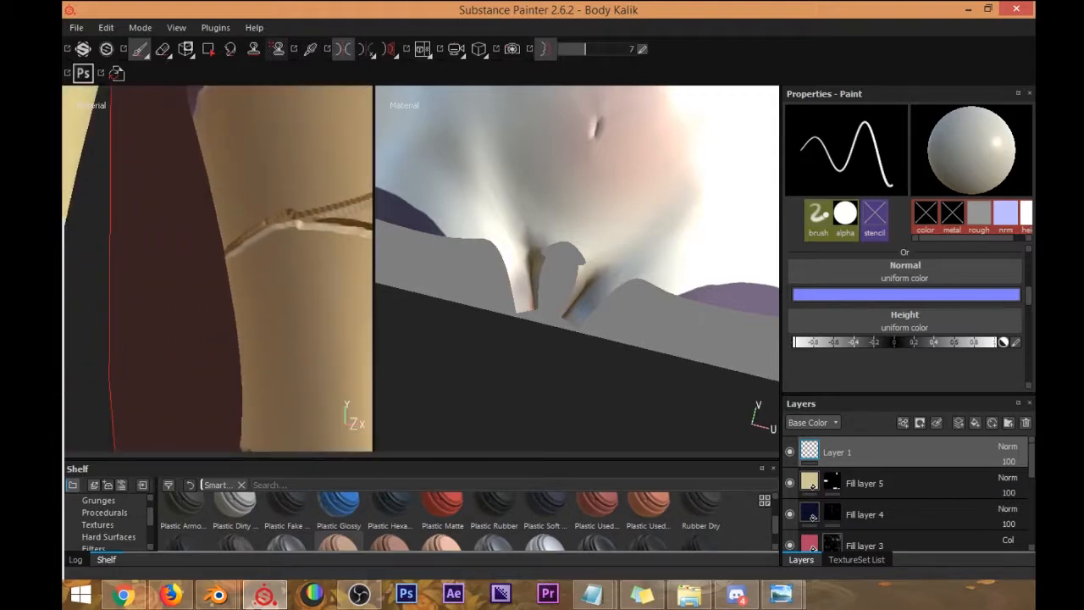
Undo the last crease stroke on the leg wrap and repaint that section.
scroll(254, 227, down, 5)
scroll(244, 223, up, 3)
scroll(253, 213, down, 3)
mouse_move(254, 213)
alt+mouse_down()
mouse_move(181, 229)
mouse_move(305, 204)
mouse_move(201, 220)
mouse_move(272, 221)
alt+mouse_up()
key(ctrl+z)
mouse_move(238, 223)
mouse_down()
mouse_move(282, 283)
mouse_move(298, 264)
mouse_up()
Paint a second crease diagonally from the upper edge across the back of the lower leg wrap.
mouse_move(174, 239)
alt+mouse_down()
mouse_move(205, 250)
mouse_move(222, 239)
alt+mouse_up()
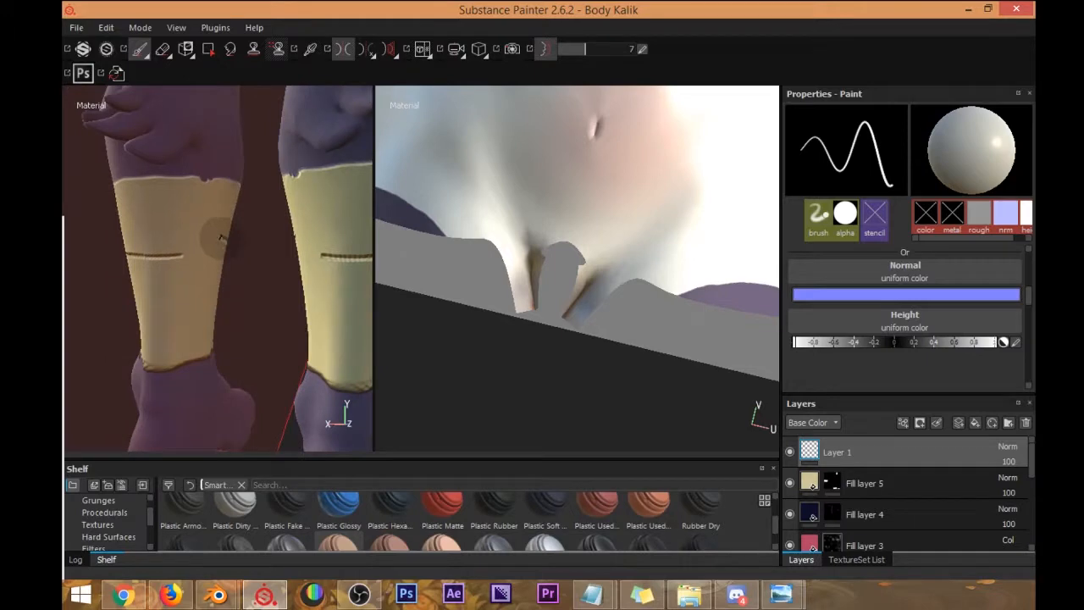
drag(222, 238, 225, 240)
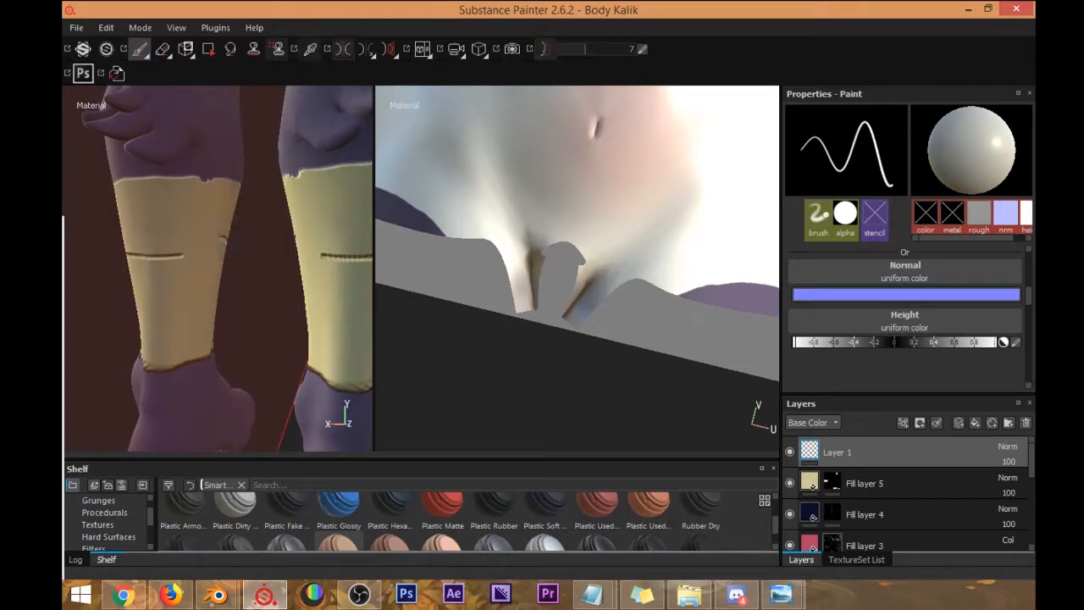
drag(127, 173, 128, 177)
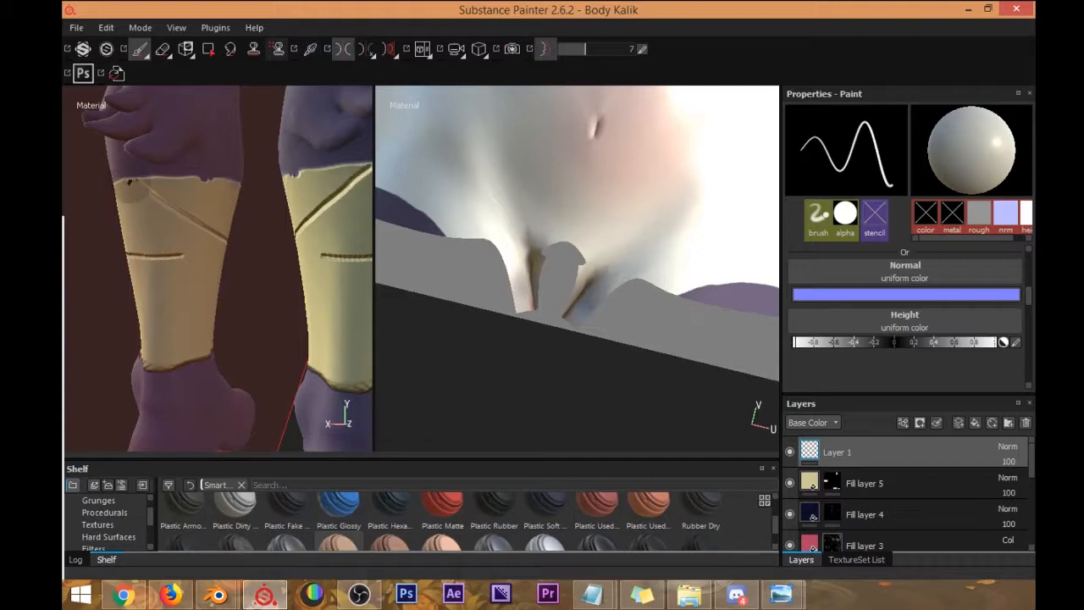
Carry the horizontal crease around the middle of the lower leg wrap, across the back and sides of the calf.
mouse_move(195, 247)
alt+mouse_down()
mouse_move(210, 248)
mouse_move(136, 290)
alt+mouse_up()
alt+middle_drag(319, 246, 173, 227)
mouse_move(173, 227)
alt+mouse_down()
mouse_move(246, 259)
mouse_move(197, 256)
alt+mouse_up()
mouse_move(326, 241)
alt+mouse_down()
mouse_move(201, 227)
mouse_move(284, 226)
mouse_move(288, 213)
mouse_move(231, 228)
alt+mouse_up()
mouse_move(133, 253)
mouse_down()
mouse_move(306, 247)
mouse_move(331, 229)
mouse_move(290, 256)
mouse_move(244, 234)
mouse_move(464, 272)
mouse_move(203, 265)
mouse_move(223, 246)
mouse_up()
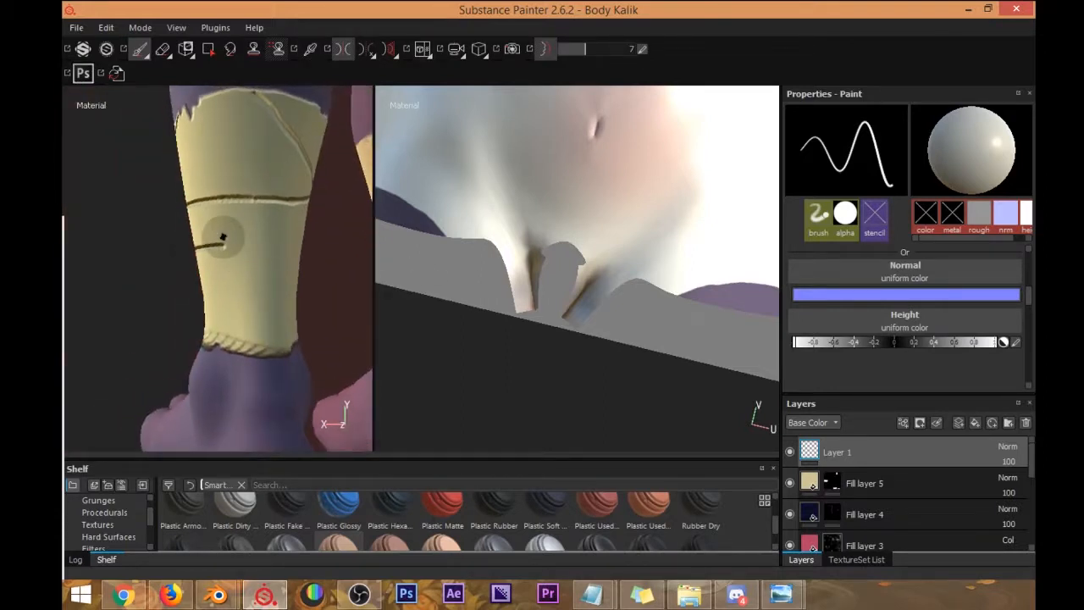
alt+drag(271, 251, 208, 253)
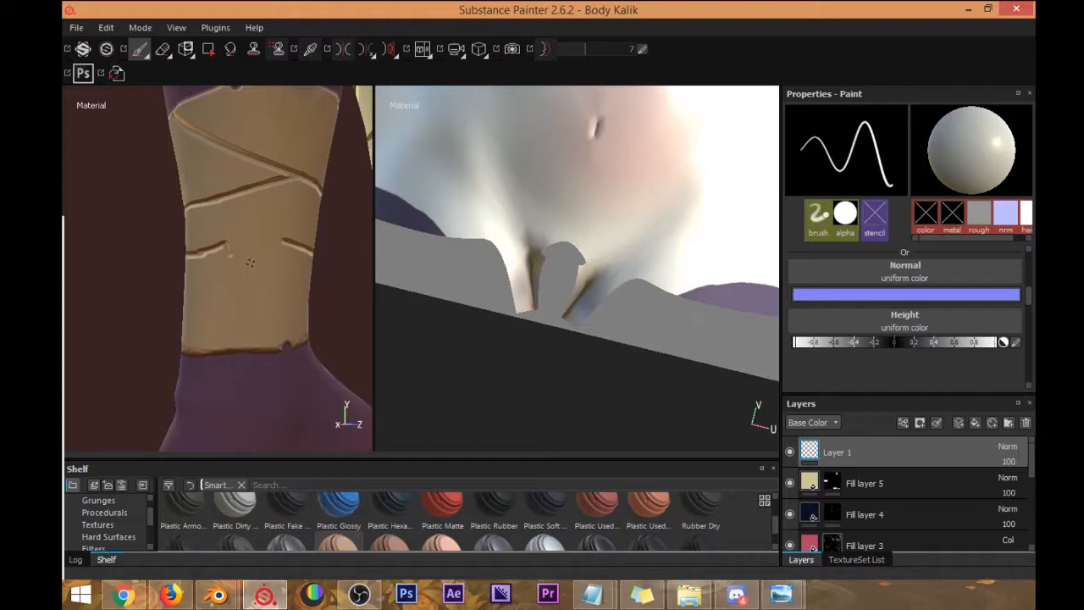
mouse_move(299, 238)
alt+mouse_down()
mouse_move(297, 295)
mouse_move(239, 263)
mouse_move(310, 293)
mouse_move(319, 278)
mouse_move(317, 314)
mouse_move(302, 303)
mouse_move(352, 325)
mouse_move(320, 292)
mouse_move(267, 303)
mouse_move(305, 297)
mouse_move(203, 284)
alt+mouse_up()
alt+middle_drag(259, 280, 319, 276)
alt+drag(266, 310, 349, 293)
alt+middle_drag(360, 254, 258, 239)
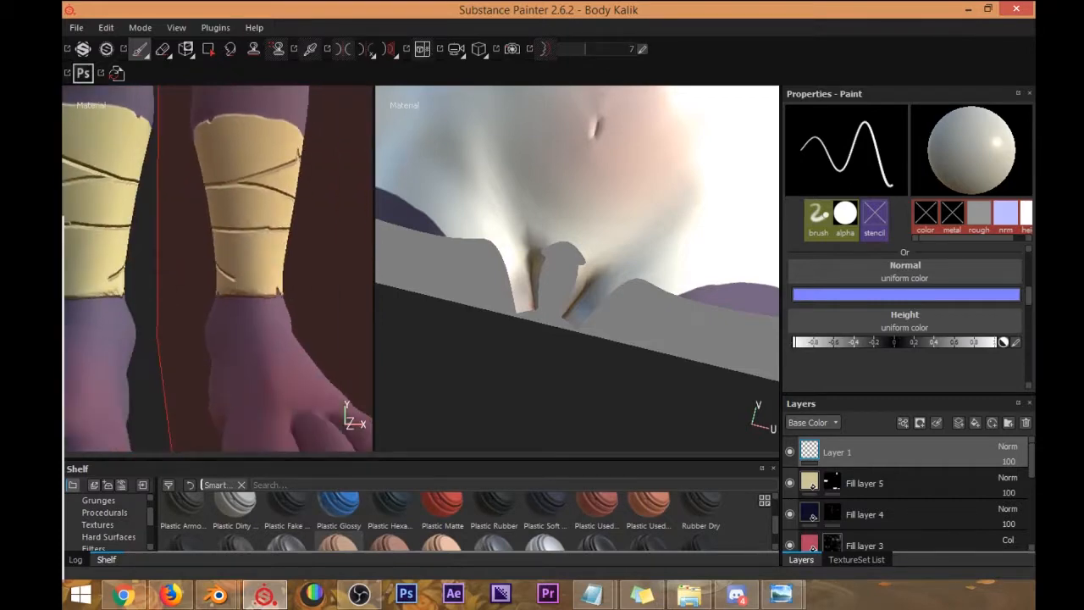
Try to paint a diagonal crease near the ankle edge of the lower leg wrap and undo it.
drag(222, 271, 254, 292)
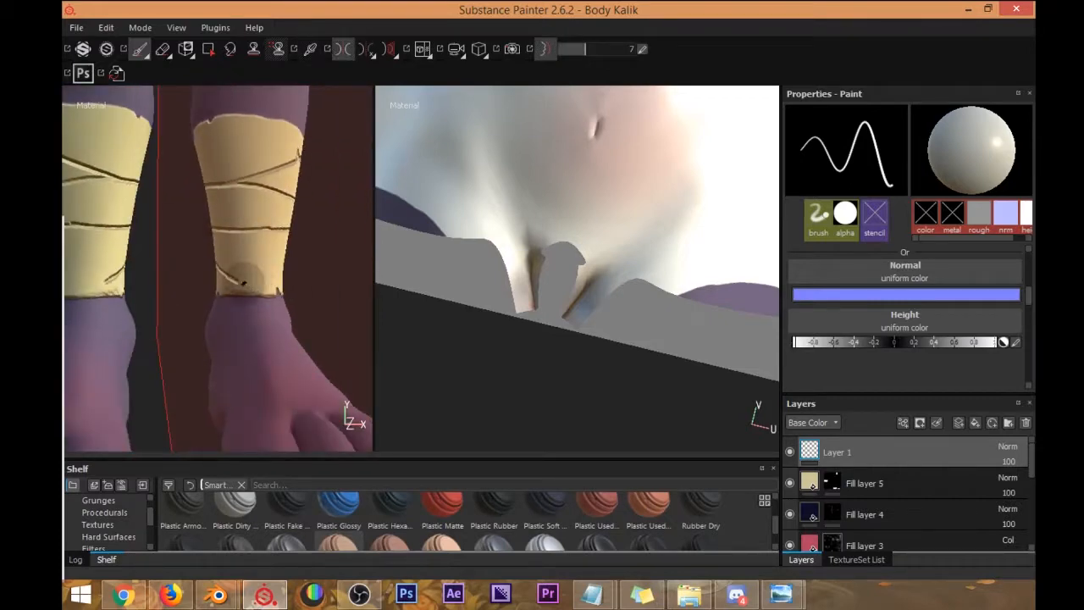
key(ctrl+z)
mouse_move(288, 303)
alt+mouse_down()
mouse_move(326, 290)
mouse_move(223, 304)
mouse_move(167, 296)
mouse_move(312, 265)
mouse_move(330, 310)
alt+mouse_up()
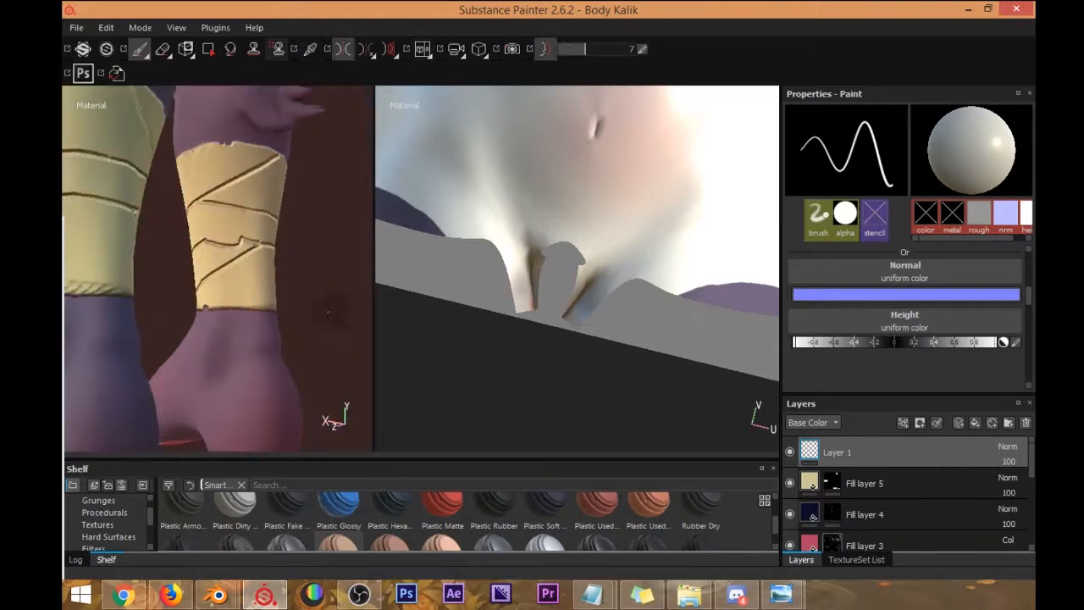
alt+drag(235, 334, 286, 314)
key(ctrl)
Paint a horizontal crease around the leg wrap just above the ankle, switching Lazy Mouse off for a small notch and back on.
mouse_move(165, 318)
alt+mouse_down()
mouse_move(317, 321)
mouse_move(276, 288)
mouse_move(204, 314)
mouse_move(215, 266)
alt+mouse_up()
alt+right_drag(215, 267, 188, 281)
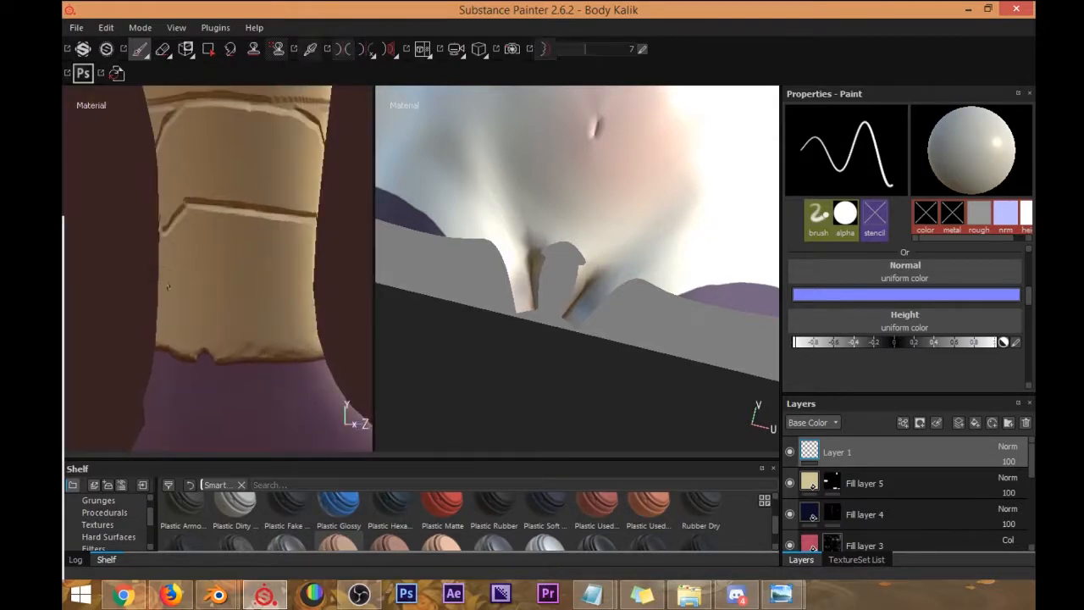
alt+drag(274, 294, 213, 283)
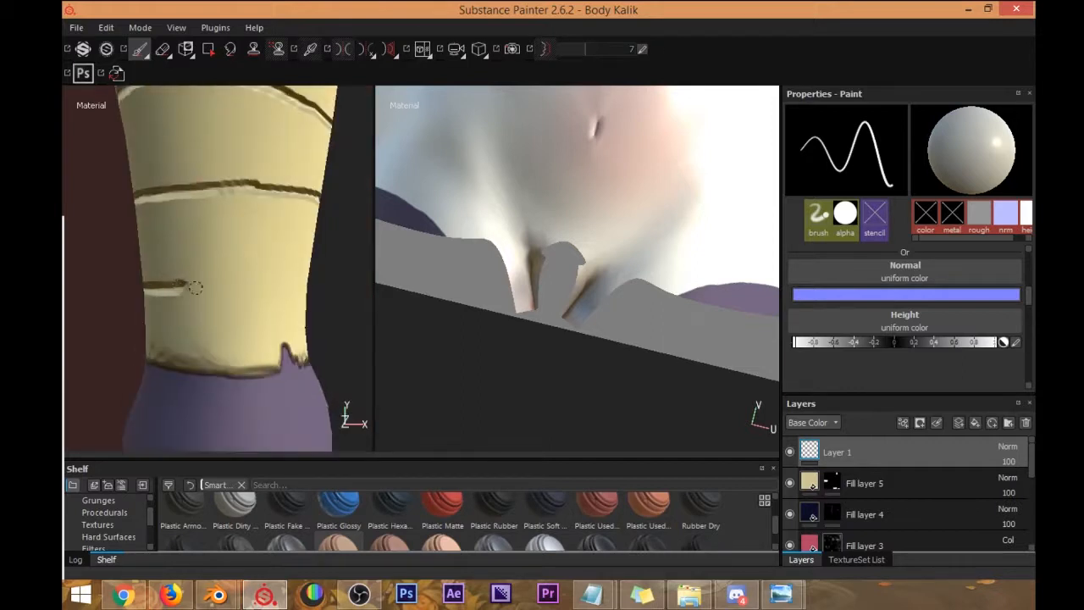
alt+drag(297, 301, 254, 284)
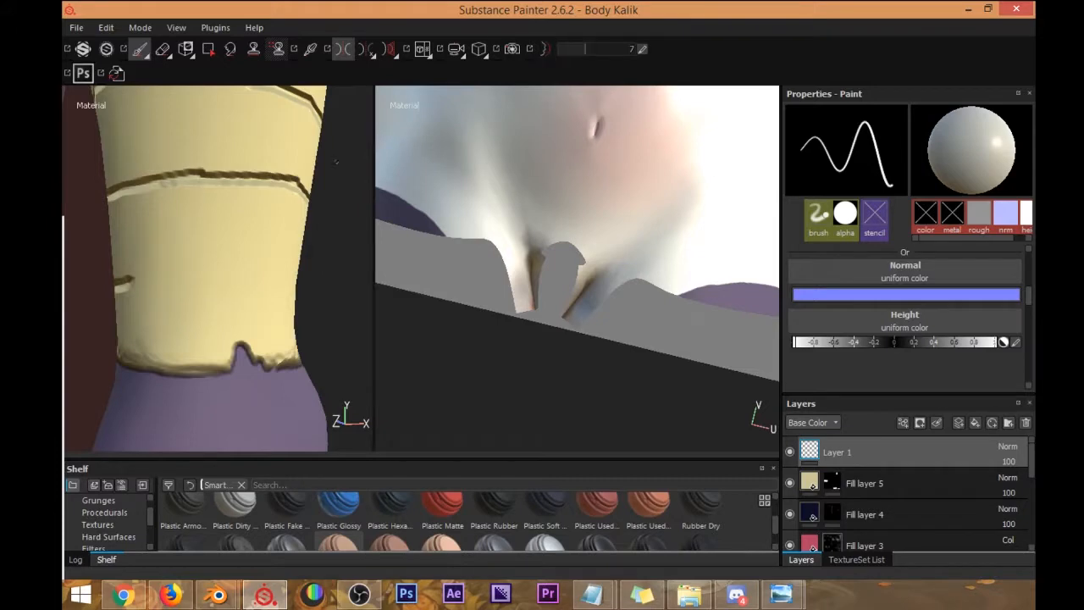
key(l)
alt+drag(201, 294, 143, 277)
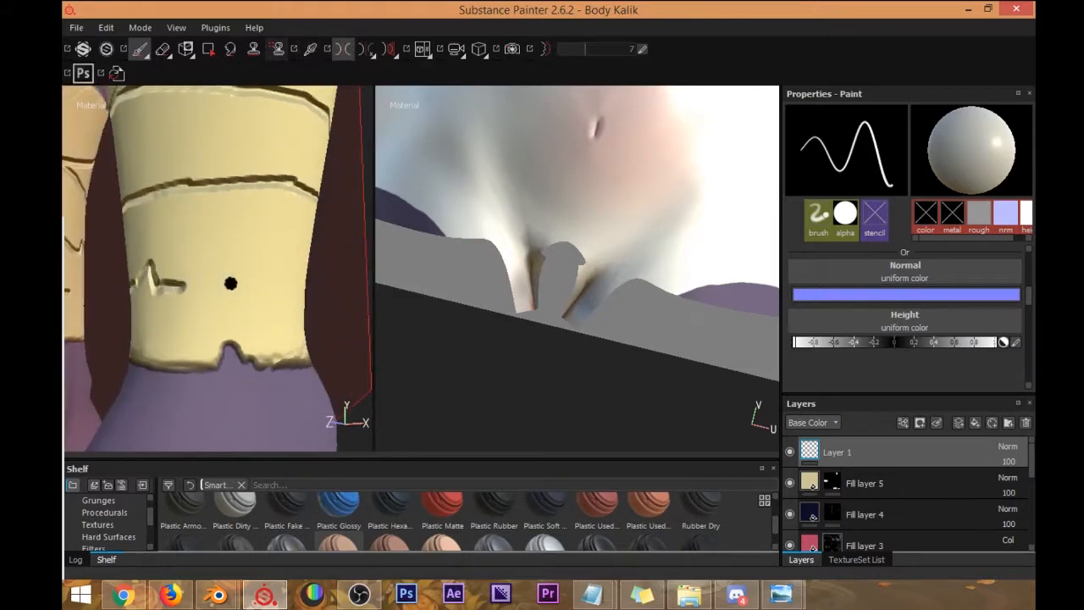
alt+drag(230, 283, 247, 281)
mouse_move(170, 288)
mouse_down()
mouse_move(297, 288)
mouse_move(321, 246)
mouse_move(174, 256)
mouse_up()
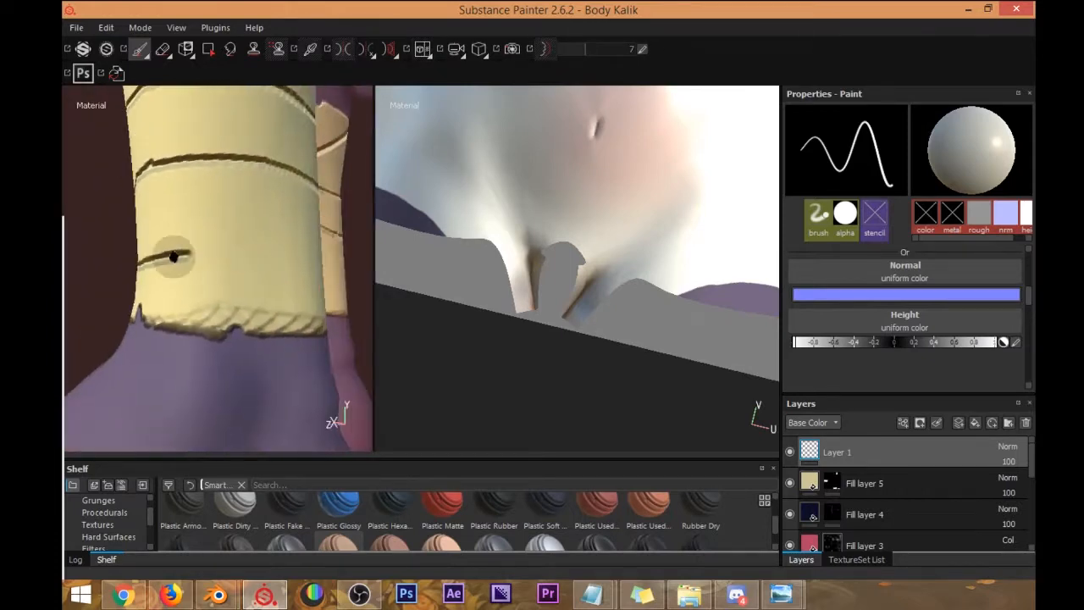
alt+drag(288, 256, 264, 244)
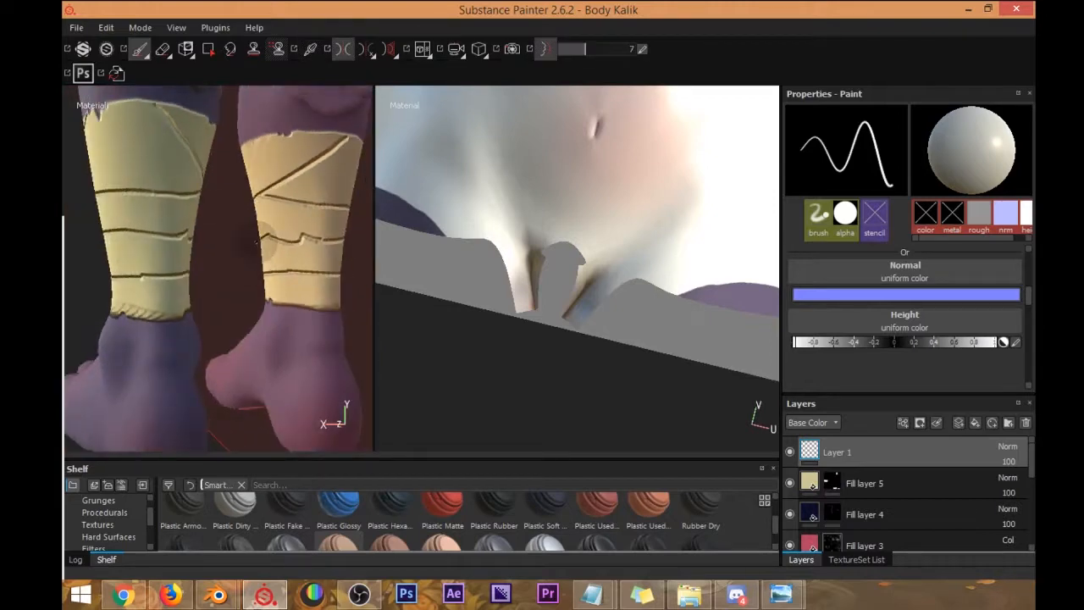
Return to the forearm wrap and enable the color channel in the paint brush's material.
scroll(467, 184, down, 2)
scroll(212, 184, down, 5)
alt+drag(209, 185, 369, 202)
scroll(259, 293, down, 6)
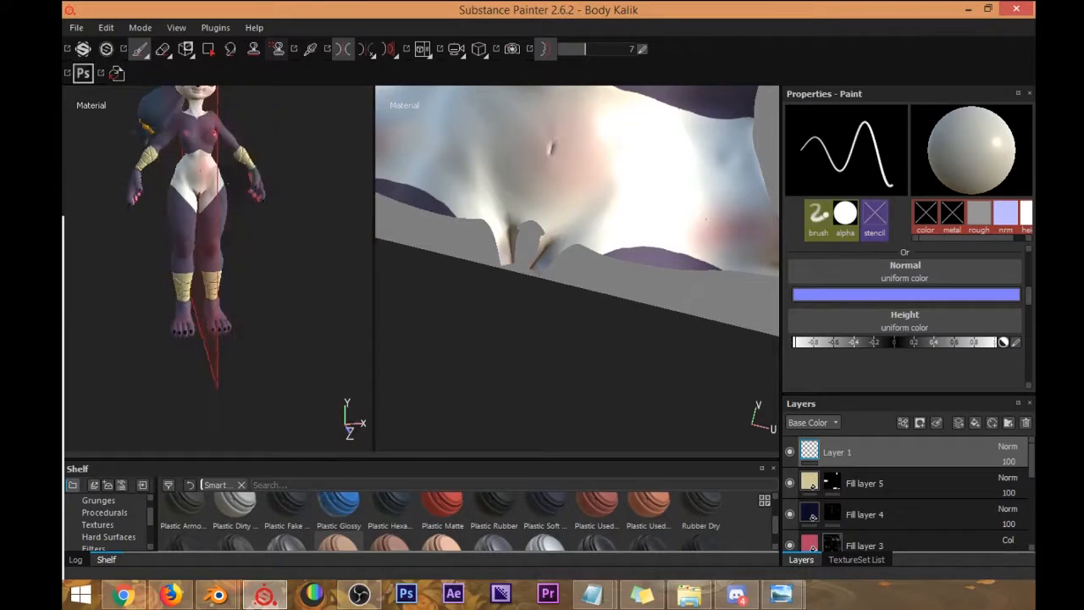
scroll(211, 178, up, 8)
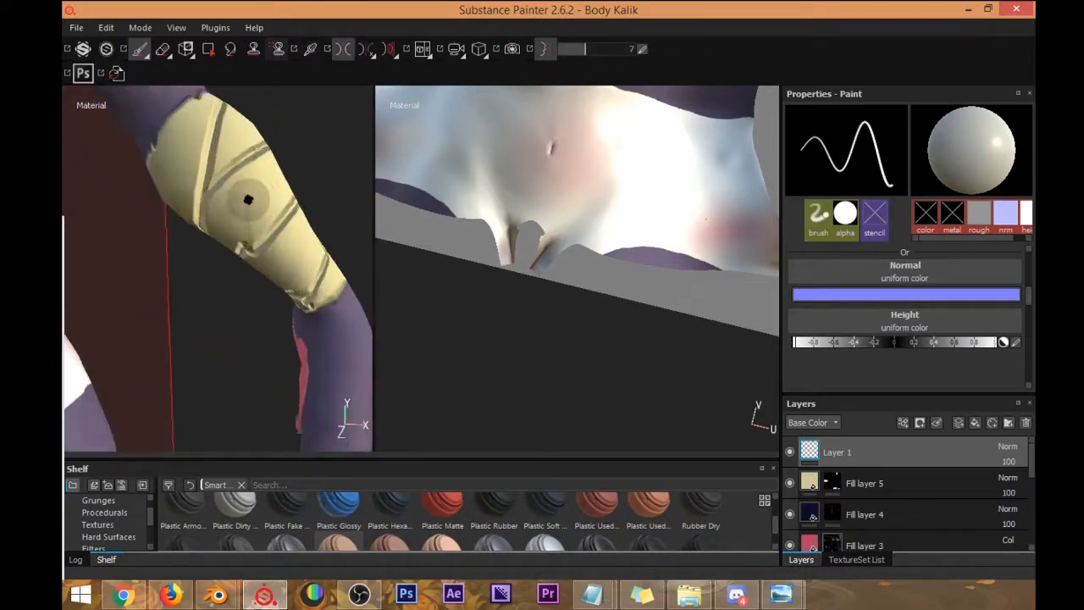
alt+drag(211, 179, 215, 166)
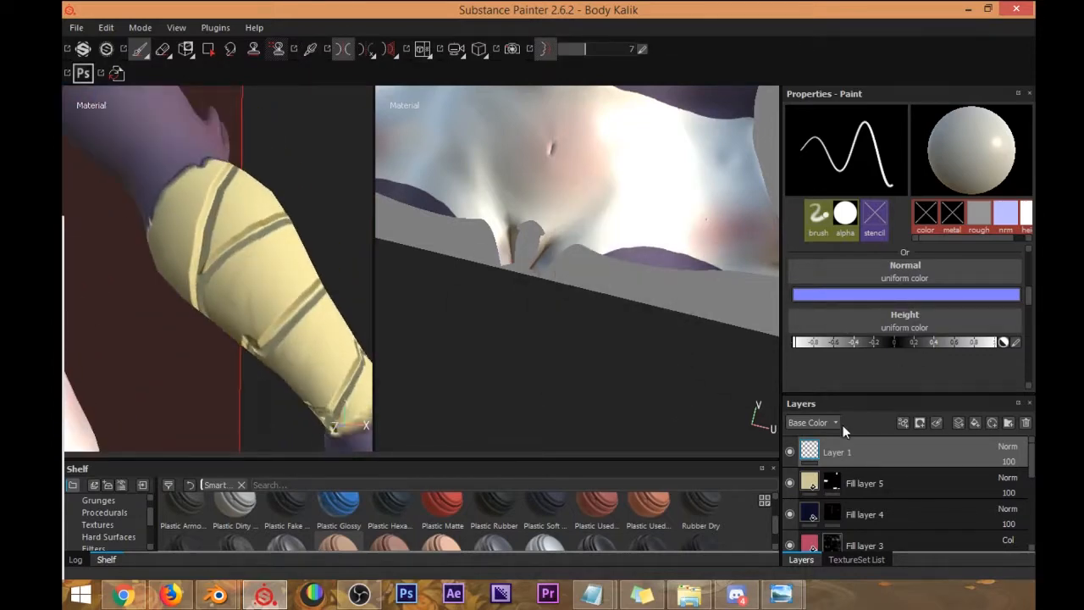
scroll(839, 332, up, 5)
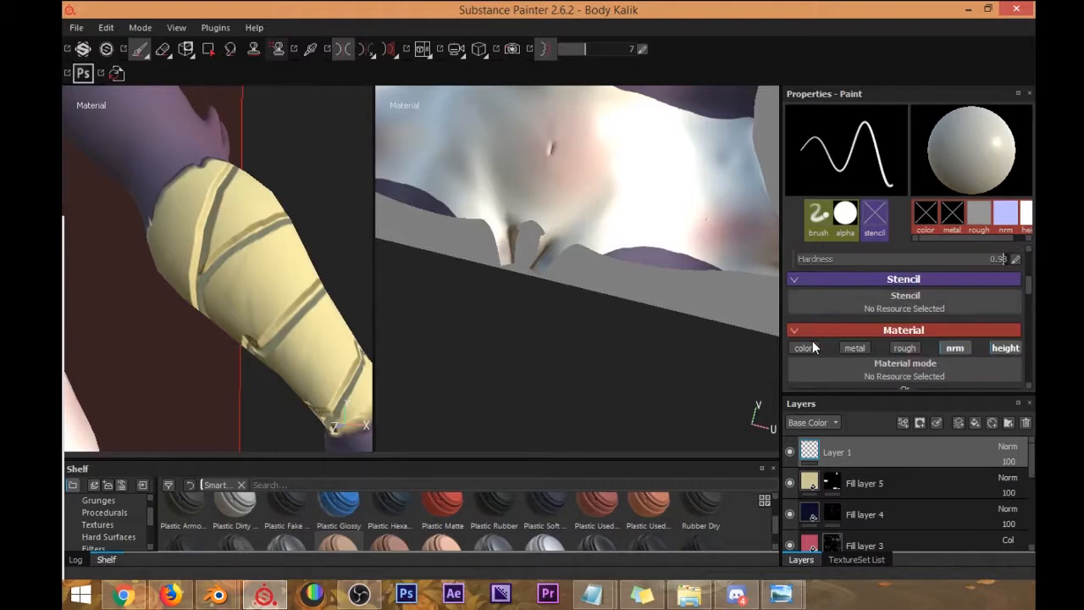
click(806, 348)
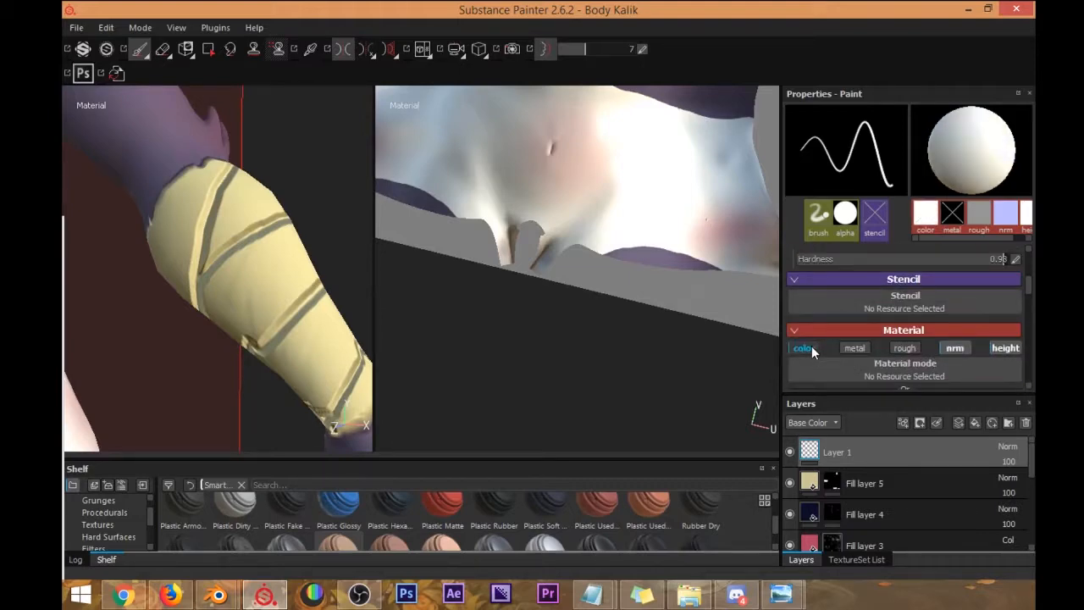
scroll(813, 347, down, 2)
click(823, 383)
drag(720, 346, 699, 312)
click(906, 293)
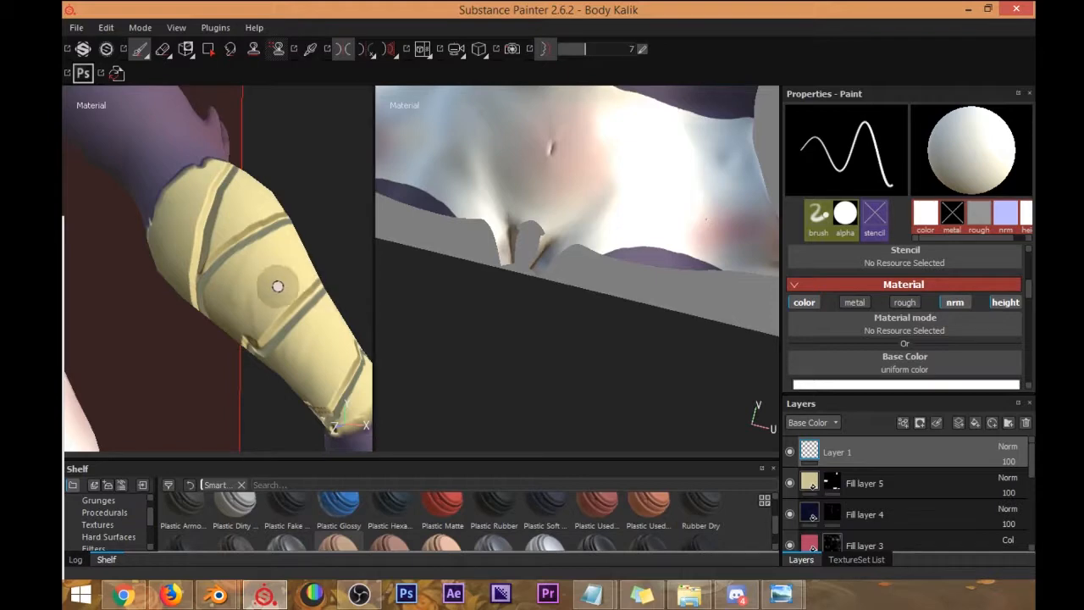
Hide and show Fill layer 5 and Layer 1 in turn to check what each adds to the forearm wrap.
alt+drag(276, 264, 303, 277)
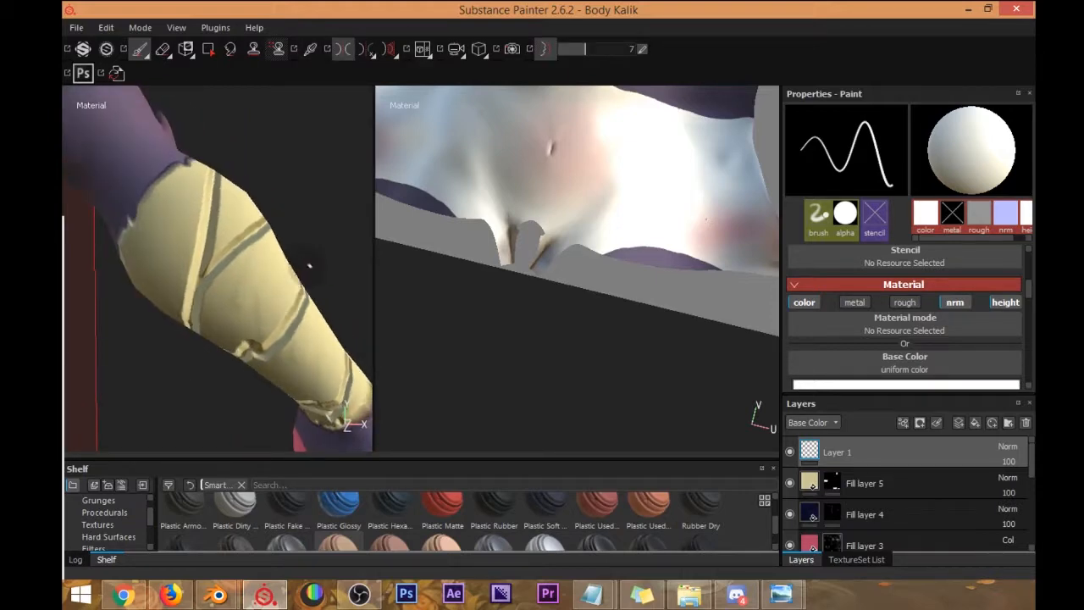
click(790, 482)
click(789, 483)
click(789, 452)
click(789, 452)
Try a dark red brush base color with a test stroke on the forearm wrap and undo the painting.
scroll(847, 343, down, 2)
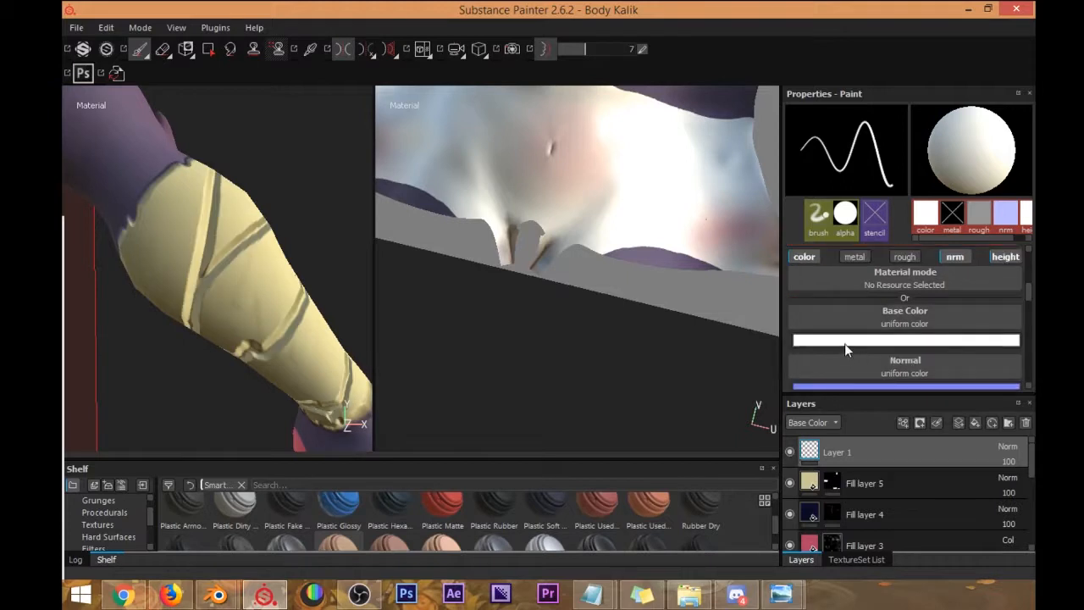
click(845, 343)
click(790, 421)
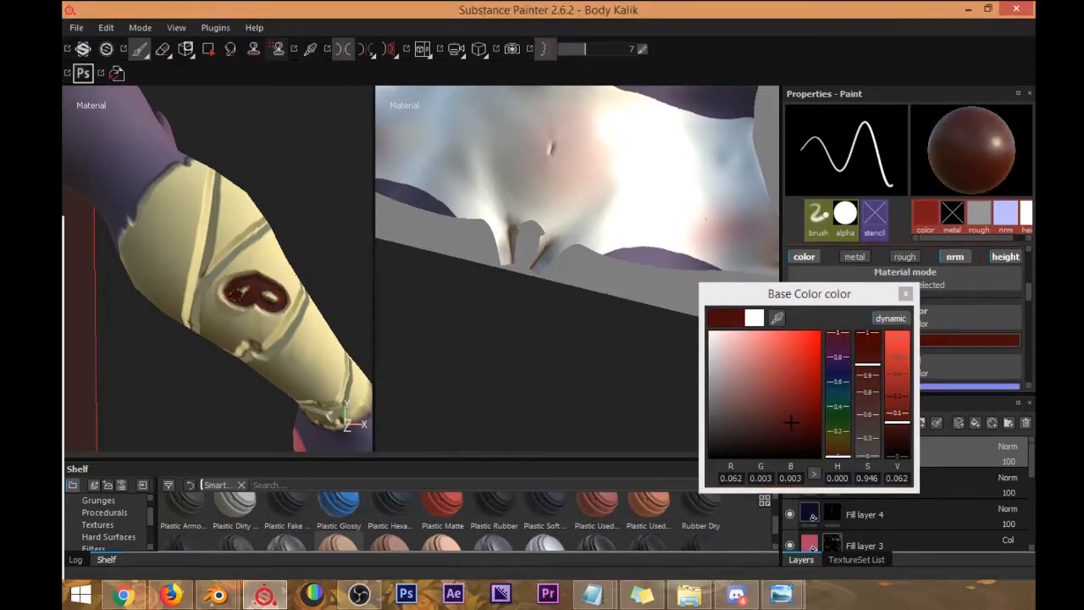
key(ctrl+z)
key(ctrl+z)
click(905, 293)
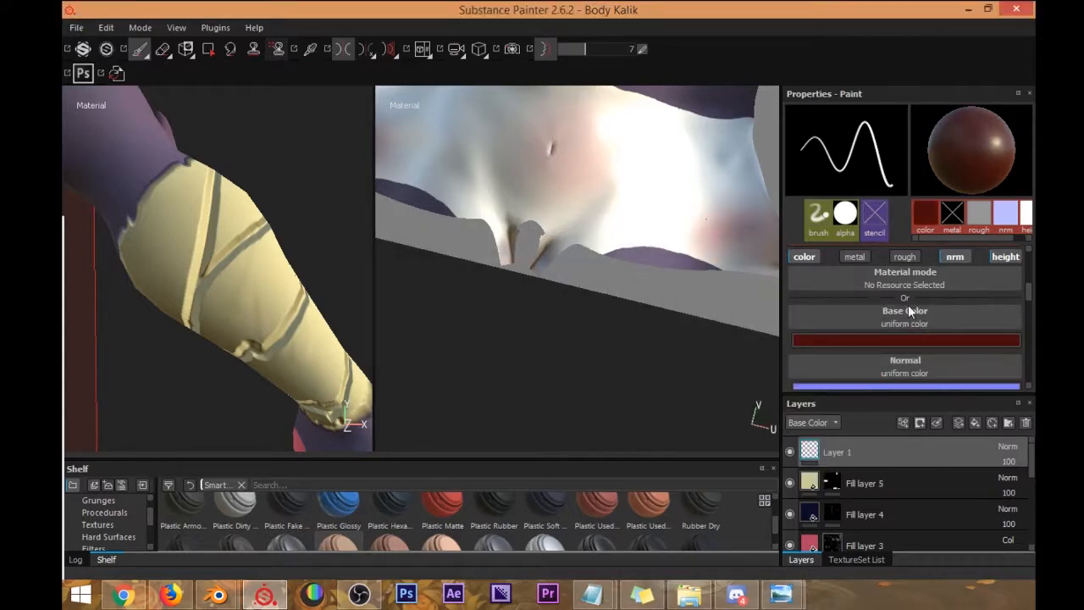
Set the brush's base color back to white, try strokes over the forearm wrap, and undo them.
click(887, 338)
drag(738, 354, 658, 327)
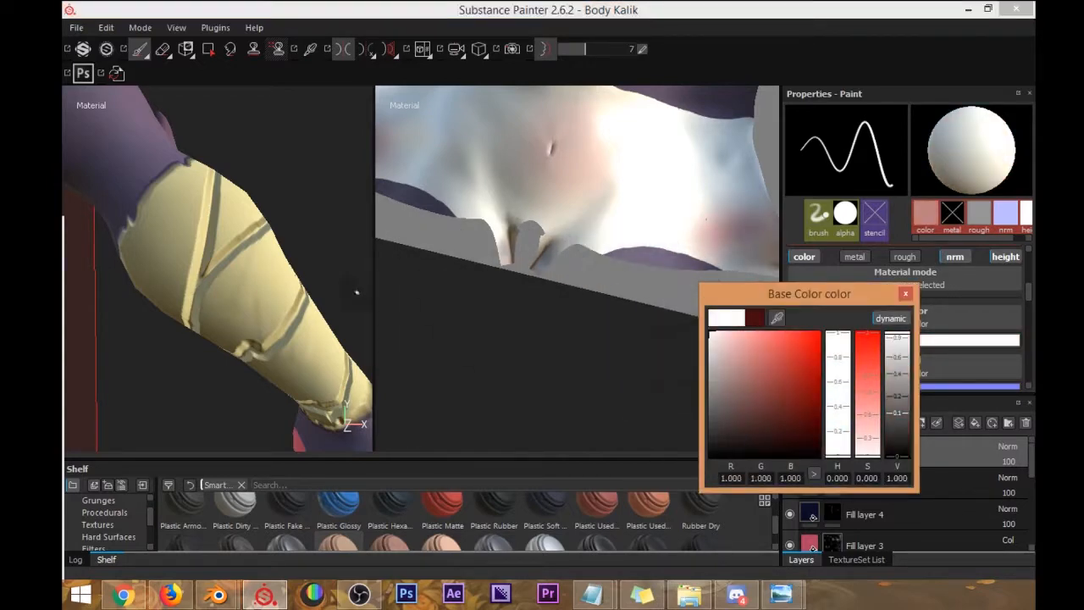
drag(286, 269, 247, 274)
mouse_move(229, 334)
mouse_down()
mouse_move(303, 259)
mouse_move(343, 275)
mouse_up()
key(ctrl+z)
click(904, 293)
Add a new fill layer directly above Fill layer 5 and check its base color.
alt+drag(194, 212, 268, 218)
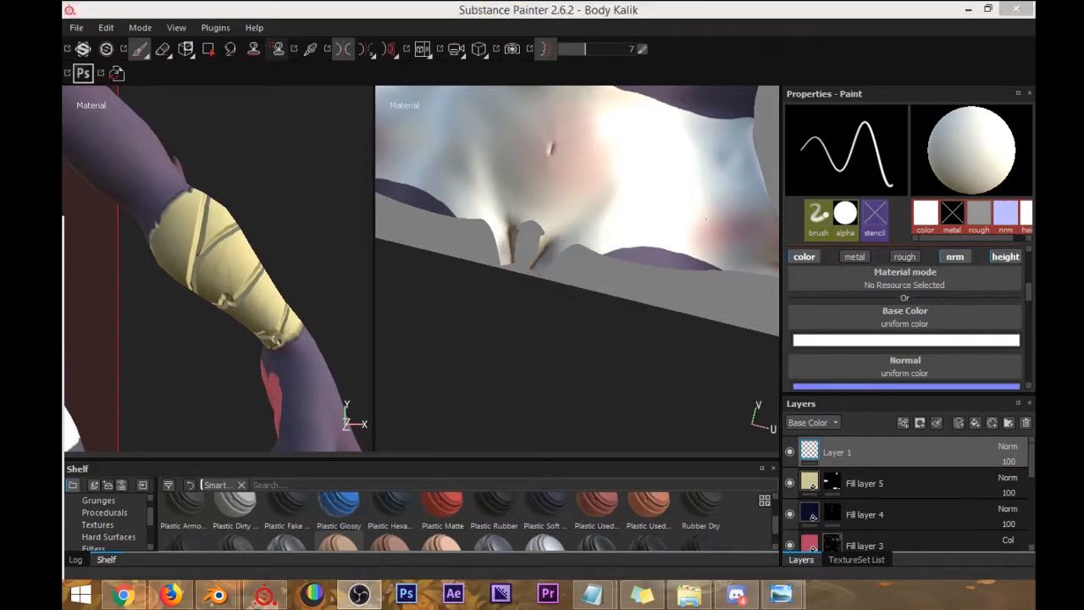
click(898, 482)
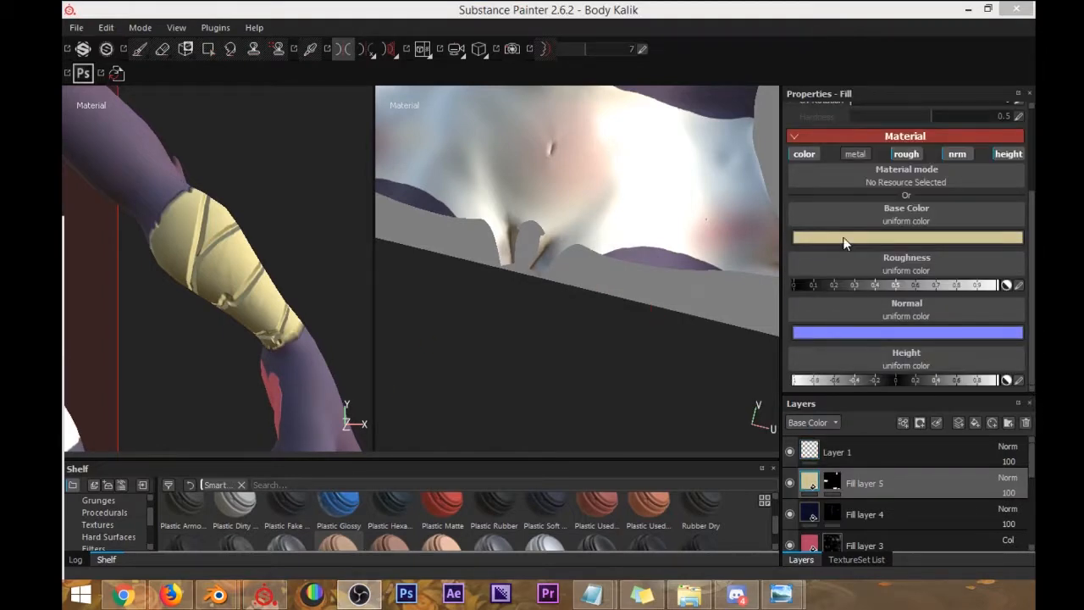
alt+drag(285, 276, 293, 247)
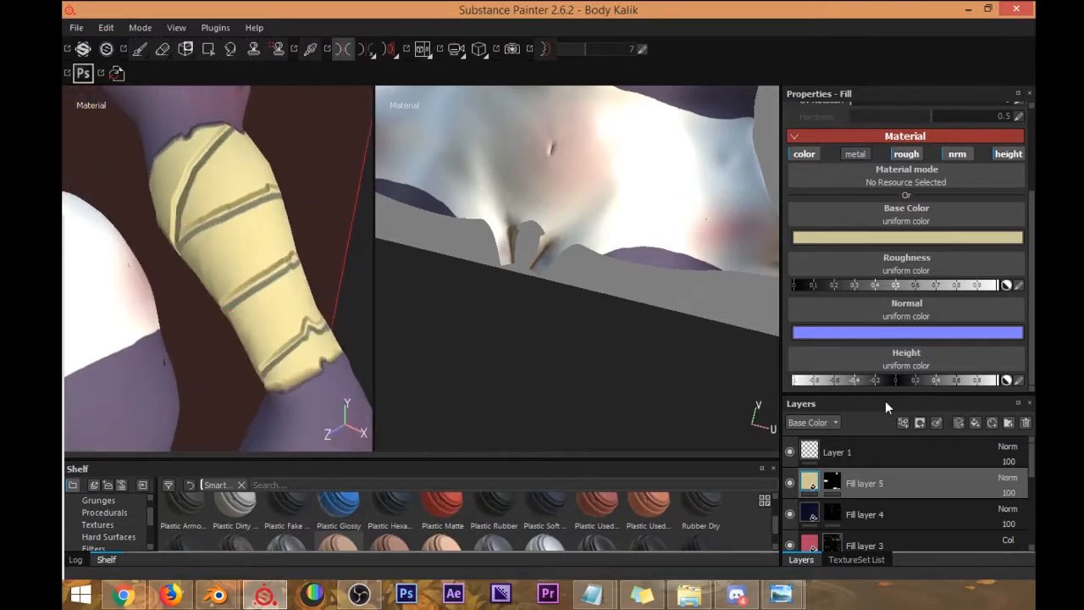
click(975, 423)
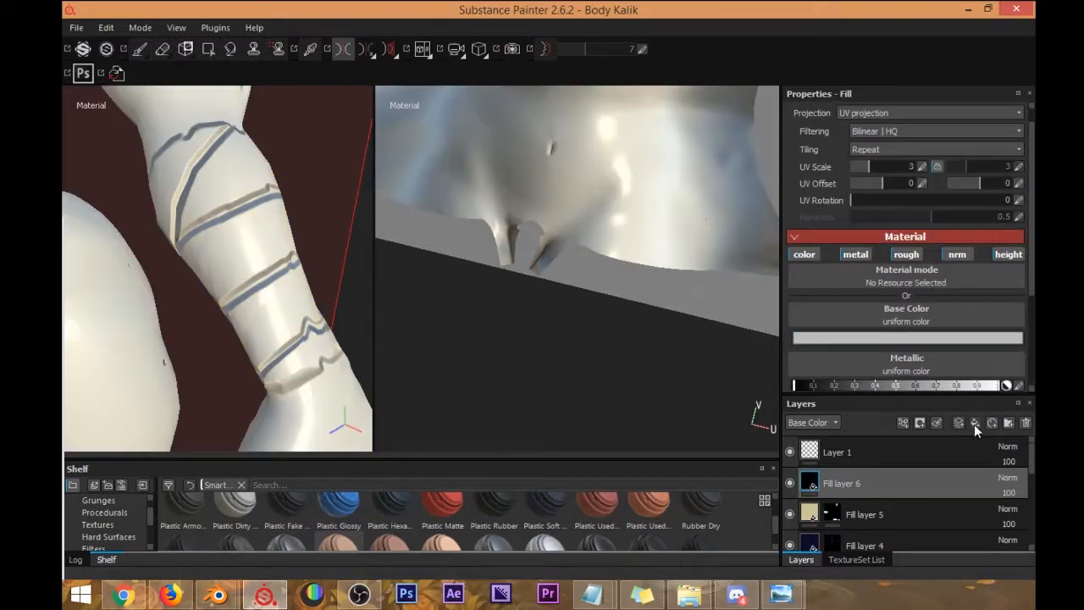
click(876, 337)
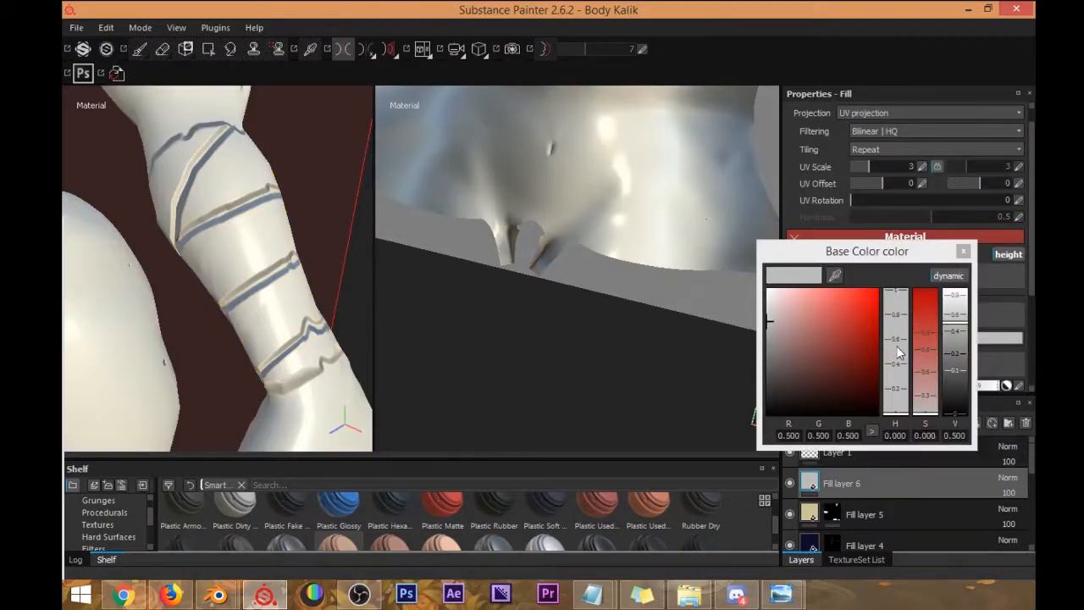
click(963, 251)
Try Fill layer 6 above Layer 1 in the layer stack and move it back directly above Fill layer 5.
click(833, 513)
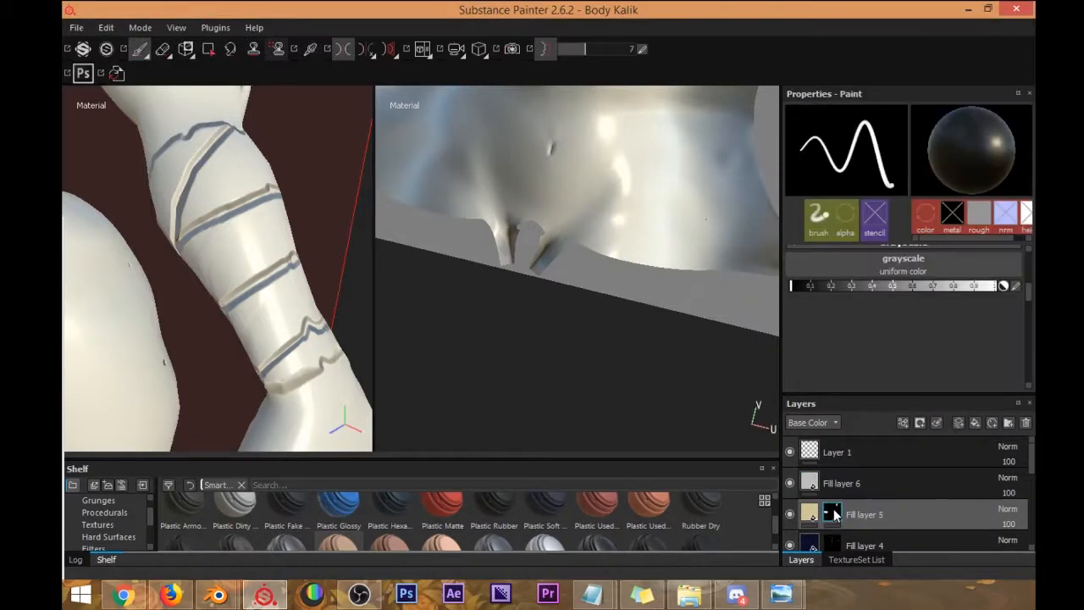
drag(834, 486, 929, 442)
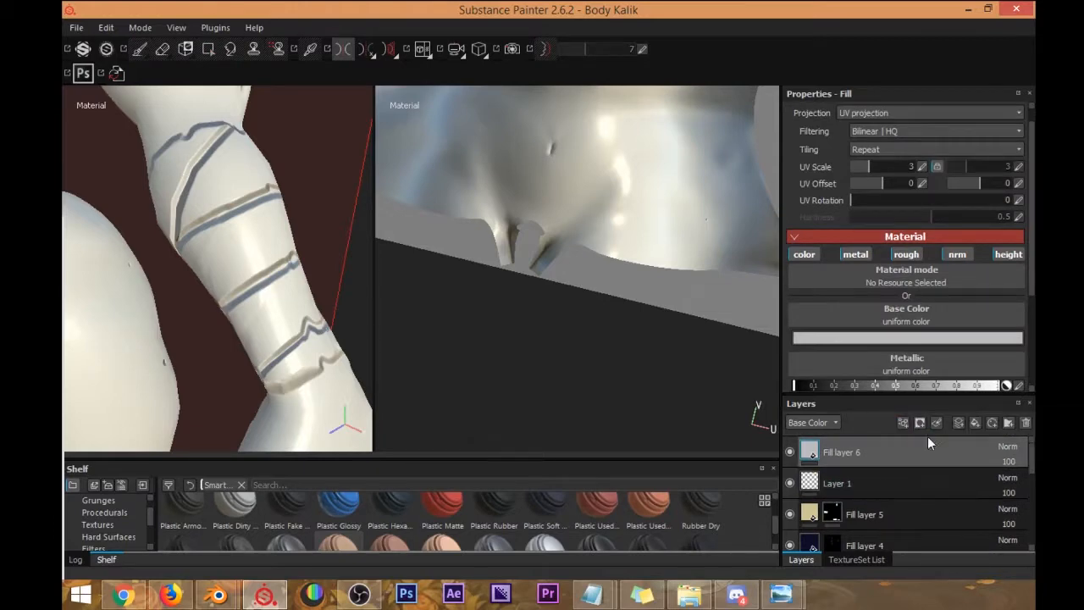
click(853, 477)
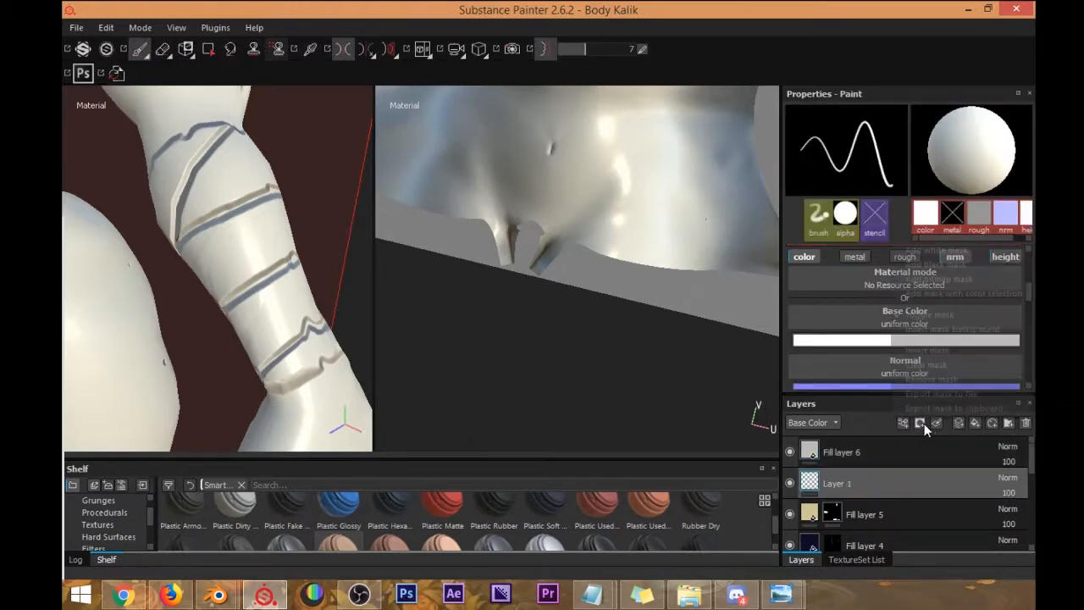
click(920, 422)
click(905, 482)
drag(884, 454, 897, 482)
Add a black mask to Fill layer 6 and paste a copy of Fill layer 5's mask into it.
click(921, 422)
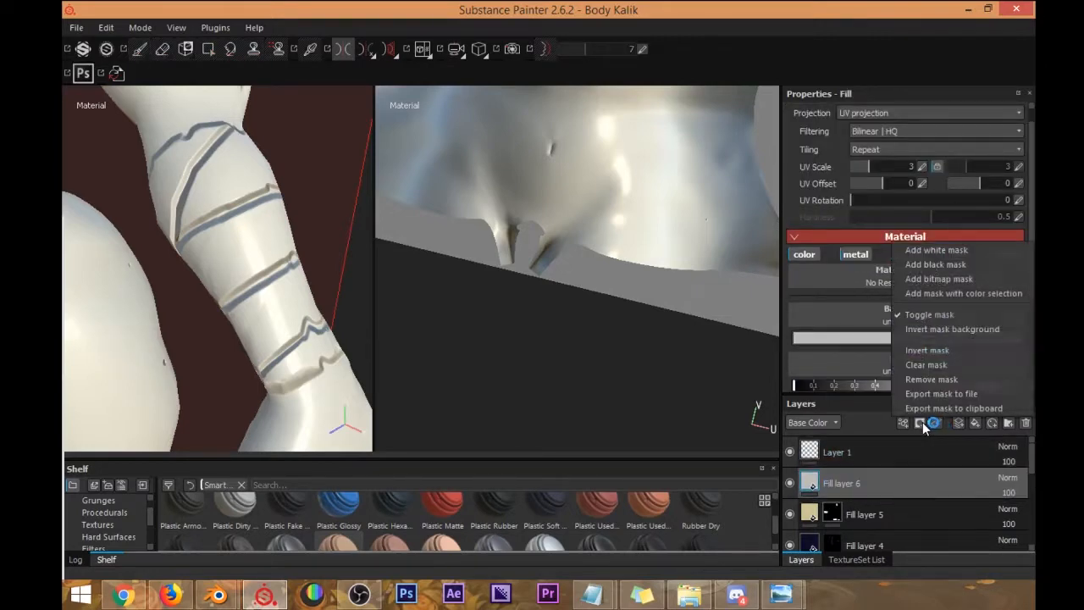
click(953, 266)
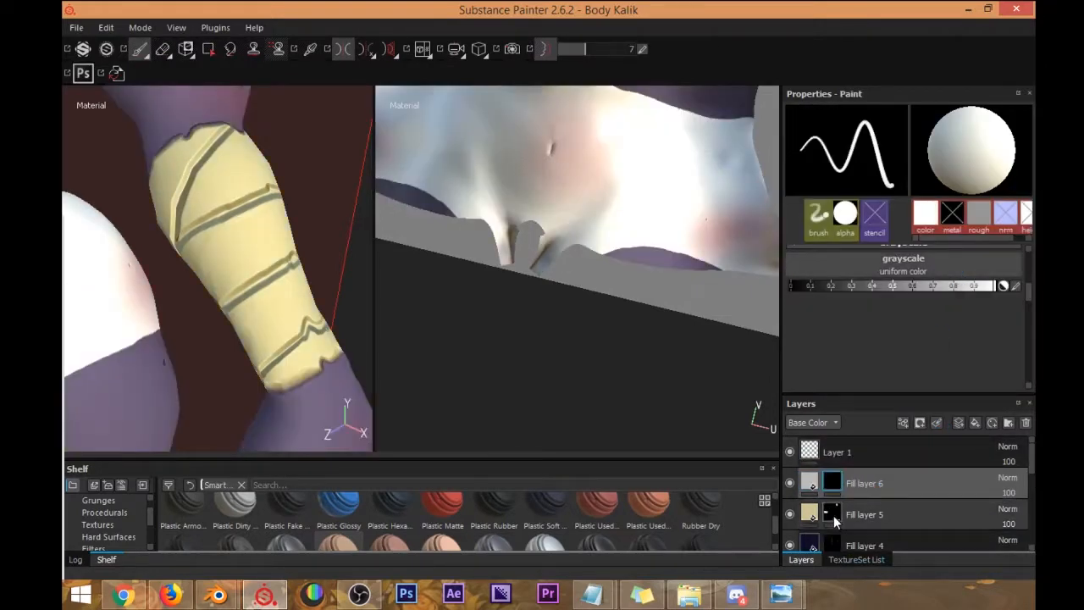
click(834, 511)
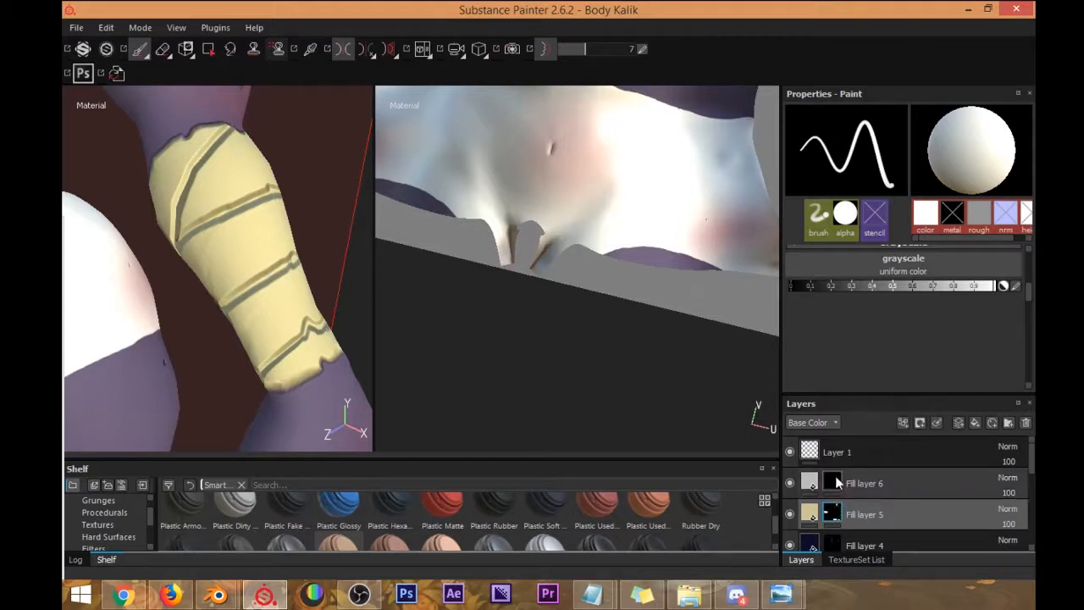
click(834, 482)
key(ctrl+v)
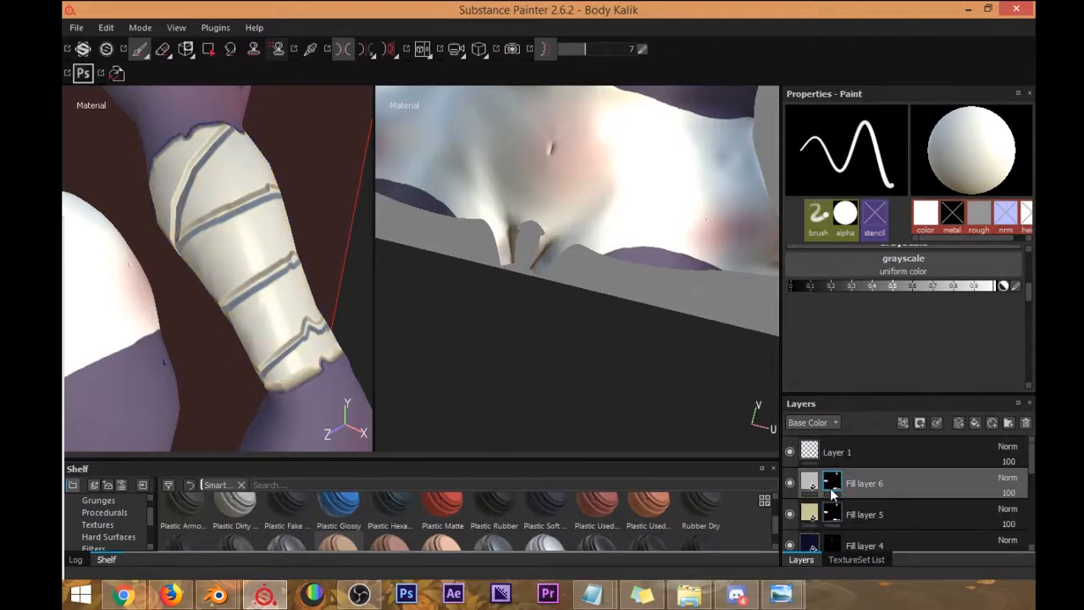
alt+drag(196, 281, 255, 272)
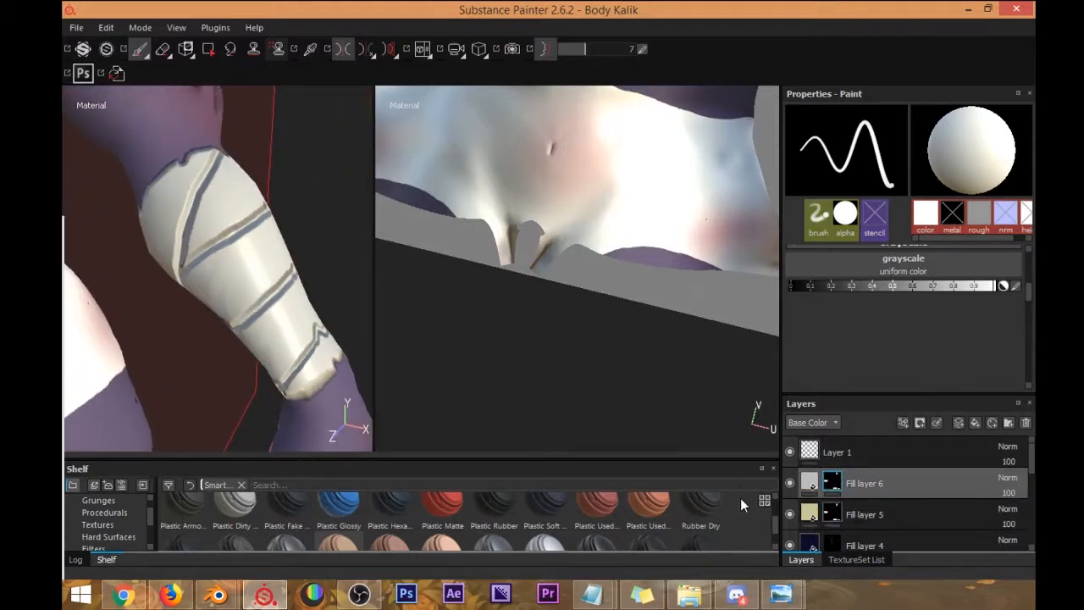
Set Fill layer 6's base color to a darker brown derived from Fill layer 5's sampled pale yellow.
click(809, 482)
scroll(857, 331, down, 3)
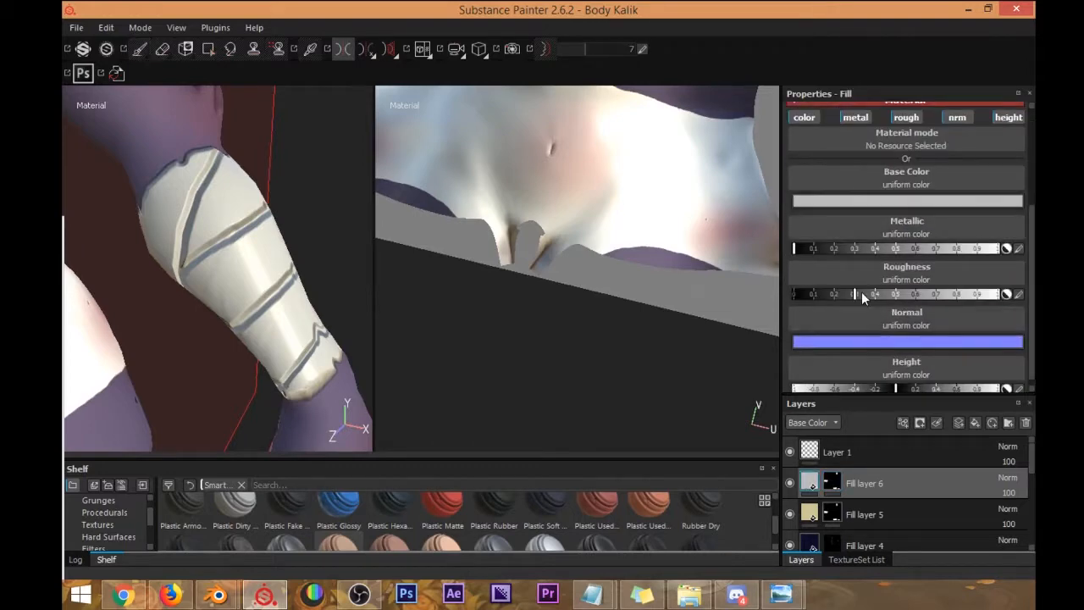
click(883, 202)
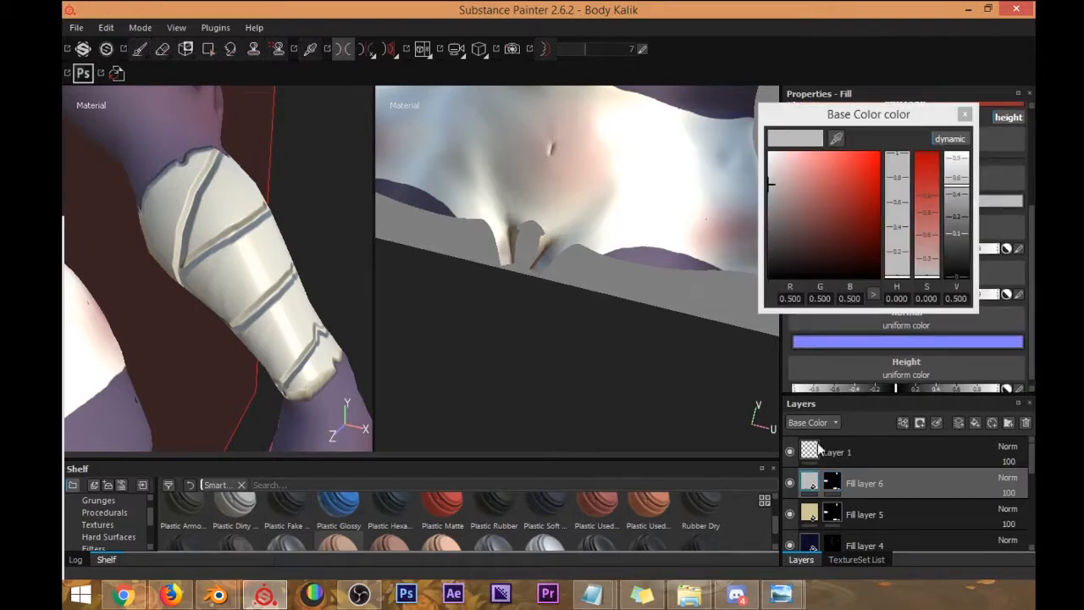
click(837, 140)
click(806, 518)
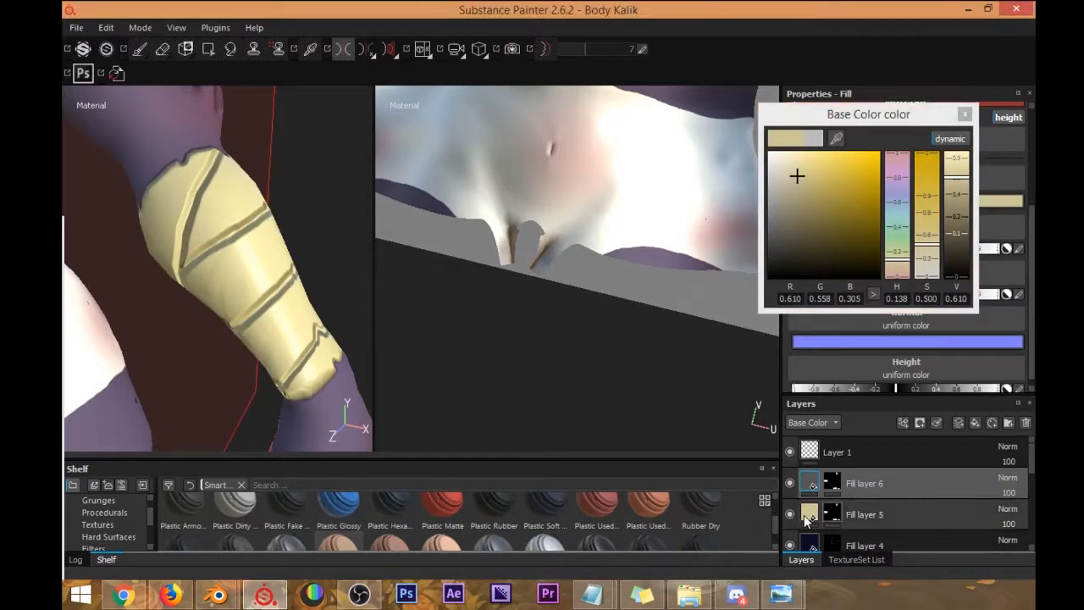
click(837, 138)
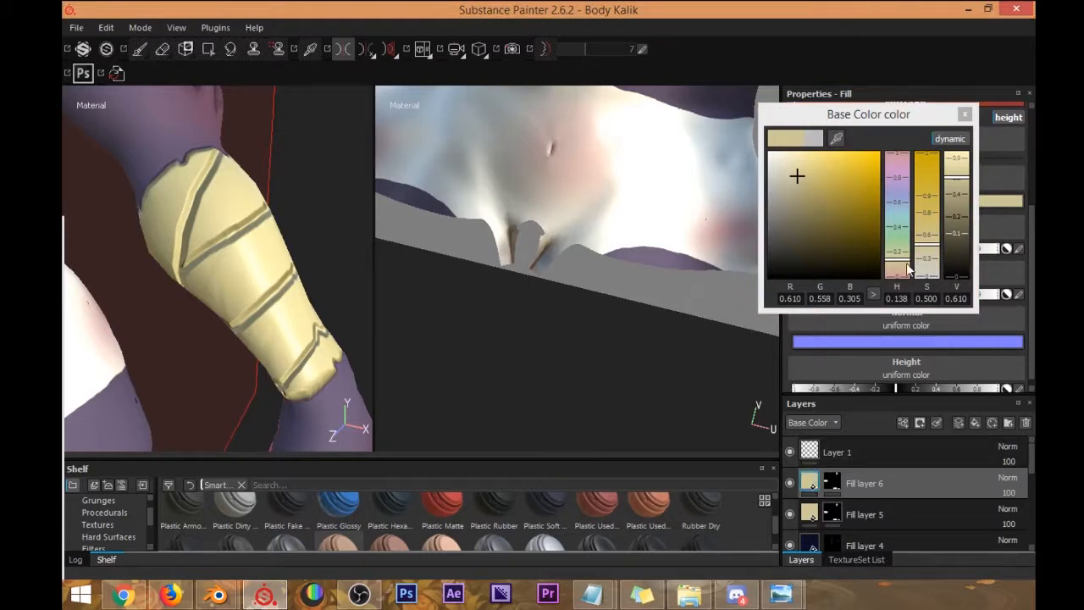
mouse_move(819, 206)
mouse_down()
mouse_move(804, 189)
mouse_move(804, 215)
mouse_up()
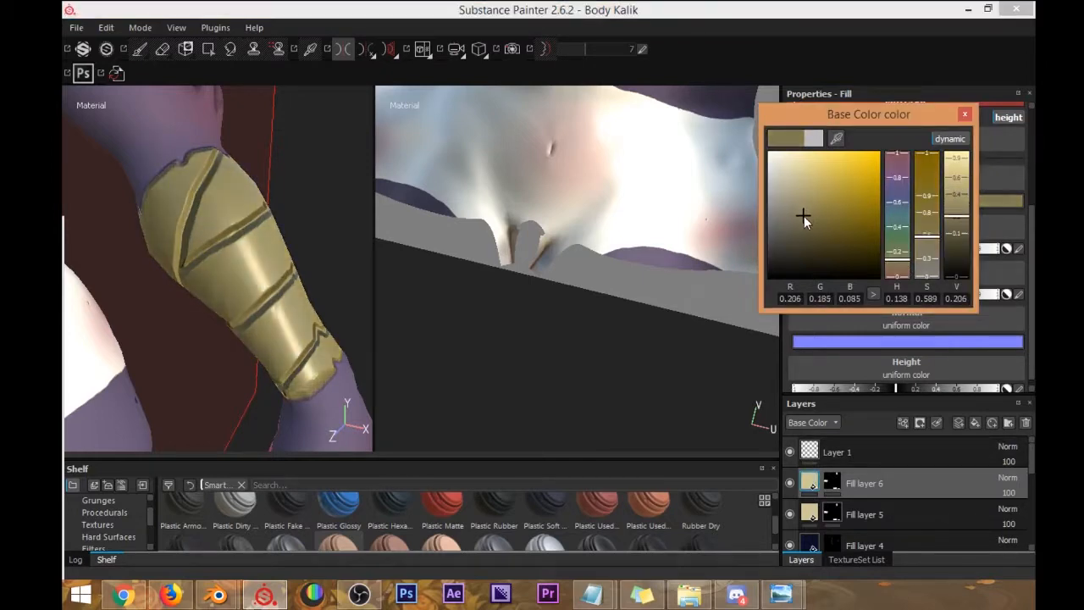
drag(898, 268, 900, 269)
click(965, 114)
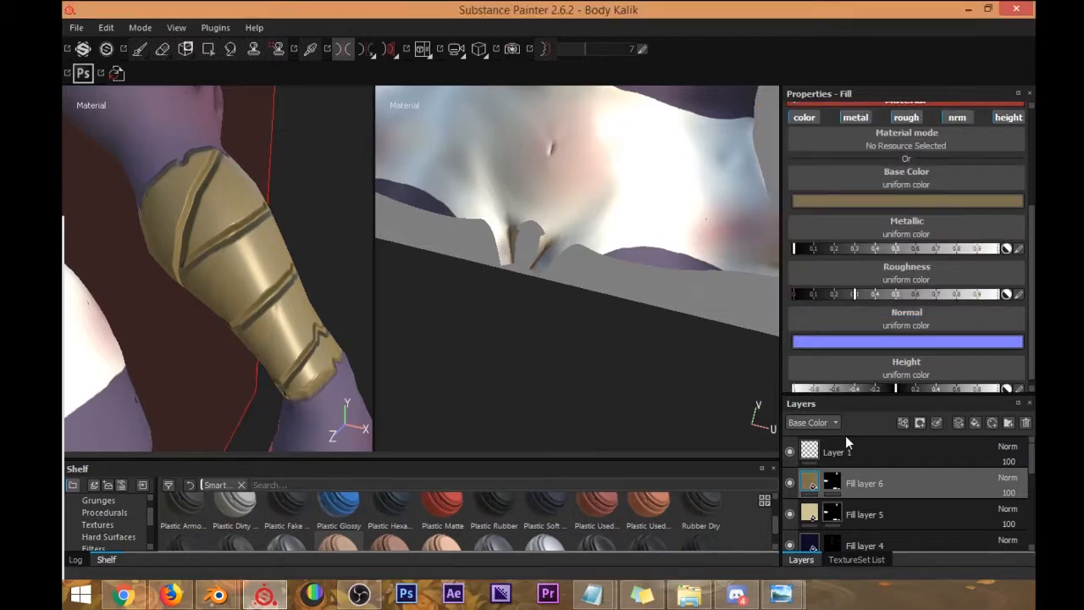
Set the brush on Fill layer 6's mask to black and paint the brown out of the forearm wrap's uppermost band.
alt+drag(266, 244, 295, 218)
mouse_move(298, 234)
alt+mouse_down()
mouse_move(254, 254)
mouse_move(283, 263)
mouse_move(250, 264)
alt+mouse_up()
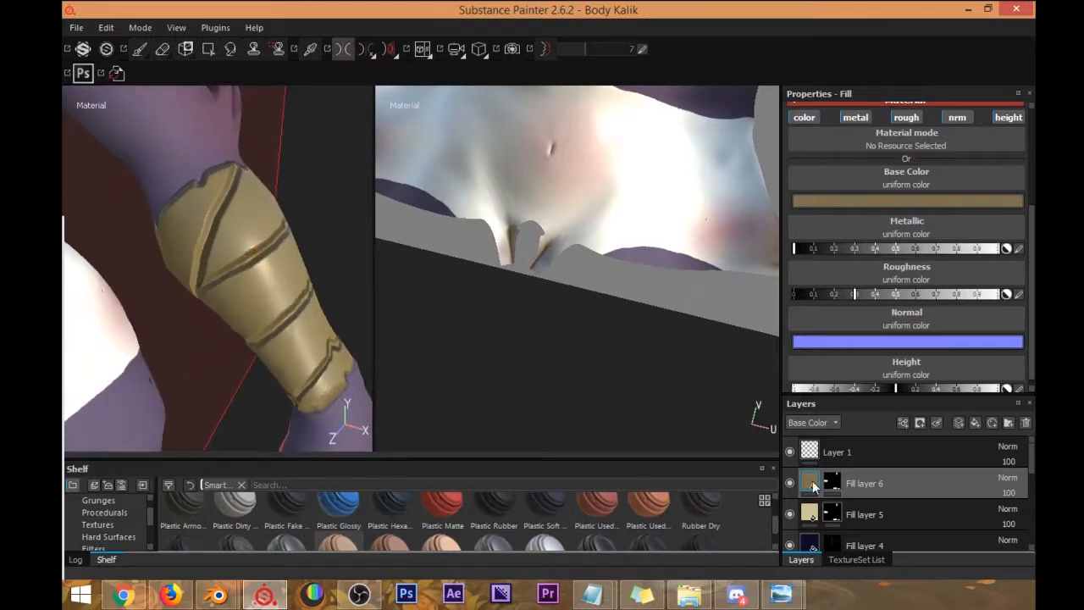
click(830, 482)
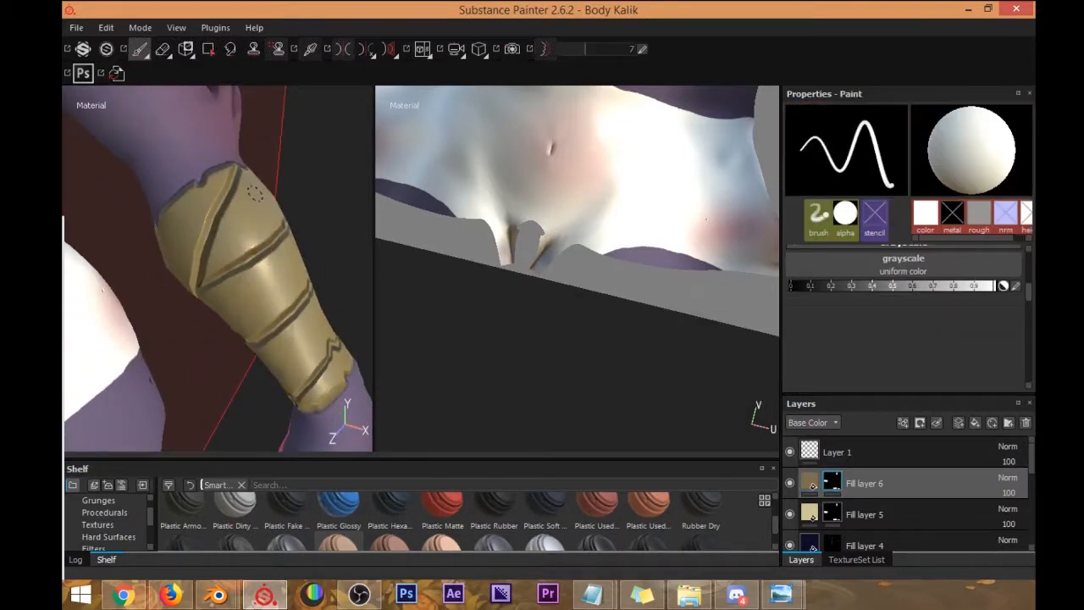
drag(996, 285, 790, 288)
mouse_move(232, 214)
mouse_down()
mouse_move(218, 247)
mouse_move(237, 245)
mouse_move(254, 224)
mouse_move(241, 203)
mouse_move(277, 176)
mouse_move(236, 238)
mouse_move(254, 216)
mouse_move(245, 208)
mouse_up()
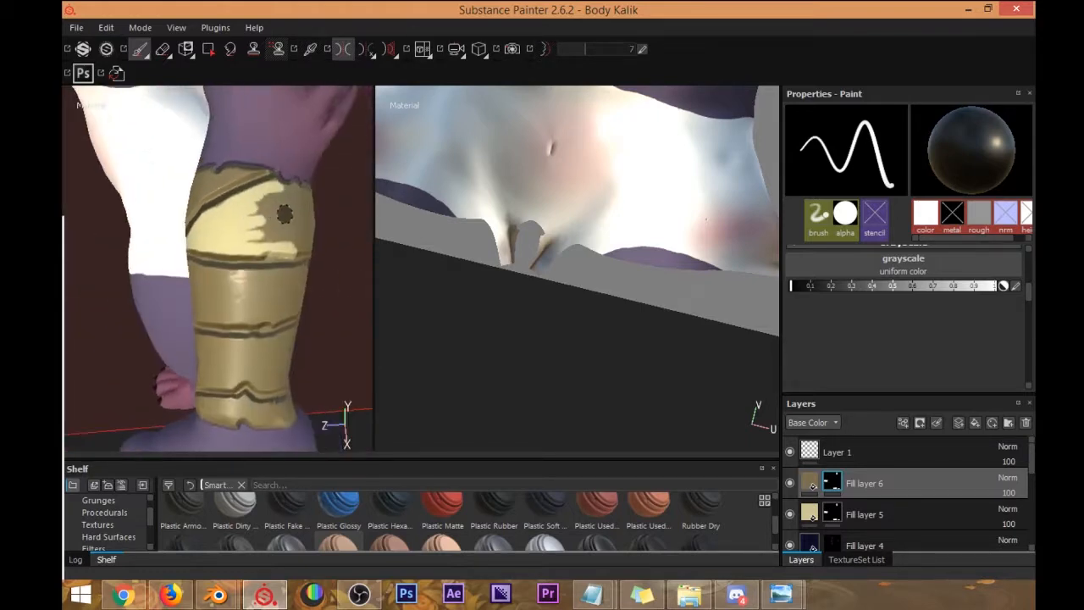
mouse_move(280, 176)
mouse_down()
mouse_move(262, 237)
mouse_move(292, 224)
mouse_move(307, 272)
mouse_up()
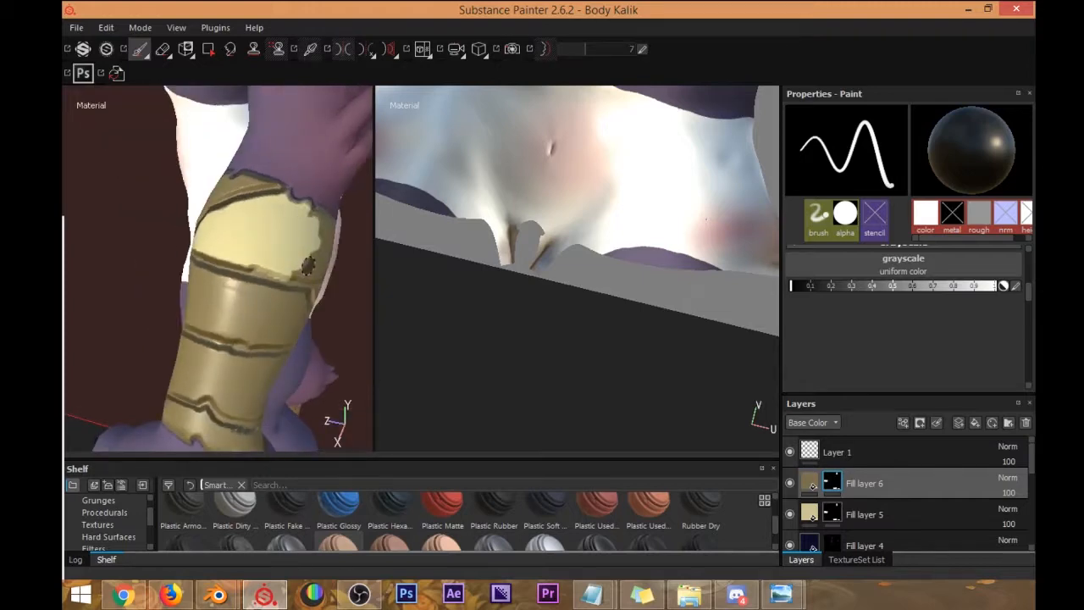
Continue masking out the brown around the back of the forearm wrap's uppermost band, between its creases.
mouse_move(302, 259)
mouse_down()
mouse_move(311, 272)
mouse_move(248, 242)
mouse_up()
mouse_move(264, 282)
alt+mouse_down()
mouse_move(272, 263)
mouse_move(249, 251)
mouse_move(233, 283)
mouse_move(269, 304)
mouse_move(257, 292)
alt+mouse_up()
drag(219, 245, 222, 232)
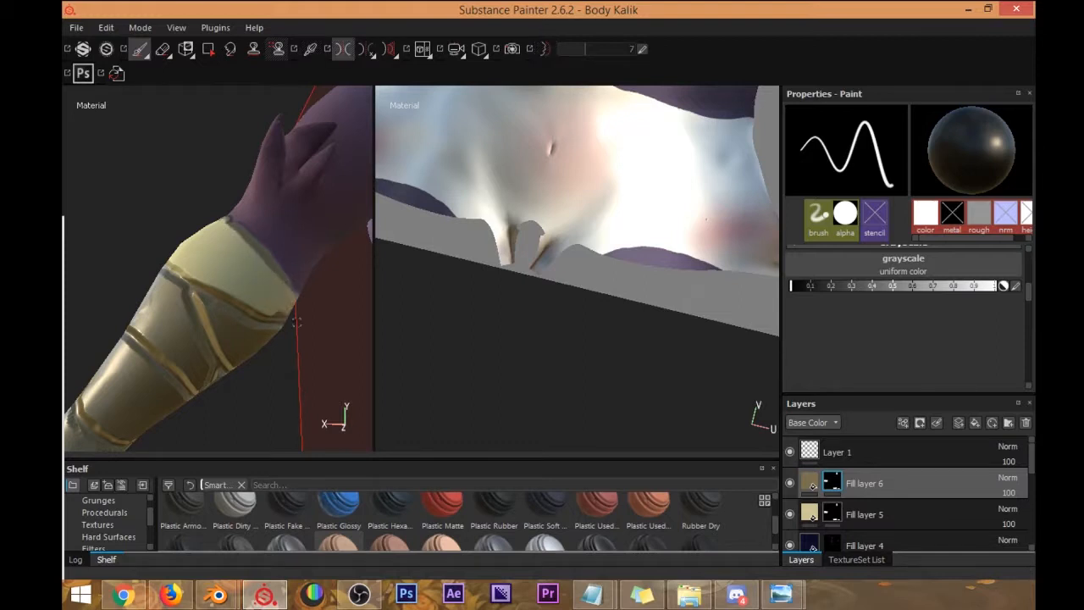
alt+drag(260, 286, 294, 282)
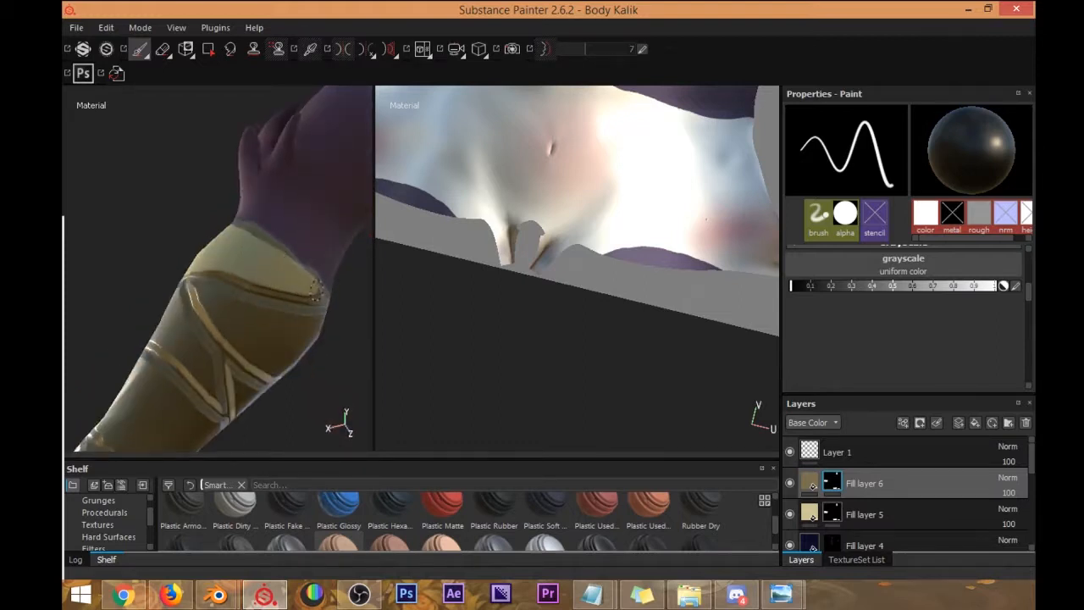
mouse_move(204, 288)
mouse_down()
mouse_move(211, 298)
mouse_move(199, 315)
mouse_move(267, 363)
mouse_move(236, 316)
mouse_move(254, 292)
mouse_move(306, 294)
mouse_move(290, 280)
mouse_move(266, 314)
mouse_move(303, 234)
mouse_move(284, 227)
mouse_move(292, 327)
mouse_up()
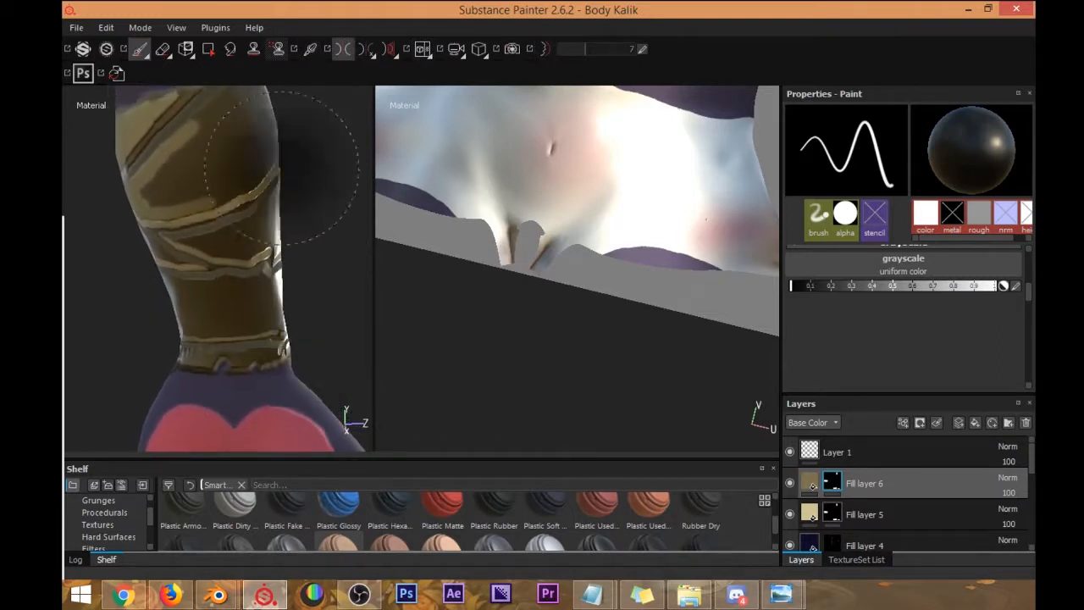
Try white strokes on Layer 1 over the small dark mark on the back of the thigh, and undo them.
mouse_move(282, 167)
alt+right_down()
mouse_move(209, 225)
mouse_move(178, 271)
alt+right_up()
alt+drag(177, 271, 185, 296)
alt+middle_drag(184, 297, 232, 276)
mouse_move(232, 276)
alt+right_down()
mouse_move(263, 290)
mouse_move(268, 191)
mouse_move(224, 227)
alt+right_up()
alt+drag(224, 227, 229, 283)
alt+right_drag(229, 283, 332, 299)
alt+right_drag(293, 372, 266, 283)
scroll(216, 278, down, 12)
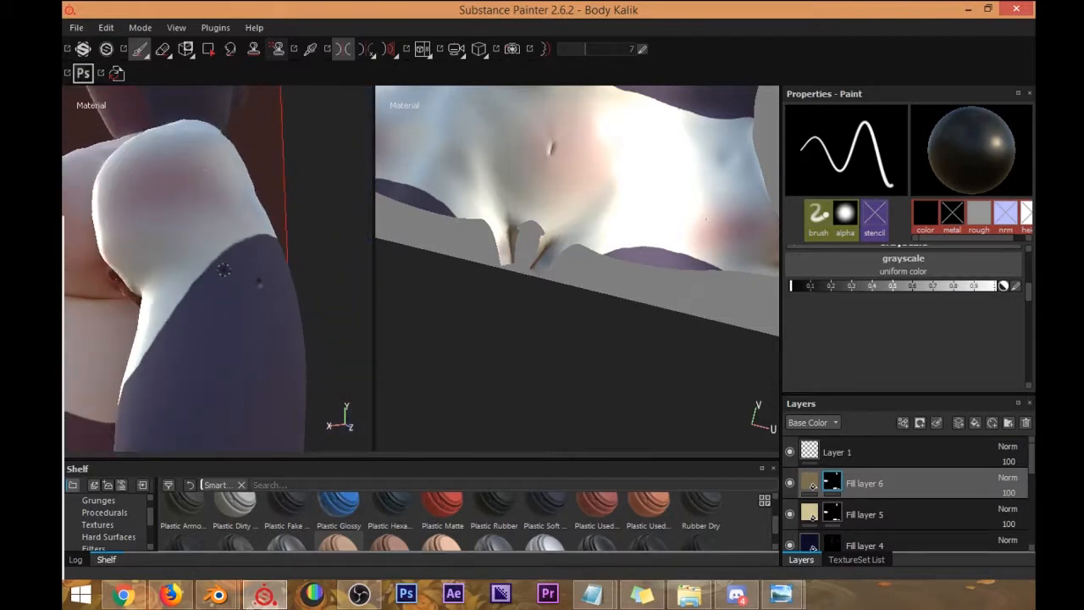
alt+drag(229, 270, 266, 272)
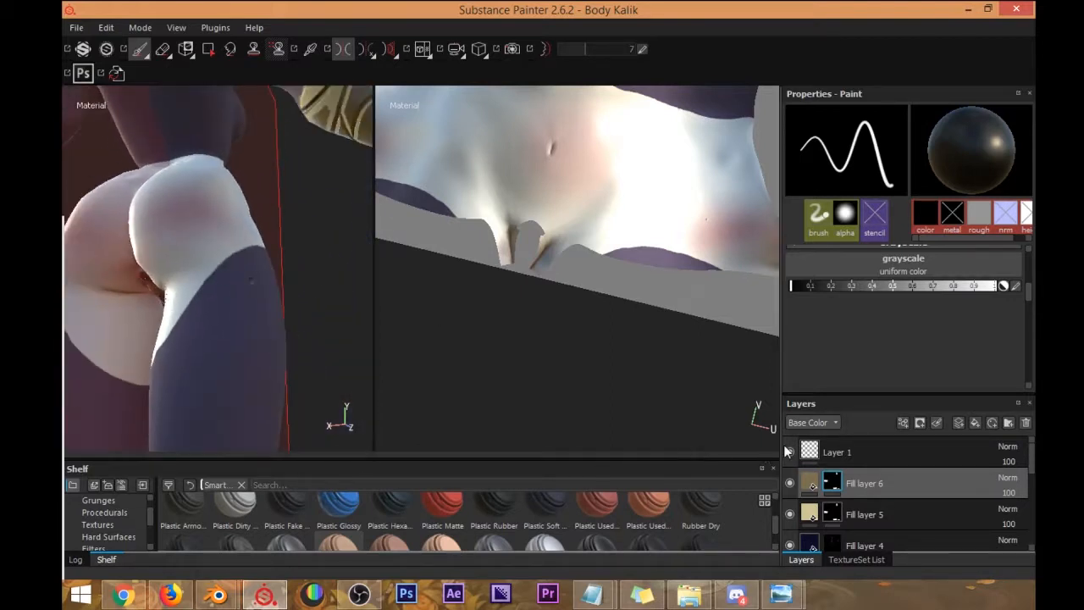
click(826, 452)
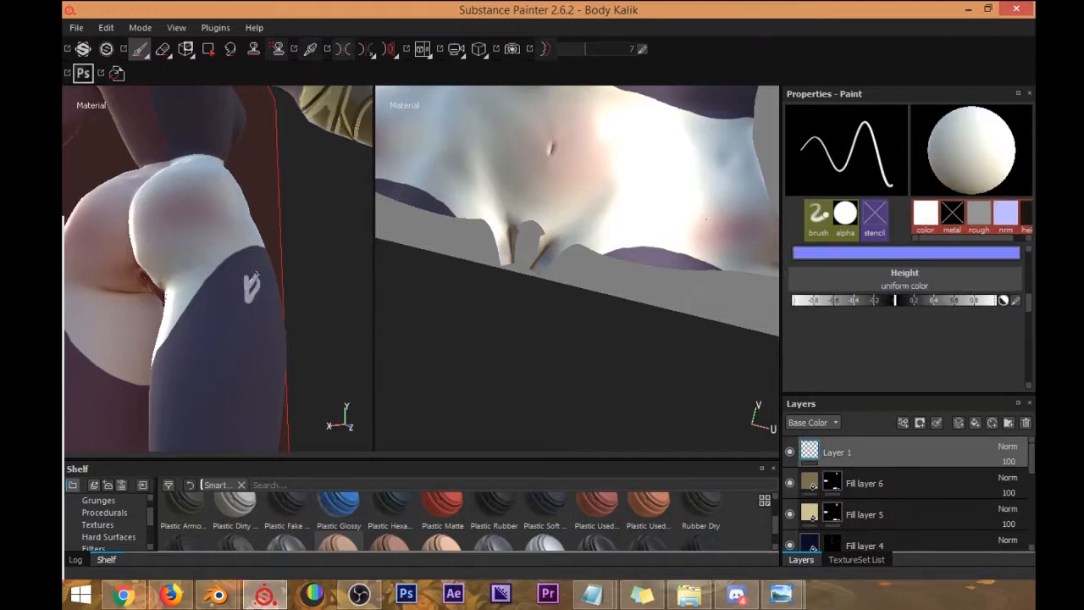
key(l)
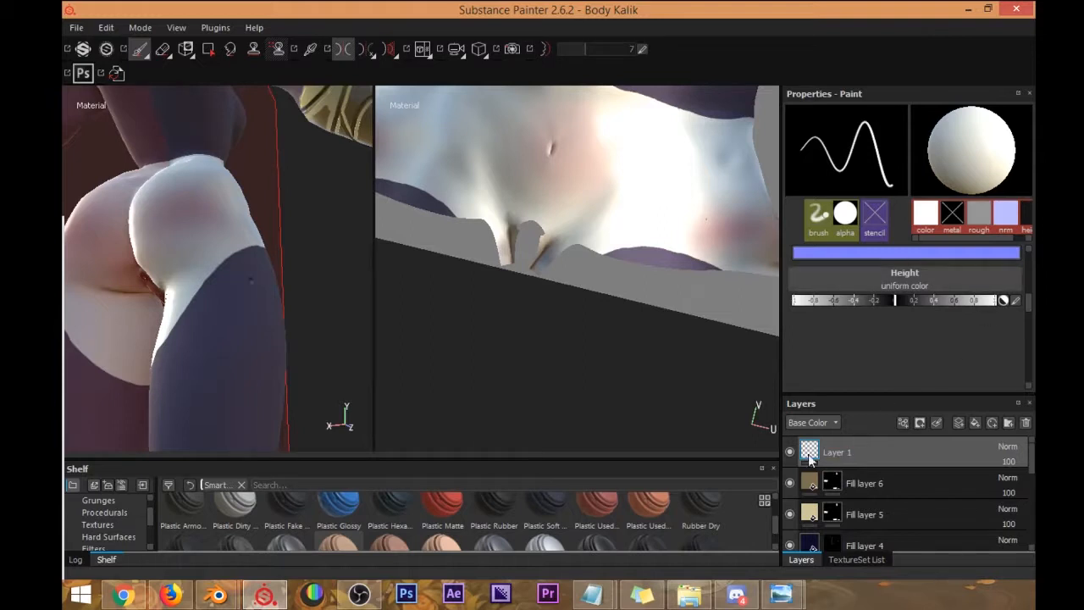
Turn off the color channel of the brush used on Layer 1.
drag(1029, 303, 1027, 290)
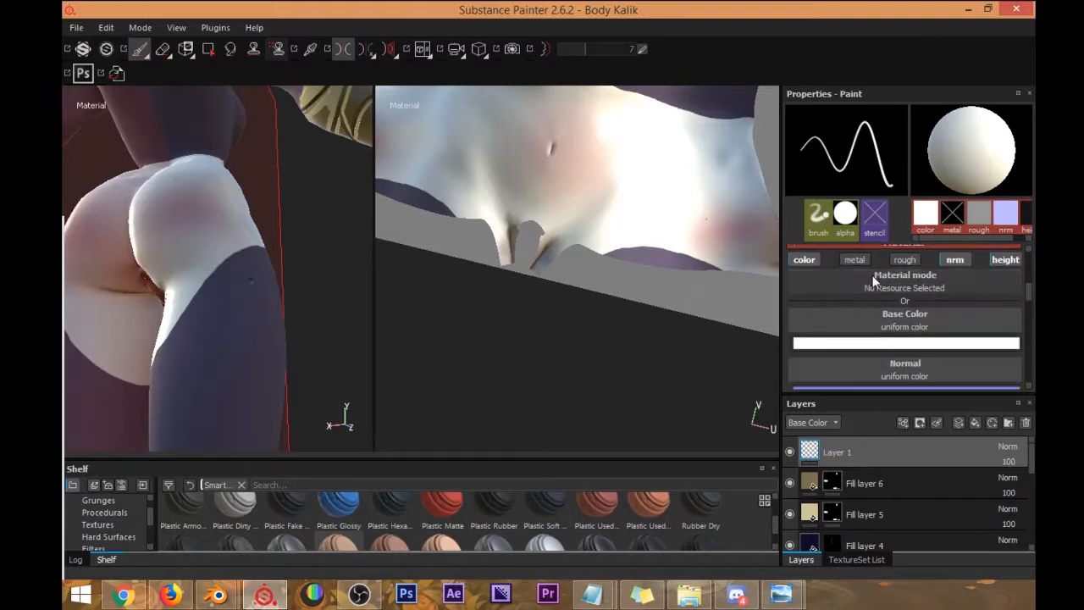
scroll(1027, 293, down, 2)
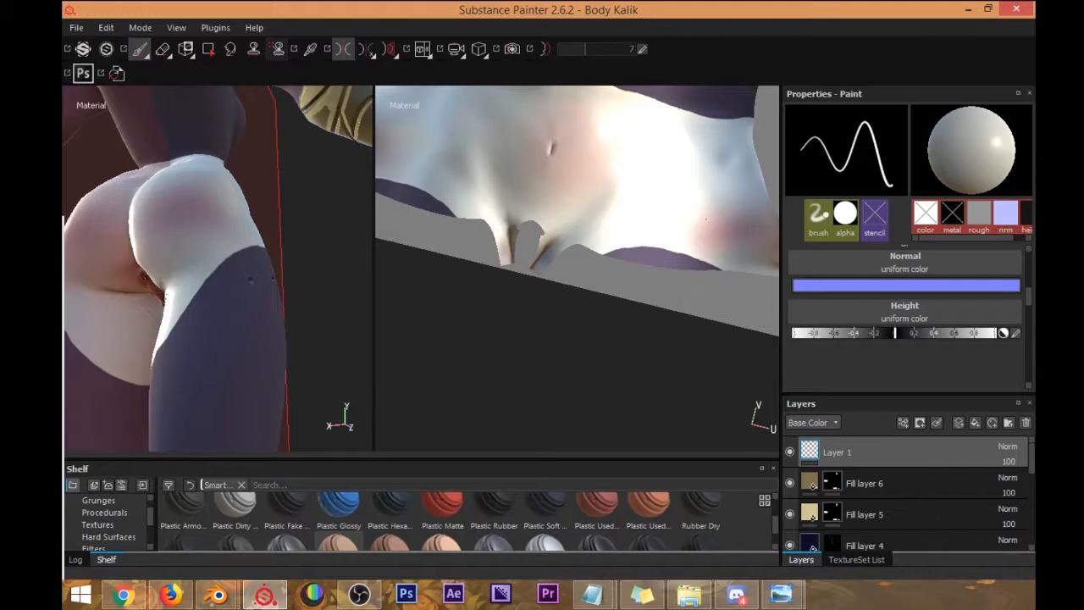
key(l)
Return to Fill layer 6's mask and paint out the brown on the inner elbow side of the wrap's upper section.
click(847, 487)
alt+drag(180, 283, 239, 242)
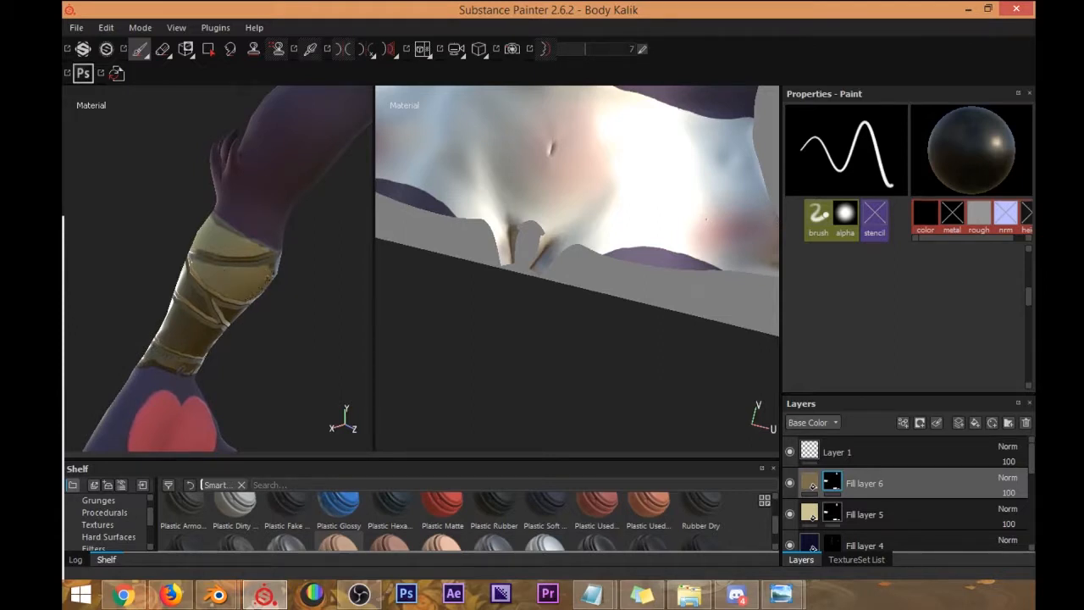
alt+drag(303, 261, 255, 274)
mouse_move(255, 274)
alt+middle_down()
mouse_move(128, 297)
mouse_move(74, 293)
alt+middle_up()
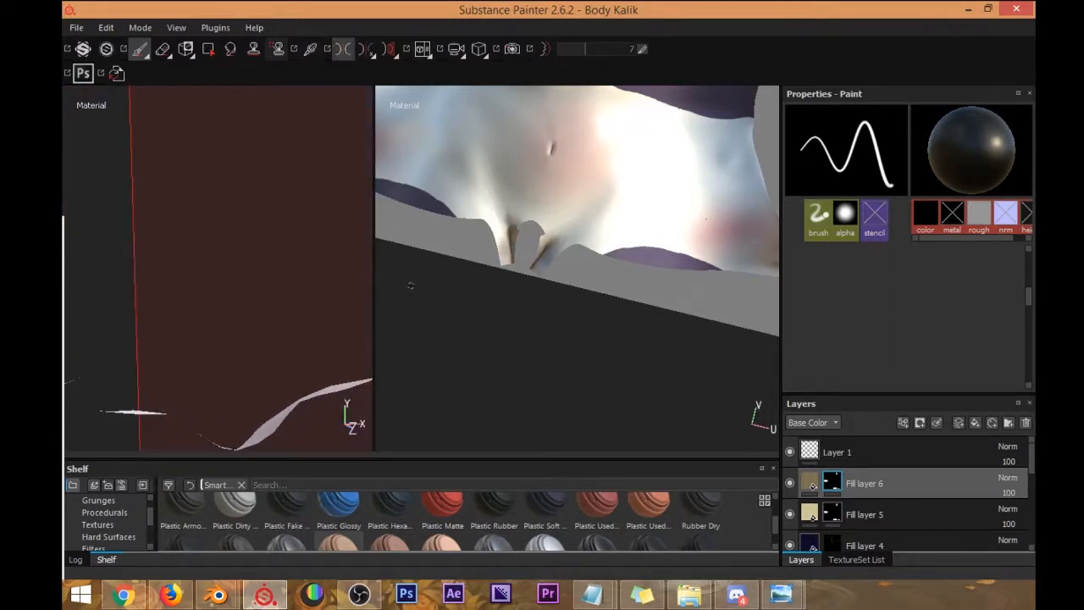
alt+right_drag(538, 242, 527, 213)
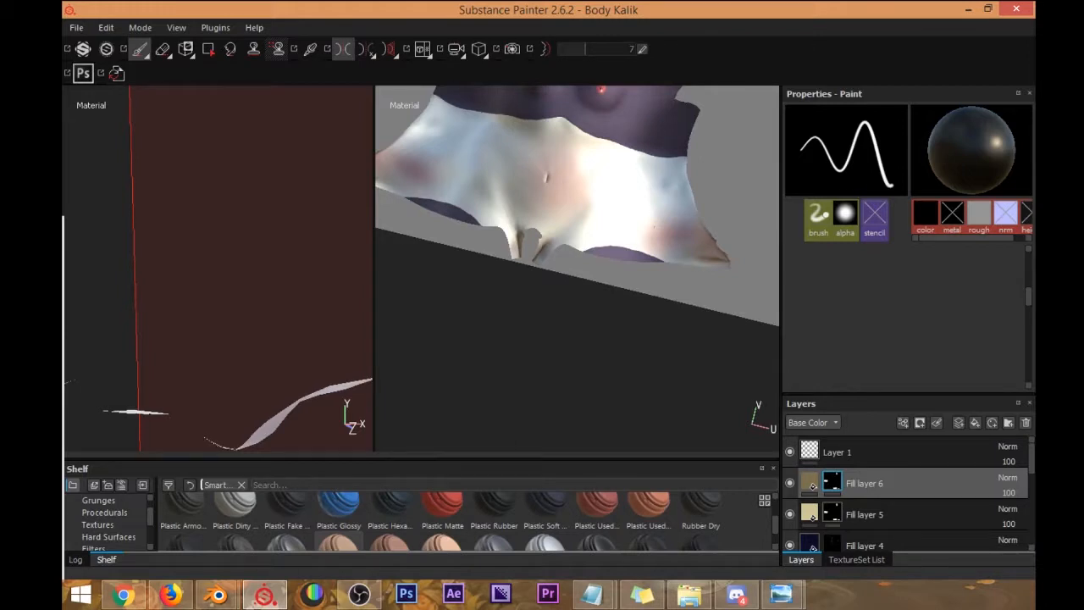
alt+right_drag(352, 279, 343, 138)
scroll(340, 135, down, 15)
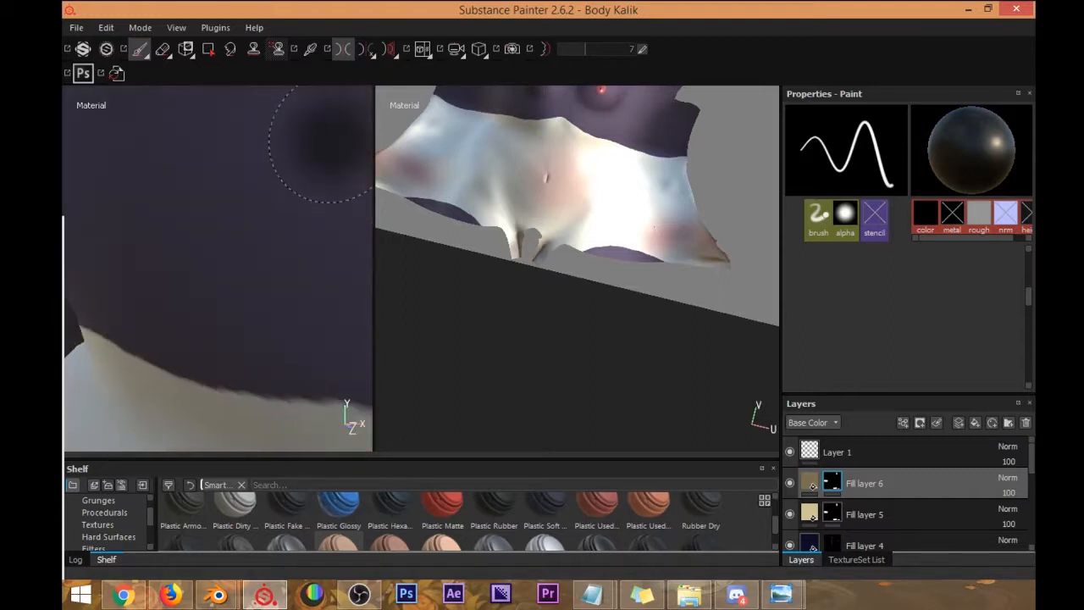
alt+middle_drag(339, 134, 43, 241)
scroll(264, 224, up, 8)
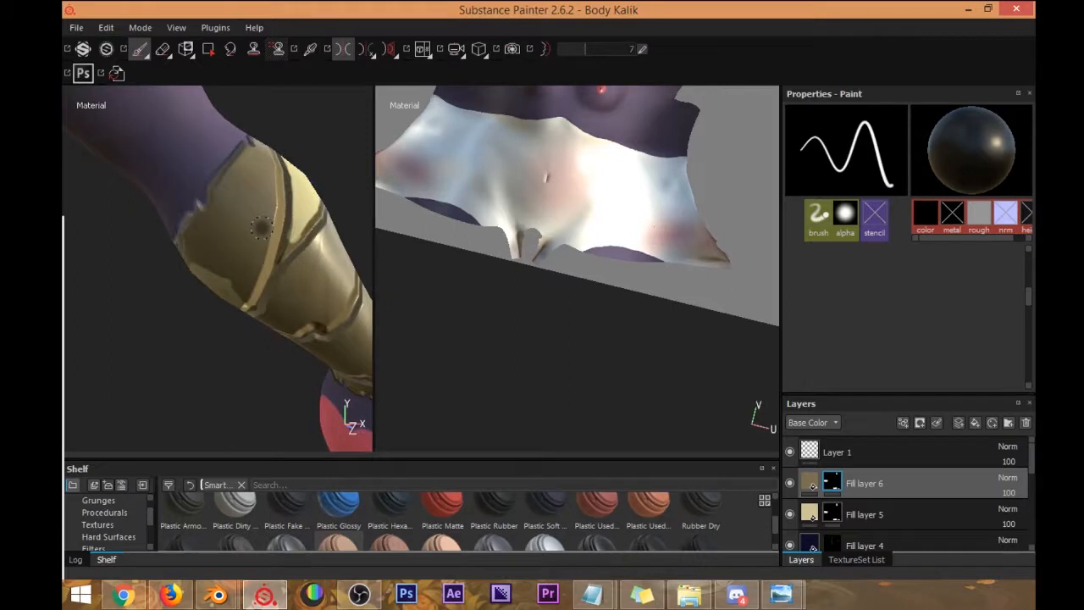
alt+drag(212, 287, 194, 268)
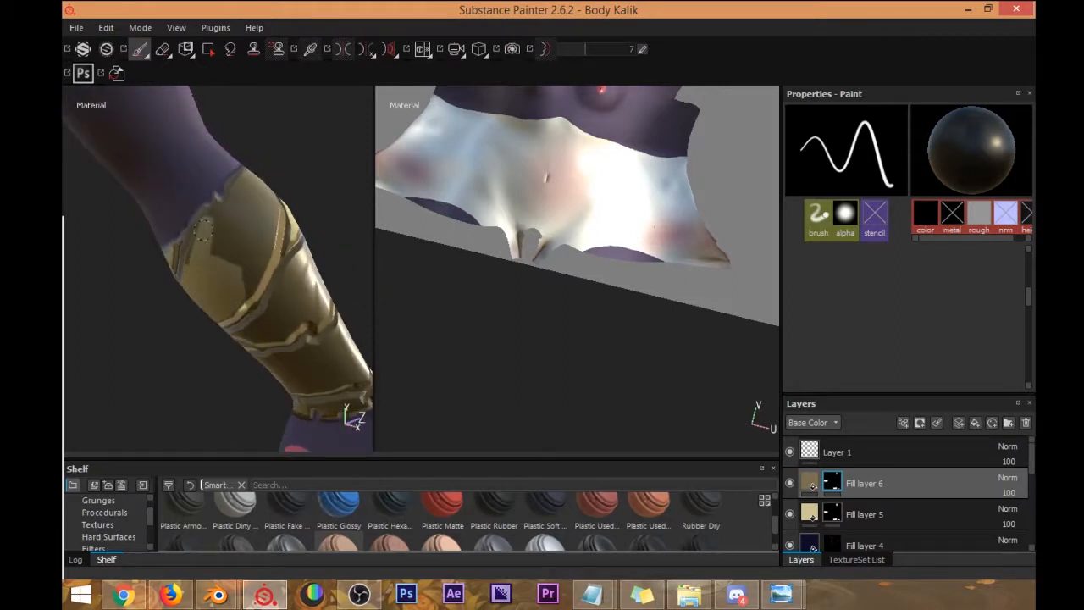
mouse_move(223, 220)
mouse_down()
mouse_move(254, 235)
mouse_move(268, 217)
mouse_move(235, 280)
mouse_move(246, 285)
mouse_up()
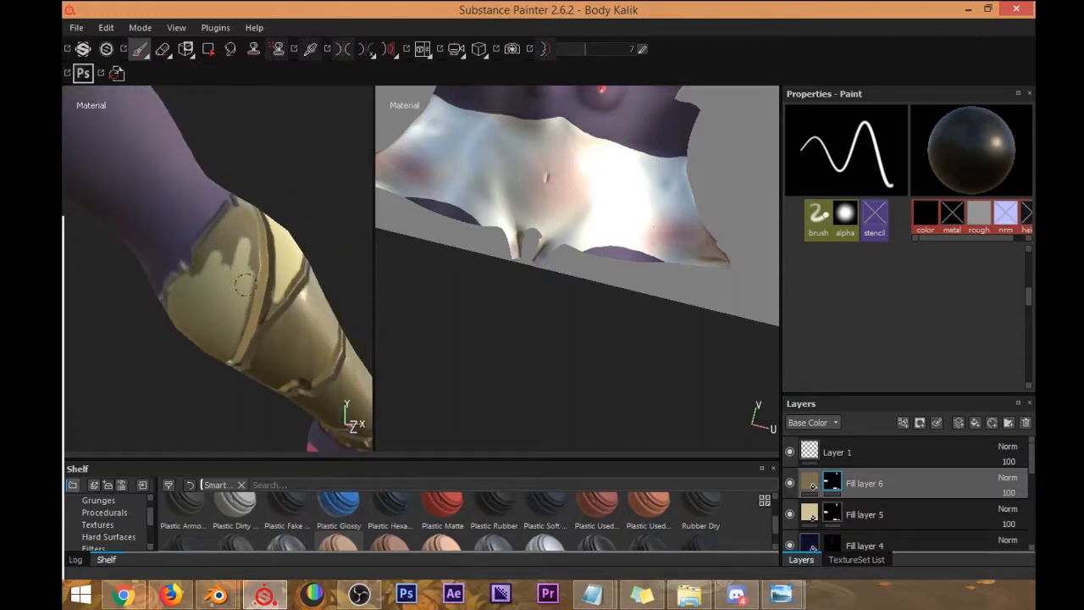
drag(251, 231, 203, 270)
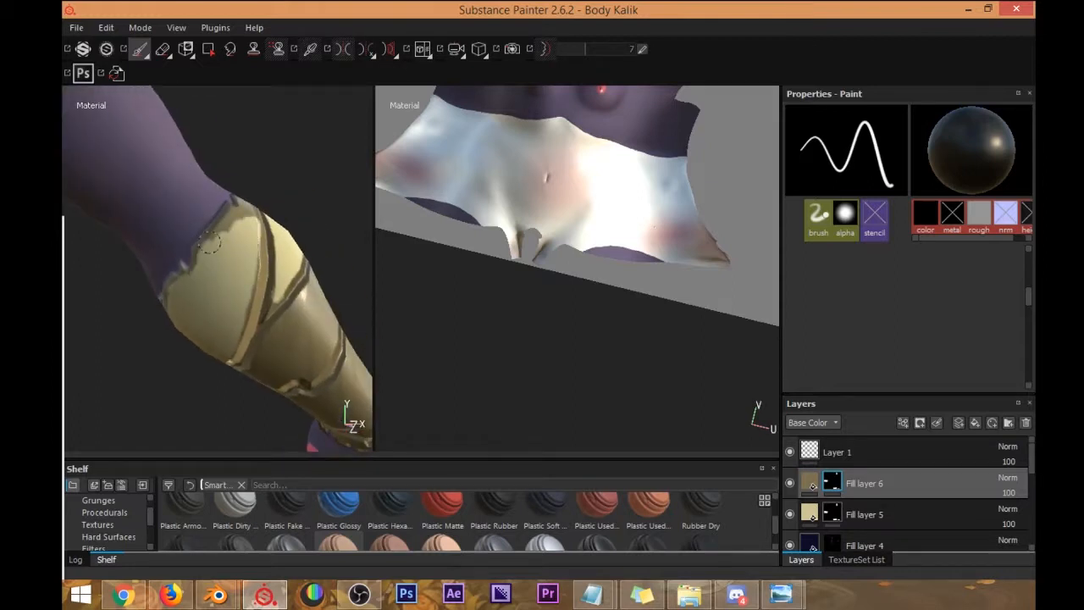
Paint the brown out of the forearm wrap's next band down on Fill layer 6's mask, staying between the creases.
alt+drag(239, 229, 233, 280)
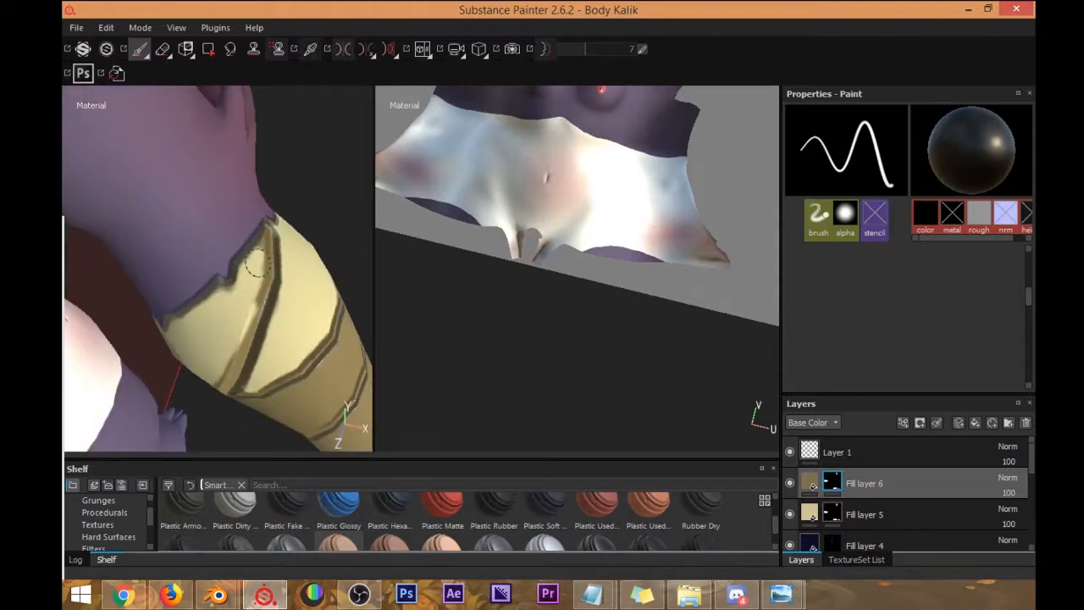
mouse_move(229, 319)
alt+mouse_down()
mouse_move(274, 237)
mouse_move(254, 254)
alt+mouse_up()
mouse_move(260, 321)
mouse_down()
mouse_move(339, 280)
mouse_move(282, 288)
mouse_move(315, 251)
mouse_move(280, 270)
mouse_move(259, 211)
mouse_move(212, 225)
mouse_move(302, 169)
mouse_move(293, 229)
mouse_move(334, 233)
mouse_move(352, 219)
mouse_move(262, 232)
mouse_up()
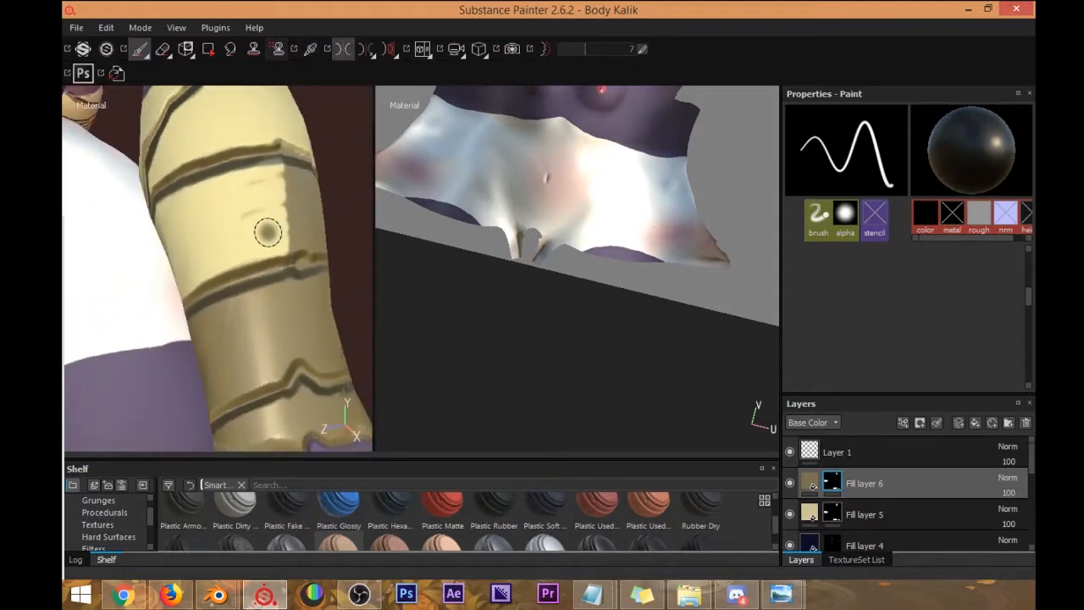
mouse_move(289, 175)
mouse_down()
mouse_move(279, 208)
mouse_move(300, 193)
mouse_up()
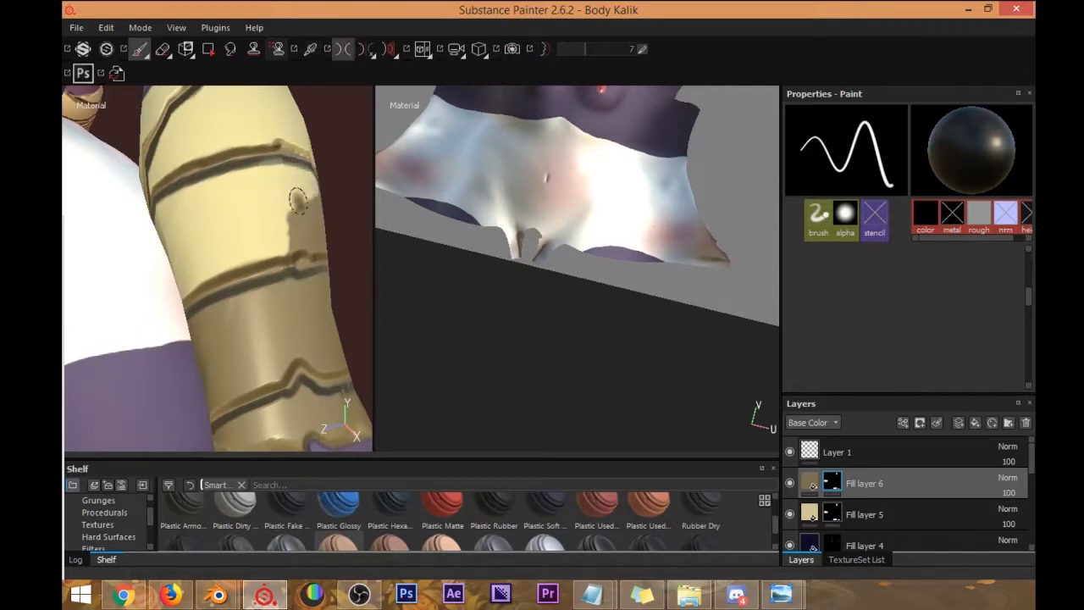
Extend the masked-out area of the second wrap band around the other side of the forearm.
scroll(274, 215, down, 6)
alt+drag(322, 211, 242, 204)
scroll(242, 204, up, 6)
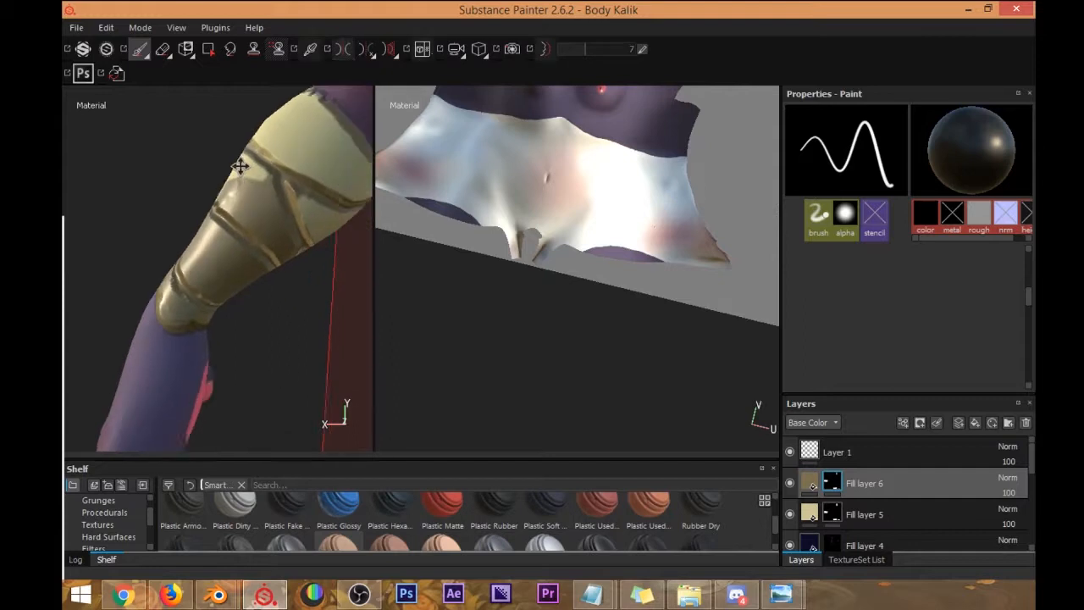
drag(265, 210, 217, 193)
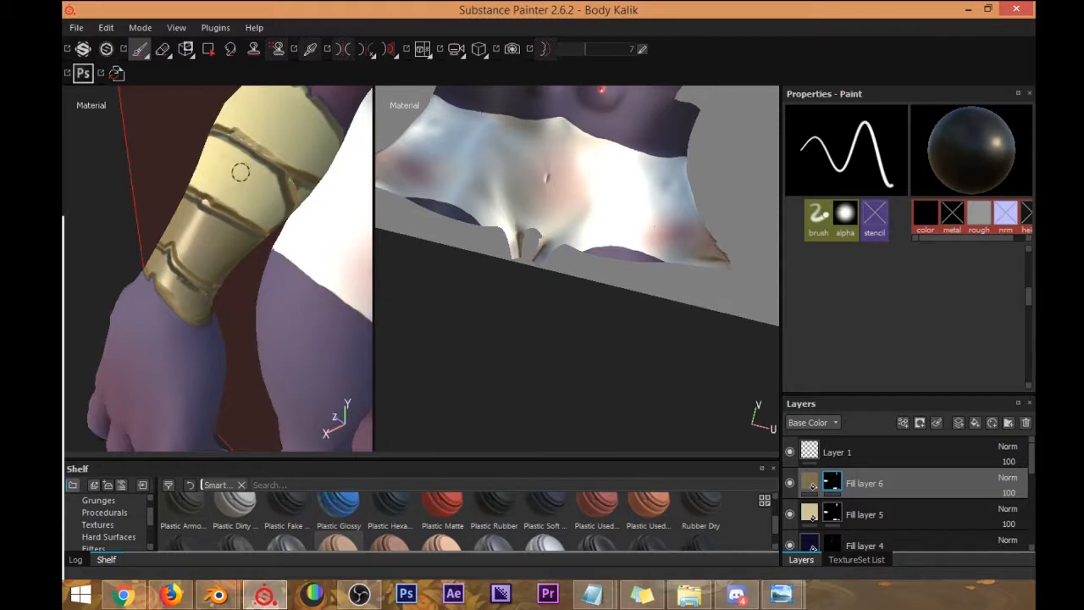
Paint the brown out of the forearm wrap's third band on Fill layer 6's mask, around to the palm side.
alt+drag(232, 198, 185, 155)
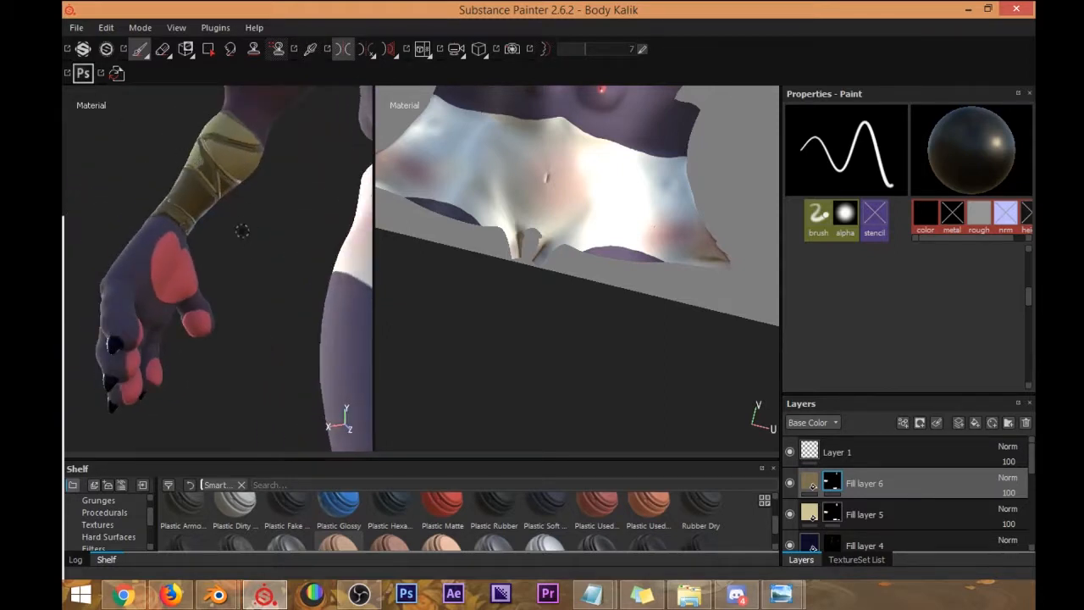
alt+right_drag(236, 219, 204, 180)
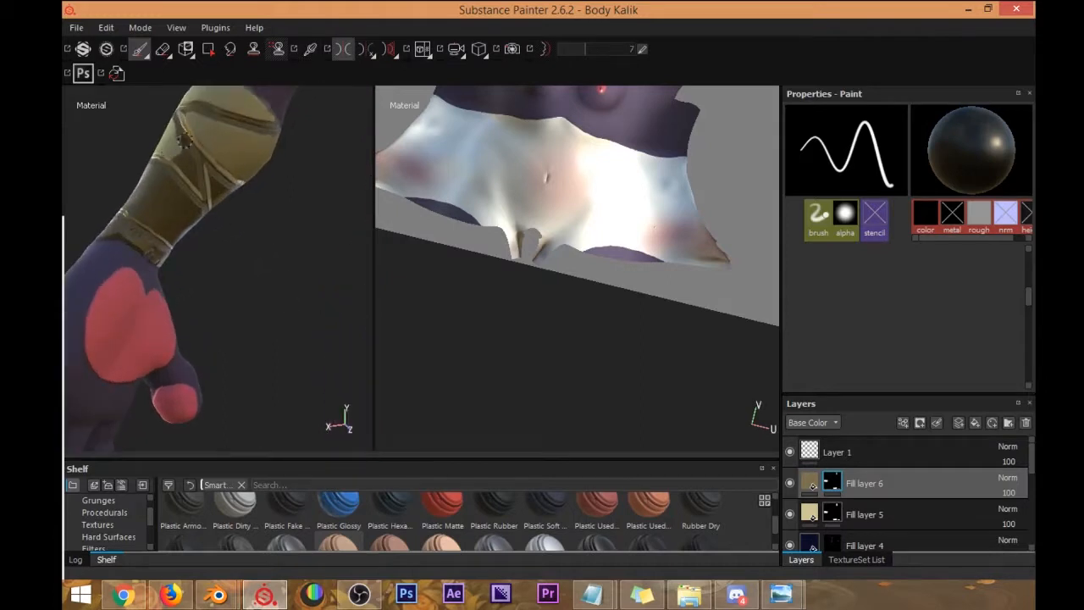
alt+drag(188, 170, 188, 163)
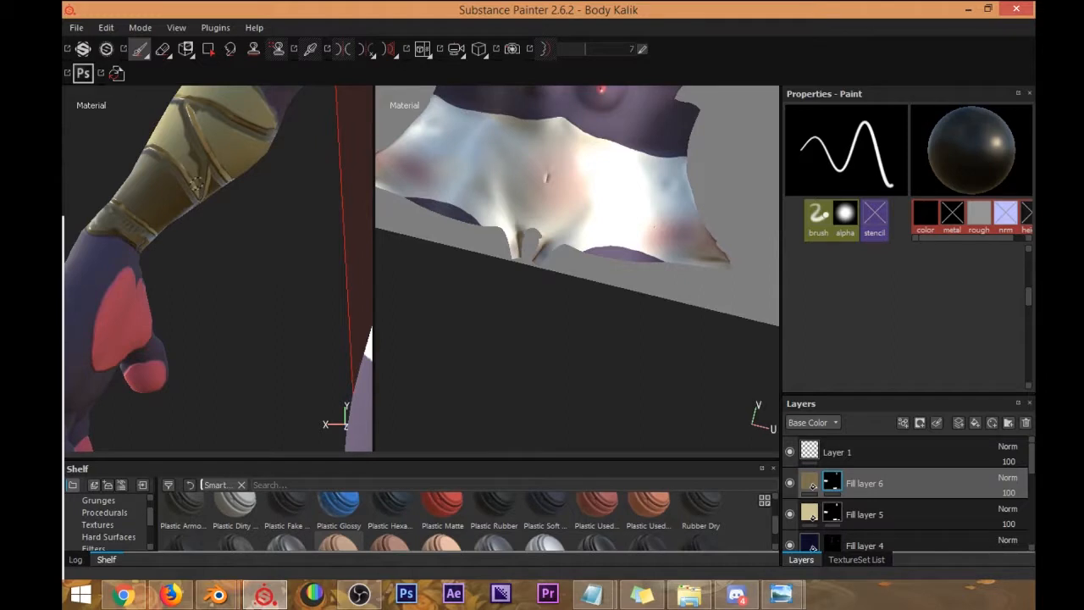
alt+drag(188, 145, 207, 178)
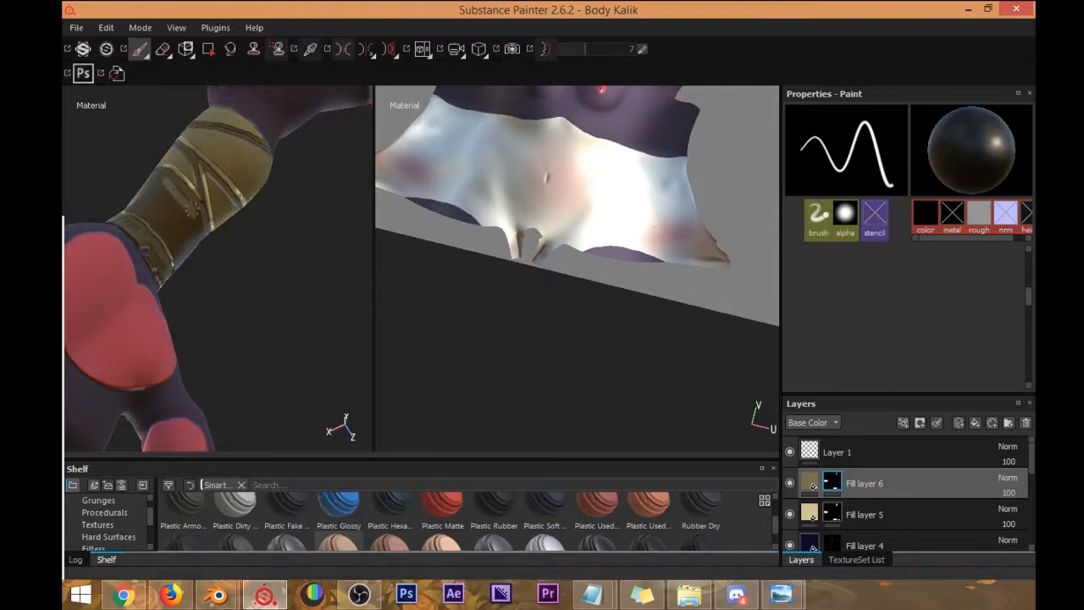
drag(206, 241, 159, 211)
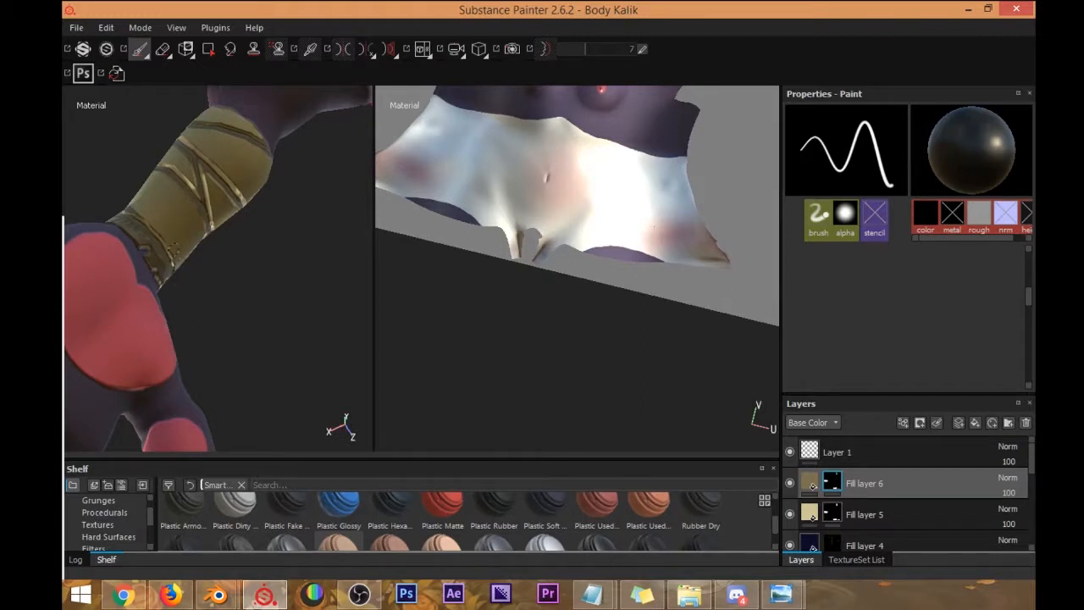
click(544, 50)
click(342, 49)
Paint the brown out of the wrist-end band on the back and sides of the forearm, leaving its creases and frayed edge dark.
mouse_move(178, 190)
alt+mouse_down()
mouse_move(251, 283)
mouse_move(203, 199)
mouse_move(279, 184)
alt+mouse_up()
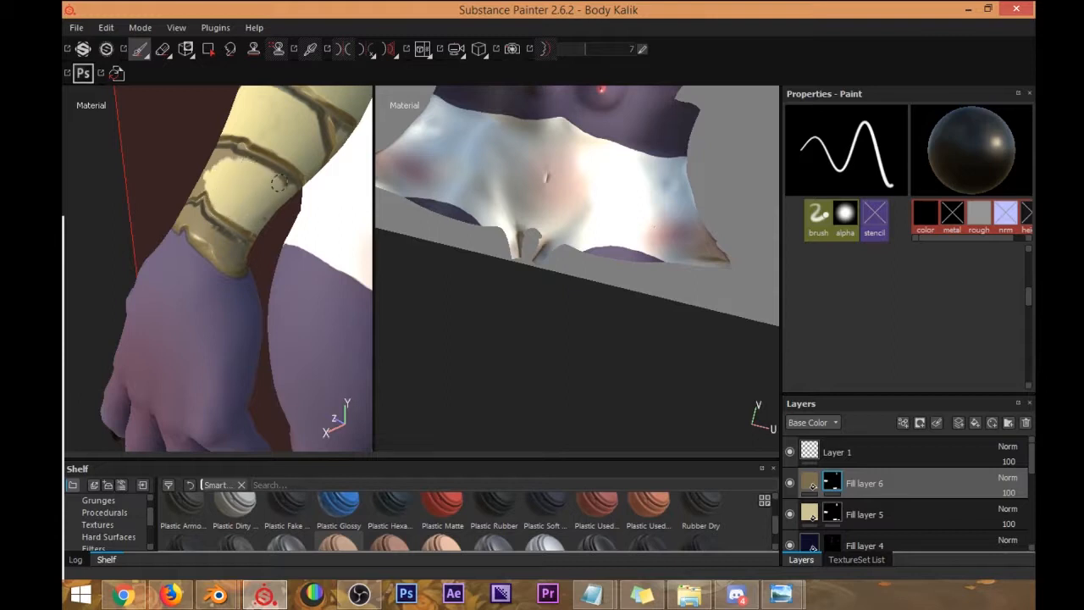
mouse_move(206, 156)
alt+mouse_down()
mouse_move(290, 212)
mouse_move(195, 183)
mouse_move(177, 197)
mouse_move(262, 245)
alt+mouse_up()
drag(181, 217, 183, 245)
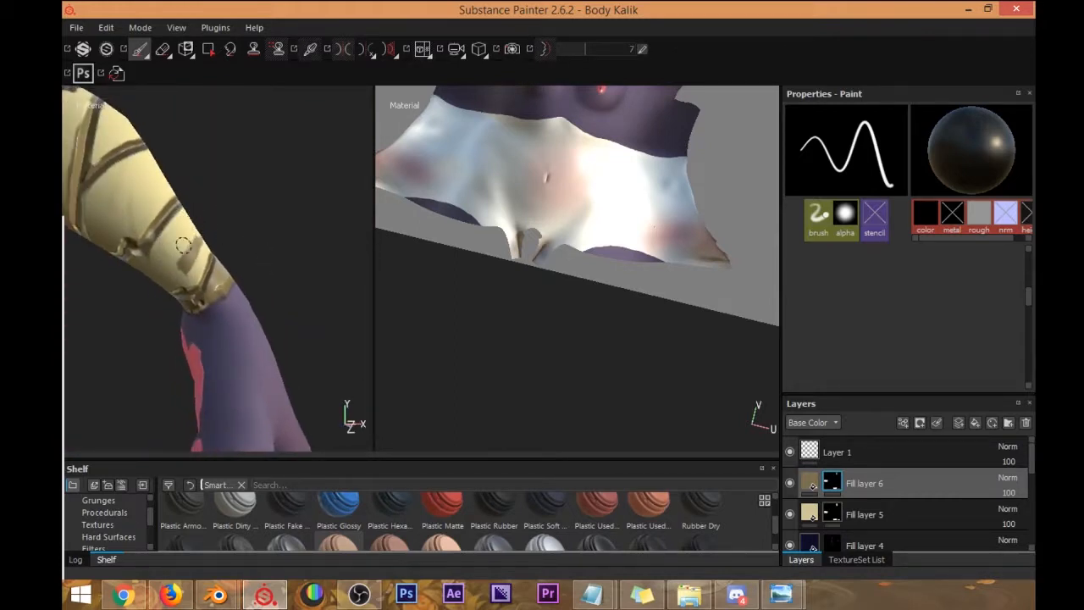
mouse_move(243, 260)
alt+mouse_down()
mouse_move(220, 271)
mouse_move(240, 273)
alt+mouse_up()
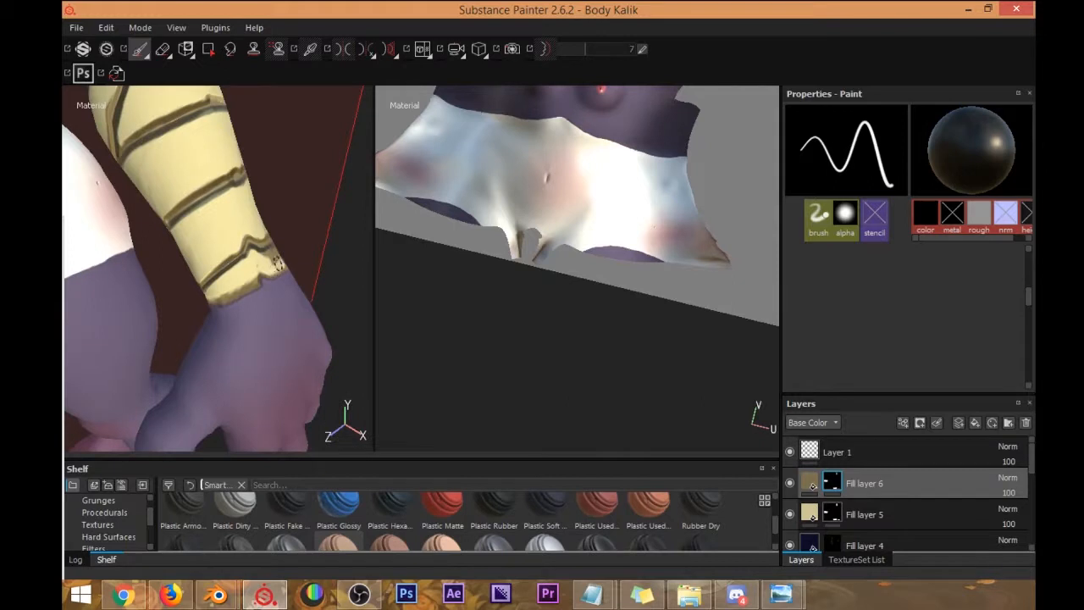
alt+drag(270, 255, 241, 182)
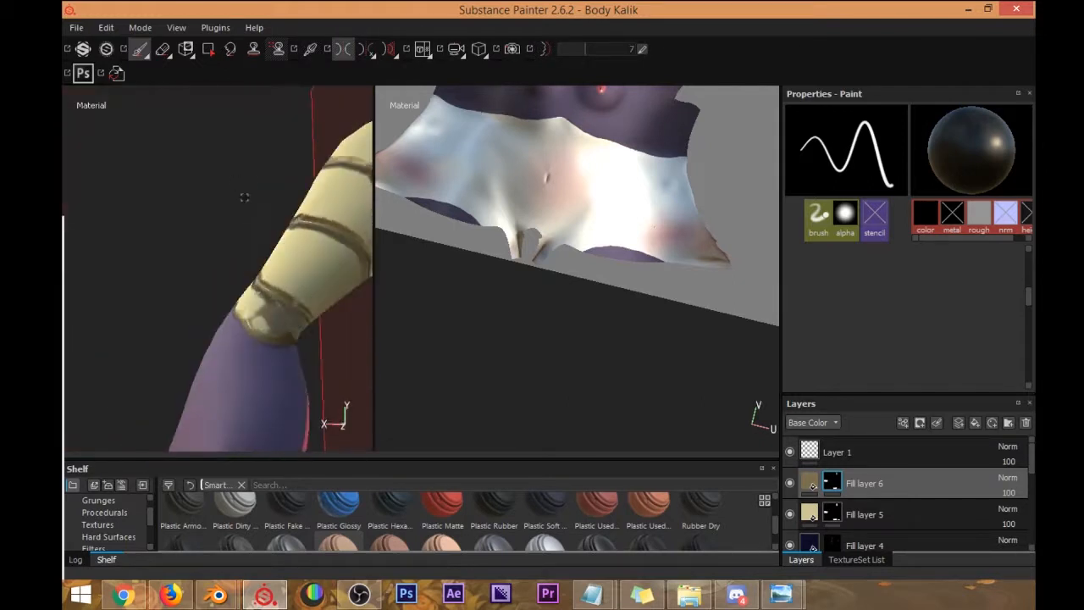
alt+drag(248, 297, 192, 281)
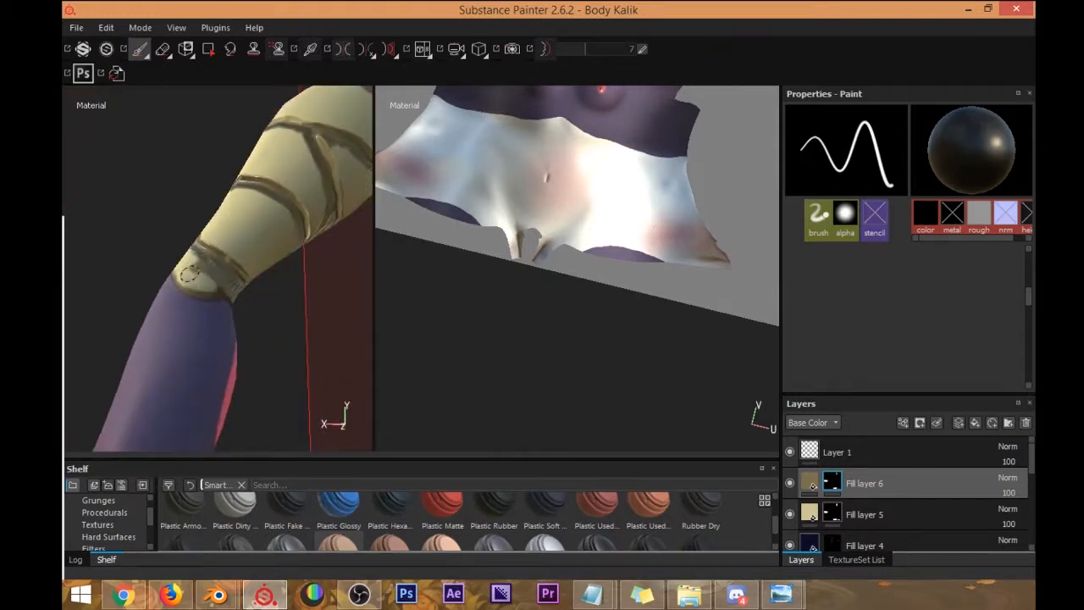
alt+drag(224, 280, 241, 267)
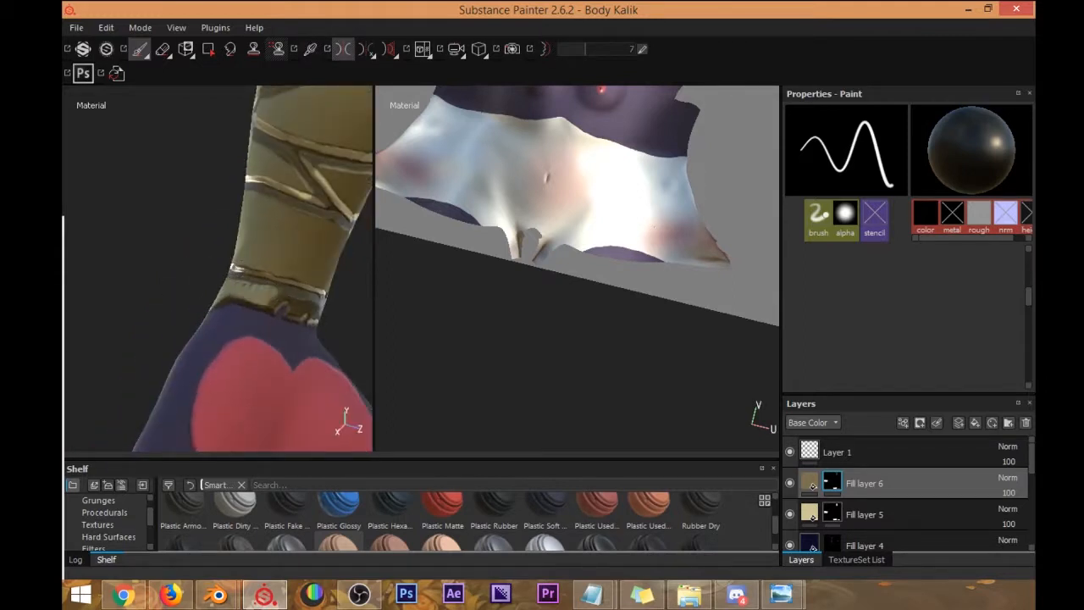
Paint out the remaining brown on the palm side of the wrist-end band.
click(359, 595)
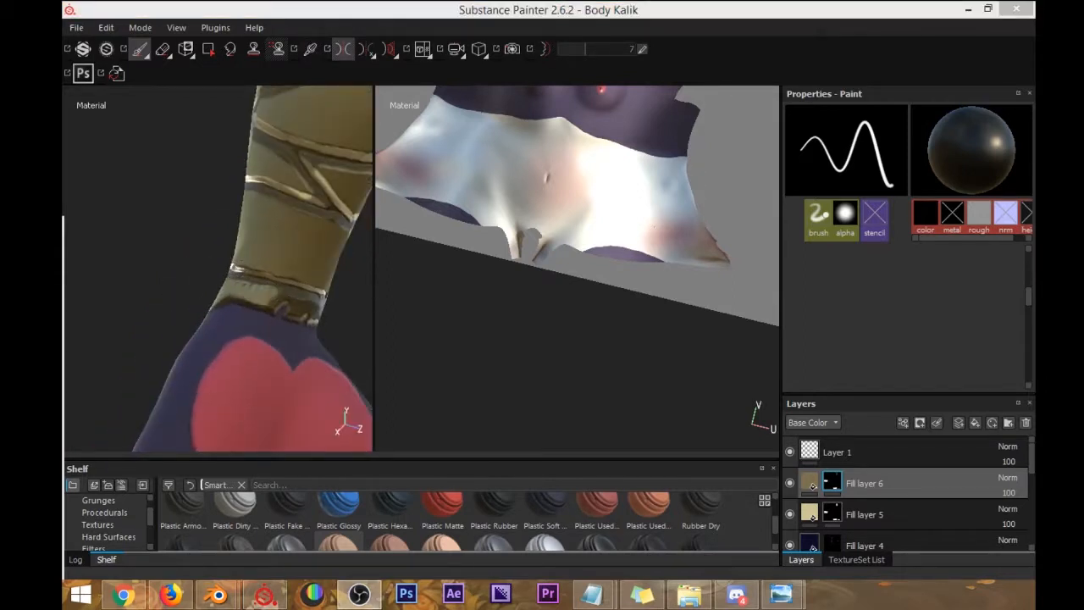
click(275, 302)
key(l)
key(d)
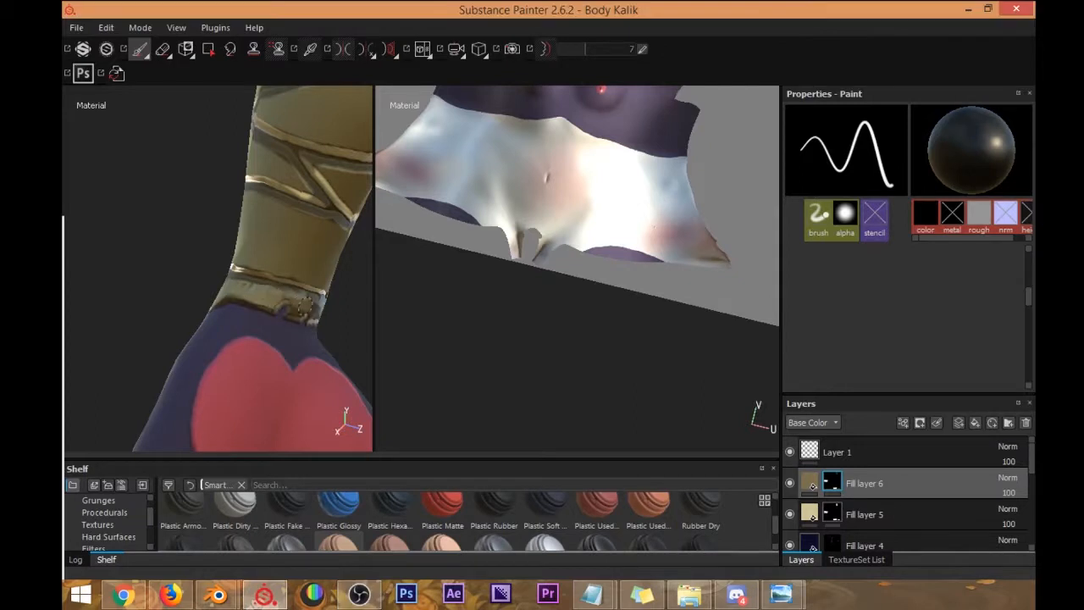
alt+drag(297, 303, 225, 280)
alt+drag(310, 227, 209, 273)
Enlarge the brush and paint the brown out of the top band on the front of the lower-leg wrap.
scroll(249, 233, down, 8)
scroll(200, 266, up, 7)
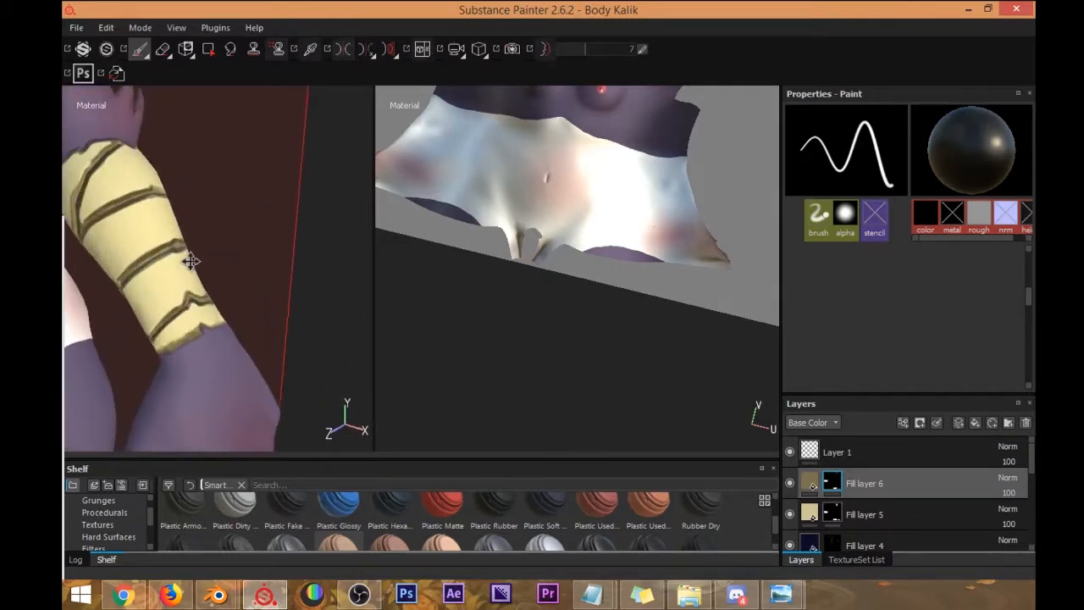
alt+middle_drag(189, 259, 258, 285)
alt+drag(347, 351, 260, 275)
scroll(261, 276, down, 3)
alt+middle_drag(261, 276, 162, 229)
scroll(178, 281, up, 2)
alt+drag(178, 282, 203, 221)
scroll(212, 194, up, 3)
alt+drag(208, 173, 213, 222)
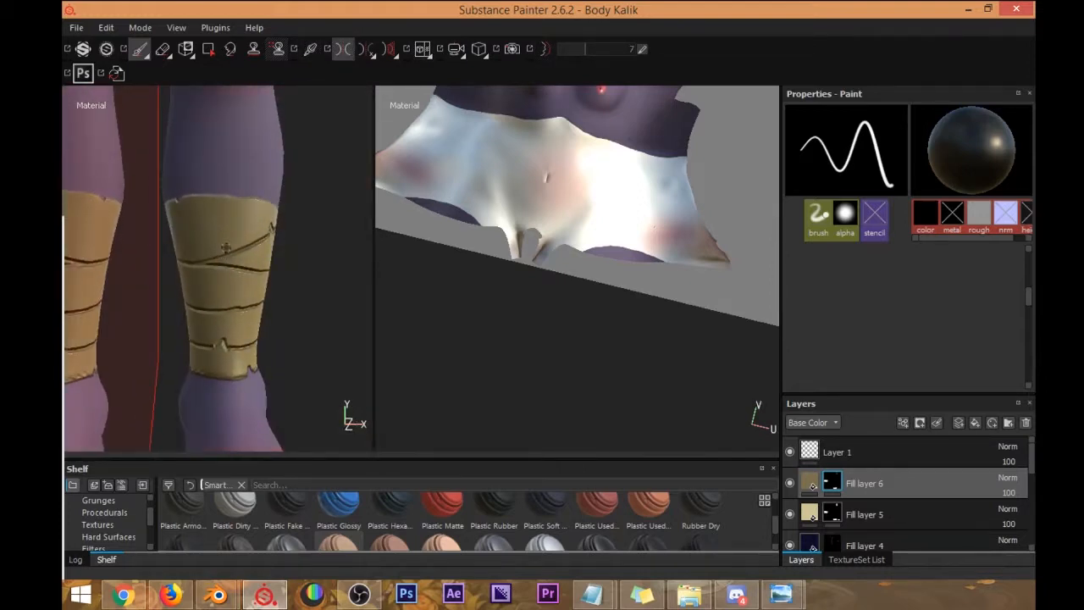
ctrl+right_drag(232, 242, 257, 242)
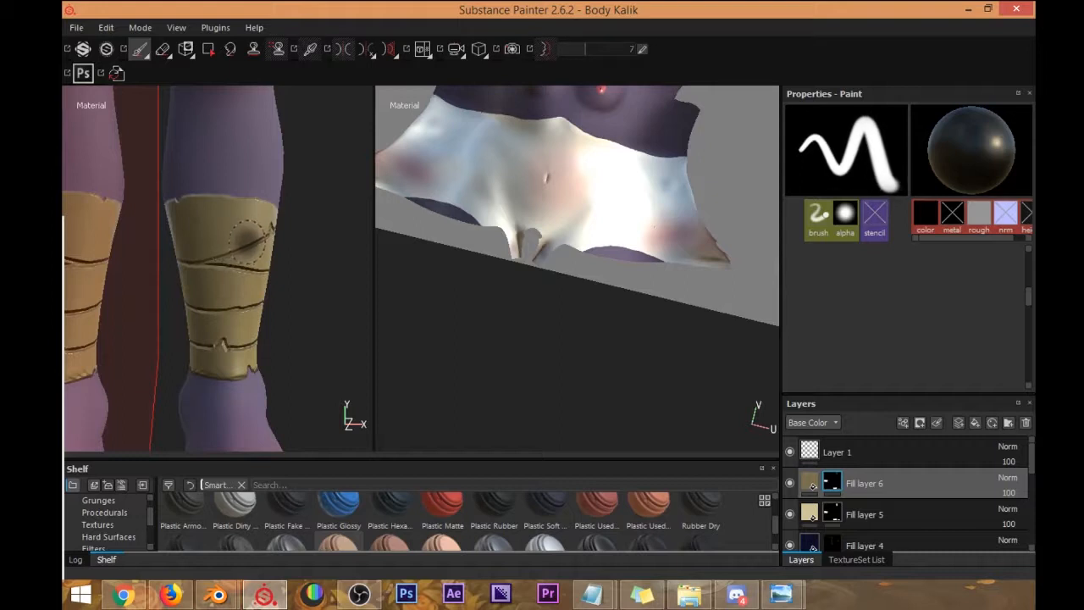
mouse_move(207, 246)
mouse_down()
mouse_move(254, 210)
mouse_move(191, 209)
mouse_move(181, 228)
mouse_move(200, 241)
mouse_up()
key(ctrl+z)
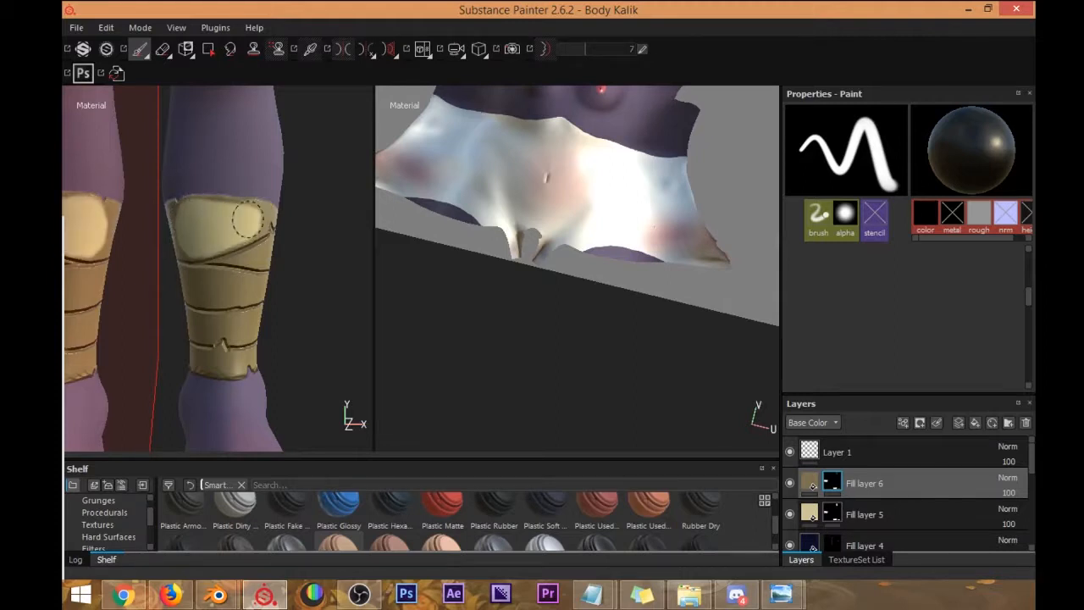
Extend the masked-out area of the leg wrap's top band around the sides and back of the calf.
mouse_move(254, 207)
alt+mouse_down()
mouse_move(250, 222)
mouse_move(284, 210)
mouse_move(253, 203)
alt+mouse_up()
mouse_move(234, 259)
mouse_down()
mouse_move(287, 236)
mouse_move(282, 252)
mouse_move(293, 240)
mouse_up()
mouse_move(318, 222)
alt+mouse_down()
mouse_move(187, 223)
mouse_move(227, 212)
mouse_move(193, 244)
mouse_move(131, 237)
mouse_move(161, 218)
mouse_move(214, 249)
alt+mouse_up()
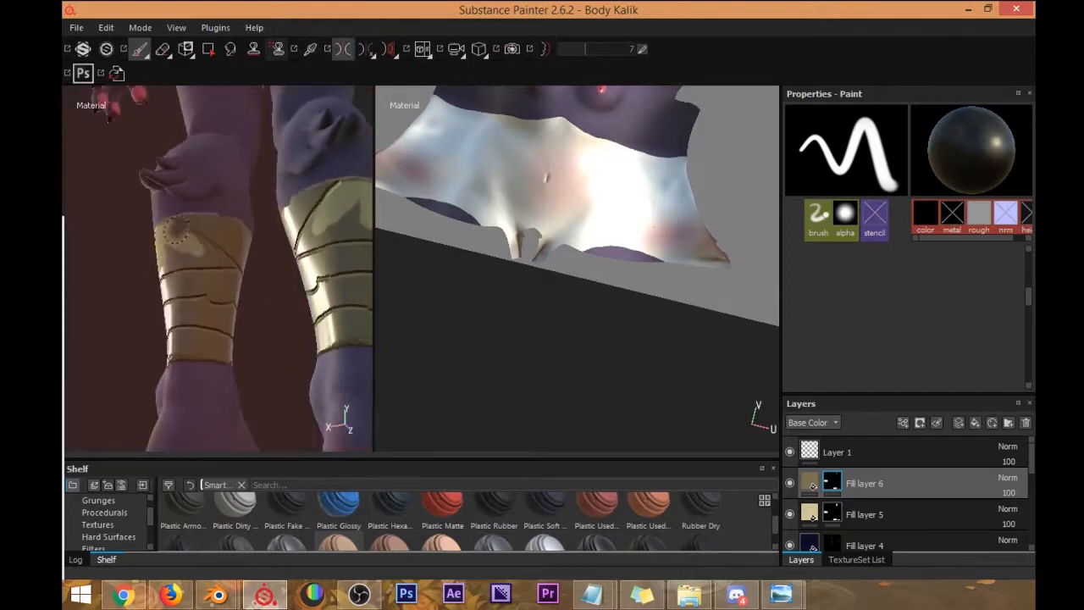
mouse_move(206, 251)
alt+mouse_down()
mouse_move(172, 259)
mouse_move(201, 242)
mouse_move(169, 246)
alt+mouse_up()
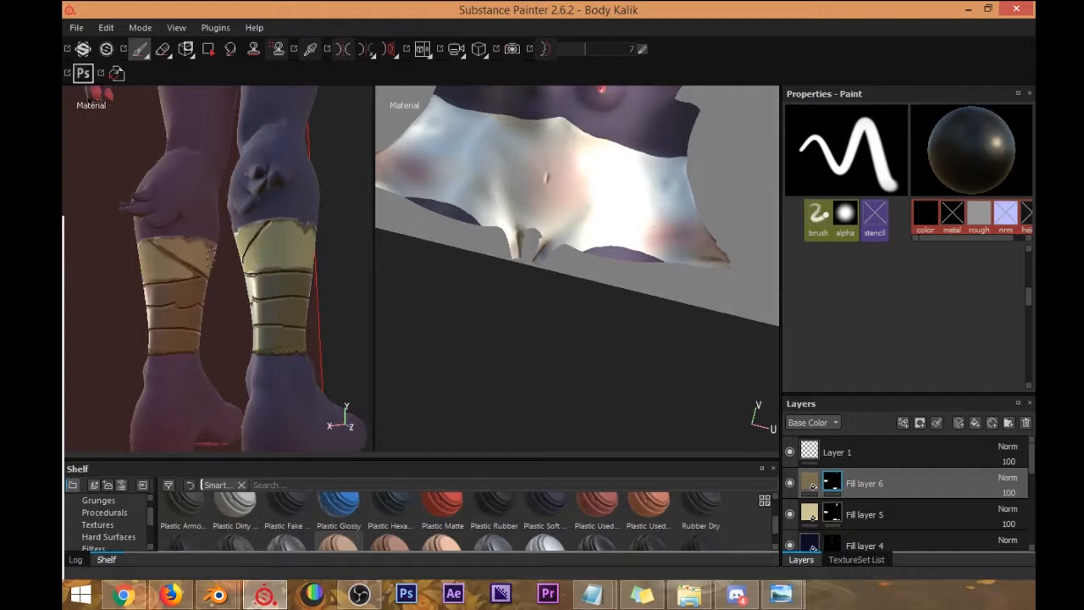
alt+drag(327, 256, 224, 261)
alt+middle_drag(345, 252, 244, 264)
alt+drag(244, 264, 226, 286)
alt+middle_drag(225, 286, 288, 236)
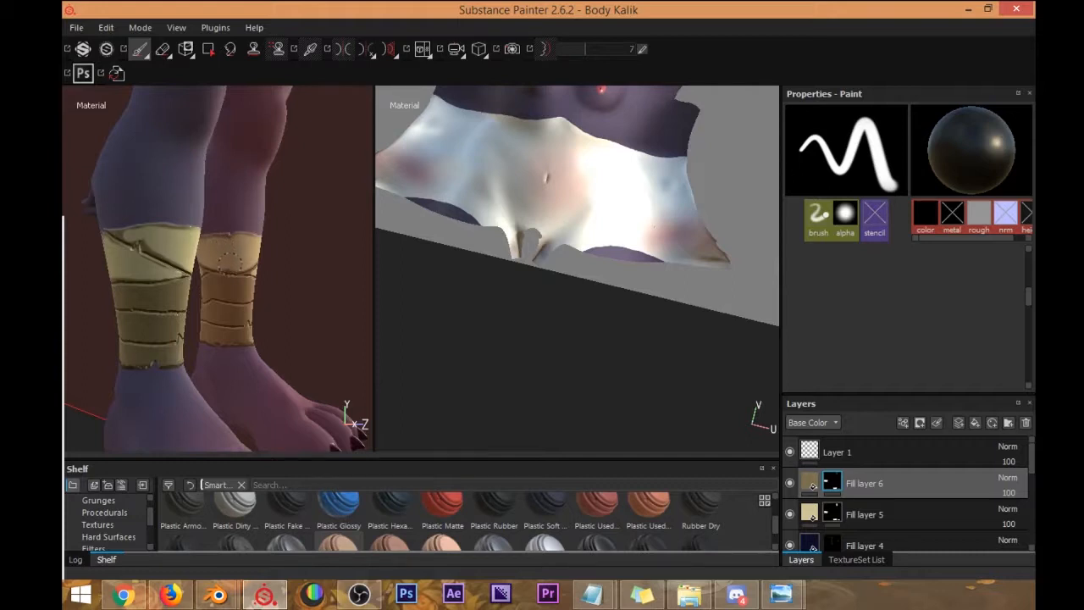
Paint the brown out of the leg wrap's second band on Fill layer 6's mask, from the shin around to the back.
key(l)
alt+drag(286, 290, 229, 285)
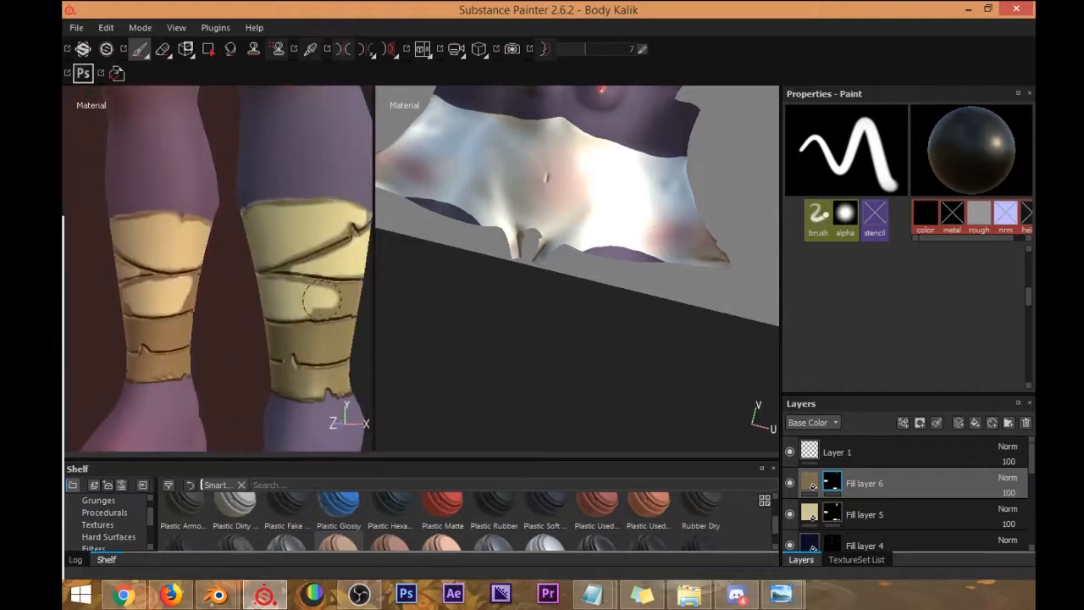
mouse_move(322, 301)
alt+mouse_down()
mouse_move(300, 281)
mouse_move(252, 280)
mouse_move(310, 266)
mouse_move(223, 293)
alt+mouse_up()
mouse_move(222, 297)
mouse_down()
mouse_move(146, 301)
mouse_move(260, 298)
mouse_up()
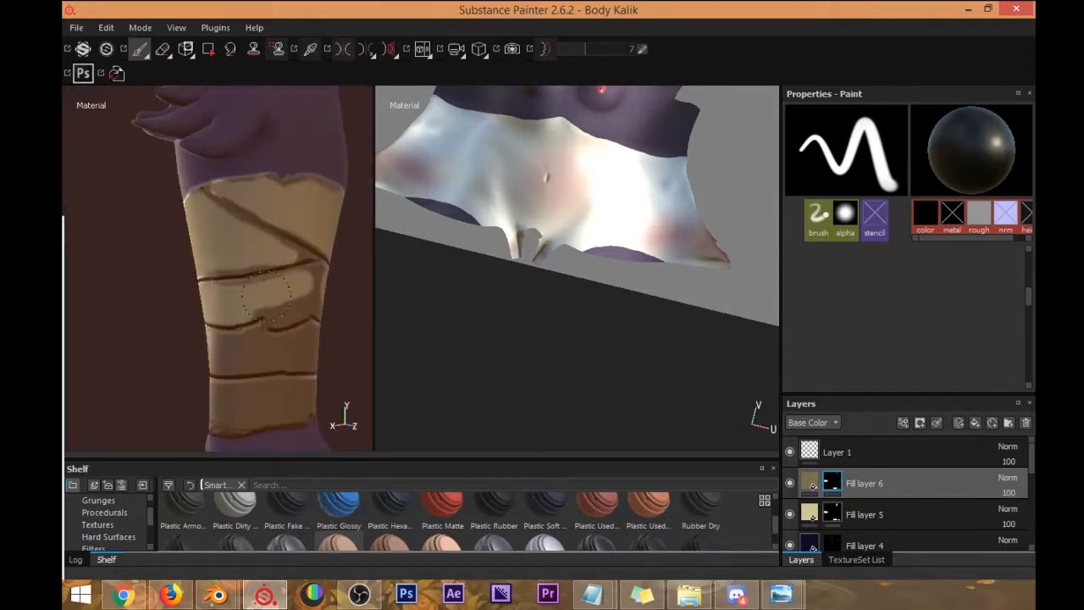
Paint the brown out of the leg wrap's third band around the leg, keeping the creases dark.
alt+drag(298, 306, 294, 229)
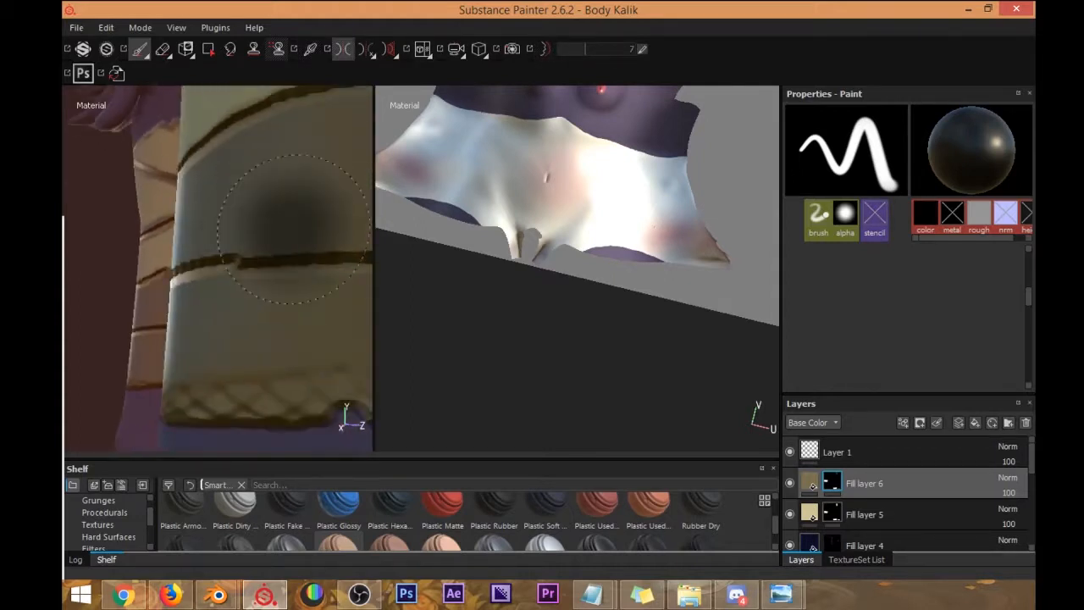
mouse_move(238, 295)
alt+mouse_down()
mouse_move(277, 337)
mouse_move(293, 296)
mouse_move(245, 315)
alt+mouse_up()
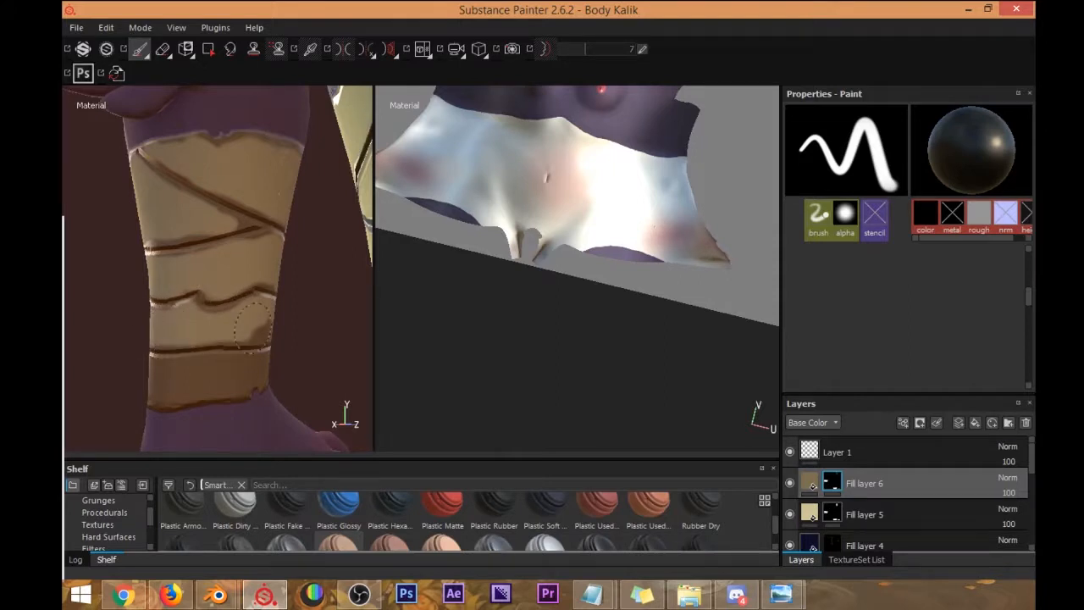
alt+drag(234, 332, 191, 326)
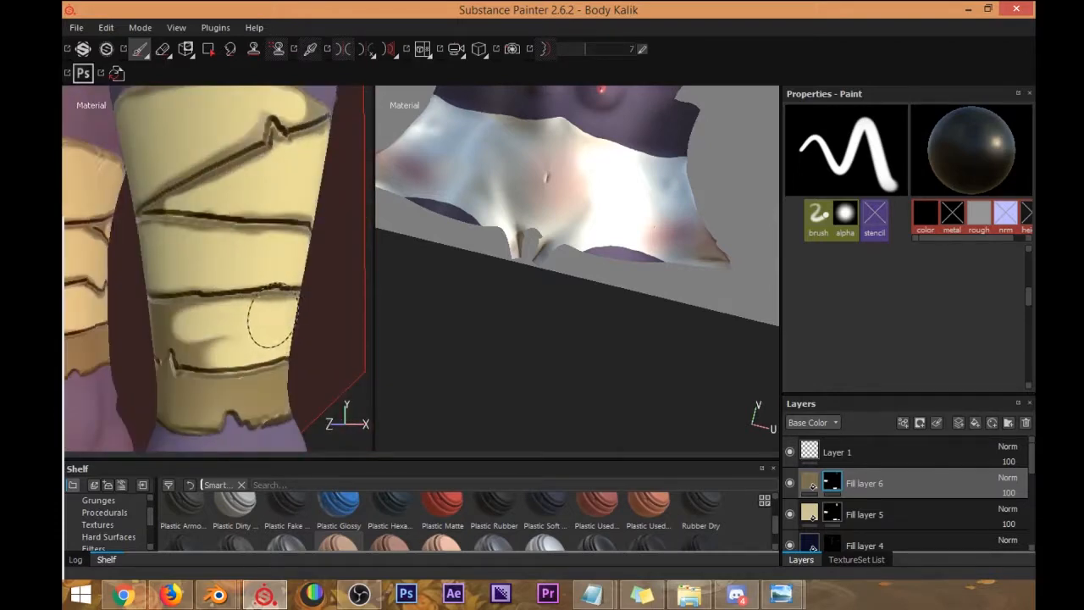
Paint the brown out of the leg wrap's bottom band around the ankle, leaving the crease and frayed edge dark.
alt+drag(218, 339, 153, 347)
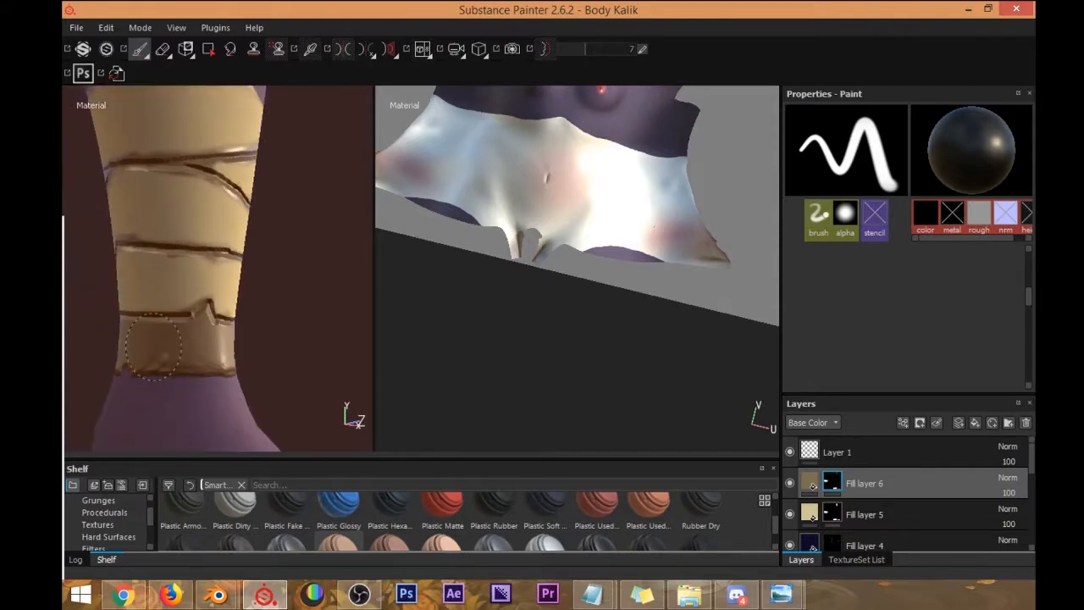
alt+drag(214, 348, 205, 314)
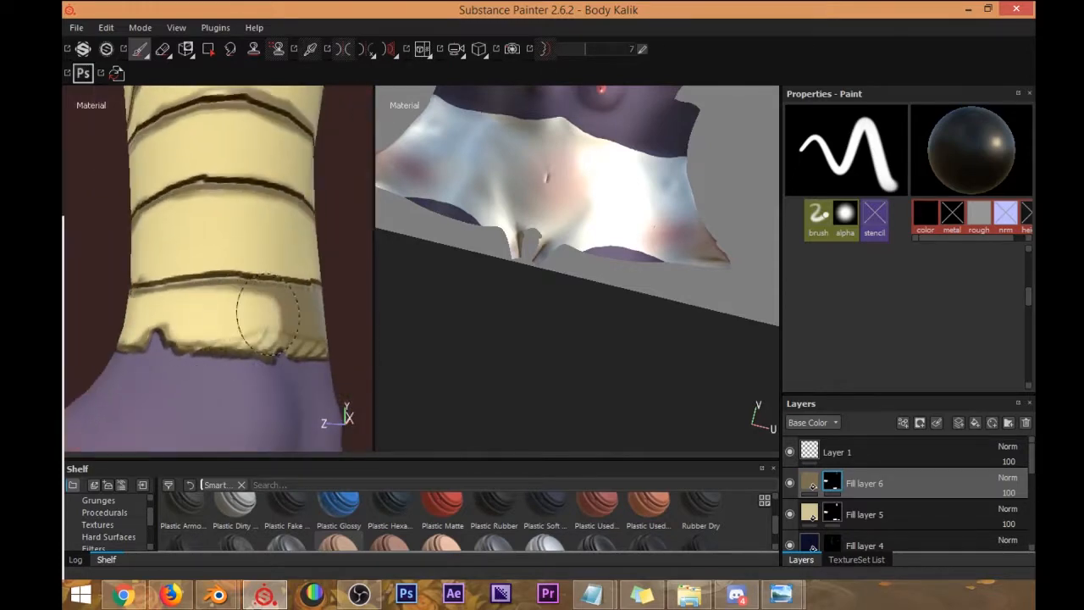
alt+drag(338, 310, 100, 305)
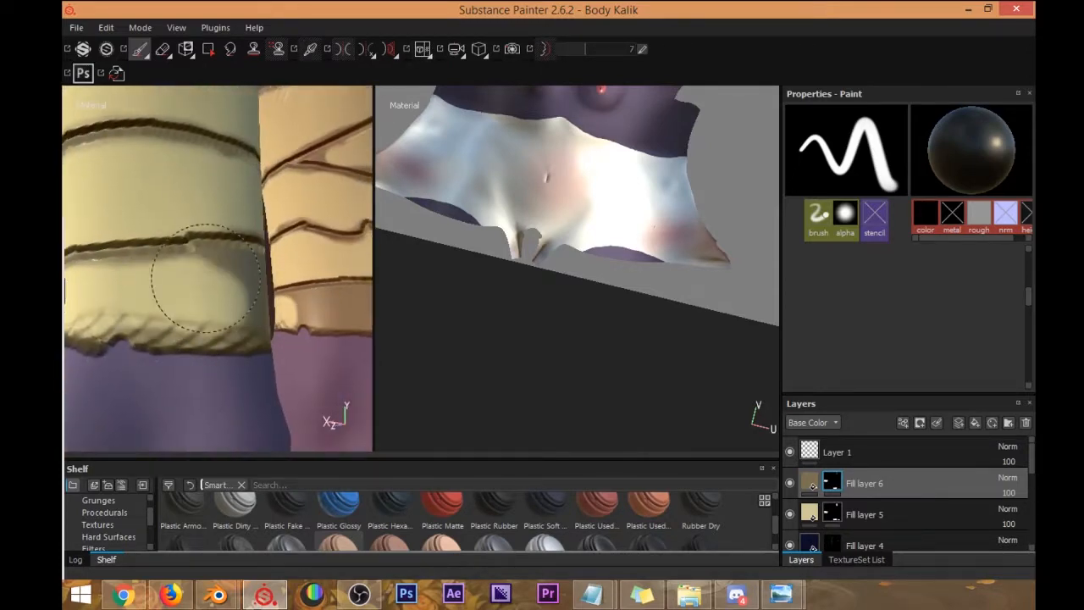
alt+drag(206, 277, 151, 304)
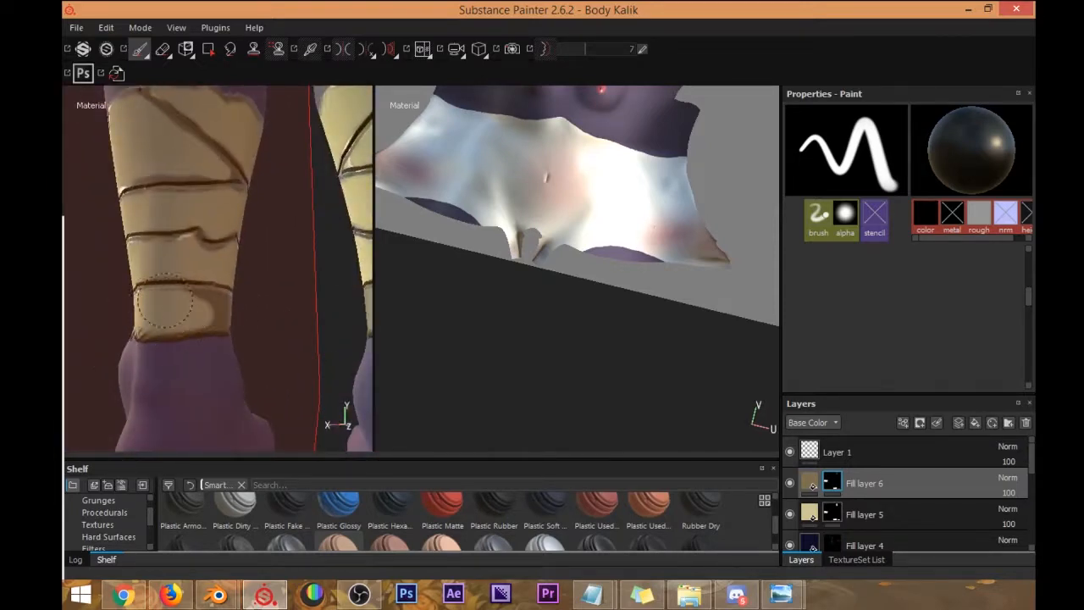
alt+drag(222, 307, 256, 319)
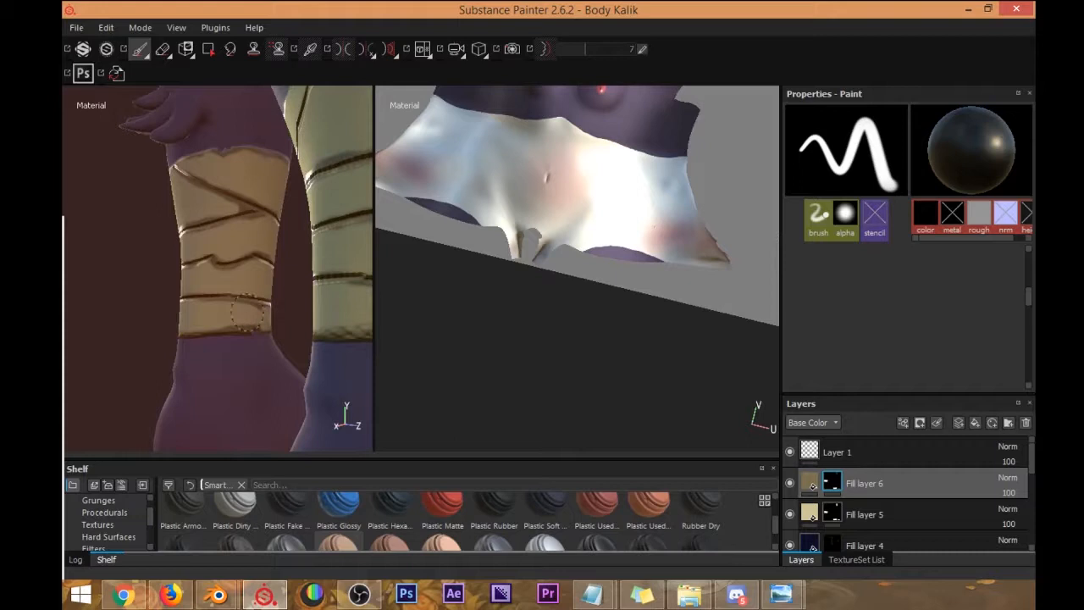
key(l)
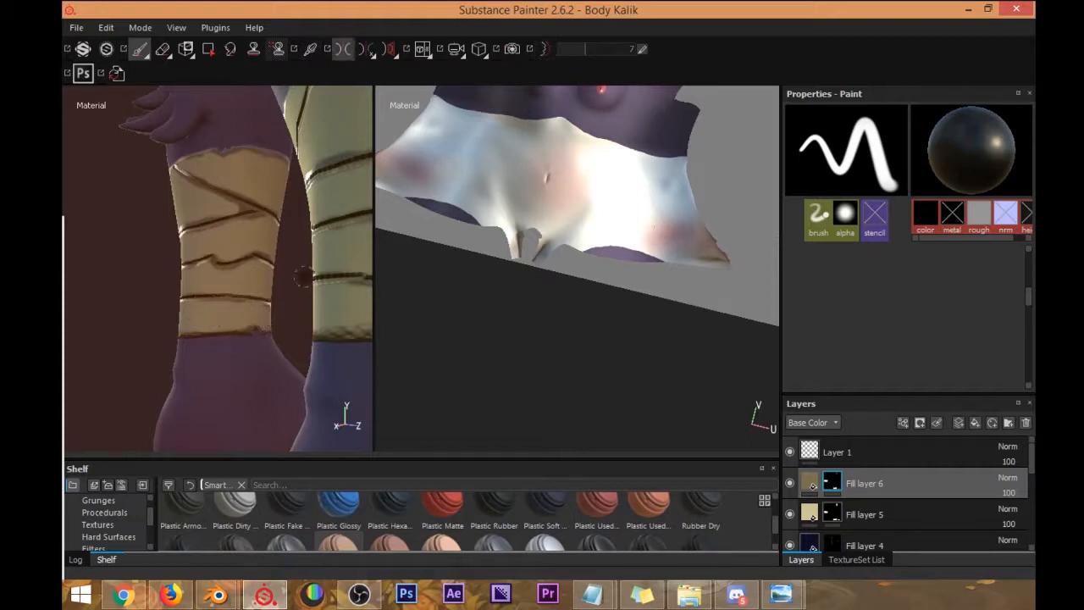
Add a Blur filter to Fill layer 6's mask and set its Blur Intensity to 0.99.
scroll(294, 232, down, 6)
alt+drag(293, 232, 162, 228)
alt+middle_drag(188, 222, 165, 262)
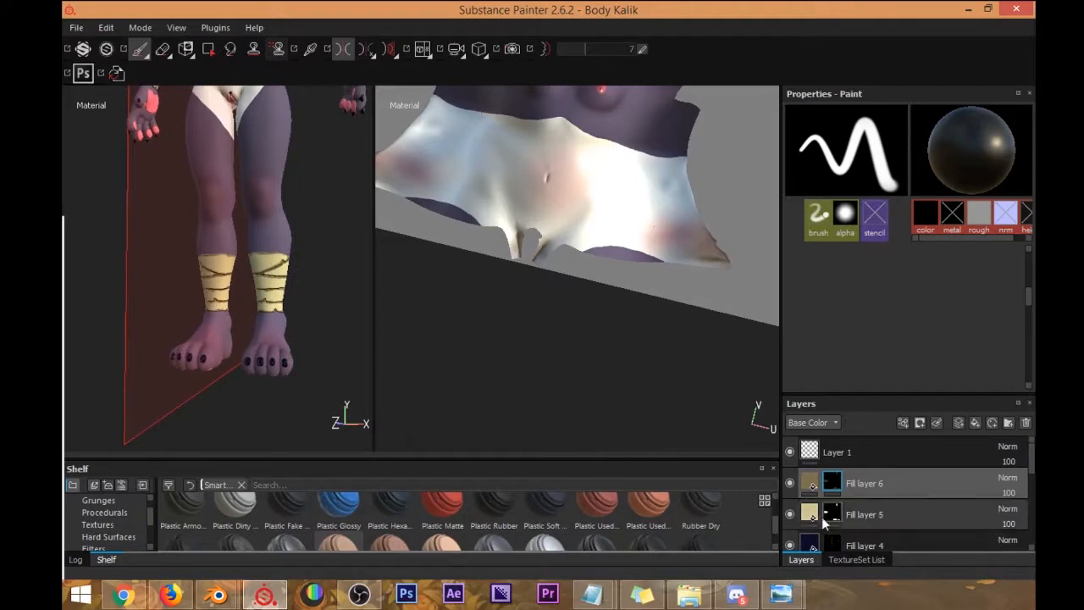
right_click(830, 484)
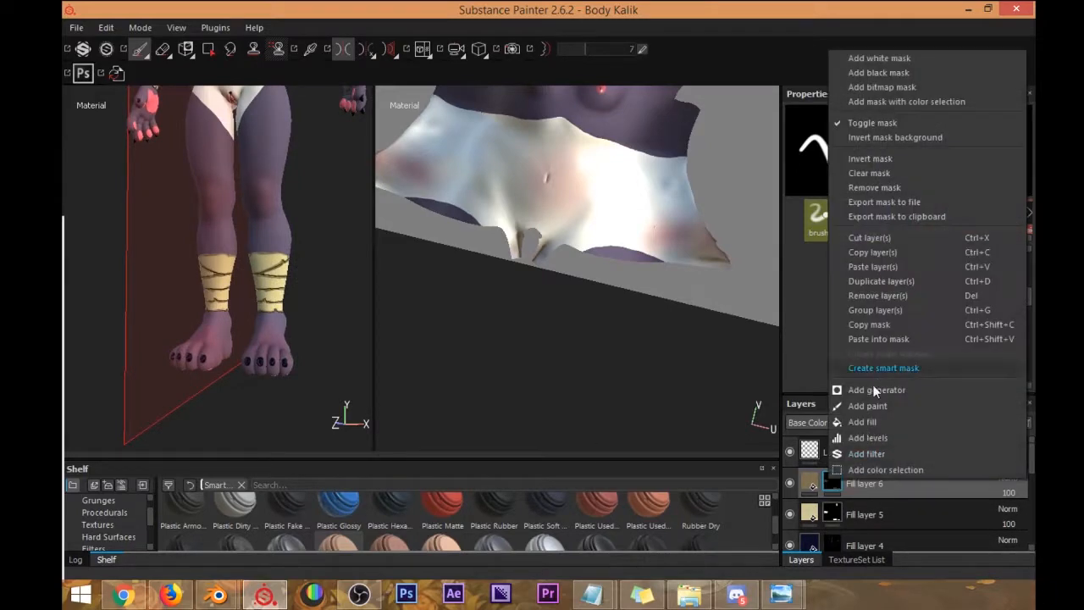
click(858, 449)
click(912, 134)
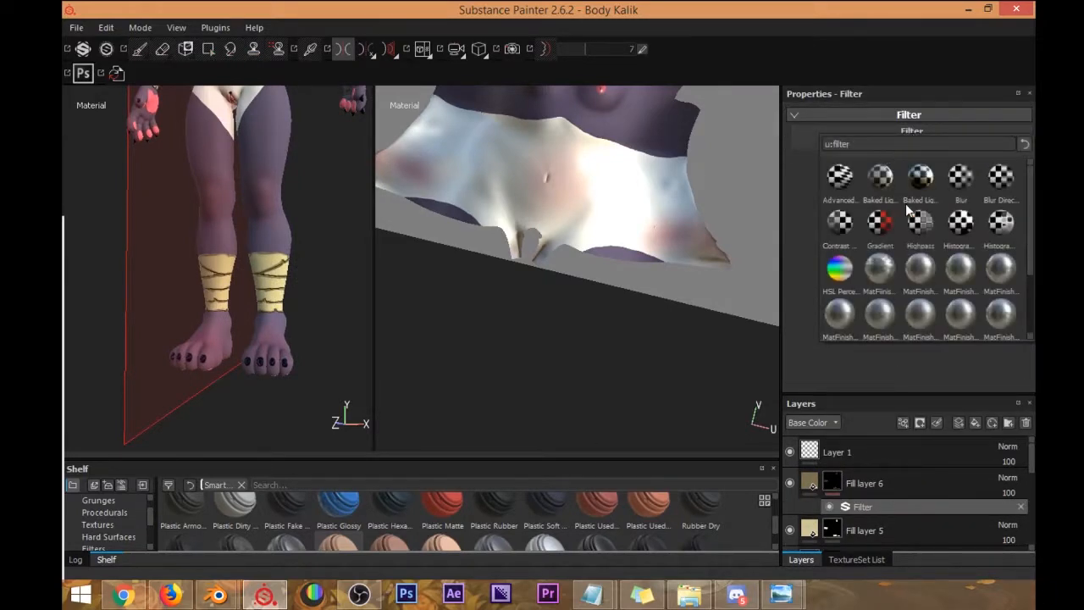
click(840, 214)
drag(868, 161, 966, 164)
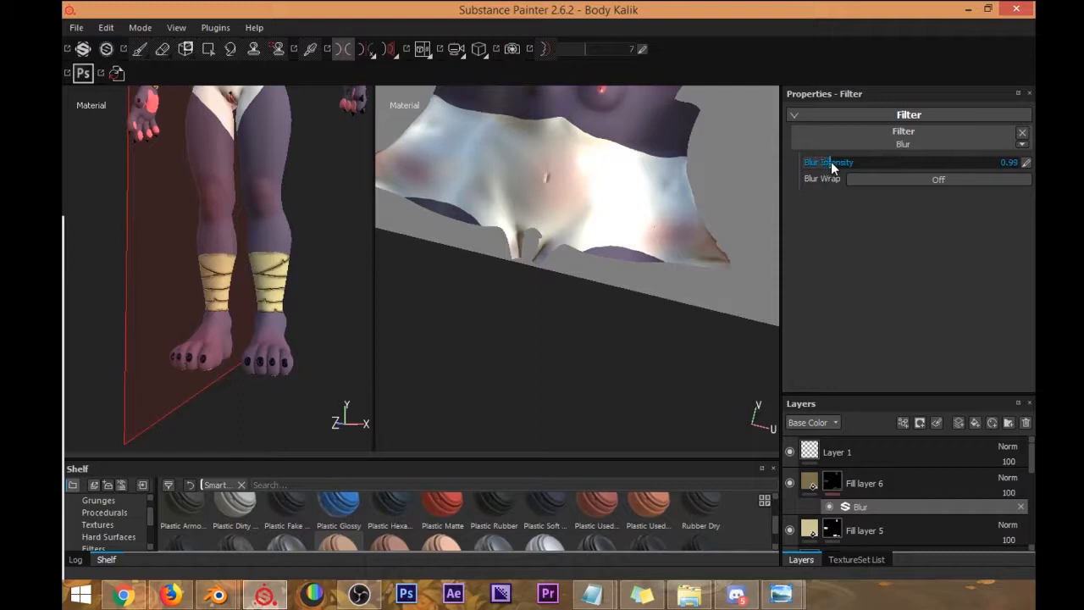
Fine-tune the Blur Intensity of Fill layer 6's mask to 1.07, checking the crease shading on the leg wraps.
scroll(283, 237, up, 5)
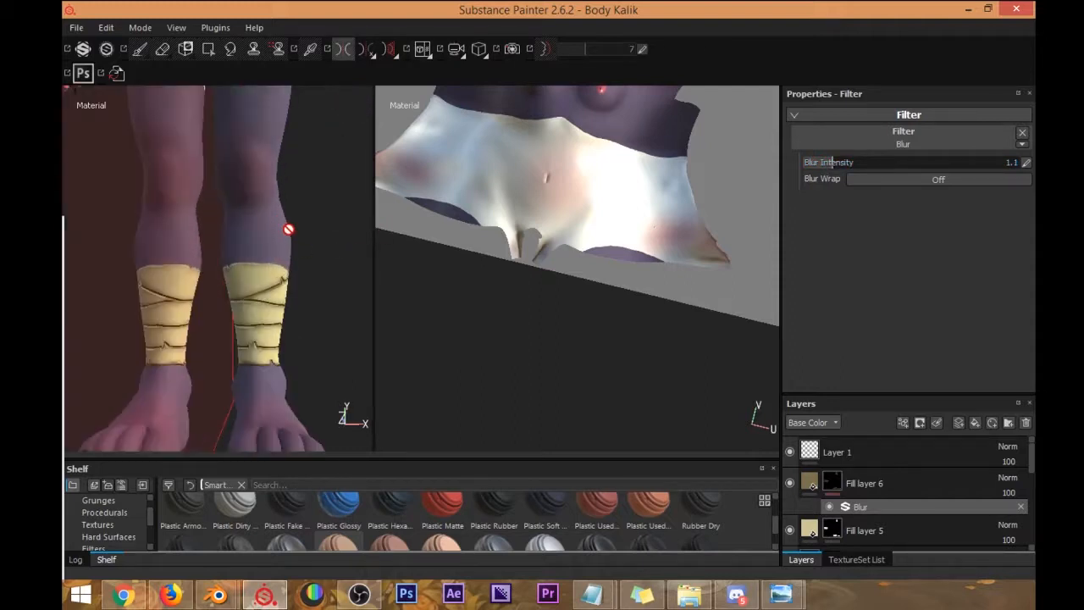
scroll(275, 249, down, 8)
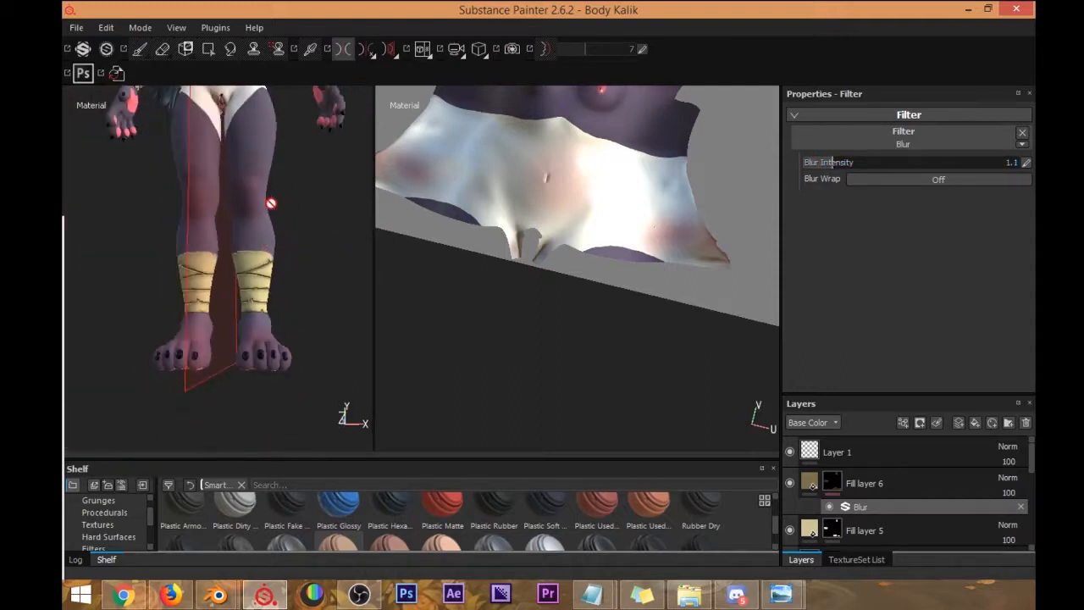
alt+middle_drag(283, 198, 266, 259)
scroll(278, 208, up, 7)
alt+middle_drag(337, 185, 293, 229)
mouse_move(286, 261)
alt+mouse_down()
mouse_move(221, 286)
mouse_move(155, 271)
mouse_move(281, 257)
alt+mouse_up()
mouse_move(863, 163)
mouse_down()
mouse_move(780, 165)
mouse_move(846, 172)
mouse_up()
alt+middle_drag(212, 265, 252, 123)
alt+middle_drag(252, 325, 267, 193)
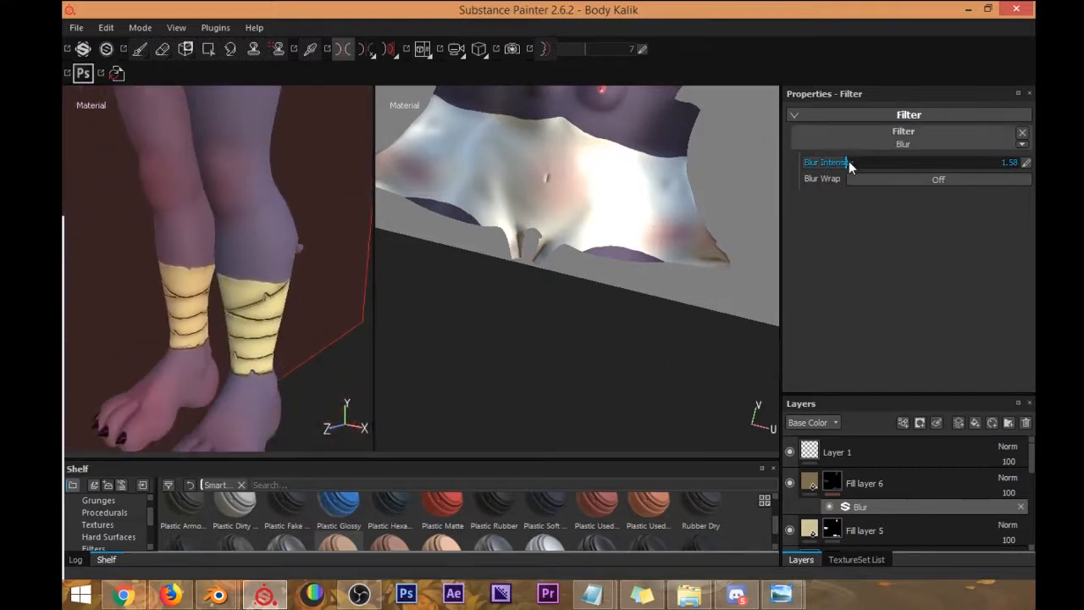
drag(832, 163, 833, 166)
Set the paint brush on Fill layer 6's mask to full white and shrink it to fit the forearm wrap's bands.
alt+middle_drag(254, 198, 269, 255)
alt+drag(270, 255, 265, 272)
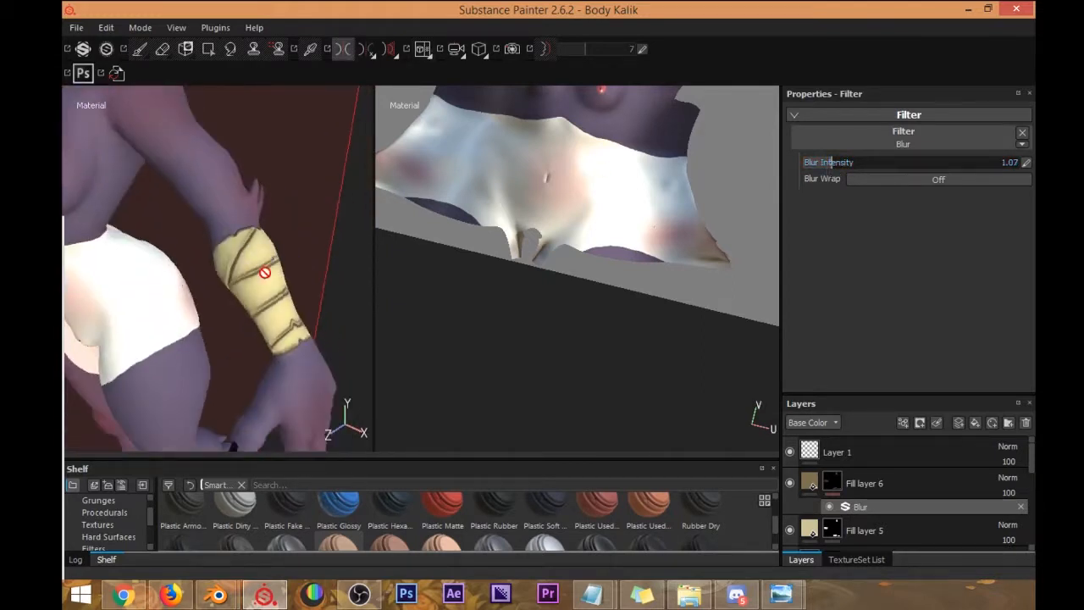
click(832, 483)
scroll(973, 302, down, 5)
scroll(971, 299, up, 8)
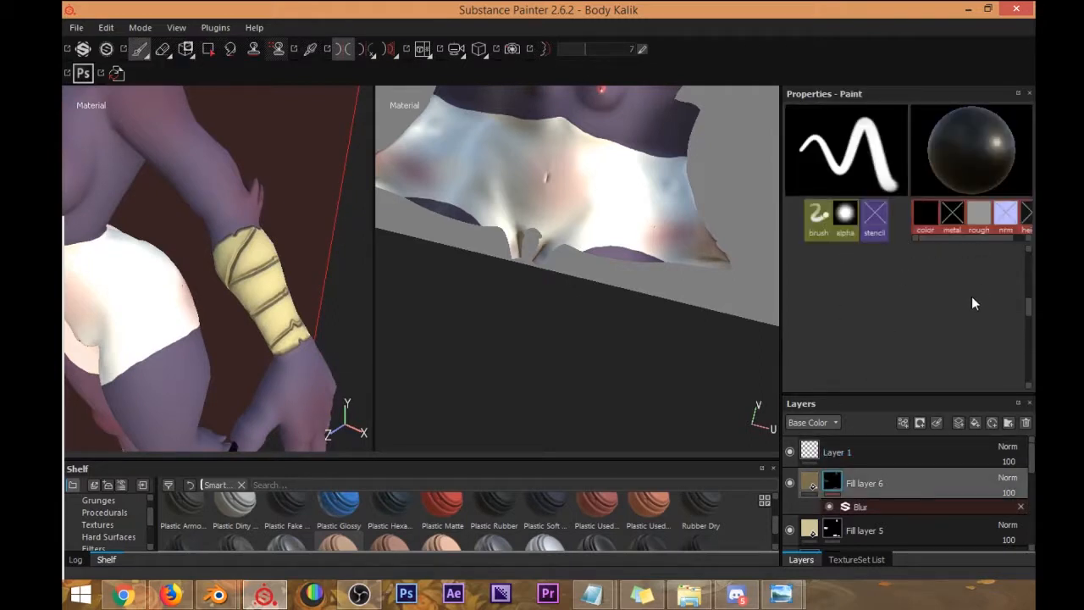
scroll(926, 354, down, 2)
drag(916, 320, 1031, 328)
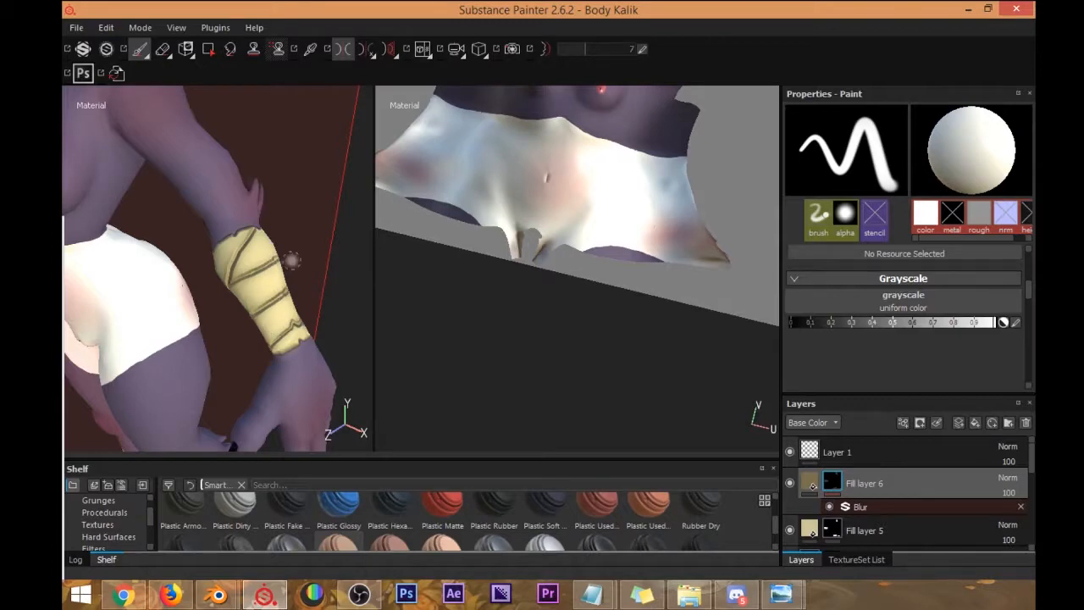
scroll(299, 283, up, 4)
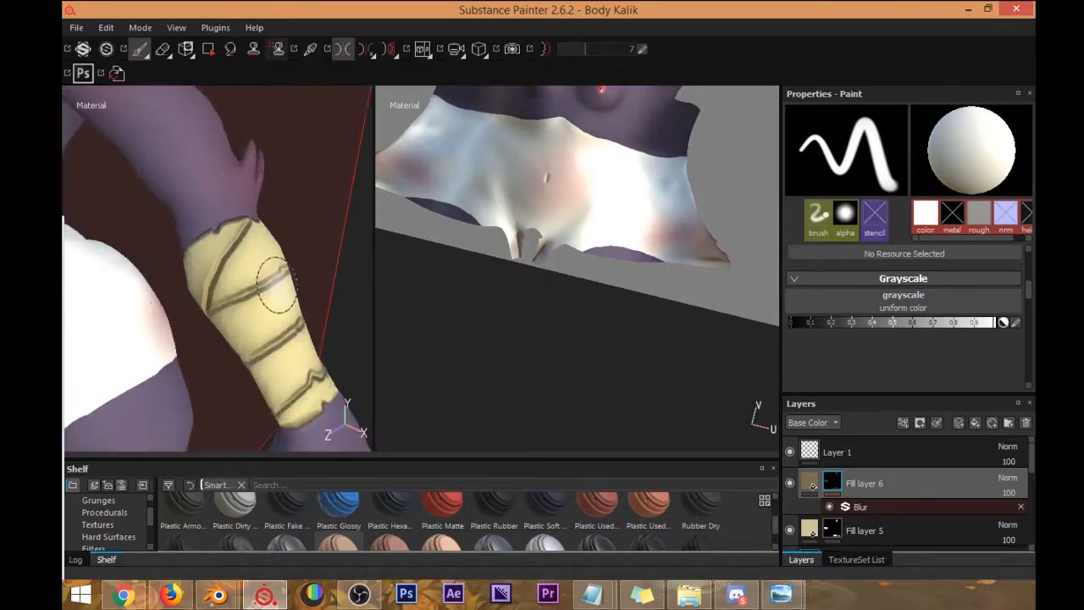
alt+middle_drag(278, 278, 260, 222)
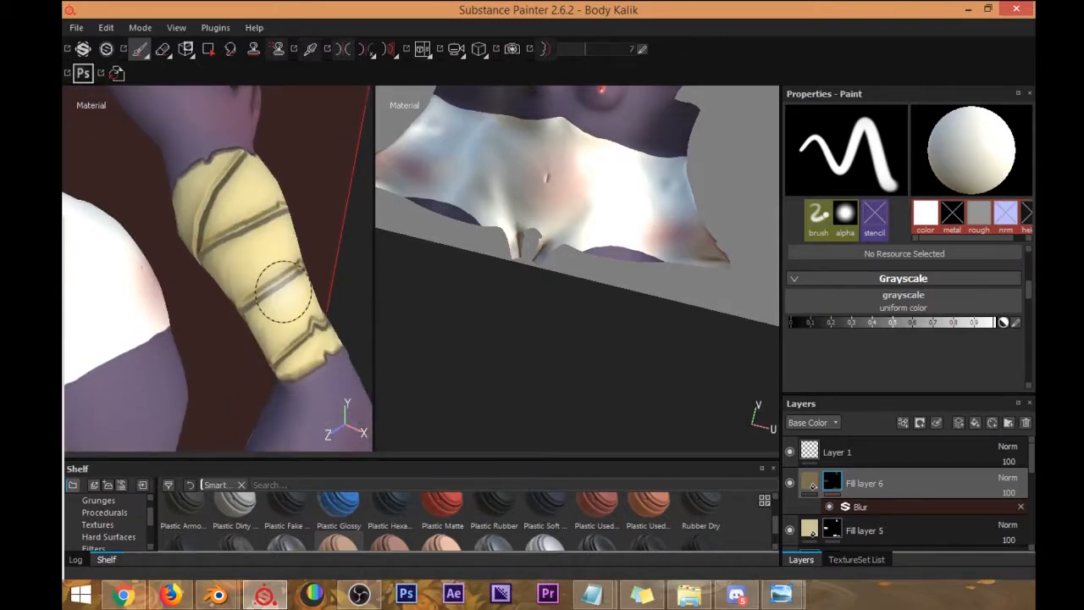
mouse_move(275, 324)
ctrl+right_down()
mouse_move(292, 323)
mouse_move(256, 311)
ctrl+right_up()
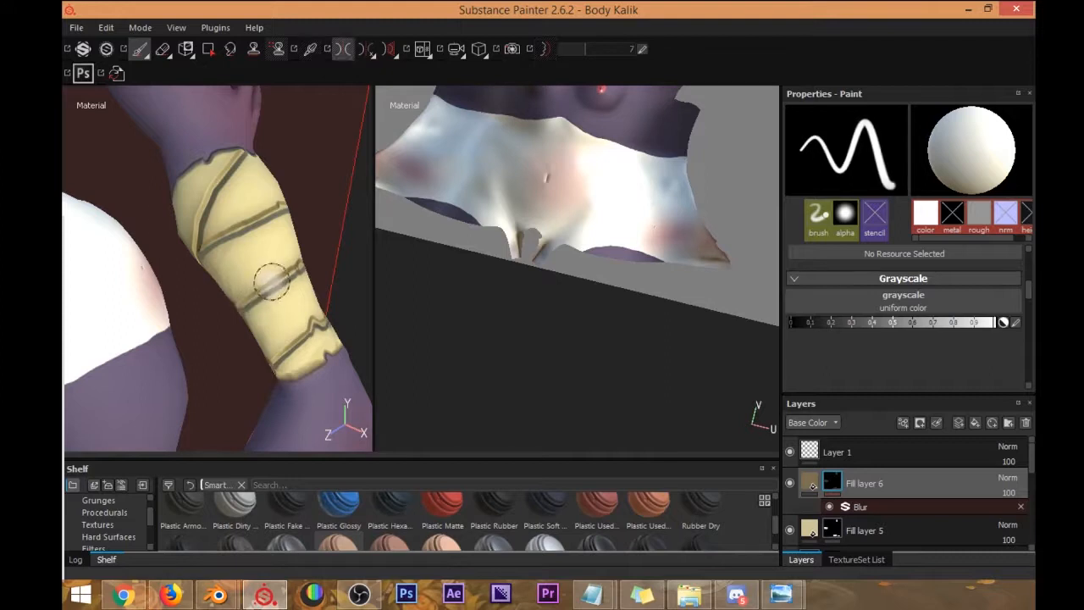
Paint brown shading along the forearm wrap's creases on Fill layer 6's mask, working around the whole arm.
alt+drag(271, 286, 231, 251)
alt+drag(265, 288, 273, 273)
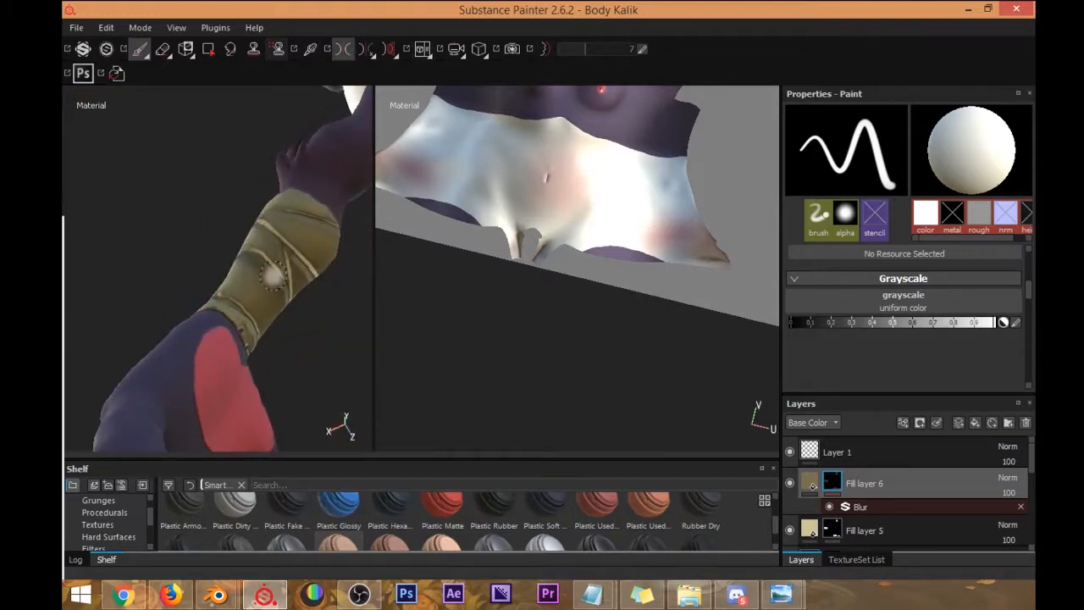
mouse_move(262, 235)
alt+mouse_down()
mouse_move(302, 290)
mouse_move(272, 247)
alt+mouse_up()
alt+drag(228, 196, 287, 205)
alt+drag(221, 260, 268, 255)
alt+drag(302, 218, 274, 232)
key(ctrl)
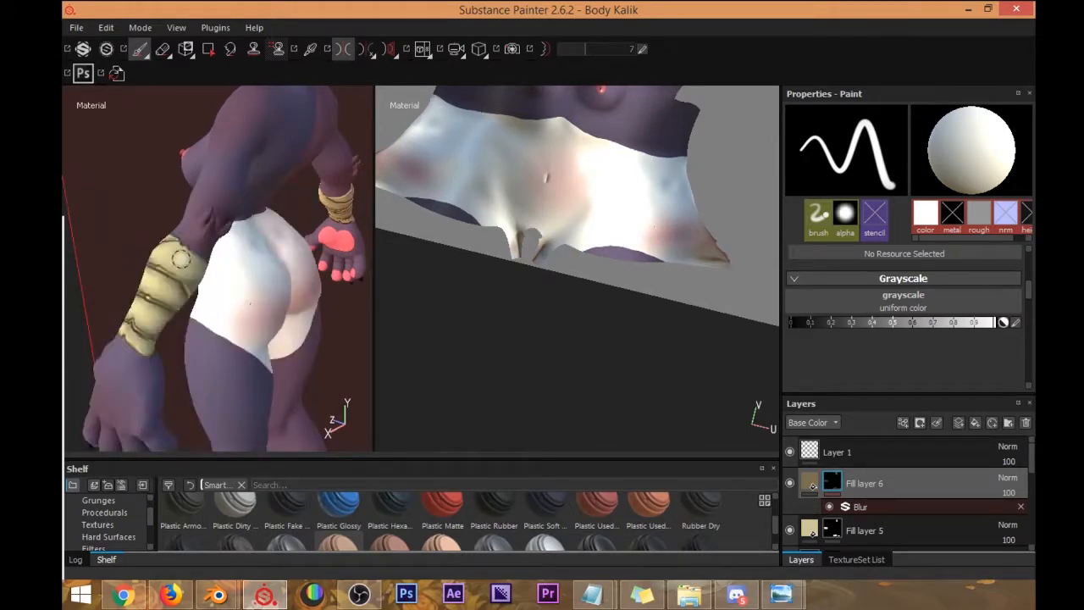
alt+drag(172, 242, 151, 273)
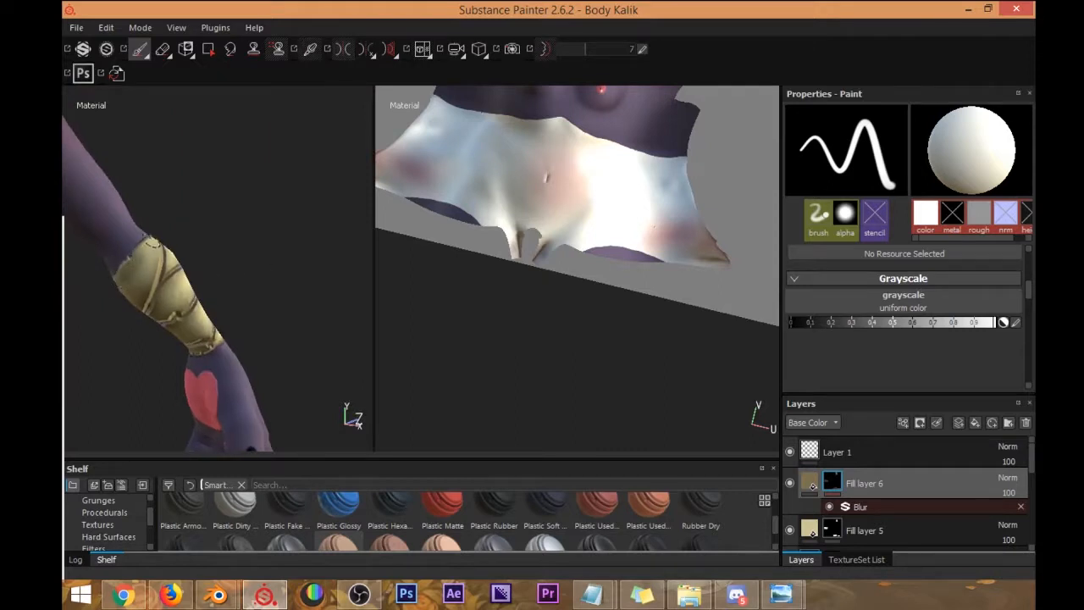
Examine the arm and leg wraps in context on the full character from the side and back.
key(l)
scroll(201, 232, down, 5)
alt+drag(218, 234, 249, 281)
alt+middle_drag(249, 281, 262, 196)
alt+drag(262, 196, 159, 259)
scroll(159, 259, down, 2)
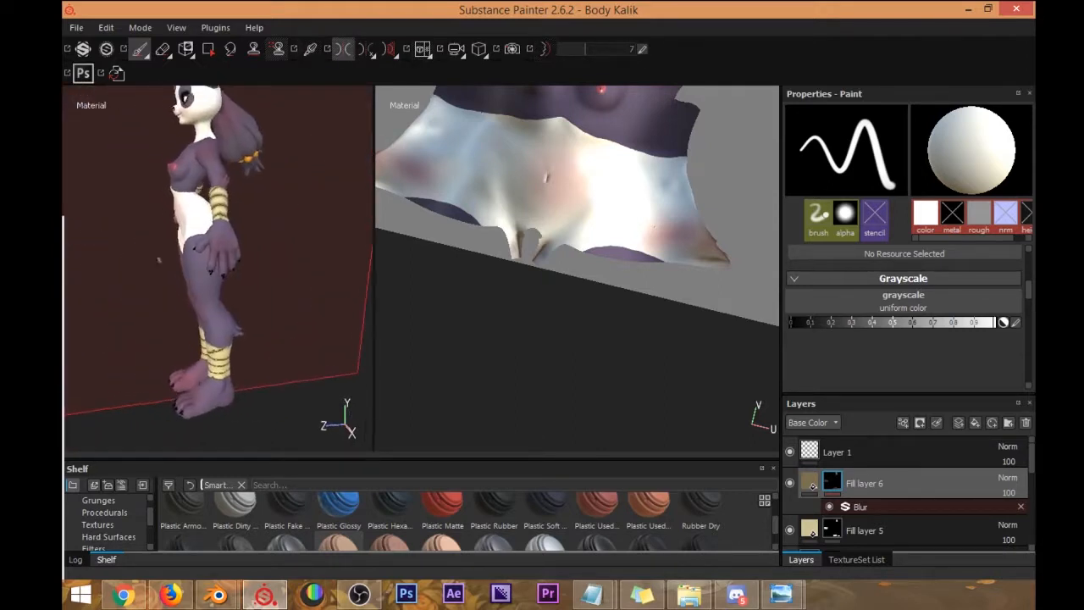
scroll(246, 224, up, 5)
mouse_move(246, 225)
alt+mouse_down()
mouse_move(187, 214)
mouse_move(254, 212)
alt+mouse_up()
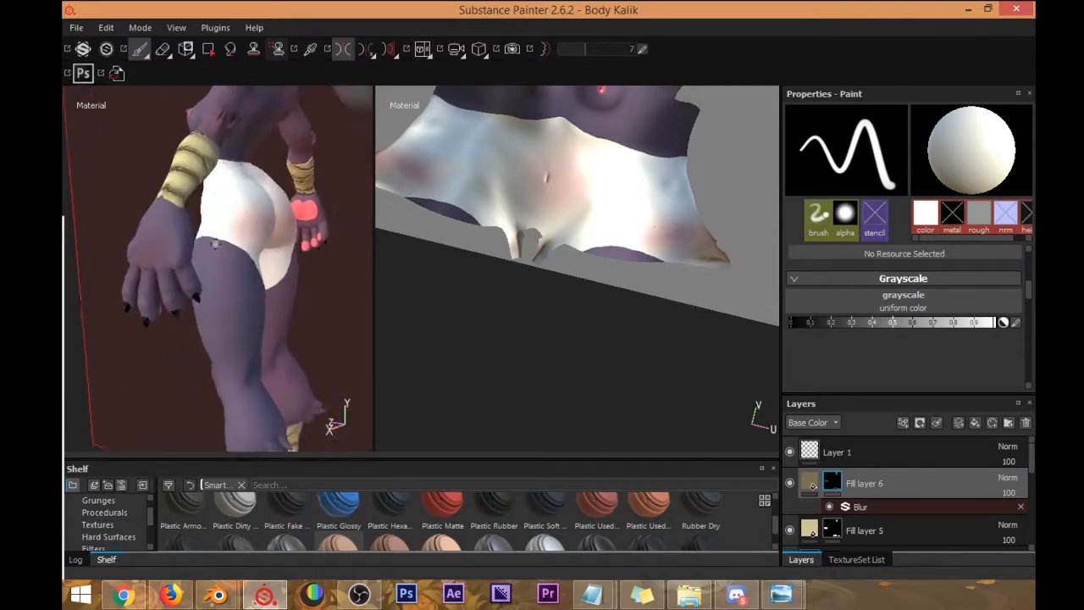
Set Layer 1's brush height to 0 and paint over the small bump on the character's buttock to flatten it.
scroll(276, 211, up, 3)
alt+middle_drag(276, 211, 216, 226)
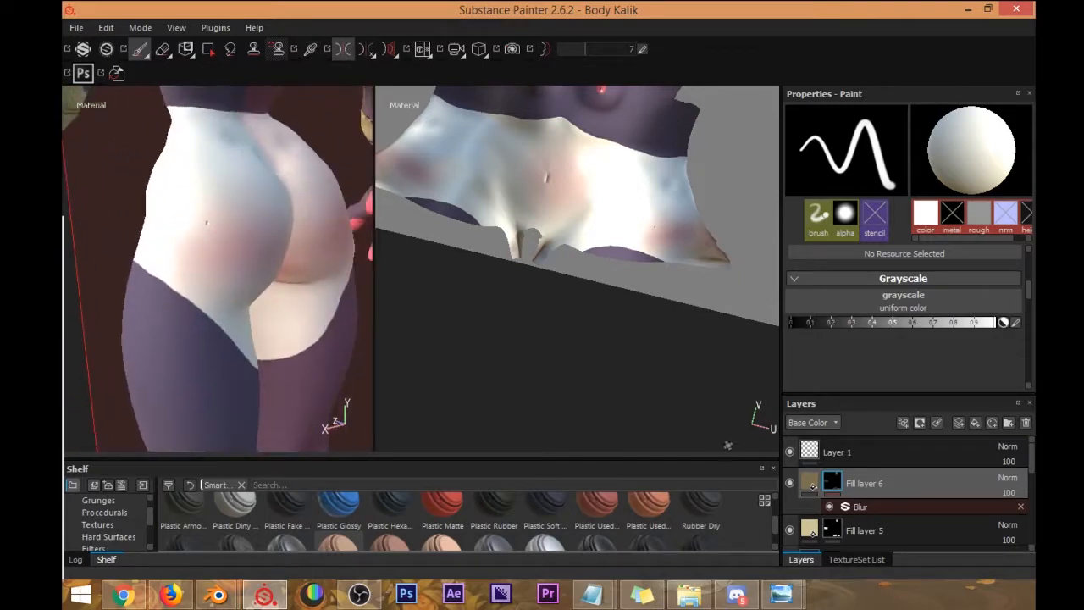
click(815, 451)
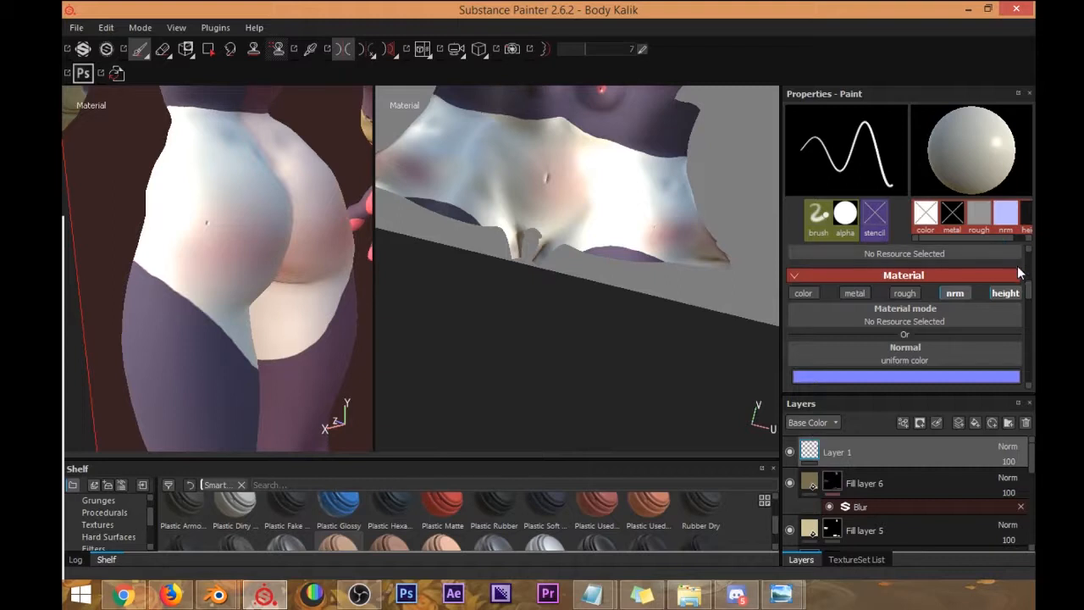
scroll(1029, 292, down, 3)
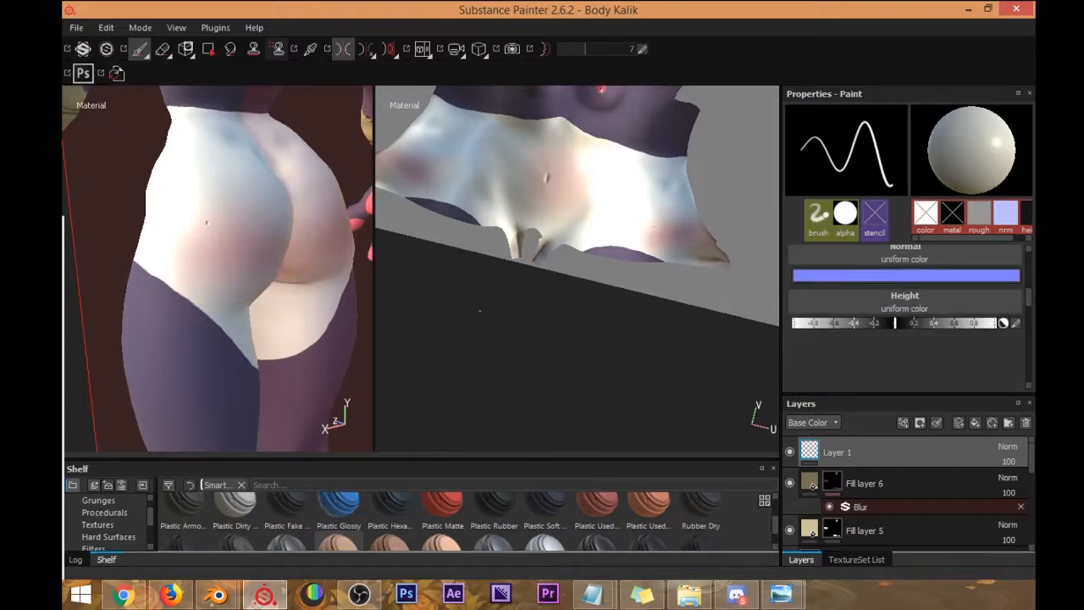
key(l)
click(1013, 325)
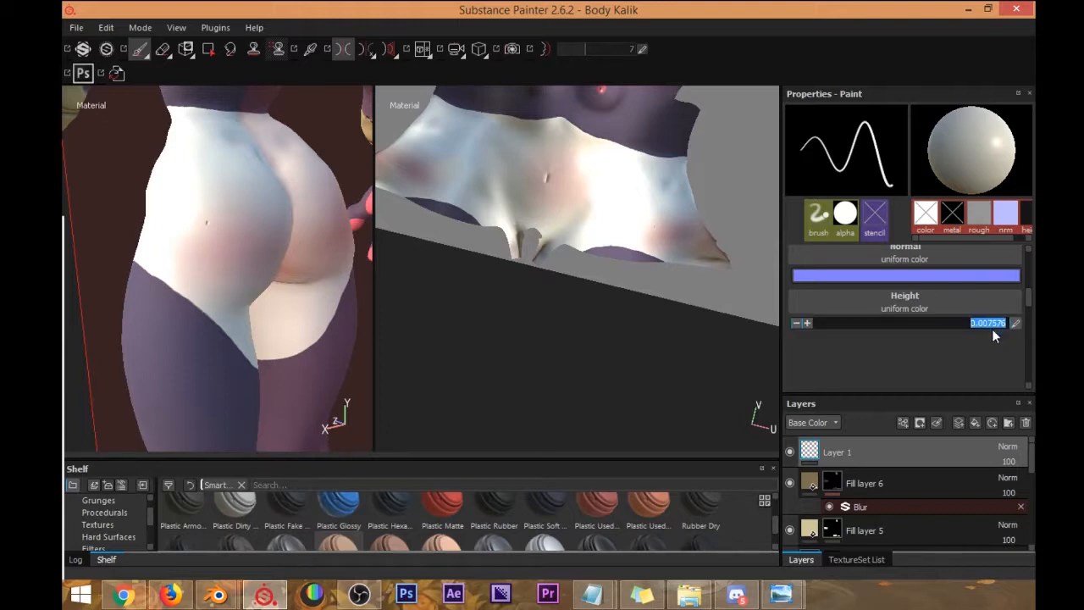
text(0)
key(Return)
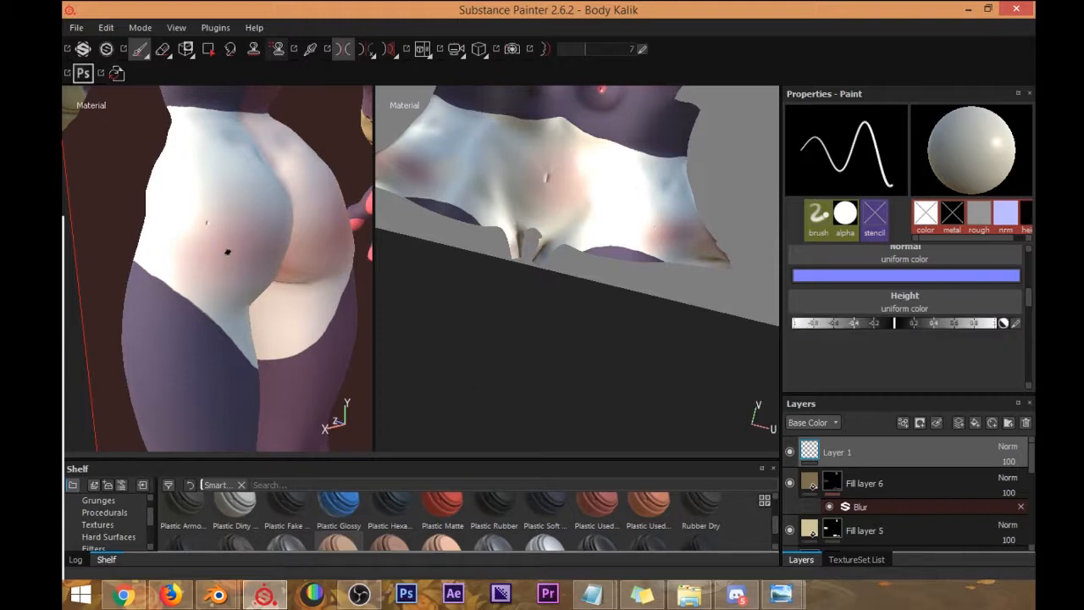
key(l)
key(l)
scroll(174, 294, up, 5)
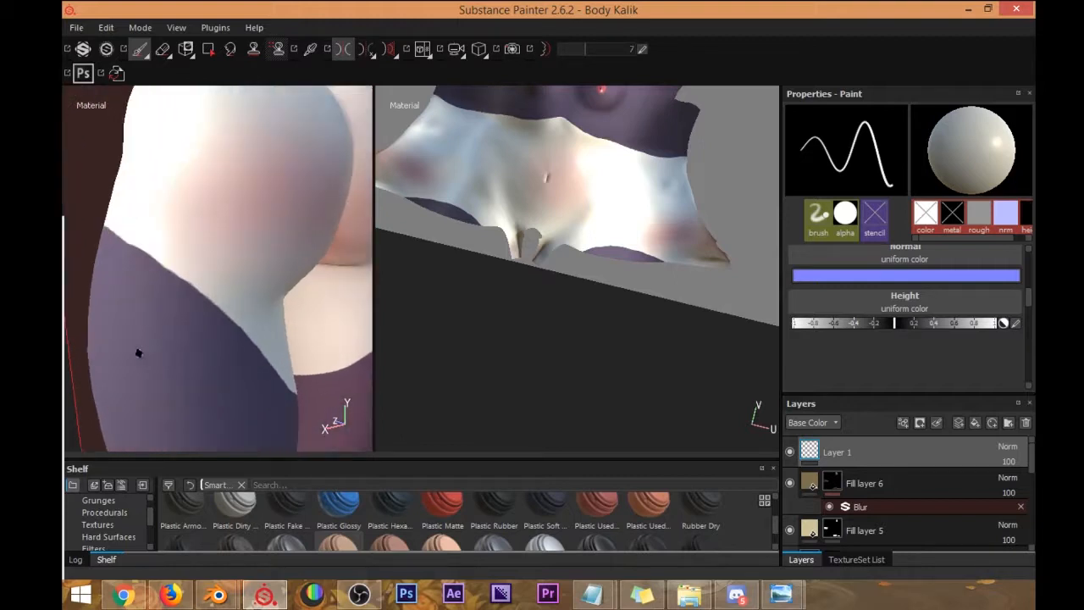
key(l)
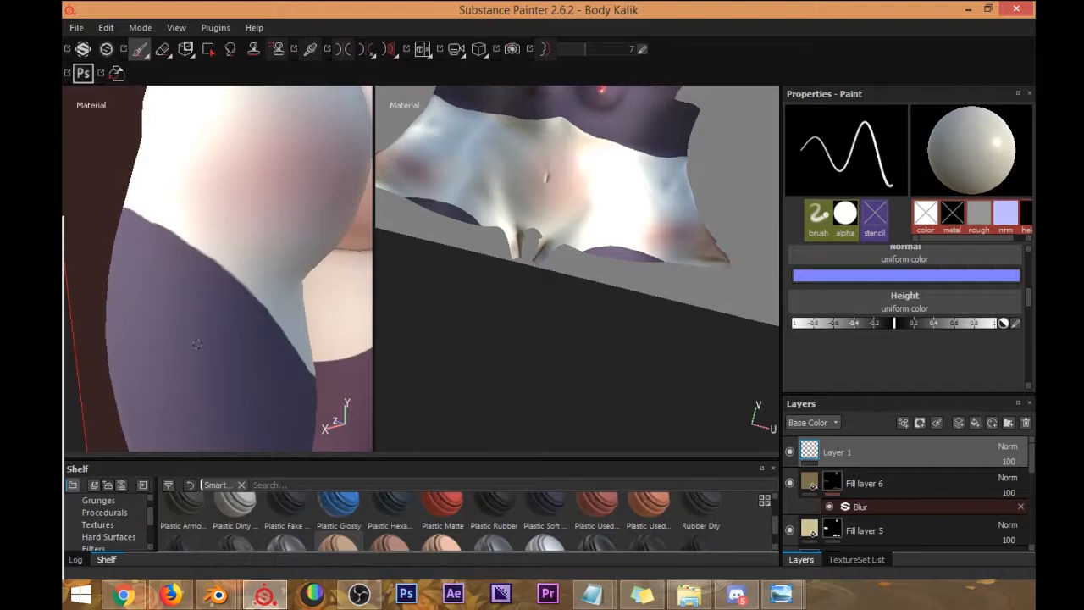
key(l)
Examine the textured body from the hips and legs up to the full figure, looking for leftover flaws.
alt+drag(202, 315, 318, 254)
scroll(243, 262, down, 2)
scroll(243, 261, down, 1)
alt+drag(243, 262, 239, 245)
alt+middle_drag(239, 237, 213, 201)
alt+drag(214, 200, 175, 207)
alt+middle_drag(271, 306, 260, 243)
scroll(260, 243, down, 1)
scroll(260, 243, up, 4)
alt+drag(260, 243, 260, 220)
scroll(263, 219, down, 4)
alt+drag(225, 188, 246, 192)
alt+middle_drag(238, 125, 239, 273)
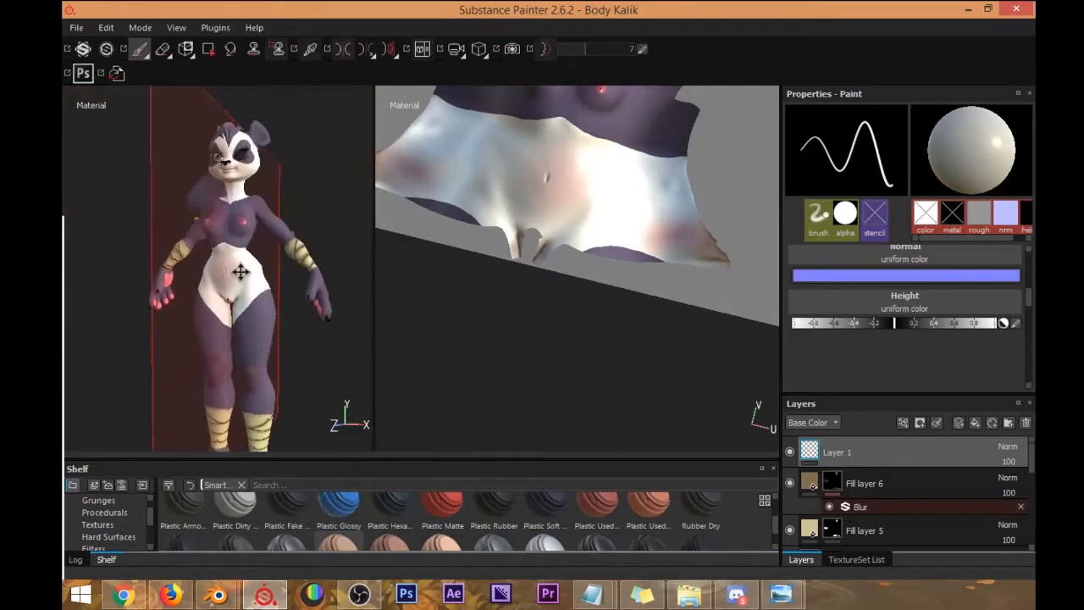
Turn off the symmetry and save the project.
alt+drag(240, 273, 273, 291)
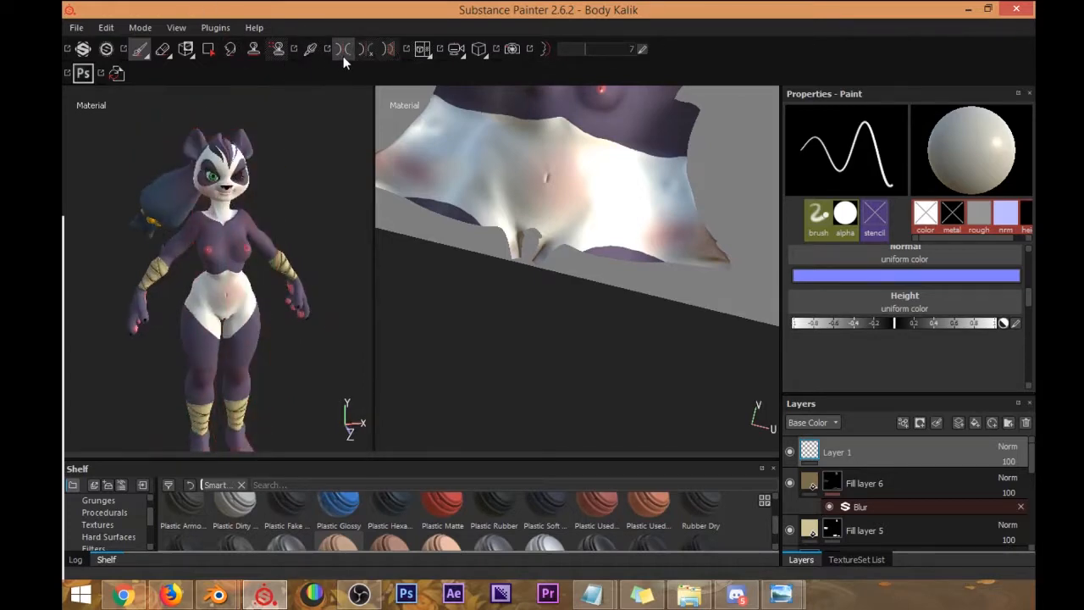
mouse_move(203, 181)
alt+mouse_down()
mouse_move(140, 179)
mouse_move(209, 178)
alt+mouse_up()
click(78, 31)
click(112, 148)
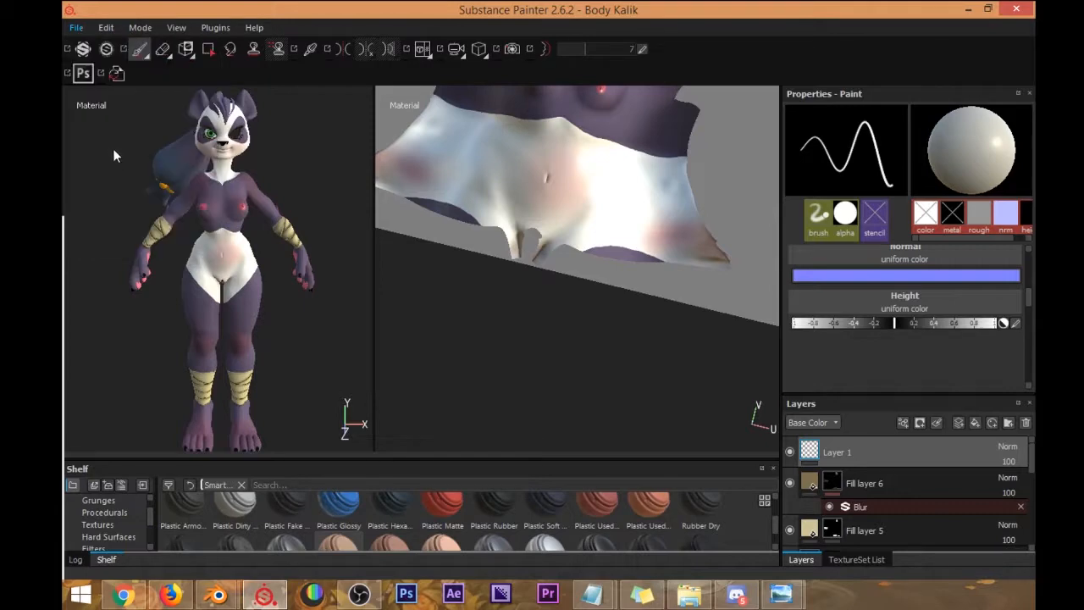
Switch to File Explorer and copy all the exported texture files in the Texture folder.
click(688, 595)
scroll(792, 423, down, 2)
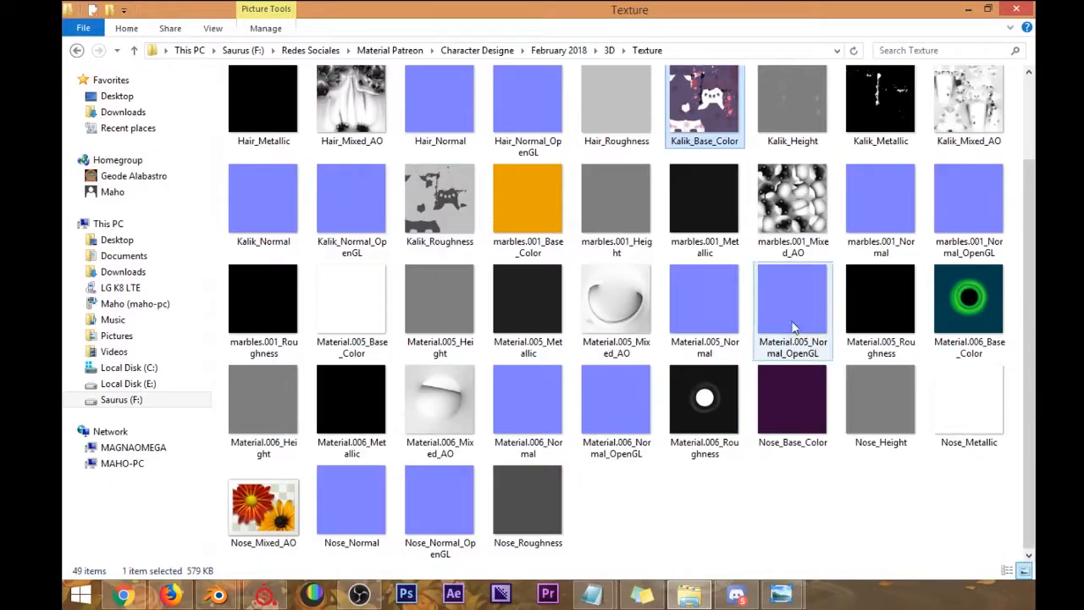
drag(964, 513, 222, 68)
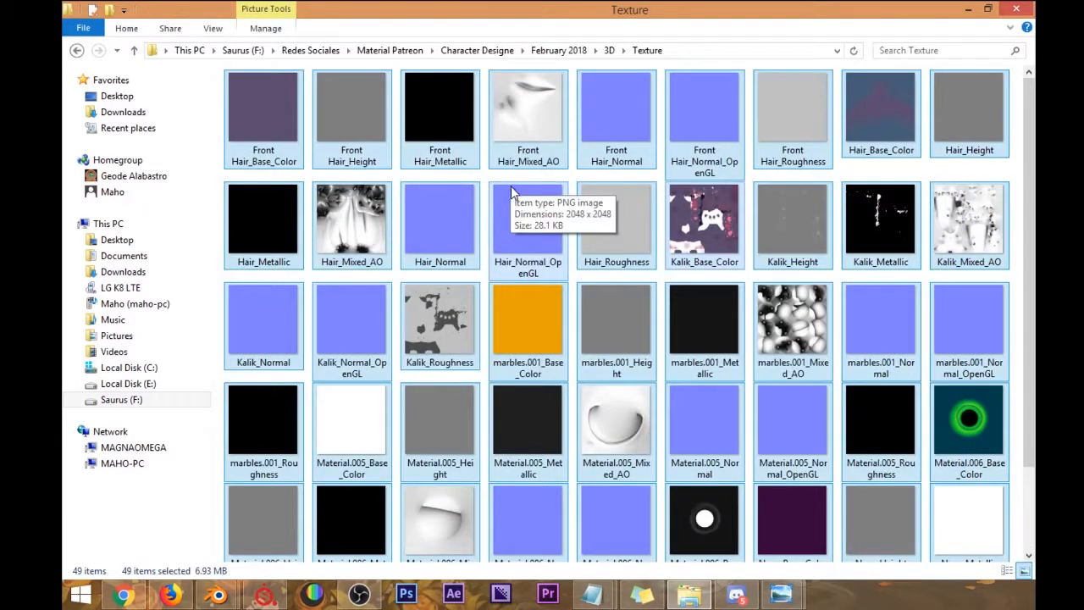
scroll(510, 185, down, 1)
Create a folder named Nude Version inside the Texture folder and open it.
right_click(621, 513)
mouse_move(576, 489)
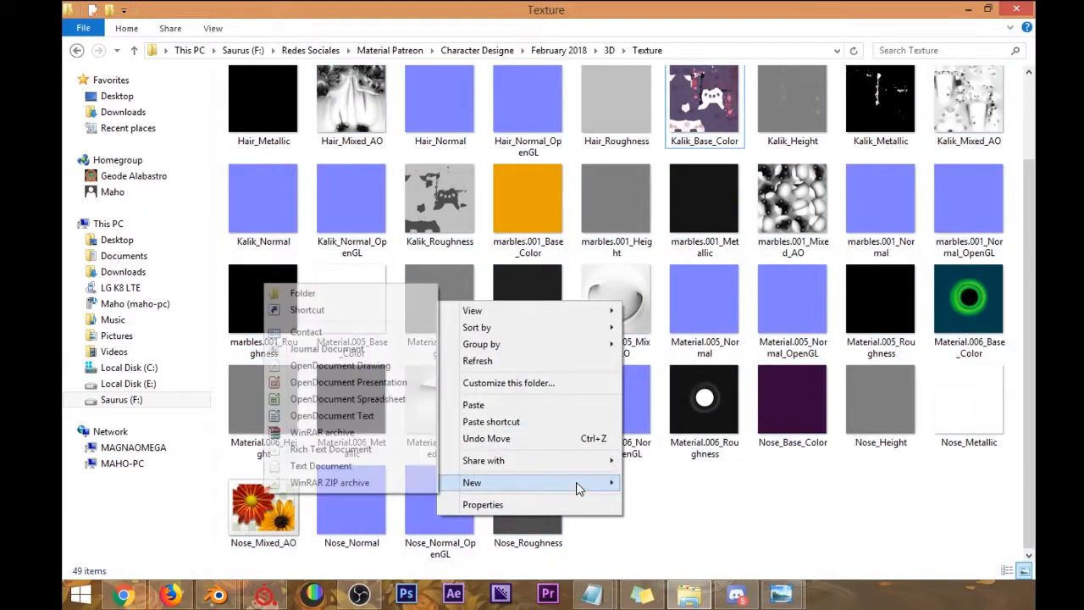
click(398, 294)
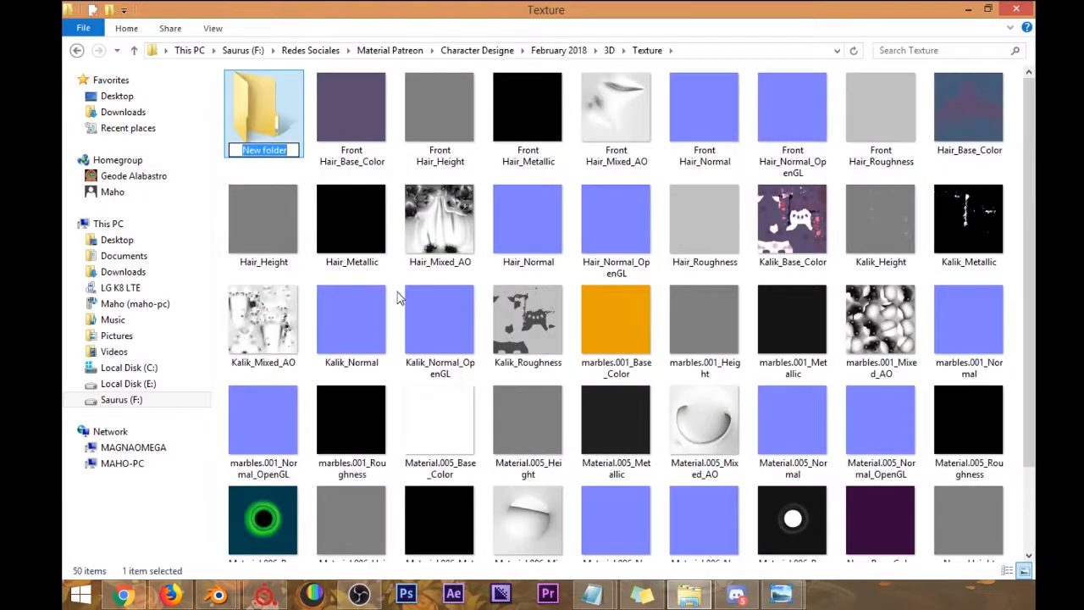
text(Nude Vestio)
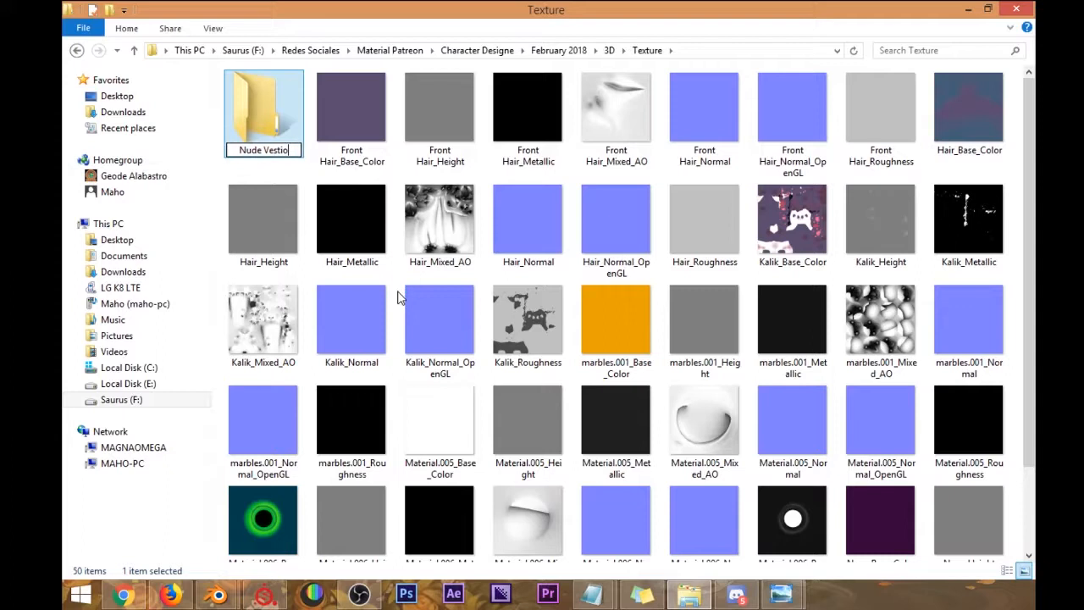
text( Version)
key(Return)
key(Return)
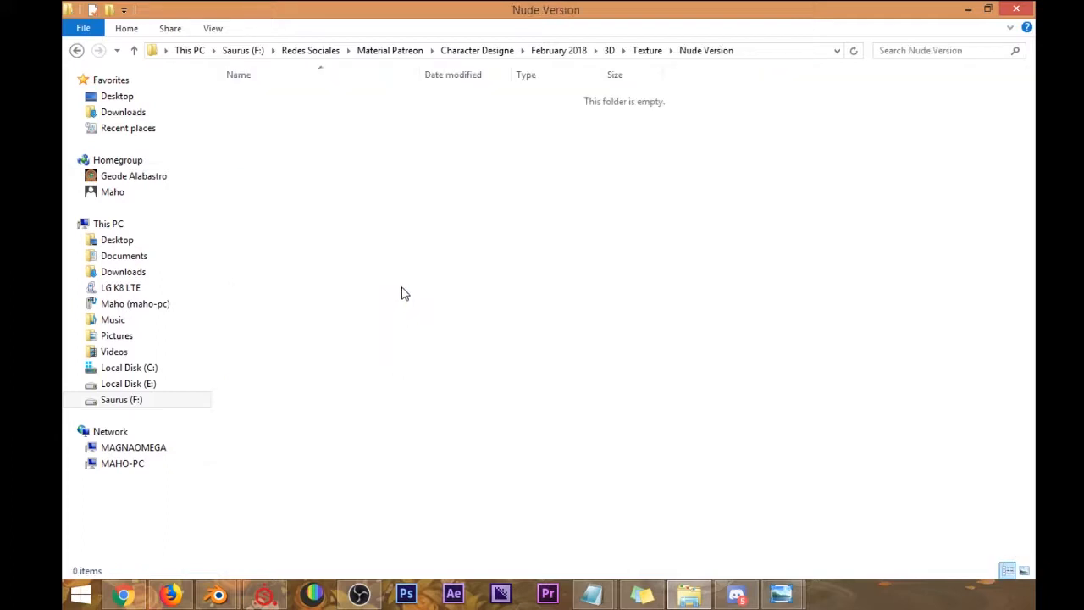
Paste the copied texture files into the Nude Version folder and return to the Texture folder.
right_click(402, 293)
click(315, 391)
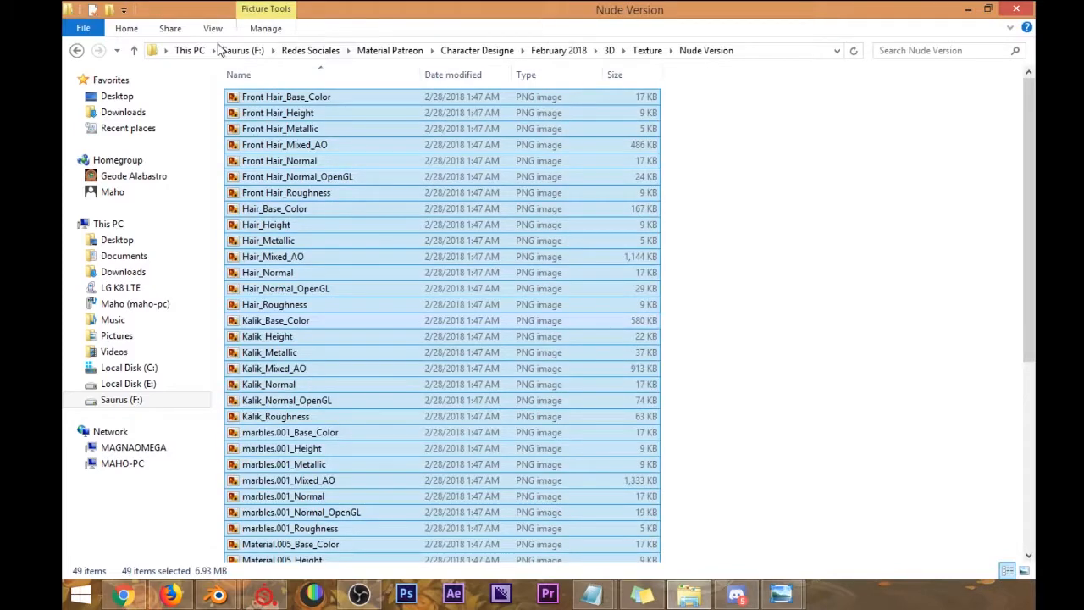
click(77, 50)
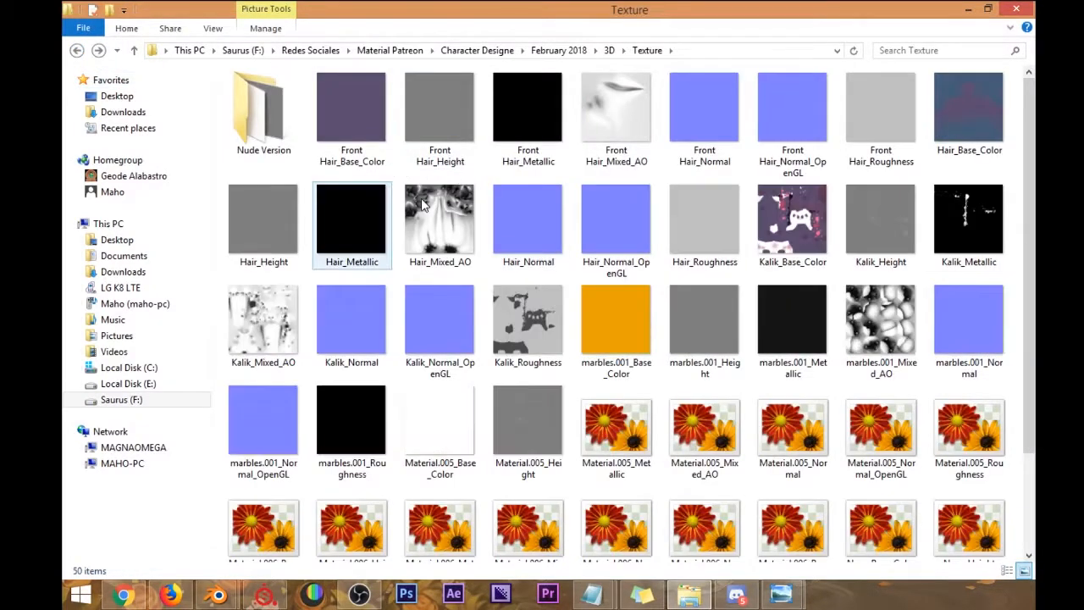
Look through the texture files in the Texture folder, checking the Kalik_Base_Color image.
scroll(581, 265, down, 2)
scroll(583, 264, up, 2)
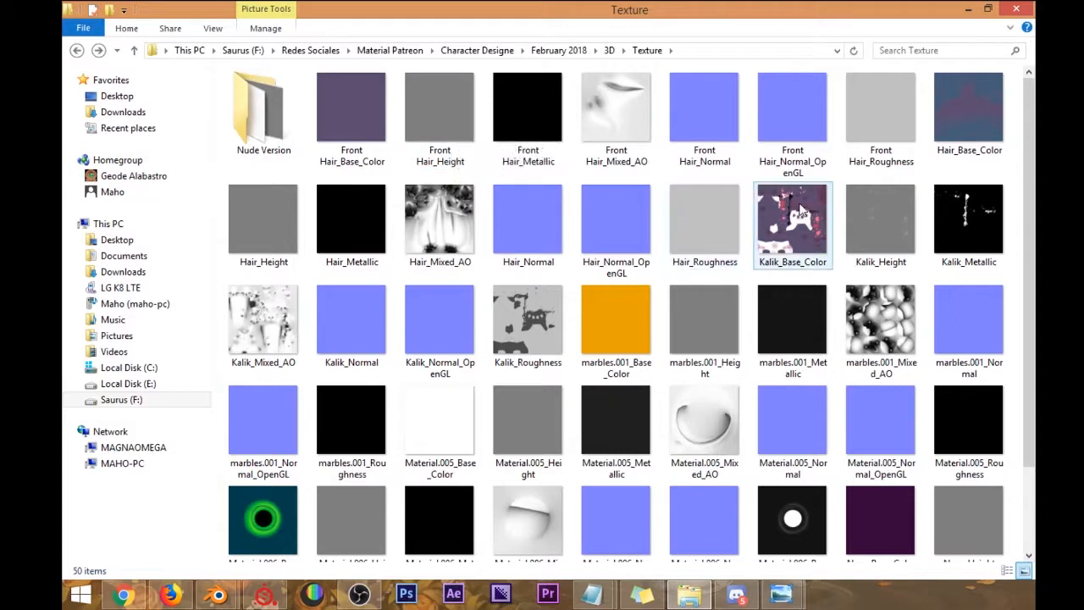
click(803, 237)
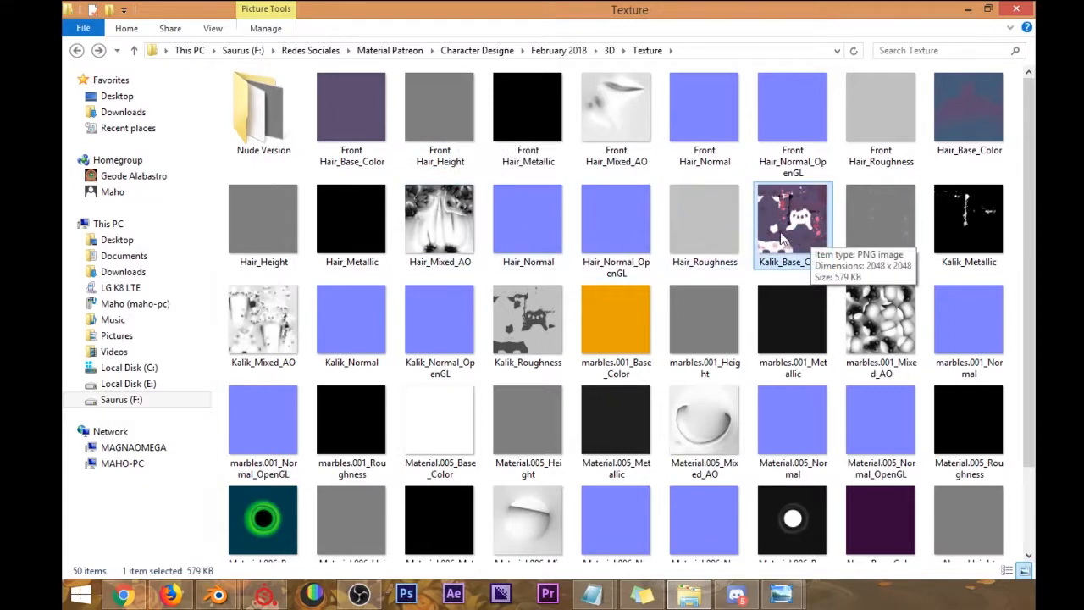
scroll(809, 259, down, 1)
scroll(804, 271, up, 1)
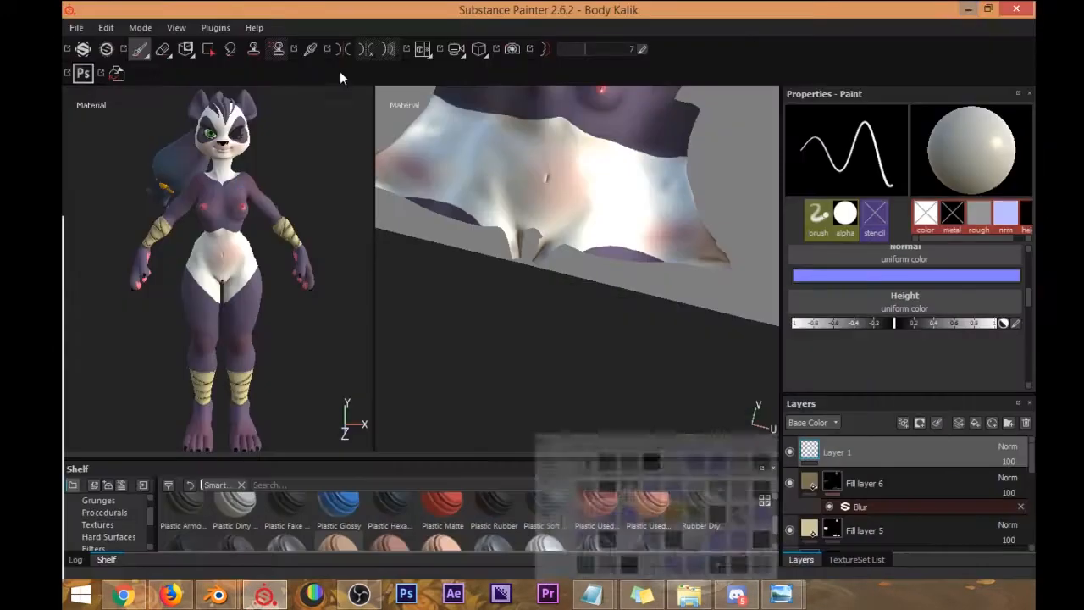
Put the image viewer away and save the Body Kalik project.
click(968, 8)
click(76, 27)
click(117, 147)
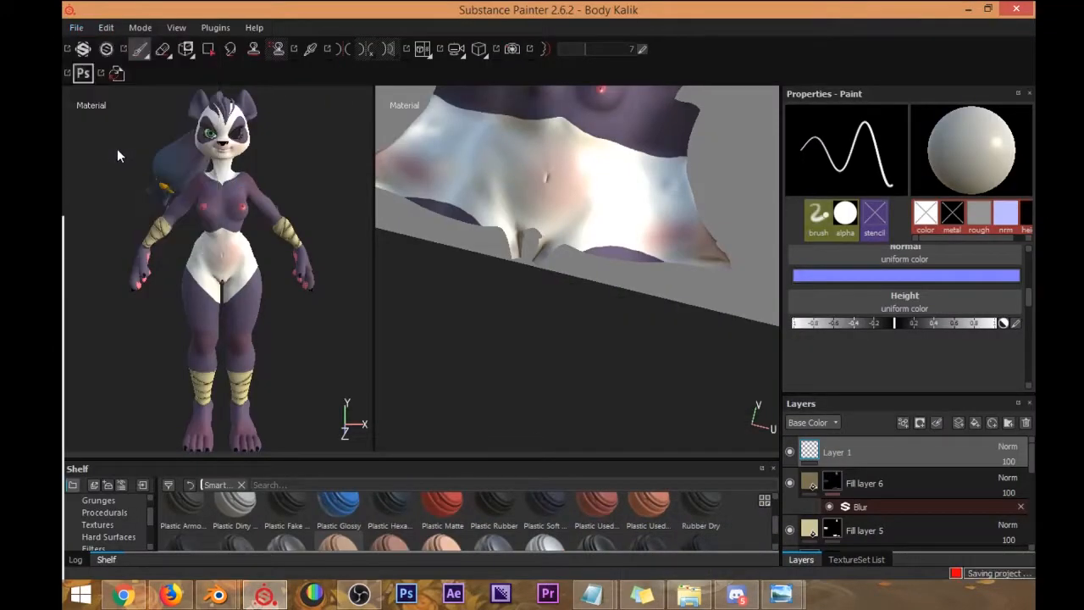
Start a texture export and leave only the Kalik texture set included.
click(76, 27)
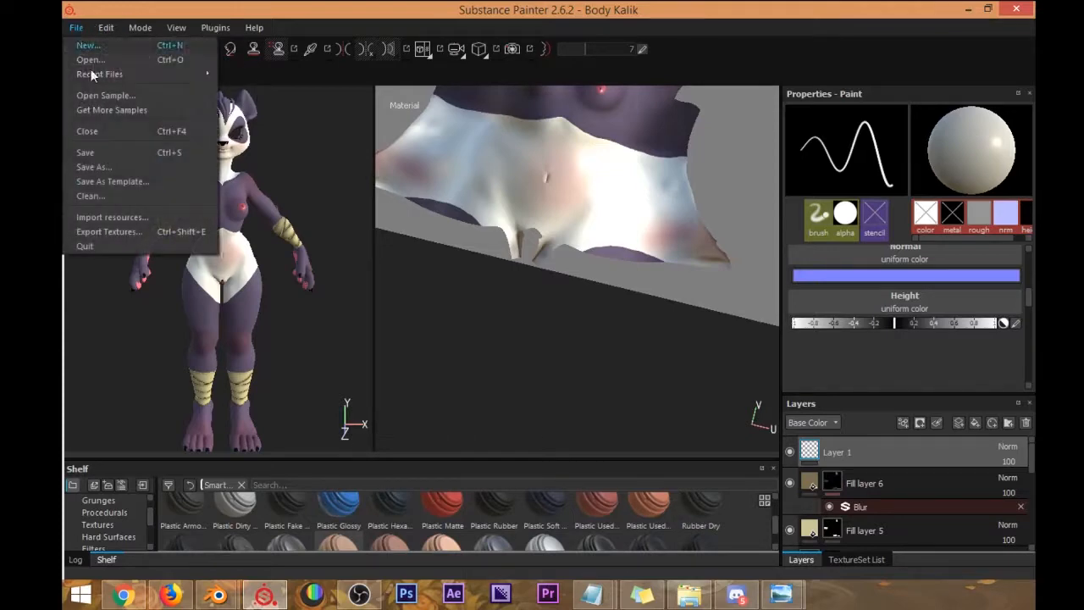
click(136, 231)
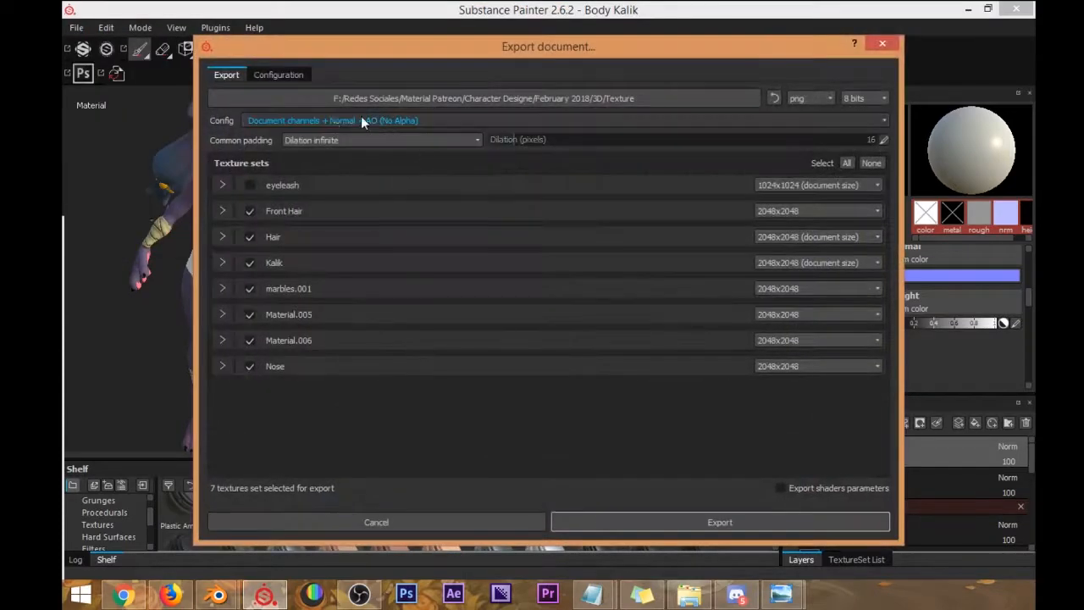
click(249, 211)
click(249, 238)
click(248, 289)
click(249, 314)
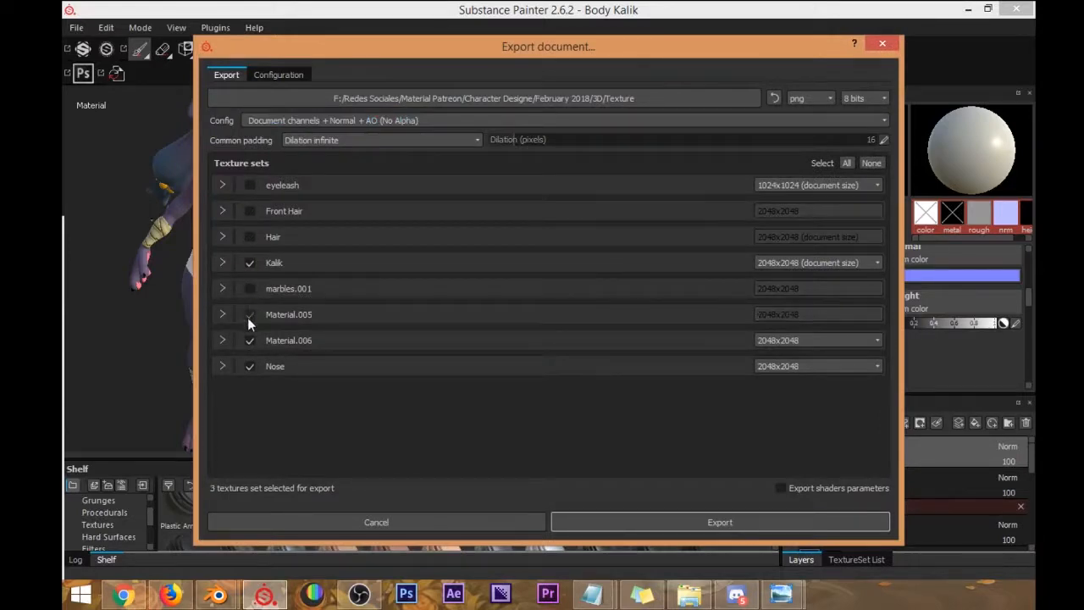
click(249, 340)
click(249, 366)
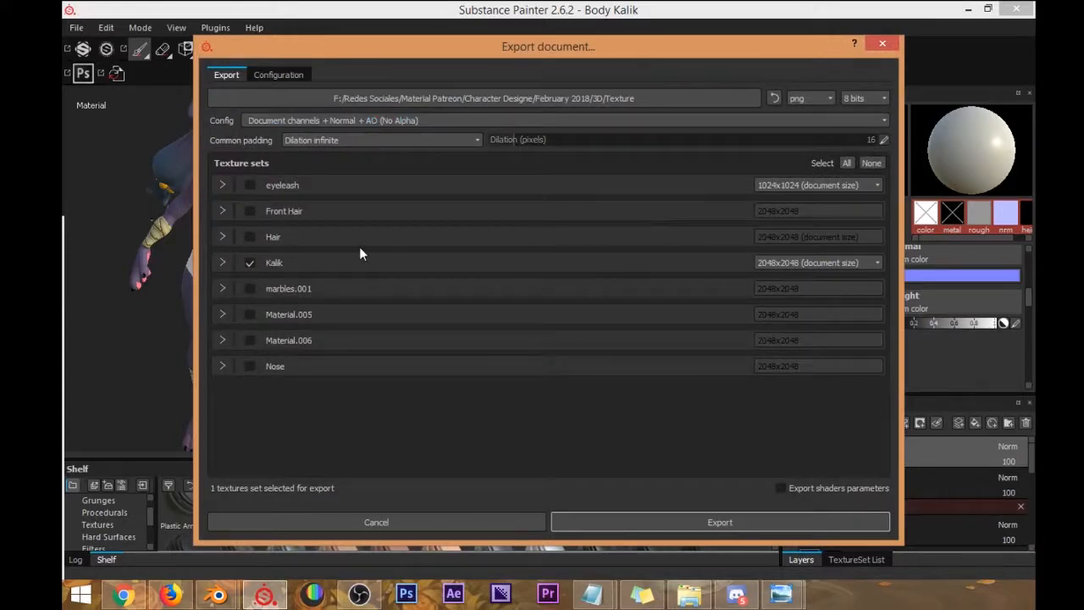
Review the maps in the Kalik set and export them as 8-bit PNG files to the Texture folder.
click(222, 263)
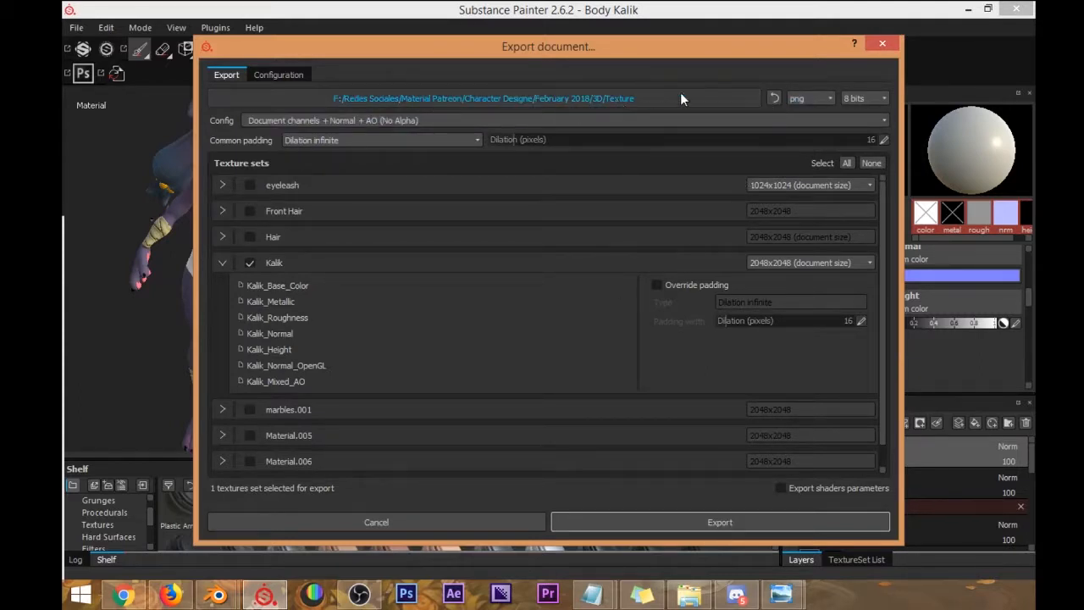
click(697, 521)
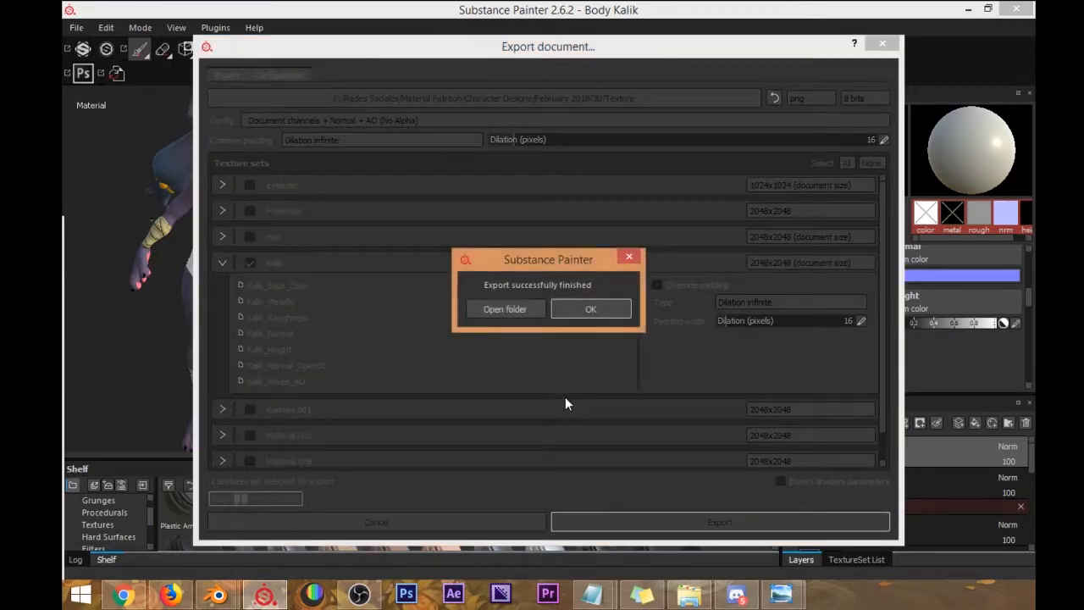
click(590, 309)
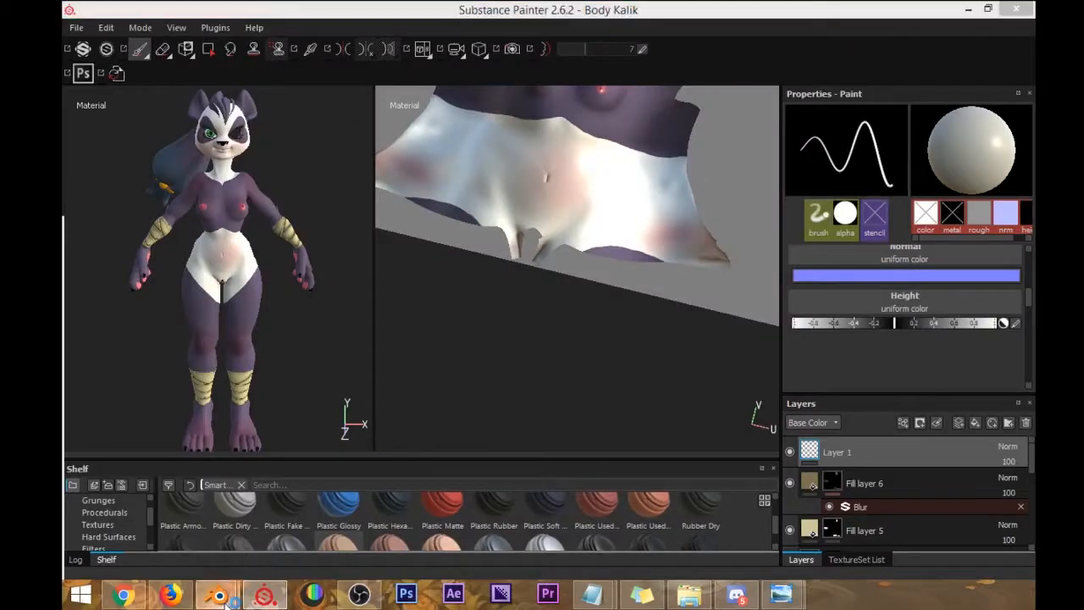
Switch to Blender and show the Kalik material of the character's body mesh.
mouse_move(218, 594)
click(182, 514)
scroll(488, 224, up, 4)
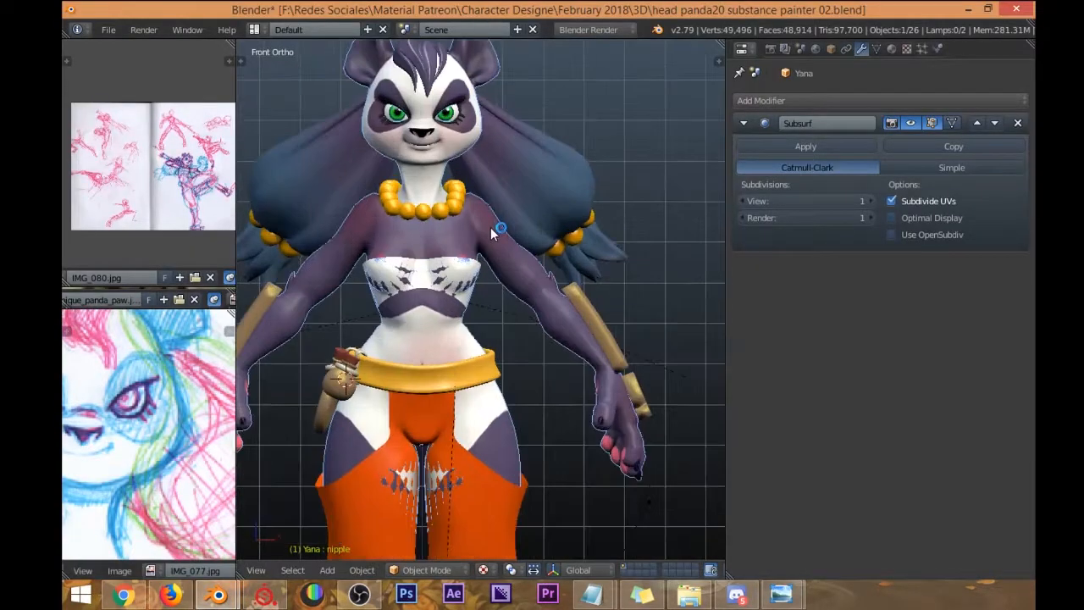
scroll(491, 227, down, 3)
right_click(501, 244)
middle_drag(502, 243, 502, 257)
right_click(501, 257)
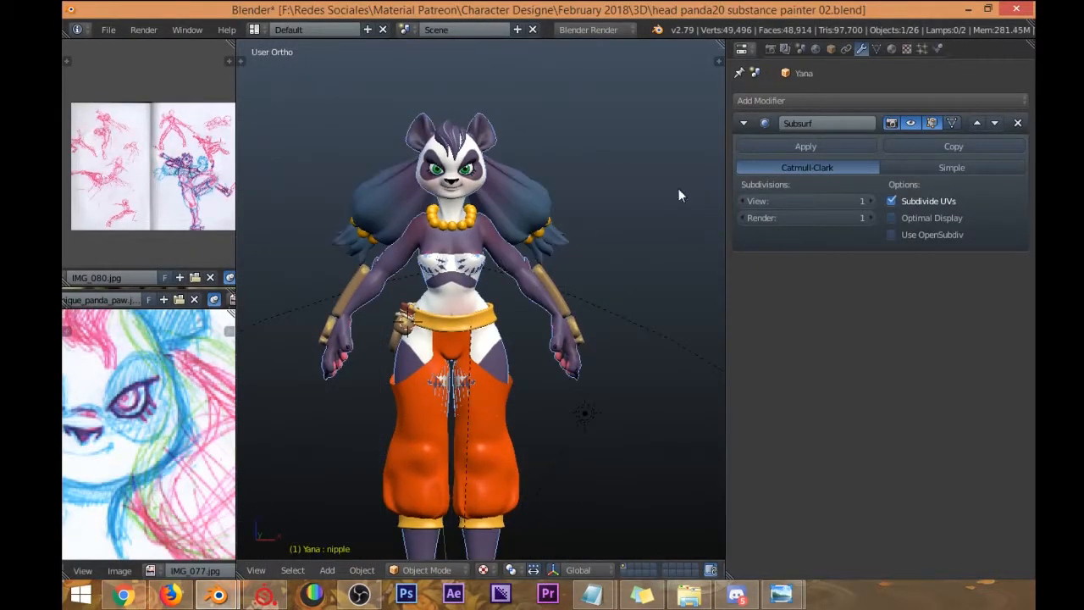
click(891, 49)
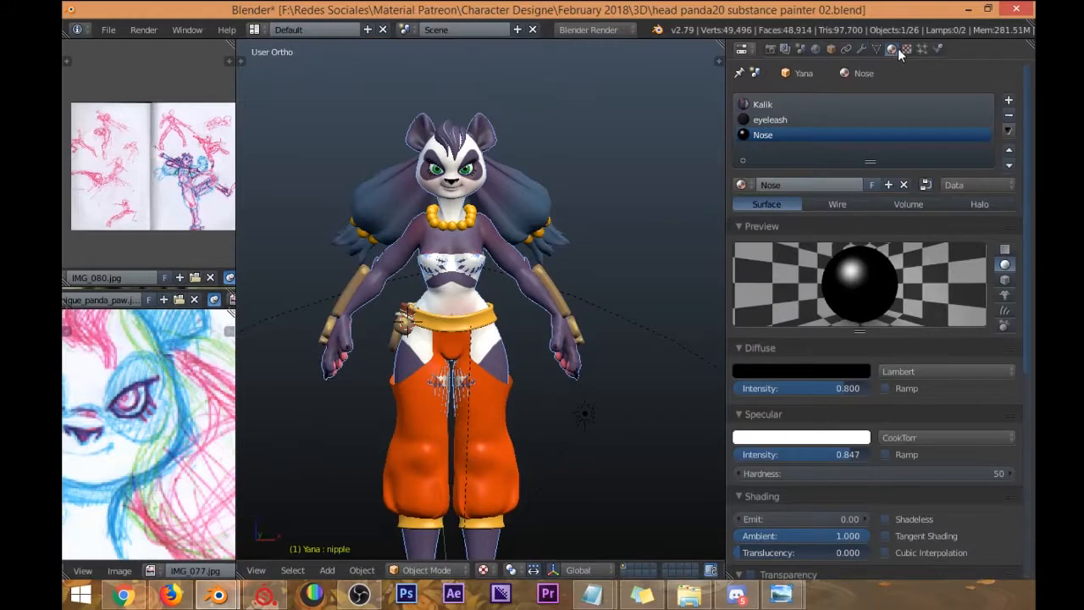
click(785, 105)
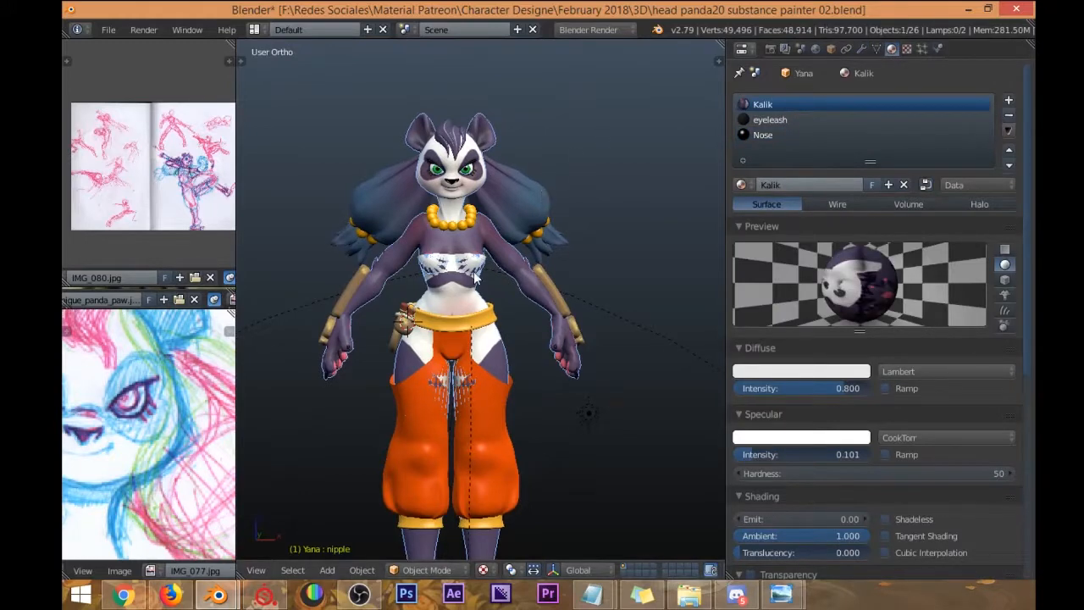
Hide the torn white chest wrap so the body texture underneath can be seen.
right_click(475, 279)
key(h)
scroll(472, 269, up, 2)
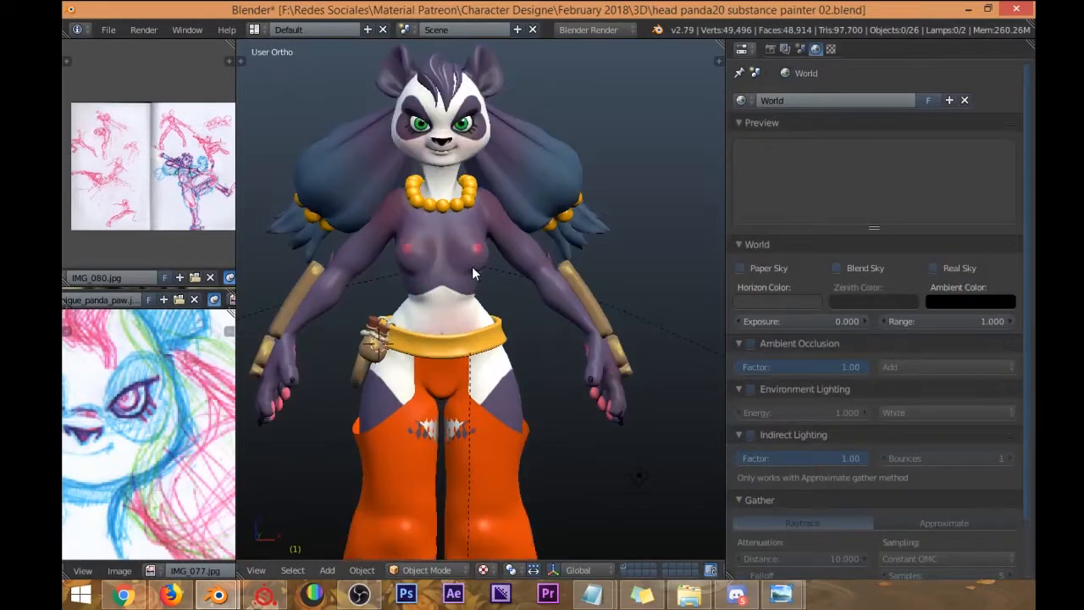
middle_drag(472, 268, 498, 258)
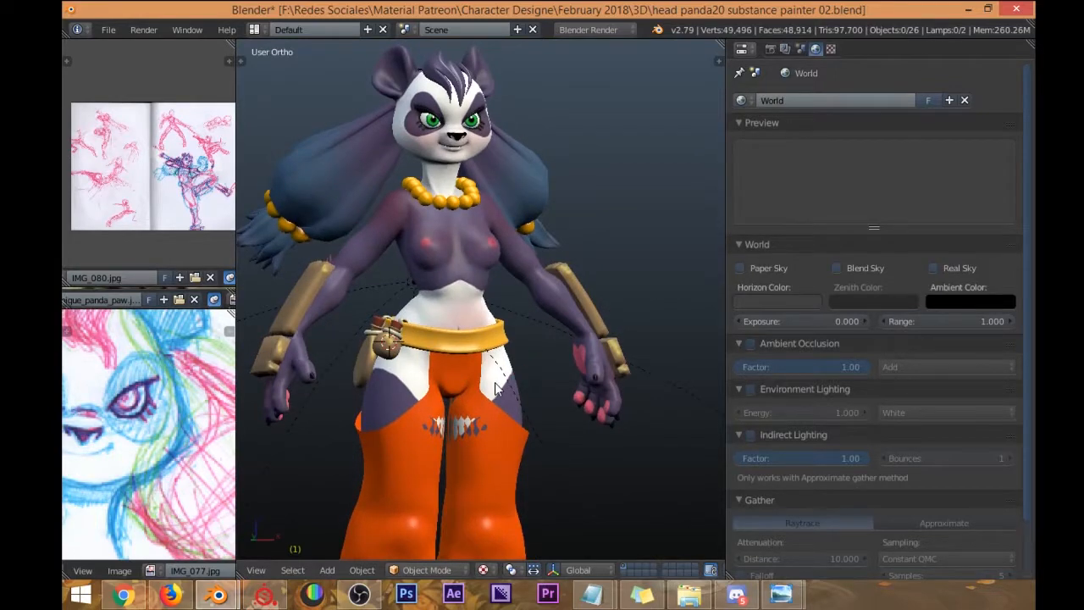
Select the body mesh again and reload the Kalik_Base_Color.png image in its Tex texture.
scroll(497, 387, down, 4)
right_click(498, 396)
scroll(499, 386, up, 4)
right_click(461, 239)
shift+middle_drag(461, 239, 459, 286)
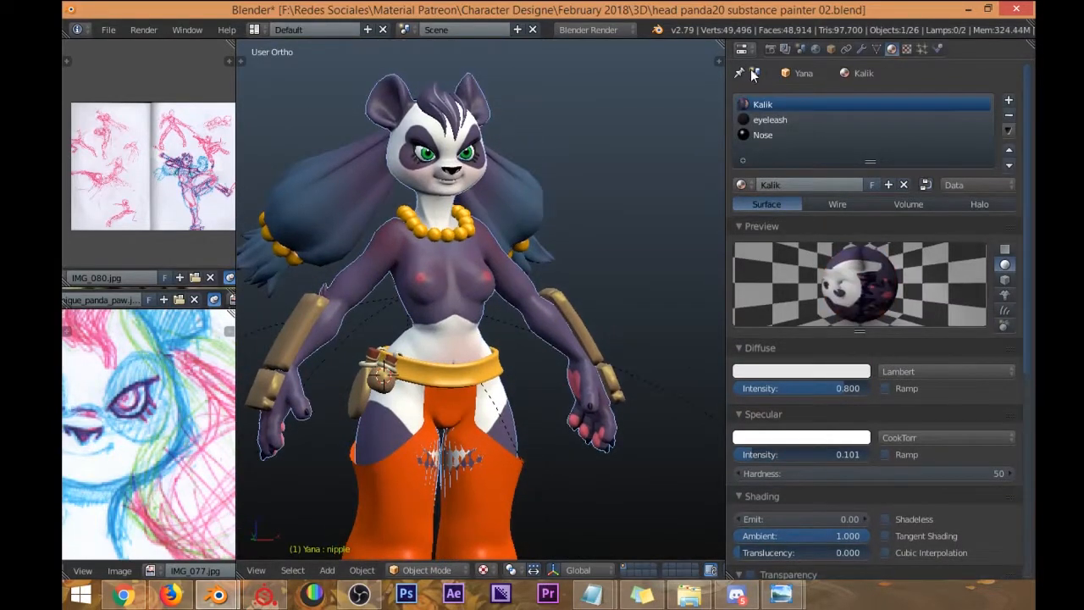
click(906, 49)
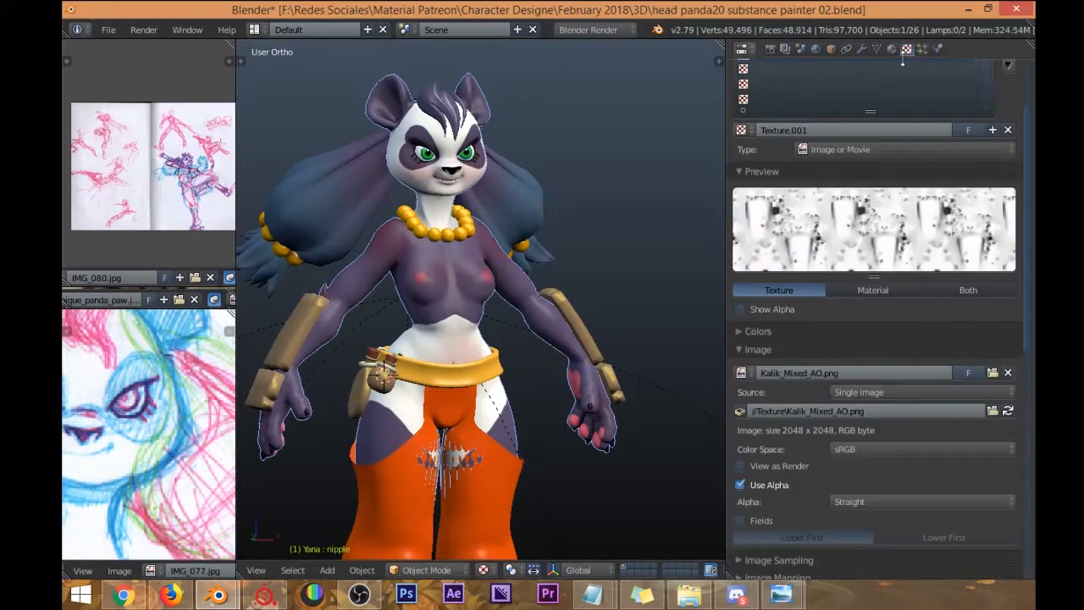
click(767, 102)
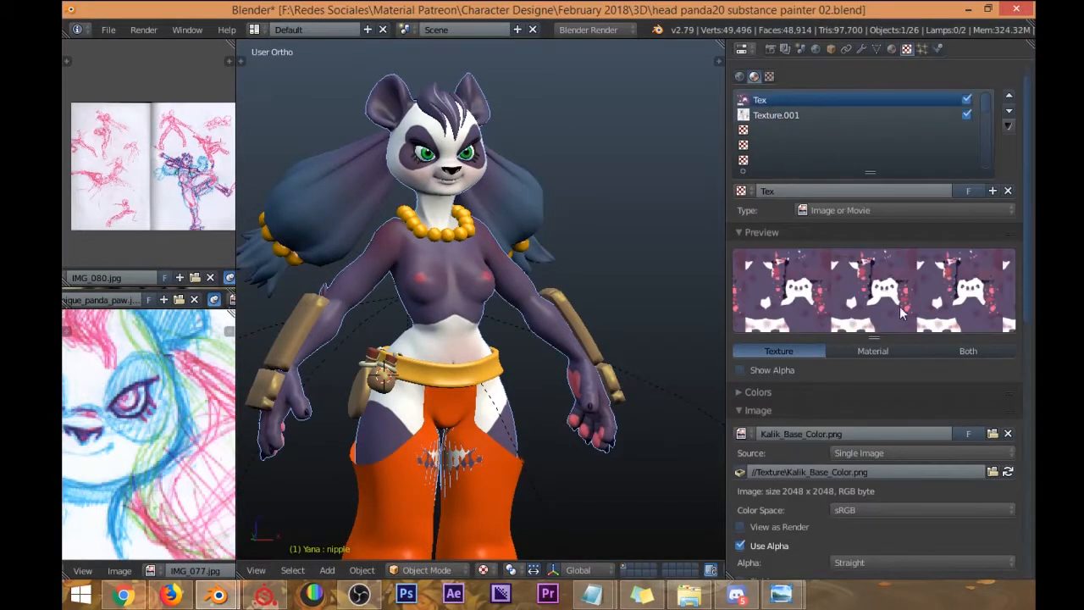
click(1007, 471)
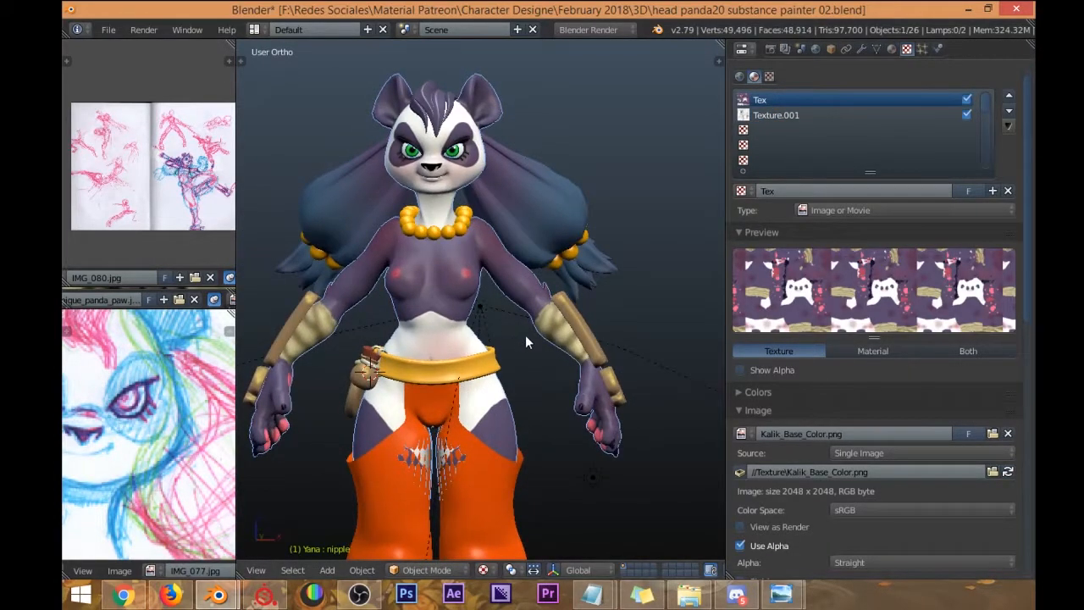
Create a new image texture in the third texture slot of the Kalik material.
scroll(527, 337, up, 6)
scroll(578, 334, down, 4)
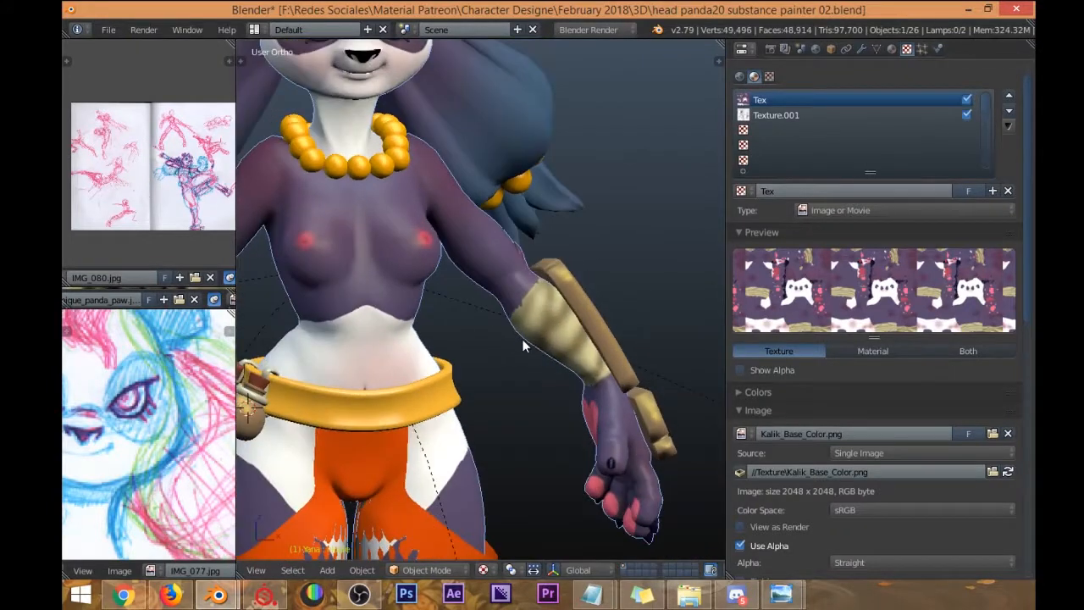
scroll(553, 363, up, 2)
scroll(554, 364, up, 2)
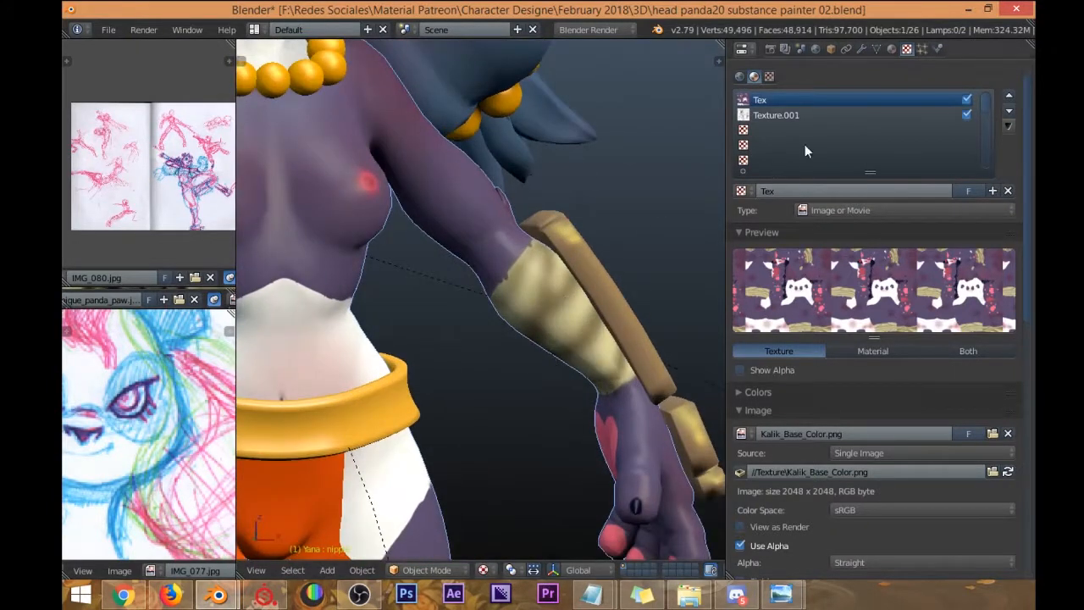
click(789, 116)
click(762, 130)
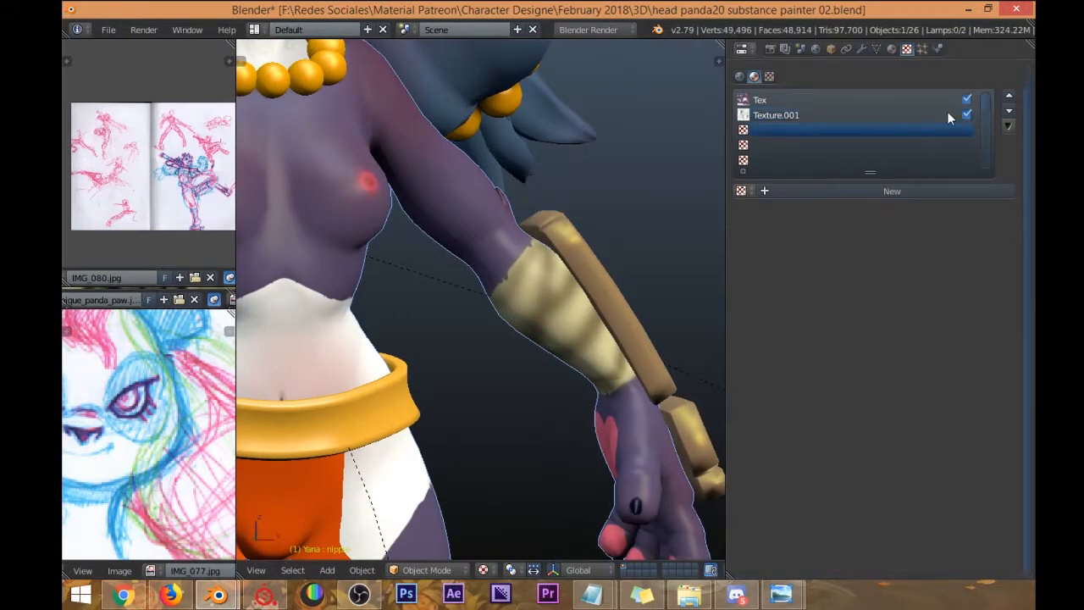
click(892, 191)
Load Kalik_Normal_OpenGL.png from the Texture folder as the new texture's image.
click(938, 437)
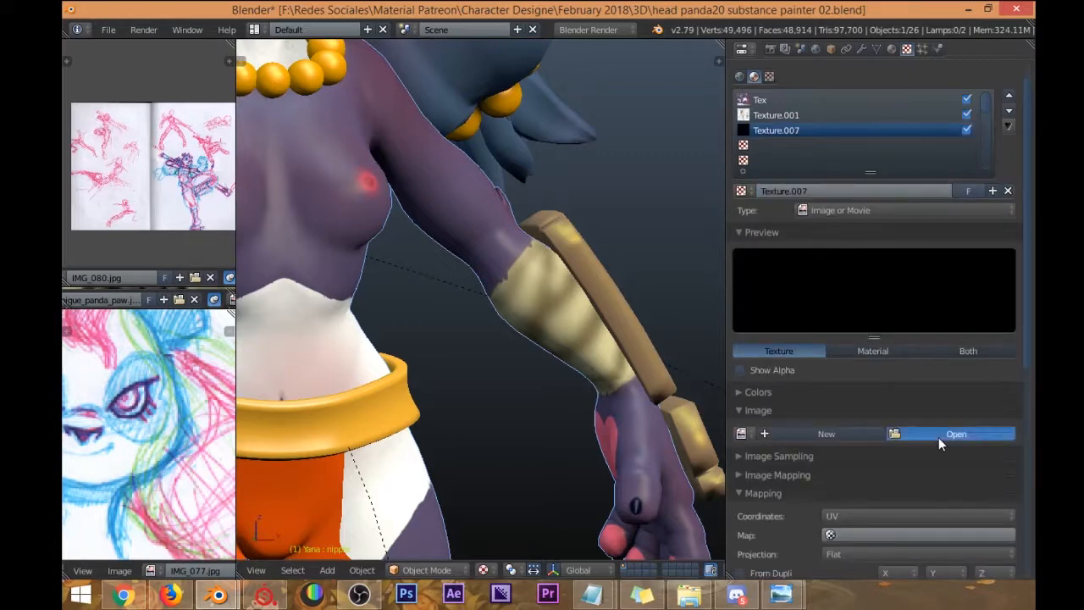
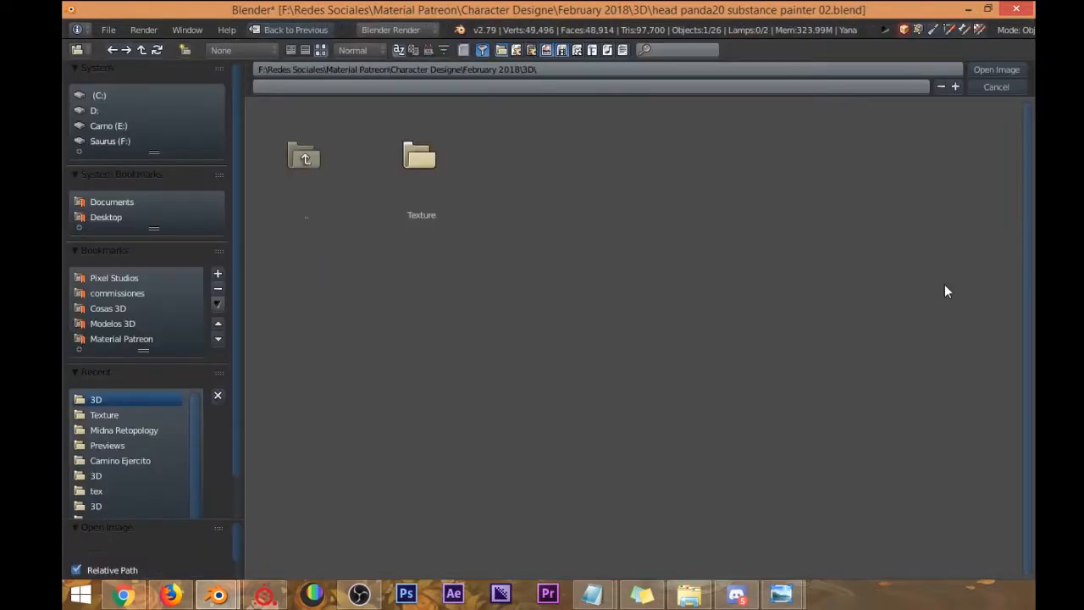
click(105, 415)
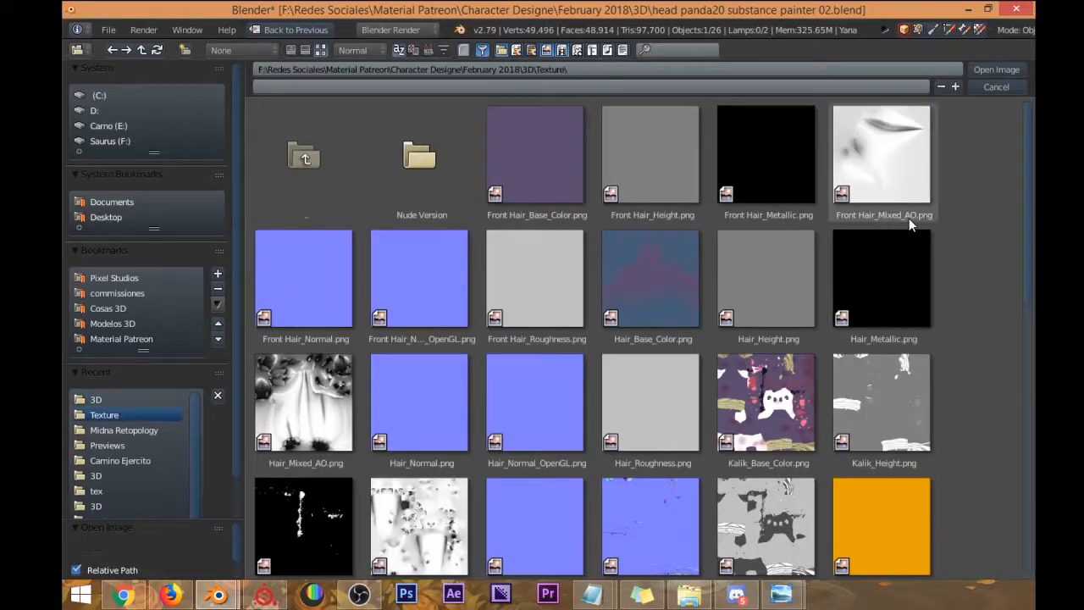
scroll(931, 254, down, 3)
scroll(610, 370, down, 1)
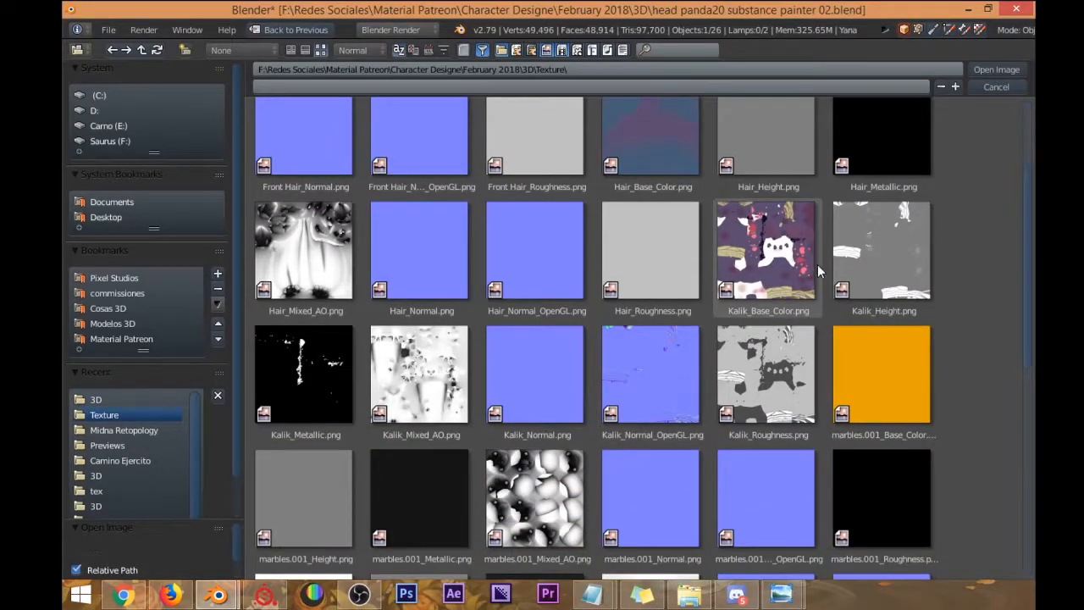
click(668, 373)
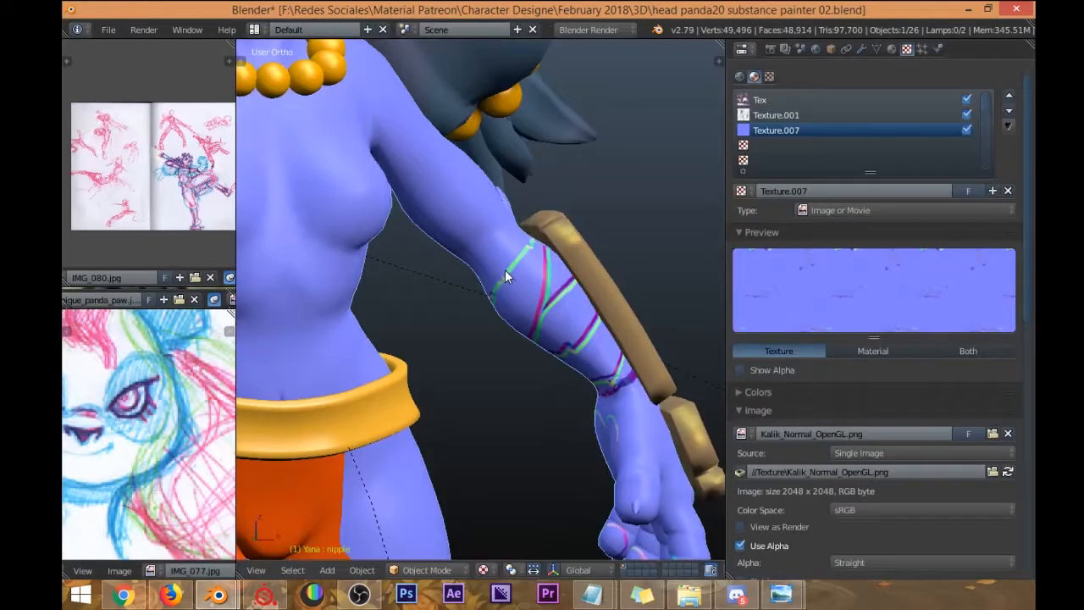
Enable Normal Map in the new texture's image sampling settings.
scroll(907, 342, down, 10)
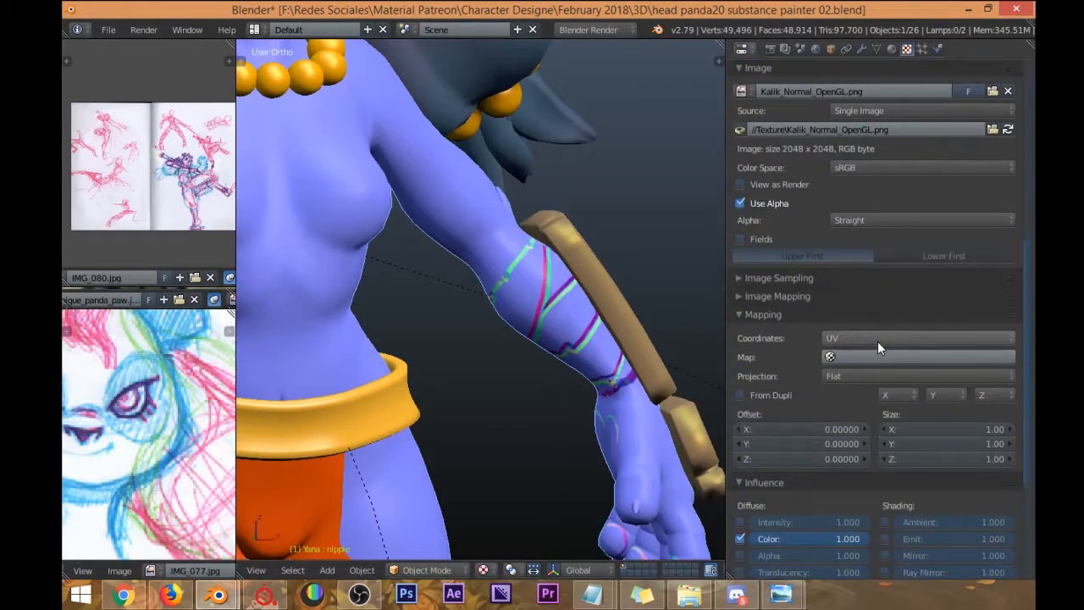
scroll(889, 342, up, 1)
click(813, 327)
click(827, 326)
click(906, 306)
click(901, 329)
Switch the normal texture's influence from diffuse color to geometry normal.
scroll(825, 331, down, 11)
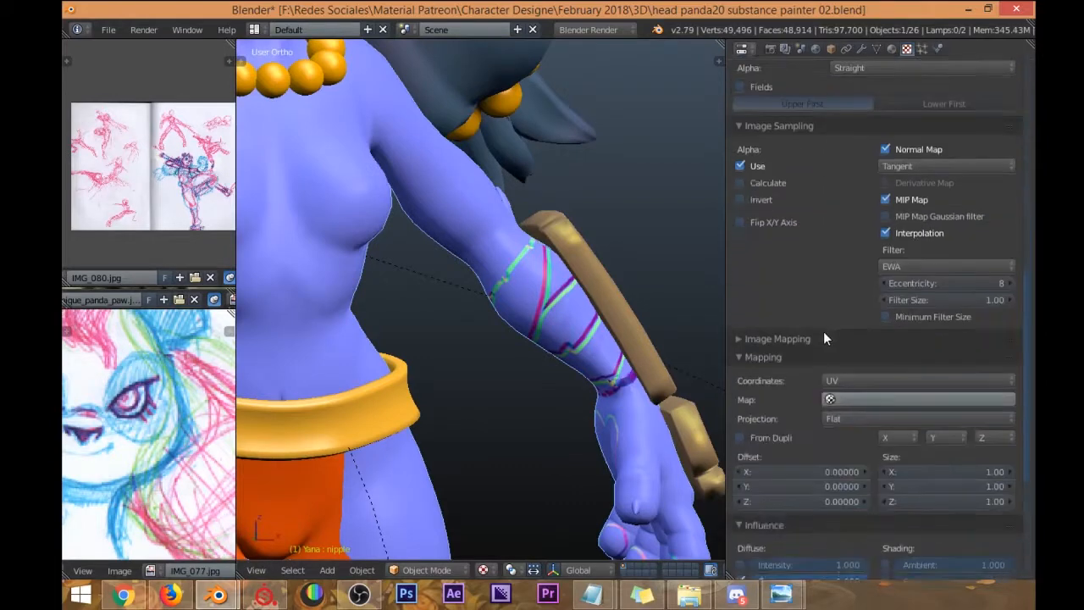
click(741, 369)
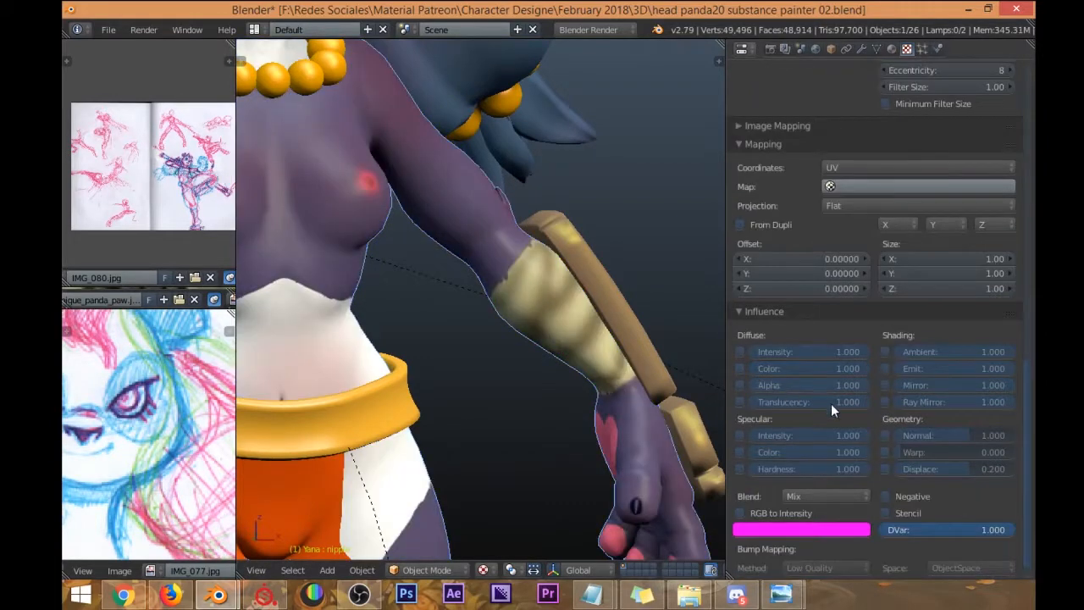
click(885, 435)
Examine the arm and leg wraps with the normal map applied from several angles.
mouse_move(440, 301)
middle_down()
mouse_move(479, 287)
mouse_move(447, 293)
mouse_move(459, 279)
middle_up()
scroll(459, 280, up, 1)
scroll(460, 281, down, 5)
scroll(459, 284, up, 5)
scroll(460, 284, down, 8)
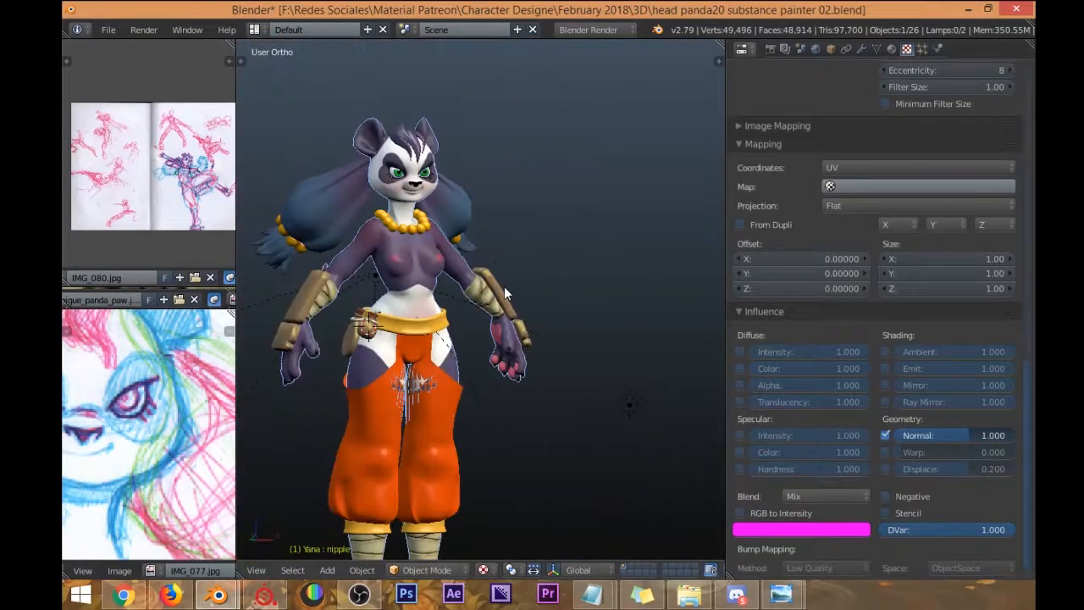
middle_drag(465, 291, 442, 290)
shift+middle_drag(442, 289, 449, 322)
shift+middle_drag(449, 321, 419, 238)
middle_drag(360, 353, 461, 250)
shift+middle_drag(461, 250, 486, 368)
middle_drag(486, 368, 480, 395)
middle_drag(480, 395, 495, 314)
scroll(484, 352, up, 2)
Select the orange trousers and show their modifiers.
right_click(461, 369)
middle_drag(460, 369, 518, 364)
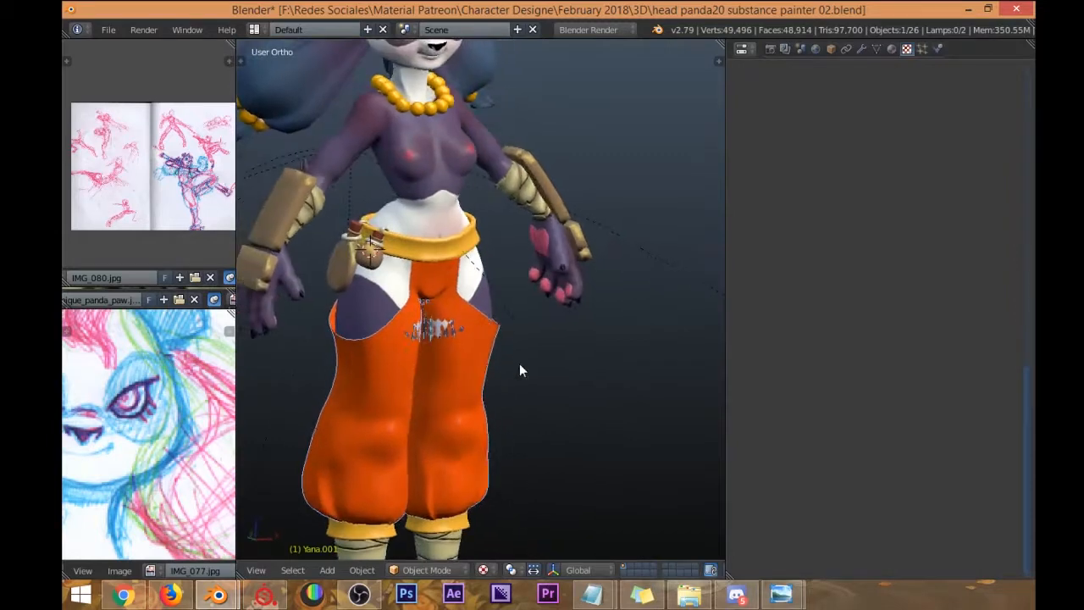
click(861, 48)
click(784, 99)
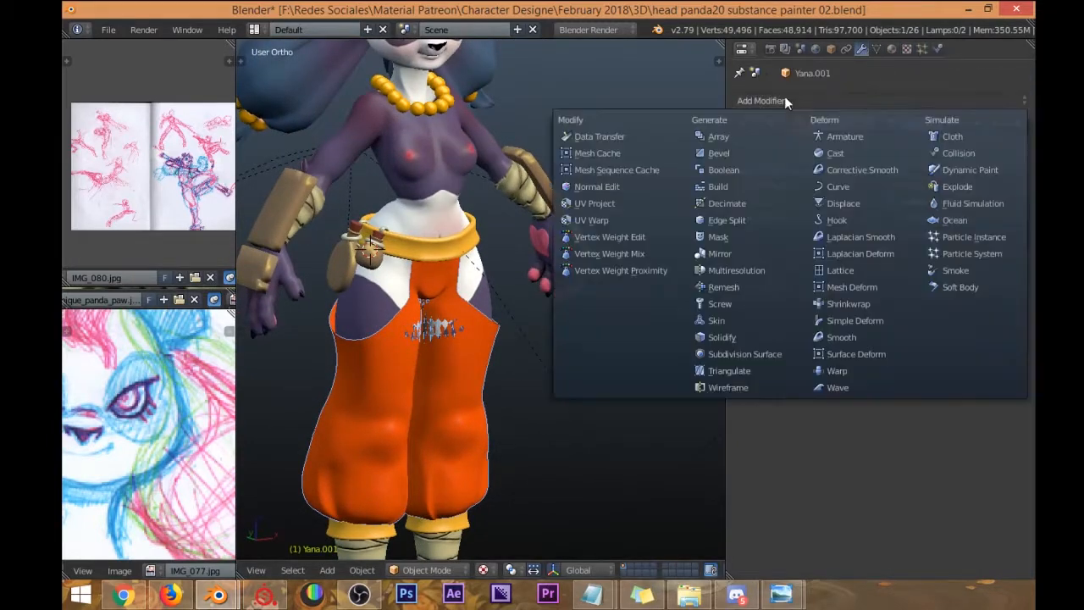
click(743, 155)
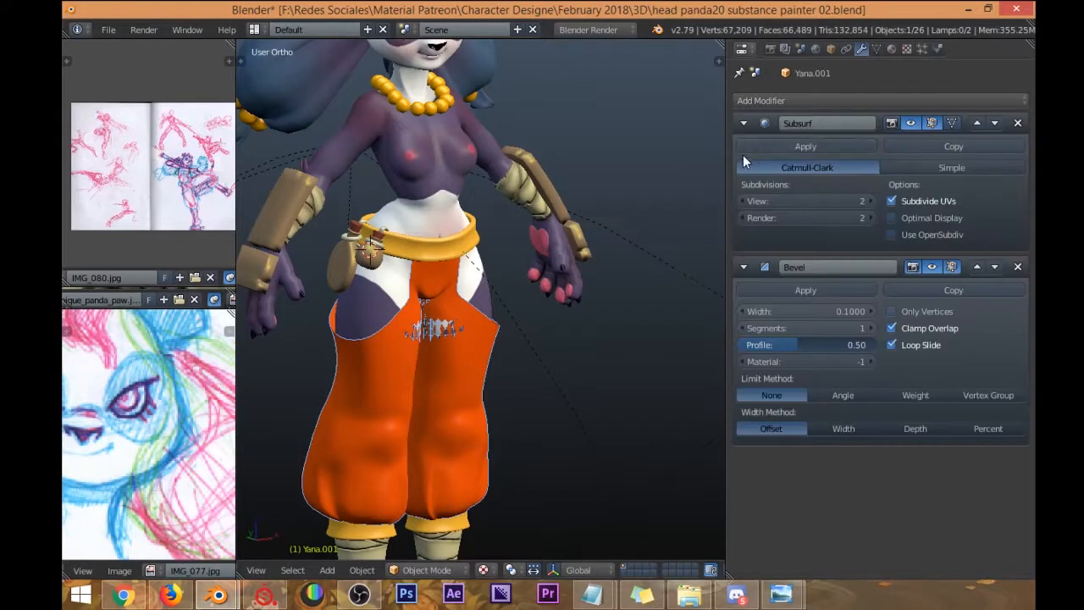
key(ctrl+z)
Add a Solidify modifier to the trousers with an offset of about -0.47 and inner and outer crease at 1.000.
click(786, 98)
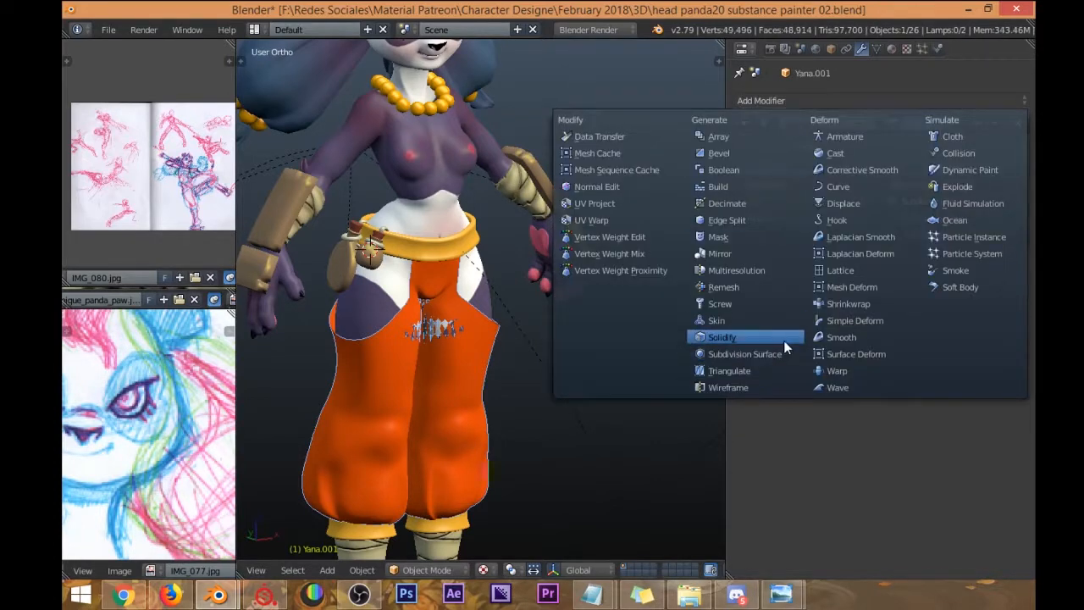
click(784, 338)
drag(892, 313, 944, 313)
drag(779, 400, 876, 400)
mouse_move(805, 418)
mouse_down()
mouse_move(872, 418)
mouse_move(804, 424)
mouse_up()
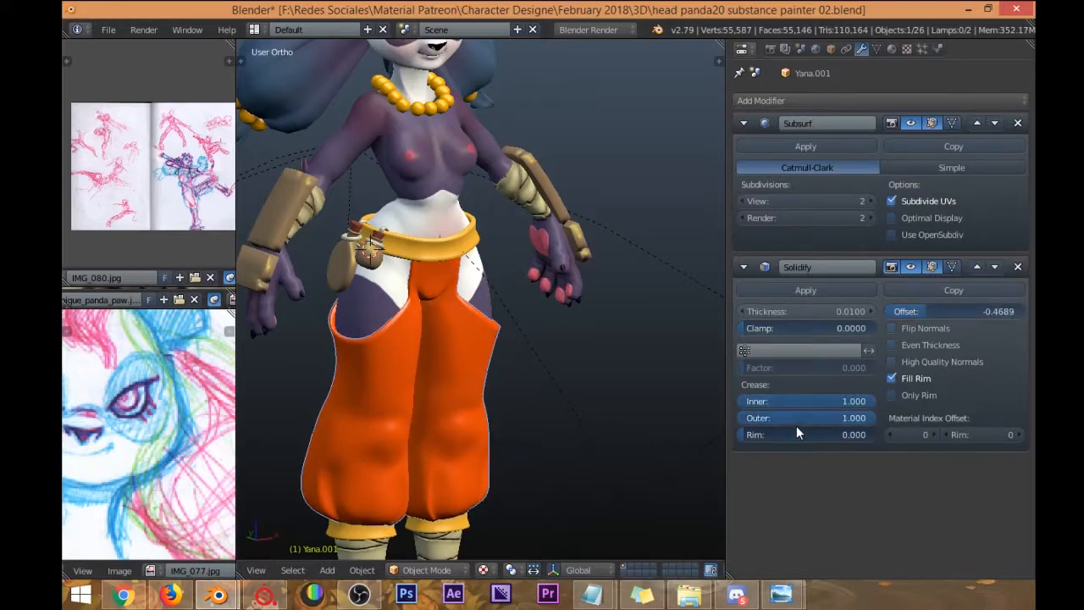
Move the trousers' Solidify modifier above the Subsurf modifier in the stack.
middle_drag(578, 364, 500, 332)
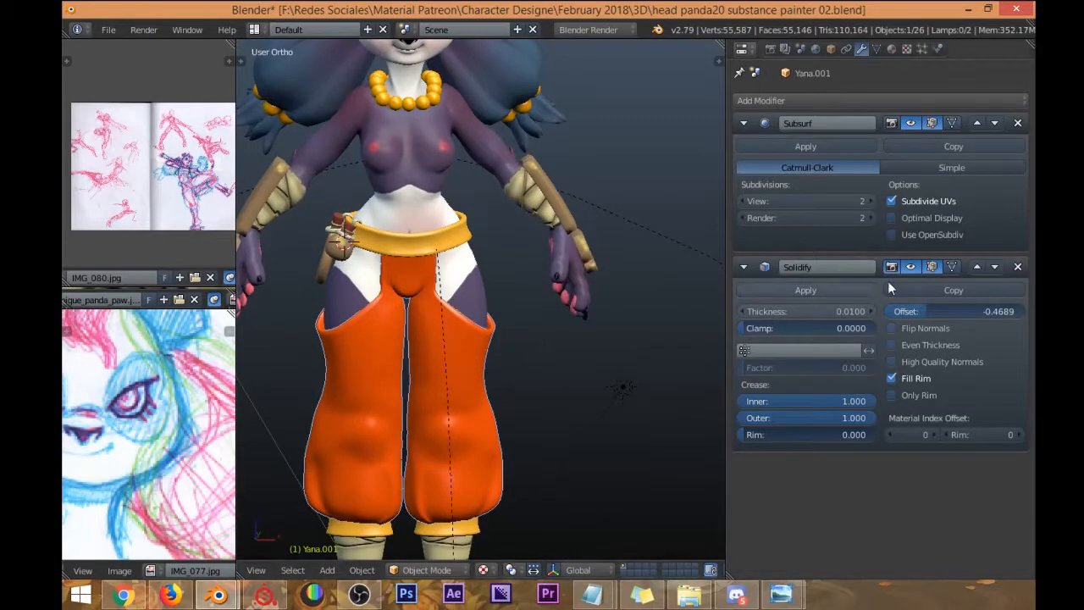
click(976, 266)
middle_drag(627, 356, 464, 242)
scroll(458, 272, down, 3)
Reveal all hidden objects and select the chest garment.
key(alt+h)
scroll(464, 242, up, 3)
right_click(448, 233)
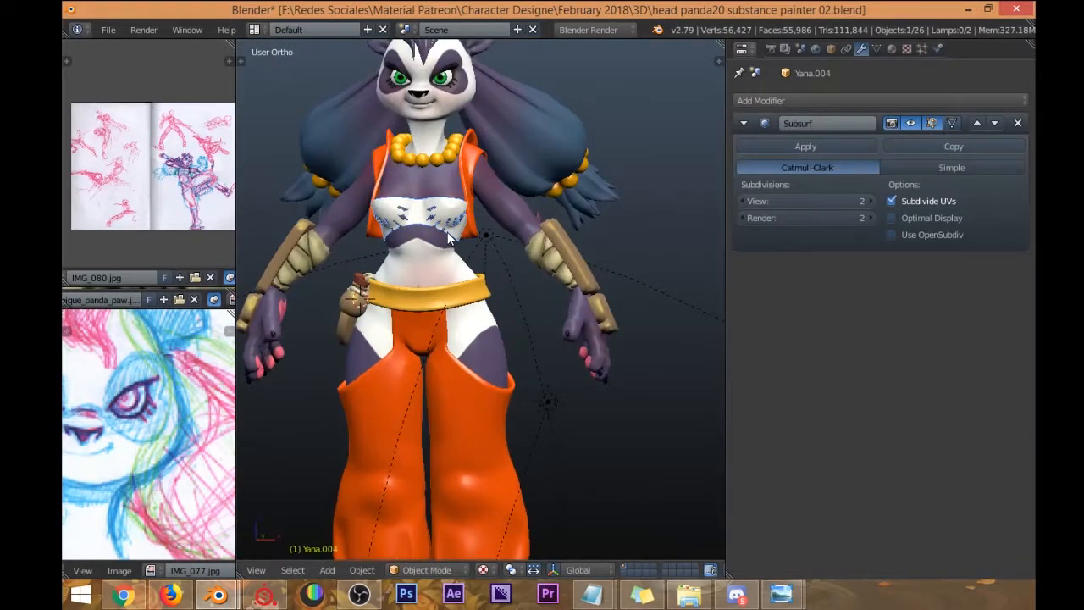
Try hiding the chest garment, reveal all hidden objects again and reselect the garment.
key(h)
middle_drag(453, 224, 442, 266)
right_click(434, 232)
scroll(453, 223, up, 2)
key(alt+h)
right_click(442, 266)
scroll(442, 266, up, 2)
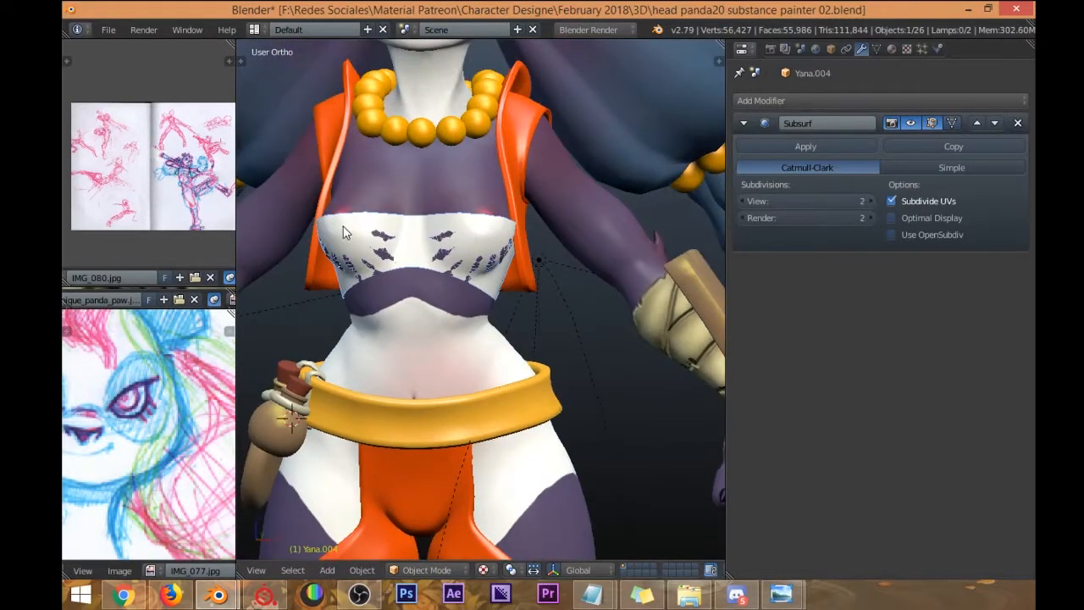
Examine the fully dressed character from several angles, close up and at full height.
middle_drag(446, 235, 404, 222)
middle_drag(395, 268, 589, 288)
middle_drag(457, 247, 540, 242)
scroll(579, 281, down, 3)
scroll(581, 280, up, 3)
scroll(386, 243, down, 4)
scroll(442, 232, up, 2)
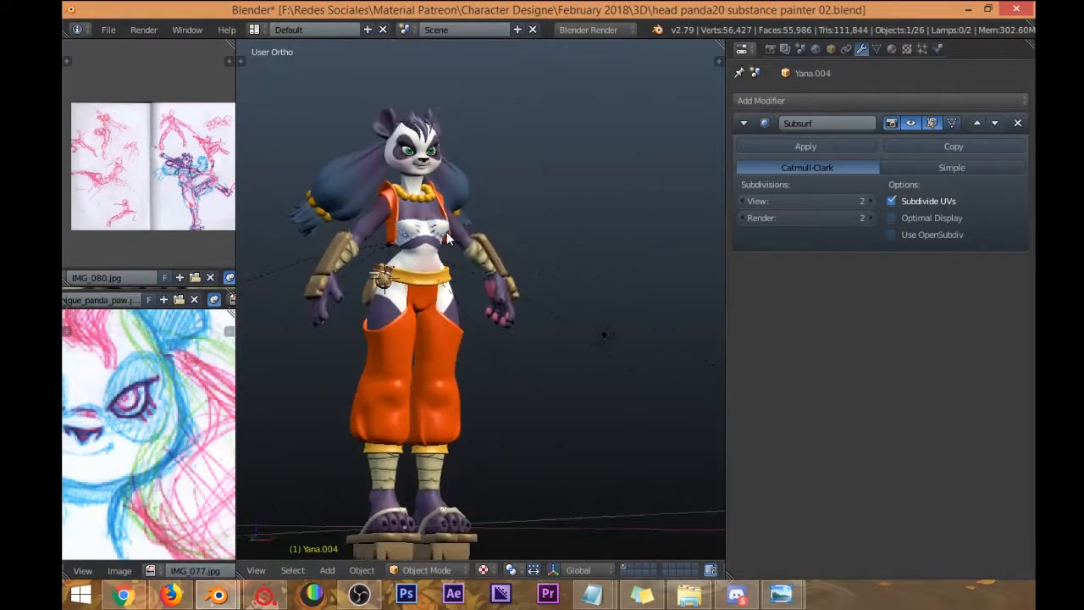
scroll(440, 237, up, 3)
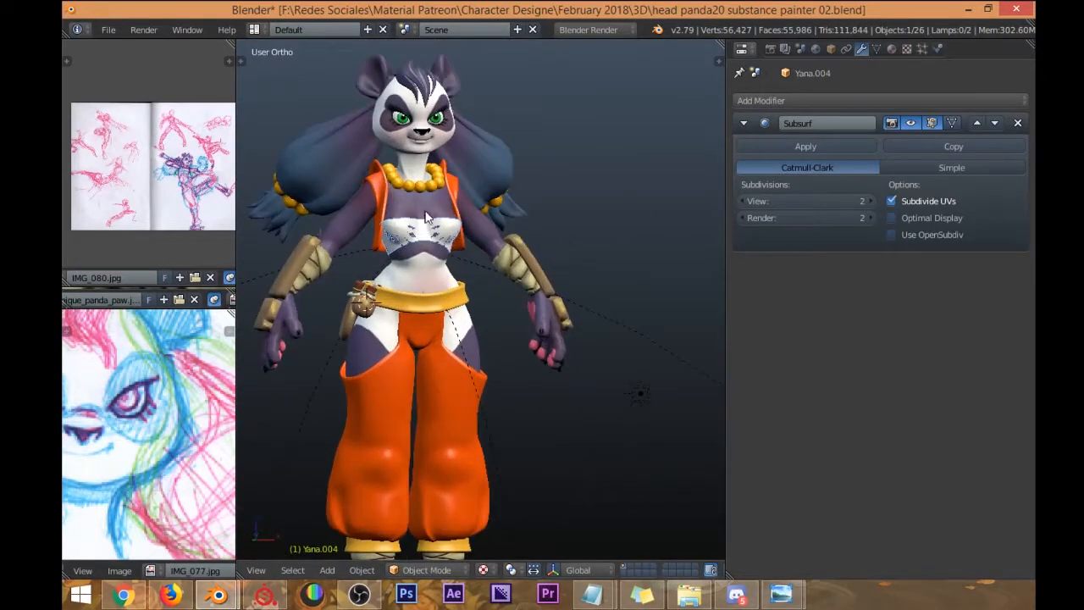
middle_drag(457, 282, 390, 296)
scroll(434, 317, up, 5)
Select the body, the ponytails and both eyes together and isolate them in local view.
right_click(360, 306)
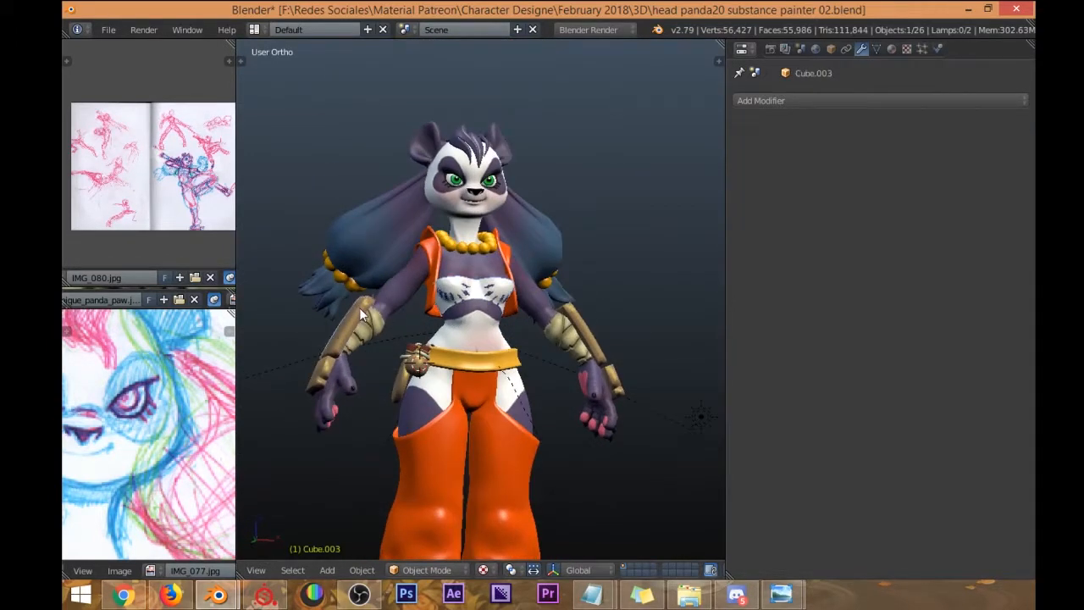
middle_drag(494, 329, 488, 347)
right_drag(487, 347, 516, 337)
right_click(520, 332)
shift+right_click(529, 232)
scroll(512, 197, up, 3)
shift+right_click(468, 167)
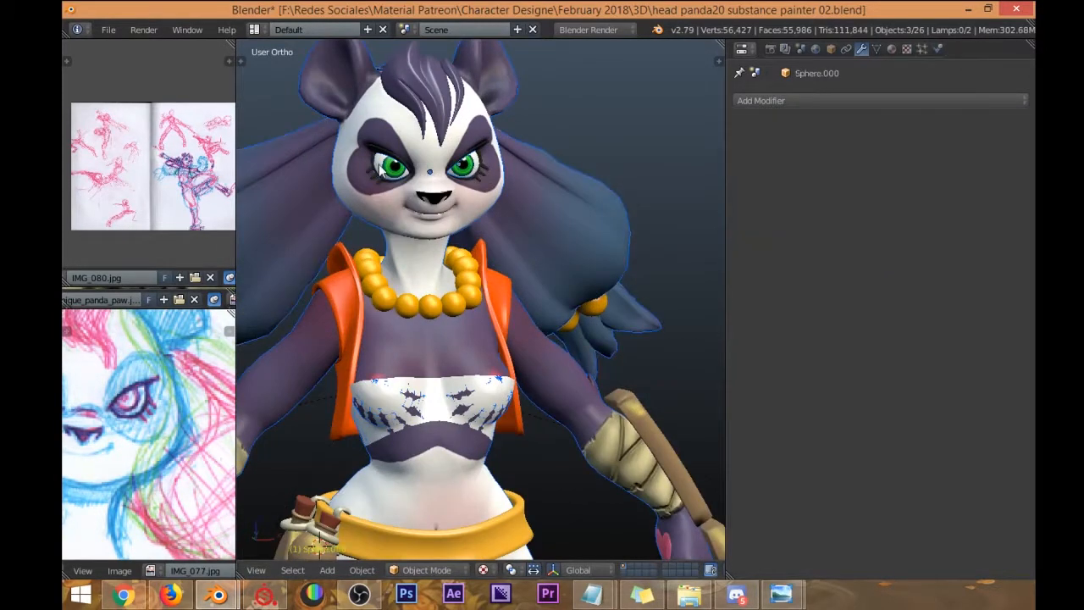
shift+right_click(385, 169)
key(KP_Divide)
scroll(512, 185, down, 2)
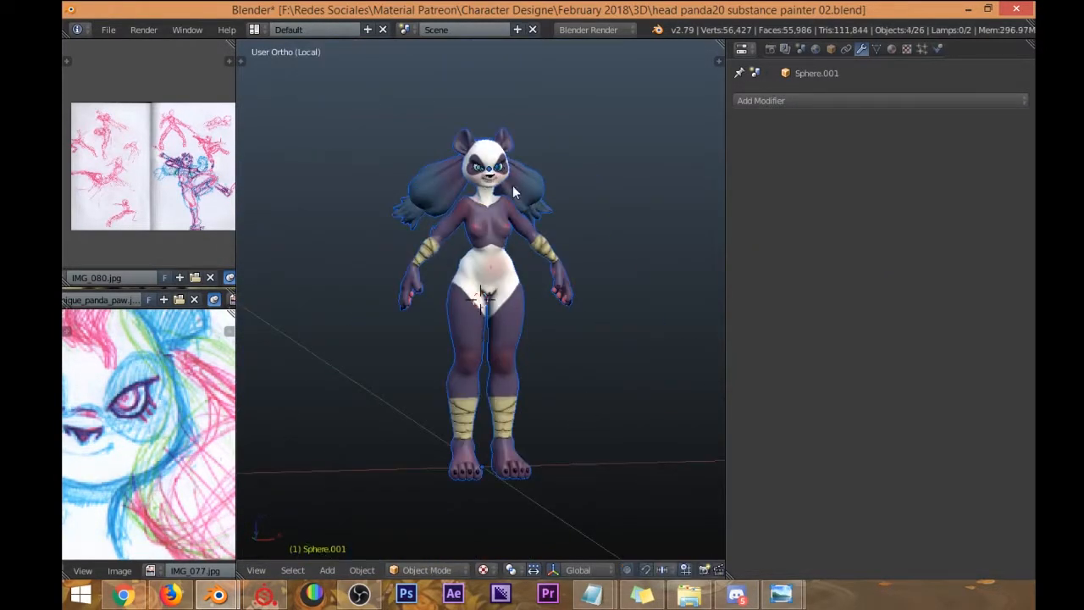
Leave local view, add the forehead hair tuft to the selection and isolate the parts again.
key(KP_Divide)
shift+right_click(394, 131)
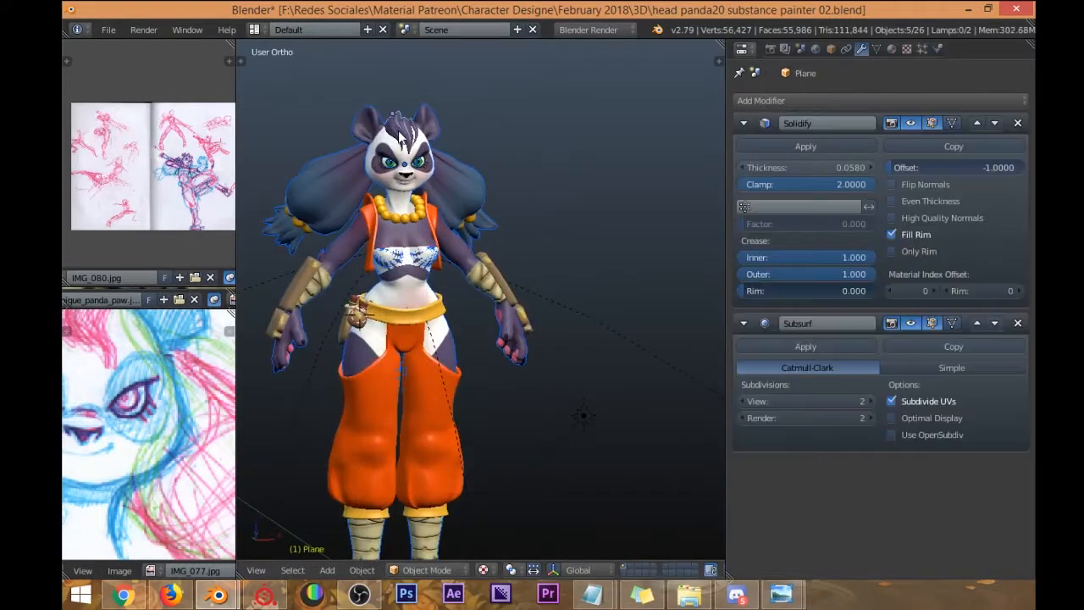
key(KP_Divide)
Select the body mesh and set the value of its "nipple" shape key to 0.000.
middle_drag(414, 164, 492, 231)
right_click(493, 231)
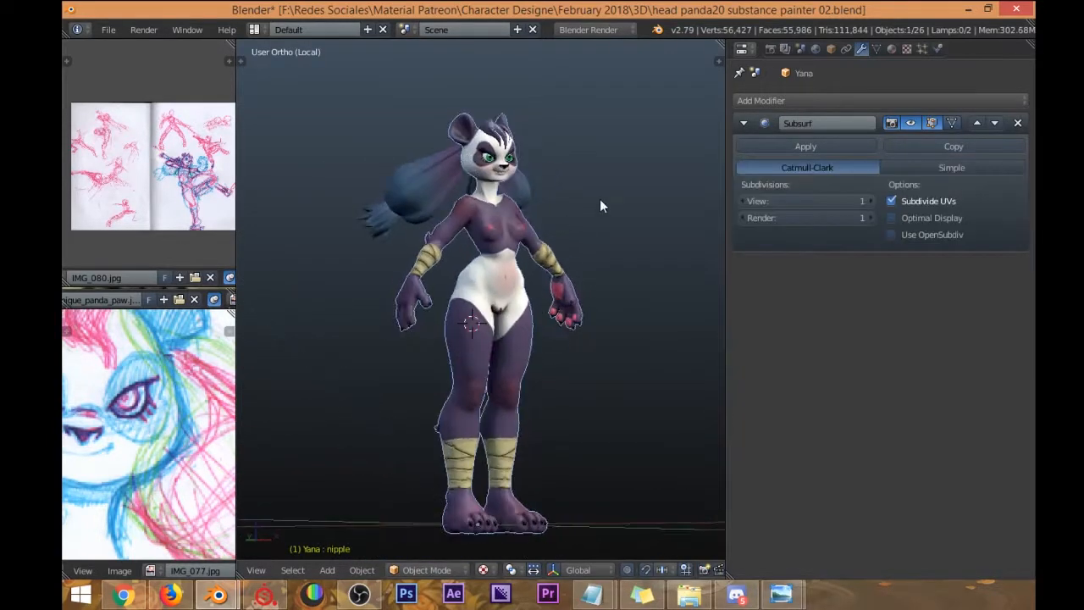
click(876, 49)
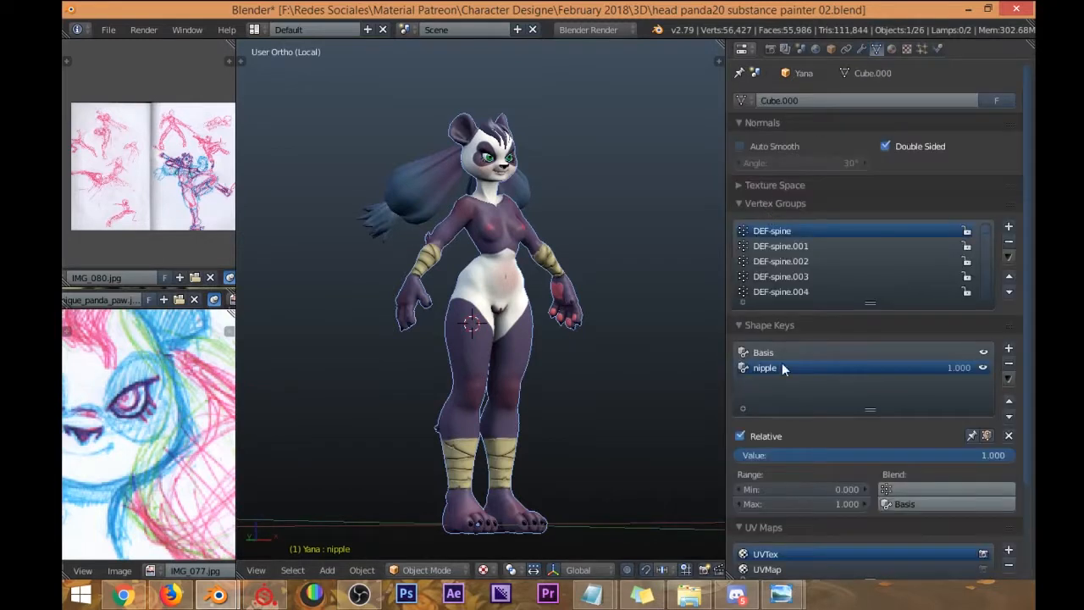
scroll(813, 422, down, 1)
scroll(809, 424, up, 1)
scroll(821, 398, down, 3)
drag(814, 343, 738, 340)
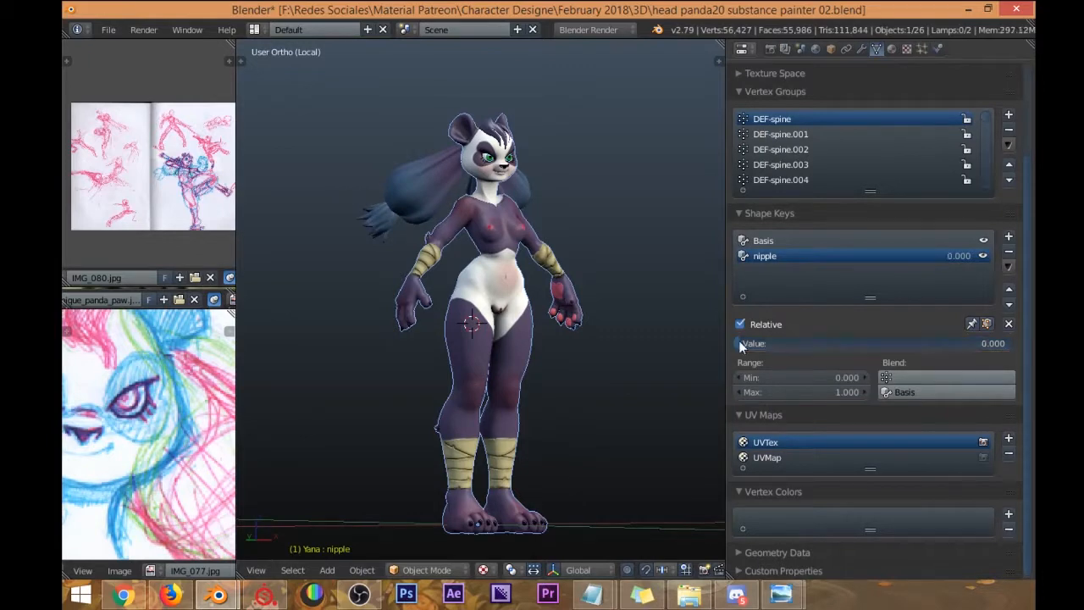
Examine the isolated textured body close up, from several angles and in the front orthographic view.
scroll(482, 243, up, 5)
scroll(545, 269, down, 5)
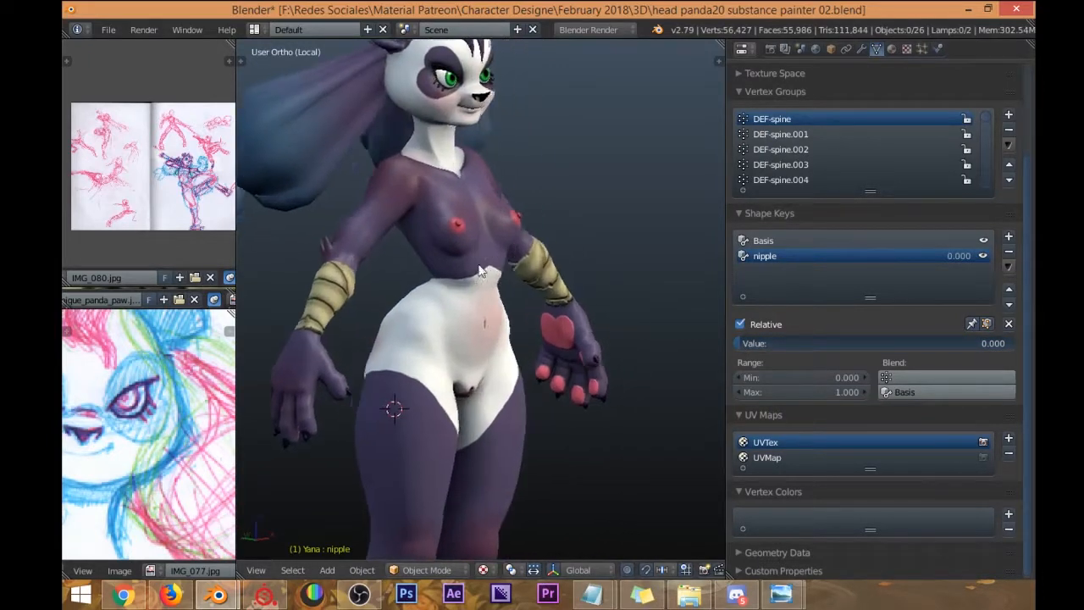
middle_drag(534, 257, 464, 221)
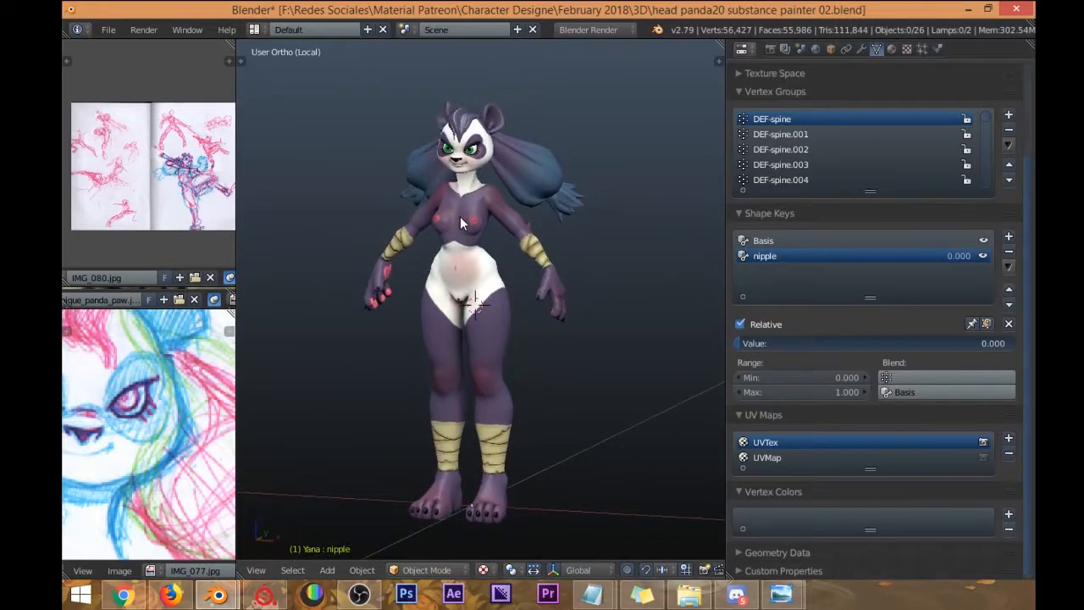
middle_drag(464, 269, 406, 266)
key(KP_1)
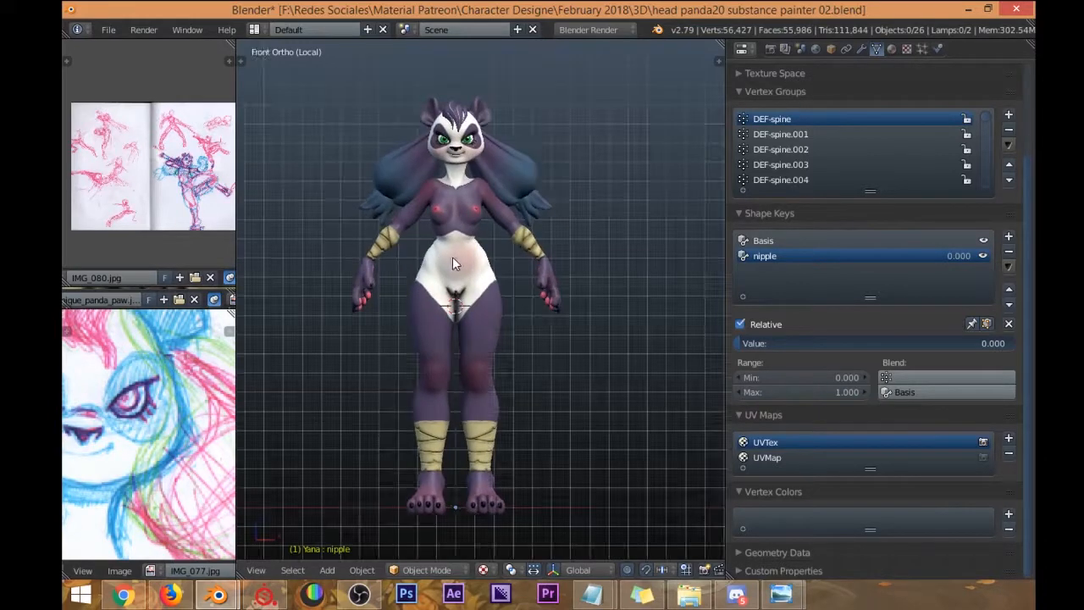
scroll(461, 256, up, 2)
scroll(461, 253, down, 2)
scroll(461, 256, up, 2)
click(544, 313)
middle_drag(542, 314, 545, 315)
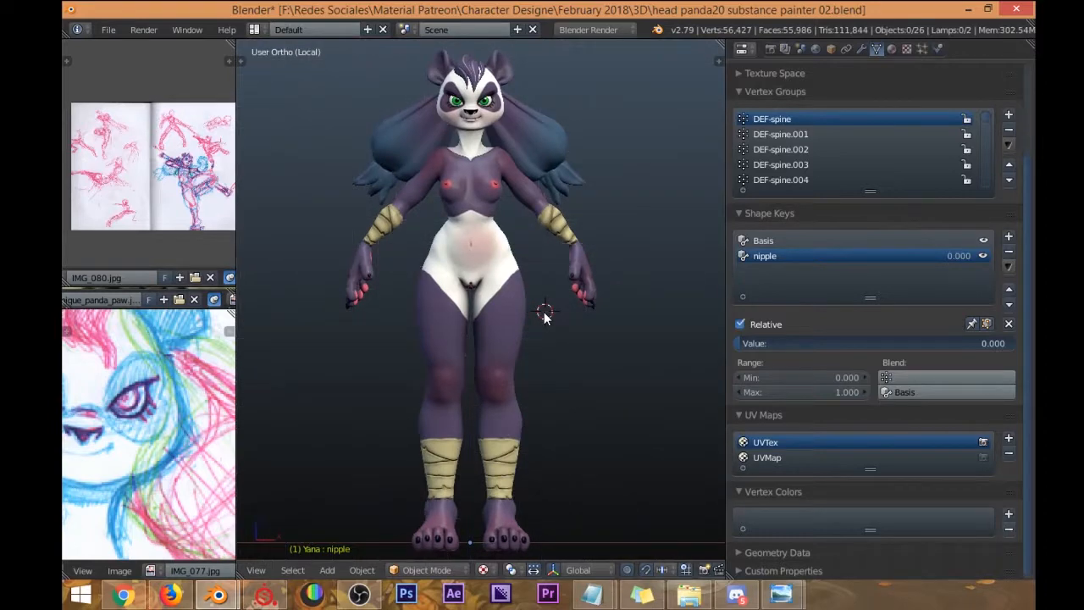
key(KP_1)
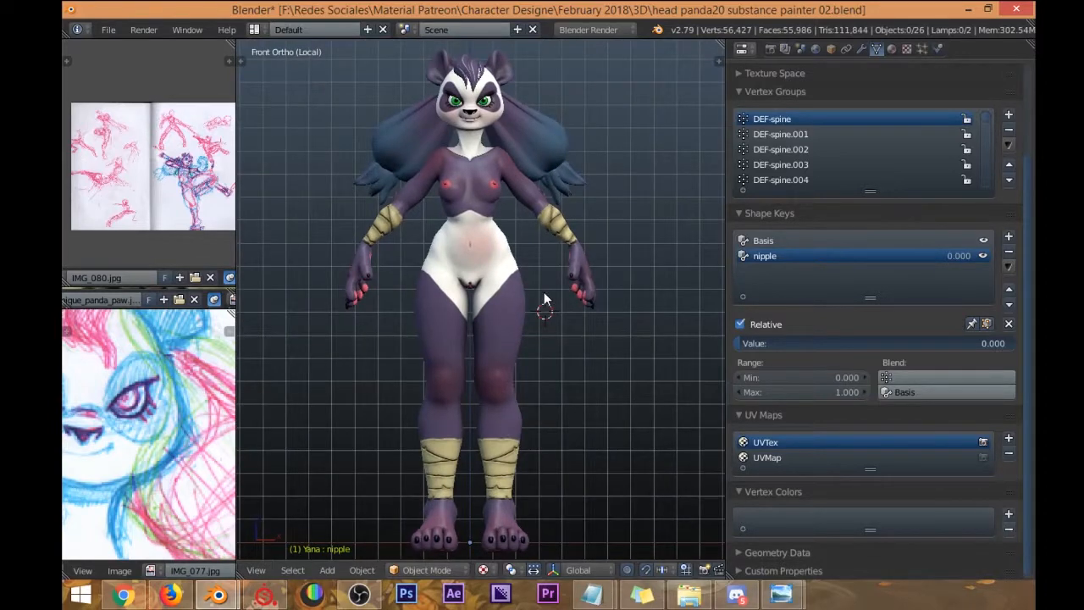